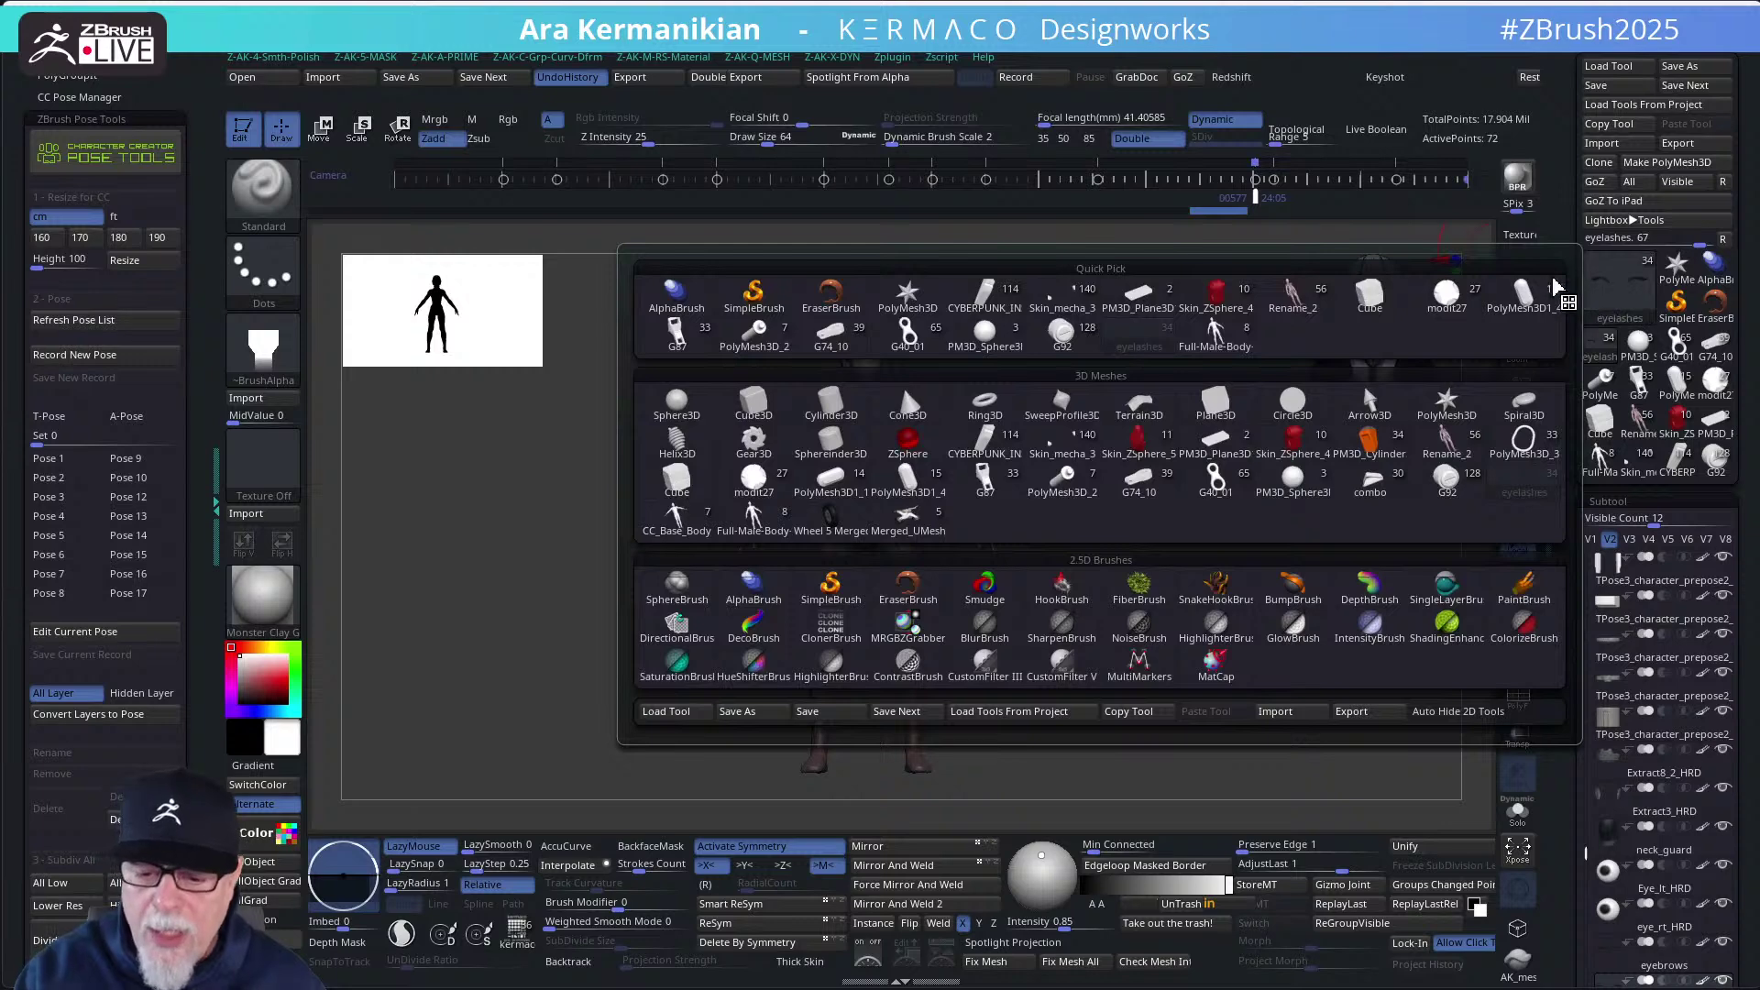
Switch the active tool to the Skin_mecha_3 motorbike model and set the draw size to 40.96
mouse_move(1077, 318)
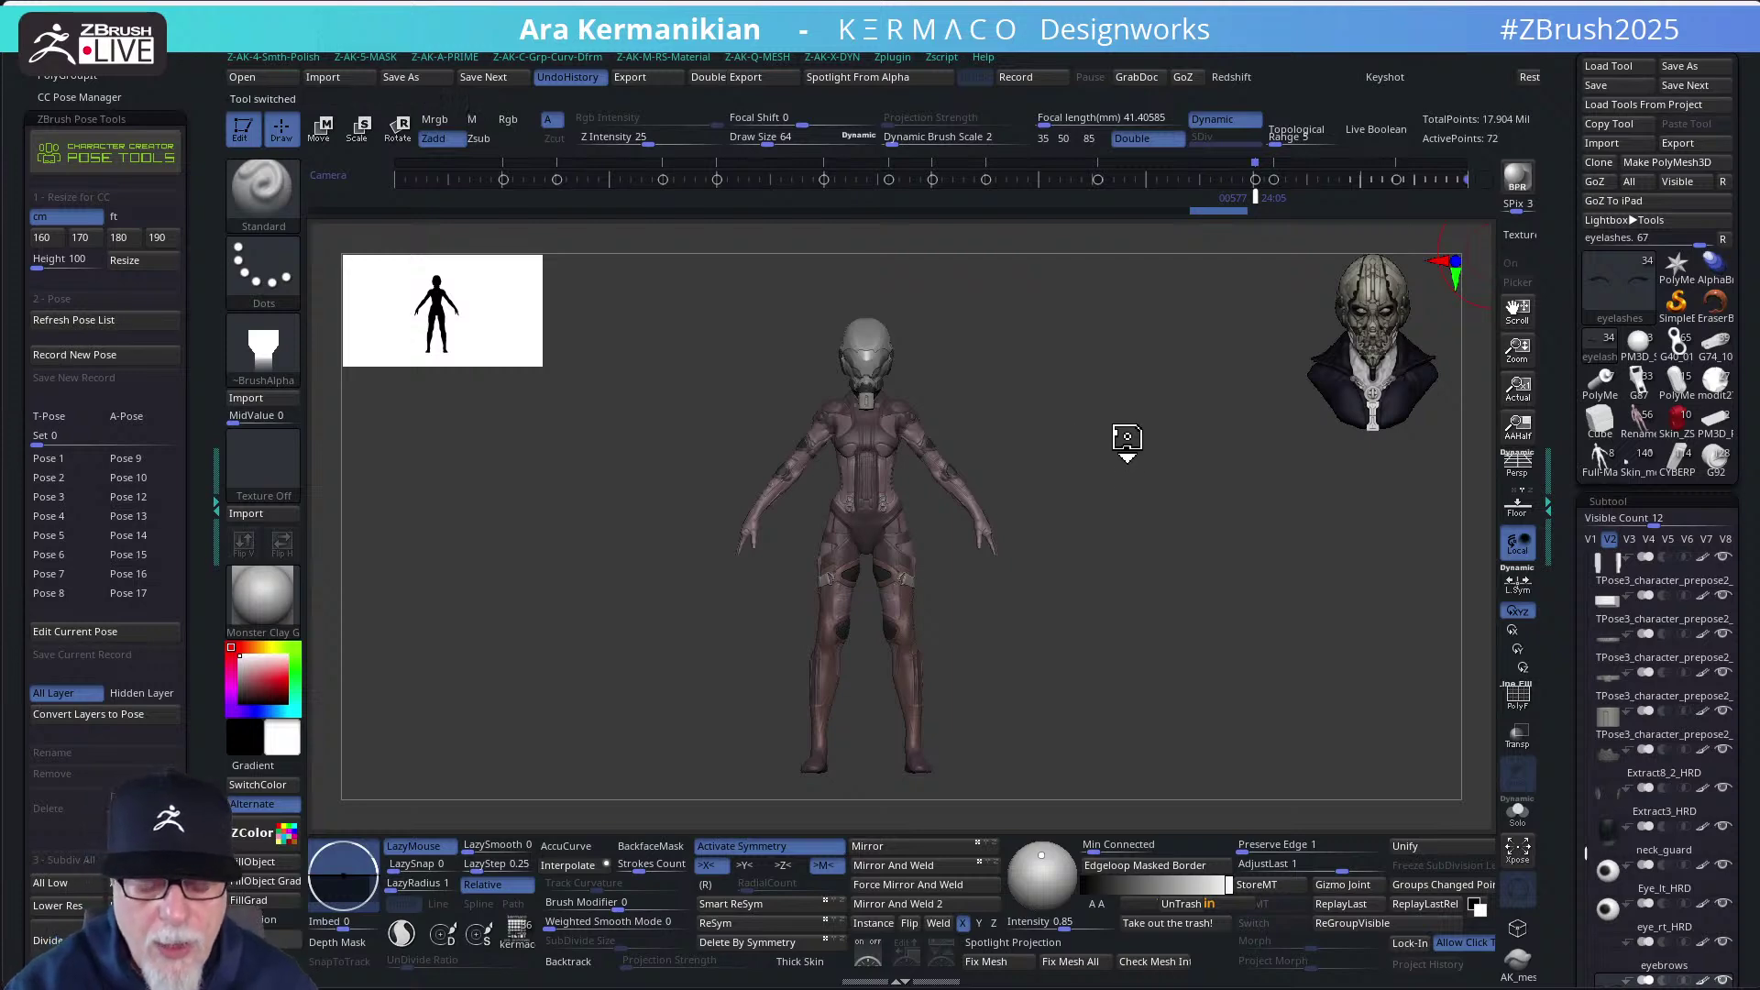
key("ctrl+d")
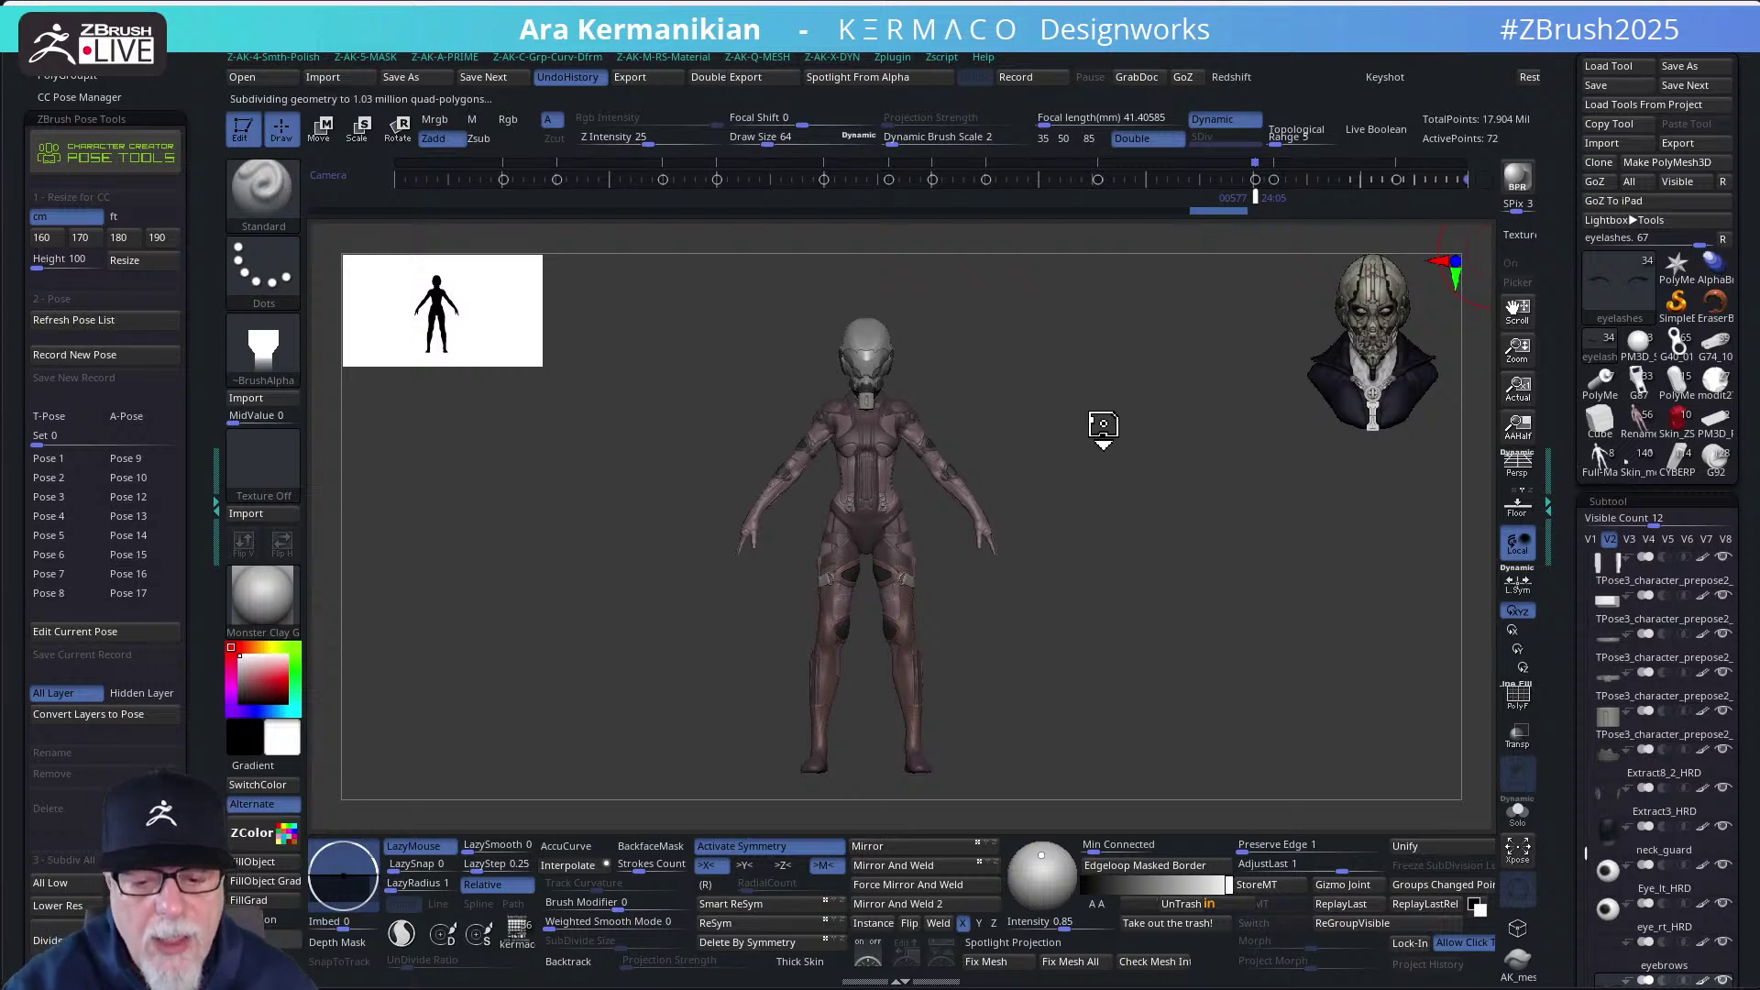
left_click_drag(1125, 440, 1097, 423)
mouse_move(1076, 546)
left_mouse_down()
mouse_move(1187, 488)
mouse_move(1206, 499)
mouse_move(1158, 538)
mouse_move(1203, 585)
mouse_move(1221, 573)
mouse_move(1162, 596)
mouse_move(1173, 609)
mouse_move(1189, 561)
mouse_move(1209, 613)
mouse_move(1257, 613)
mouse_move(1215, 599)
left_mouse_up()
key("s")
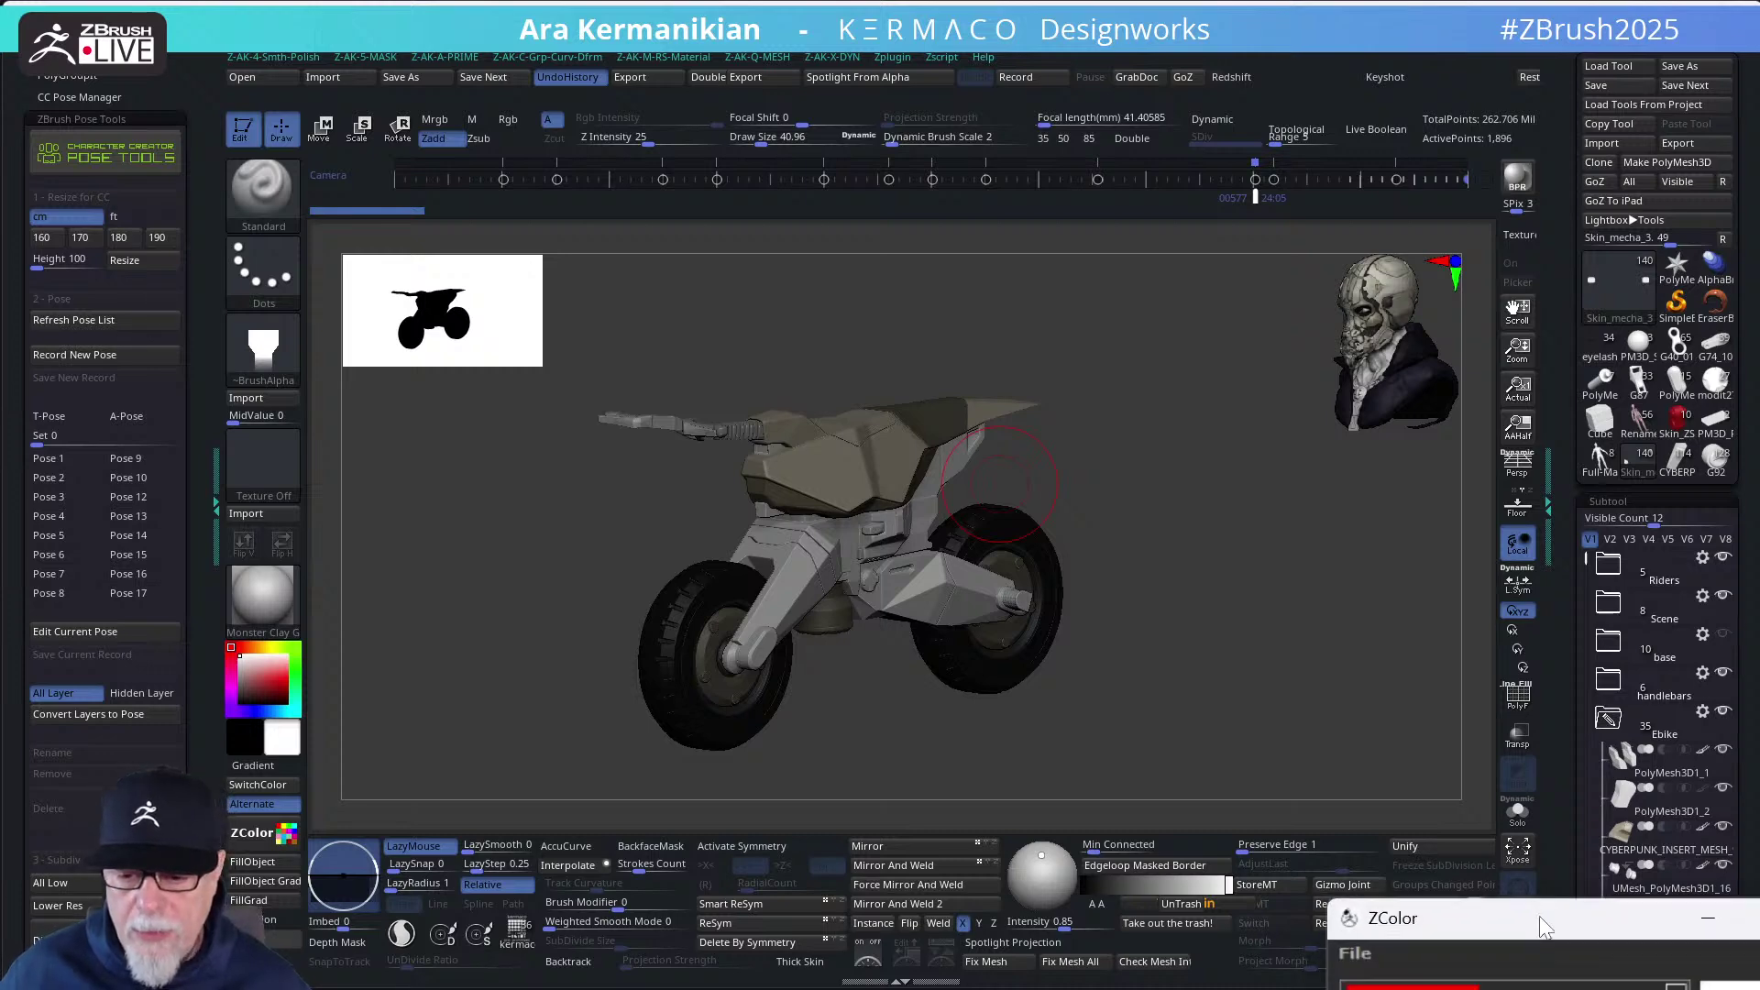
Append the "On and off control buttons" swatch file to the ZColor list
left_click_drag(1541, 928, 1428, 96)
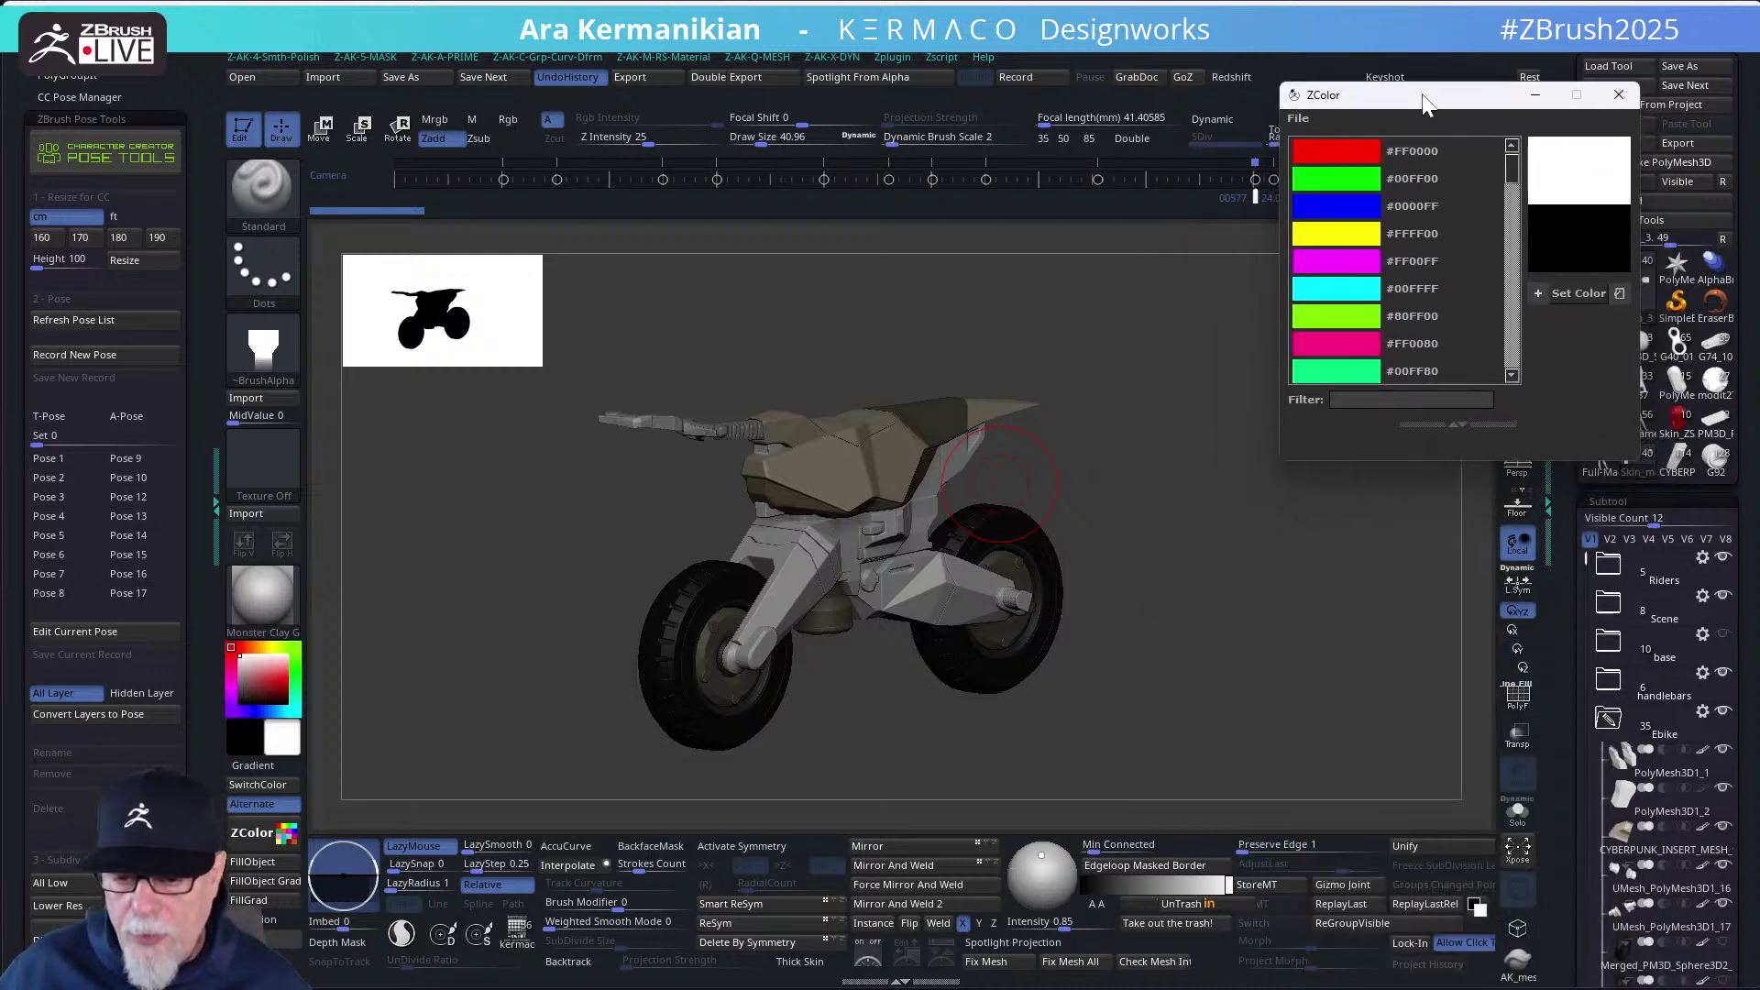
left_click(1296, 118)
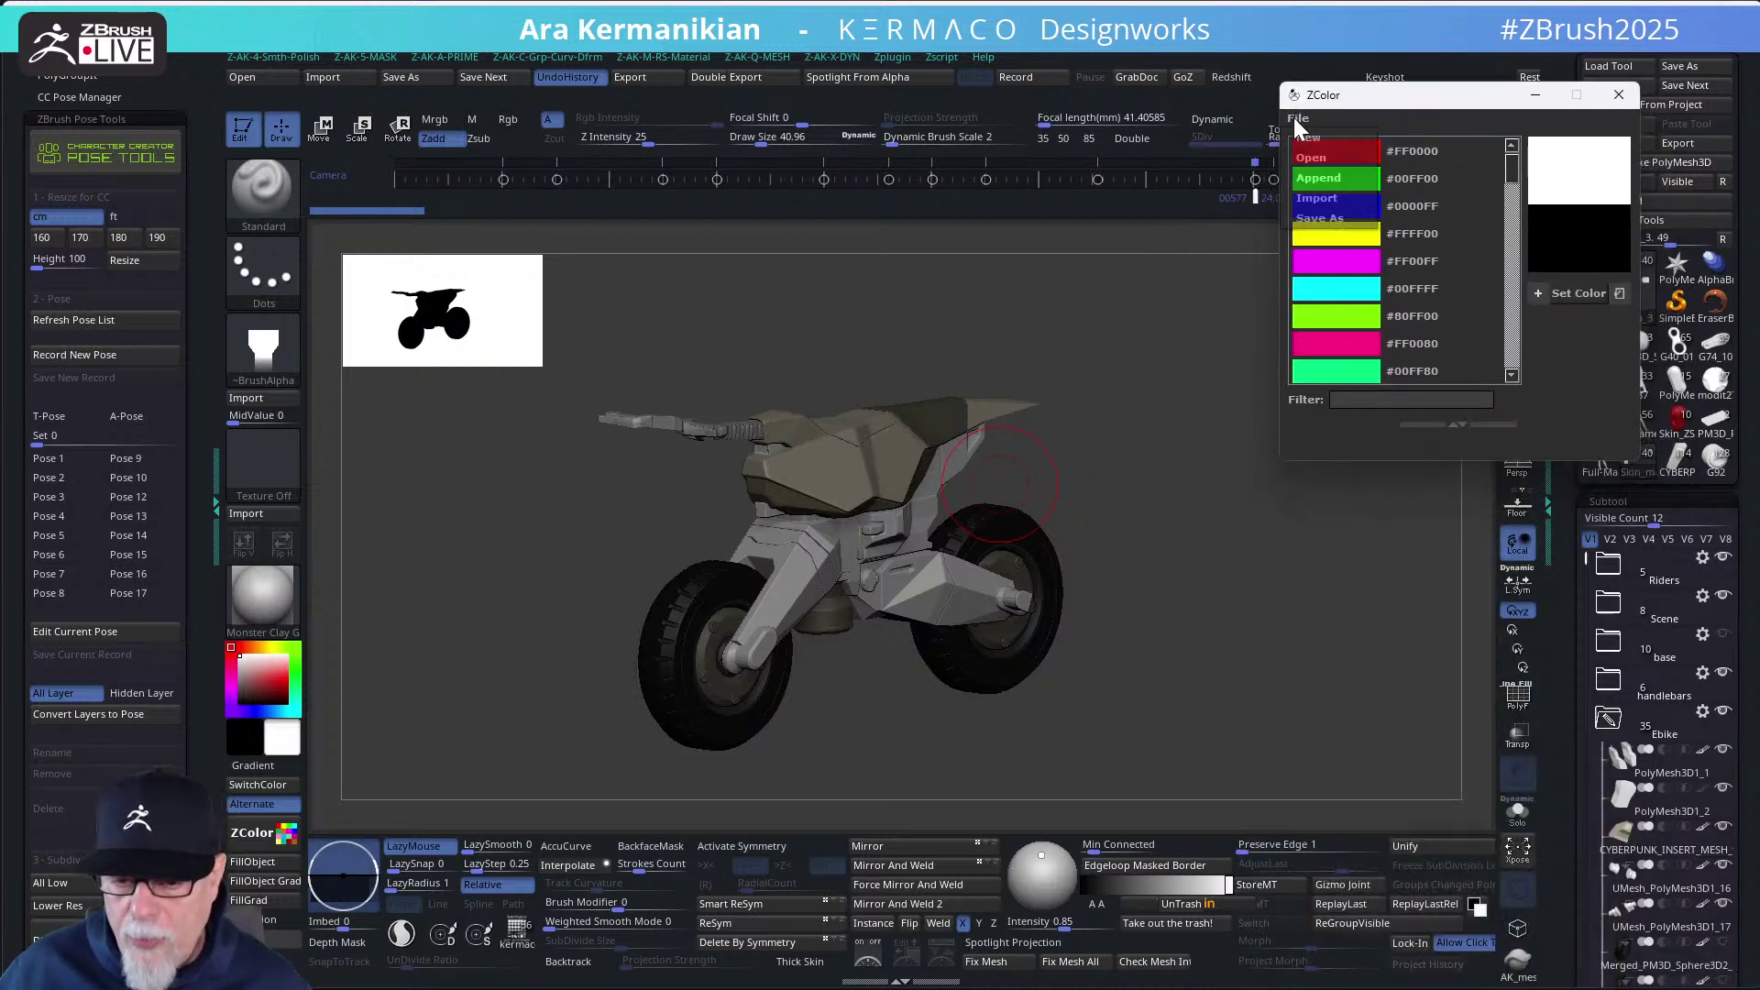
left_click(1332, 176)
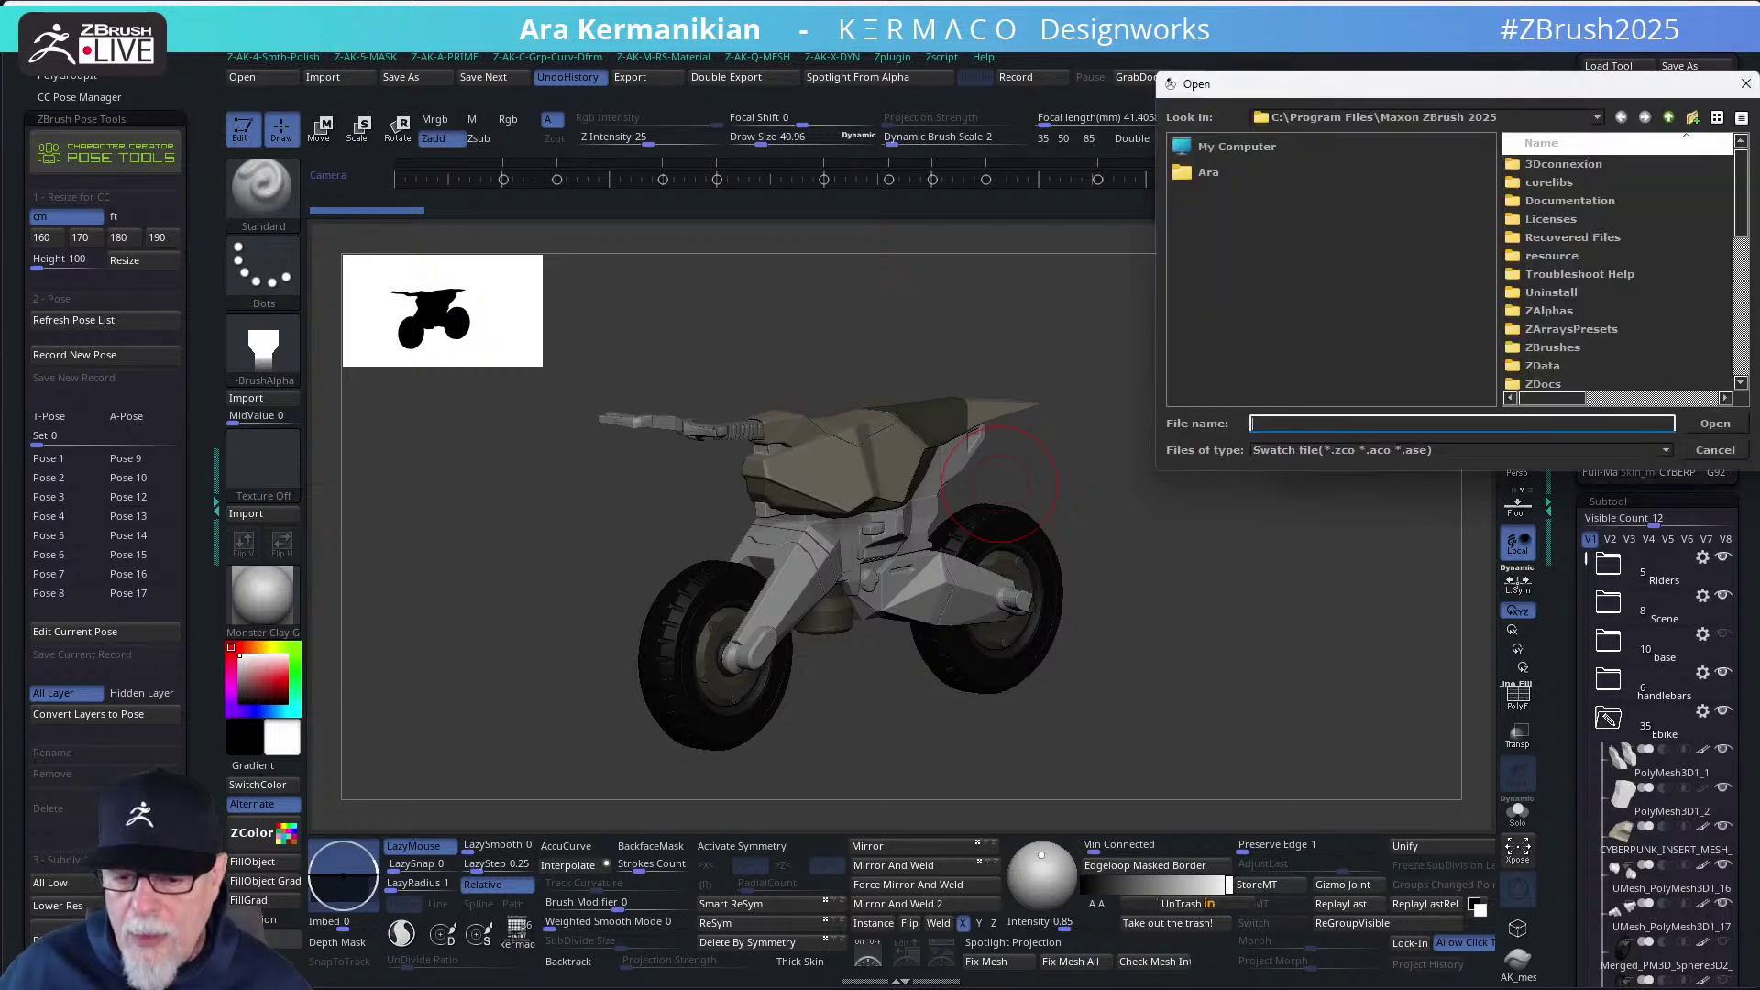
key("Escape")
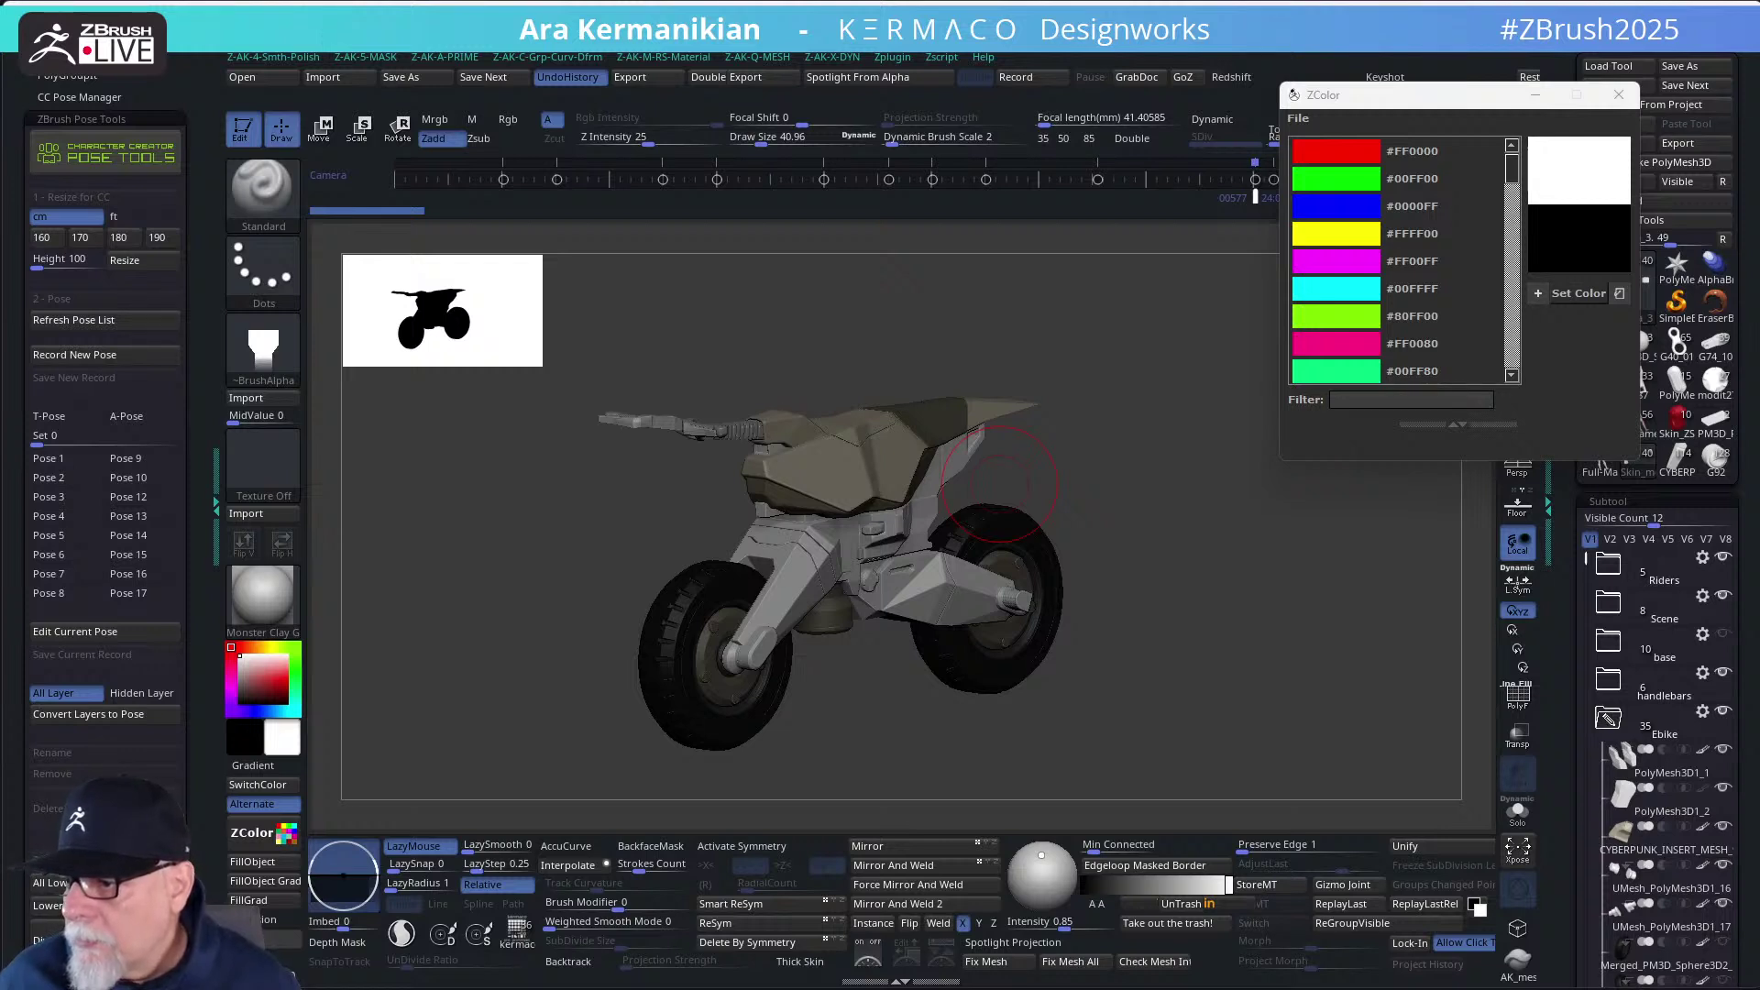
scroll(1398, 256, "down", 10)
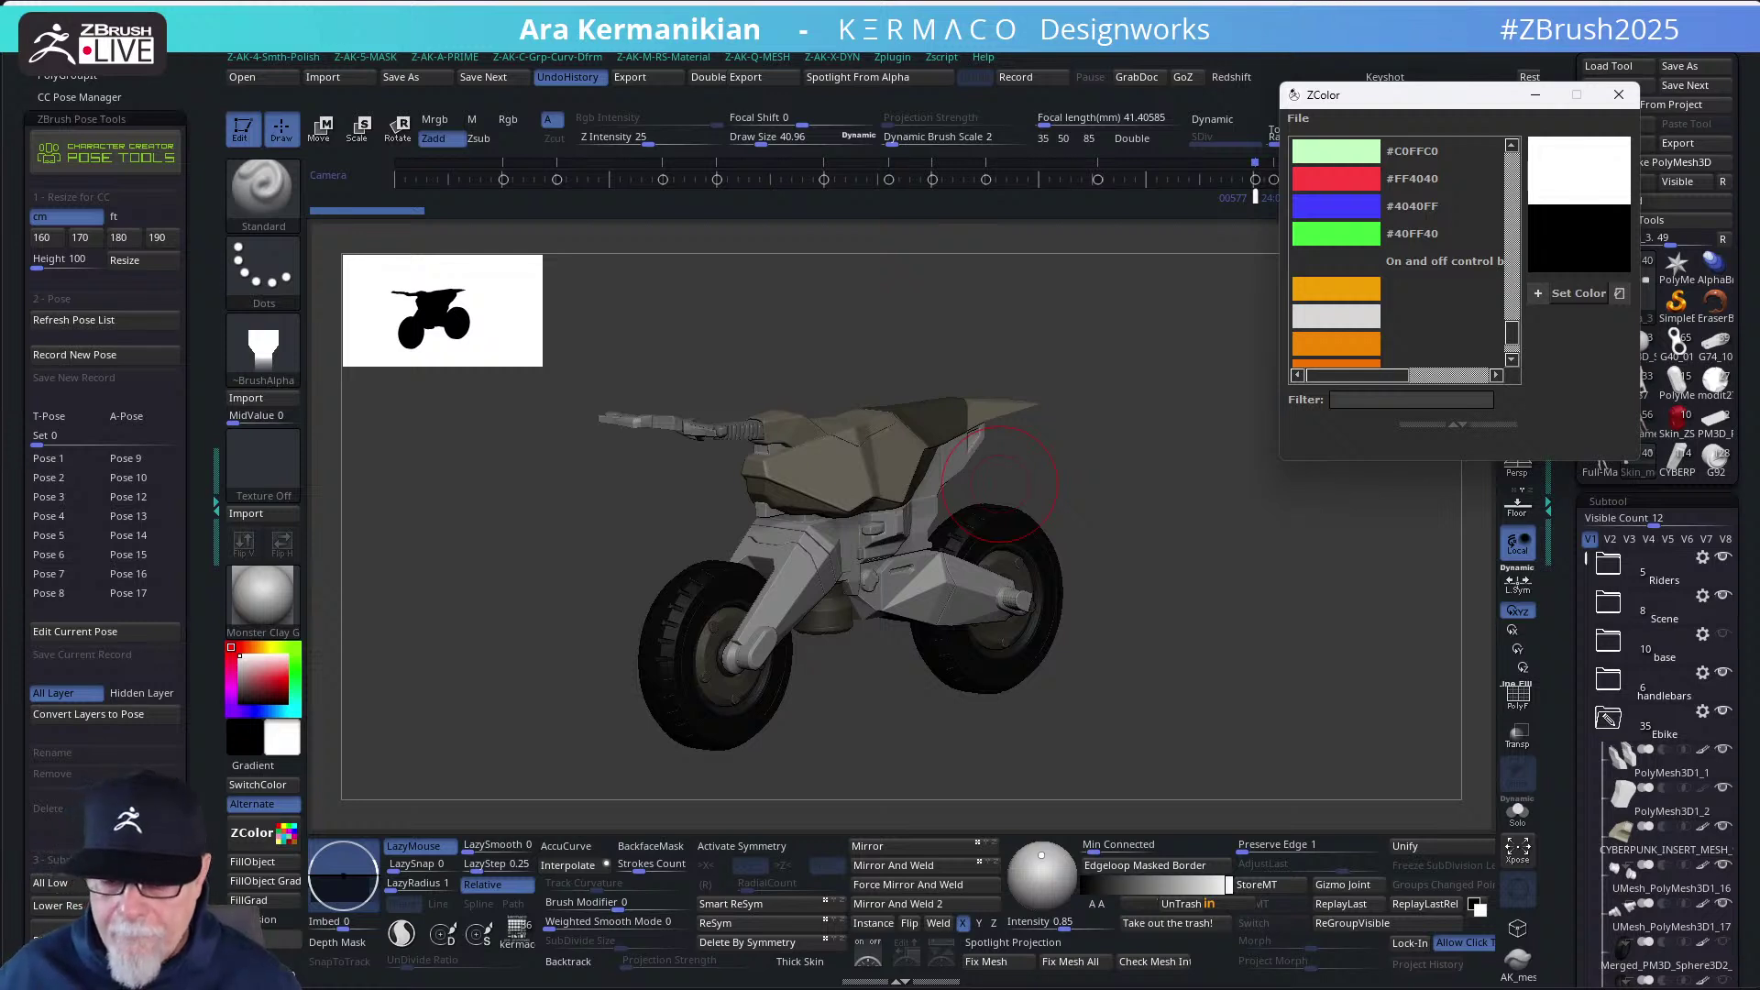
scroll(1397, 293, "down", 2)
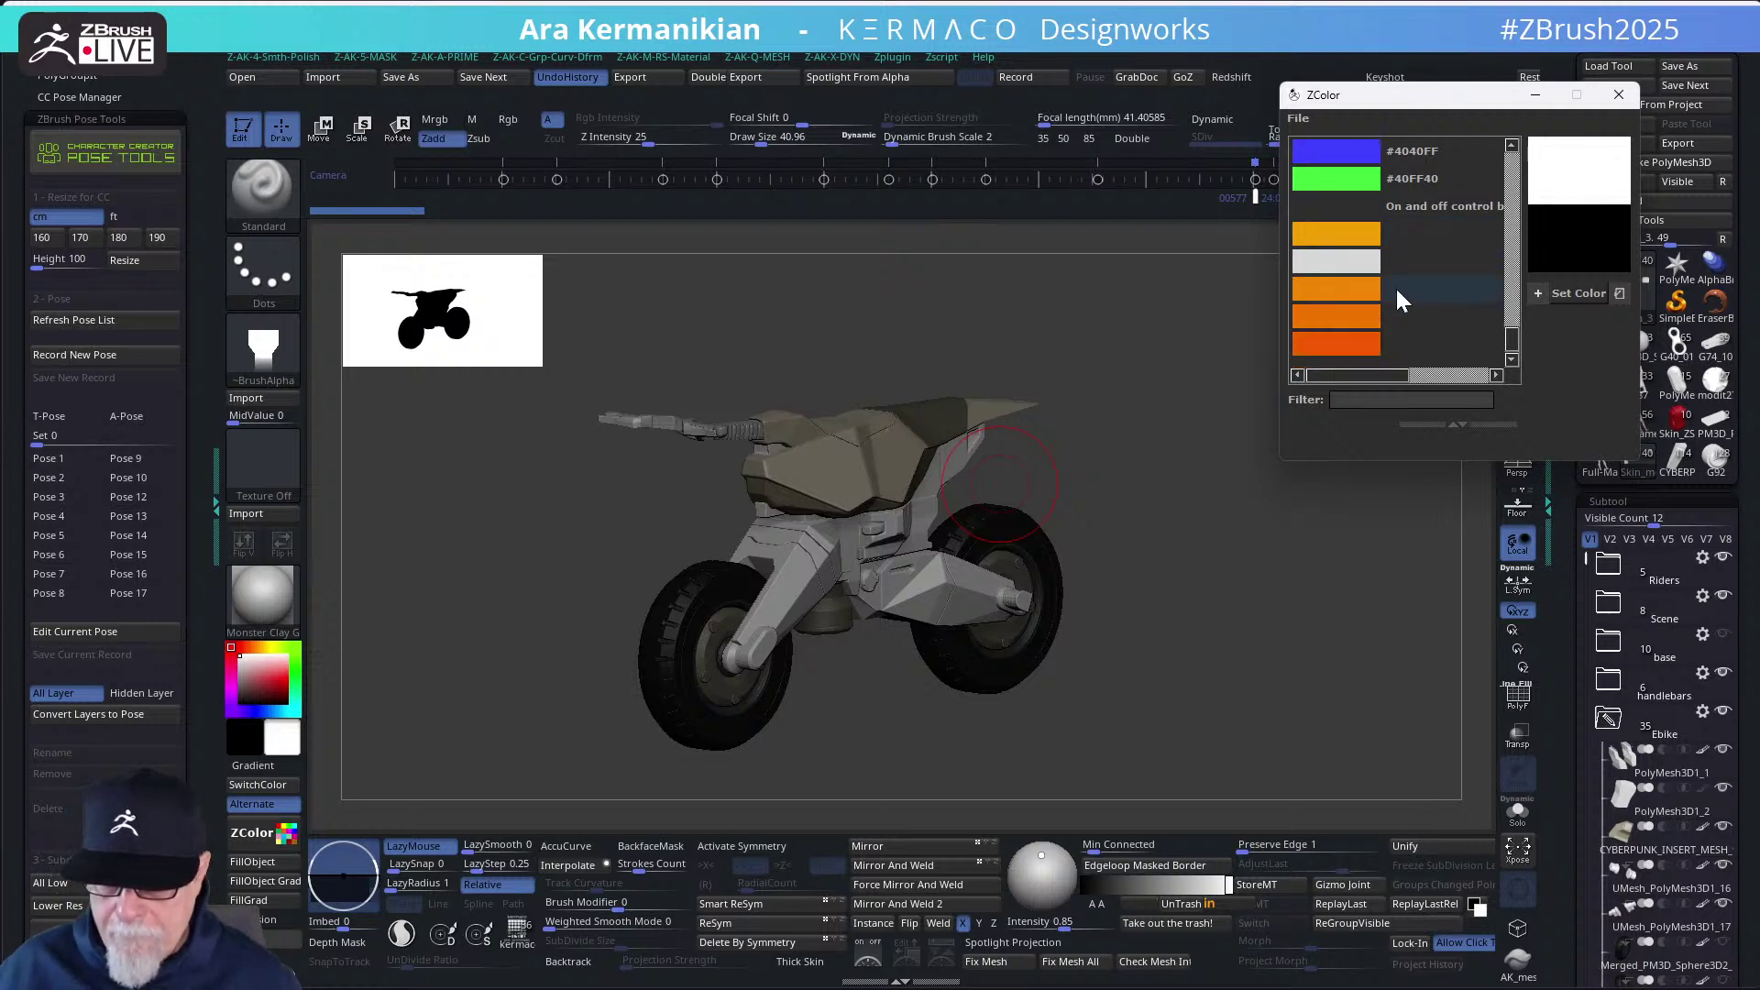
Append the CAMPUS URBANISM swatch file from the Swatches_ASE folder to the ZColor list
left_click(1302, 119)
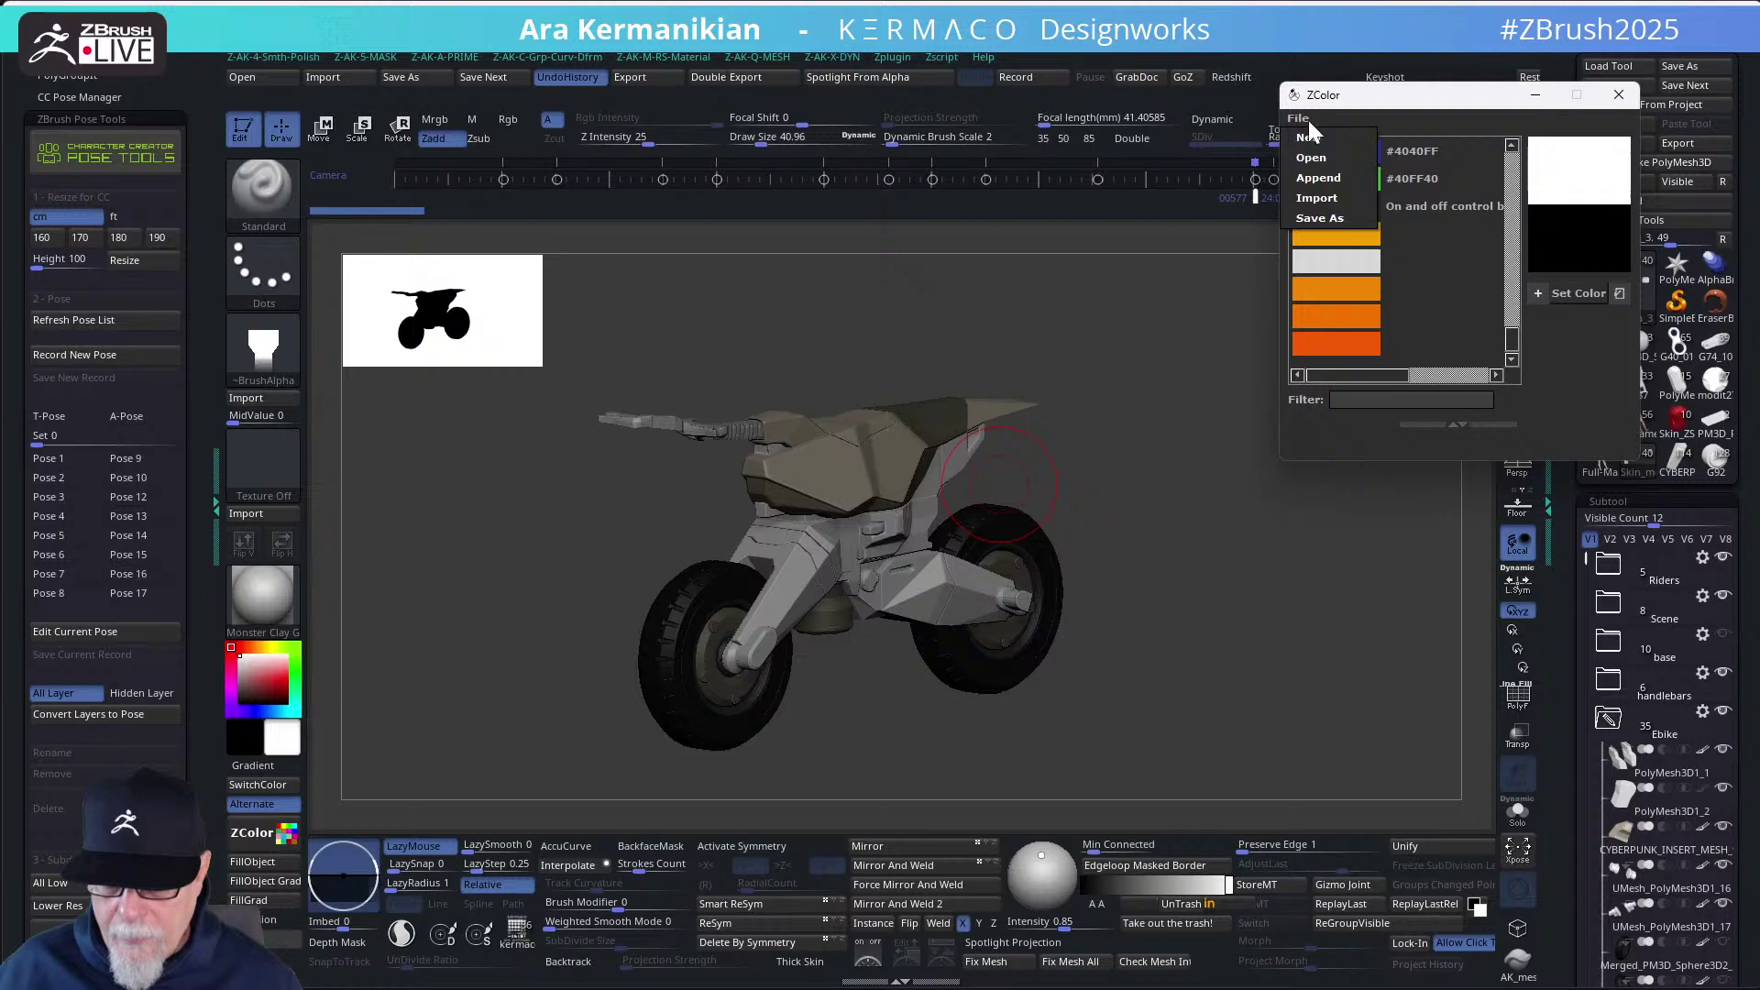
left_click(1322, 177)
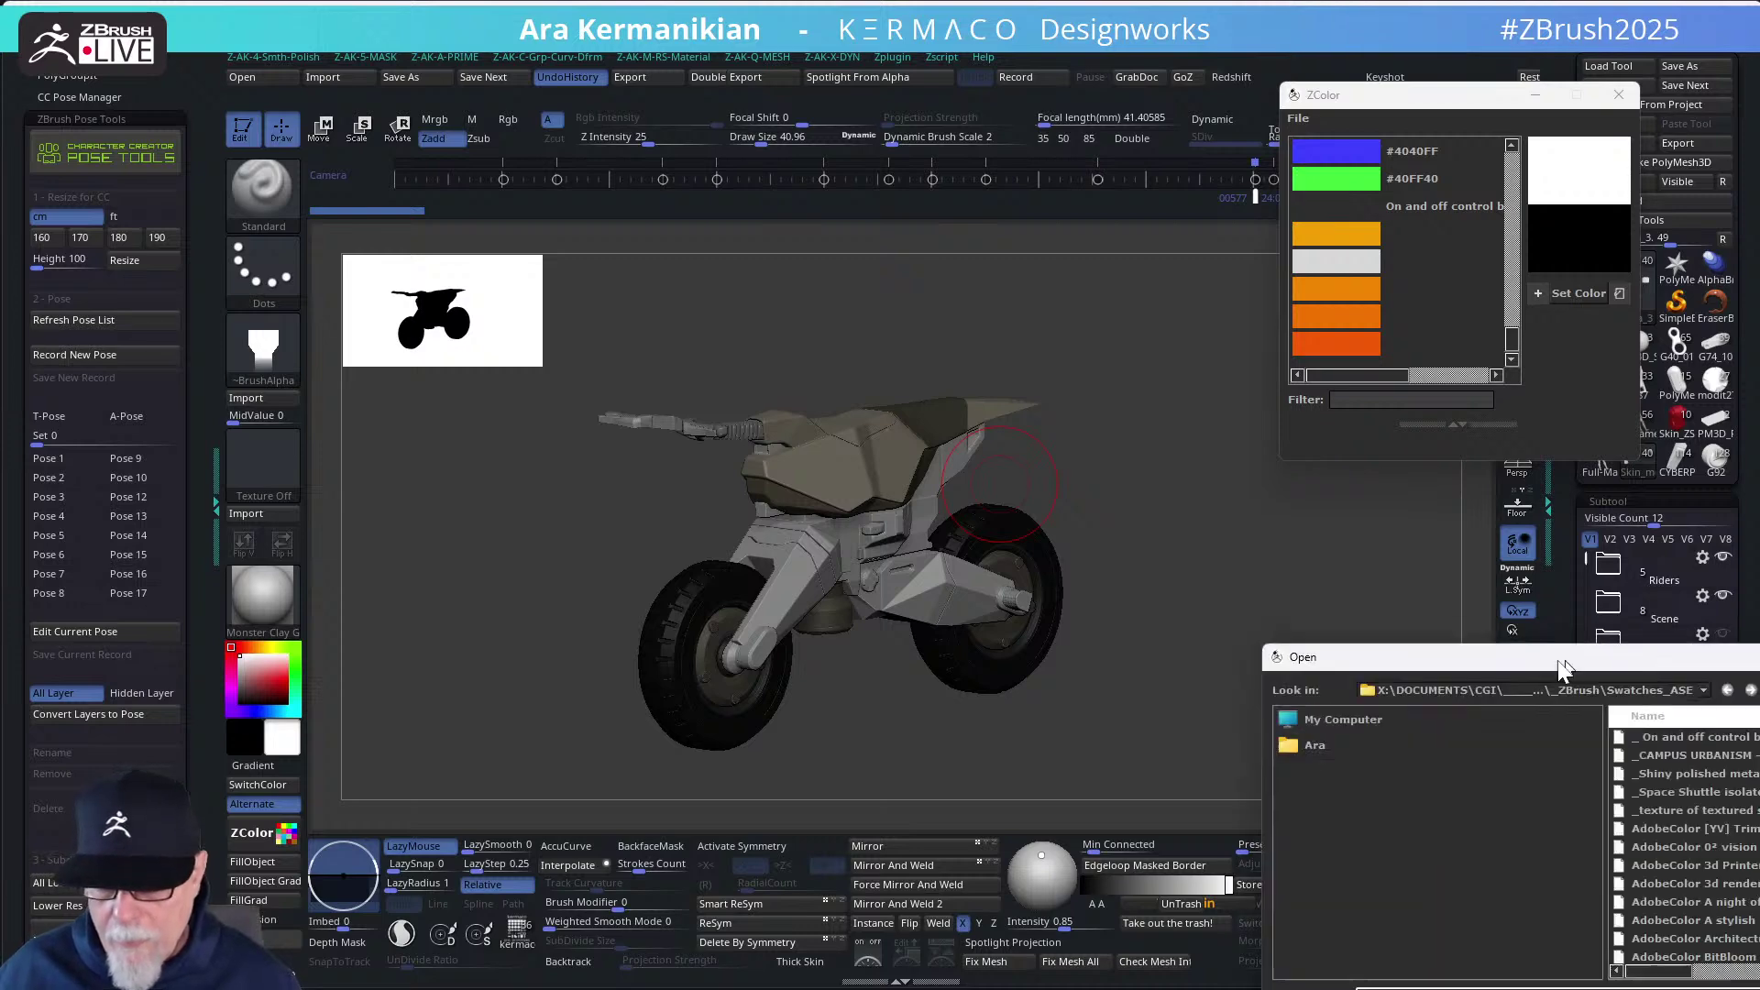
left_click_drag(1560, 656, 1388, 300)
double_click(1517, 401)
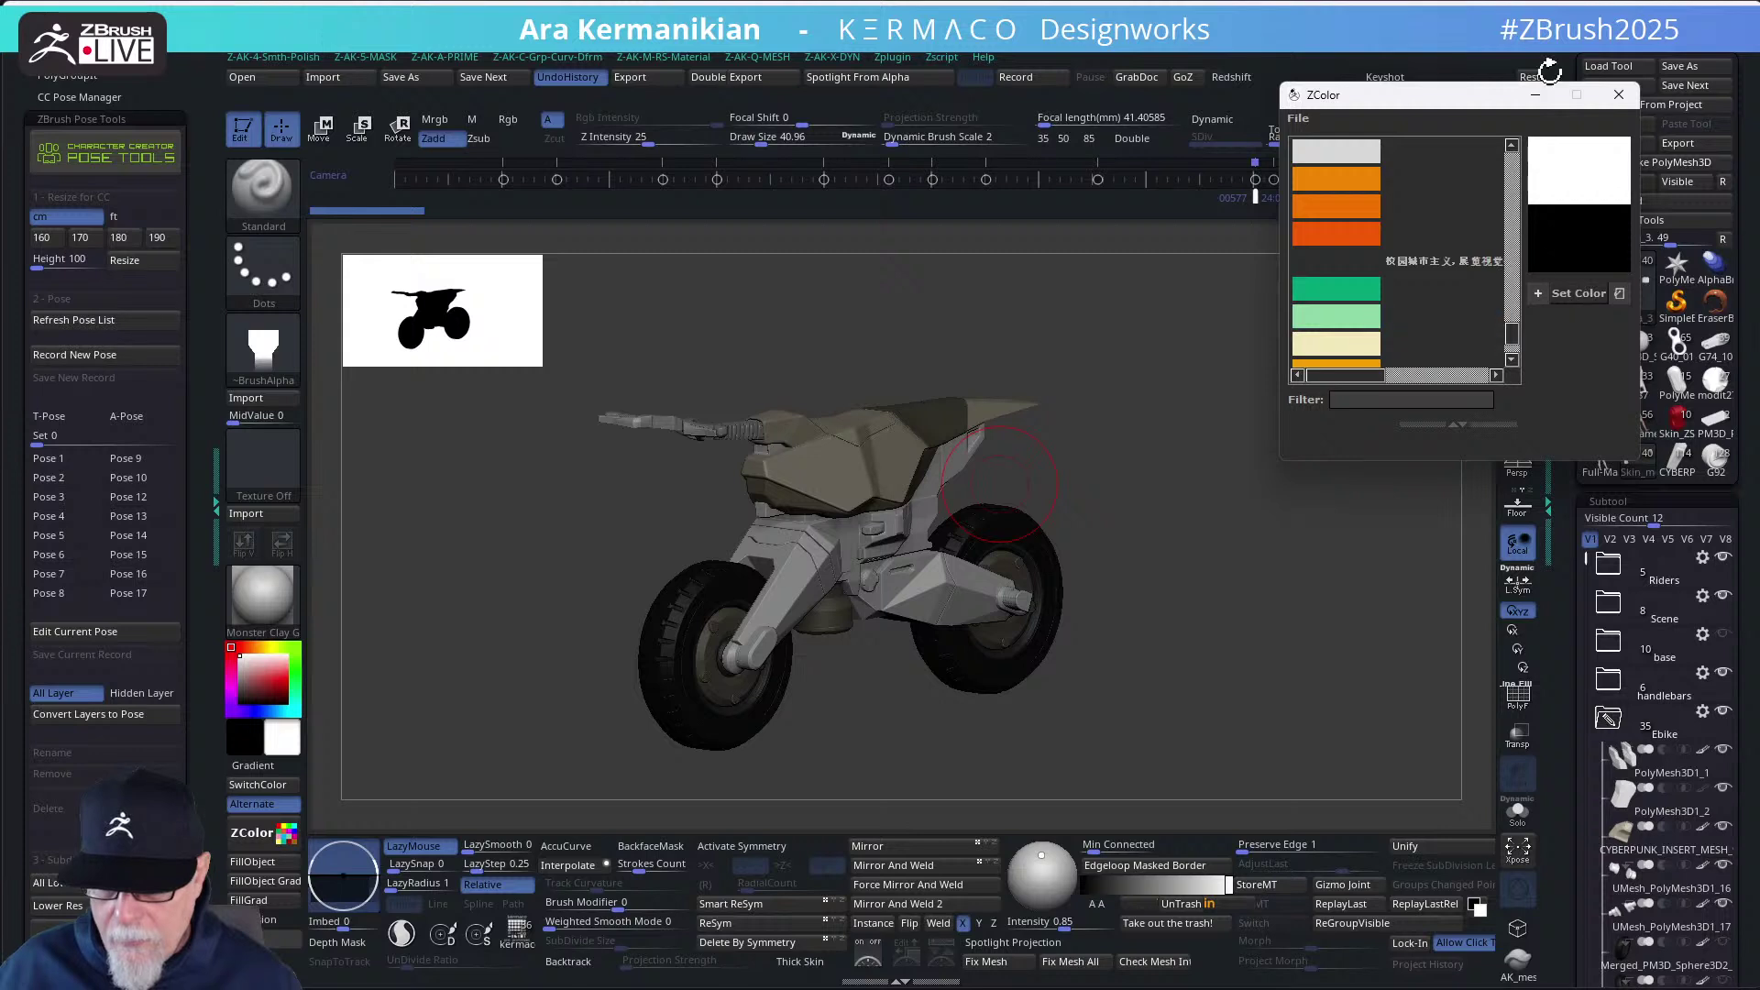
left_click(1297, 118)
left_click(1312, 158)
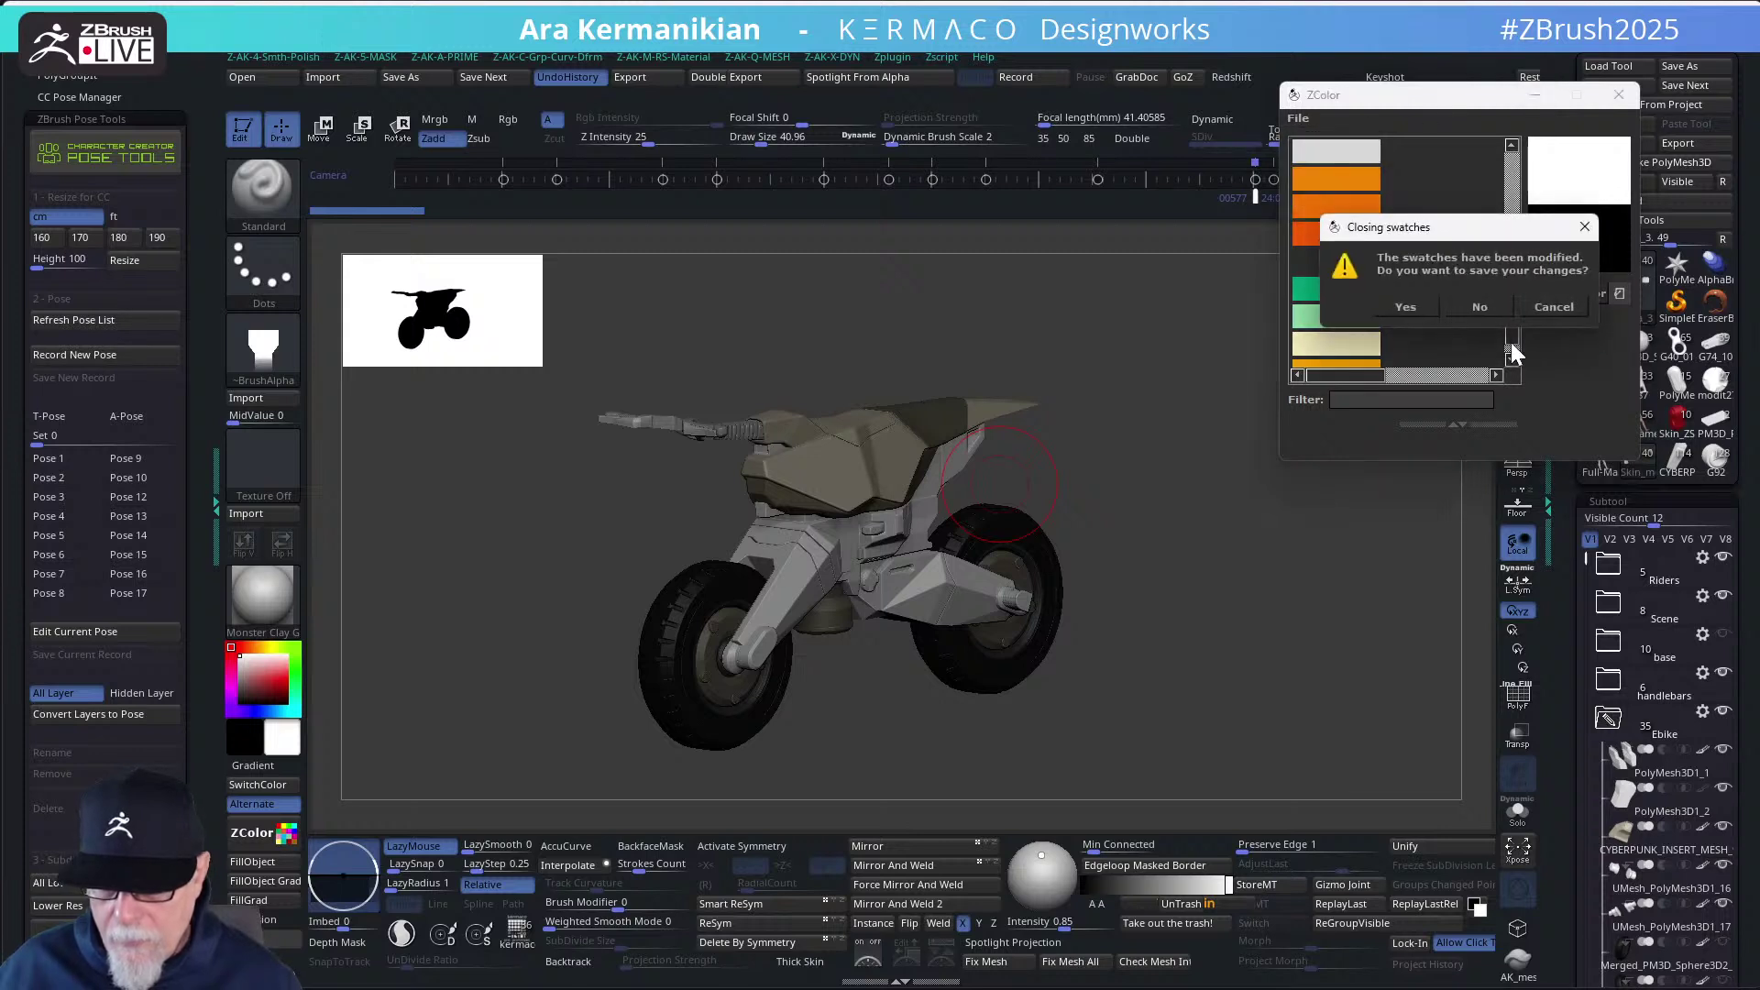
left_click(1551, 306)
Add the "Shiny polished metal" swatch file to the existing ZColor swatches
left_click(1299, 119)
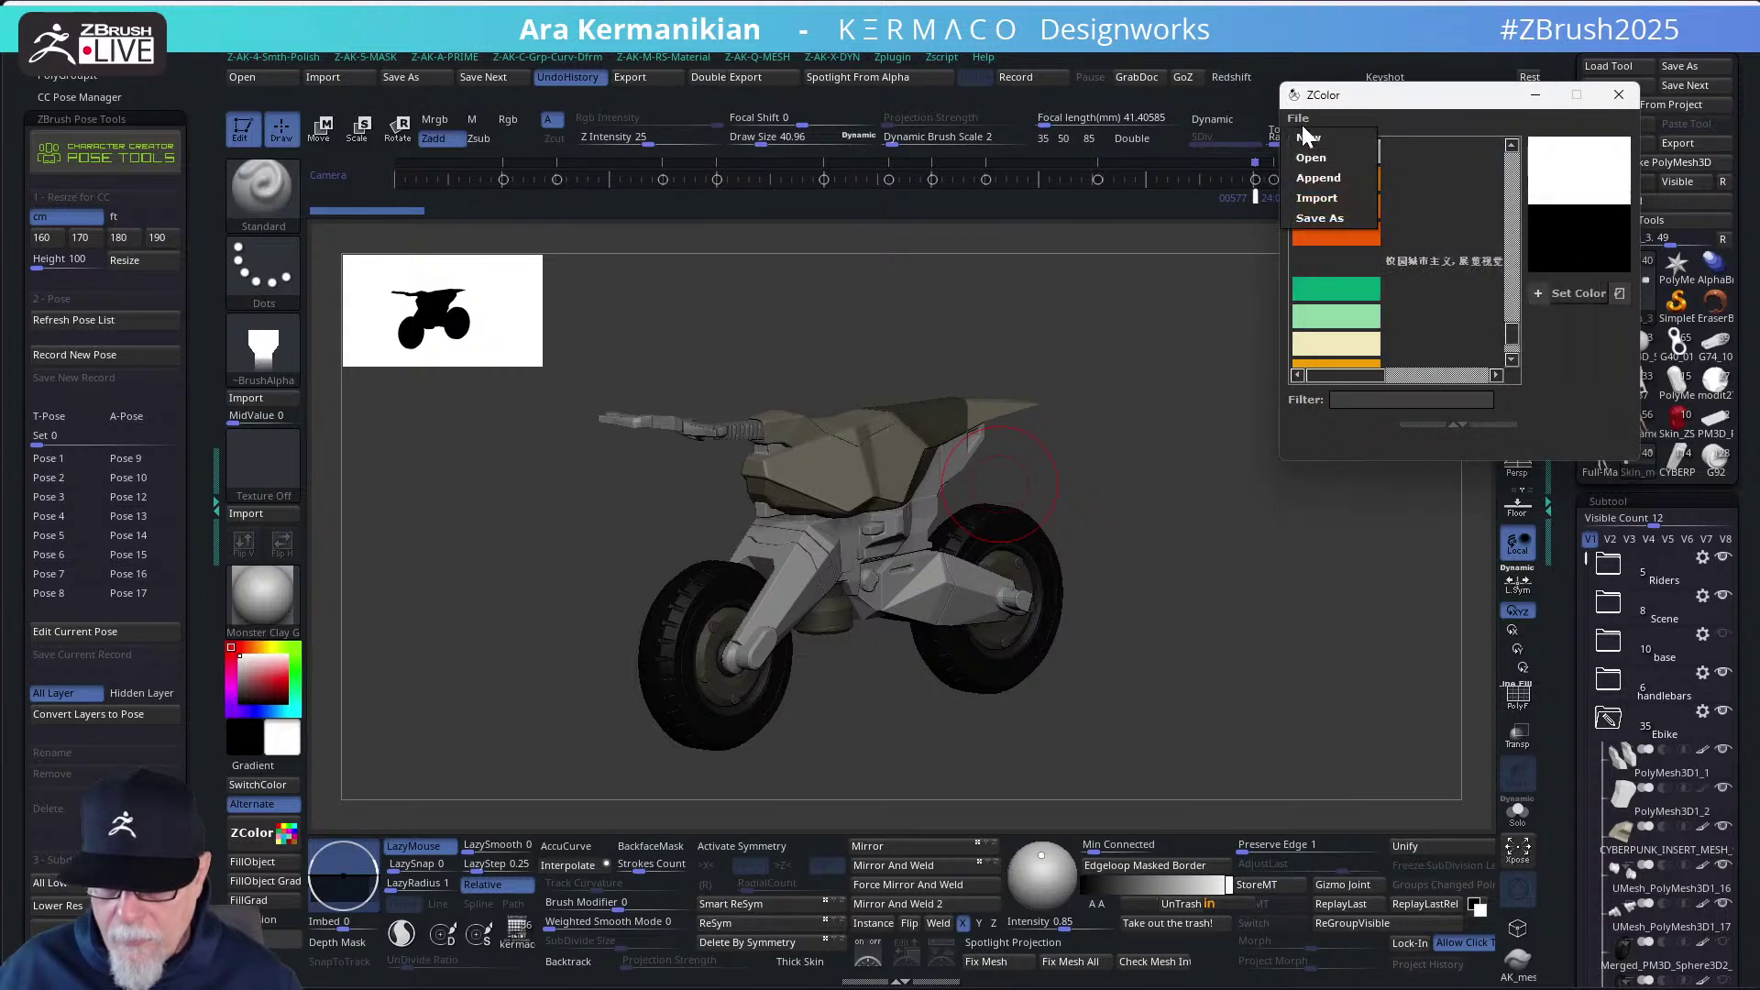
left_click(1324, 196)
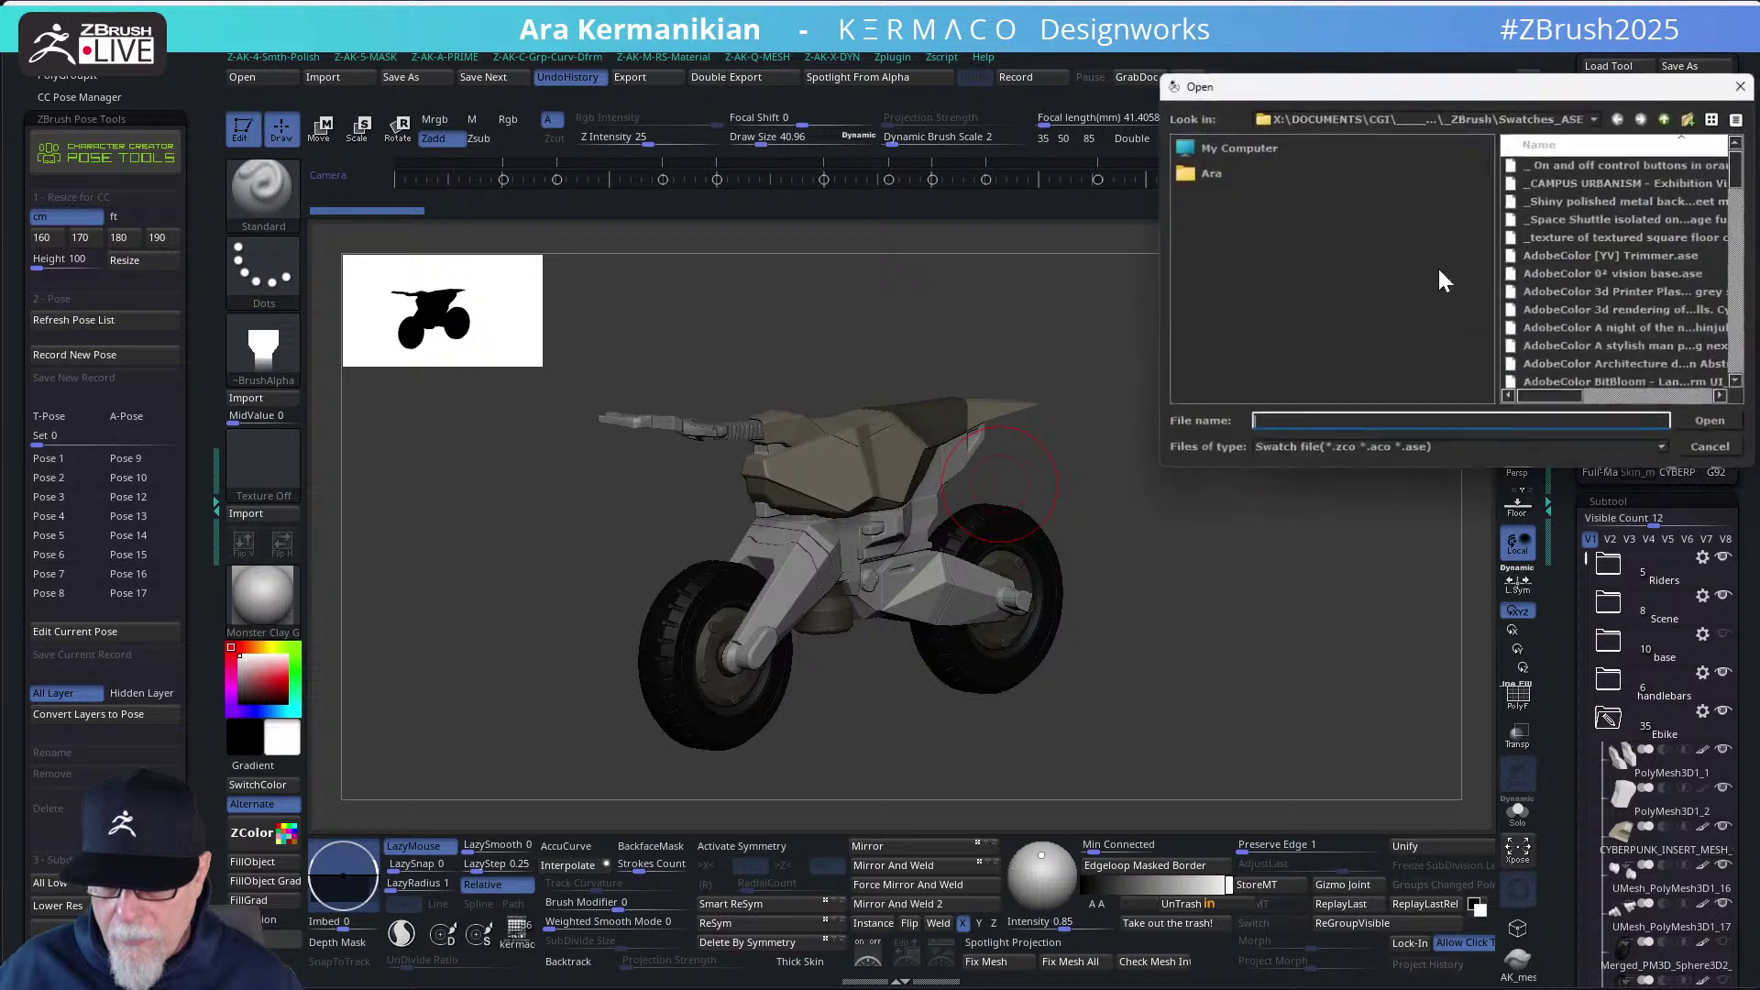
left_click(1552, 199)
double_click(1555, 201)
Add the "Space Shuttle" and "texture of textured square floor" swatch files to the ZColor list
left_click(1299, 120)
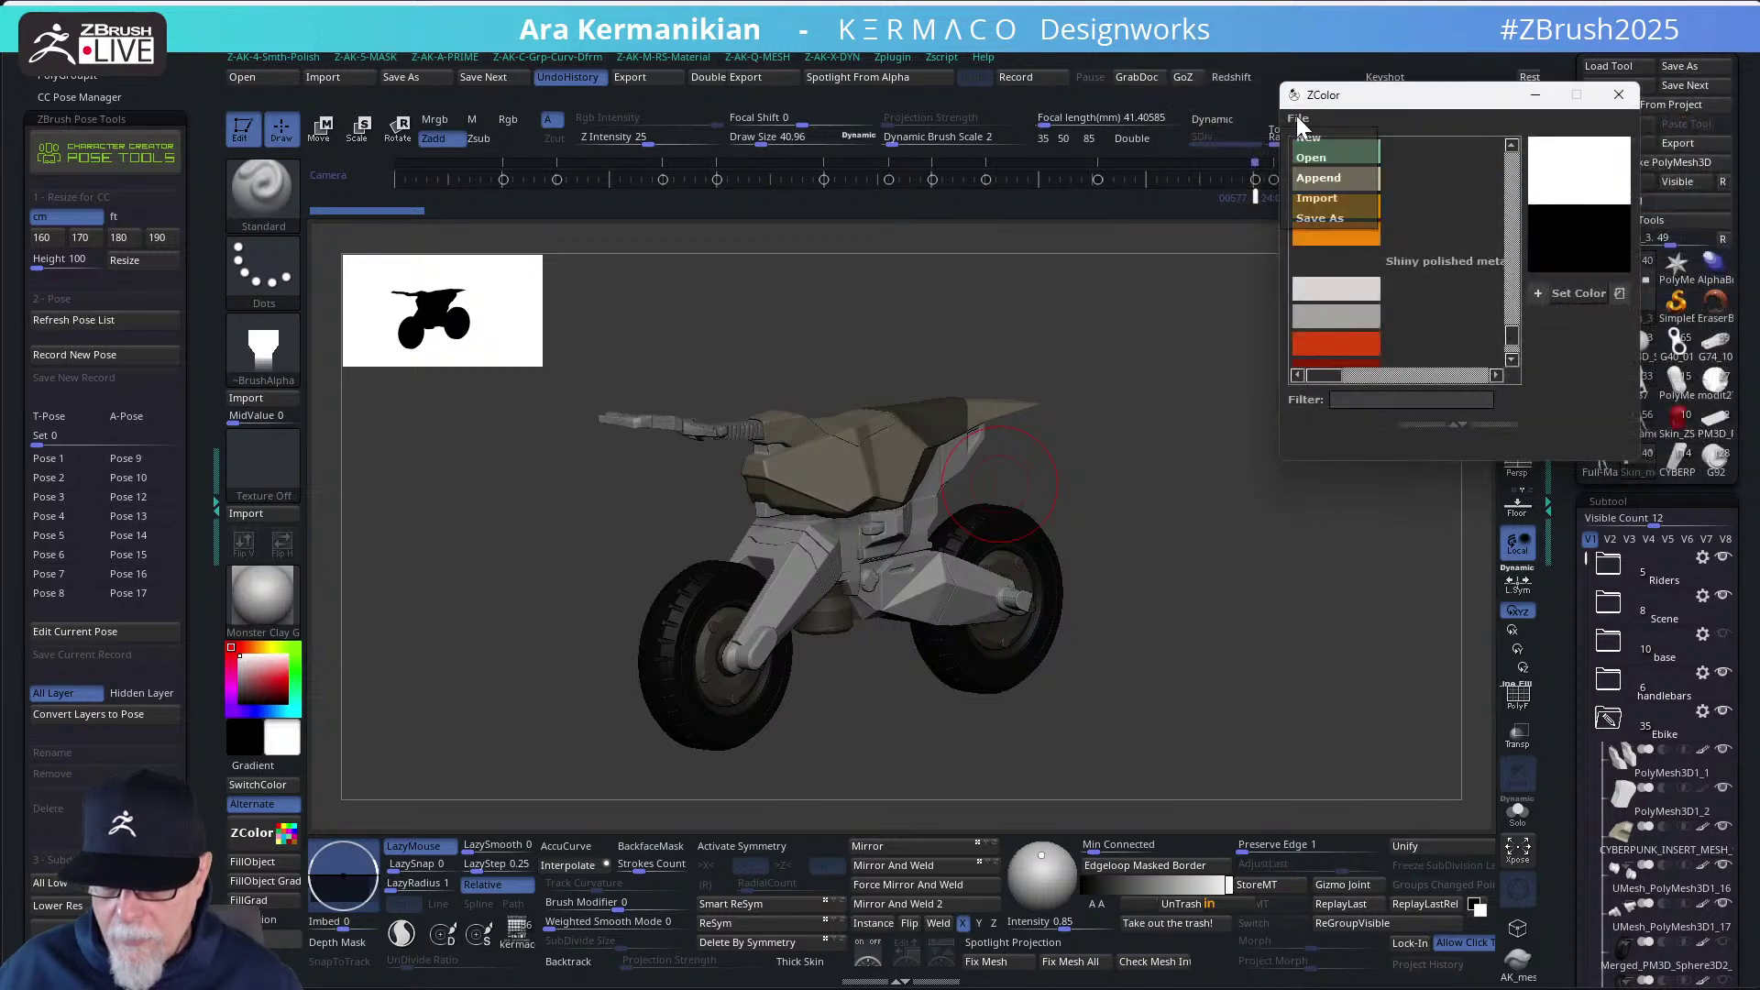
left_click(1324, 192)
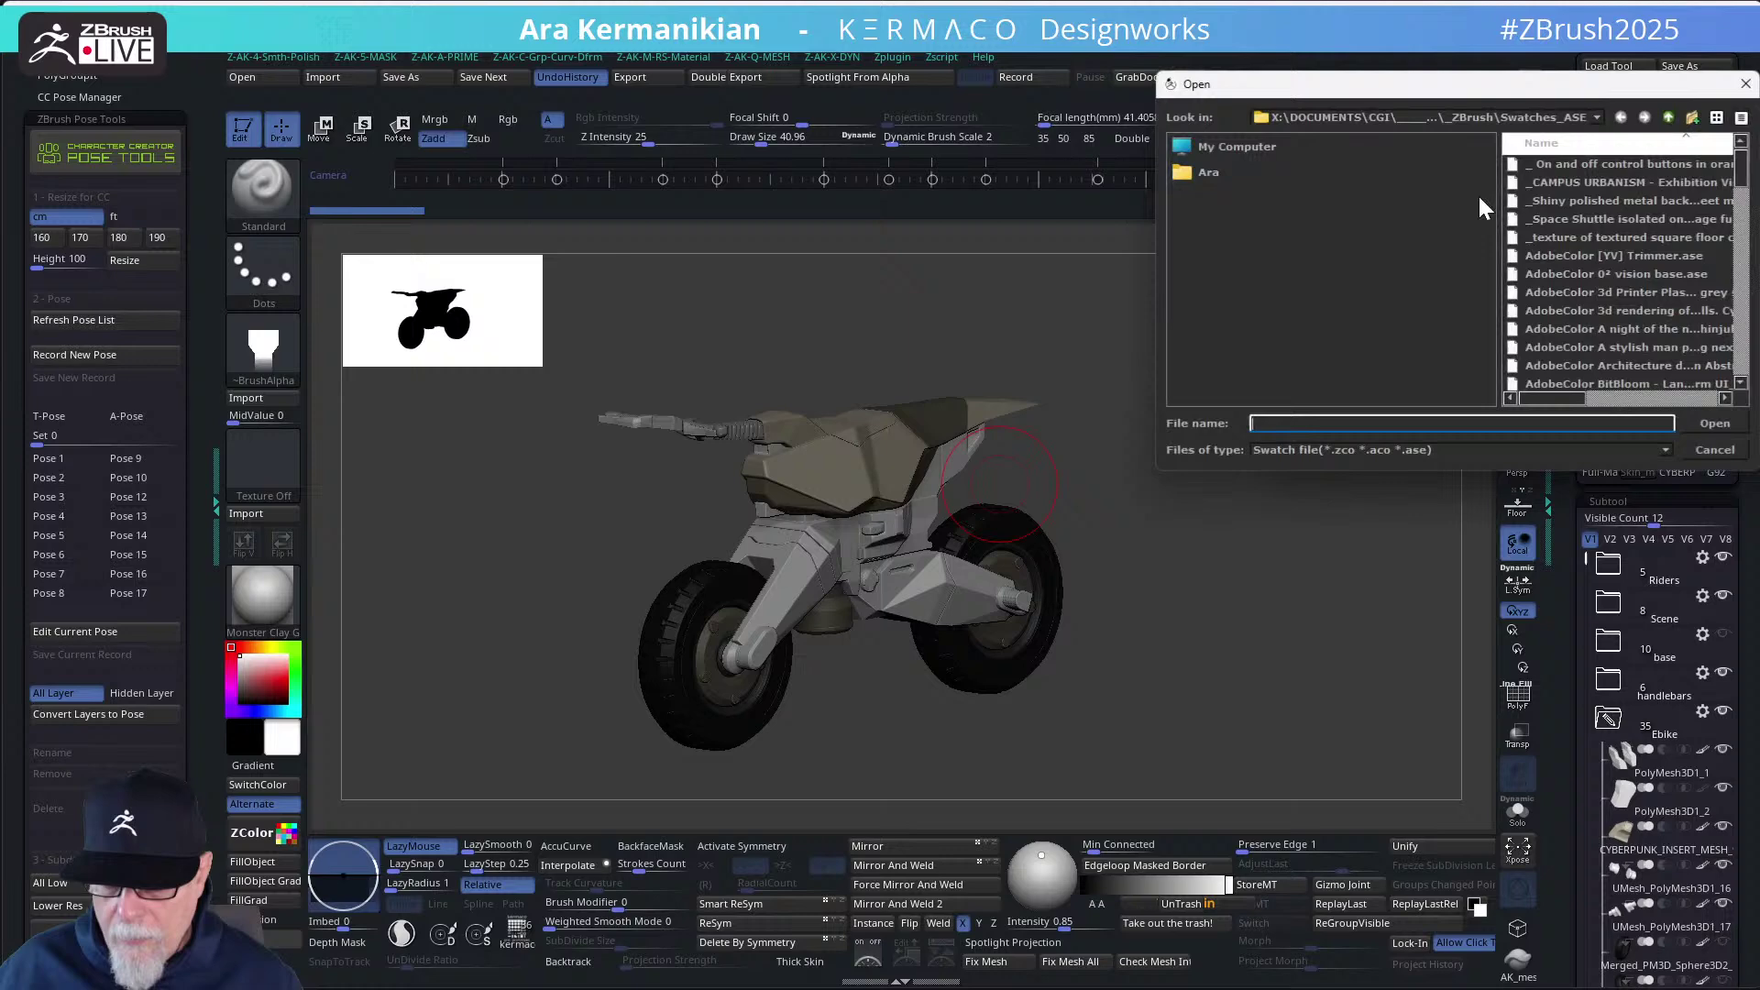
double_click(1570, 220)
left_click(1301, 119)
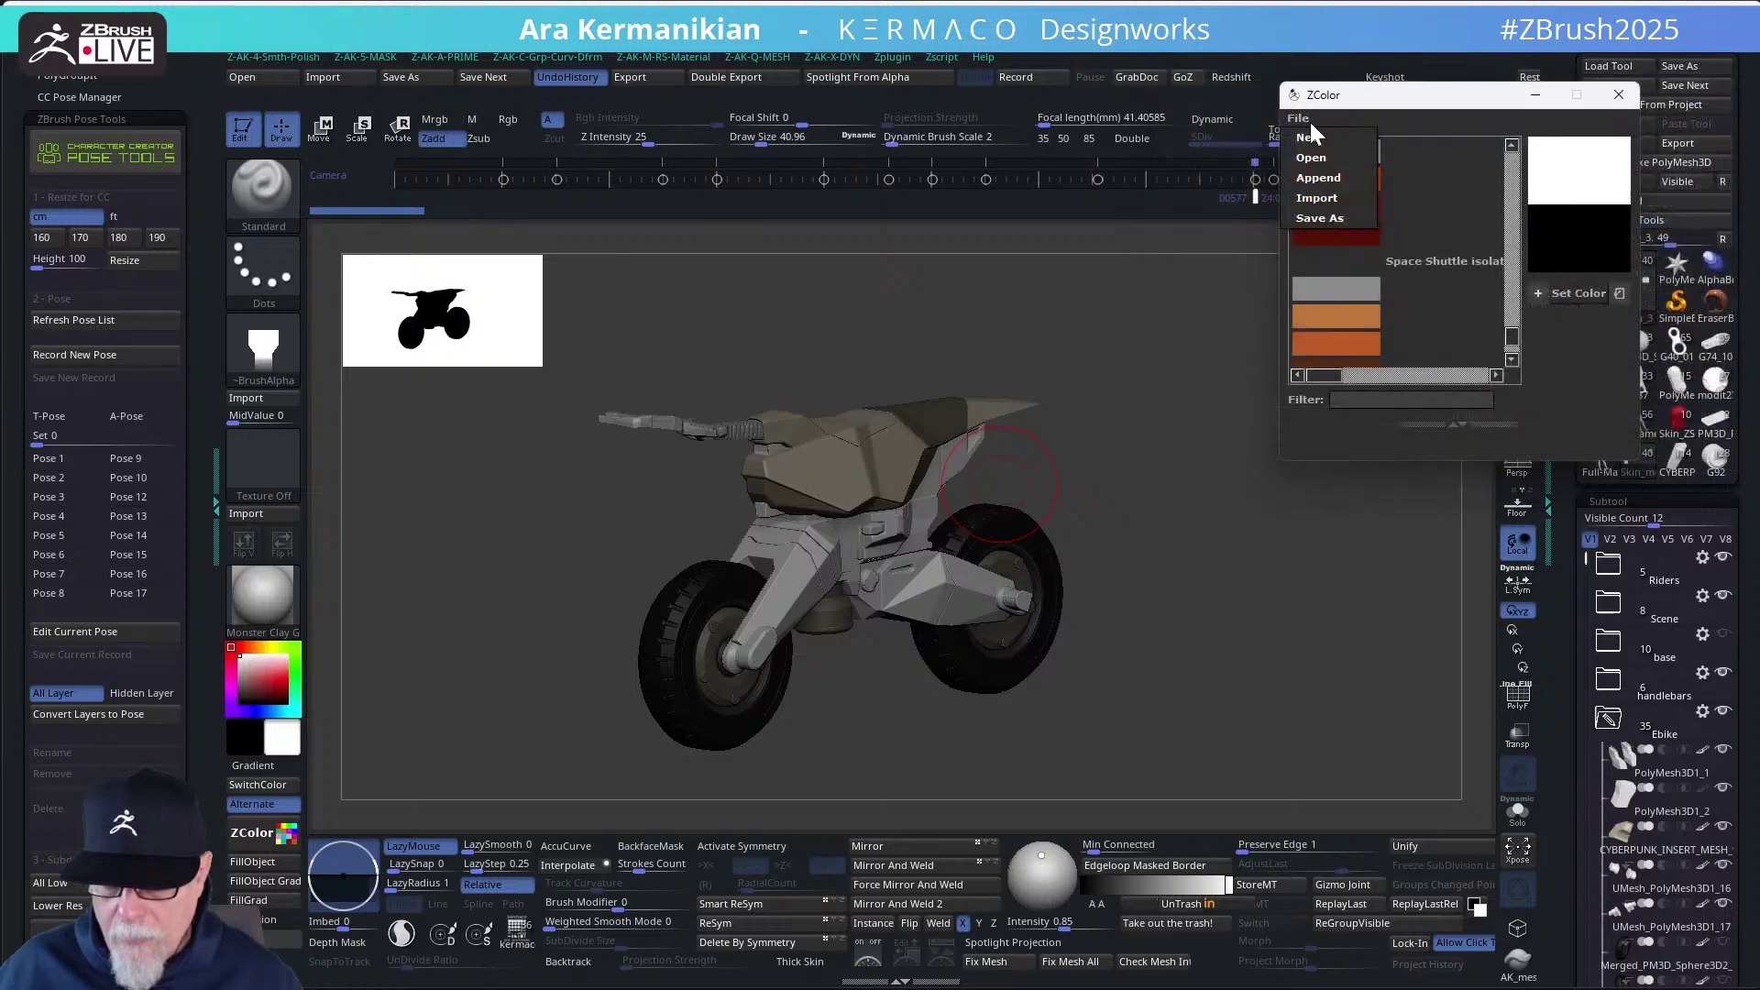
left_click(1332, 178)
double_click(1547, 235)
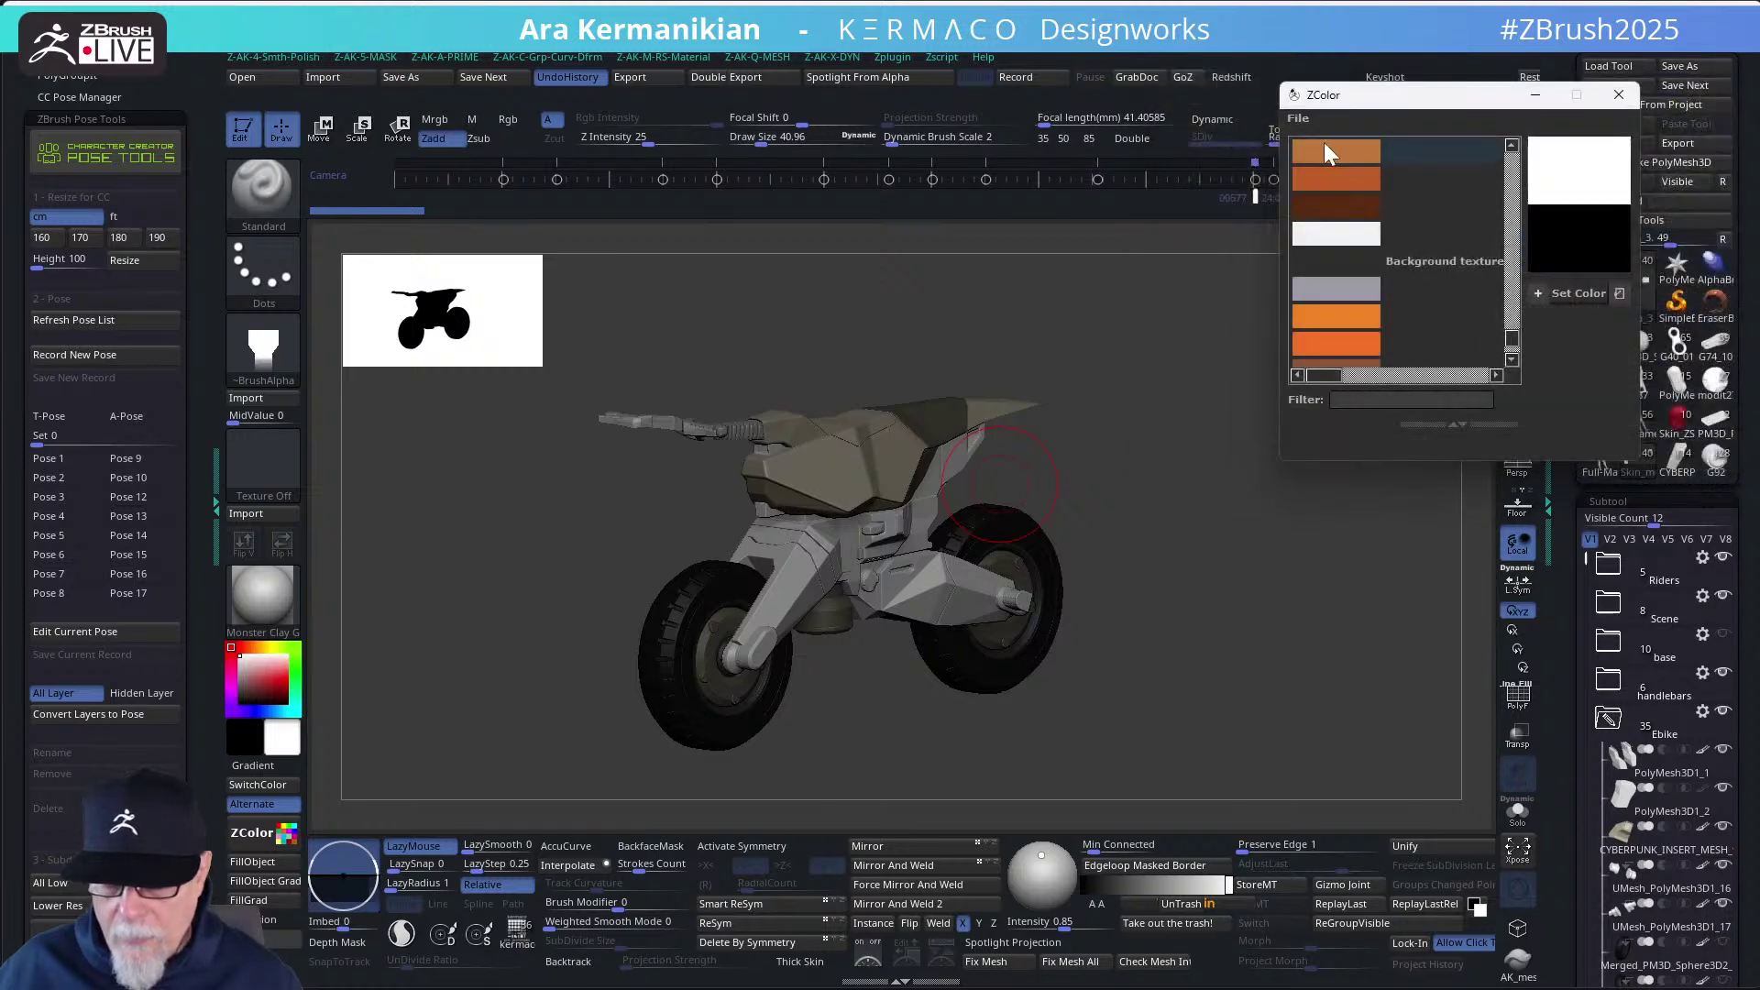
Append the kermaco_01.zco swatch file to the ZColor list and close the ZColor window
left_click(1306, 123)
left_click(1334, 178)
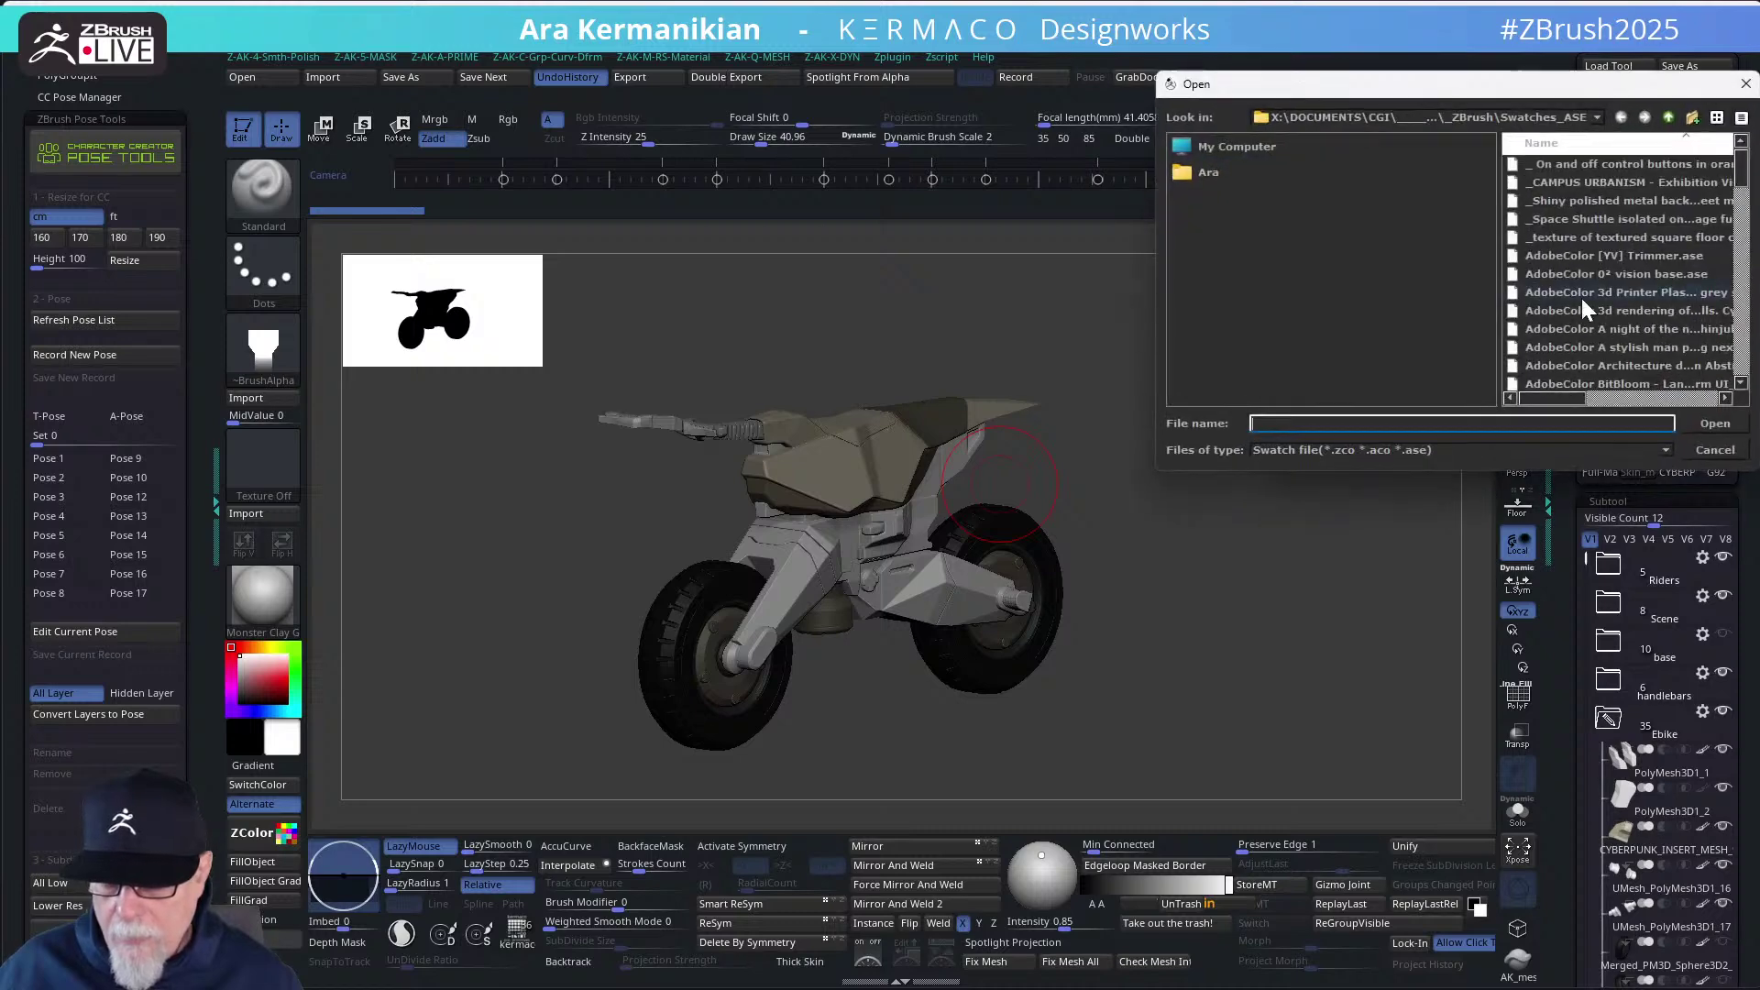
scroll(1581, 299, "down", 10)
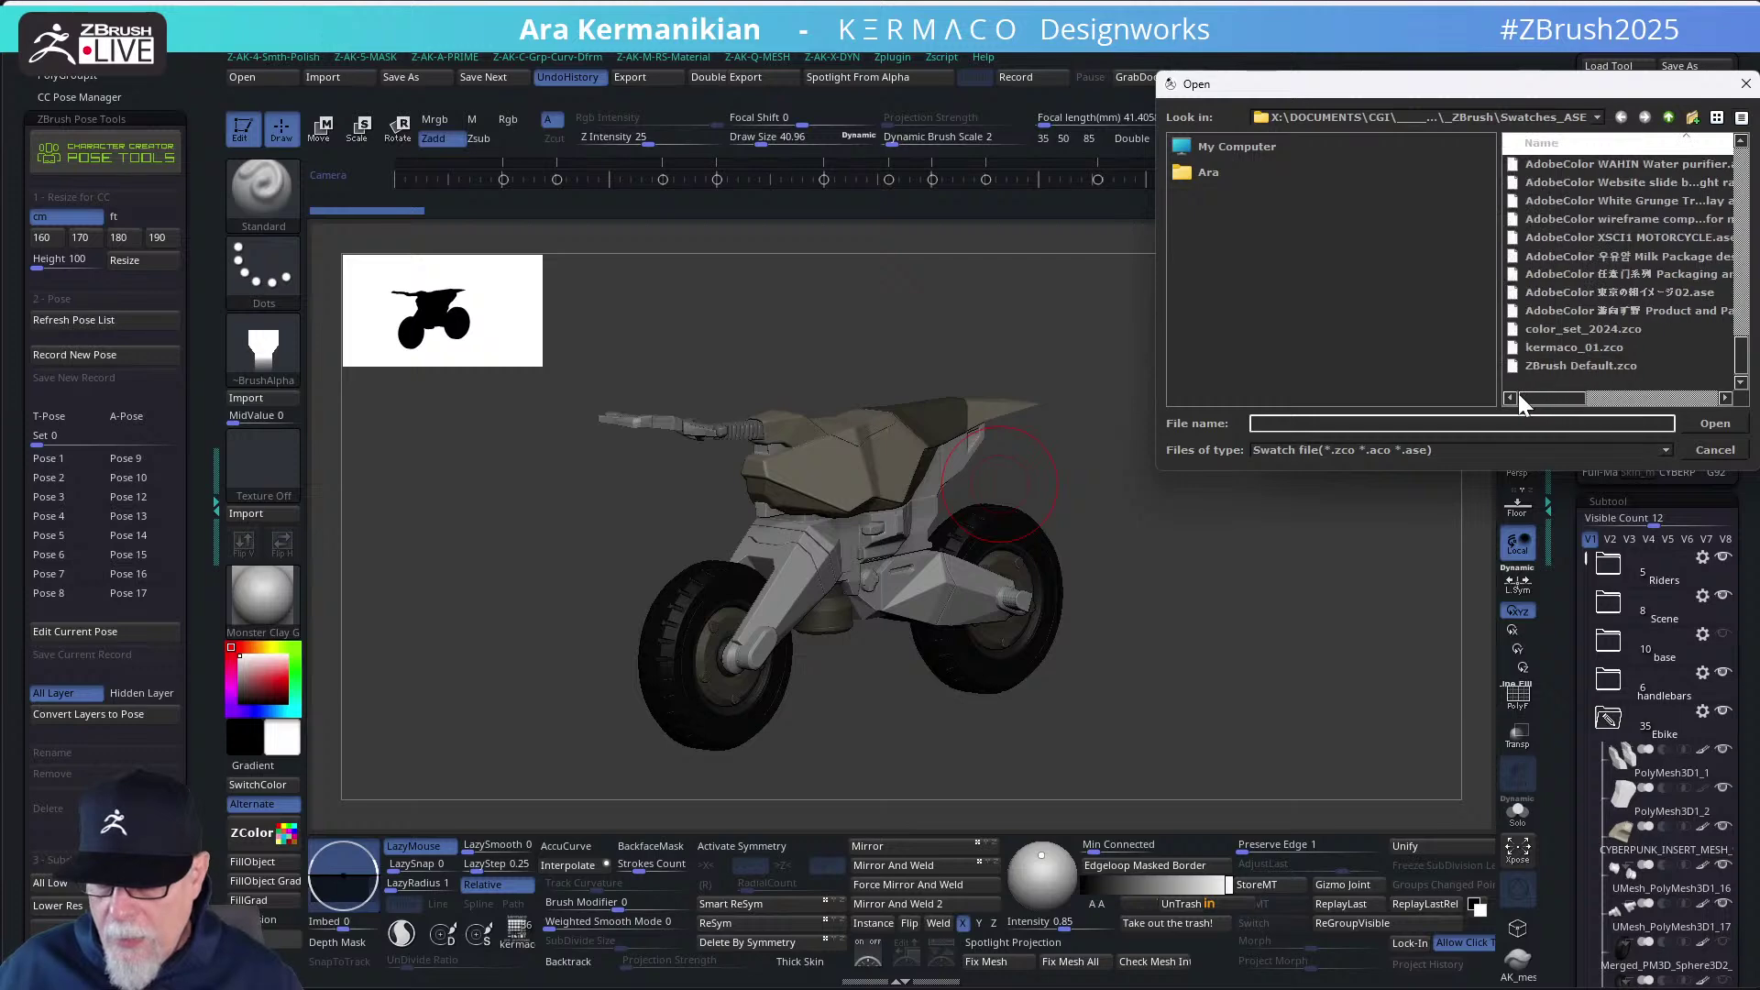
double_click(1563, 347)
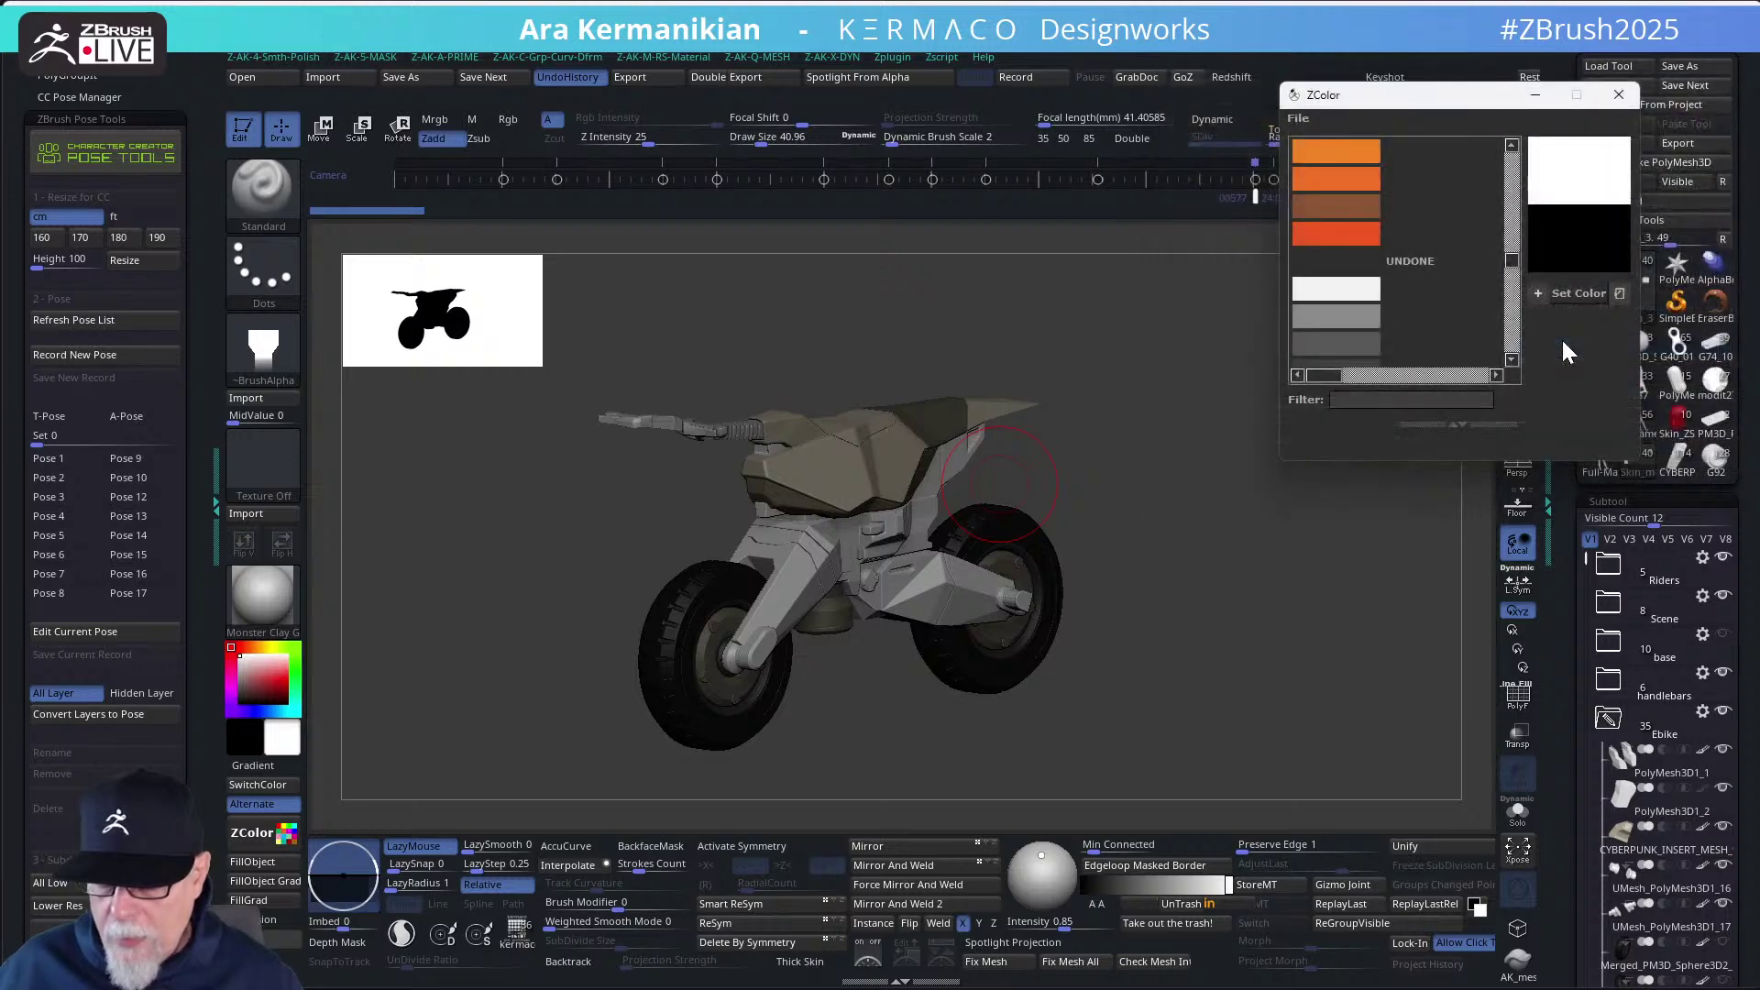
scroll(1401, 256, "down", 3)
scroll(1404, 256, "down", 6)
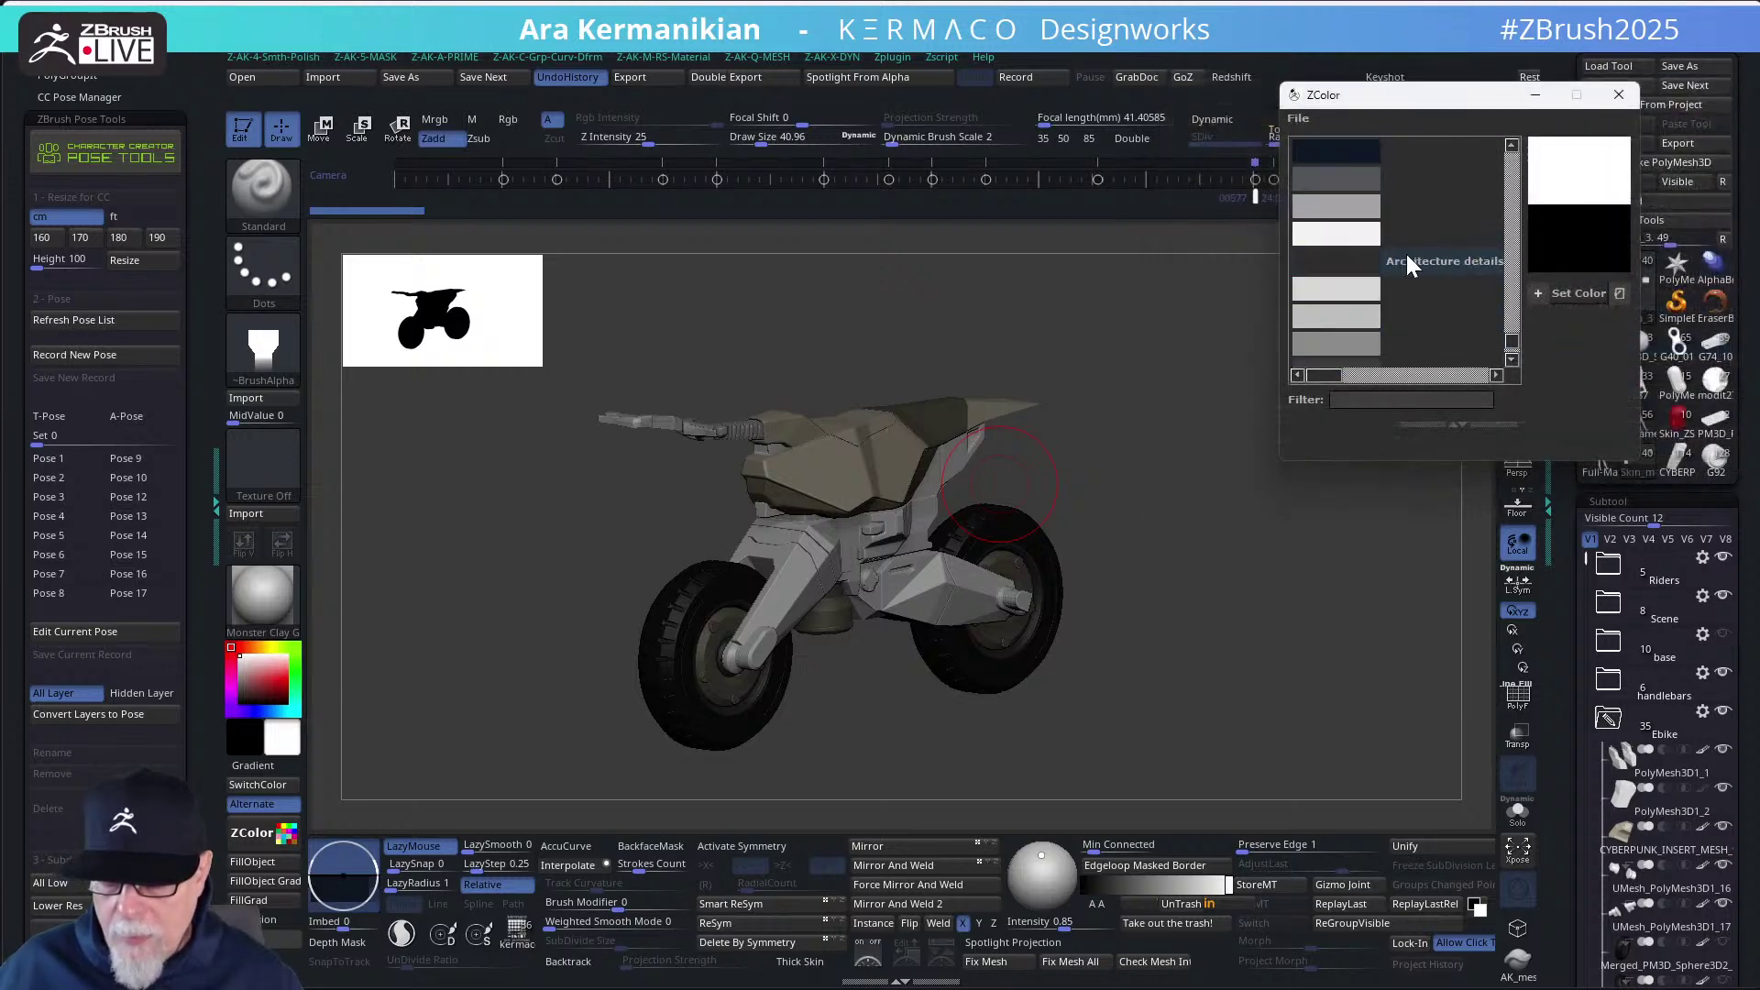
left_click_drag(1510, 103, 379, 443)
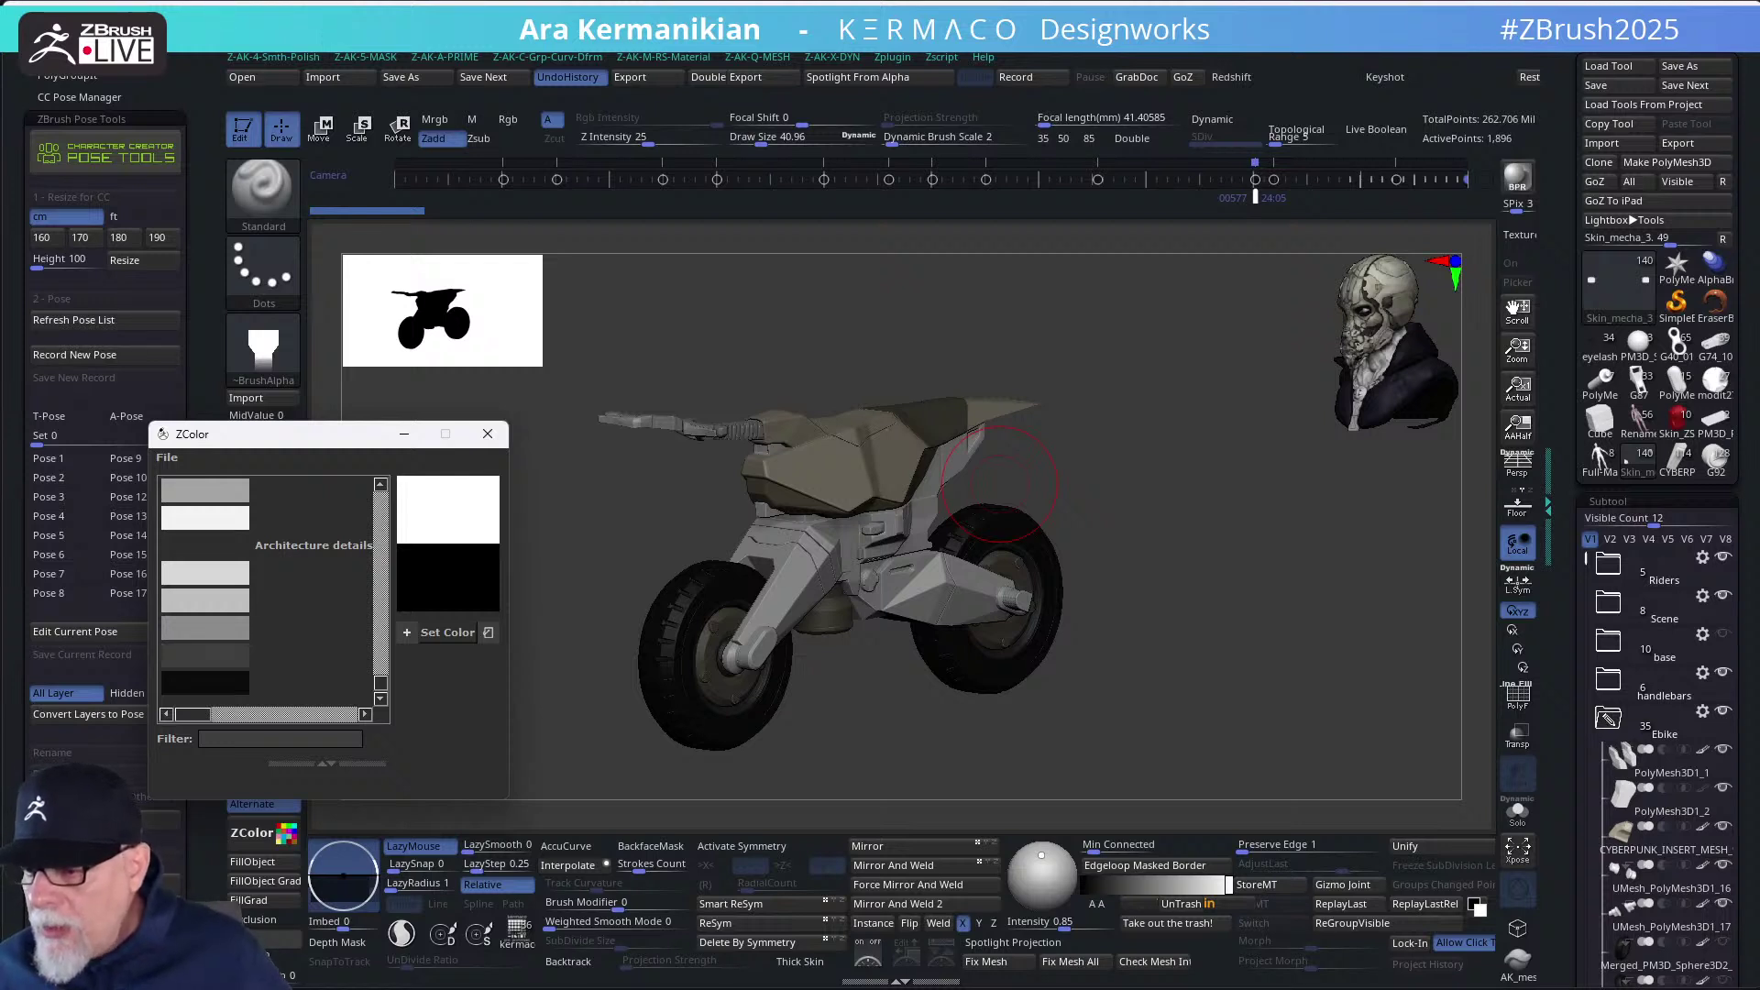
left_click(487, 434)
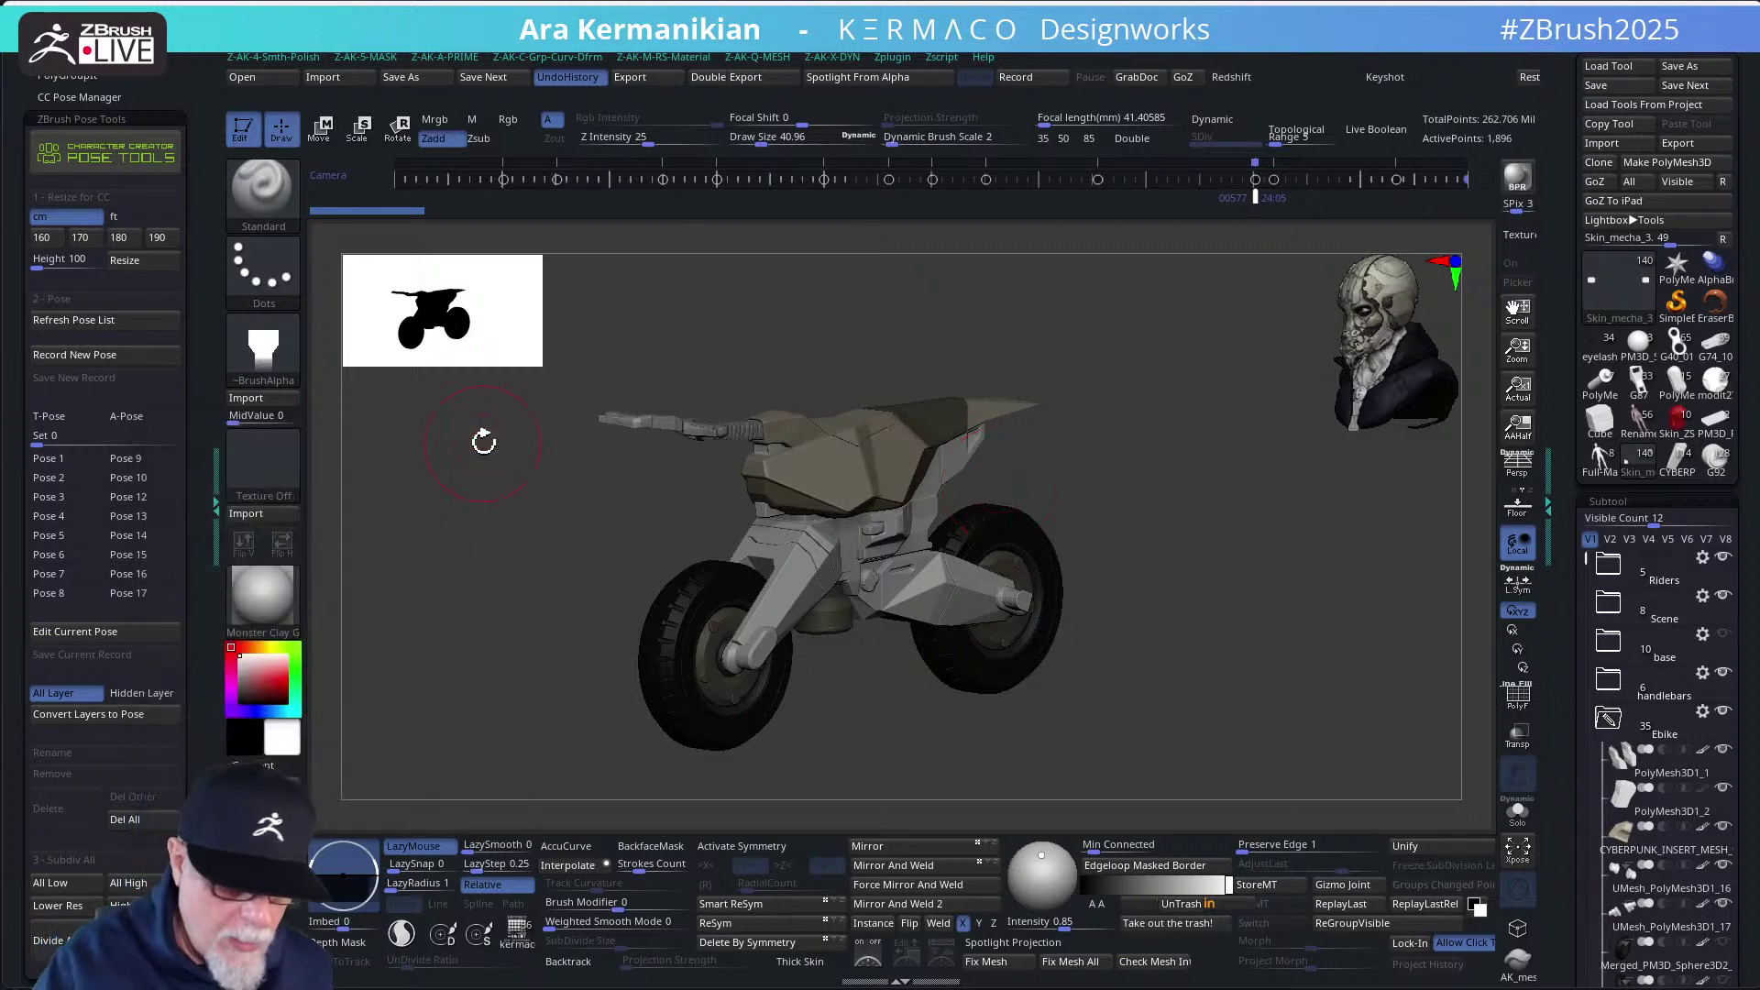
Create a new window-sized document without saving the changes to the current one
left_click_drag(1219, 616, 875, 514, "shift")
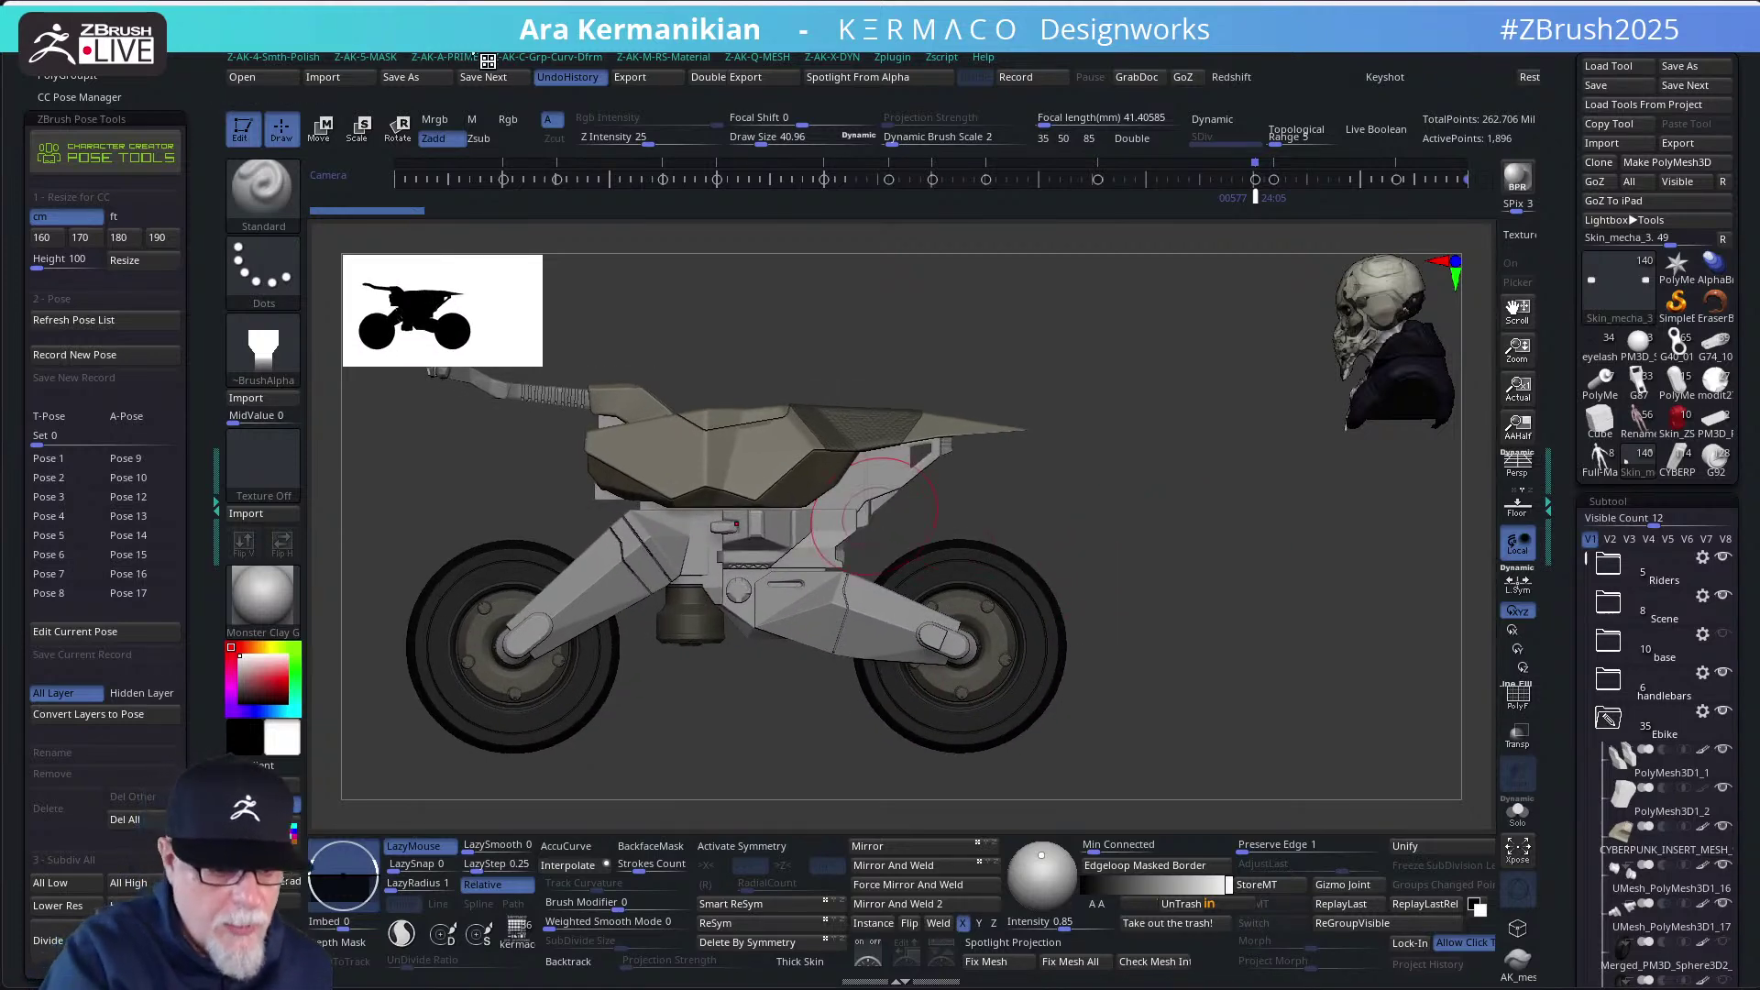
left_click(377, 57)
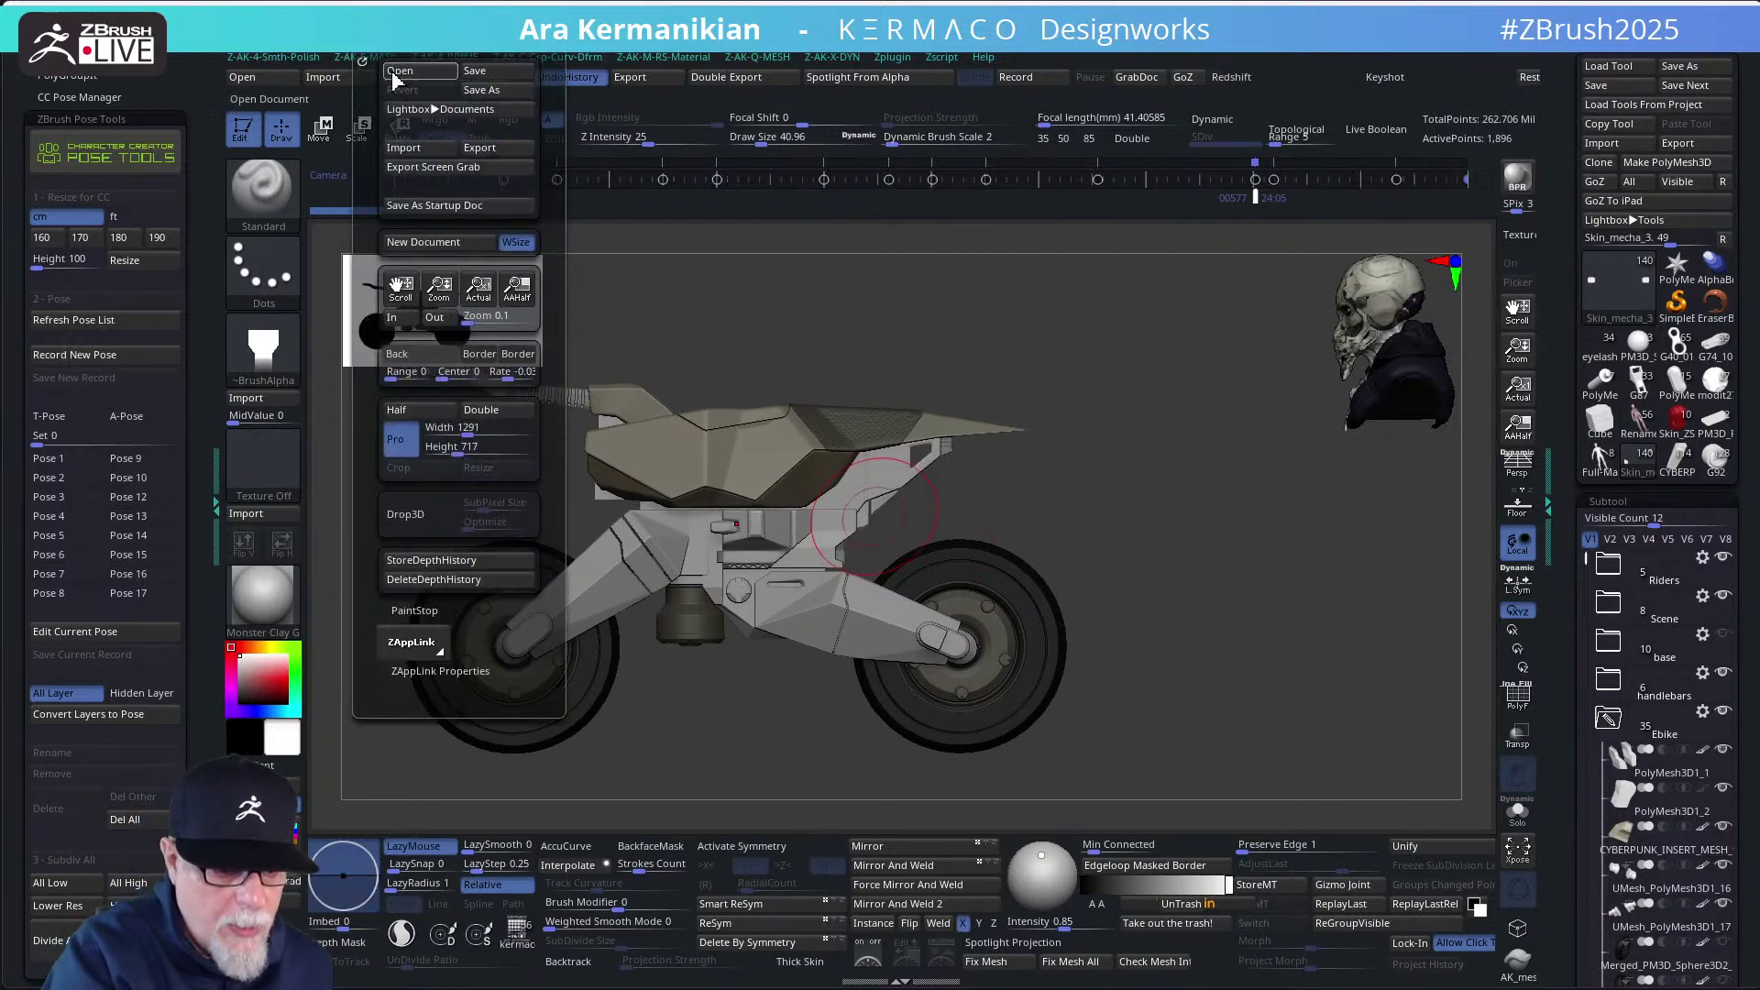
left_click(474, 243)
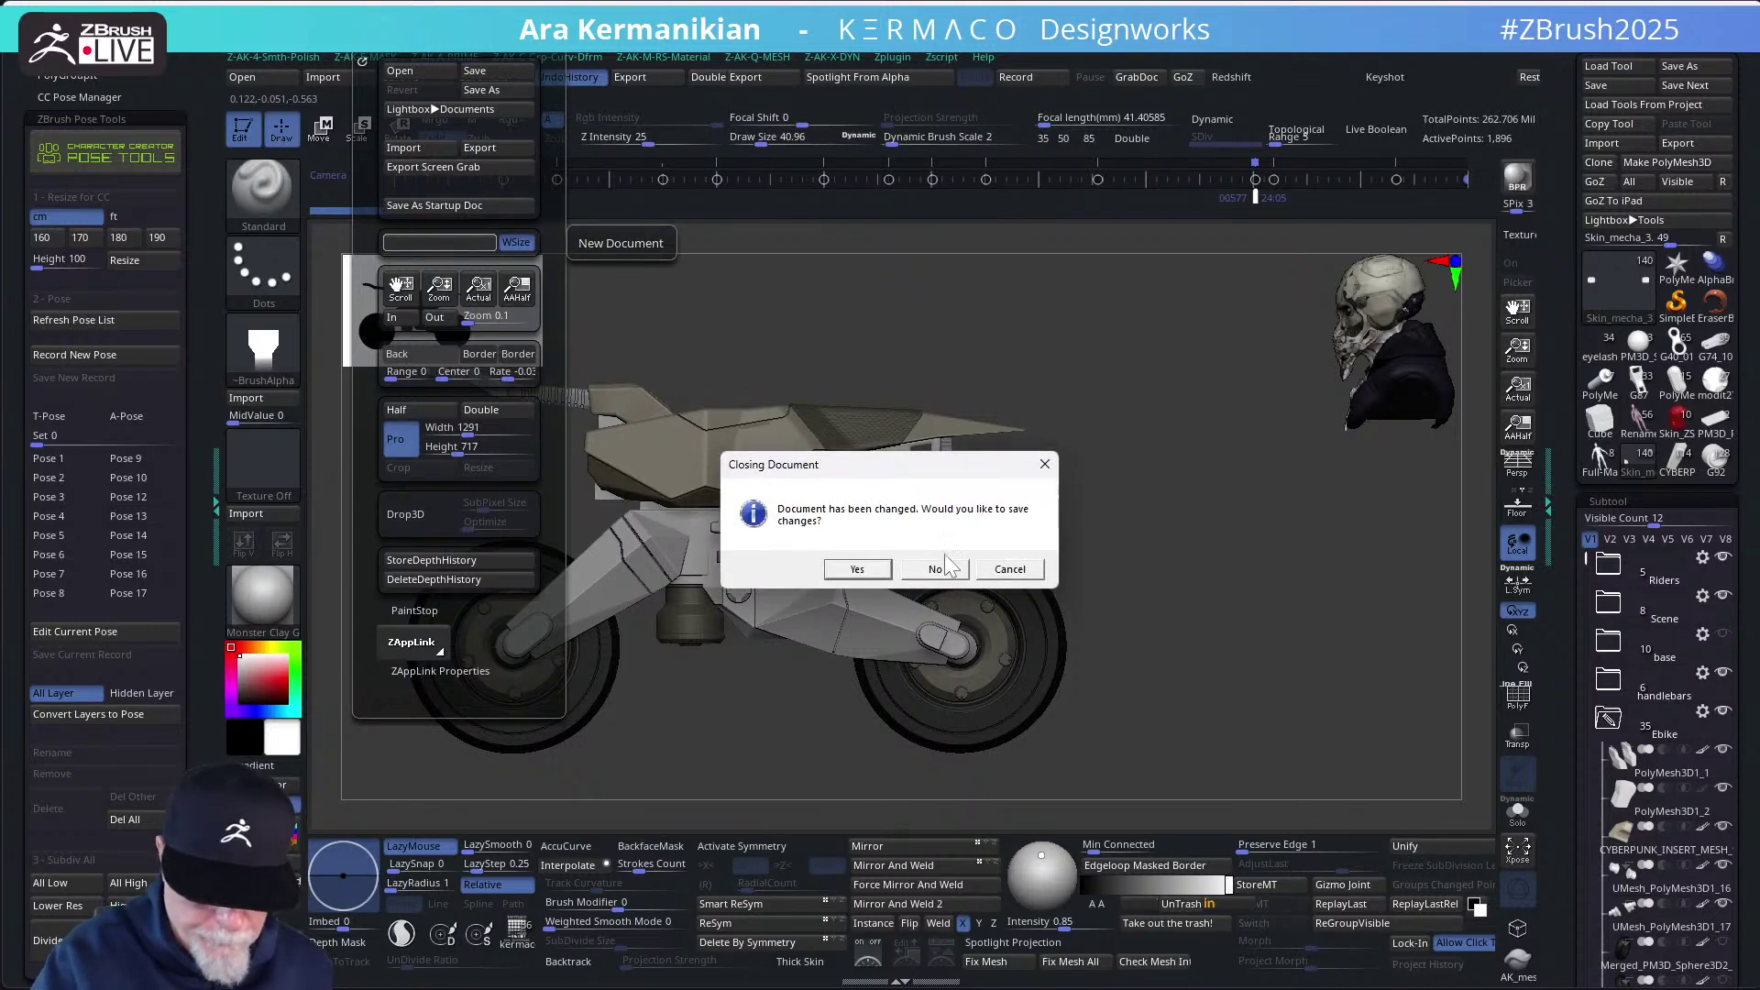
left_click(935, 569)
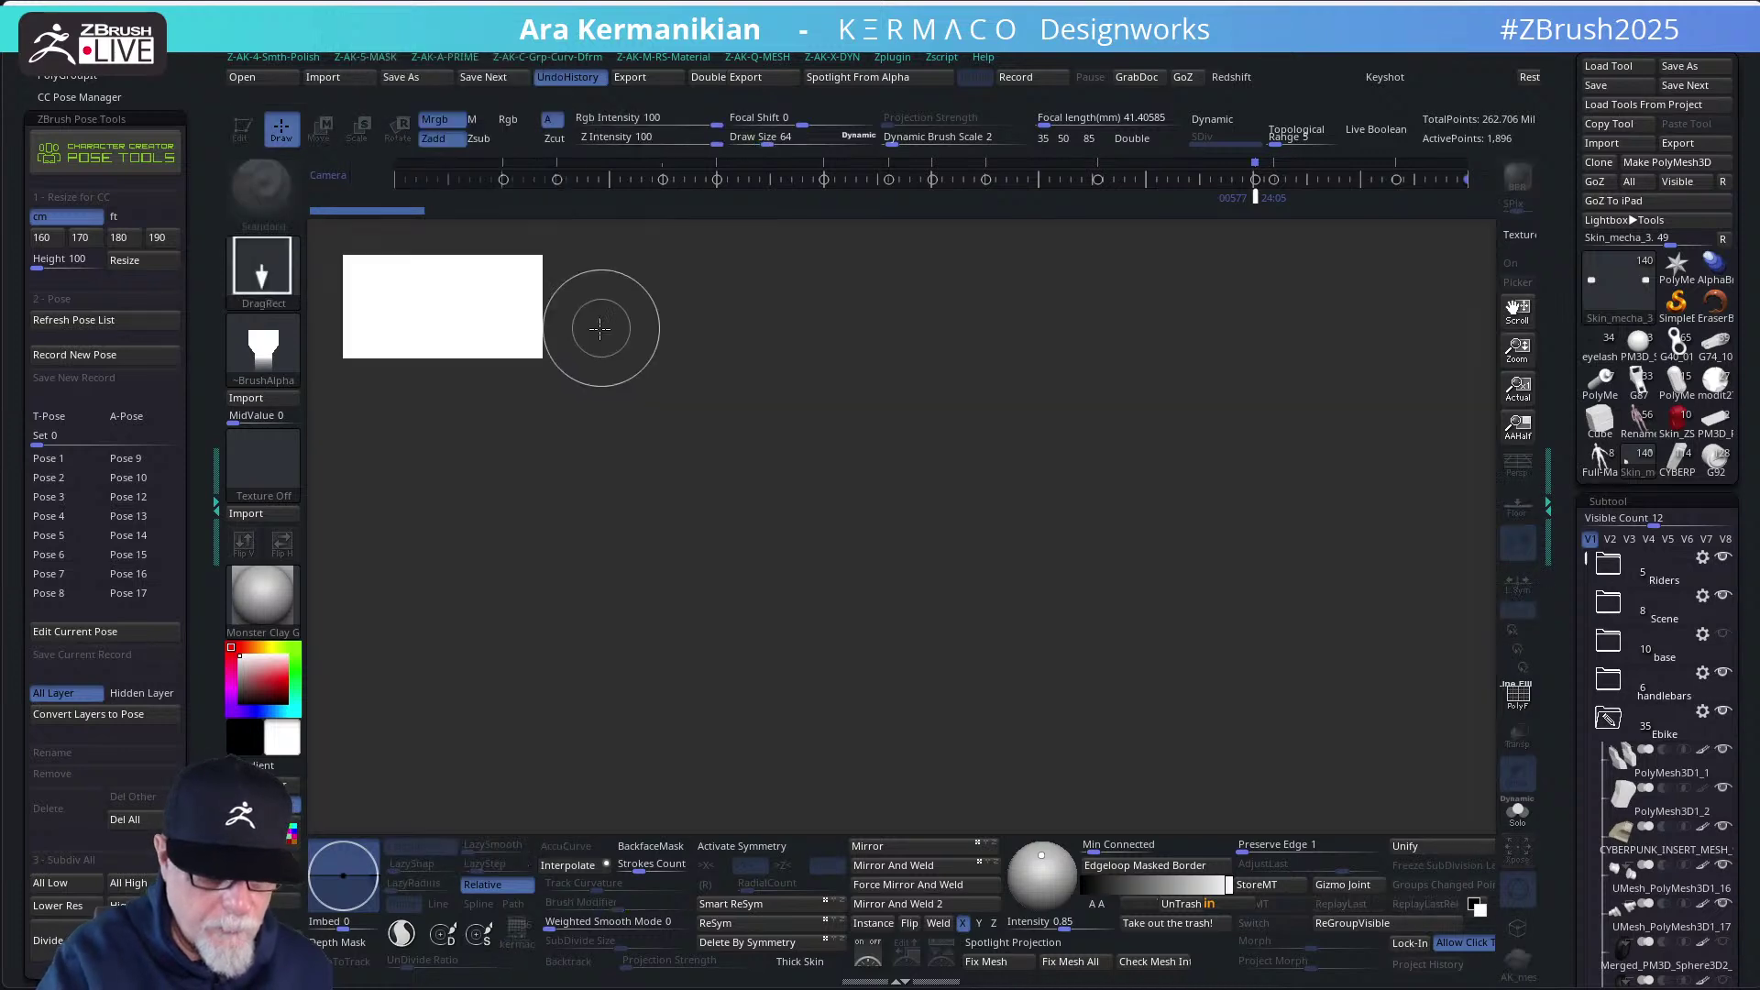
Double the resolution of the 1291 × 665 document and accept the resize
left_click(394, 59)
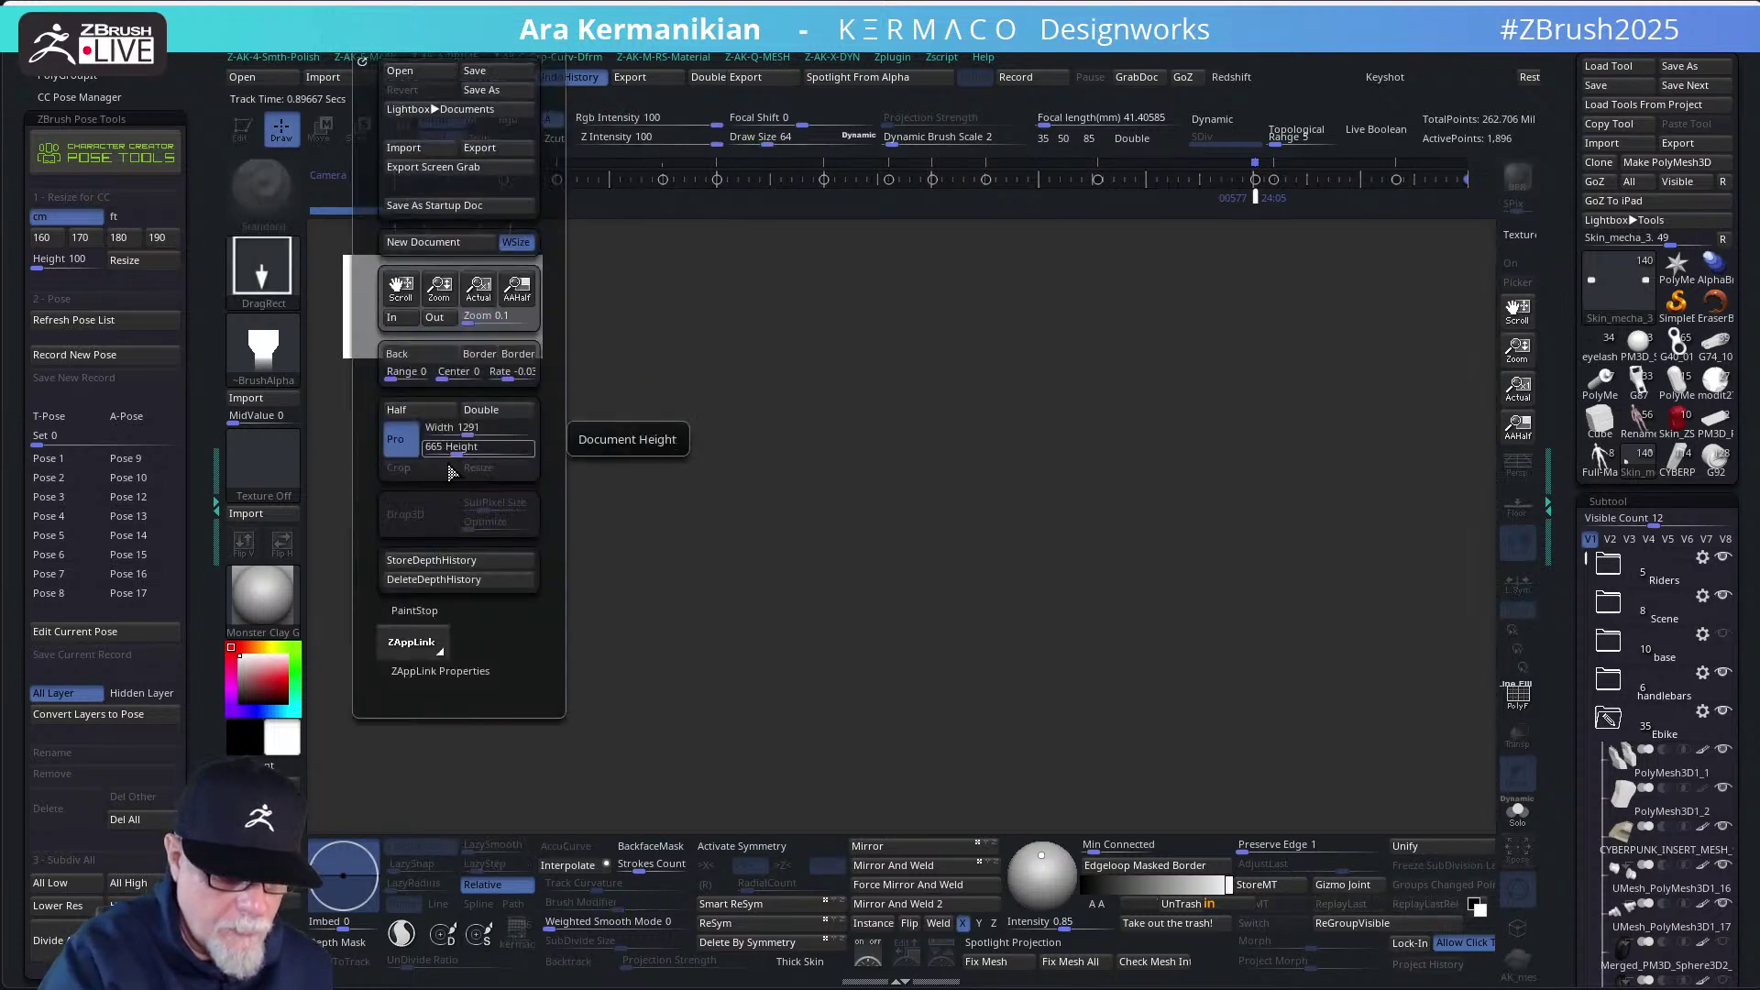
left_click(473, 411)
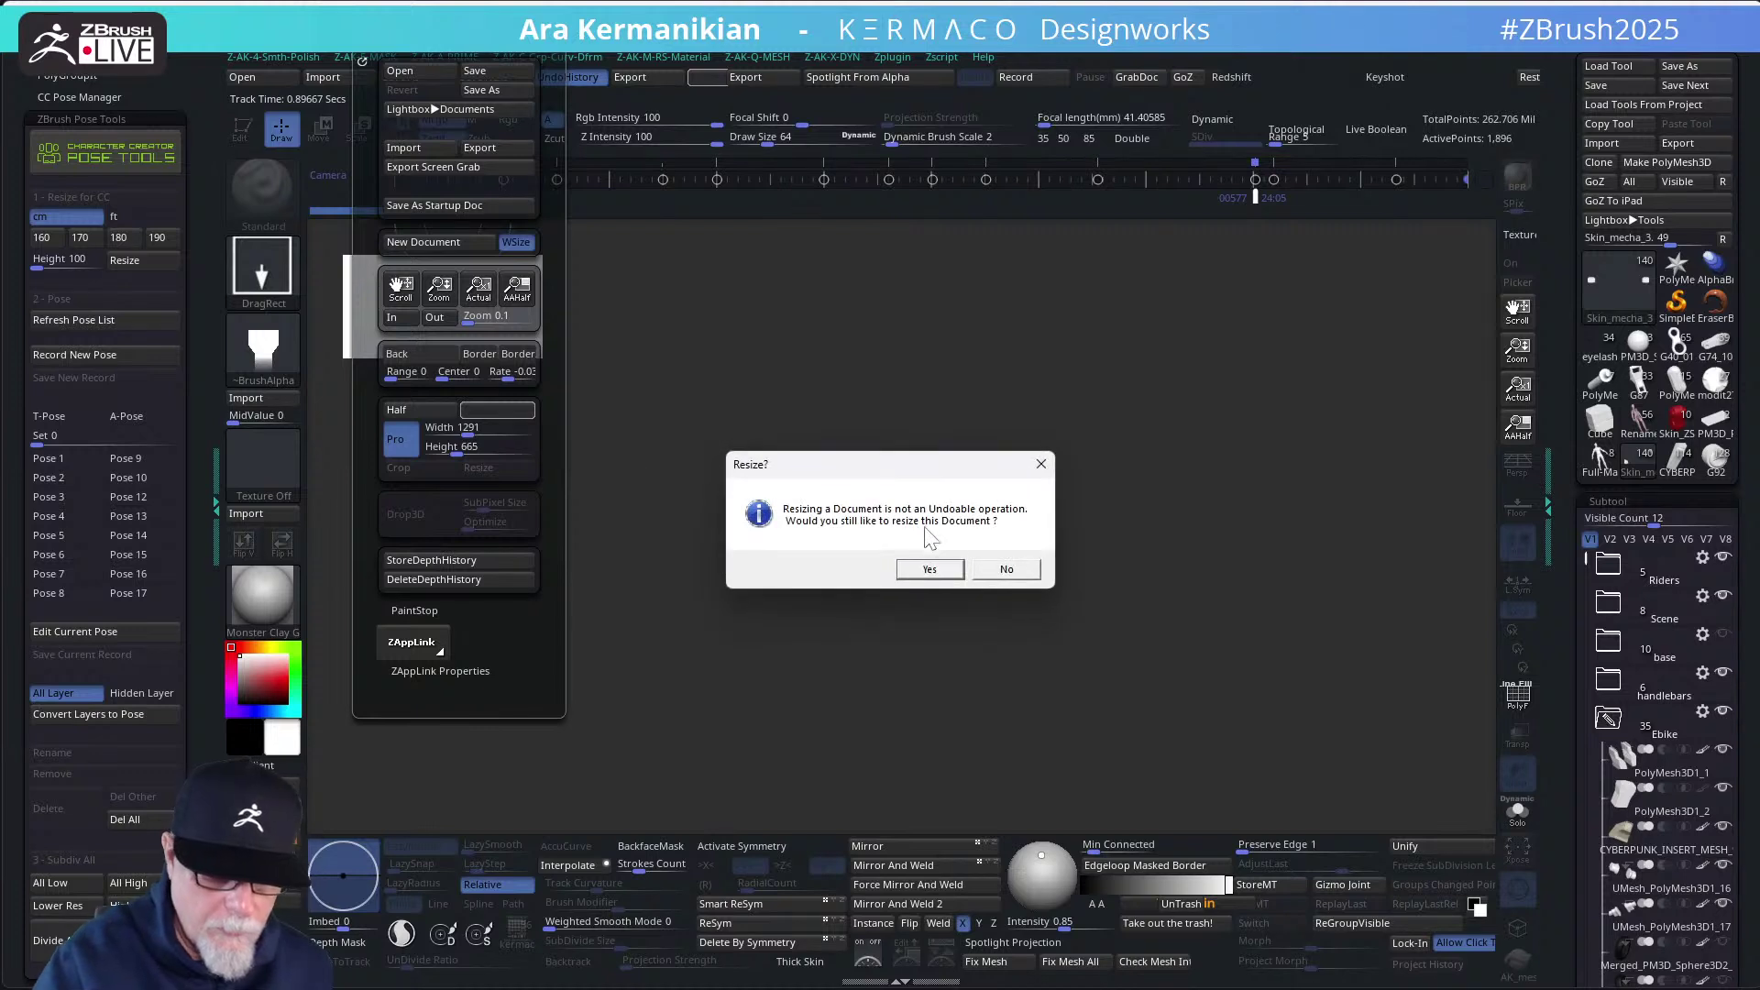
left_click(928, 569)
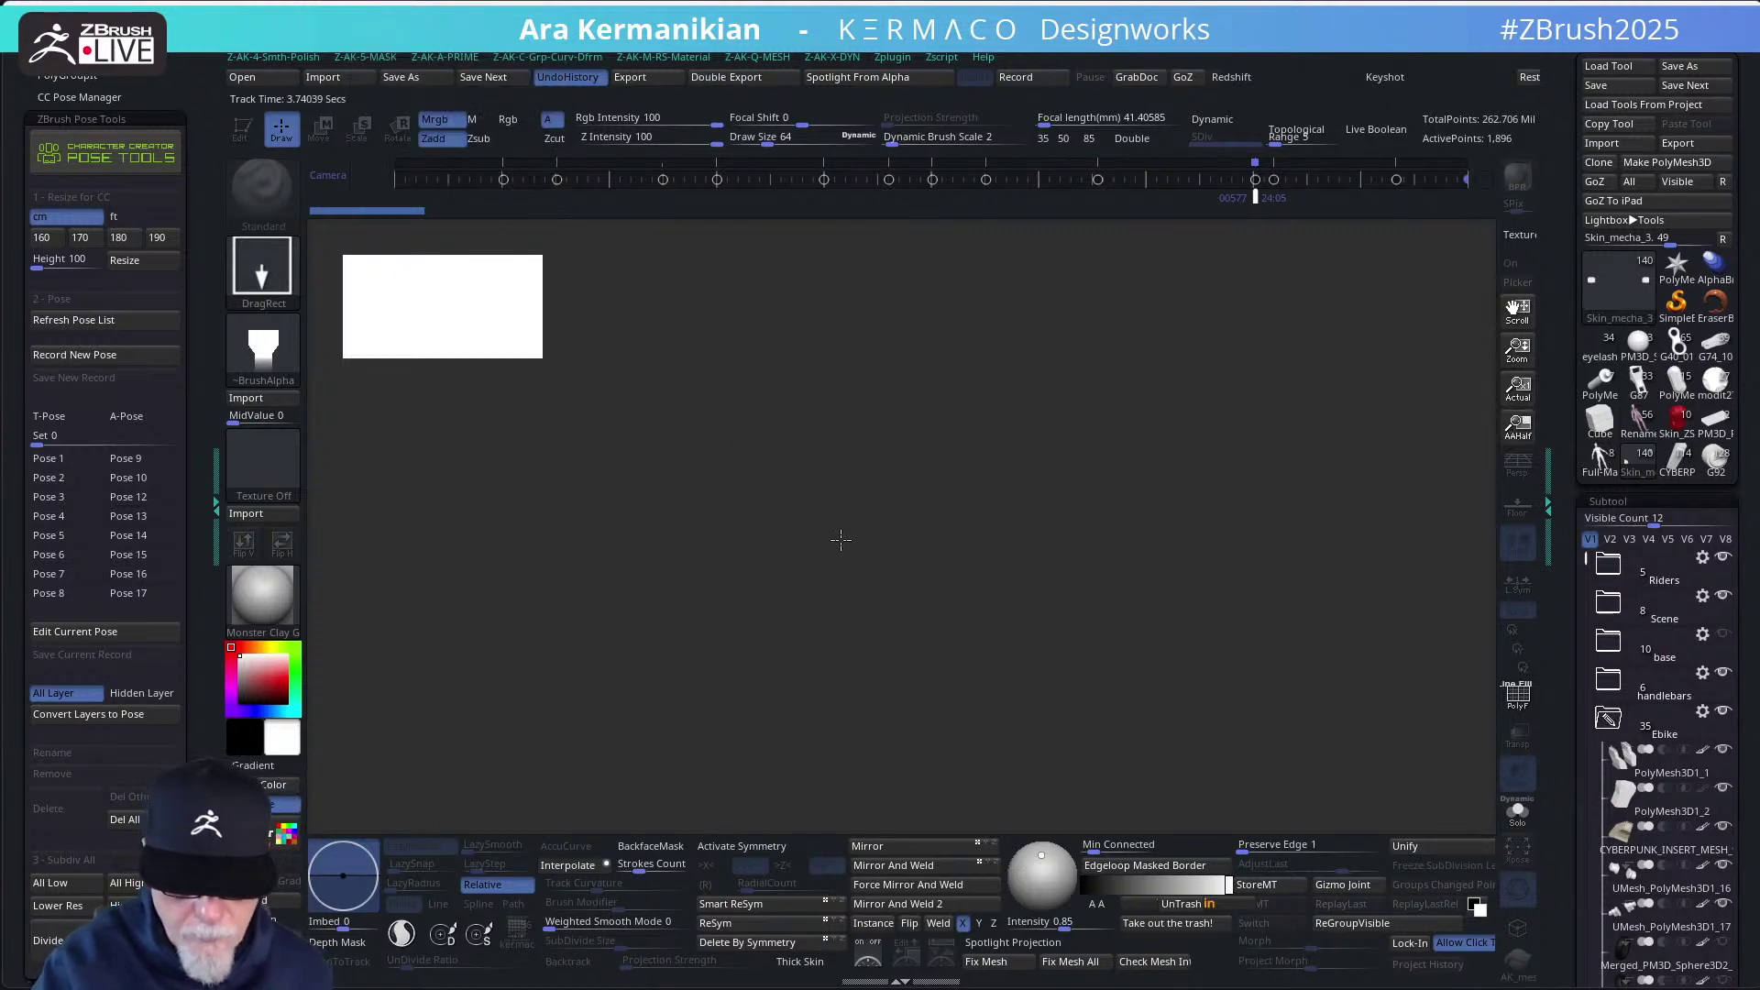
Place the motorbike on the new canvas in Edit mode and set the draw size to 40.96
left_click_drag(837, 542, 975, 672)
key("t")
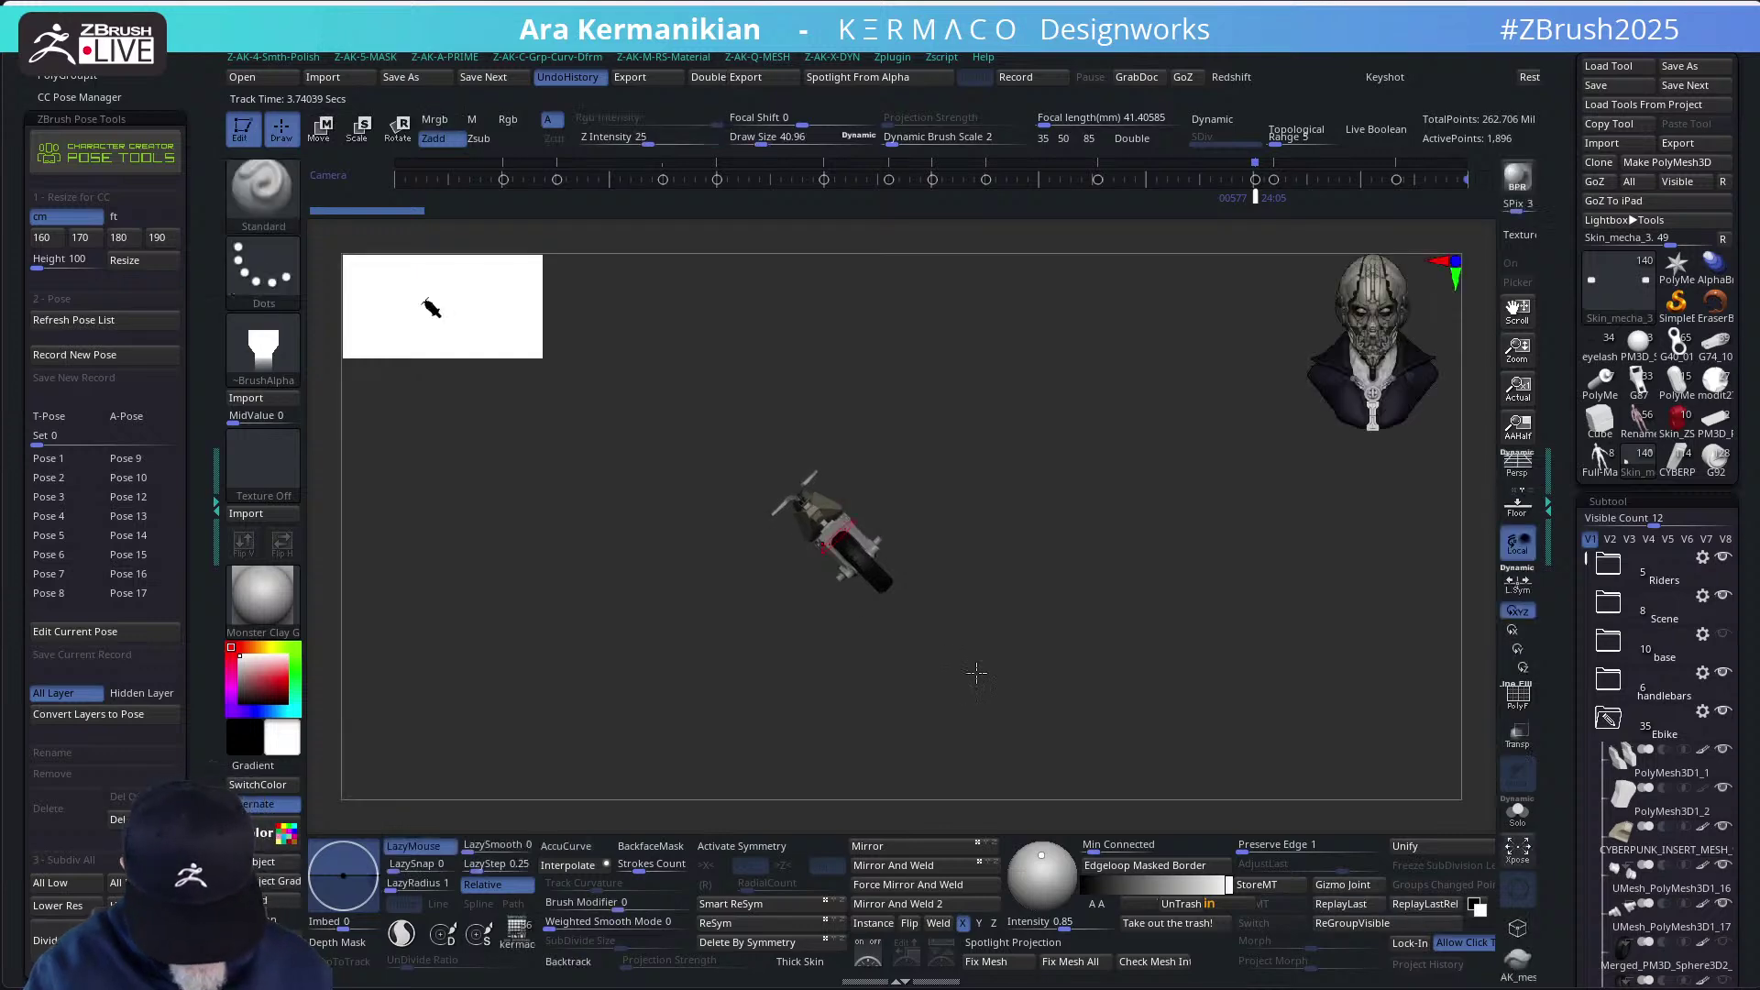
key("f")
key("f")
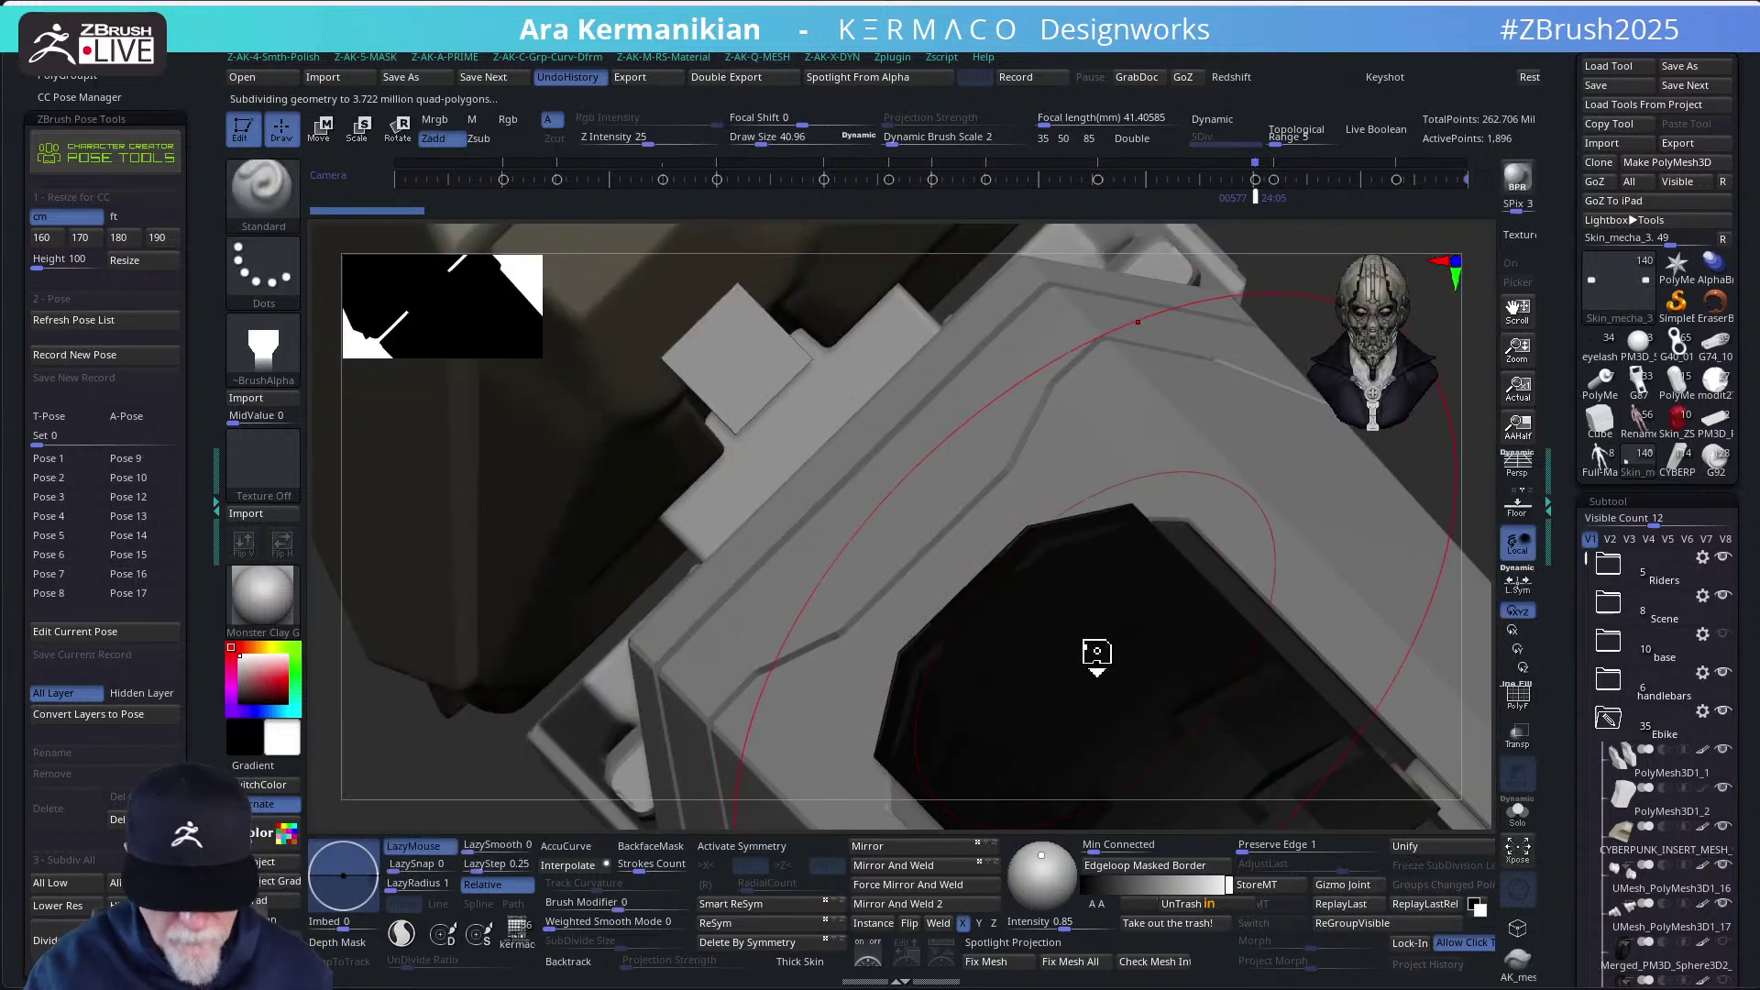
mouse_move(1289, 601)
left_mouse_down()
mouse_move(1253, 608)
mouse_move(1461, 486)
mouse_move(1512, 614)
left_mouse_up()
key("s")
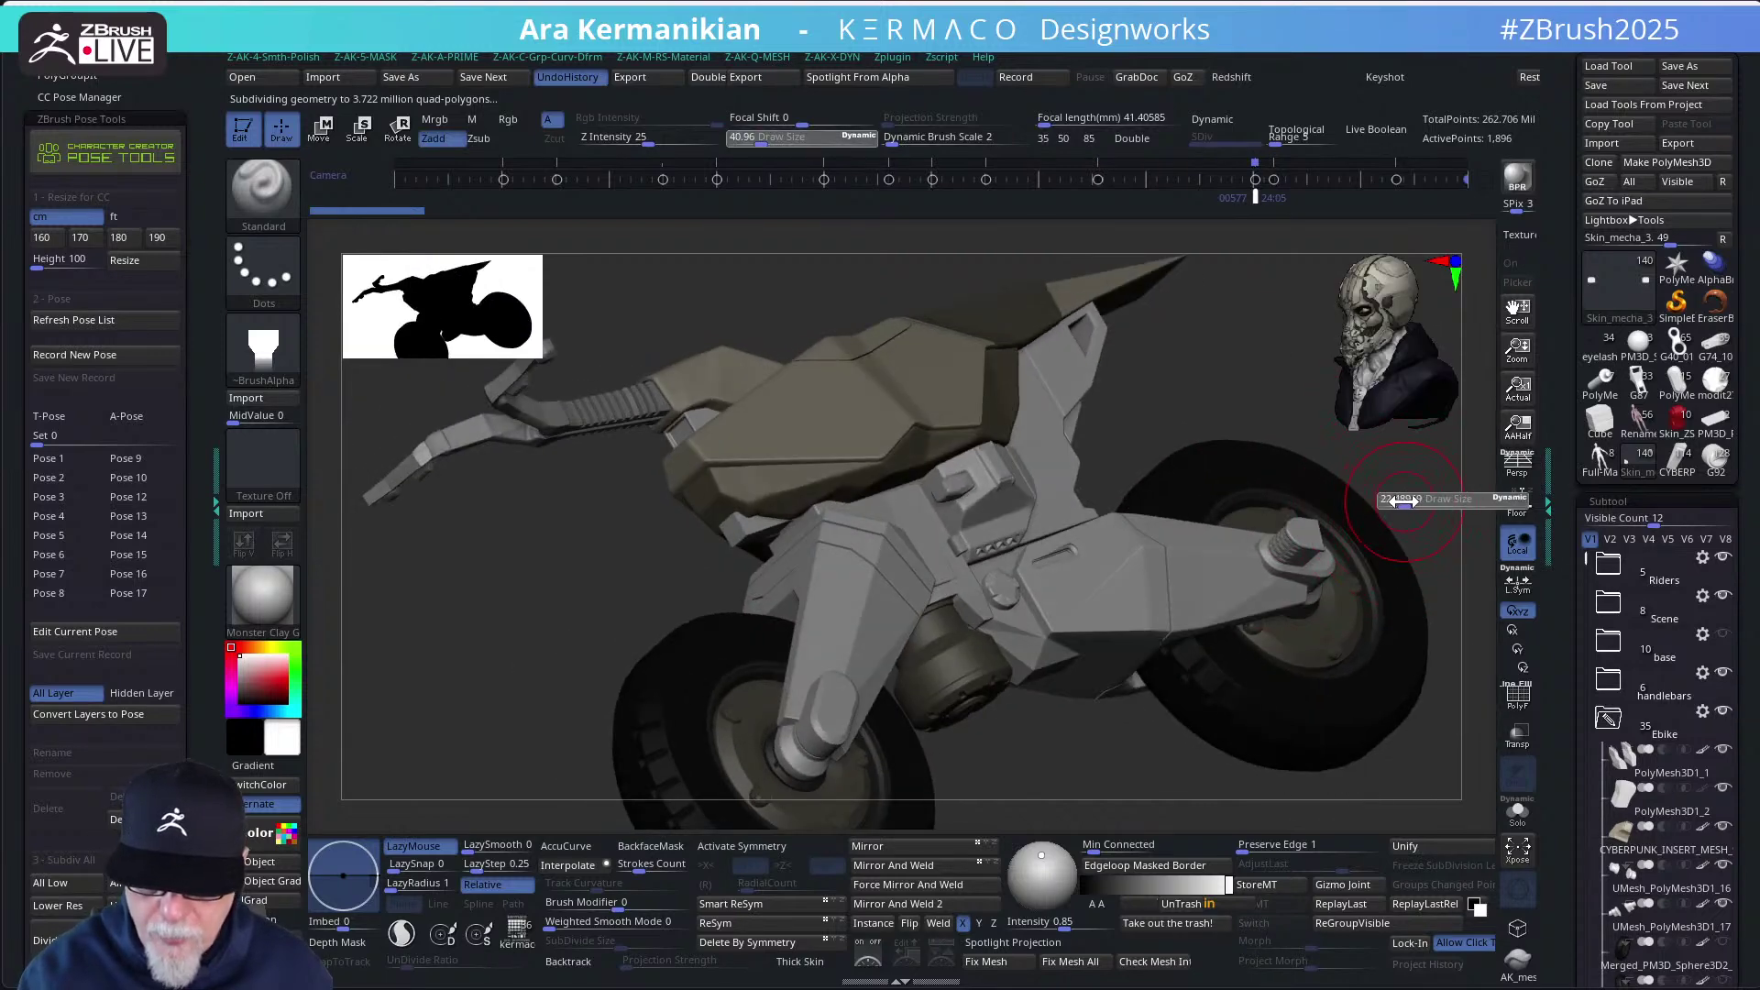
Expand the Riders subtool folder and show the Merged_eyelashes1 rider on the motorbike
mouse_move(1403, 502)
left_mouse_down()
mouse_move(1365, 533)
mouse_move(1245, 556)
mouse_move(970, 573)
left_mouse_up()
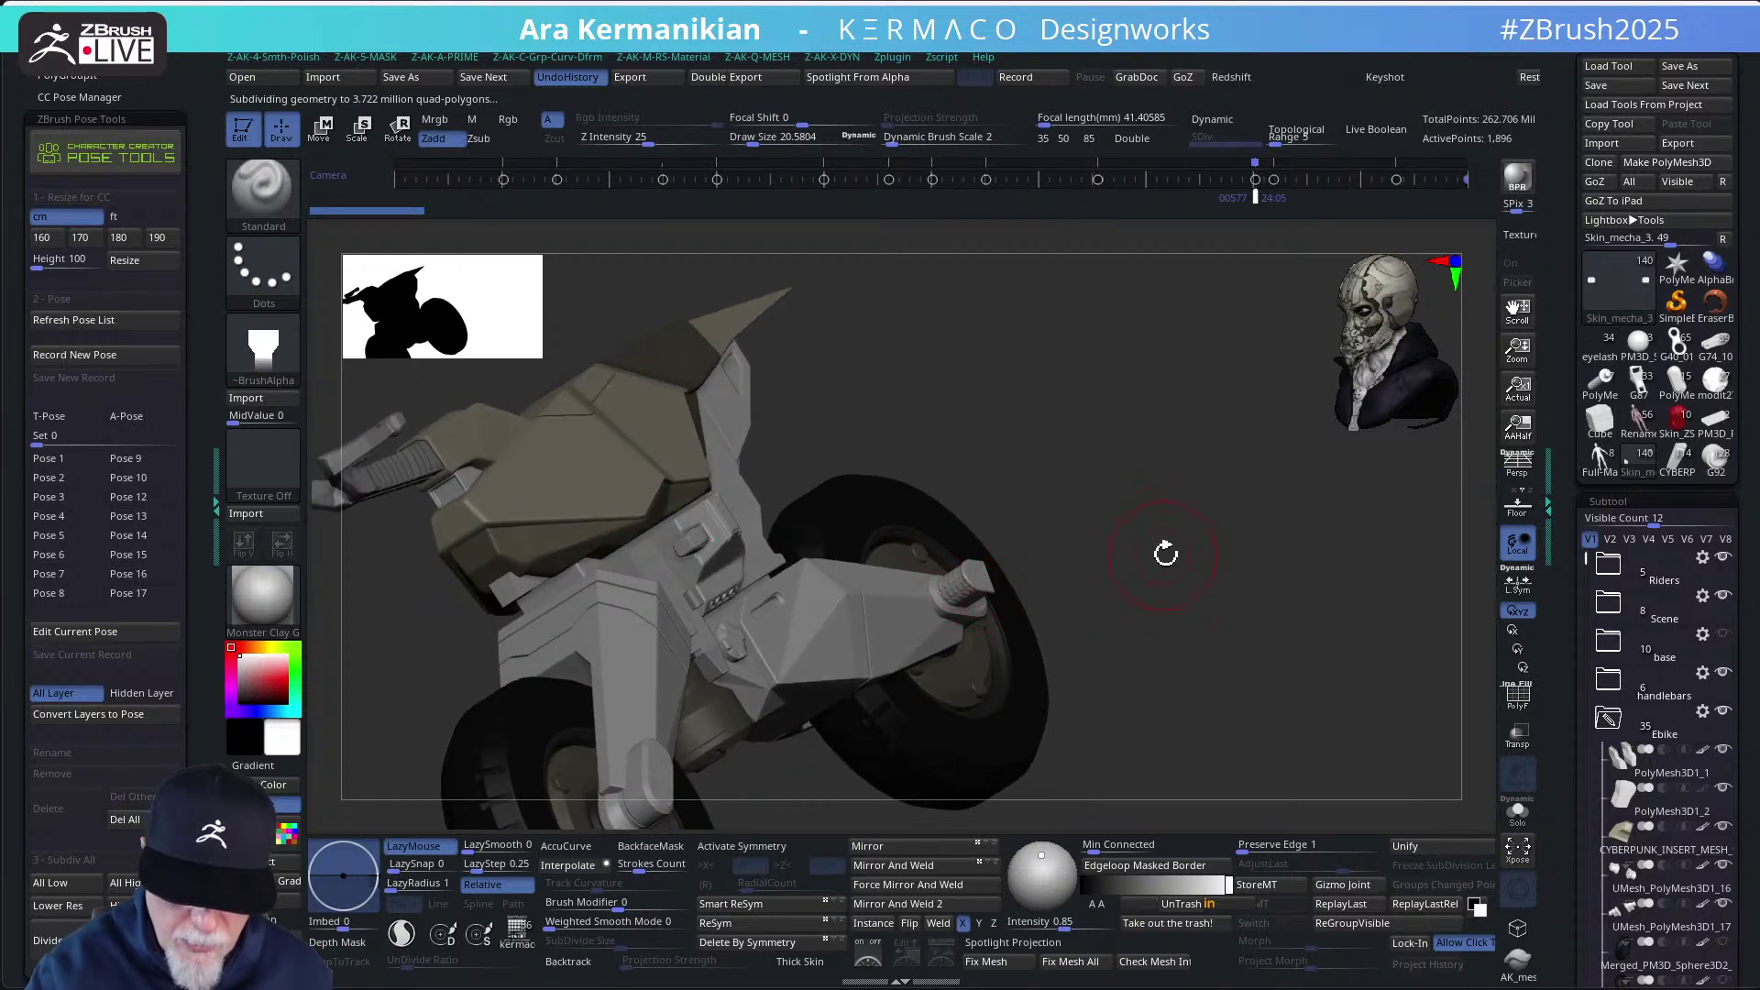
left_click_drag(1165, 553, 1021, 567)
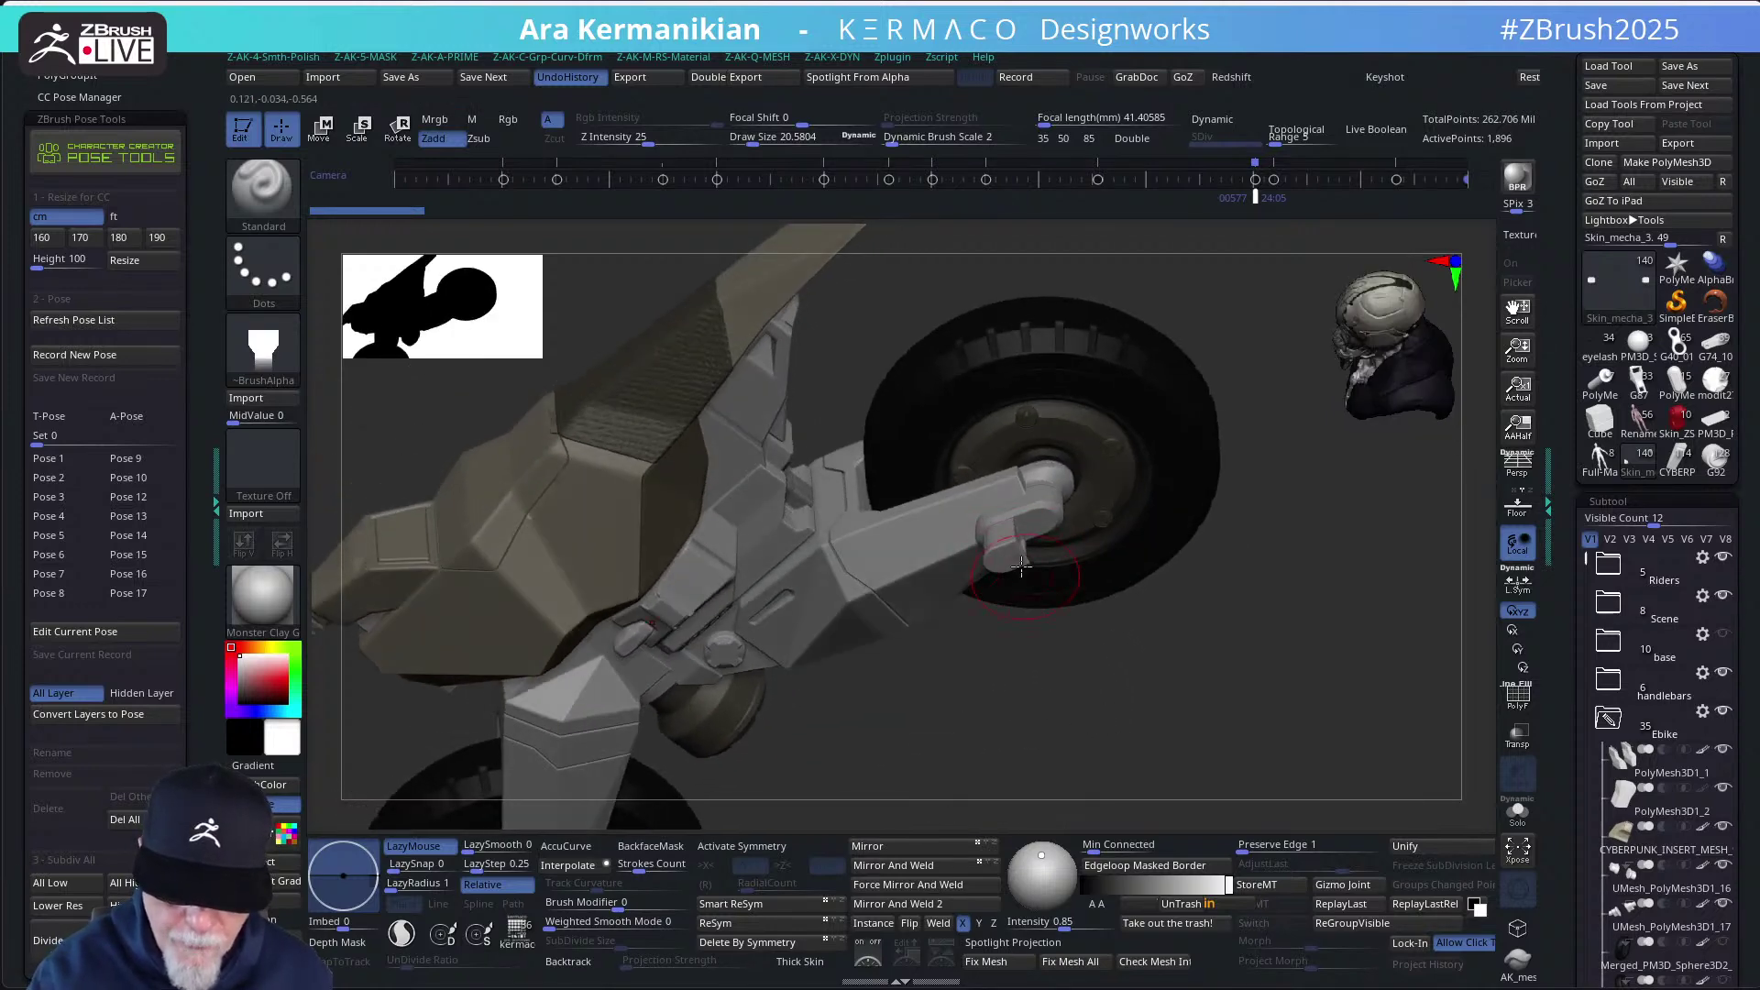
left_click_drag(1012, 668, 960, 532)
left_click_drag(969, 639, 1049, 663)
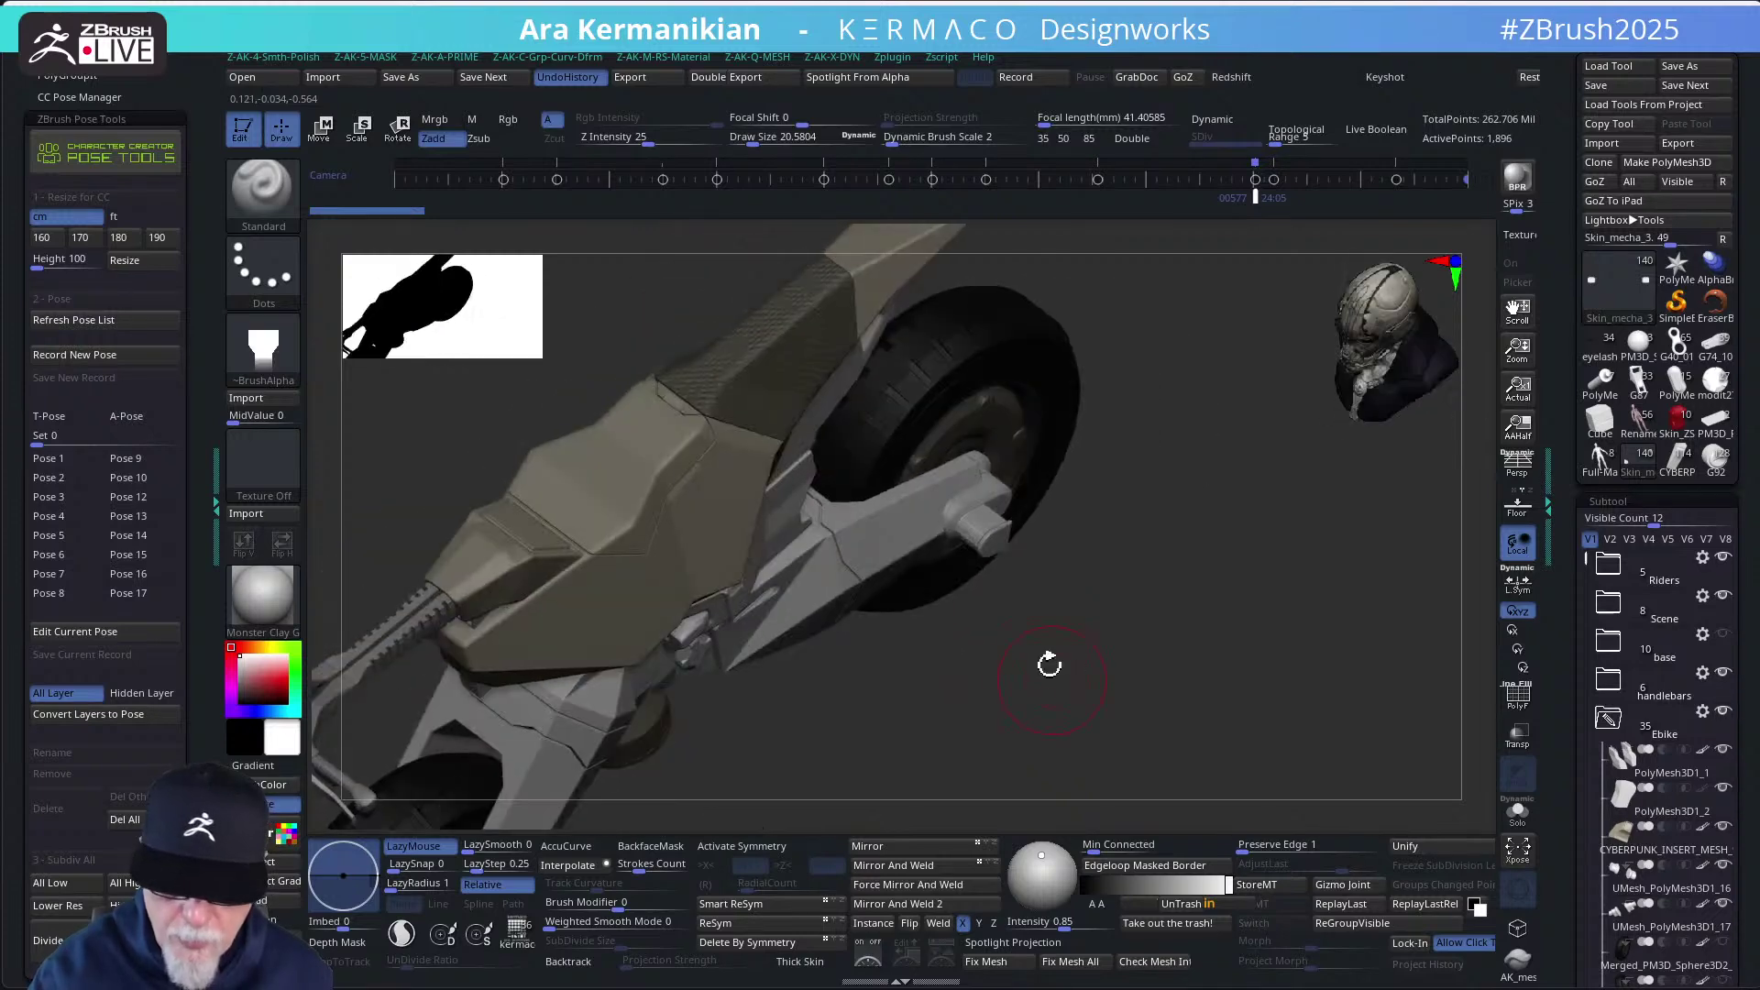
left_click(1609, 568)
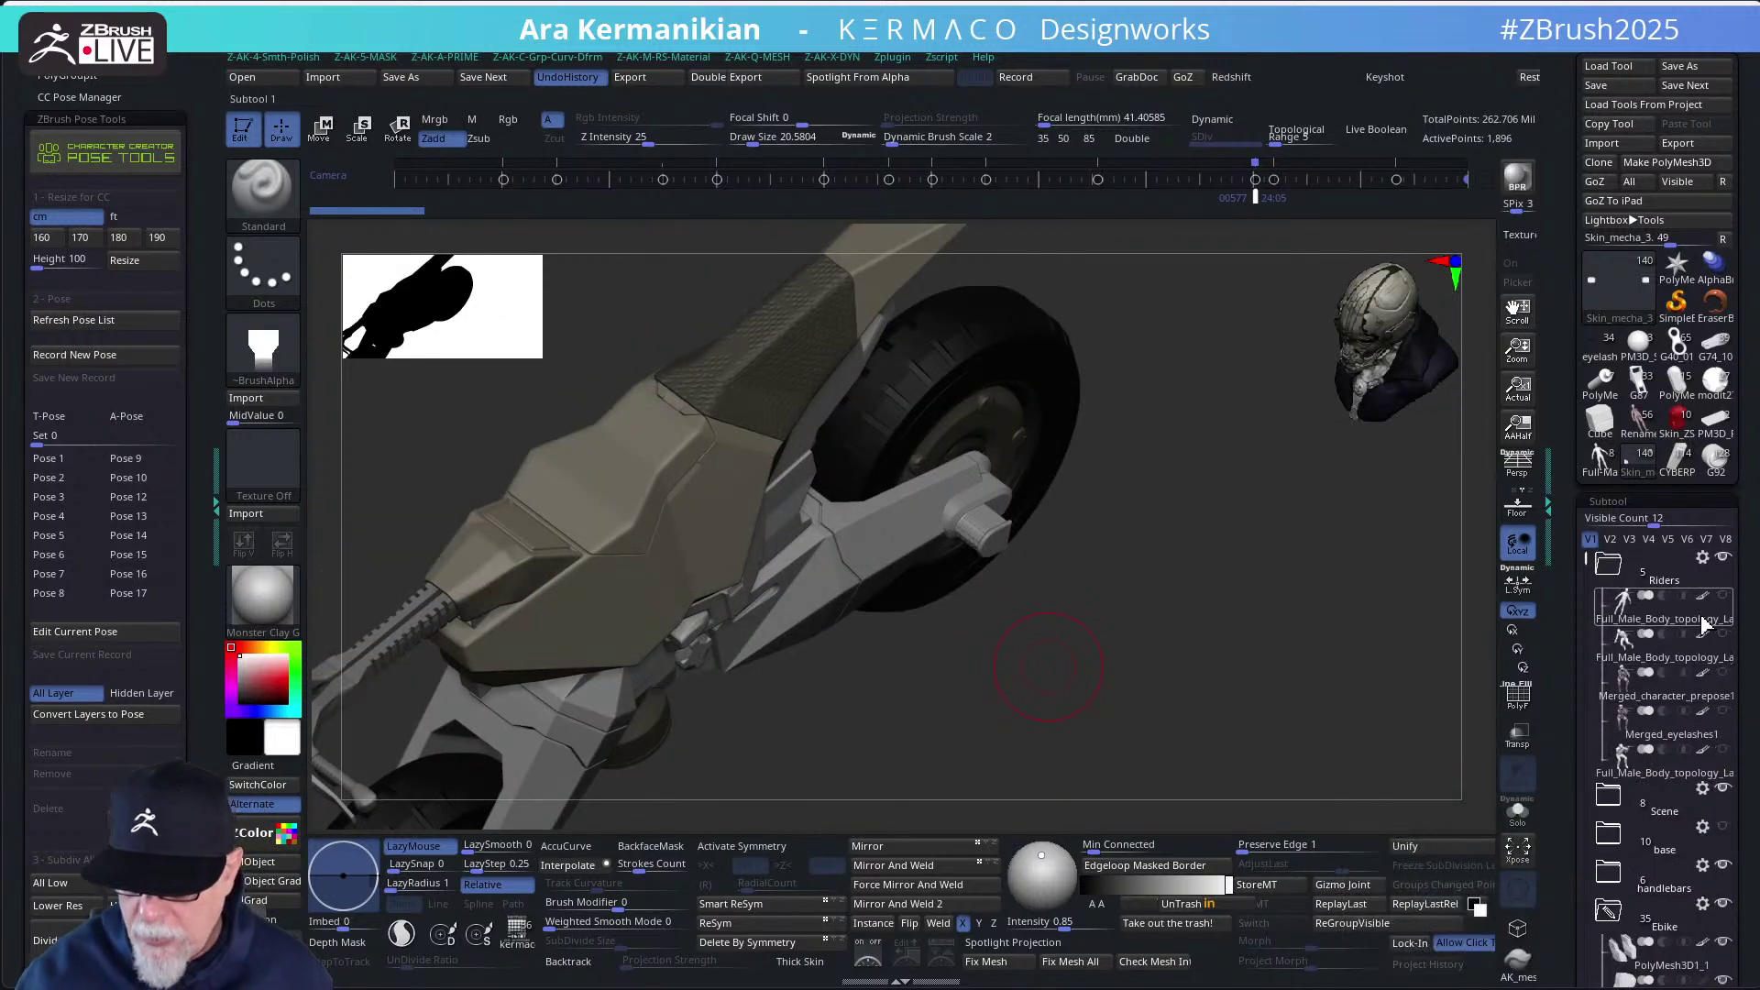
mouse_move(1705, 694)
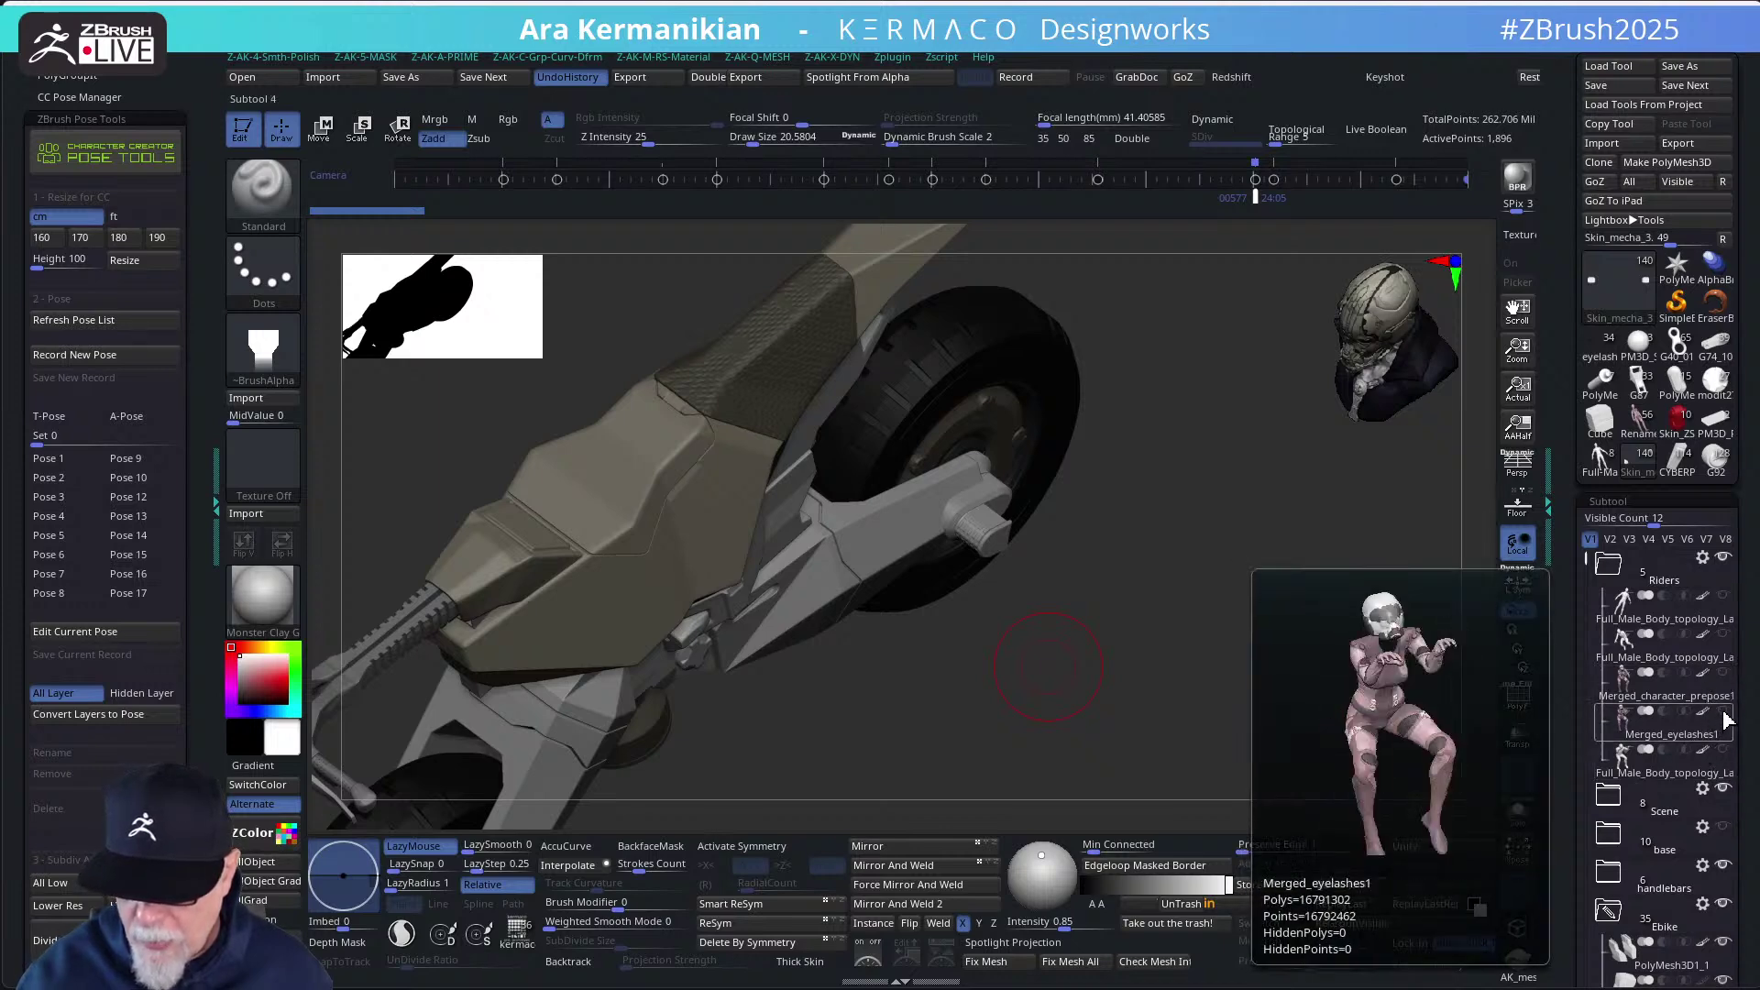
left_click(1723, 713)
Examine the rider's feet against the rear swingarm and check the active subtool in isolation
left_click_drag(1148, 608, 1118, 608)
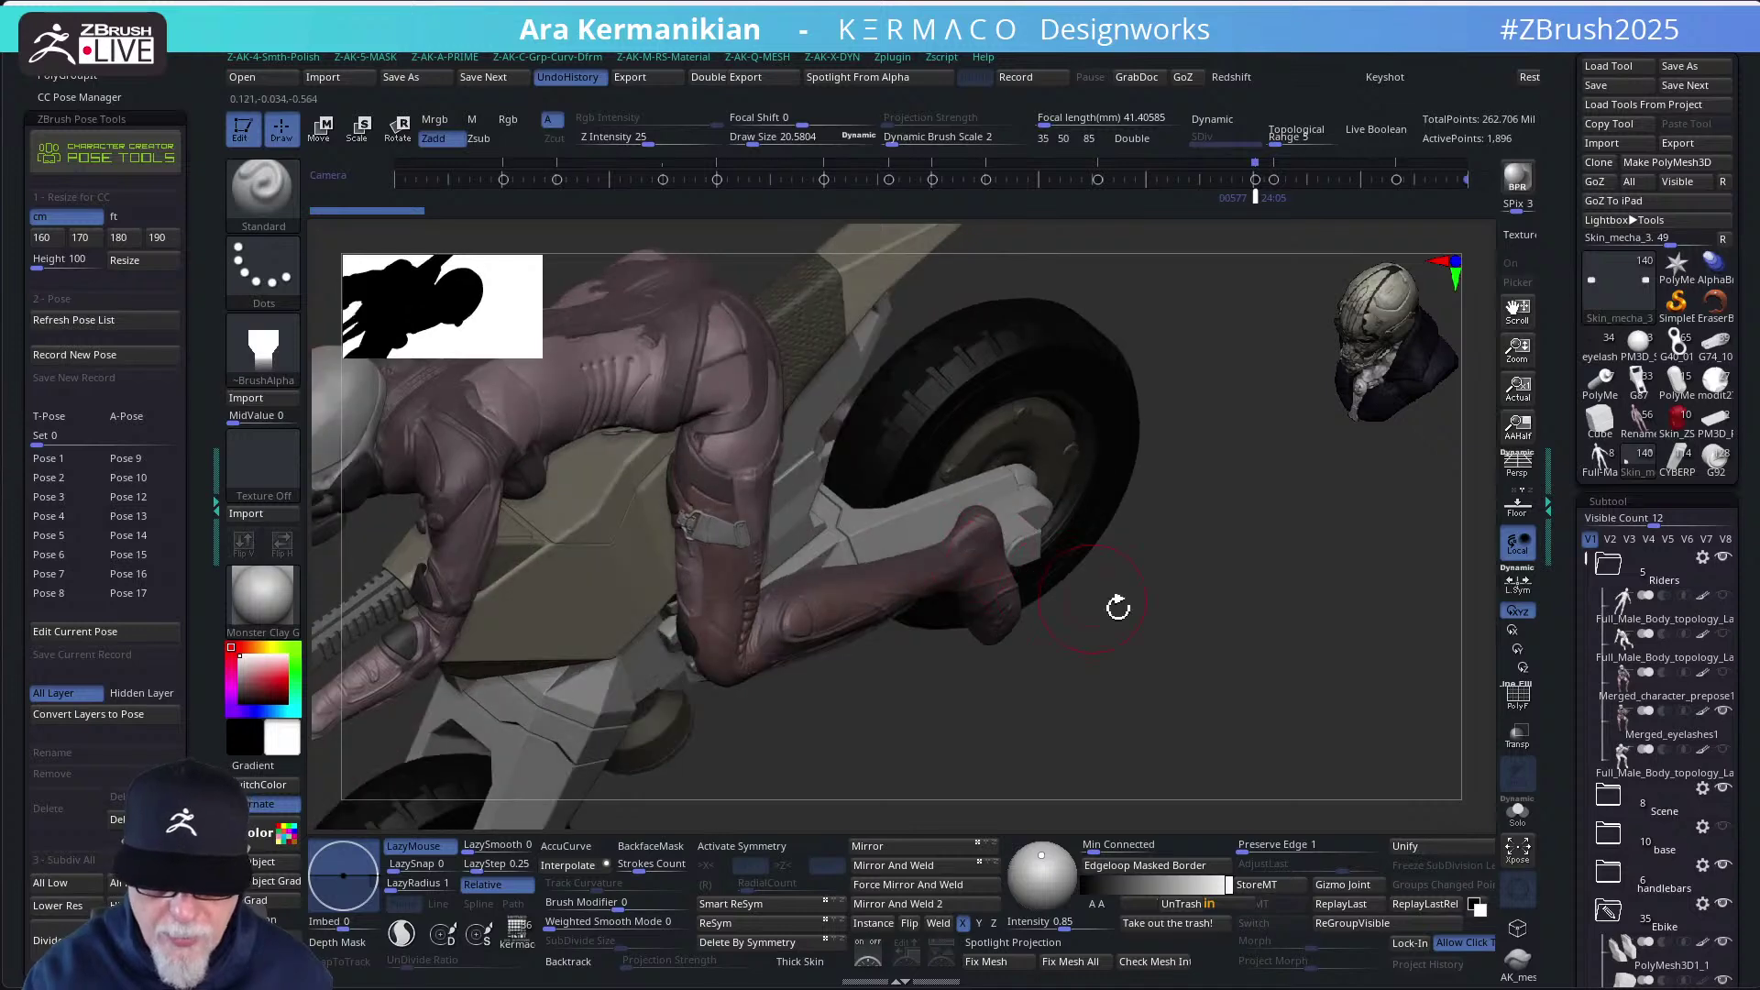
left_click_drag(1225, 649, 1137, 591)
mouse_move(1124, 465)
left_mouse_down("alt")
mouse_move(1088, 468)
mouse_move(1128, 504)
mouse_move(1151, 456)
mouse_move(1109, 515)
mouse_move(794, 676)
left_mouse_up("alt")
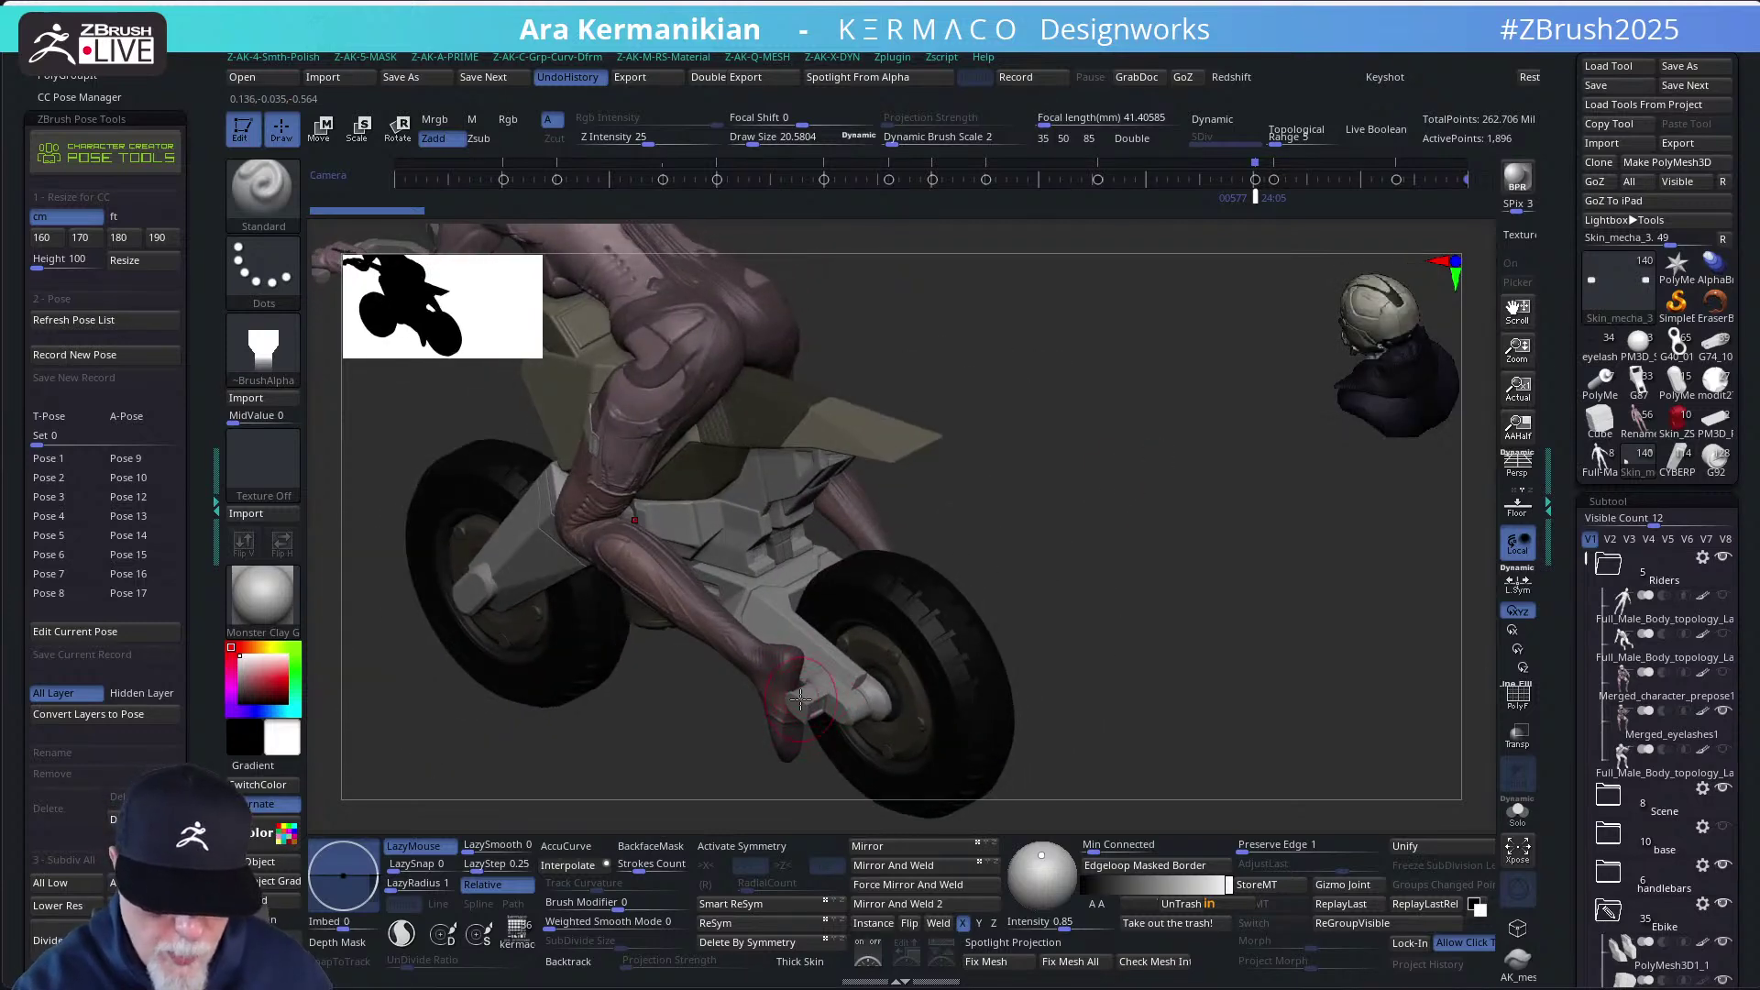
left_click_drag(1091, 506, 1137, 498)
left_click(1517, 813)
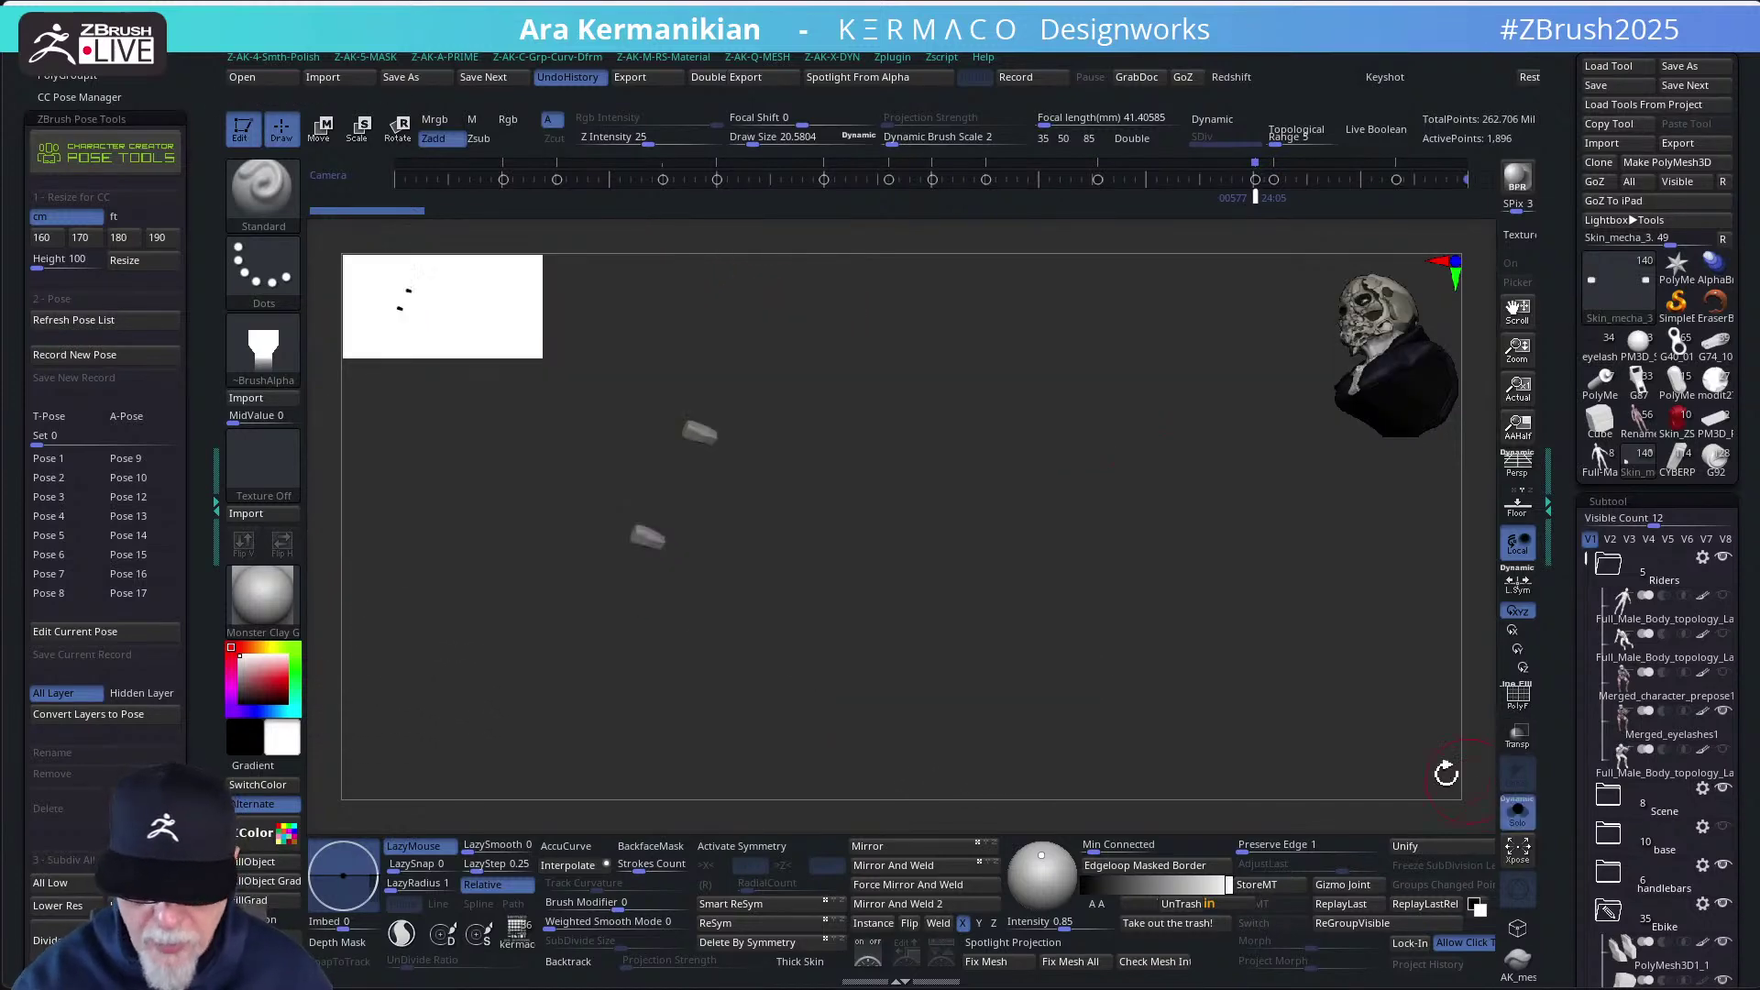
left_click(1517, 813)
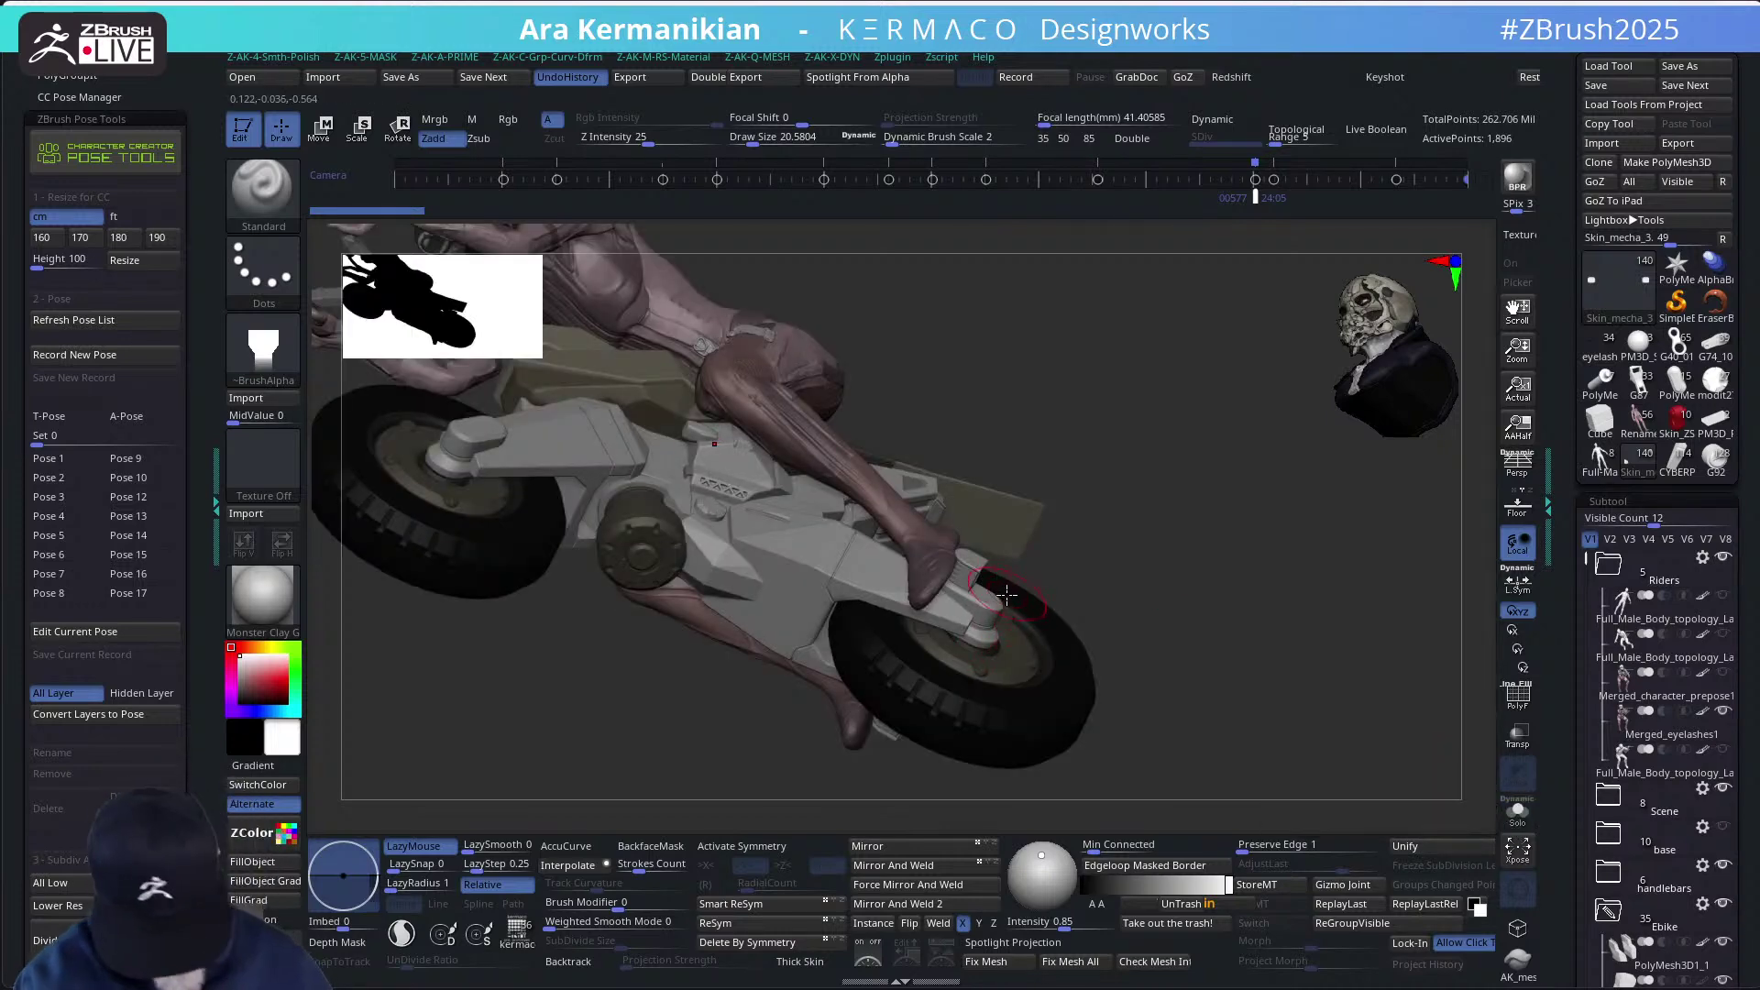
With the Move brush active, isolate the UMesh_PolyMesh3D1_17 subtool at the rear axle and hide all but its outer cylinders
key("b")
key("m")
key("v")
left_click(971, 575, "alt")
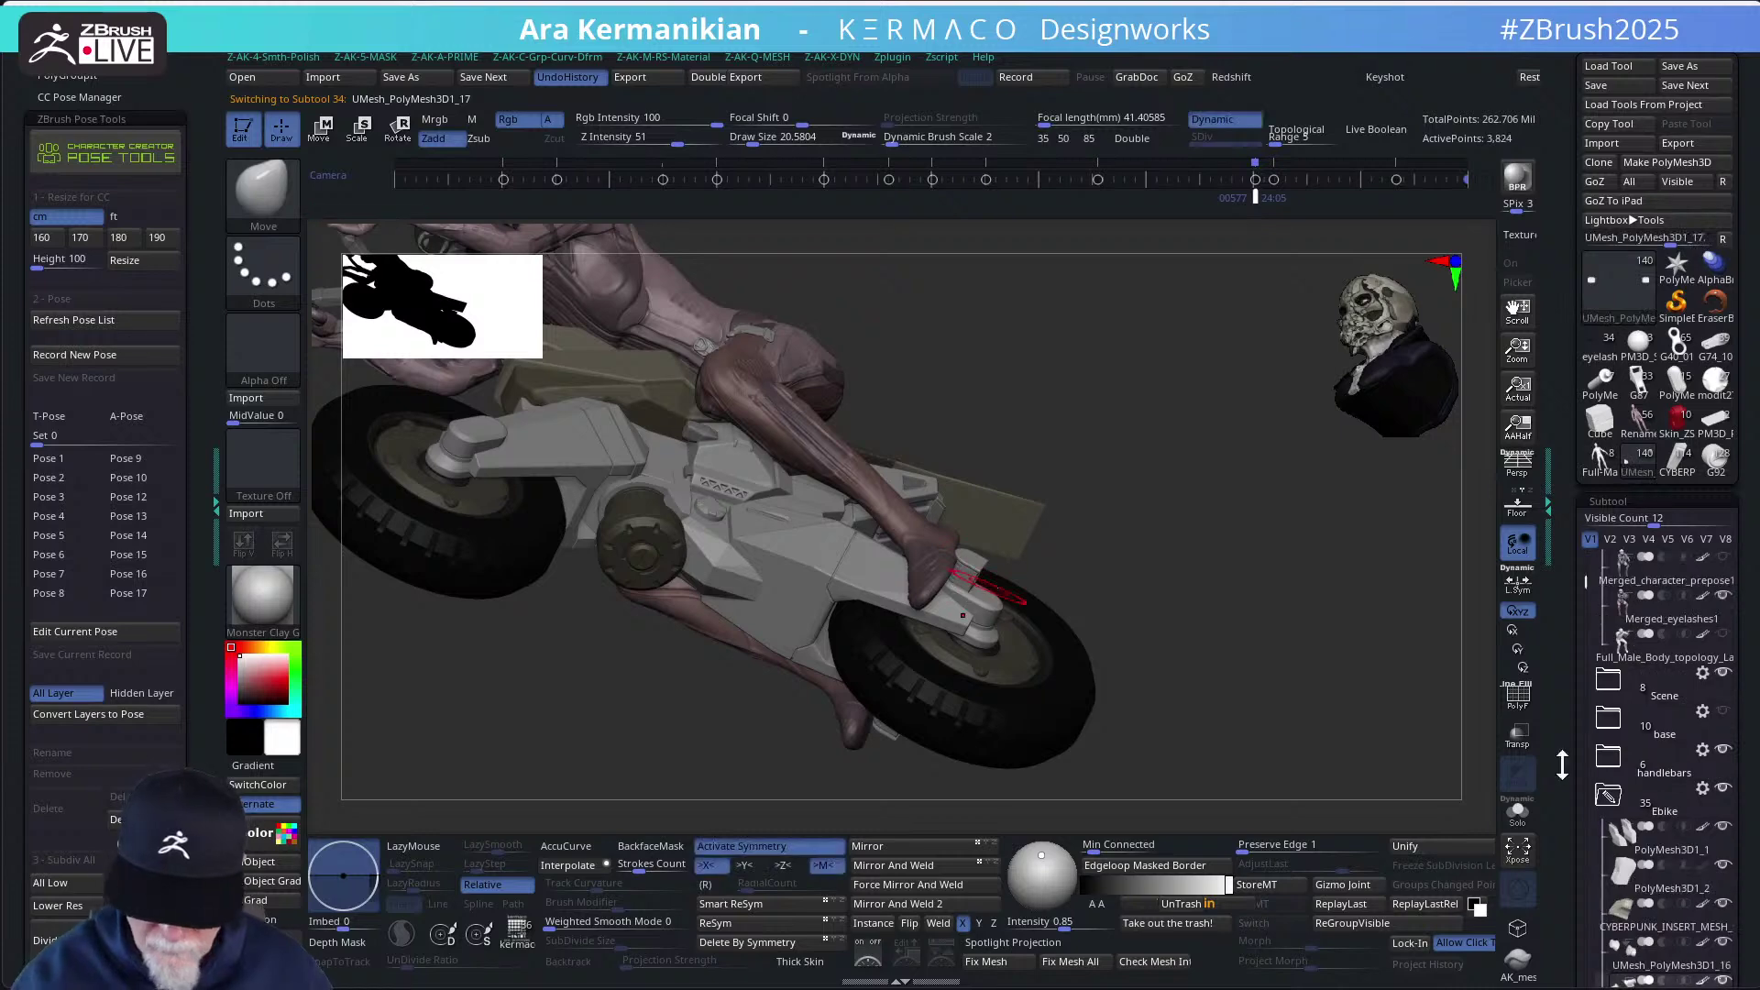
left_click(1517, 806)
mouse_move(1205, 641)
left_mouse_down()
mouse_move(1169, 597)
mouse_move(1138, 640)
mouse_move(1213, 648)
mouse_move(1176, 680)
mouse_move(953, 706)
left_mouse_up()
mouse_move(683, 447)
left_mouse_down("ctrl+shift")
mouse_move(928, 534)
mouse_move(1050, 536)
mouse_move(1083, 559)
mouse_move(1164, 531)
mouse_move(1172, 509)
left_mouse_up("ctrl+shift")
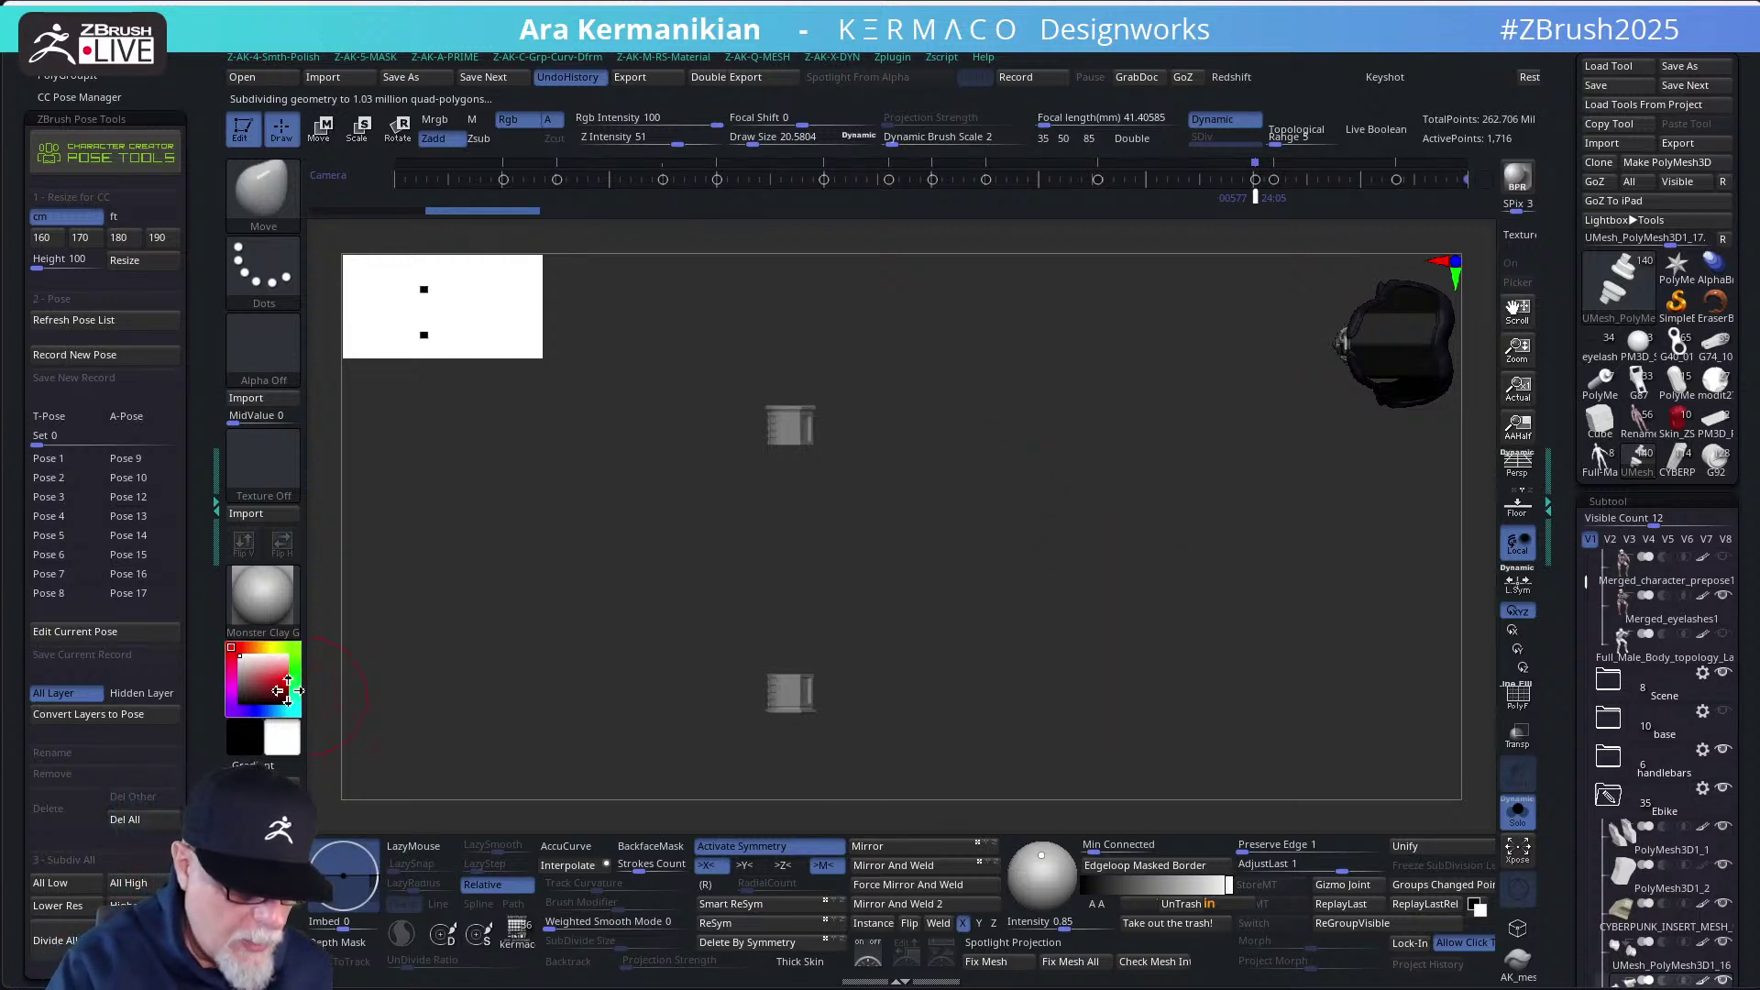
Fill the visible cylinders with a muted blue, then reveal the rest of the mesh and exit Solo mode
left_click(240, 680)
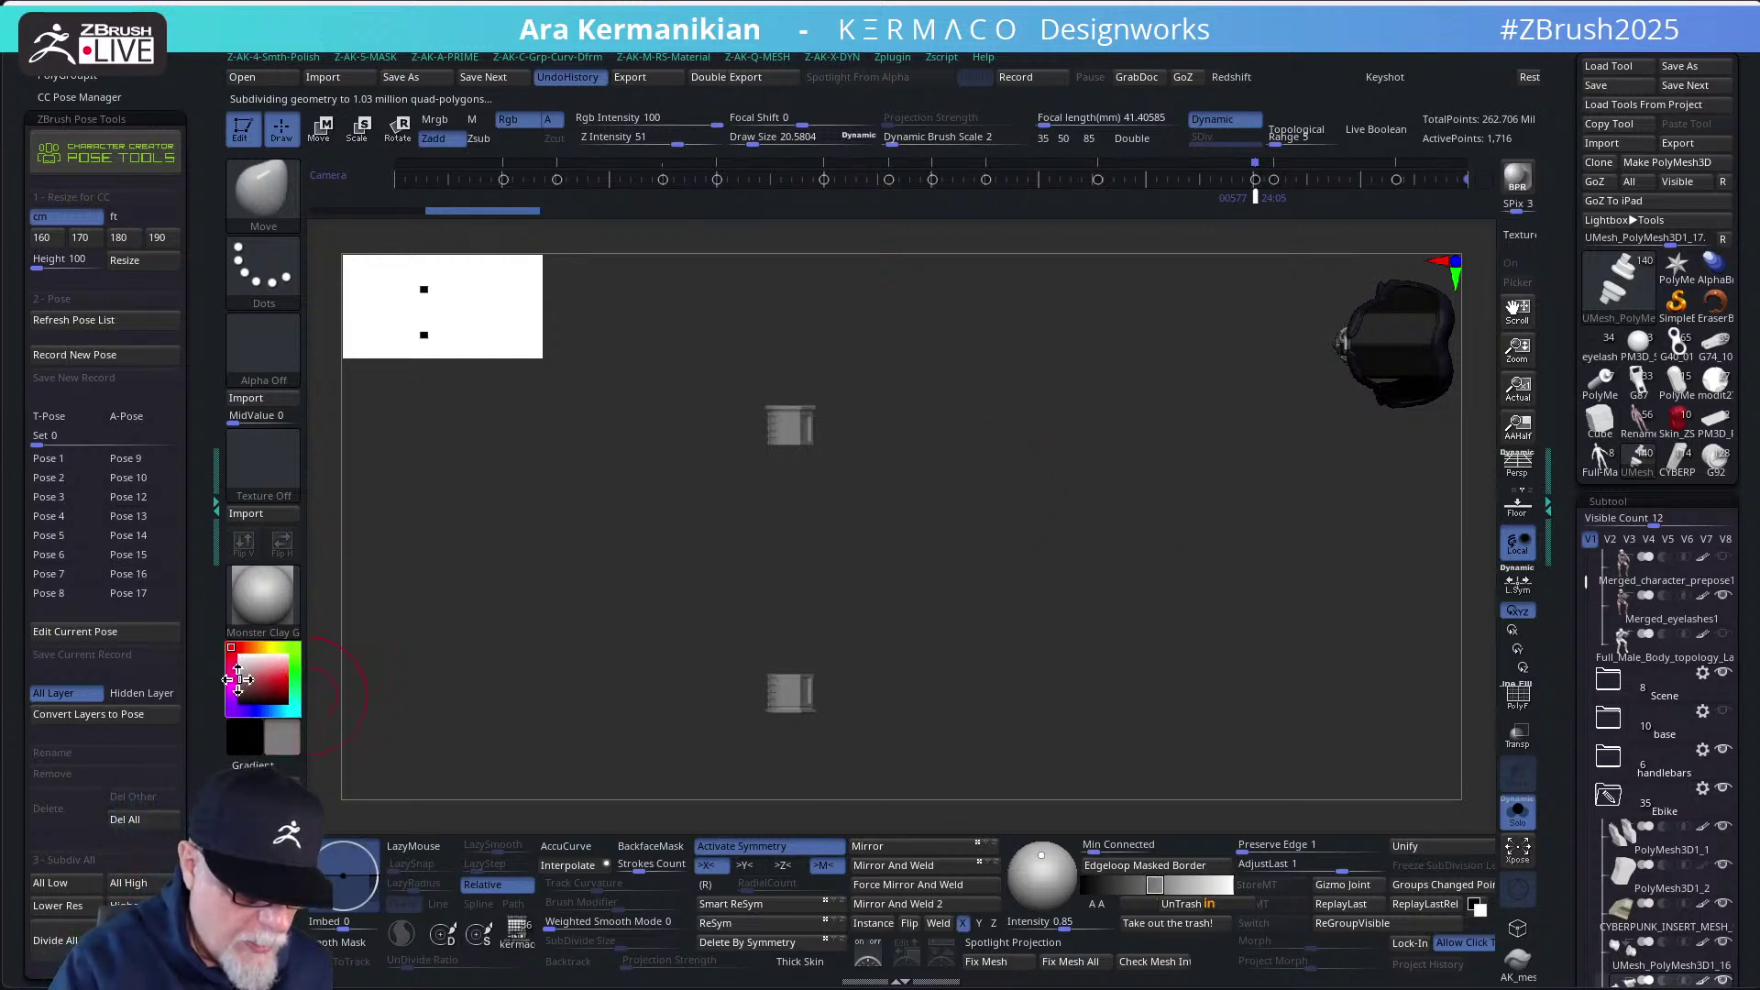
left_click(254, 664)
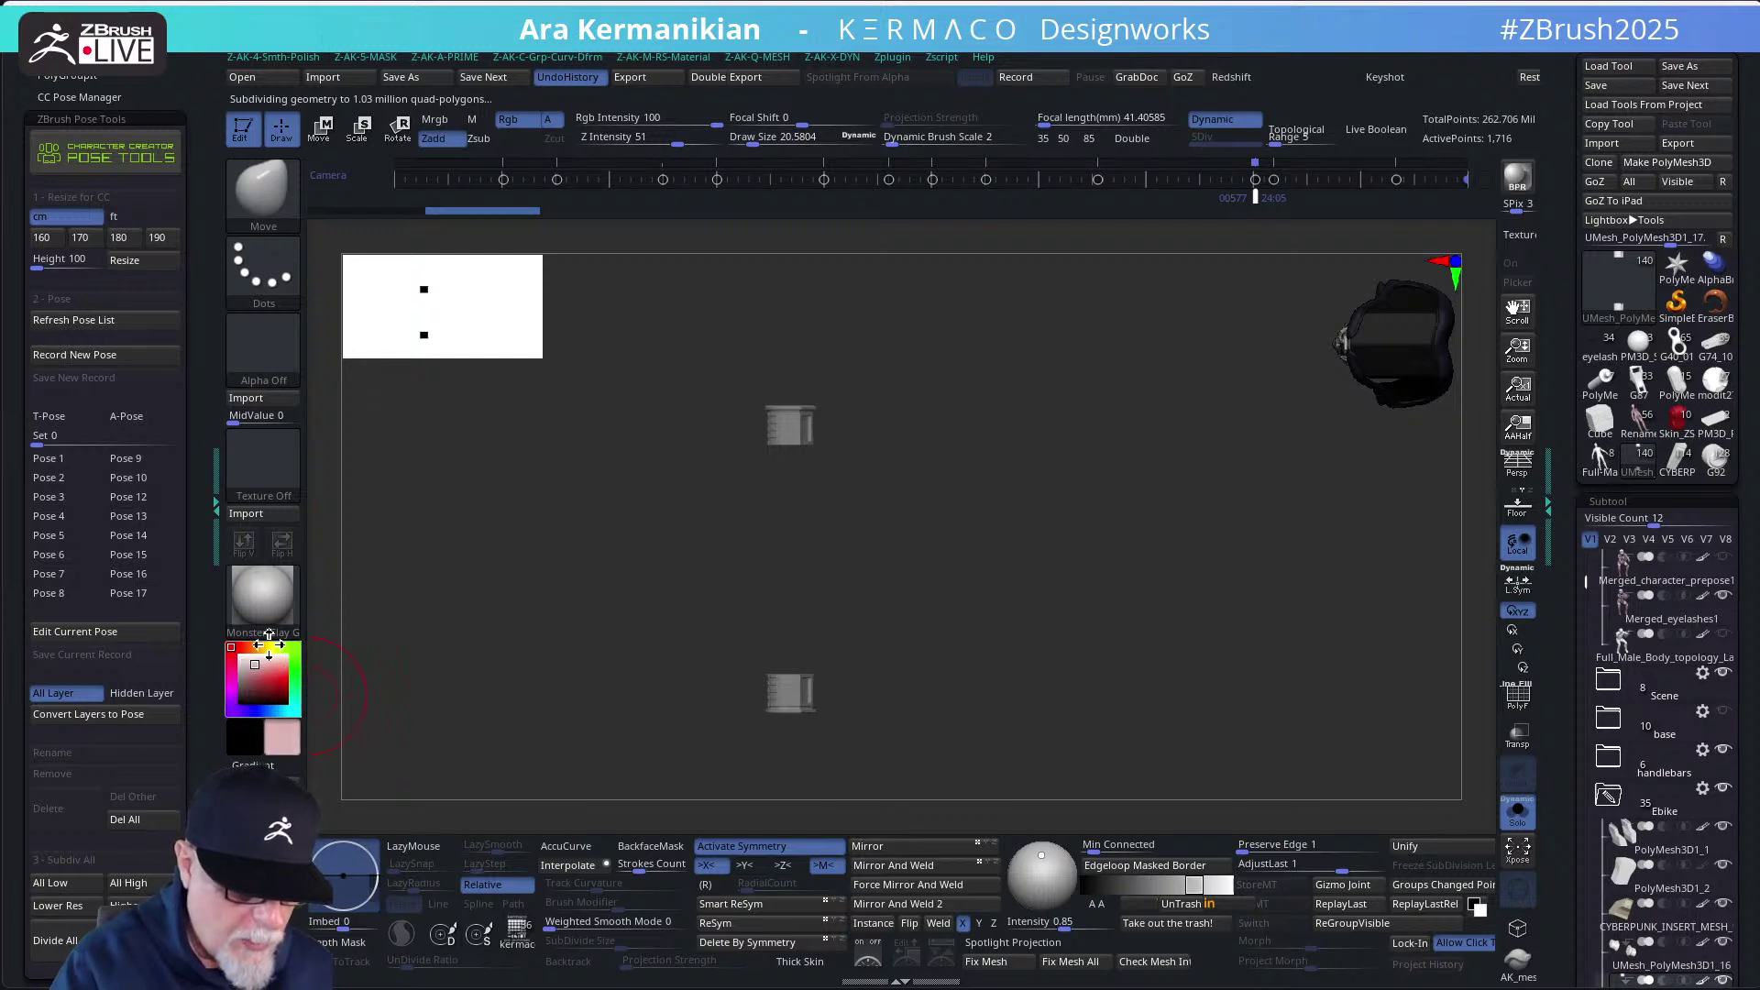
left_click(249, 684)
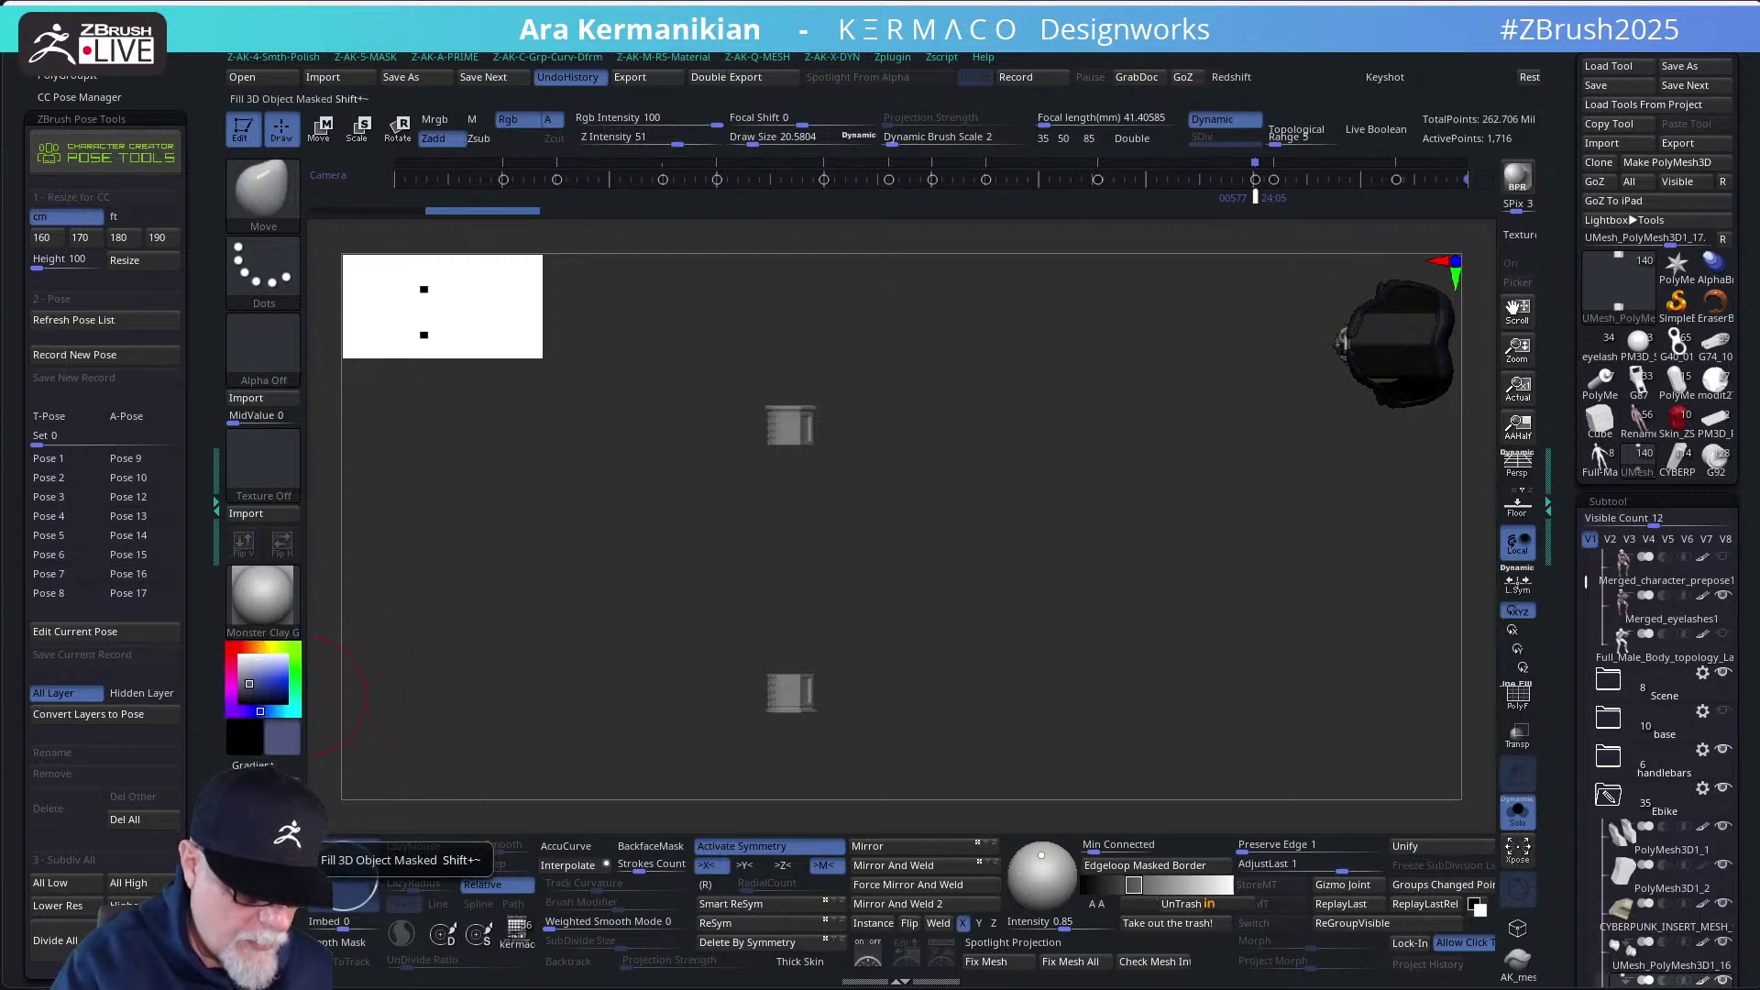
left_click(348, 880)
left_click(1061, 570, "ctrl+shift")
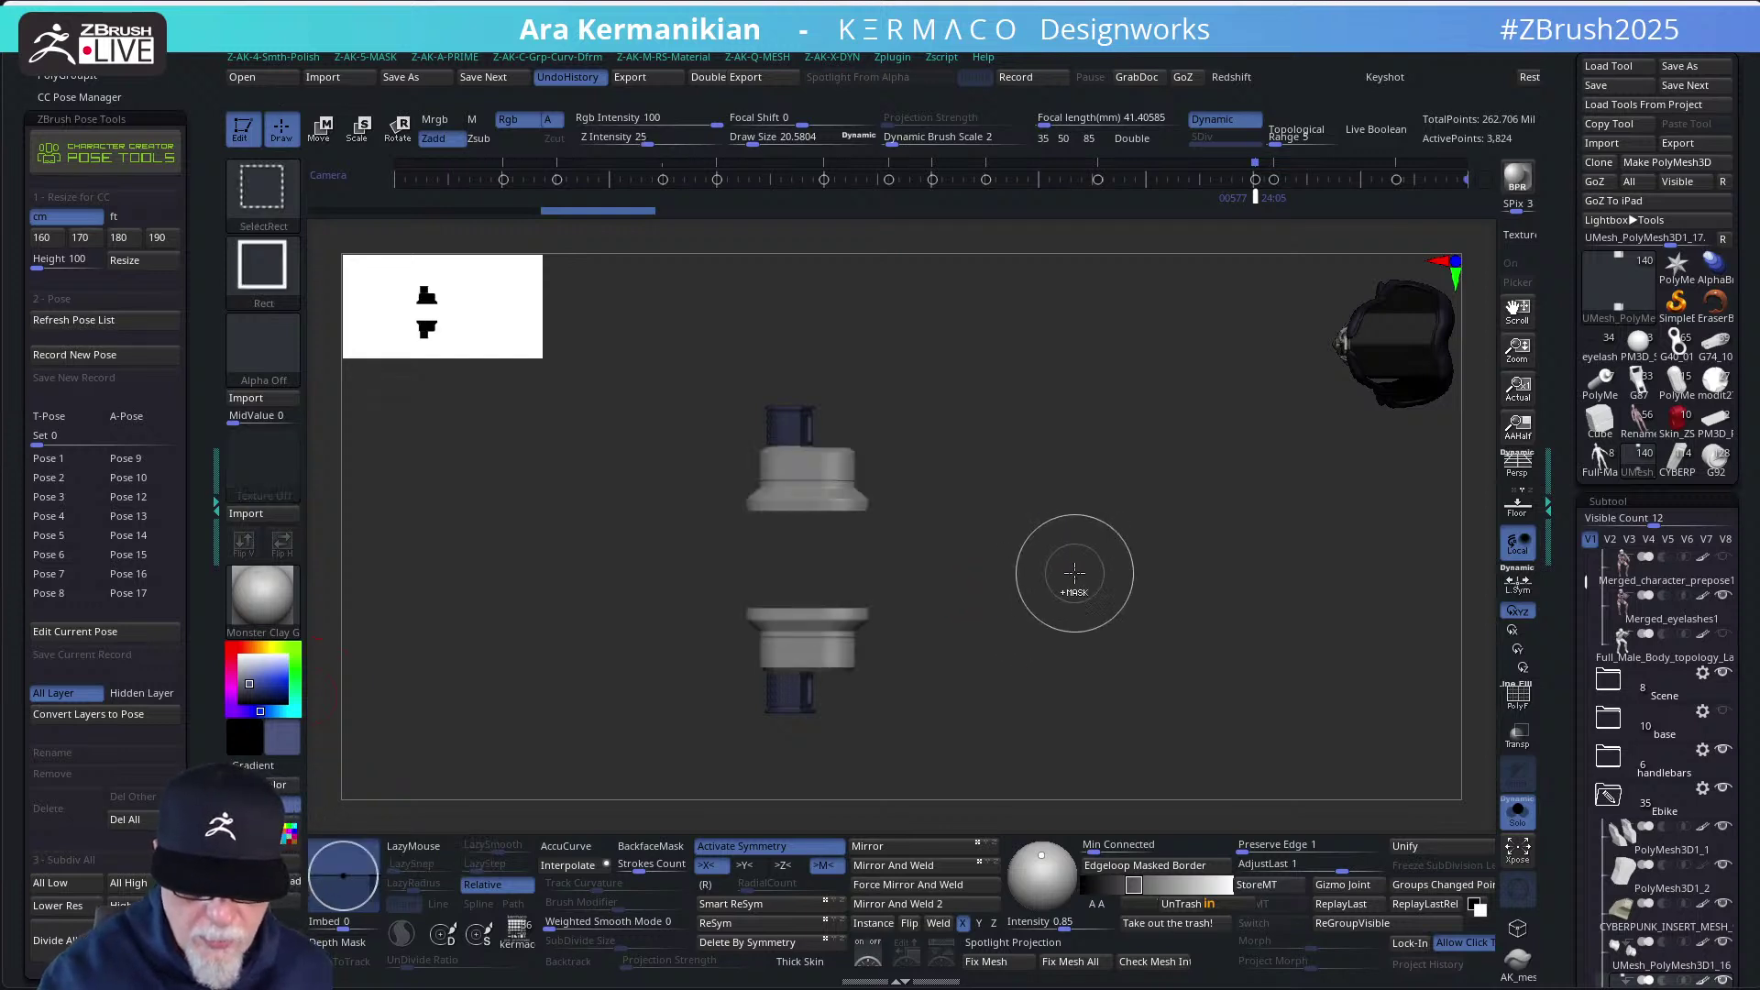
left_click_drag(1134, 491, 1150, 627)
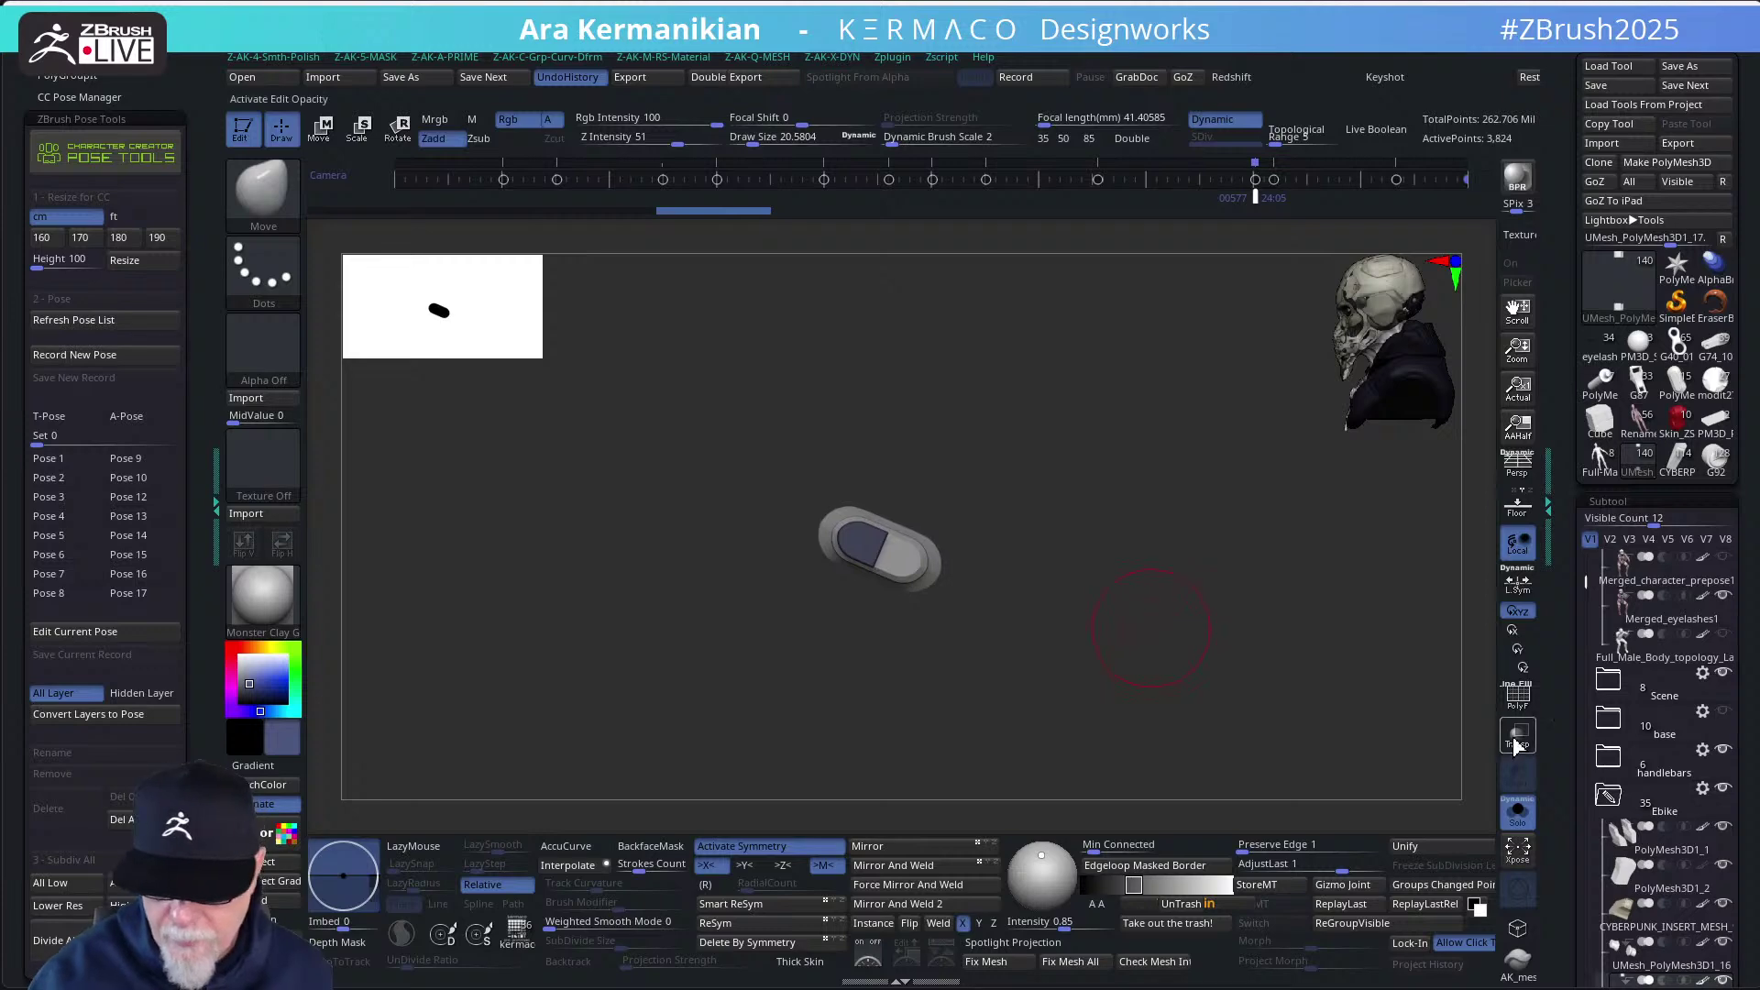
left_click(1518, 808)
Set the active color to near-white with the whole motorbike and rider in side view
left_click_drag(1237, 522, 1123, 495, "alt")
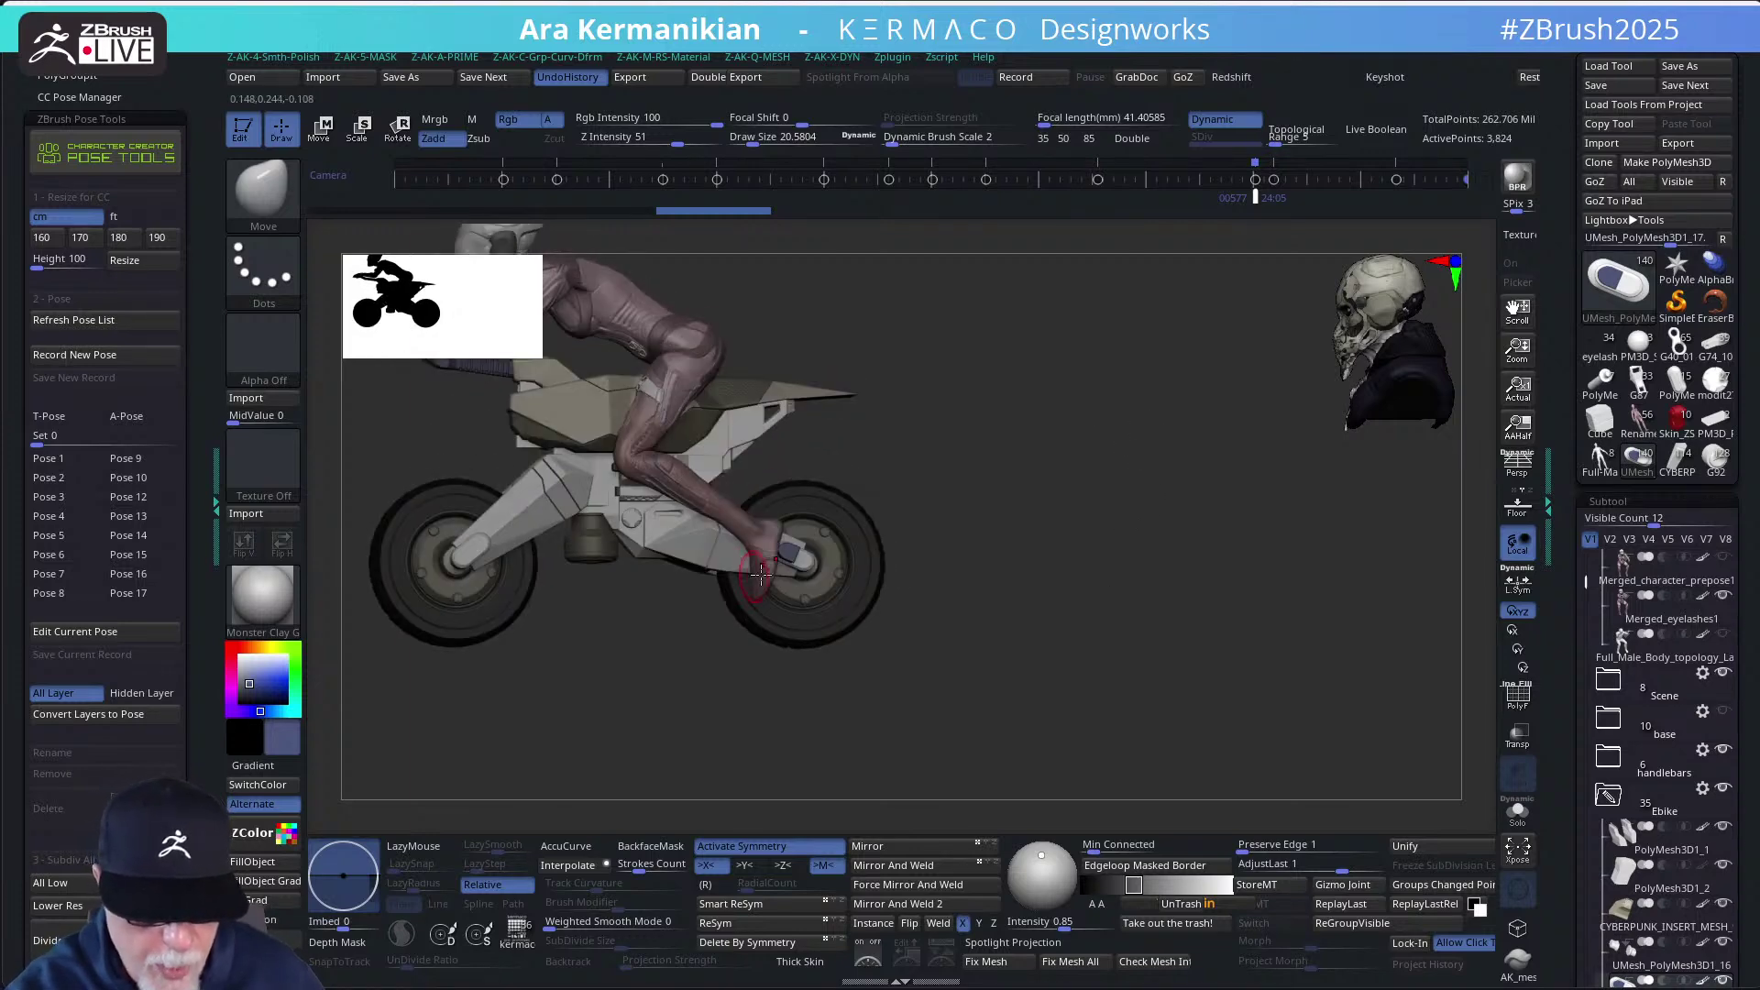
mouse_move(1051, 433)
left_mouse_down()
mouse_move(793, 521)
mouse_move(898, 518)
mouse_move(1093, 436)
mouse_move(1062, 510)
mouse_move(1091, 458)
mouse_move(1017, 535)
mouse_move(1096, 519)
mouse_move(1111, 546)
mouse_move(1090, 522)
left_mouse_up()
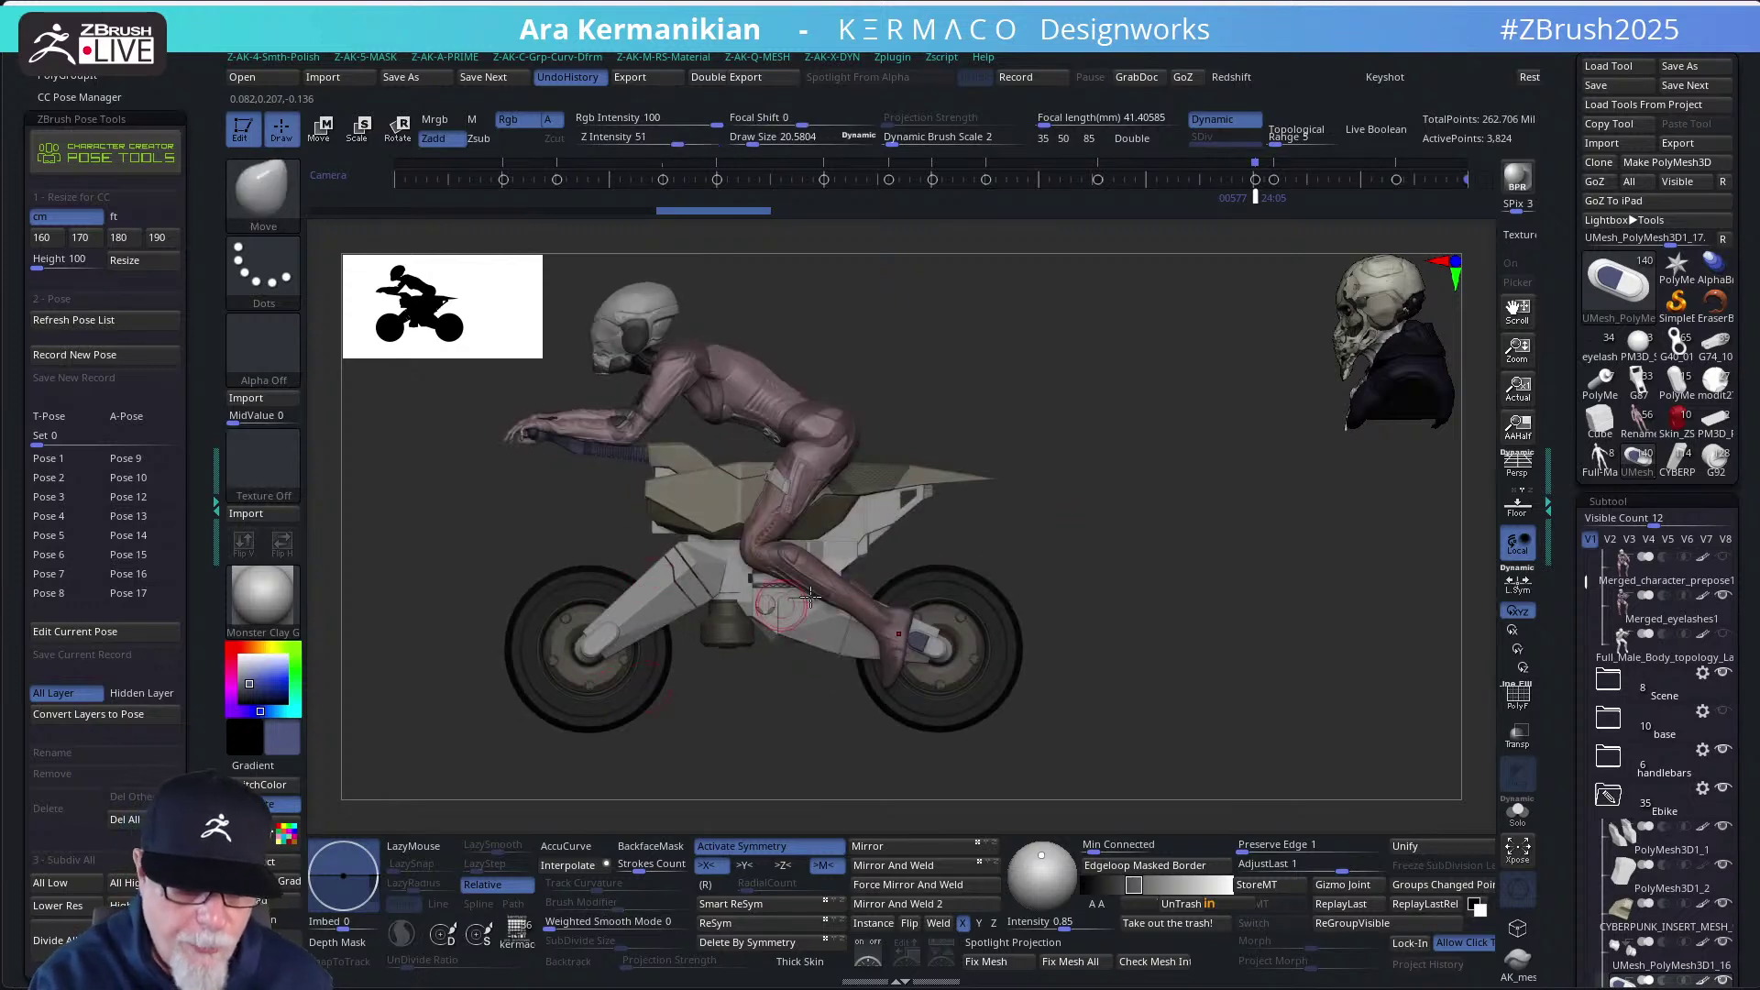
left_click_drag(1215, 558, 1169, 561)
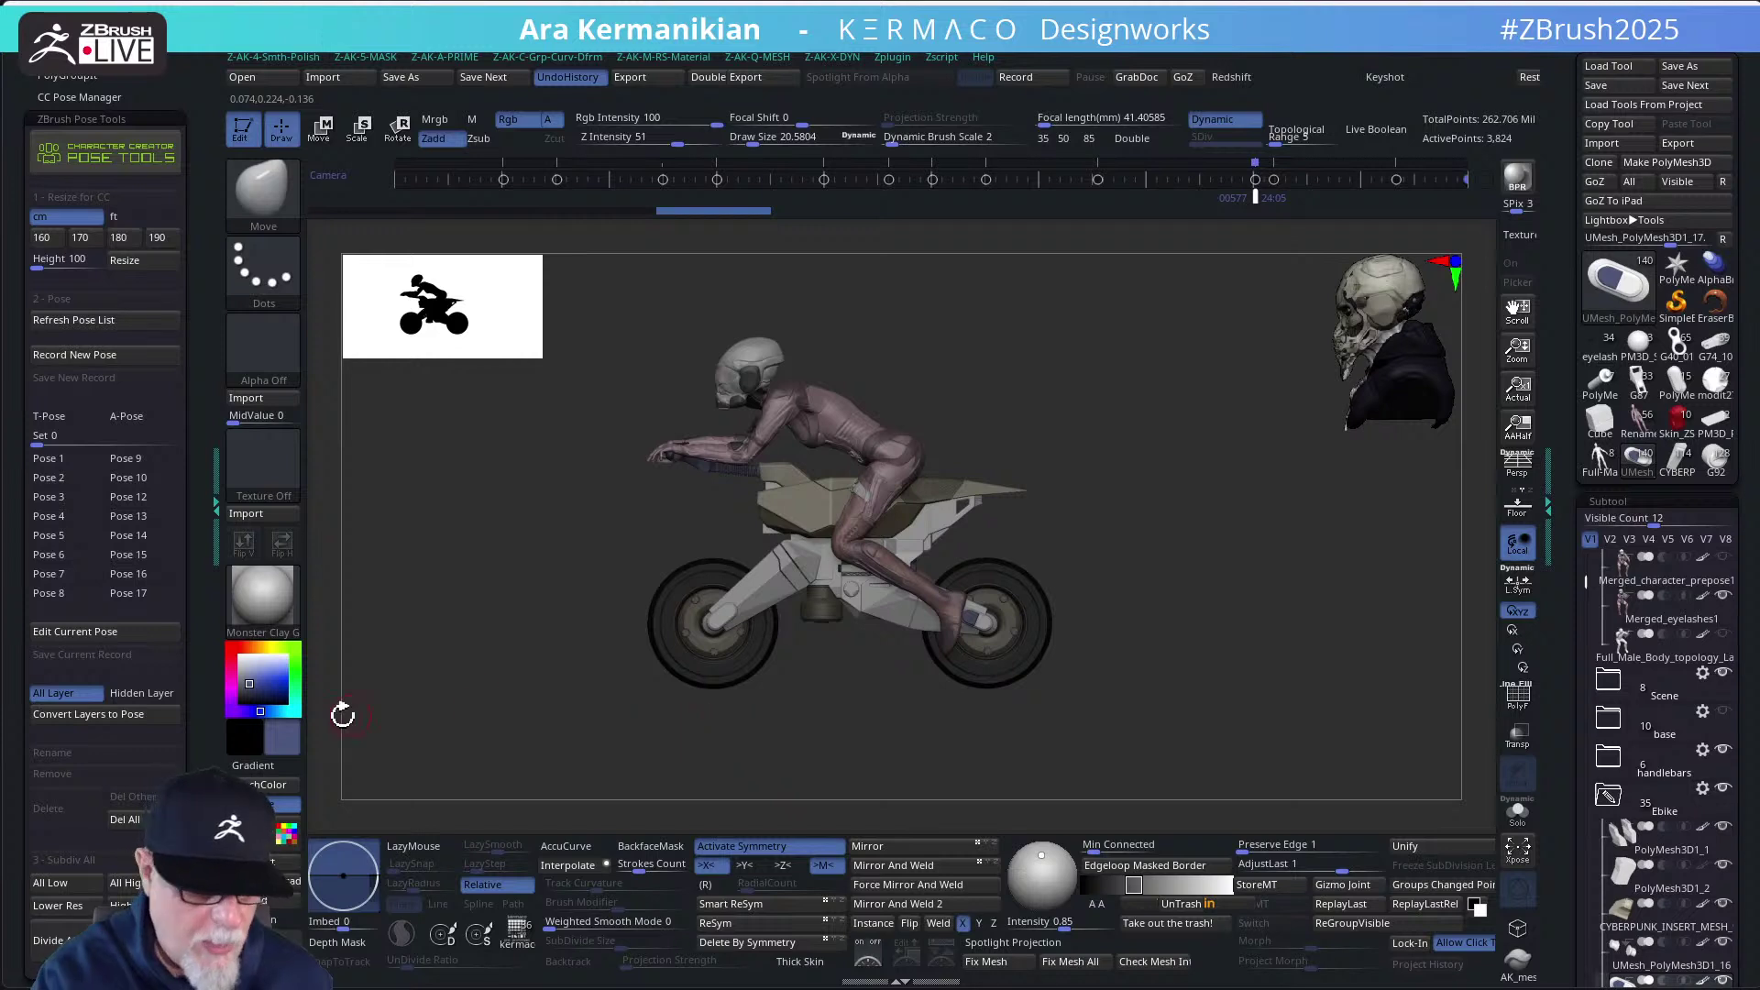
left_click(239, 656)
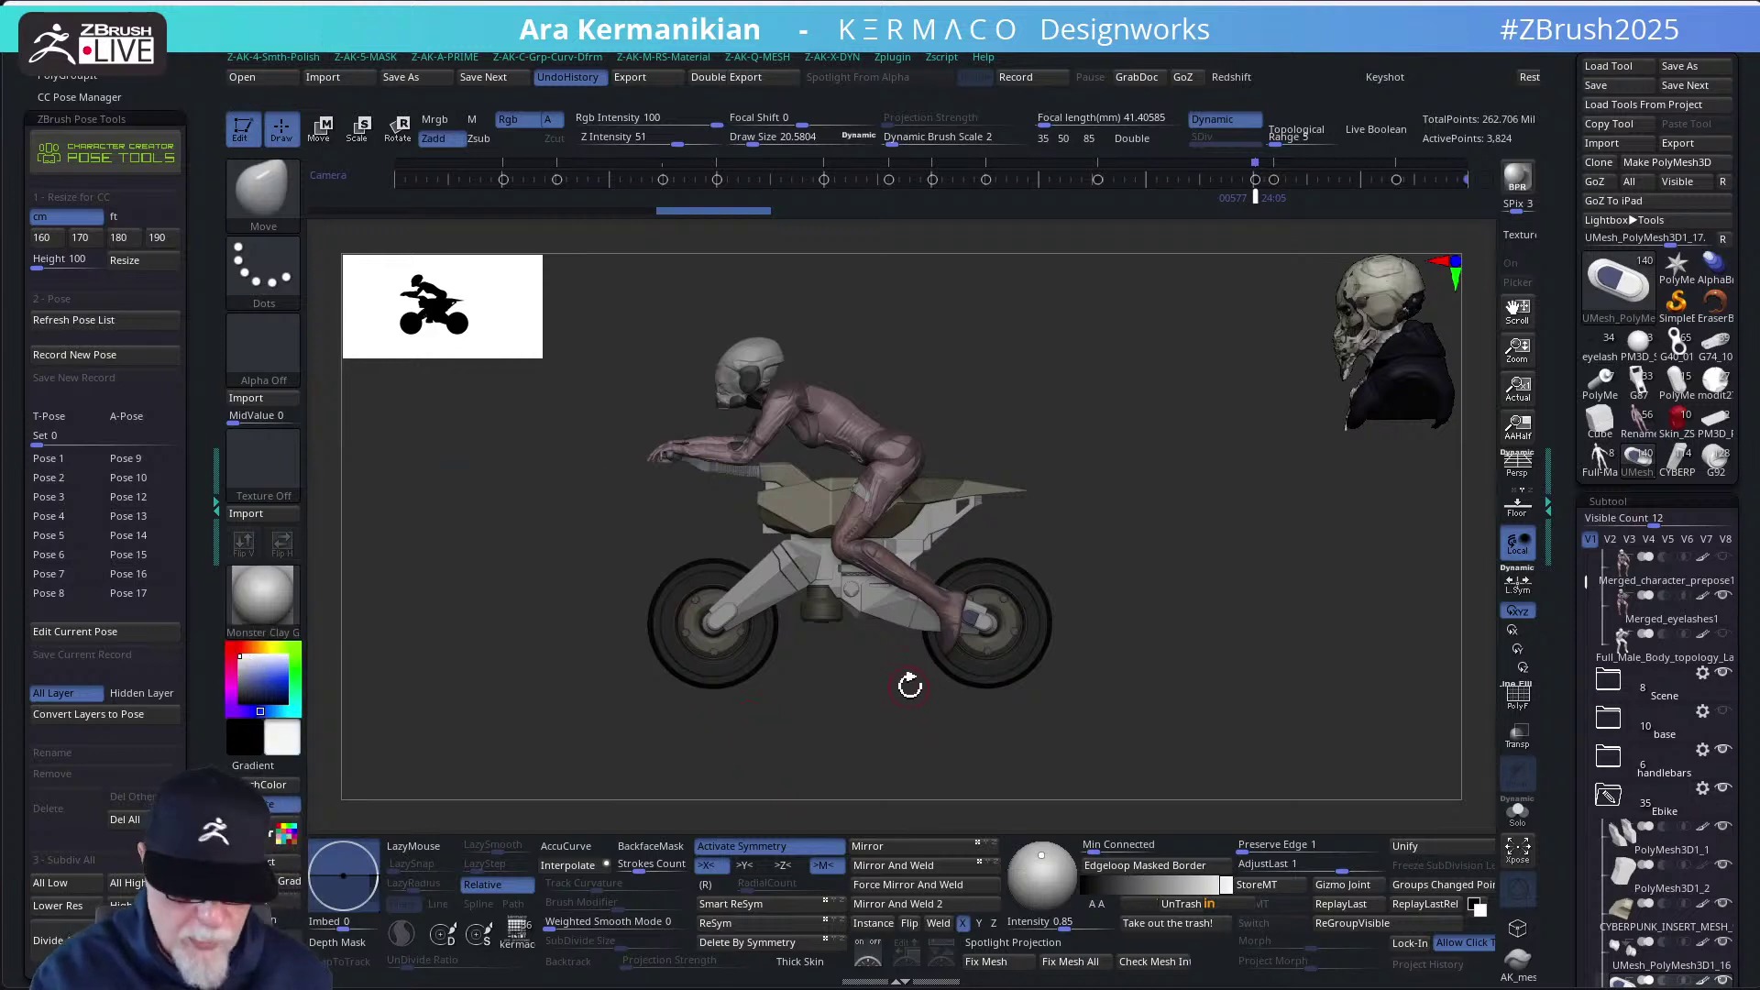
Reset the move gizmo's orientation and enable multi-subtool transforming with the front wheel and fork subtools selected
key("w")
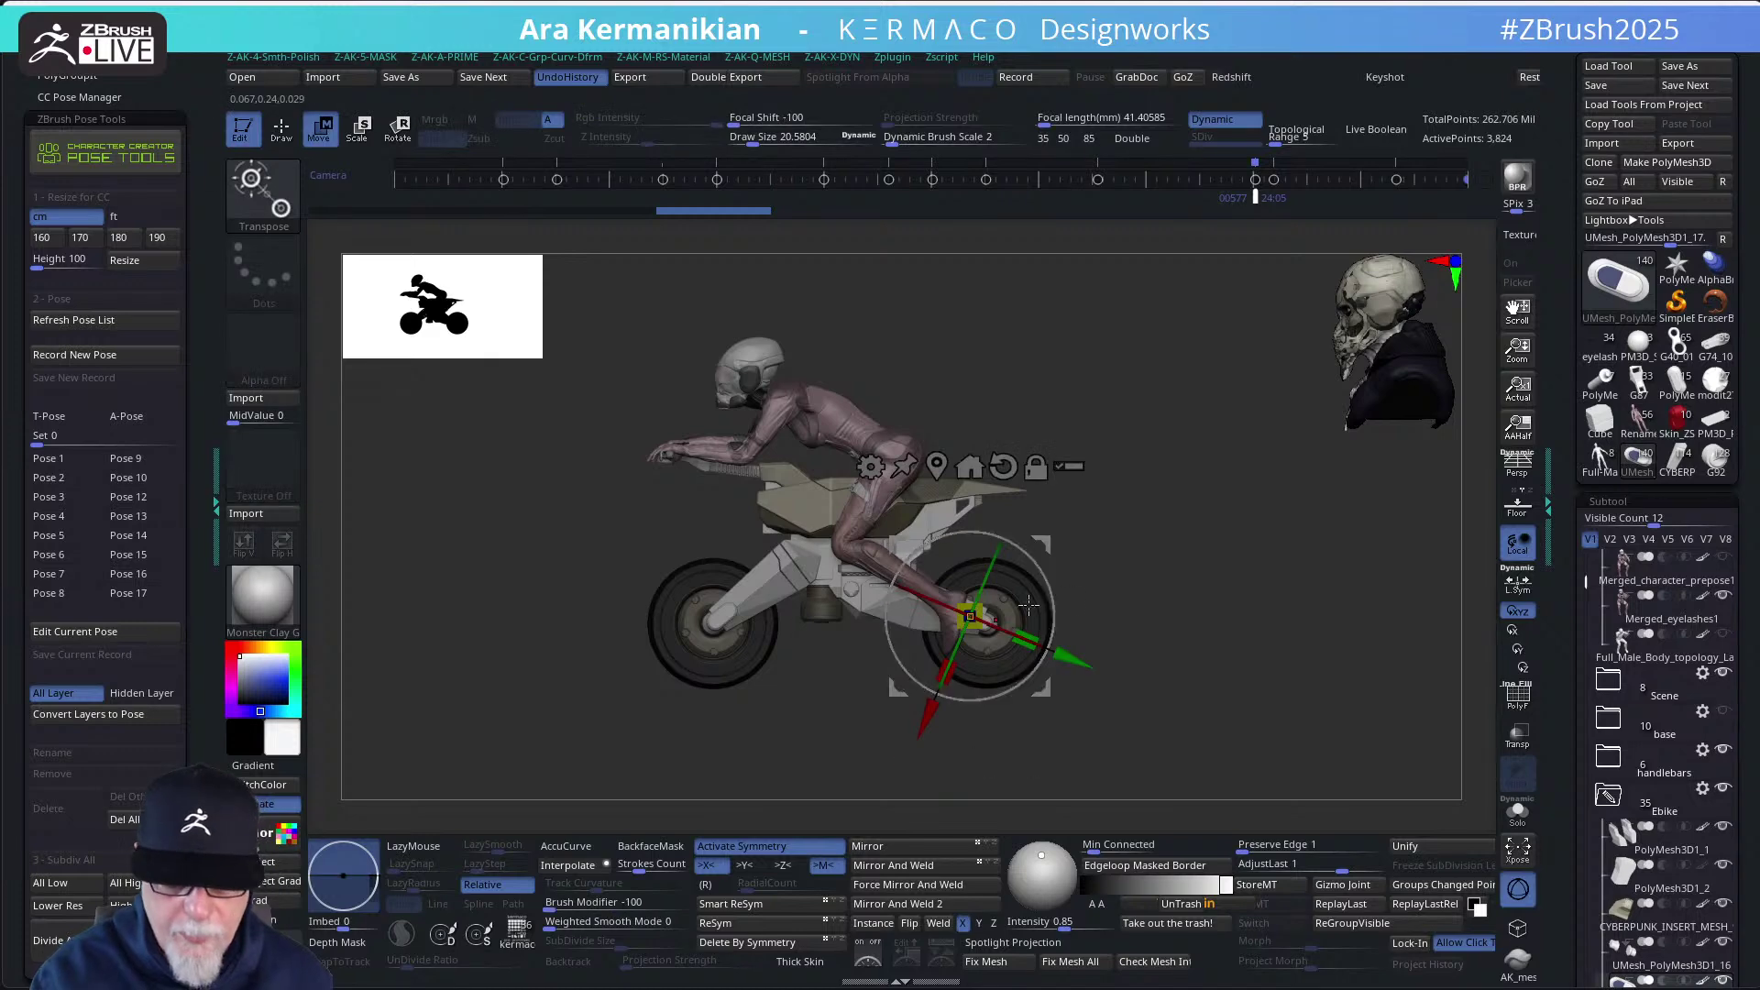
left_click(1004, 465)
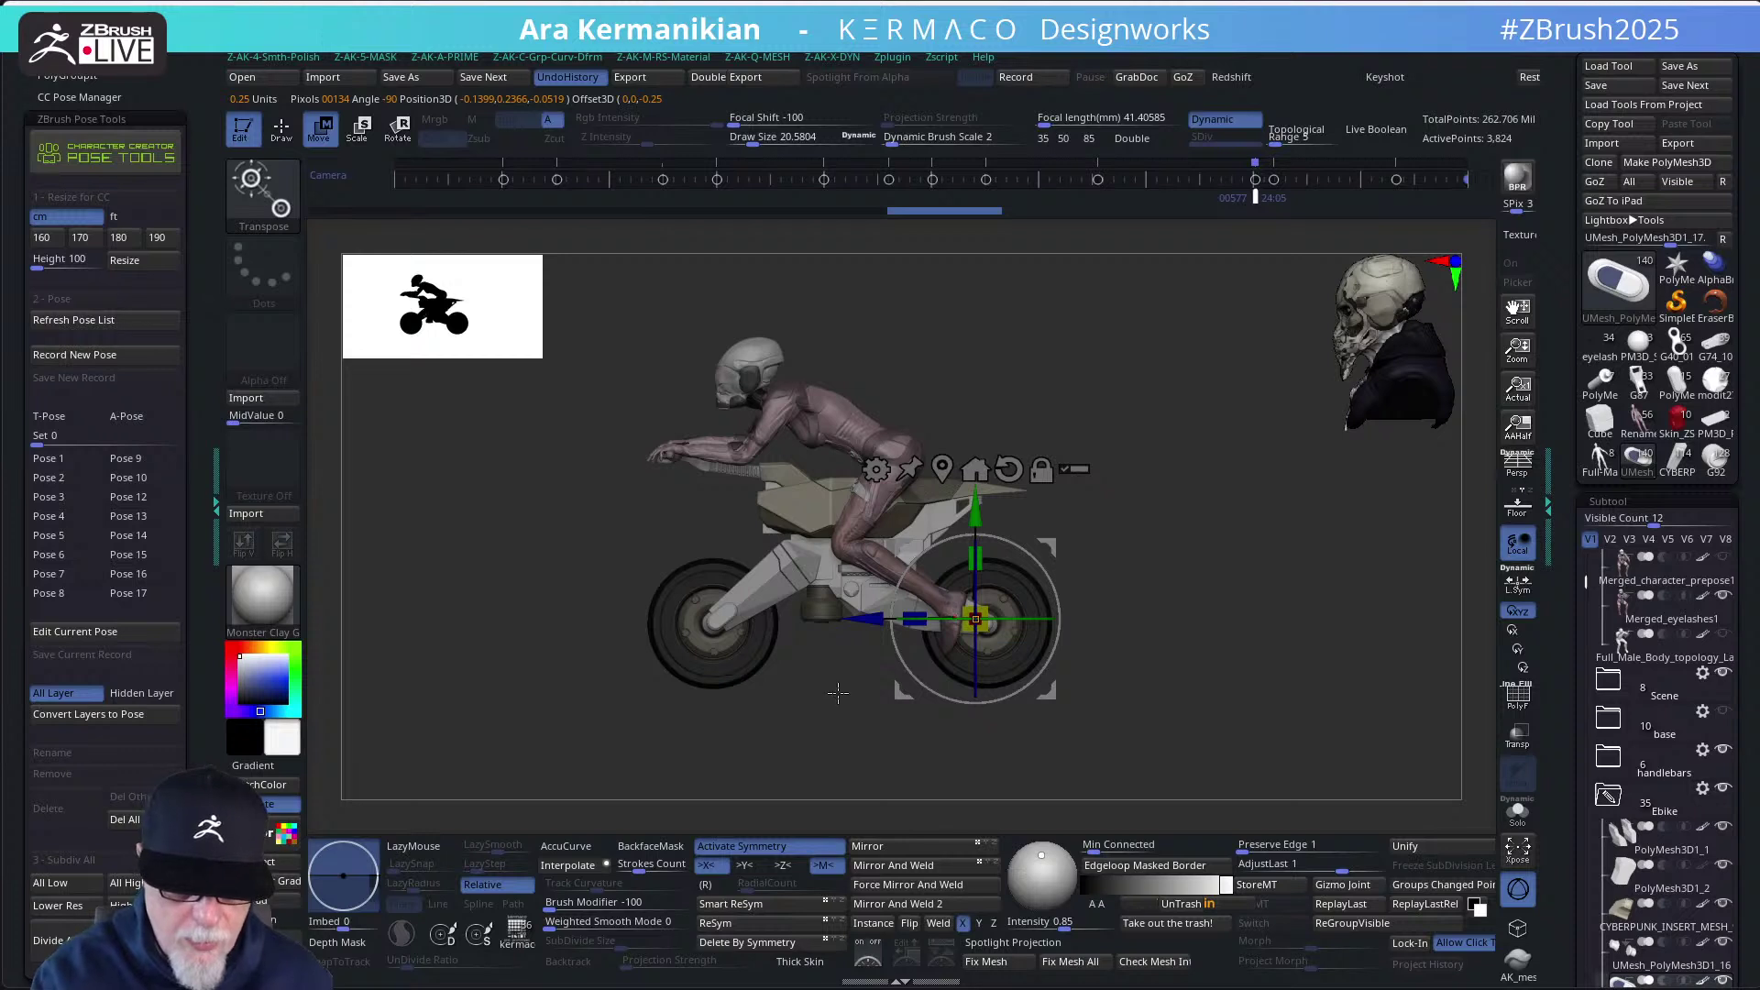
left_click(1074, 469)
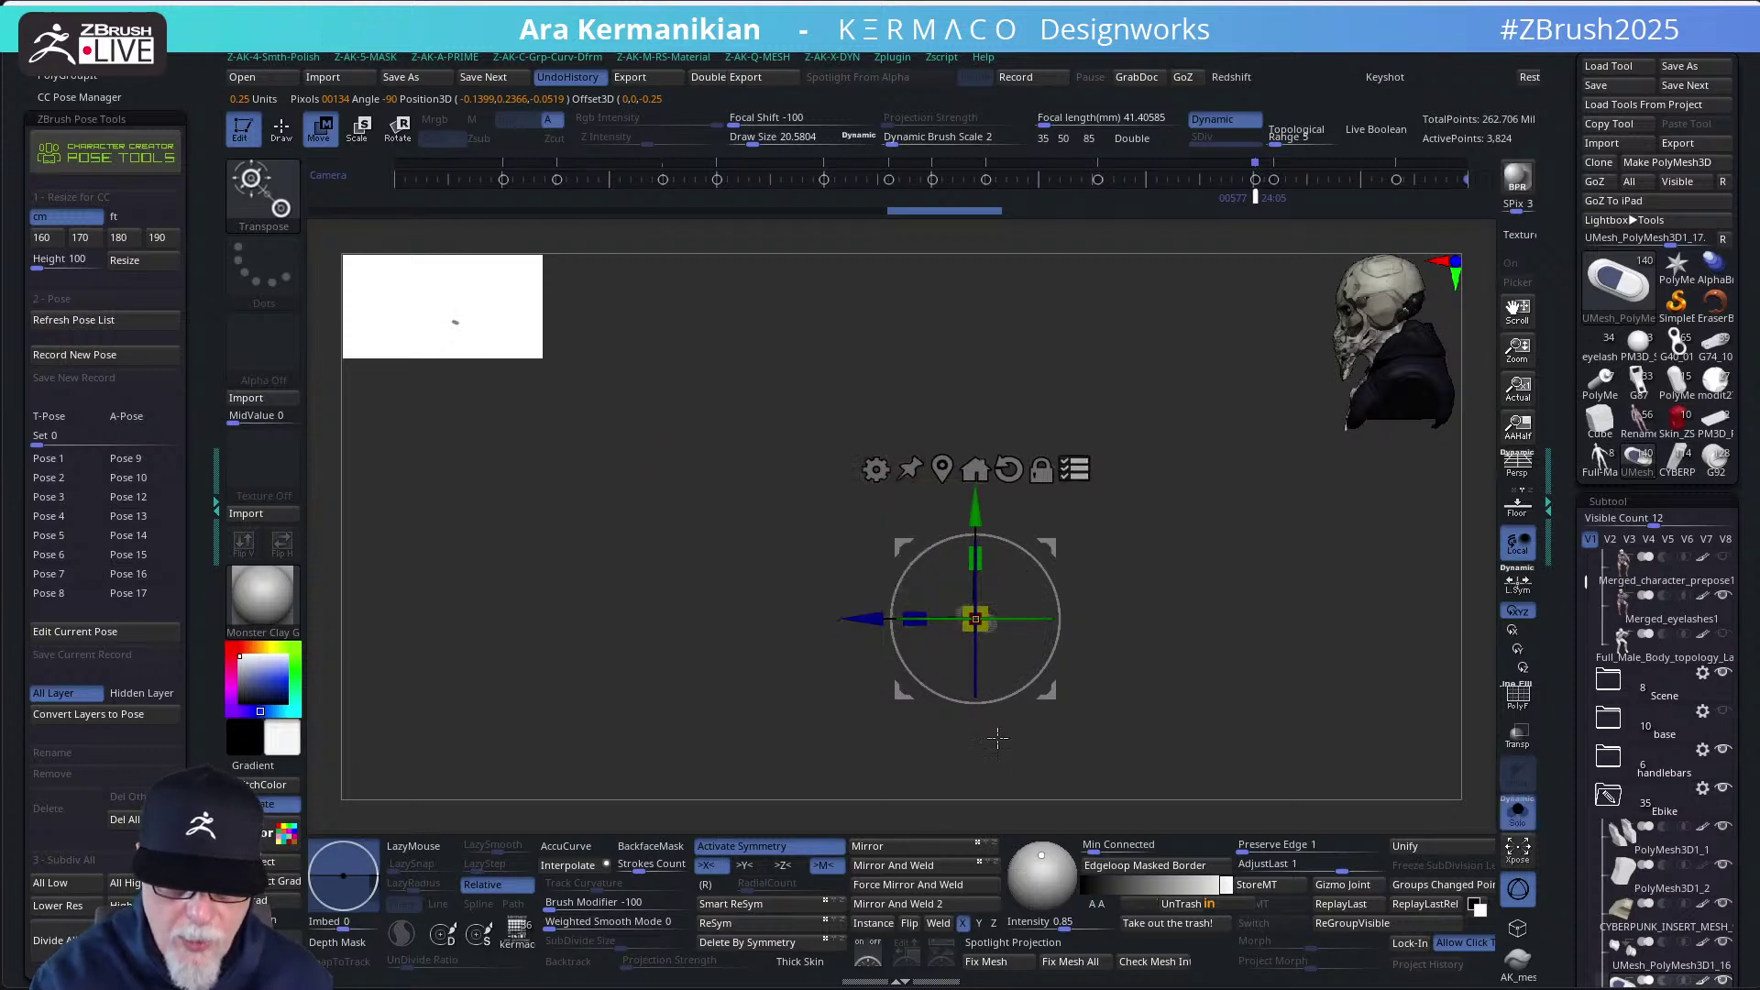
mouse_move(1170, 569)
left_mouse_down("ctrl+shift")
mouse_move(1208, 641)
mouse_move(1301, 717)
left_mouse_up("ctrl+shift")
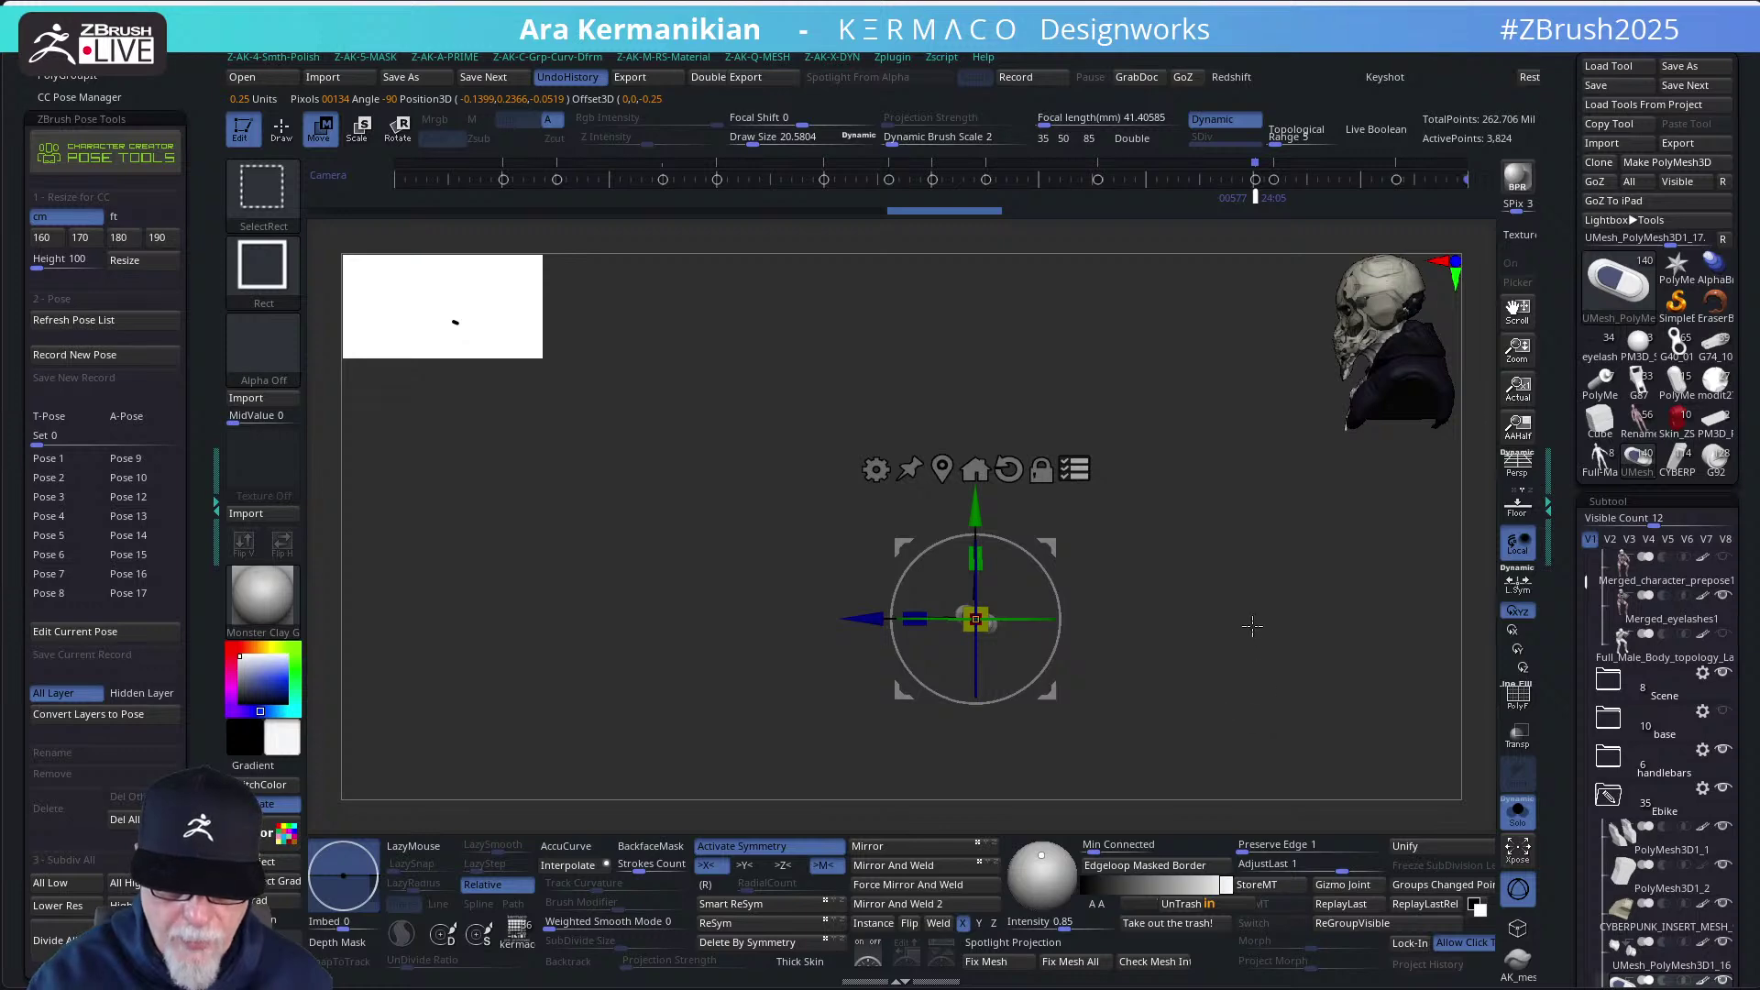
left_click(1515, 814)
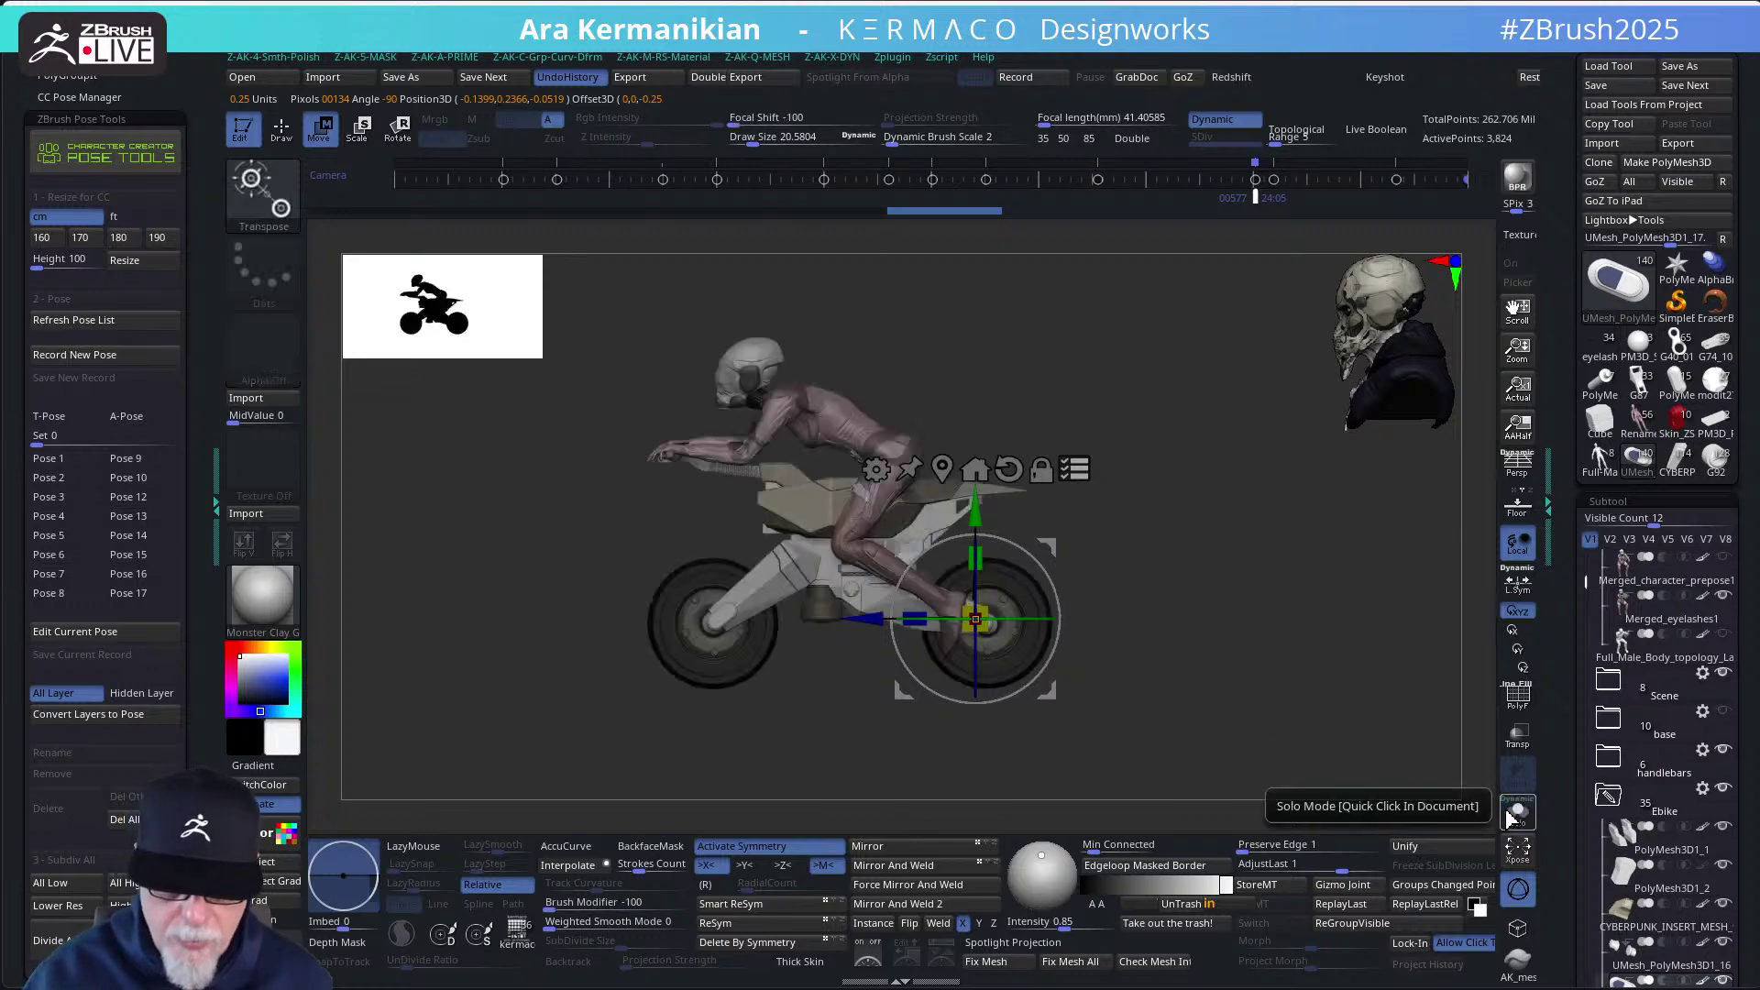
mouse_move(577, 525)
left_mouse_down("ctrl+shift")
mouse_move(758, 706)
mouse_move(763, 740)
left_mouse_up("ctrl+shift")
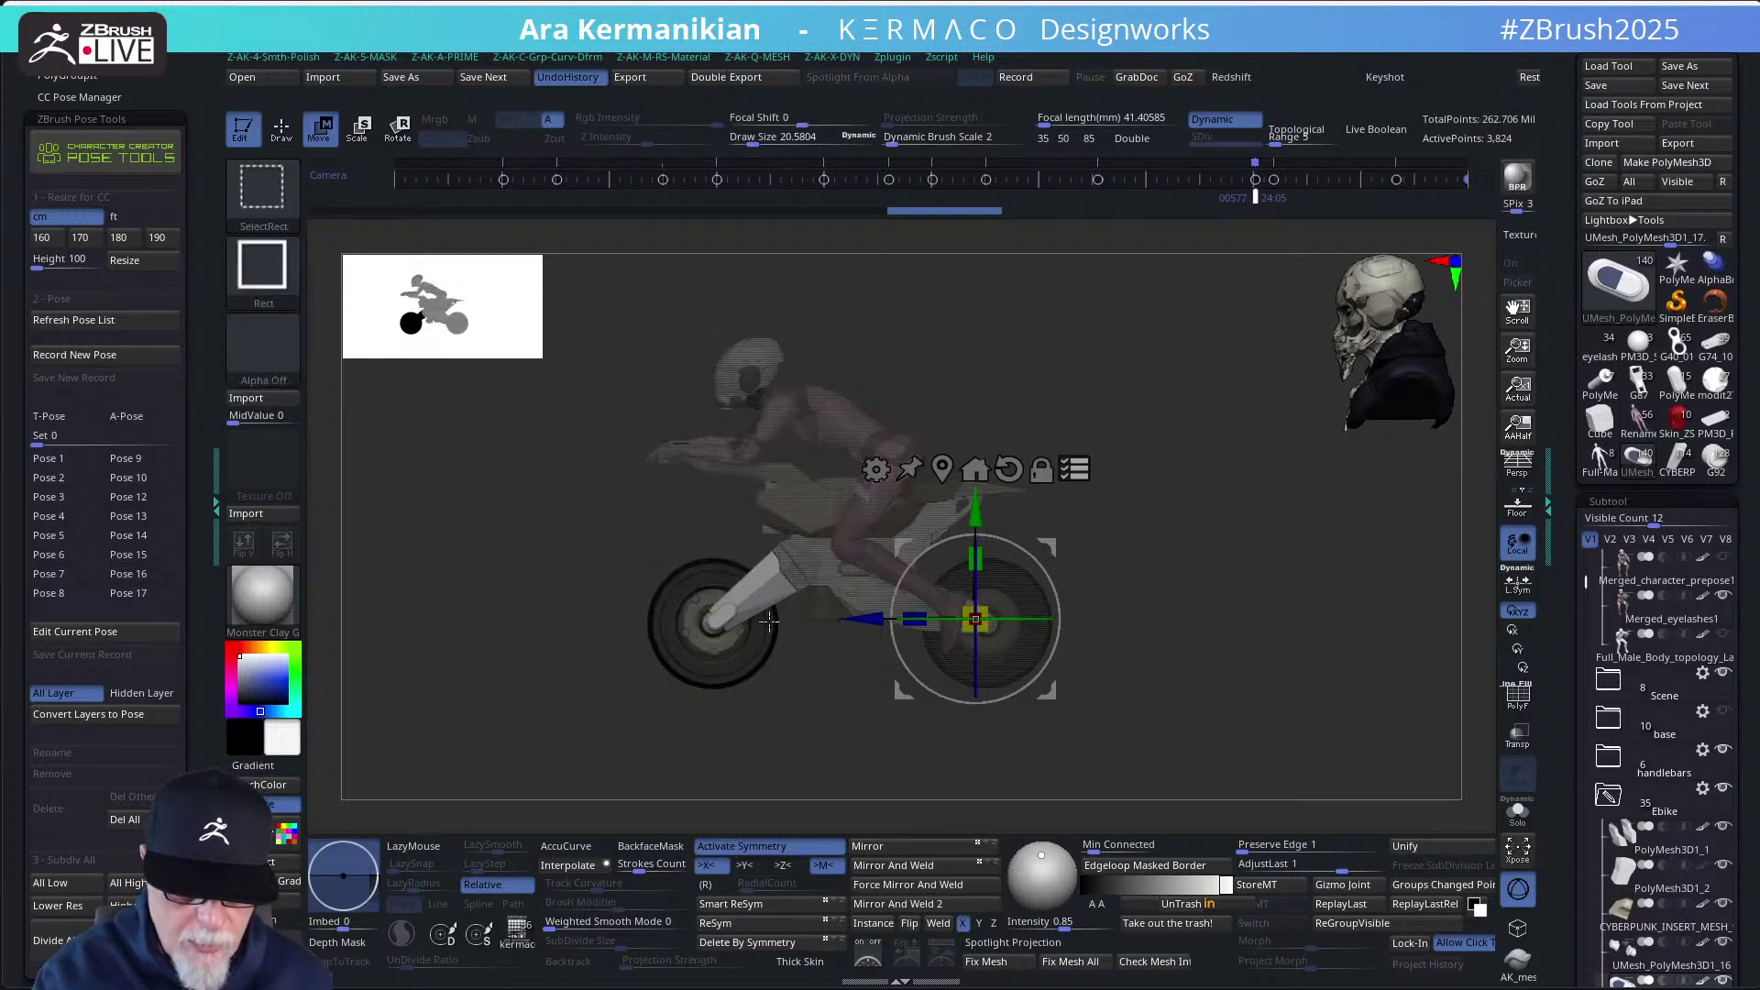
left_click_drag(724, 557, 770, 694, "ctrl+shift")
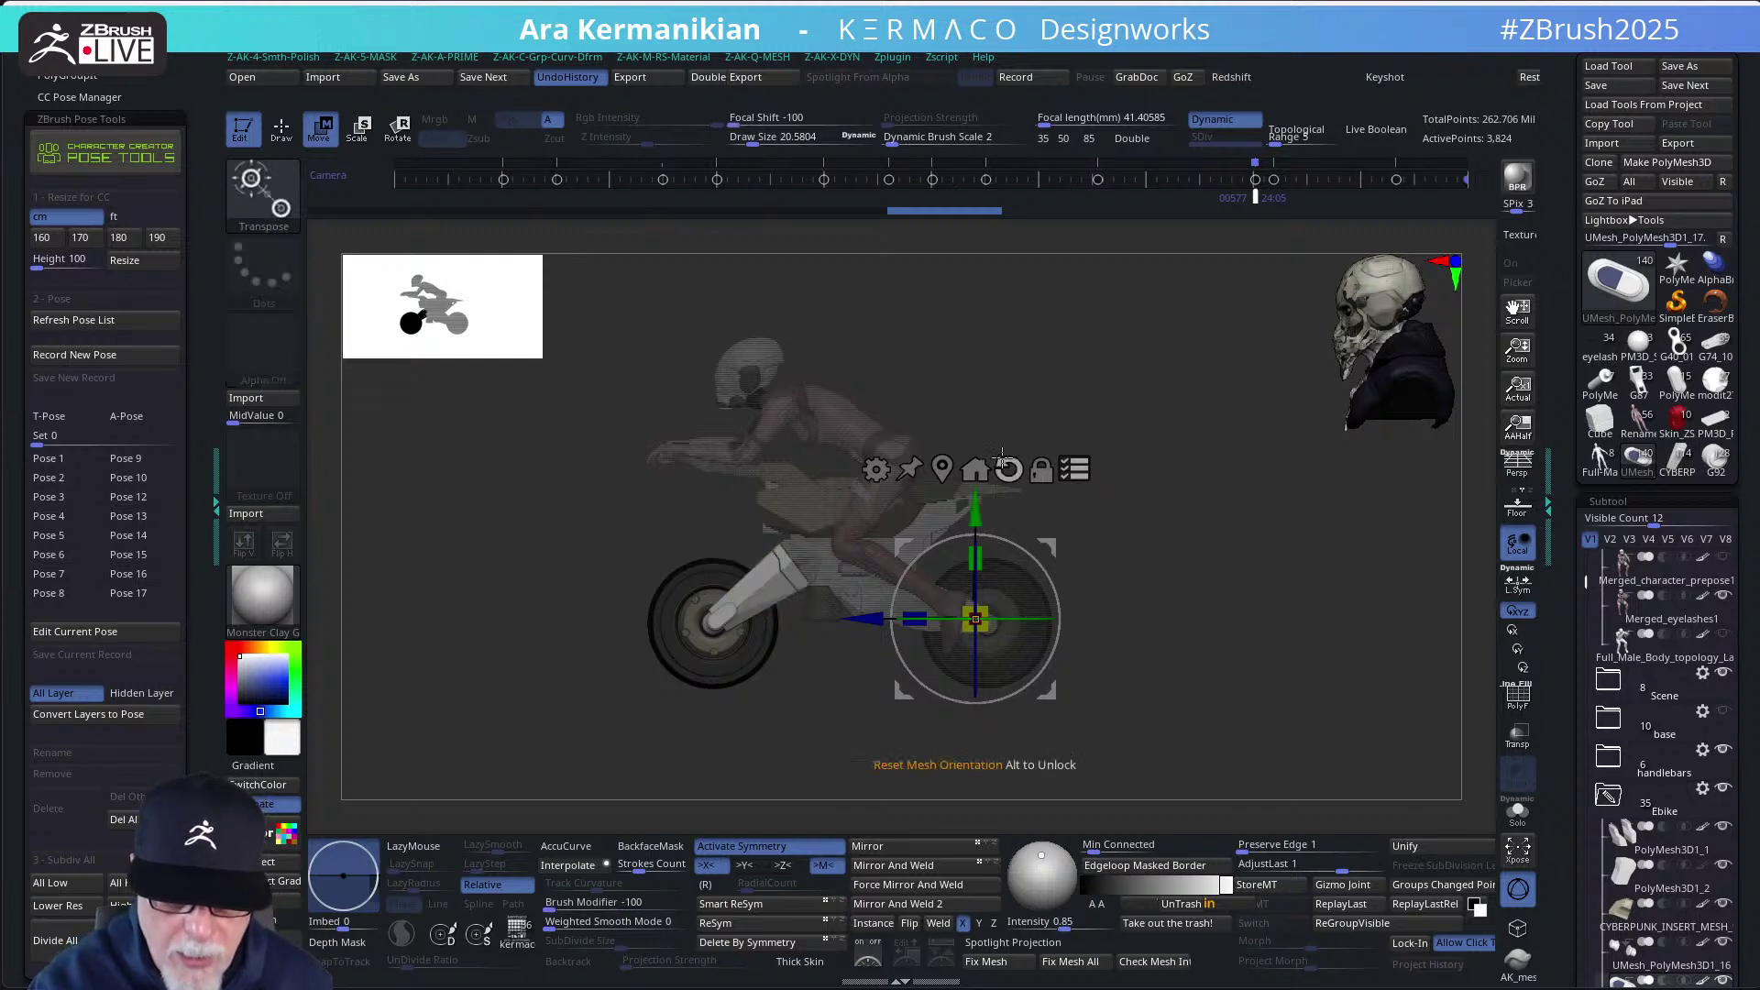
Try placing the unlocked gizmo's pivot at the upper end of the front fork in side view
left_click_drag(974, 517, 974, 435, "alt")
left_click_drag(877, 536, 727, 550, "alt")
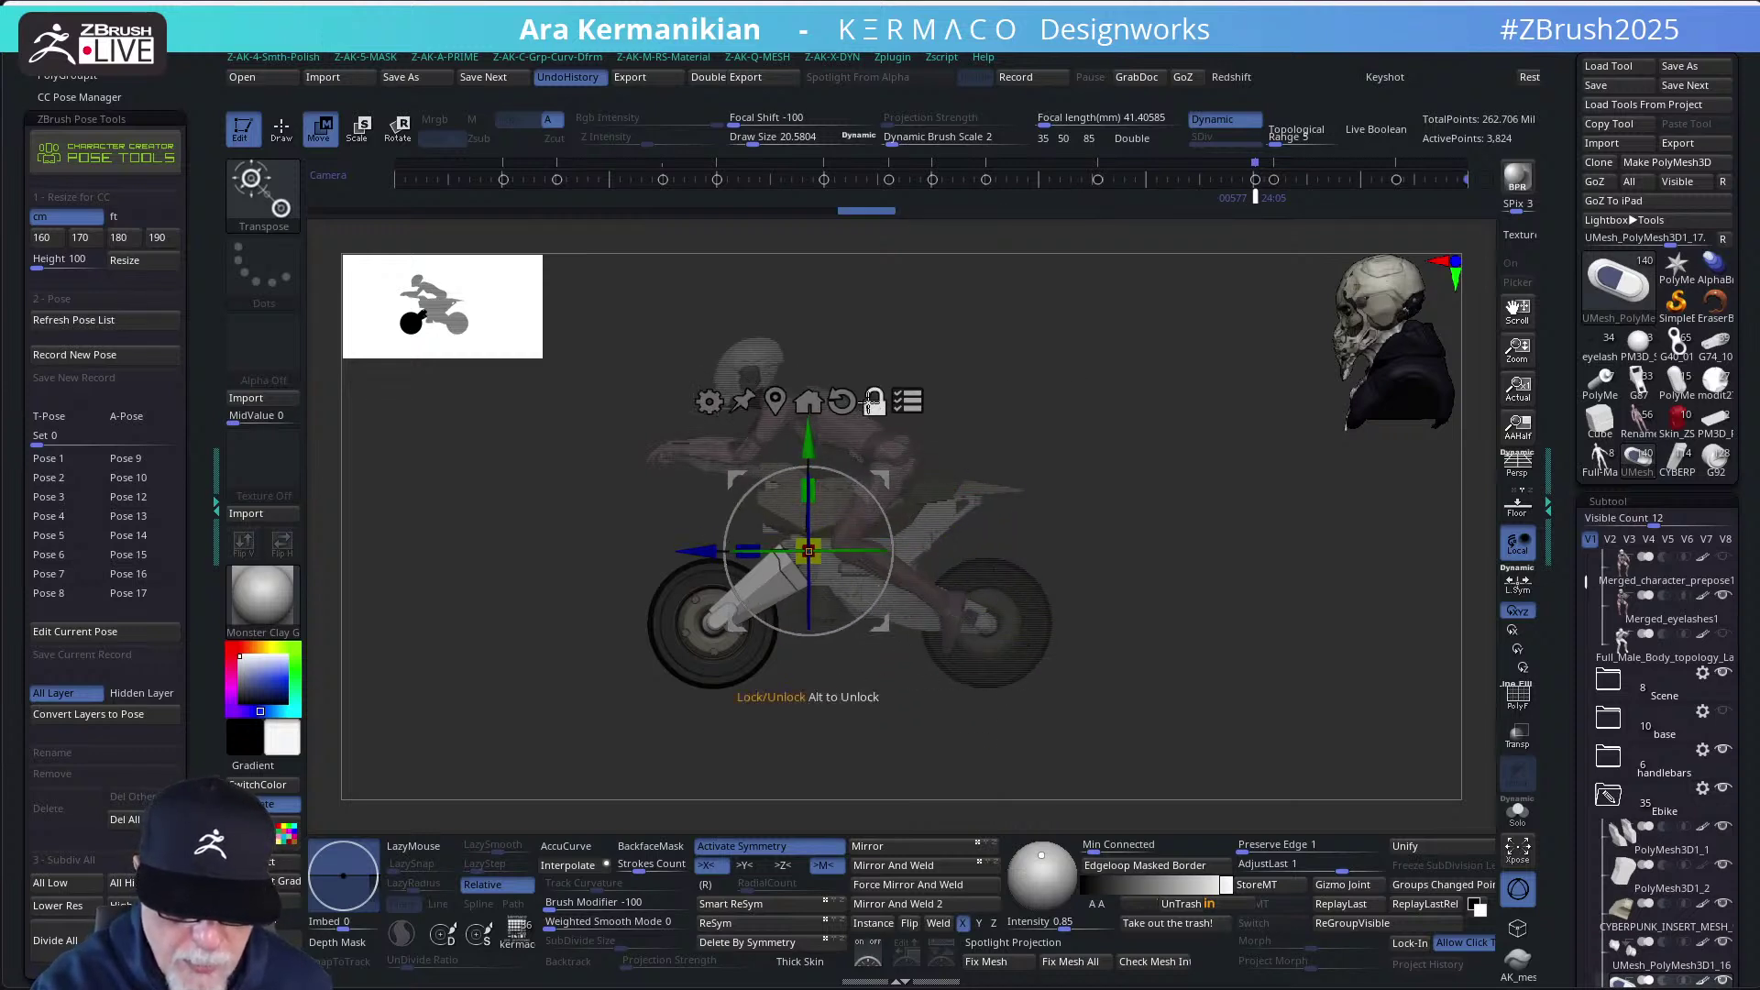
left_click_drag(706, 550, 694, 550, "alt")
left_click_drag(807, 462, 807, 474, "alt")
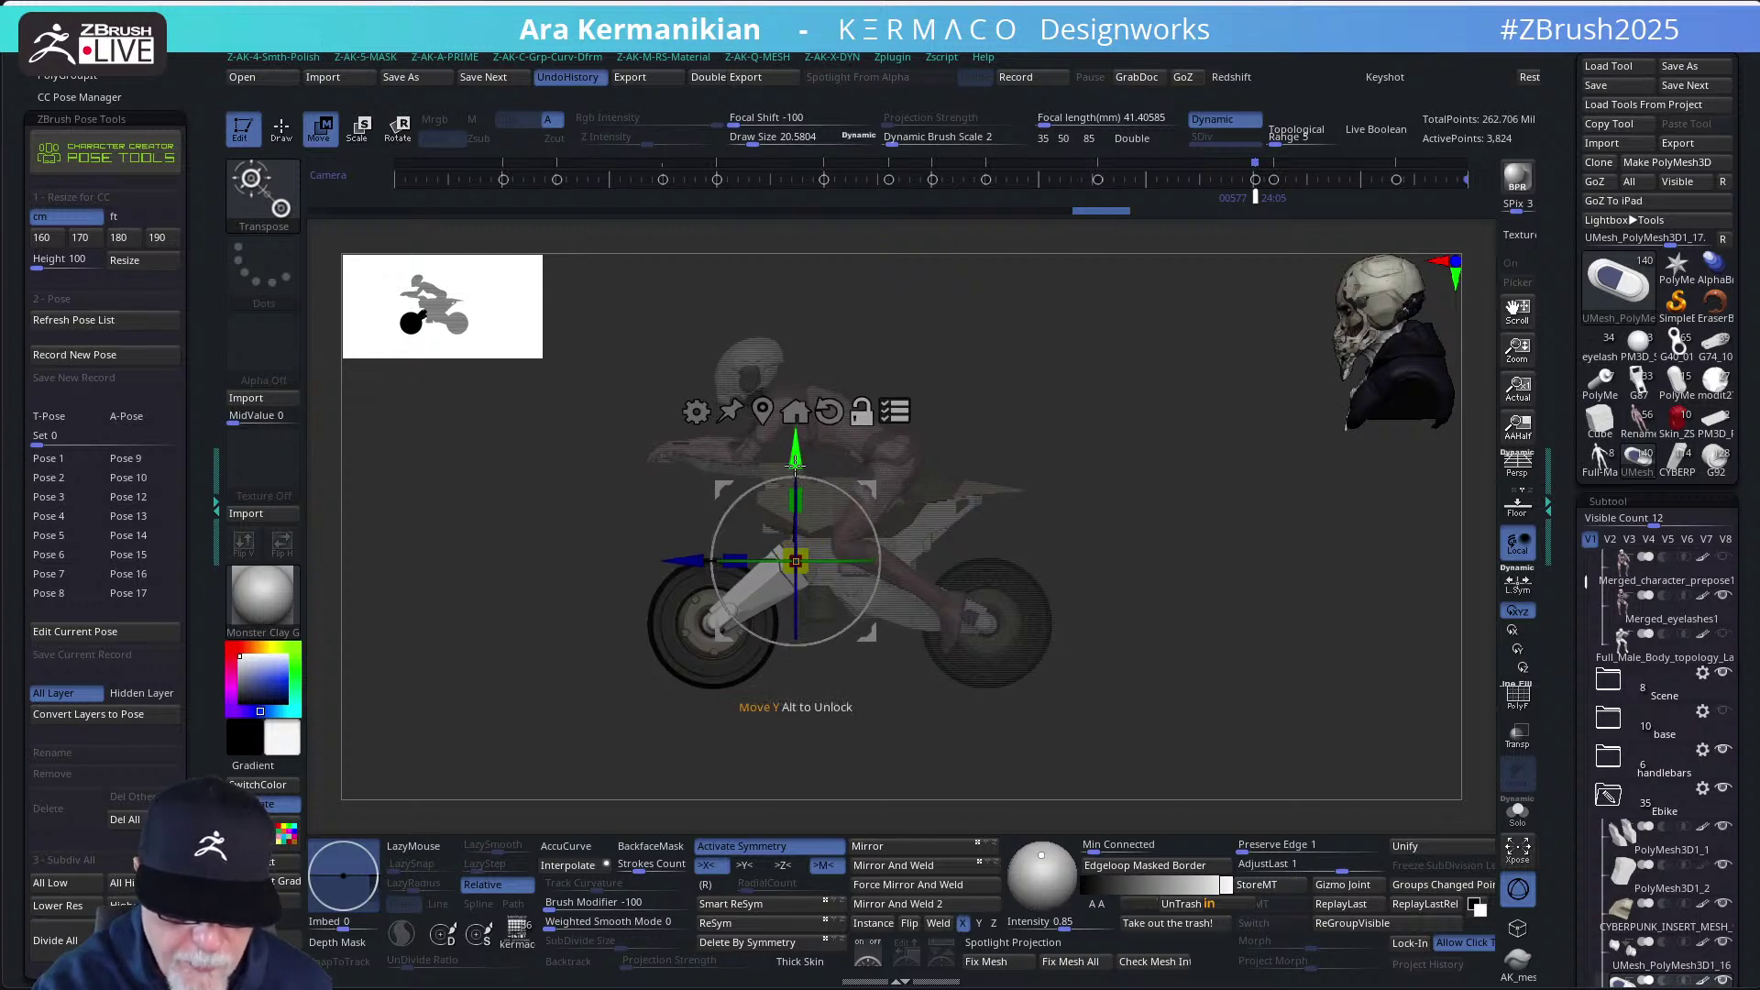
With symmetry turned off, center the gizmo on the selected front assembly and raise its pivot to the fork's upper end
left_click_drag(1088, 393, 1119, 392, "shift")
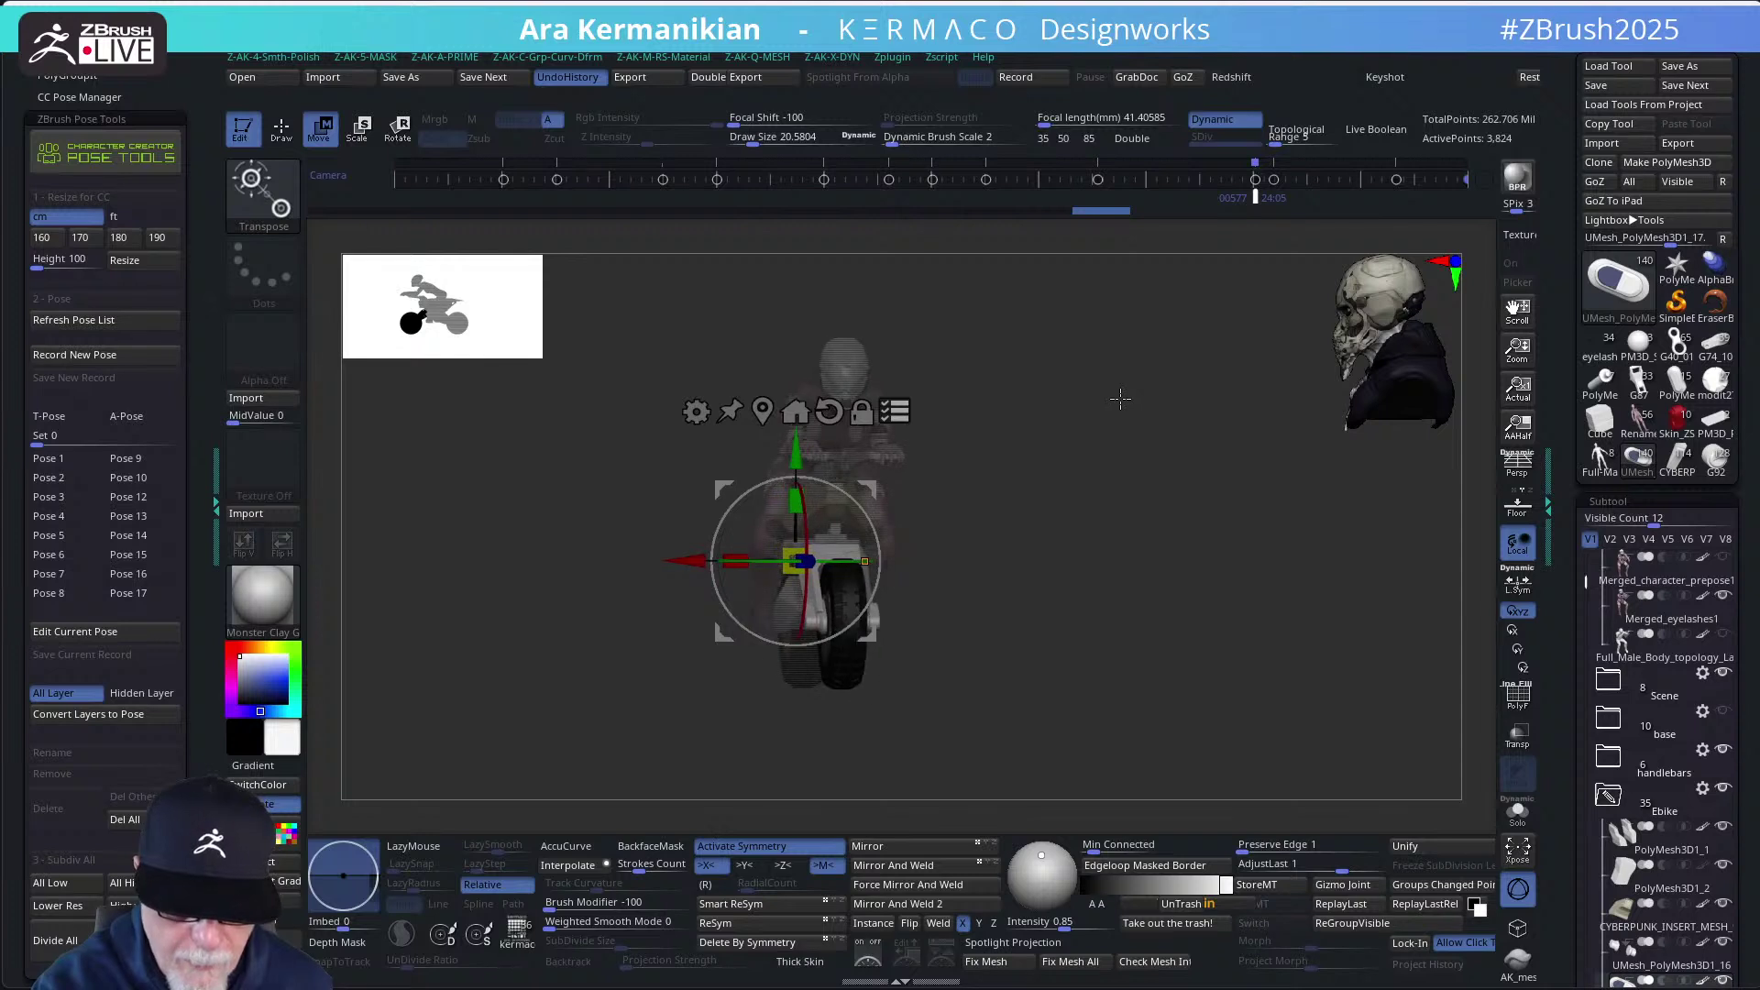
left_click(775, 845)
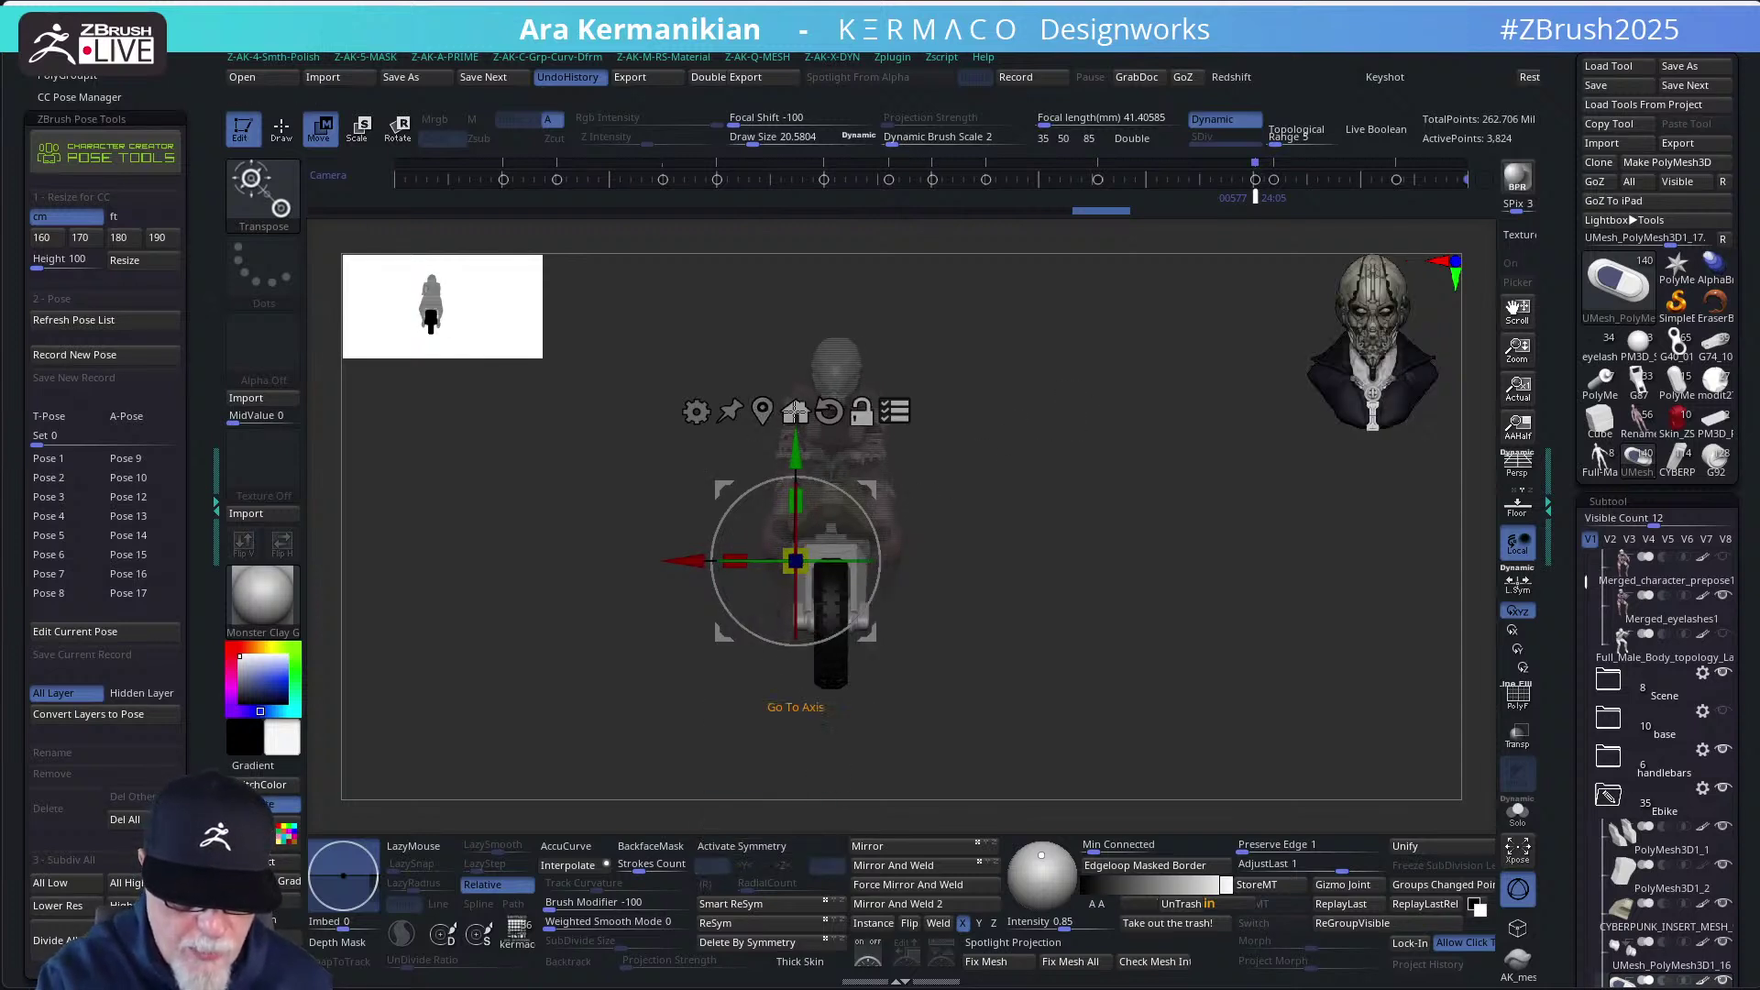
left_click(762, 409)
left_click_drag(830, 513, 830, 440, "alt")
left_click_drag(1176, 472, 583, 524, "shift")
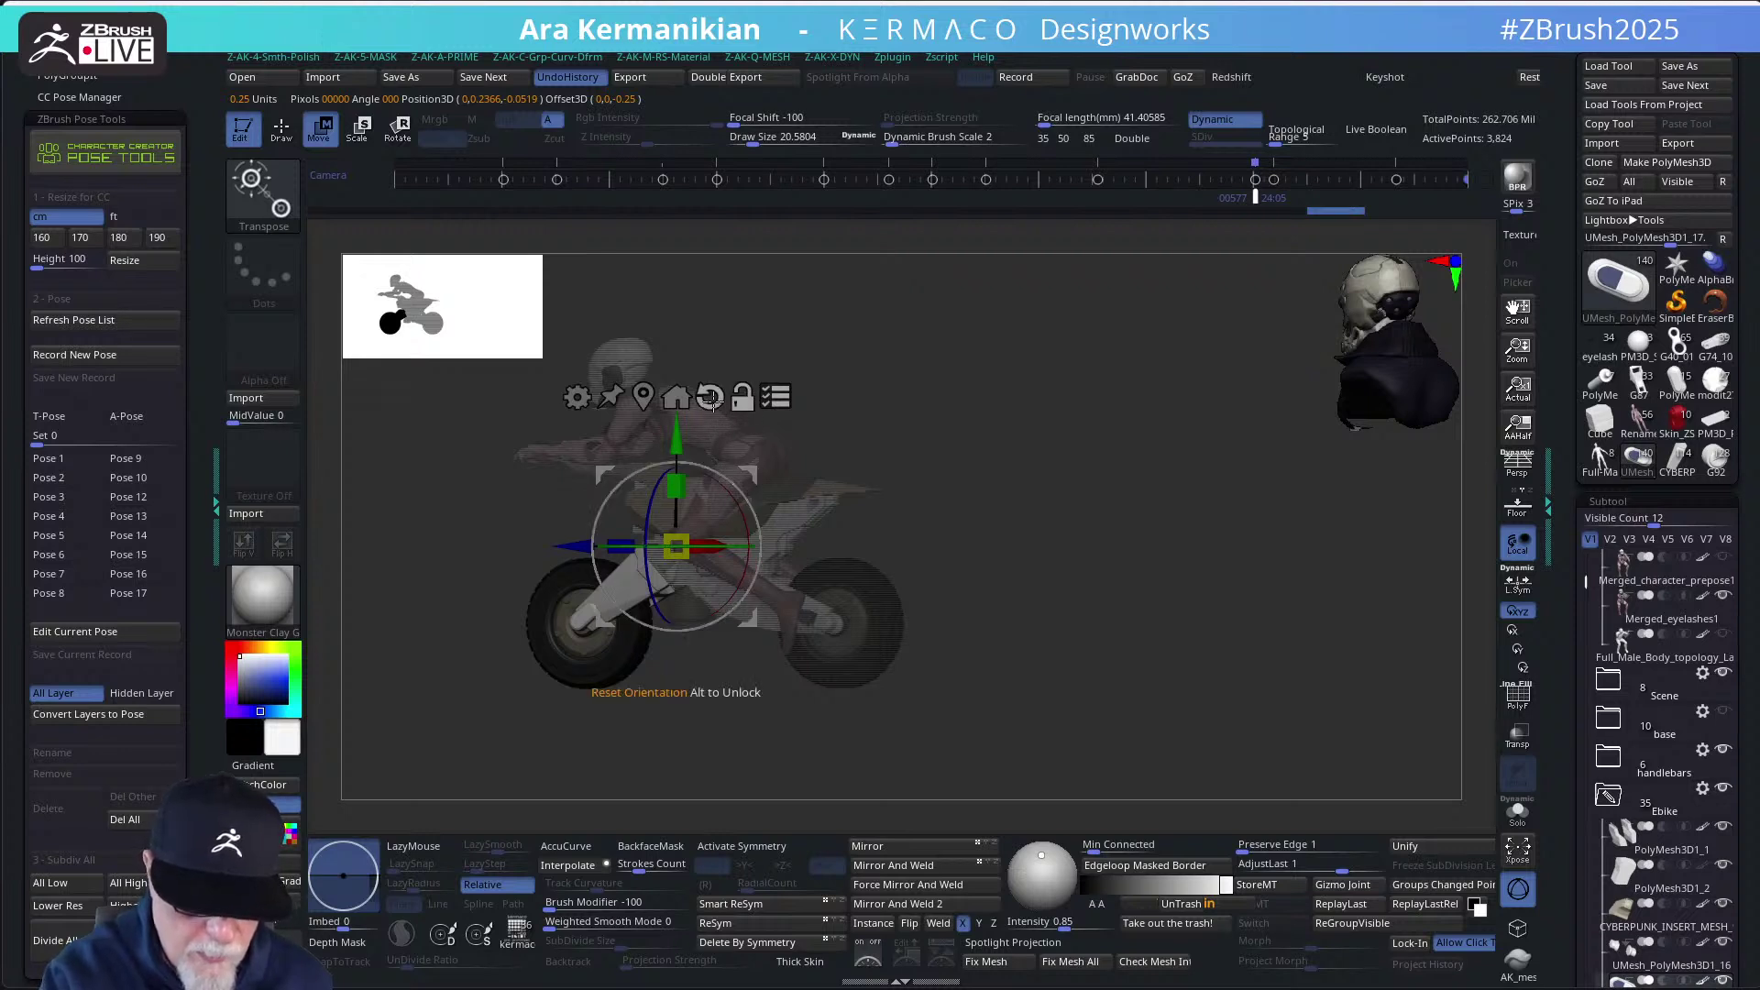
Lower the gizmo's pivot slightly on the front fork and rotate its axes to follow the fork's slant
left_click_drag(737, 417, 672, 563)
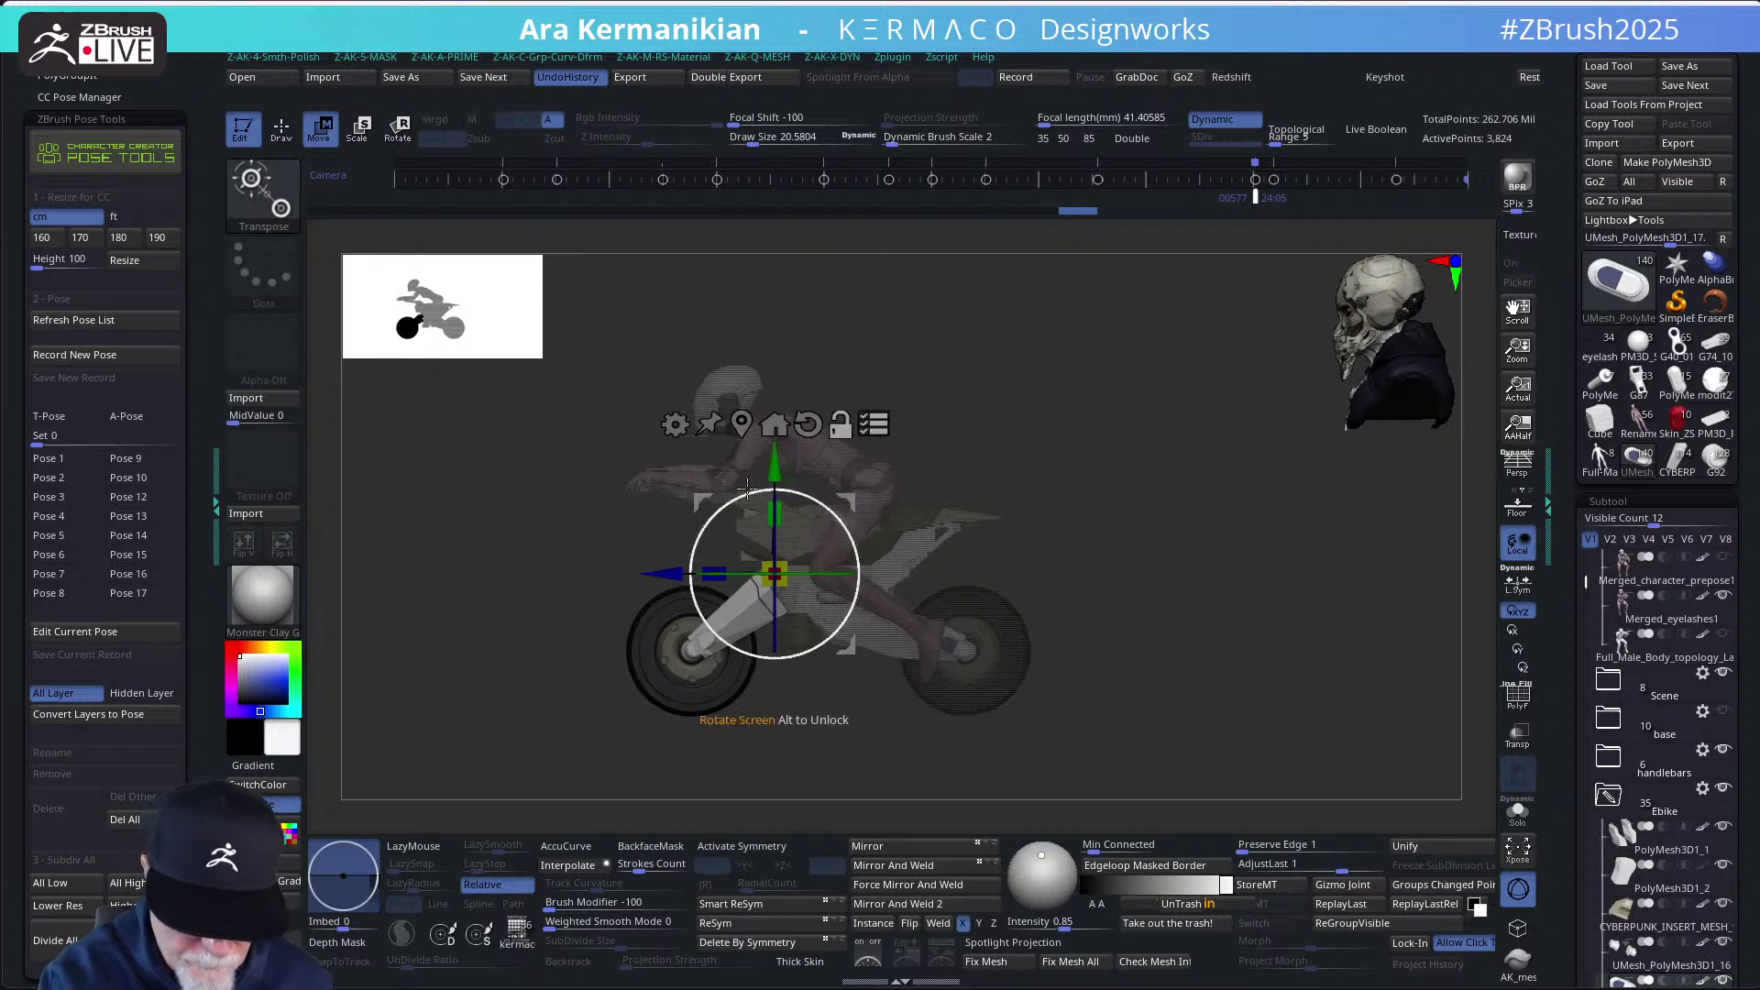
left_click_drag(776, 461, 776, 472)
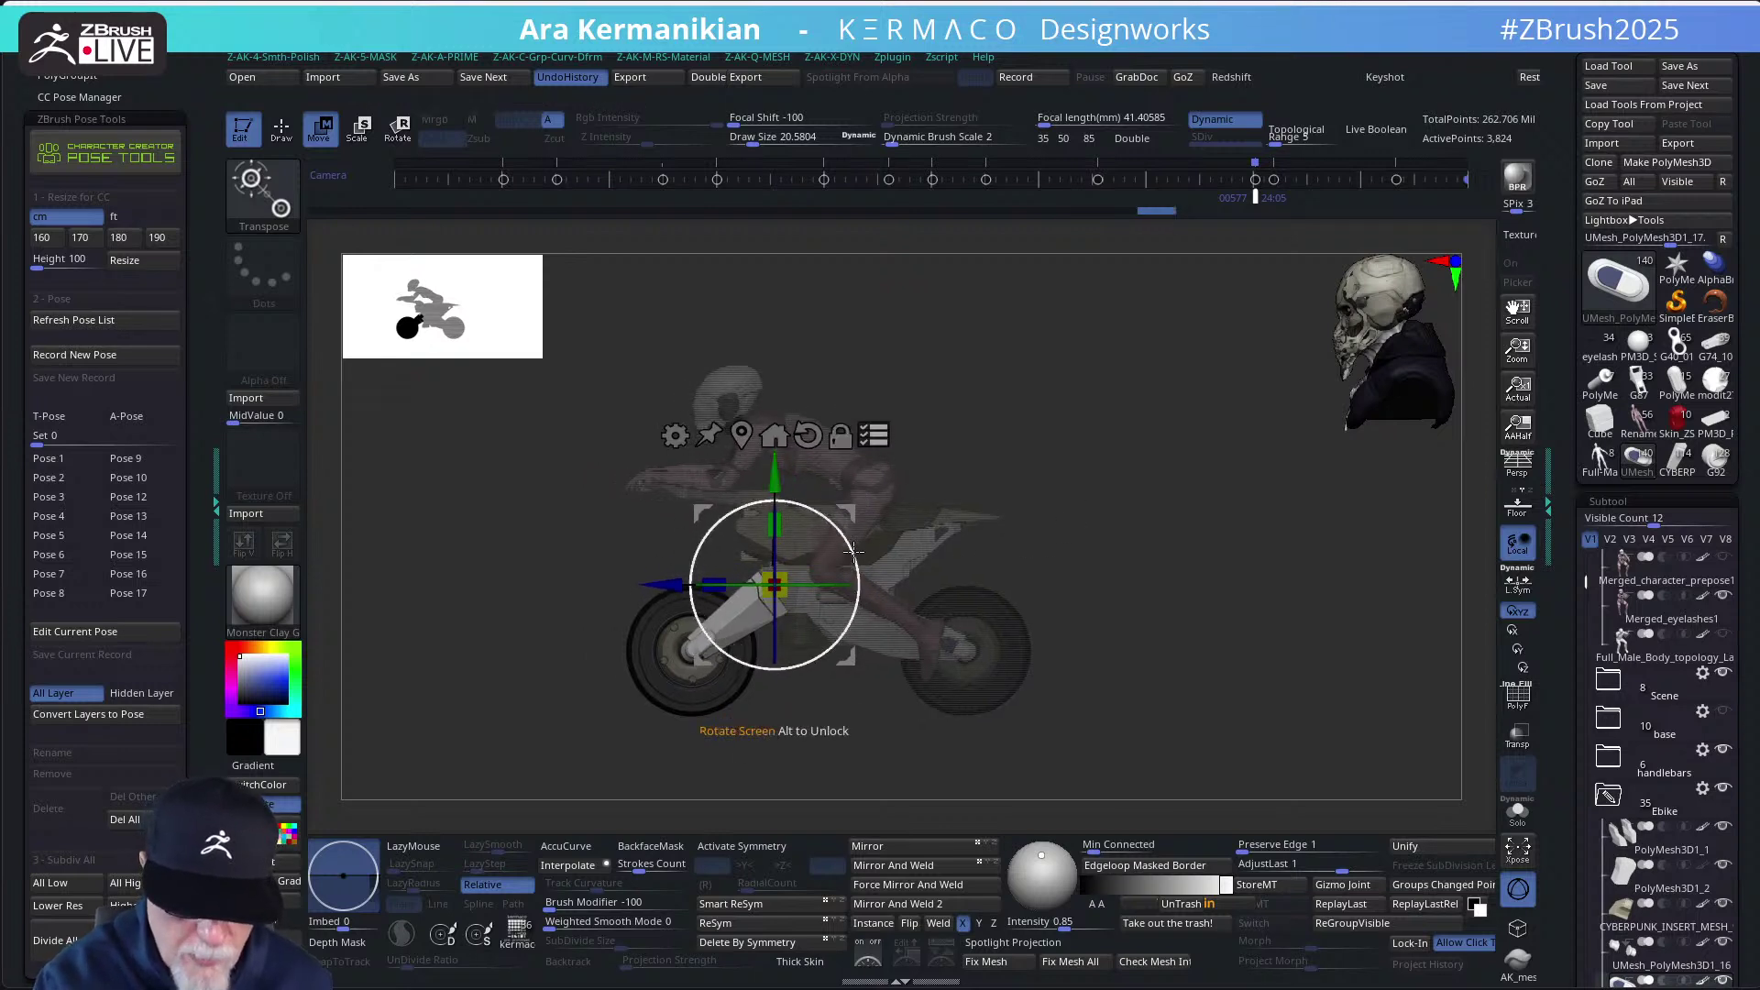
left_click_drag(857, 561, 831, 507)
mouse_move(683, 661)
left_mouse_down()
mouse_move(640, 698)
mouse_move(684, 649)
left_mouse_up()
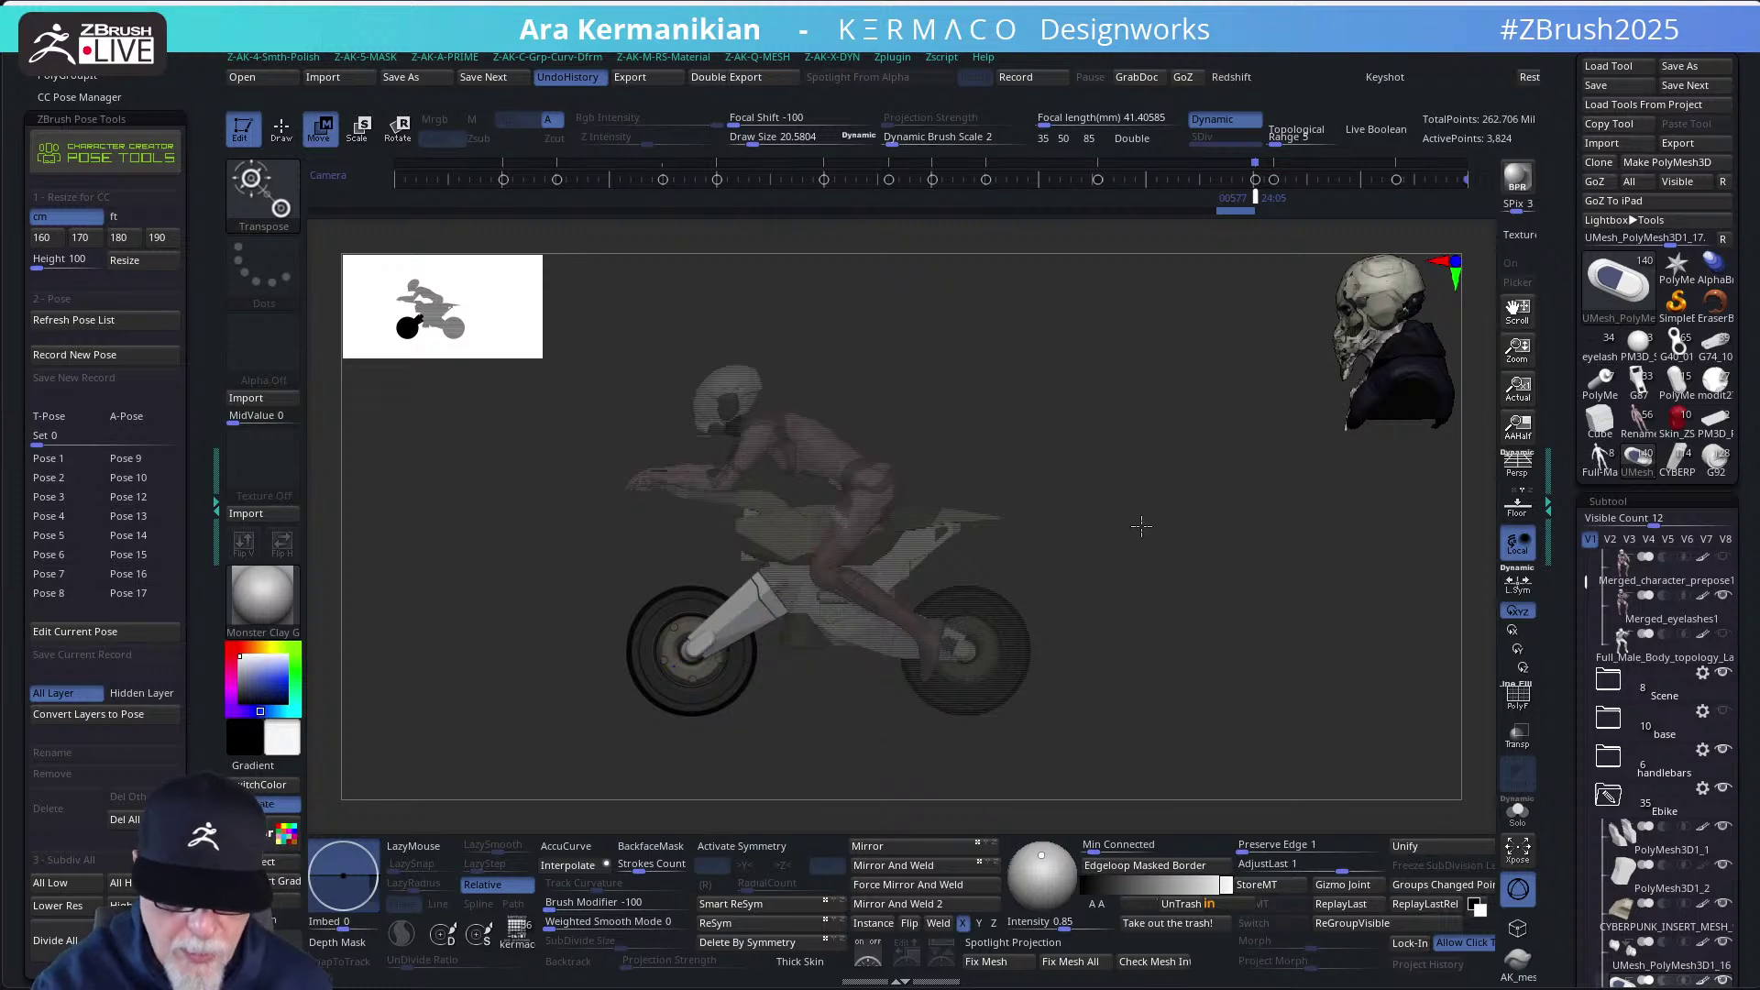
left_click_drag(1141, 526, 1001, 464)
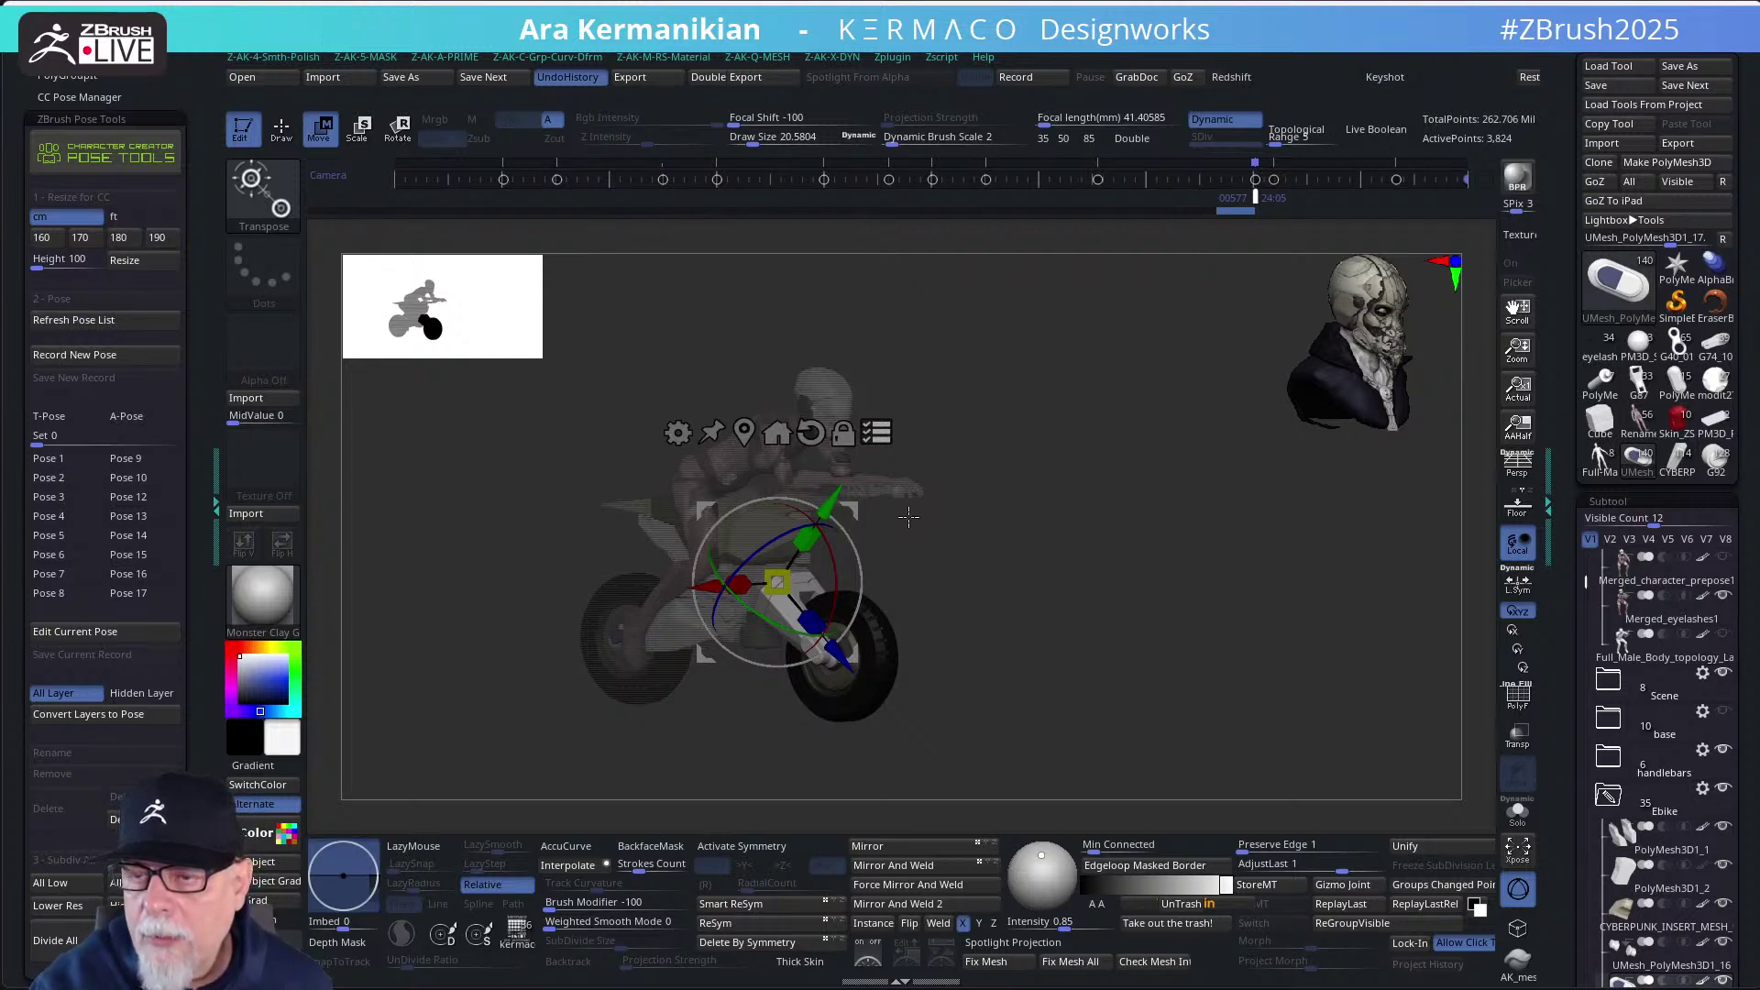
left_click_drag(966, 503, 836, 509)
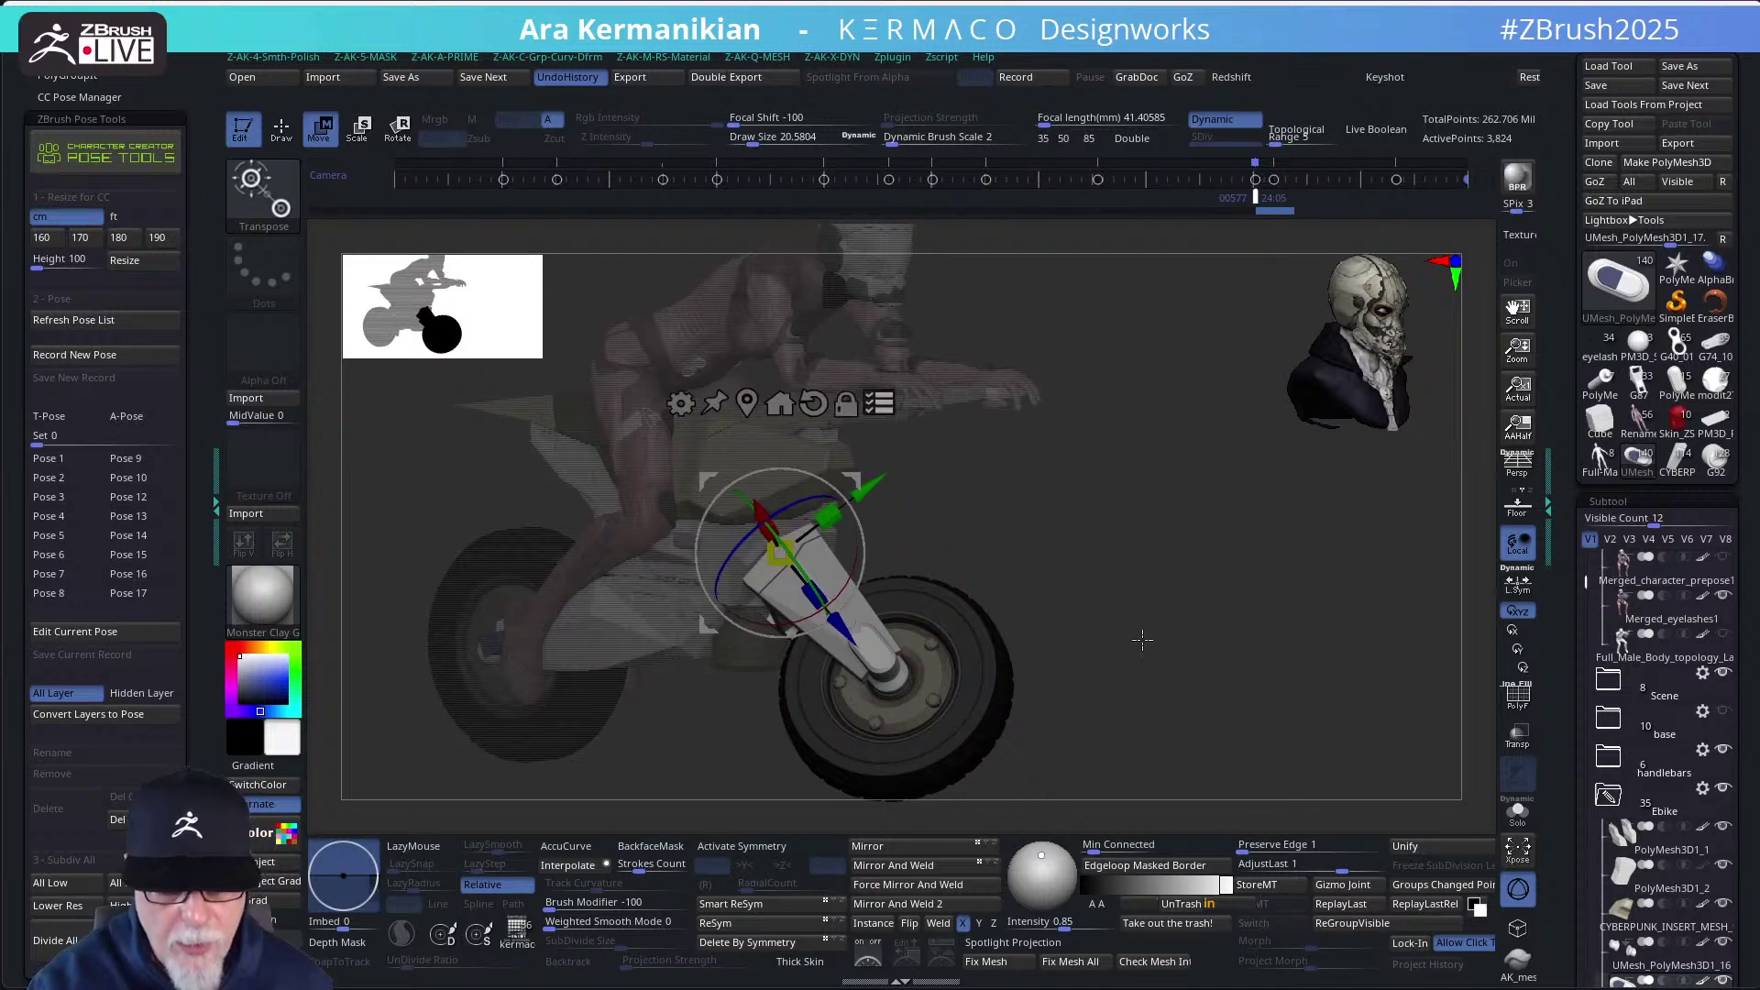
mouse_move(1142, 640)
left_mouse_down("alt")
mouse_move(1158, 641)
mouse_move(1104, 652)
mouse_move(1153, 644)
left_mouse_up("alt")
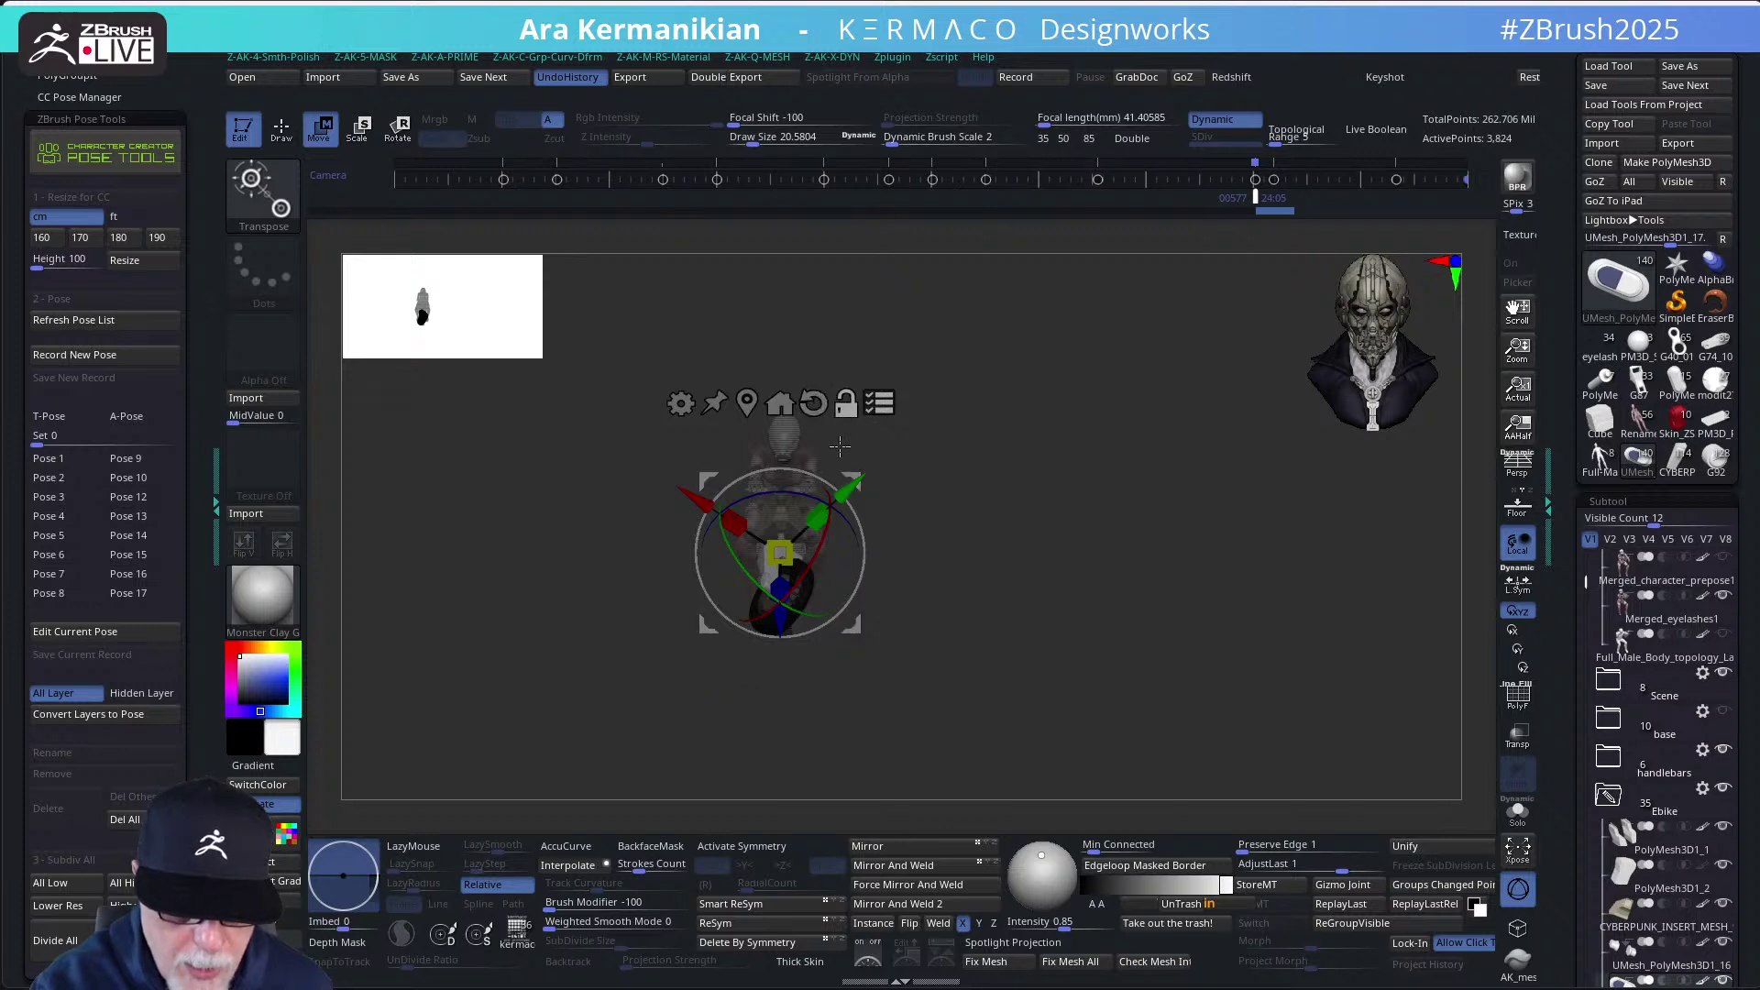
Turn off multi-subtool transforming for the front assembly and return to Draw mode
key("ctrl")
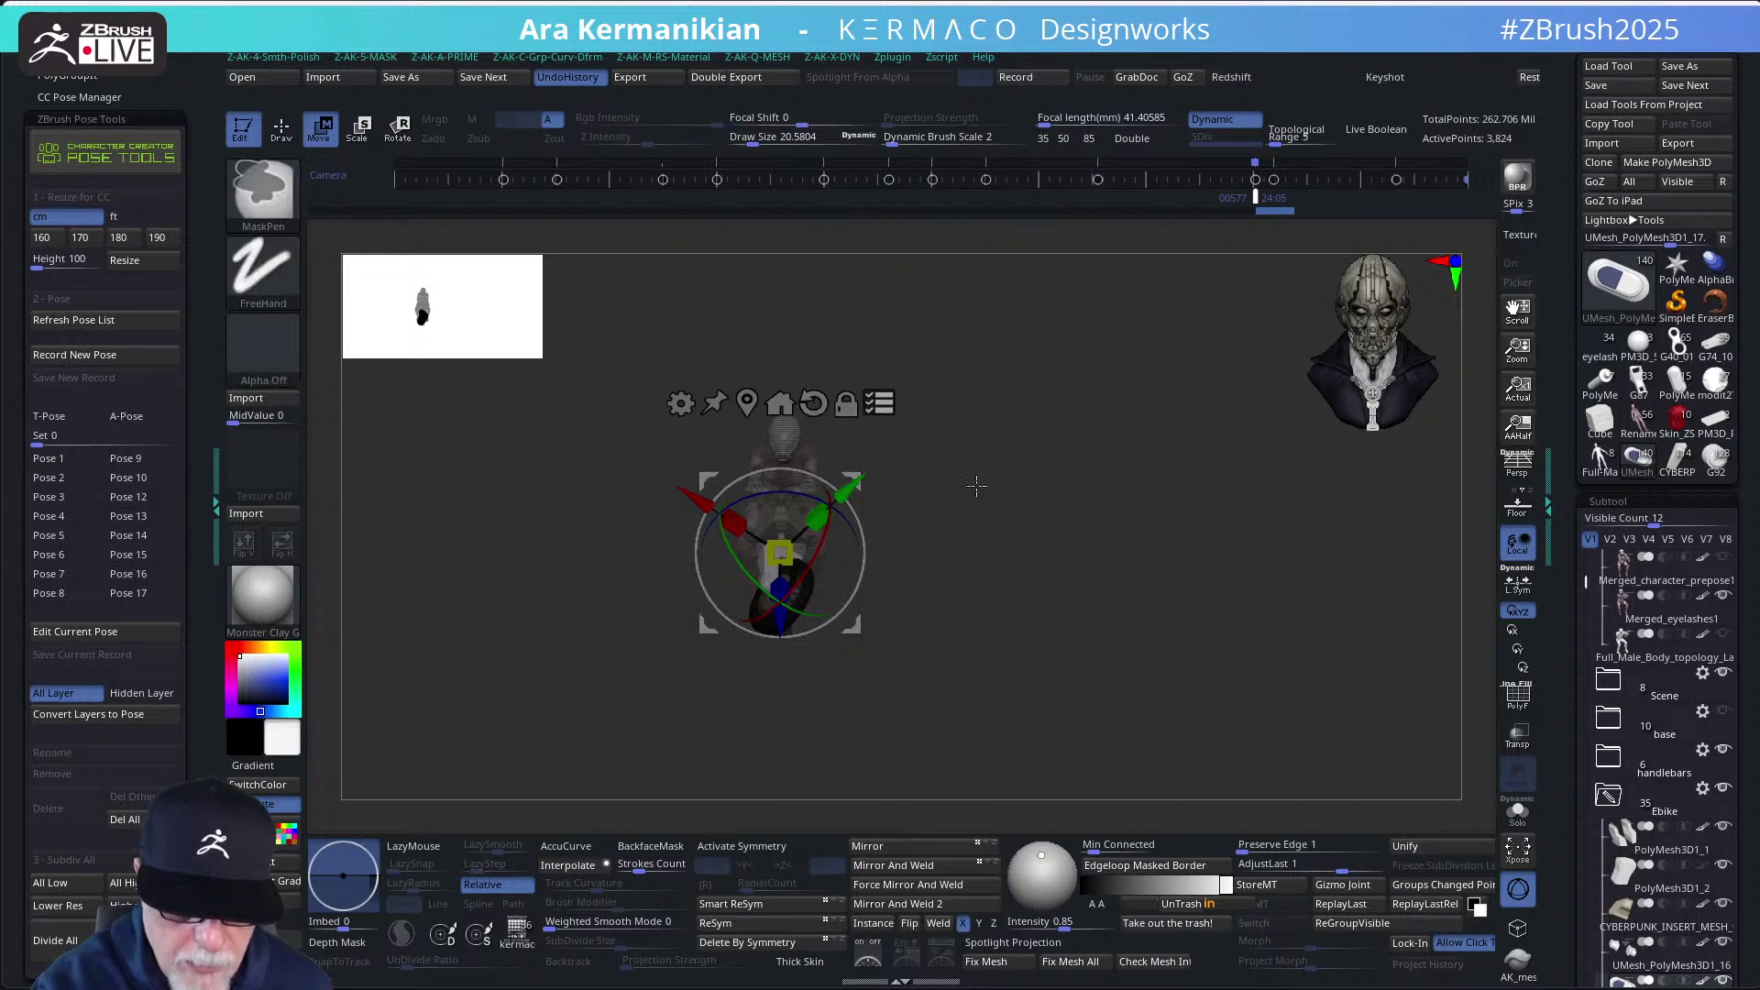
key("q")
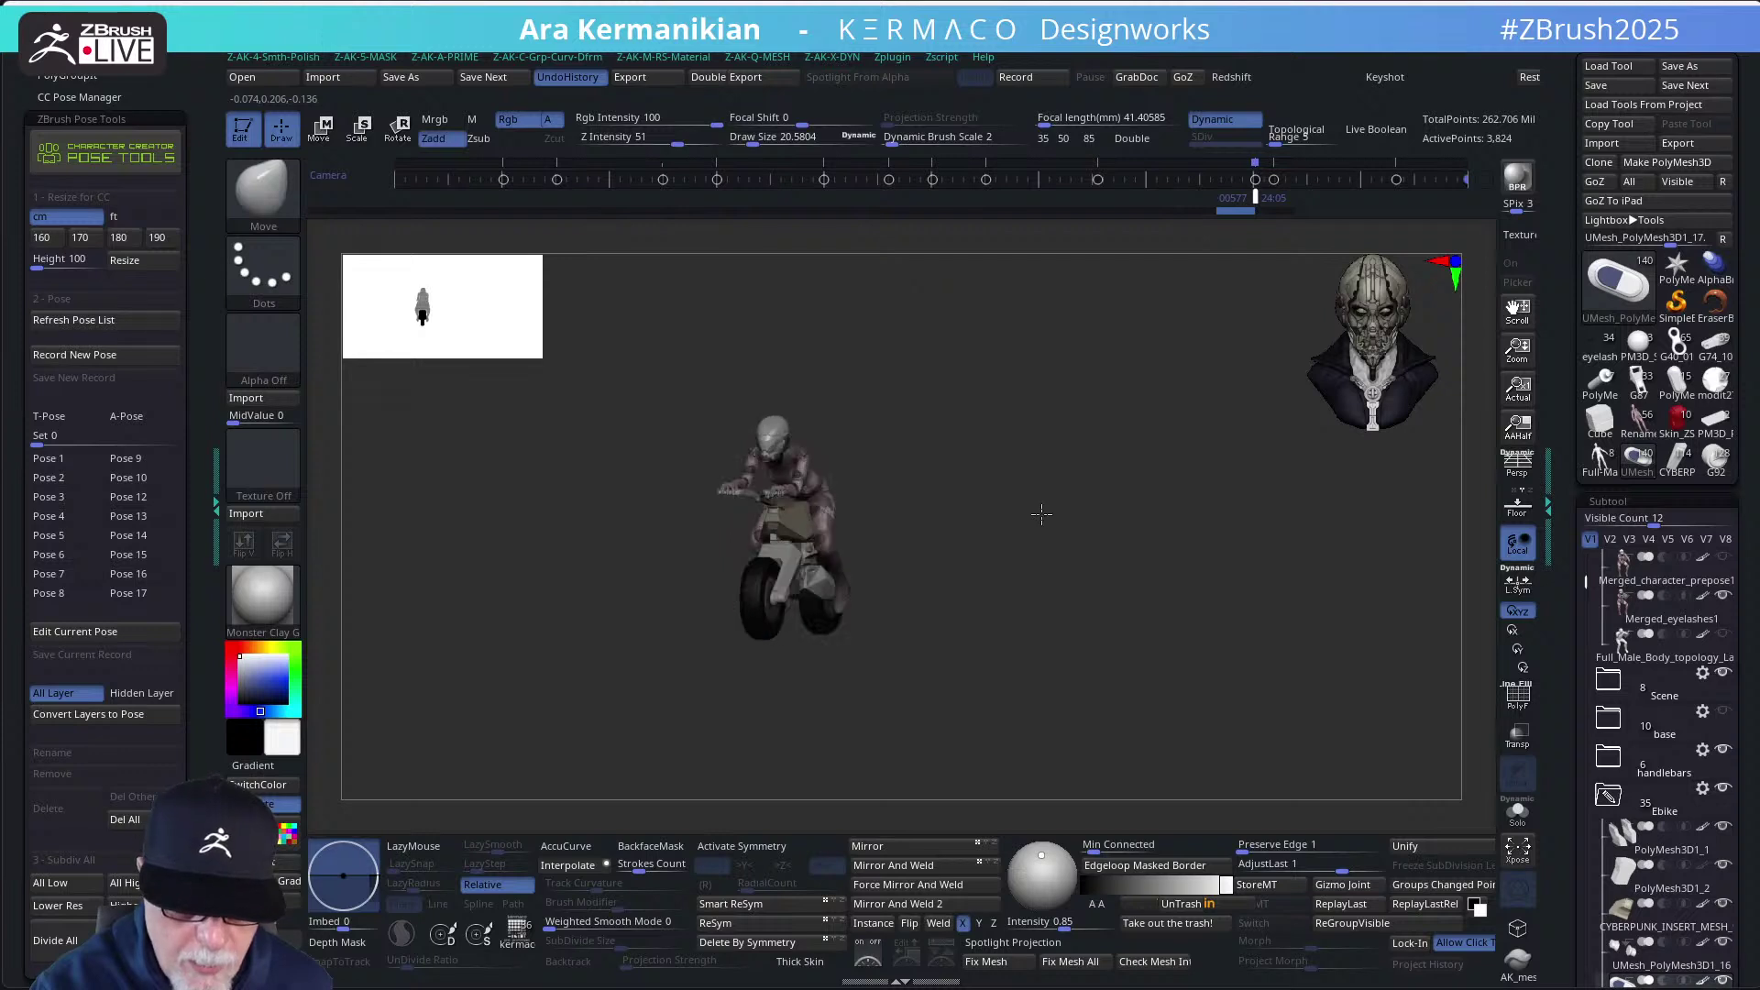
mouse_move(1041, 514)
left_mouse_down()
mouse_move(1042, 485)
mouse_move(1020, 503)
left_mouse_up()
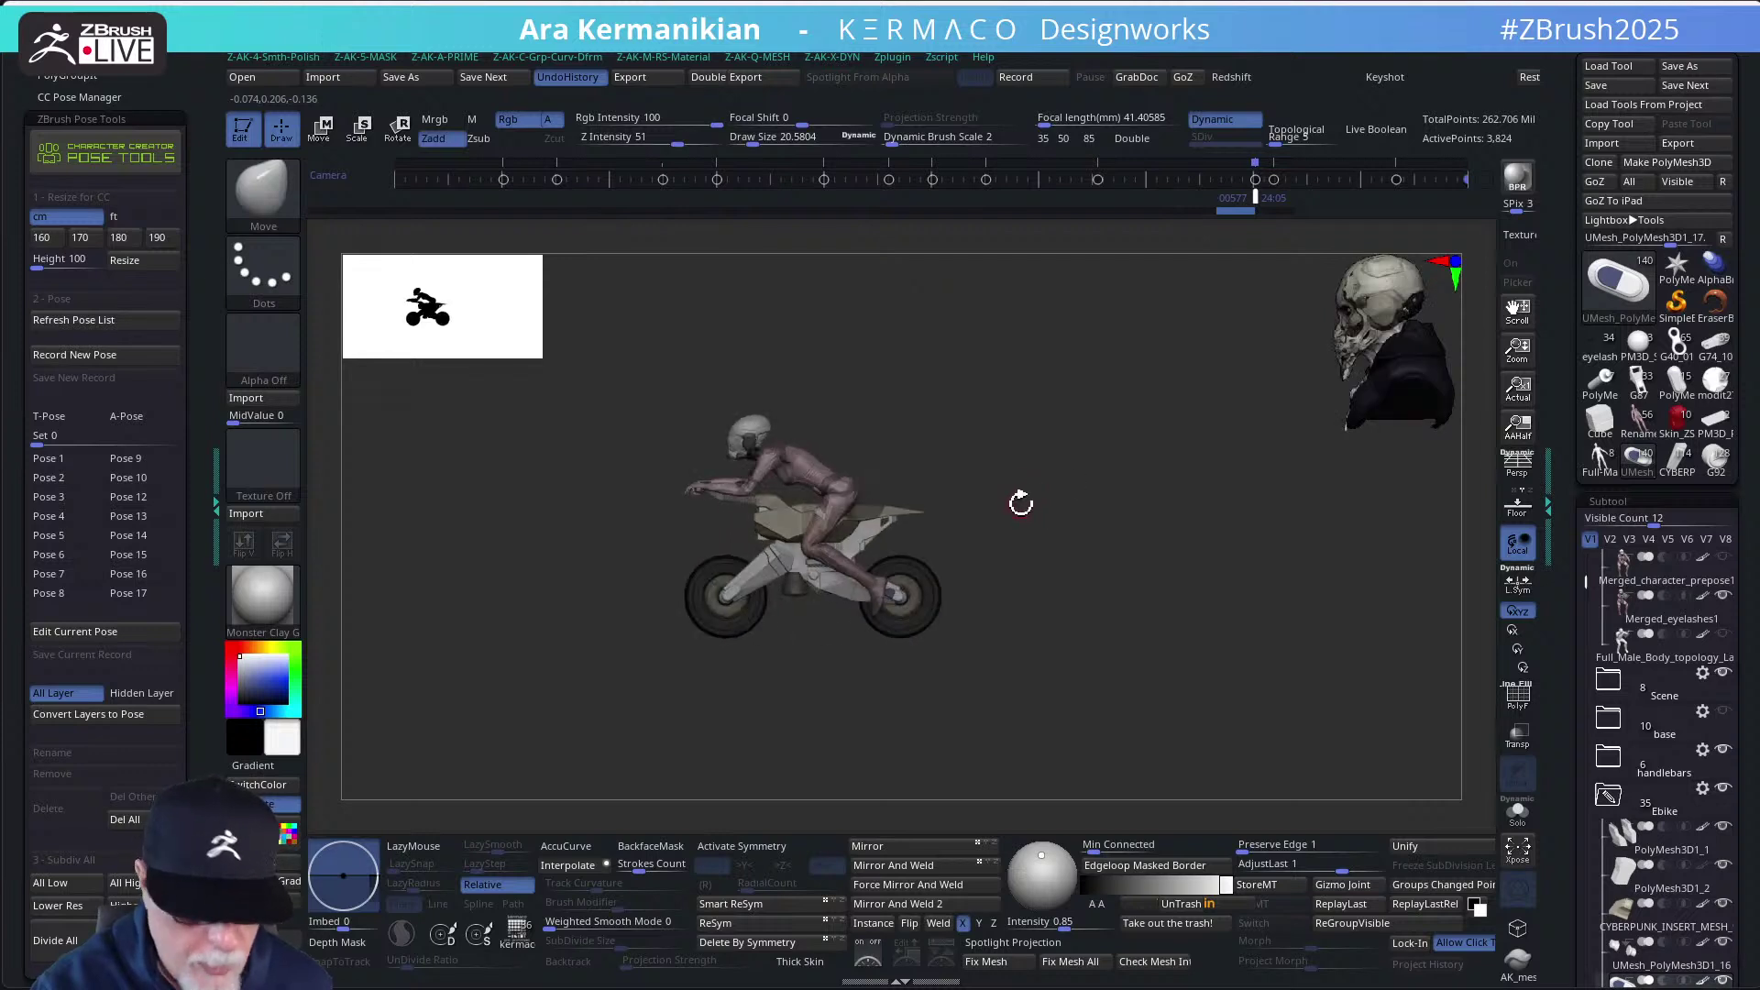
key("w")
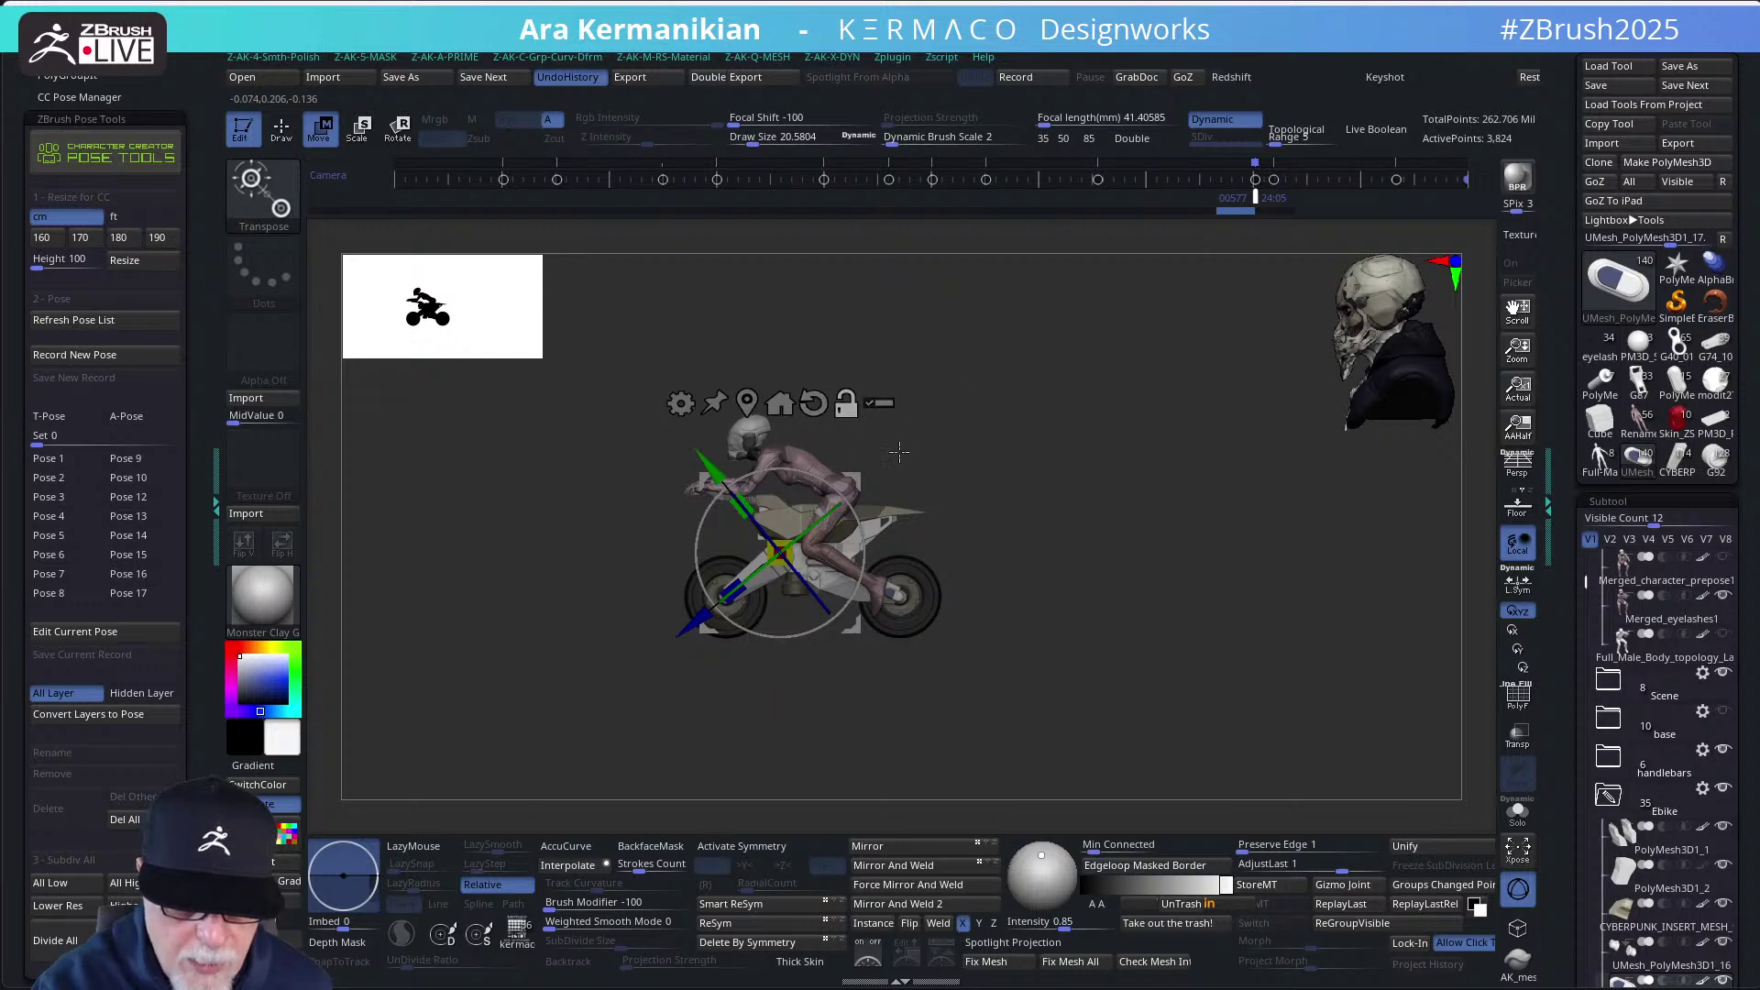
key("q")
Examine the motorbike and rider from the front and both sides, checking the wheels, fork and handlebar reach
left_click_drag(1068, 476, 1036, 504, "alt")
left_click_drag(1076, 396, 1155, 460)
left_click_drag(1018, 437, 950, 451)
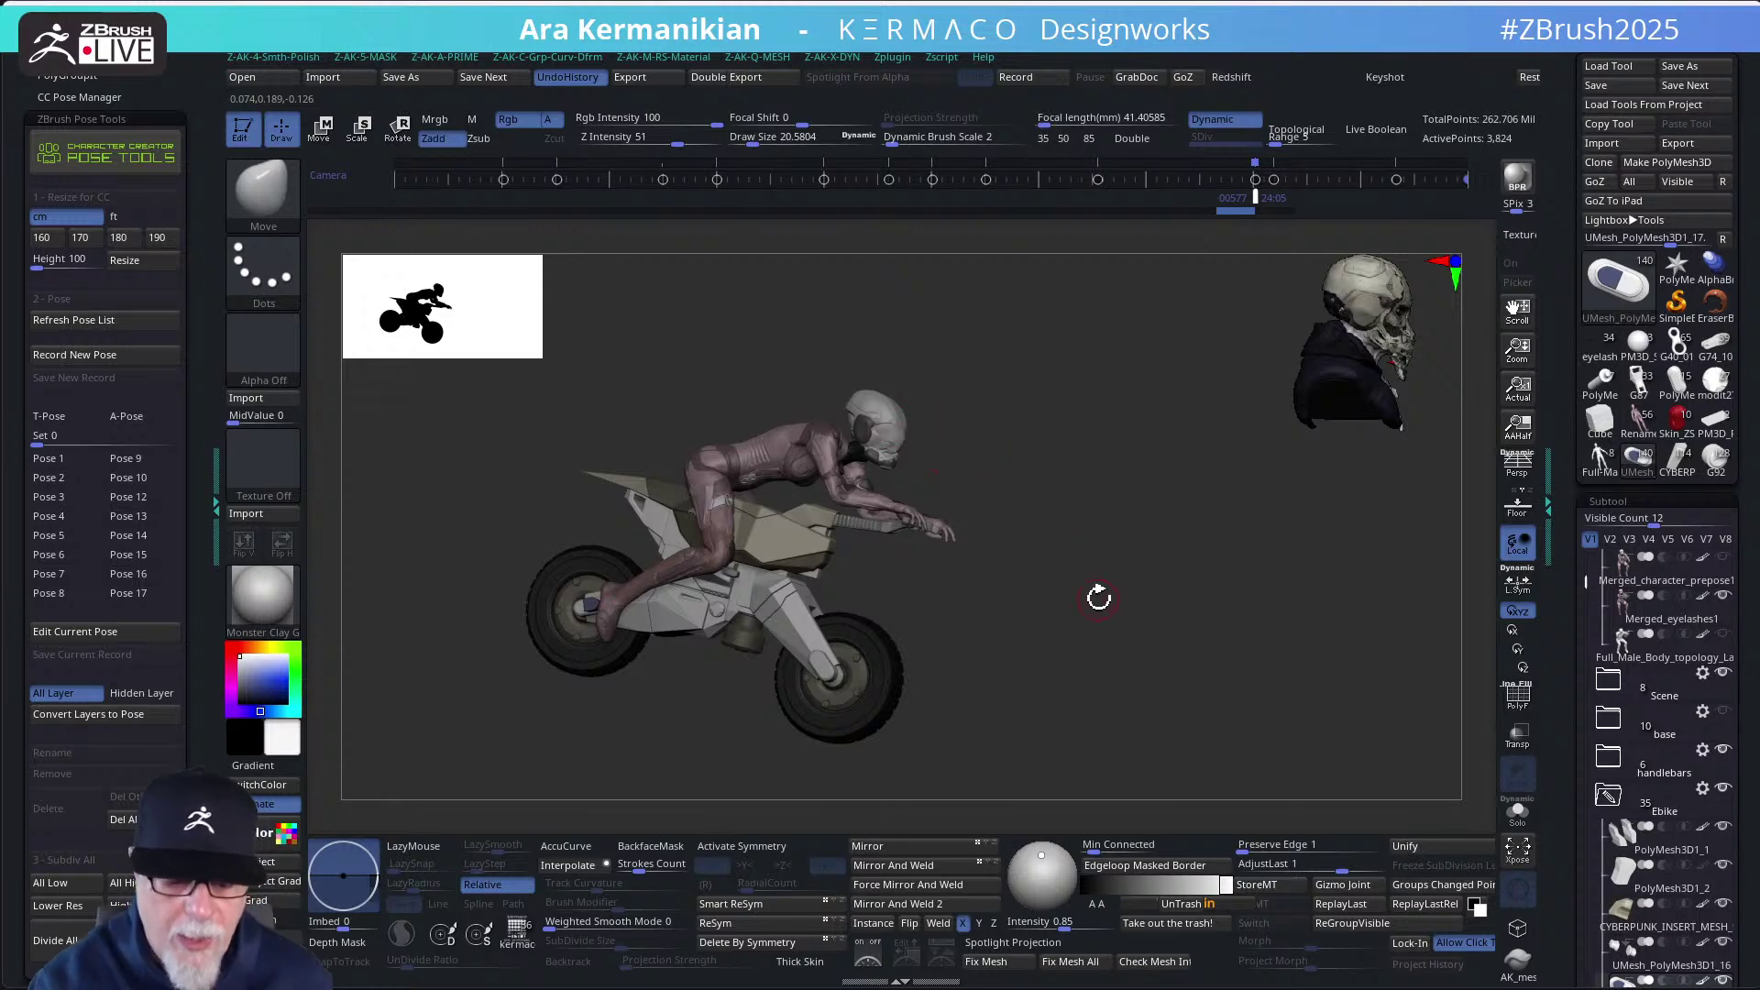
left_click_drag(1127, 608, 1126, 600, "shift")
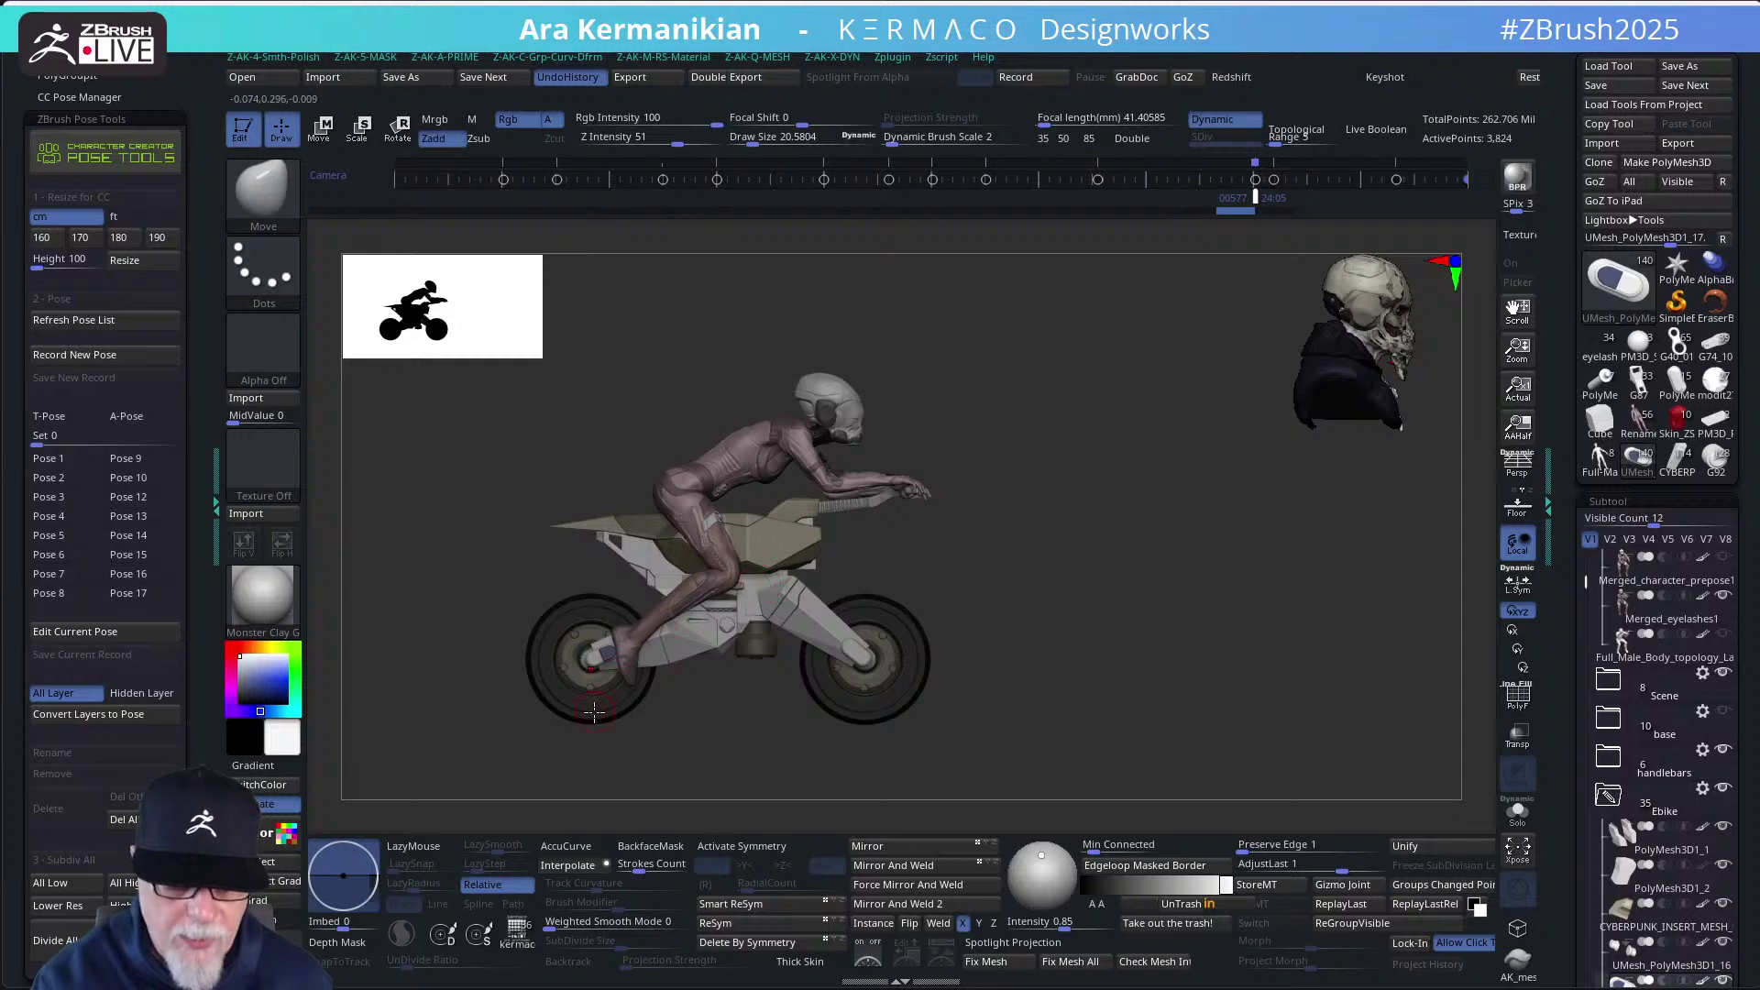
left_click_drag(1024, 559, 949, 570)
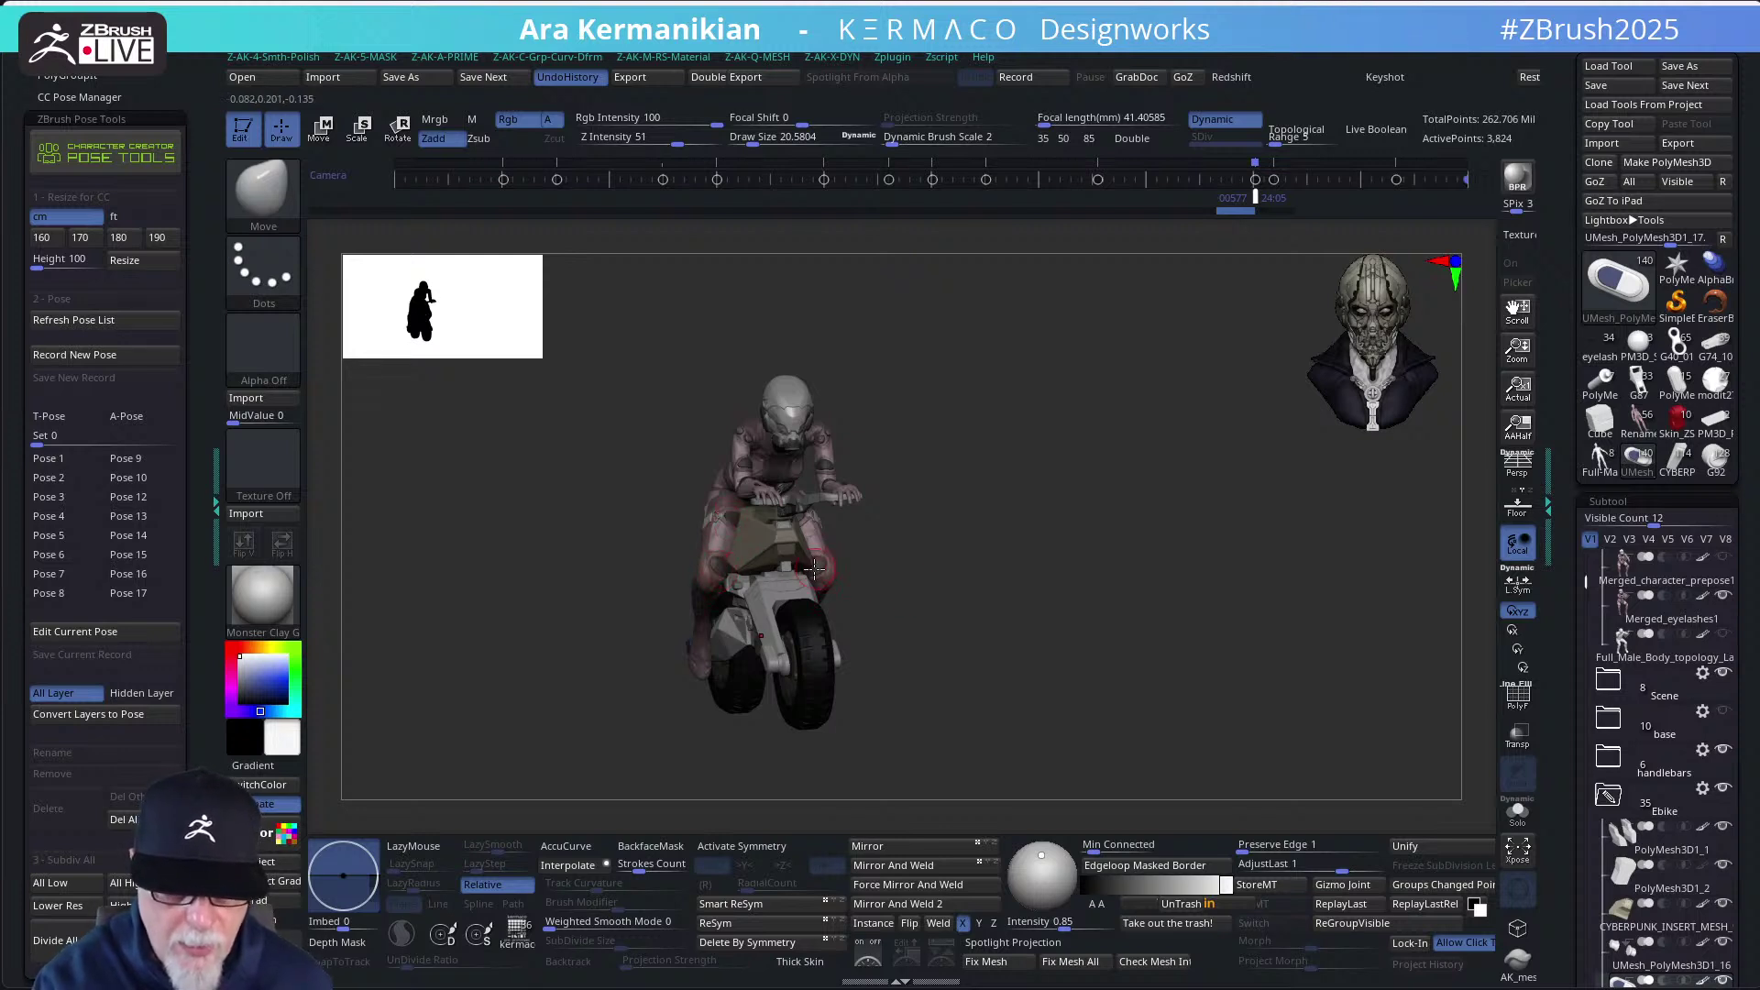
left_click_drag(1028, 595, 843, 572)
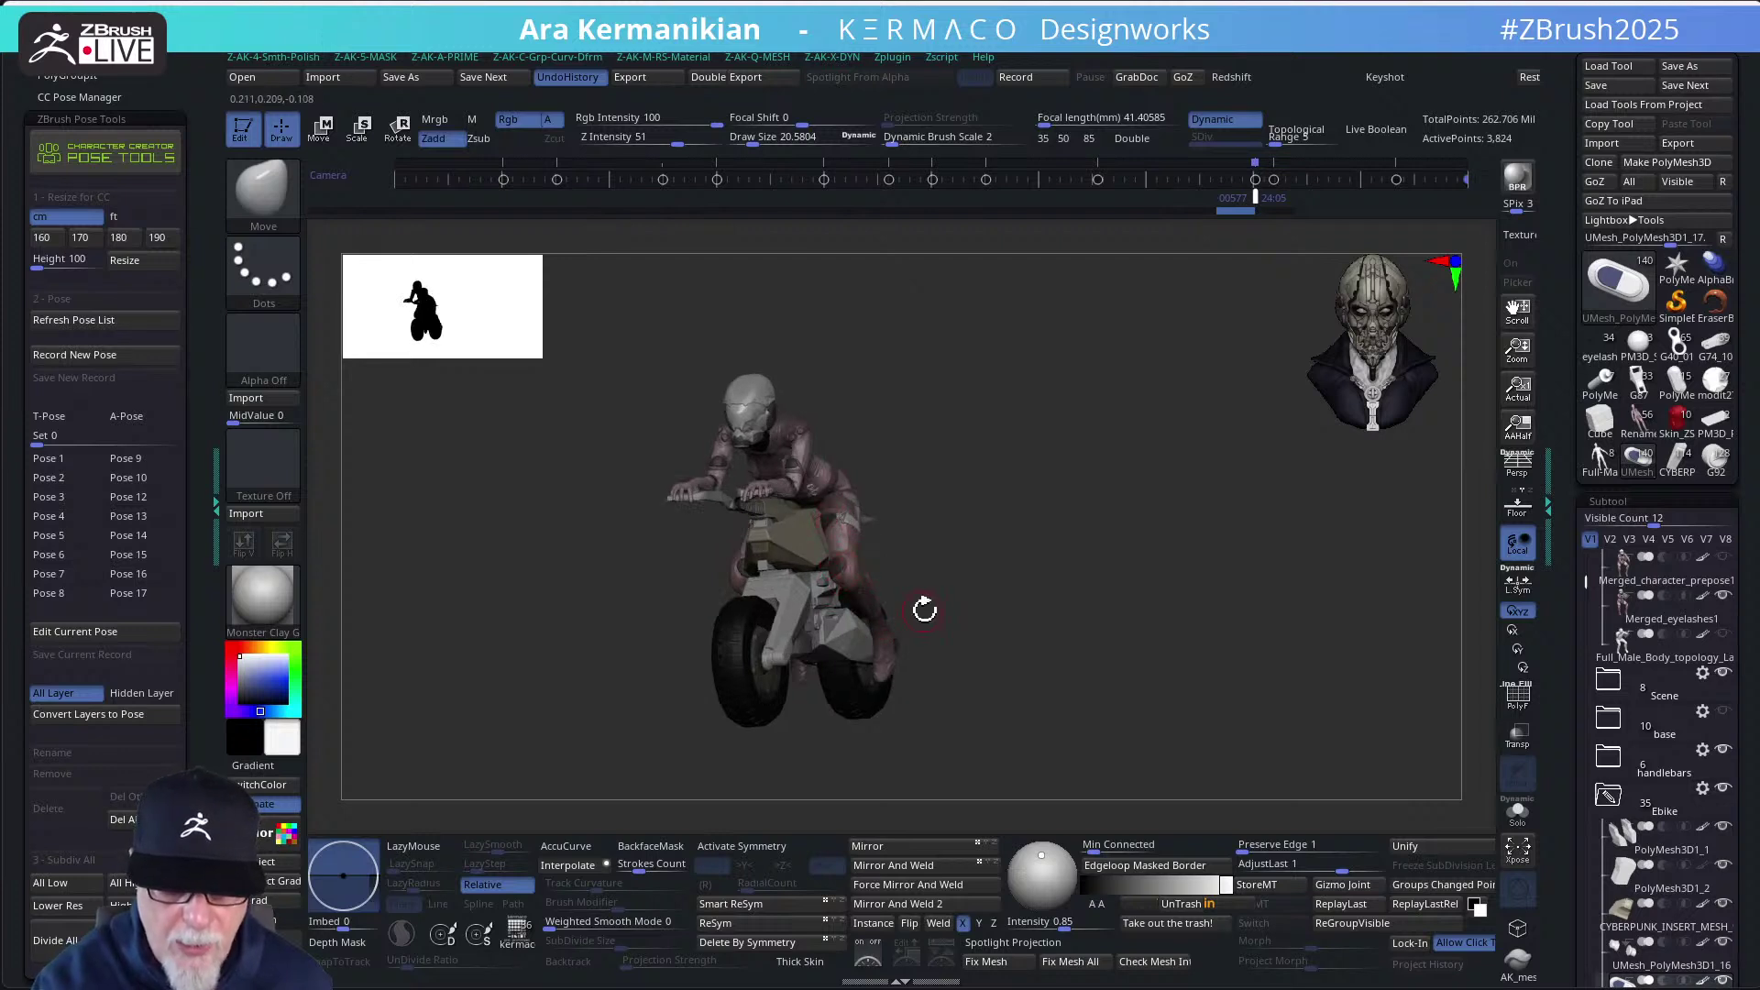
left_click_drag(999, 595, 915, 519)
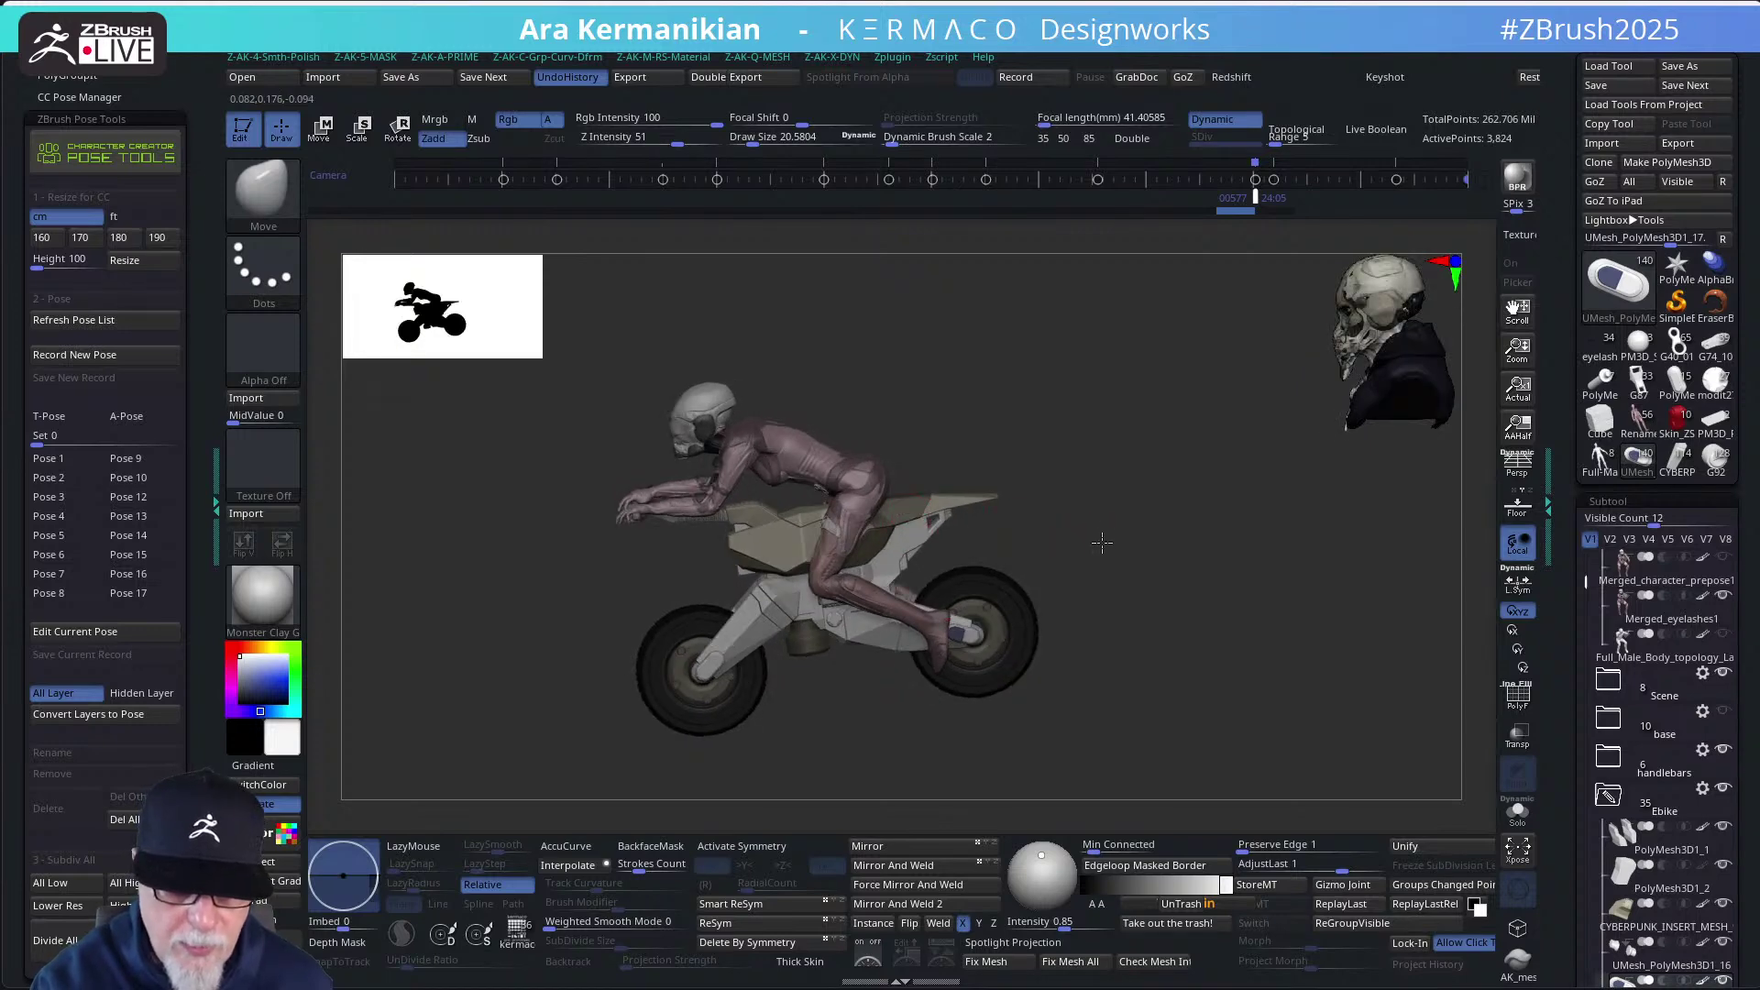
left_click_drag(1101, 543, 876, 545)
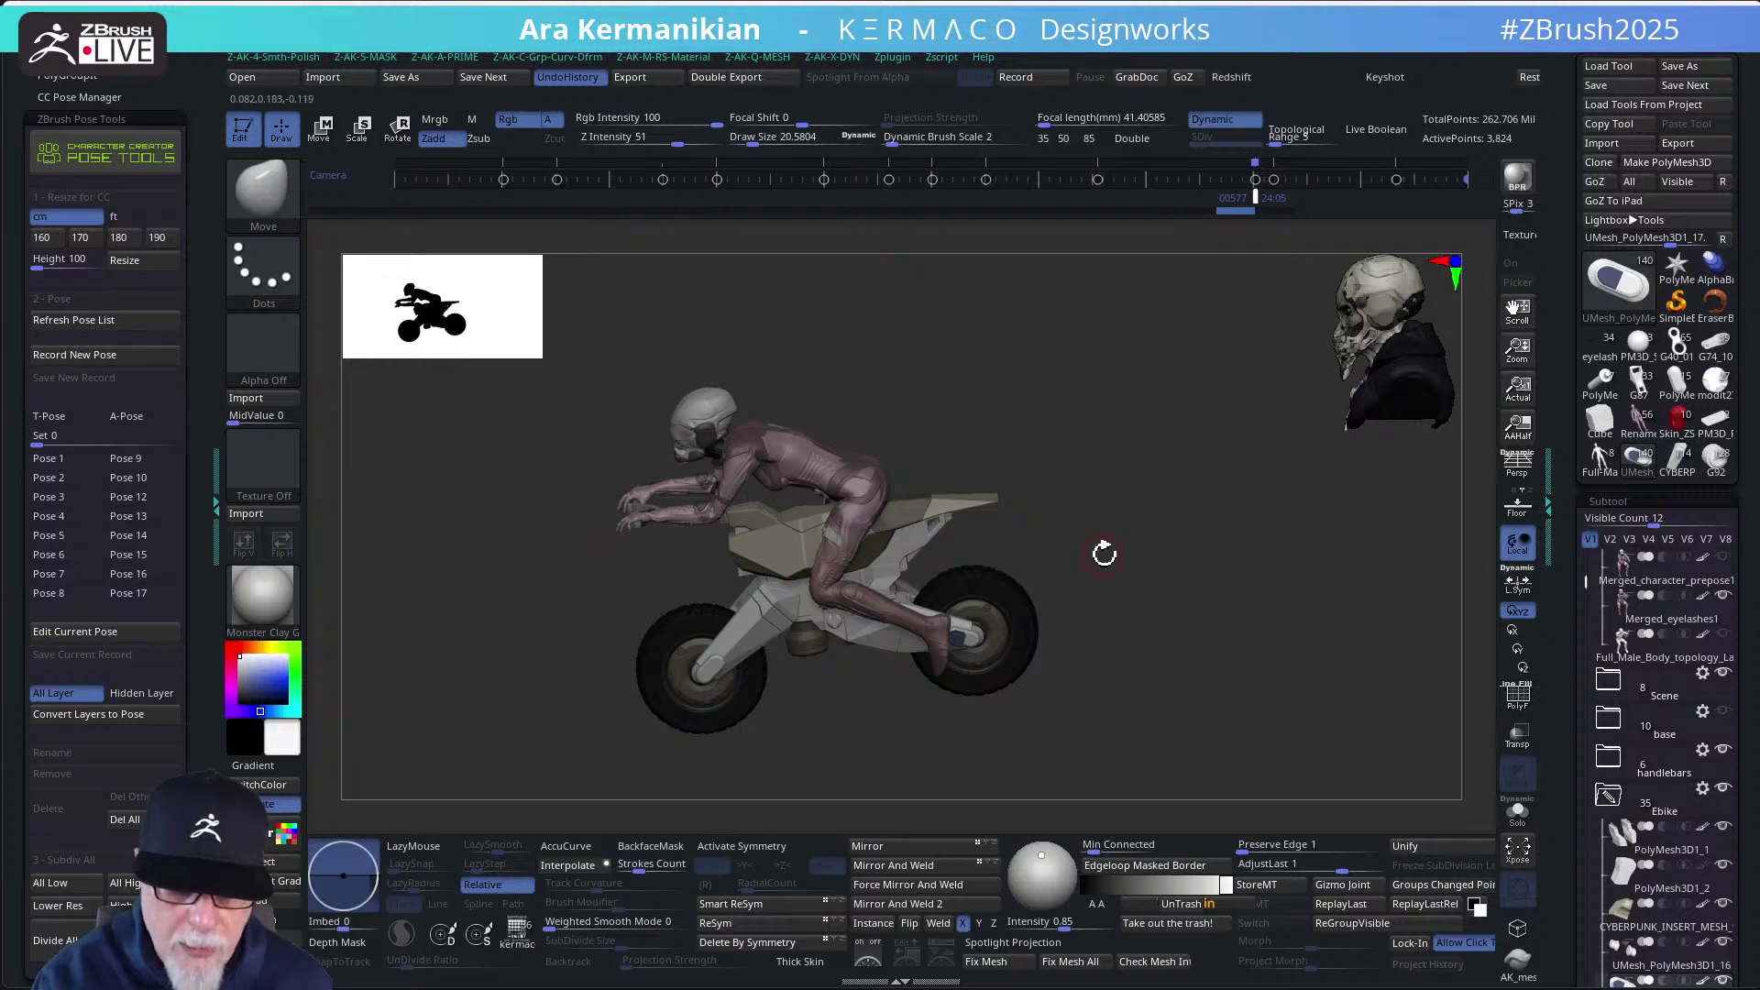
left_click_drag(1104, 552, 845, 676)
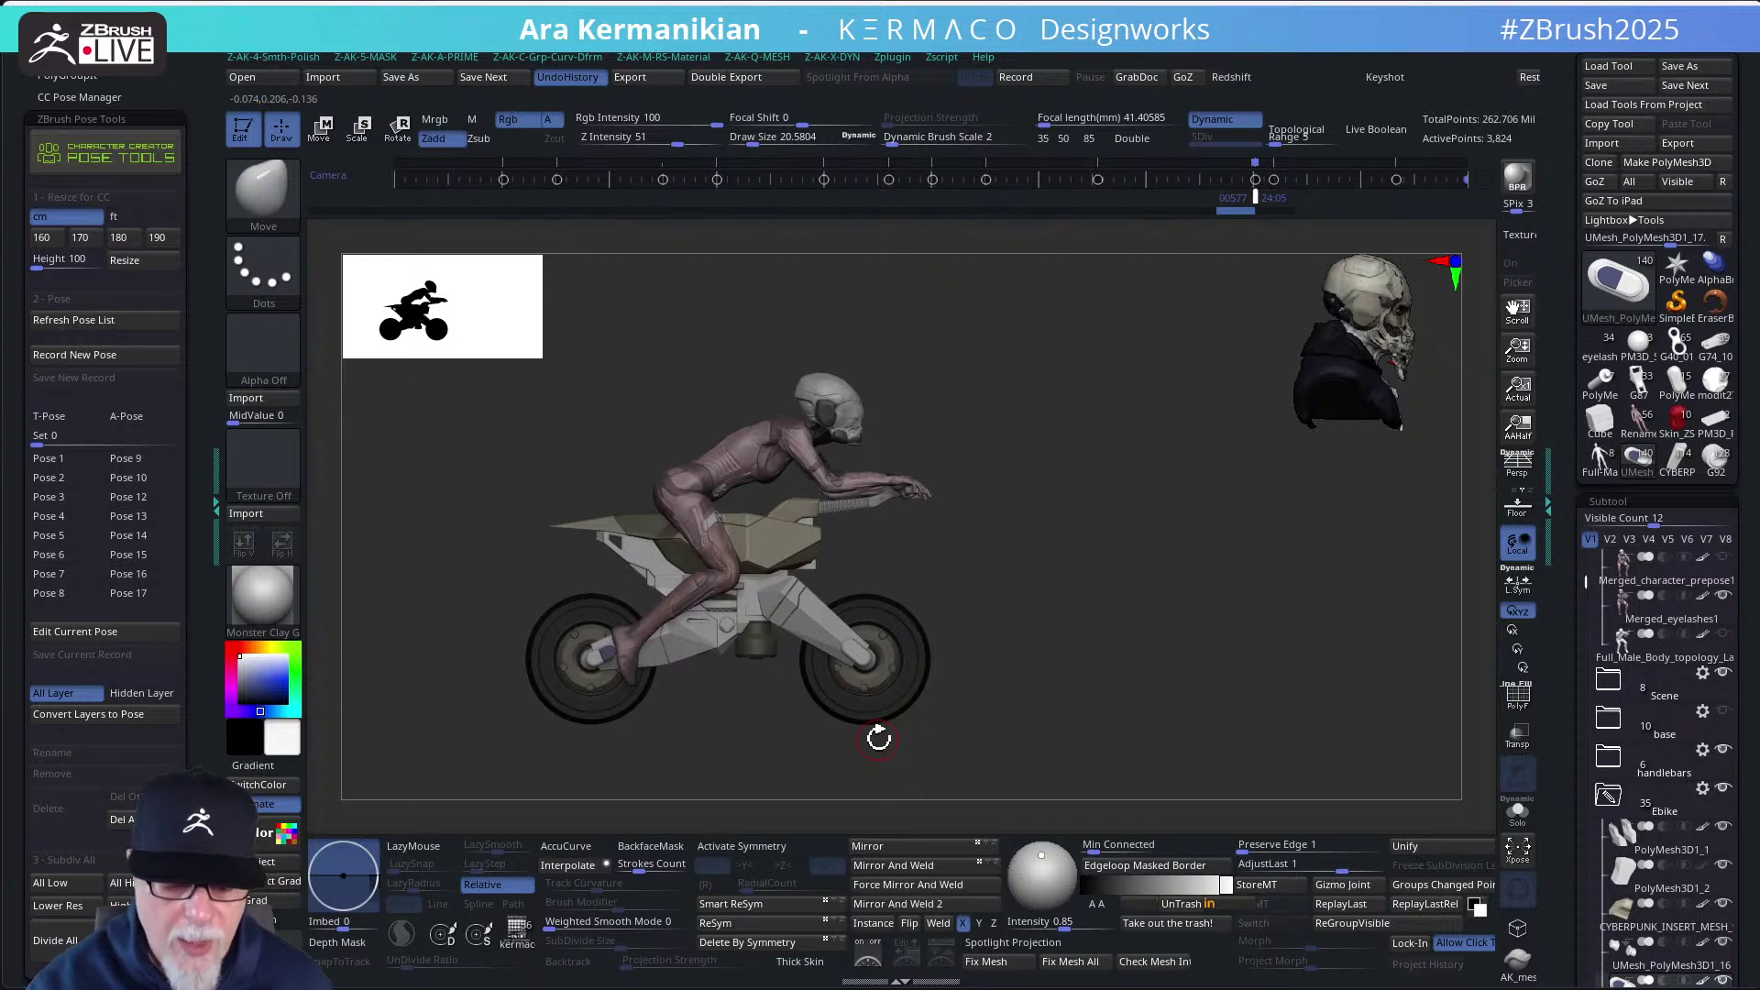
left_click_drag(878, 738, 880, 739)
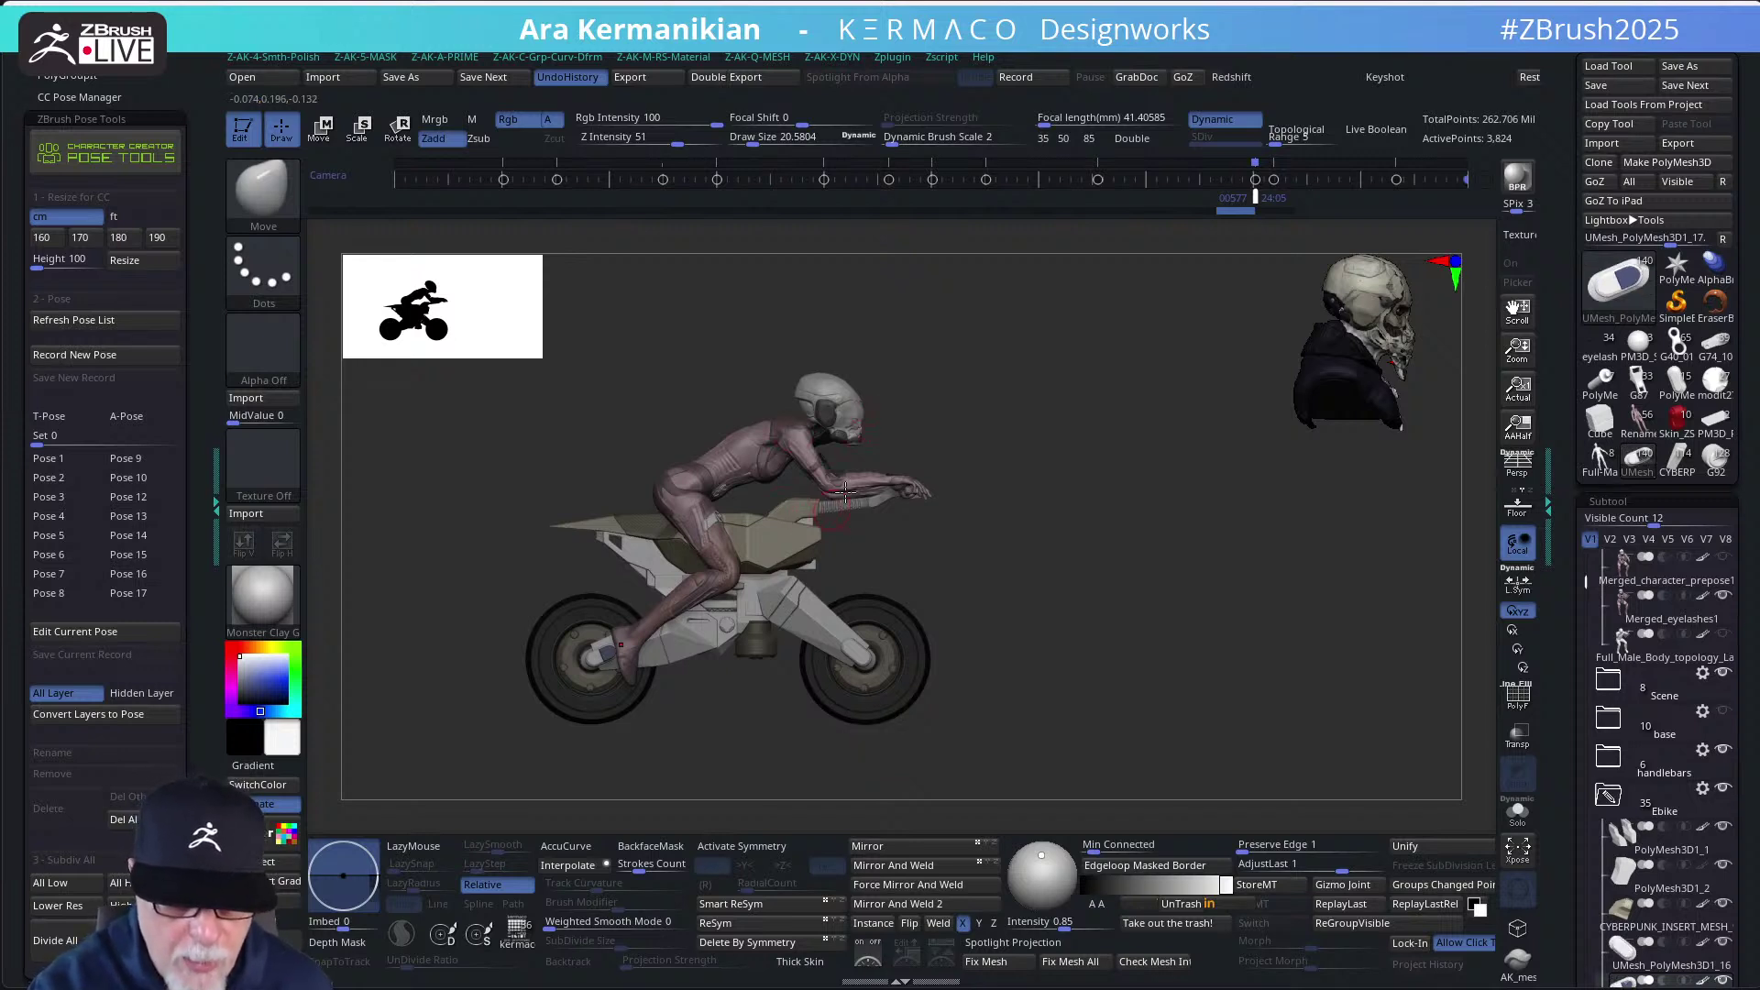
left_click_drag(1044, 422, 802, 512)
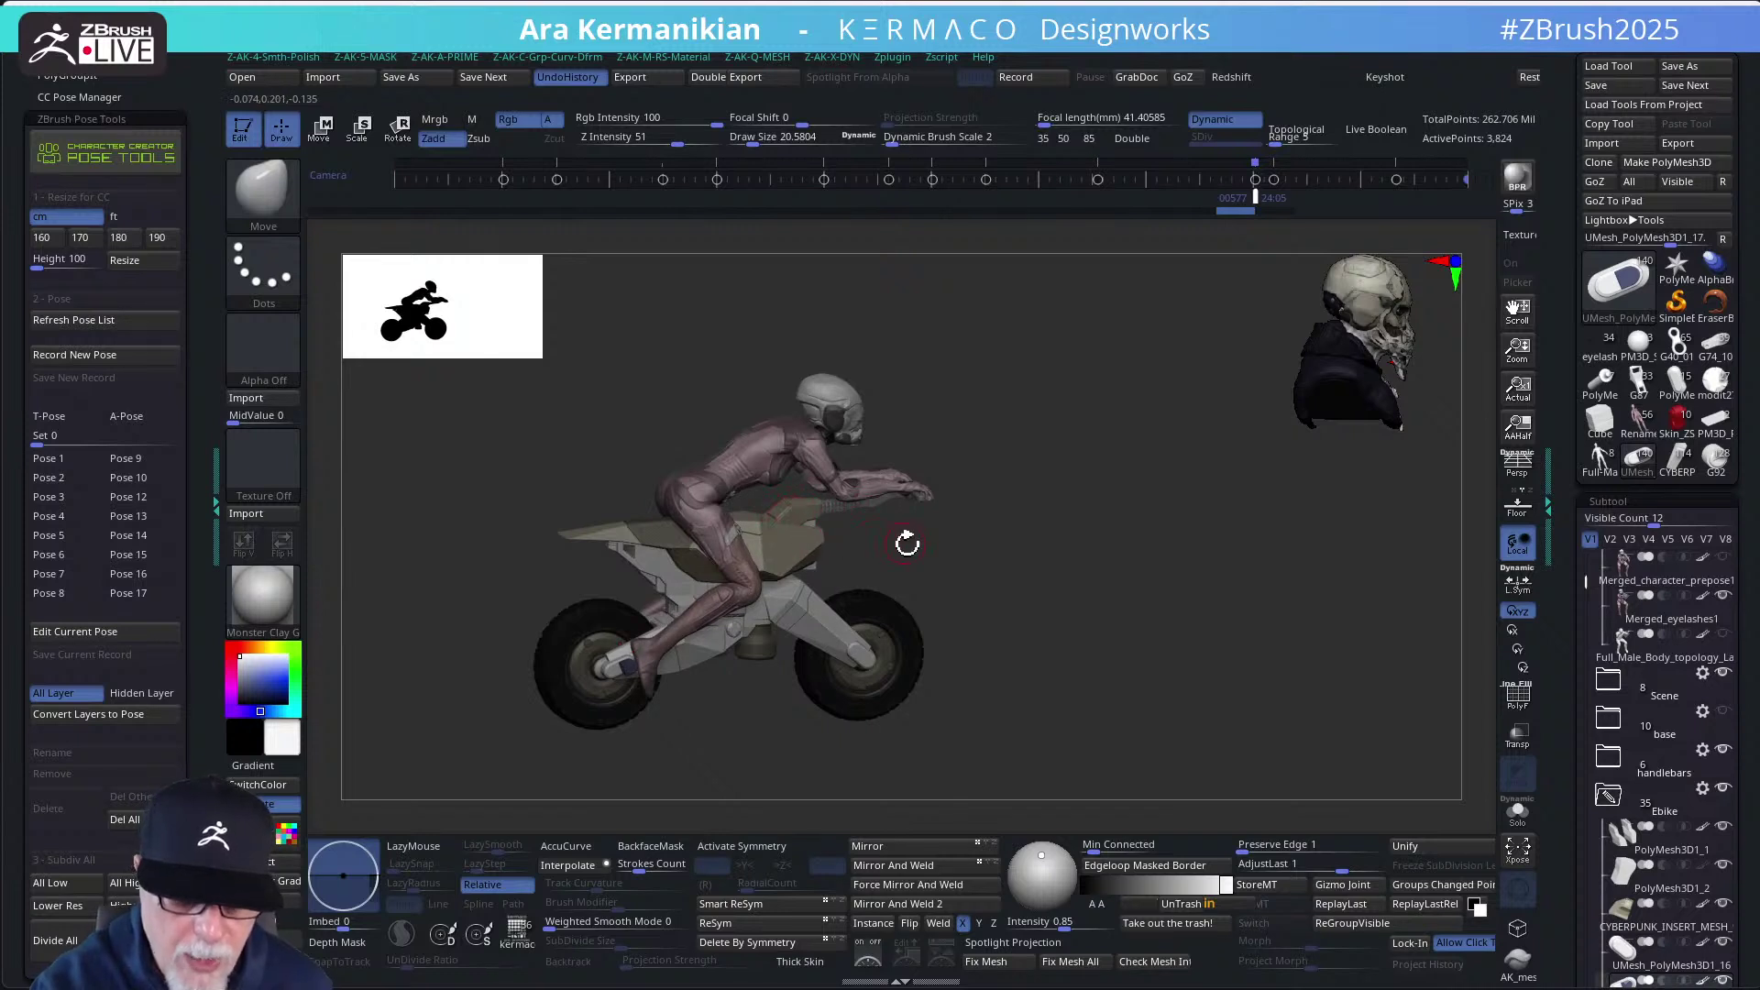
left_click_drag(873, 552, 790, 518)
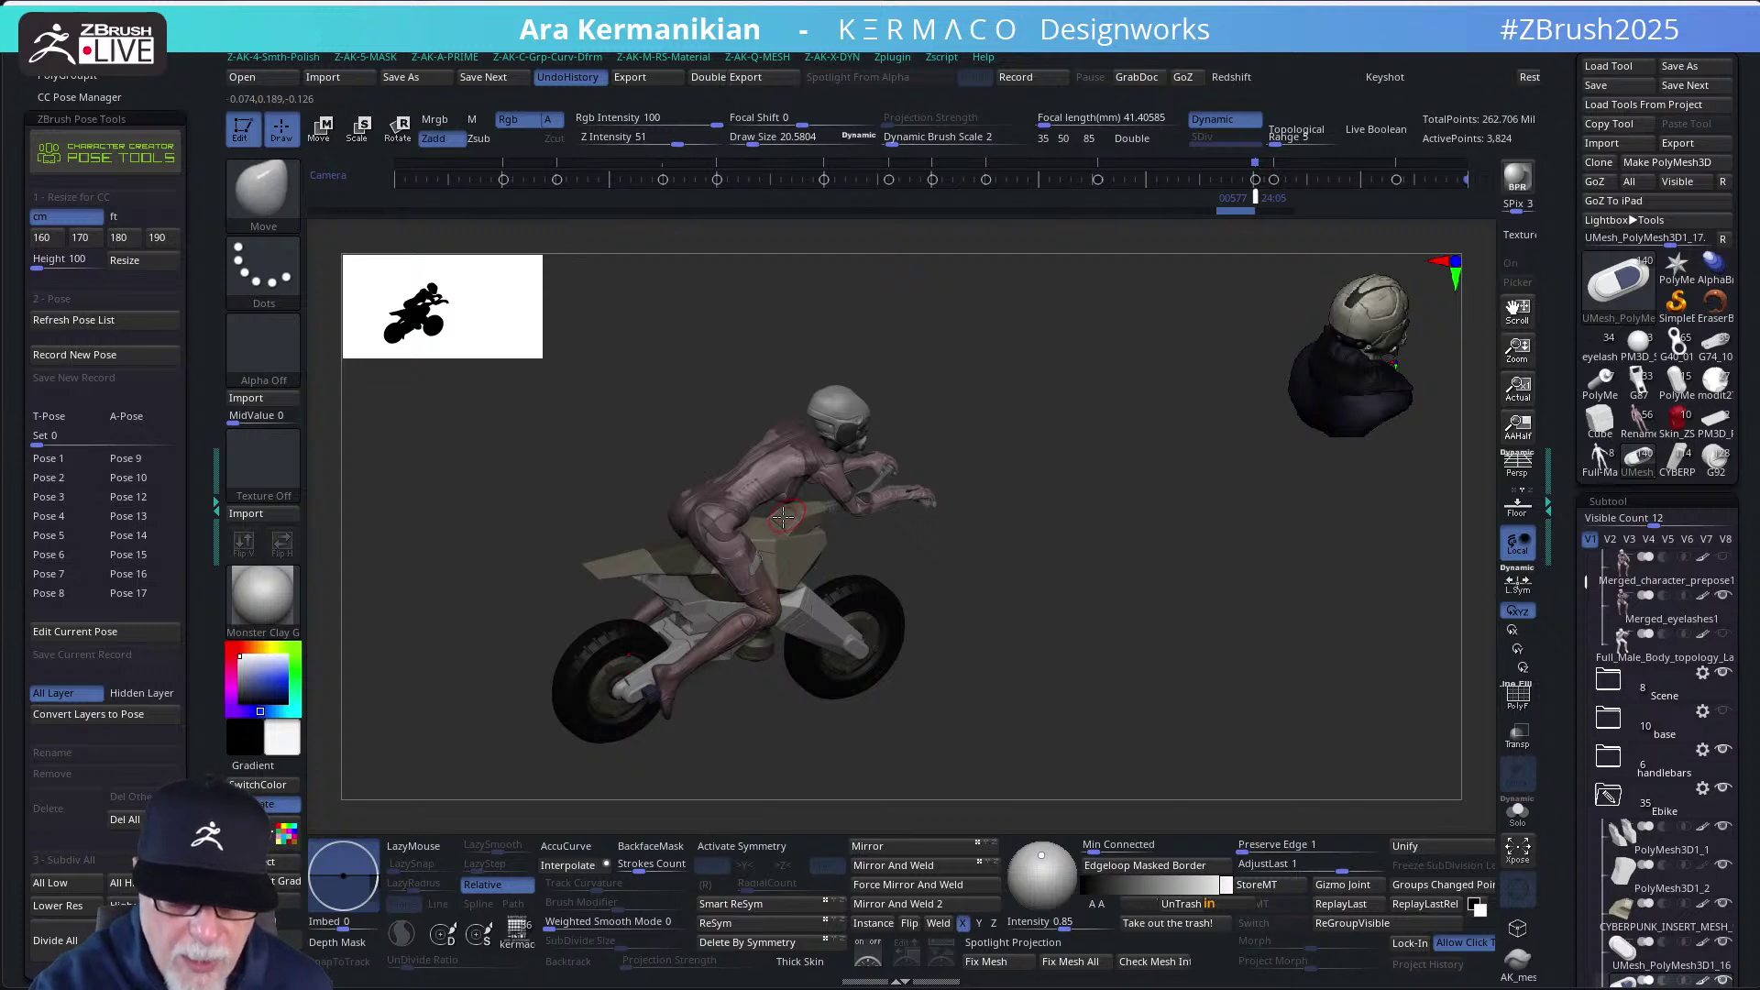
left_click_drag(1099, 492, 1104, 562, "shift")
left_click_drag(1085, 501, 1169, 588)
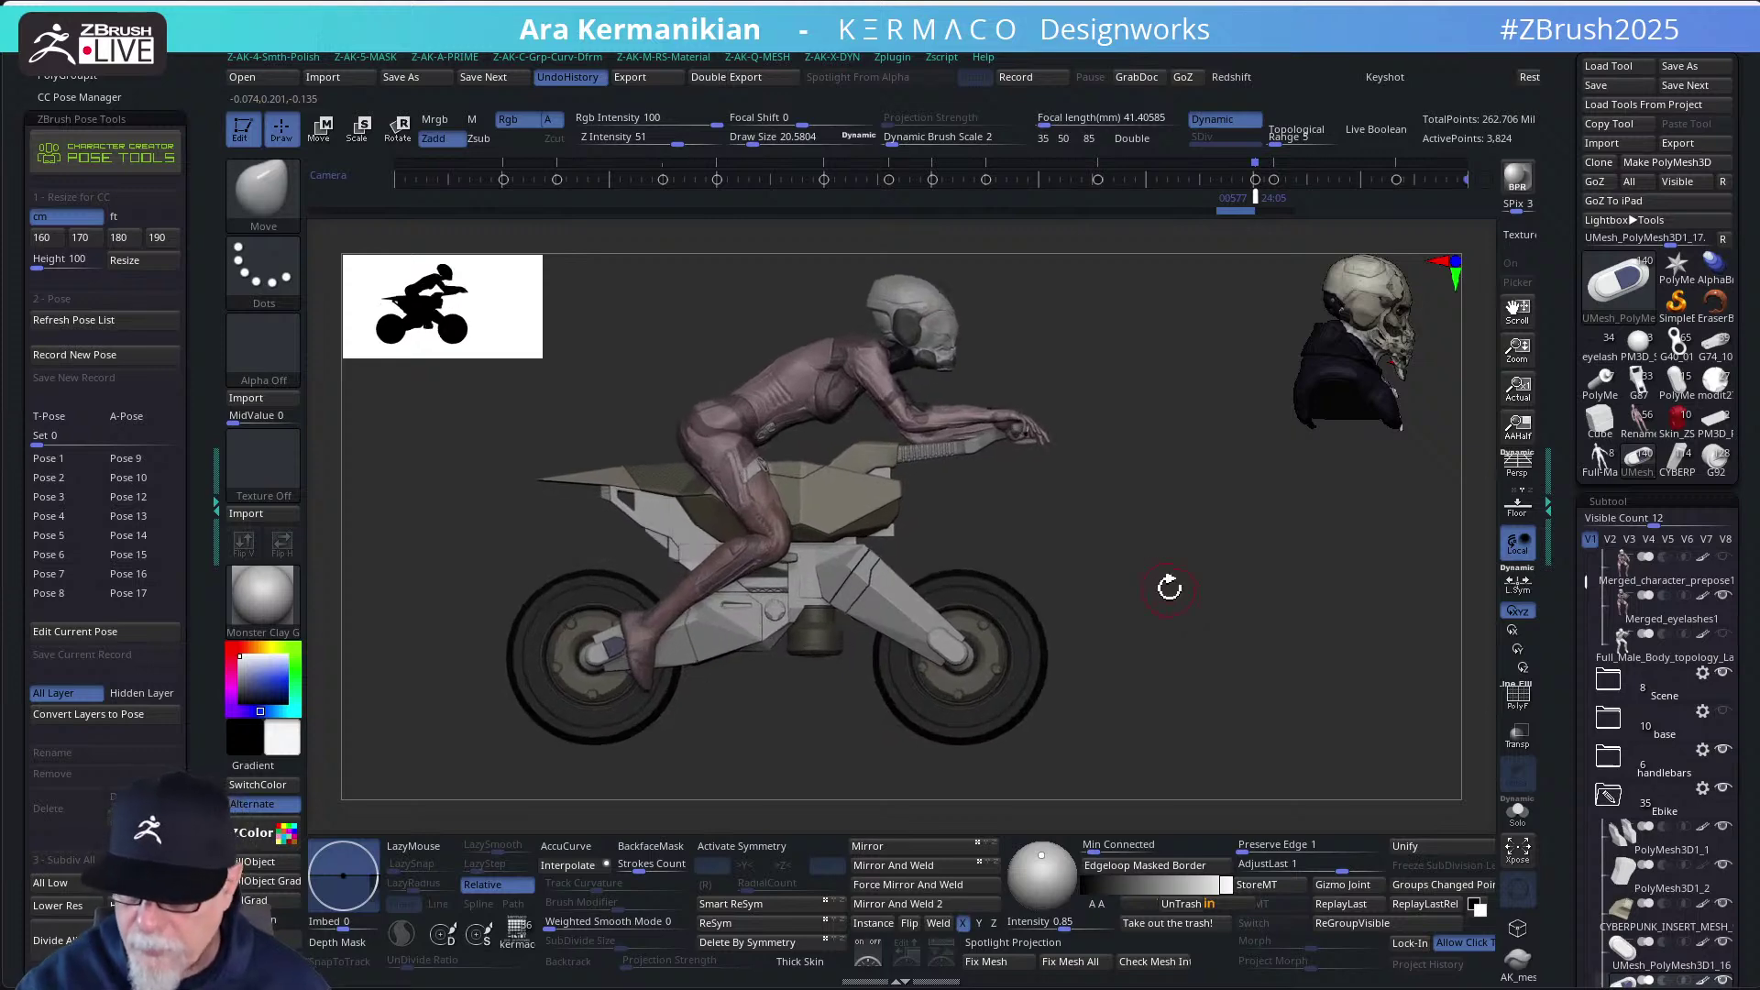
Hide the Riders folder's subtools and collapse the folder so only the motorbike remains displayed
scroll(1601, 565, "up", 2)
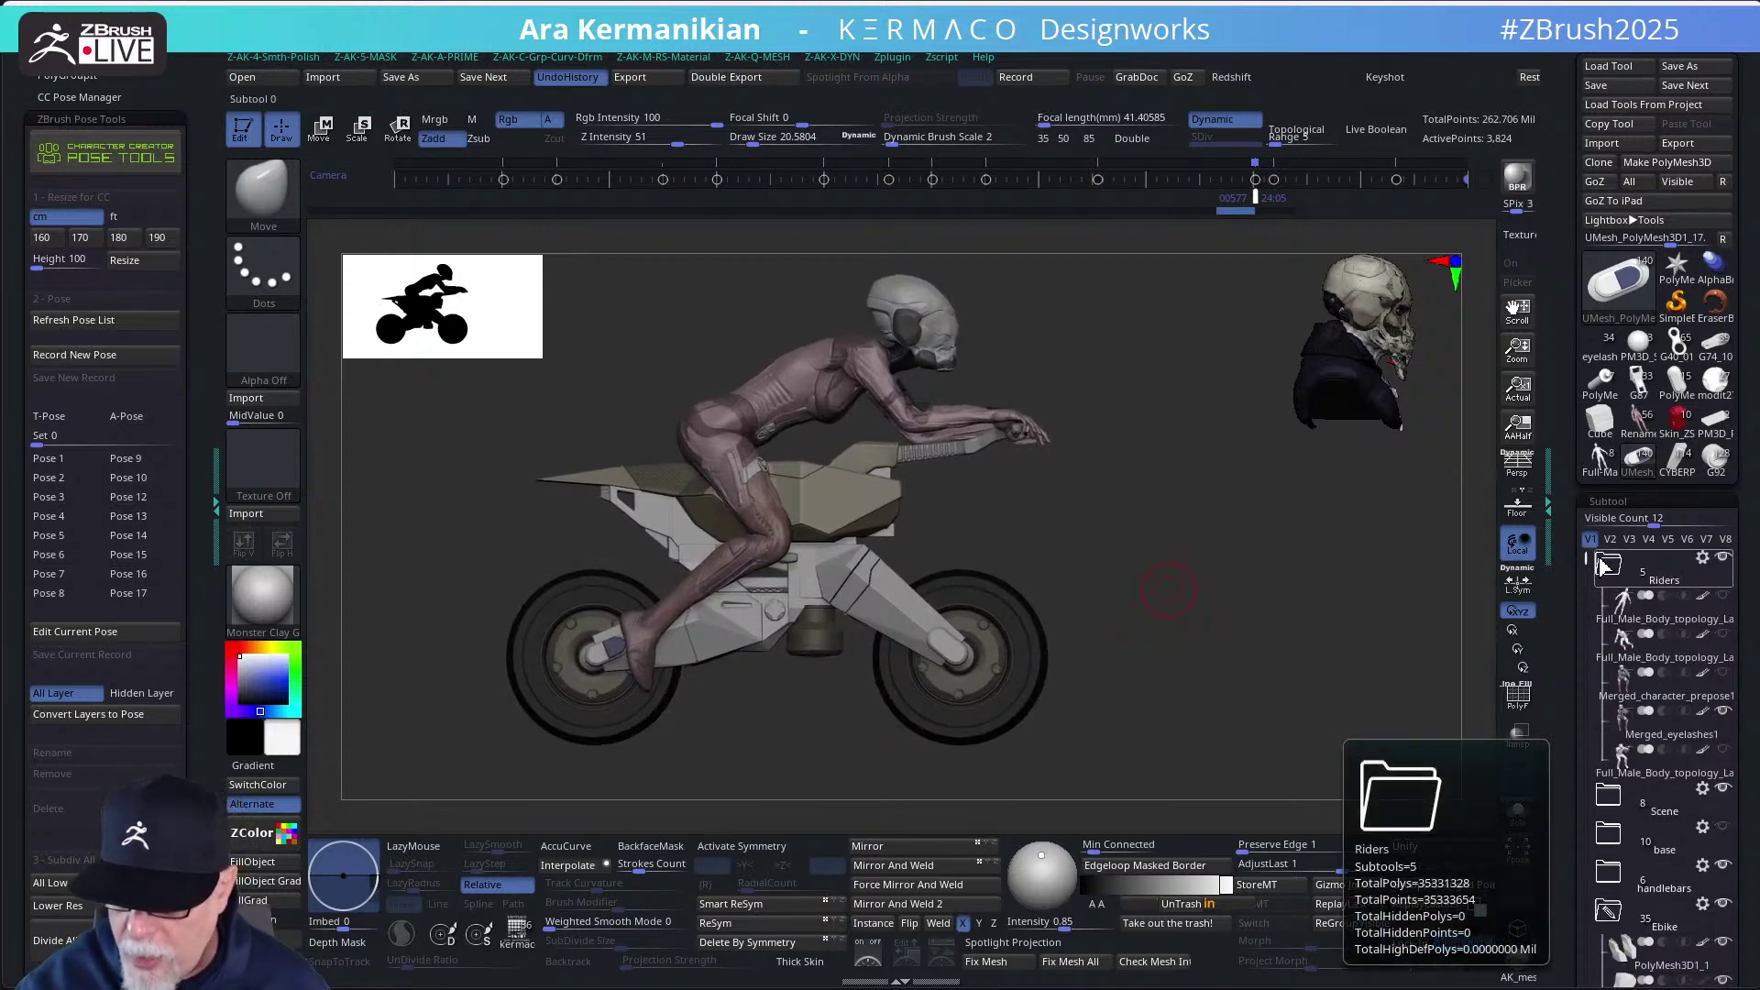
left_click(1722, 556)
left_click(1606, 563)
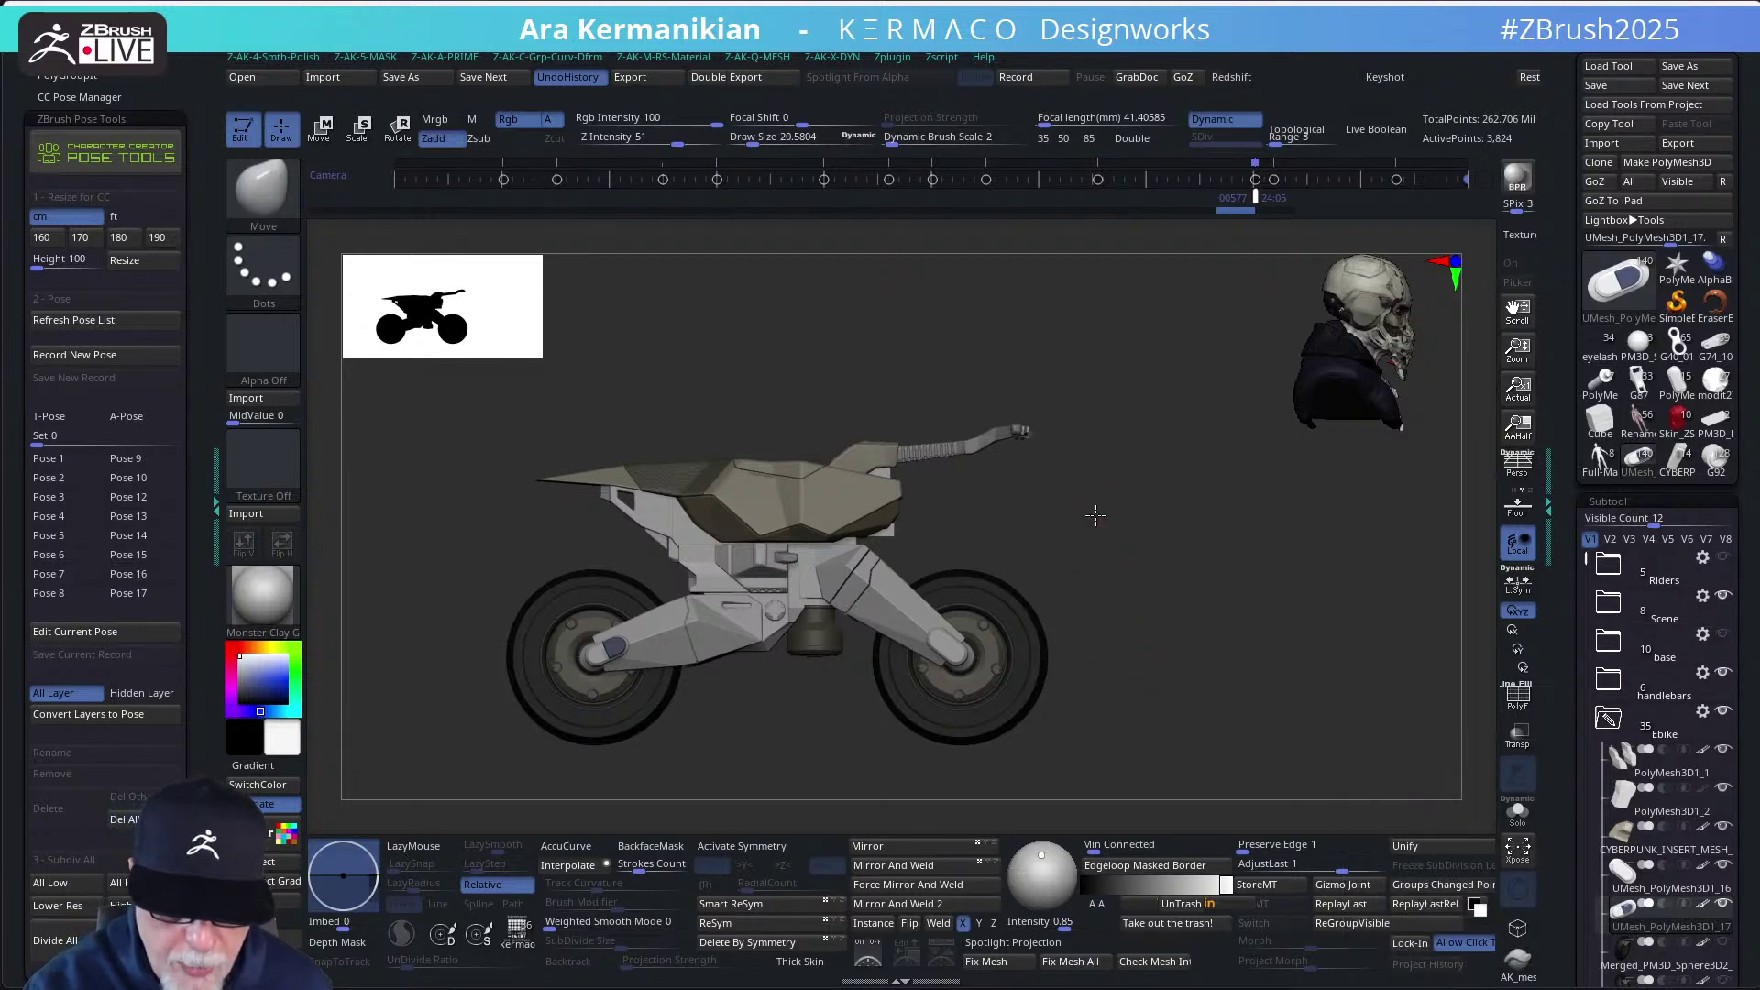
Isolate the Skin_mecha_3 blocks beneath the tank and activate symmetry on them
left_click_drag(1095, 515, 905, 481)
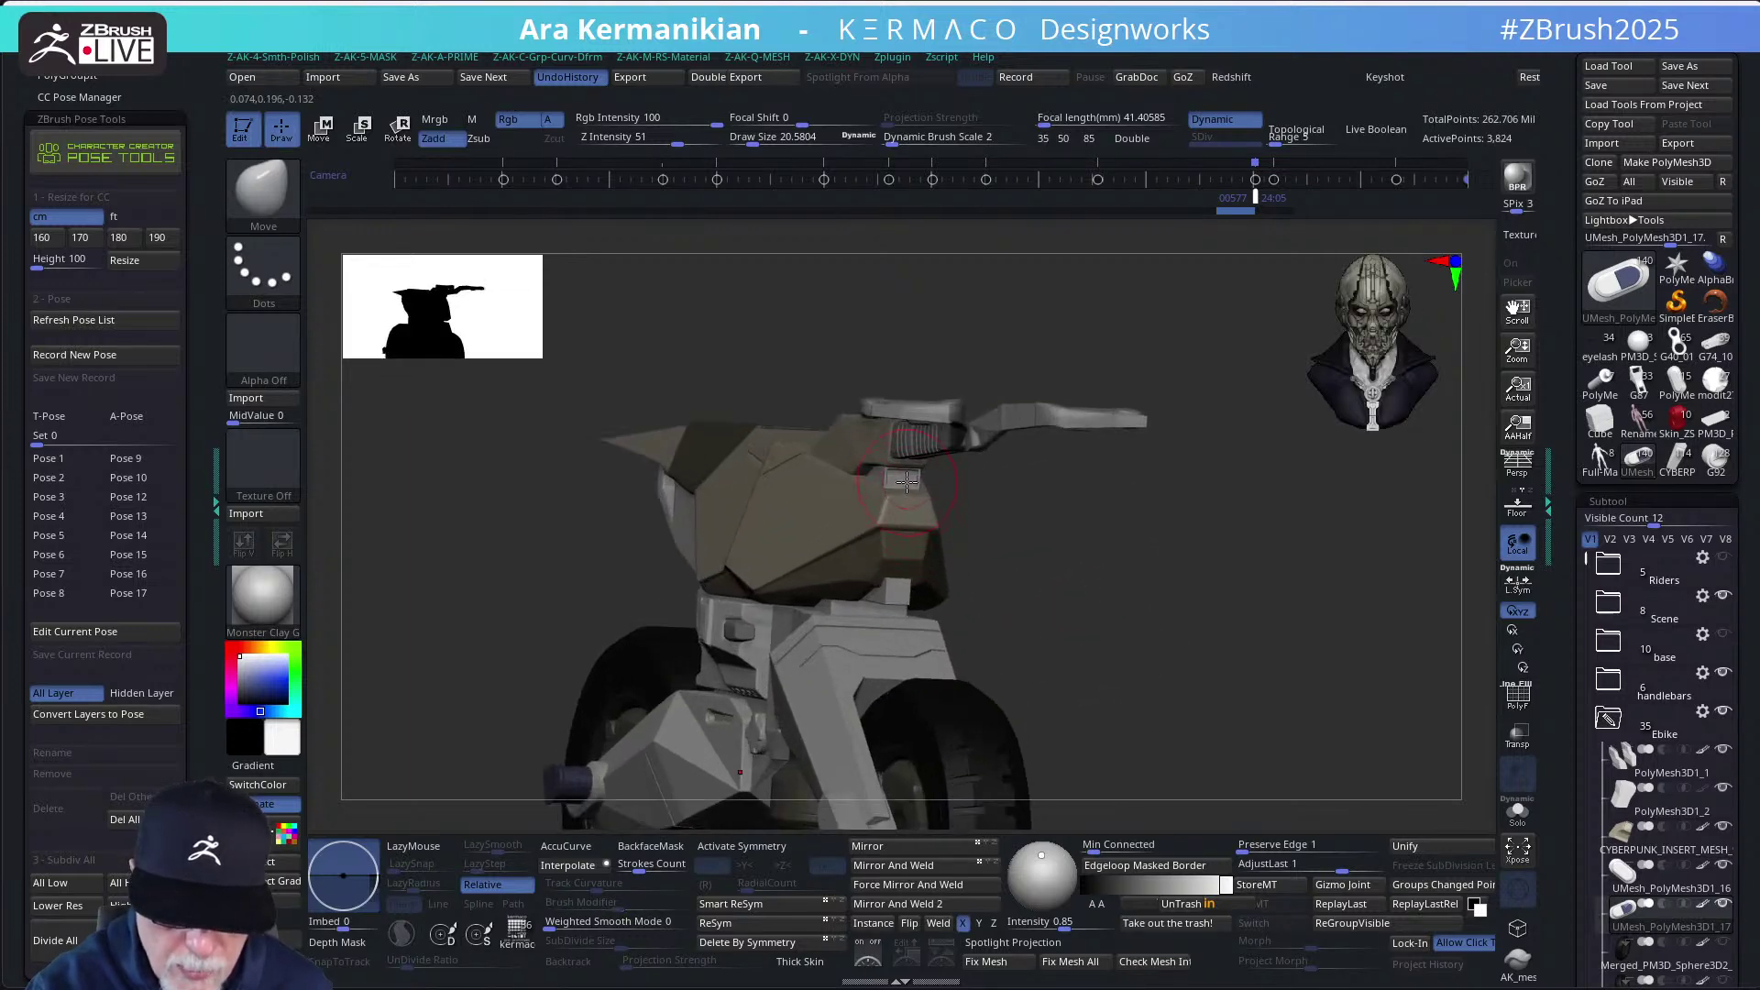
left_click(748, 631, "alt")
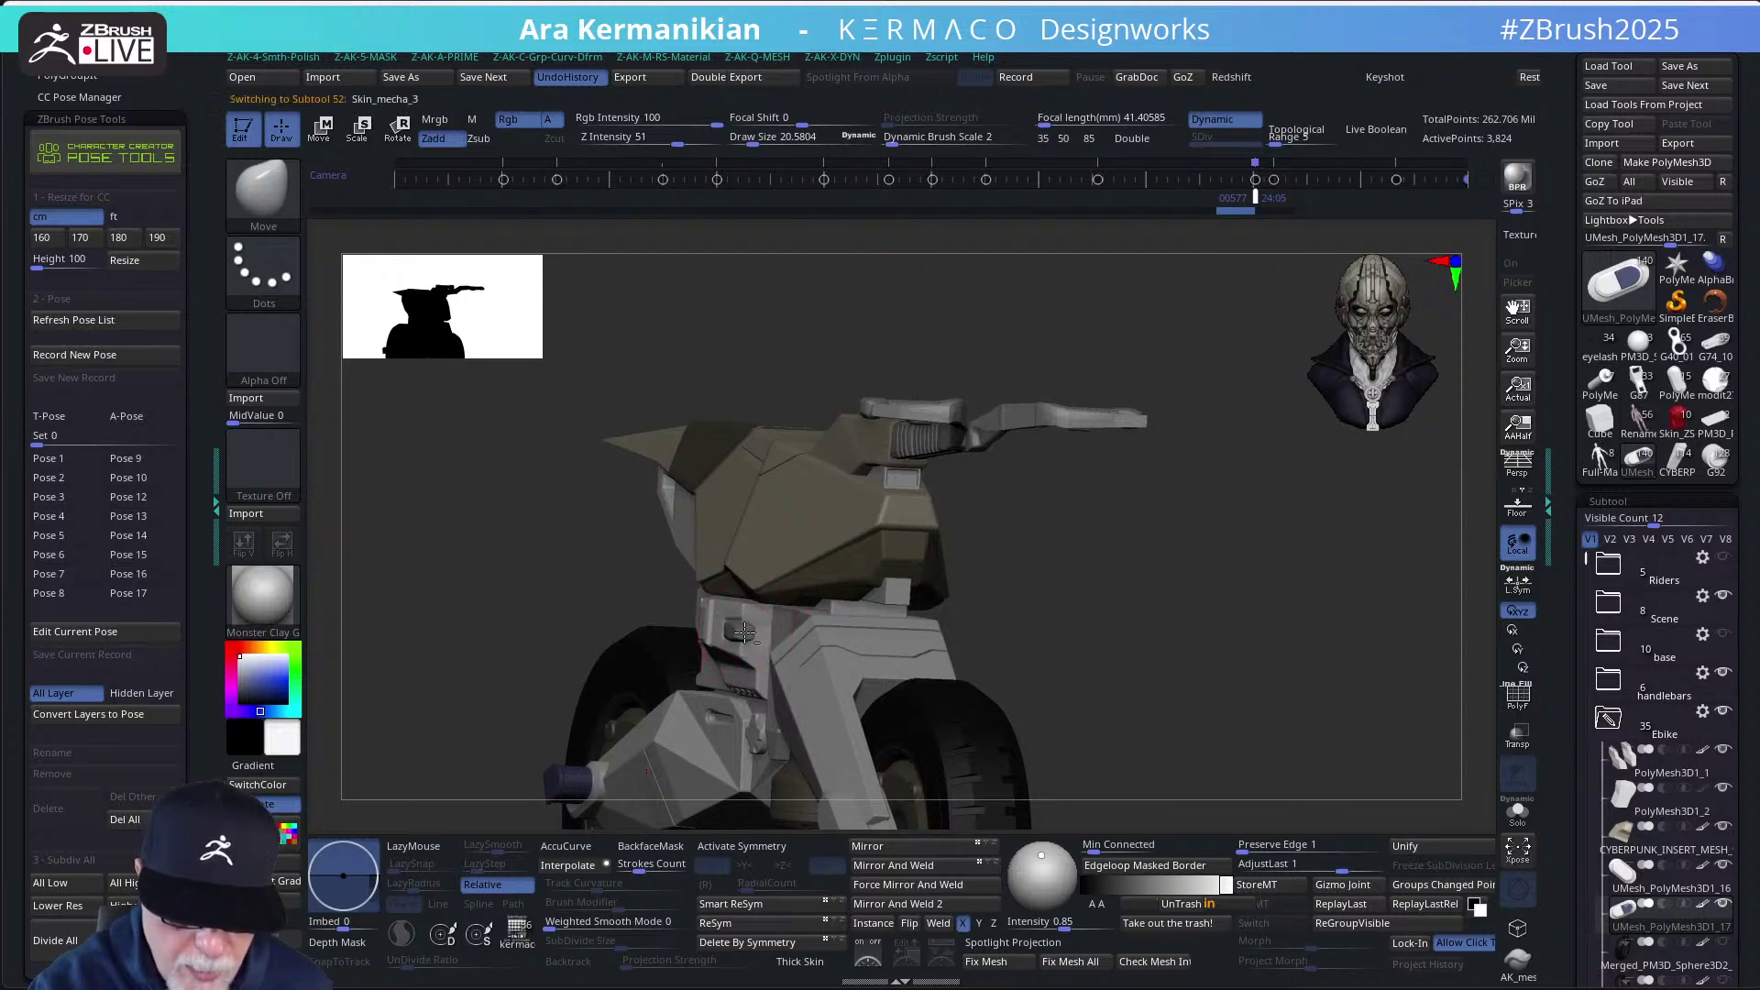
left_click(1519, 824)
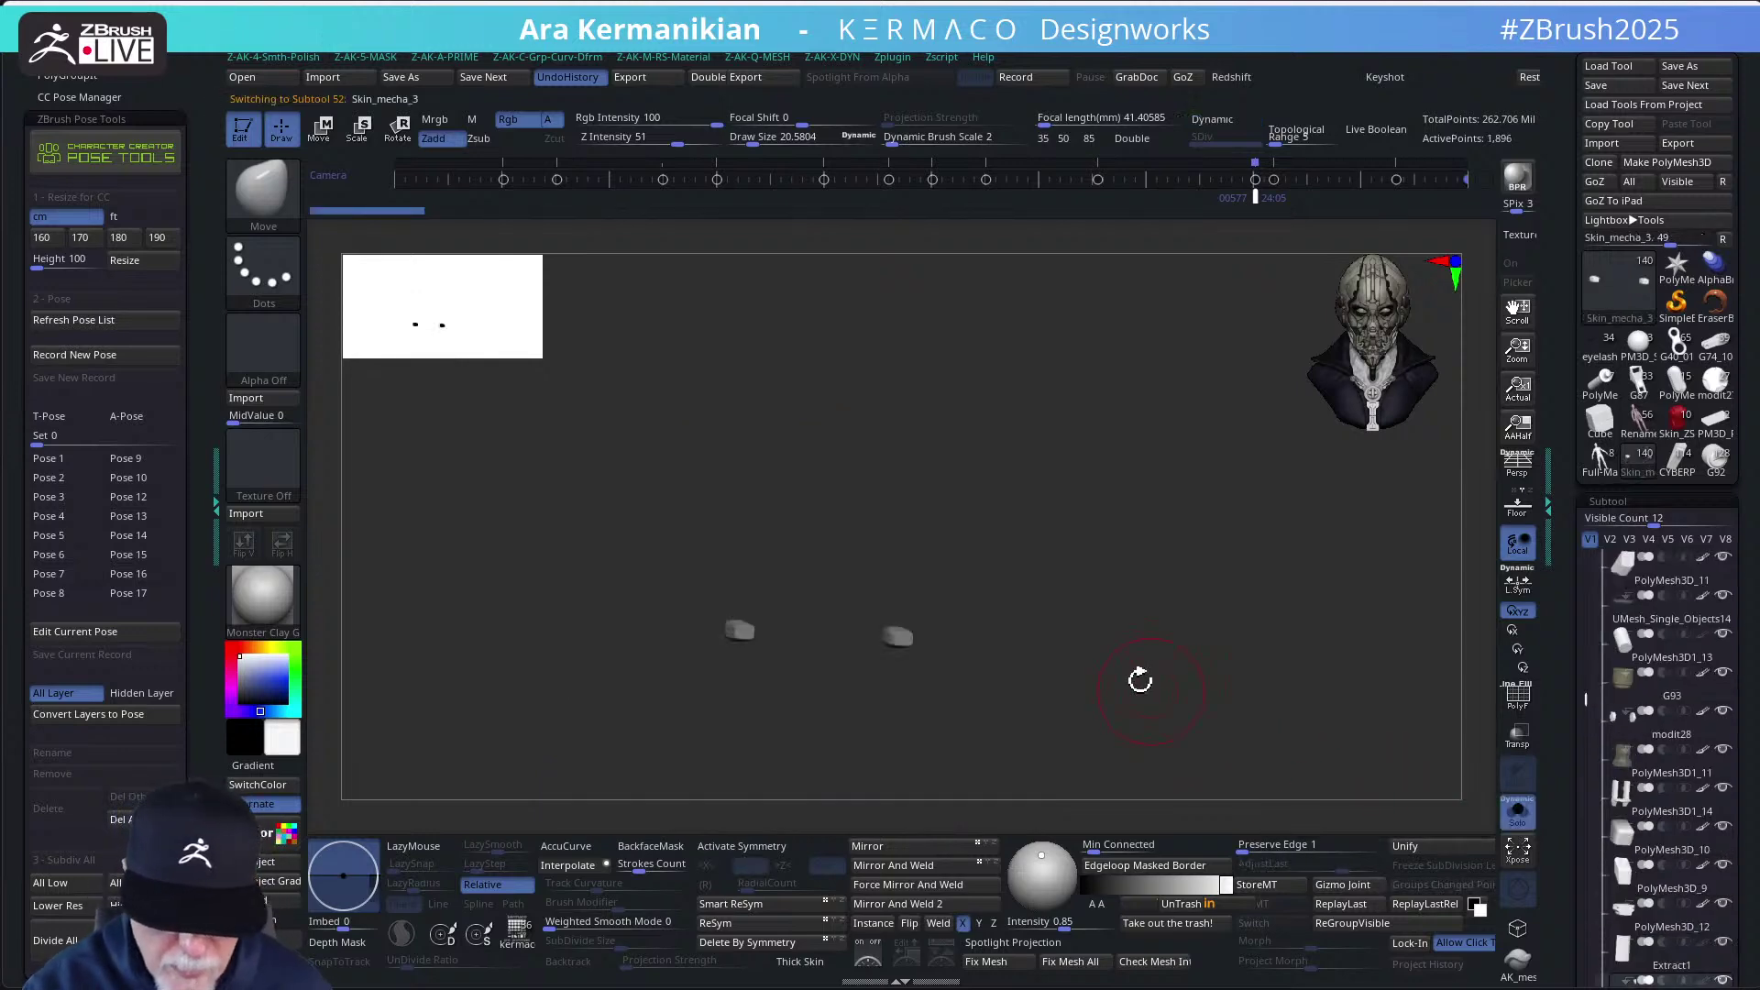
left_click_drag(1139, 675, 1170, 595)
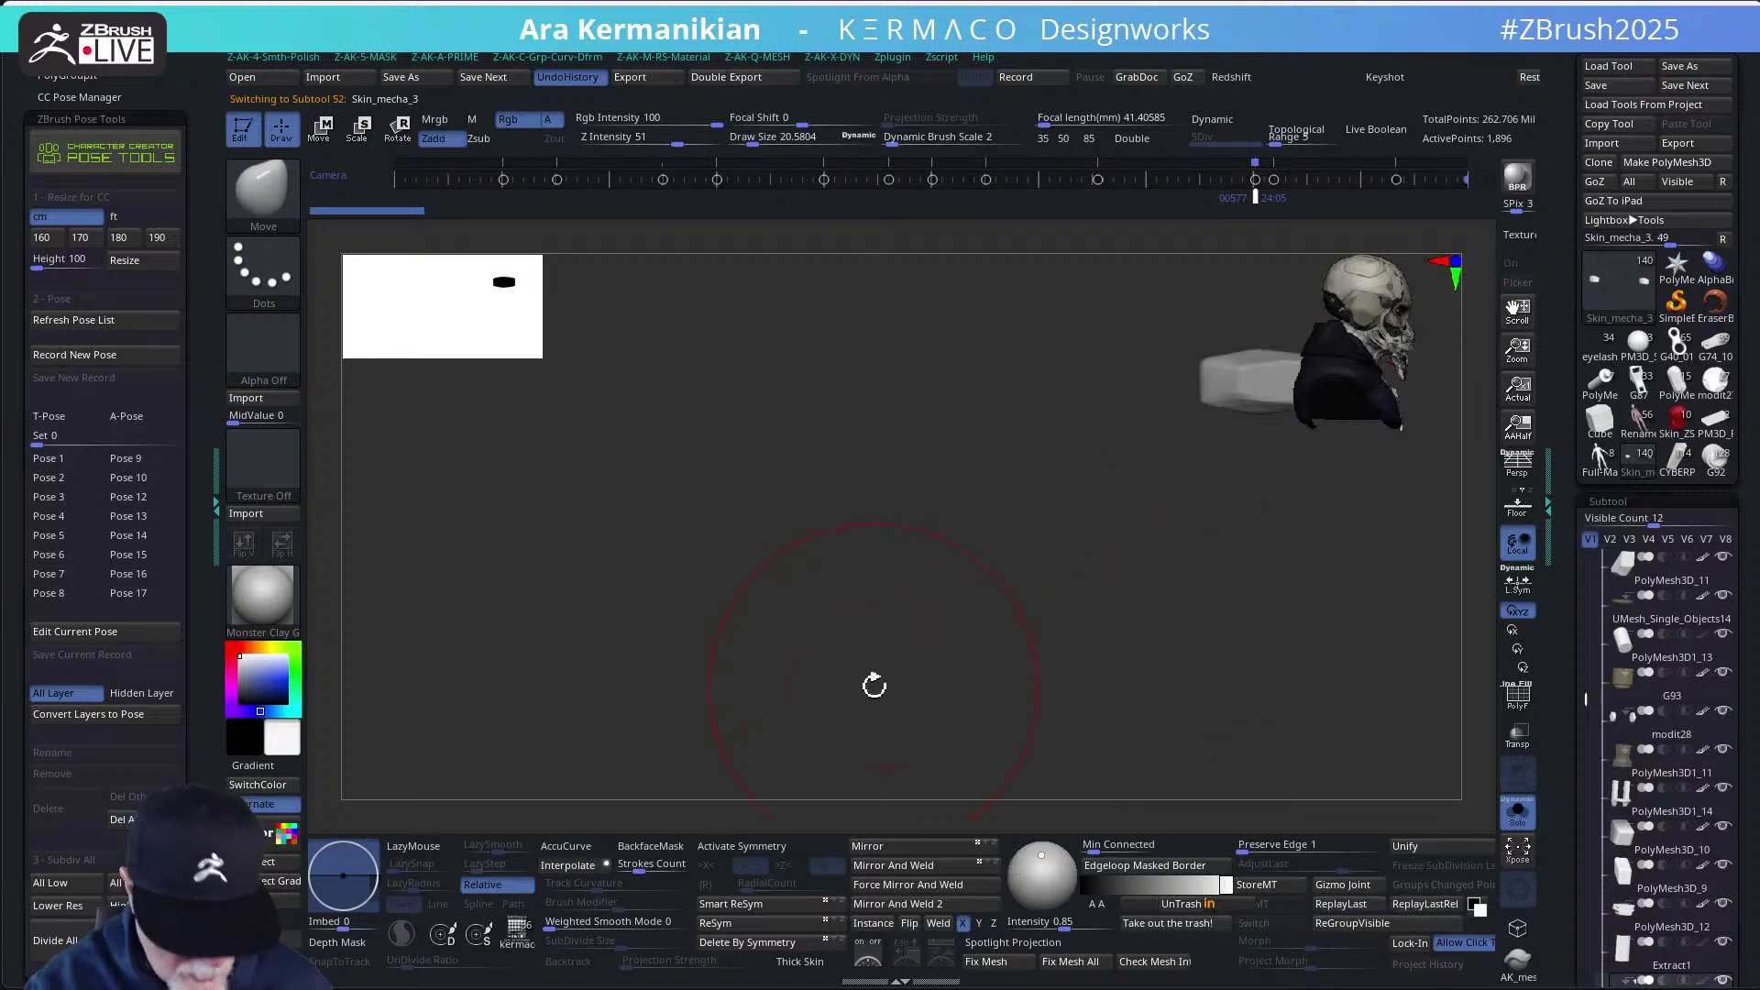
key("f")
left_click(738, 846)
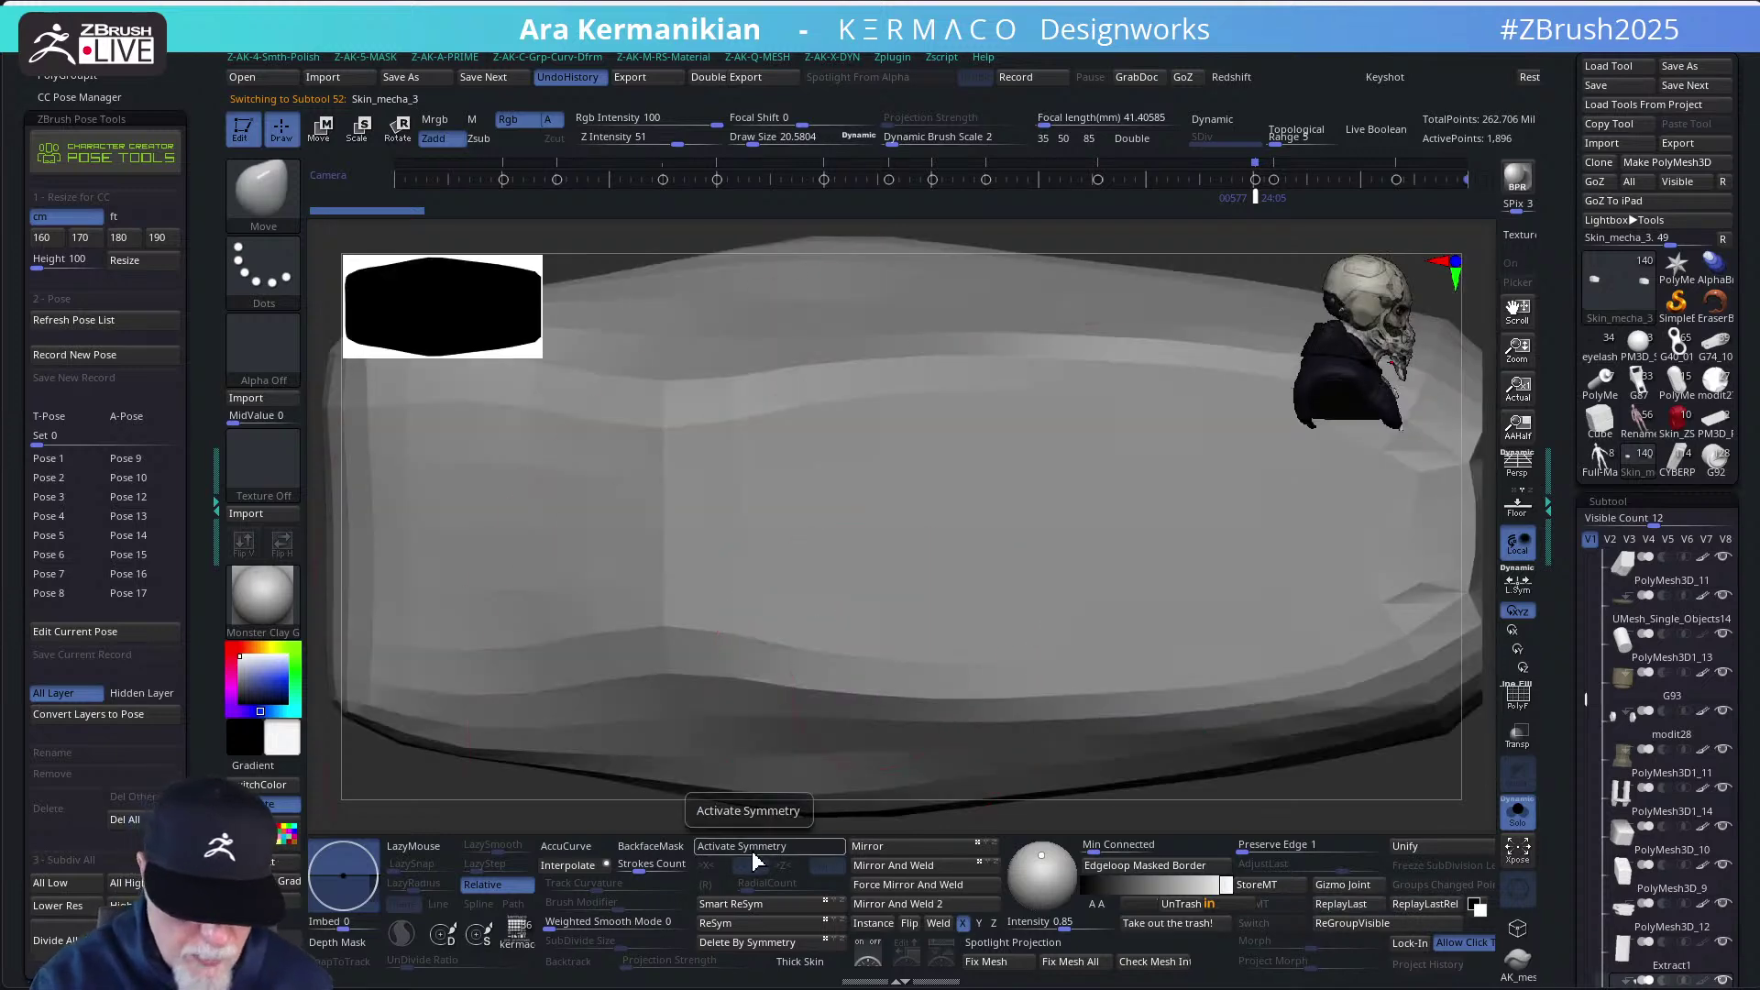
mouse_move(1395, 779)
left_mouse_down("alt")
mouse_move(1265, 766)
mouse_move(1204, 669)
left_mouse_up("alt")
Show the wireframe on the isolated blocks and reduce the brush's draw size to about 2.6
key("s")
left_click(1519, 698)
left_click_drag(1183, 597, 1166, 495)
key("s")
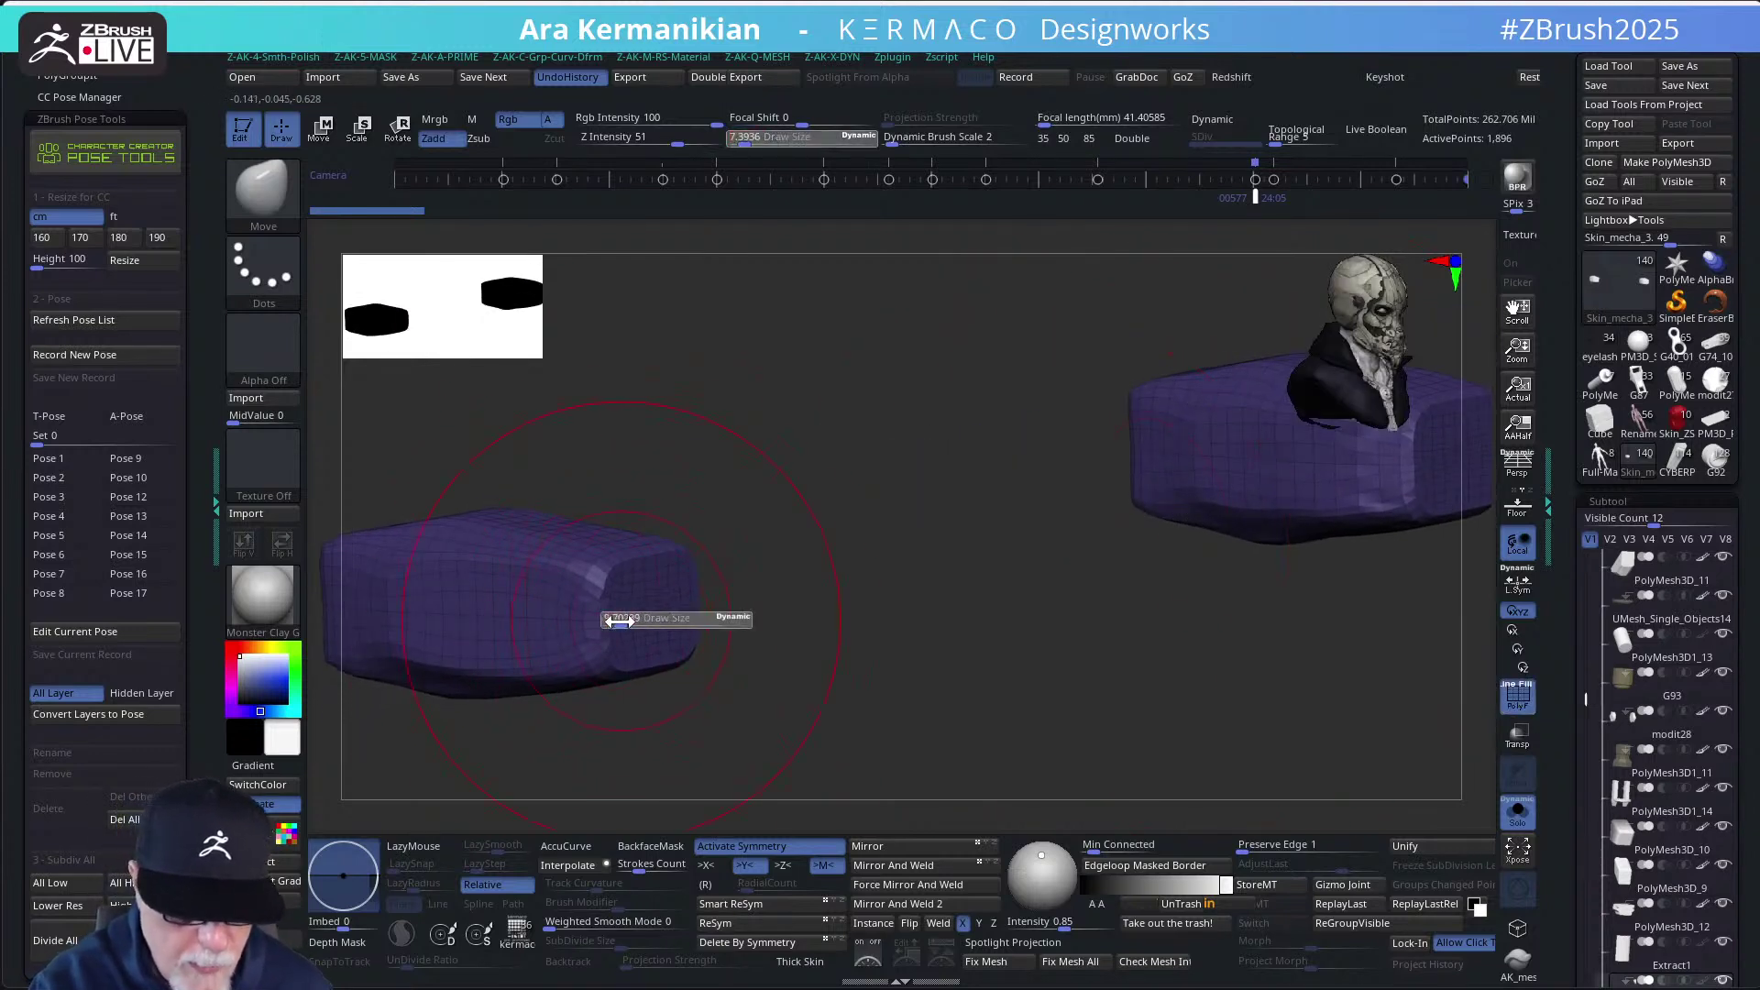
left_click_drag(613, 624, 607, 624)
Divide the Skin_mecha_3 blocks' mesh four times to reach subdivision level 5
mouse_move(817, 576)
left_mouse_down()
mouse_move(838, 550)
mouse_move(1082, 449)
mouse_move(1048, 432)
mouse_move(1072, 432)
left_mouse_up()
key("space")
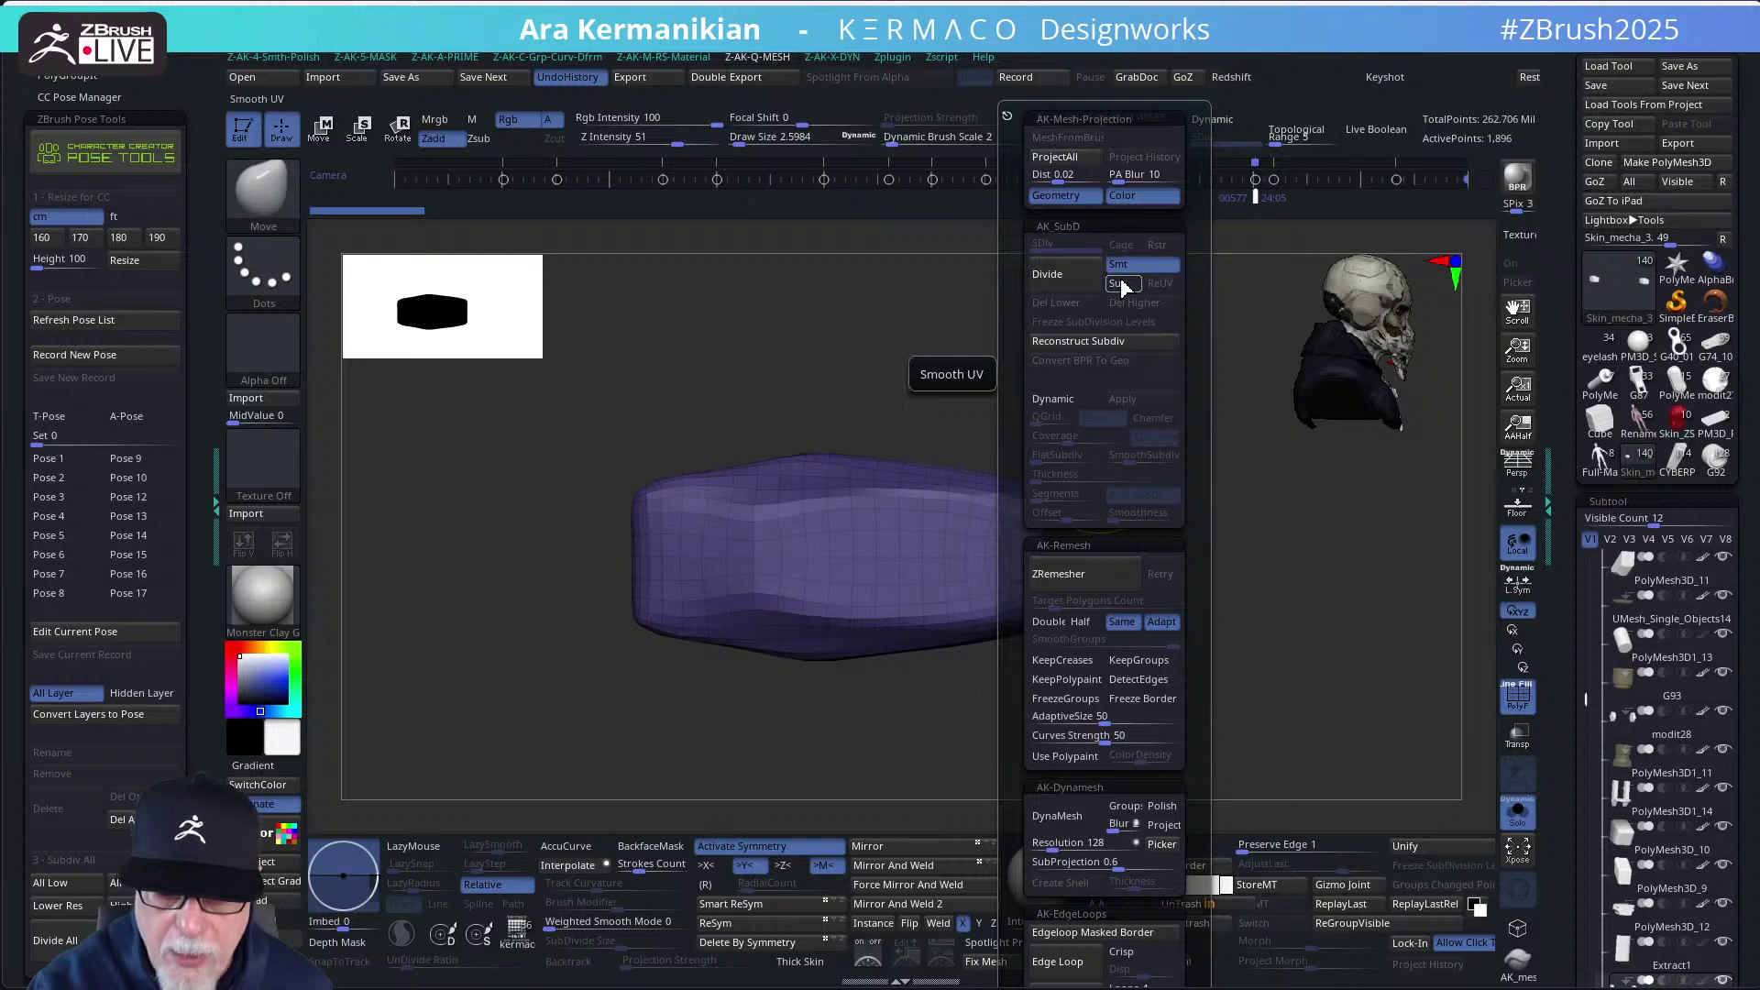
left_click(1069, 283)
left_click(1069, 284)
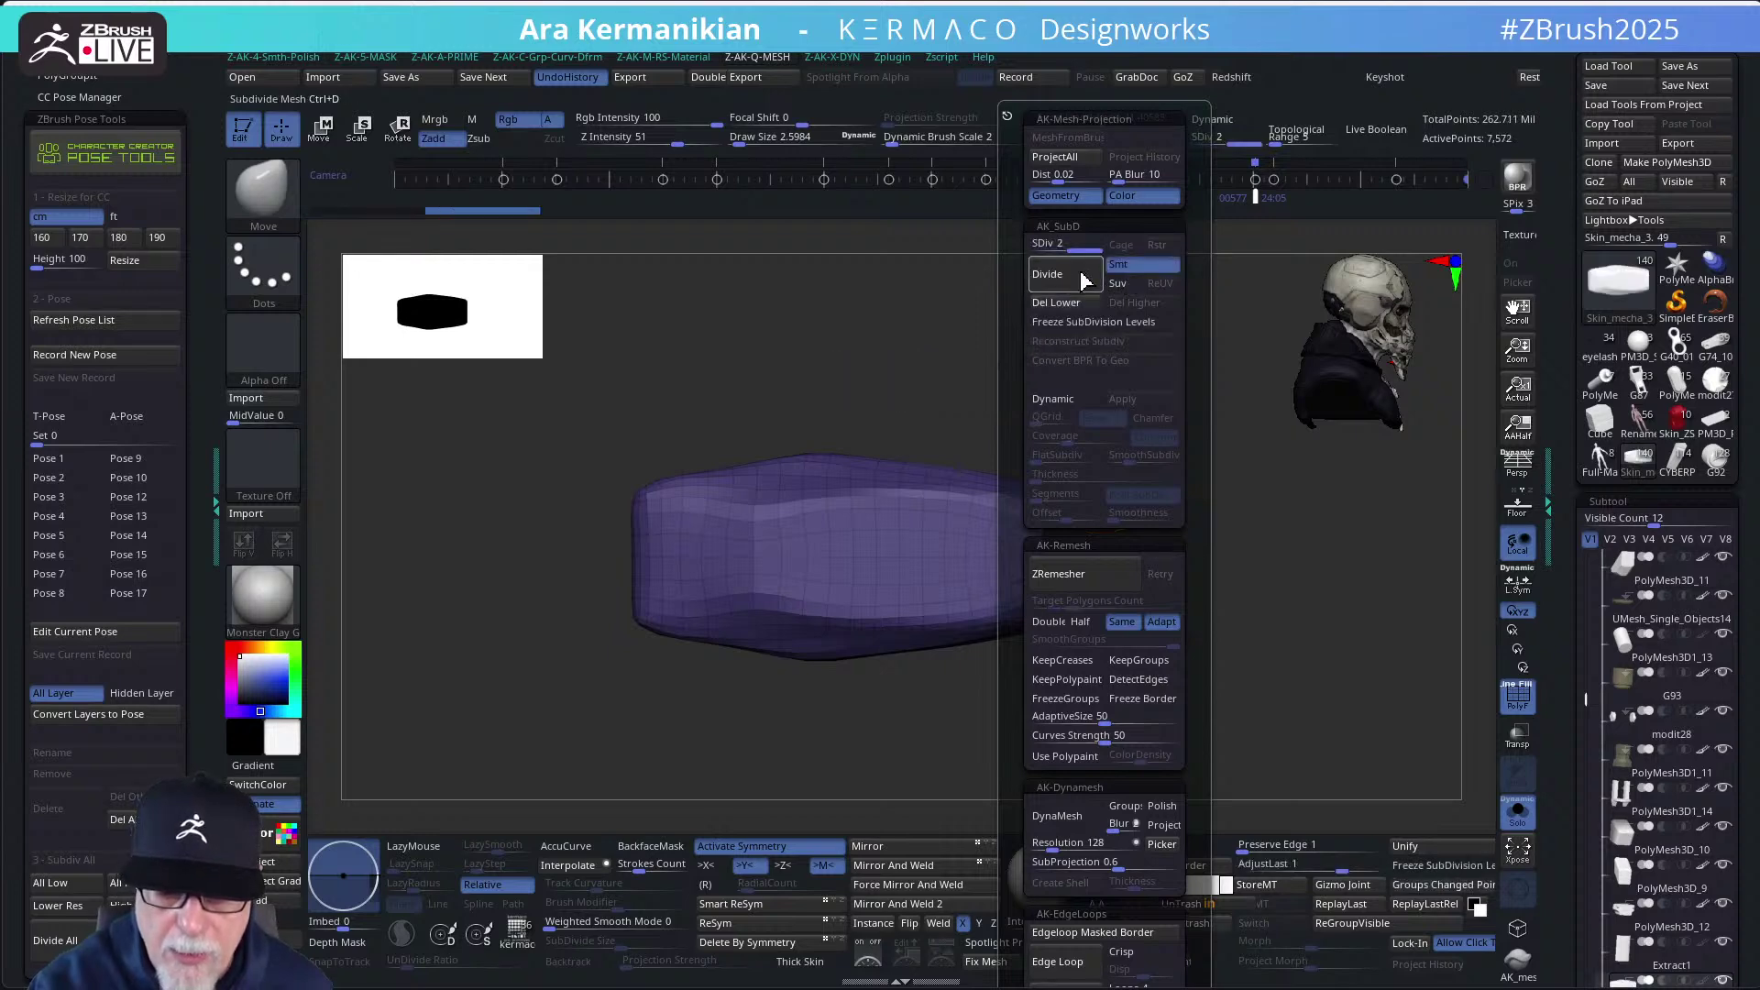
left_click(1069, 283)
left_click(1069, 282)
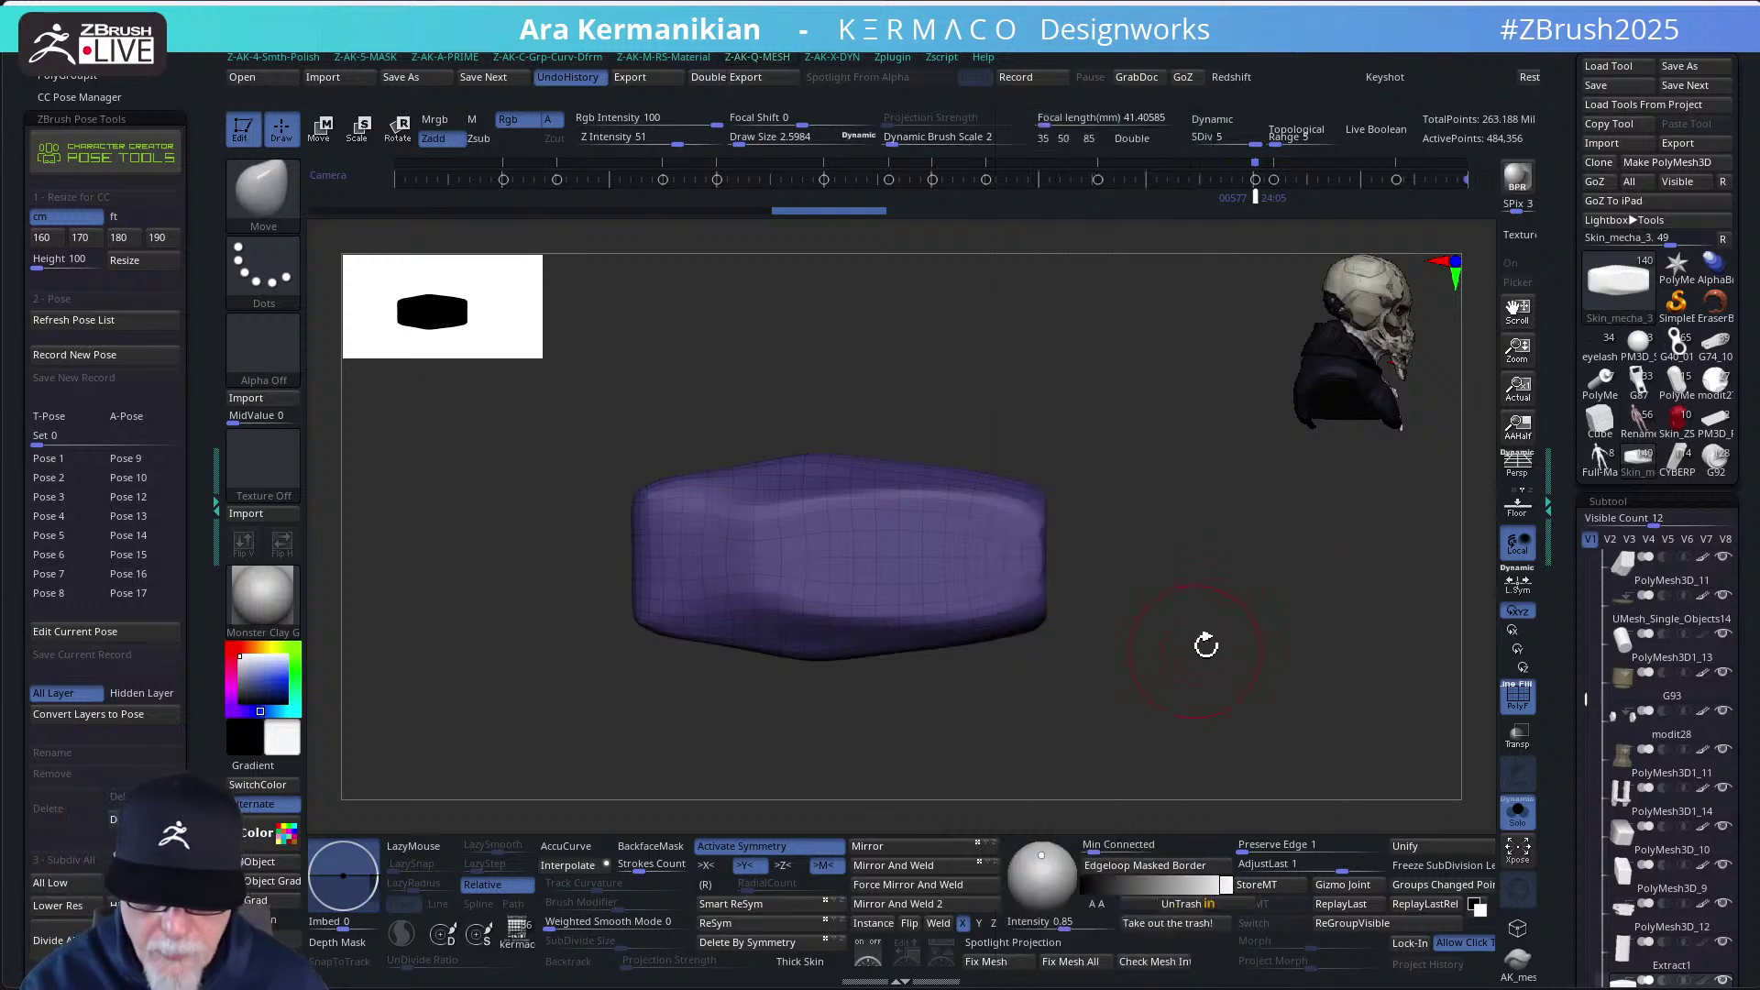
Flatten the end of the isolated Skin_mecha_3 block with a vertical ClipCurve cut
left_click_drag(1205, 644, 923, 662)
left_click_drag(730, 601, 673, 561)
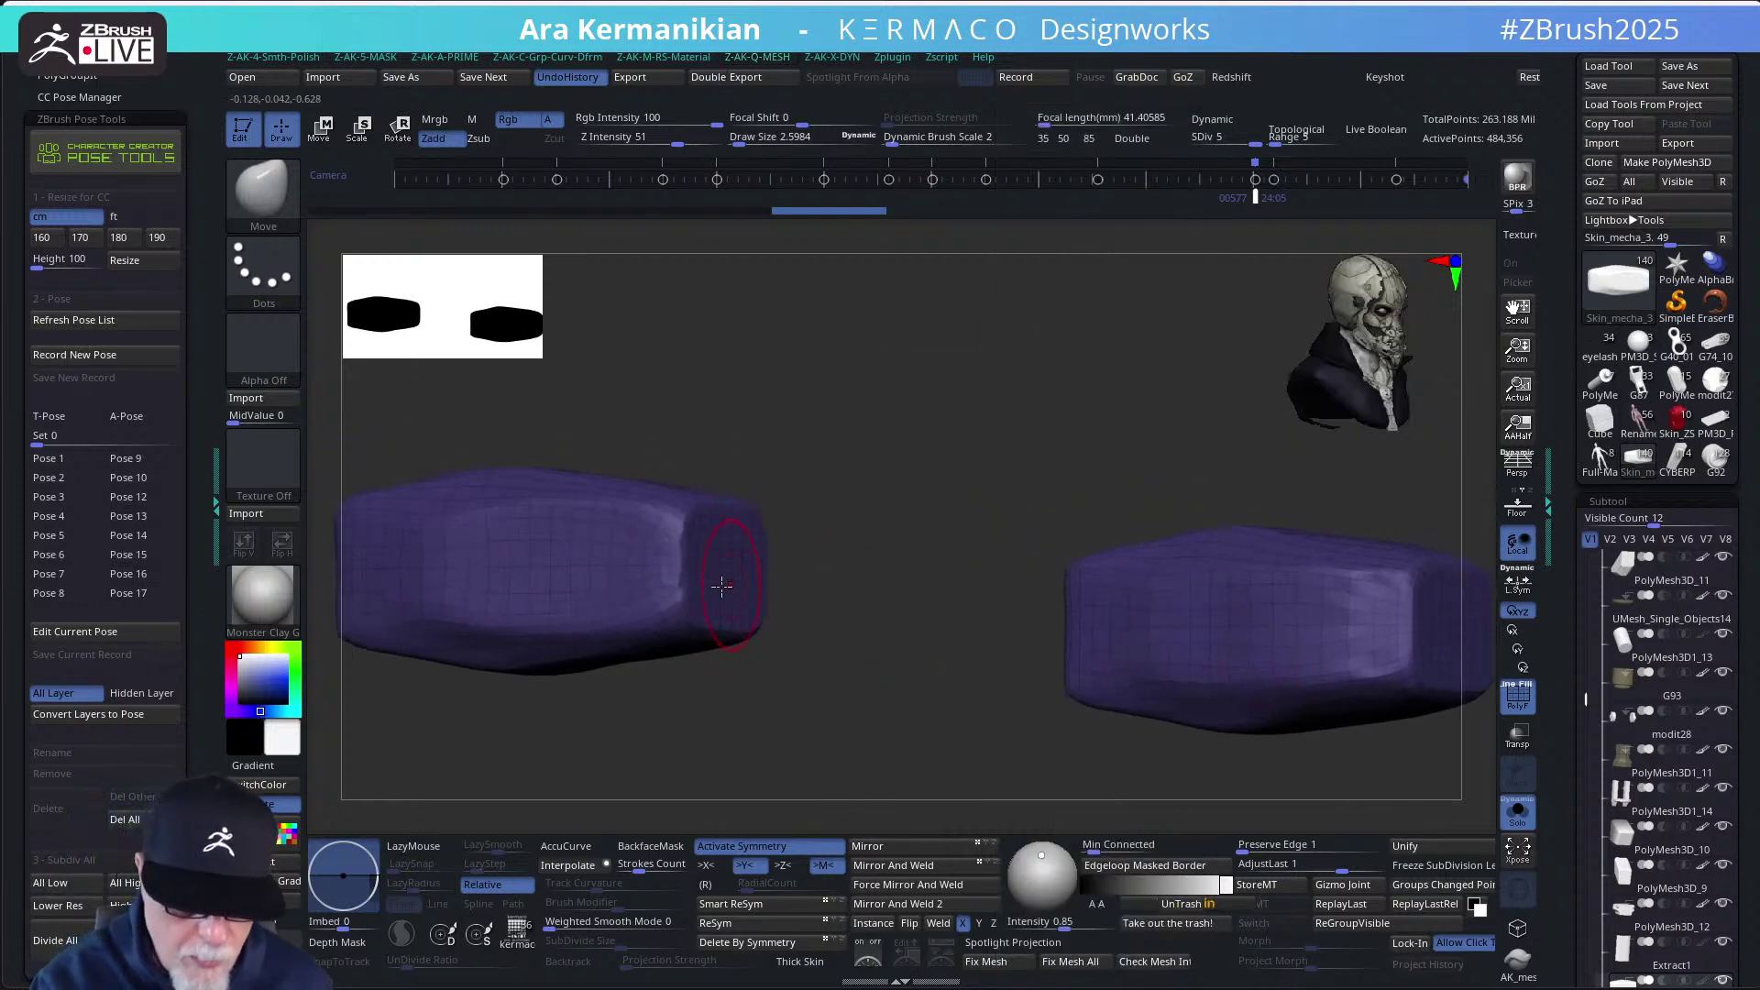
mouse_move(837, 550)
left_mouse_down()
mouse_move(813, 525)
mouse_move(981, 510)
mouse_move(954, 469)
mouse_move(892, 606)
mouse_move(824, 511)
left_mouse_up()
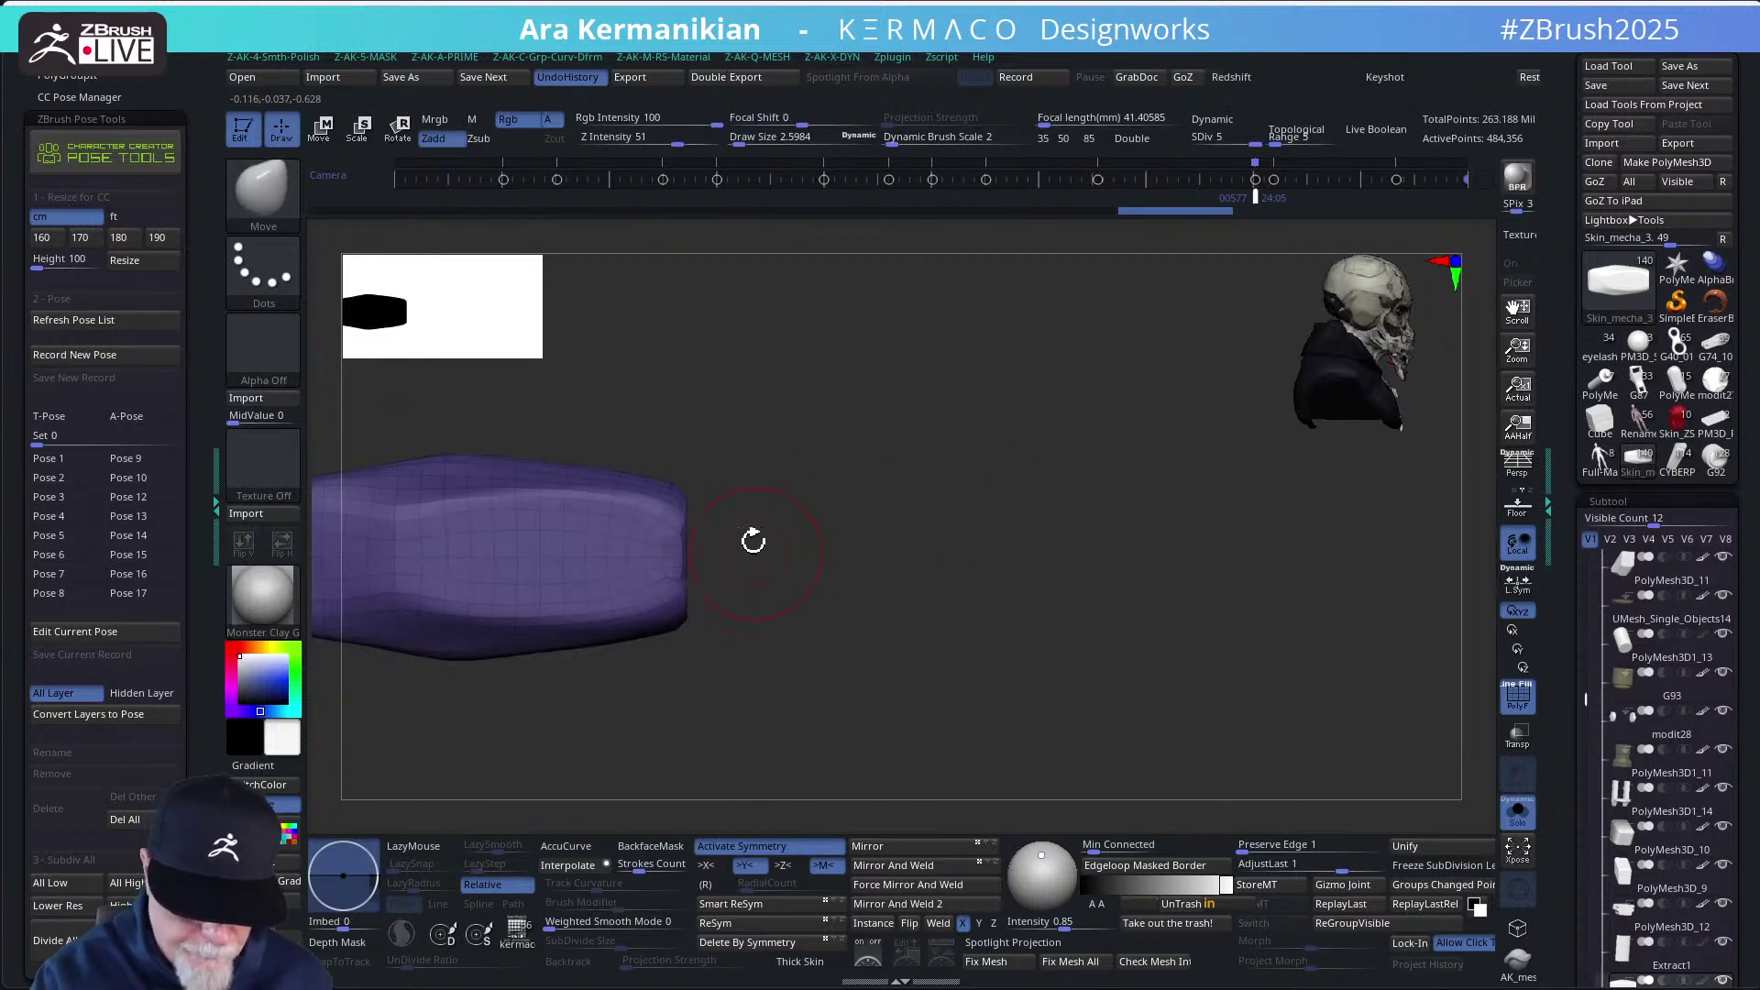
mouse_move(688, 352)
left_mouse_down("ctrl+shift")
mouse_move(692, 629)
mouse_move(821, 684)
left_mouse_up("ctrl+shift")
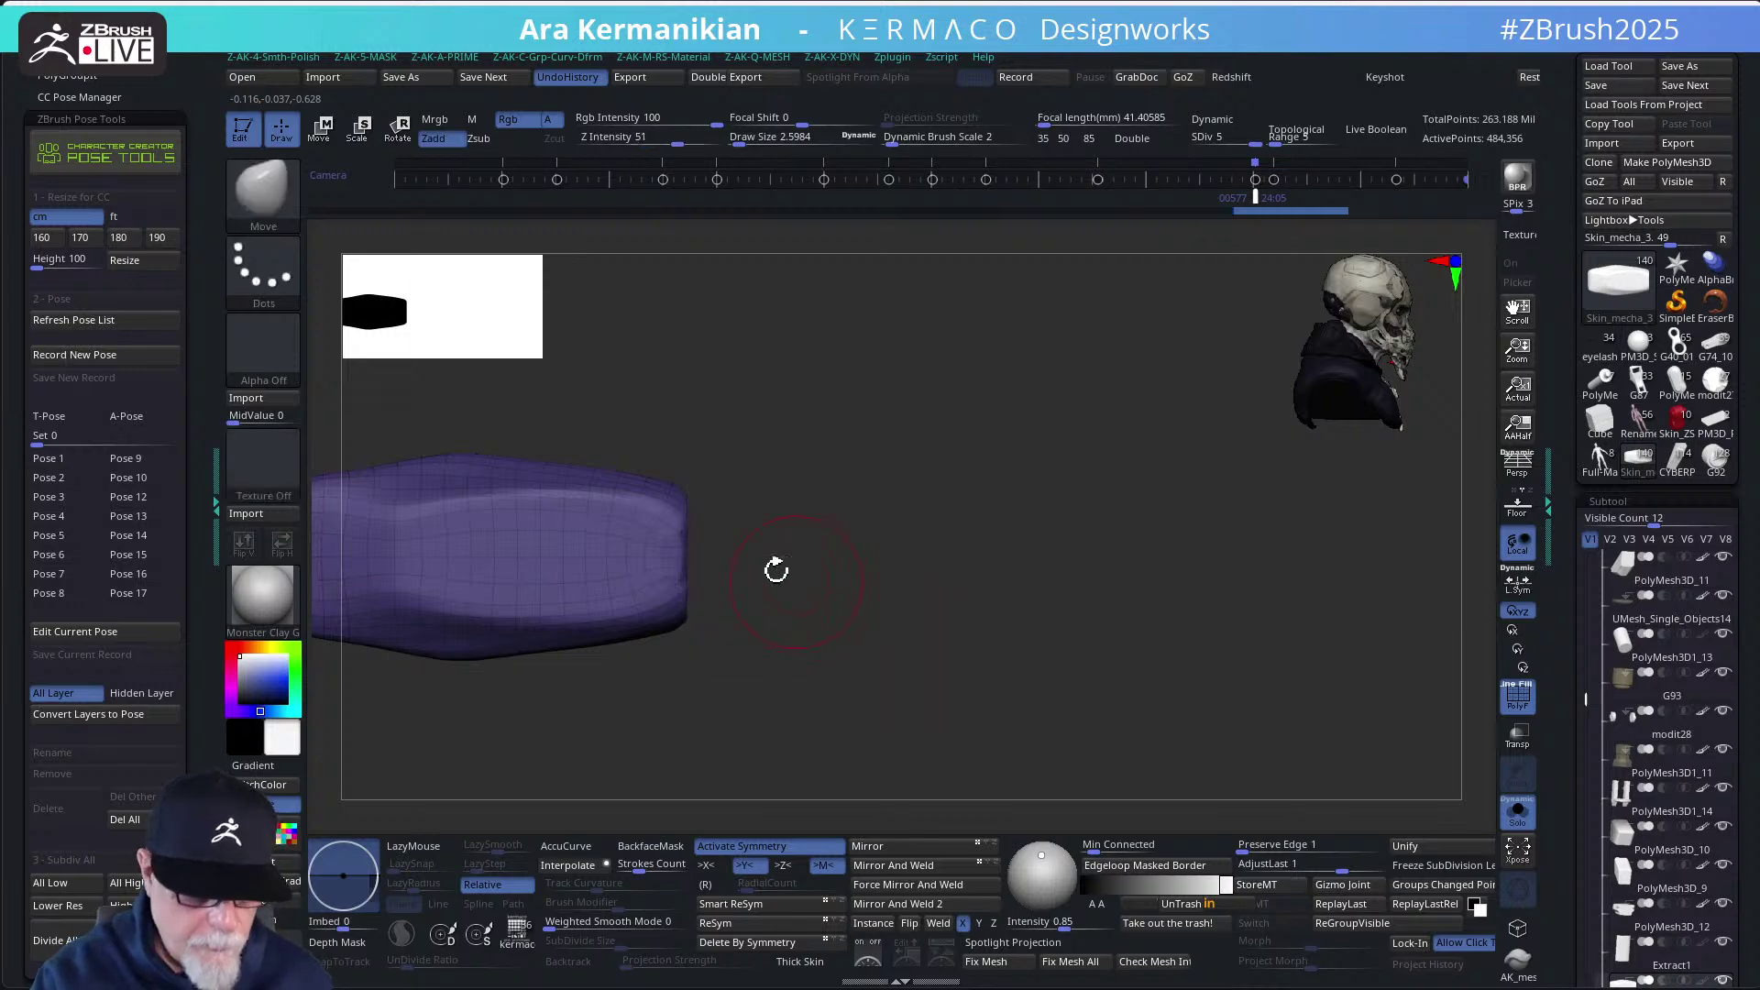
left_click(263, 193, "ctrl+shift")
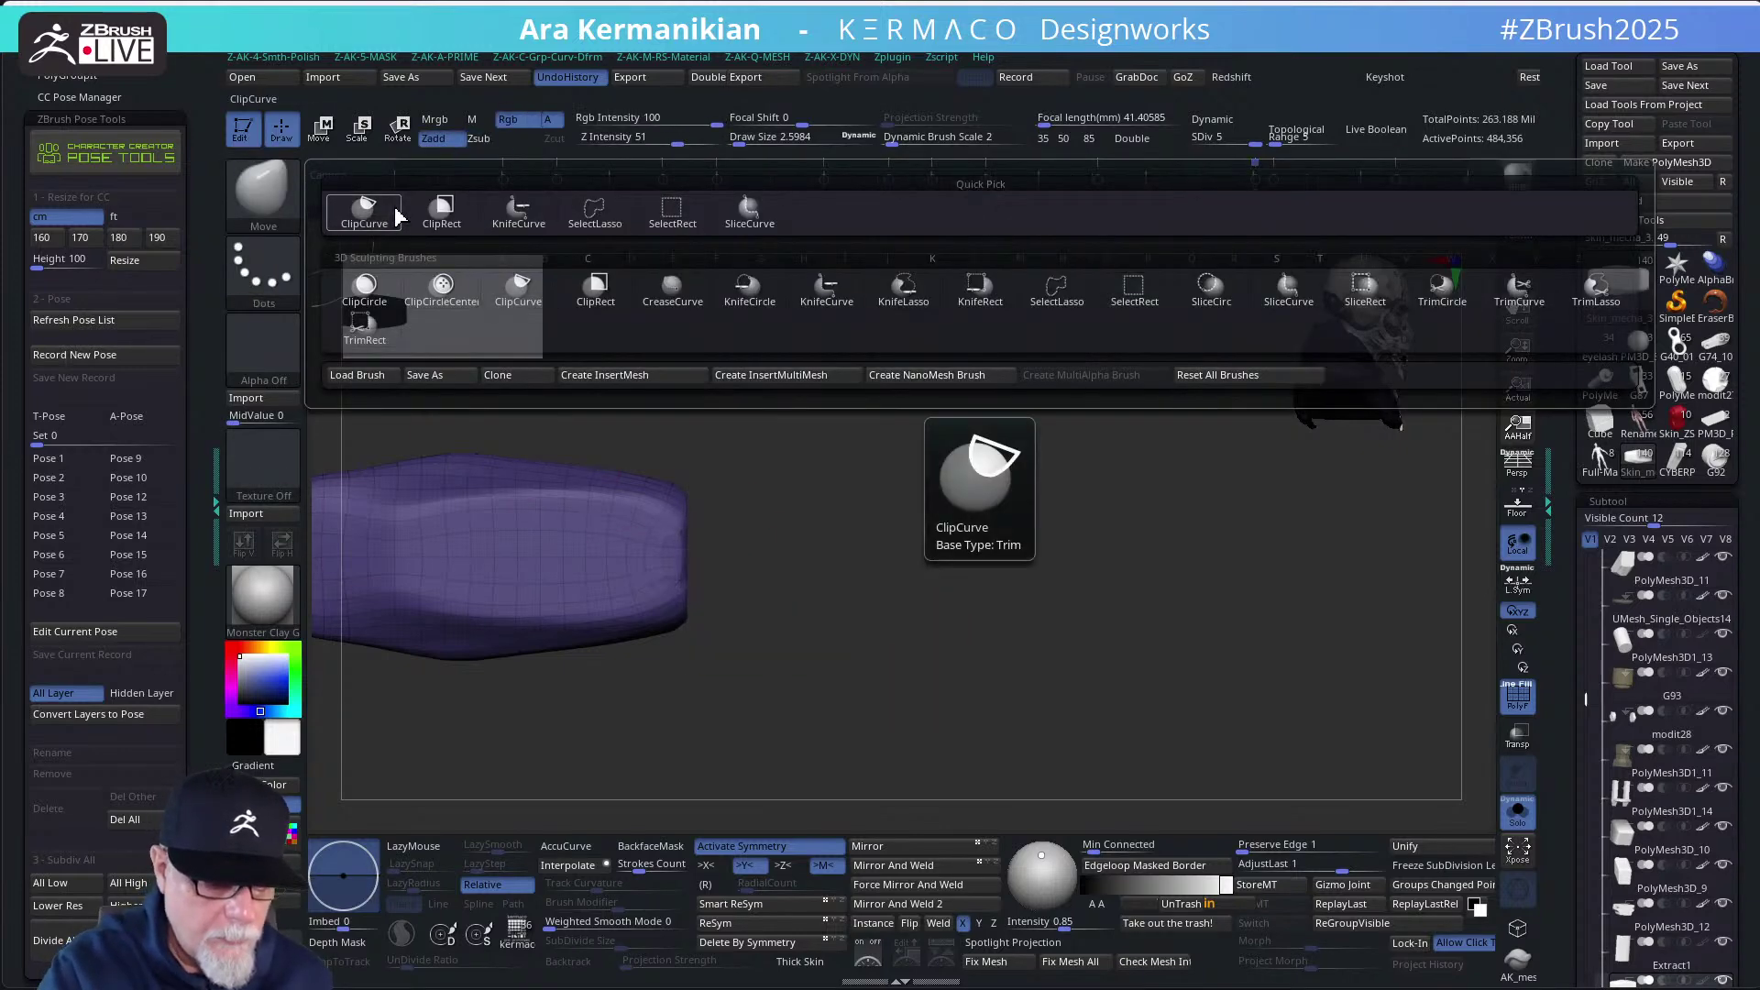
left_click(396, 216)
left_click_drag(683, 431, 697, 684, "ctrl+shift")
mouse_move(947, 605)
left_mouse_down("alt")
mouse_move(1135, 561)
mouse_move(1114, 511)
mouse_move(1163, 468)
mouse_move(1085, 471)
mouse_move(1096, 436)
mouse_move(1048, 396)
mouse_move(1049, 464)
mouse_move(1009, 475)
mouse_move(1011, 516)
mouse_move(988, 490)
mouse_move(1049, 459)
mouse_move(1013, 434)
left_mouse_up("alt")
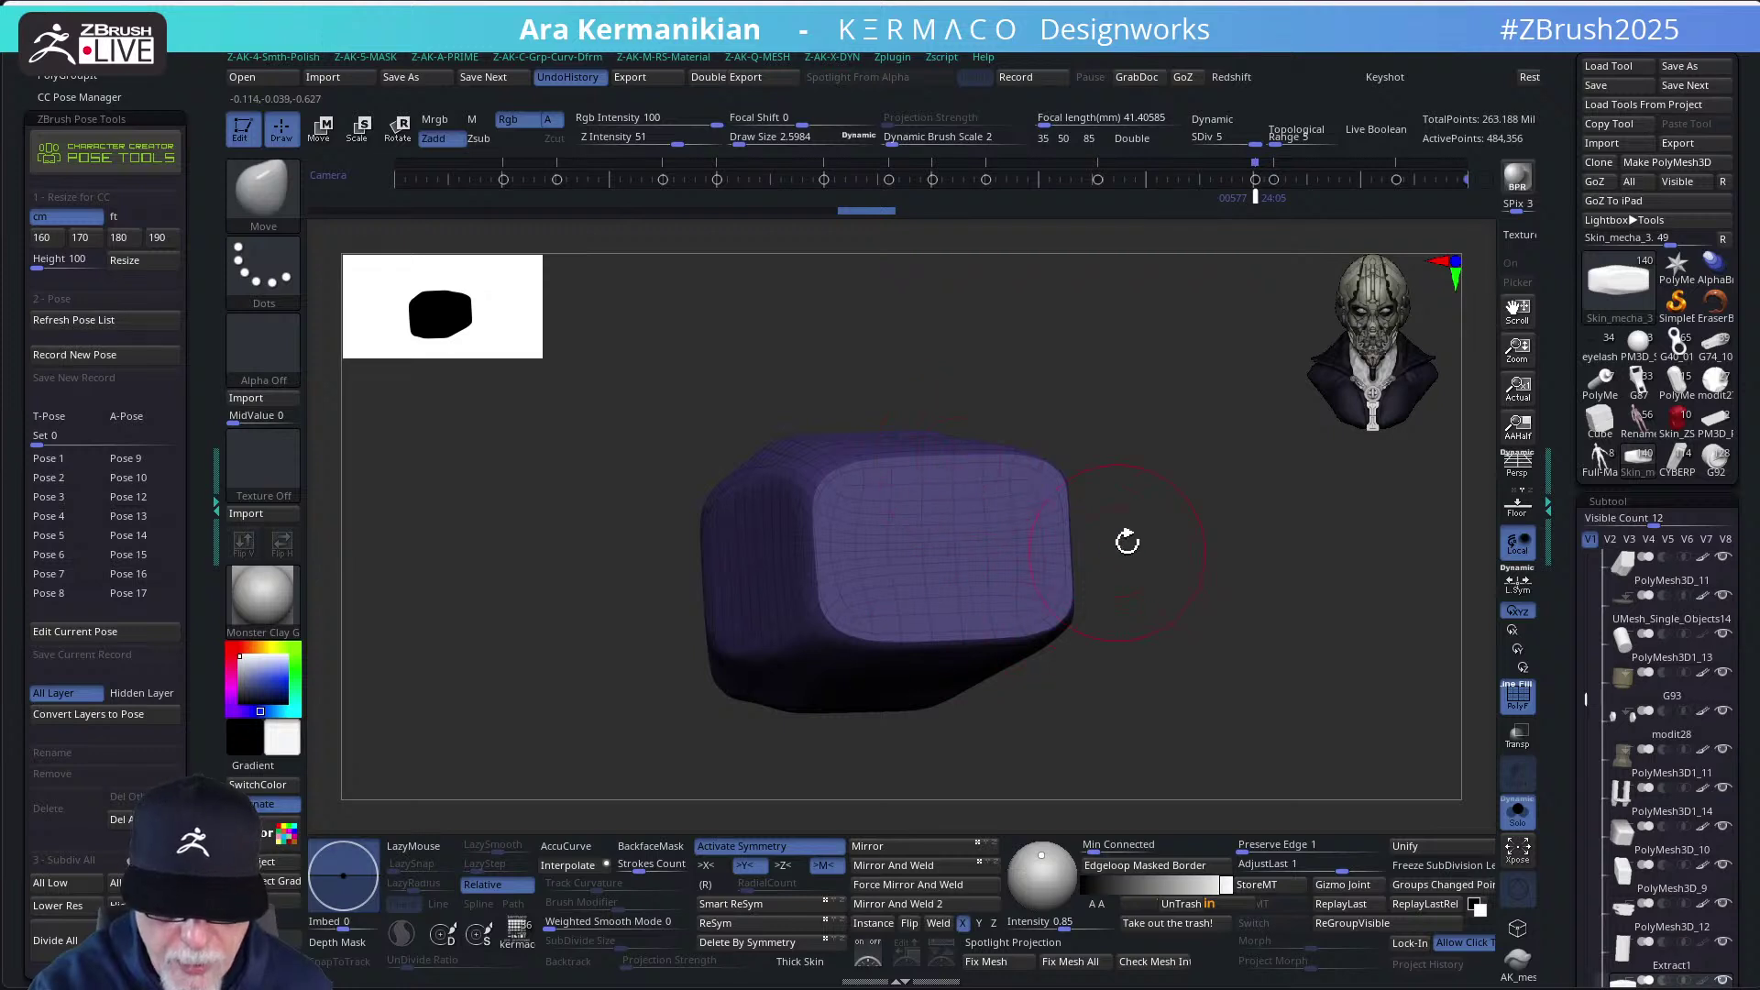
Examine the clipped end face and increase the brush's draw size to about 3.18
mouse_move(1126, 540)
left_mouse_down()
mouse_move(1146, 503)
mouse_move(1142, 523)
mouse_move(1069, 499)
left_mouse_up()
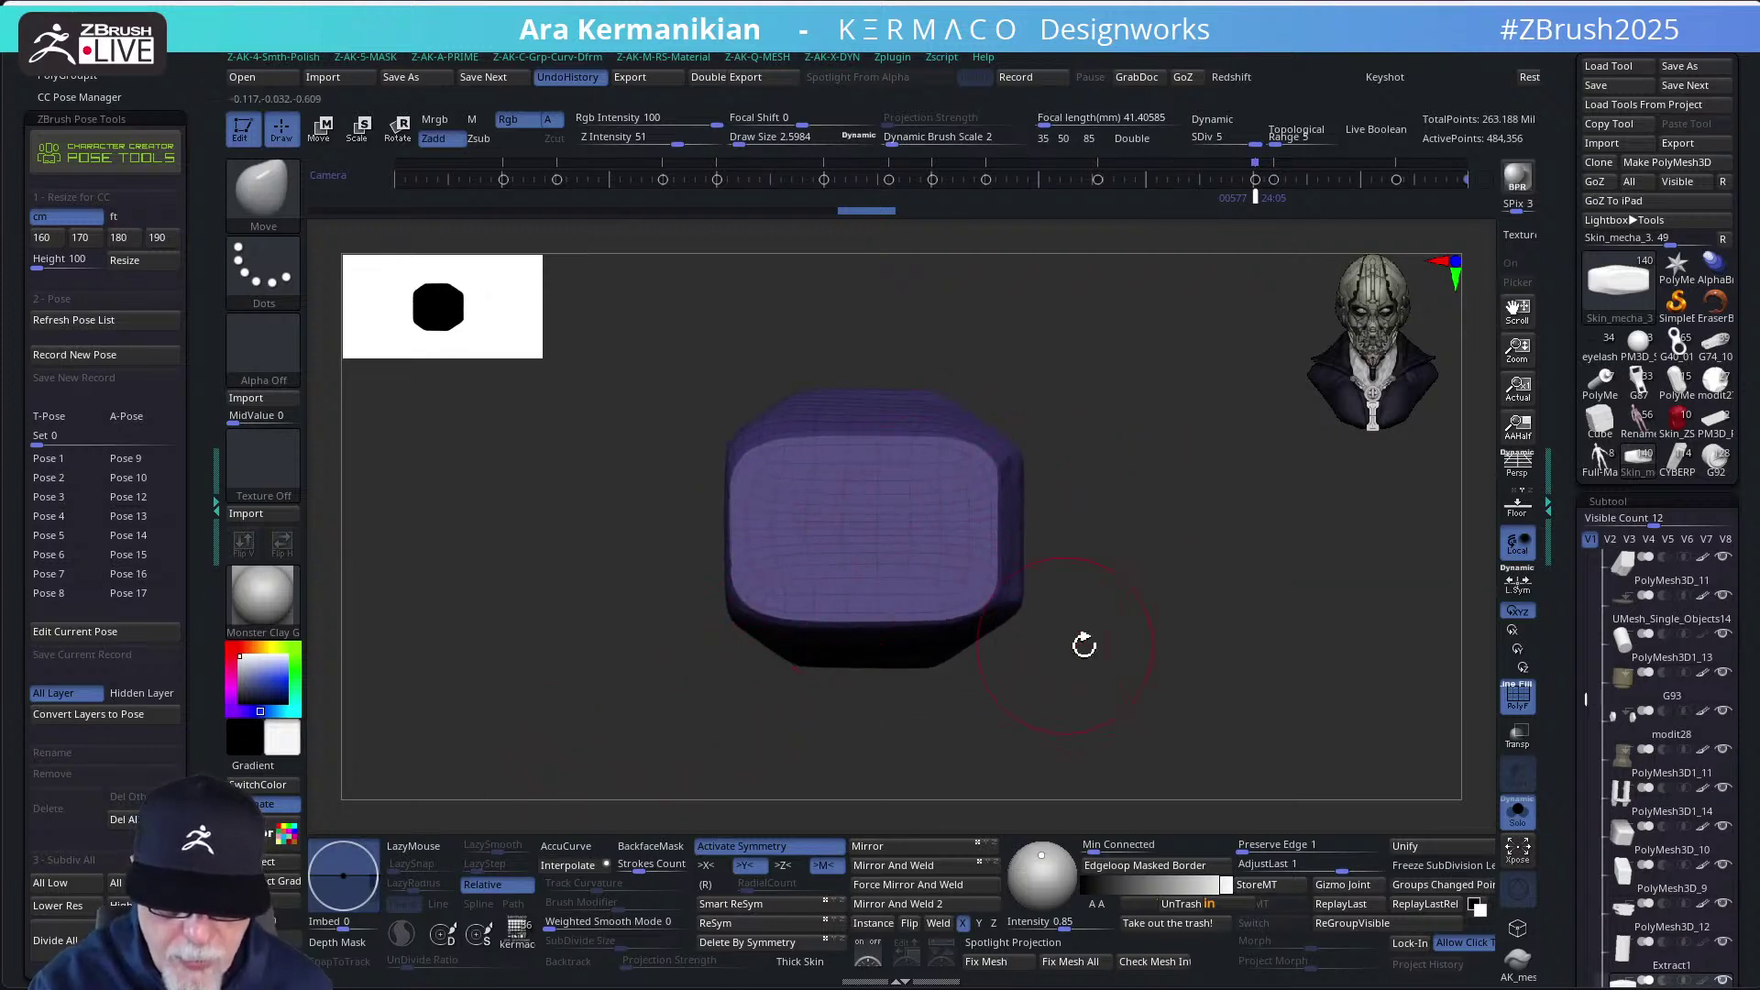
left_click_drag(1088, 648, 977, 636)
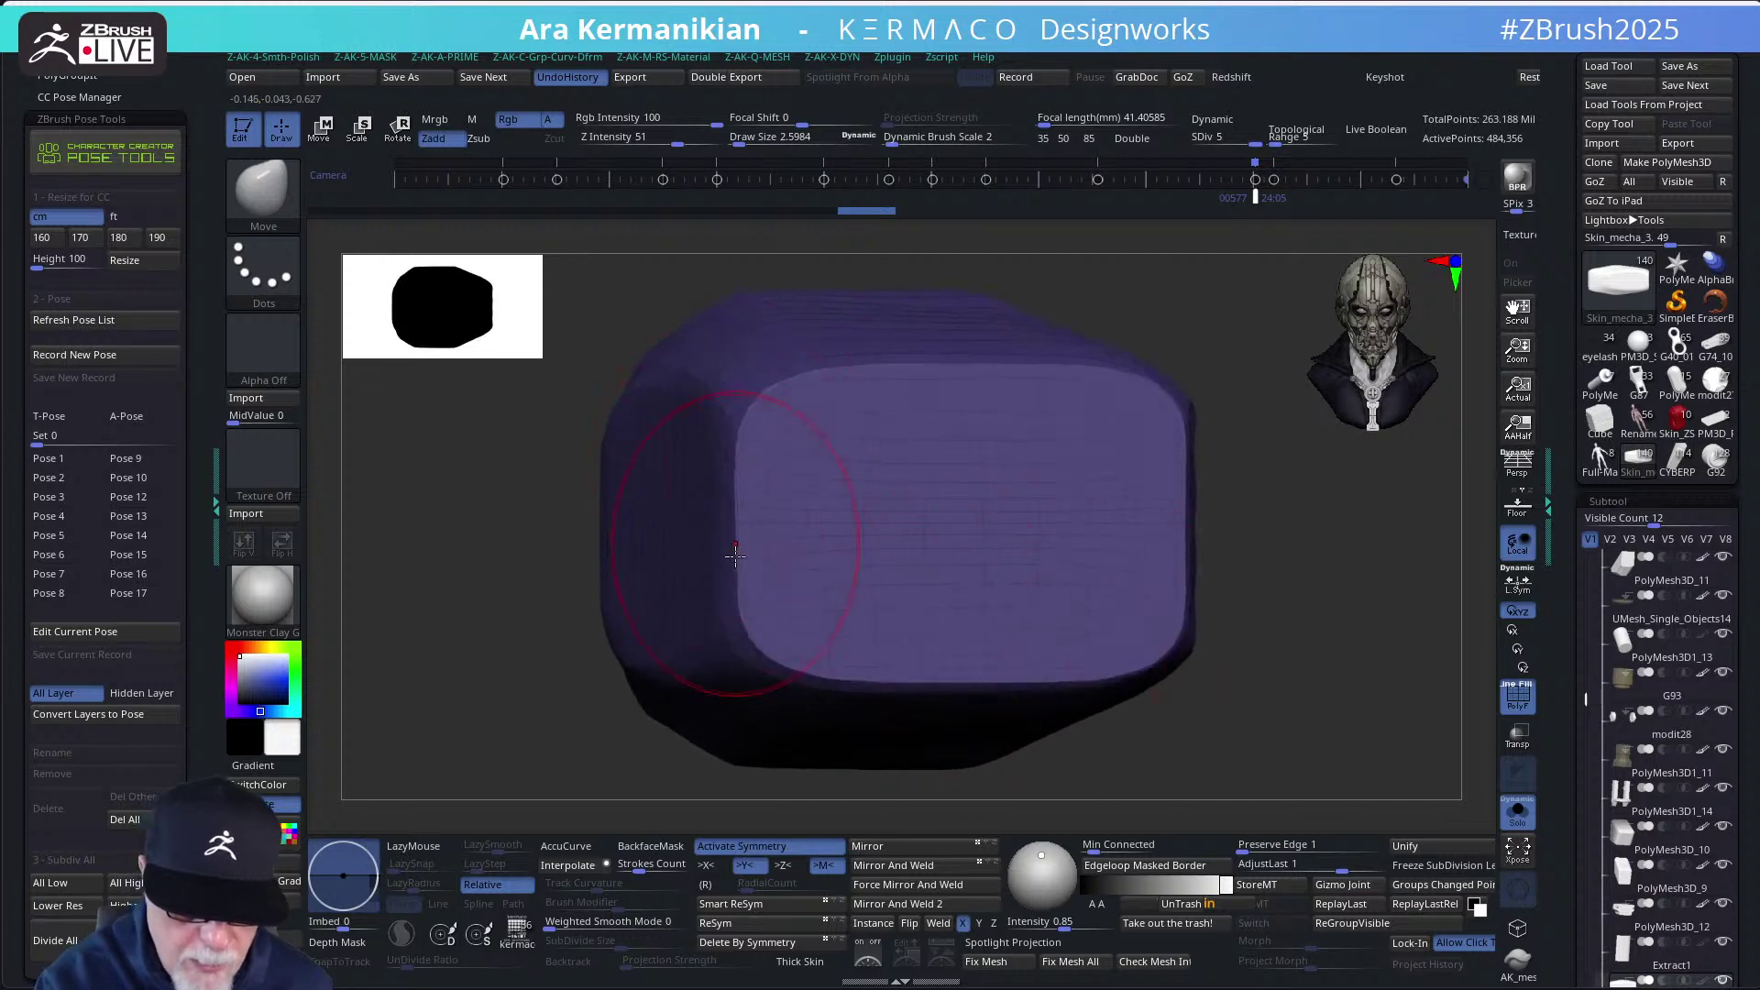
left_click_drag(584, 637, 733, 478)
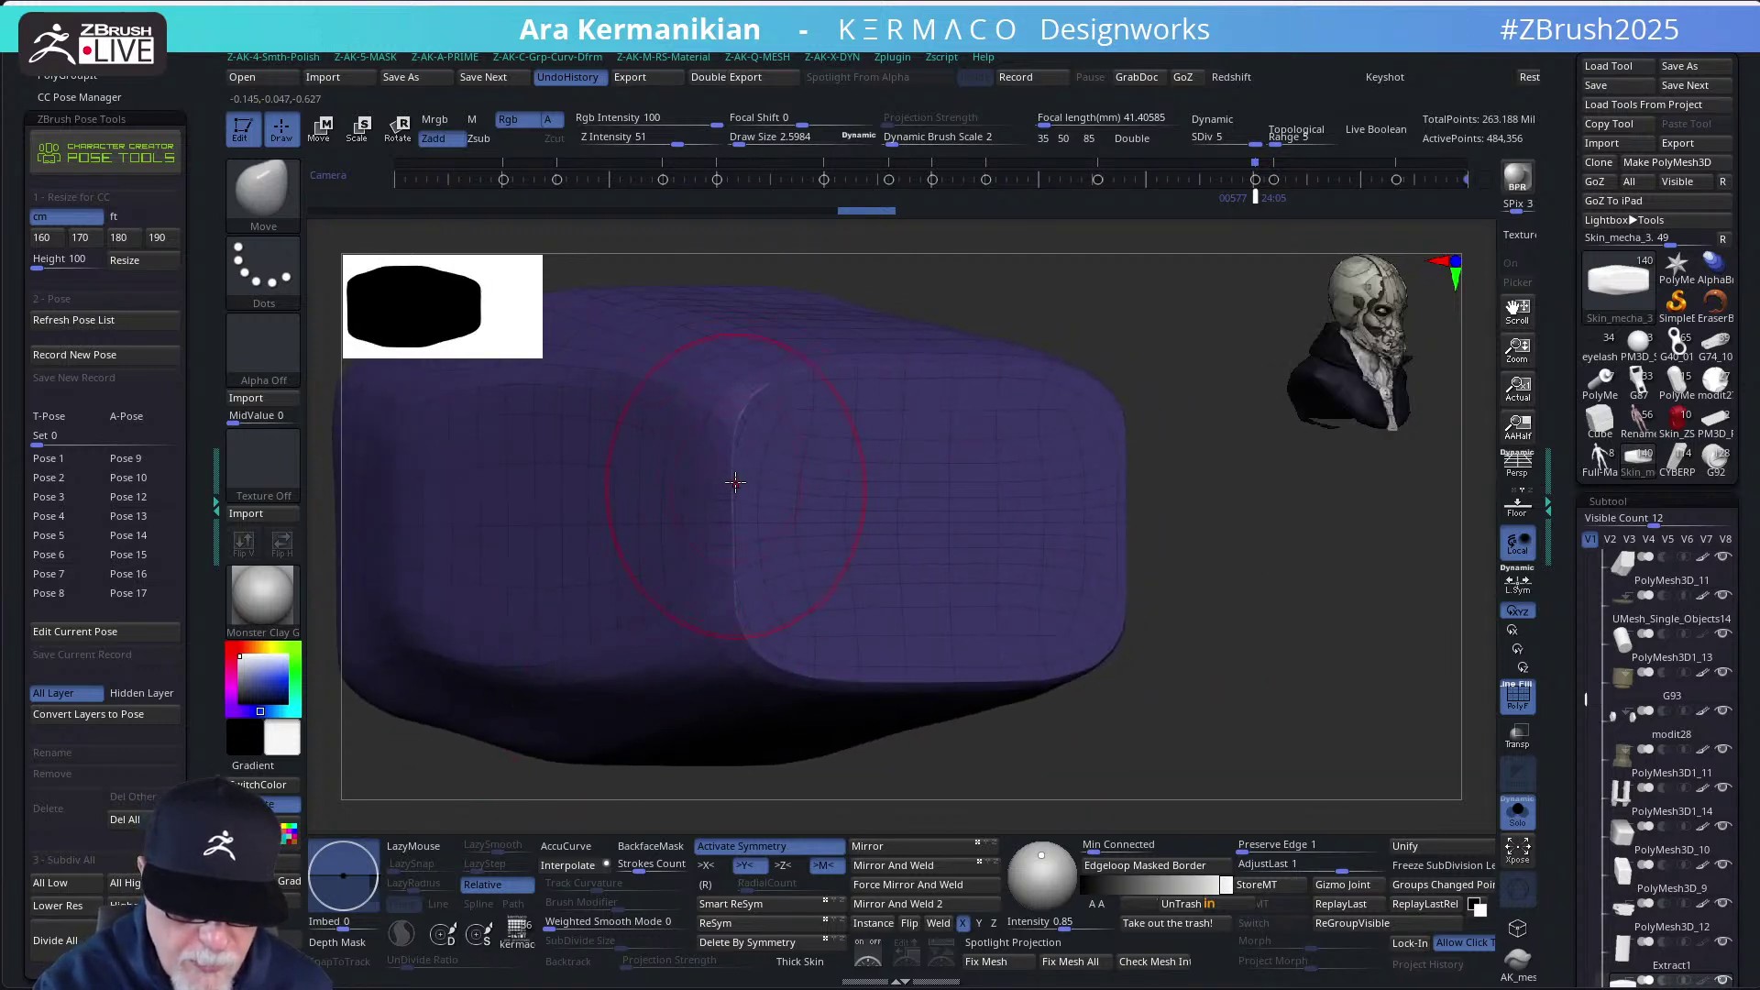
left_click_drag(1257, 568, 1146, 559)
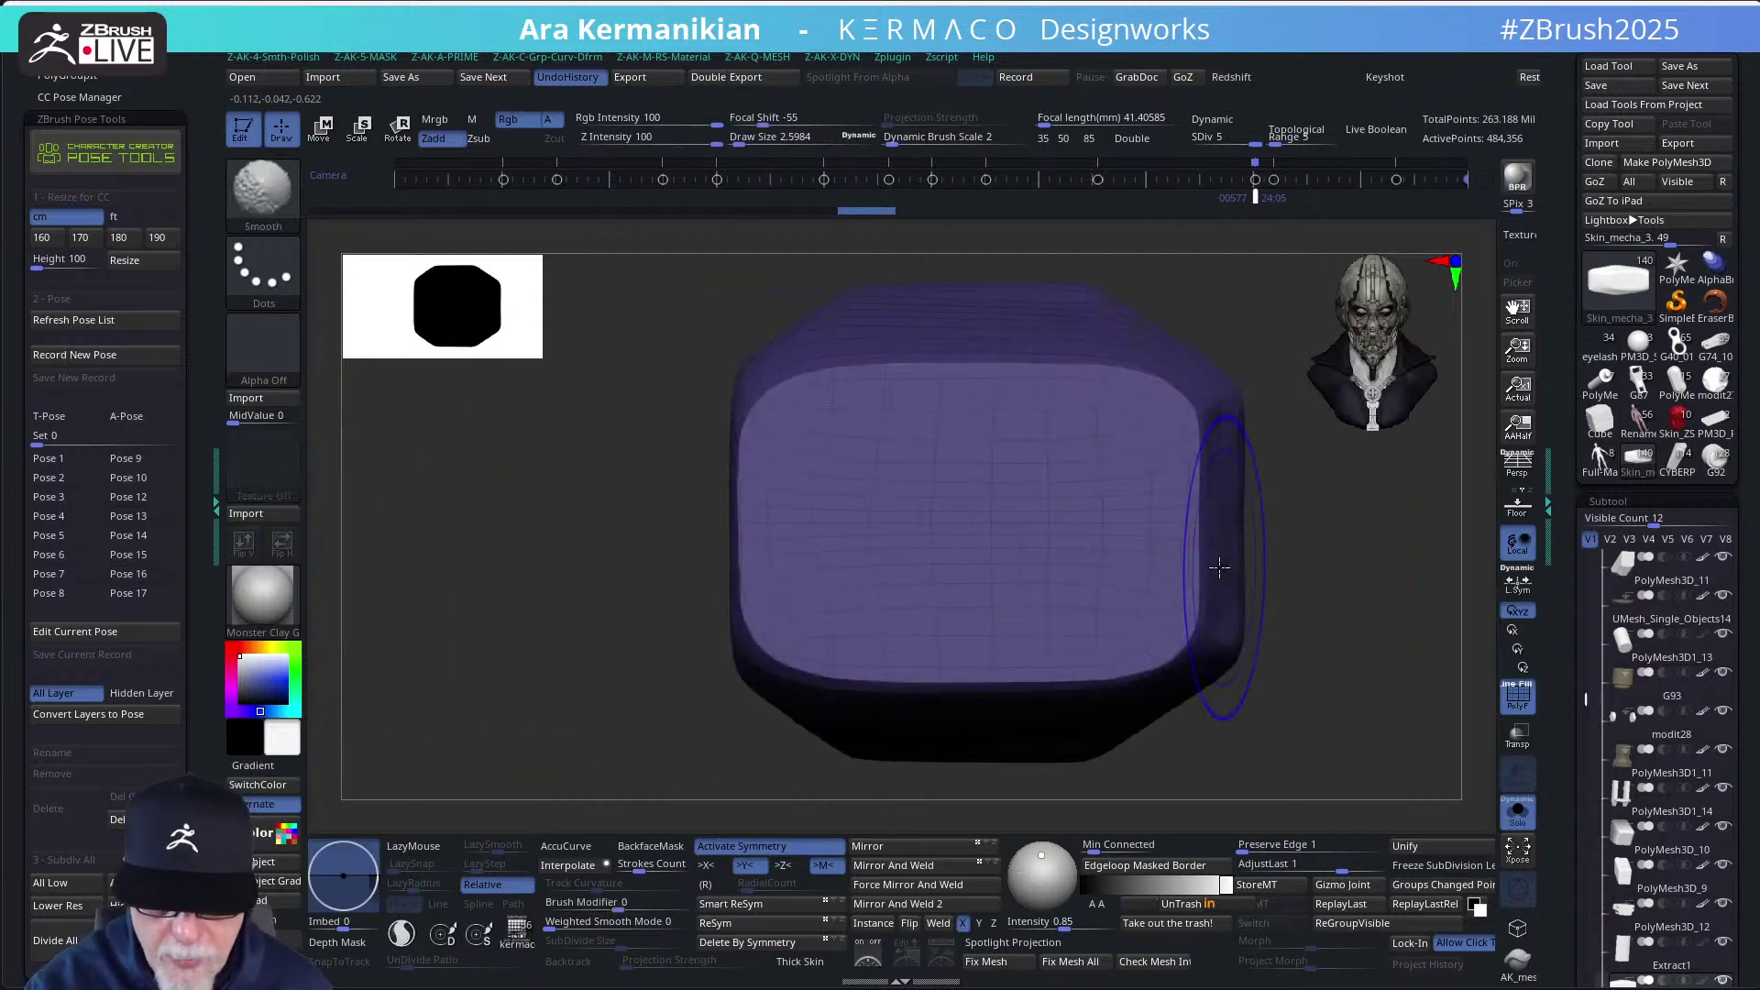
key("ctrl")
key("s")
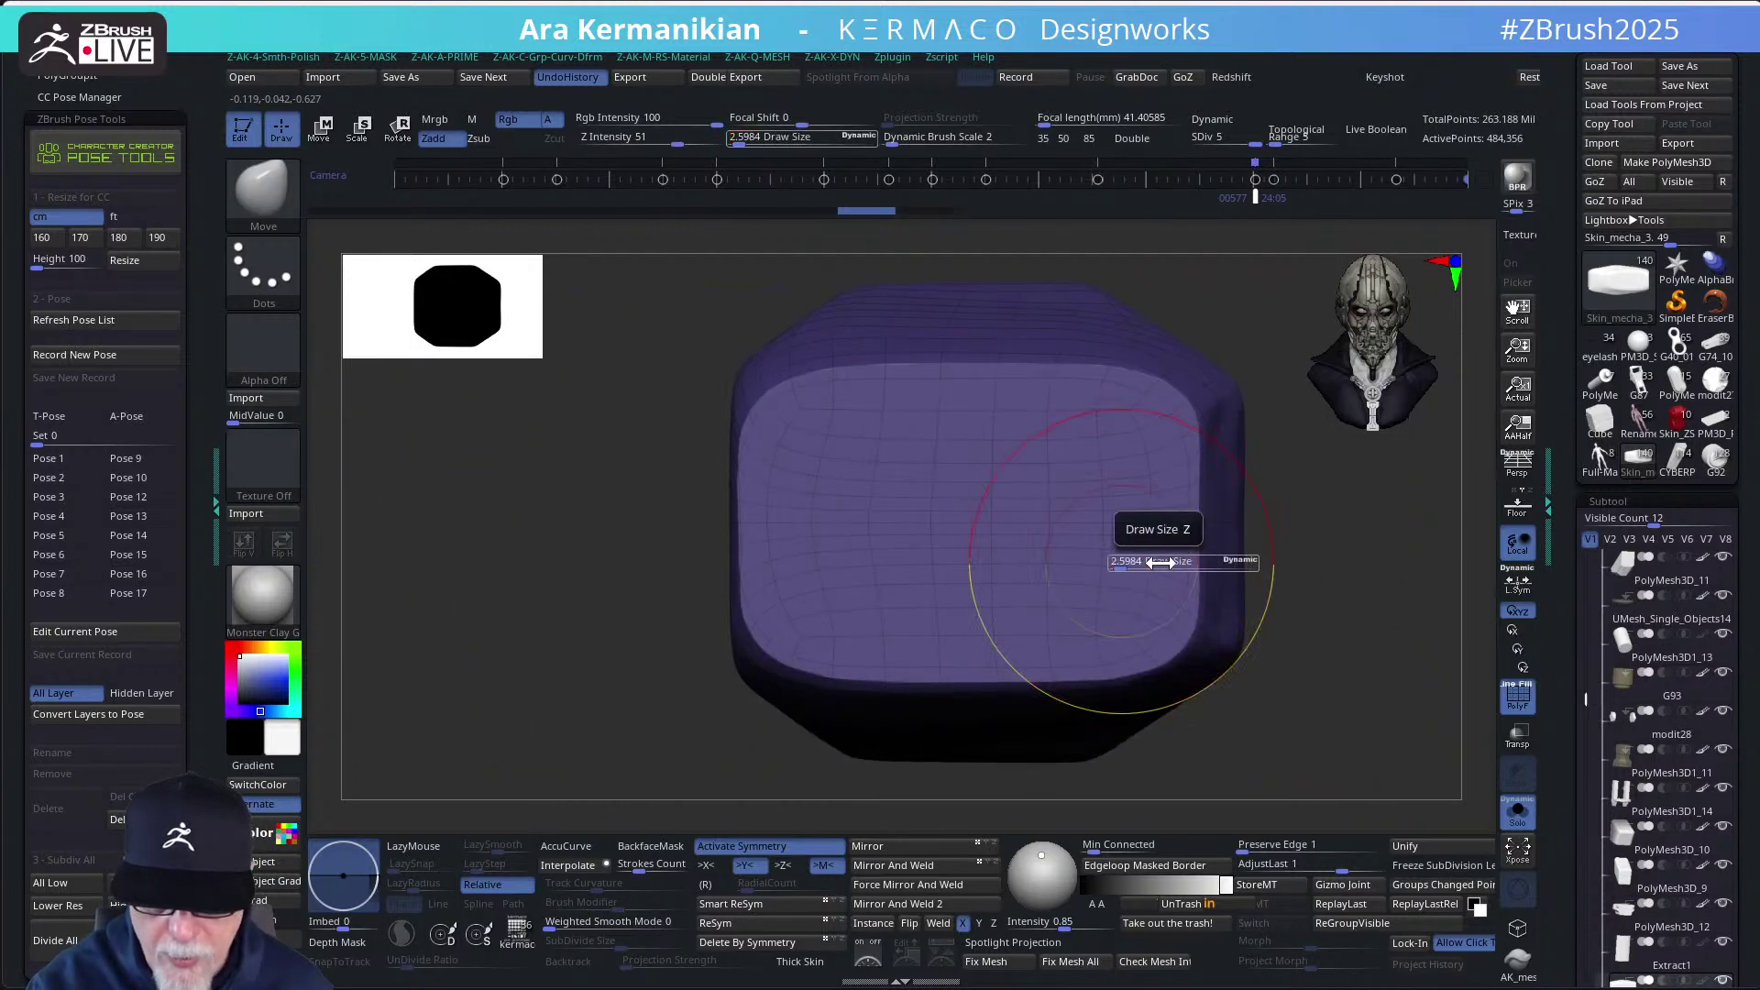
key("s")
mouse_move(1265, 564)
left_mouse_down()
mouse_move(1281, 563)
mouse_move(1266, 565)
left_mouse_up()
key("s")
Lower the Skin_mecha_3 blocks to their lowest subdivision level and delete the higher levels
key("q")
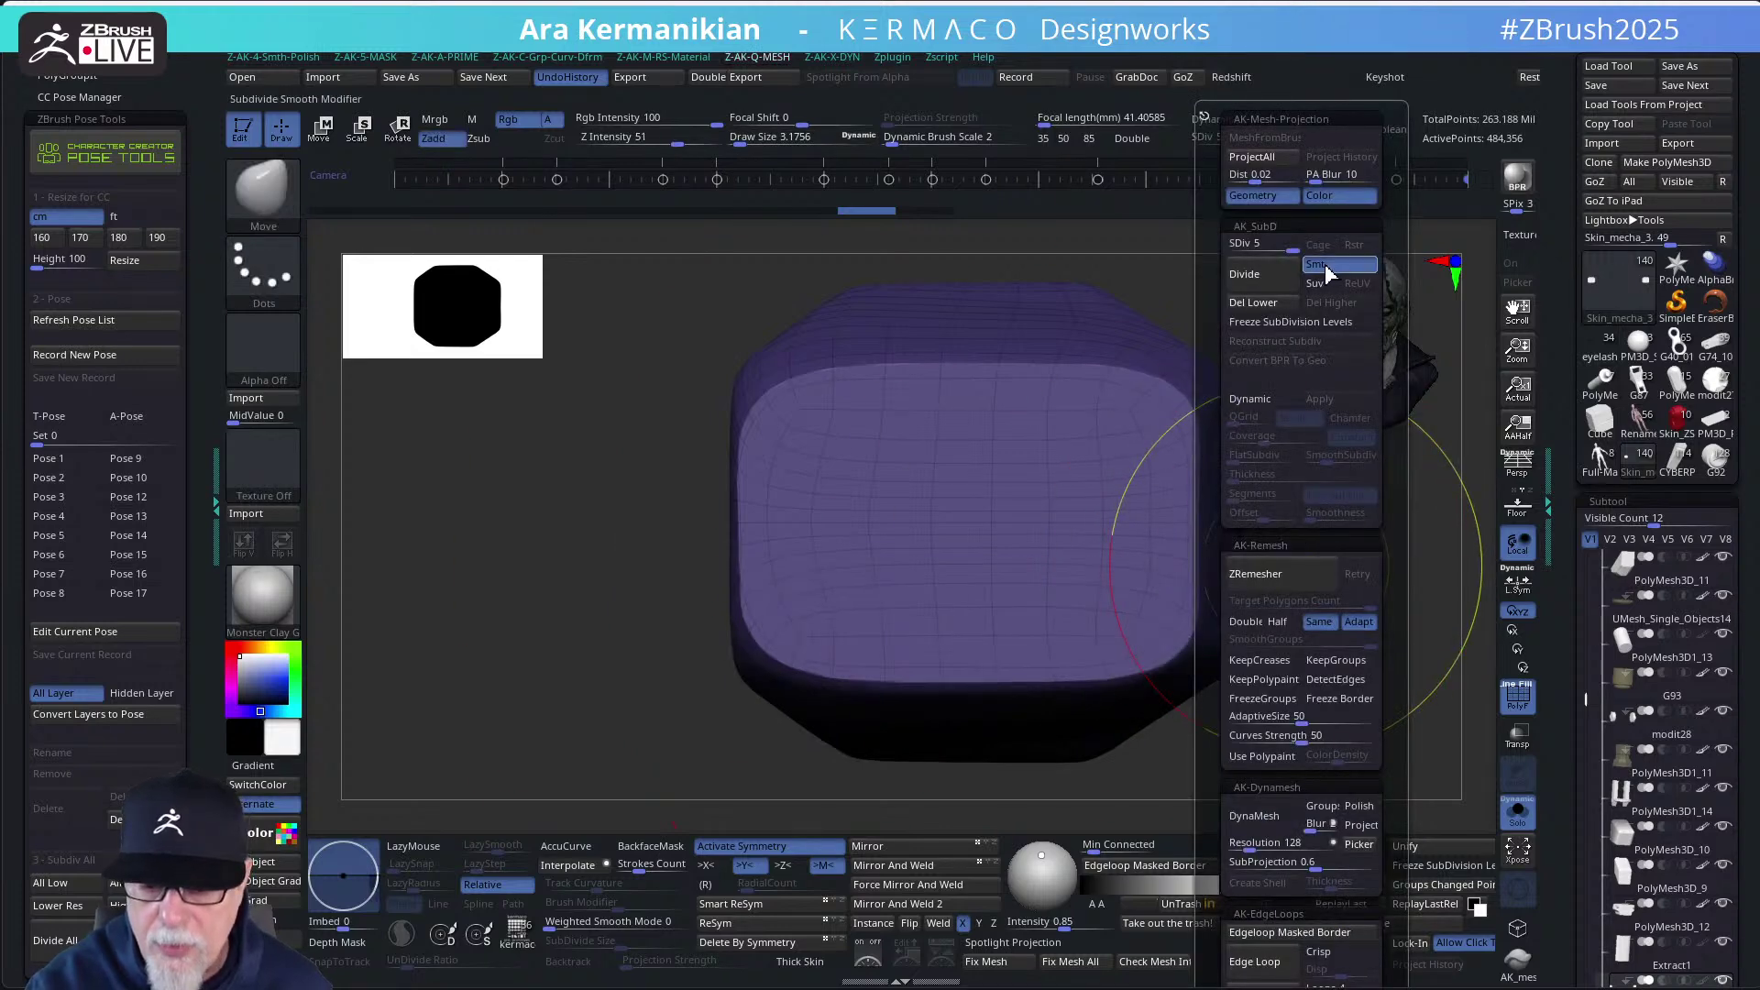
left_click_drag(1289, 248, 1231, 248)
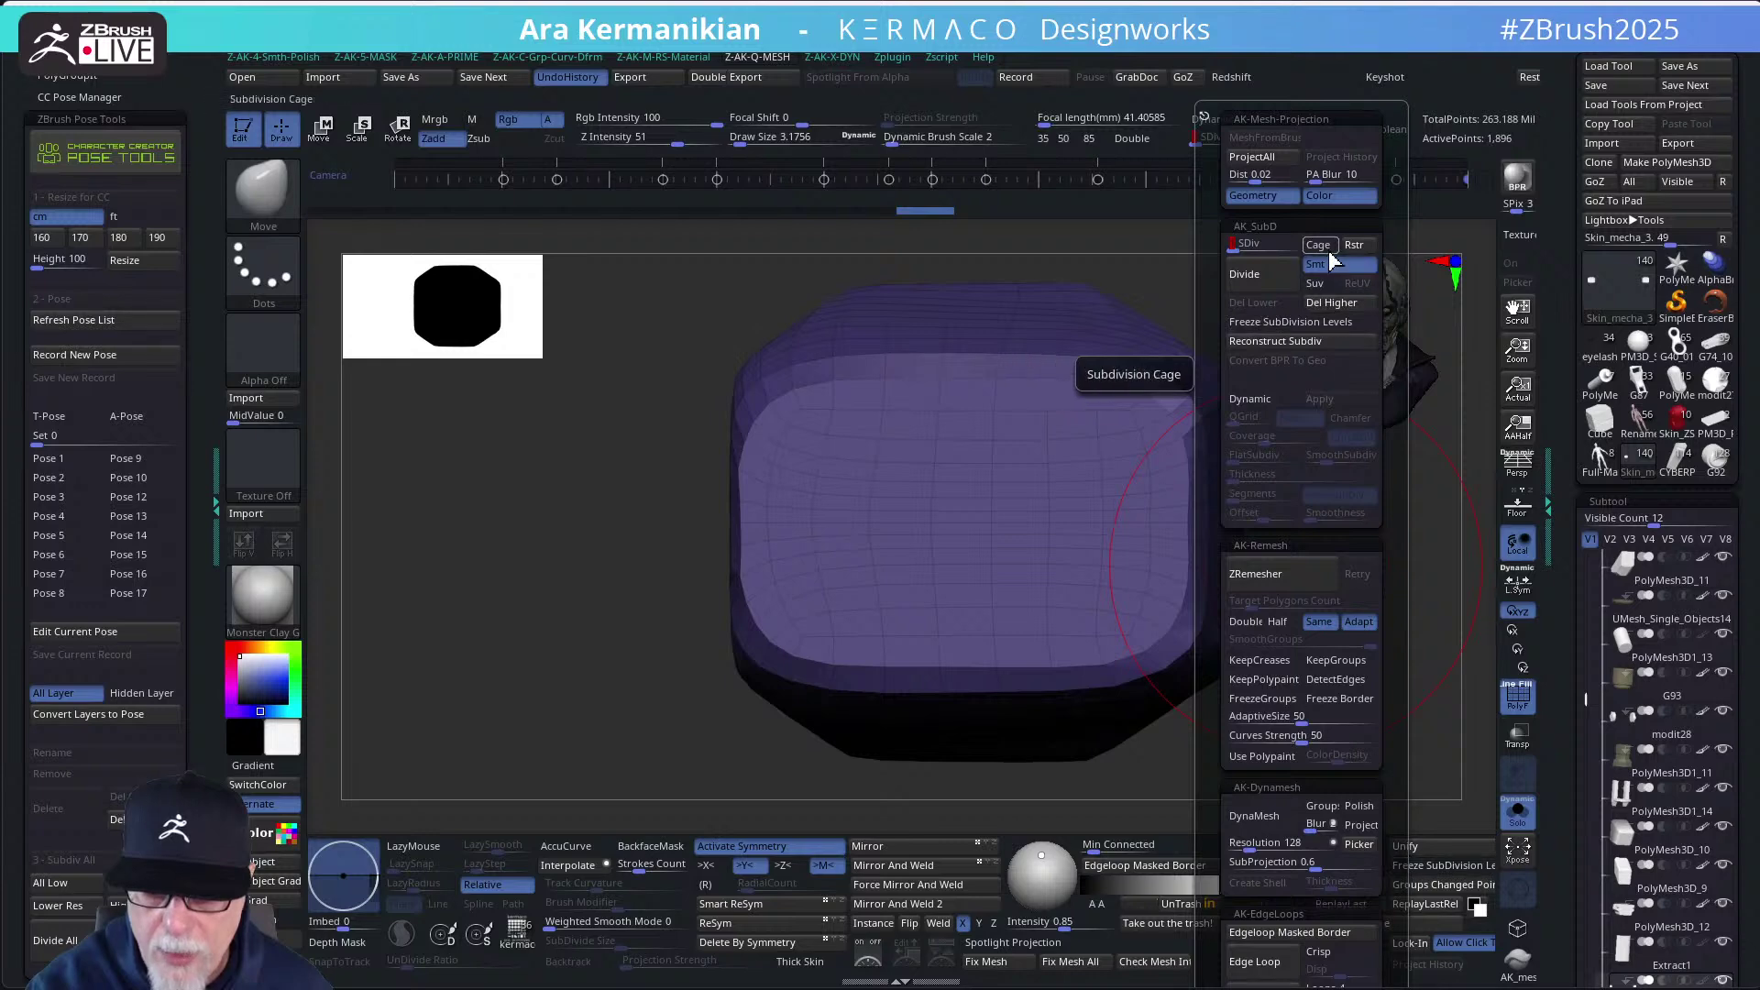
left_click(1342, 308)
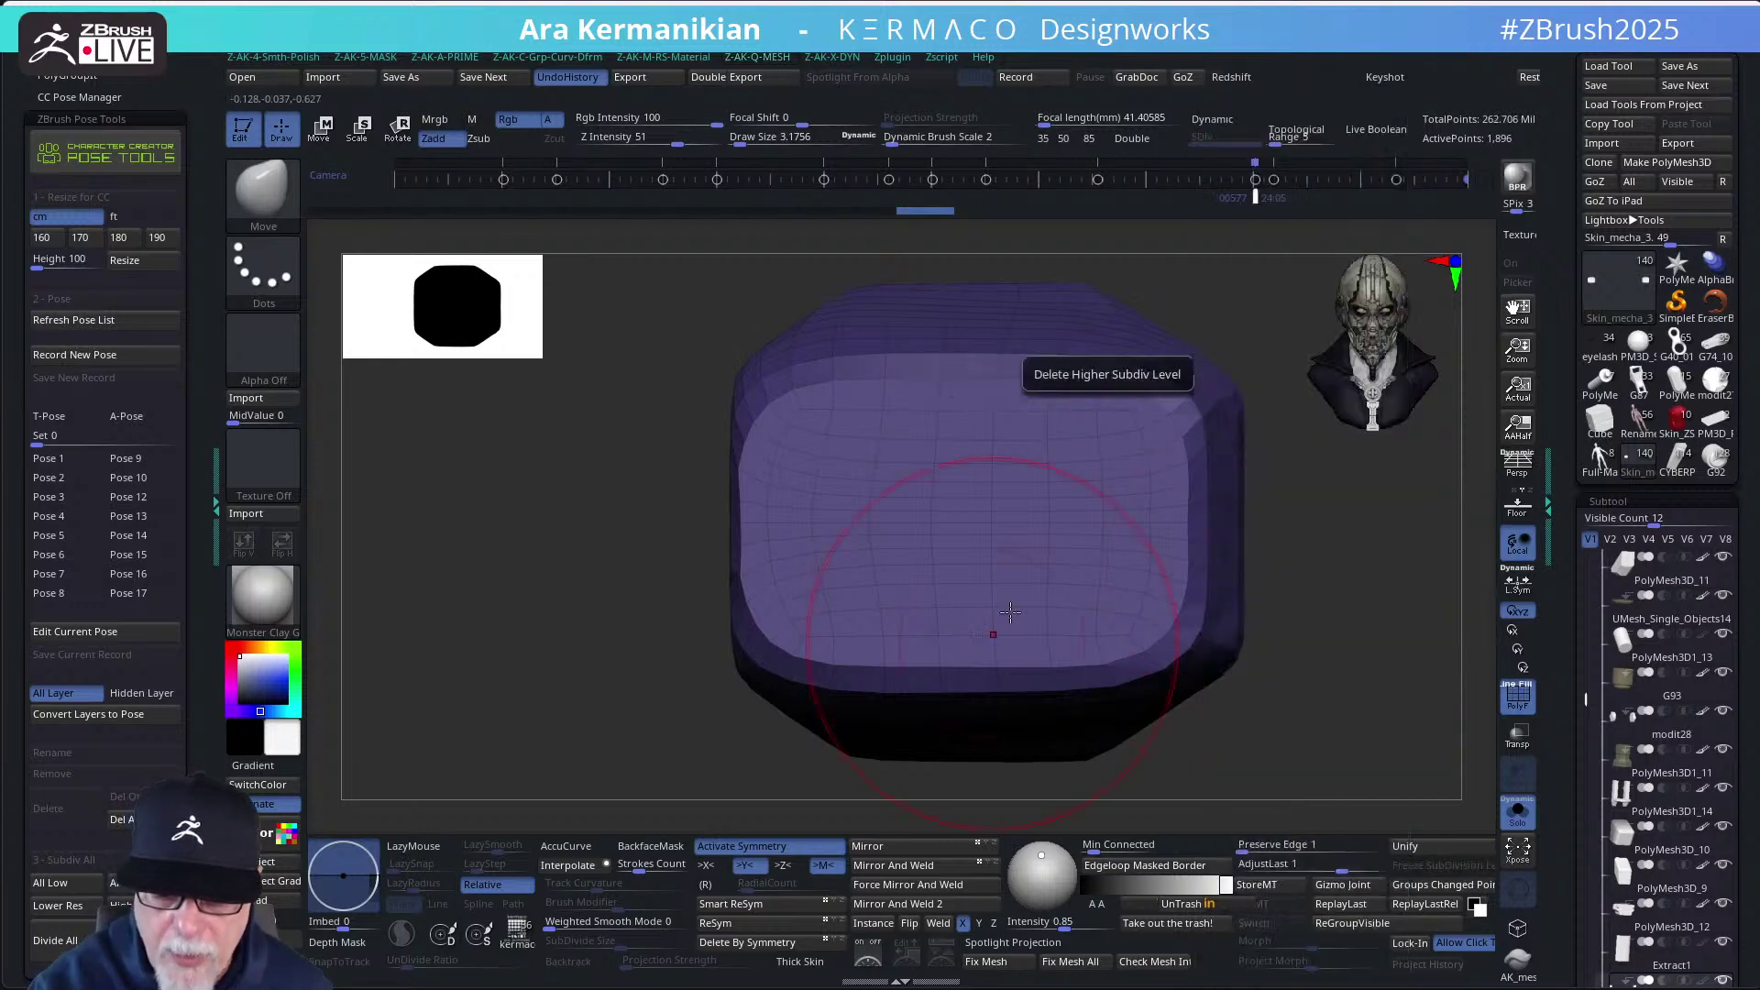
Insert a single edge loop near the block's clipped end with the ZModeler brush
key("b")
key("z")
key("m")
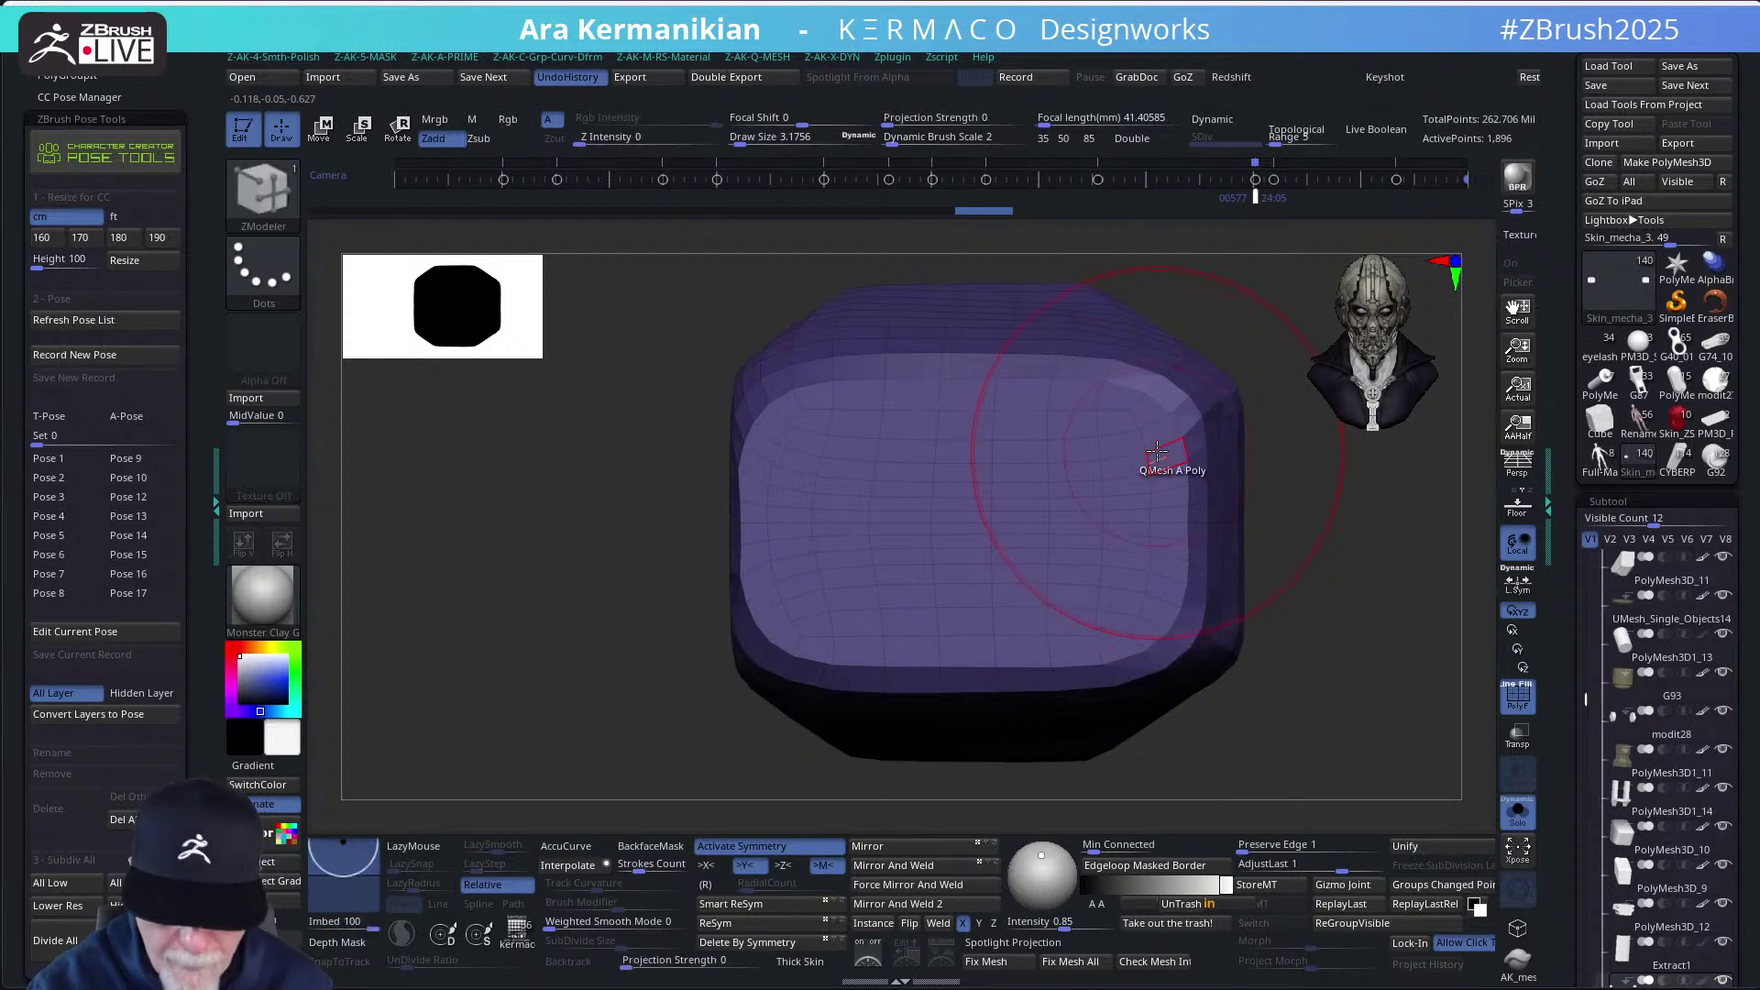
key("space")
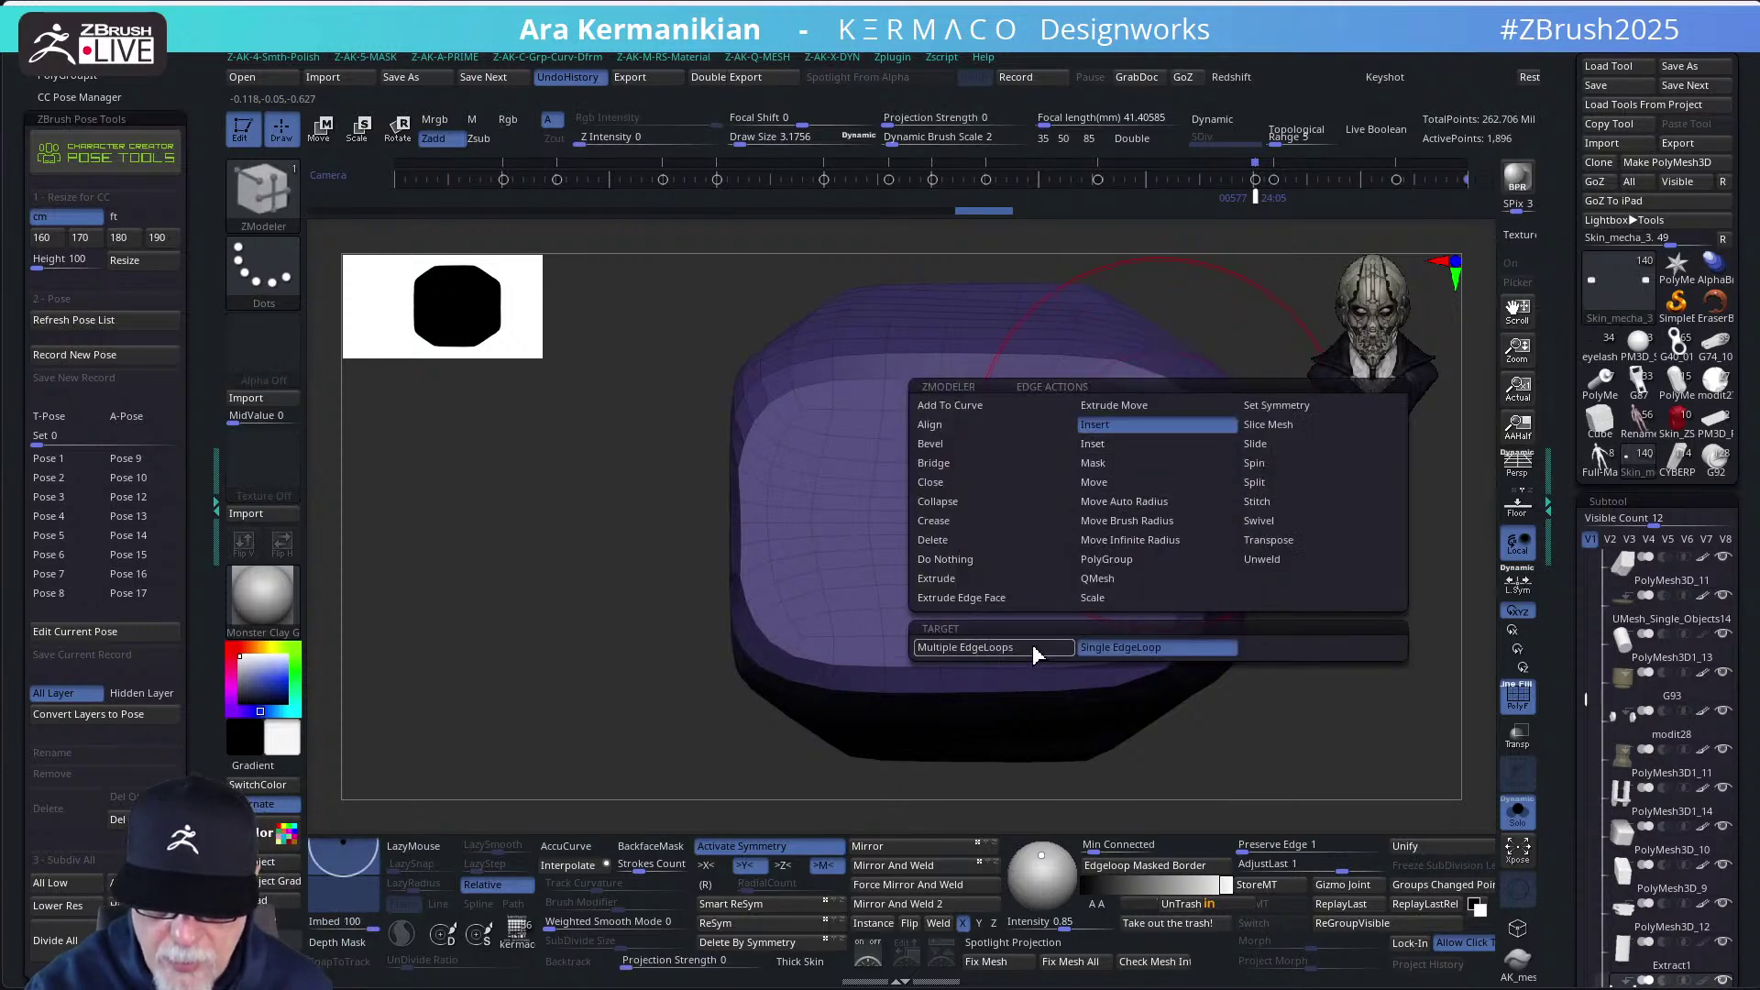
left_click(1192, 583)
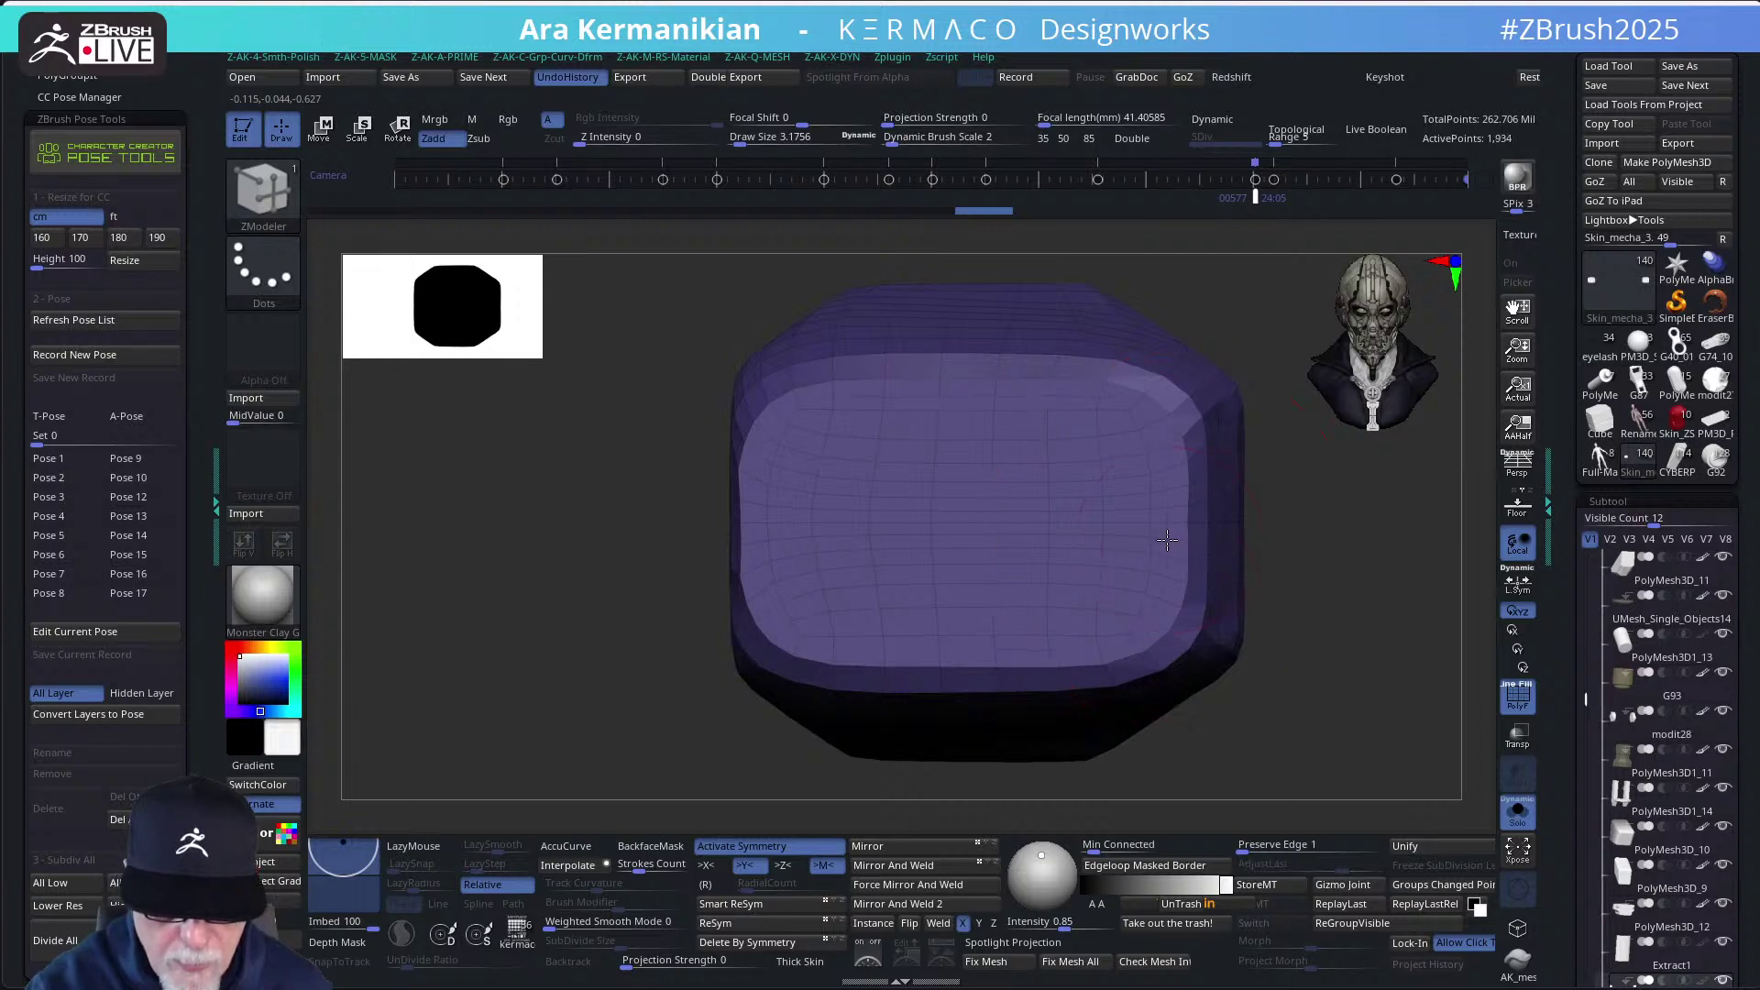
left_click(1168, 533)
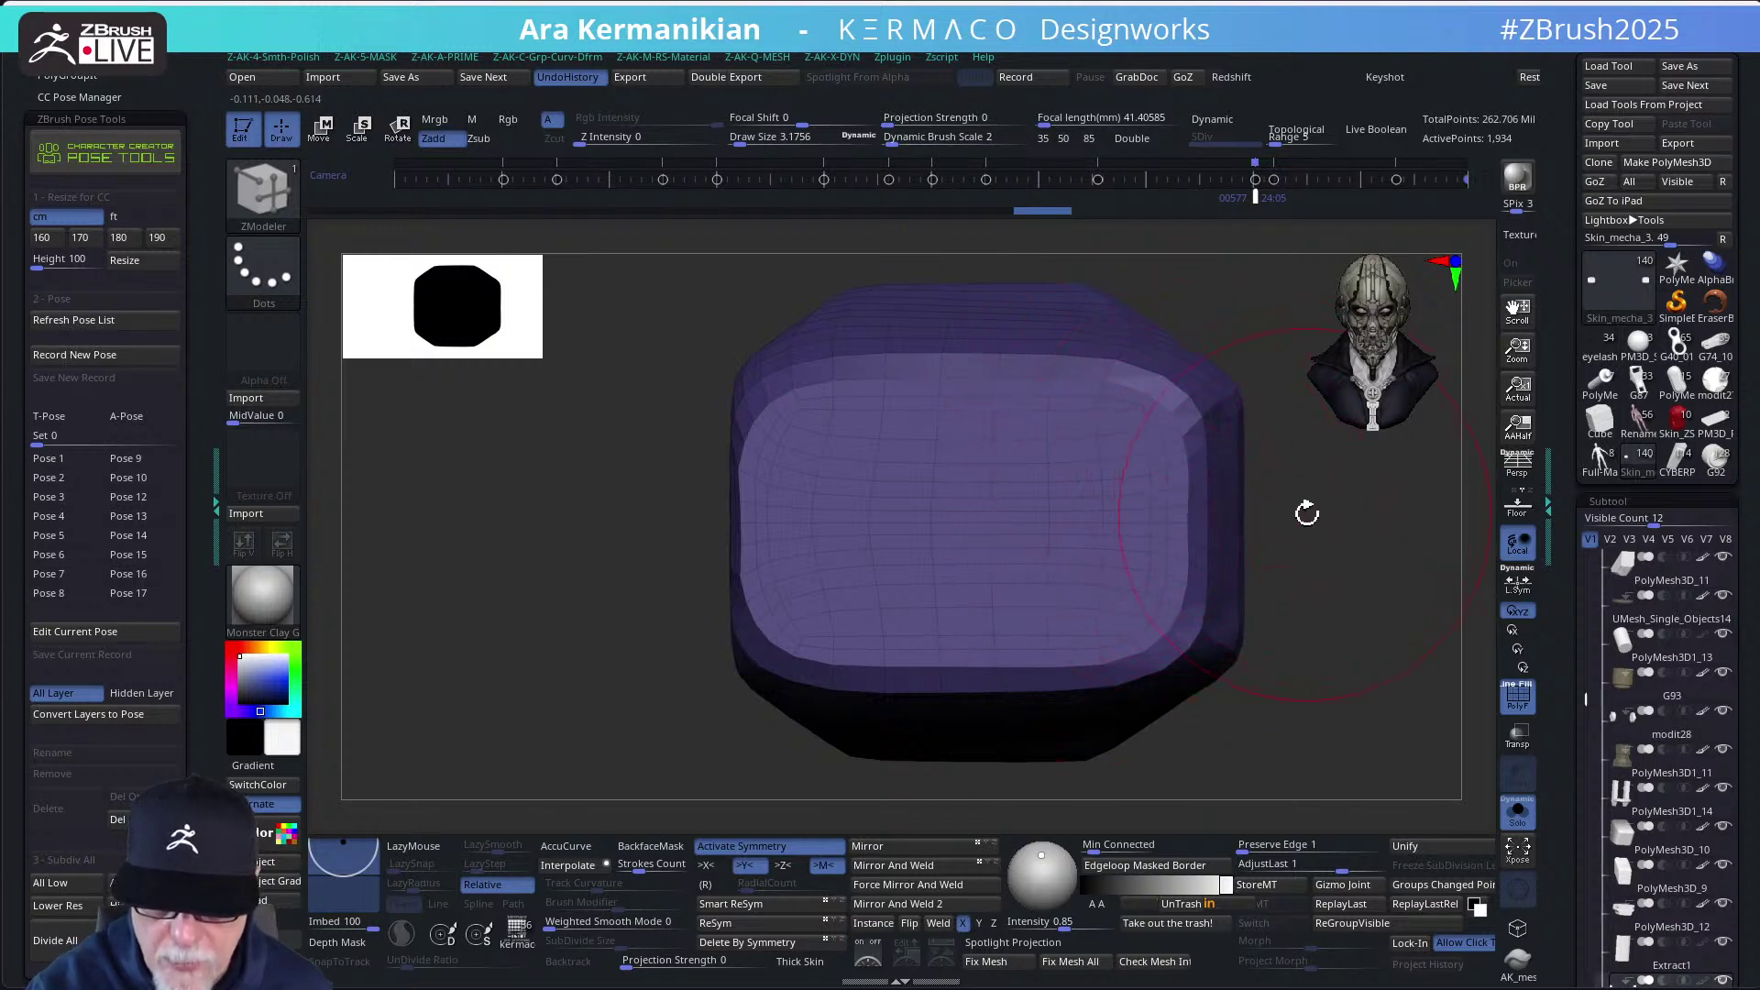
Enable DetectEdges in the ZRemesher settings for the Skin_mecha_3 blocks
mouse_move(1306, 513)
left_mouse_down("alt")
mouse_move(1229, 492)
mouse_move(1209, 409)
mouse_move(1000, 421)
mouse_move(1093, 460)
mouse_move(1158, 452)
mouse_move(1101, 452)
mouse_move(1155, 468)
left_mouse_up("alt")
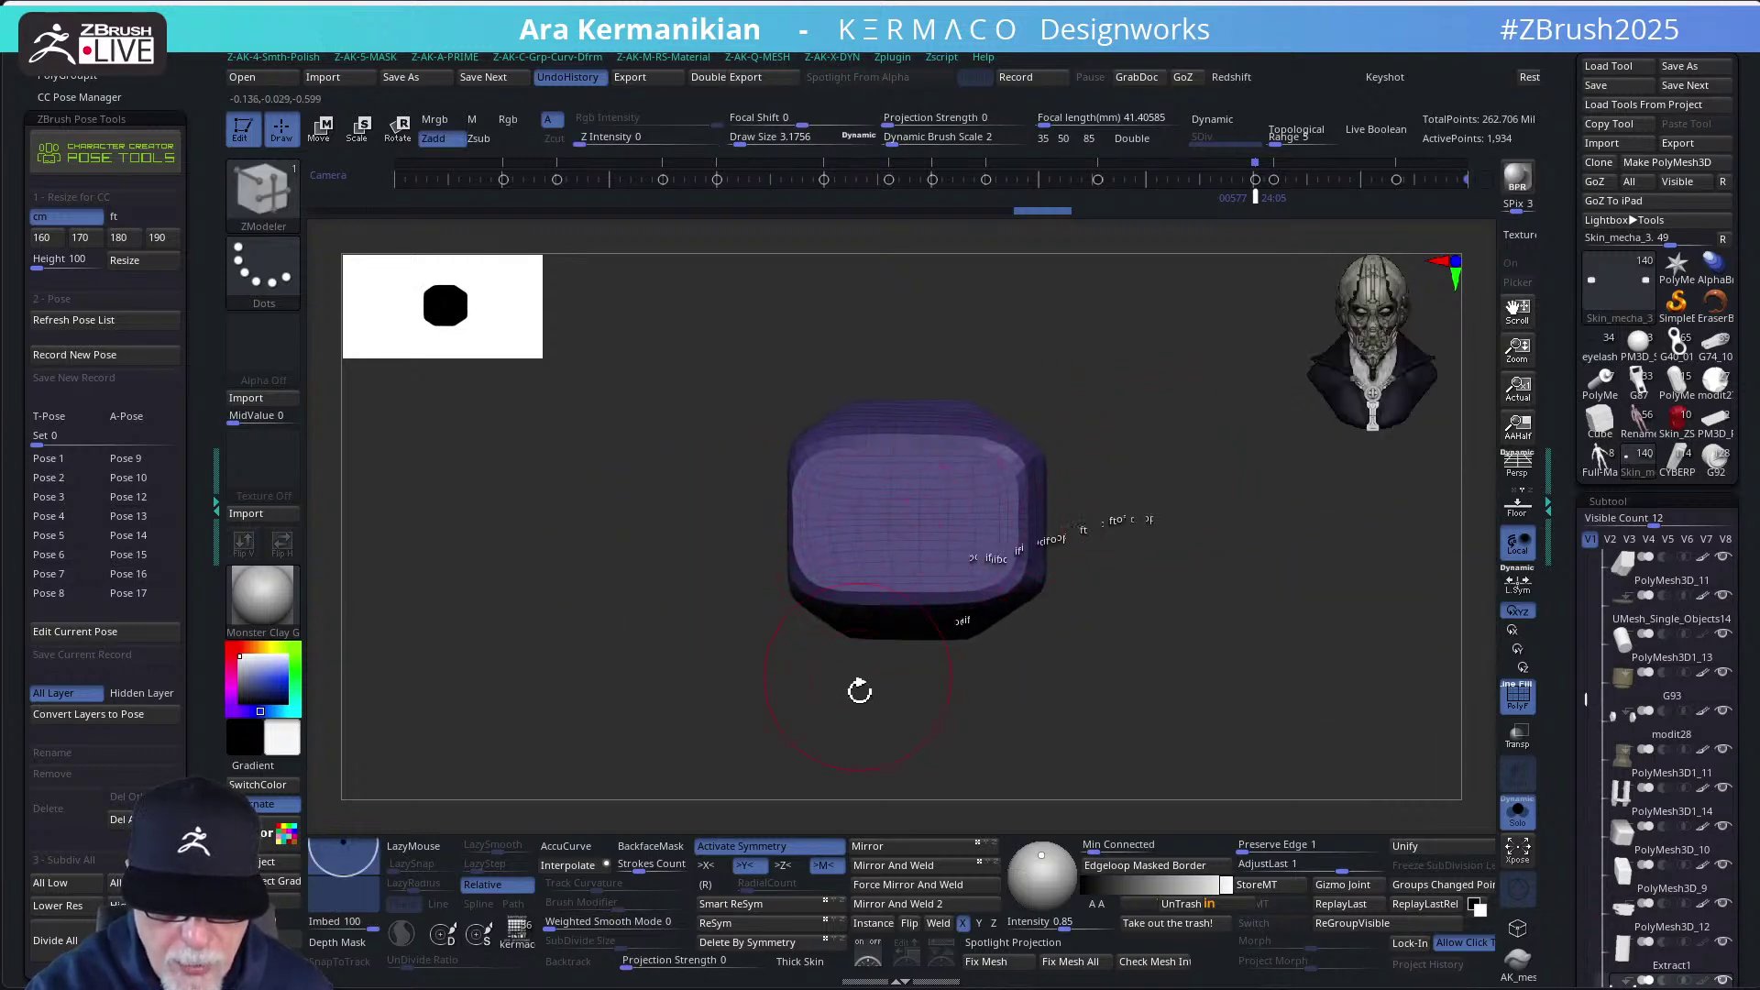
left_click_drag(791, 704, 853, 660)
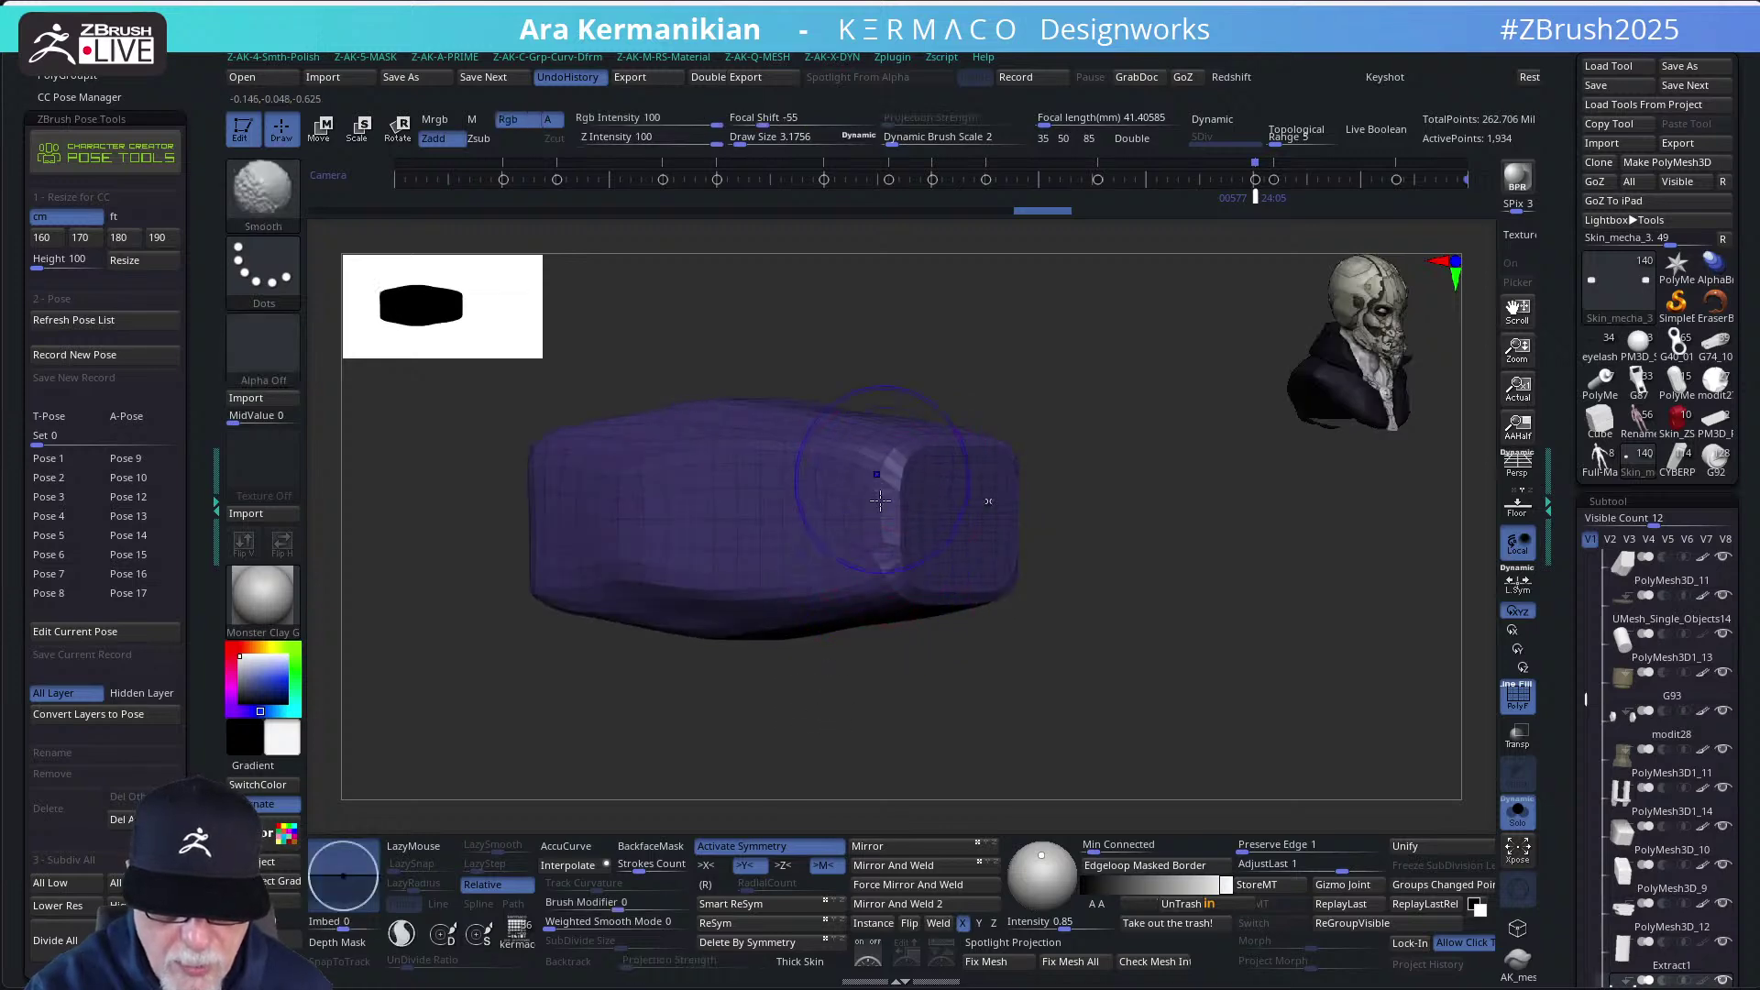
key("ctrl+q")
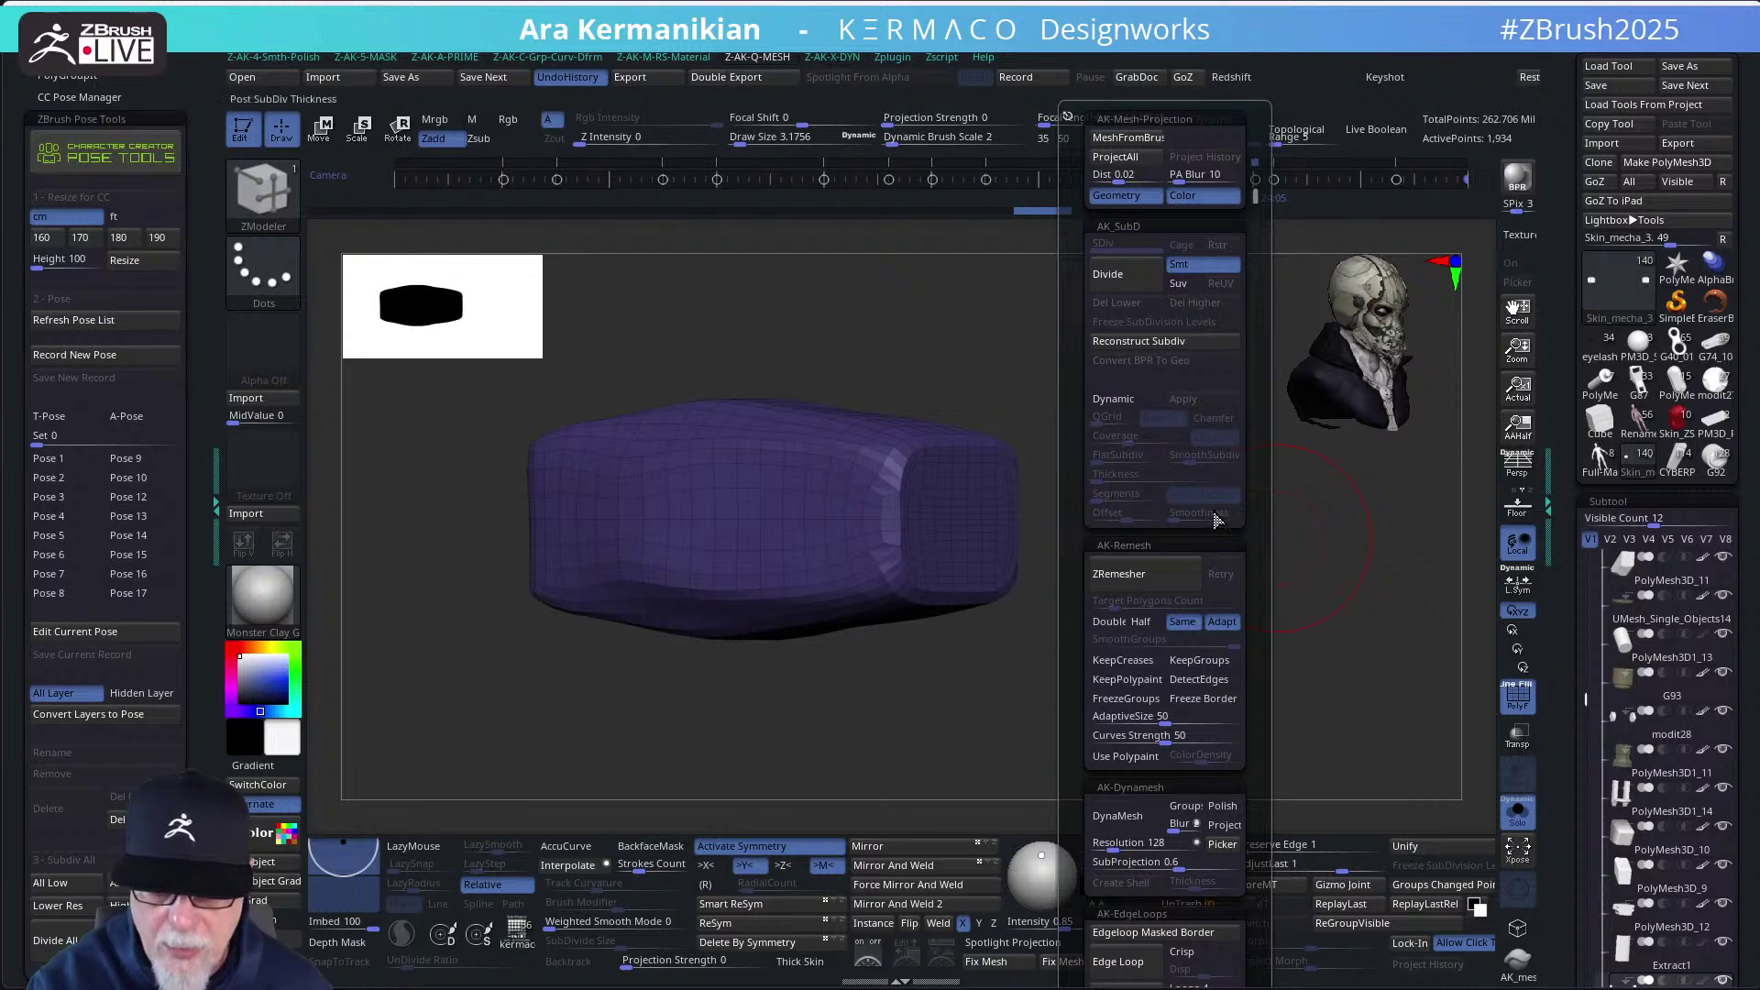
key("ctrl+q")
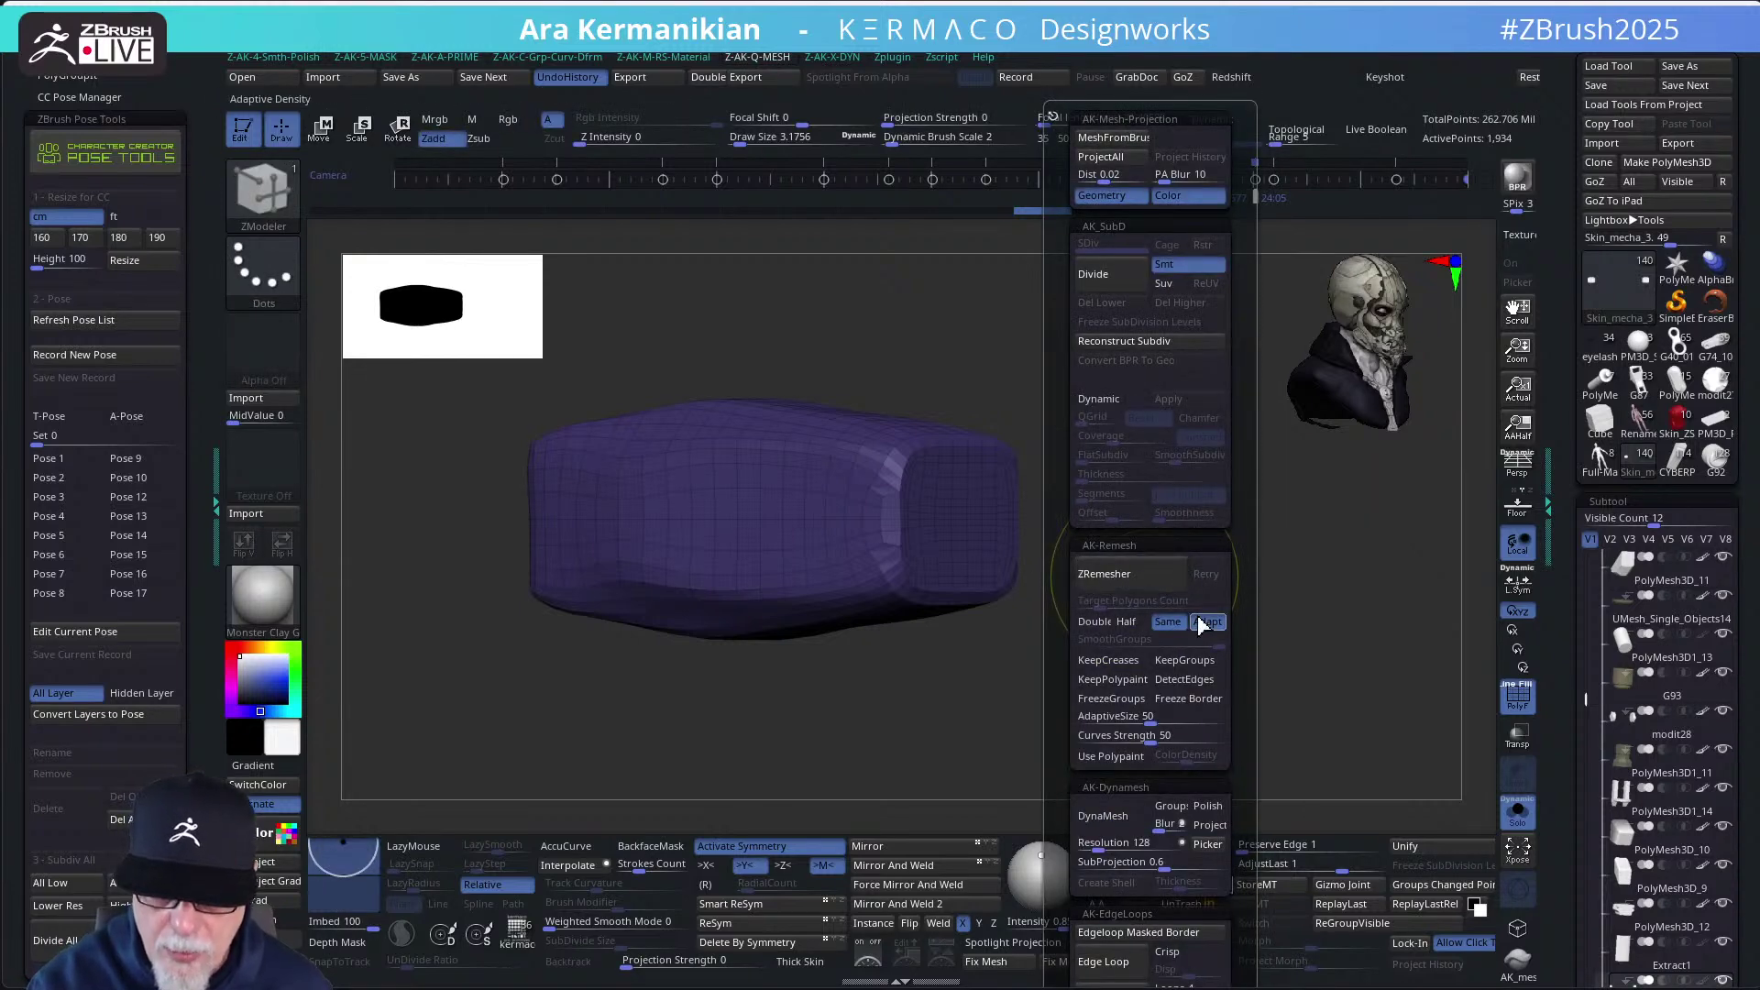
left_click(1194, 683)
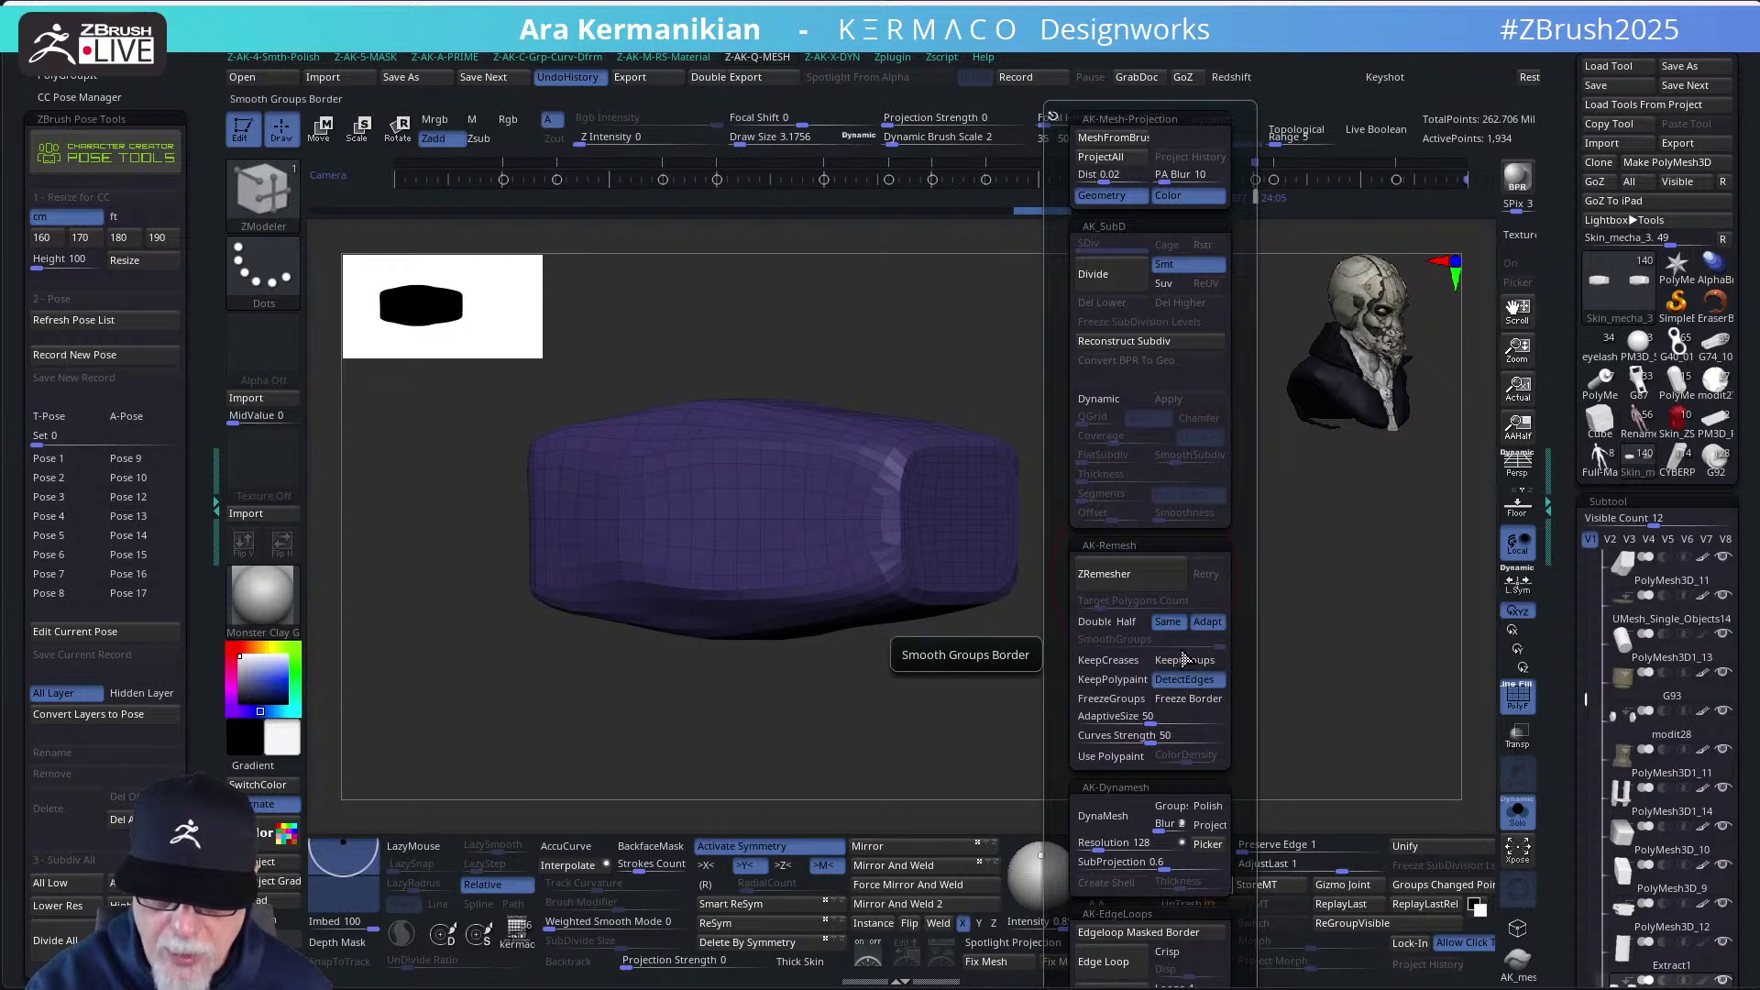
Assign the block's flat end face its own polygroup using ZModeler's PolyGroup action with the Flat Island target
left_click_drag(947, 691, 954, 580)
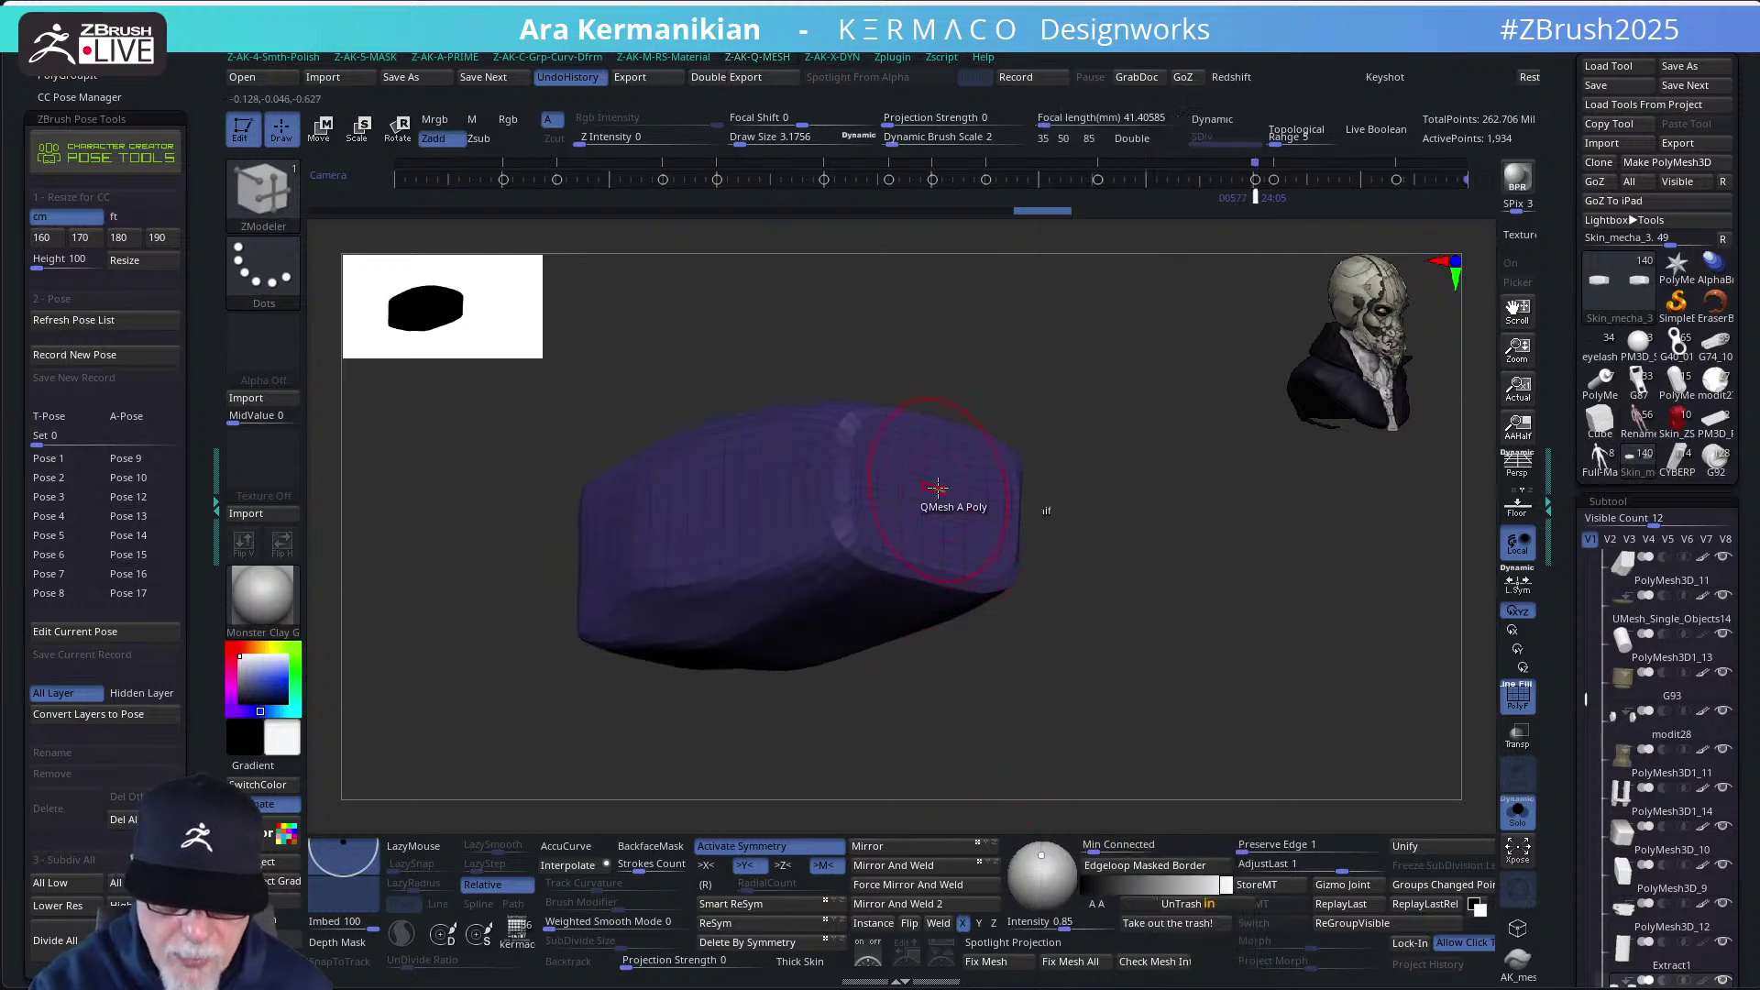
key("space")
left_click(912, 386)
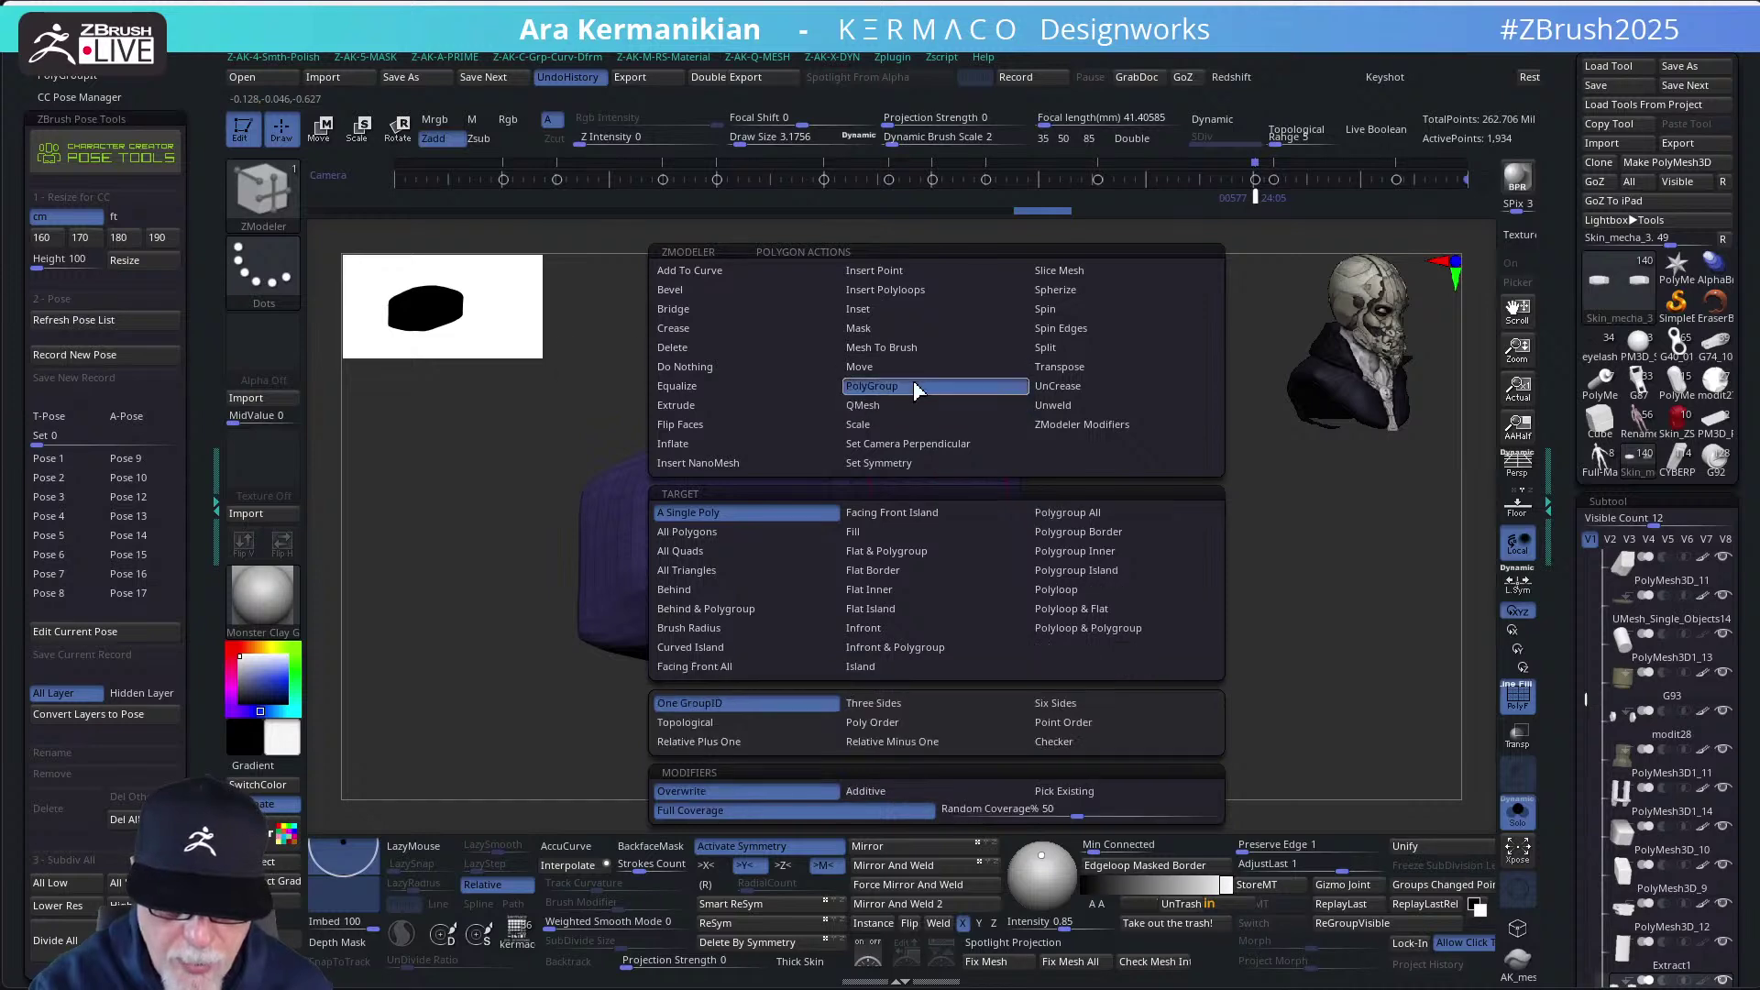
left_click(885, 612)
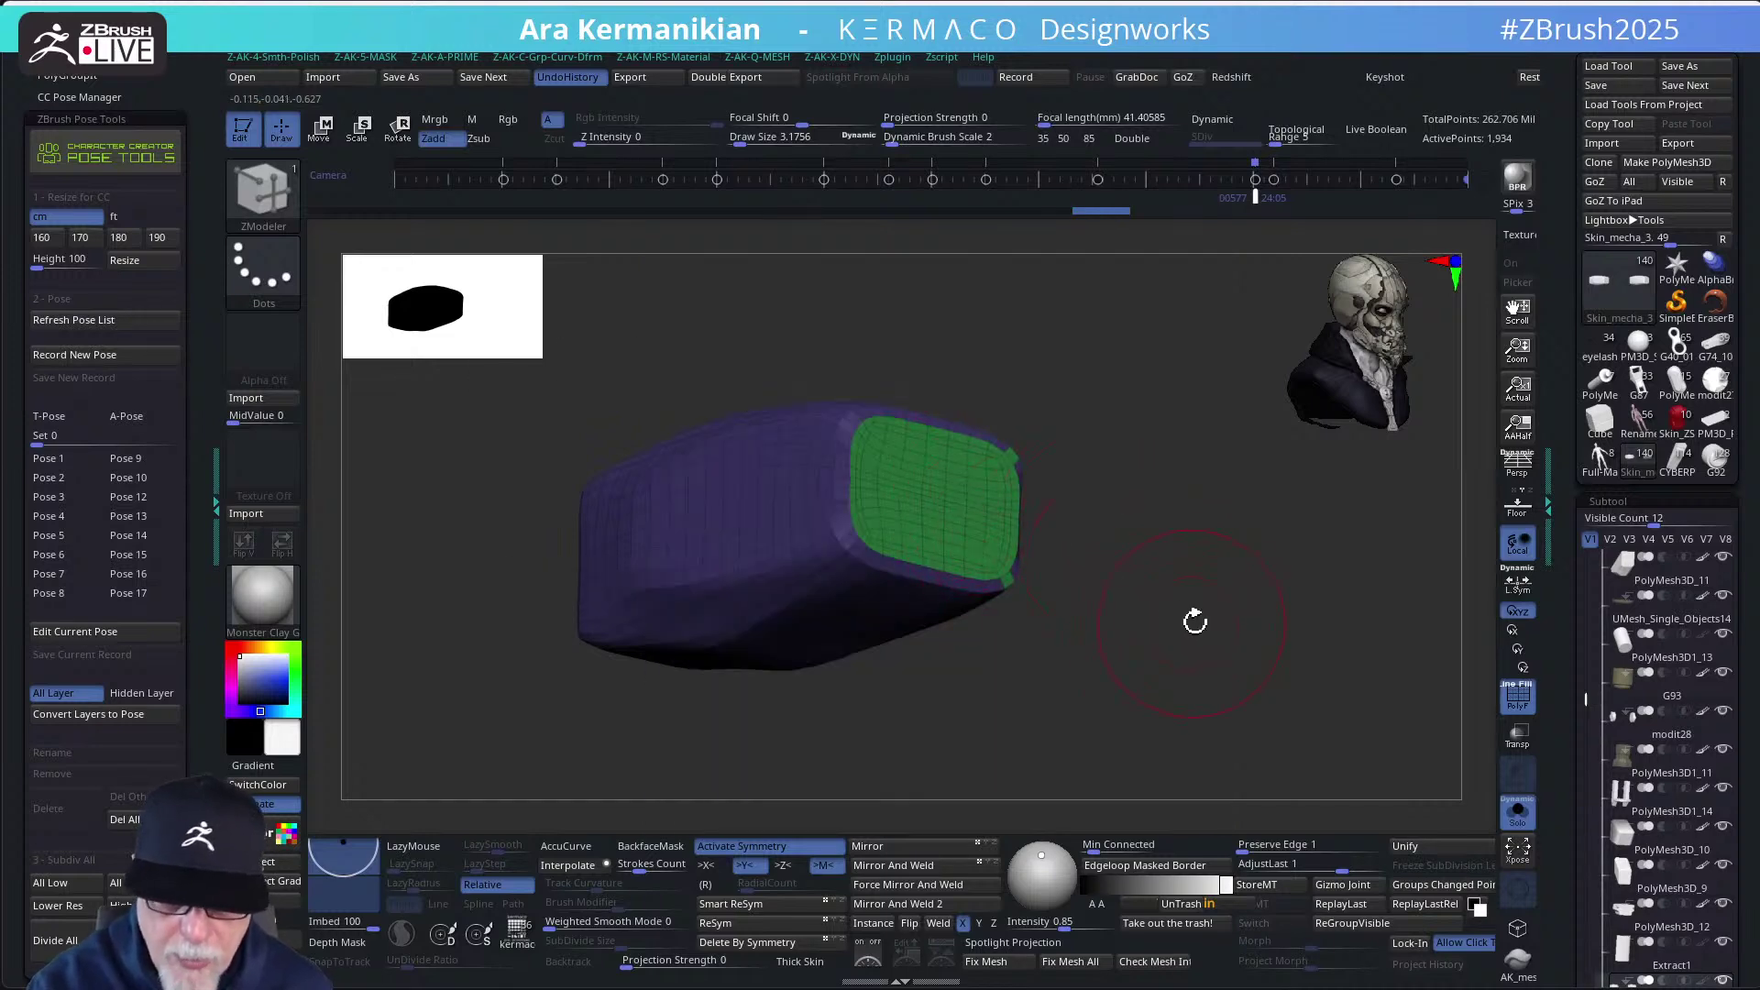
Return the stray rim polygons at the end face's corners to the body's polygroup with A Single Poly, and disable click-to-switch Solo mode
mouse_move(1194, 621)
left_mouse_down()
mouse_move(1191, 569)
mouse_move(1136, 546)
mouse_move(1195, 569)
mouse_move(1157, 539)
left_mouse_up()
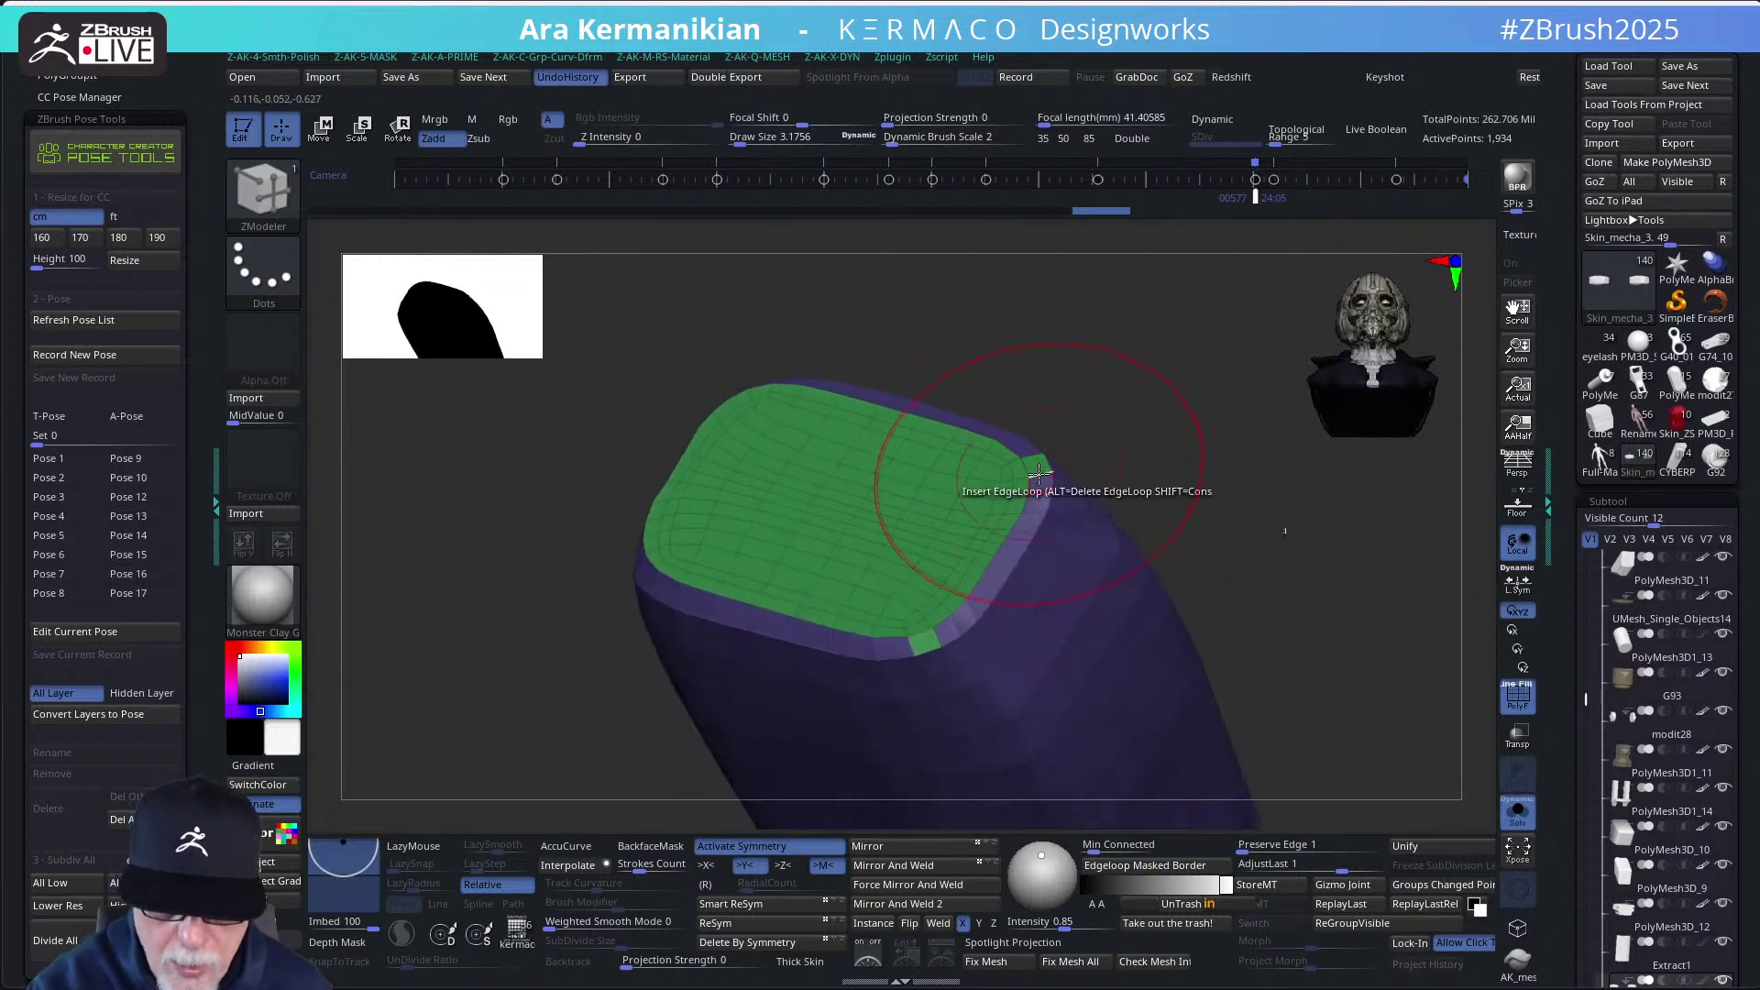
key("space")
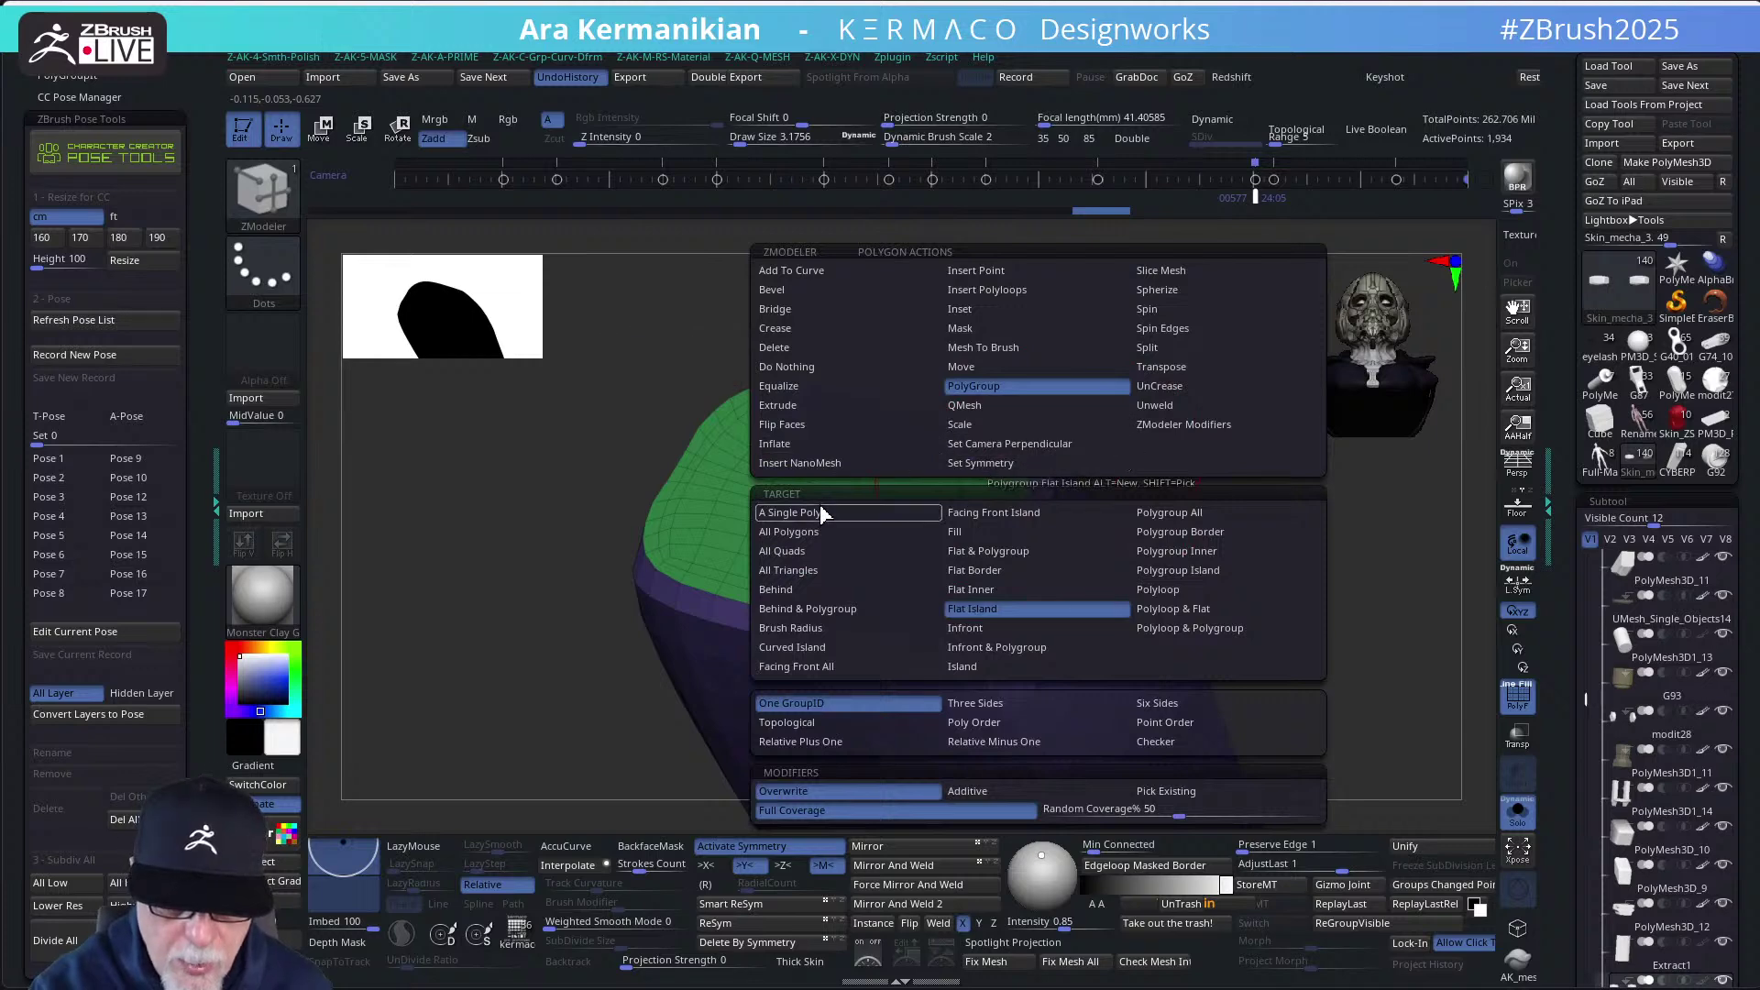
left_click(821, 514)
left_click(1040, 488)
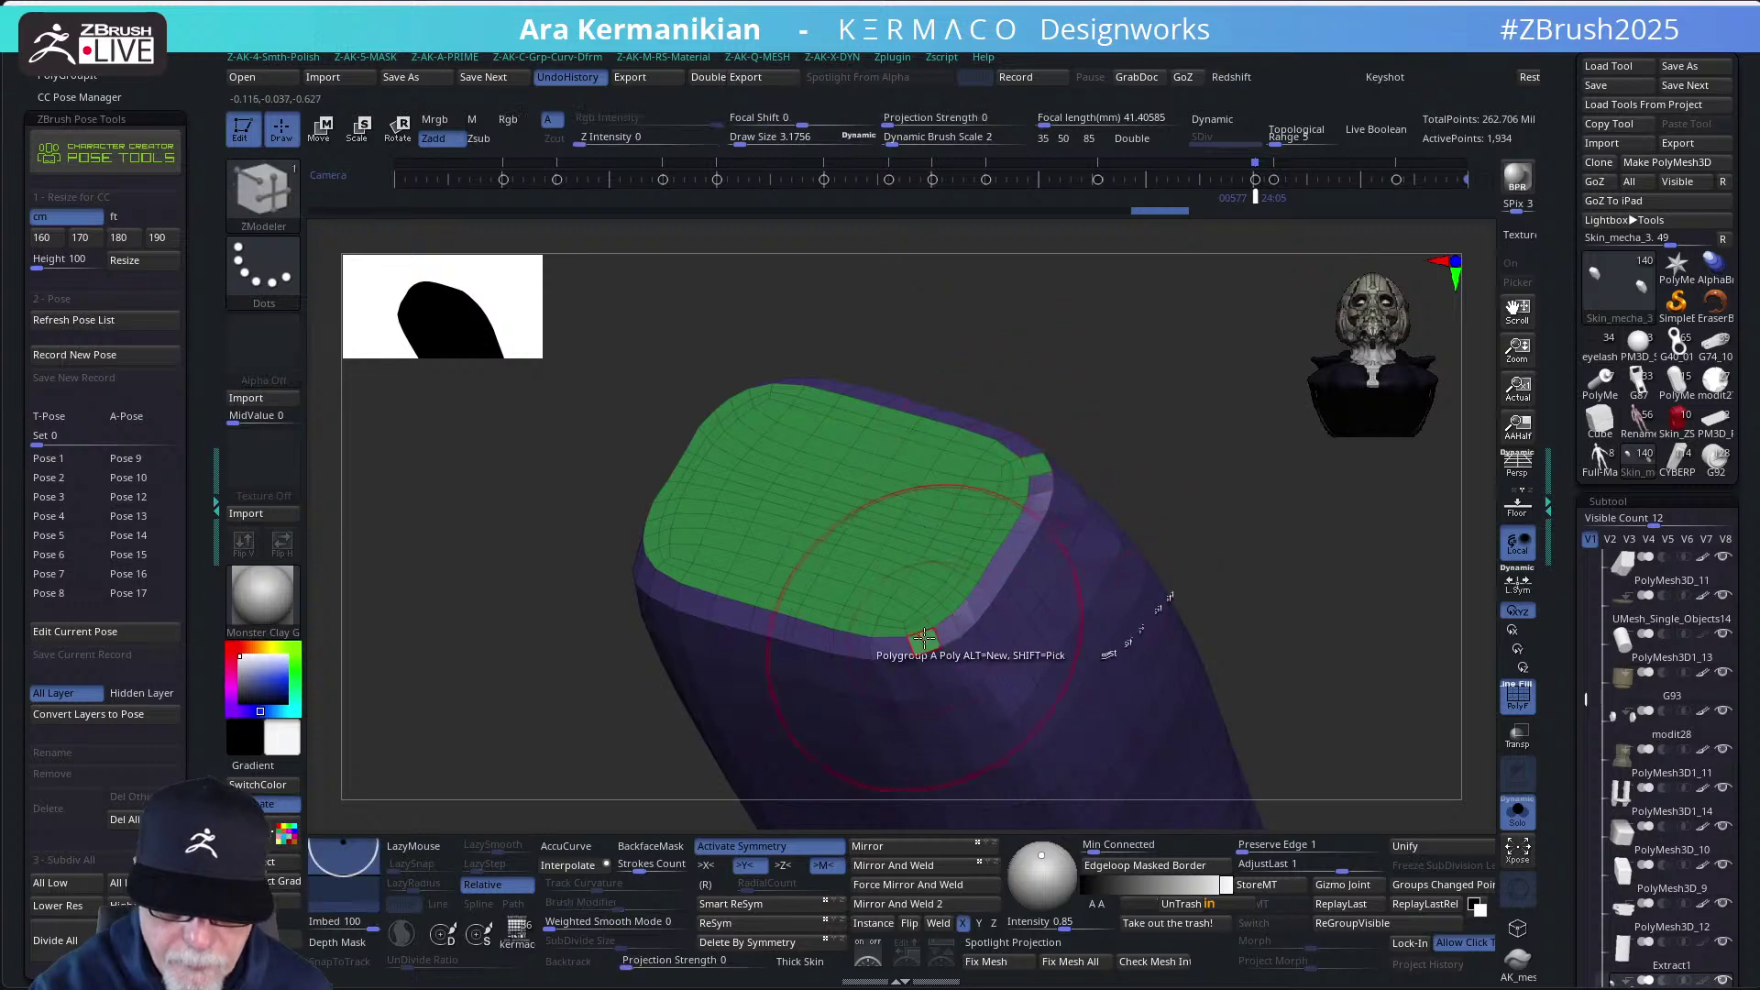
left_click(1033, 466)
key("alt+s")
right_click_drag(1127, 419, 1115, 469)
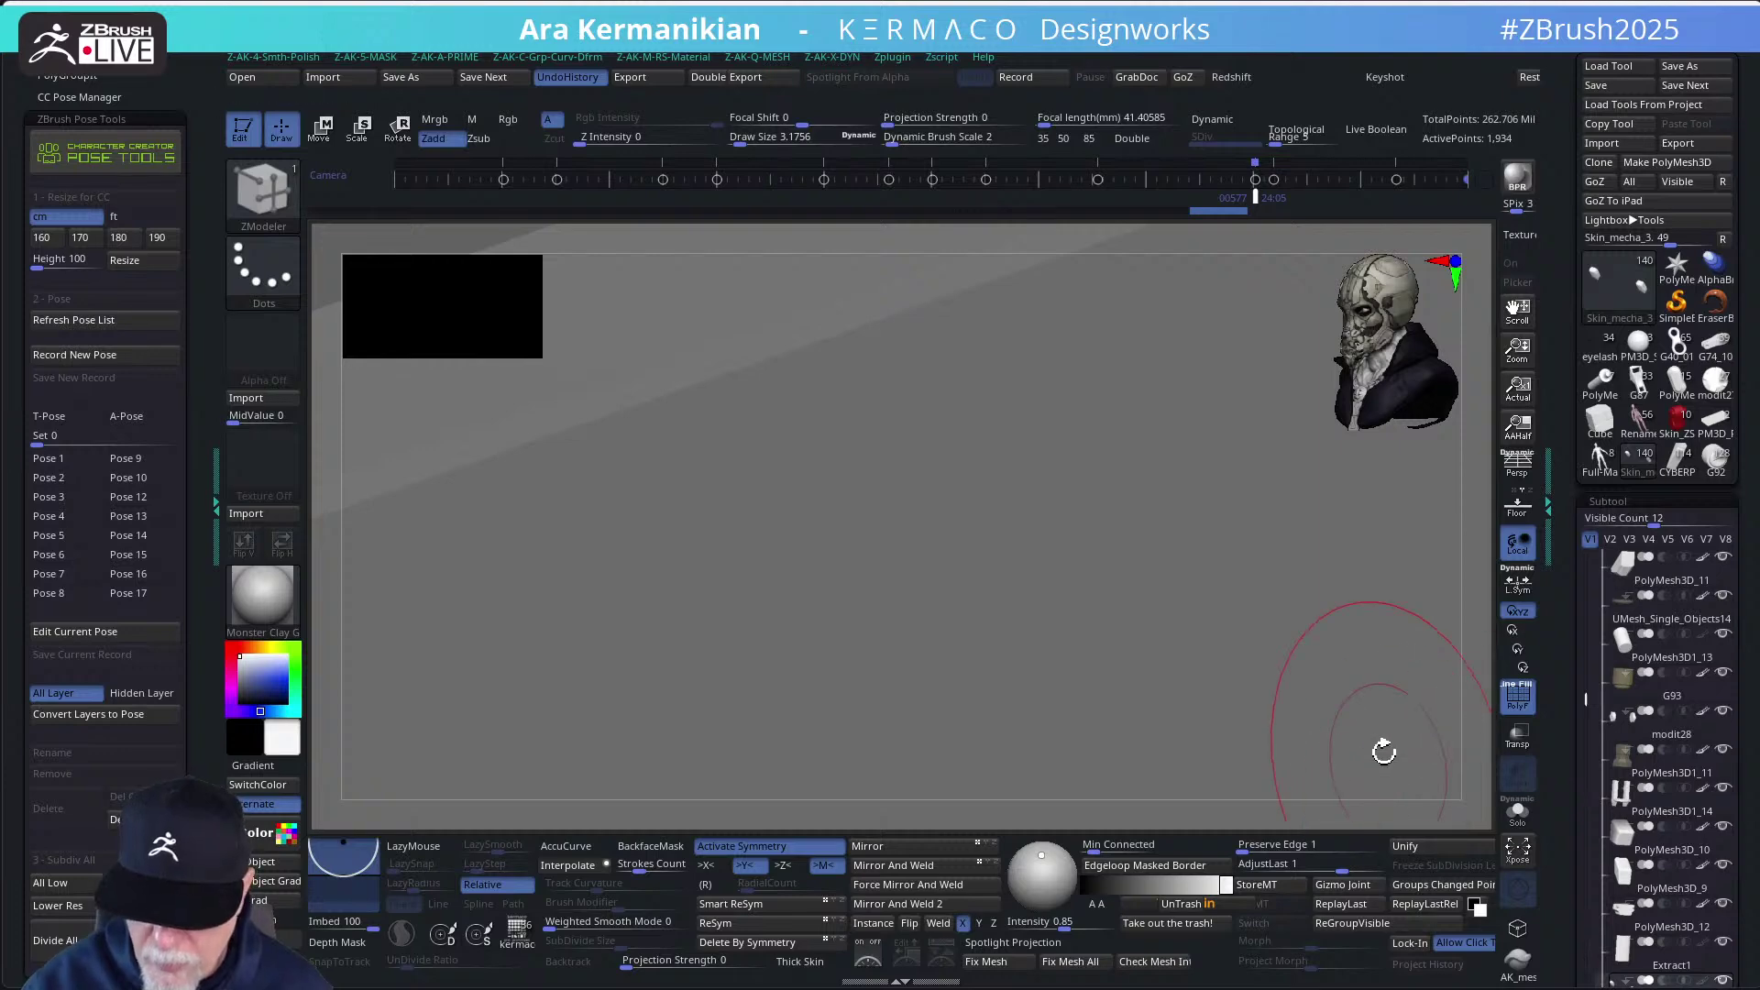
key("alt+s")
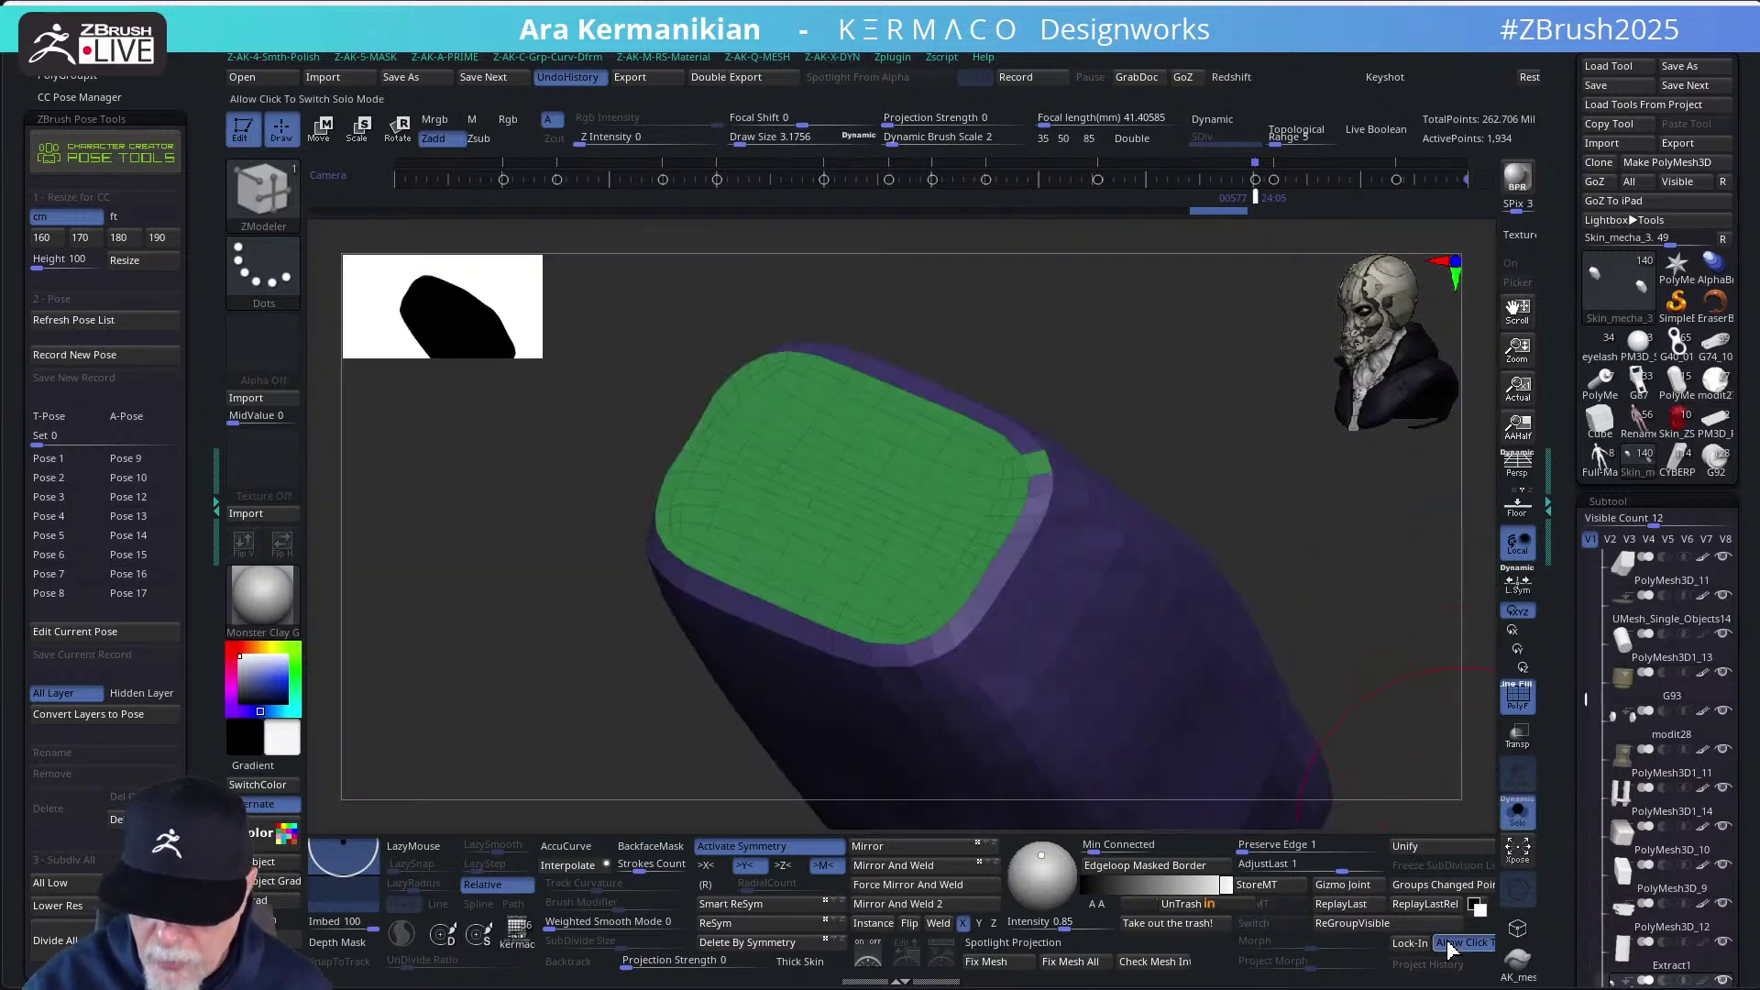
right_click_drag(1235, 528, 966, 538)
left_click(959, 556)
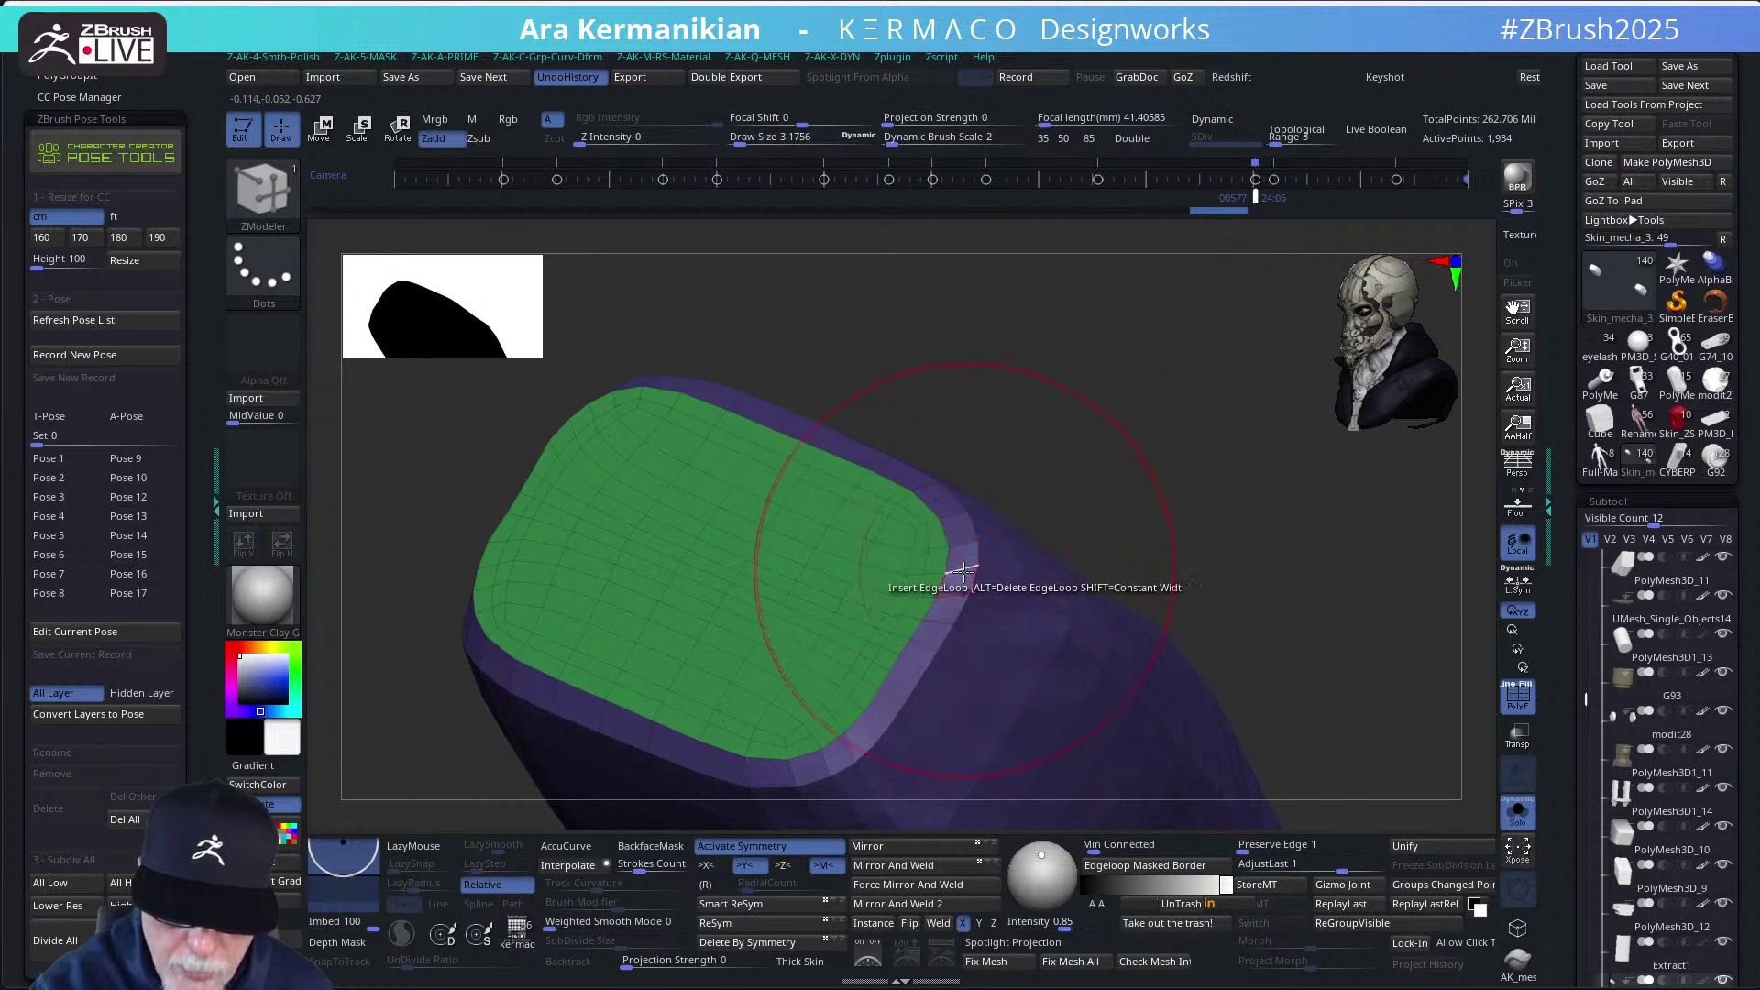
Mirror and weld the regrouped block so its counterpart on the other side matches
right_click_drag(1157, 511, 935, 503, "ctrl")
right_click_drag(1182, 678, 745, 683, "shift")
mouse_move(1021, 667)
right_mouse_down("alt")
mouse_move(968, 646)
mouse_move(1125, 642)
mouse_move(1035, 664)
right_mouse_up("alt")
key("space")
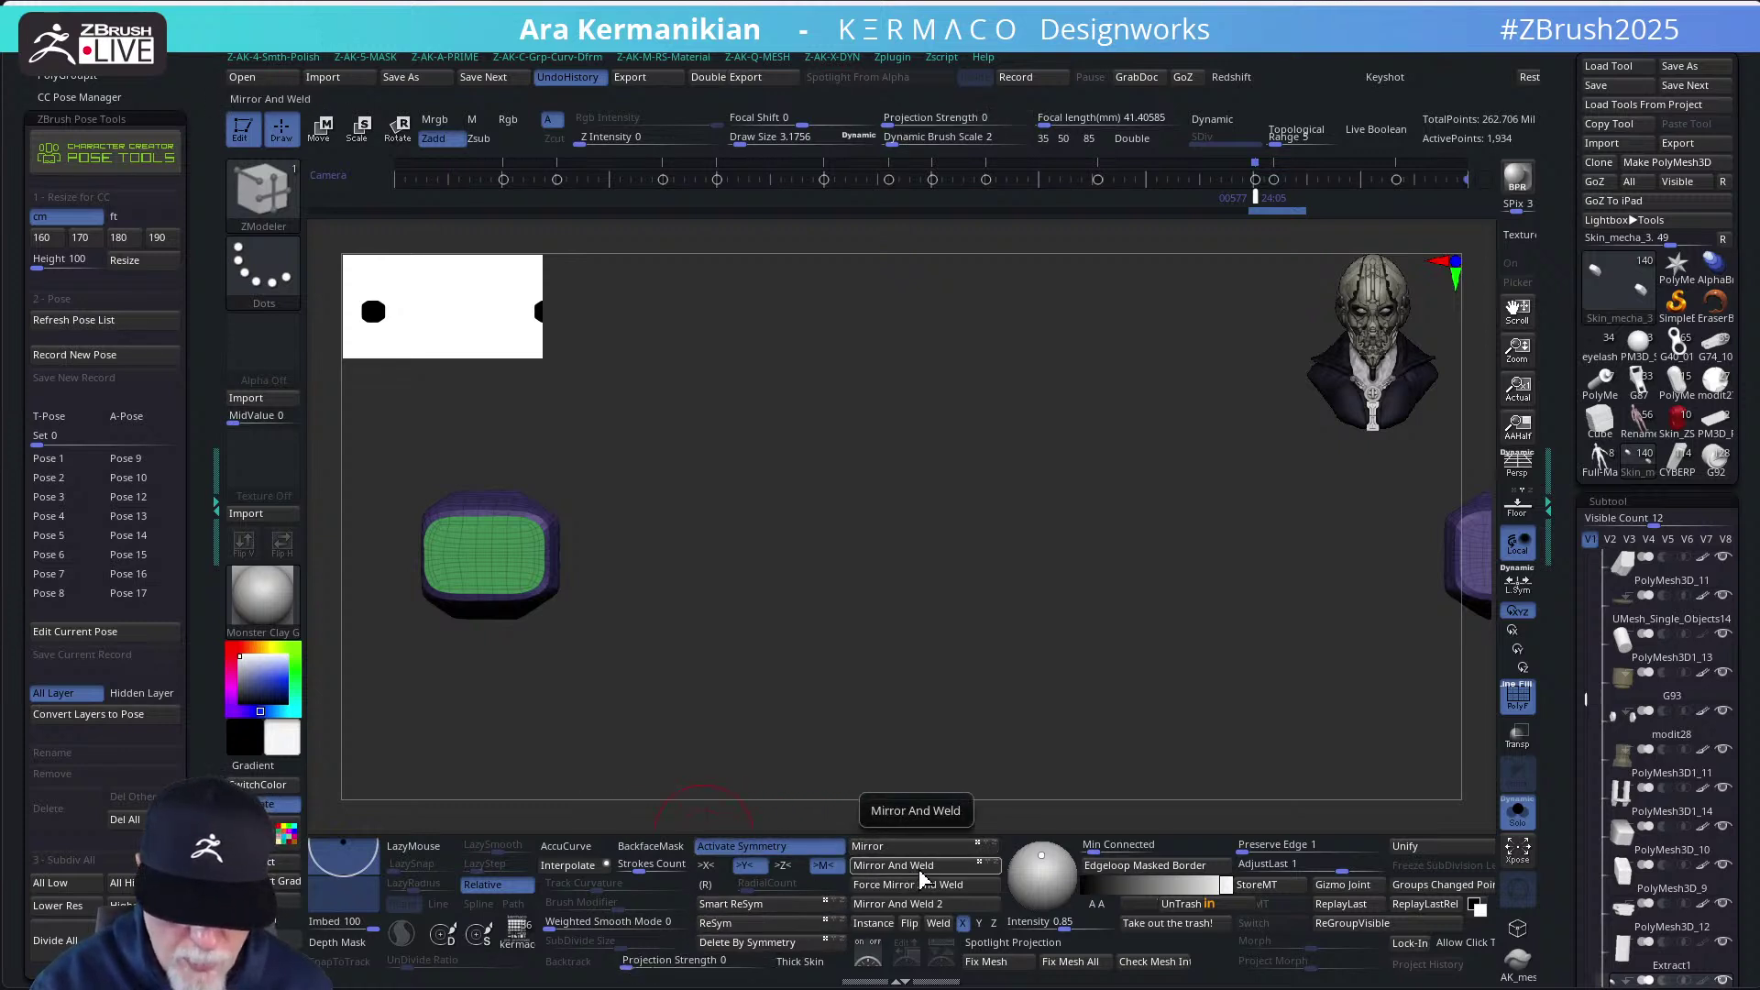
left_click(814, 943)
Enable KeepGroups in the ZRemesher settings and remesh the Skin_mecha_3 blocks
key("f")
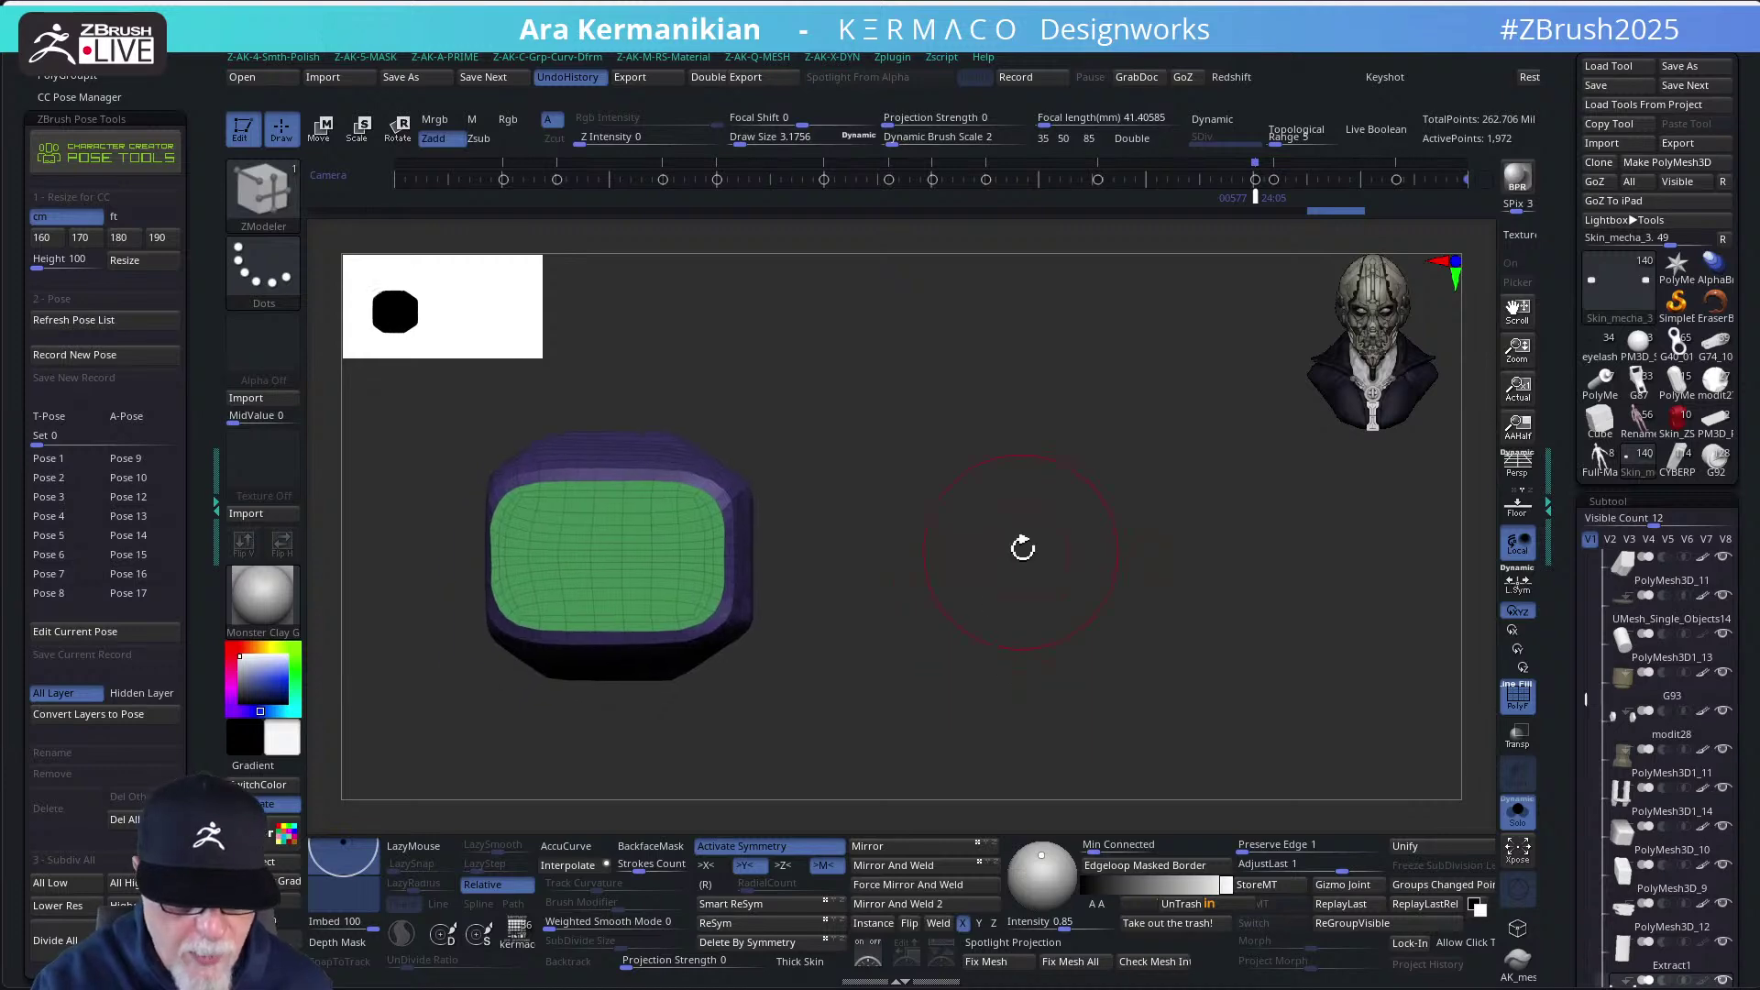
key("space")
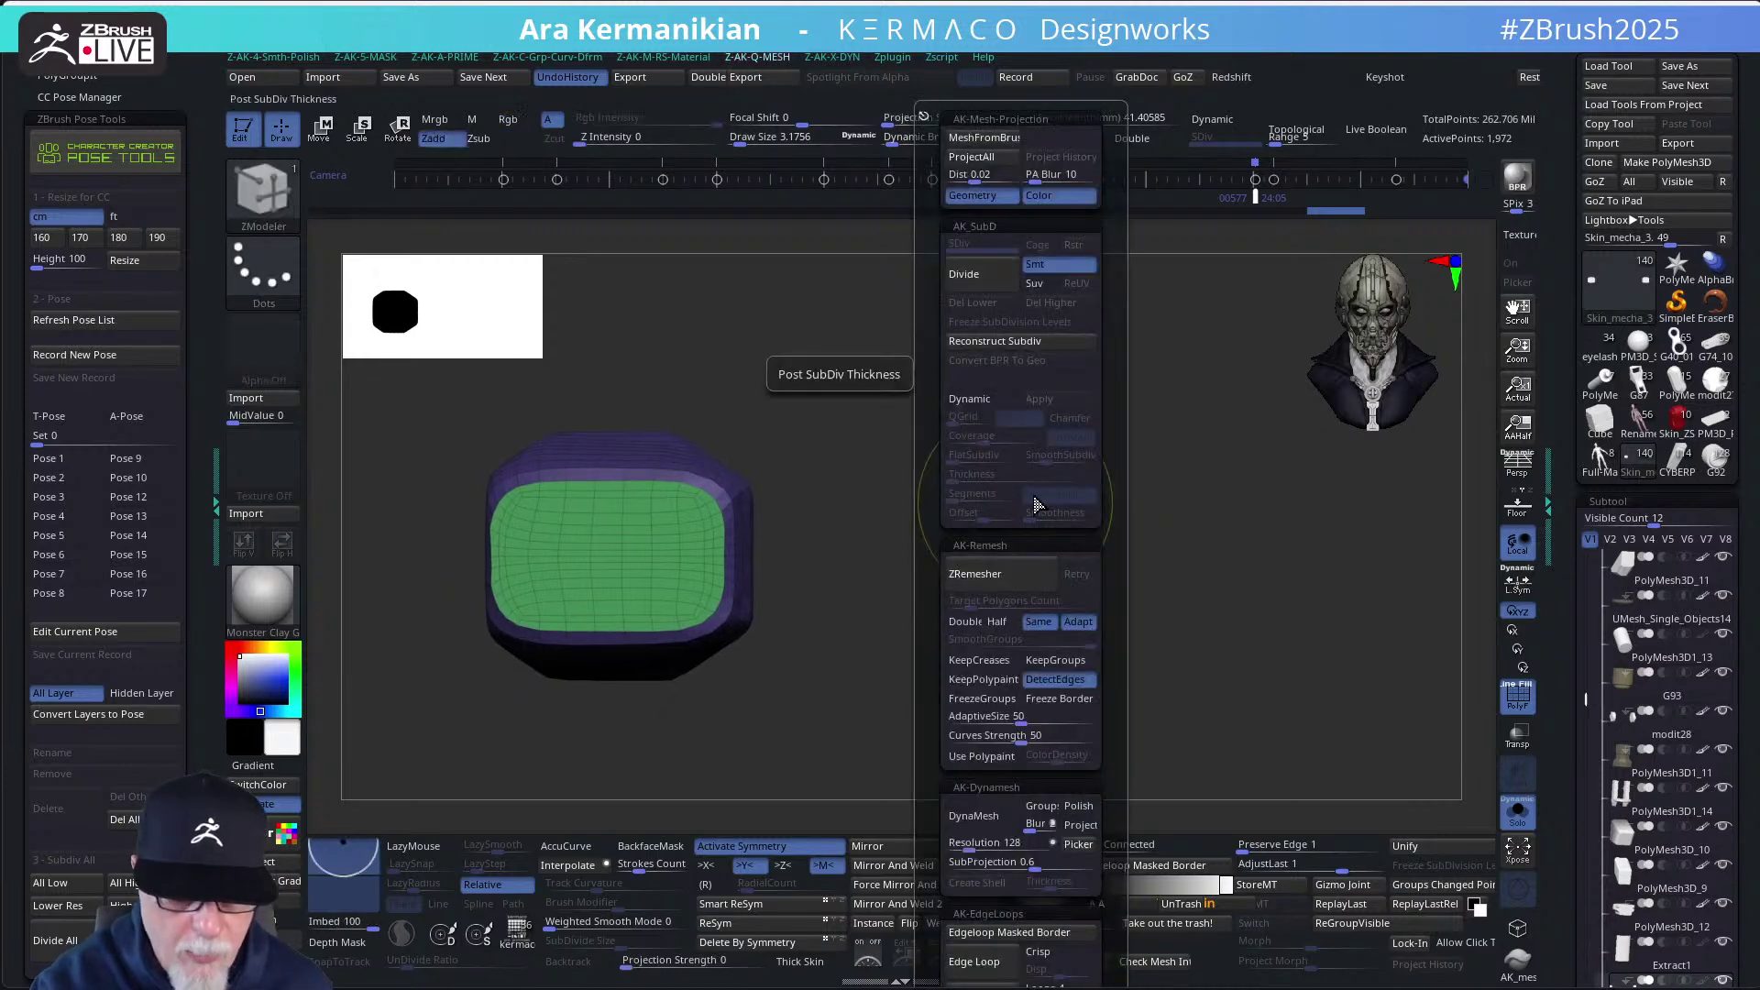
left_click(1071, 662)
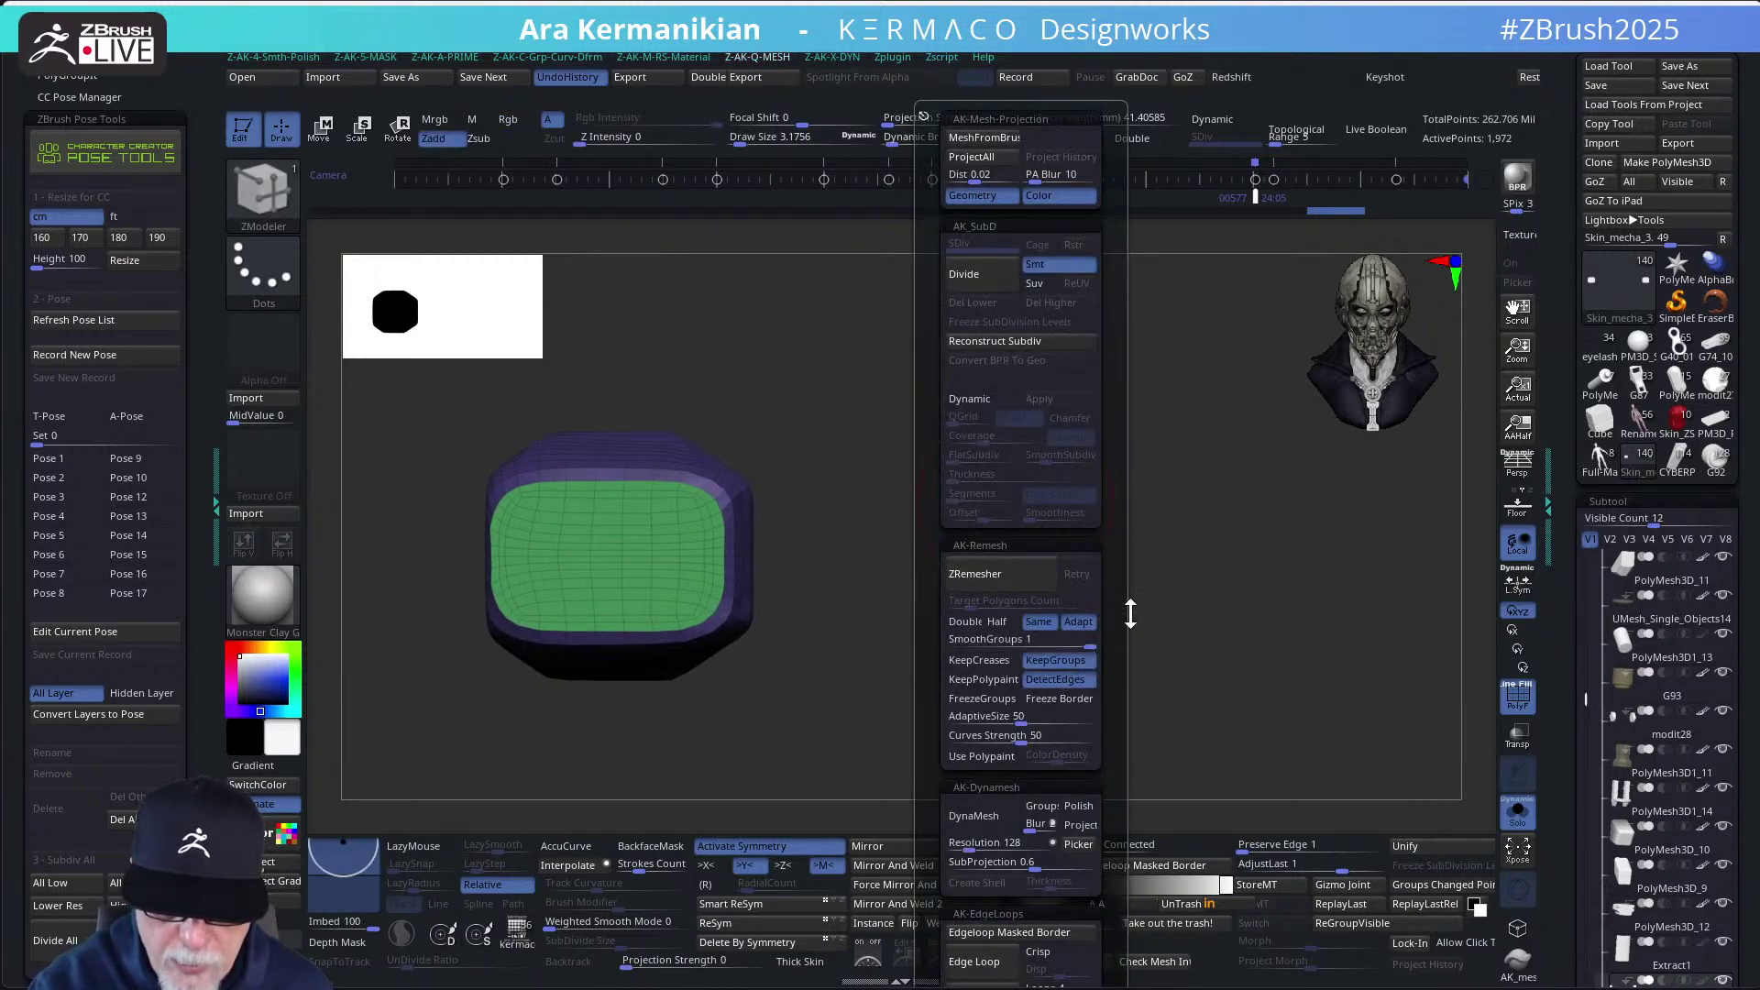
key("space")
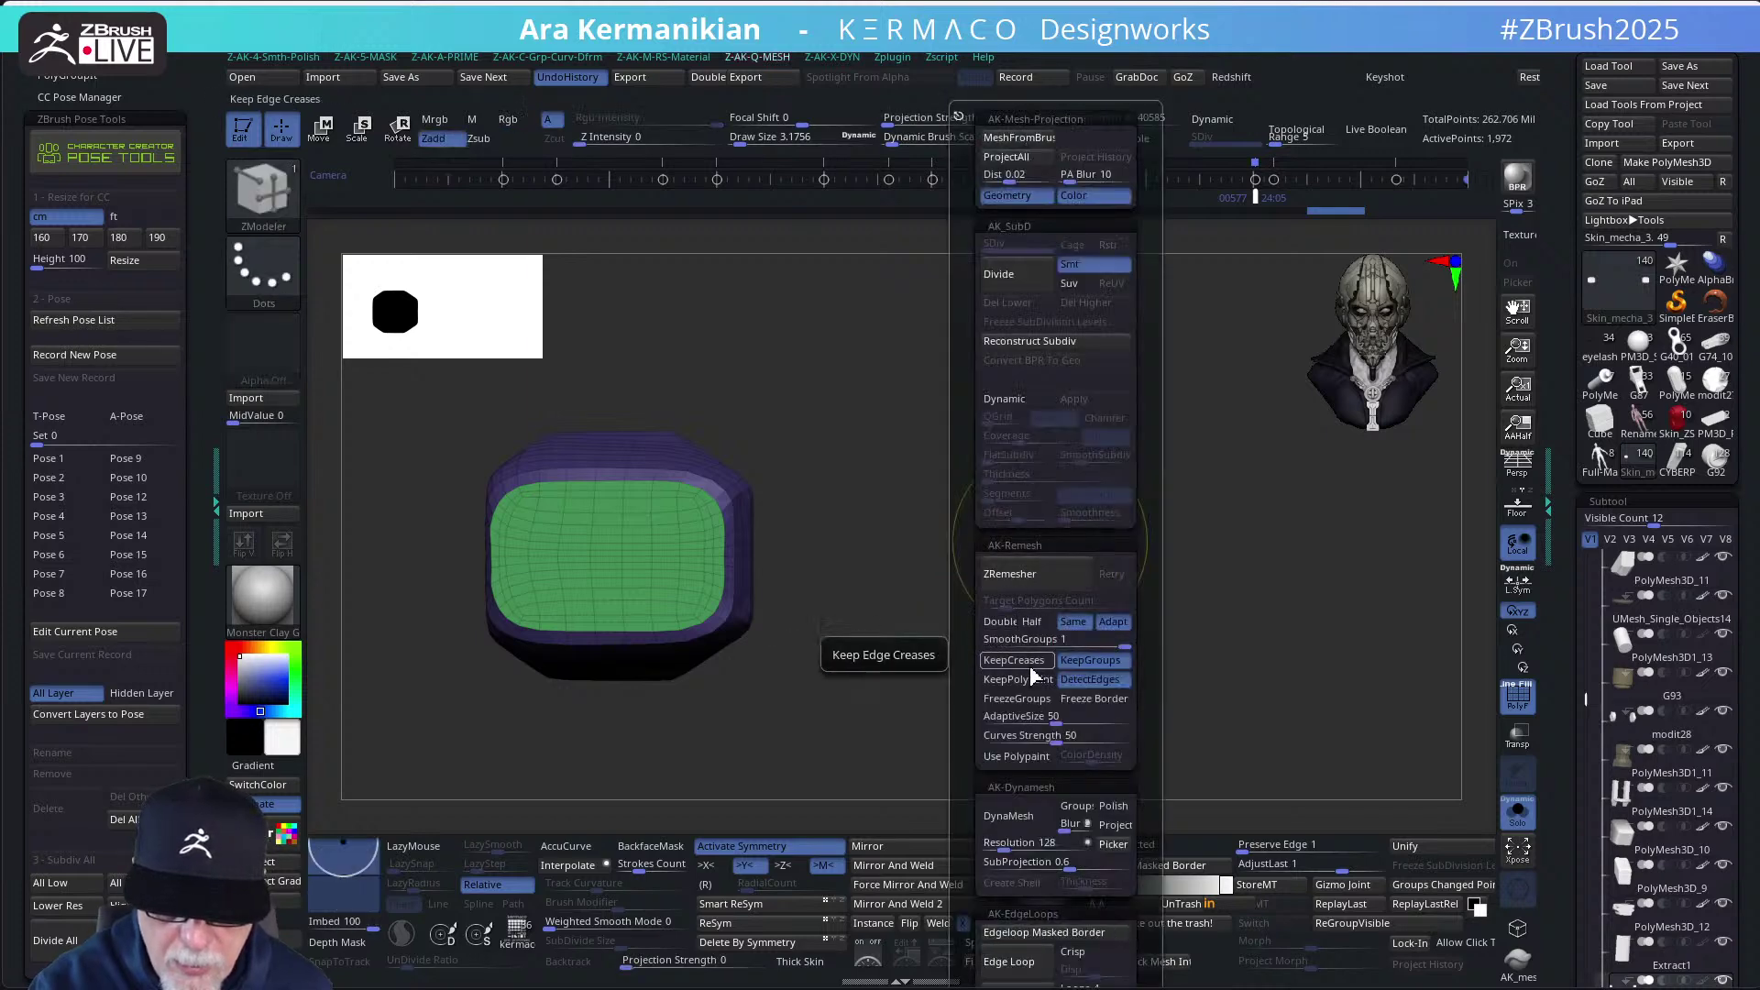
left_click(1040, 574)
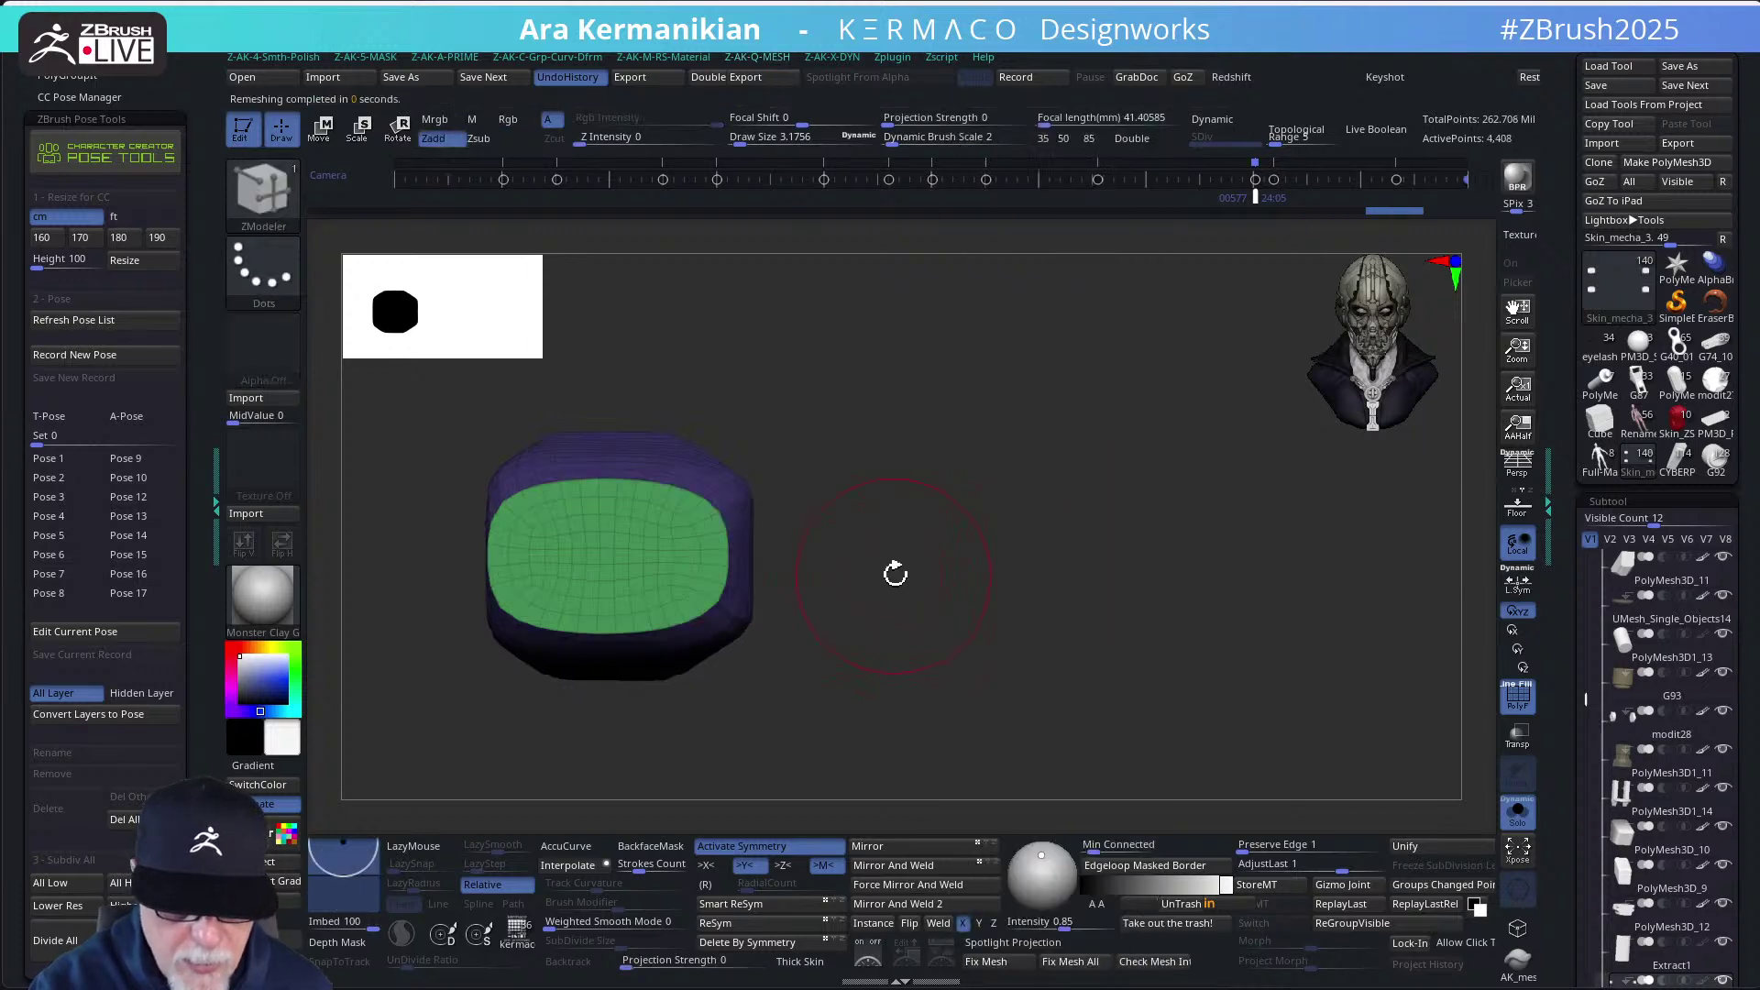
Turn off the polyframe display and activate Dynamic Subdiv on the remeshed blocks, accepting it for the whole session
mouse_move(907, 585)
left_mouse_down()
mouse_move(1033, 562)
mouse_move(911, 626)
mouse_move(1096, 538)
mouse_move(1060, 562)
mouse_move(939, 562)
left_mouse_up()
key("s")
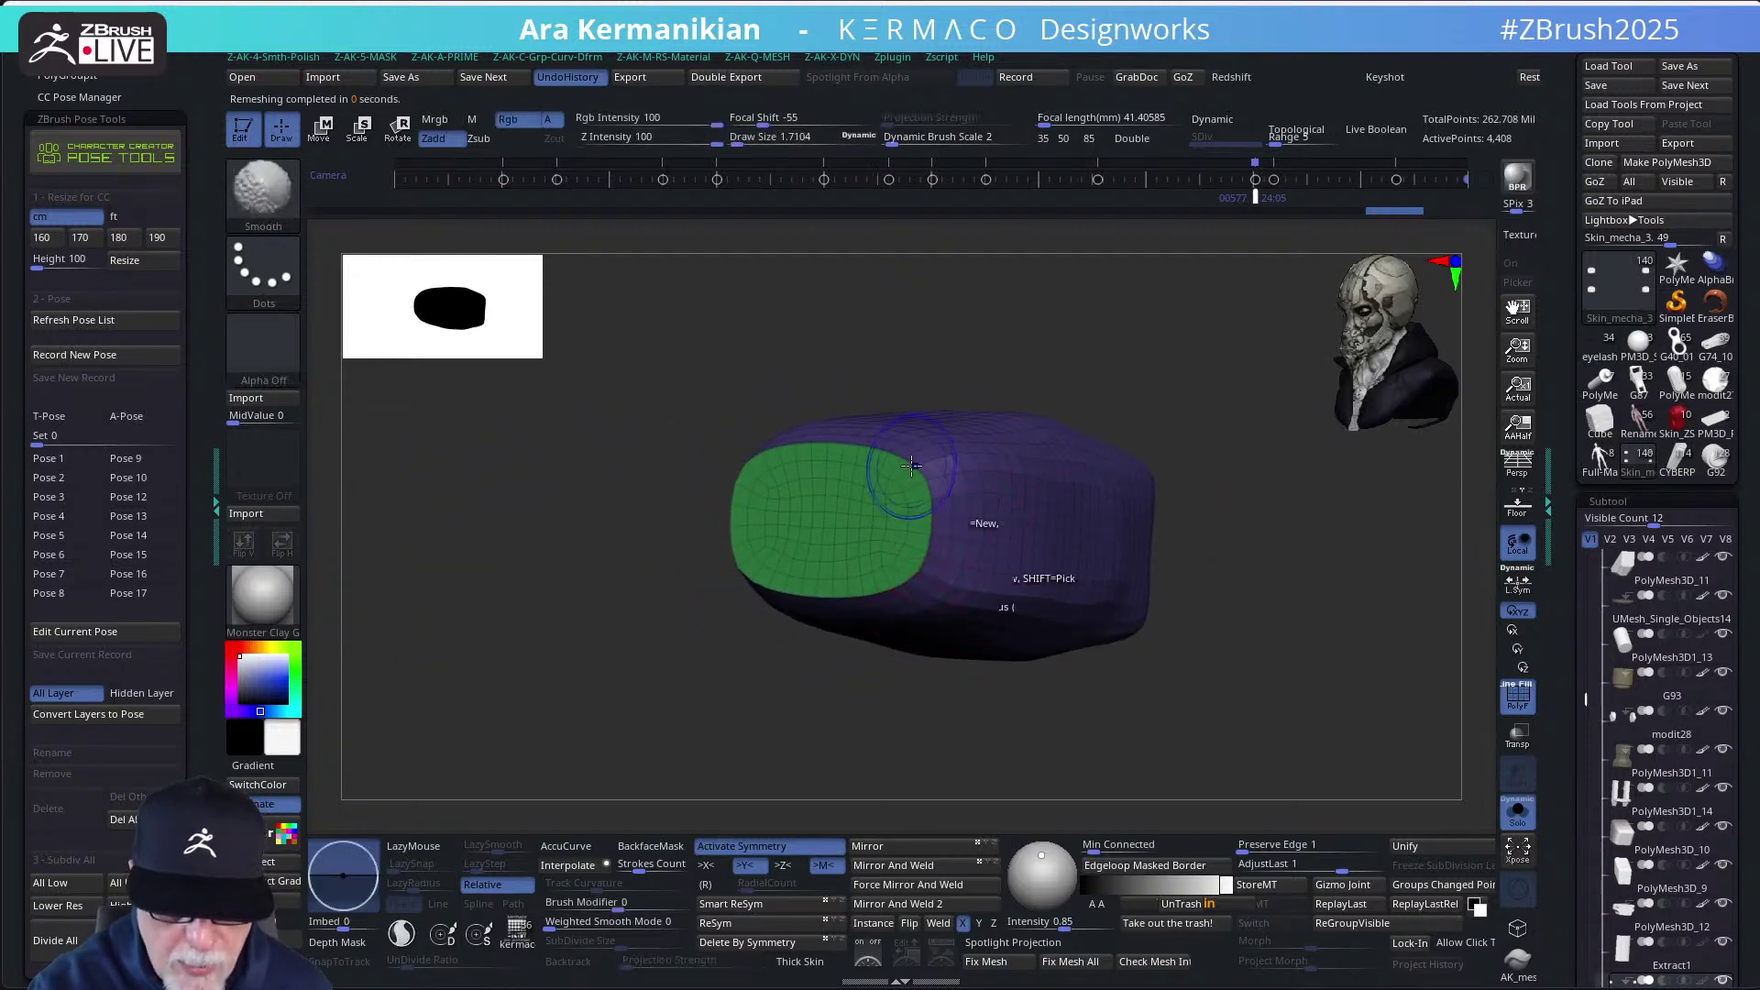
mouse_move(896, 687)
left_mouse_down()
mouse_move(947, 648)
mouse_move(943, 596)
mouse_move(1023, 638)
mouse_move(1108, 586)
mouse_move(989, 587)
left_mouse_up()
left_click(1517, 696)
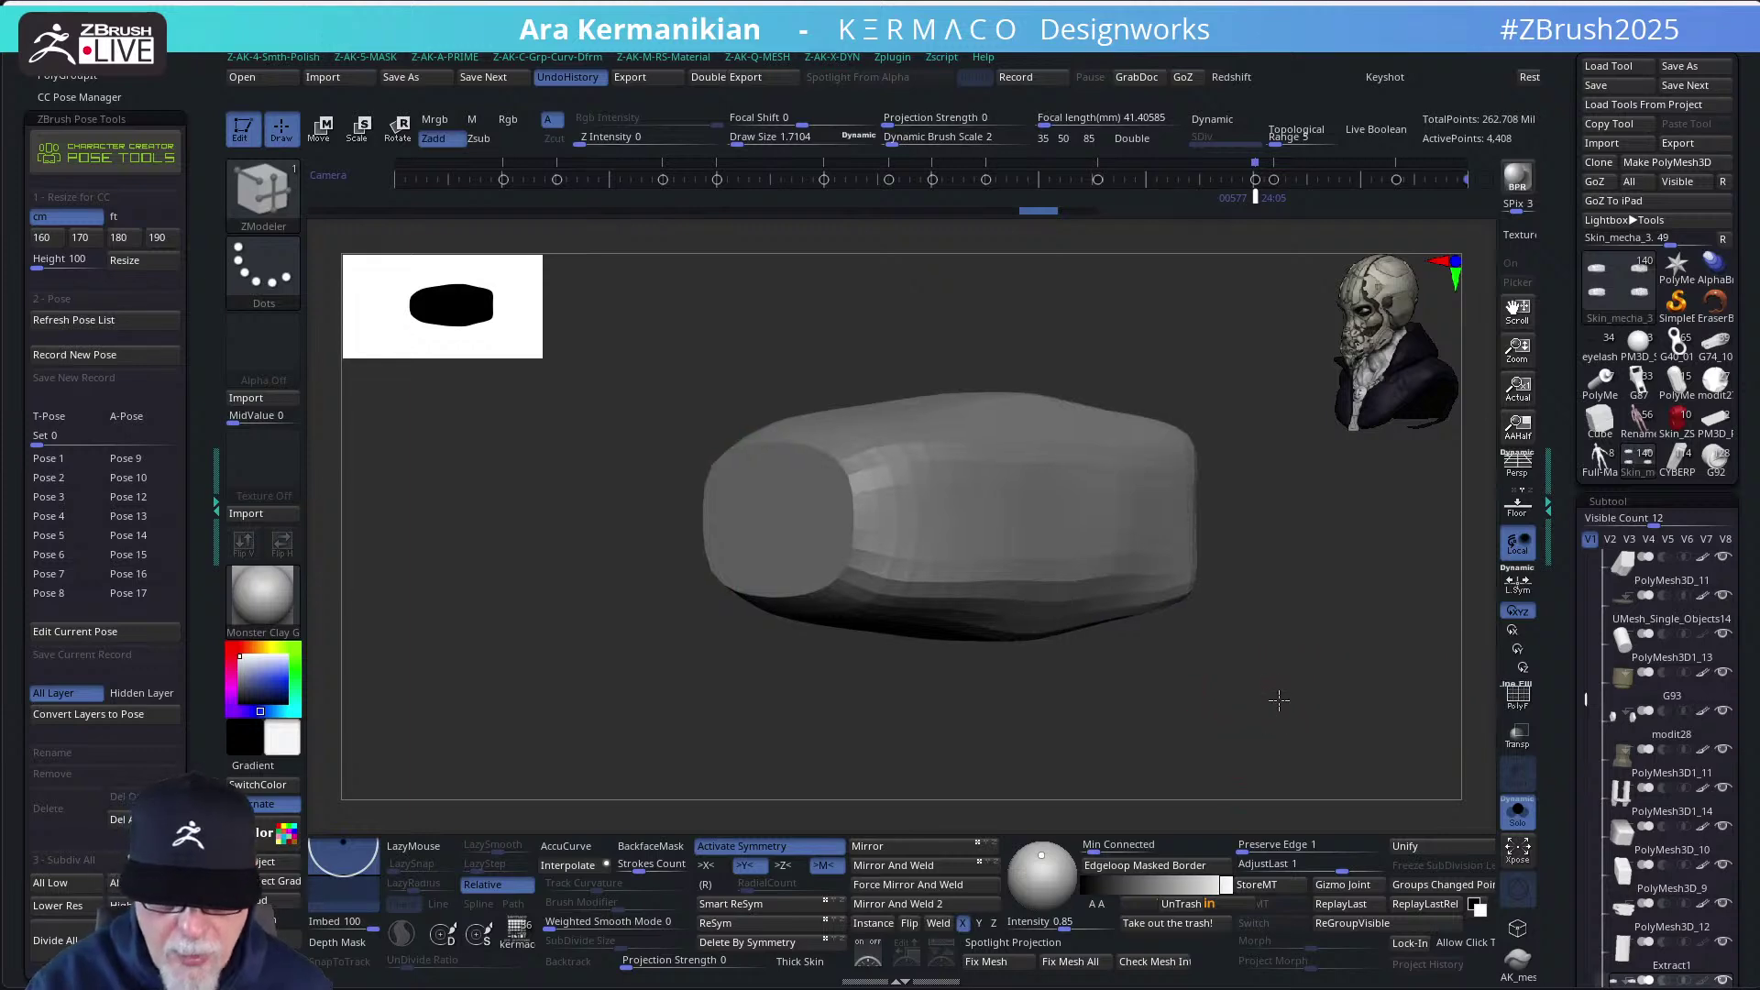
key("d")
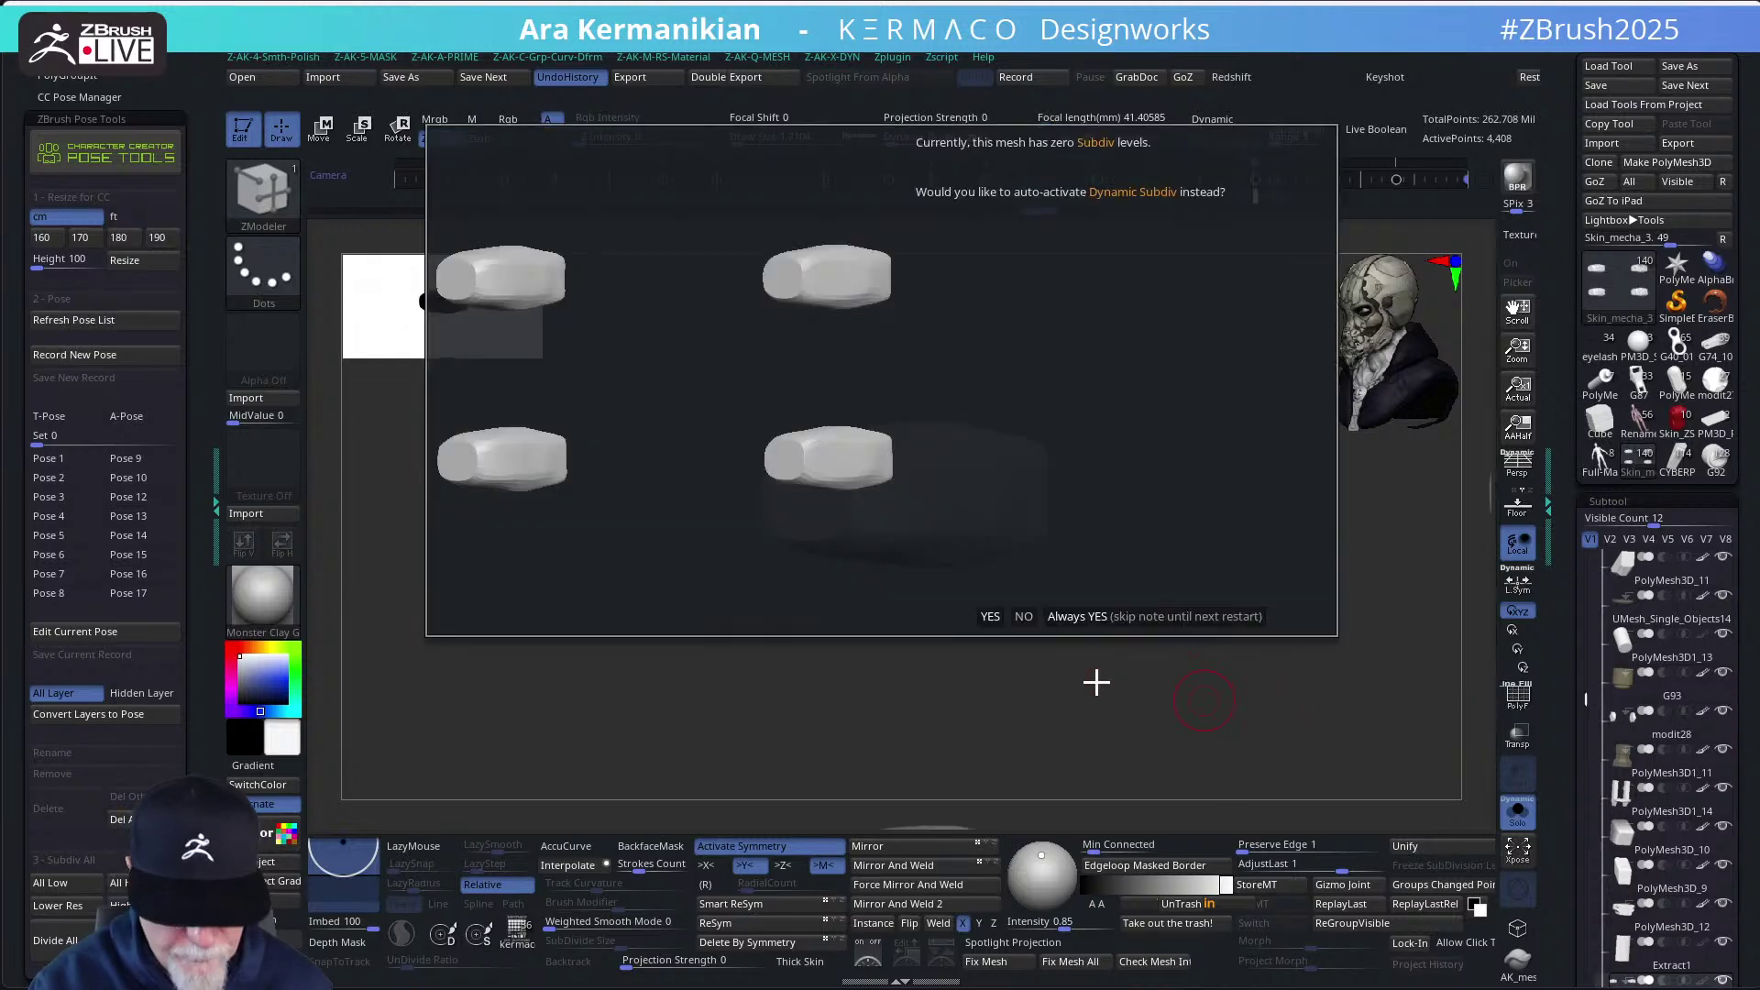
left_click(1069, 627)
left_click_drag(1045, 676, 1008, 714)
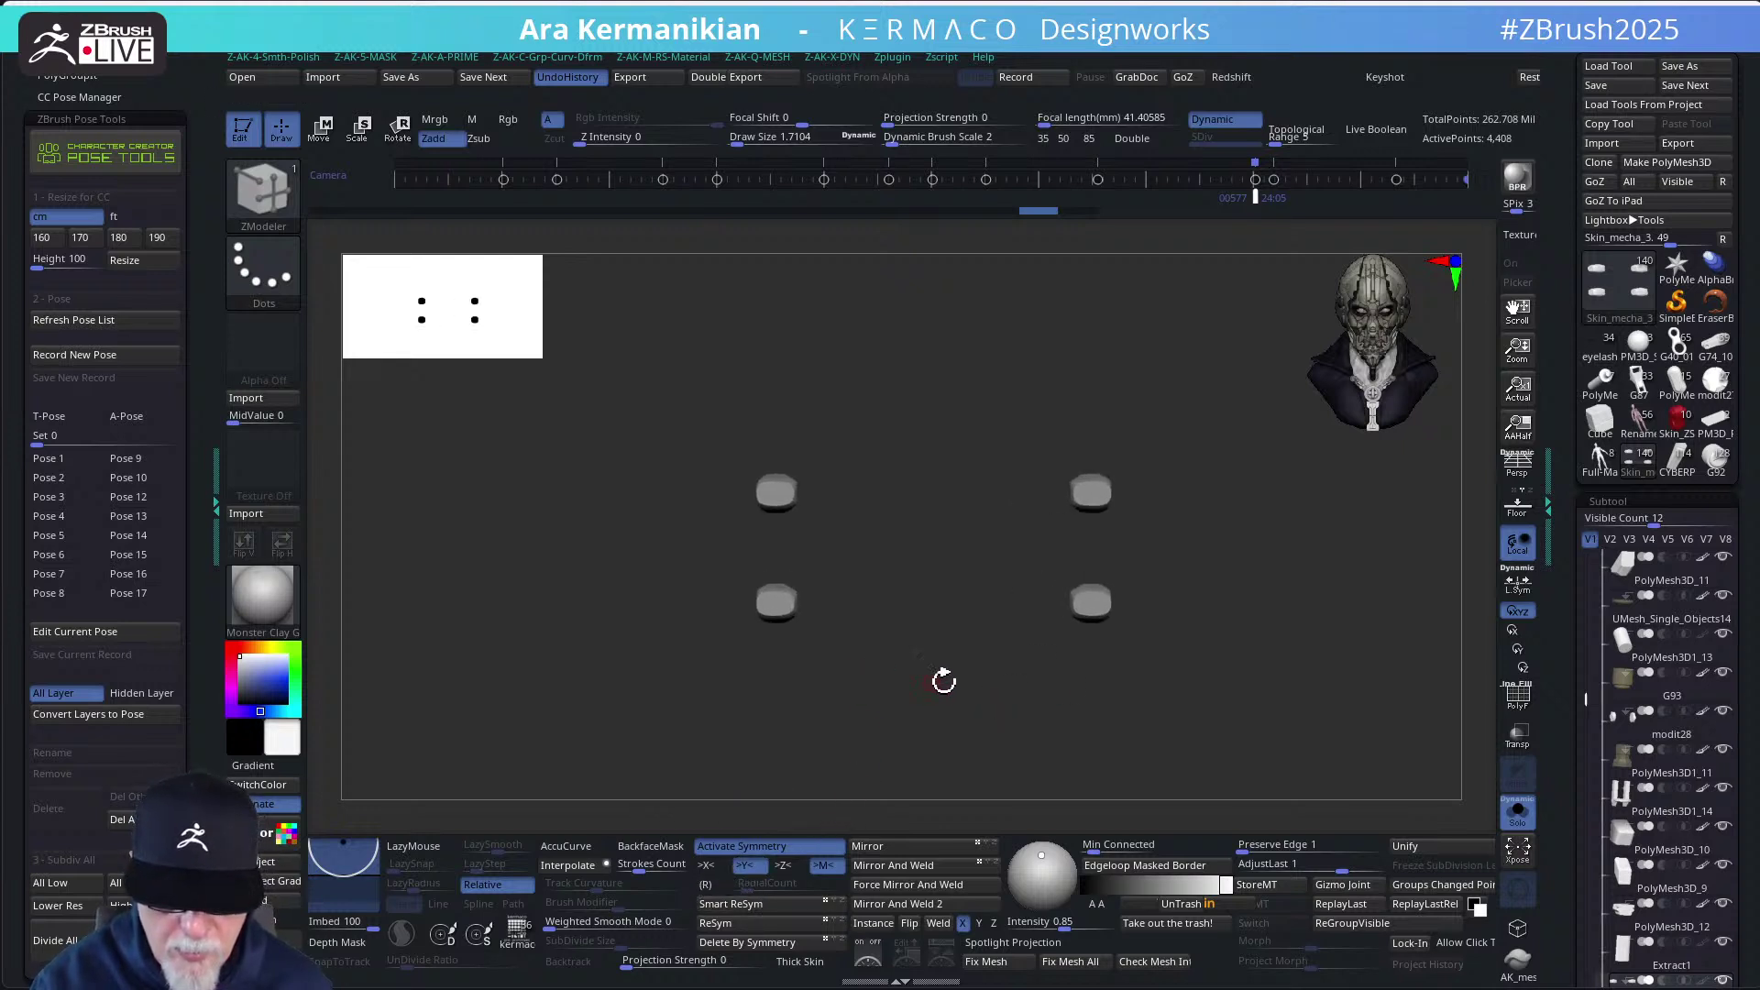
Switch symmetry from the Y to the X axis, isolate the lower pair of blocks and delete the hidden upper pair
left_click(744, 865)
left_click(706, 865)
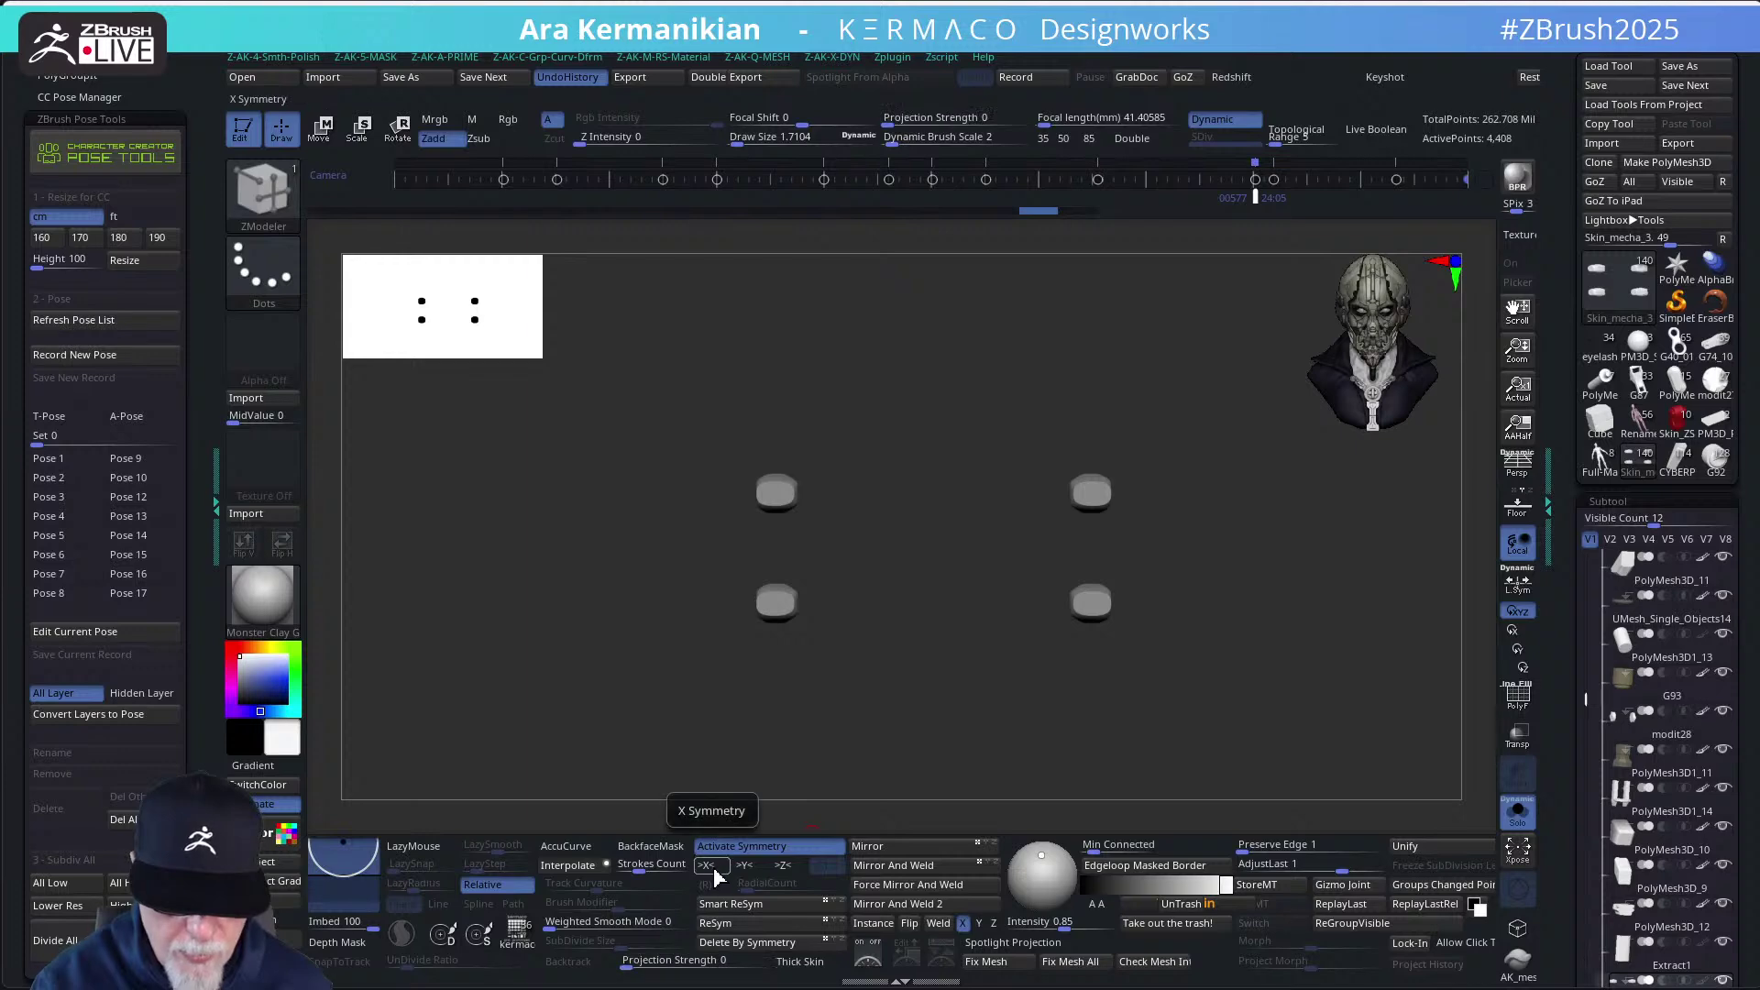
mouse_move(617, 578)
left_mouse_down("ctrl+shift")
mouse_move(1190, 730)
mouse_move(1228, 696)
left_mouse_up("ctrl+shift")
key("space")
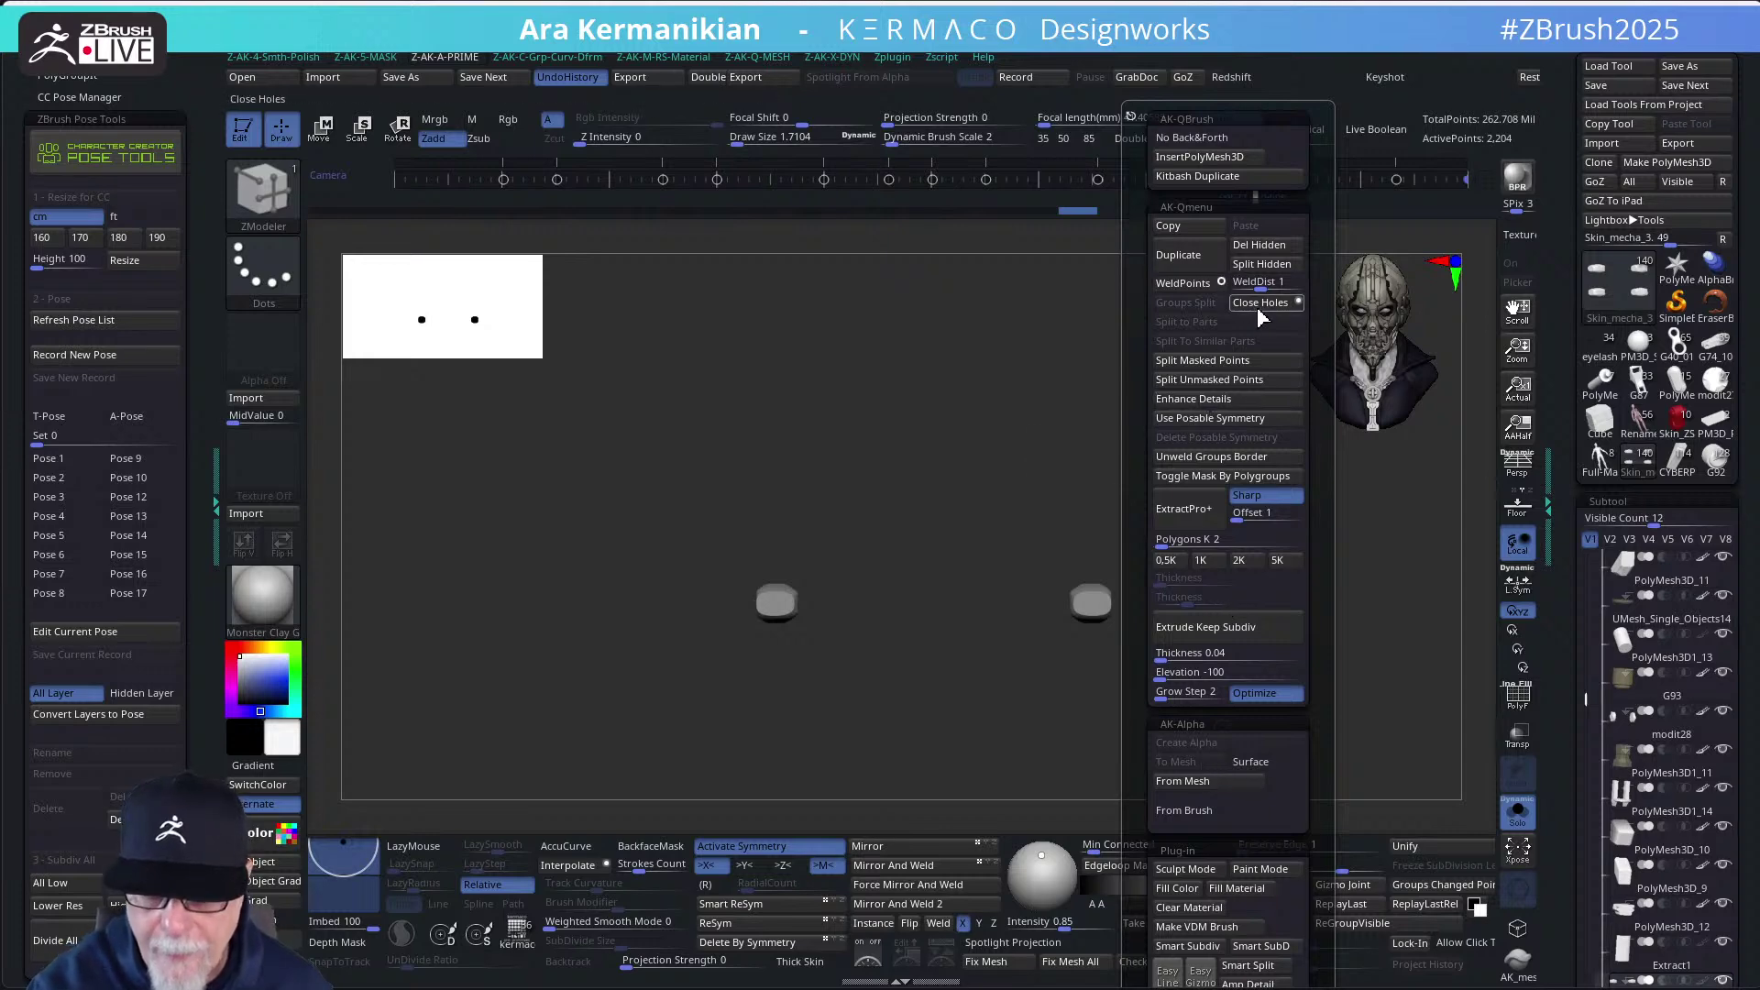
left_click(1244, 249)
Show the polyframe on the remaining pair of blocks and uncrease all of their edges
left_click_drag(962, 444, 894, 542, "alt")
left_click_drag(853, 621, 737, 548)
mouse_move(639, 651)
left_mouse_down("ctrl+shift")
mouse_move(711, 483)
mouse_move(752, 442)
mouse_move(818, 635)
left_mouse_up("ctrl+shift")
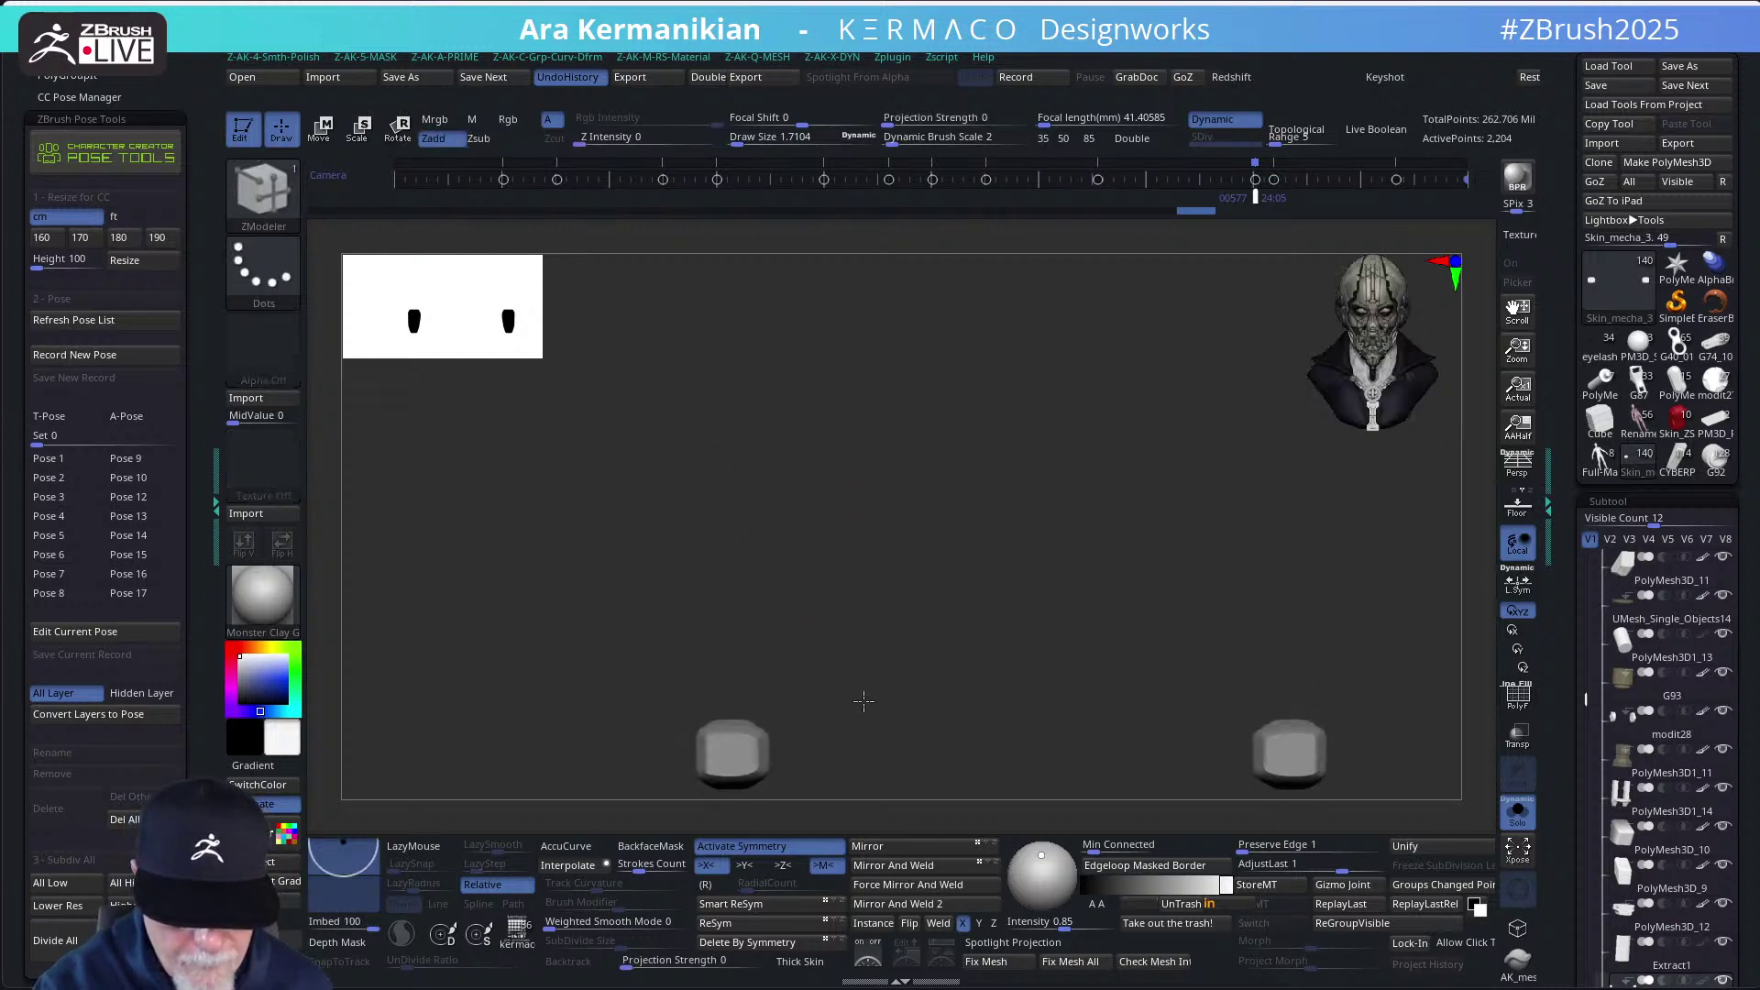
mouse_move(892, 531)
left_mouse_down()
mouse_move(958, 510)
mouse_move(789, 535)
mouse_move(816, 617)
mouse_move(773, 609)
mouse_move(837, 538)
mouse_move(817, 582)
mouse_move(831, 597)
mouse_move(746, 609)
mouse_move(640, 707)
mouse_move(530, 656)
left_mouse_up()
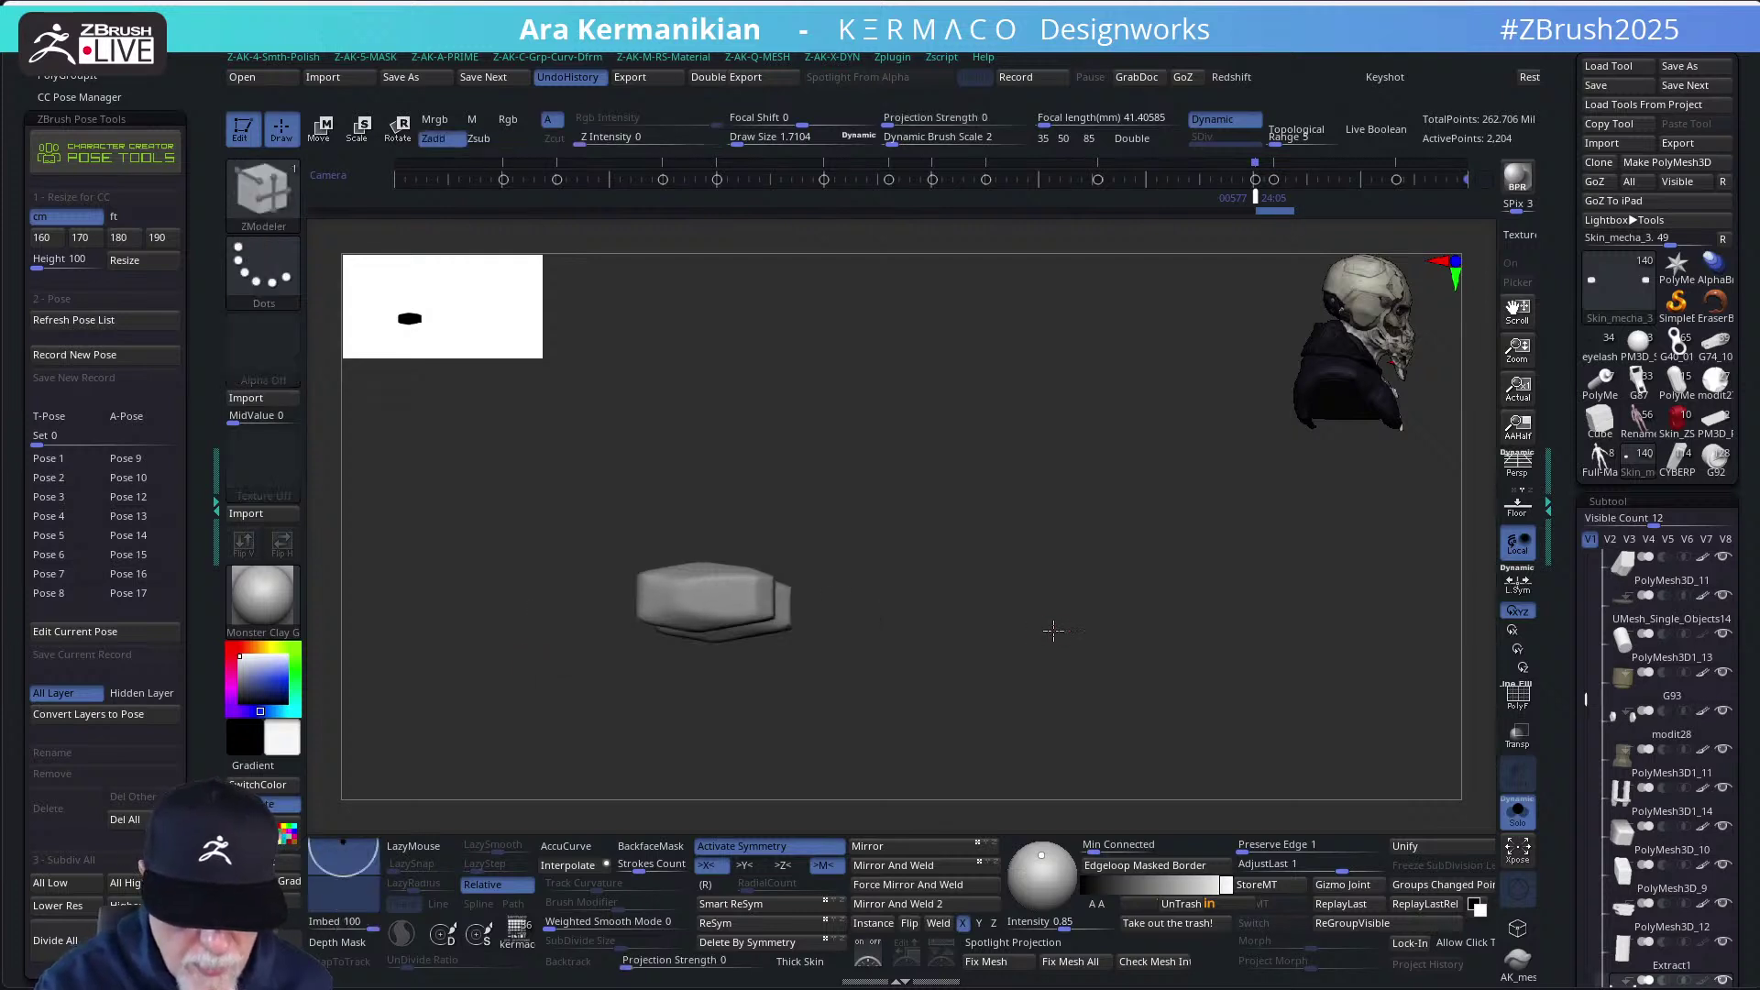
left_click_drag(1053, 629, 880, 660)
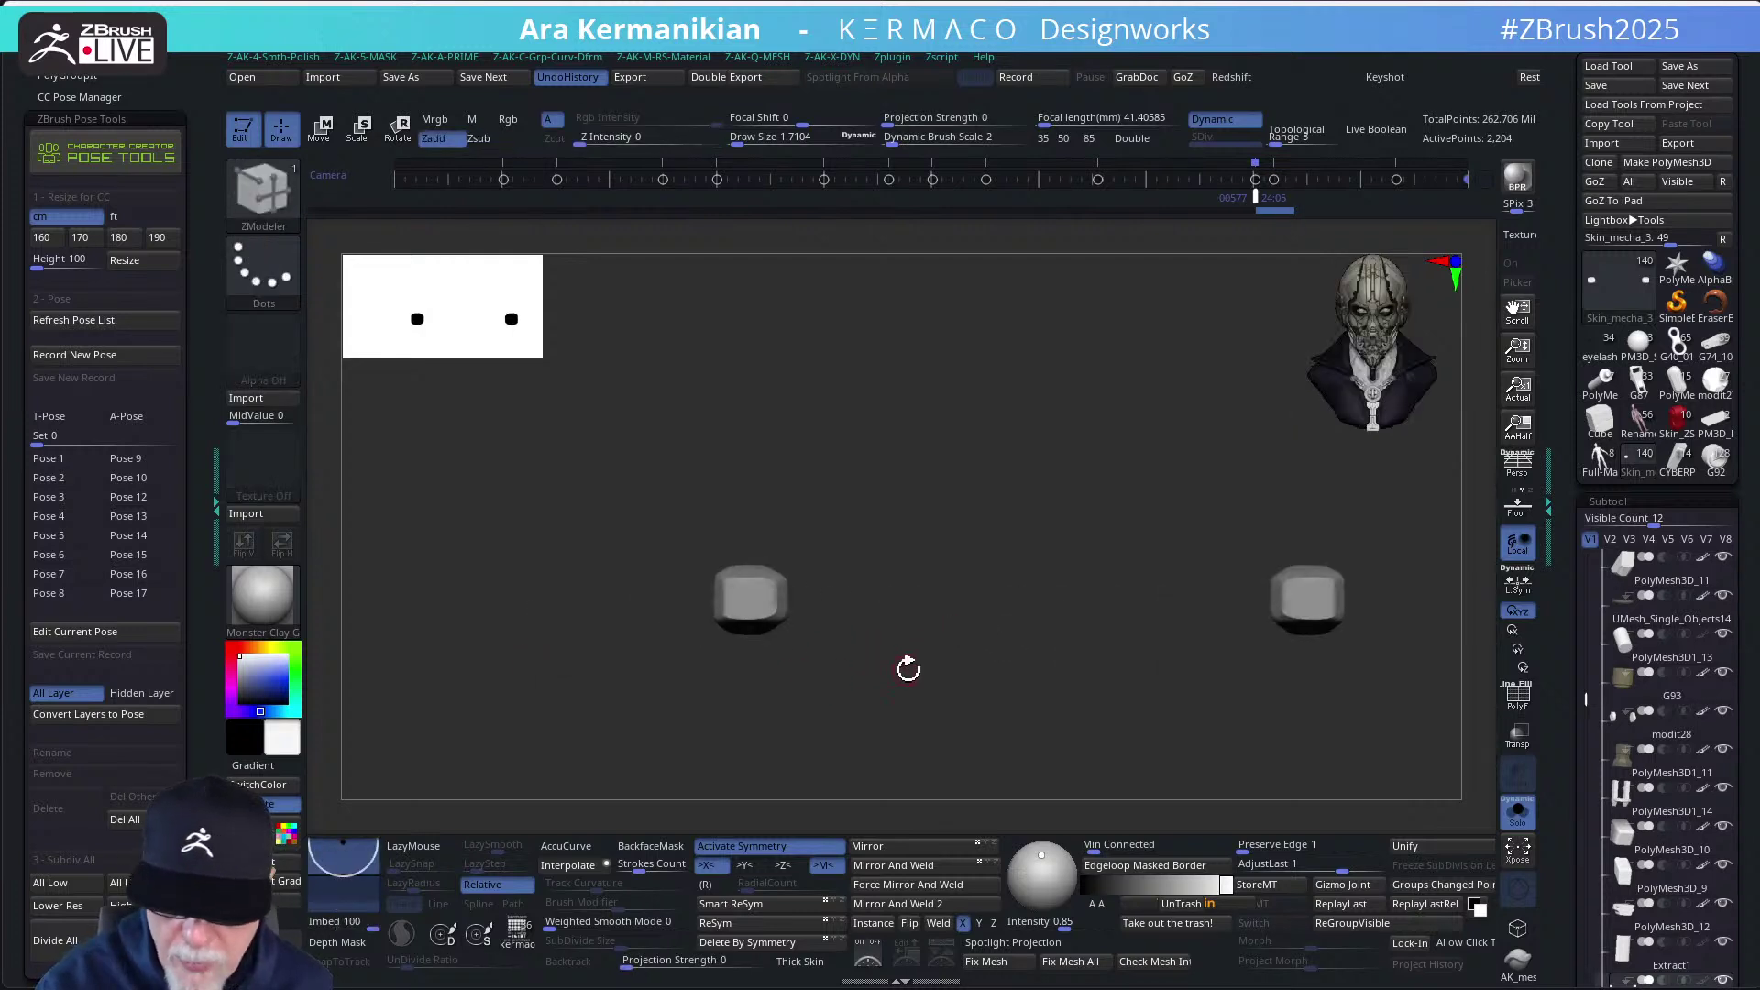
key("shift+f")
left_click_drag(954, 605, 804, 609)
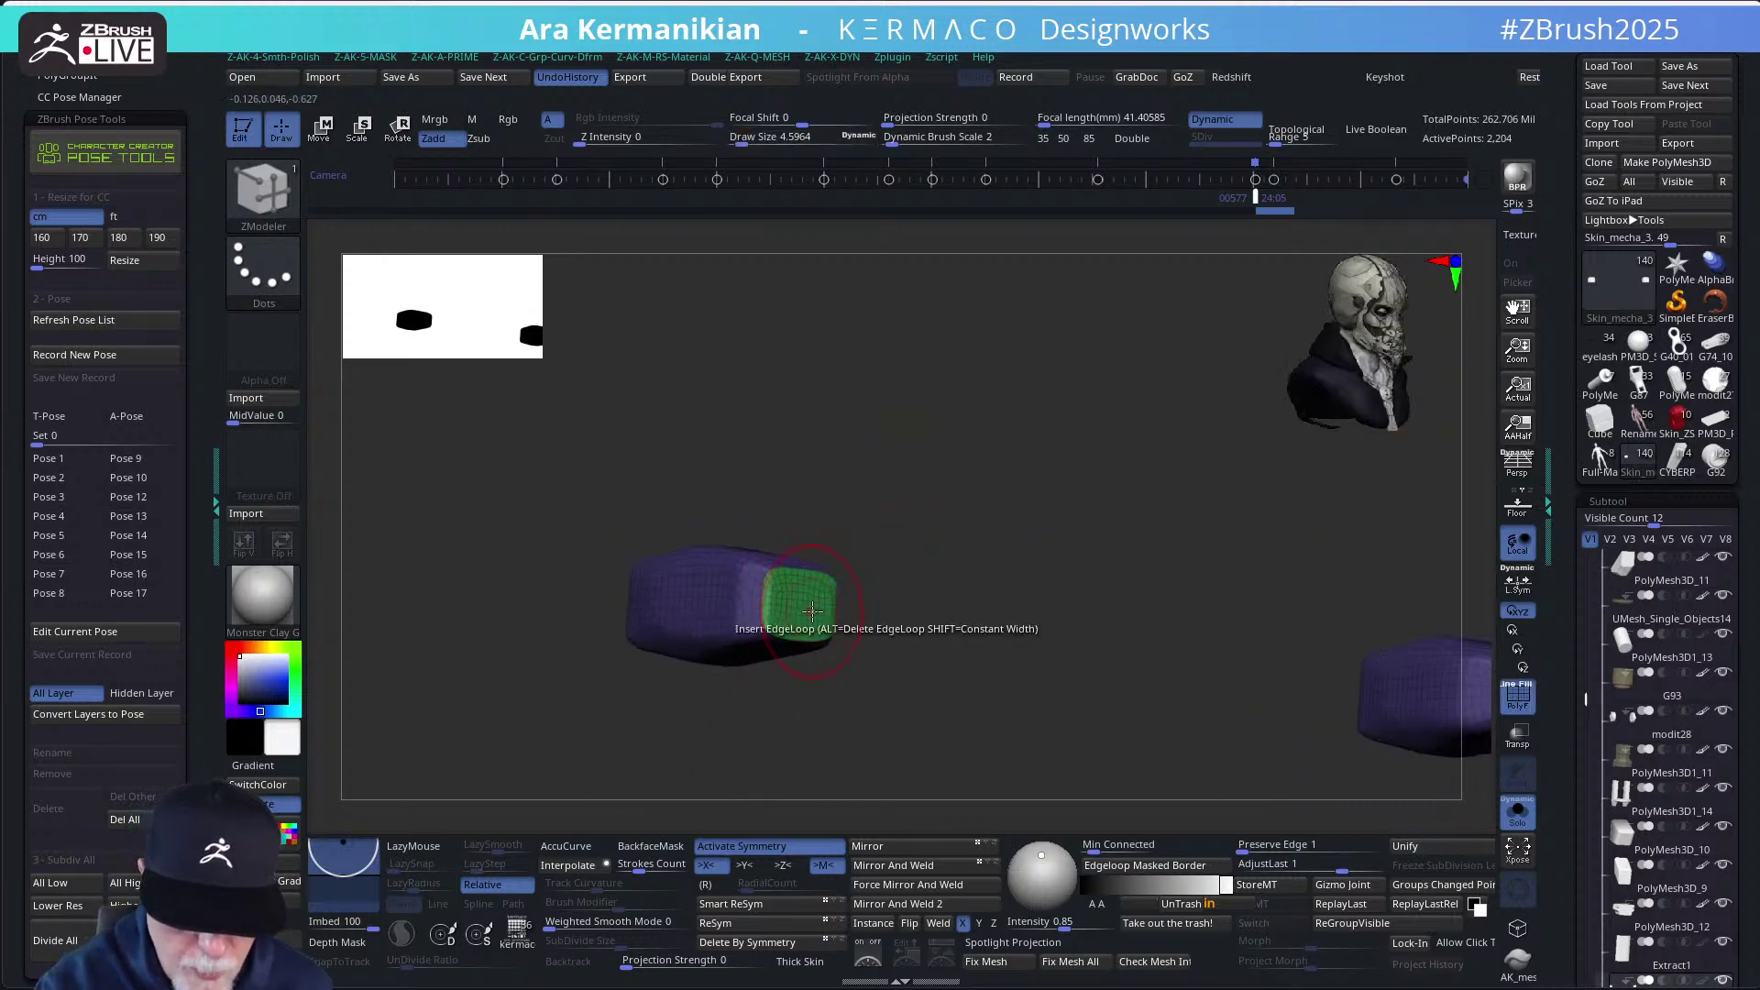
key("shift+a")
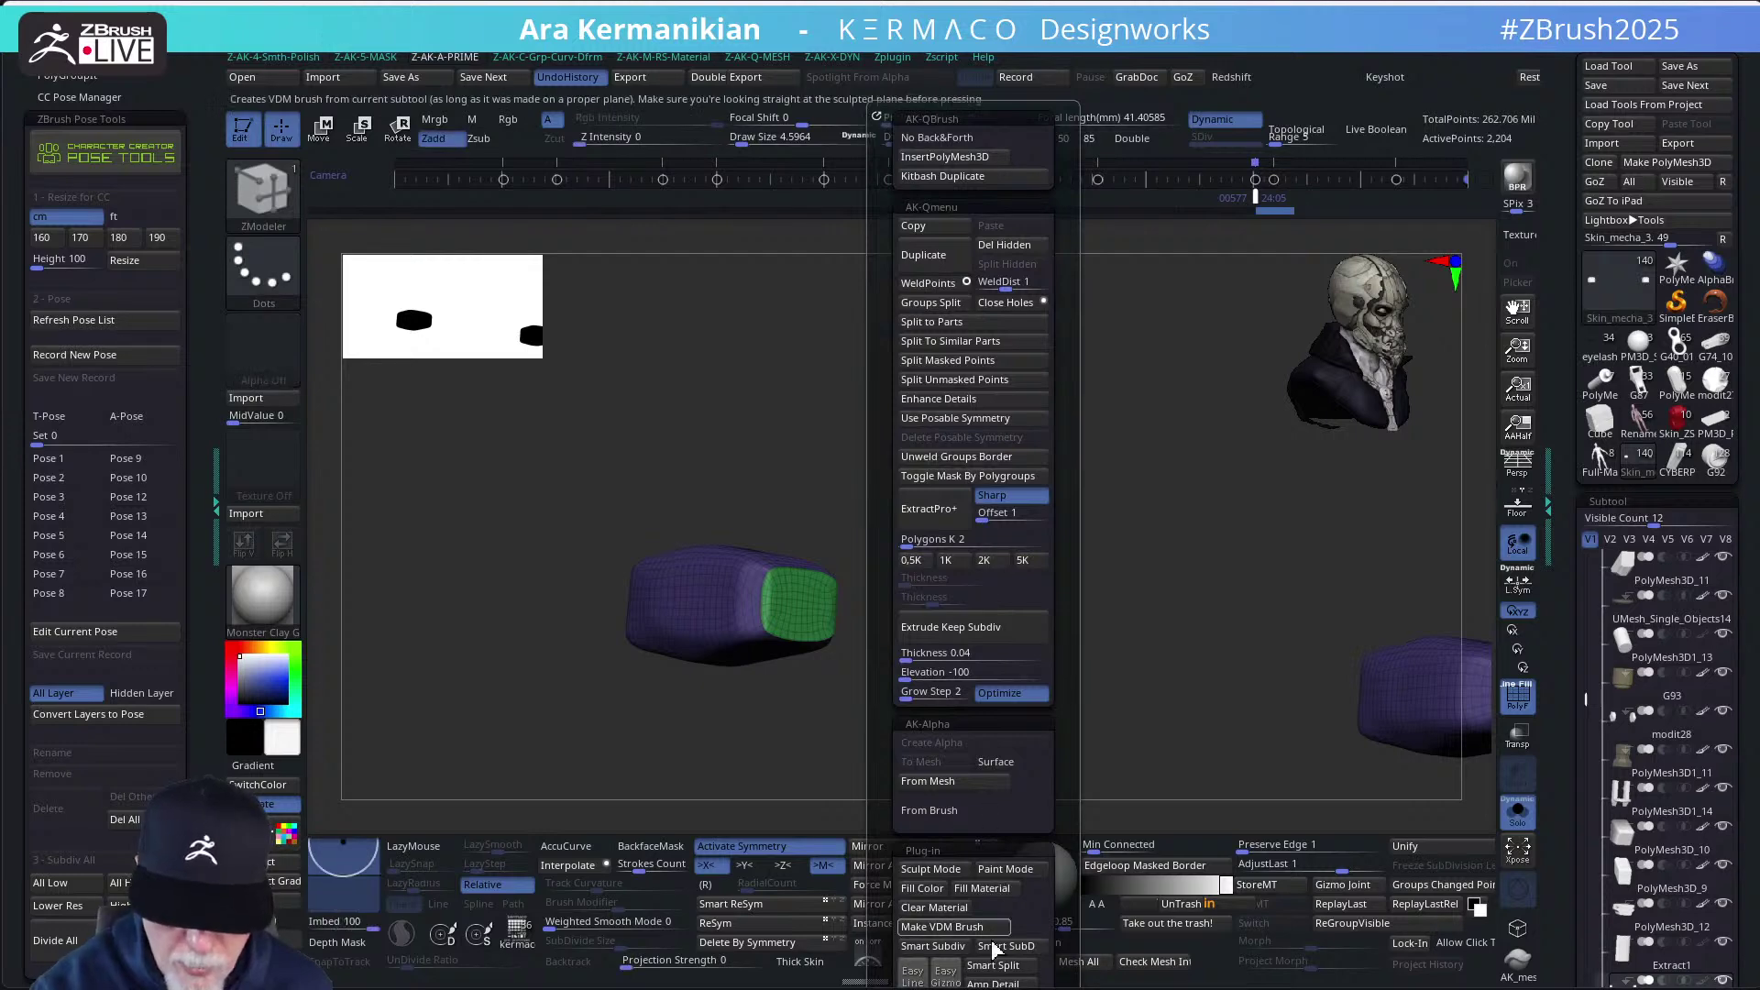
key("shift+q")
scroll(1136, 825, "down", 5)
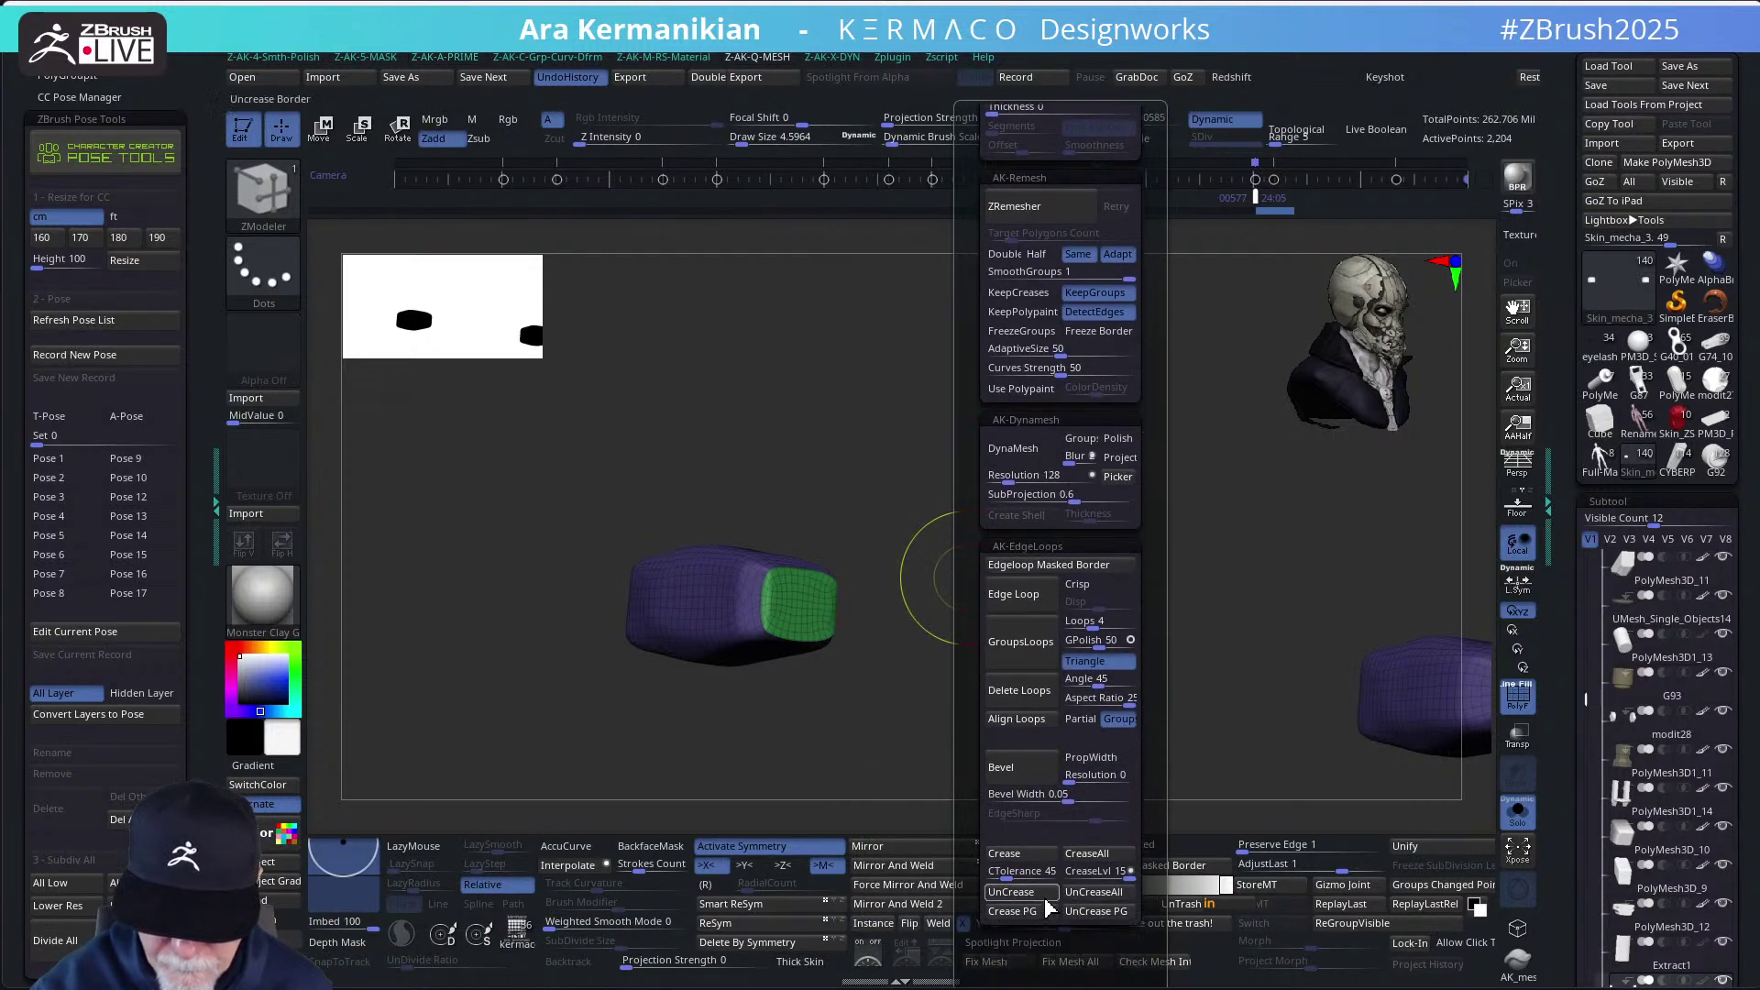
left_click(1111, 893)
Turn off the polyframe display and switch to the DamStandard brush for sculpting the block
mouse_move(789, 608)
left_mouse_down("shift")
mouse_move(771, 656)
mouse_move(818, 647)
left_mouse_up("shift")
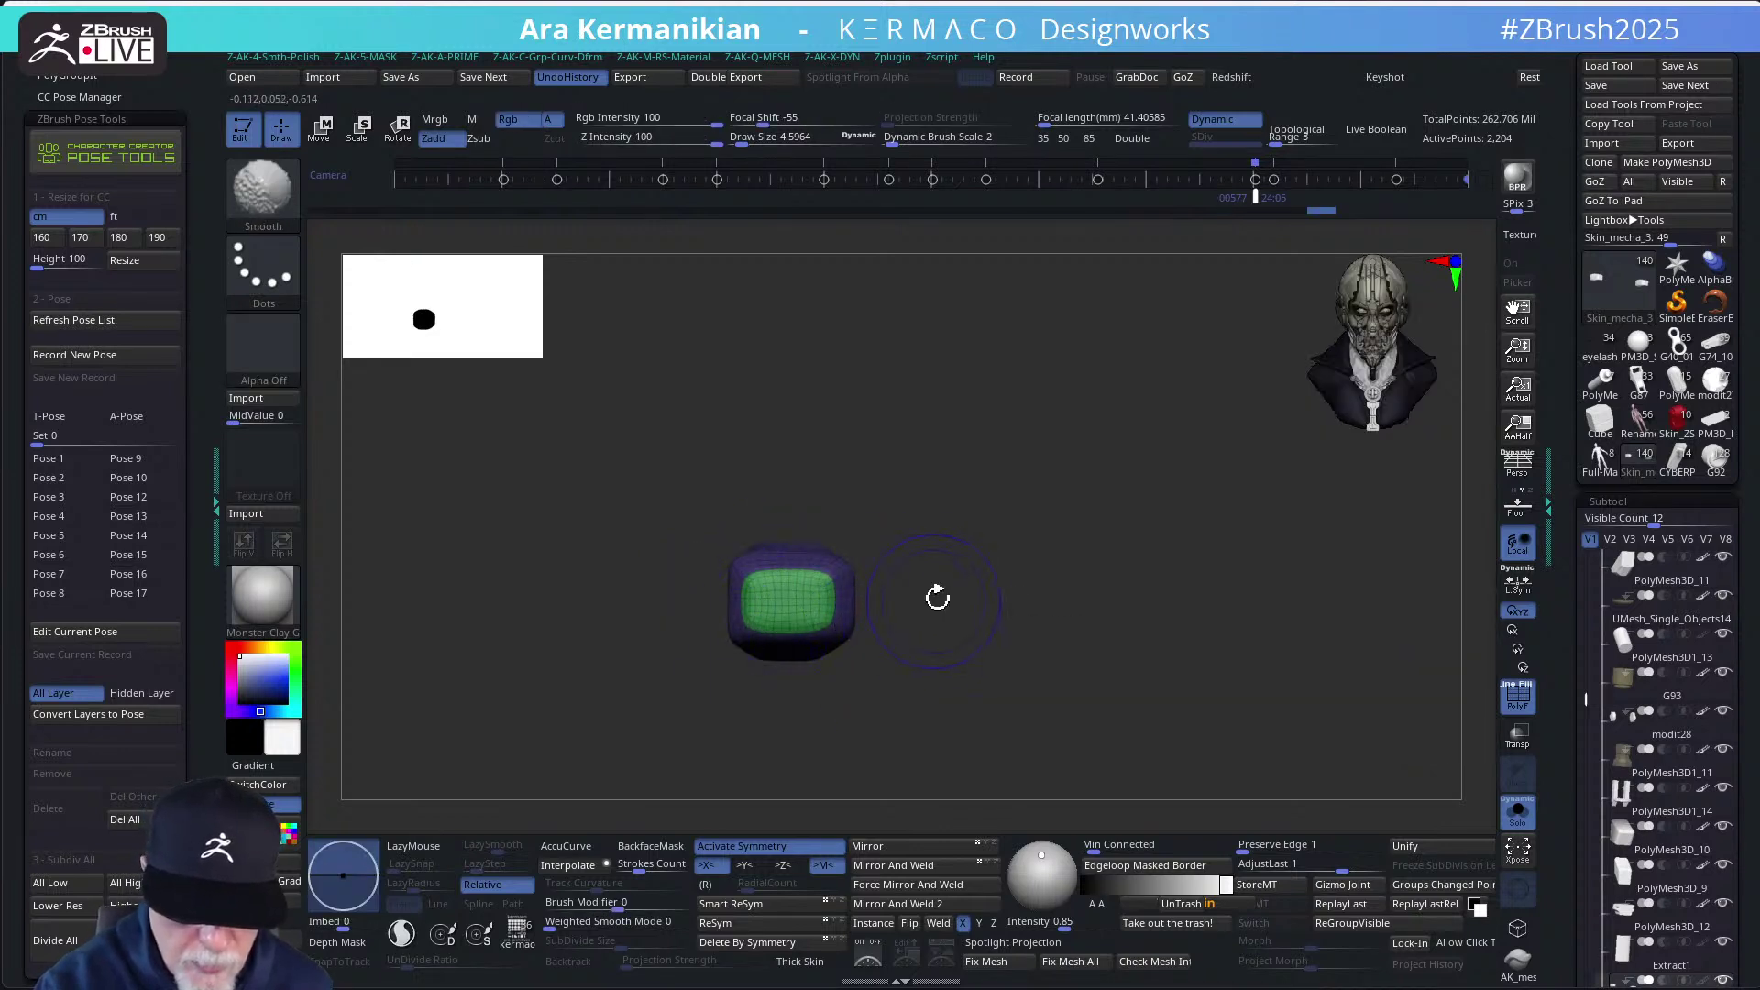
key("b")
key("z")
key("m")
mouse_move(1026, 550)
left_mouse_down()
mouse_move(1053, 538)
mouse_move(935, 534)
mouse_move(963, 568)
mouse_move(966, 538)
mouse_move(932, 489)
mouse_move(931, 514)
mouse_move(972, 549)
mouse_move(1237, 658)
mouse_move(962, 596)
mouse_move(1013, 660)
mouse_move(1052, 666)
mouse_move(1147, 596)
mouse_move(979, 625)
mouse_move(1003, 633)
left_mouse_up()
left_click(1517, 697)
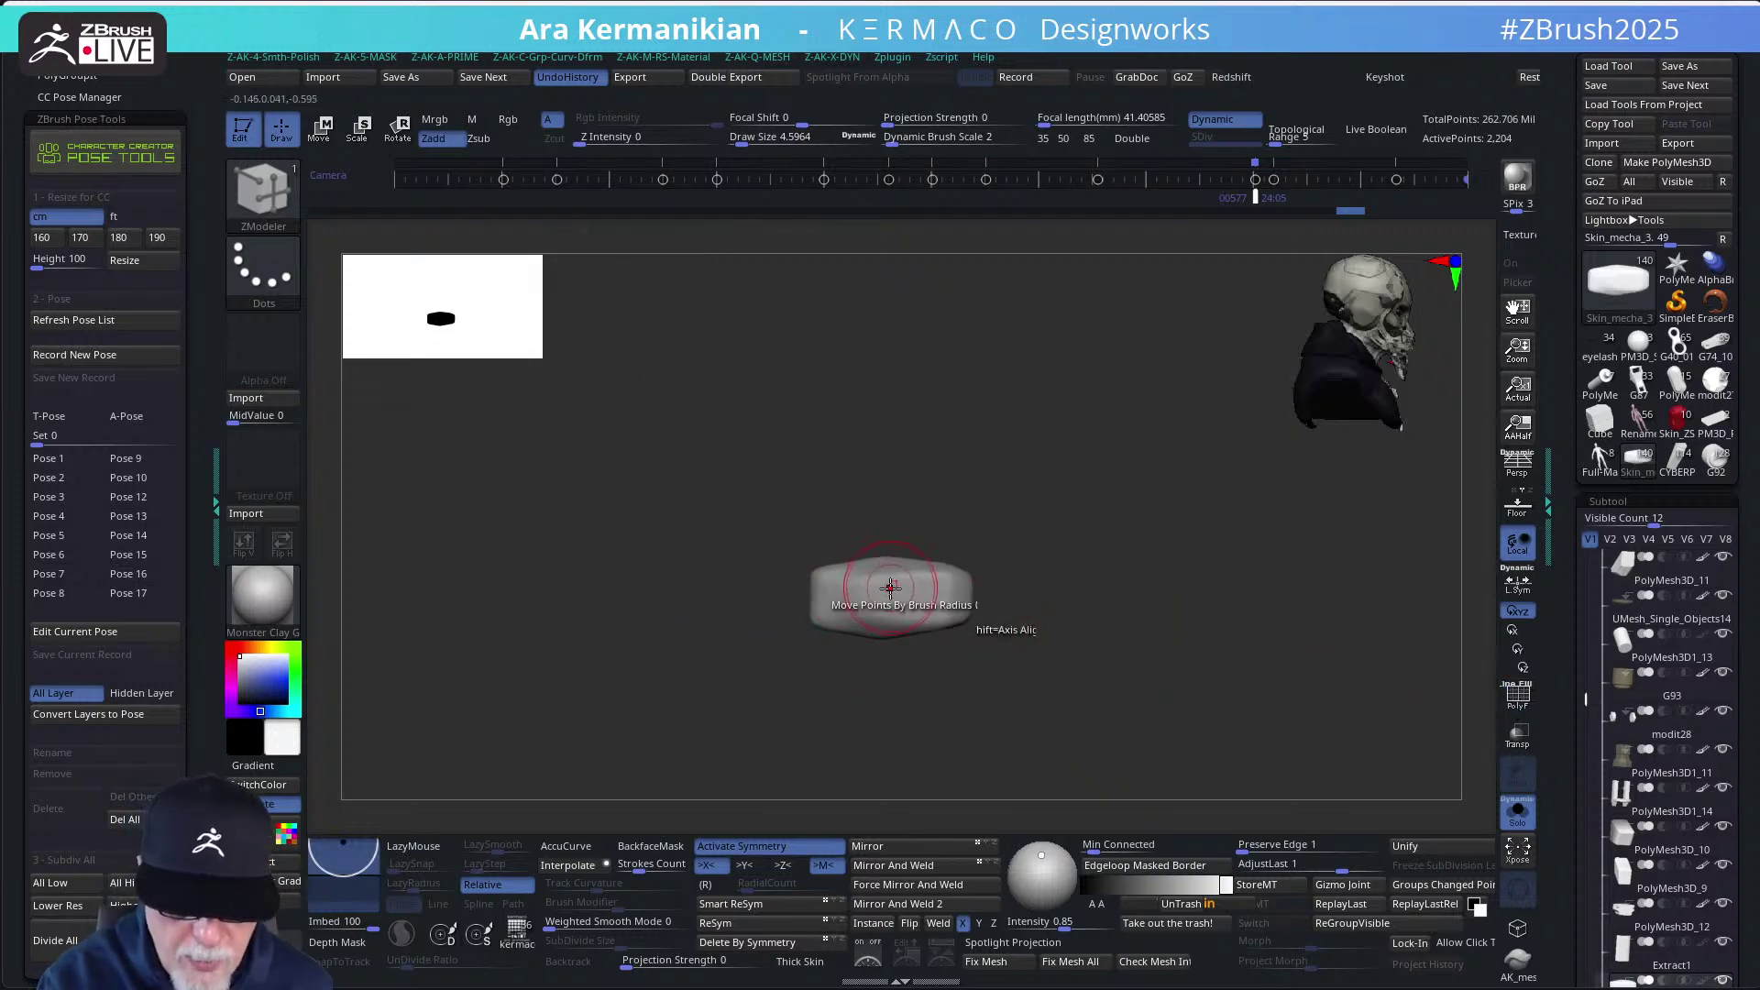
right_click(886, 588)
left_click(887, 461)
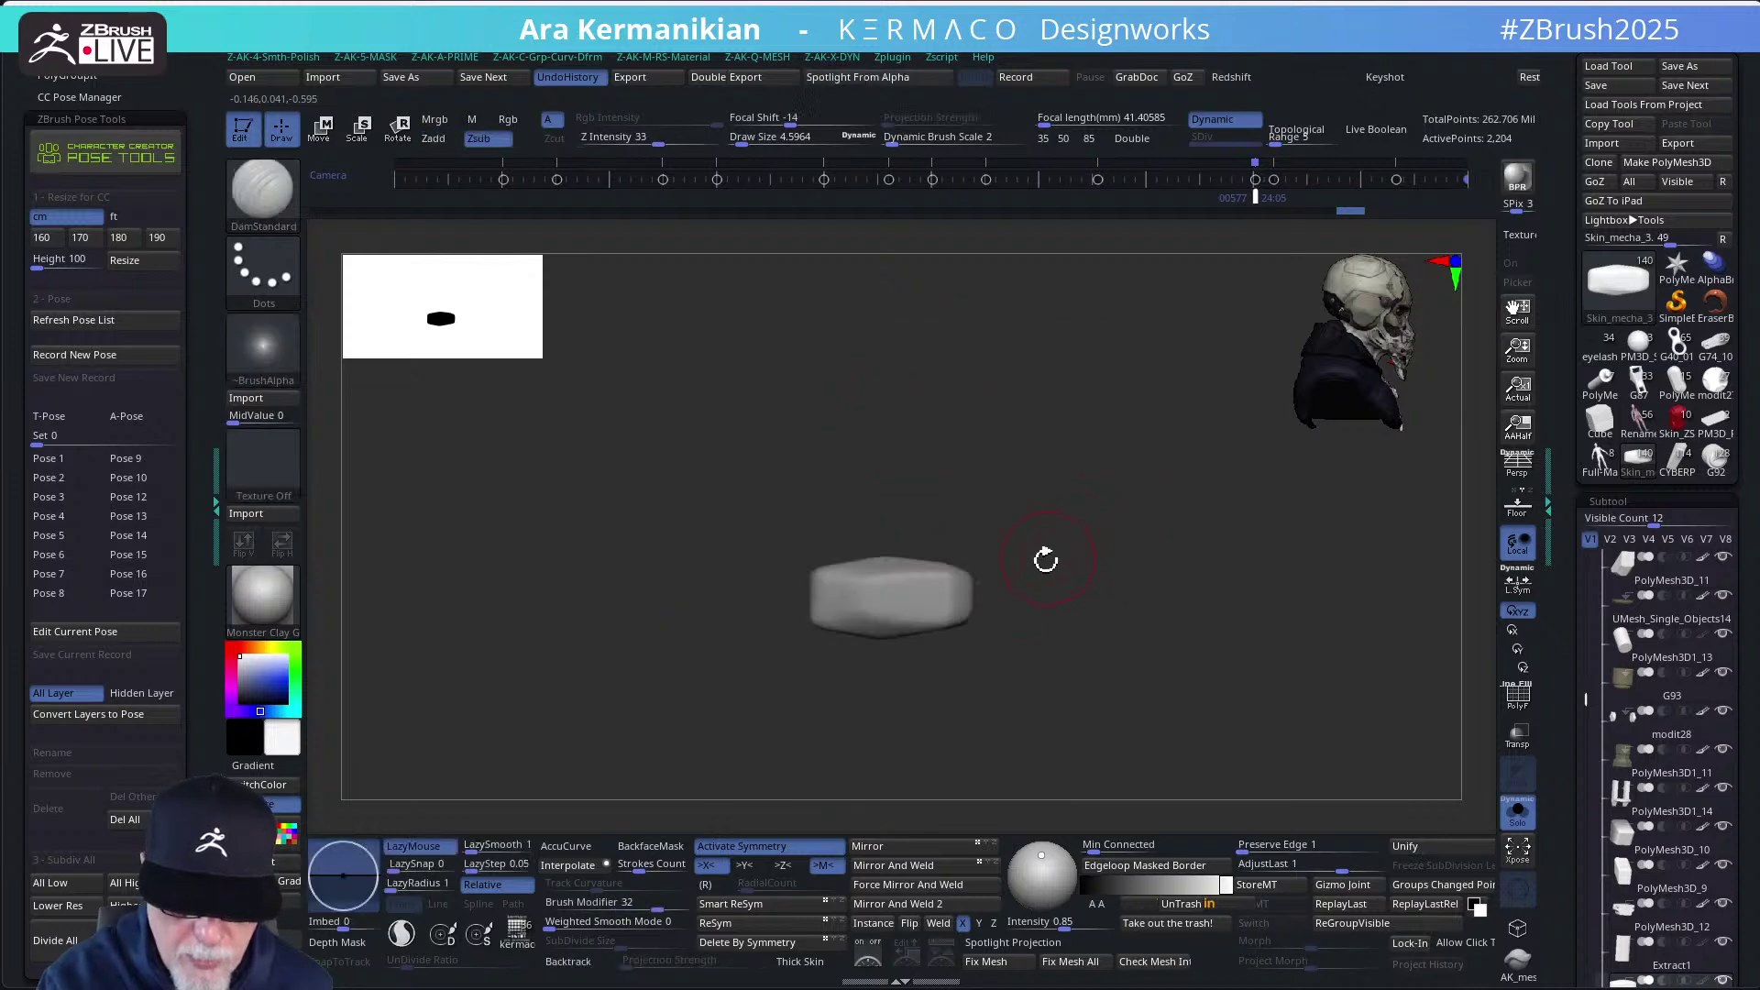
right_click(1064, 404)
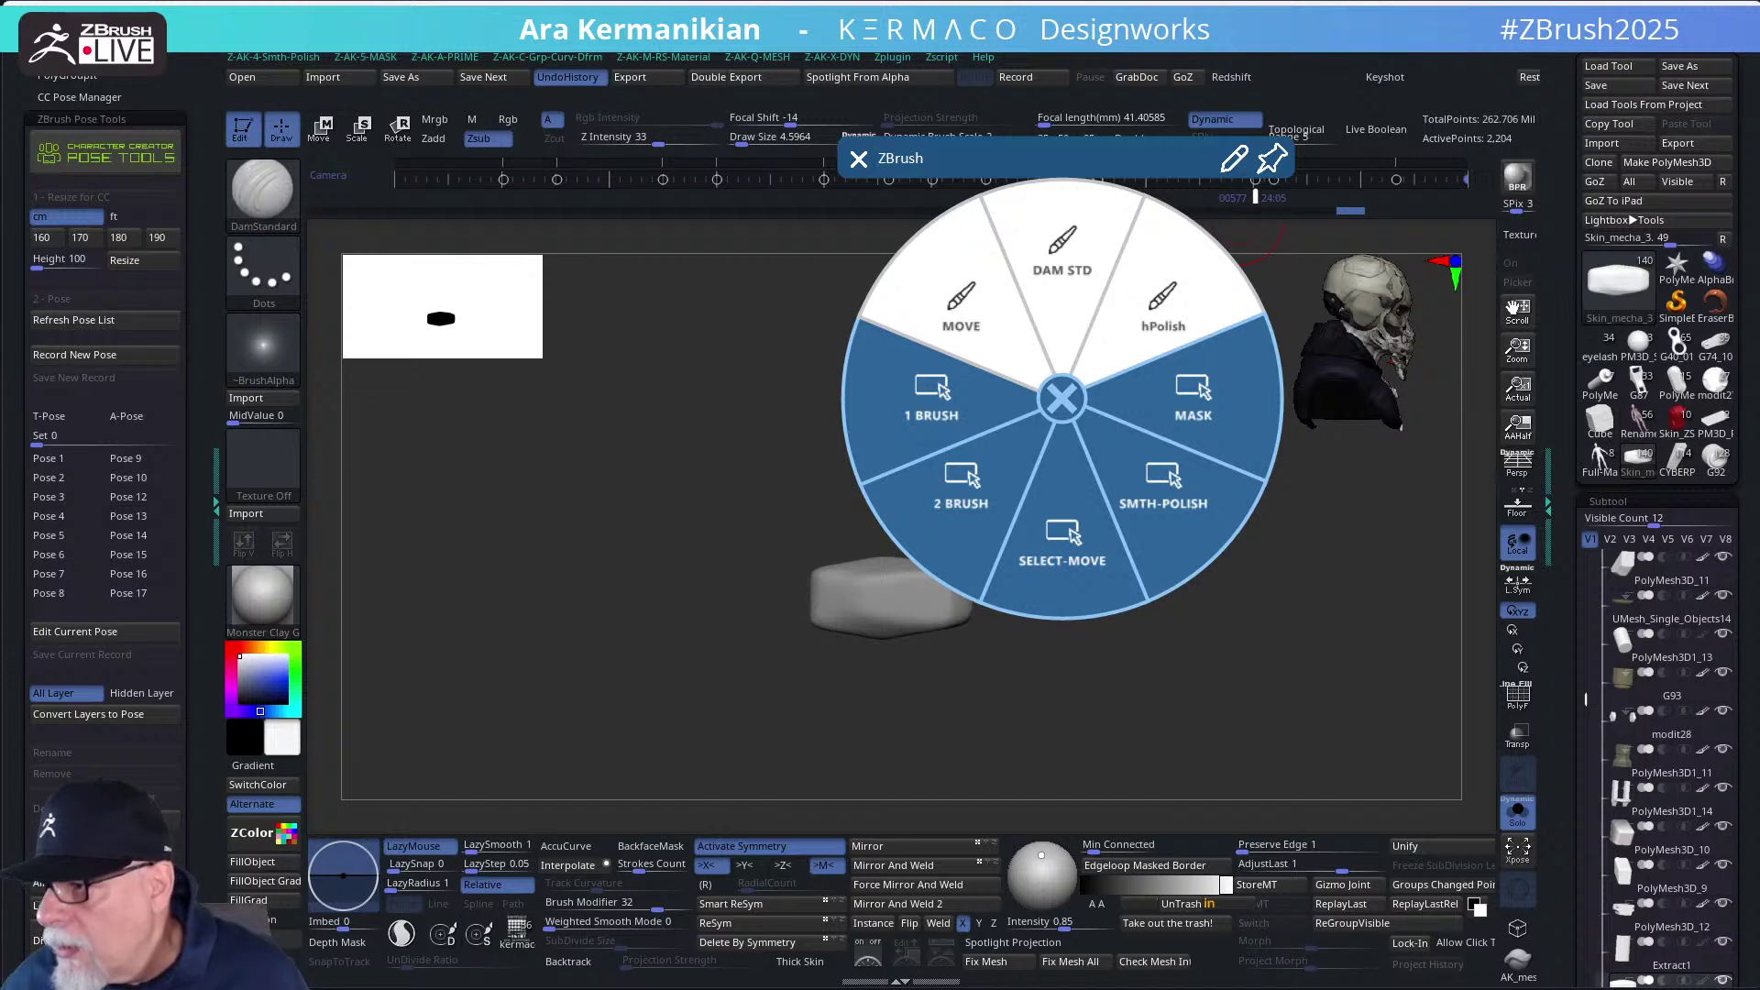
left_click(1062, 402)
right_click(1169, 352)
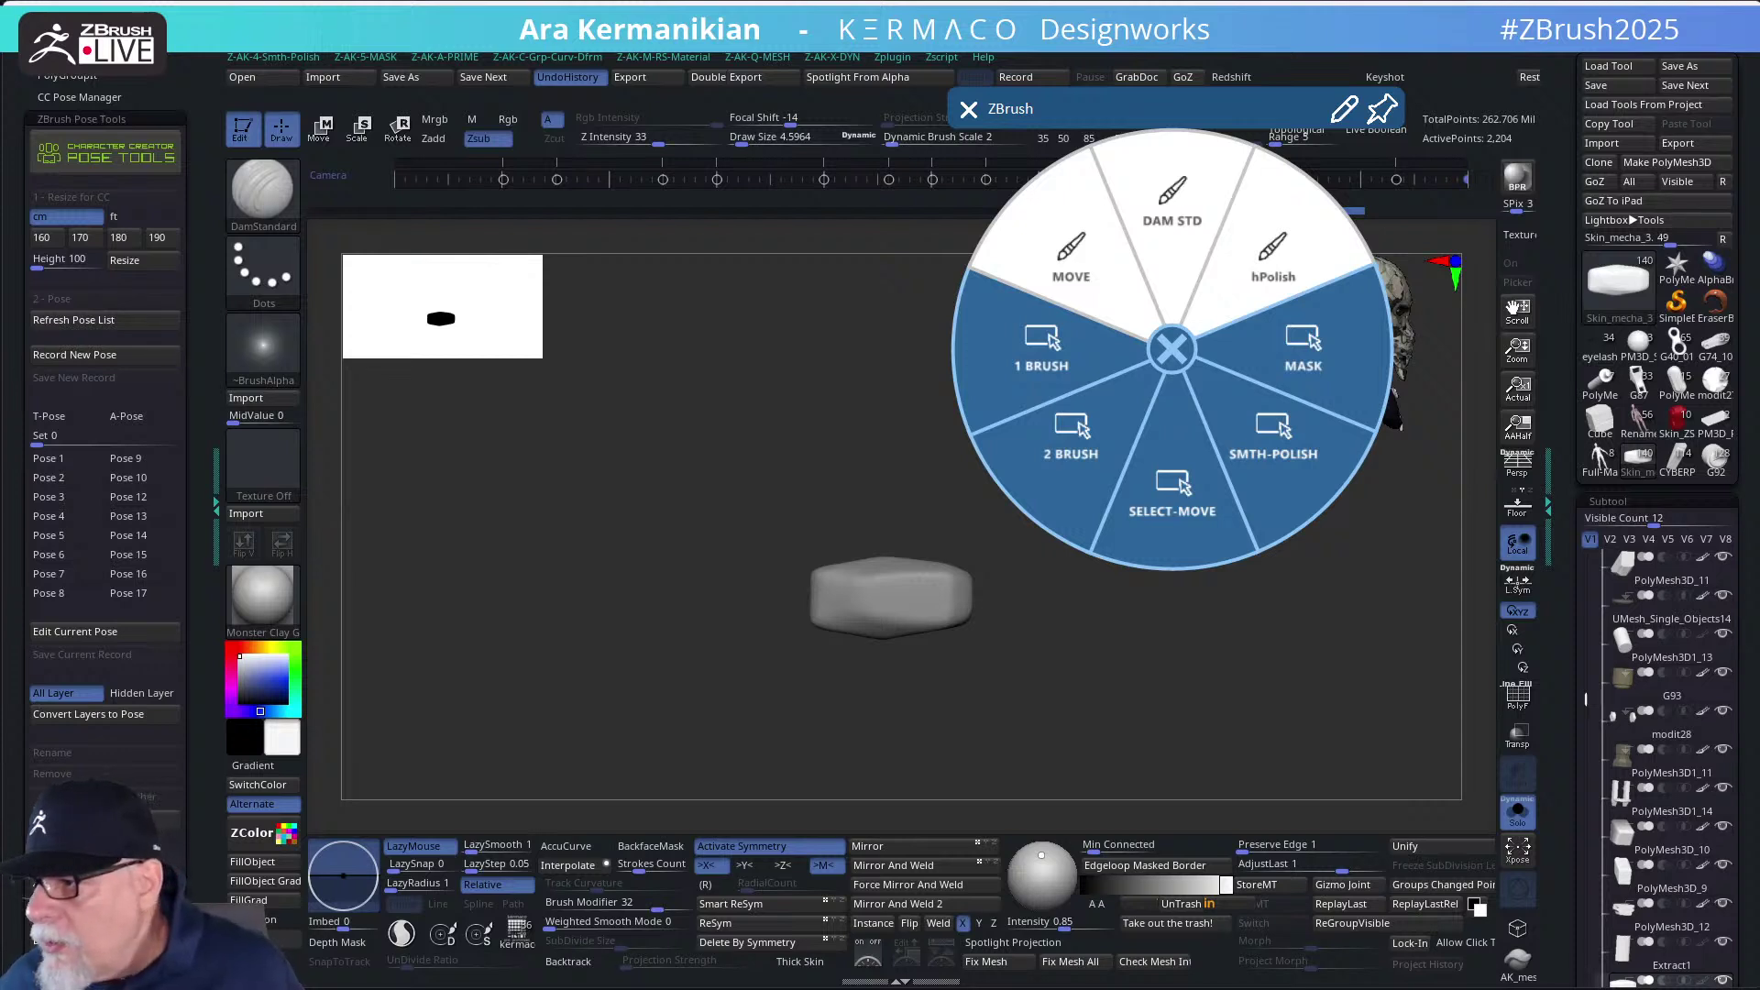
left_click(1236, 220)
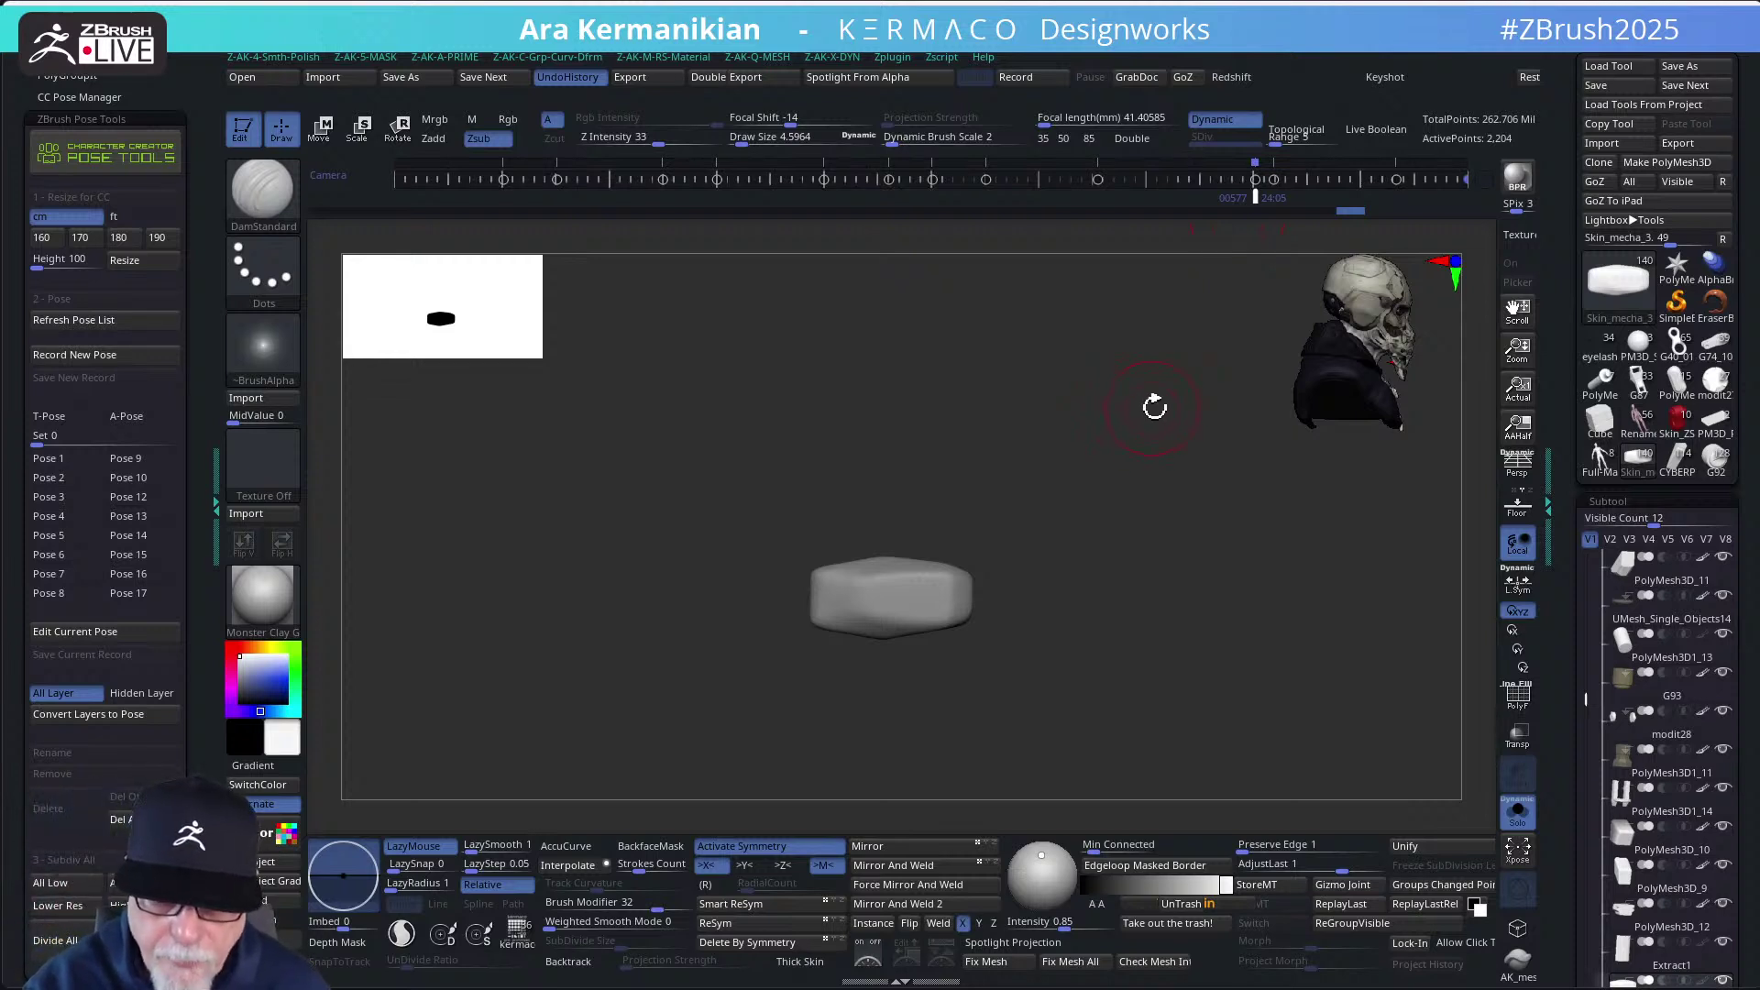
left_click_drag(1154, 407, 1146, 418)
right_click(1138, 421)
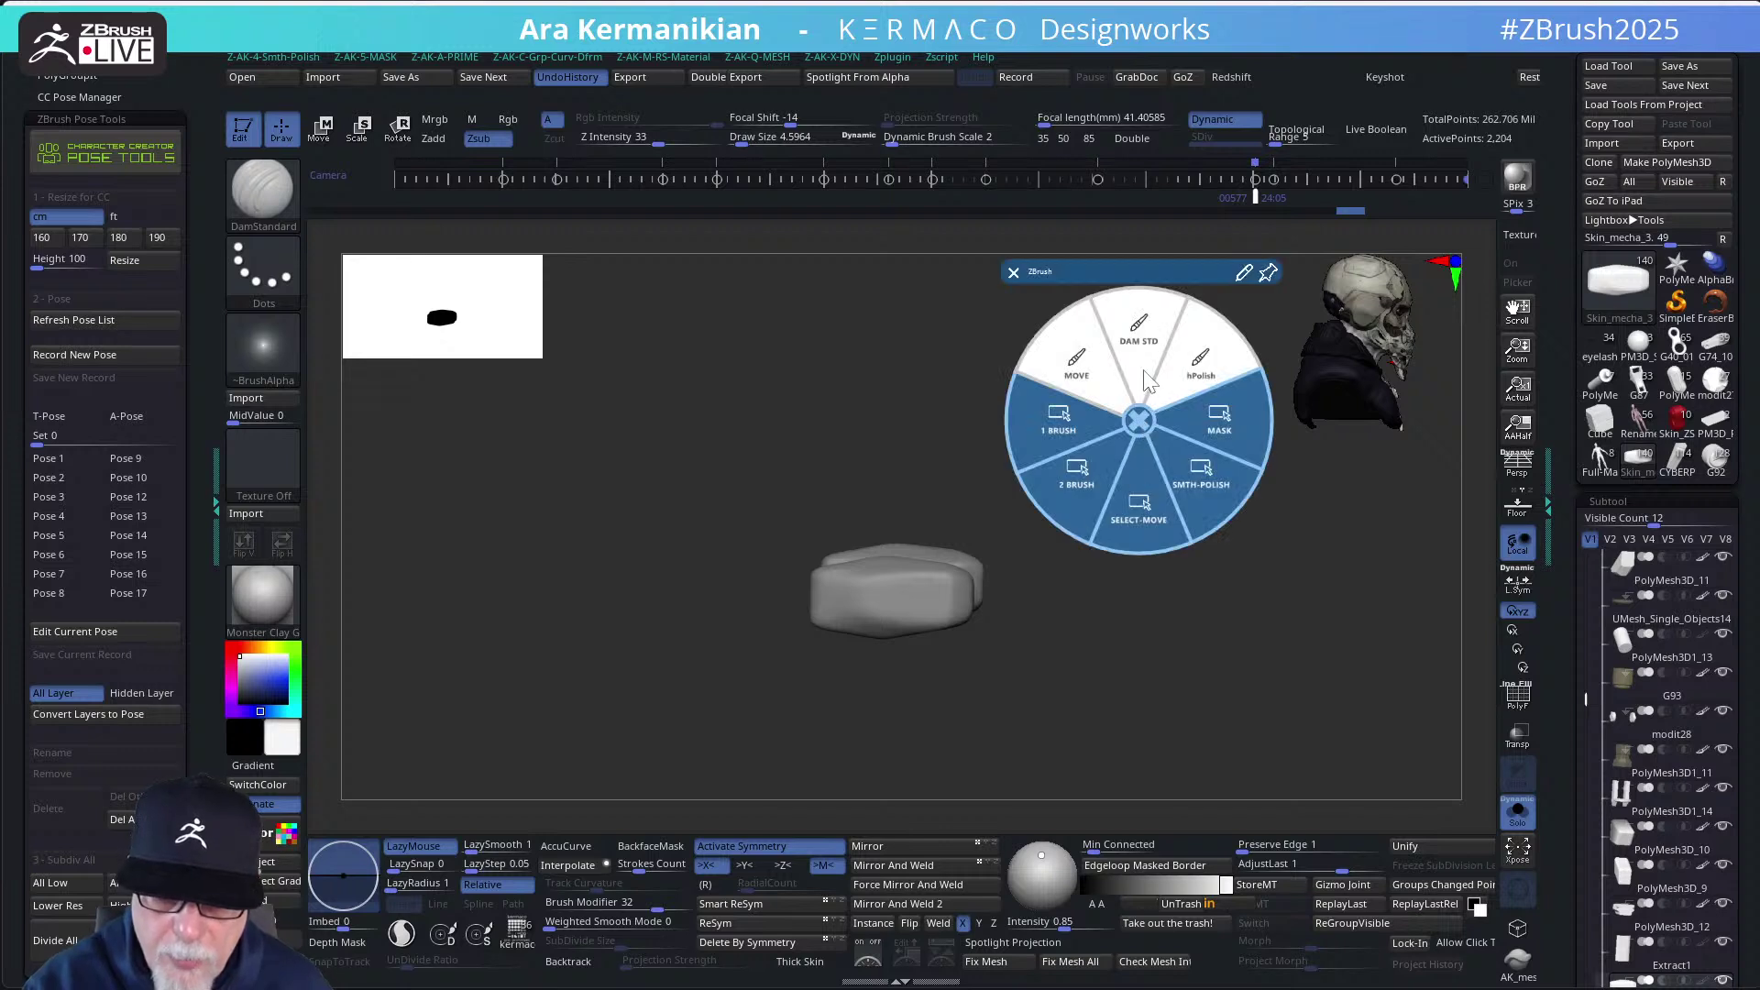
left_click_drag(926, 463, 953, 425)
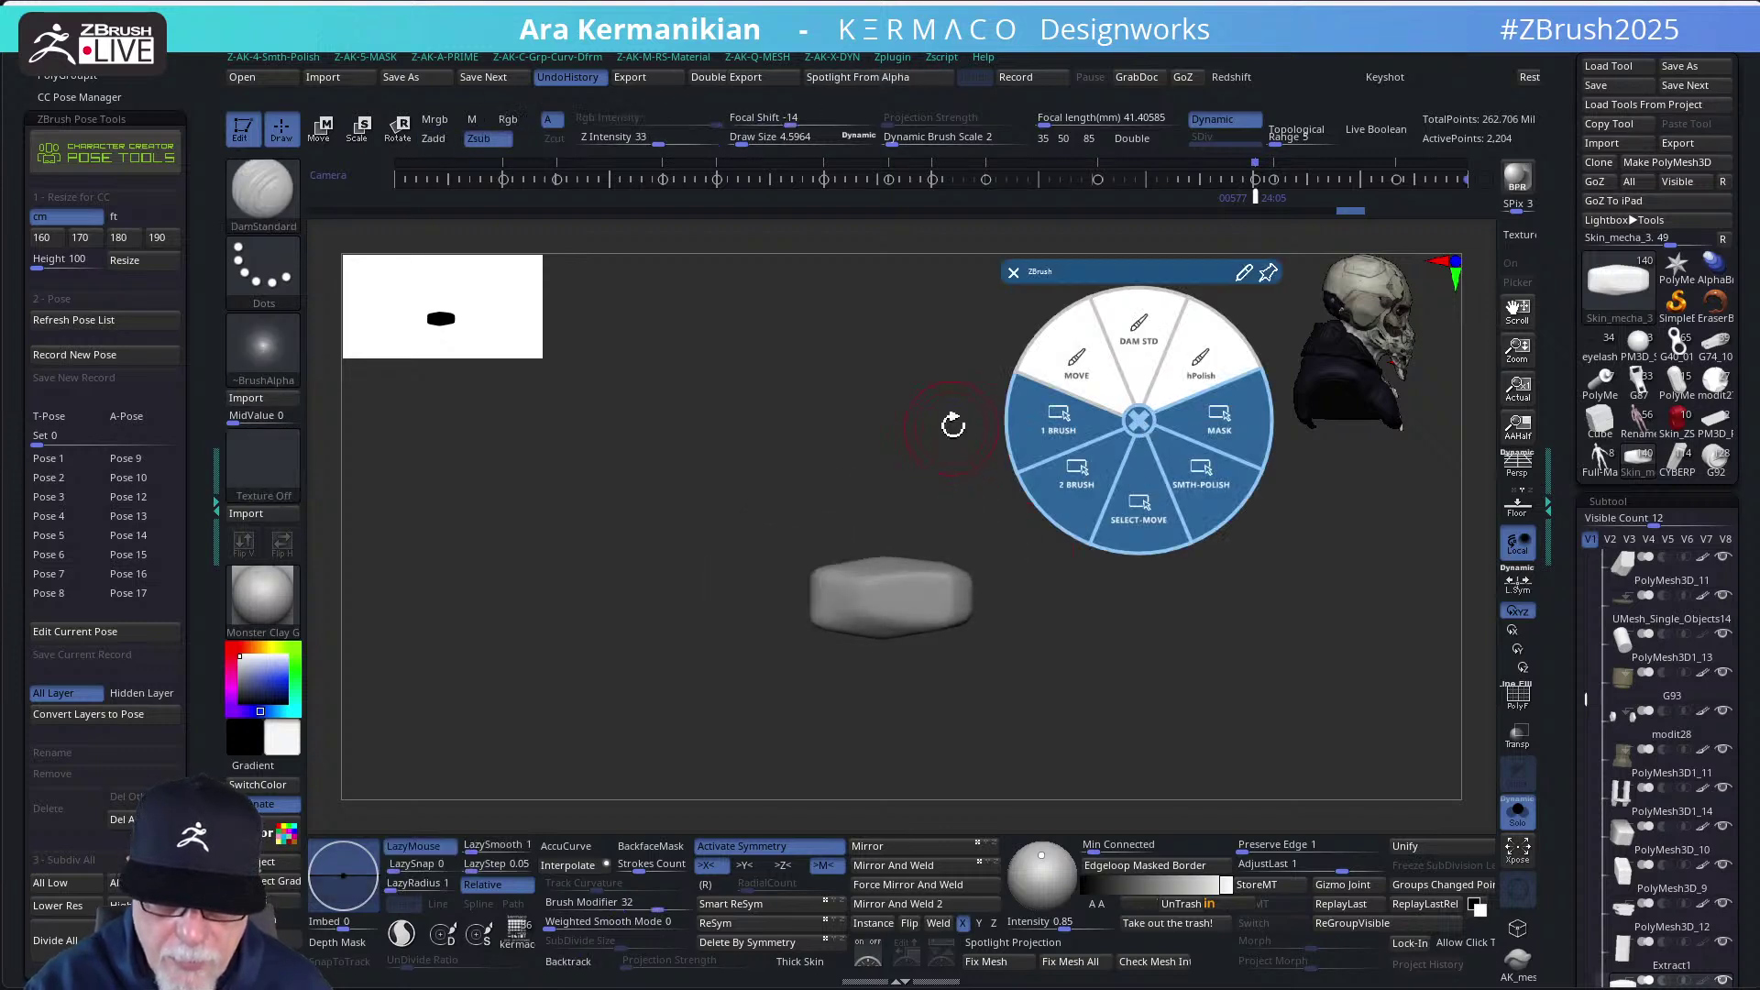
left_click(1143, 345)
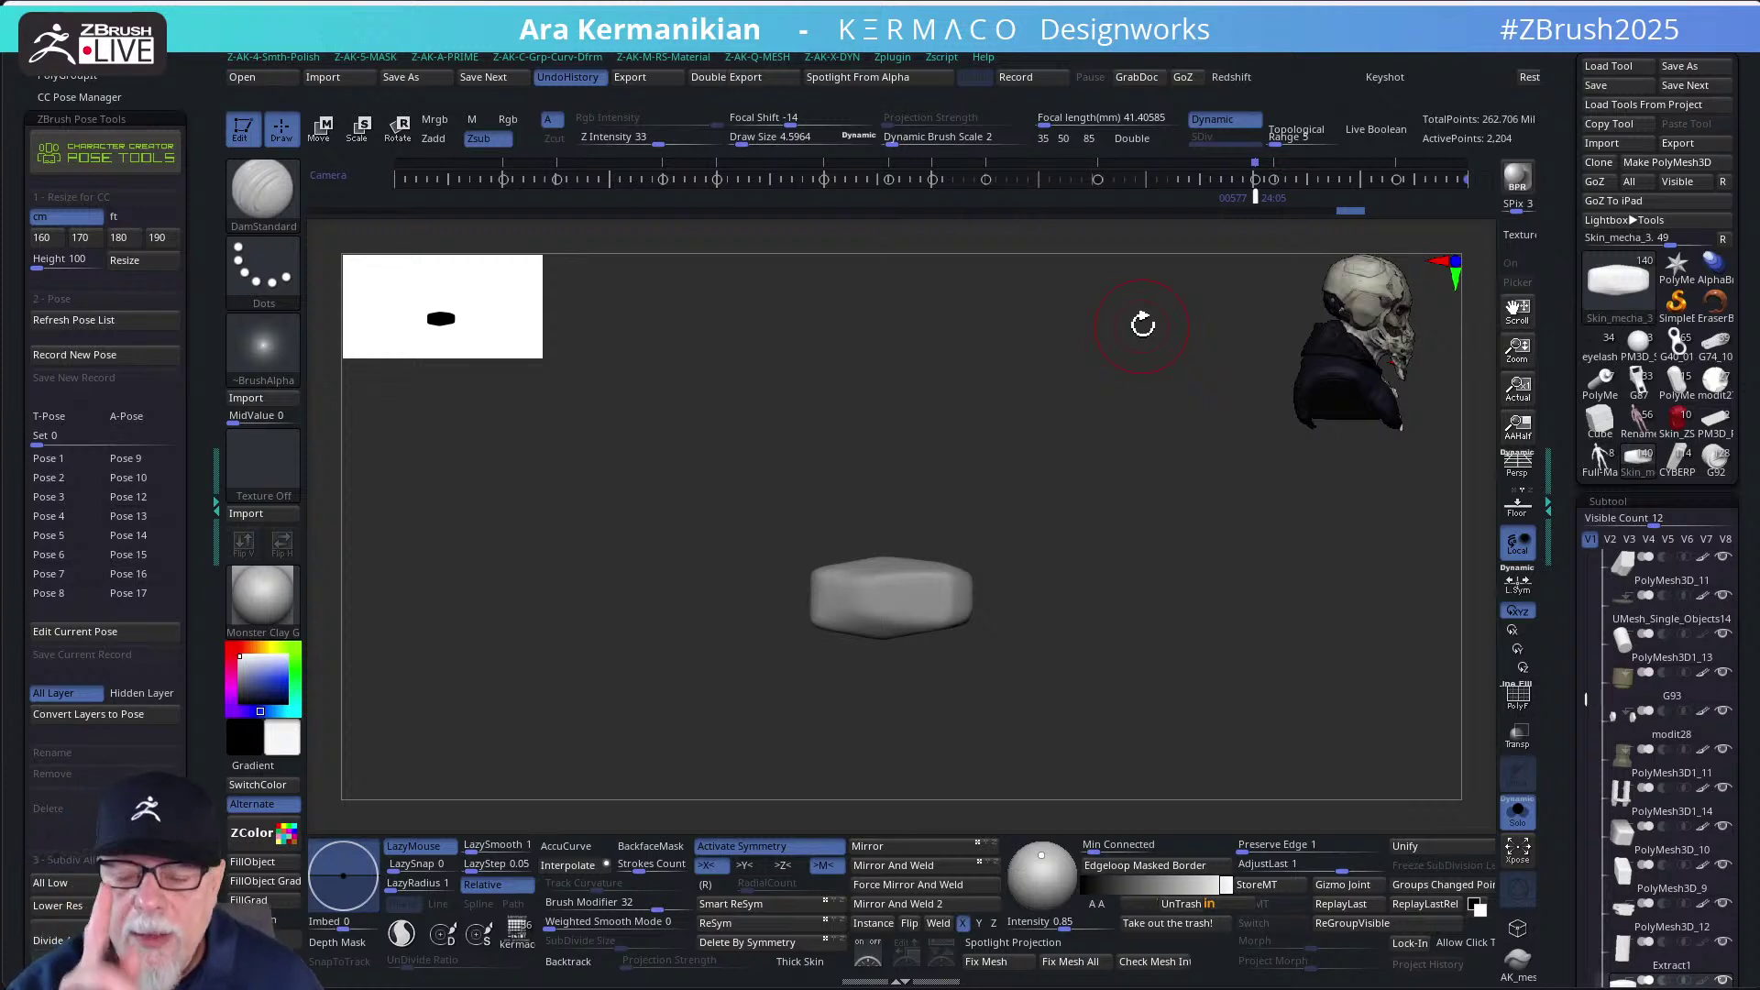
left_click_drag(1142, 324, 993, 450)
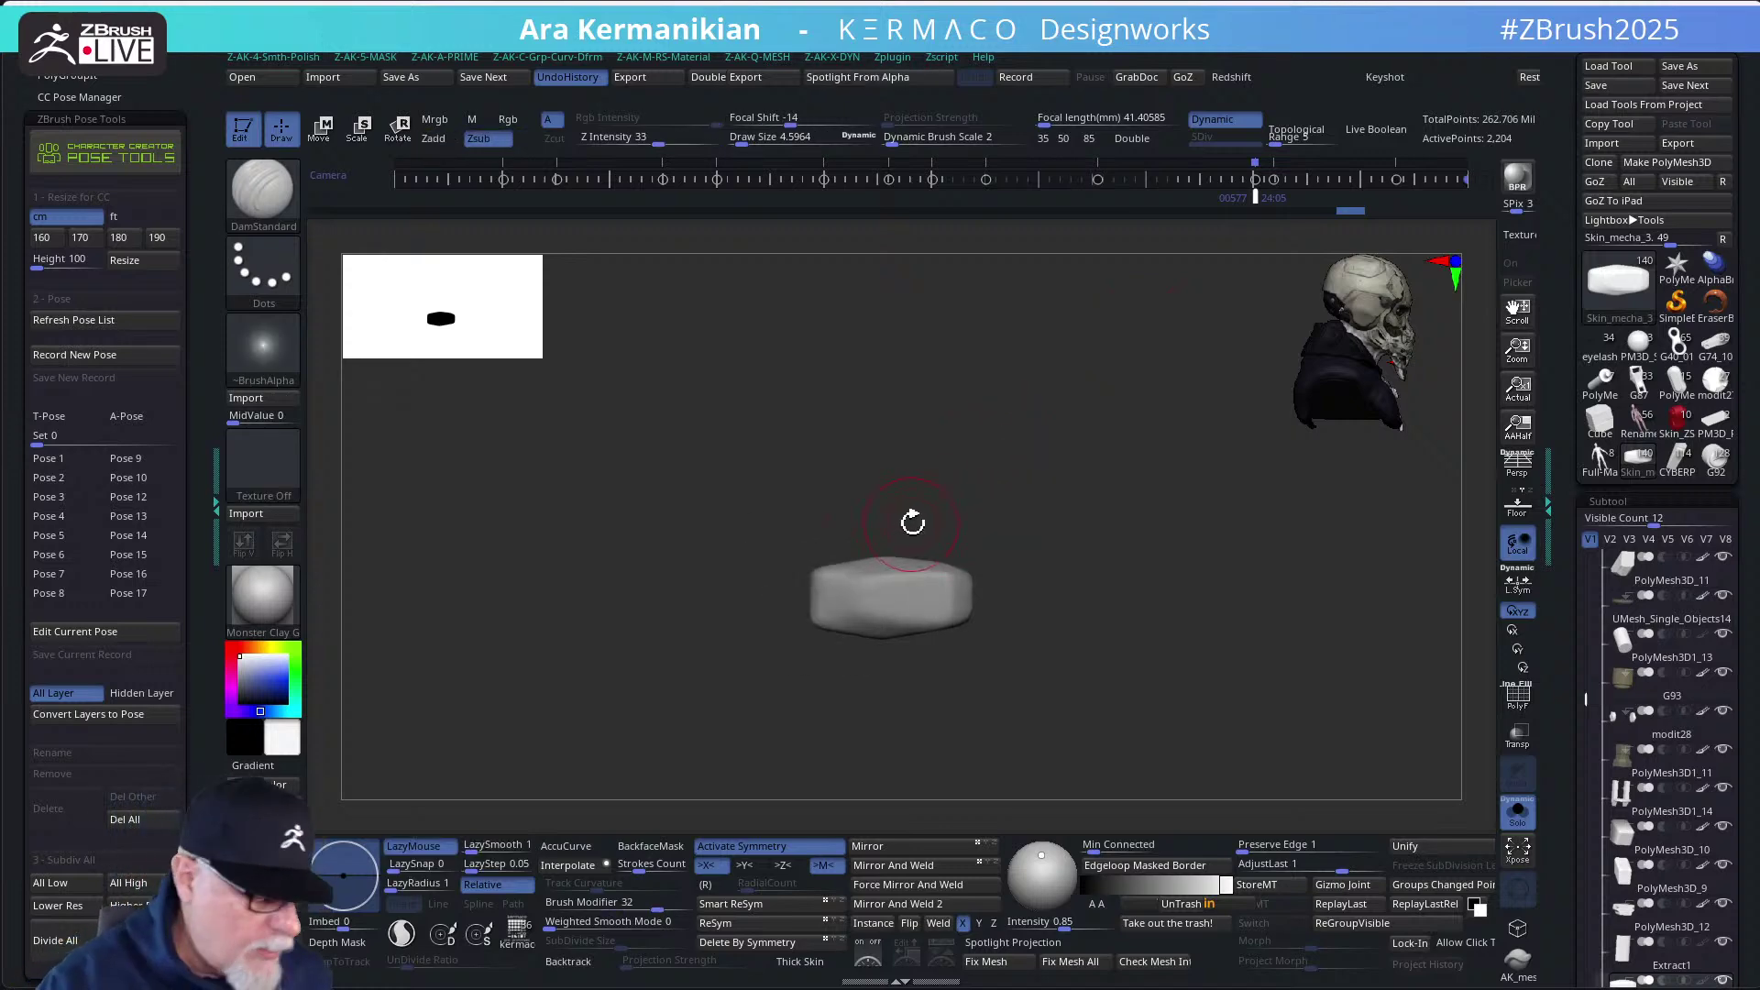
key("Tab")
key("Tab")
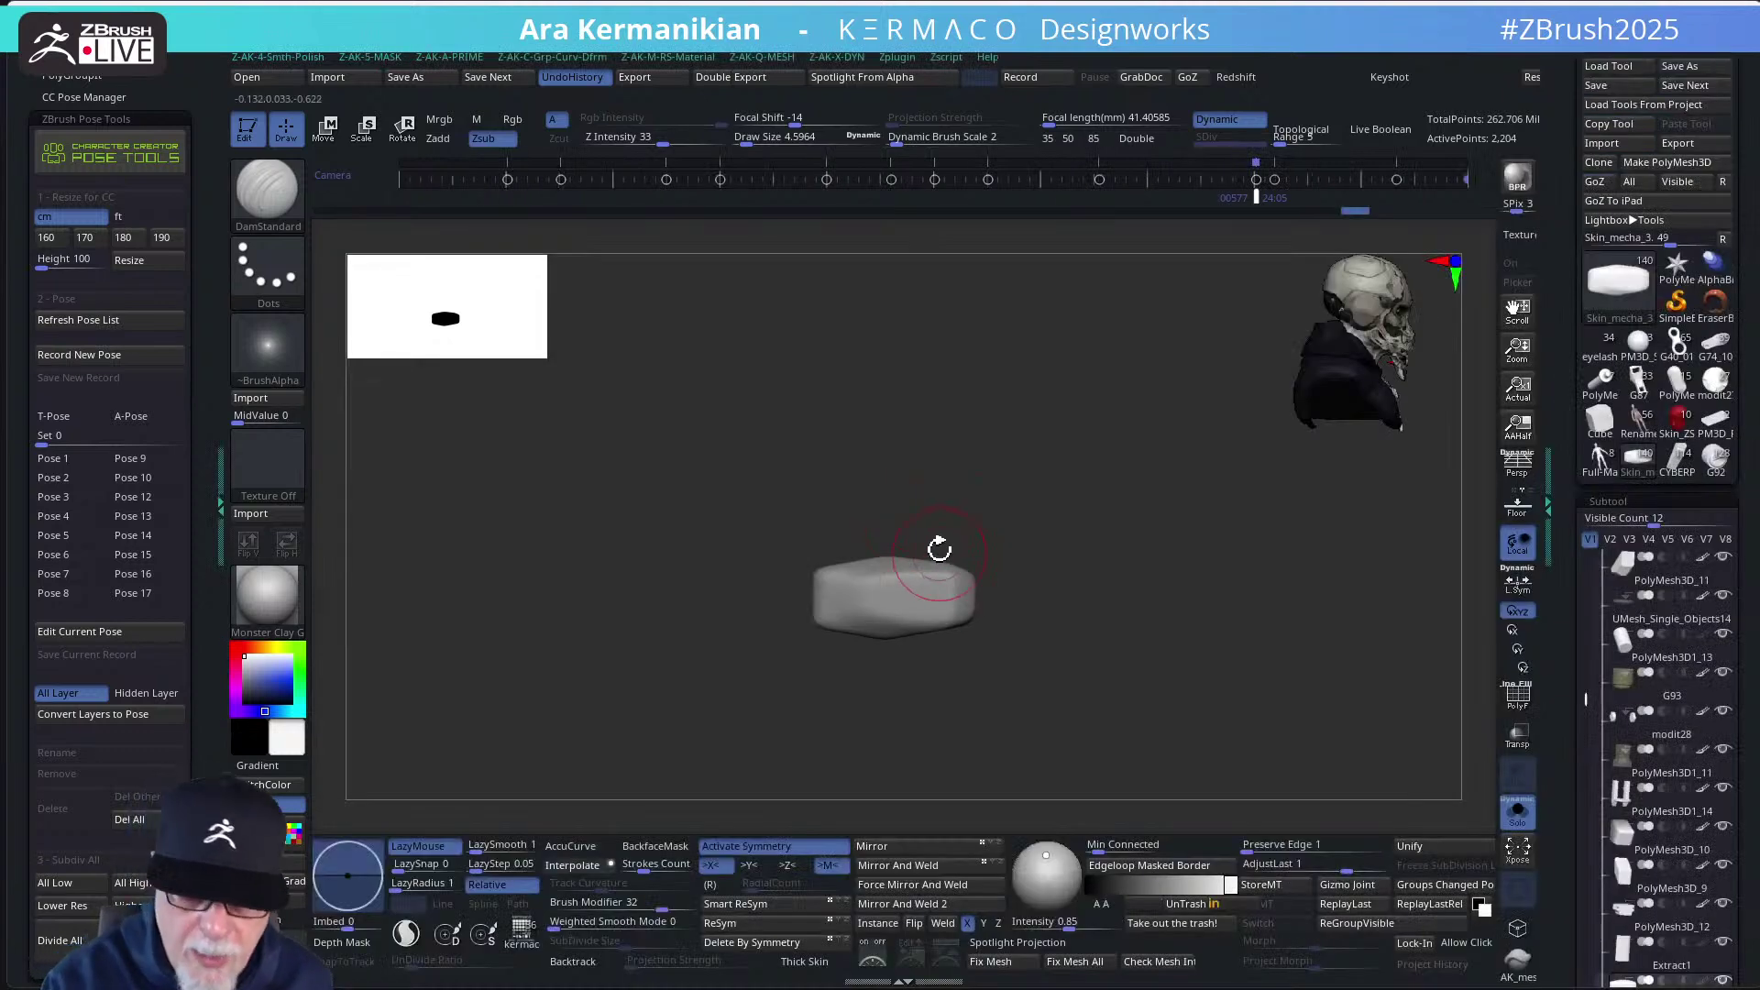
Set the DamStandard brush's draw size to 1 for working on the block's side
left_click_drag(1045, 541, 894, 536)
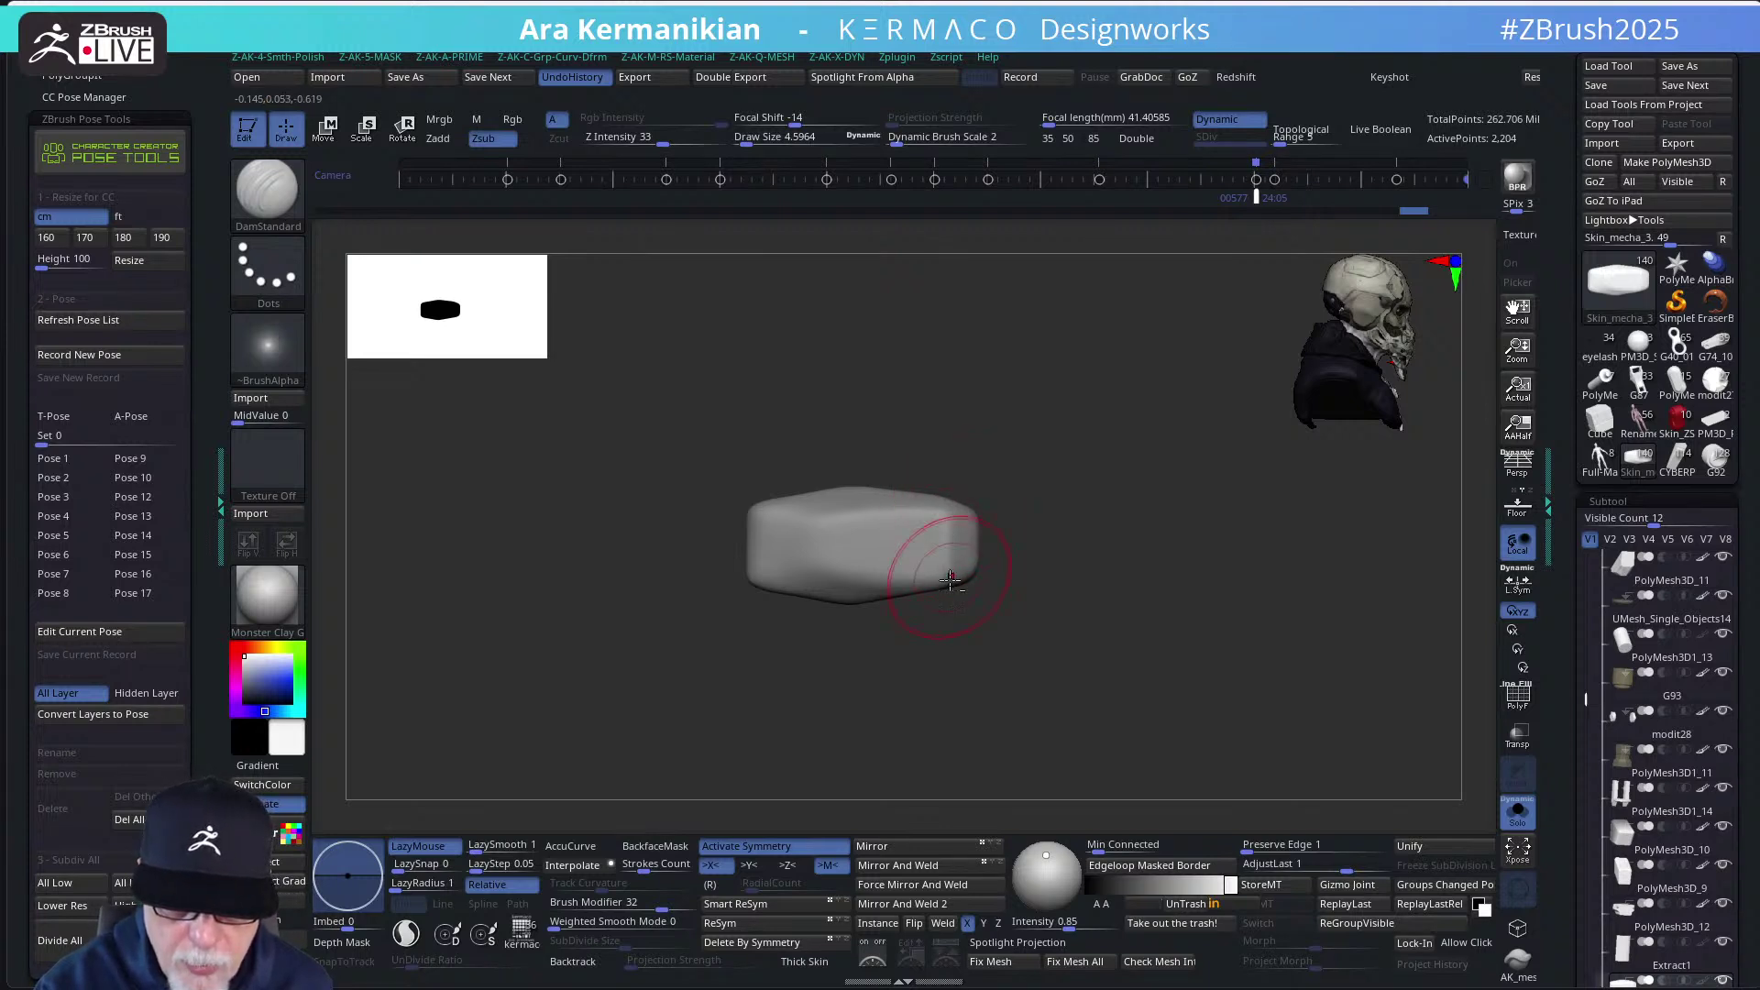
left_click_drag(962, 618, 995, 655)
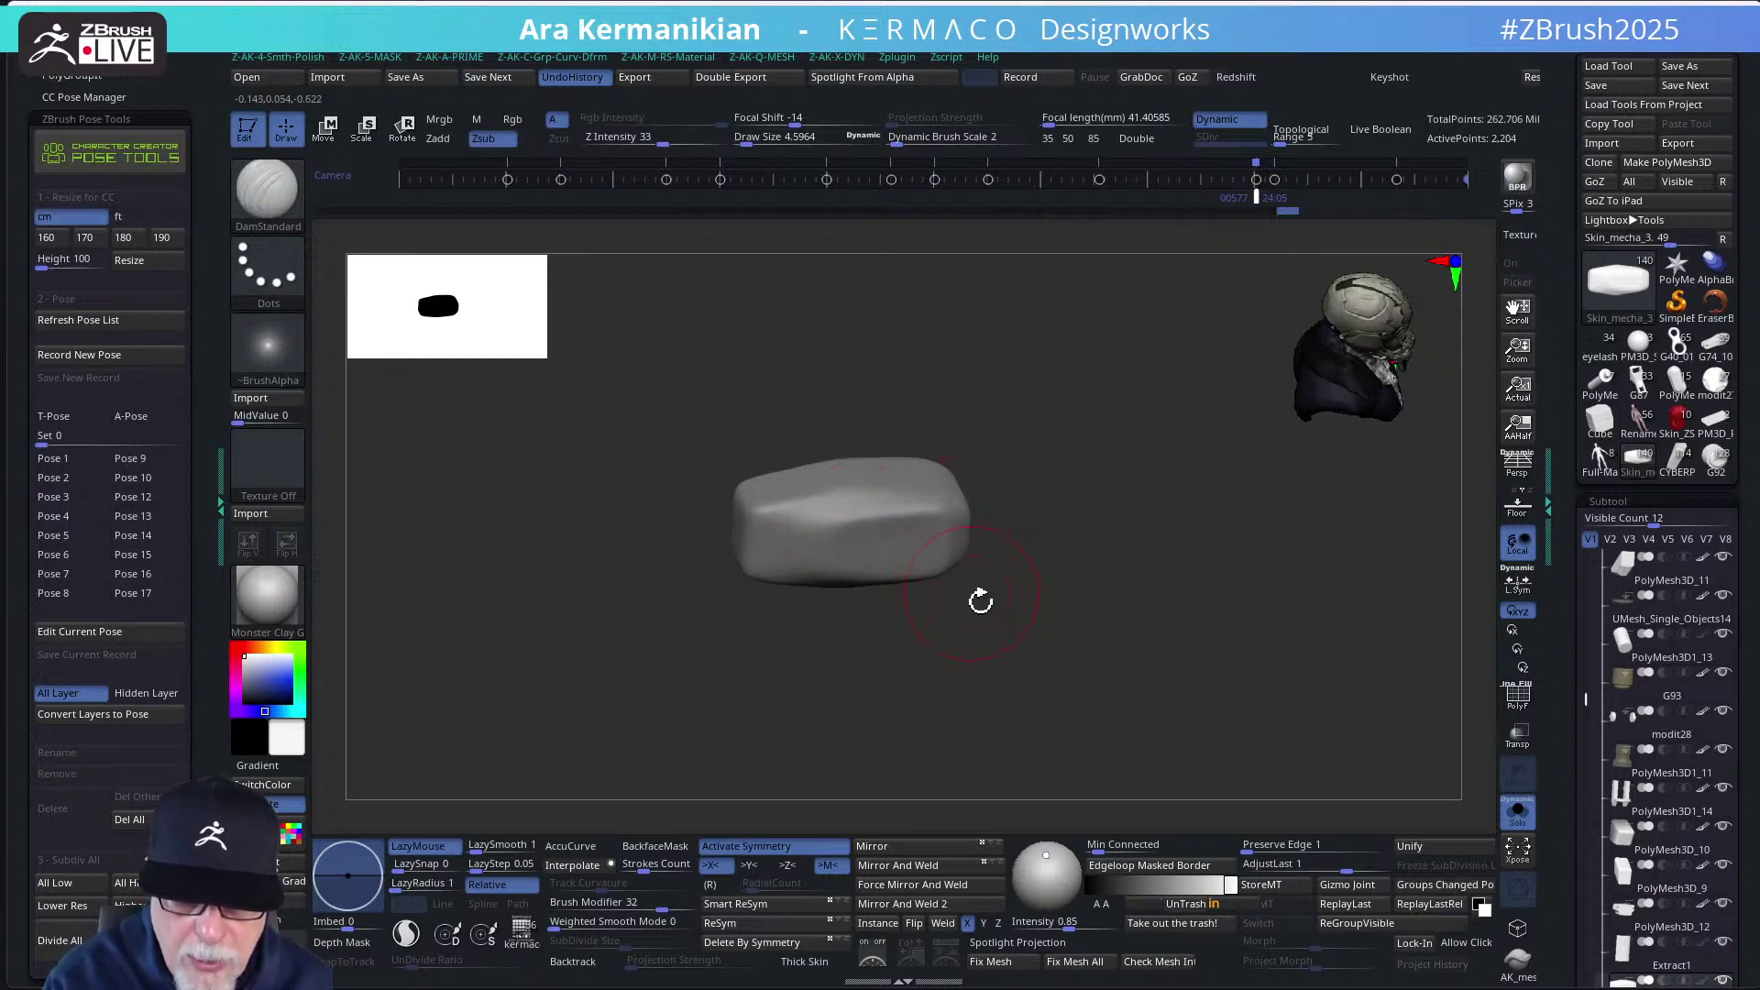
left_click_drag(980, 600, 1053, 546)
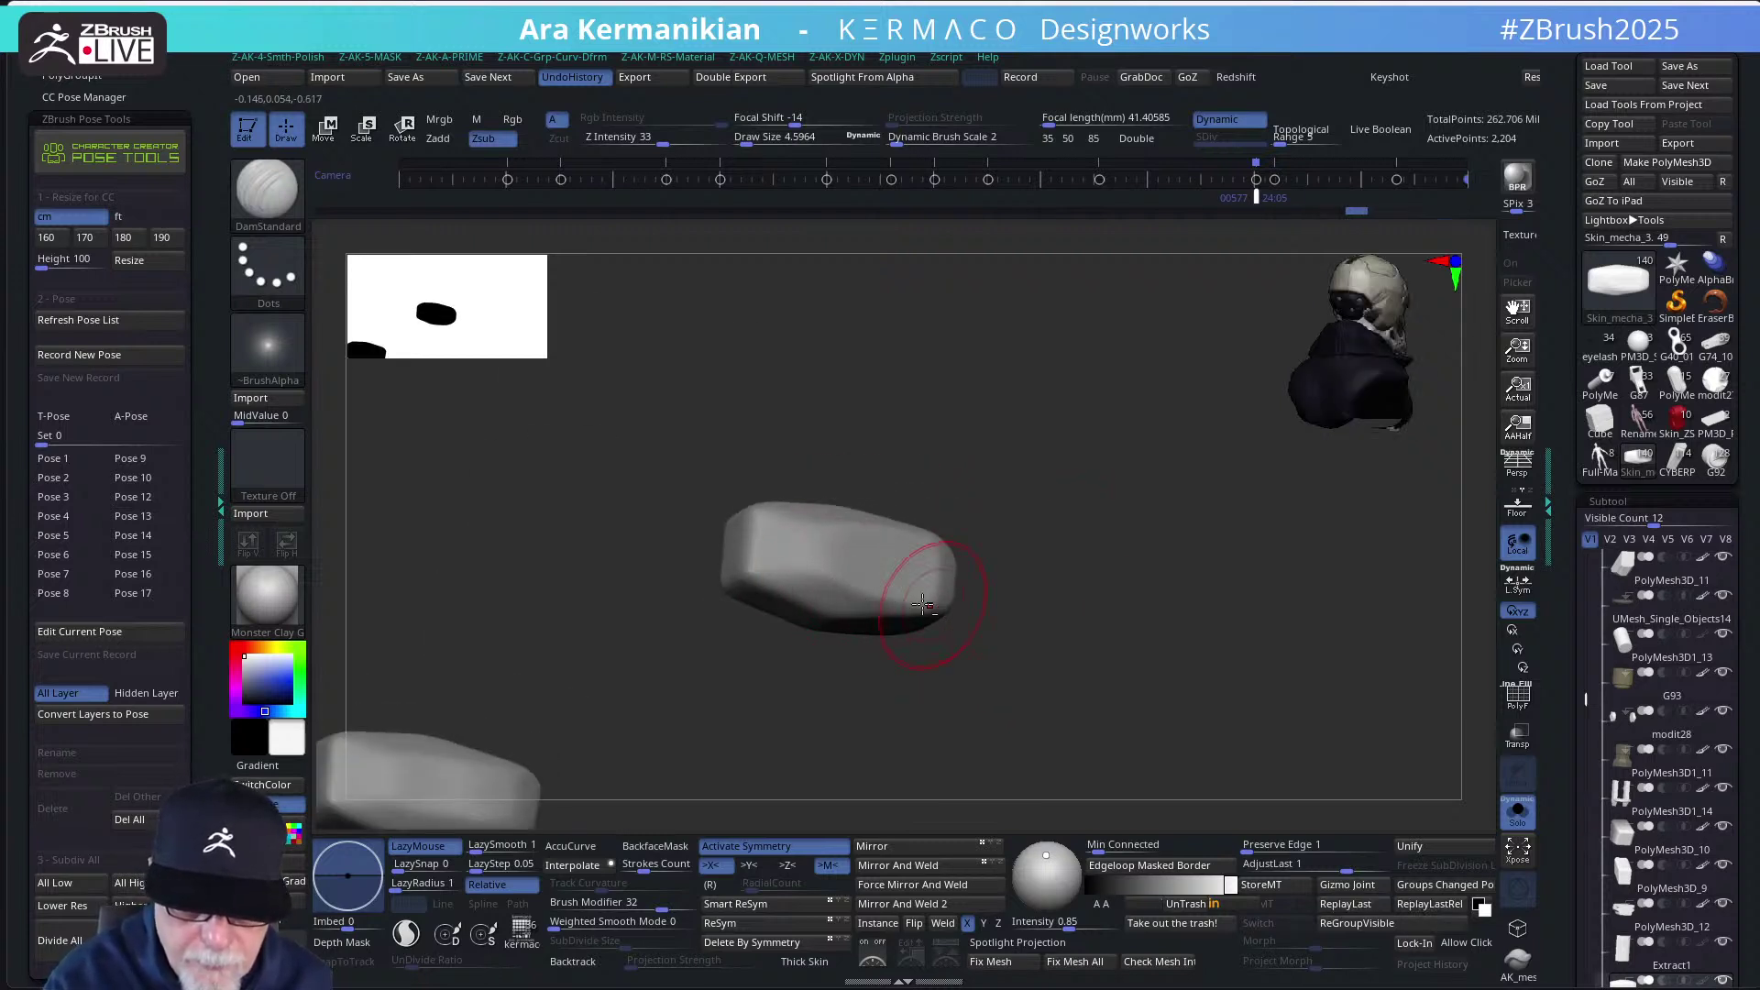
mouse_move(1059, 520)
left_mouse_down()
mouse_move(1088, 566)
mouse_move(863, 570)
mouse_move(832, 548)
left_mouse_up()
key("s")
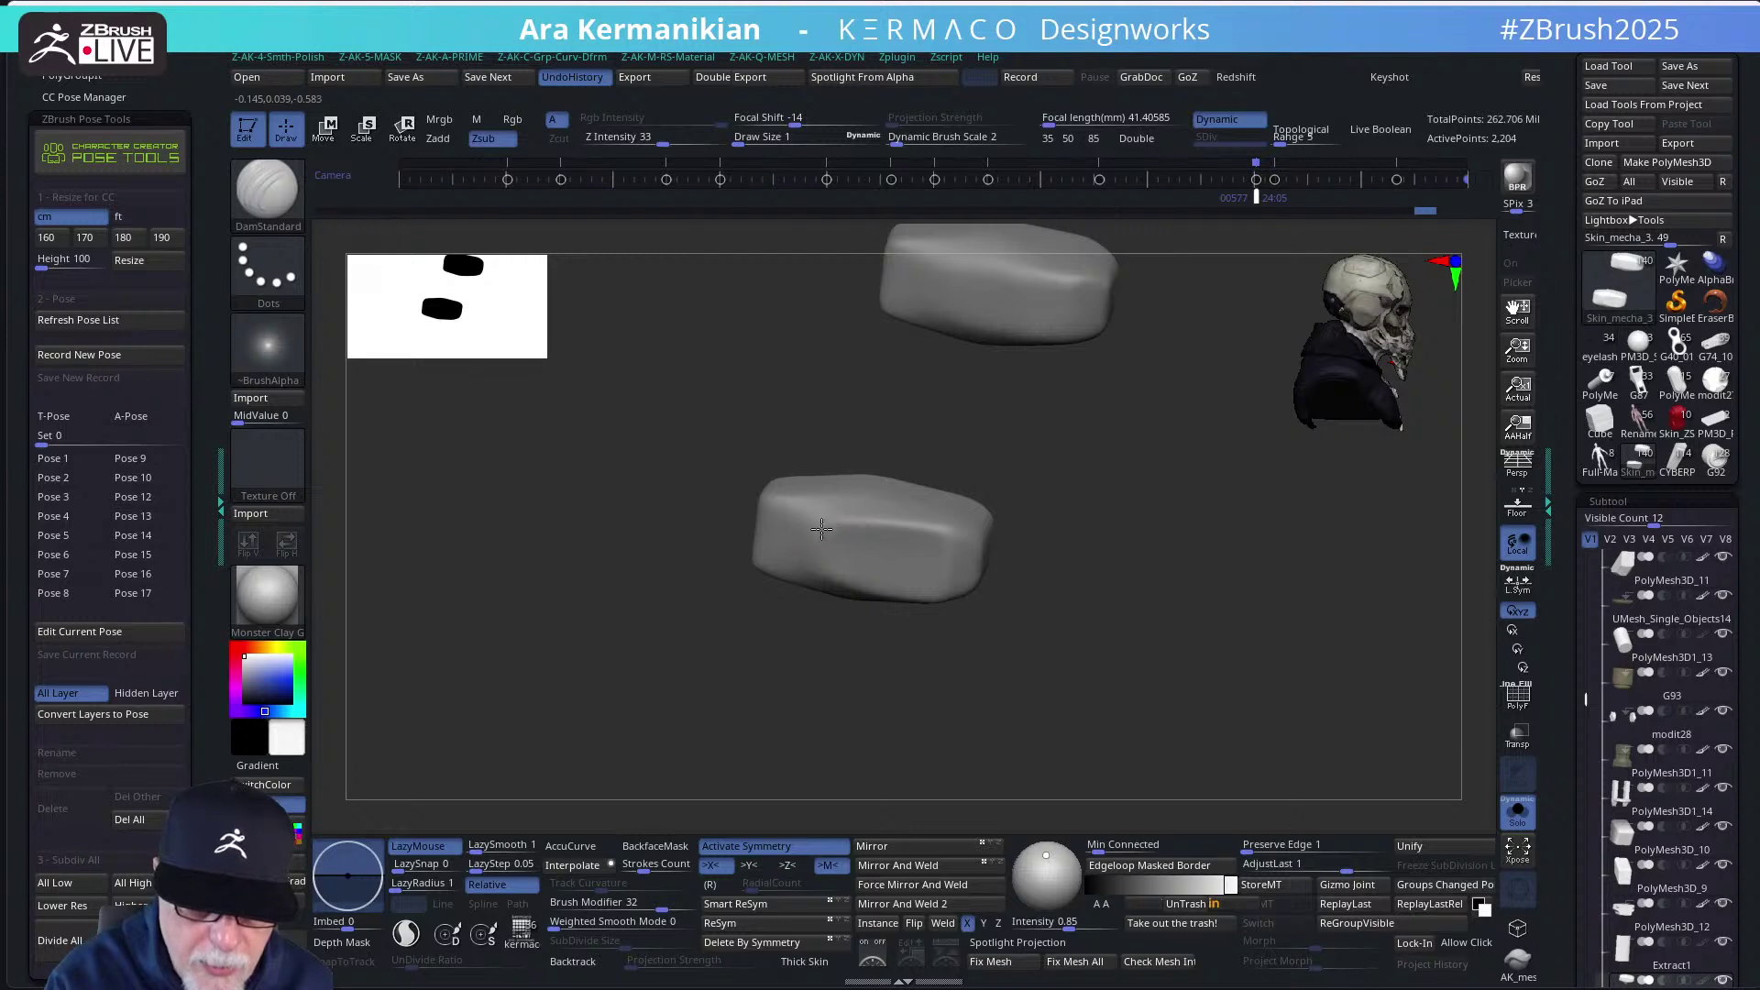
Undo the last DamStandard strokes on the block's side
key("ctrl+z")
key("ctrl+z")
key("ctrl+z")
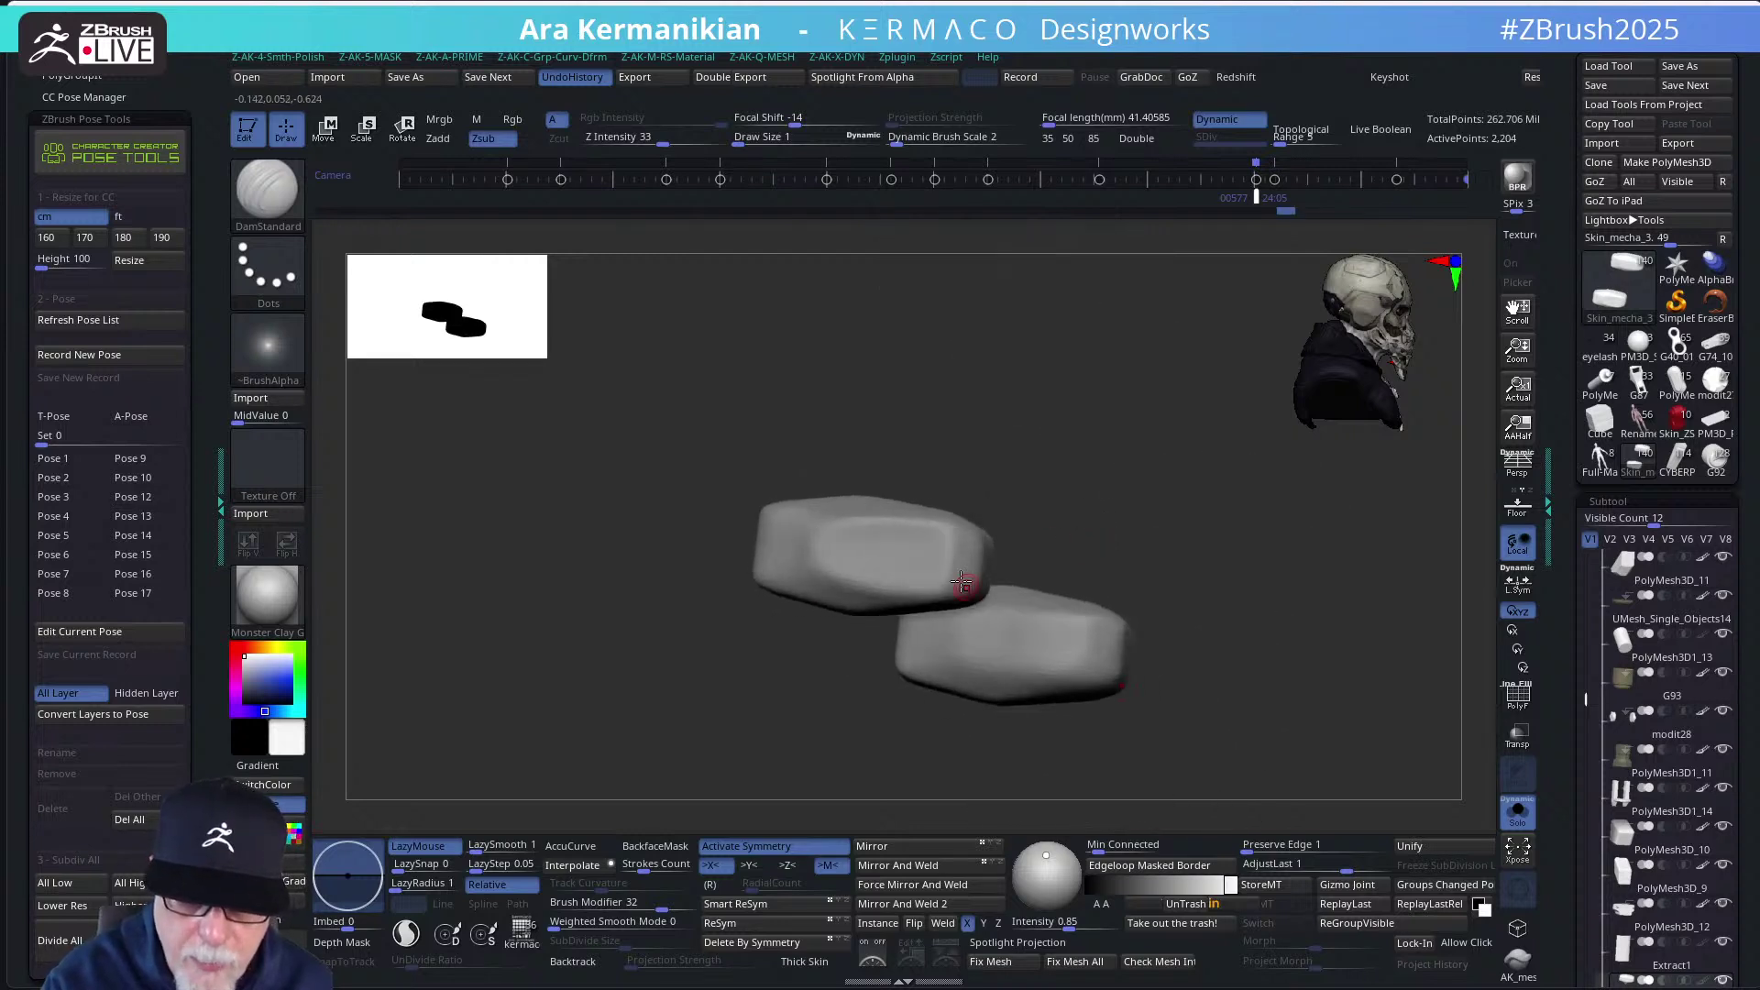
right_click_drag(965, 546, 834, 565)
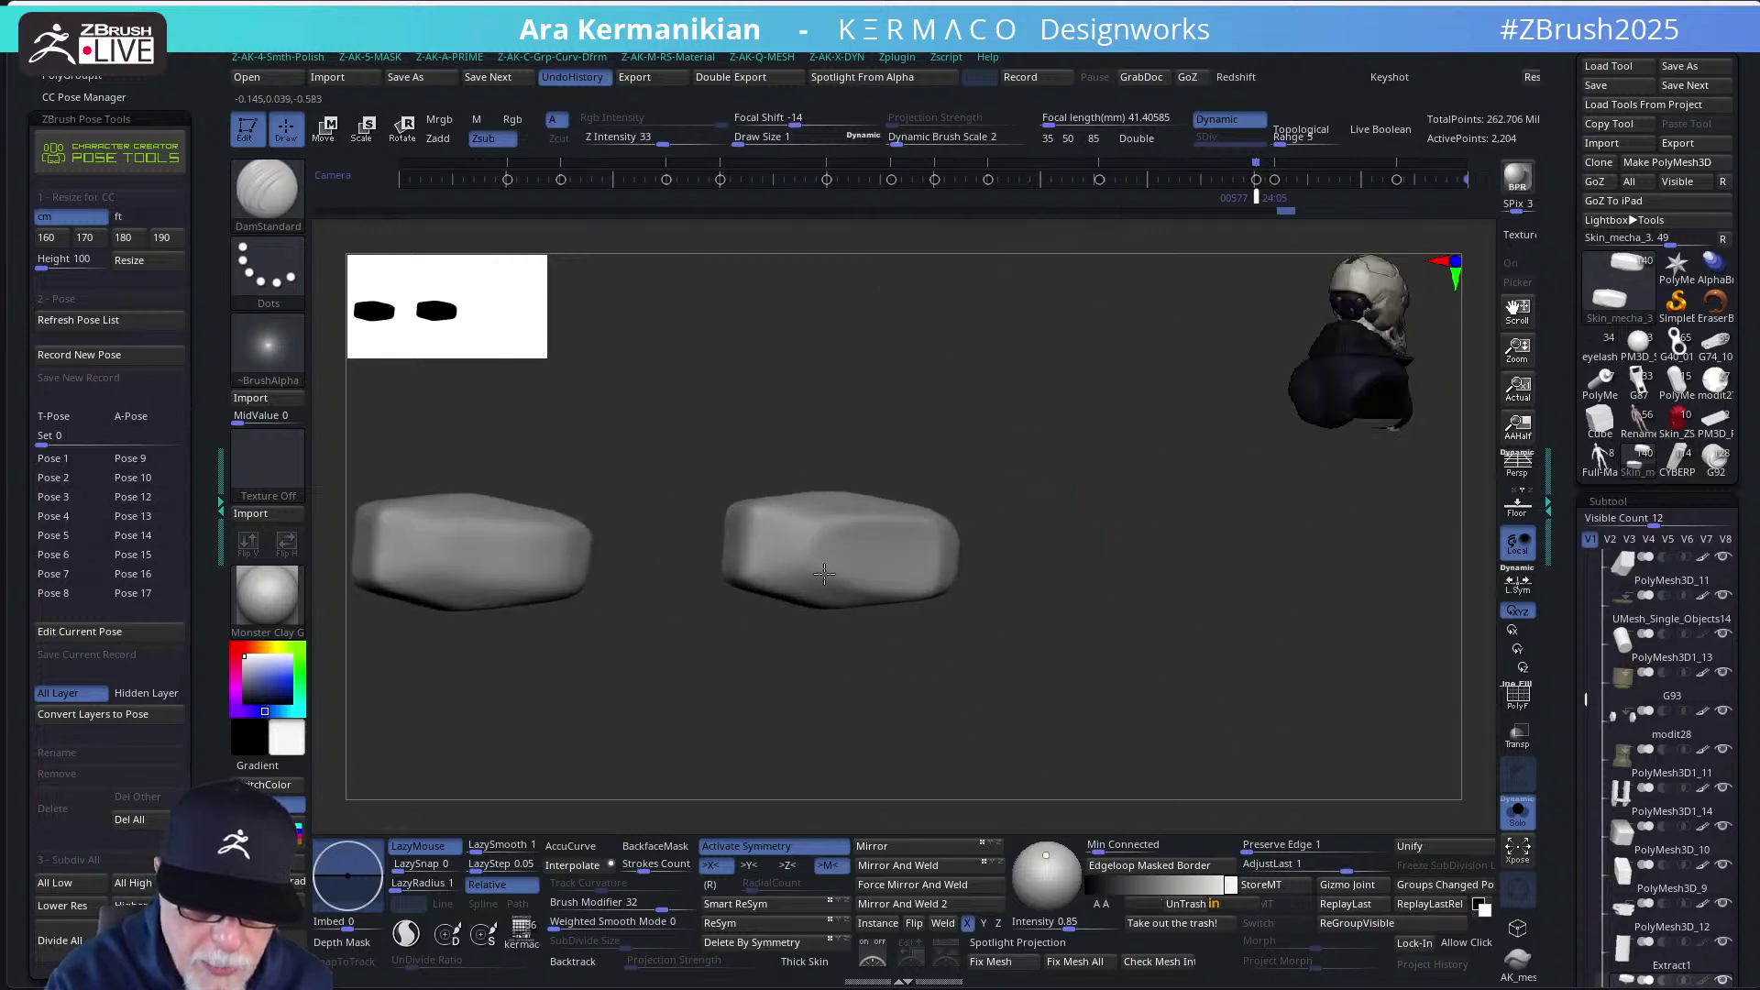
left_click_drag(826, 571, 926, 548)
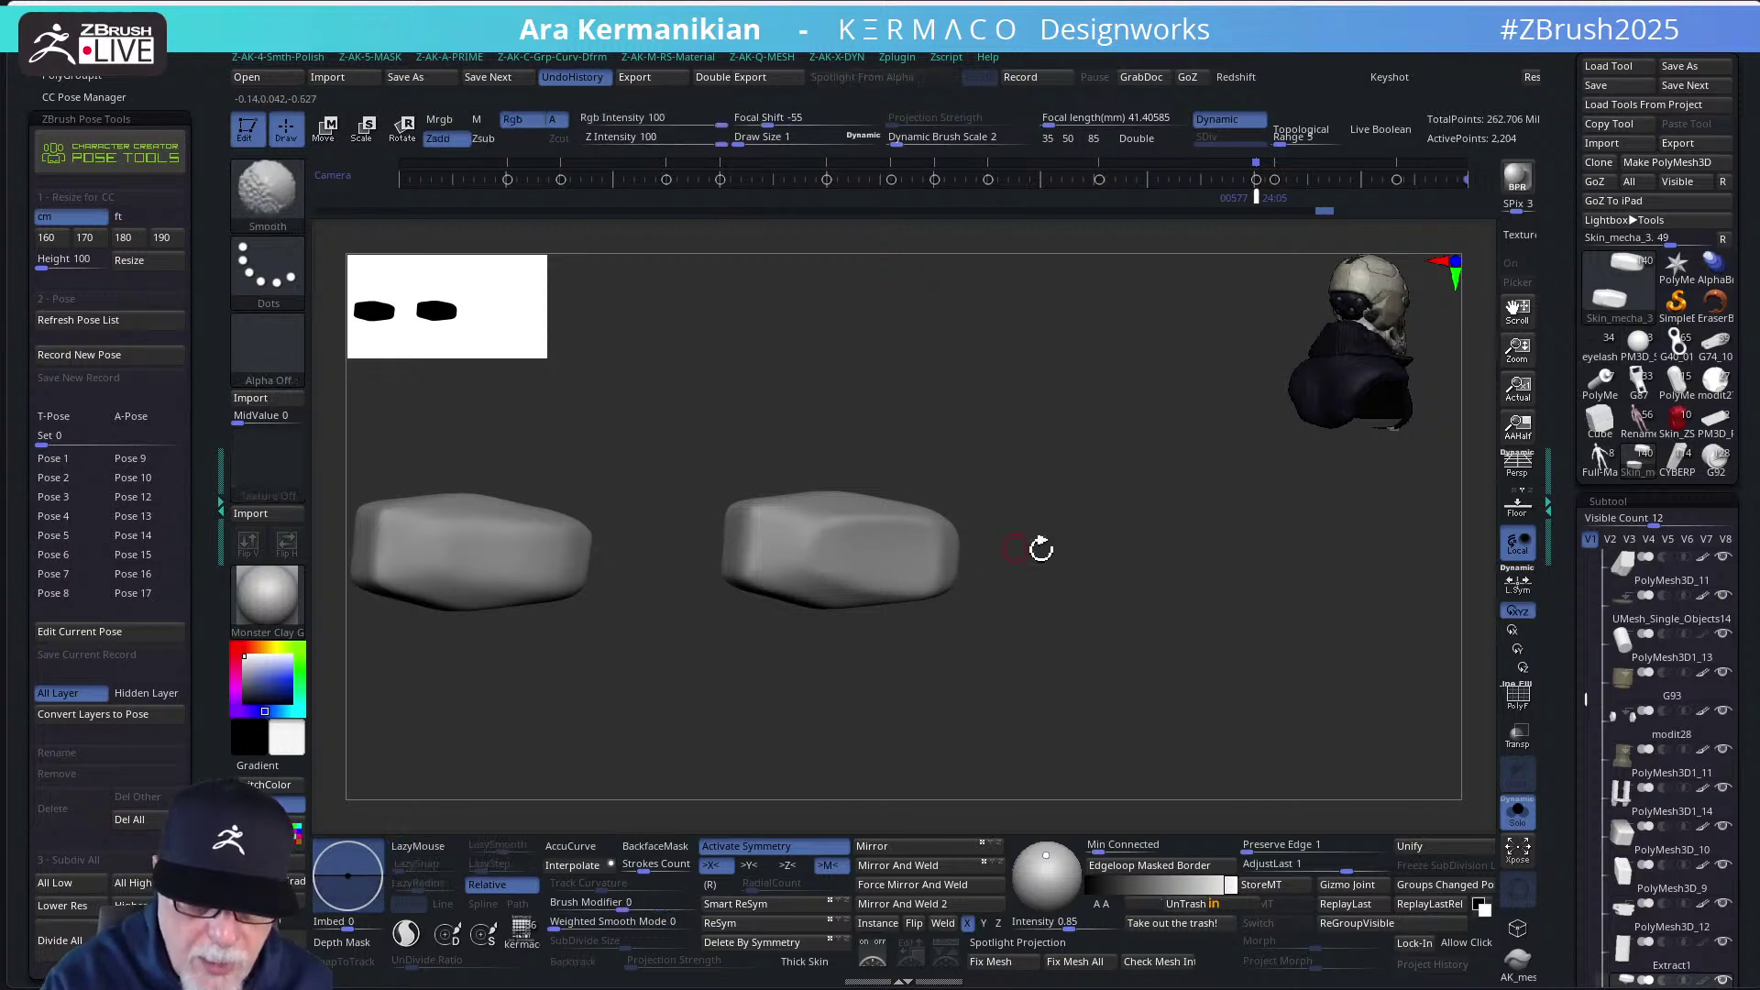
Show the polyframe on the blocks to work on the green polygroup at the front block's end
left_click_drag(1041, 548, 1111, 583, "alt")
mouse_move(1110, 582)
right_mouse_down()
mouse_move(1115, 569)
mouse_move(999, 647)
mouse_move(990, 674)
mouse_move(930, 609)
mouse_move(848, 591)
right_mouse_up()
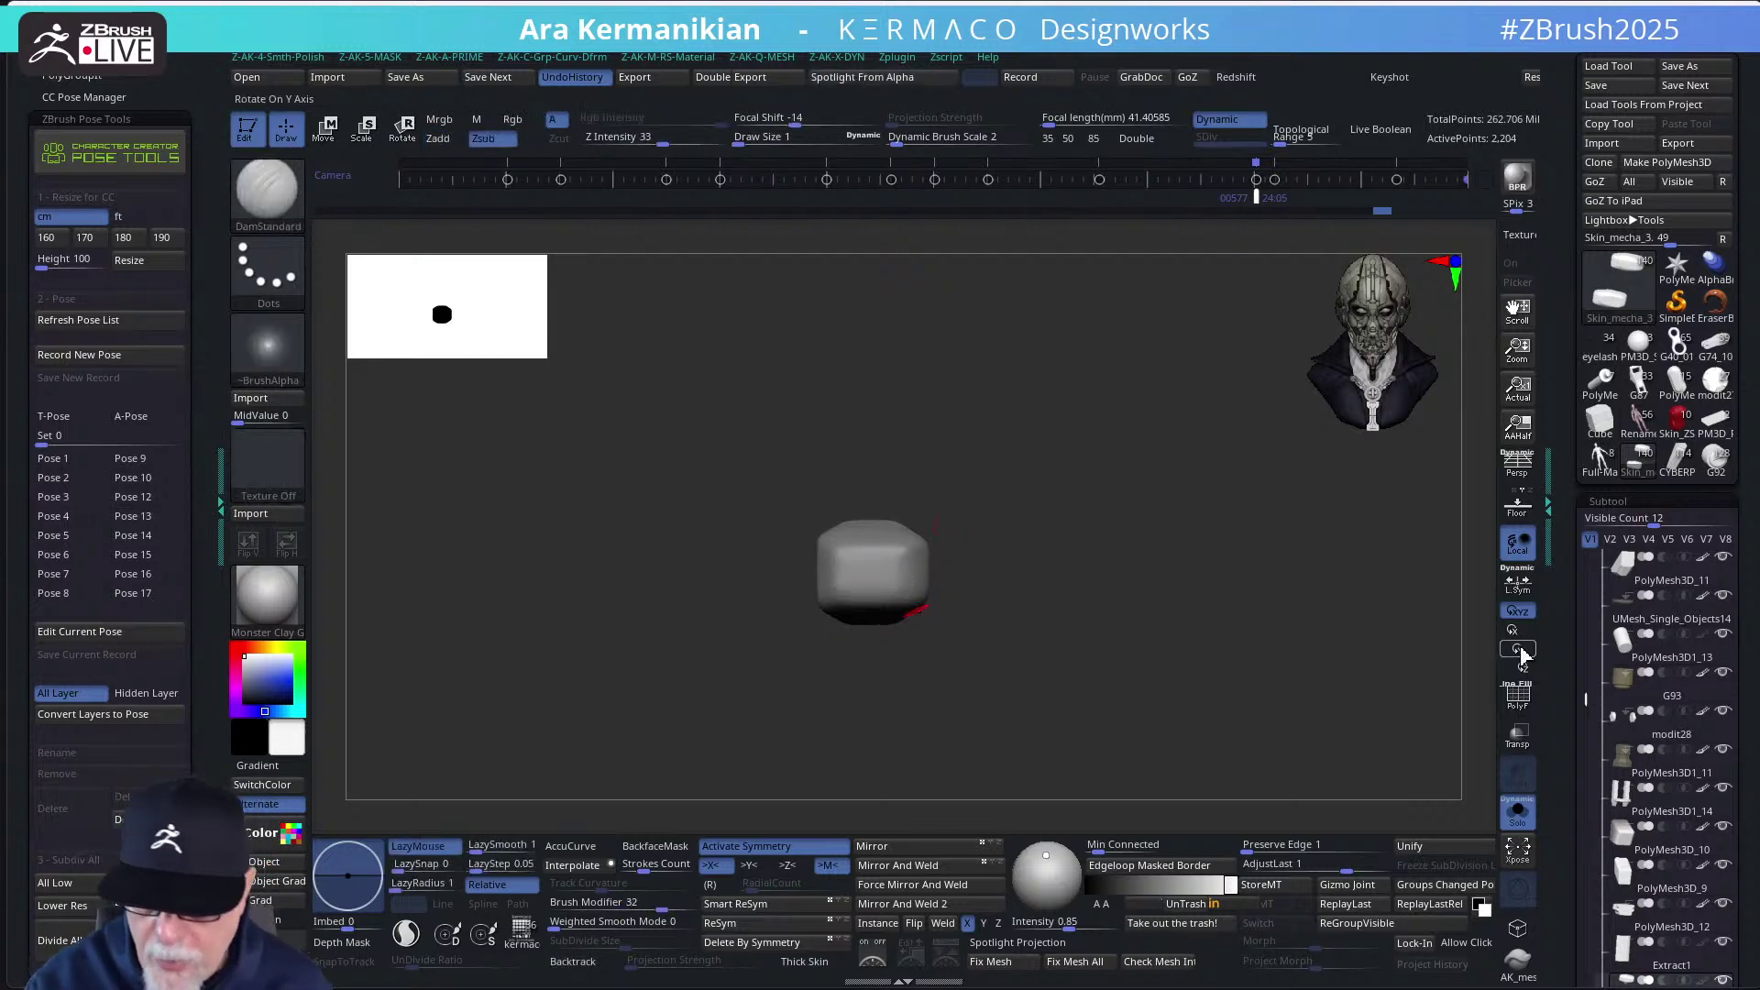
left_click(1516, 694)
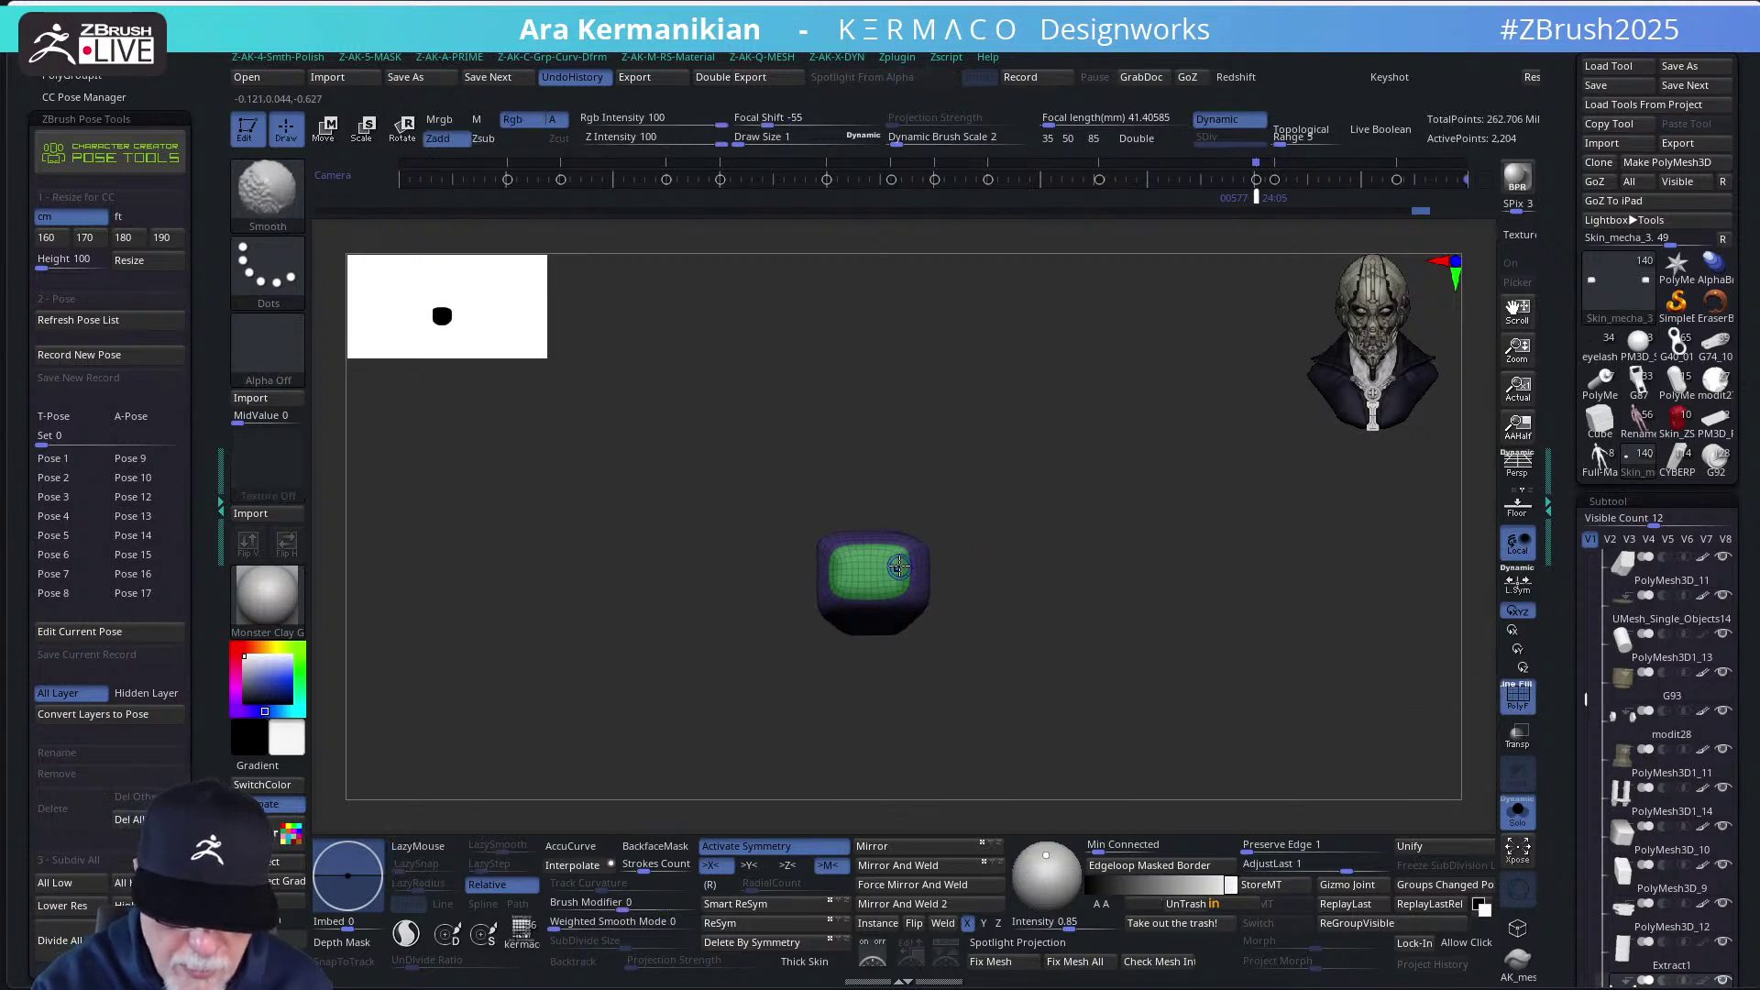
right_click_drag(1044, 502, 1103, 550, "alt")
key("shift")
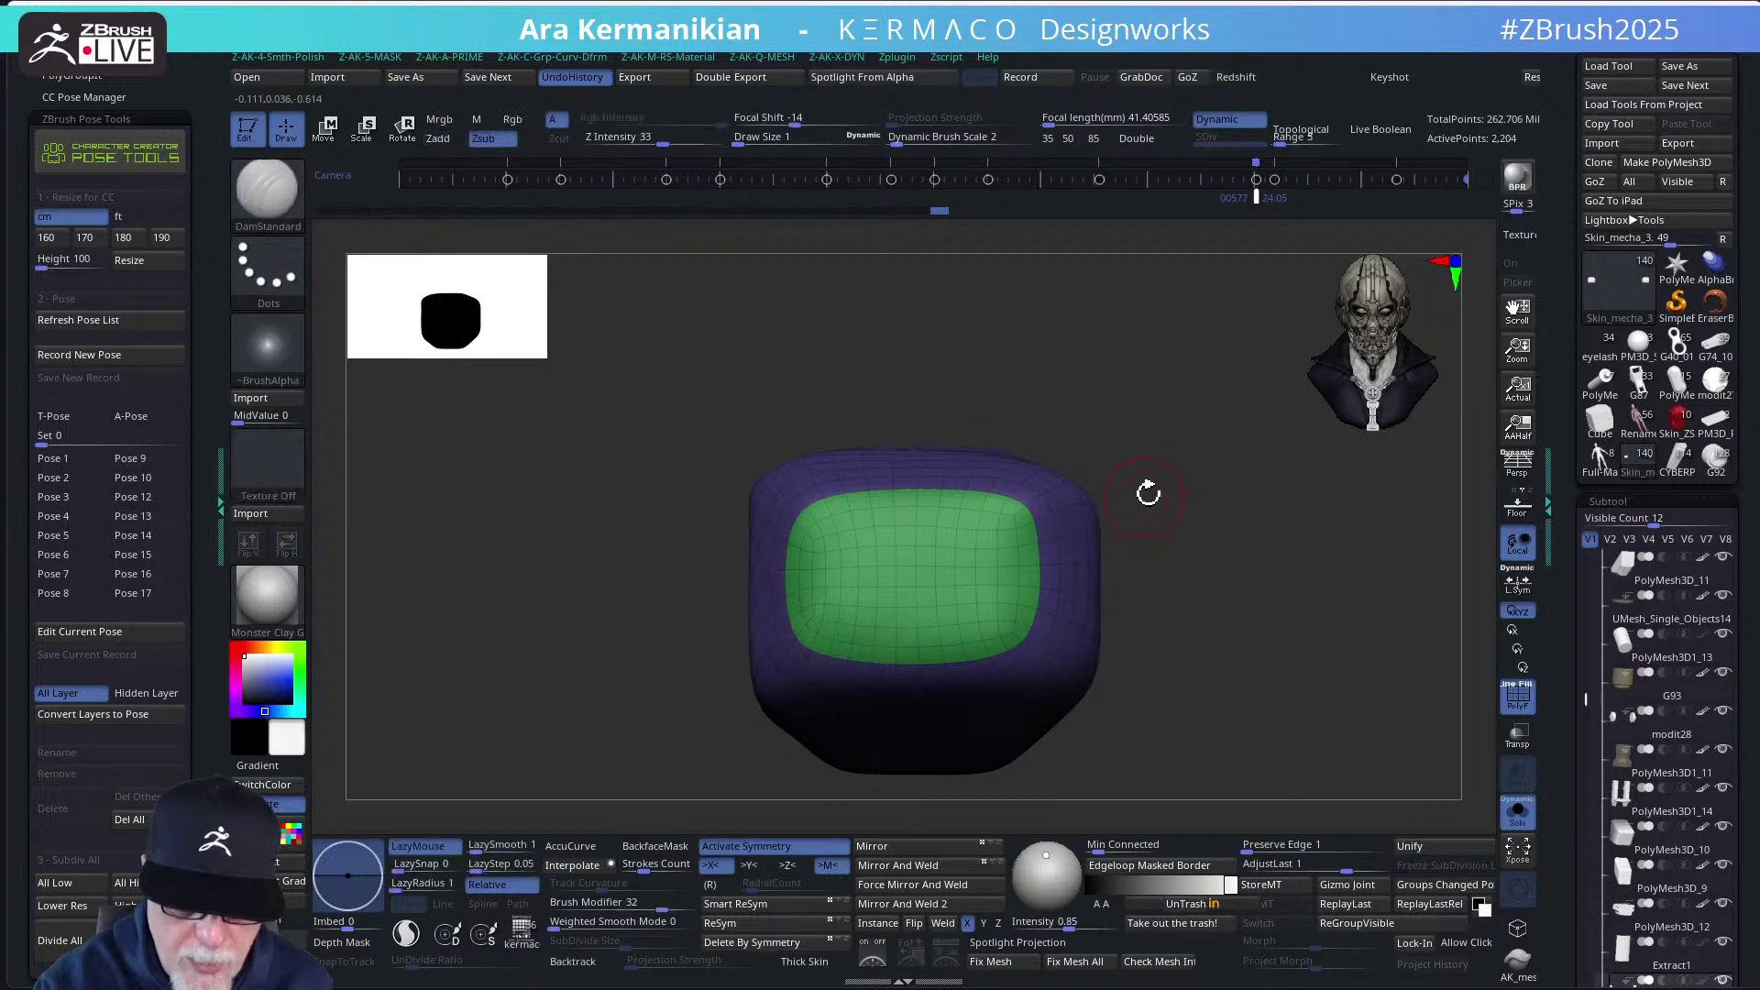
mouse_move(1147, 494)
right_mouse_down()
mouse_move(1152, 424)
mouse_move(1142, 455)
mouse_move(1113, 414)
mouse_move(1136, 514)
mouse_move(1147, 483)
right_mouse_up()
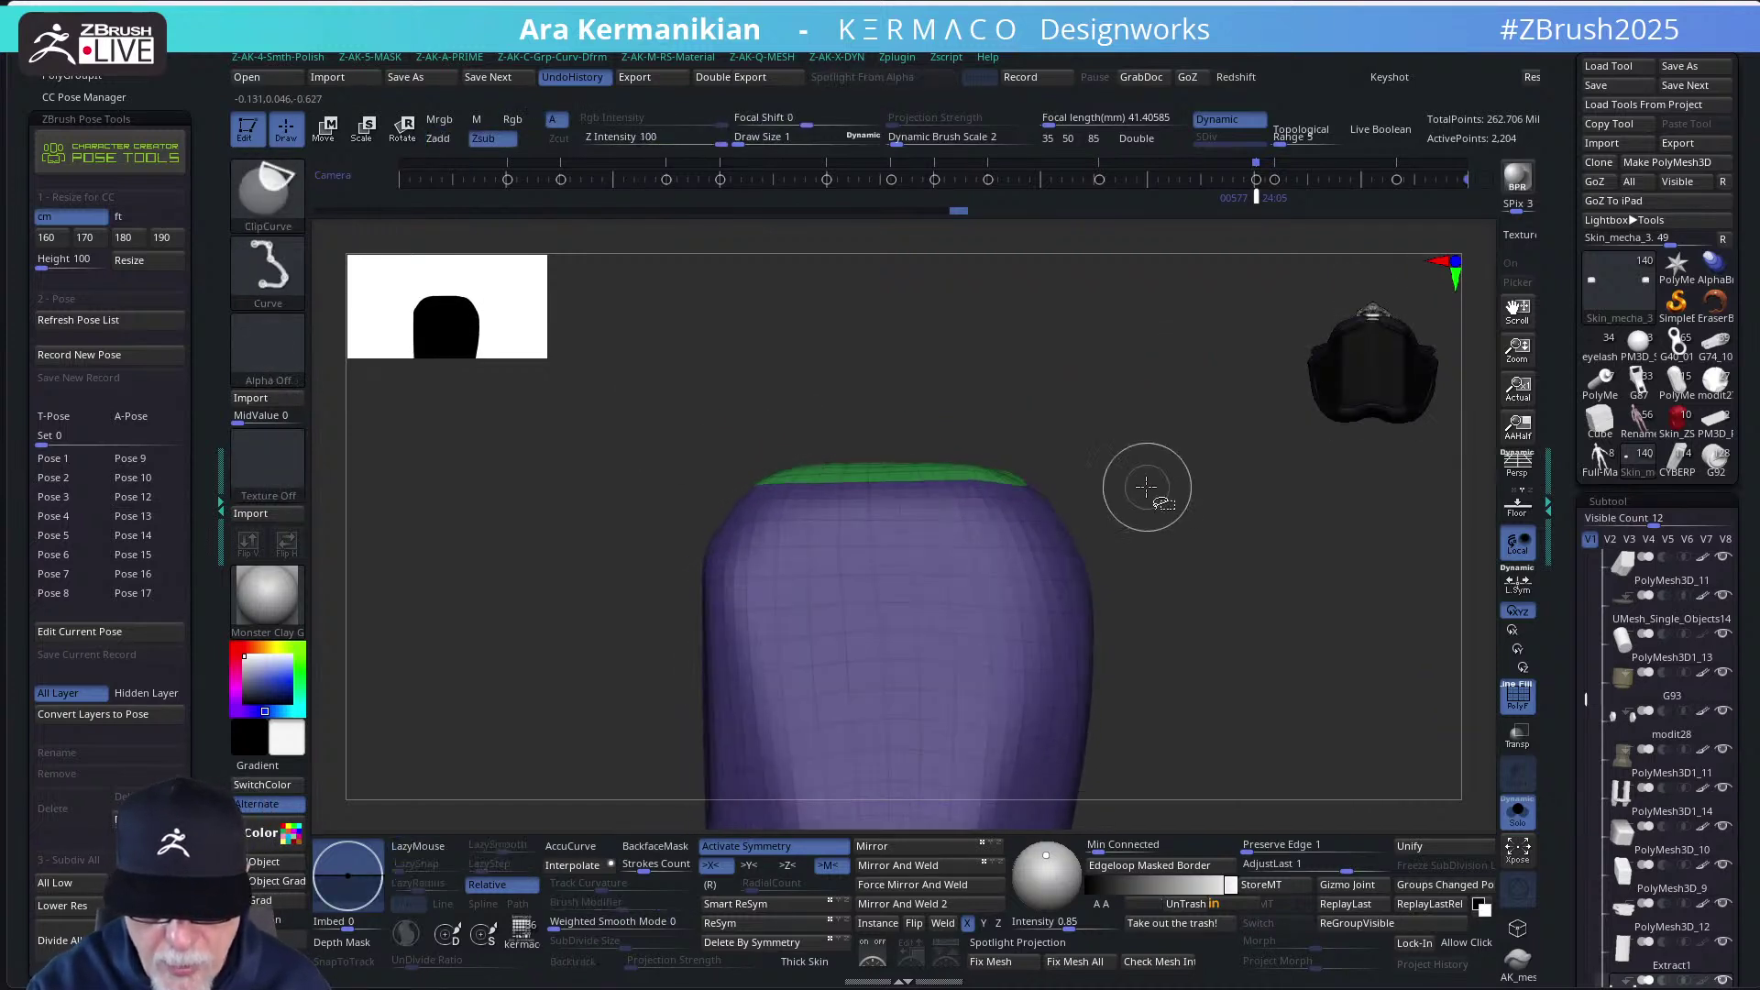
Switch to the Move brush and set its draw size to about 1.71 for the block's end
key("b")
key("m")
key("v")
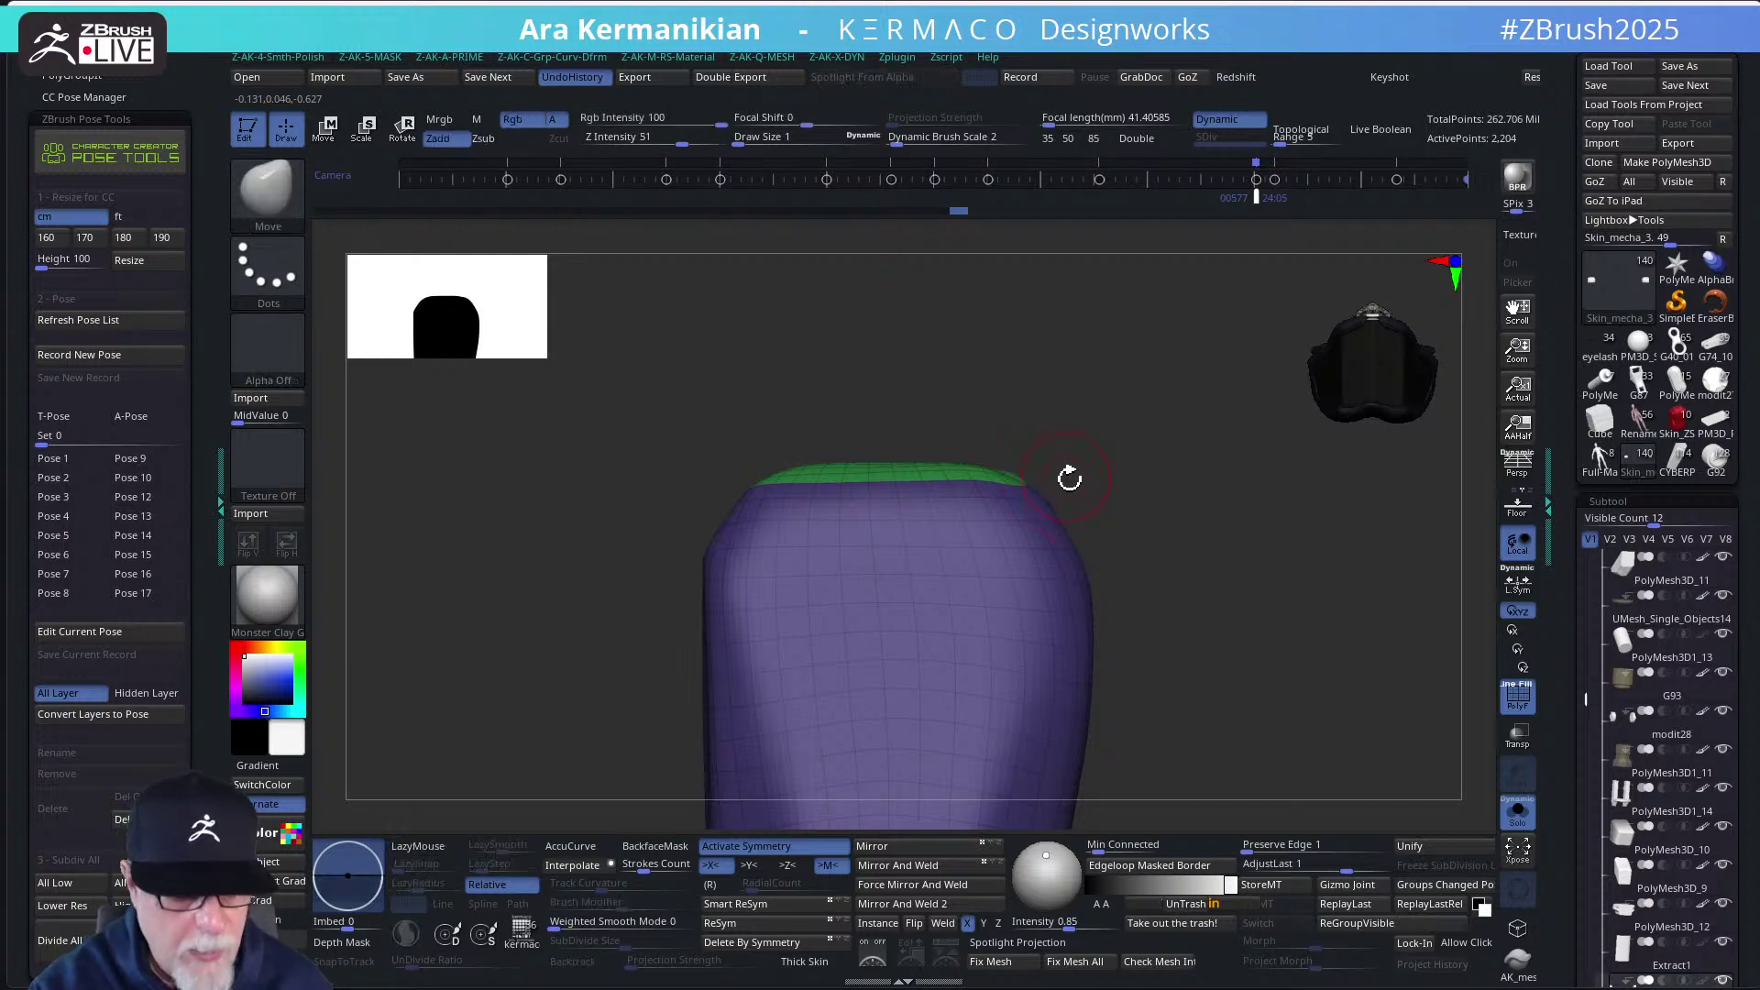
key("s")
left_click_drag(1070, 492, 1099, 469)
right_click_drag(1099, 469, 1005, 500)
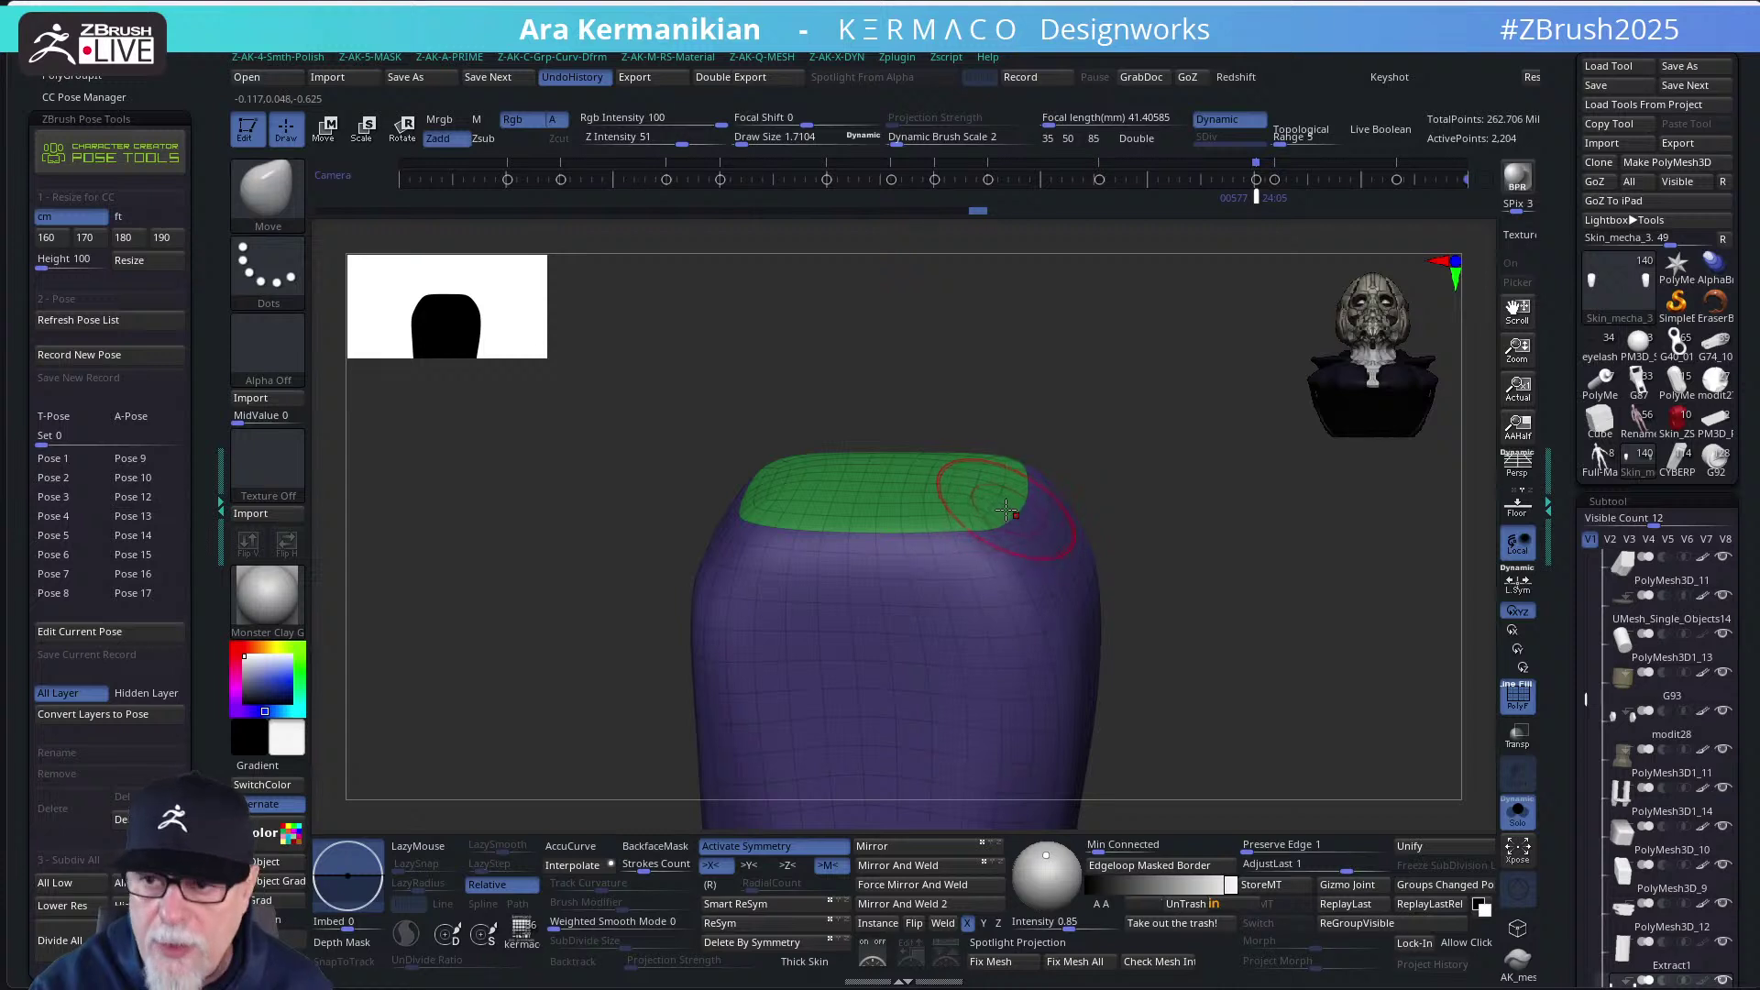
Reshape the block's green end and shoulders with the Move brush, and flatten the tip with a straight horizontal ClipCurve
right_click_drag(1124, 449, 1131, 431)
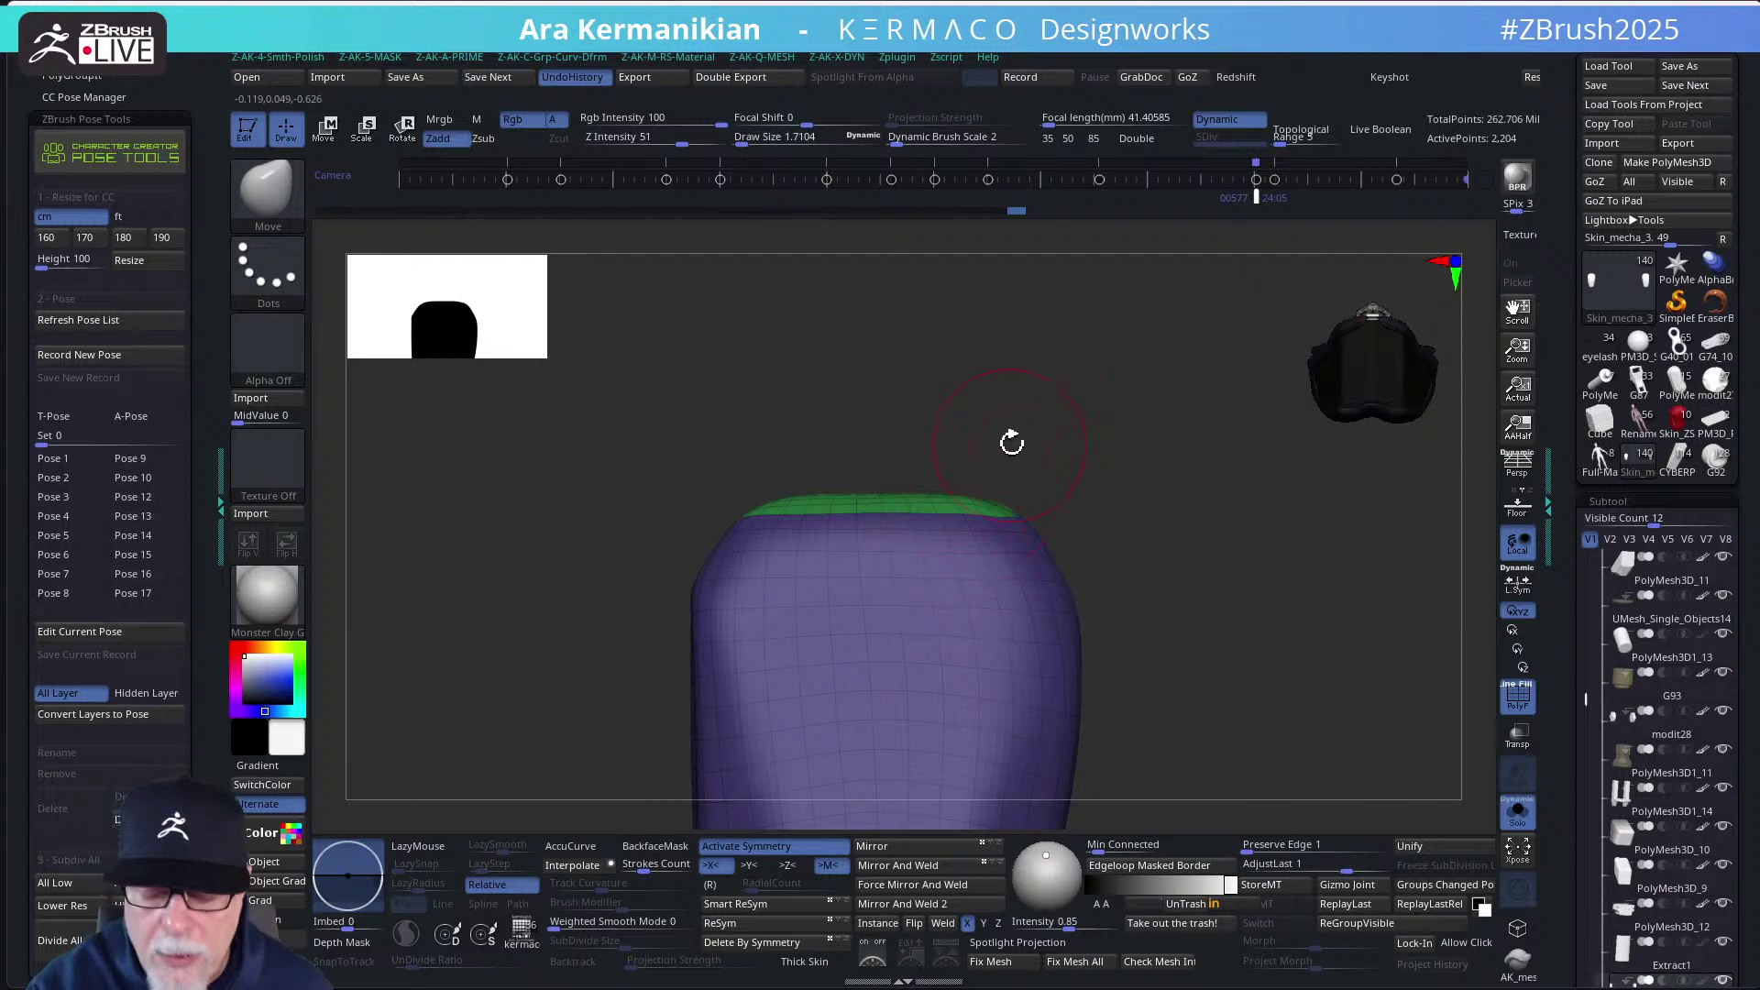
mouse_move(1011, 442)
left_mouse_down()
mouse_move(1084, 491)
mouse_move(1002, 523)
left_mouse_up()
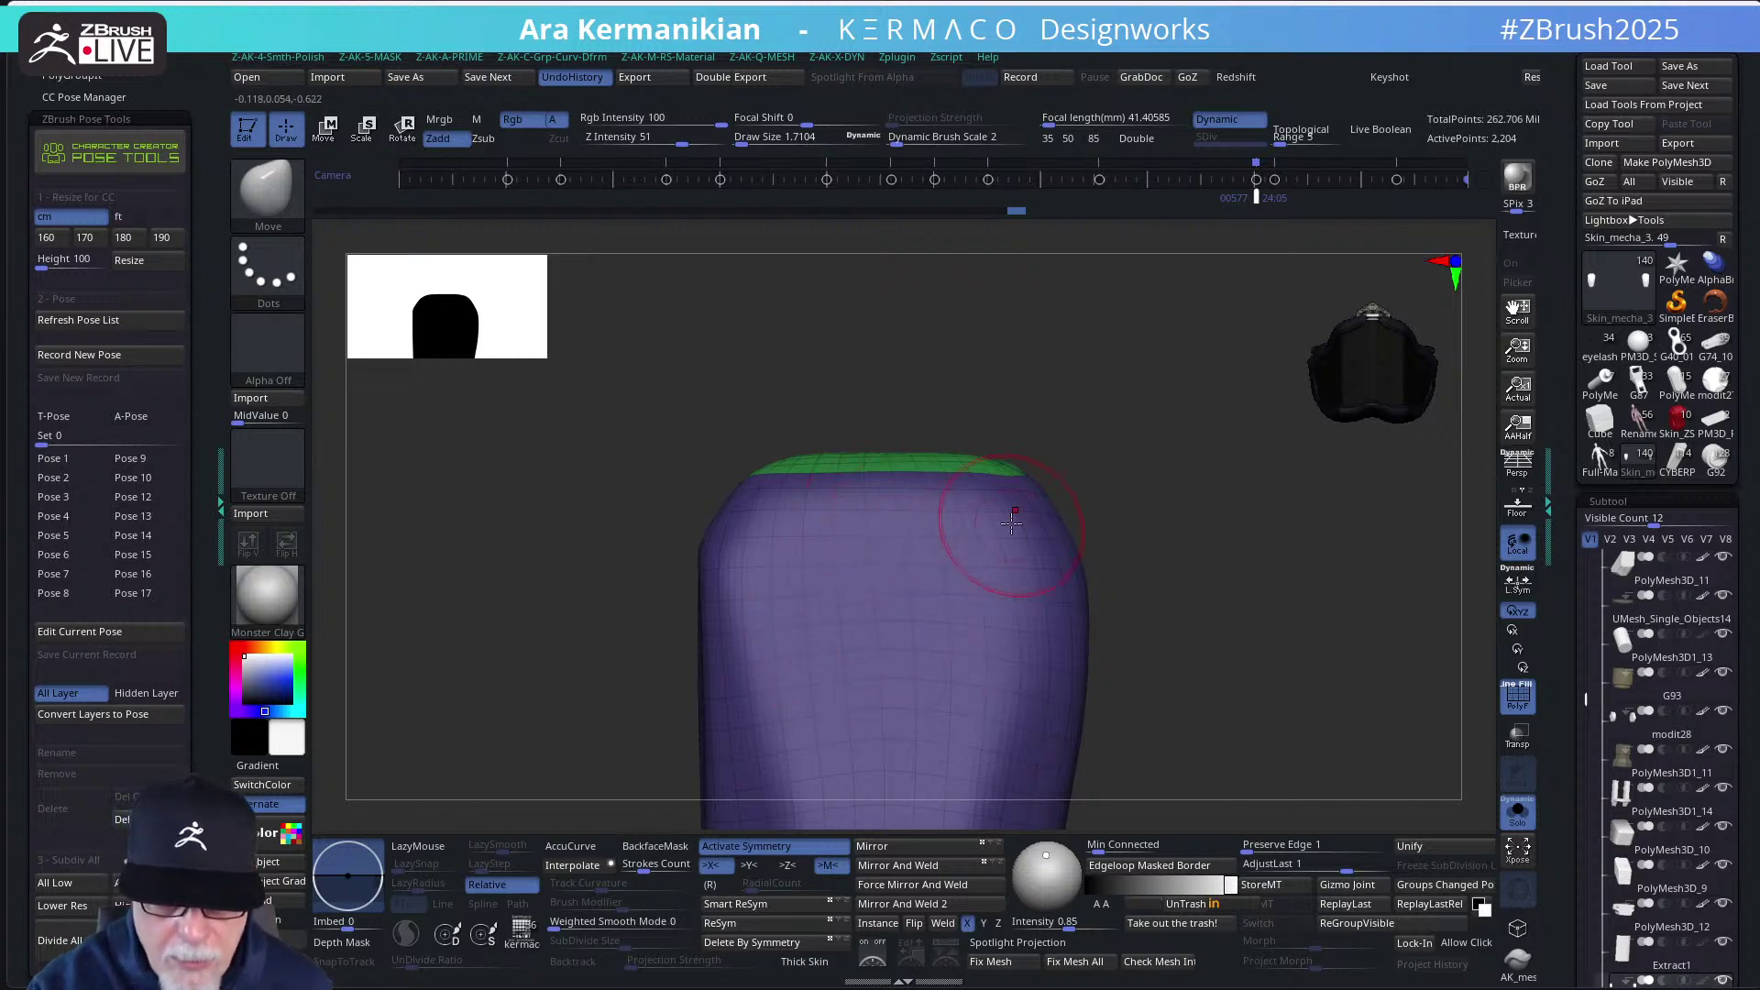
left_click_drag(1084, 441, 1071, 392)
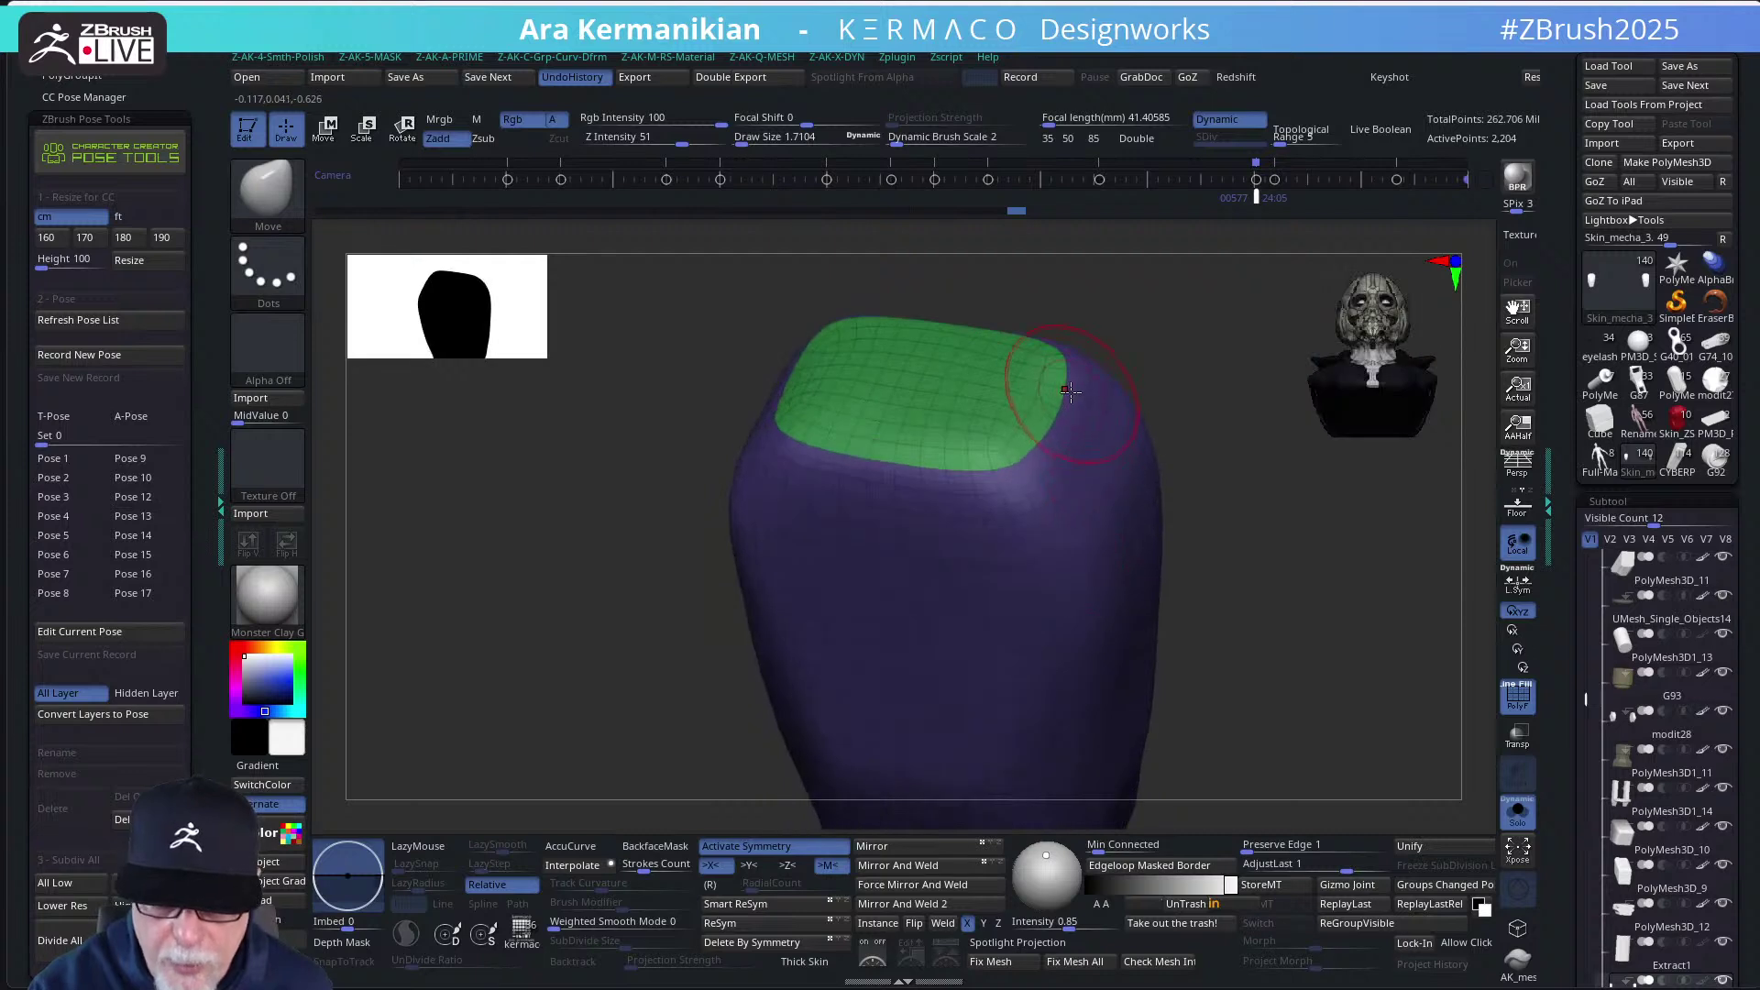
left_click_drag(1185, 425, 1162, 356)
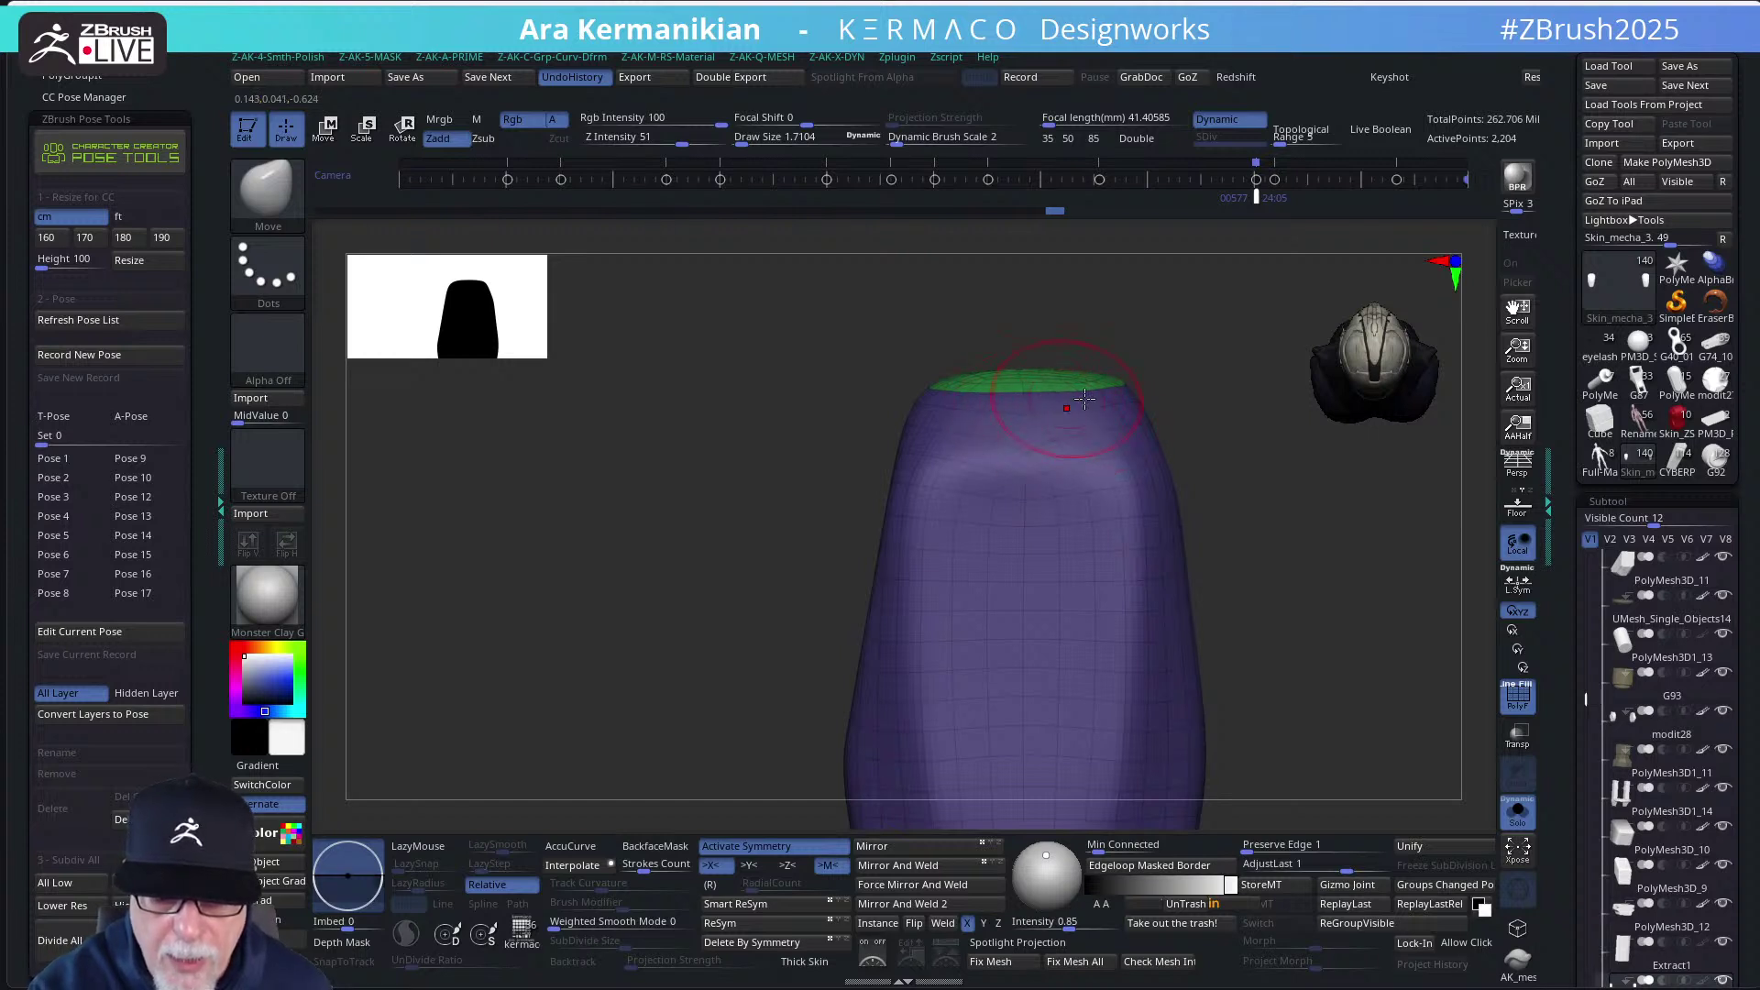
left_click_drag(1084, 397, 1069, 353)
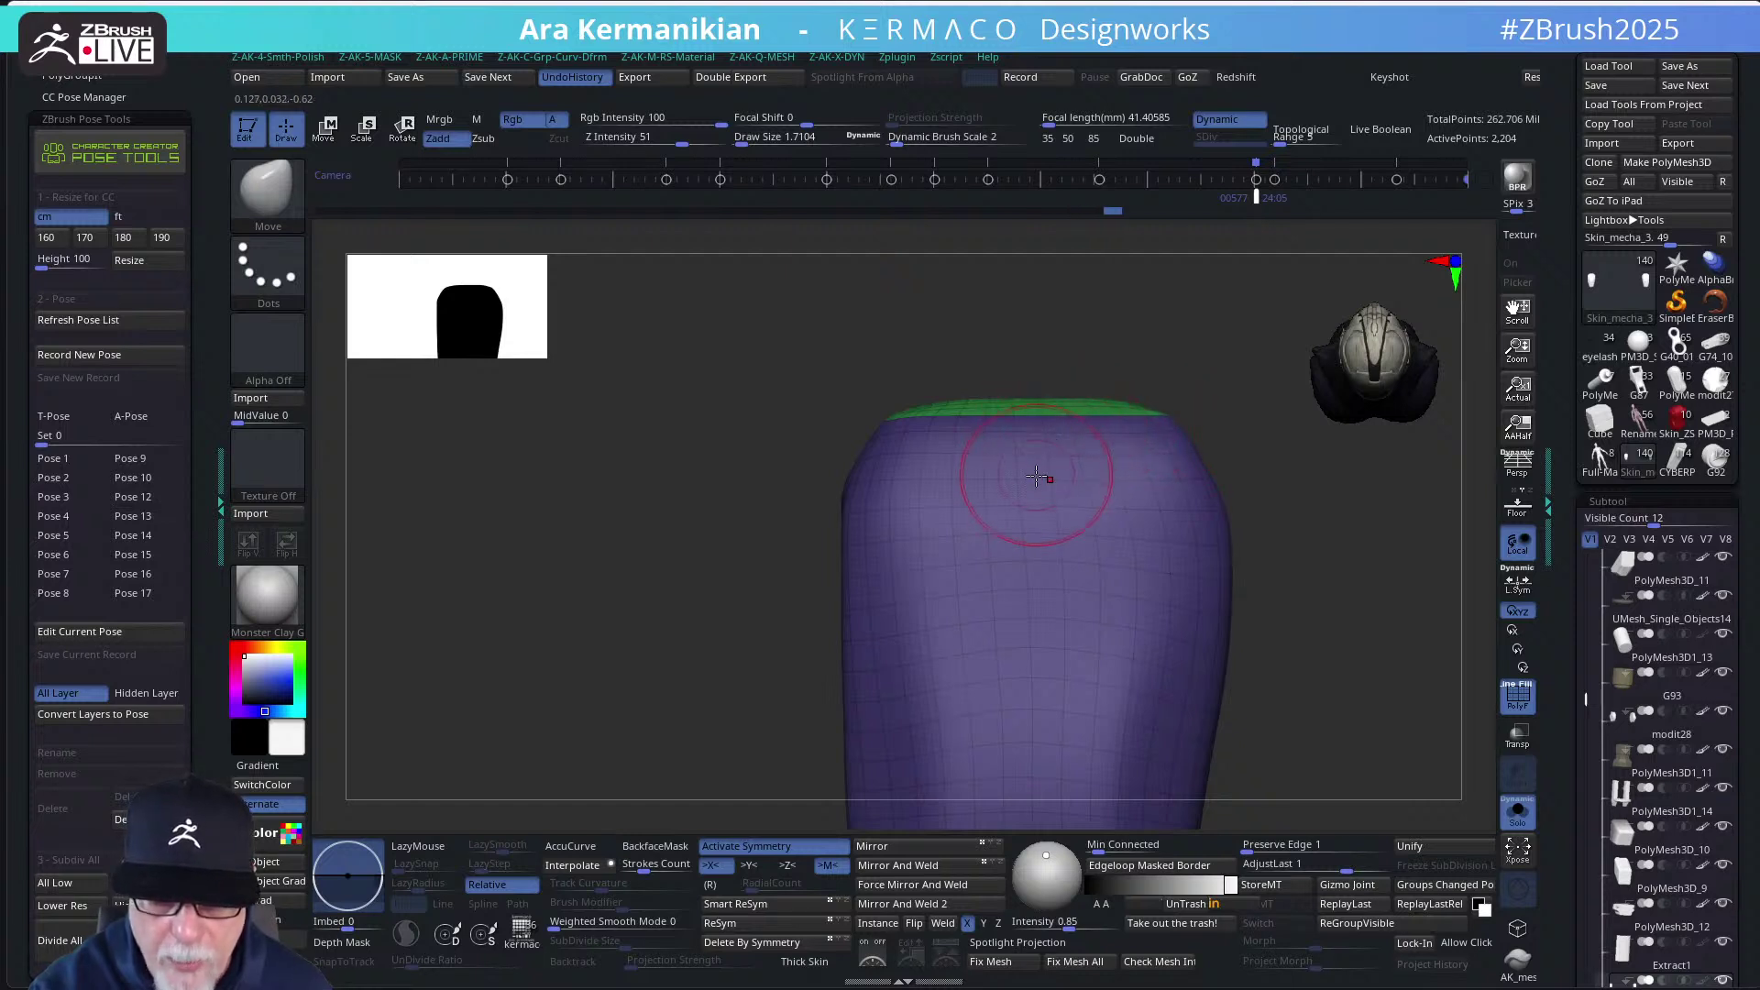
mouse_move(1182, 385)
left_mouse_down()
mouse_move(1189, 365)
mouse_move(1143, 358)
mouse_move(1154, 385)
left_mouse_up()
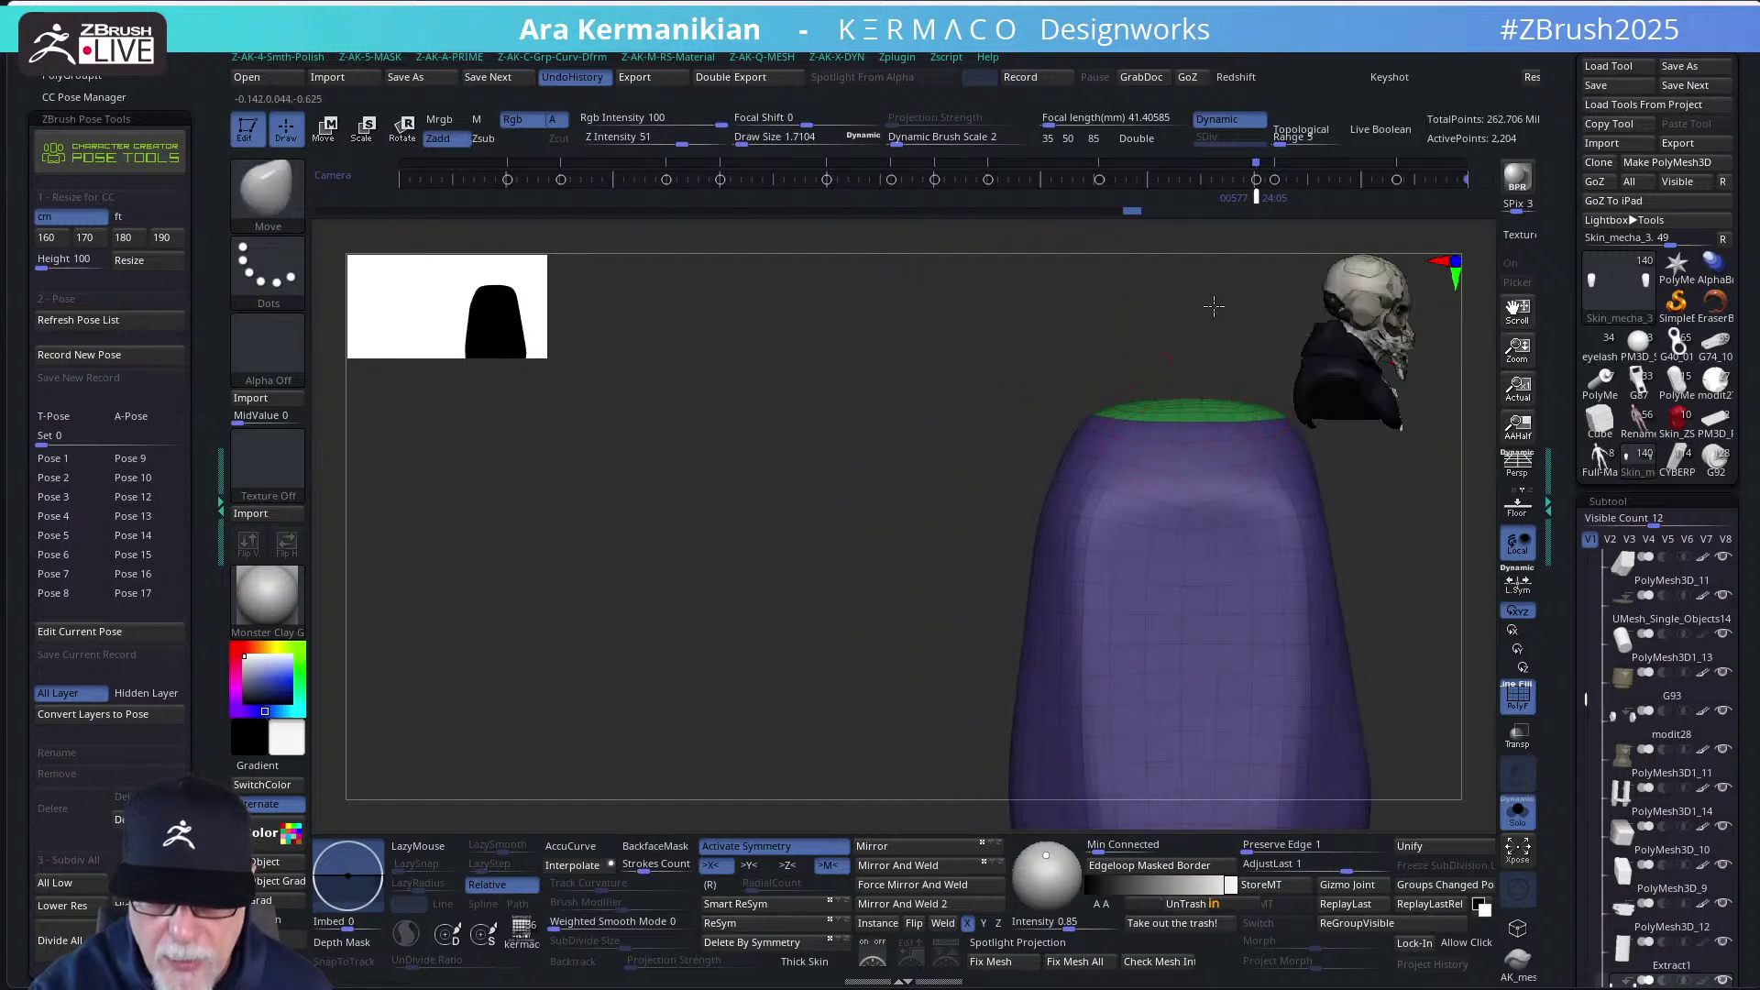
left_click_drag(1213, 305, 871, 357, "alt")
mouse_move(555, 417)
left_mouse_down("ctrl+shift")
mouse_move(1039, 403)
mouse_move(1093, 445)
mouse_move(1096, 403)
mouse_move(1096, 455)
mouse_move(1068, 392)
mouse_move(1084, 455)
mouse_move(1081, 339)
mouse_move(1206, 353)
mouse_move(1241, 455)
mouse_move(1159, 421)
left_mouse_up("ctrl+shift")
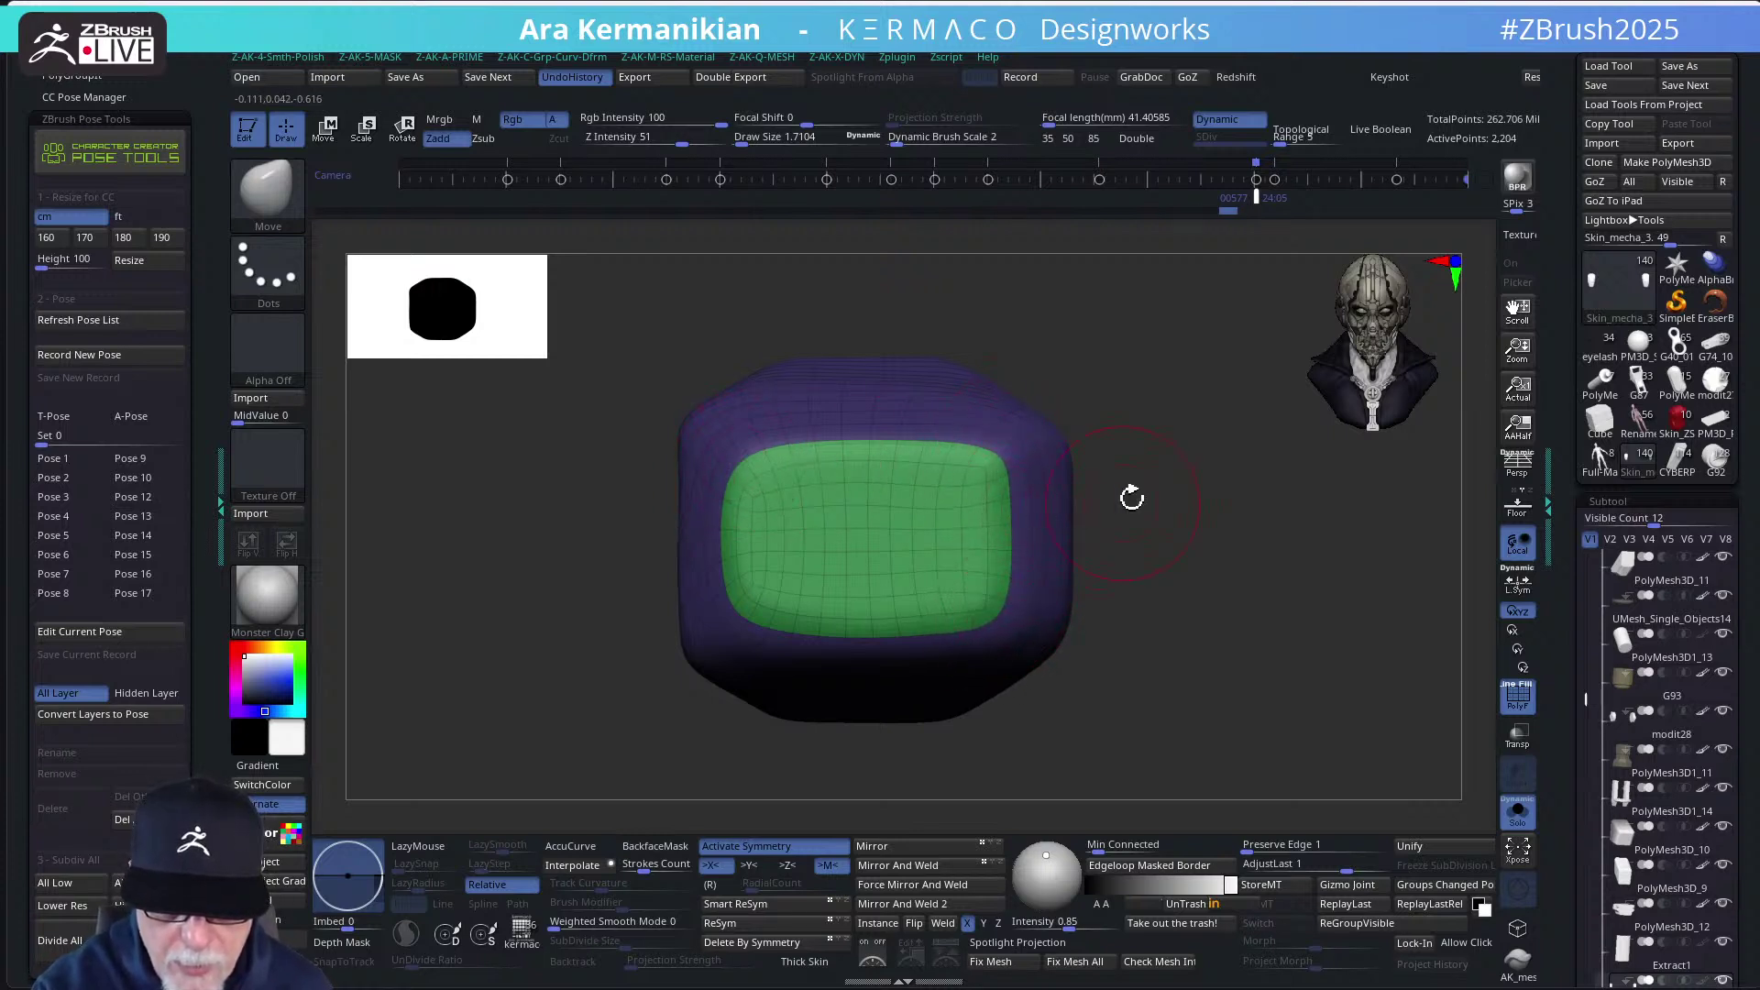
Reduce the Move brush's draw size to about 1.18 for adjusting the block's end
left_click_drag(1131, 495, 1019, 421, "alt")
mouse_move(1139, 562)
left_mouse_down("alt")
mouse_move(879, 622)
mouse_move(951, 585)
mouse_move(828, 505)
mouse_move(916, 500)
mouse_move(818, 520)
left_mouse_up("alt")
key("s")
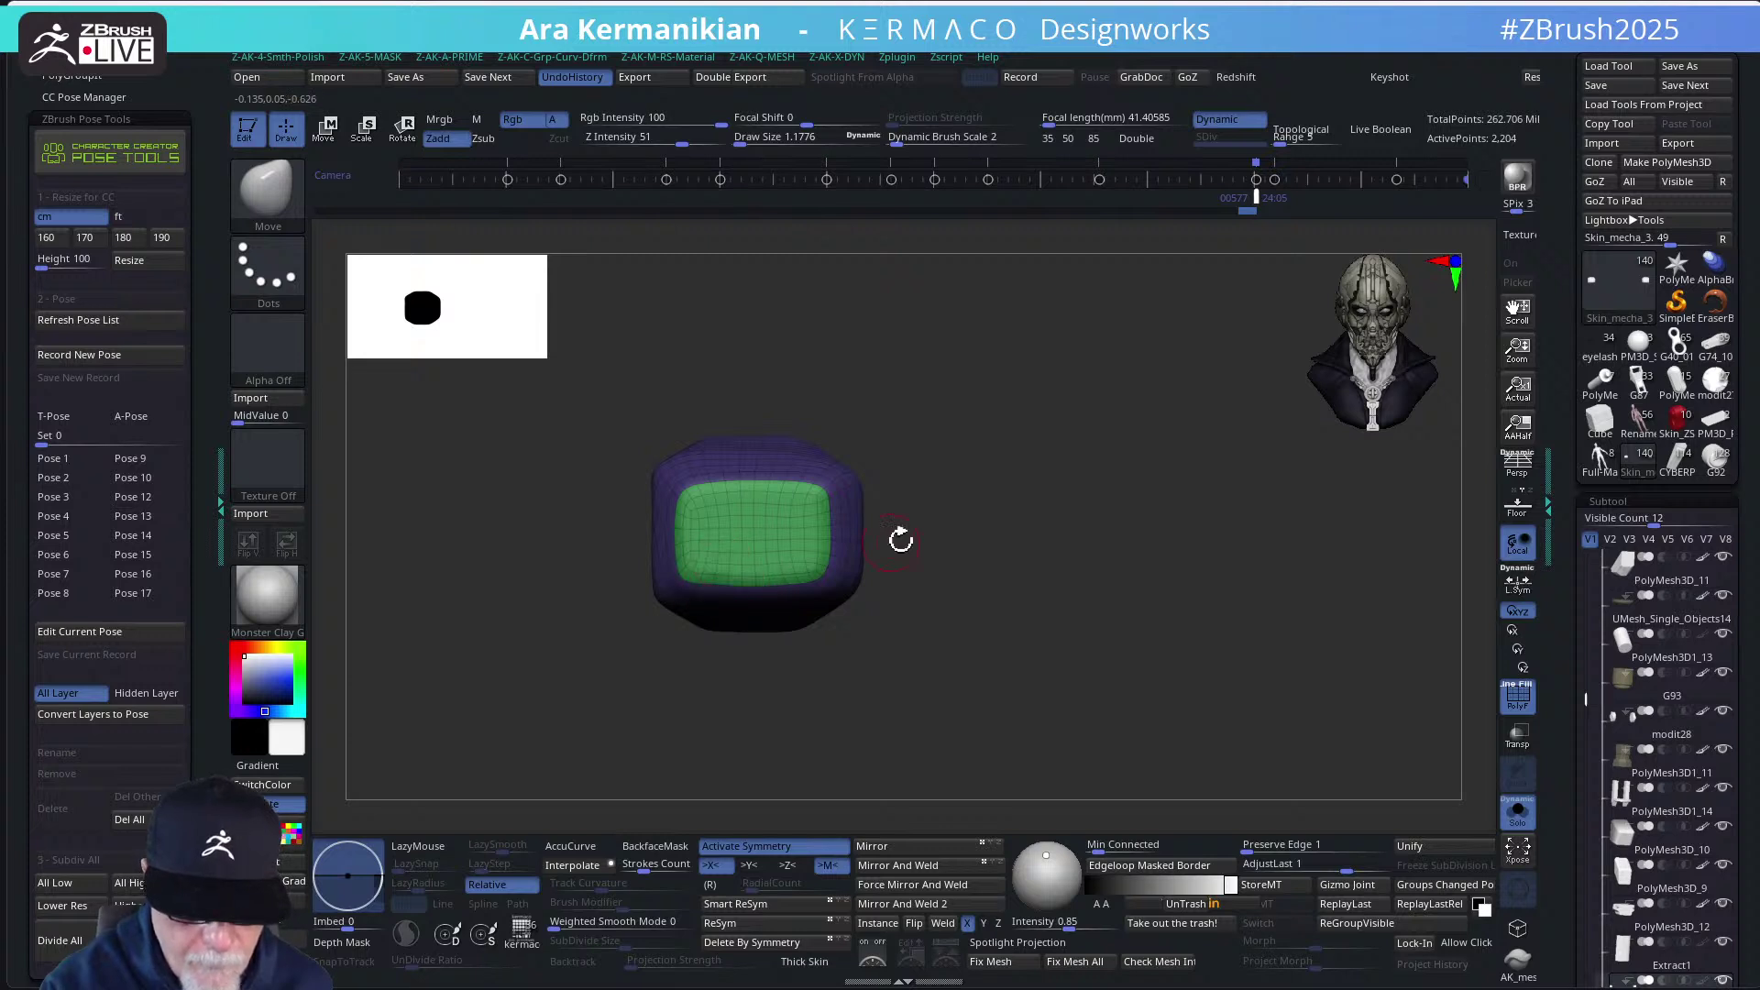
left_click_drag(899, 538, 927, 503)
Extrude the green end polygroup slightly outward using ZModeler's QMesh polygon action with Polygroup All as the target
key("b")
key("z")
key("m")
key("space")
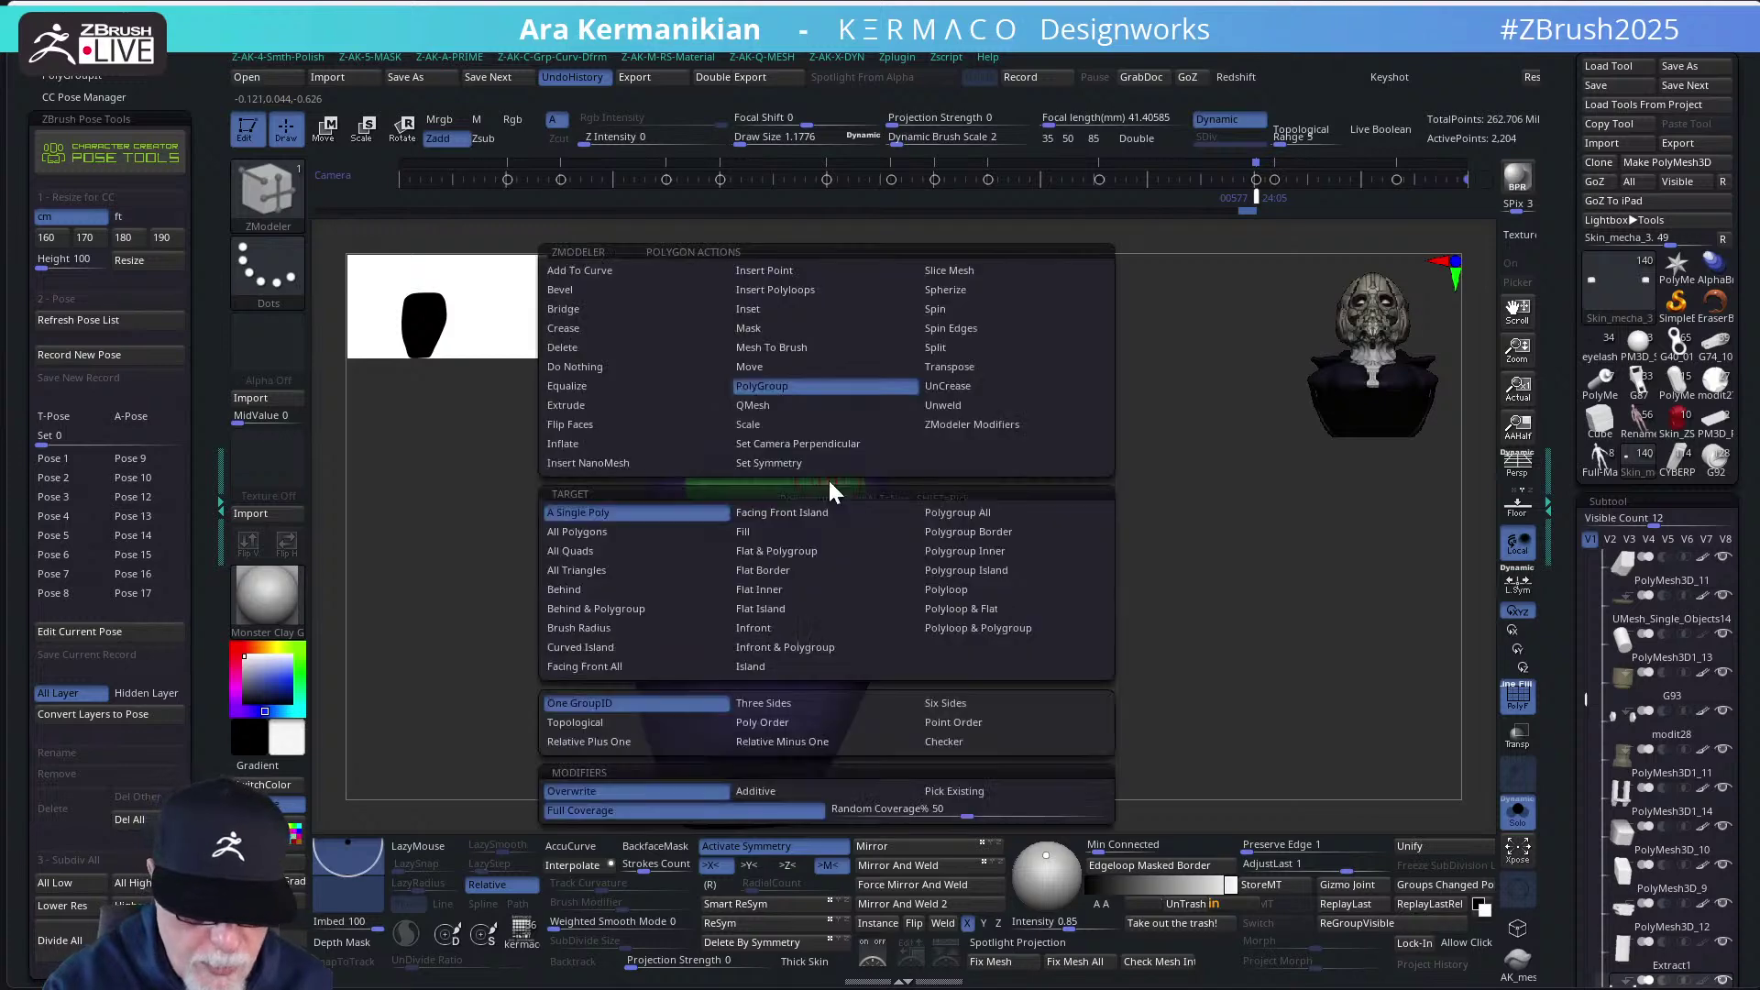
left_click(764, 404)
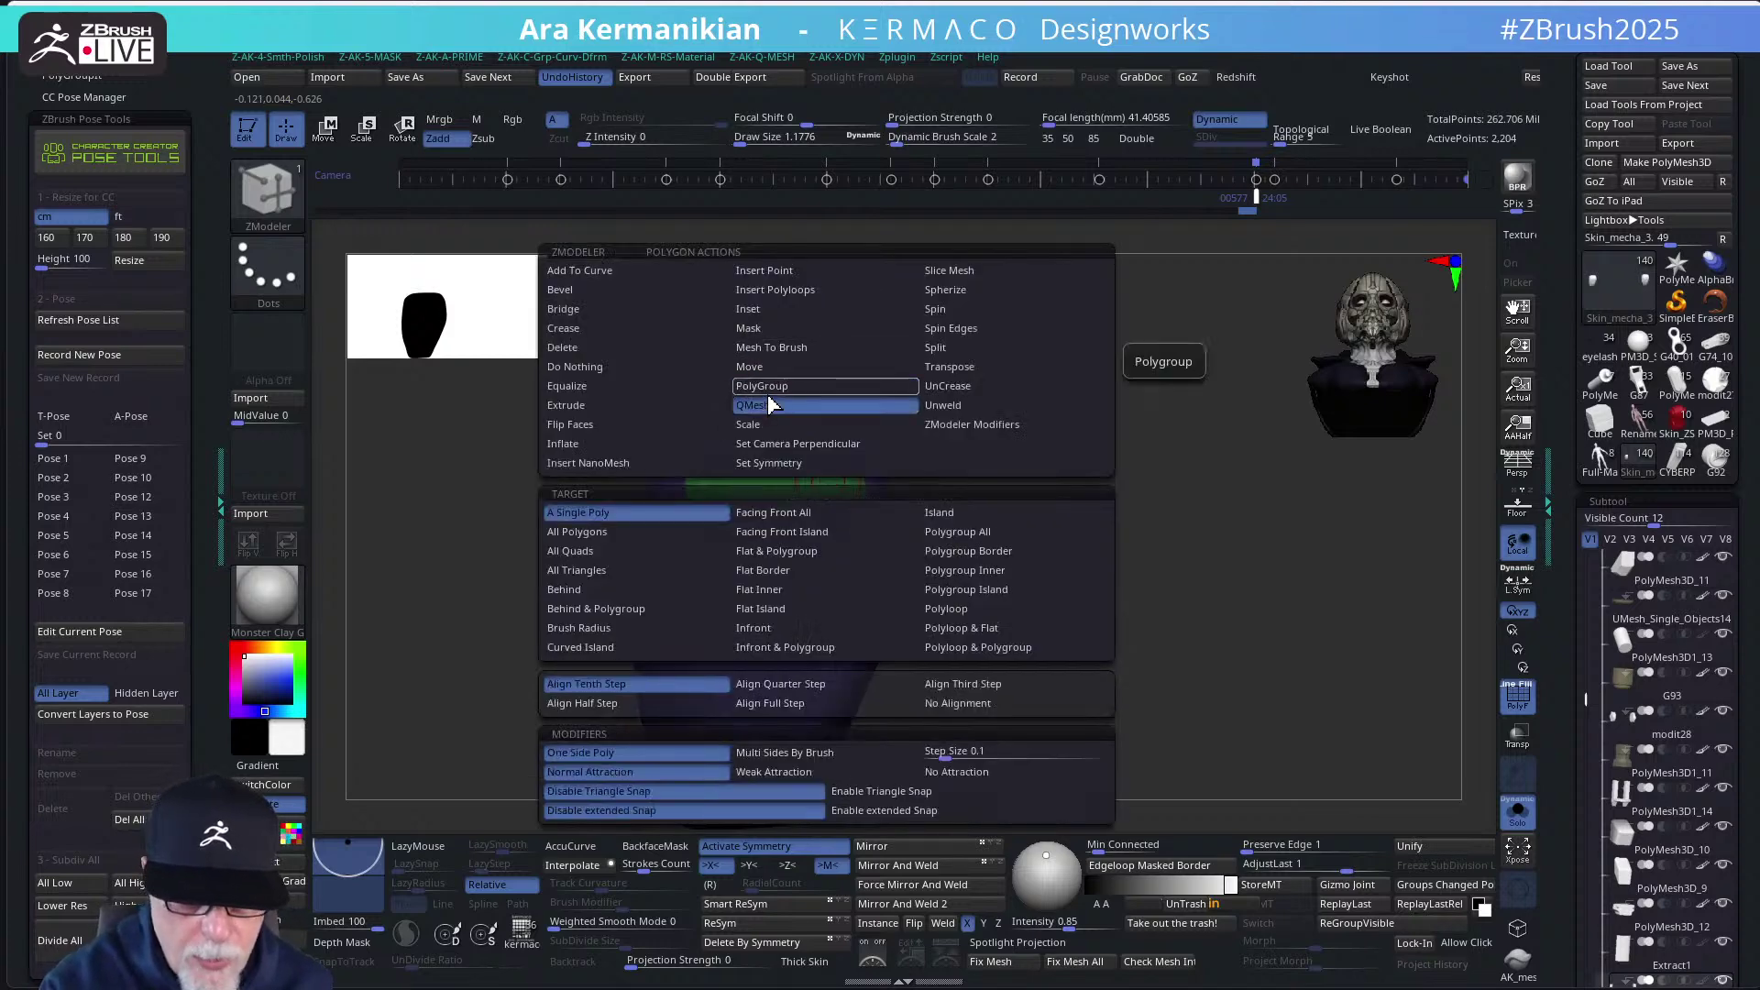
left_click(999, 532)
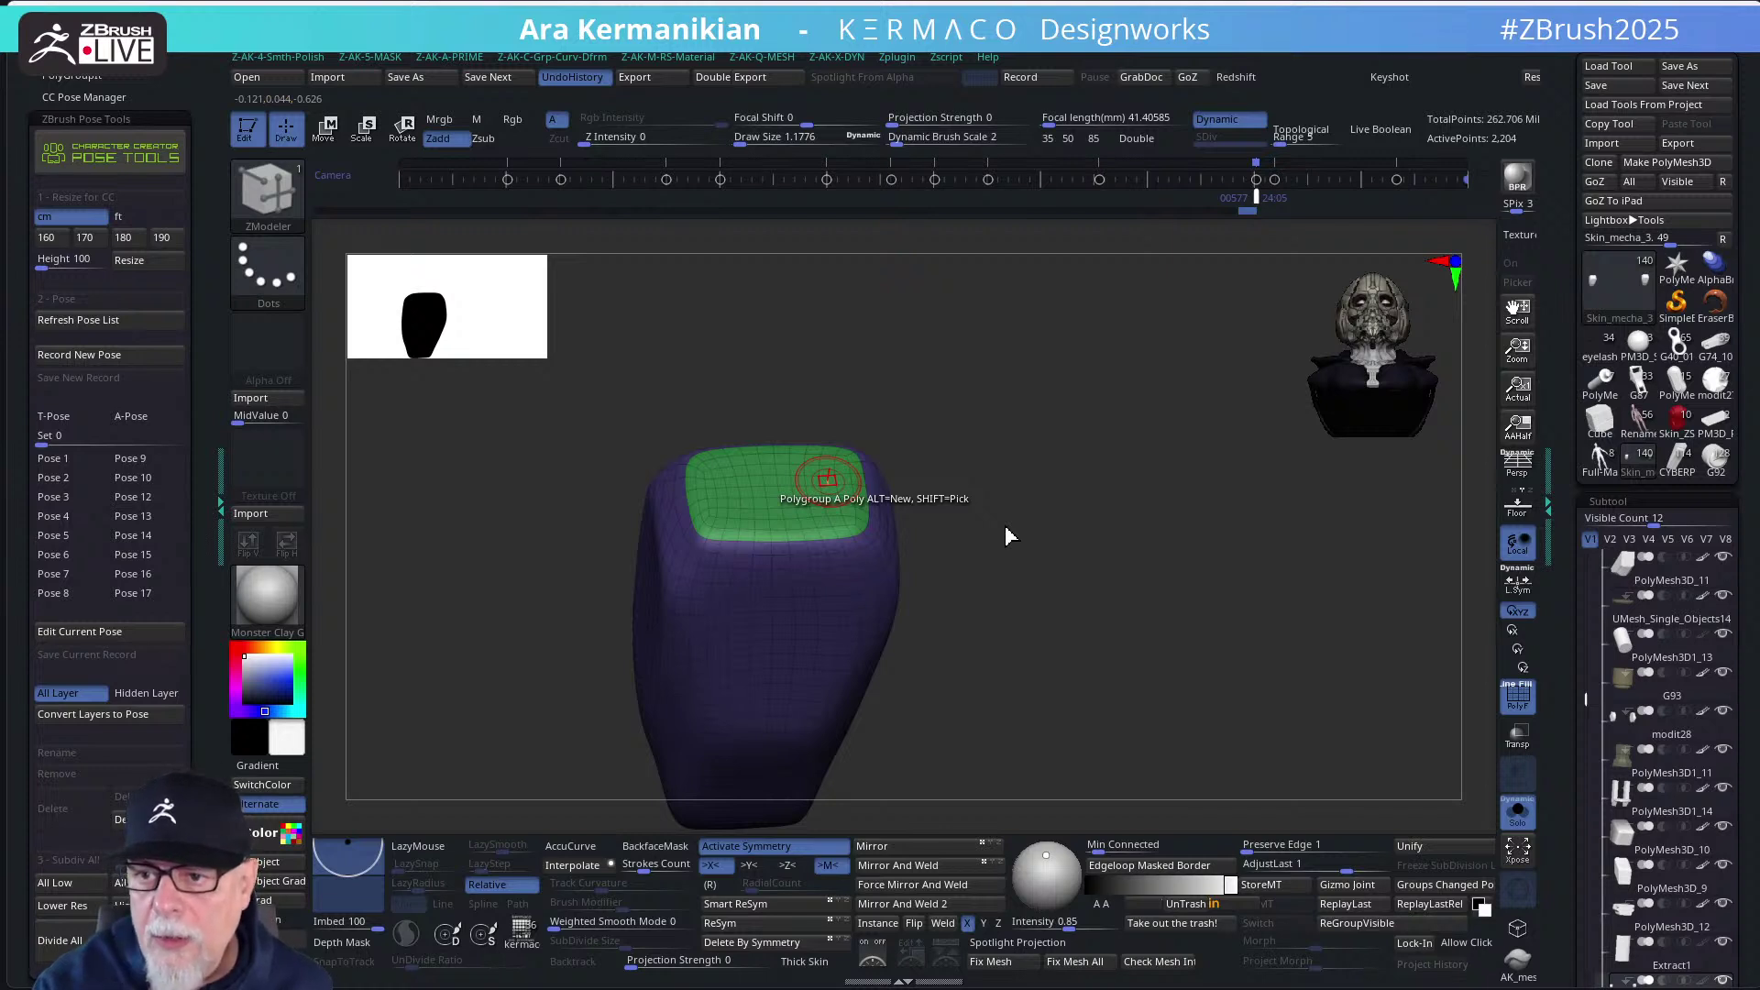
left_click_drag(953, 470, 1071, 389)
Examine the extruded end cap and the block's profile from the side and the end
key("w")
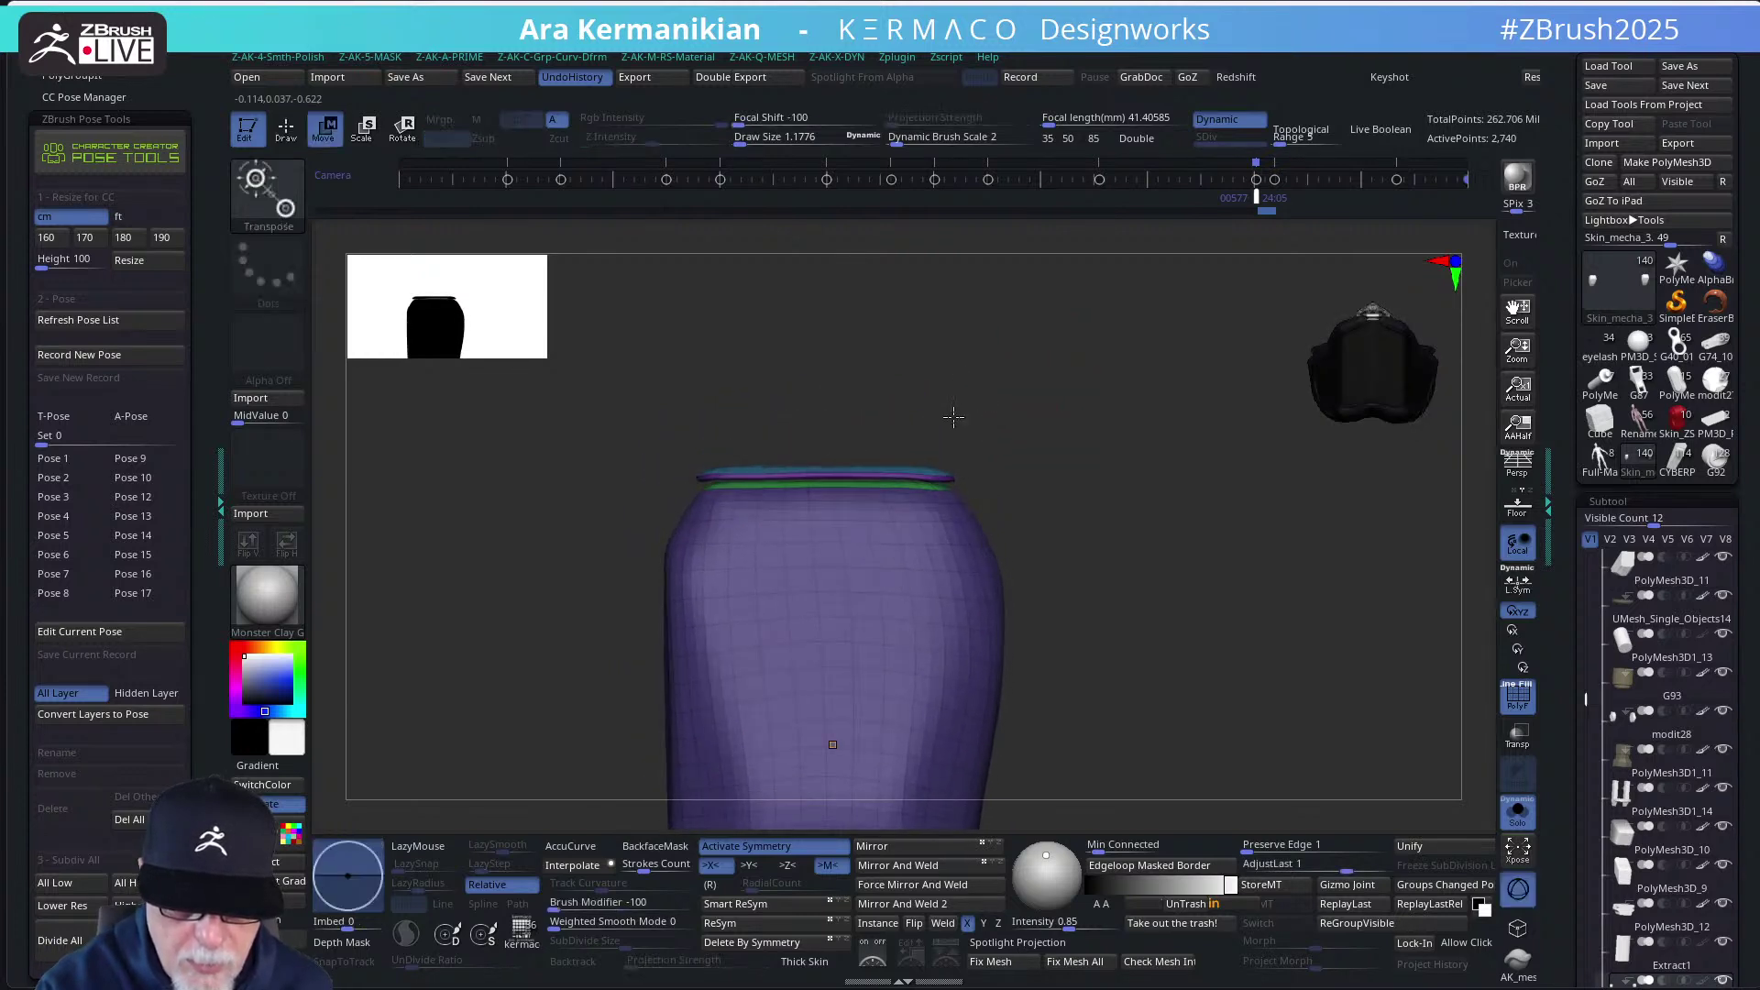
left_click_drag(992, 446, 946, 412)
left_click_drag(1030, 470, 1024, 495)
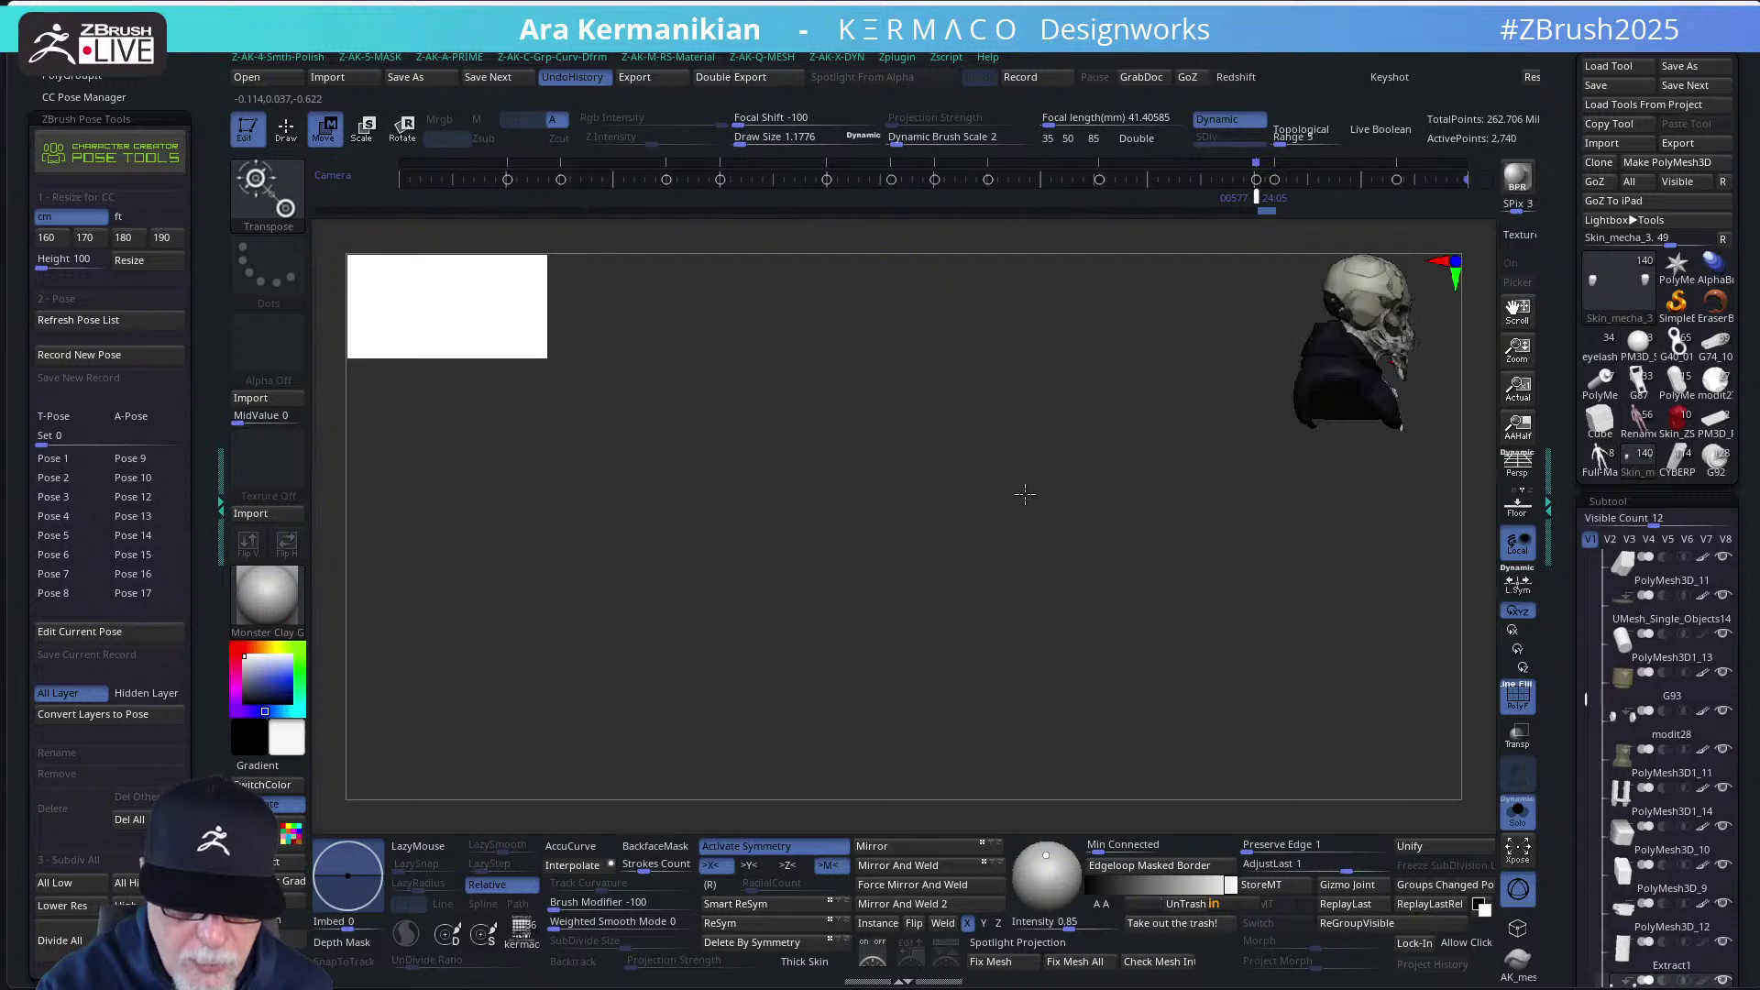
key("f")
key("f")
left_click_drag(1107, 454, 1005, 563, "alt")
key("ctrl")
mouse_move(938, 612)
left_mouse_down("alt")
mouse_move(1045, 593)
mouse_move(1084, 483)
mouse_move(1093, 529)
mouse_move(903, 609)
mouse_move(980, 599)
left_mouse_up("alt")
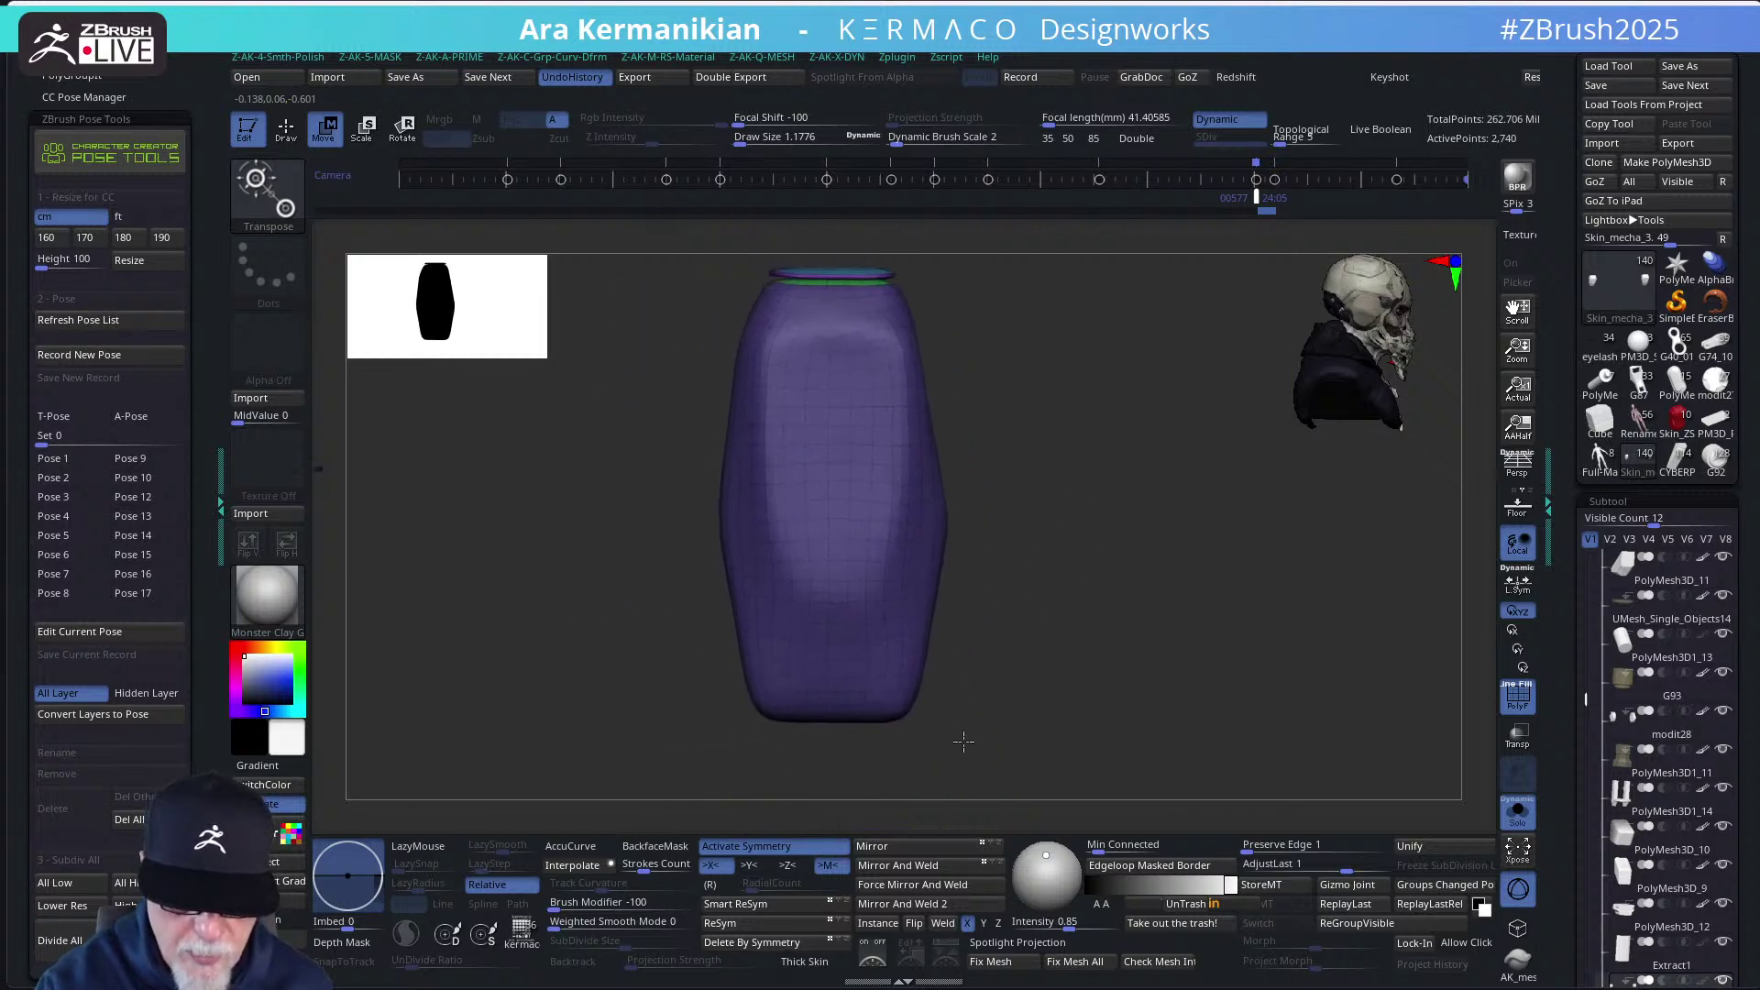
left_click_drag(998, 513, 1045, 592, "alt")
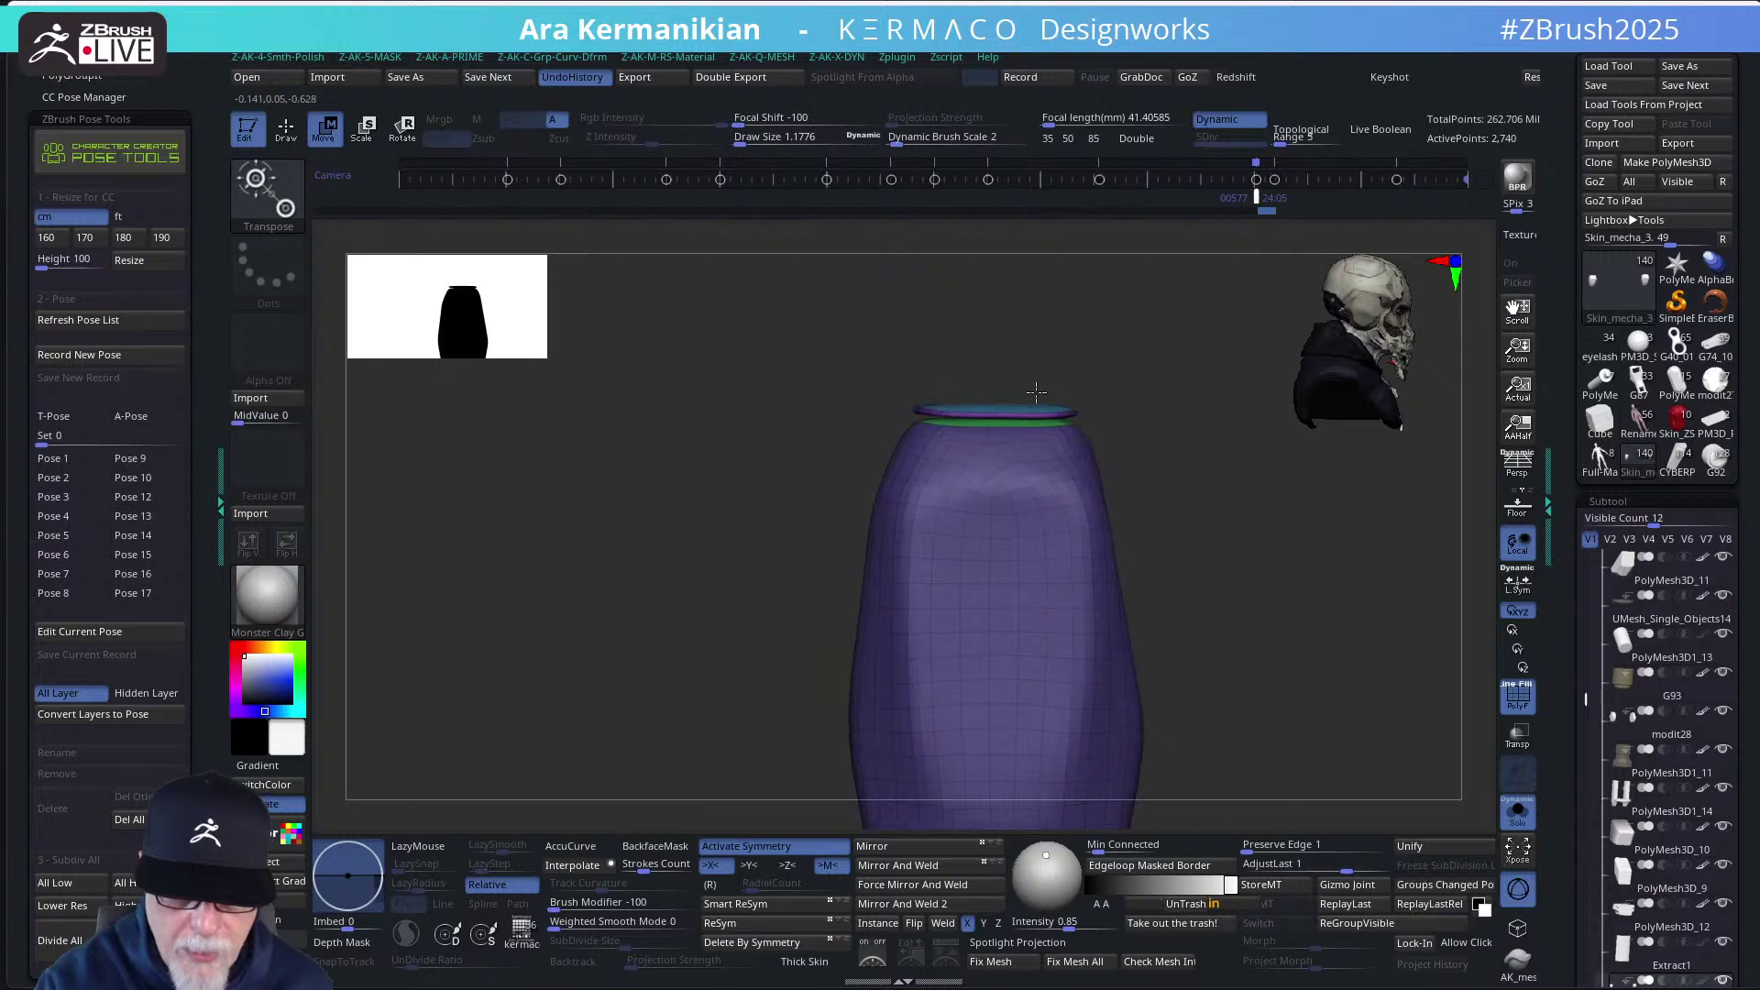
mouse_move(1101, 367)
left_mouse_down()
mouse_move(1131, 393)
mouse_move(1025, 424)
mouse_move(1139, 459)
mouse_move(1167, 523)
mouse_move(1042, 490)
left_mouse_up()
key("s")
key("s")
key("q")
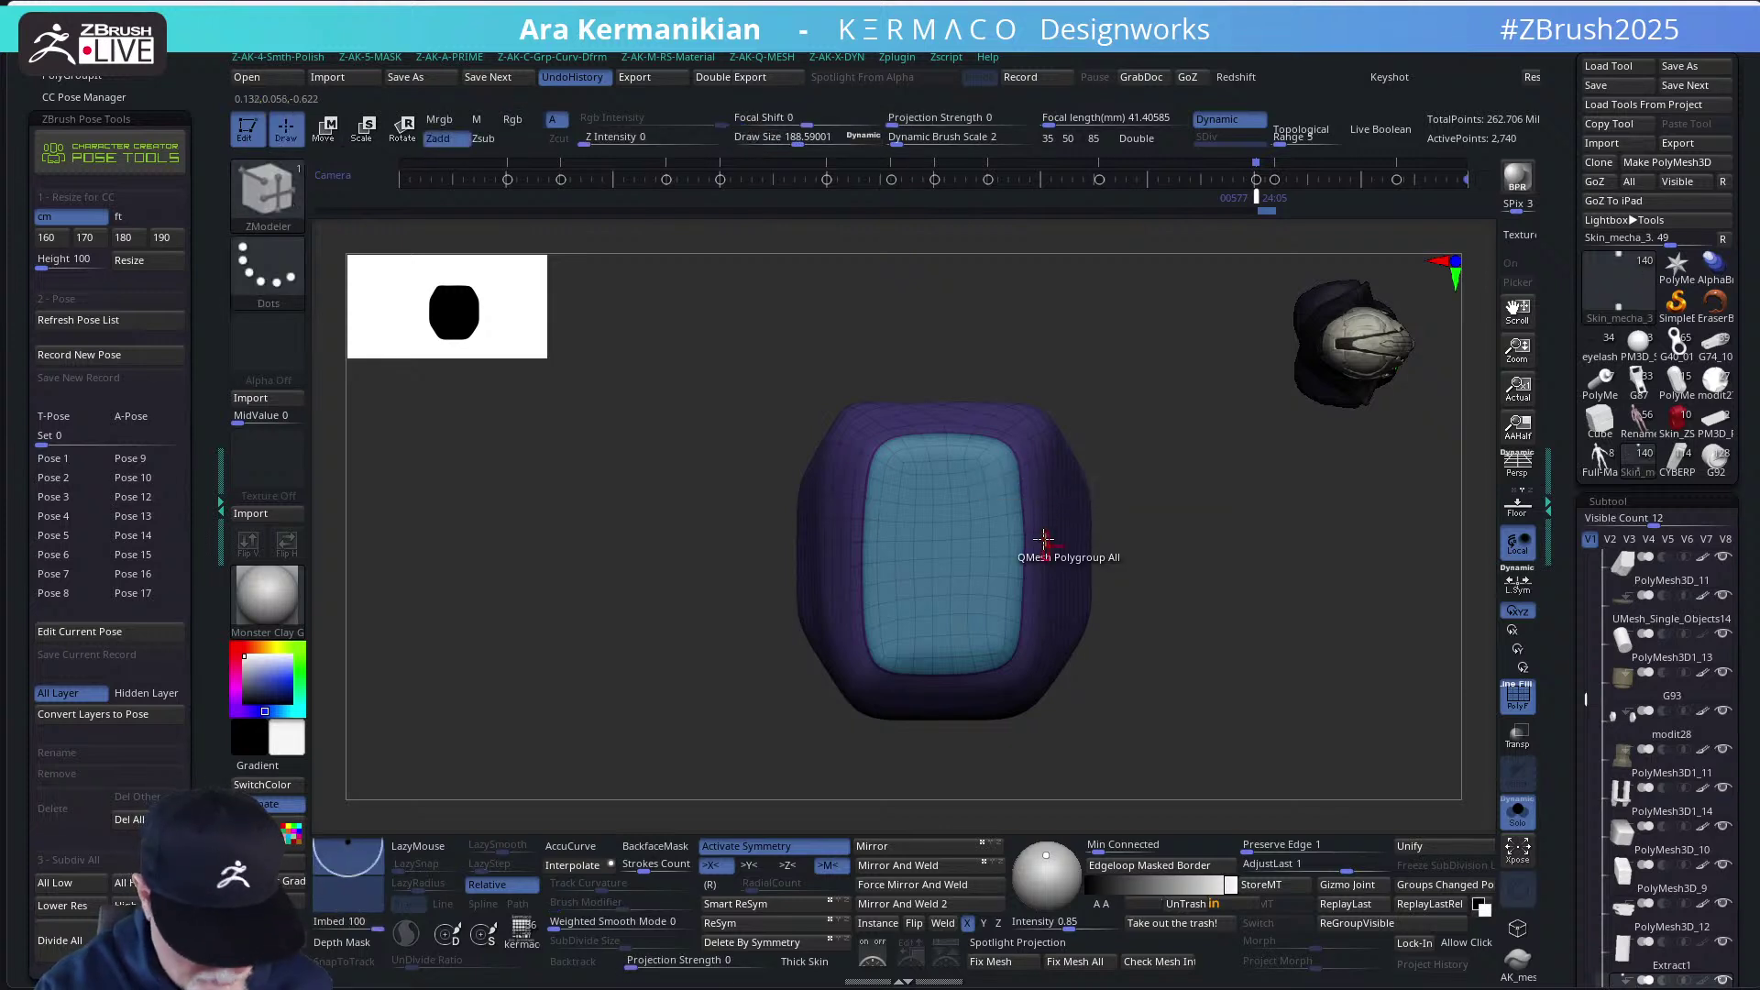
Pull the blue end cap's border inward using the Move brush at a draw size of about 2.6
key("b")
key("m")
key("v")
key("s")
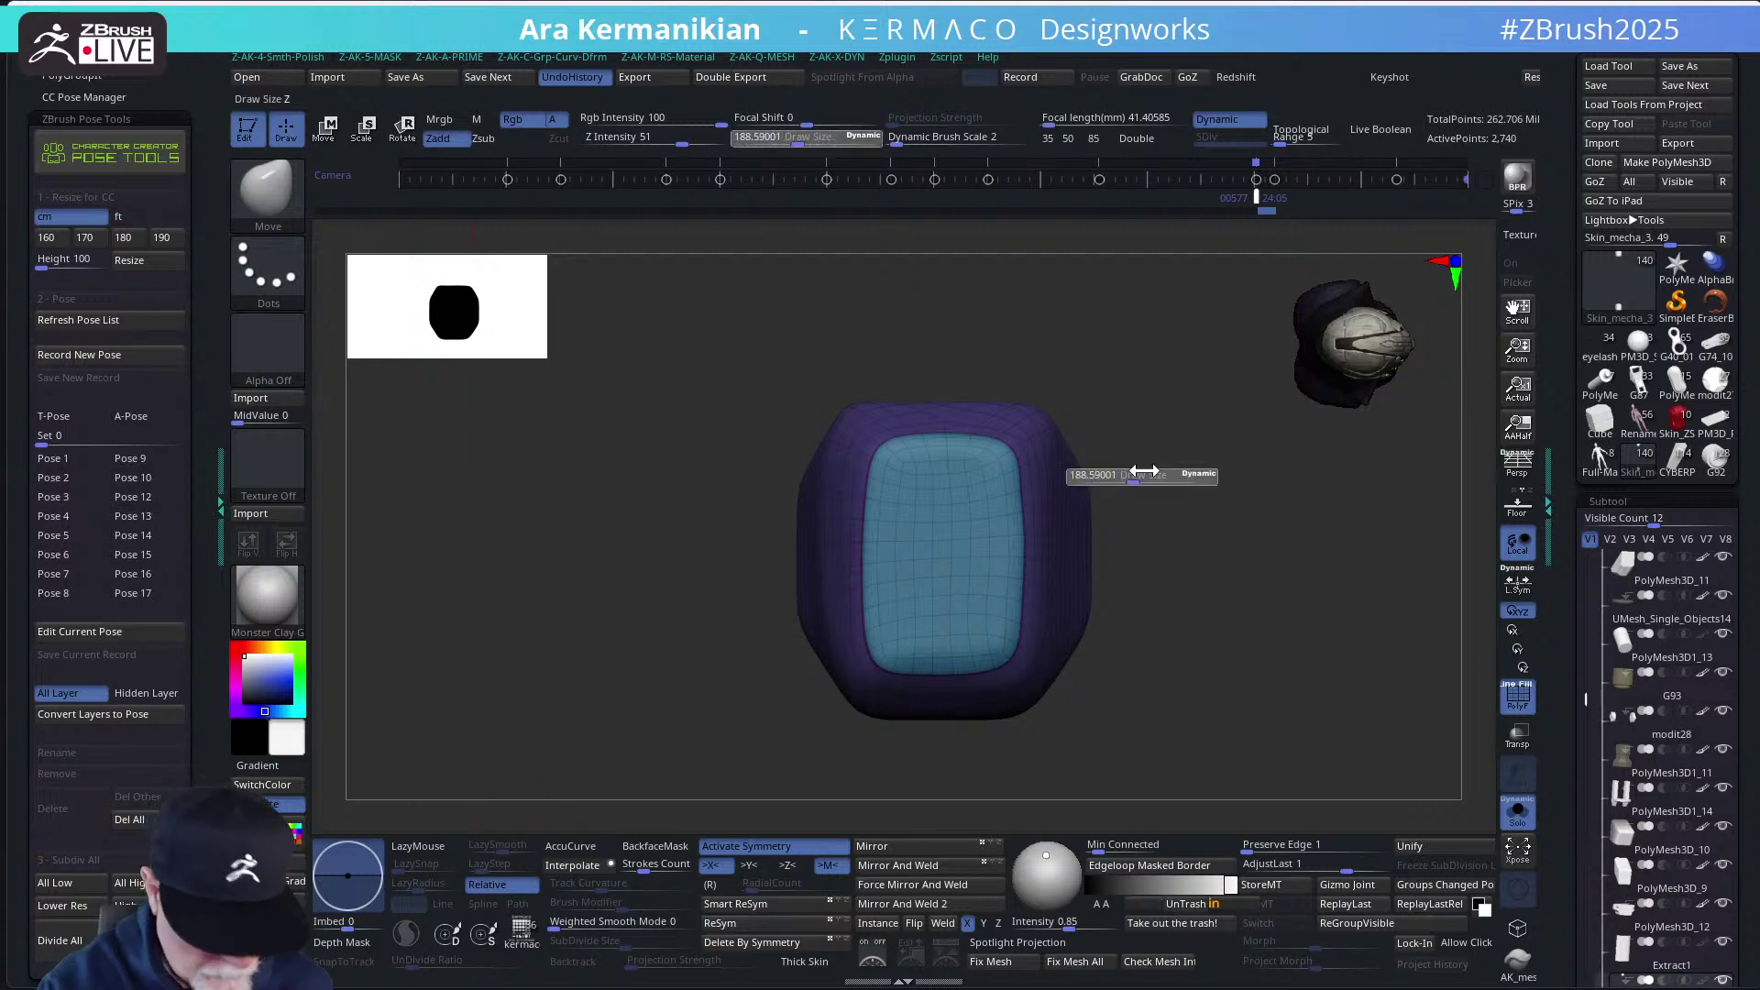
mouse_move(1089, 508)
left_mouse_down()
mouse_move(1018, 559)
mouse_move(990, 641)
mouse_move(1008, 477)
mouse_move(875, 483)
mouse_move(856, 591)
mouse_move(941, 474)
mouse_move(1008, 486)
mouse_move(976, 595)
mouse_move(898, 674)
mouse_move(985, 683)
mouse_move(1050, 647)
left_mouse_up()
key("shift")
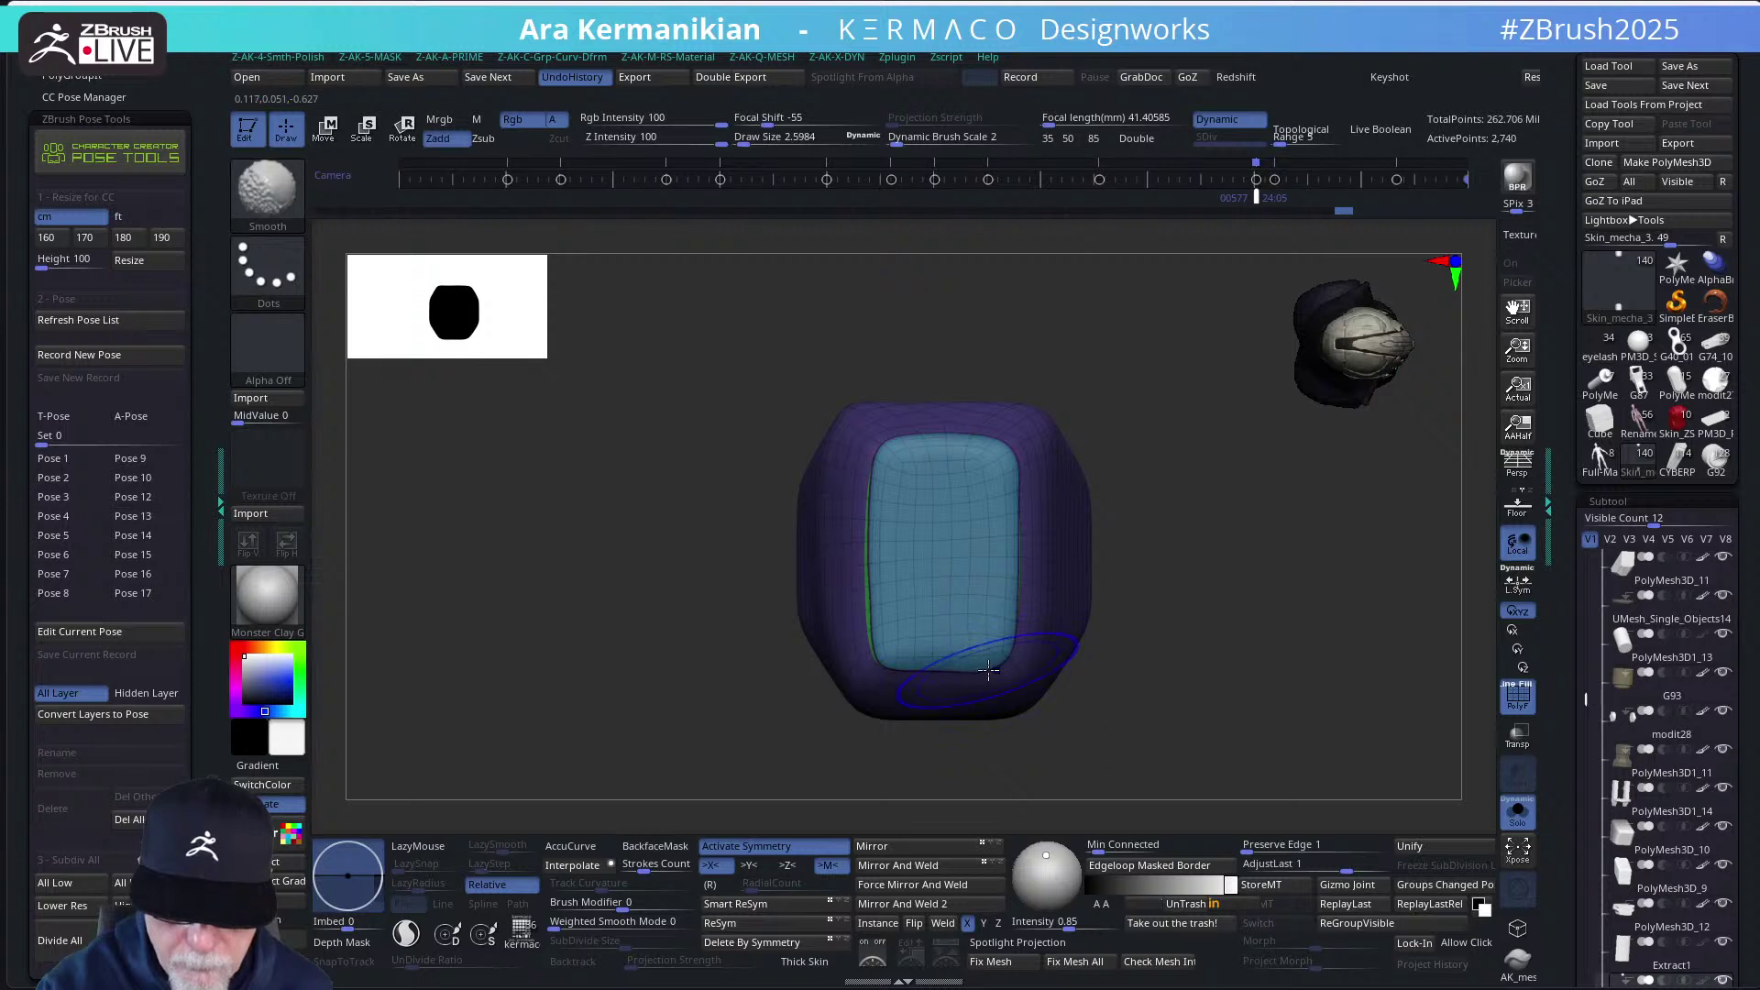
left_click_drag(988, 670, 1031, 601, "shift")
key("ctrl+z")
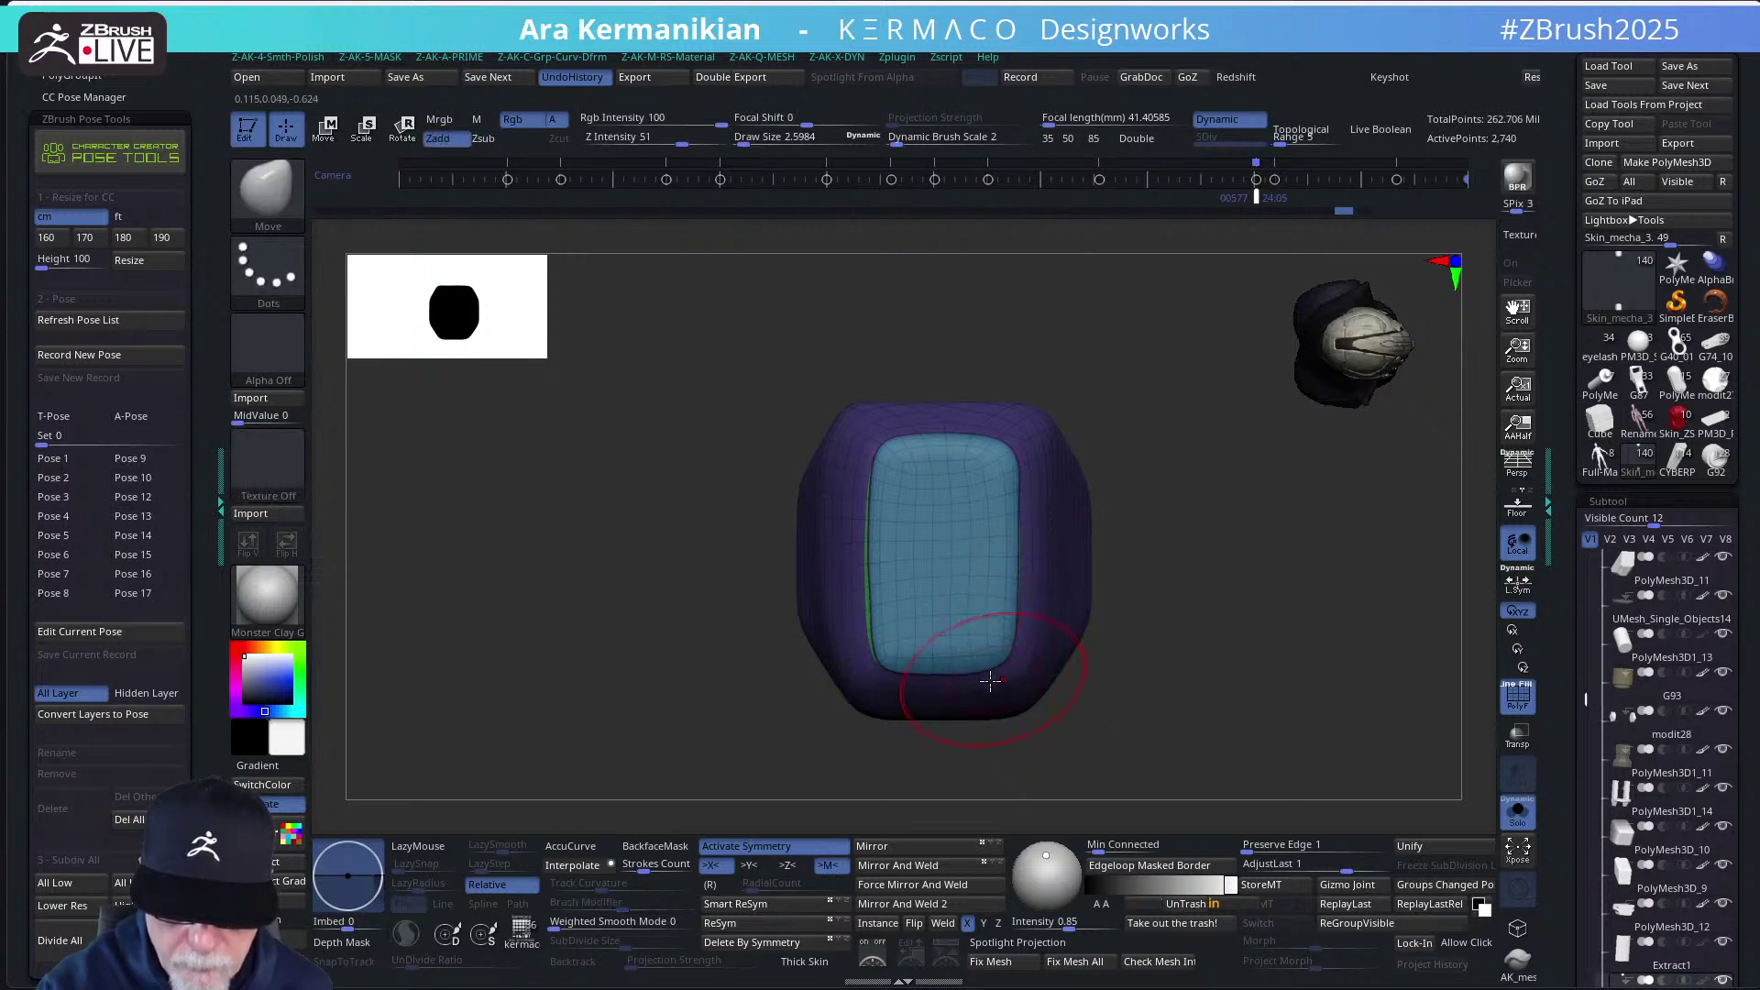
Smooth the block's end and the cap's border with the Smooth brush at a draw size of about 79.32
key("s")
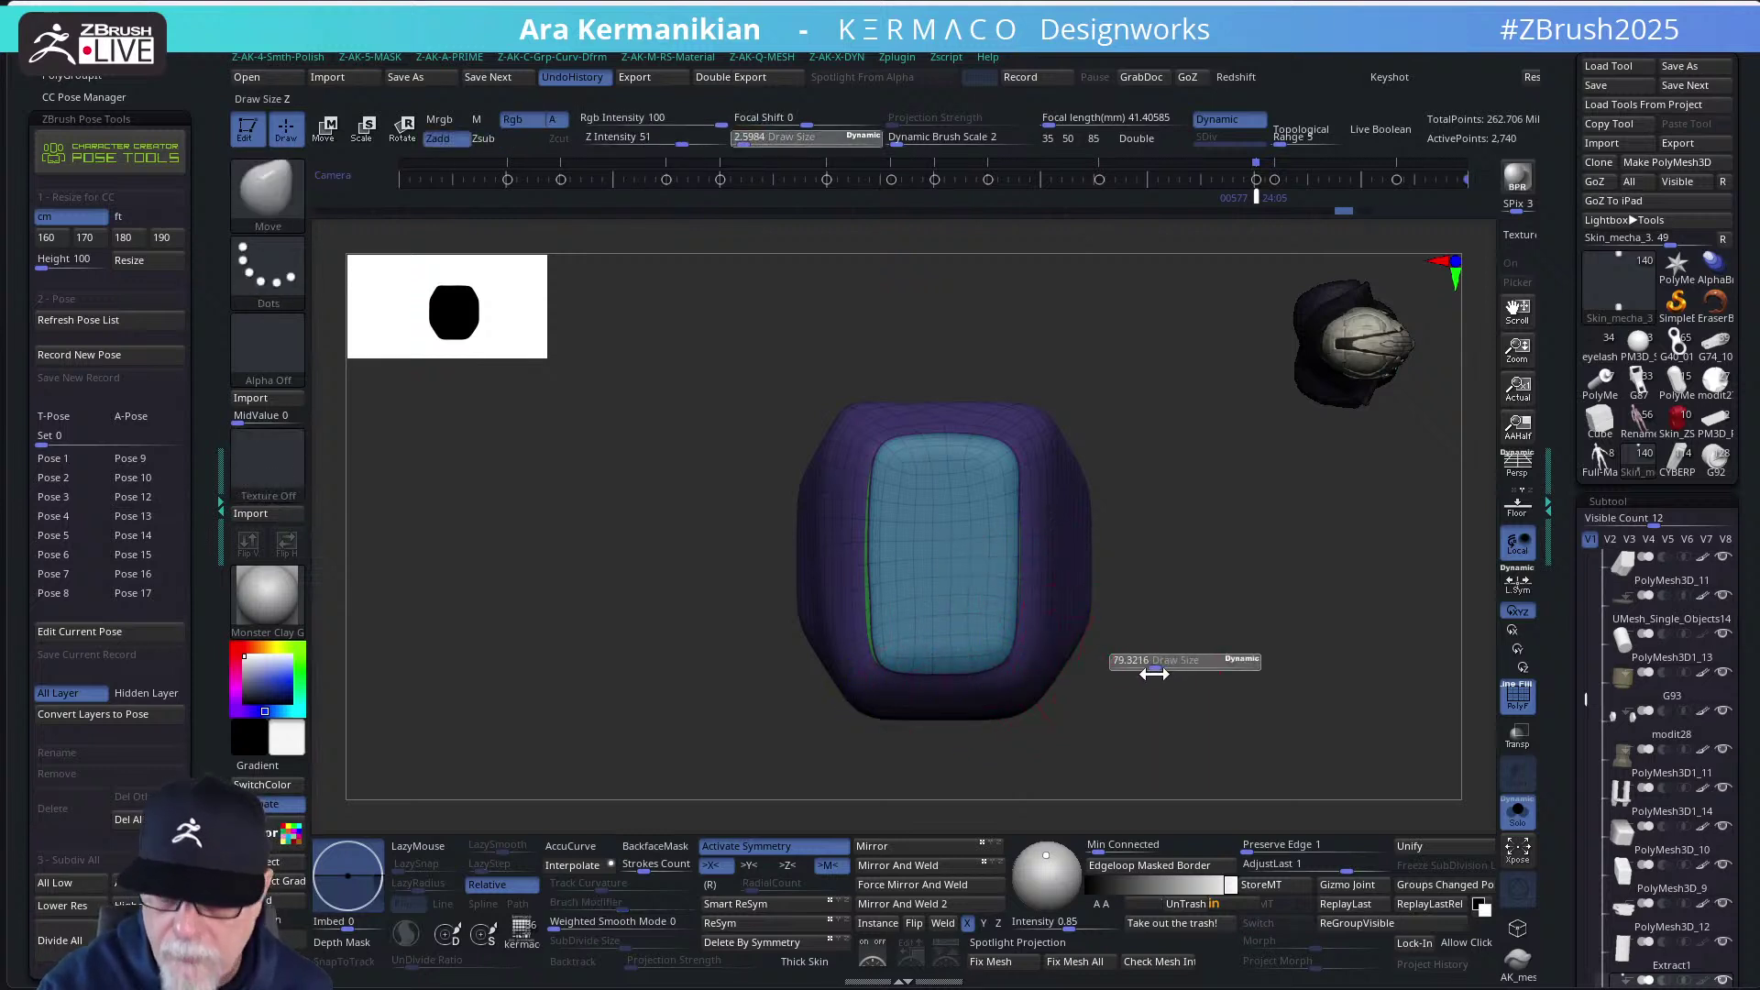
key("shift")
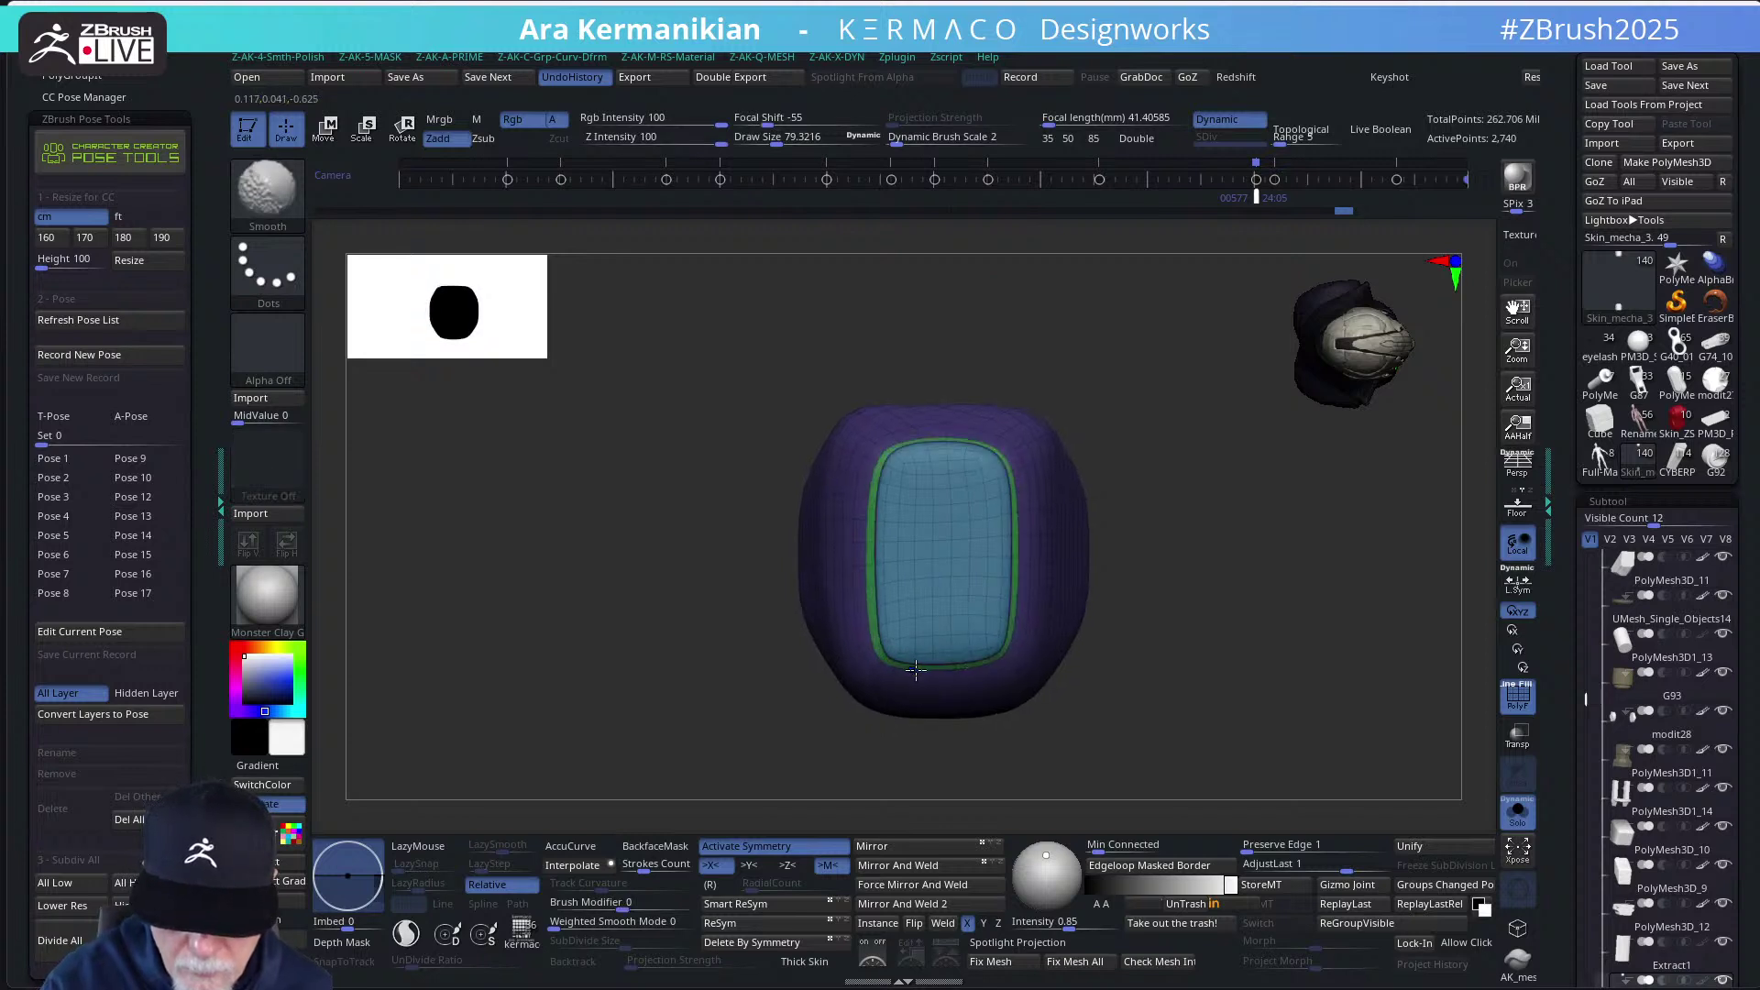
left_click_drag(1178, 660, 1105, 640)
Adjust the block's outline around the end cap using the Move brush at a draw size of about 3.18
key("s")
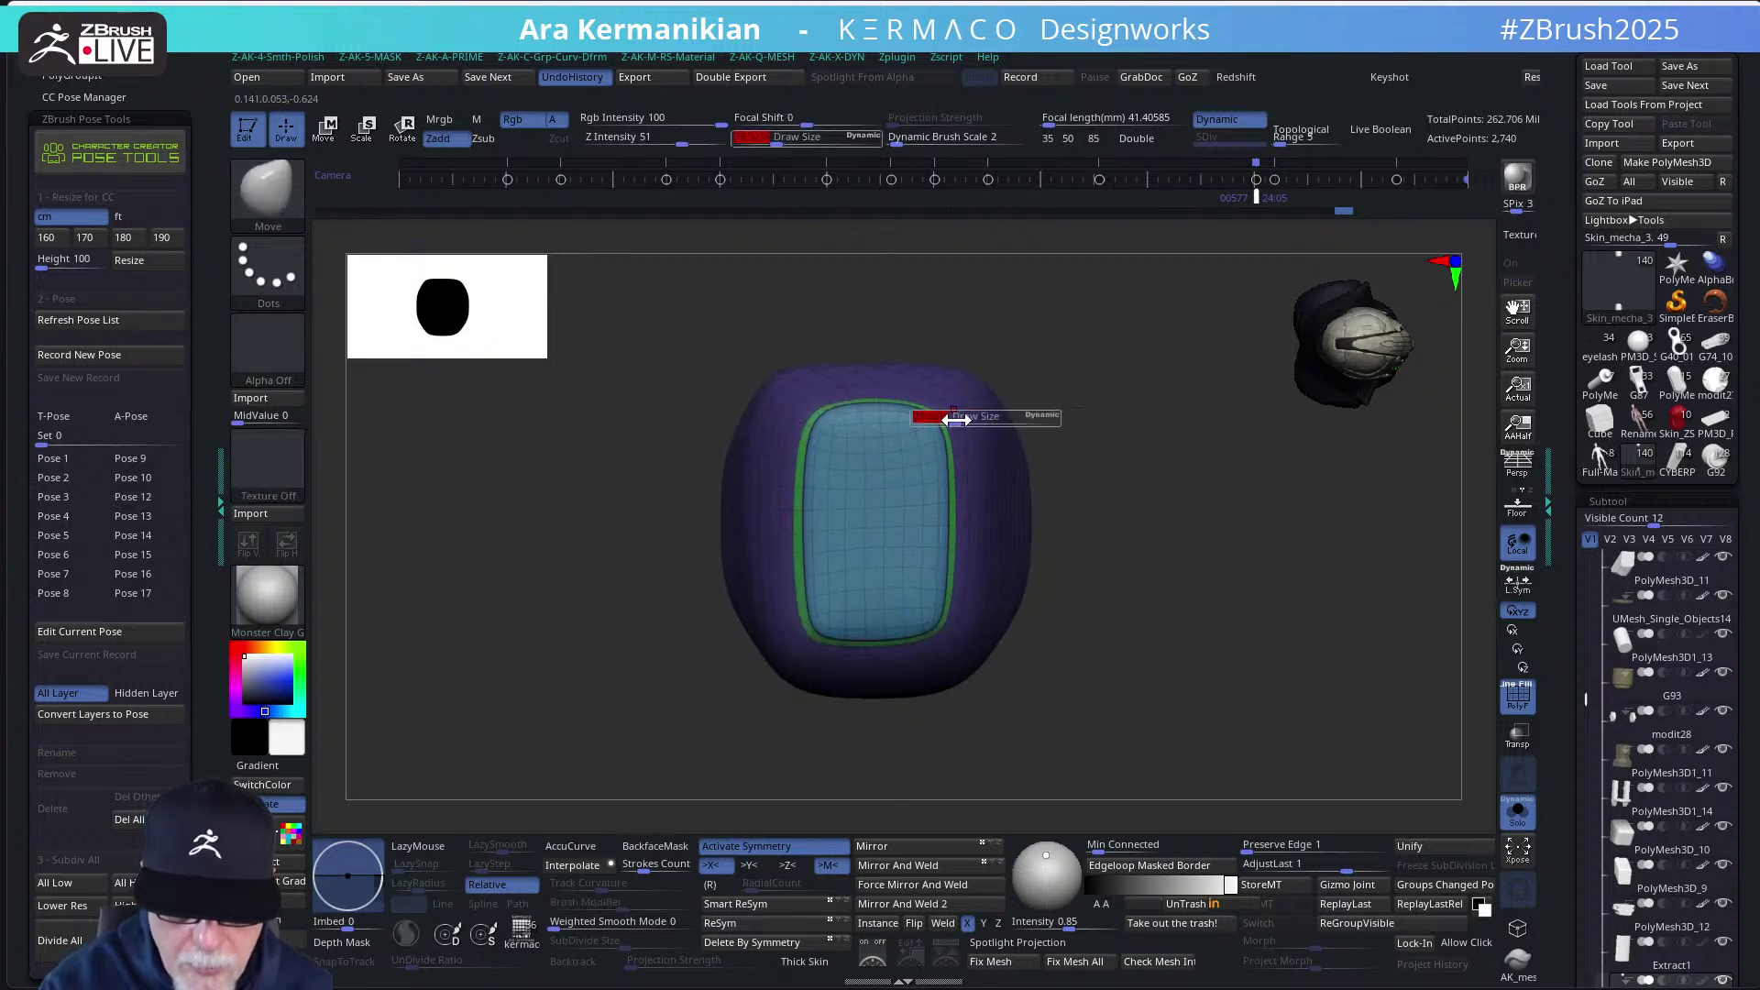
key("Return")
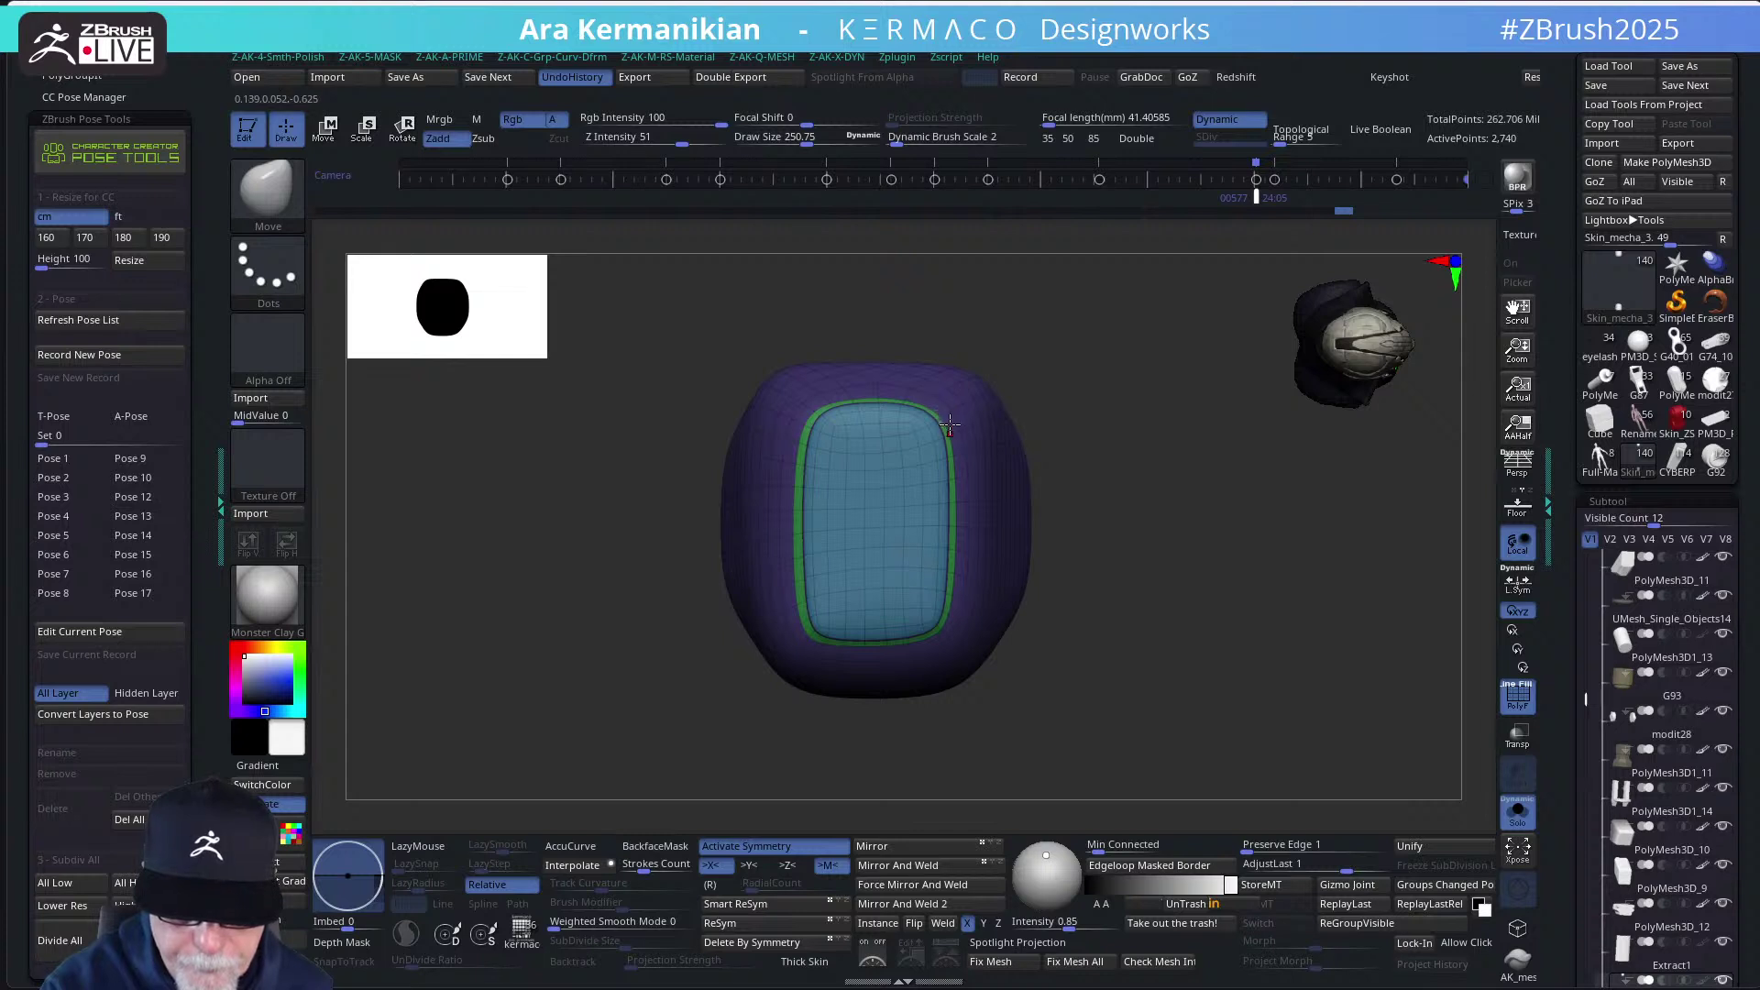
key("s")
left_click_drag(891, 426, 876, 426)
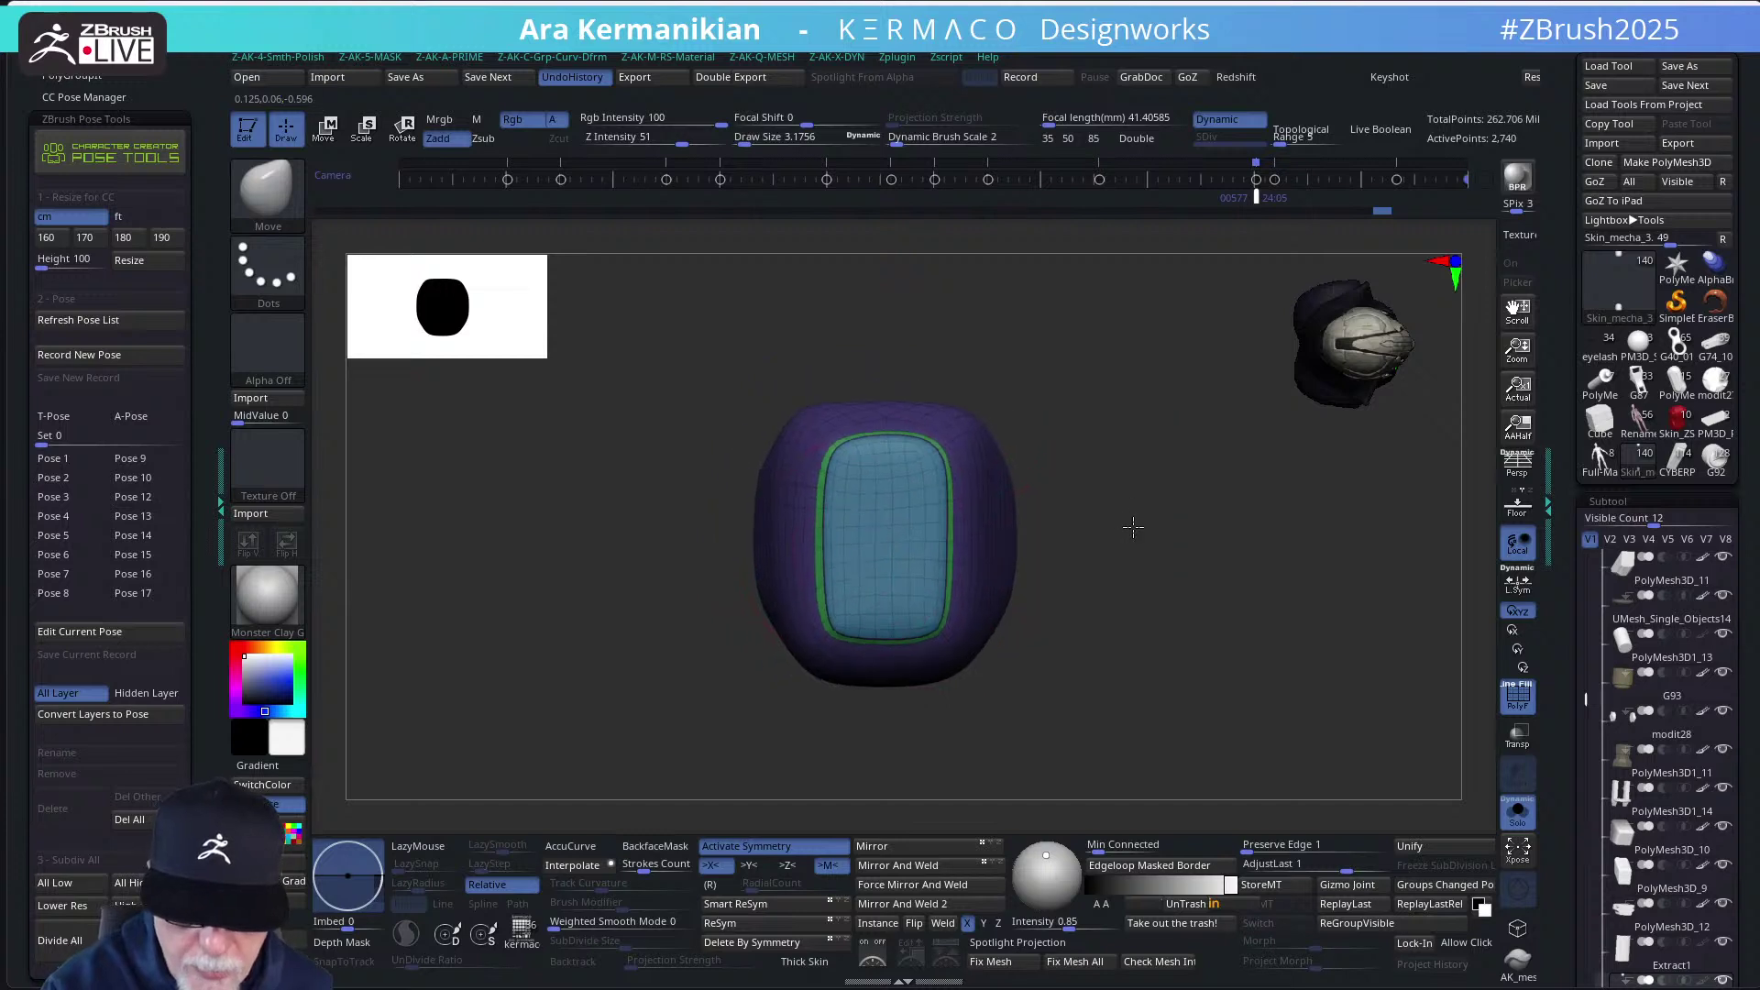
Mask the block's body so only the blue end cap stays editable, and activate the move gizmo
left_click_drag(1128, 526, 1124, 455)
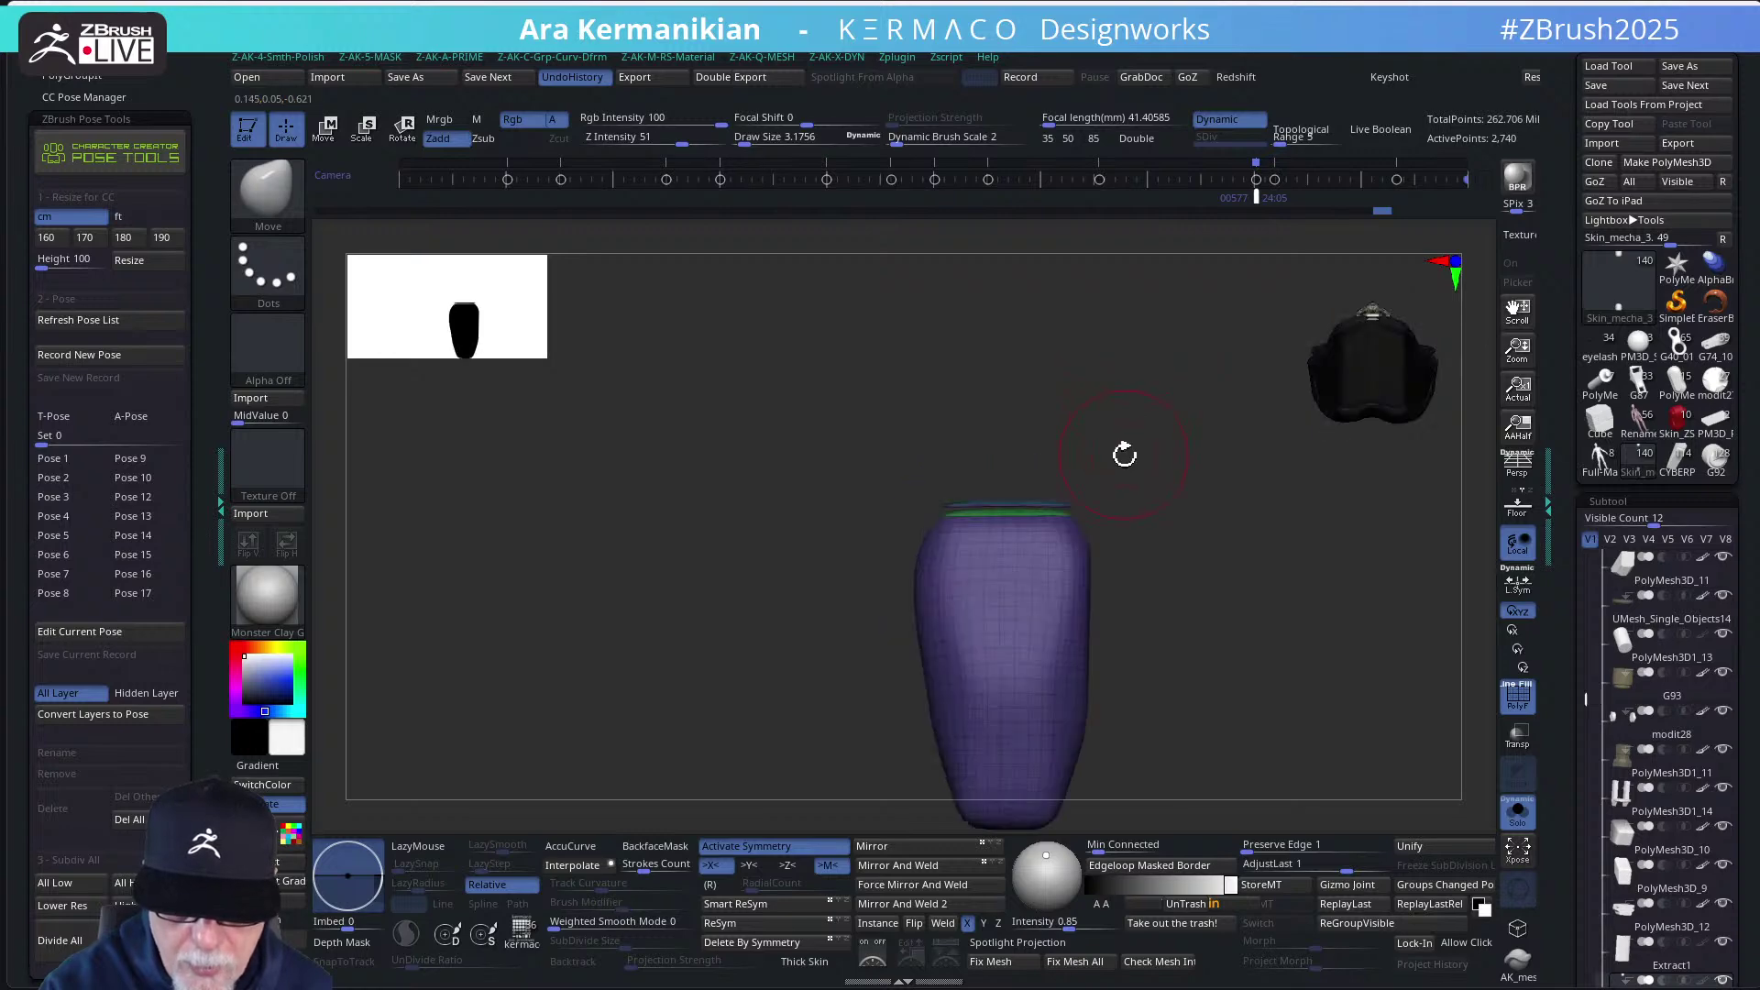
key("space")
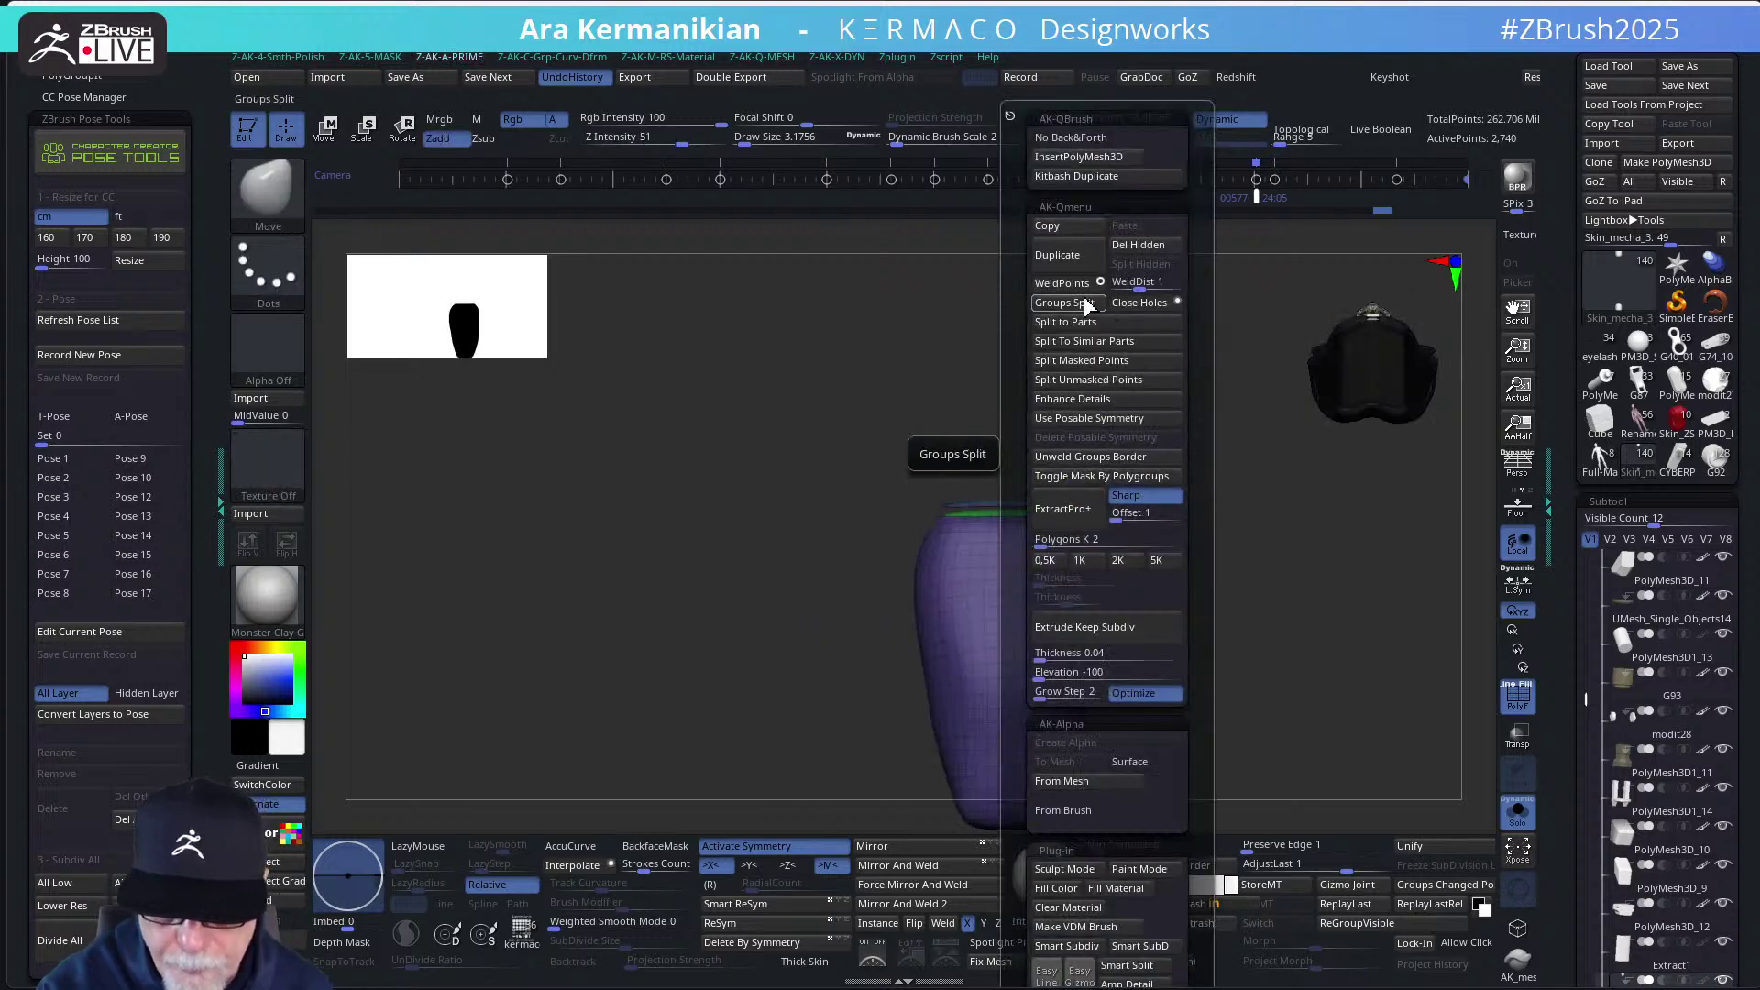
left_click_drag(1143, 432, 1143, 389, "alt")
mouse_move(1146, 554)
left_mouse_down("alt")
mouse_move(1197, 459)
mouse_move(1151, 522)
left_mouse_up("alt")
mouse_move(1104, 623)
left_mouse_down("ctrl+shift")
mouse_move(1030, 628)
mouse_move(938, 492)
left_mouse_up("ctrl+shift")
key("ctrl+shift+a")
left_click_drag(1130, 496, 755, 503, "alt")
mouse_move(590, 395)
left_mouse_down("ctrl")
mouse_move(1033, 623)
mouse_move(1219, 667)
left_mouse_up("ctrl")
key("w")
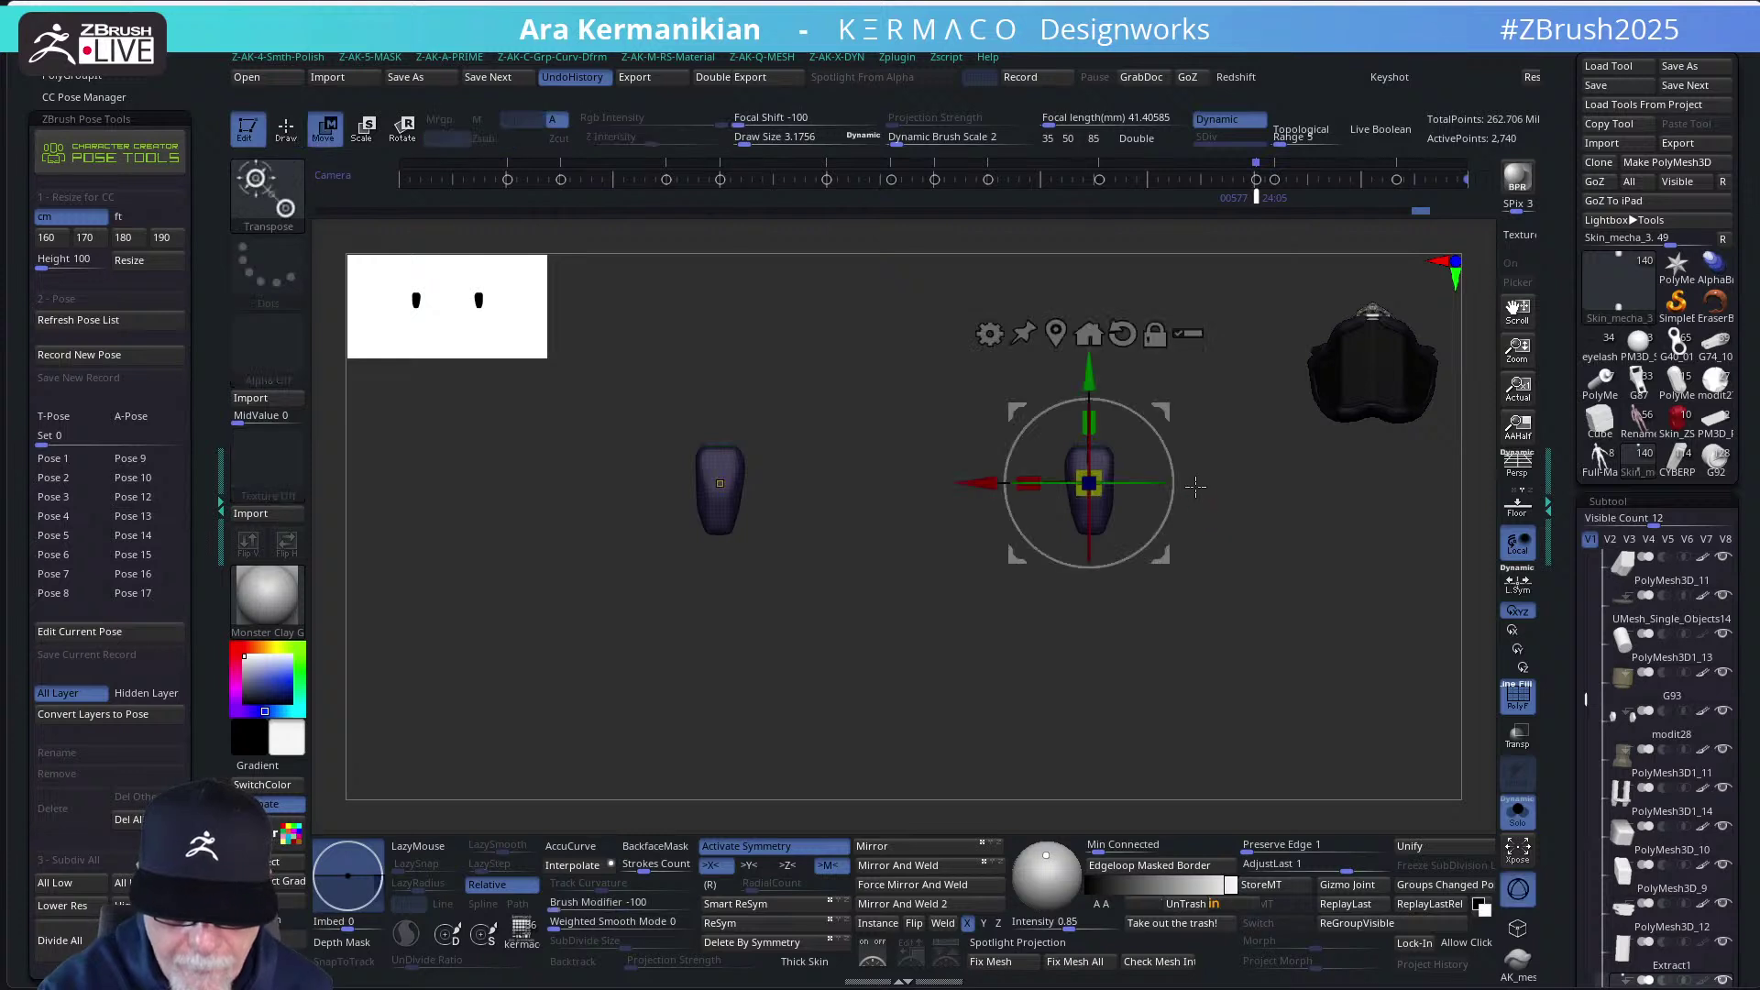
Lower the unmasked end cap slightly along the Y axis with the gizmo
left_click_drag(1225, 463, 1311, 572, "alt")
left_click_drag(1226, 457, 1187, 577, "alt")
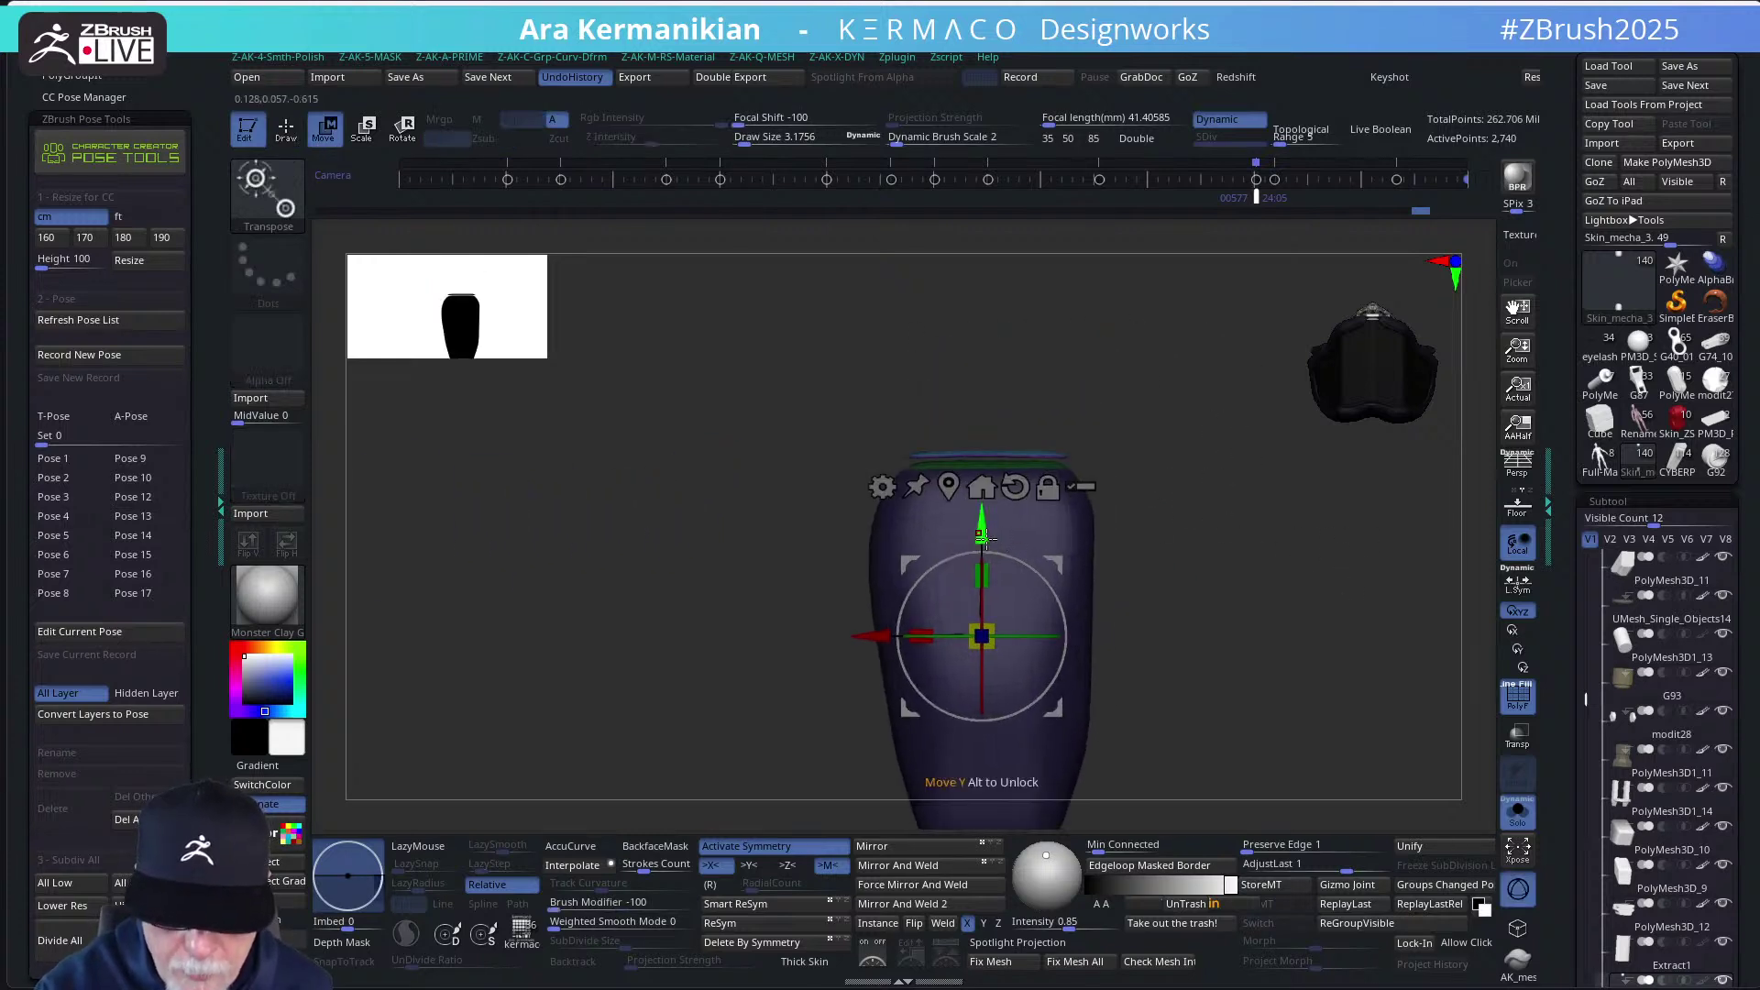
left_click_drag(981, 531, 981, 541)
left_click_drag(1136, 435, 1206, 373)
left_click_drag(1150, 686, 1160, 469, "alt")
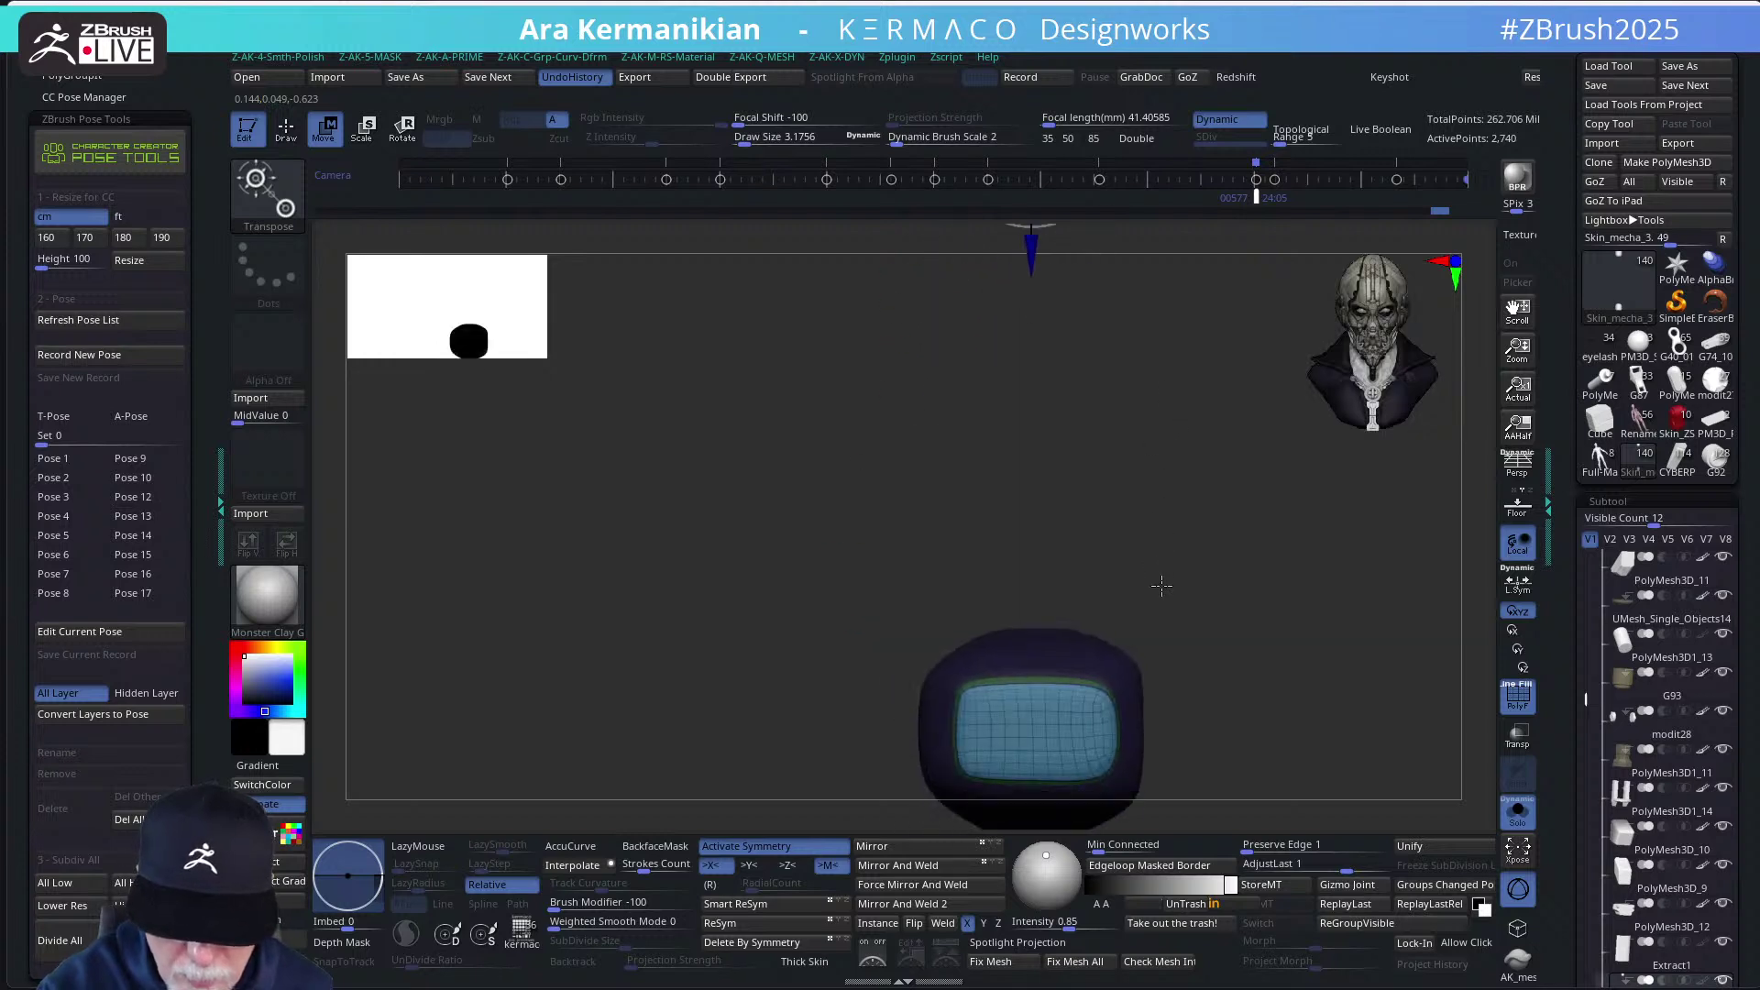
Centre the gizmo on the end cap and adjust the cap's size and position along X and Z
left_click_drag(1161, 585, 1127, 366, "alt")
left_click_drag(1041, 464, 1009, 585, "alt")
left_click_drag(1070, 506, 1261, 569, "alt")
left_click(928, 288)
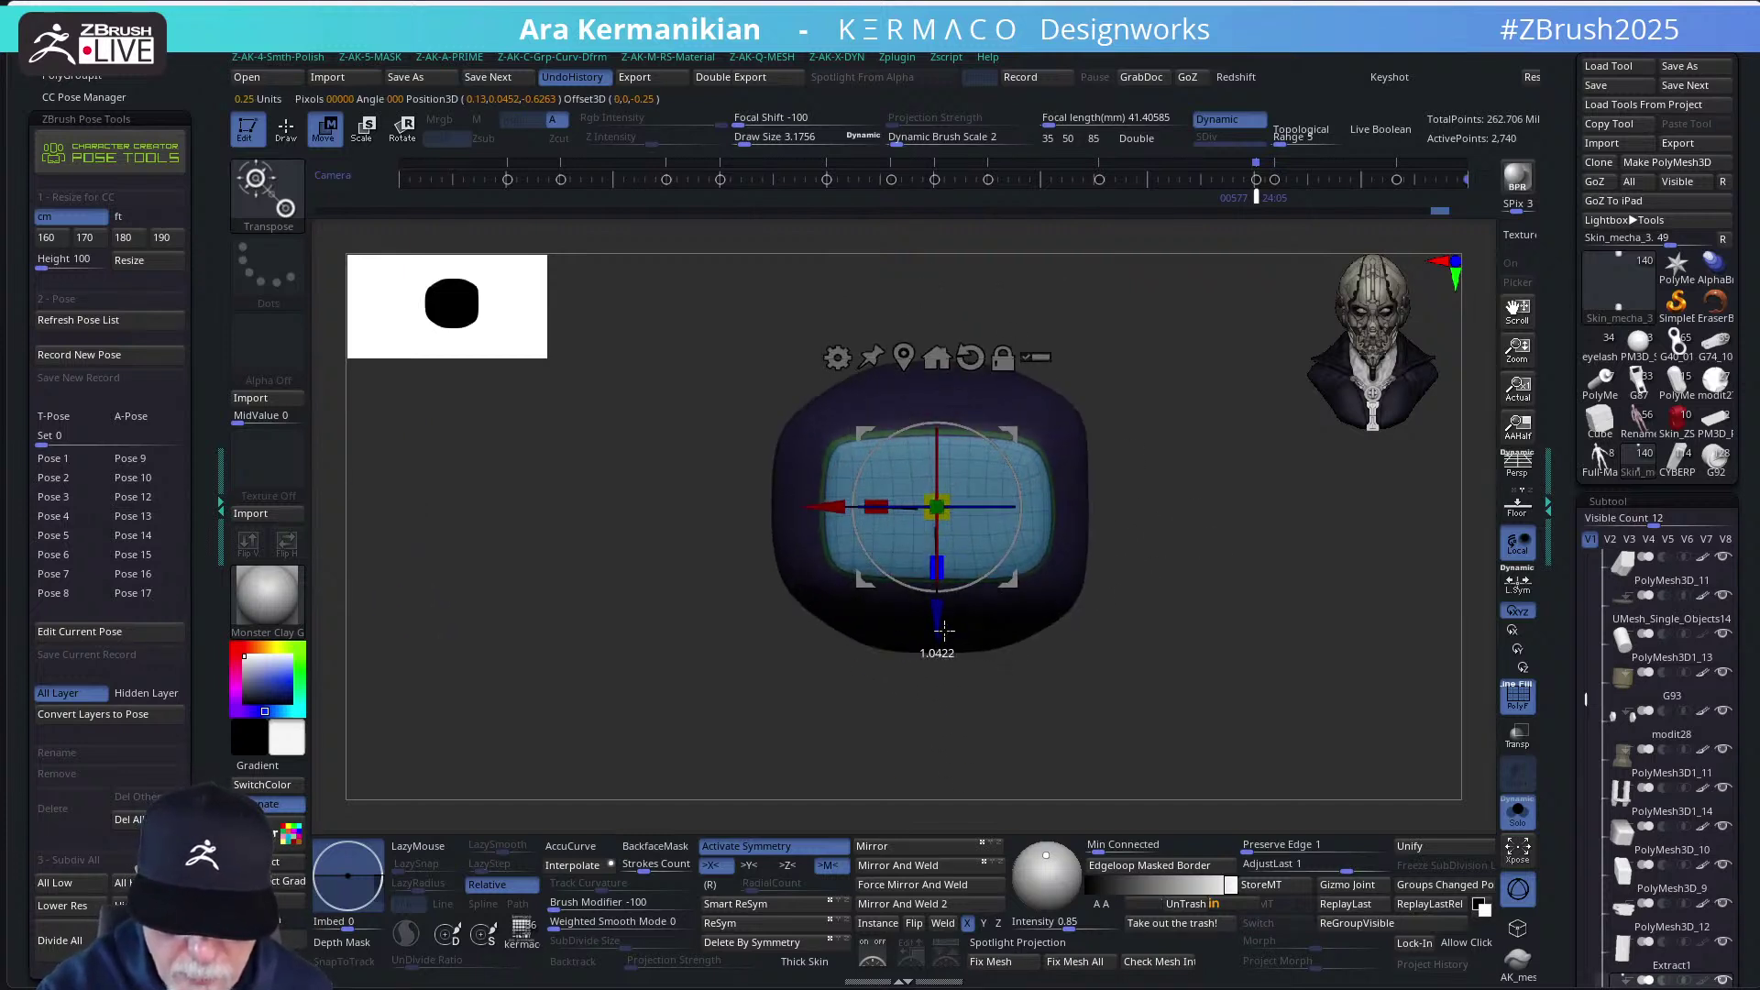
left_click_drag(943, 630, 942, 675)
left_click_drag(875, 506, 835, 511)
left_click_drag(941, 628, 943, 630)
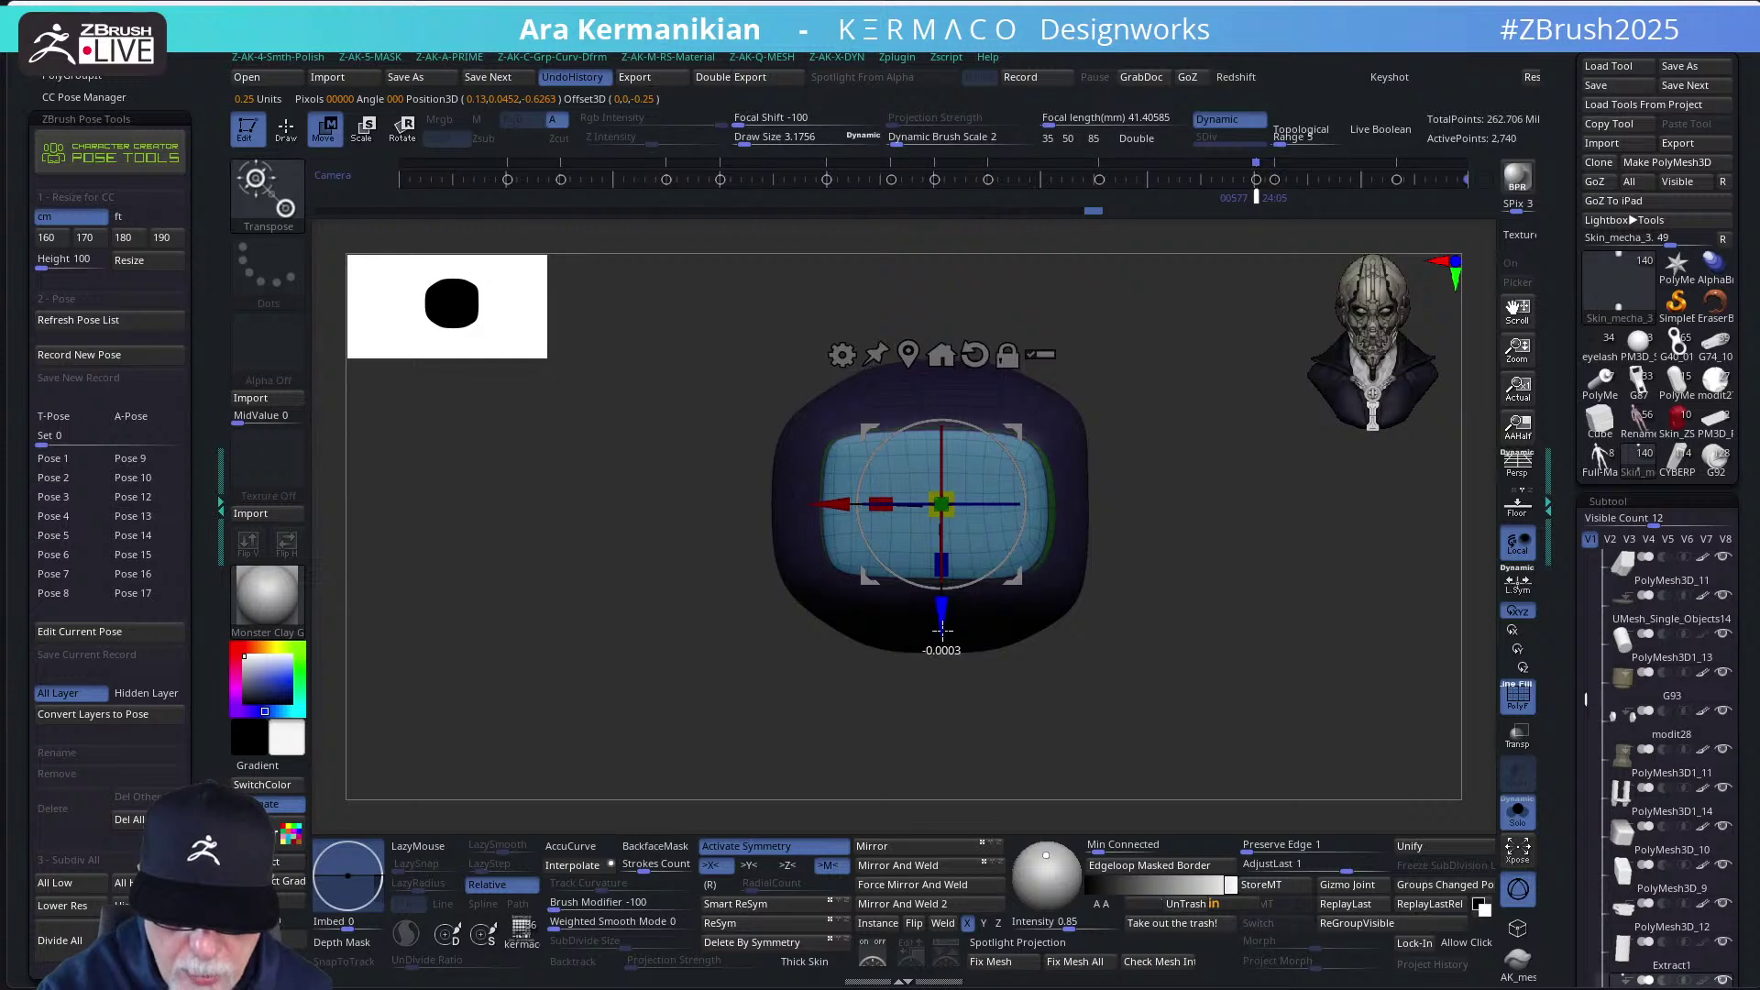
left_click_drag(879, 504, 837, 510)
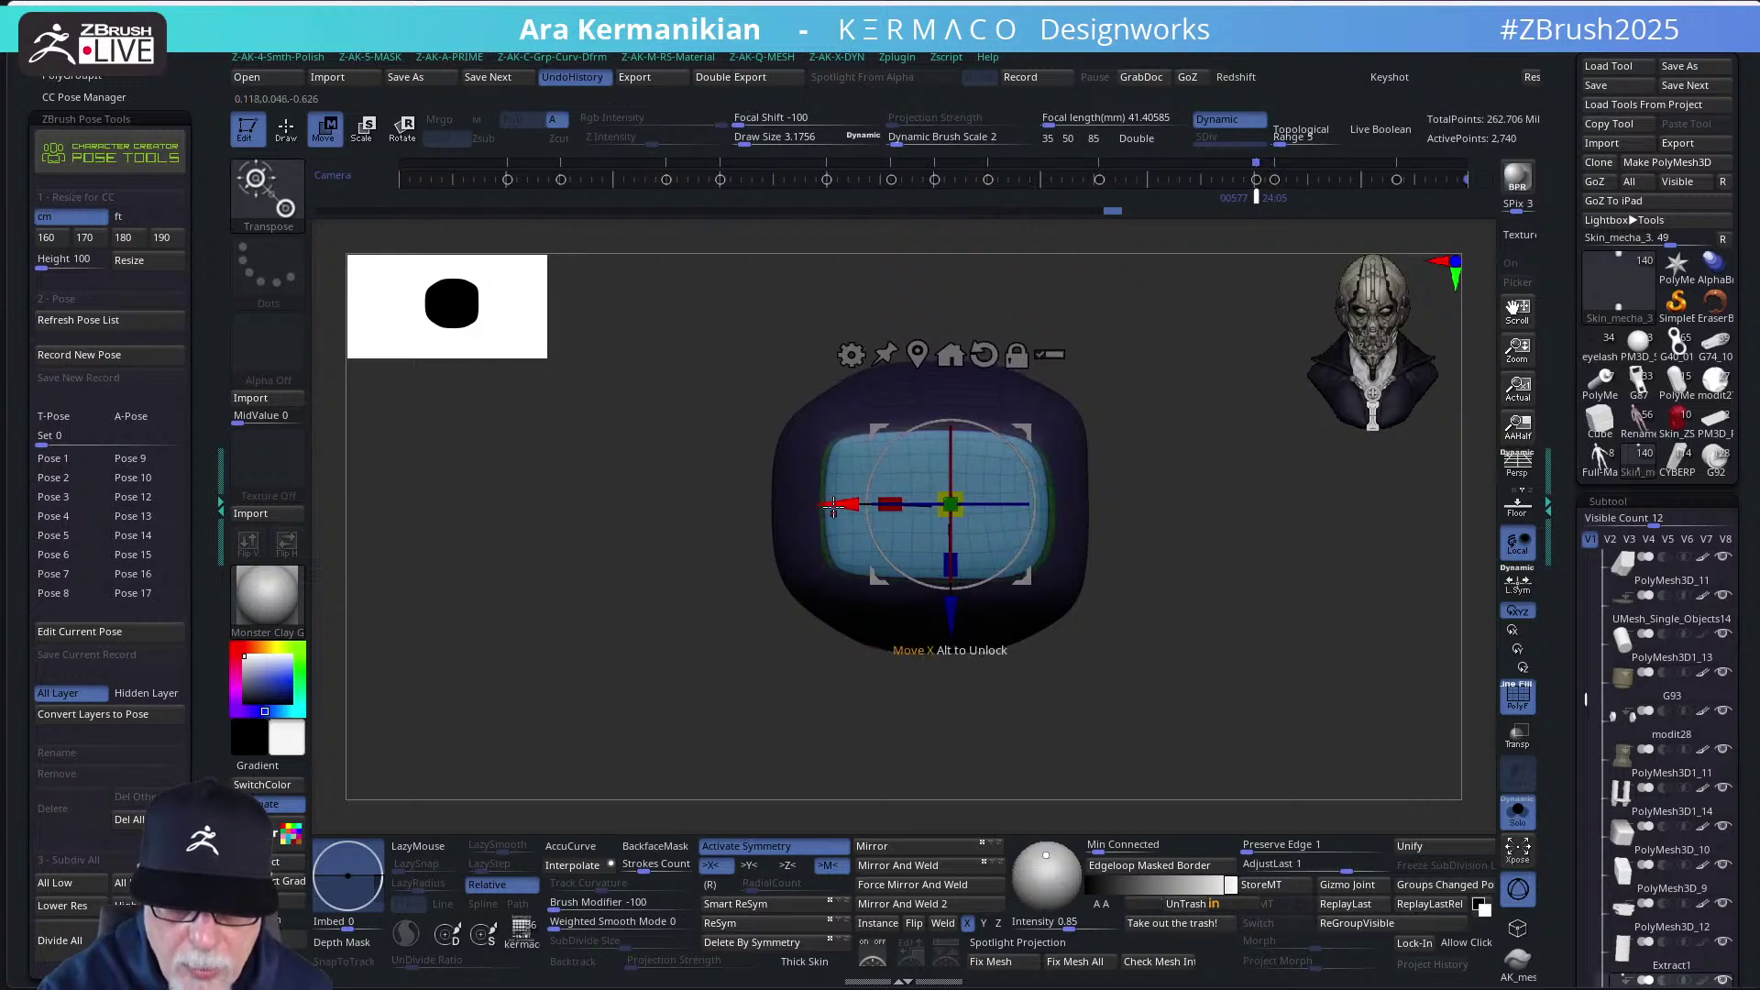
Raise the end cap along the Y axis so it stands slightly above the block's end
left_click_drag(1202, 643, 1219, 404)
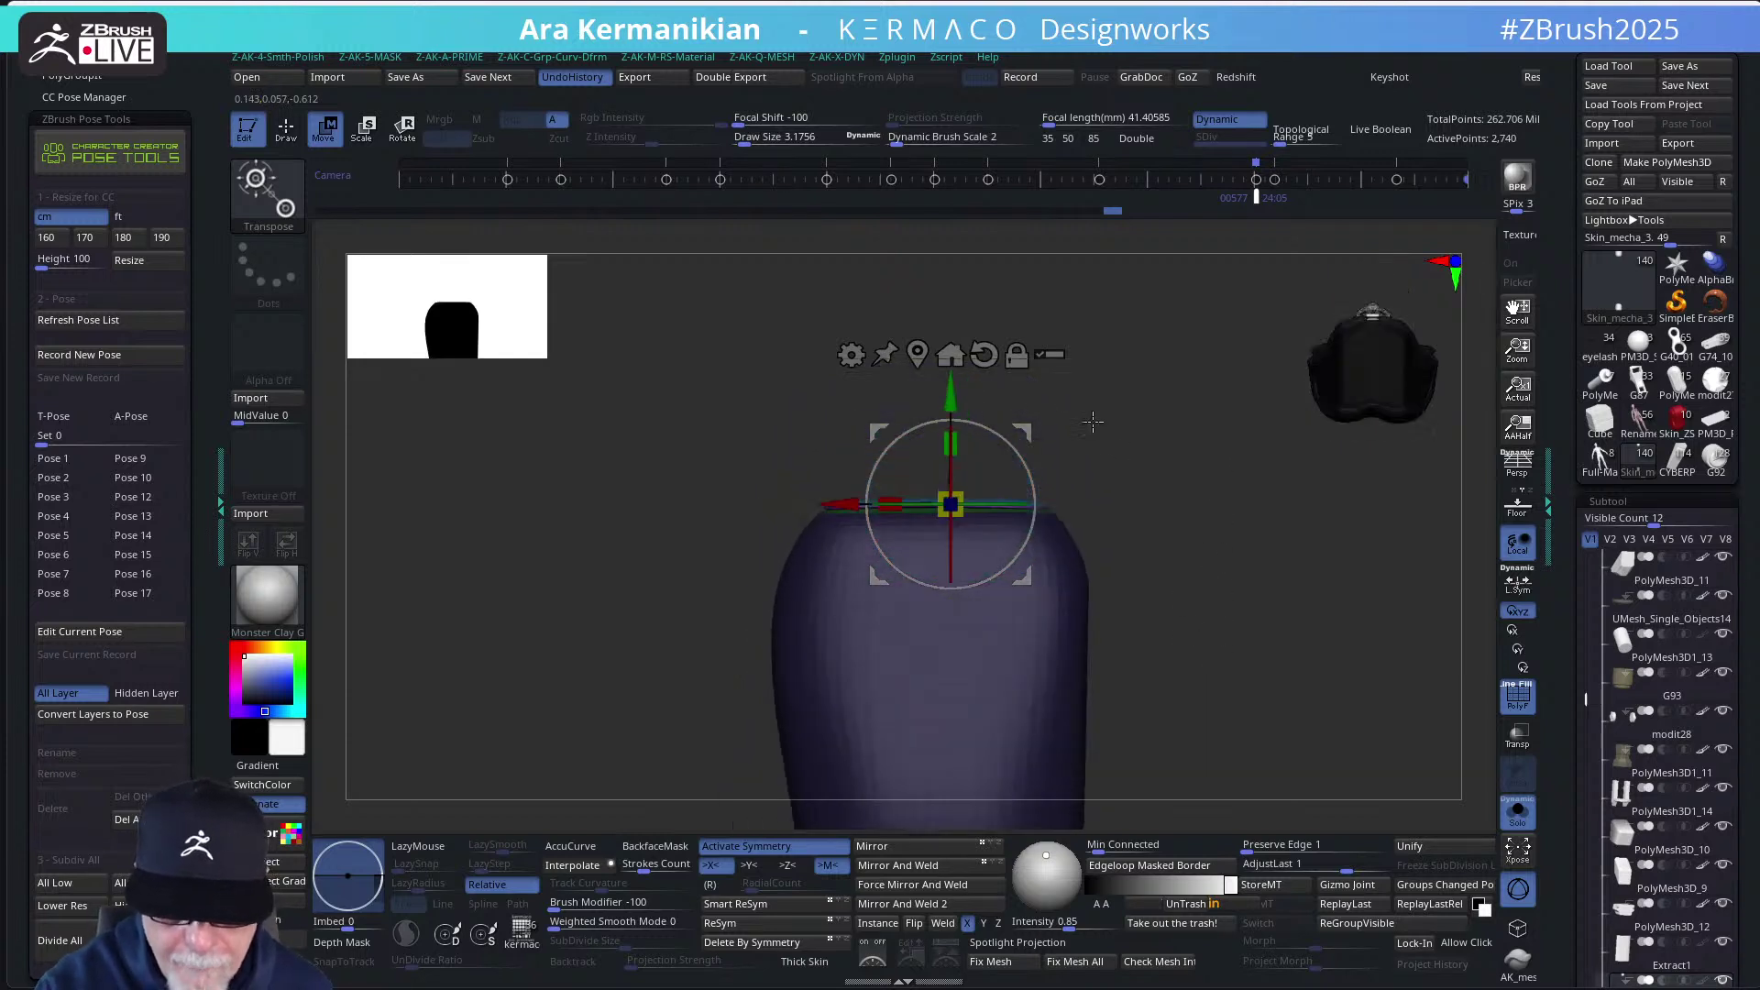
left_click_drag(954, 397, 953, 390)
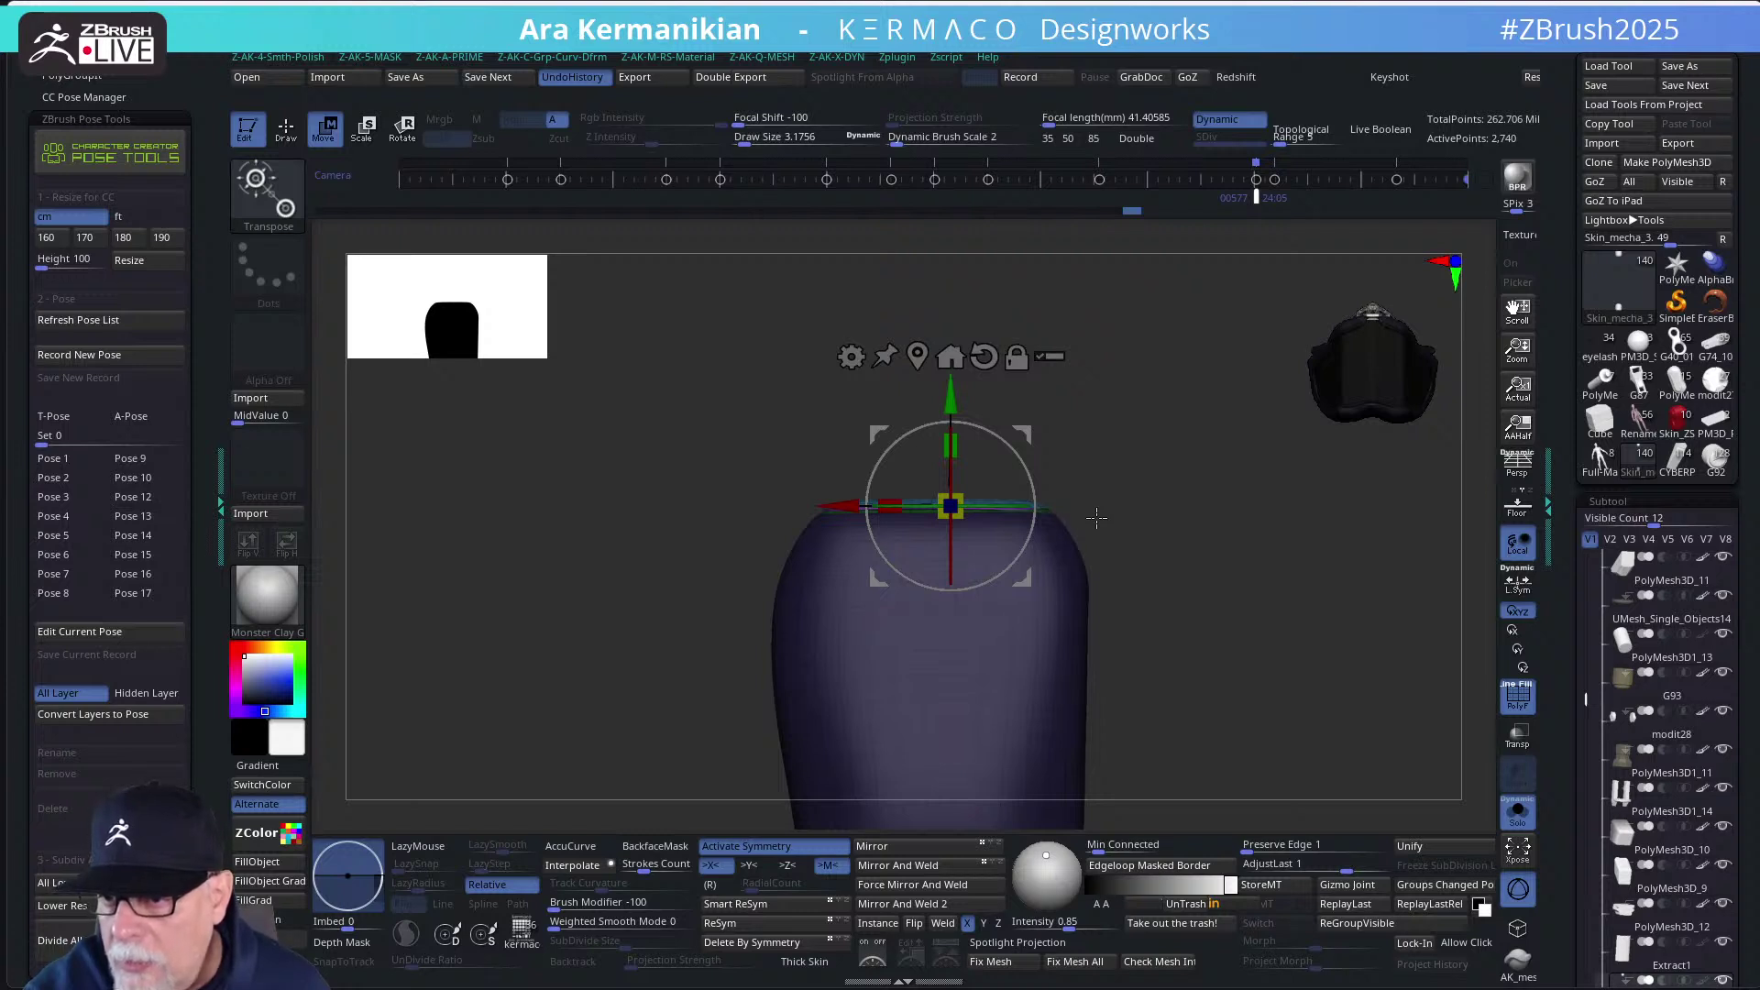
left_click_drag(1100, 468, 1145, 519)
left_click_drag(941, 414, 943, 403)
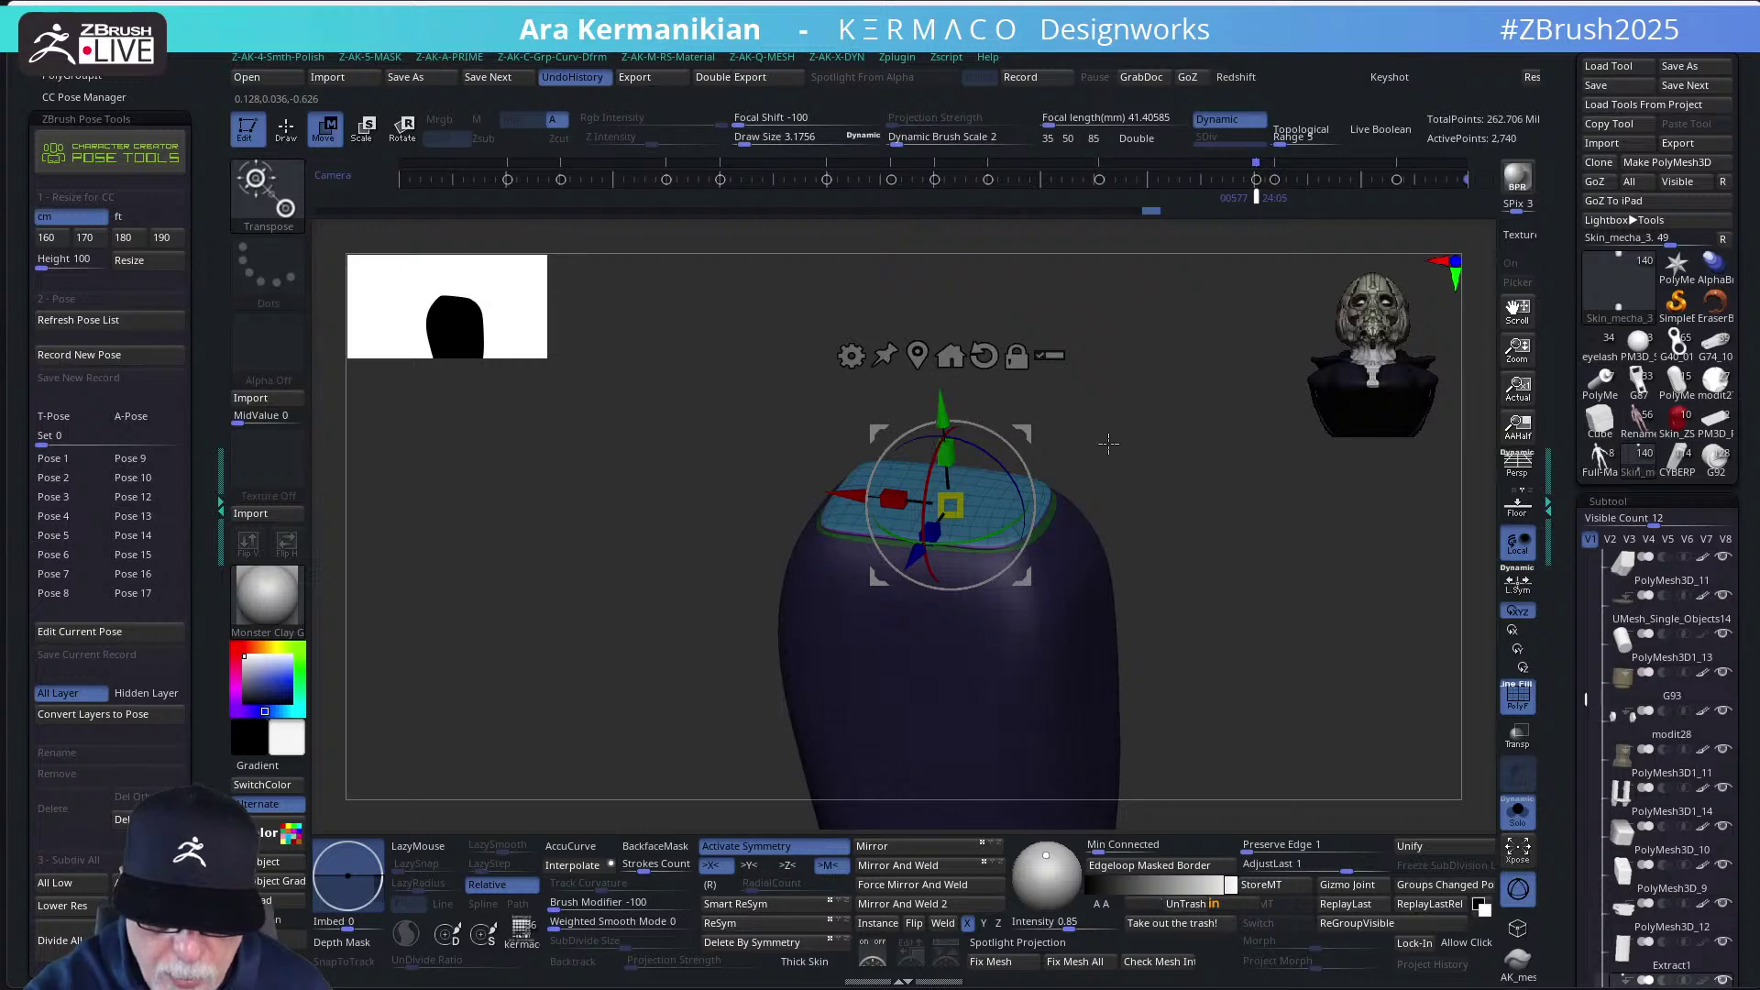
left_click_drag(1108, 444, 1123, 365)
left_click_drag(950, 446, 954, 392)
Return to draw mode and flatten the top of the end cap with the ClipCurve brush
key("Tab")
key("Tab")
key("q")
mouse_move(1112, 464)
left_mouse_down()
mouse_move(1132, 497)
mouse_move(1022, 558)
left_mouse_up()
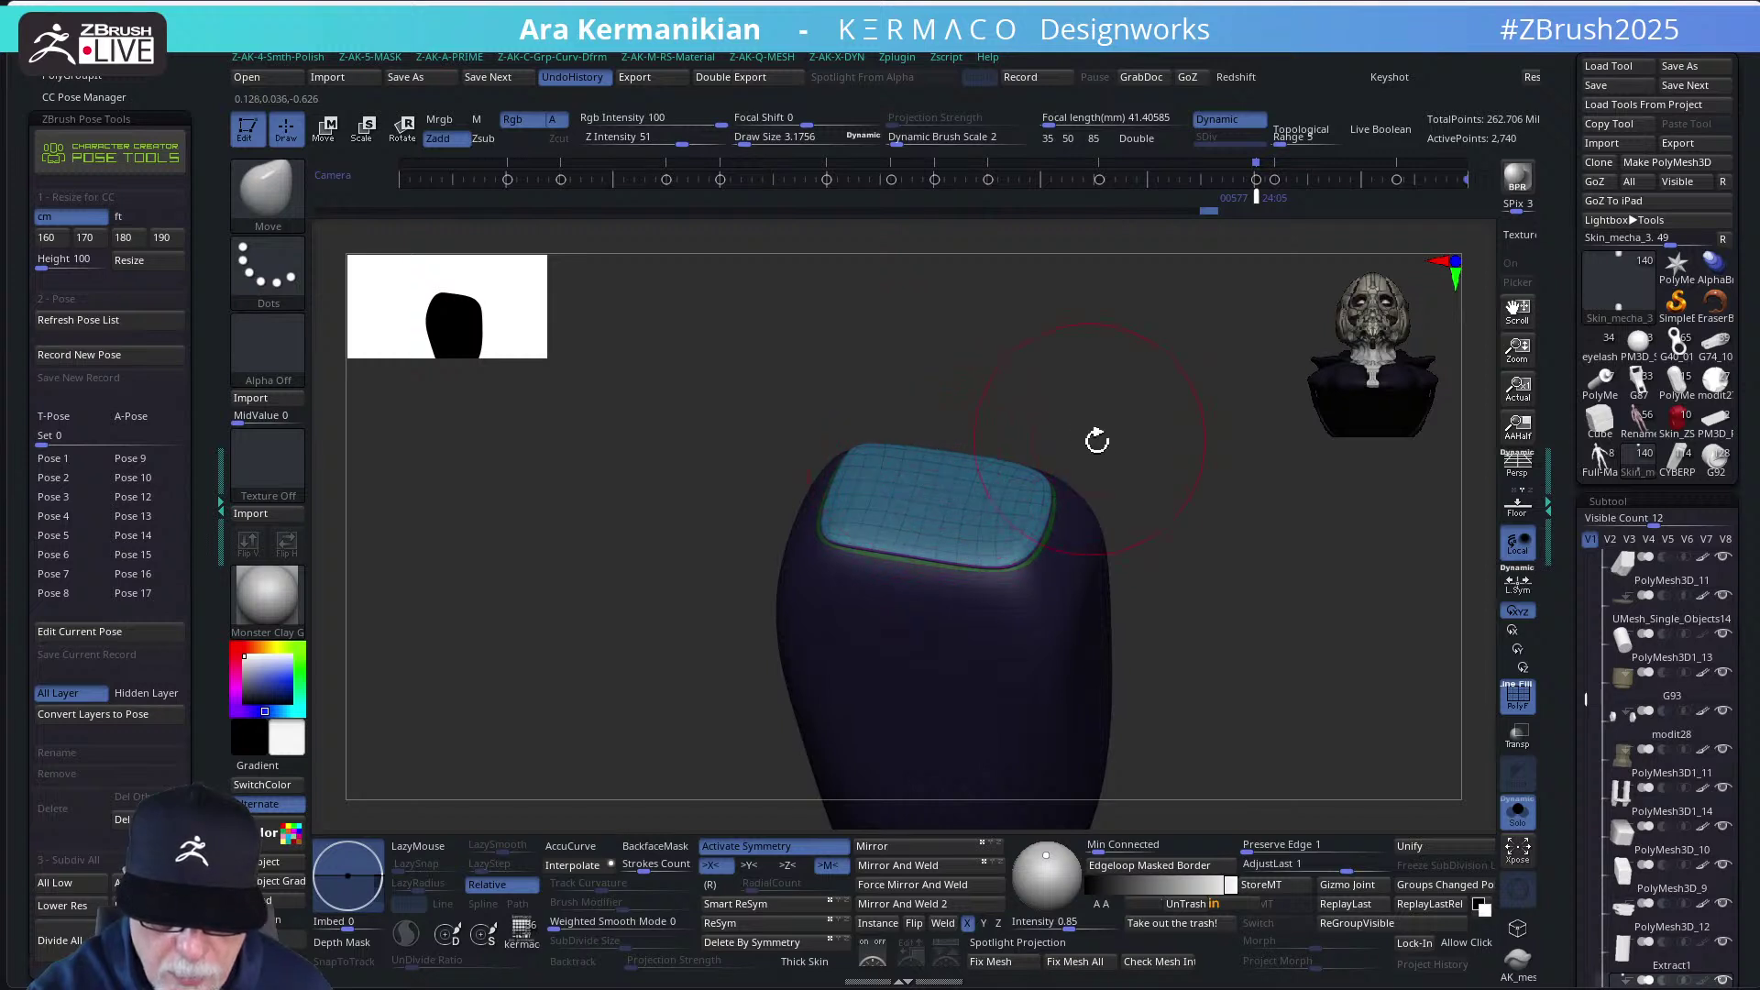
left_click_drag(1097, 441, 1135, 432)
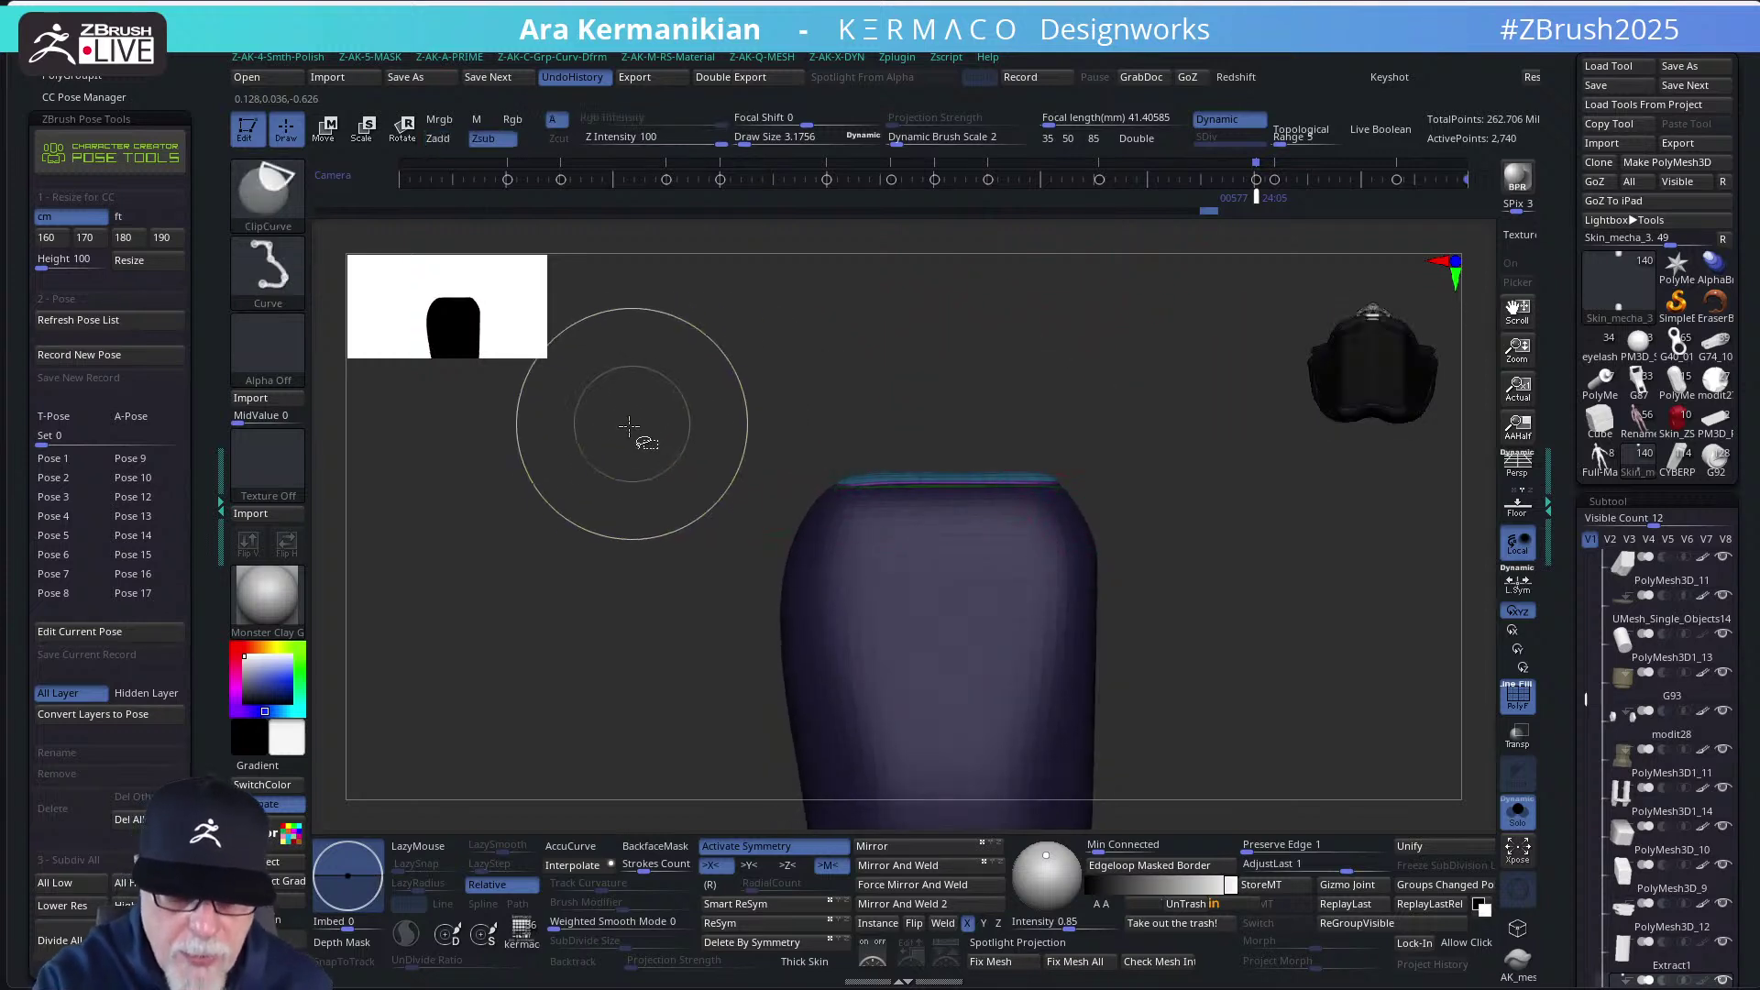
mouse_move(633, 435)
left_mouse_down("ctrl+shift")
mouse_move(1179, 440)
mouse_move(1222, 491)
mouse_move(1200, 410)
mouse_move(1191, 610)
mouse_move(1180, 534)
mouse_move(1198, 495)
left_mouse_up("ctrl+shift")
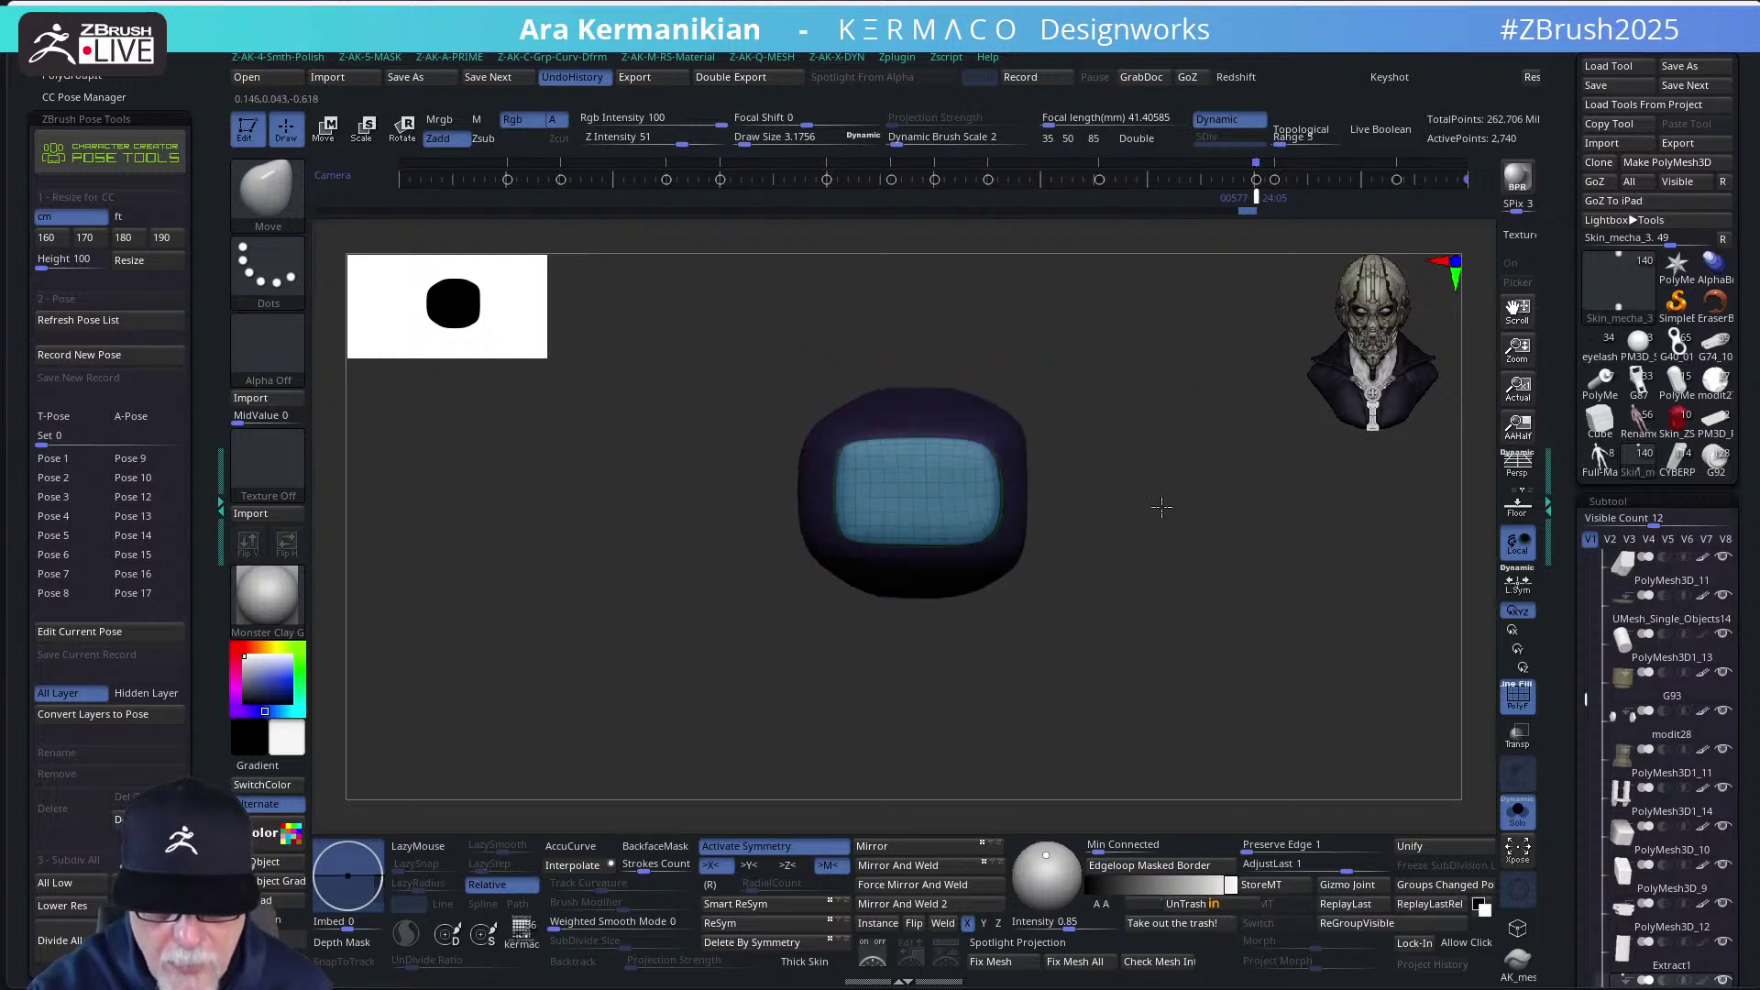
Separate the end cap from the block's masked body into its own subtool with Split Masked Points
left_click_drag(1158, 503, 1009, 625)
key("space")
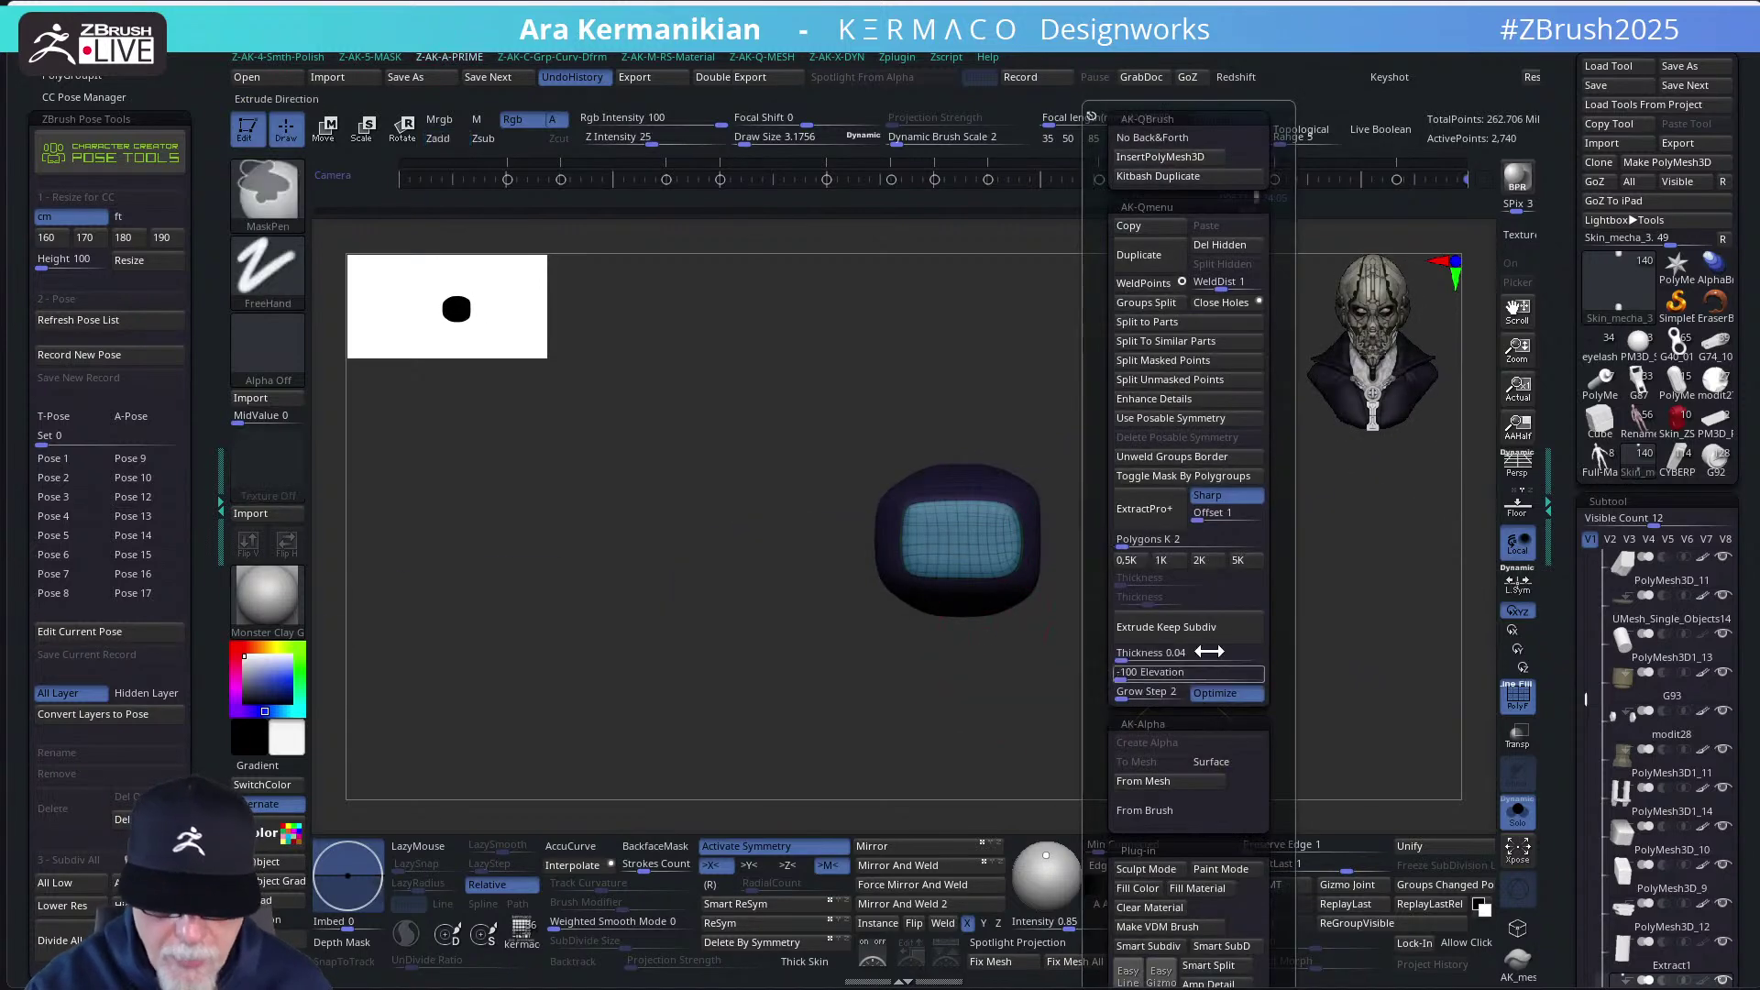
left_click(1185, 359)
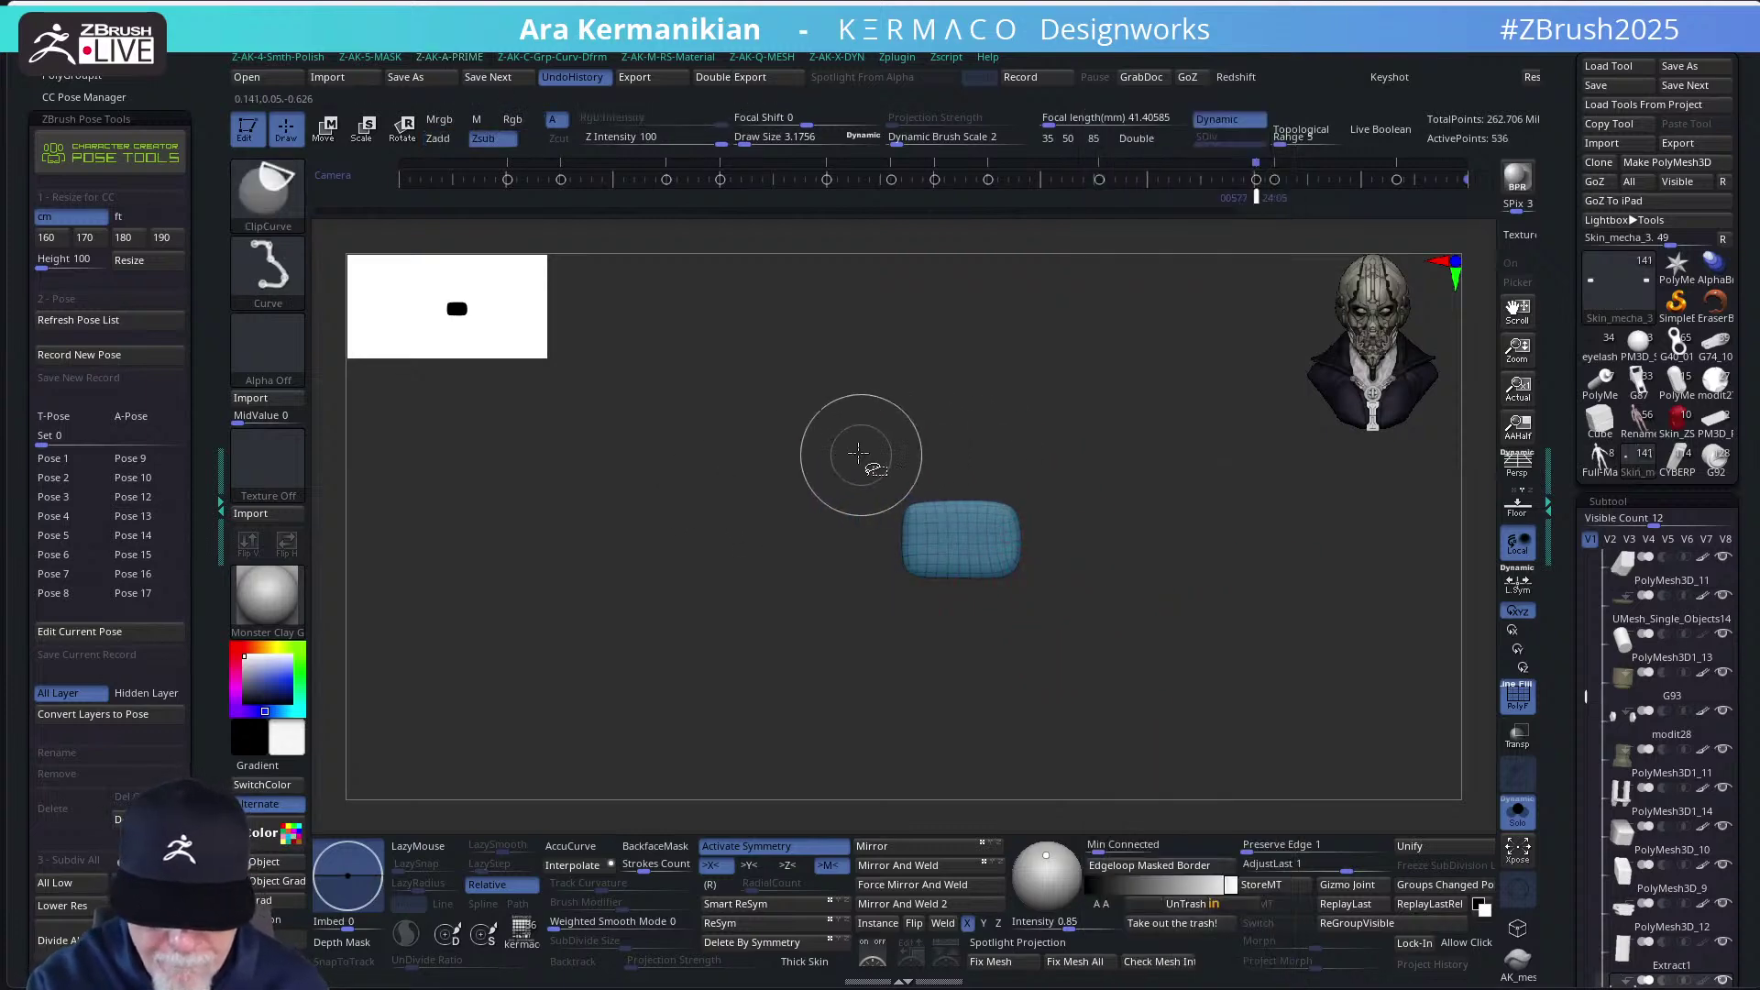
Remesh the separated end cap using ZRemesher with KeepGroups enabled
key("space")
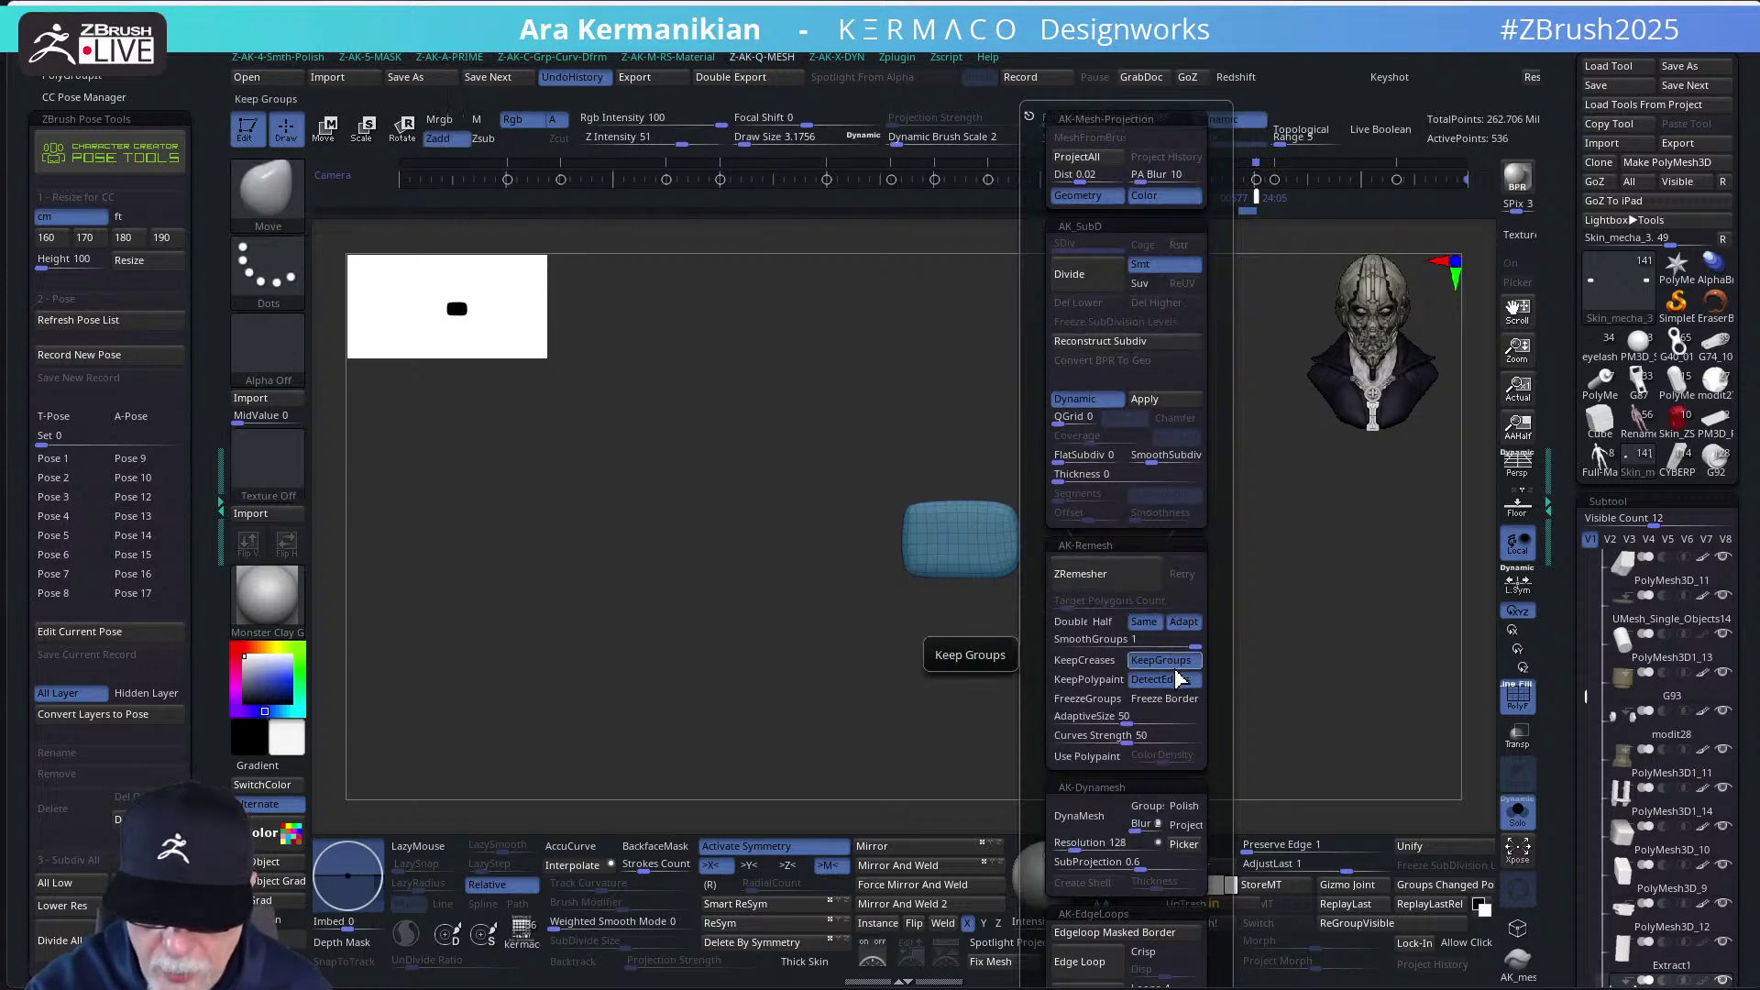
left_click(1109, 580)
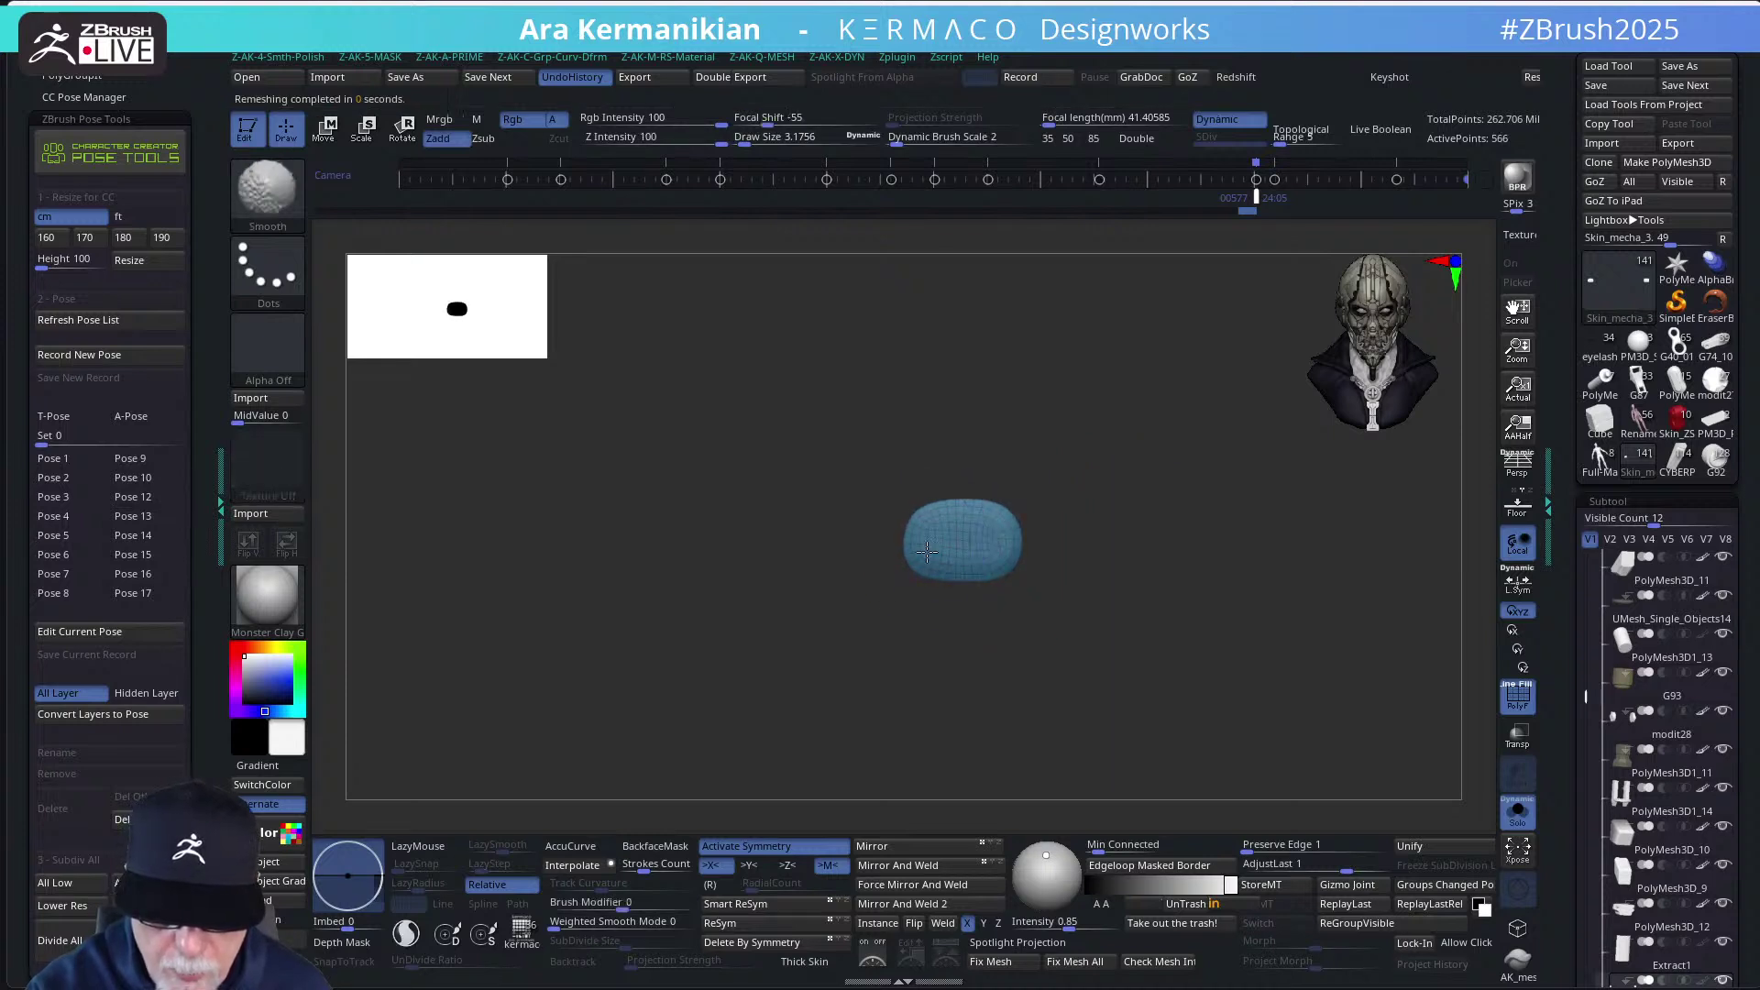
key("ctrl")
key("s")
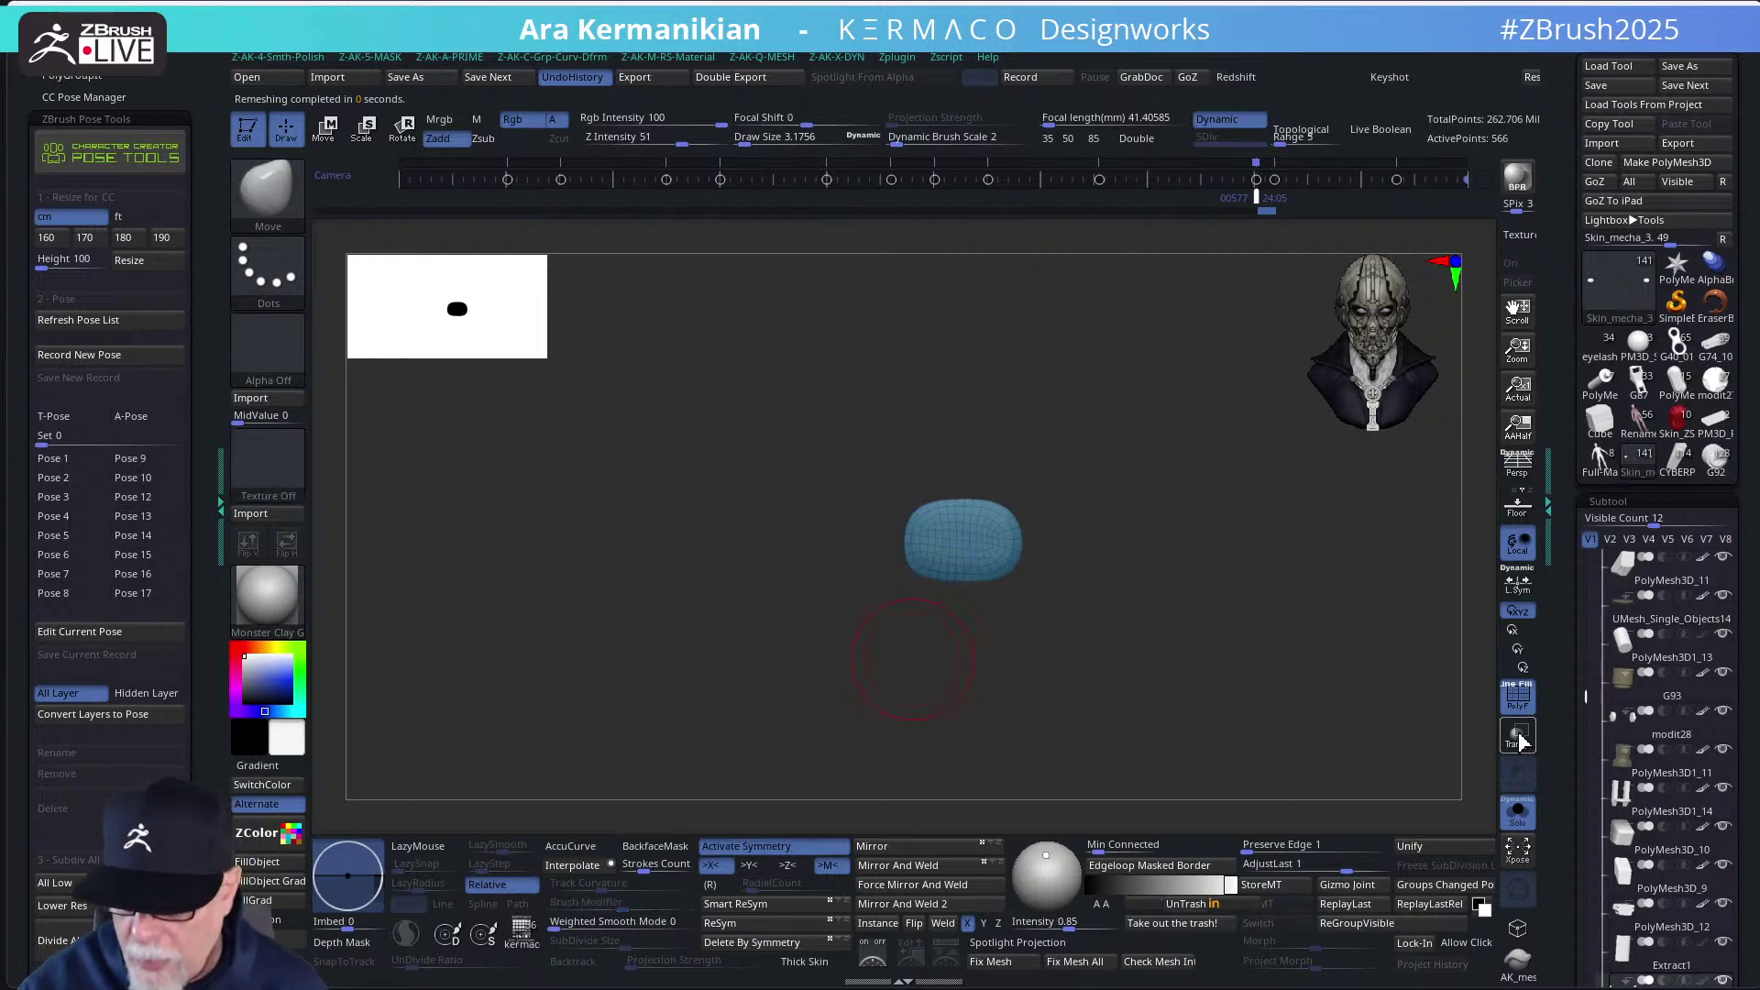
Show the full motorbike, select the Skin_mecha_4 block beneath the frame and isolate it
left_click(1513, 810)
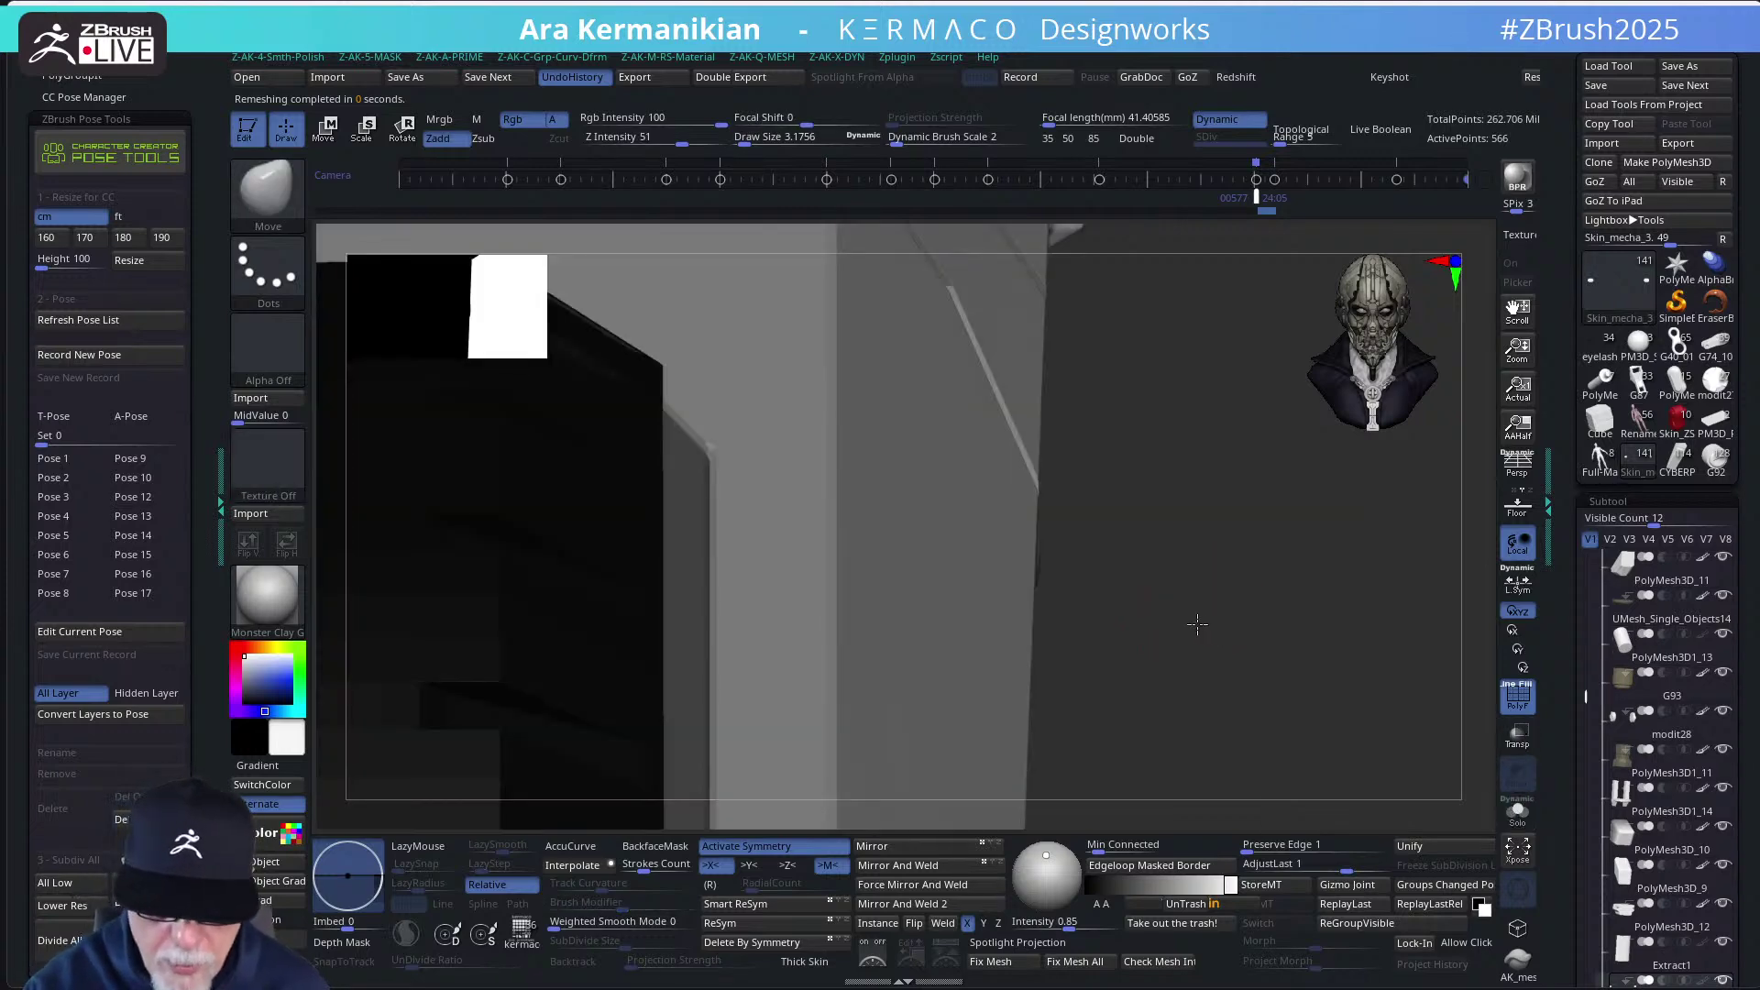
right_click_drag(1197, 625, 1146, 596)
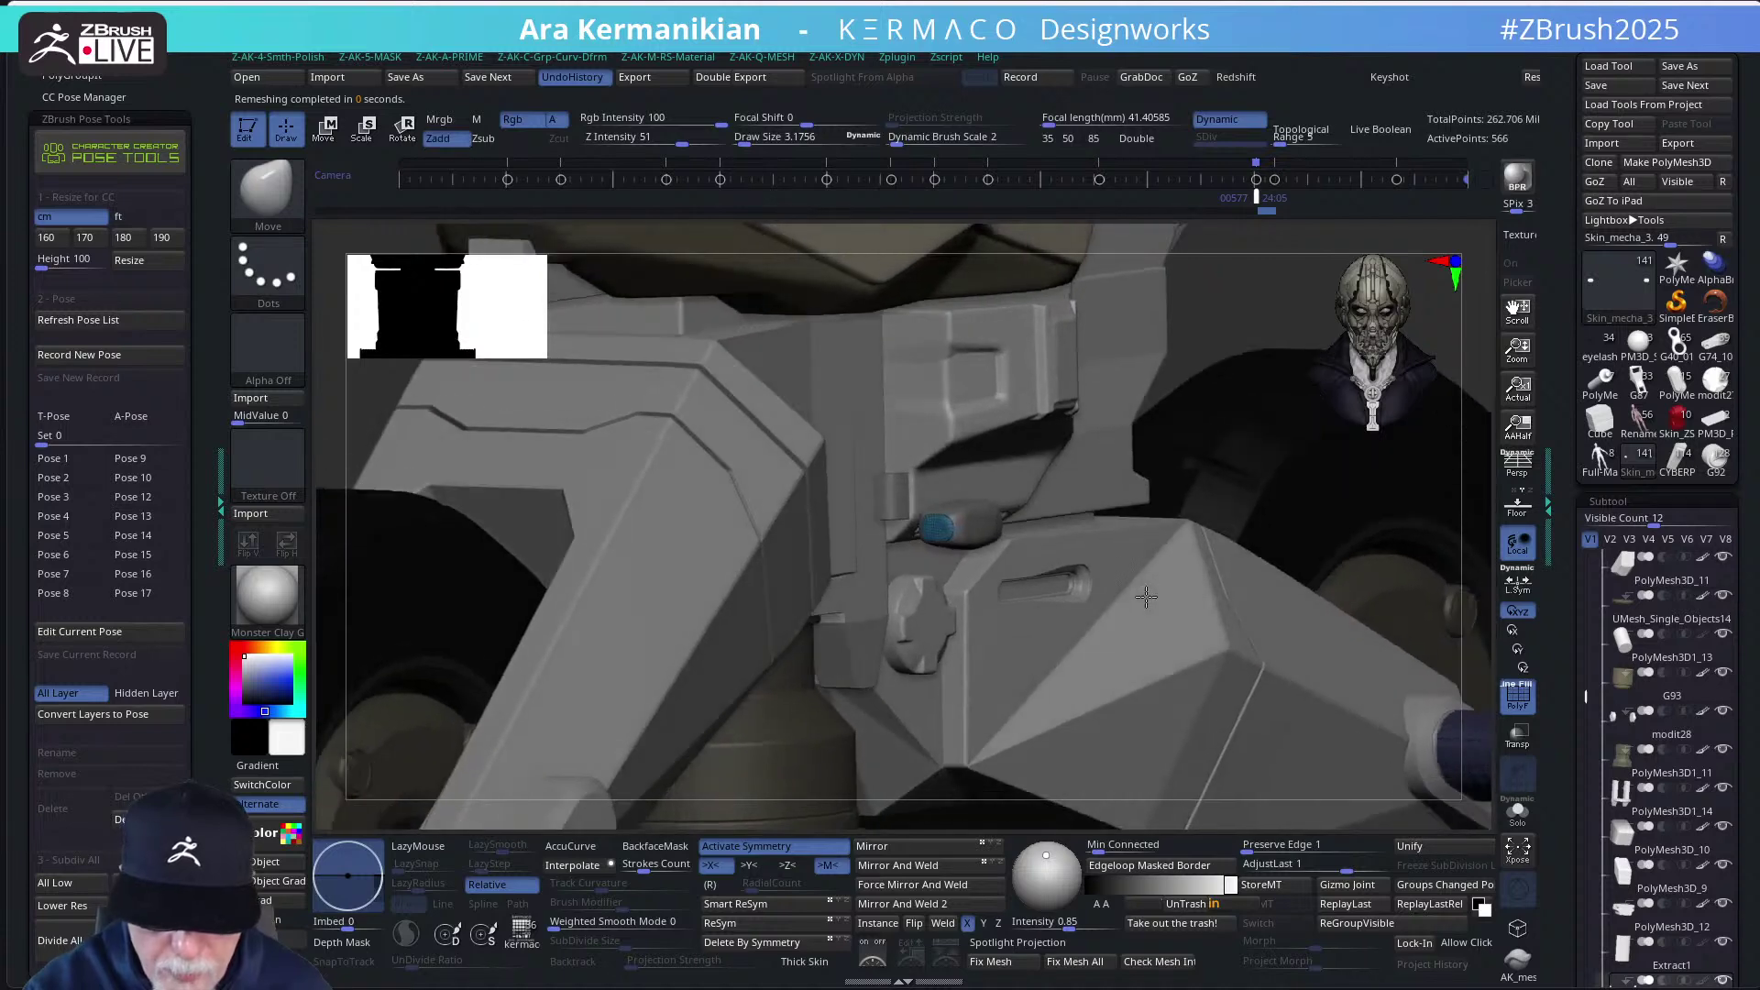
right_click(952, 513)
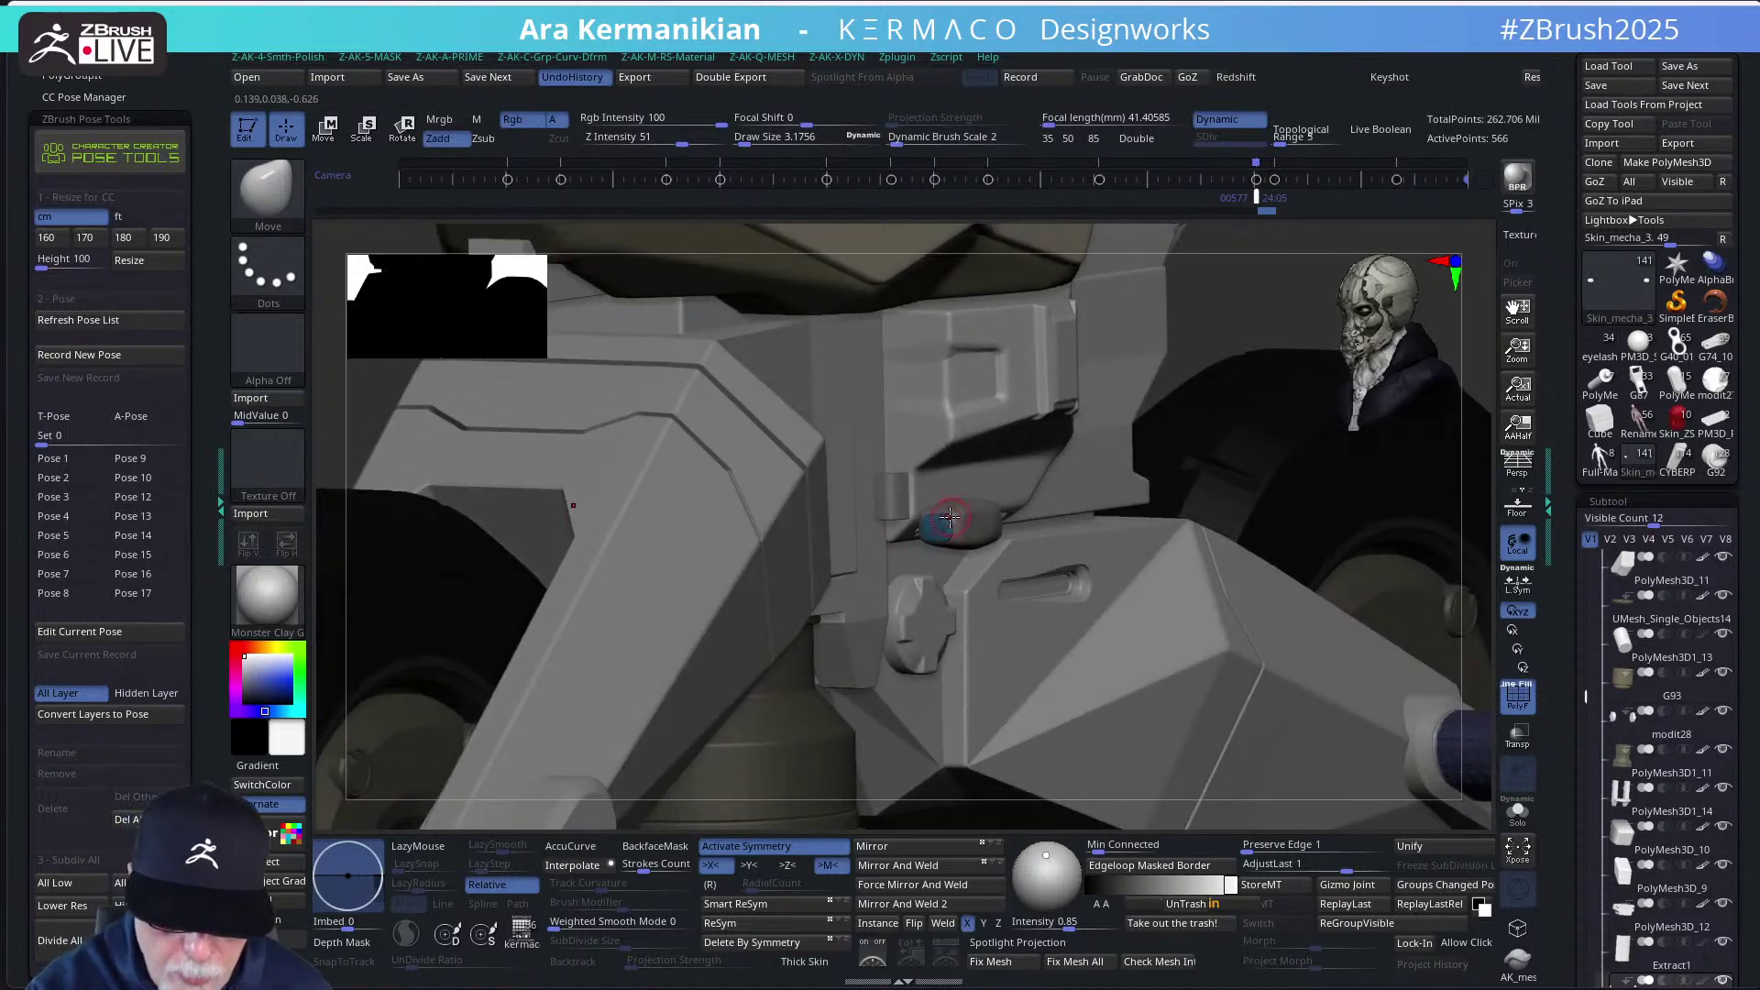
right_click_drag(1206, 320, 1082, 361)
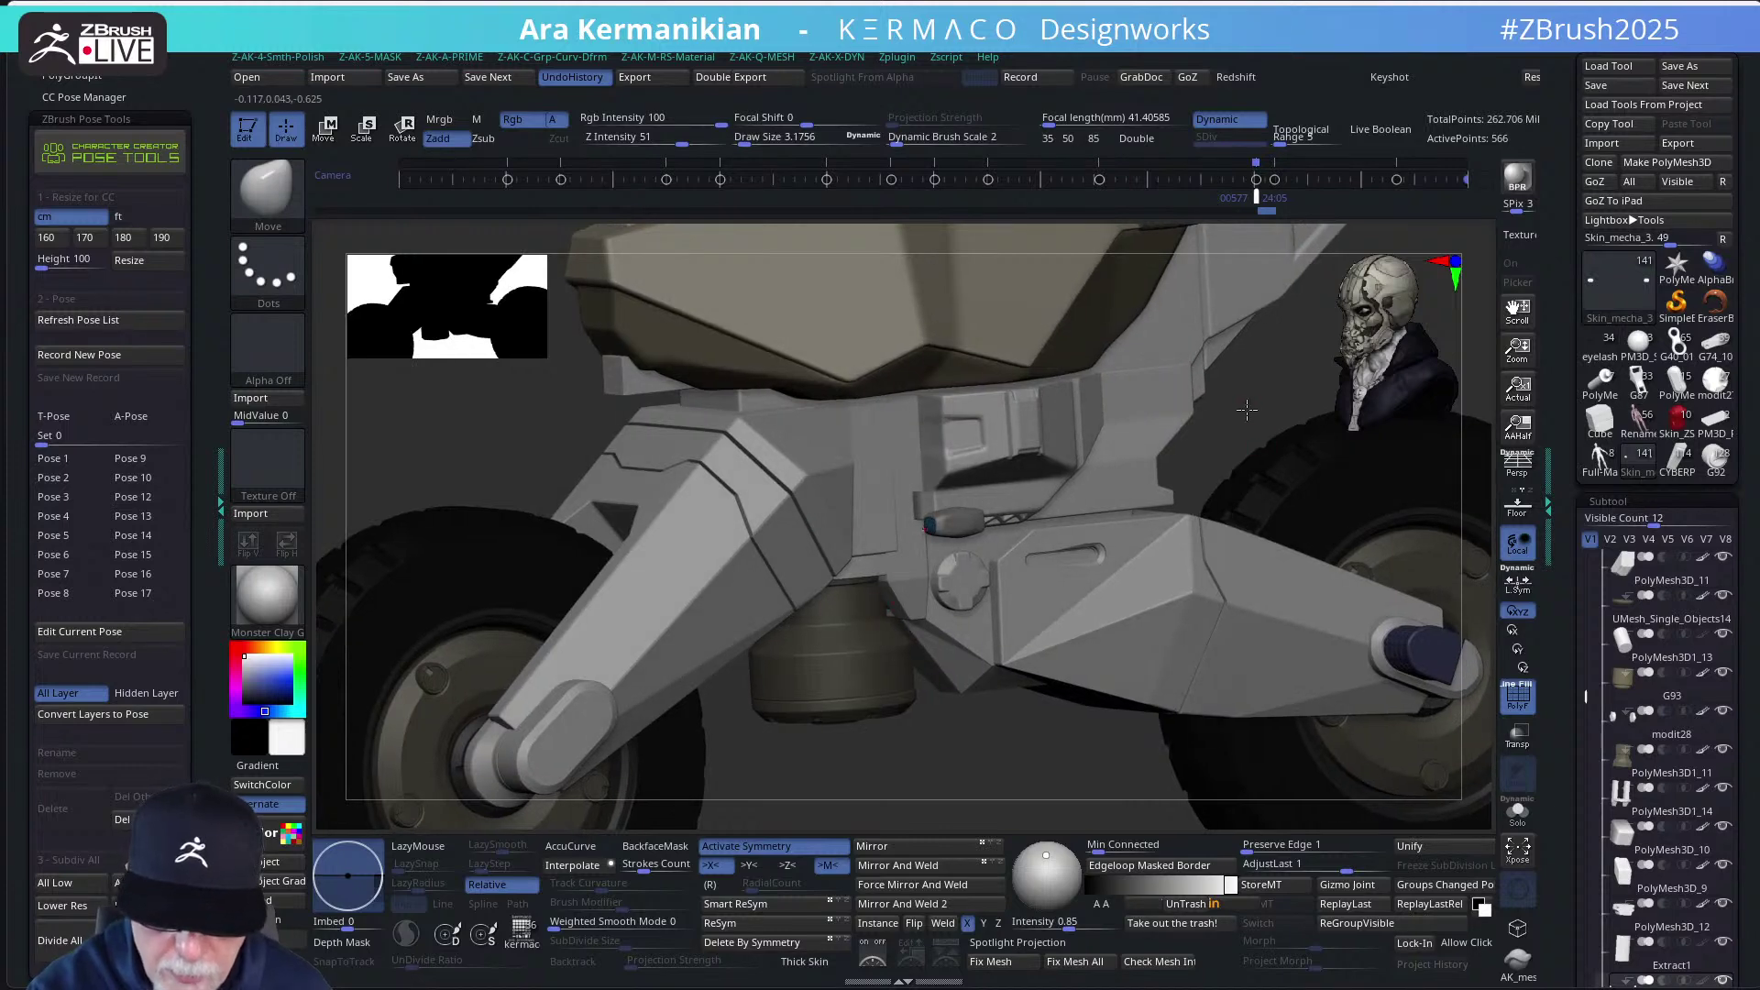
right_click_drag(1247, 409, 955, 542)
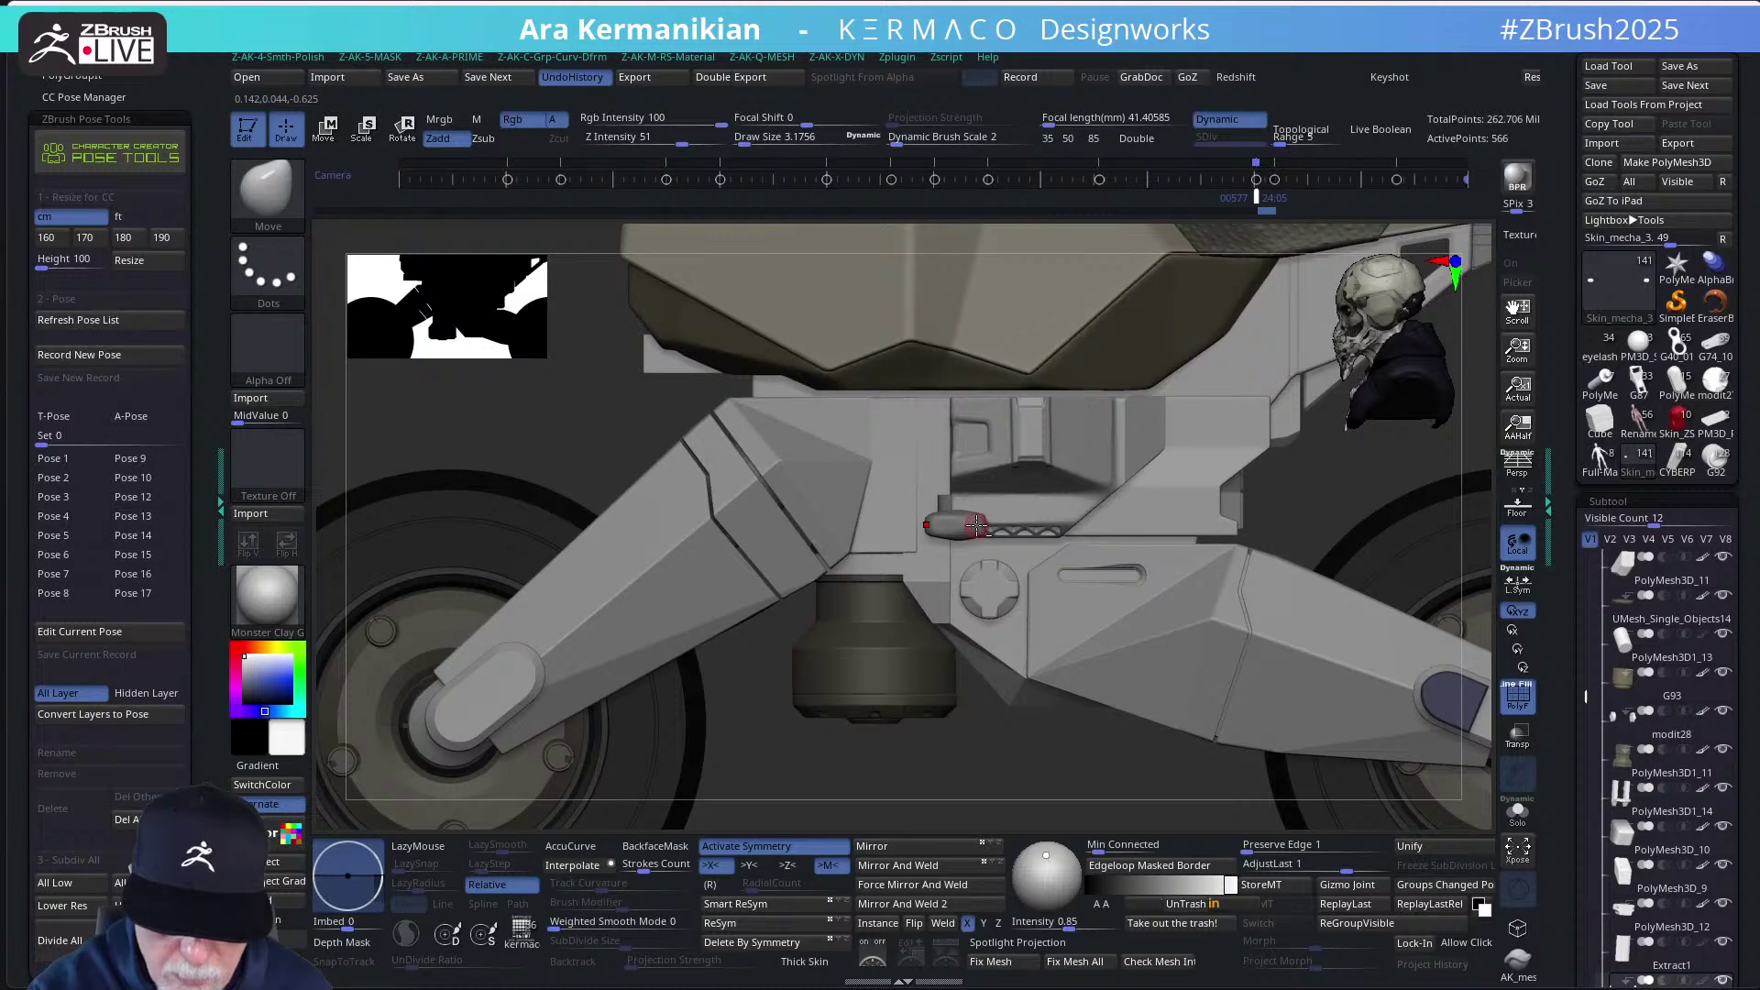
left_click(978, 523, "alt")
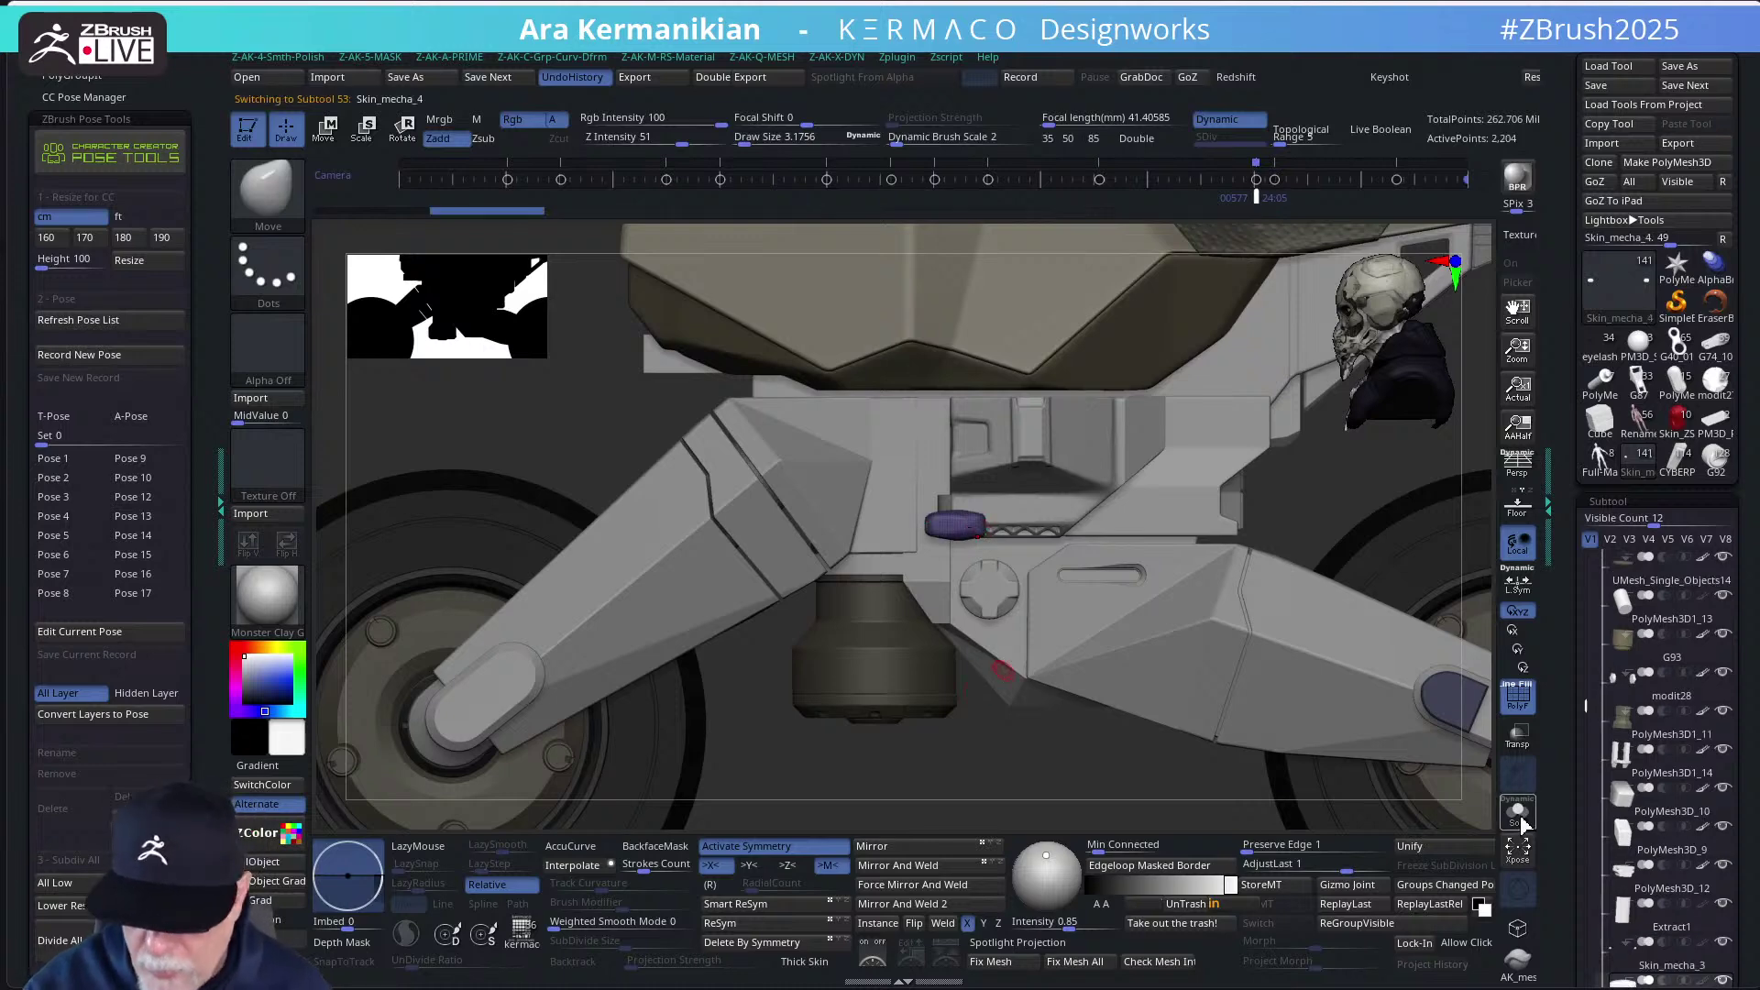
left_click(1518, 812)
key("f")
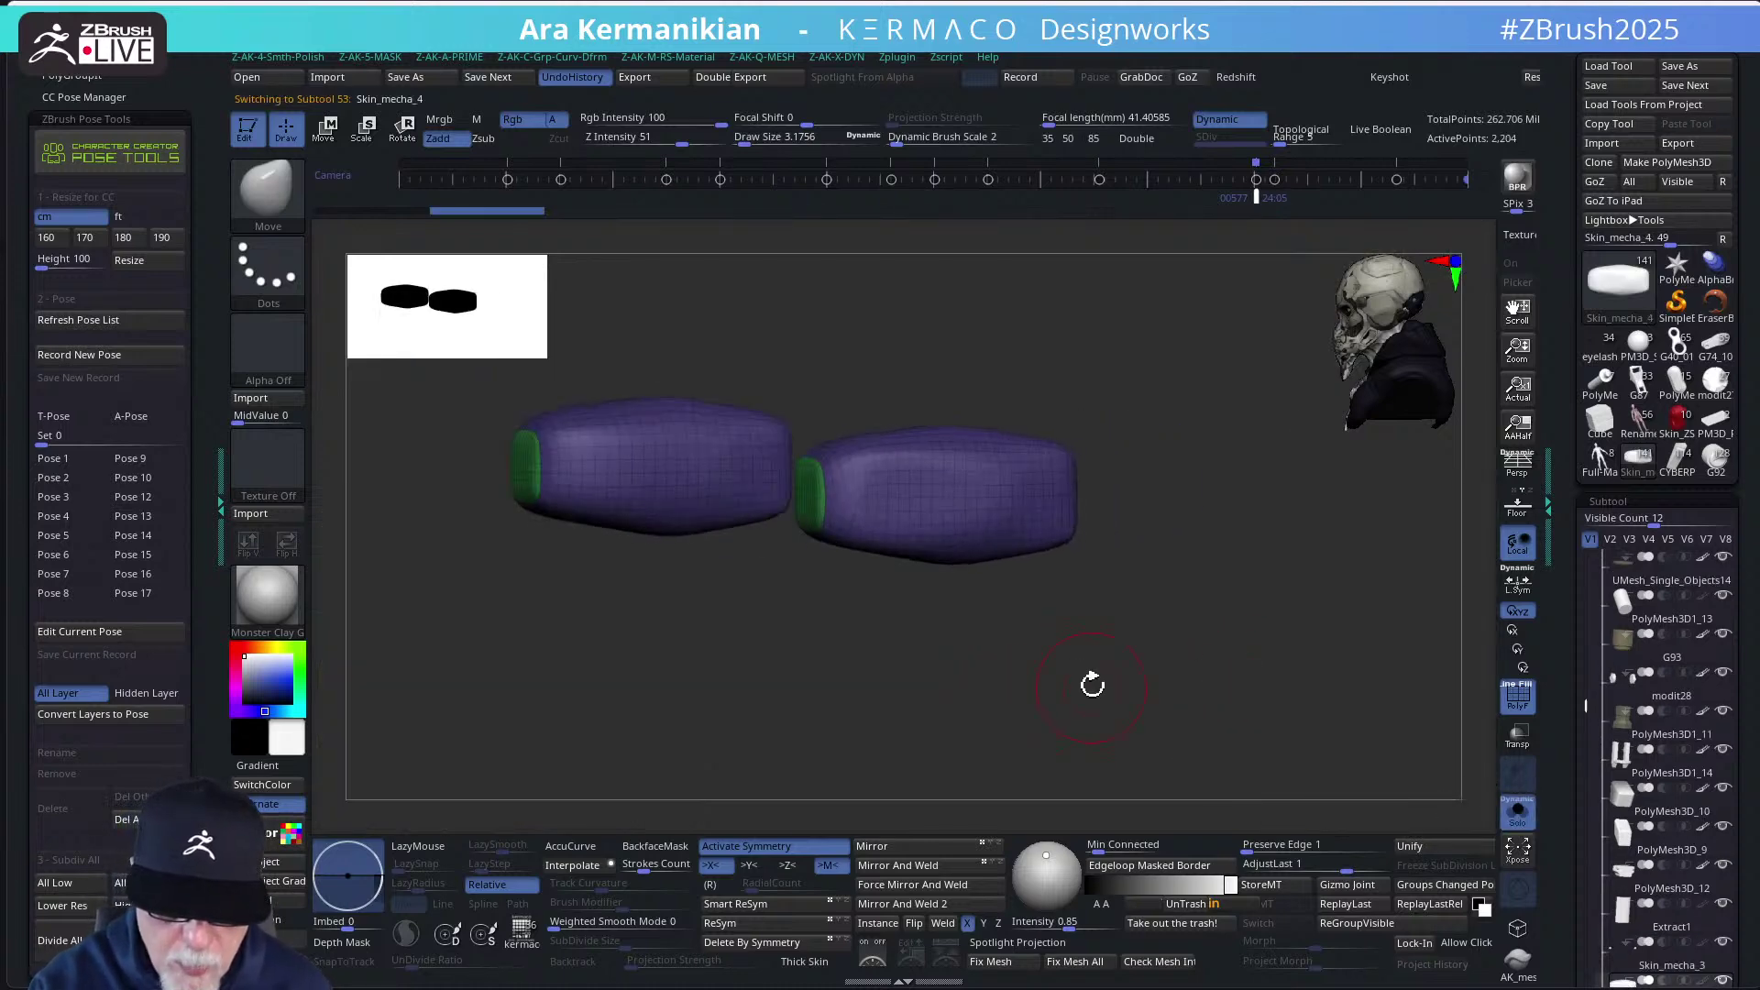
Regroup the Skin_mecha_4 block as one polygroup and trim its end with a clip curve, then leave solo display
right_click_drag(1091, 685, 1052, 650)
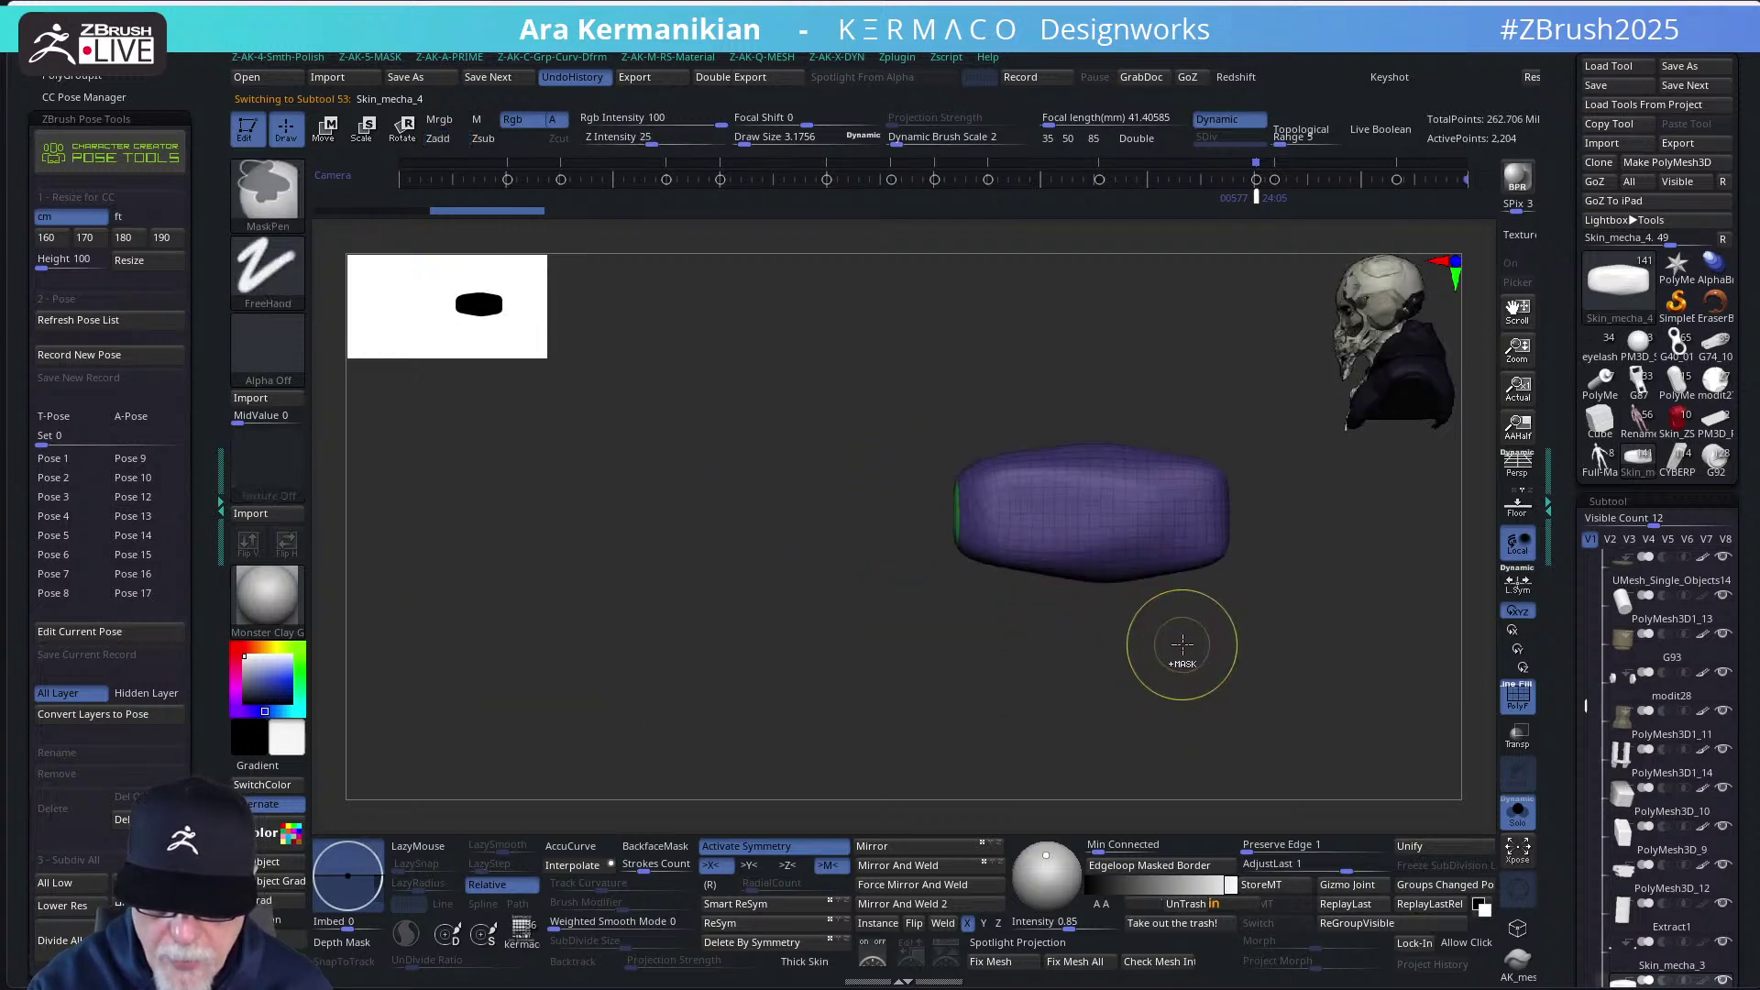
left_click(1169, 678, "ctrl")
mouse_move(1168, 679)
right_mouse_down()
mouse_move(1147, 660)
mouse_move(1225, 659)
mouse_move(1041, 597)
mouse_move(1099, 400)
mouse_move(1098, 488)
right_mouse_up()
left_click_drag(713, 502, 1136, 515, "ctrl+shift")
left_click(1517, 813)
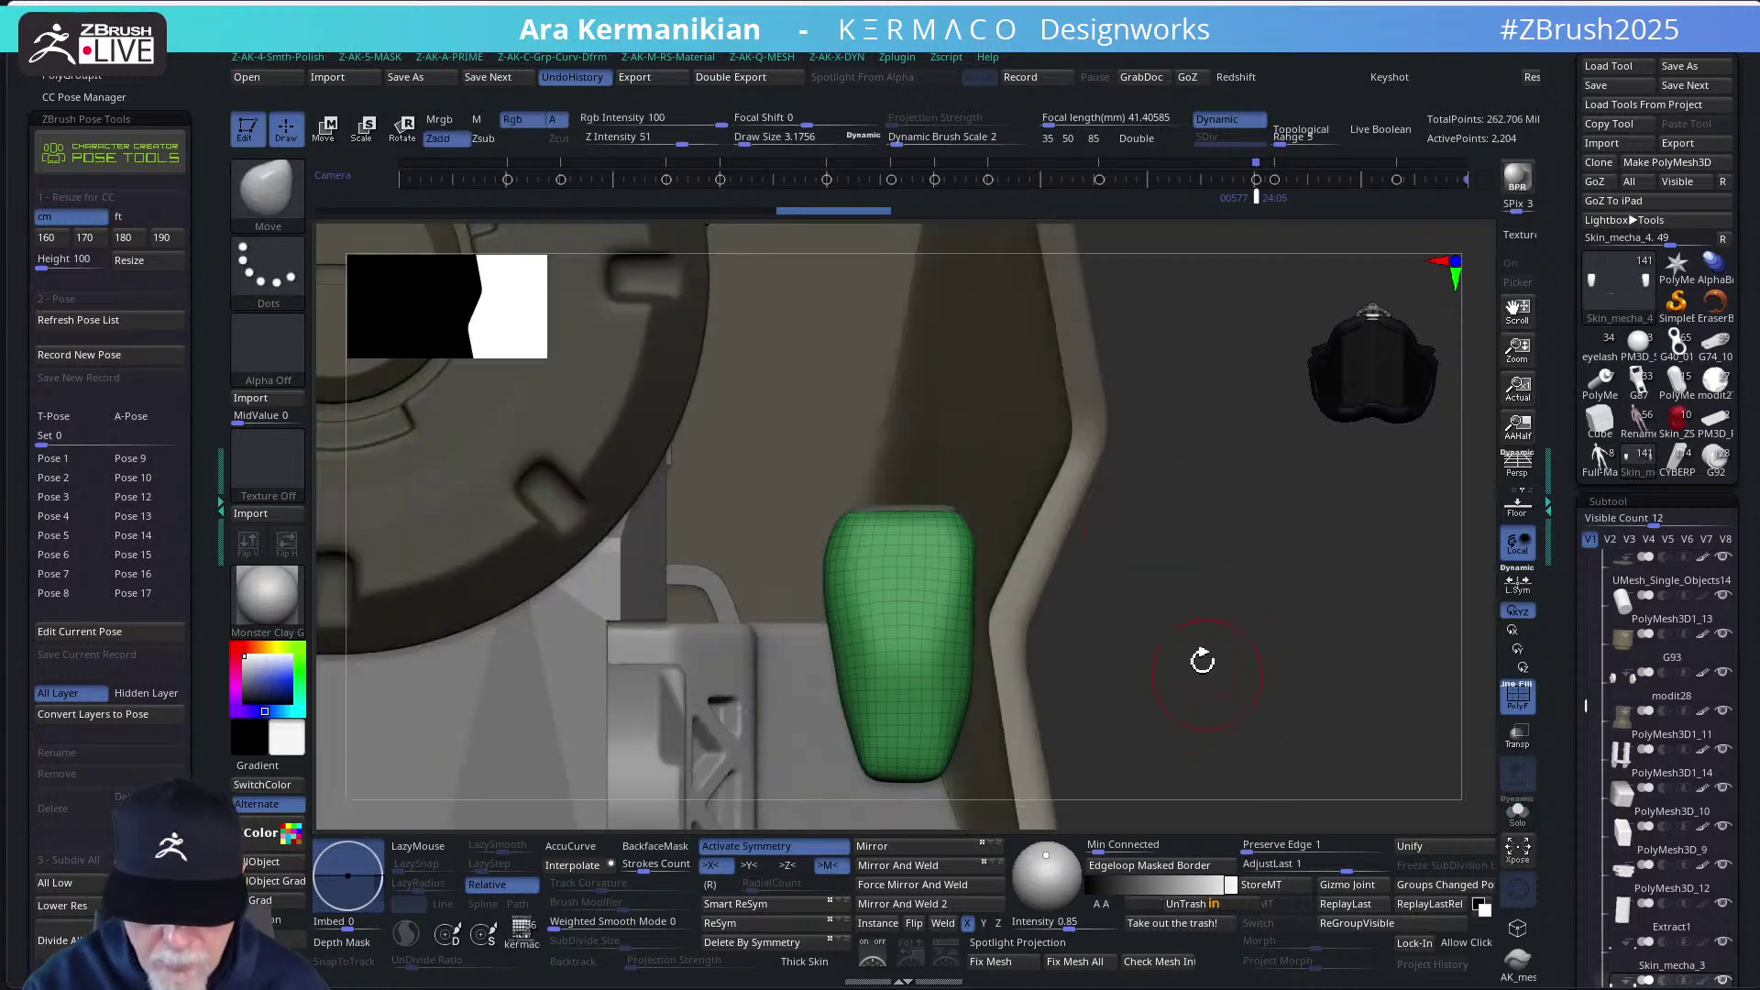
Select the Skin_mecha_3 end cap and adjust its outline using the Move brush at a draw size of about 1.4
mouse_move(1208, 606)
left_mouse_down()
mouse_move(1222, 581)
mouse_move(1211, 692)
mouse_move(936, 541)
left_mouse_up()
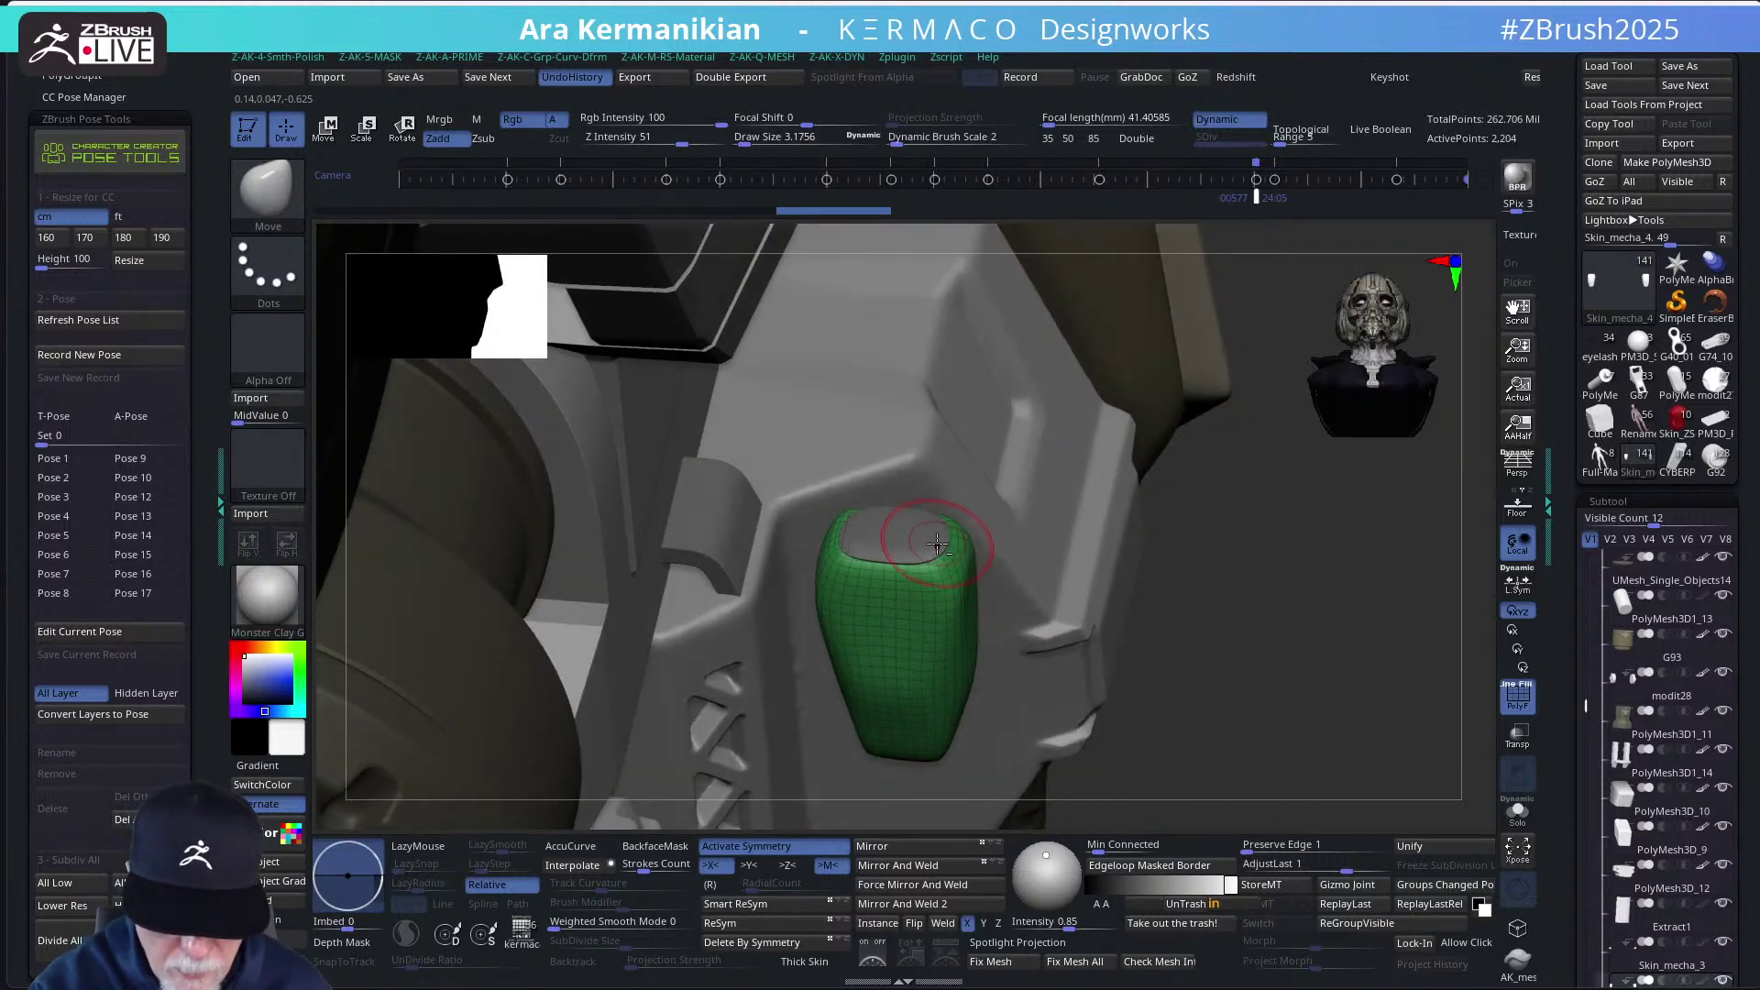
left_click(935, 542, "alt")
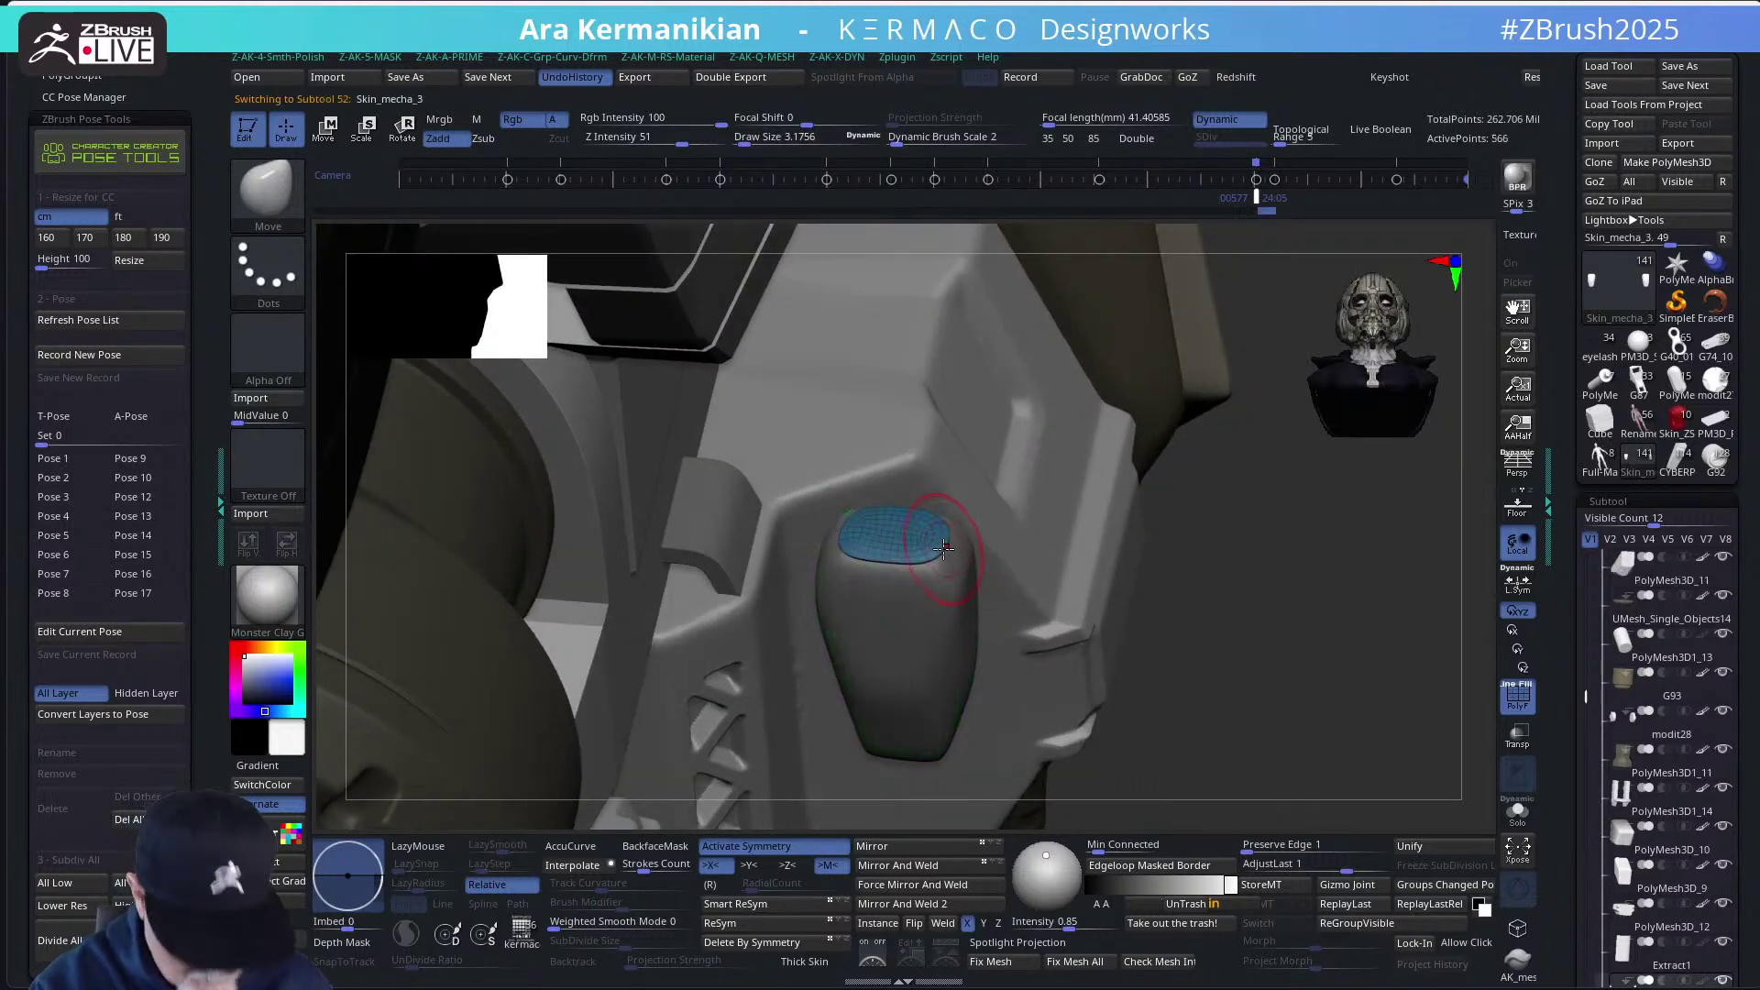
key("w")
key("q")
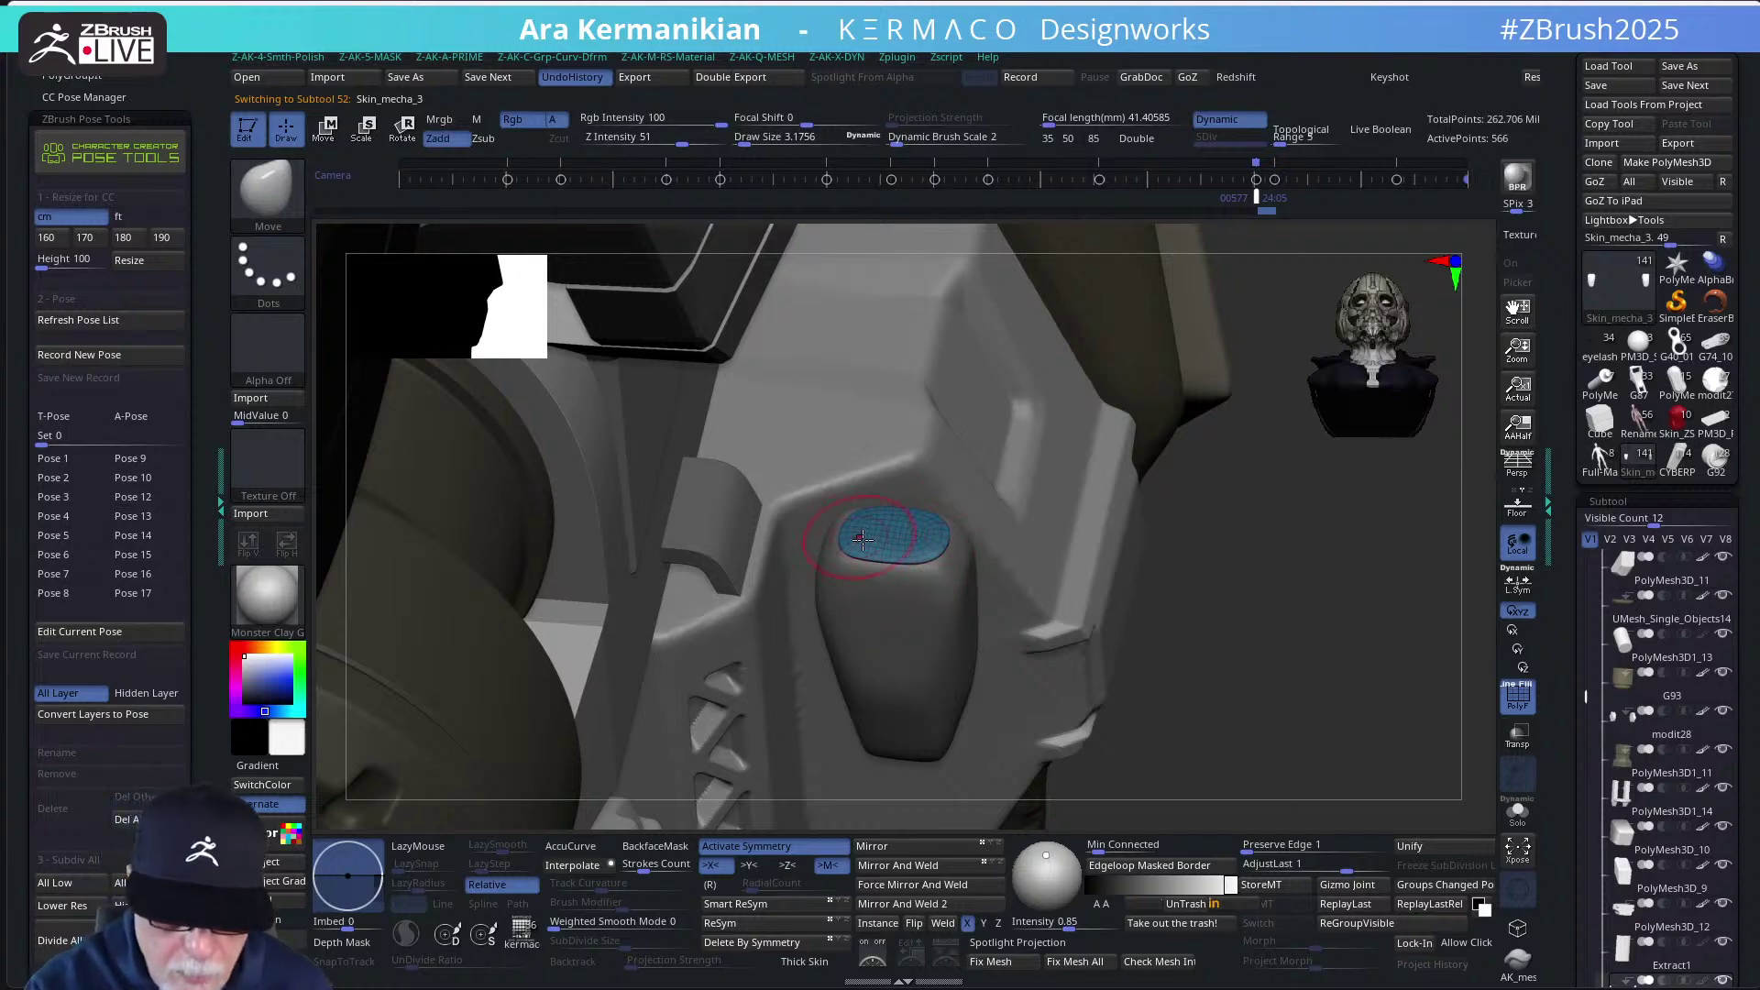
left_click_drag(1256, 442, 1258, 573)
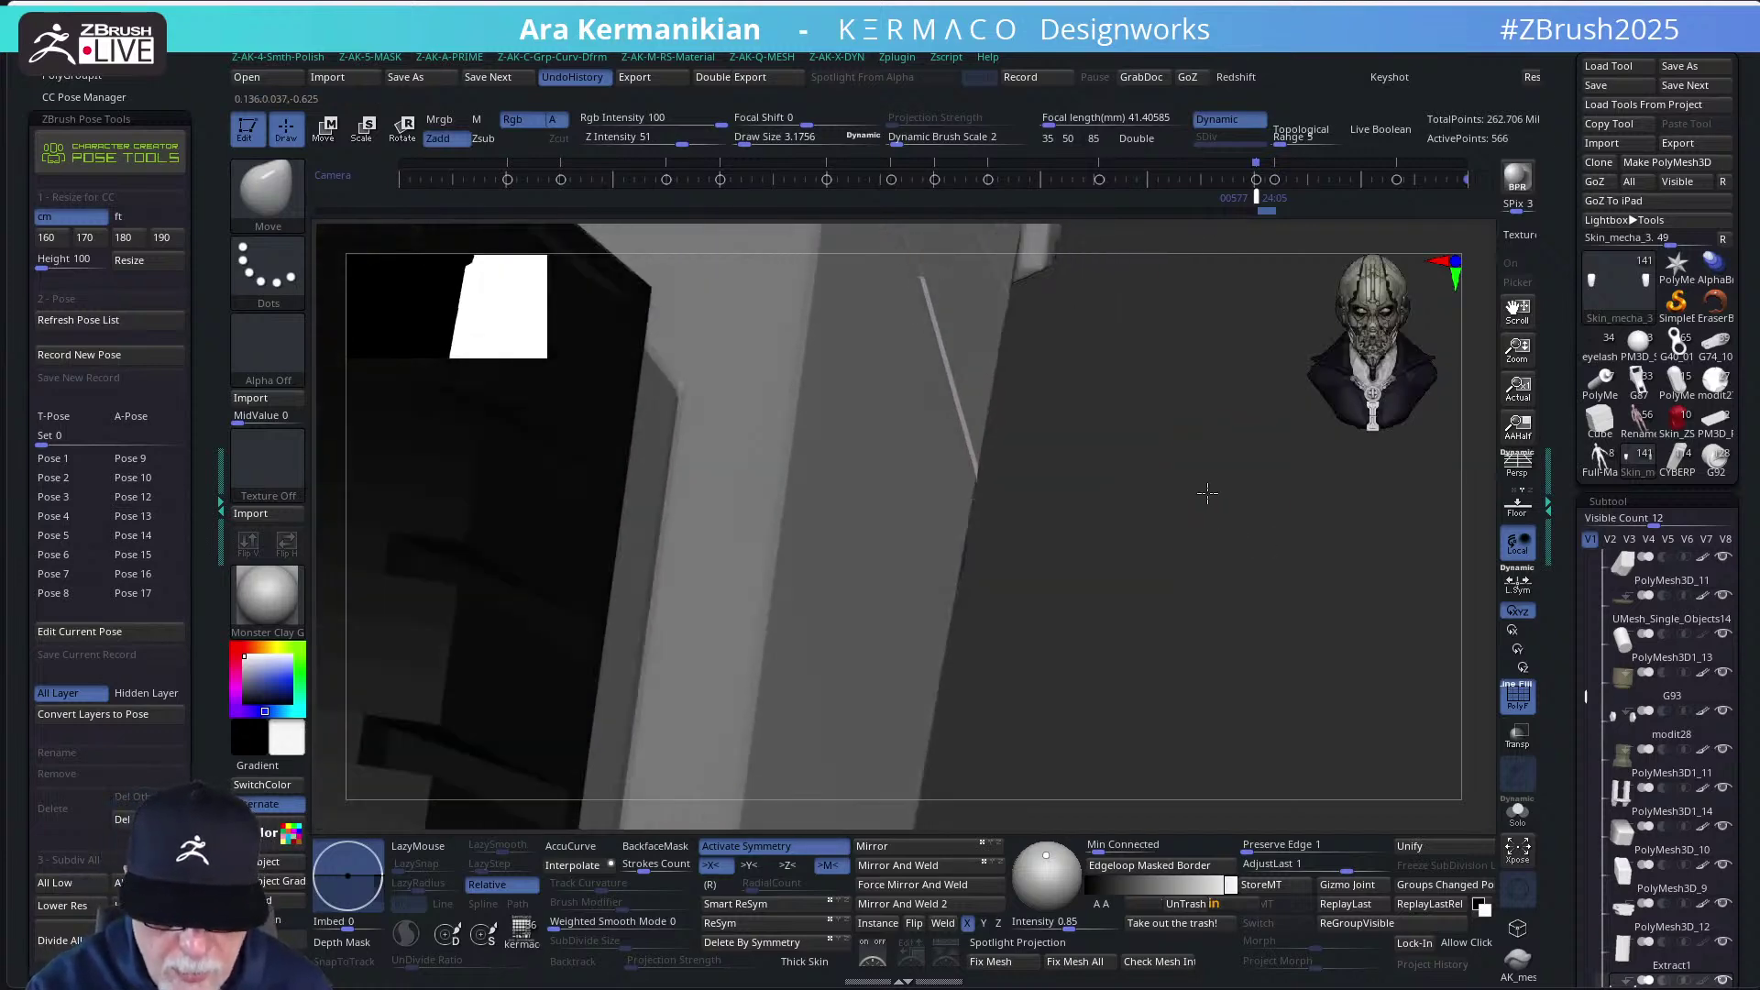
left_click_drag(1207, 494, 1166, 502)
key("s")
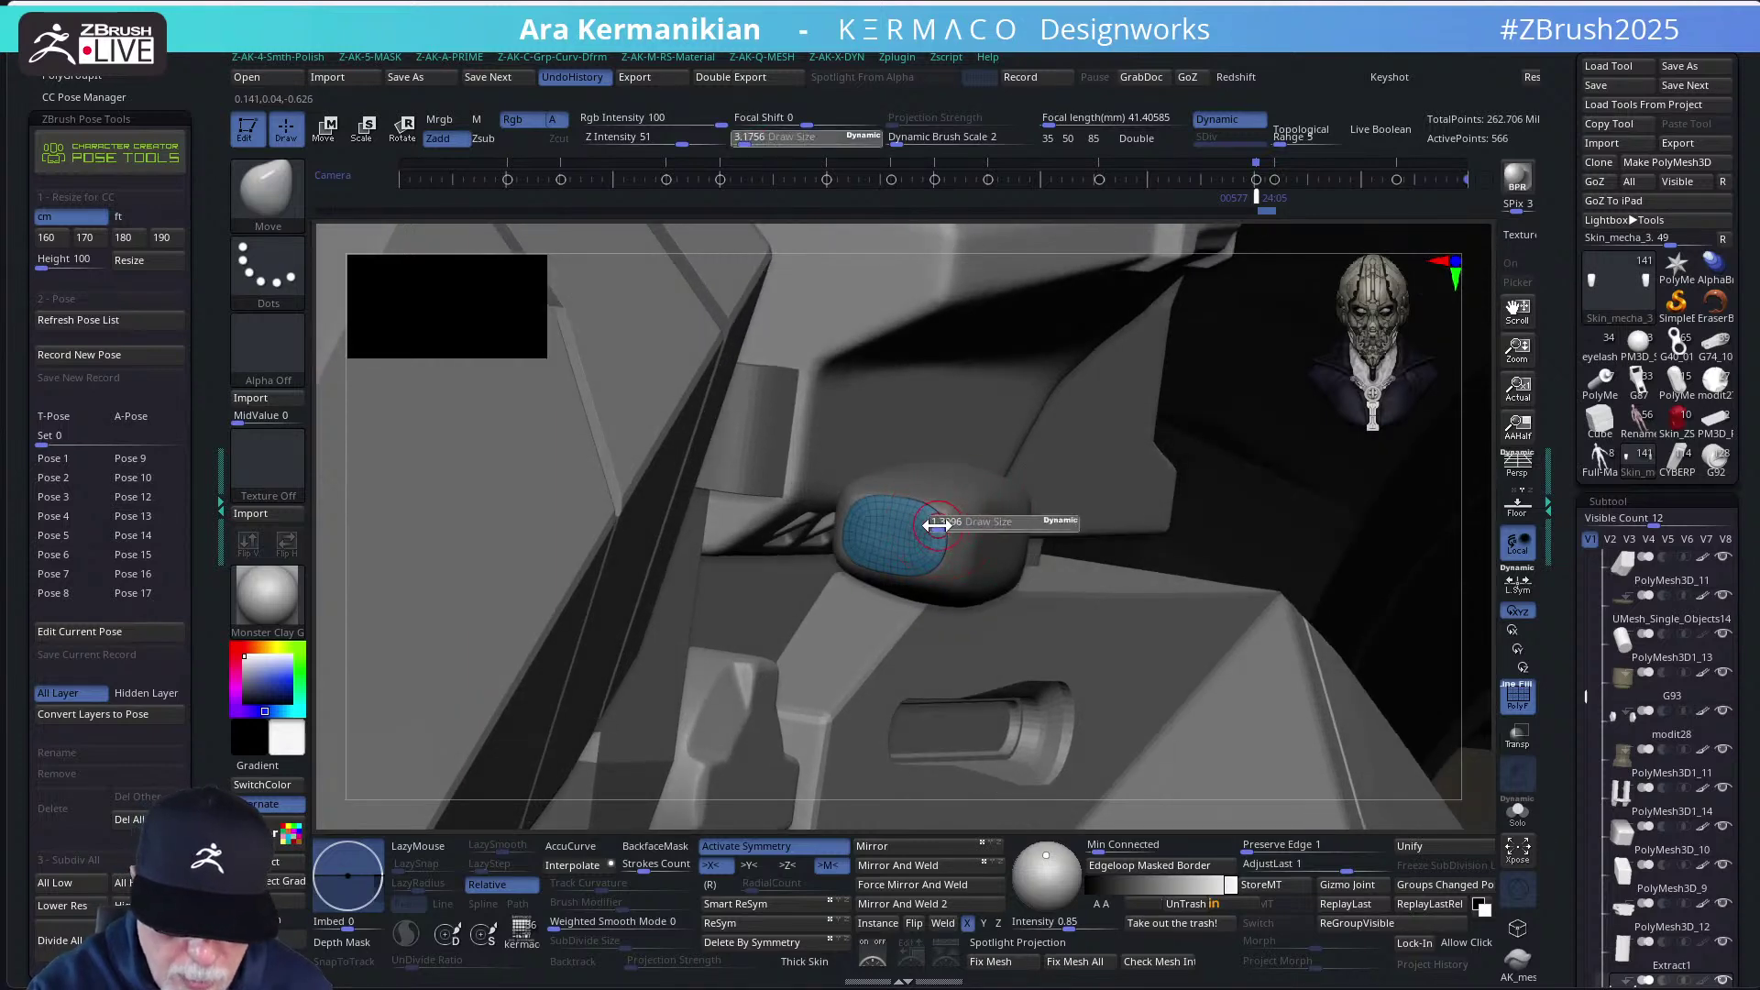
left_click_drag(935, 526, 940, 521)
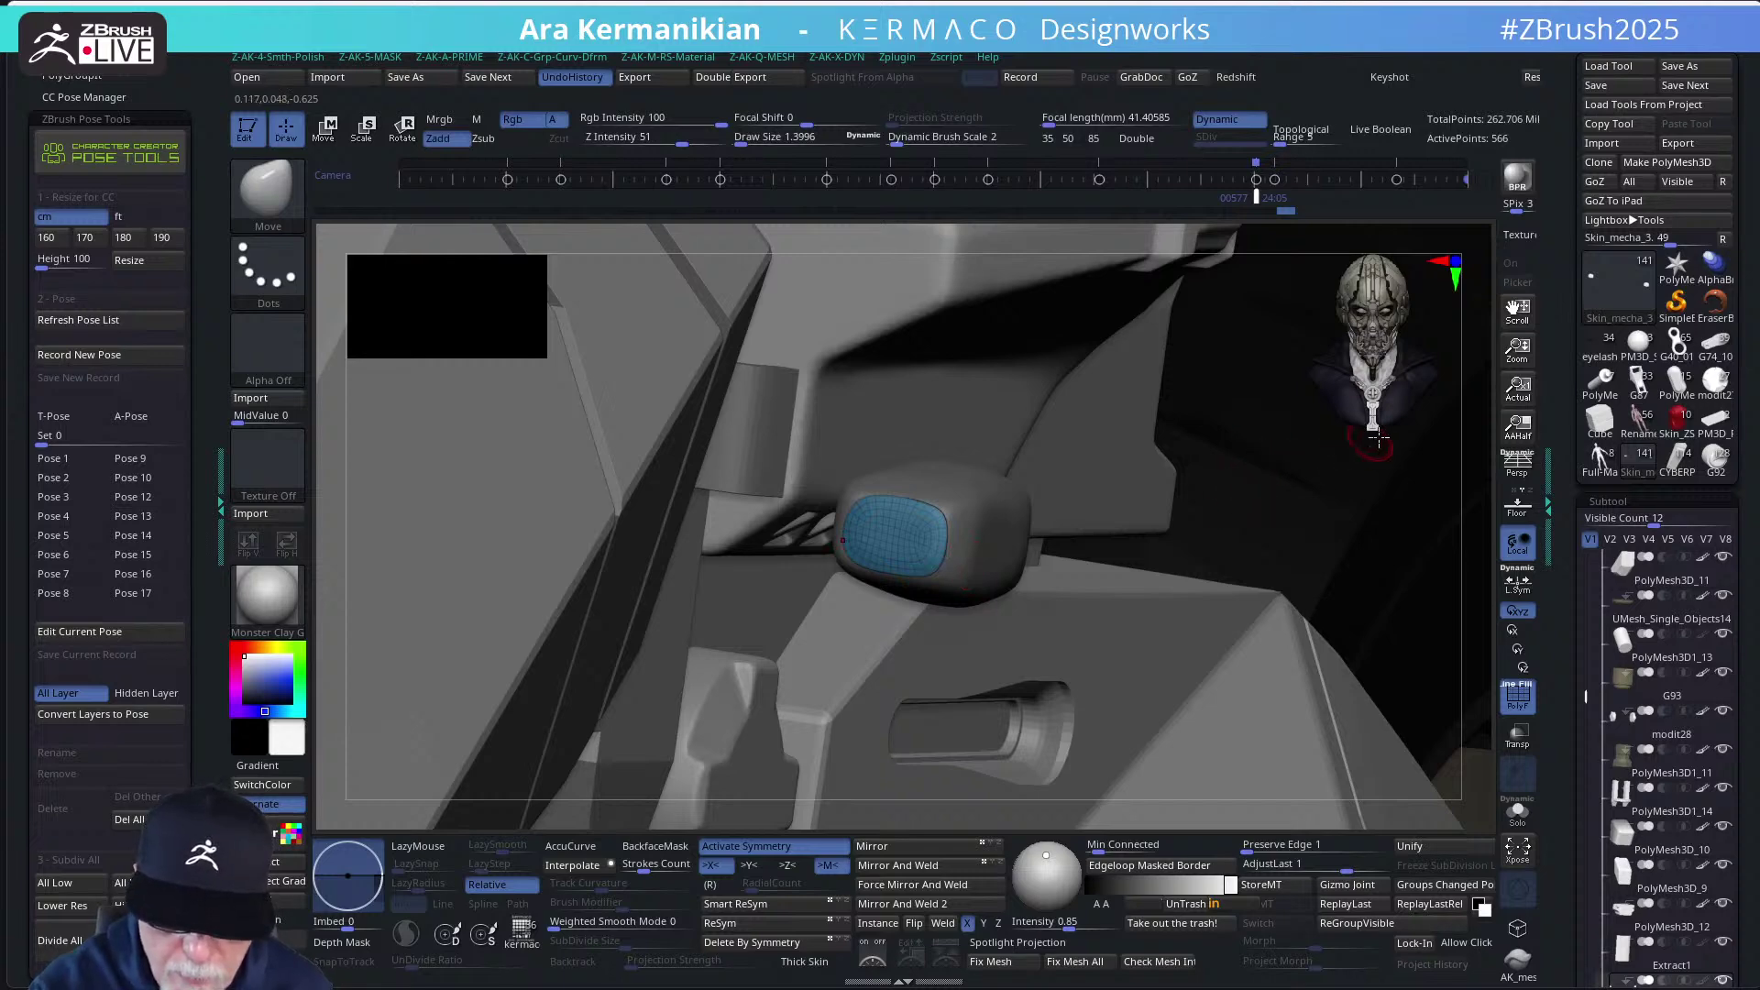
mouse_move(1332, 249)
left_mouse_down()
mouse_move(1354, 236)
mouse_move(1335, 233)
left_mouse_up()
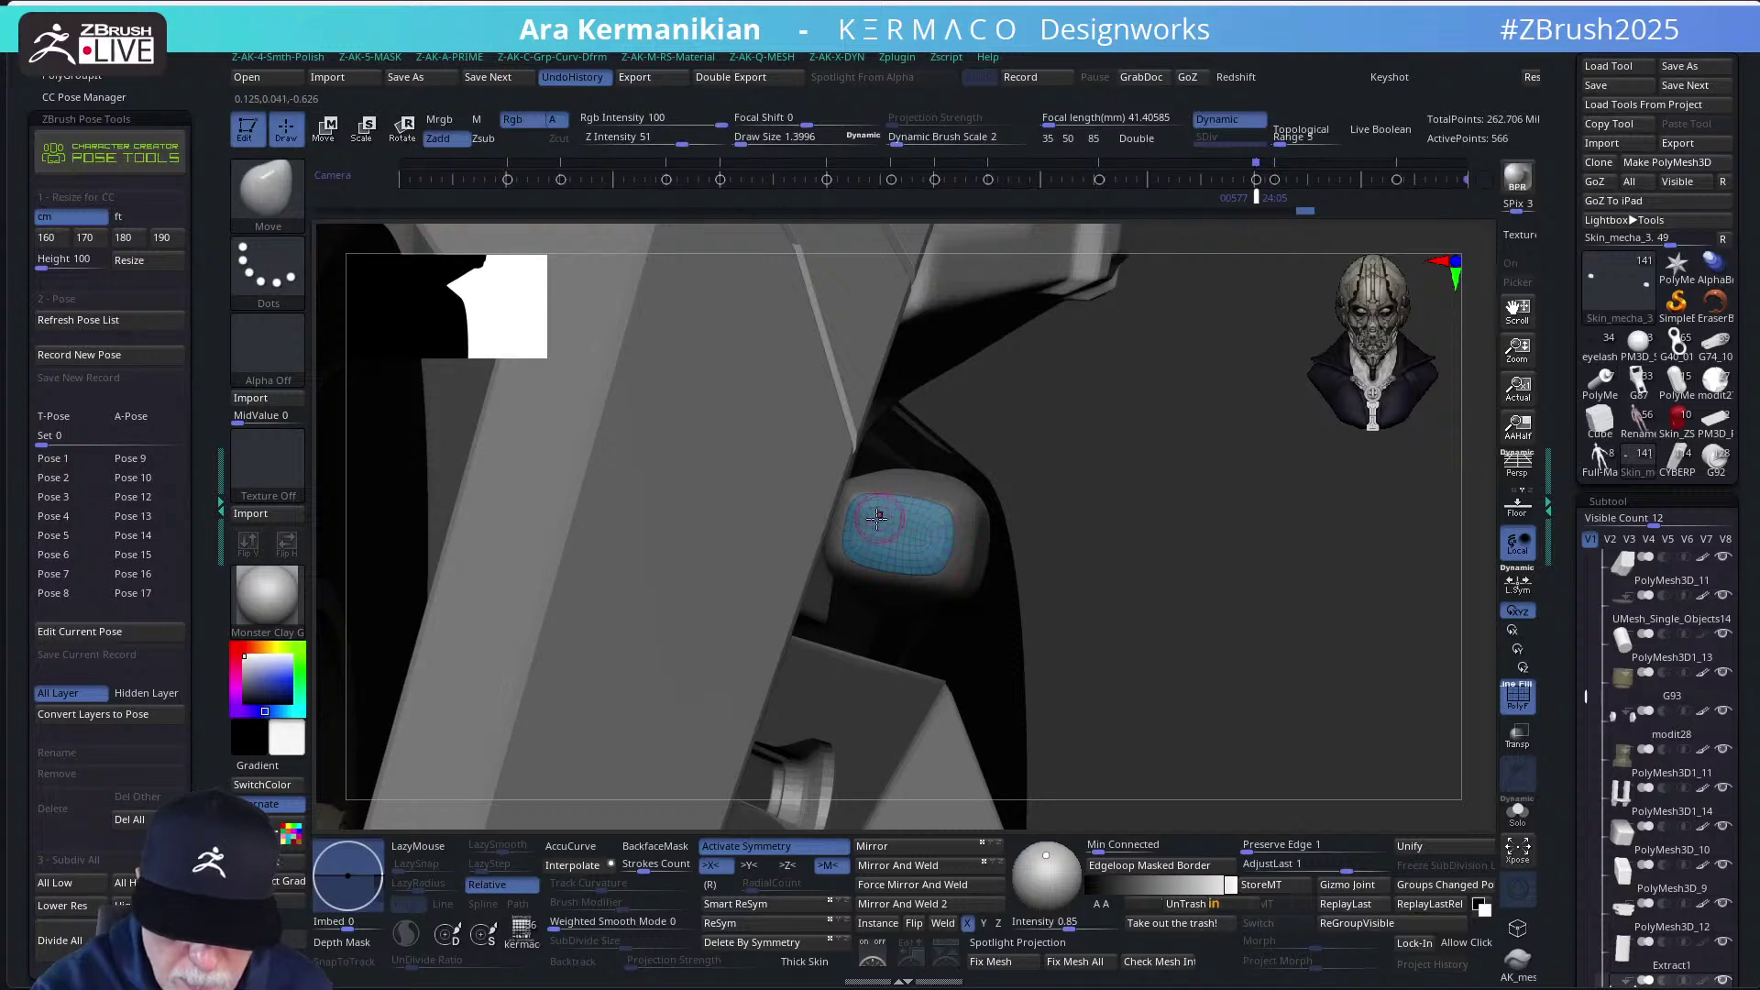
Select the Skin_mecha_4 block, isolate it in solo display and frame its flat end
left_click_drag(1119, 493, 1120, 454)
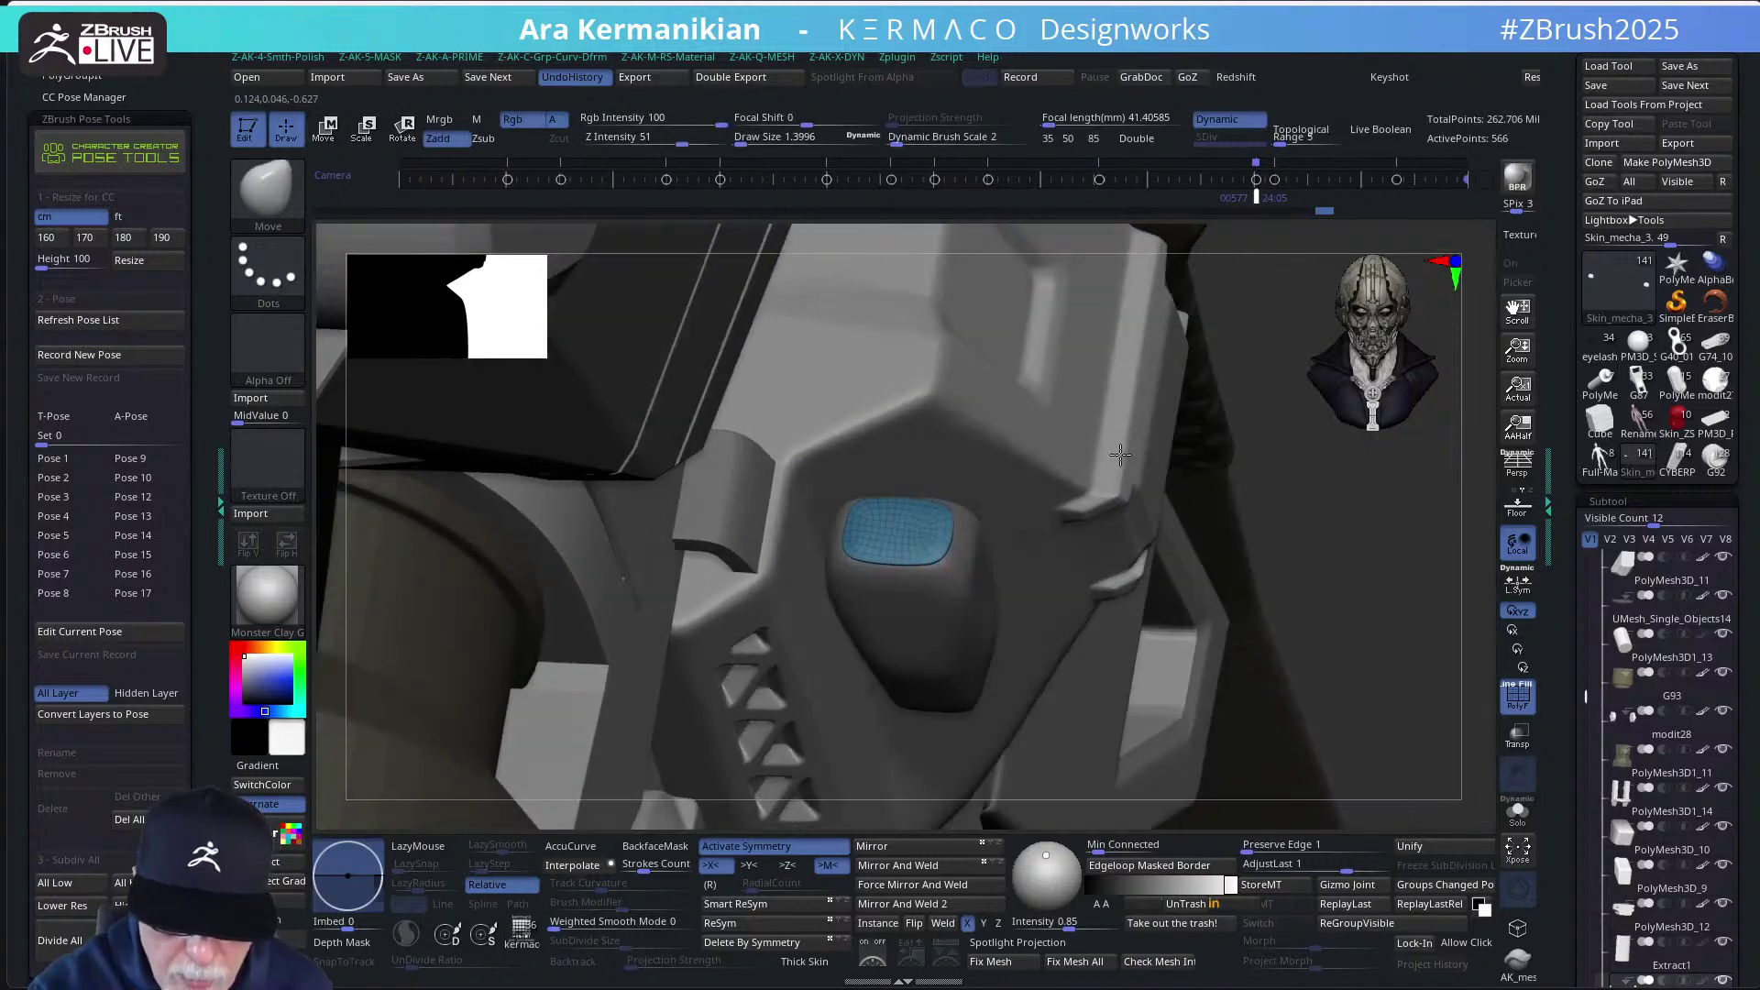
left_click(950, 591, "alt")
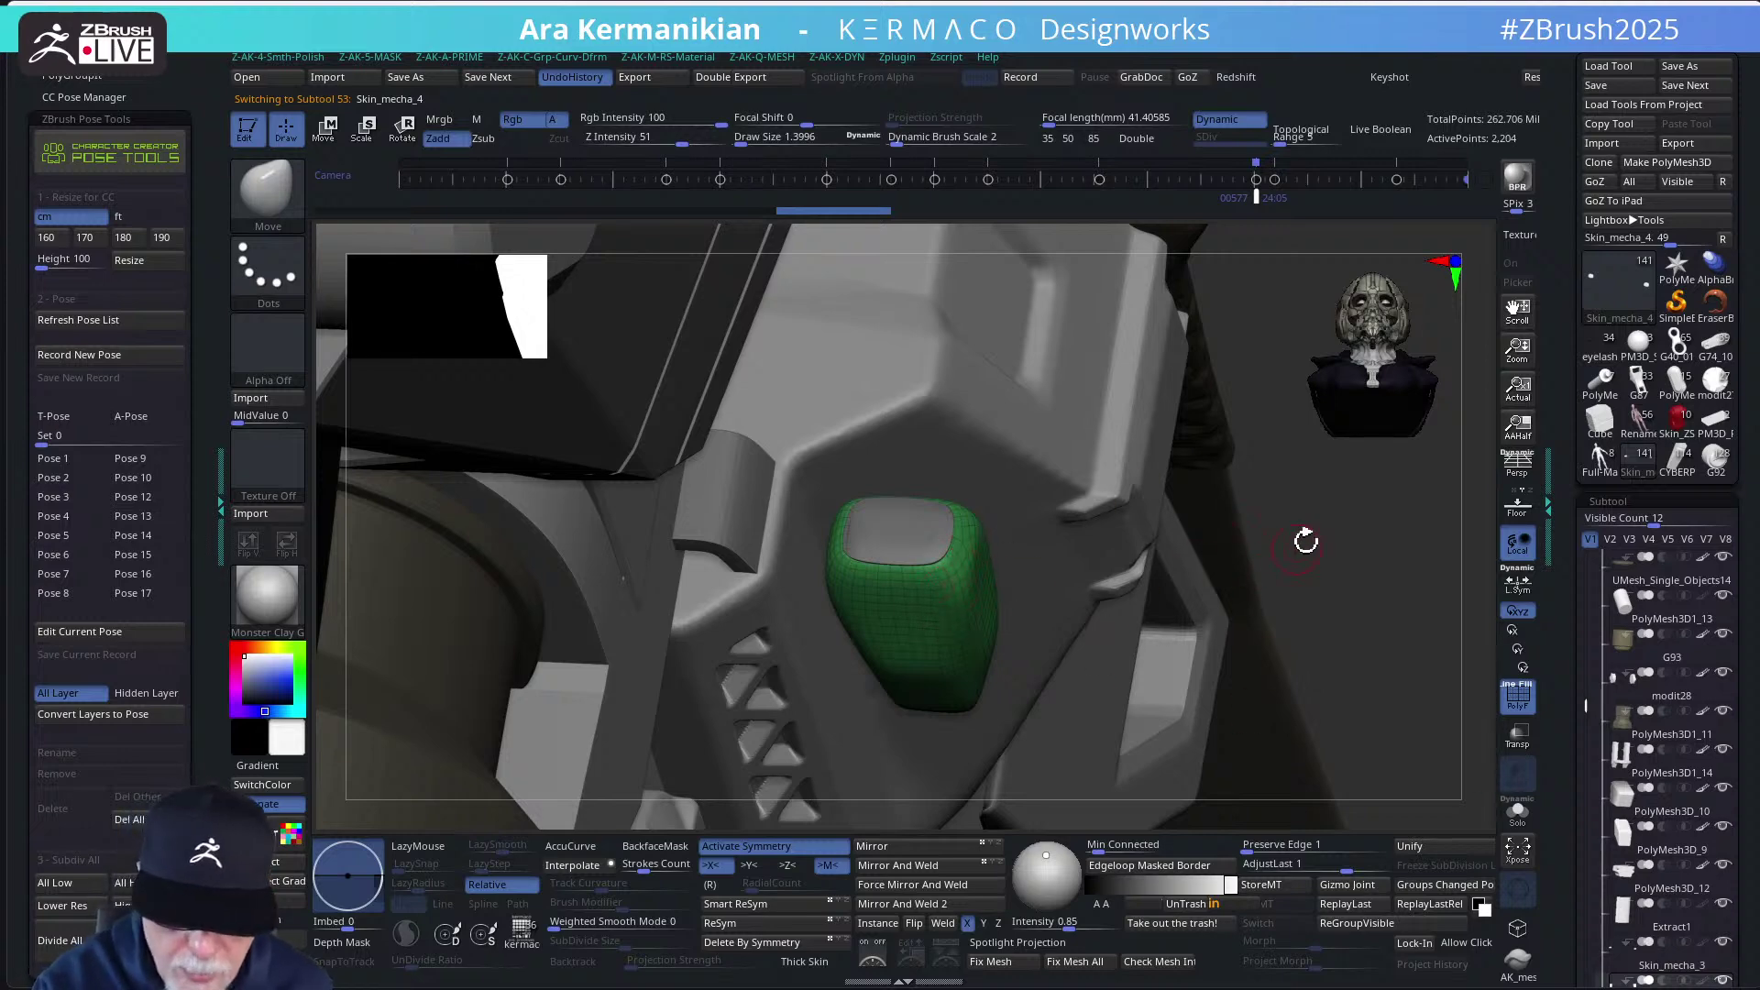
left_click_drag(1341, 508, 1317, 566)
left_click(1517, 810)
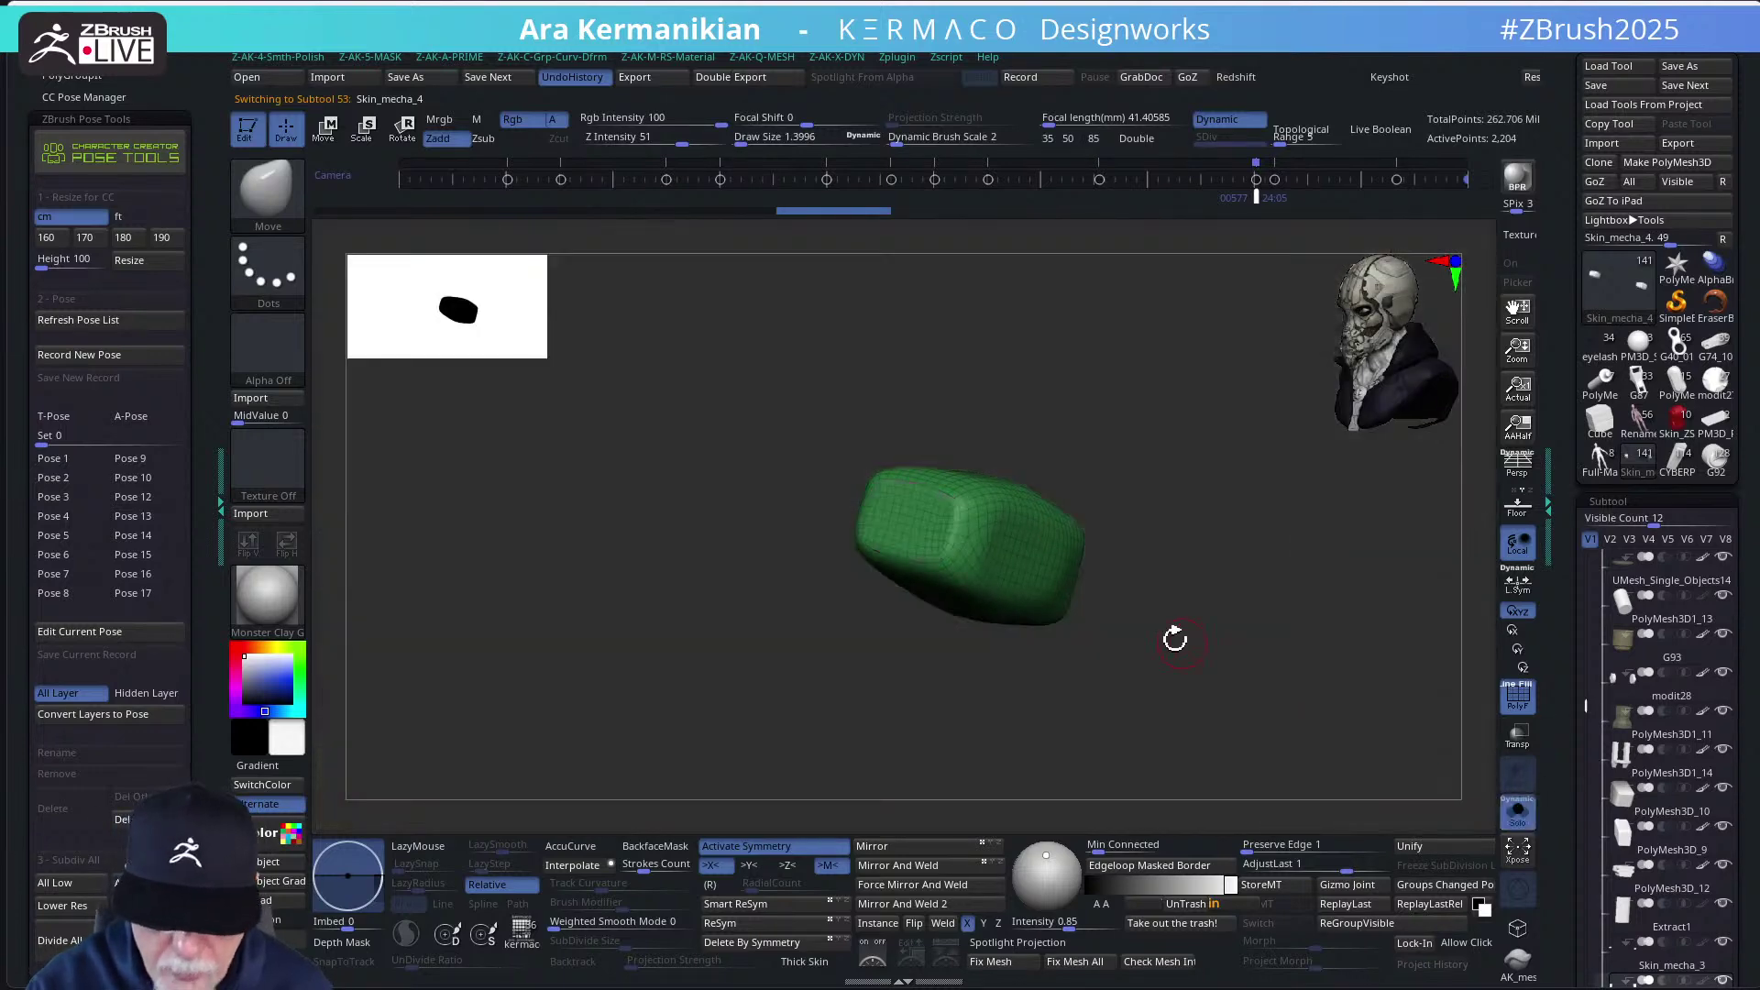
key("f")
left_click_drag(1128, 367, 944, 514)
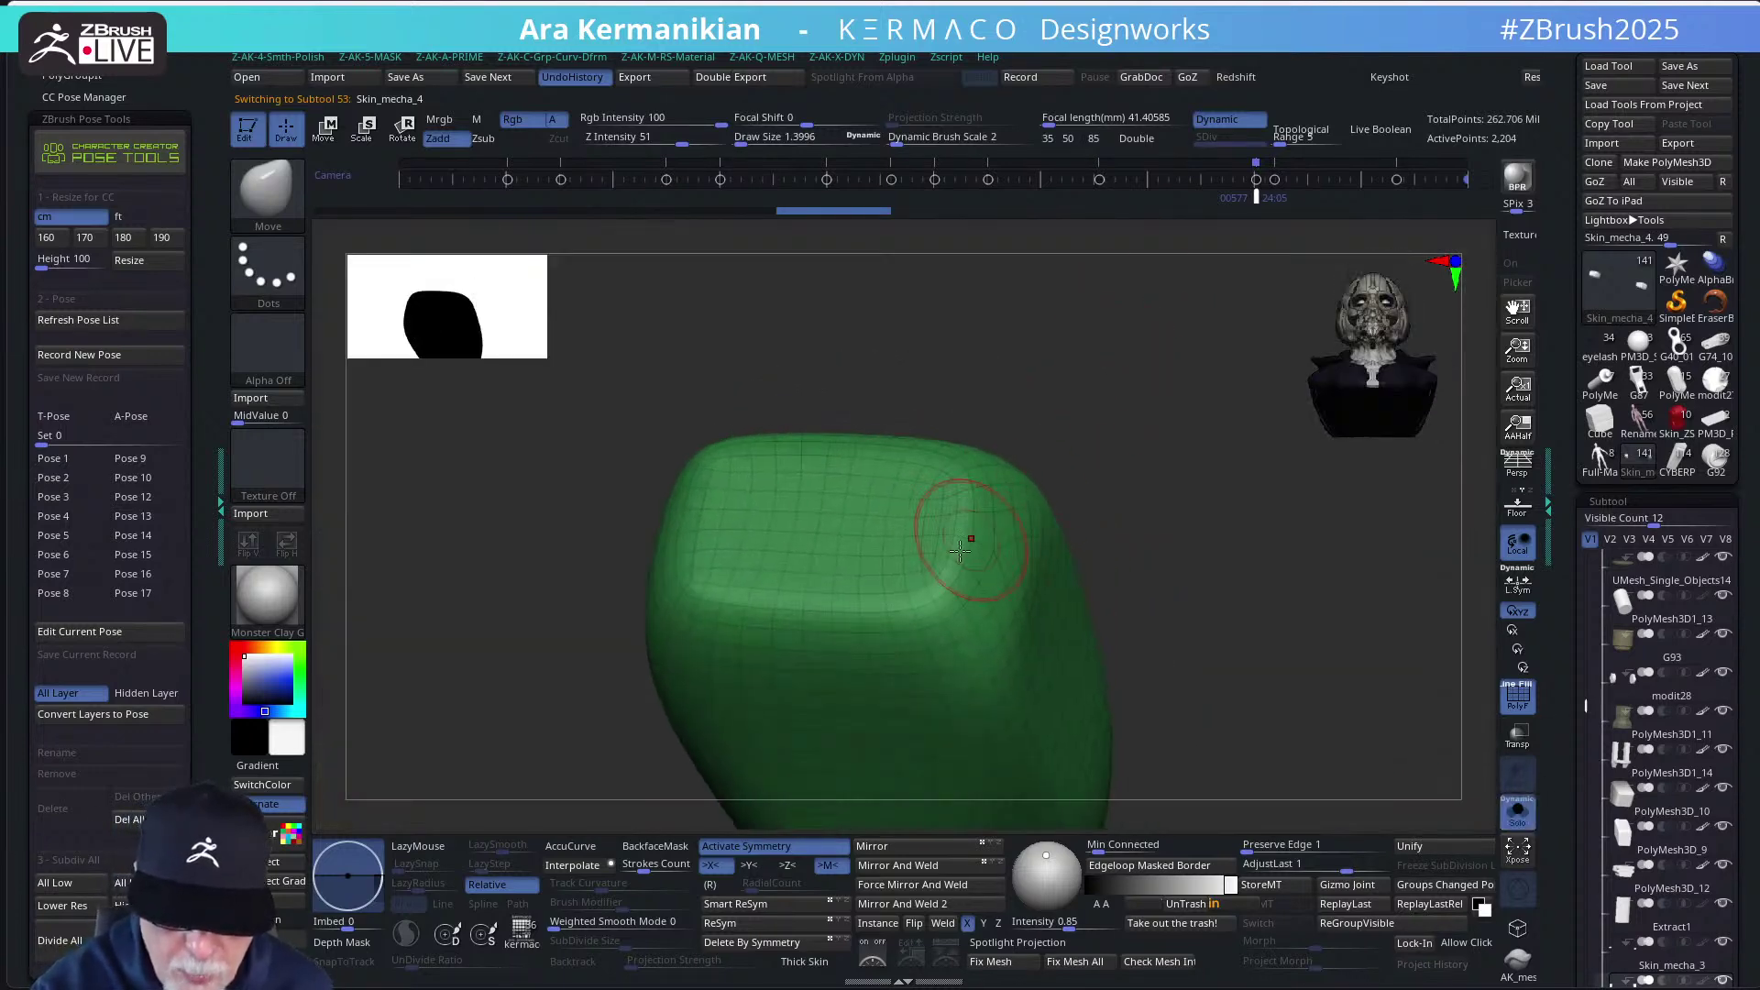
Raise a rim around the block's end face using ZModeler QMesh with the Polyloop target
key("b")
key("z")
key("m")
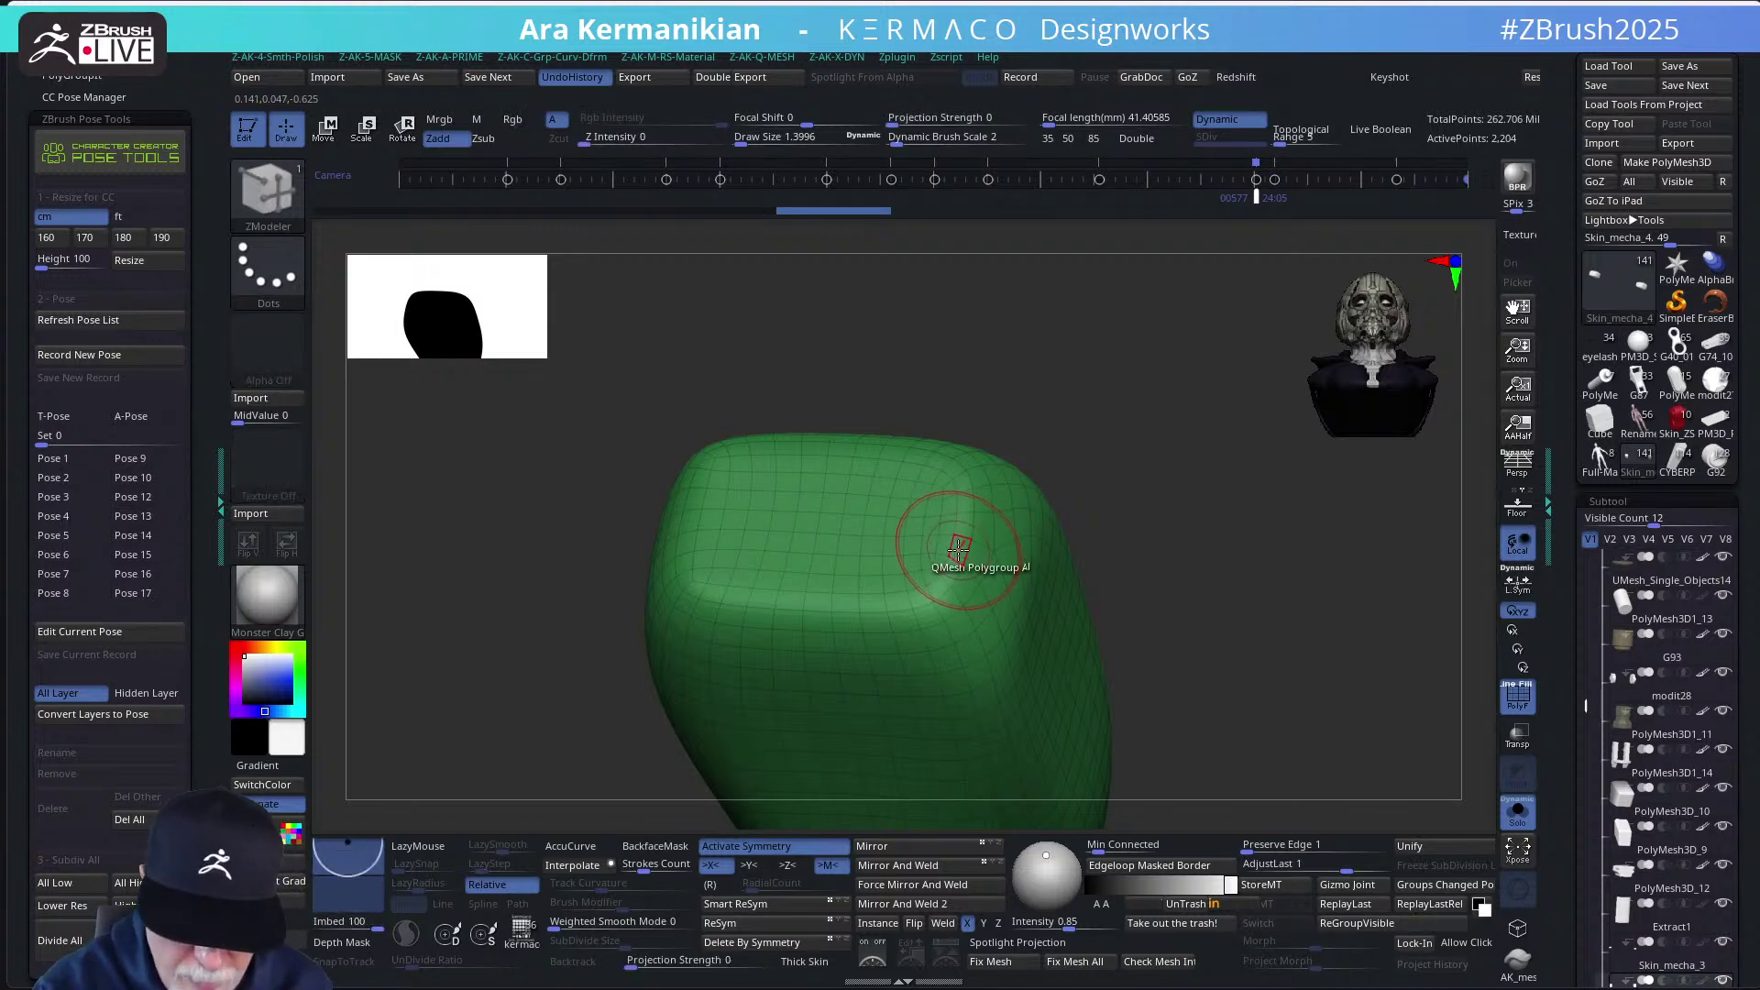
right_click(957, 551)
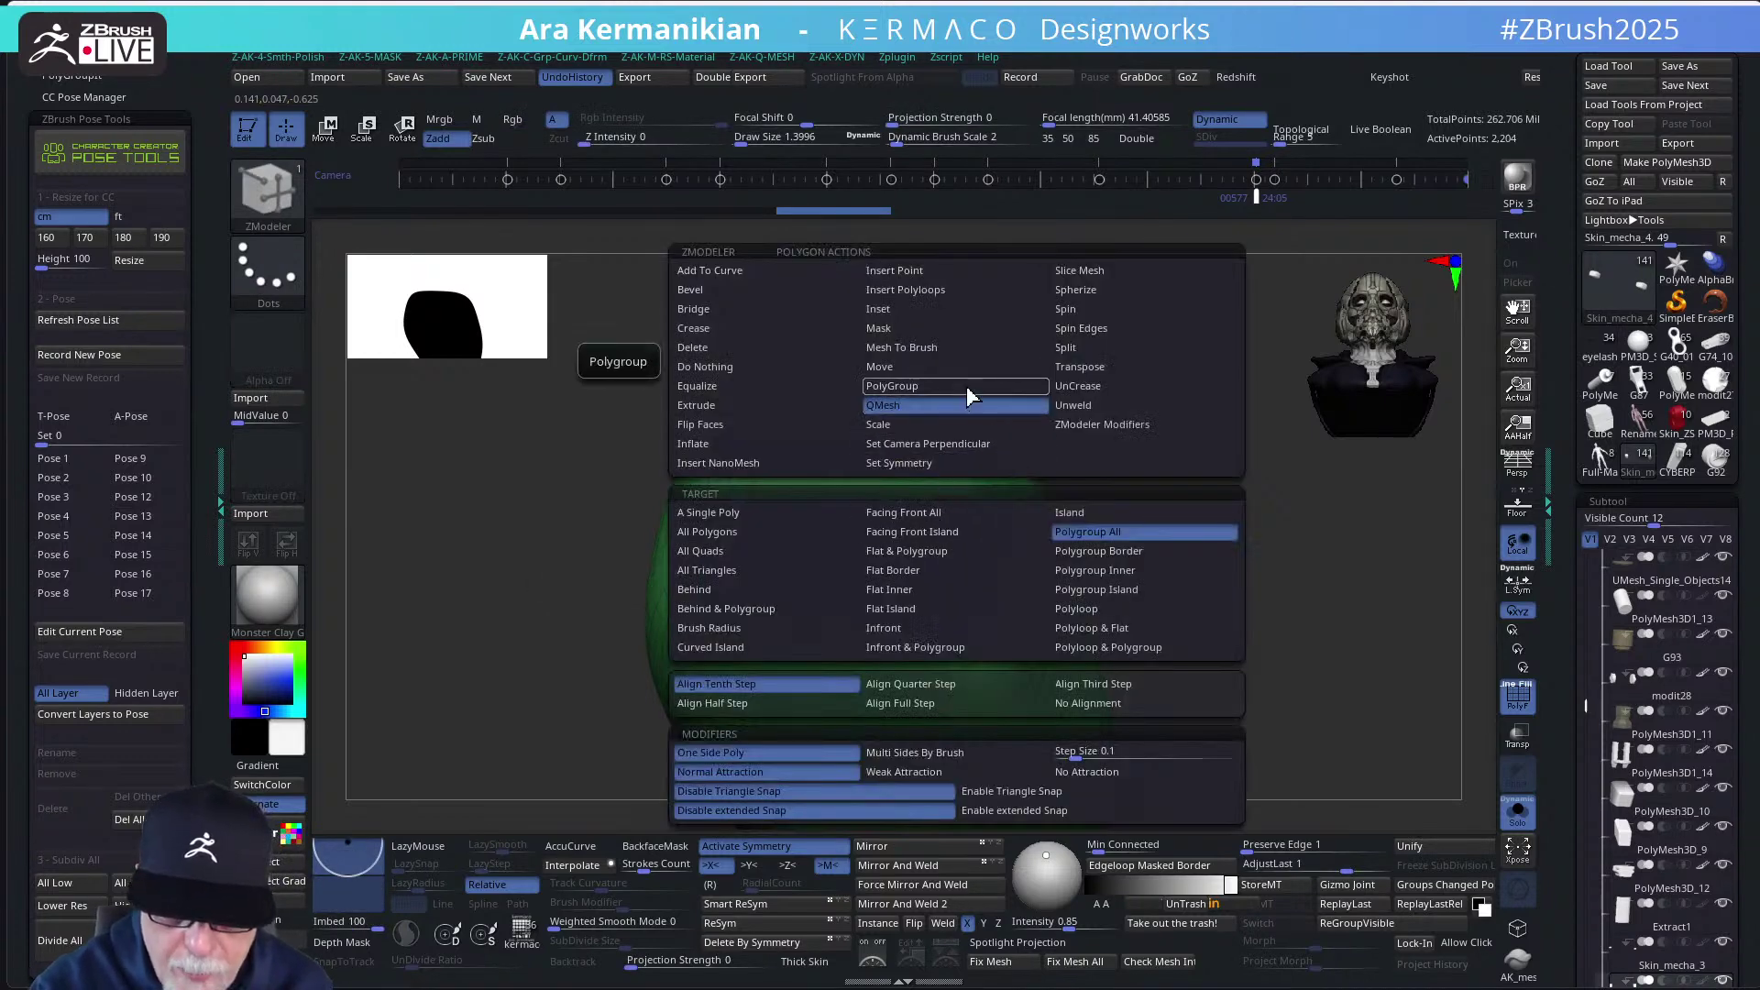
left_click(1074, 608)
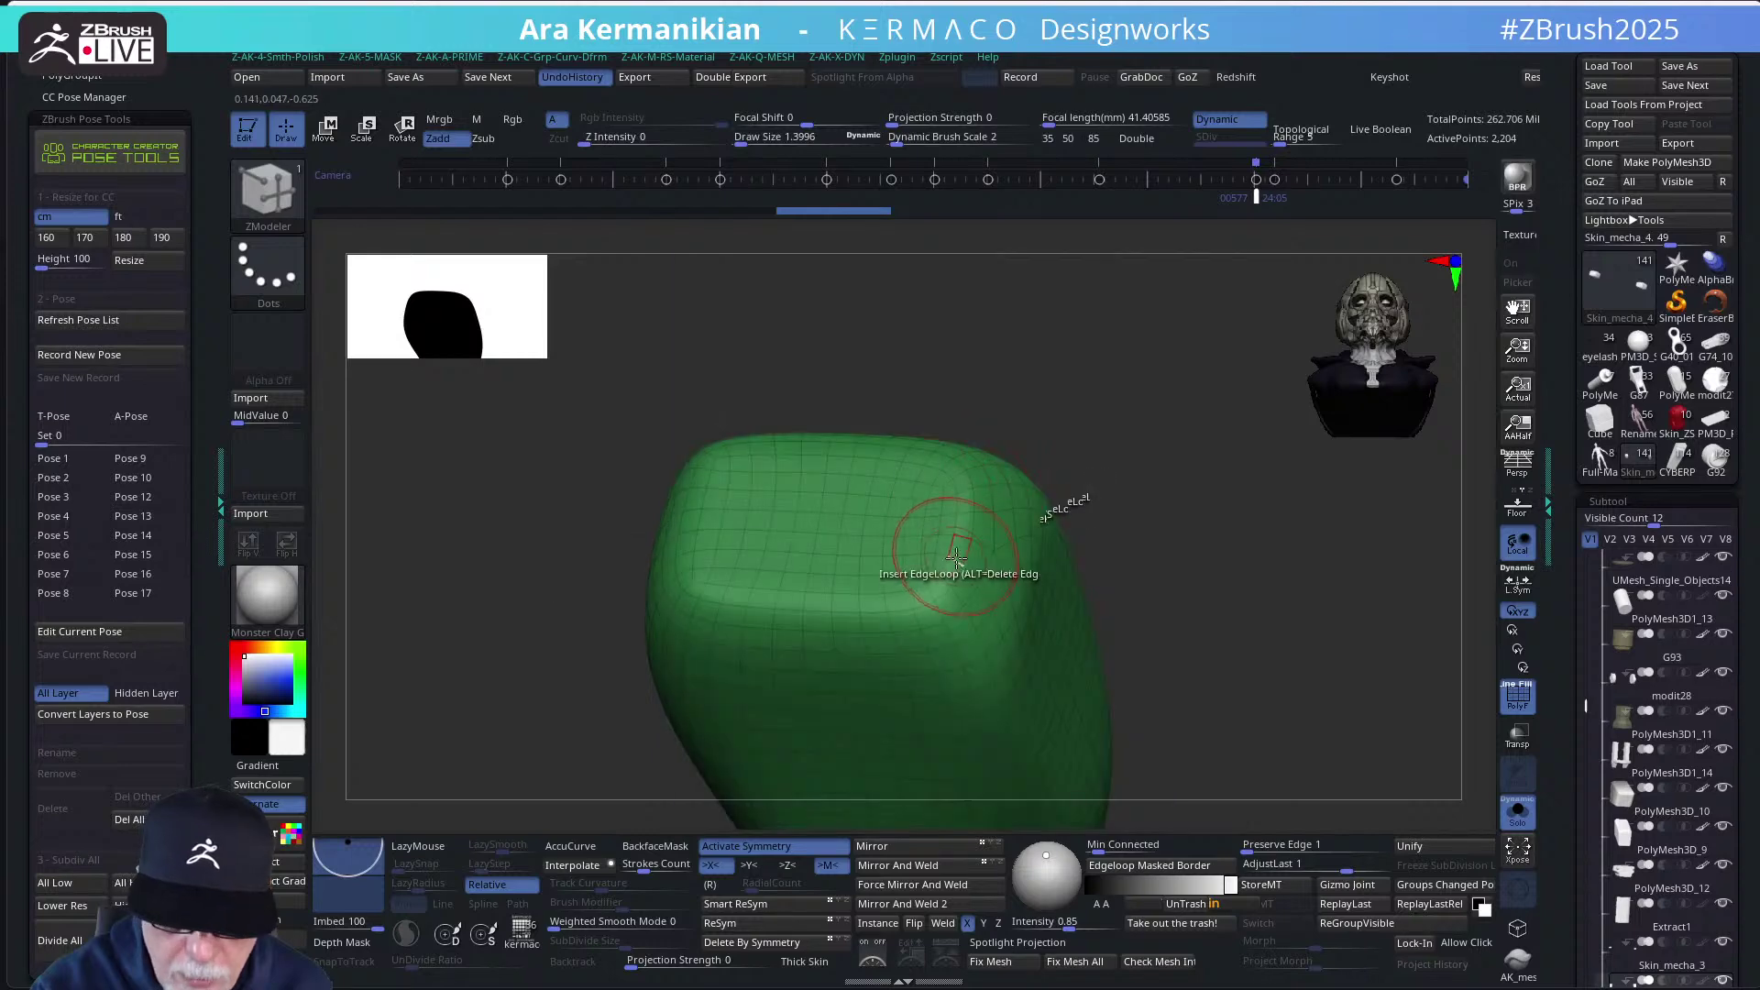
left_click(958, 551)
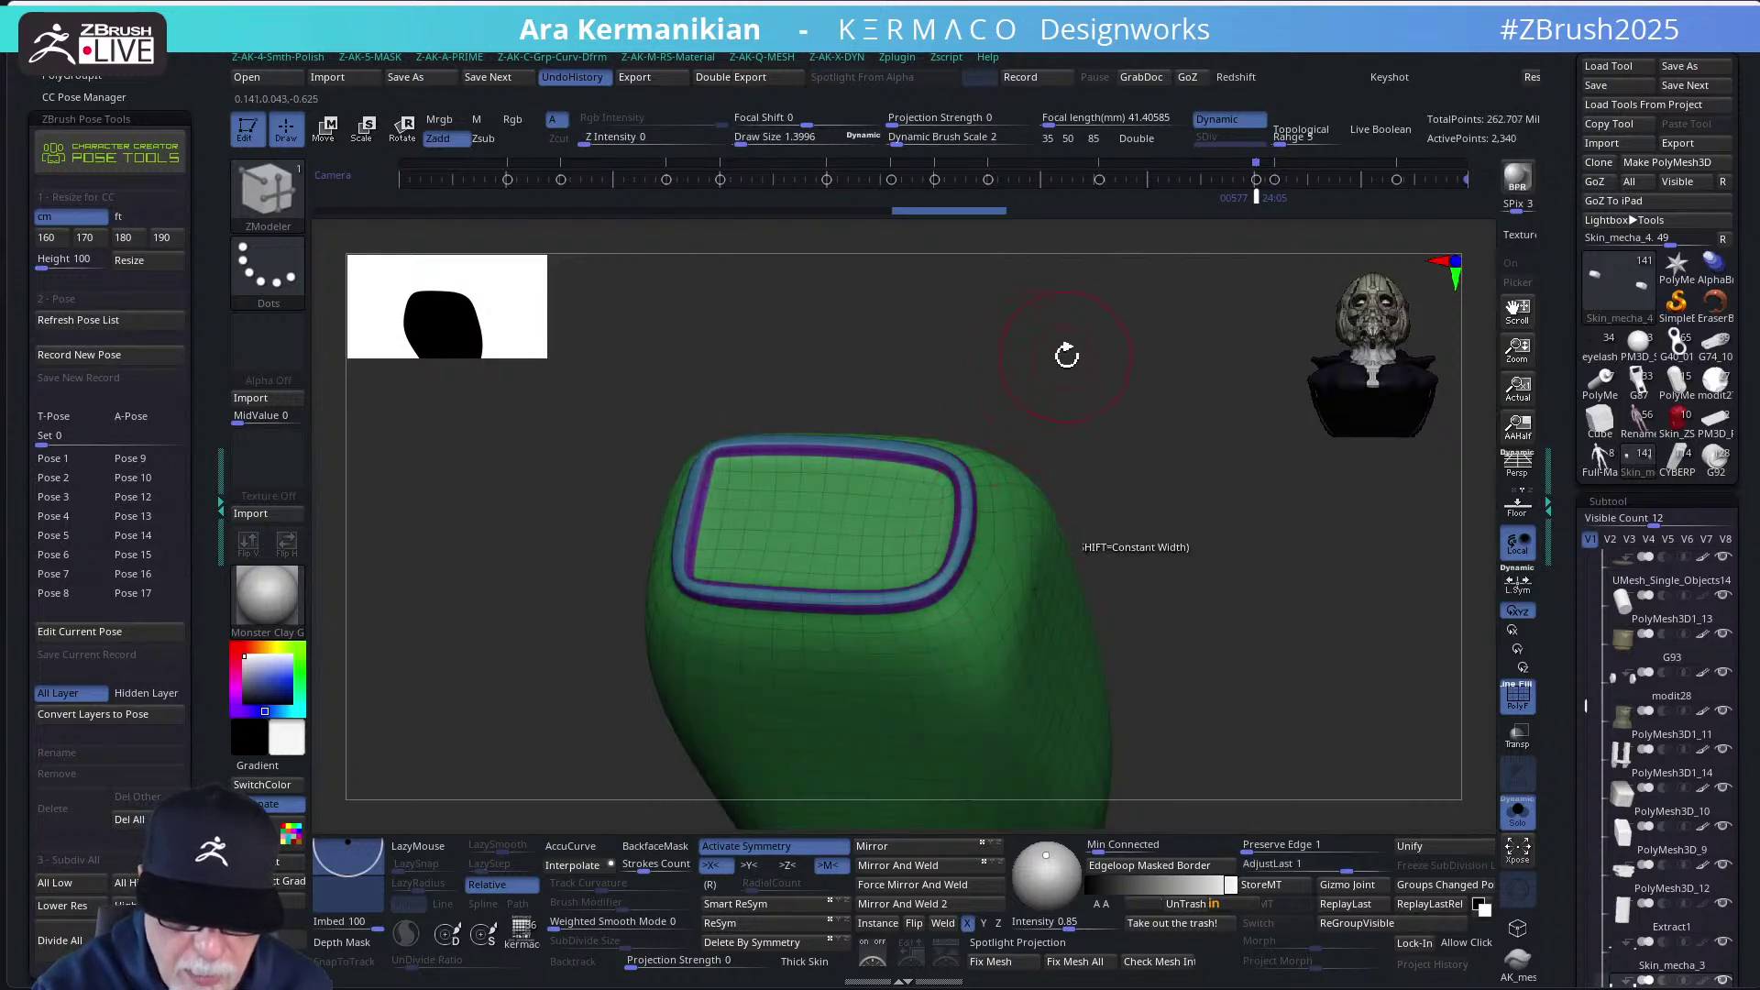
Inflate and smooth the corners of the end rim using the Inflat brush at a draw size of about 1.18
left_click_drag(1064, 354, 1088, 420)
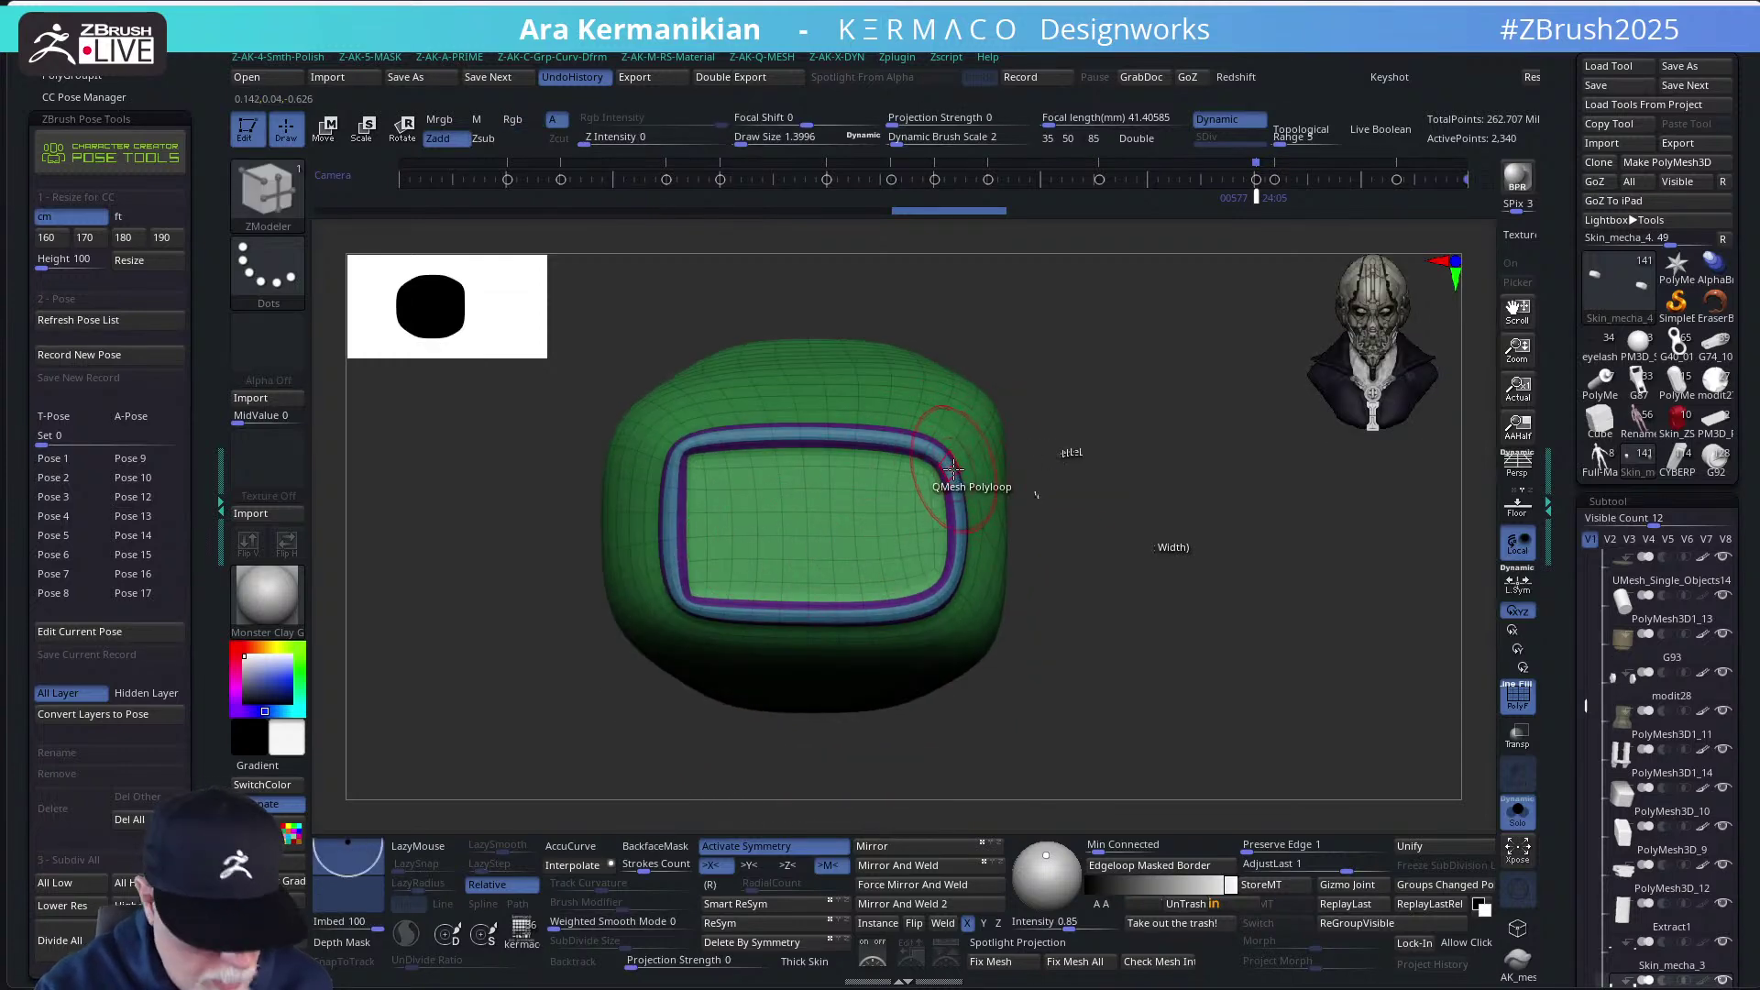
key("b")
key("m")
key("v")
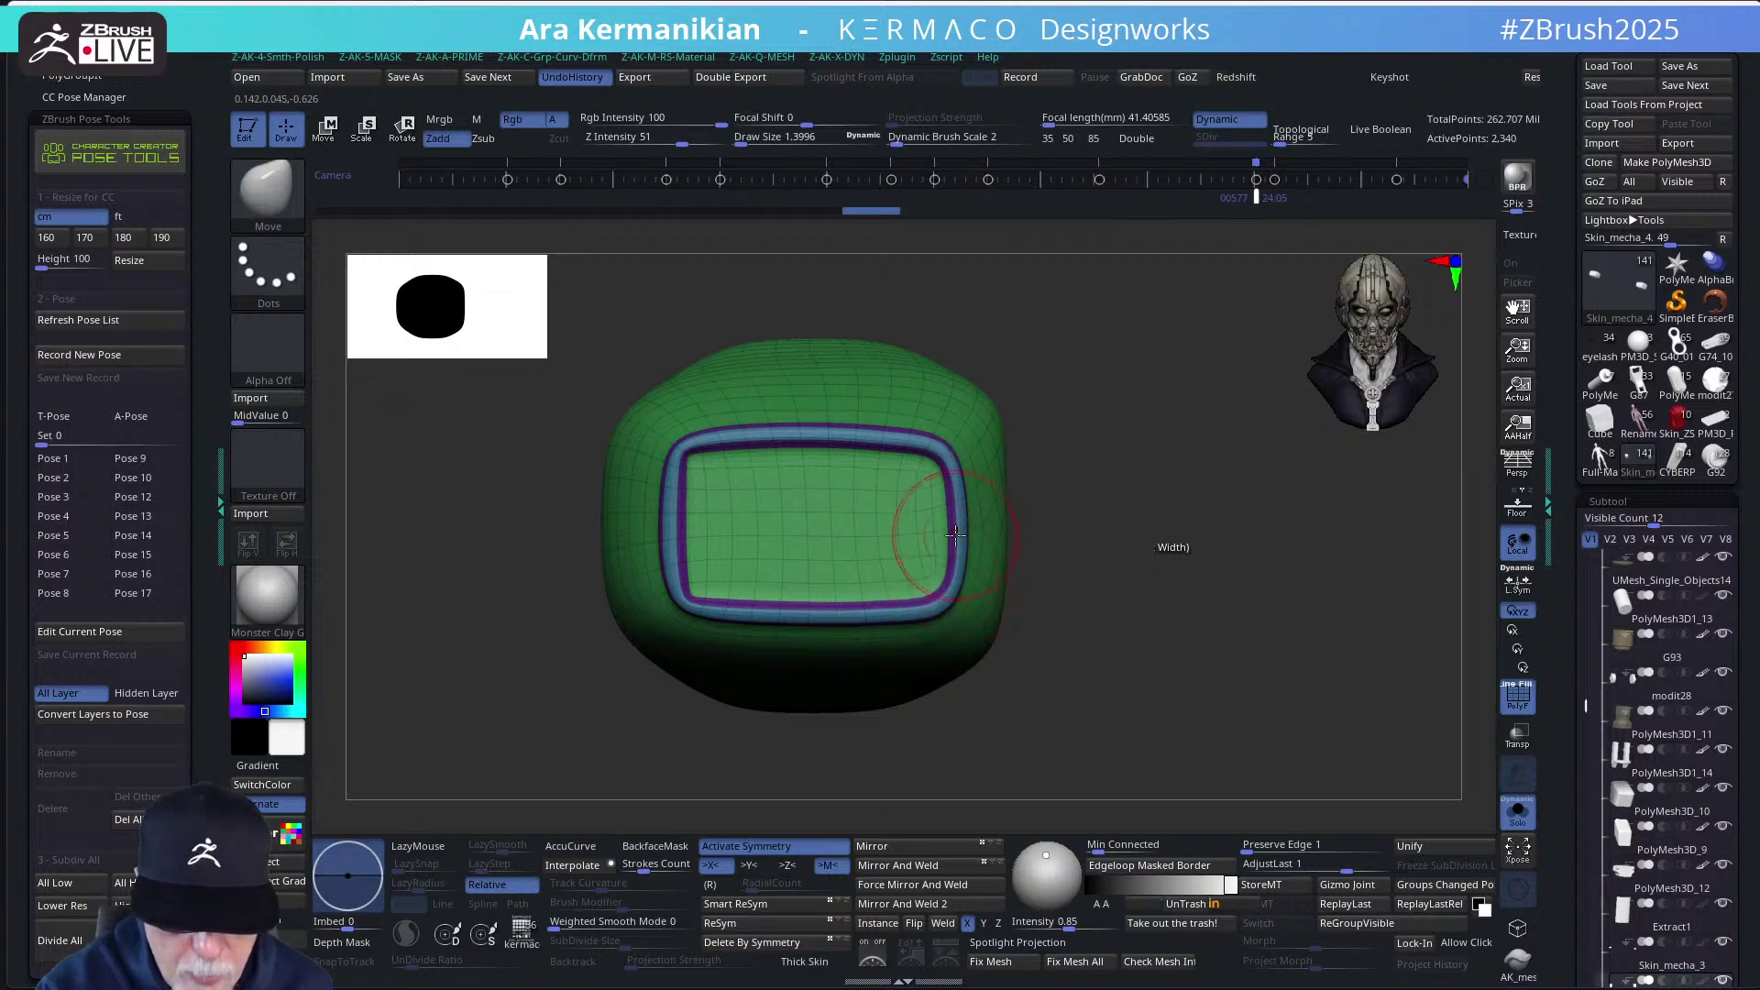
right_click(696, 490)
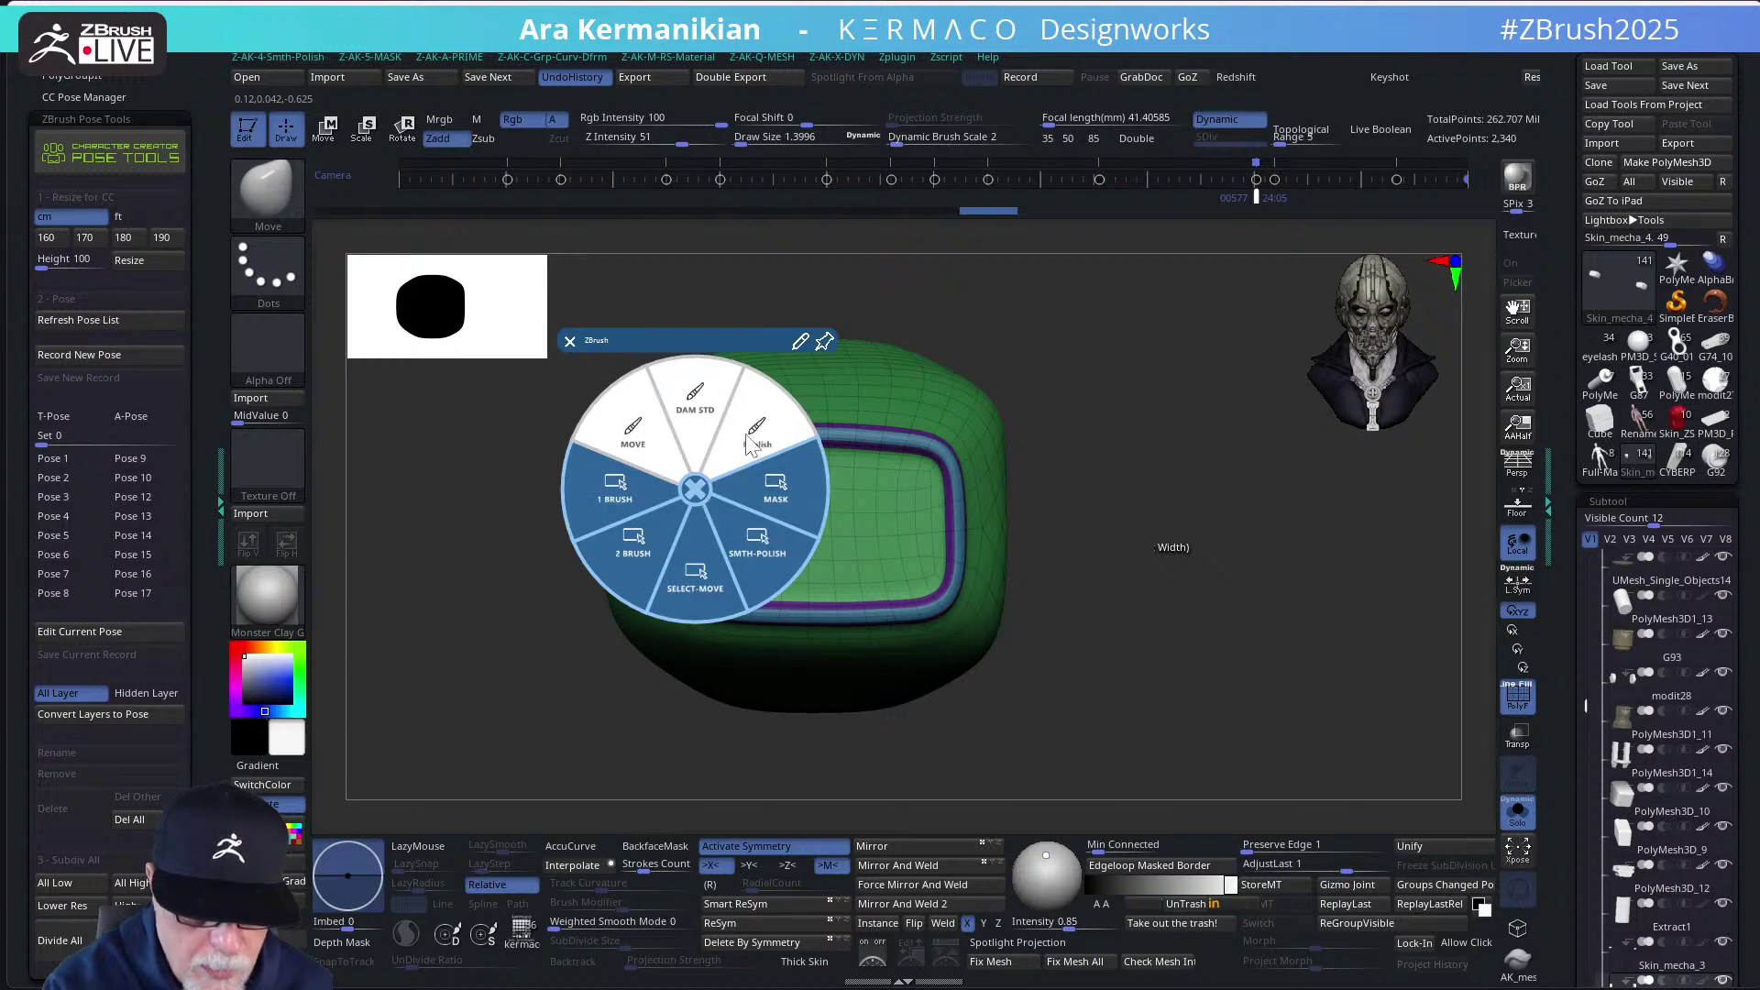
left_click(629, 495)
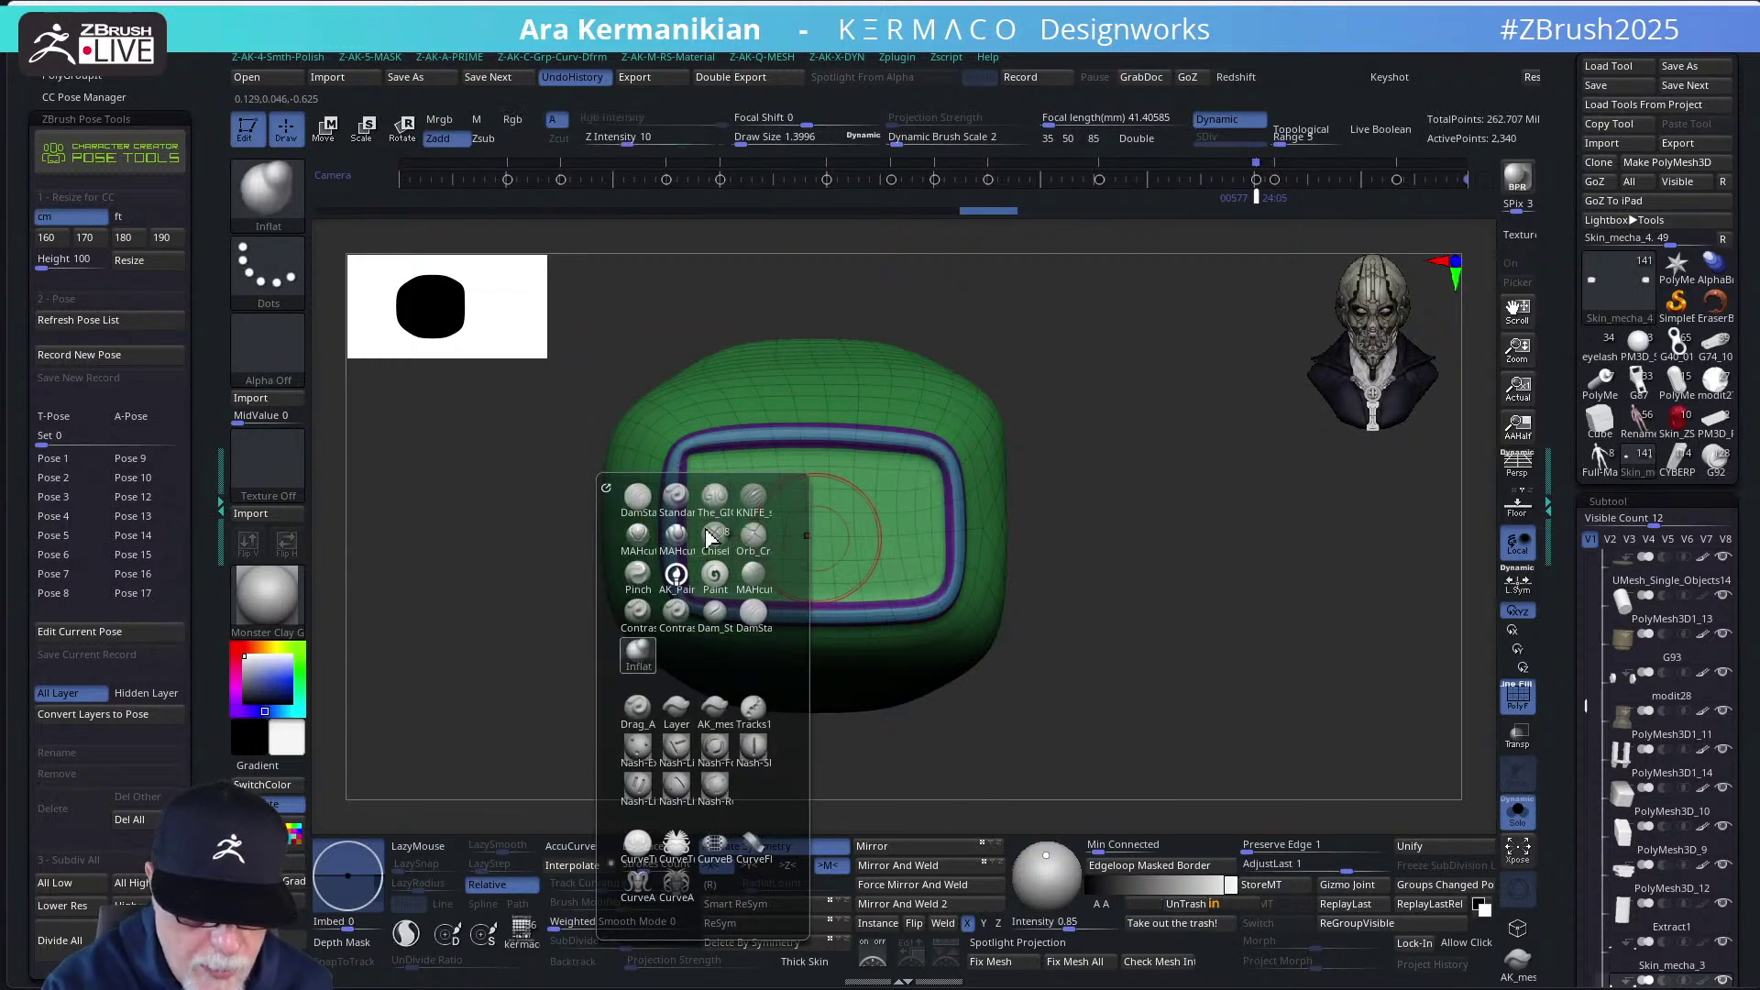
left_click(675, 569)
key("s")
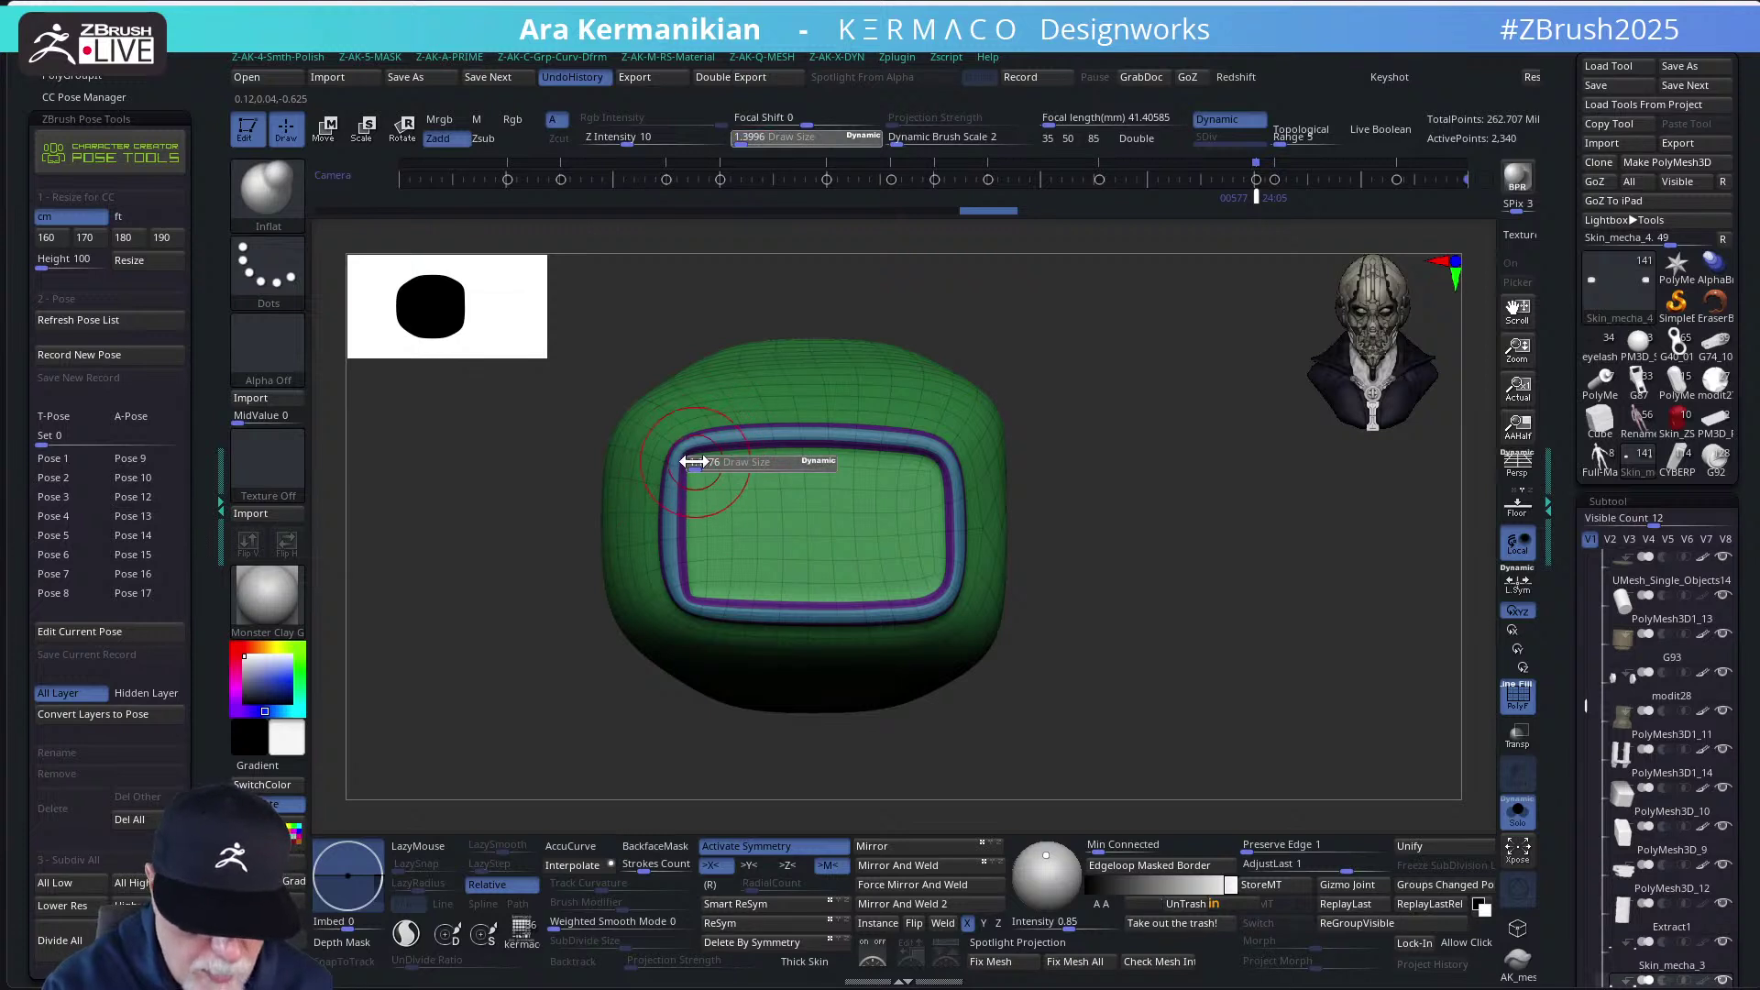
left_click_drag(693, 461, 687, 447)
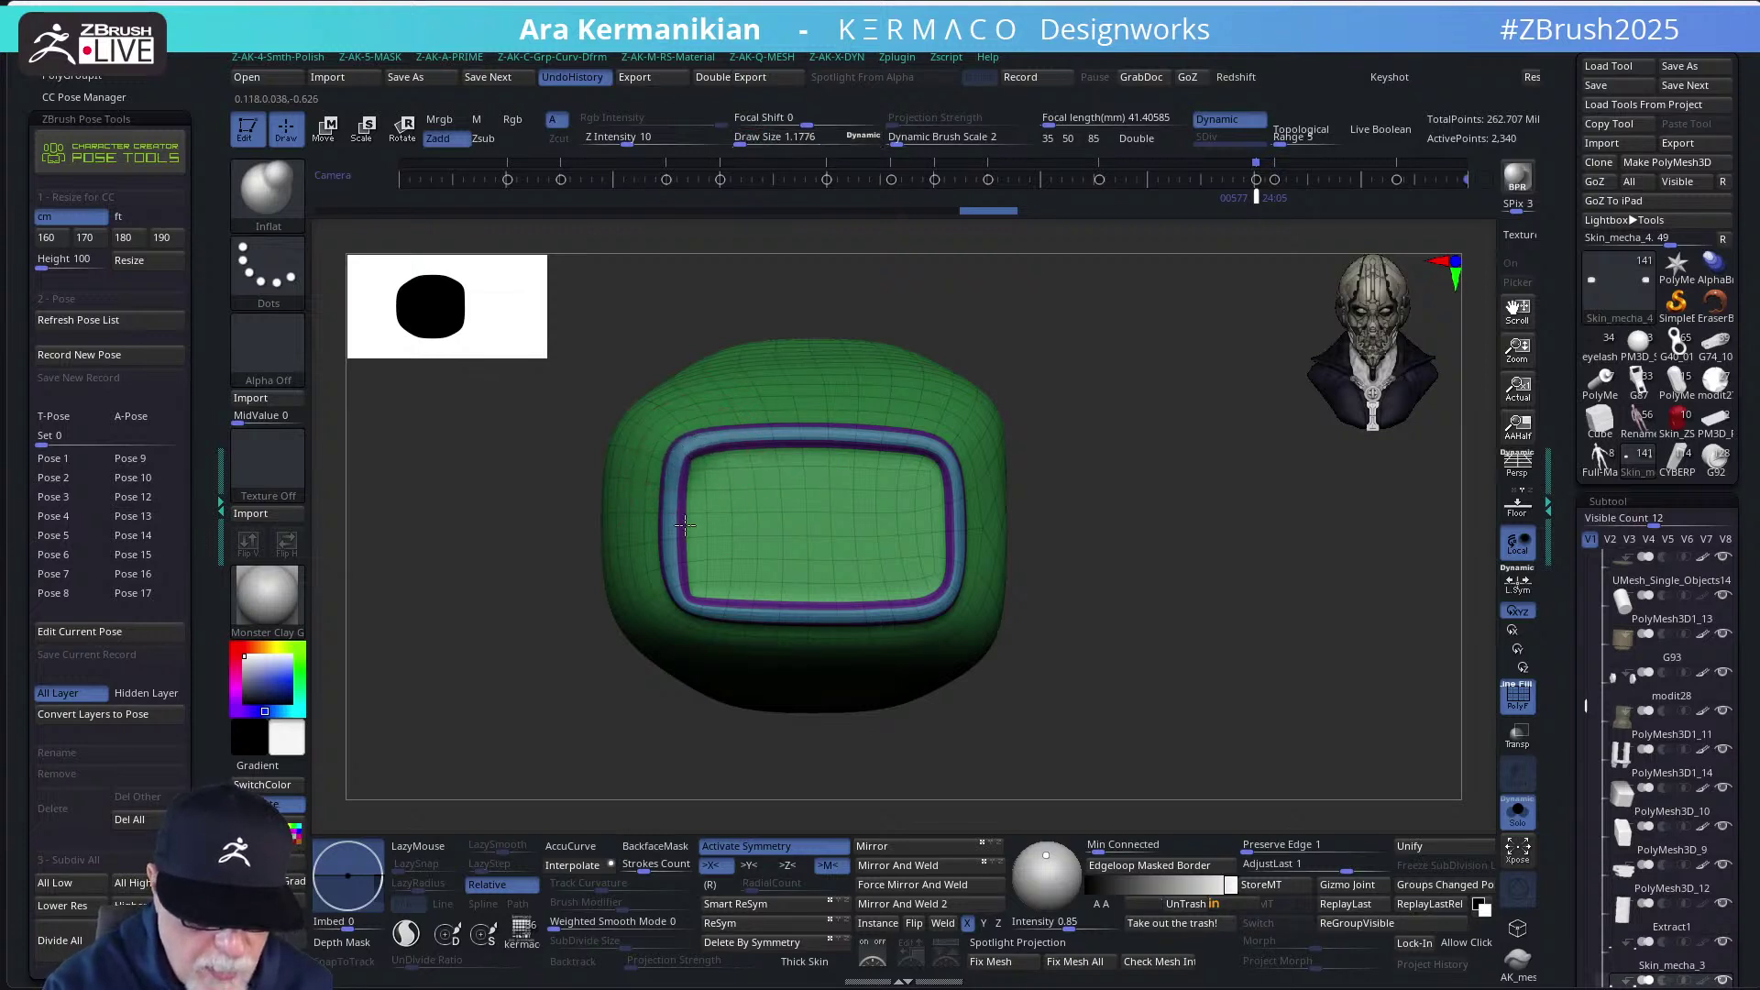
left_click_drag(684, 525, 689, 603)
key("ctrl+z")
key("ctrl+z")
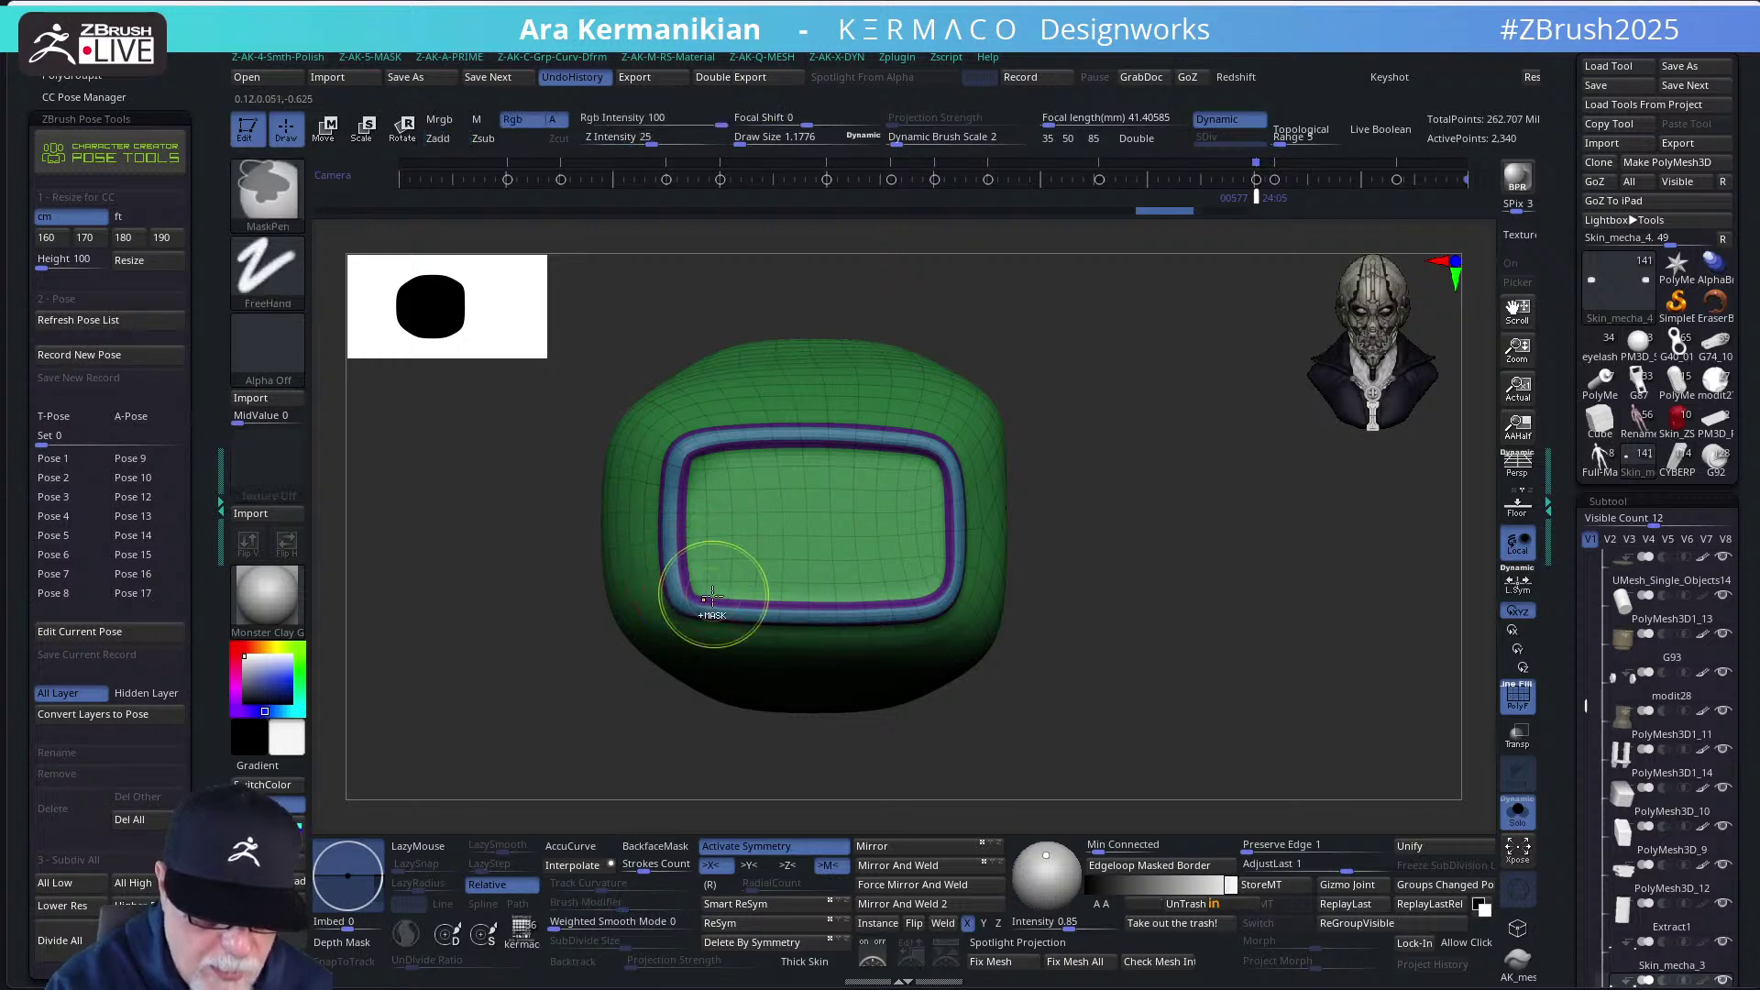
left_click_drag(699, 612, 691, 604, "shift")
left_click_drag(679, 453, 688, 444)
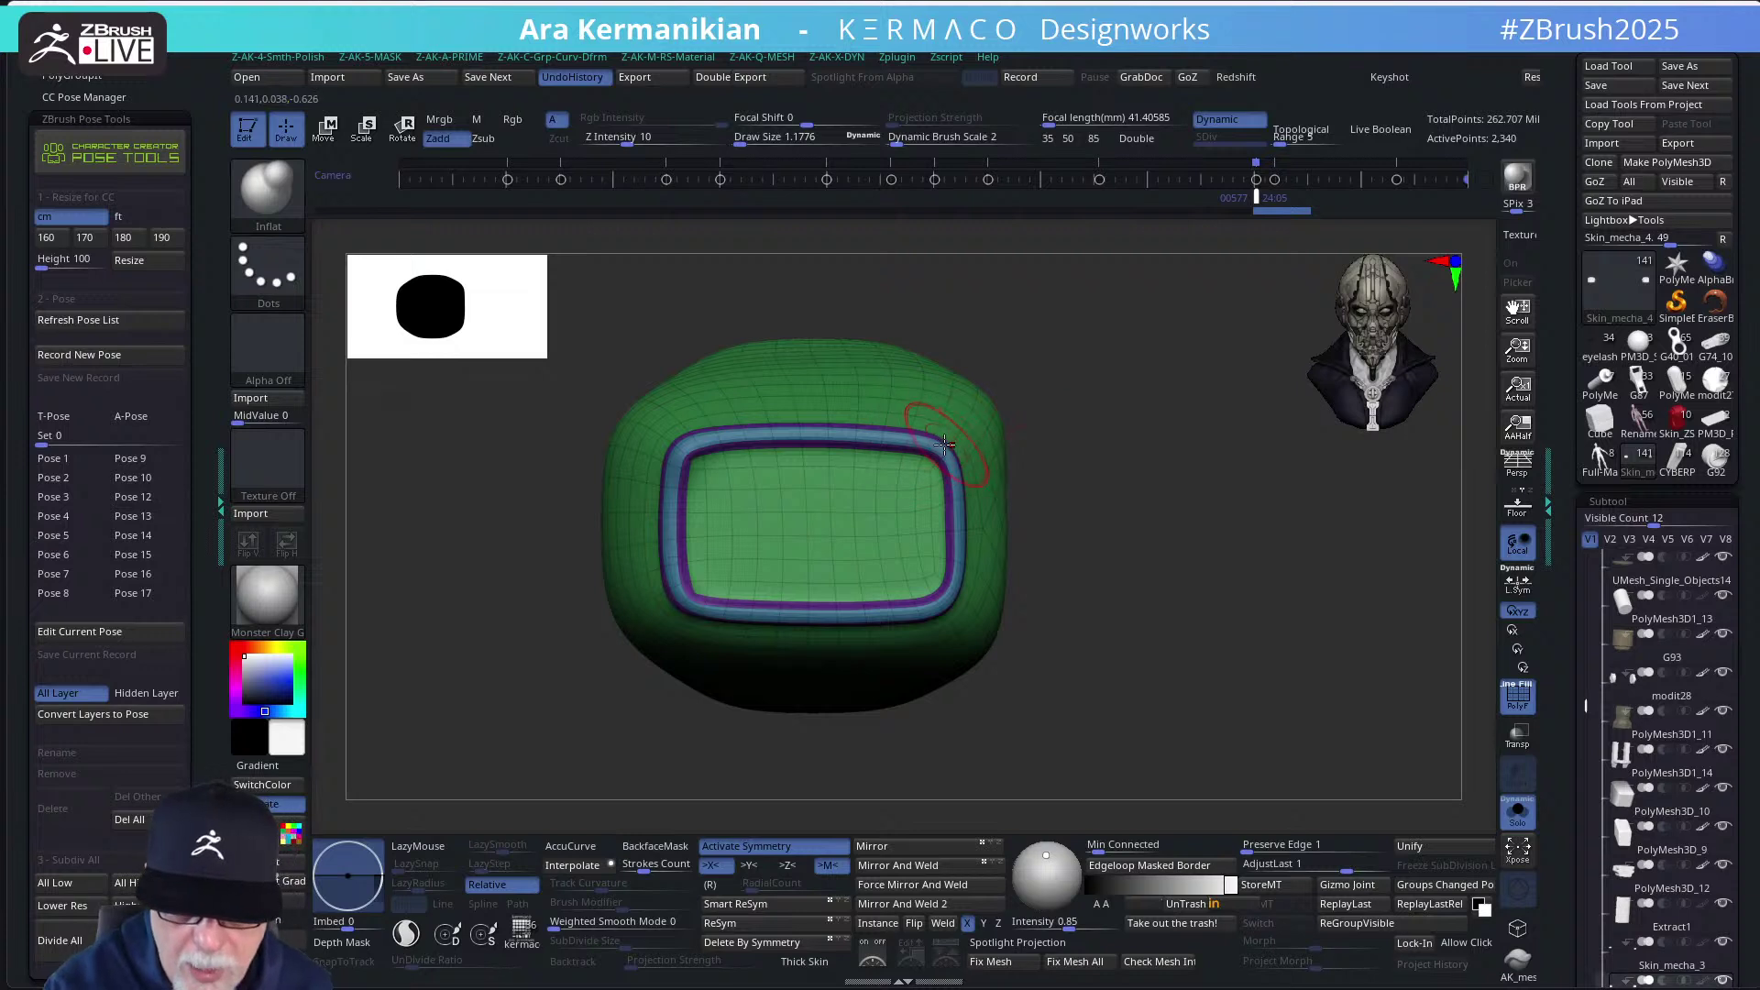
left_click_drag(944, 444, 953, 459)
key("ctrl+z")
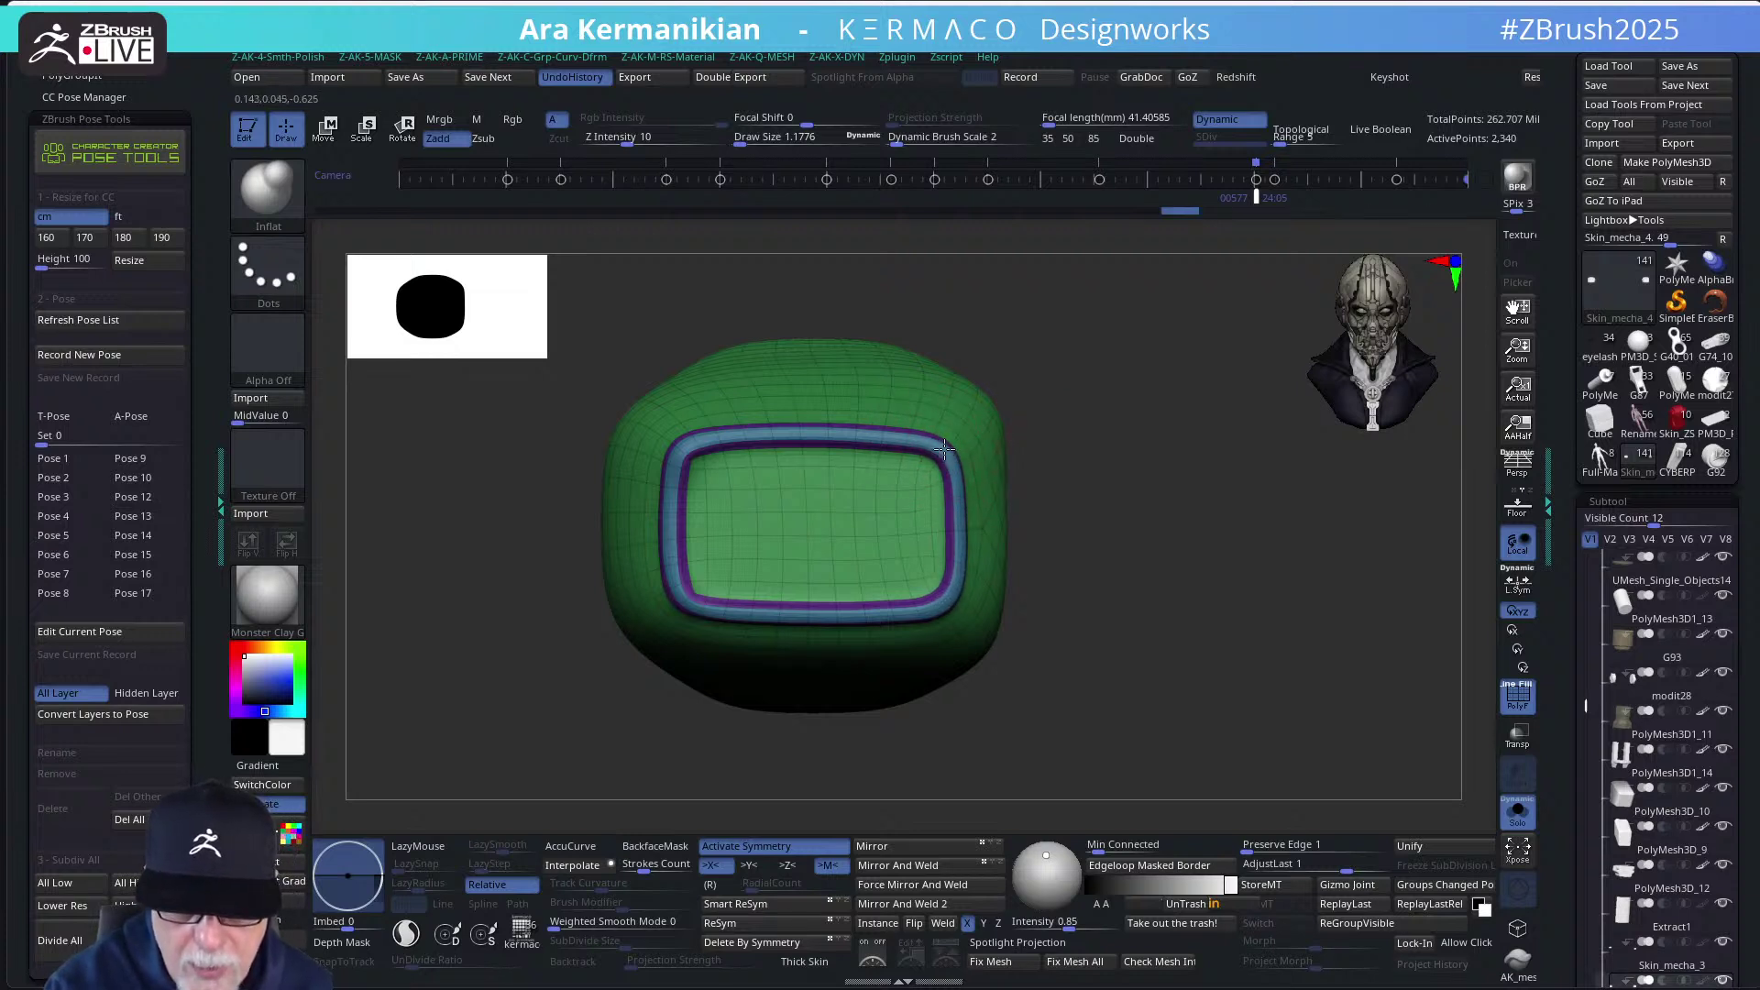
key("ctrl+shift+z")
Turn off the polyframe display and leave solo display to view the rimmed block among the surrounding parts
left_click(1517, 697)
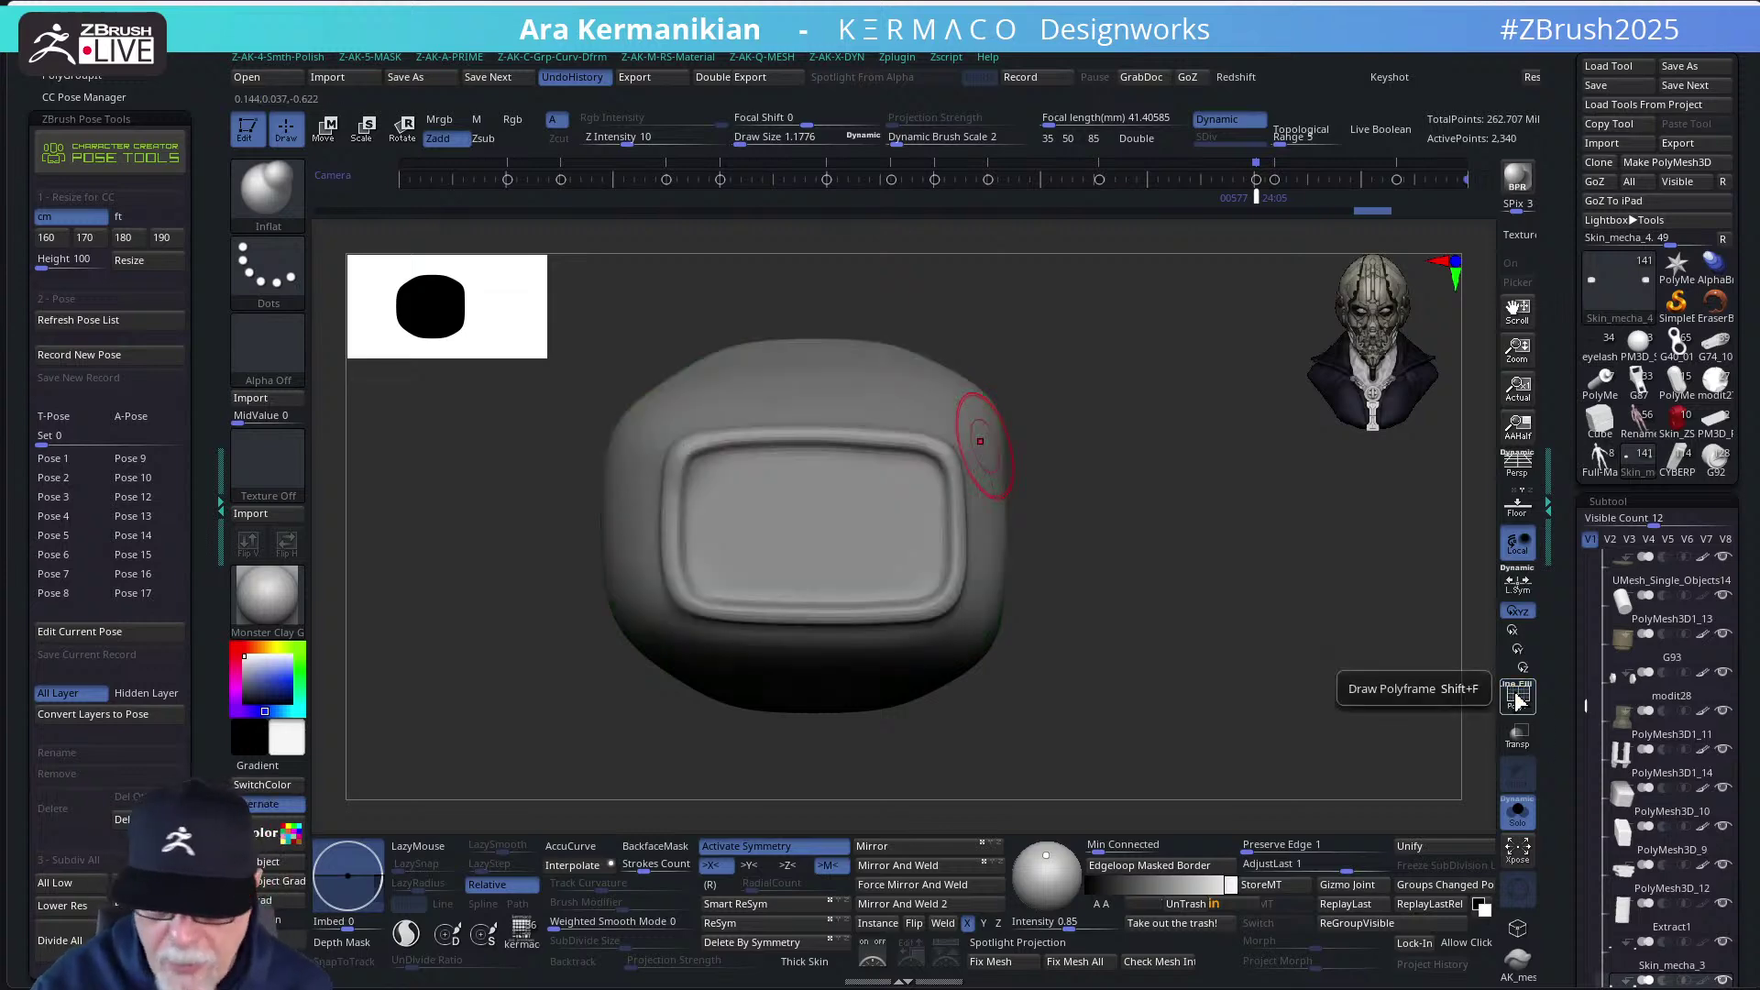
left_click(1517, 809)
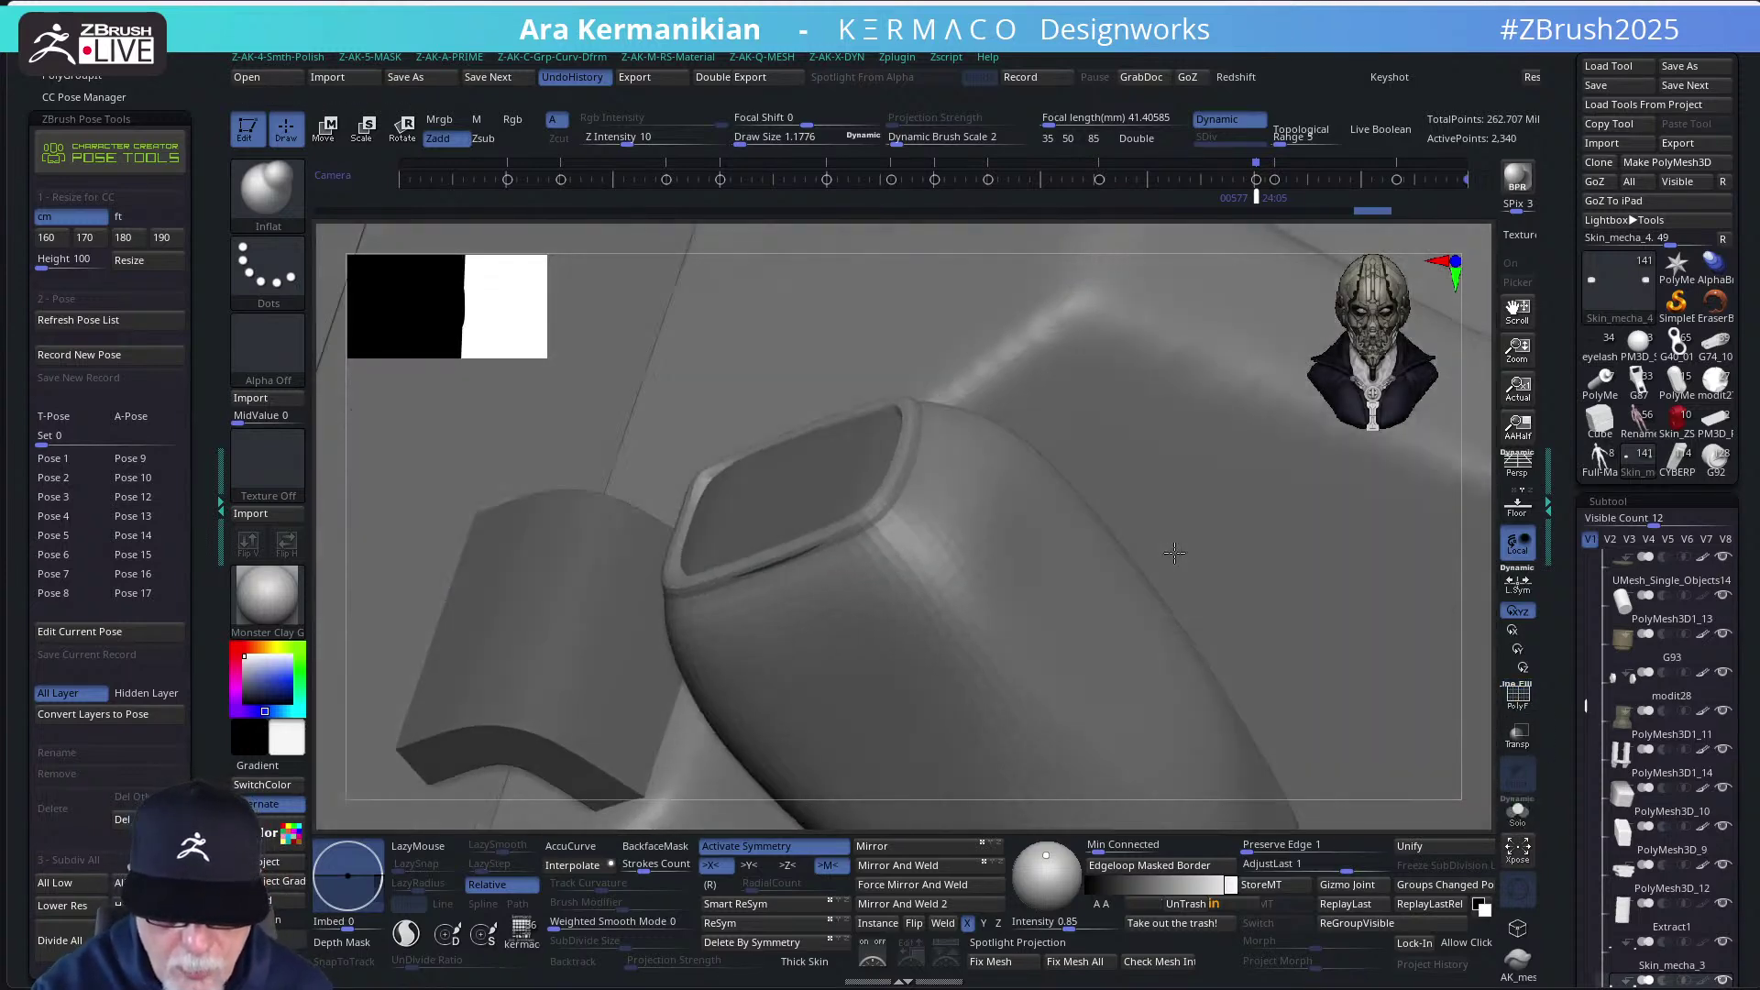
left_click_drag(1175, 553, 1182, 431)
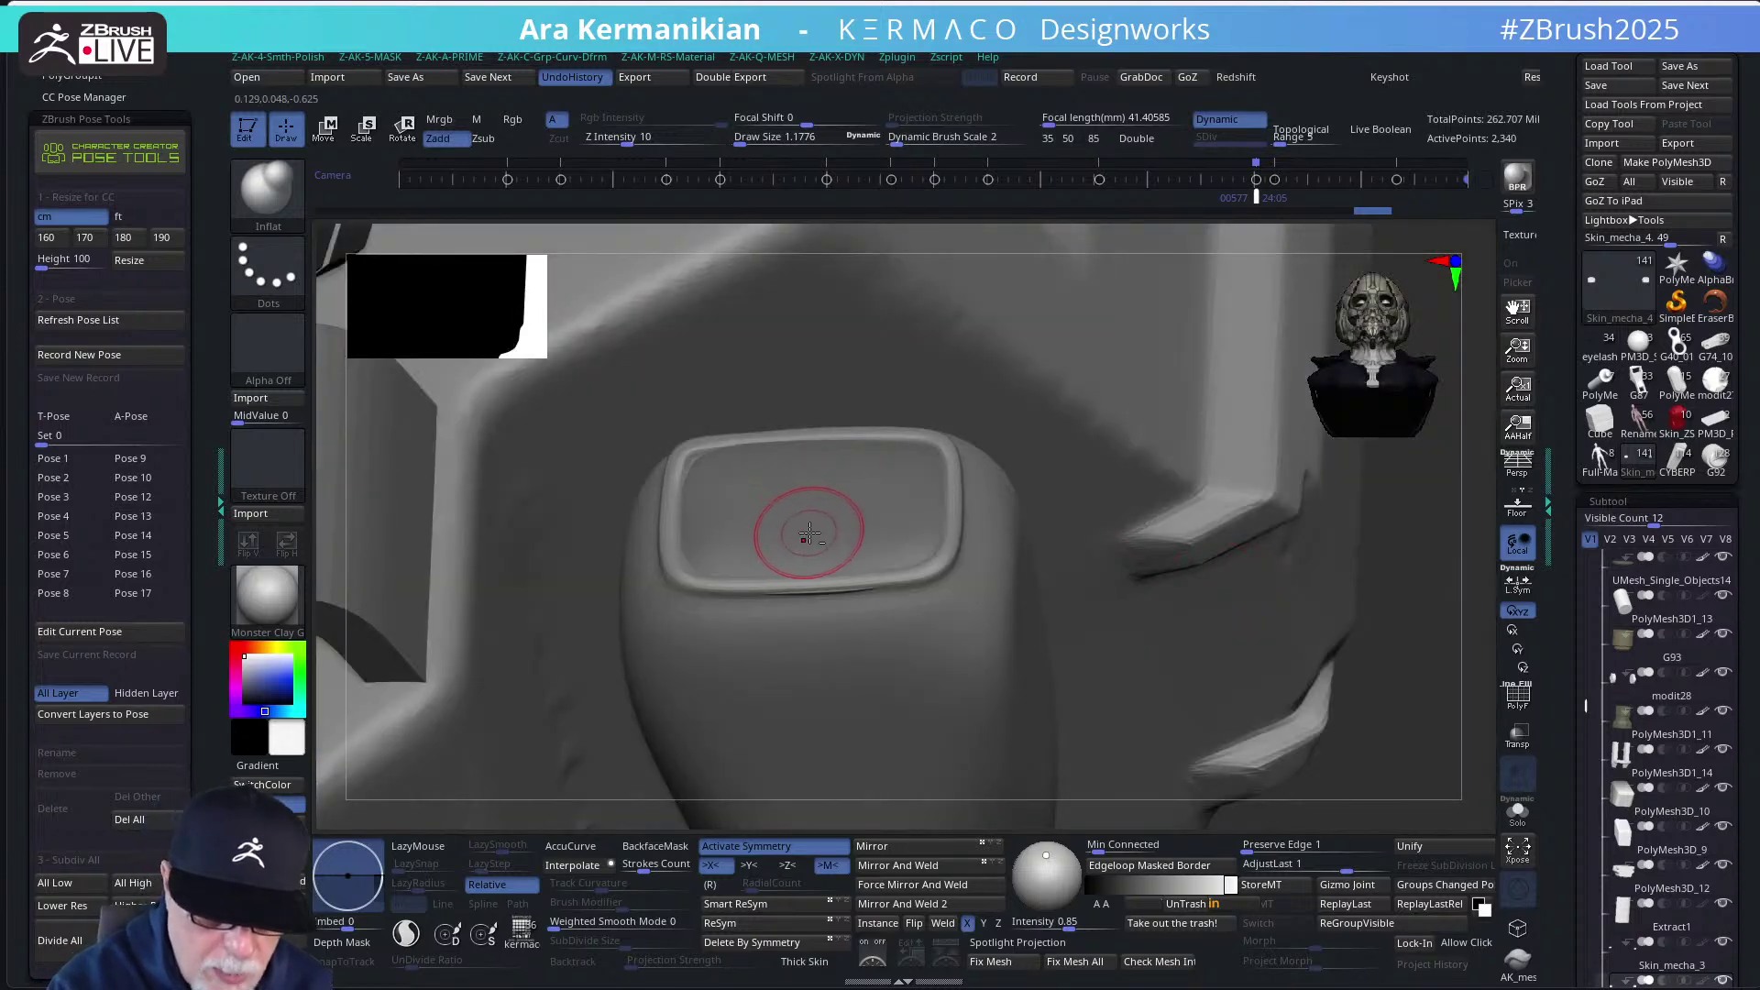
Select the Skin_mecha_3 end cap, fit its corners to the rim with the Move brush, and smooth its edges
left_click(809, 533, "alt")
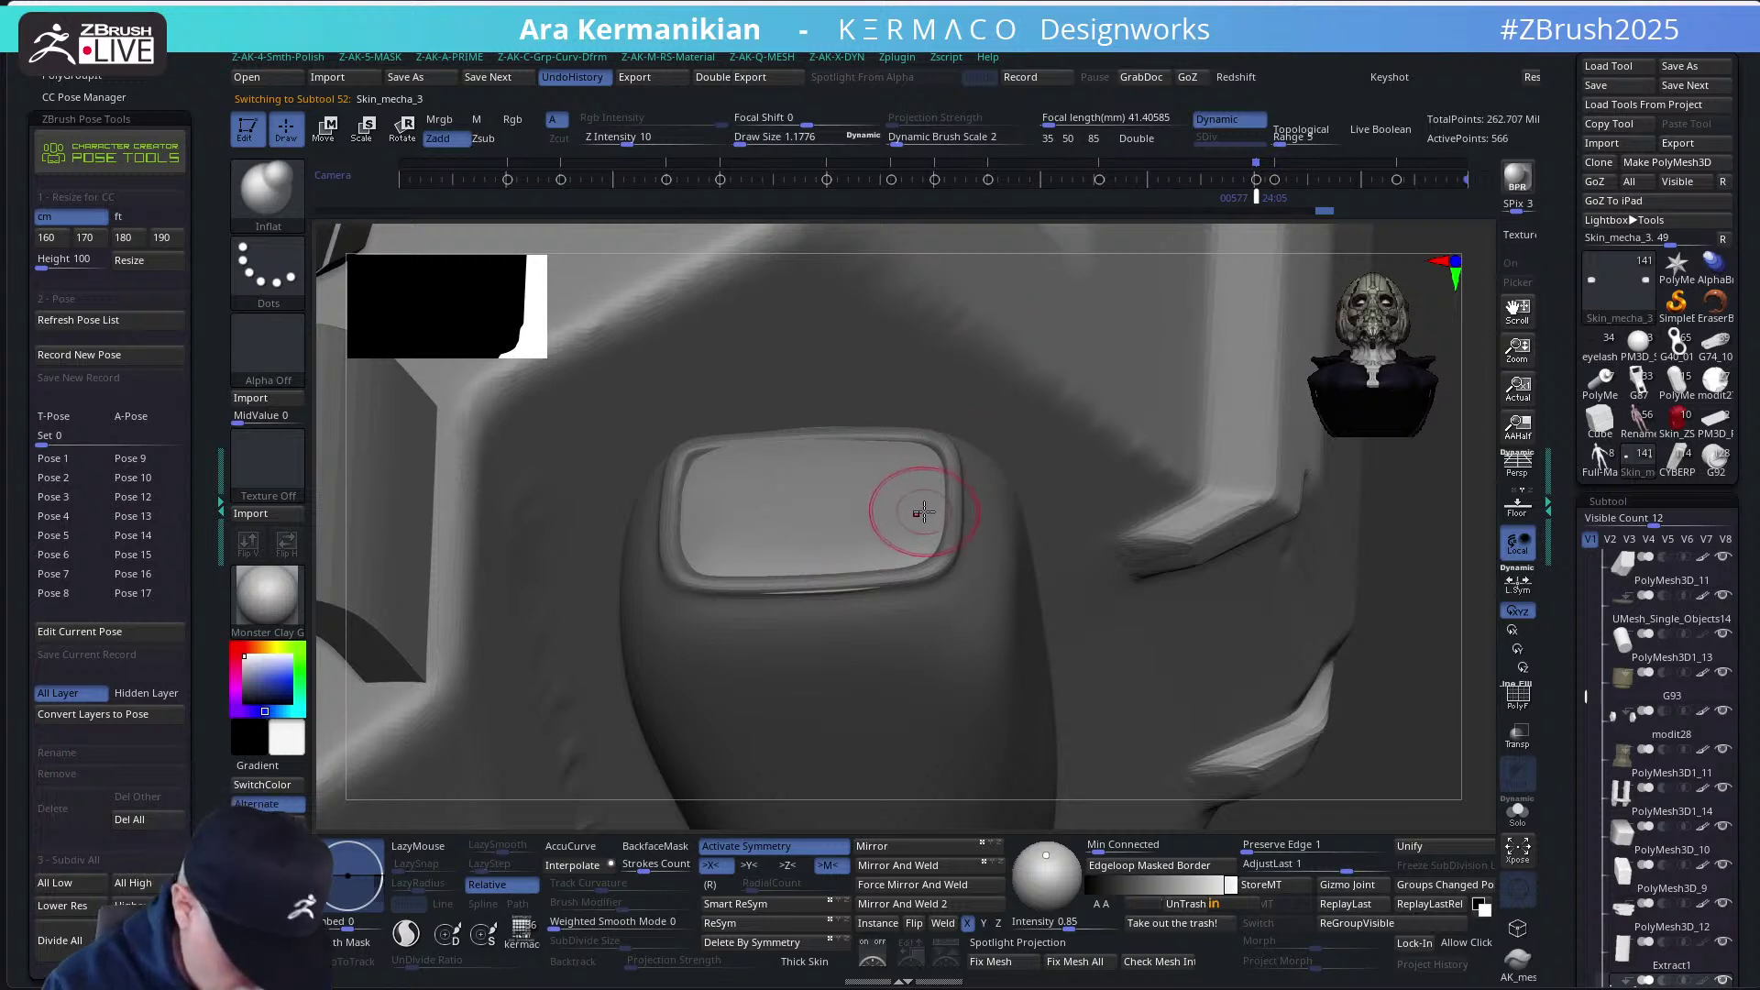
key("b")
key("m")
key("v")
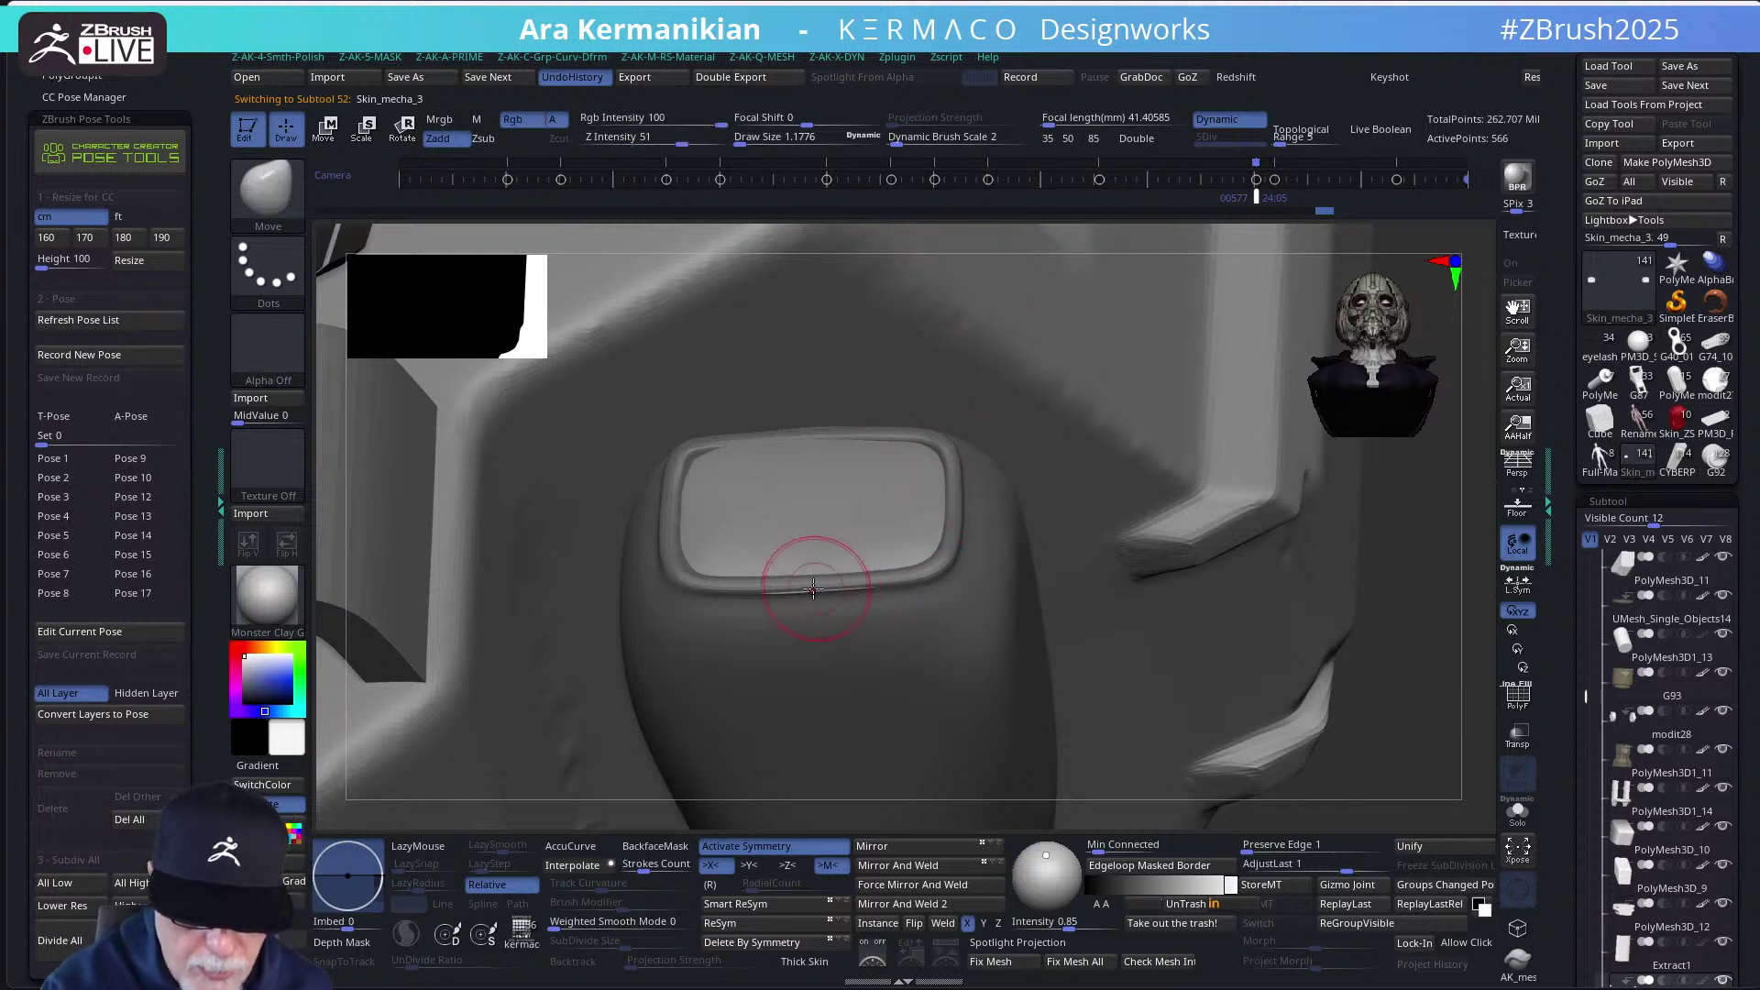
left_click_drag(1477, 564, 1458, 641)
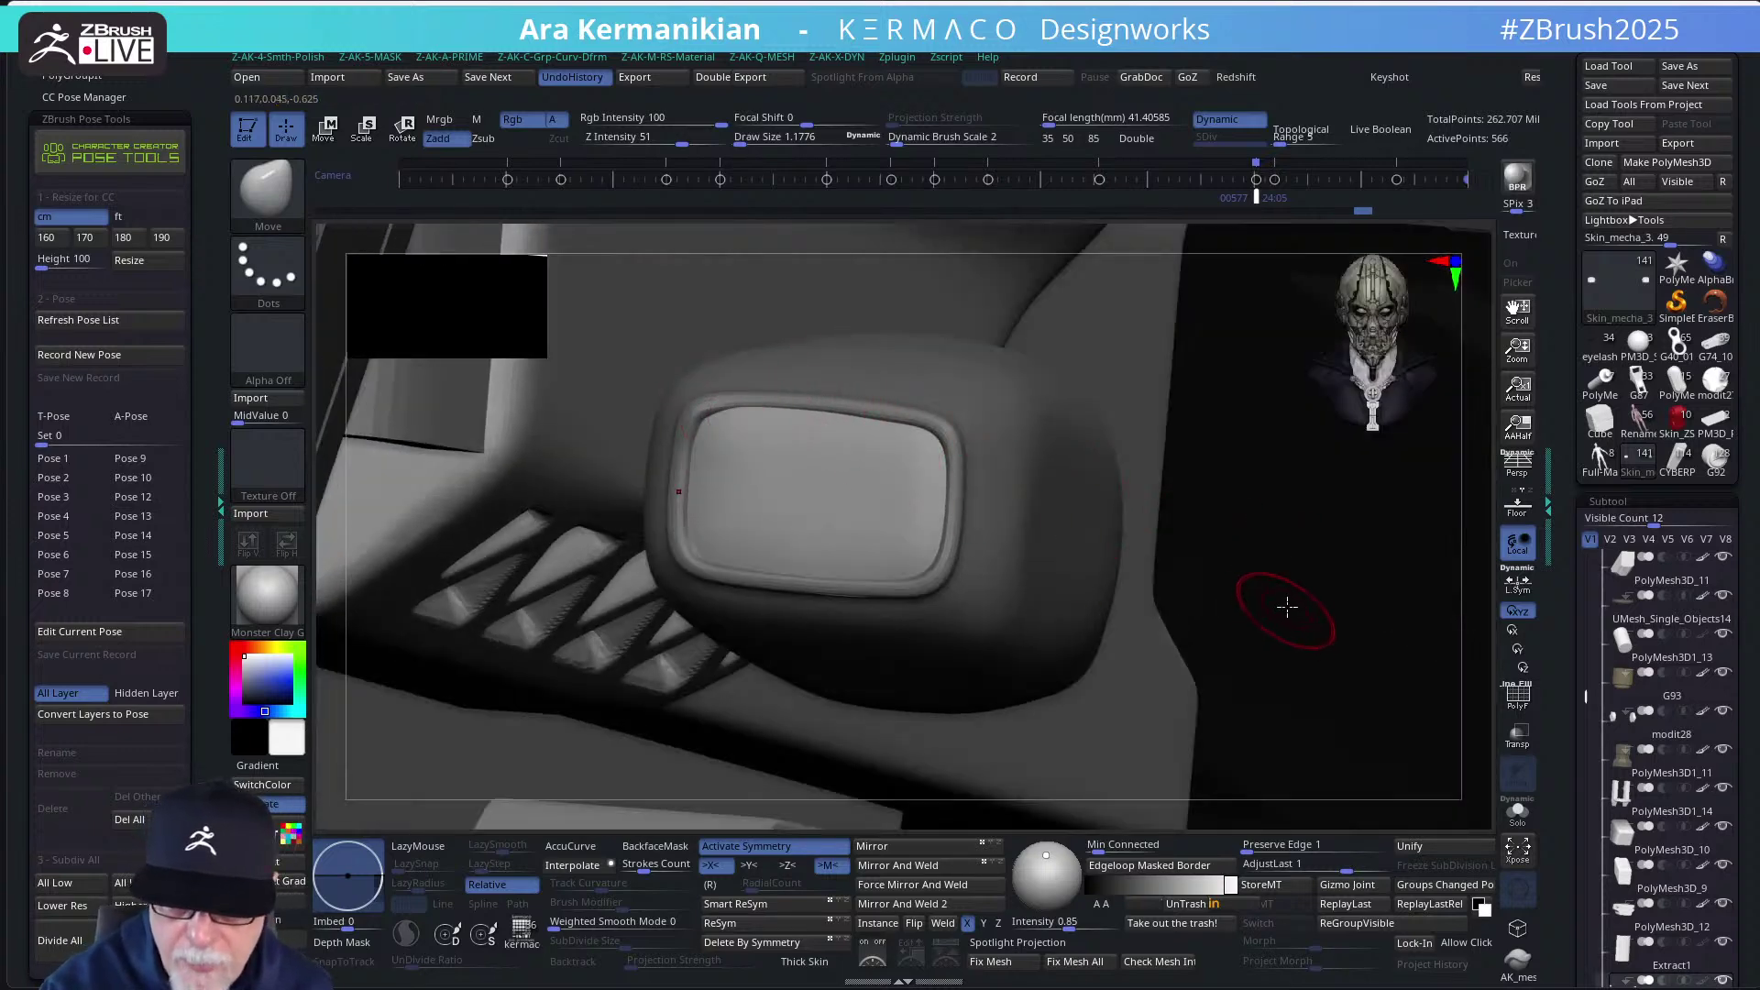
left_click_drag(1470, 521, 1478, 445)
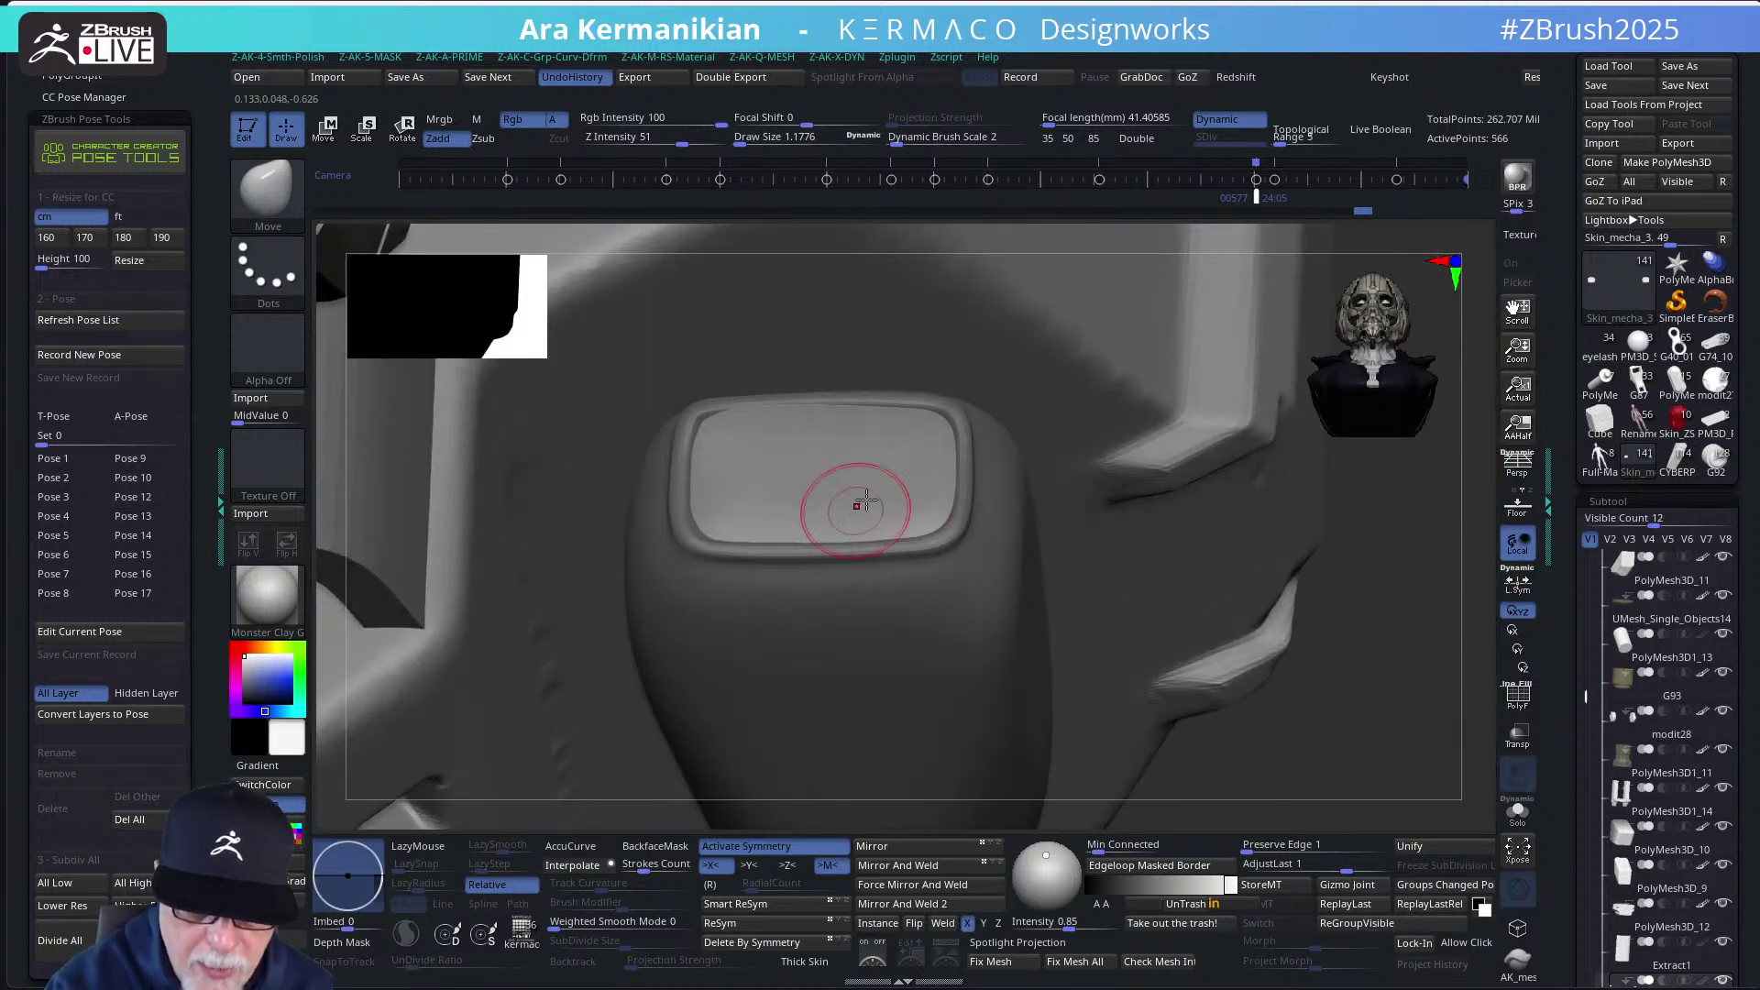
left_click_drag(948, 434, 882, 407)
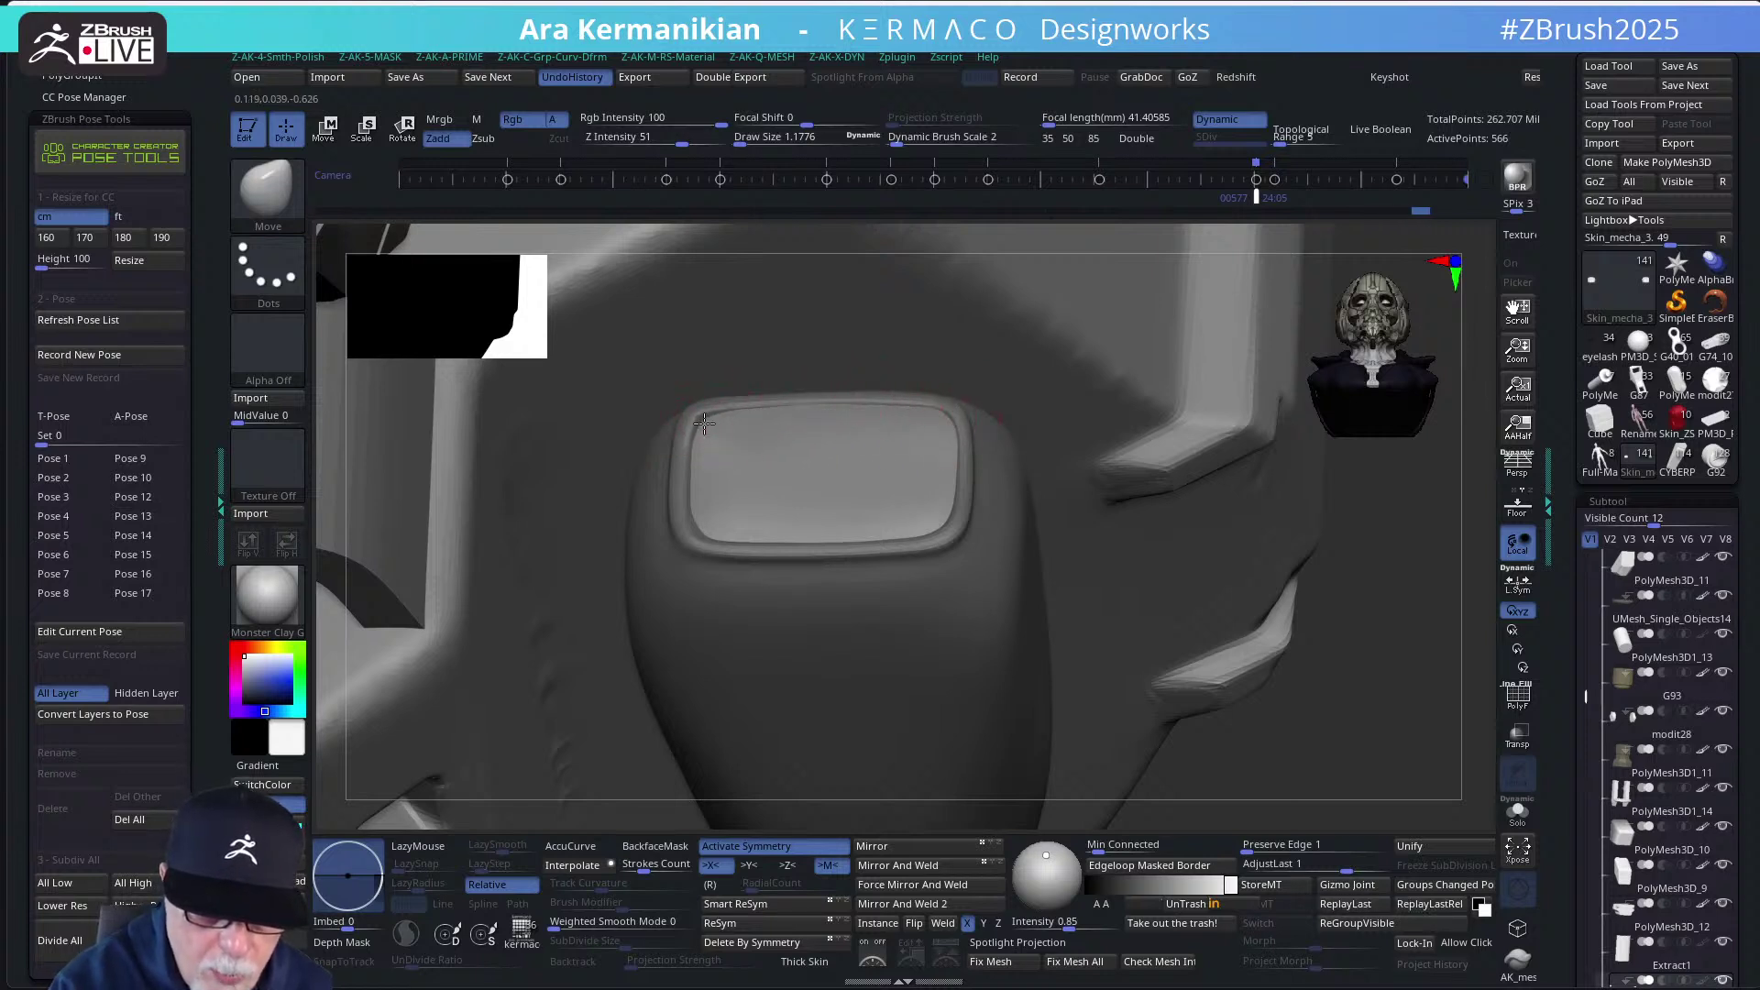
left_click_drag(704, 423, 699, 419)
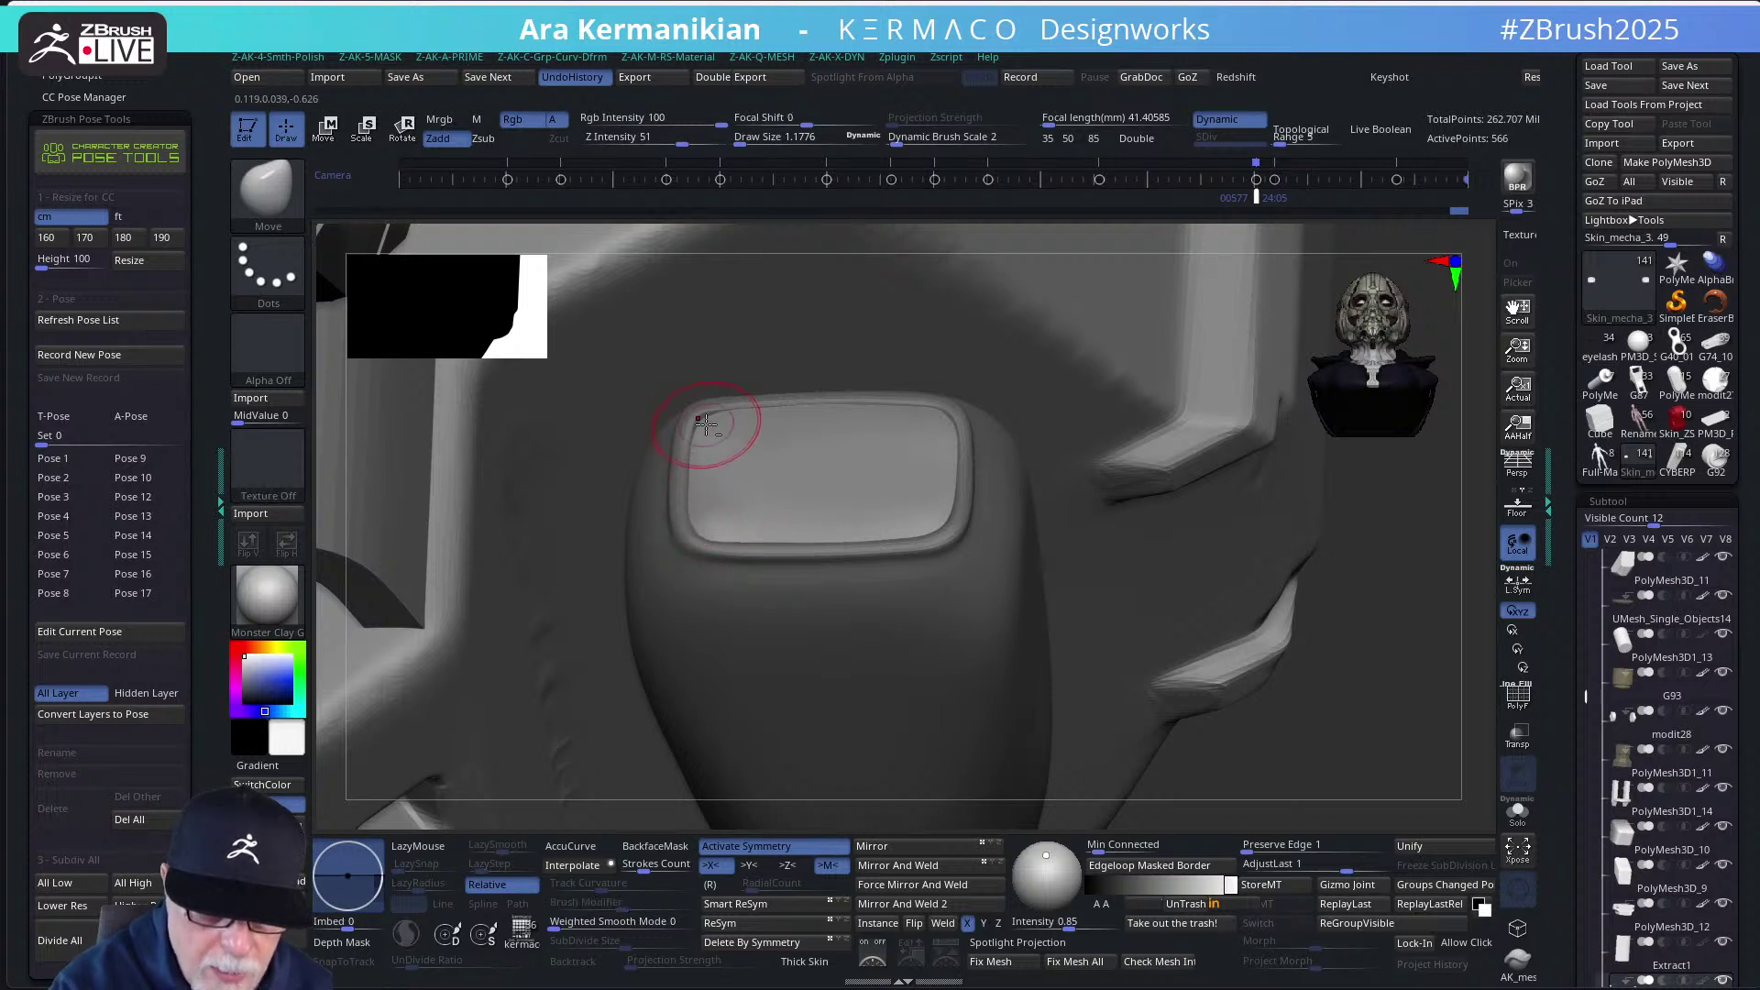
key("shift")
left_click_drag(700, 495, 695, 522, "shift")
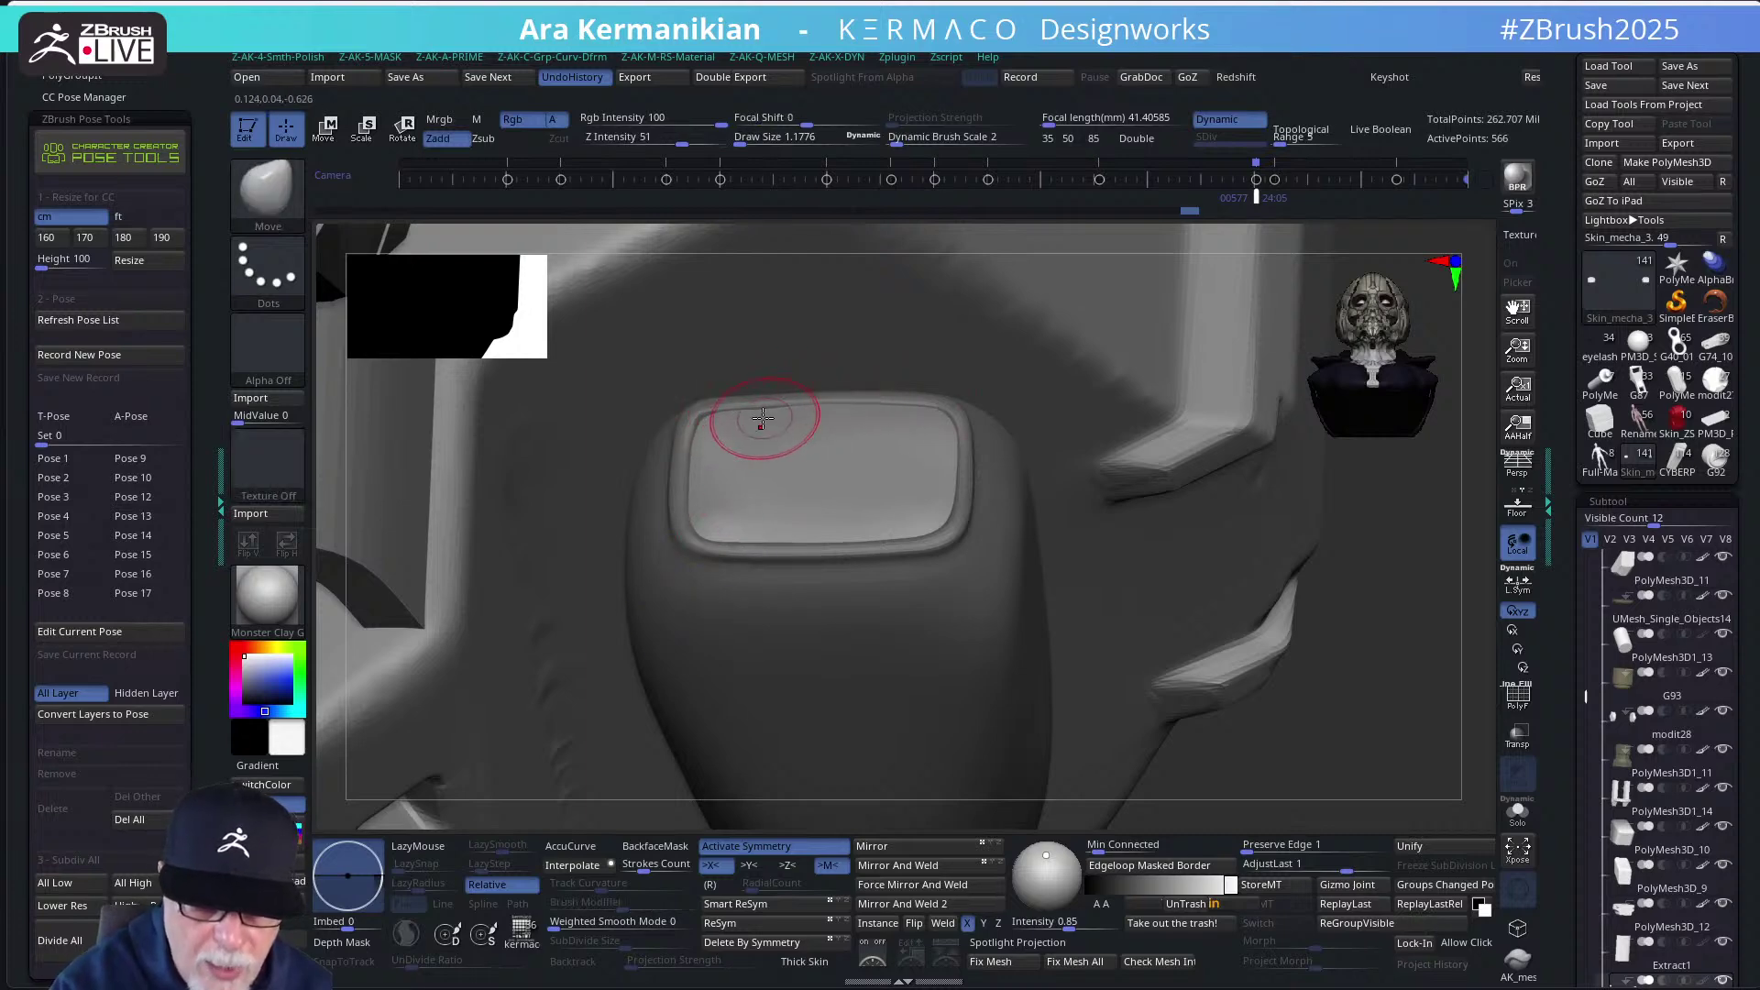
key("shift")
left_click_drag(711, 509, 779, 462, "shift")
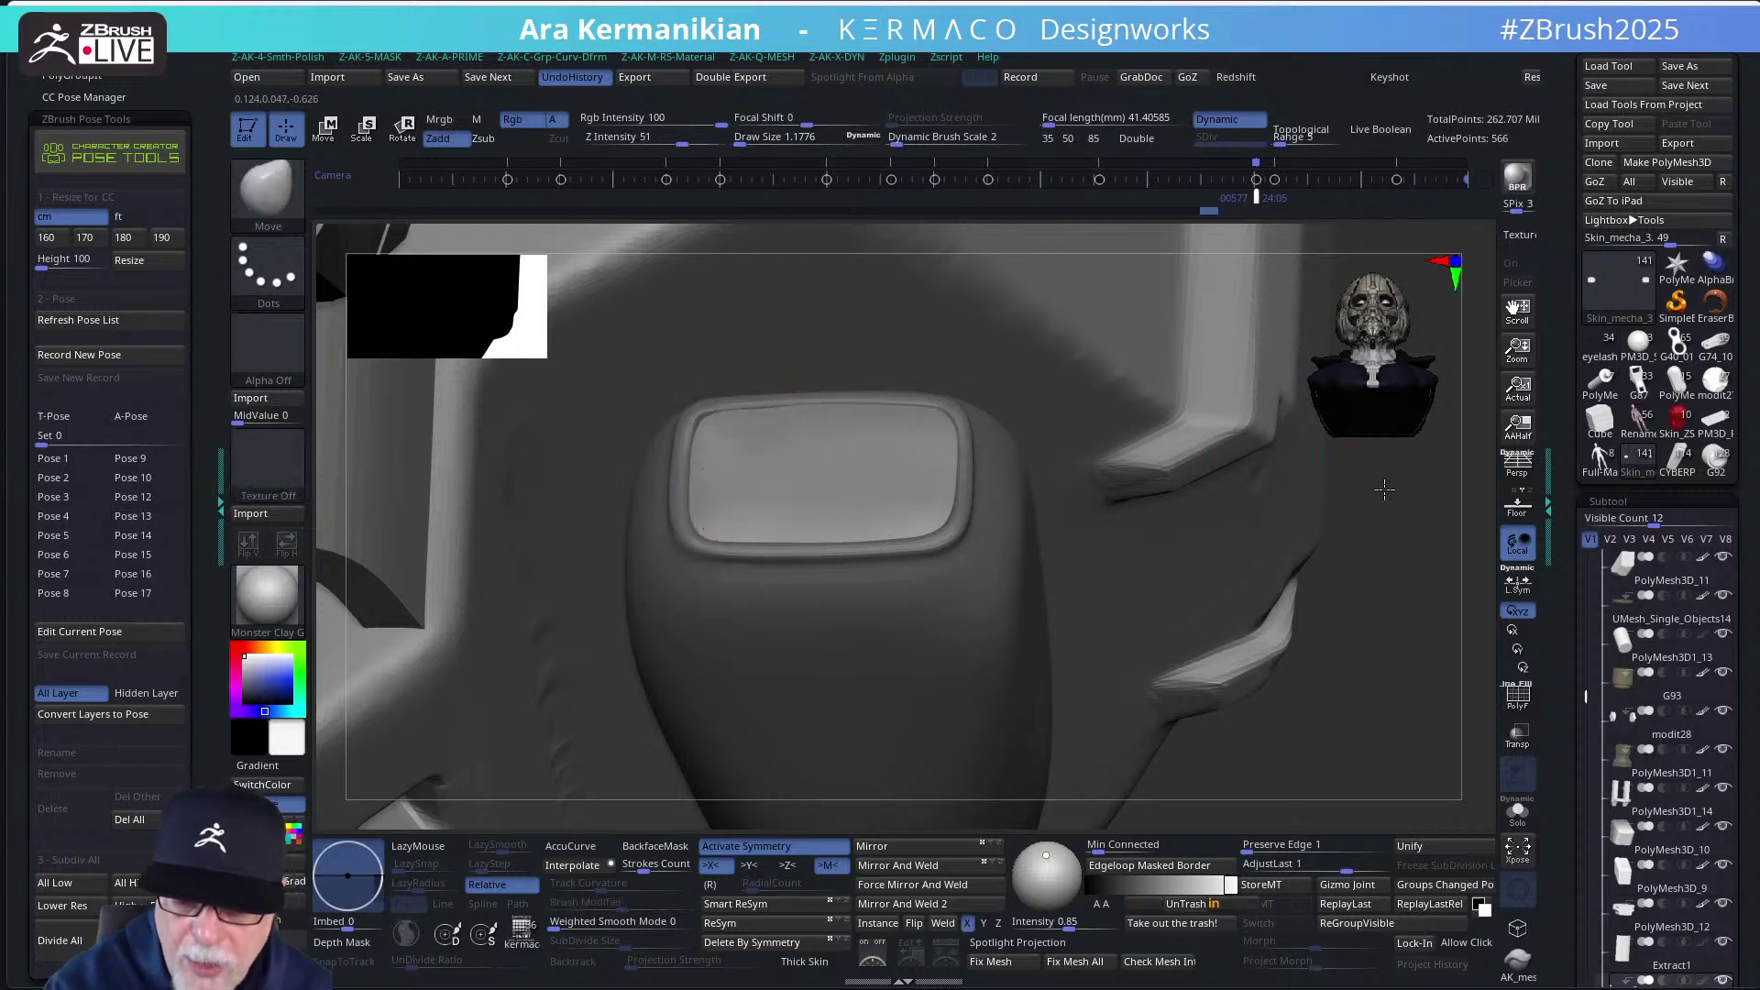
Isolate the end cap in solo display and even out its corners and side edges with the Smooth and Move brushes
mouse_move(1384, 488)
right_mouse_down()
mouse_move(1210, 455)
mouse_move(1210, 510)
mouse_move(1162, 472)
mouse_move(715, 496)
right_mouse_up()
key("shift")
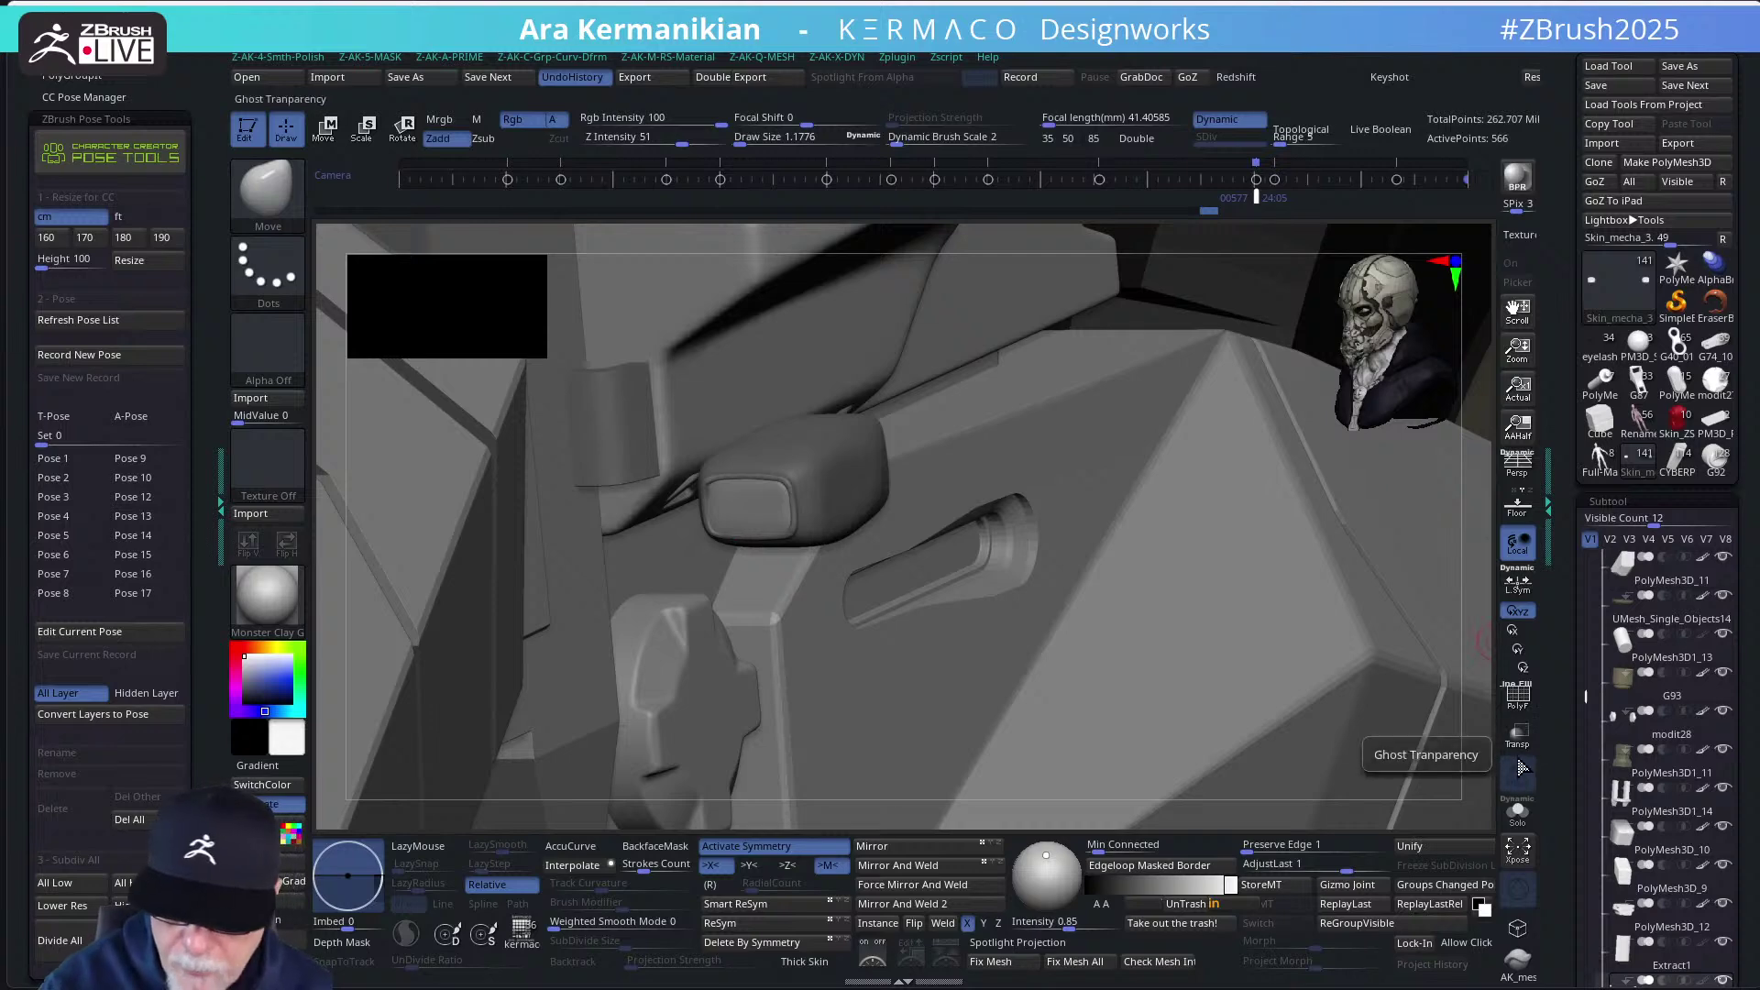
left_click(1517, 810)
mouse_move(1103, 605)
right_mouse_down("ctrl")
mouse_move(1084, 629)
mouse_move(1105, 635)
right_mouse_up("ctrl")
key("shift")
left_click_drag(714, 563, 711, 656, "shift")
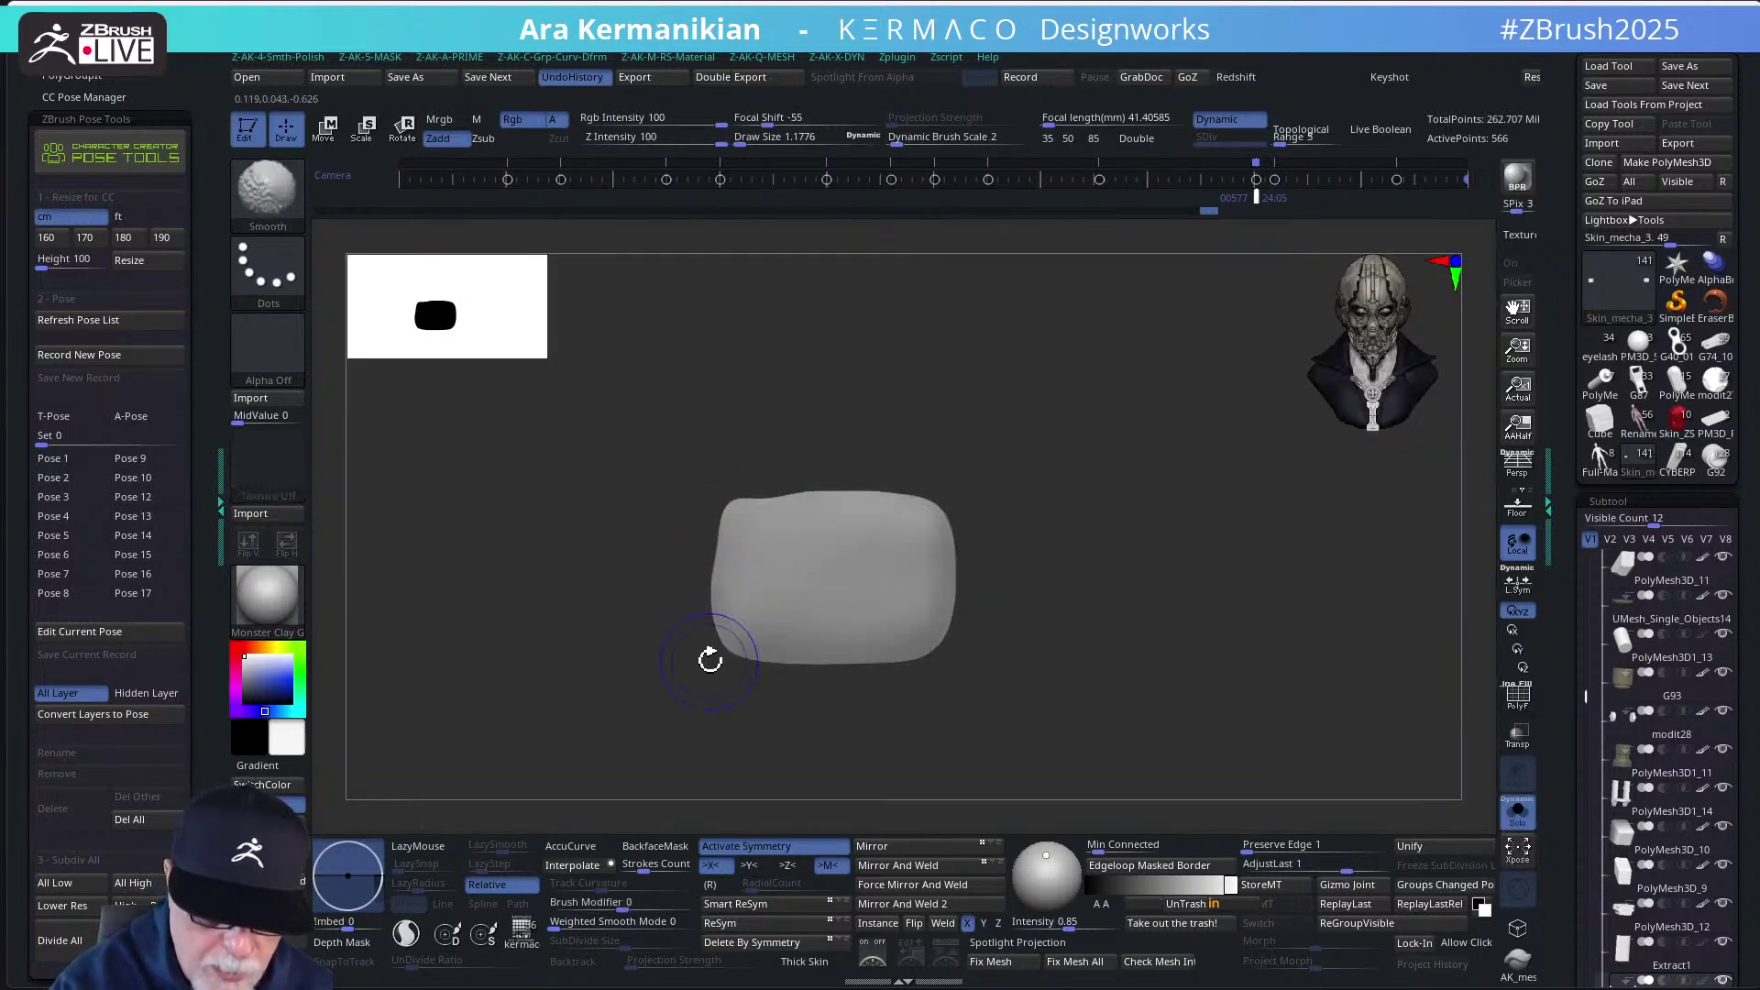
mouse_move(789, 480)
left_mouse_down("shift")
mouse_move(873, 496)
mouse_move(774, 503)
left_mouse_up("shift")
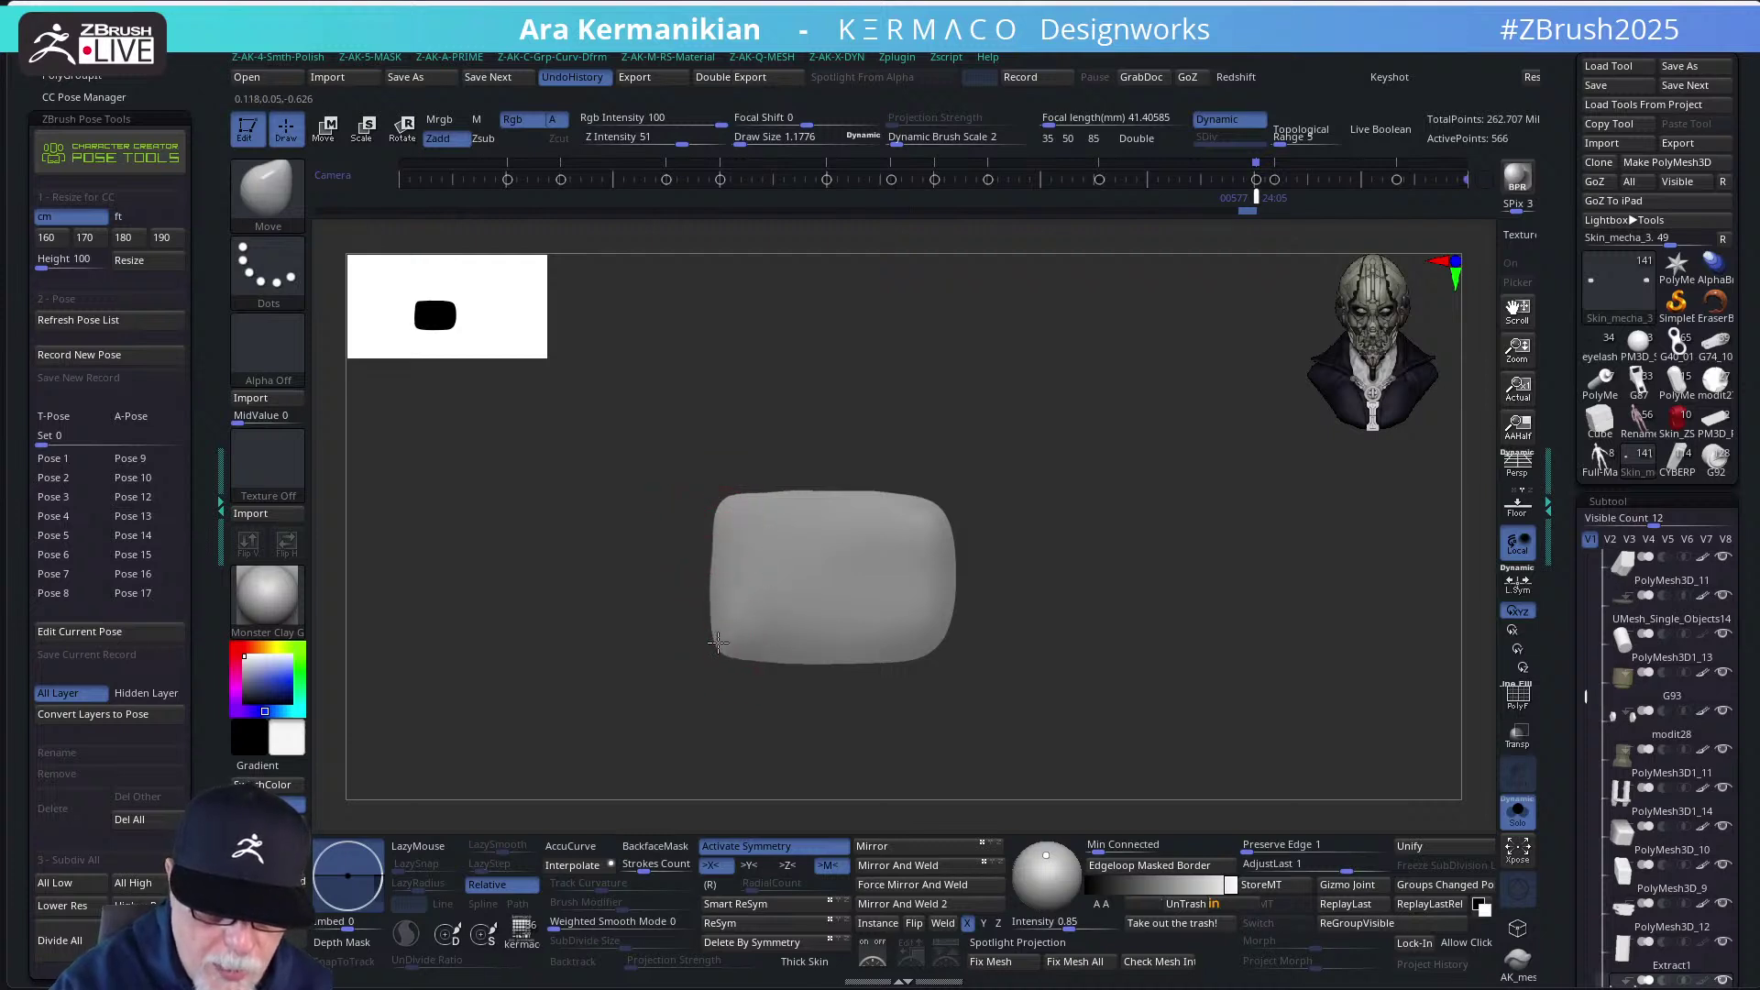
left_click_drag(719, 610, 719, 562, "shift")
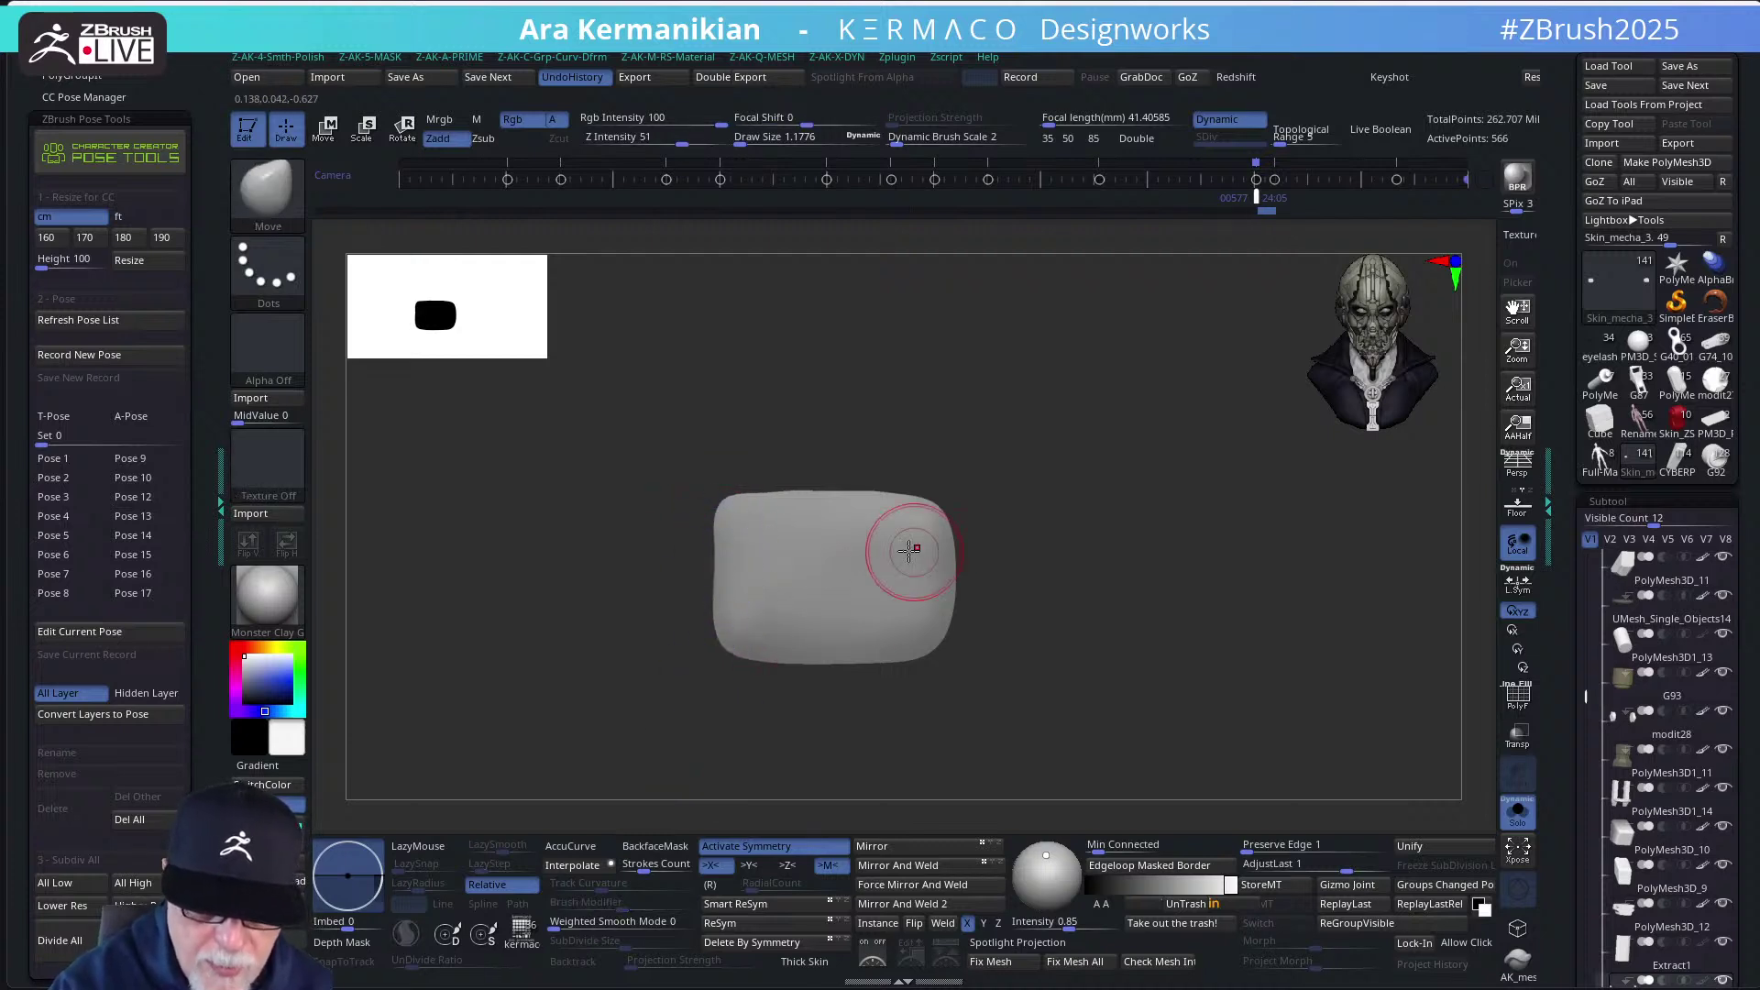
mouse_move(1026, 498)
left_mouse_down()
mouse_move(1026, 459)
mouse_move(1005, 448)
mouse_move(966, 499)
left_mouse_up()
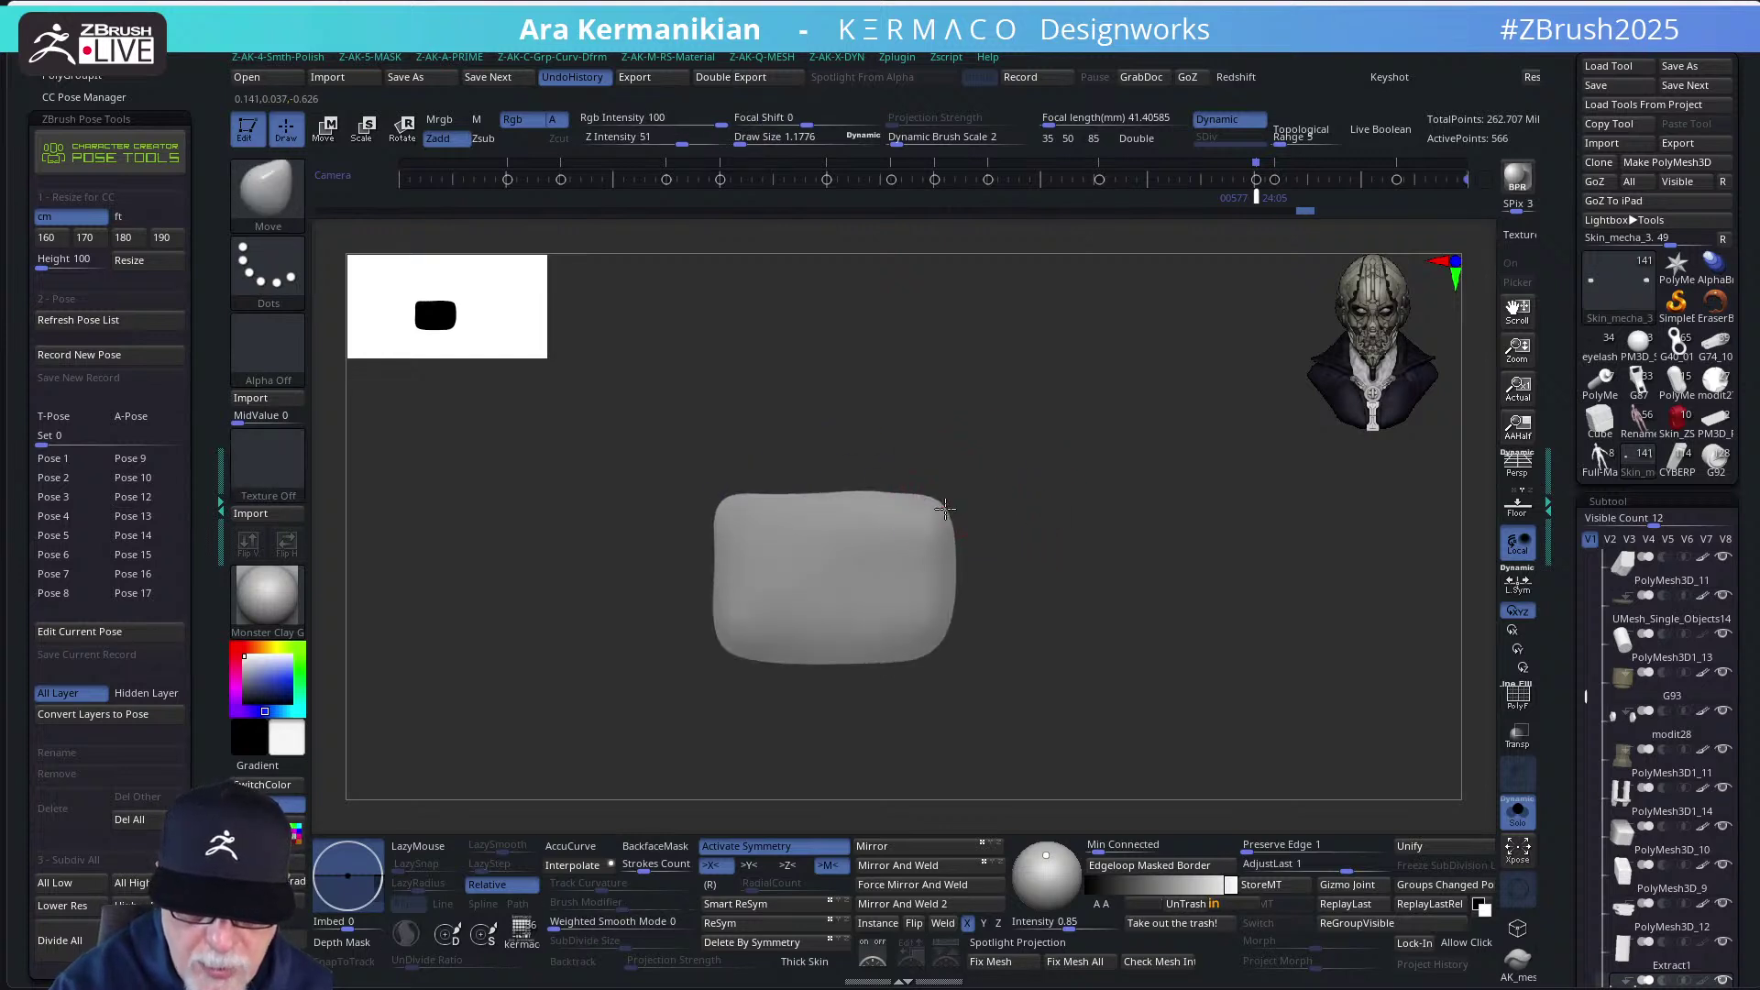
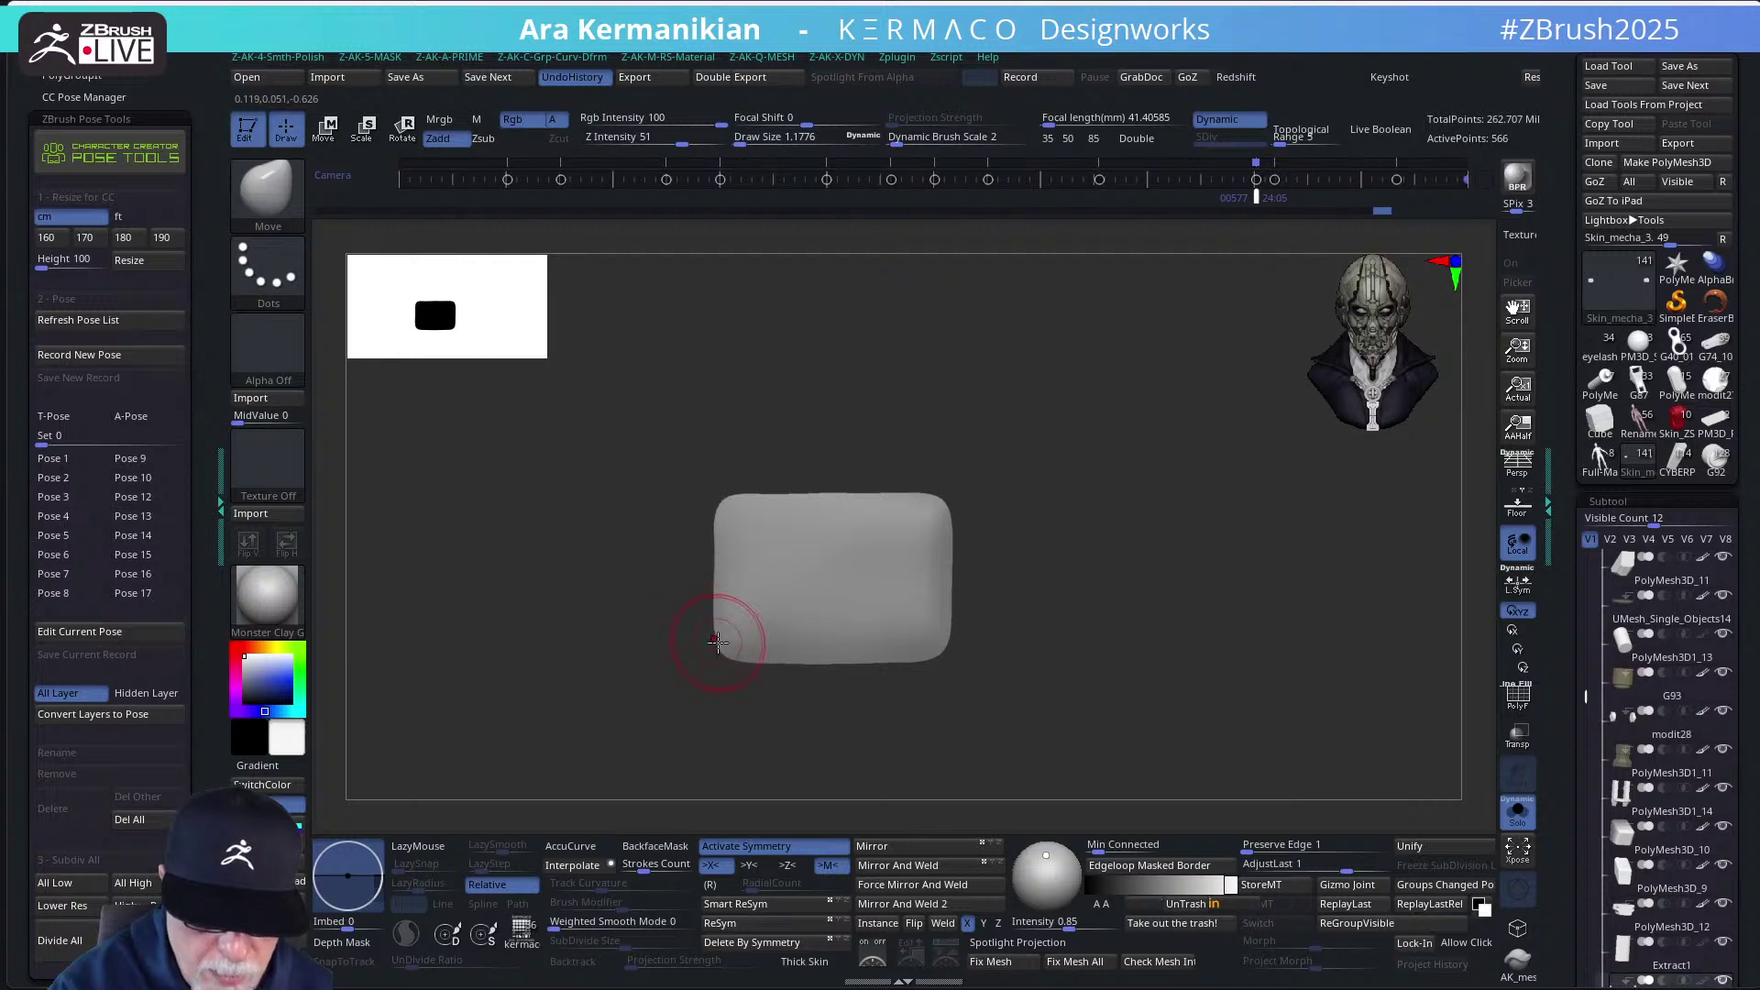
key("shift")
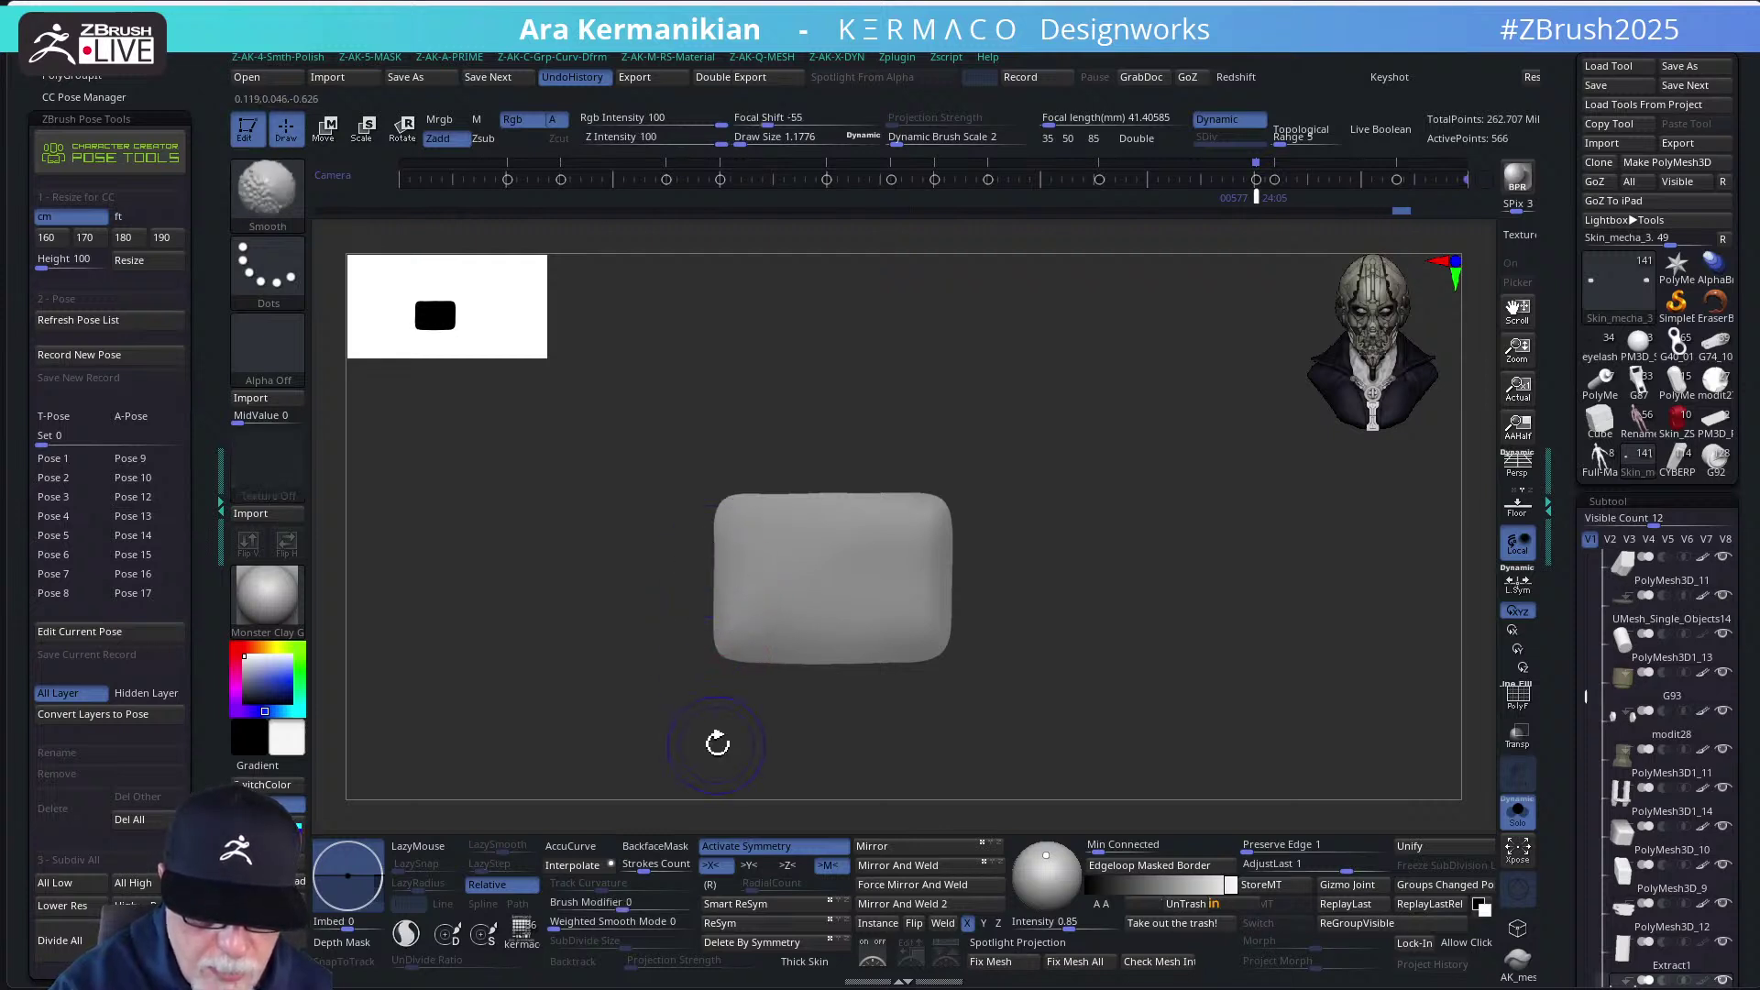
Clip along the end cap's thin edge-on profile with the ClipCurve brush and check the shape from several sides
left_click_drag(1039, 598, 891, 613)
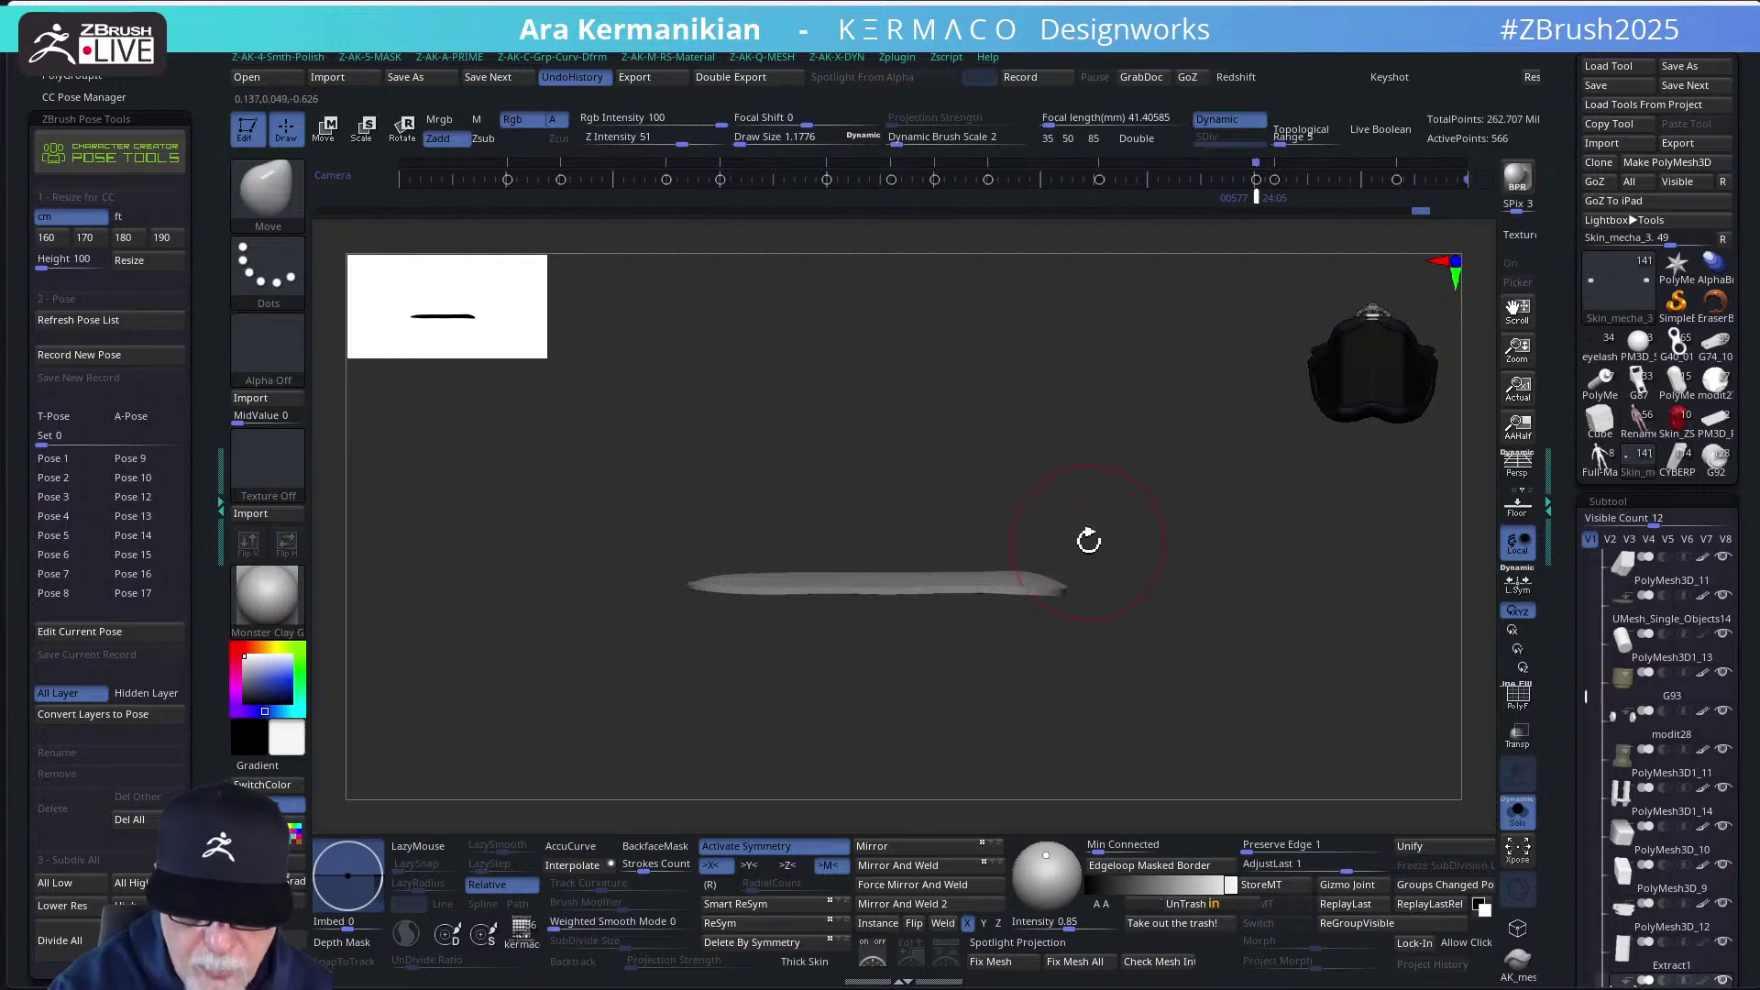
mouse_move(1159, 516)
left_mouse_down()
mouse_move(1072, 487)
mouse_move(1202, 456)
mouse_move(1041, 443)
left_mouse_up()
key("ctrl+shift")
mouse_move(607, 566)
left_mouse_down("ctrl+shift")
mouse_move(1188, 569)
mouse_move(1207, 606)
left_mouse_up("ctrl+shift")
left_click_drag(1149, 511, 1076, 629)
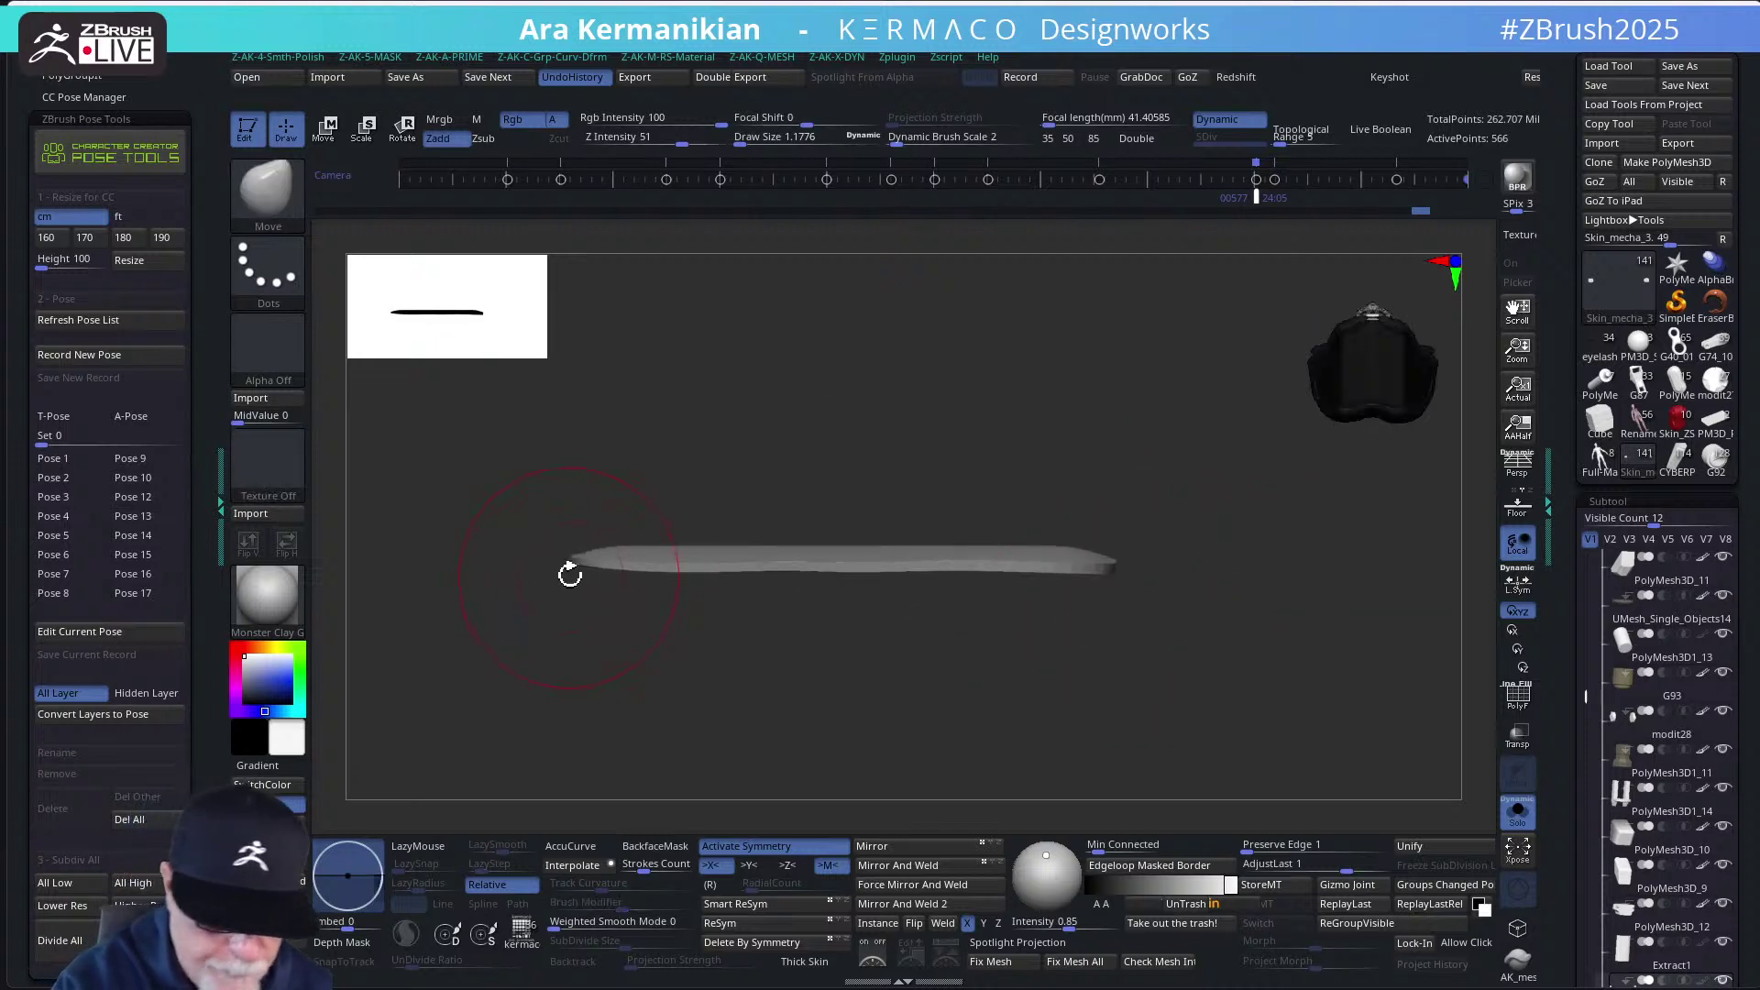
mouse_move(568, 673)
left_mouse_down()
mouse_move(597, 664)
mouse_move(549, 660)
mouse_move(656, 625)
mouse_move(789, 644)
left_mouse_up()
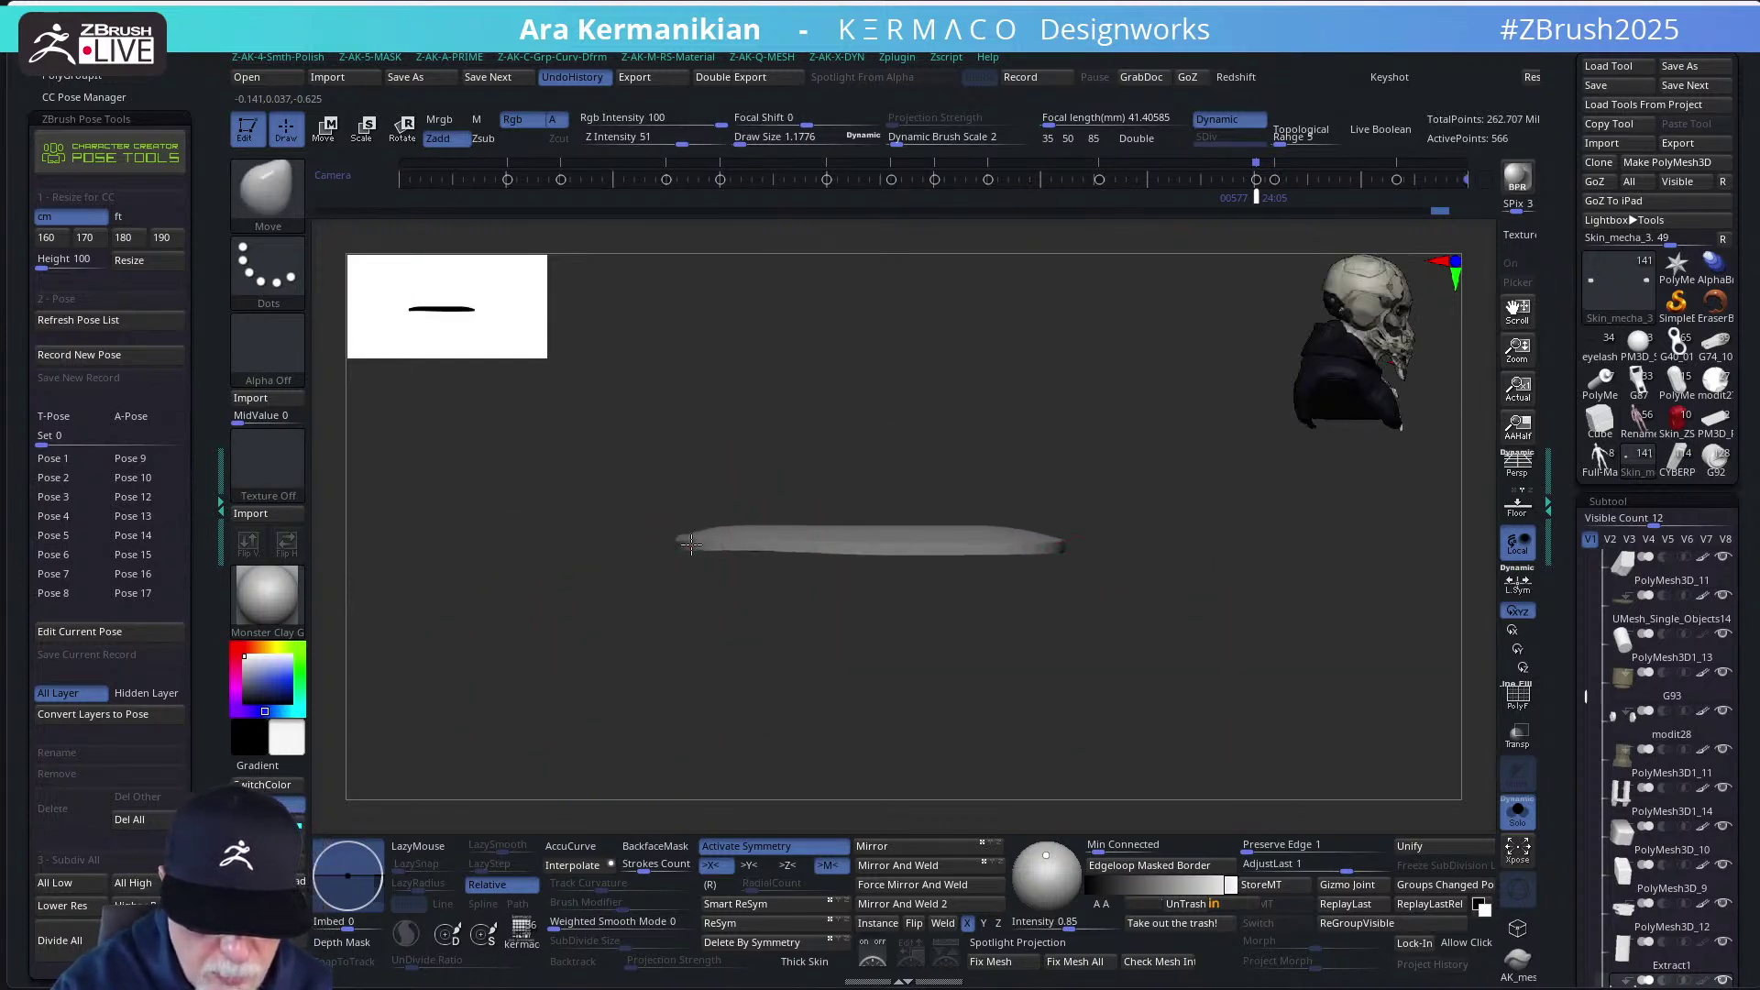
left_click_drag(1107, 632, 1171, 609)
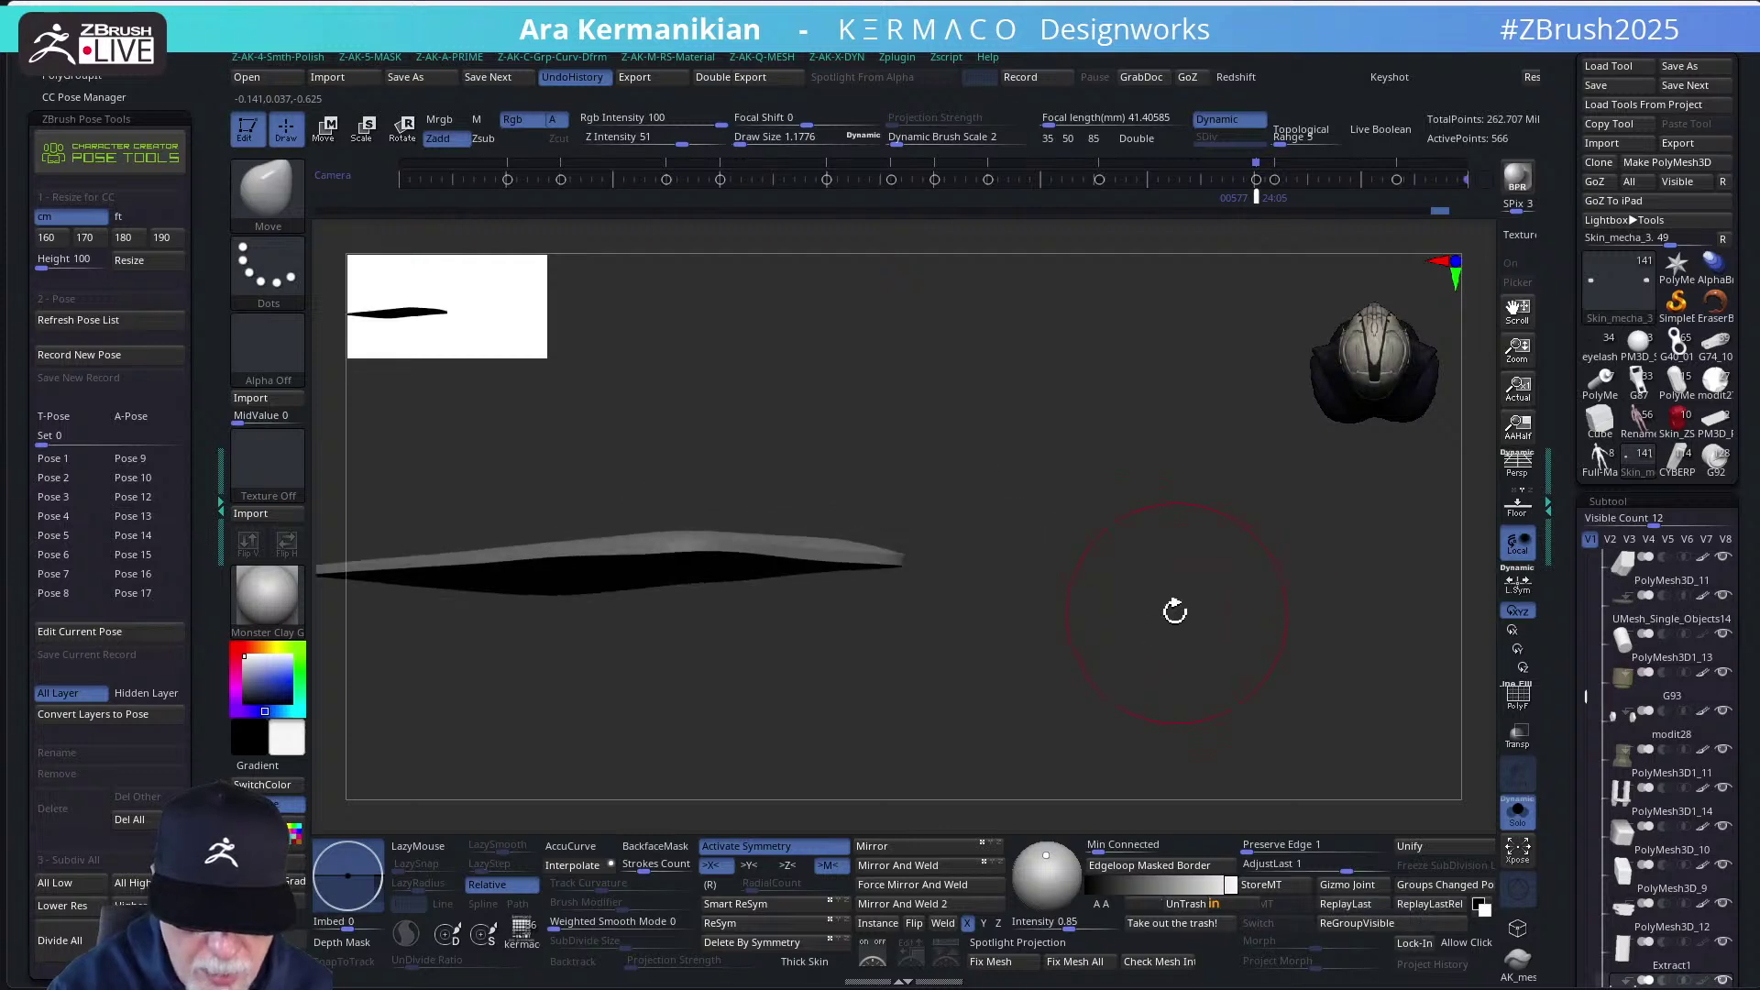
left_click_drag(906, 651, 1103, 686)
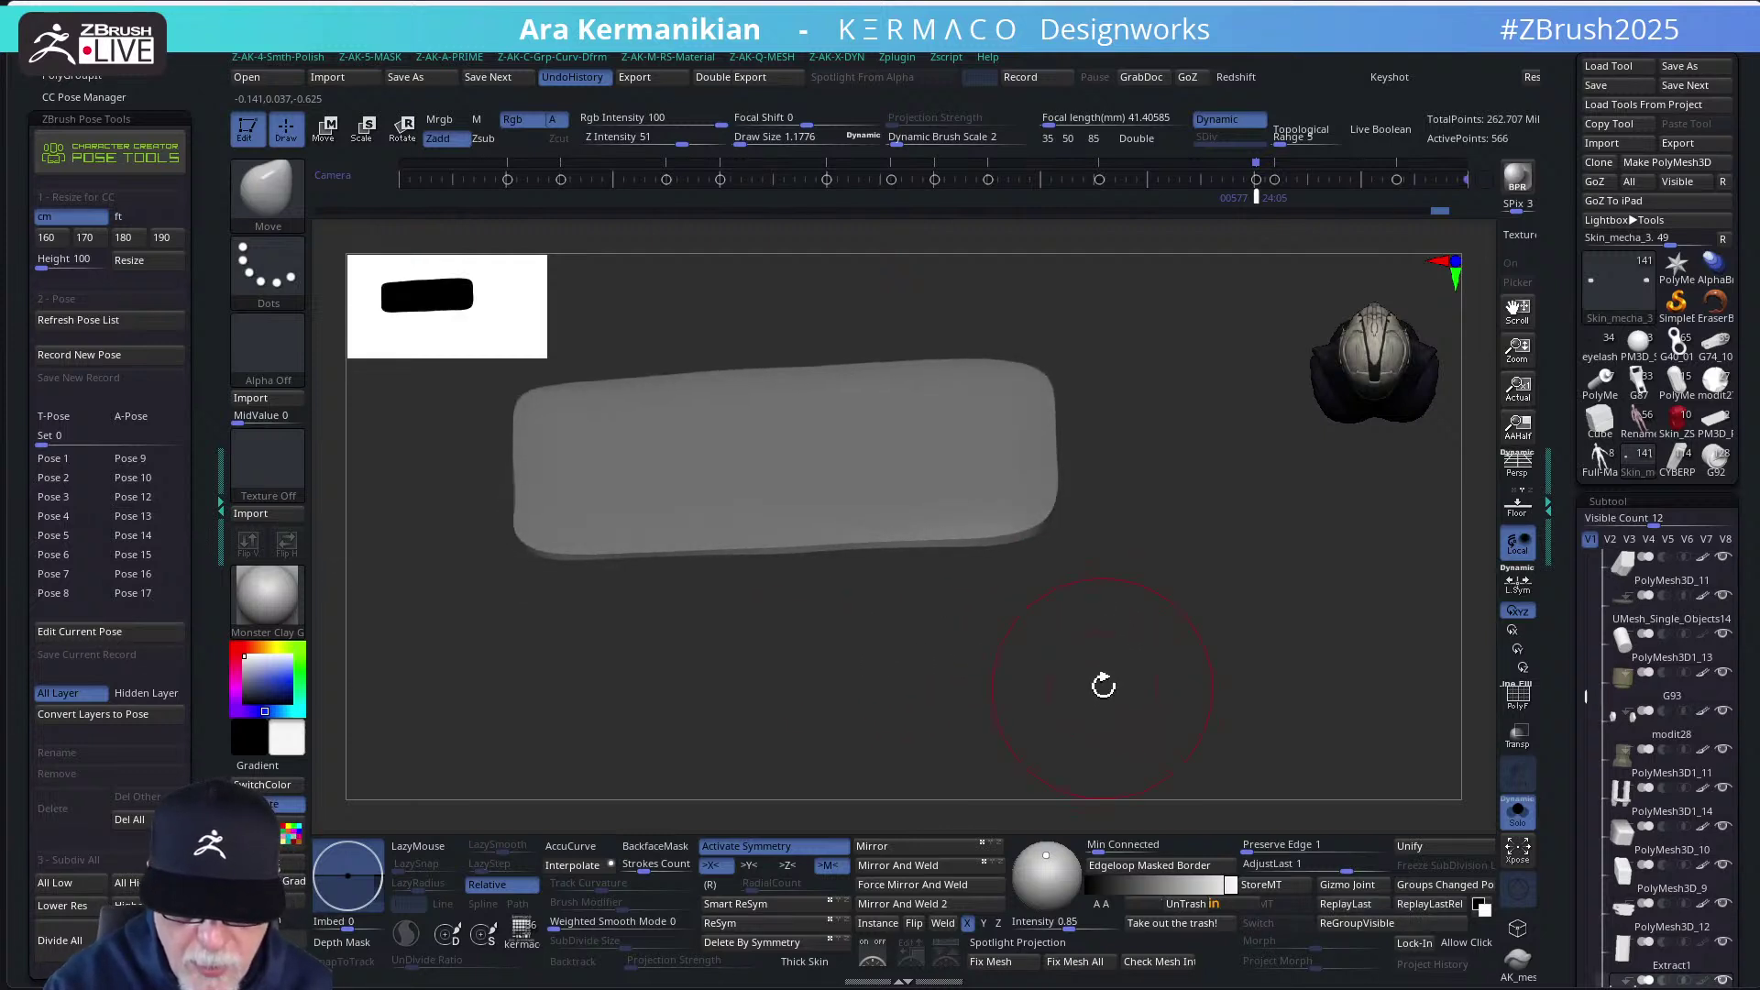
Show the end cap's polyframe, compare its mesh with and without dynamic subdivision, and set the draw size to 1
key("shift+d")
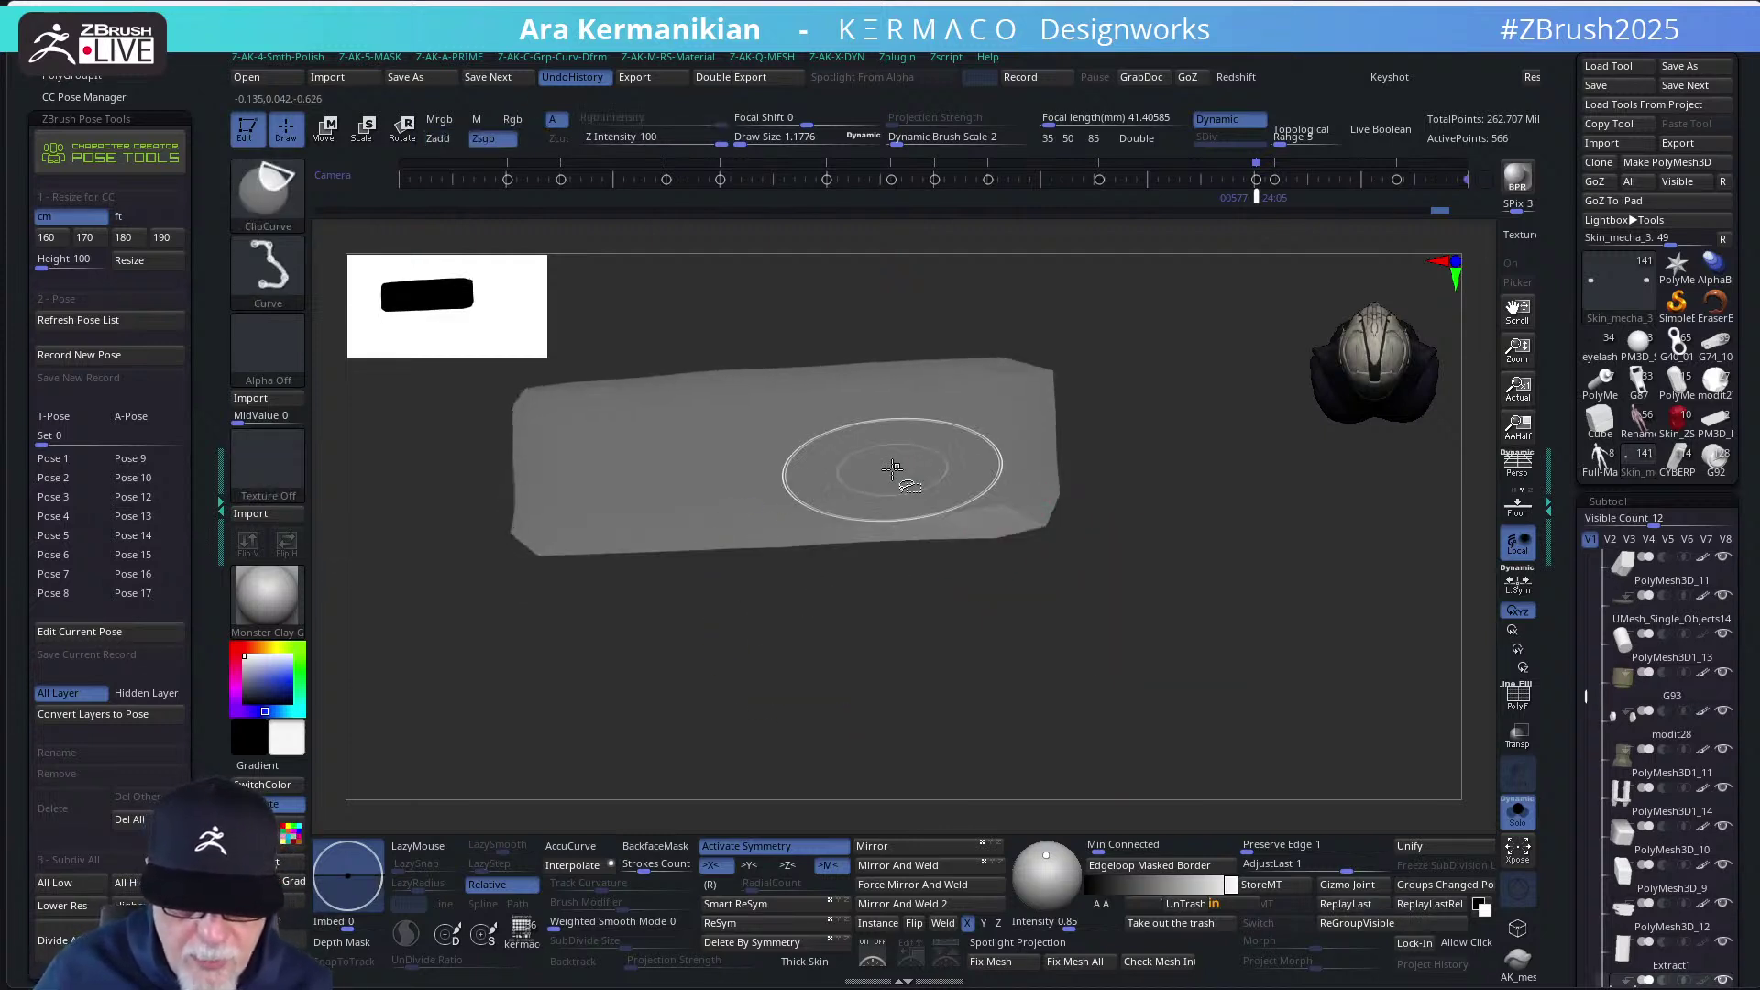
left_click(1528, 702)
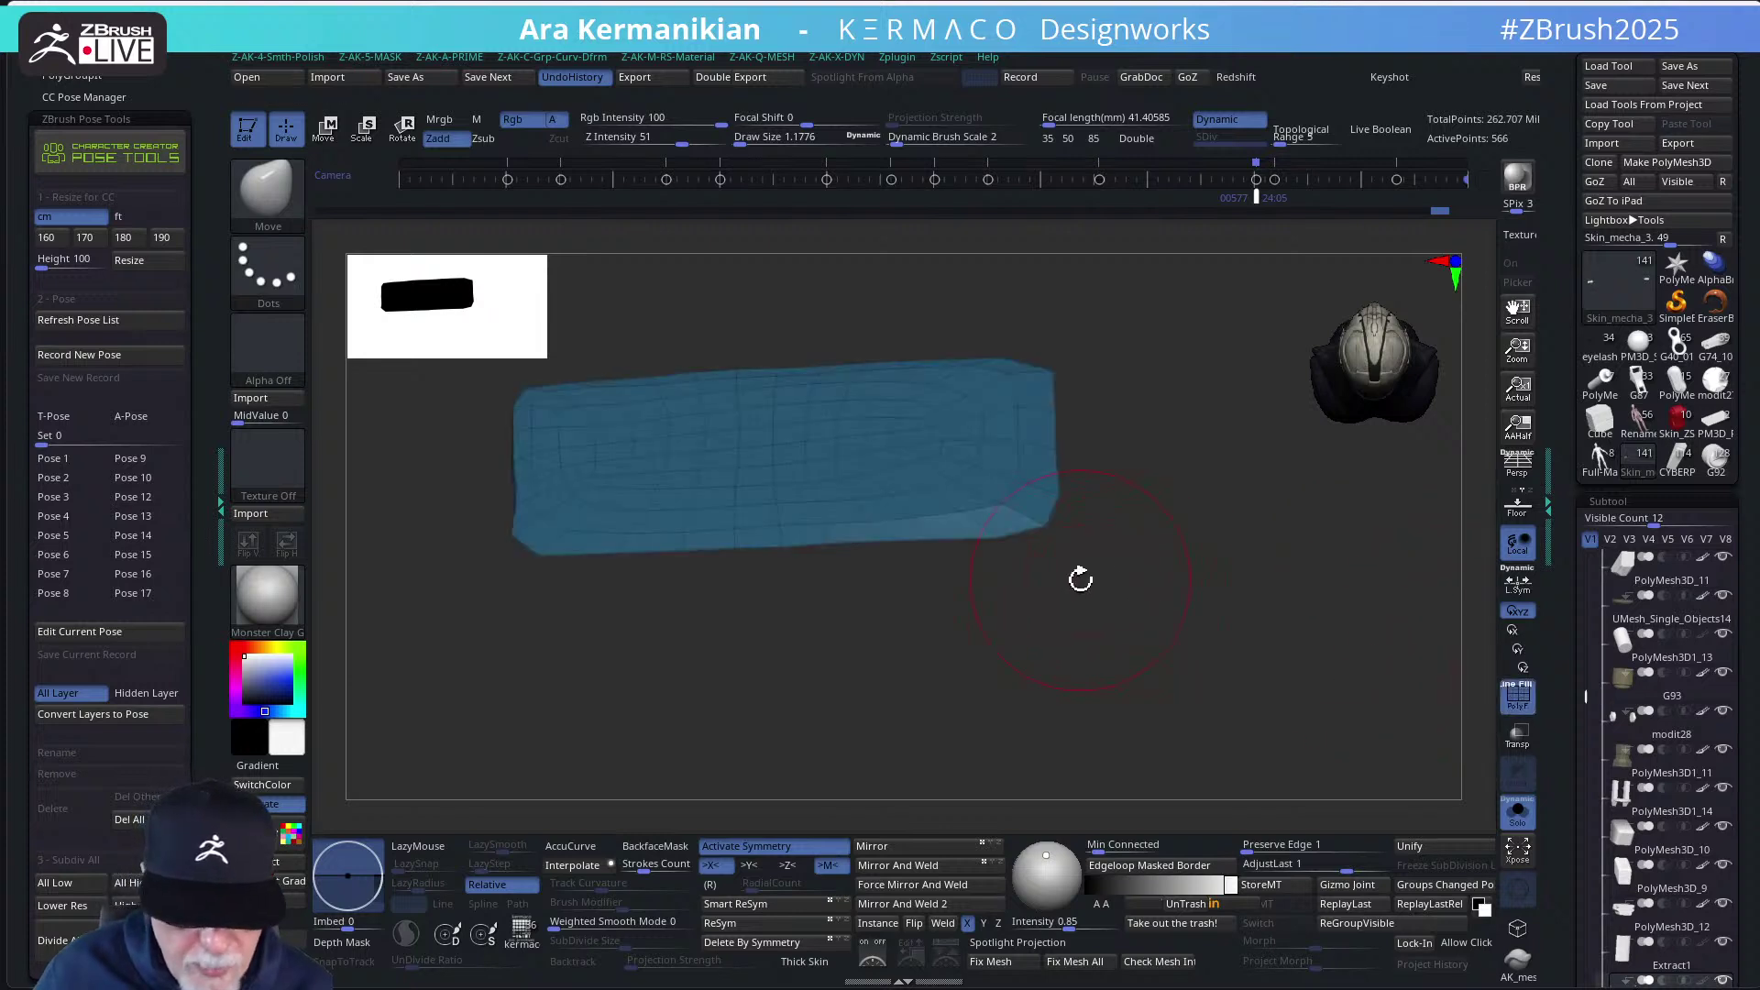
left_click_drag(1080, 579, 844, 575)
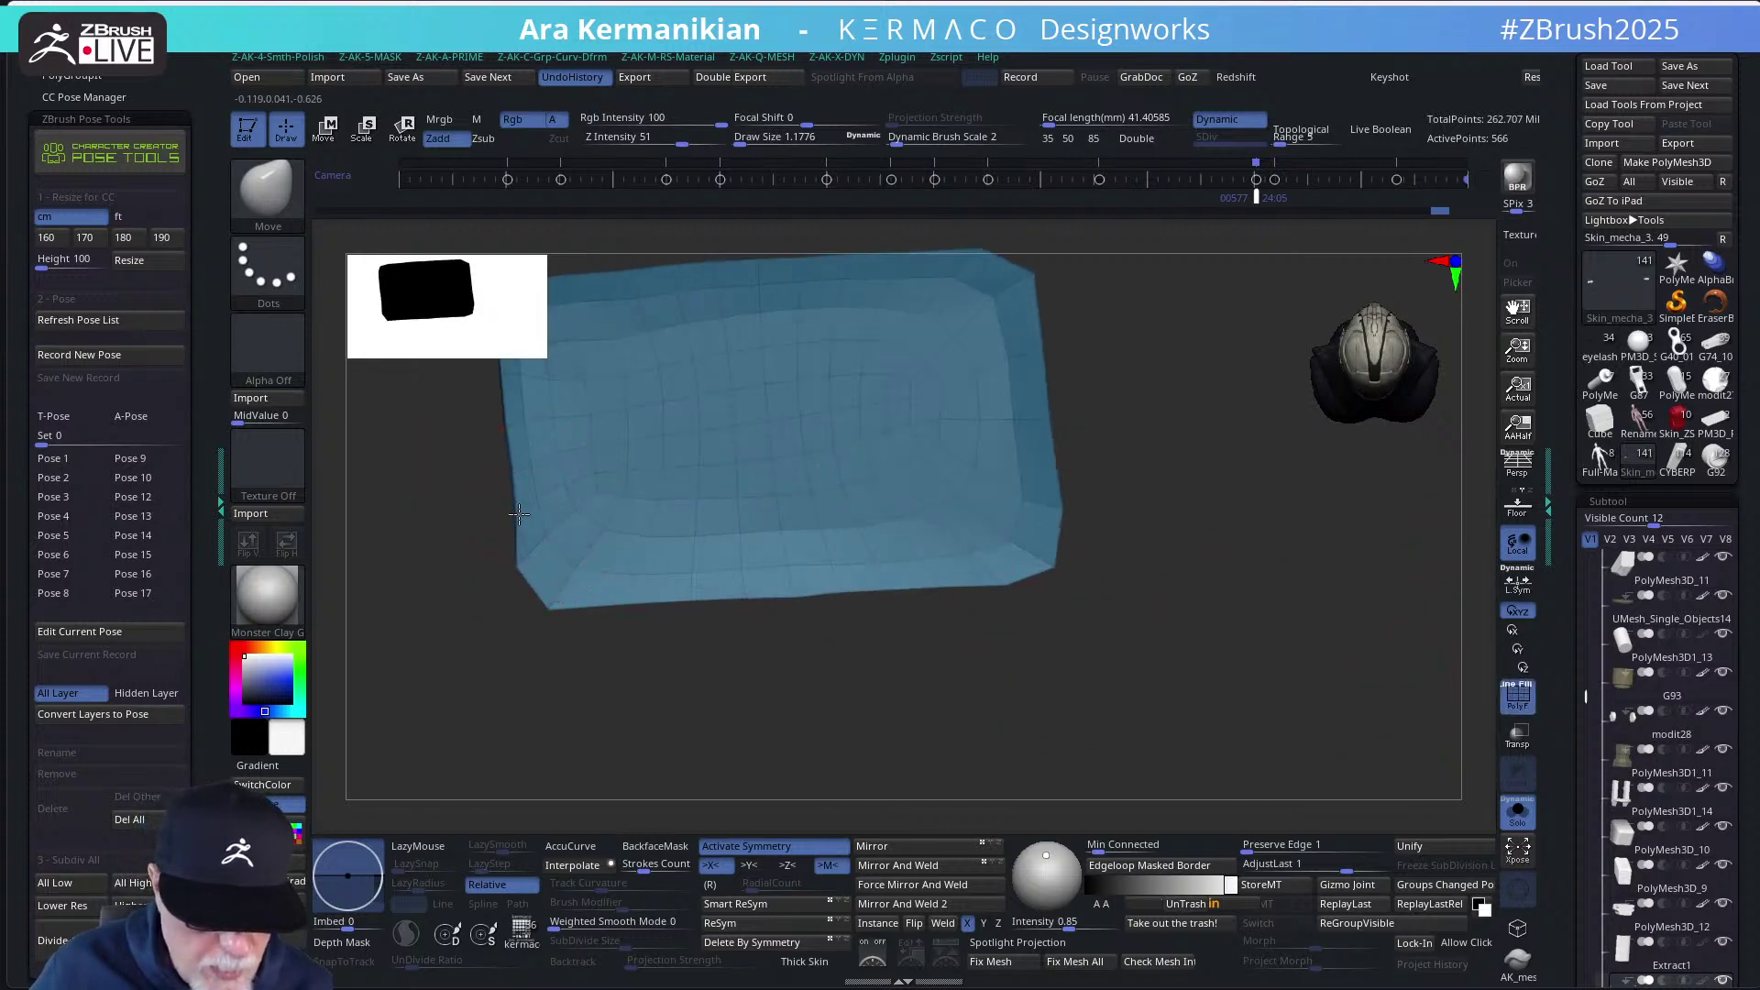
left_click_drag(1077, 570, 1174, 582)
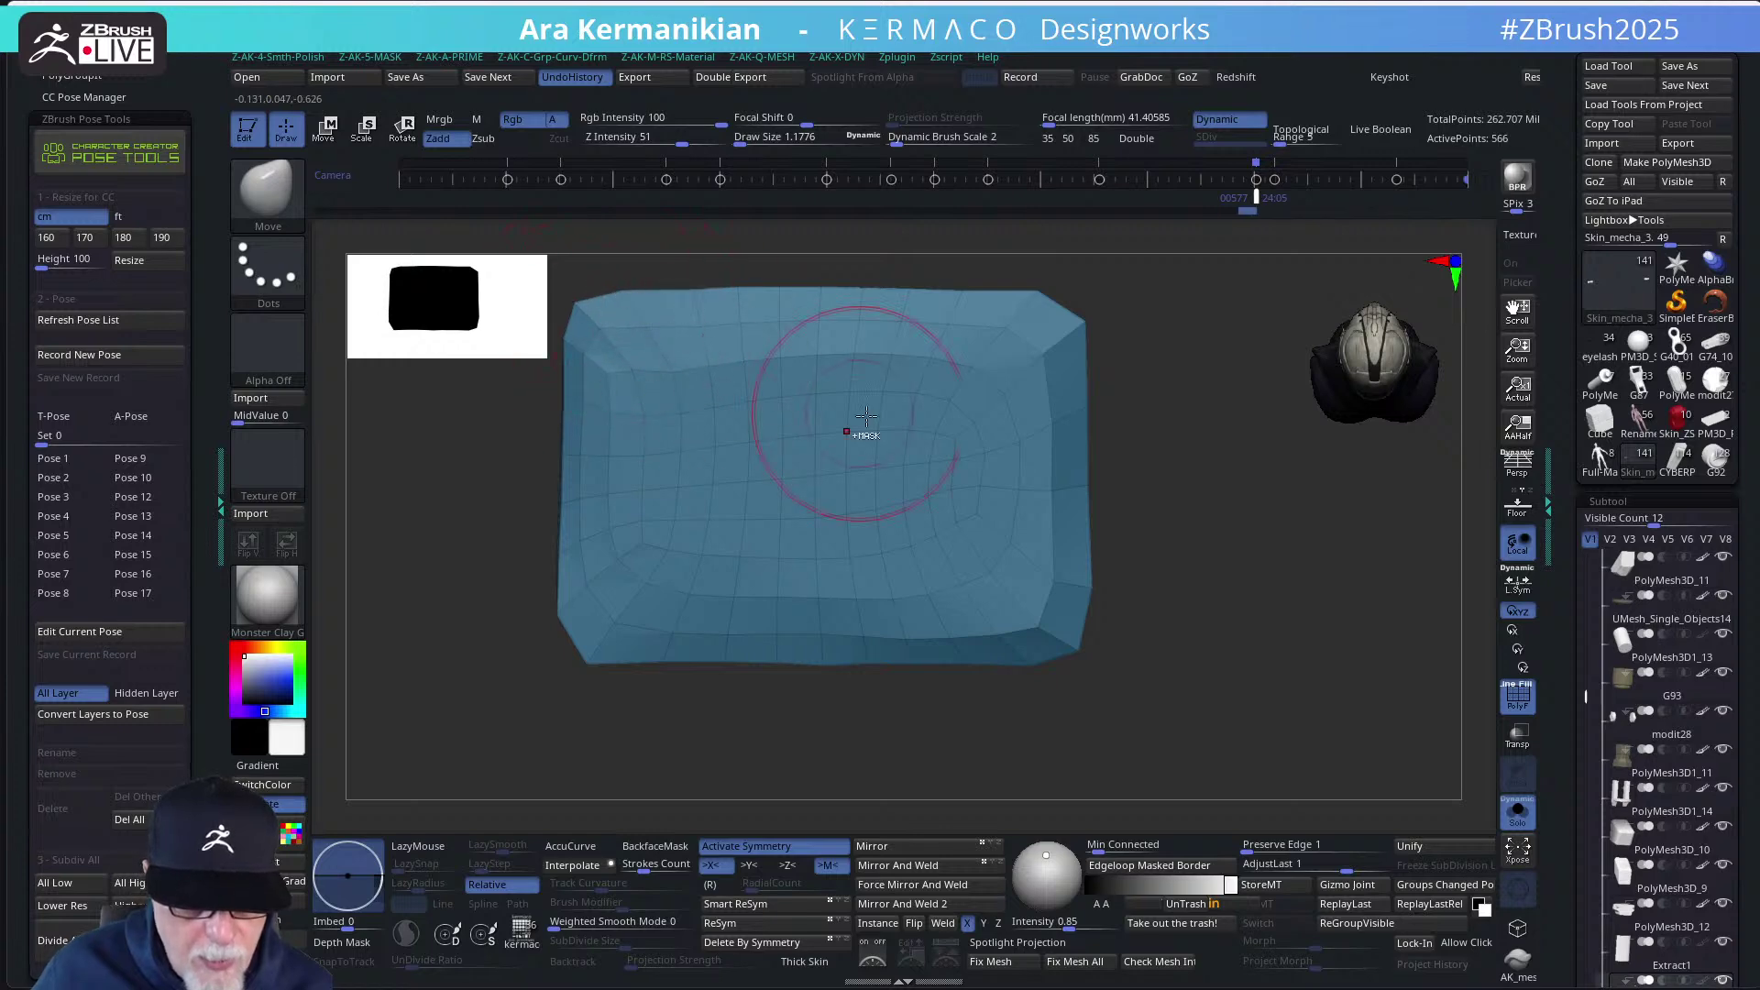
key("space")
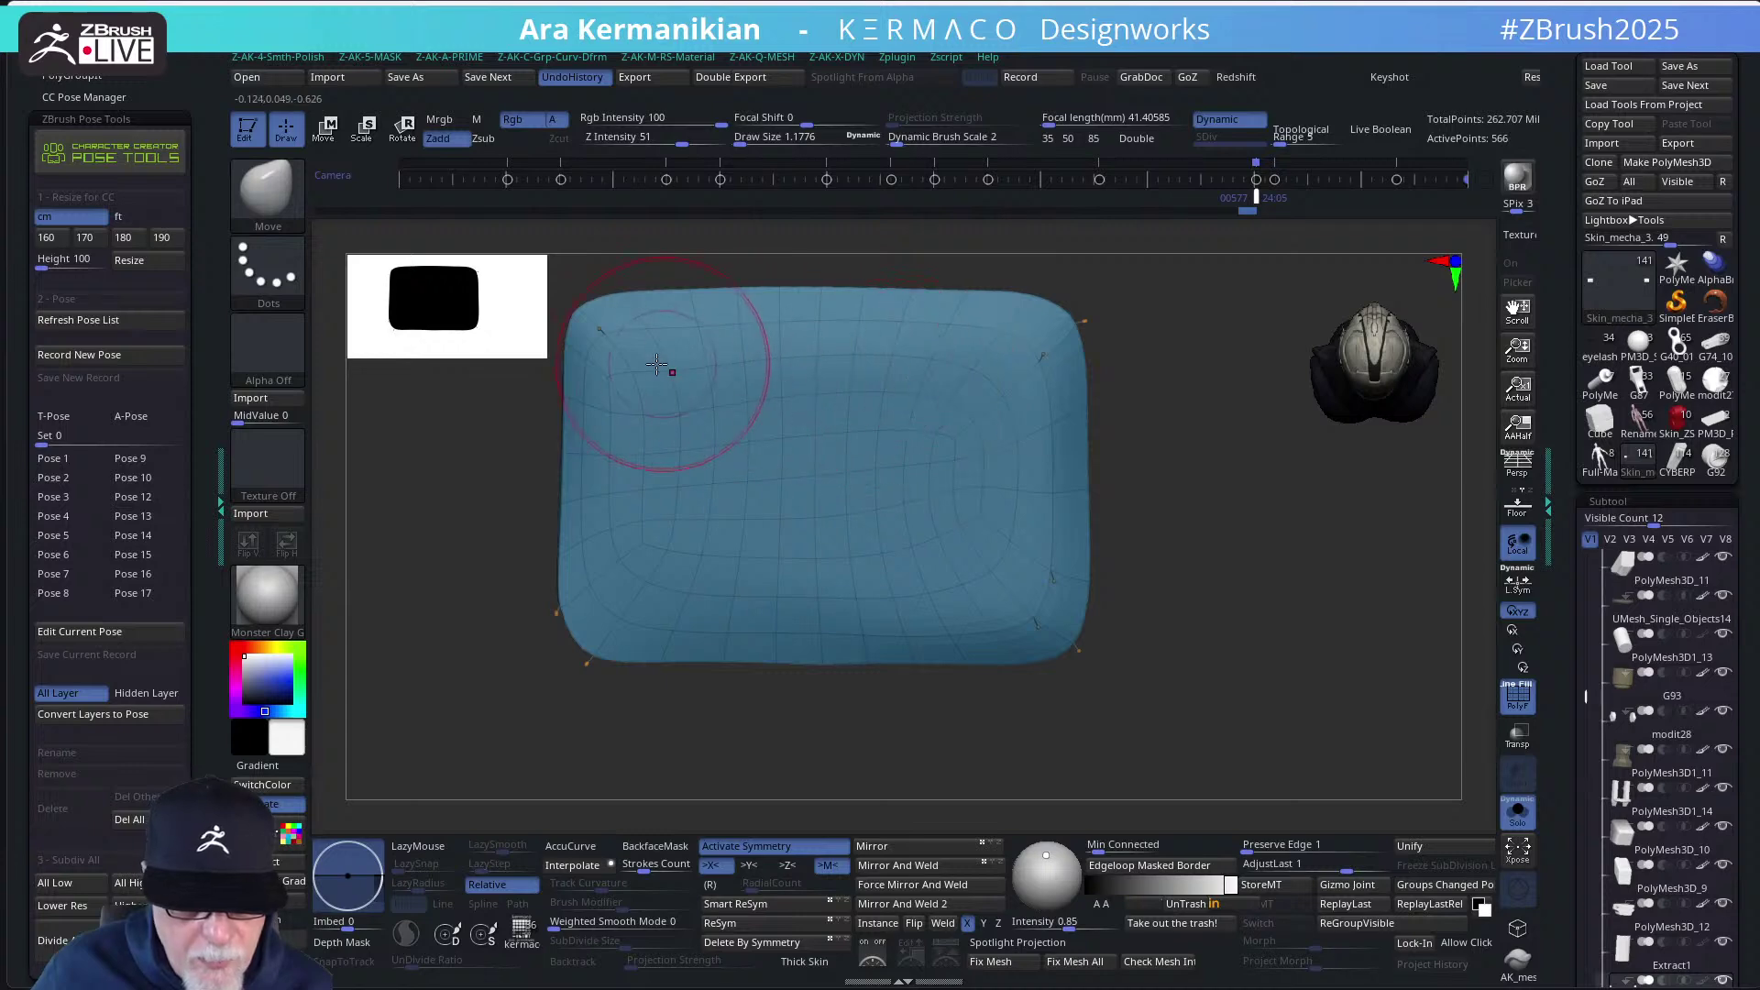
key("s")
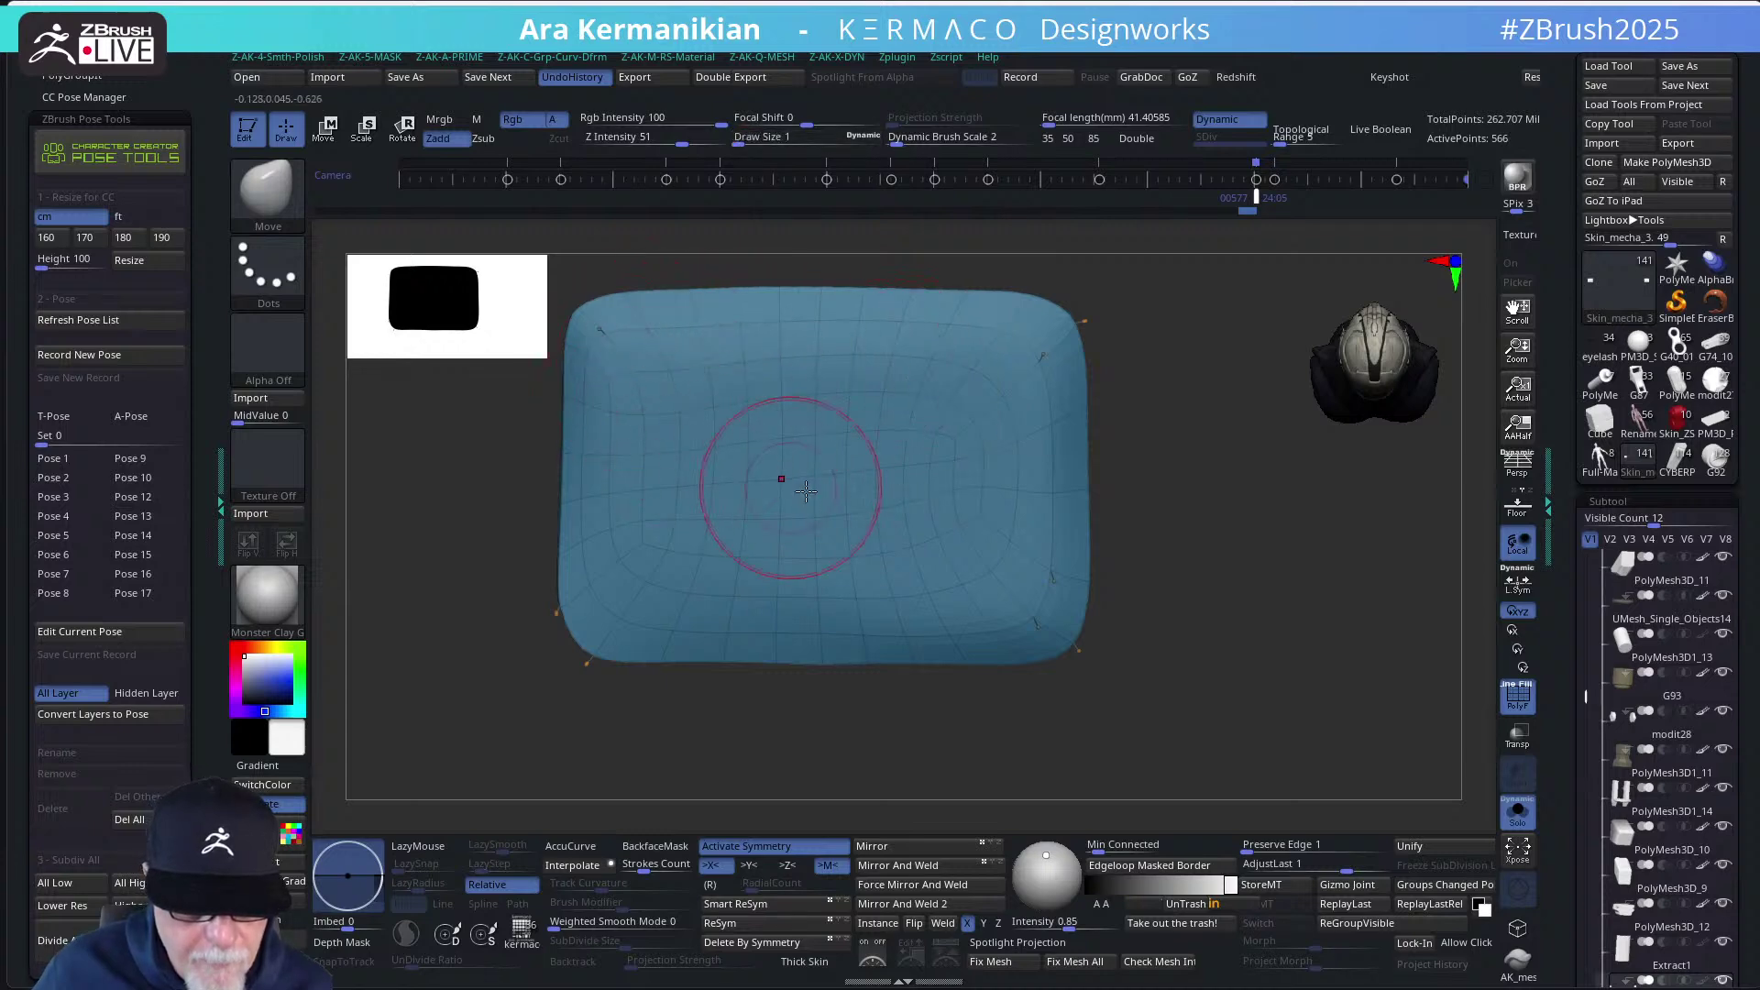
Try to remesh the end cap with ZRemesher
key("q")
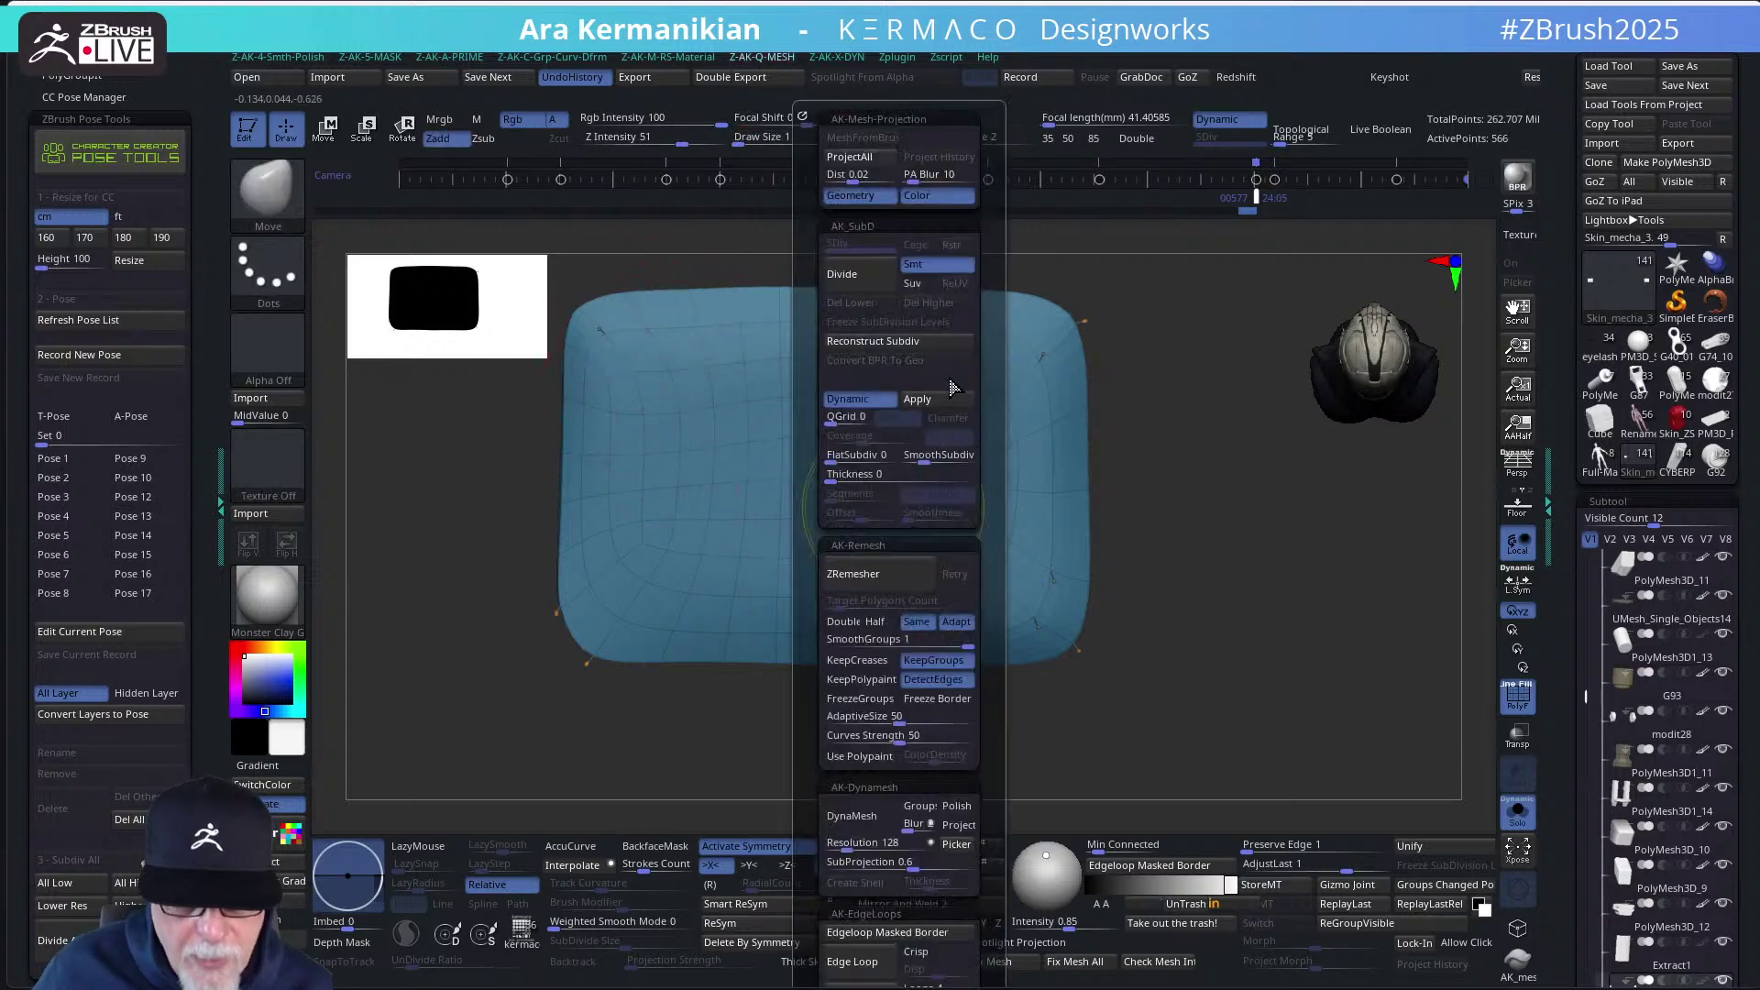
left_click(885, 578)
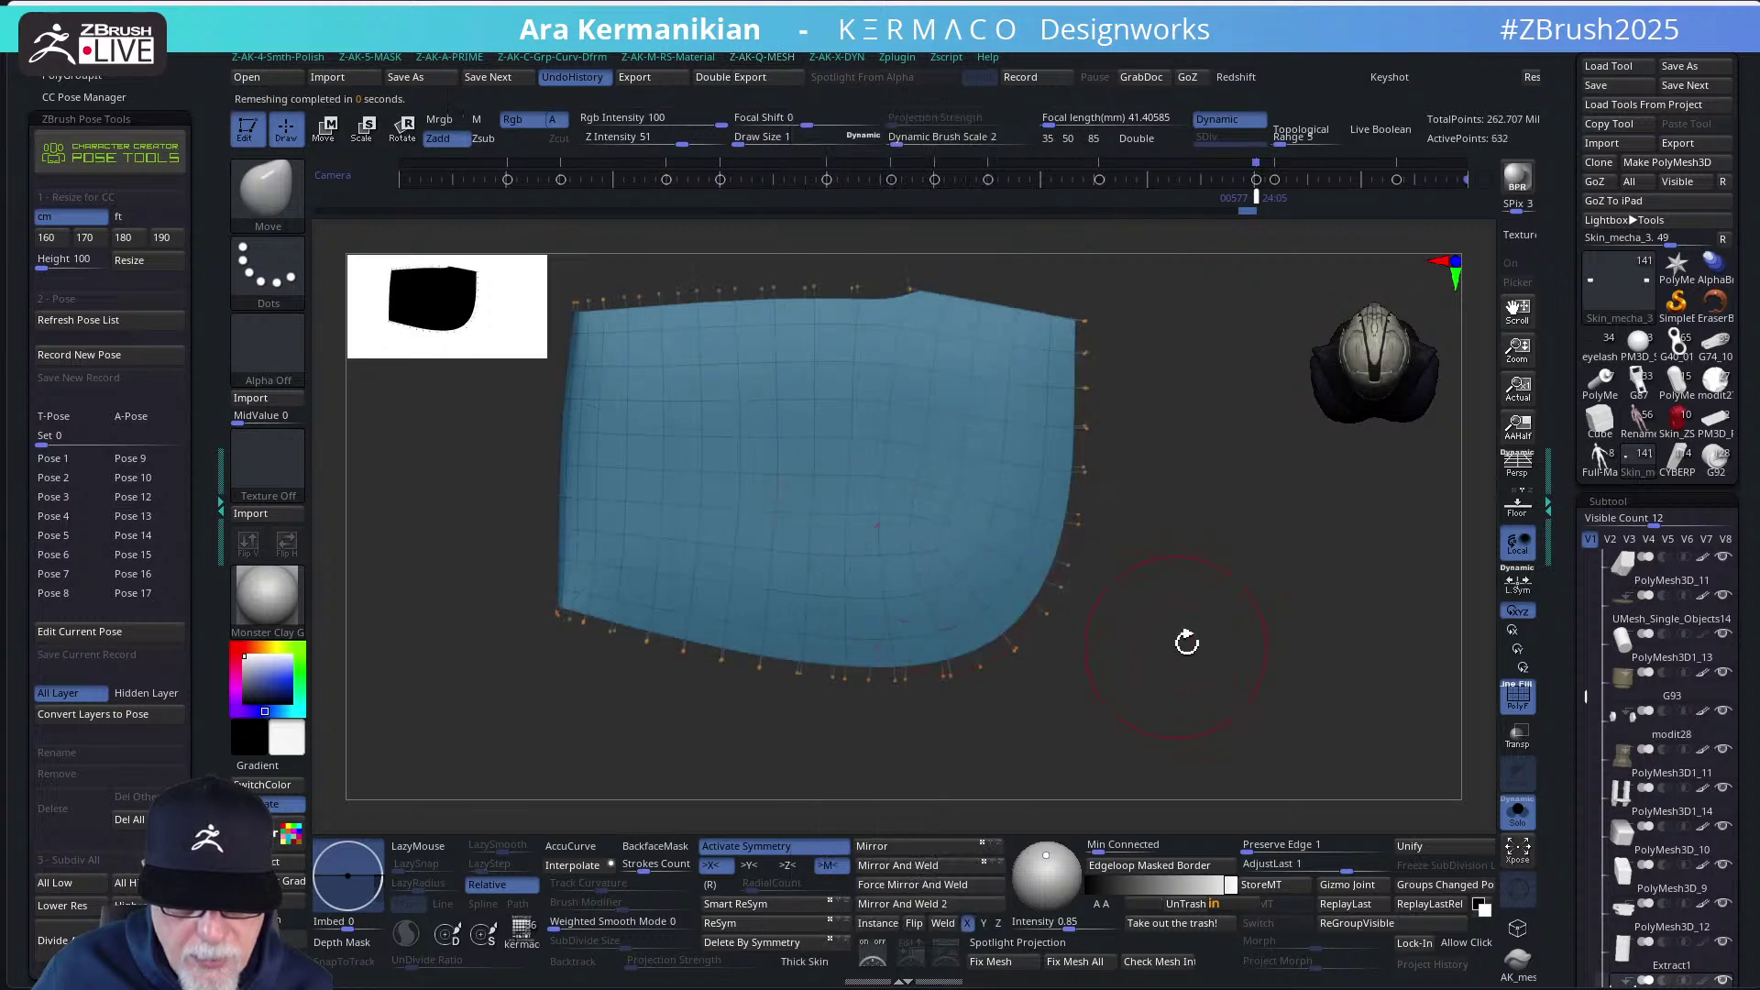
left_click_drag(1187, 642, 1066, 589)
left_click_drag(1124, 587, 828, 520)
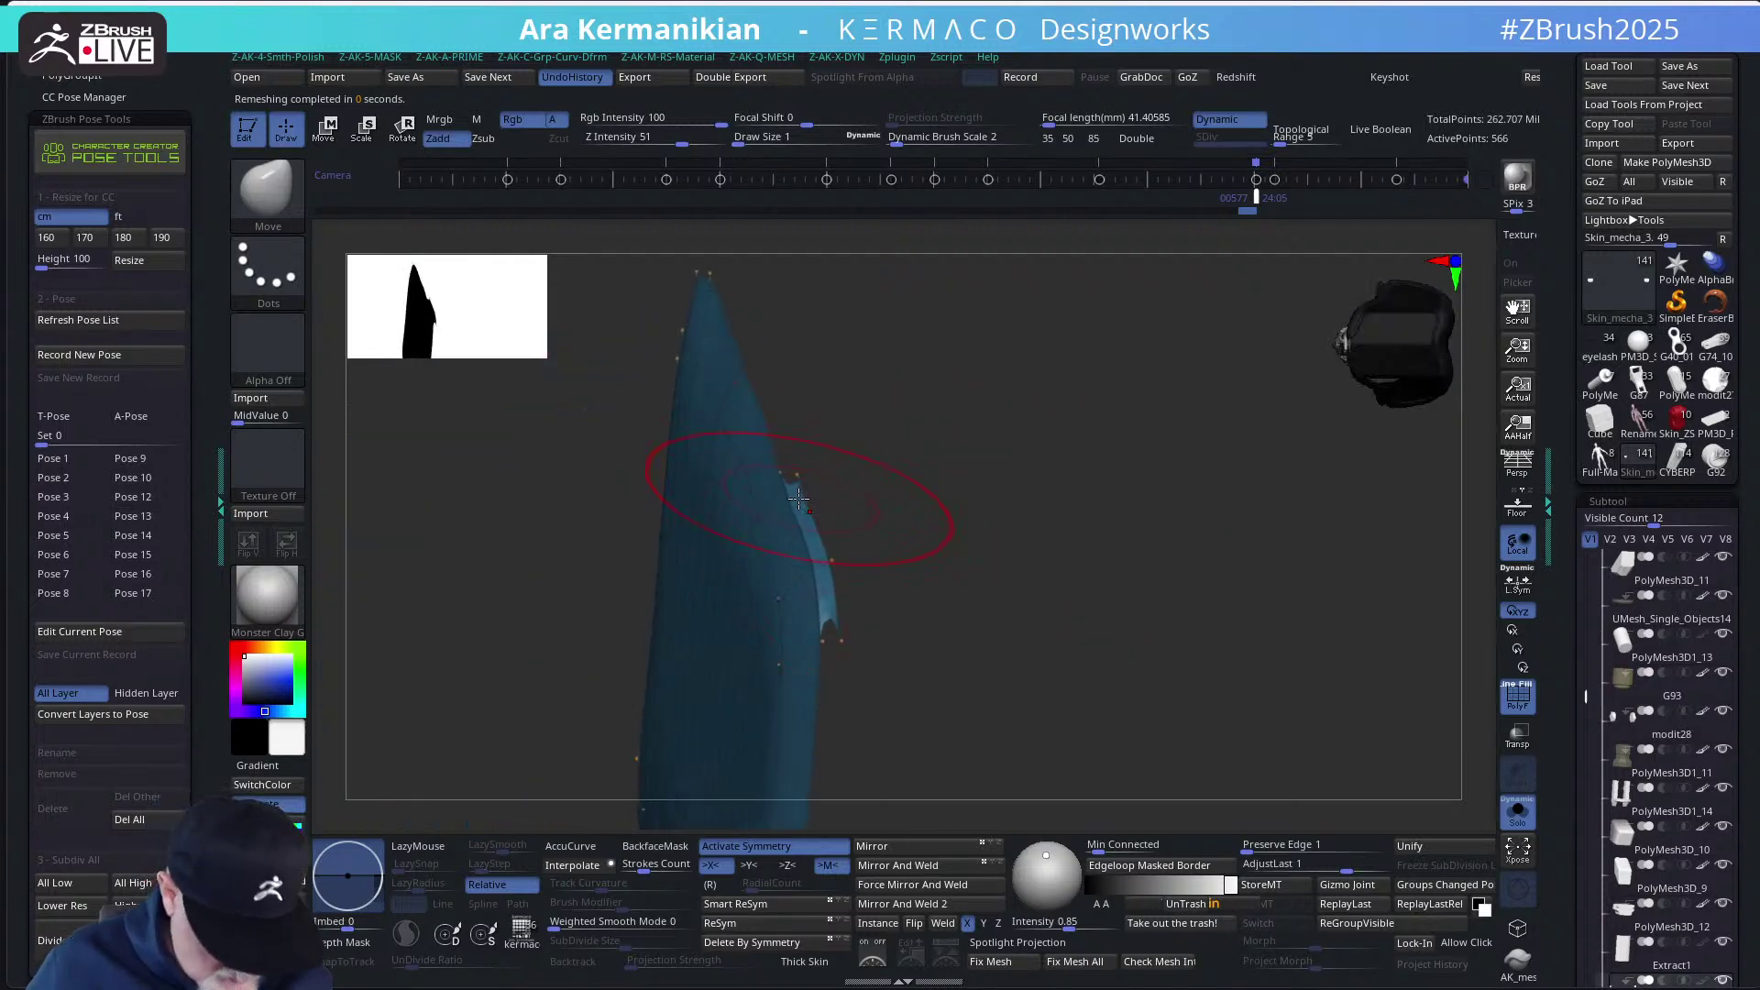
Delete polygons of the protruding strip on the cap's edge using ZModeler Delete with the A Single Poly target
key("b")
key("z")
key("m")
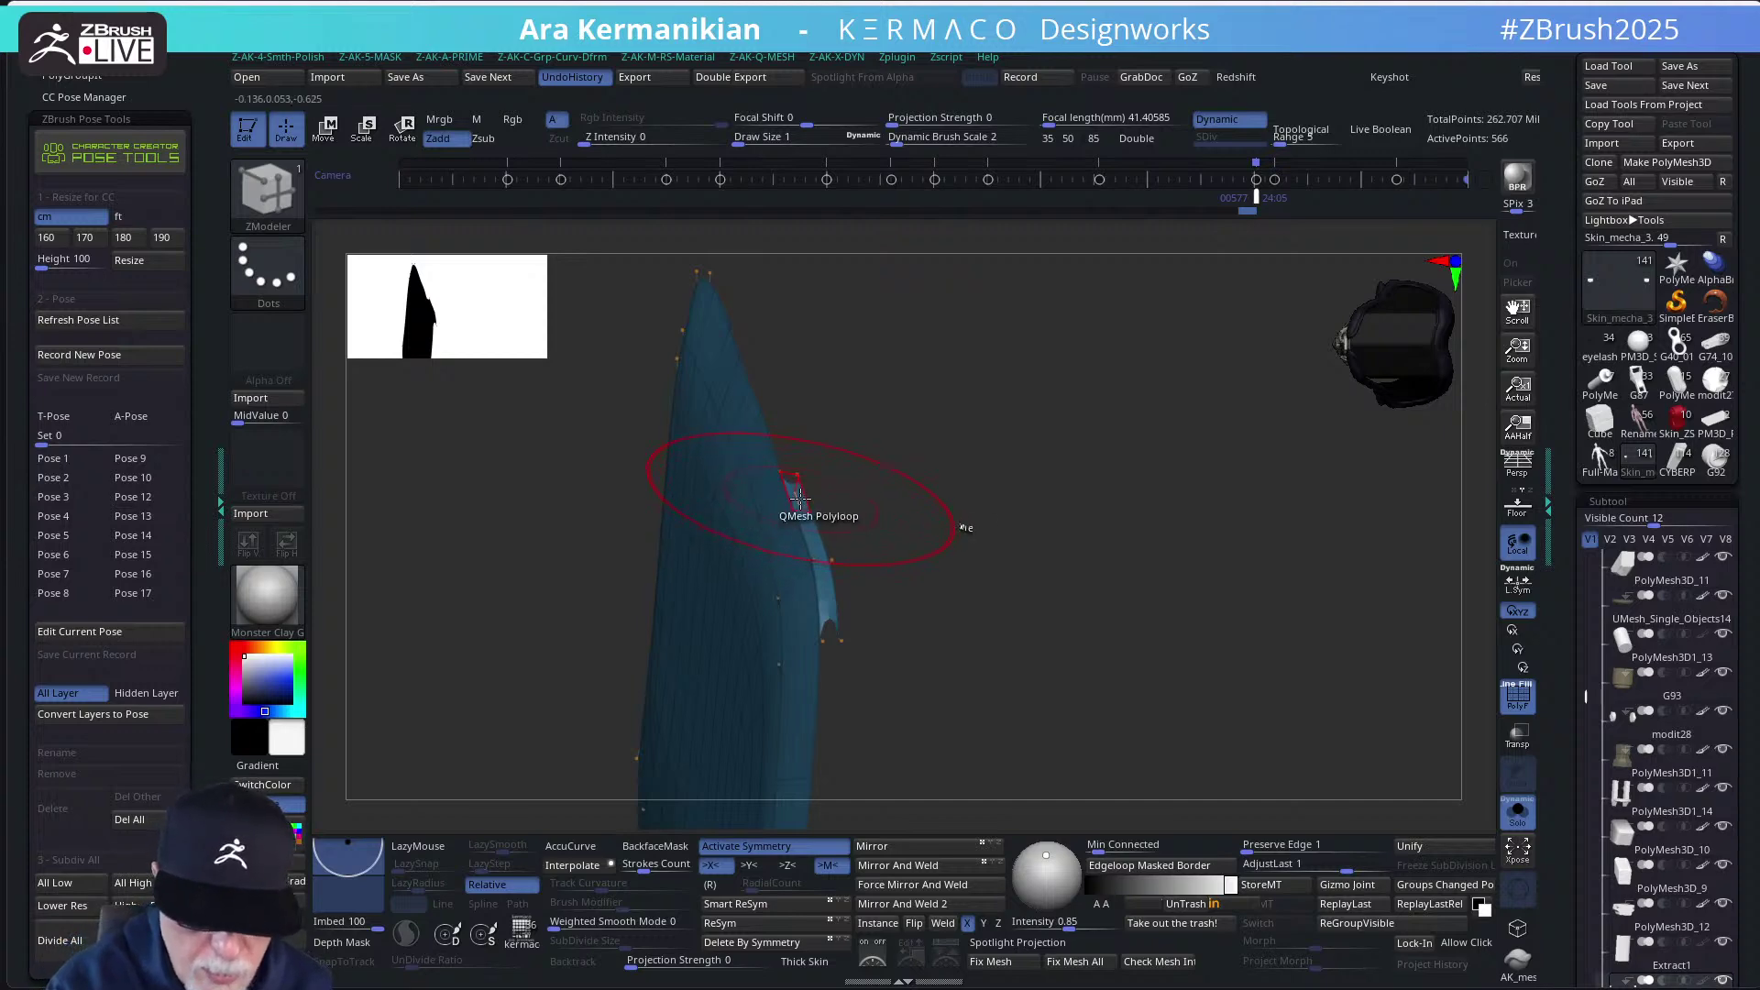
key("space")
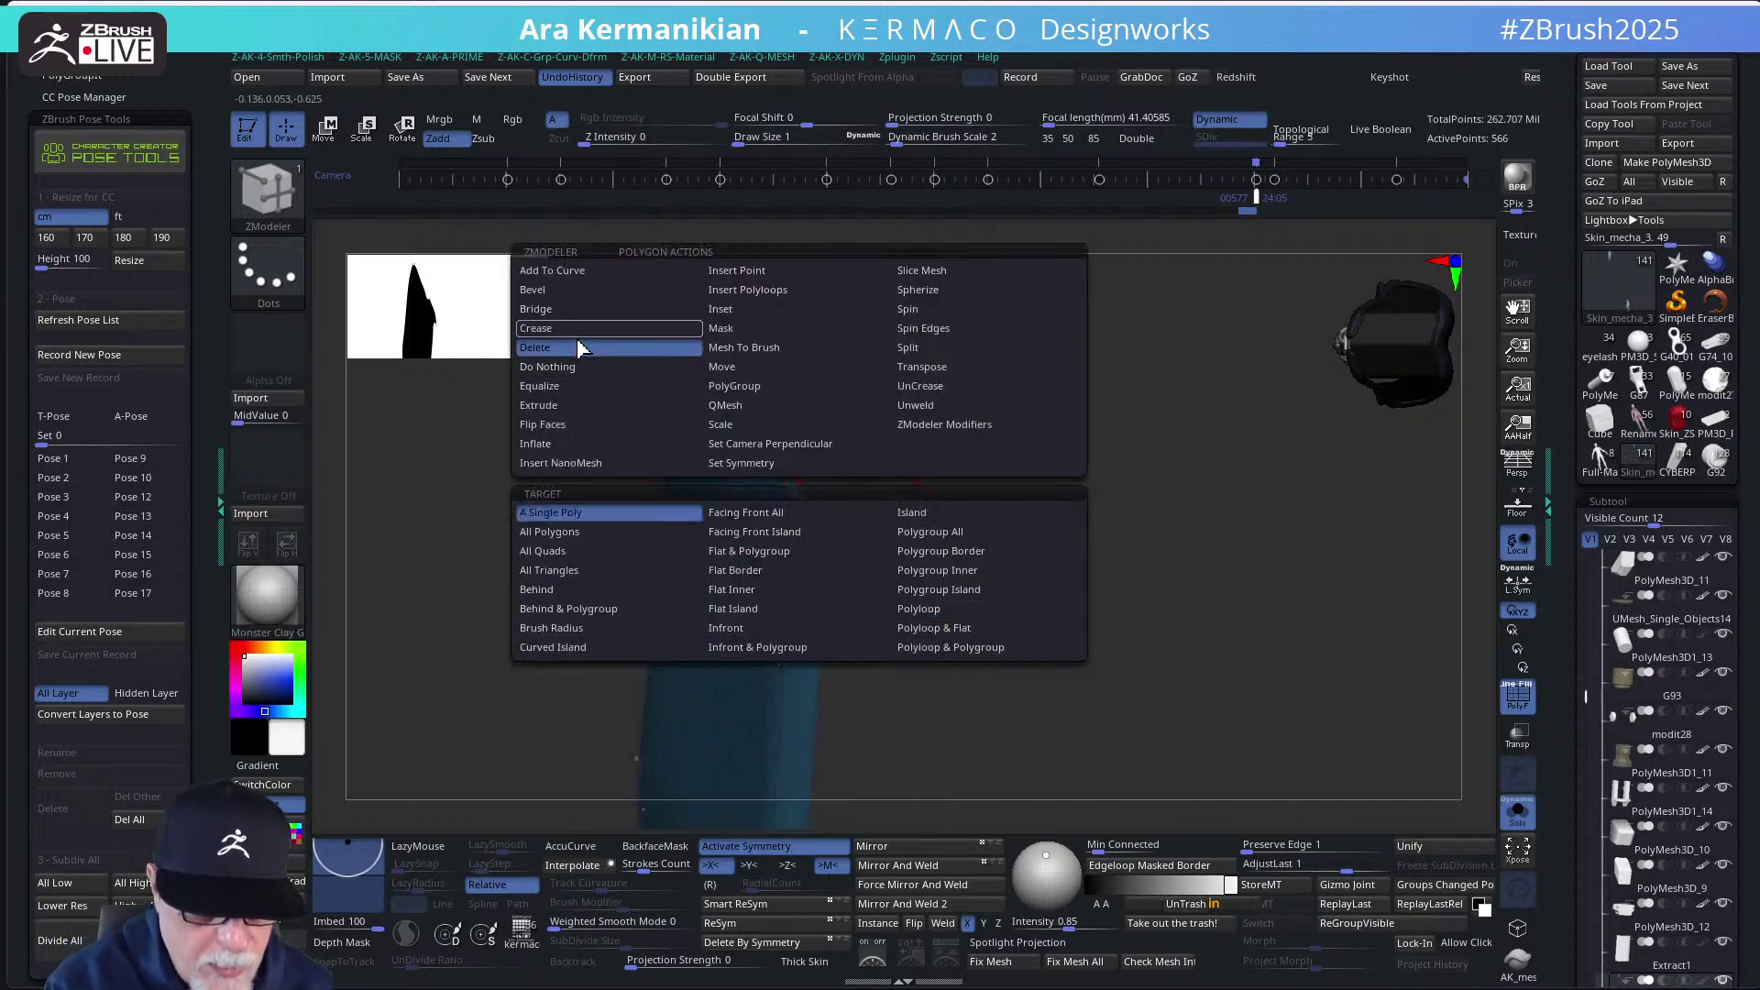
left_click(579, 348)
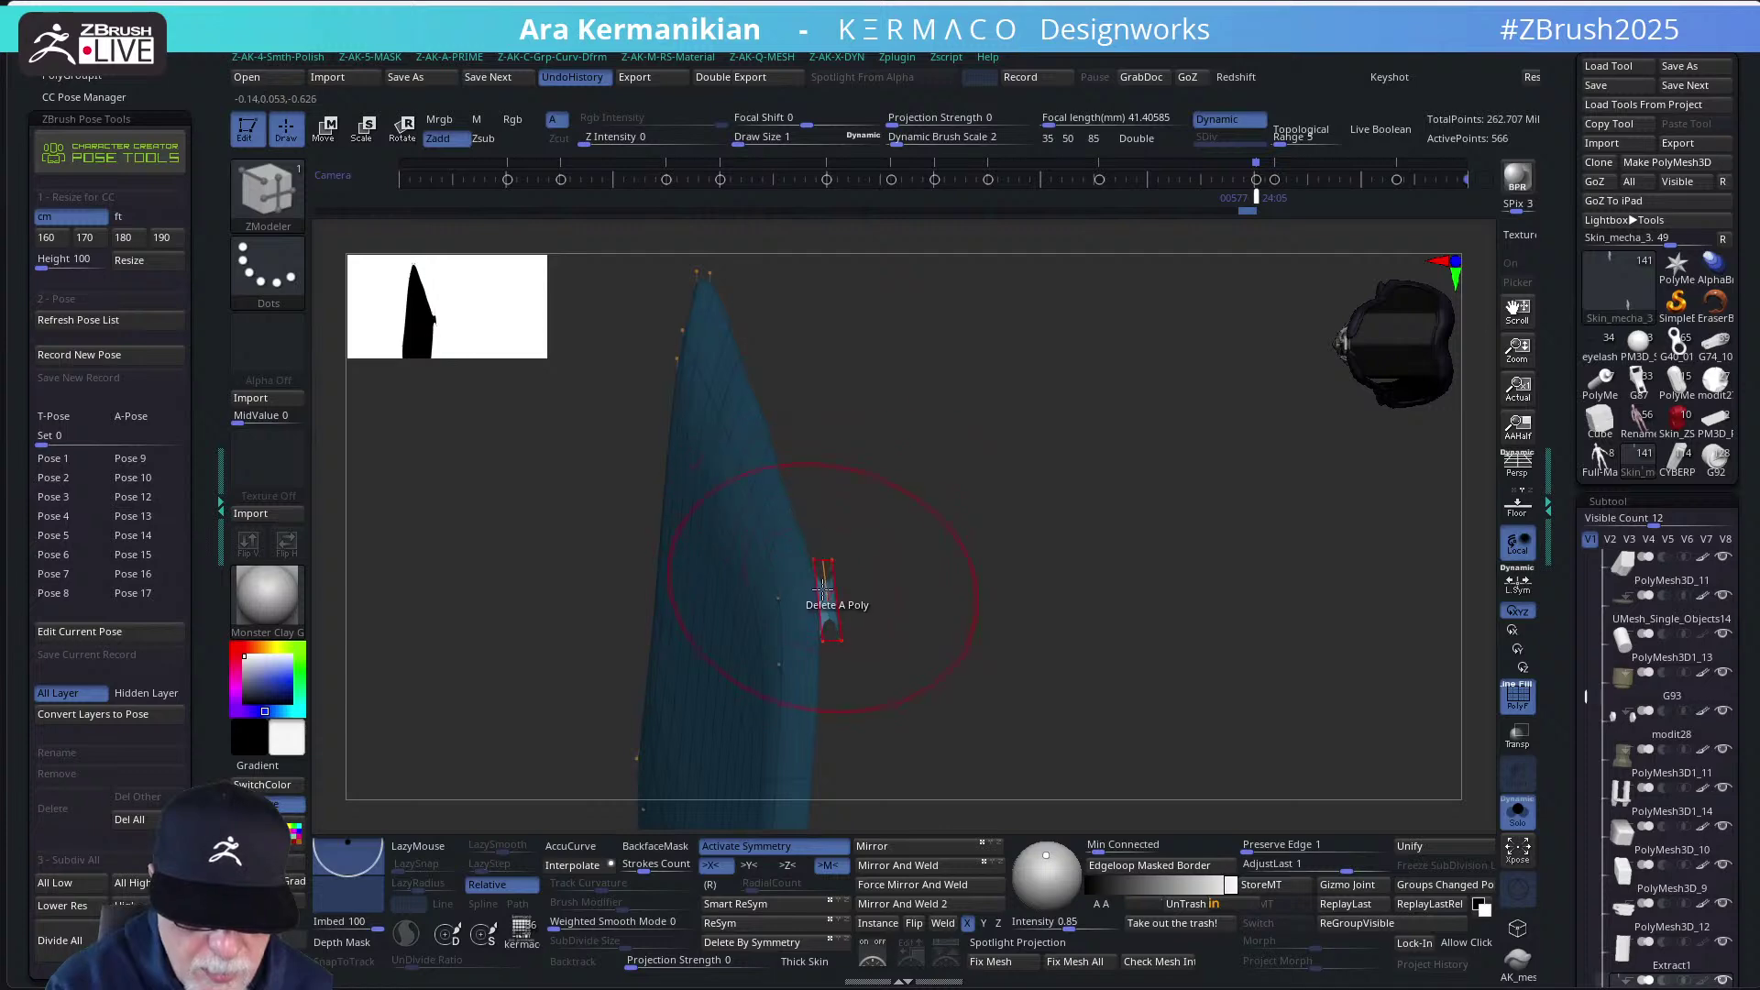
left_click(822, 590)
Try to delete the cap's unwanted polygons using ZModeler Delete with the Island target
left_click_drag(1066, 532, 1037, 505)
key("space")
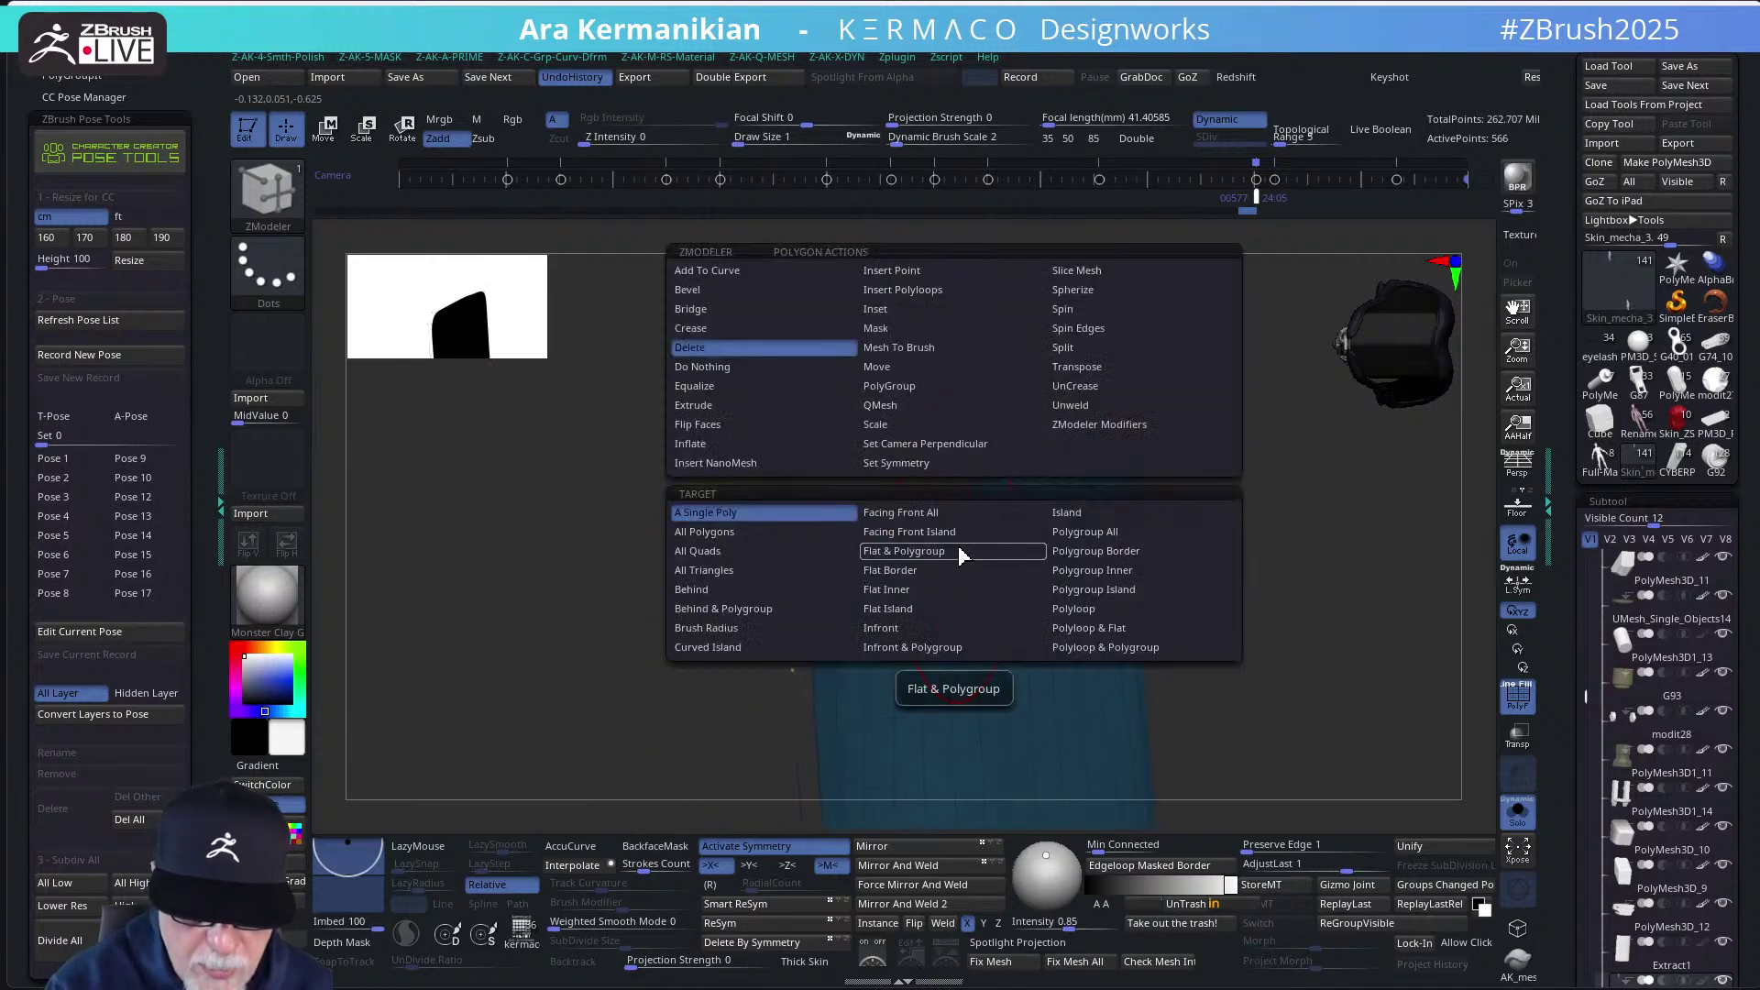
left_click(1069, 513)
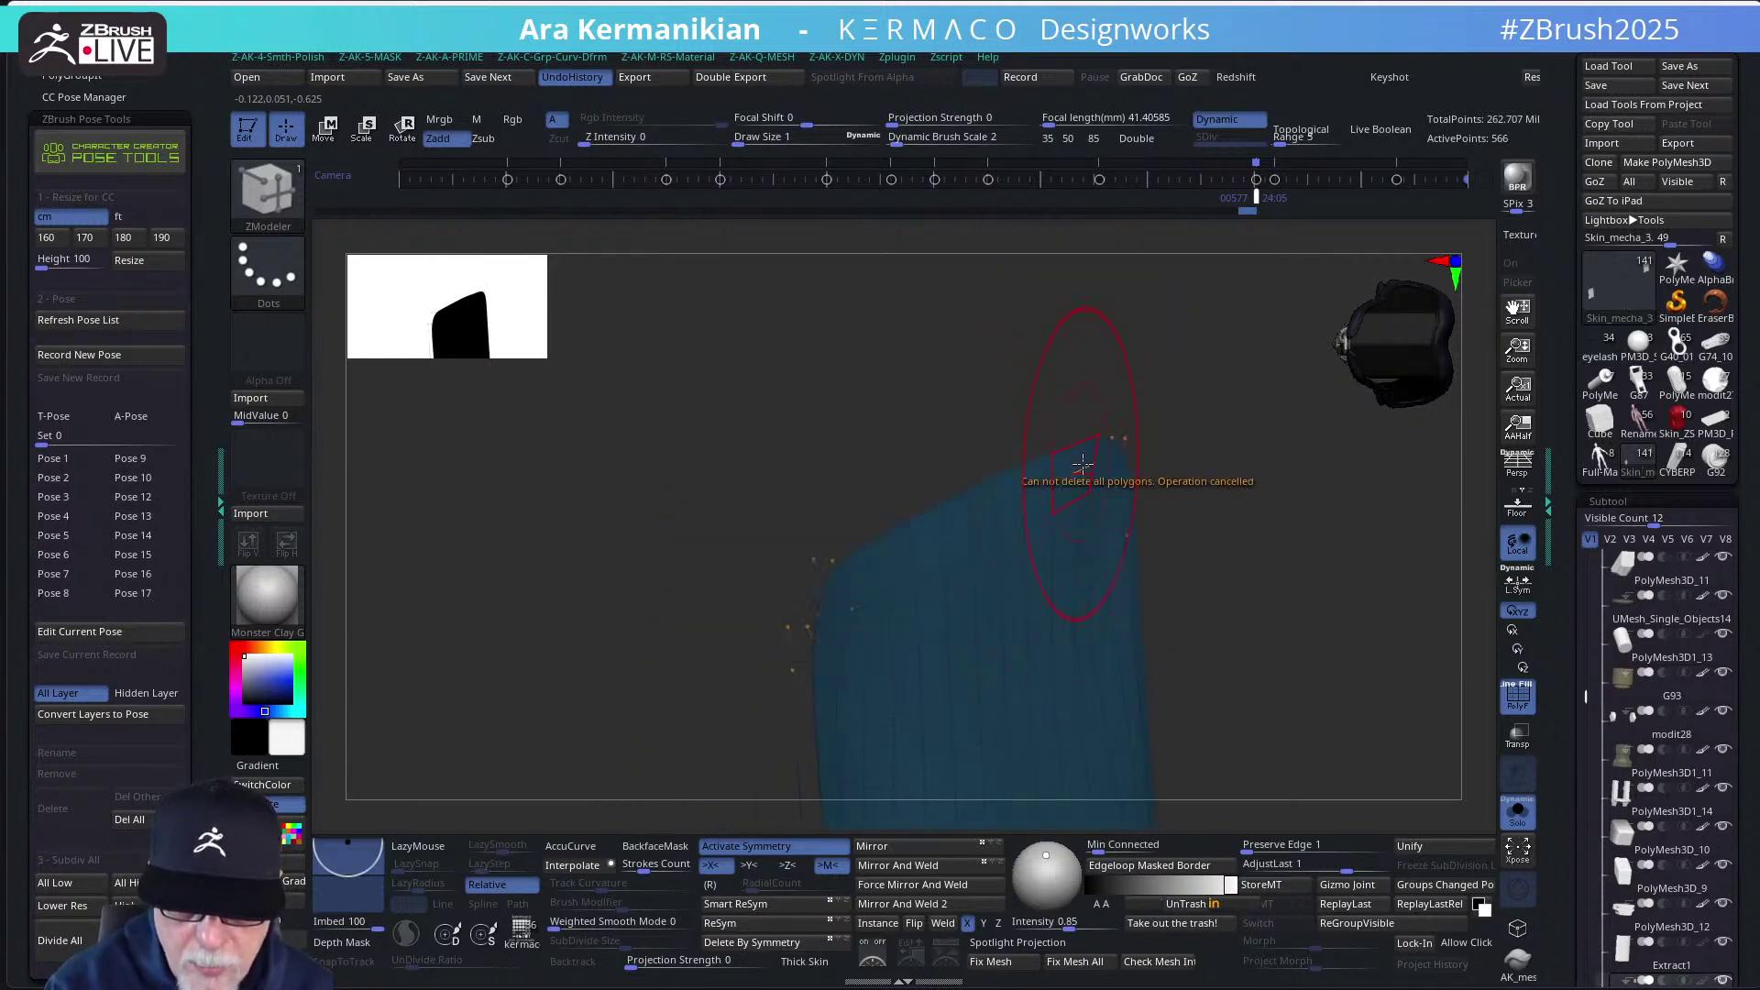
left_click_drag(1132, 417, 1092, 596)
left_click_drag(1104, 464, 1036, 475)
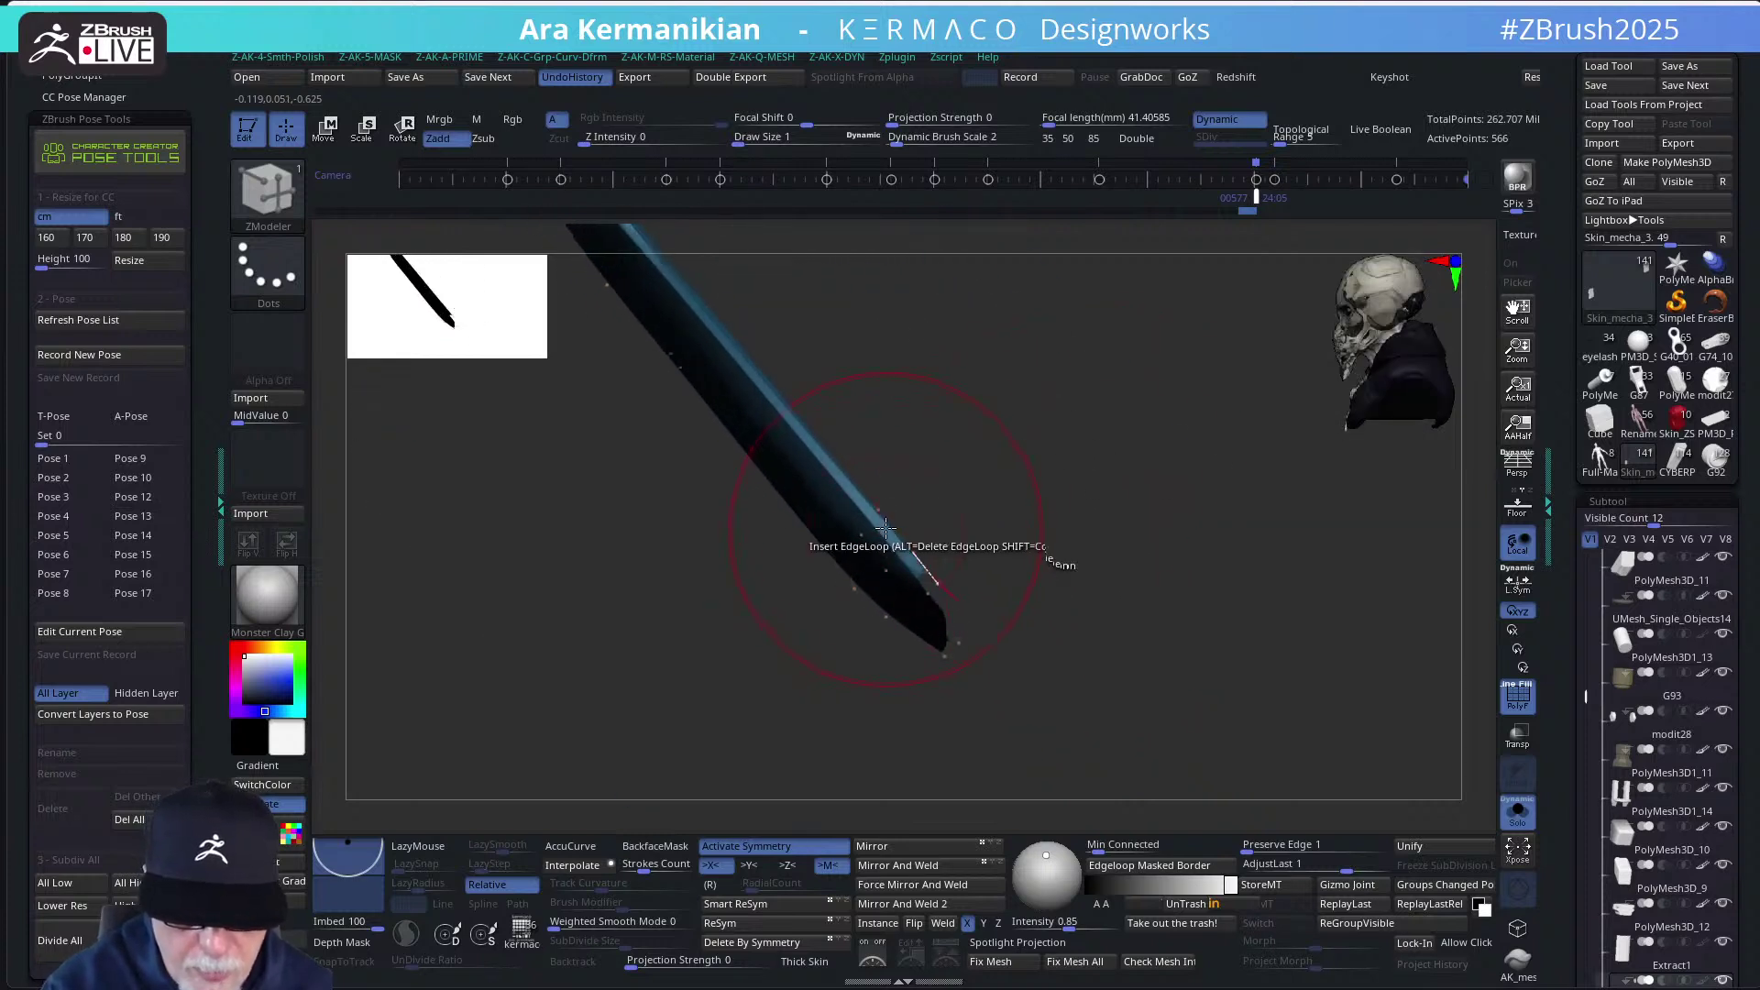
mouse_move(1112, 617)
left_mouse_down()
mouse_move(1175, 582)
mouse_move(1139, 668)
mouse_move(1119, 636)
left_mouse_up()
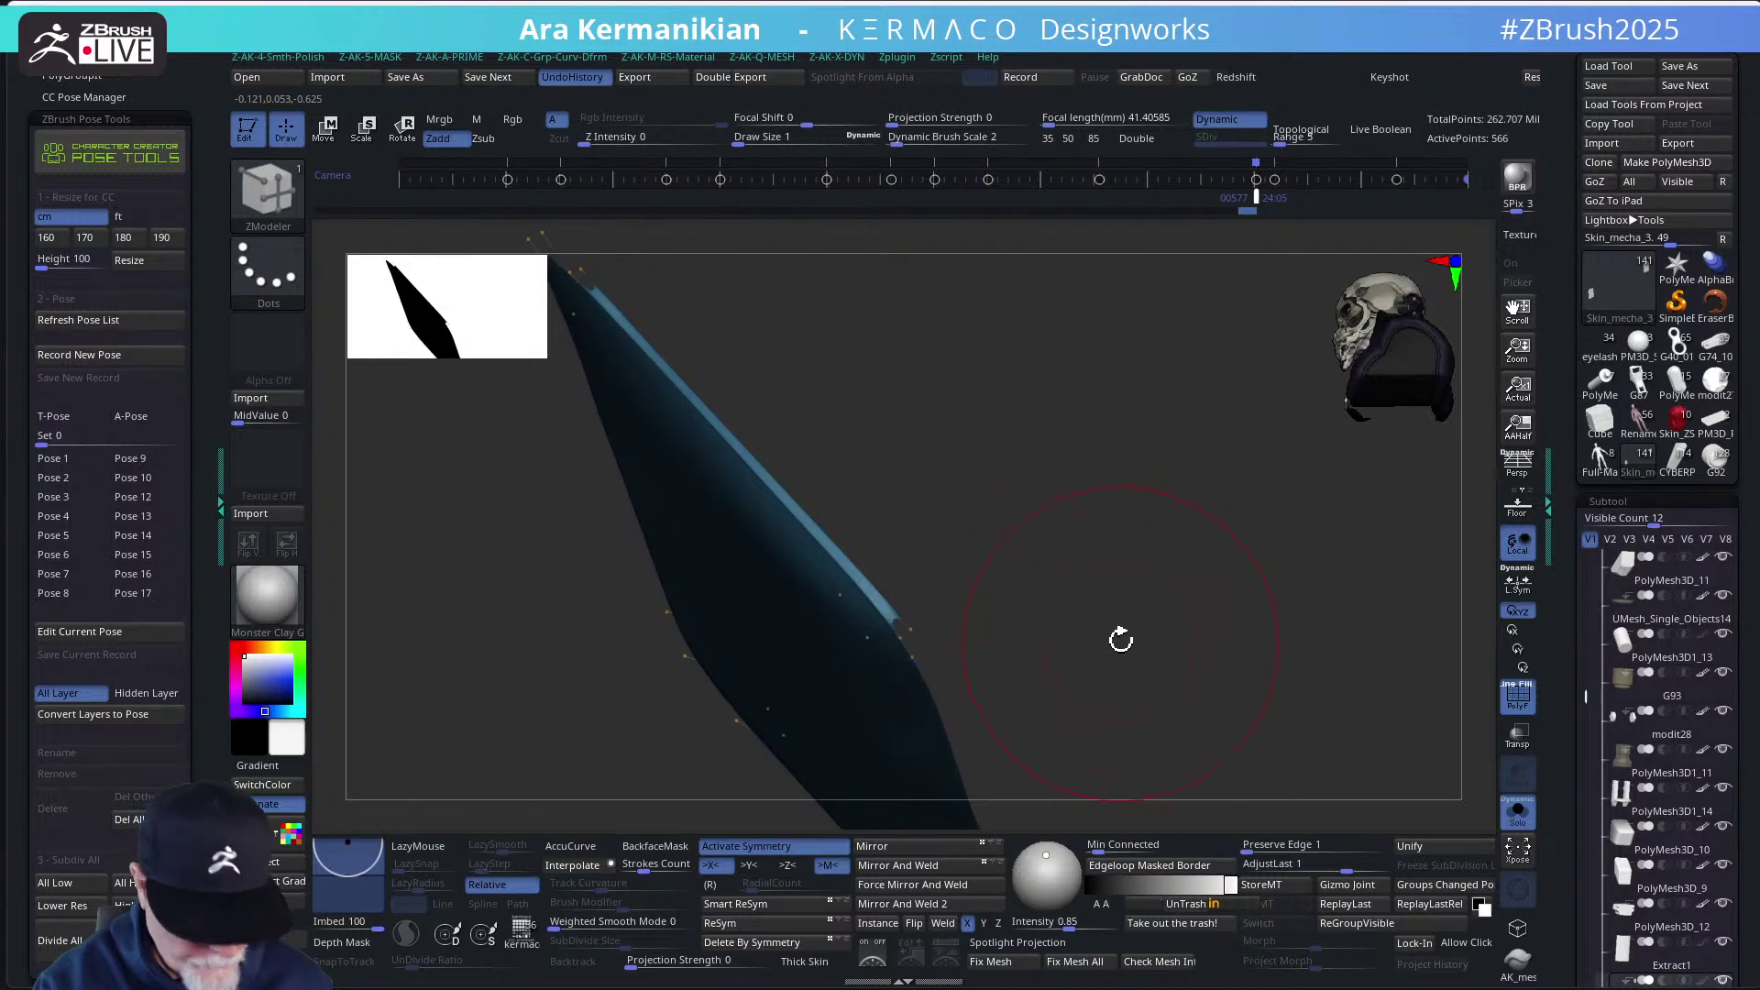
Delete the polygon loop along the cap's side edge using ZModeler Delete with the Polyloop target
right_click(891, 614)
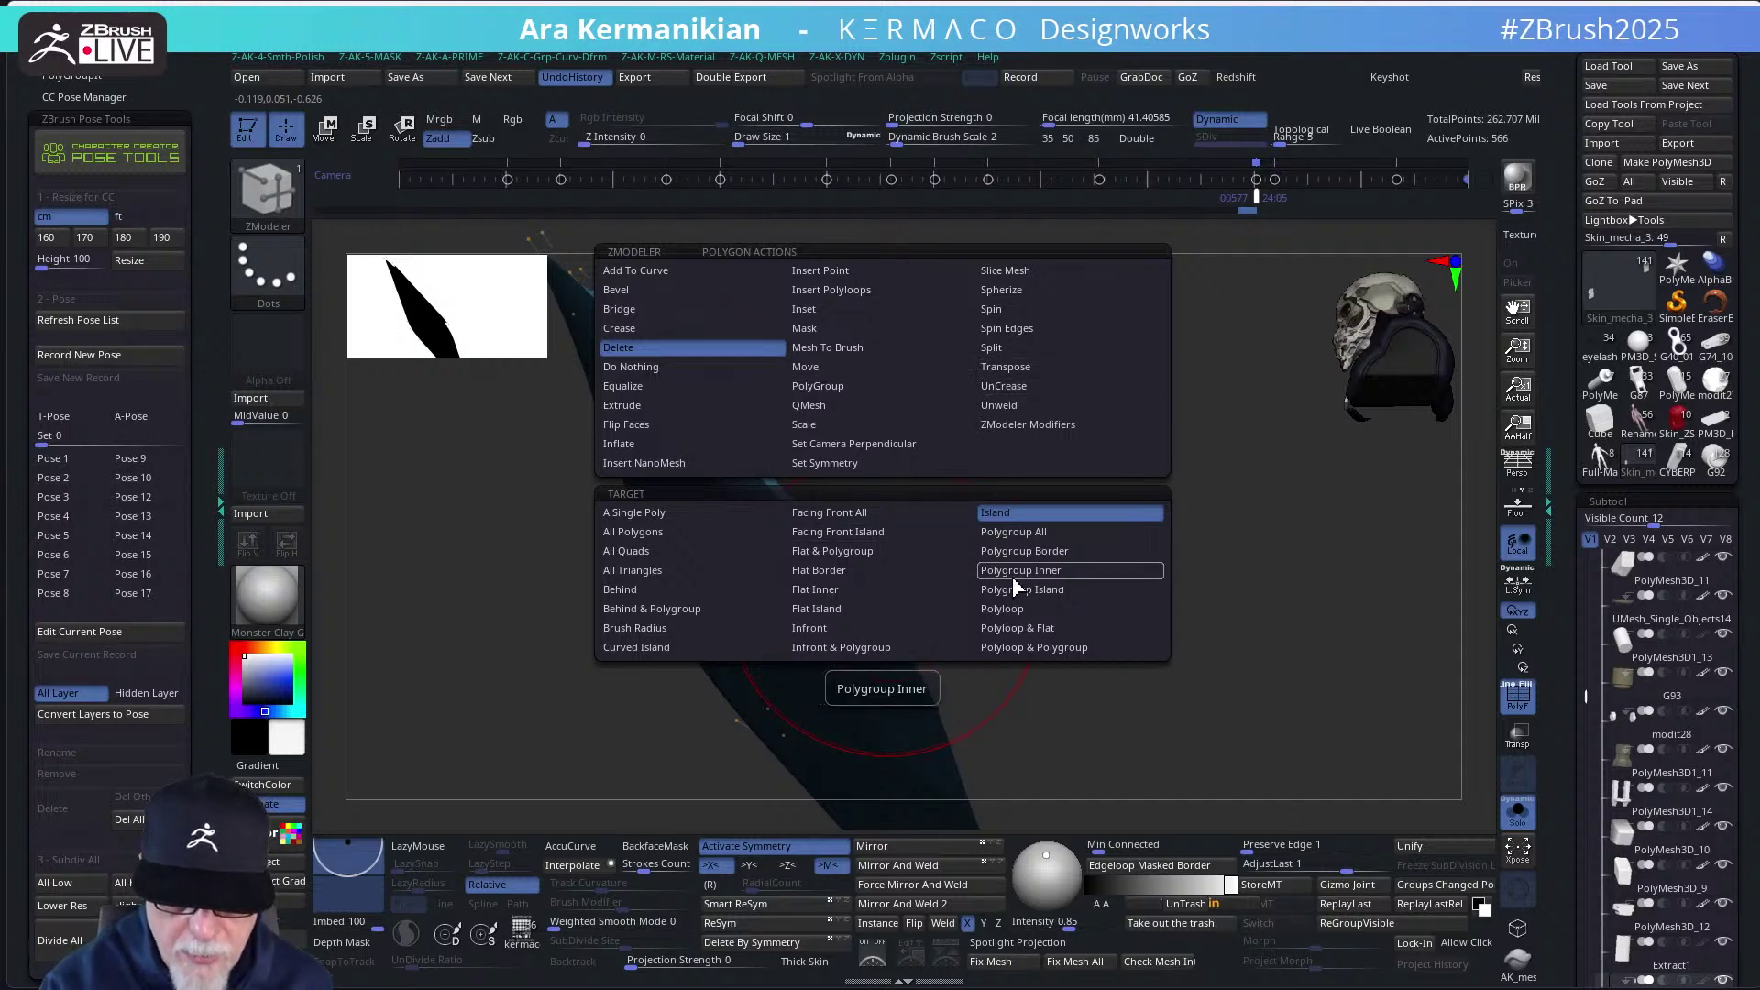
left_click(1008, 608)
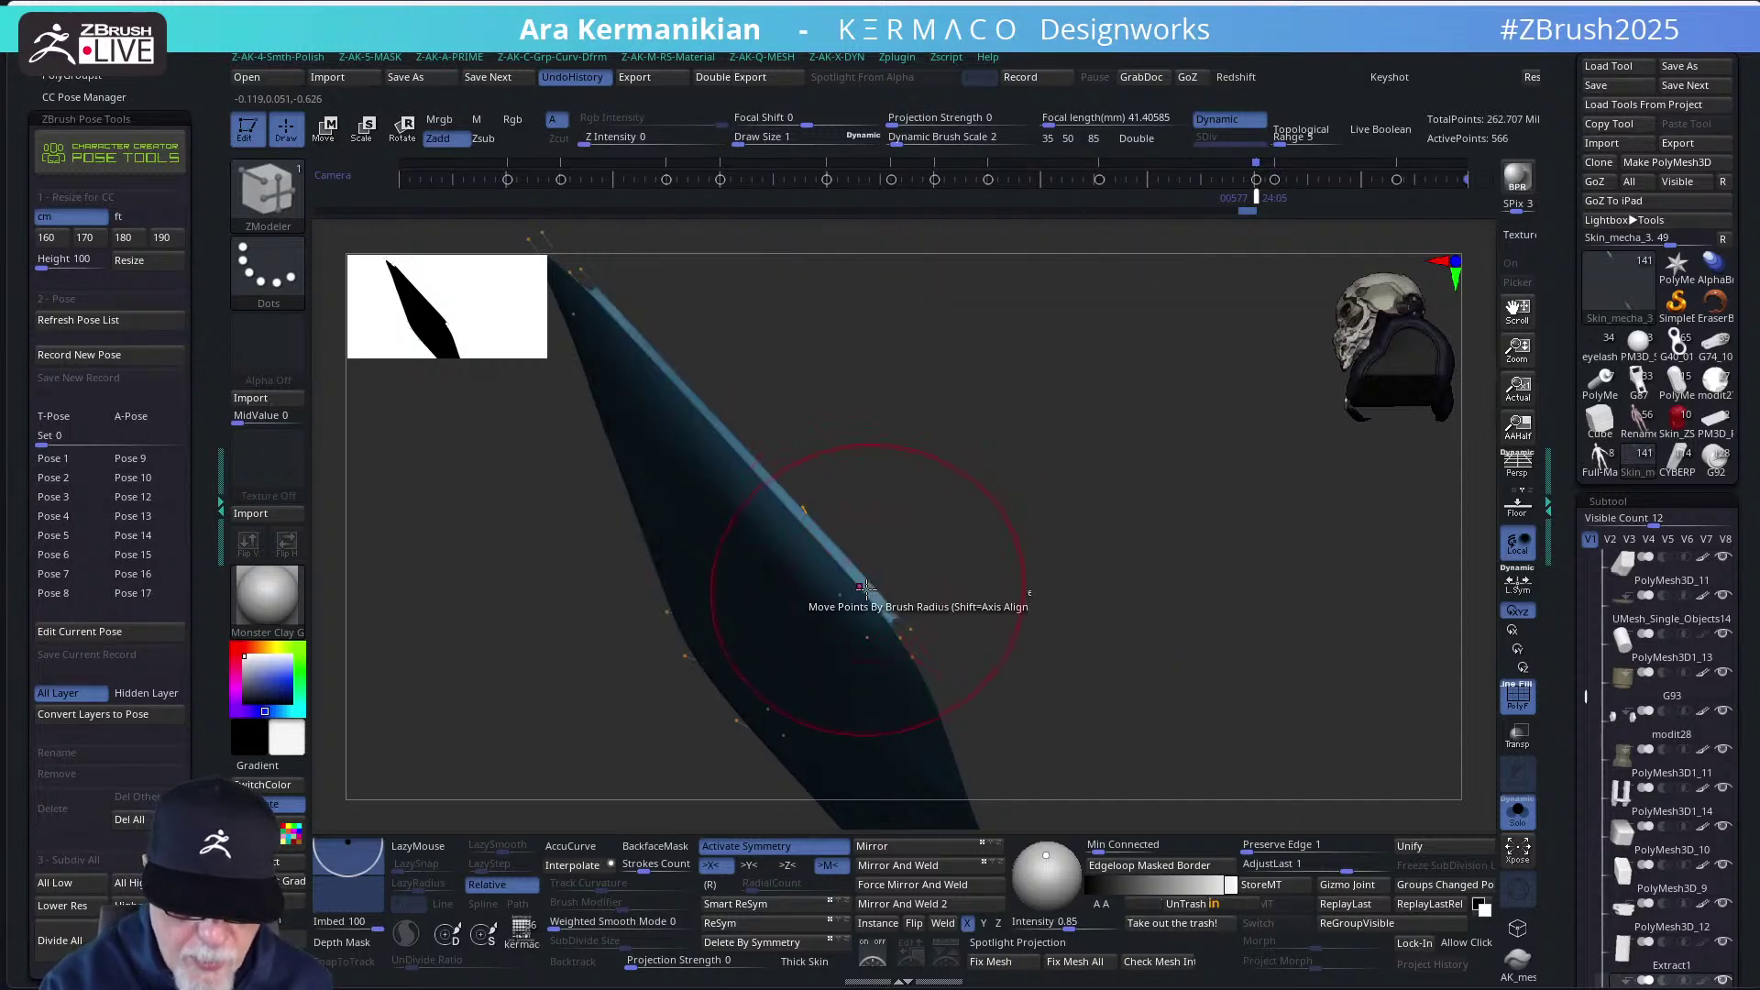
left_click_drag(966, 537, 1025, 417)
left_click_drag(882, 602, 912, 505)
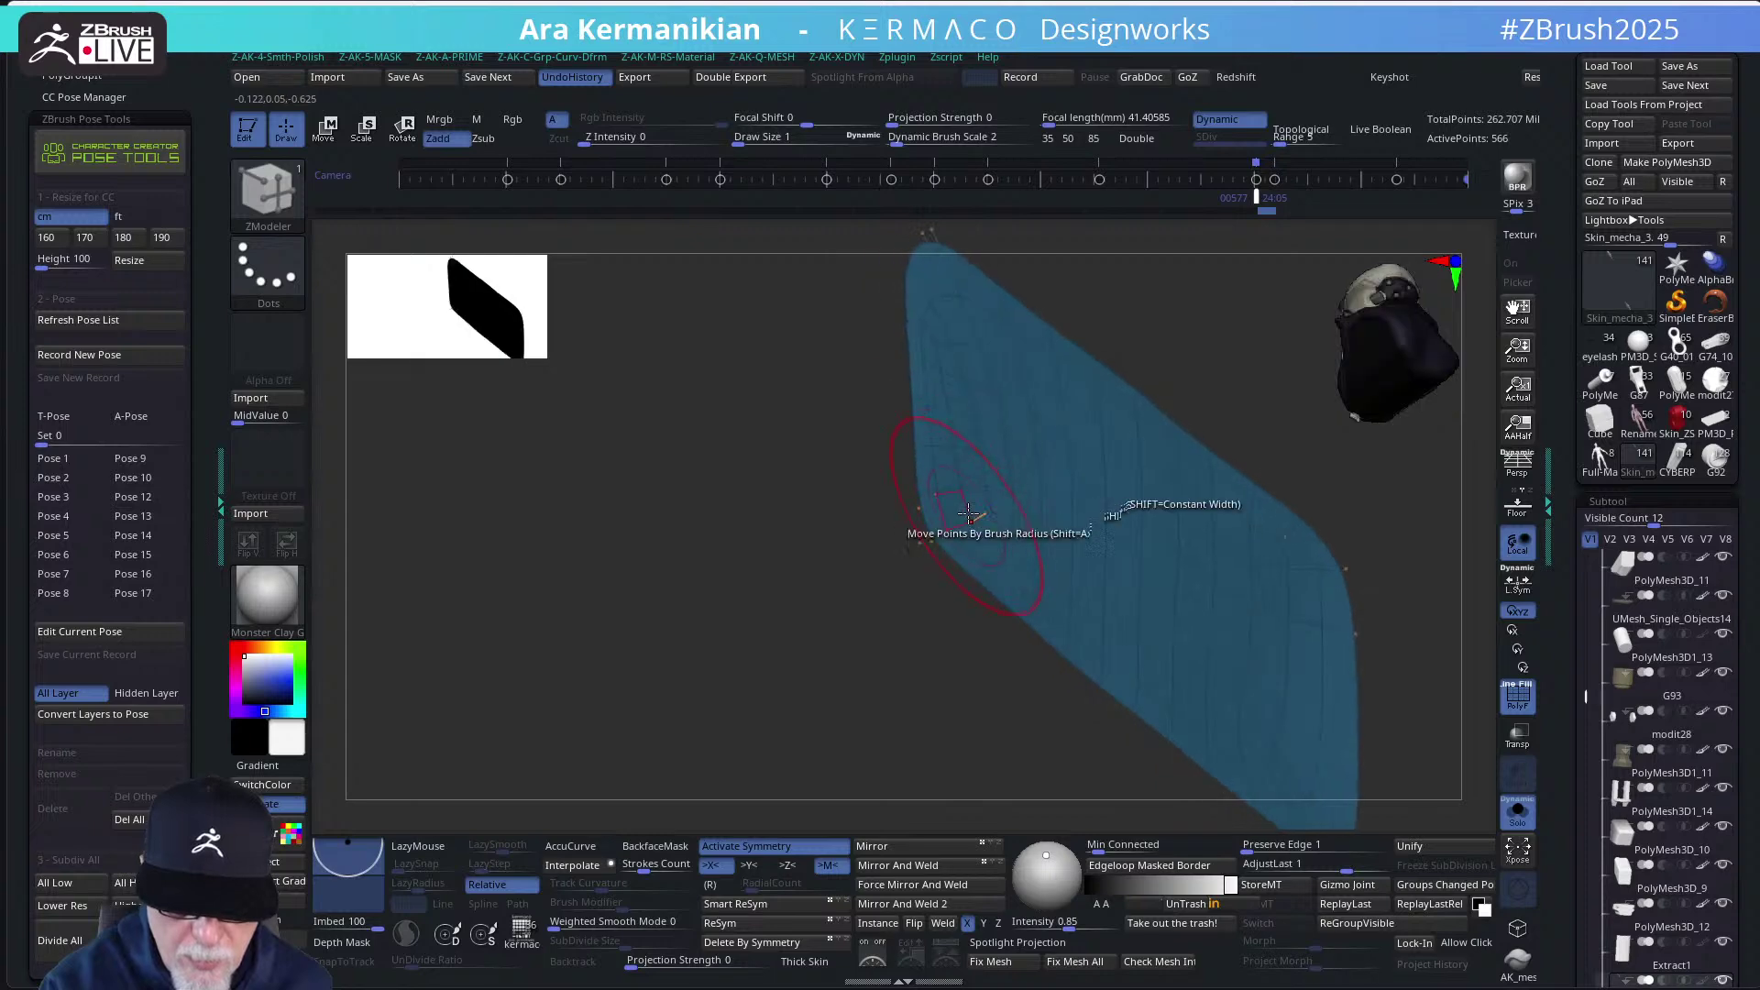
Delete the separated back shell of the end cap using ZModeler Delete with the Island target
key("space")
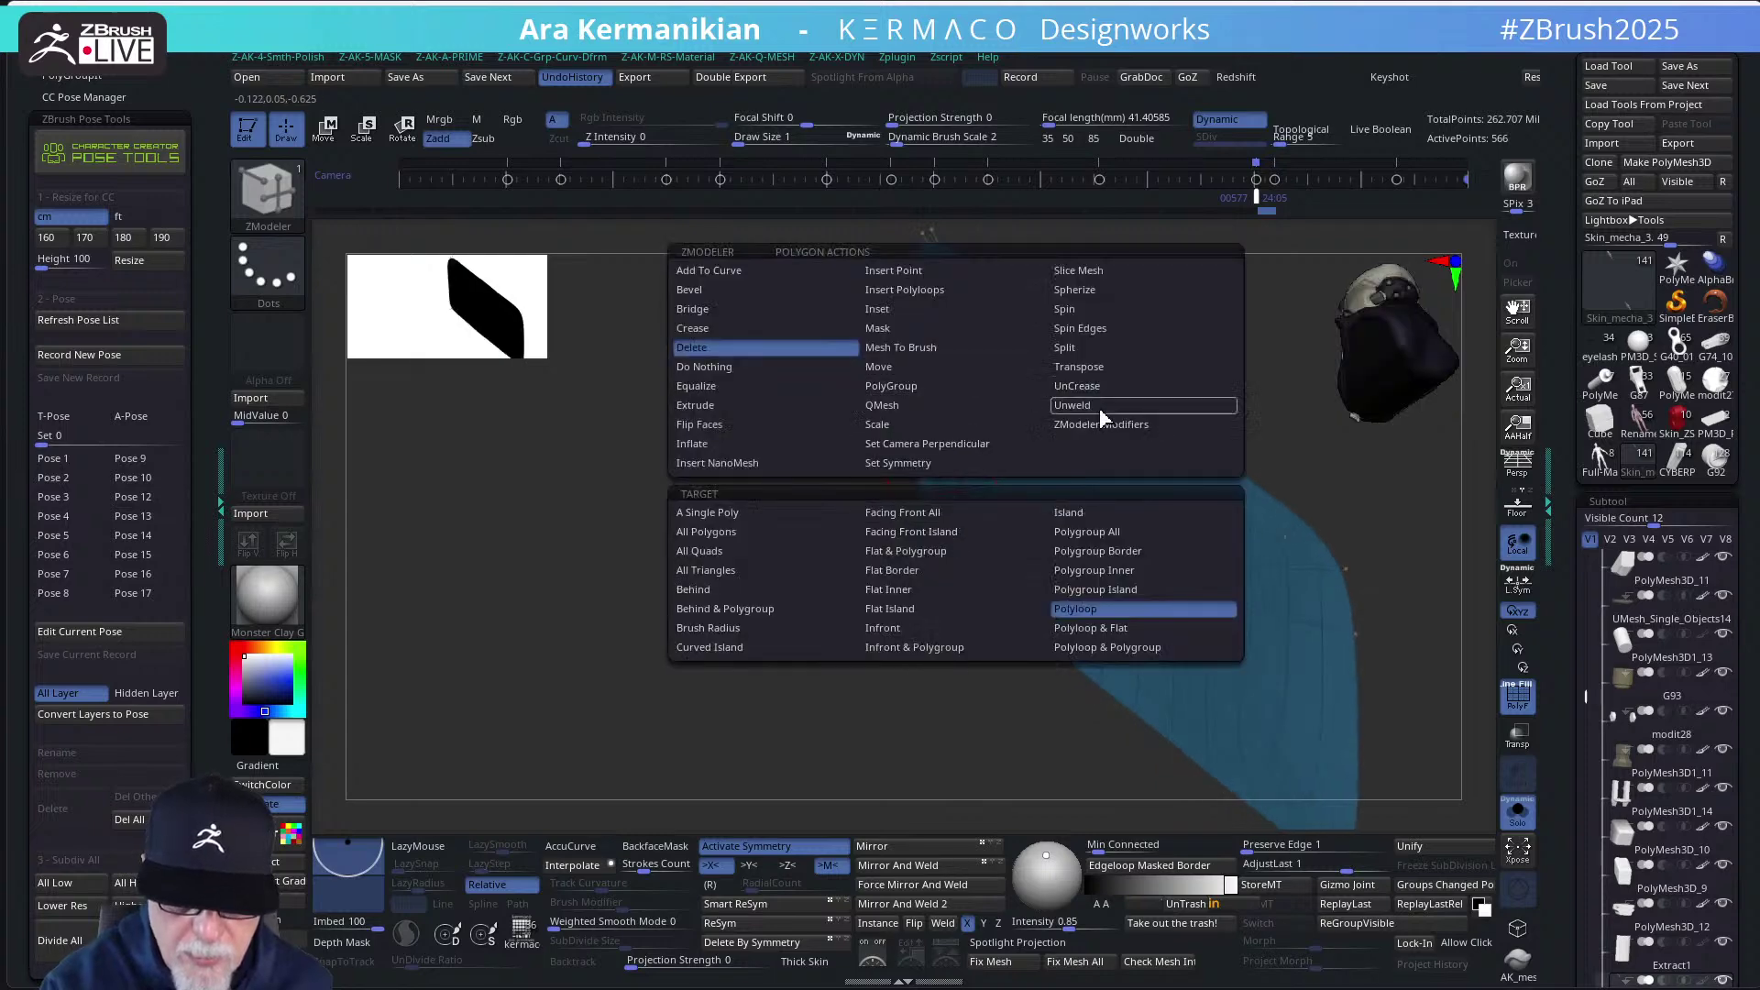
left_click(1081, 515)
left_click(1028, 511)
mouse_move(837, 608)
left_mouse_down()
mouse_move(888, 495)
mouse_move(1276, 617)
mouse_move(1197, 558)
mouse_move(1143, 431)
mouse_move(1151, 510)
left_mouse_up()
mouse_move(1151, 511)
right_mouse_down("ctrl")
mouse_move(1218, 640)
mouse_move(1147, 565)
right_mouse_up("ctrl")
Try ZRemesher on the remaining single-sided cap surface and undo the remesh
key("x")
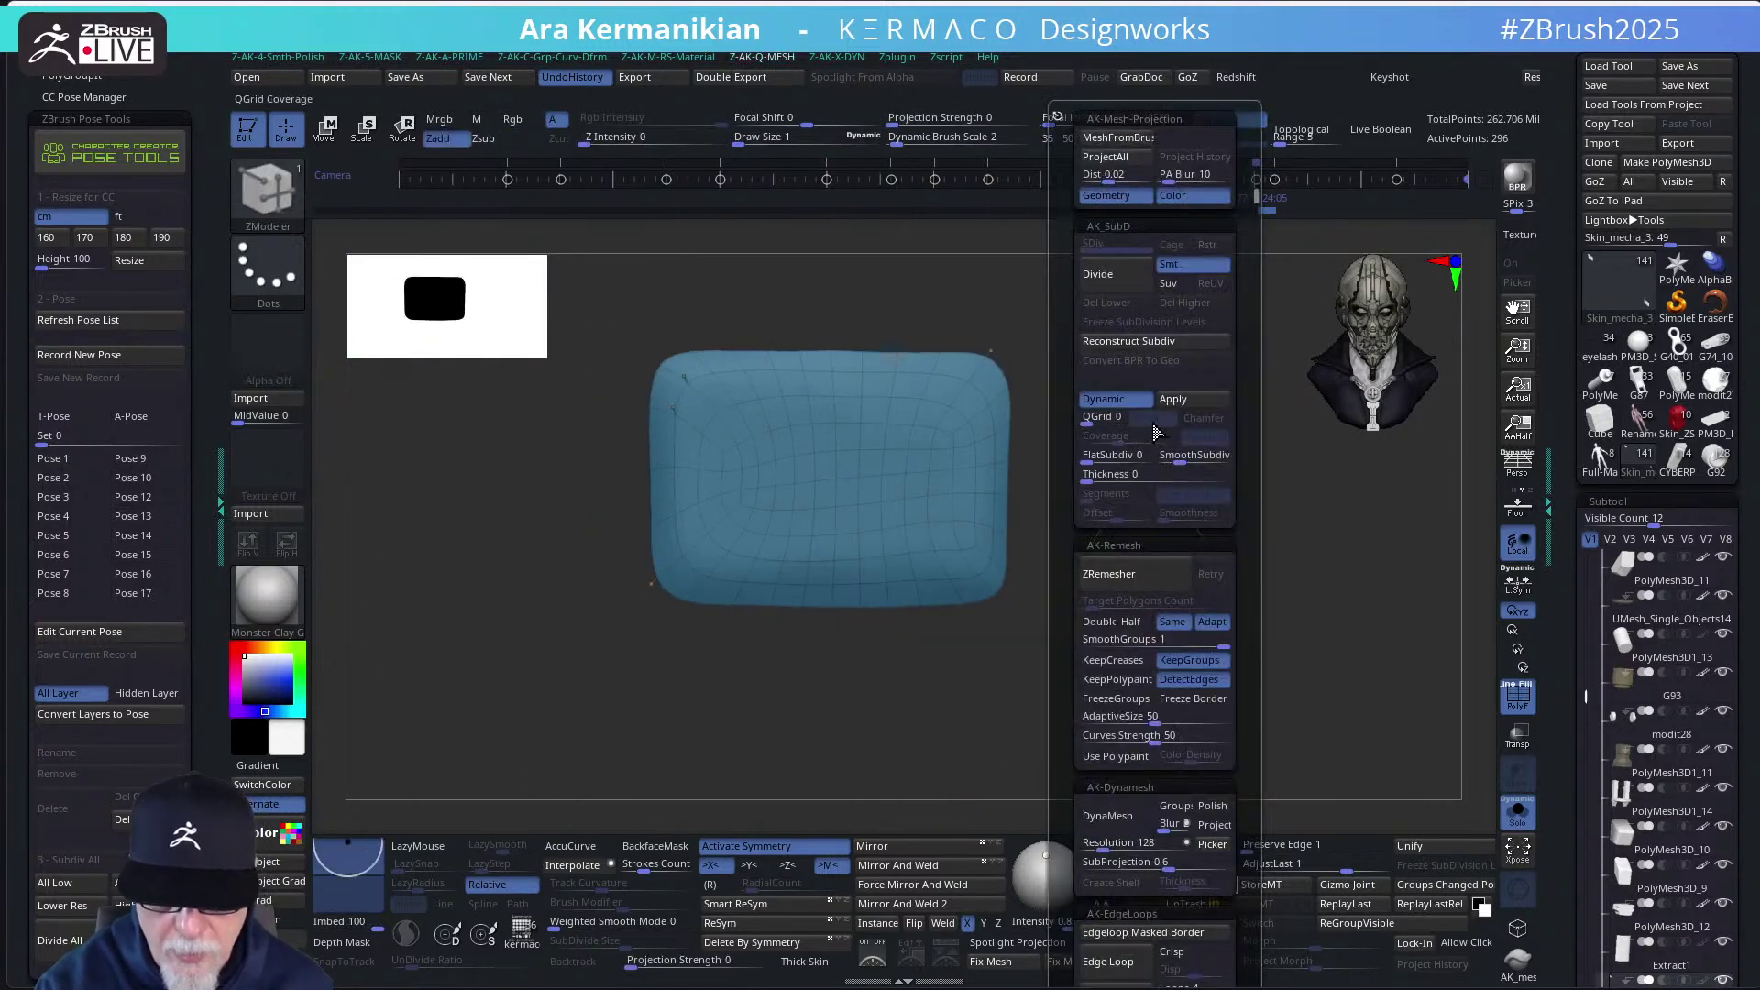
left_click(1135, 577)
key("ctrl+z")
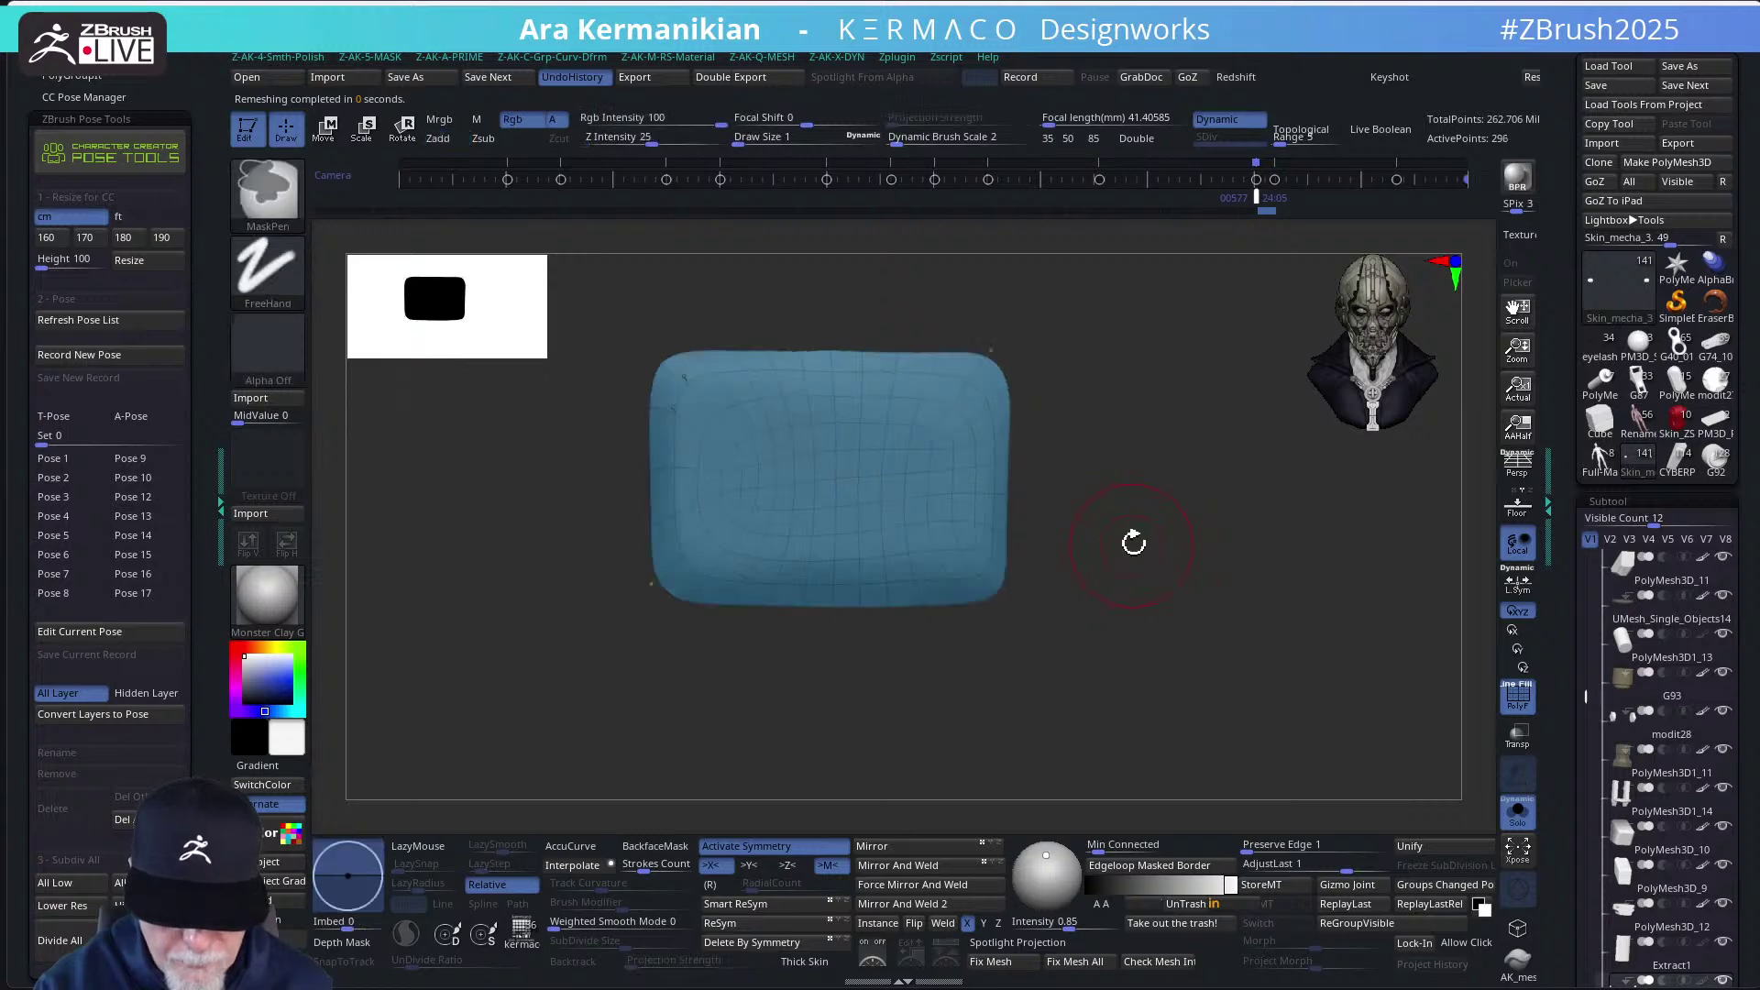
Try ZRemesher on the cap surface at the Double polygon count, with KeepGroups on and then off, undoing the remeshes
key("x")
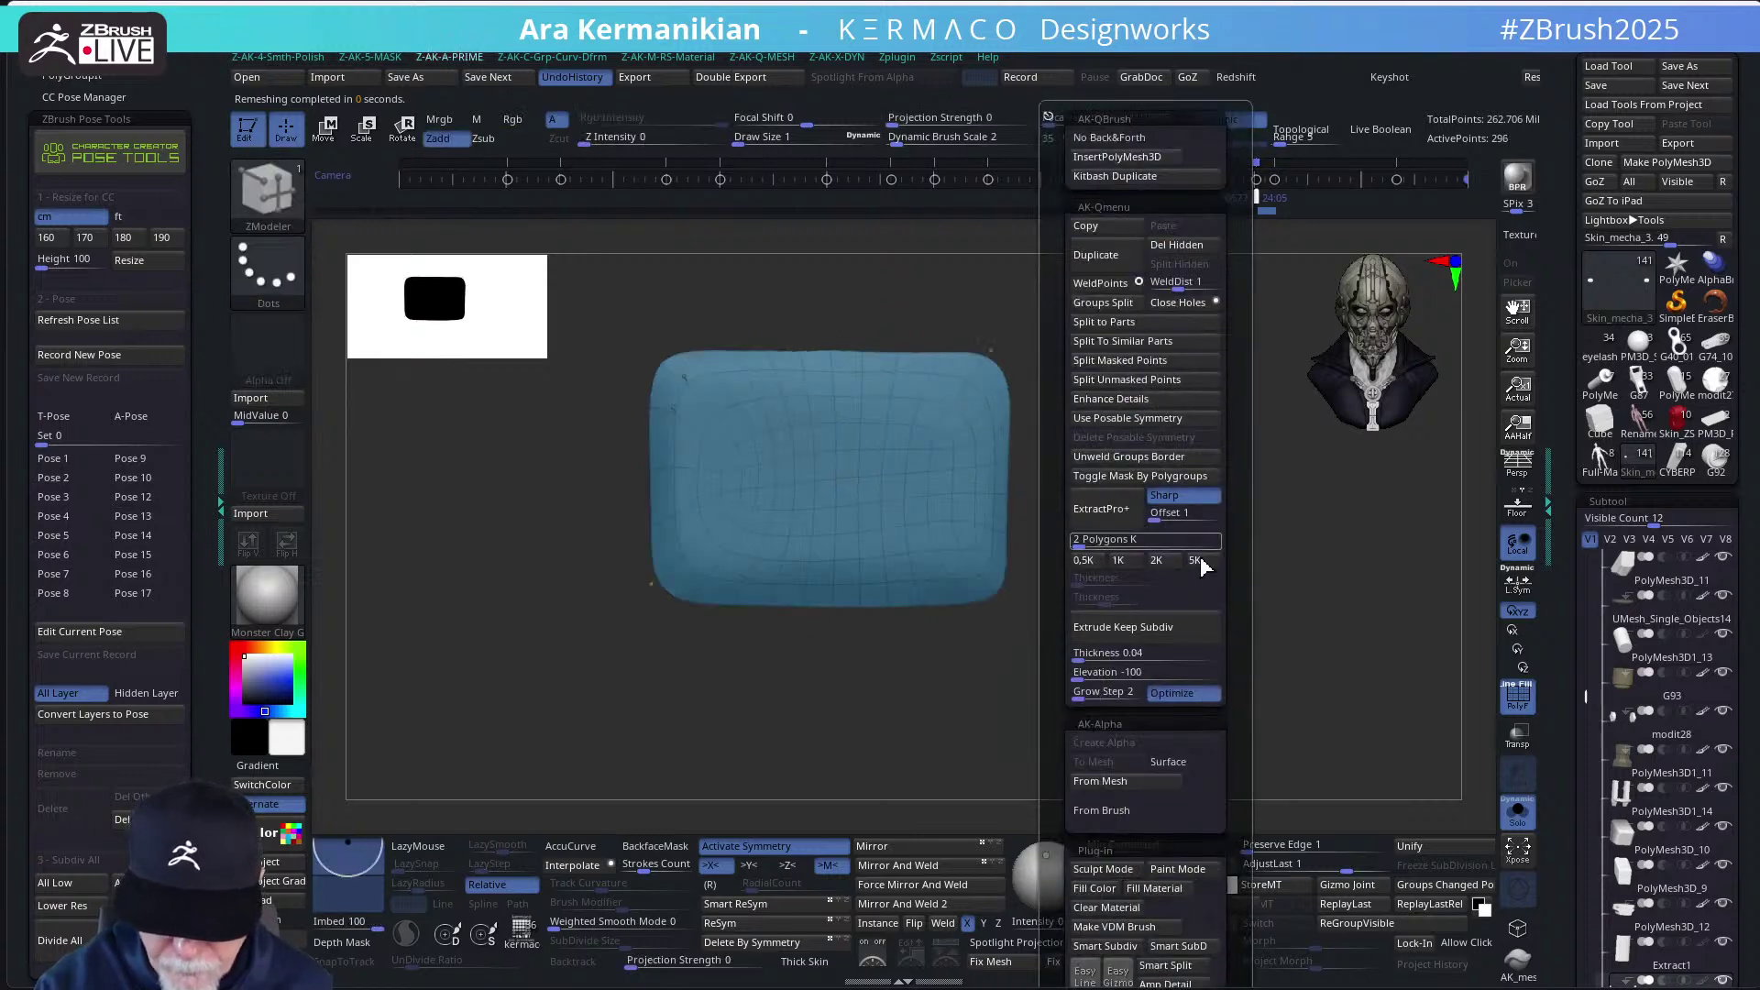
key("x")
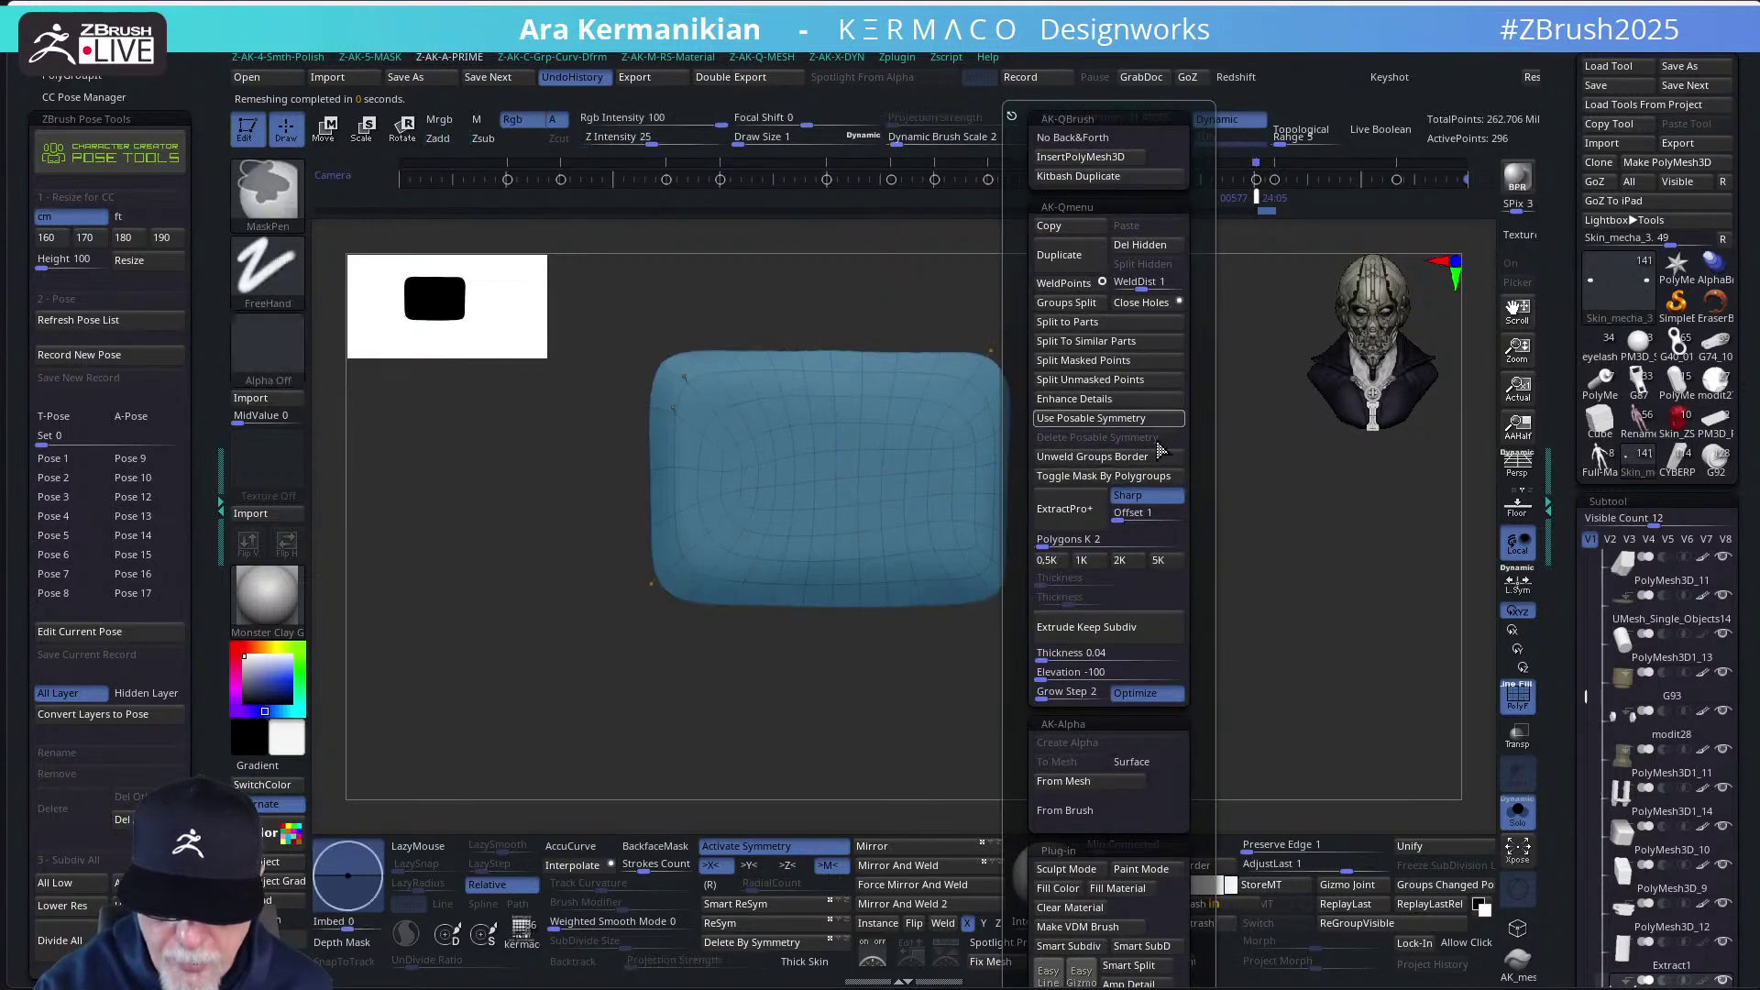
key("ctrl+q")
left_click(1108, 622)
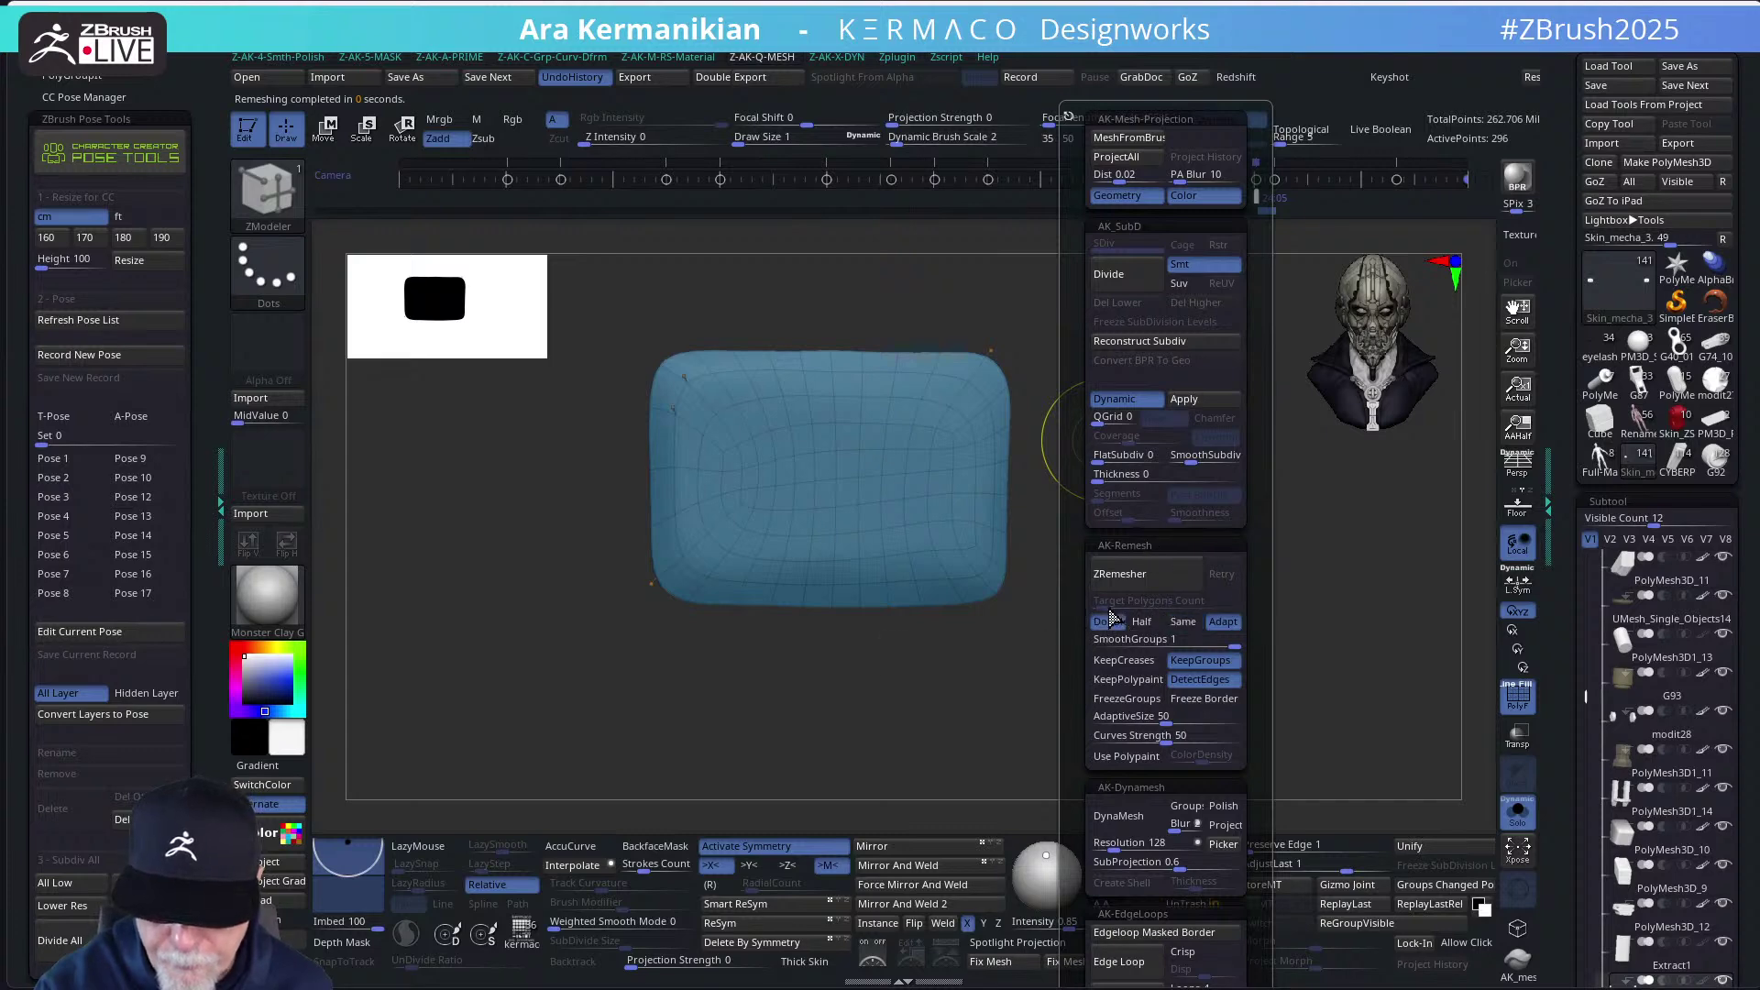
left_click(1156, 574)
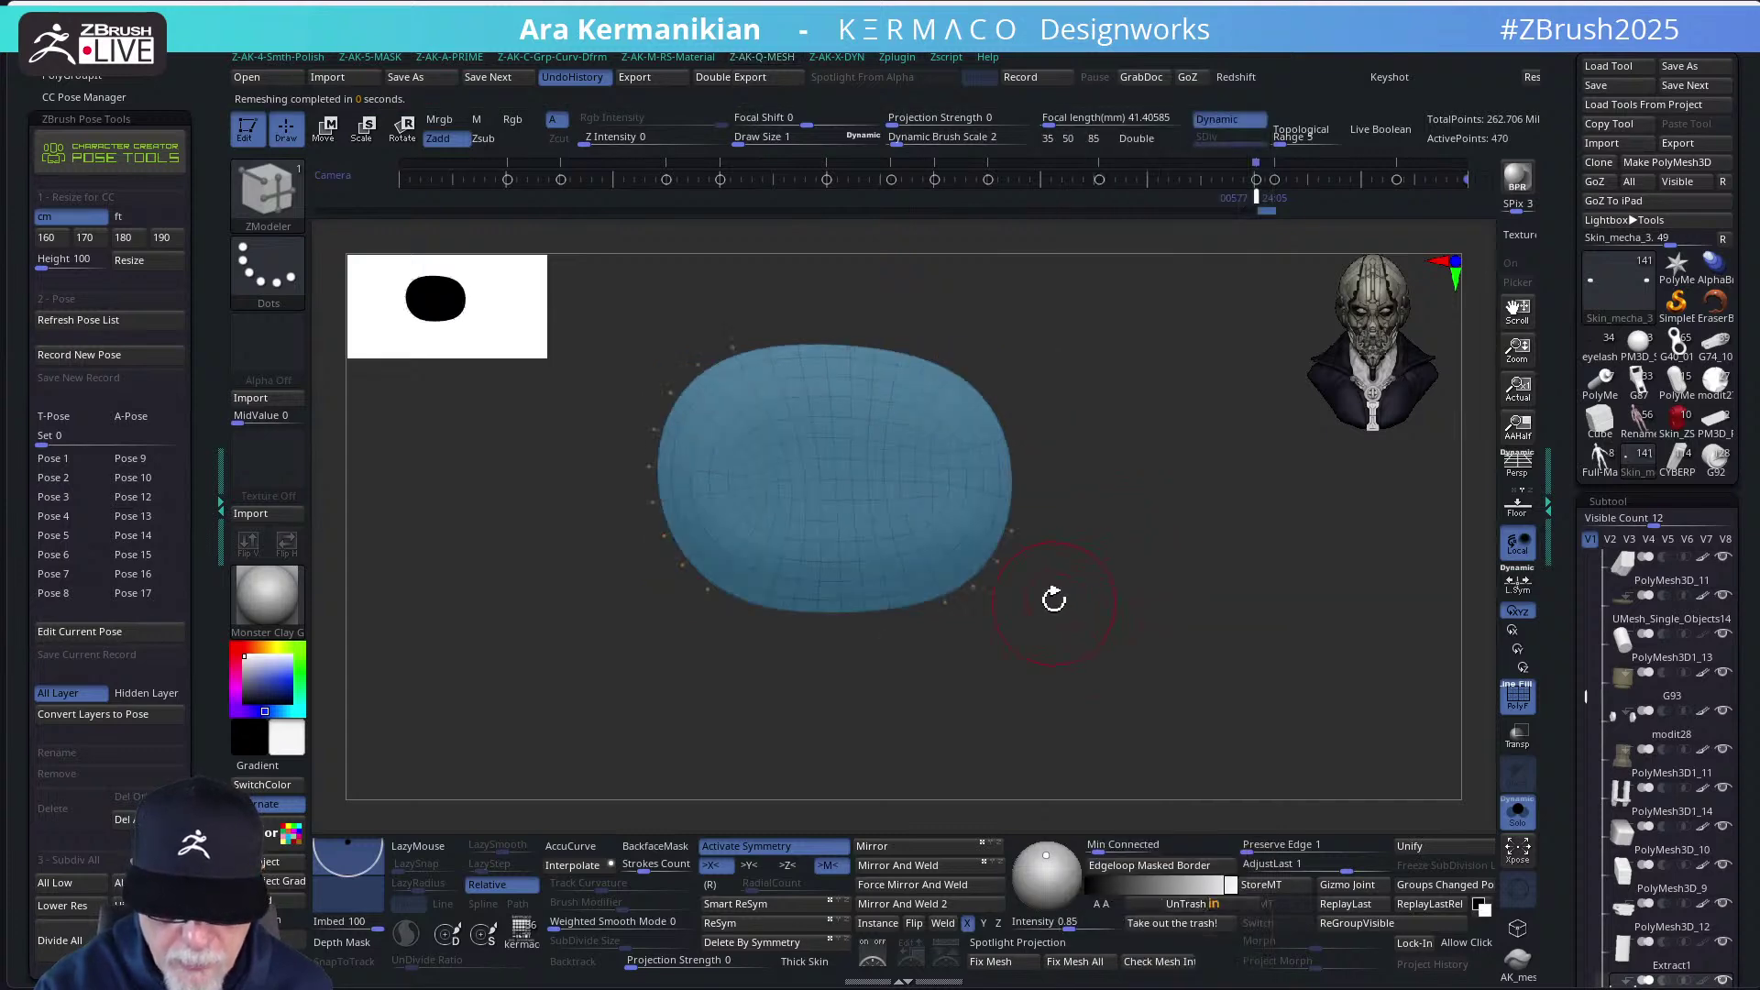
key("ctrl+q")
key("ctrl+z")
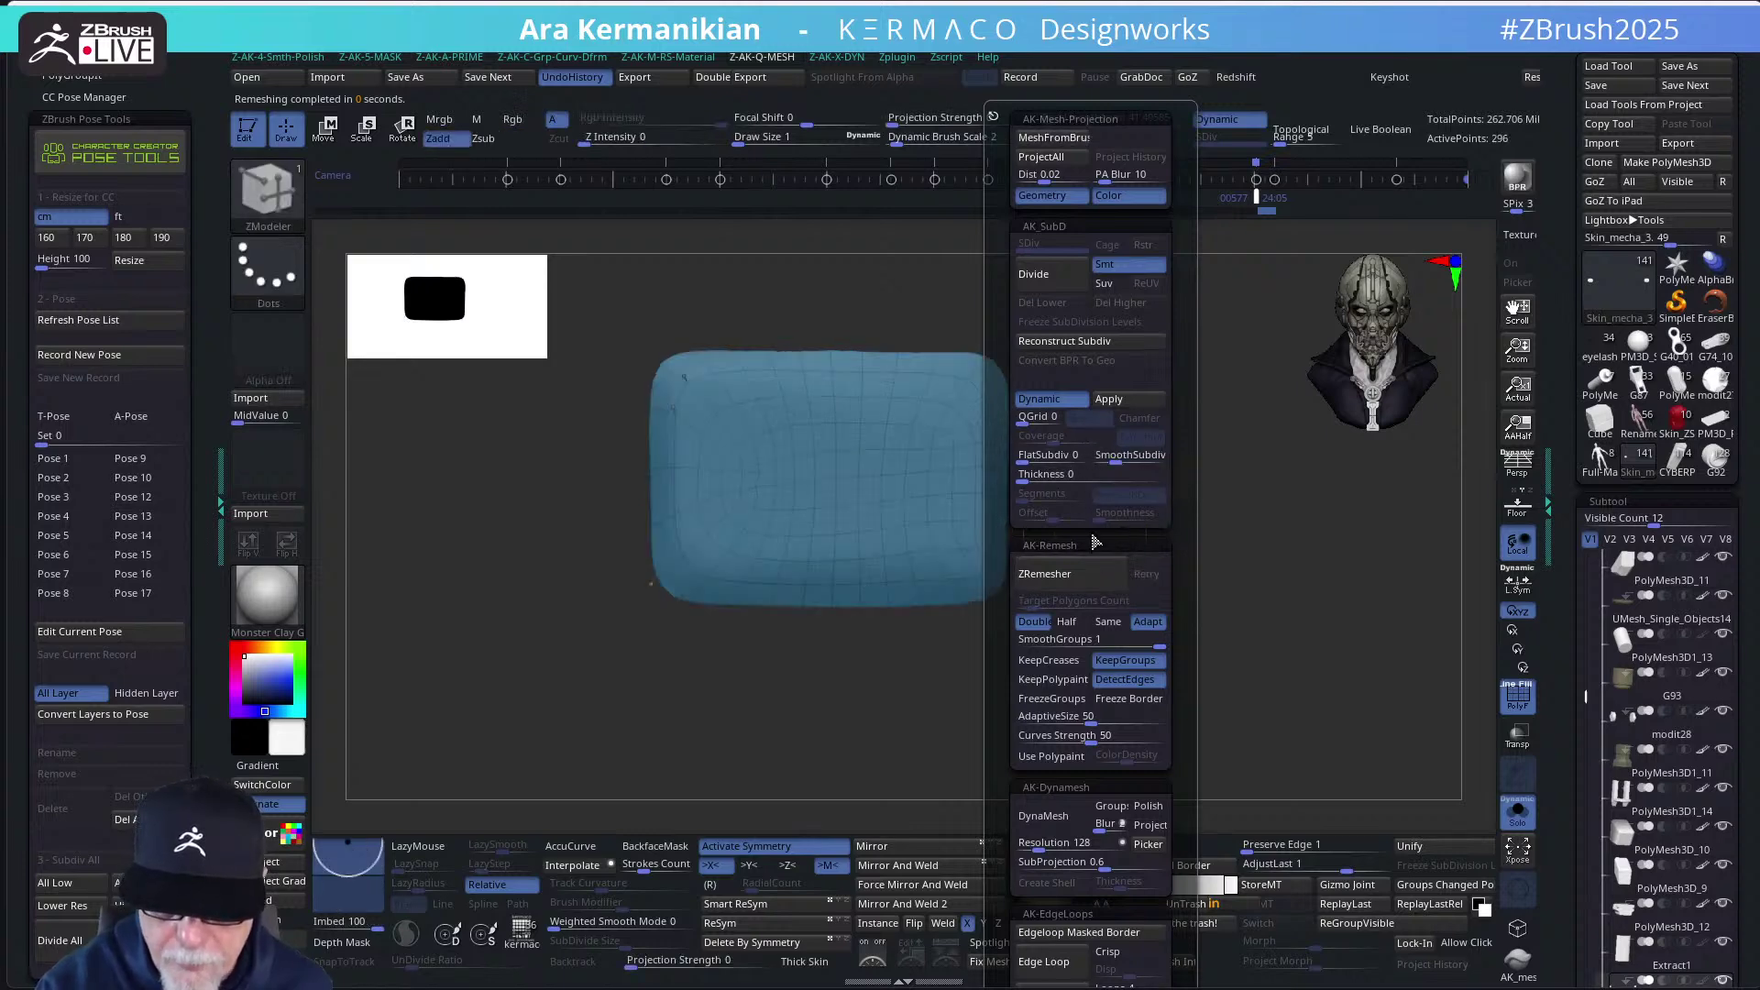
left_click(1126, 660)
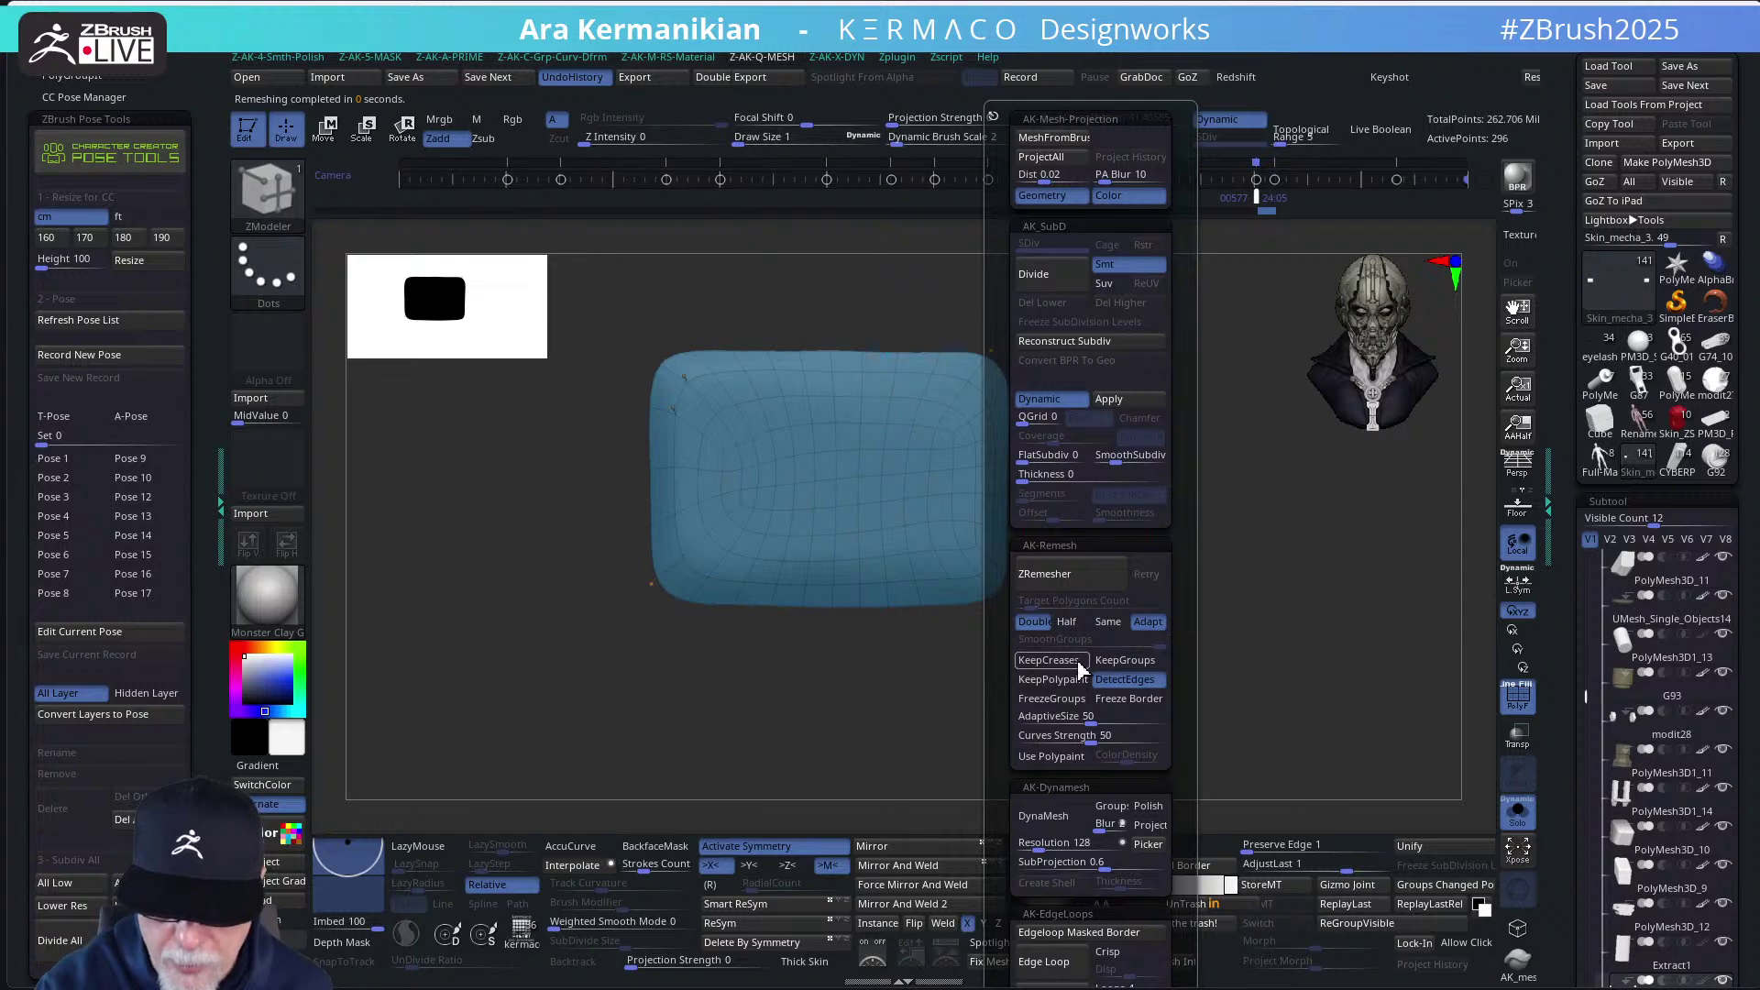
left_click(1068, 580)
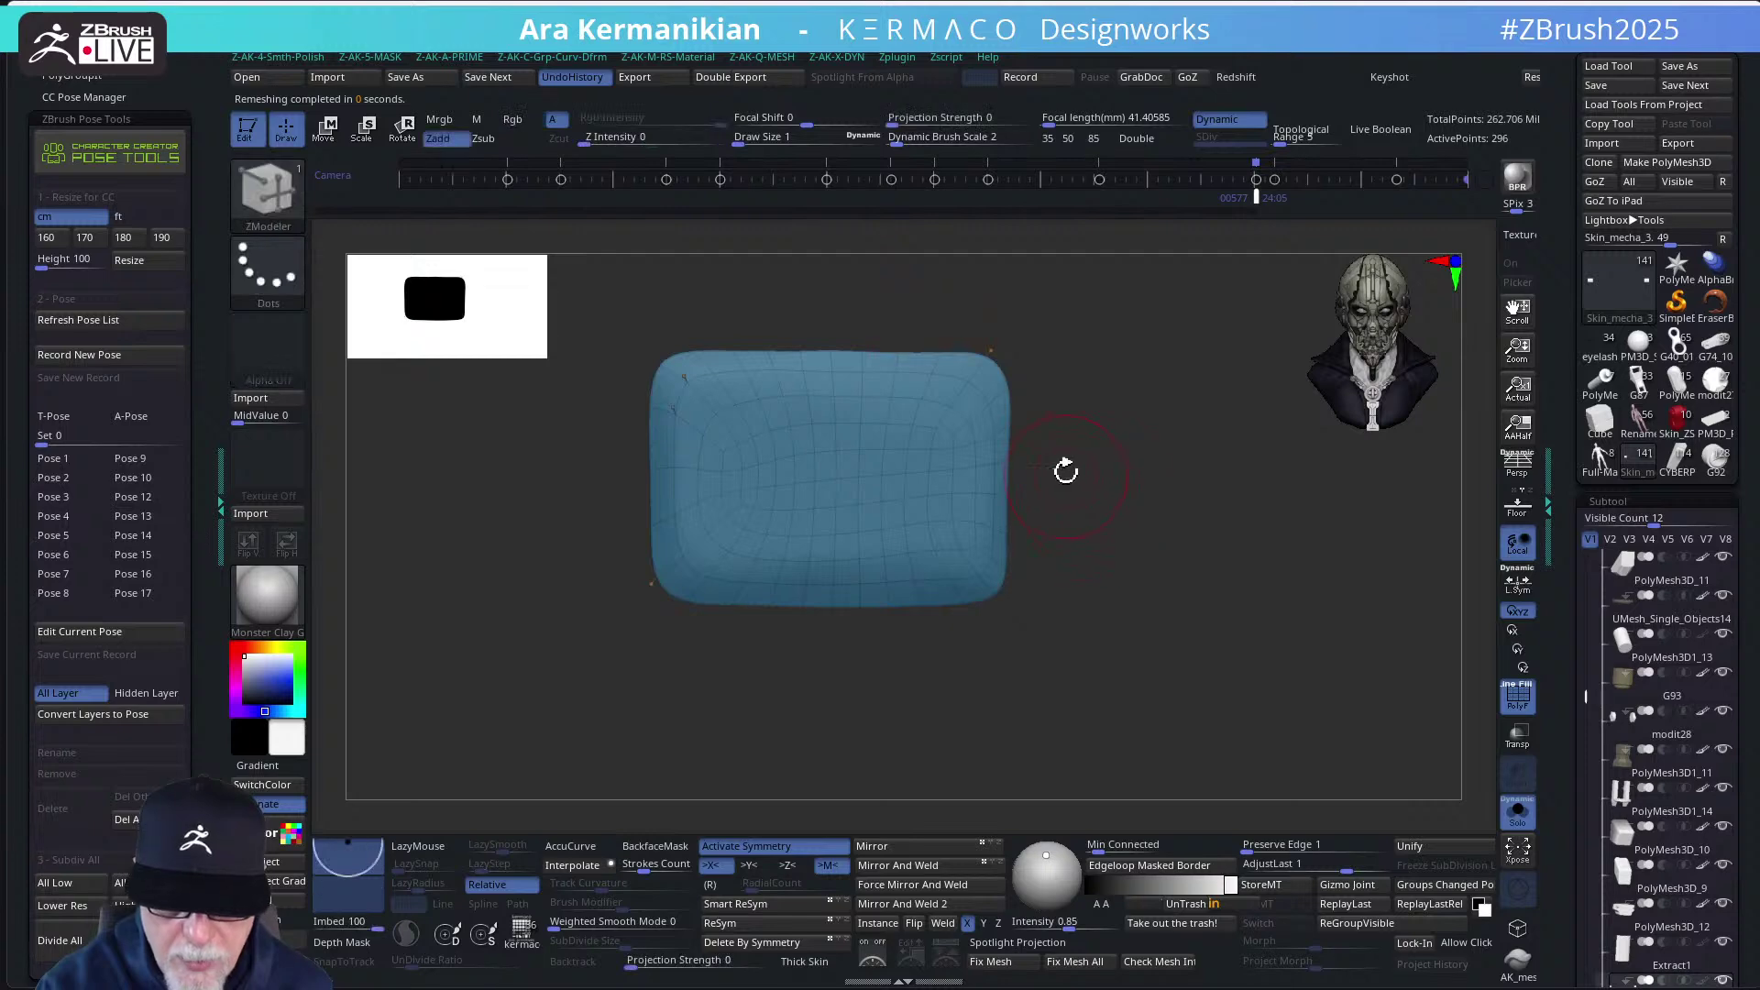
Remesh the cap with ZRemesher using the Same polygon count, KeepGroups on and SmoothGroups at 0.15333
key("space")
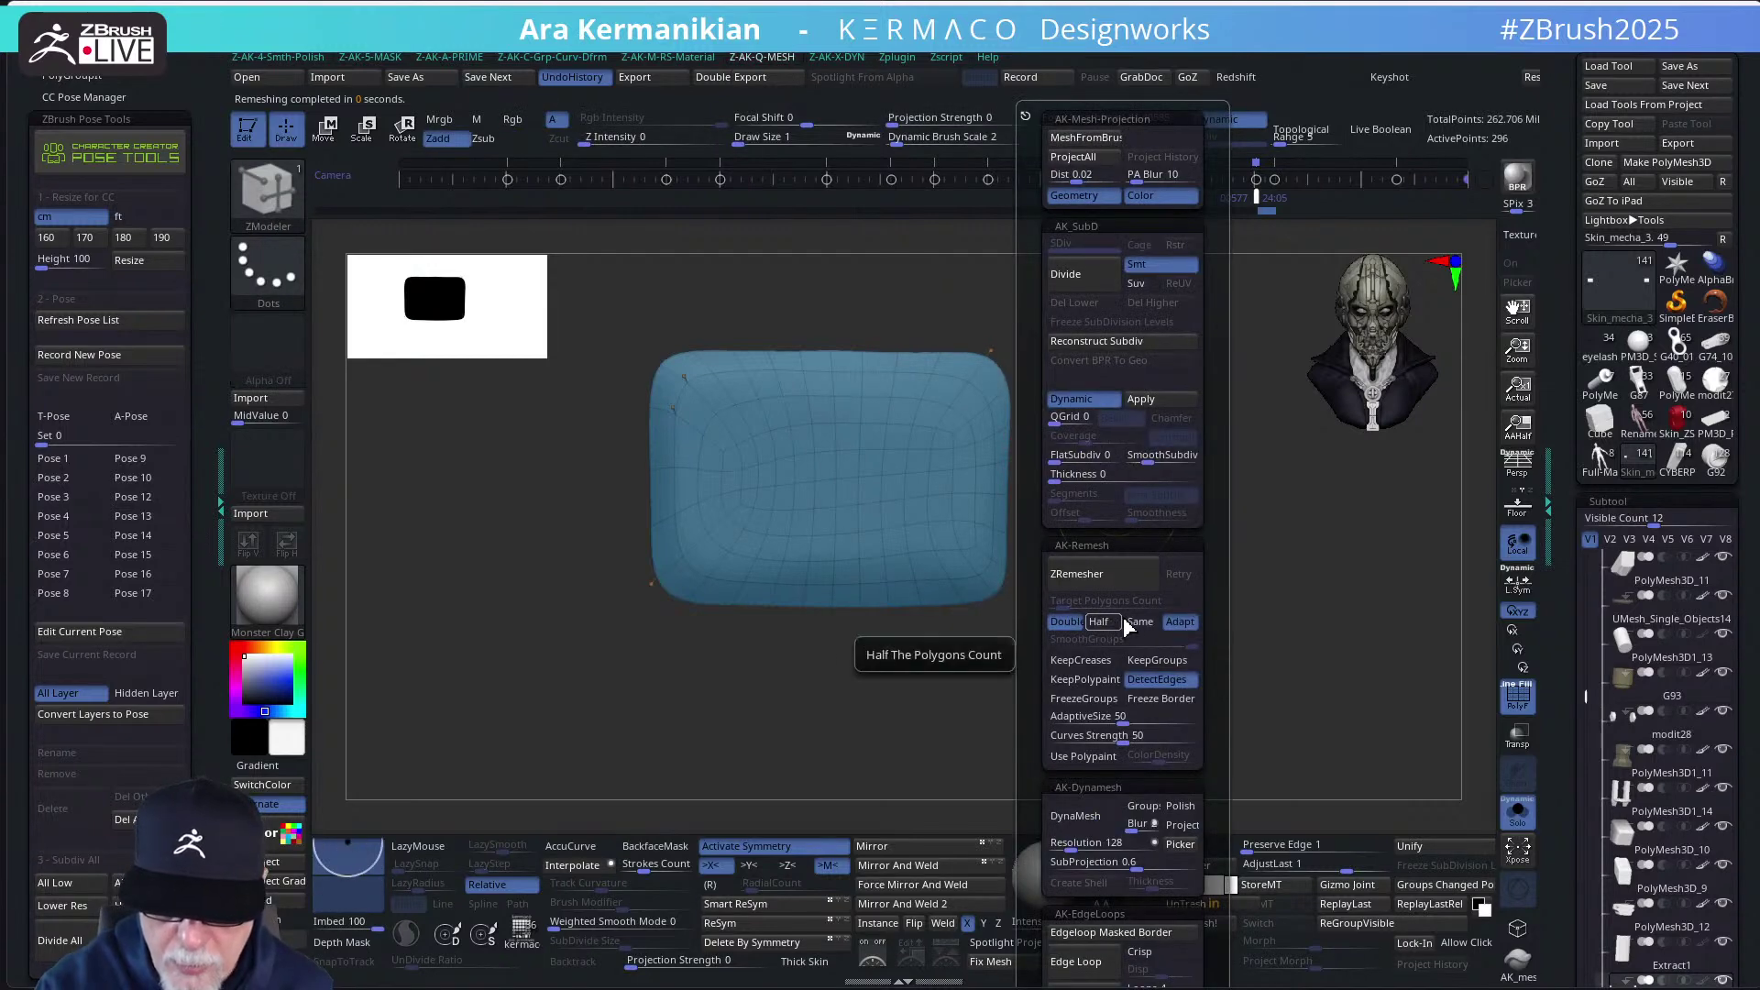
left_click(1140, 621)
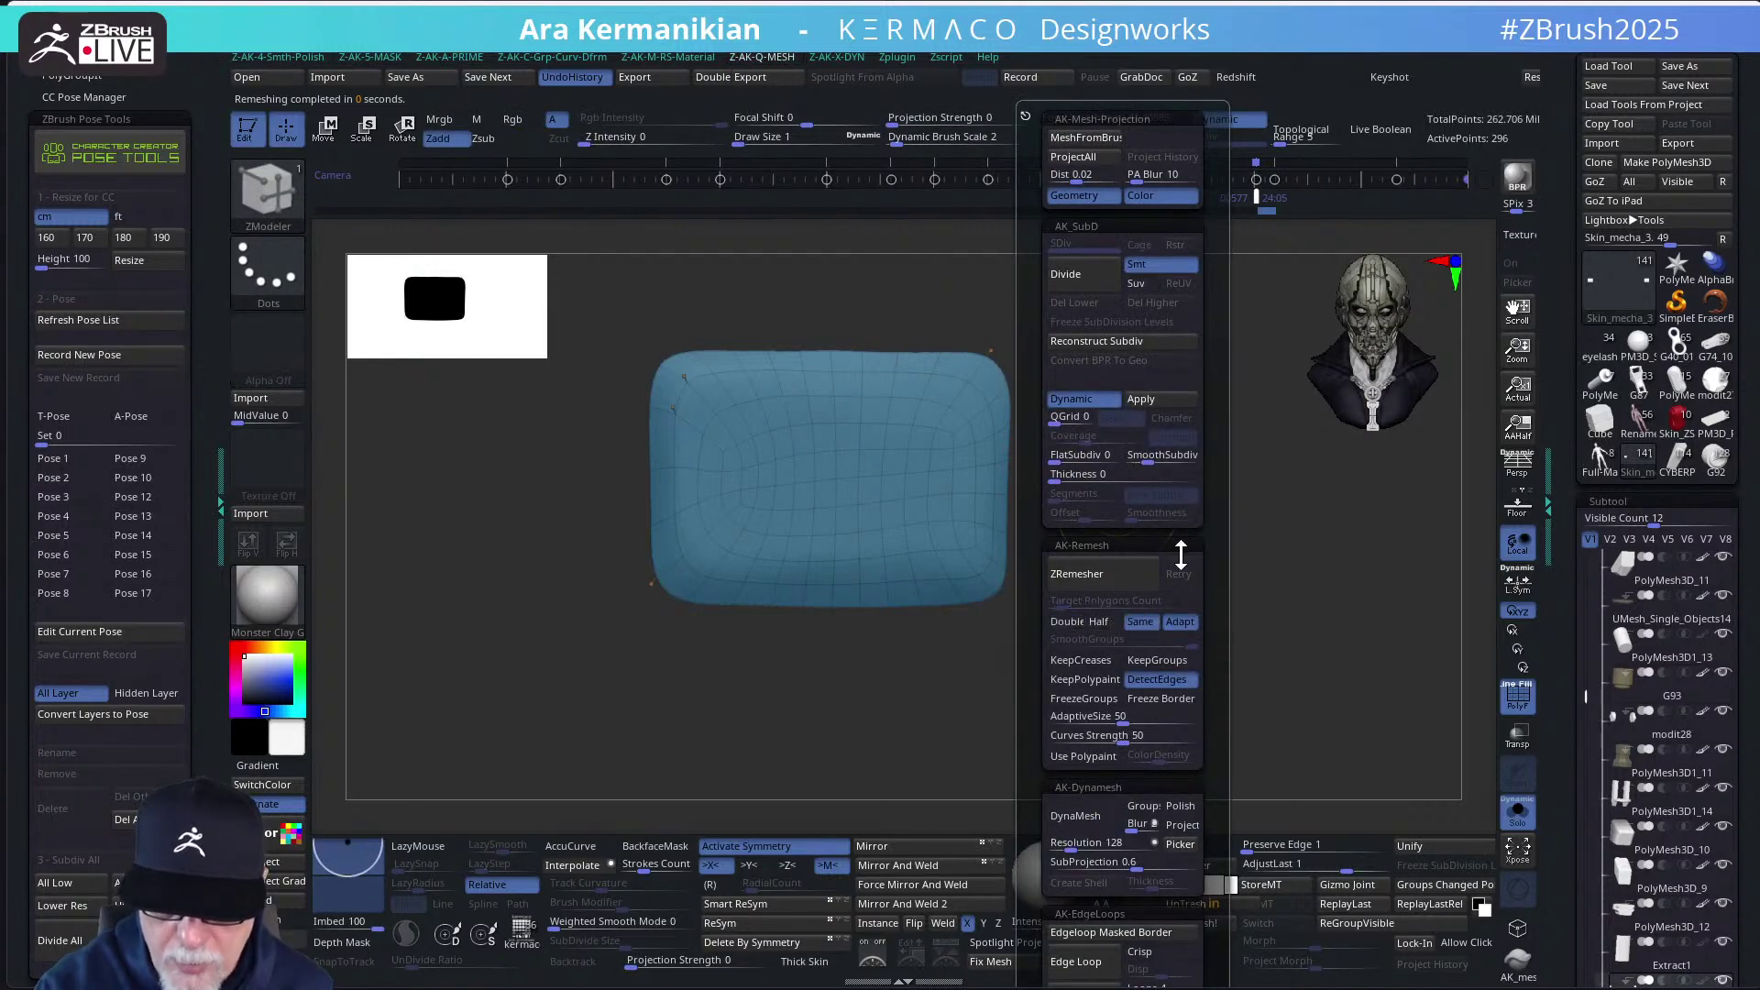
left_click(1160, 661)
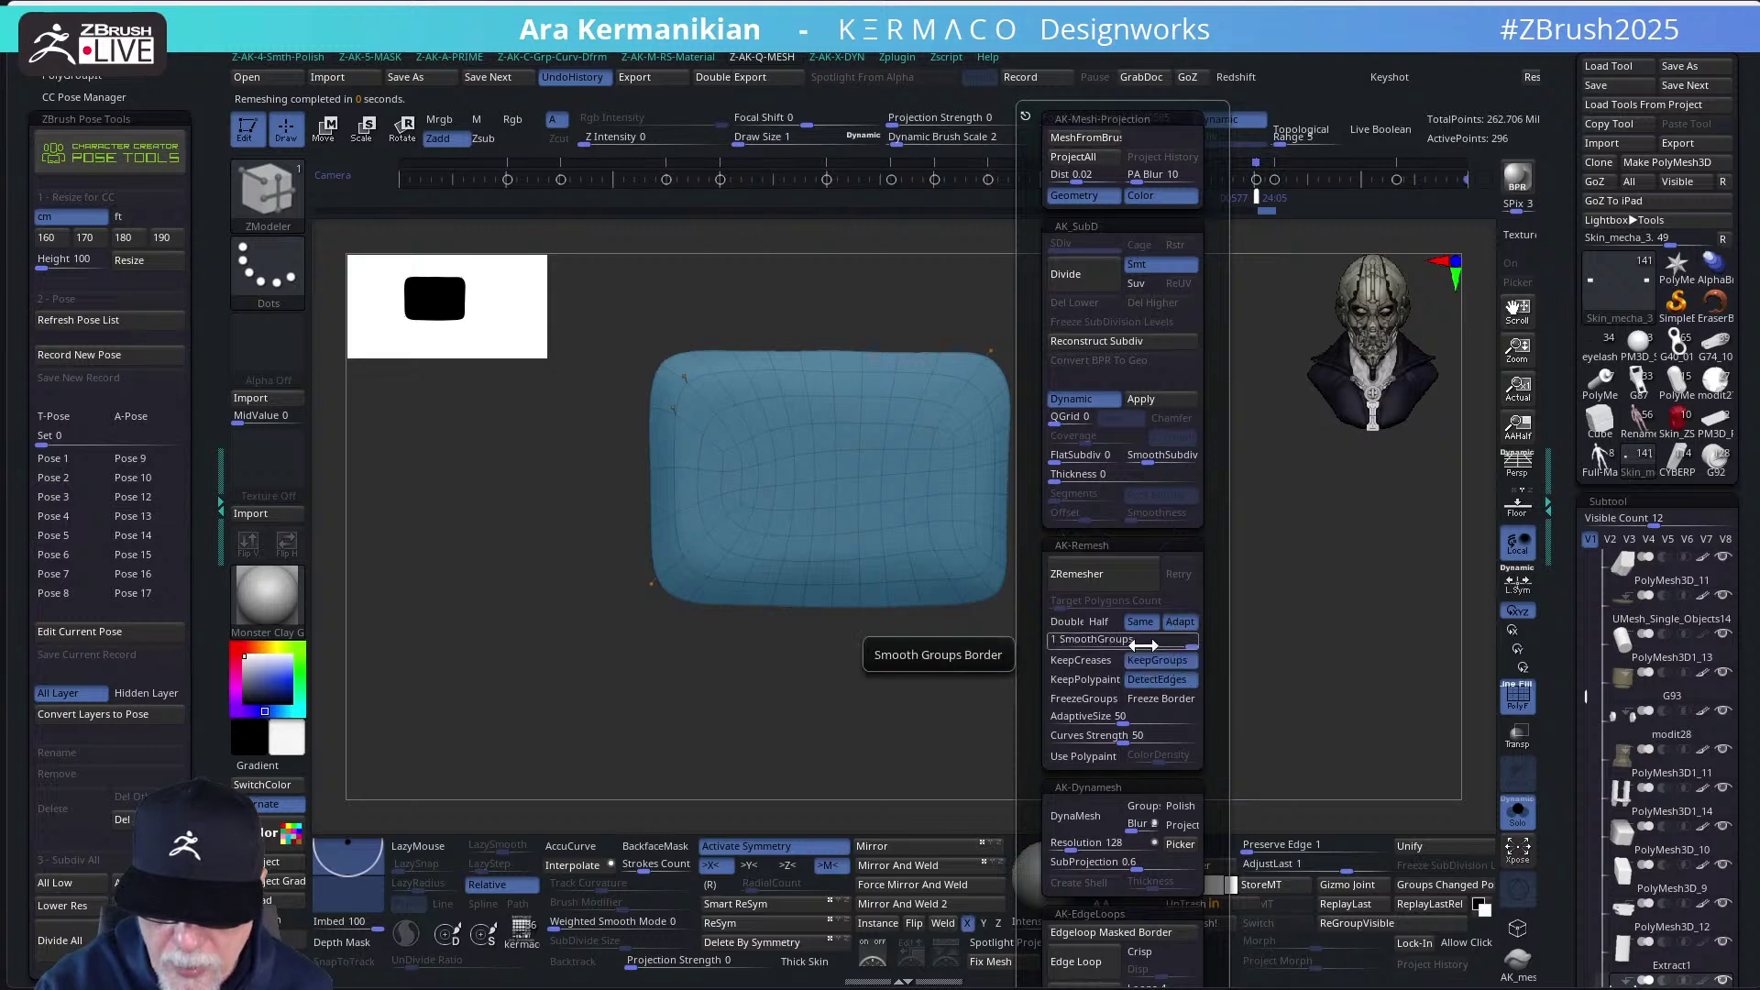
left_click(1106, 588)
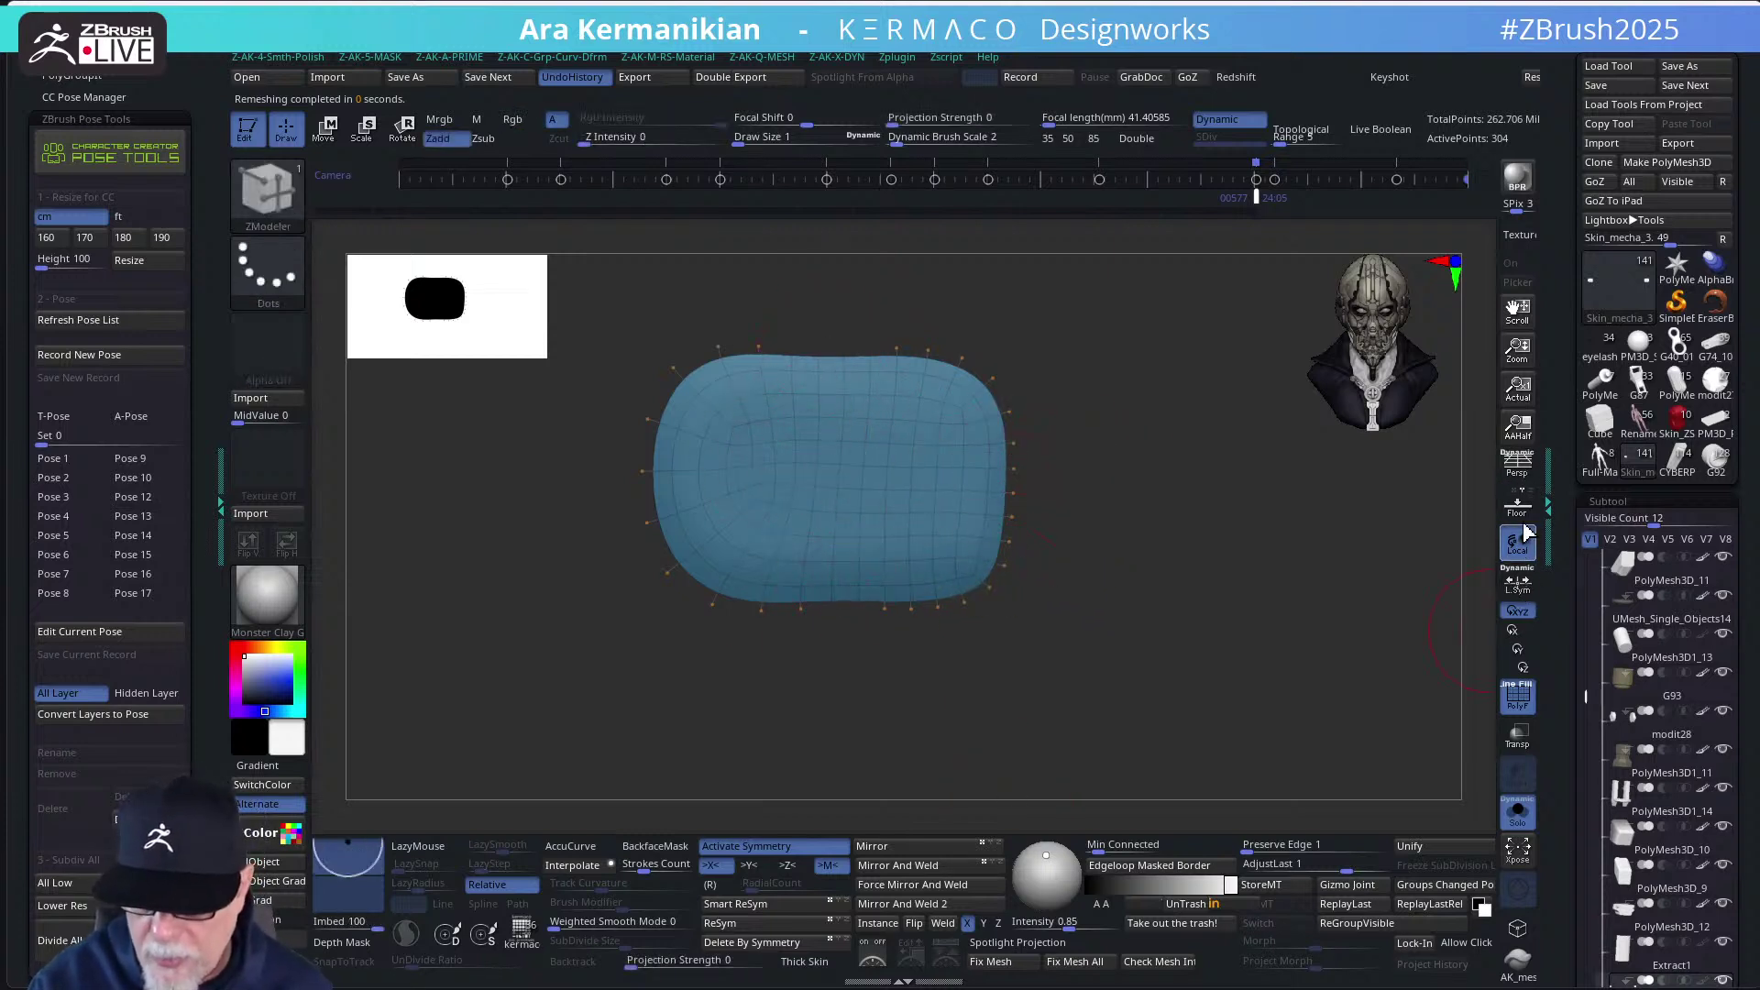
Turn on local symmetry, try ZRemesher again on the cap and undo back to the mesh before remeshing
left_click(1520, 591)
key("q")
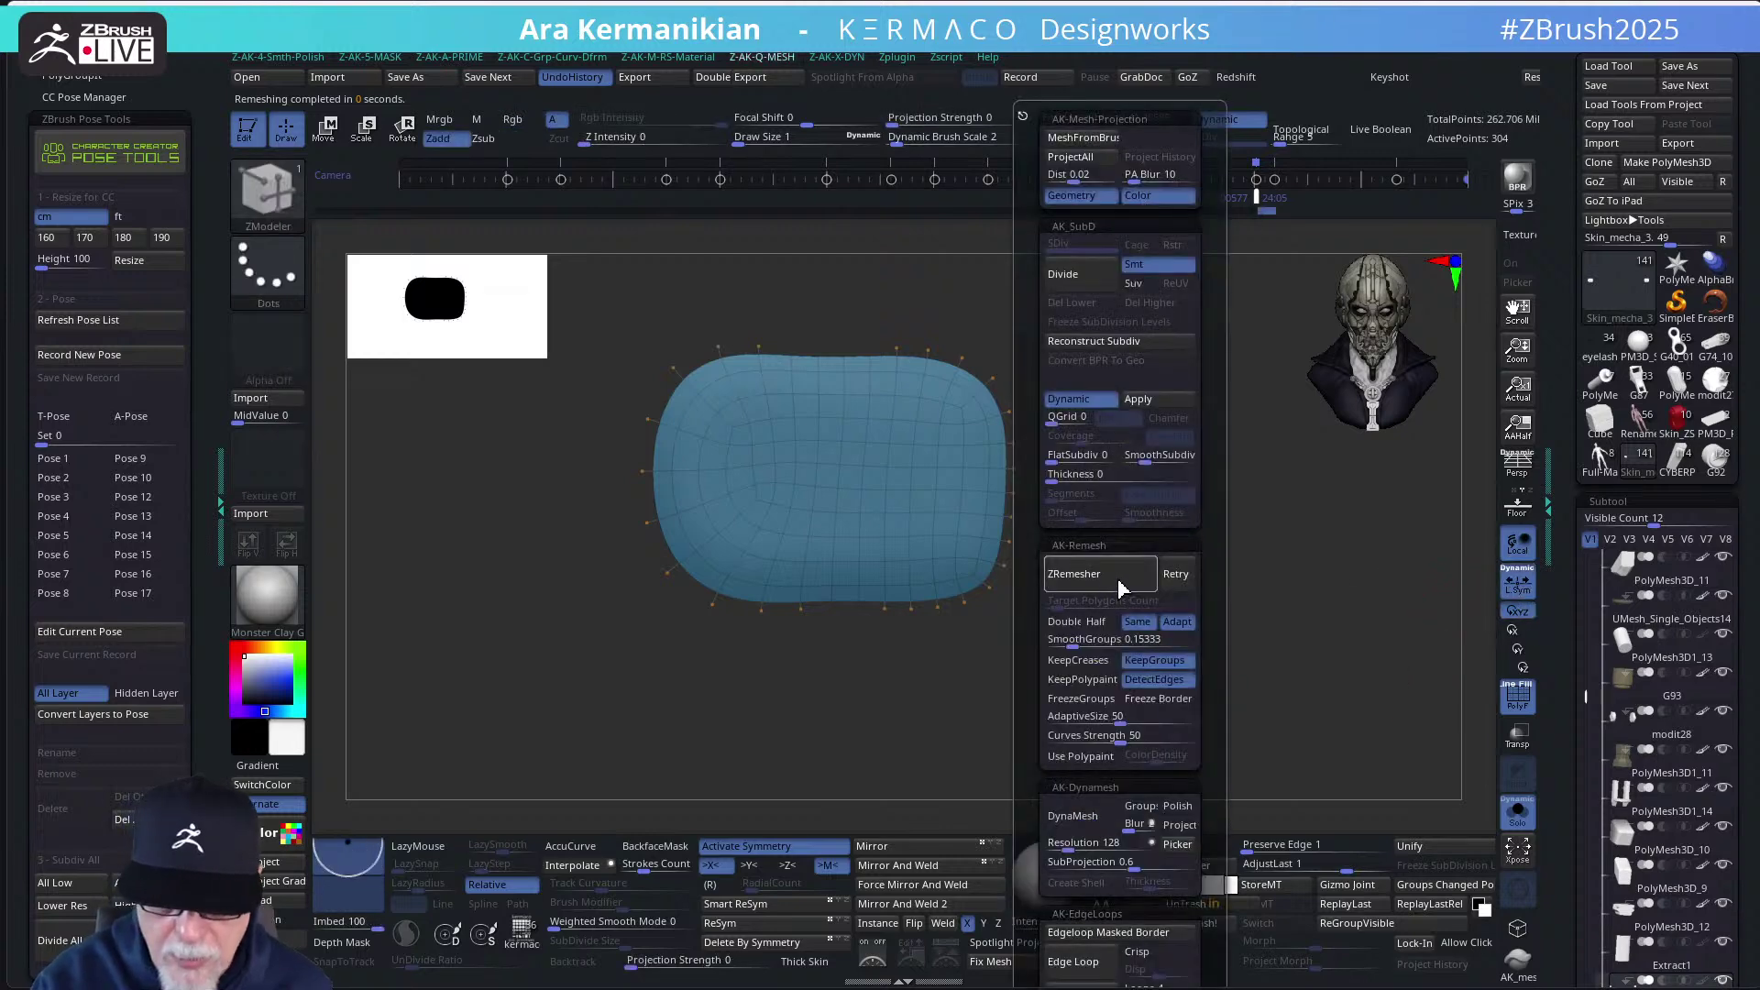
left_click(1120, 586)
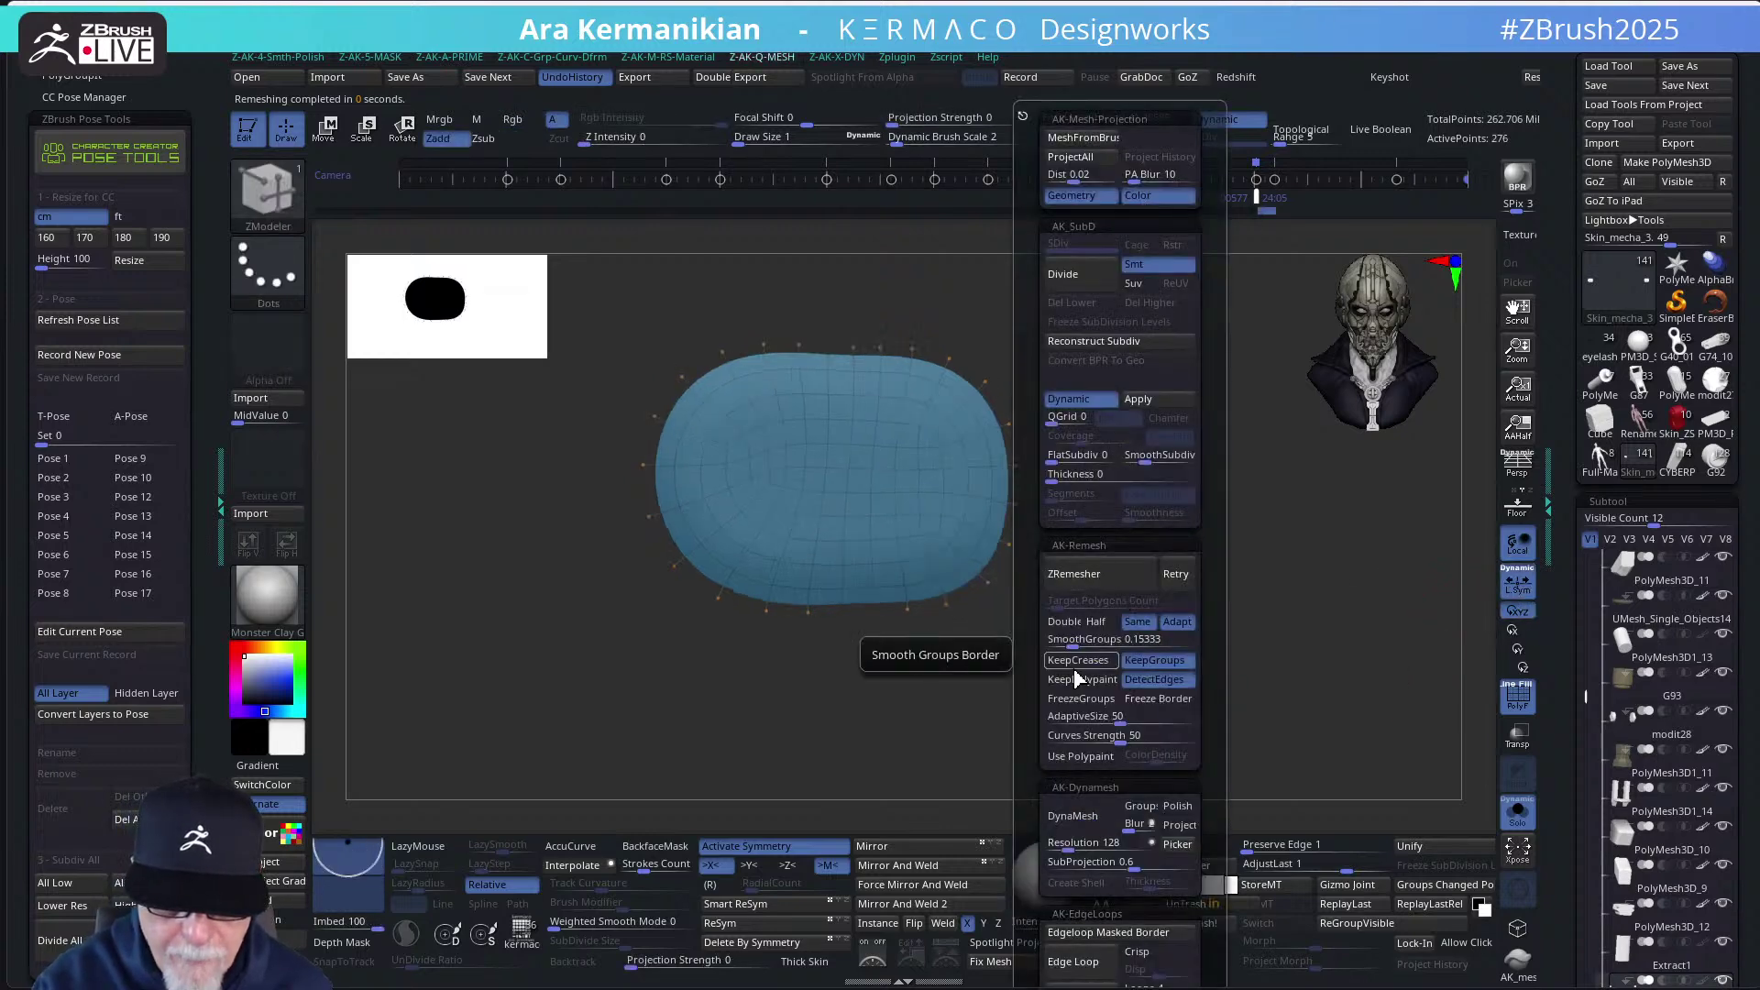
key("ctrl+z")
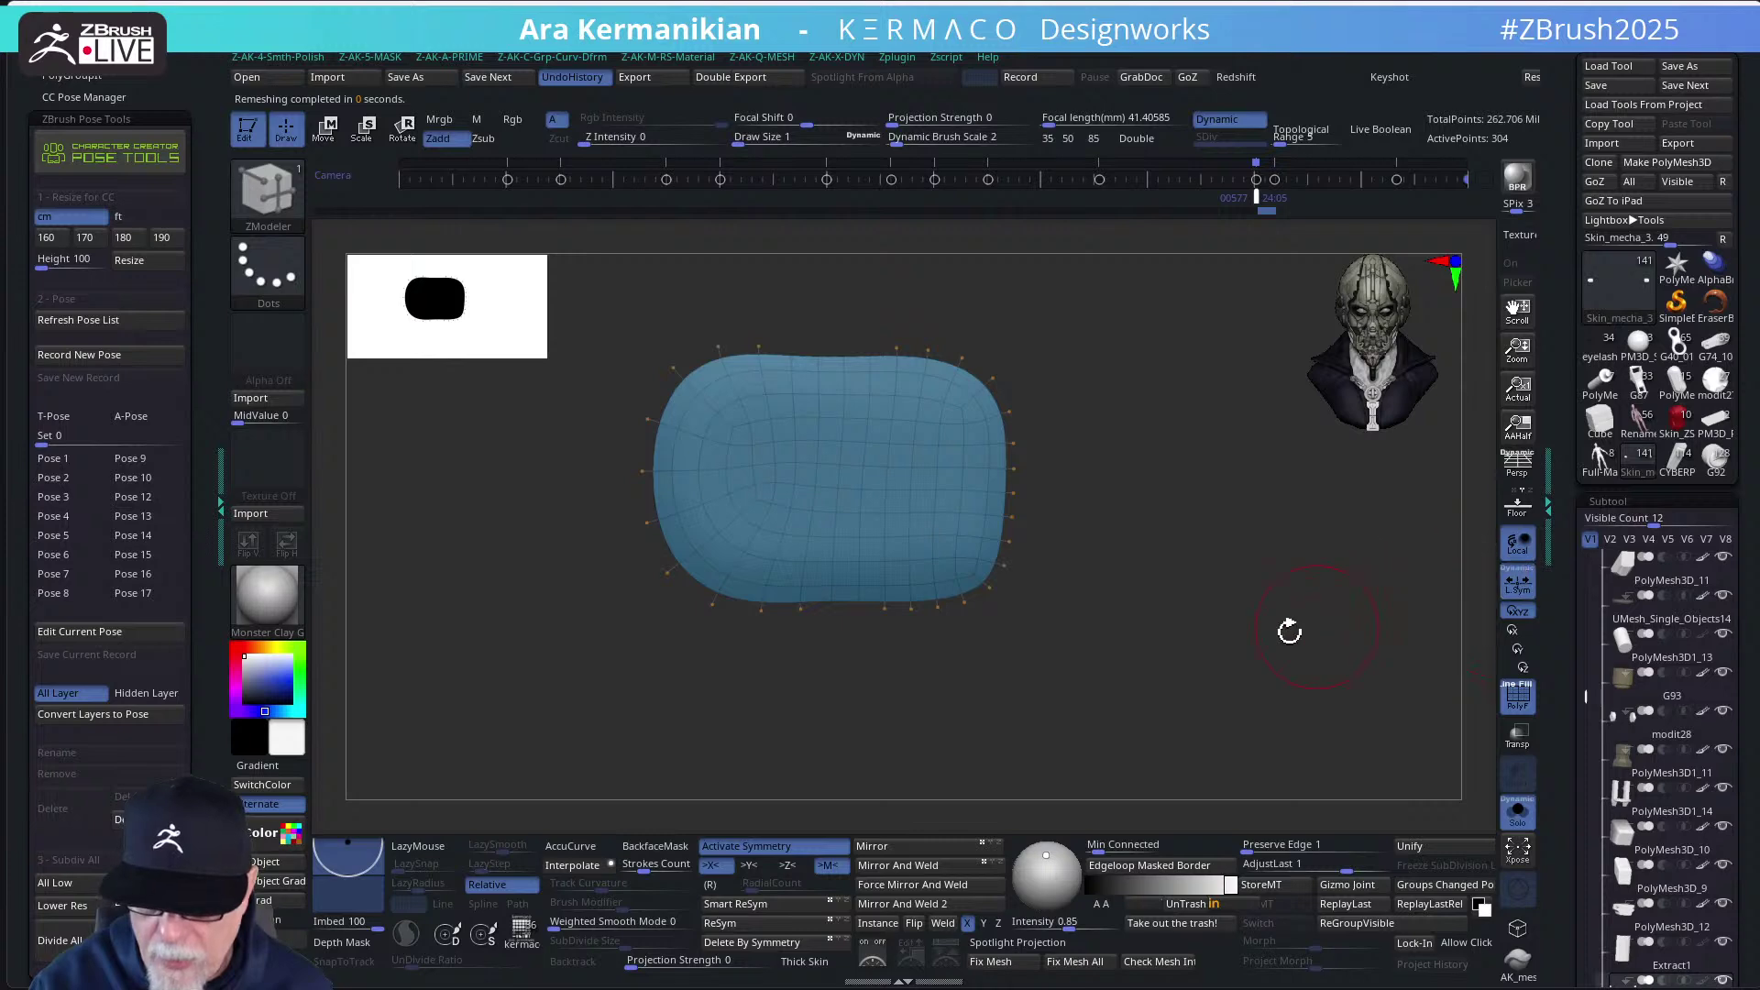
key("q")
left_click(1172, 585)
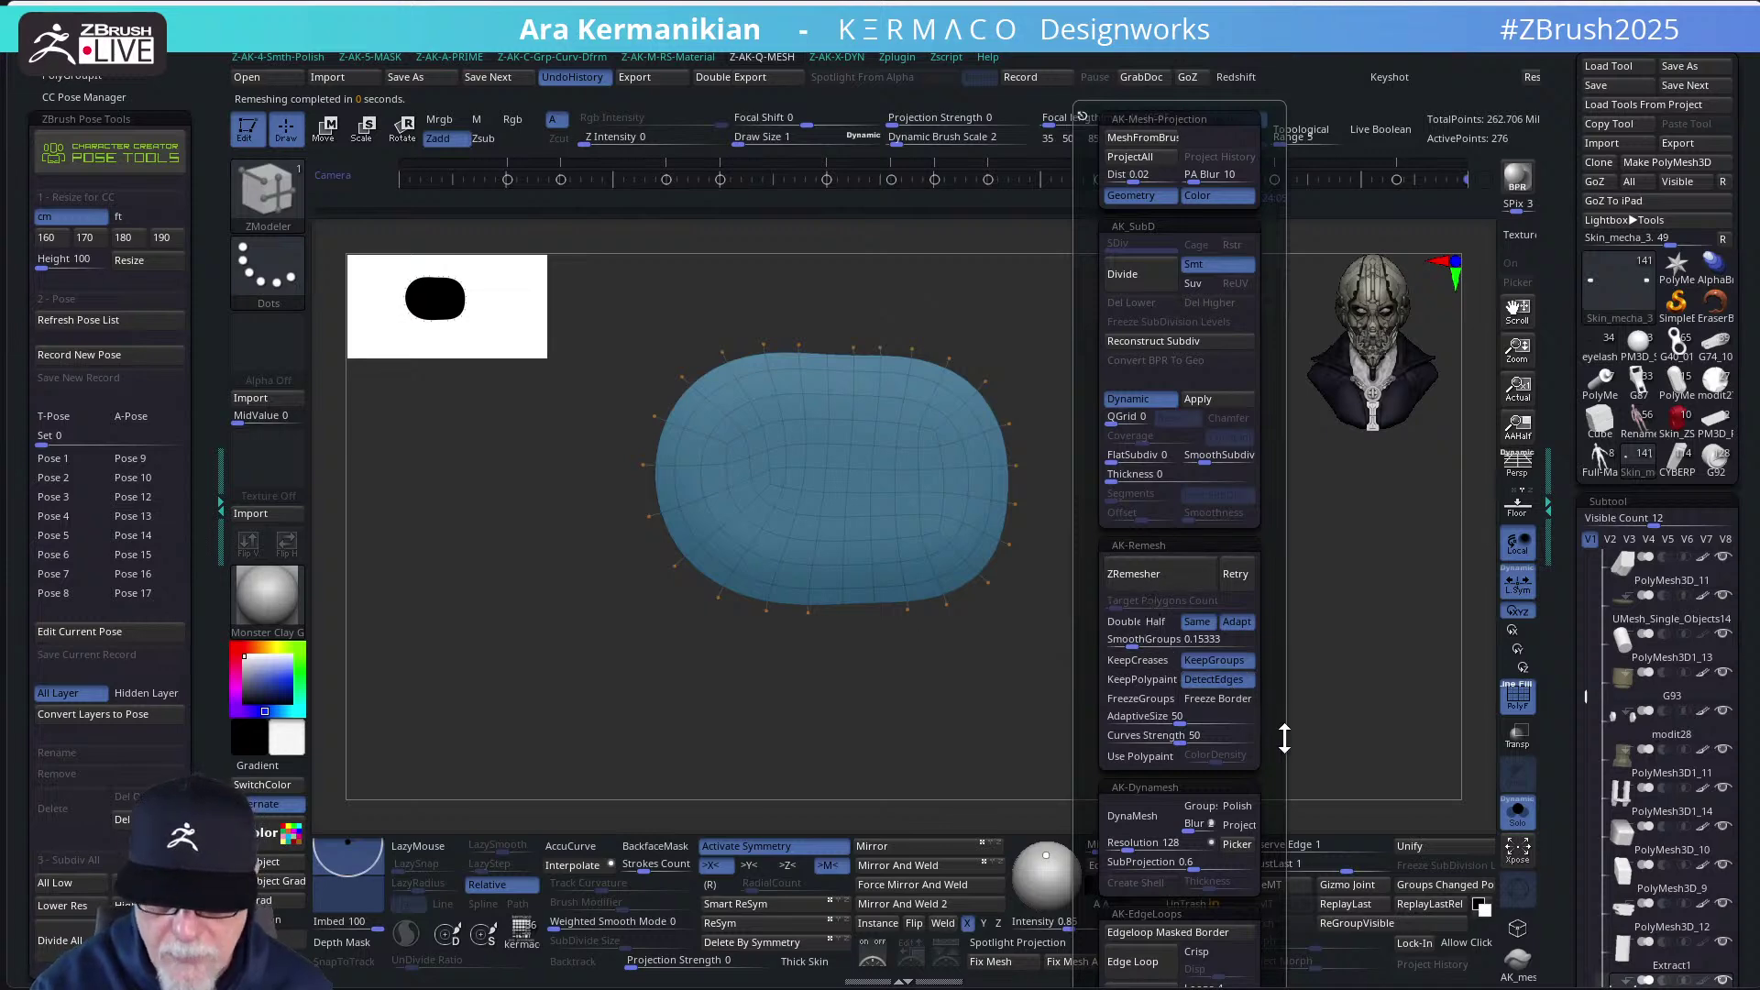
key("ctrl")
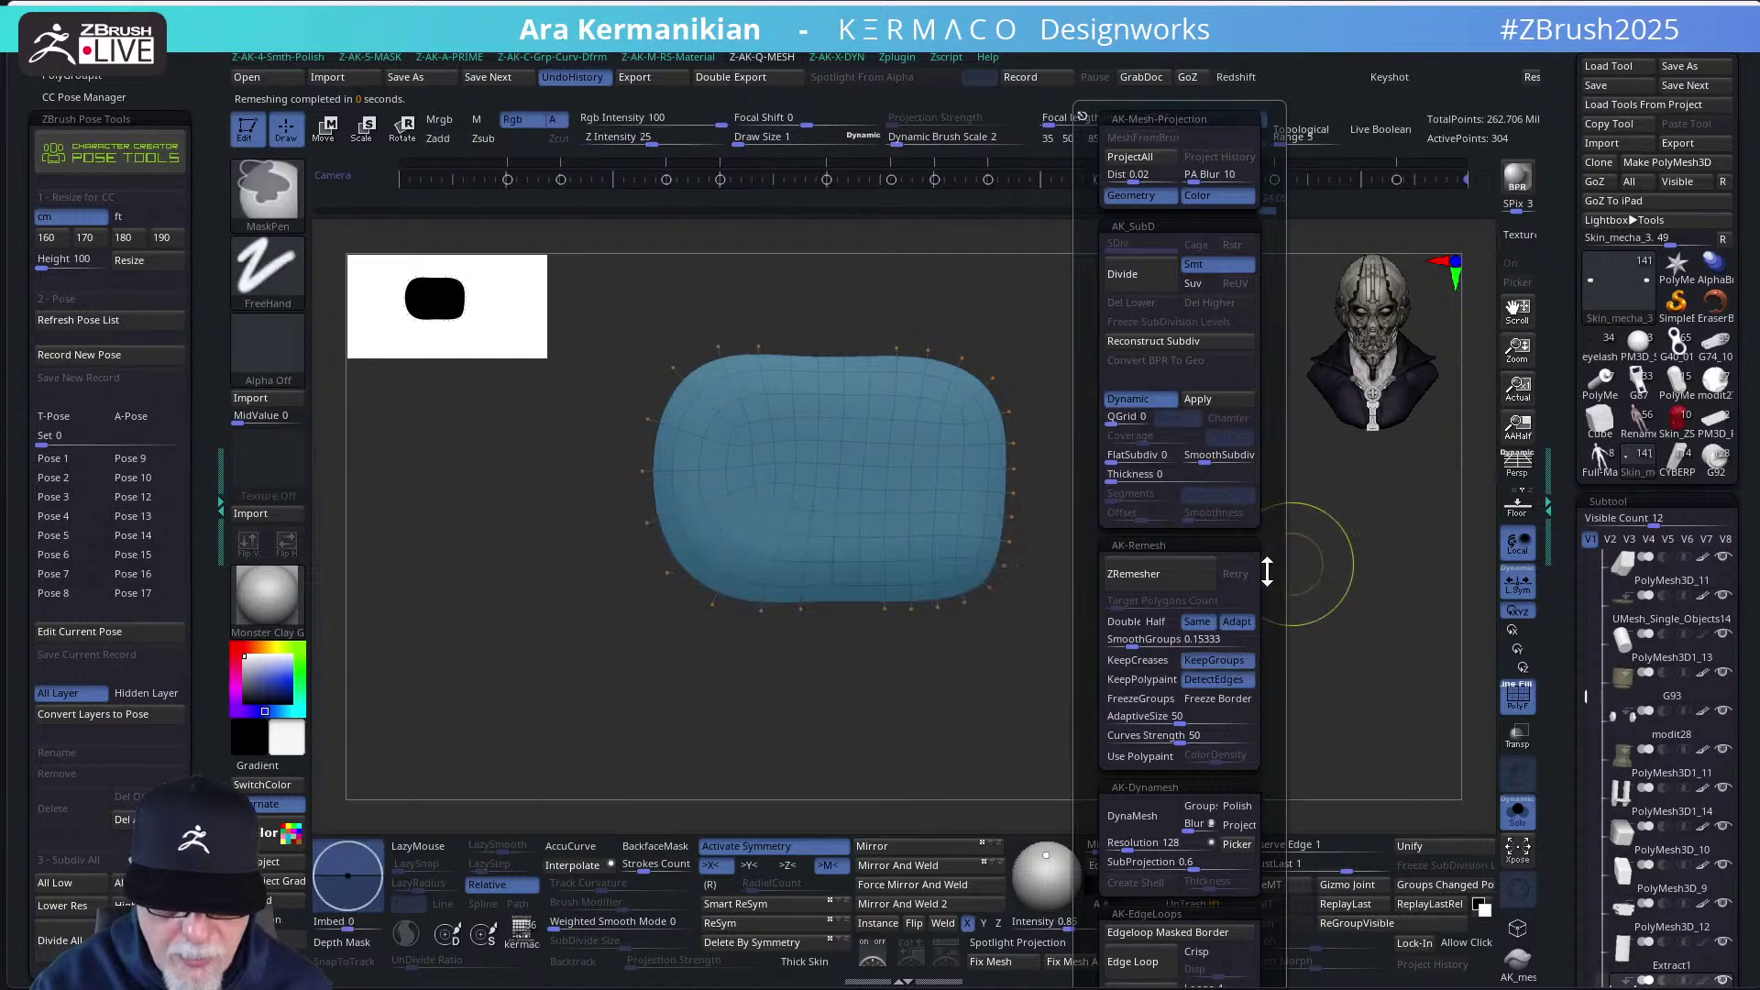
left_click(1235, 574)
Give the polygon loop around the cap's outer edge its own polygroup using the ZModeler PolyGroup action
key("b")
key("z")
key("m")
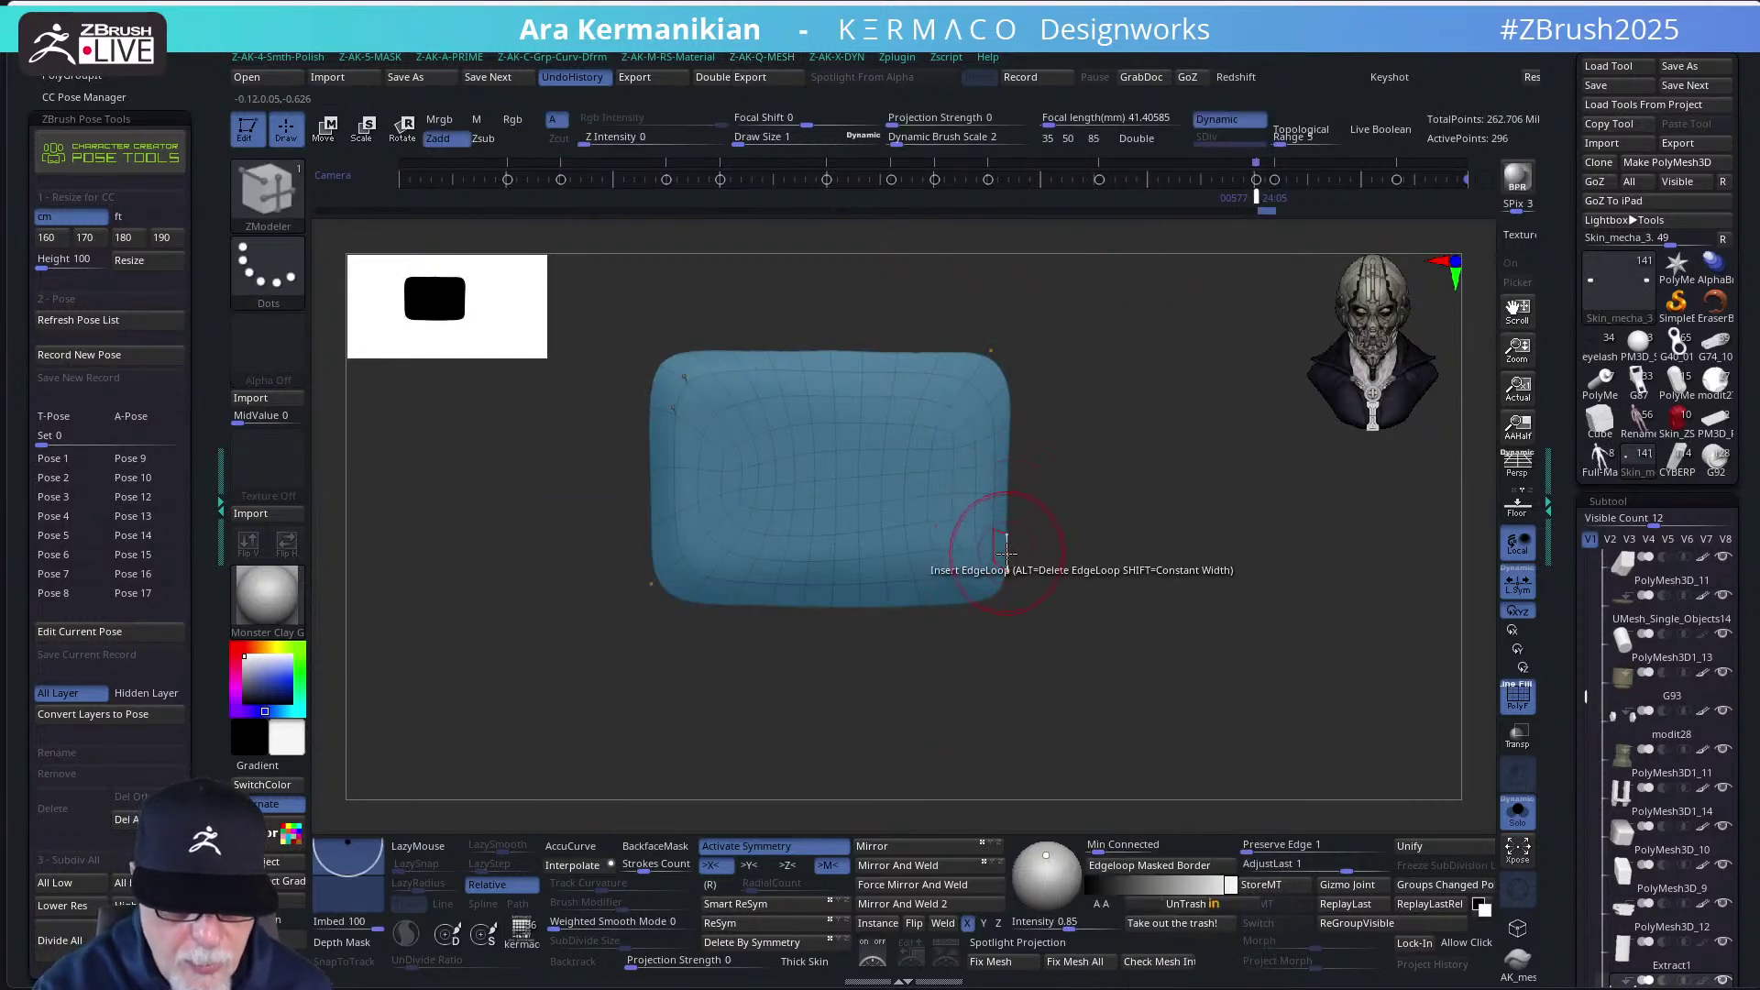
key("space")
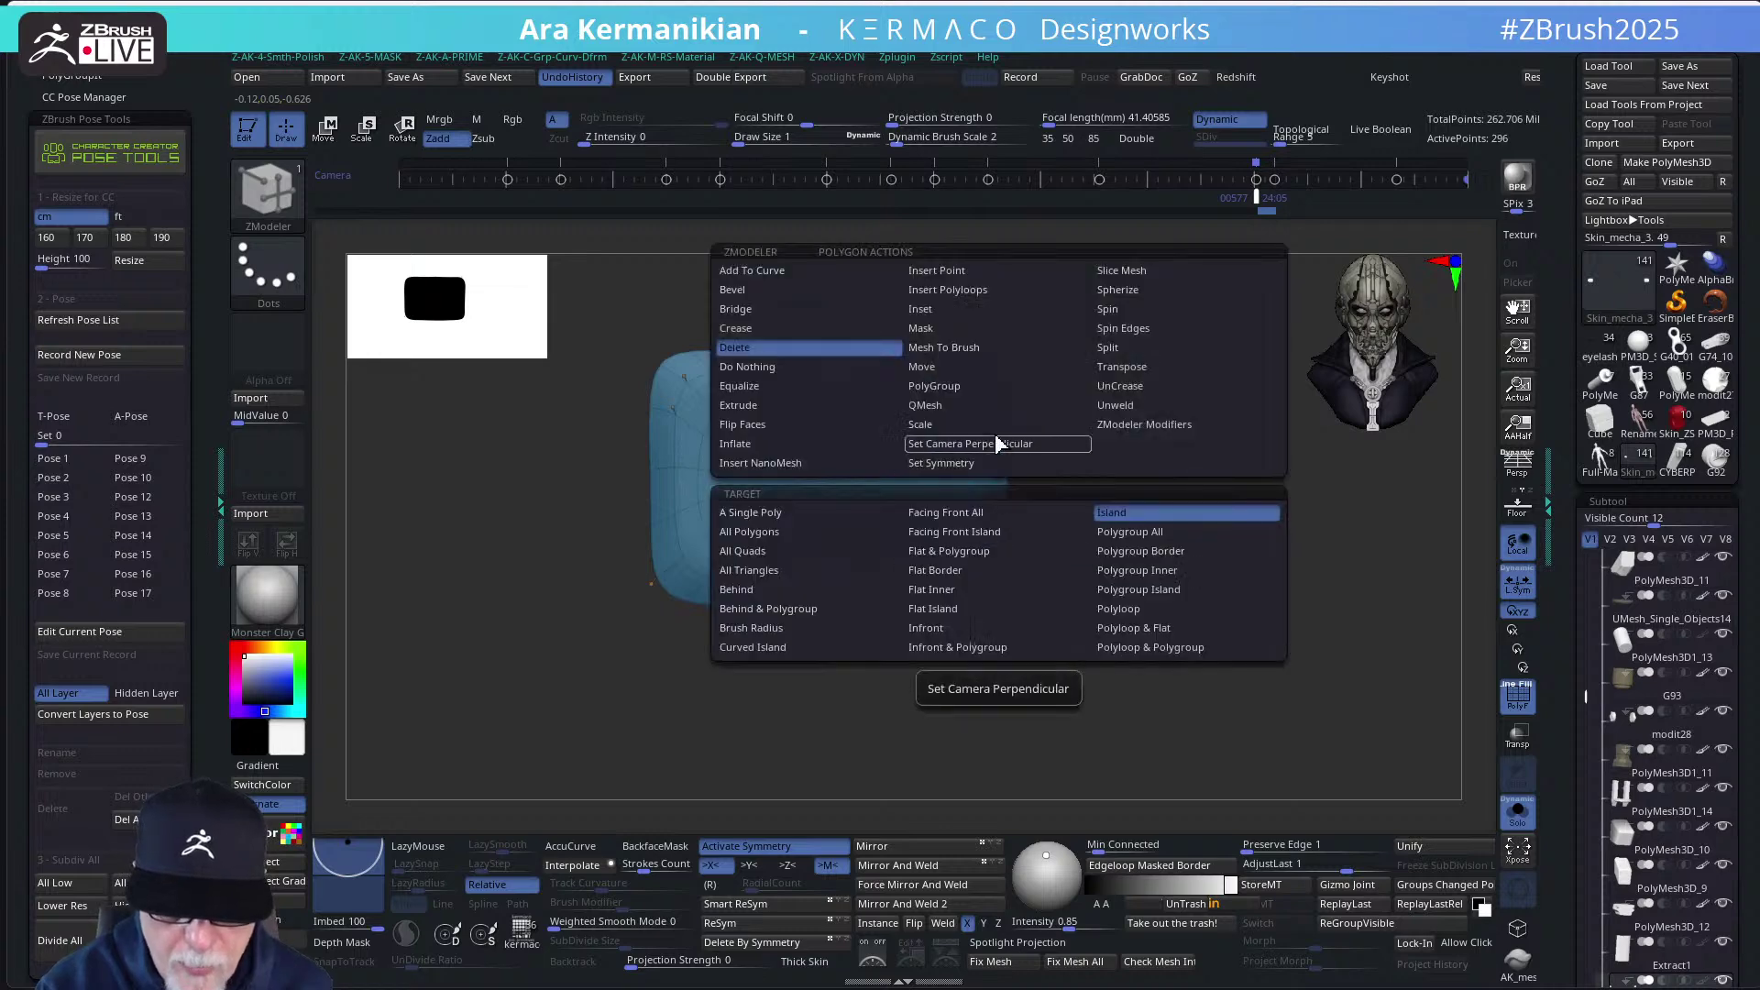
left_click(953, 386)
left_click(1126, 589)
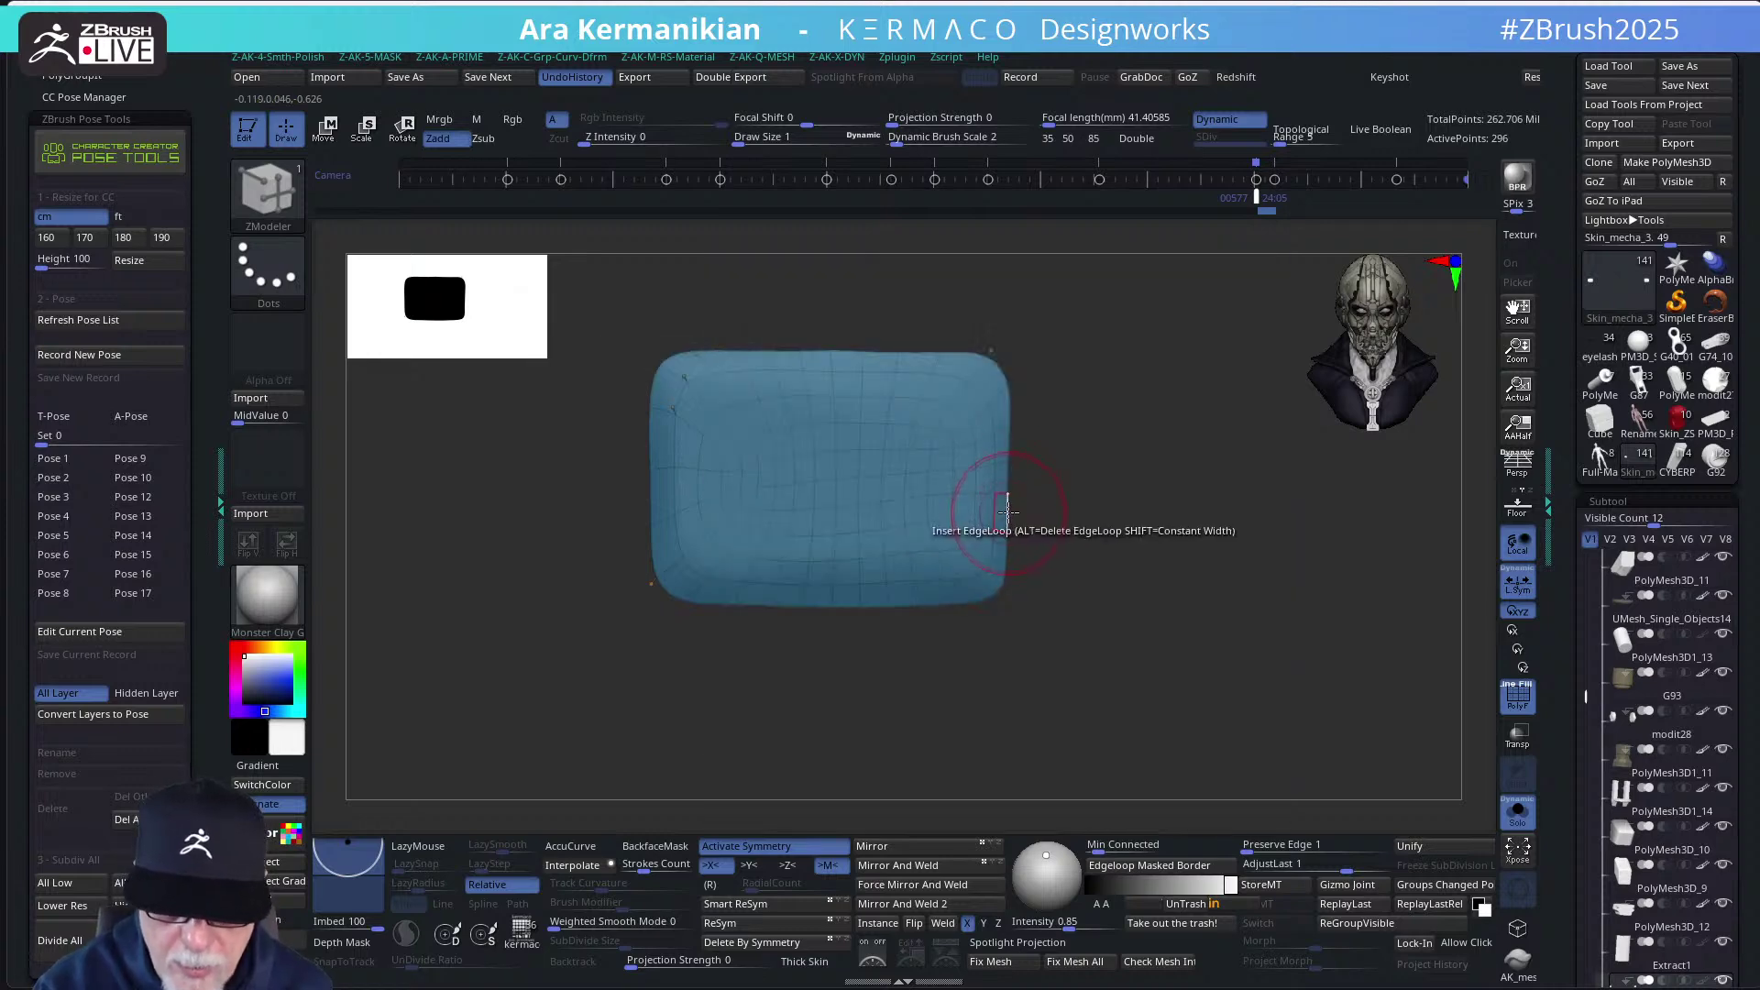
left_click(1002, 552)
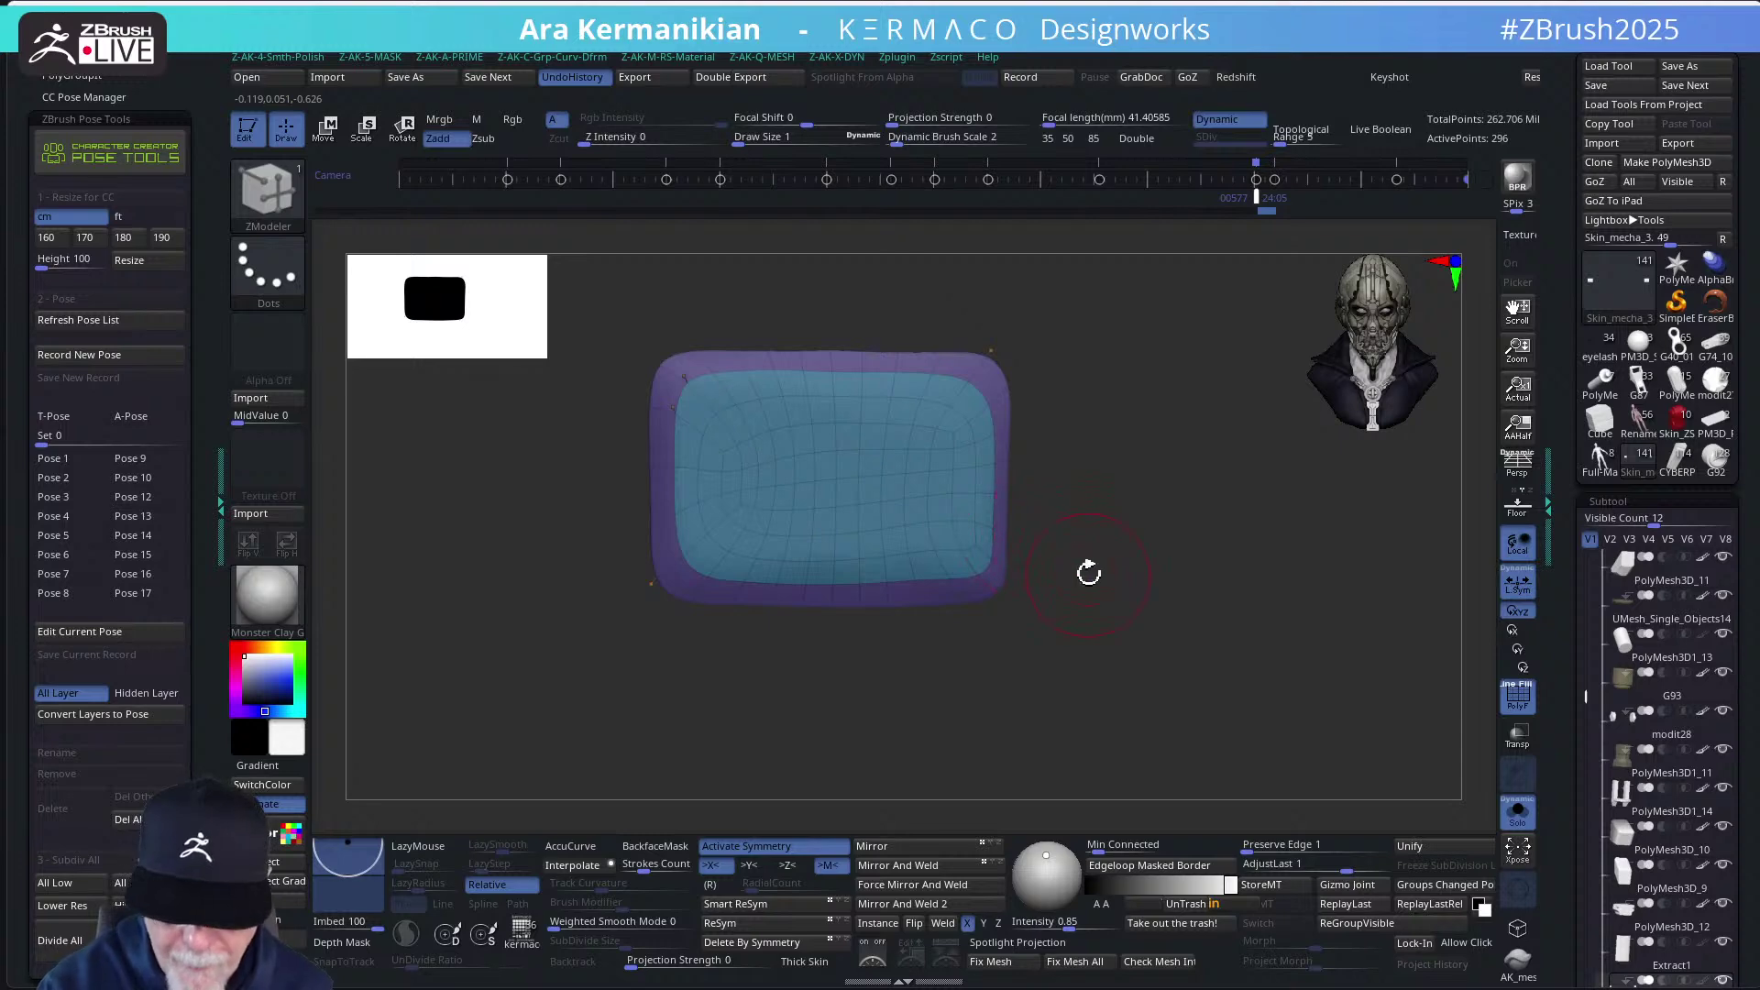
Lower the SmoothGroups value and remesh the two-polygroup cap with ZRemesher at the Same polygon count
key("ctrl+q")
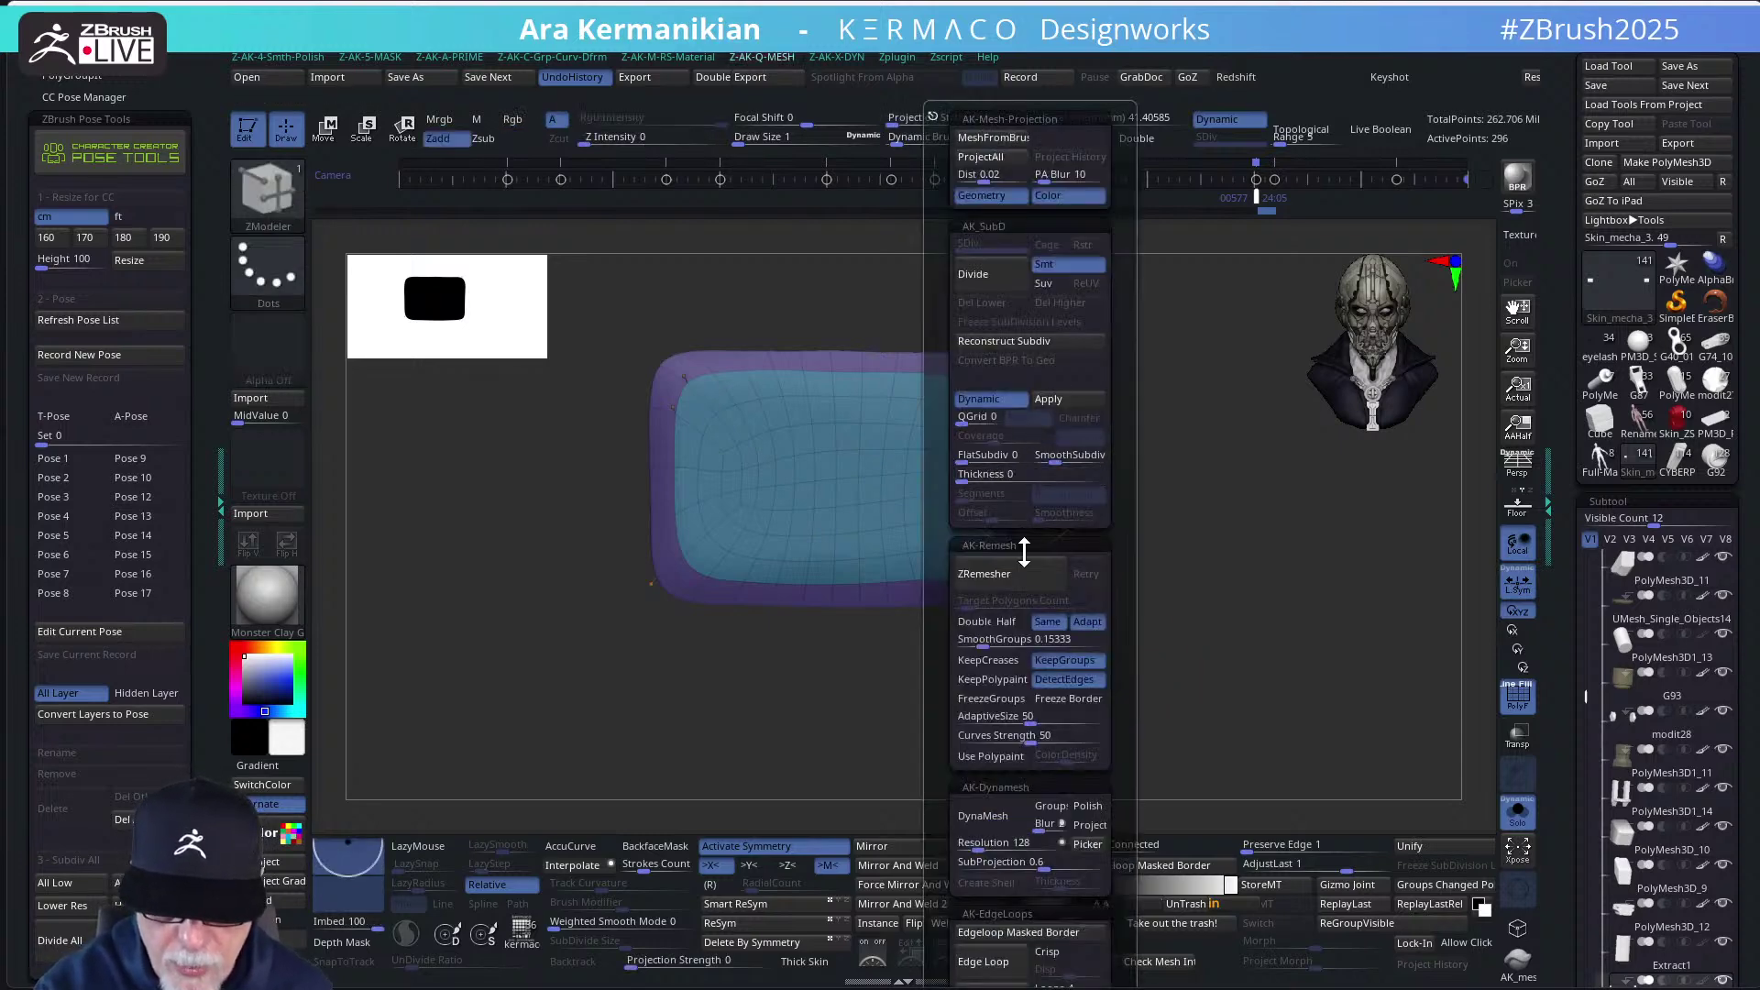
left_click_drag(1018, 639, 967, 639)
left_click(1002, 574)
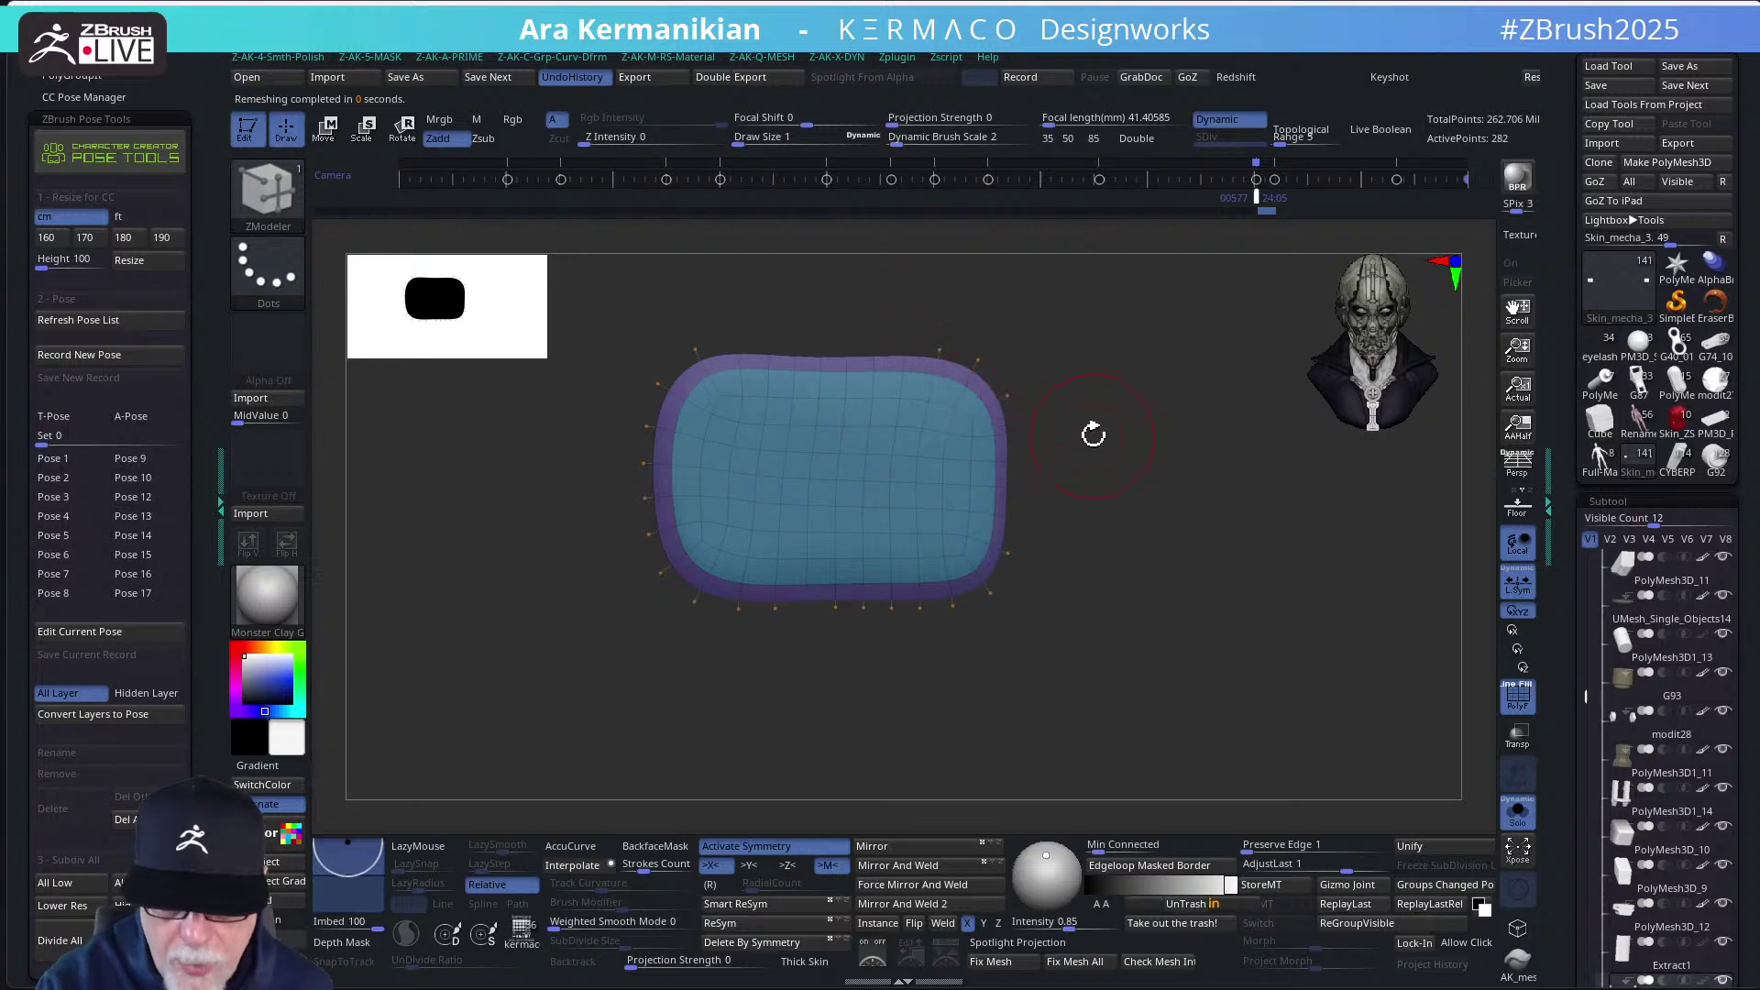
Check the remeshed cap in place among the surrounding parts, with and without transparency, and isolate it again
left_click(1519, 815)
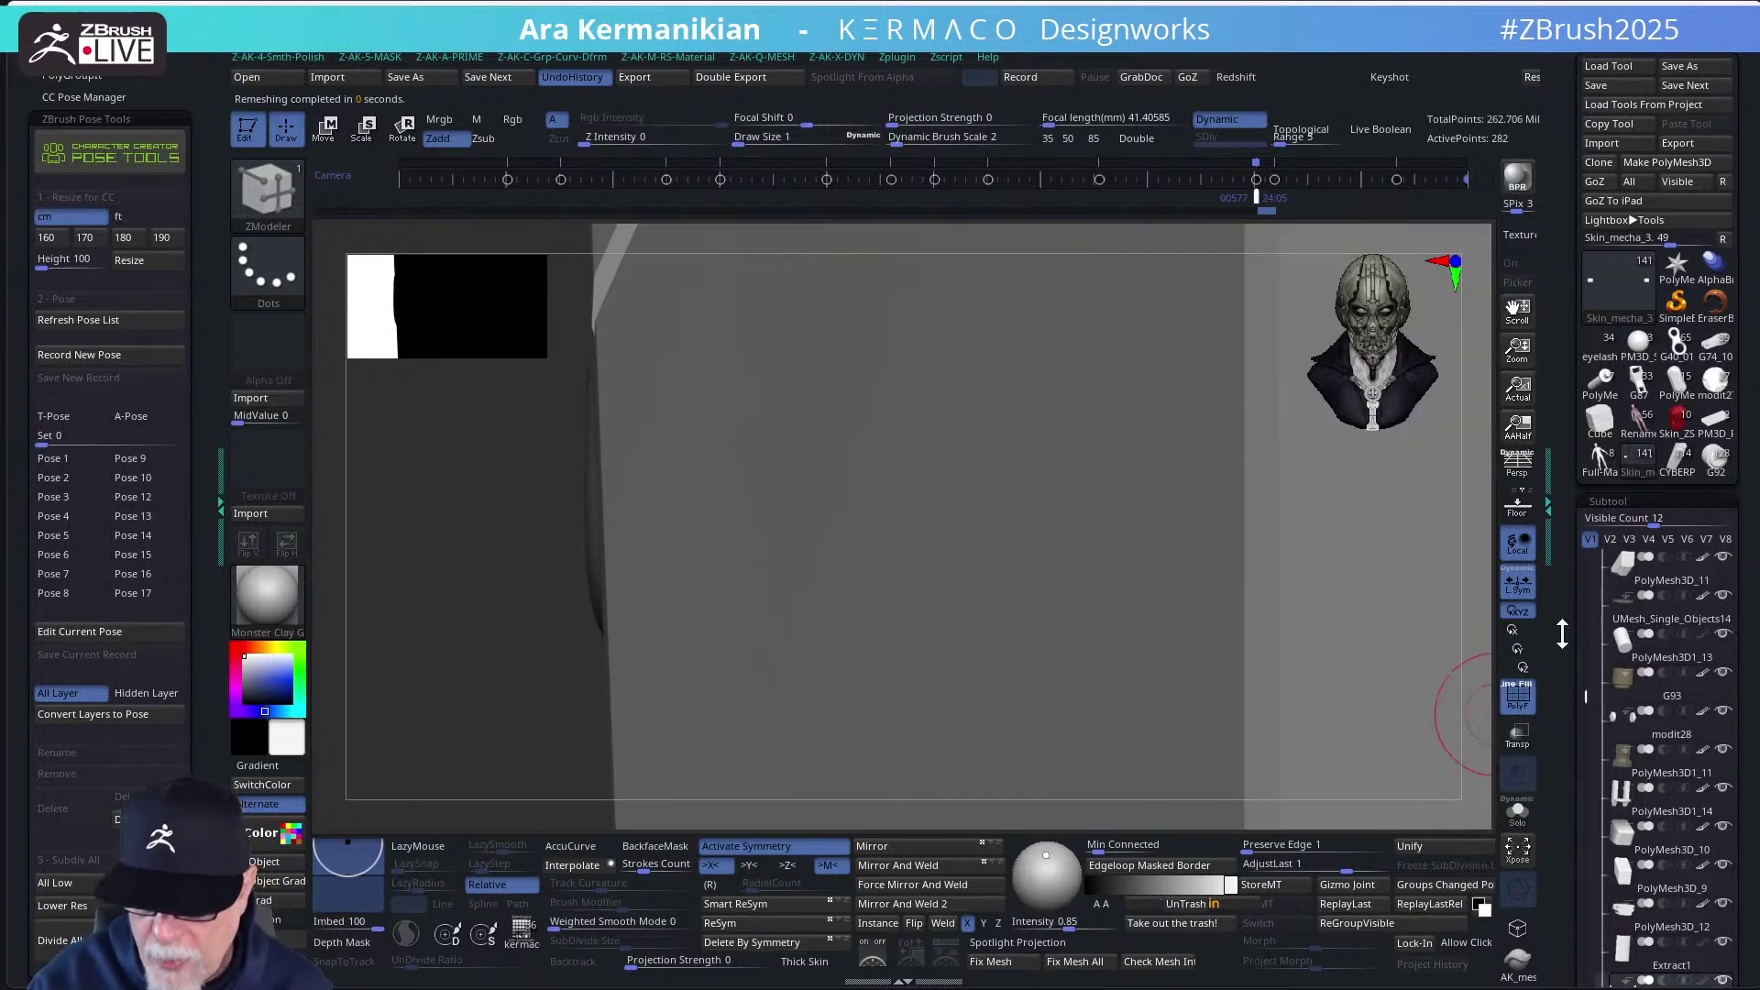
left_click_drag(1479, 670, 1513, 642)
left_click(1517, 736)
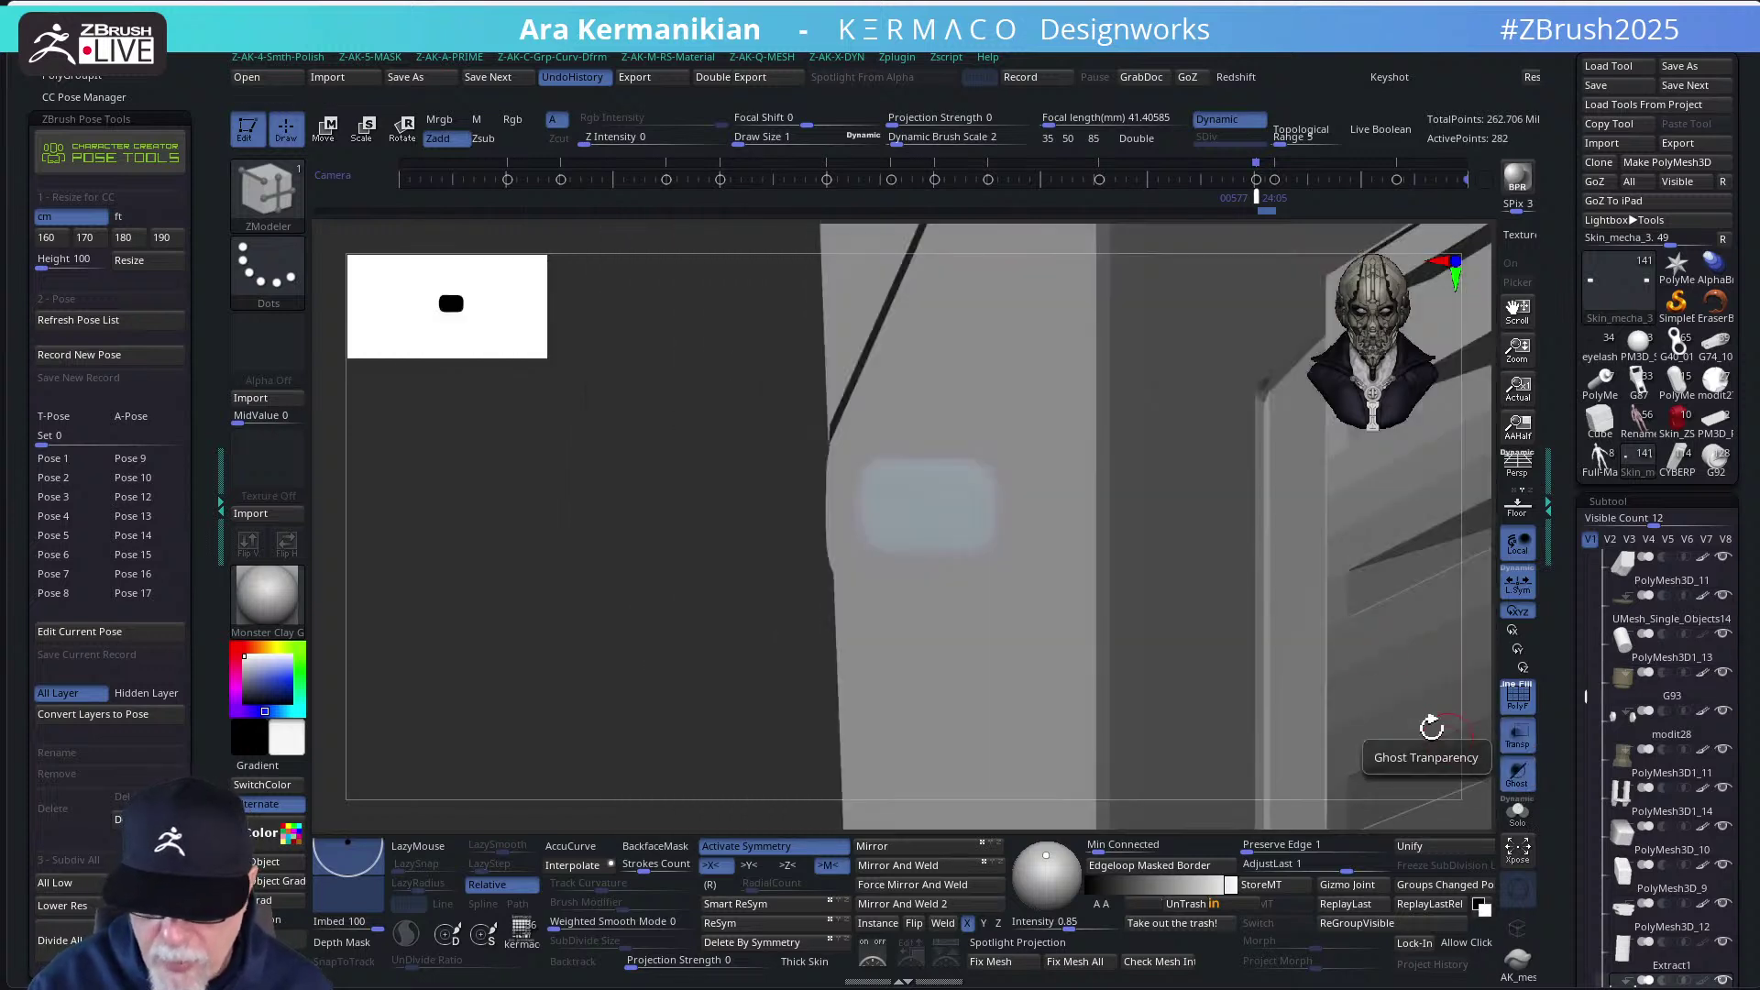
left_click(1517, 736)
mouse_move(1447, 642)
left_mouse_down()
mouse_move(1416, 630)
mouse_move(1459, 617)
mouse_move(1433, 617)
mouse_move(1433, 675)
mouse_move(1383, 676)
mouse_move(1390, 620)
left_mouse_up()
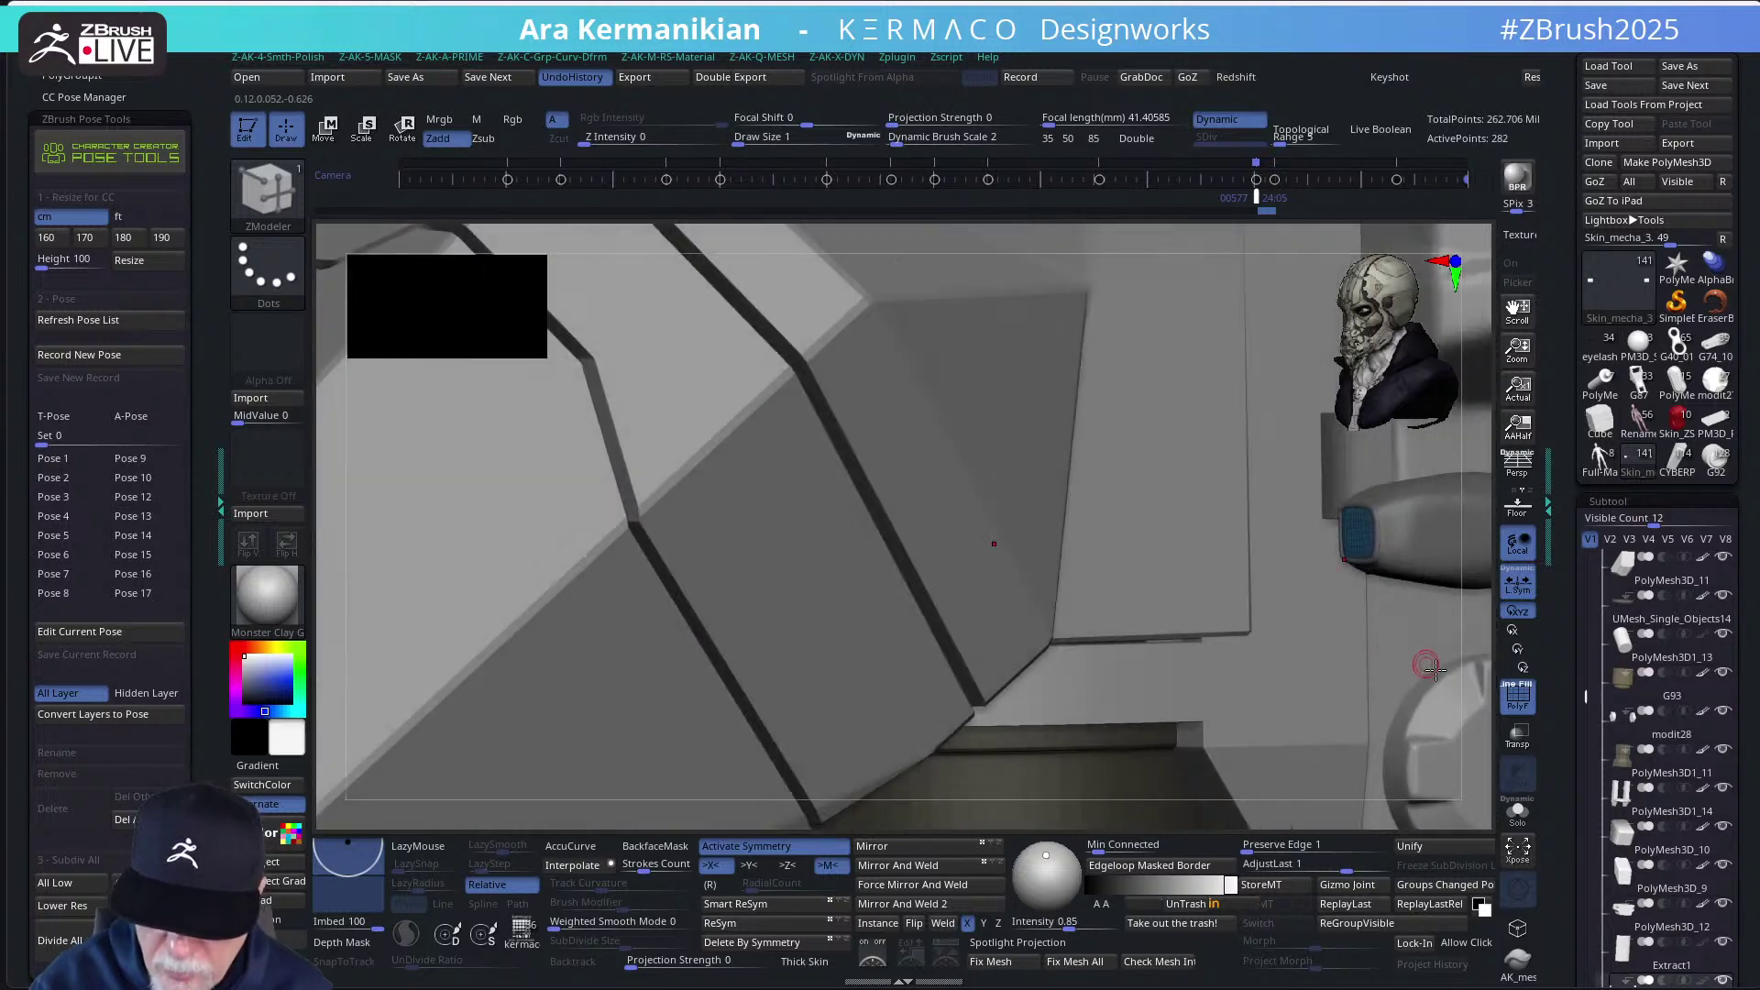
left_click(1517, 811)
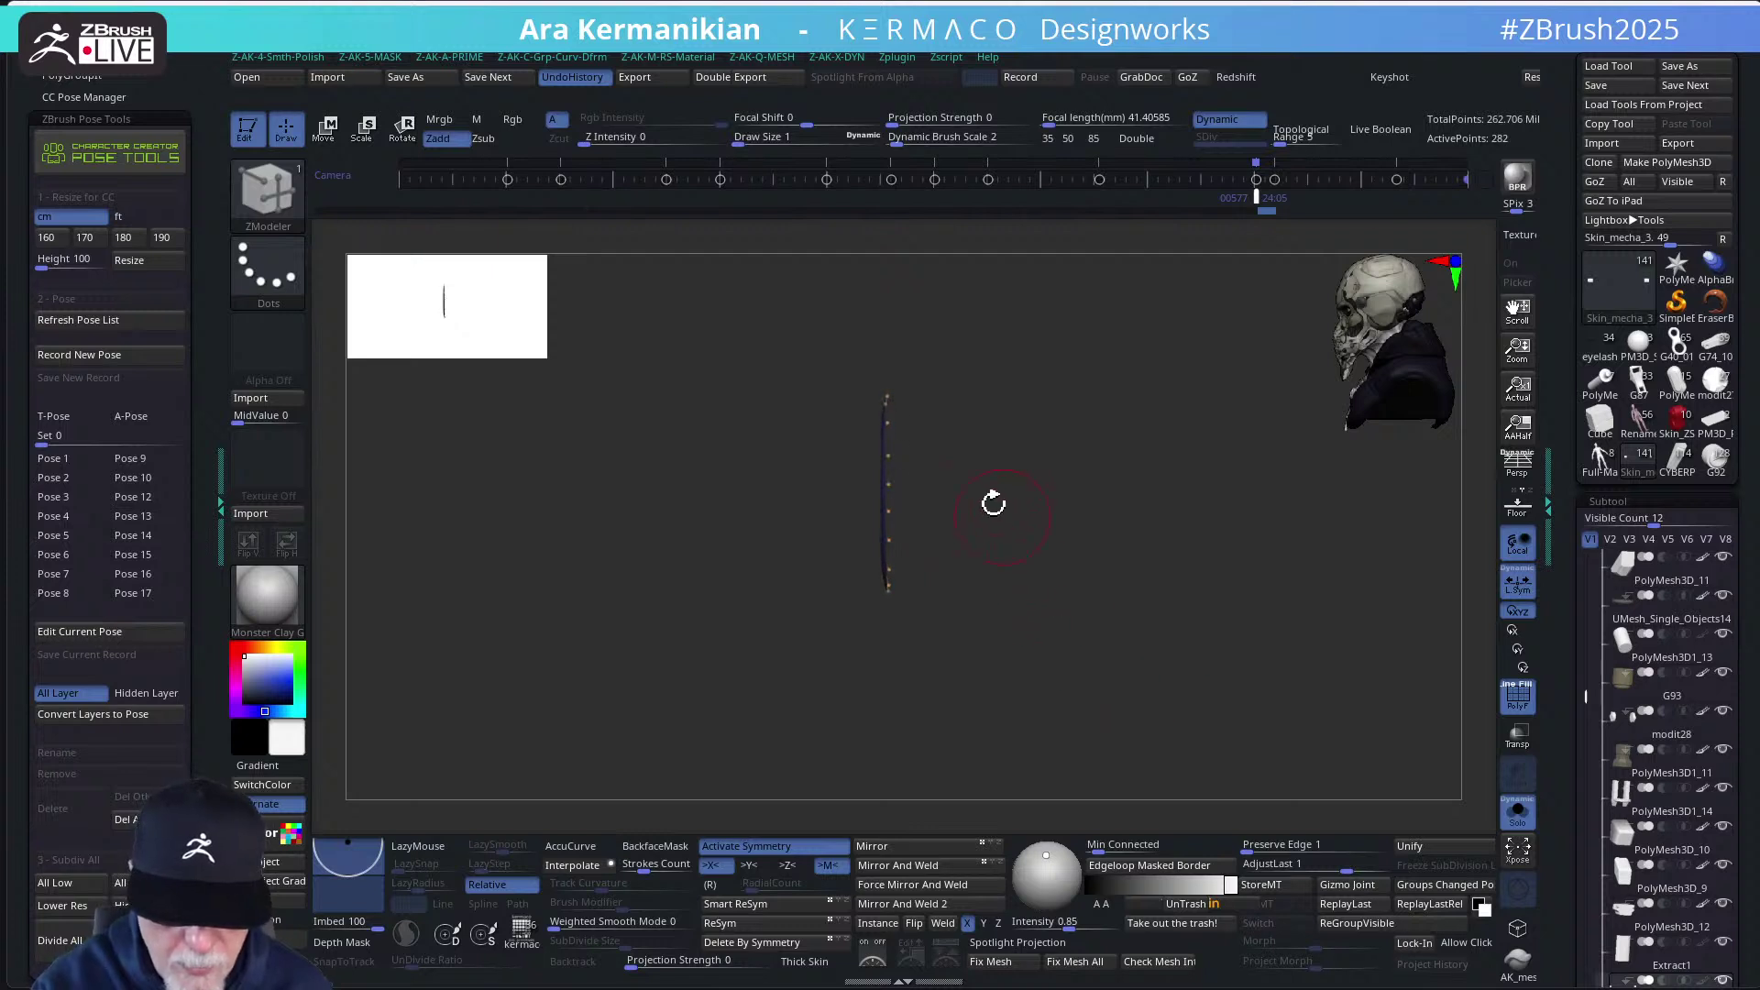
Flatten the cap along its thin Y axis with the transform gizmo and return to its front view
key("w")
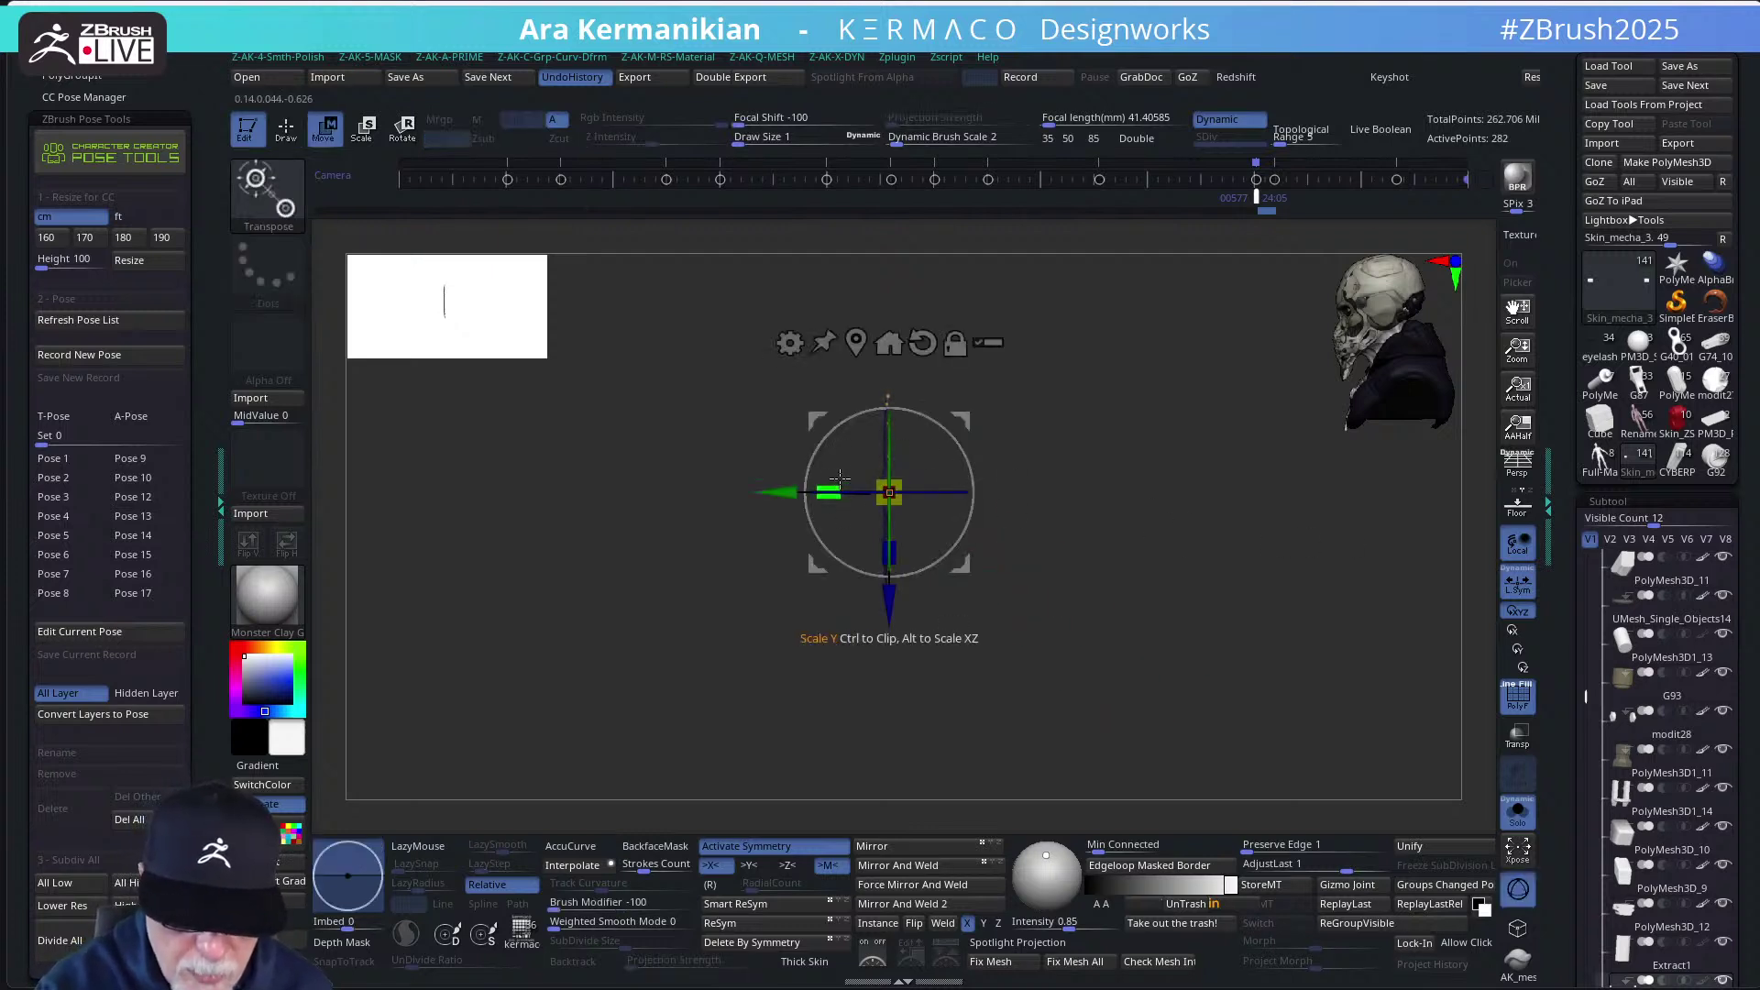
left_click_drag(840, 476, 829, 490)
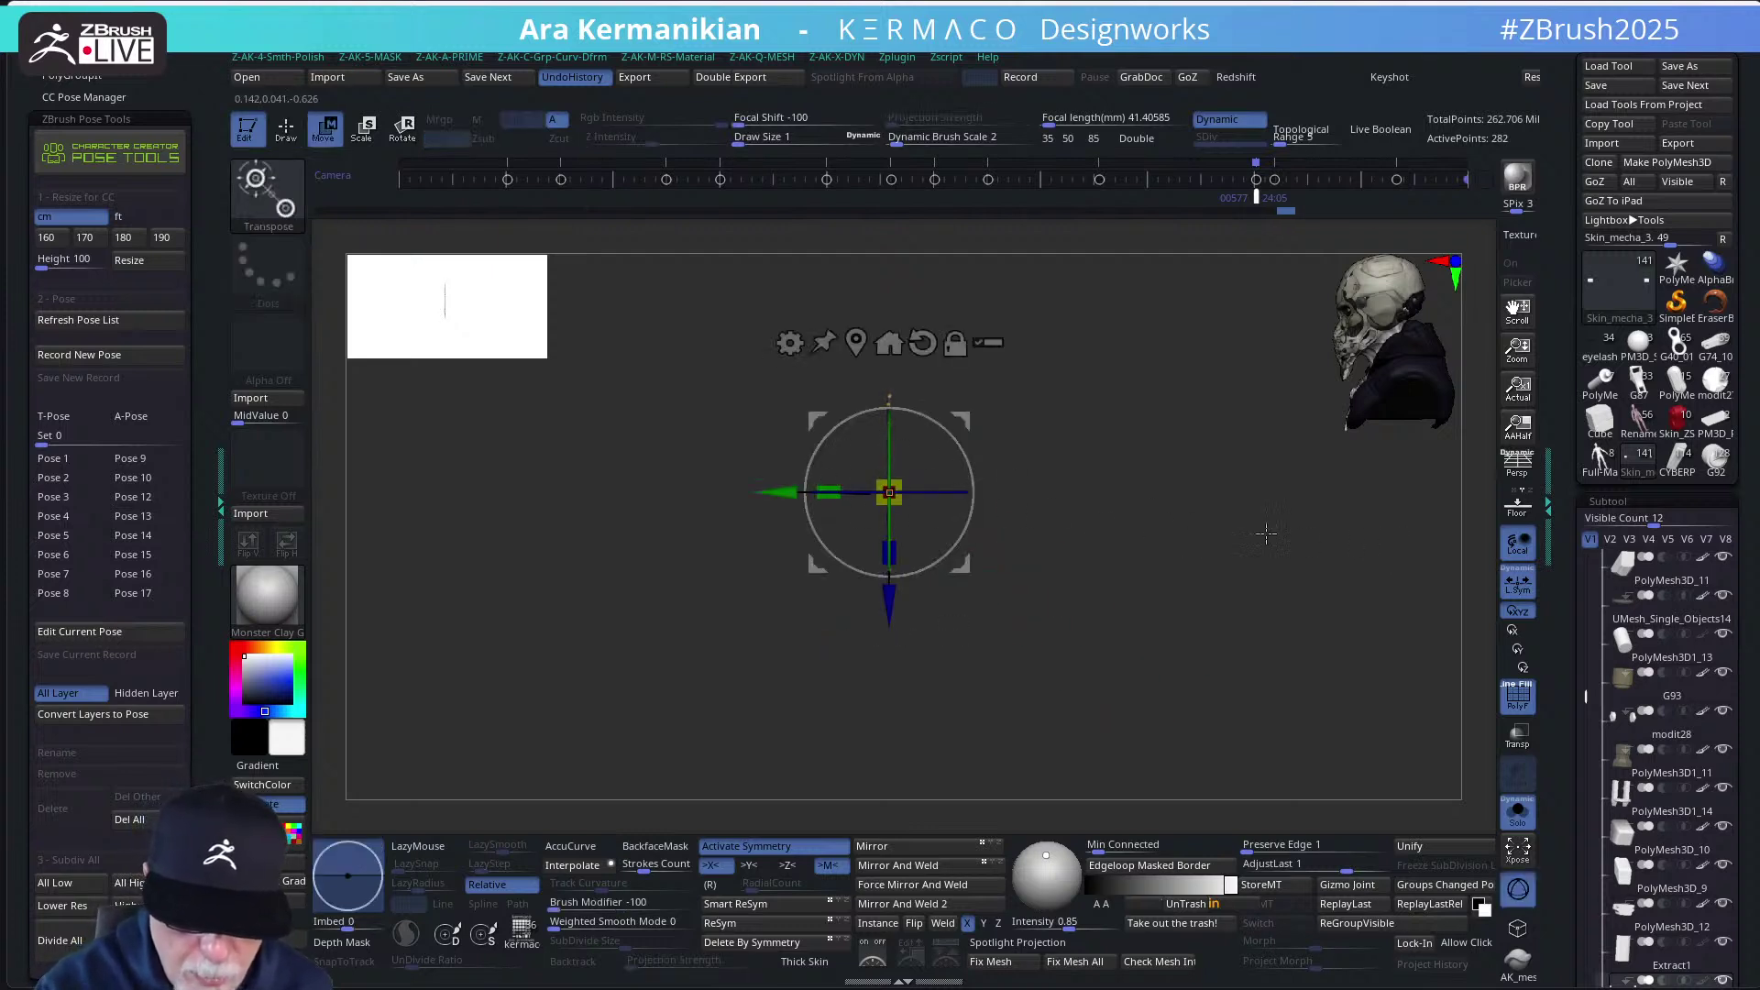
mouse_move(1143, 514)
left_mouse_down("shift")
mouse_move(1209, 511)
mouse_move(1150, 523)
left_mouse_up("shift")
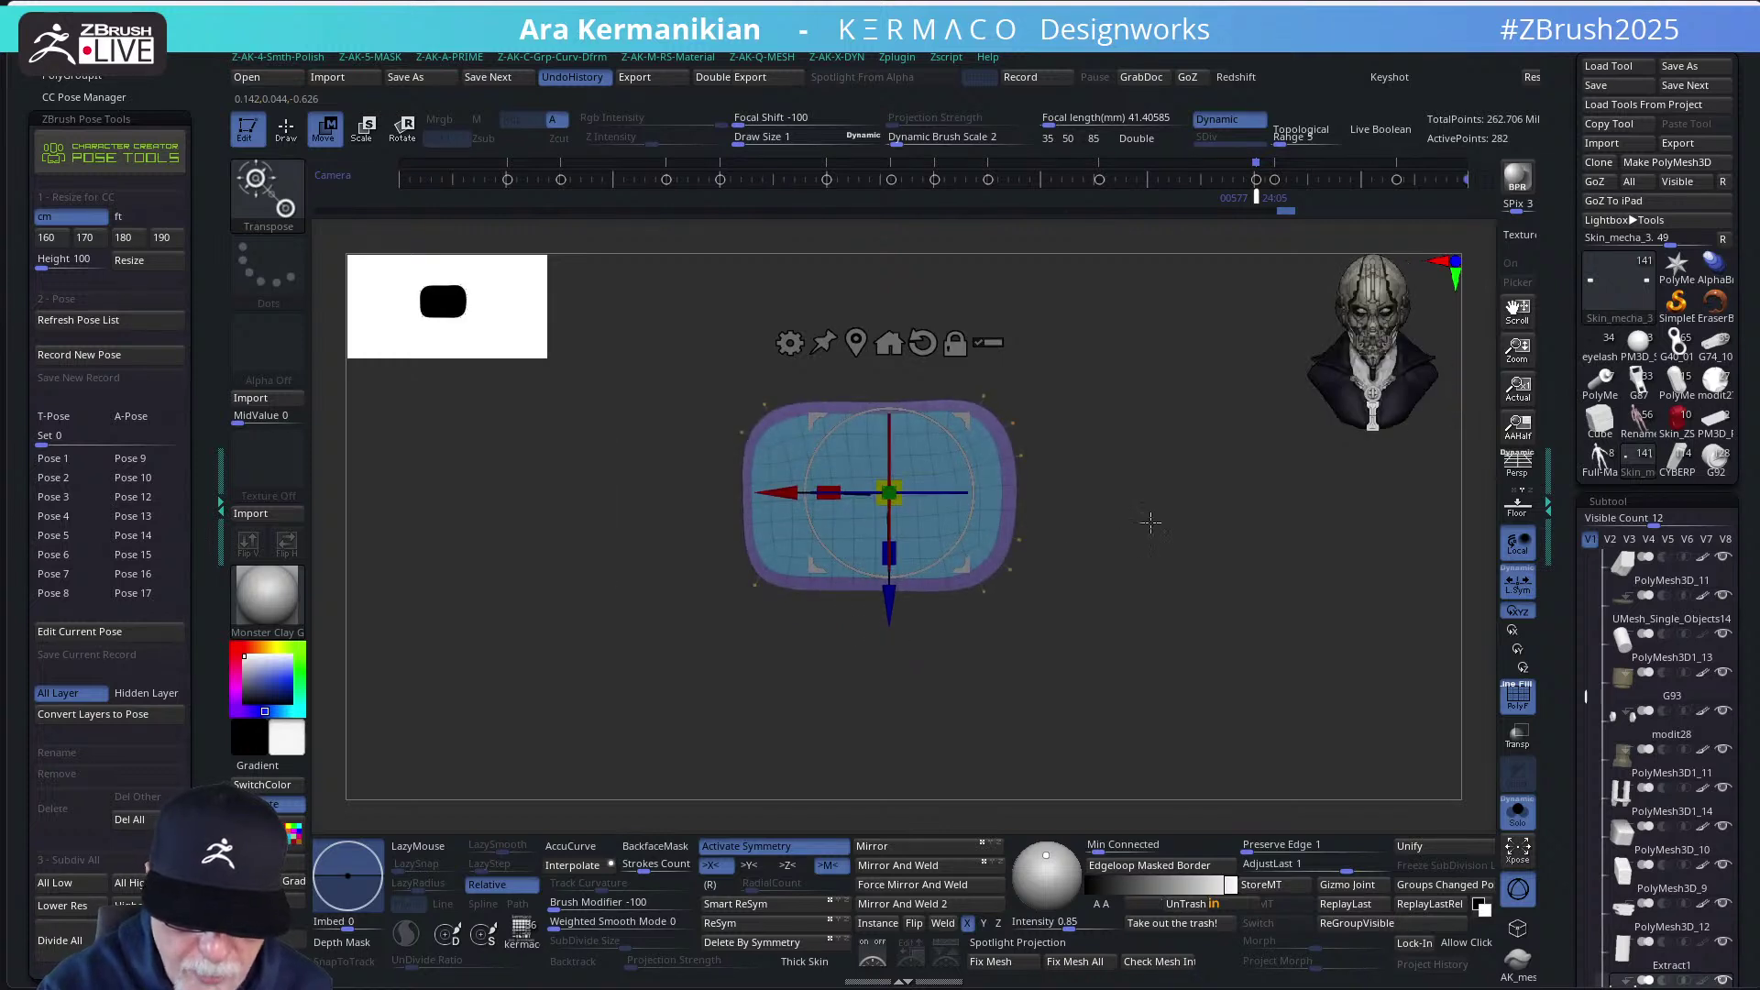
left_click_drag(1040, 489, 1079, 515, "alt")
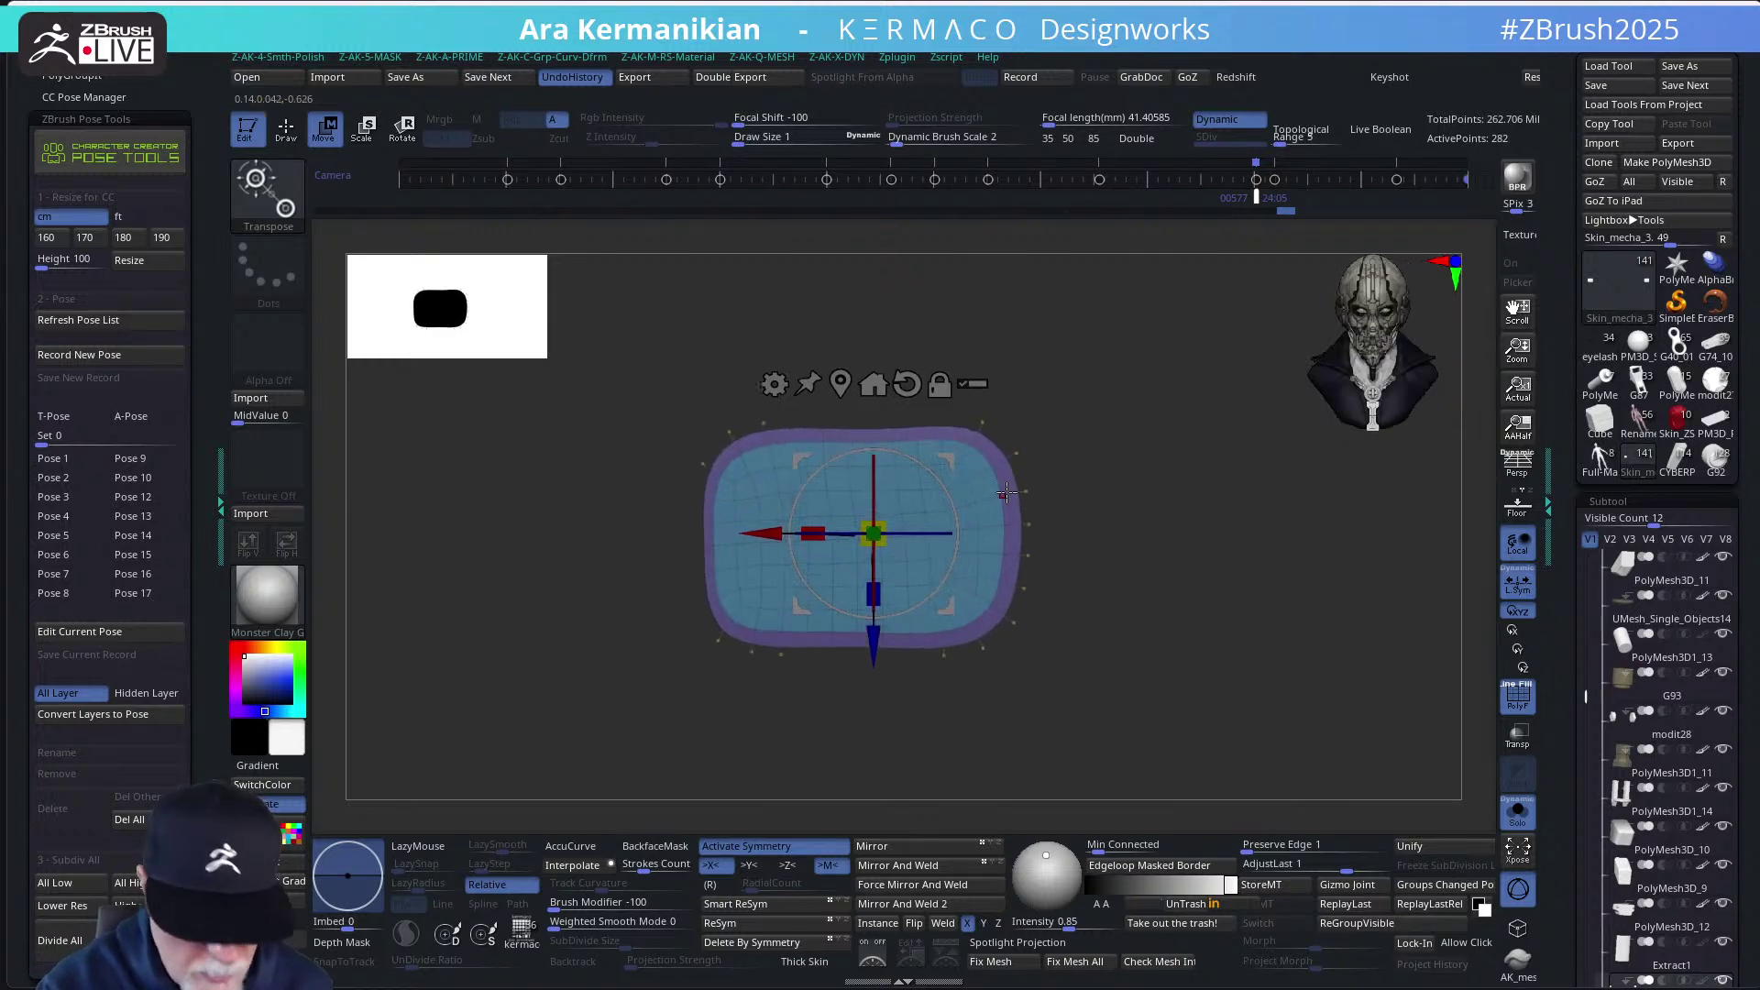
Pull the cap's rounded corners outward with the Move brush at a Draw Size of 1.1776
key("q")
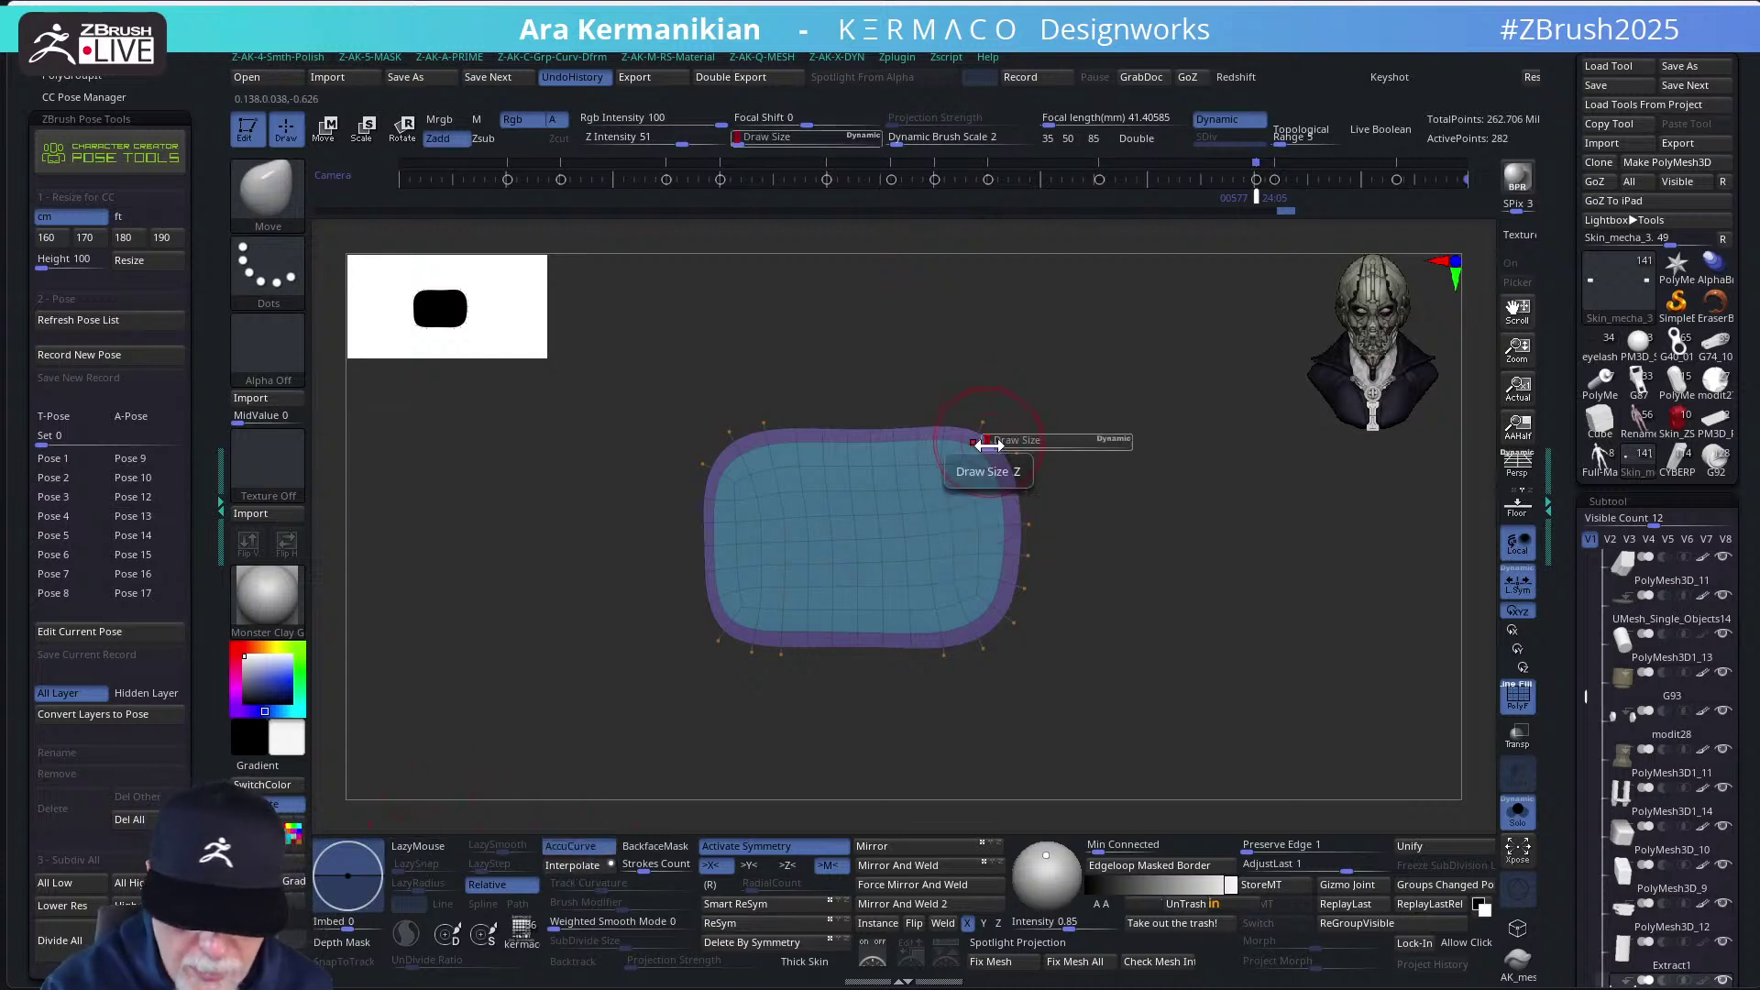
key("s")
left_click_drag(992, 447, 982, 445)
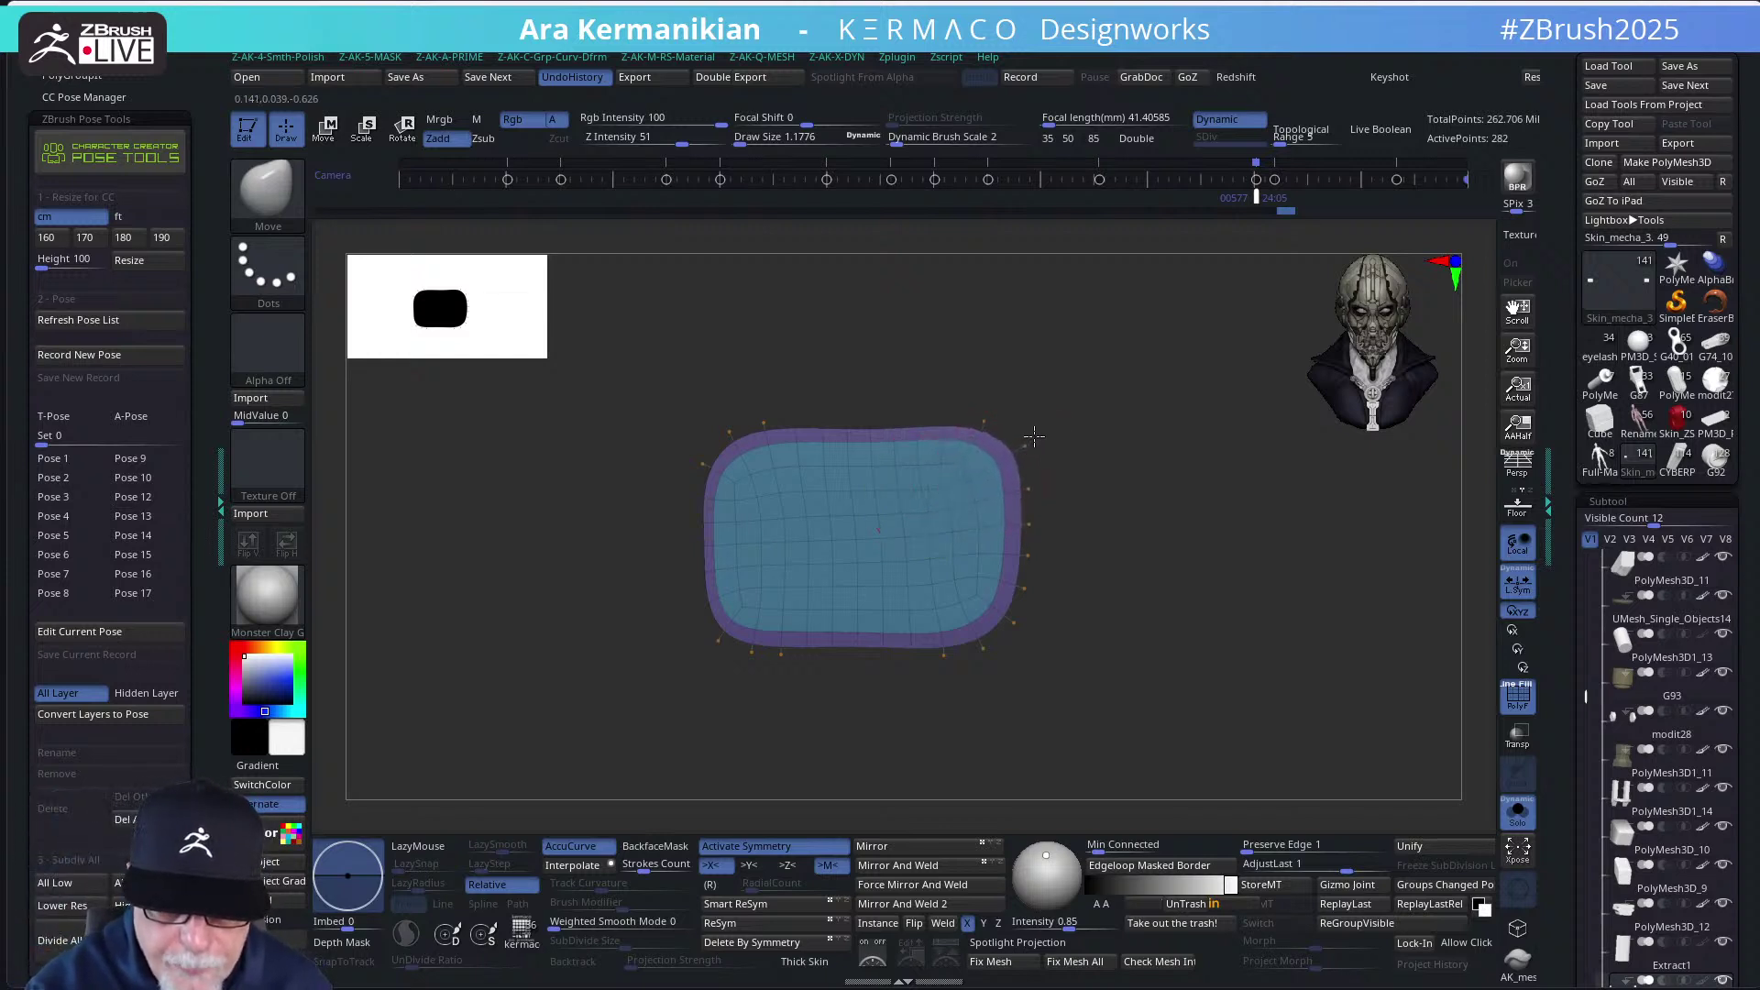
left_click_drag(1034, 436, 1038, 412)
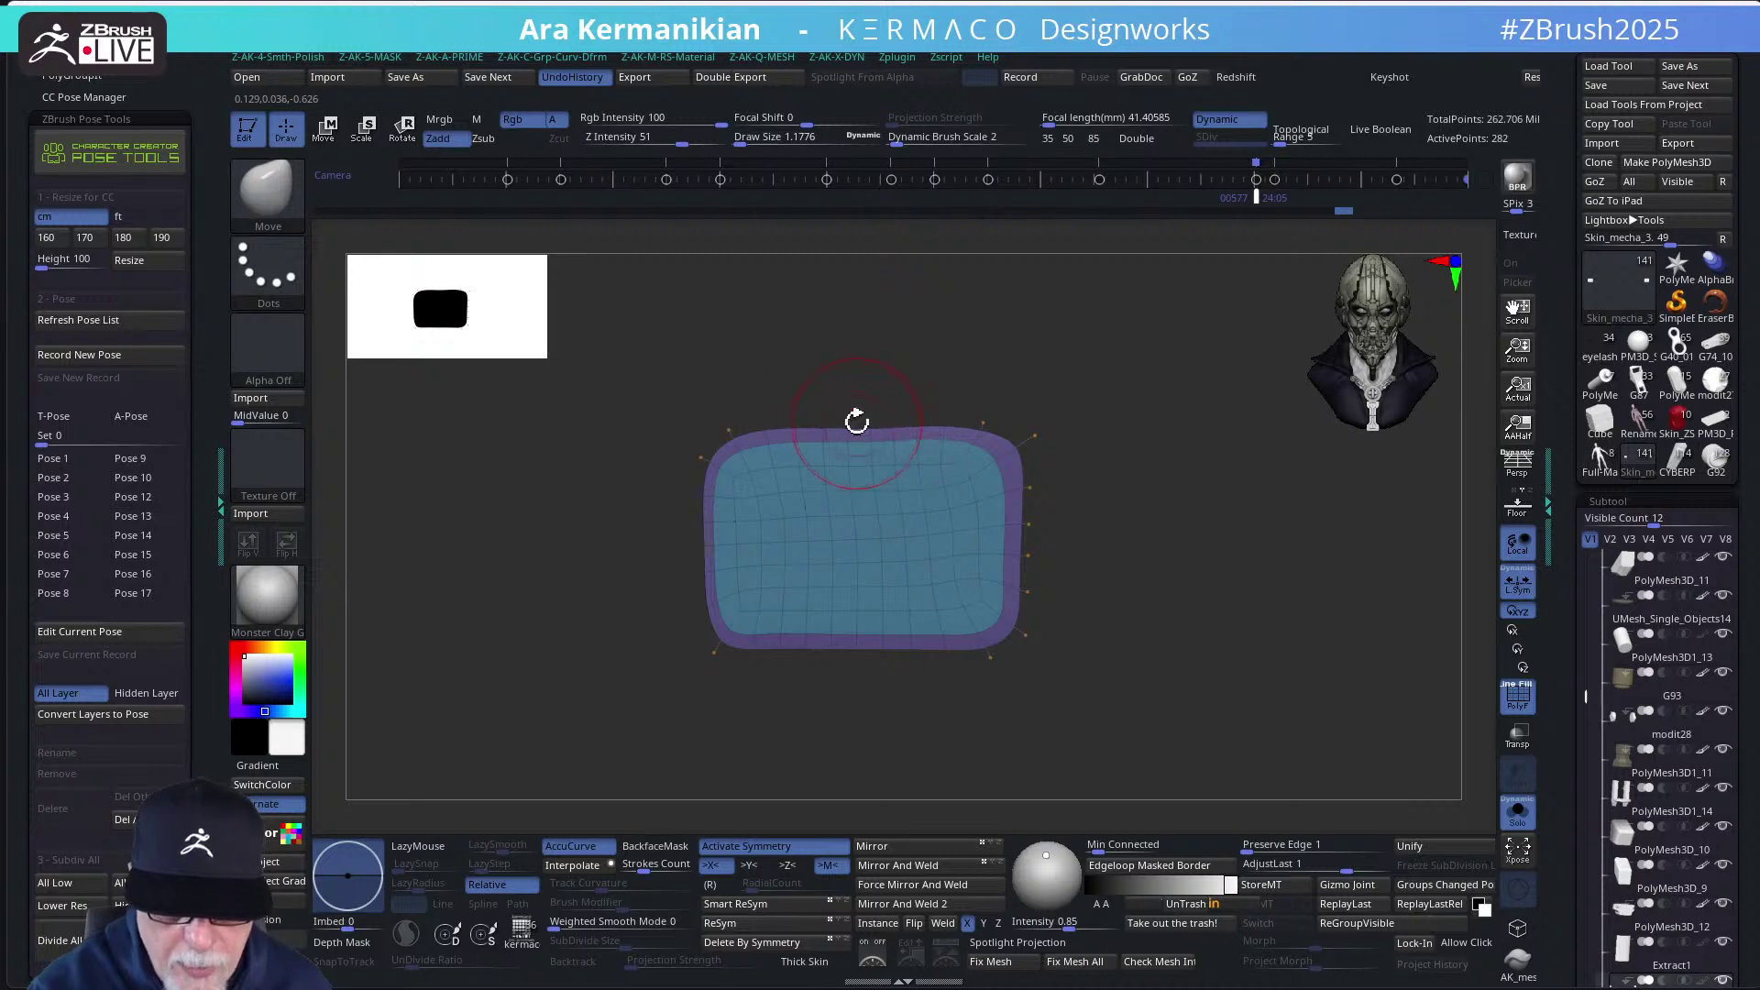
Trim the cap's upper edge and right side edge straight with the ClipCurve brush
left_click_drag(542, 430, 1190, 422, "ctrl+shift")
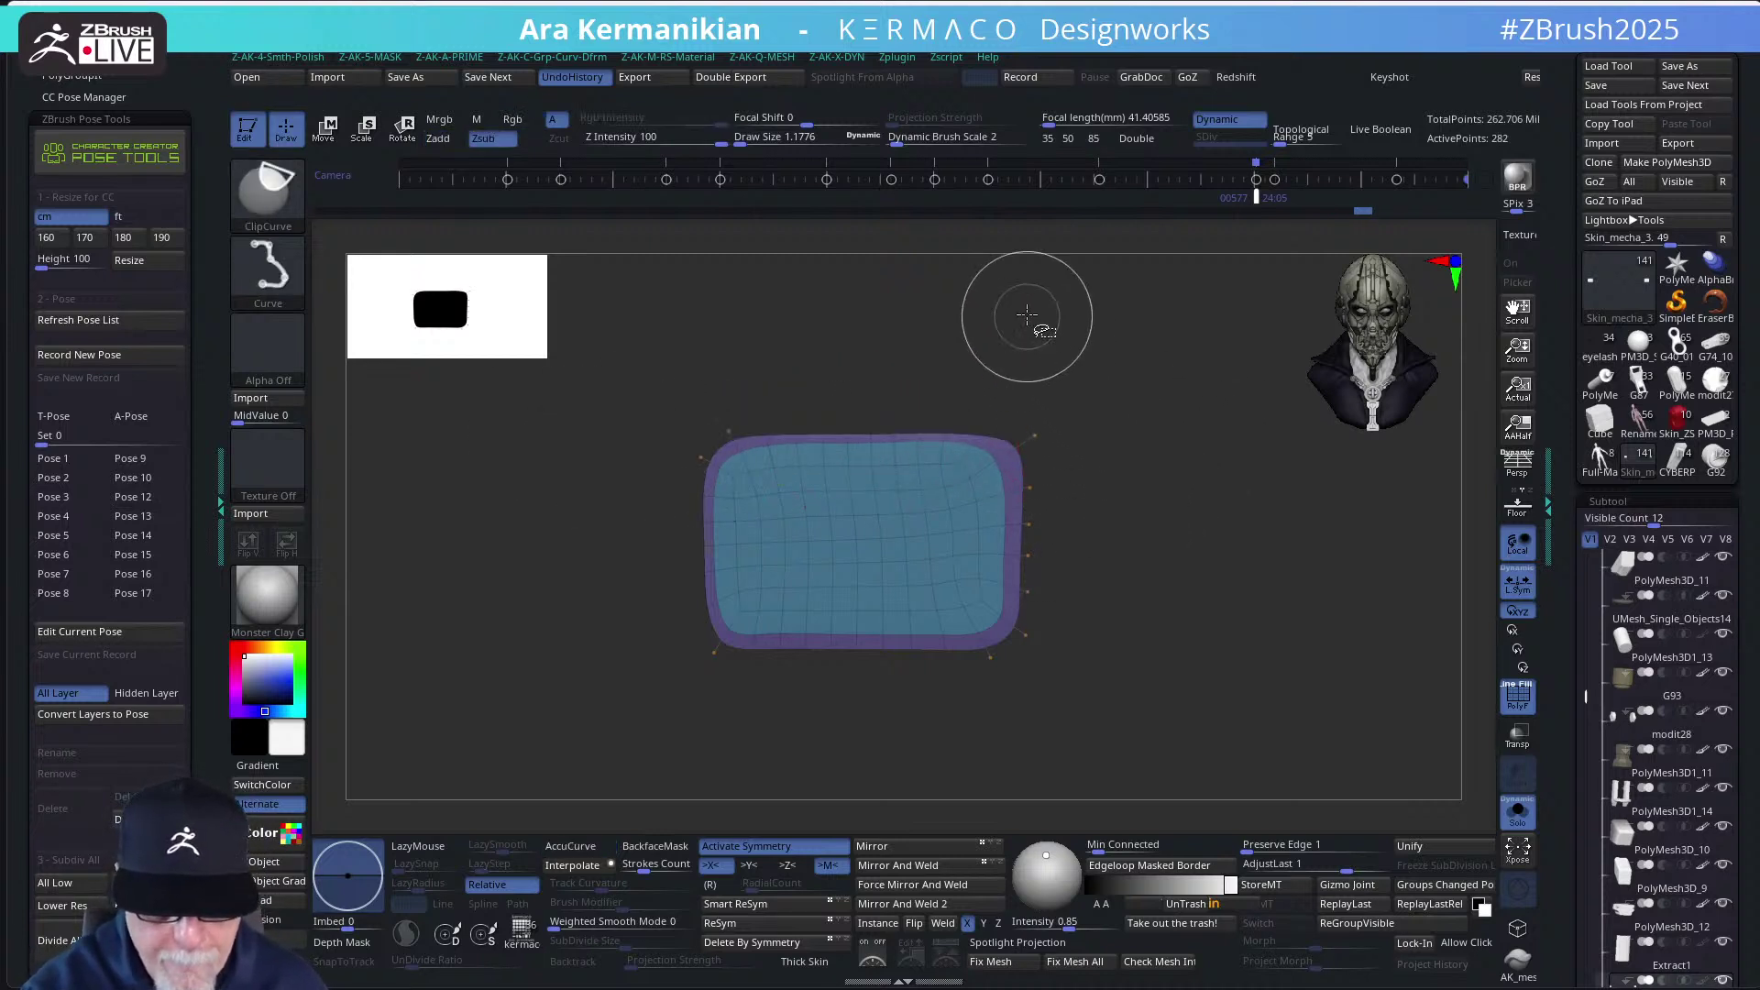
left_click_drag(1026, 316, 1027, 756, "ctrl+shift")
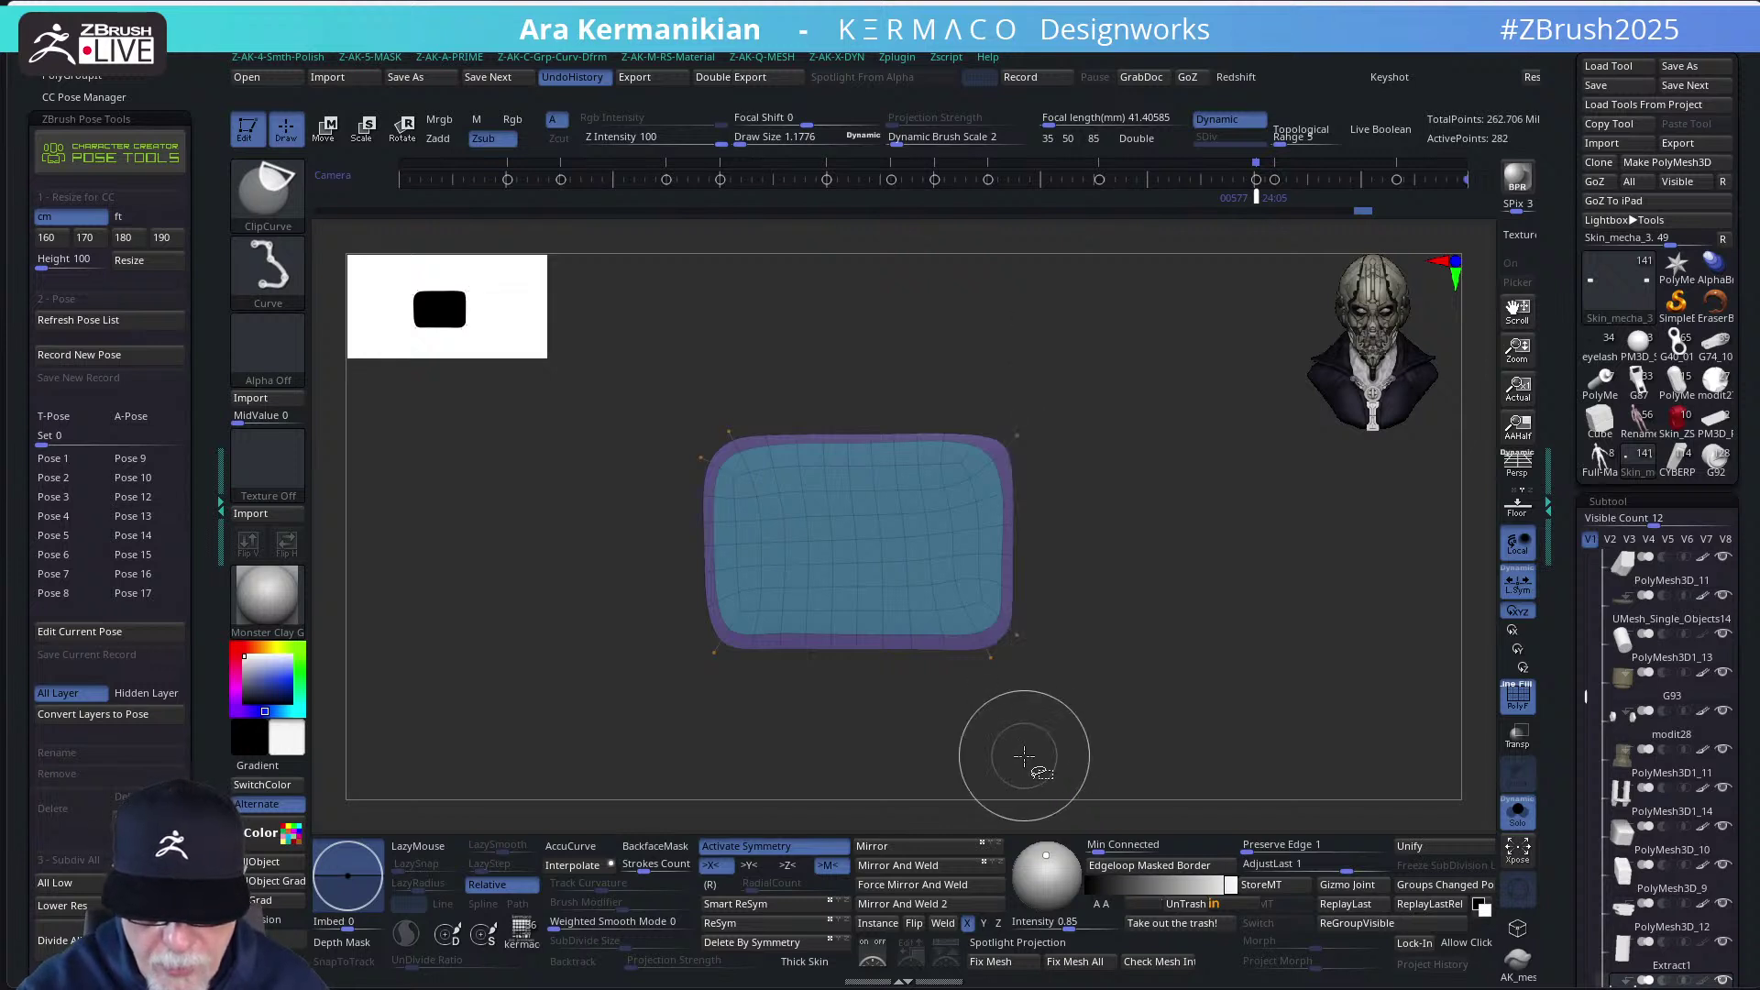
Trim the cap's lower edge straight with the ClipCurve brush, and undo the clip made along its left side edge
left_click_drag(602, 684, 1172, 726, "ctrl+shift")
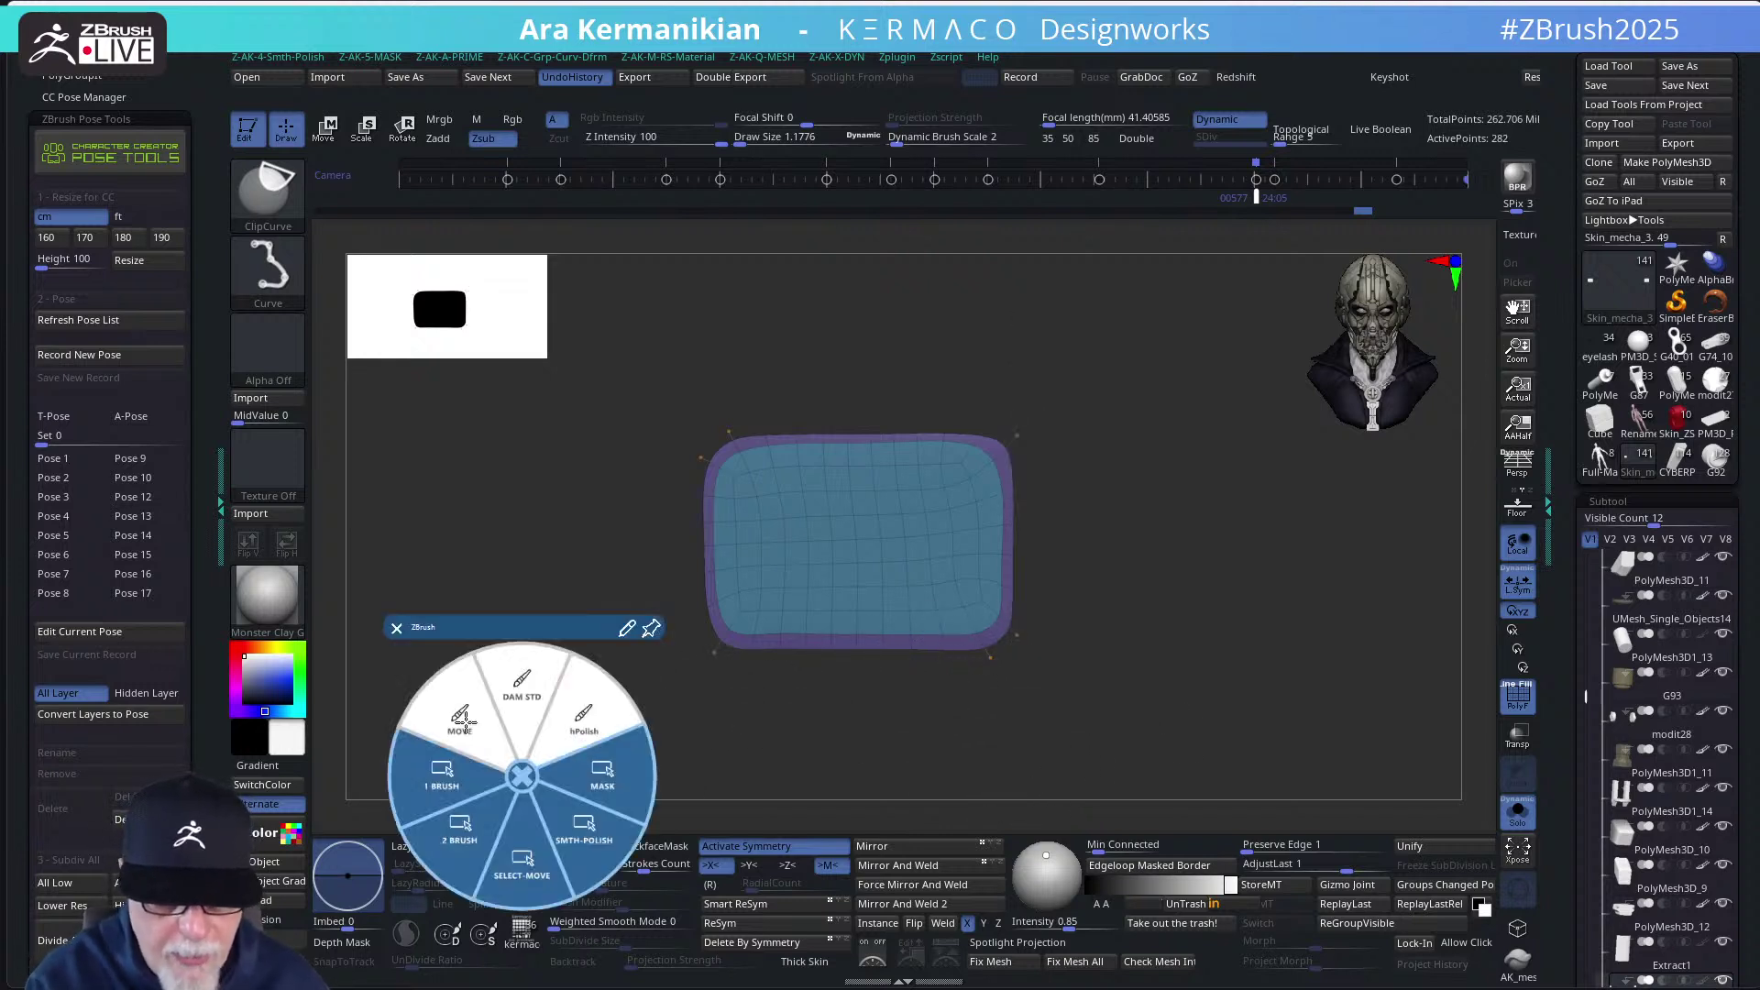
left_click(542, 662)
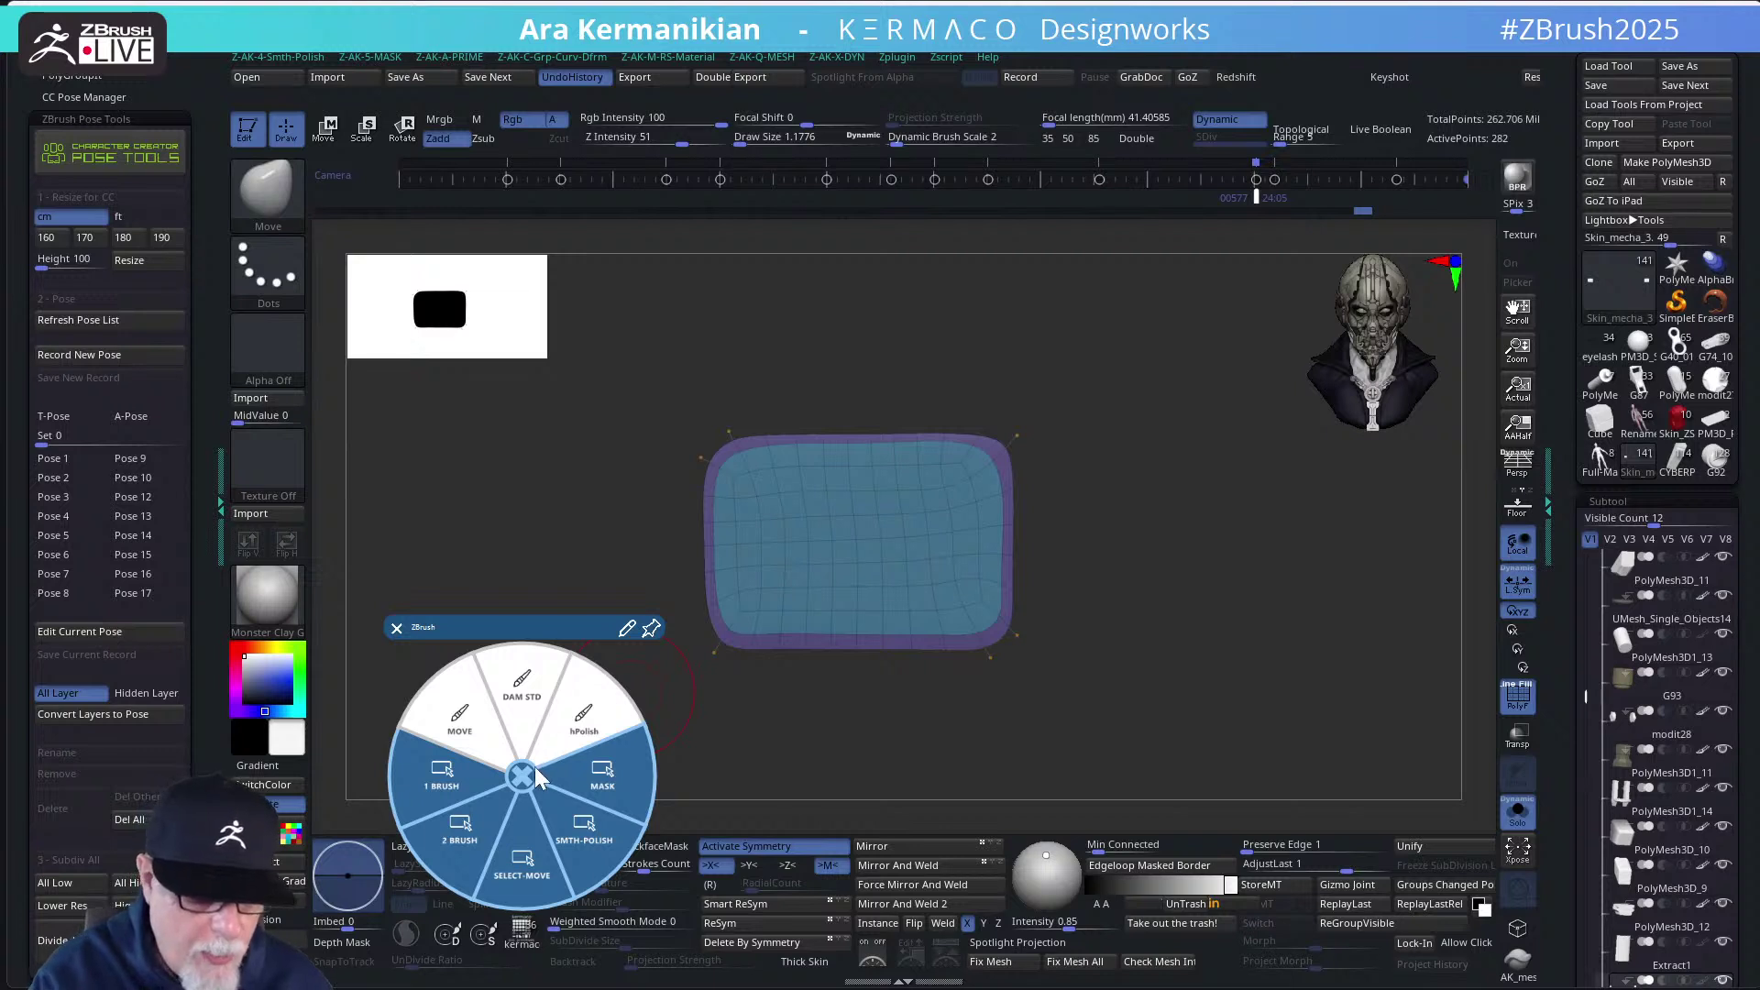
mouse_move(1177, 668)
left_mouse_down("ctrl+shift")
mouse_move(561, 660)
mouse_move(536, 642)
left_mouse_up("ctrl+shift")
mouse_move(686, 770)
left_mouse_down("ctrl+shift")
mouse_move(675, 555)
mouse_move(684, 357)
mouse_move(702, 343)
left_mouse_up("ctrl+shift")
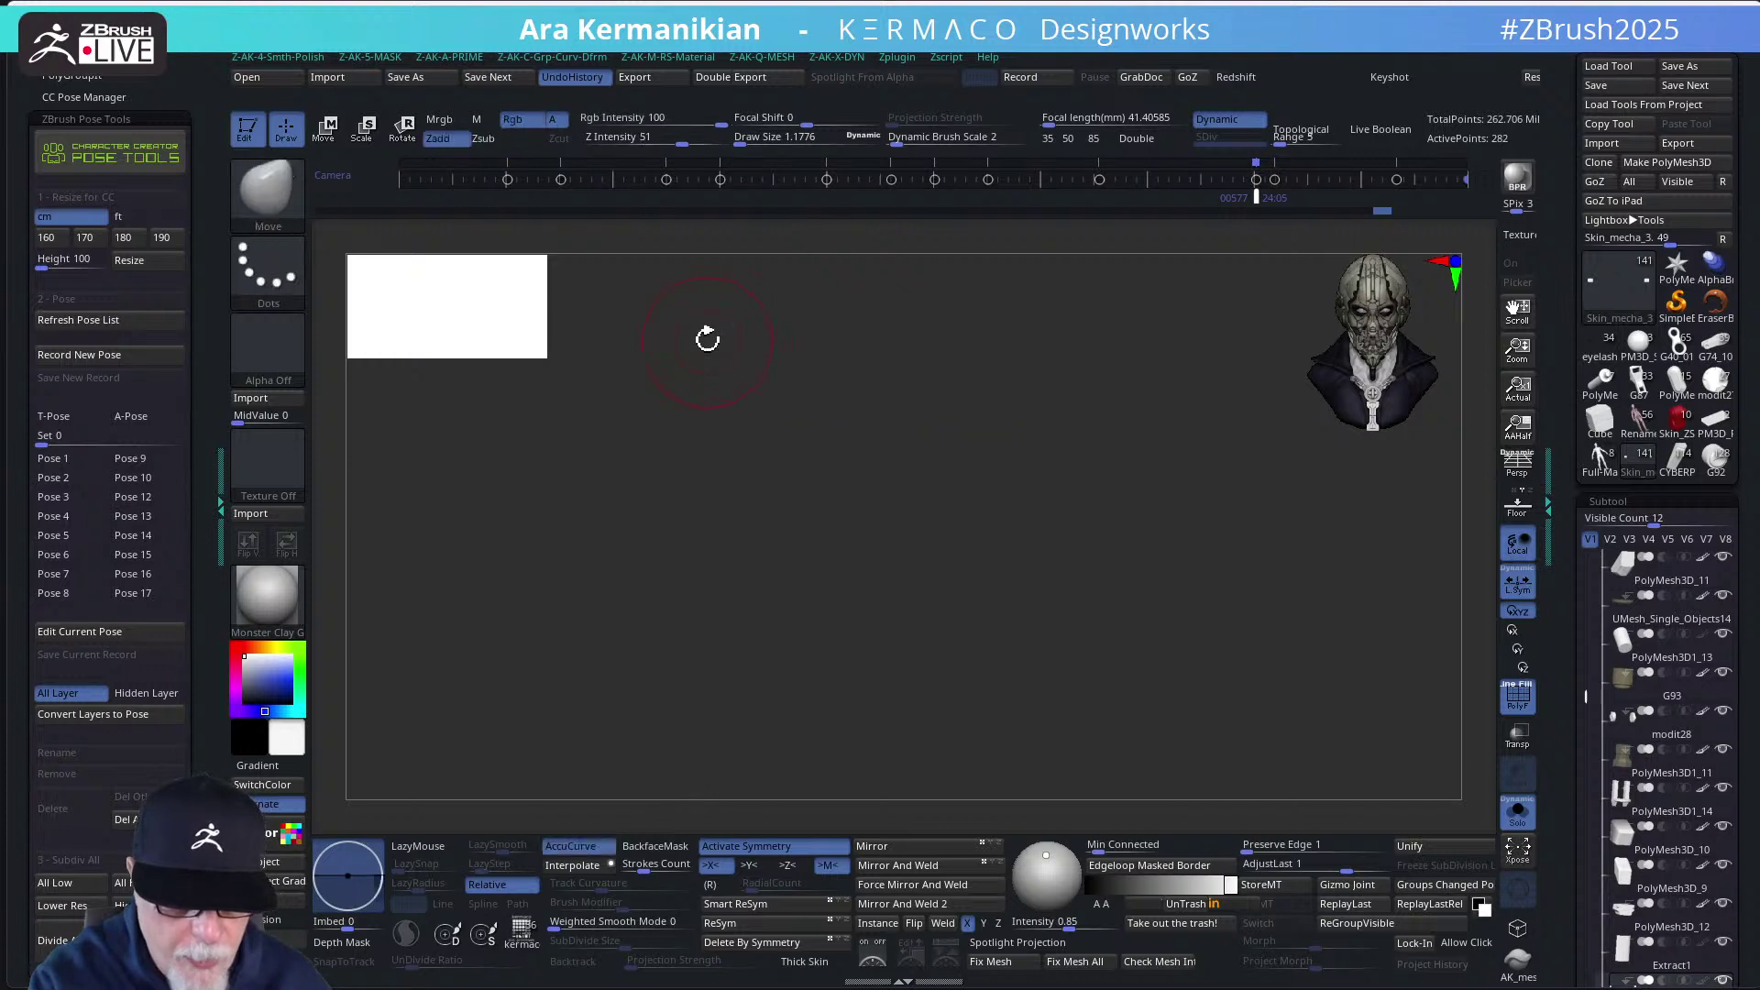
key("ctrl+z")
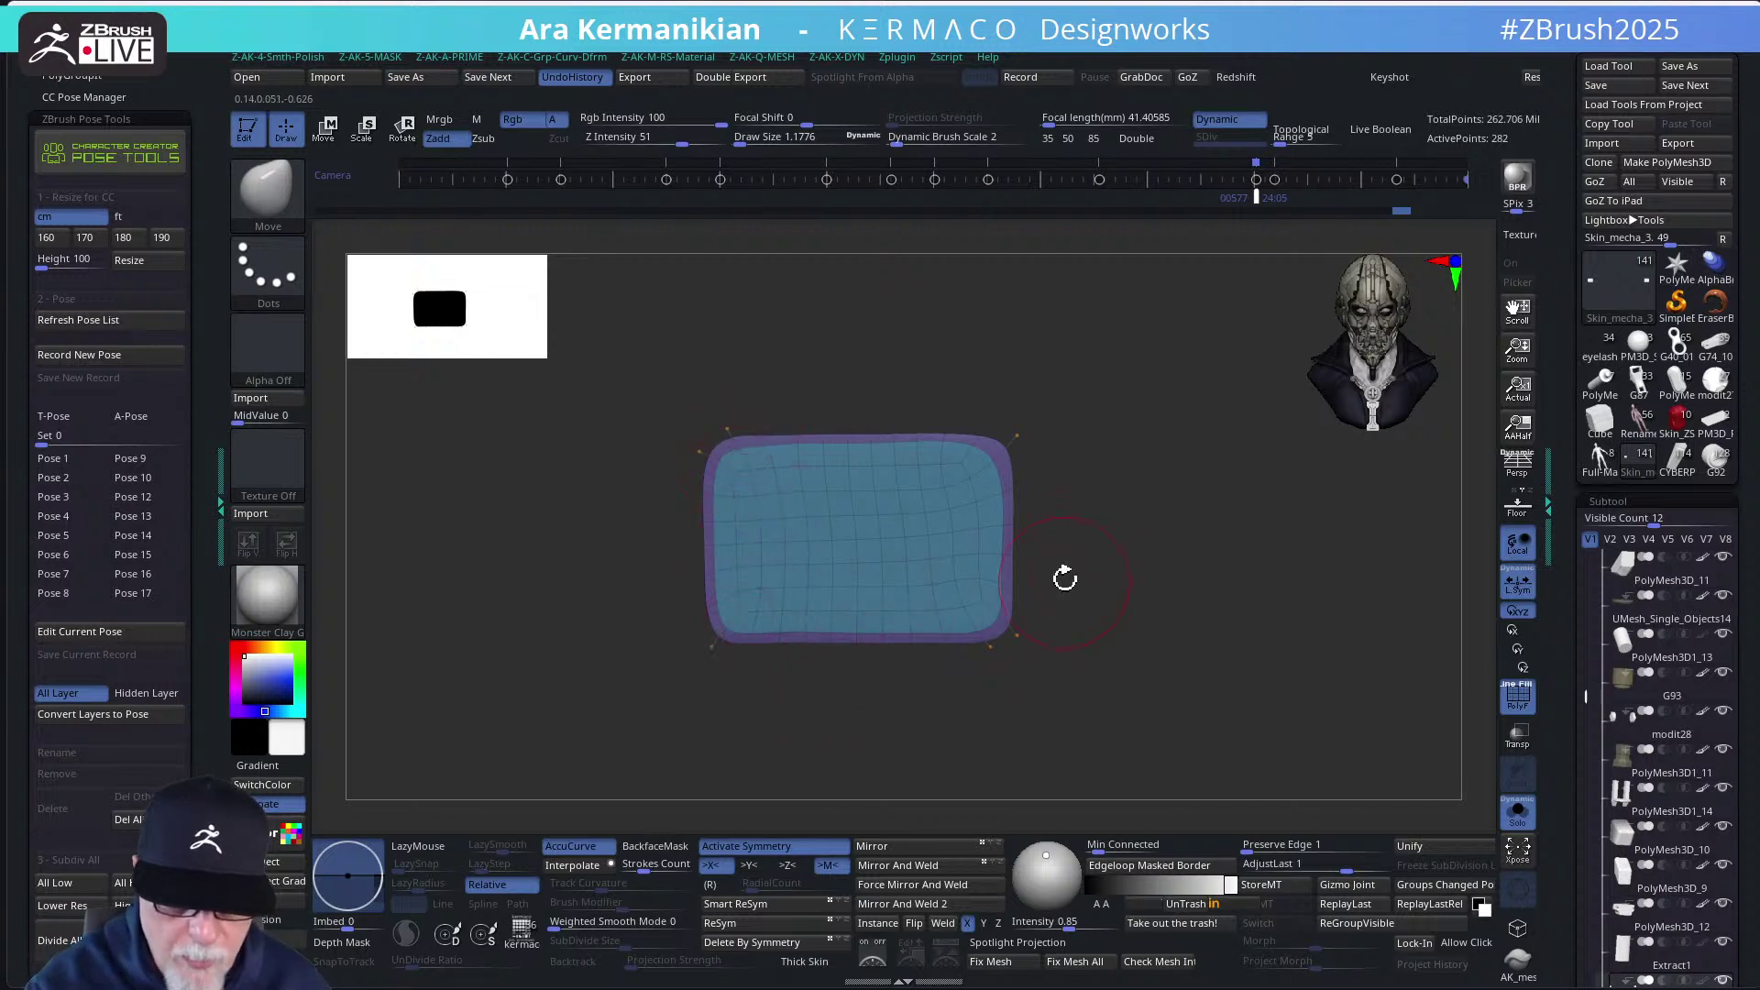
Show the surrounding parts and nudge the cap along its Y axis and slightly sideways to seat it inside the raised rim
left_click_drag(1128, 475, 1151, 510, "alt")
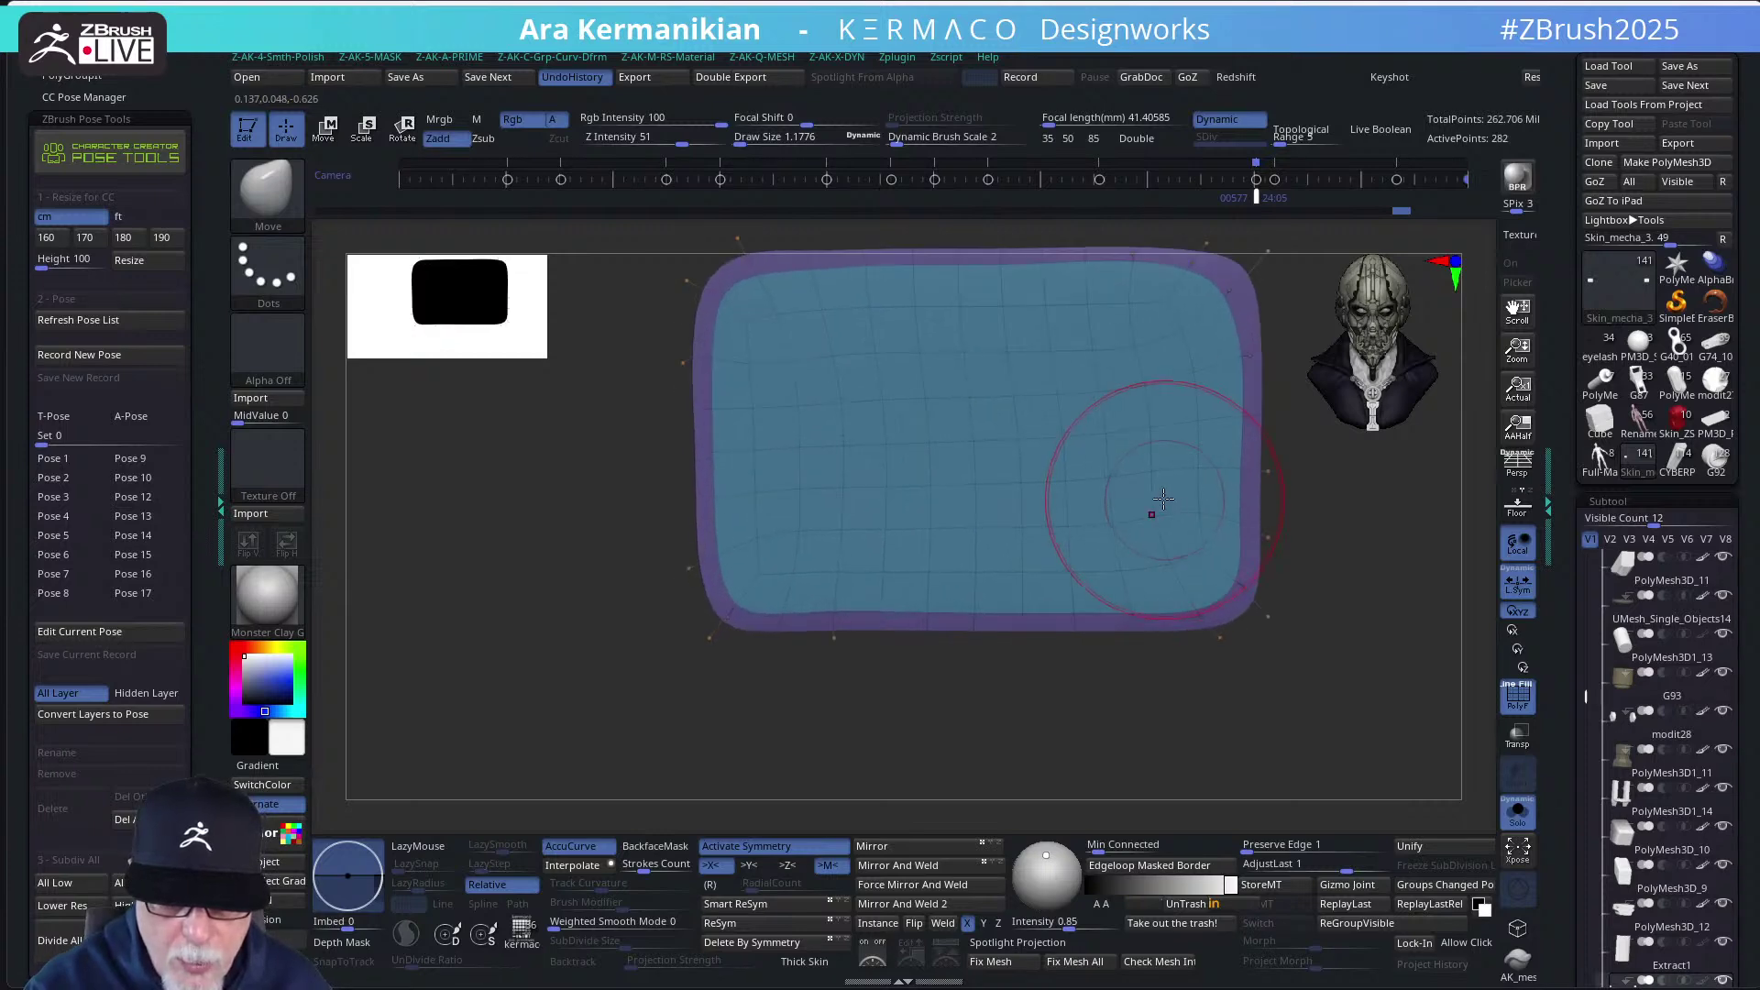
left_click_drag(1286, 429, 1158, 507, "alt")
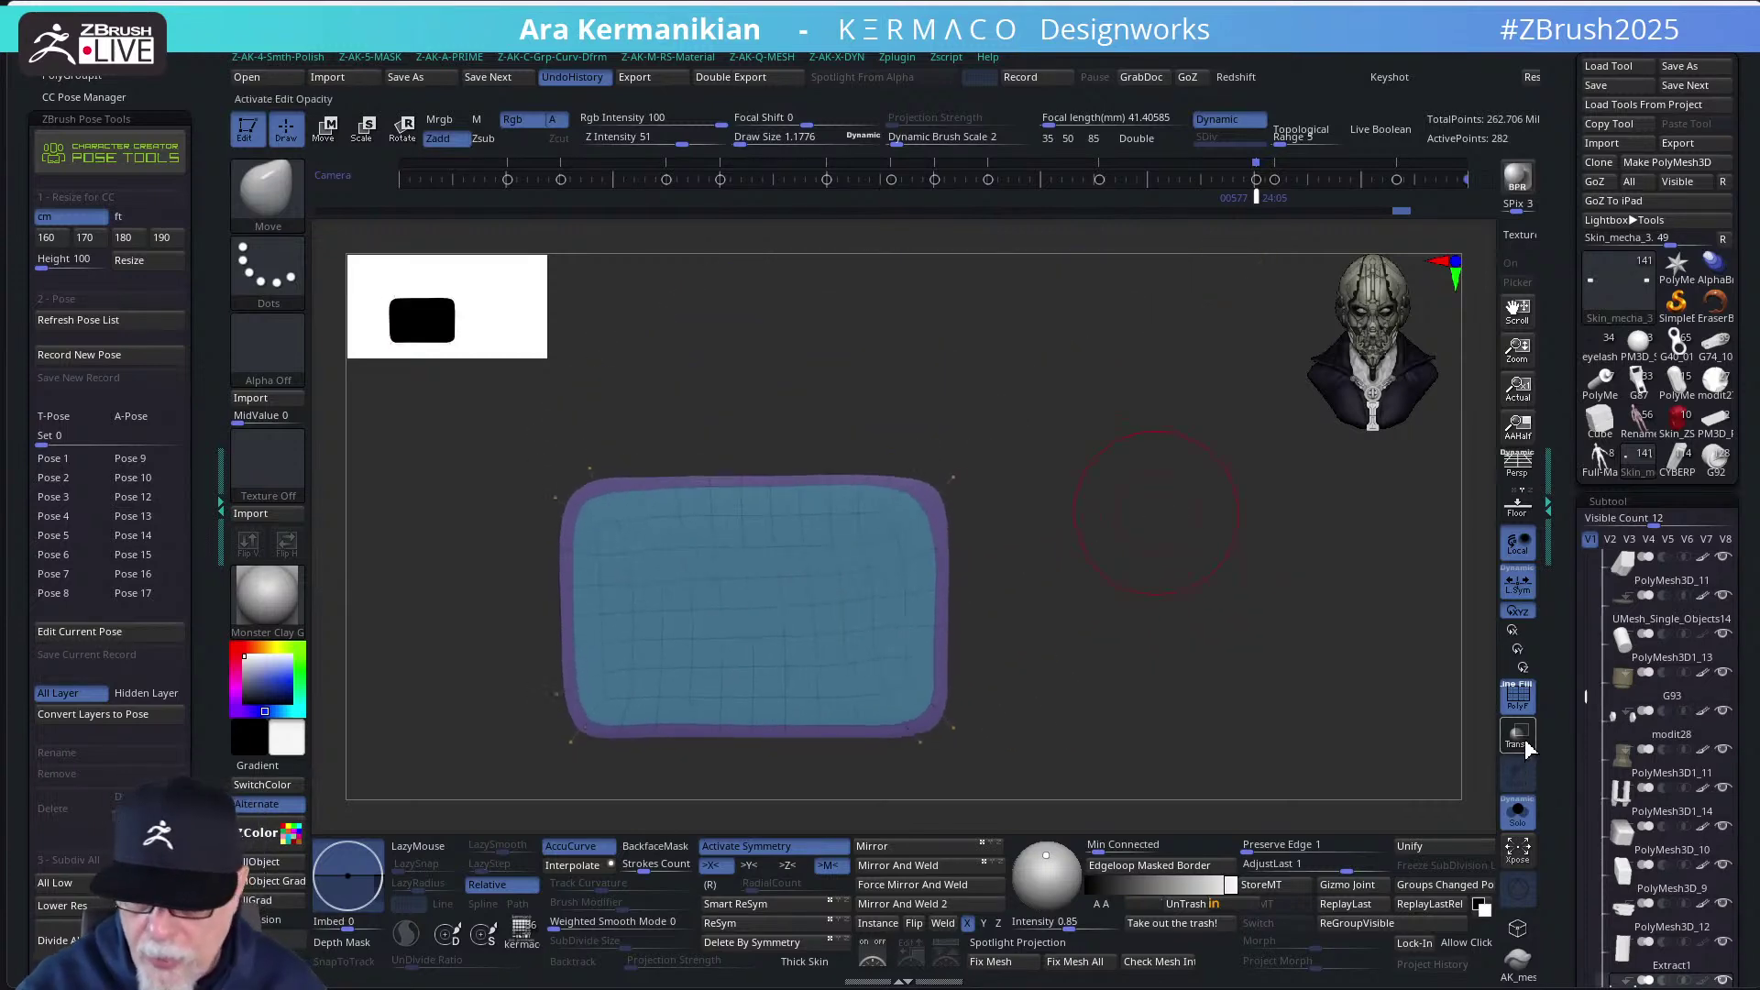
left_click(1517, 827)
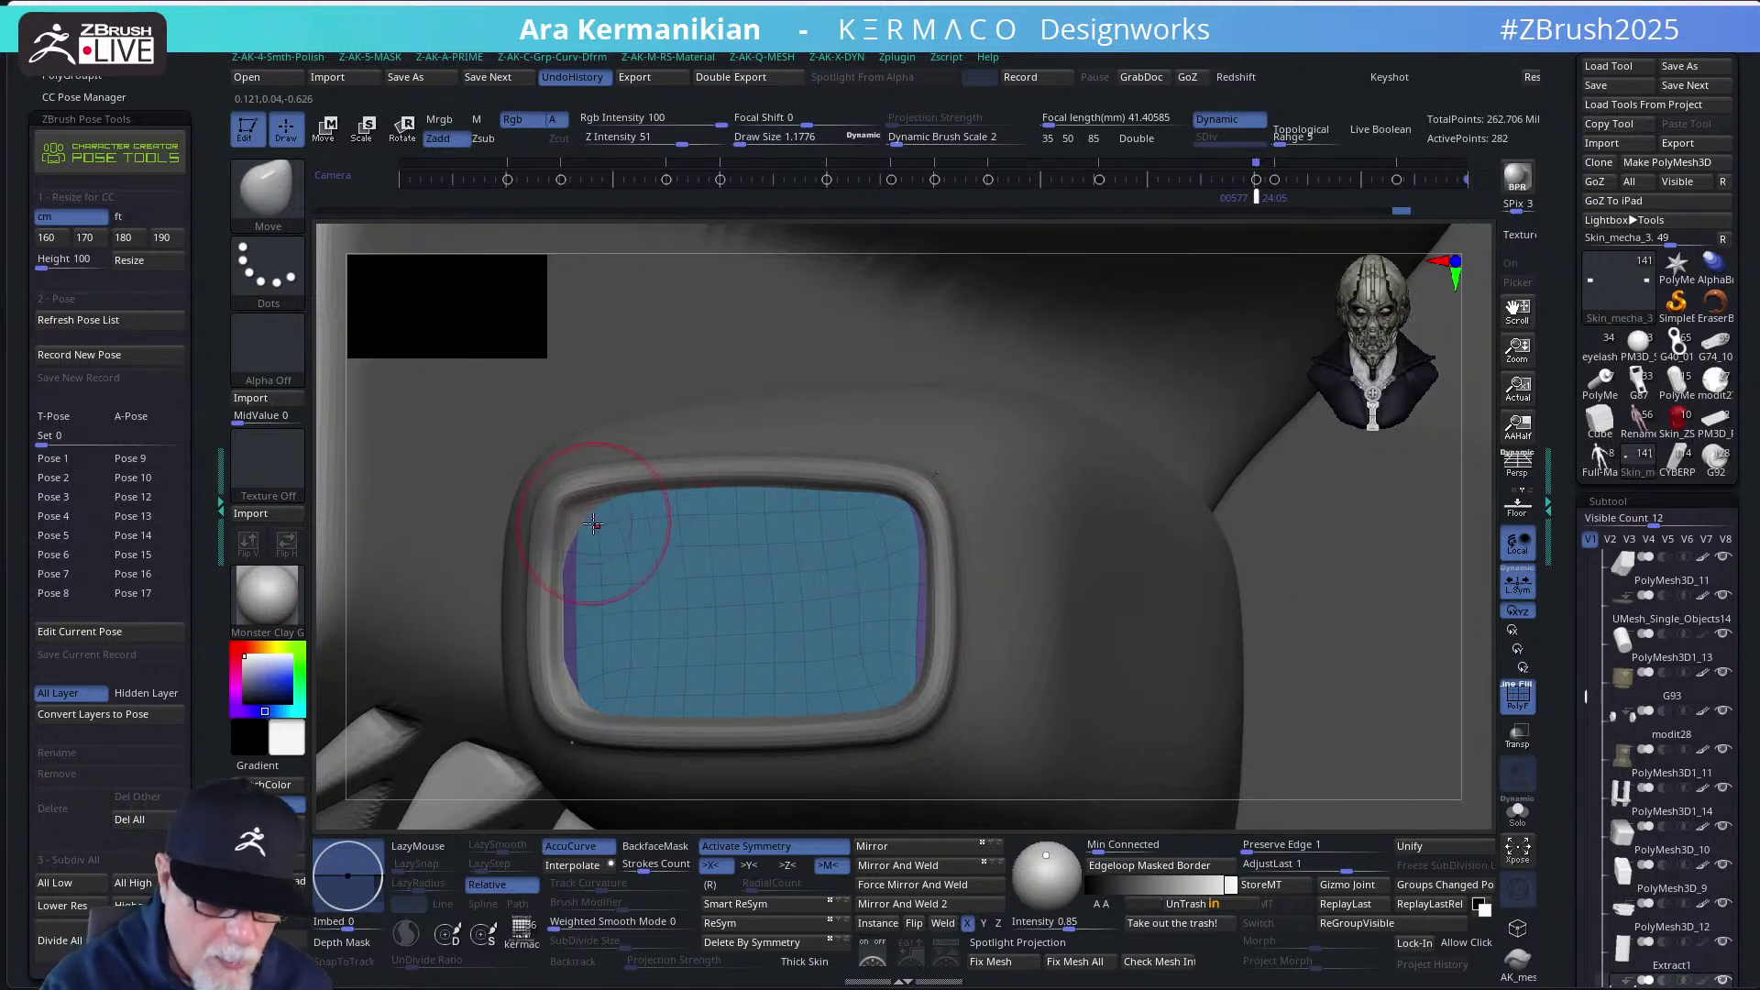
key("w")
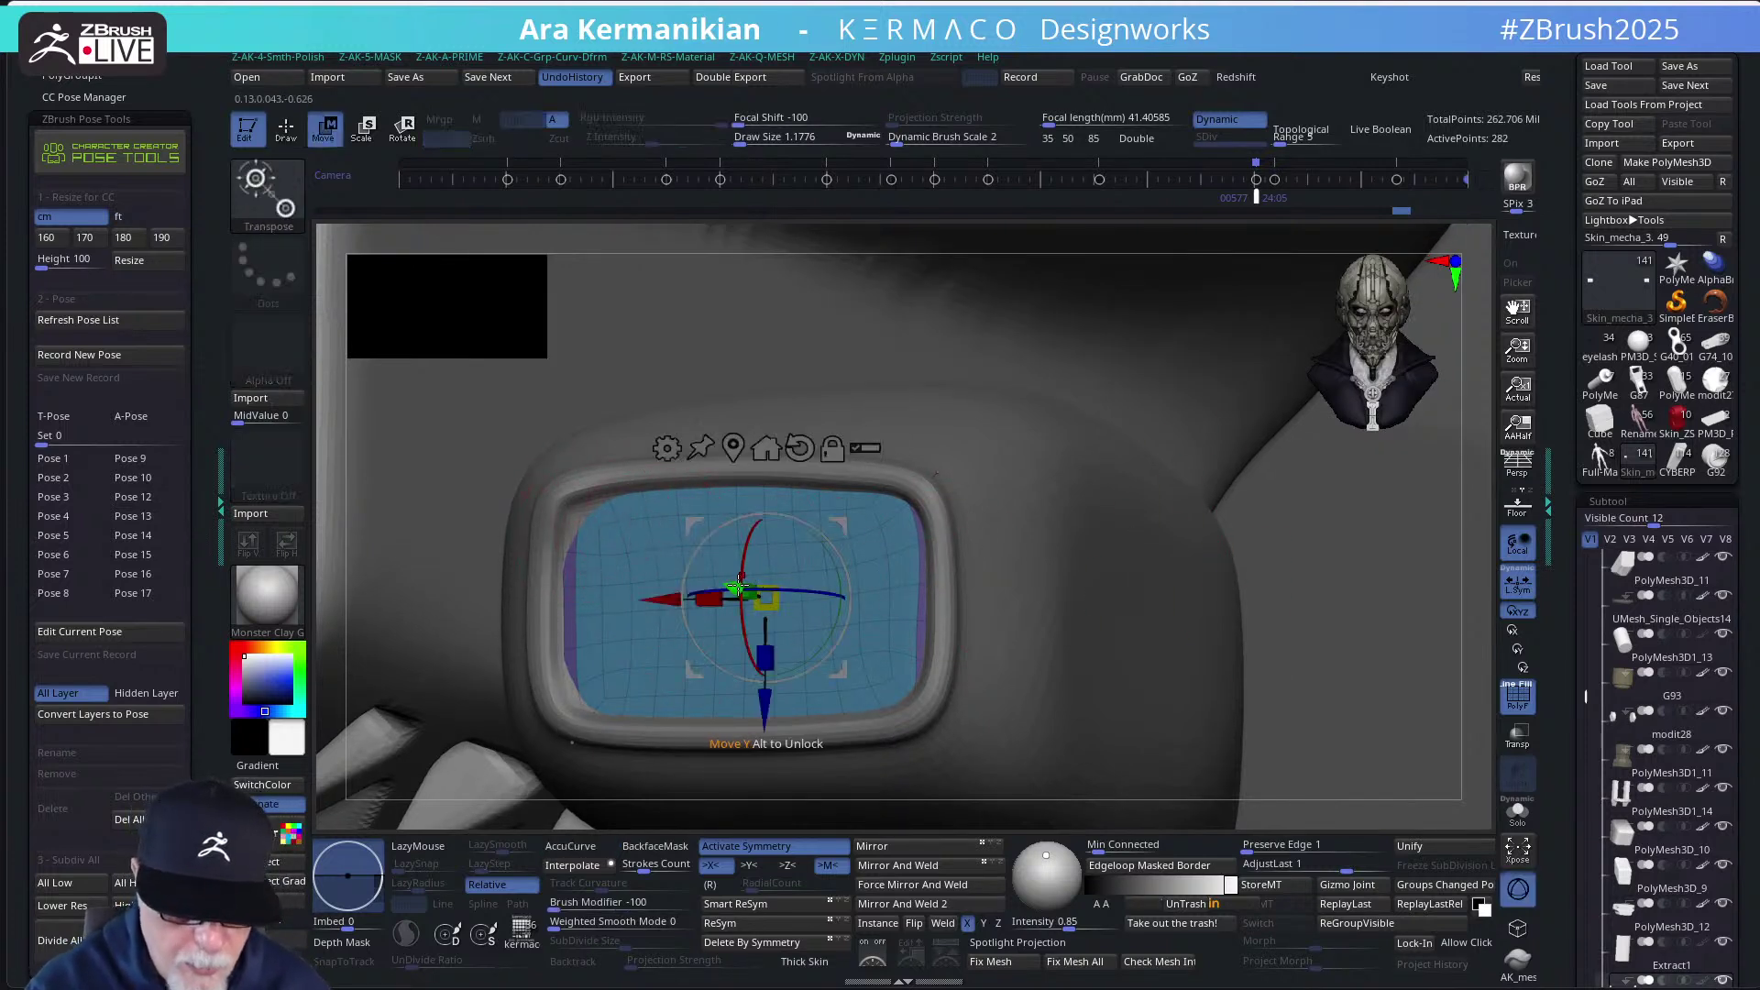
left_click_drag(731, 587, 734, 587)
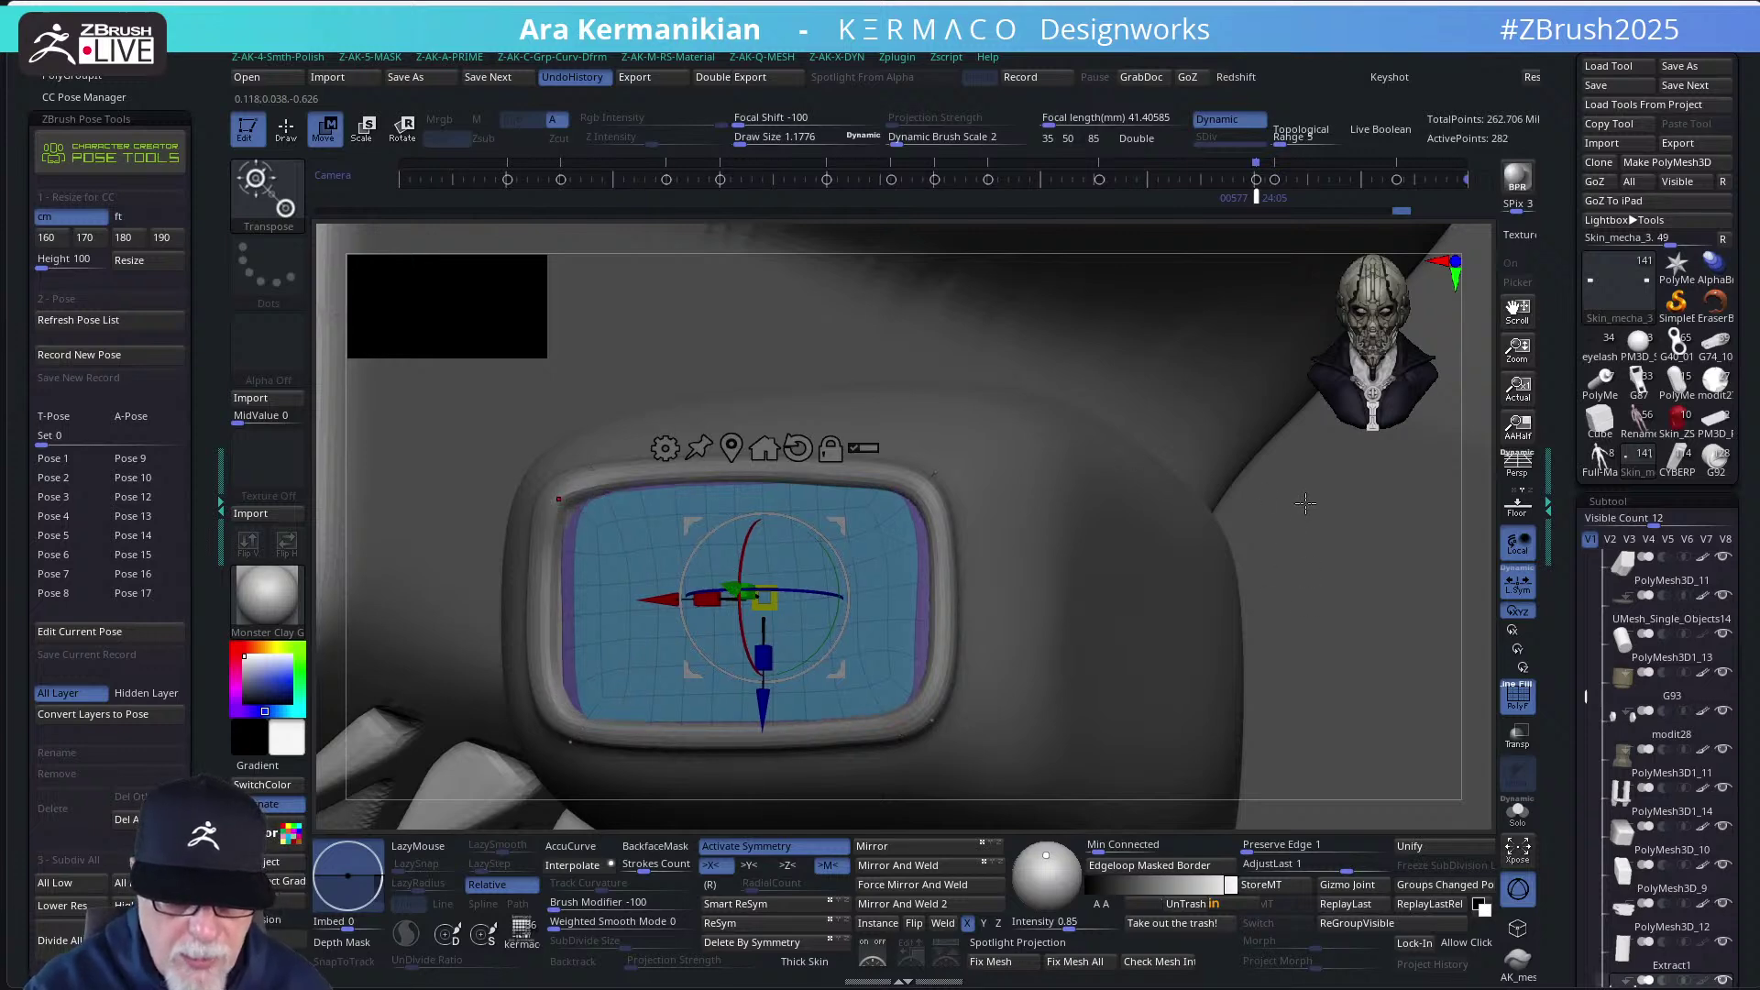
key("q")
left_click_drag(1475, 466, 1454, 404)
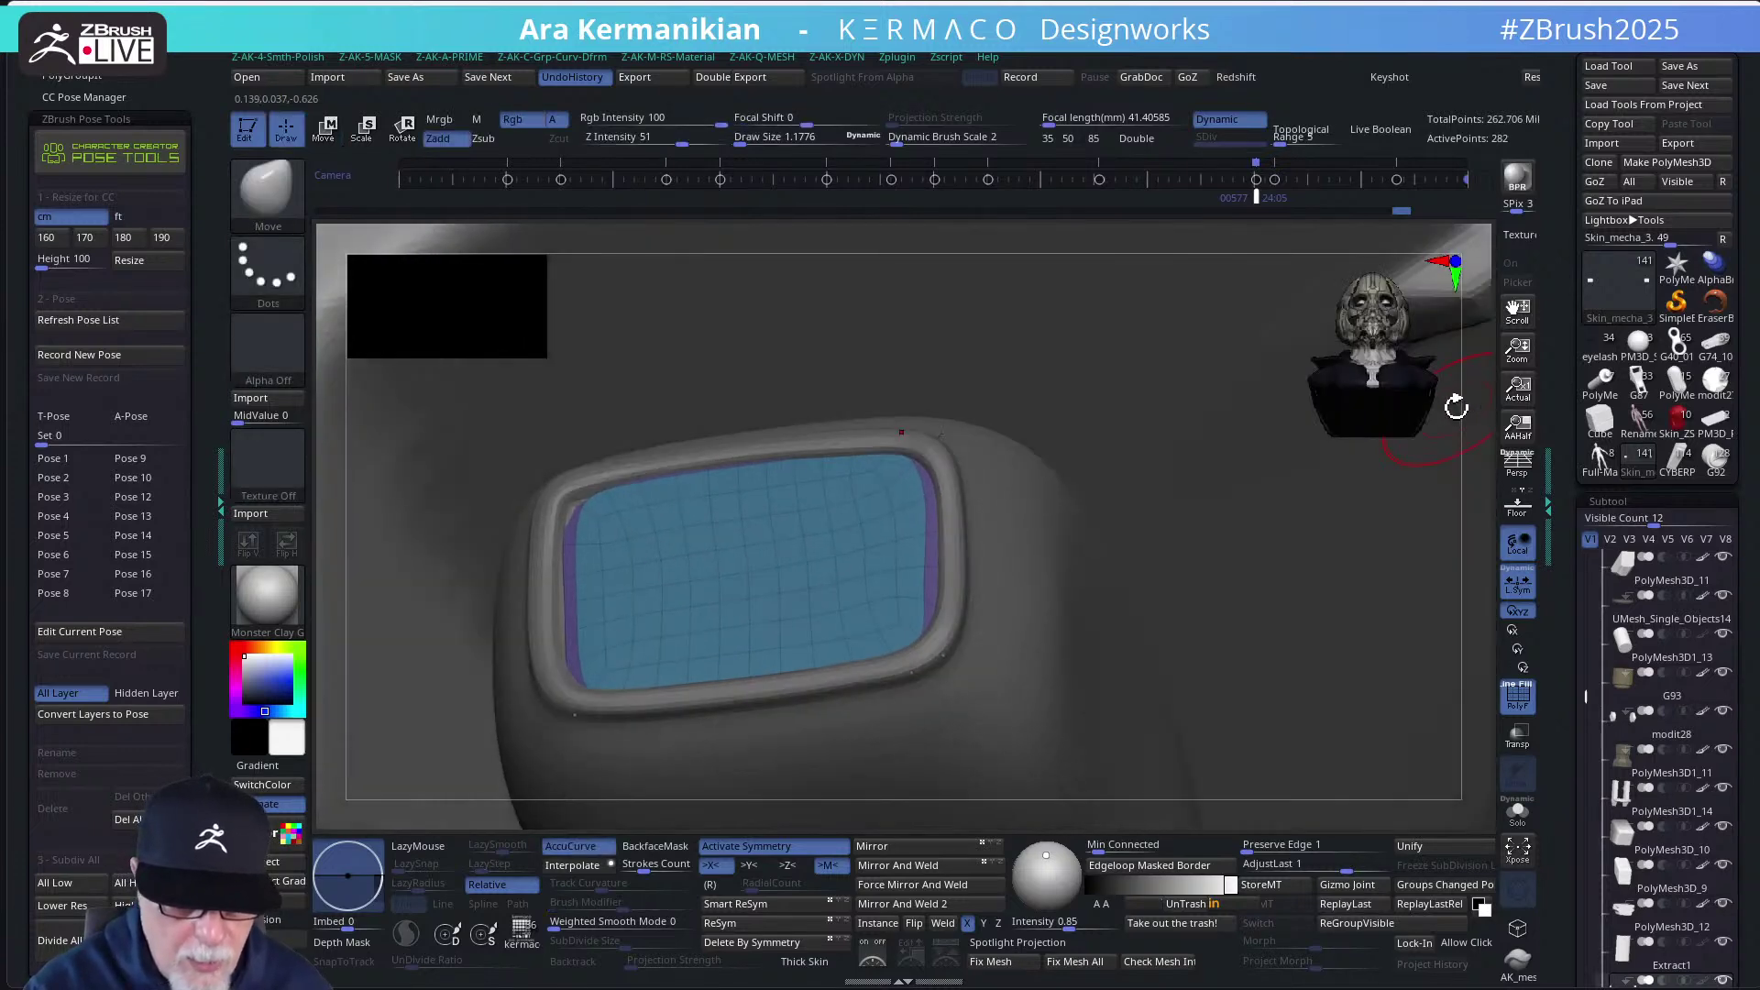
key("w")
left_click_drag(742, 519, 737, 519)
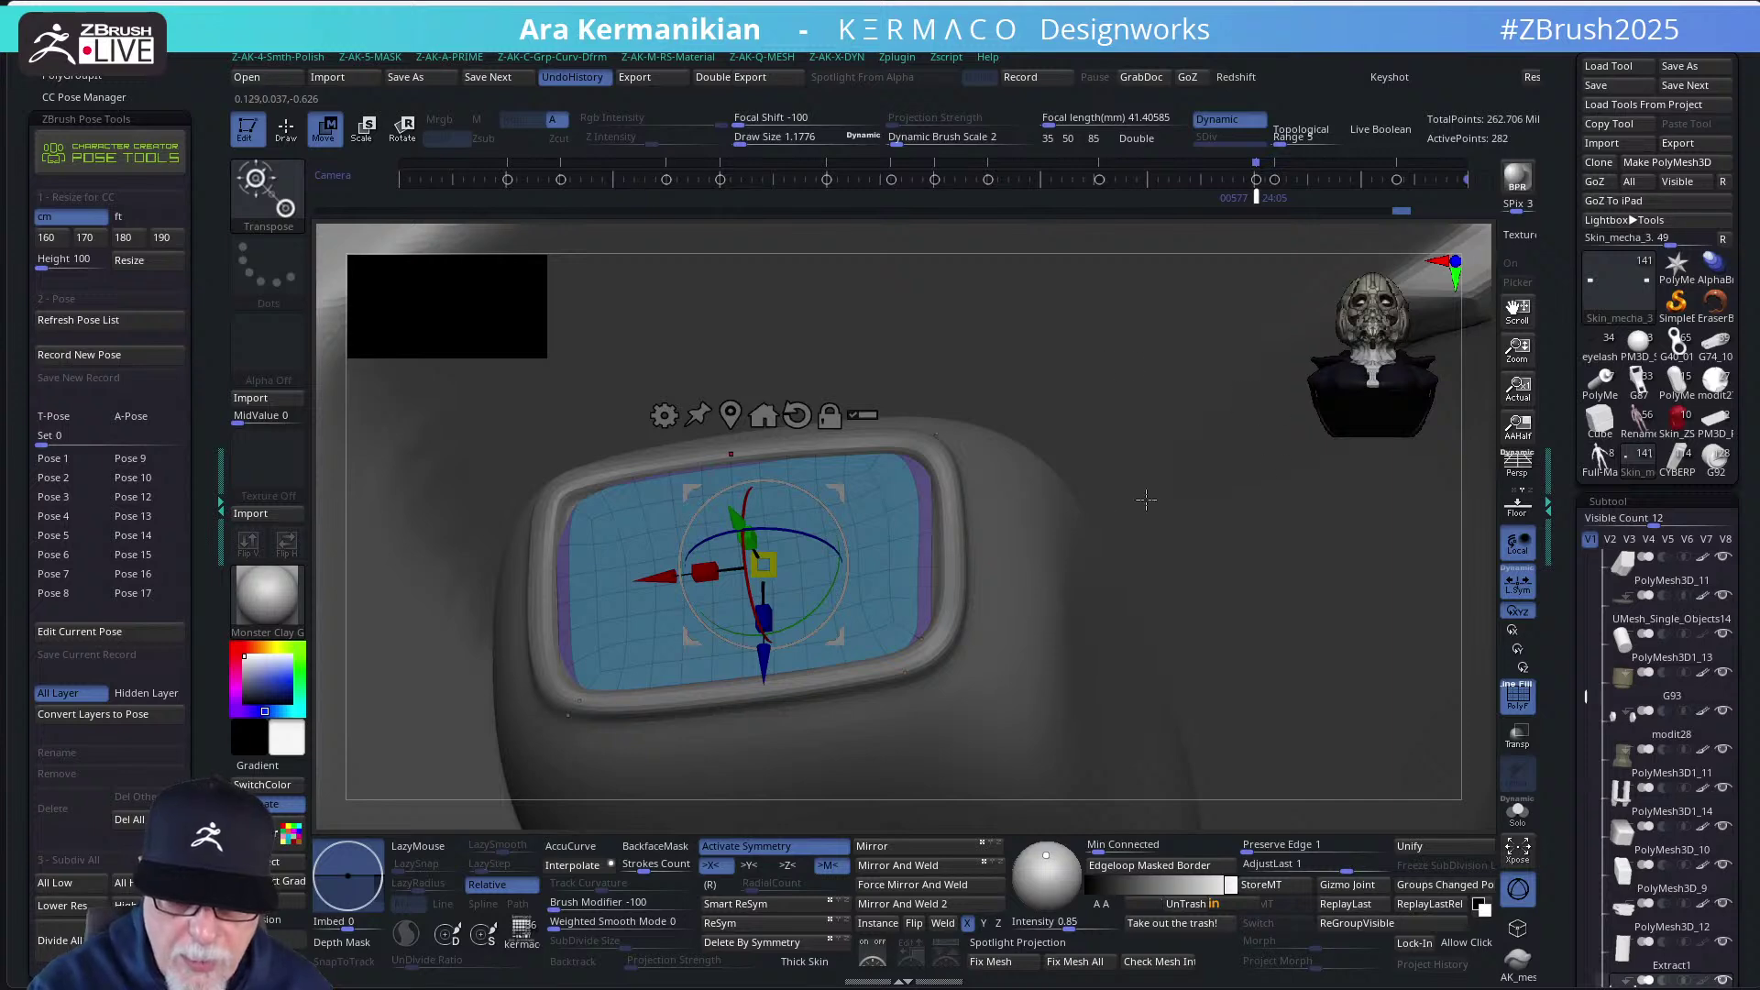
key("q")
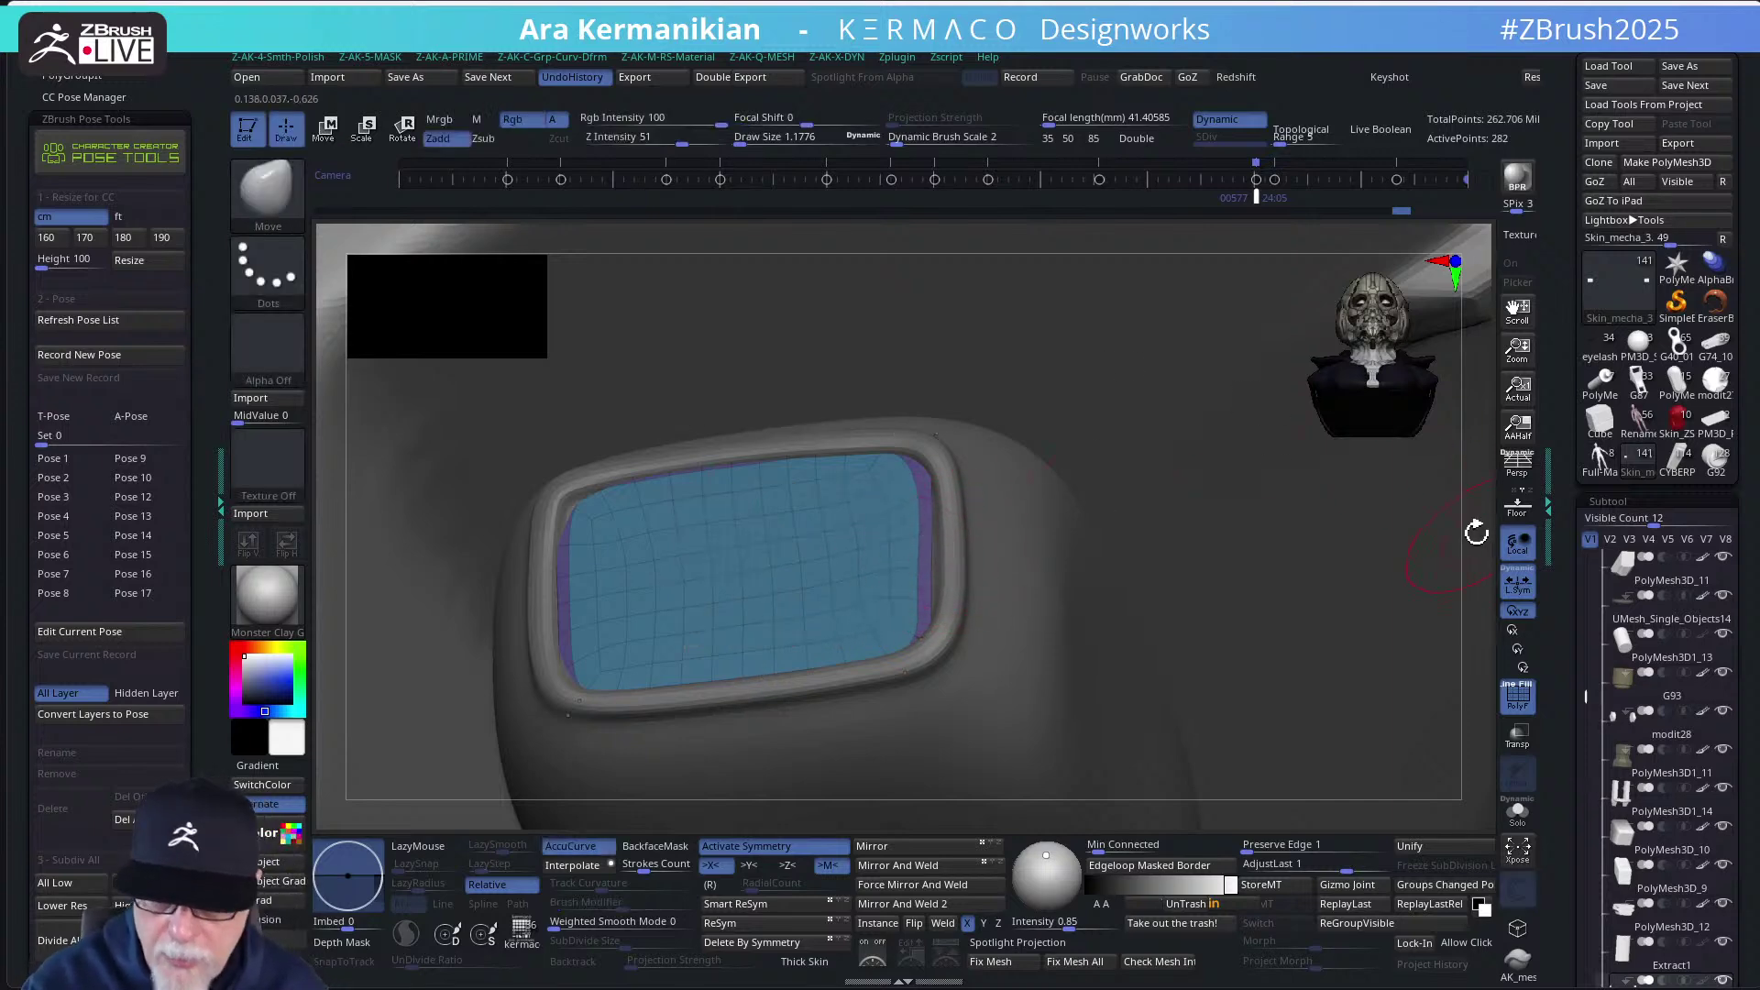
Pull the cap's upper left corner toward the rim with the Move brush and adjust the cap's depth along Y
left_click_drag(1477, 530, 1490, 524)
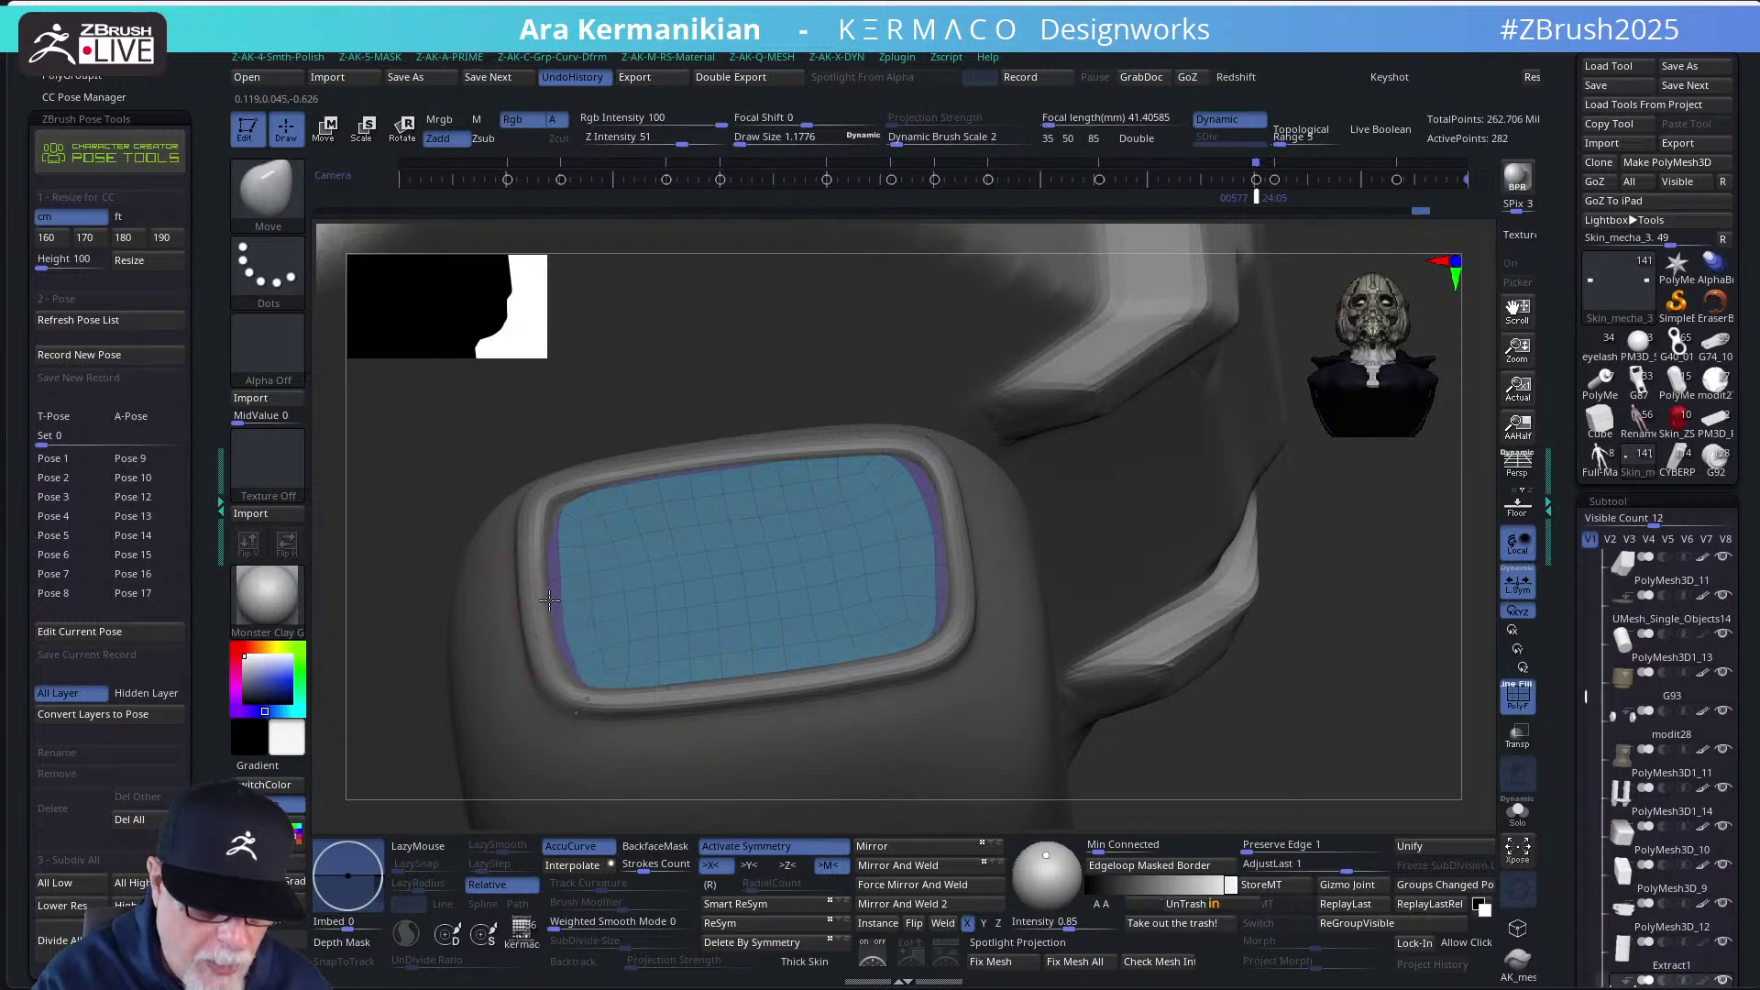
left_click_drag(555, 544, 568, 509)
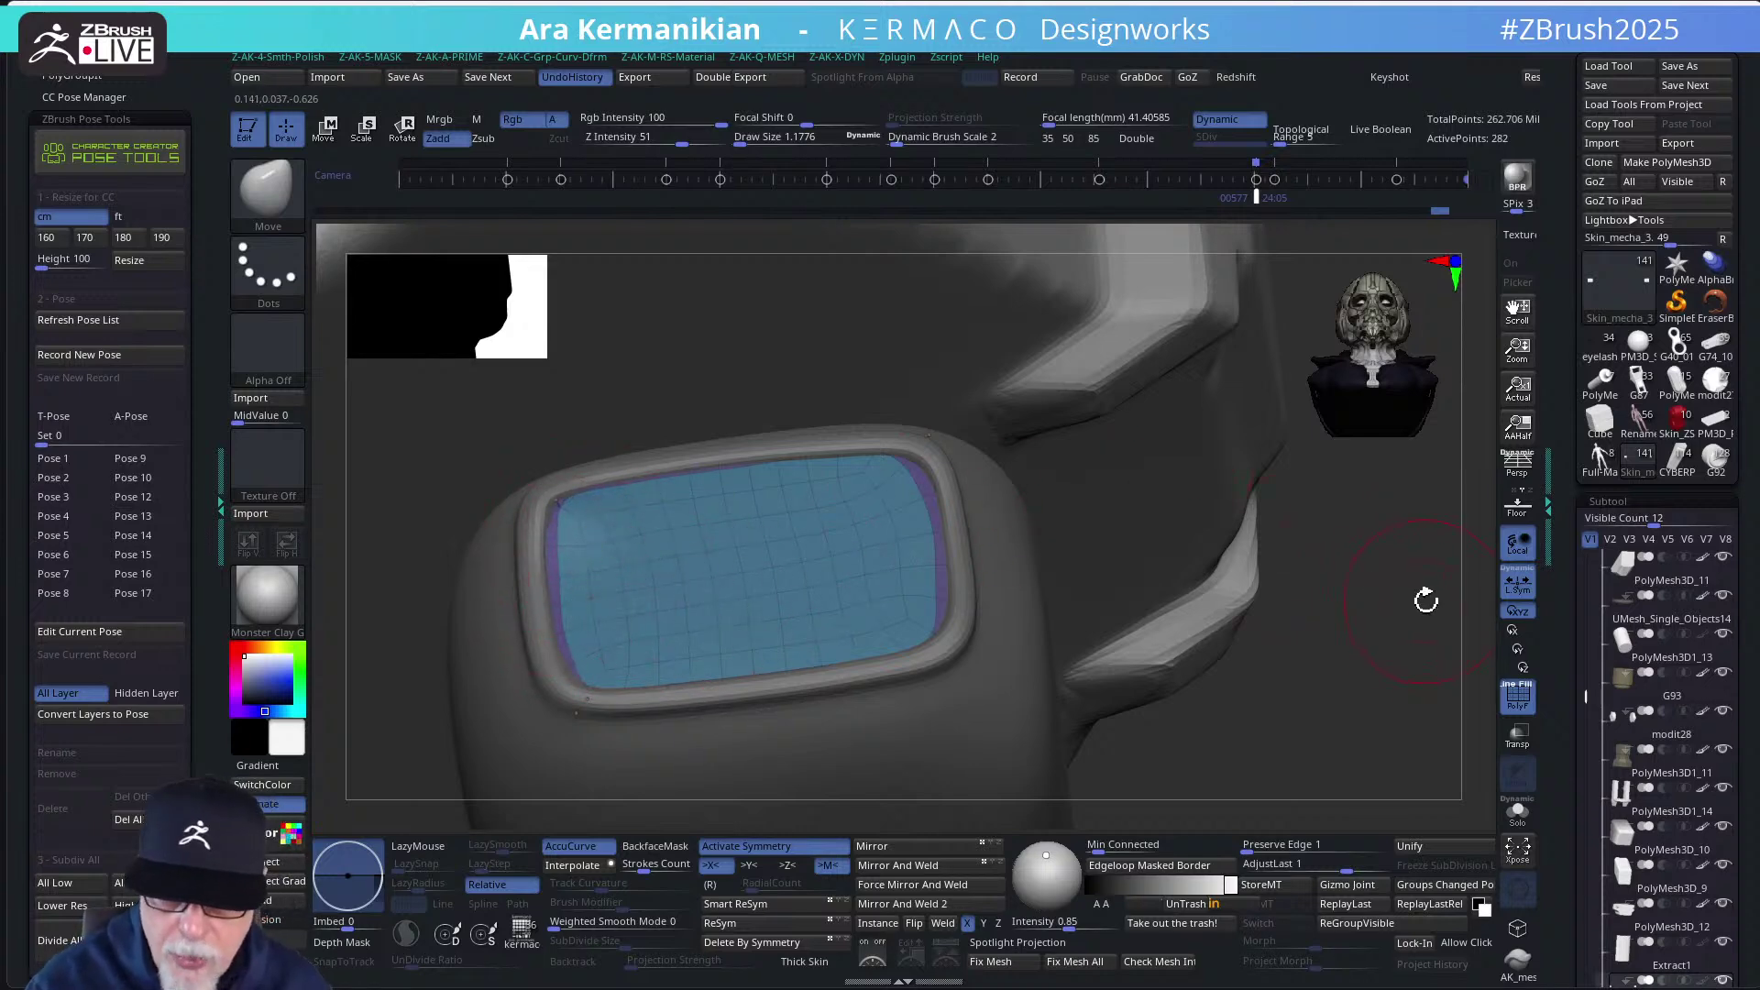
left_click_drag(1425, 600, 1411, 559)
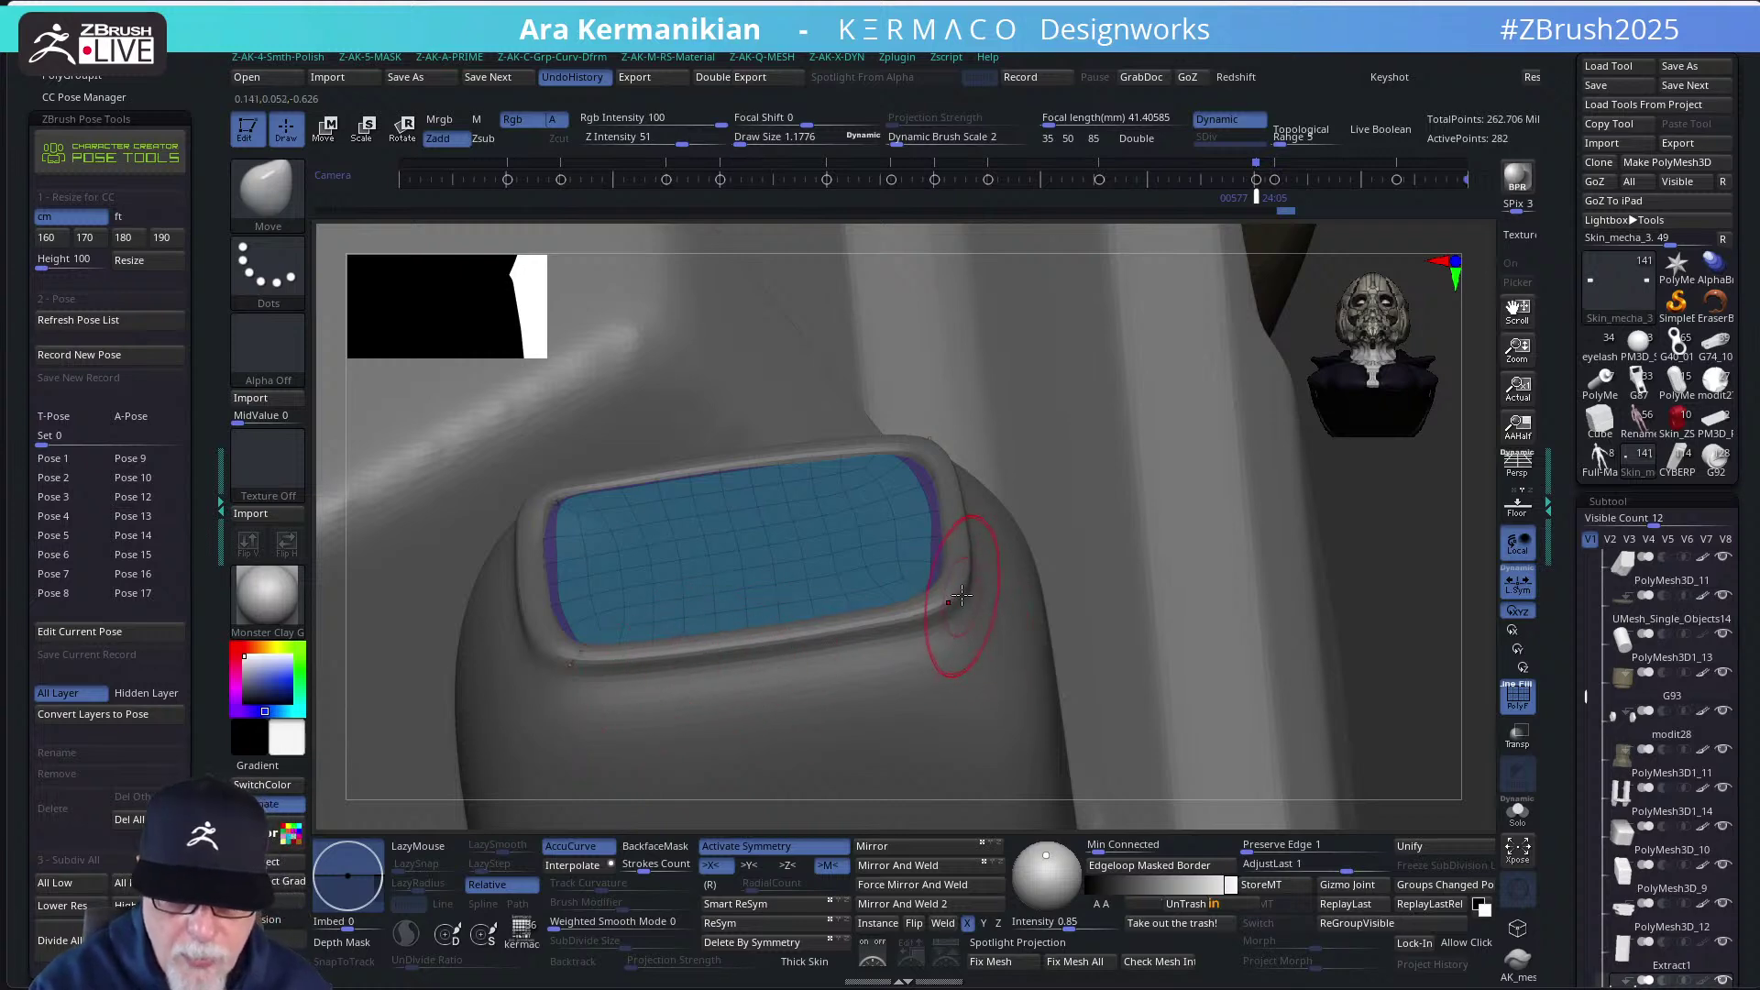
mouse_move(1402, 629)
left_mouse_down()
mouse_move(1199, 656)
mouse_move(1100, 547)
mouse_move(871, 550)
mouse_move(630, 589)
left_mouse_up()
key("shift")
key("w")
left_click_drag(1112, 549, 1100, 545)
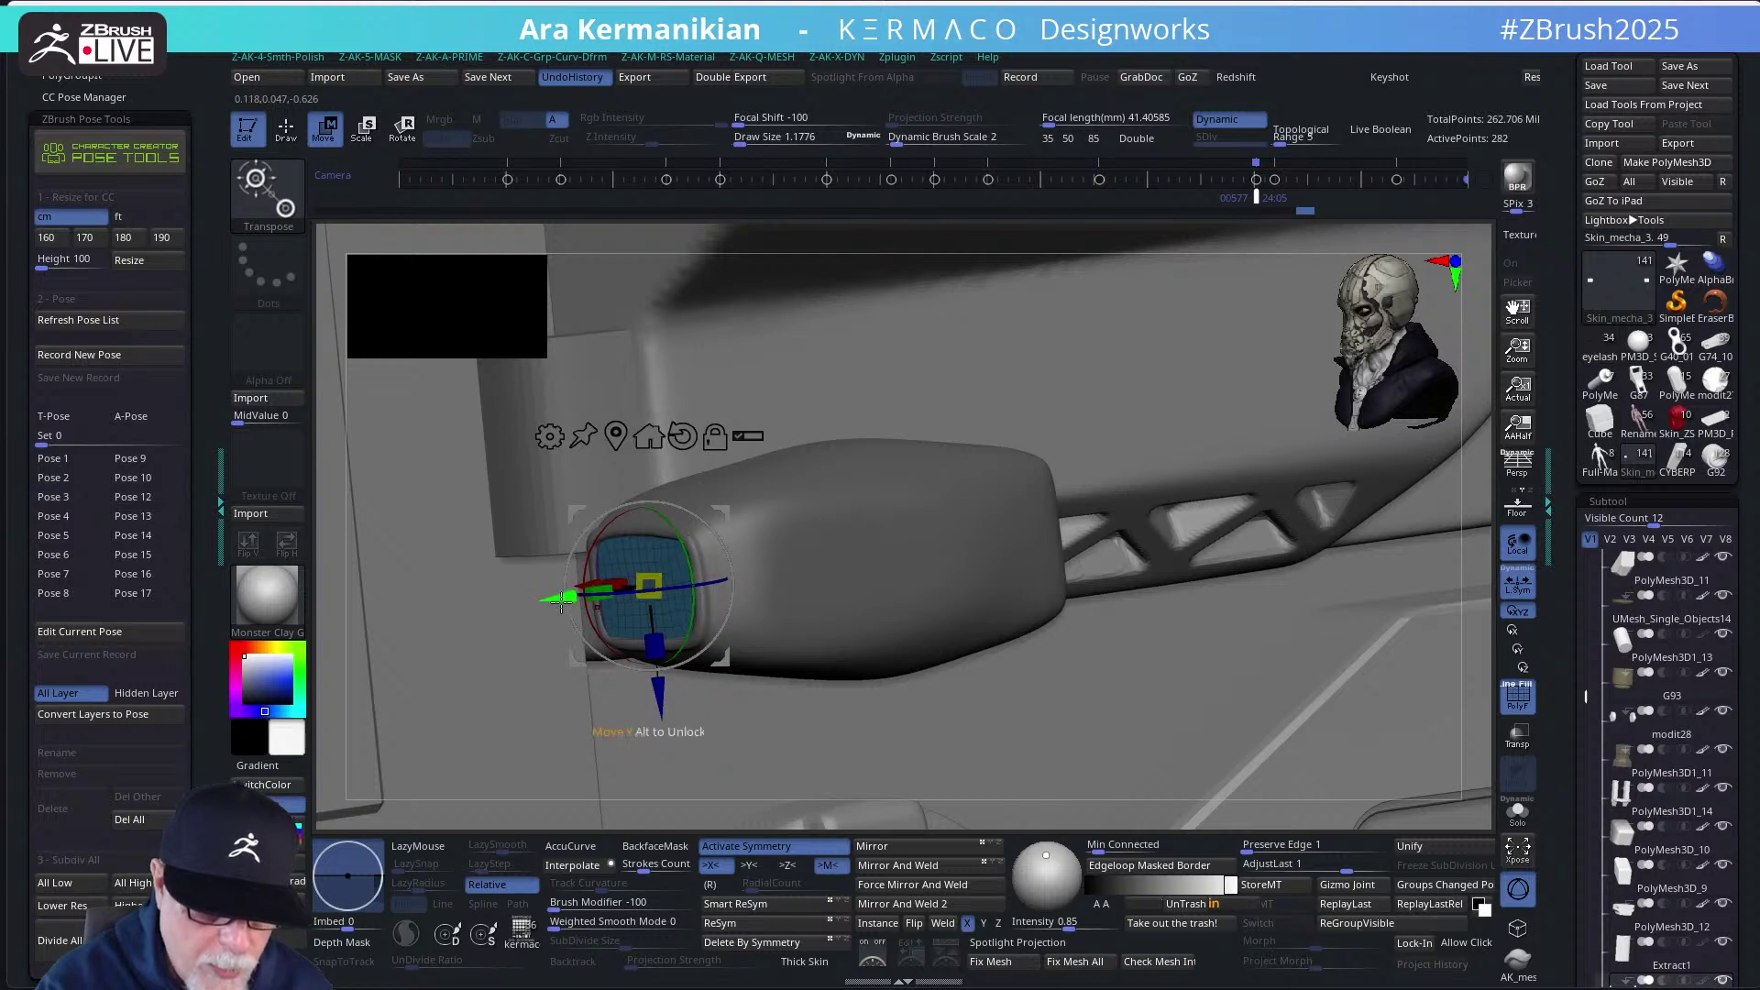
left_click_drag(1482, 677, 1249, 617)
Give the cap a dynamic thickness of 0.00182 with 2 segments and an Offset of -100
key("space")
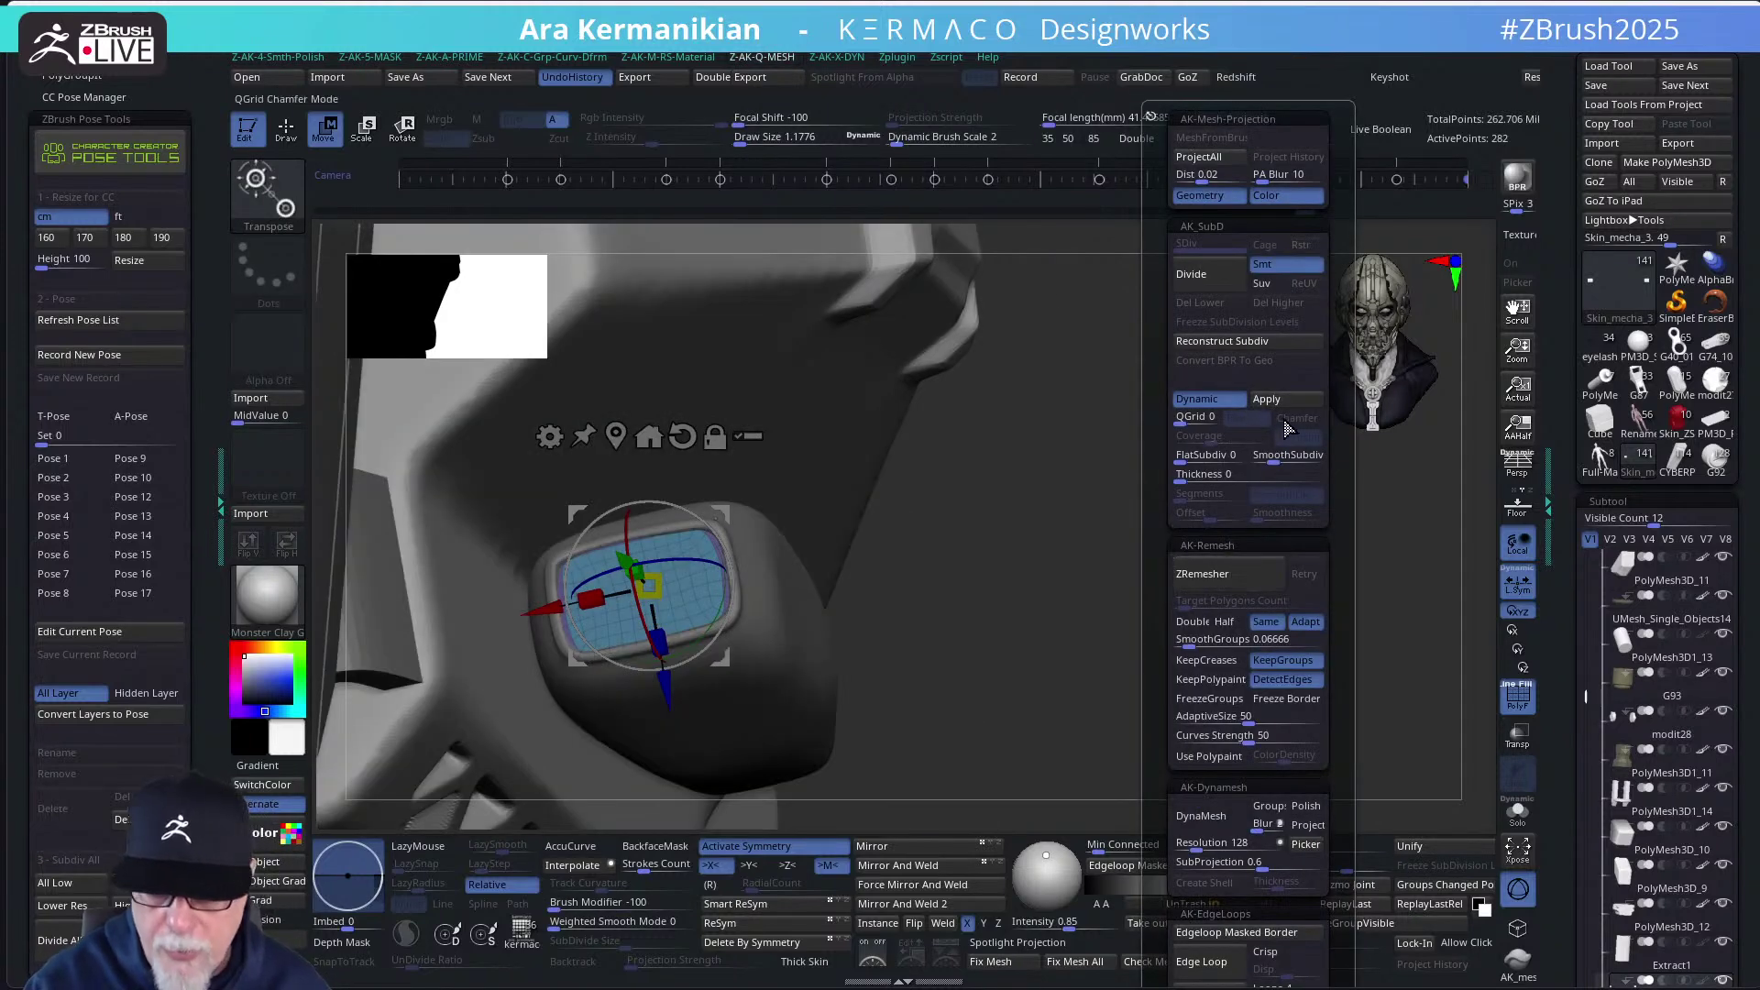
left_click_drag(1188, 473, 1217, 465)
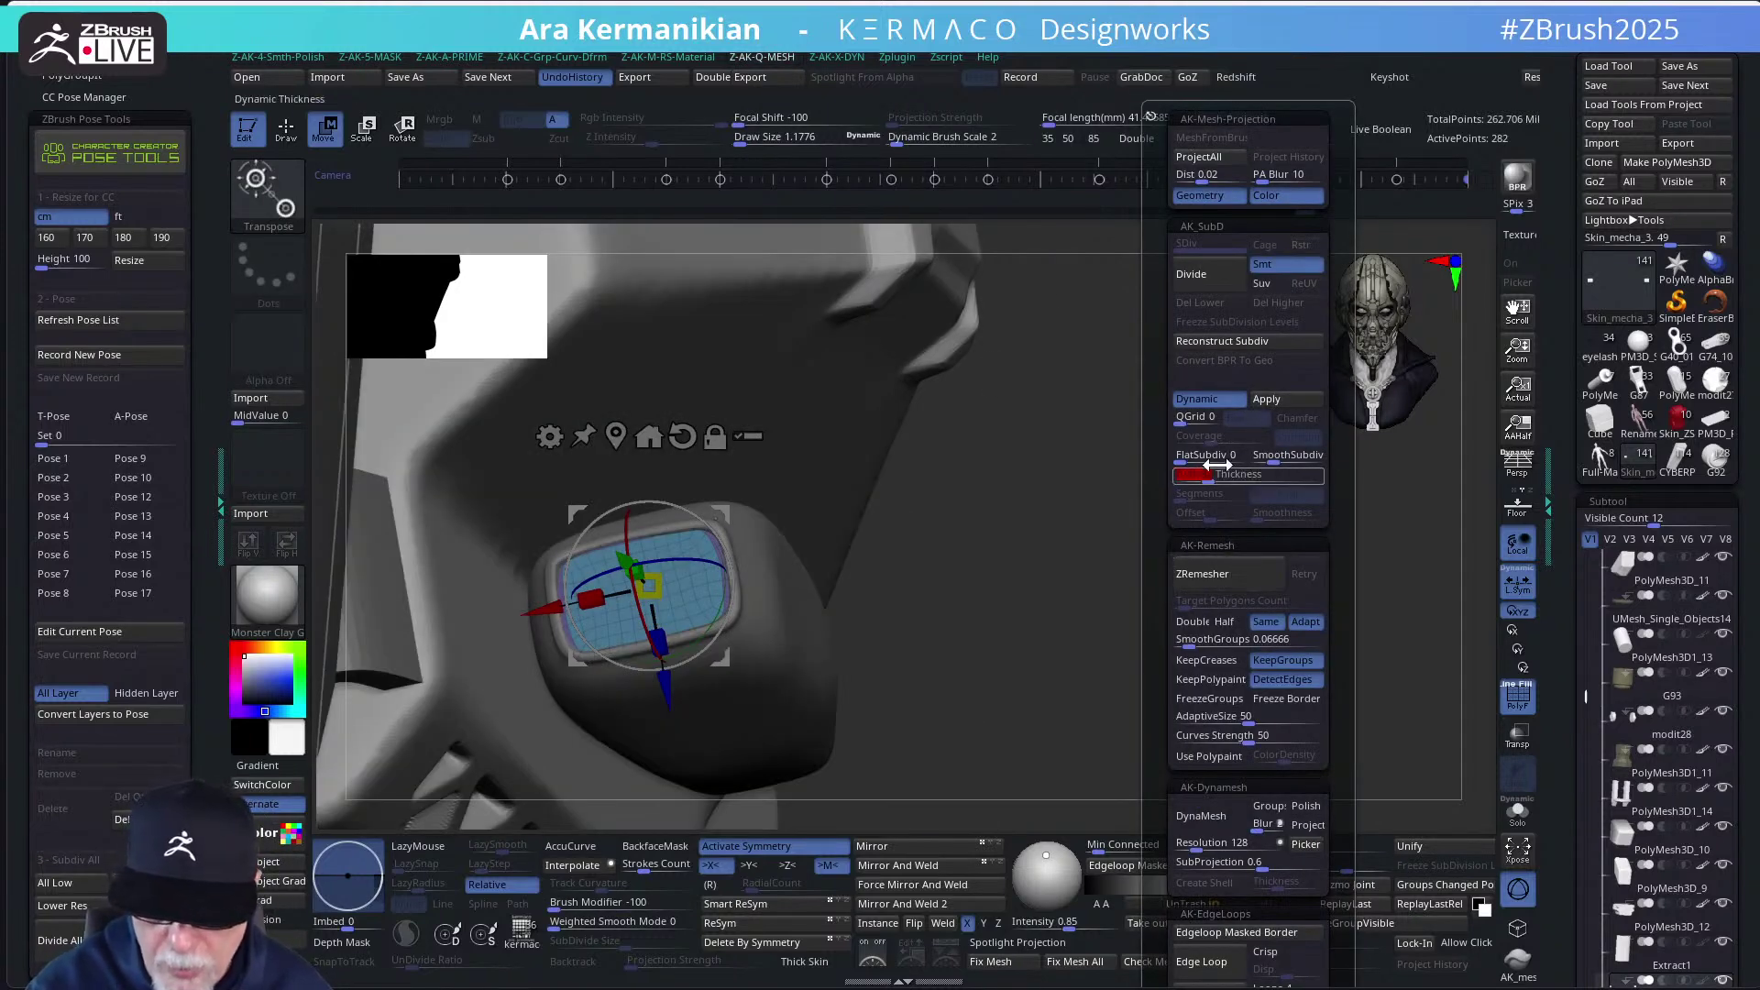
key("ctrl")
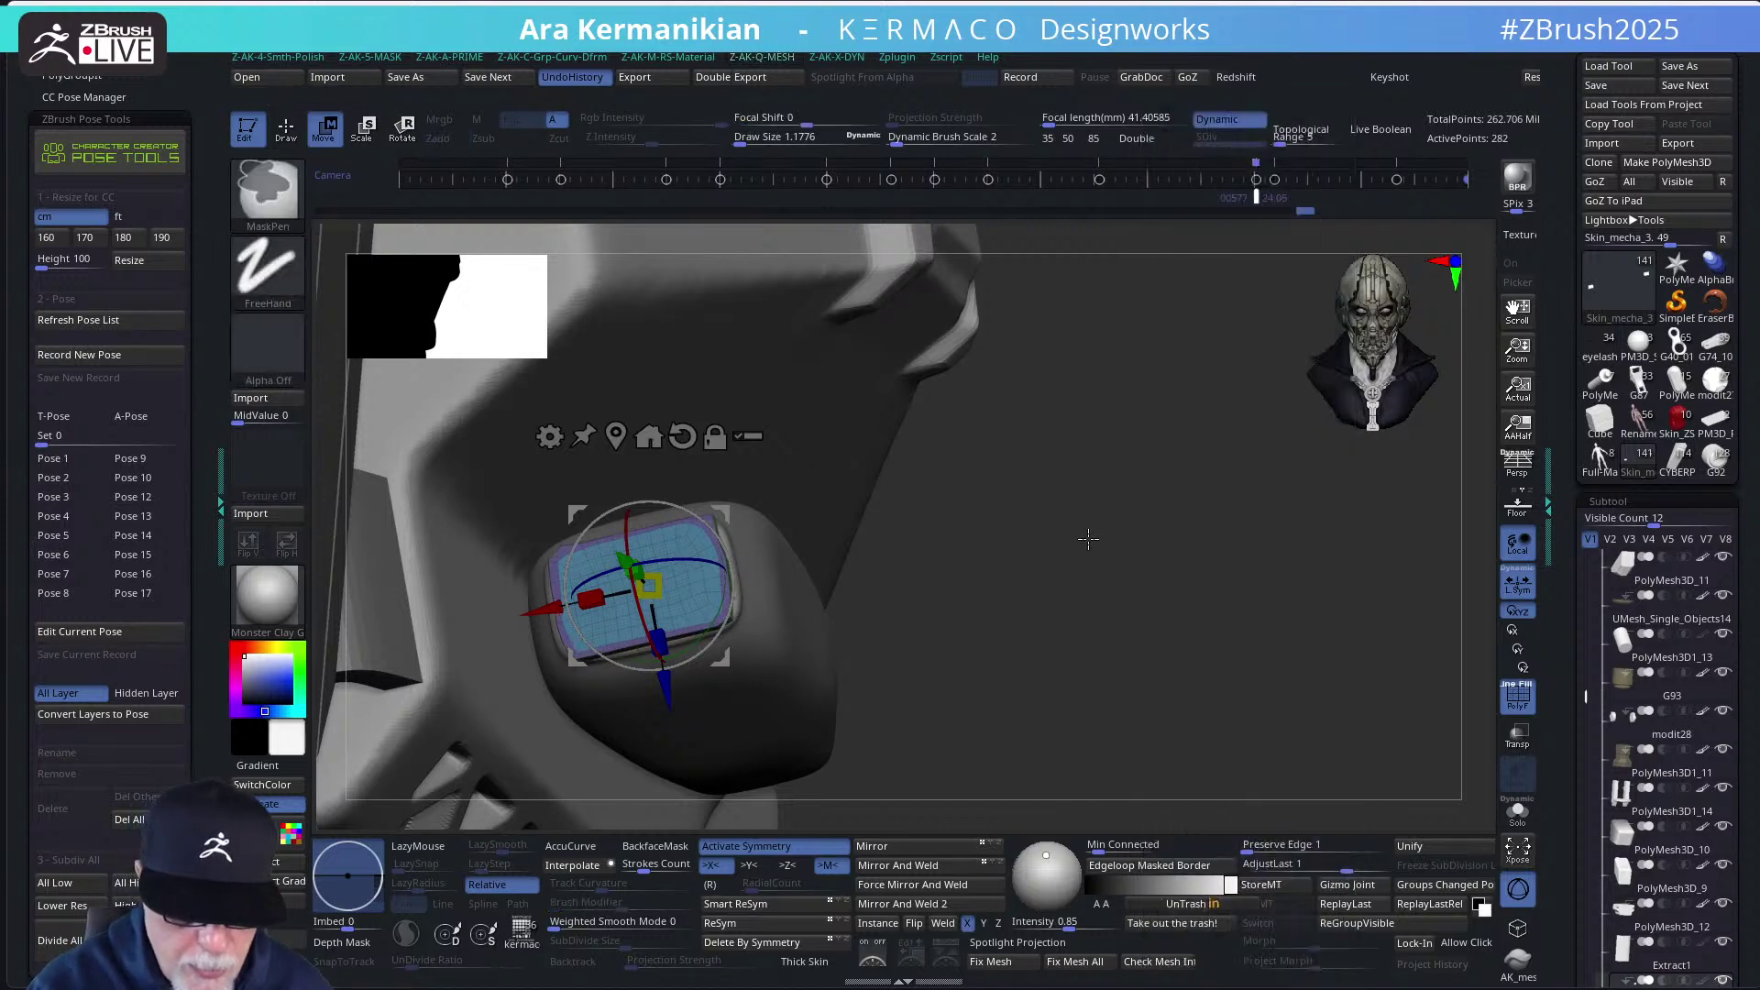
key("space")
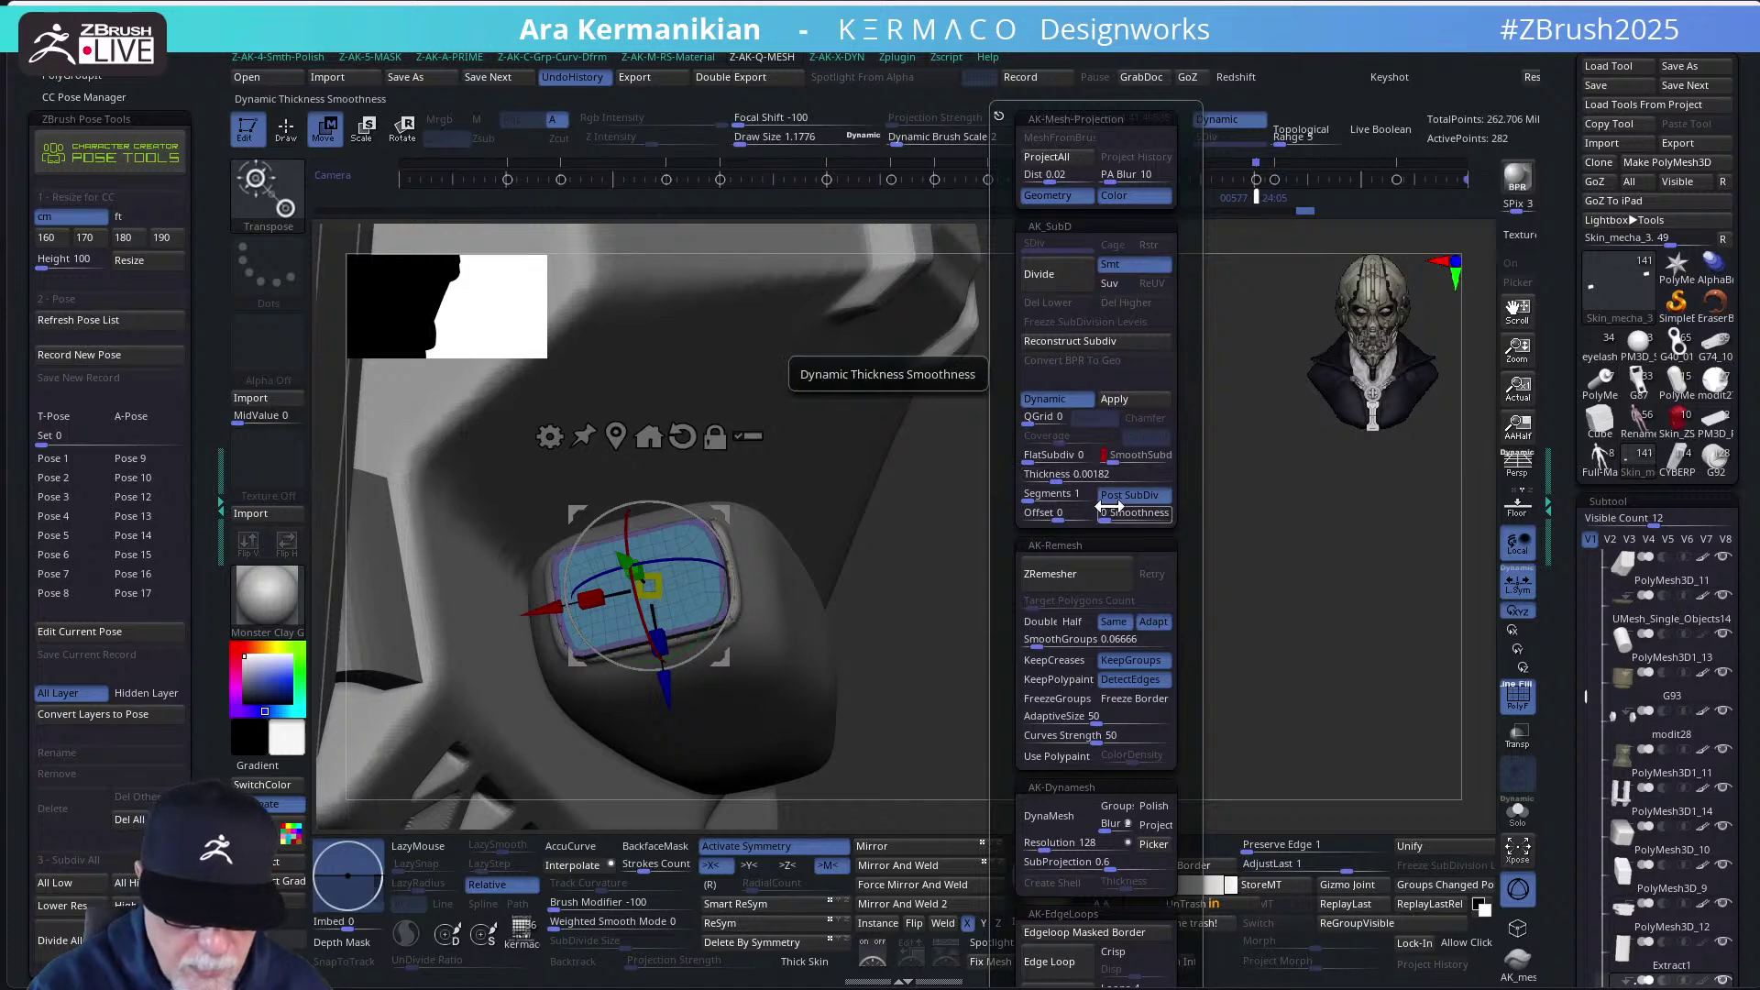
left_click_drag(1100, 506, 1107, 501)
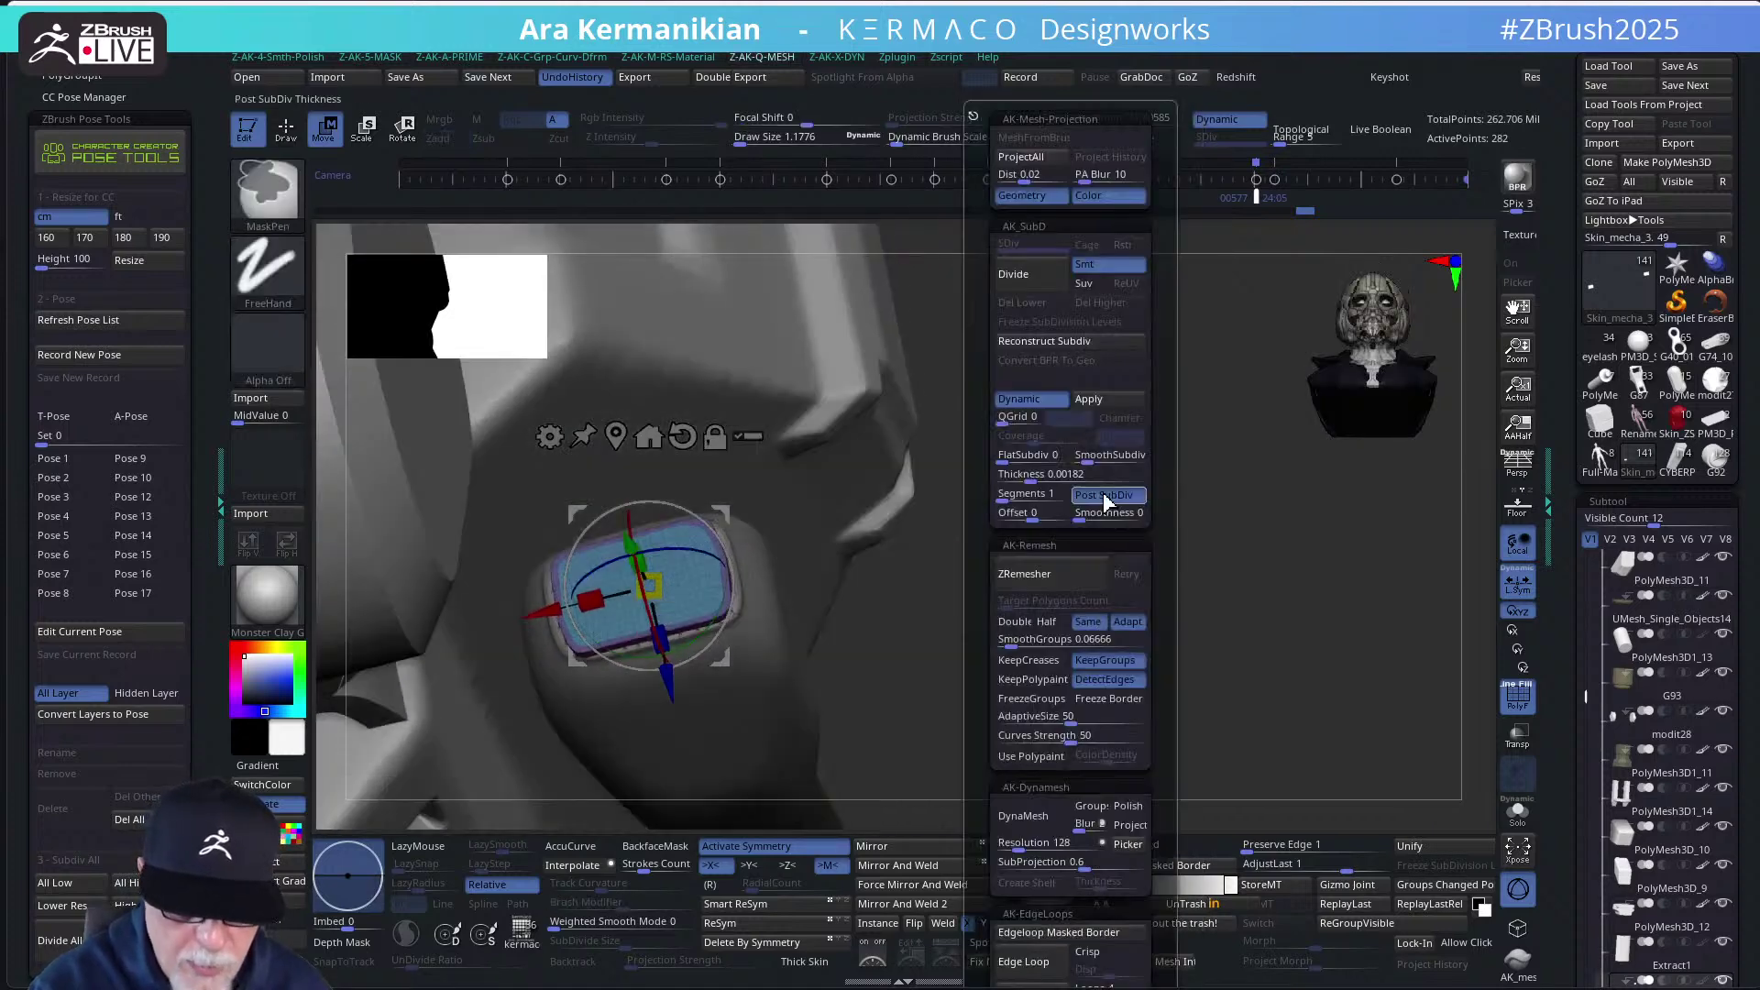
mouse_move(994, 512)
left_mouse_down()
mouse_move(1004, 536)
mouse_move(1012, 495)
left_mouse_up()
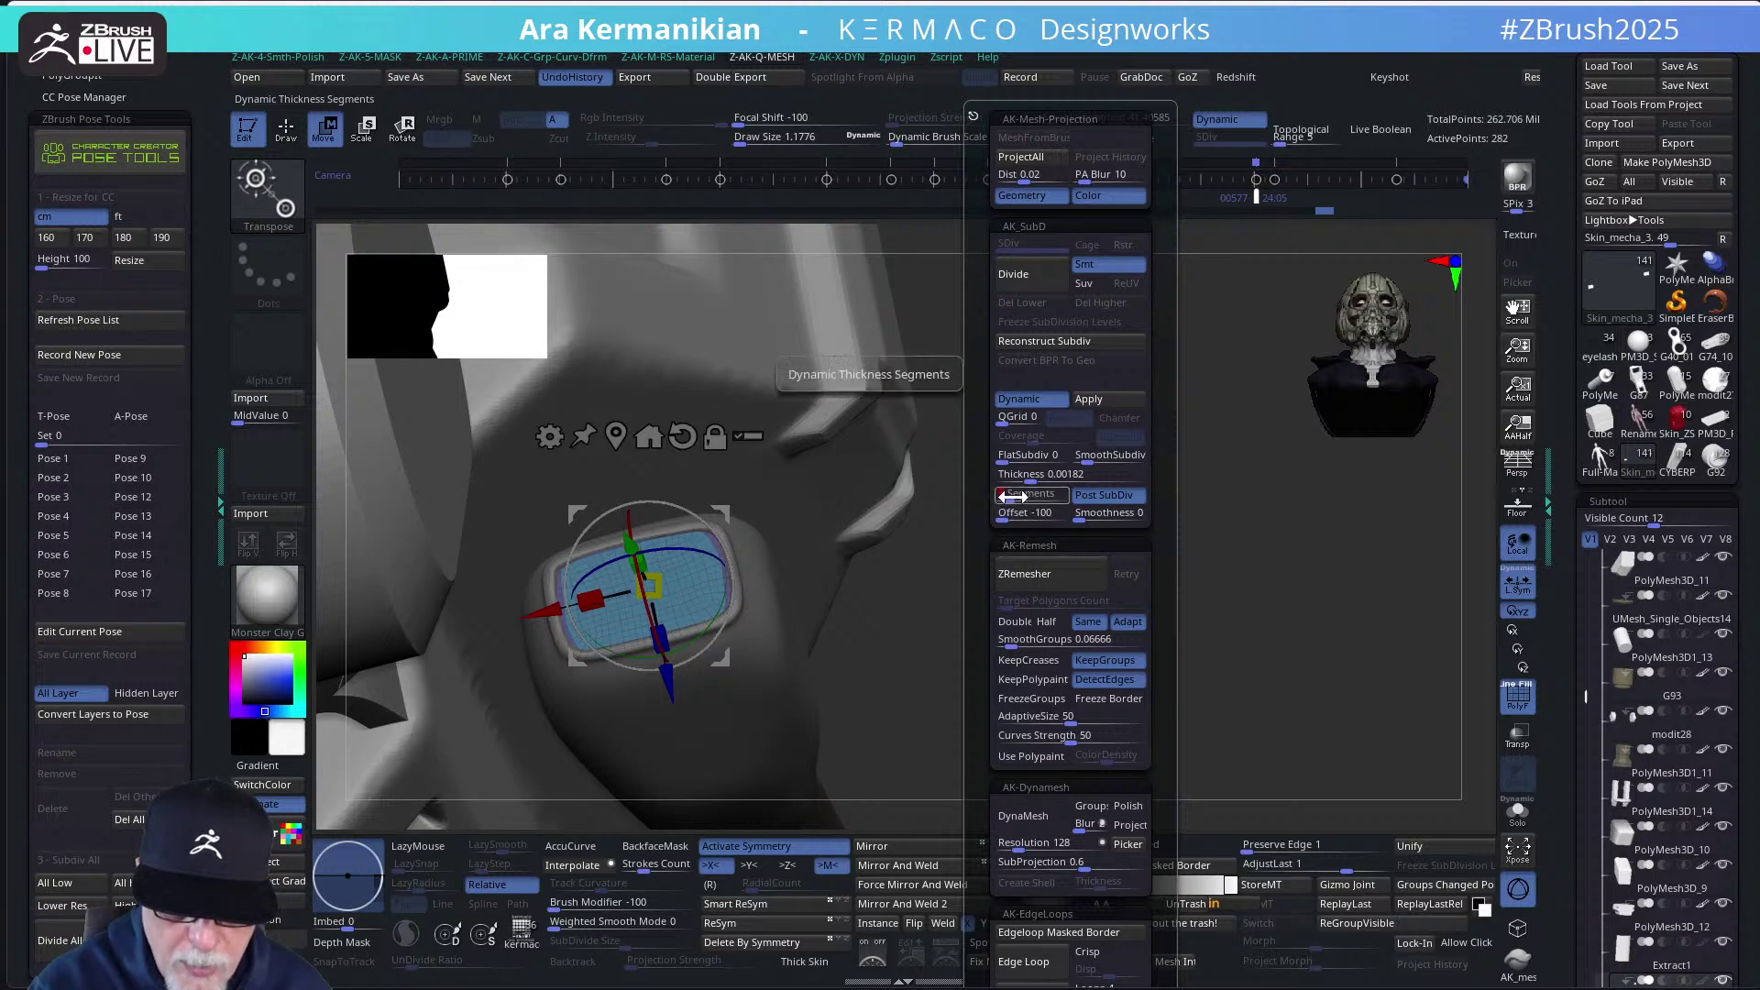
left_click_drag(978, 599, 1040, 408)
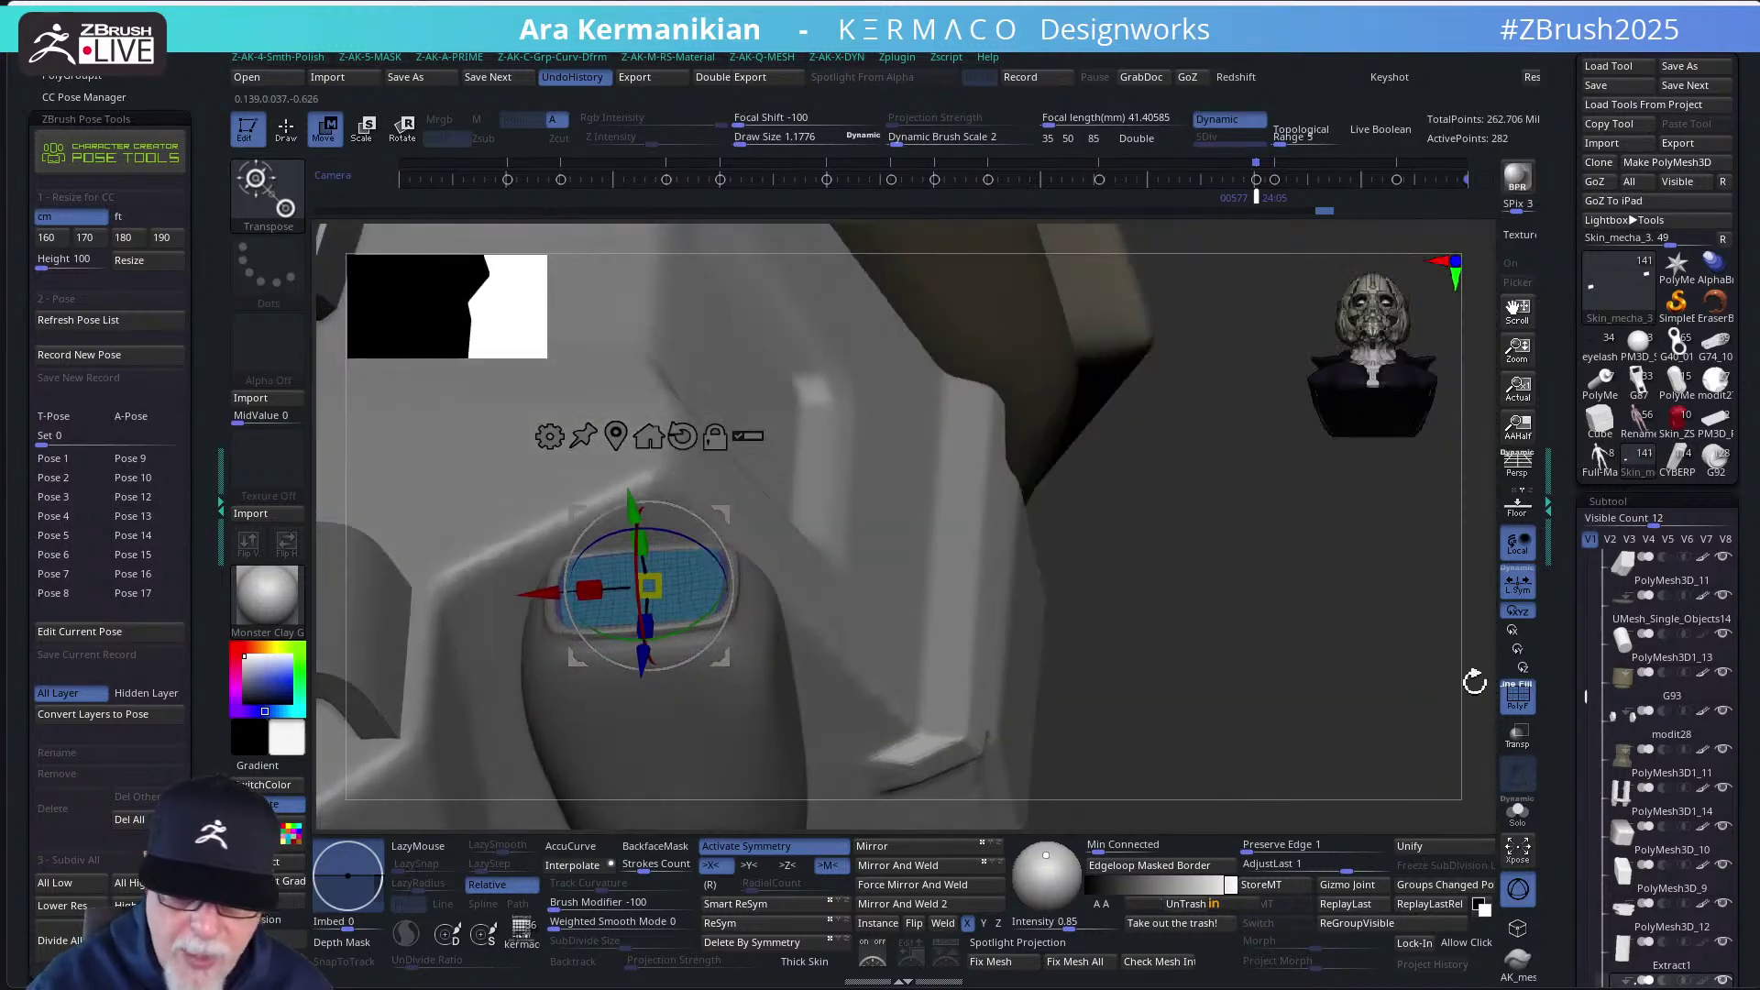
Isolate the cap and reduce its dynamic thickness while viewing it edge-on
left_click(1517, 811)
left_click_drag(946, 564, 1069, 546, "shift")
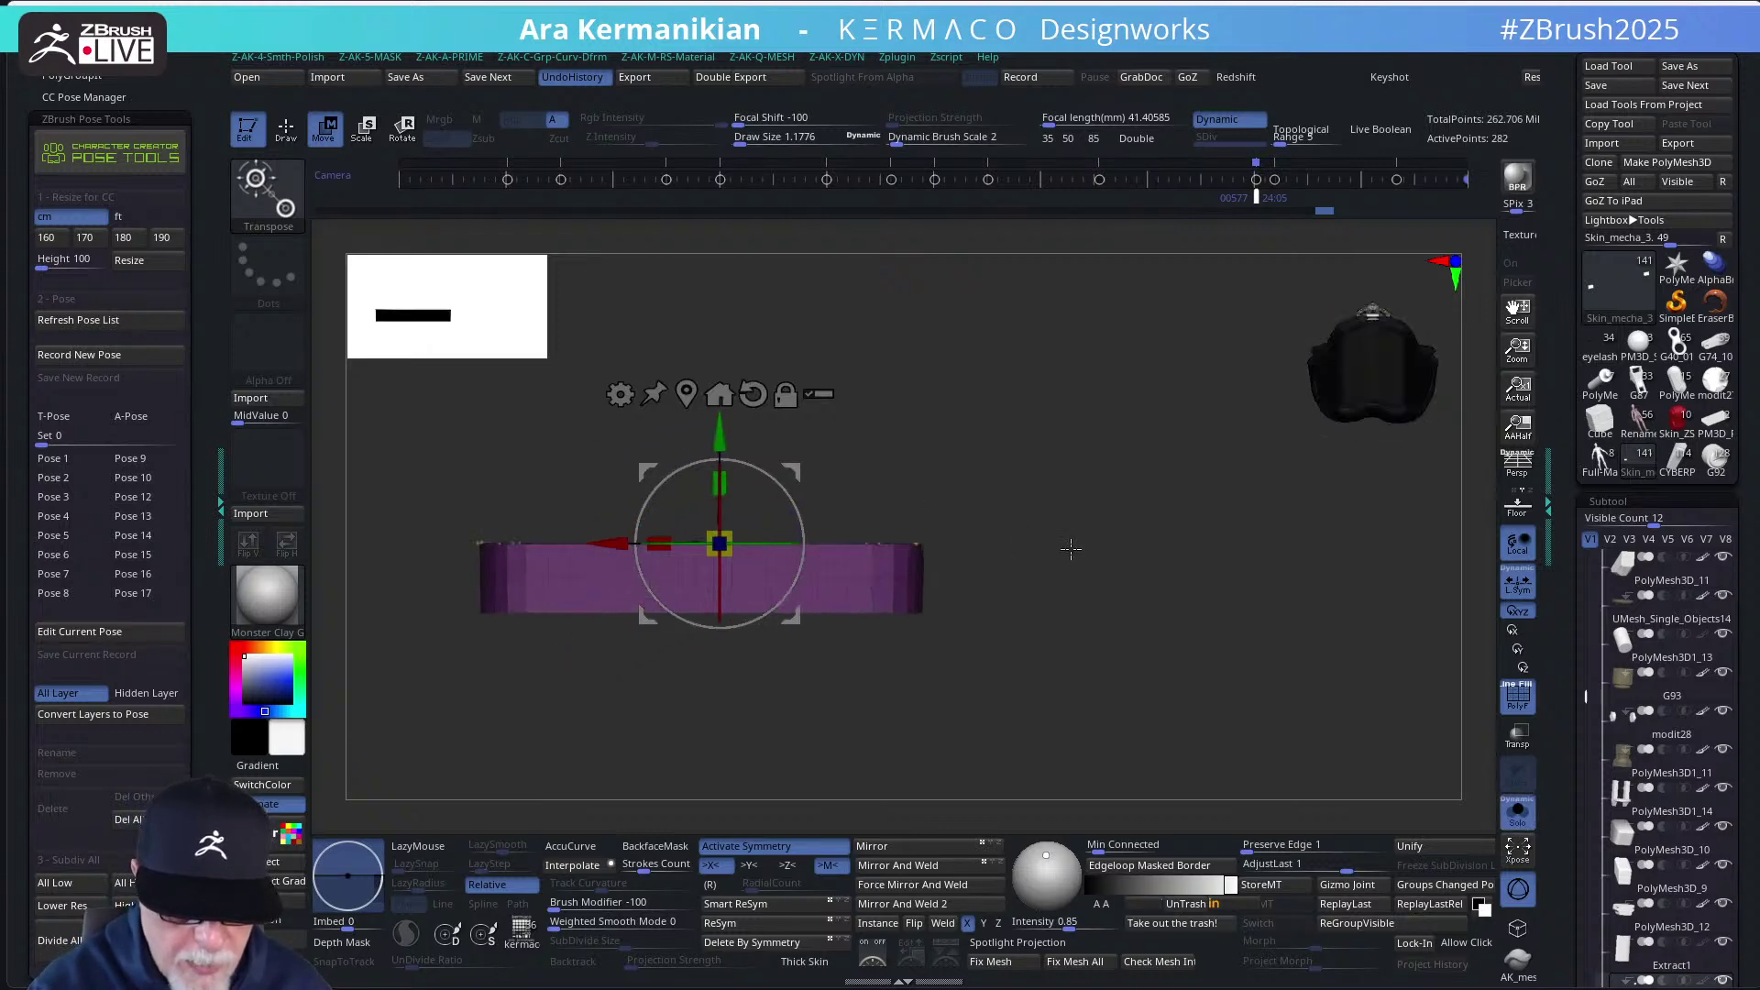
key("q")
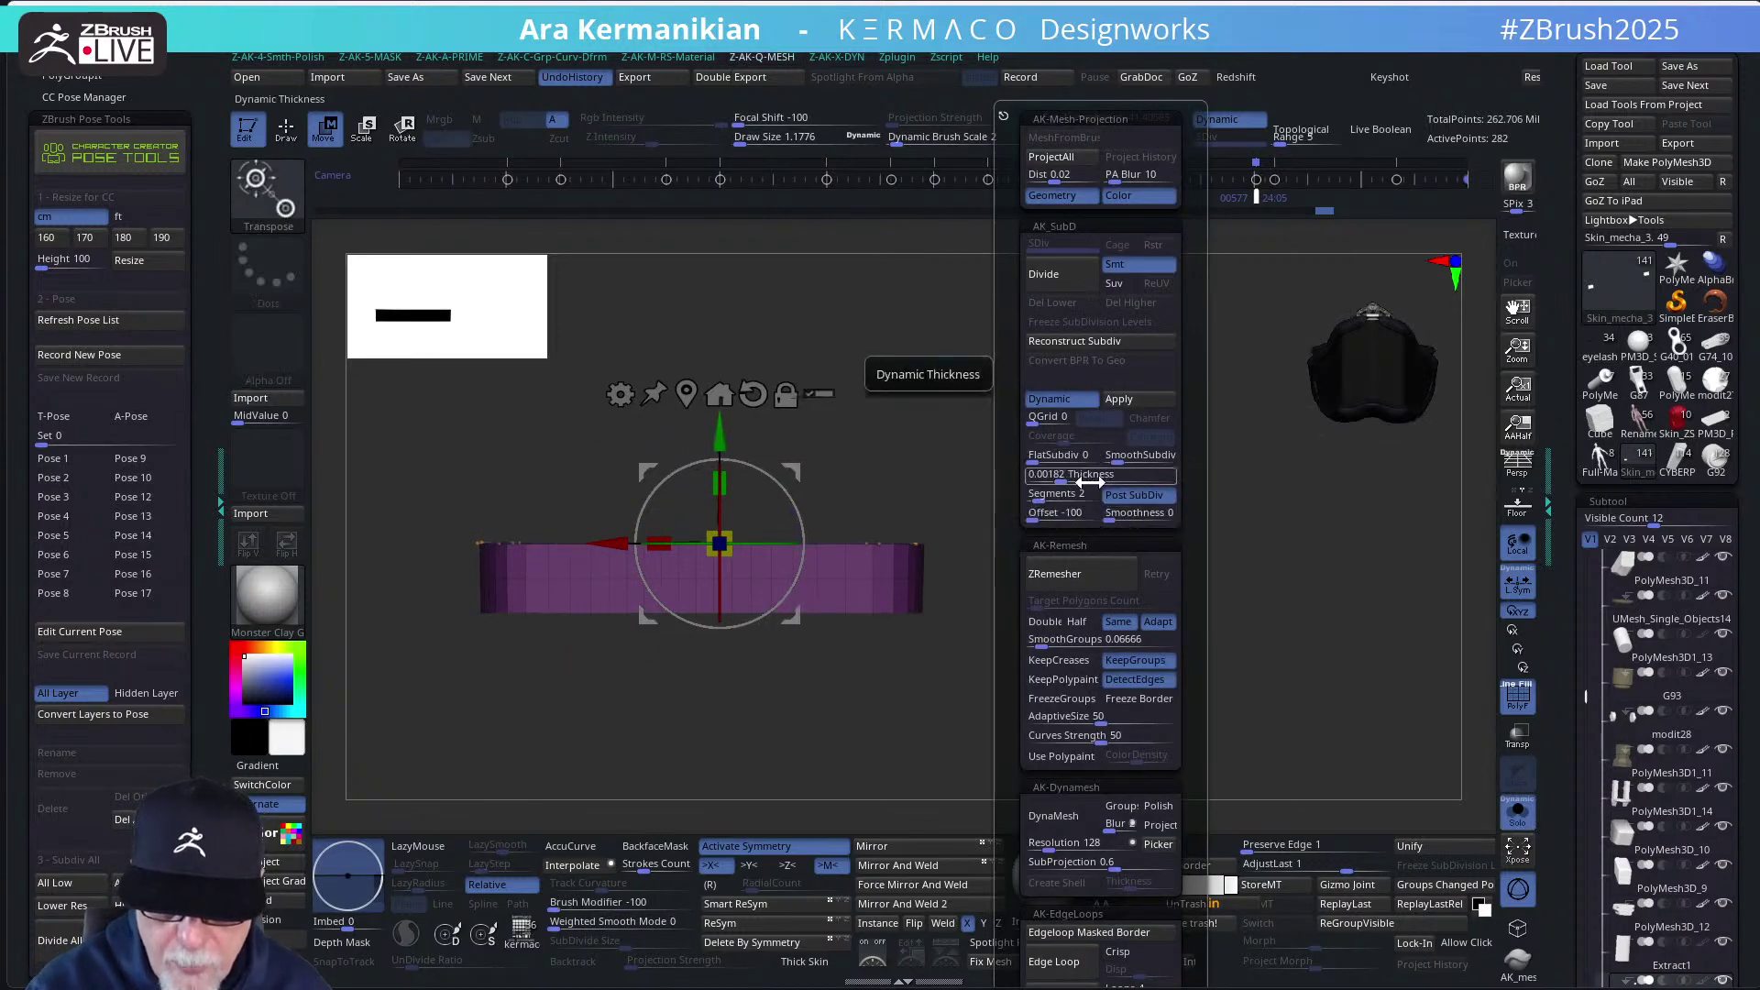
mouse_move(1089, 478)
left_mouse_down()
mouse_move(806, 503)
mouse_move(837, 474)
mouse_move(987, 495)
mouse_move(982, 581)
mouse_move(982, 499)
mouse_move(963, 578)
left_mouse_up()
left_click(1071, 586)
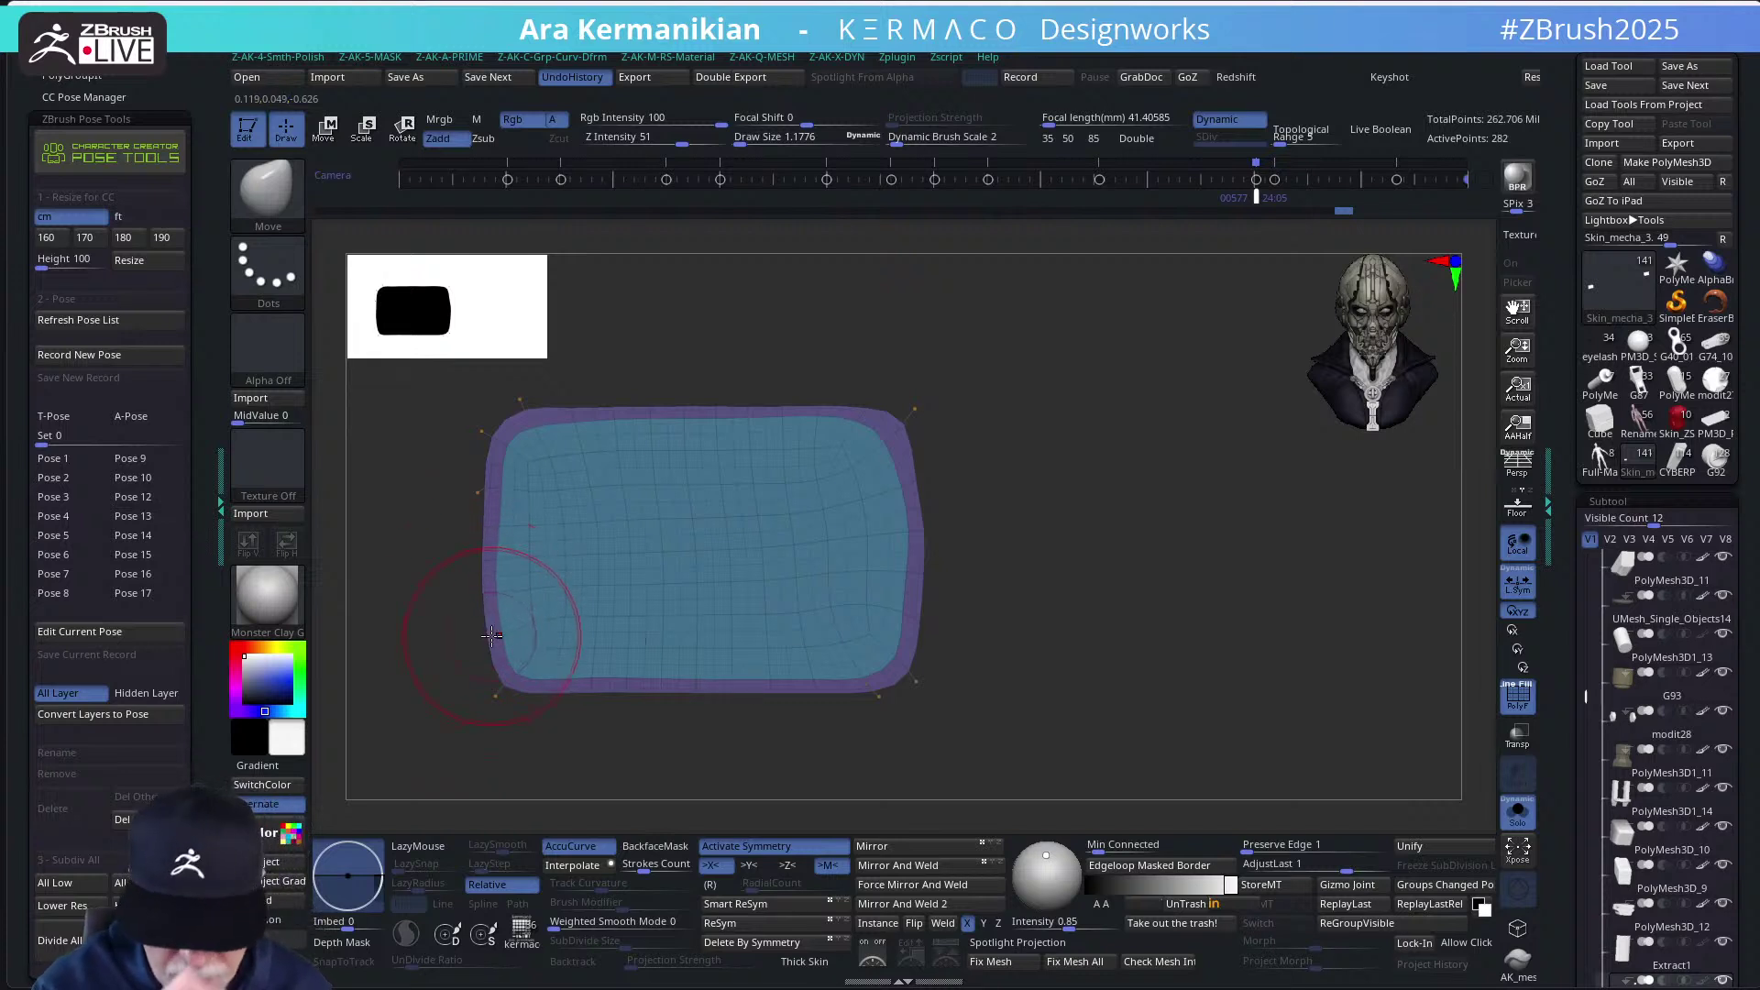
Bend the cap into a shallow arc across its width with the Bend Arc deformer
key("w")
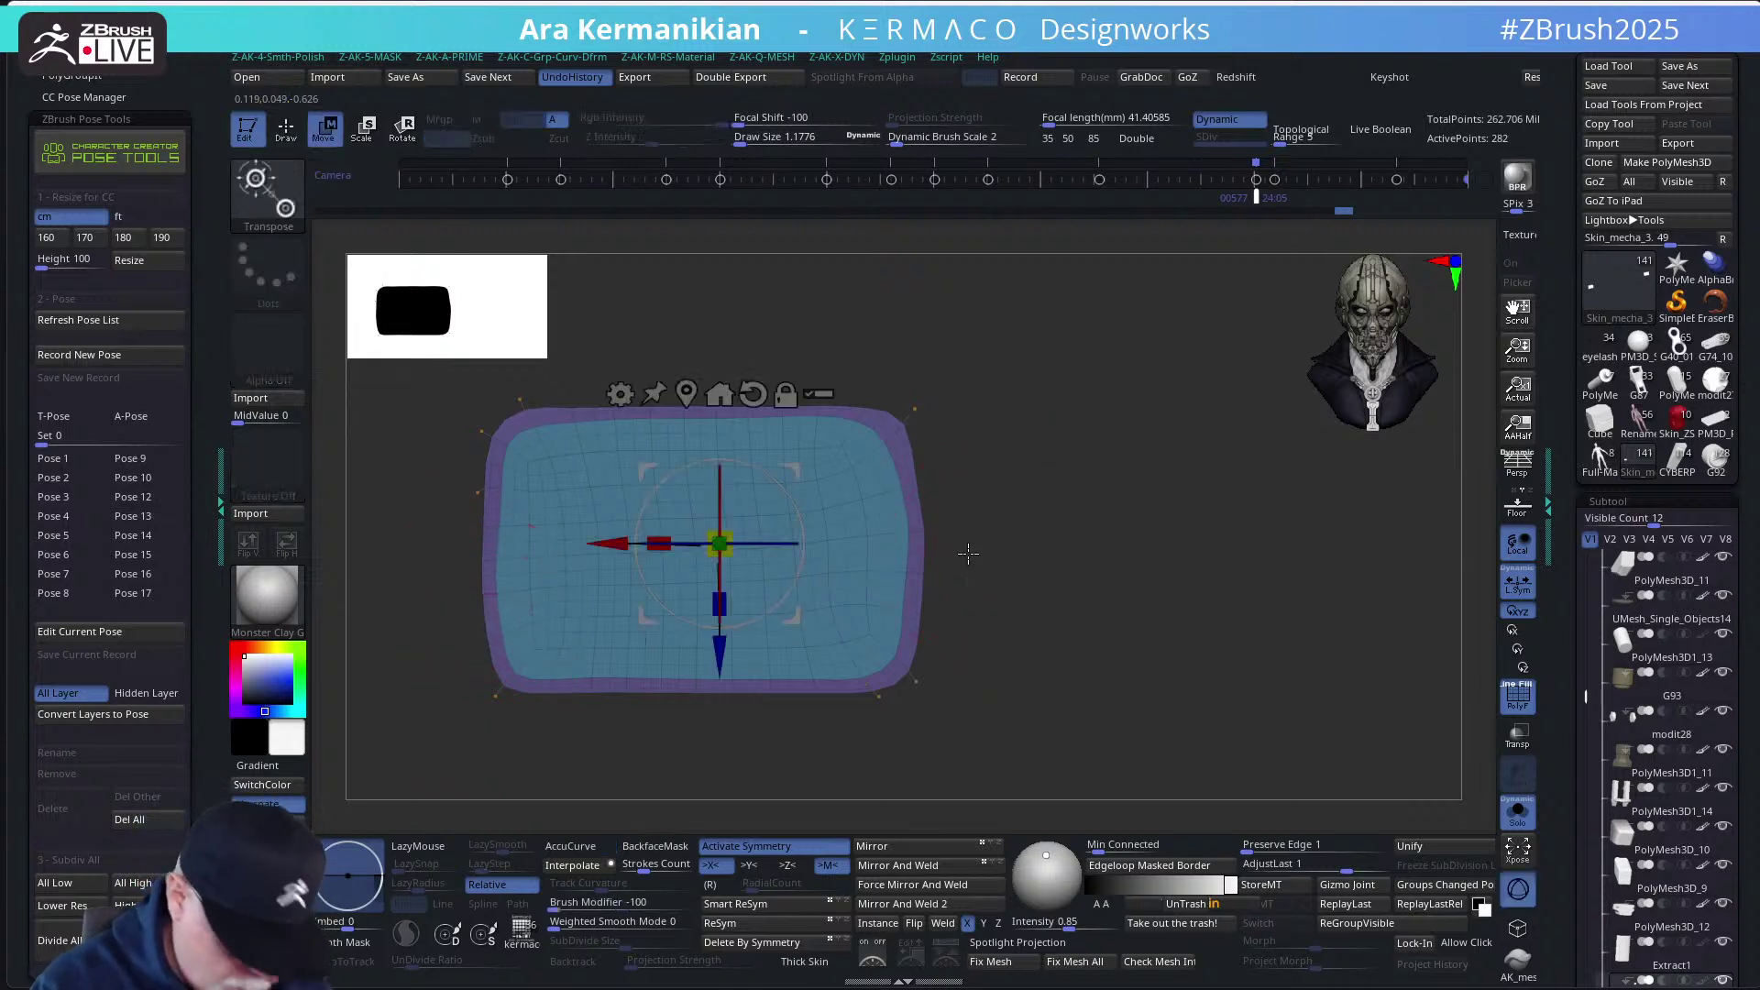
left_click_drag(1055, 518, 1050, 408)
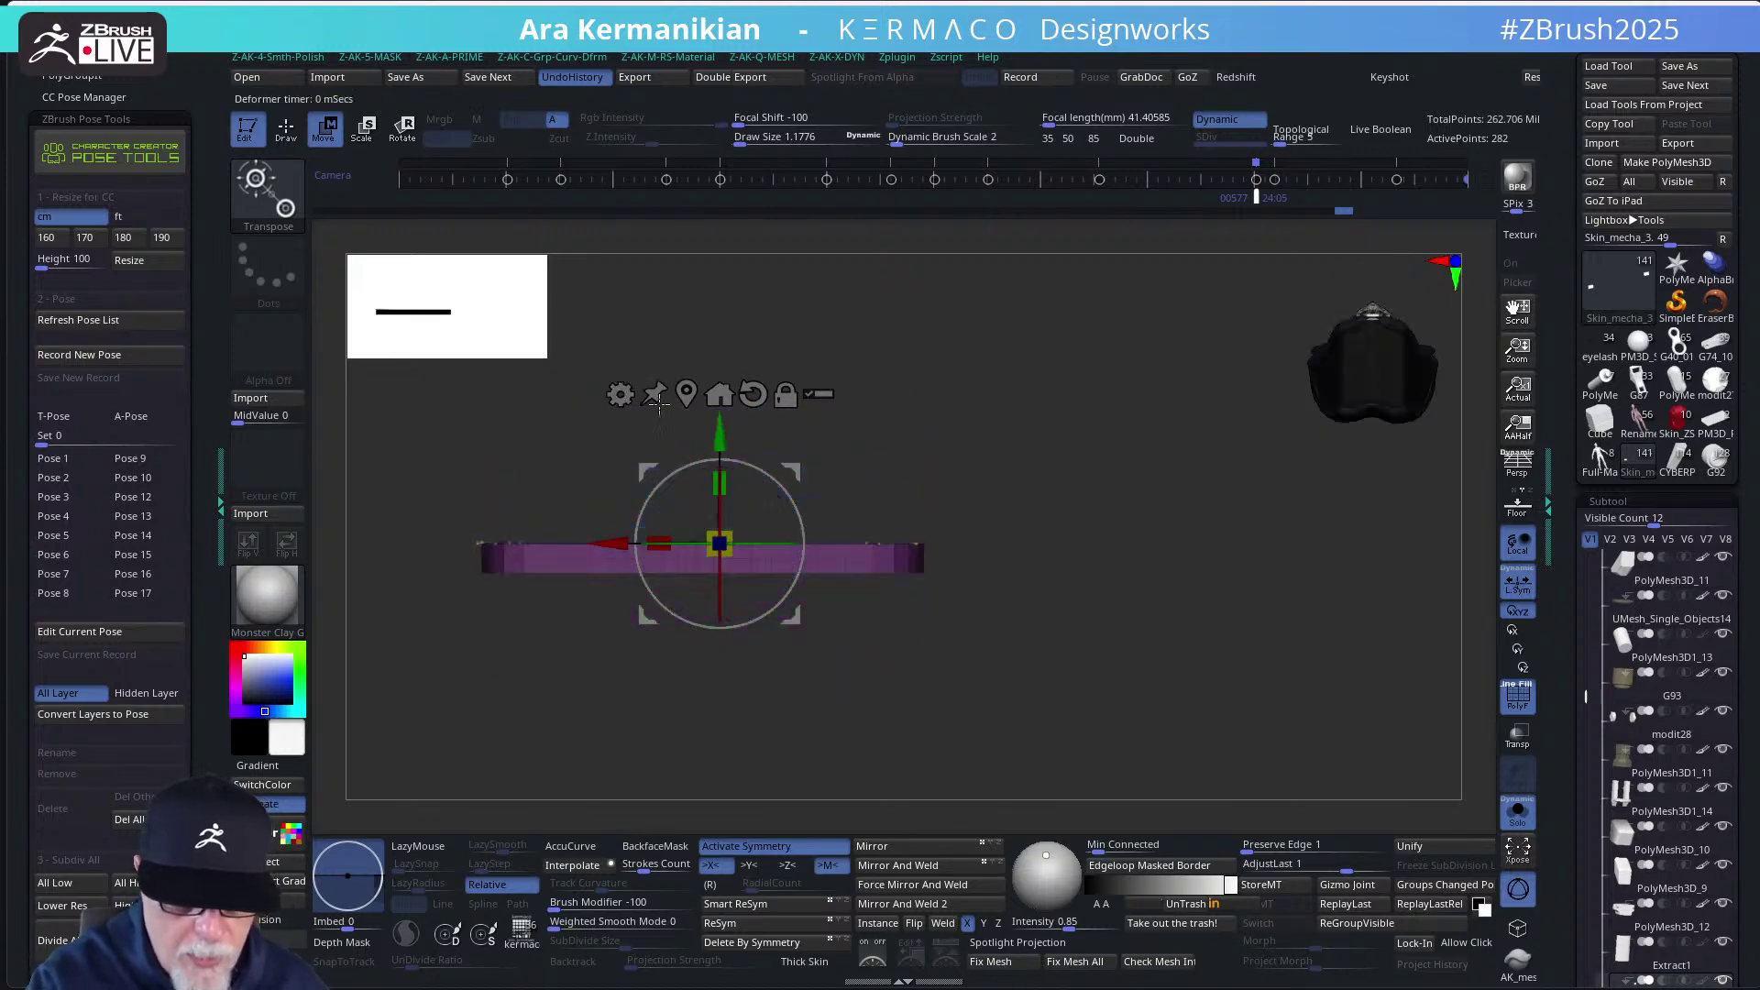
left_click(622, 393)
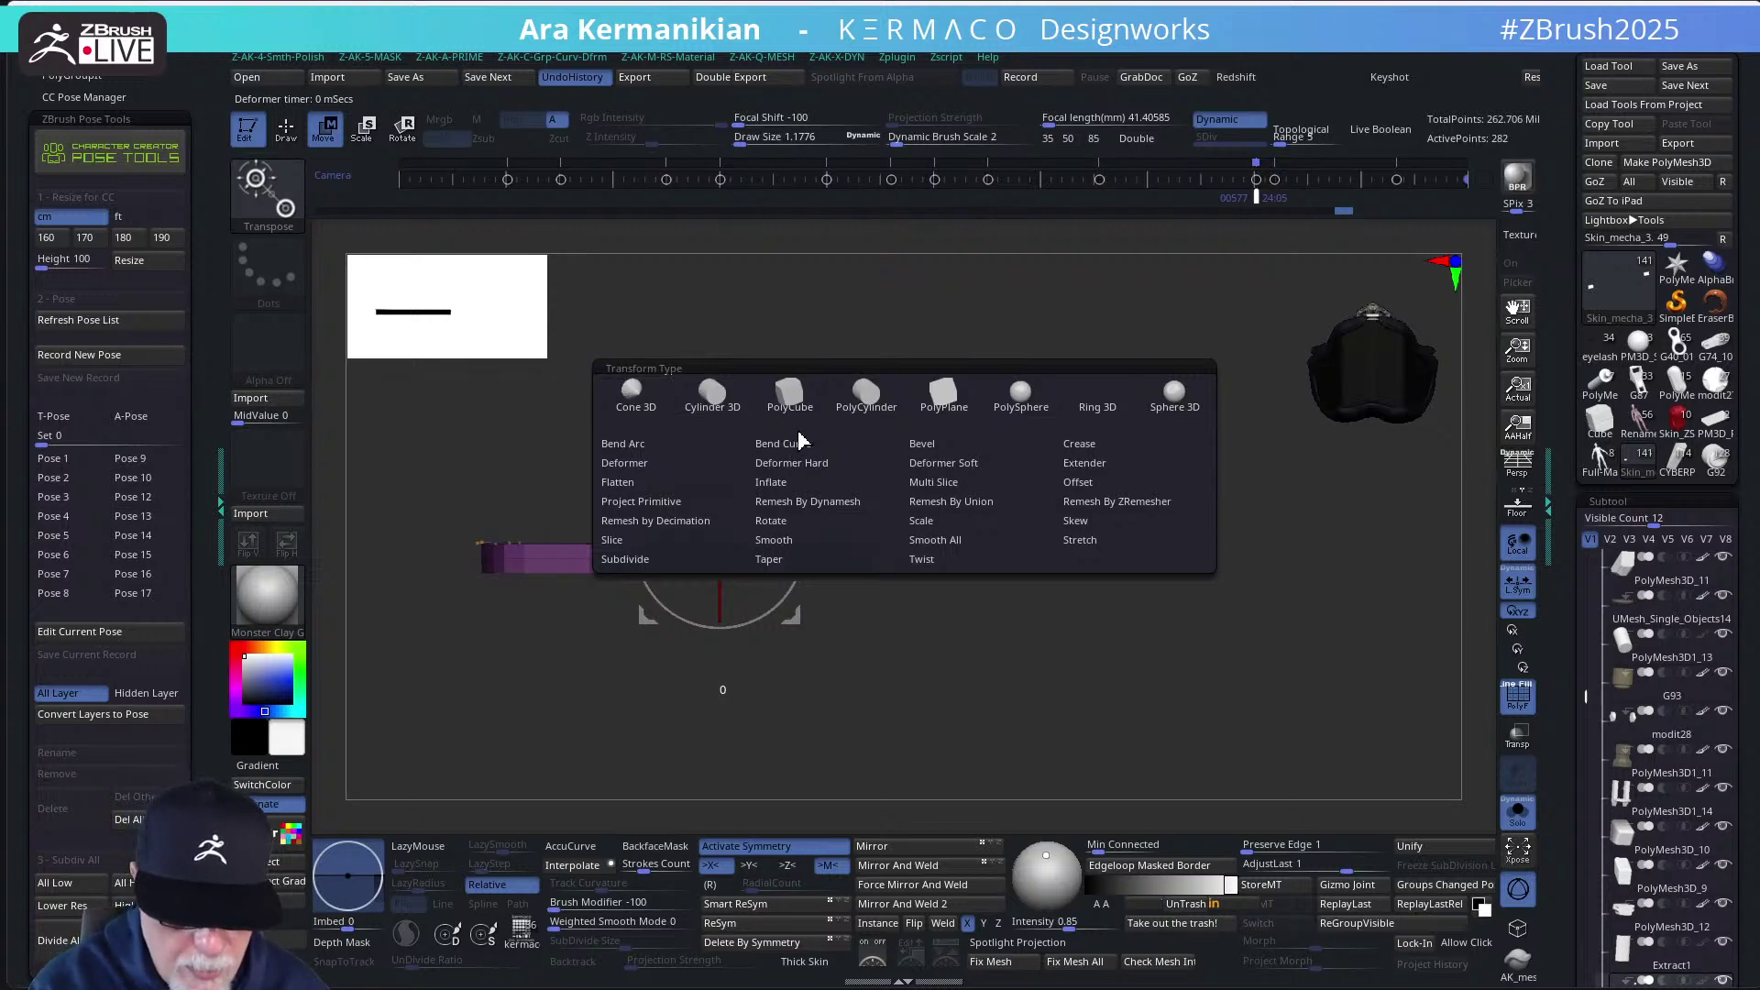
left_click(657, 448)
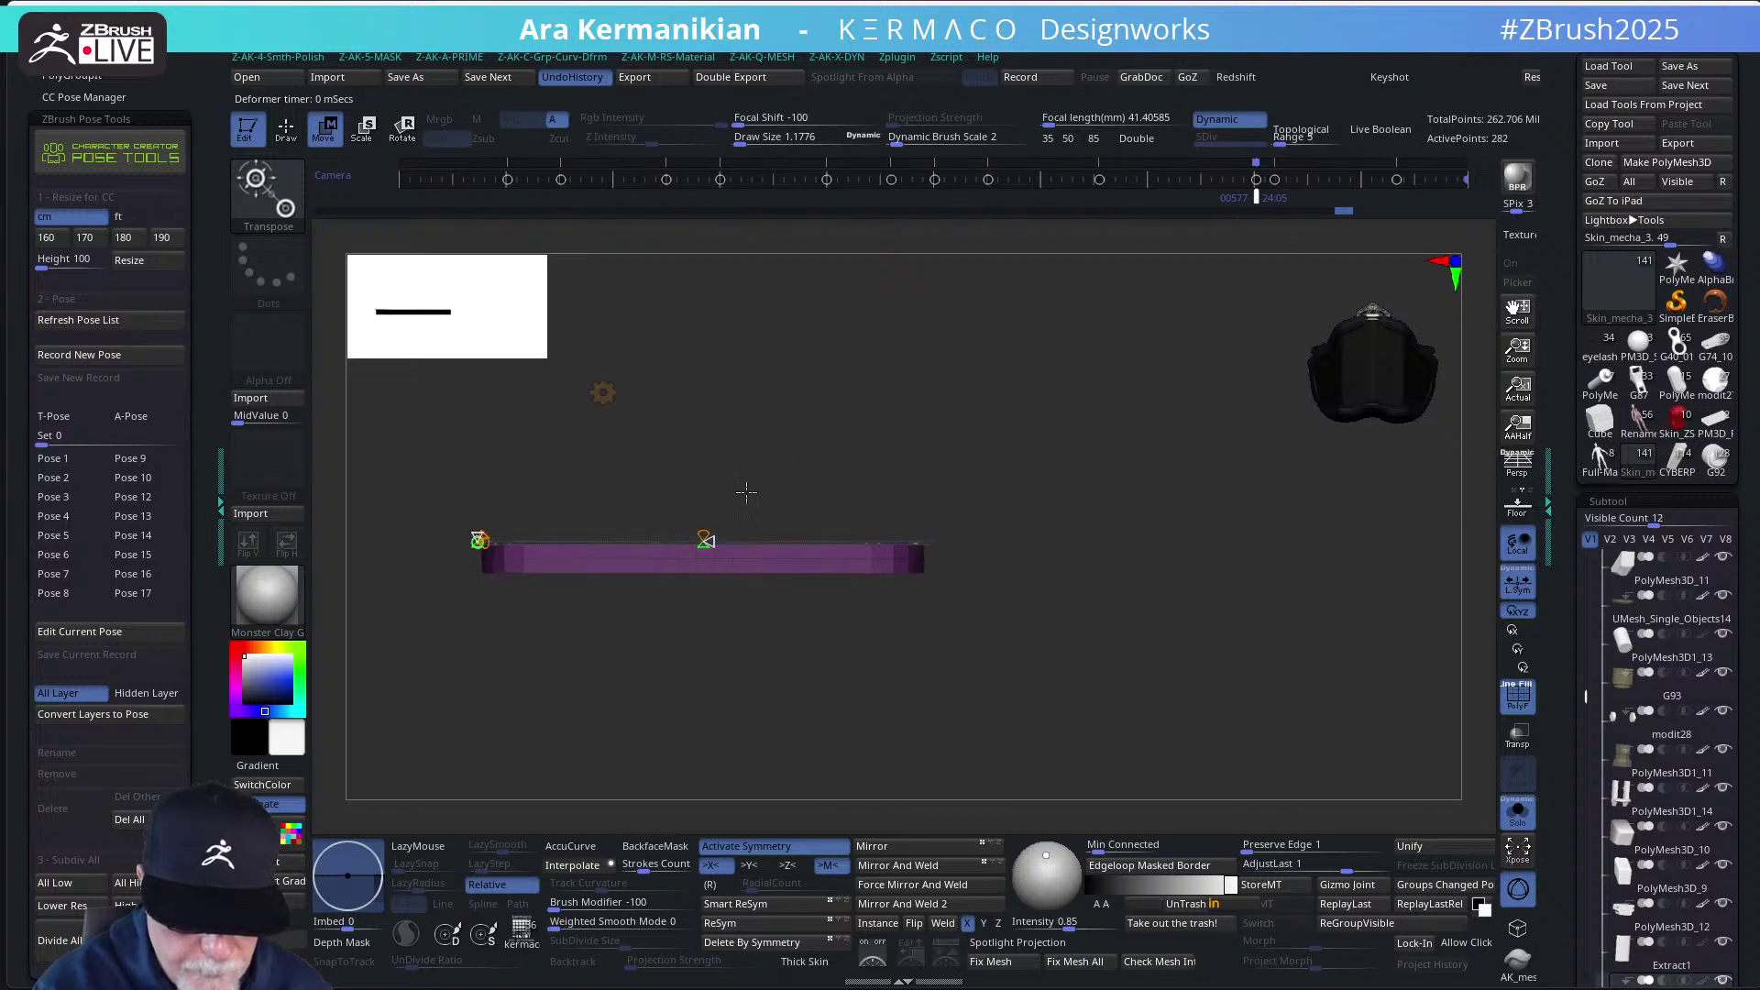
left_click_drag(704, 537, 707, 561)
mouse_move(902, 448)
left_mouse_down()
mouse_move(1064, 526)
mouse_move(1073, 589)
left_mouse_up()
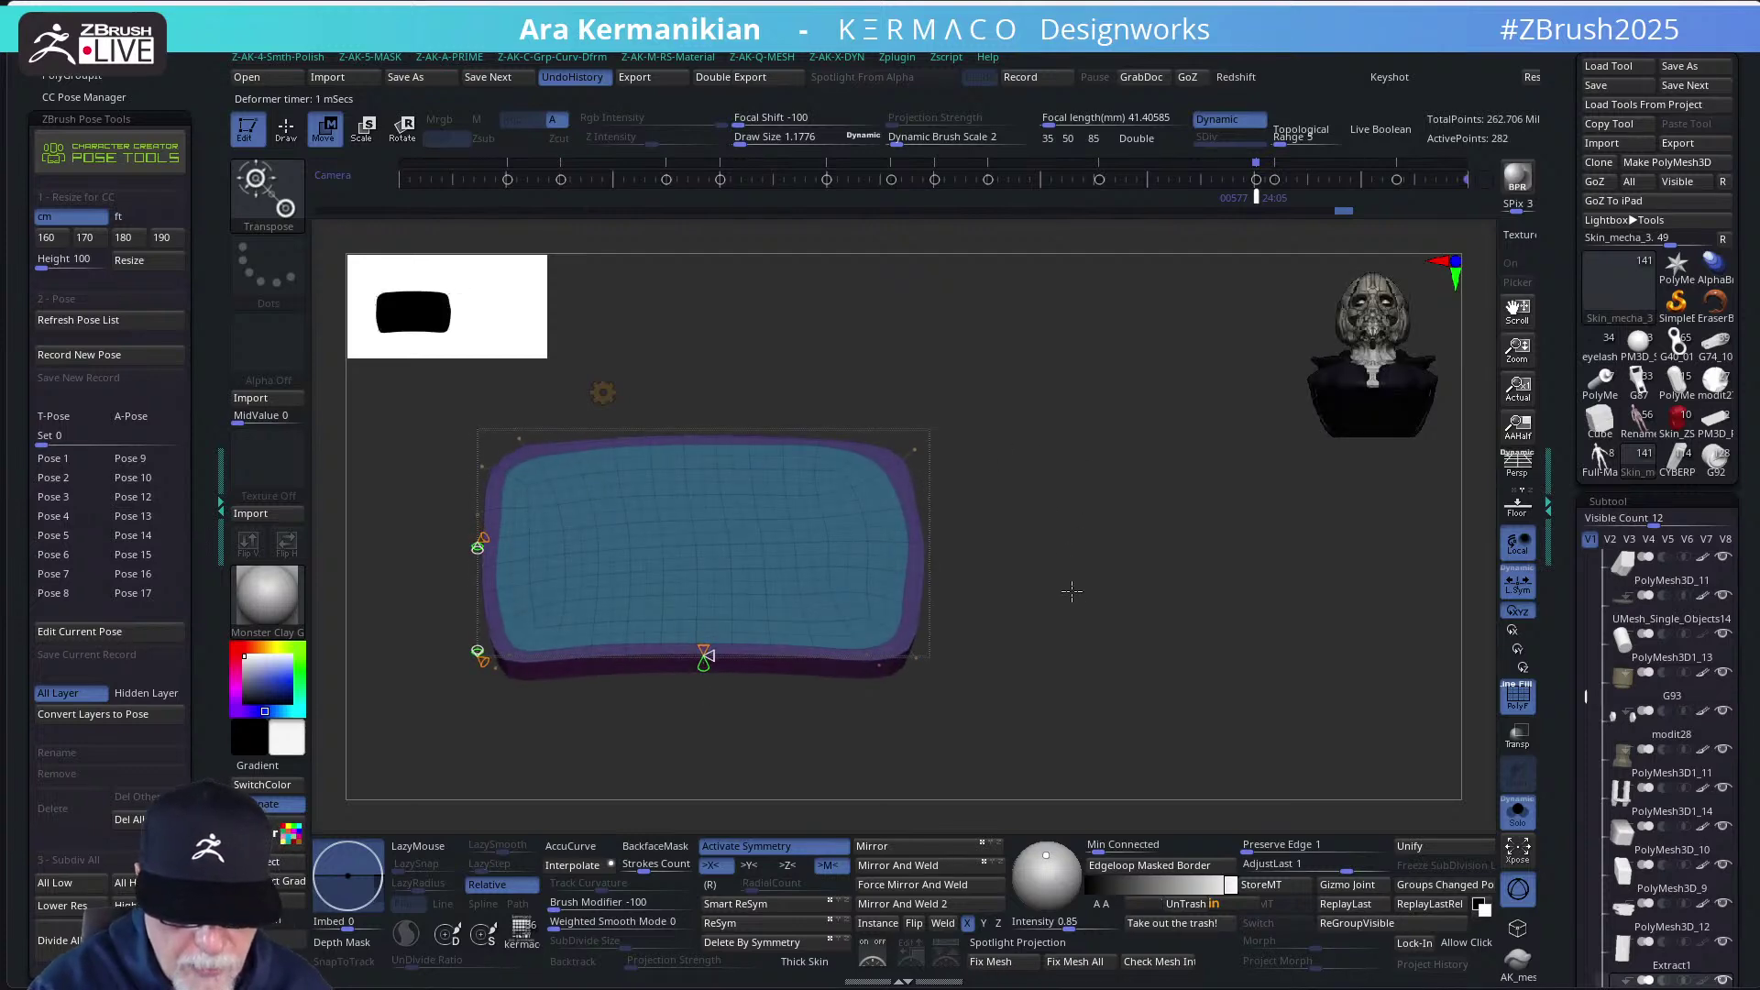
Bring back the surrounding parts and move the bent cap outward along Y until its edges sit in the rim
key("q")
left_click(1518, 806)
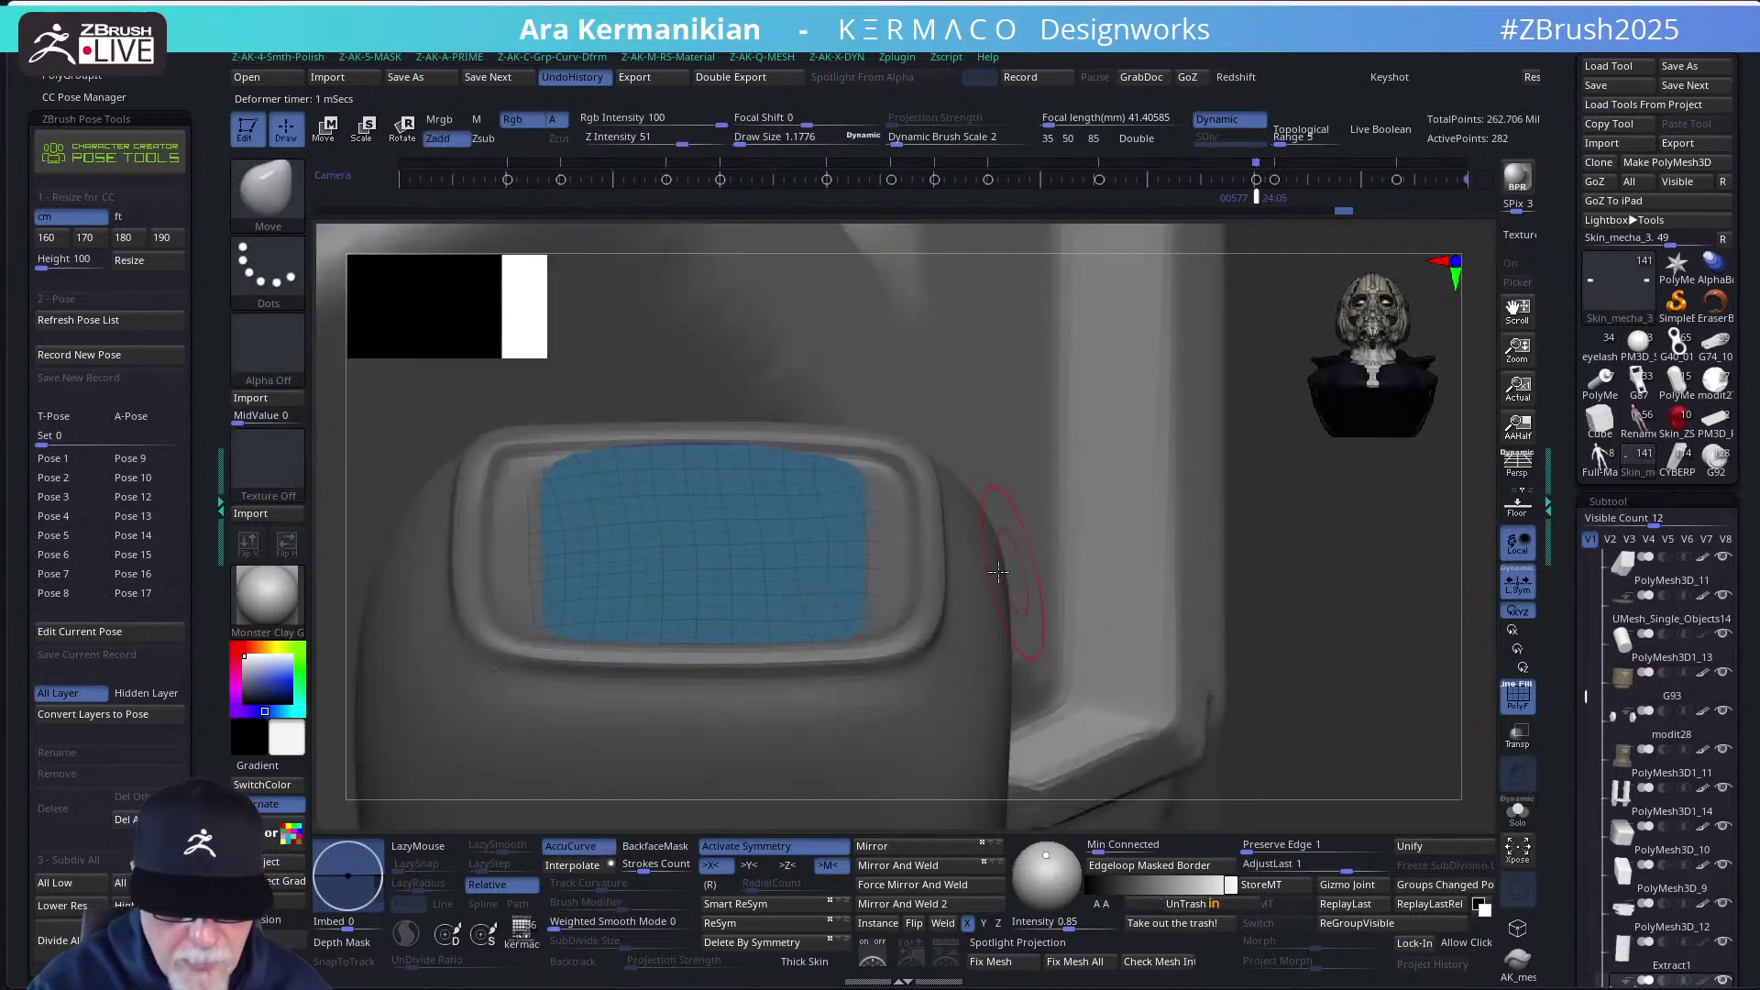
key("w")
left_click_drag(1288, 548, 711, 431)
key("y")
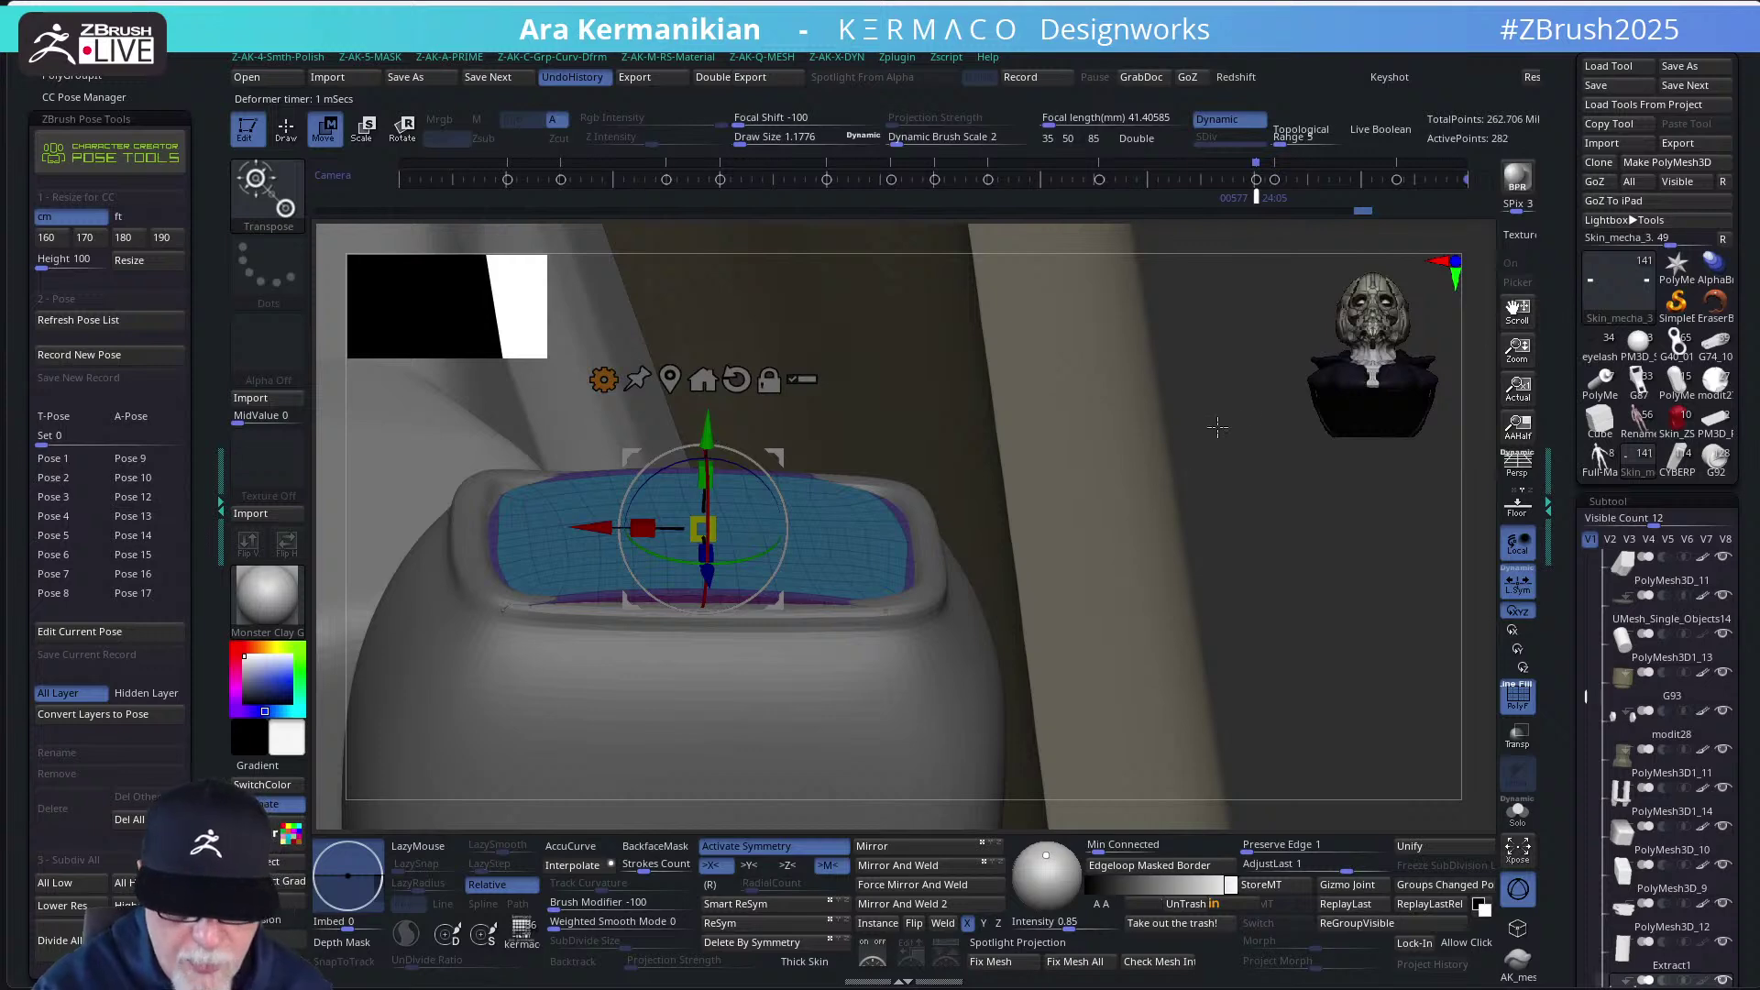
left_click_drag(1217, 426, 1163, 592)
left_click_drag(643, 551, 639, 549)
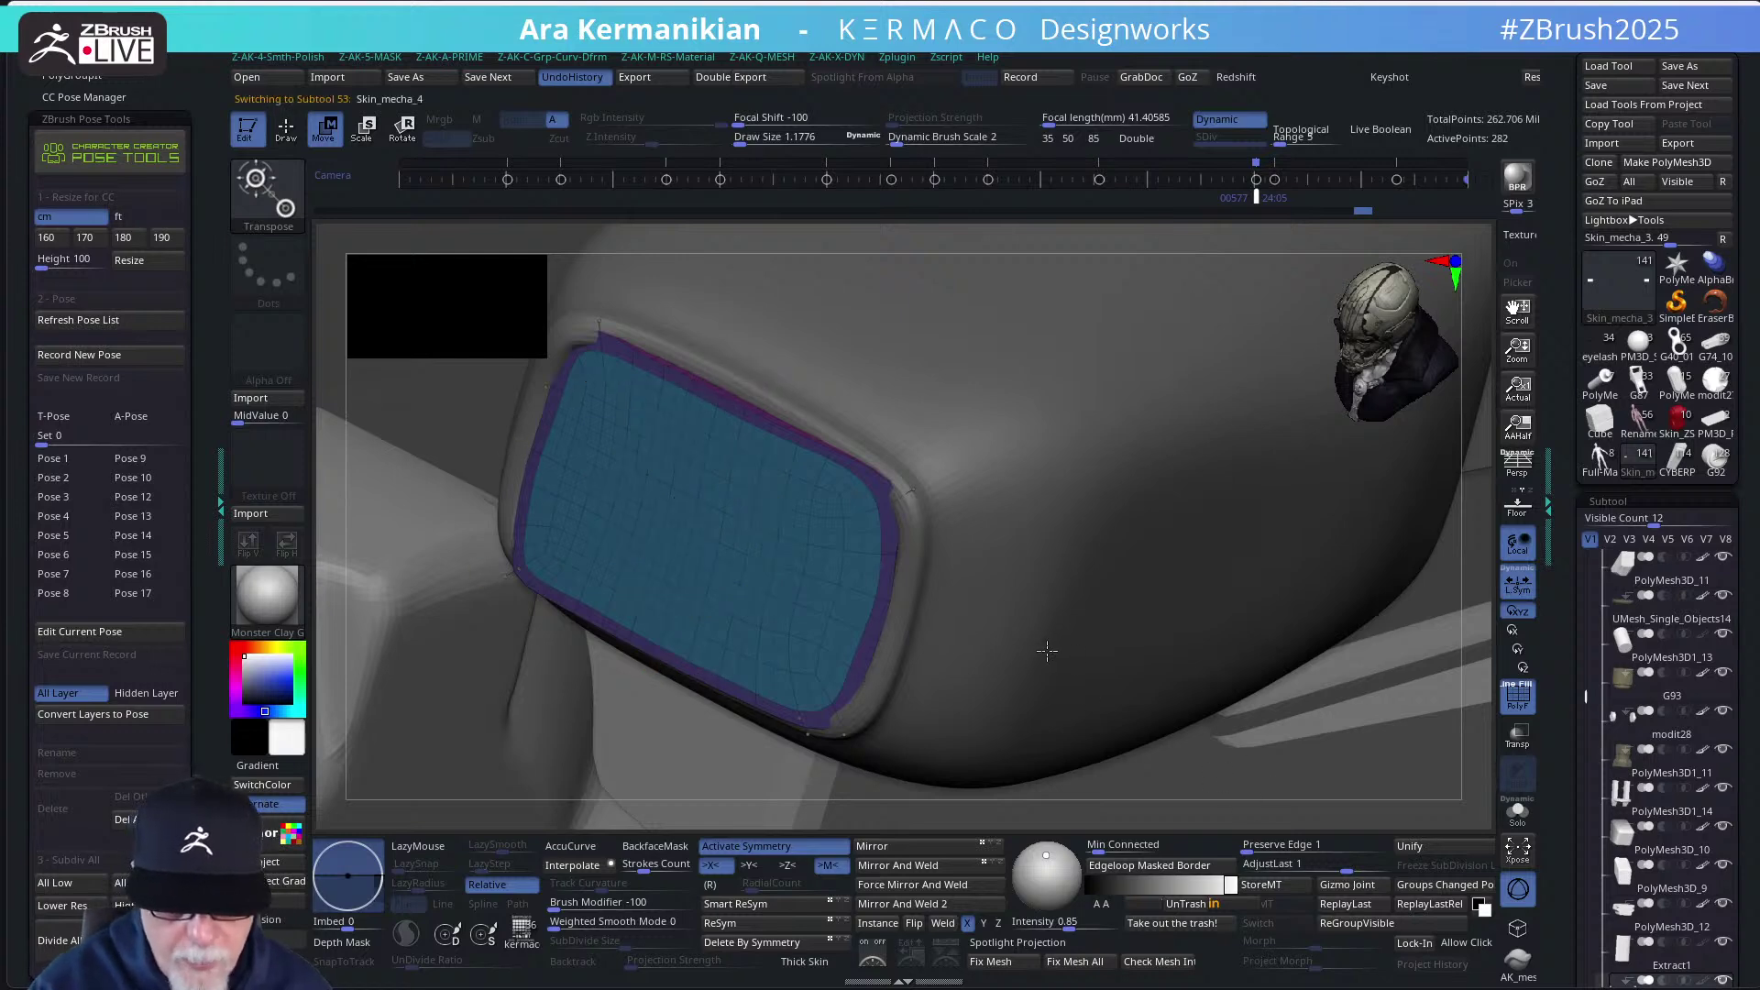
Select the frame block and reshape its end rim with the Move brush at draw size 2.11 to follow the cap's arch
left_click(1095, 668, "alt")
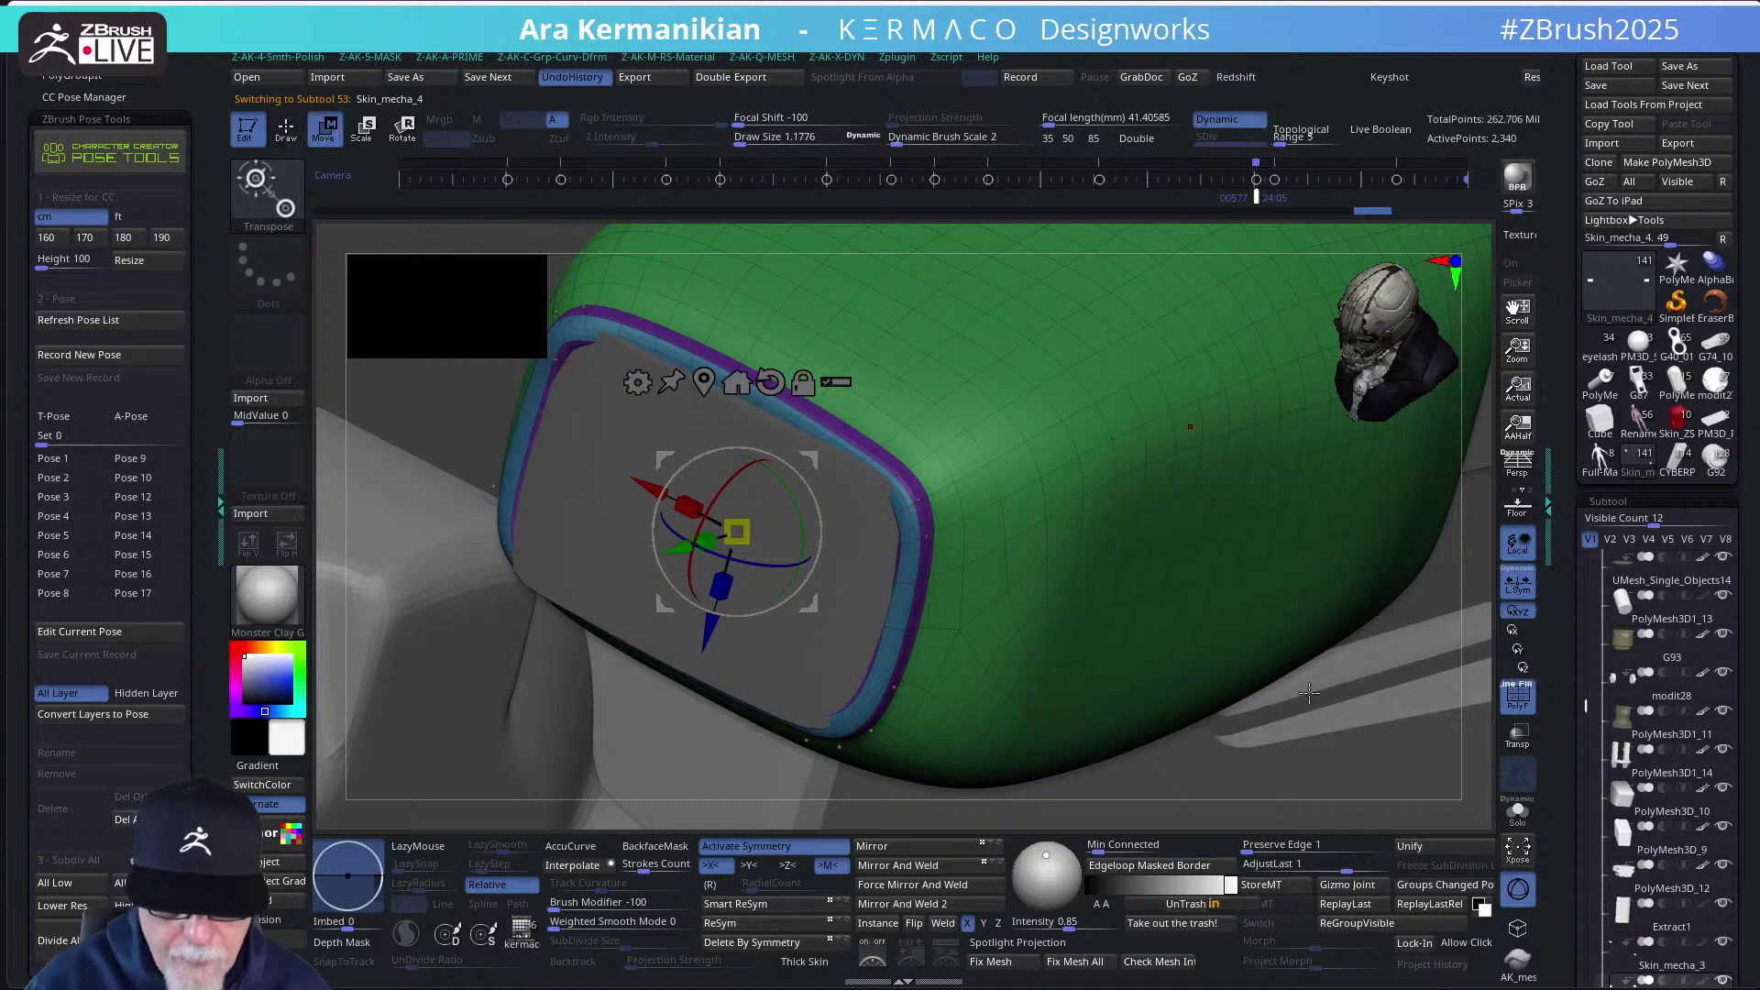
key("q")
left_click_drag(1471, 744, 1441, 458)
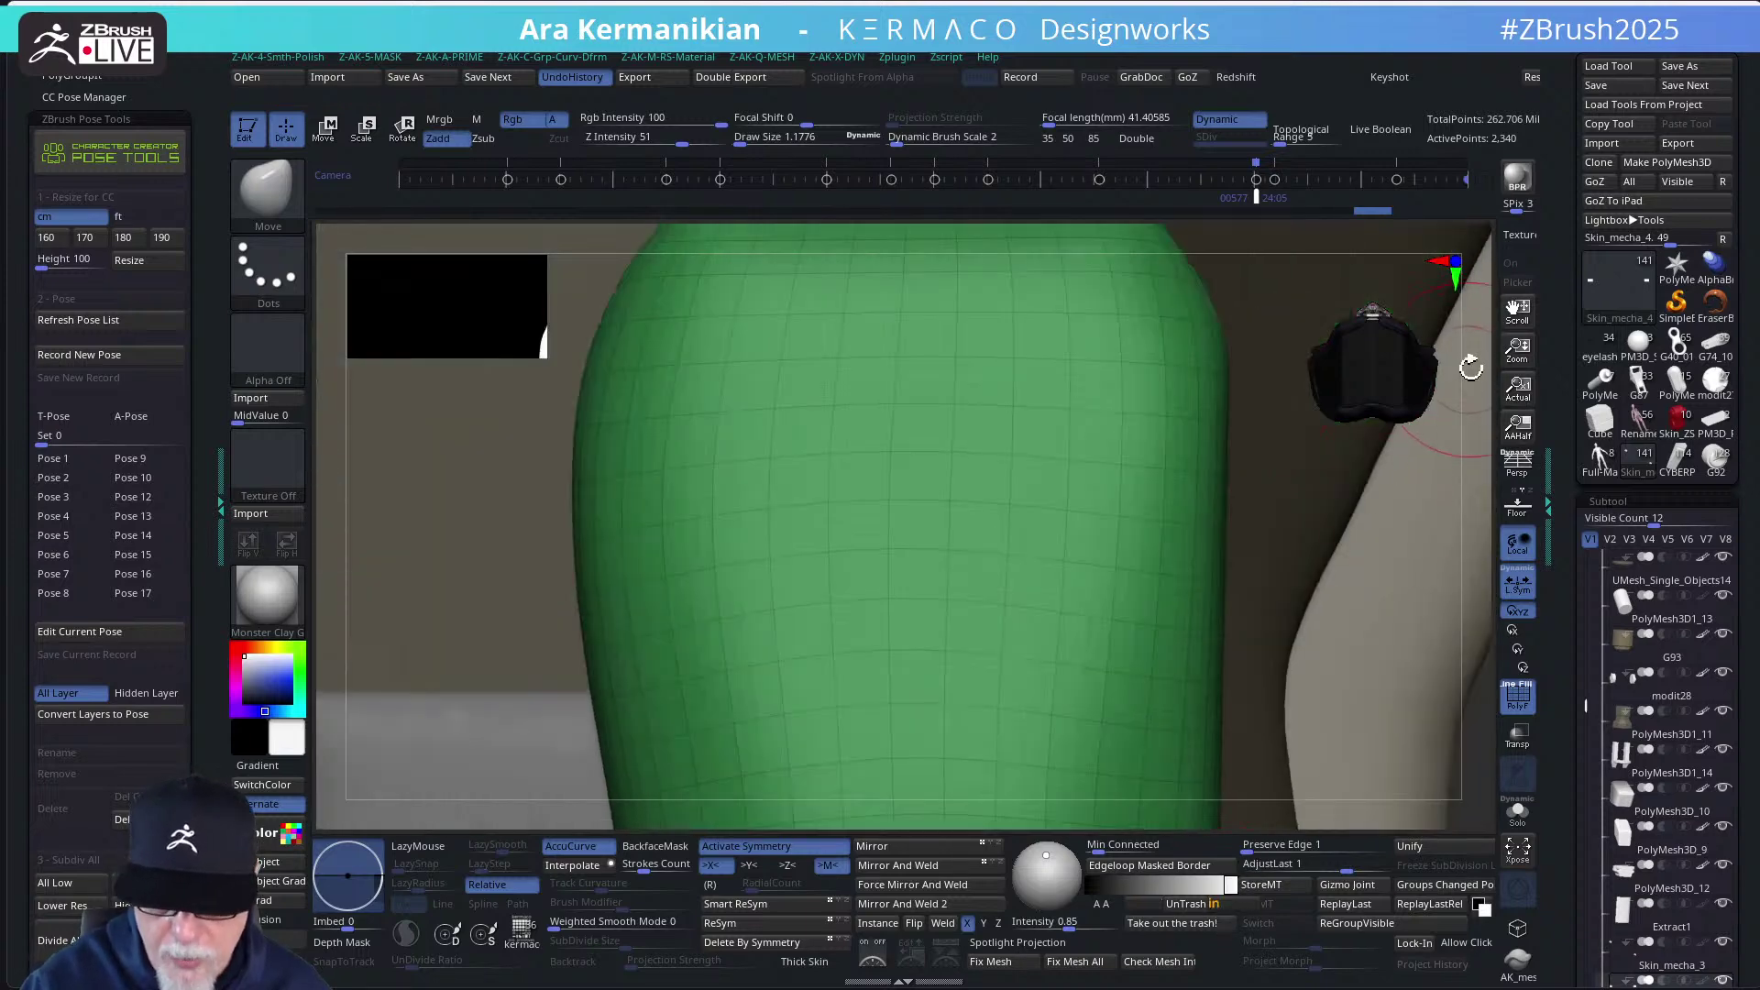
left_click_drag(1422, 628, 1348, 728)
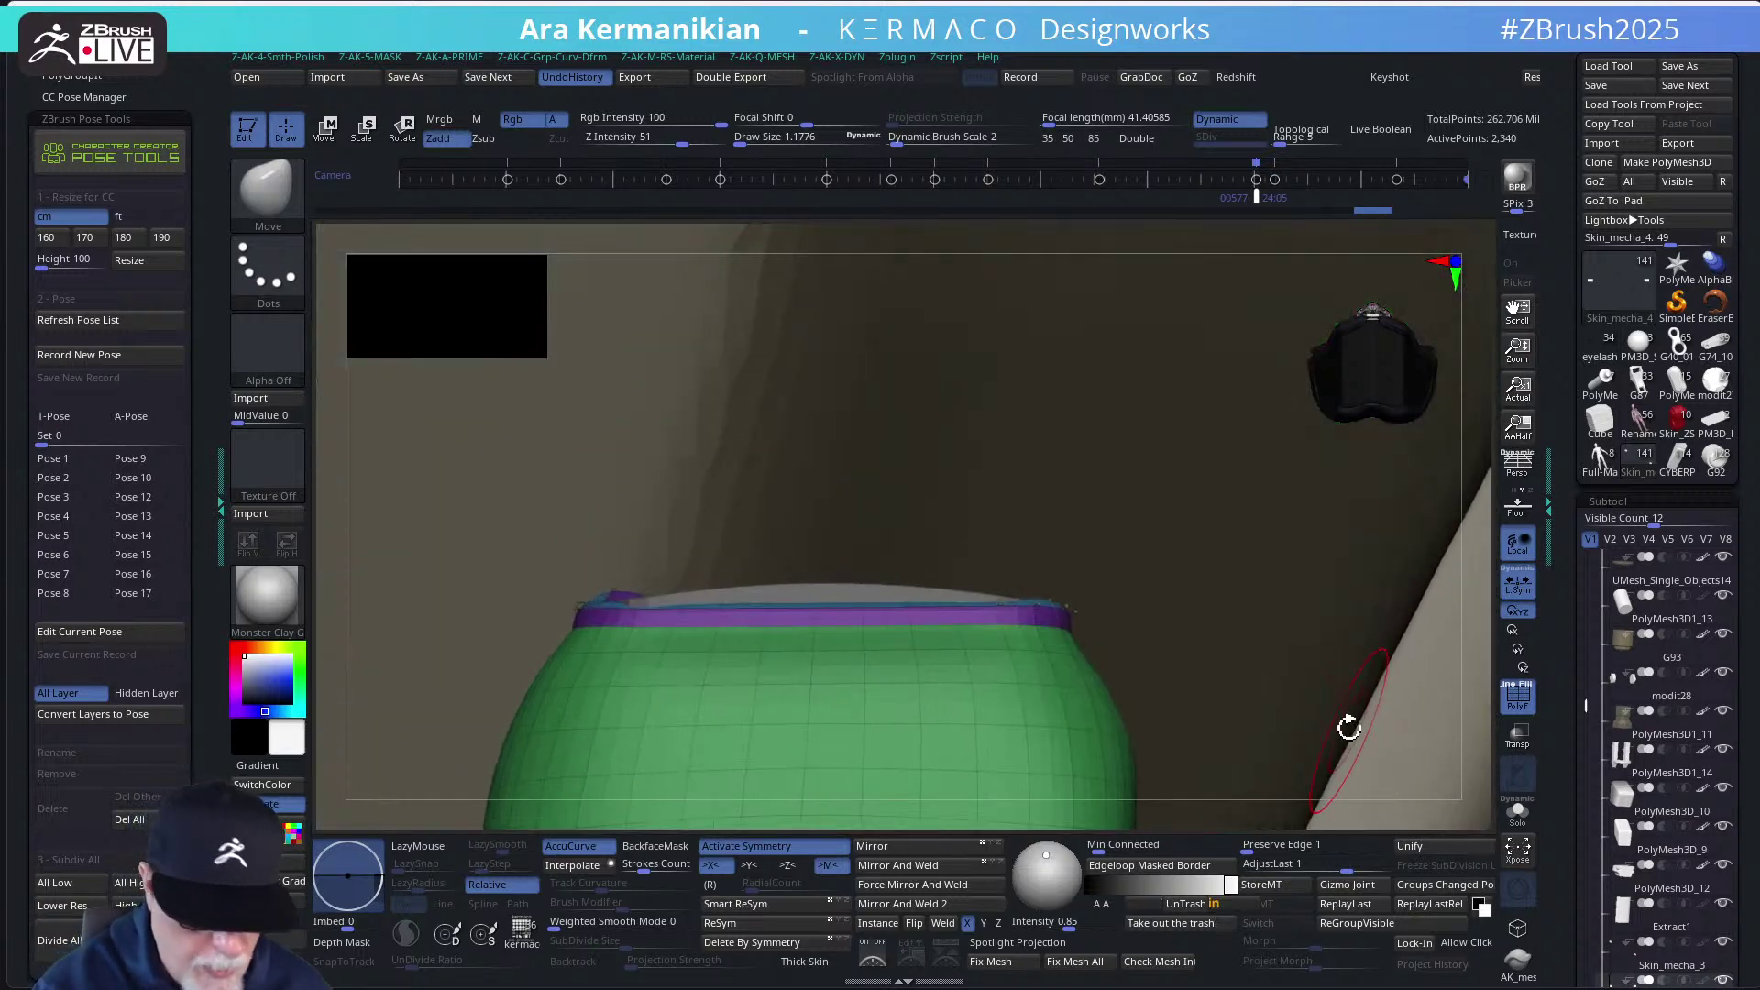
key("s")
left_click_drag(865, 635, 866, 636)
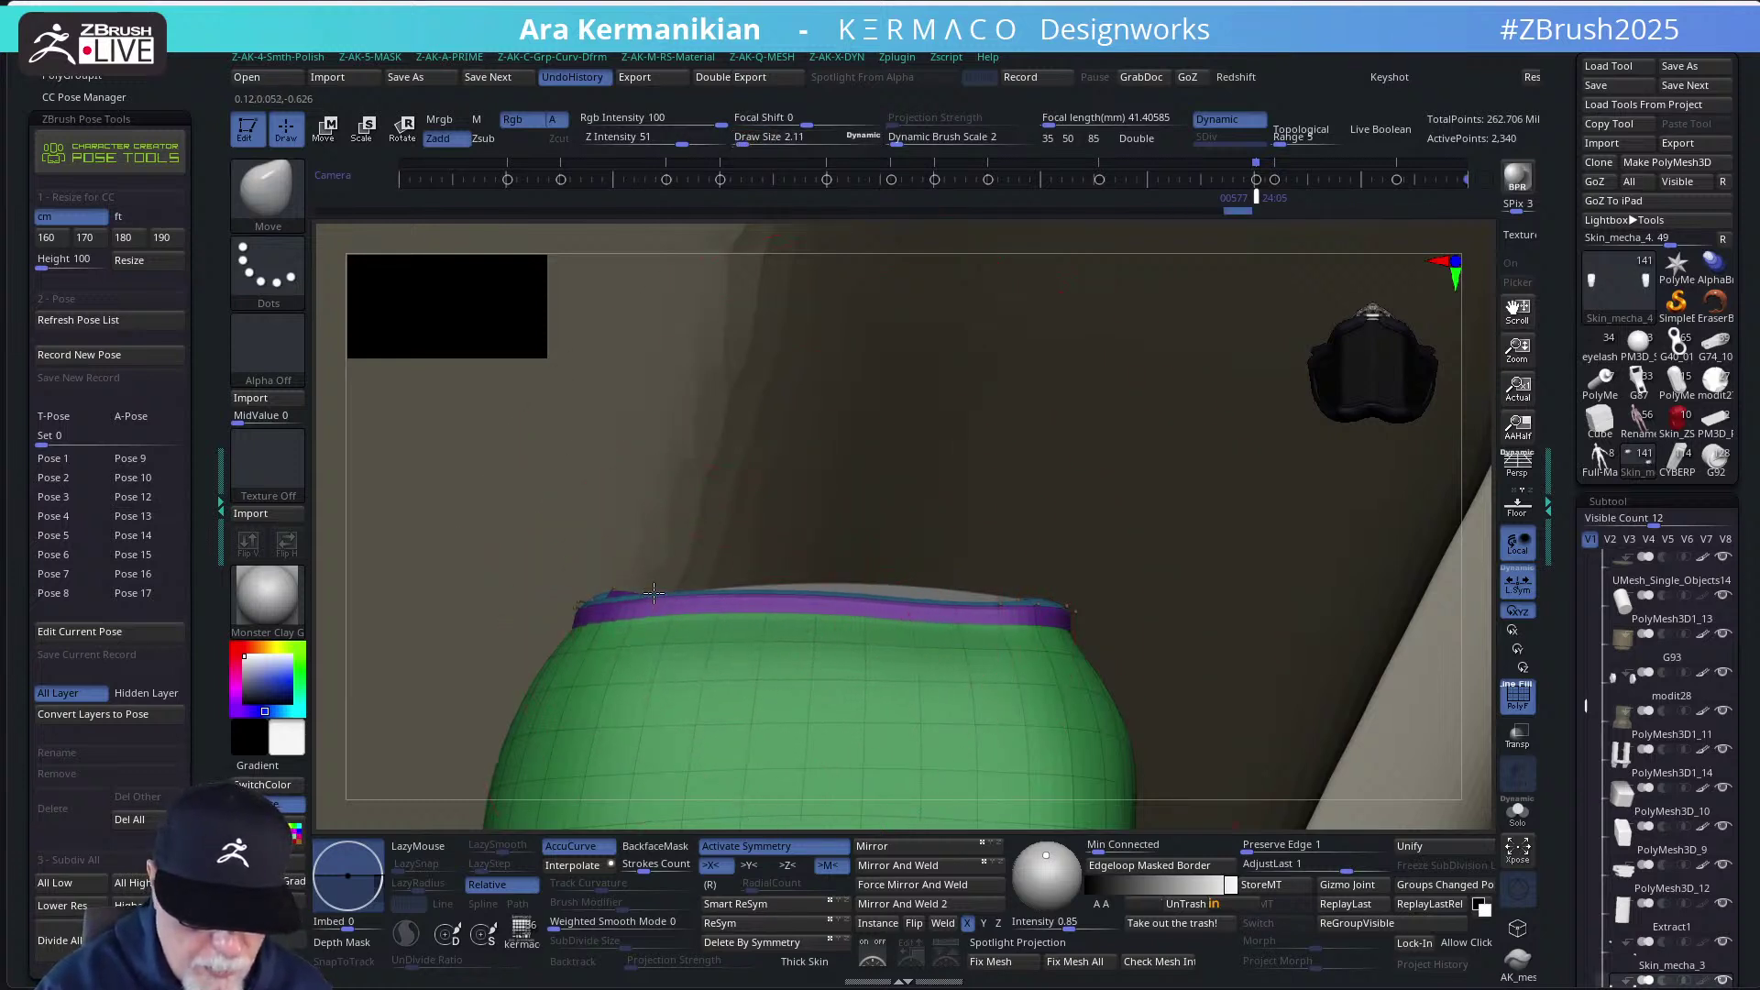
mouse_move(653, 593)
left_mouse_down()
mouse_move(824, 590)
mouse_move(806, 629)
mouse_move(961, 584)
mouse_move(1002, 598)
left_mouse_up()
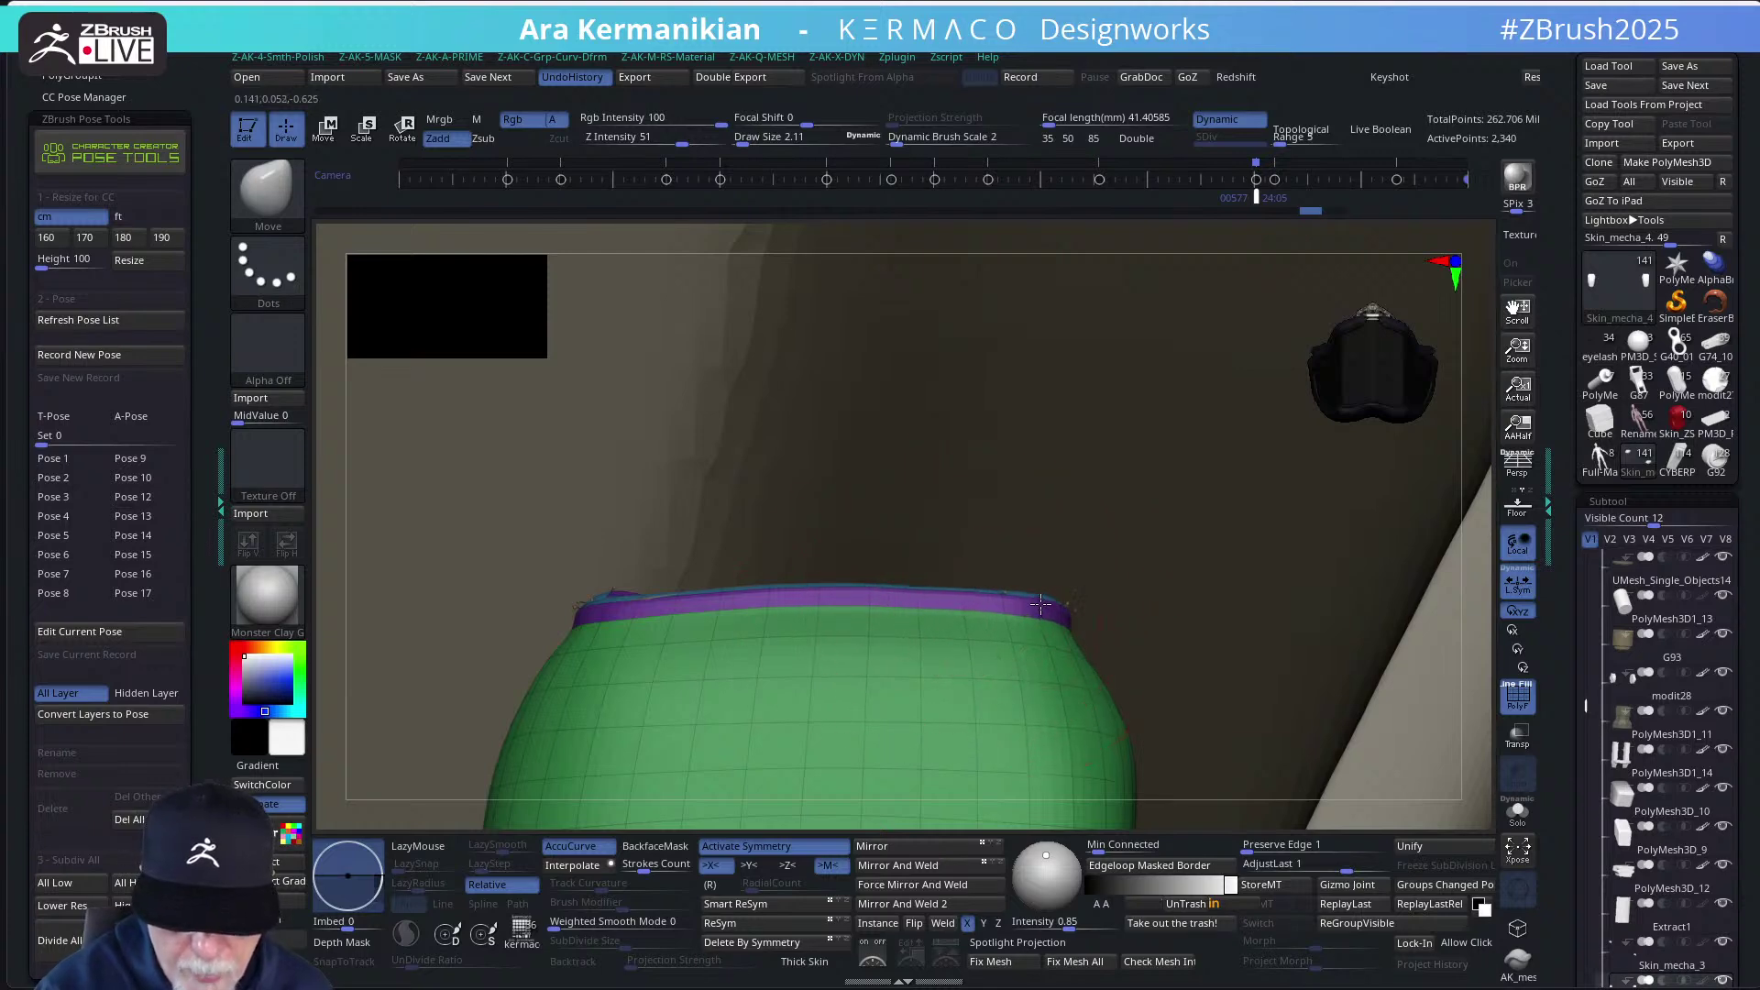
left_click_drag(562, 507, 605, 578)
Adjust the block's rimmed end around the cap using the Move brush at draw size 8.50359, and return the draw size to 2.11
left_click_drag(1473, 707, 1105, 644)
left_click_drag(1145, 713, 852, 623)
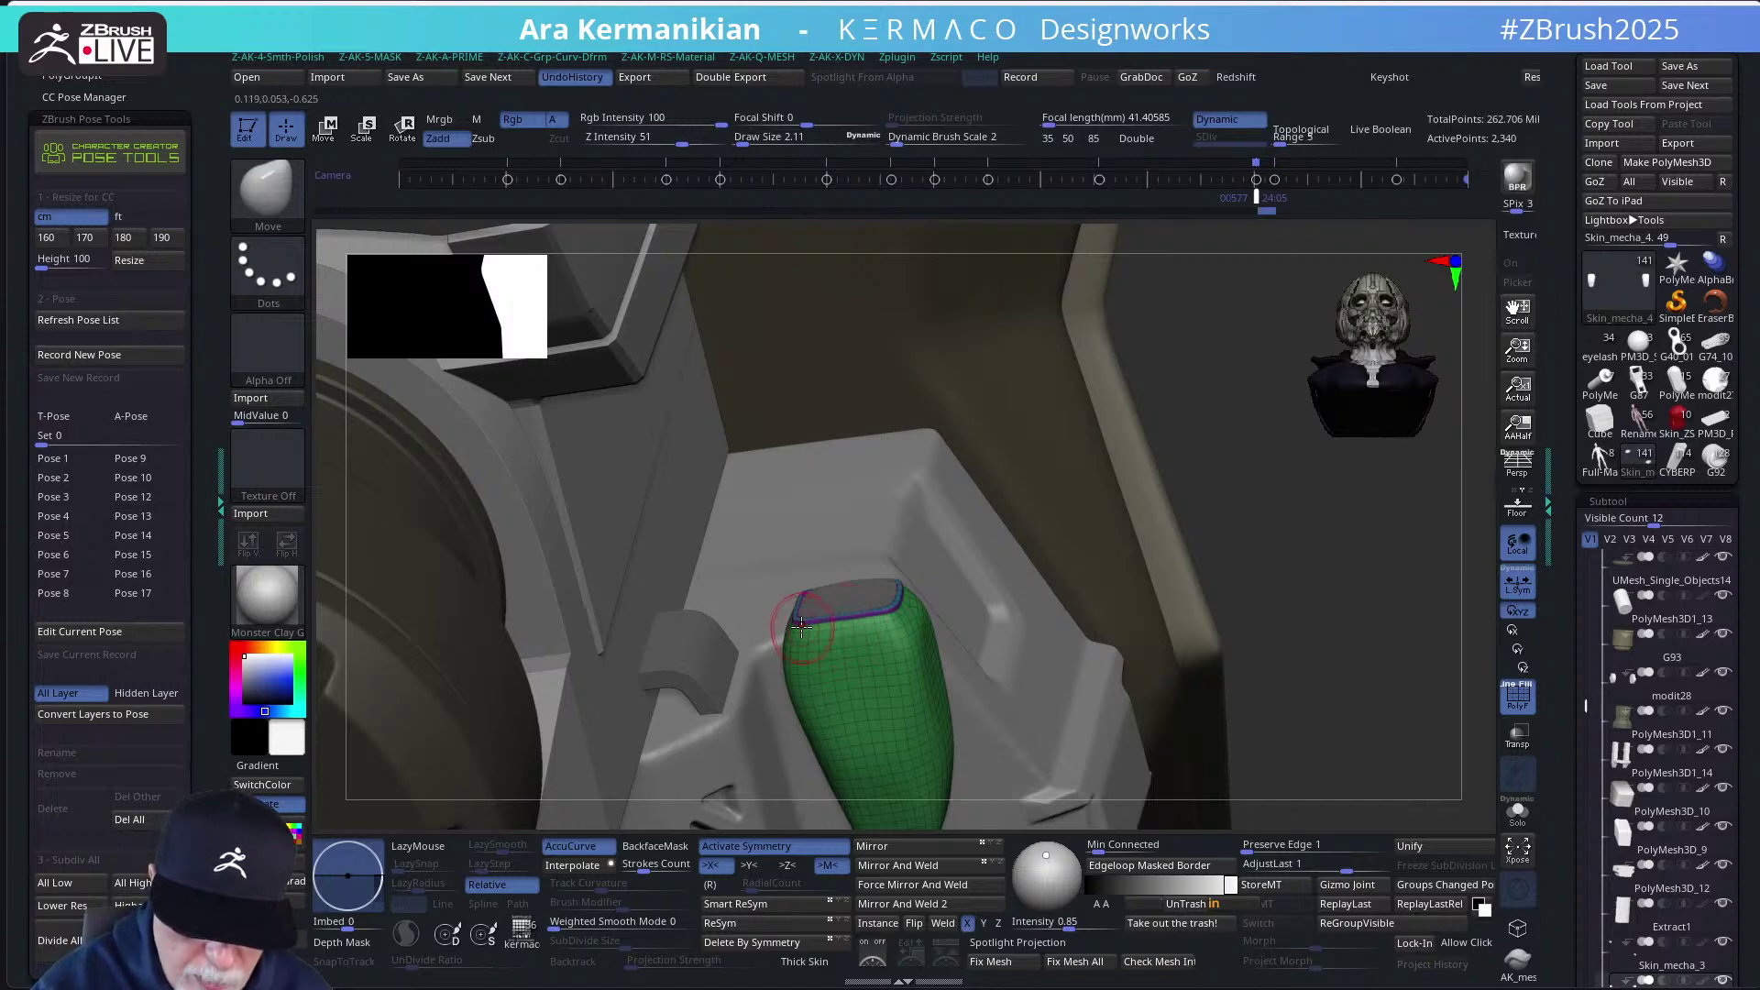
left_click_drag(1255, 486, 866, 554)
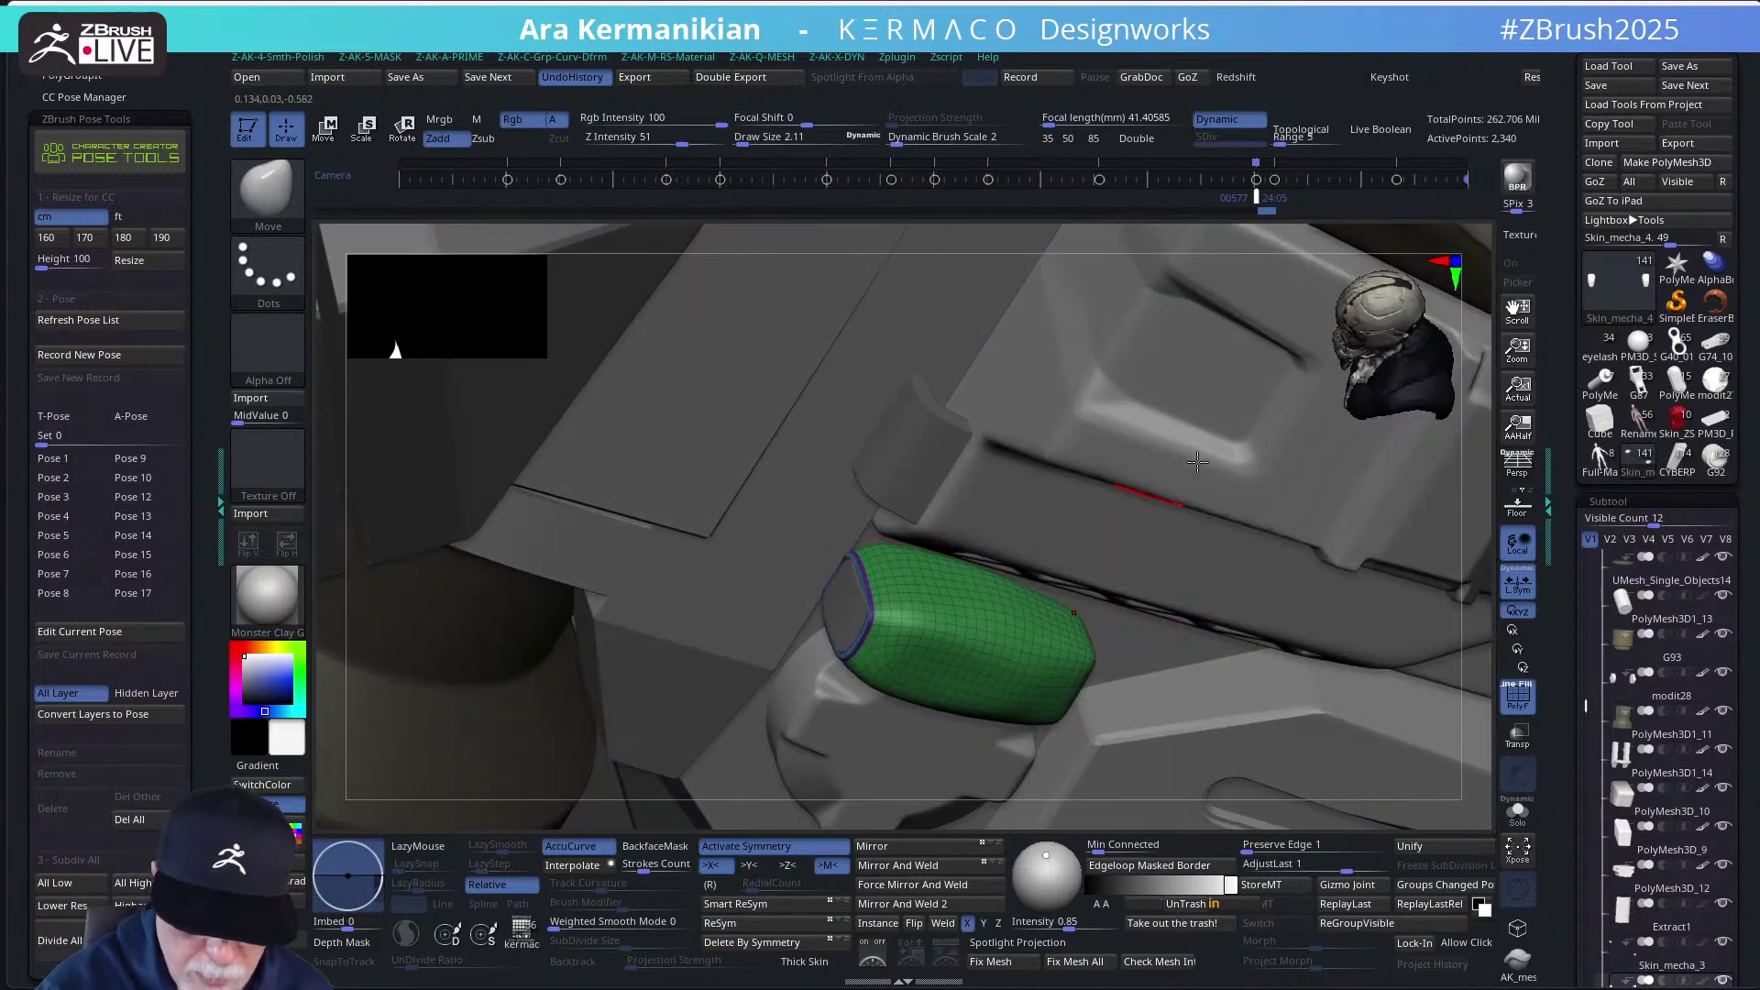
left_click_drag(1480, 431, 1434, 449)
key("s")
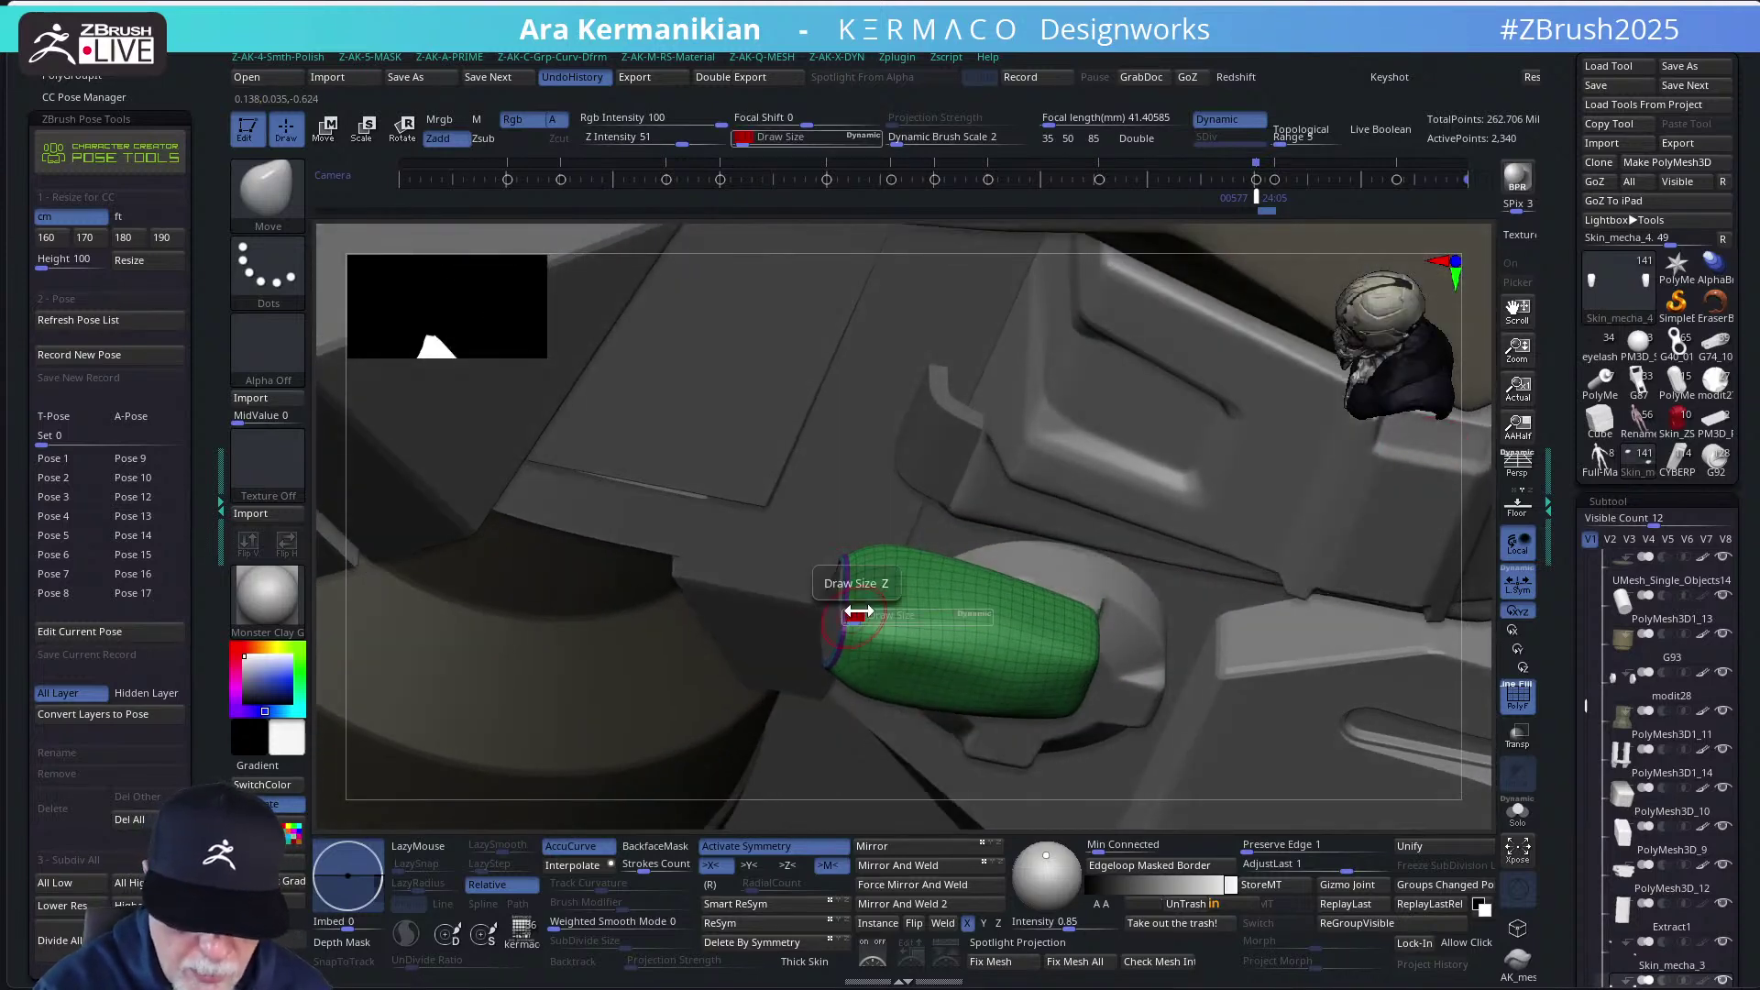
left_click_drag(858, 612, 852, 610)
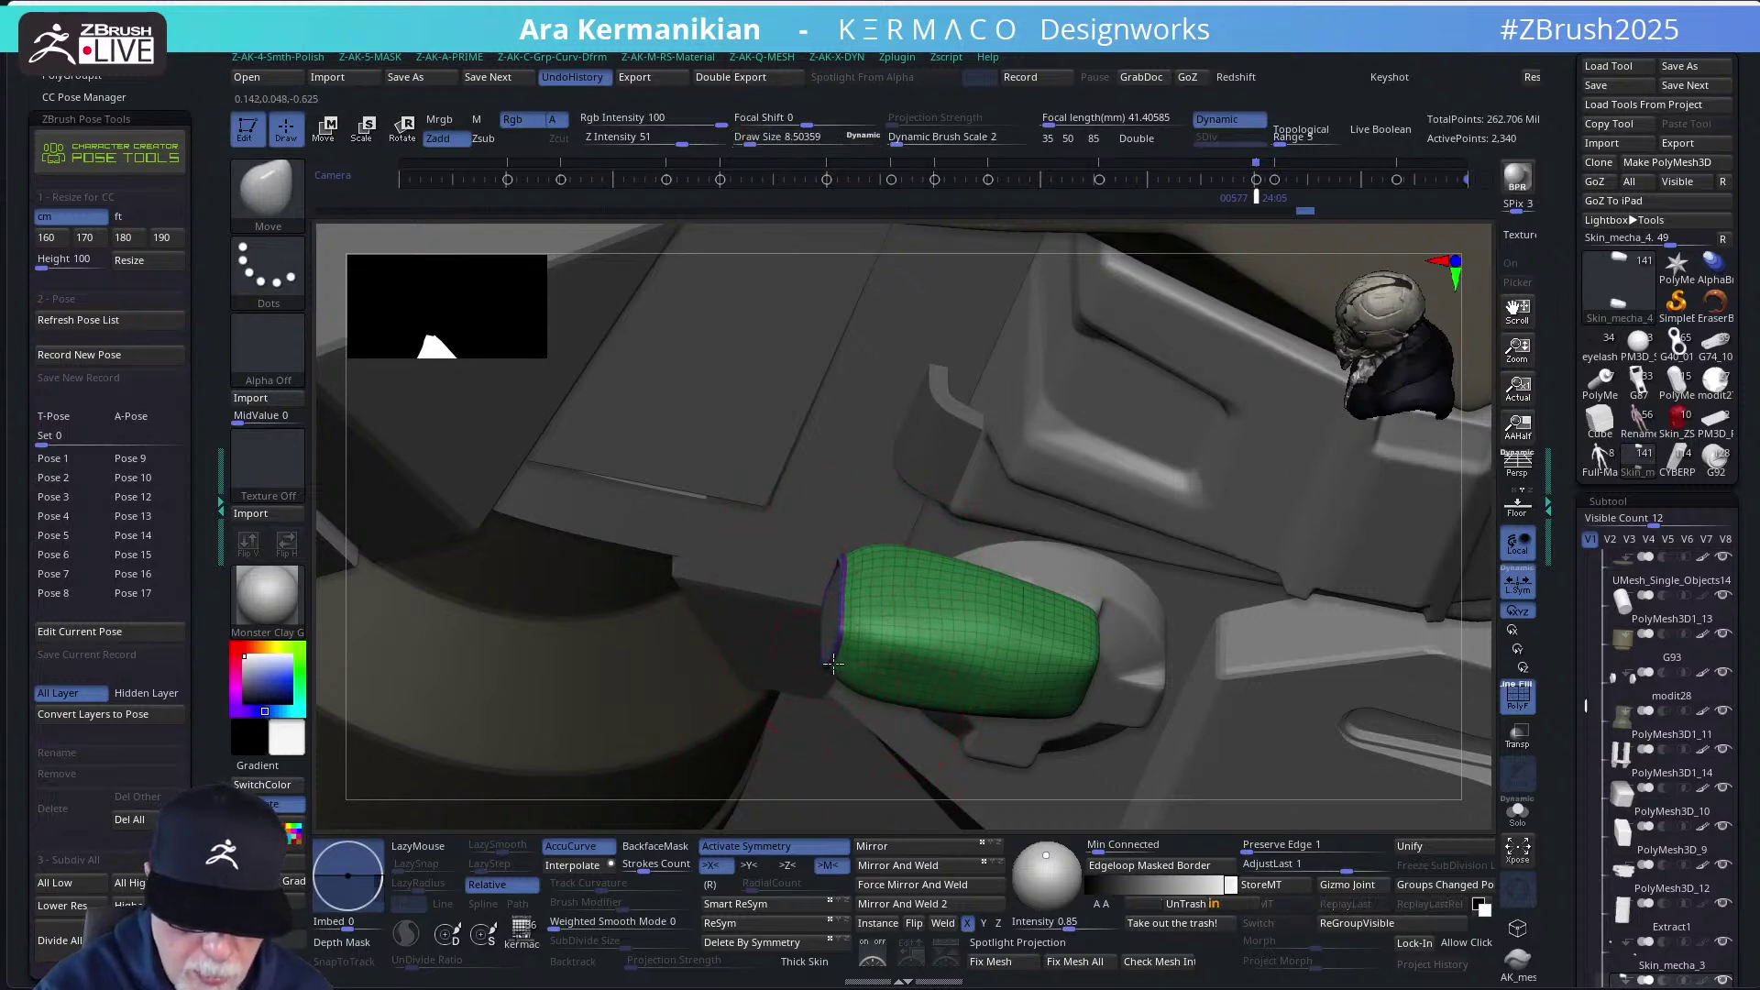
mouse_move(825, 734)
right_mouse_down()
mouse_move(885, 703)
mouse_move(779, 609)
right_mouse_up()
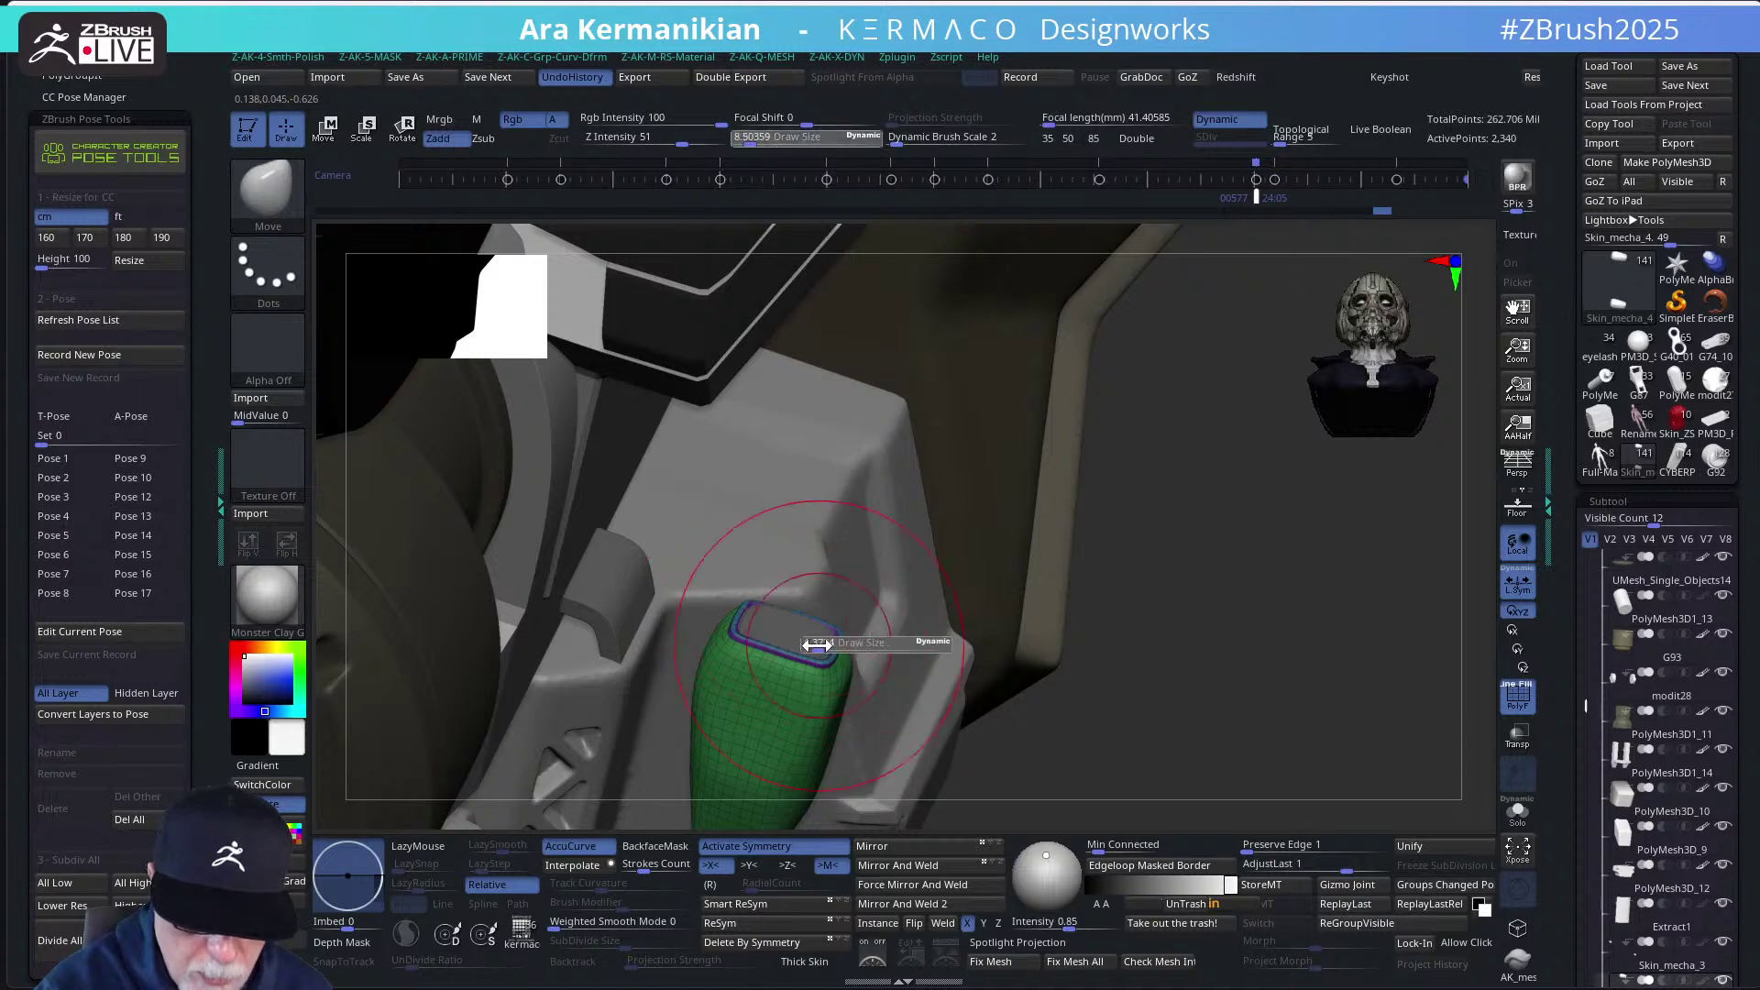
key("shift")
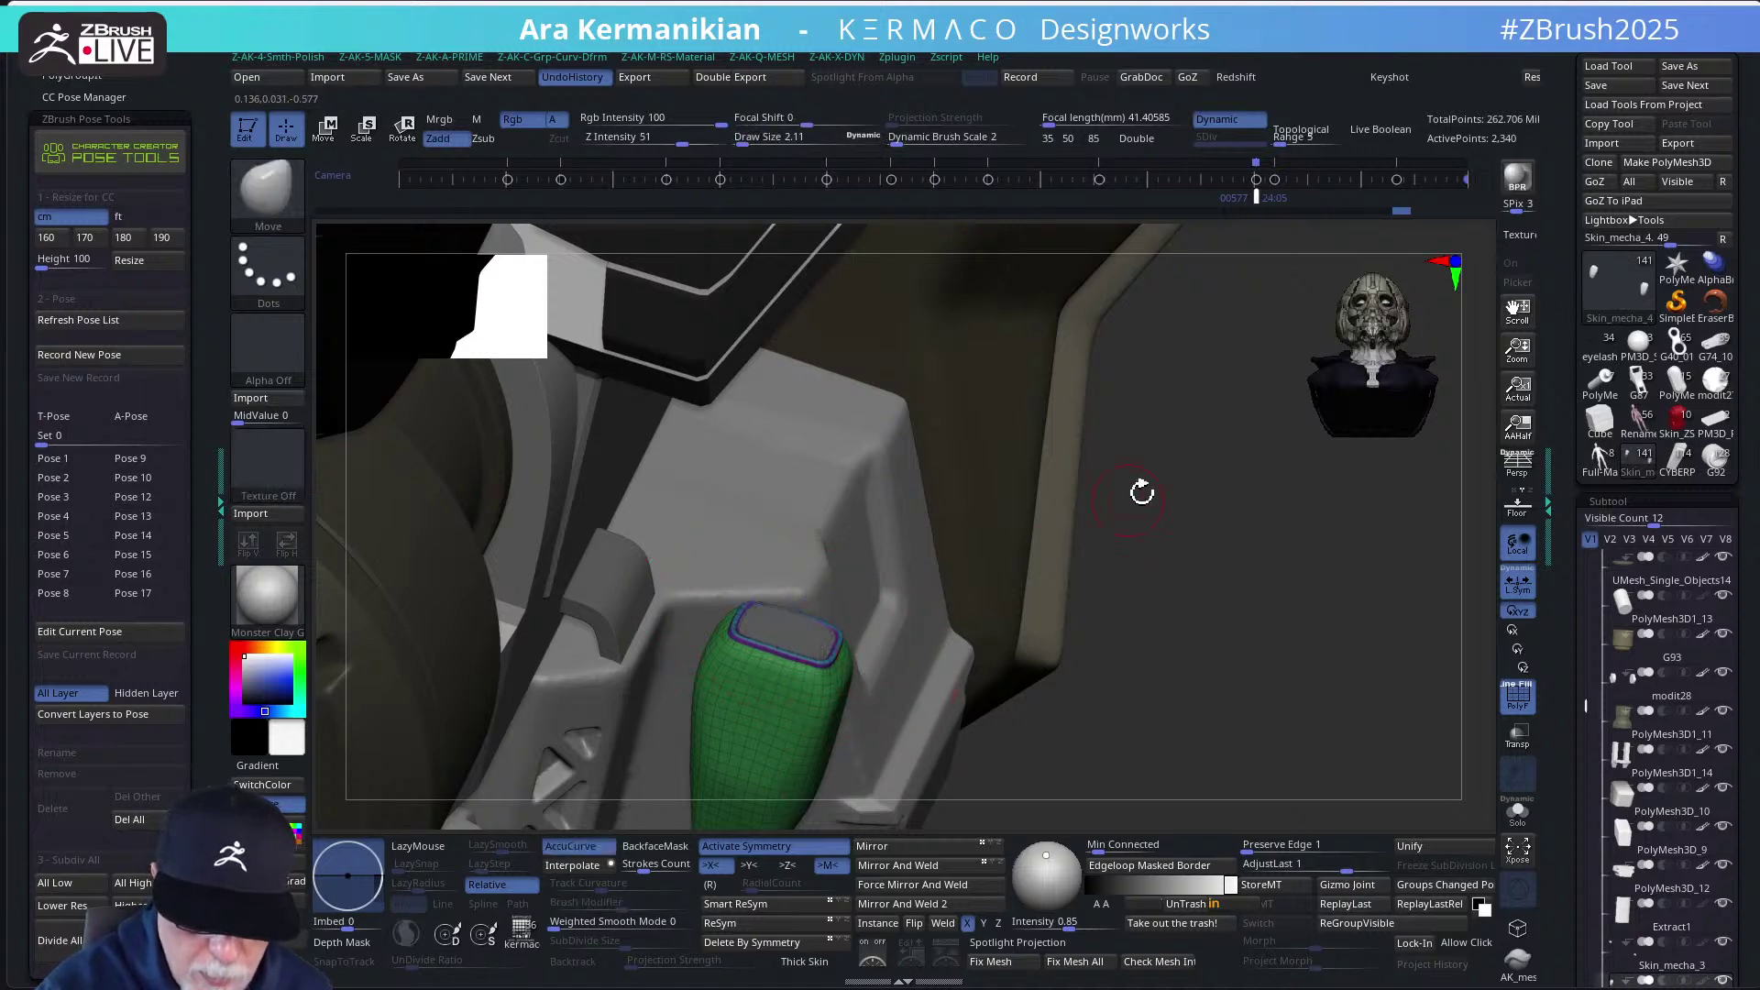
Smooth the rim around the flat cap on the end of the green rounded part
left_click_drag(1180, 597, 1064, 641)
left_click_drag(771, 605, 841, 646, "shift")
mouse_move(732, 652)
left_mouse_down("shift")
mouse_move(754, 662)
mouse_move(771, 621)
mouse_move(756, 605)
left_mouse_up("shift")
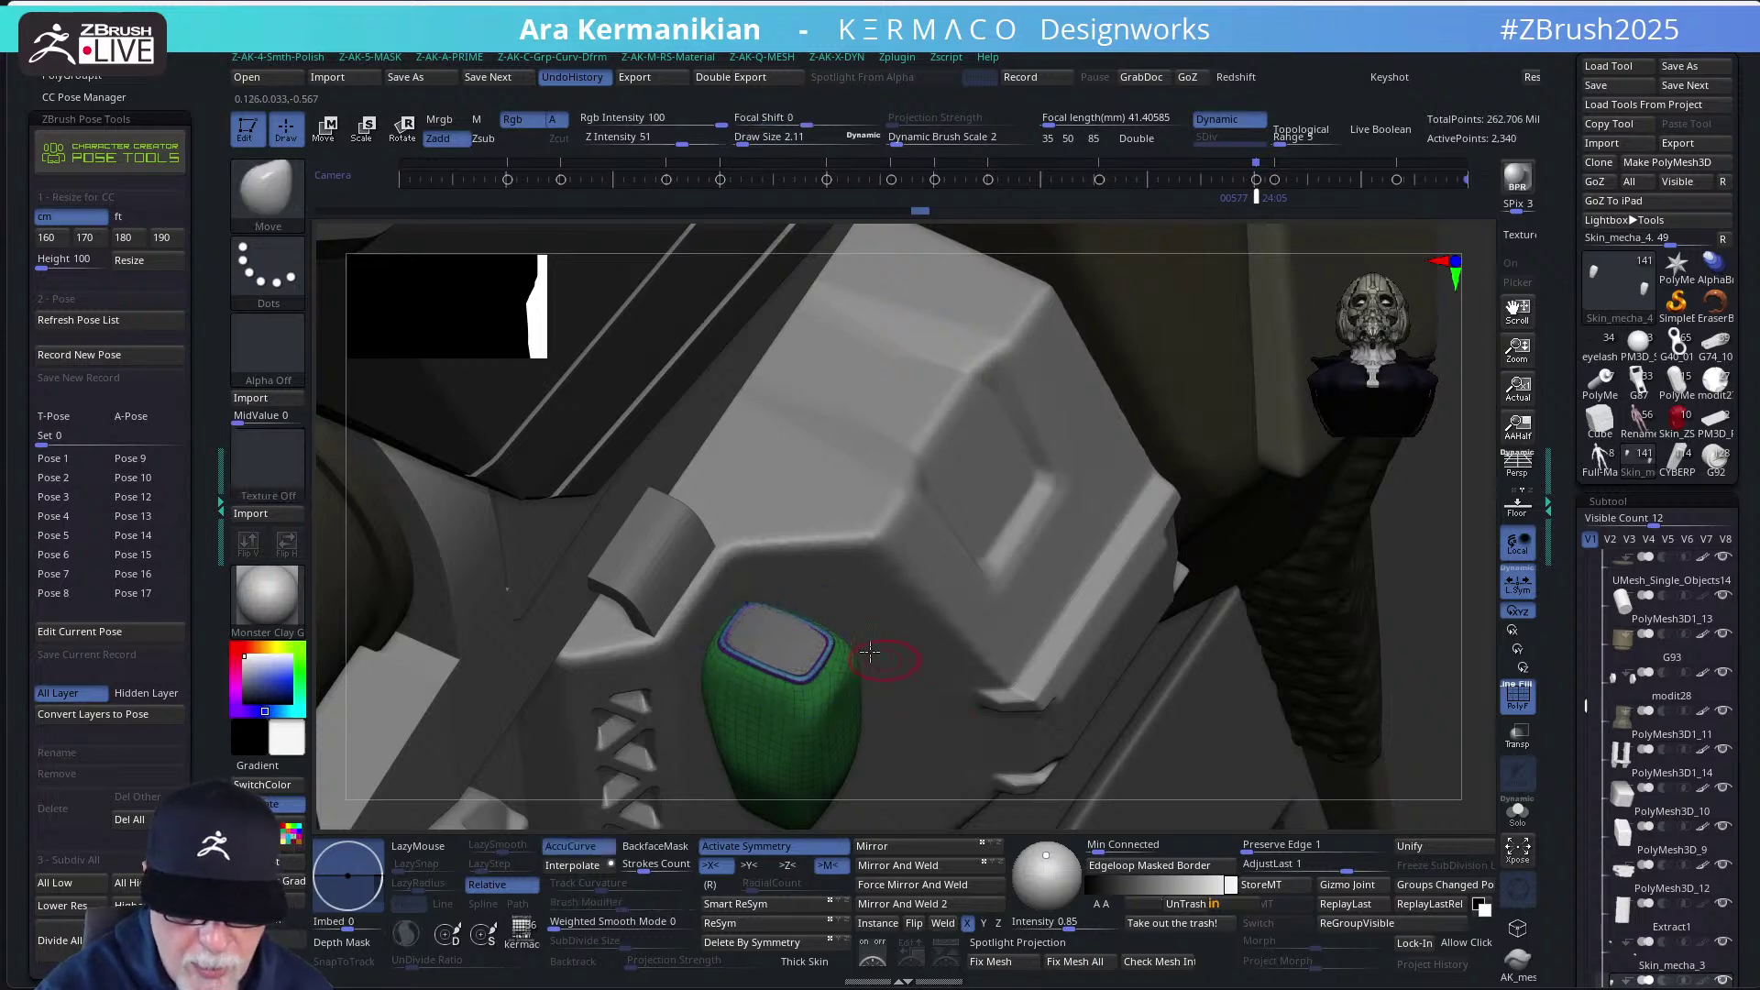
Turn off the polyframe display, isolate the rounded Skin_mecha_4 part and frame it in the view
left_click_drag(1427, 519, 1195, 540)
left_click(1516, 703)
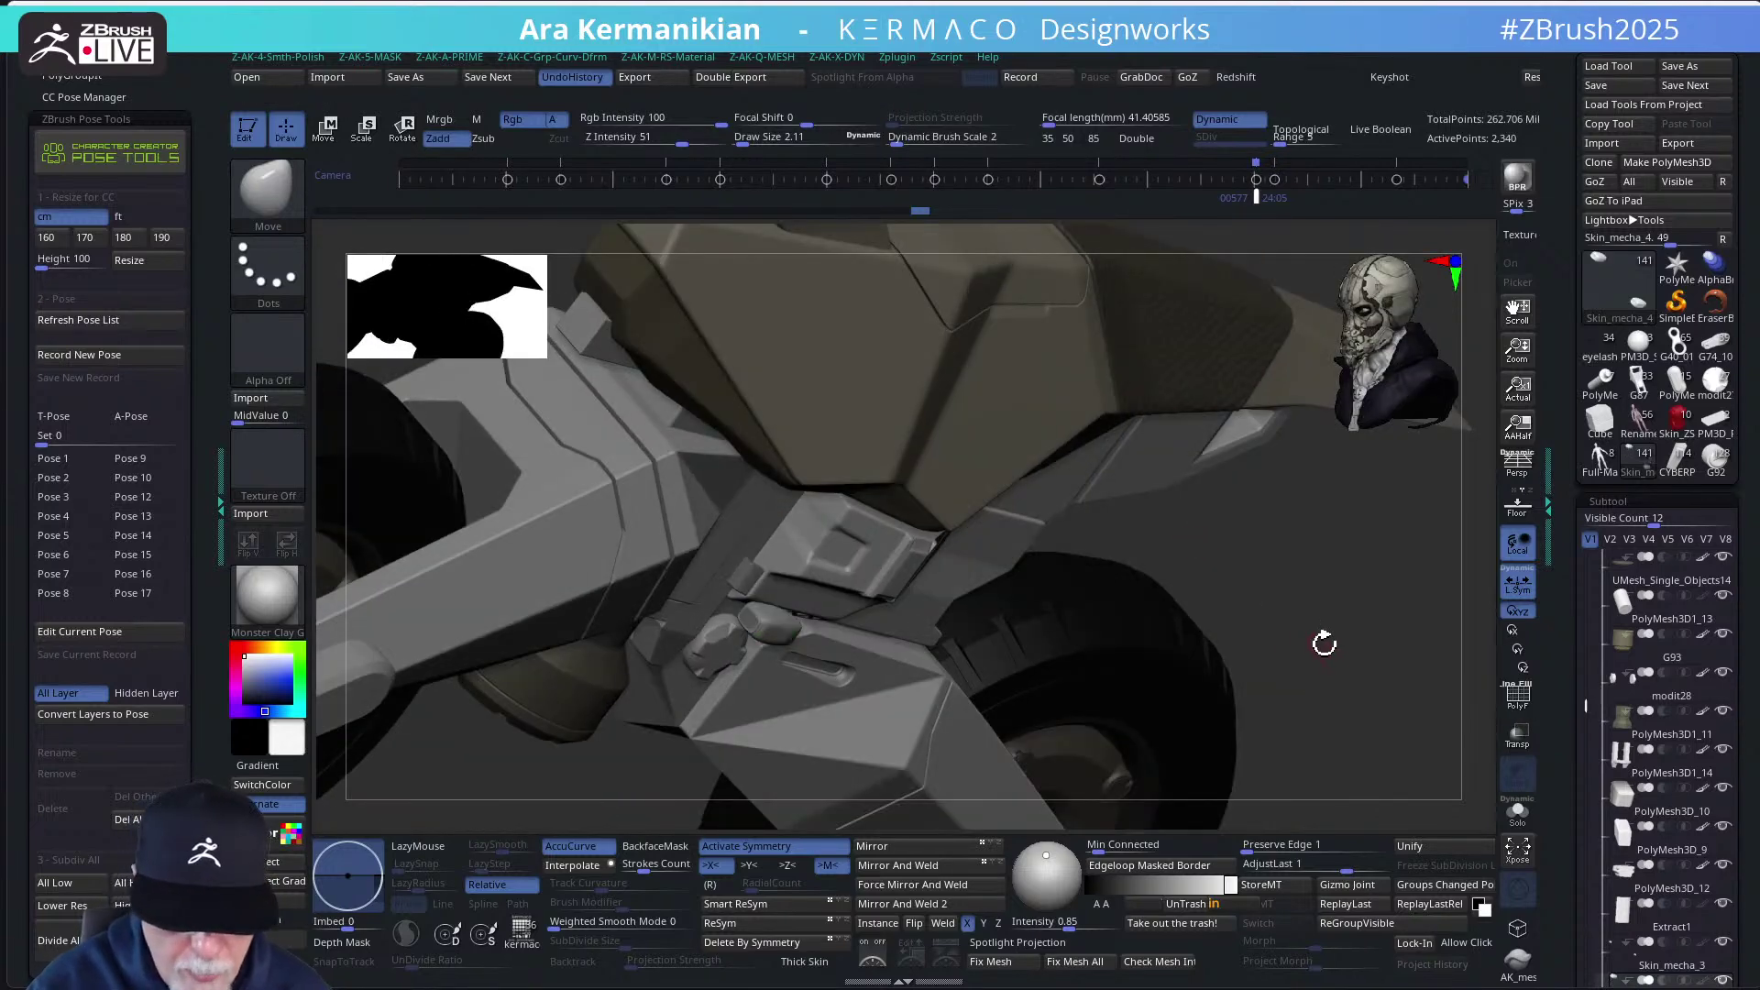
left_click_drag(1324, 642, 751, 741)
left_click(1518, 811)
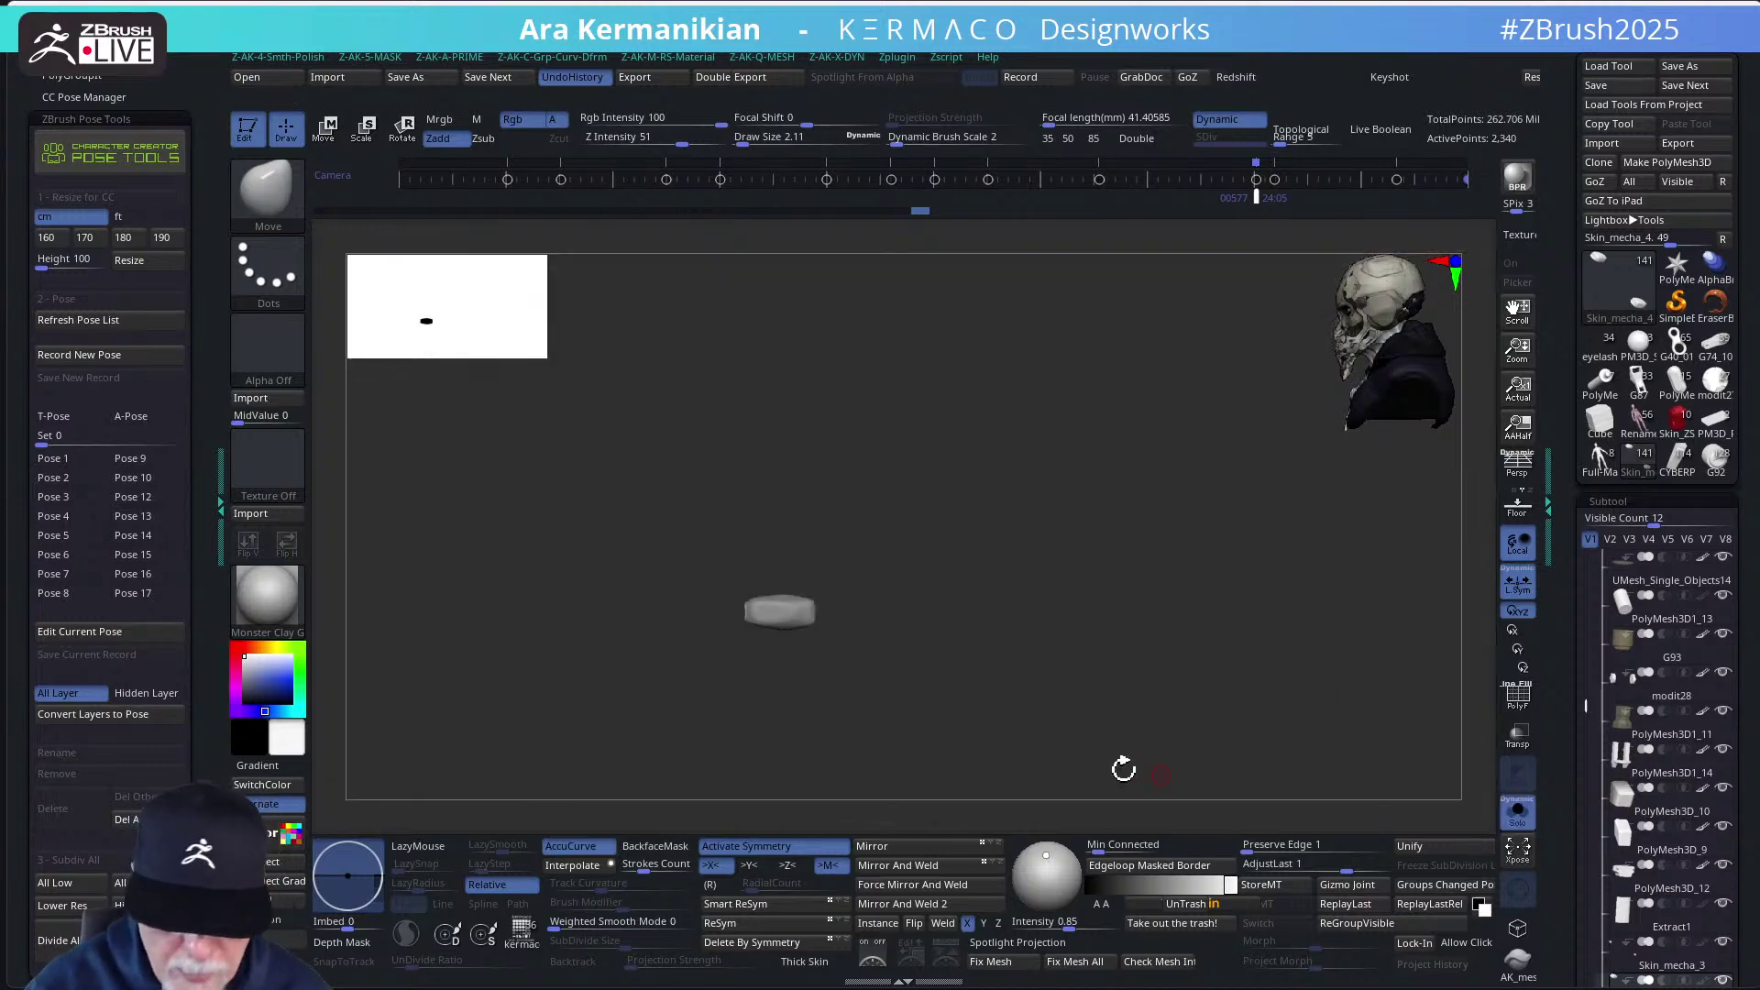
left_click_drag(1045, 670, 1064, 549)
key("f")
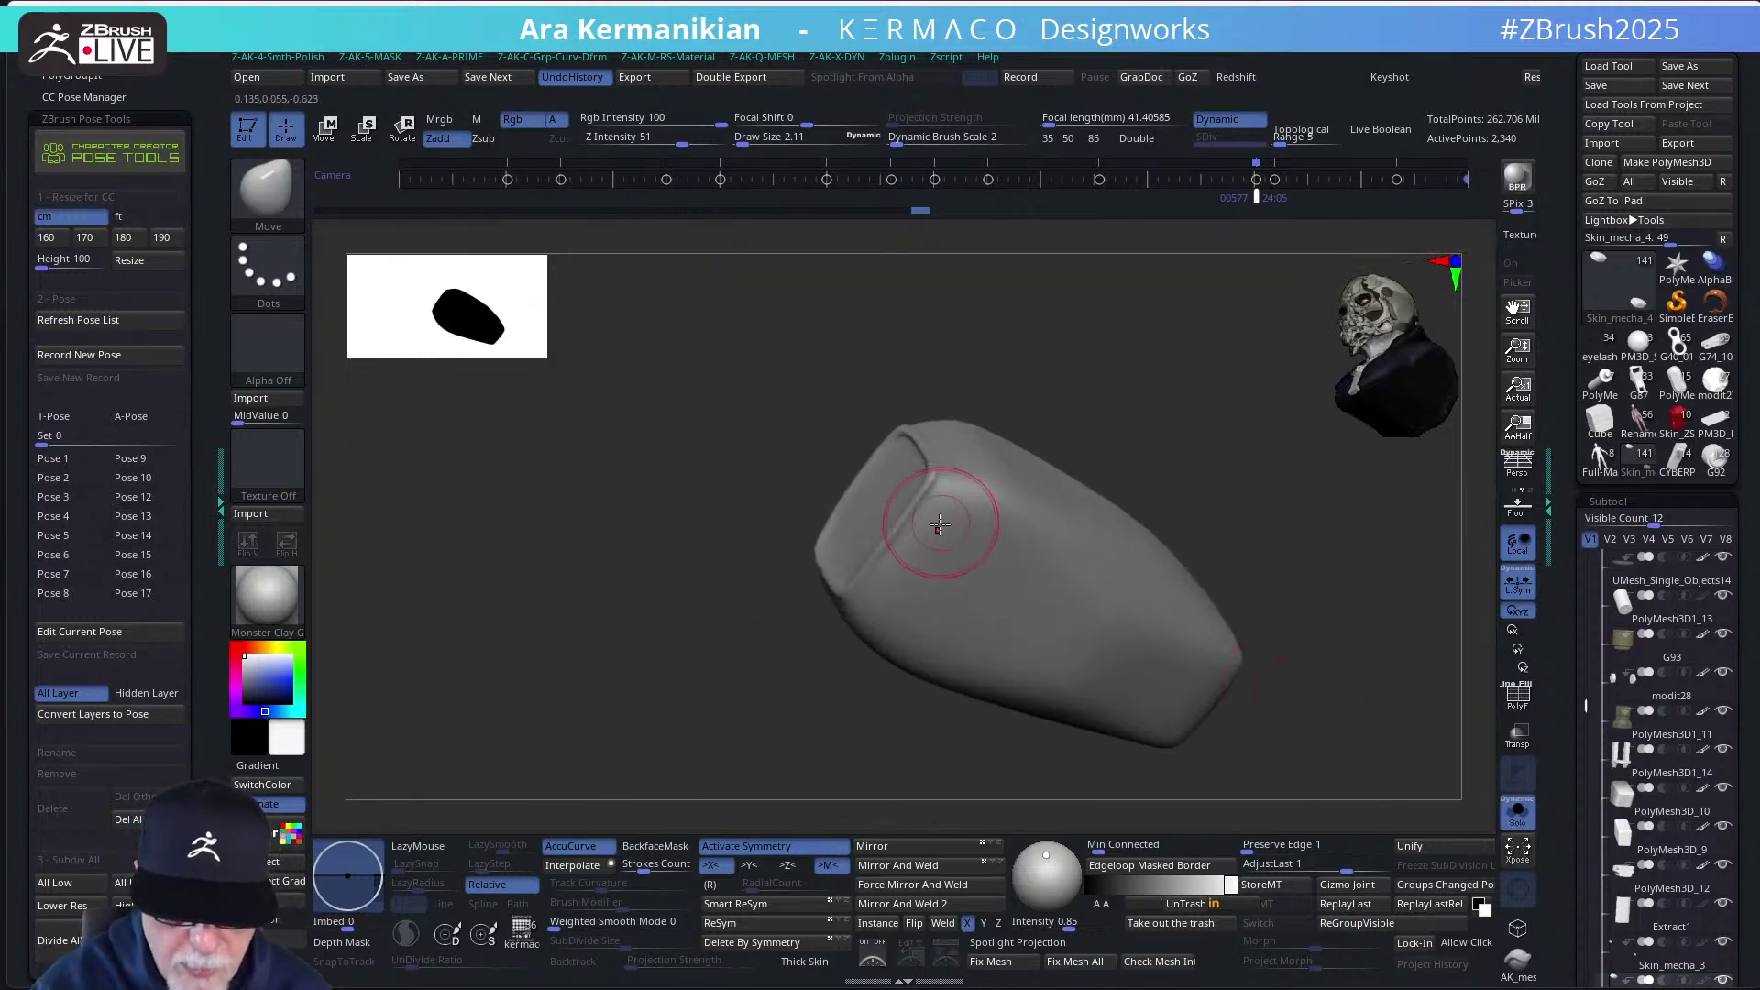
Smooth the edges and corners around the recessed end of the isolated part from both sides
key("shift")
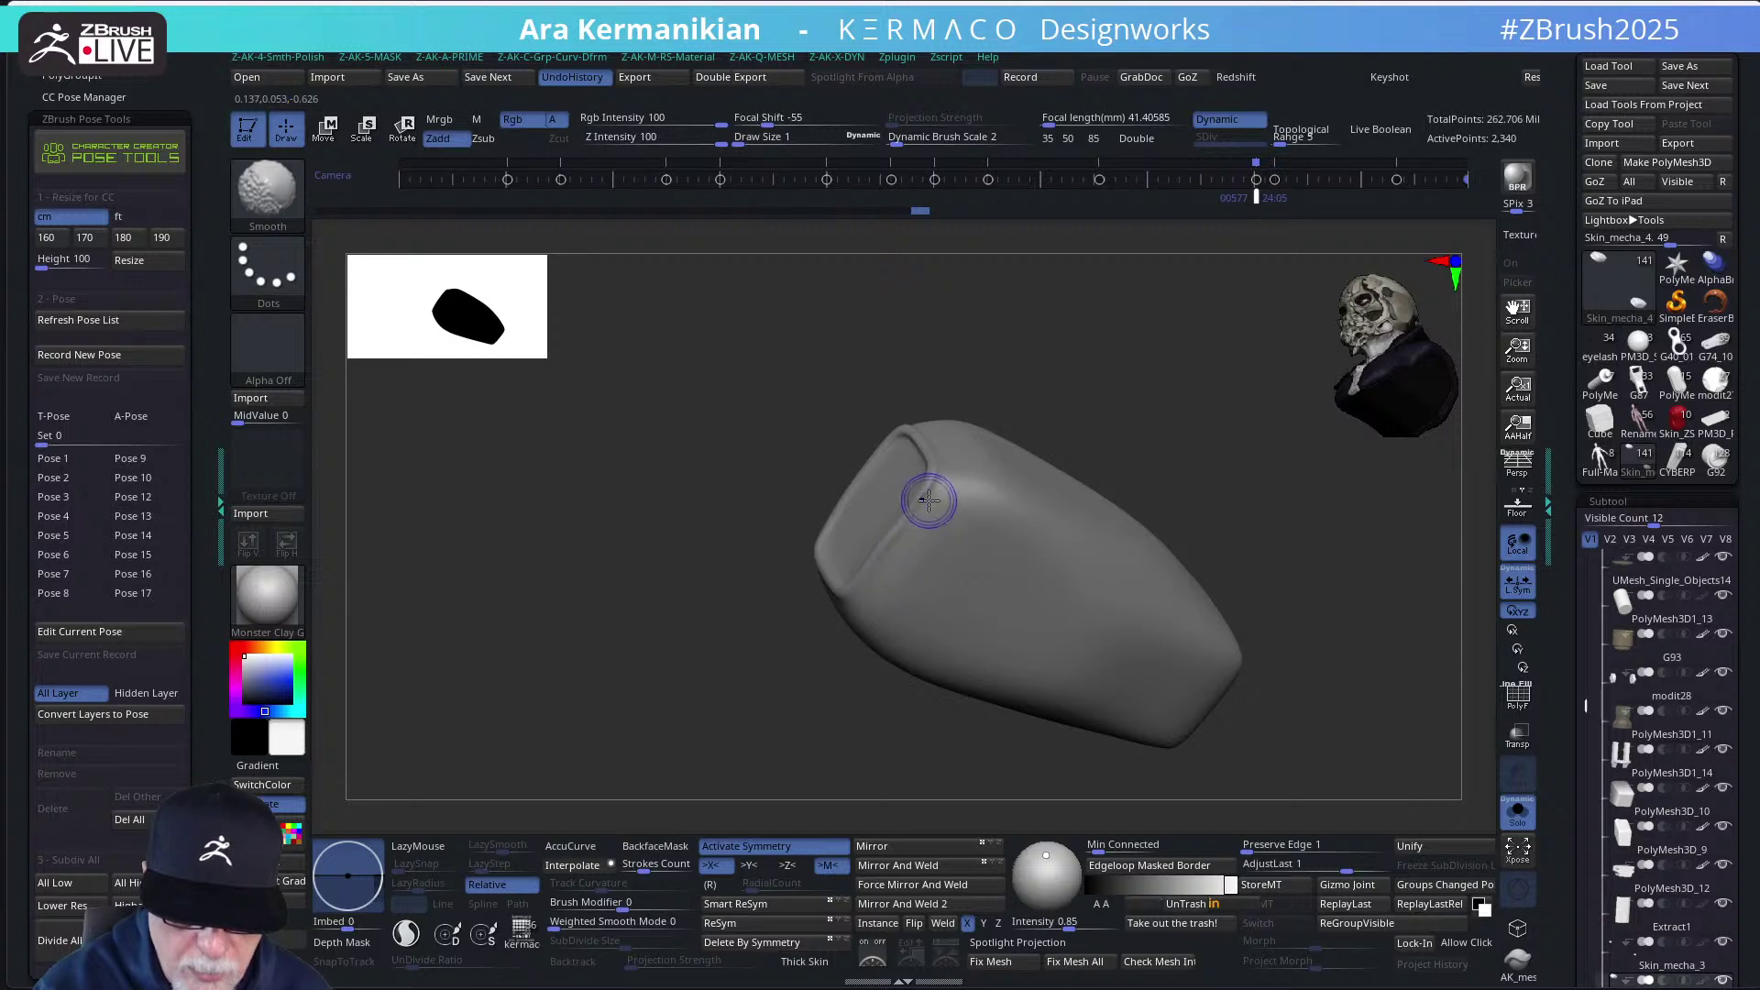
left_click_drag(936, 487, 816, 656, "shift")
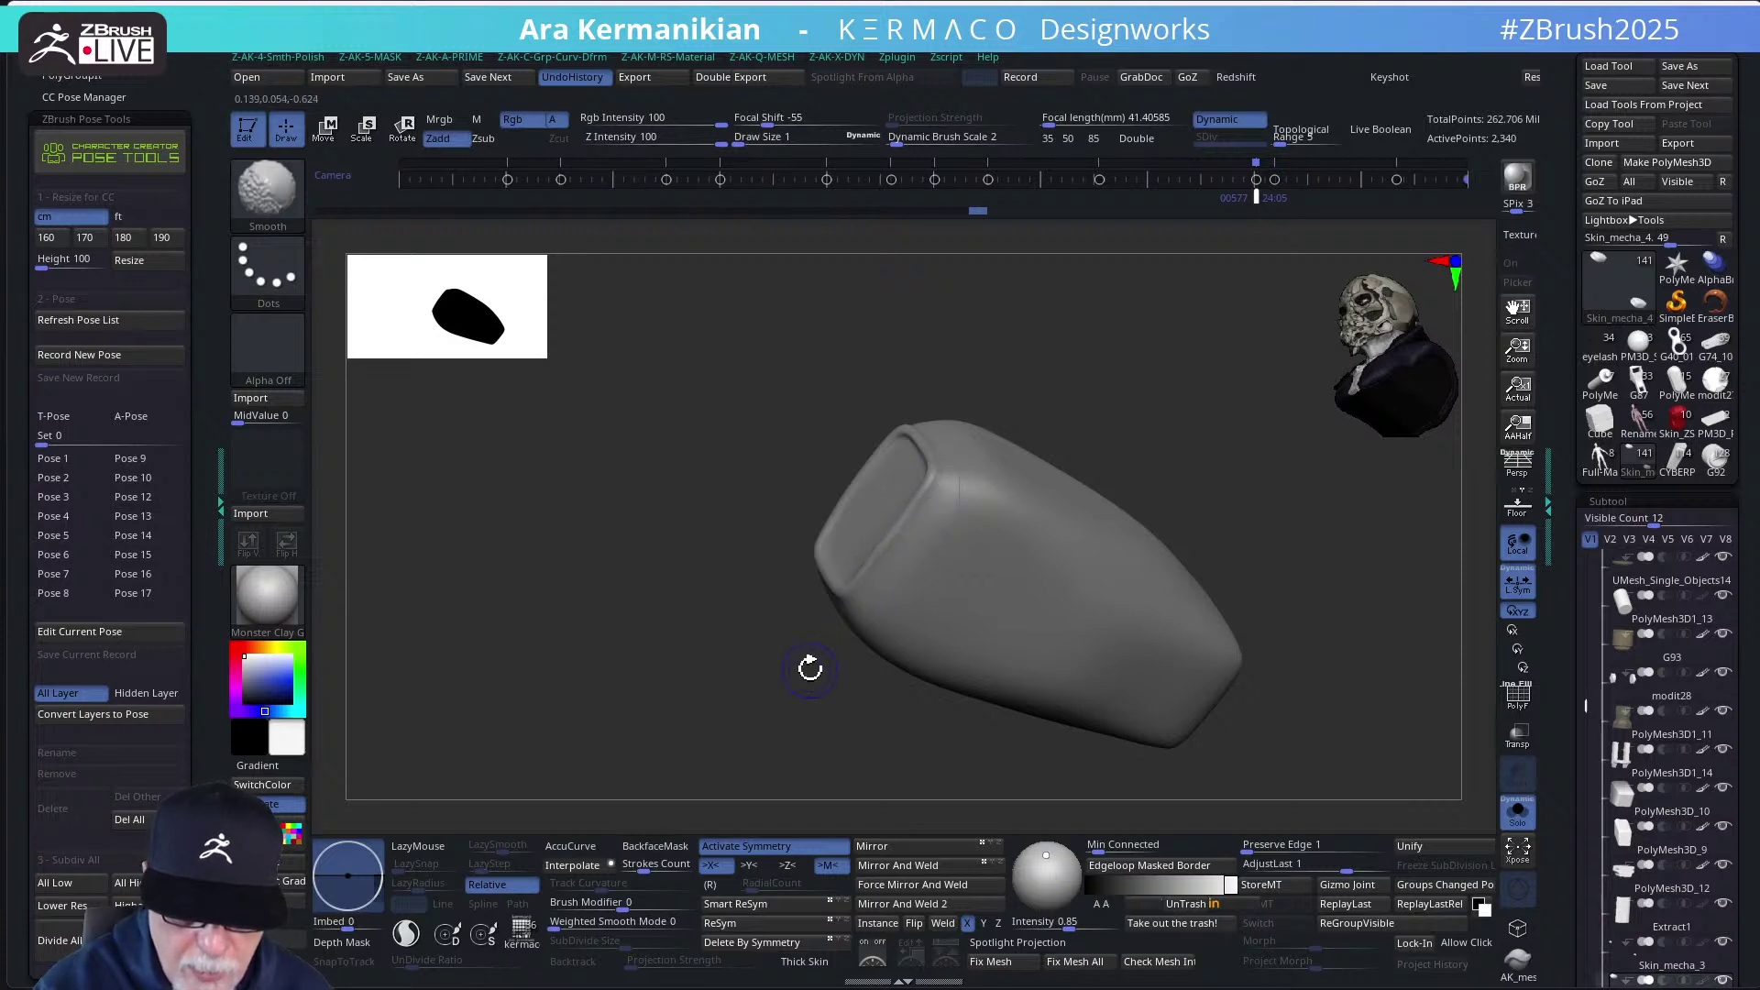
mouse_move(954, 486)
left_mouse_down("shift")
mouse_move(823, 656)
mouse_move(958, 478)
left_mouse_up("shift")
left_click_drag(1120, 363, 1069, 511)
key("shift")
mouse_move(928, 393)
left_mouse_down("shift")
mouse_move(943, 499)
mouse_move(923, 675)
mouse_move(962, 668)
mouse_move(901, 446)
mouse_move(1069, 510)
left_mouse_up("shift")
left_click_drag(895, 656, 976, 623)
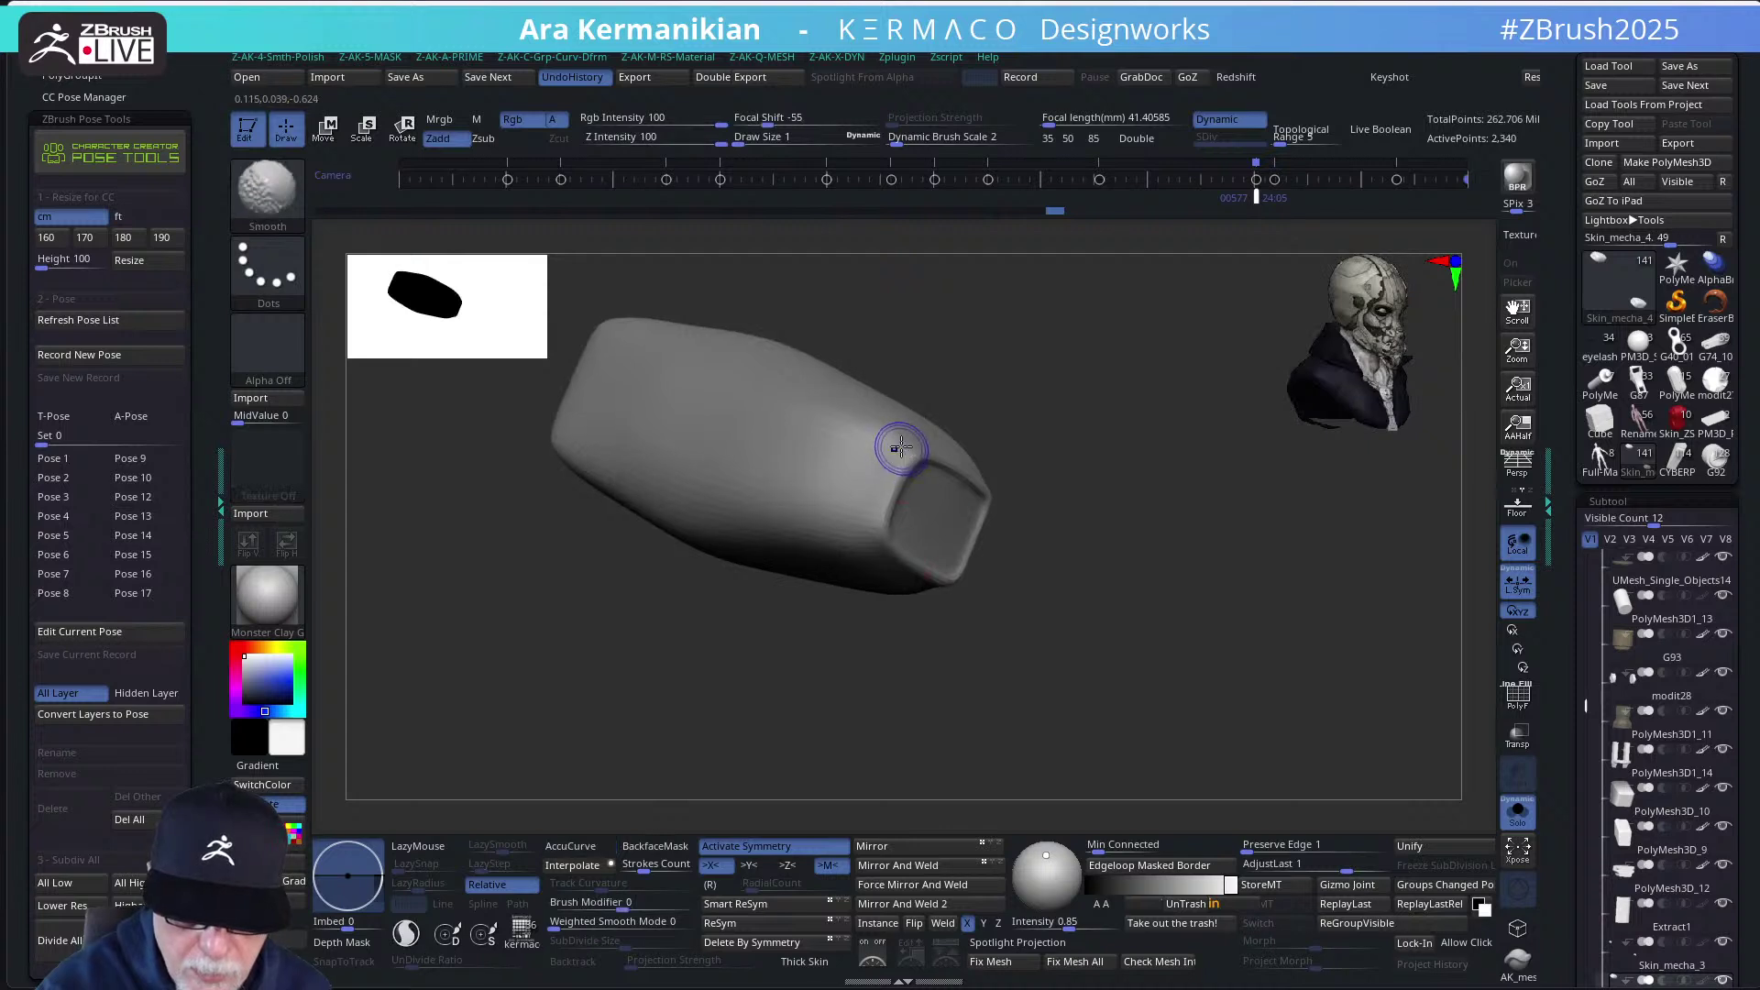
left_click_drag(897, 448, 892, 469, "shift")
left_click_drag(946, 647, 1041, 647, "shift")
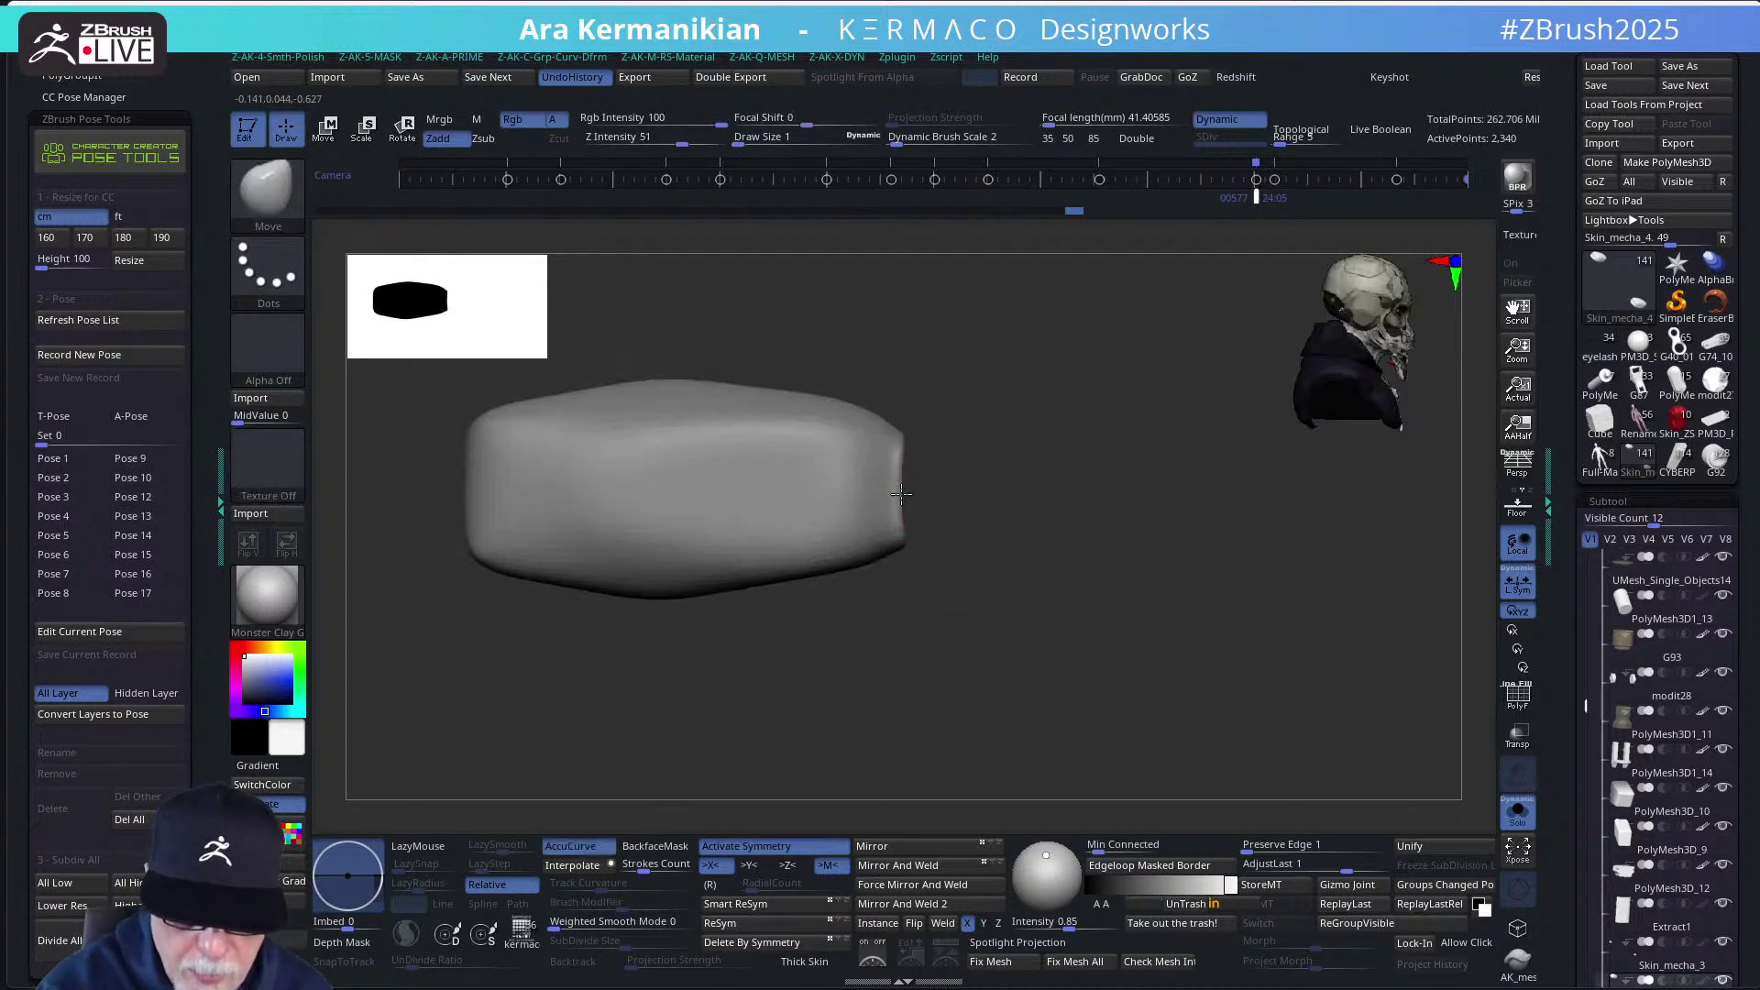
Switch to the DamStandard brush and set the draw size to 1.1776 for the recessed end
key("s")
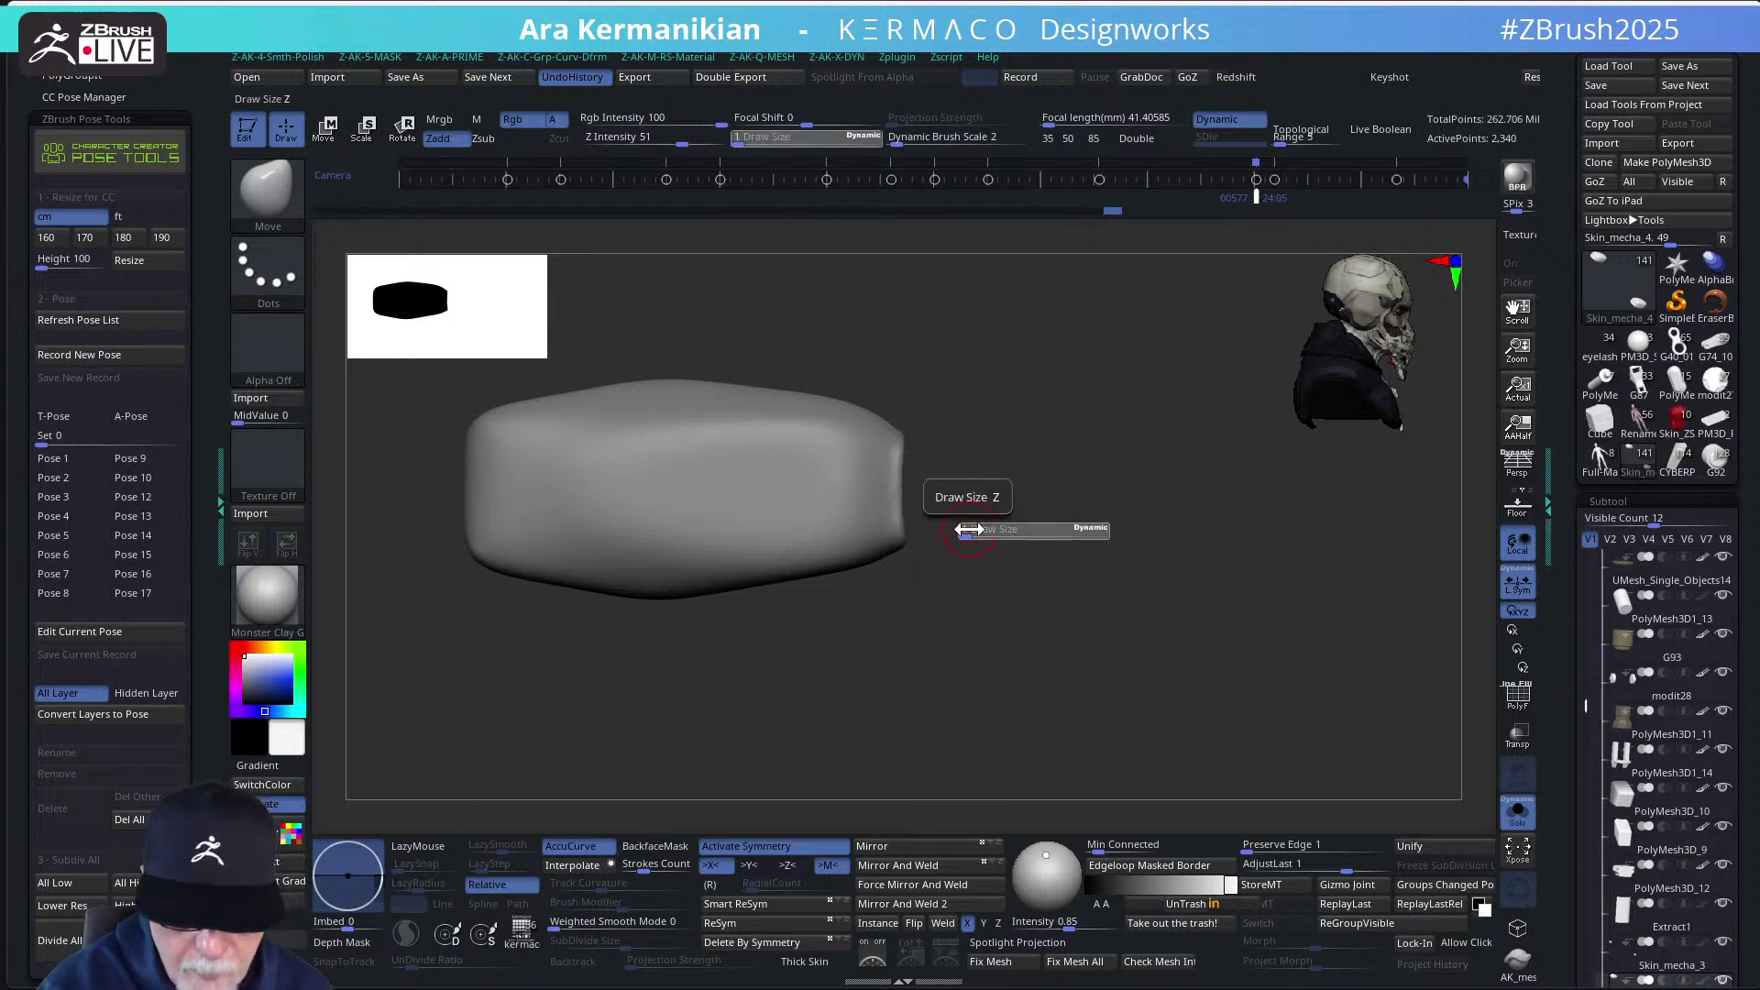
left_click_drag(950, 522, 962, 523)
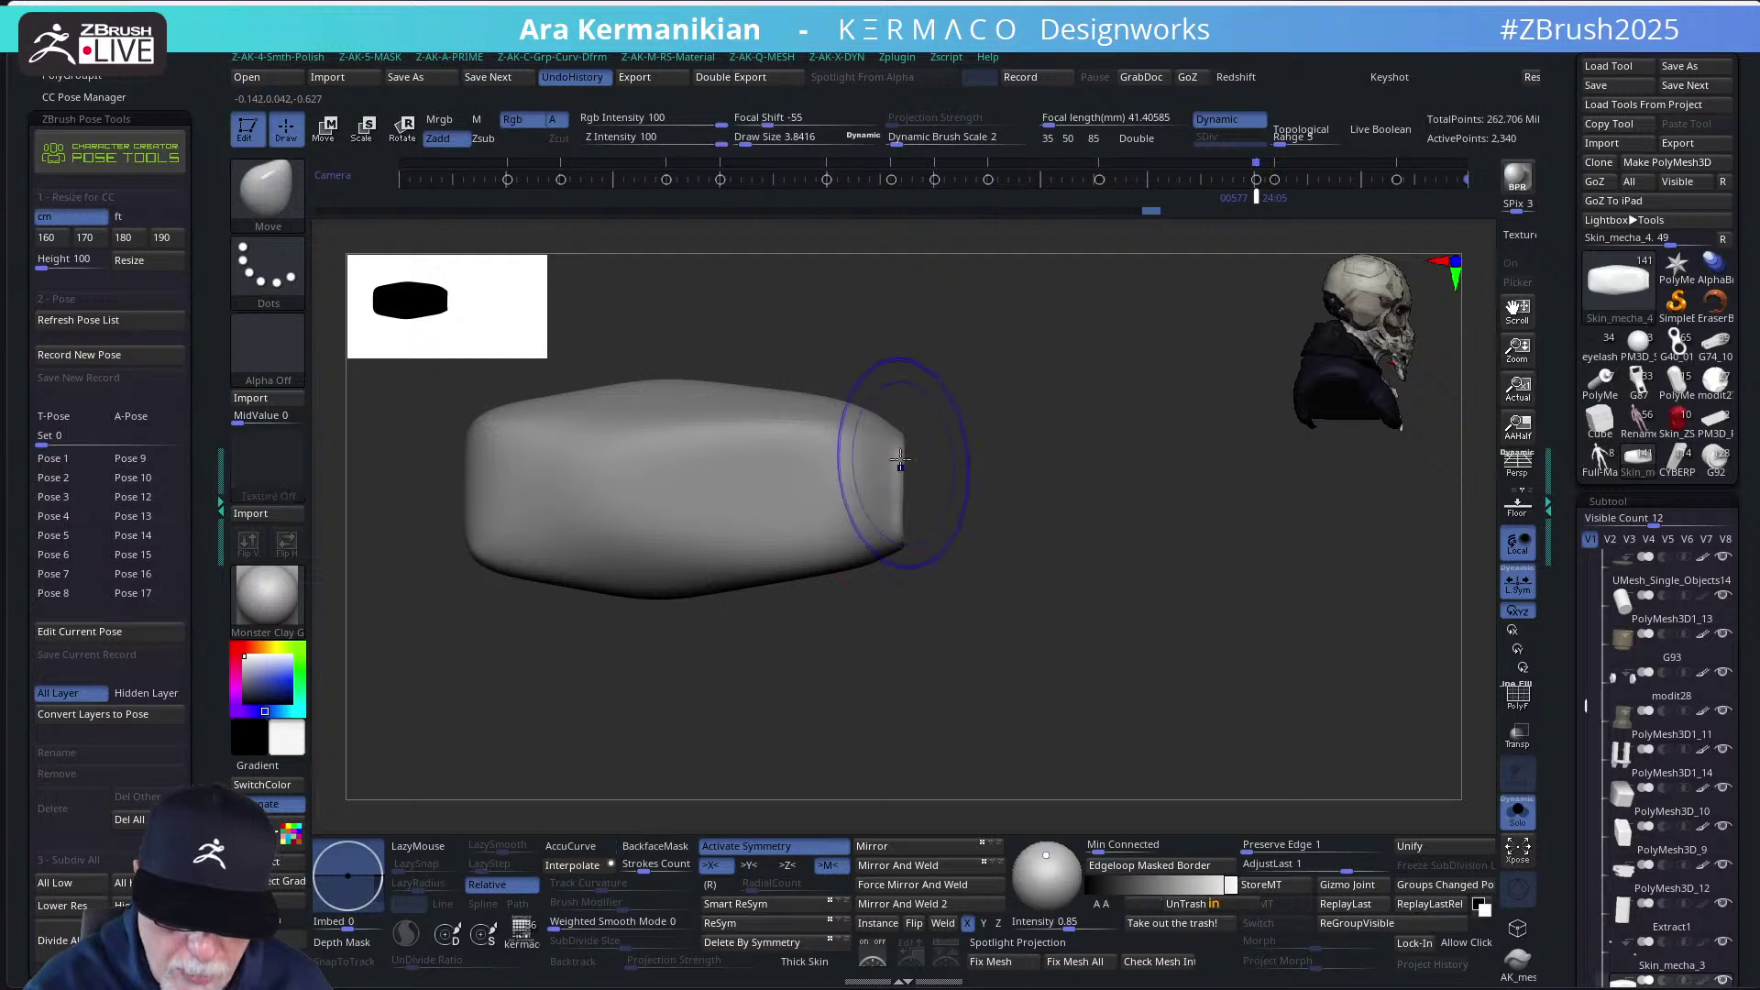
left_click_drag(1085, 554, 1090, 453)
middle_click(1091, 453)
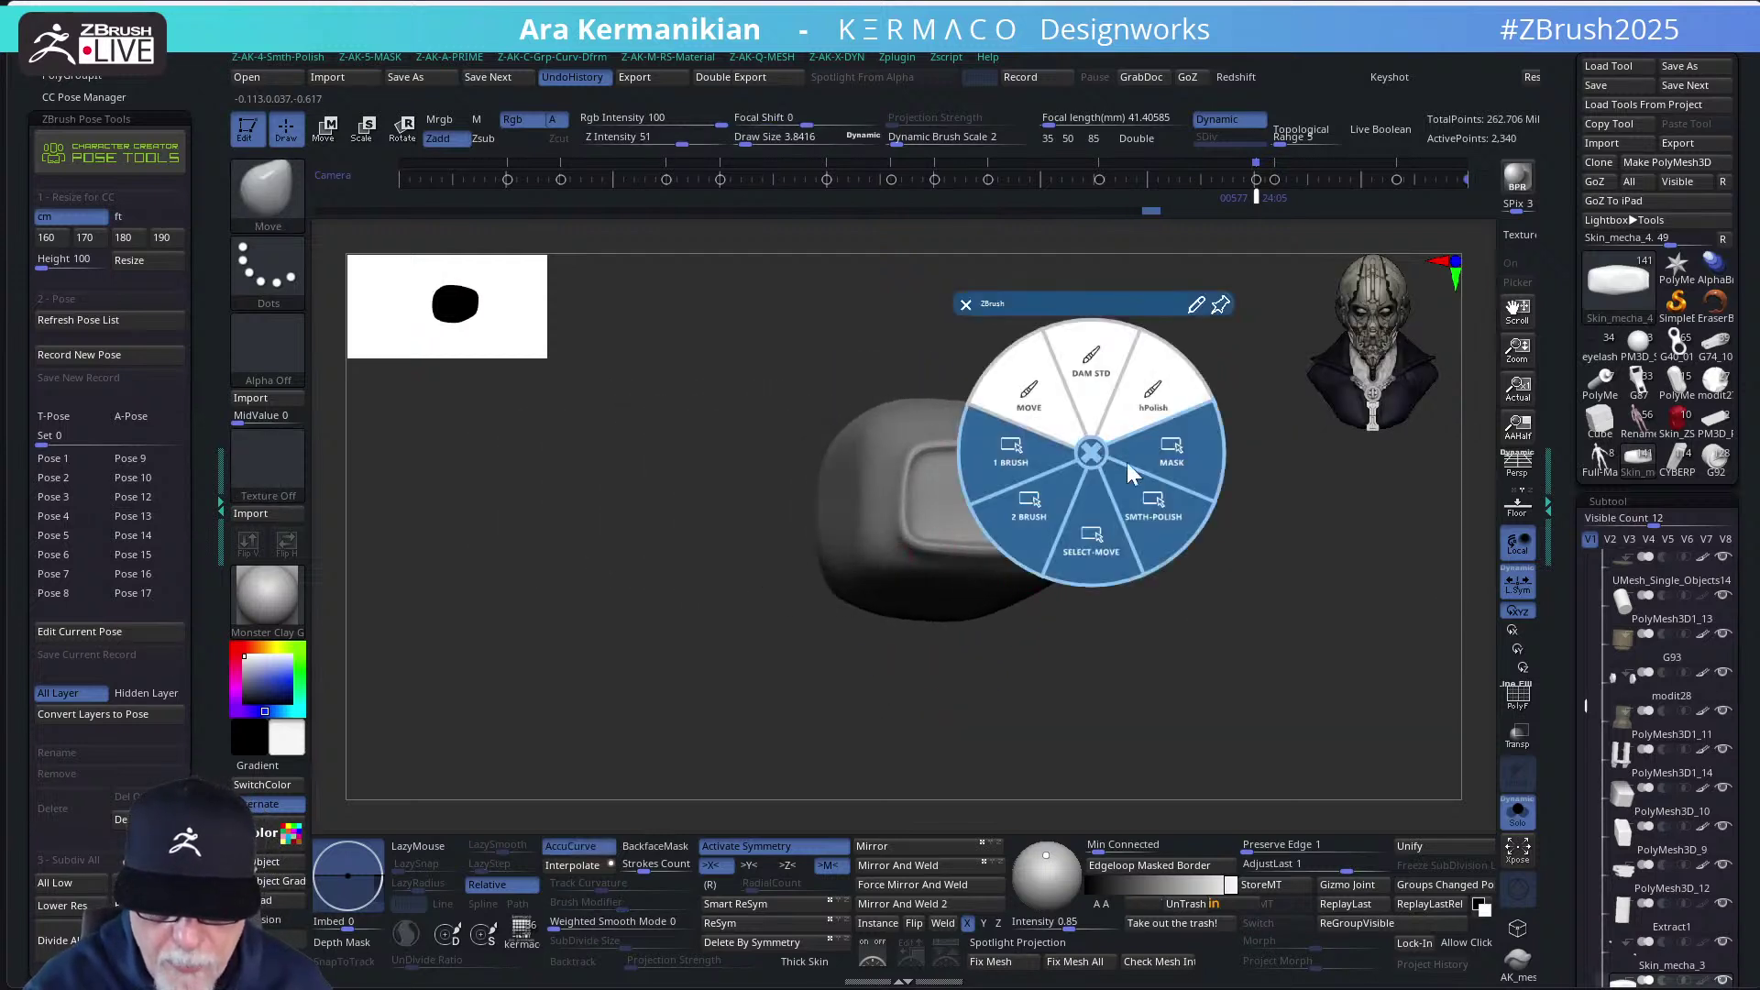
left_click(1091, 367)
key("s")
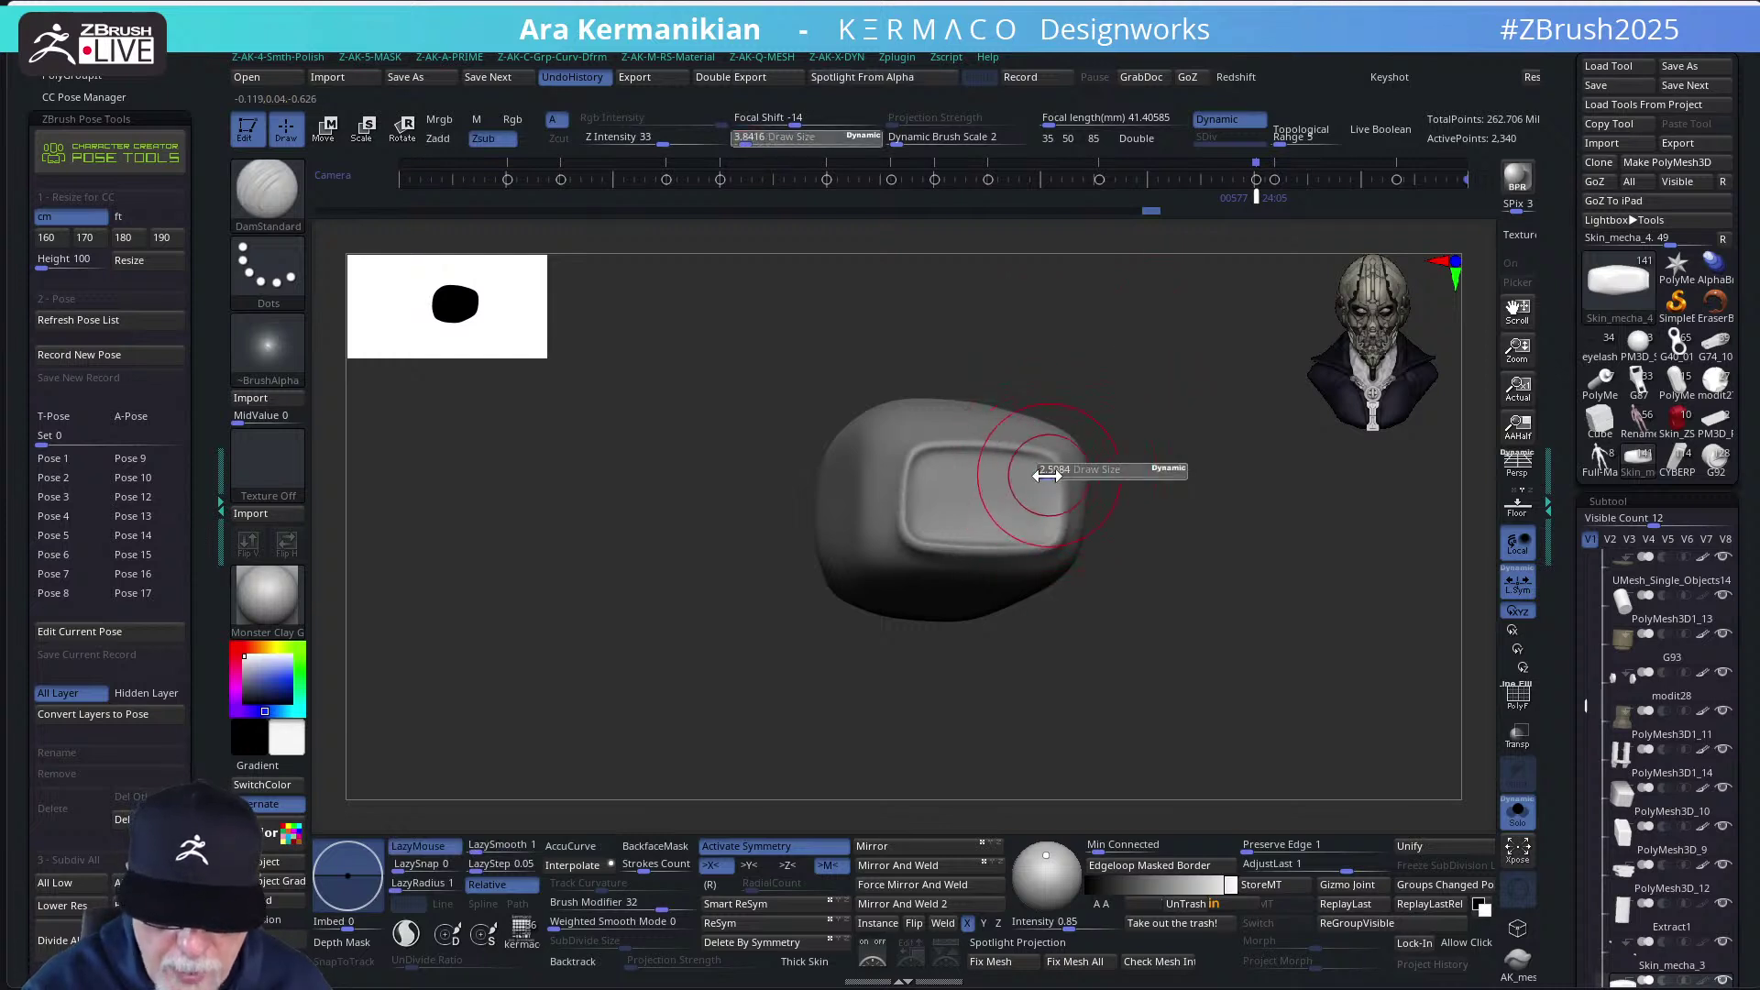
mouse_move(1054, 478)
left_mouse_down()
mouse_move(1051, 525)
mouse_move(1143, 495)
mouse_move(1040, 486)
left_mouse_up()
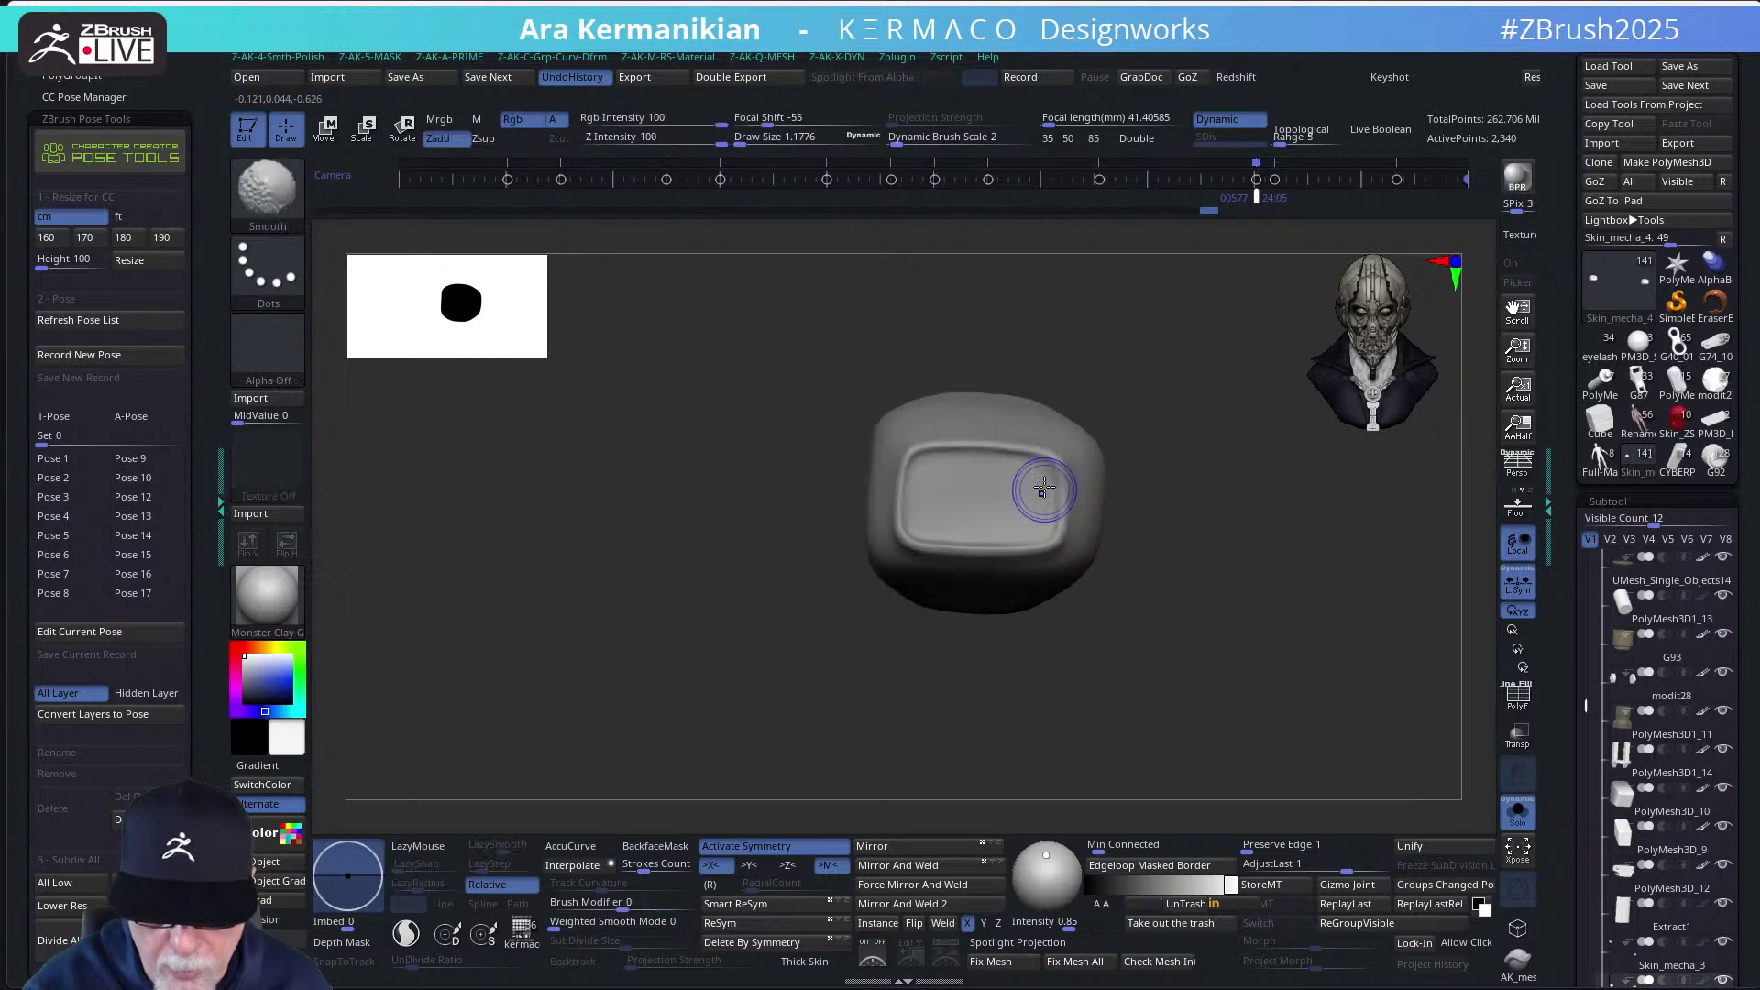
Smooth the inner border of the recessed end face along its upper, lower and side edges
key("shift")
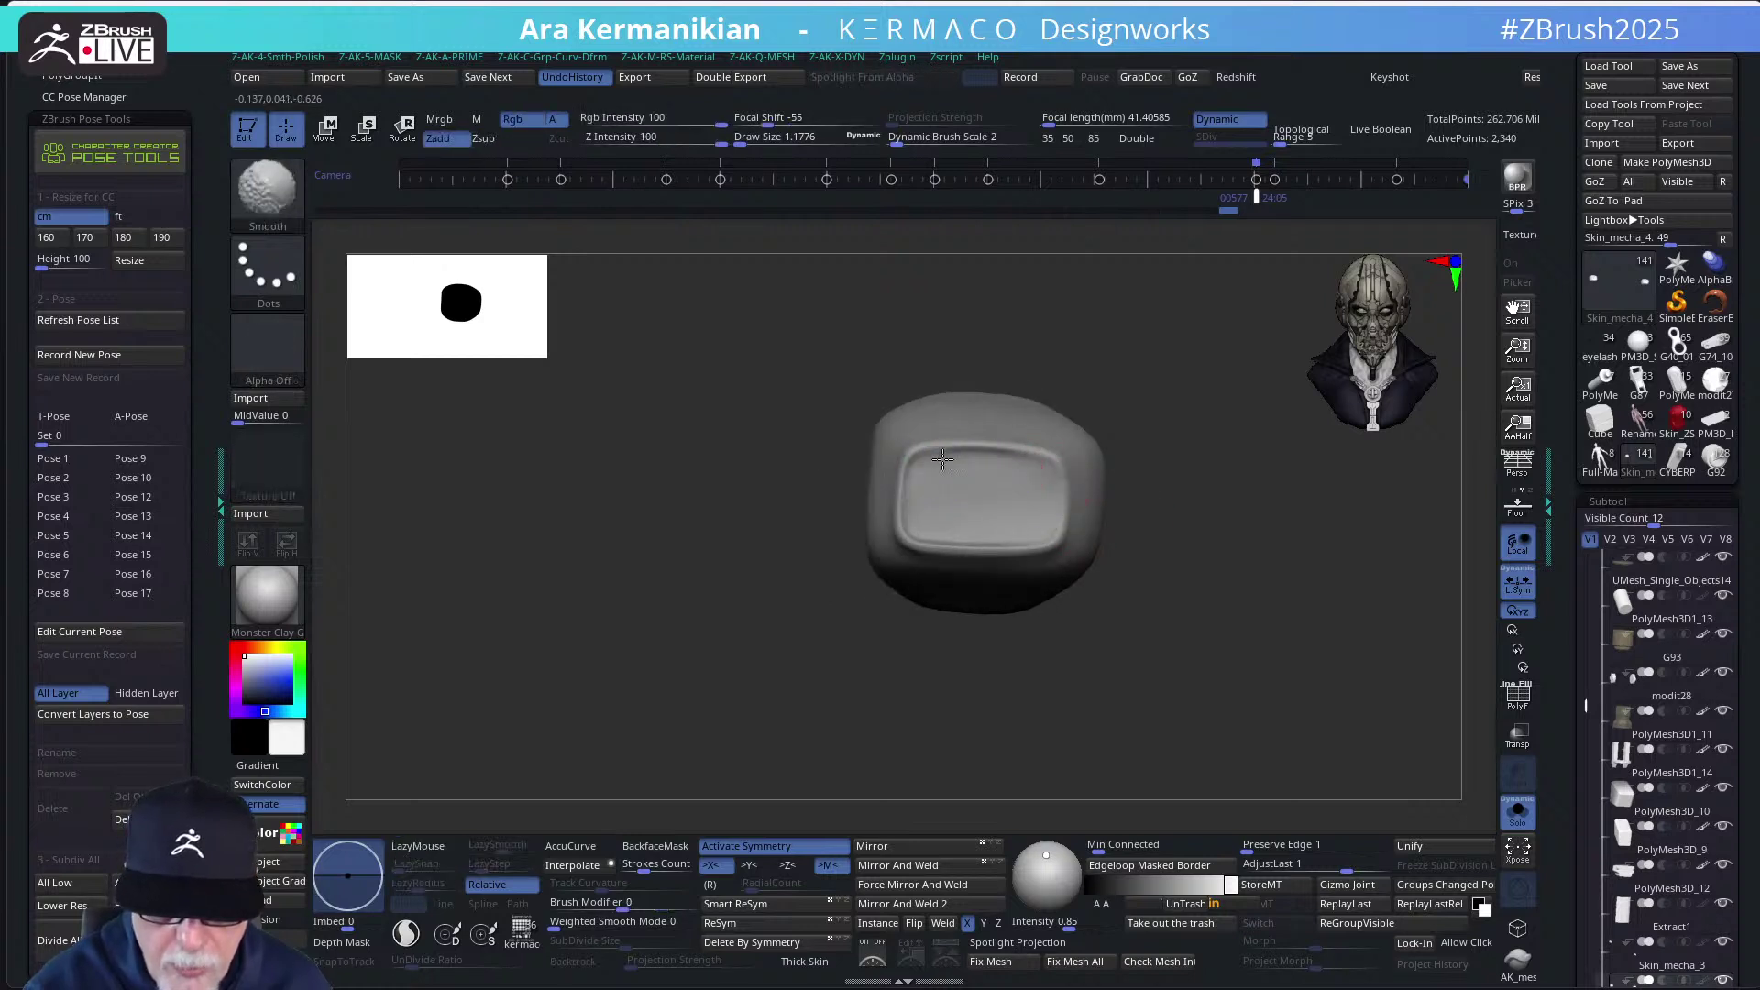
mouse_move(953, 527)
left_mouse_down("shift")
mouse_move(1029, 513)
mouse_move(1022, 532)
left_mouse_up("shift")
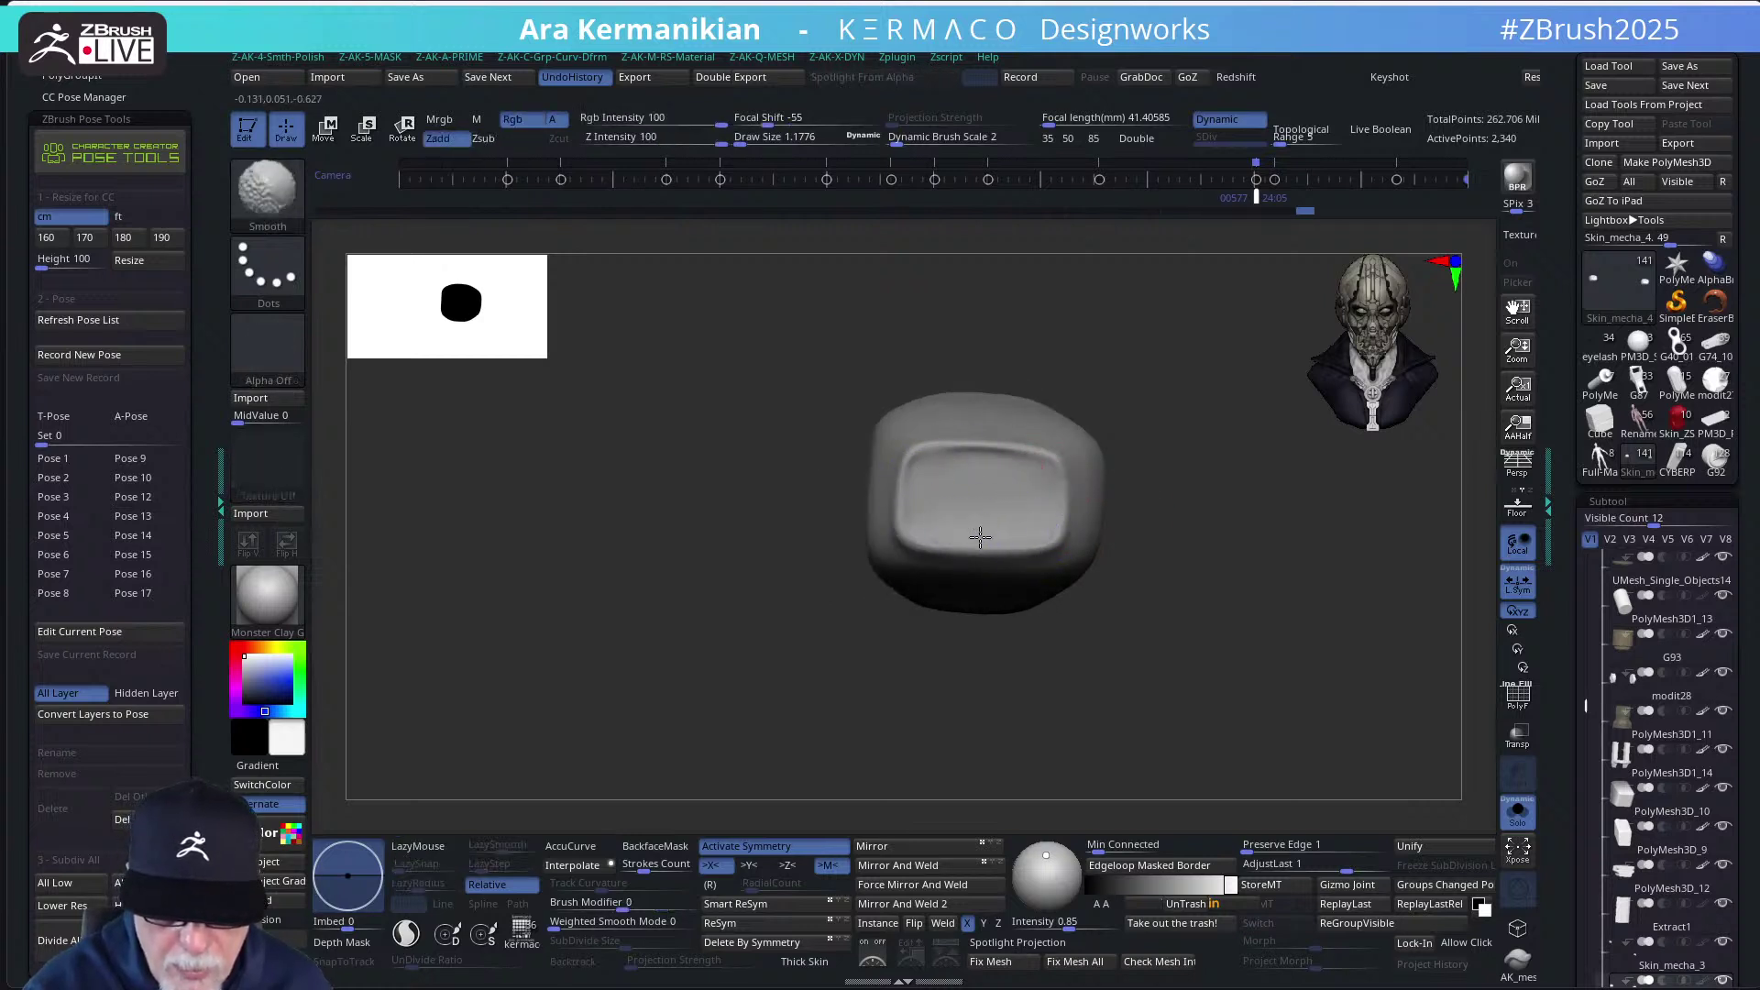
mouse_move(949, 473)
left_mouse_down("shift")
mouse_move(1021, 480)
mouse_move(932, 540)
mouse_move(1041, 479)
mouse_move(931, 511)
mouse_move(1030, 514)
mouse_move(902, 495)
left_mouse_up("shift")
mouse_move(1170, 487)
left_mouse_down()
mouse_move(1146, 409)
mouse_move(1106, 541)
left_mouse_up()
Switch to the Move brush and set its draw size to 2.5984
key("b")
key("m")
key("v")
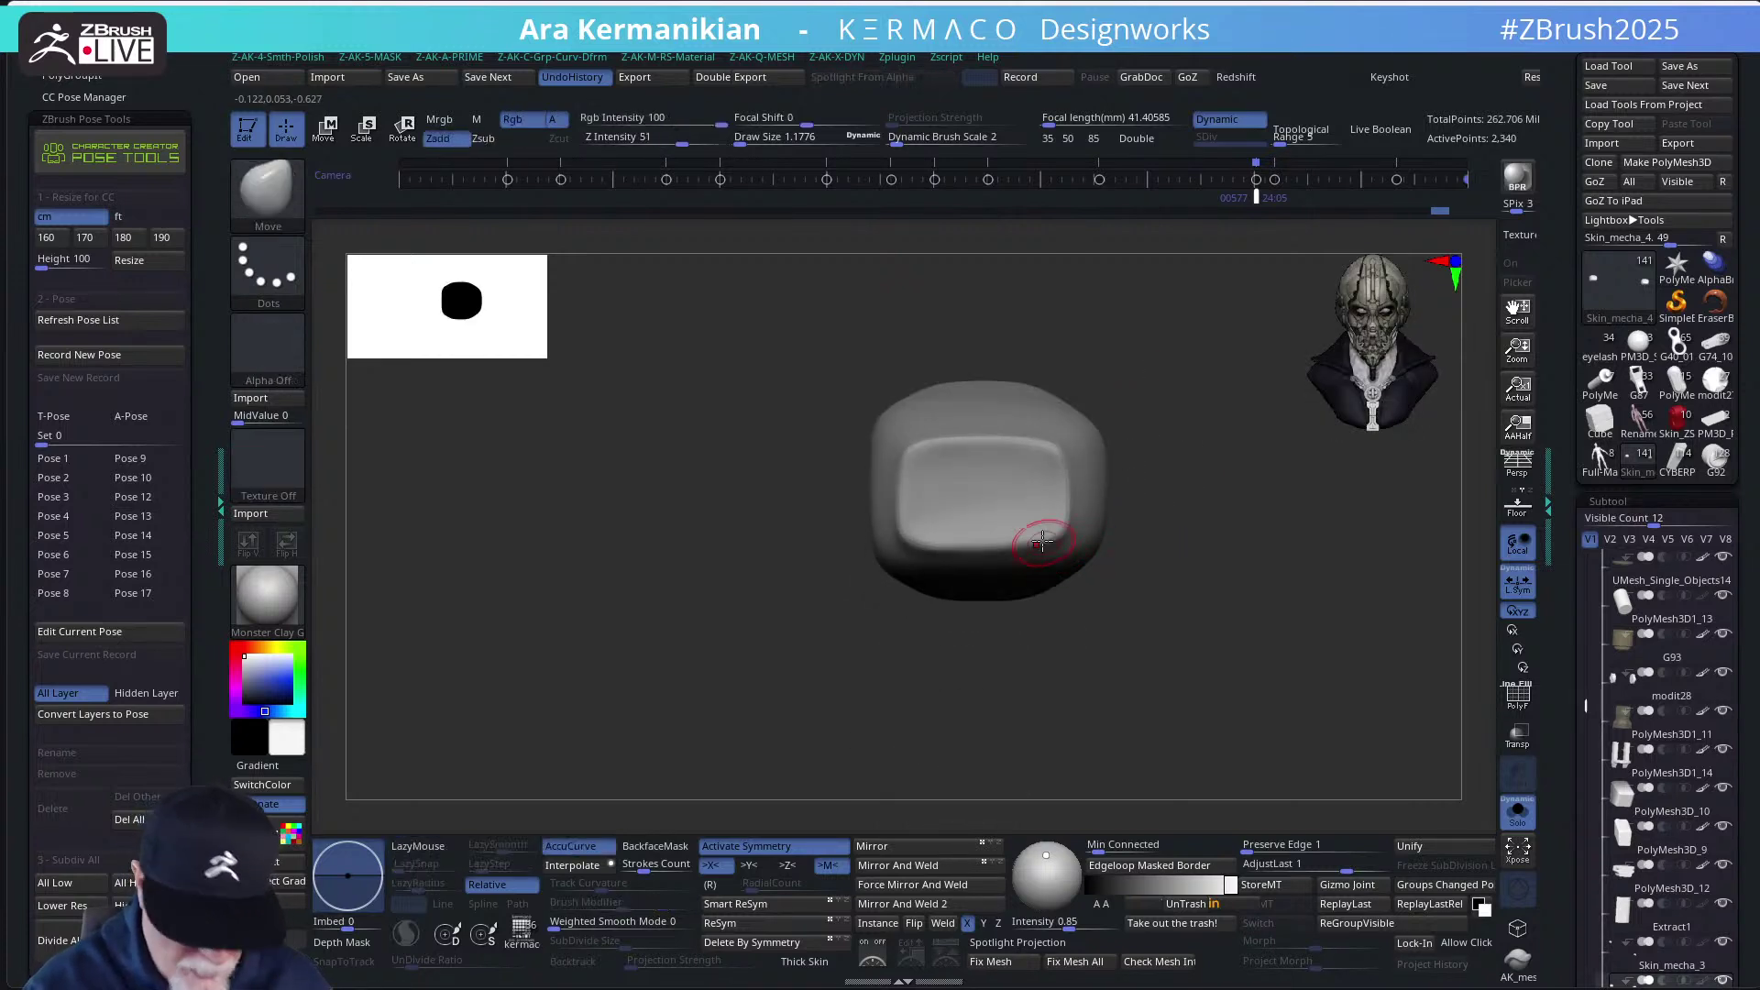
key("s")
left_click(1058, 543)
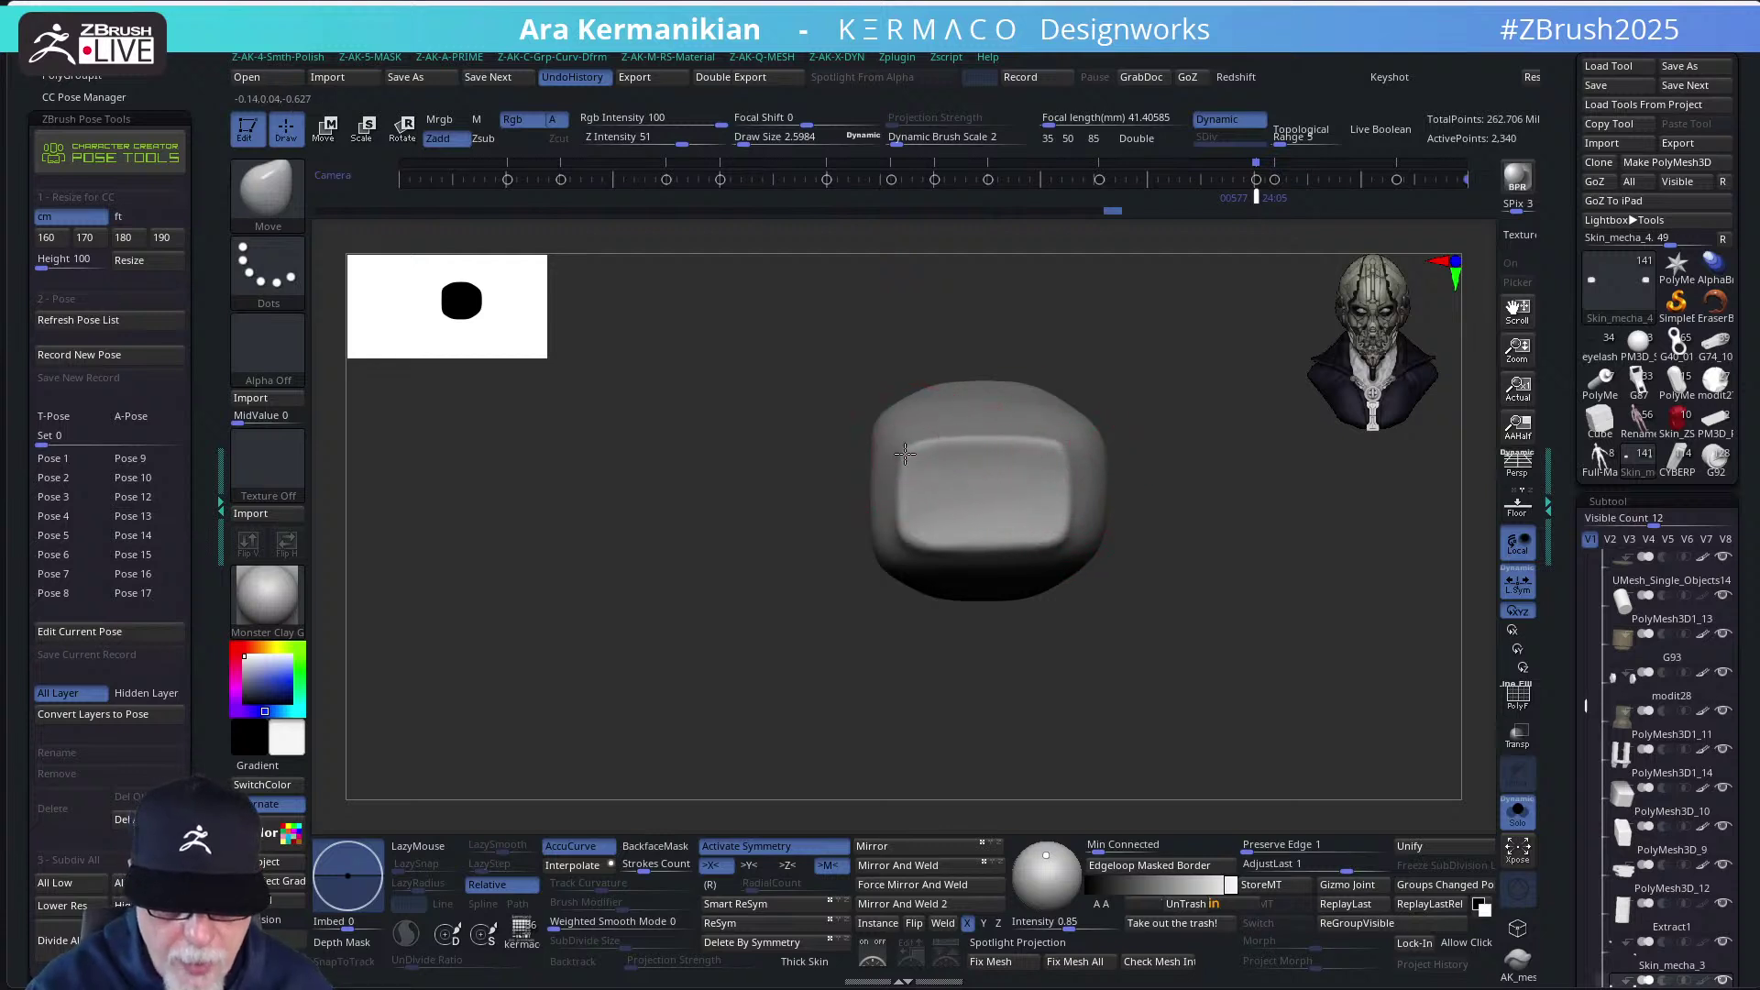
Show the whole bike model again and set the Move brush's draw size to 6.3724 at the rounded part
left_click(1518, 812)
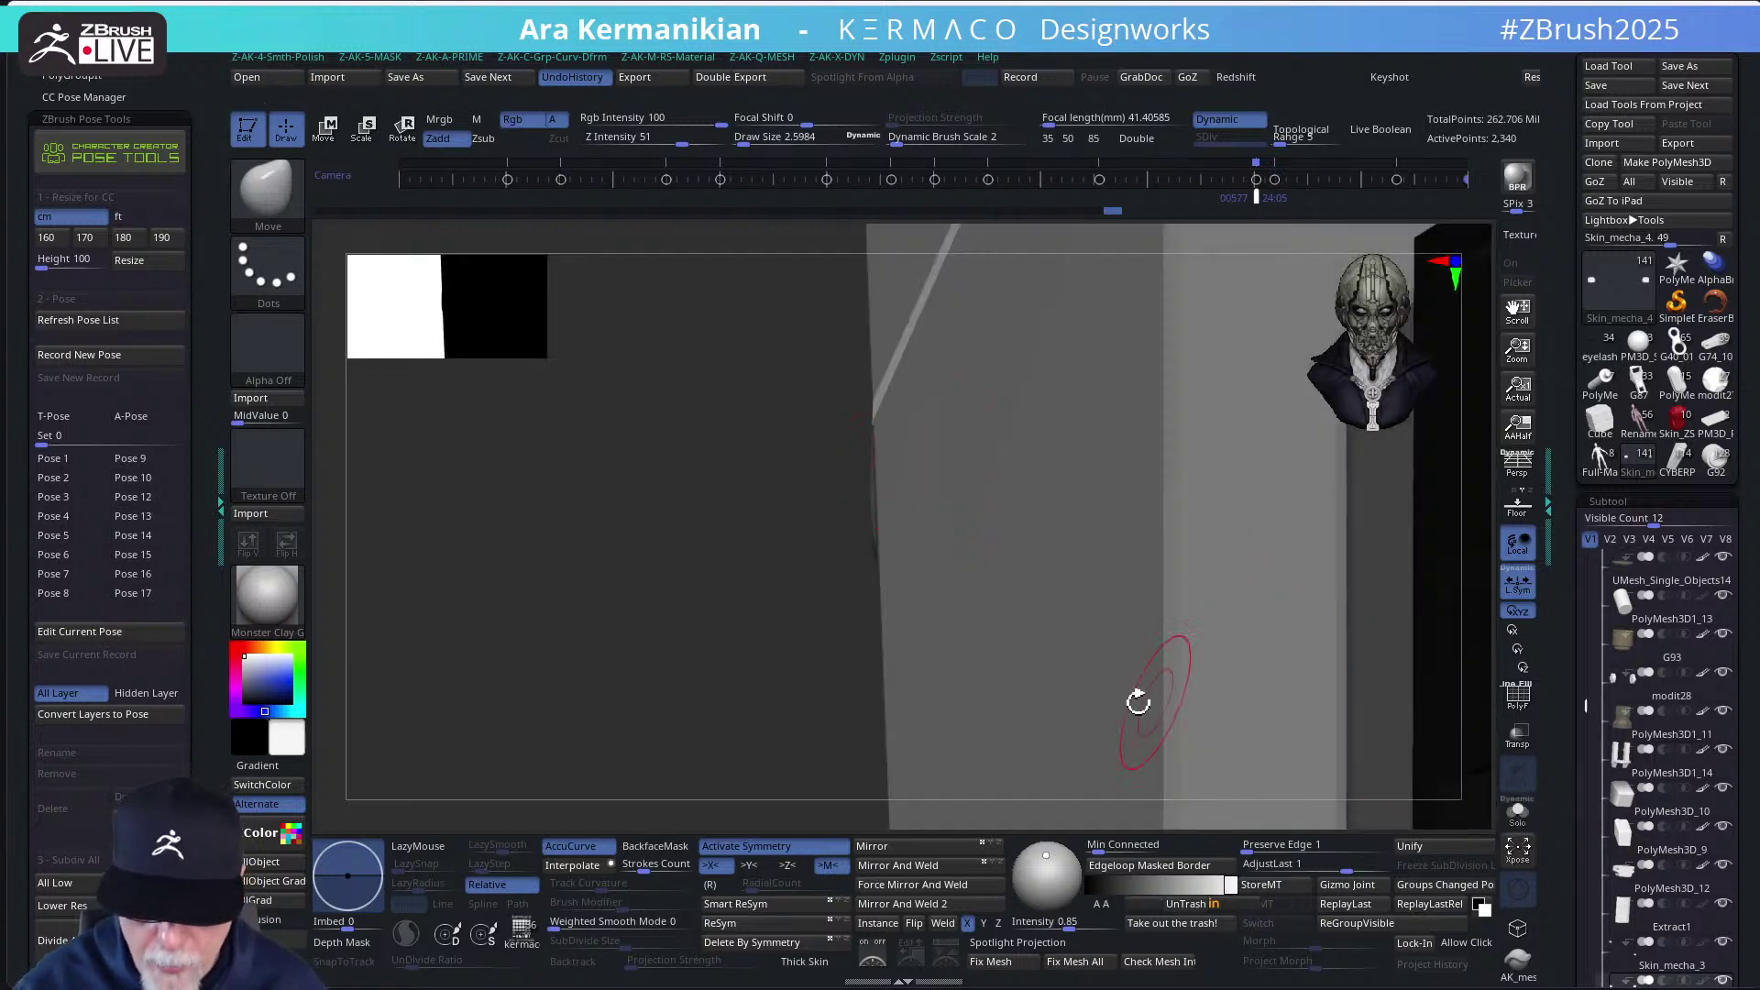
left_click_drag(1457, 630, 1310, 554)
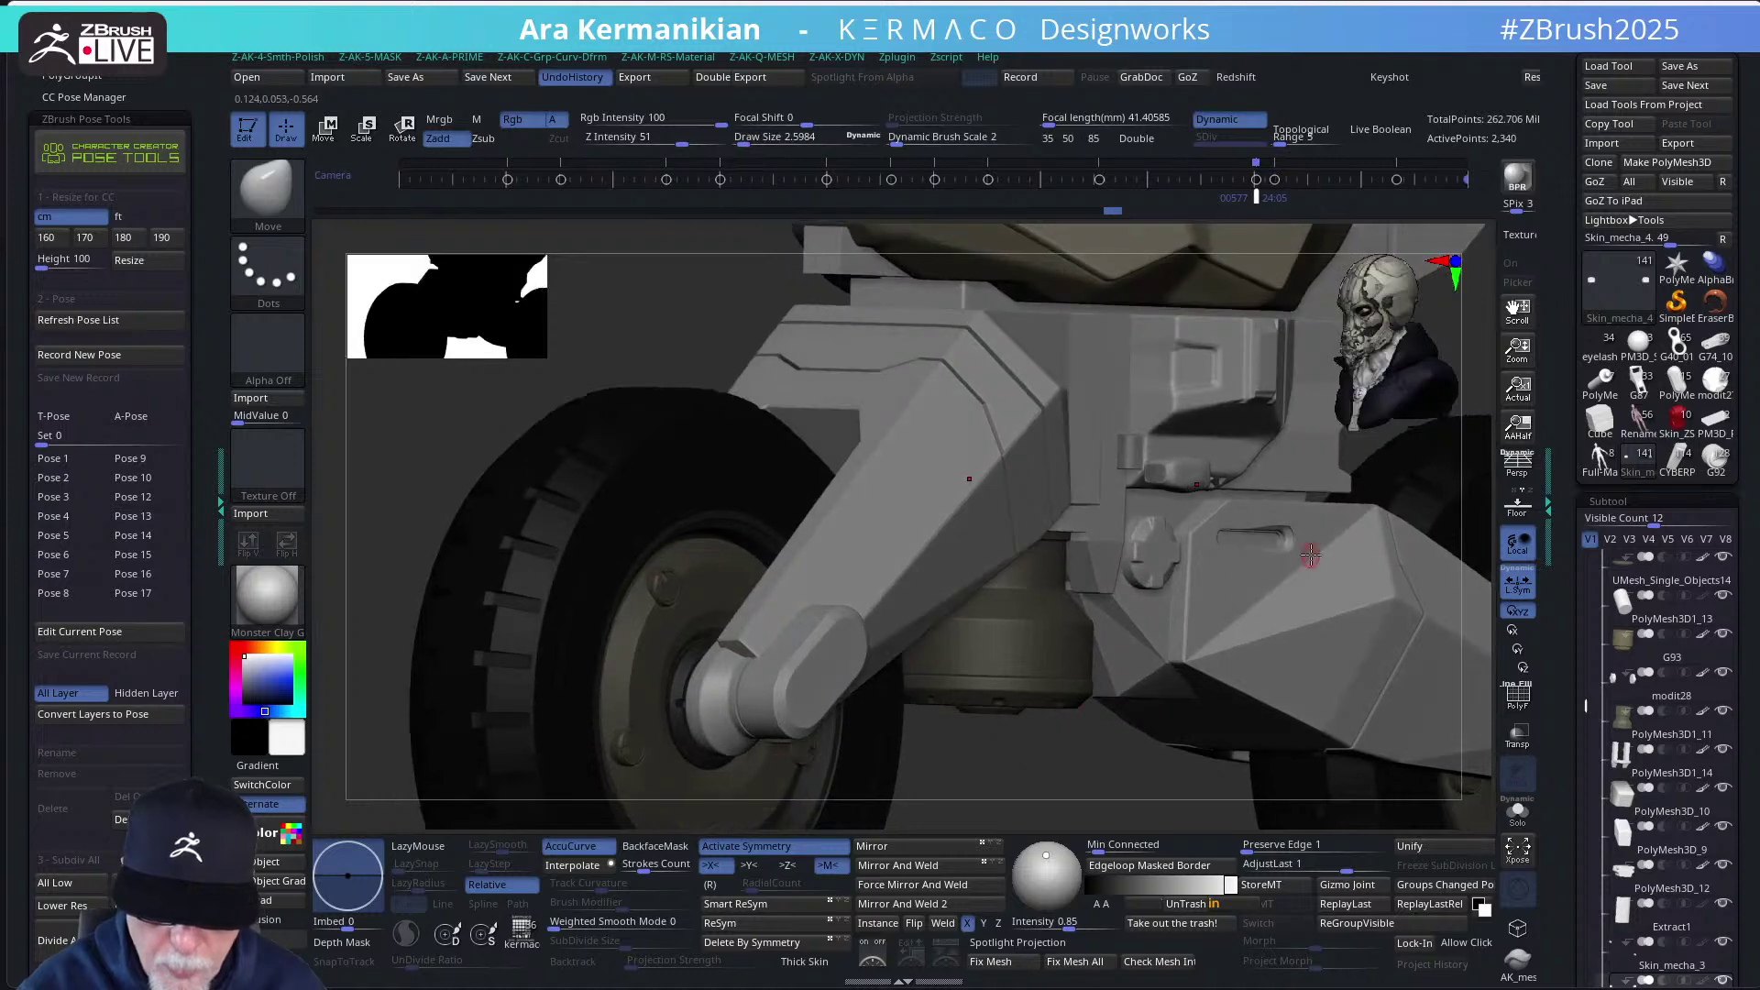
left_click_drag(1471, 432, 1005, 738)
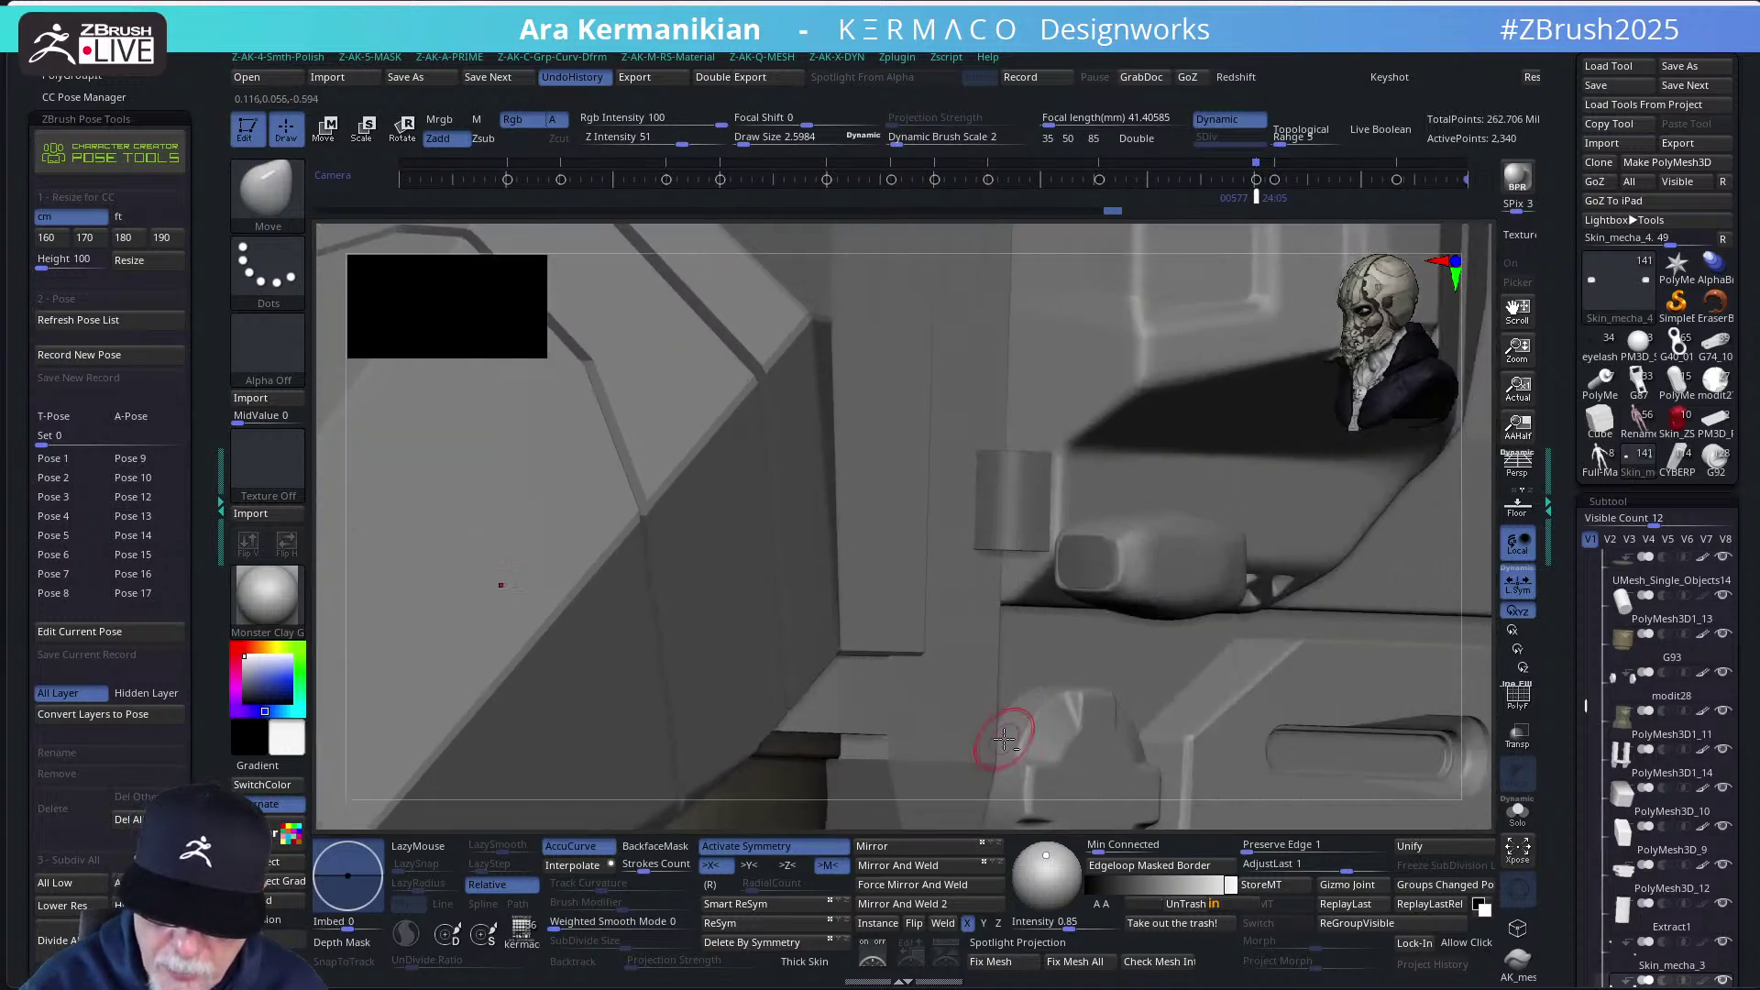
key("s")
left_click_drag(1093, 531, 1155, 519)
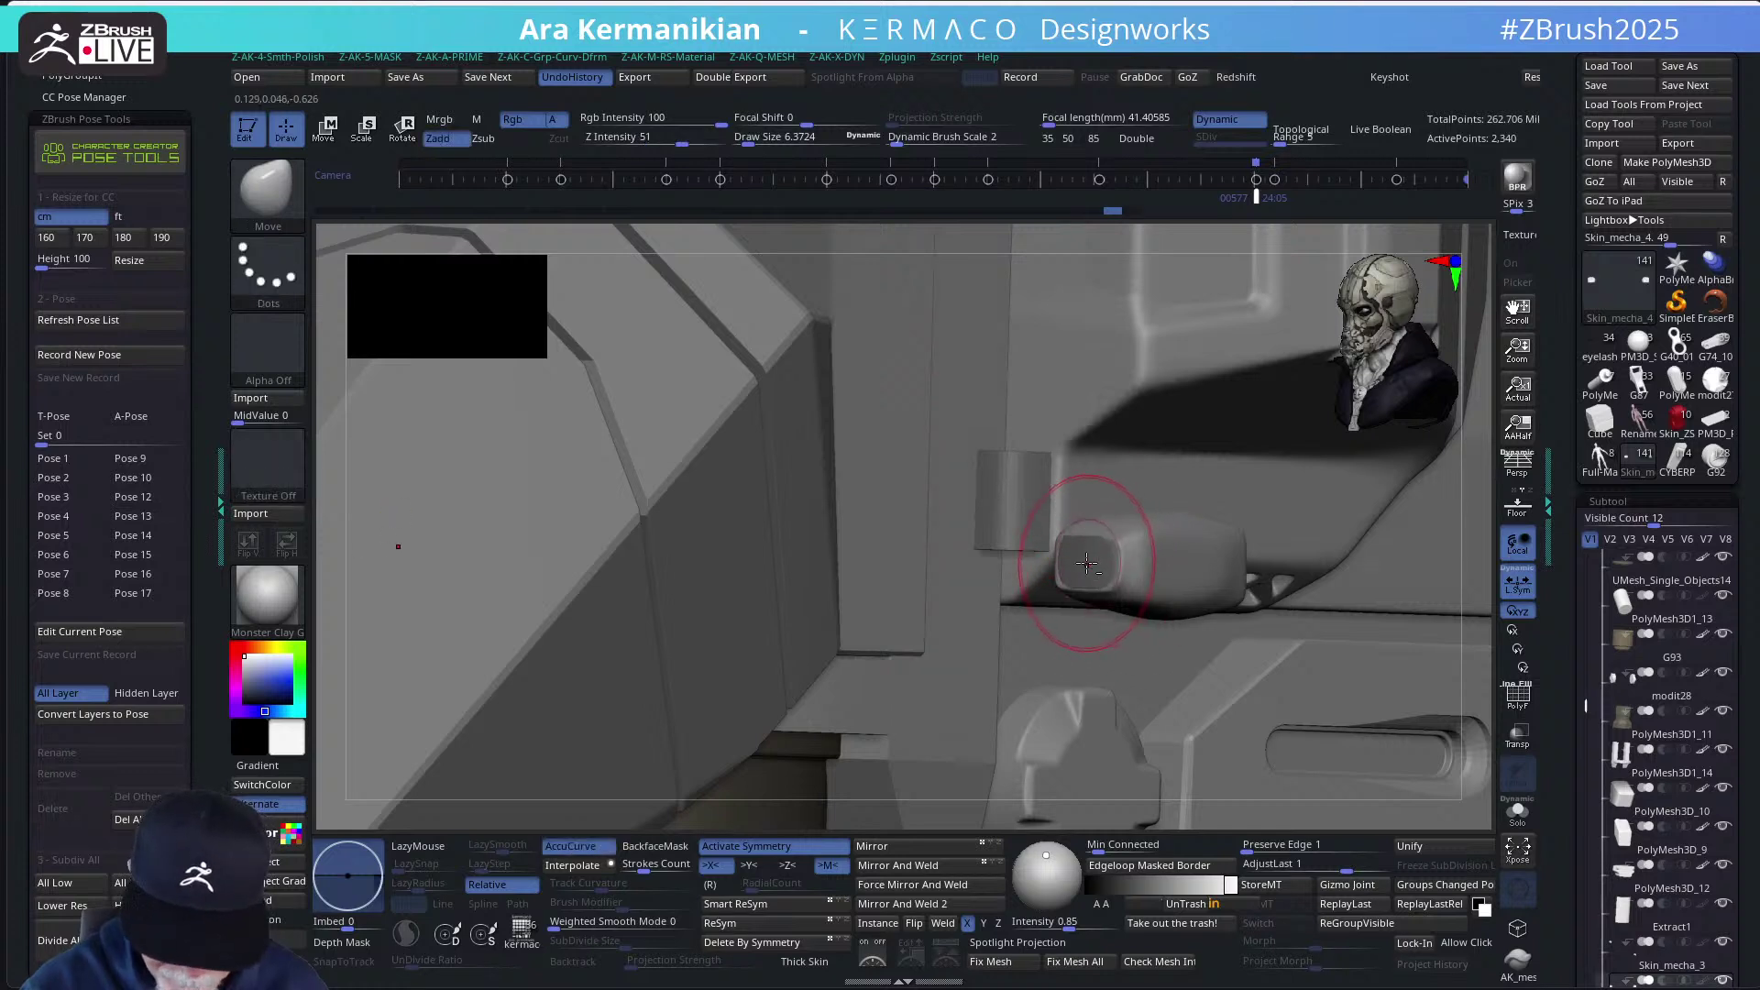
Select the Skin_mecha_3 cap inside the rounded part and shift it slightly outward along its length with the gizmo
left_click(1088, 562, "alt")
key("w")
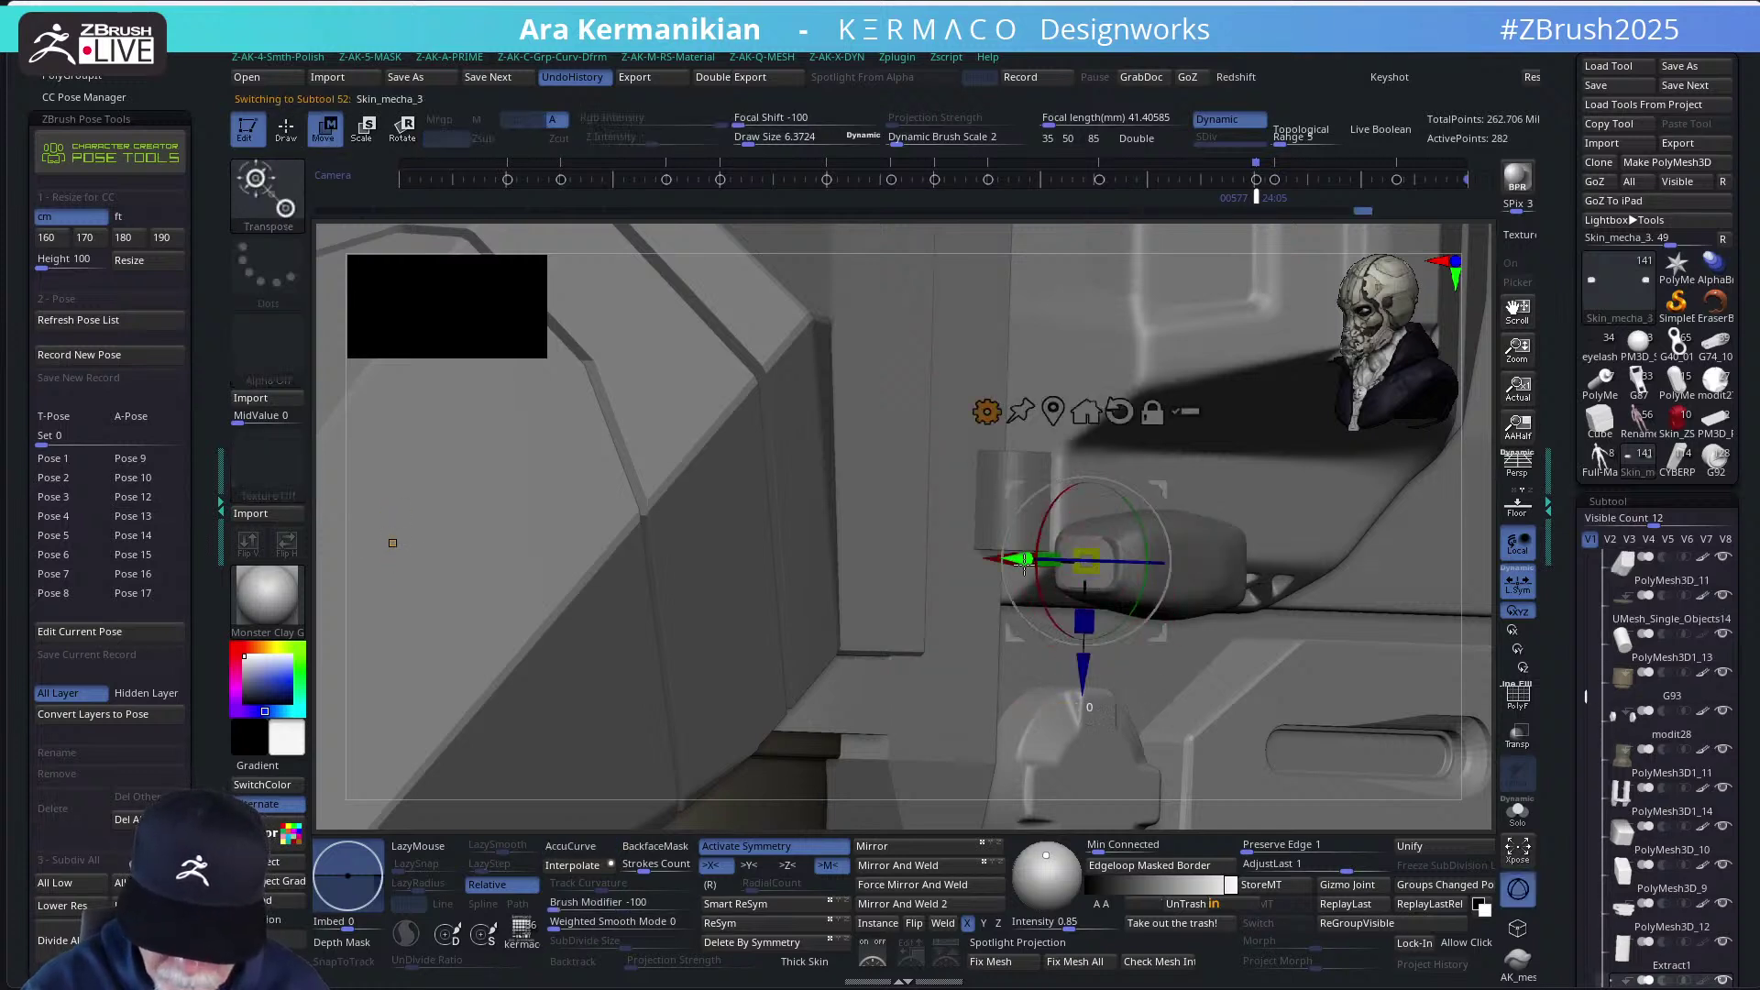
left_click_drag(1024, 565, 1022, 566)
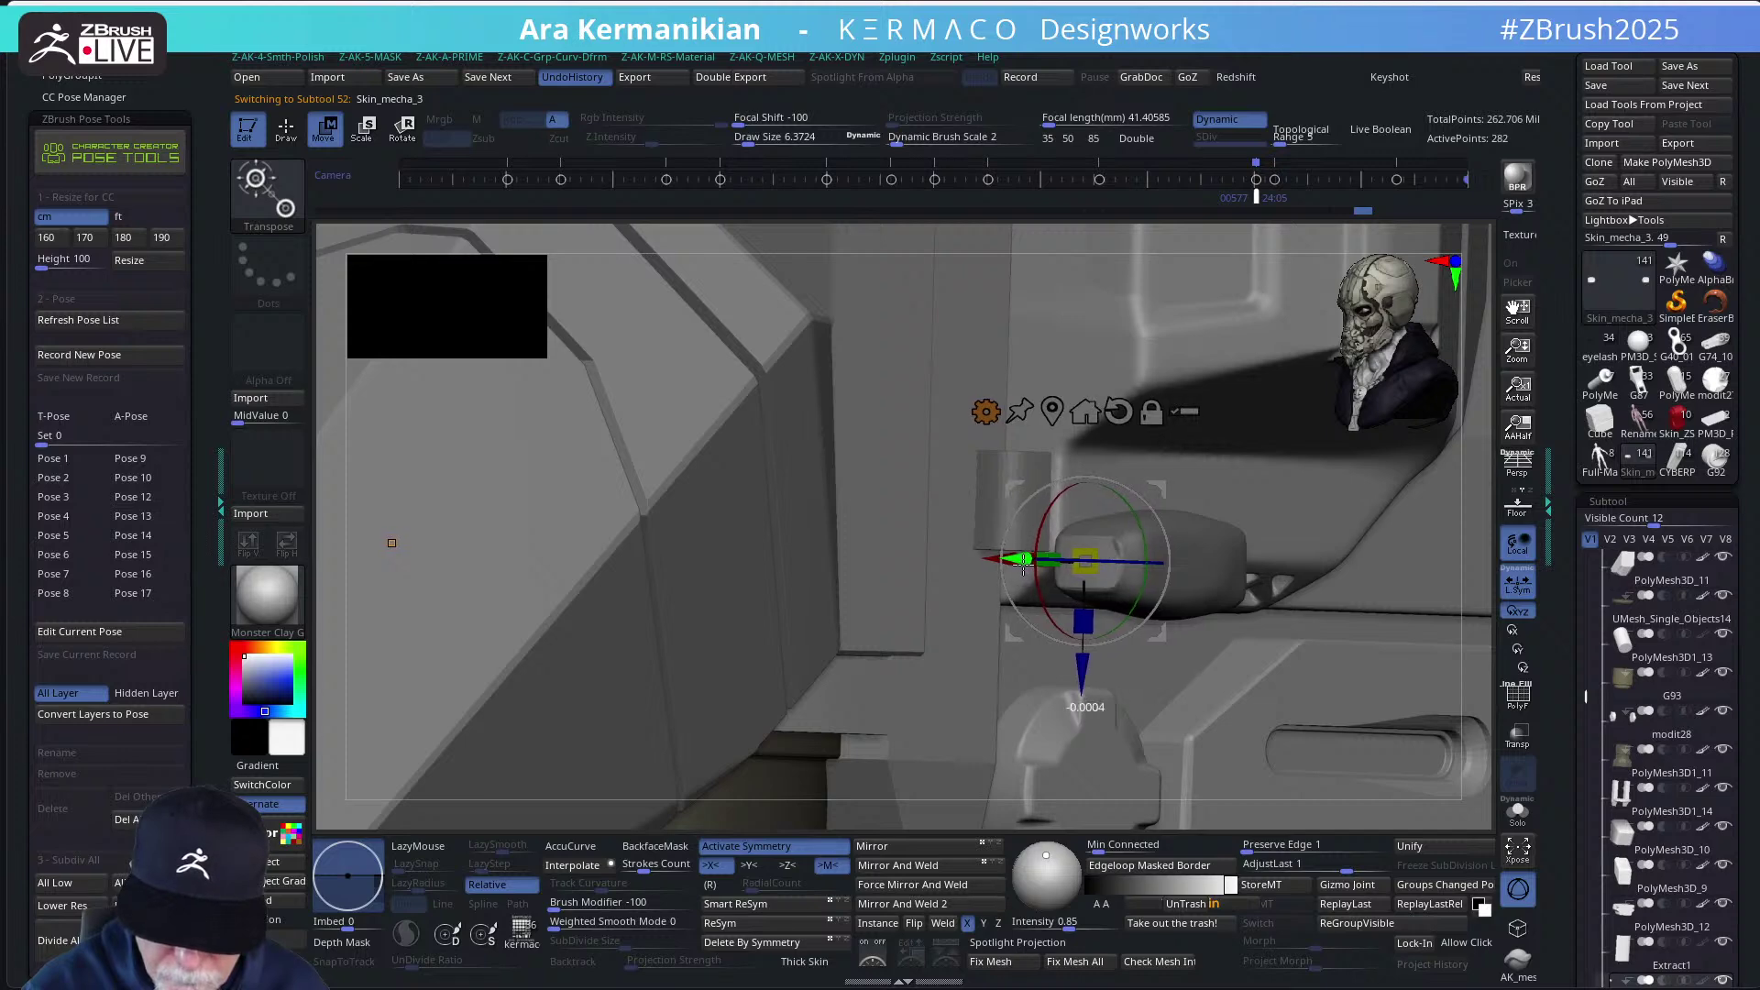
key("q")
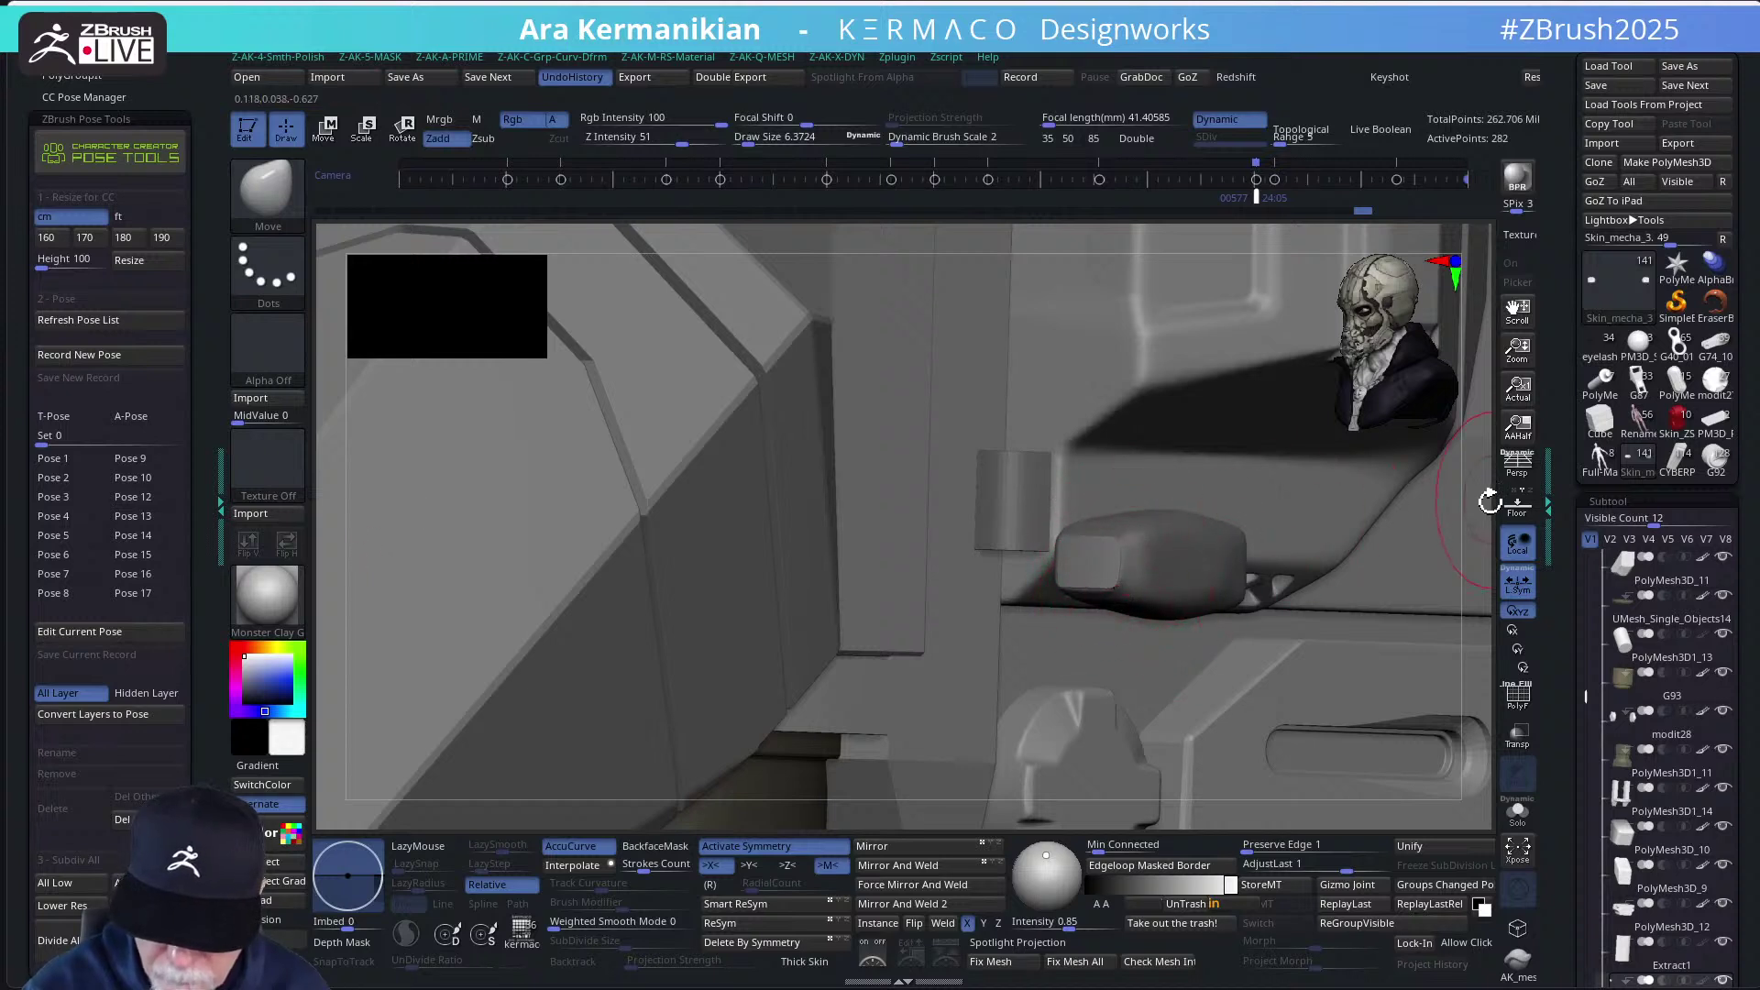
Try to reshape the Skin_mecha_3 cap with a Move brush stroke, and undo the stroke
mouse_move(1490, 501)
left_mouse_down()
mouse_move(1481, 393)
mouse_move(1453, 341)
left_mouse_up()
left_click_drag(1130, 573, 1132, 582)
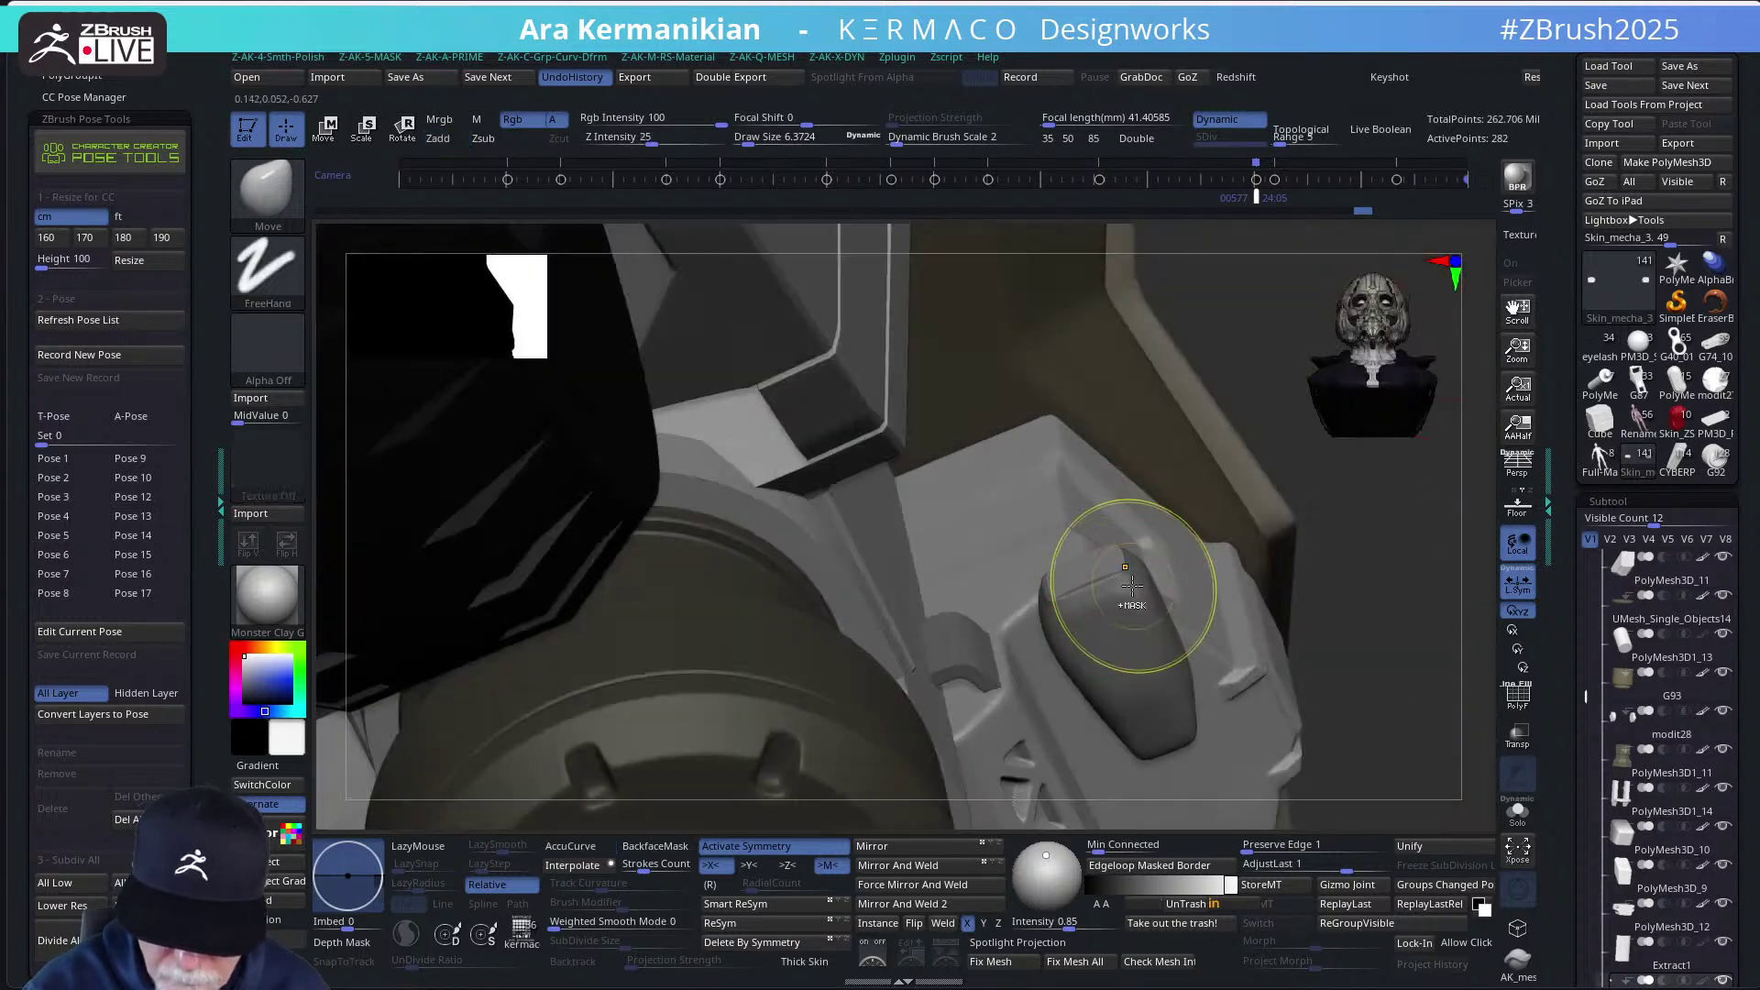
key("ctrl+z")
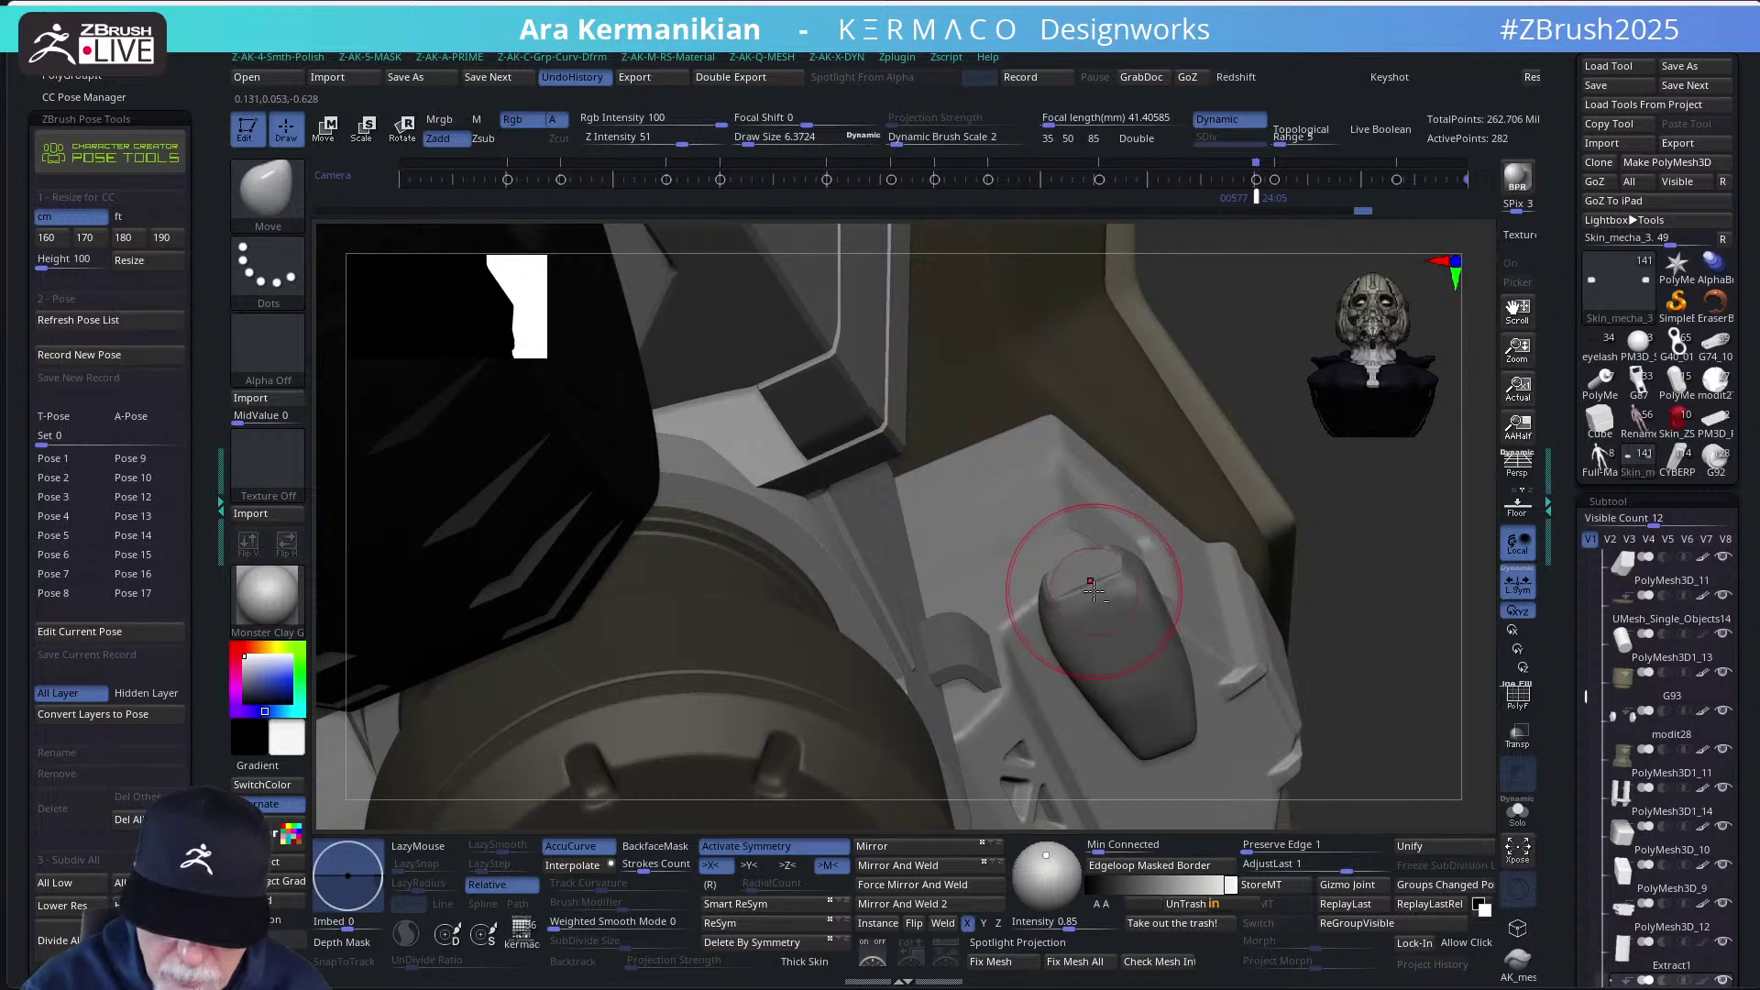
Select Skin_mecha_4, switch the subtool list to visibility set V4, and show only Skin_mecha_3 and Skin_mecha_4
left_click(1107, 573, "alt")
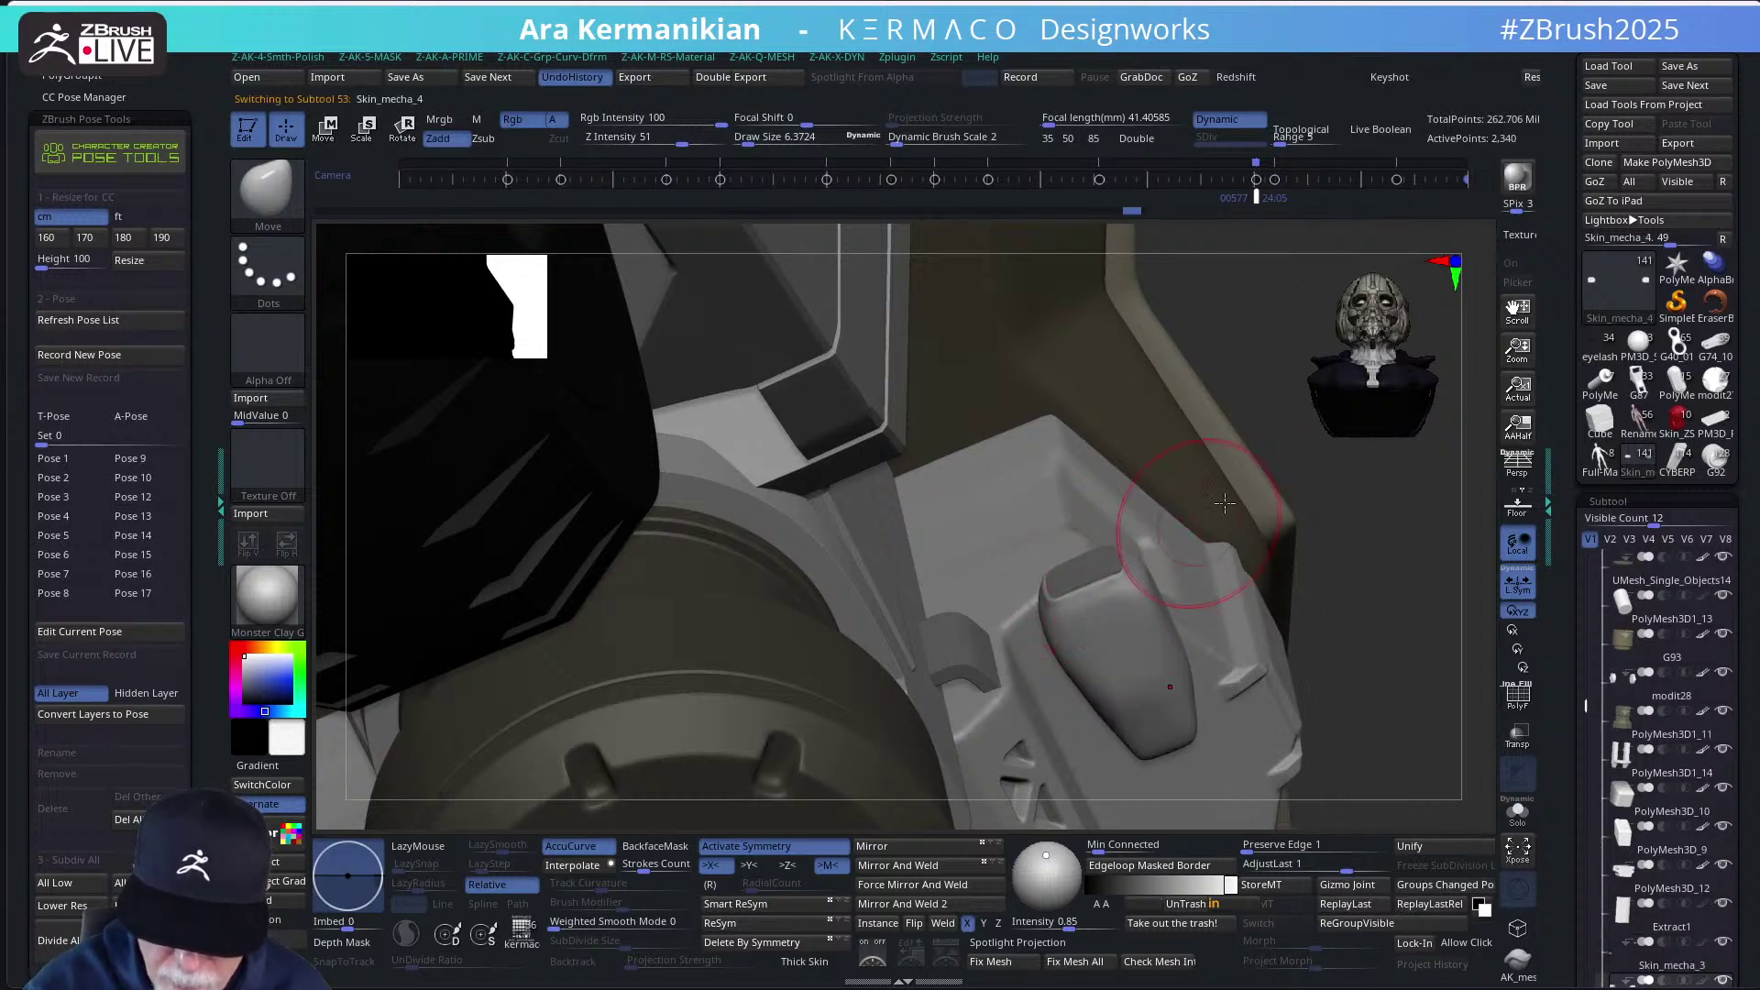
left_click_drag(1388, 623, 1147, 561)
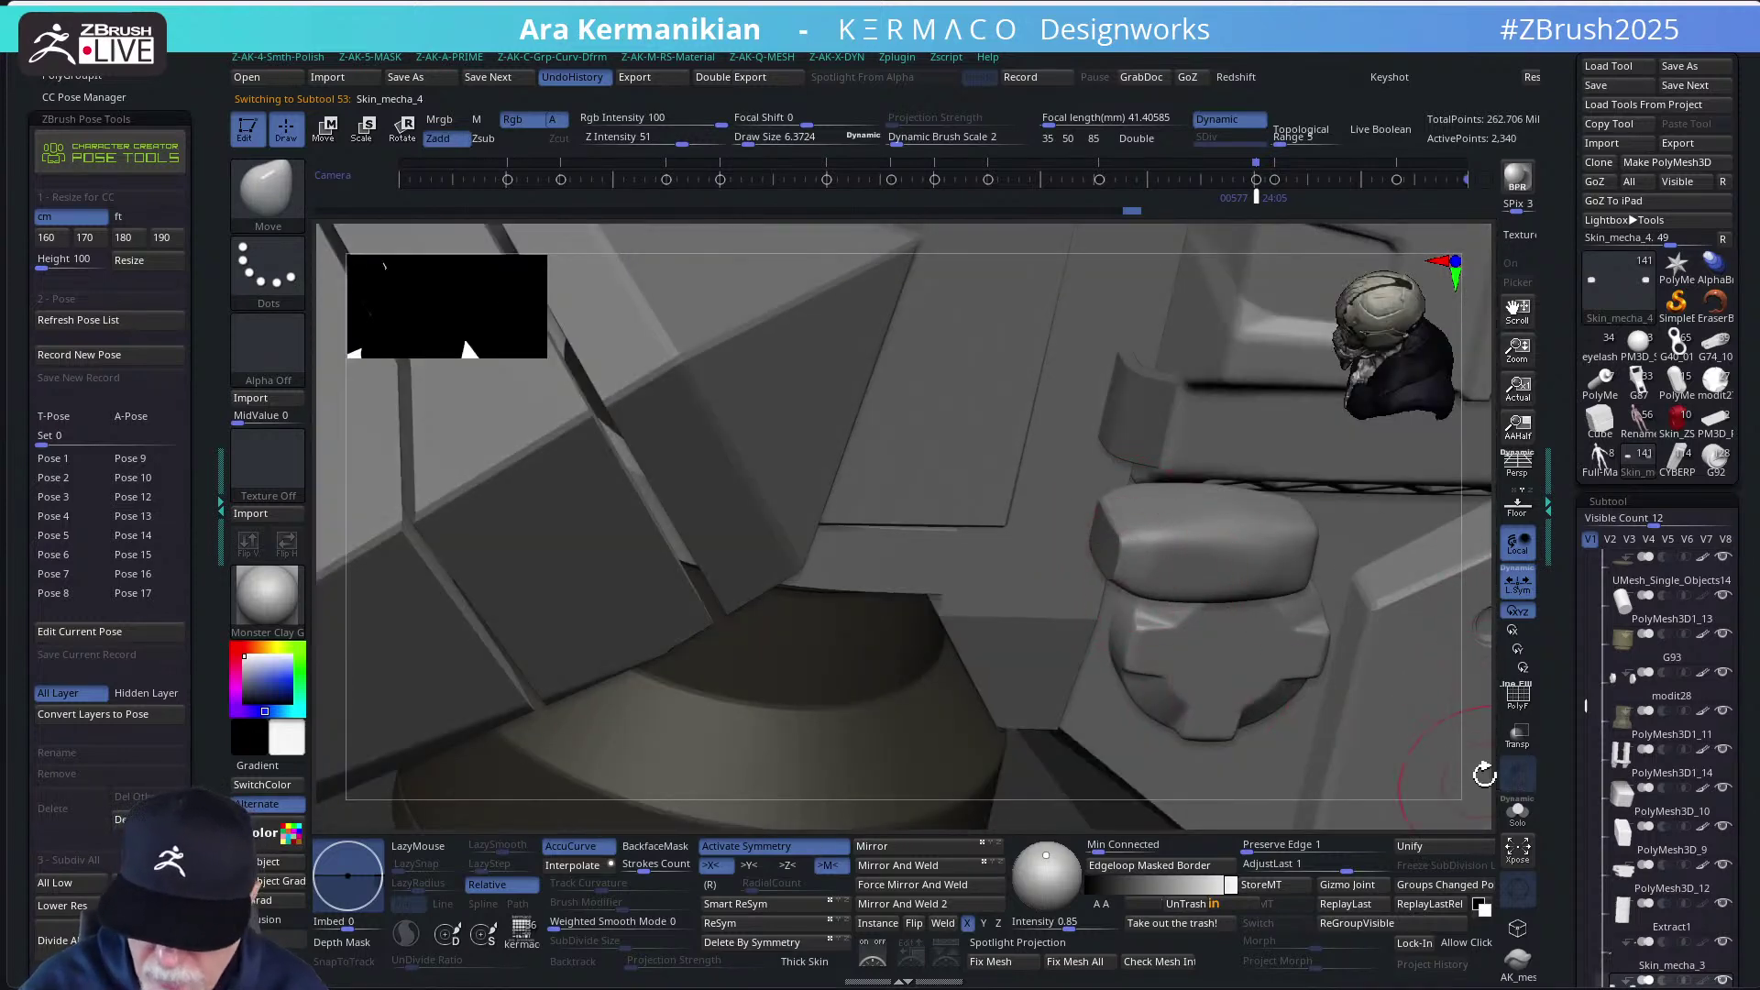
left_click(1648, 539)
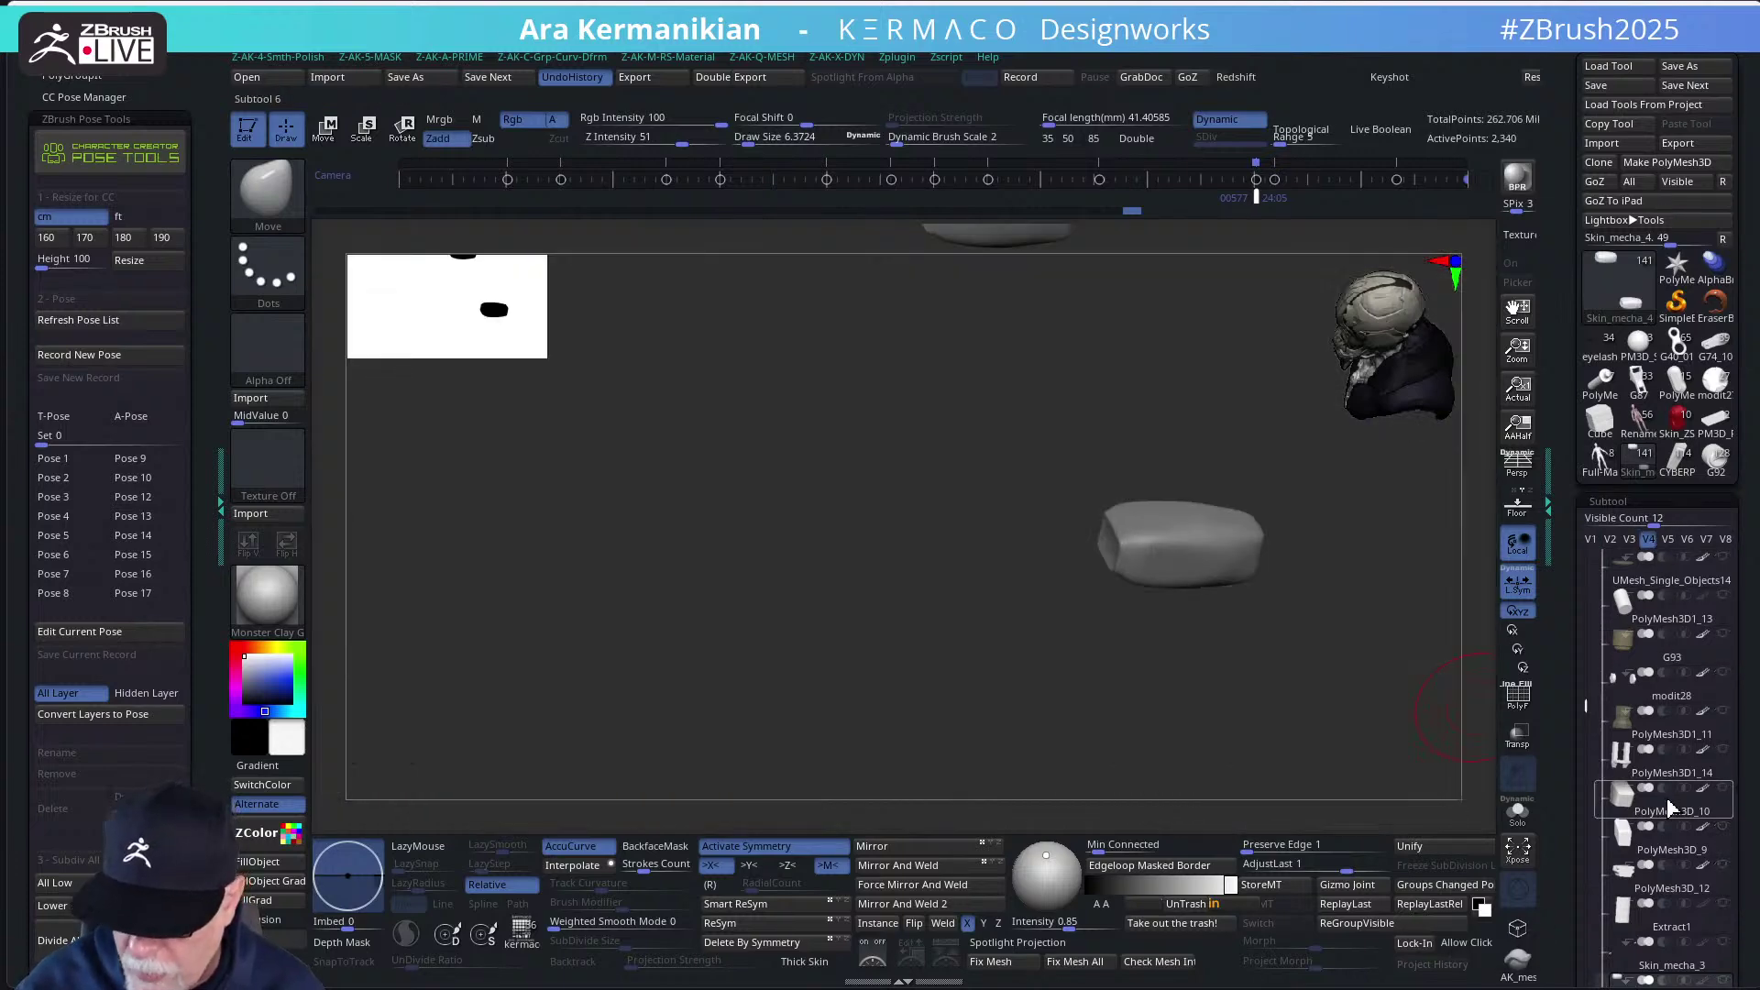
mouse_move(1667, 780)
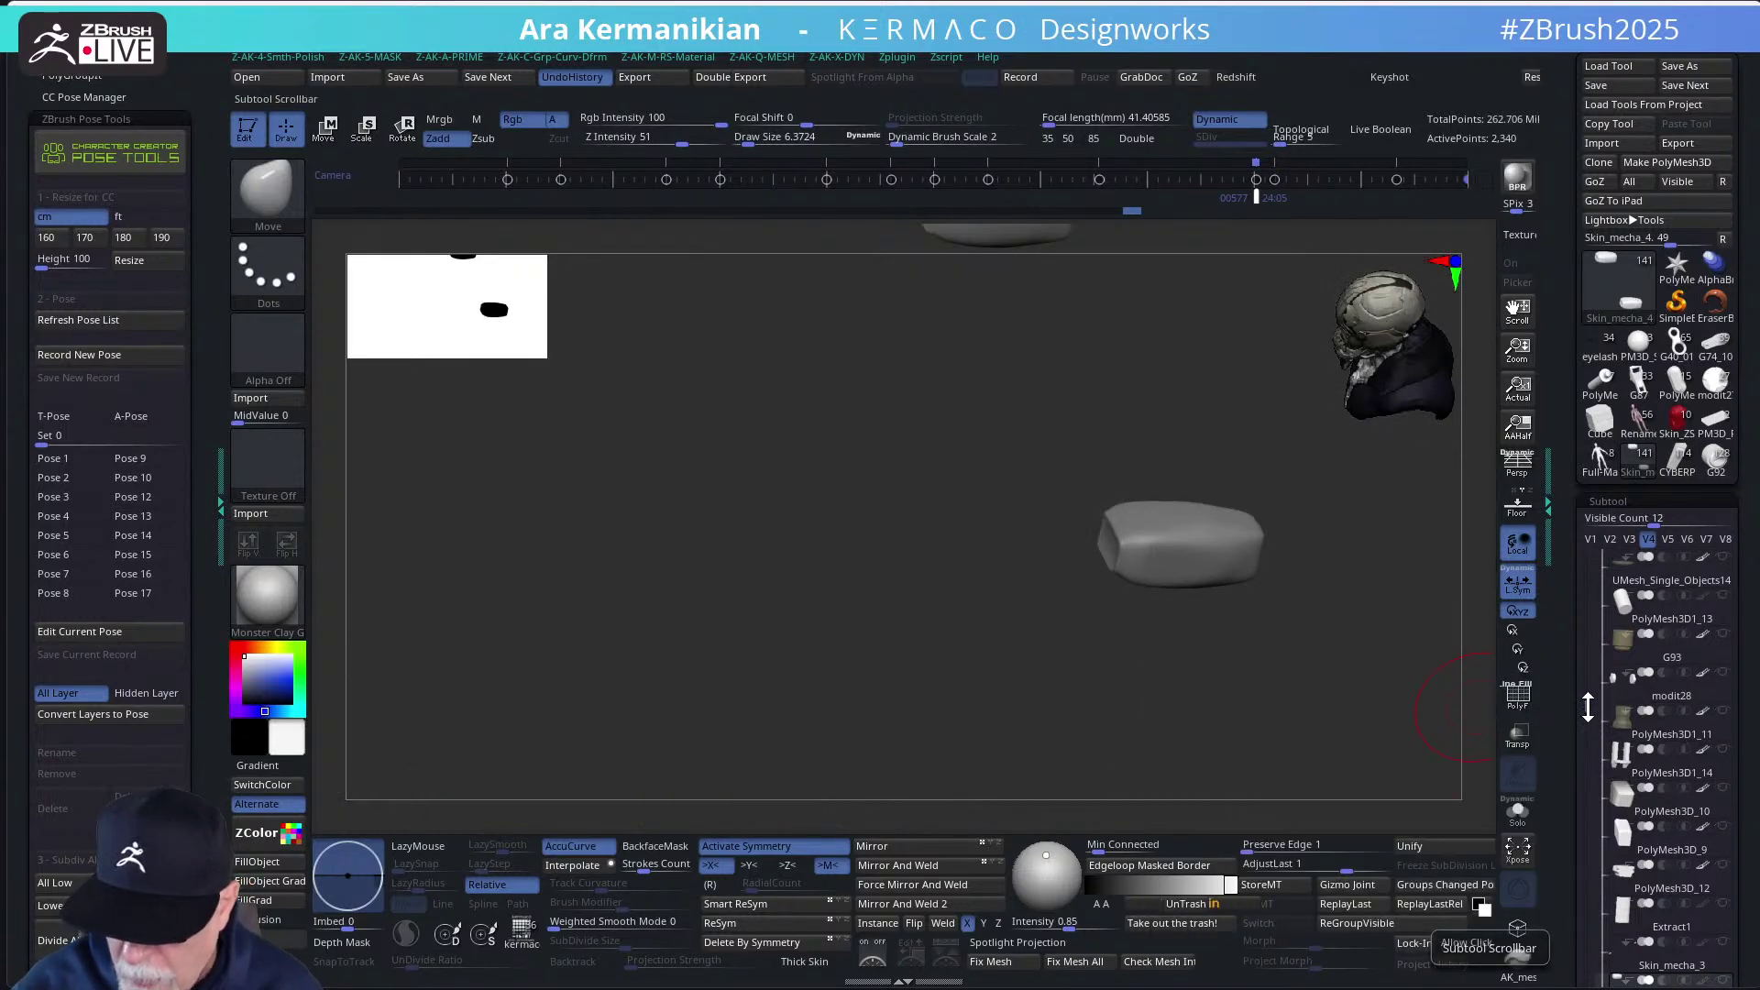
left_click_drag(1587, 707, 1617, 781)
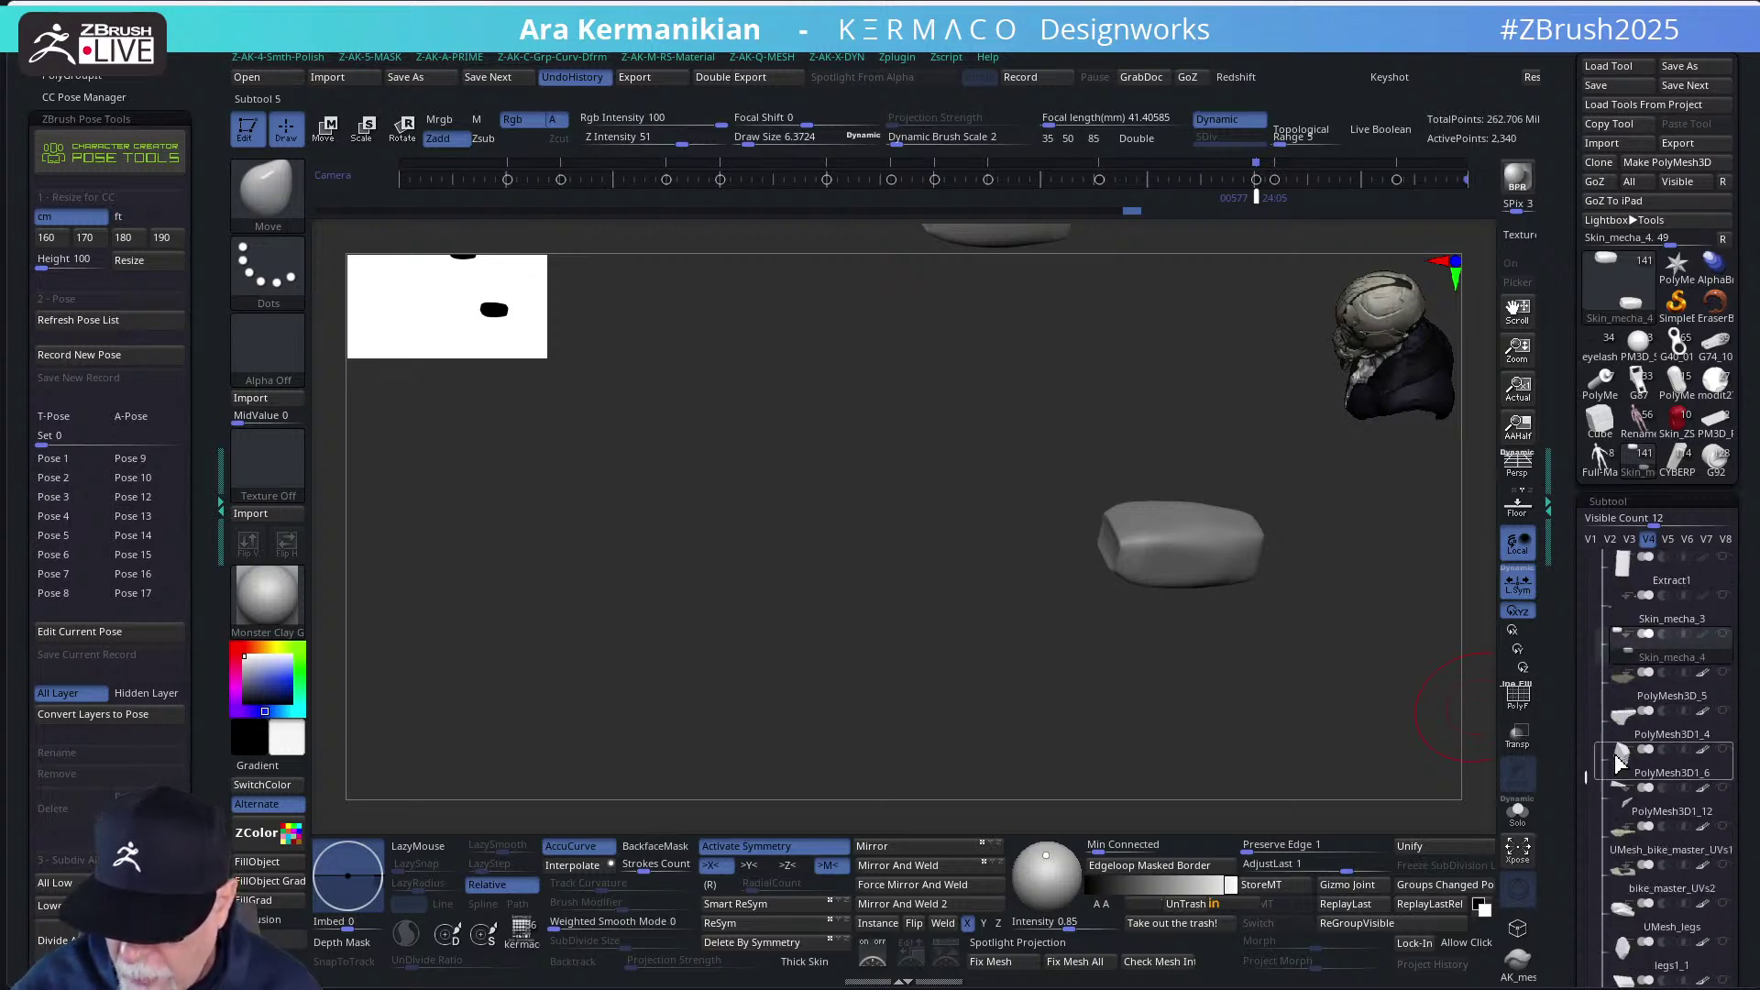
mouse_move(1721, 612)
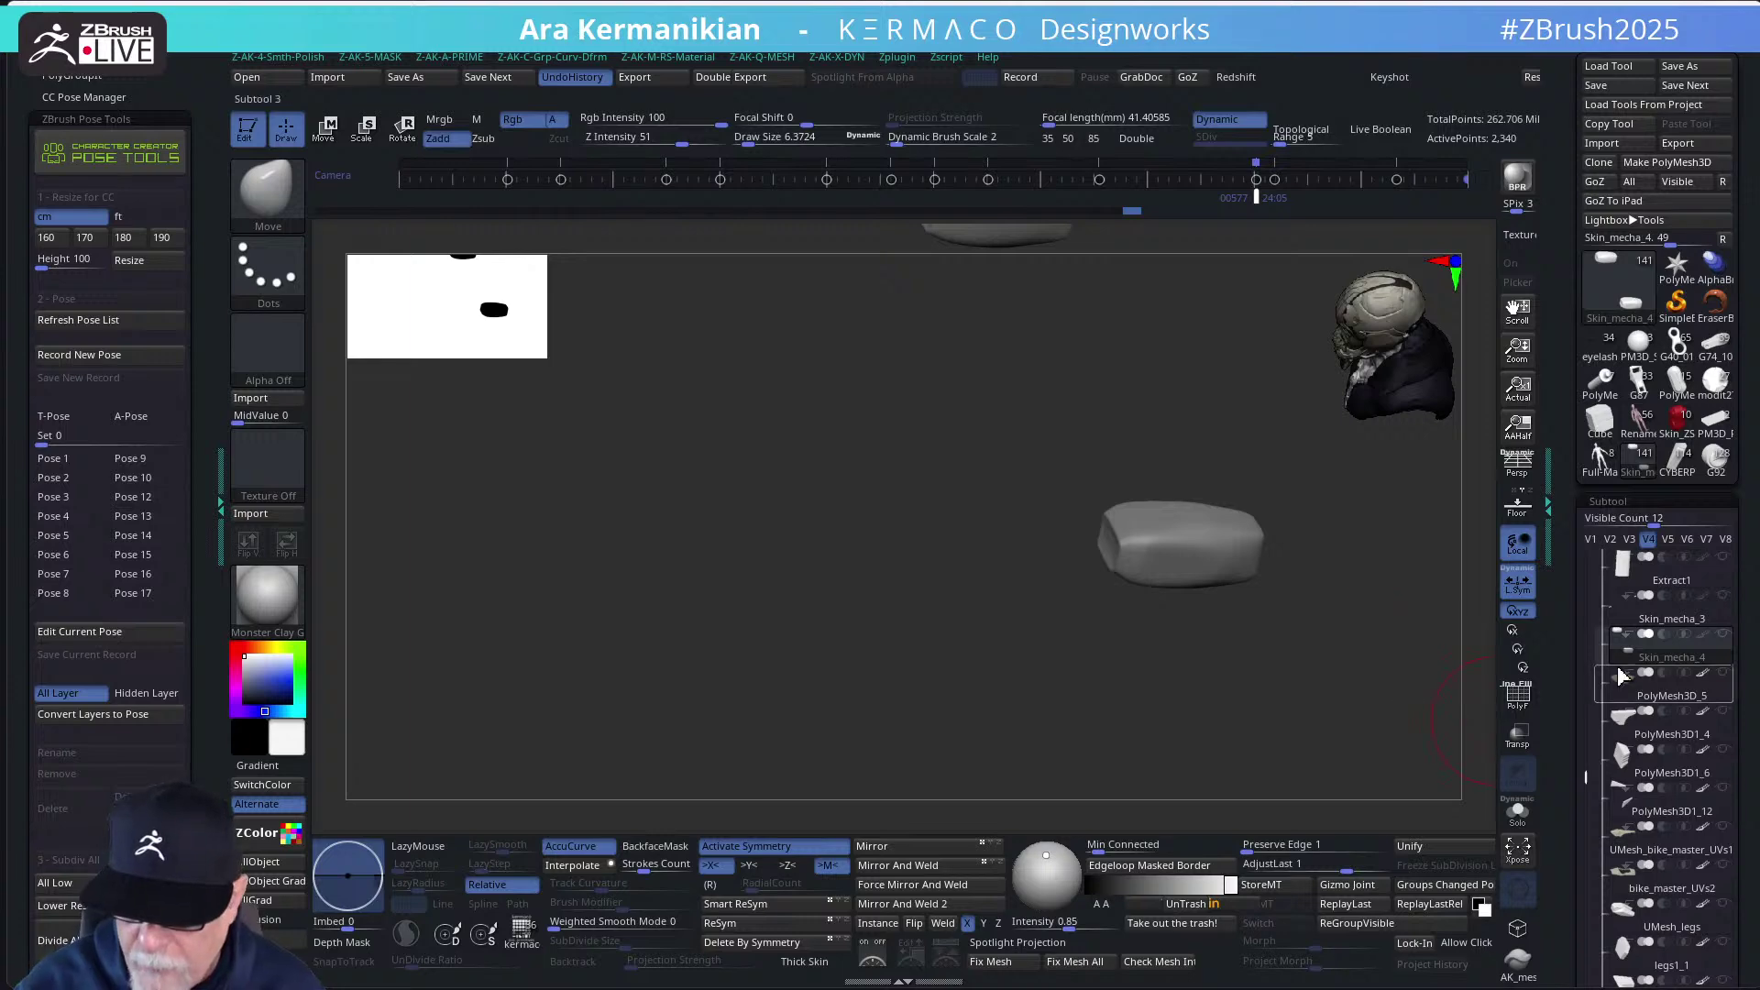
mouse_move(1728, 646)
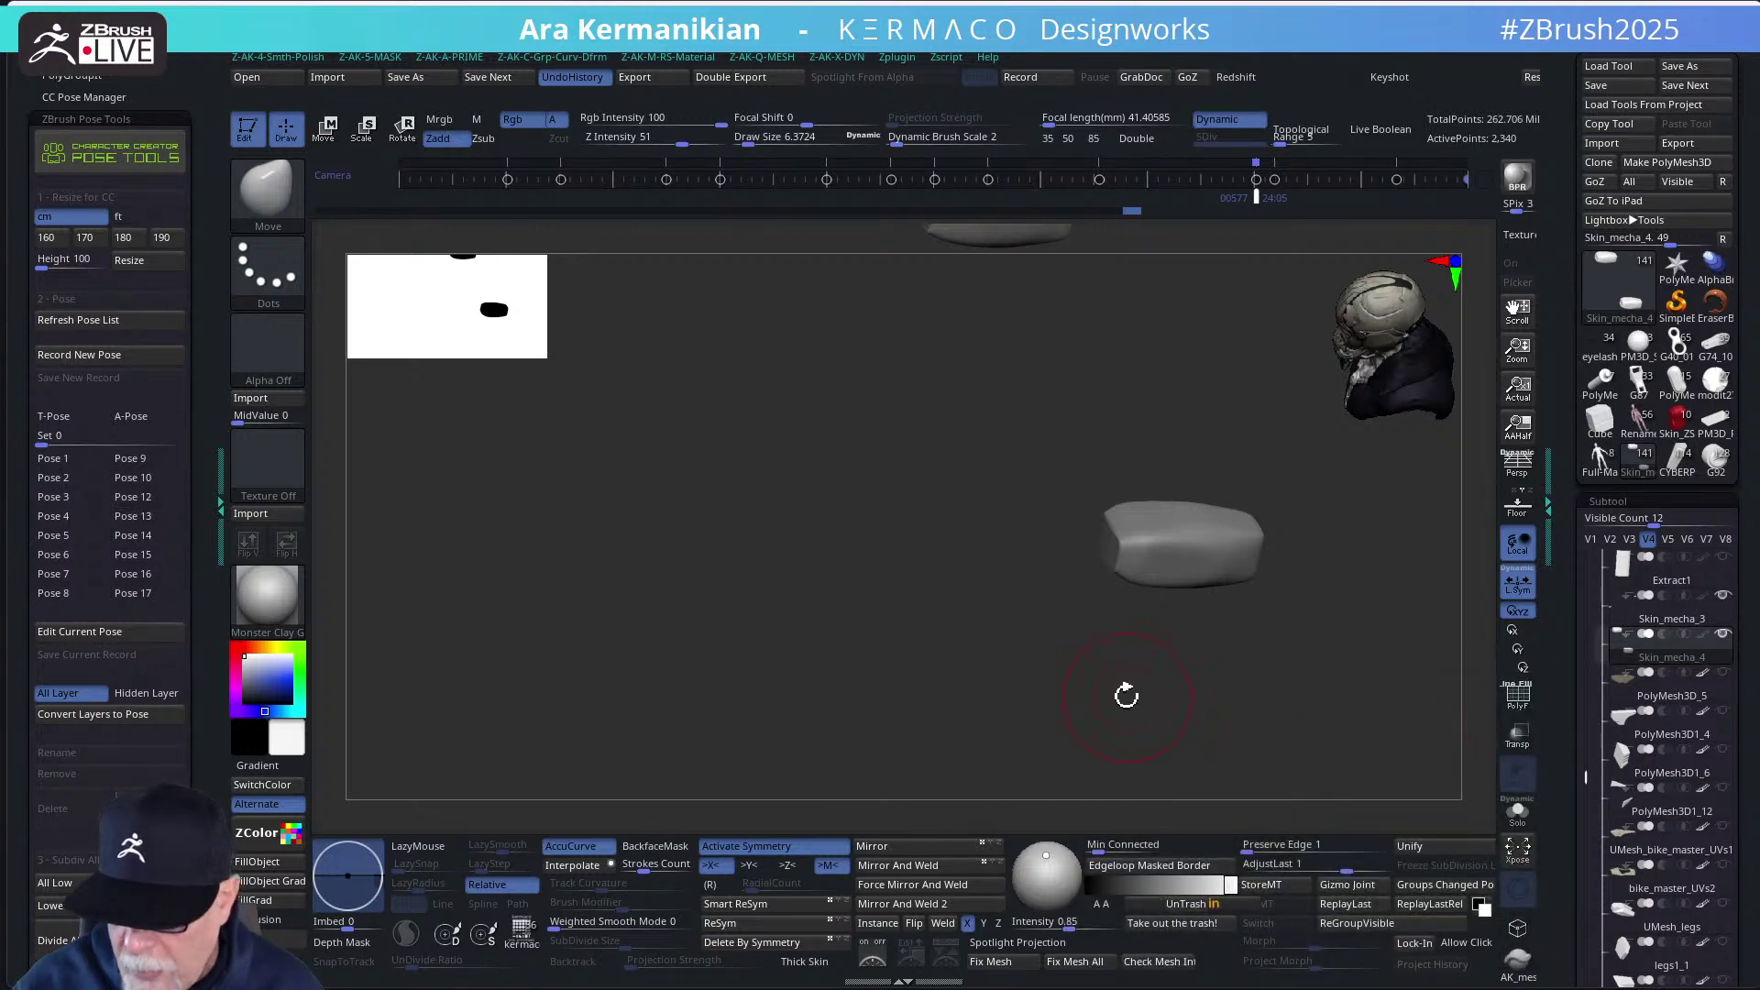
Set the Move brush's draw size to 2.11 for work on the rounded part's capped end
mouse_move(1142, 710)
left_mouse_down()
mouse_move(1211, 677)
mouse_move(1187, 528)
left_mouse_up()
mouse_move(1177, 652)
right_mouse_down("ctrl")
mouse_move(1189, 619)
mouse_move(1170, 601)
right_mouse_up("ctrl")
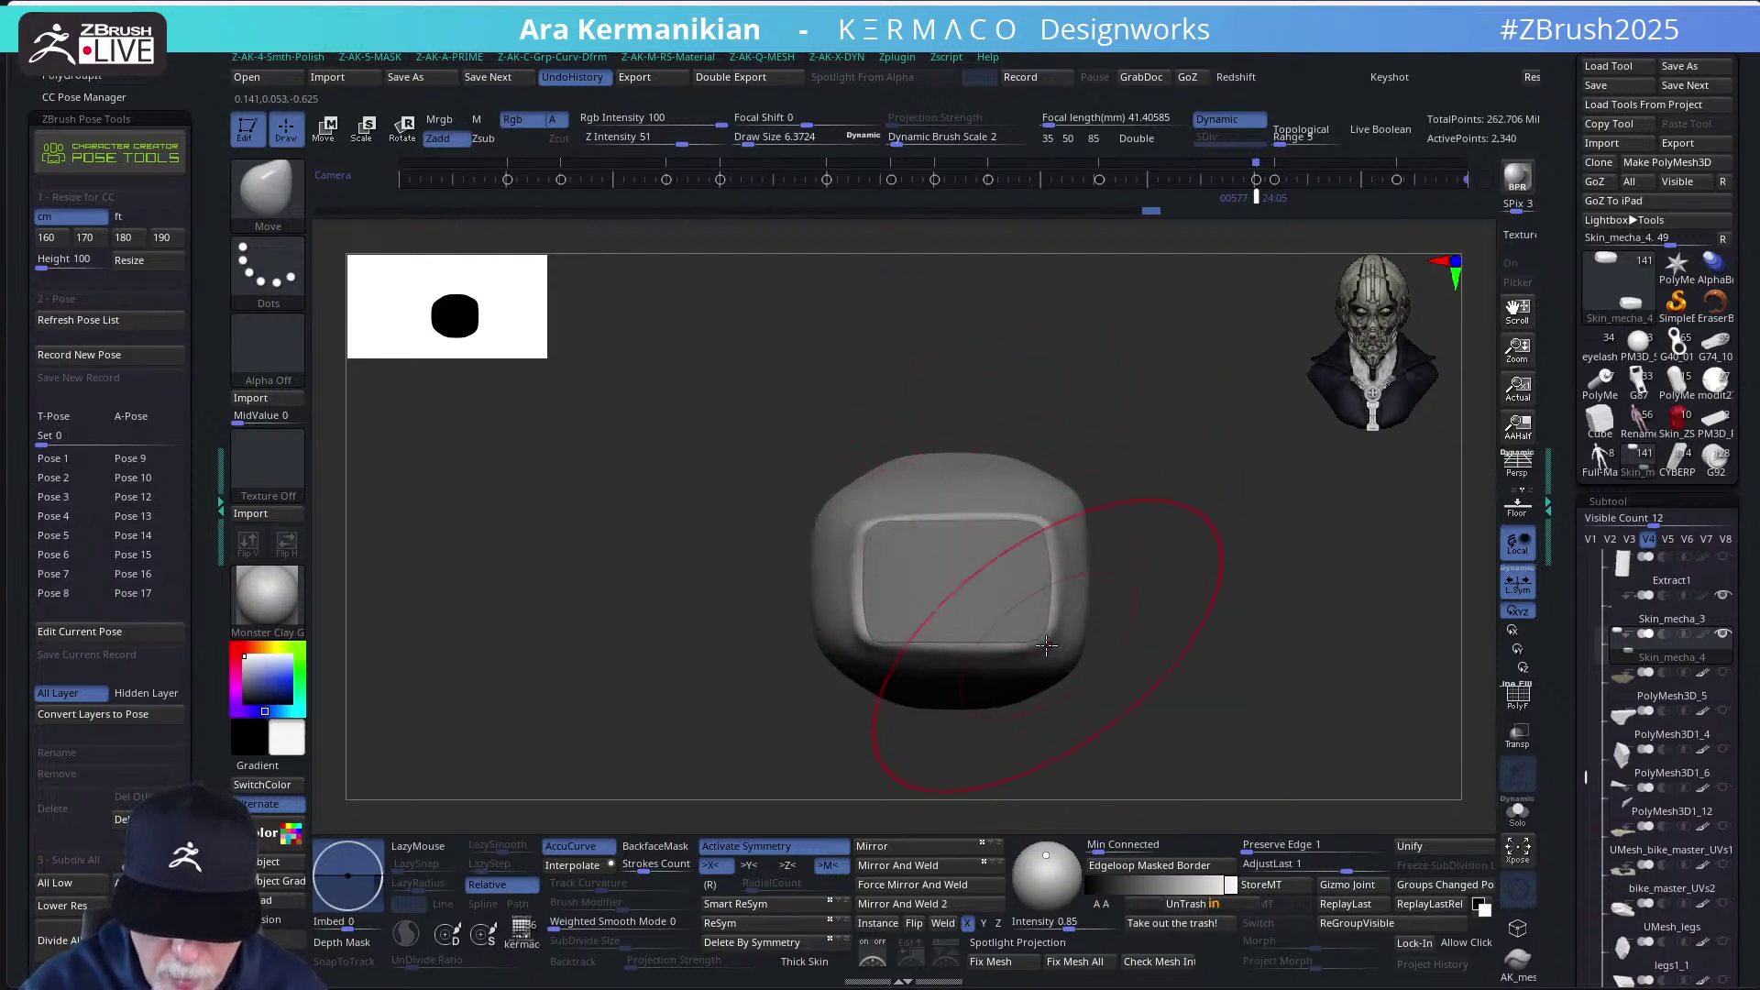
key("s")
left_click_drag(1042, 657, 1035, 678)
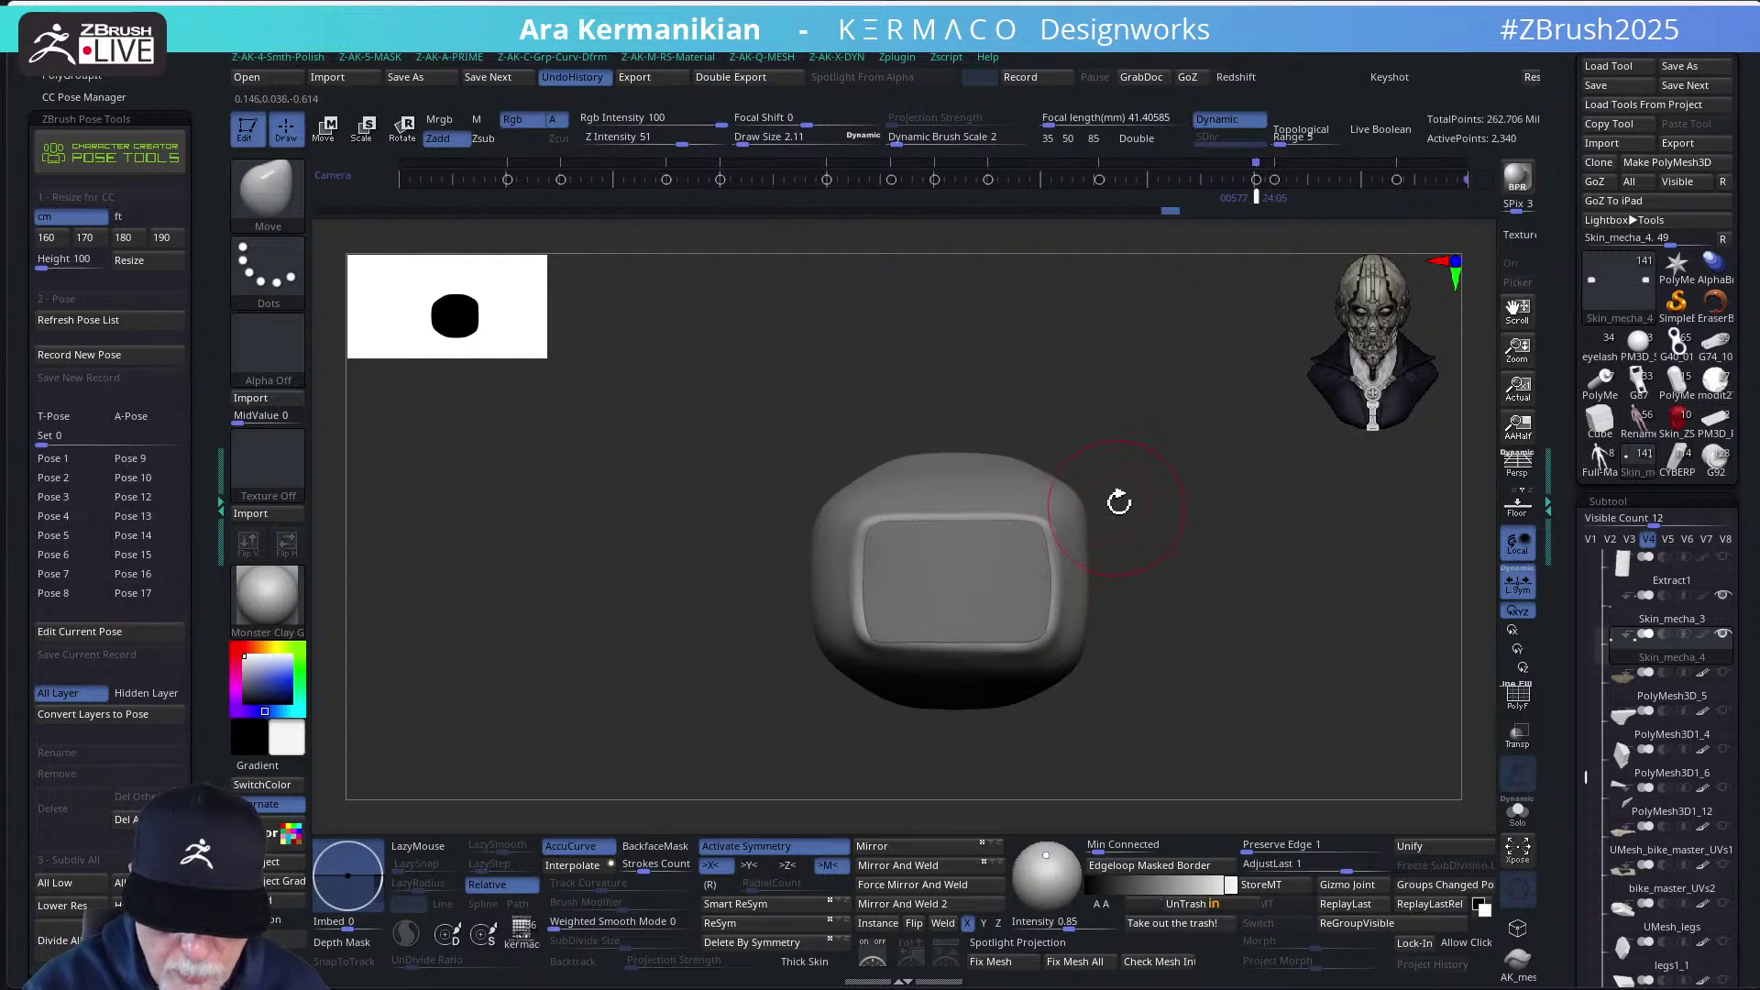
Reshape Skin_mecha_4's rim around the end cap with short Move brush strokes
left_click_drag(1118, 502, 1076, 478)
left_click_drag(1146, 425, 956, 613)
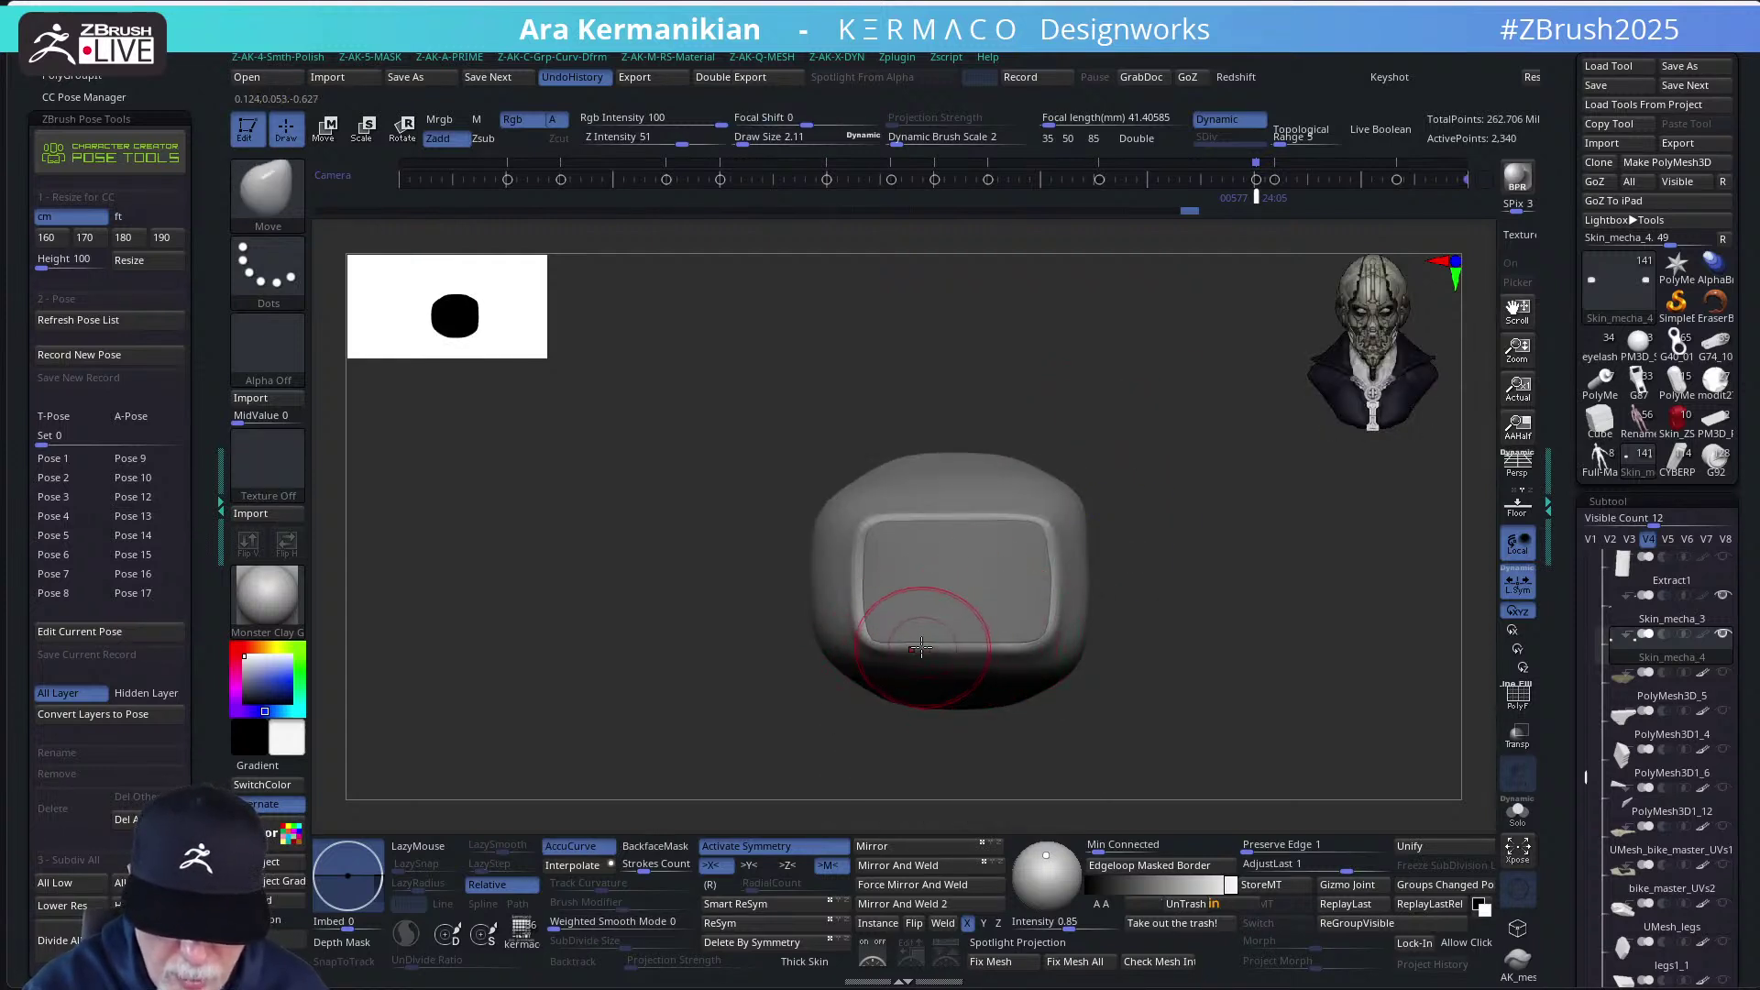
mouse_move(1128, 459)
left_mouse_down()
mouse_move(1088, 519)
mouse_move(1103, 435)
mouse_move(1073, 527)
mouse_move(1049, 526)
left_mouse_up()
Adjust the outline of Skin_mecha_4's capped end with the Move brush at draw size 5.44, using the Smooth brush at draw size 1
key("s")
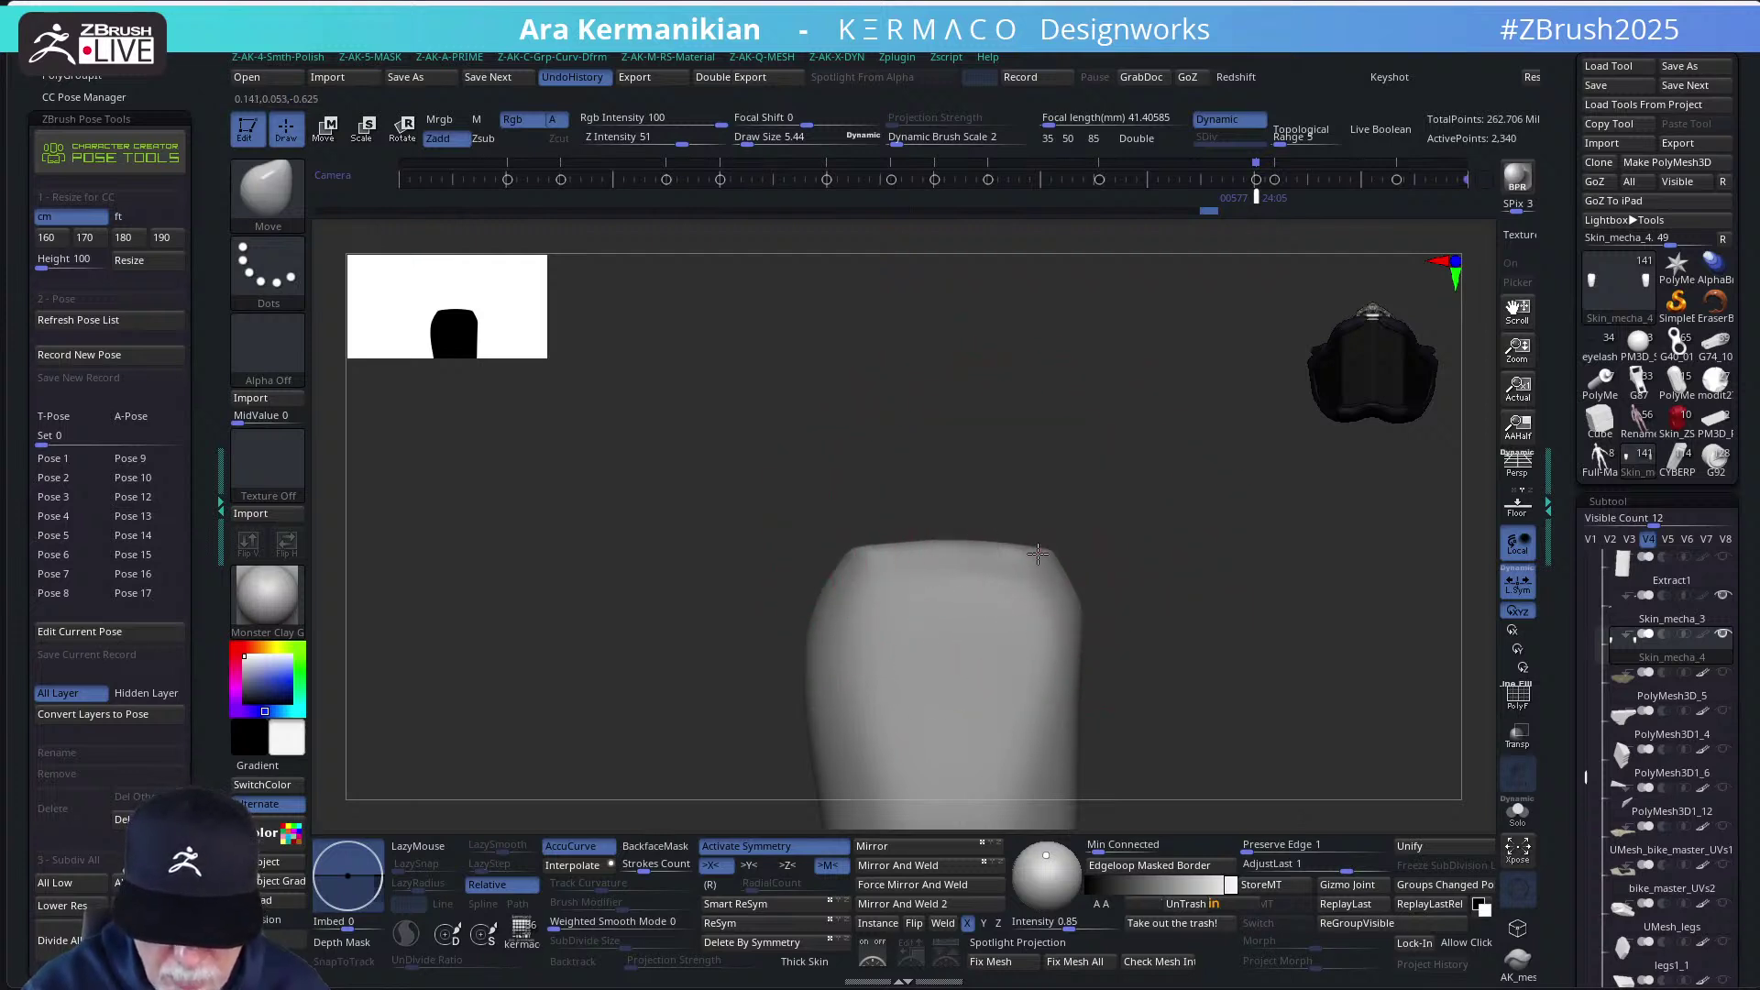
mouse_move(902, 522)
left_mouse_down()
mouse_move(1098, 432)
mouse_move(885, 554)
left_mouse_up()
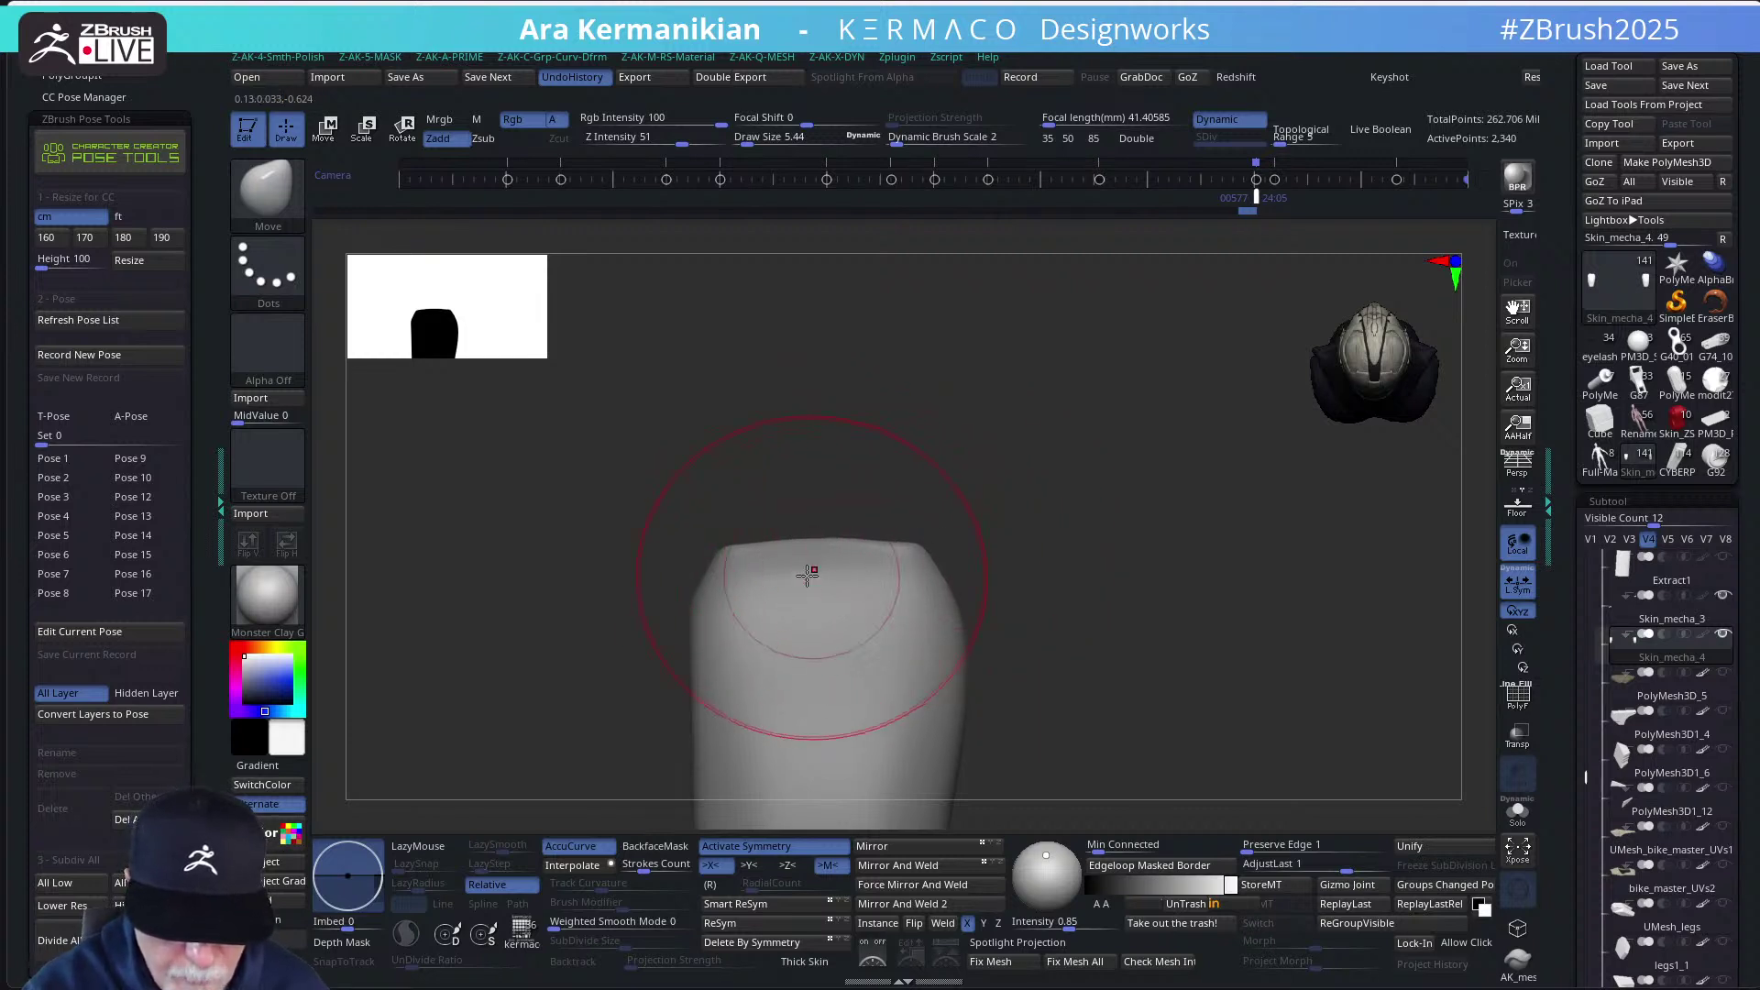
key("shift")
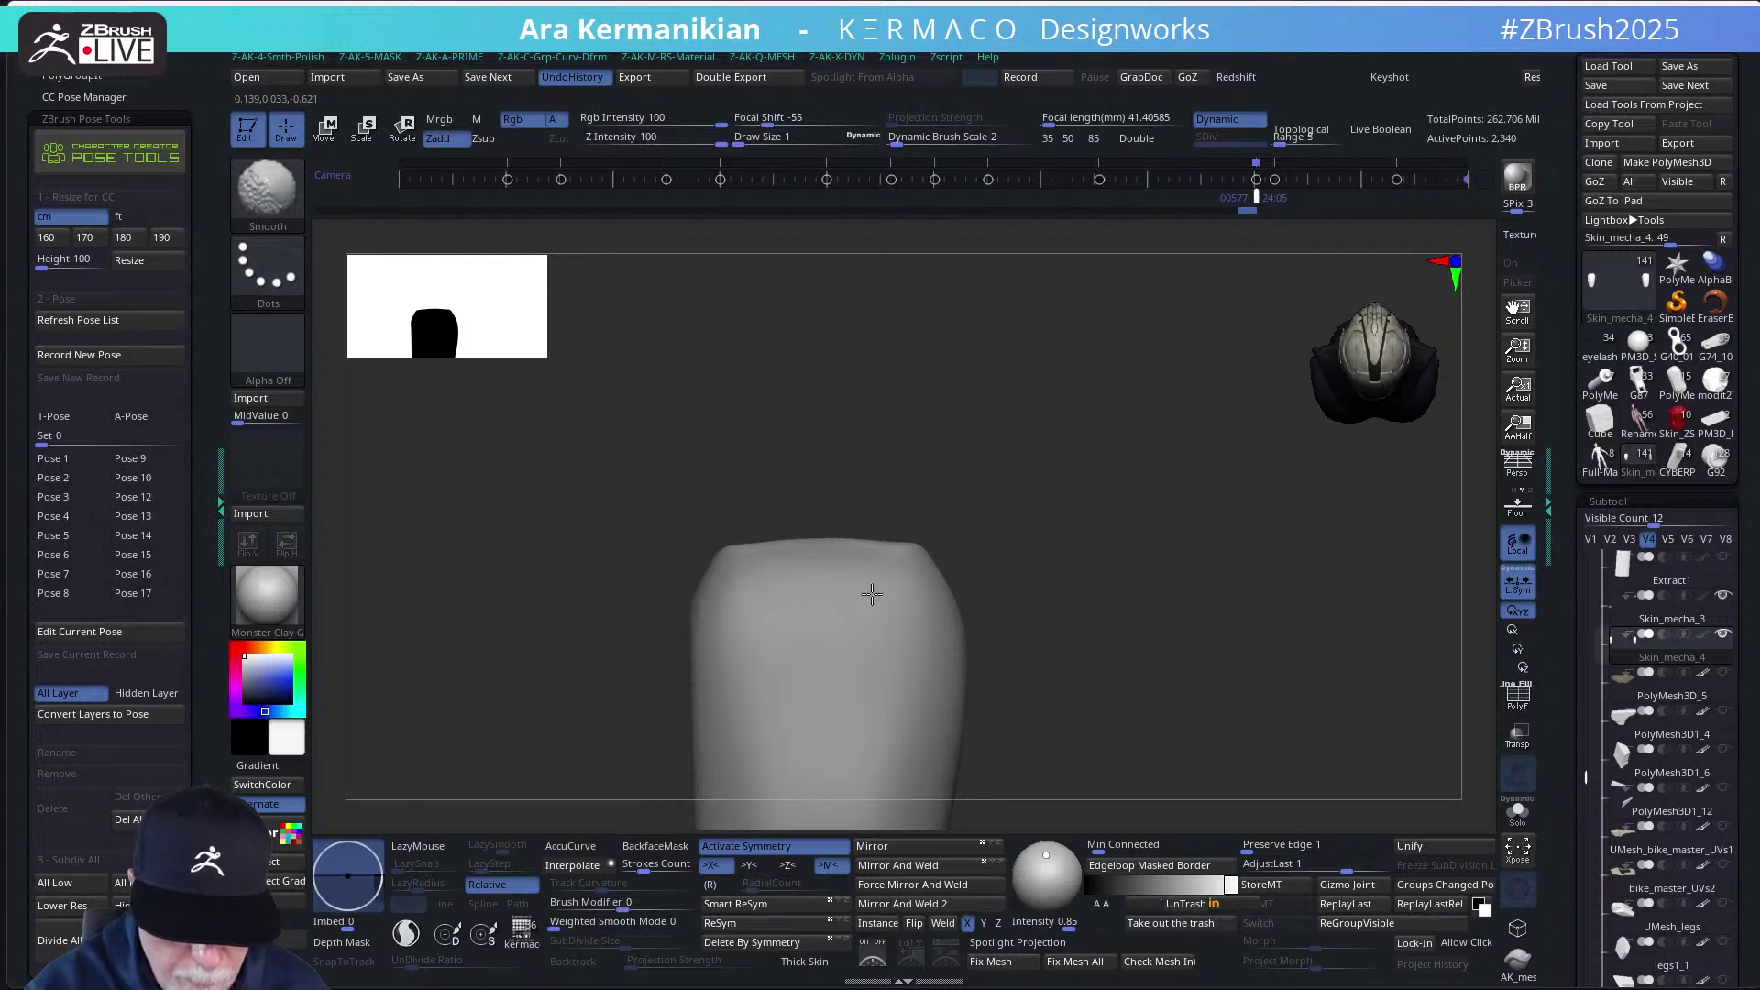
mouse_move(1018, 459)
left_mouse_down()
mouse_move(1021, 609)
mouse_move(1053, 530)
mouse_move(1043, 463)
mouse_move(1044, 487)
mouse_move(1076, 456)
mouse_move(1045, 502)
left_mouse_up()
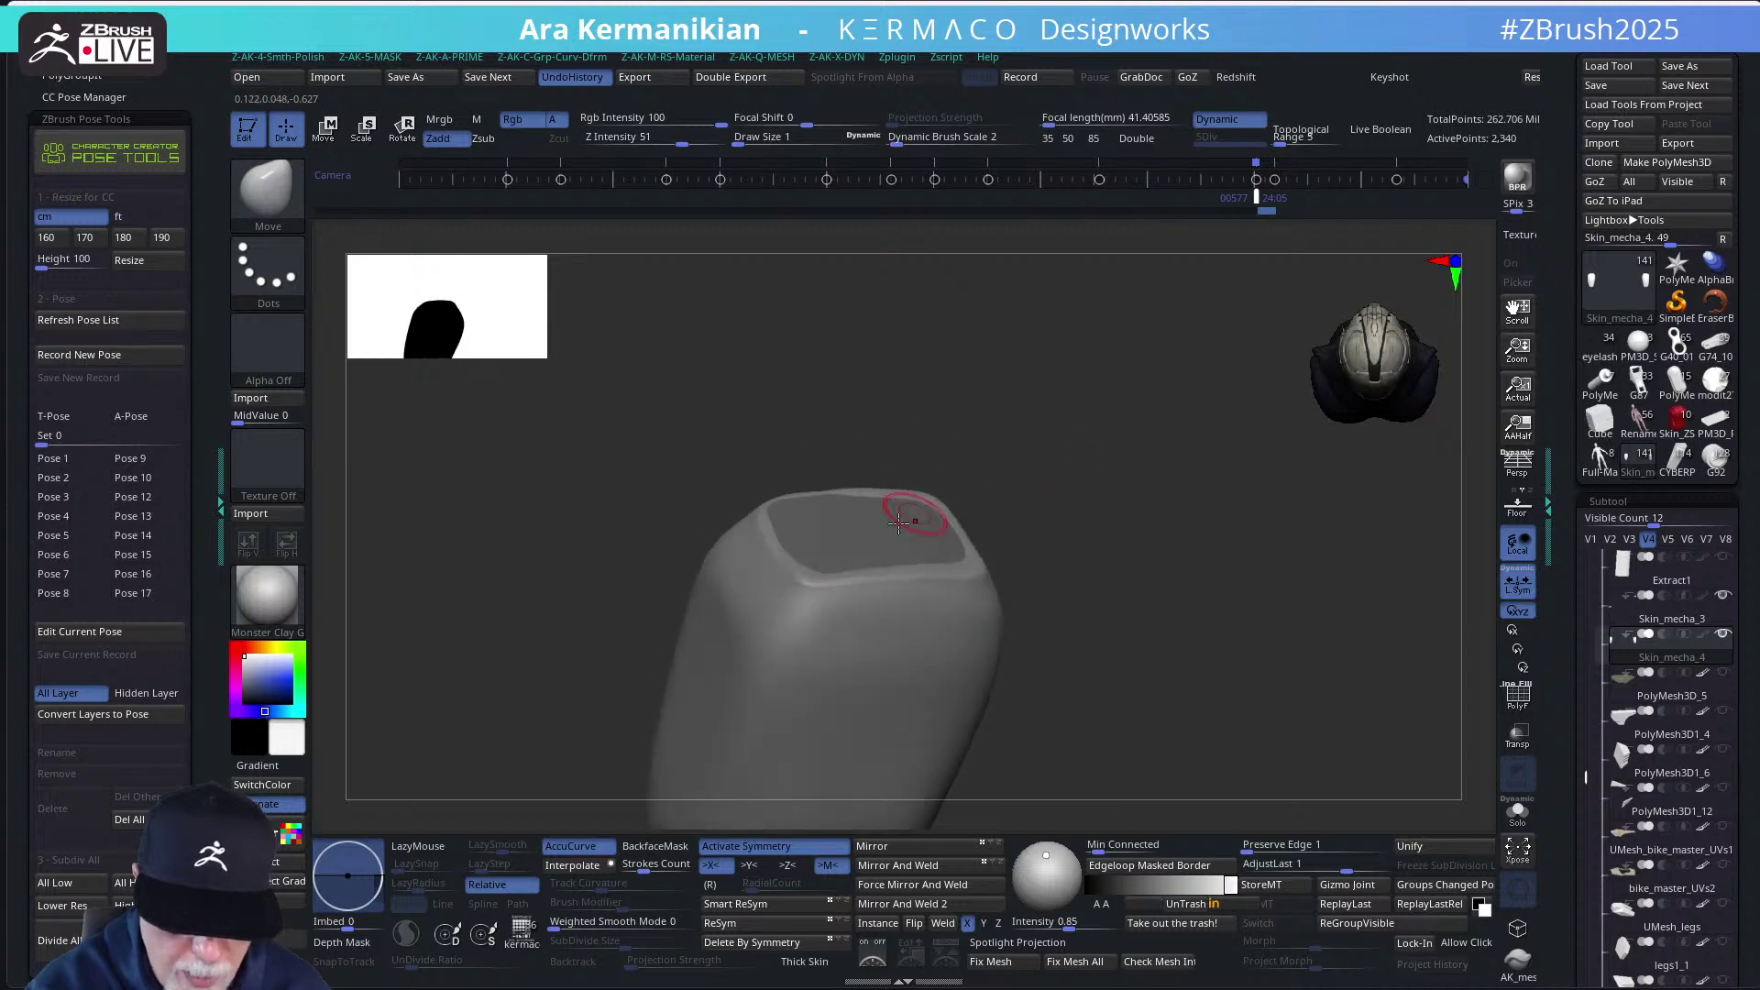
key("shift")
Set the Move brush's draw size to 1.7104 and adjust Skin_mecha_4's rim along the cap's edge
key("s")
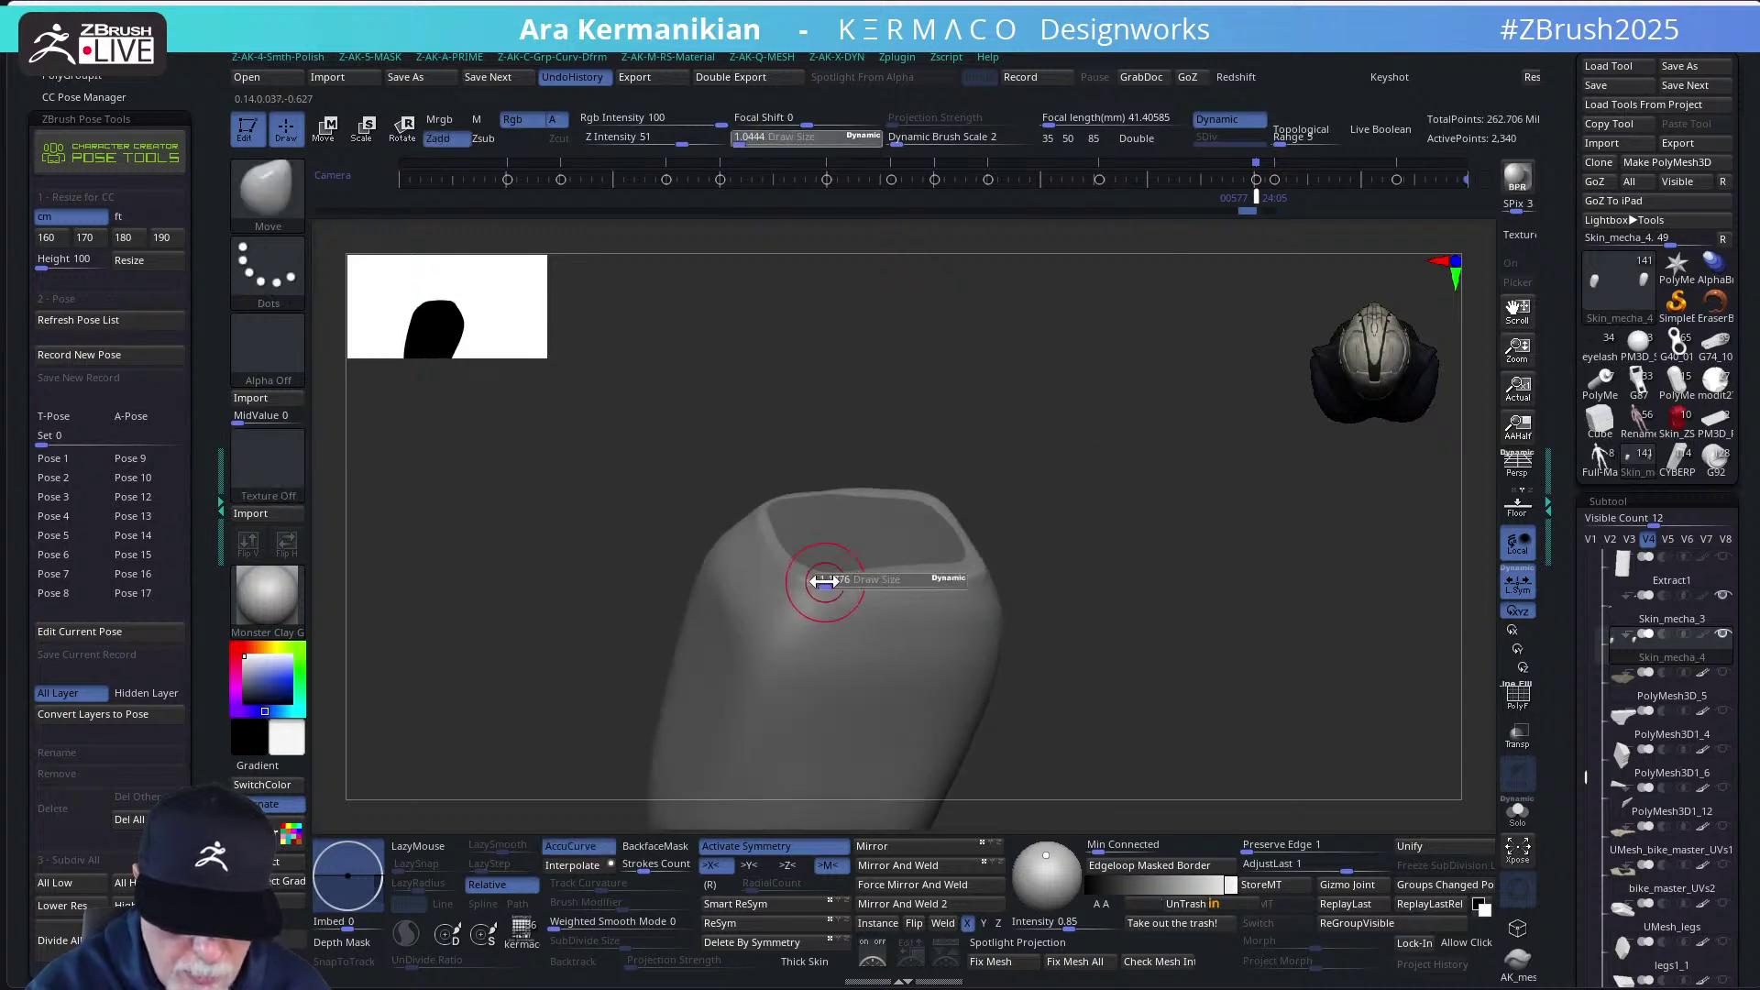
left_click_drag(824, 586, 829, 586)
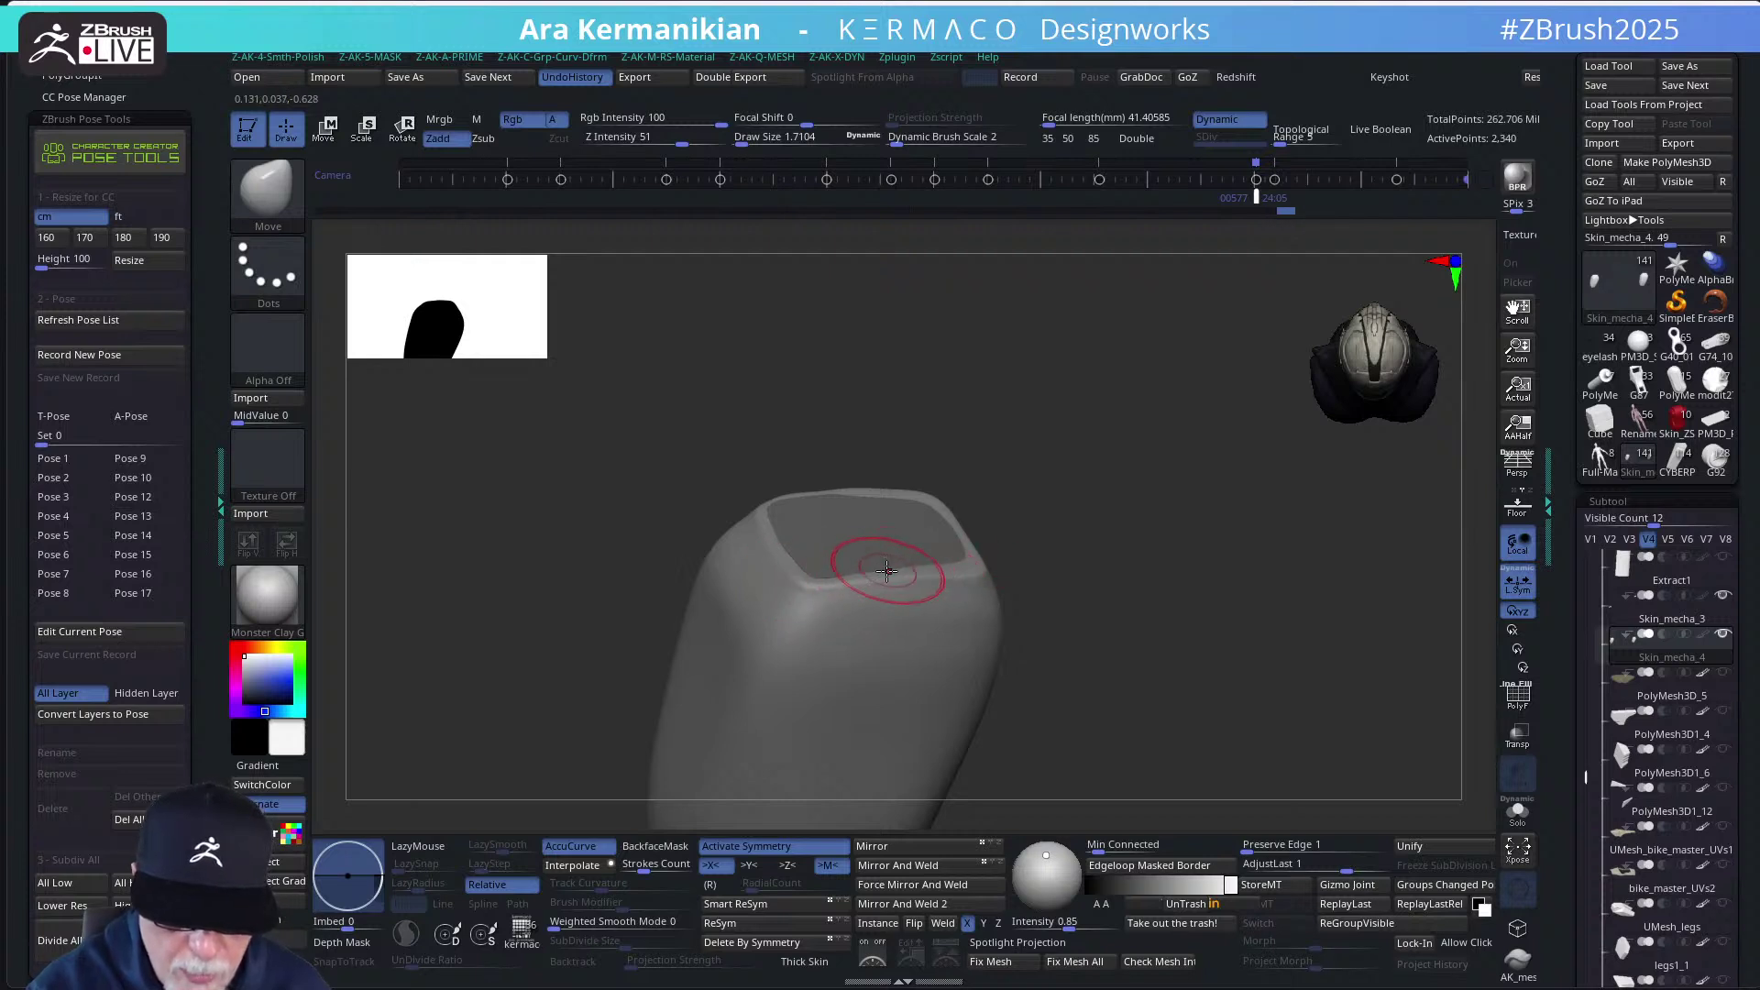
left_click_drag(1076, 486, 963, 503)
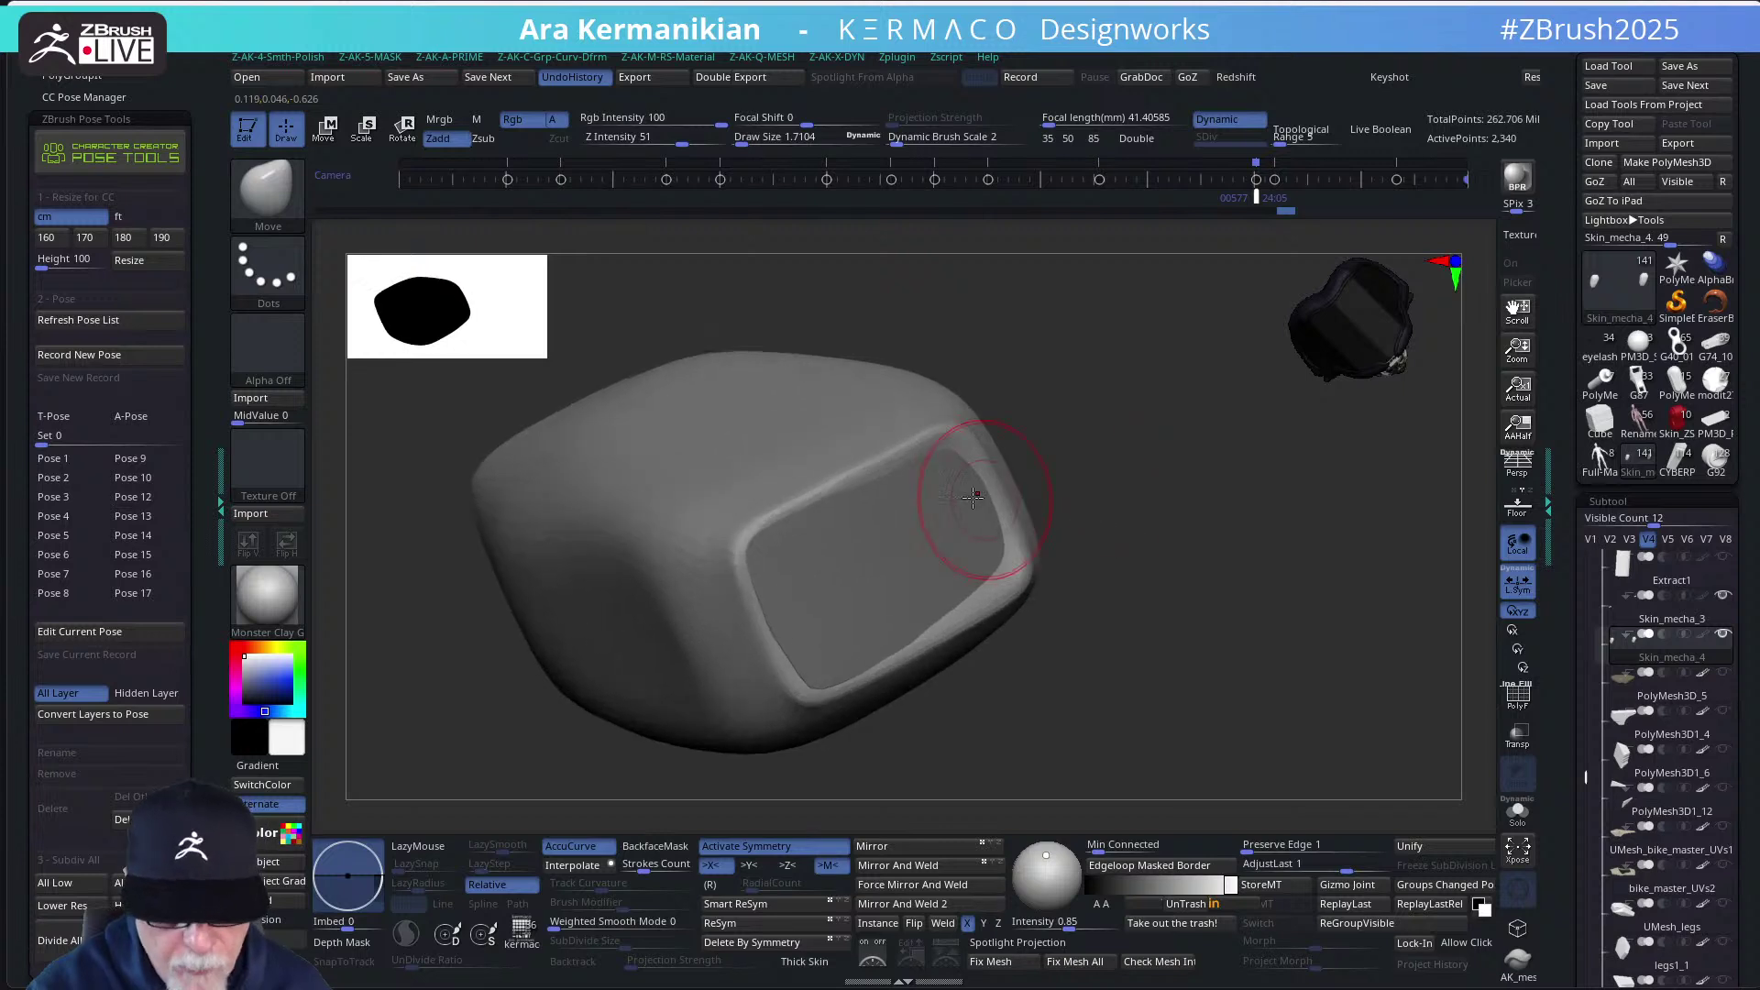
Select the Skin_mecha_3 cap, and return the selection to Skin_mecha_4
left_click(802, 673, "alt")
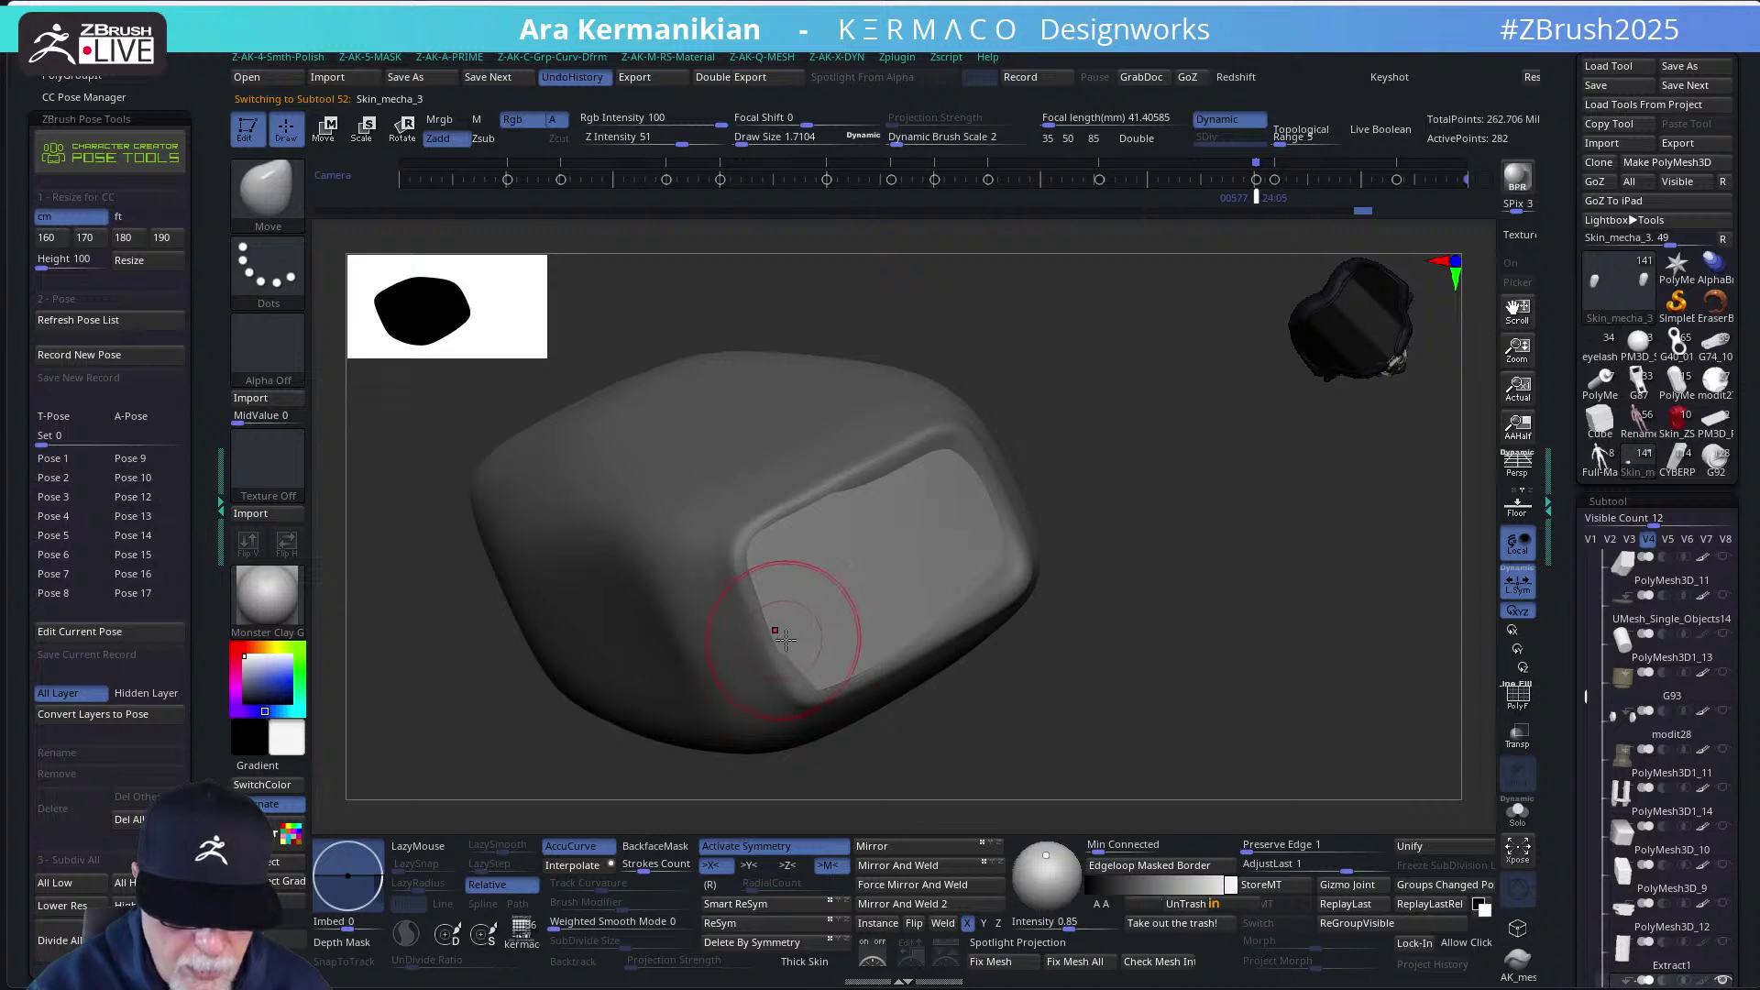
left_click(811, 688, "alt")
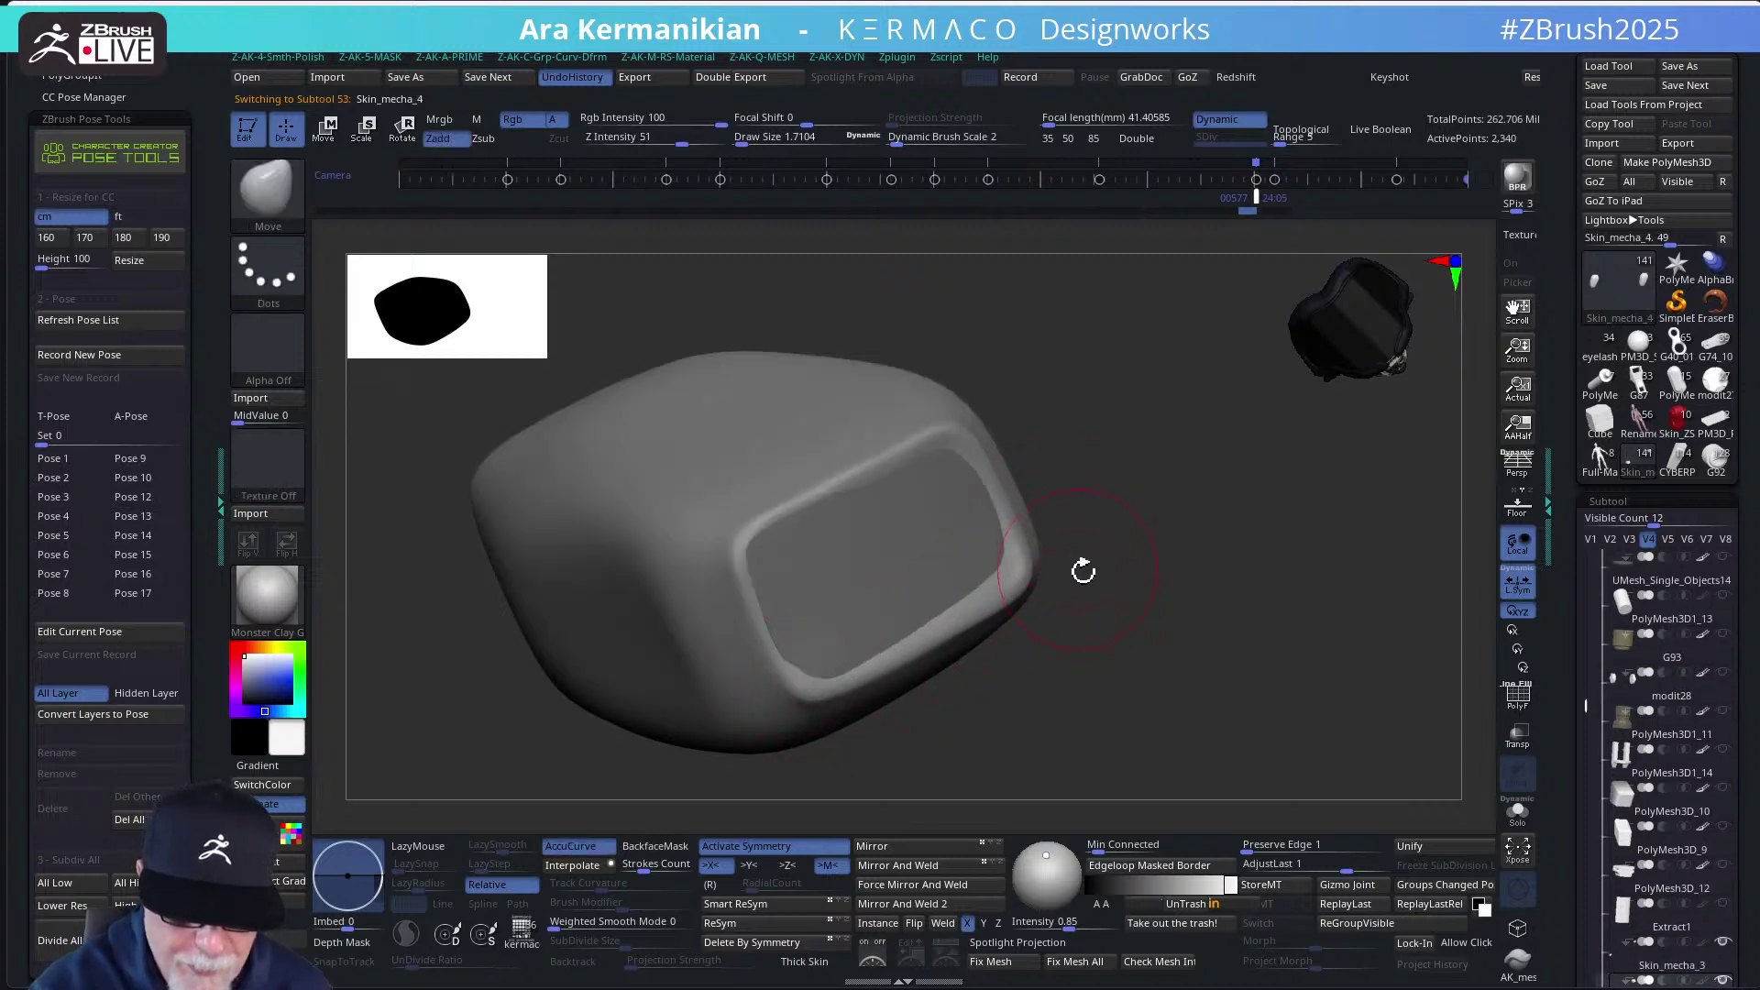
left_click_drag(1081, 569, 1053, 565)
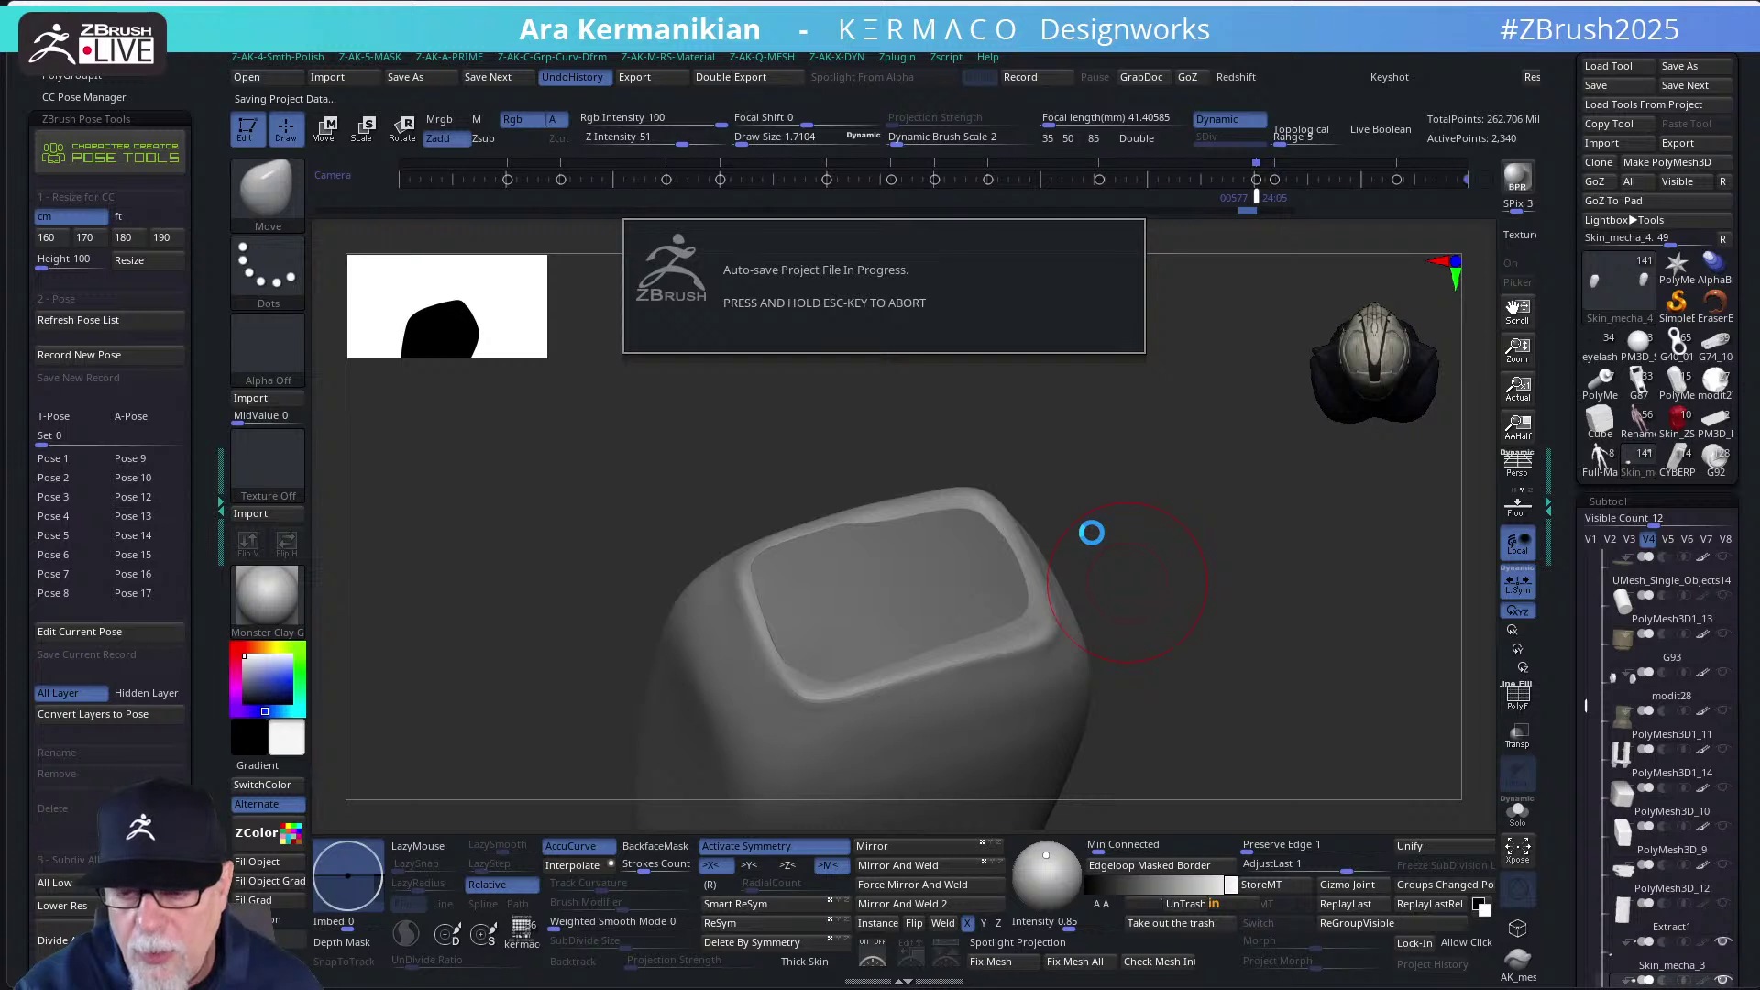
Even out the width of Skin_mecha_4's rim at the cap's corners with Move brush strokes from several angles
mouse_move(1091, 531)
left_mouse_down()
mouse_move(1112, 518)
mouse_move(968, 525)
mouse_move(1054, 550)
mouse_move(1045, 471)
mouse_move(889, 500)
left_mouse_up()
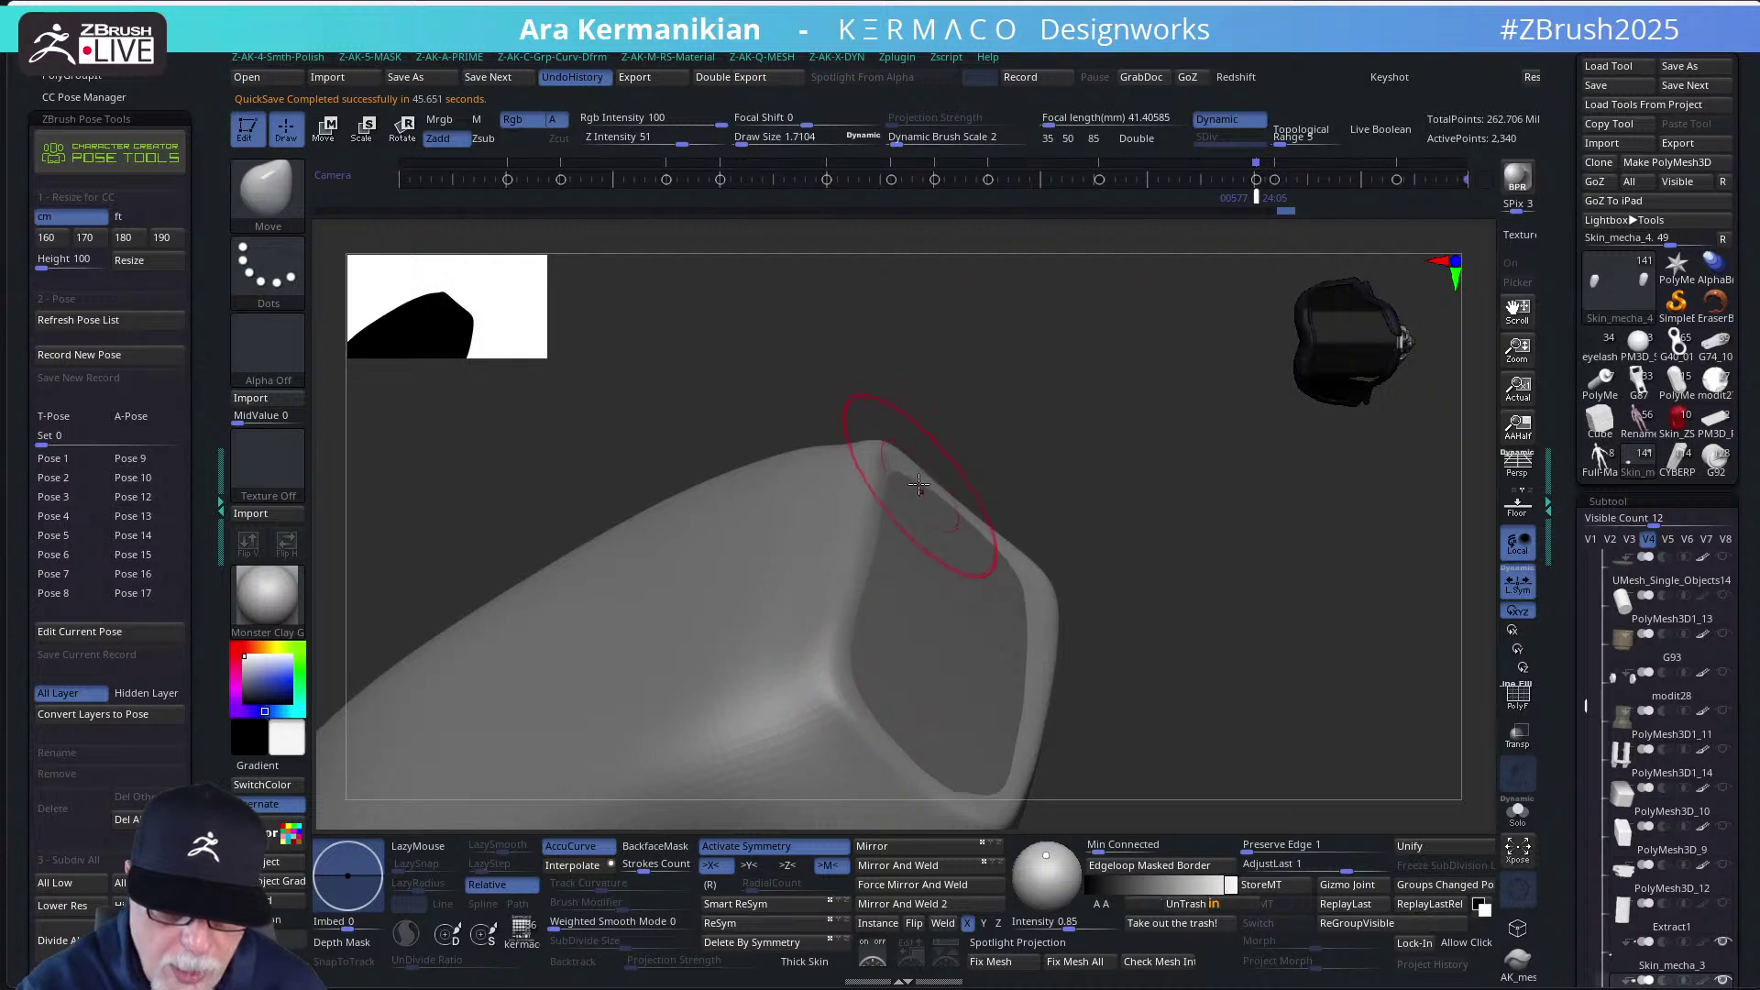
mouse_move(1122, 503)
left_mouse_down()
mouse_move(1108, 471)
mouse_move(1064, 522)
mouse_move(958, 550)
left_mouse_up()
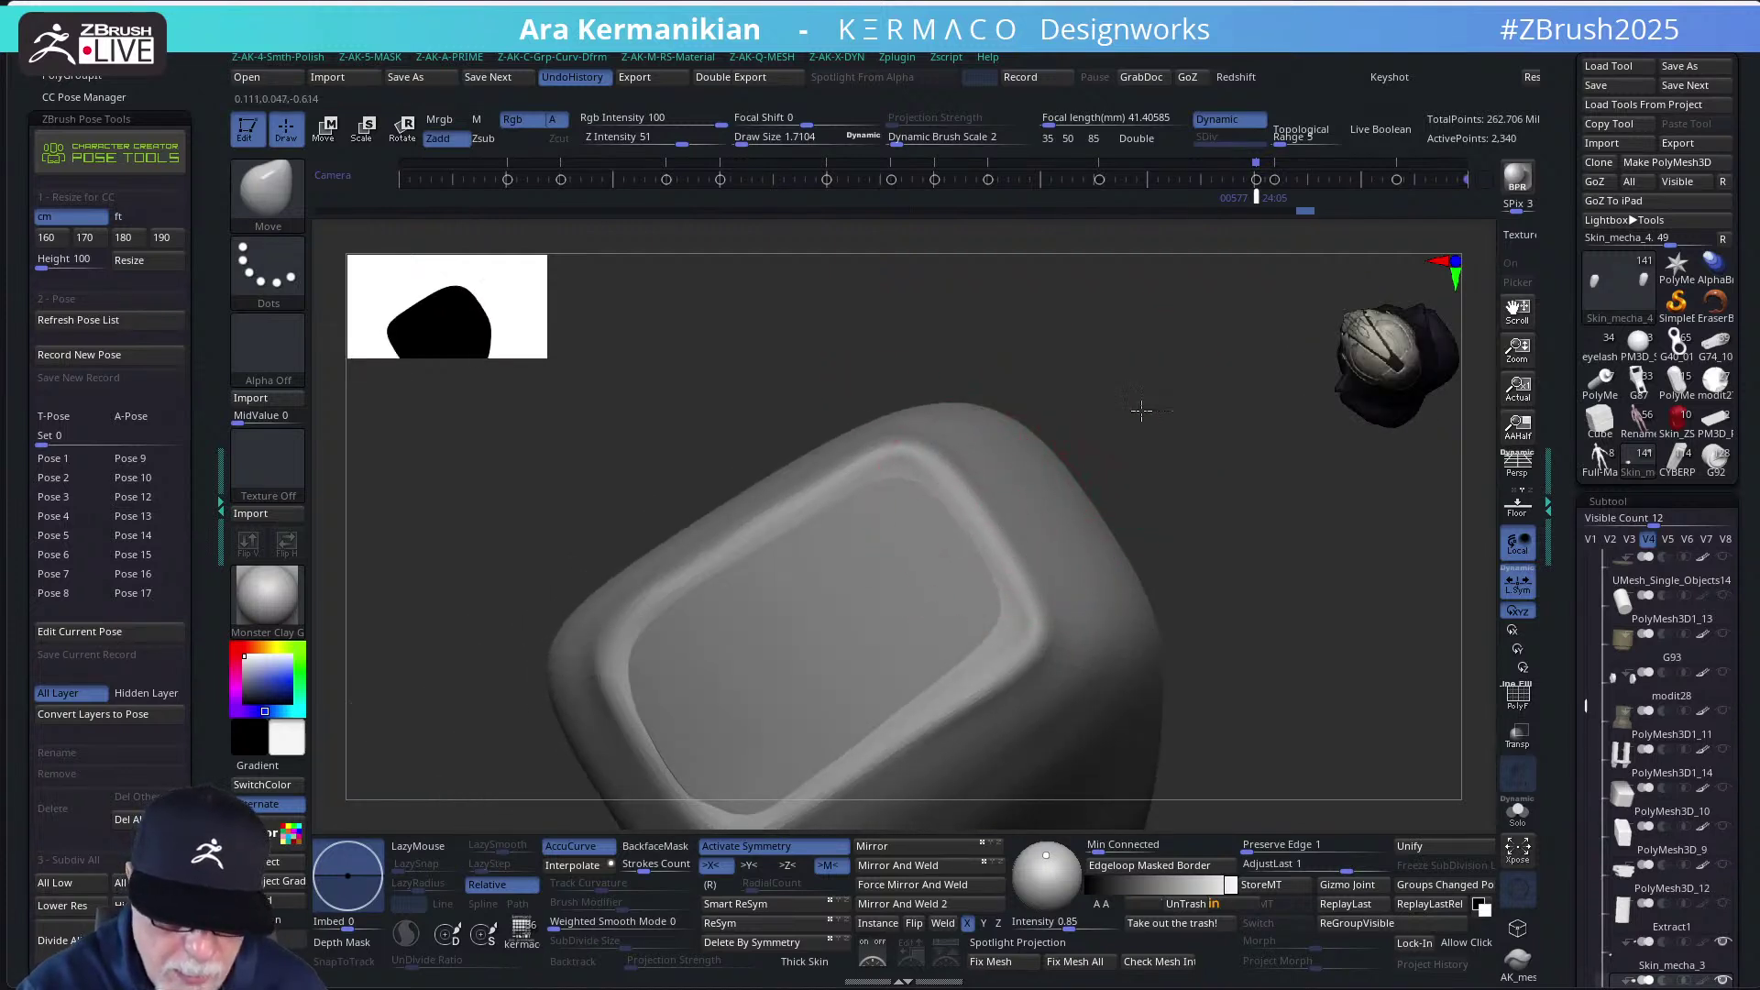
left_click_drag(1139, 404, 707, 746)
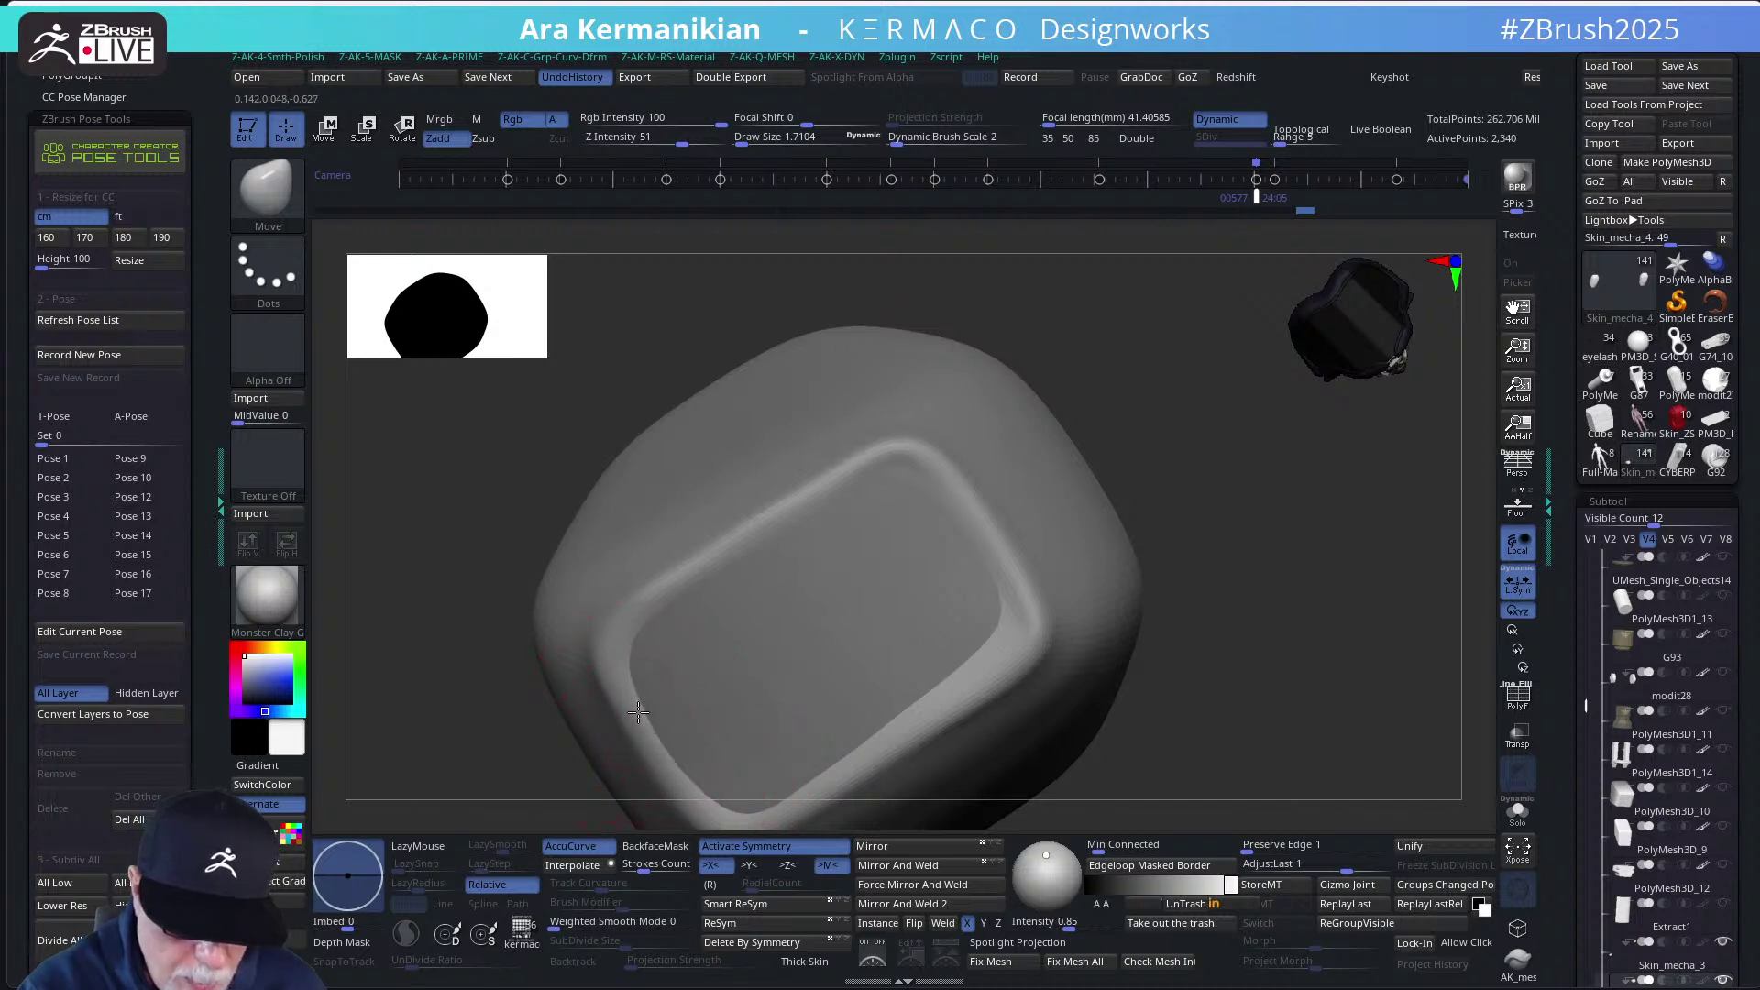
mouse_move(1167, 471)
left_mouse_down()
mouse_move(1014, 449)
mouse_move(978, 581)
mouse_move(1115, 471)
mouse_move(1014, 578)
left_mouse_up()
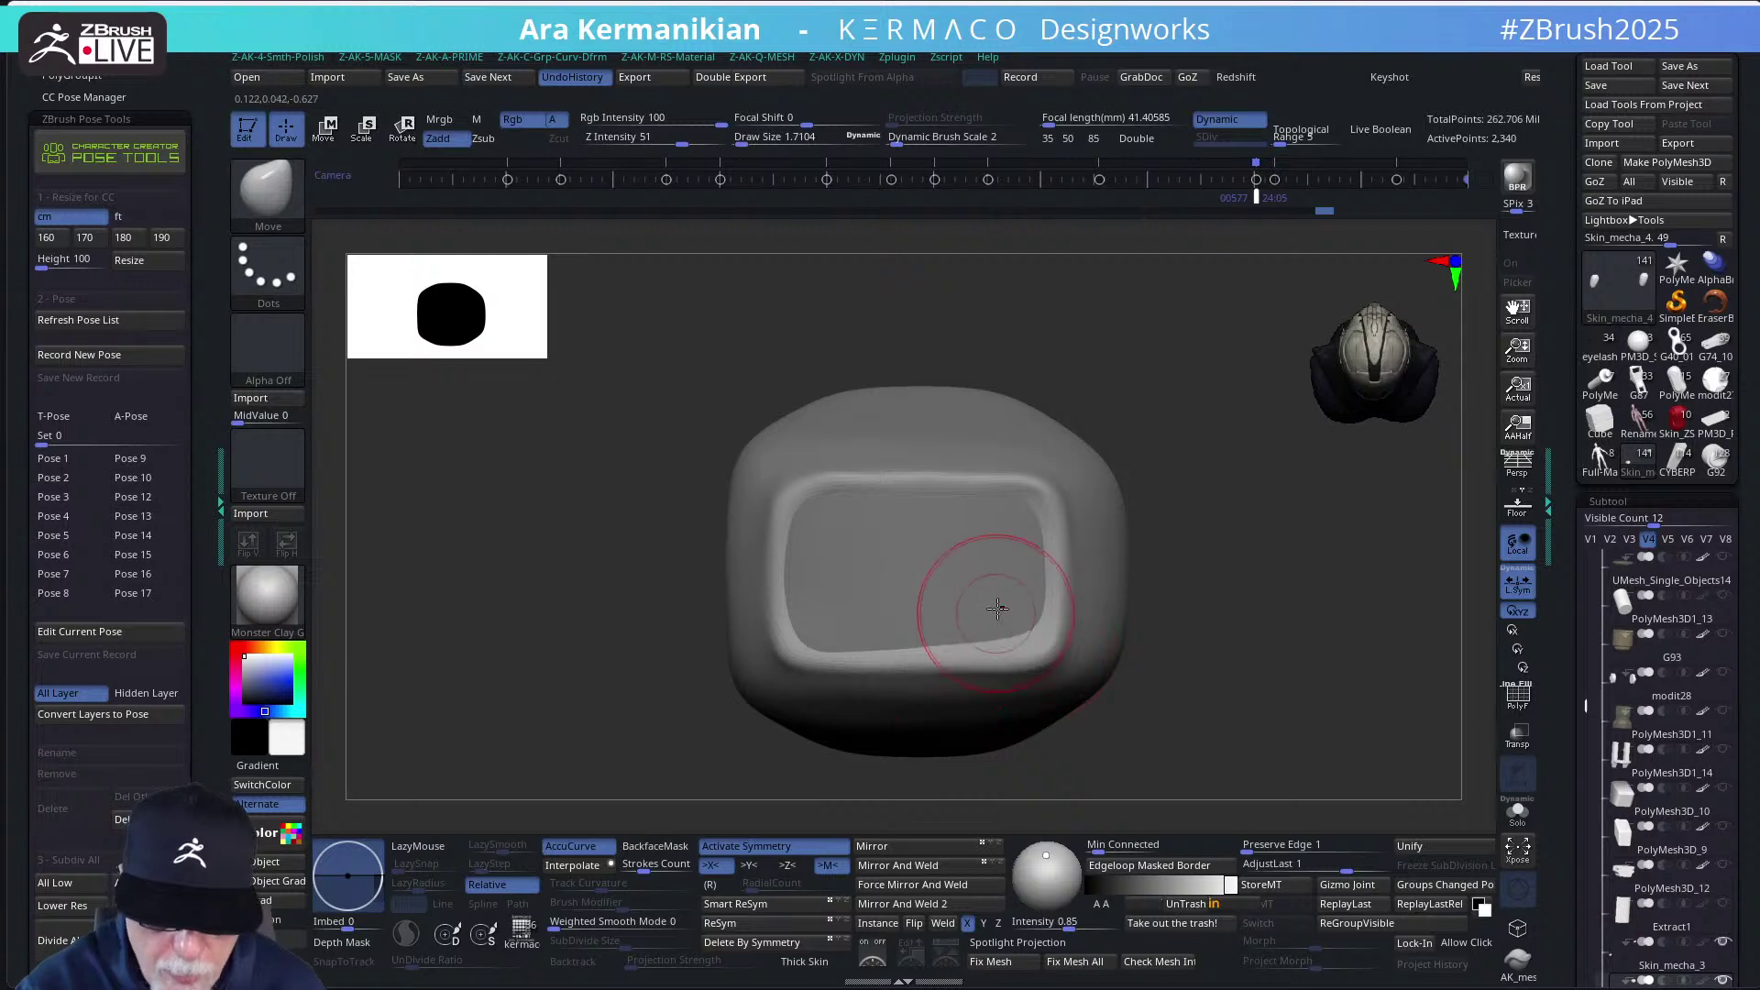
Switch to the DamStandard brush at draw size 1 and refine the lower inner edge of Skin_mecha_4's rim
key("q")
left_click(916, 483)
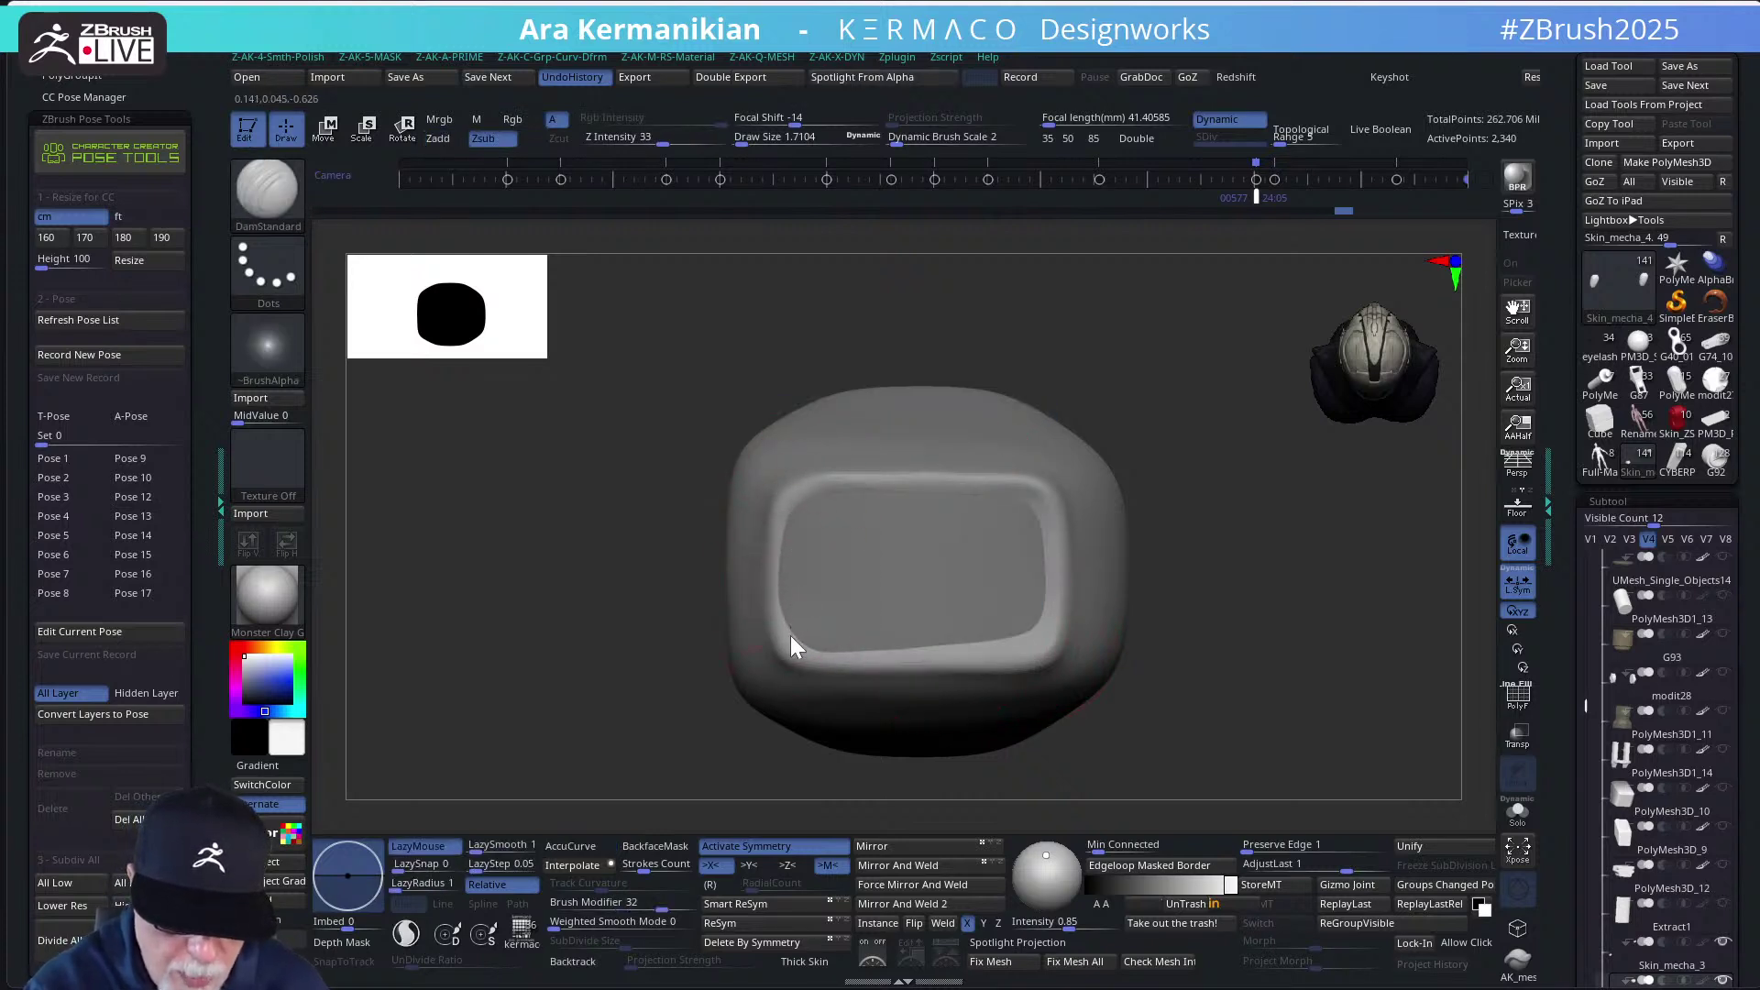
key("s")
left_click_drag(800, 636, 791, 638)
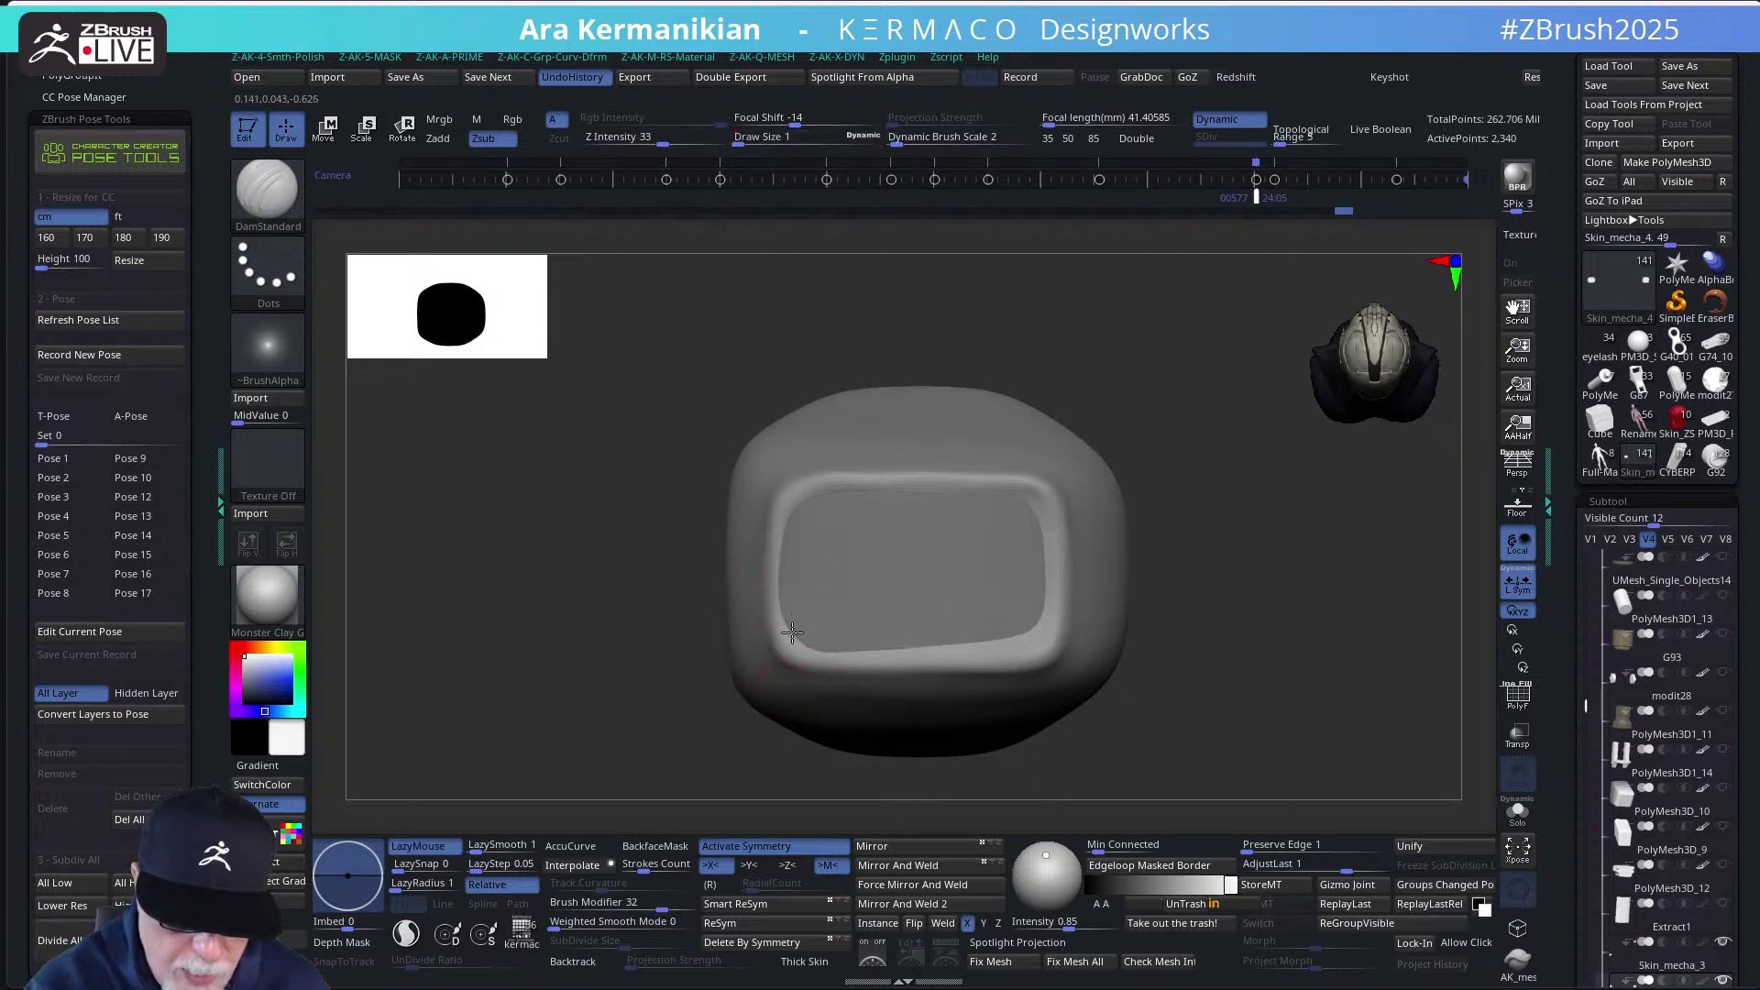
mouse_move(958, 646)
left_mouse_down()
mouse_move(985, 646)
mouse_move(916, 653)
mouse_move(1033, 633)
mouse_move(1030, 647)
left_mouse_up()
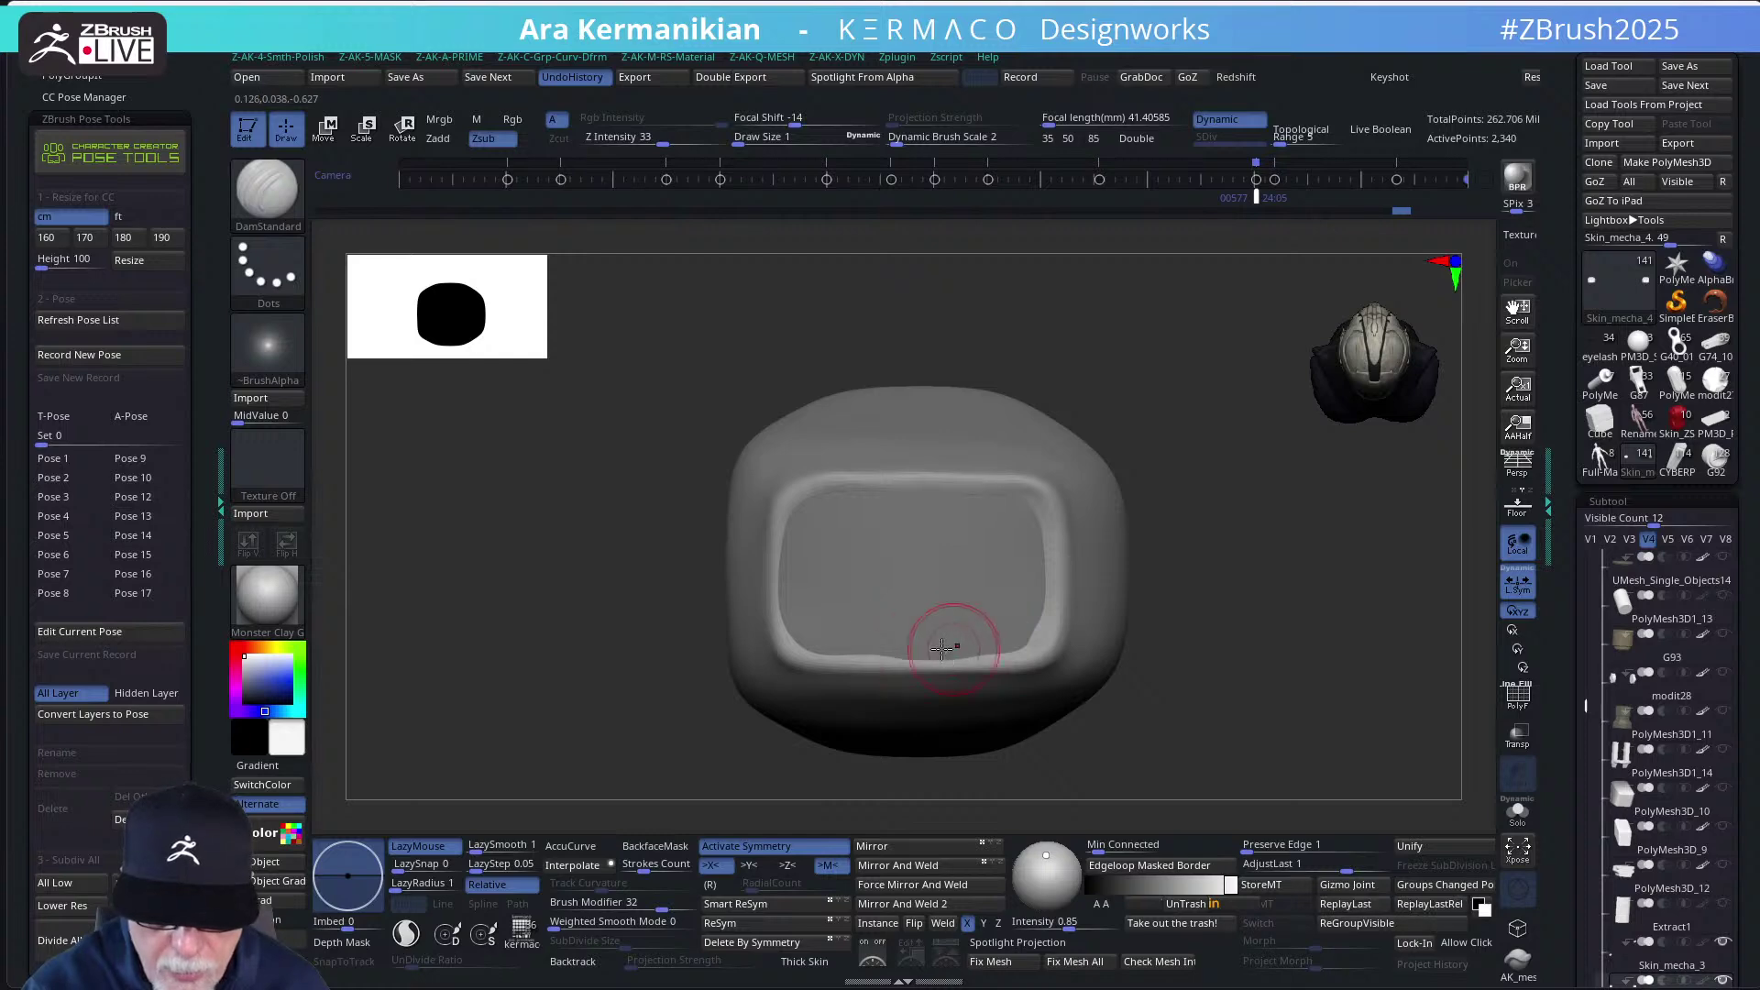
key("shift")
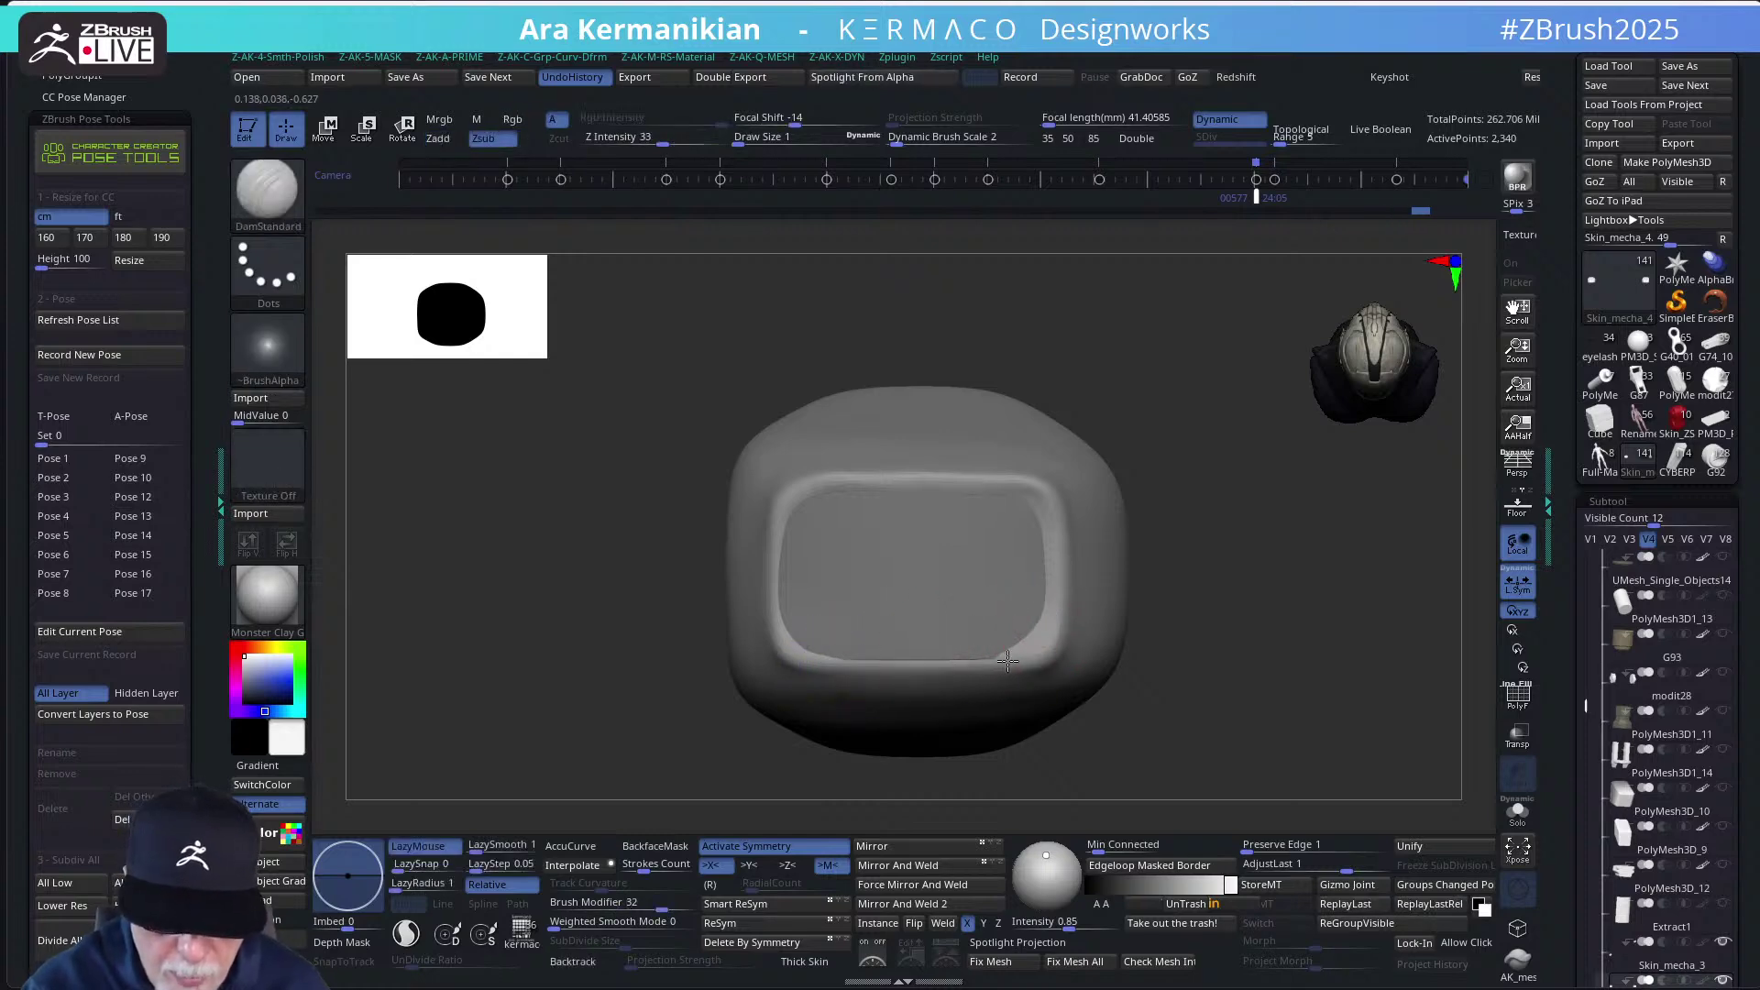
left_click_drag(873, 668, 1031, 640)
Subdivide Skin_mecha_4 twice, first with Smt off and the second time with Smt on
key("ctrl+q")
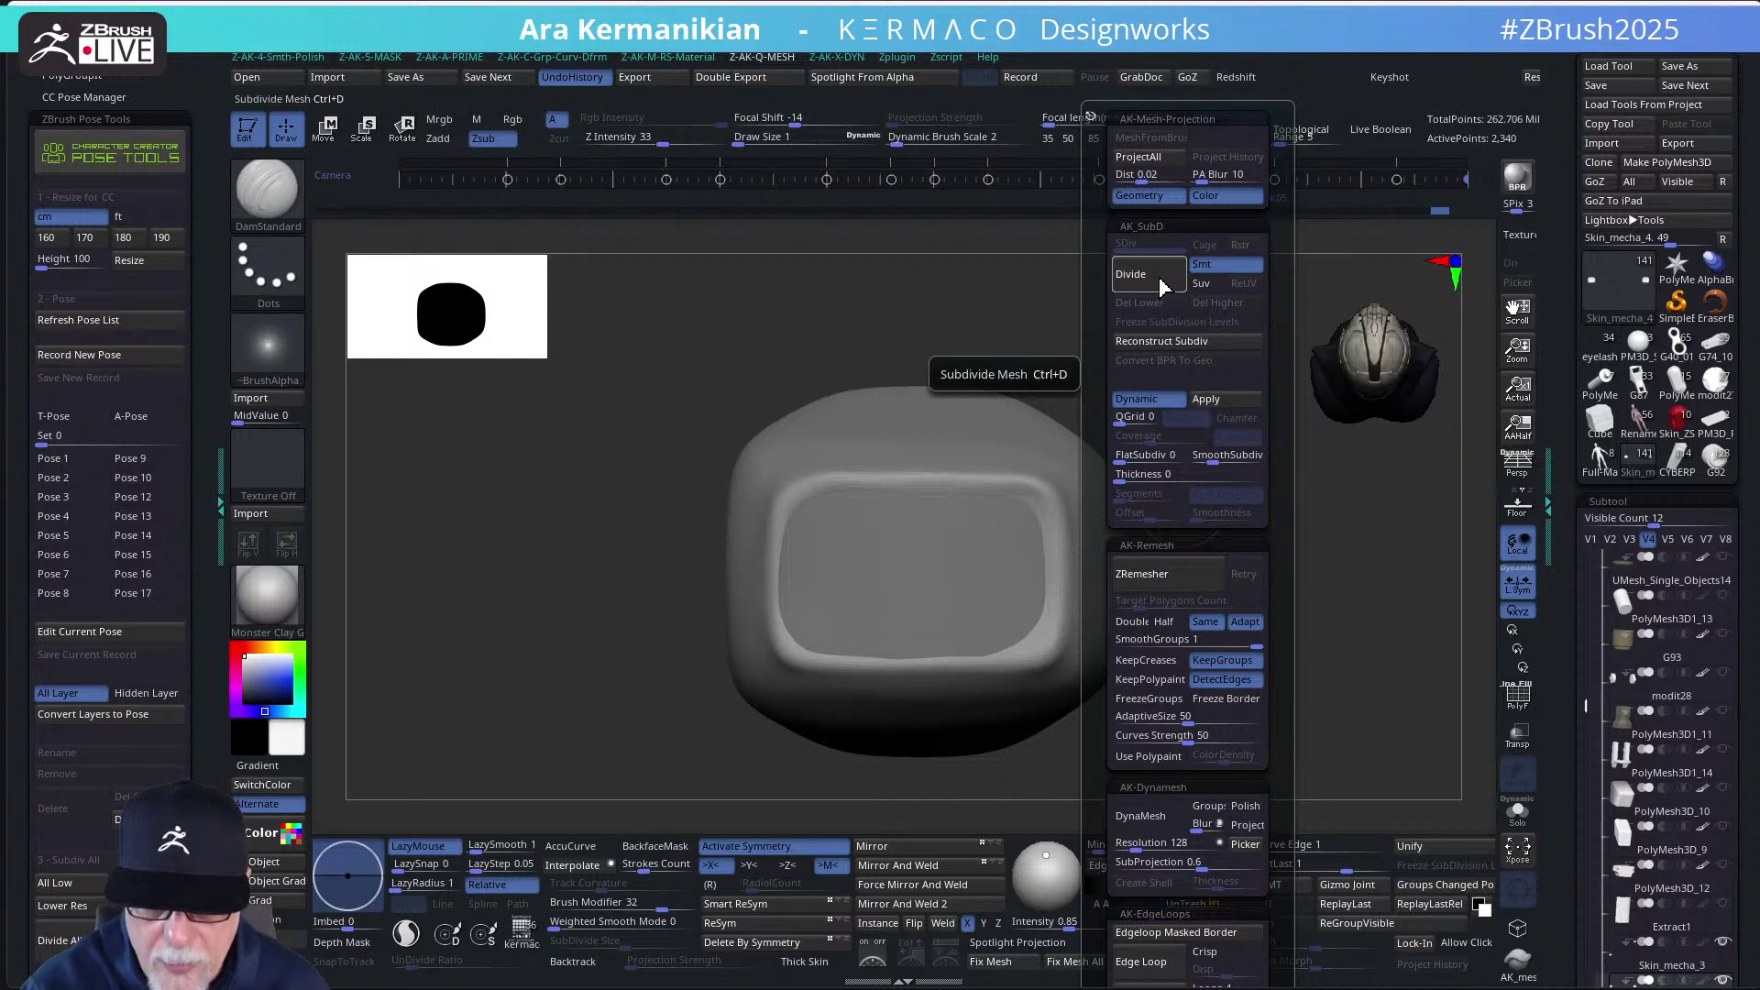
left_click(1215, 268)
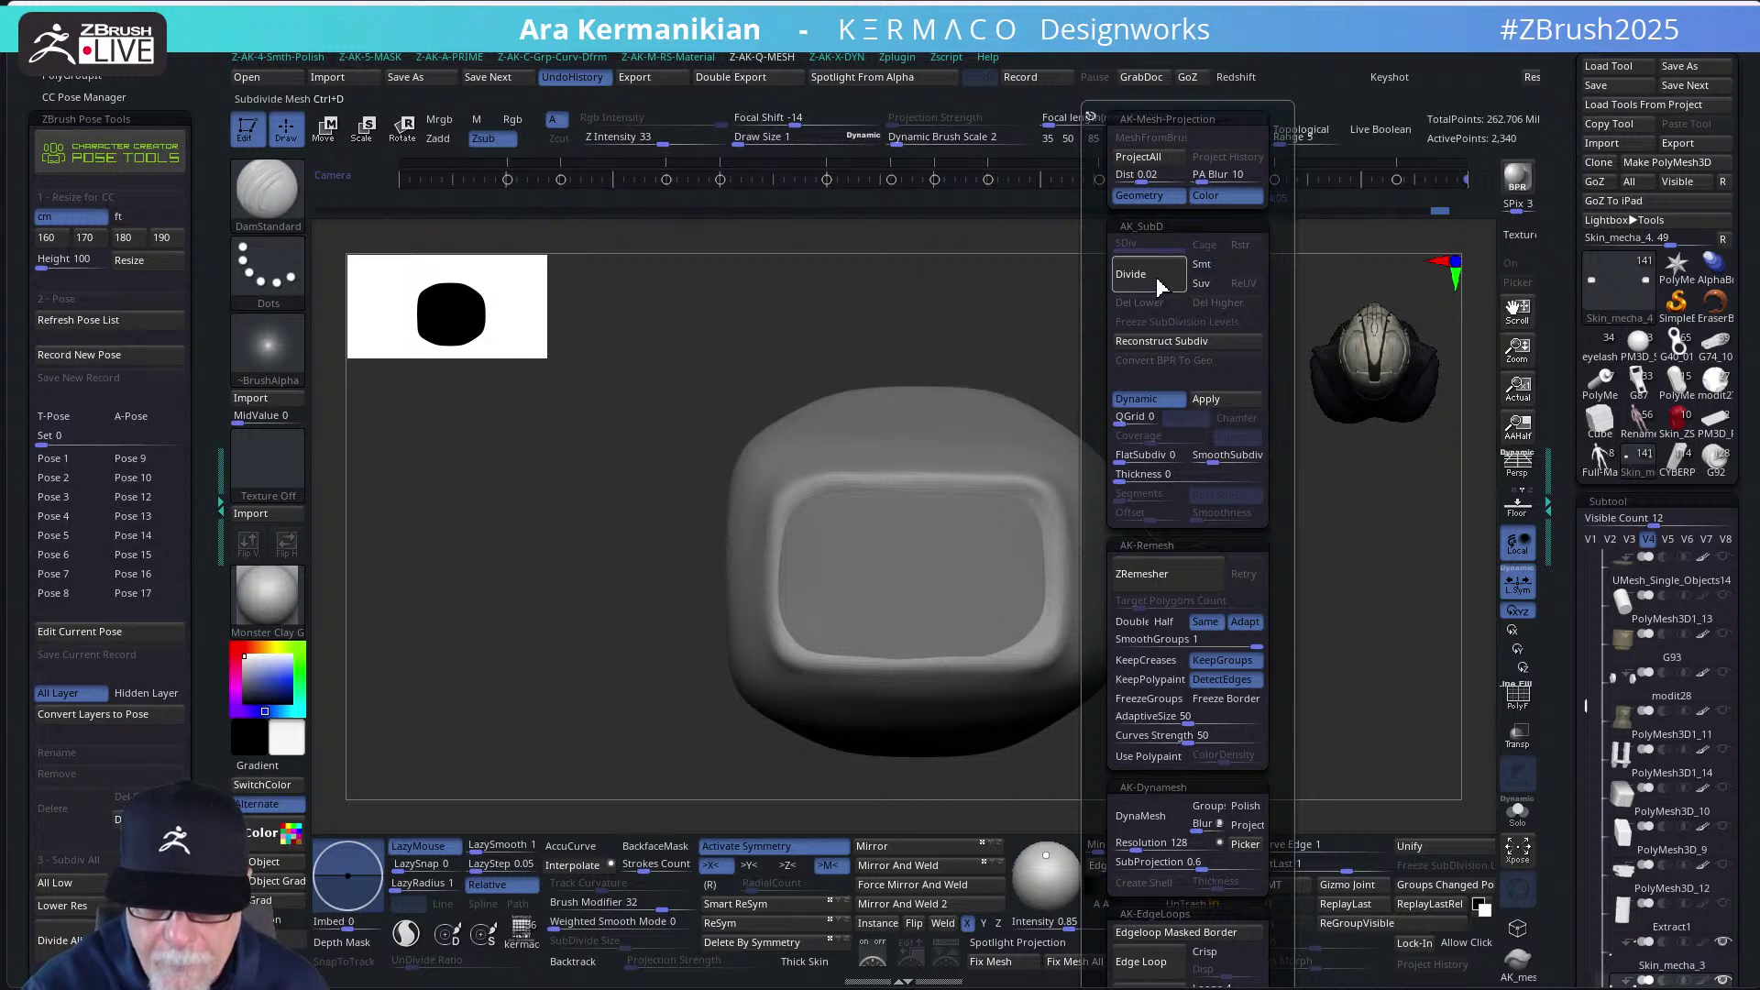
key("ctrl+d")
left_click(1214, 268)
key("ctrl+d")
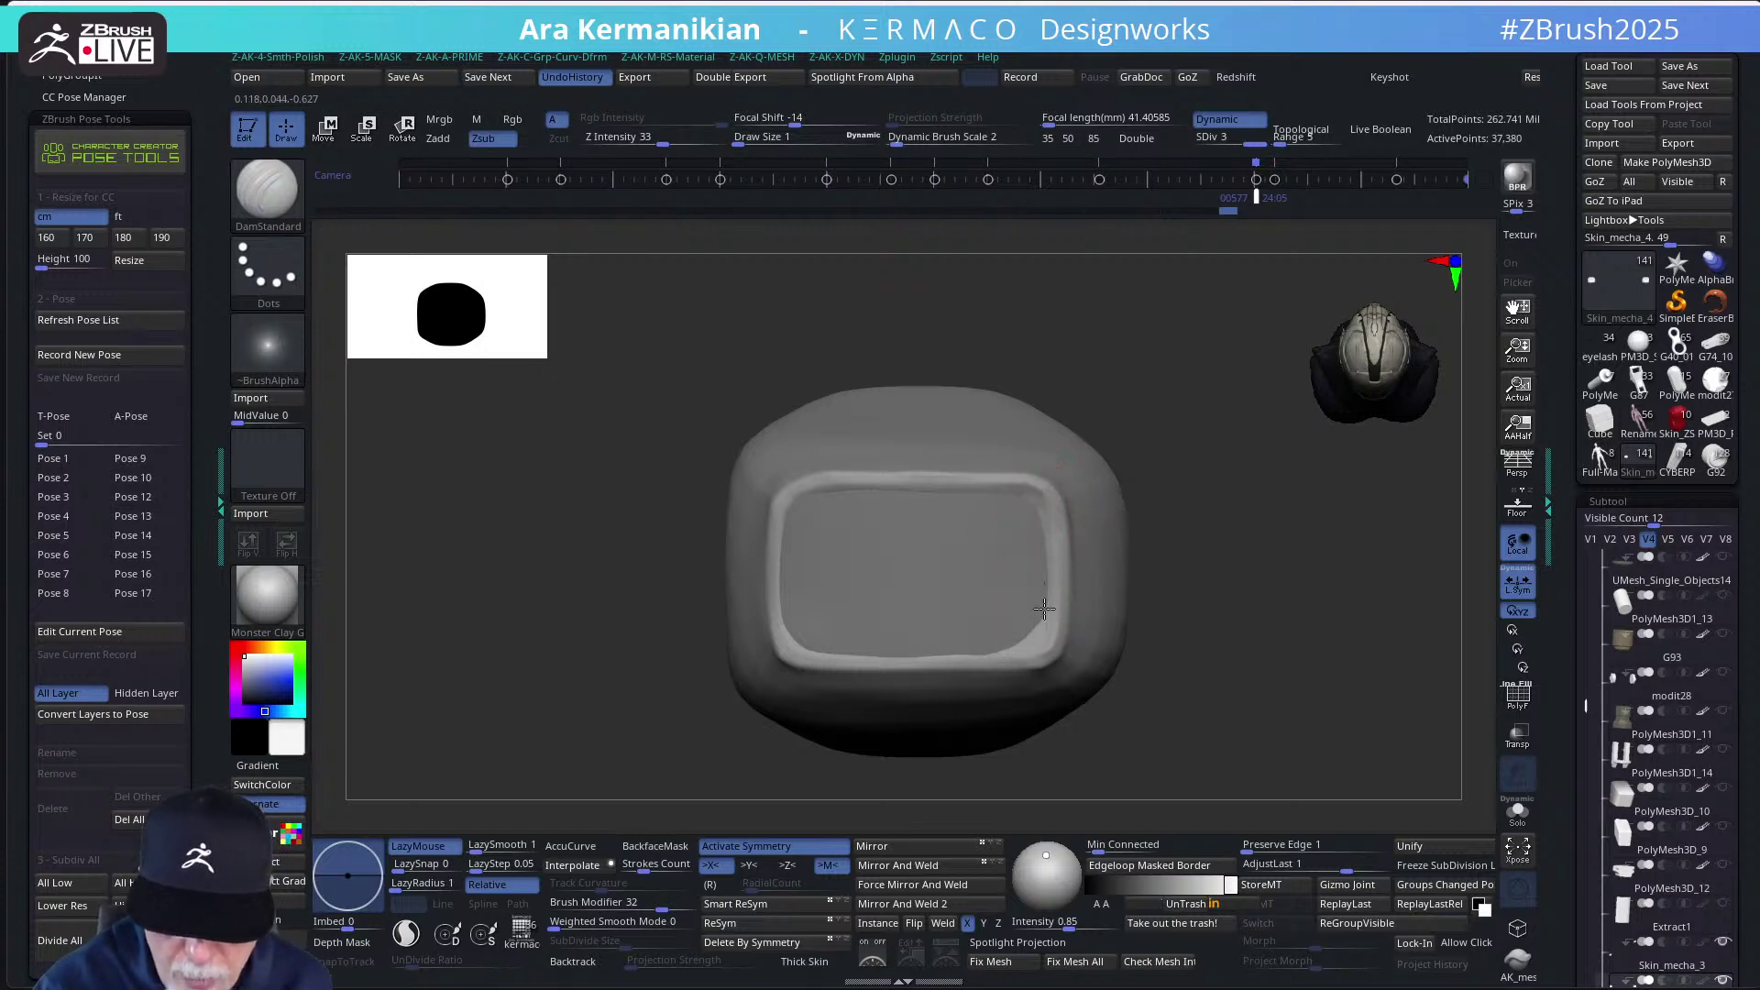
Clean up the rim's lower-right inner corner and bottom edge with DamStandard strokes and smoothing
left_click_drag(1044, 608, 1044, 639)
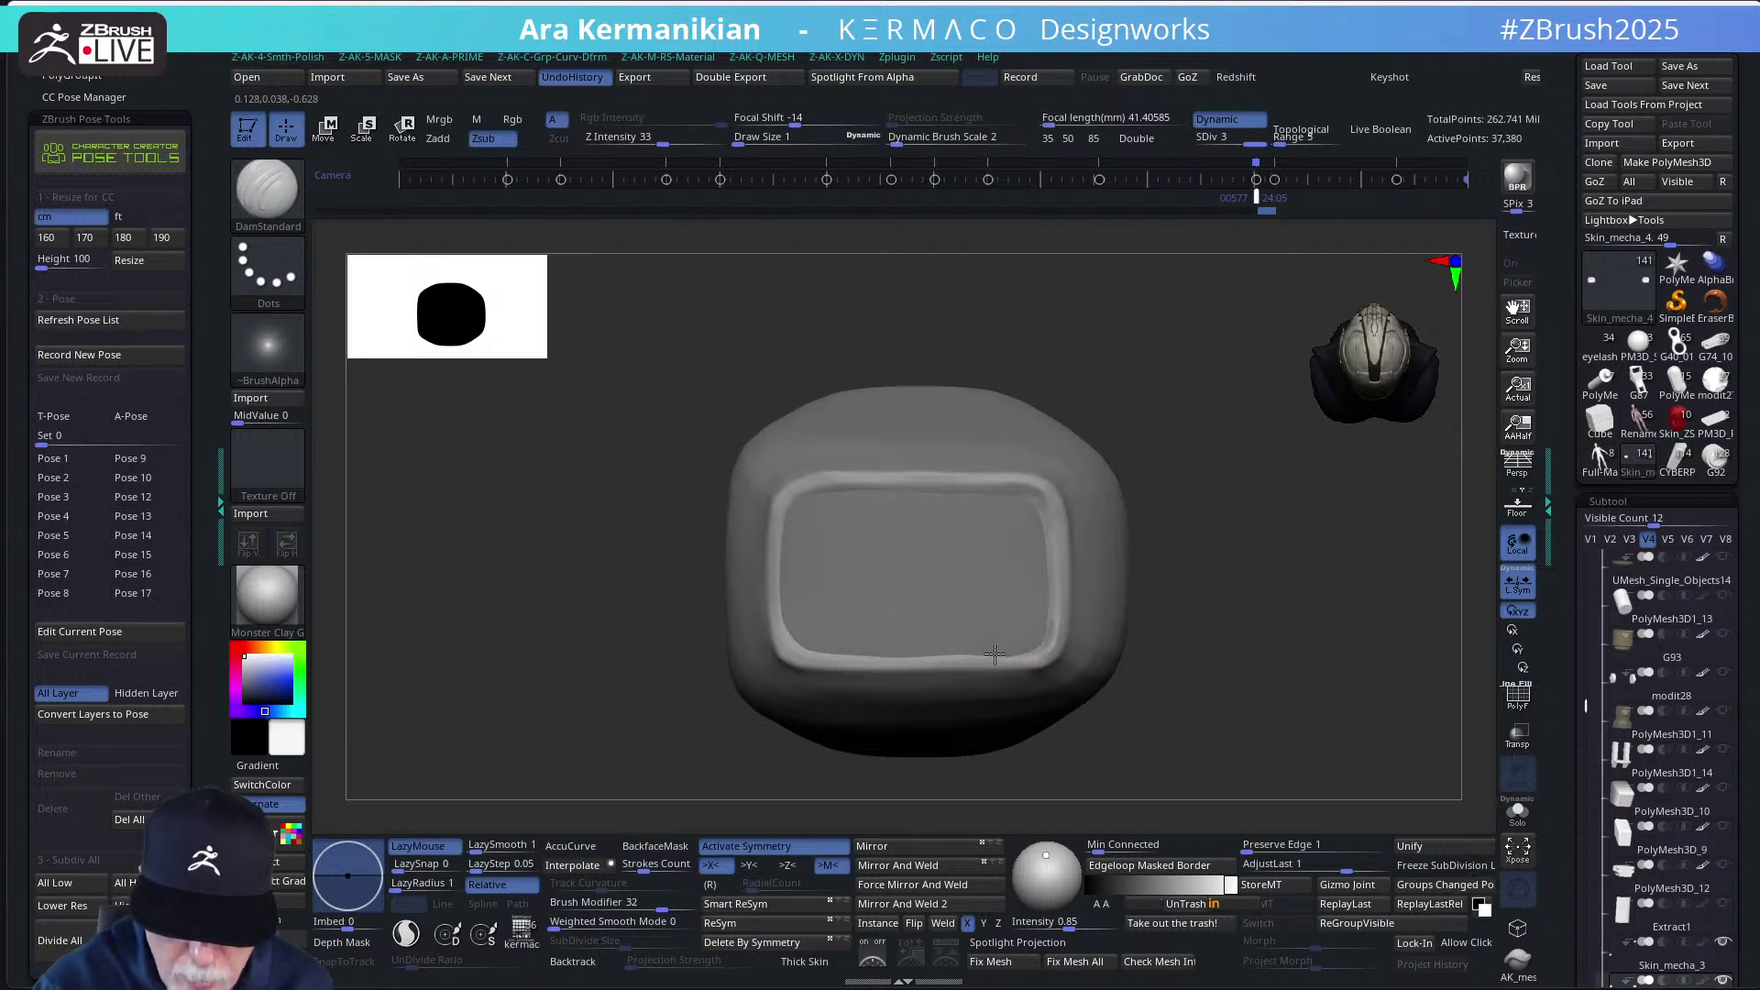
left_click_drag(1039, 646, 954, 641)
key("shift")
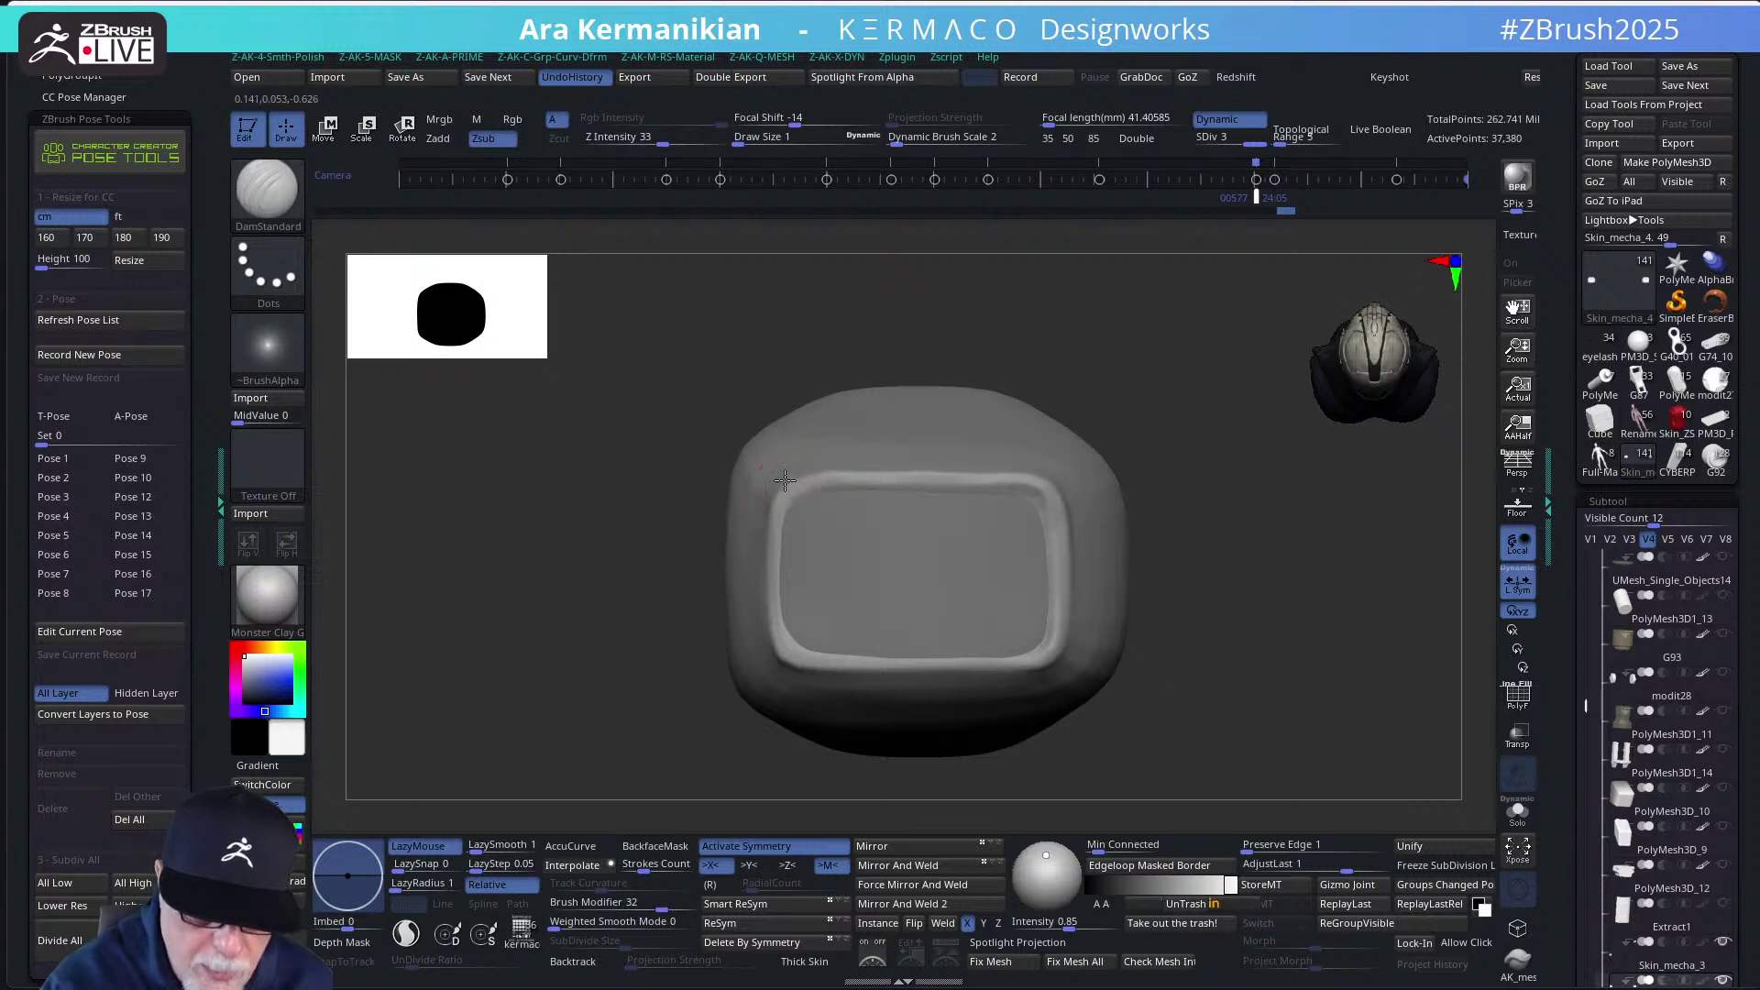
Smooth Skin_mecha_4's side surface beside the rim and refine the rim's upper-right corner
left_click_drag(1085, 366, 943, 413)
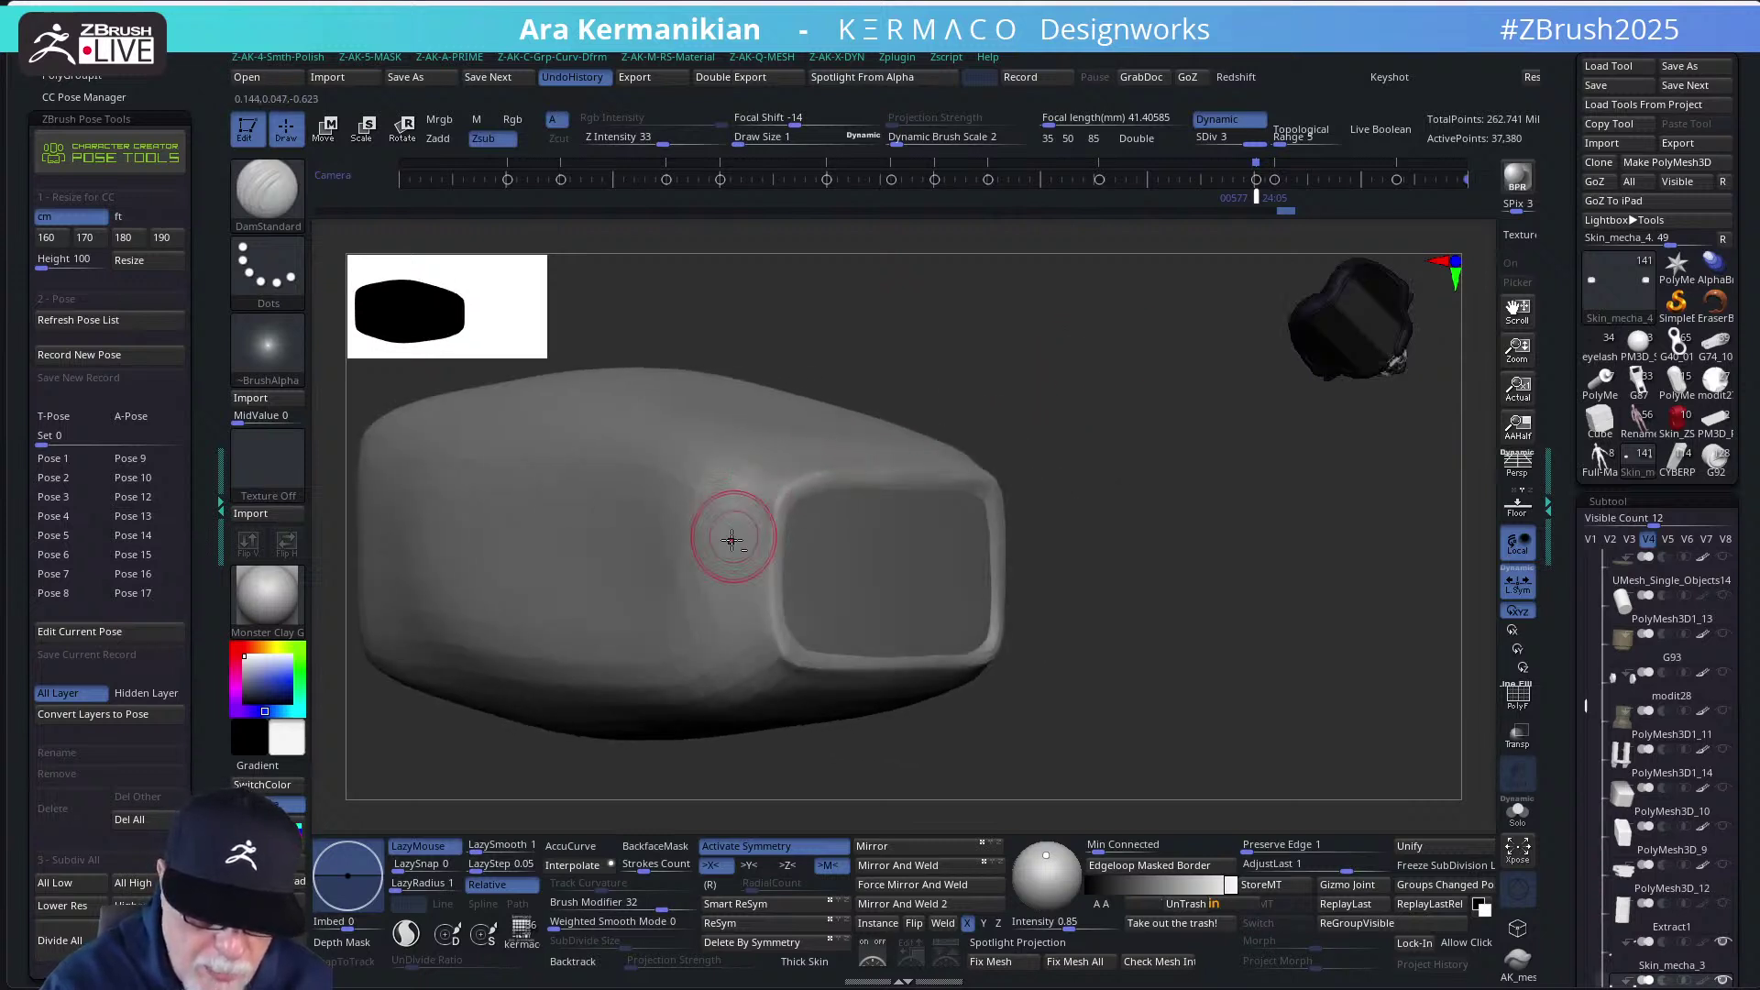
mouse_move(732, 539)
left_mouse_down("shift")
mouse_move(707, 502)
mouse_move(752, 524)
left_mouse_up("shift")
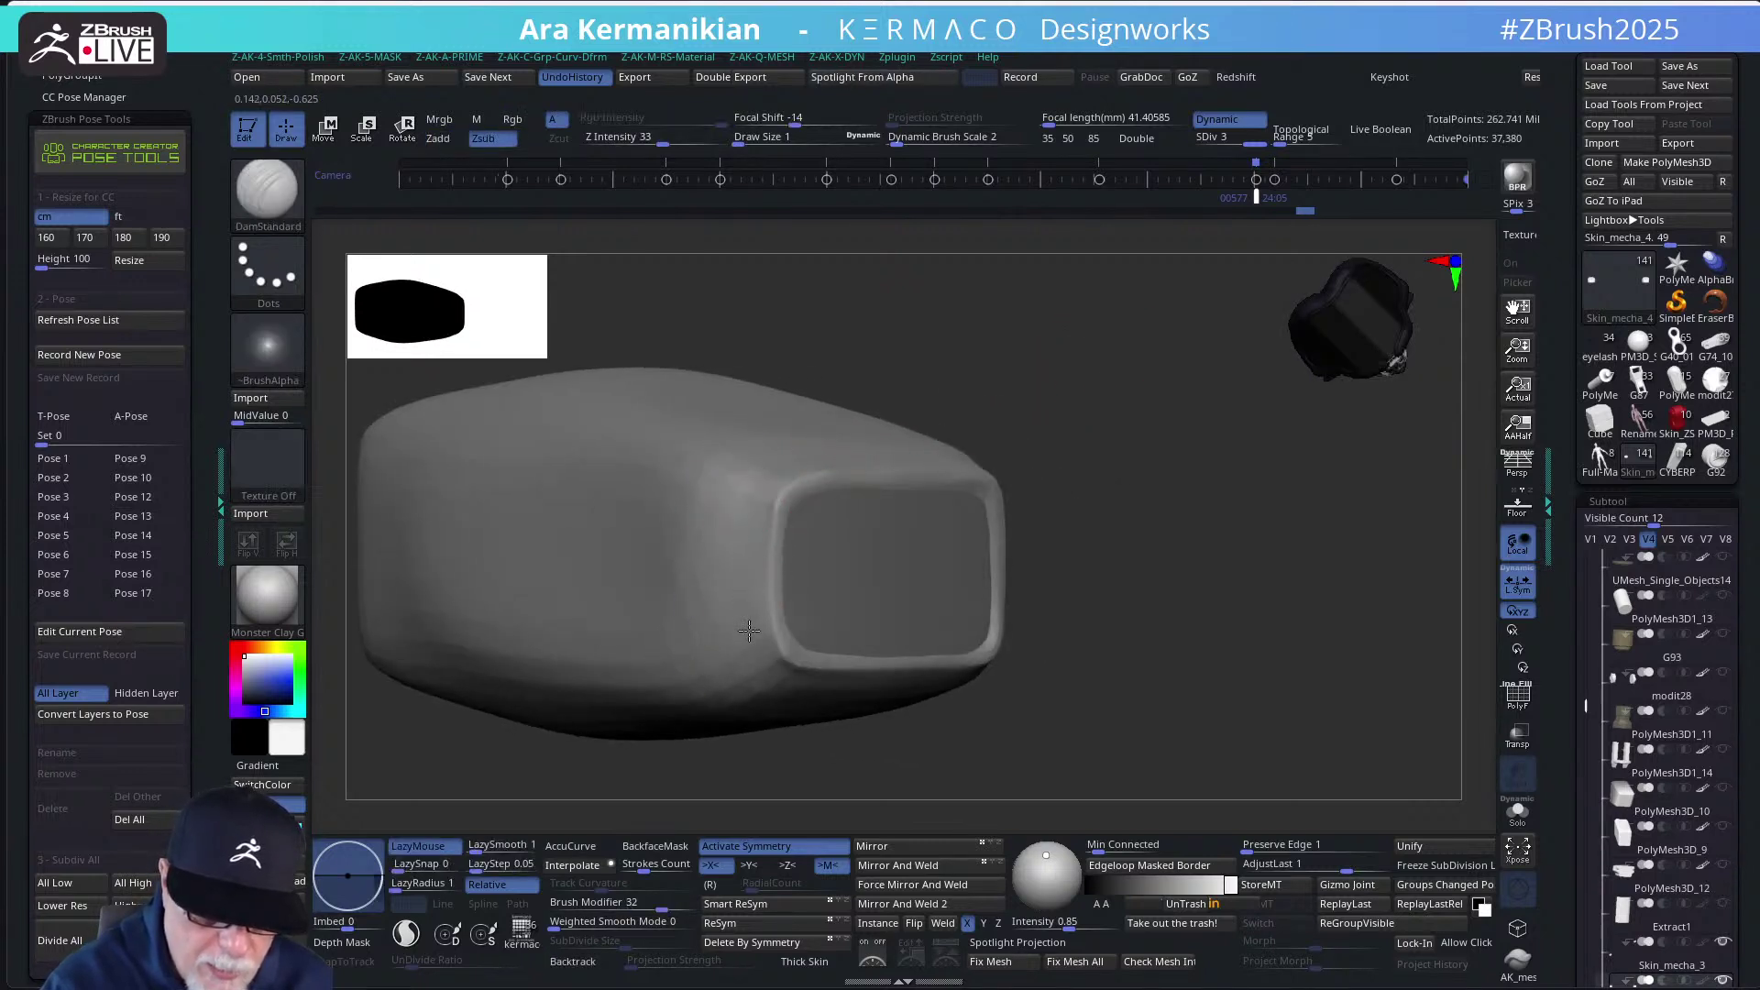
mouse_move(1036, 440)
left_mouse_down()
mouse_move(1178, 404)
mouse_move(1189, 473)
mouse_move(1150, 467)
left_mouse_up()
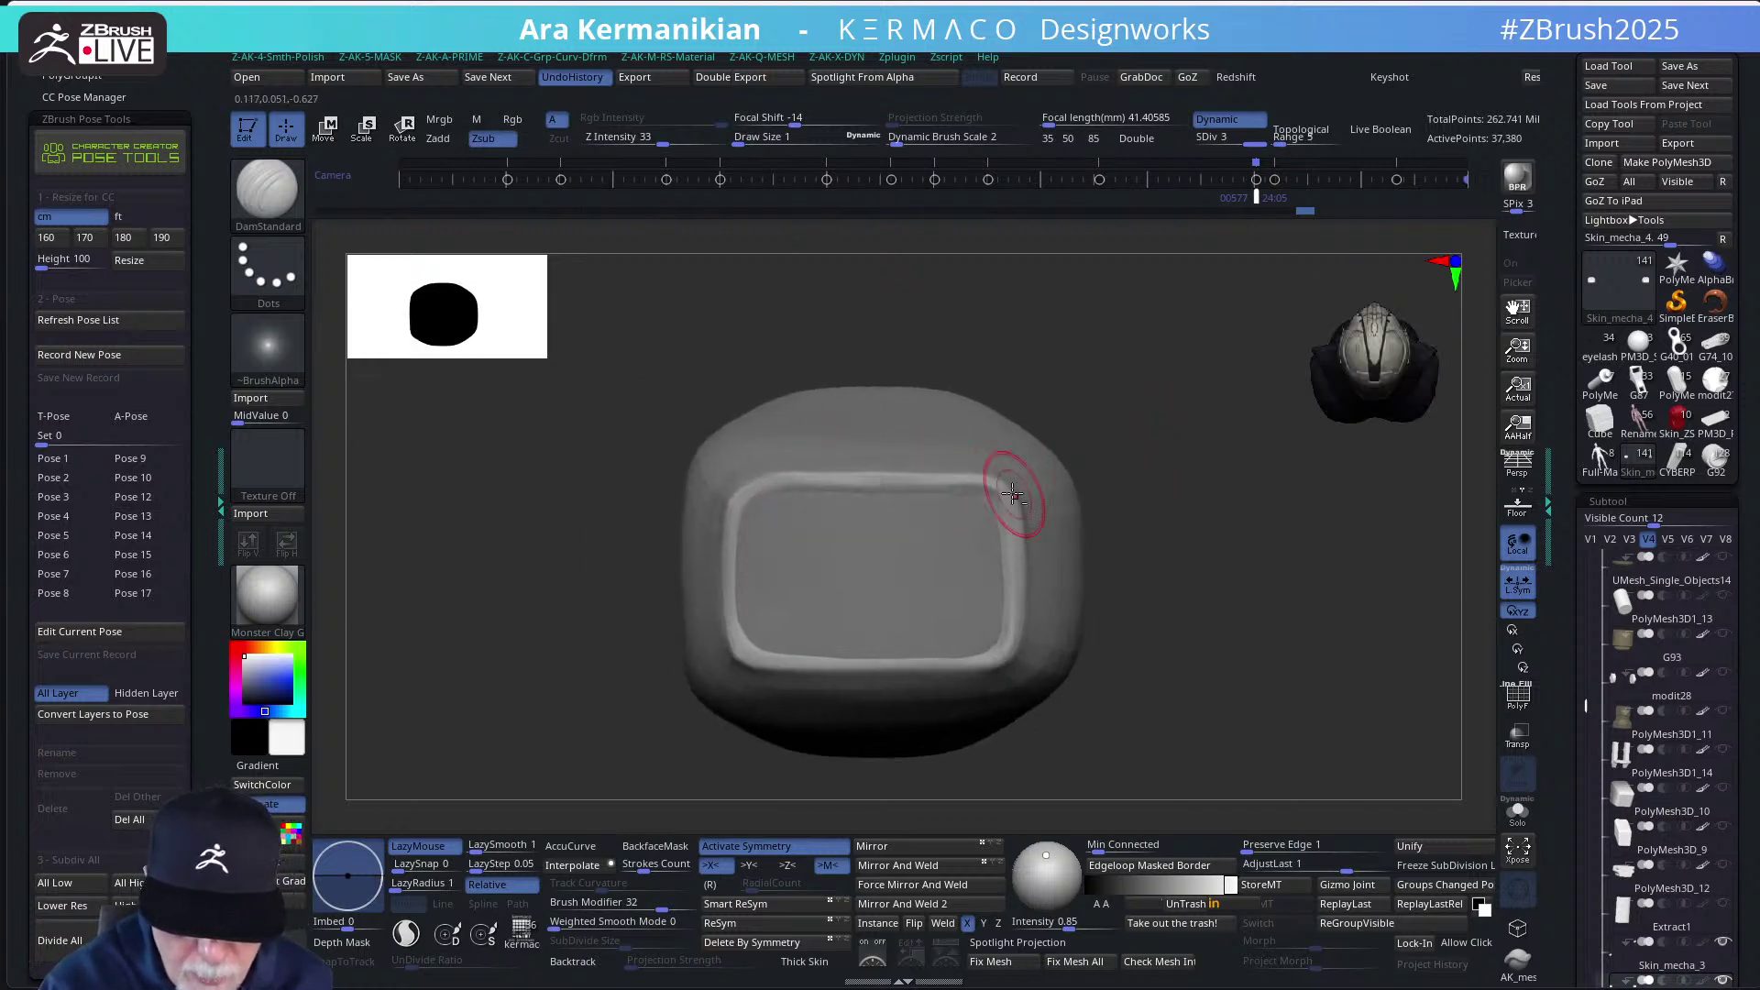
mouse_move(1033, 471)
left_mouse_down()
mouse_move(924, 484)
mouse_move(982, 504)
left_mouse_up()
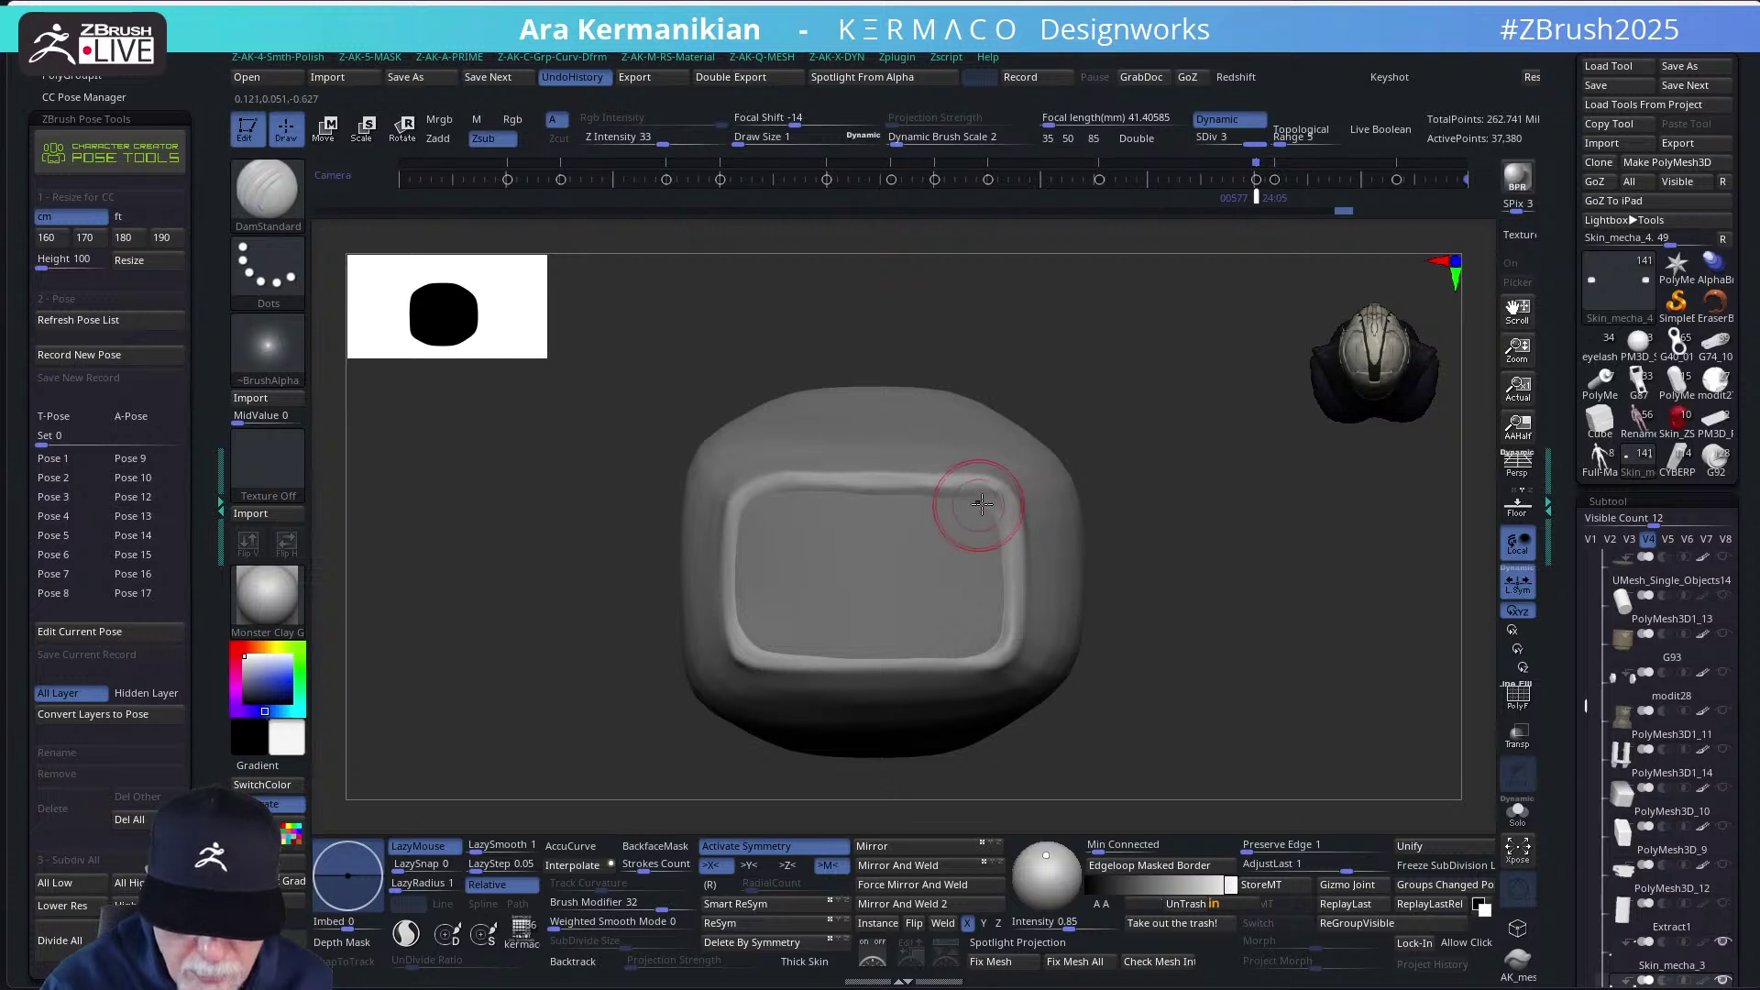
Trim the capped end of Skin_mecha_4 straight with ClipCurve cuts, and check the clipped rim from several angles
left_click_drag(1087, 404, 1044, 493)
mouse_move(920, 341)
left_mouse_down("ctrl+shift")
mouse_move(922, 648)
mouse_move(900, 691)
left_mouse_up("ctrl+shift")
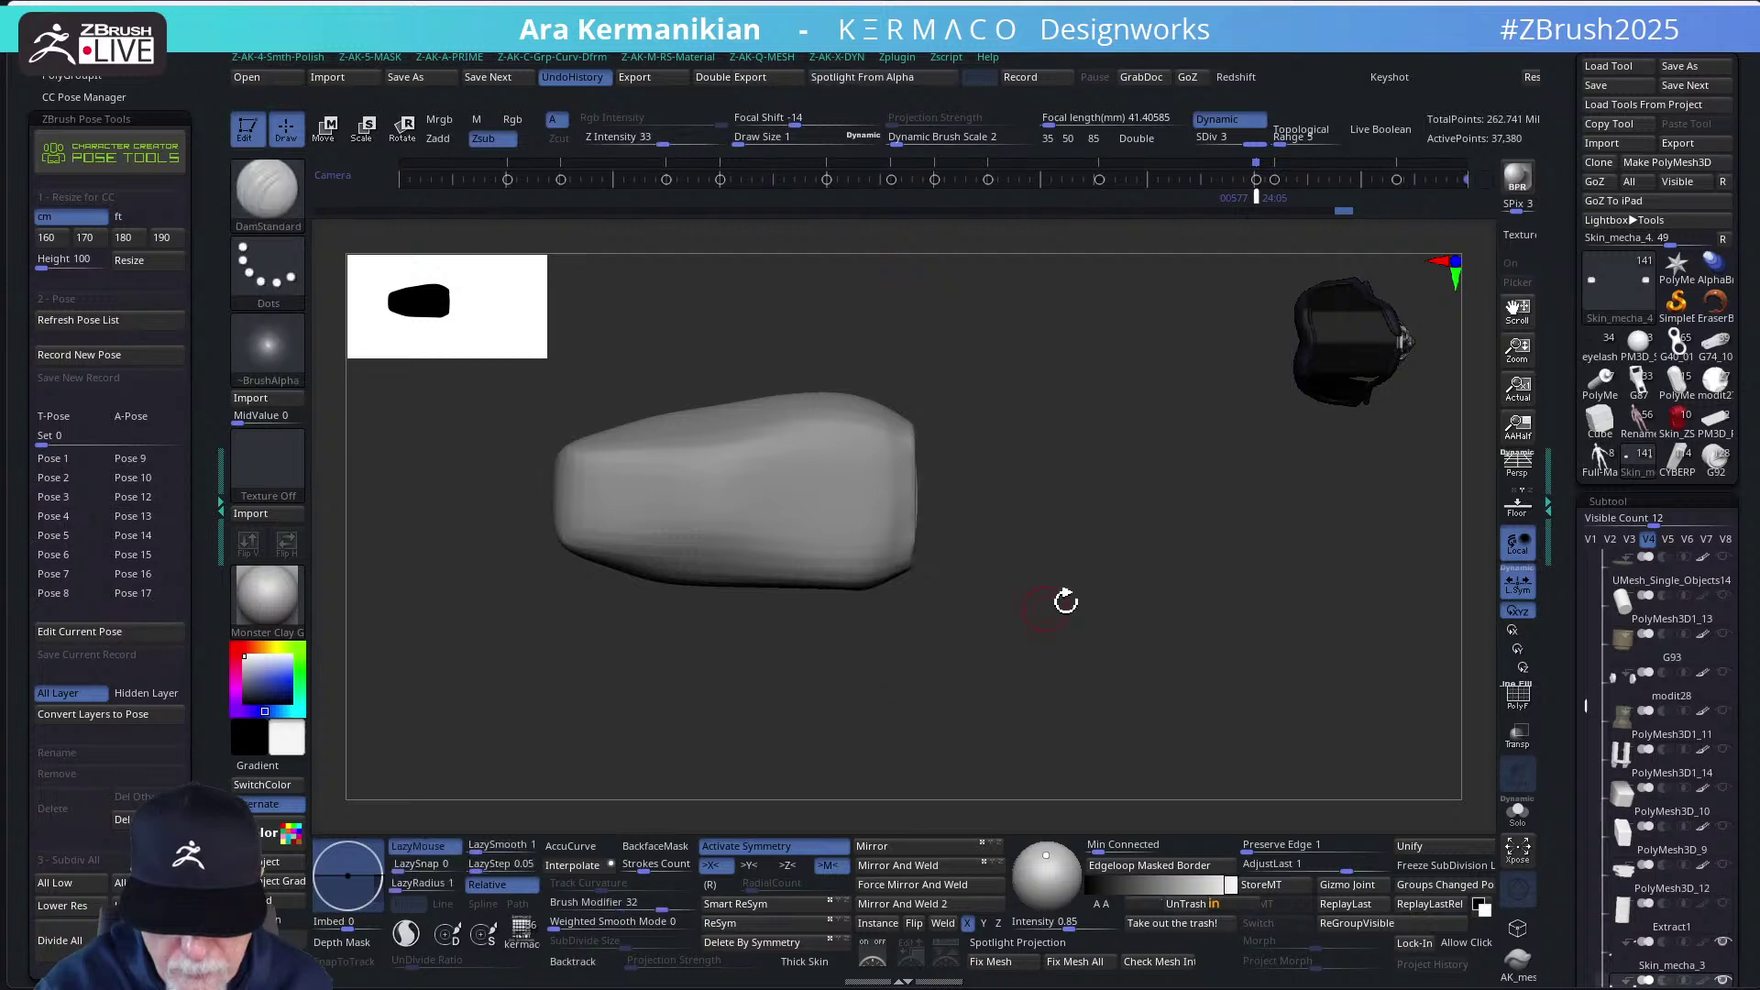
left_click_drag(1064, 596, 1065, 405)
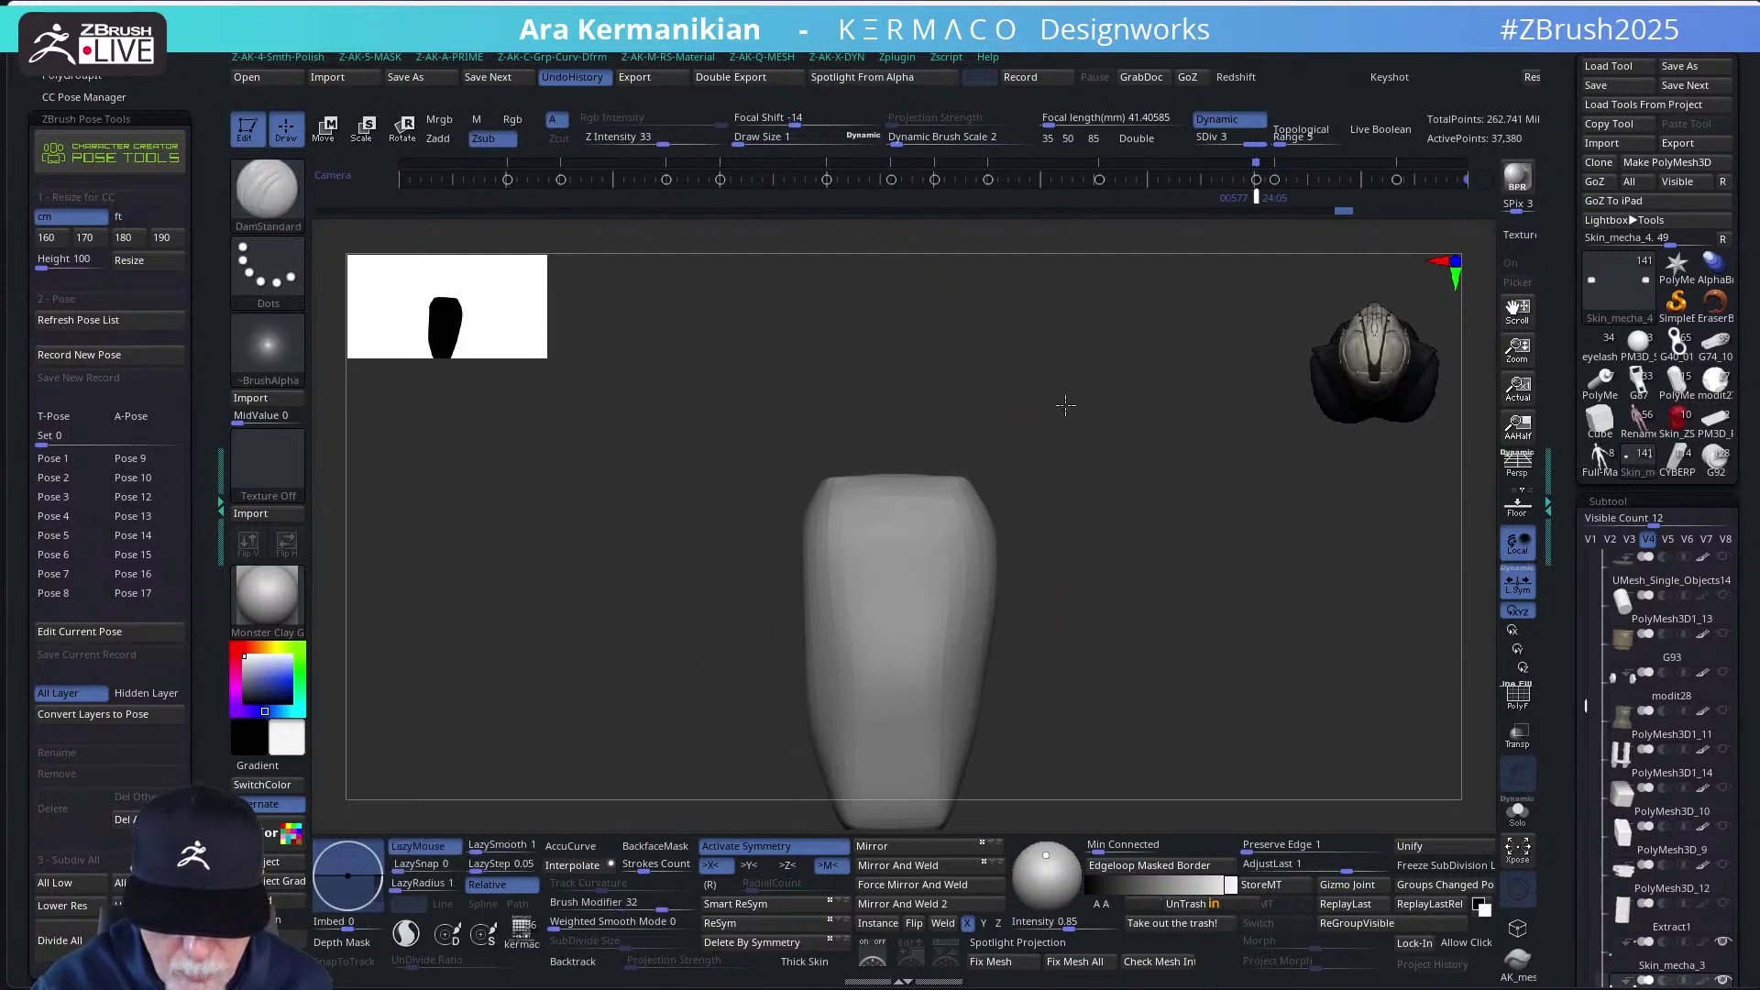
mouse_move(1036, 498)
left_mouse_down()
mouse_move(1075, 453)
mouse_move(895, 522)
left_mouse_up()
key("shift")
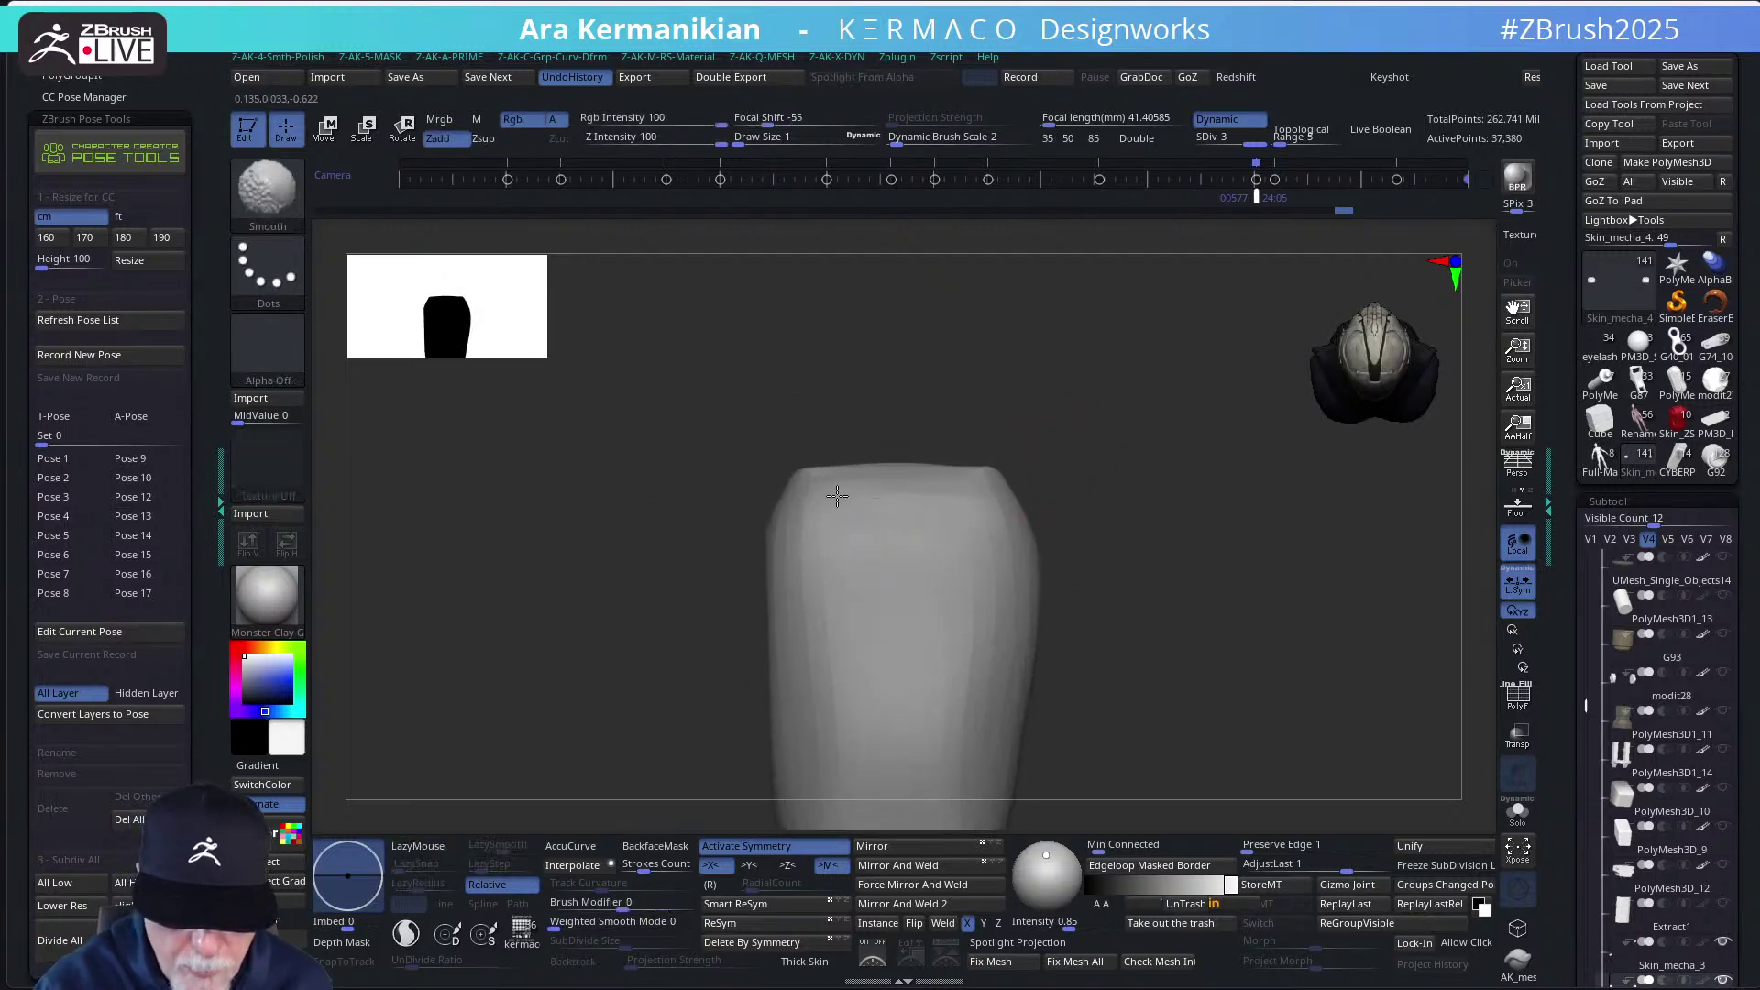
mouse_move(1100, 413)
left_mouse_down()
mouse_move(1091, 395)
mouse_move(1103, 420)
left_mouse_up()
mouse_move(766, 694)
left_mouse_down("ctrl+shift")
mouse_move(833, 499)
mouse_move(916, 357)
mouse_move(944, 363)
mouse_move(1080, 550)
mouse_move(1081, 629)
mouse_move(1151, 531)
mouse_move(1148, 570)
mouse_move(1151, 522)
mouse_move(1208, 559)
mouse_move(1189, 471)
left_mouse_up("ctrl+shift")
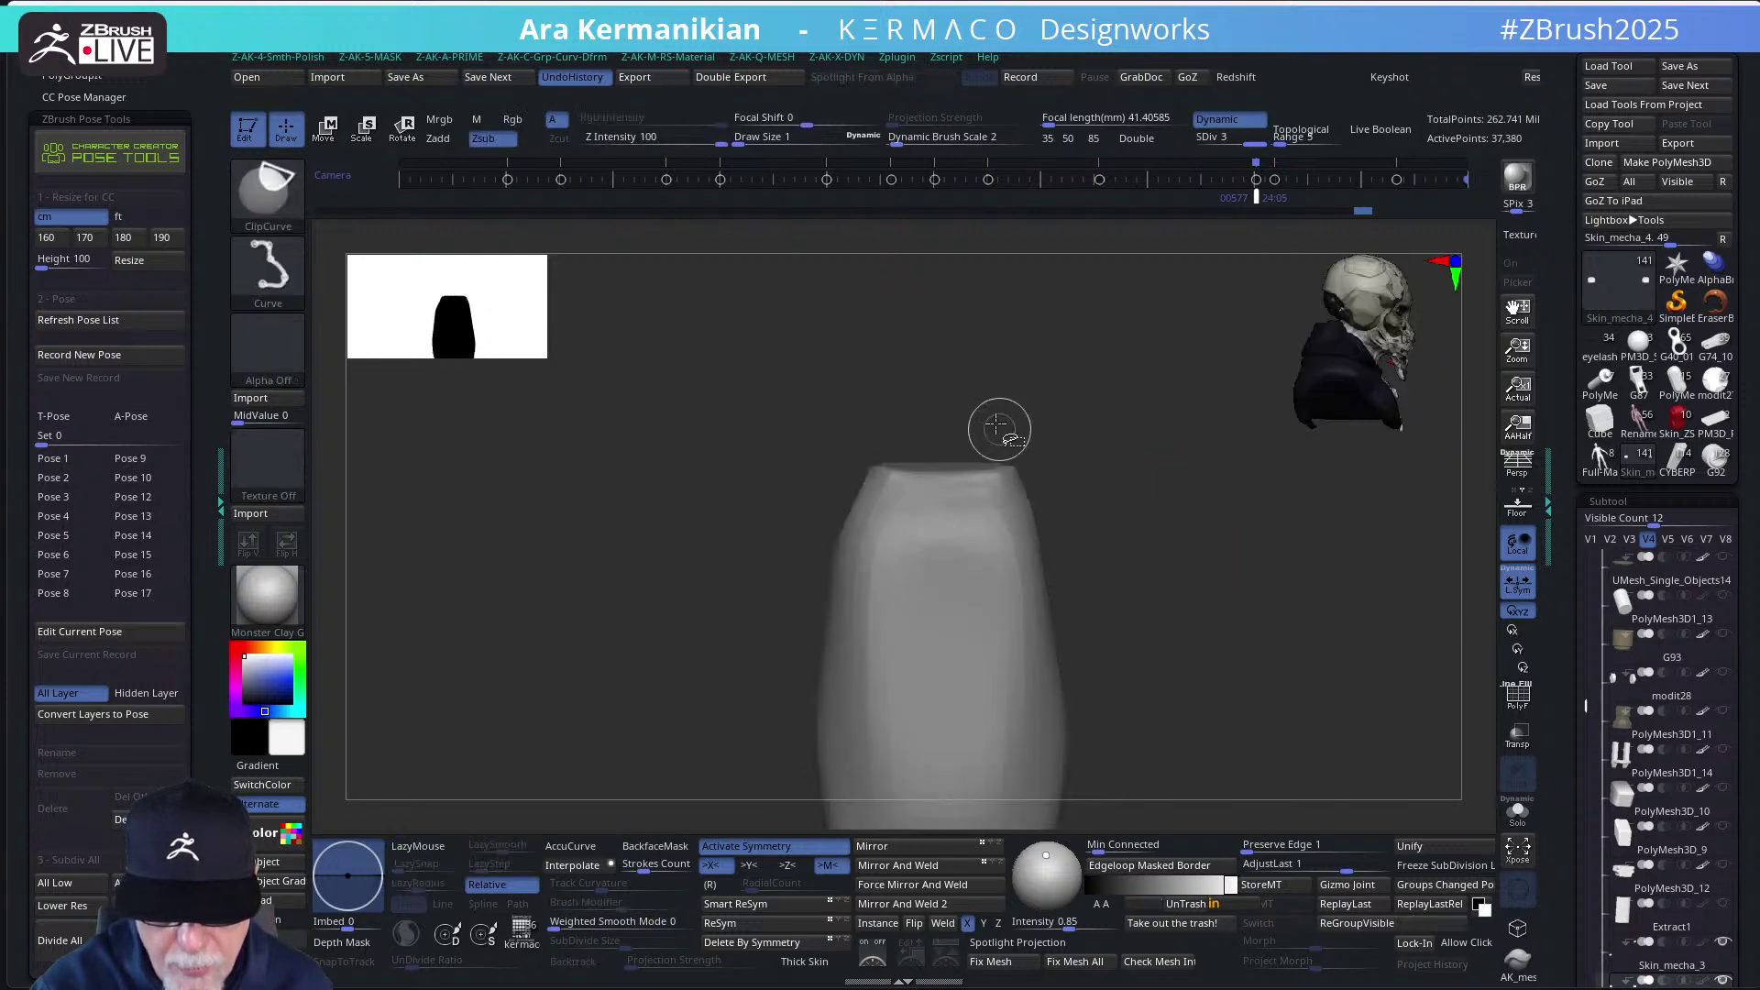
left_click_drag(1003, 409, 1081, 629, "ctrl+shift")
left_click_drag(1160, 454, 1174, 573)
left_click_drag(1156, 522, 1104, 523)
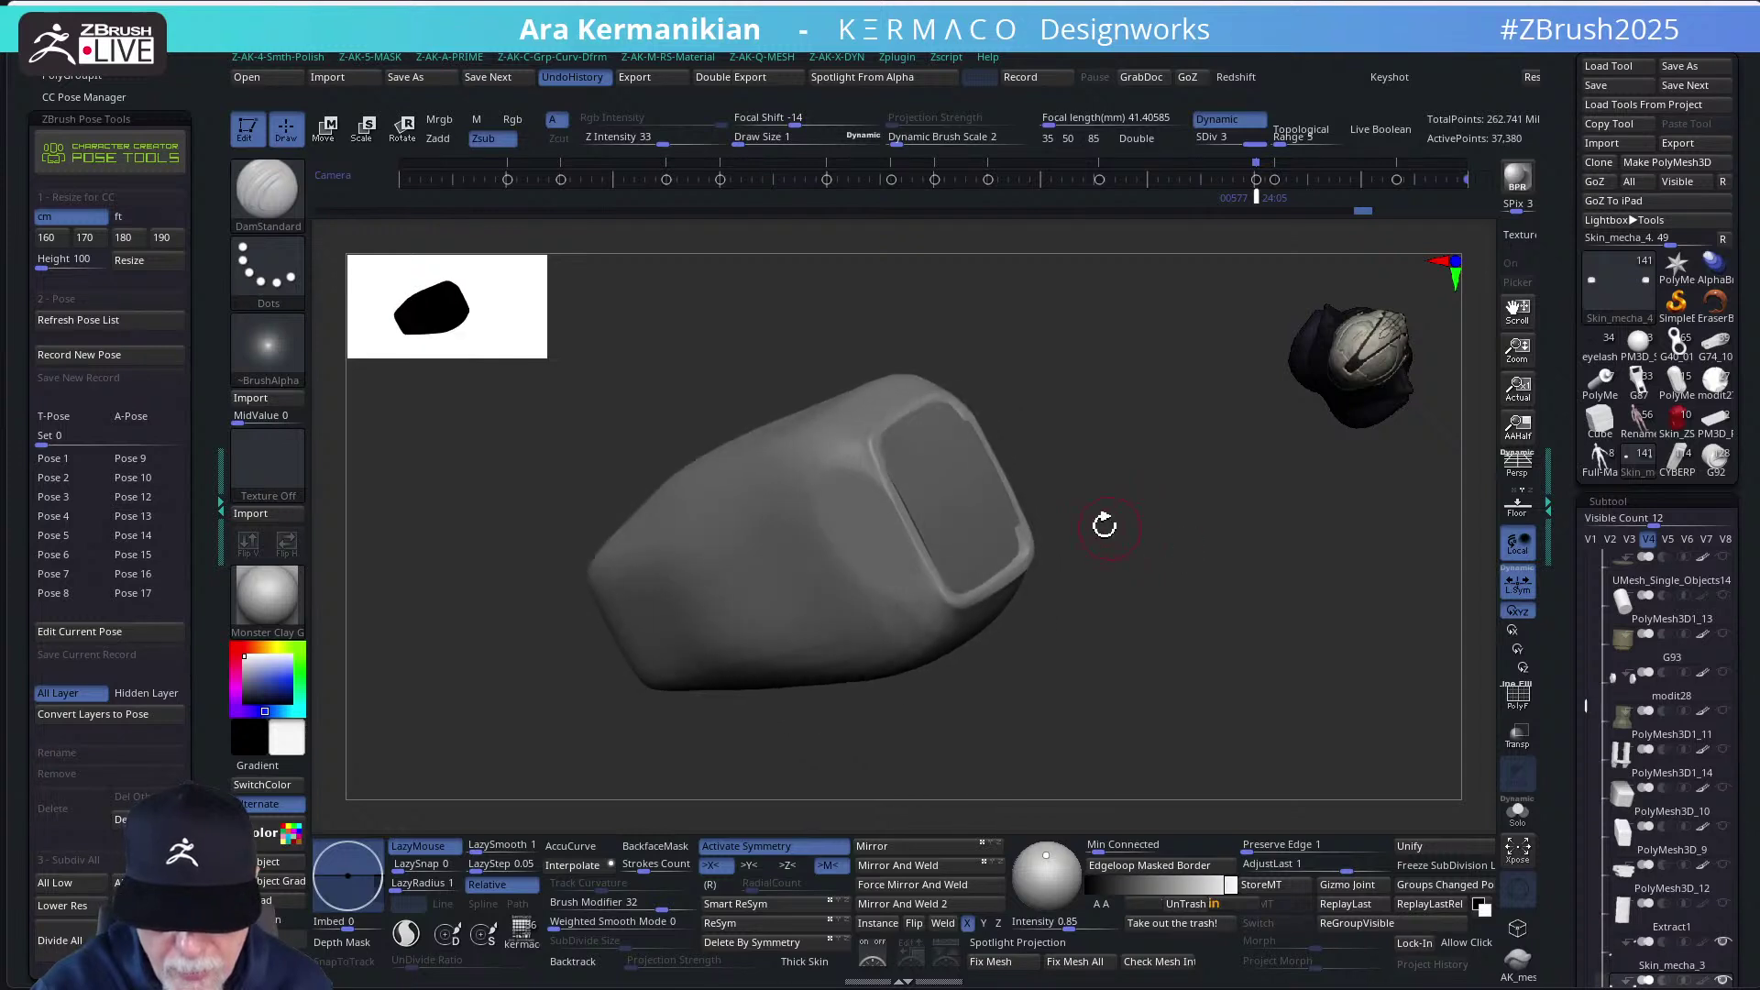
key("shift")
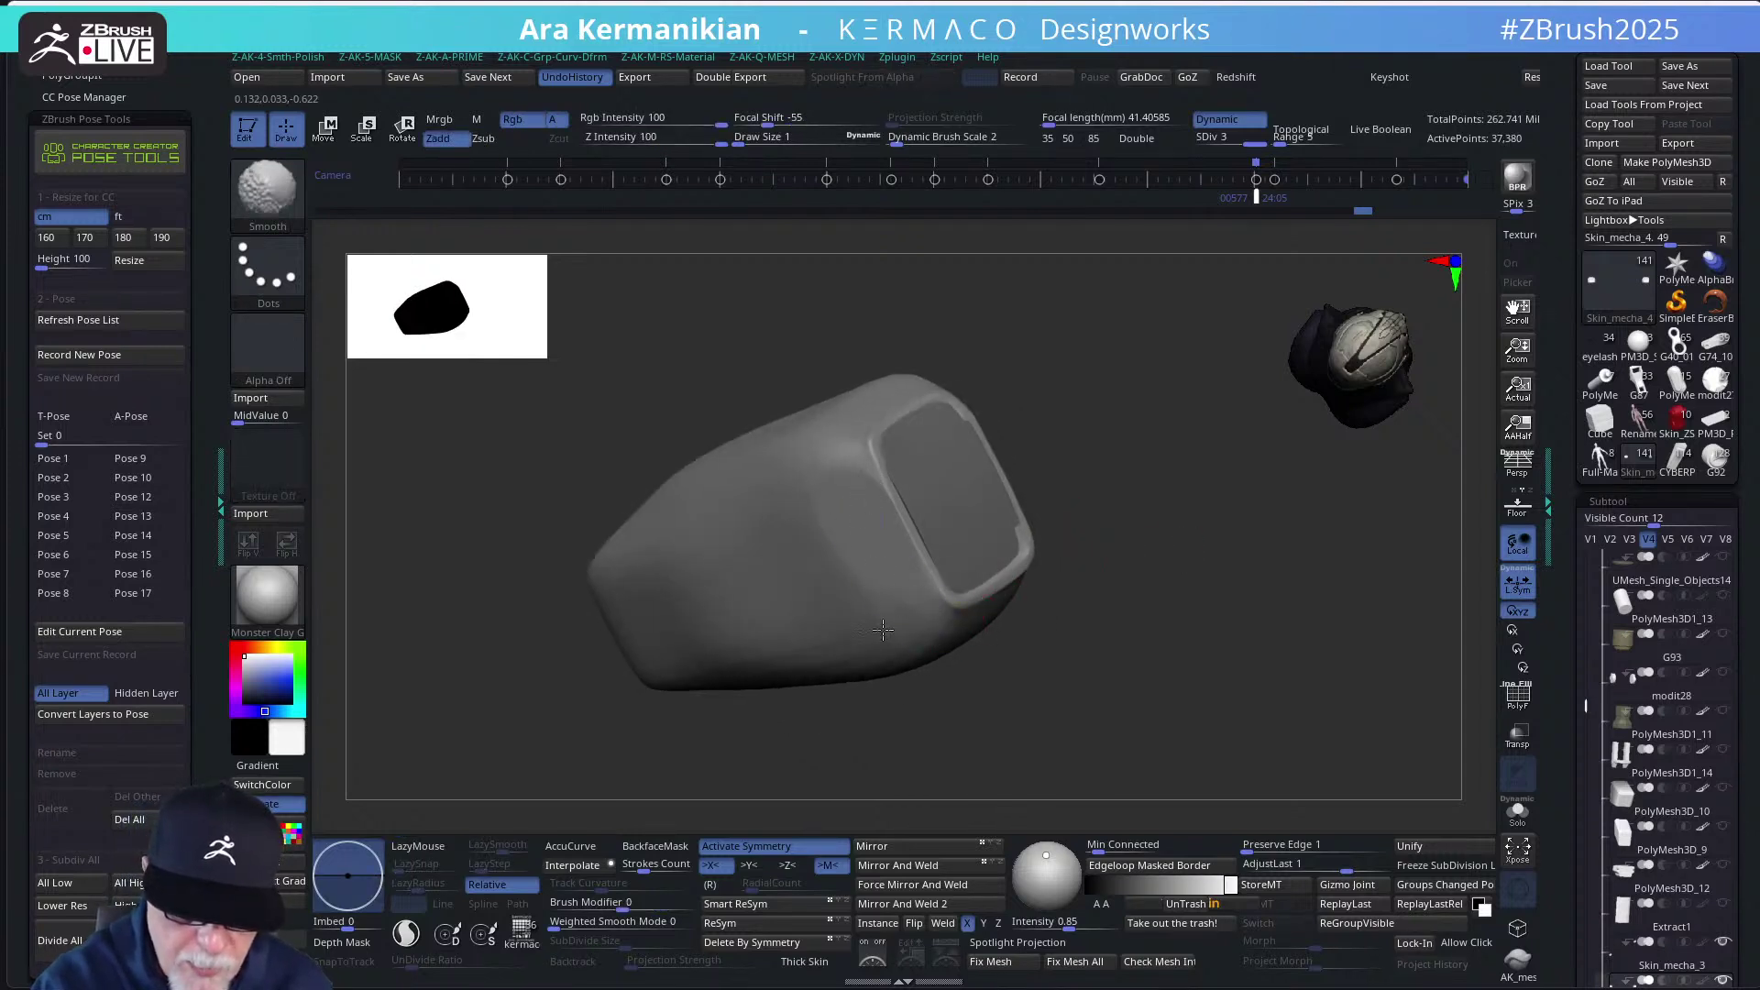
left_click_drag(1009, 691, 872, 641)
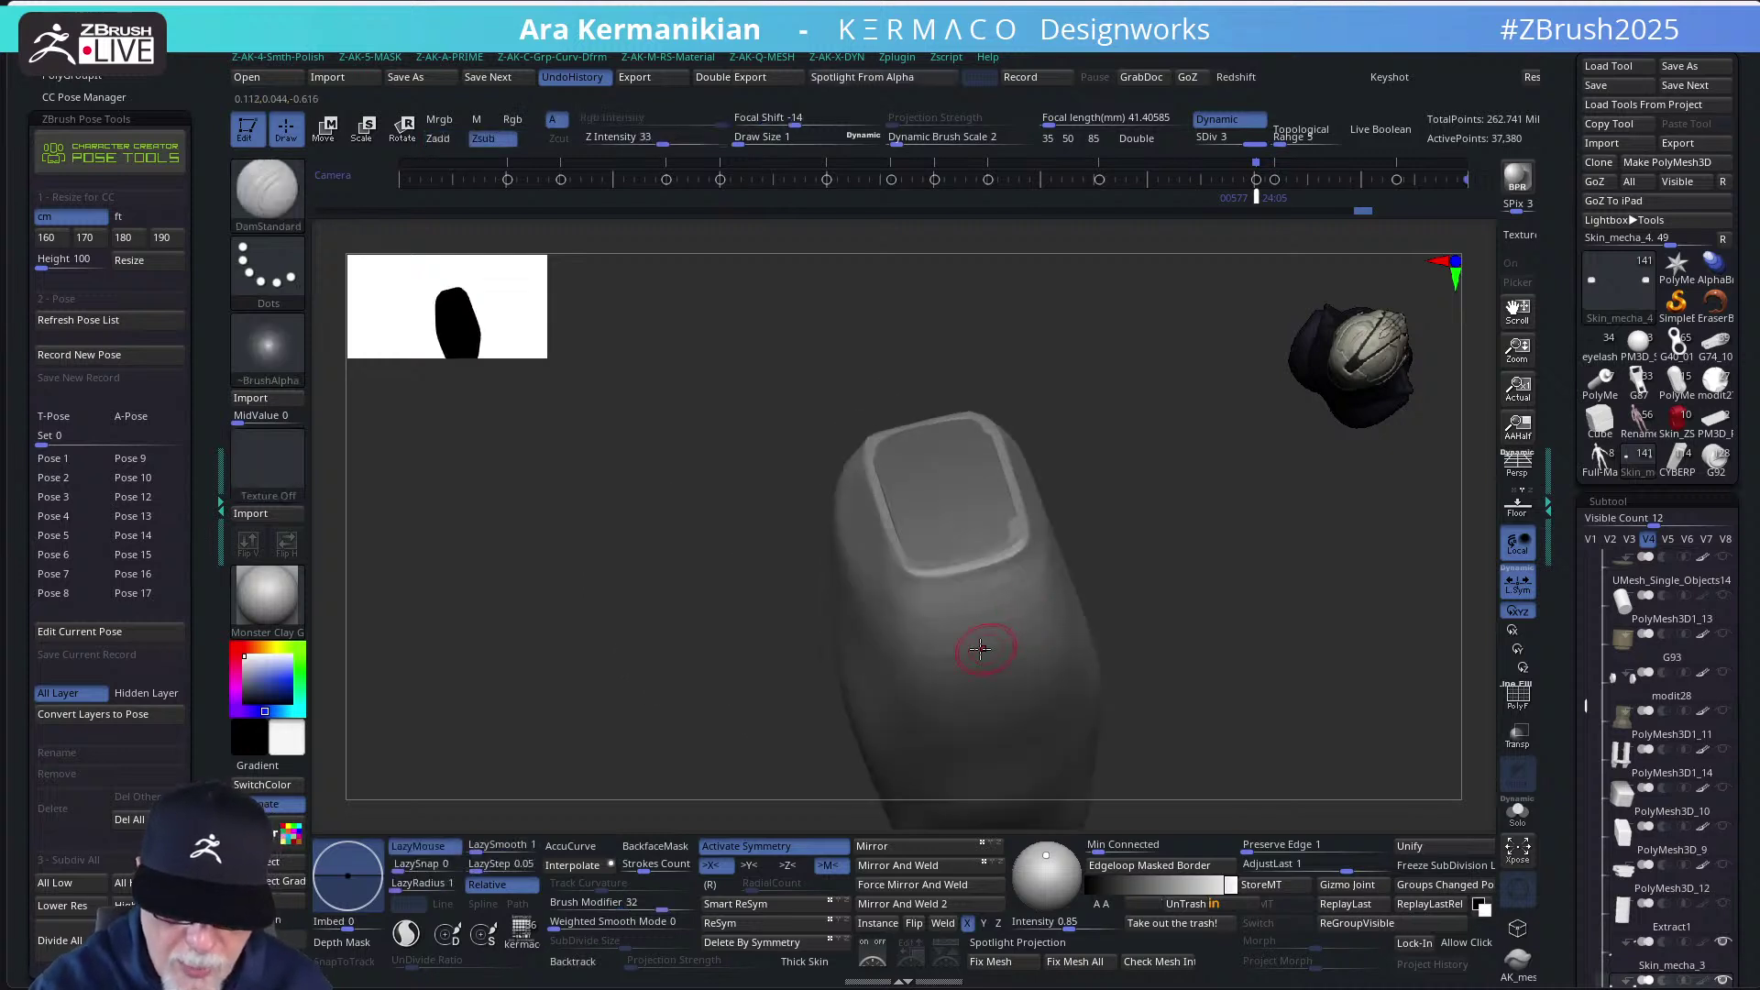
Reshape the capped end's profile in side view using the Move brush at draw size 3.1756 with AccuCurve off
key("shift")
left_click_drag(1147, 449, 836, 495)
right_click_drag(844, 523, 653, 645)
key("s")
mouse_move(922, 538)
left_mouse_down()
mouse_move(963, 523)
mouse_move(915, 524)
left_mouse_up()
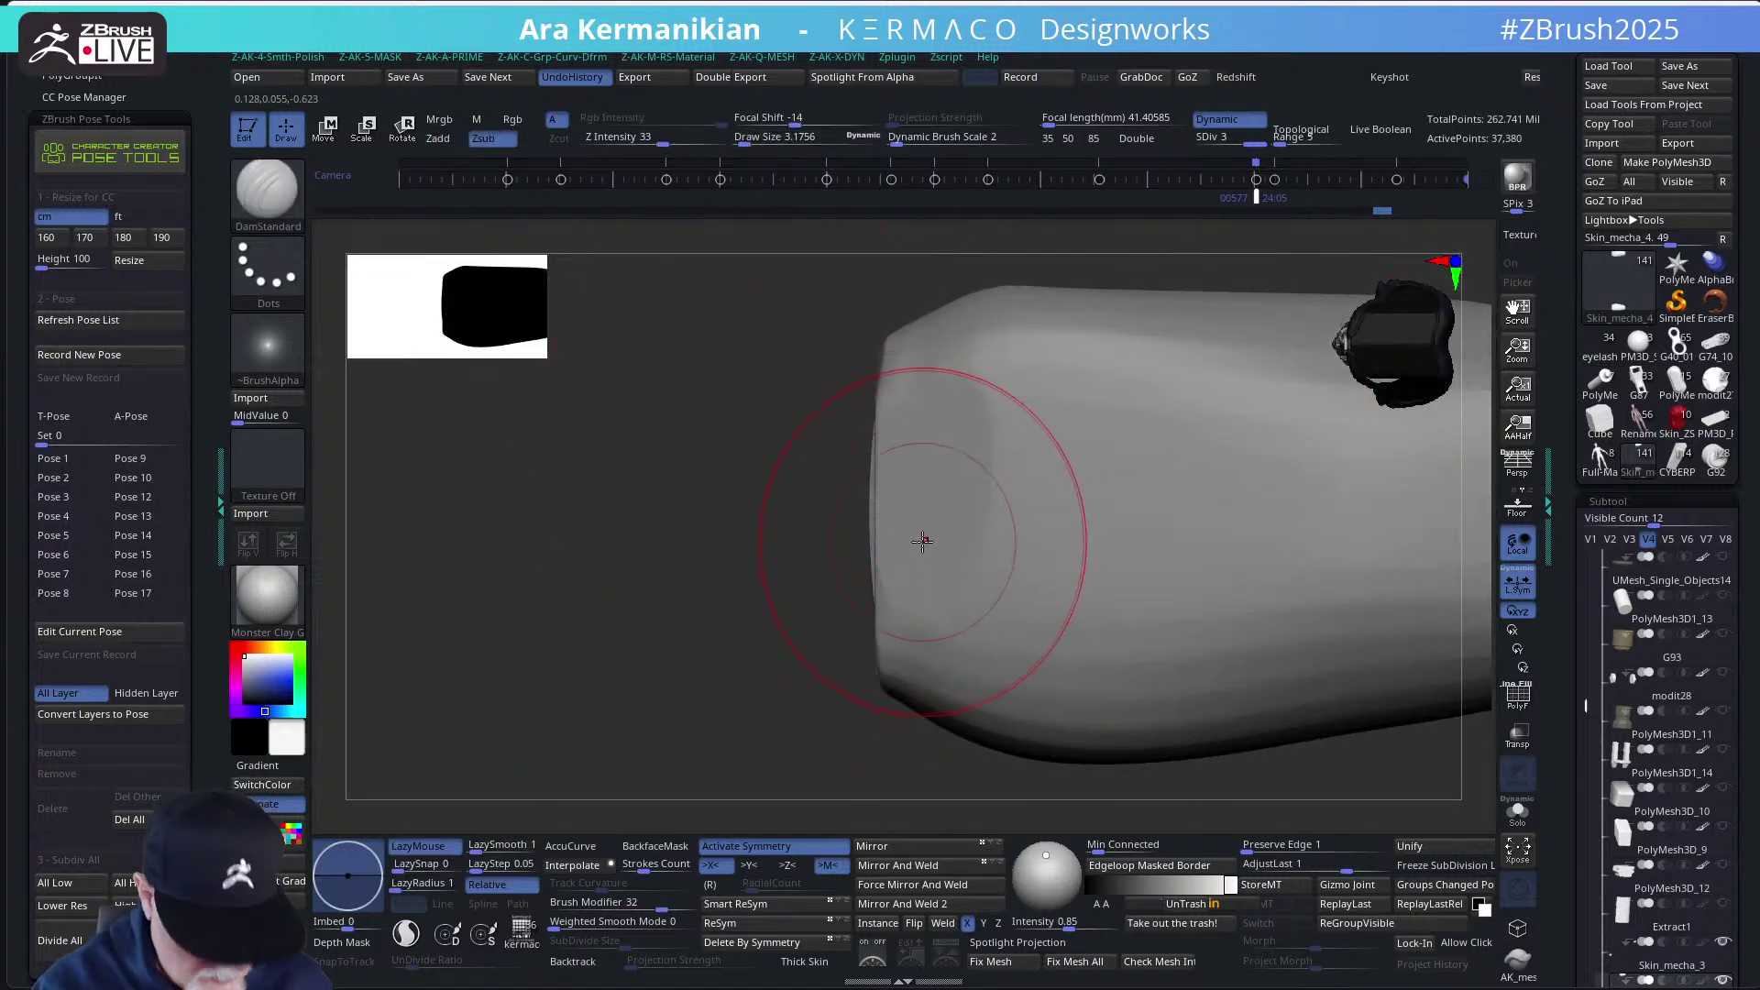
key("b")
key("z")
key("m")
key("b")
key("m")
key("v")
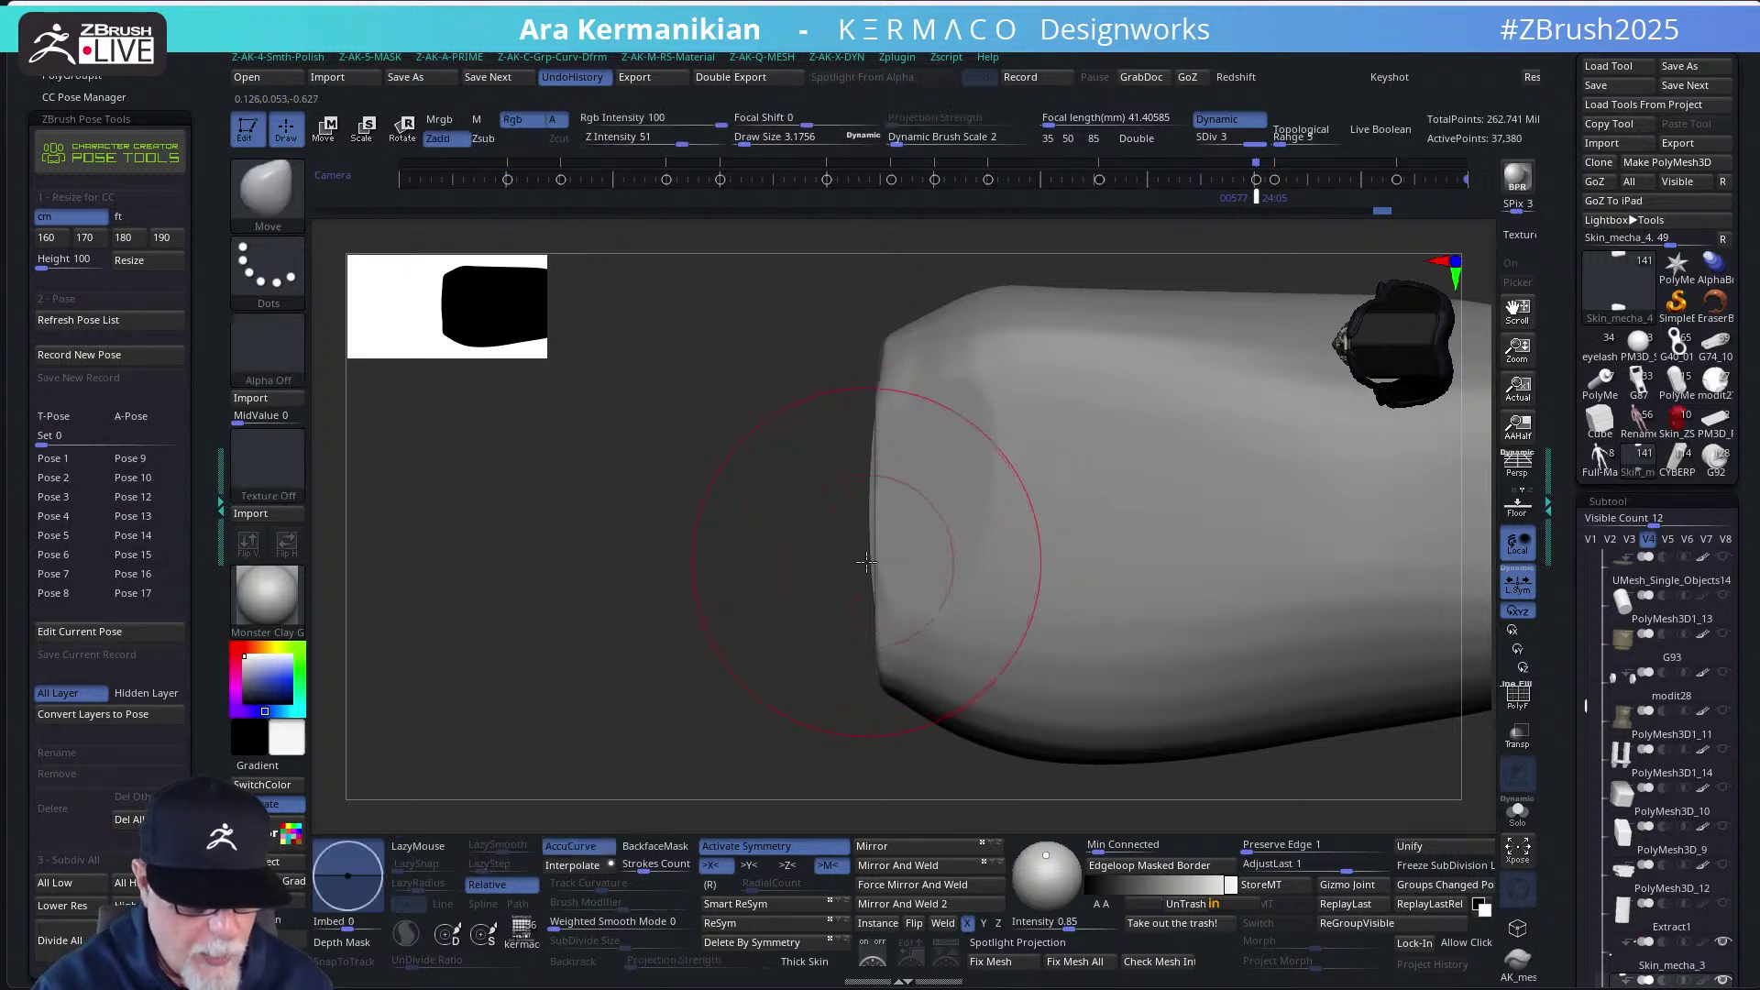
left_click(587, 848)
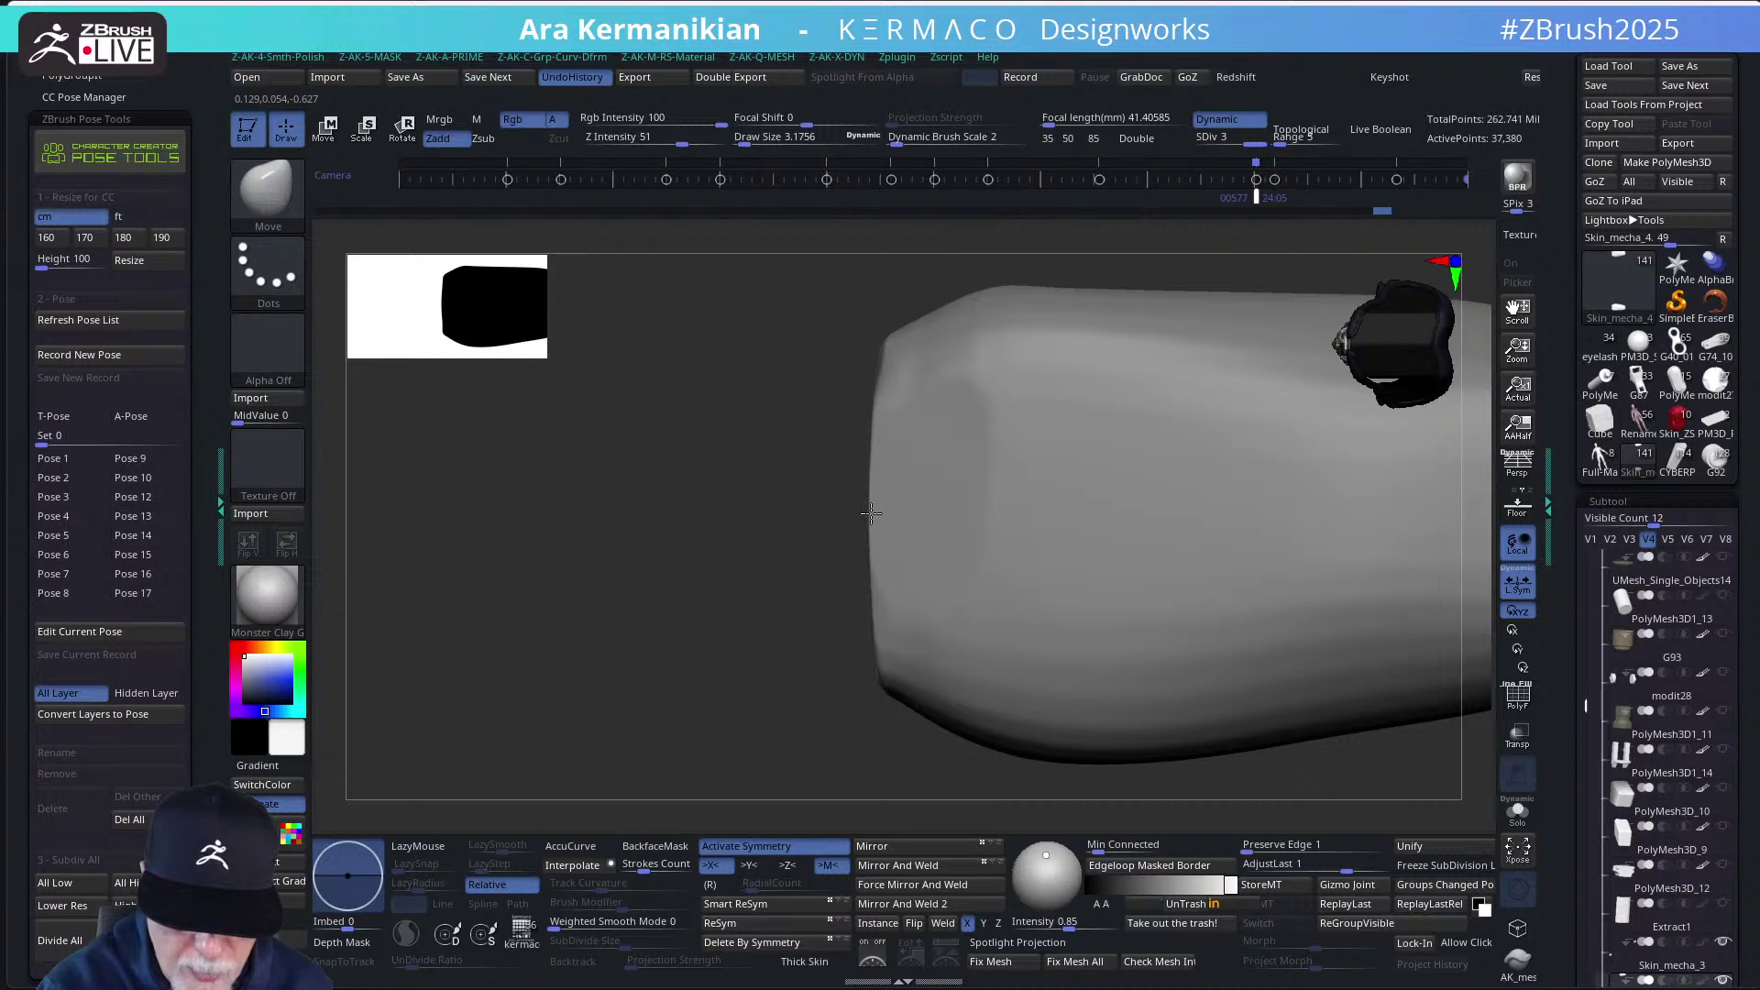
left_click_drag(739, 660, 893, 544)
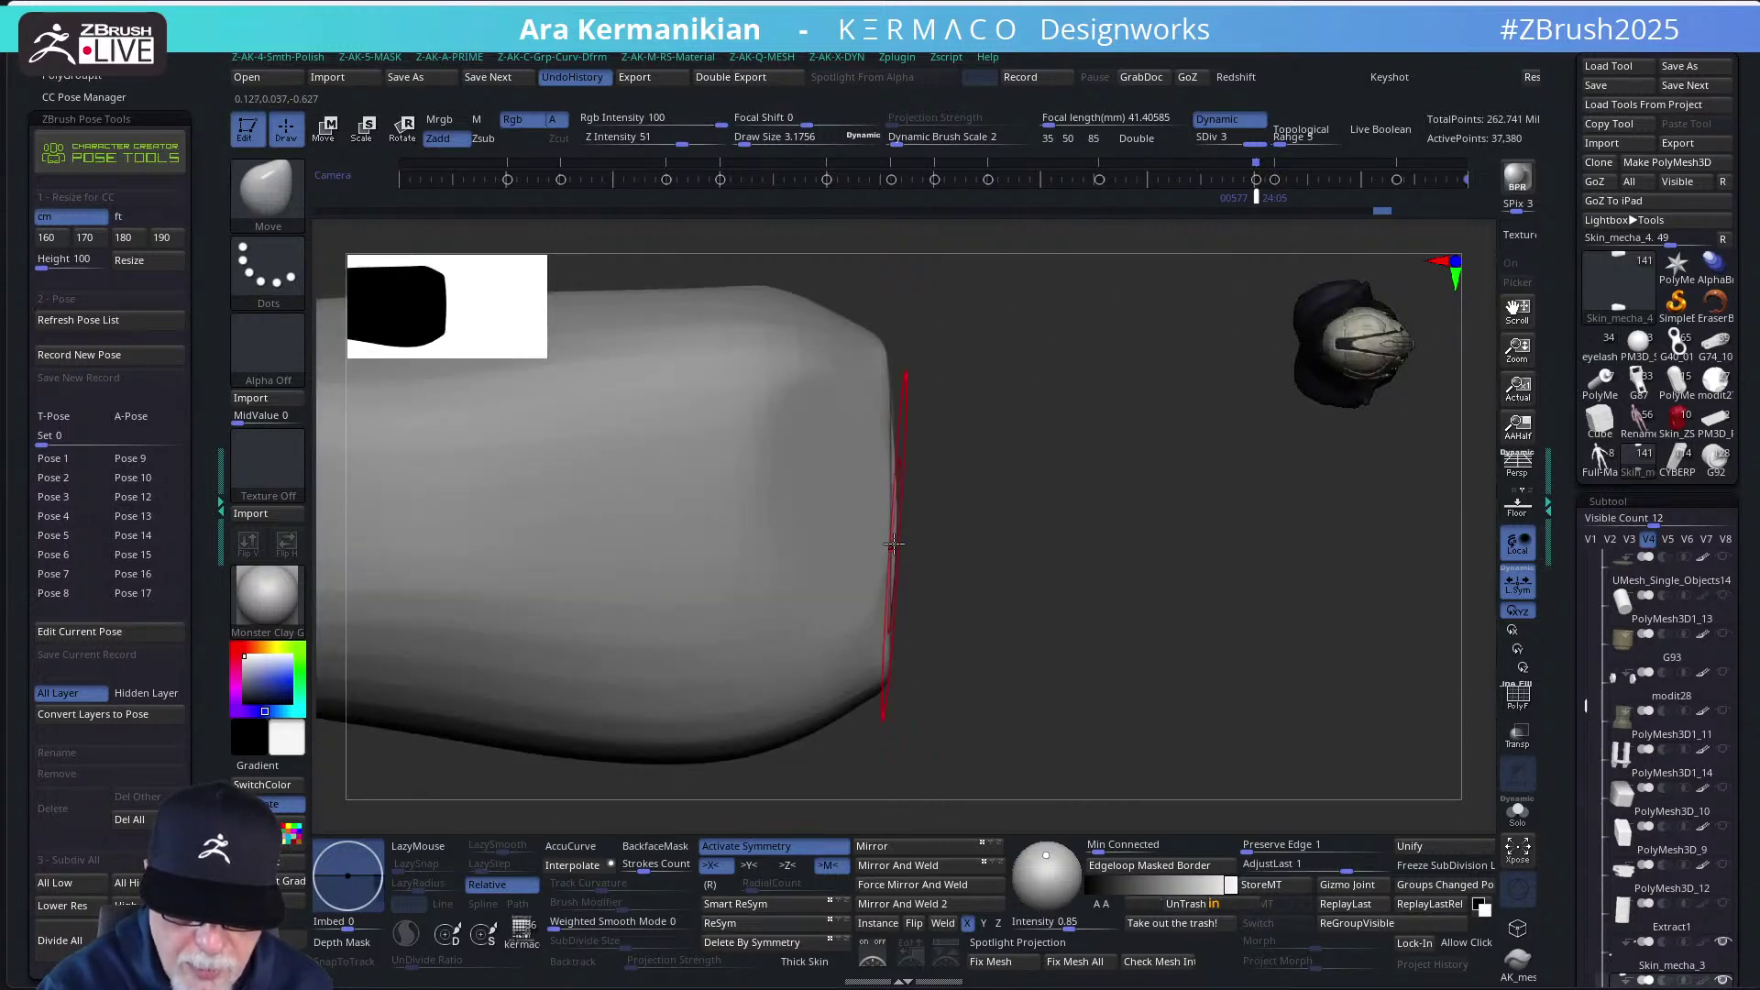
Smooth the rim's left side and upper-right corner, and check its polygroups and wireframe from the front
left_click_drag(1033, 513, 968, 510)
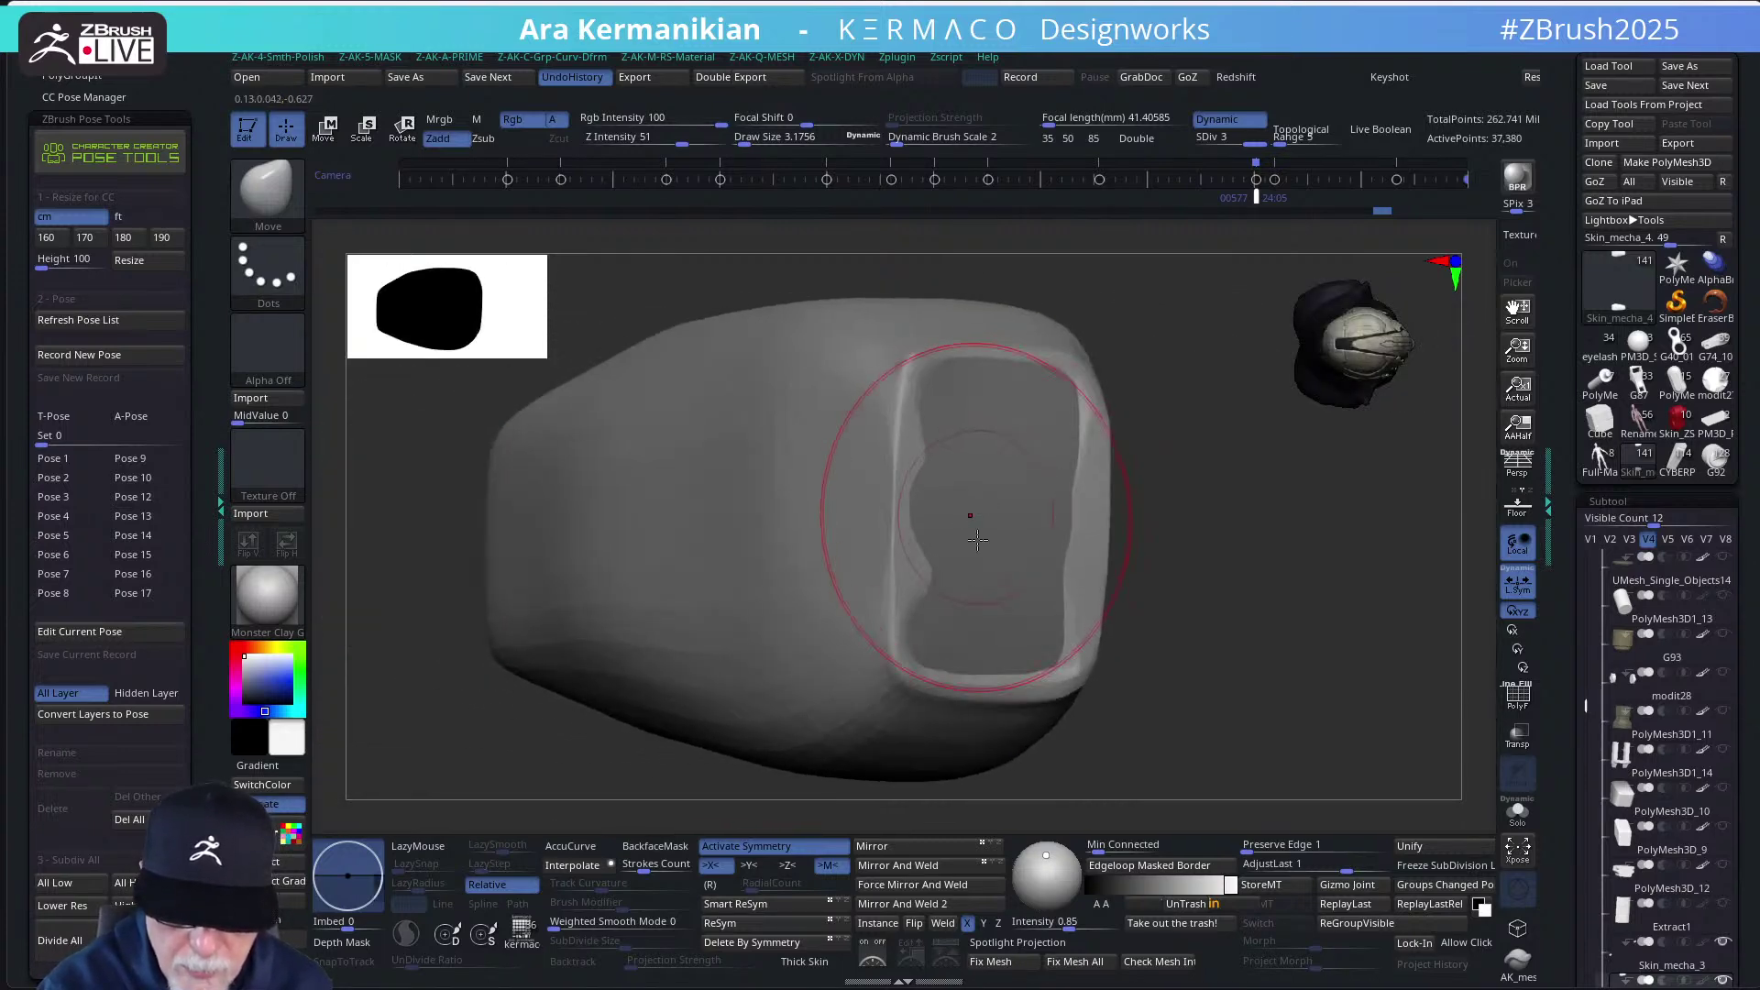
key("shift")
left_click_drag(928, 591, 940, 593, "shift")
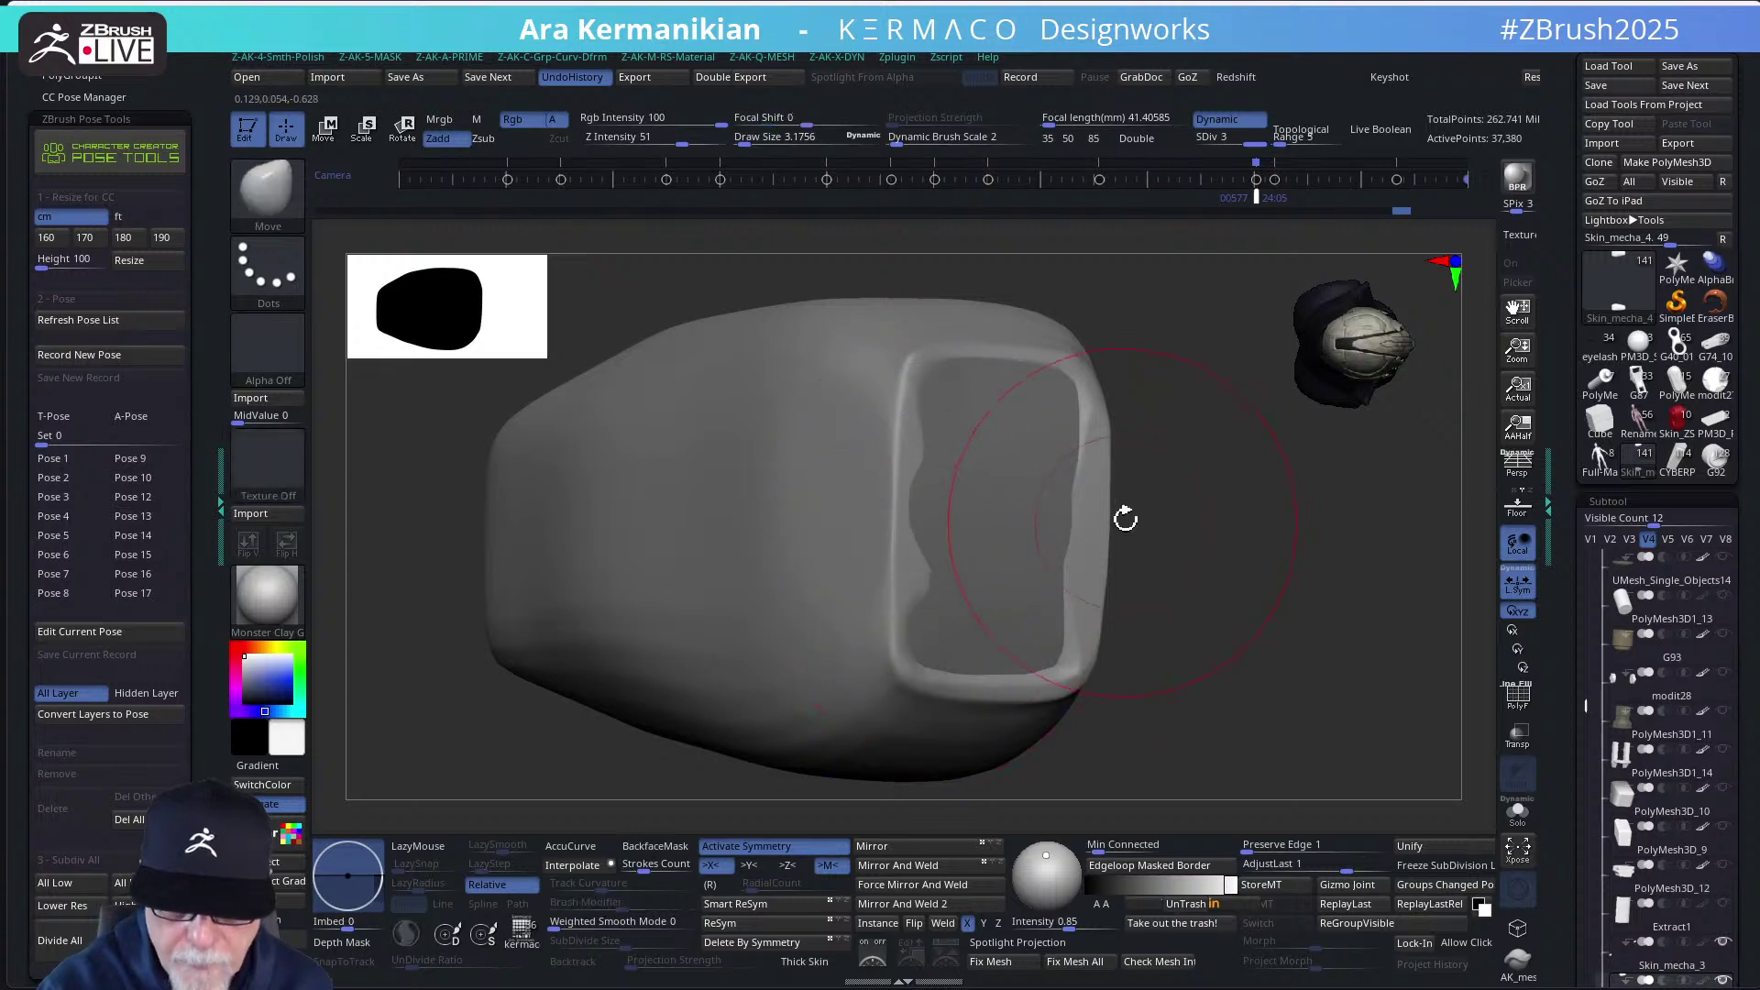
left_click_drag(1073, 434, 1075, 401, "shift")
mouse_move(1217, 491)
left_mouse_down()
mouse_move(1185, 492)
mouse_move(1226, 531)
left_mouse_up()
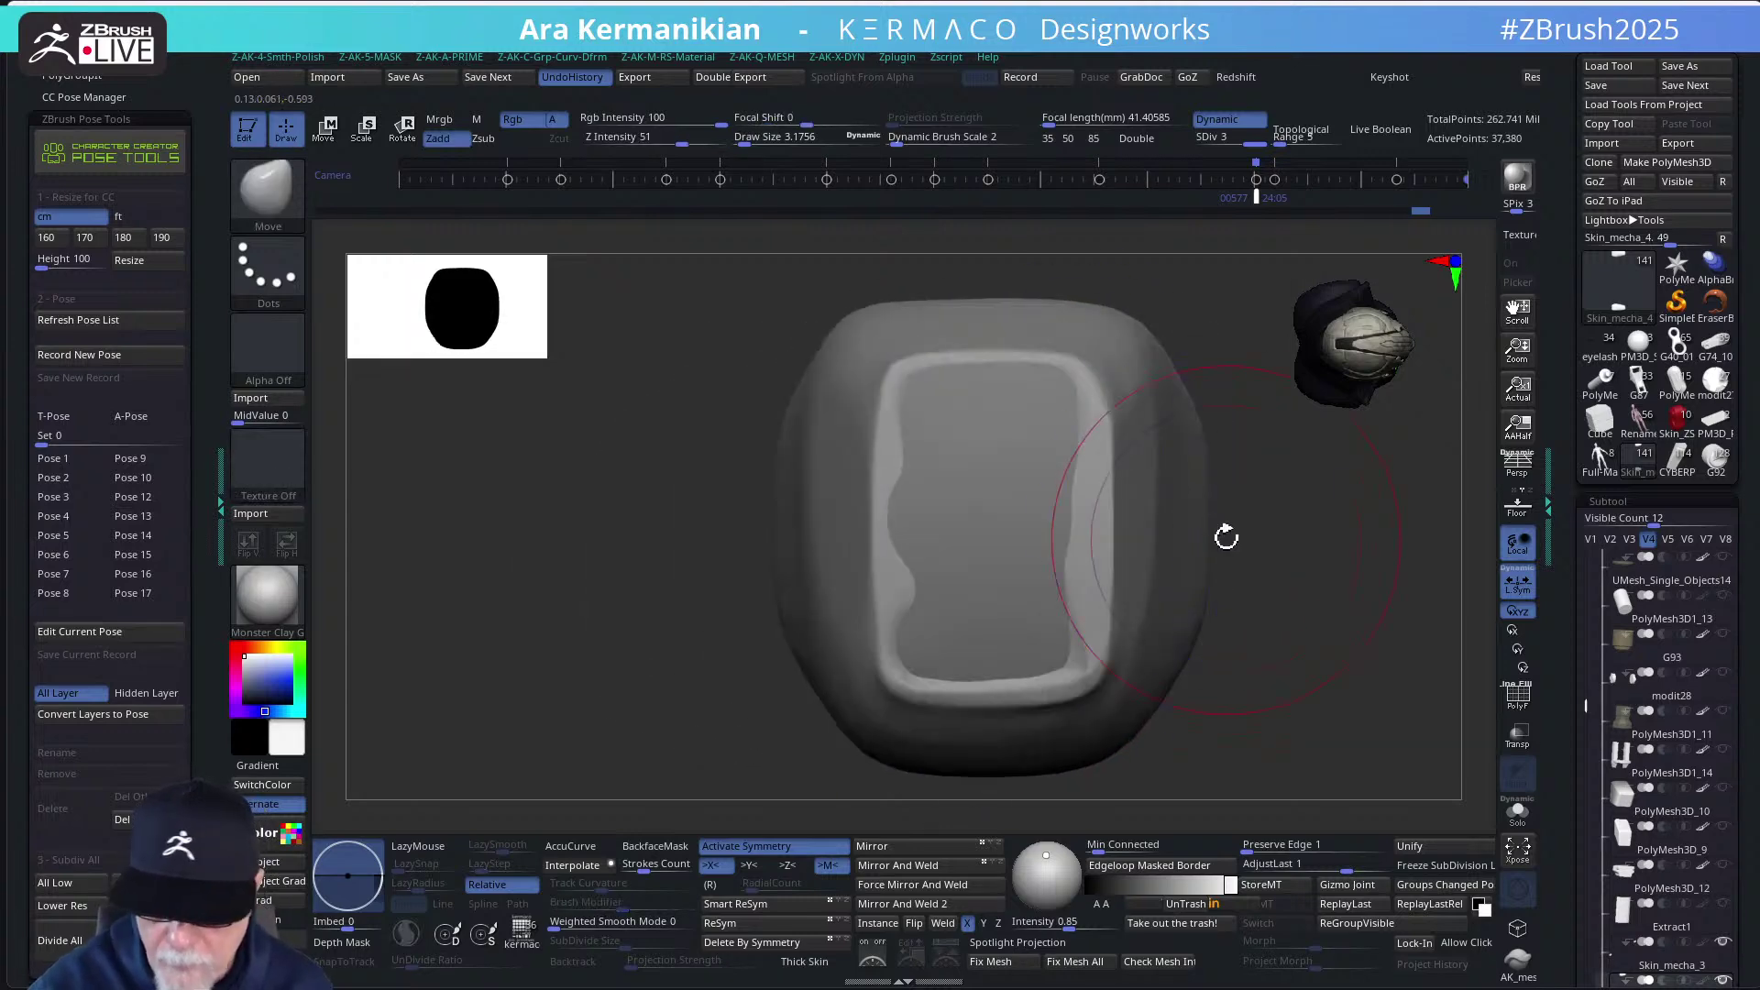
key("shift+f")
left_click_drag(1351, 660, 1263, 635)
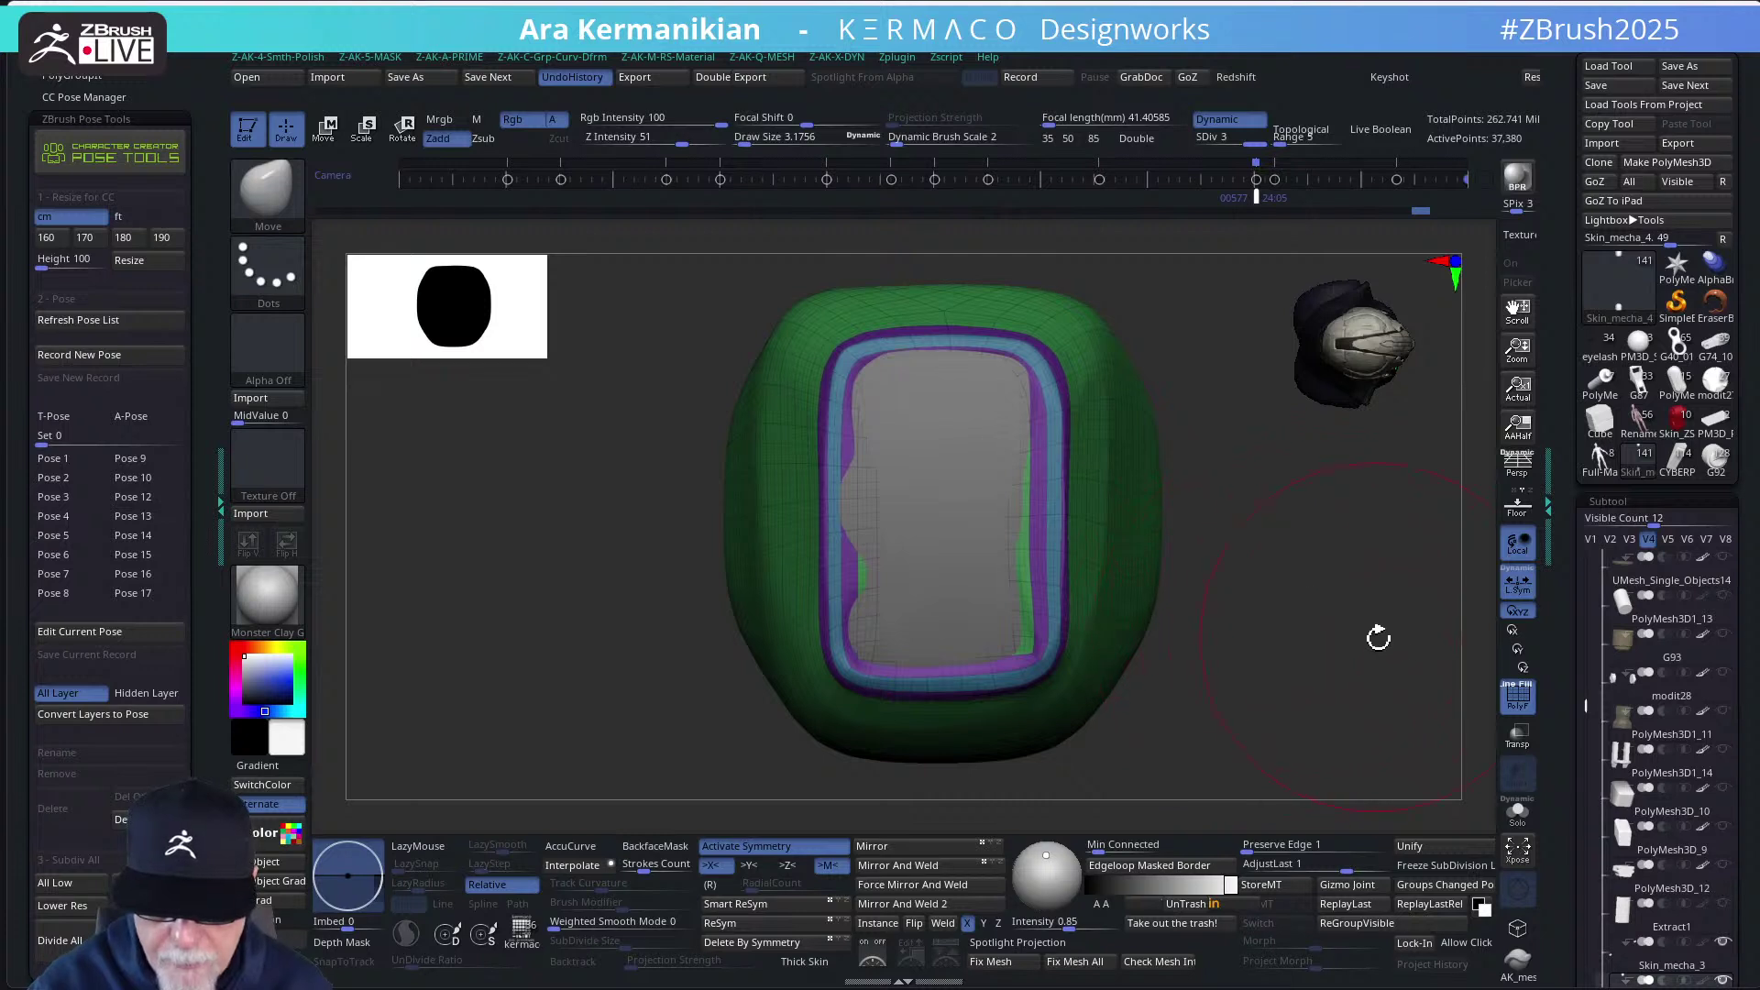
key("shift+f")
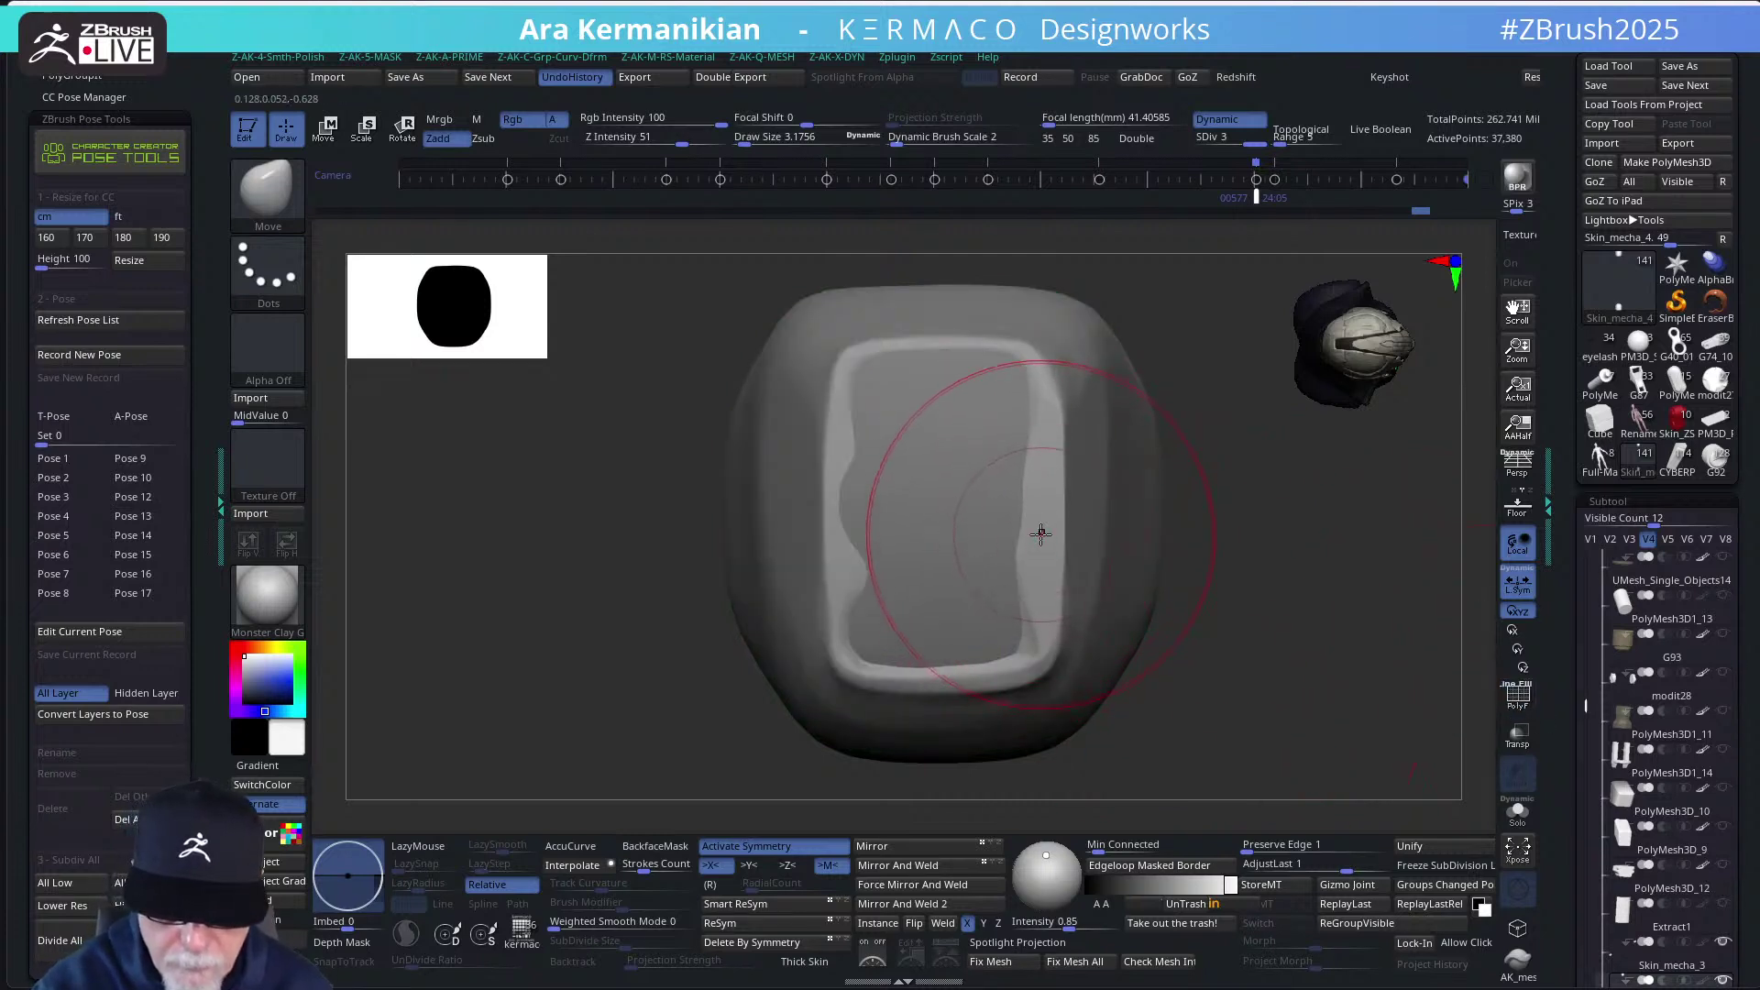
Even out the rim's wavy left inner edge, using the Move brush at draw size 1.0444 and ZModeler
key("s")
left_click_drag(1036, 532, 1024, 531)
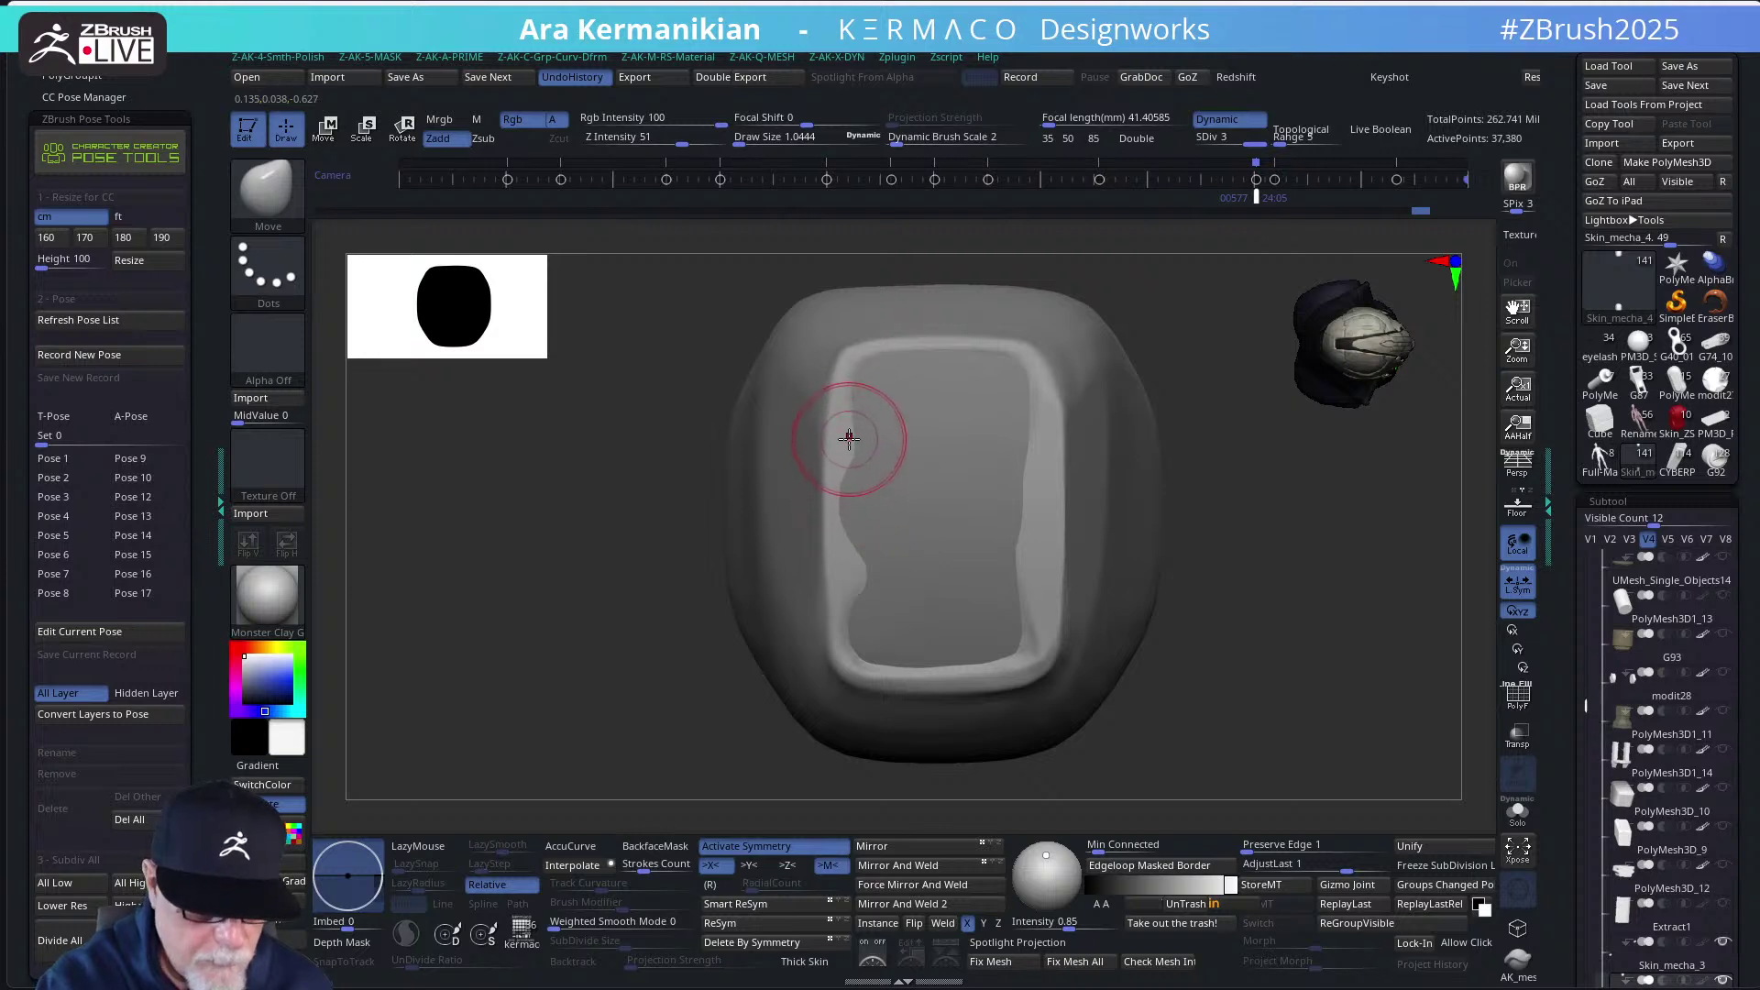
key("b")
key("z")
key("m")
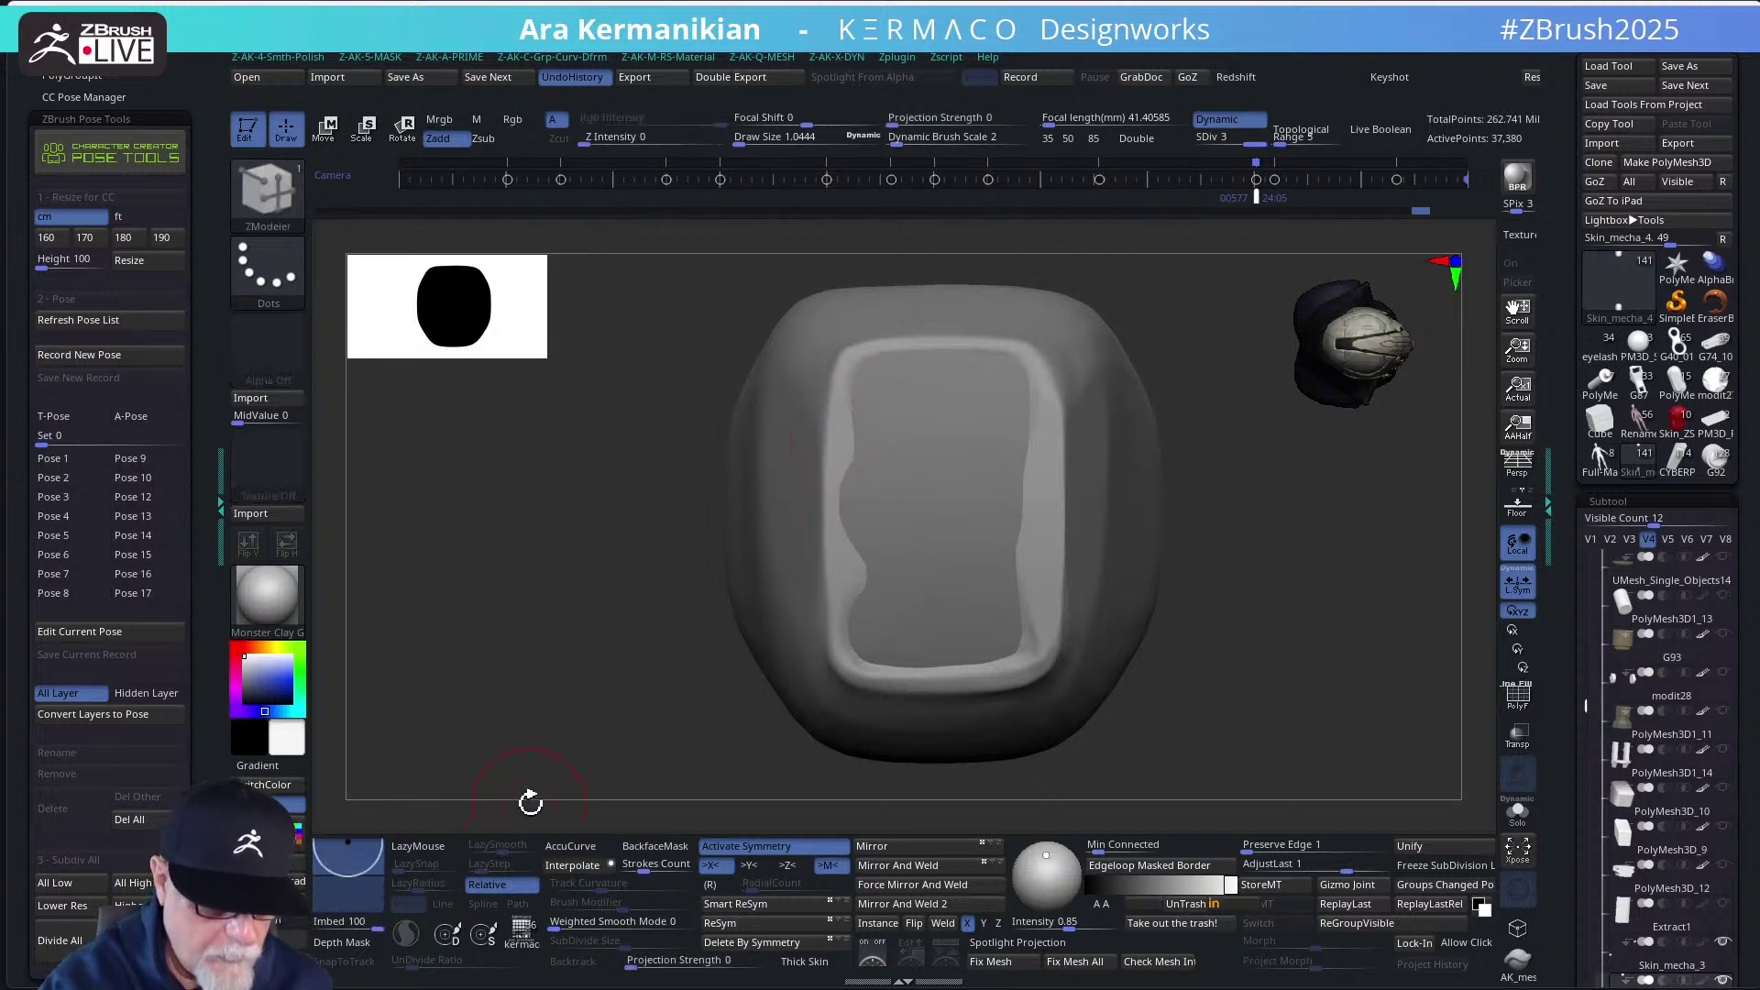
key("space")
left_click(861, 458)
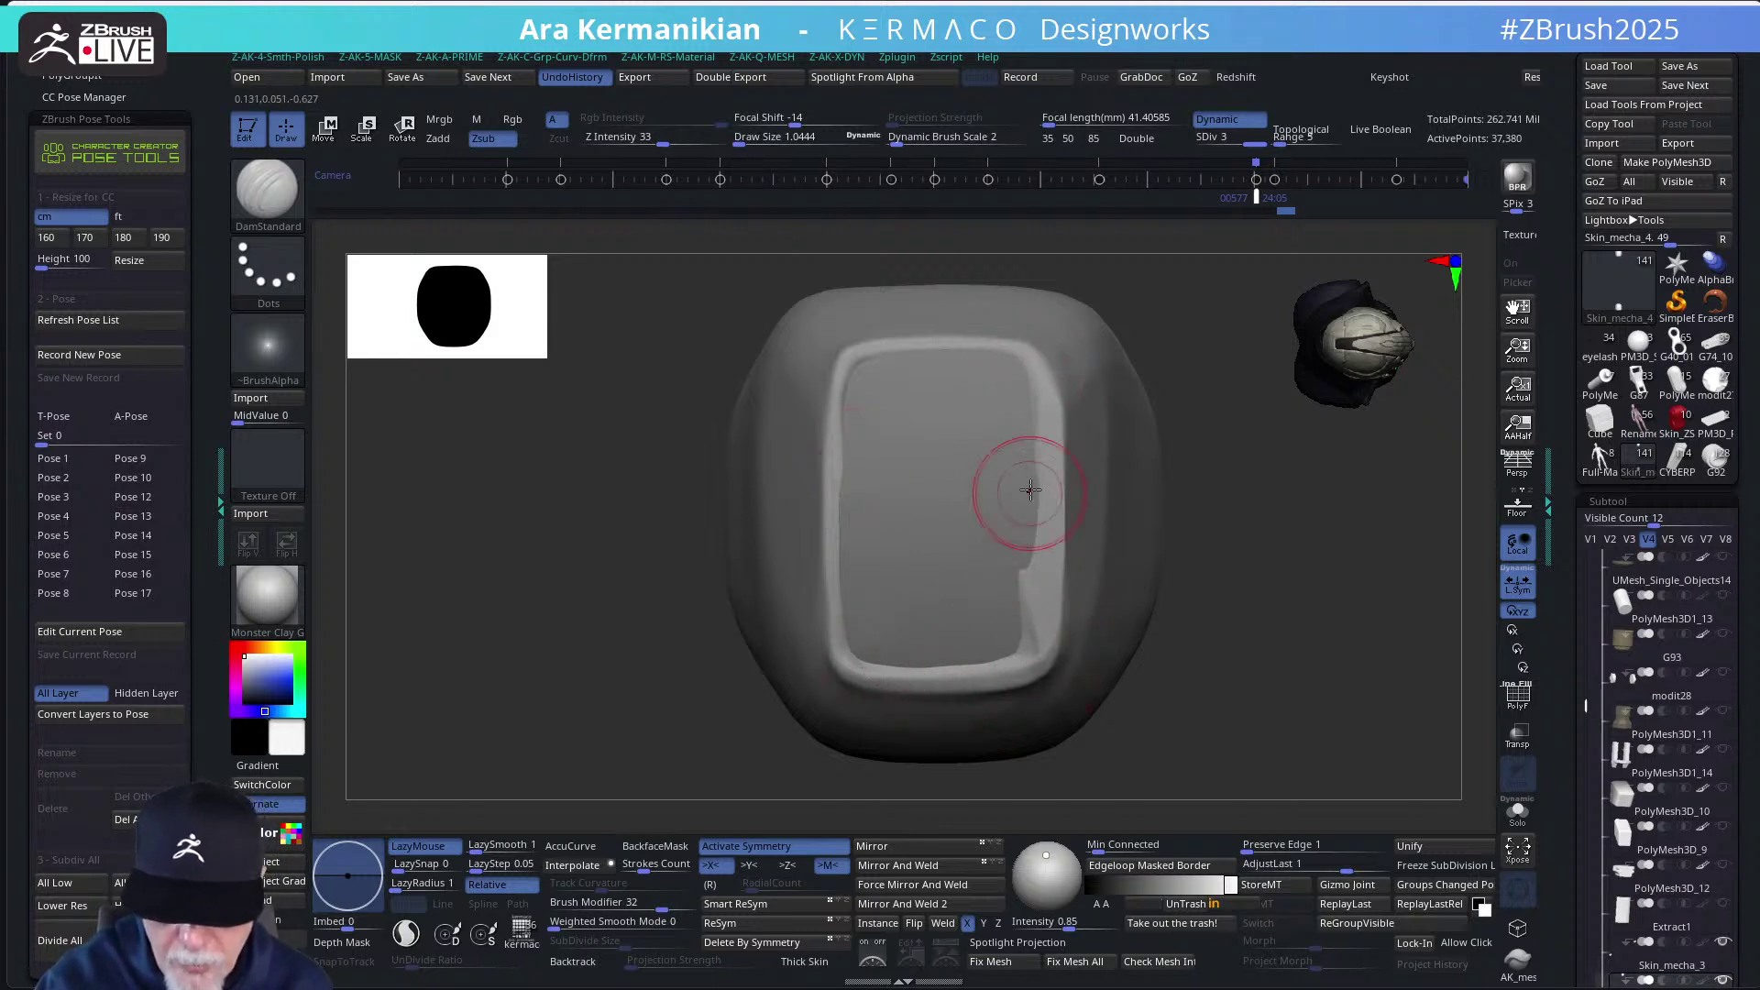
Straighten the rim's right inner edge and its corners with DamStandard strokes, and smooth the result
left_click_drag(1031, 490, 1035, 650)
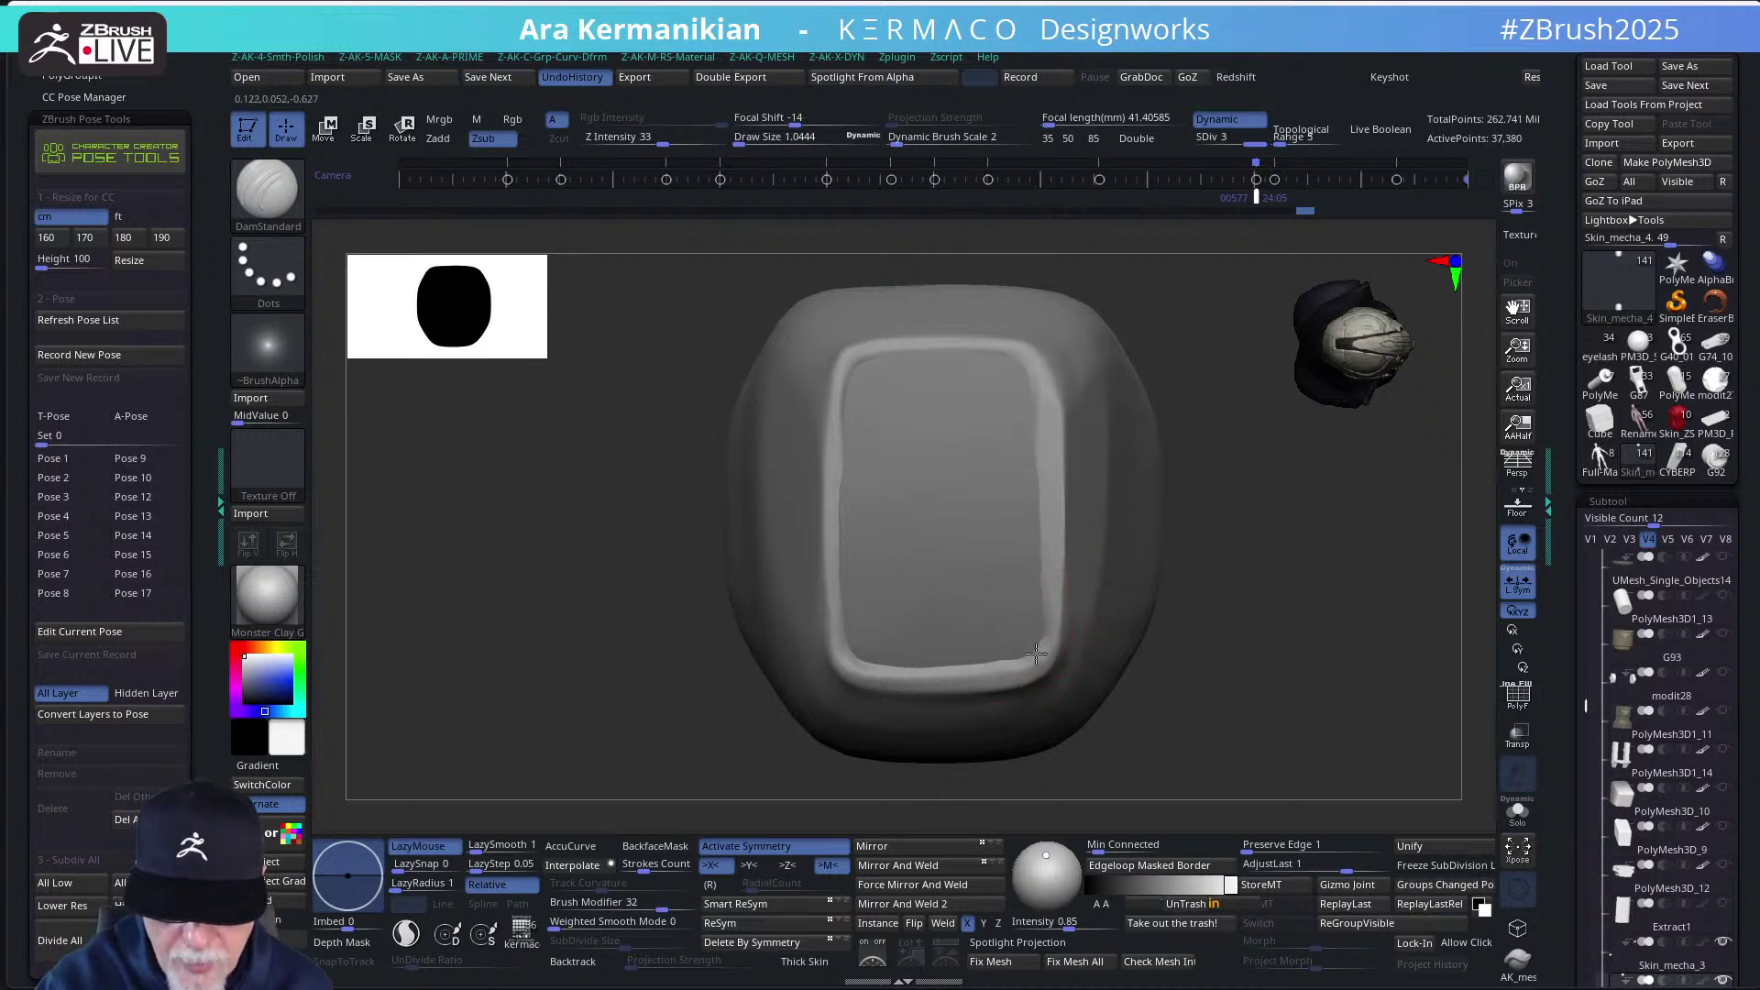
mouse_move(1023, 375)
left_mouse_down()
mouse_move(1026, 449)
mouse_move(1035, 394)
left_mouse_up()
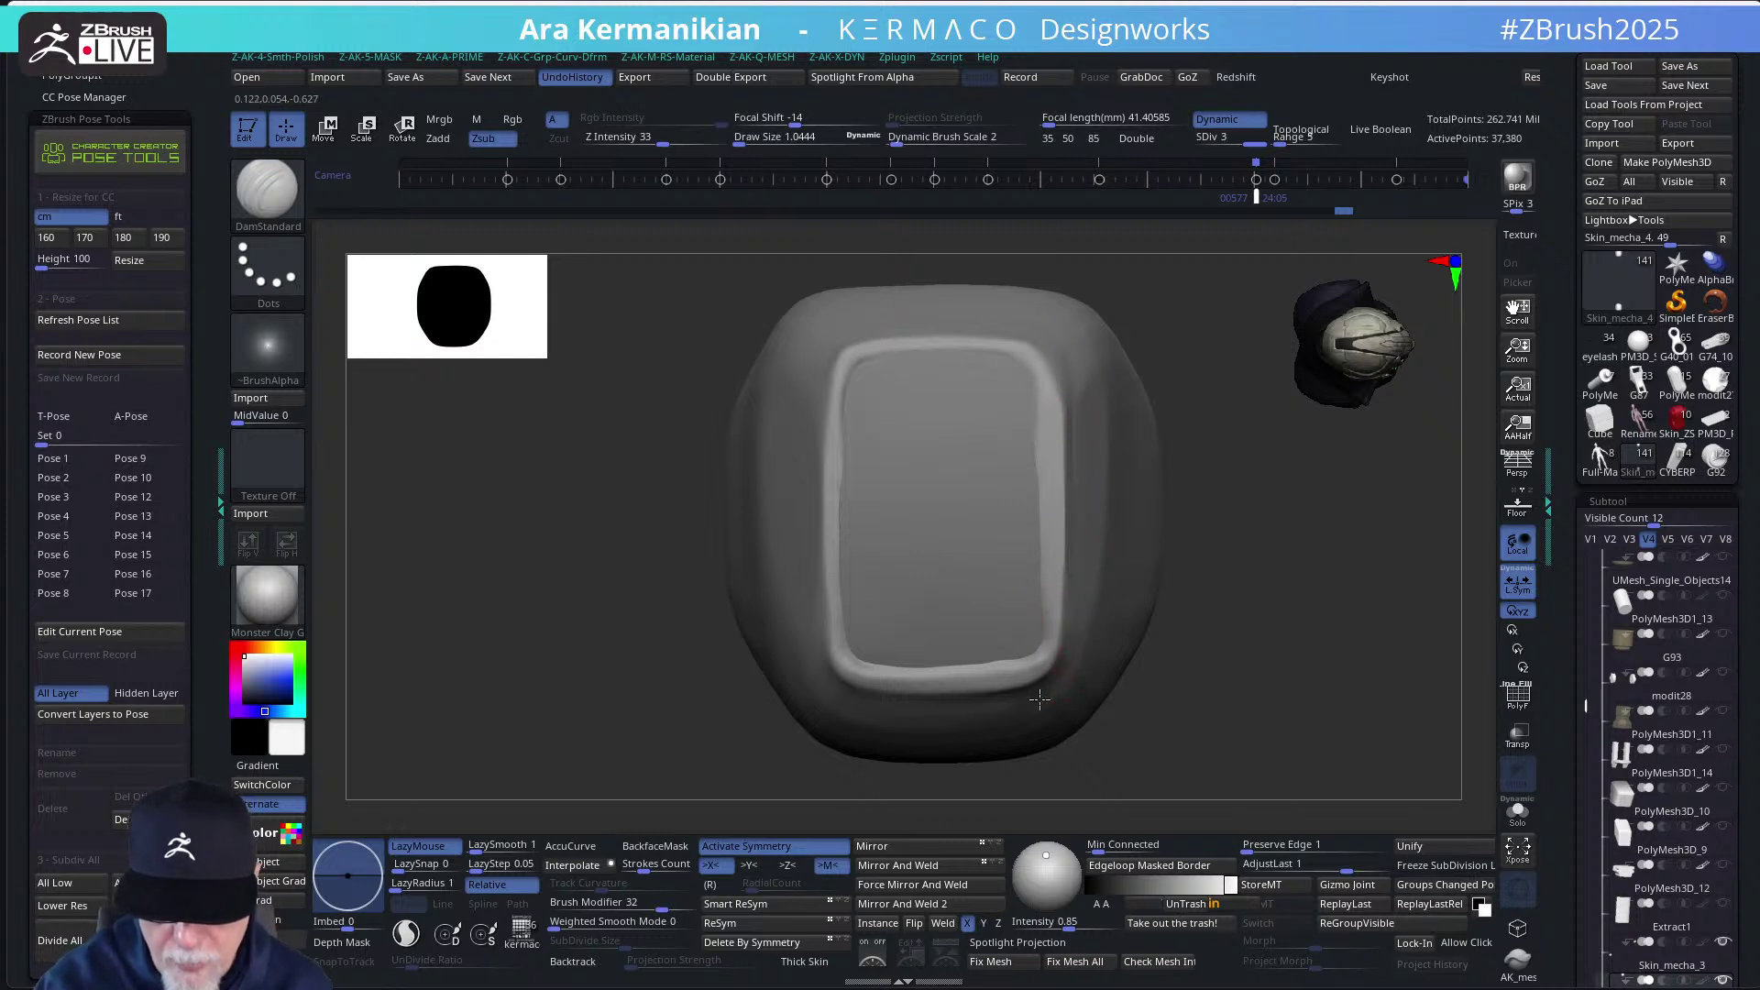
mouse_move(1049, 428)
left_mouse_down()
mouse_move(1055, 360)
mouse_move(1029, 350)
mouse_move(1052, 430)
left_mouse_up()
key("shift")
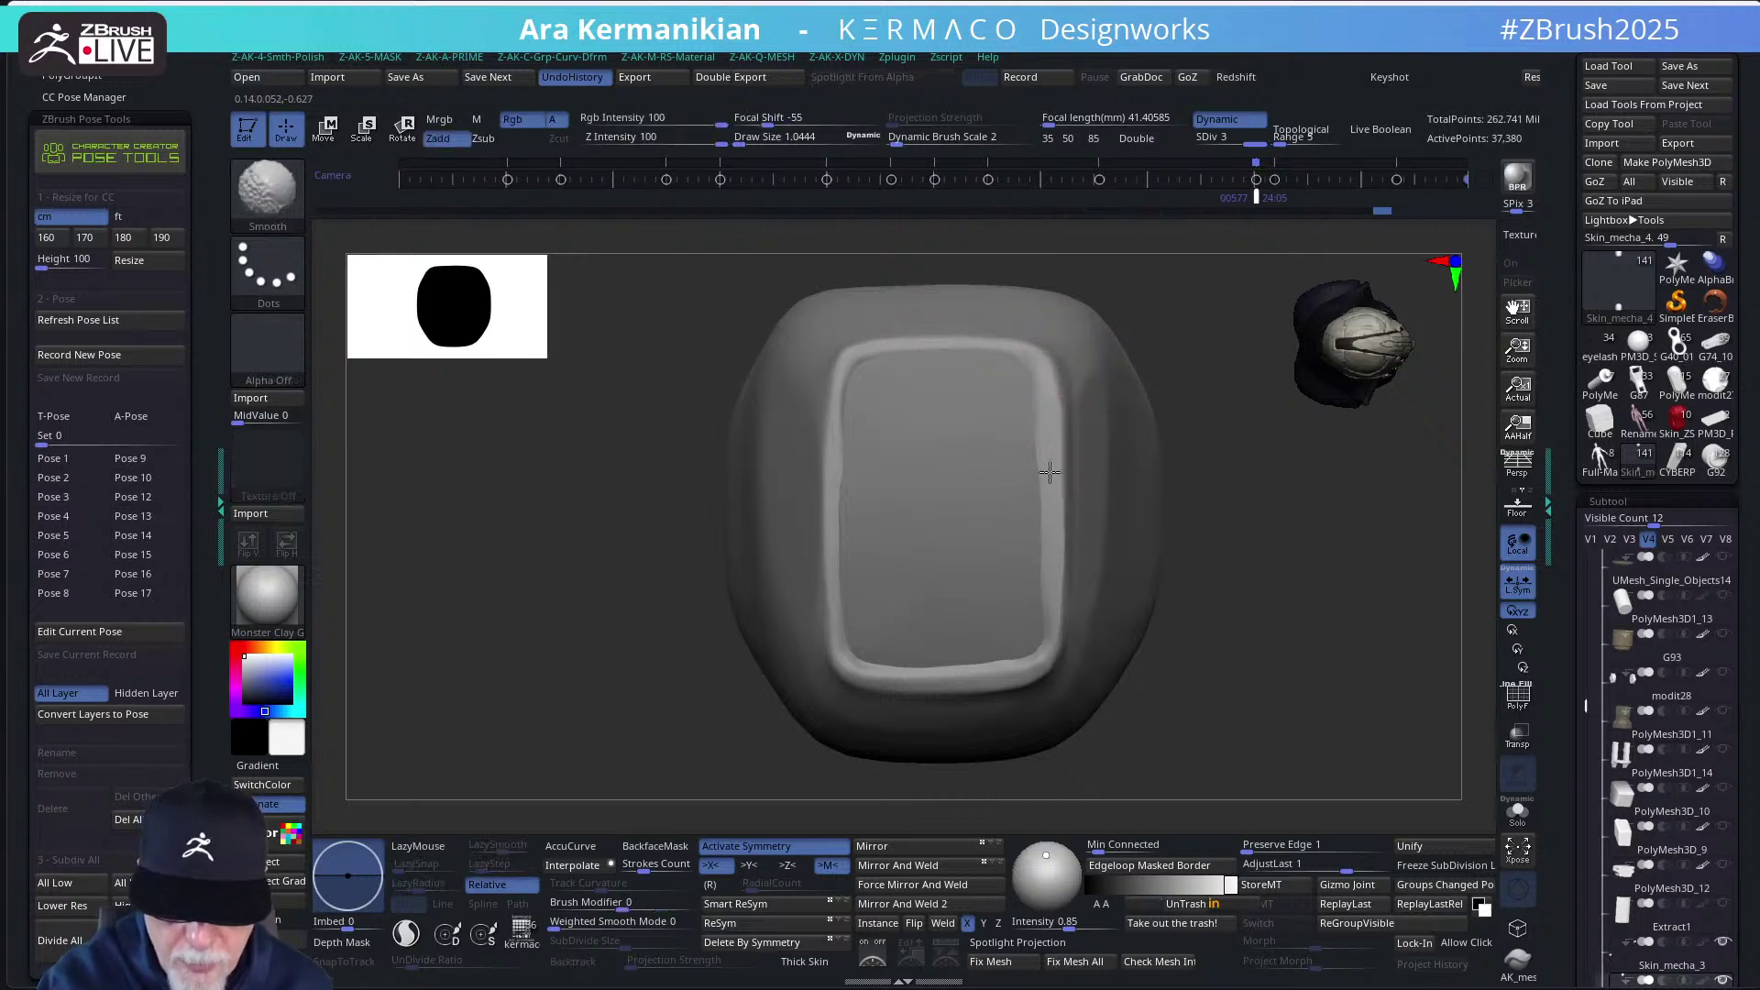
mouse_move(855, 803)
left_mouse_down()
mouse_move(1127, 617)
mouse_move(1125, 587)
mouse_move(1045, 542)
mouse_move(954, 684)
left_mouse_up()
key("shift")
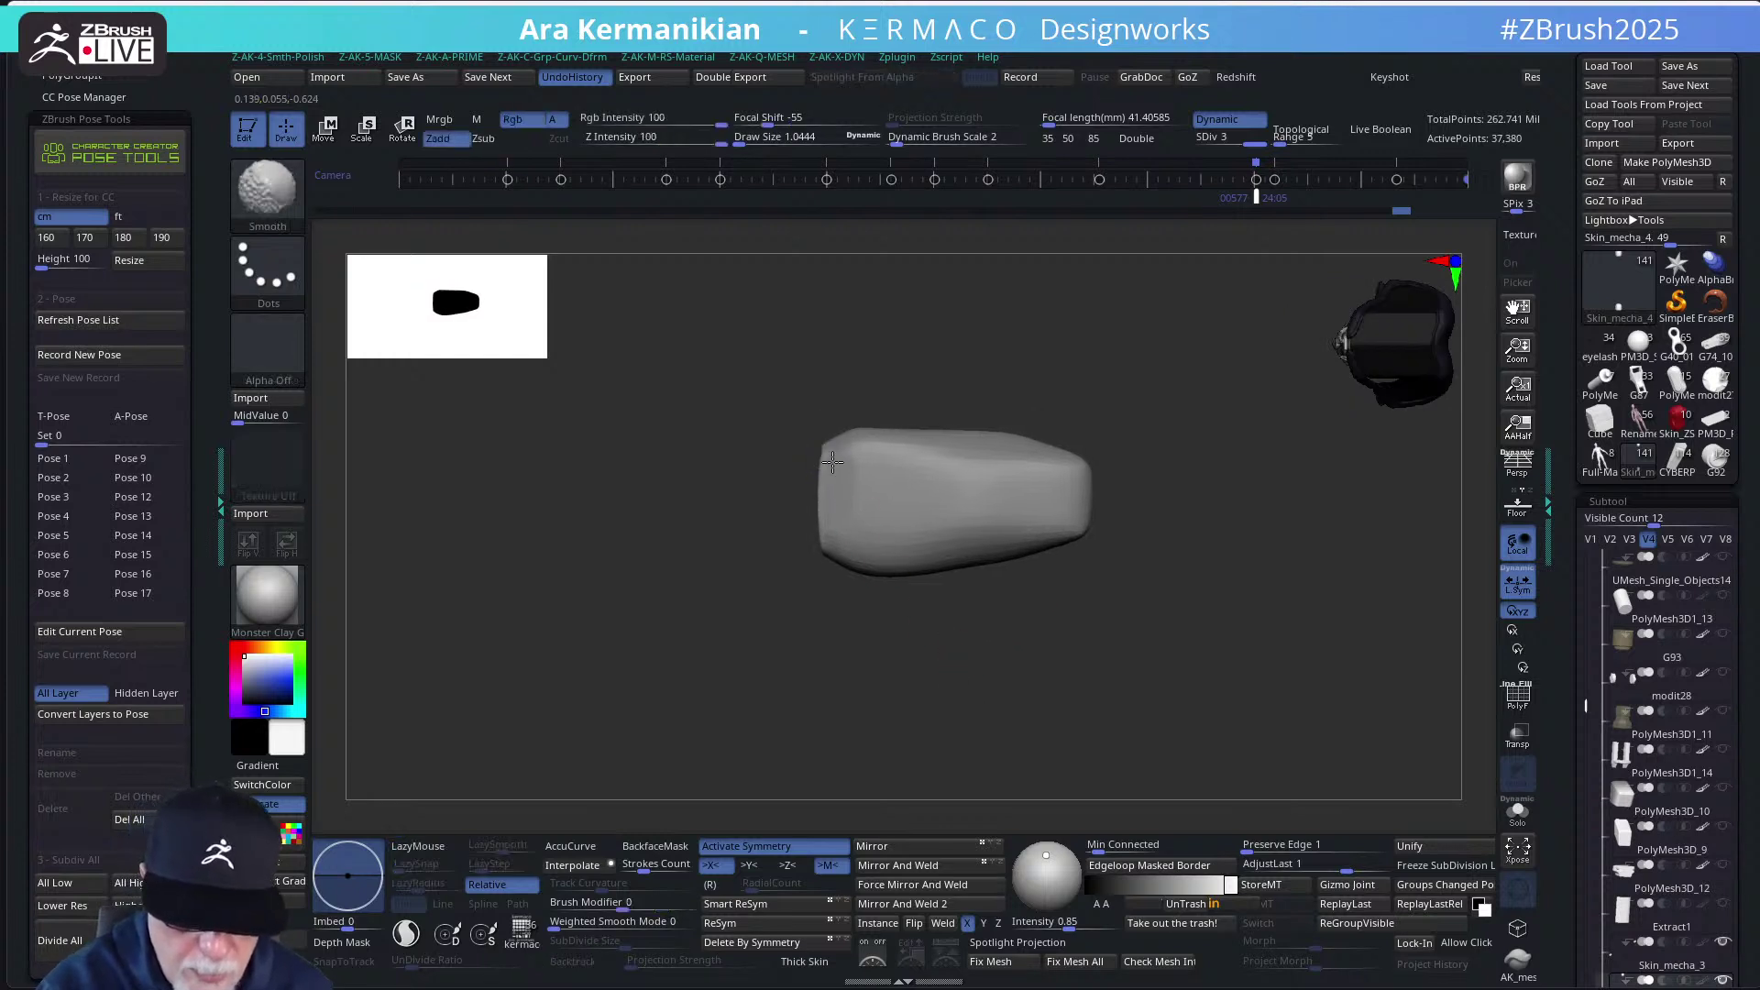
Smooth and adjust the rim on the part's opposite end, using the Move brush at draw size 2.11
mouse_move(863, 625)
left_mouse_down()
mouse_move(880, 628)
mouse_move(760, 686)
left_mouse_up()
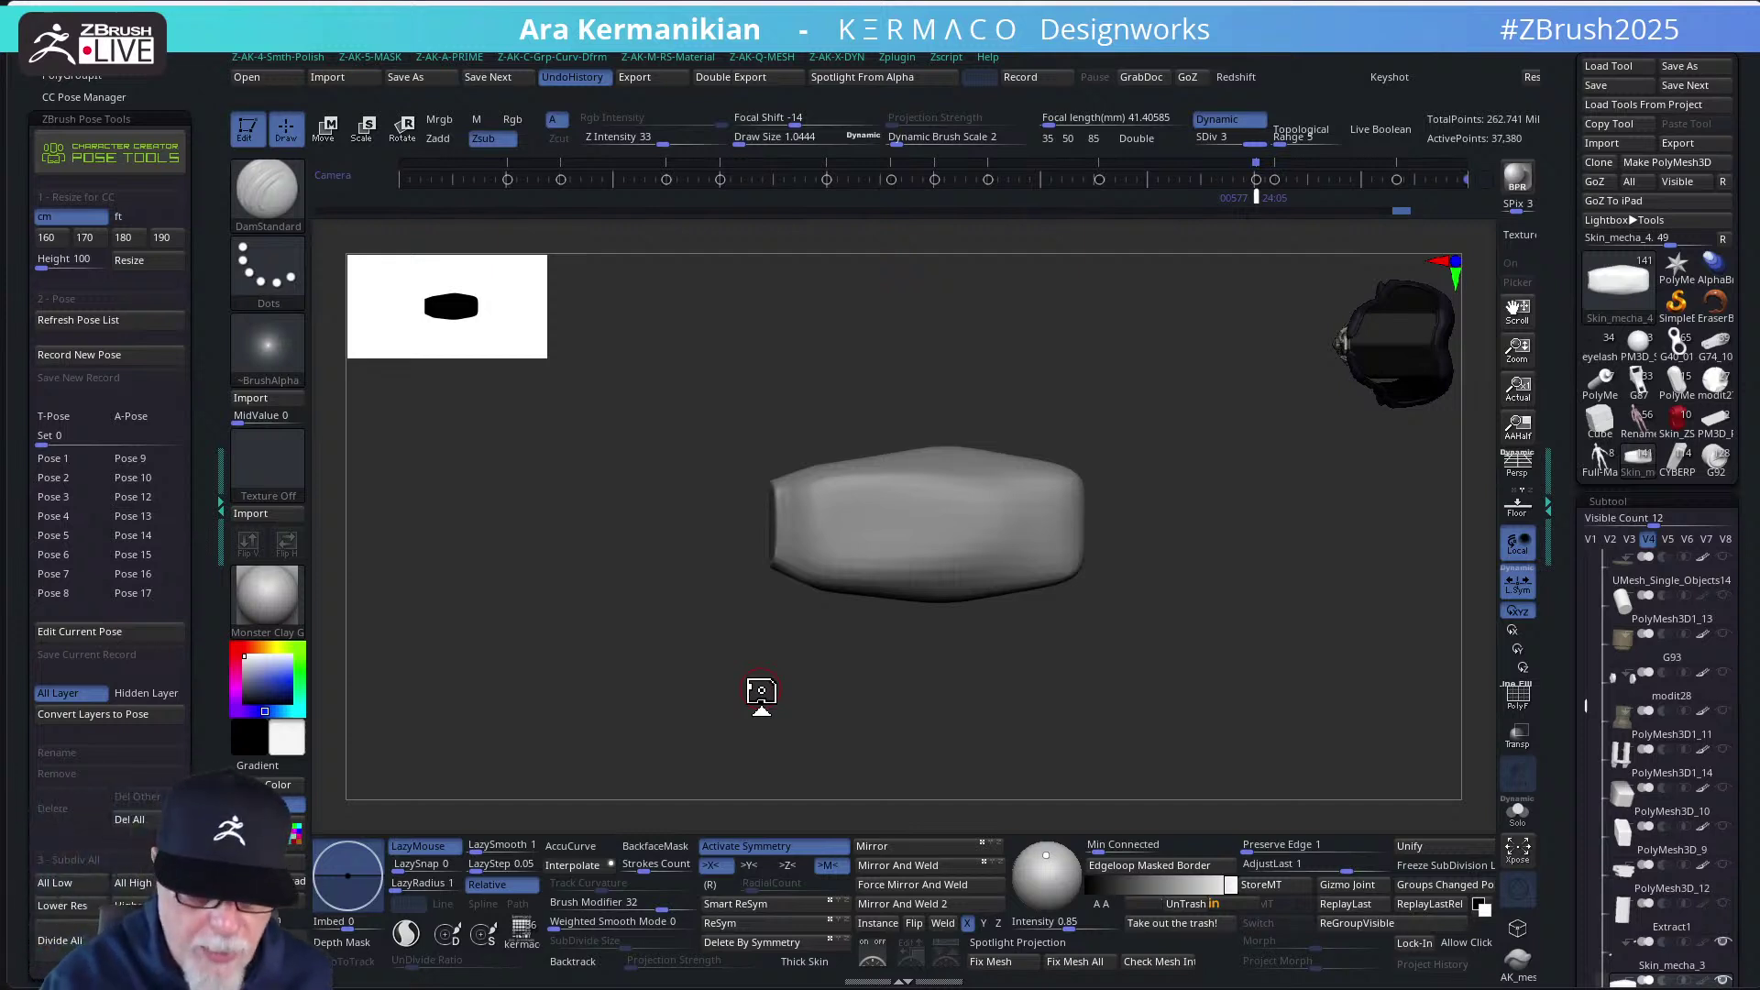
left_click_drag(761, 691, 920, 543)
key("shift")
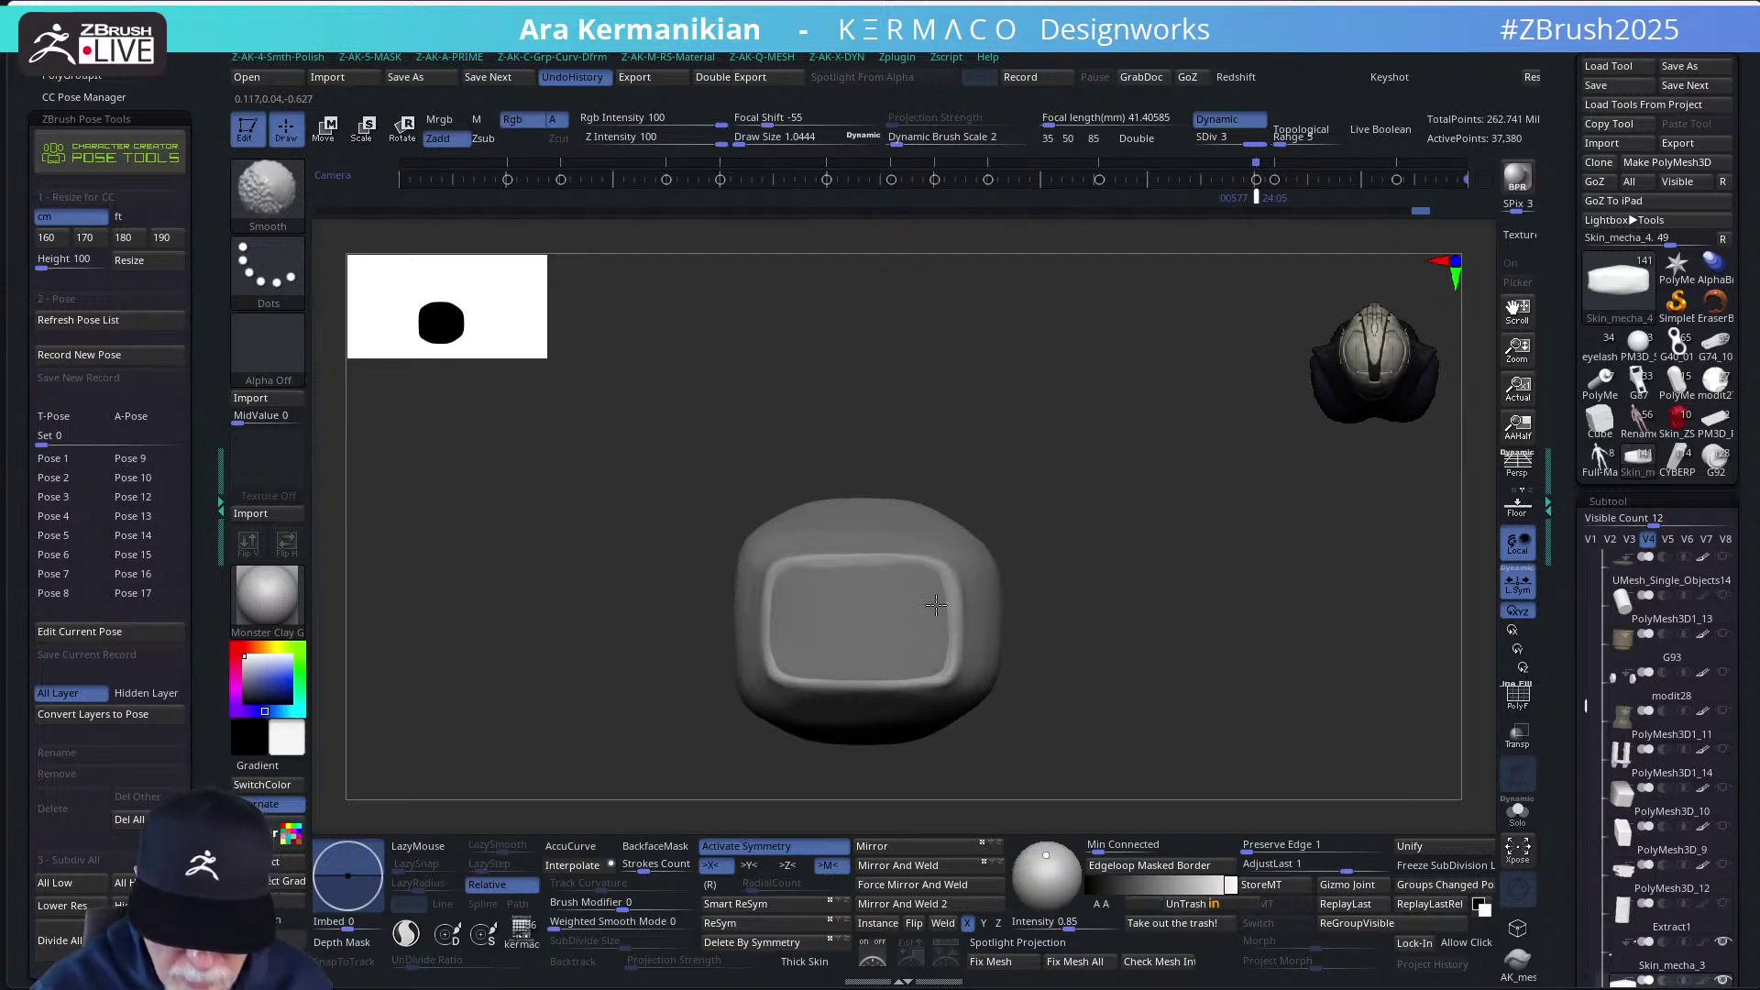
key("b")
key("m")
key("v")
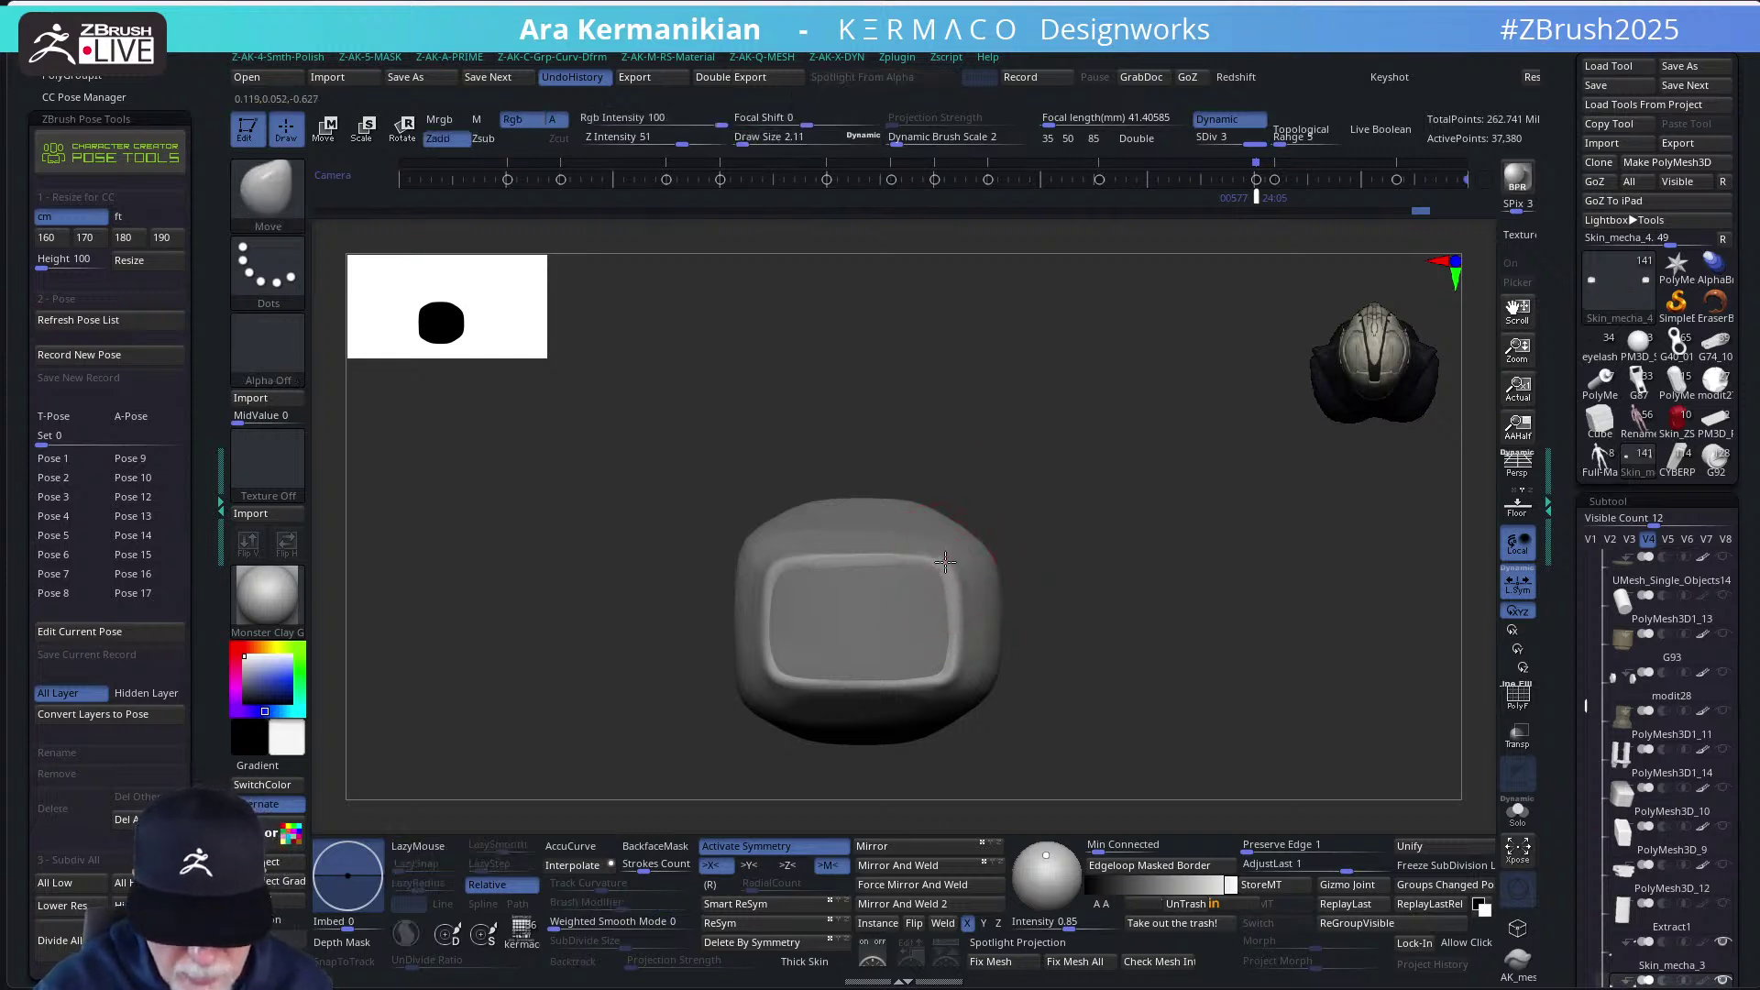
key("shift")
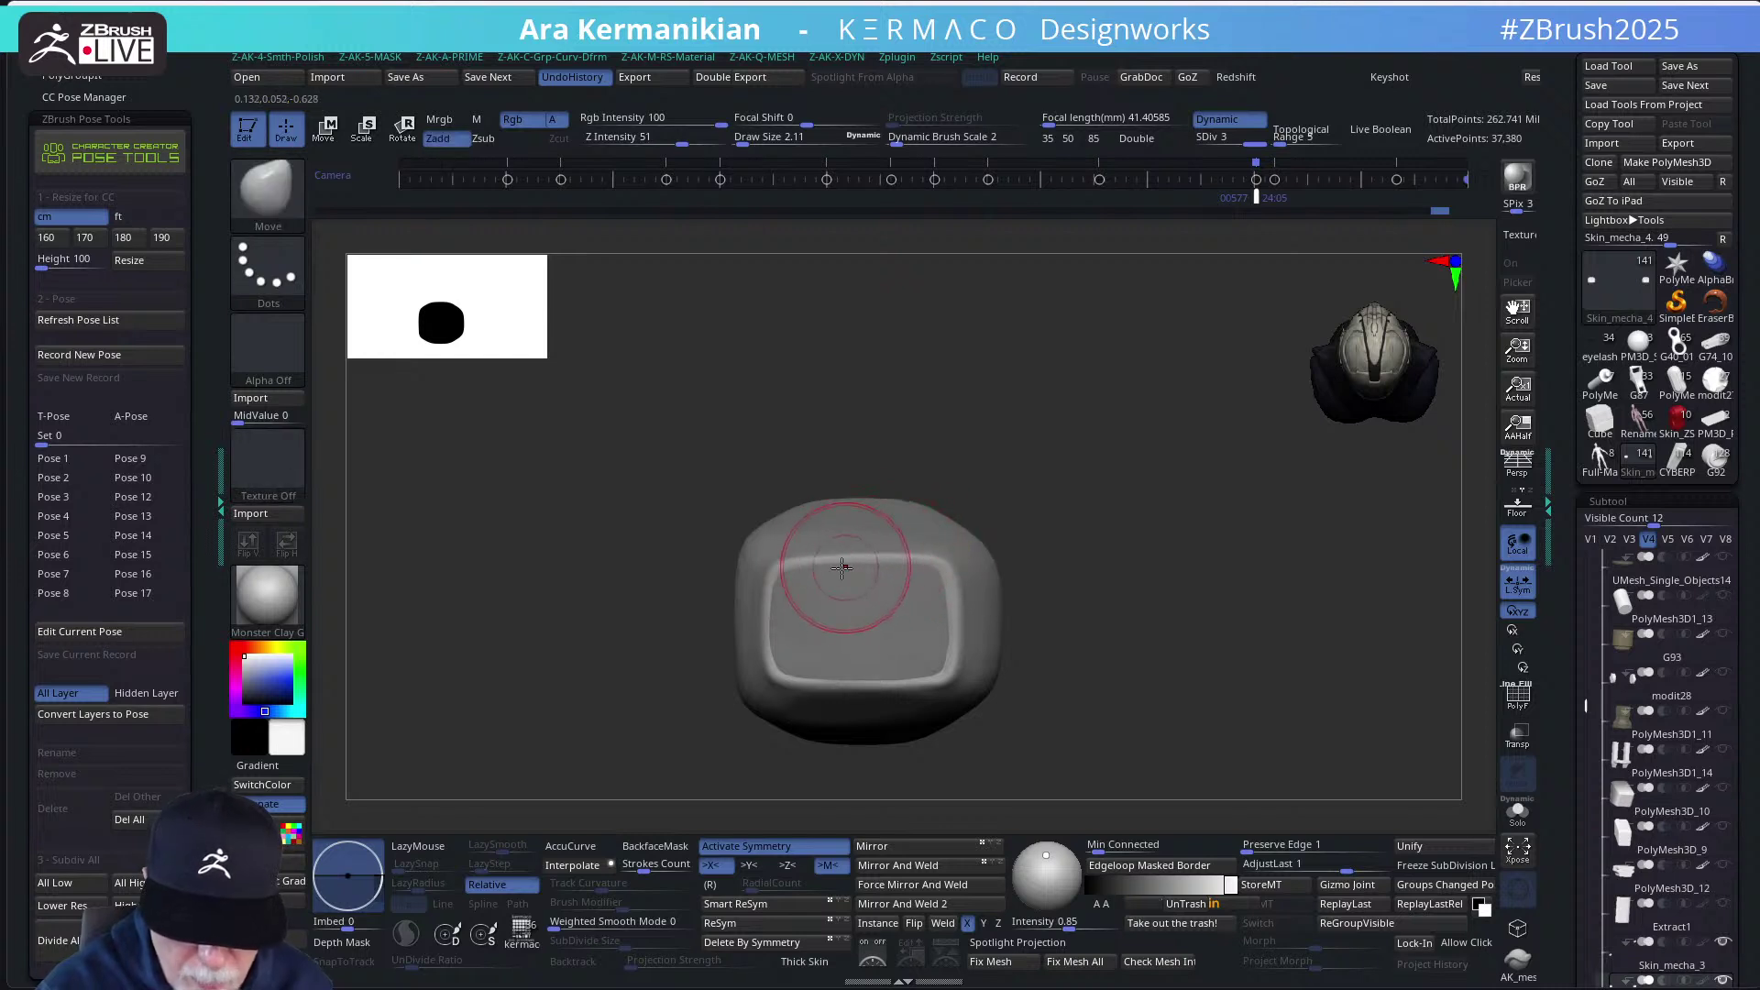
left_click_drag(830, 563, 830, 563)
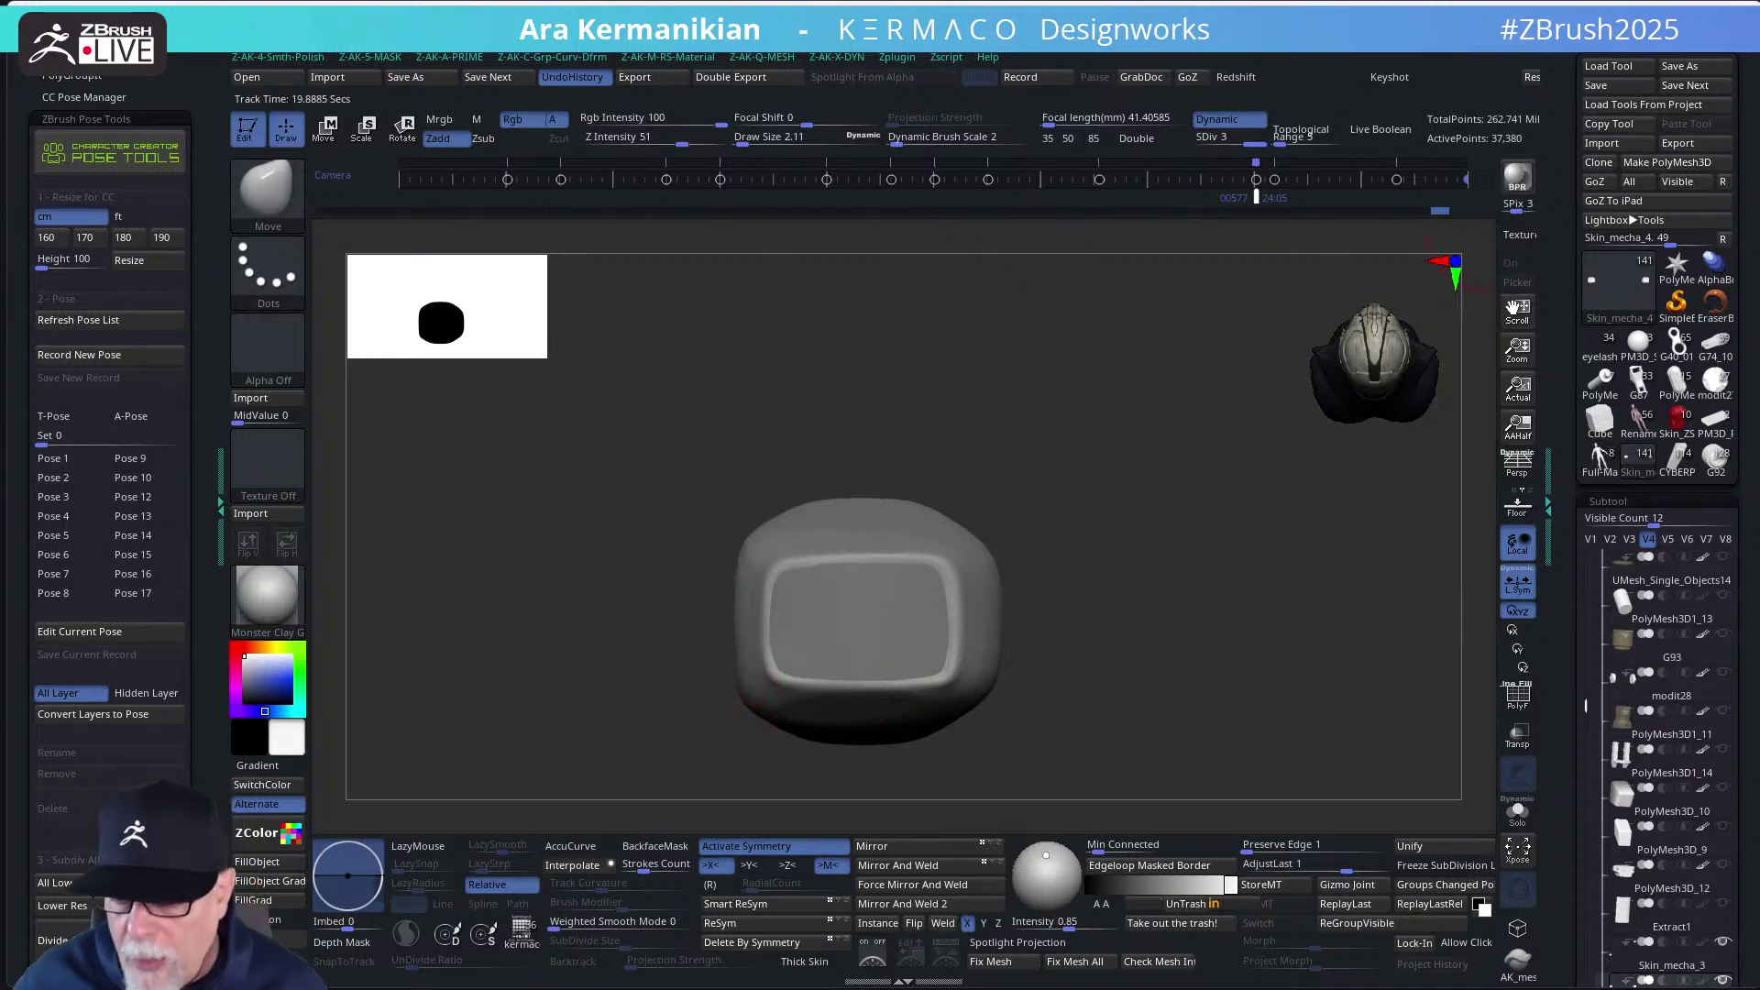
Switch to the PolyMesh3D star tool and append another PolyMesh3D star as a second subtool
left_click(1676, 266)
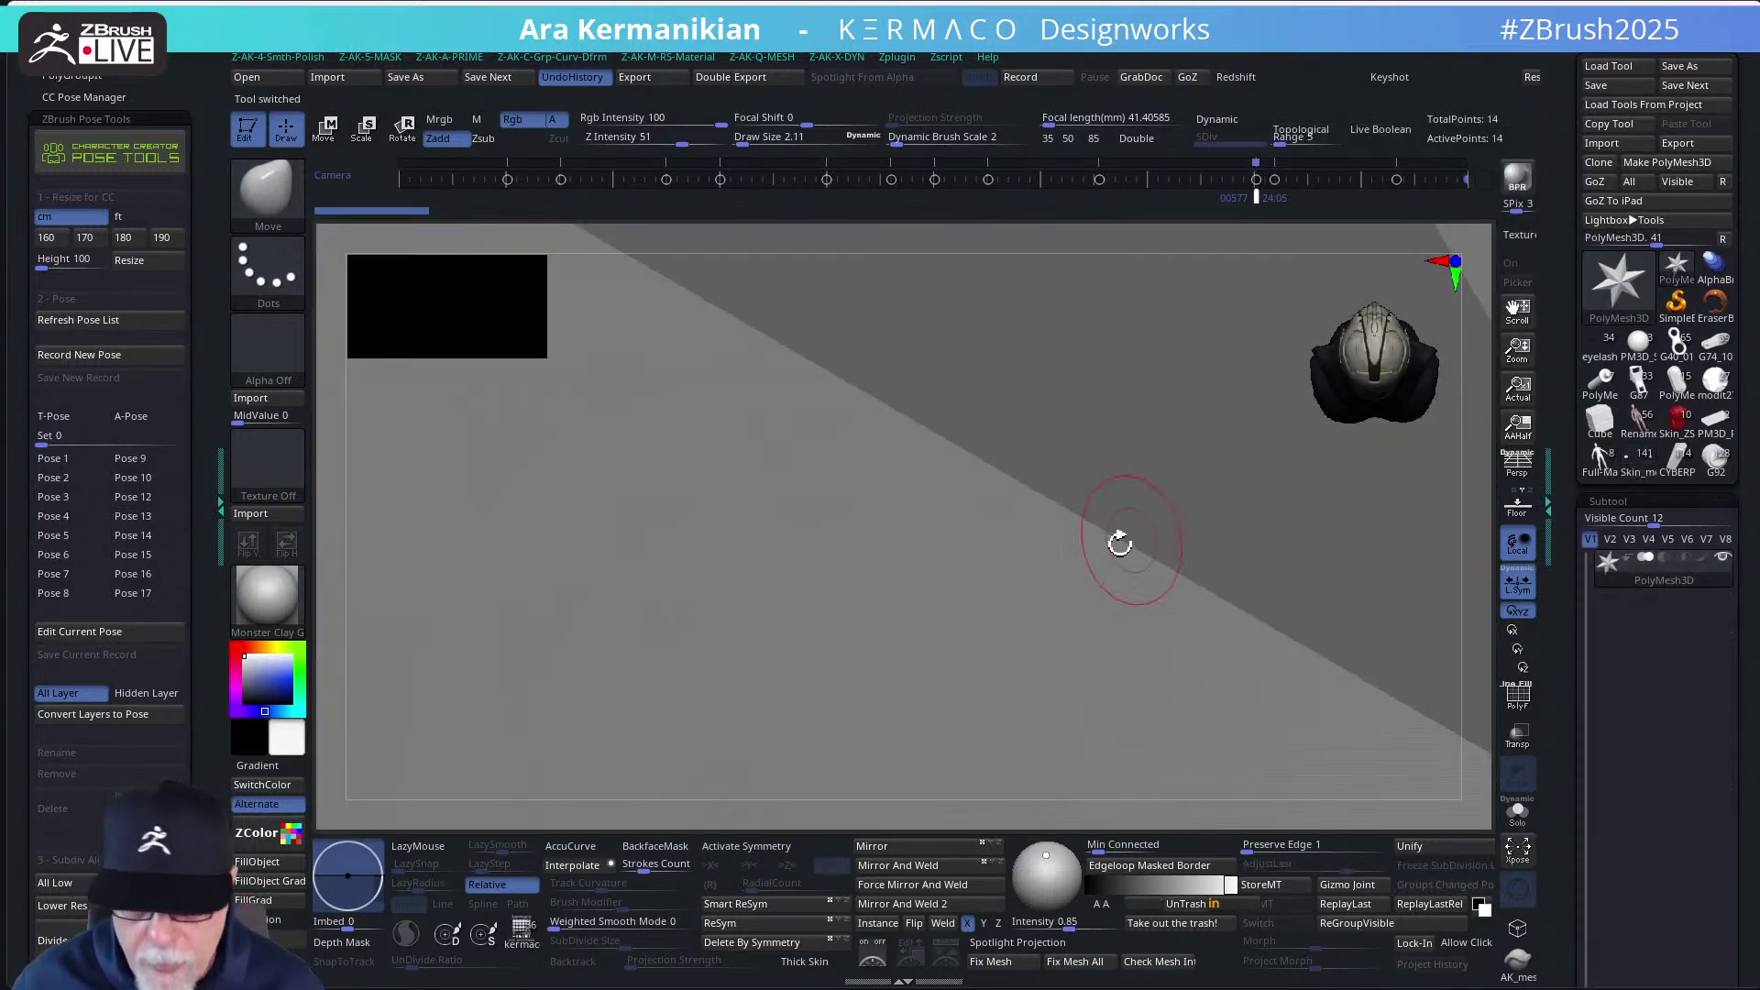
key("f")
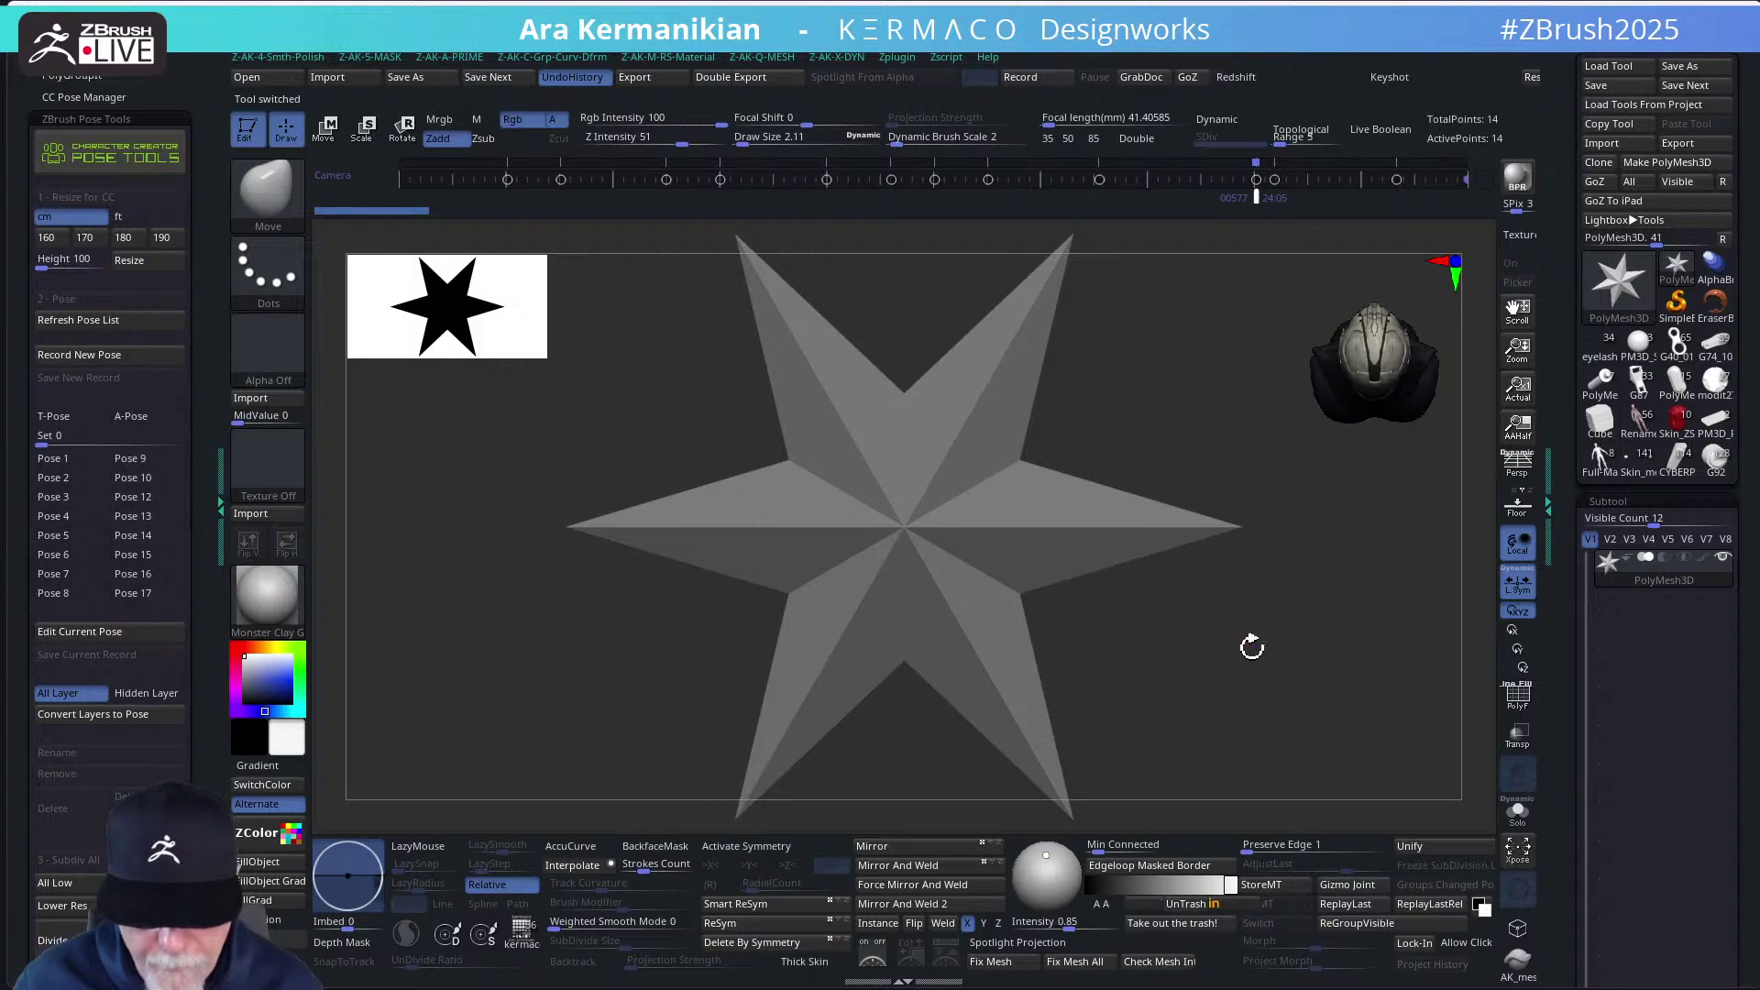
left_click_drag(1249, 644, 1259, 589, "alt")
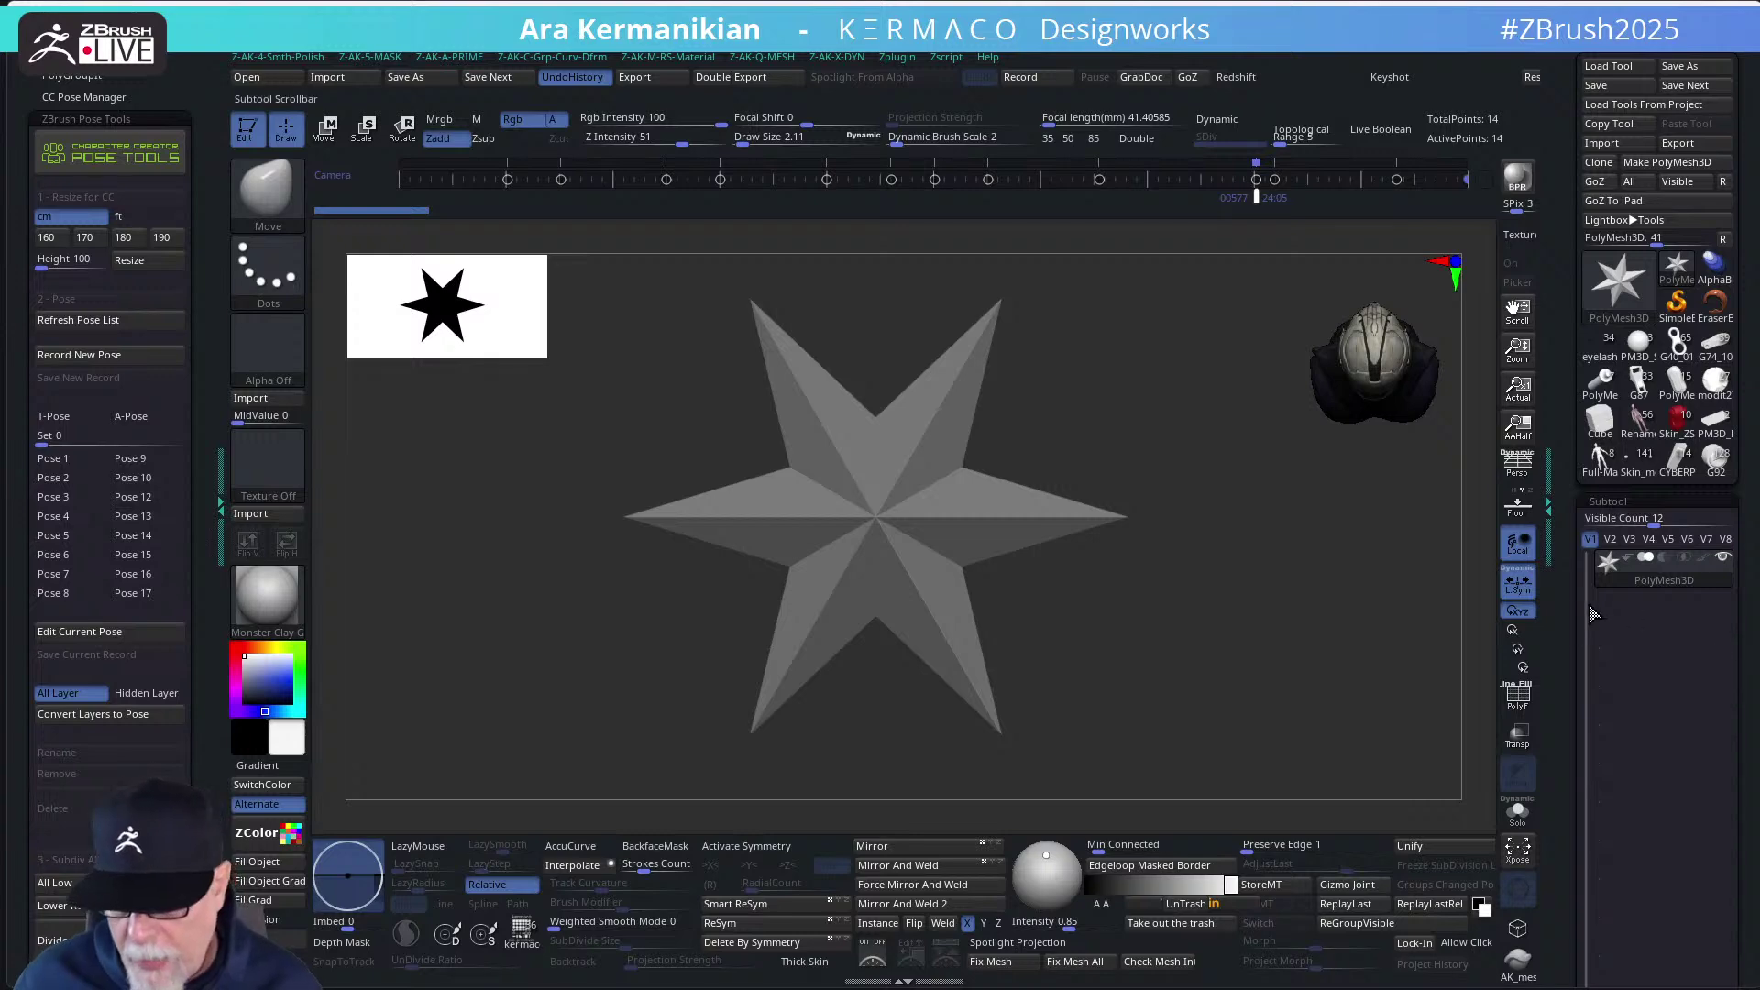
scroll(1590, 619, "down", 3)
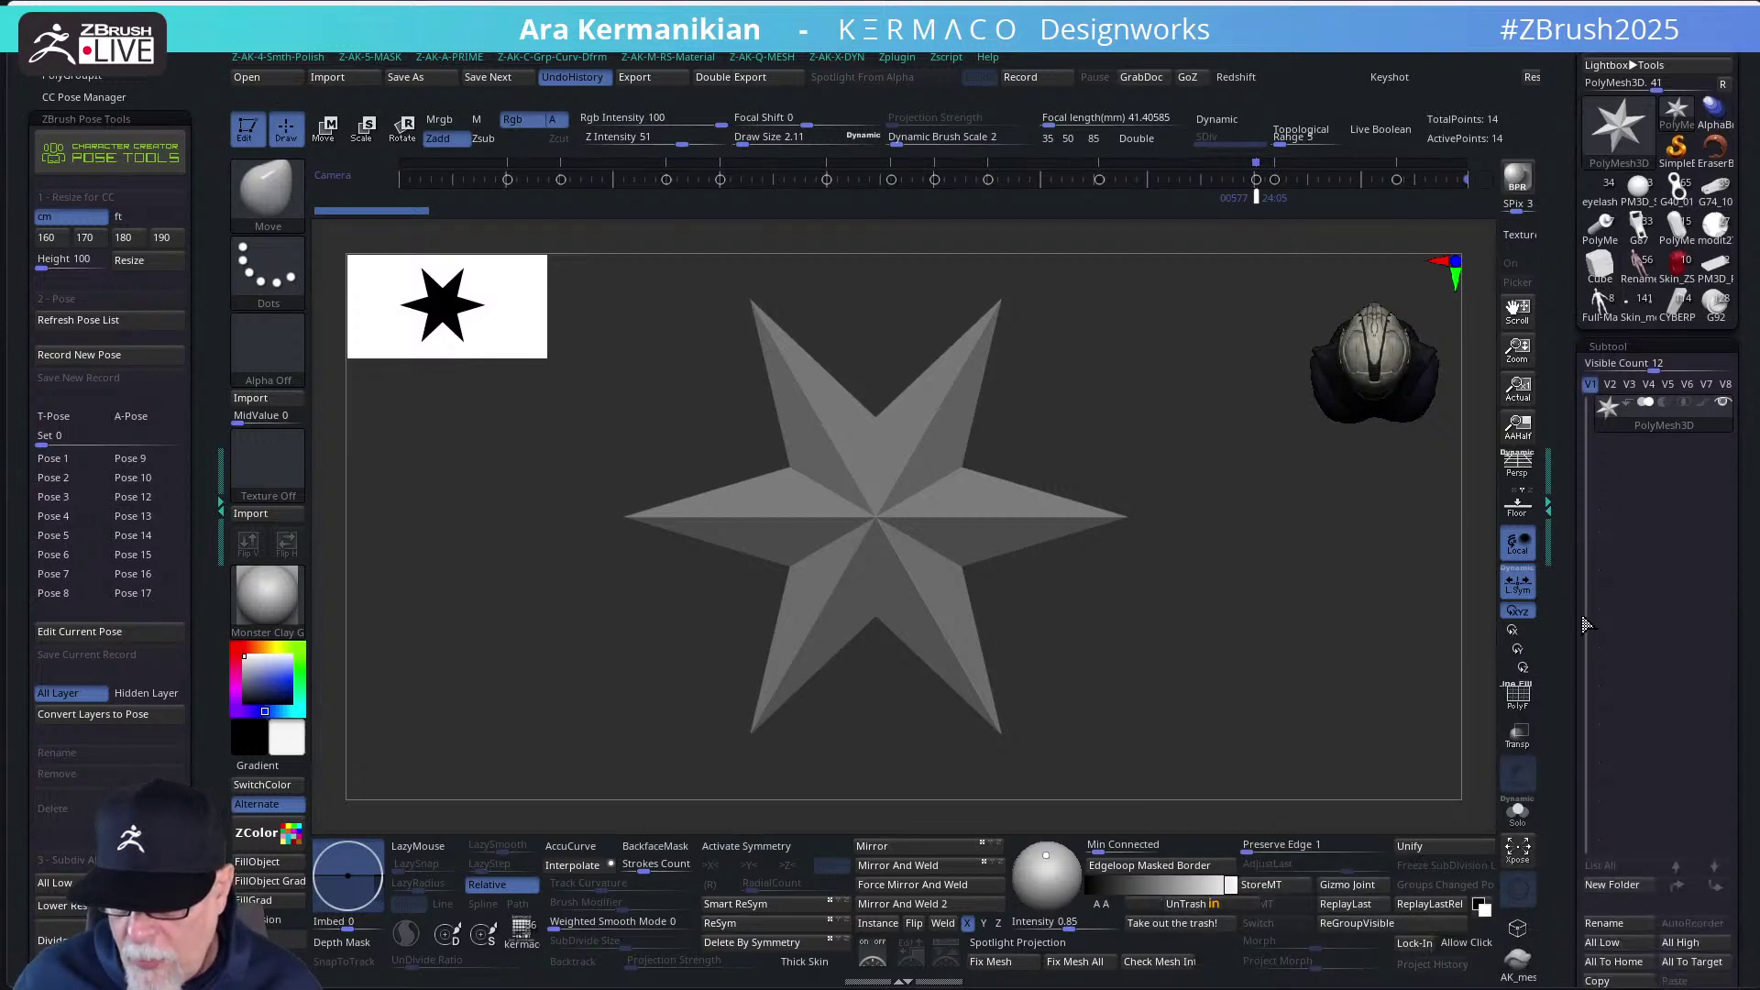
left_click_drag(1567, 836, 1566, 723)
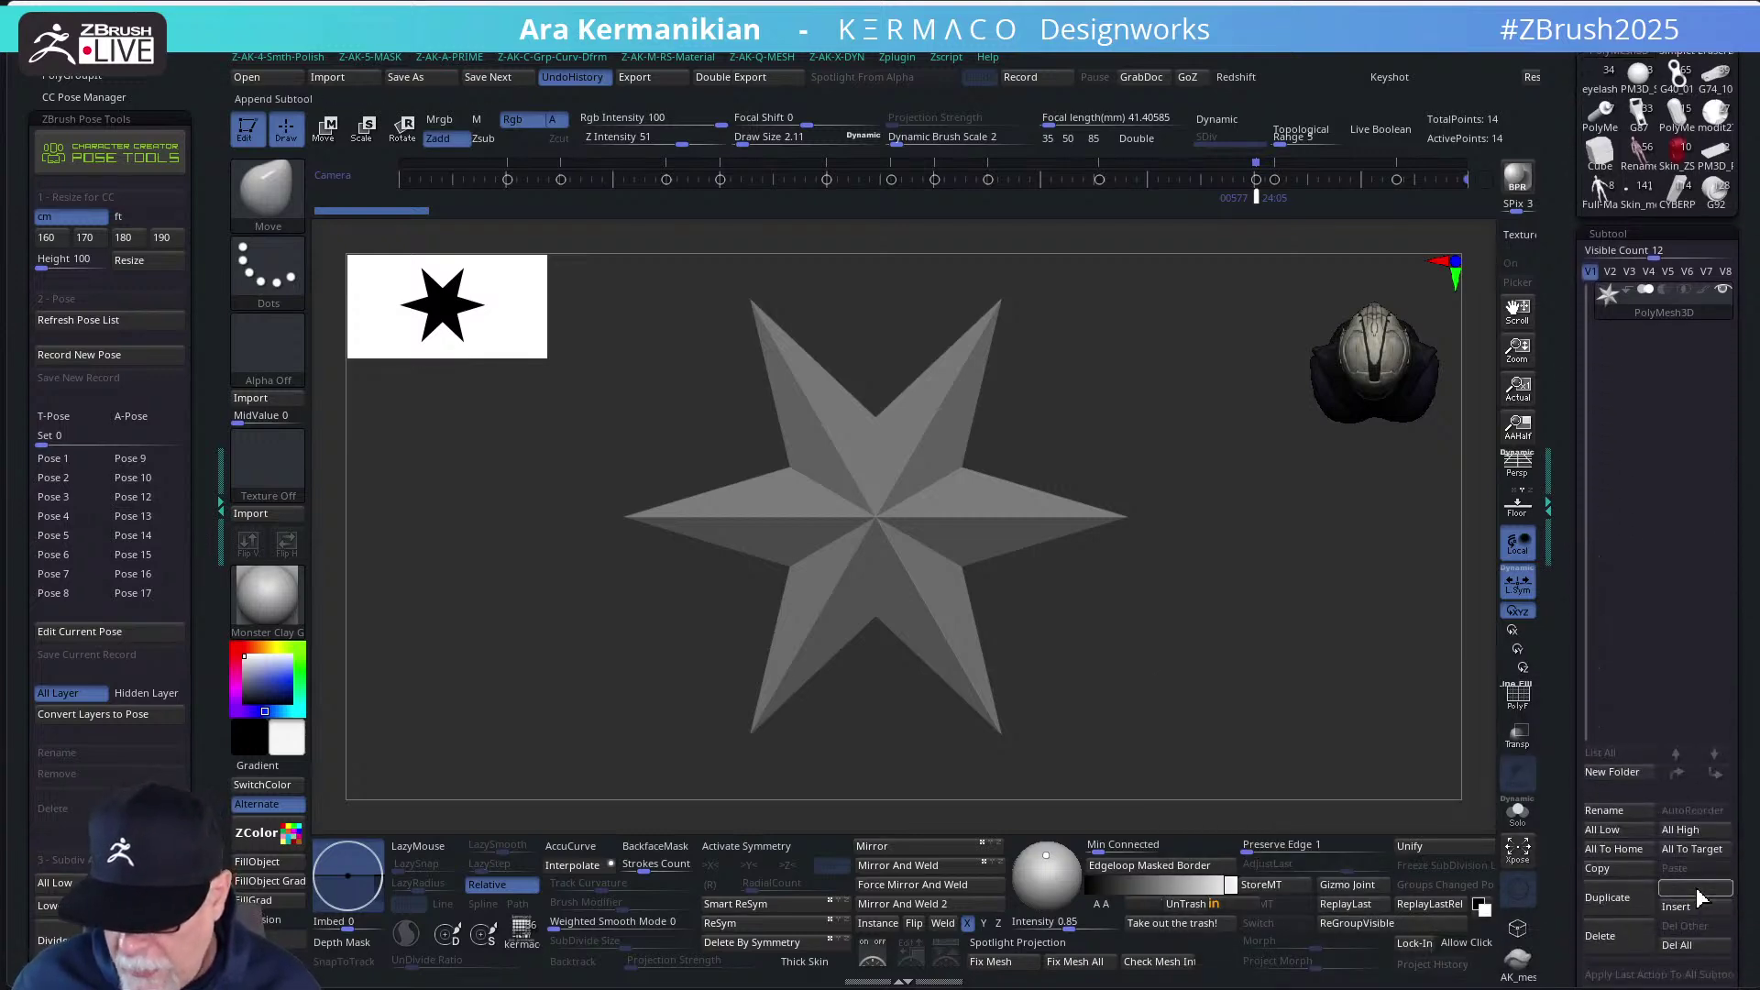
left_click(1695, 889)
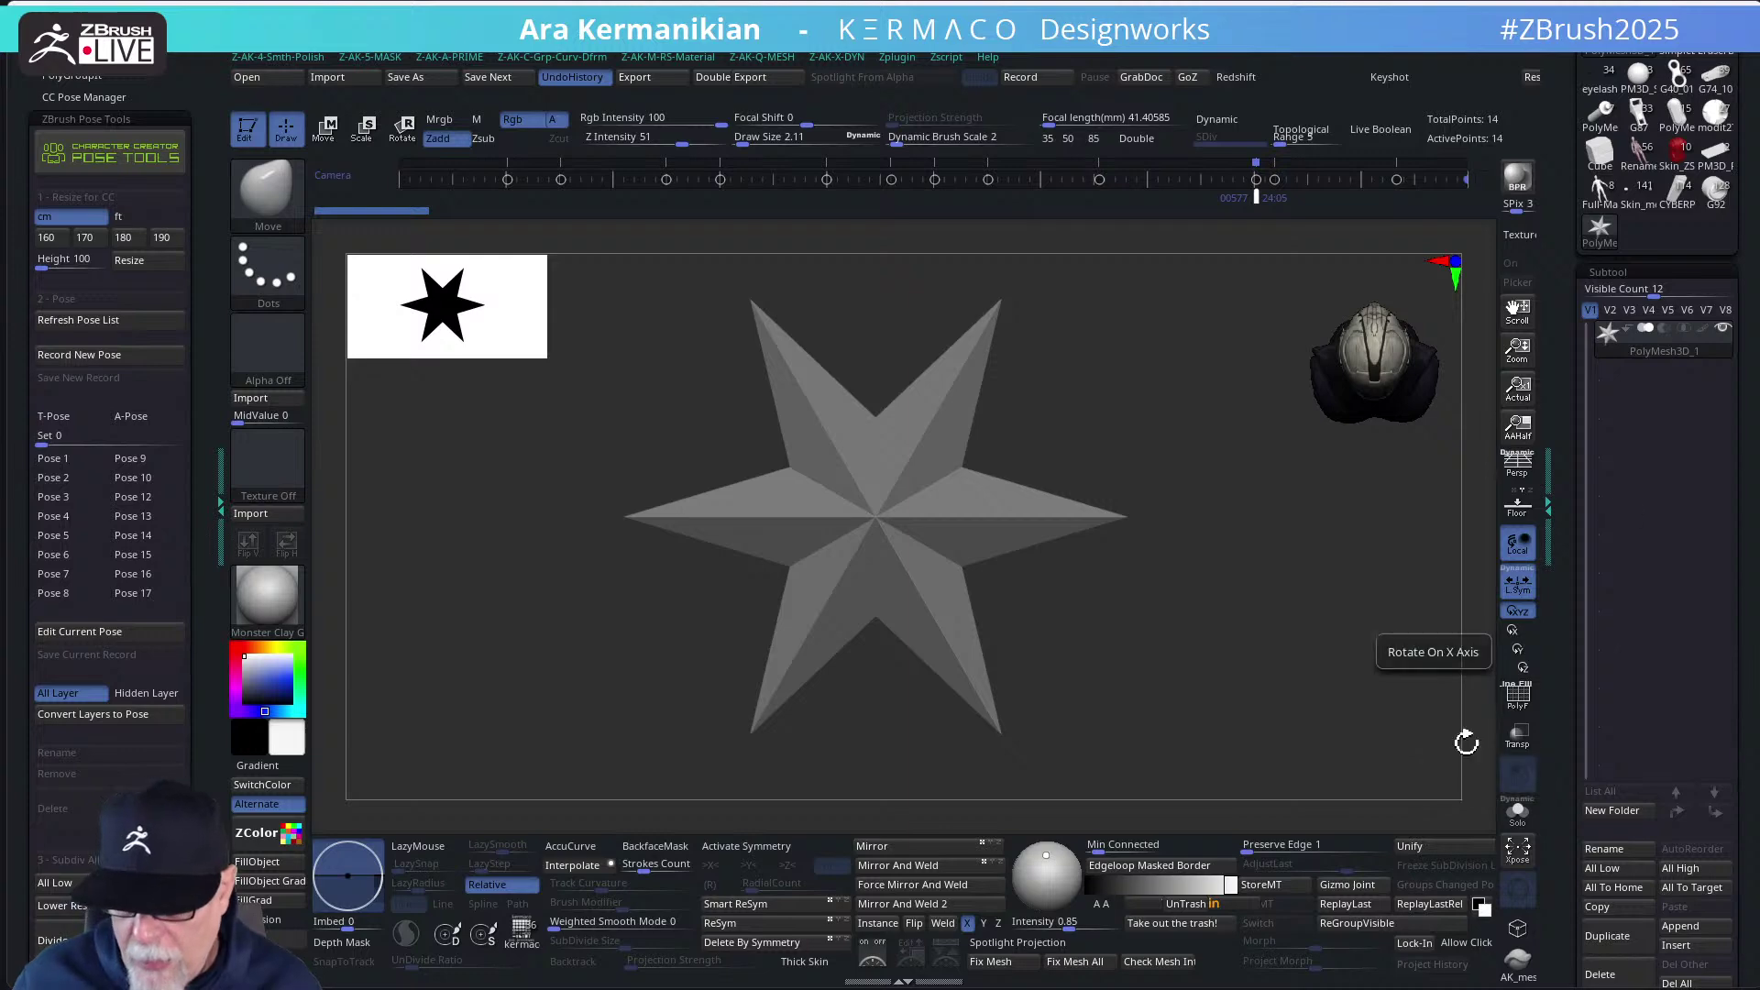
left_click(1687, 925)
left_click(1447, 676)
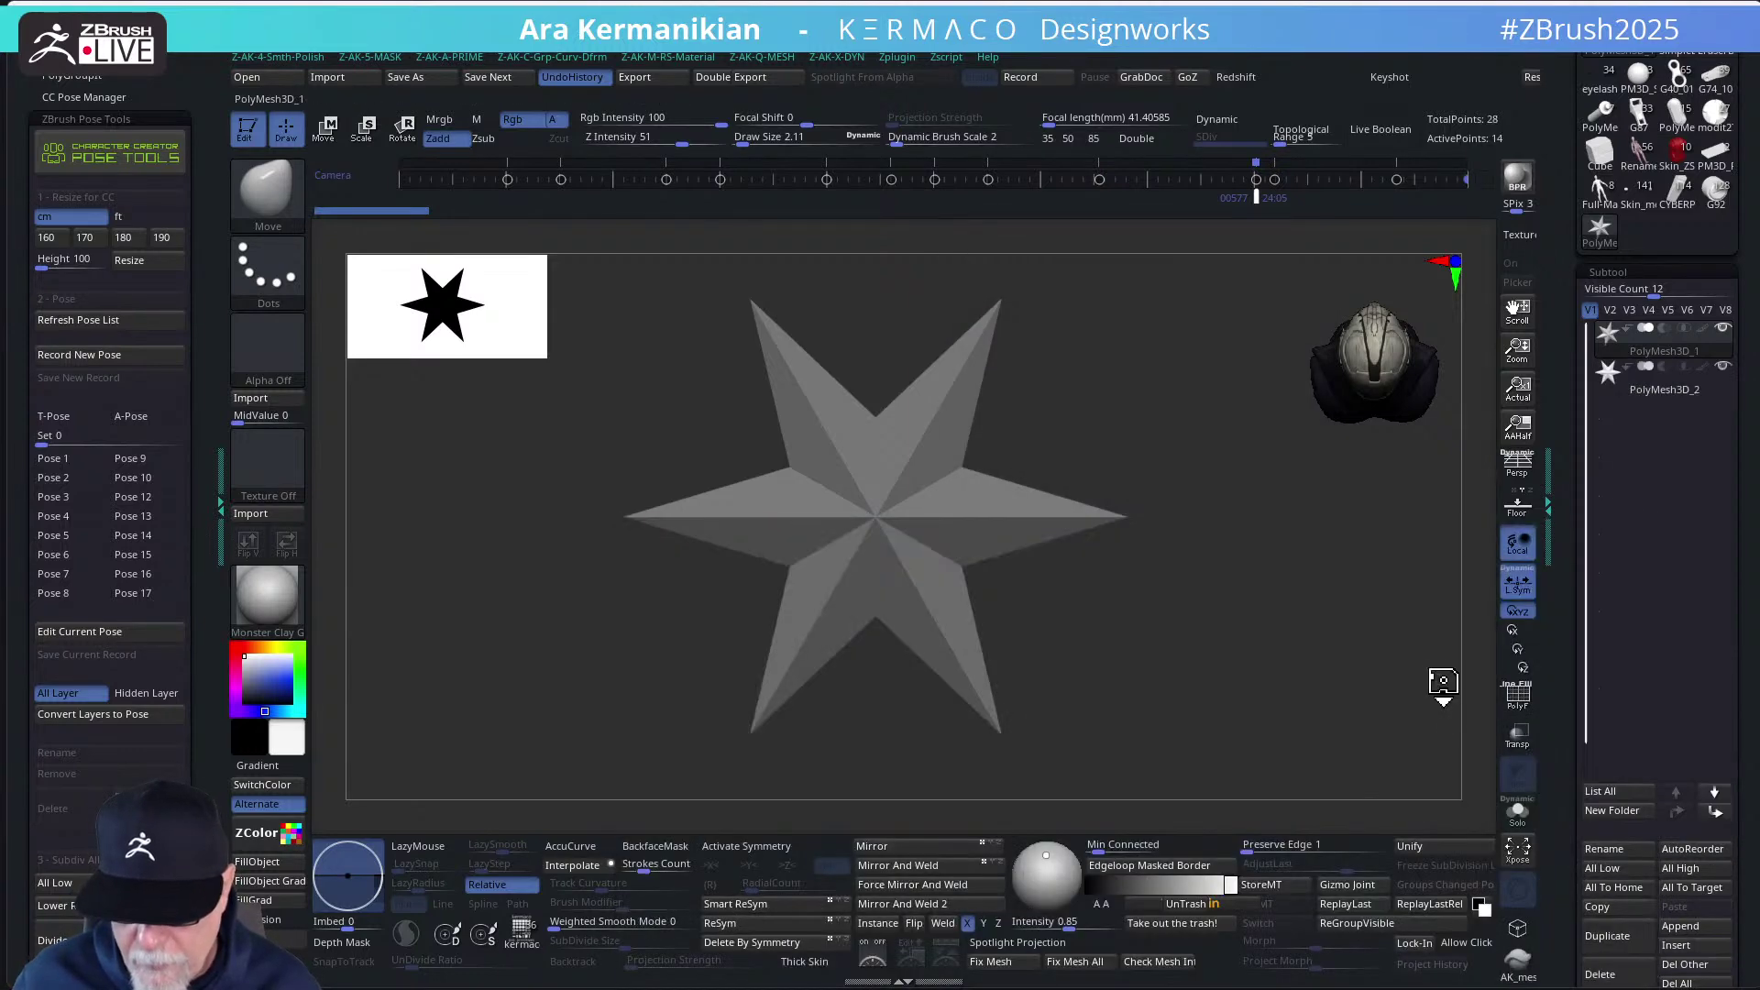
Replace the PolyMesh3D_2 star with the Cylinder_32 primitive and inspect it from the side
left_click(1696, 383)
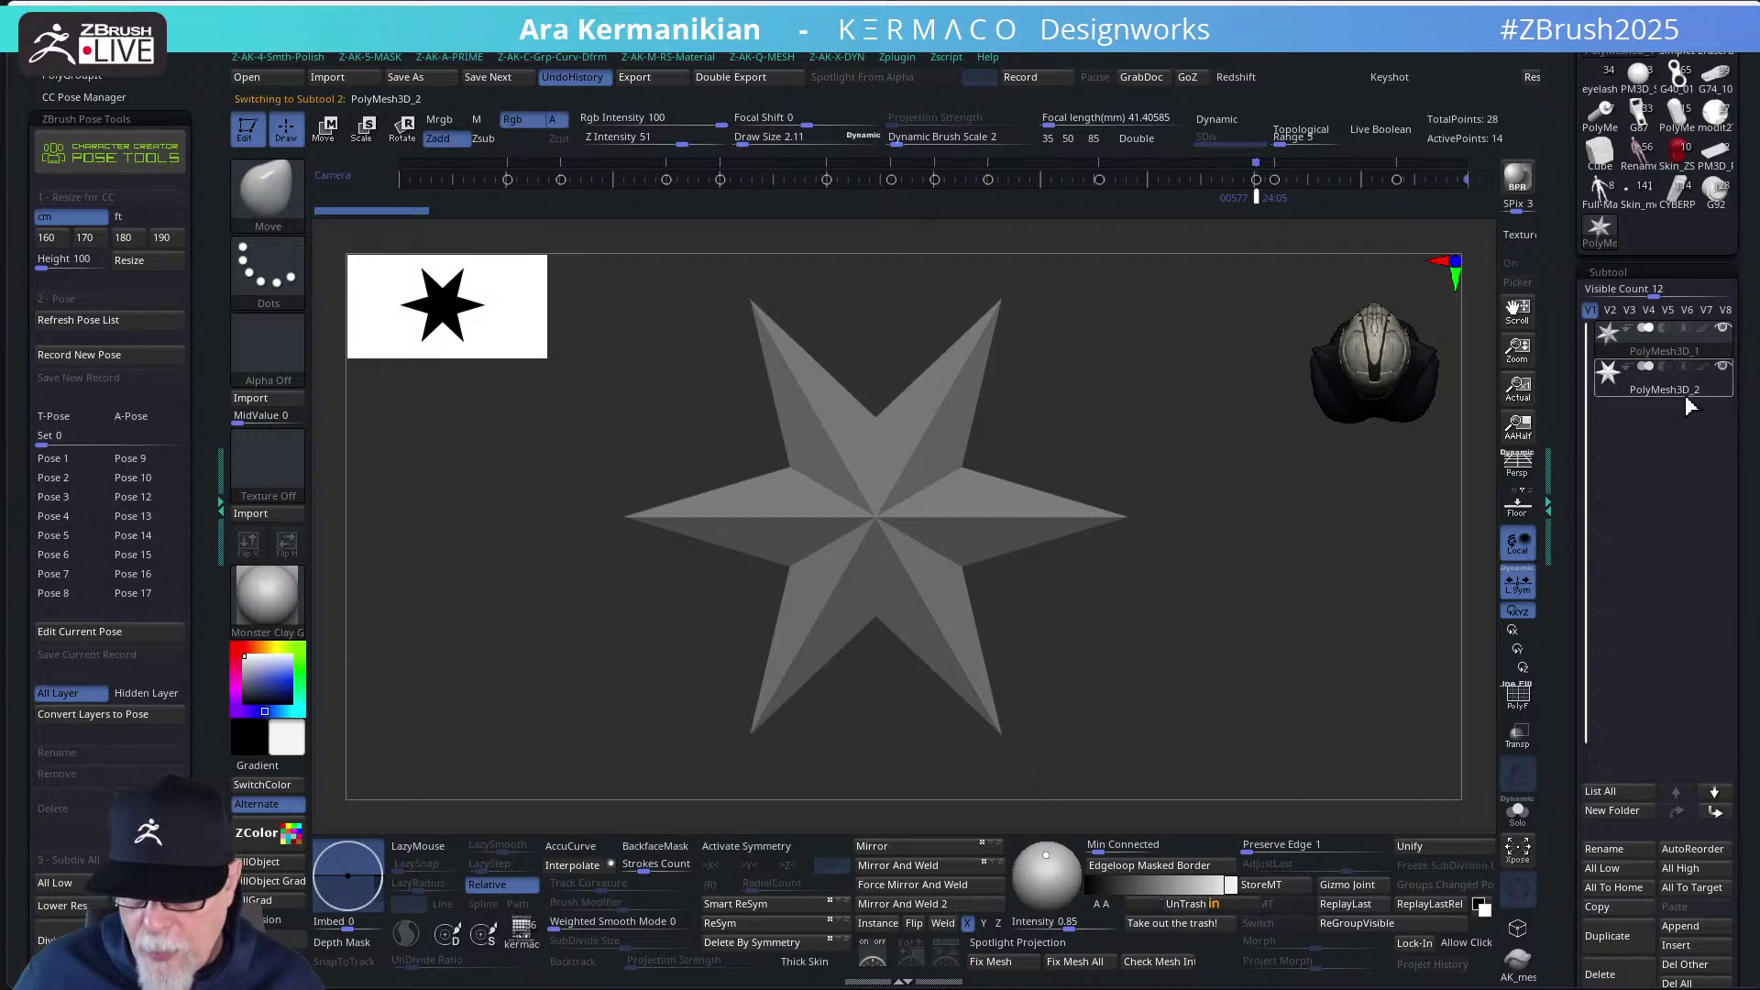
key("w")
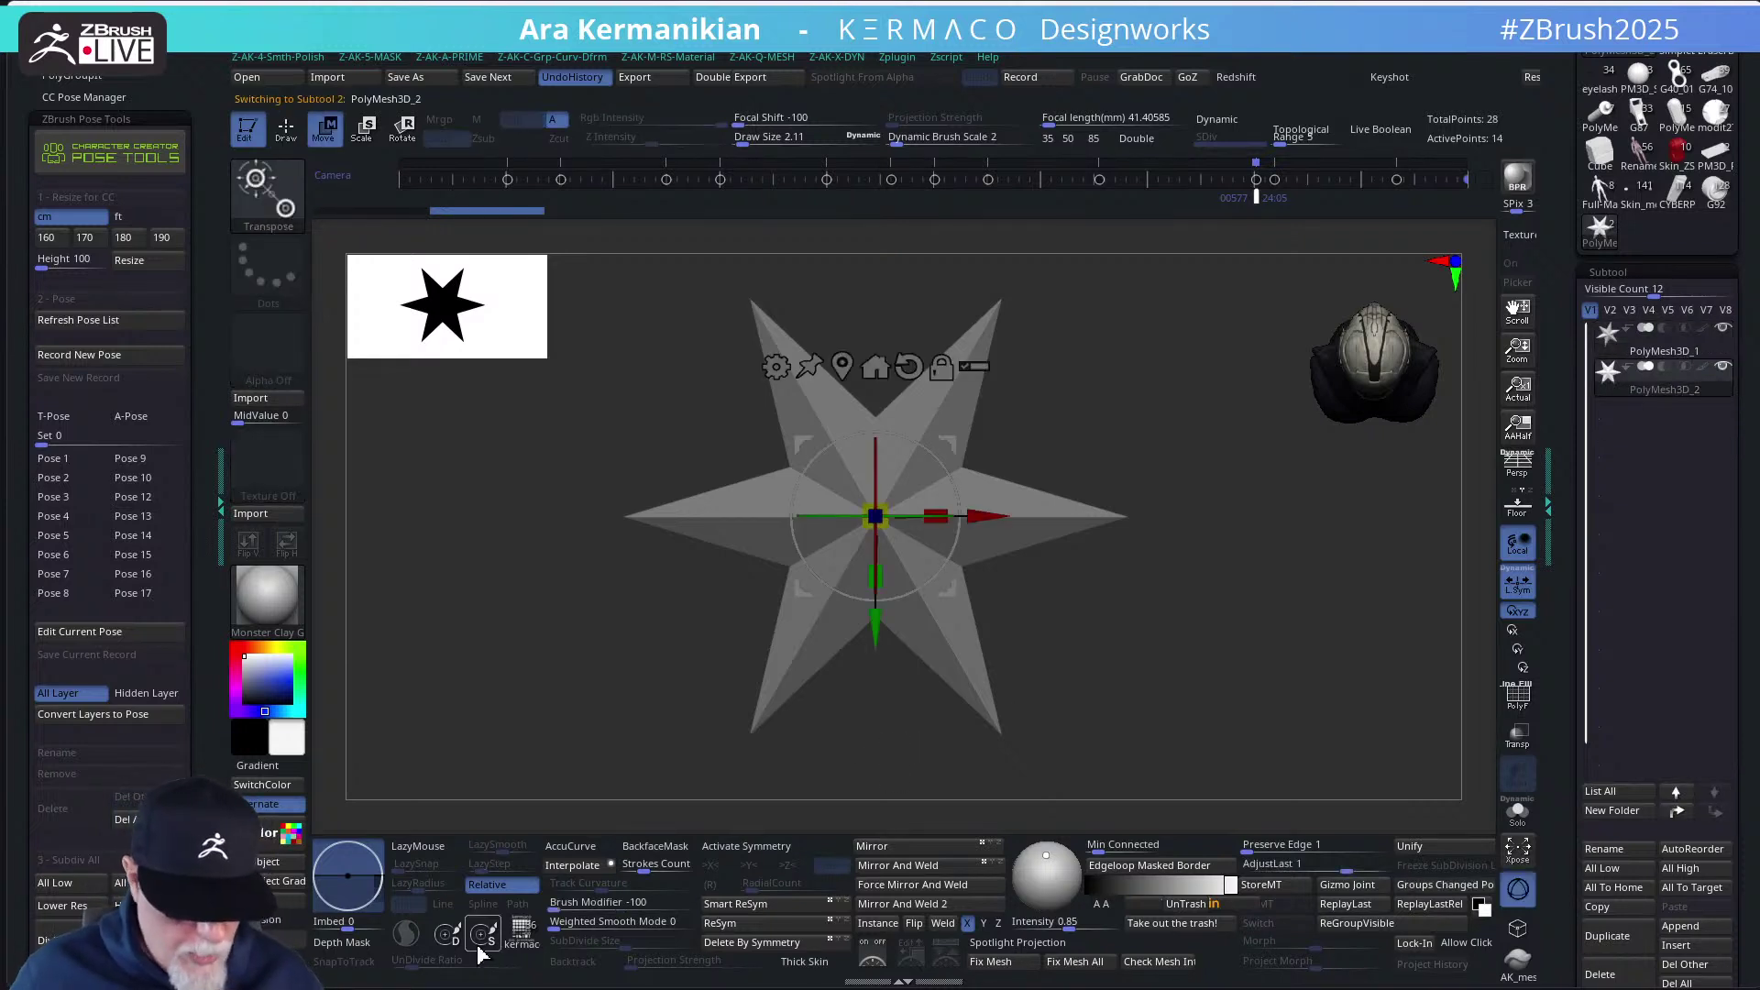
left_click(519, 931)
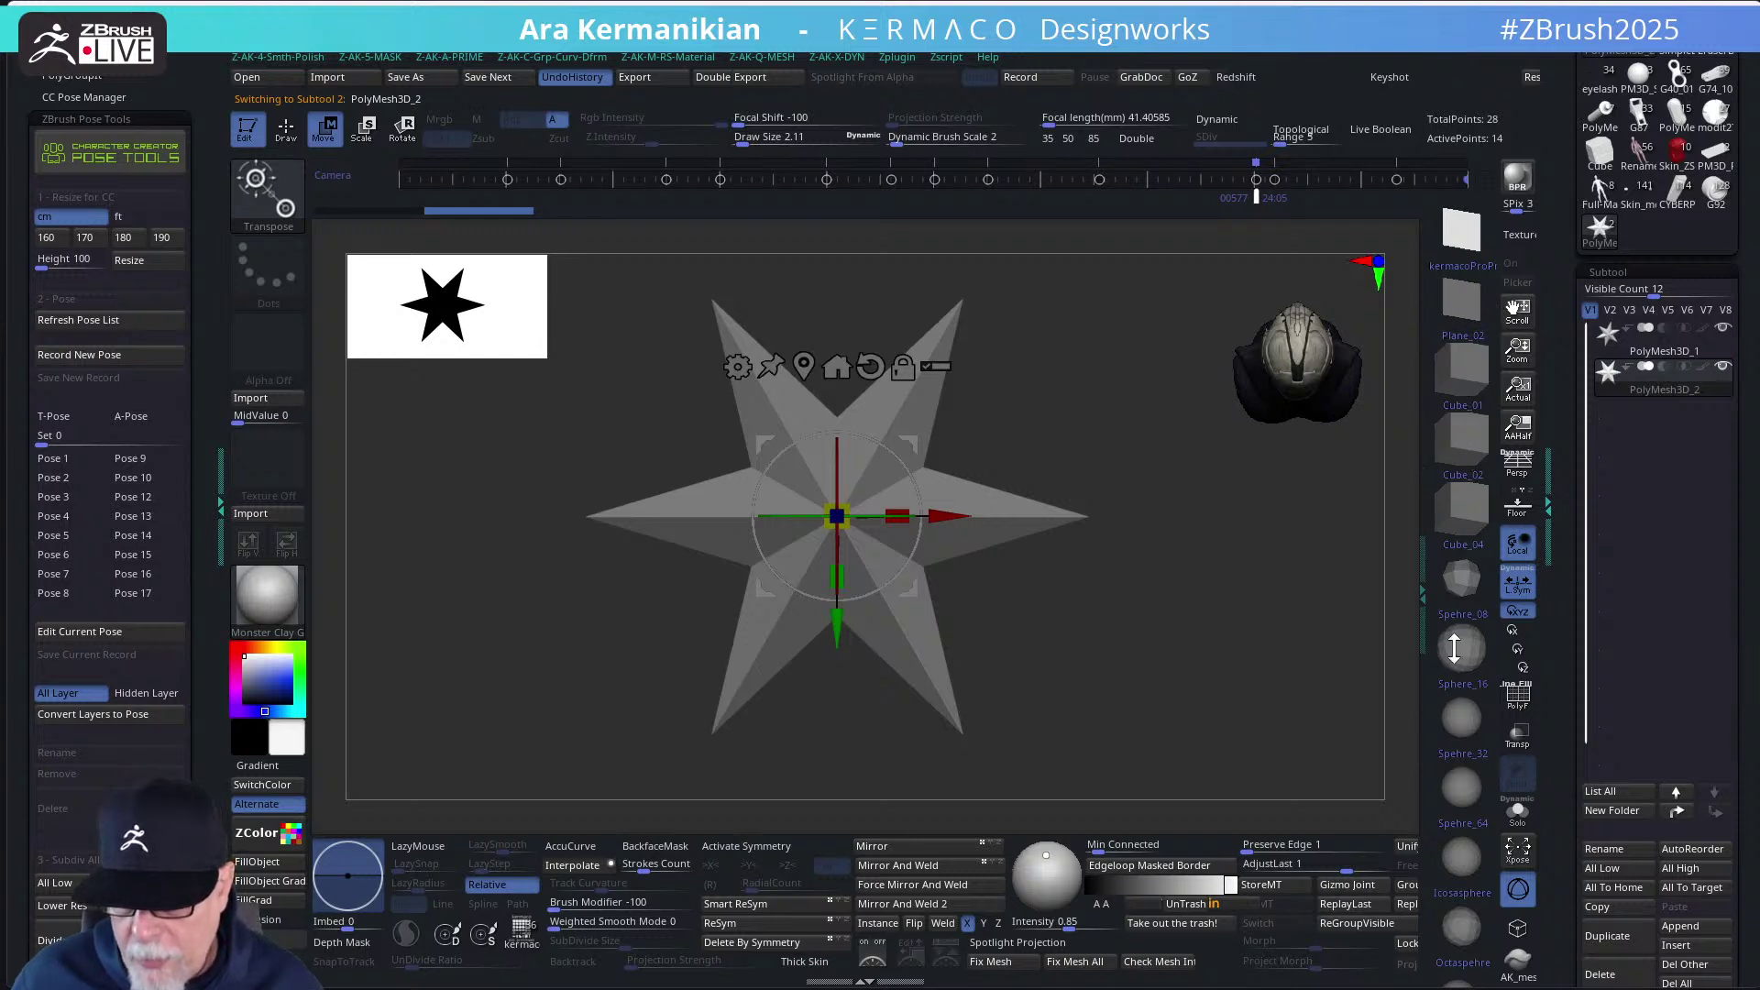
left_click_drag(1455, 806, 1462, 656)
scroll(1463, 656, "down", 5)
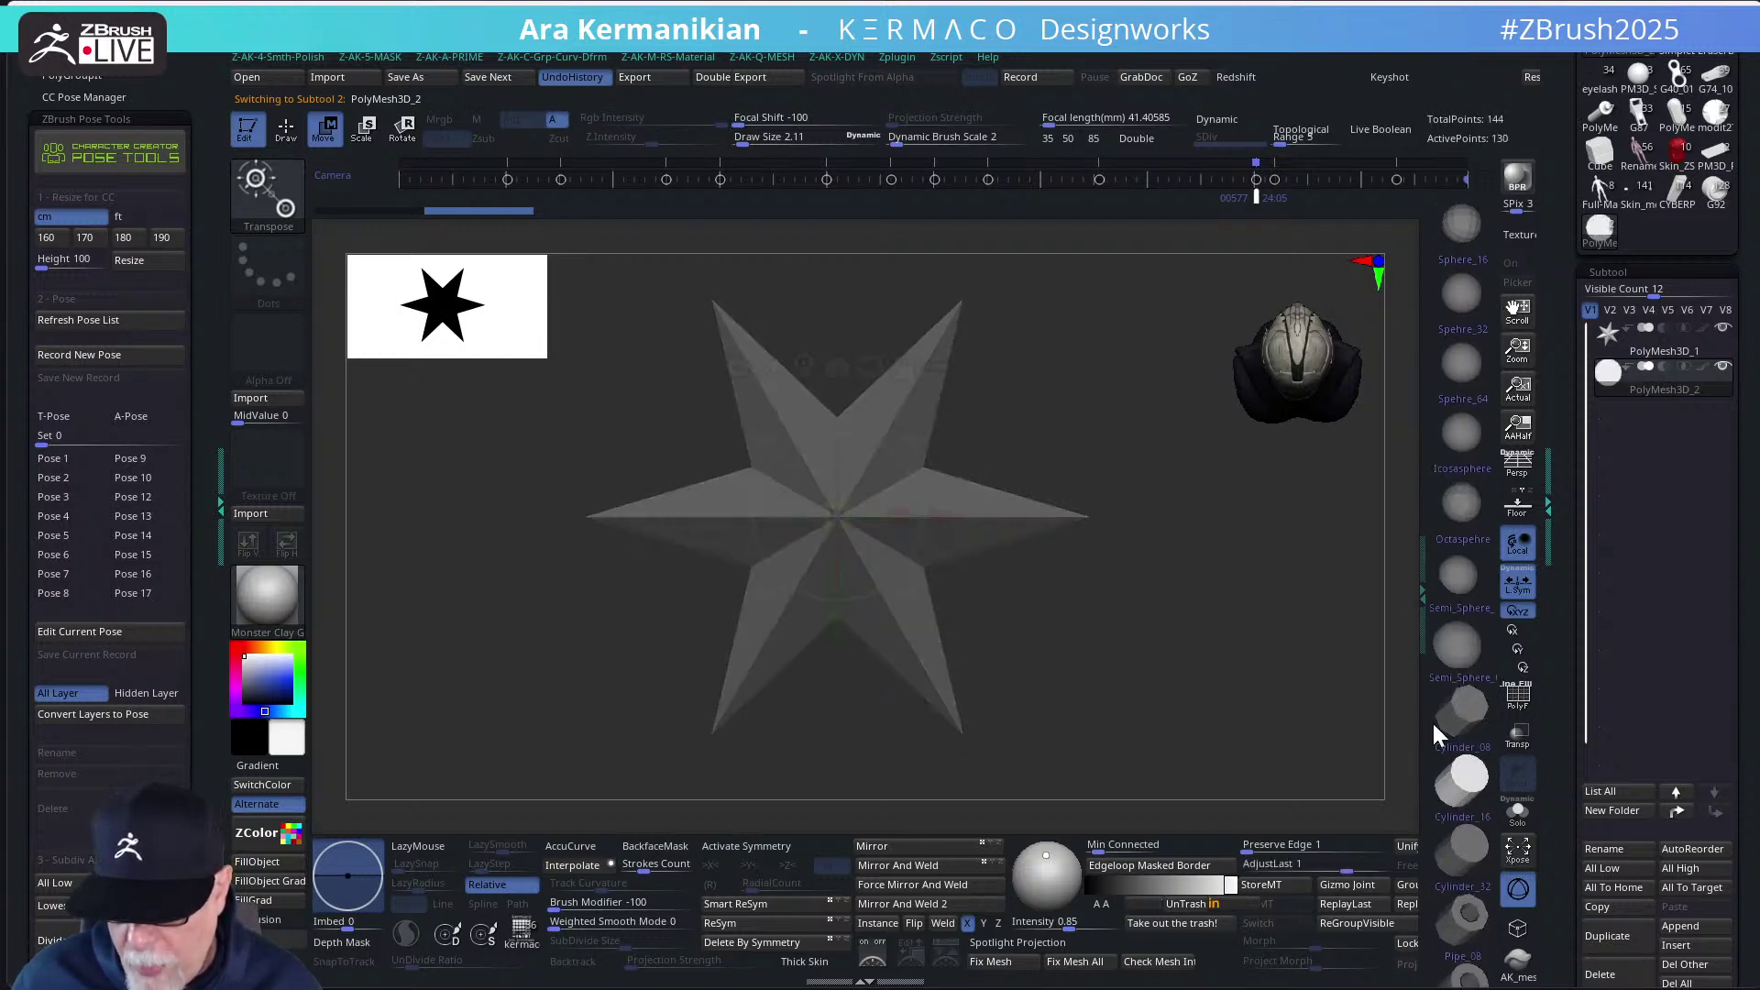
left_click(1462, 854)
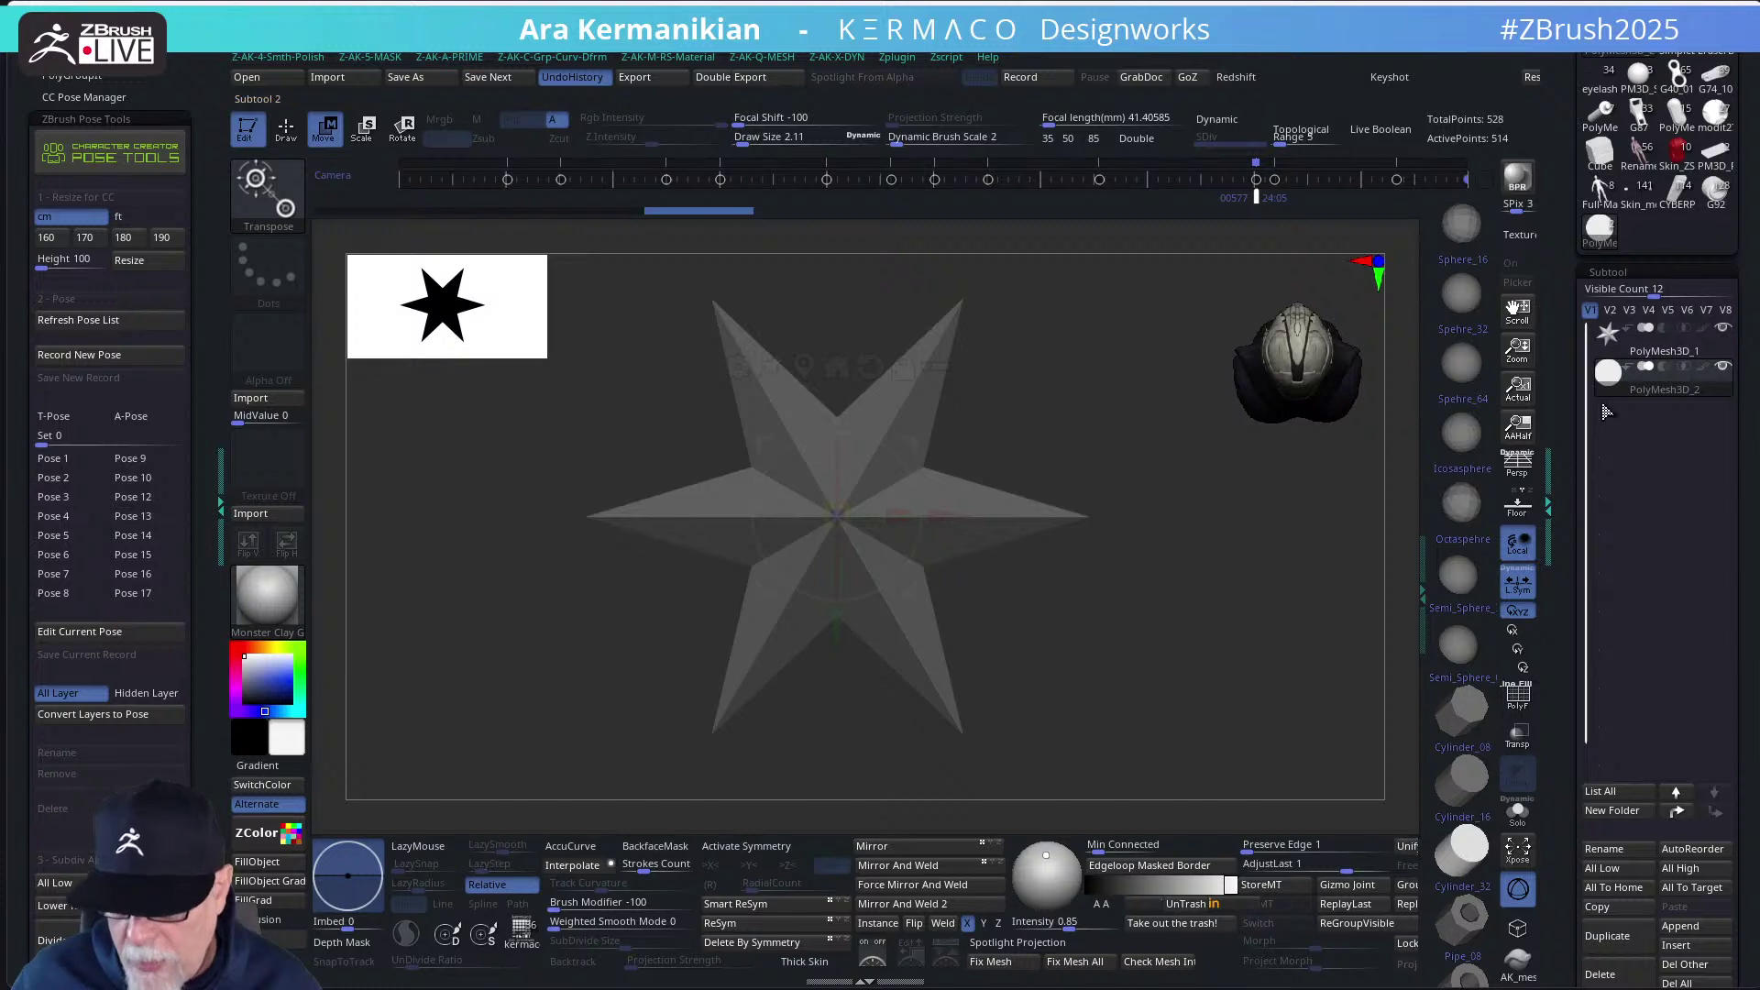
left_click_drag(1176, 659, 1225, 660, "shift")
left_click(1517, 892)
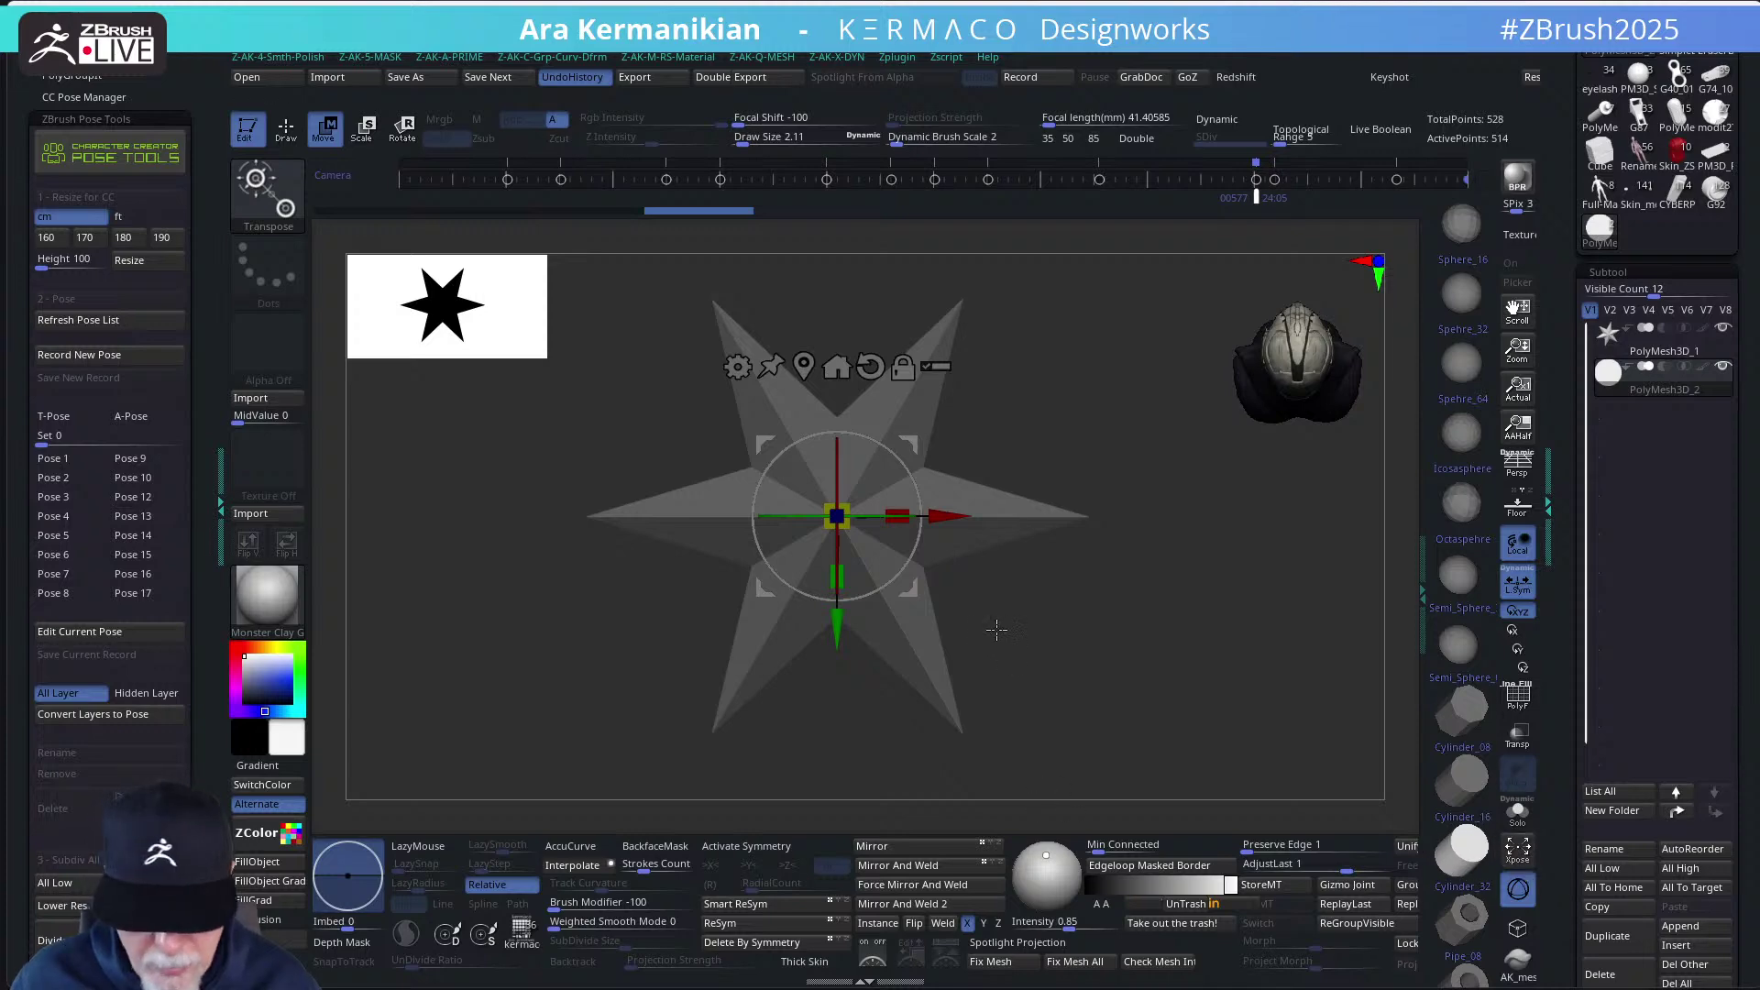
left_click_drag(925, 545, 1112, 581, "shift")
key("space")
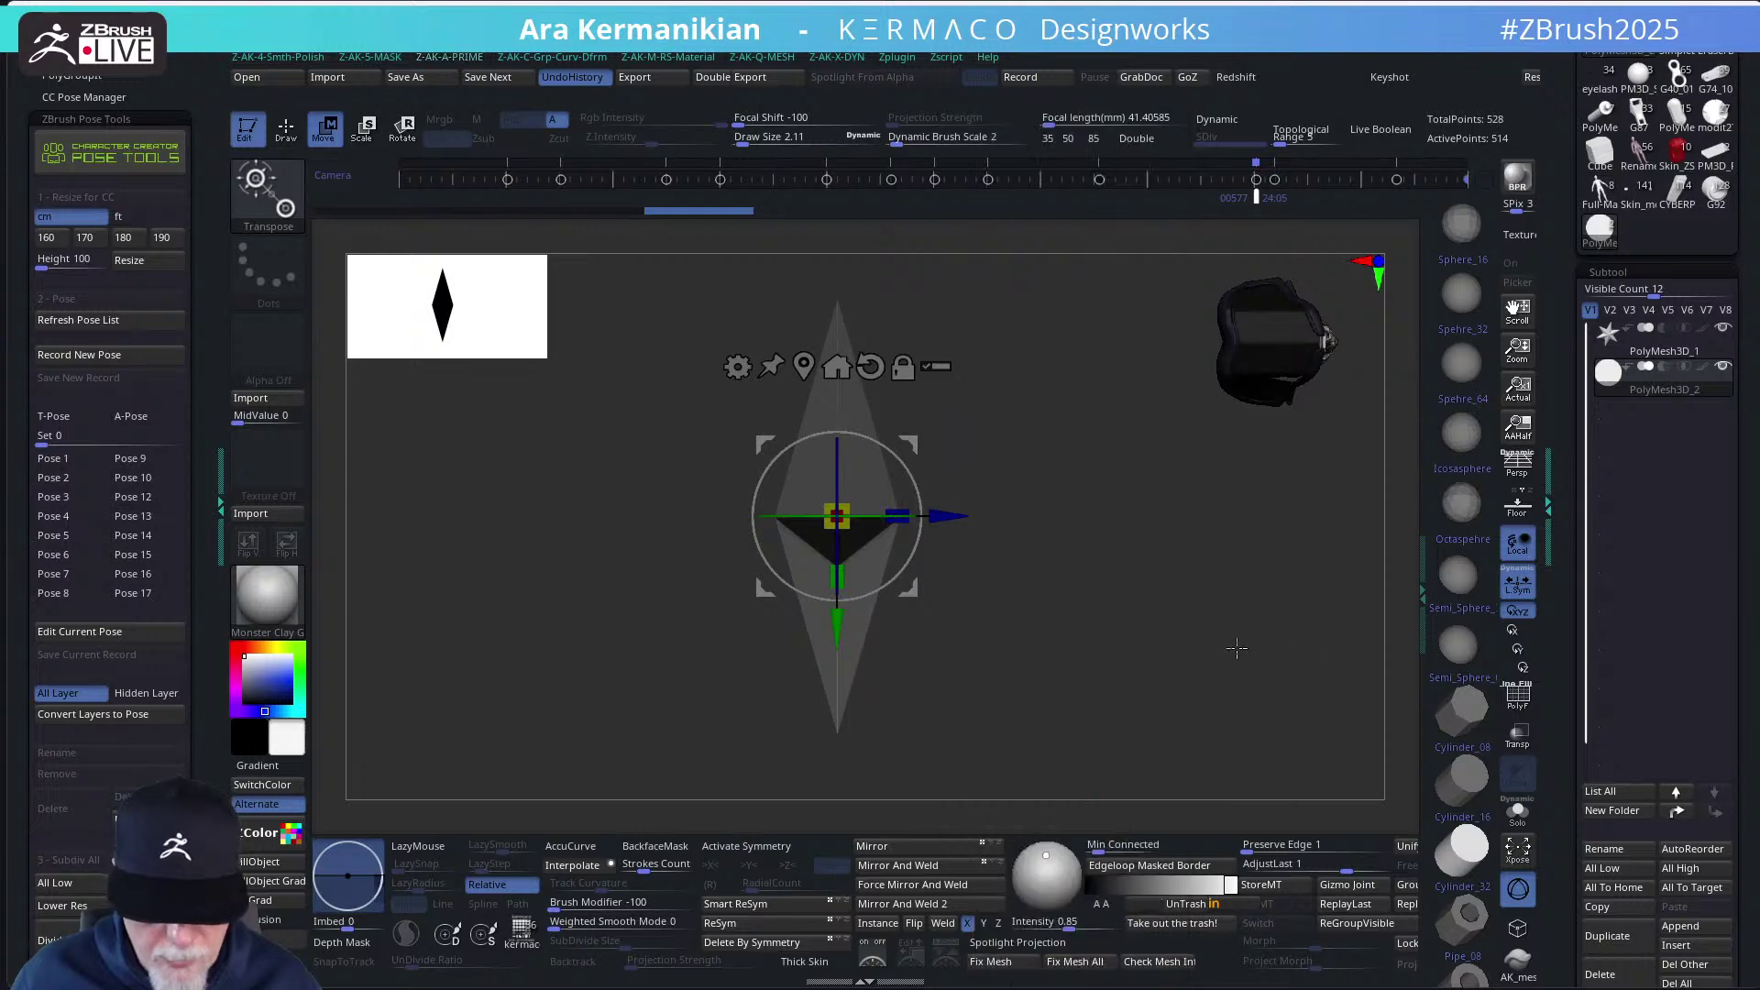
Reapply the cylinder primitive to the PolyMesh3D_2 subtool and select the PolyMesh3D_1 subtool
left_click(1462, 777)
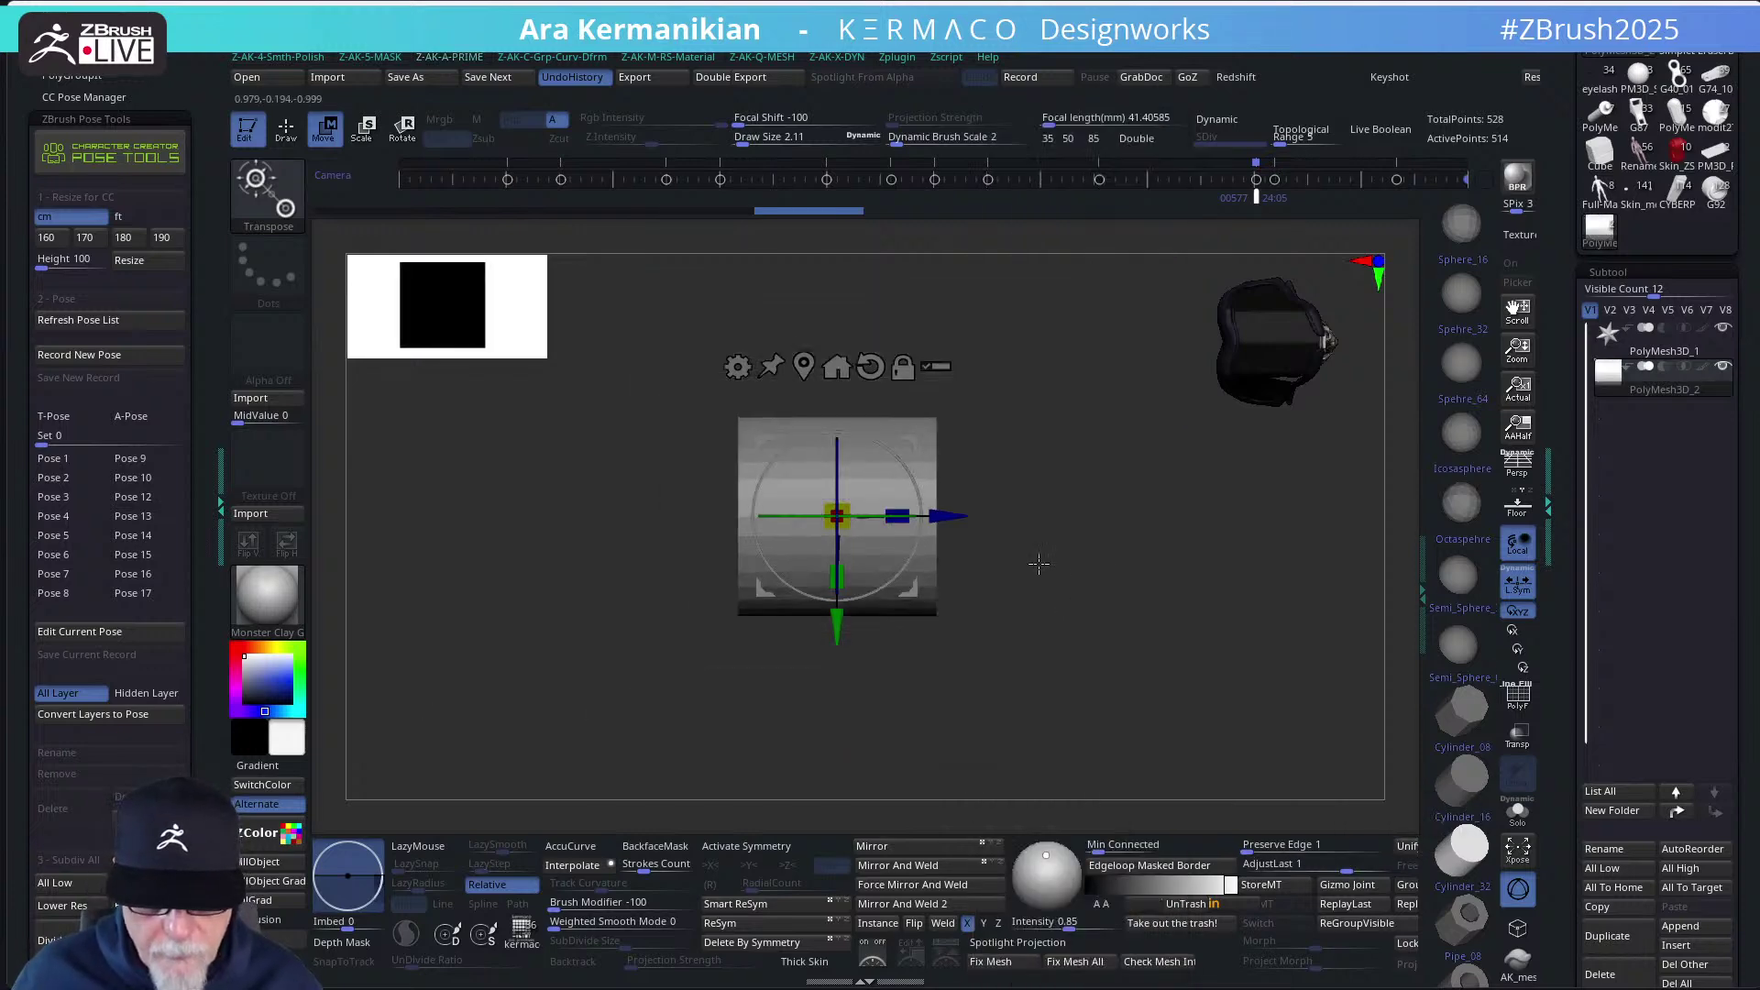
left_click(1375, 871)
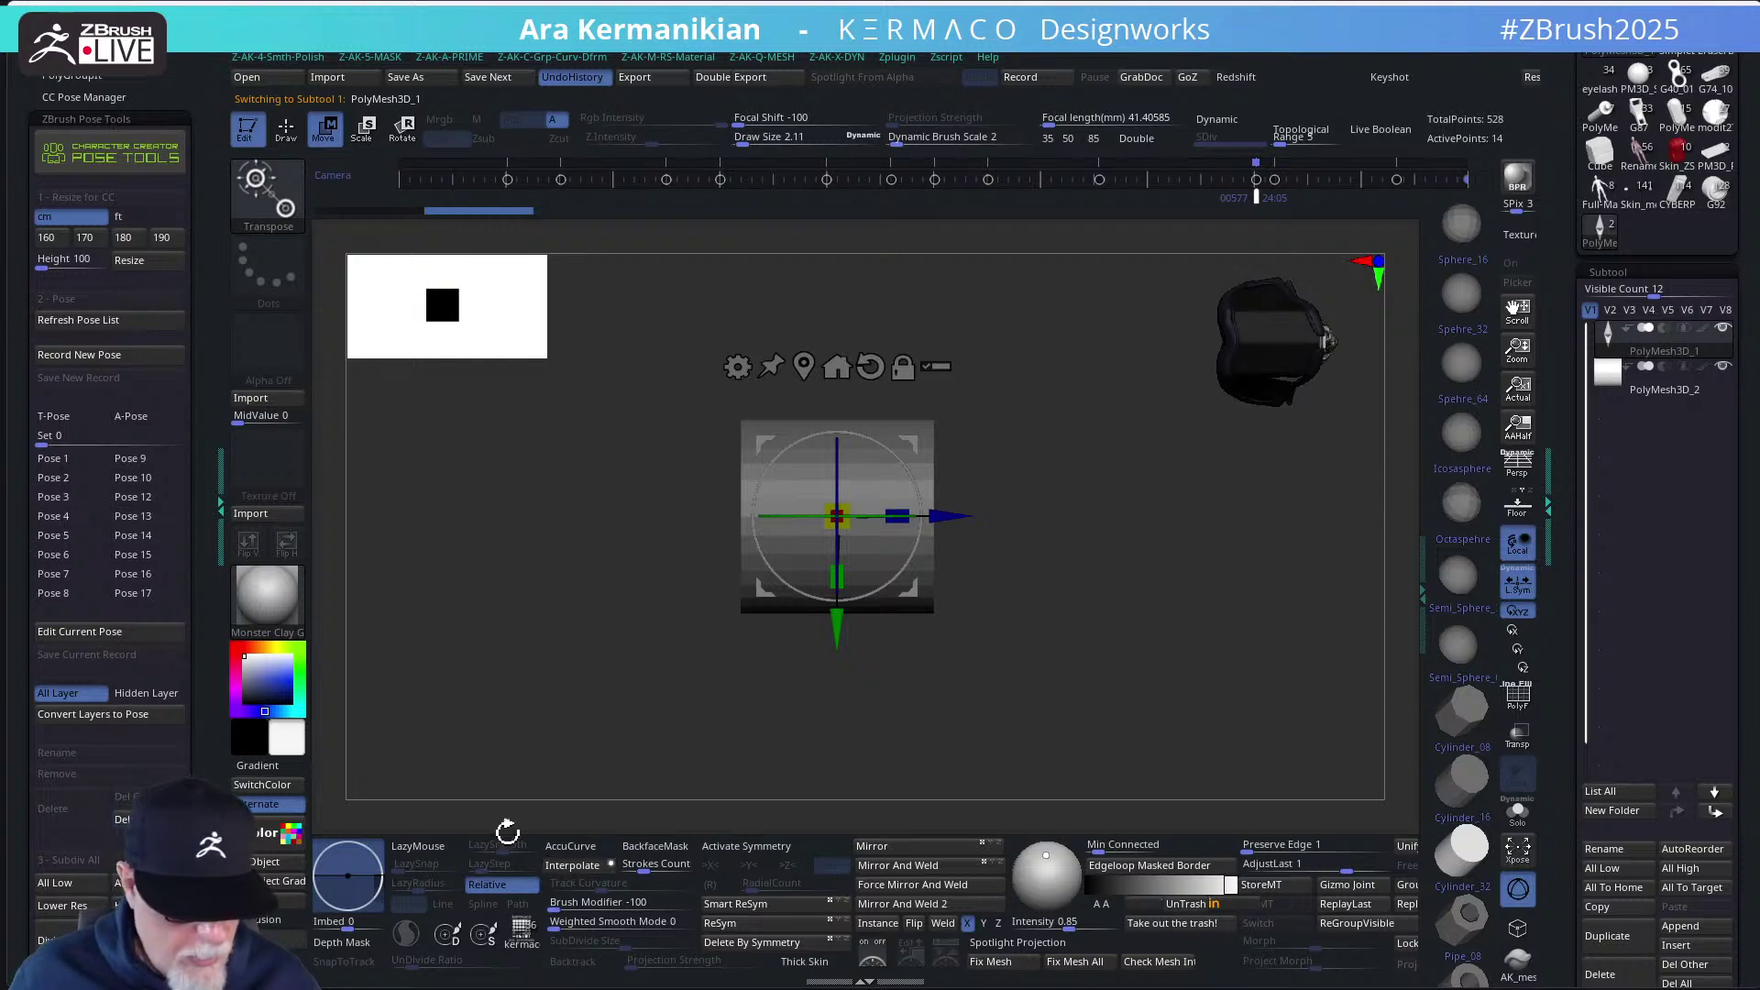
Activate the Move brush and collapse the ZBrush Pose Tools plugin section
key("q")
key("b")
key("m")
key("v")
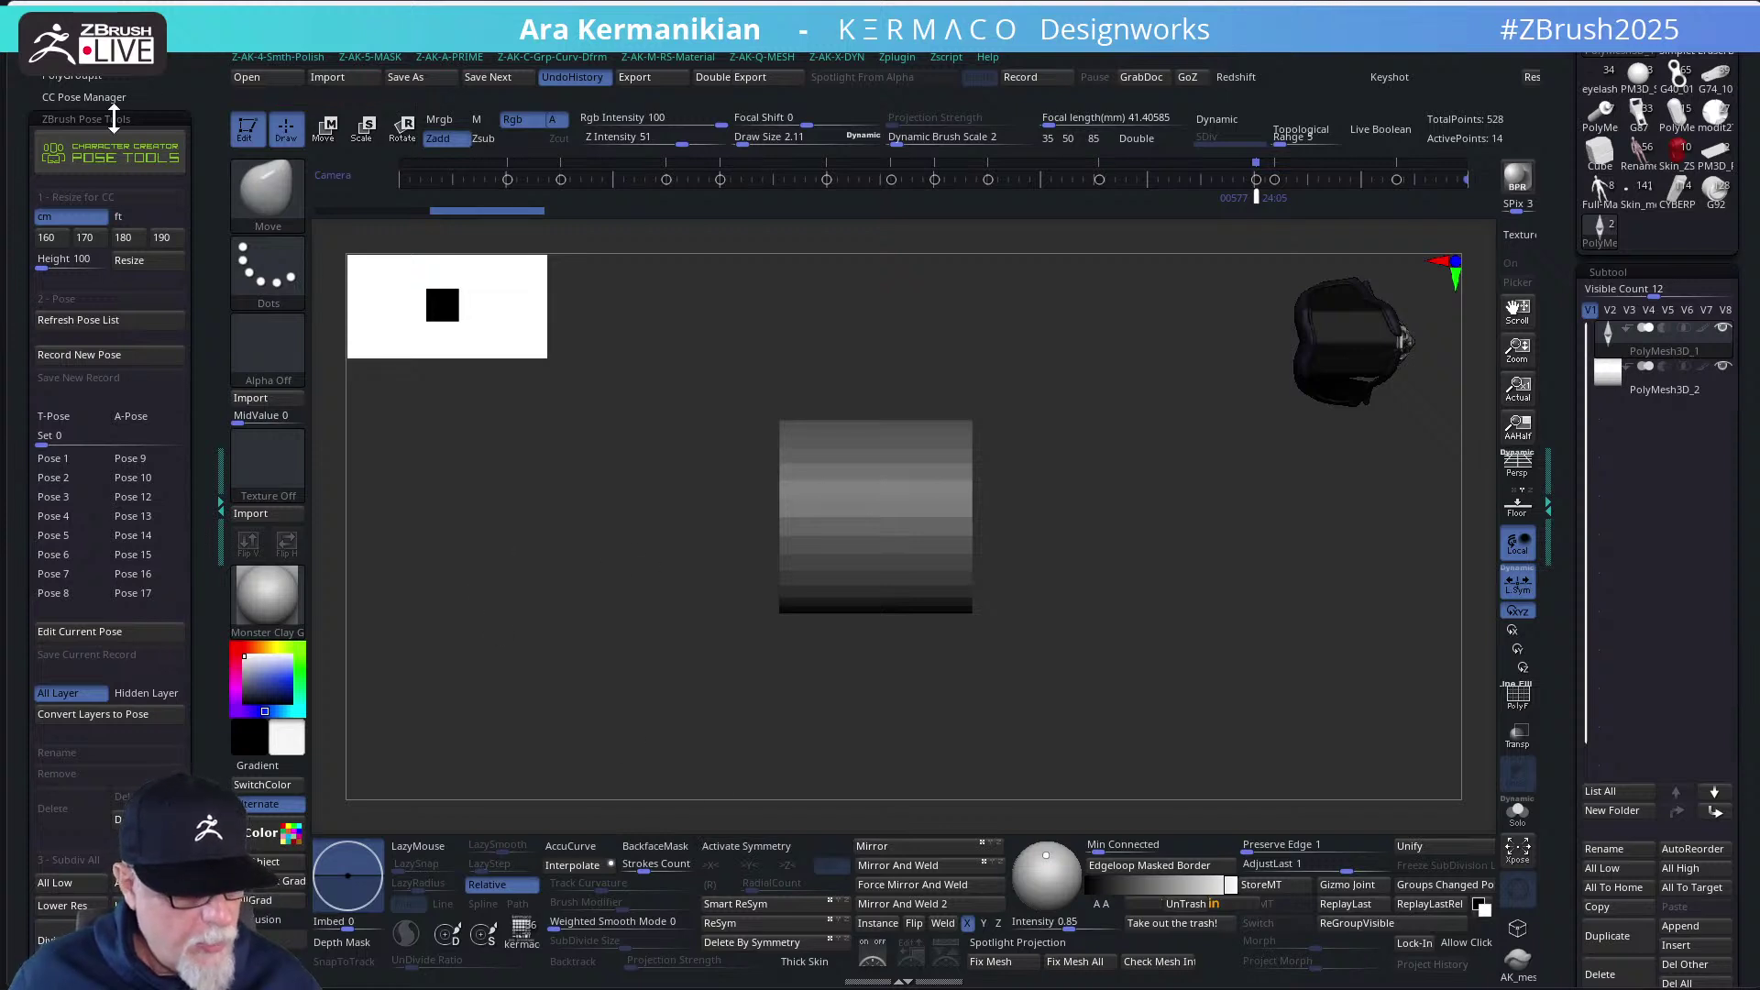
left_click(125, 120)
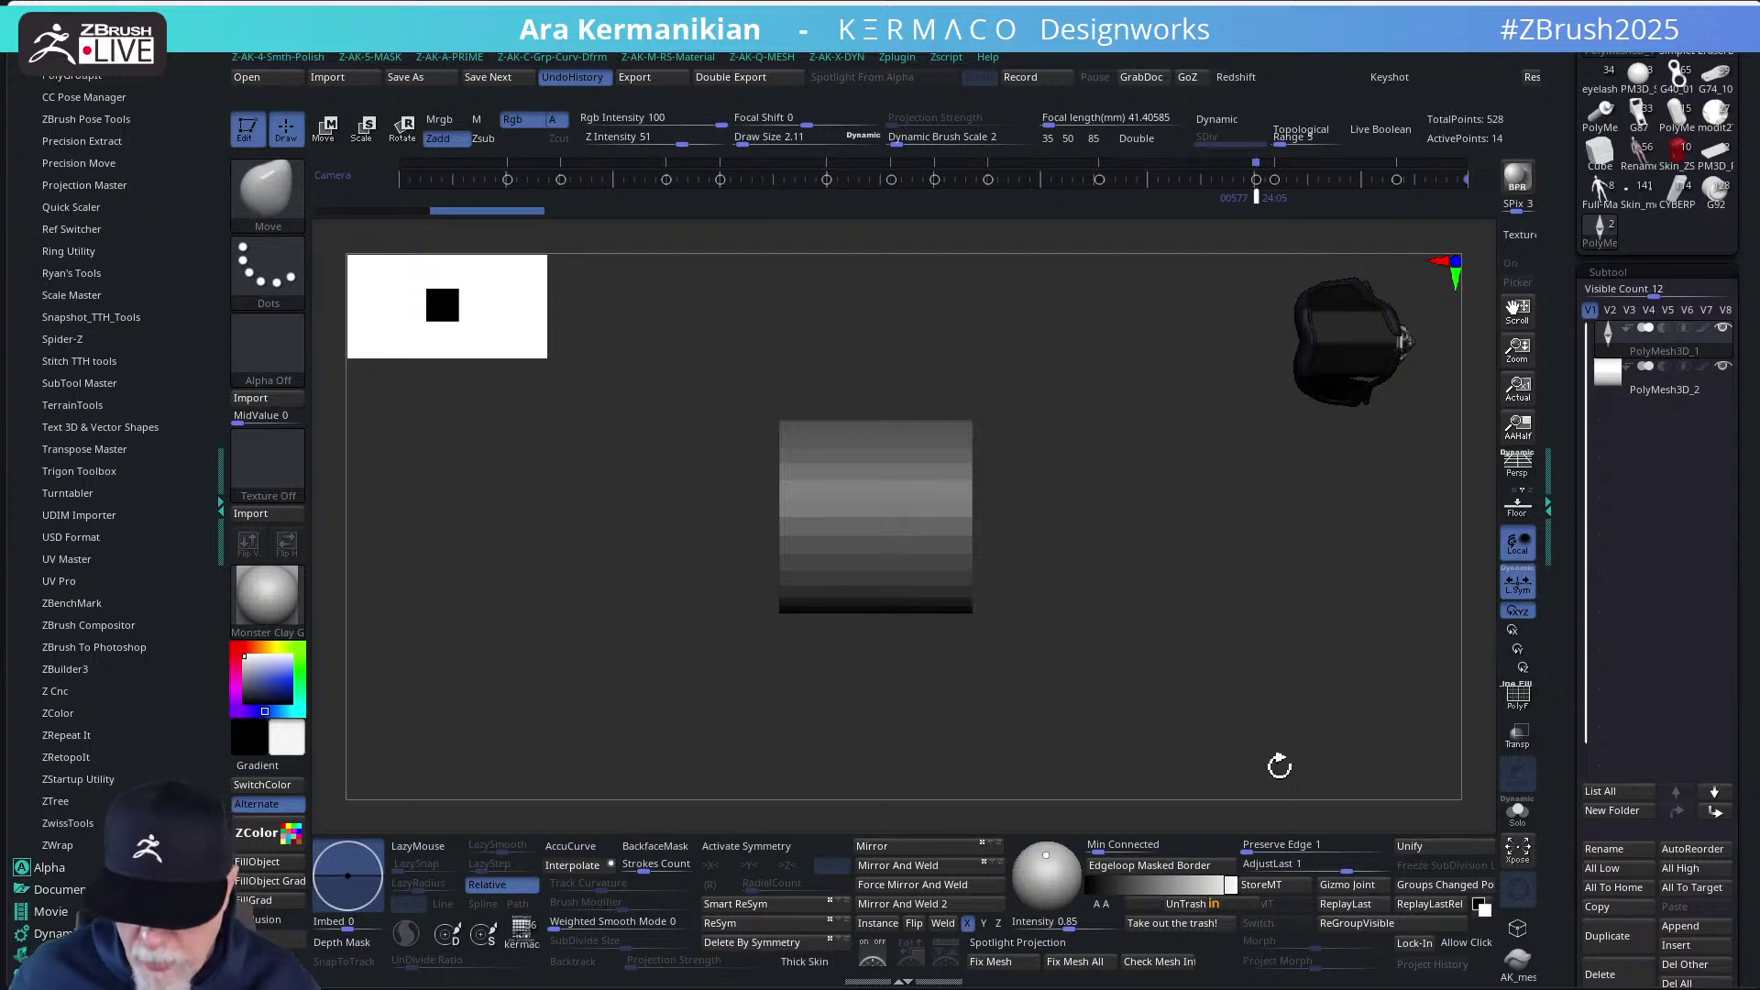
Scale down the PolyMesh3D_2 cylinder and lengthen it so it runs as a narrow rod through the star's centre
left_click_drag(1184, 417, 1372, 450)
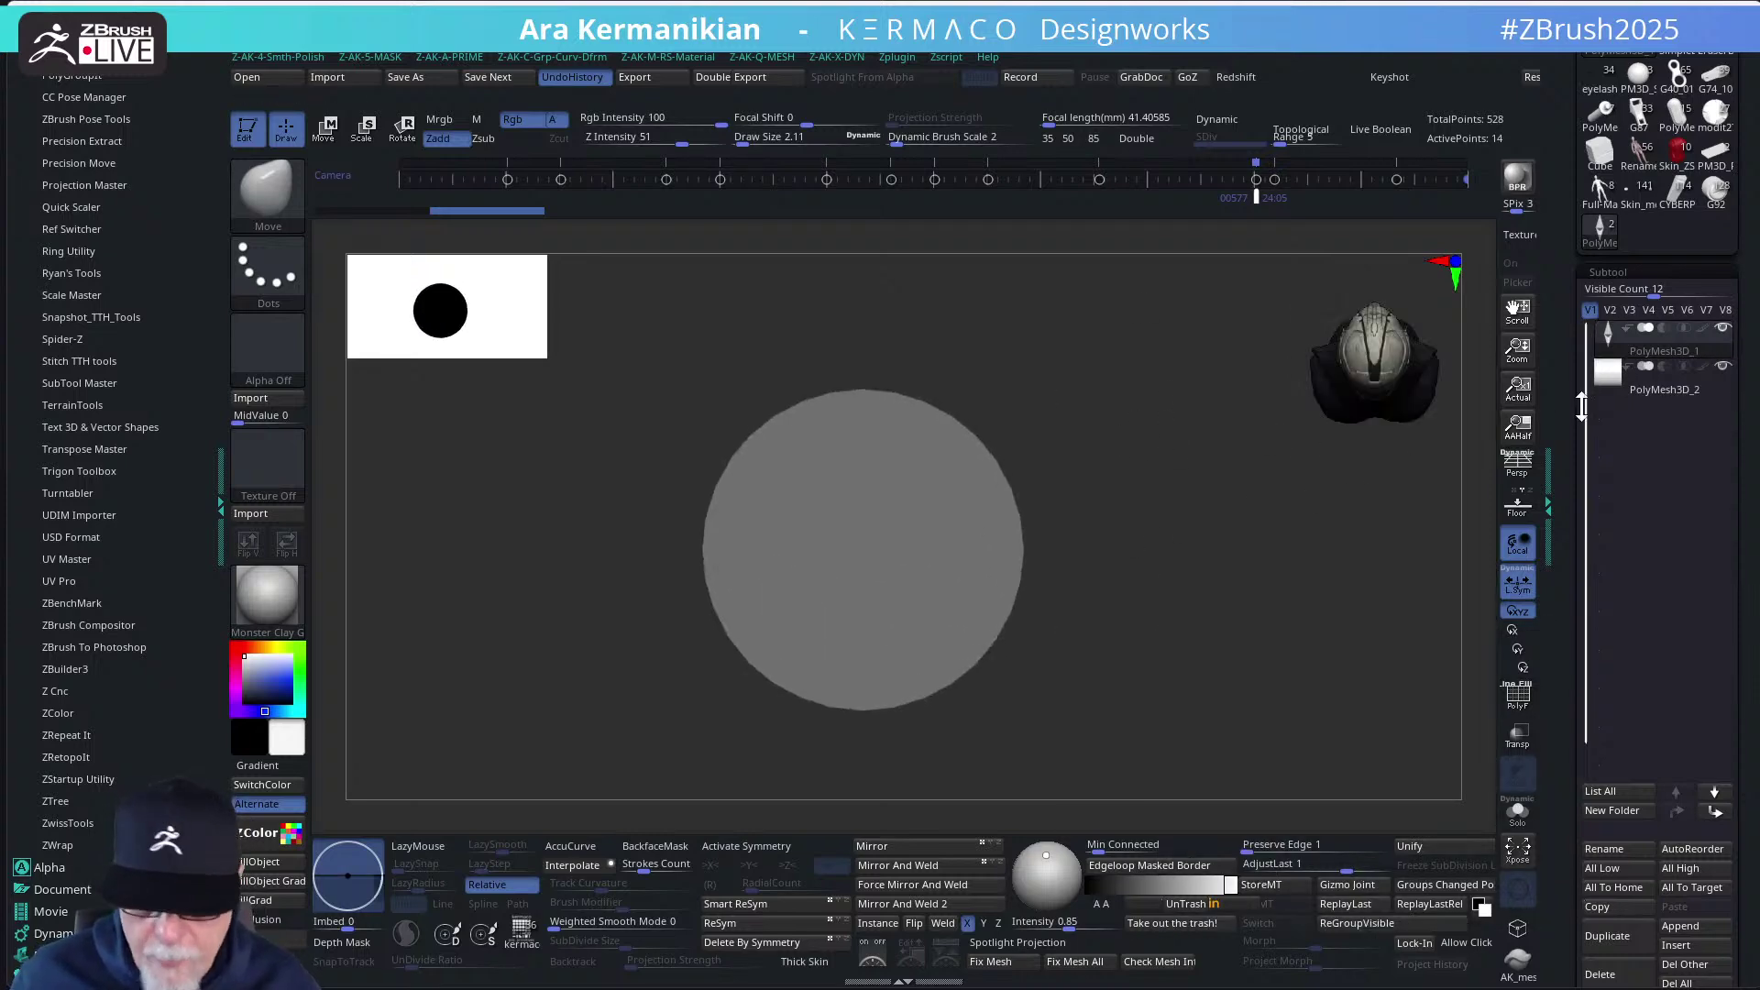
left_click(1635, 392)
key("w")
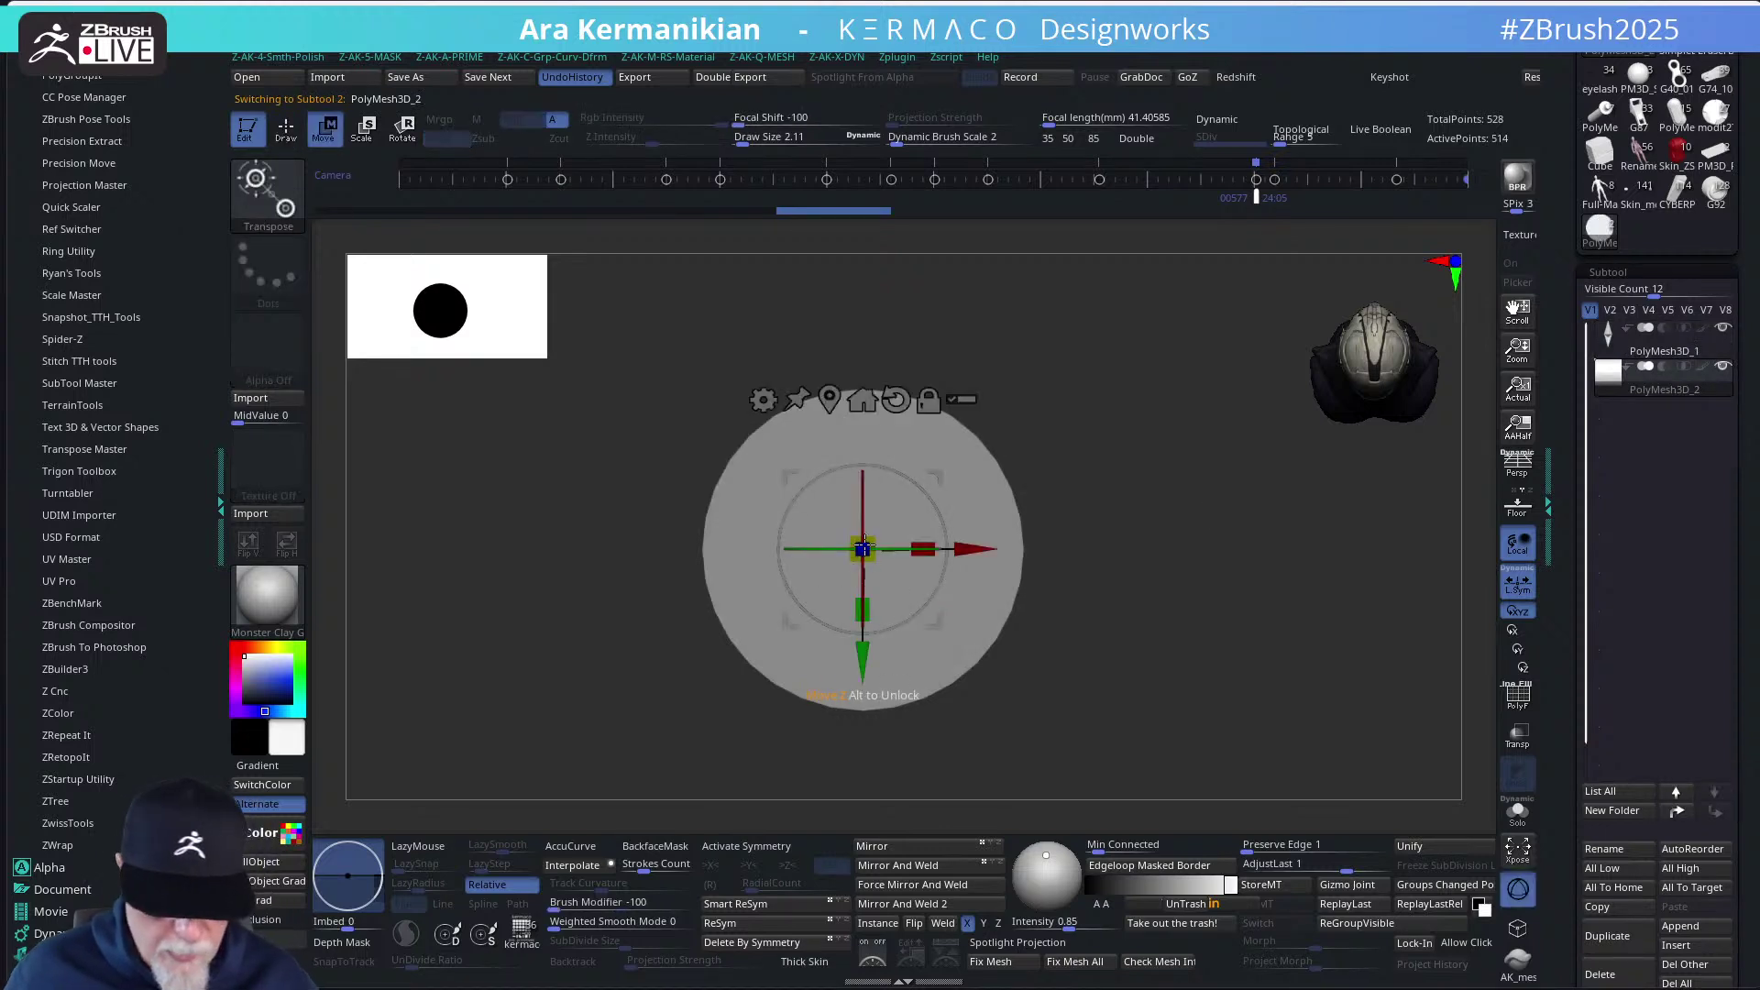
left_click_drag(885, 539, 870, 614)
left_click_drag(880, 669, 881, 667)
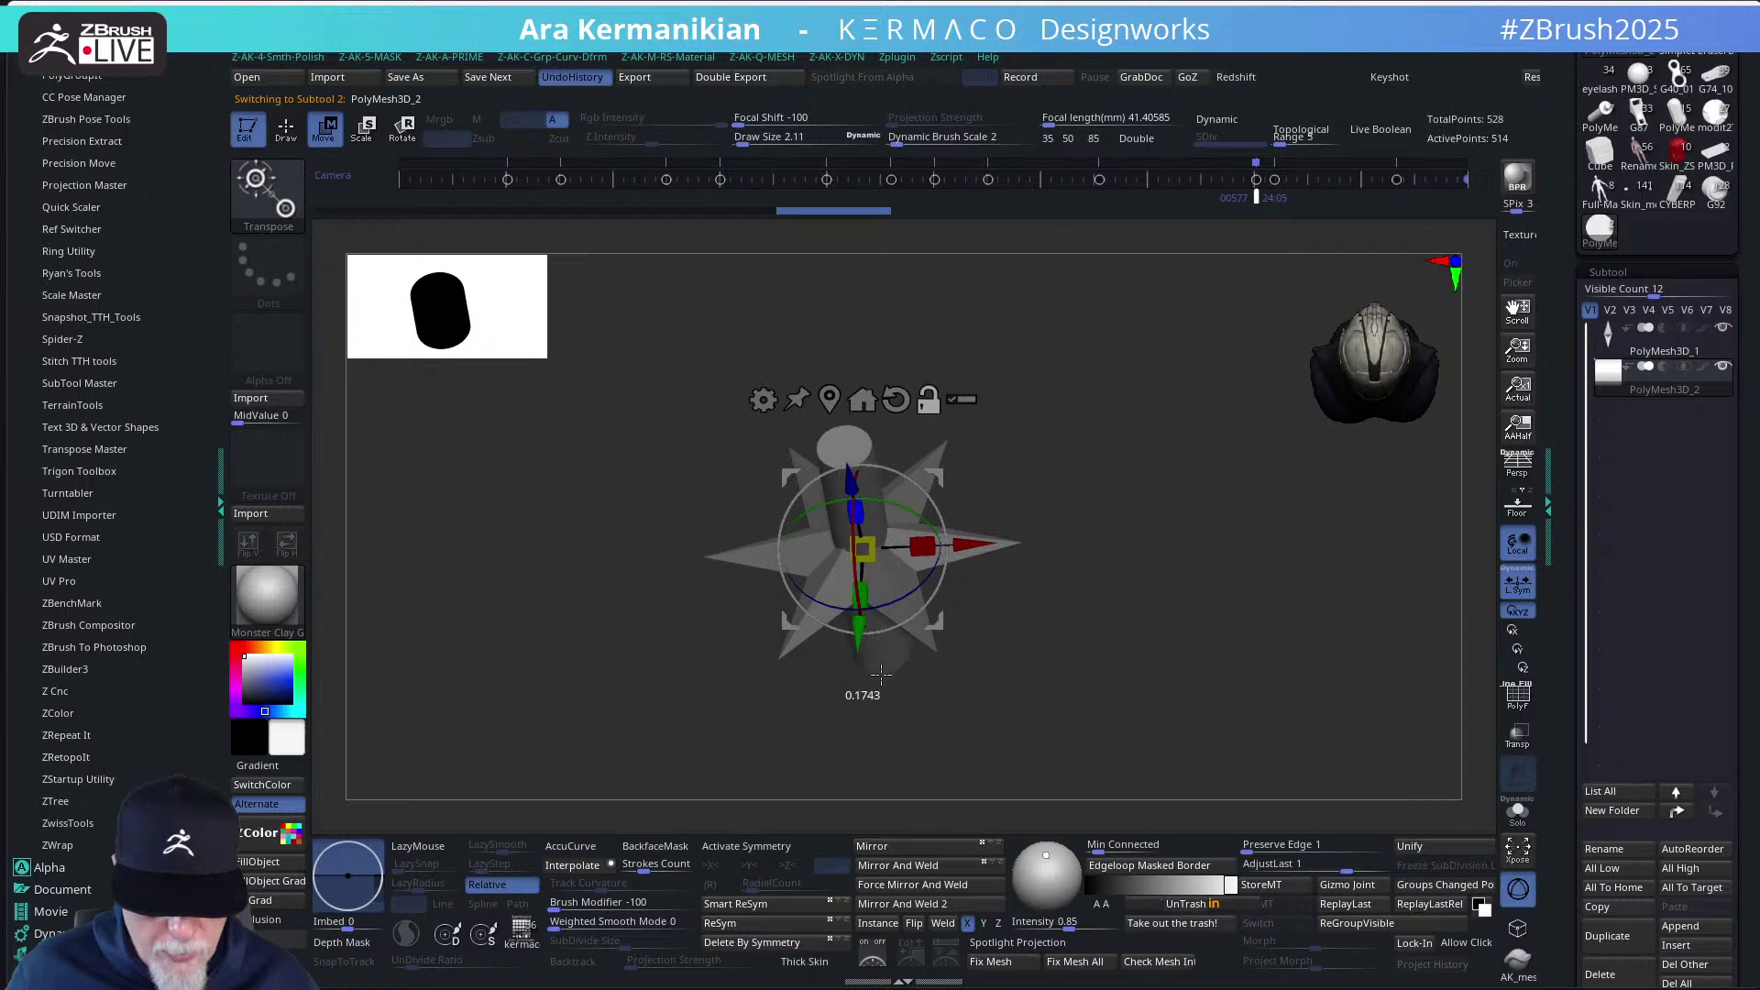
left_click_drag(1008, 614, 1101, 626, "shift")
key("q")
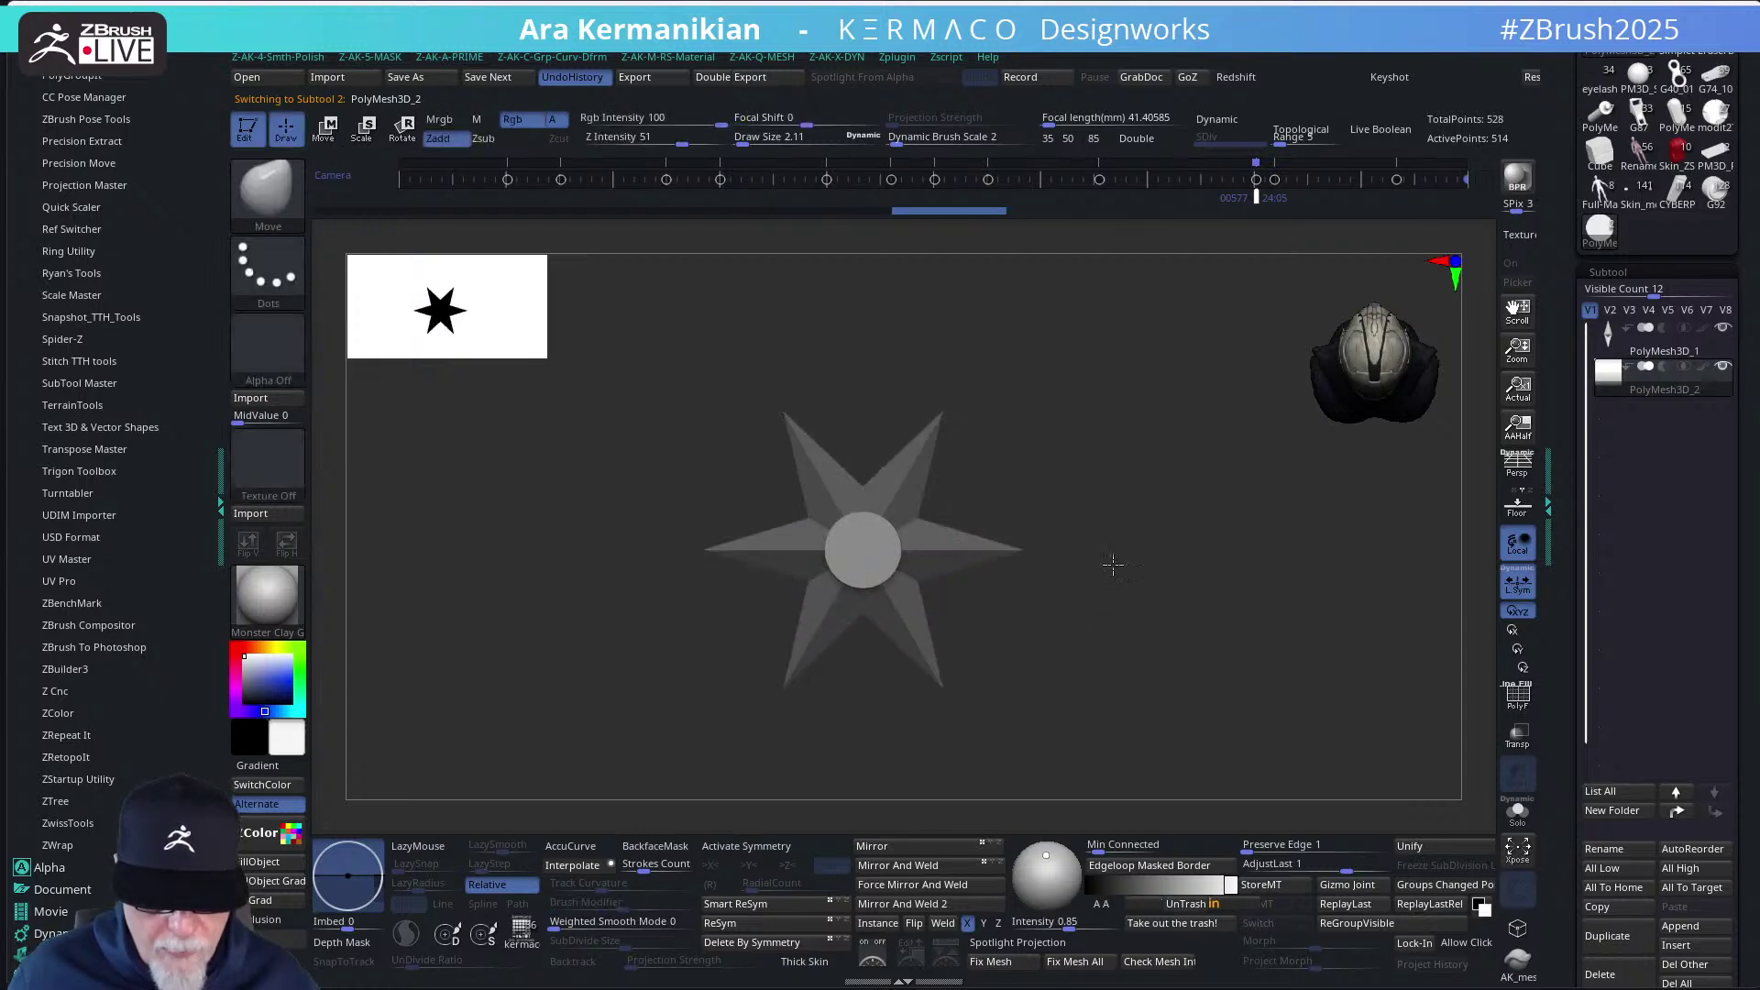
mouse_move(1113, 565)
left_mouse_down()
mouse_move(1179, 593)
mouse_move(1146, 551)
mouse_move(1241, 483)
mouse_move(1206, 514)
mouse_move(1186, 503)
mouse_move(1254, 525)
mouse_move(1190, 503)
left_mouse_up()
key("f")
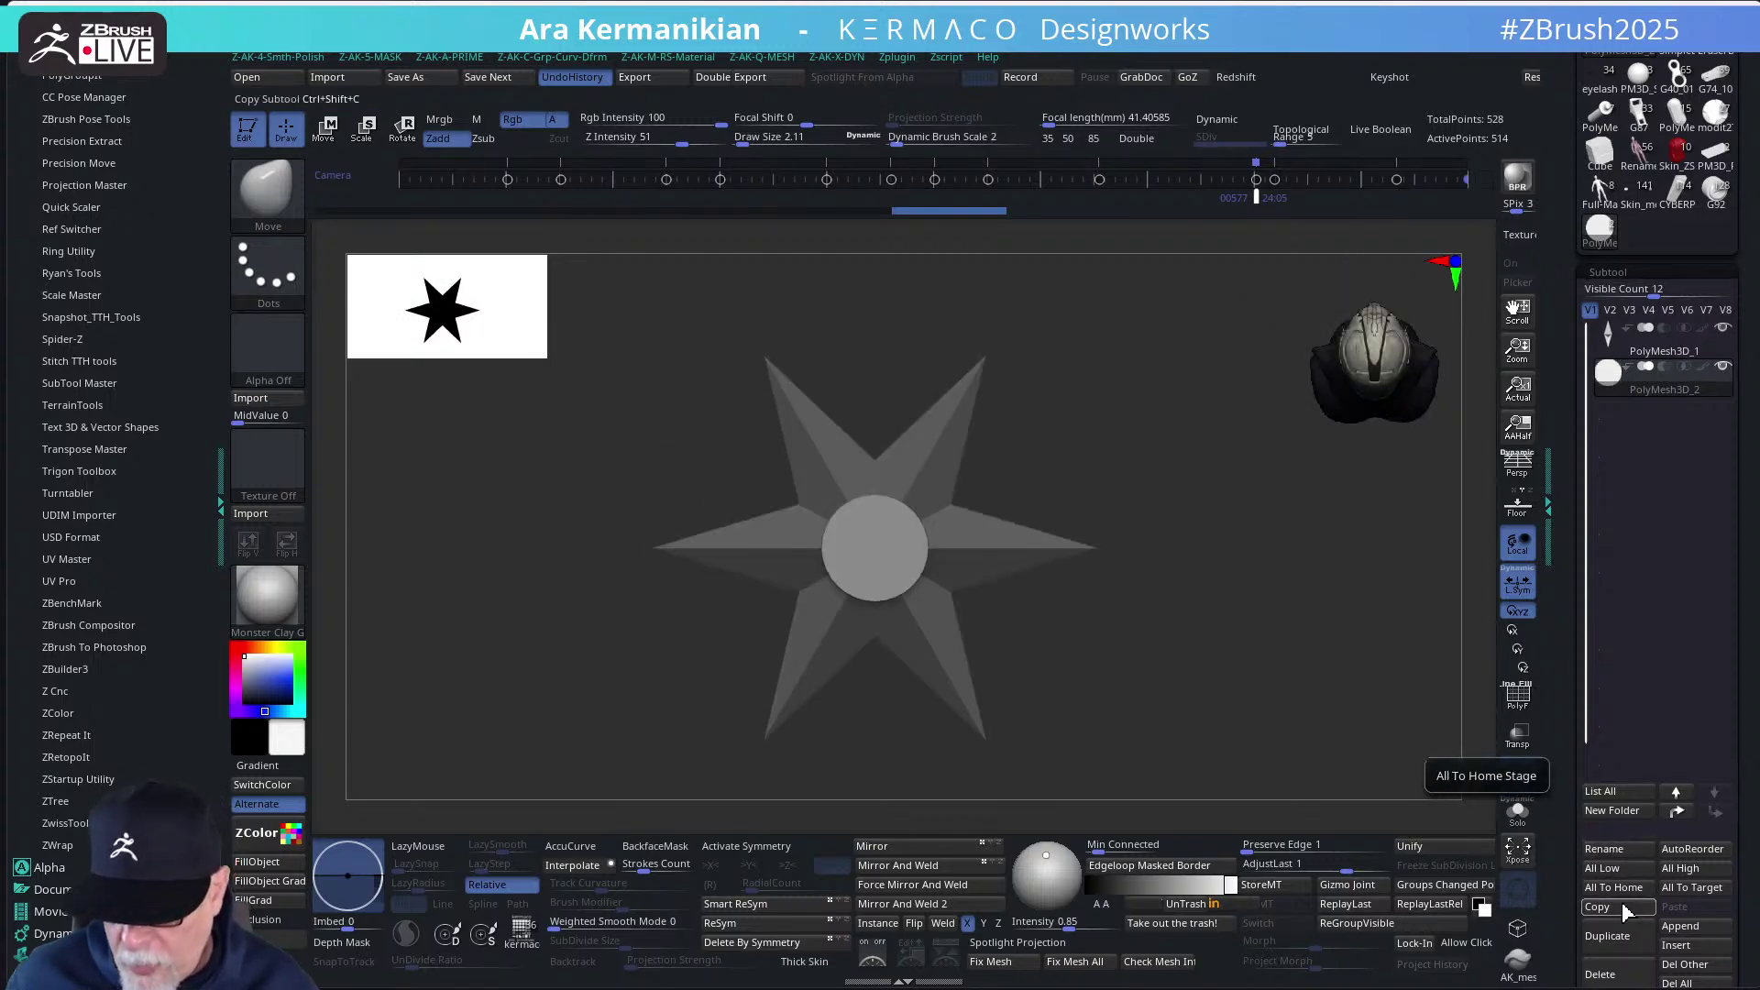
Create a subtool folder named bool1 holding the star and the cylinder
left_click_drag(1577, 868, 1577, 766)
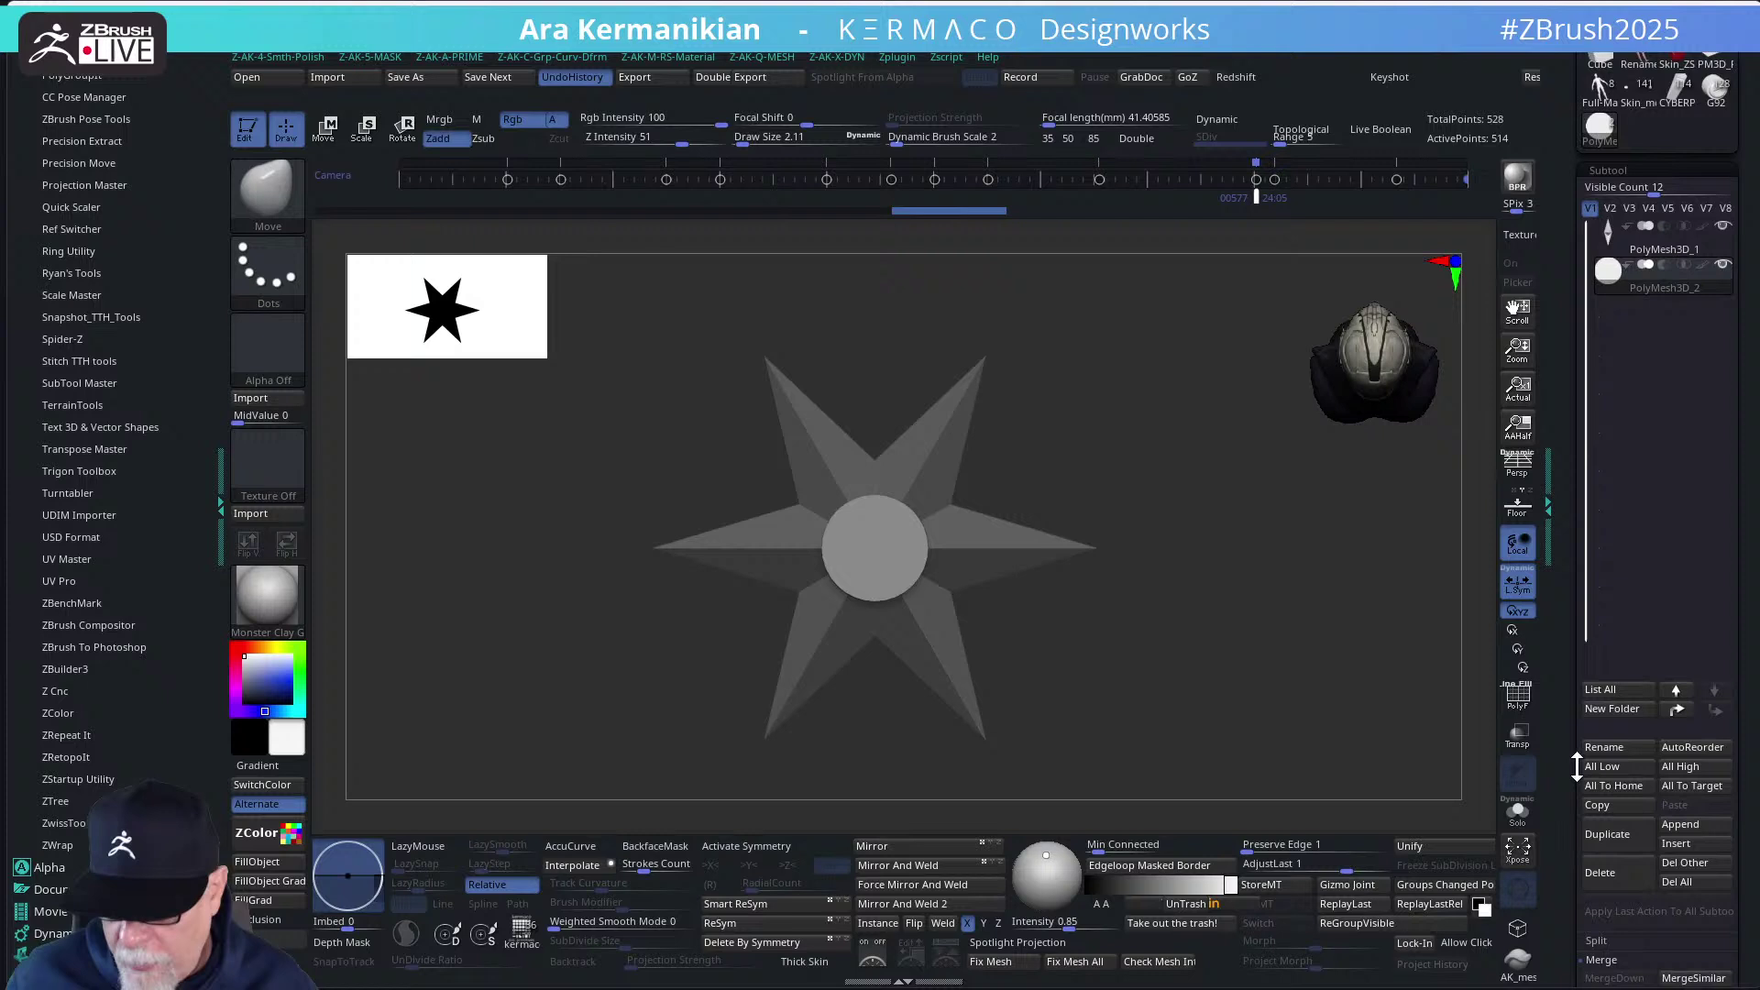
left_click(1611, 708)
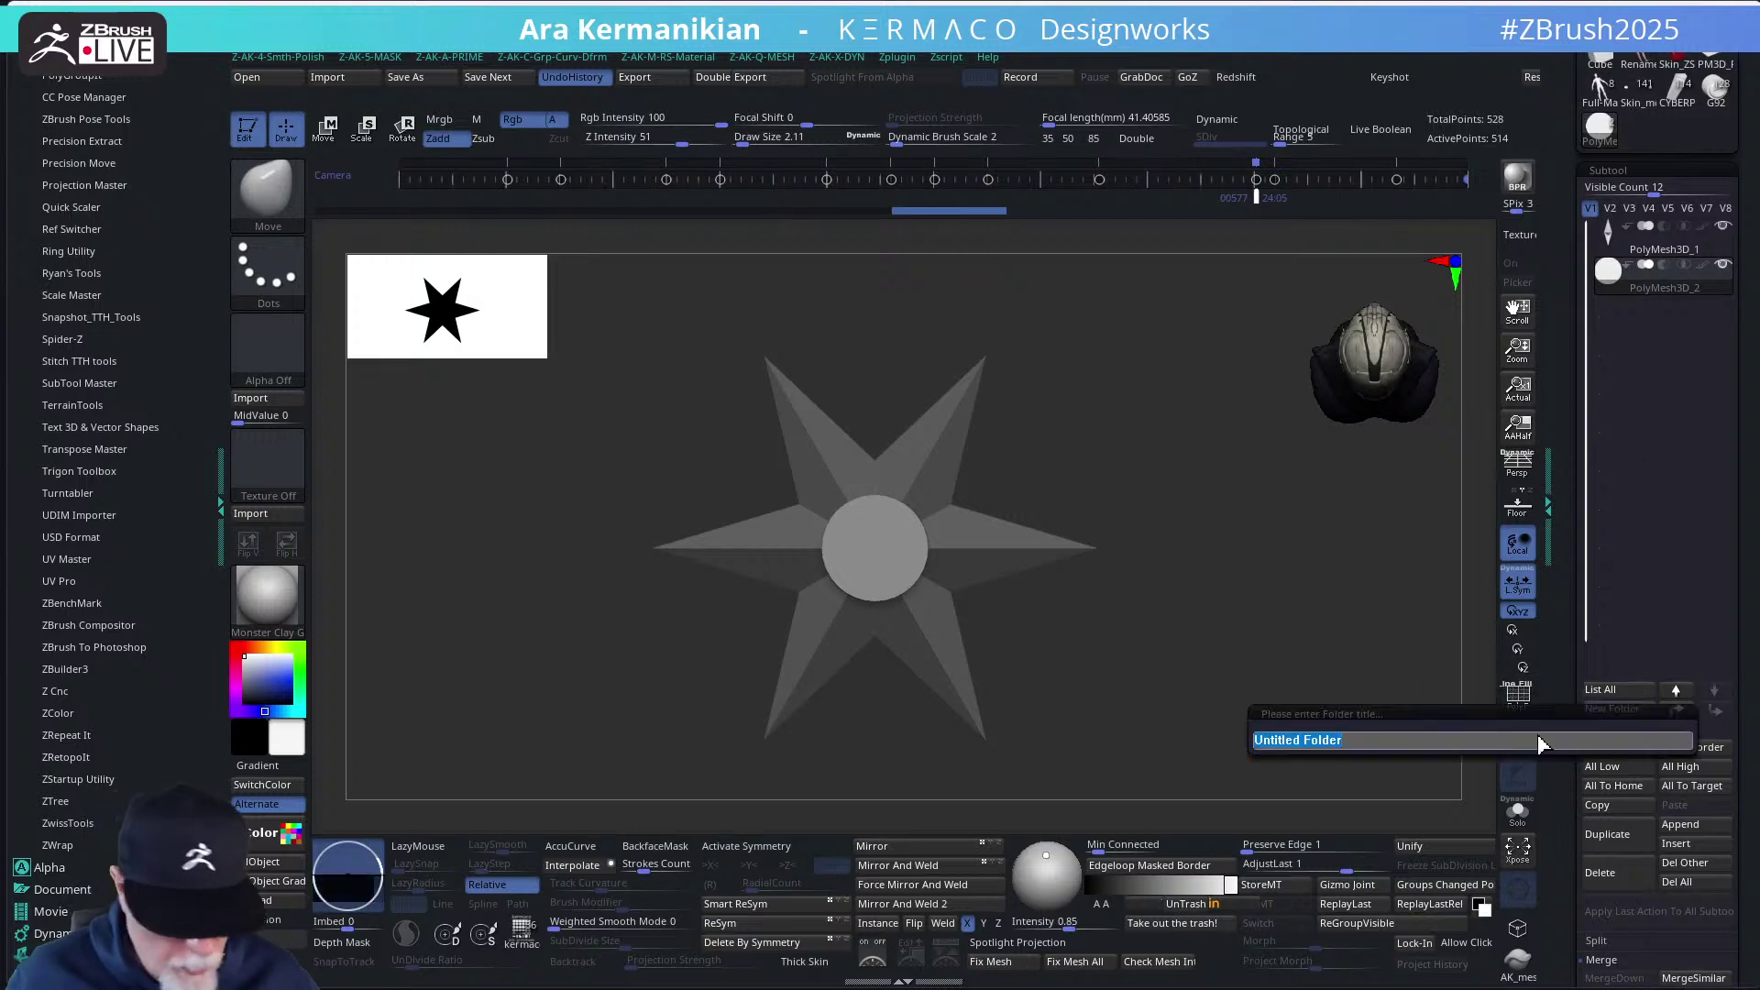
type("bool1")
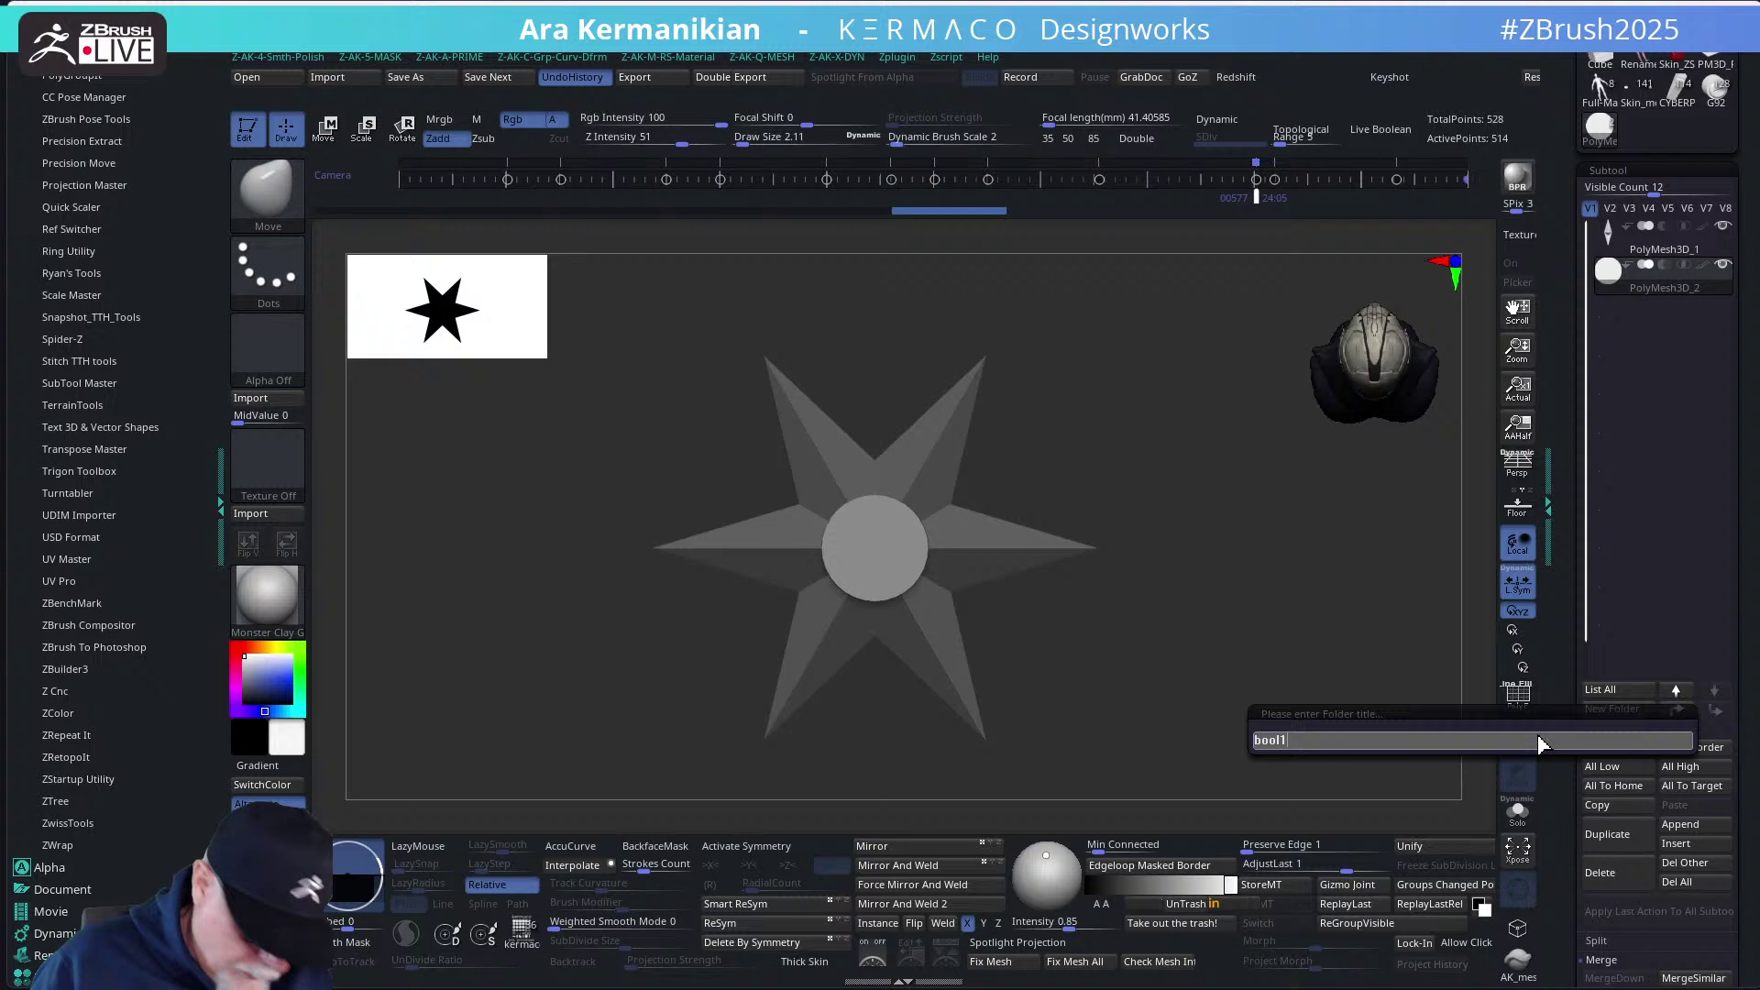
key("Return")
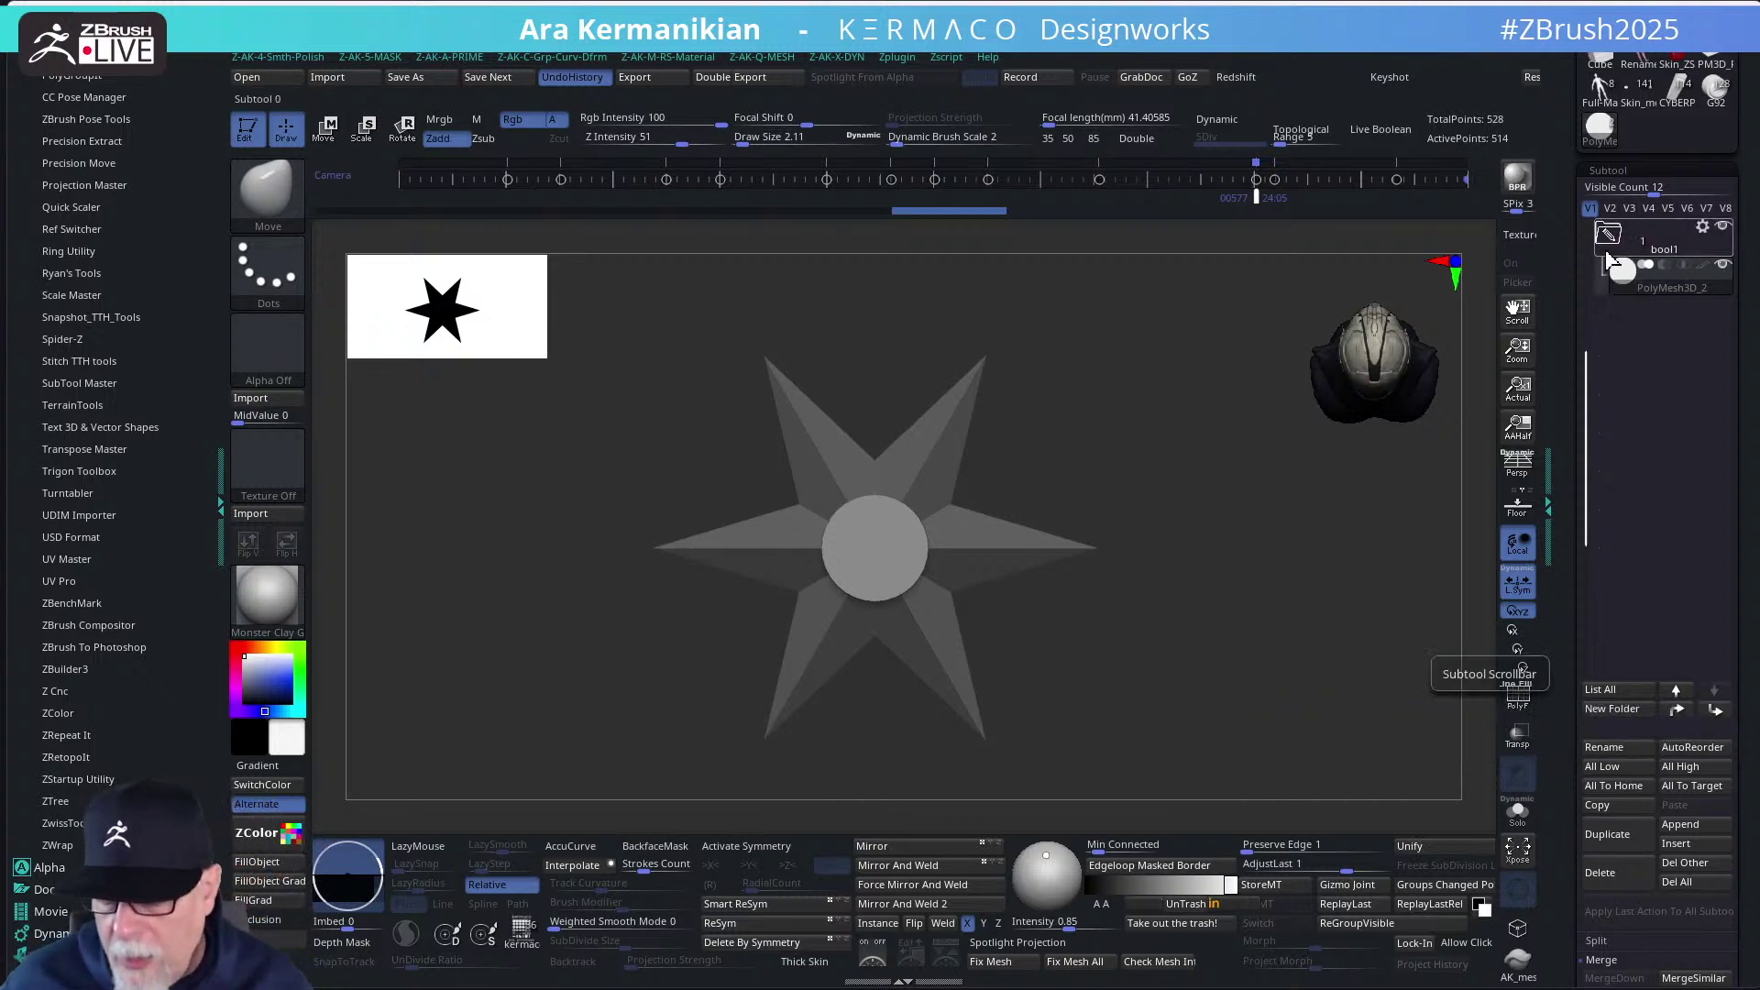
left_click_drag(1586, 381, 1661, 316)
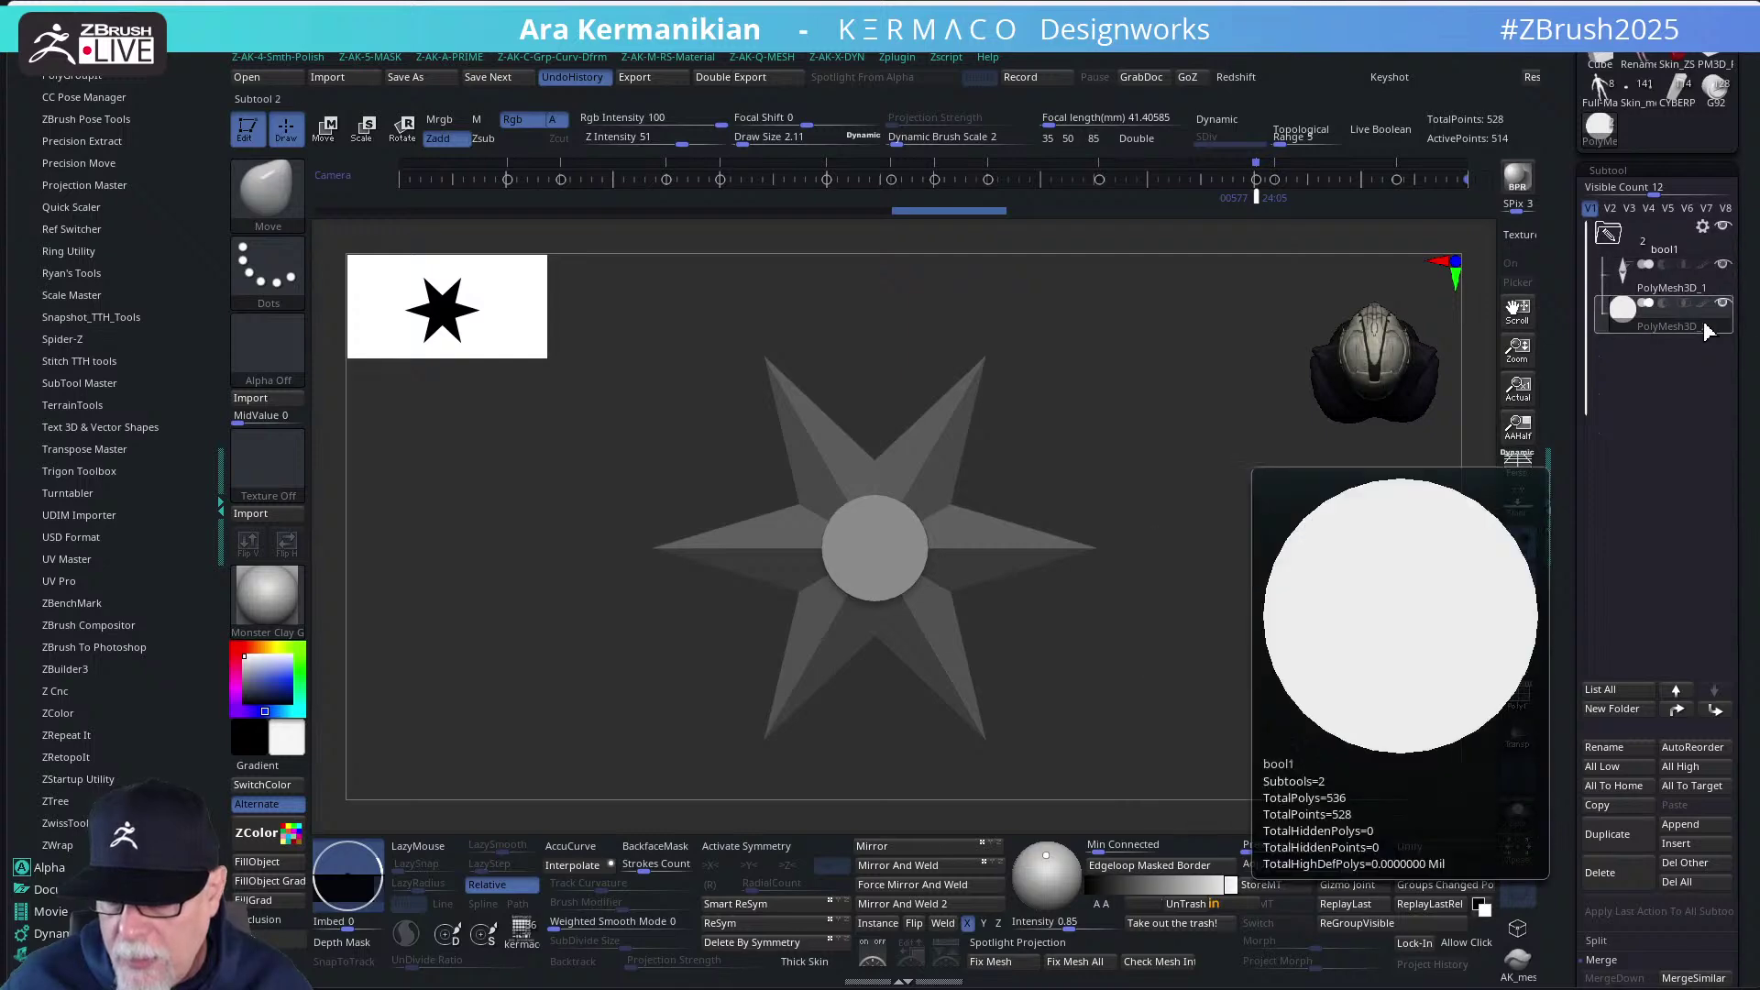
left_click(1639, 245)
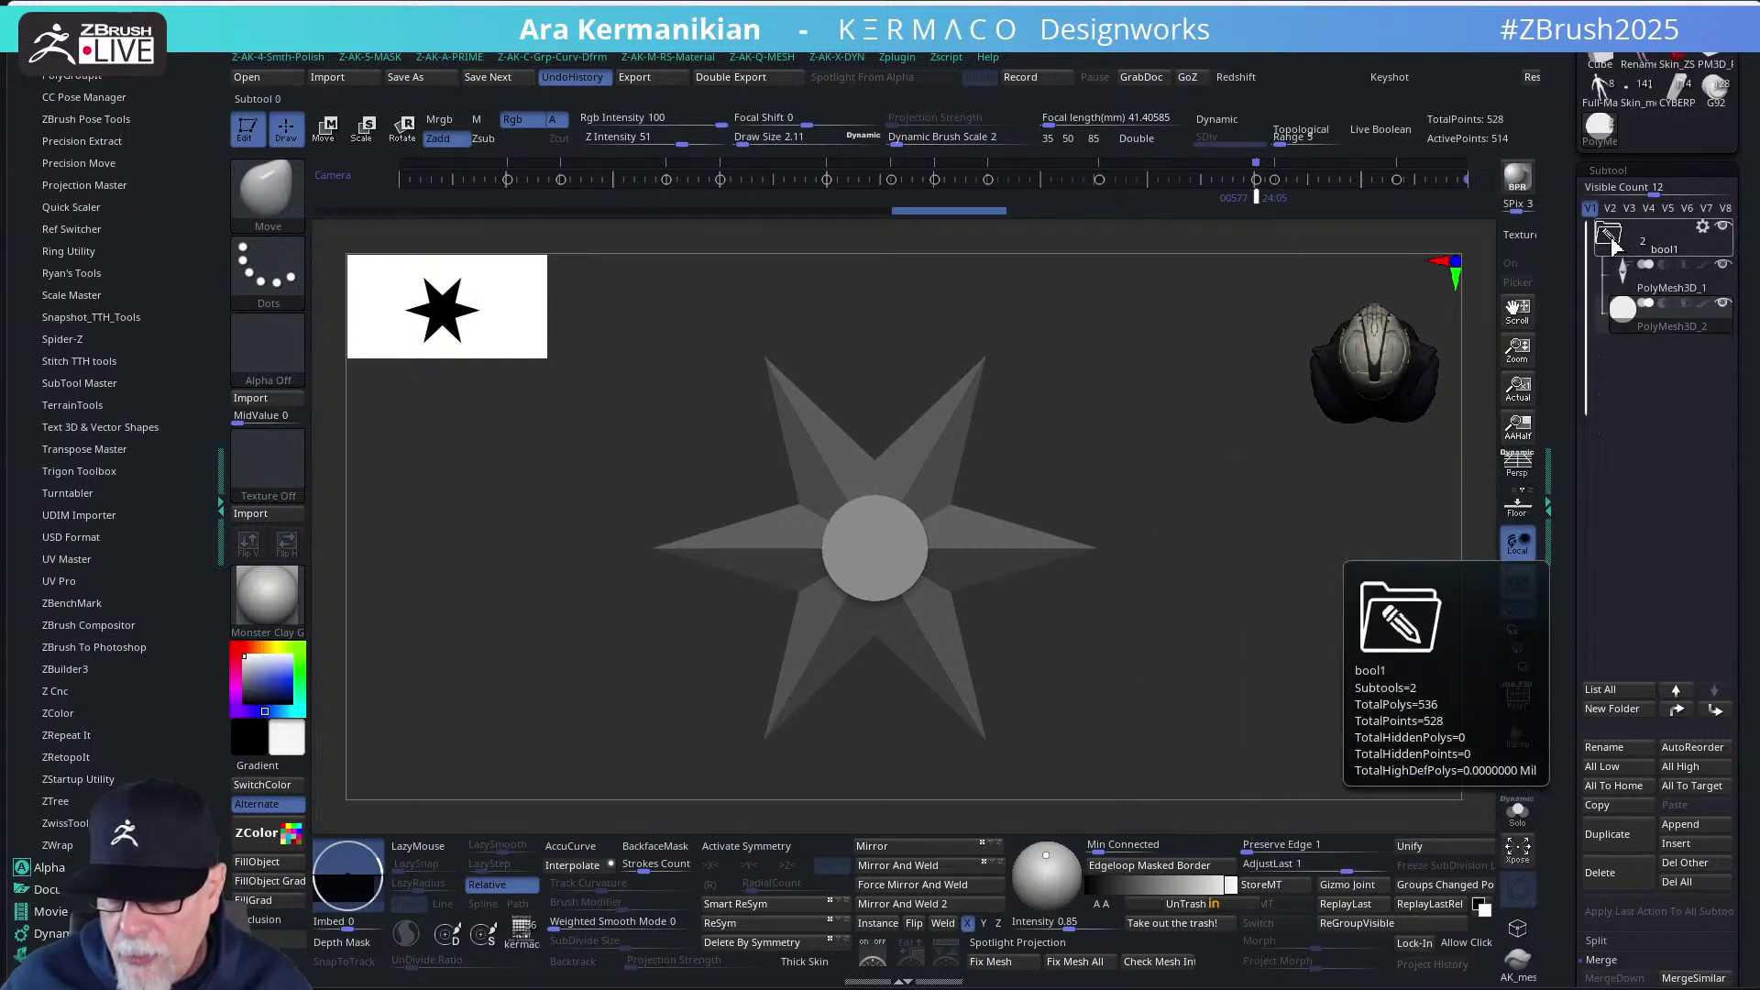
left_click(1610, 241)
left_click(1611, 240)
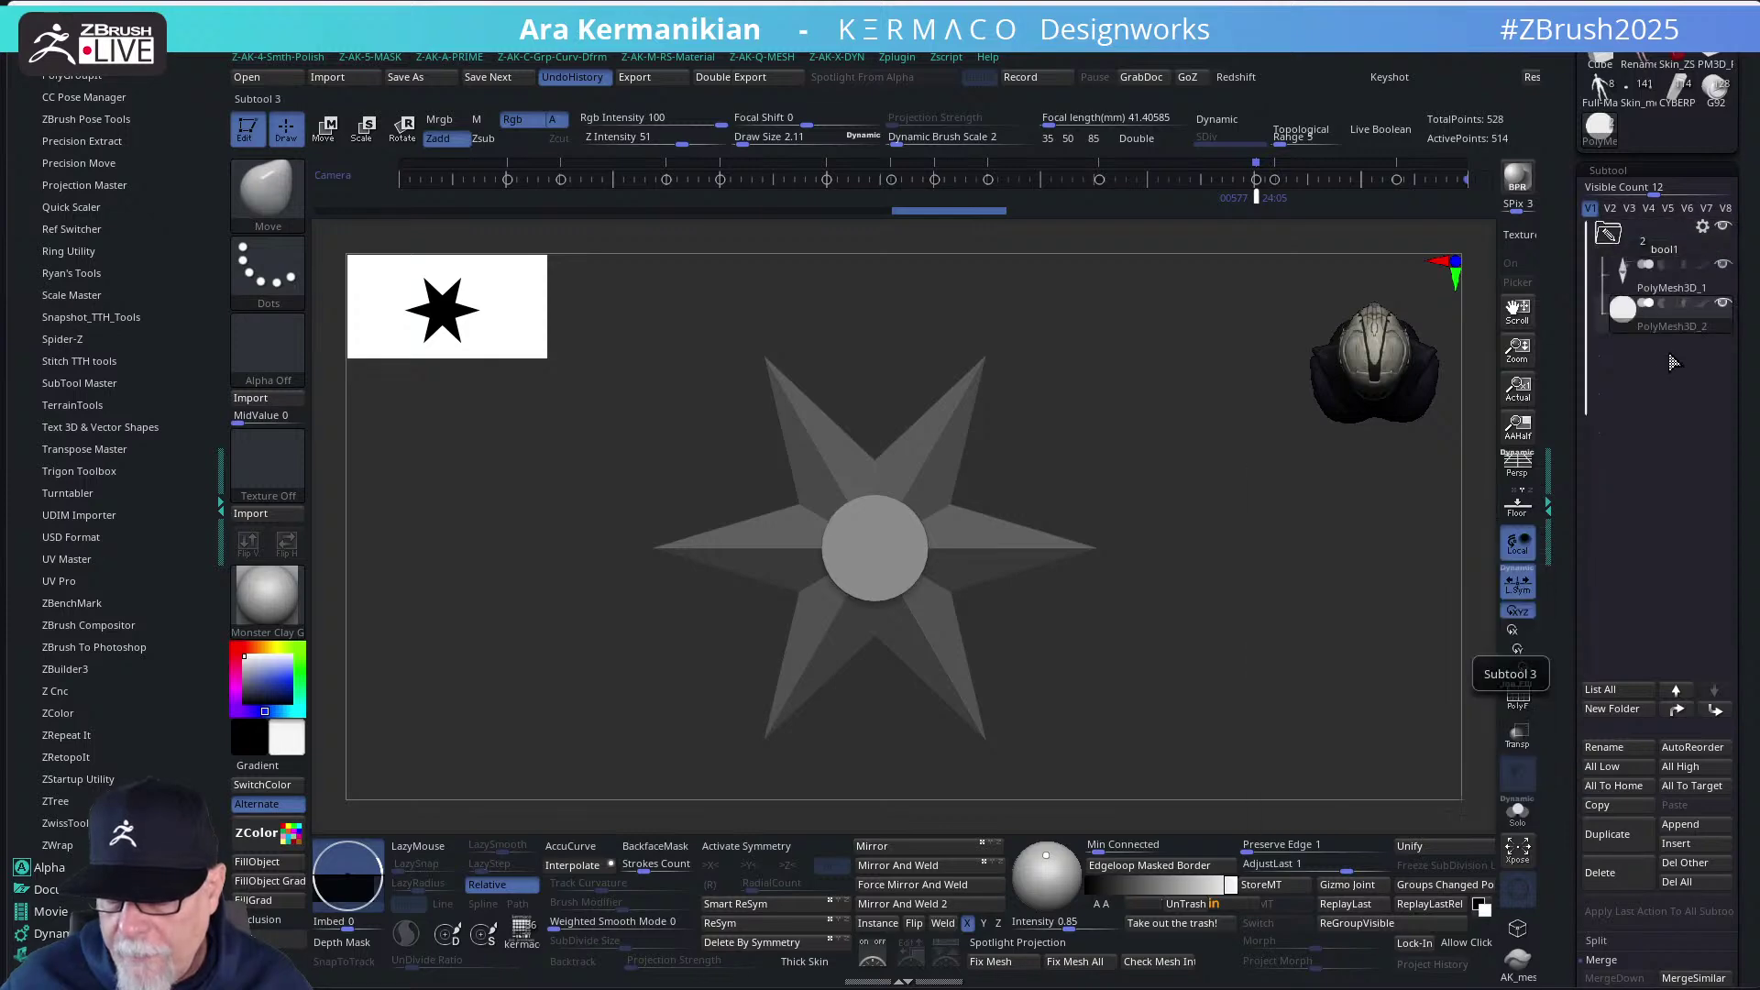
Duplicate the star and the cylinder, and move both copies out of the bool1 folder to above it
left_click(1659, 279)
left_click(1623, 844)
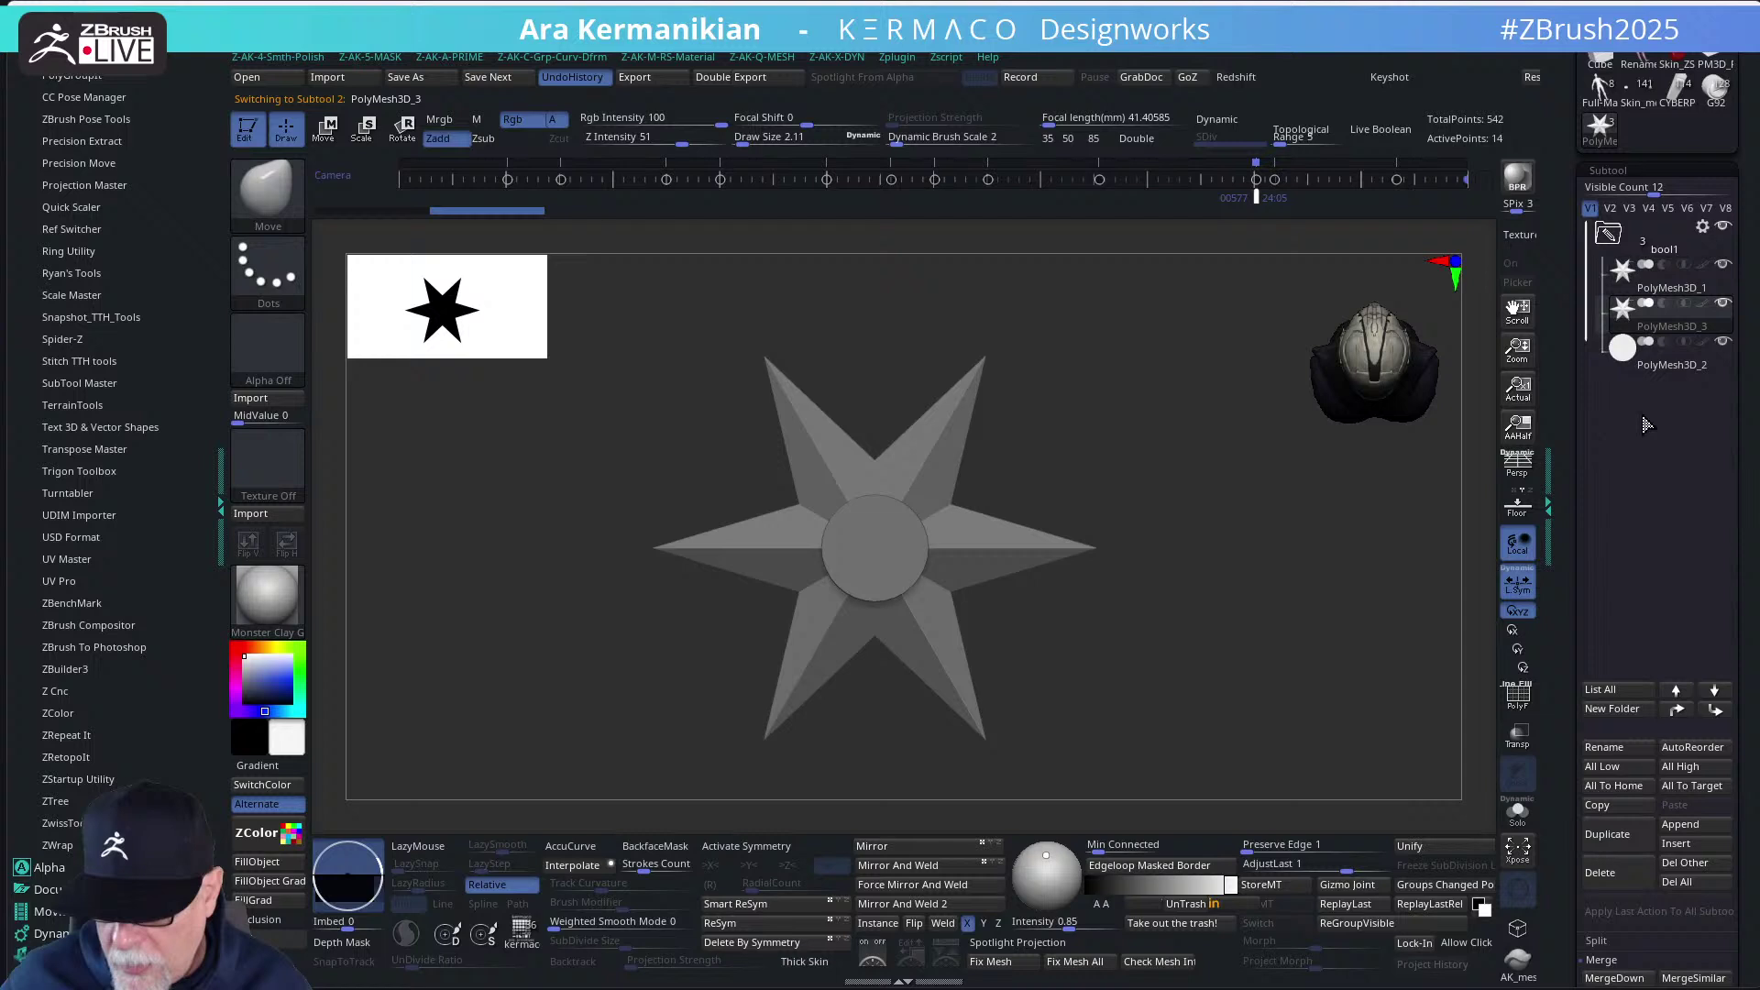
left_click(1639, 369)
left_click(1604, 843)
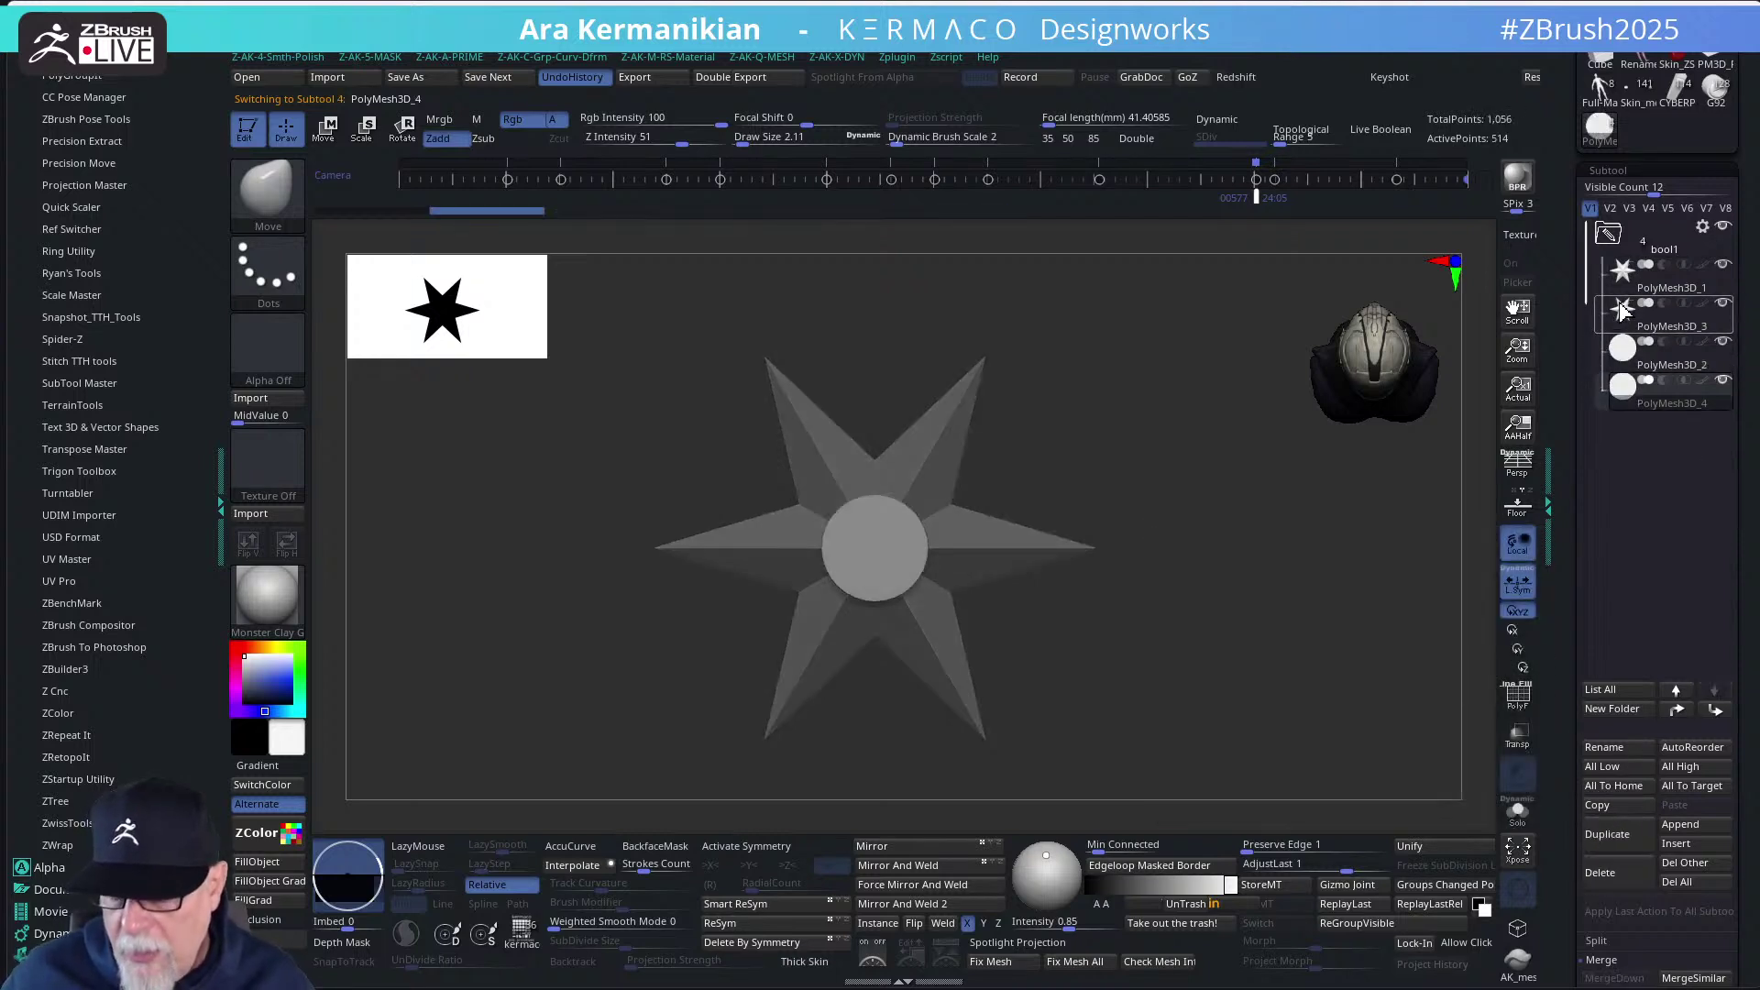
left_click_drag(1658, 403, 1675, 269)
left_click_drag(1641, 353, 1641, 266)
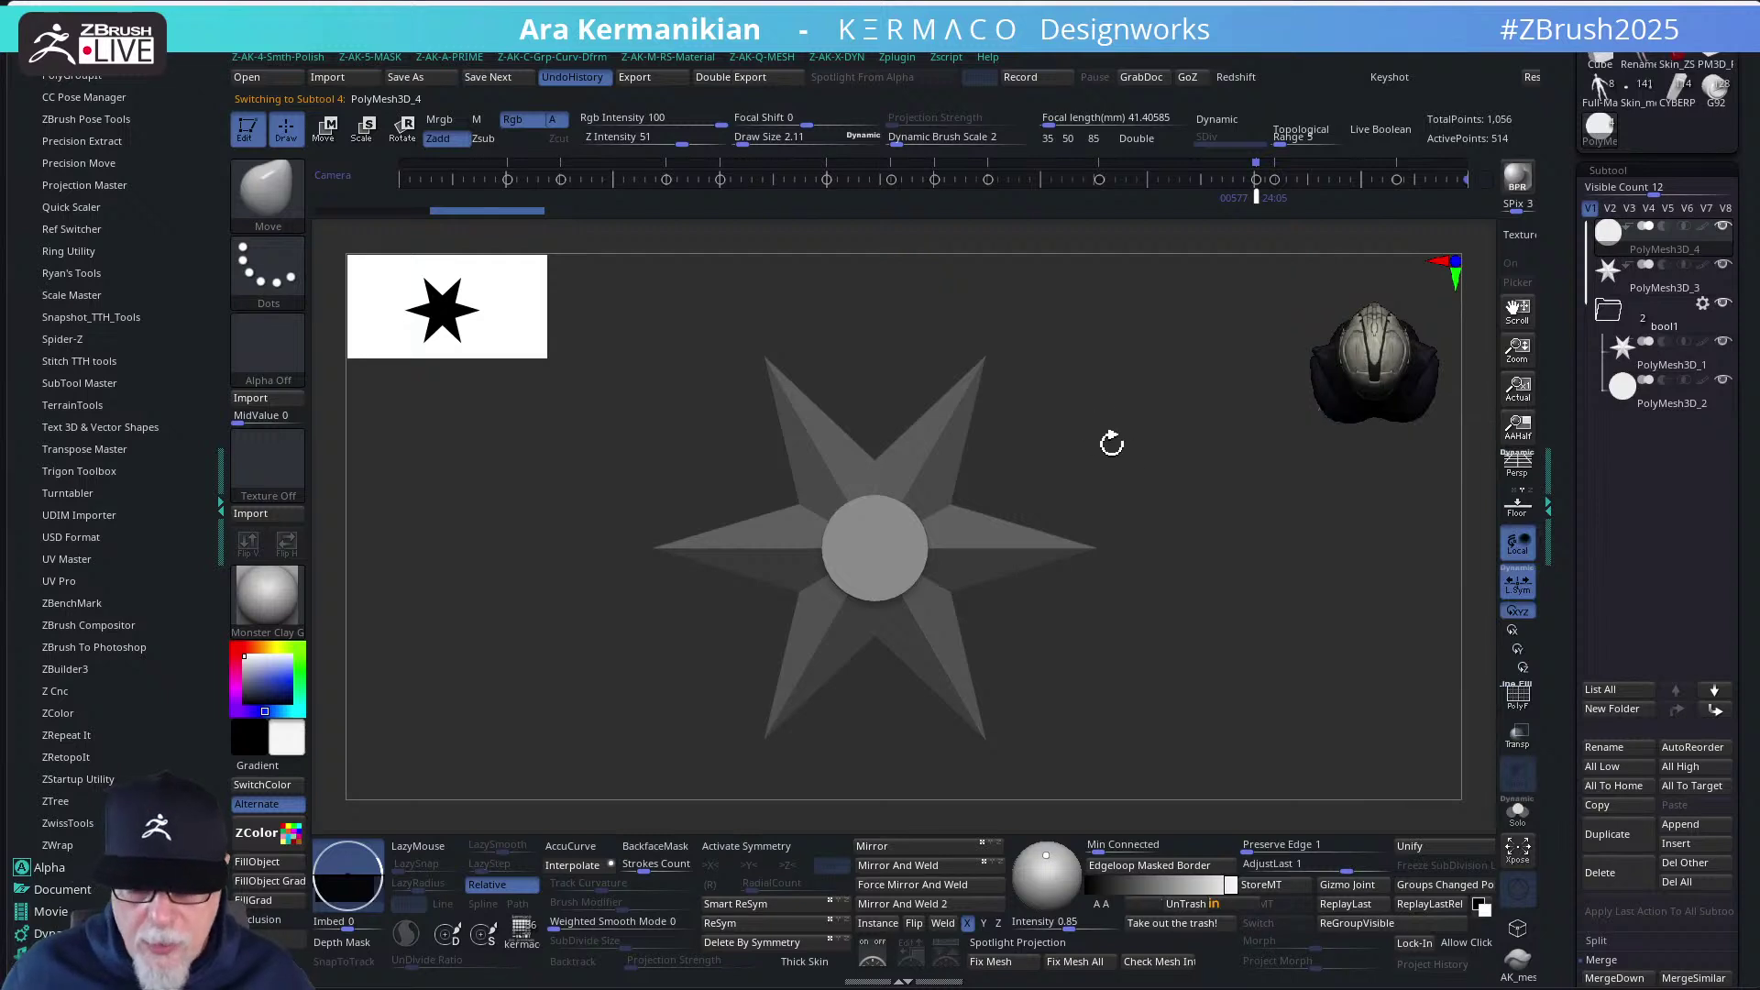
Display the polyframe as lines without polygroup fill, and make a BPR render of the star and cylinder
left_click_drag(1112, 443, 1218, 503)
key("shift+f")
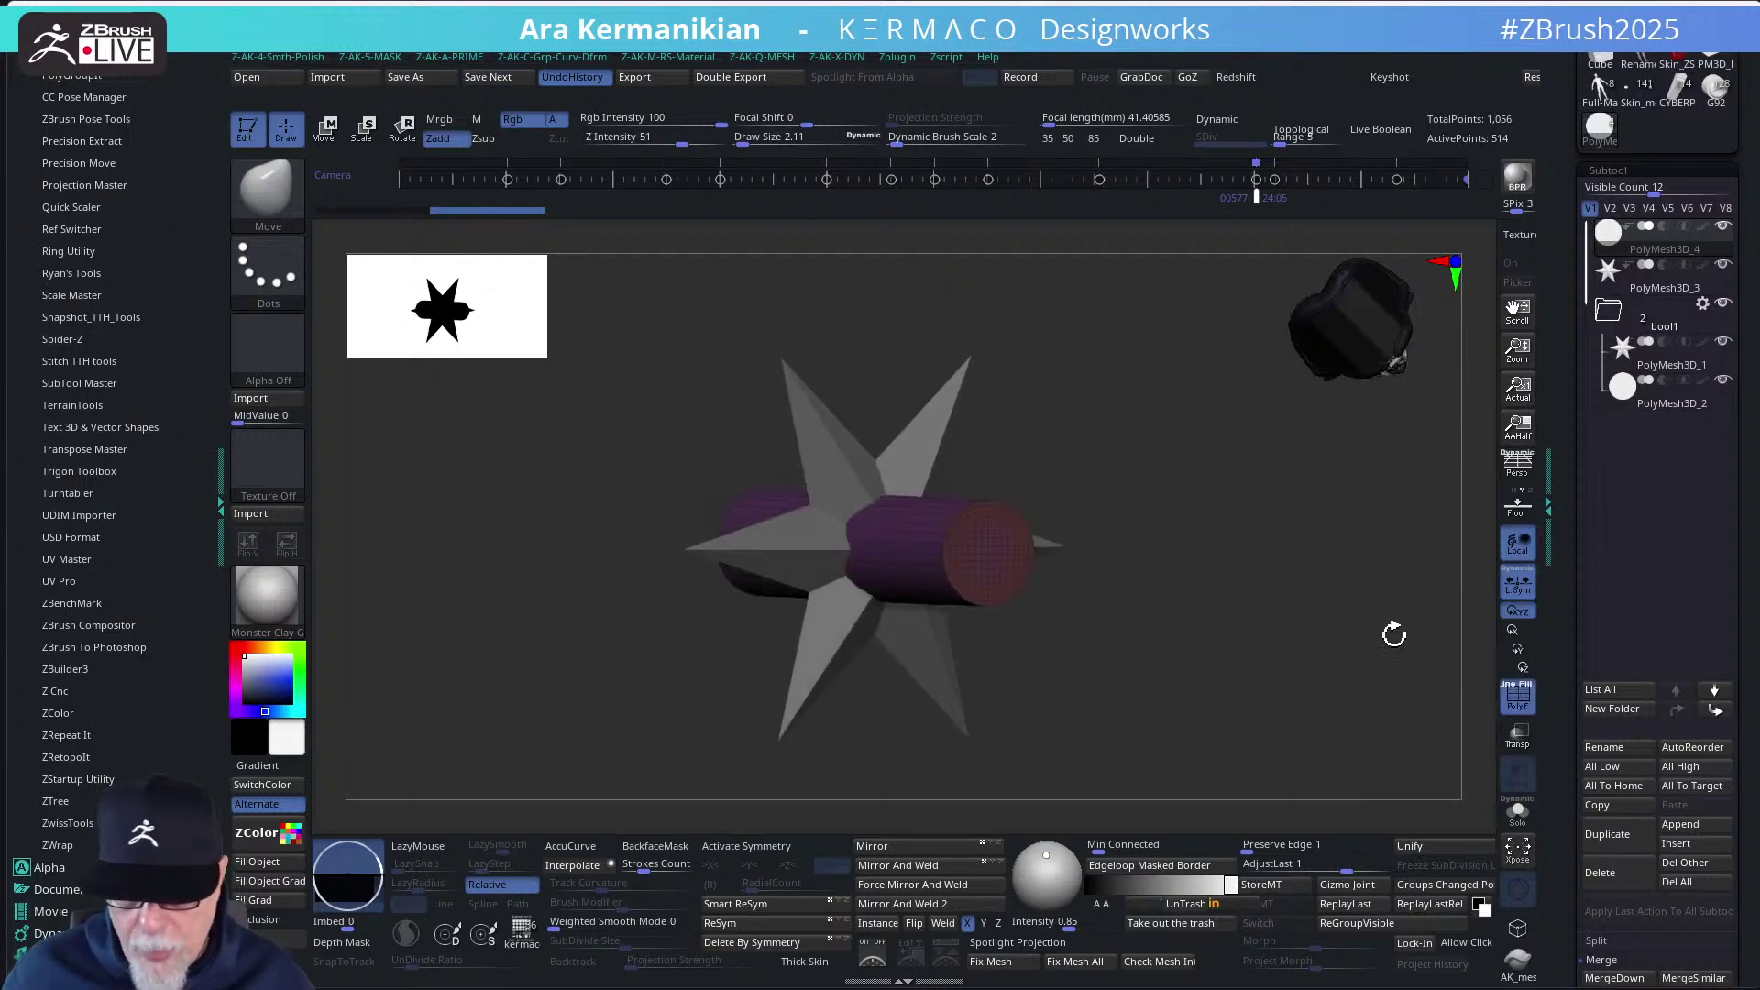
mouse_move(1394, 628)
left_mouse_down()
mouse_move(1273, 596)
mouse_move(1485, 648)
left_mouse_up()
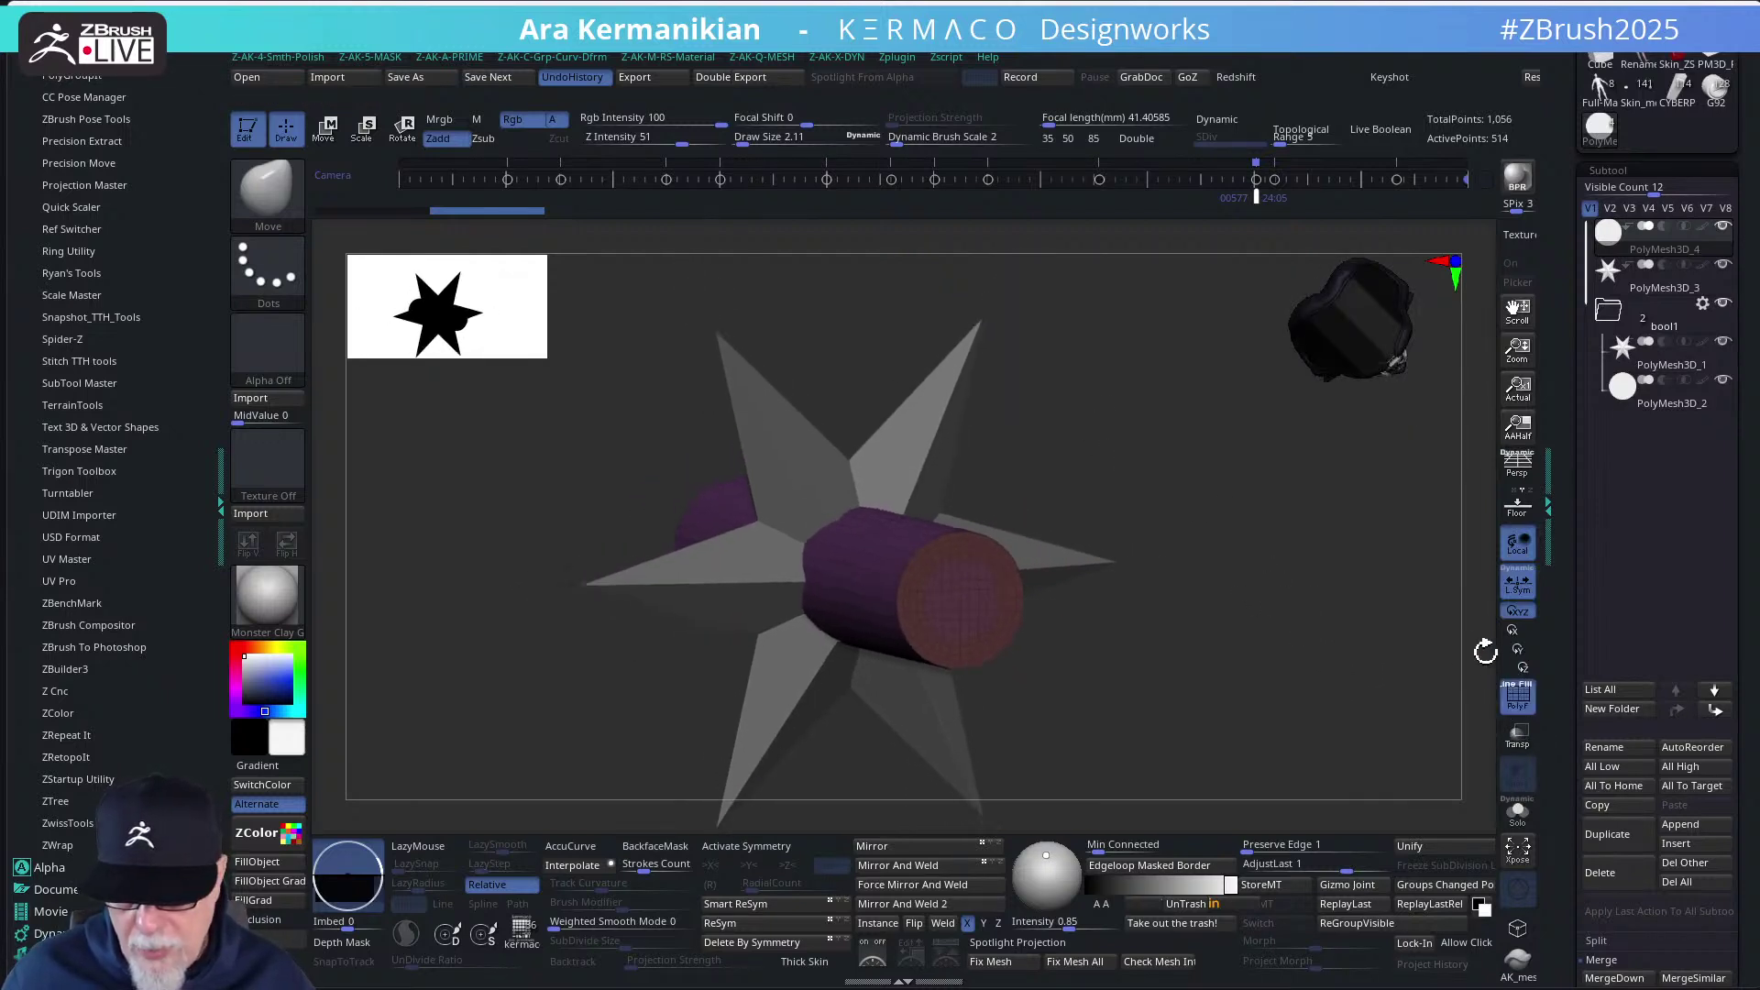
left_click(1524, 694)
key("shift+r")
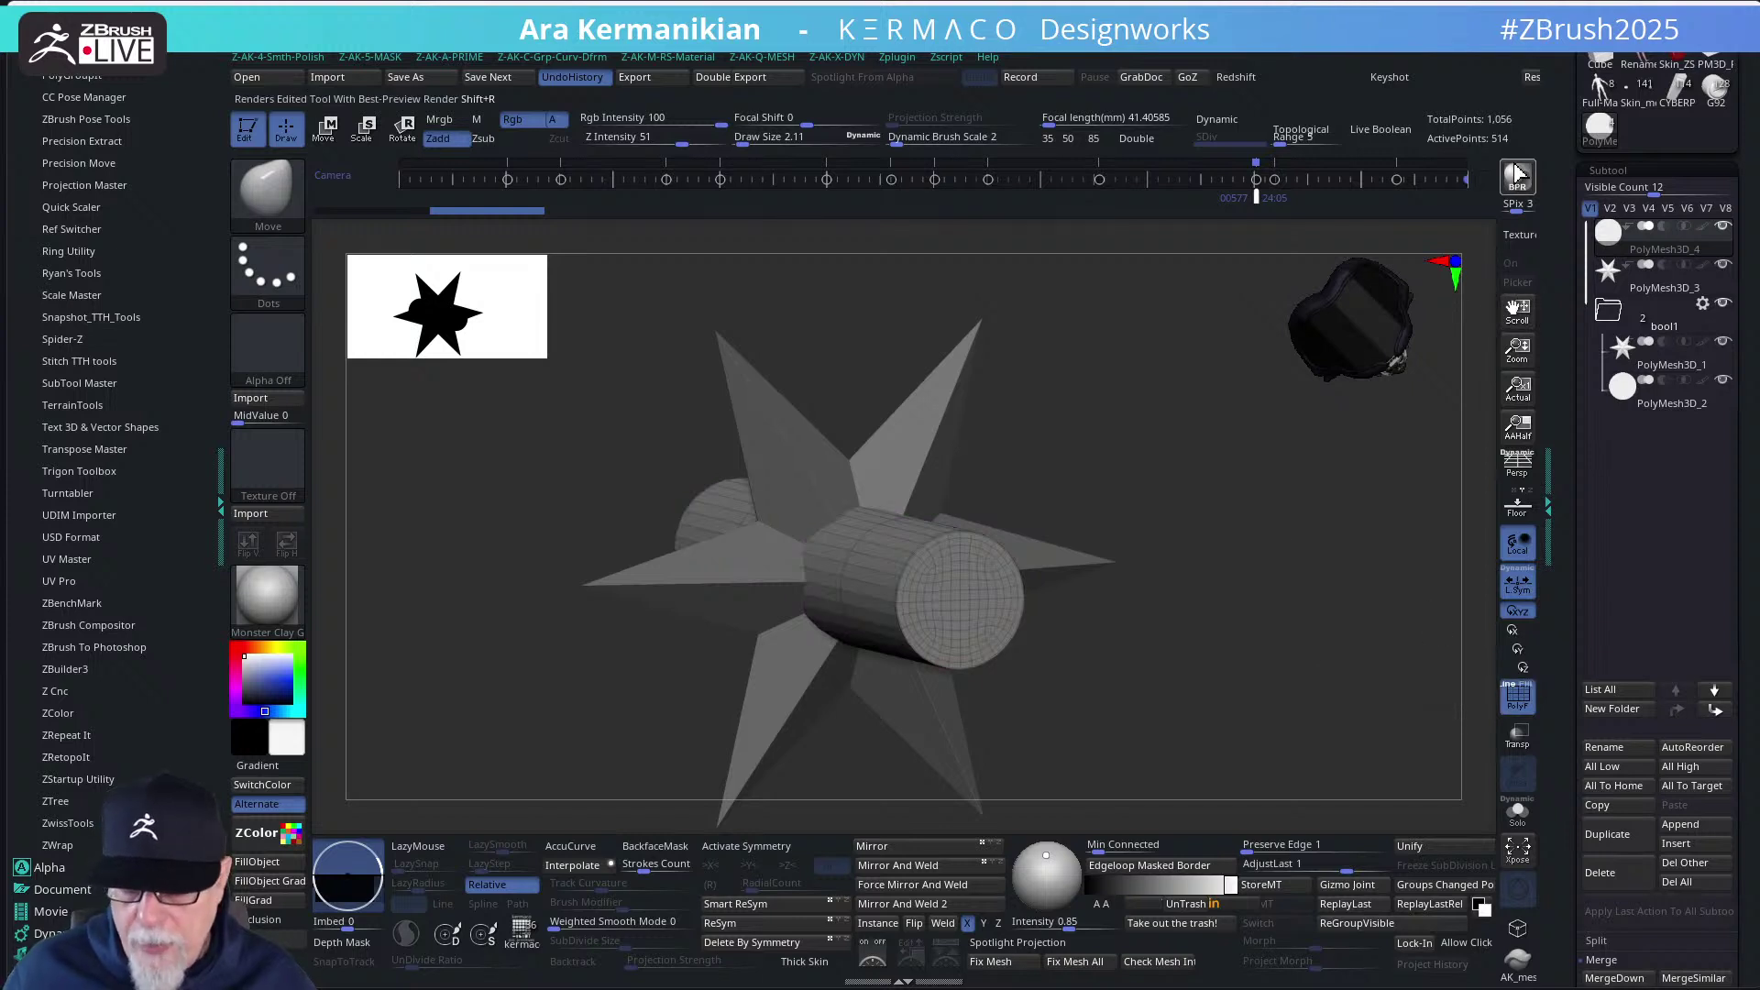
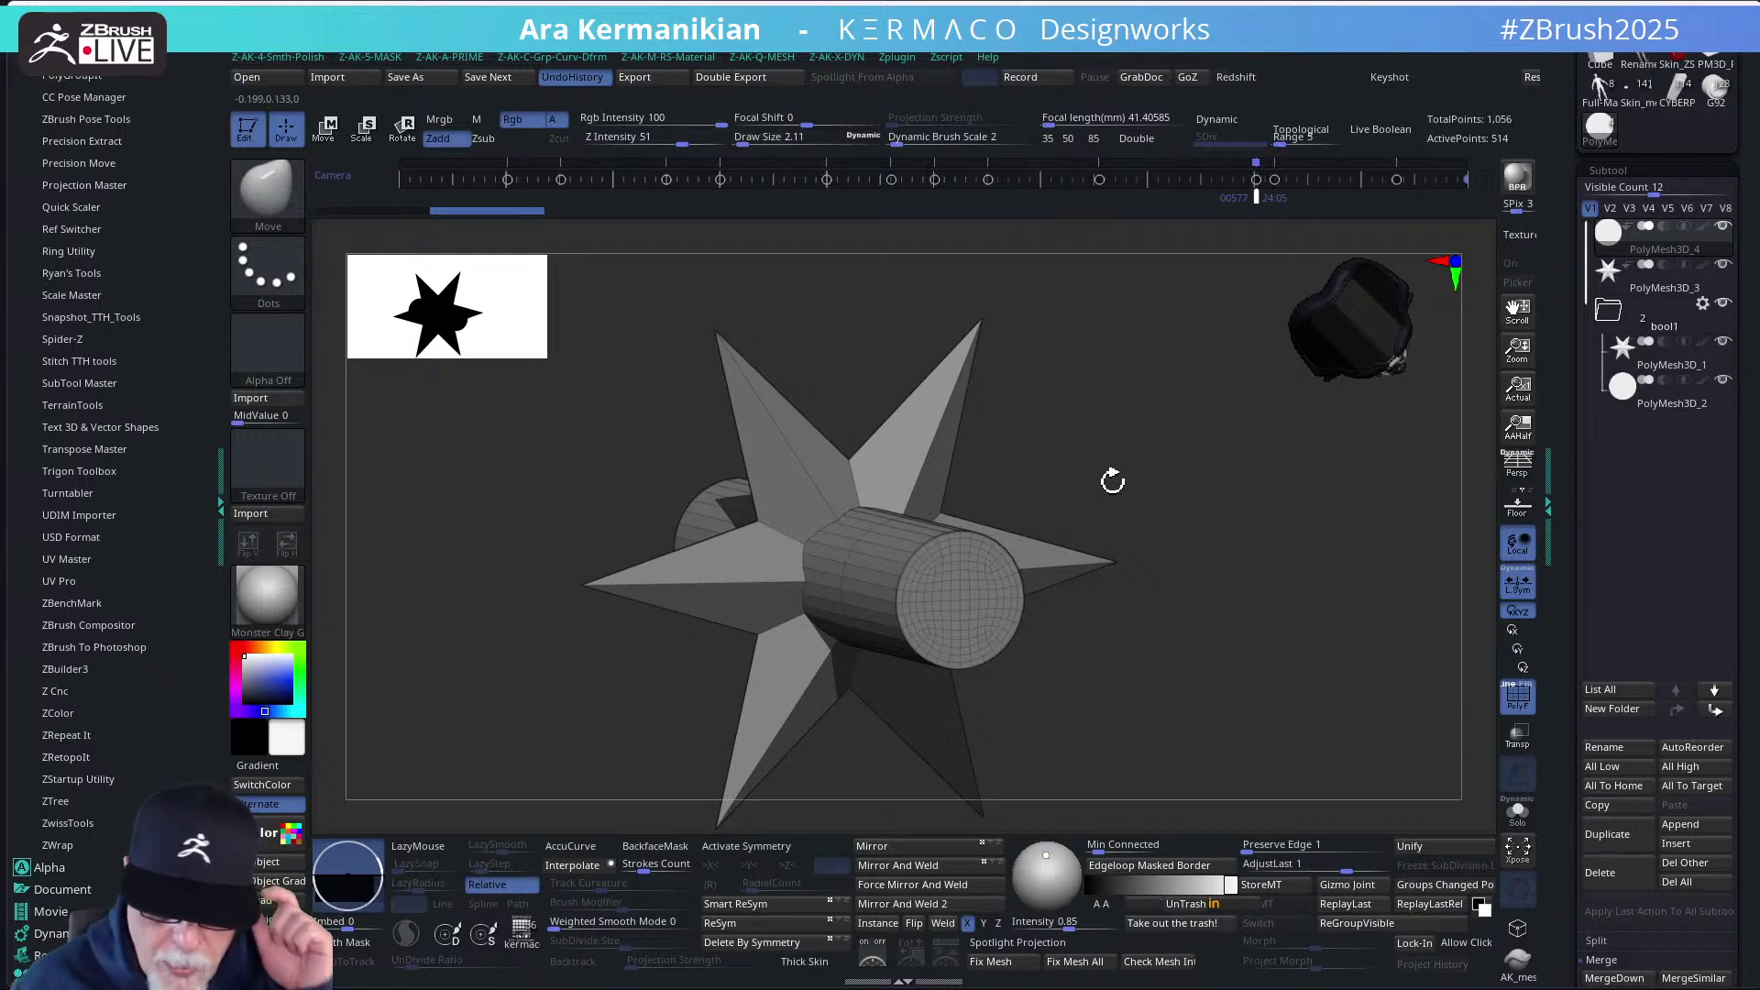
Divide the PolyMesh3D_2 cylinder in the bool1 folder once and delete its lower subdivision level
left_click(1697, 403)
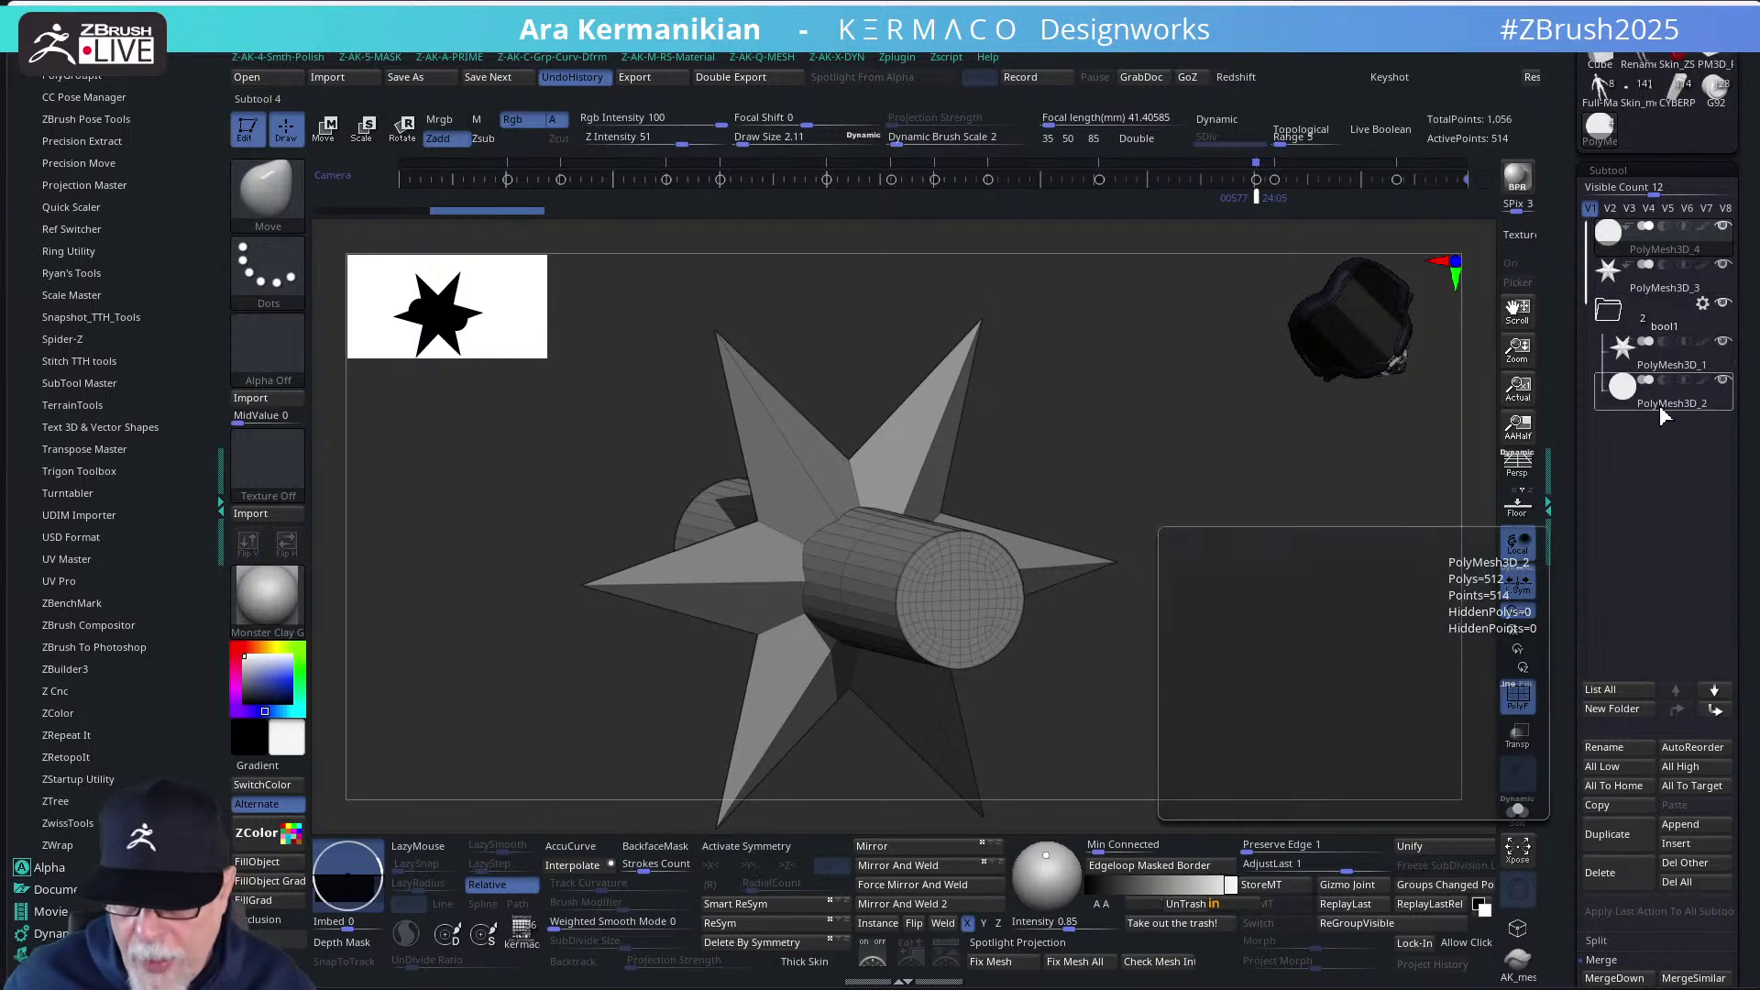
key("ctrl+q")
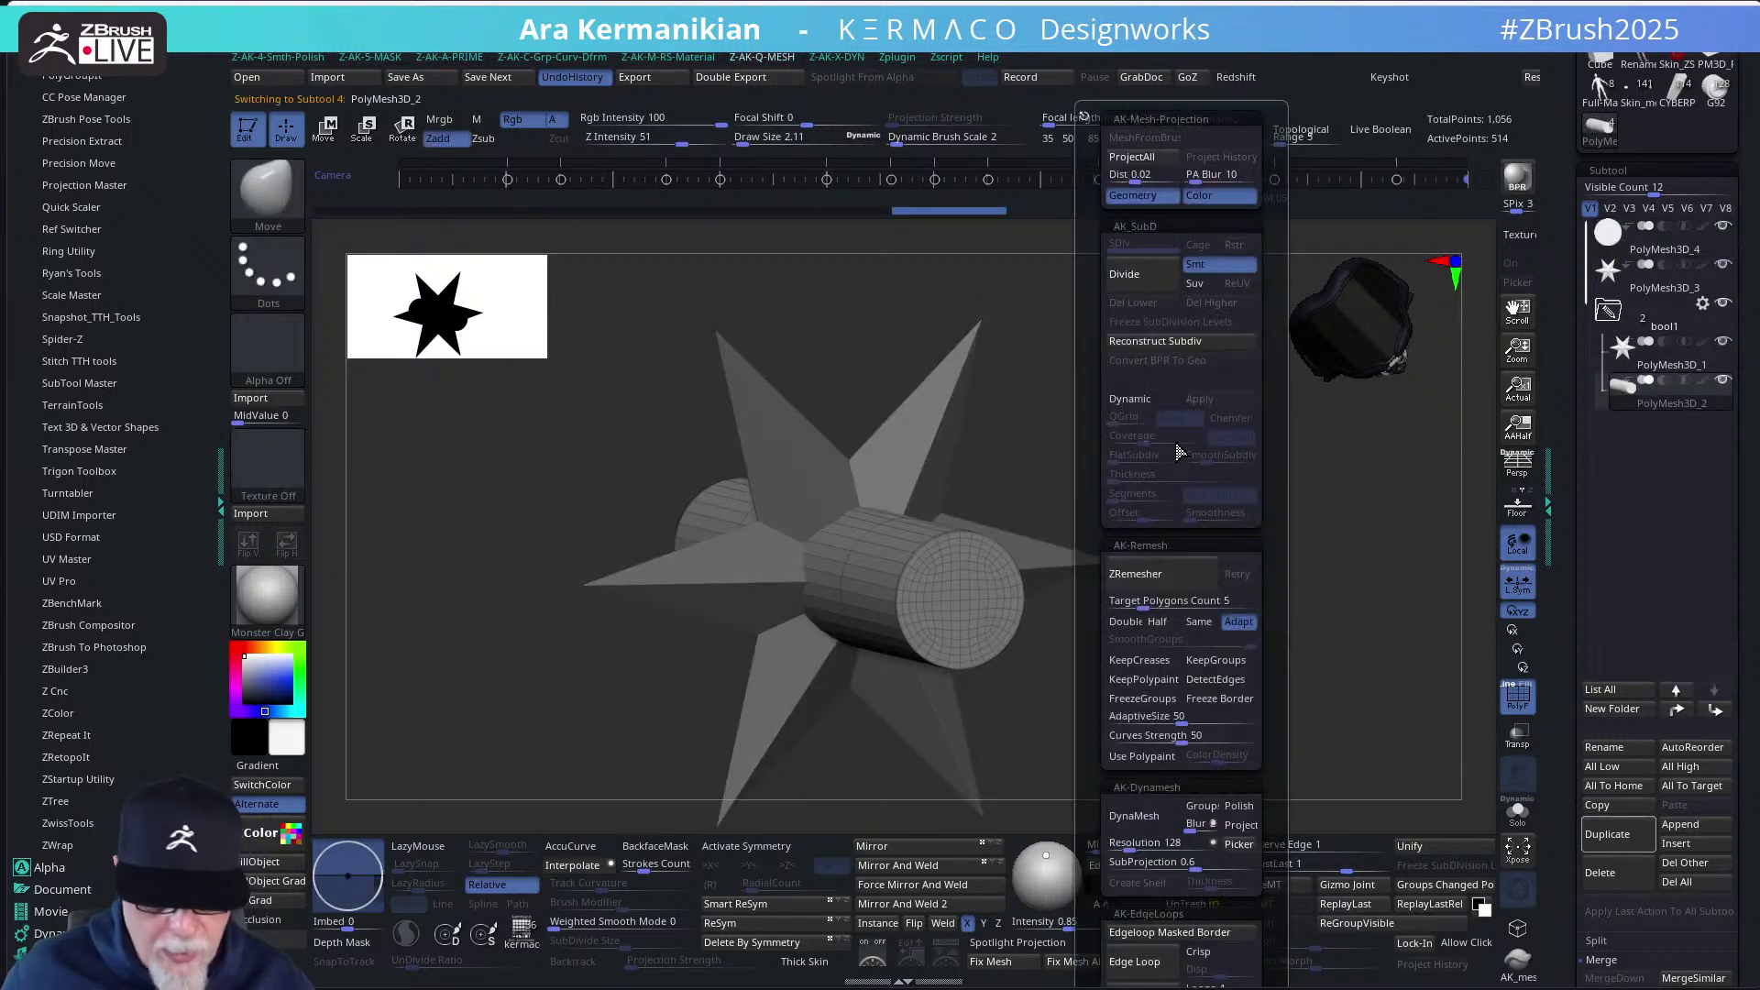
left_click(1125, 274)
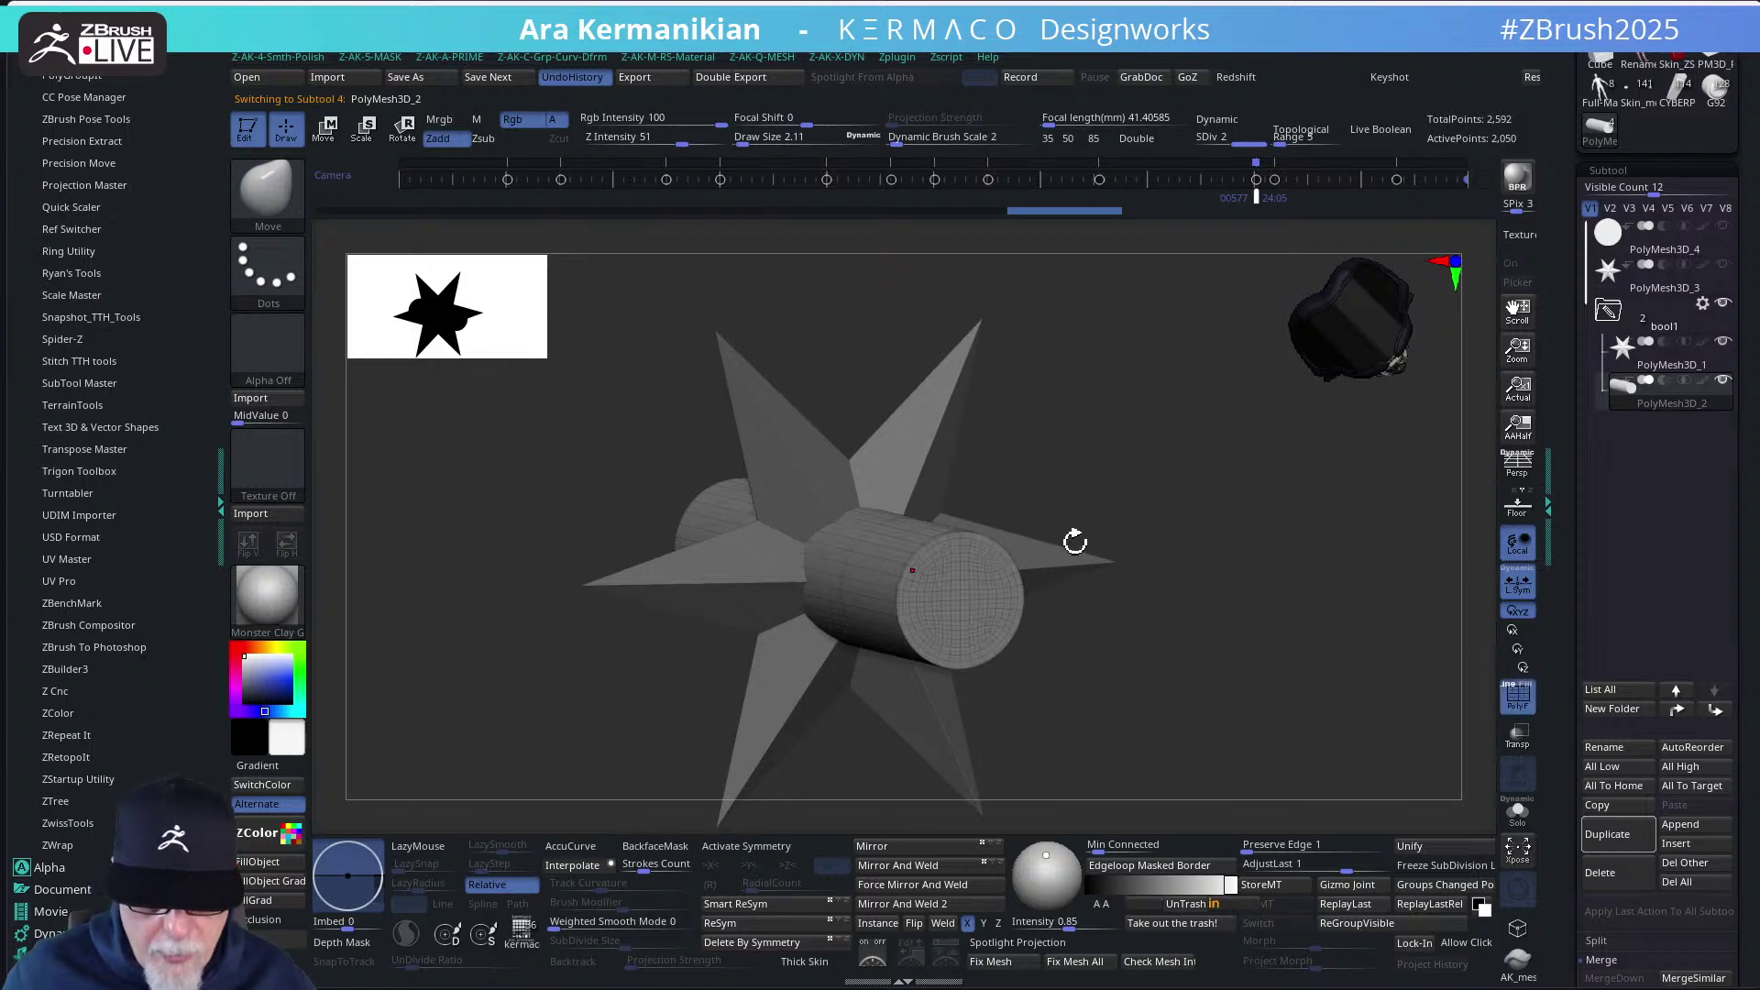
key("ctrl+q")
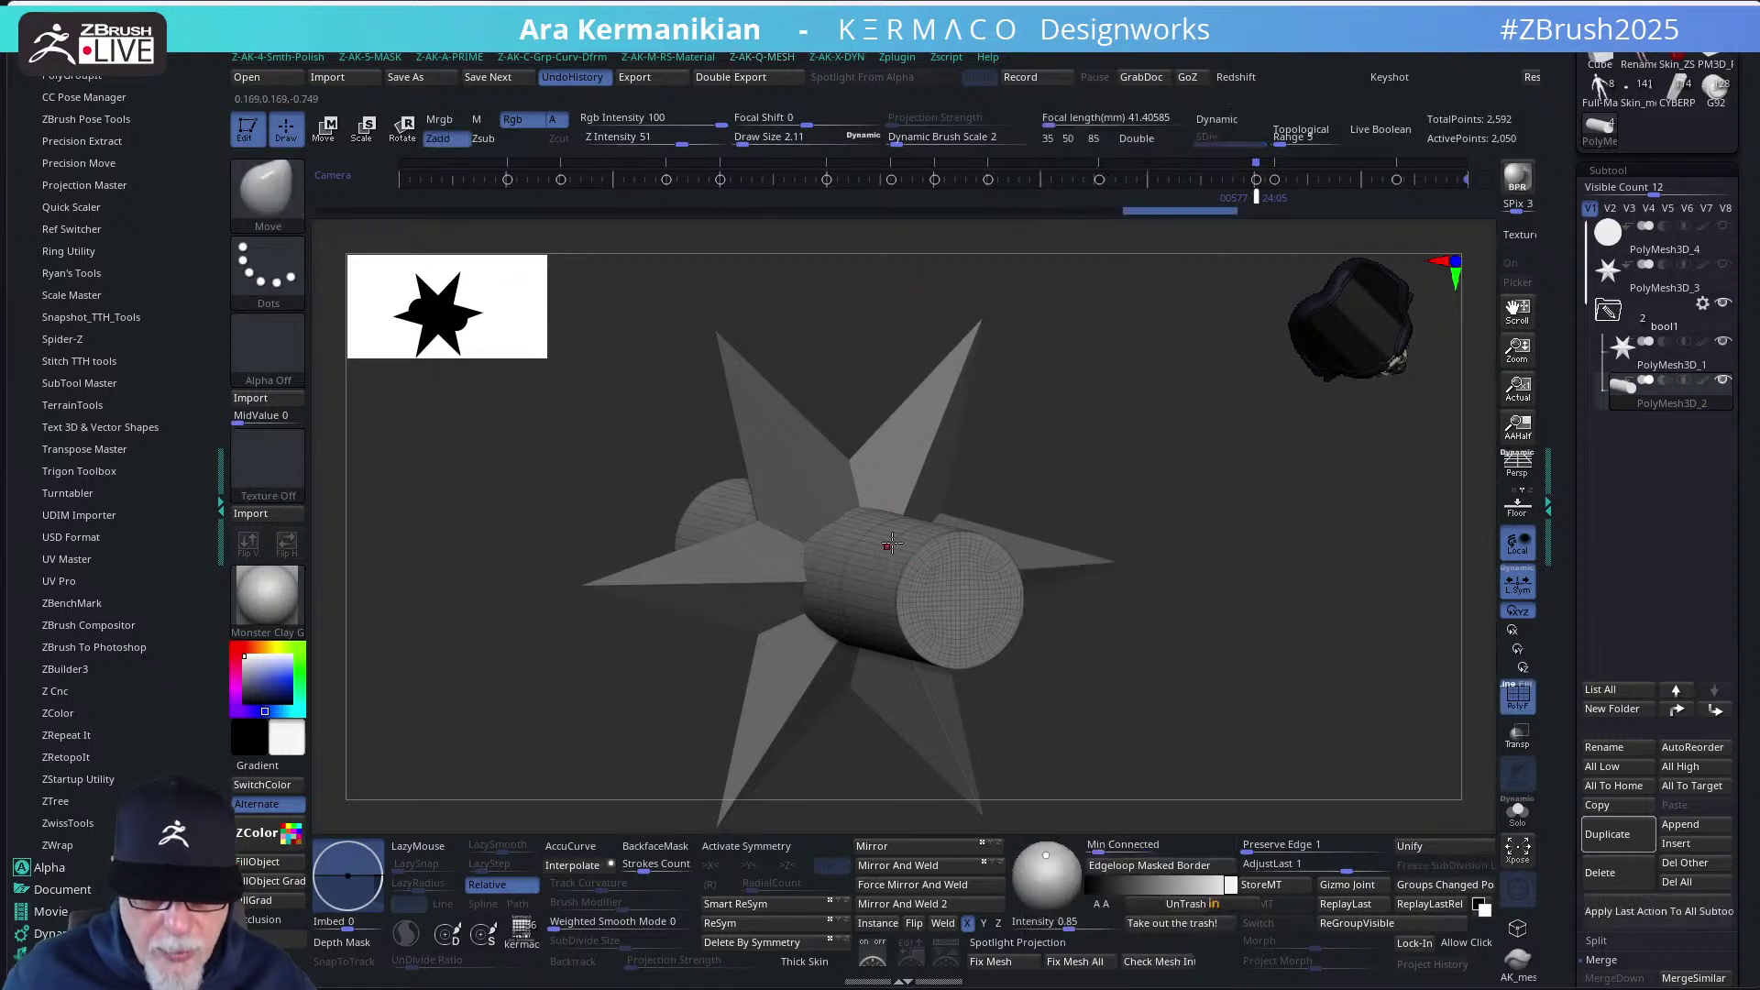
Inspect the cylinder's wireframe around the star, and isolate the cylinder with Solo in a straight side view
right_click_drag(847, 542, 1209, 538)
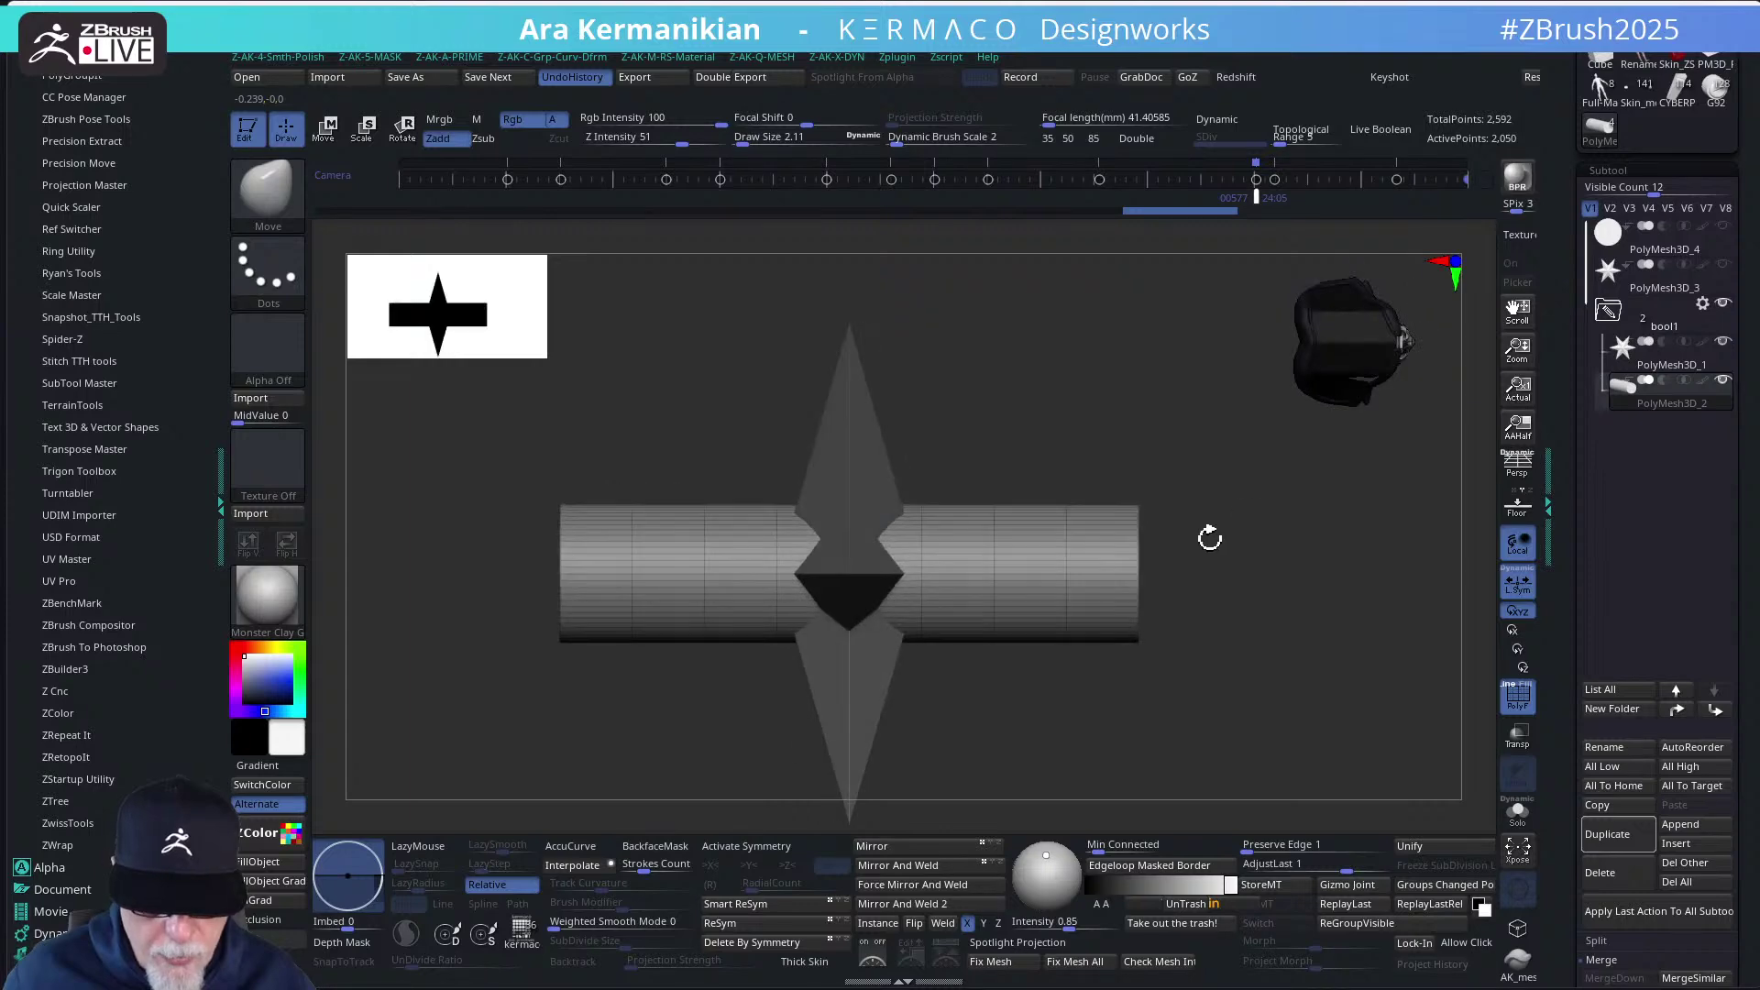
right_click_drag(1164, 460, 990, 488)
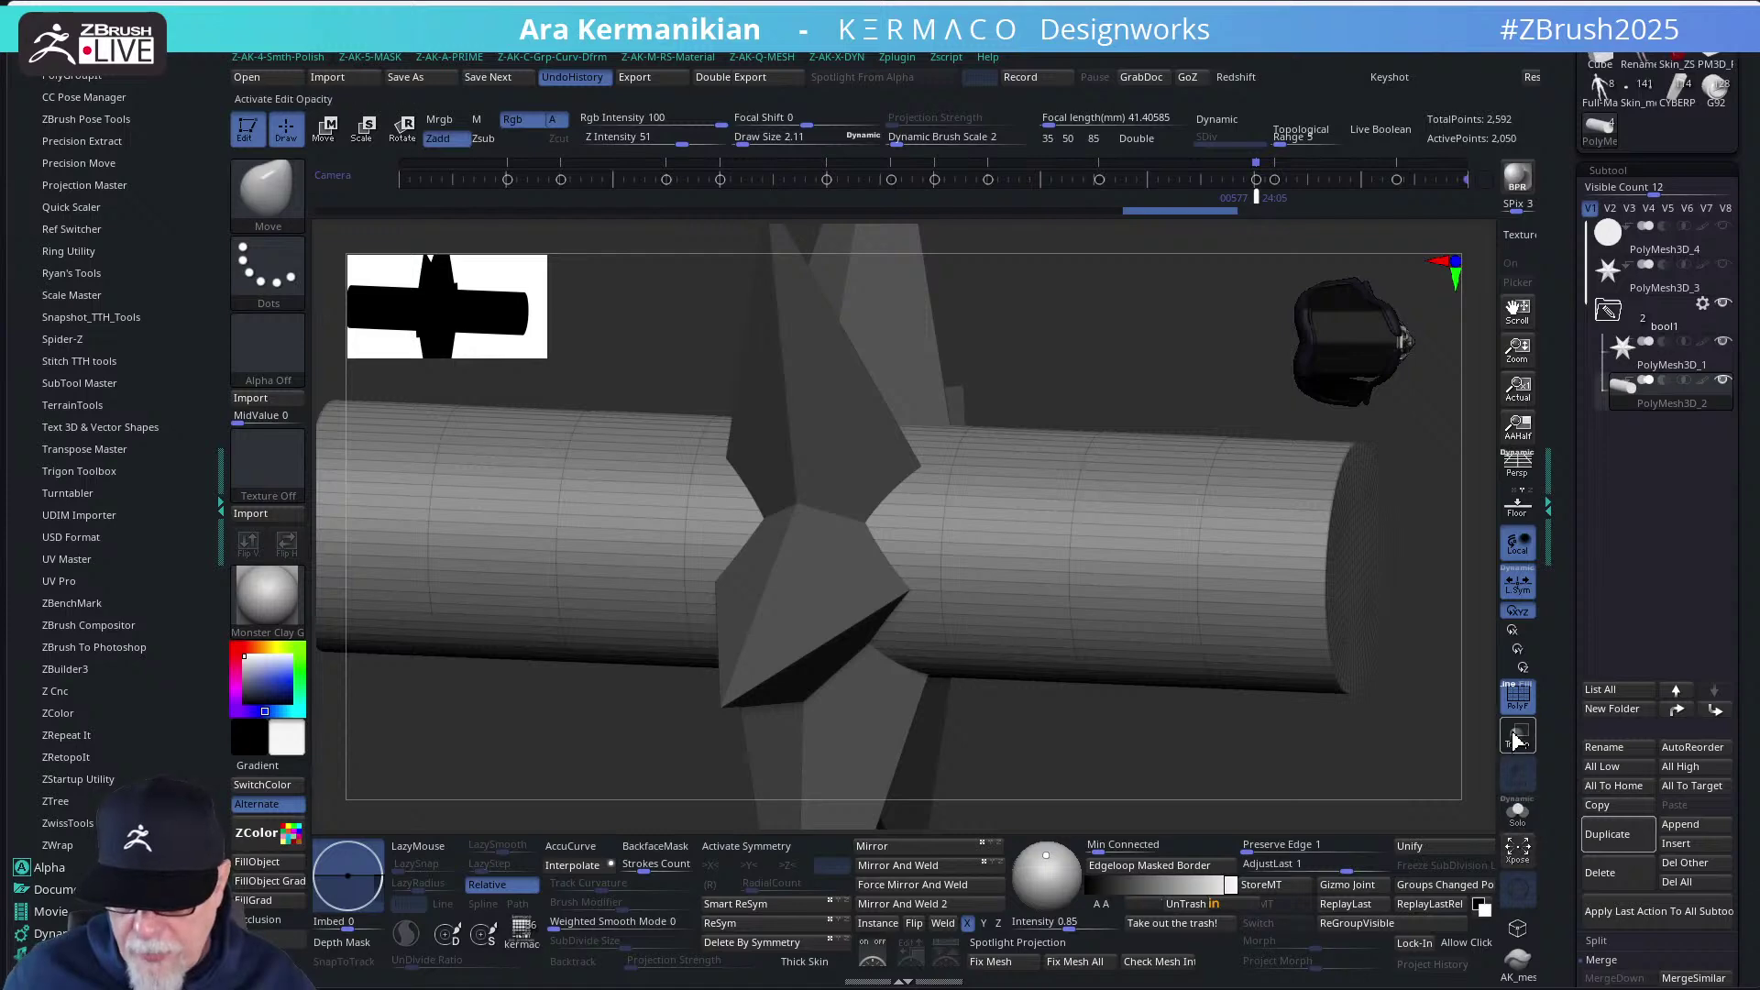
left_click(1517, 696)
left_click(1517, 697)
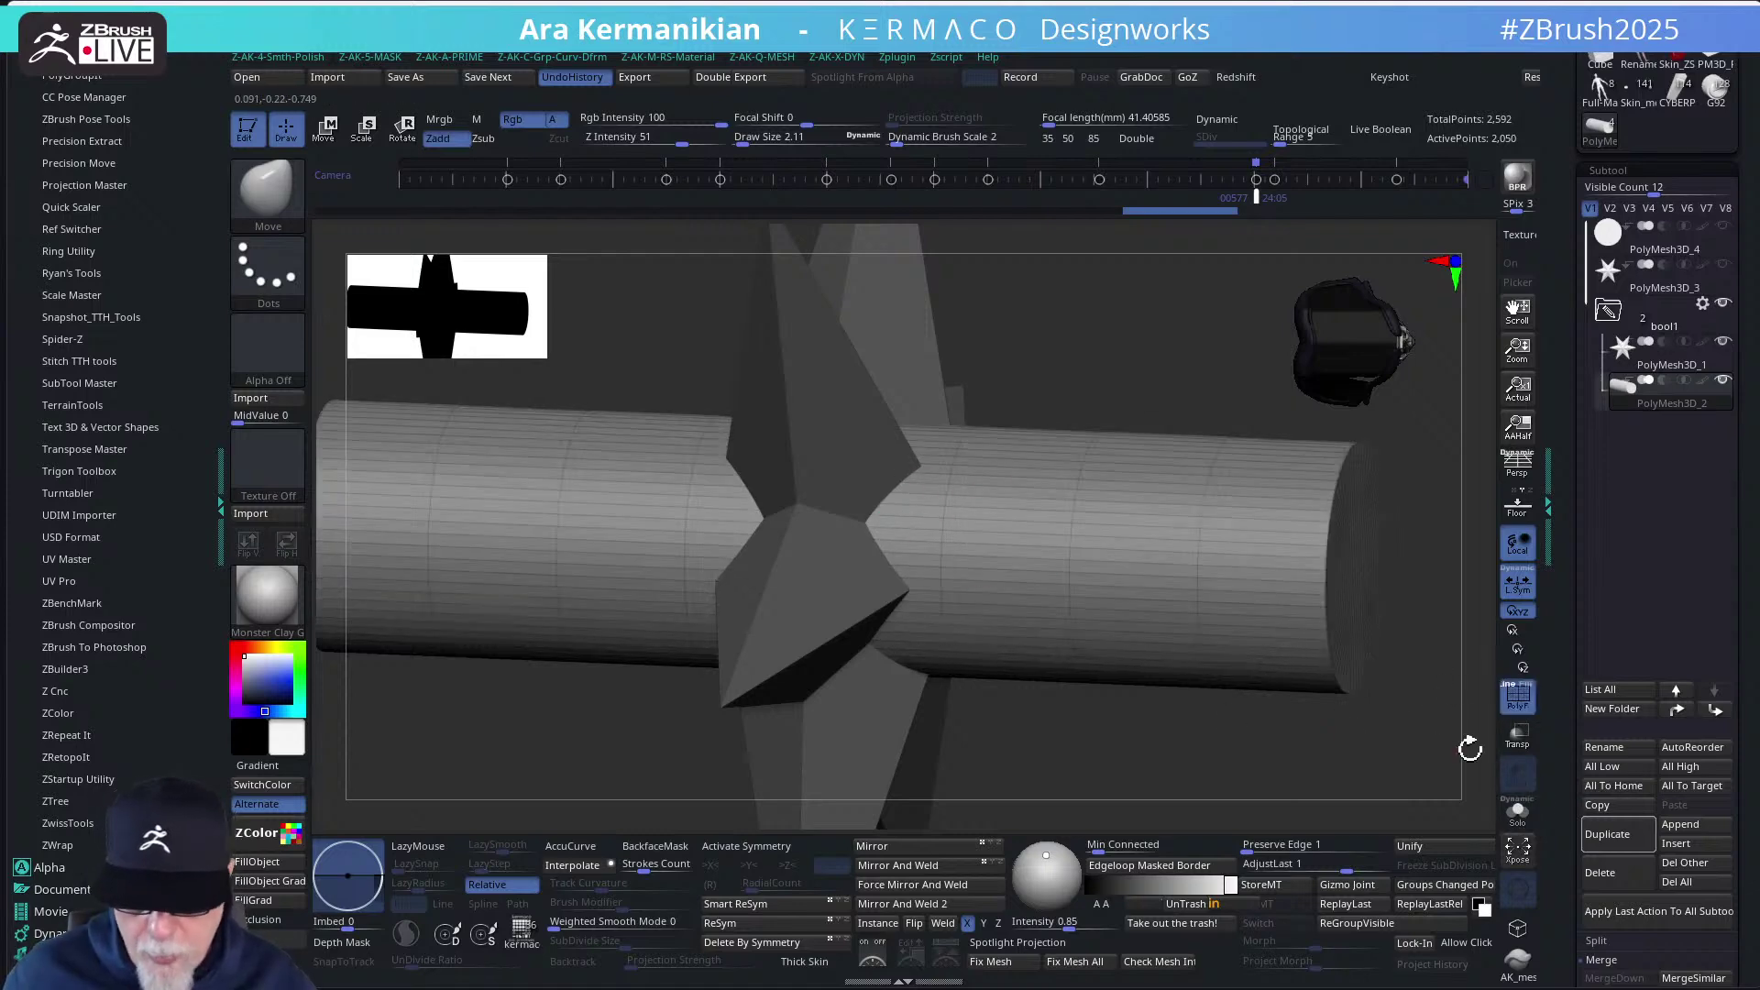
left_click_drag(1285, 744, 875, 518)
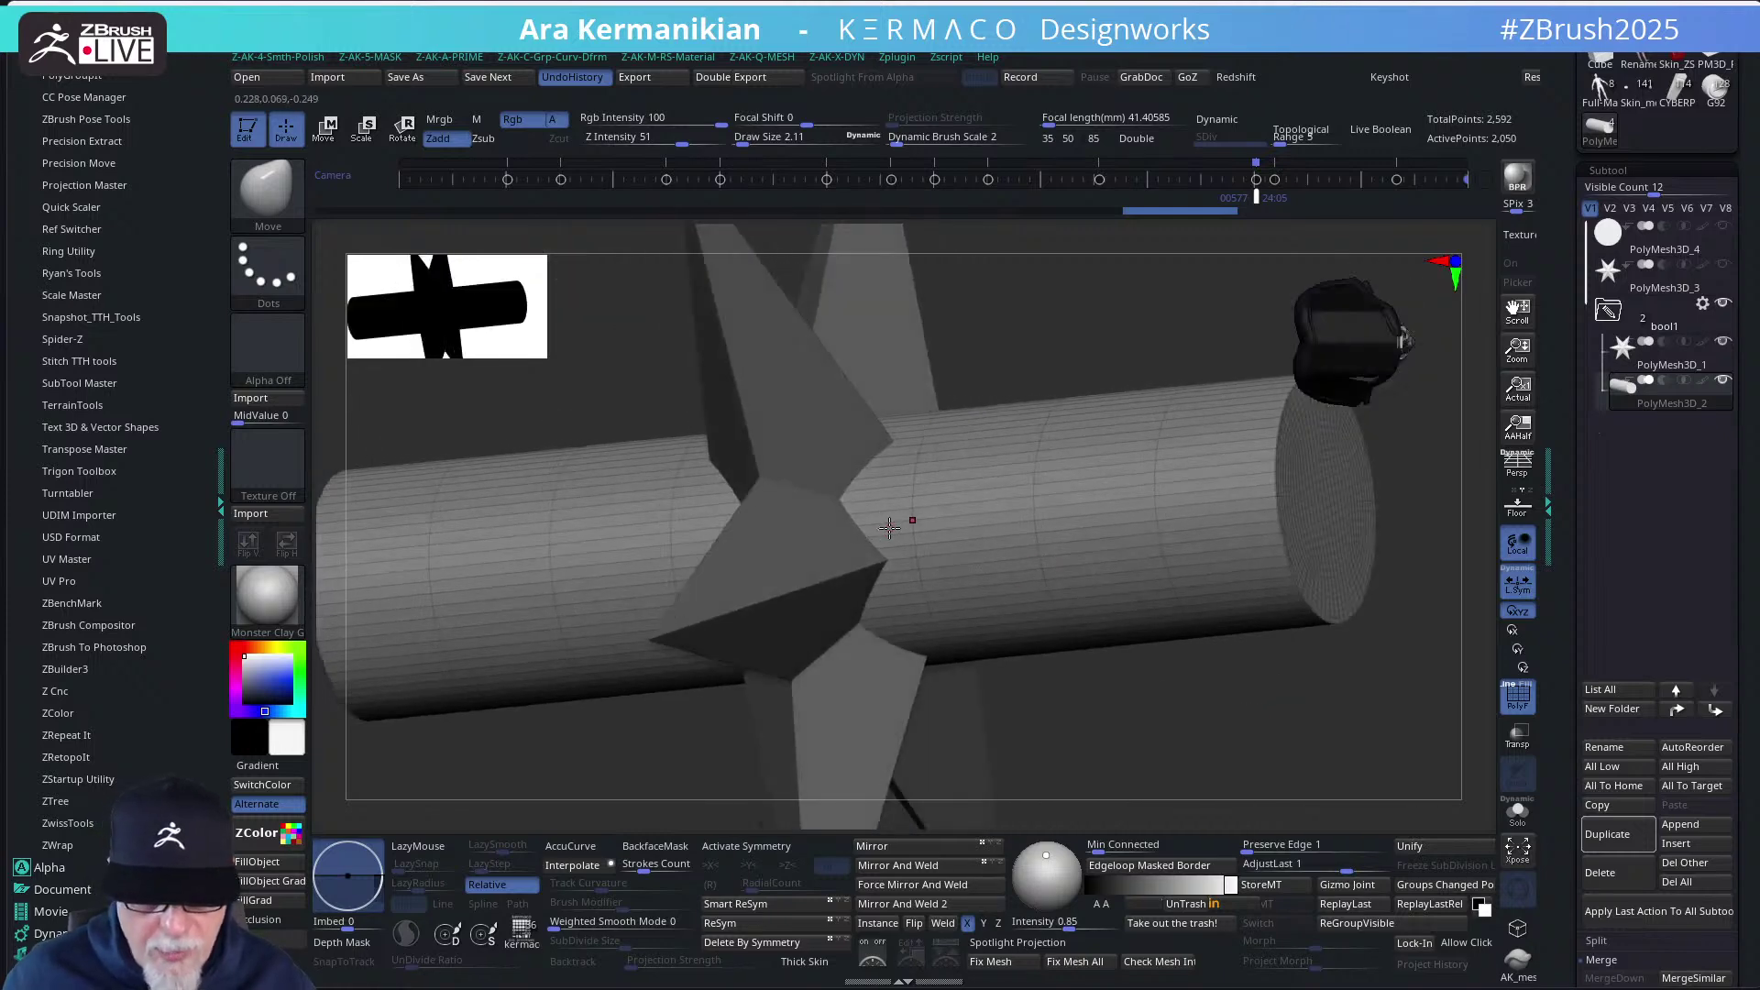
left_click(1535, 819)
left_click_drag(1241, 758, 900, 513)
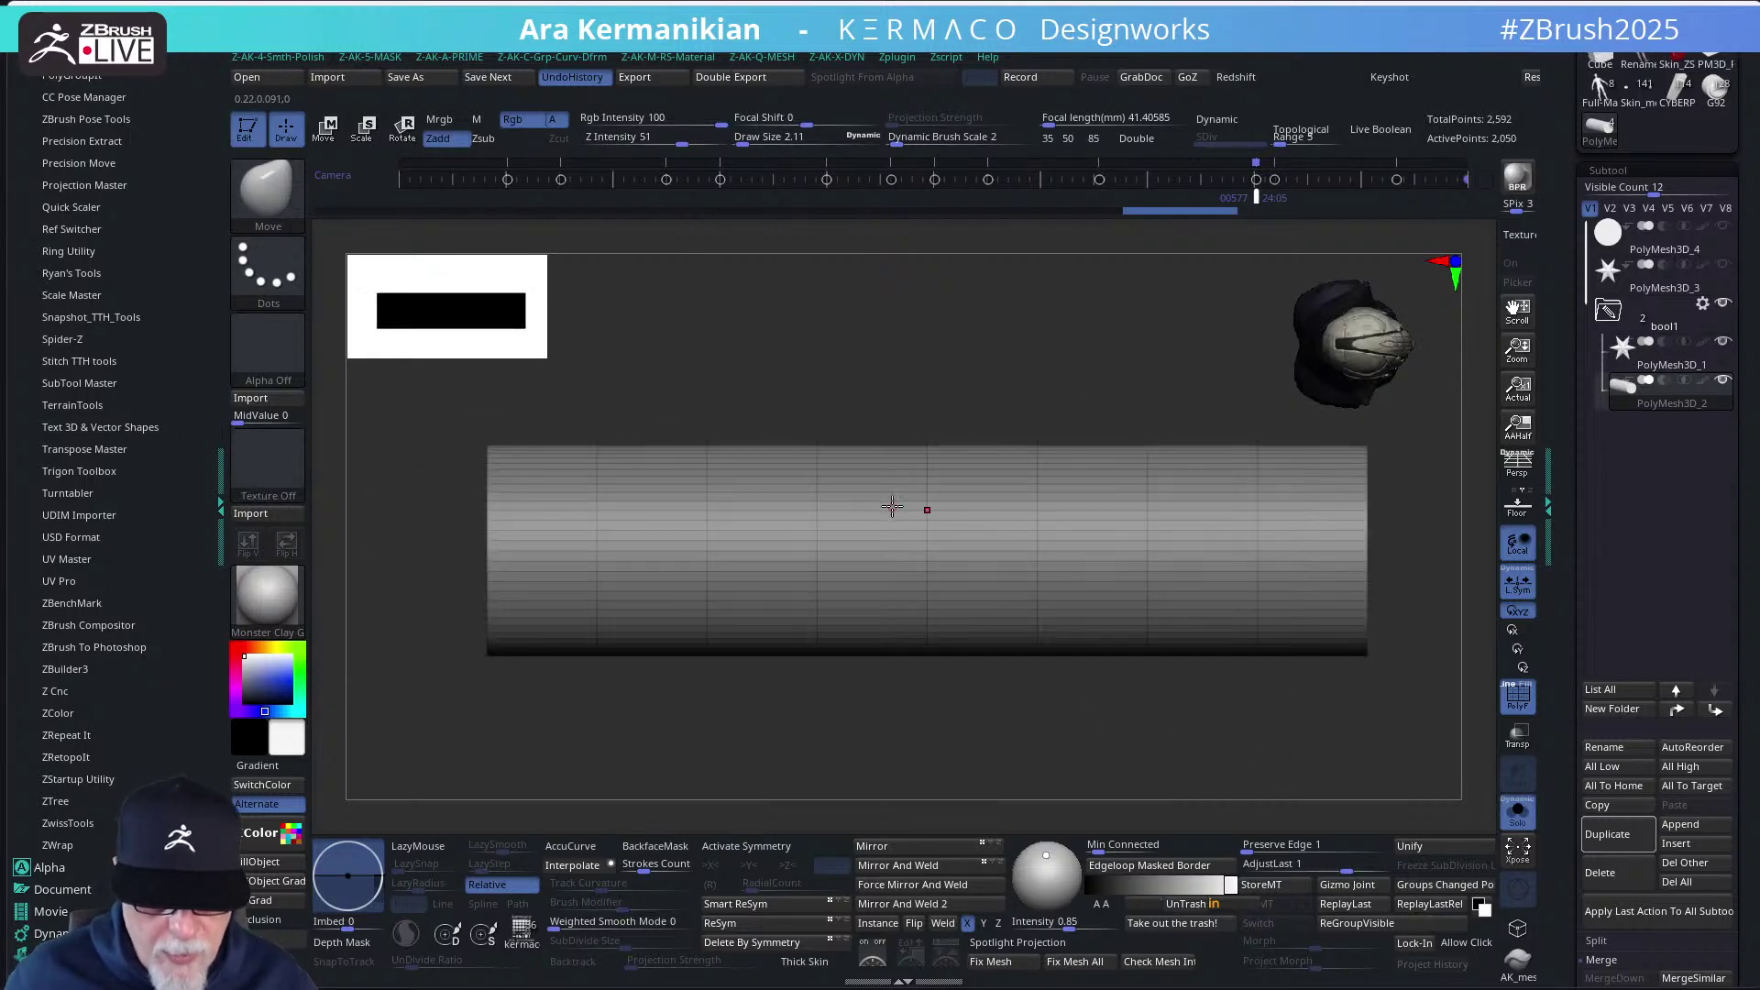
Switch to the ZModeler brush and set its edge action to Insert with Multiple EdgeLoops and Specified Elevation
key("b")
key("z")
key("m")
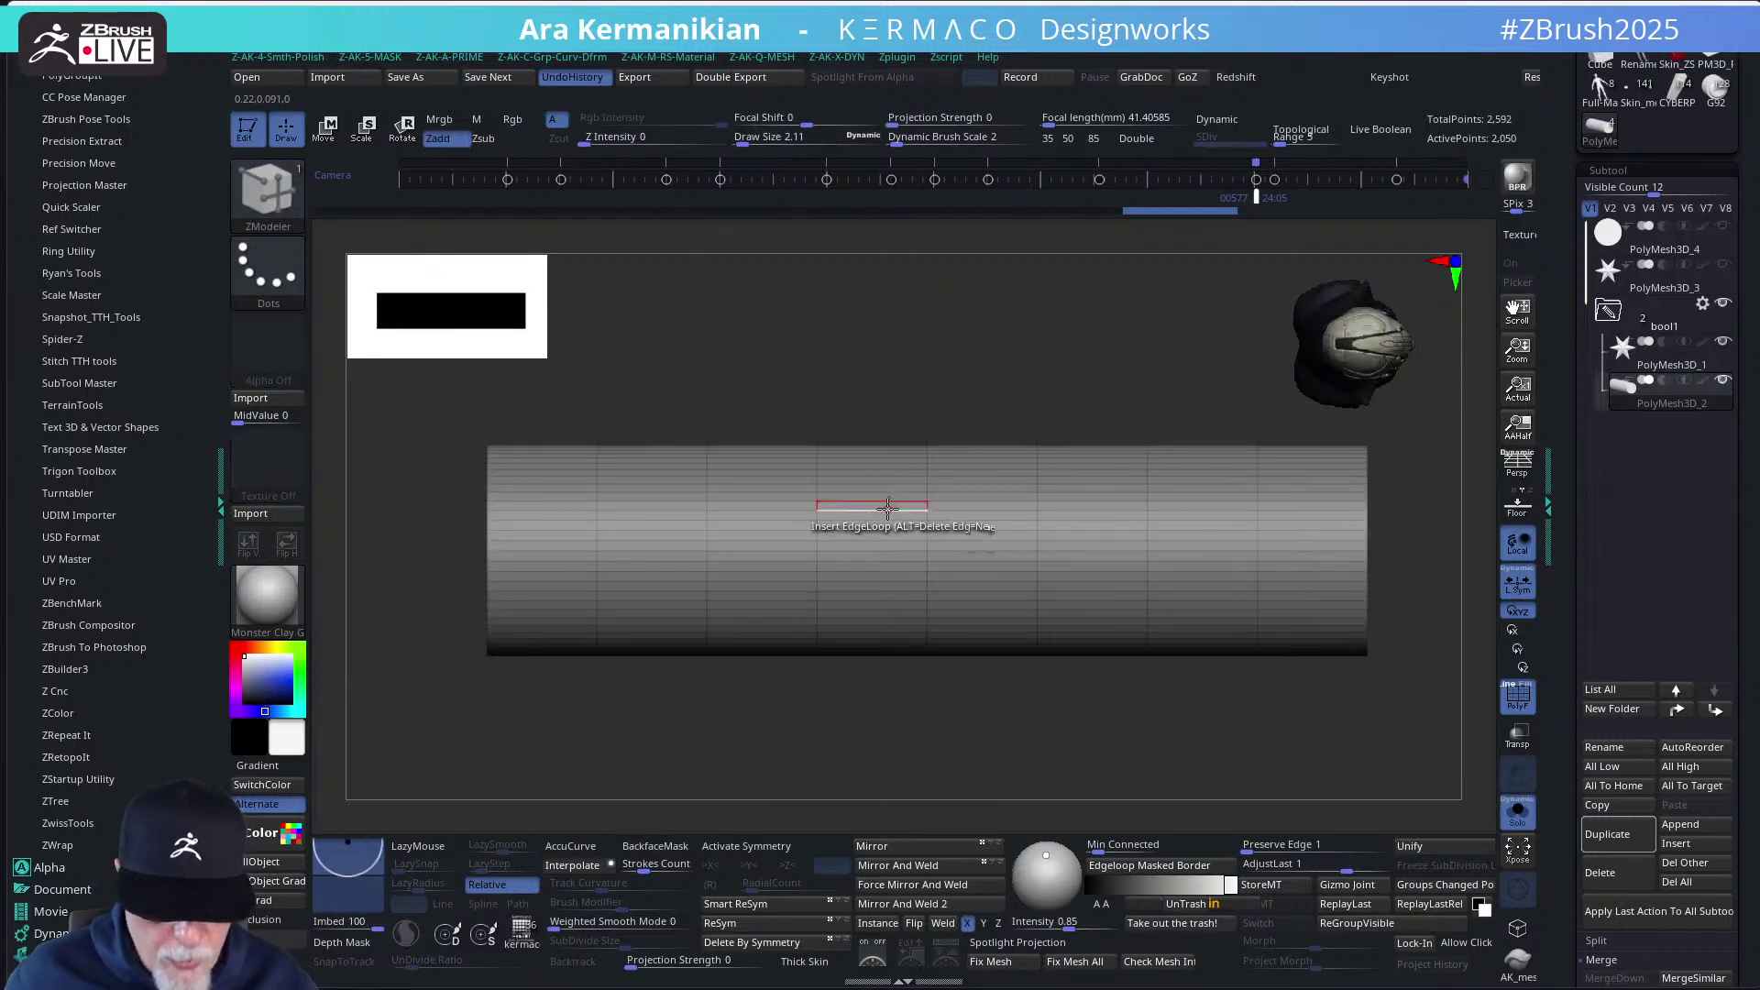
key("space")
left_click(733, 647)
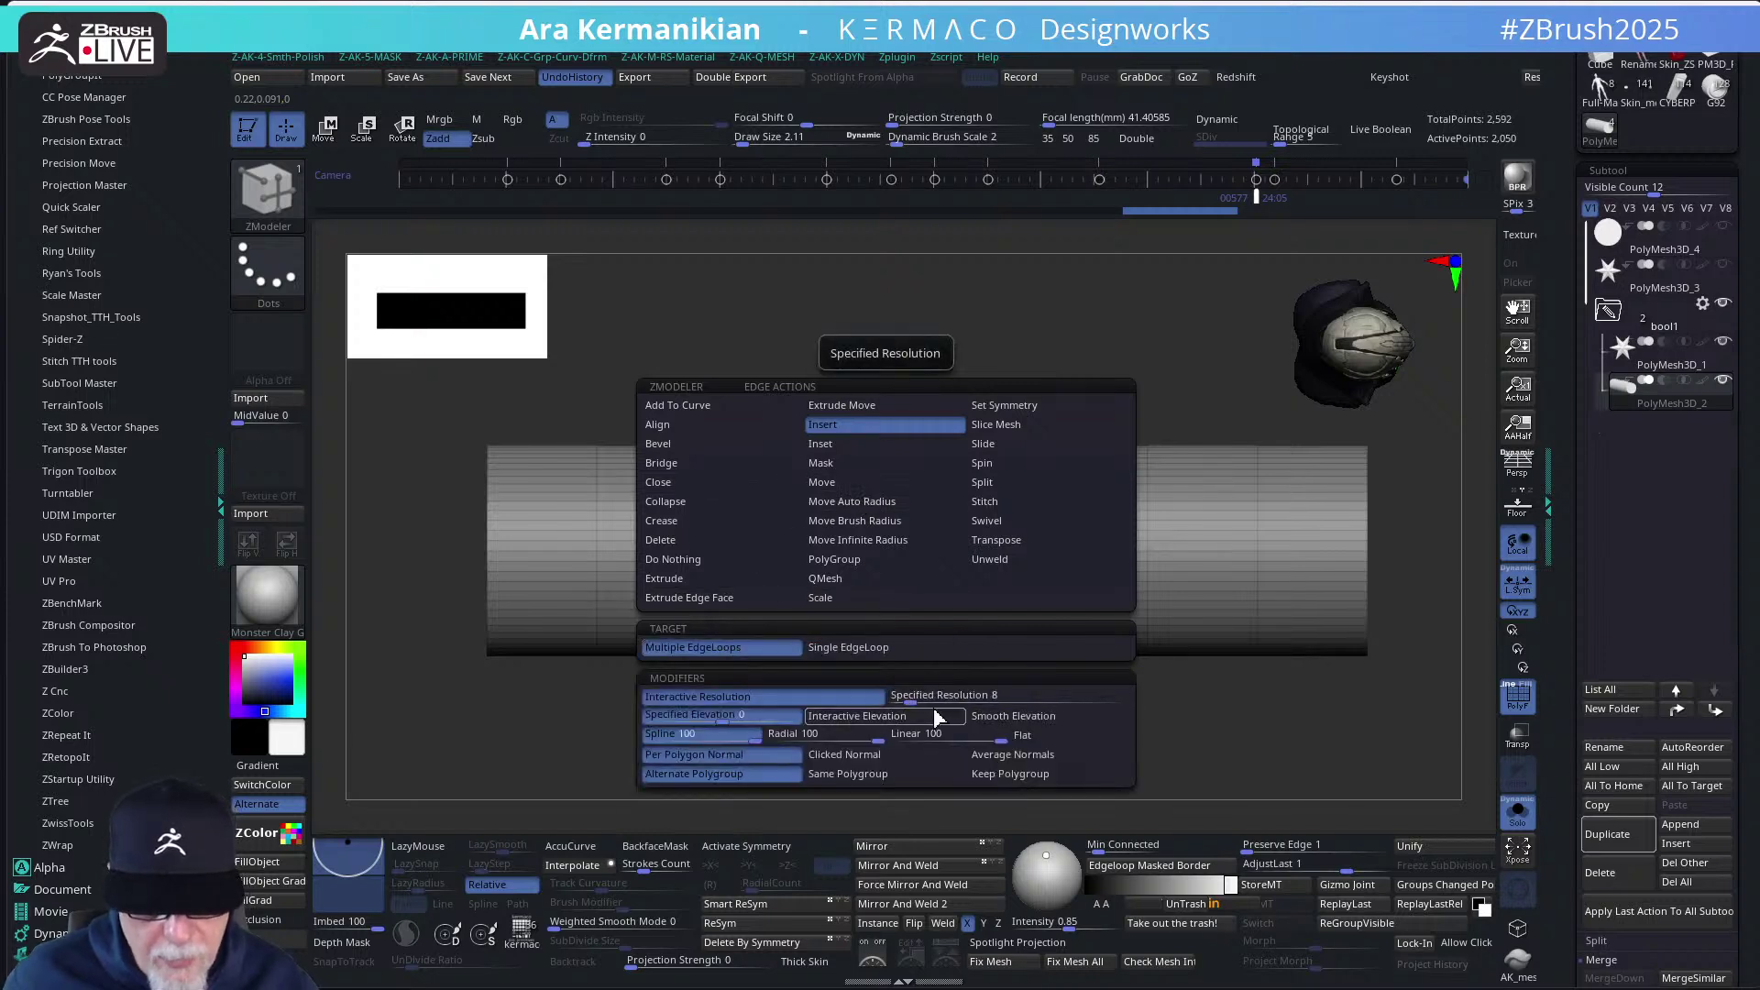
left_click(798, 712)
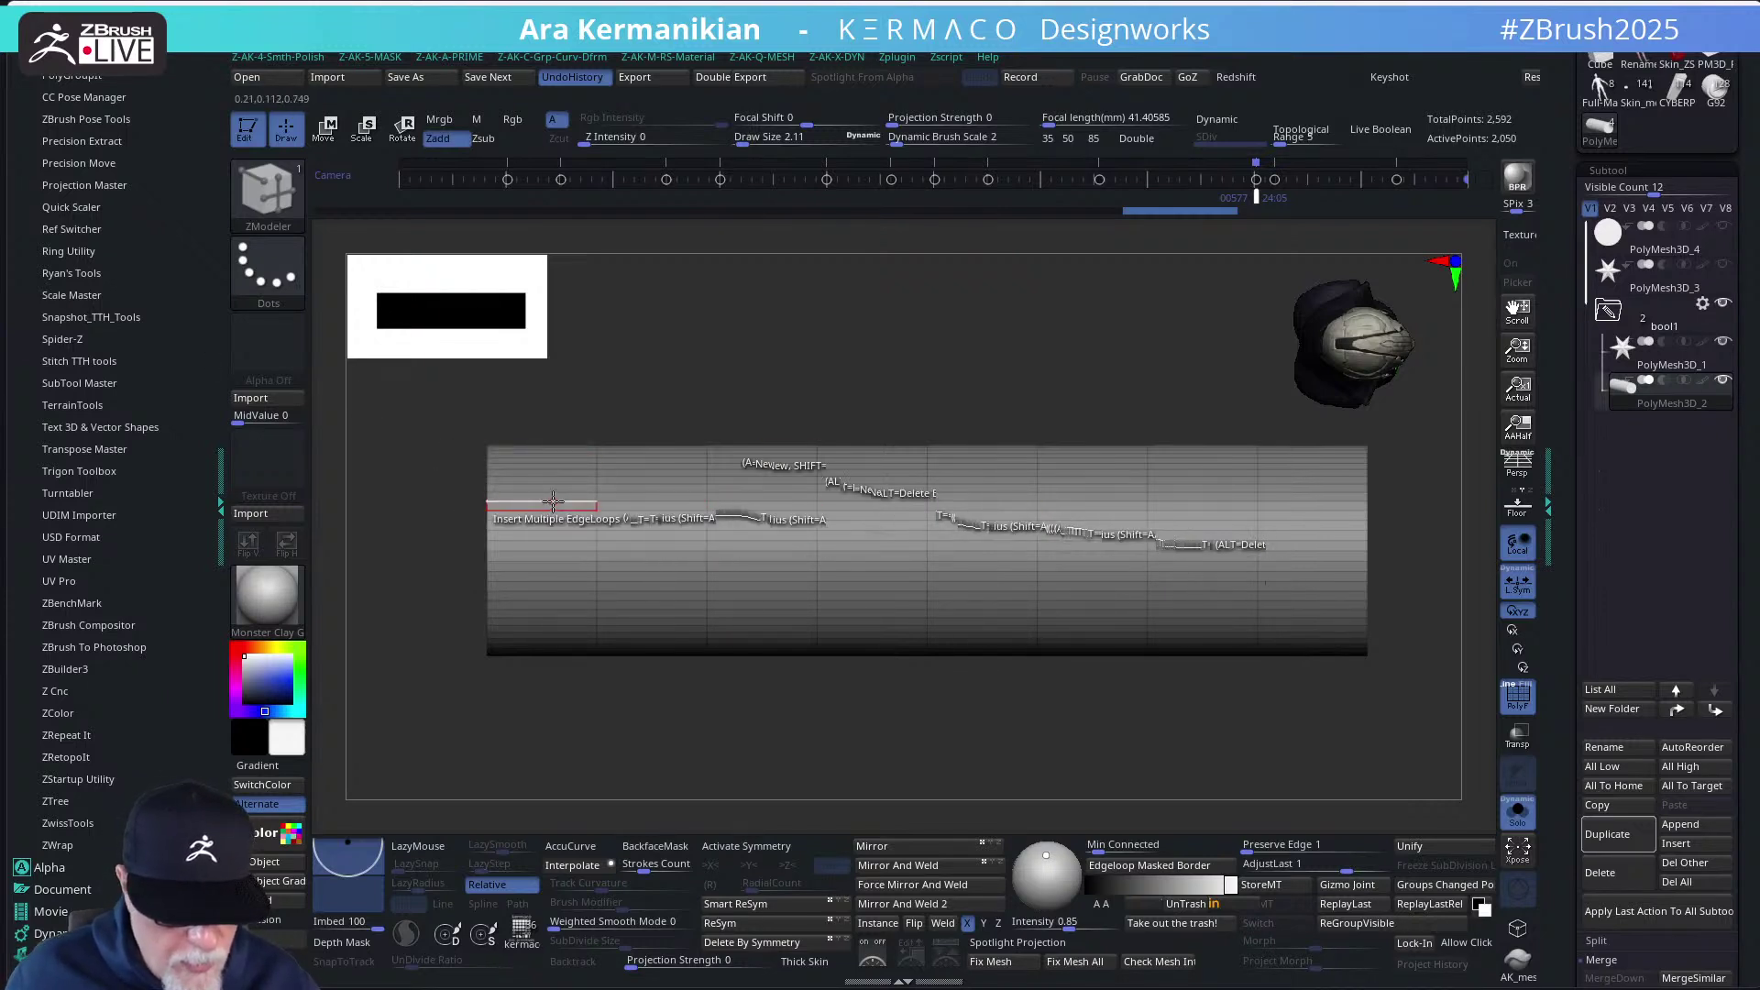
left_click(603, 505)
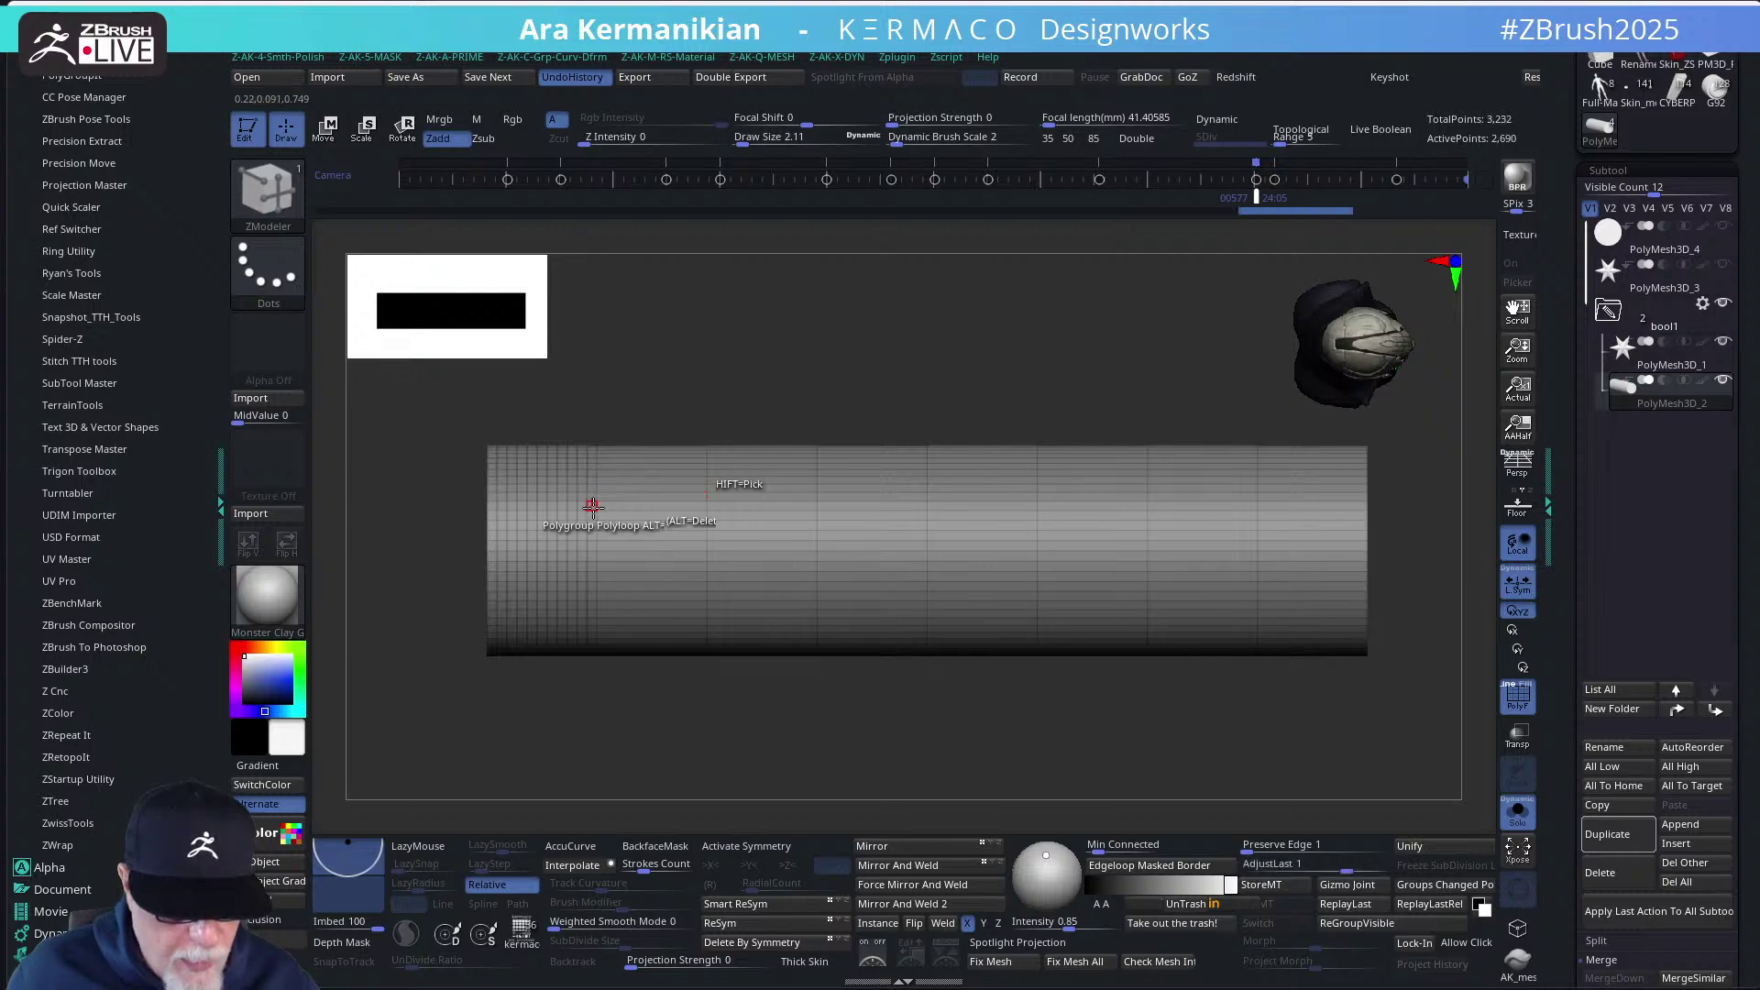
key("ctrl")
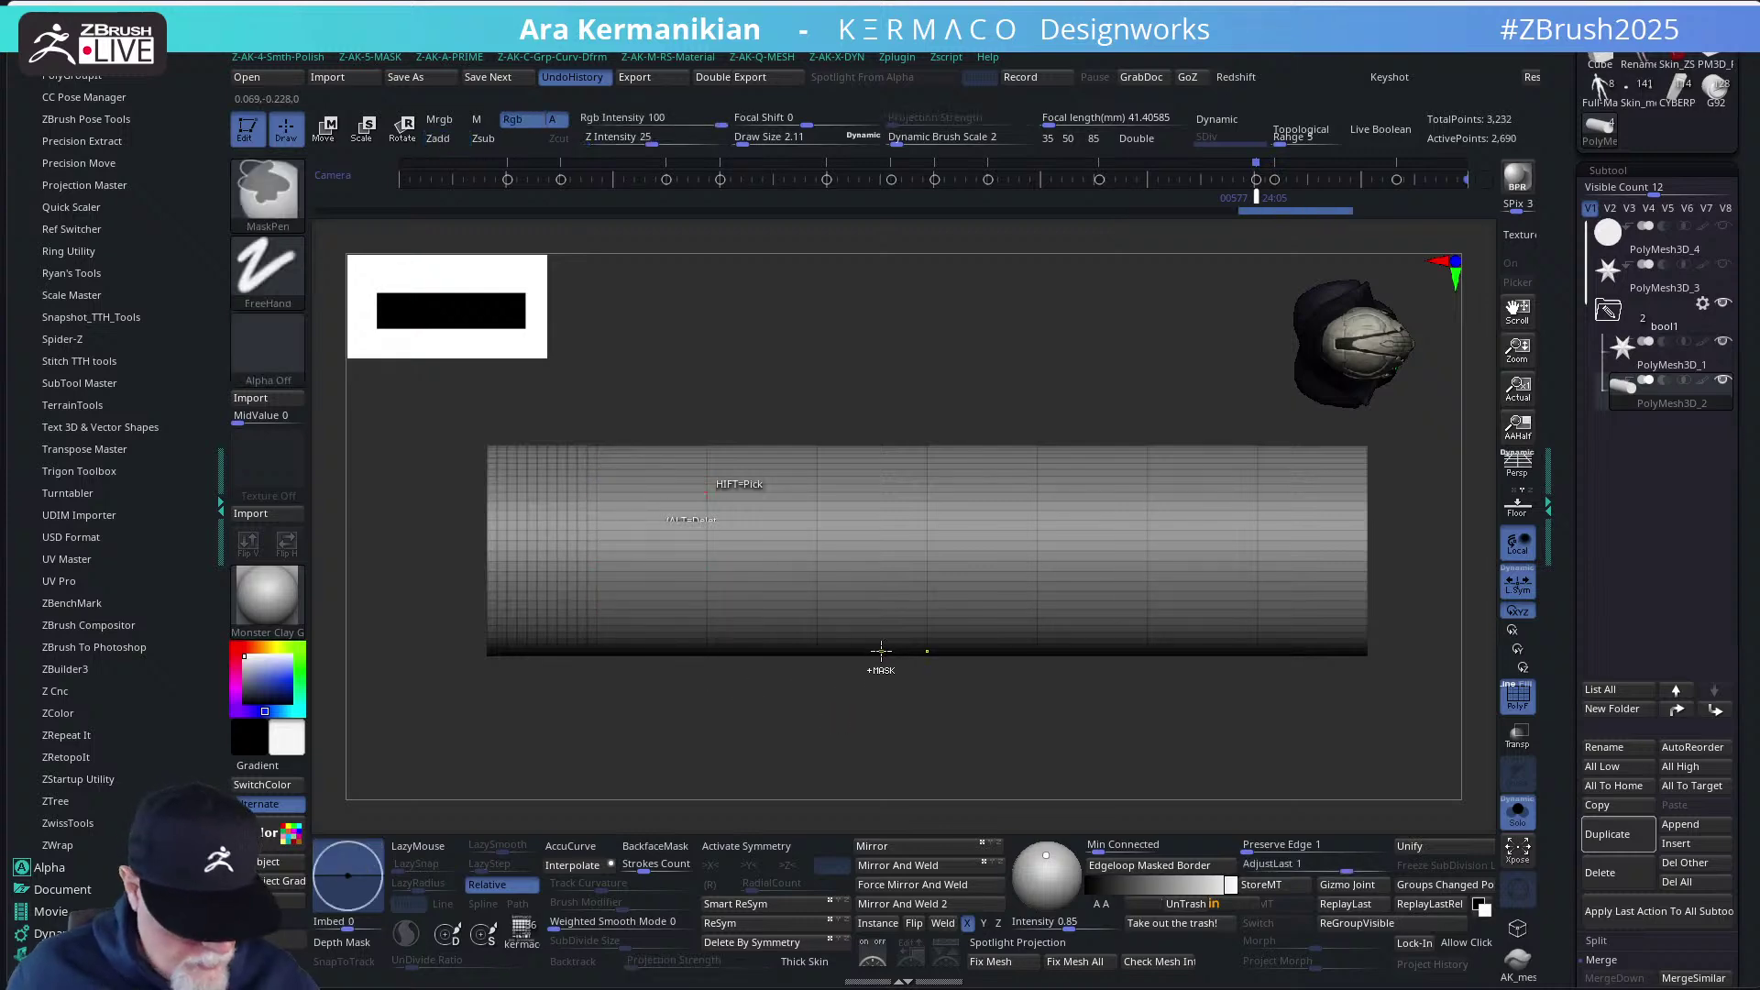
key("ctrl+a")
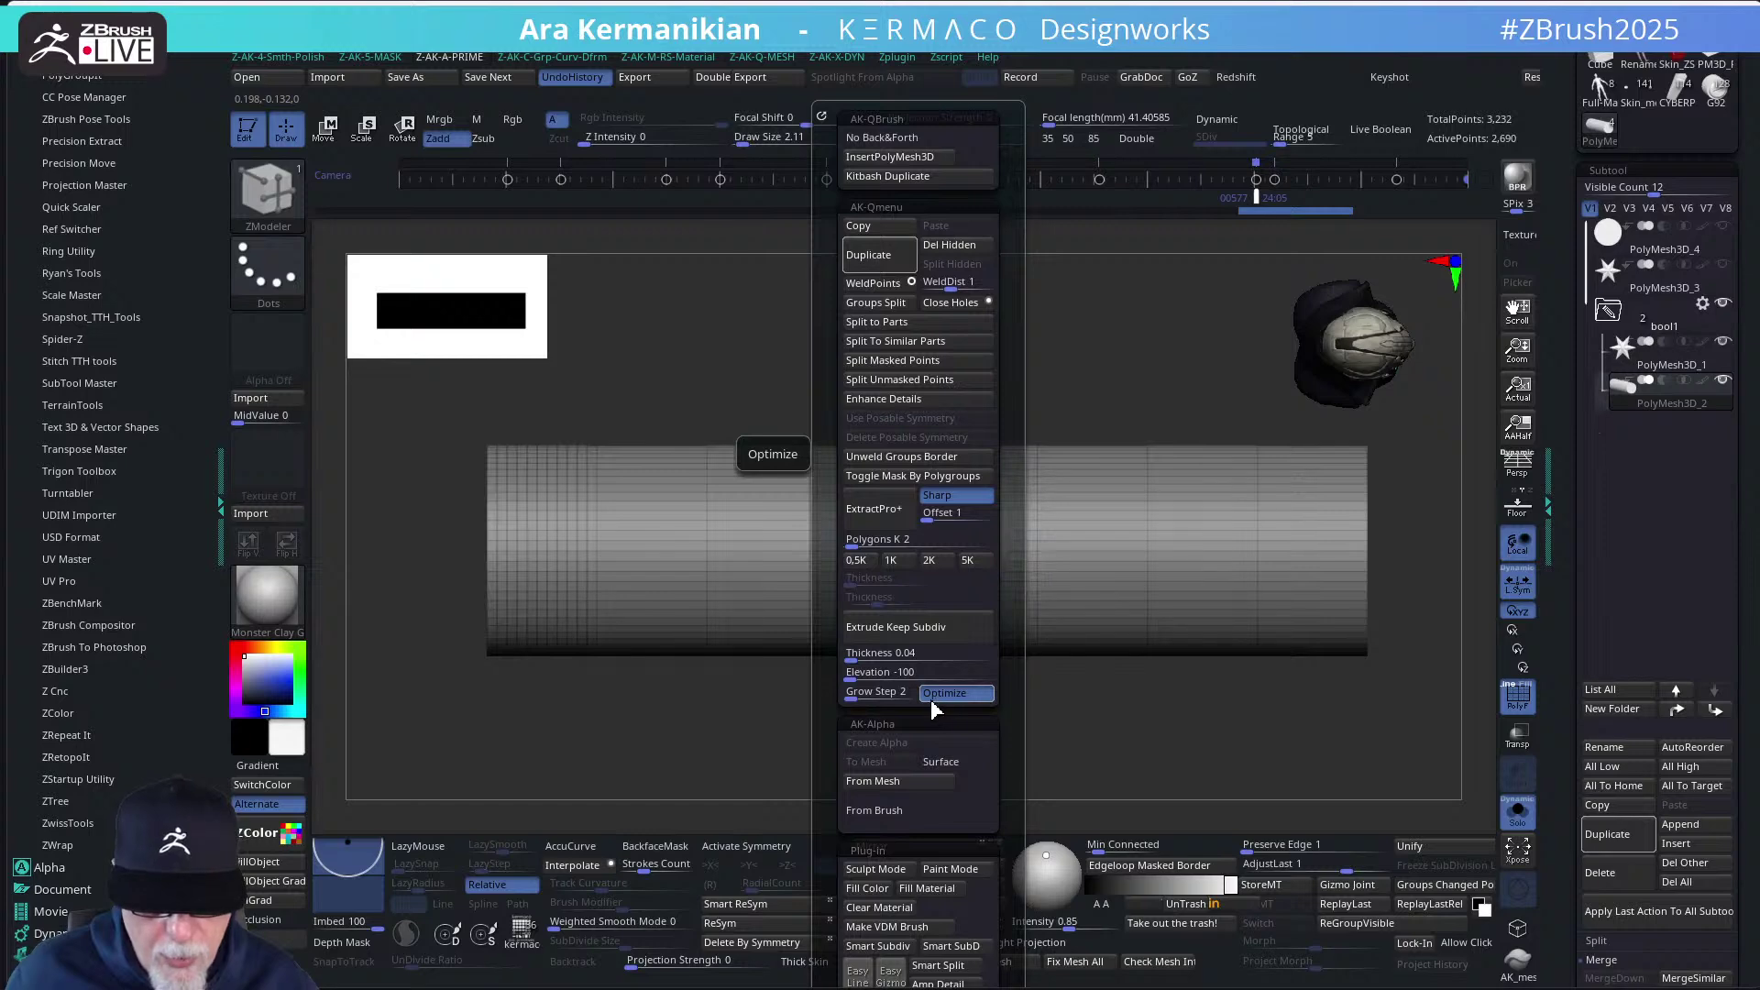
left_click(918, 634)
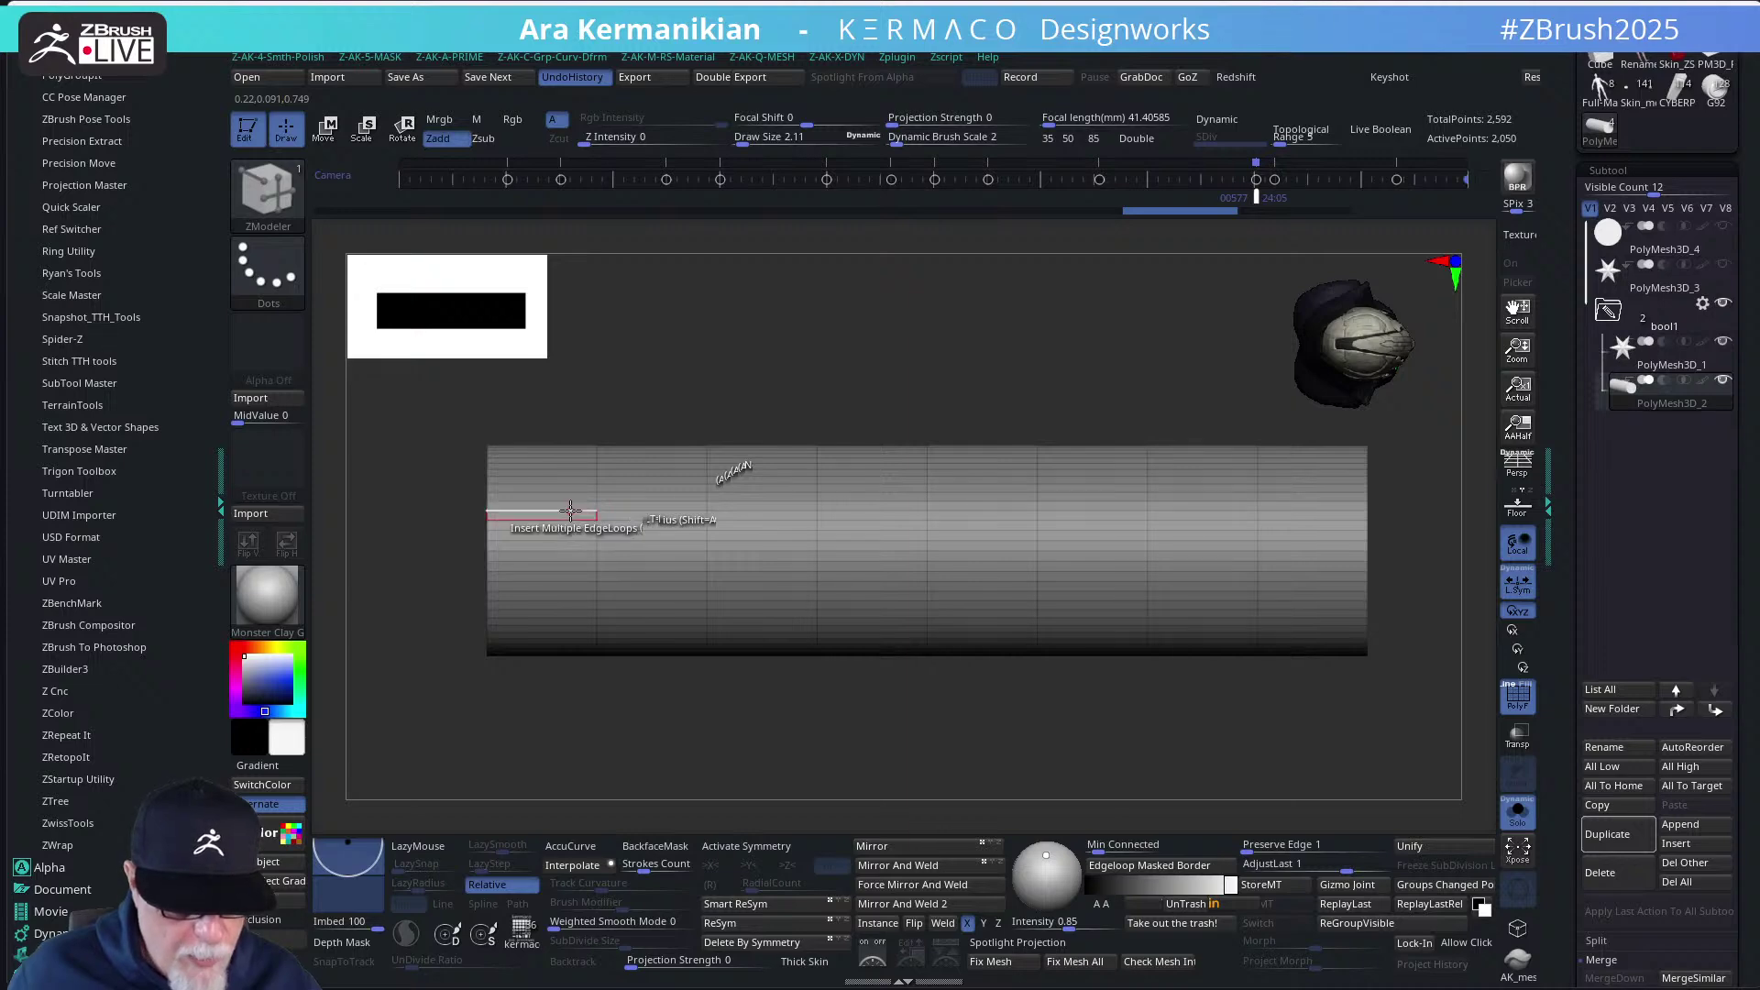
Insert multiple evenly spaced edge loops into each of the eight lengthwise sections of the isolated cylinder
key("space")
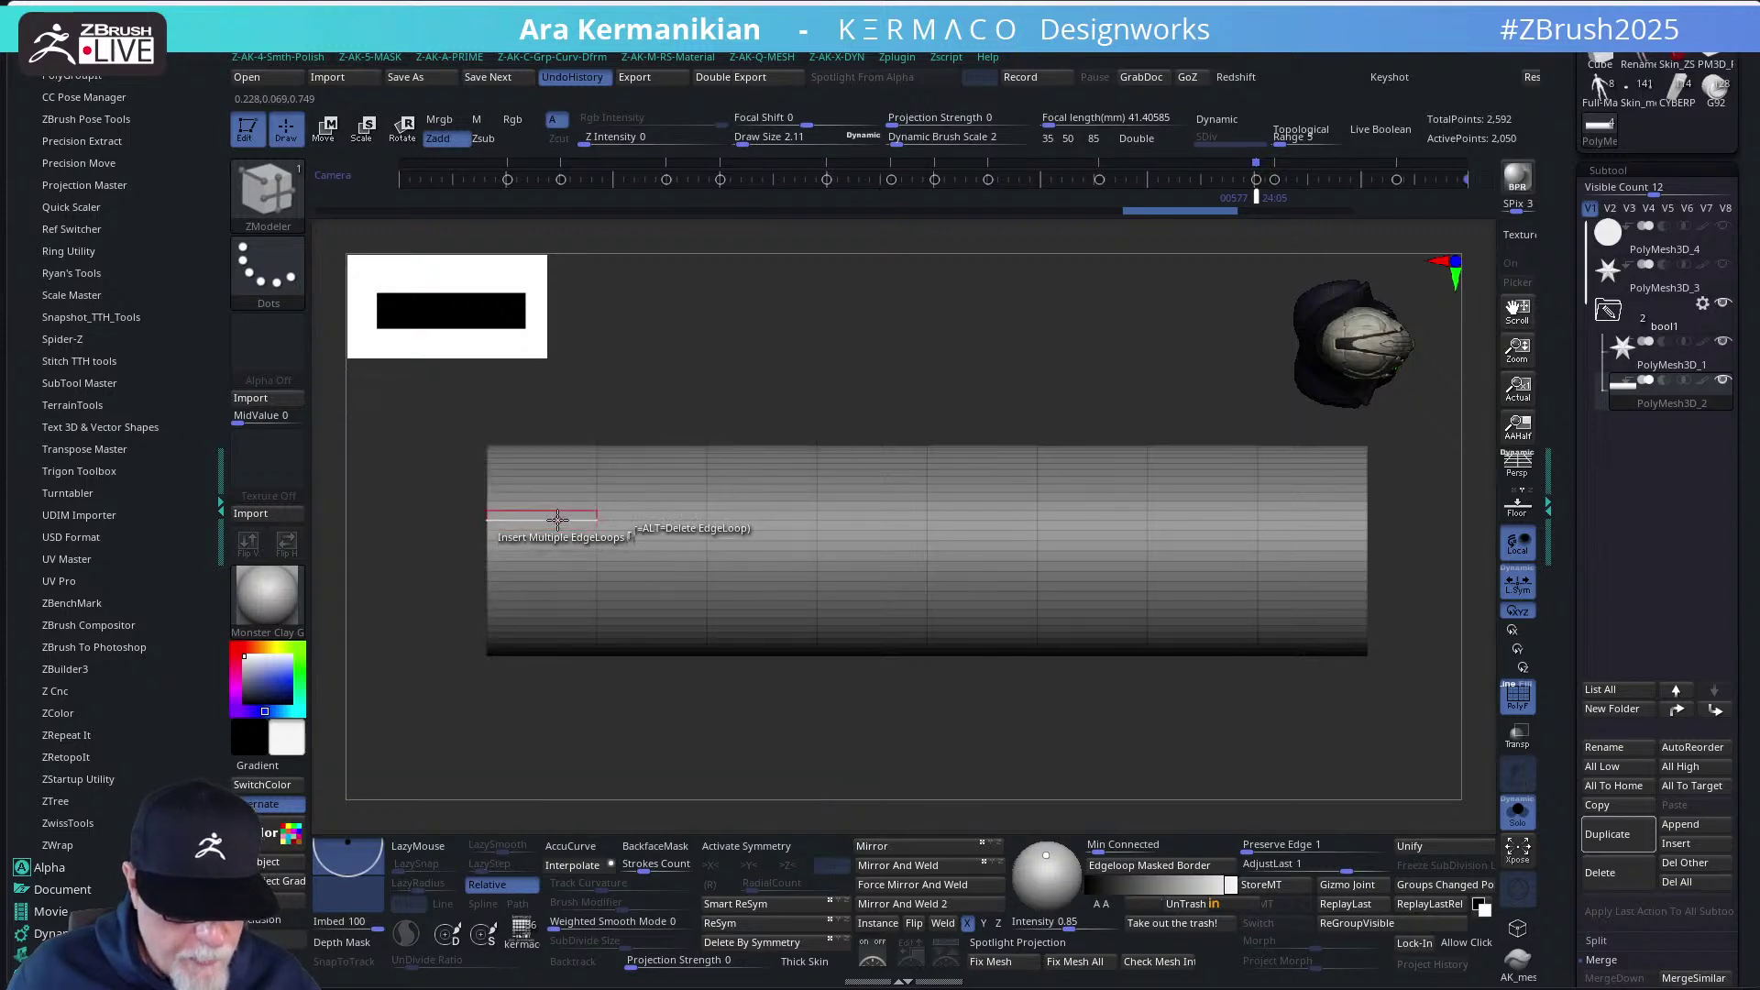
left_click_drag(557, 519, 615, 549)
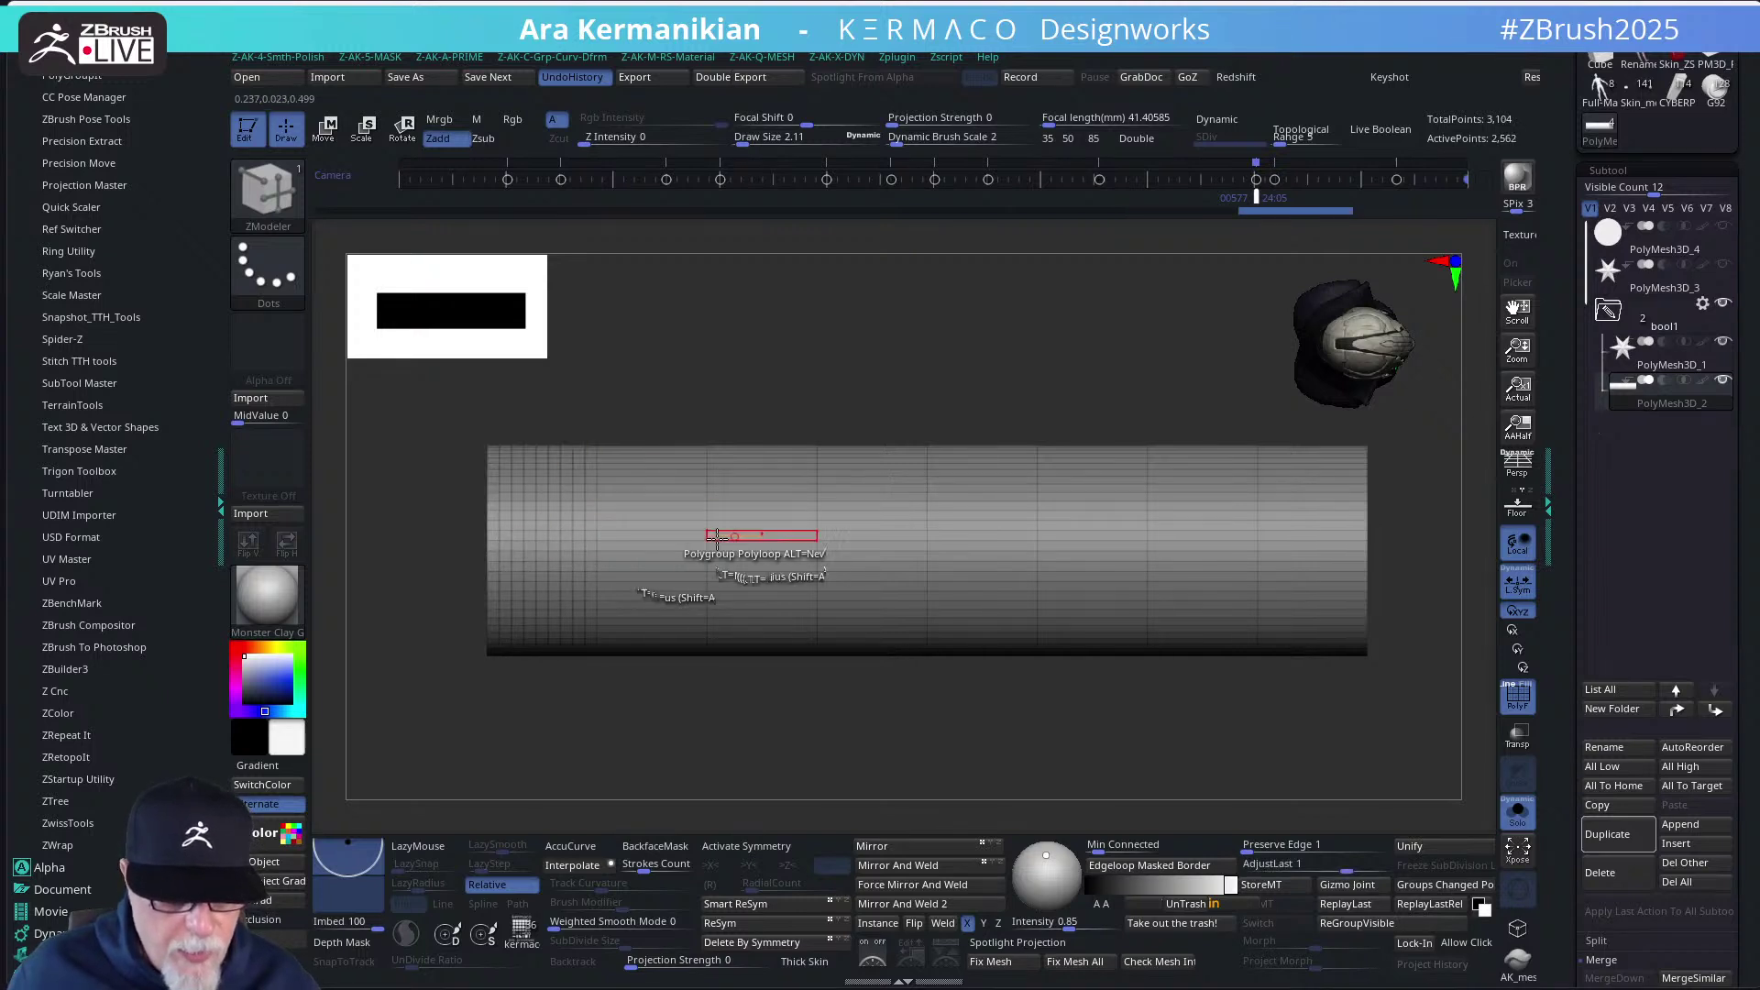
left_click(653, 500)
left_click(754, 501)
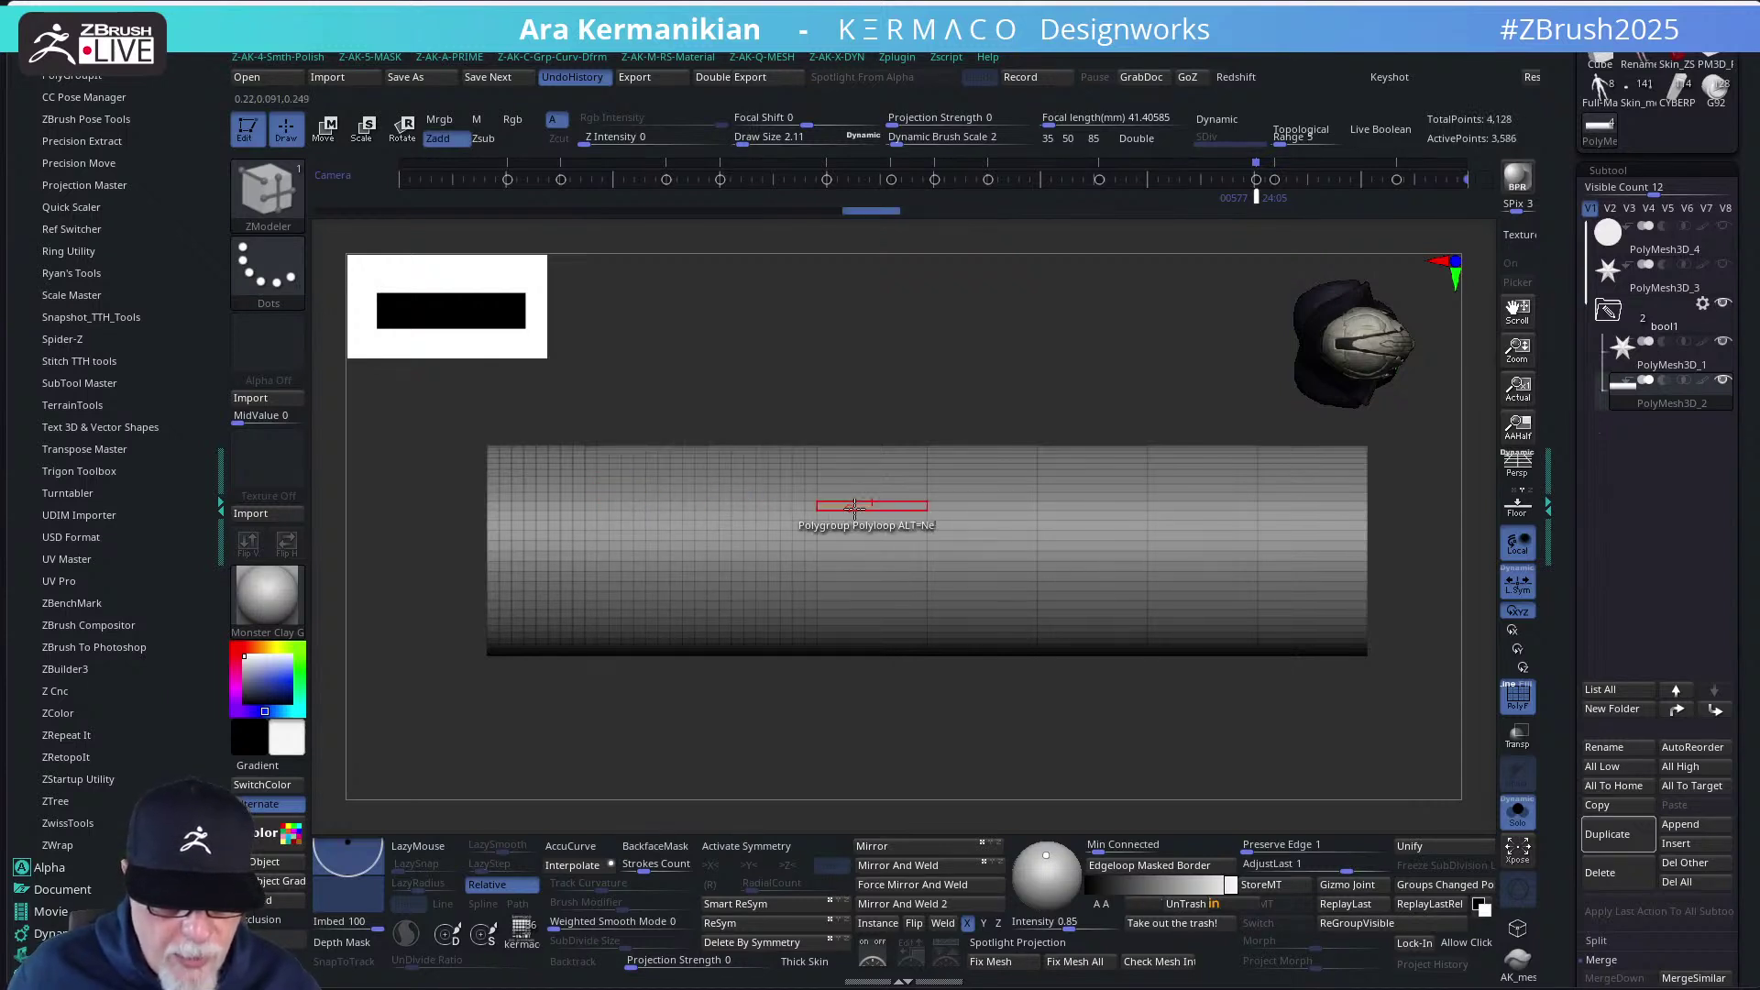
left_click(864, 502)
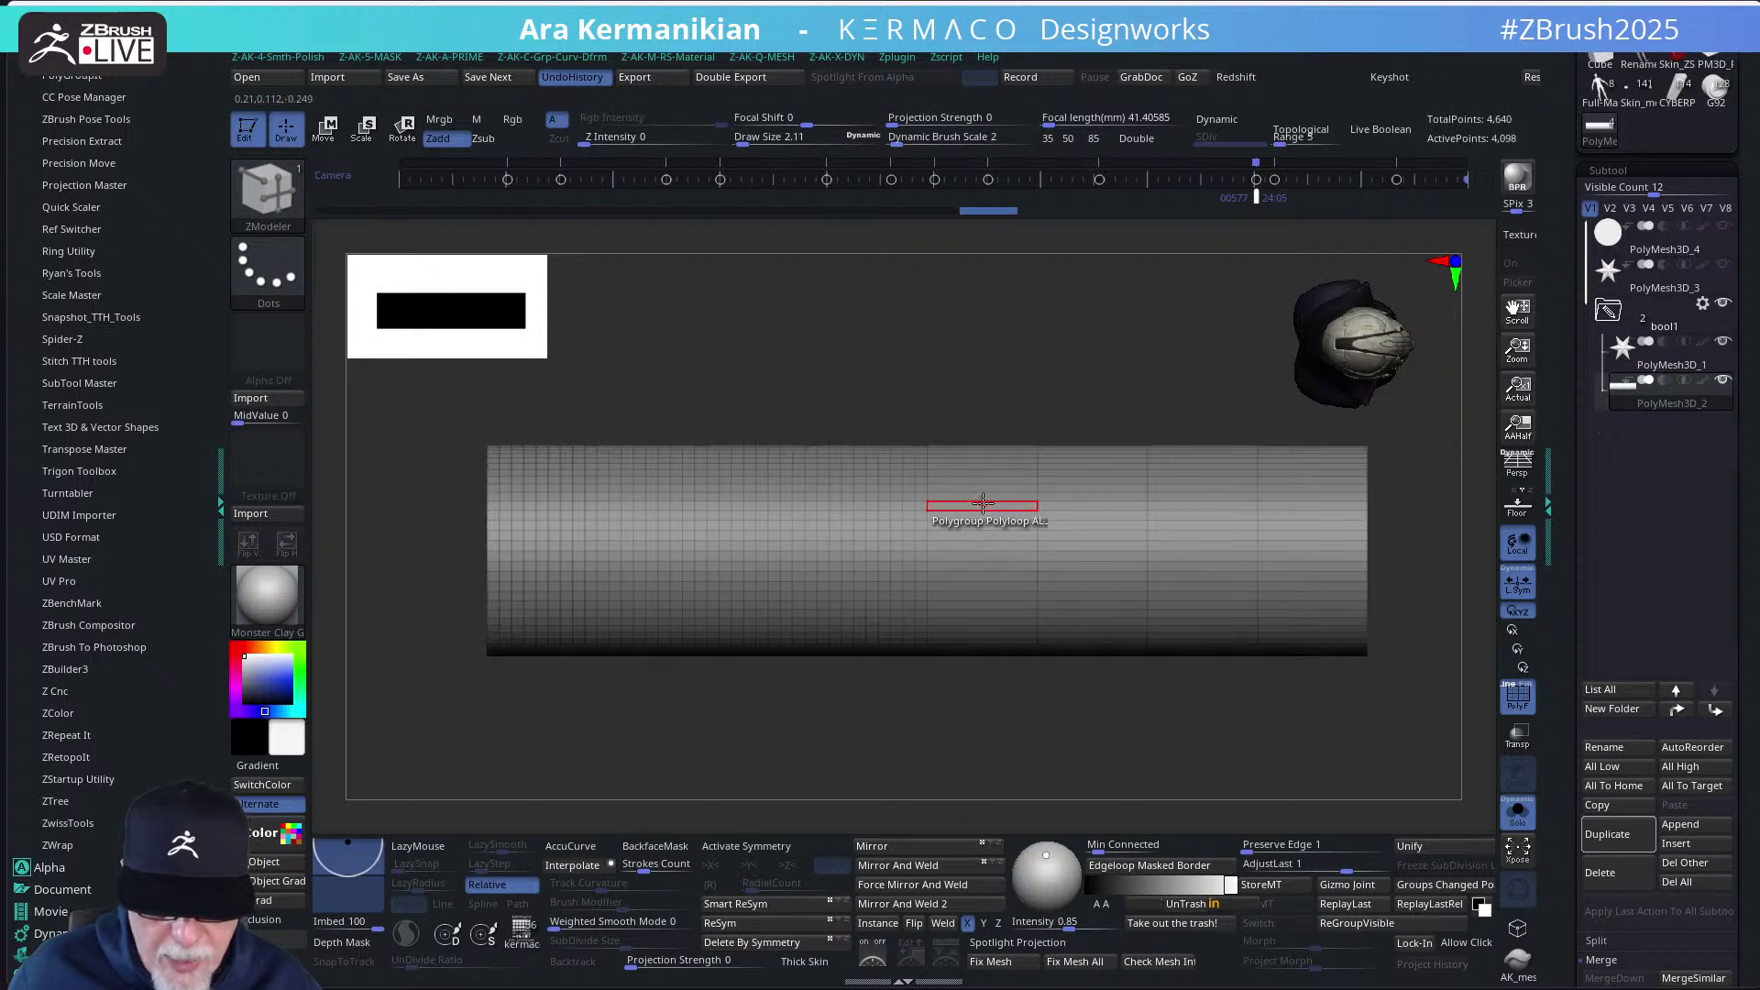
left_click(982, 501)
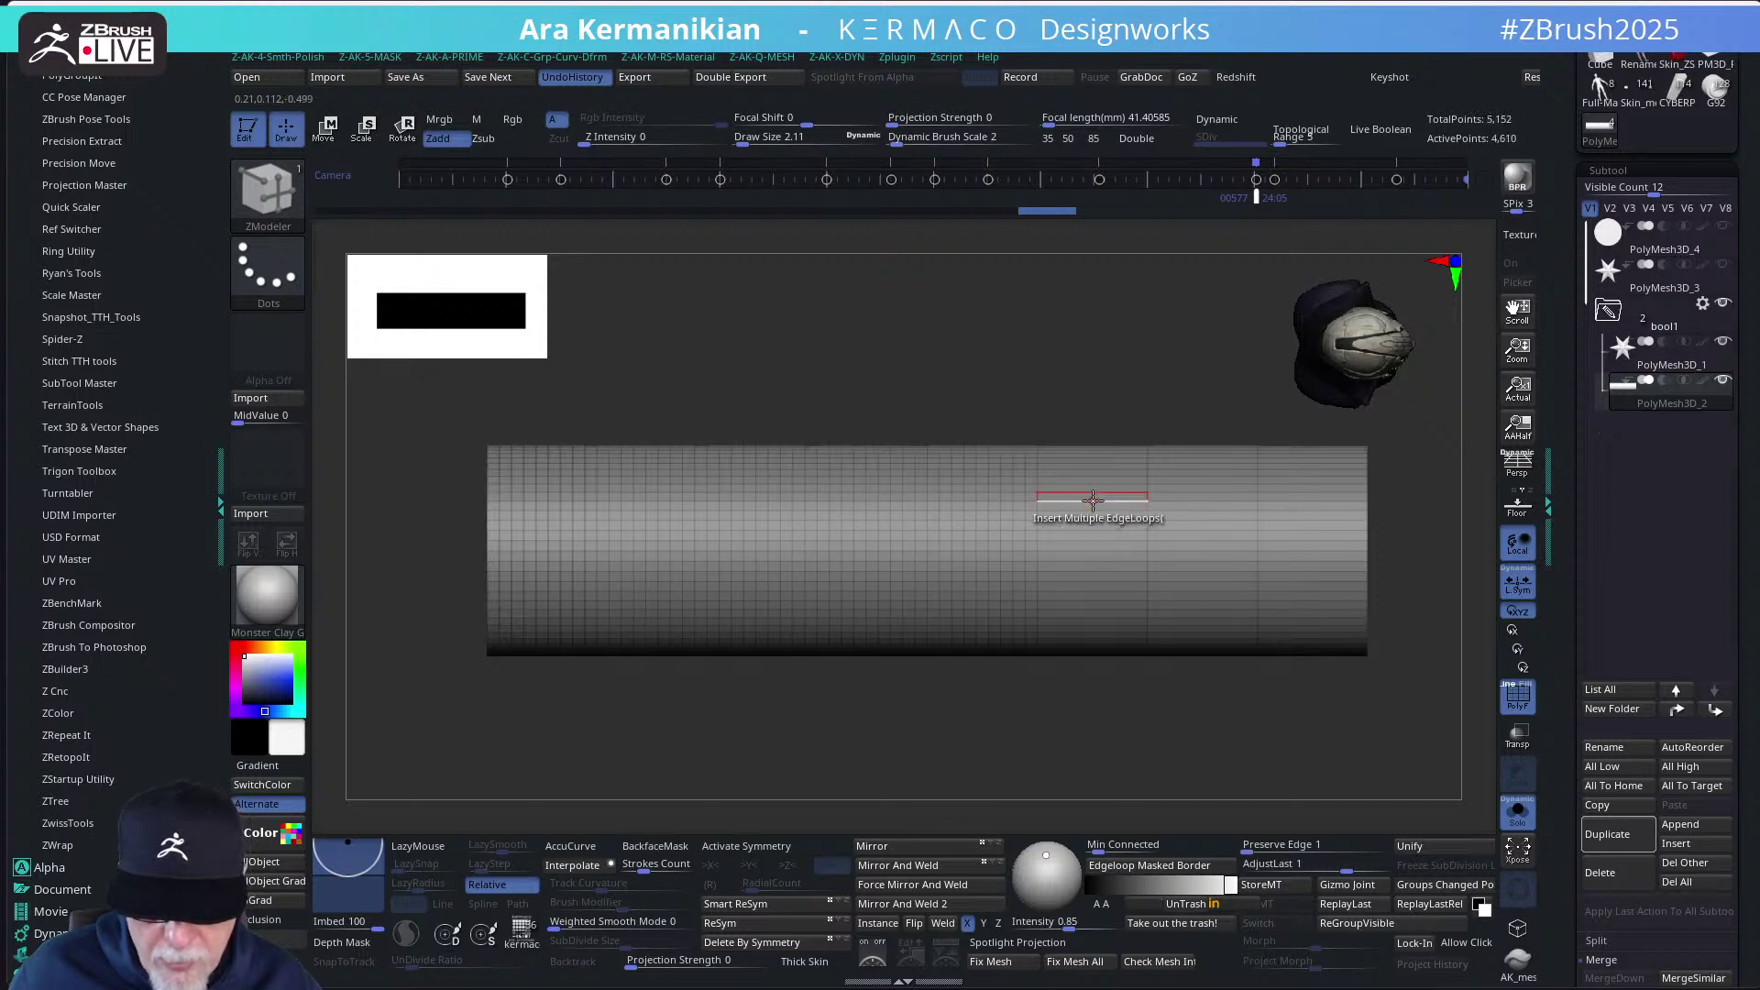
left_click(1093, 499)
left_click(1202, 501)
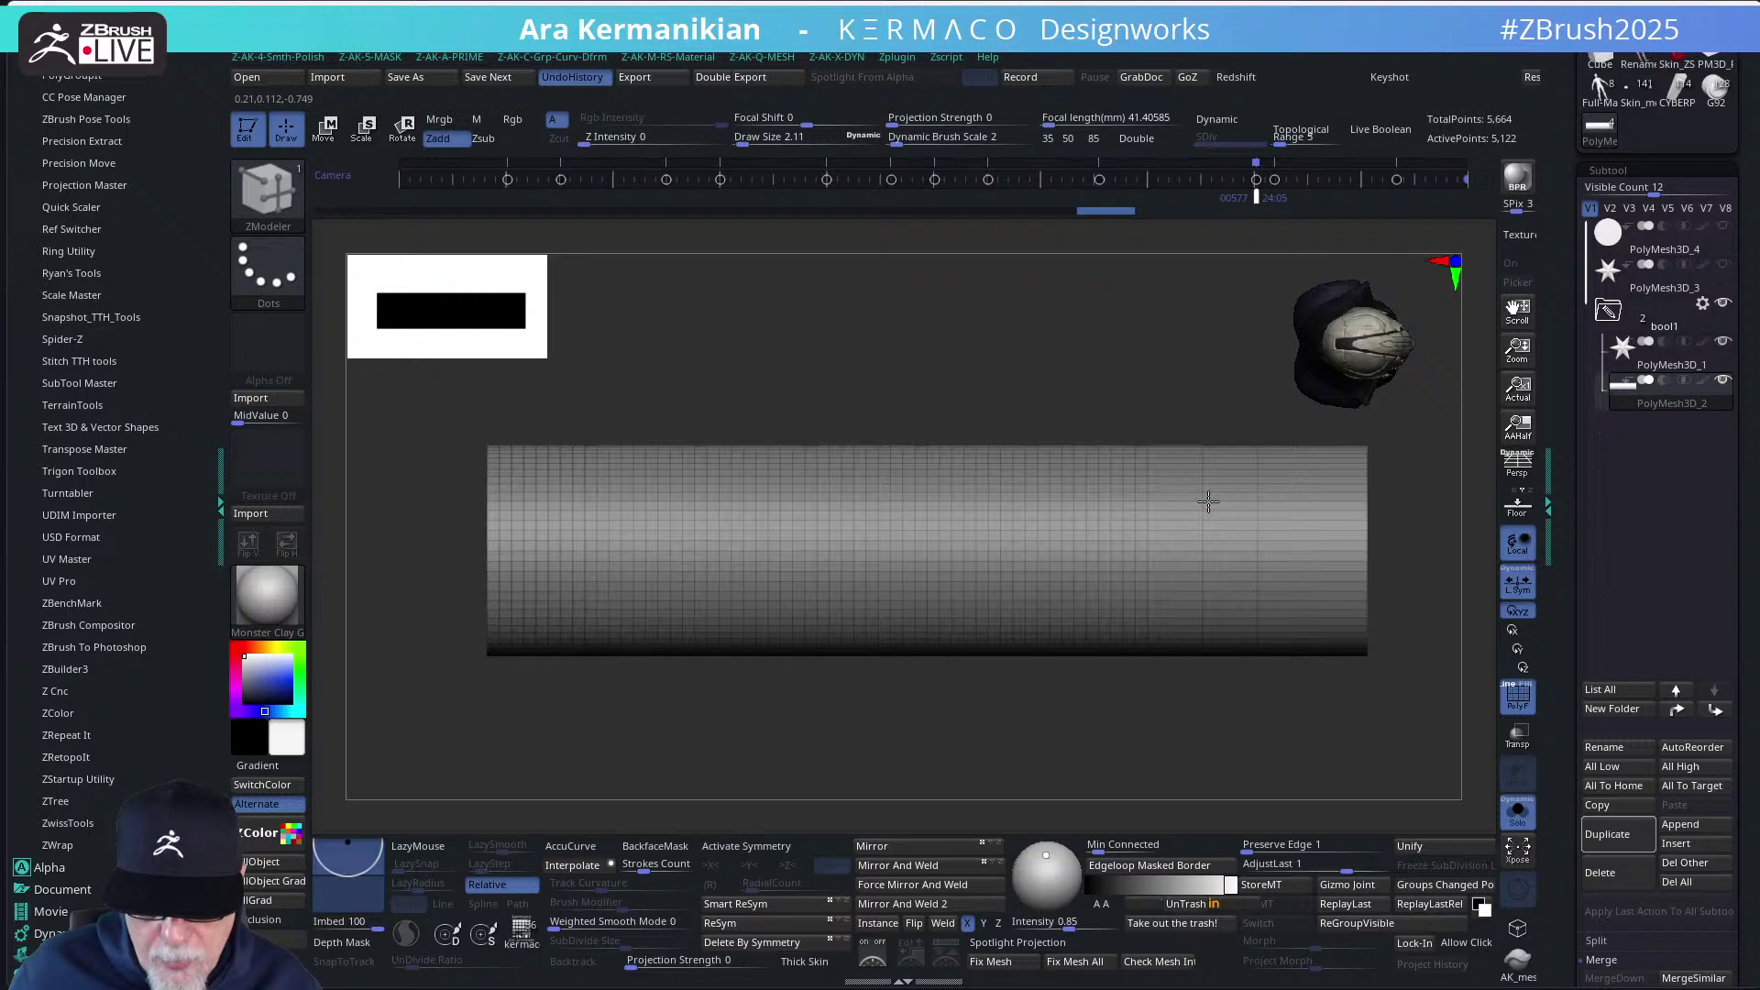
left_click(1292, 501)
Inspect the new edge loops along the cylinder's body and its end cap from several angles
mouse_move(1134, 373)
left_mouse_down()
mouse_move(1125, 336)
mouse_move(1017, 416)
mouse_move(1072, 421)
mouse_move(1107, 383)
left_mouse_up()
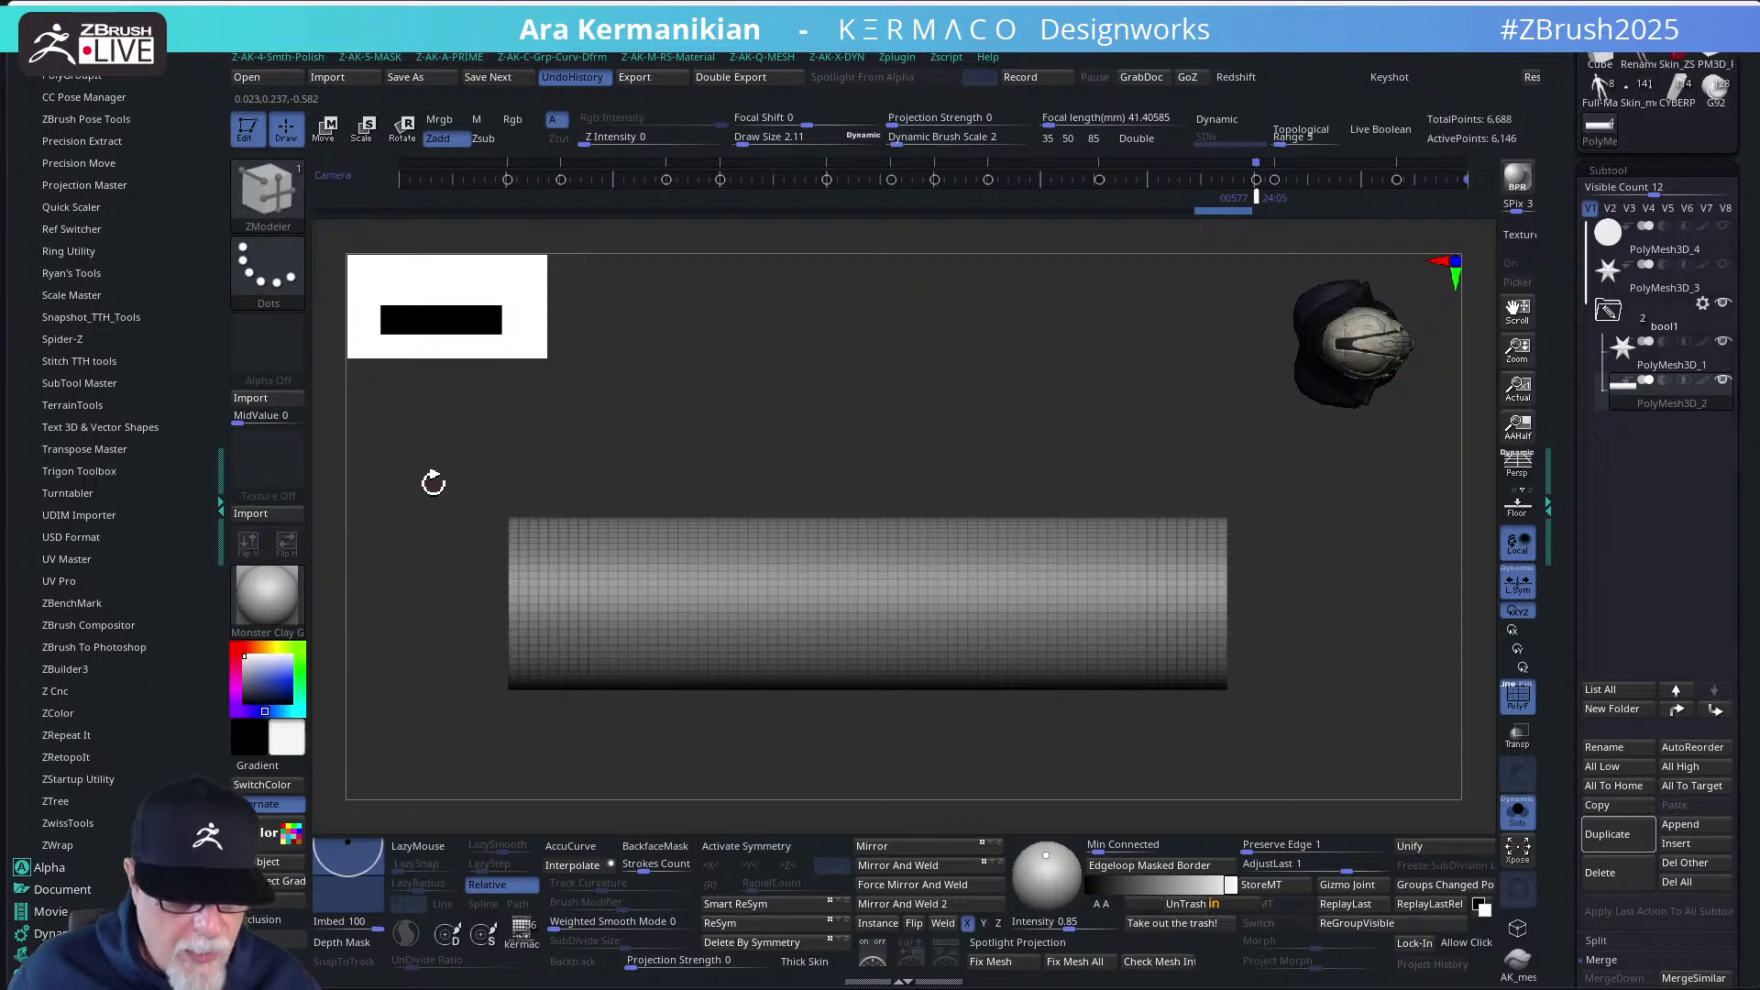
left_click_drag(1063, 458, 1394, 510)
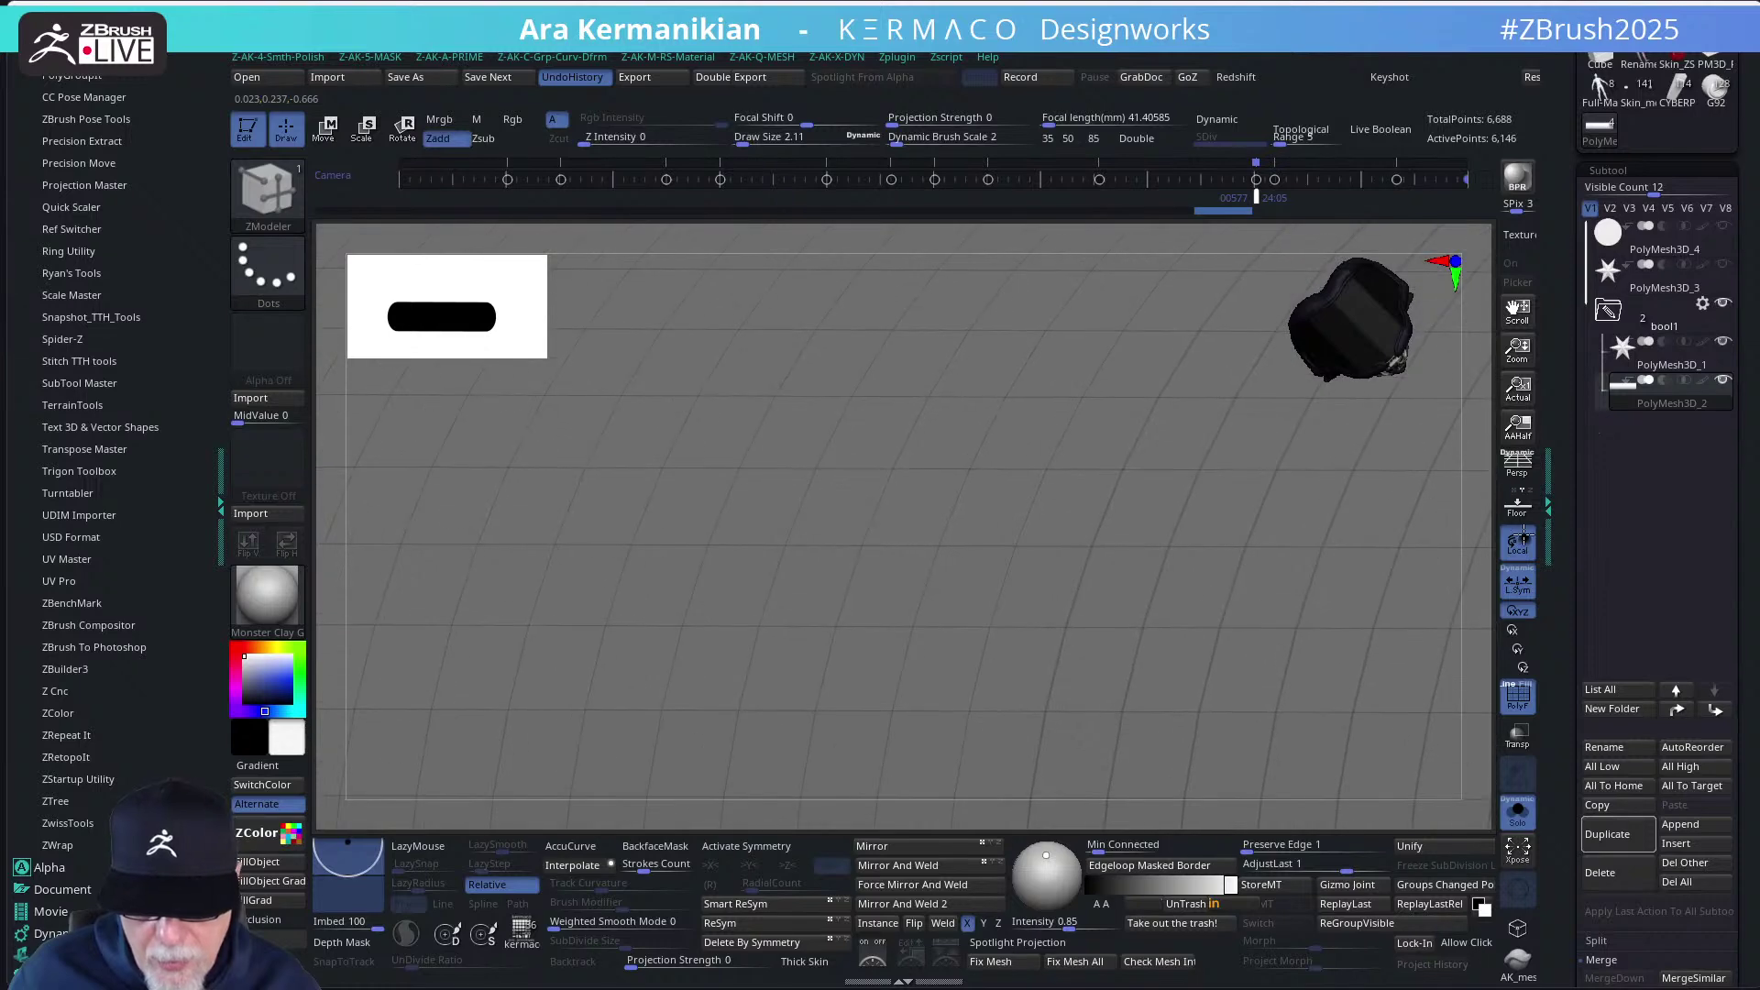
left_click_drag(1523, 535, 877, 490, "alt")
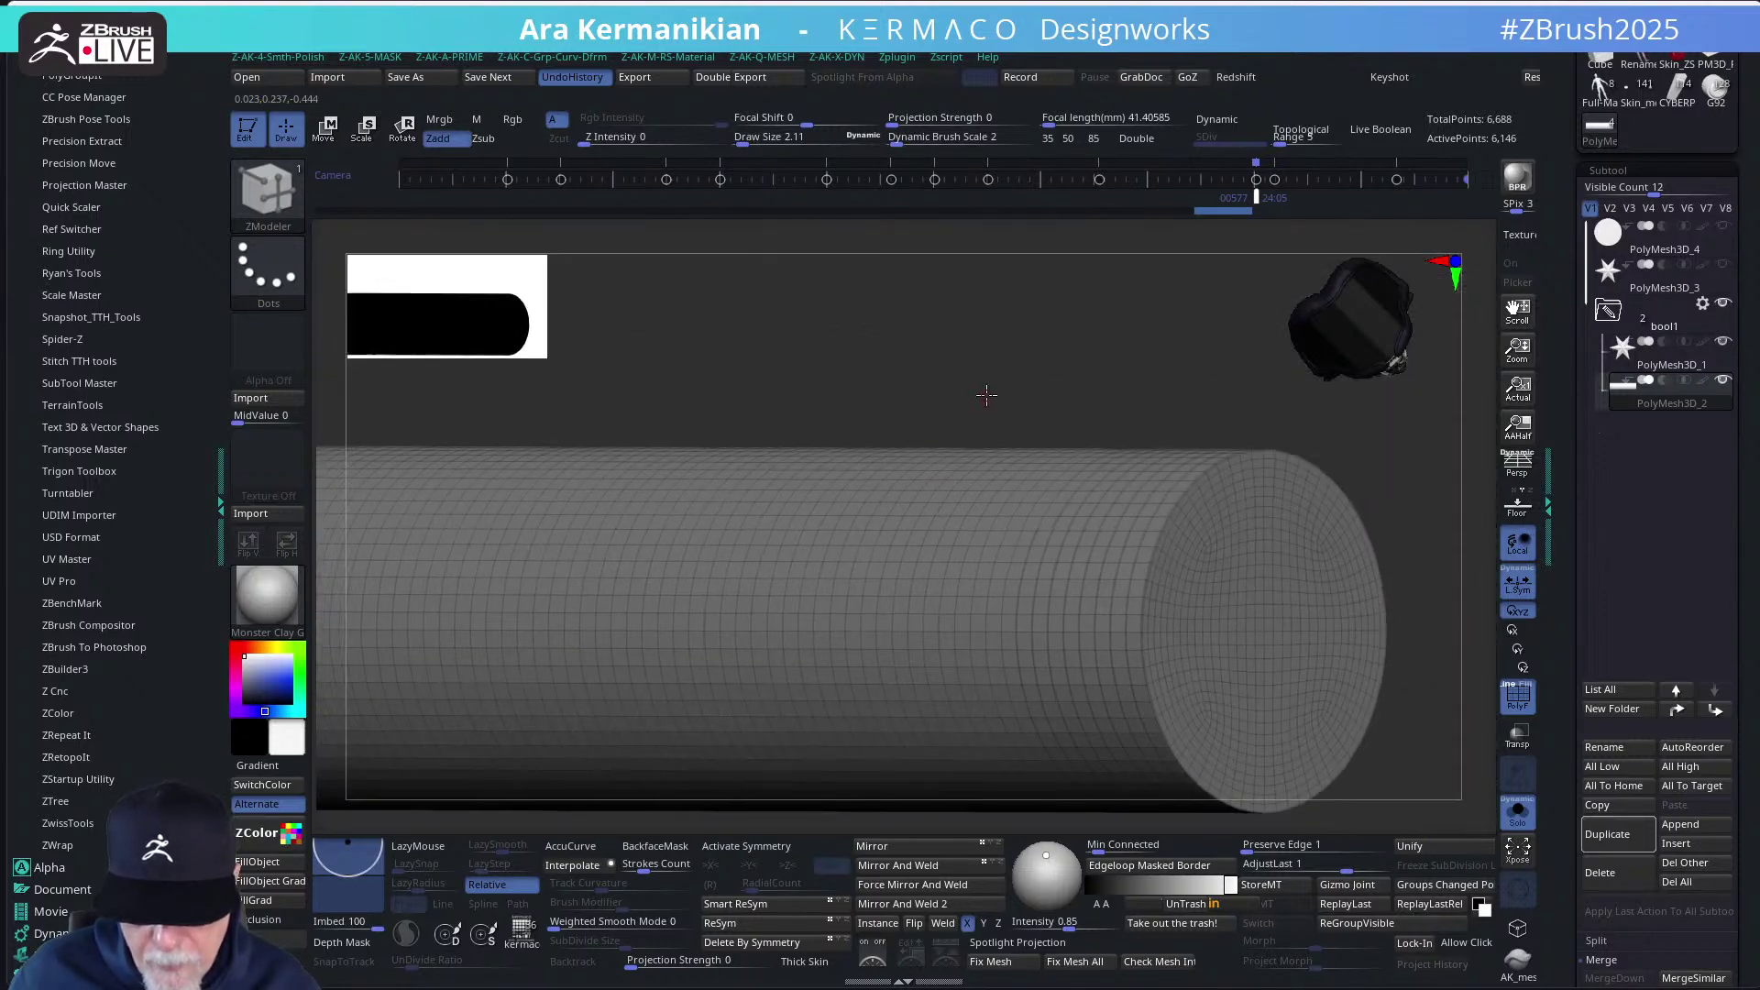
left_click_drag(986, 395, 1005, 388, "shift")
left_click_drag(1338, 585, 1308, 565, "alt")
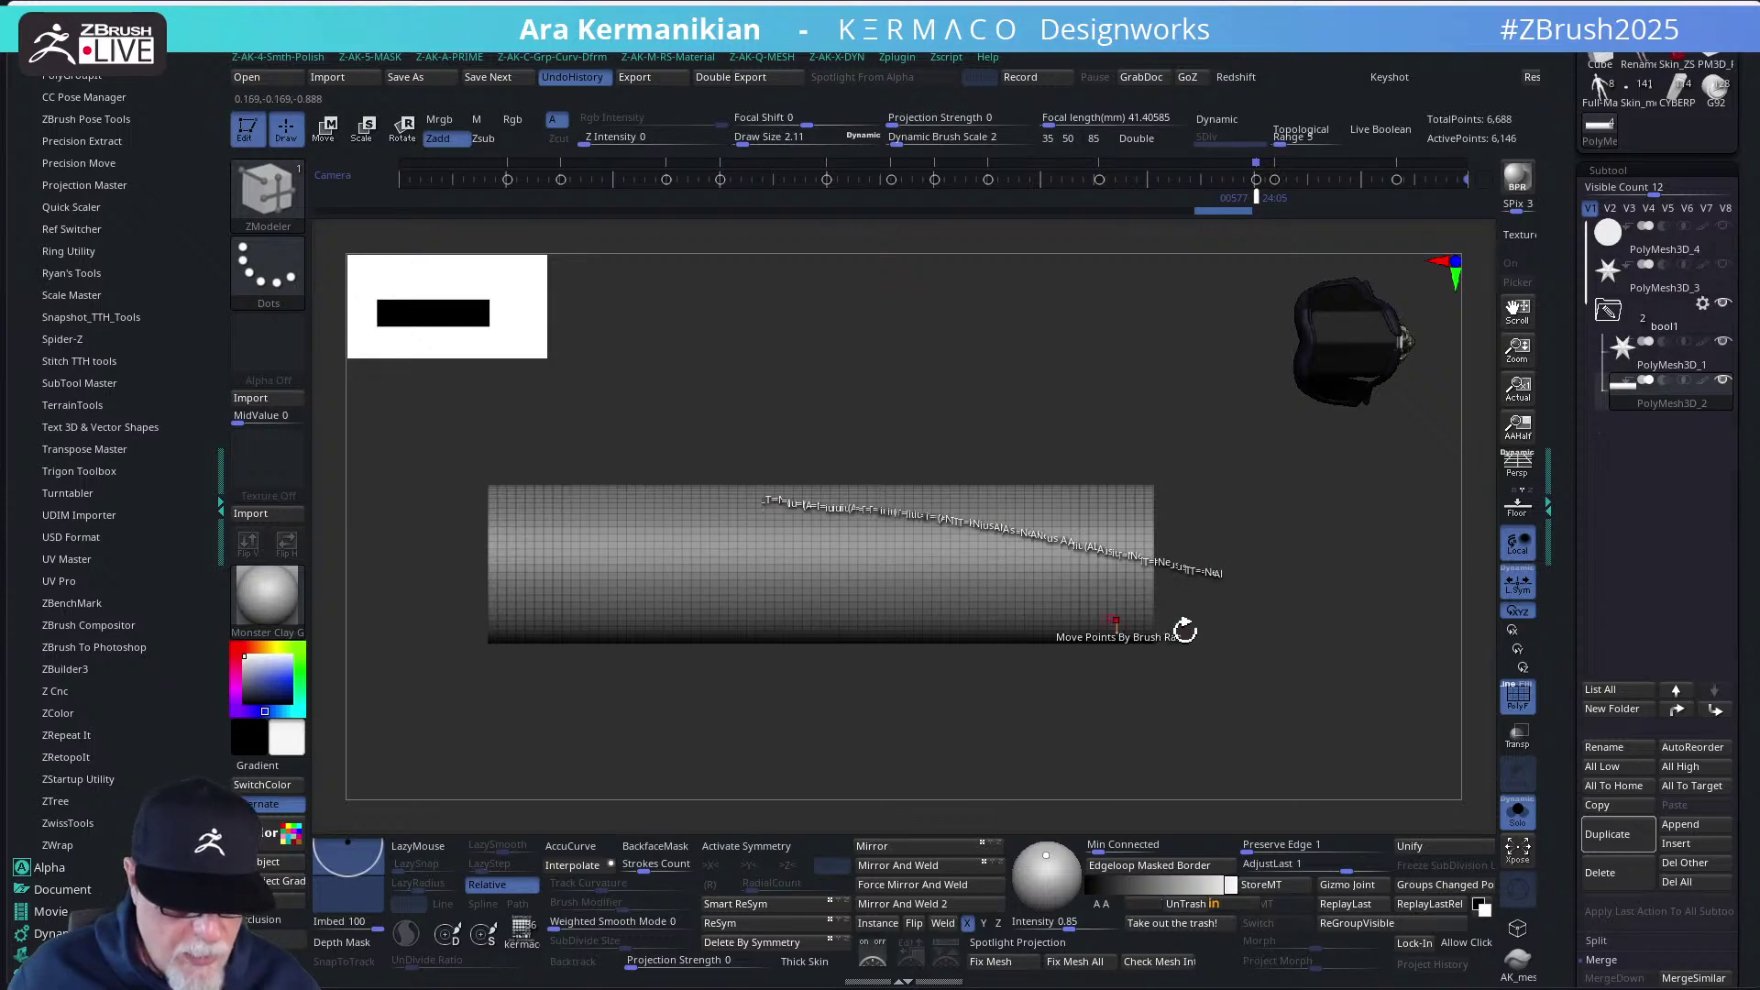
left_click_drag(1182, 629, 1335, 605)
Open the crease options in the cylinder's geometry settings
key("ctrl+q")
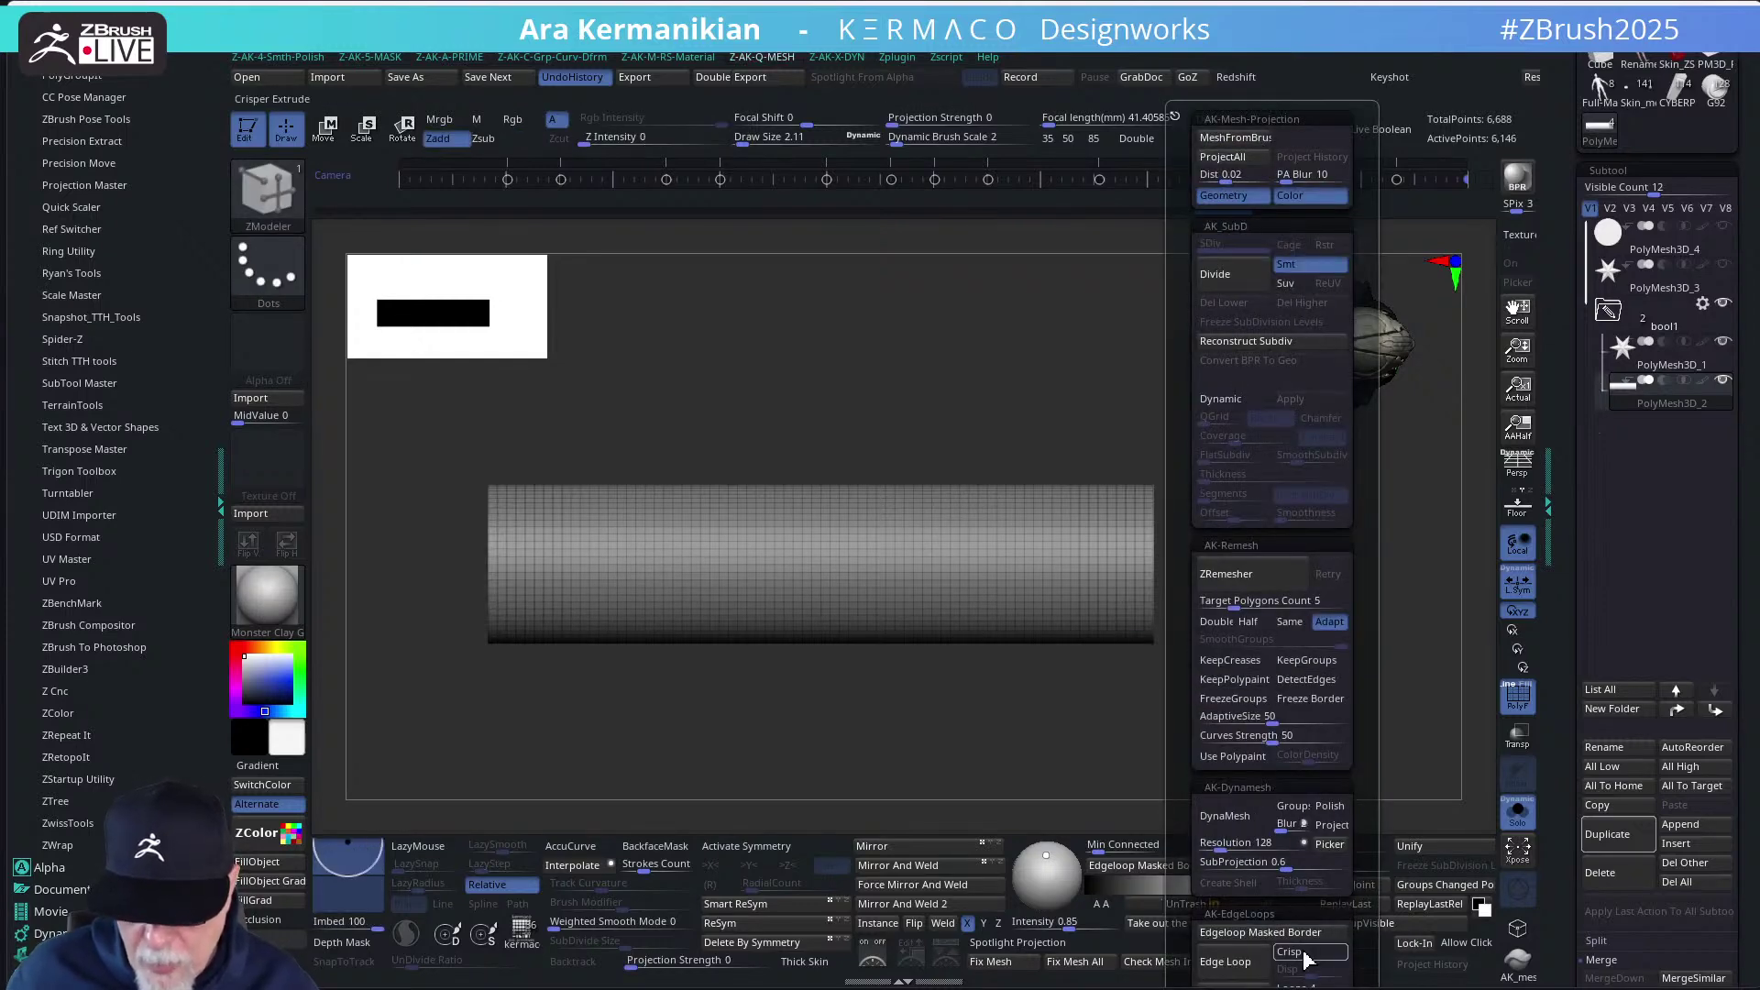
key("a")
scroll(1320, 797, "down", 5)
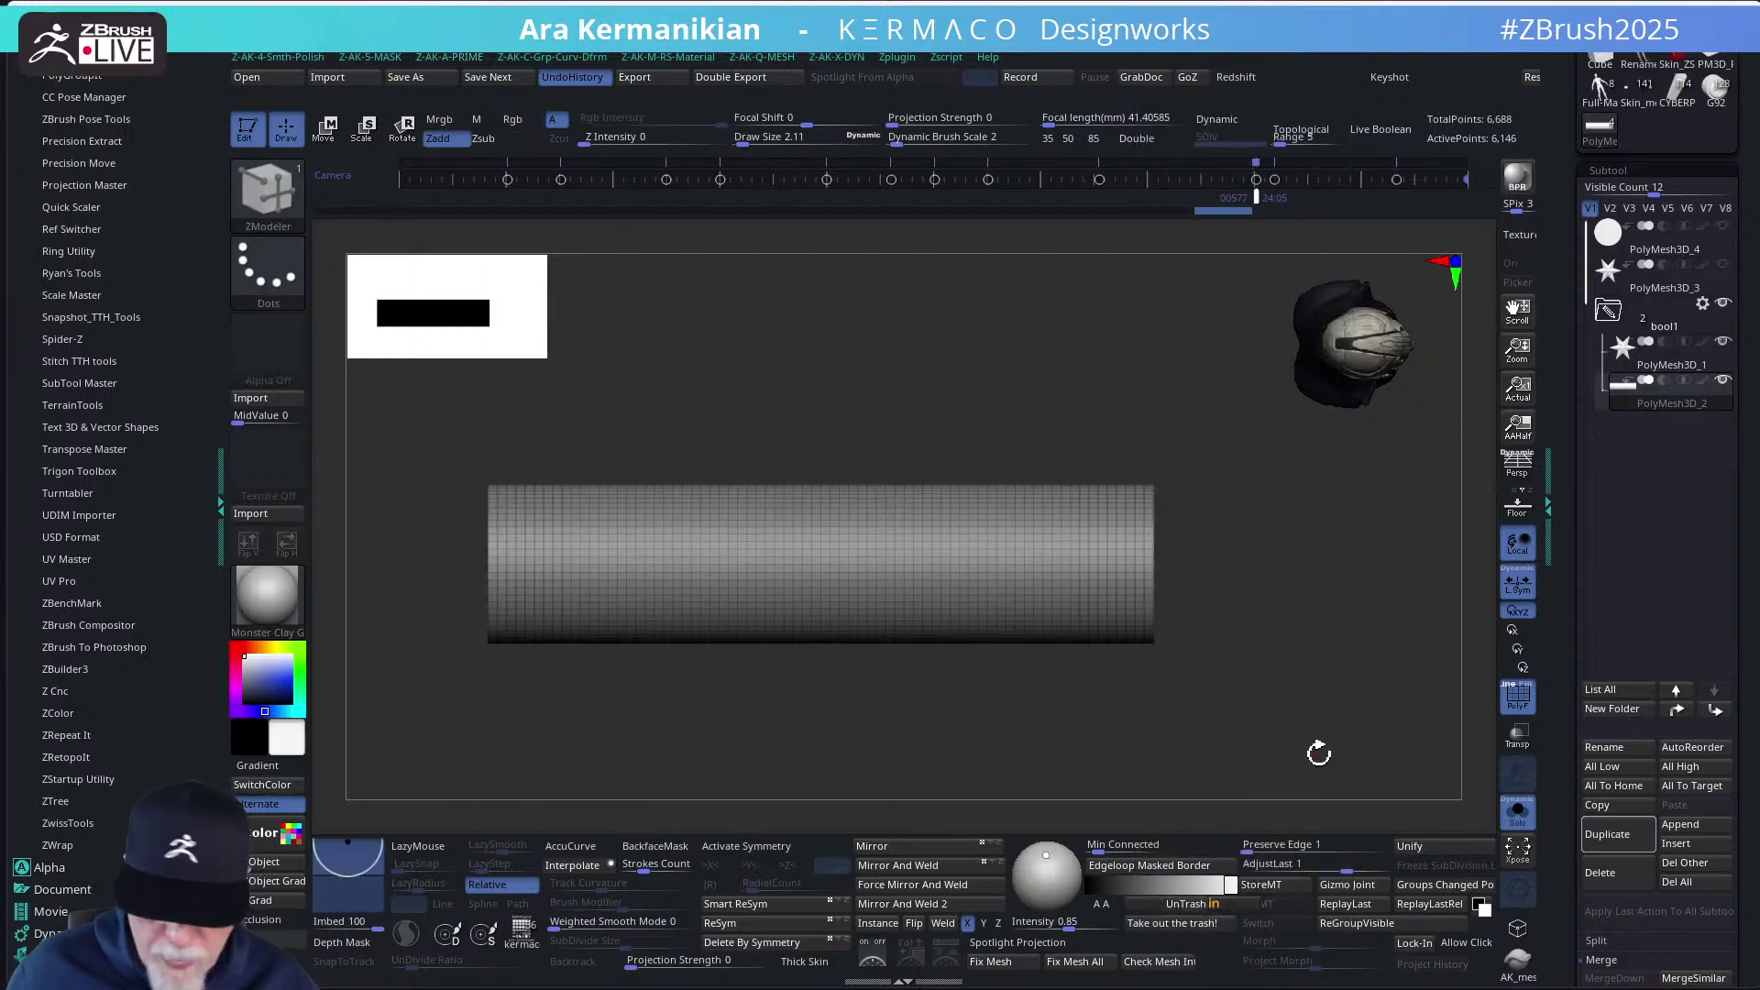
key("a")
scroll(1414, 831, "down", 8)
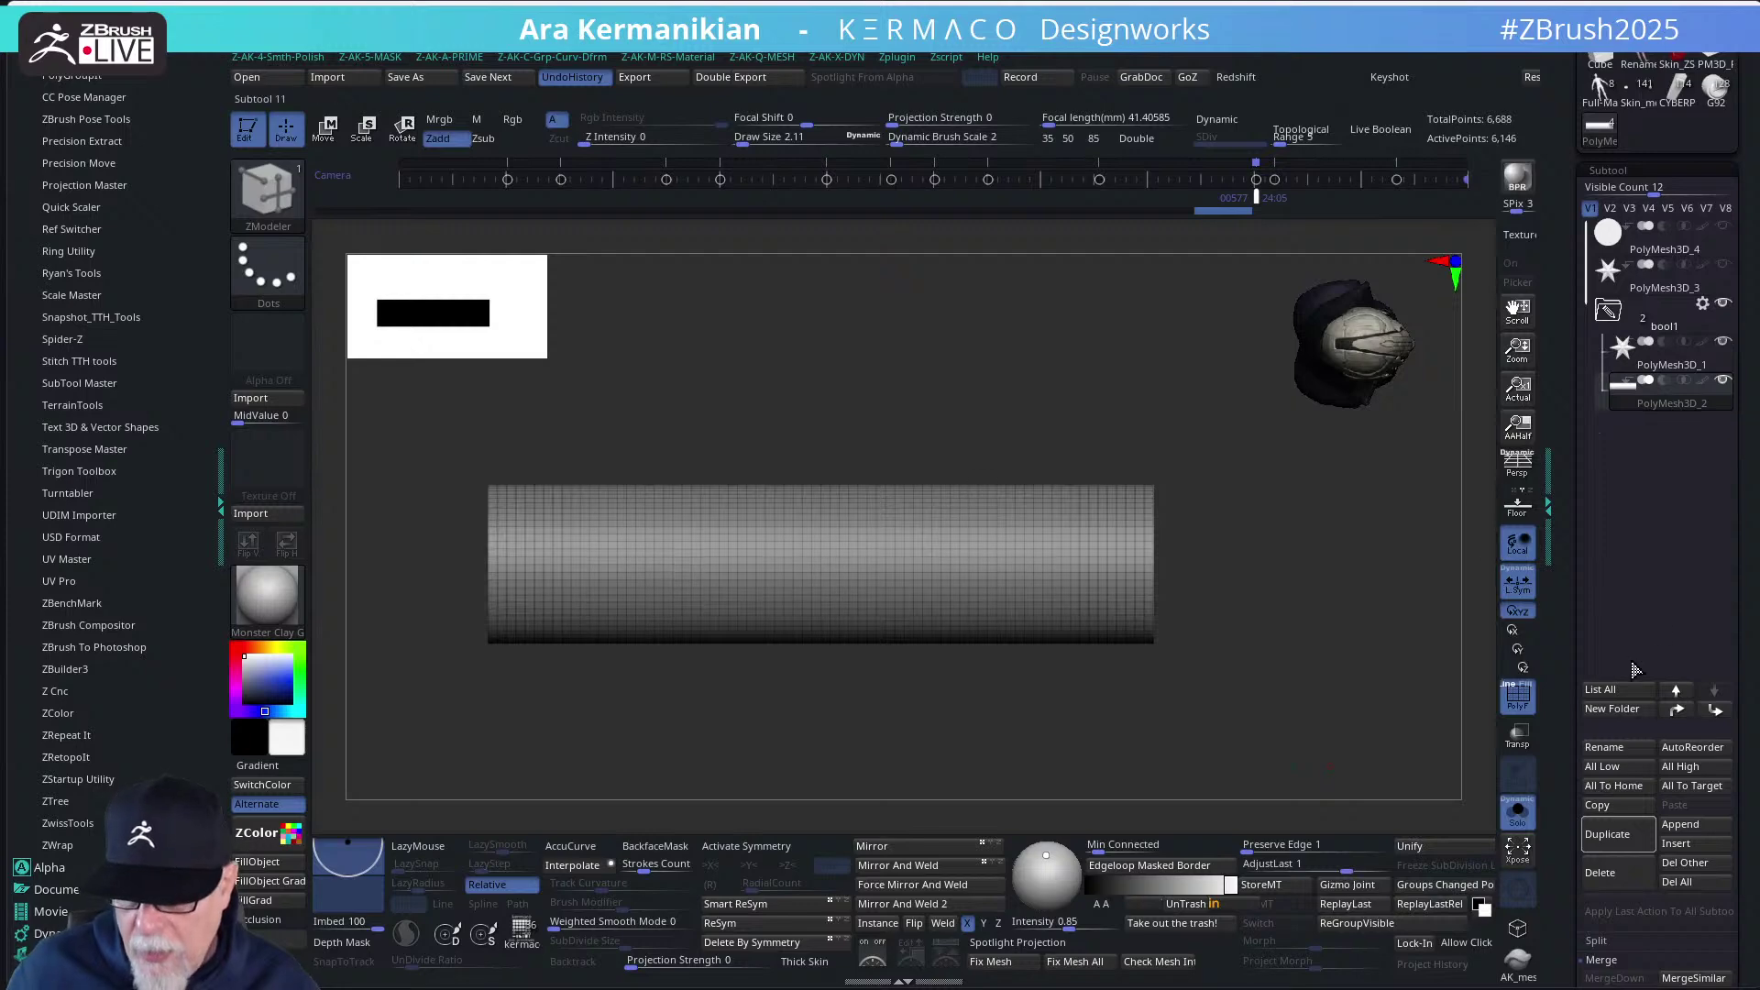
scroll(1566, 652, "down", 5)
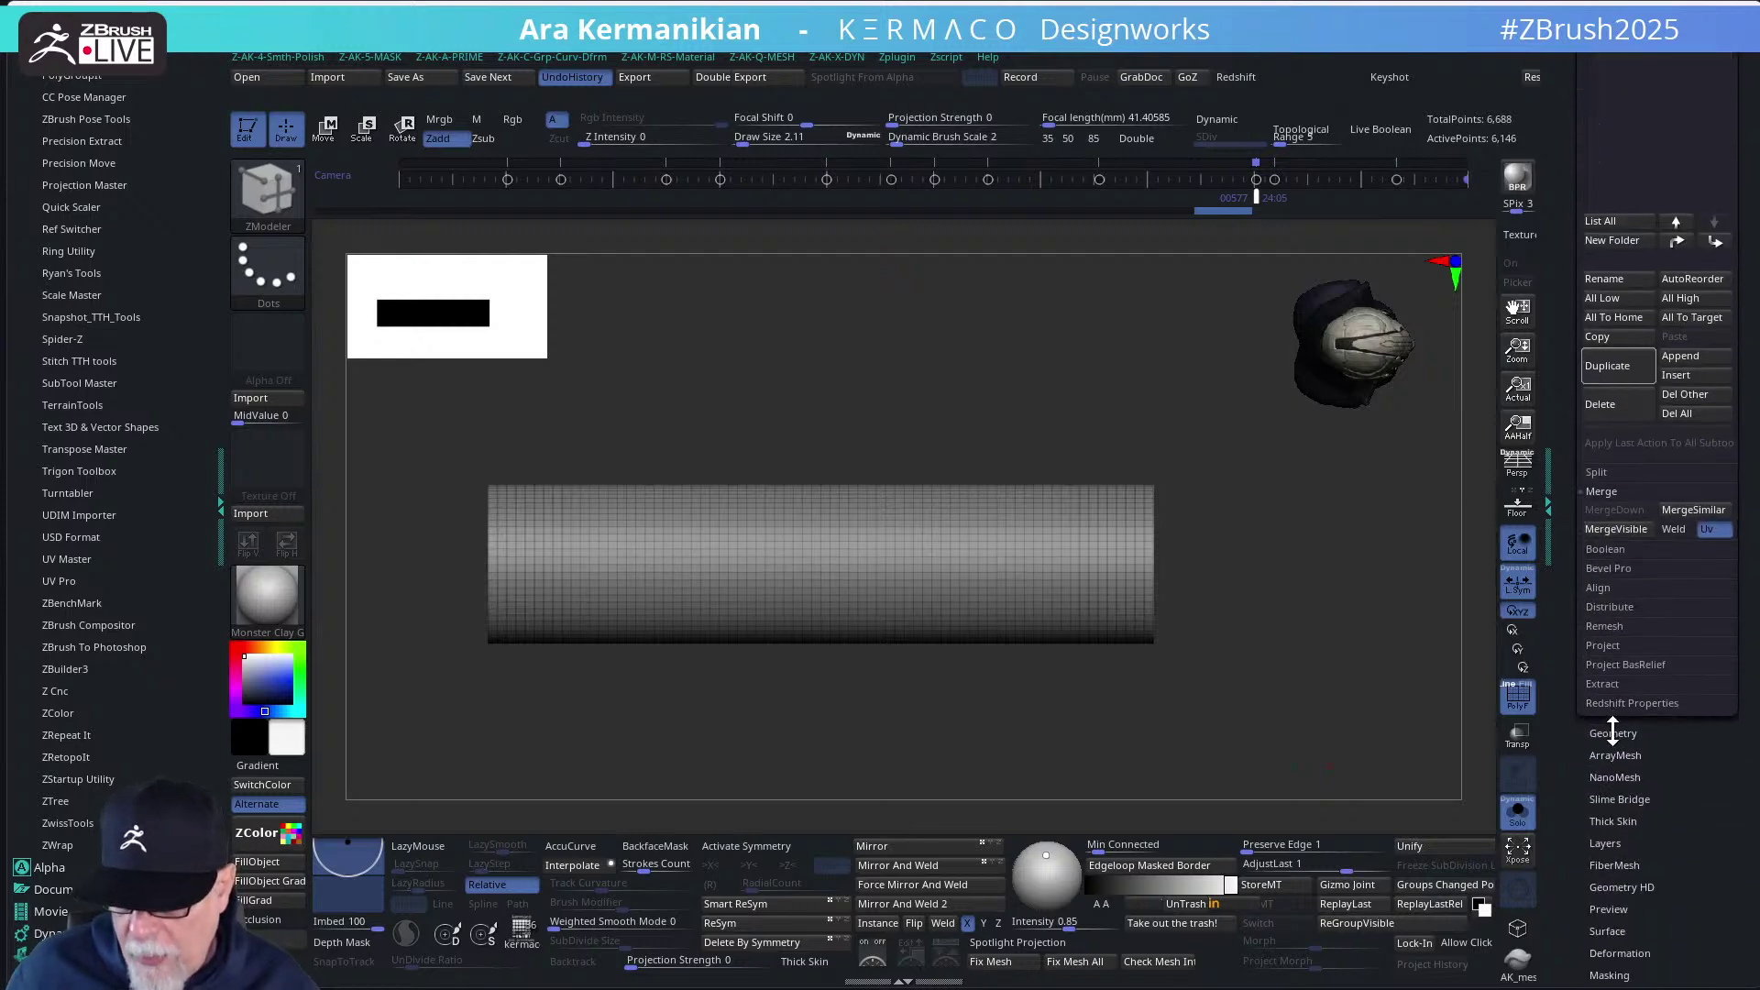
left_click(1612, 732)
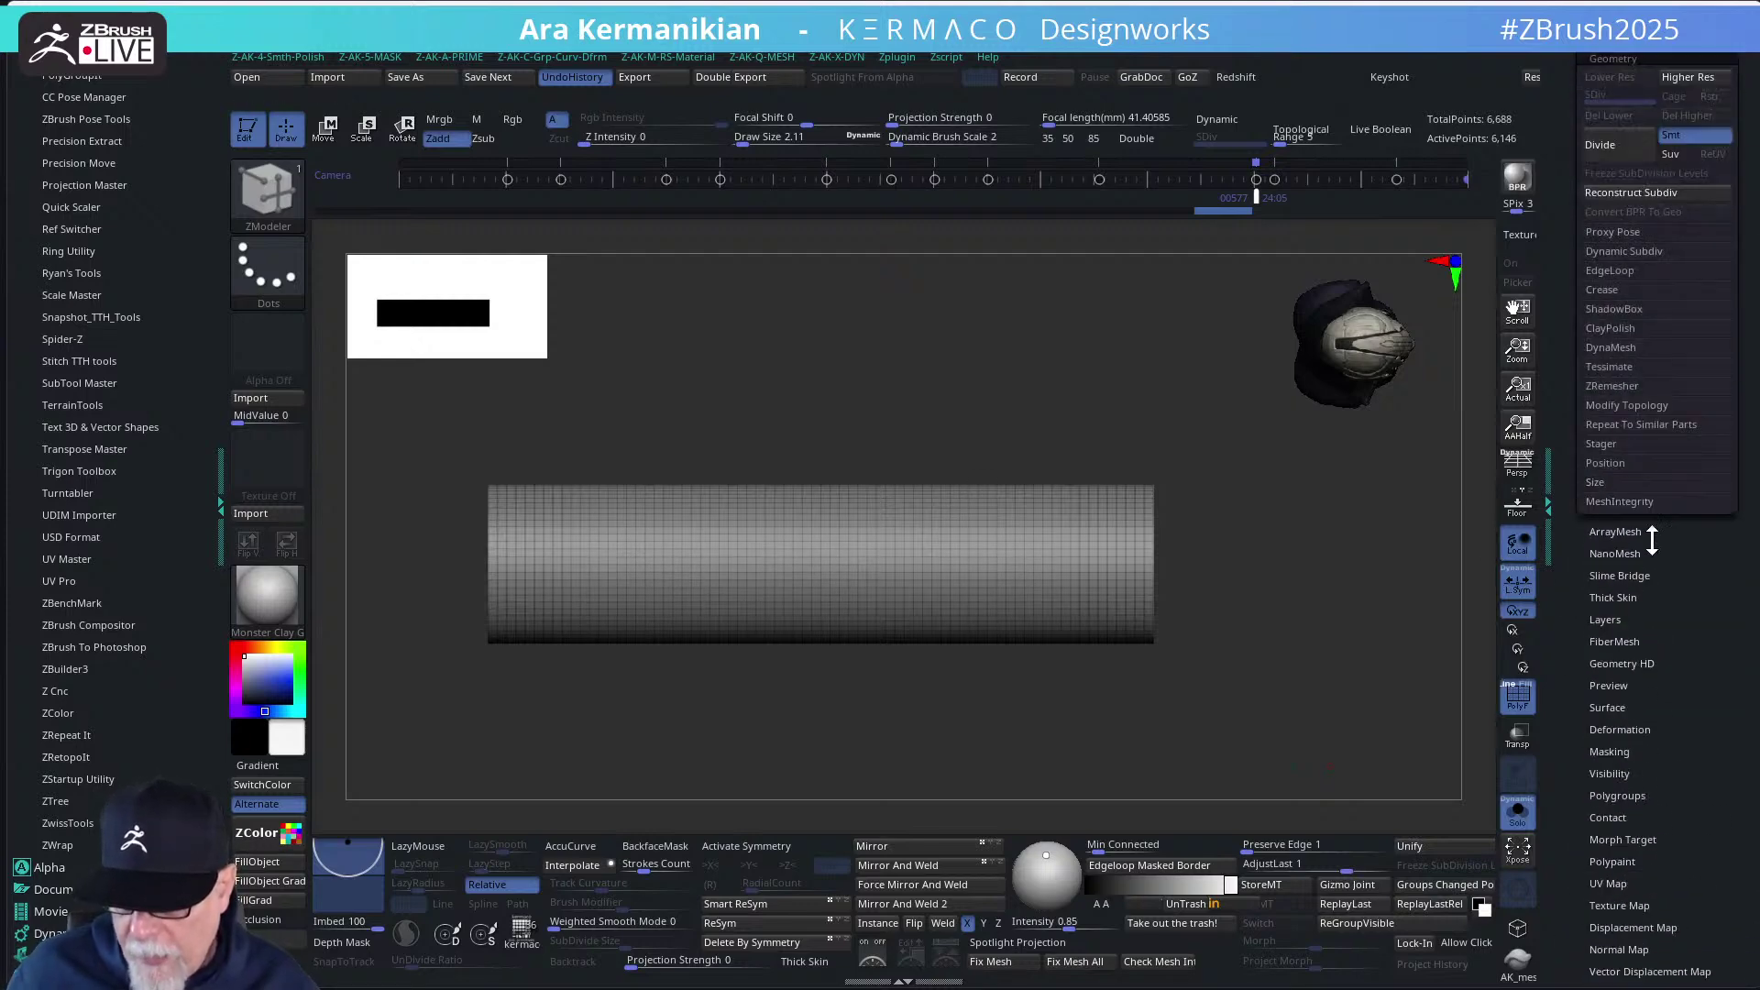
left_click(1606, 290)
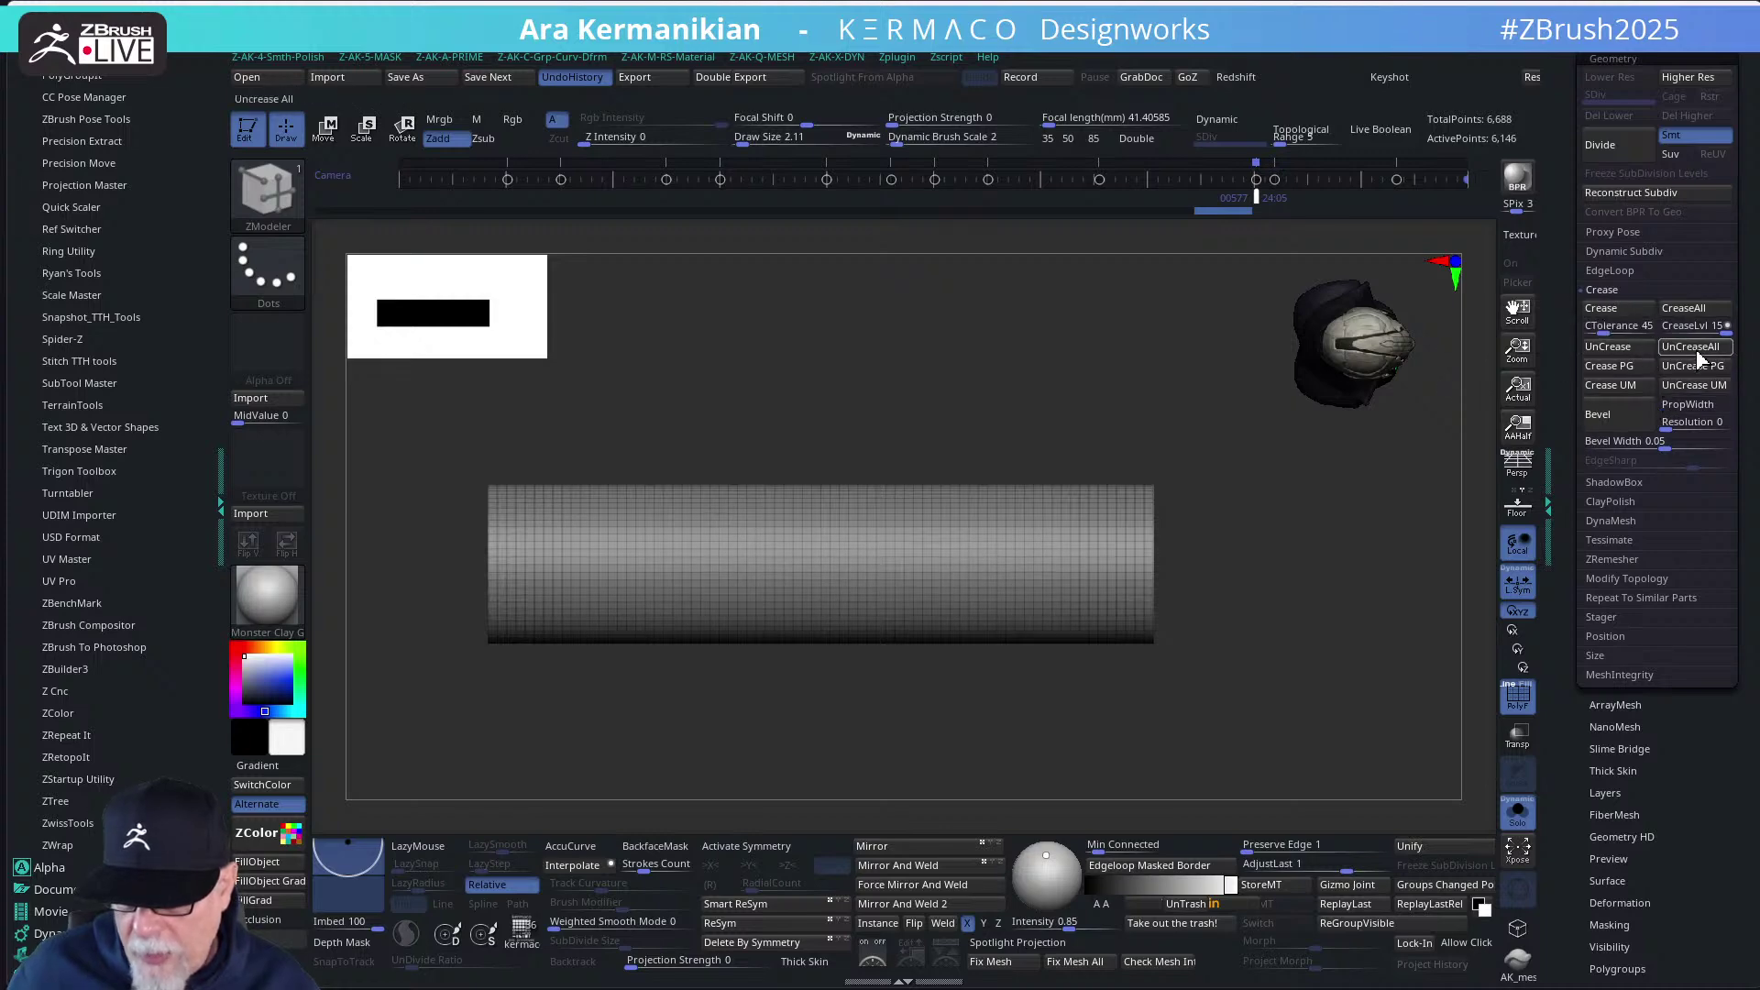
Turn off Solo to show the star with the cylinder, and make the PolyMesh3D_1 star the active subtool
left_click_drag(1154, 377, 1279, 434)
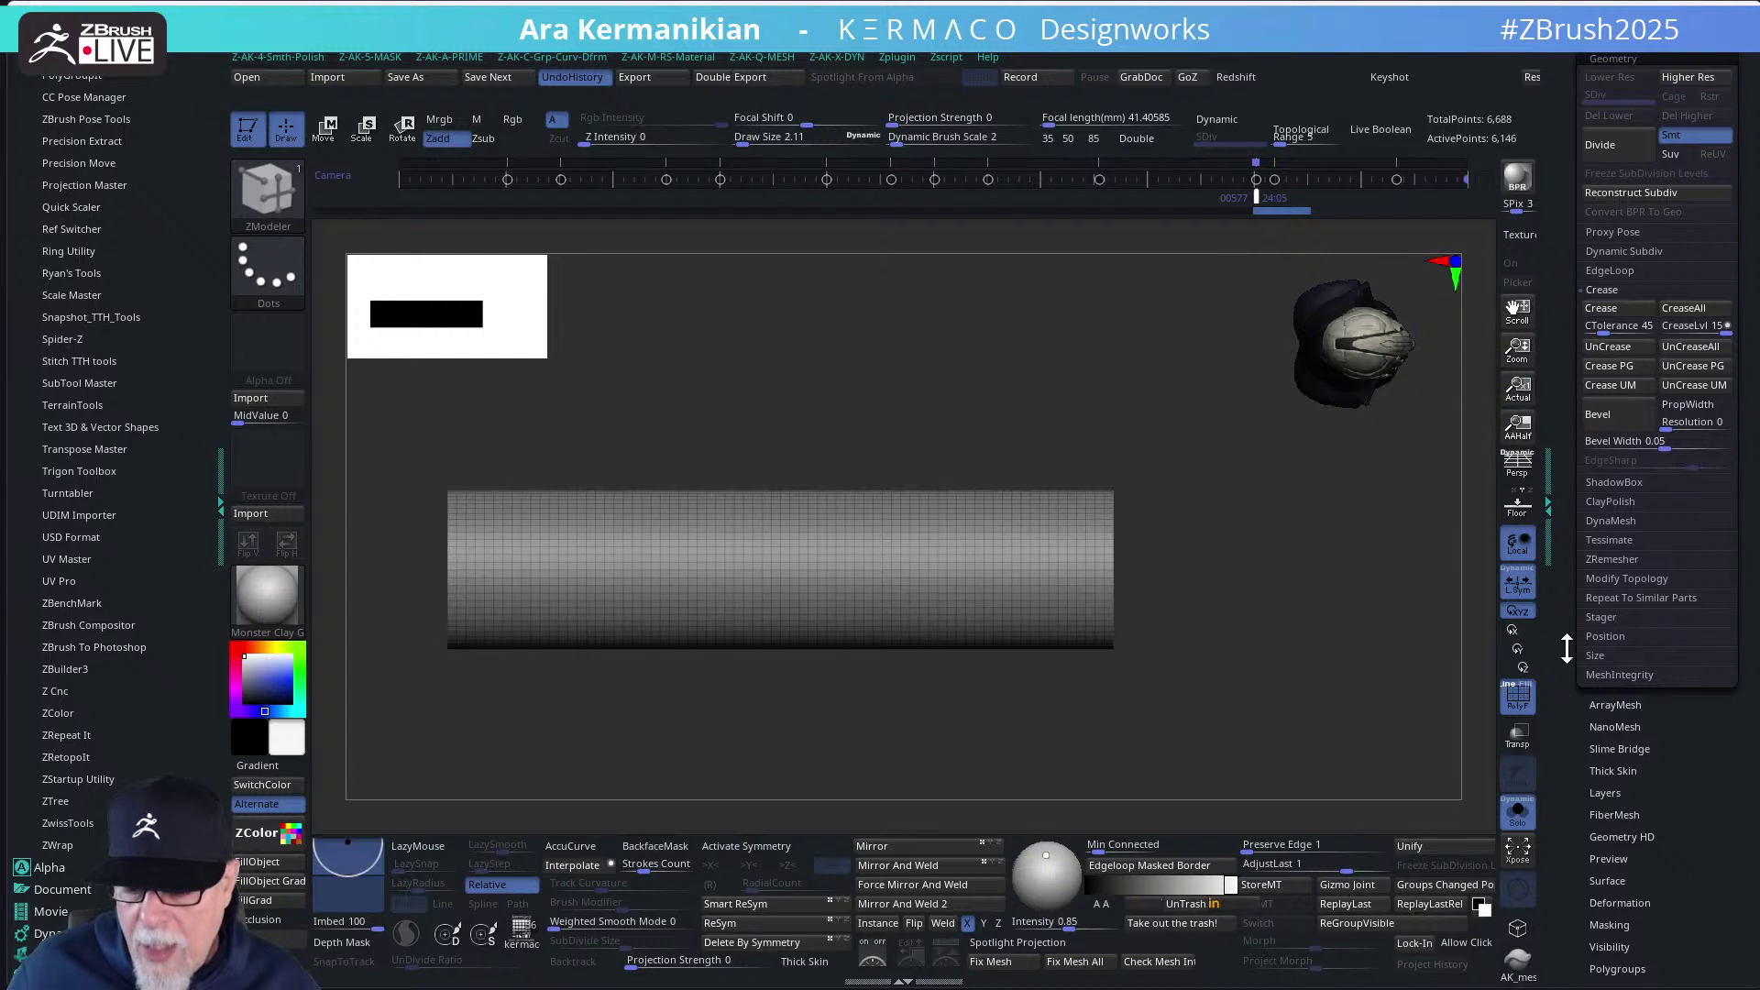
left_click(1521, 706)
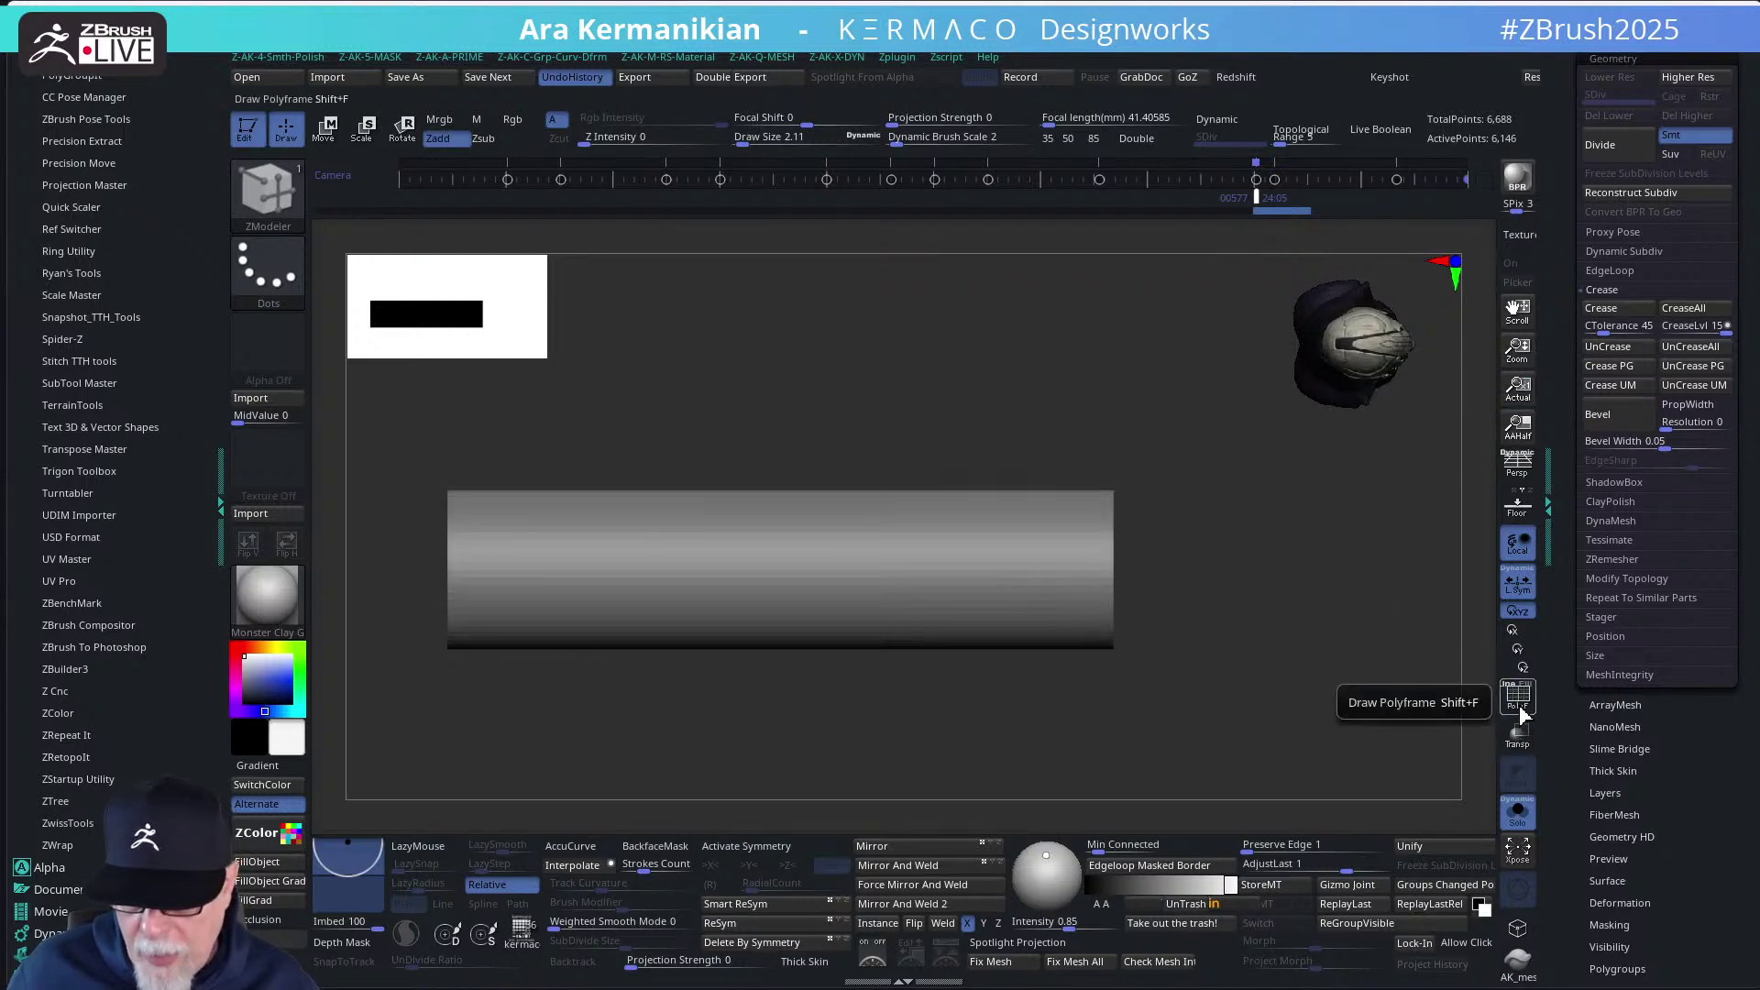
left_click(1519, 707)
left_click(1517, 808)
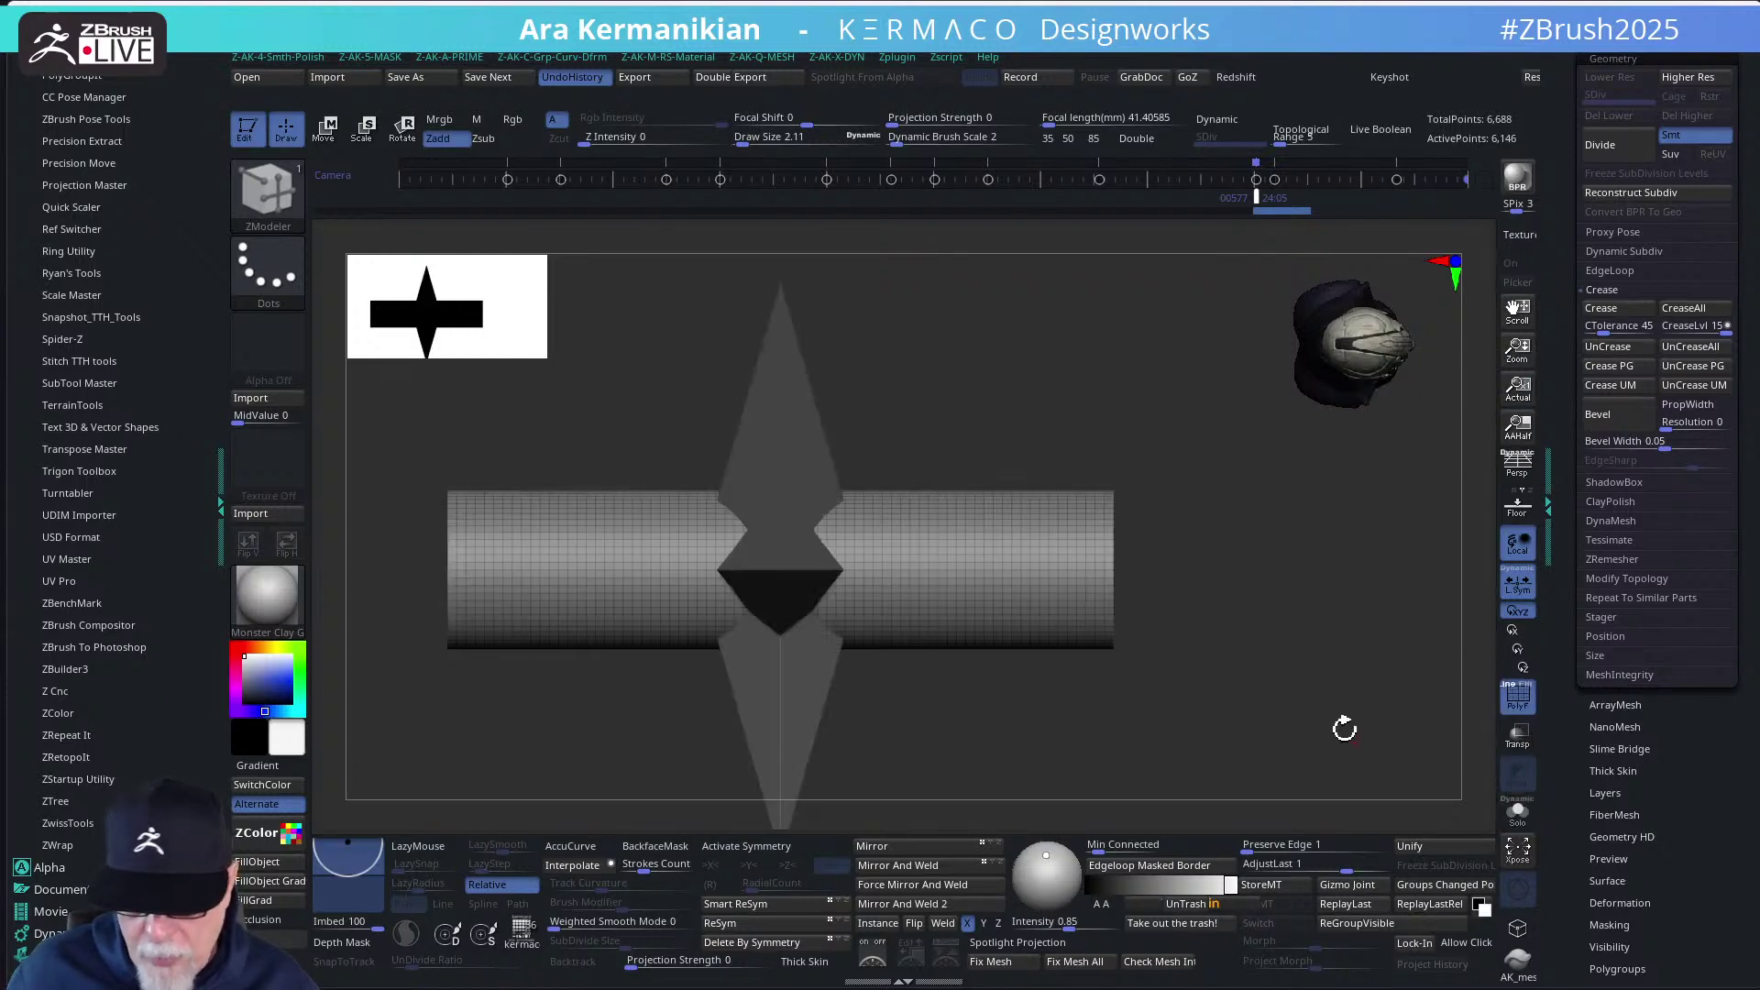
left_click(774, 502, "alt")
left_click_drag(1078, 395, 980, 435)
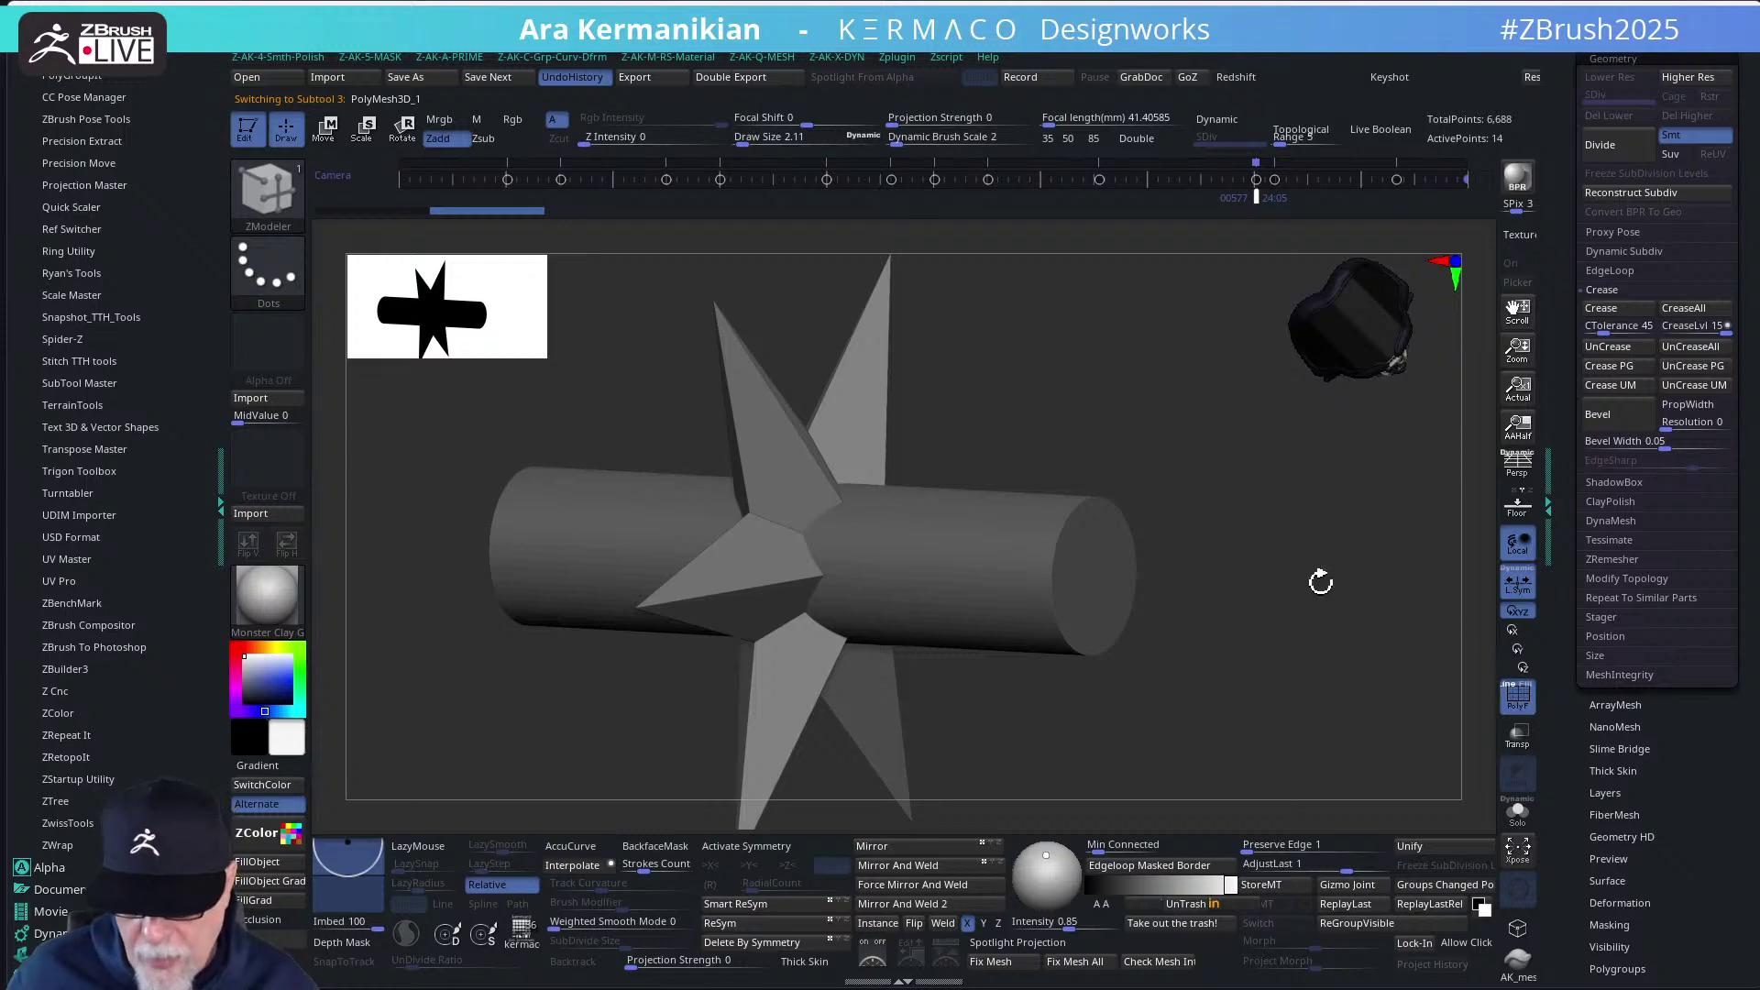
left_click_drag(1327, 555, 1348, 517)
Turn off subdivision smoothing (Smt) and divide the star up to SDiv 4
key("ctrl+q")
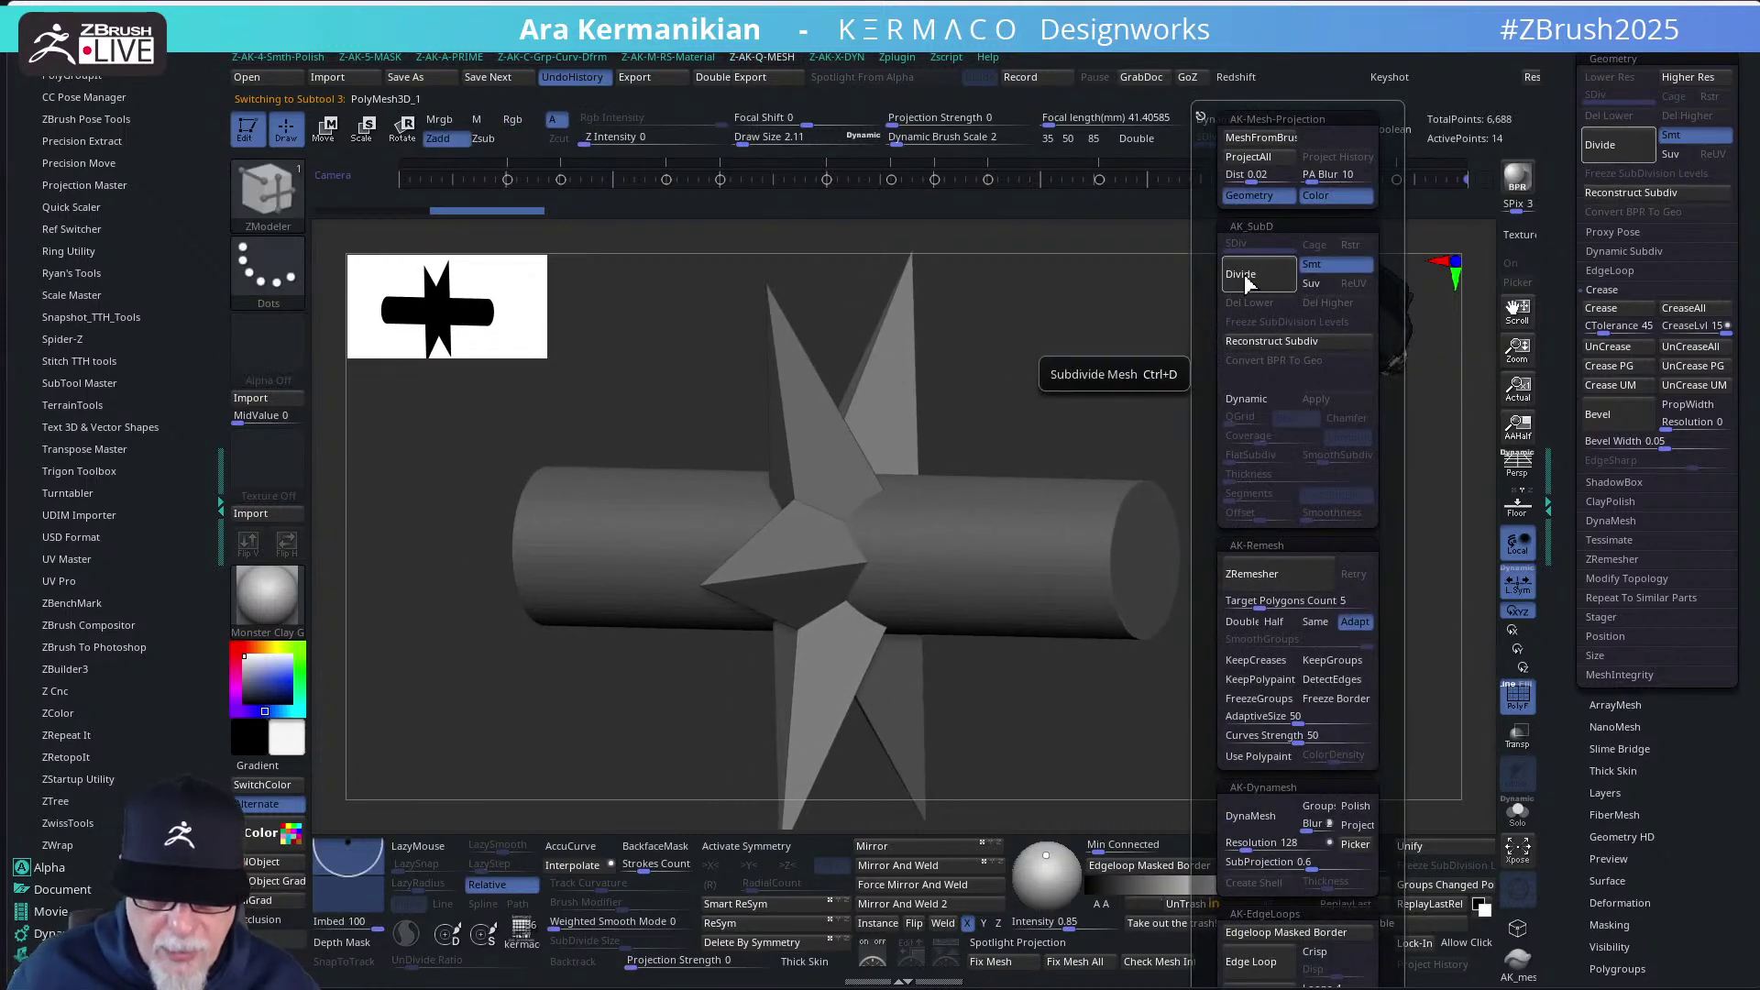
key("ctrl+q")
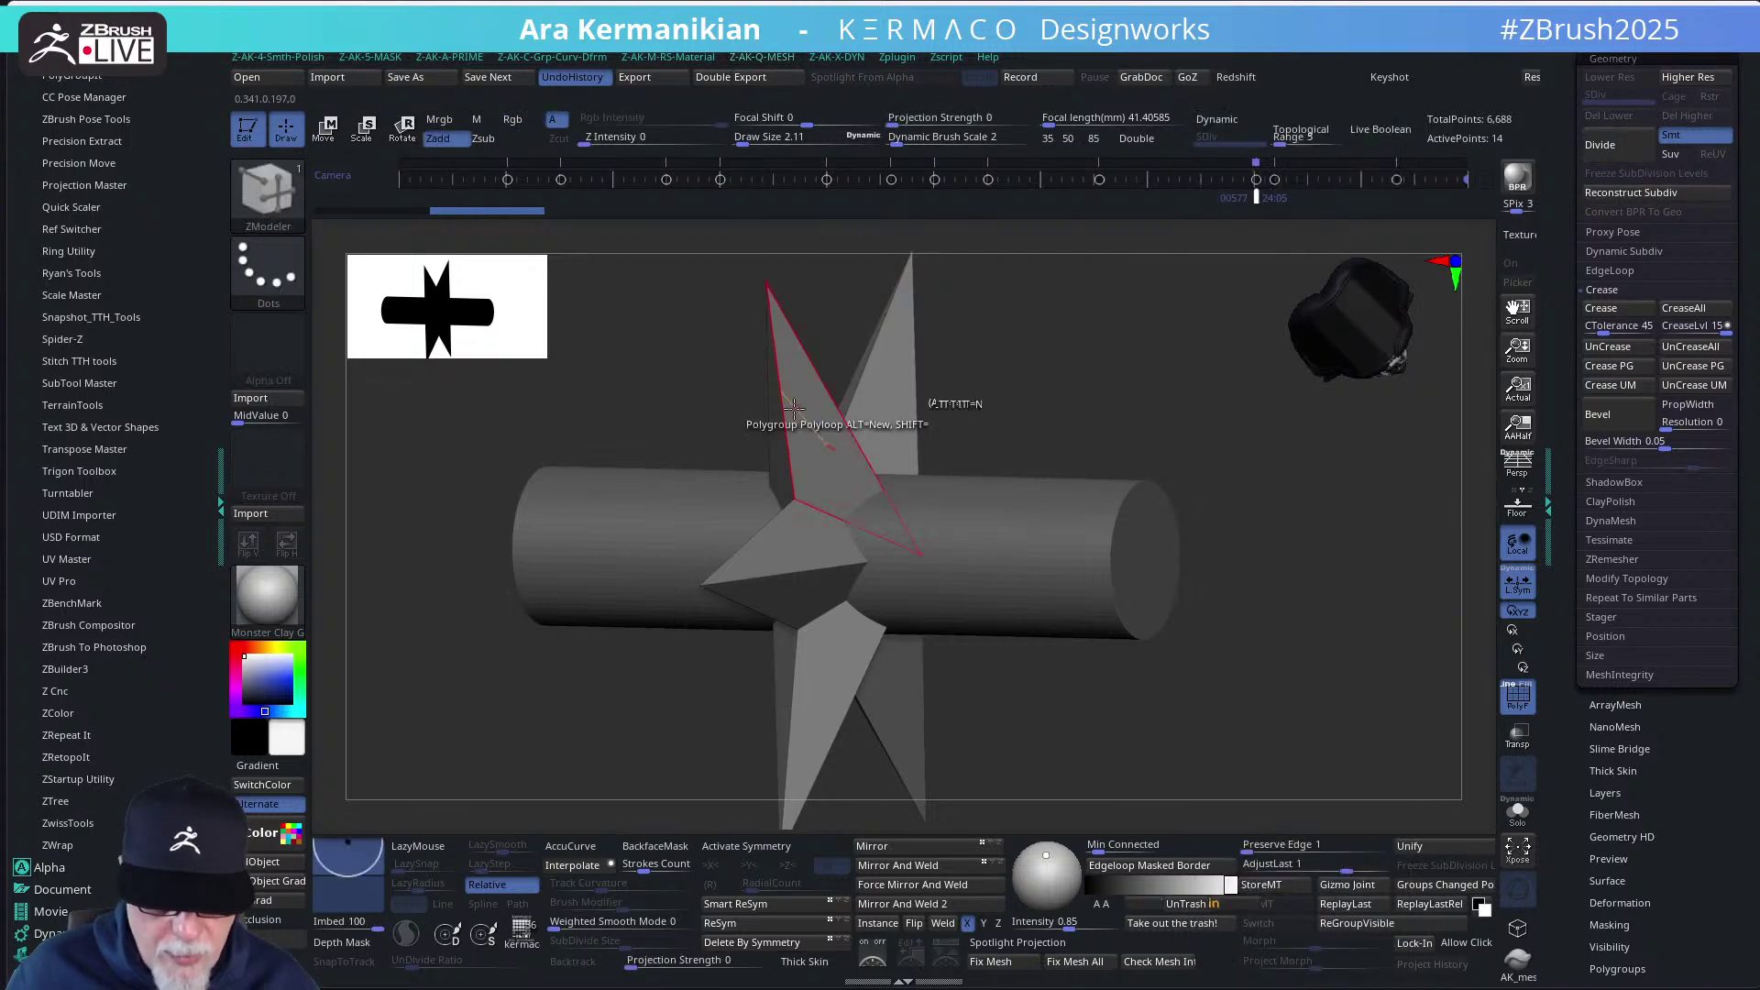
key("ctrl+q")
left_click(1281, 264)
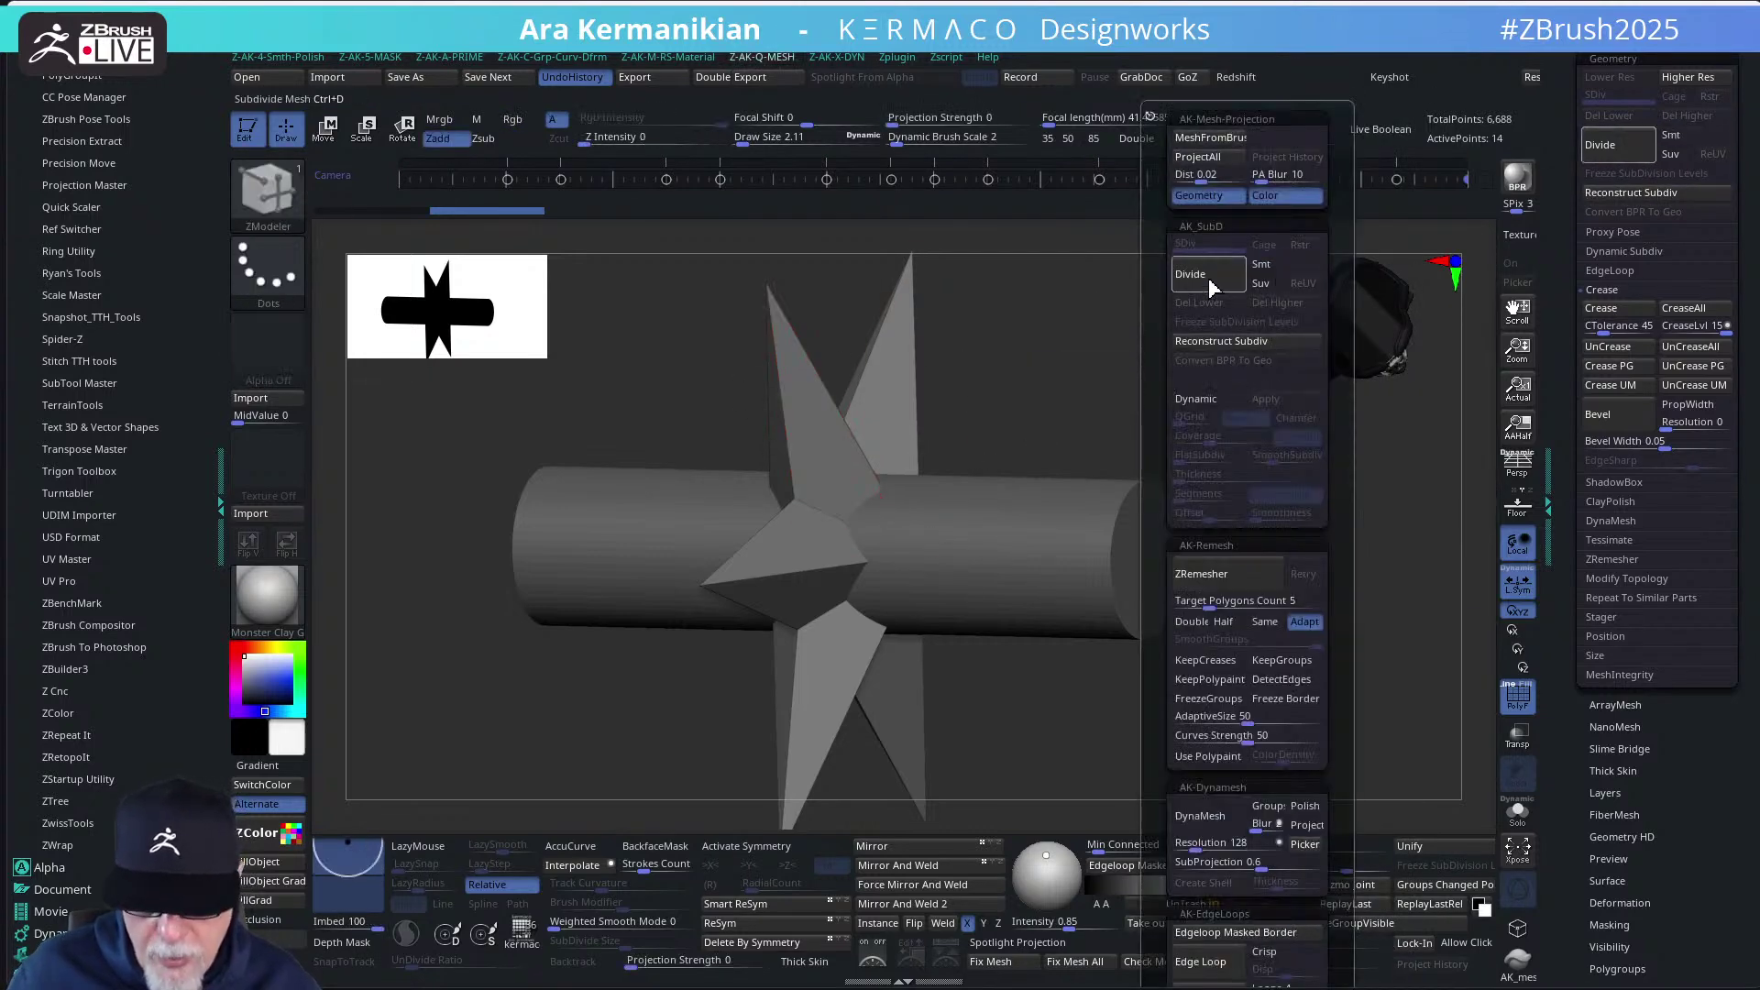
left_click(1200, 286)
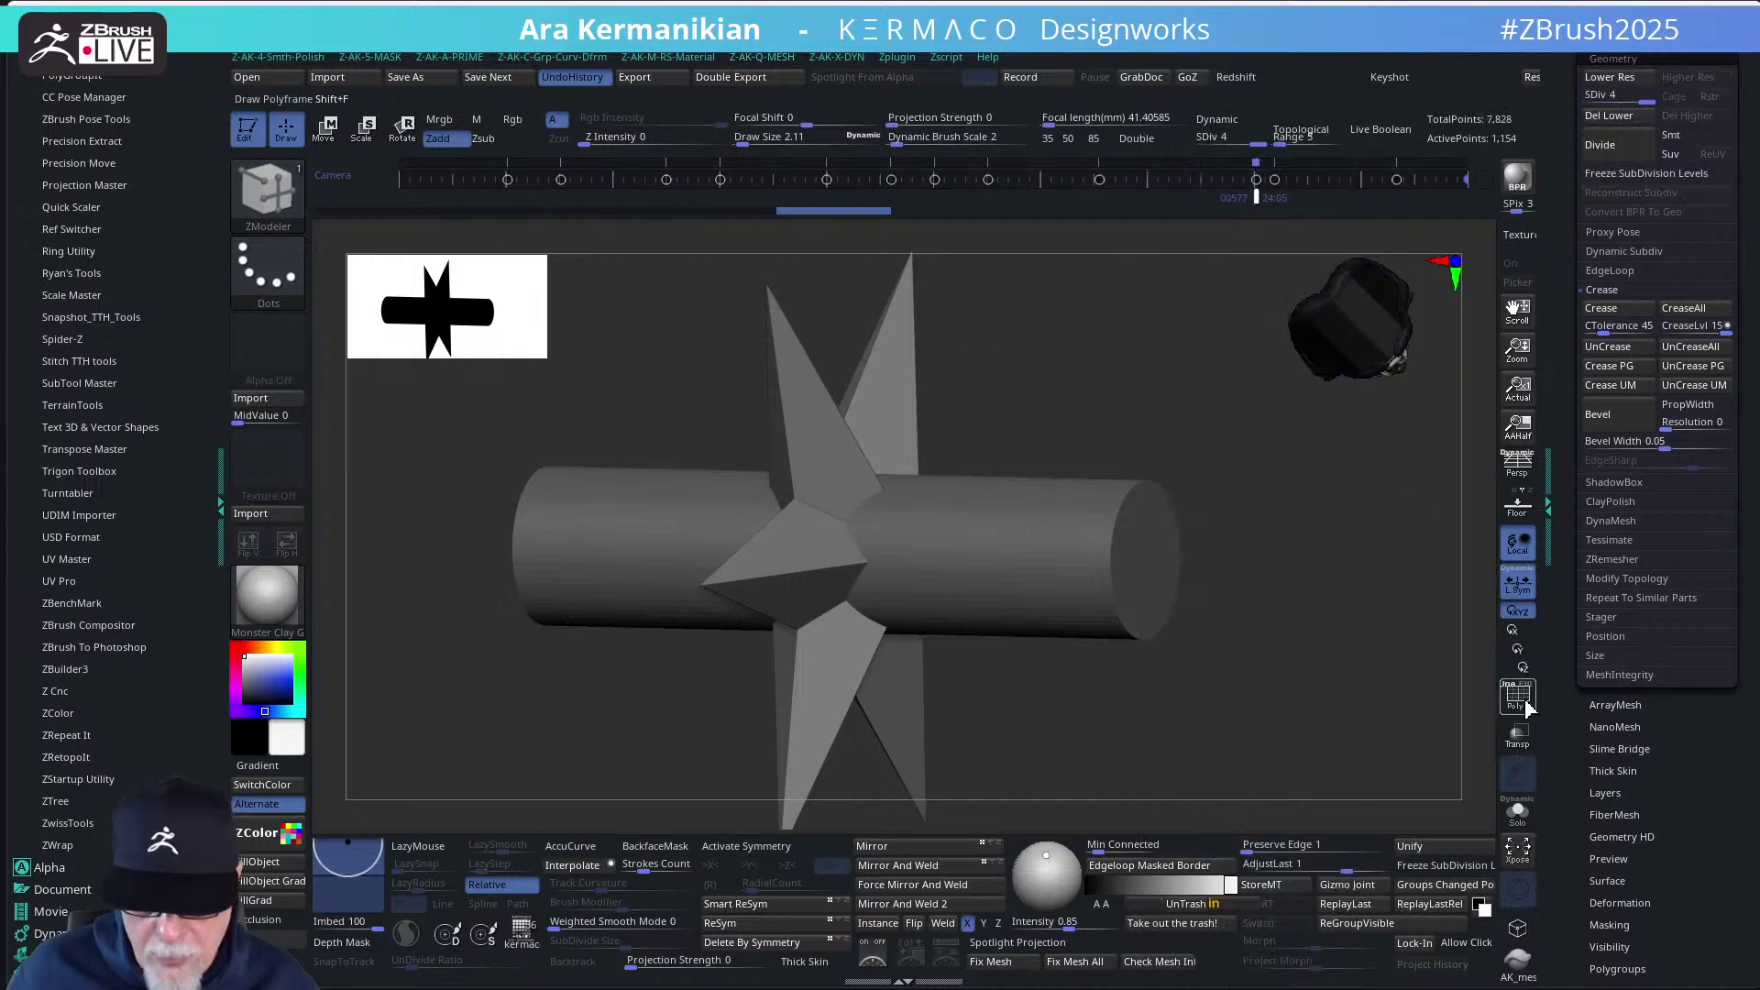
Divide the star once more to SDiv 5 and delete its lower subdivision levels
left_click_drag(1200, 433, 1343, 550, "alt")
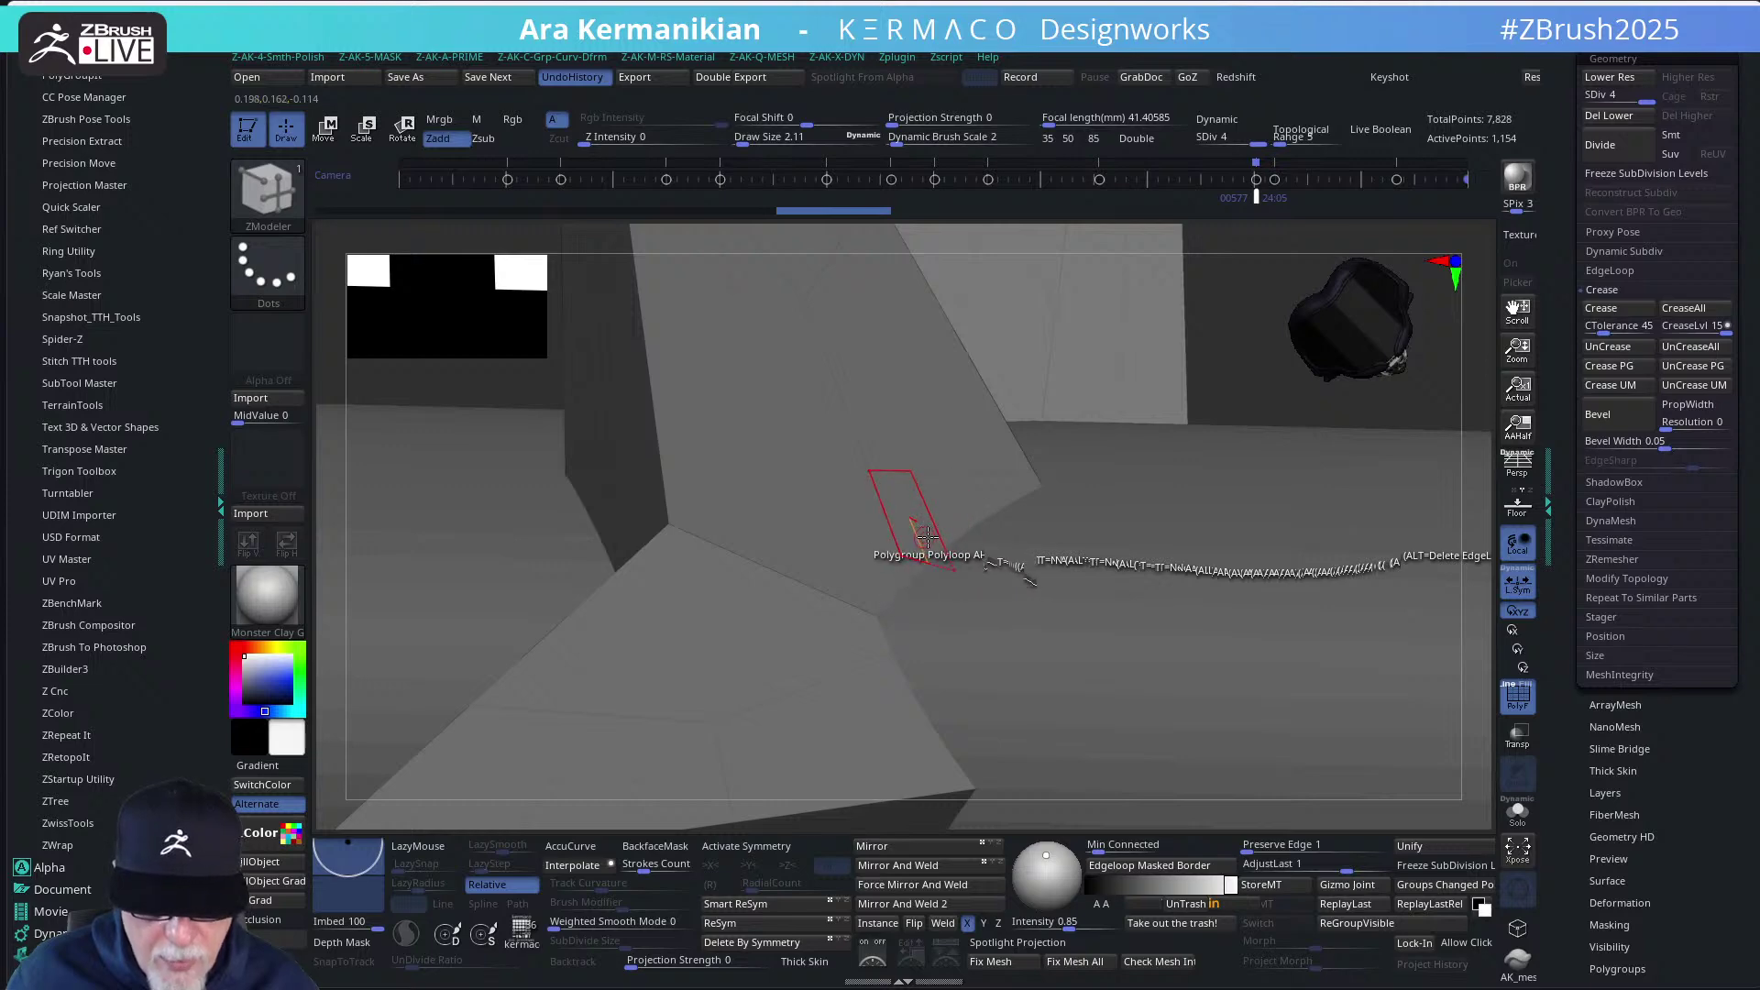
key("space")
left_click(1069, 274)
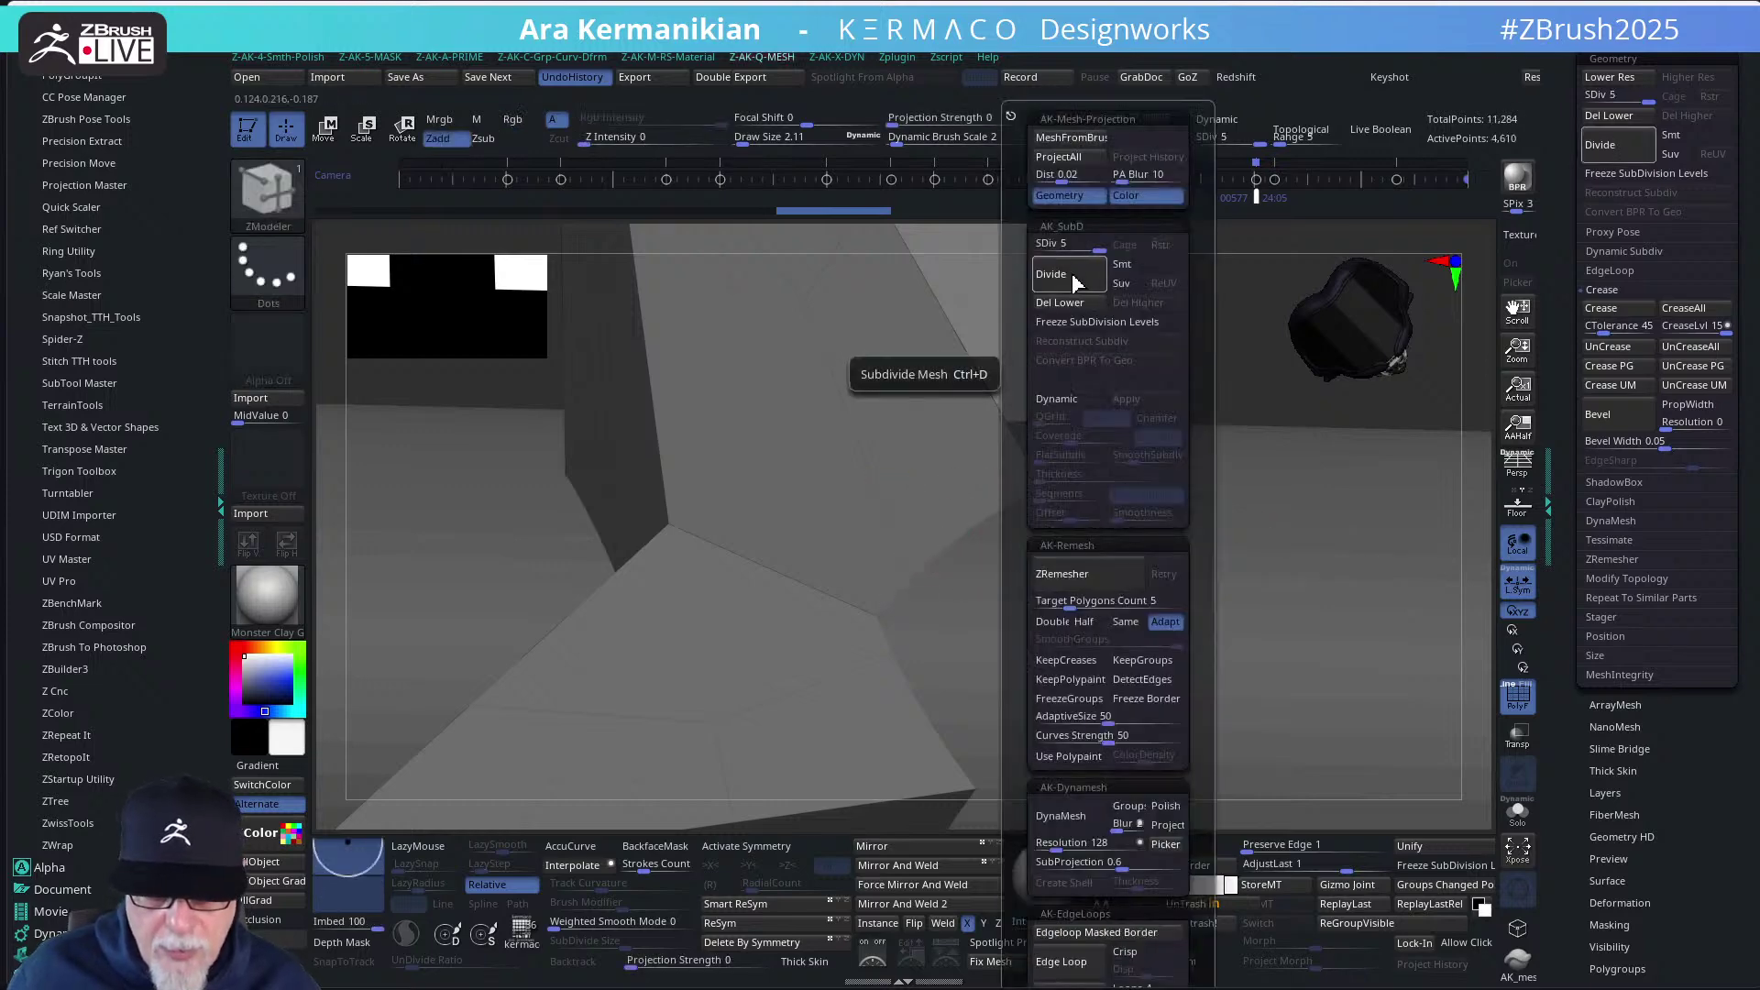
left_click(1509, 708)
key("space")
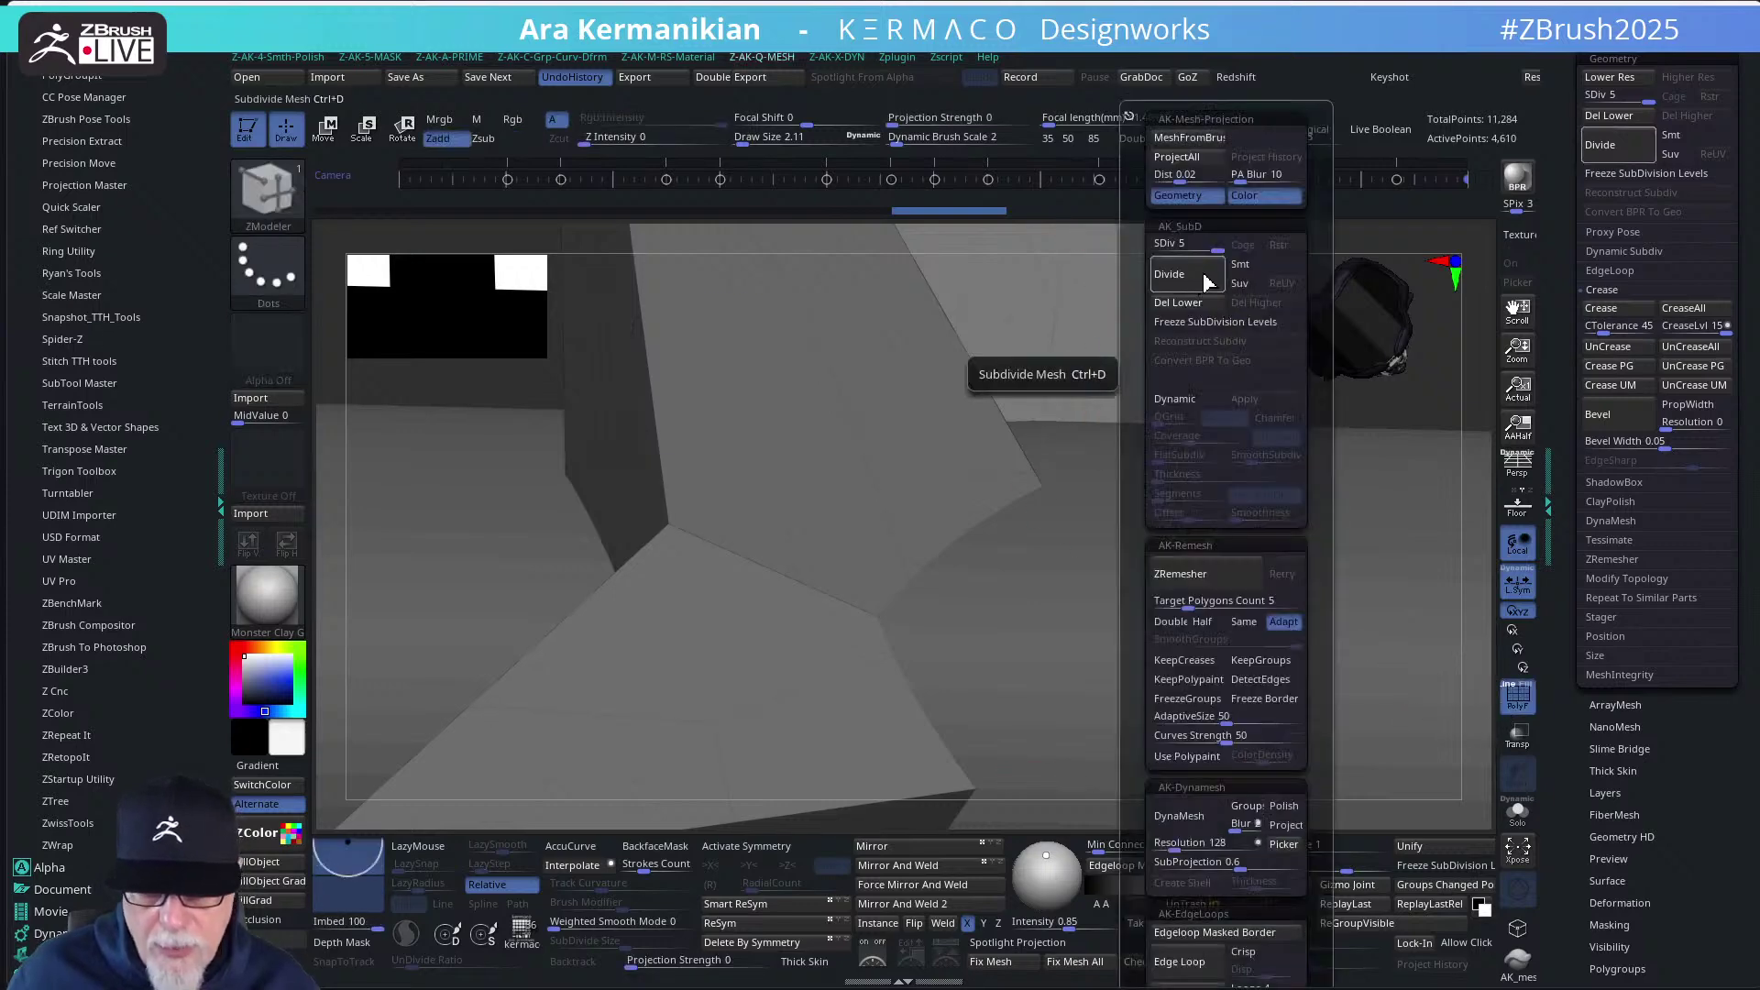
left_click(1173, 300)
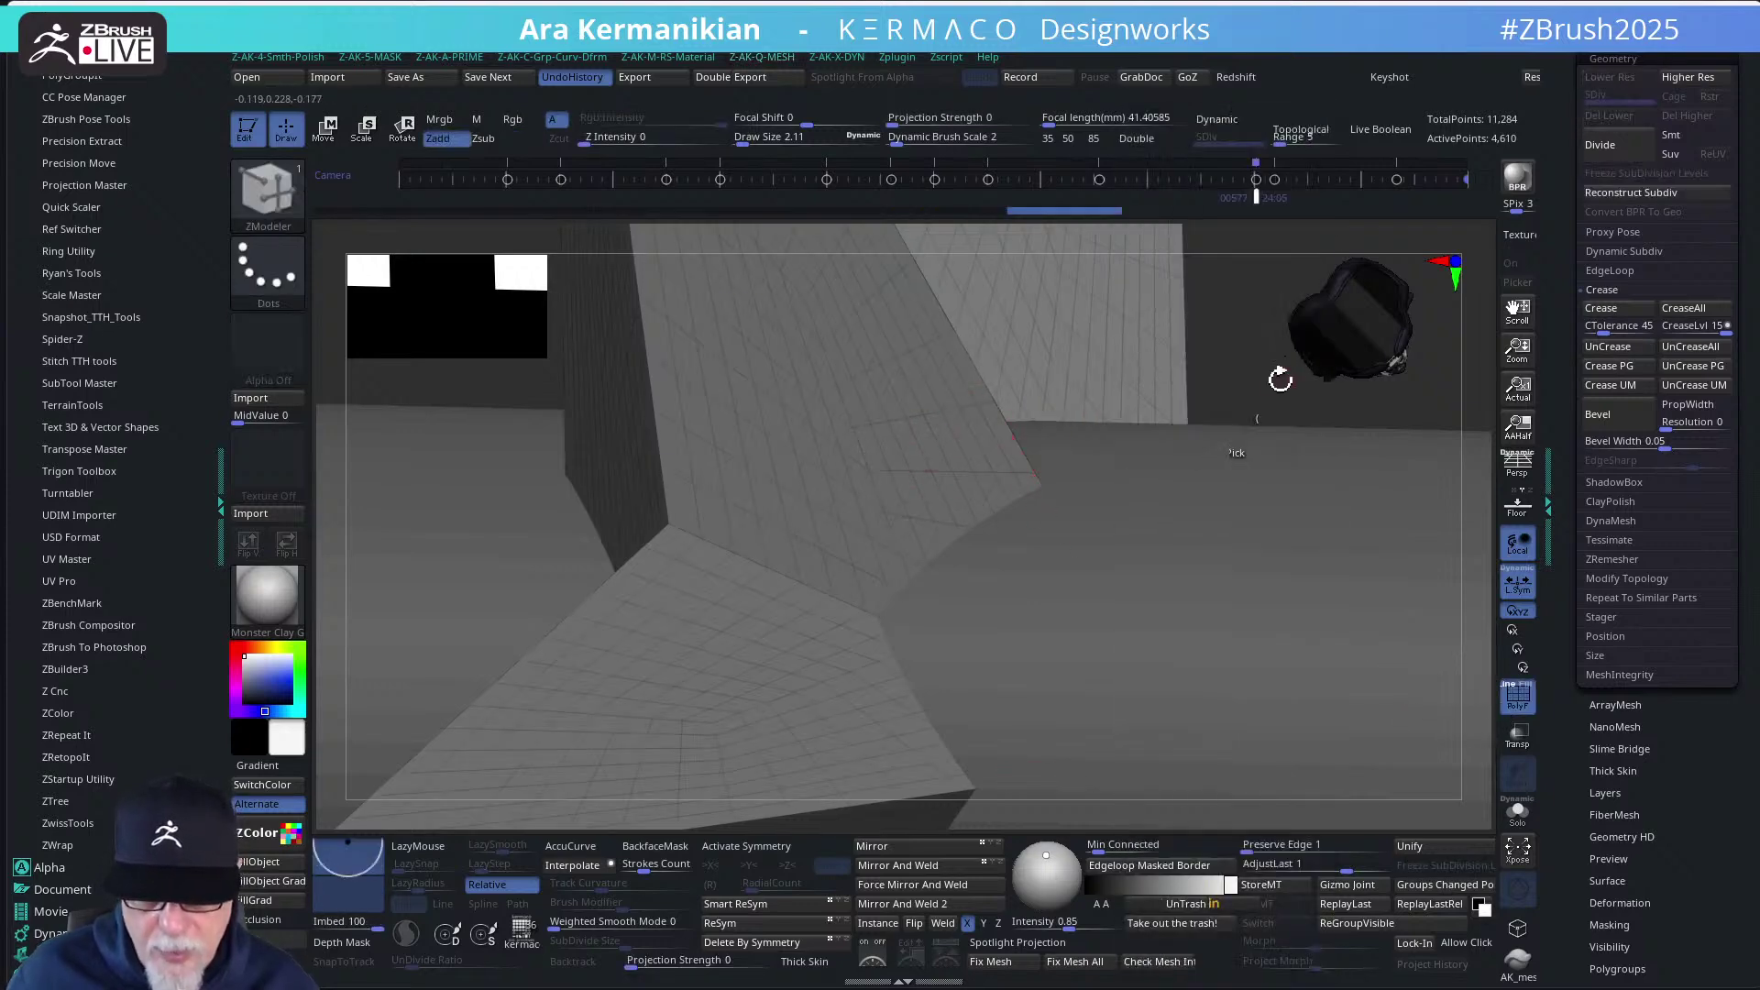
Divide the star again to SDiv 2 and delete its lower subdivision level
key("f")
mouse_move(1155, 353)
left_mouse_down()
mouse_move(1129, 438)
mouse_move(1218, 372)
mouse_move(1163, 386)
left_mouse_up()
key("ctrl")
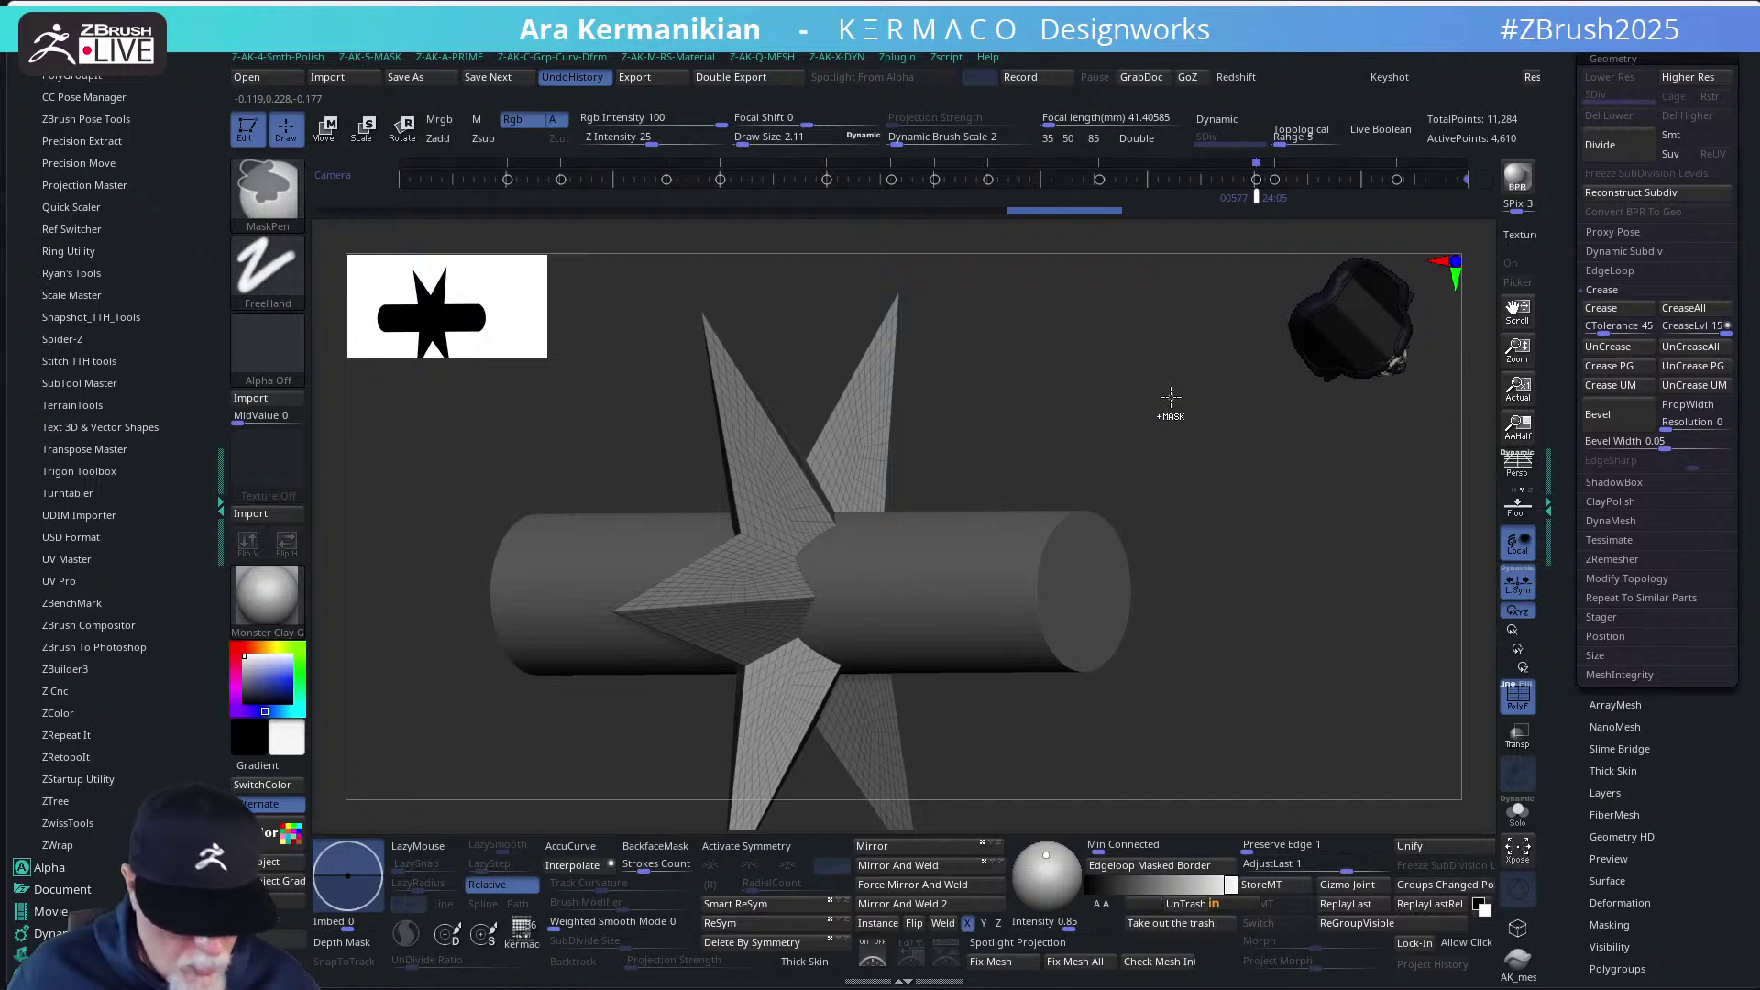
key("ctrl+d")
key("ctrl+q")
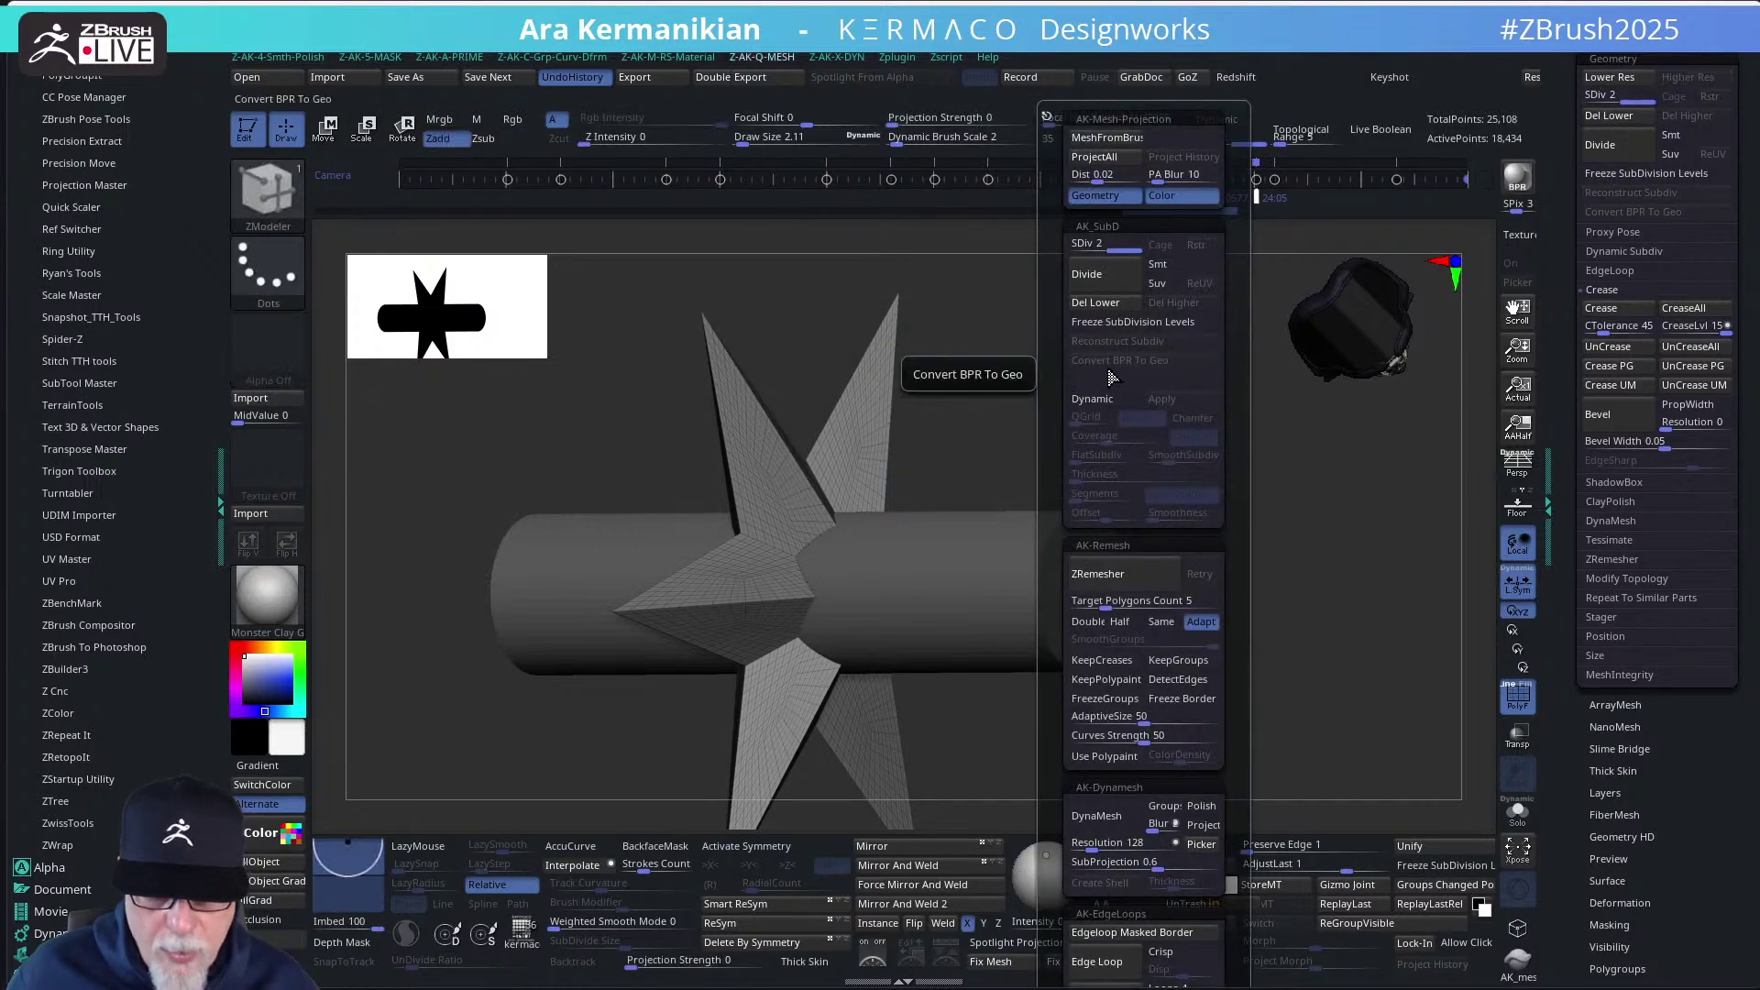
left_click(1096, 302)
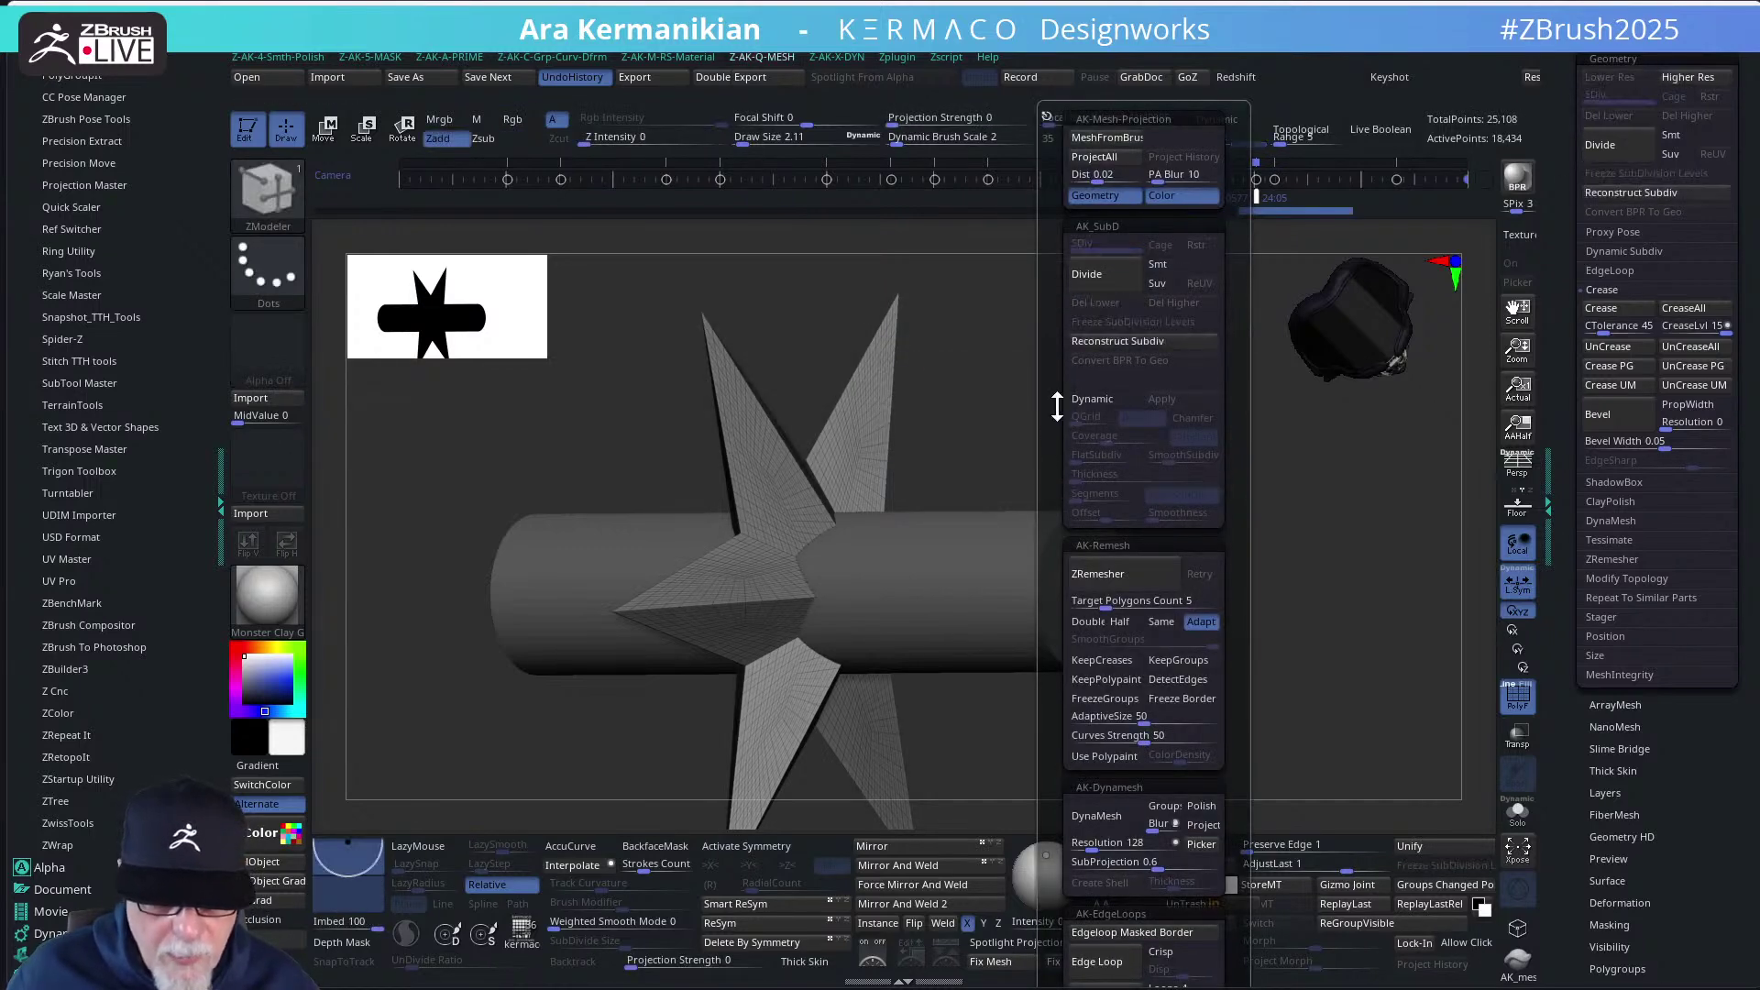
Undo the star's last subdivision together with the deletion of its lower level
left_click_drag(1056, 406, 1150, 382)
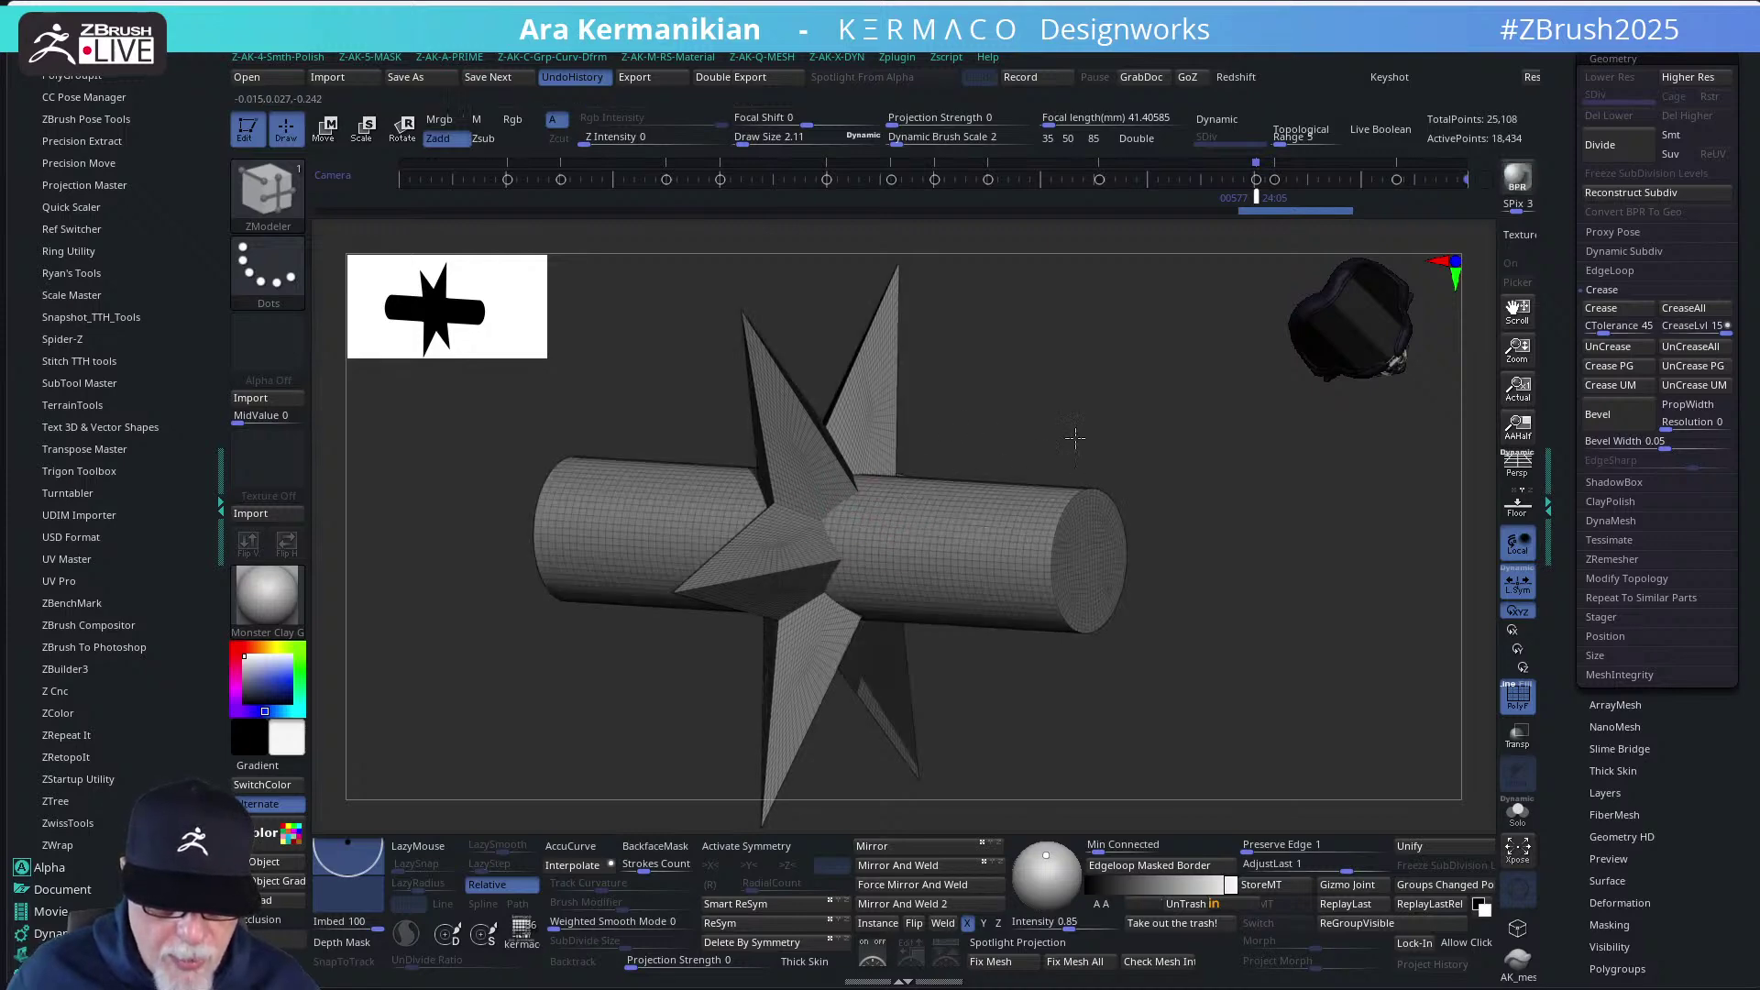
left_click_drag(1075, 438, 1167, 452, "alt")
key("ctrl+d")
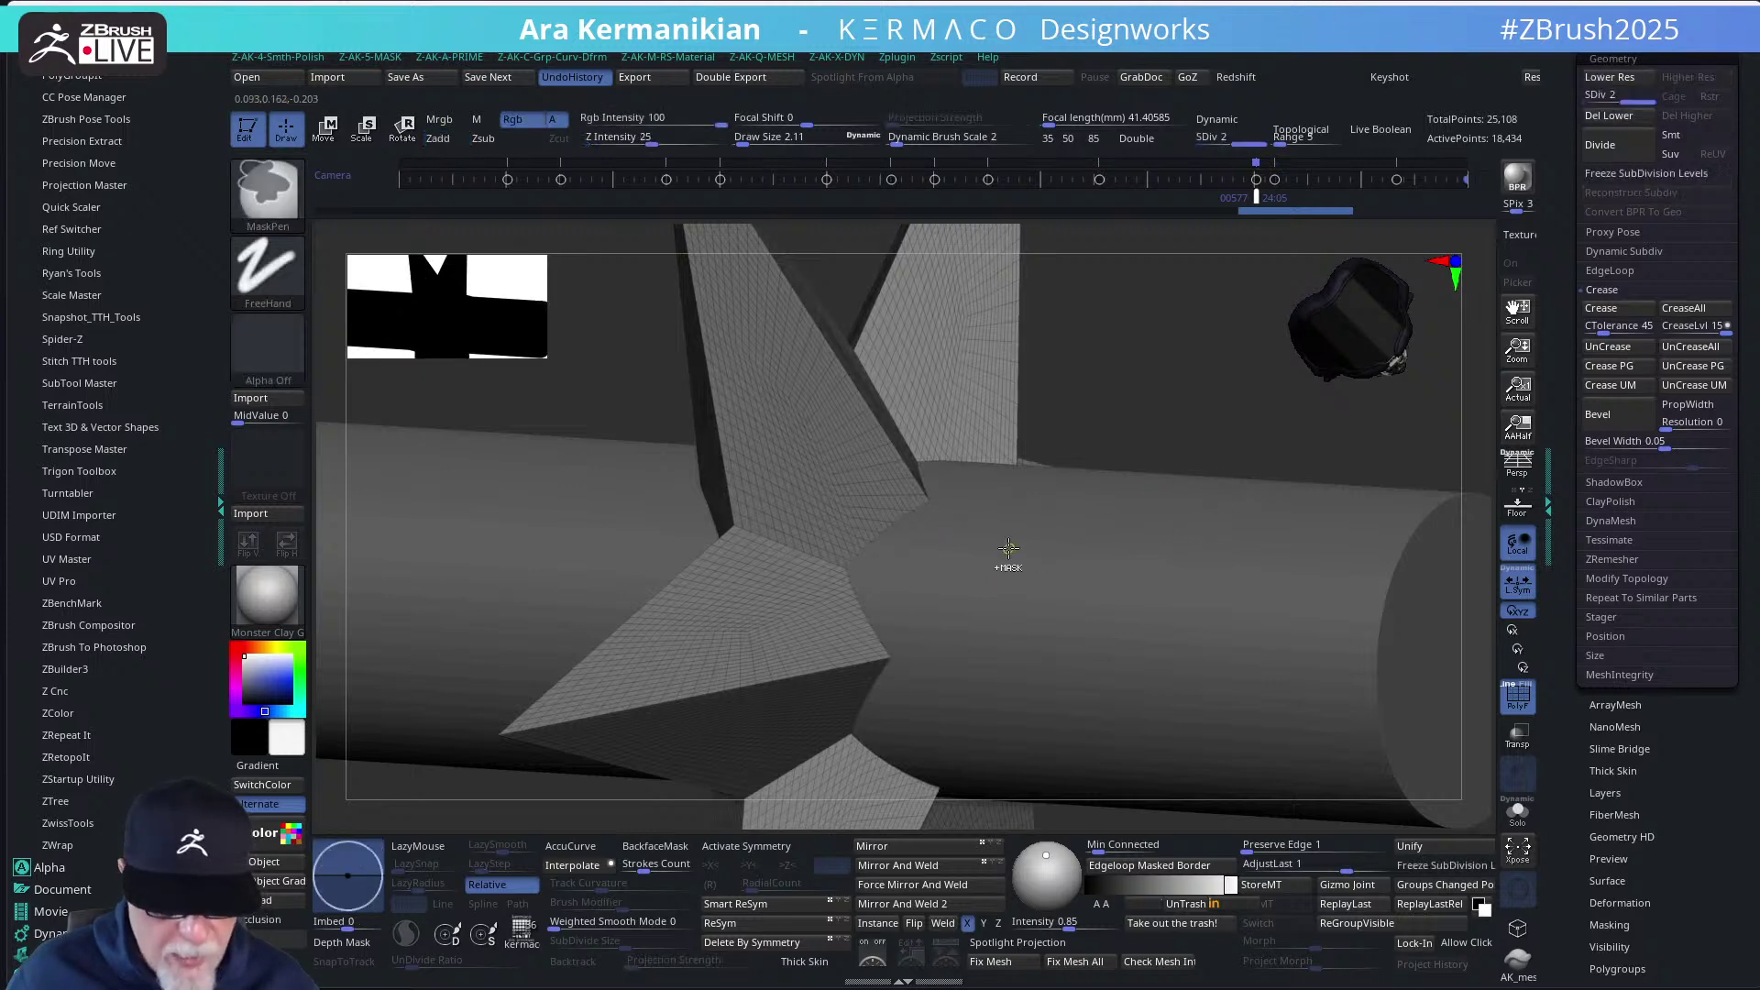
key("shift+d")
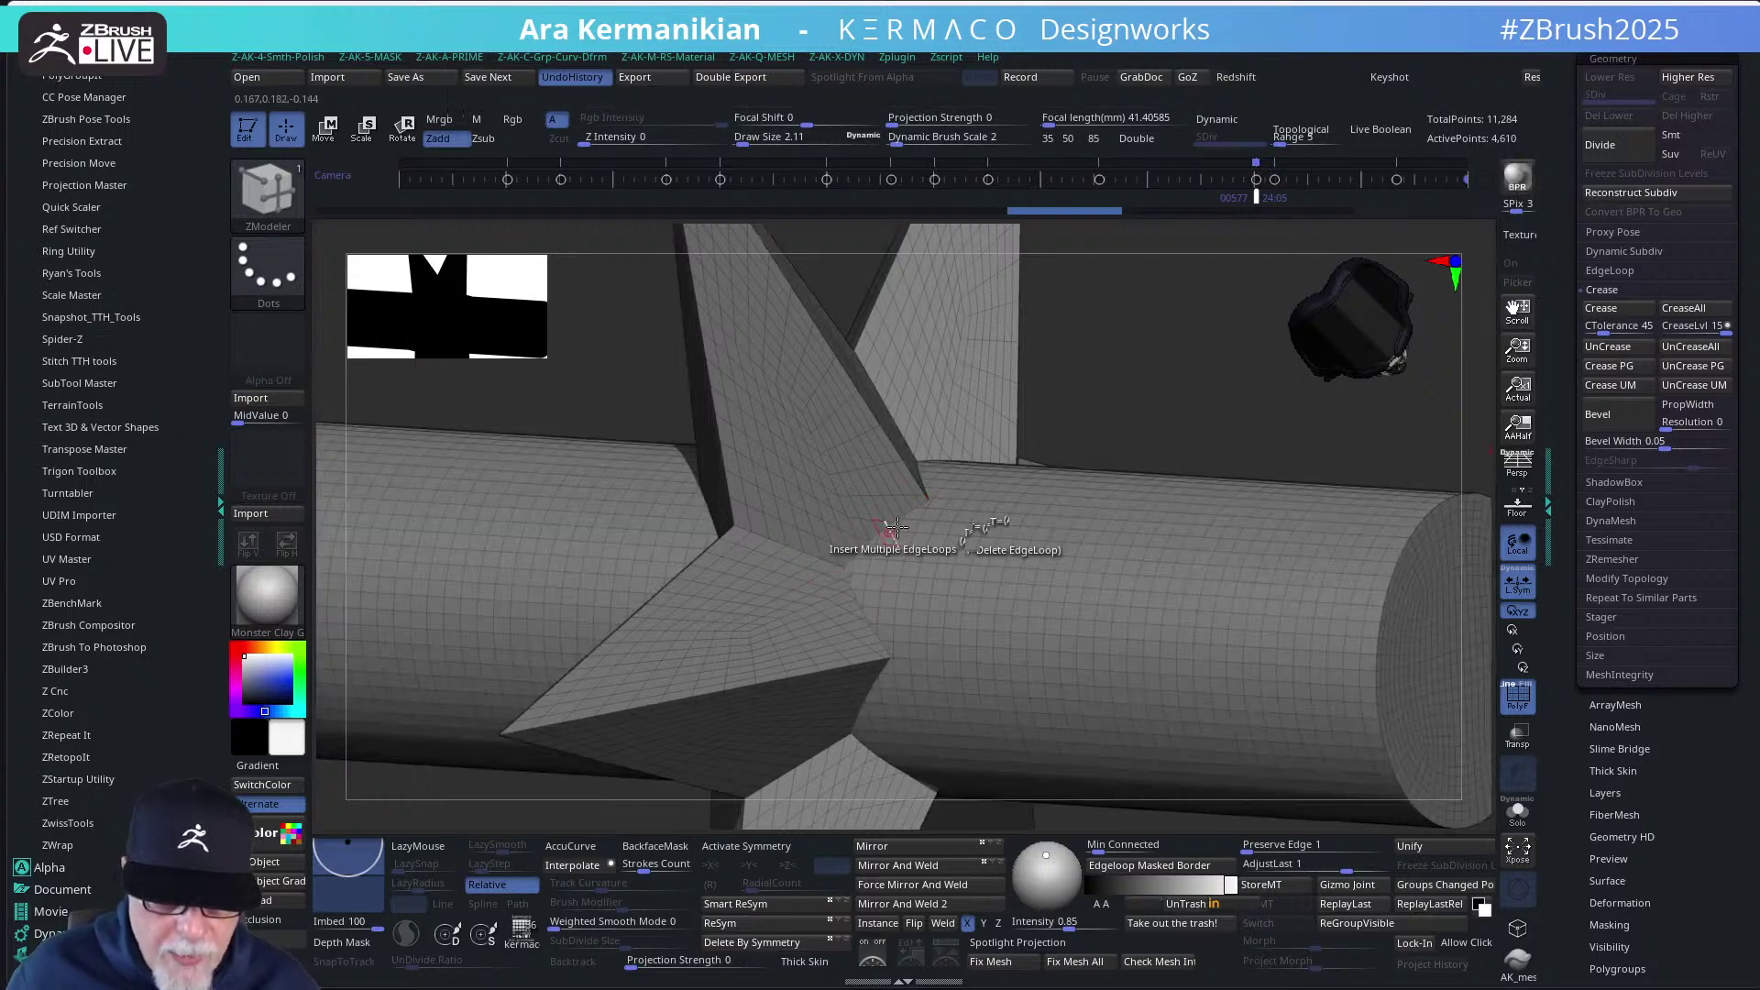
Show the bool1 folder in the subtool list, turn on Live Boolean to preview the cut star, and hide the wireframe
key("f")
left_click_drag(1045, 409, 1302, 412)
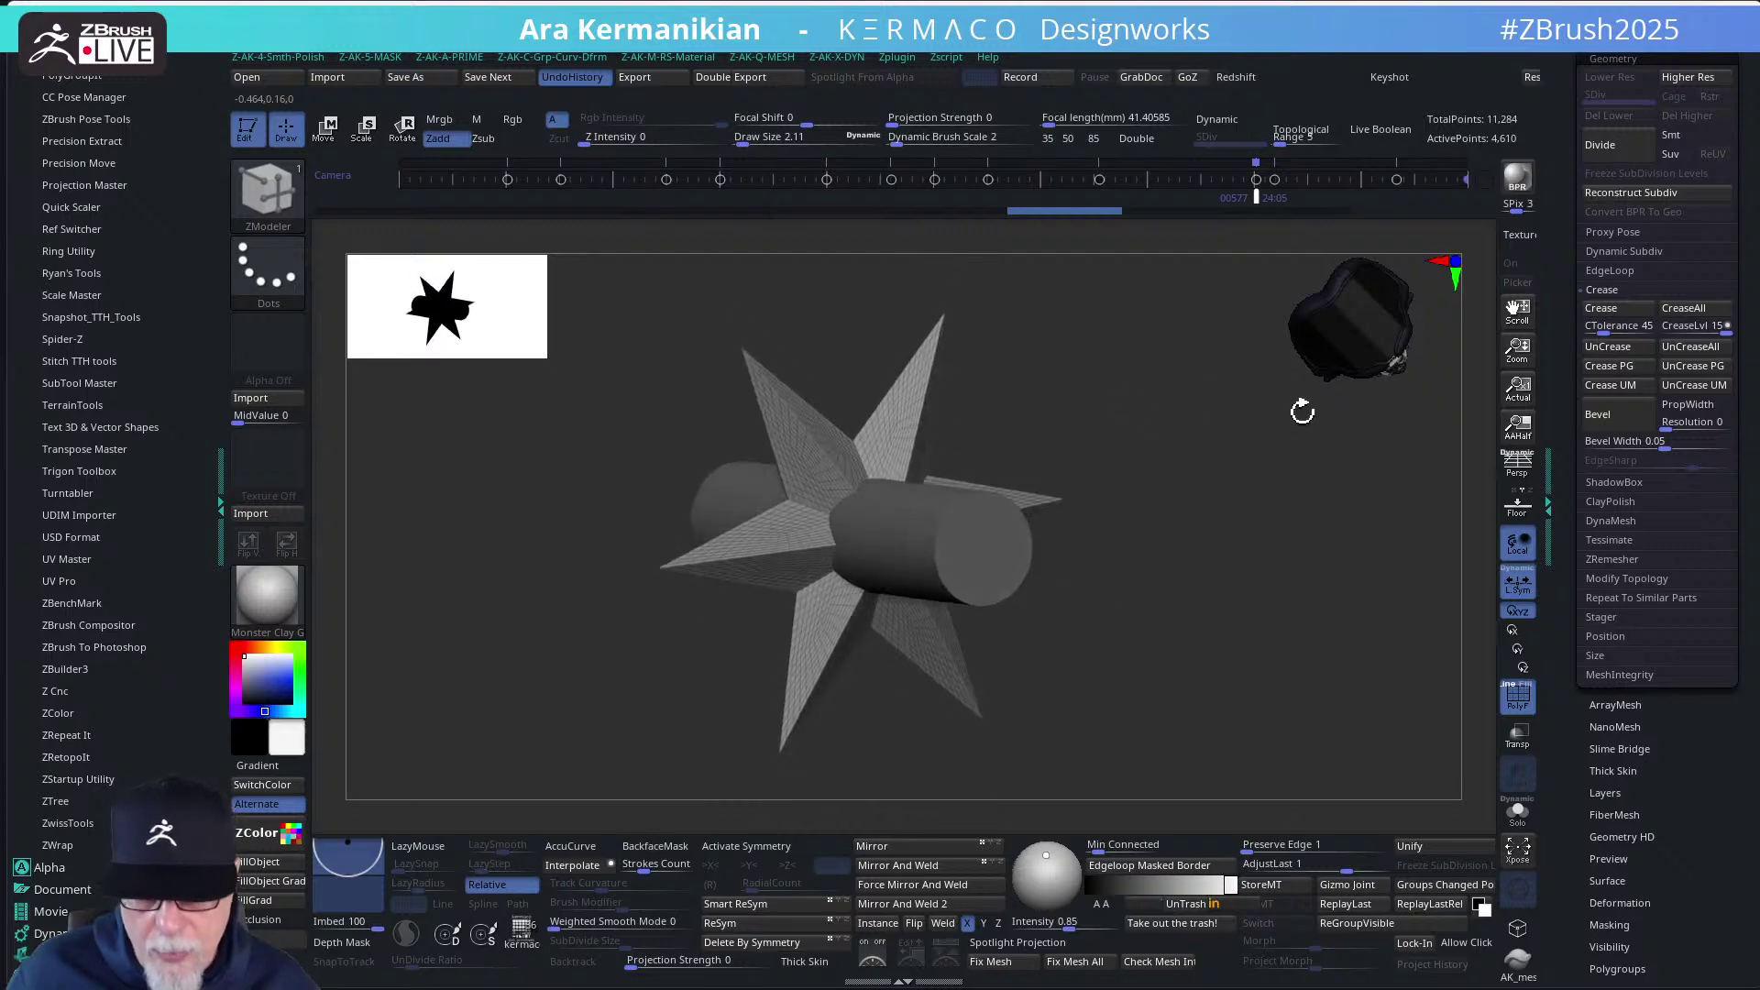
left_click_drag(1555, 239, 1604, 363)
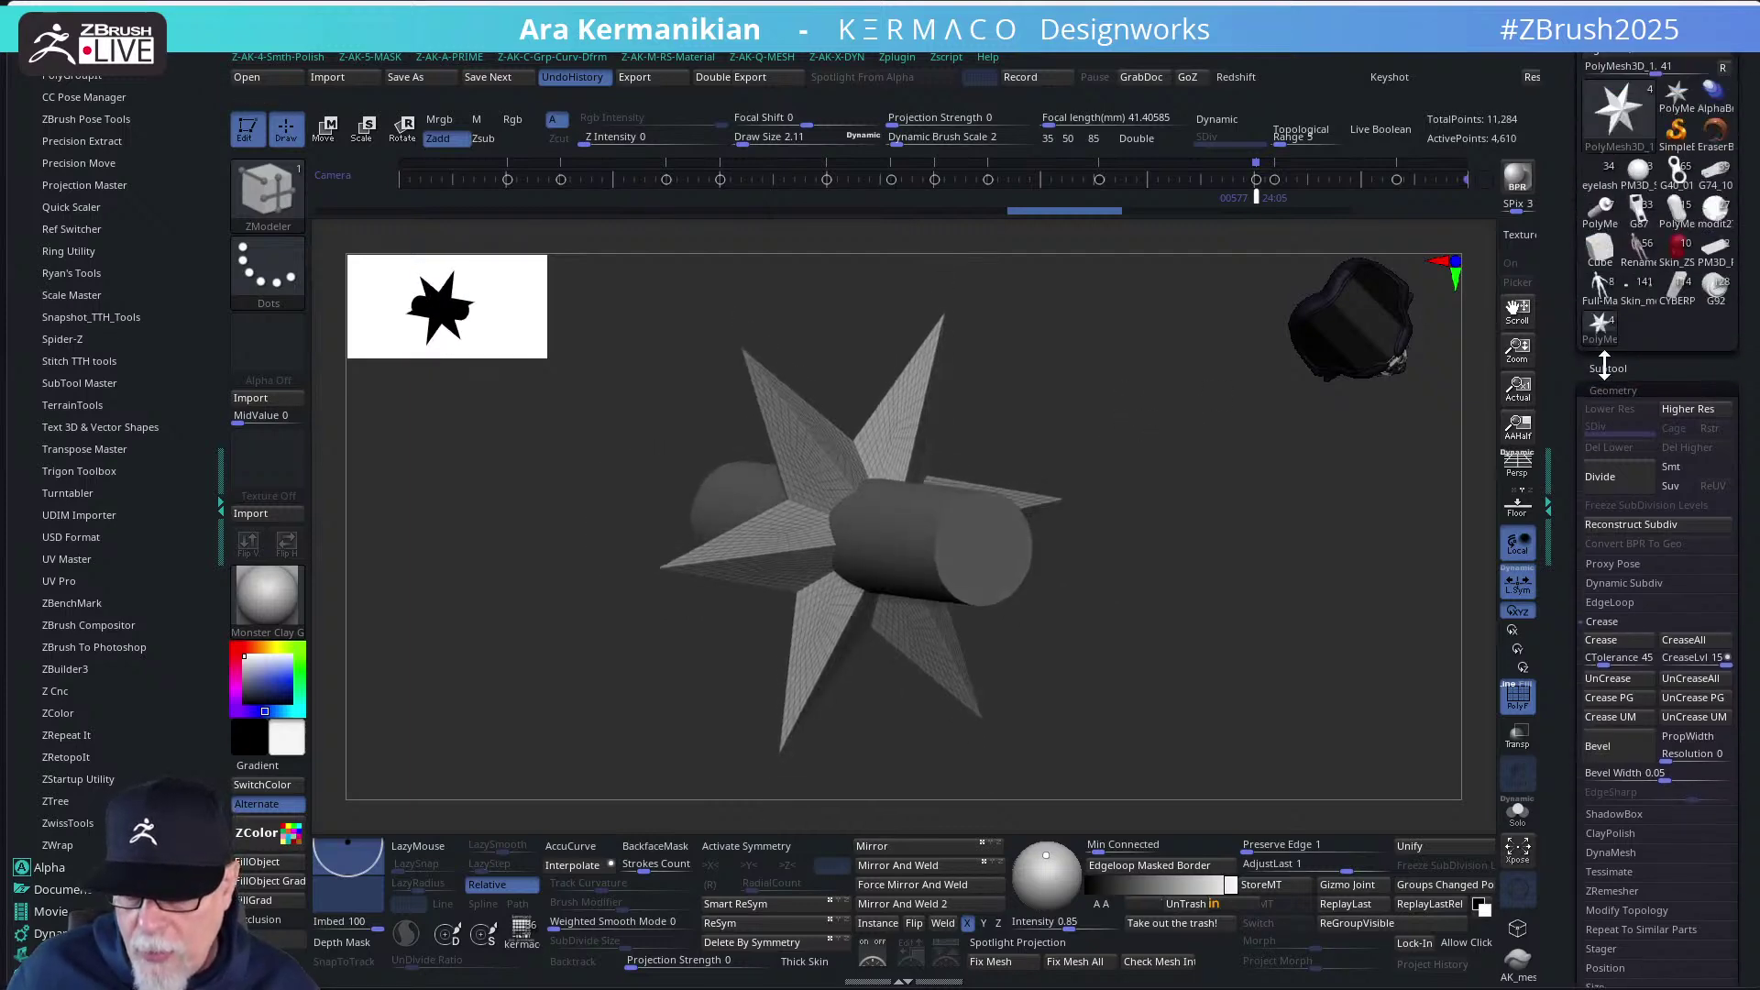
left_click(1606, 367)
left_click_drag(1568, 240, 1586, 321)
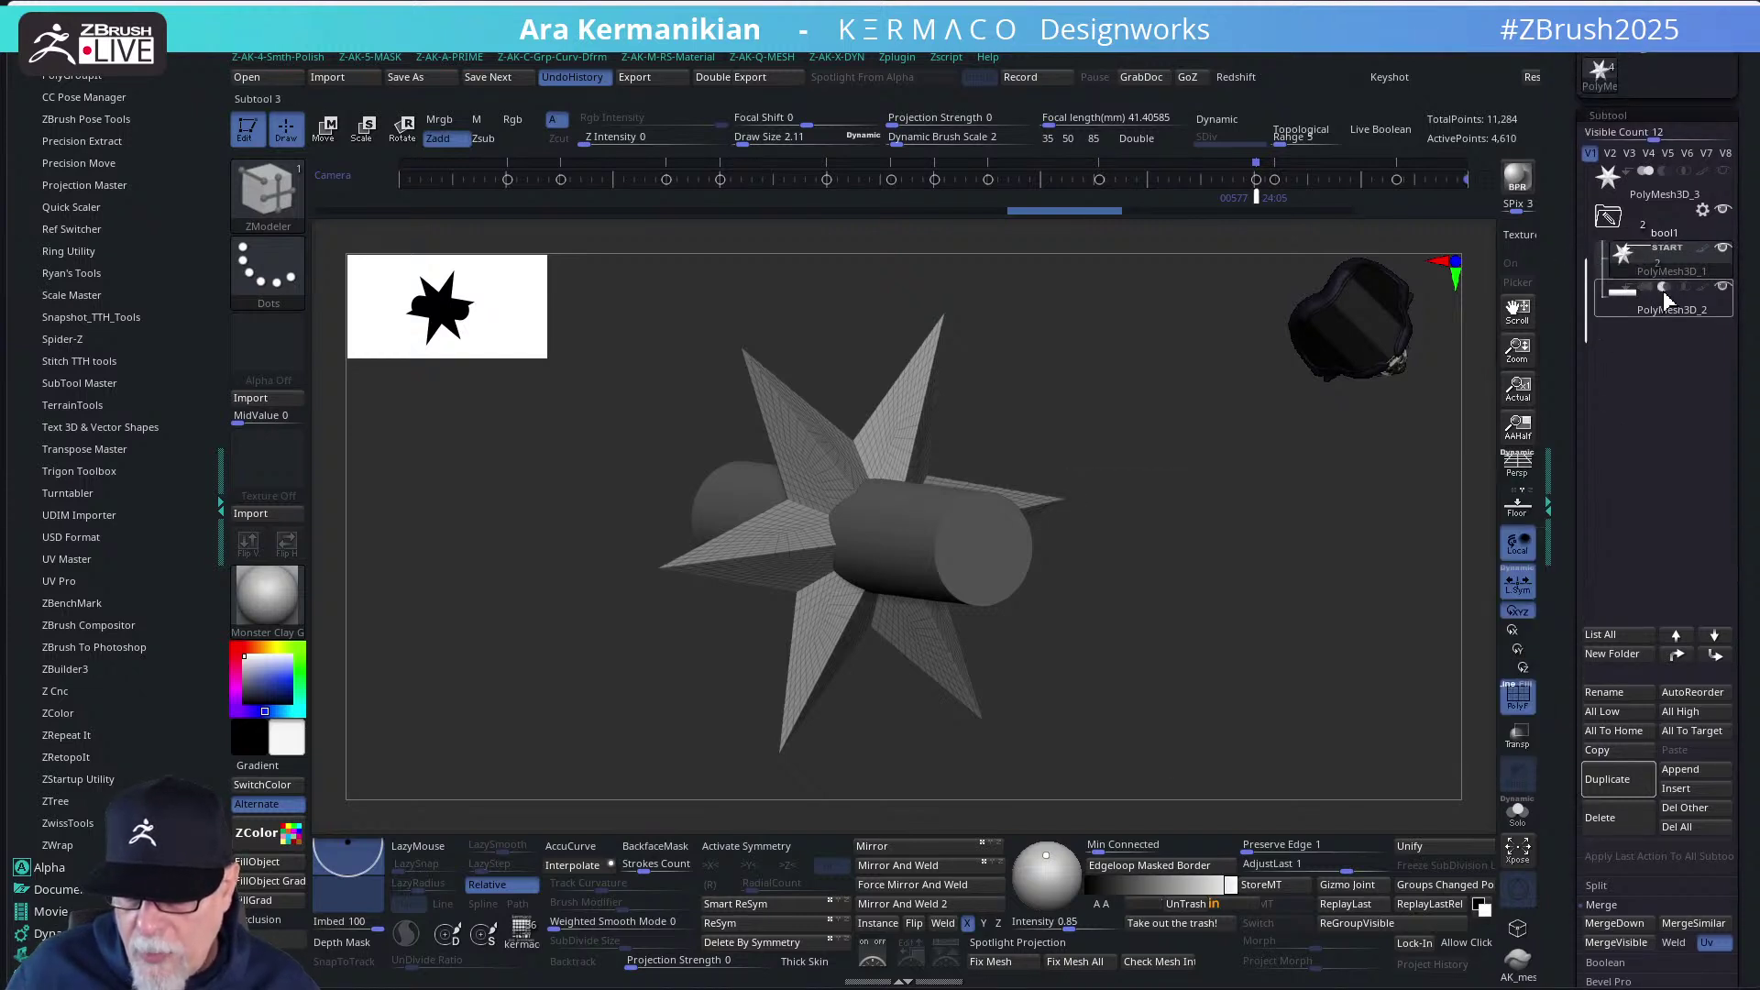
left_click(1379, 131)
left_click_drag(1255, 485, 1490, 609)
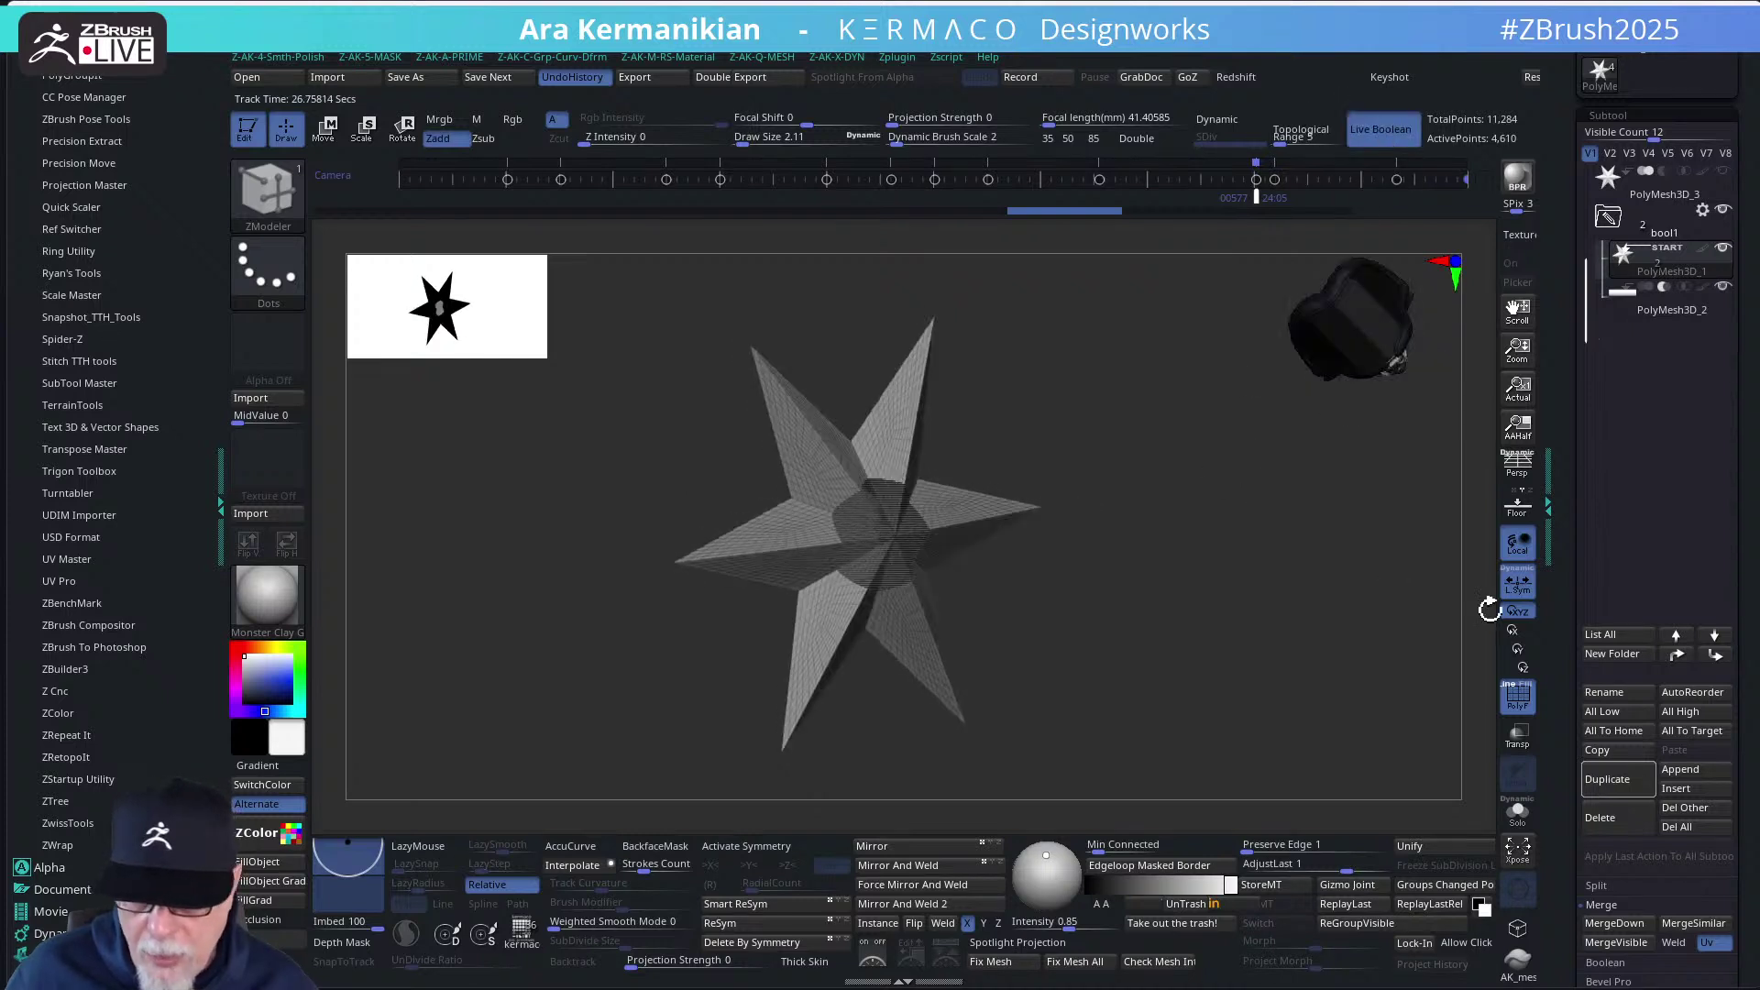
left_click(1517, 699)
left_click_drag(1343, 648, 1310, 575)
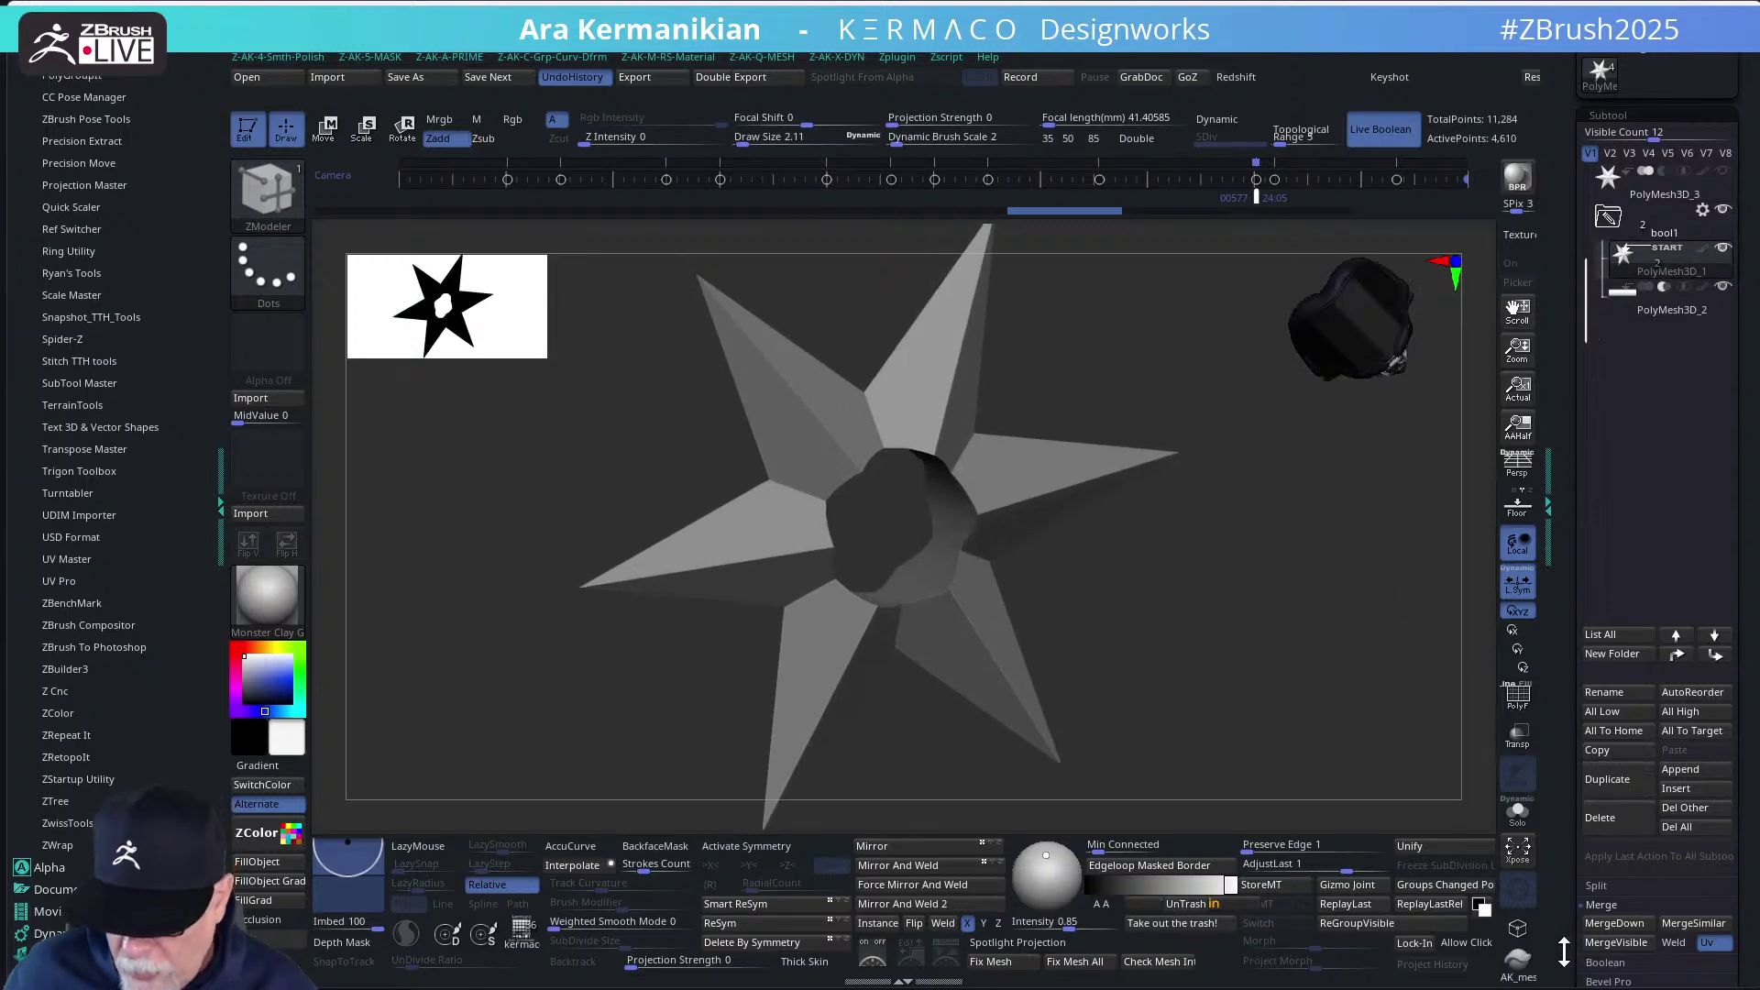
Run Boolean With DSDiv on the bool1 folder and make the resulting UMesh_PolyMesh3D_1 the active subtool
left_click_drag(1563, 951, 1618, 739)
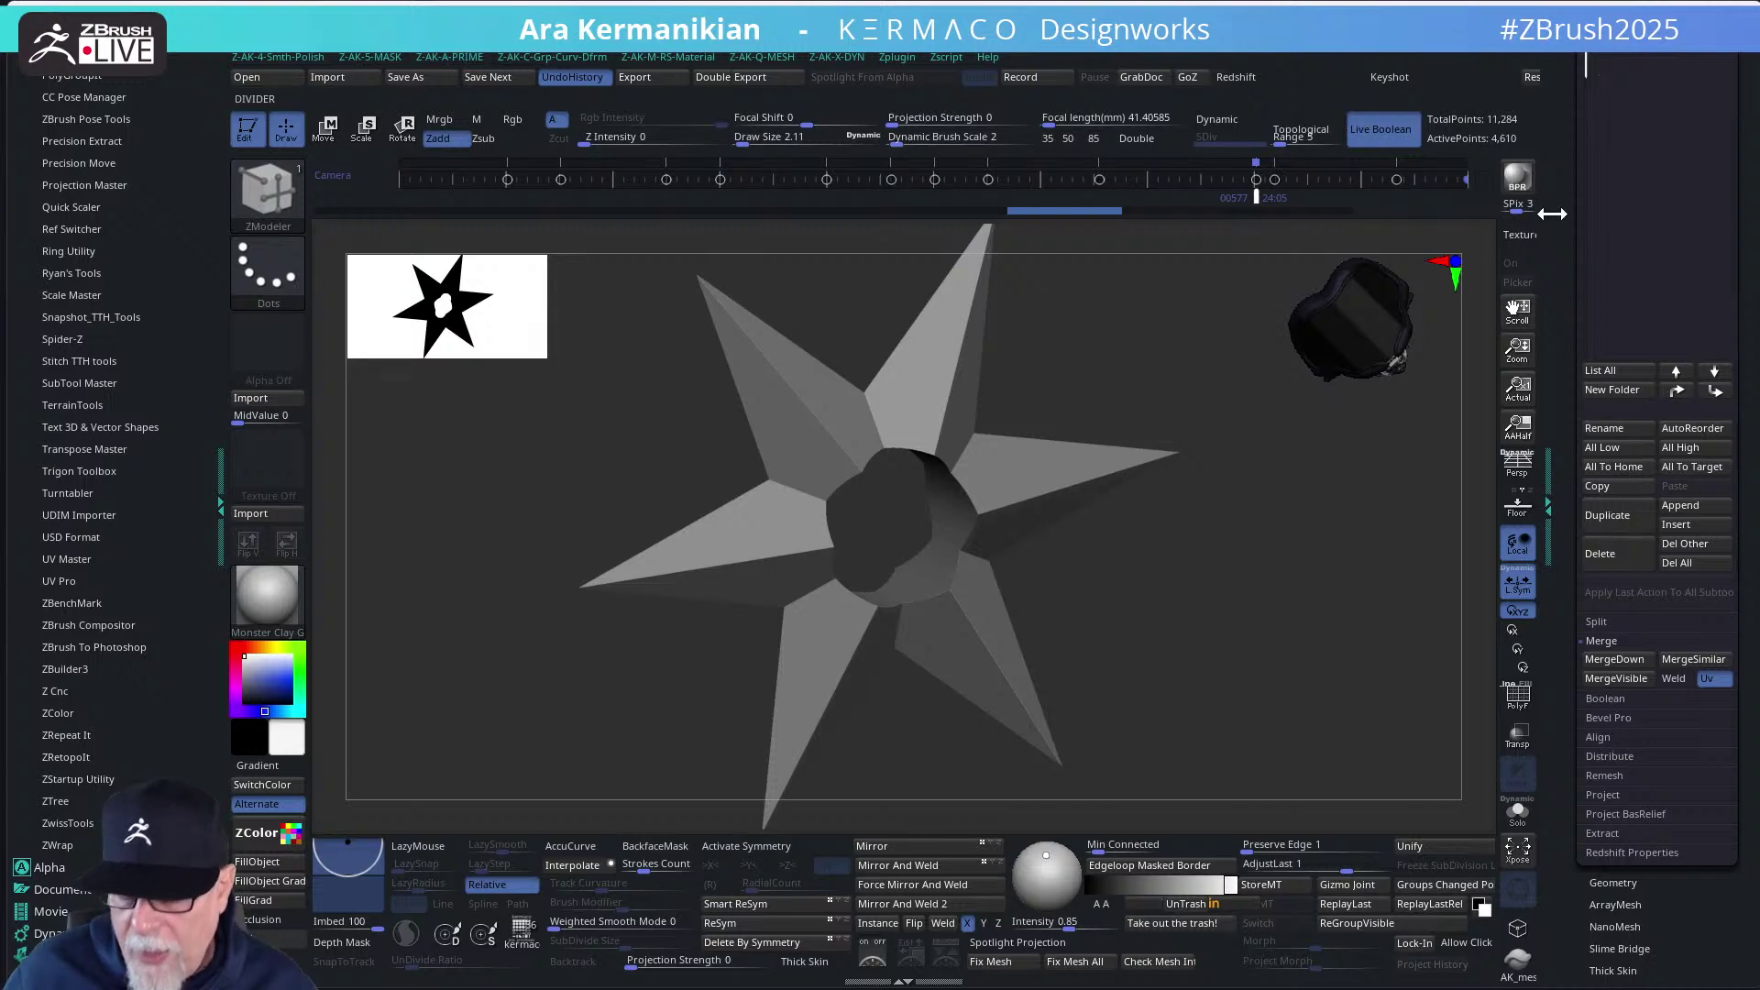
left_click_drag(1551, 213, 1675, 394)
left_click(1703, 360)
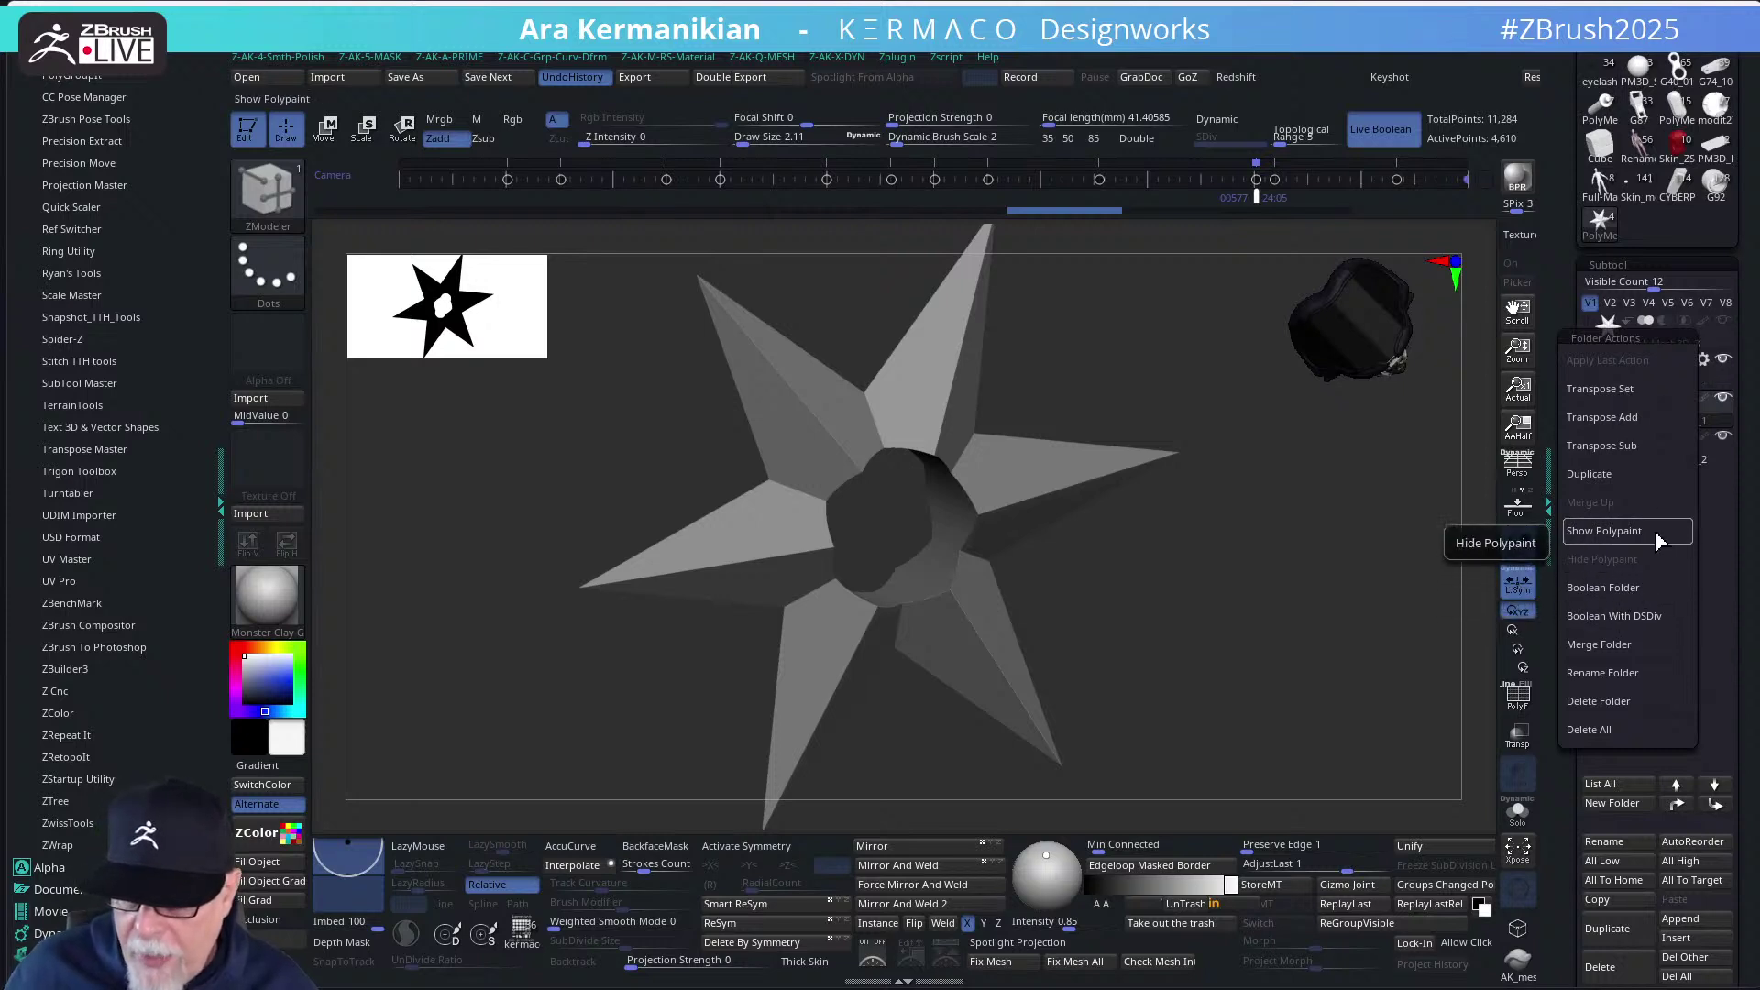
left_click(1599, 616)
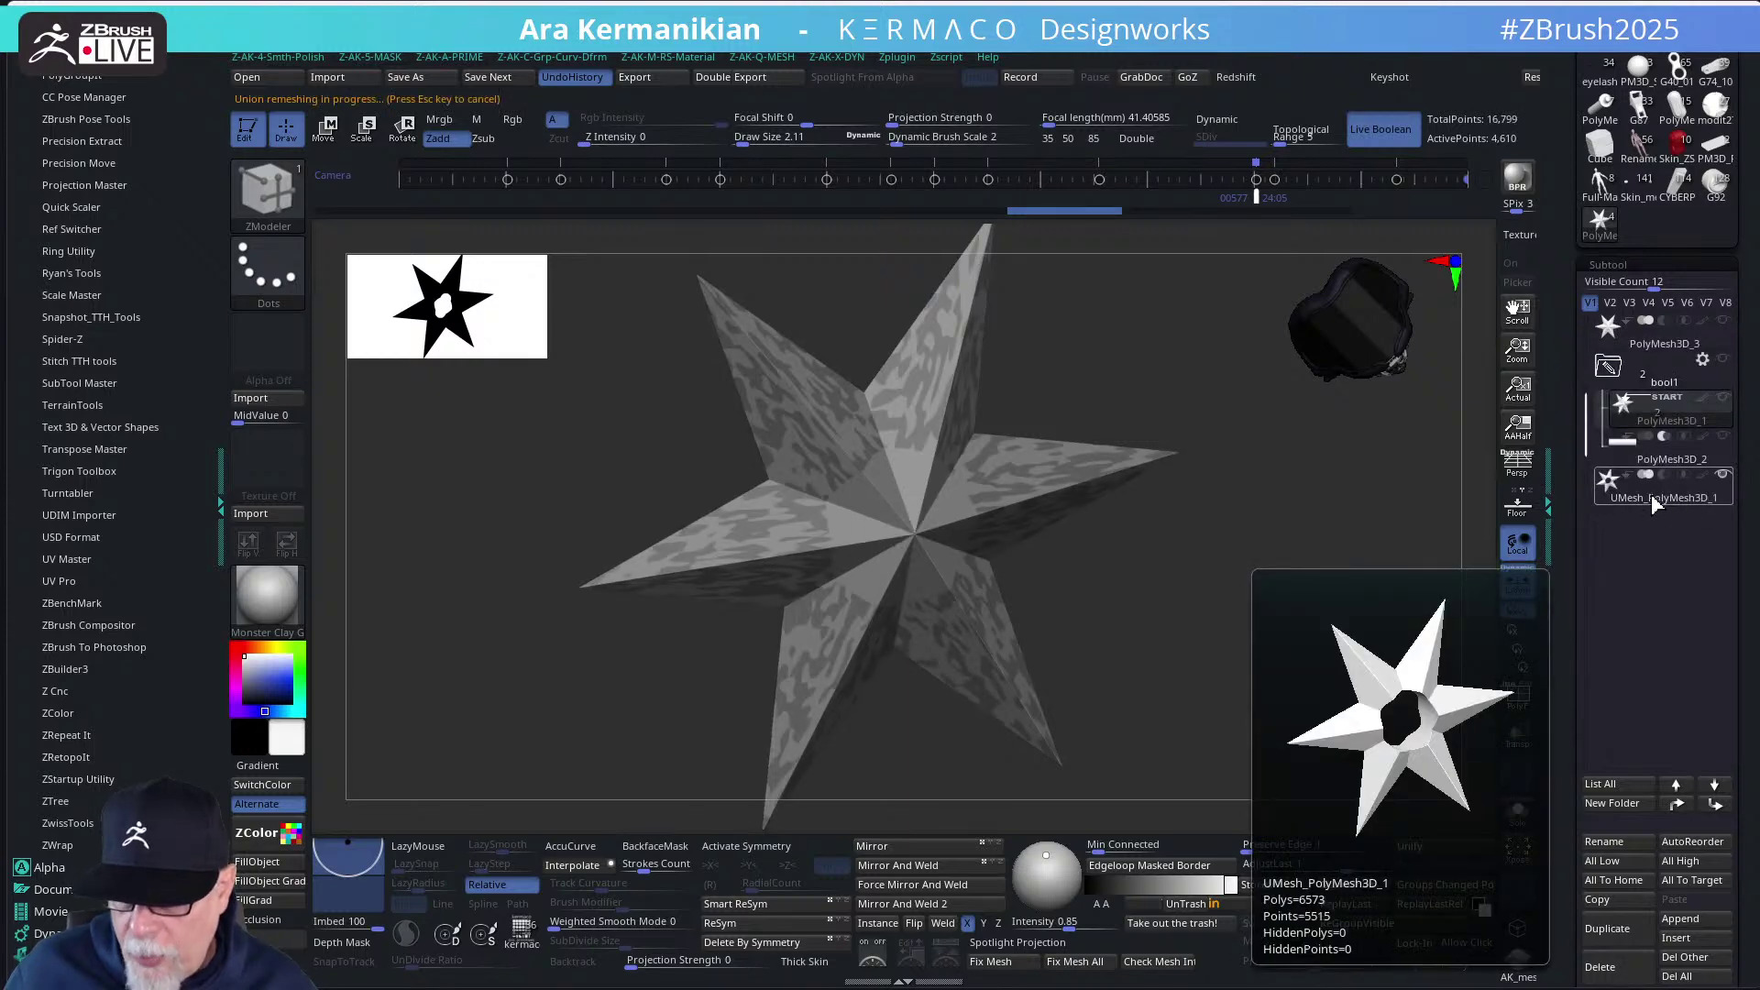
left_click(1655, 505)
Examine the boolean mesh around the star's hole with the wireframe shown and with a dynamic subdivision preview
left_click_drag(1319, 554, 996, 443)
left_click(1516, 706)
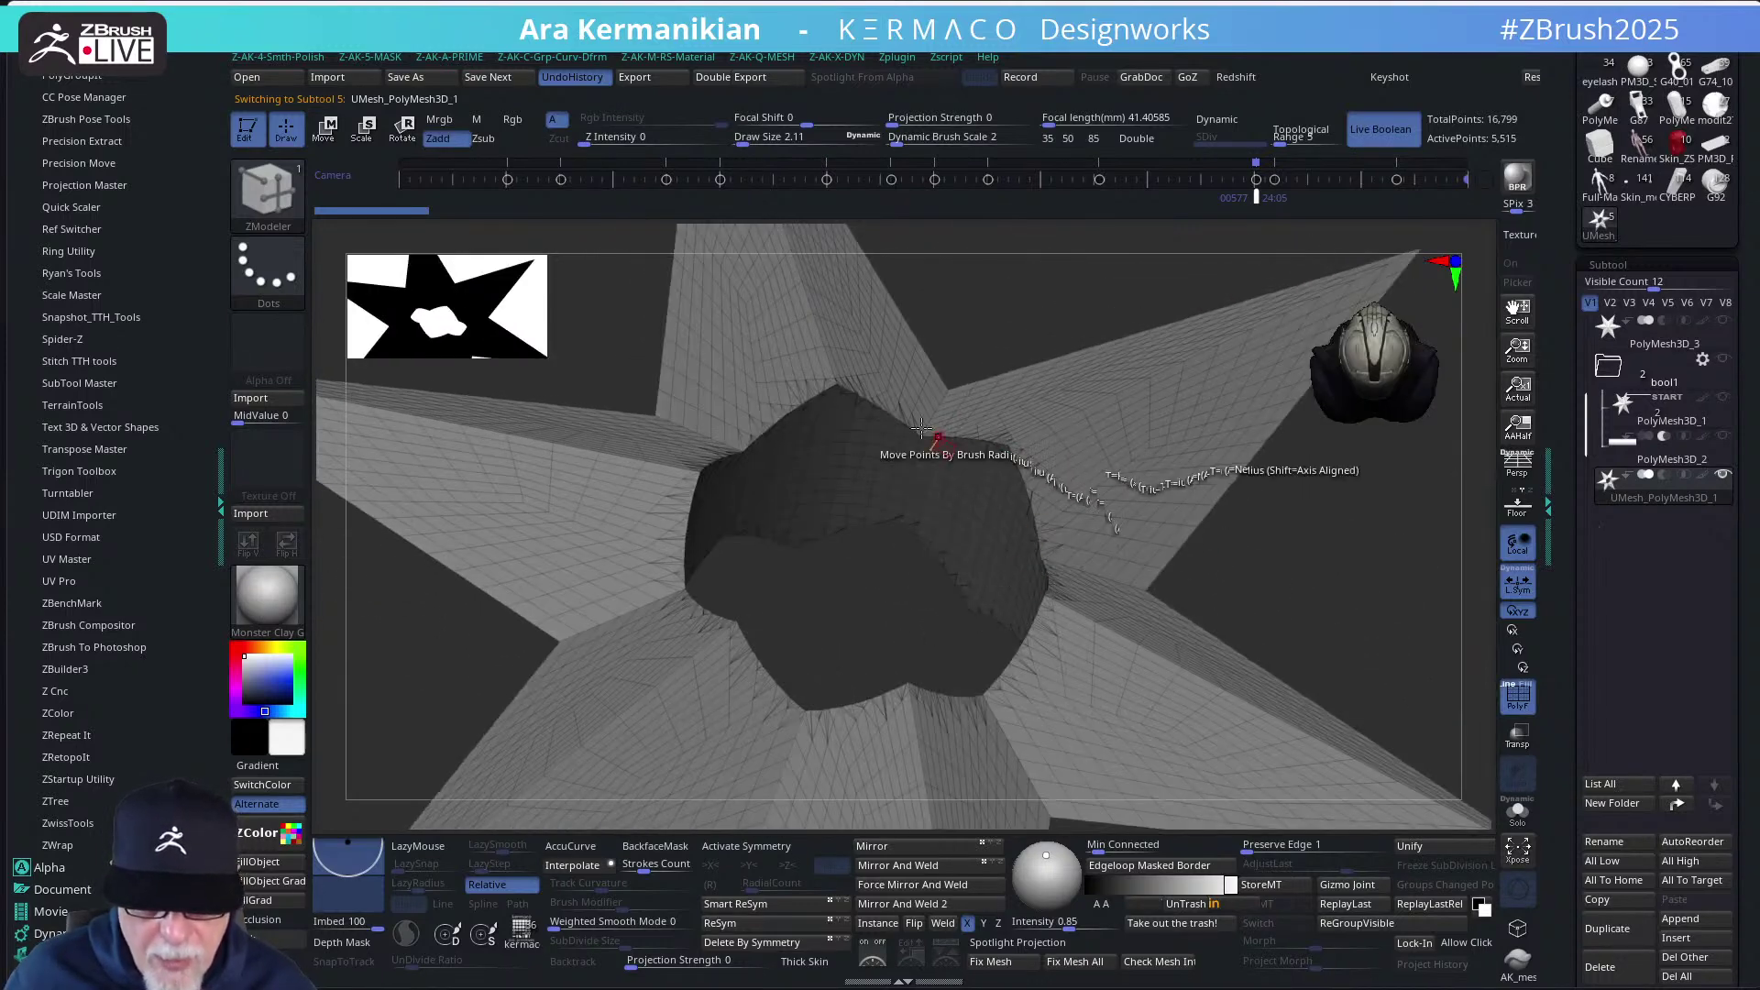
mouse_move(1249, 587)
left_mouse_down()
mouse_move(1272, 560)
mouse_move(1178, 628)
mouse_move(1290, 648)
mouse_move(1029, 574)
mouse_move(1048, 486)
mouse_move(1095, 575)
mouse_move(1152, 615)
mouse_move(1170, 589)
mouse_move(1160, 632)
mouse_move(1262, 608)
mouse_move(1210, 617)
mouse_move(1430, 642)
mouse_move(1374, 620)
mouse_move(1263, 622)
left_mouse_up()
left_click(1518, 697)
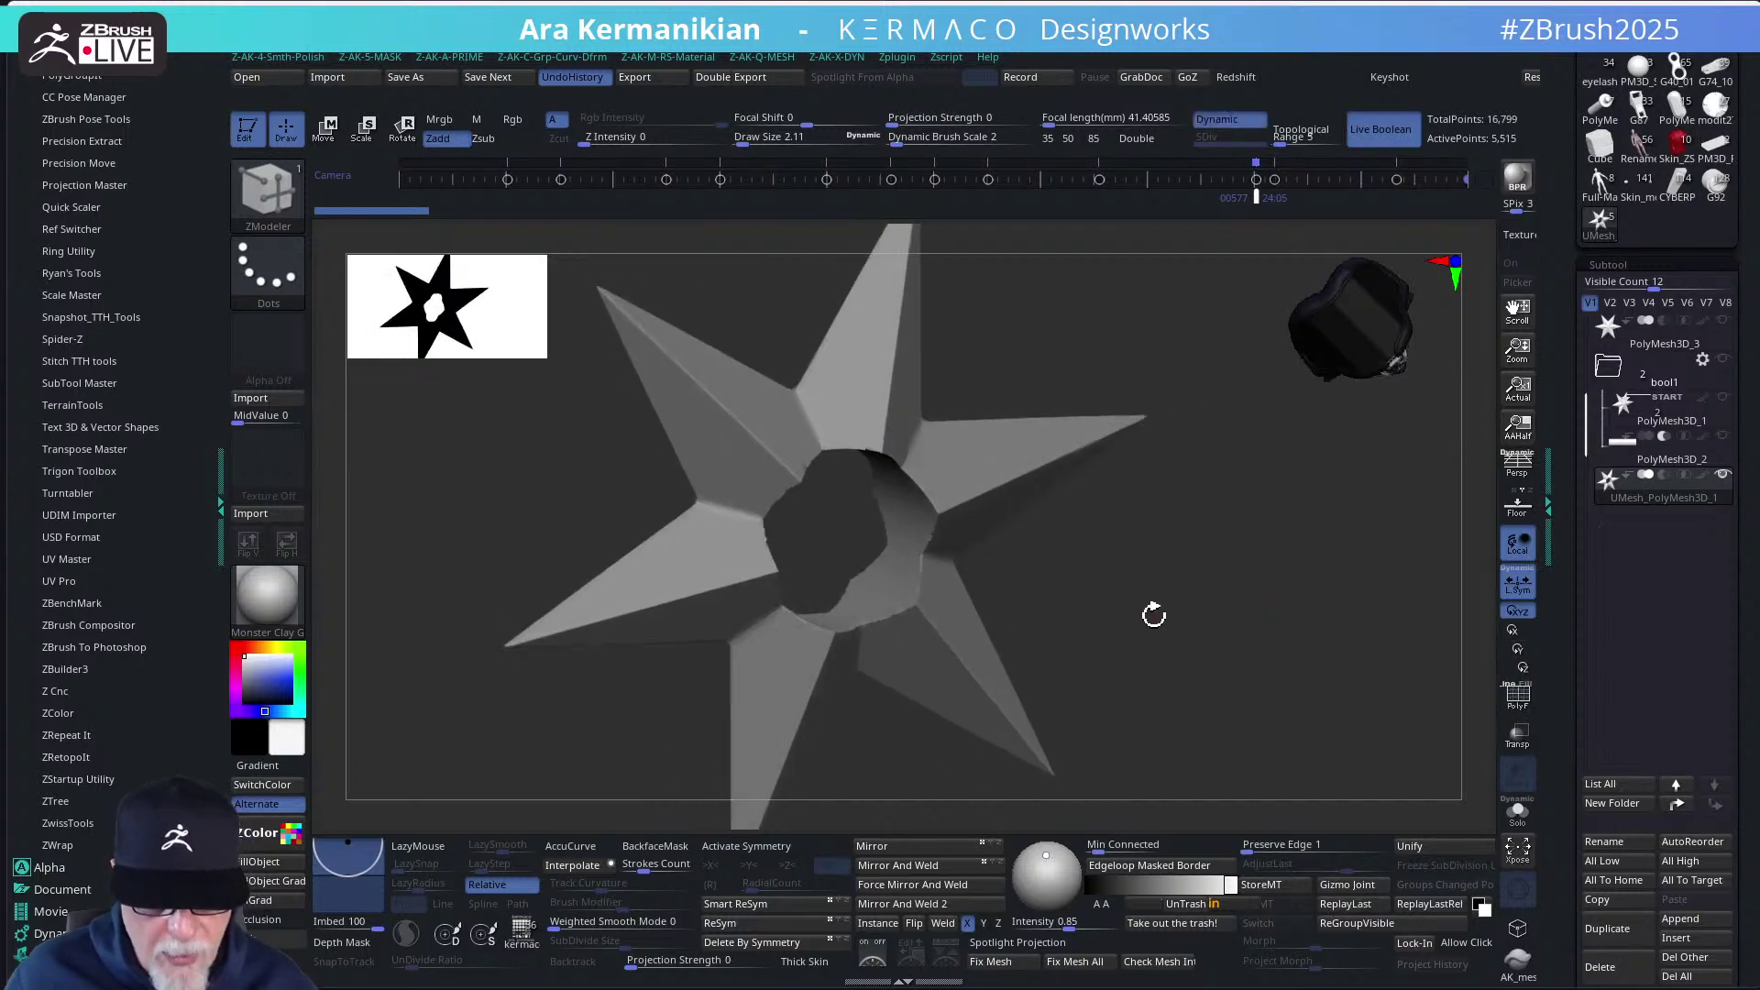
key("ctrl")
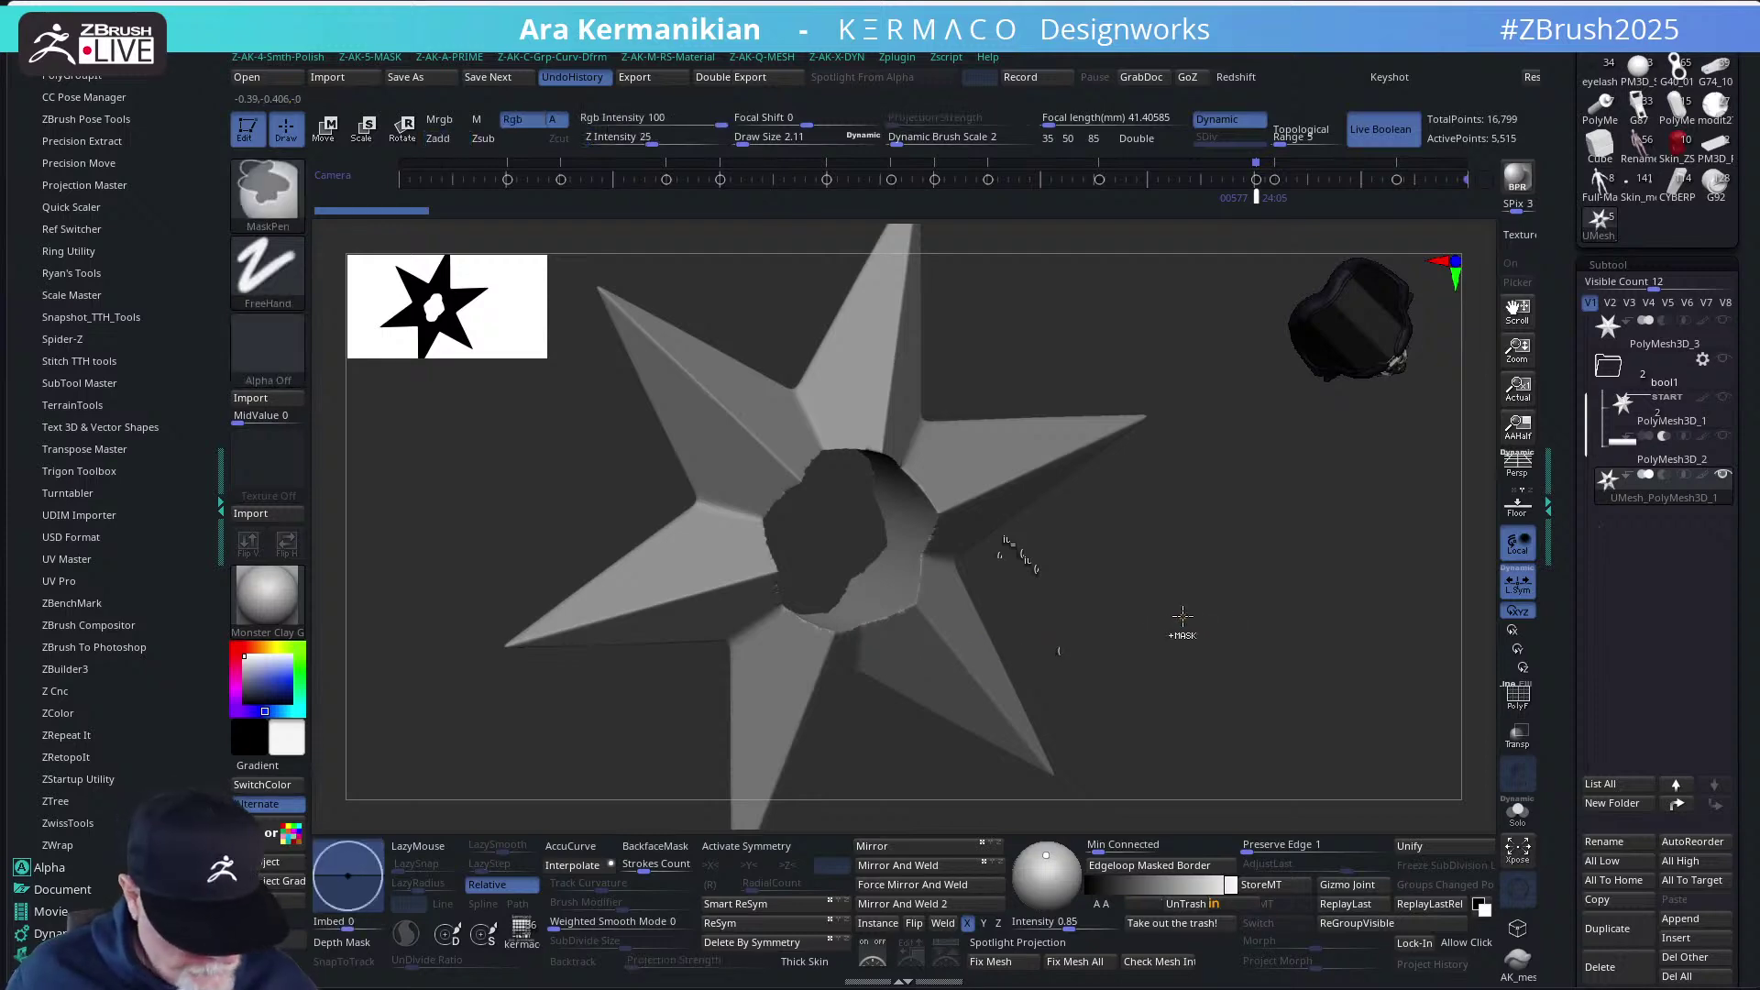
right_click(1185, 617, "ctrl")
left_click_drag(1143, 597, 1187, 540)
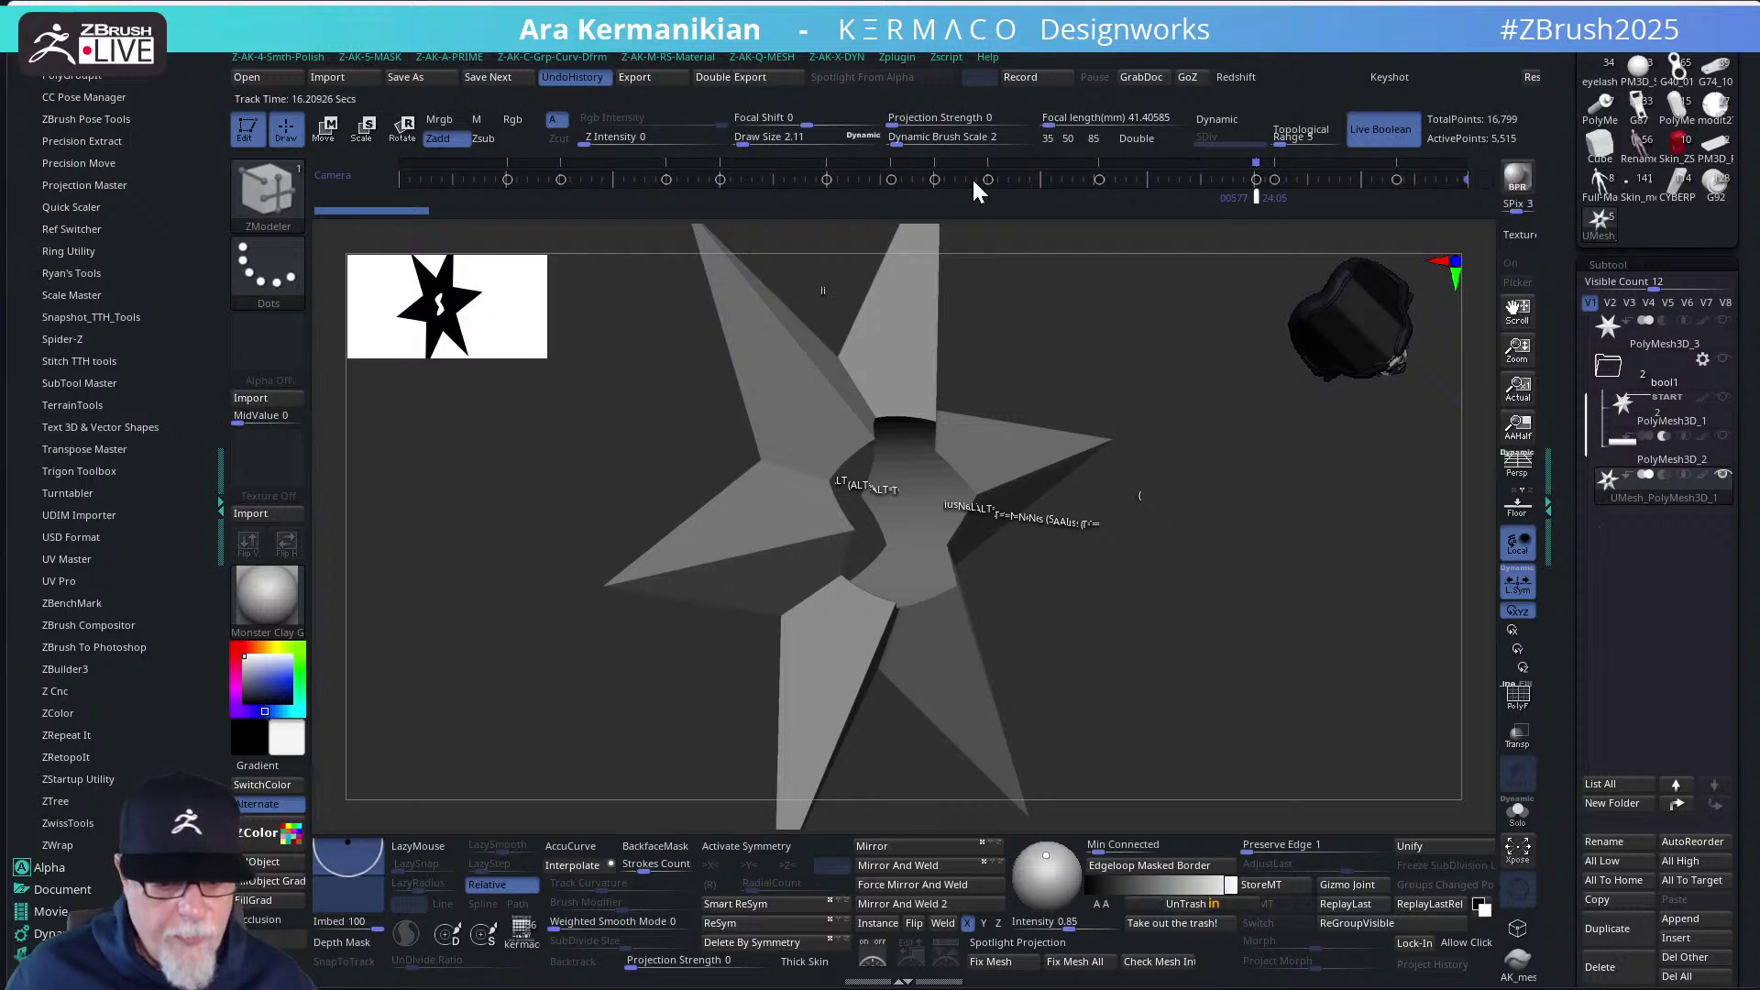
Collapse the long Zplugin list
scroll(81, 80, "up", 10)
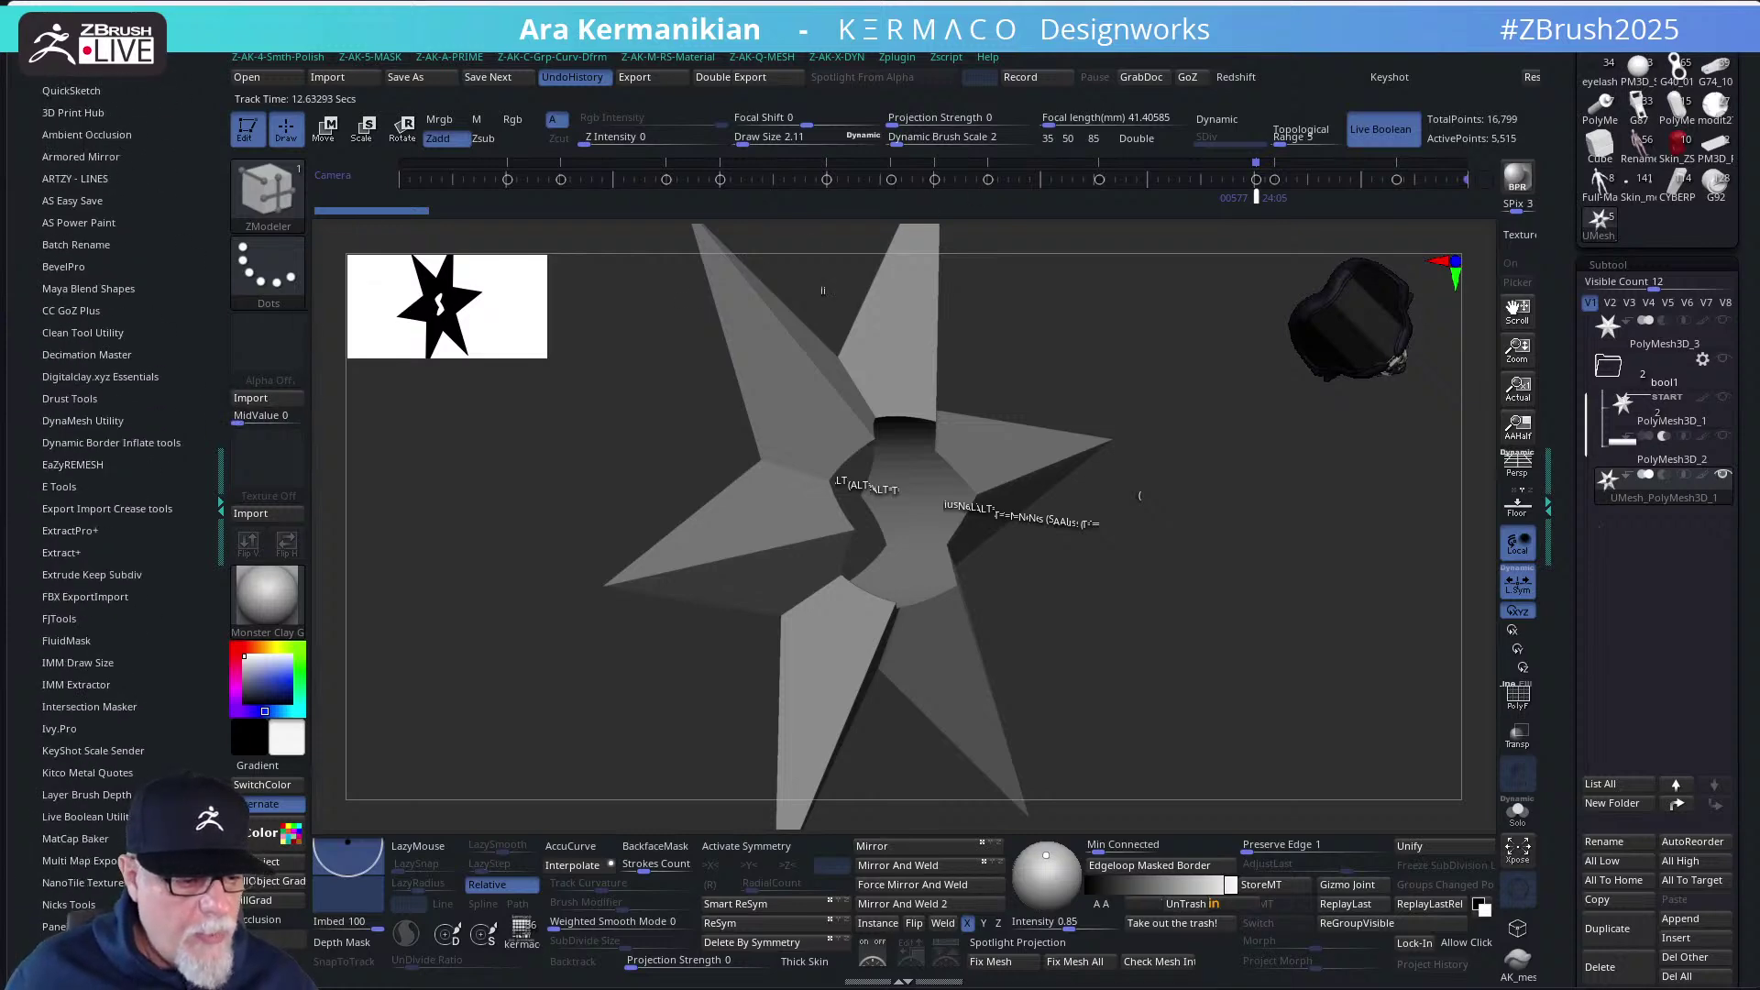
left_click(72, 39)
left_click_drag(100, 165, 49, 422)
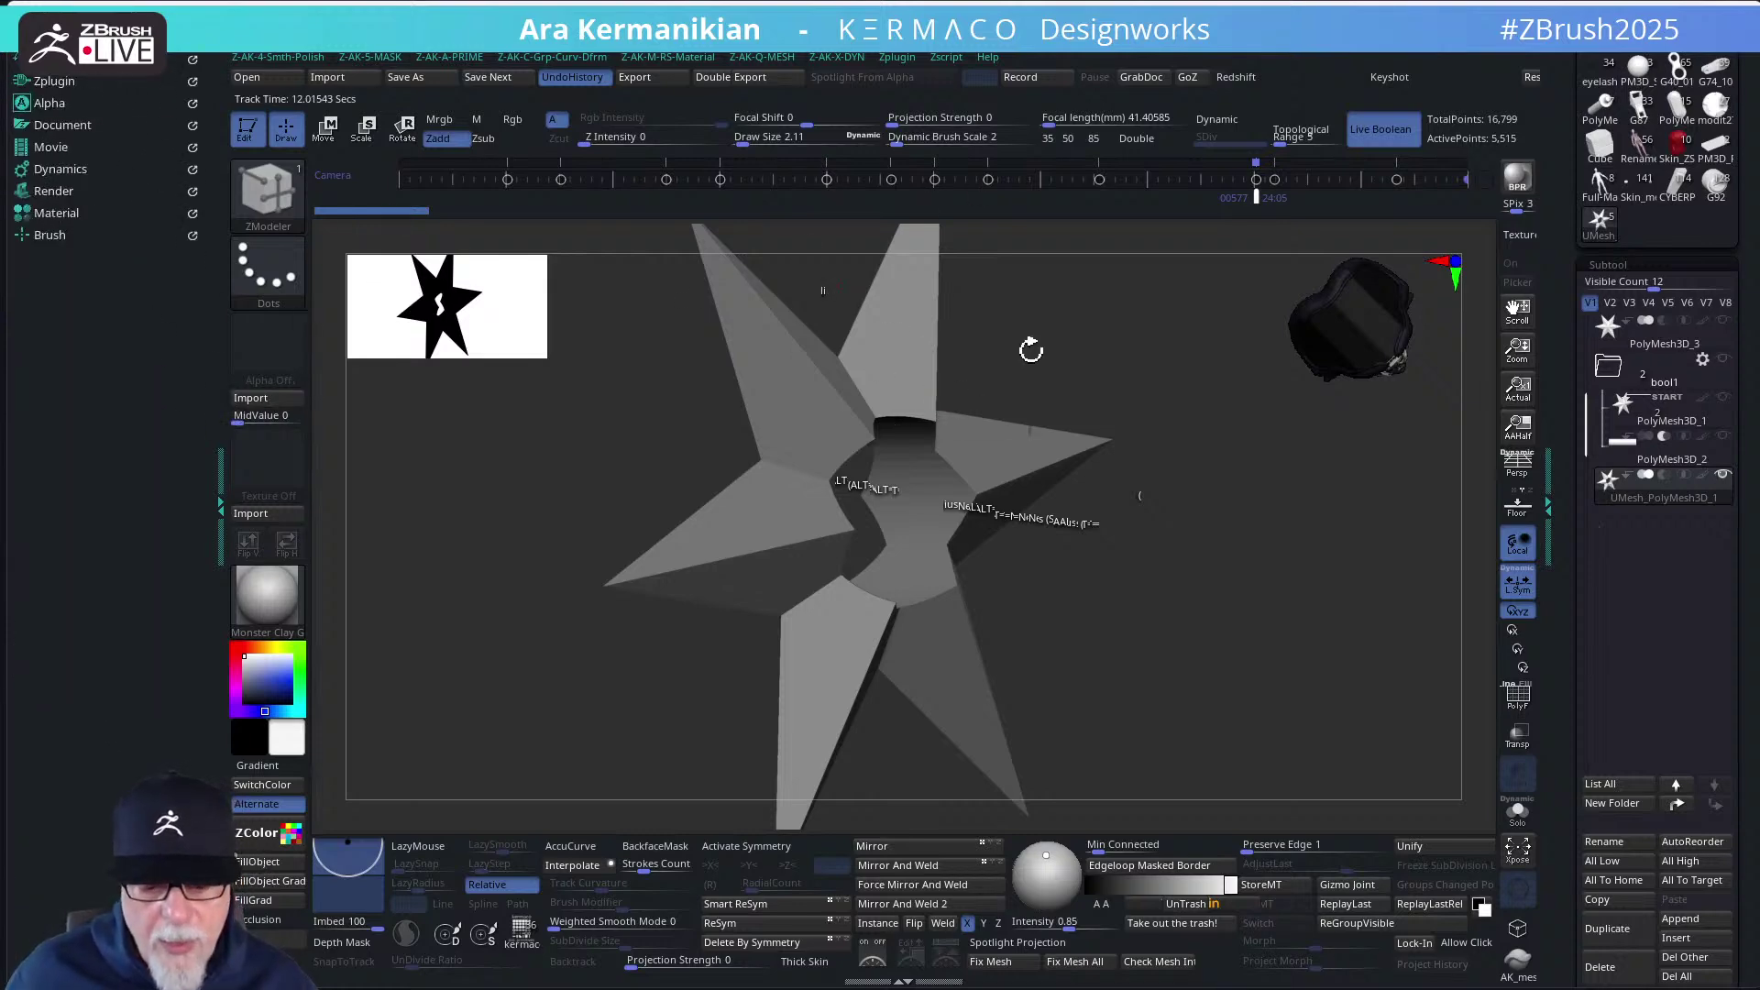
Show the polygroups, isolate the striped hole wall, combine it into one polygroup, and unhide the whole star
left_click_drag(1031, 349, 912, 445)
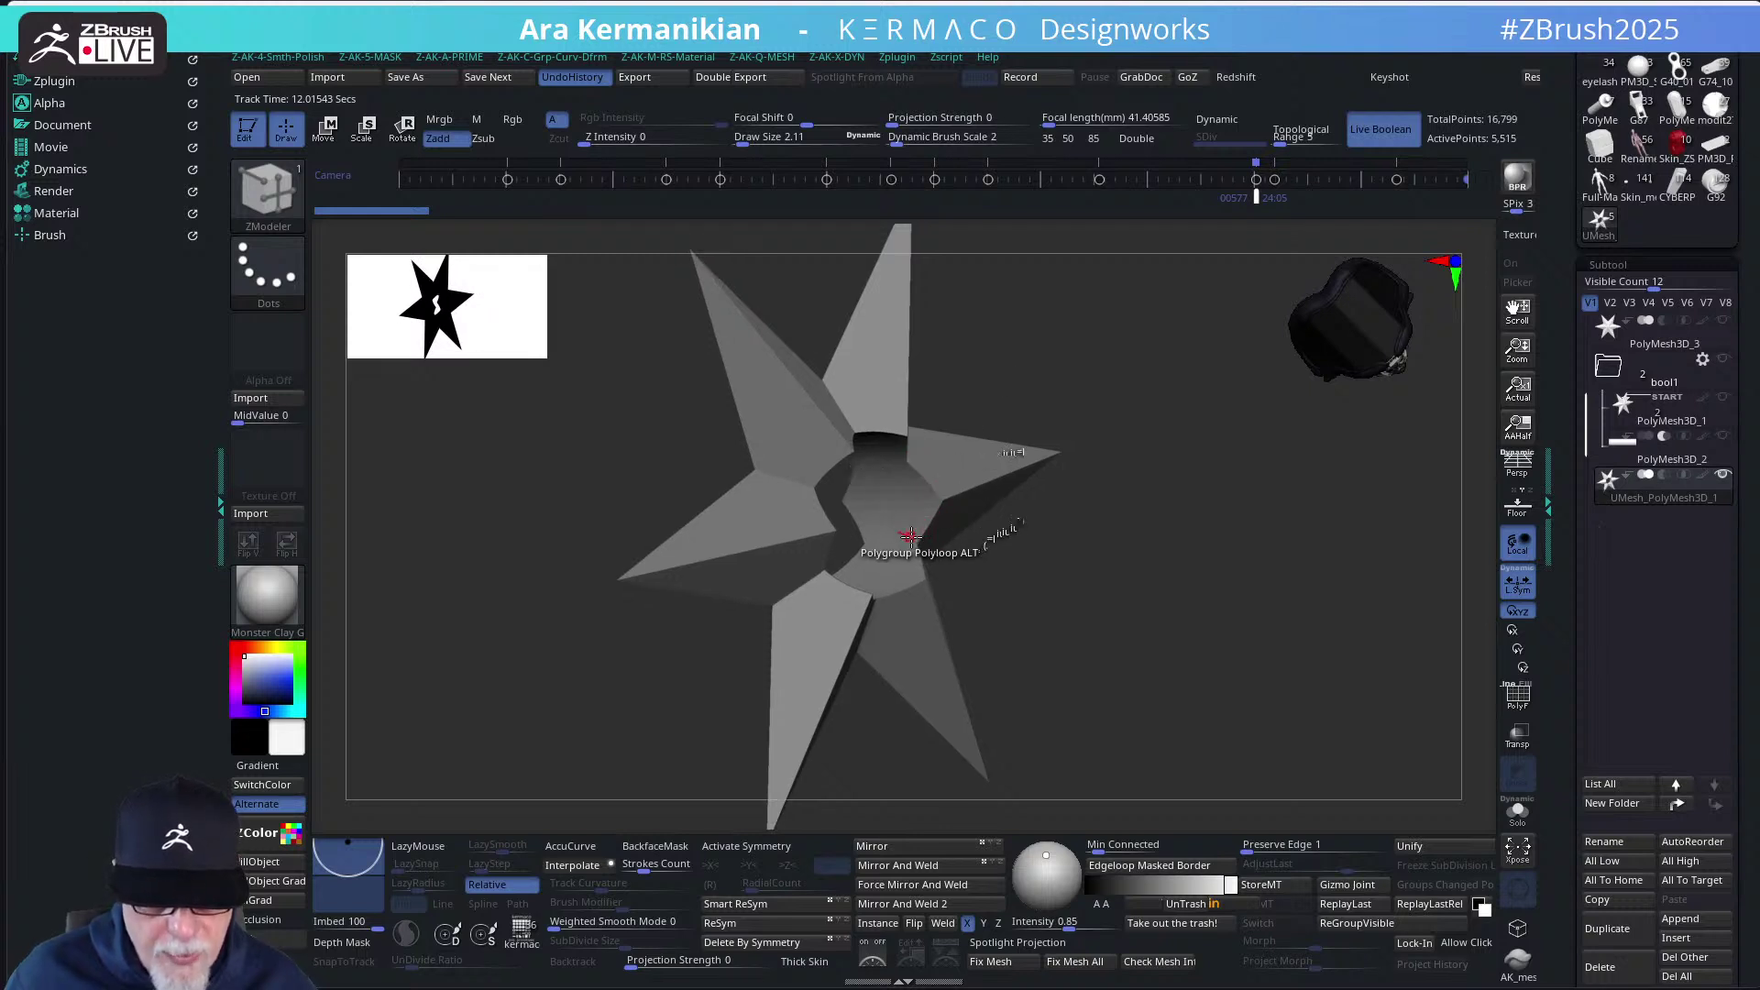
mouse_move(1064, 558)
left_mouse_down()
mouse_move(1086, 503)
mouse_move(1069, 464)
mouse_move(1243, 550)
mouse_move(1249, 590)
mouse_move(1249, 522)
mouse_move(1215, 592)
left_mouse_up()
left_click(1519, 697)
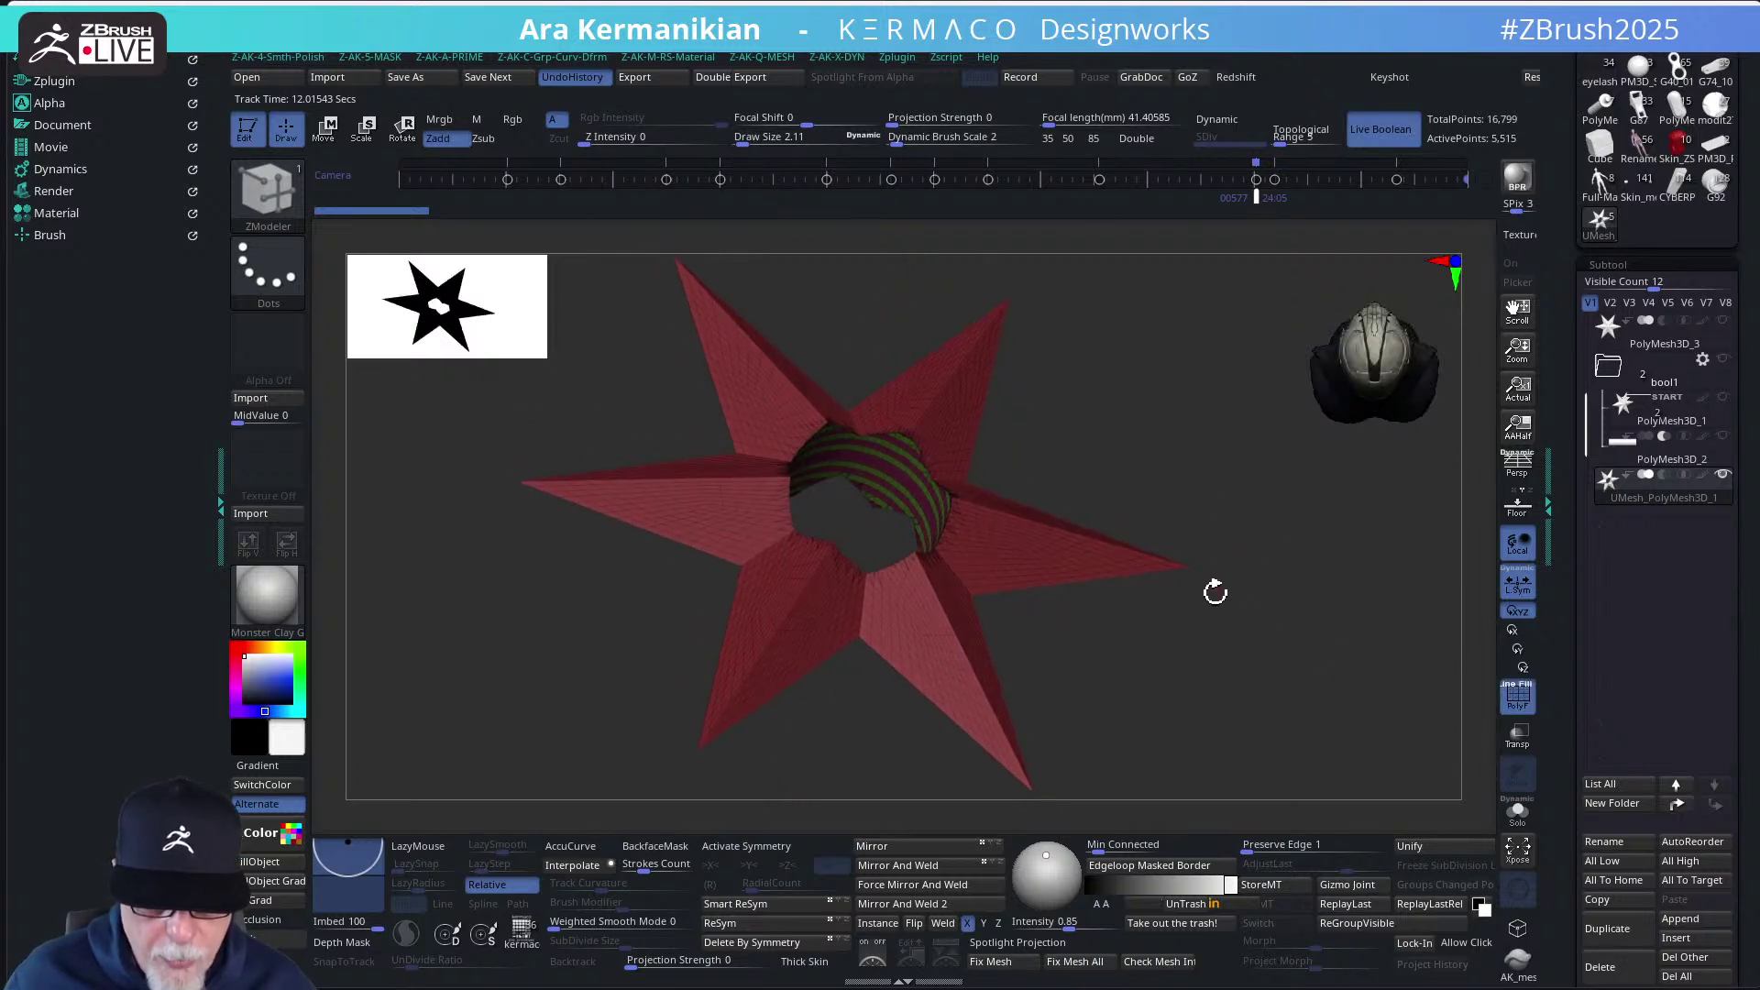
left_click(1114, 566, "ctrl+shift")
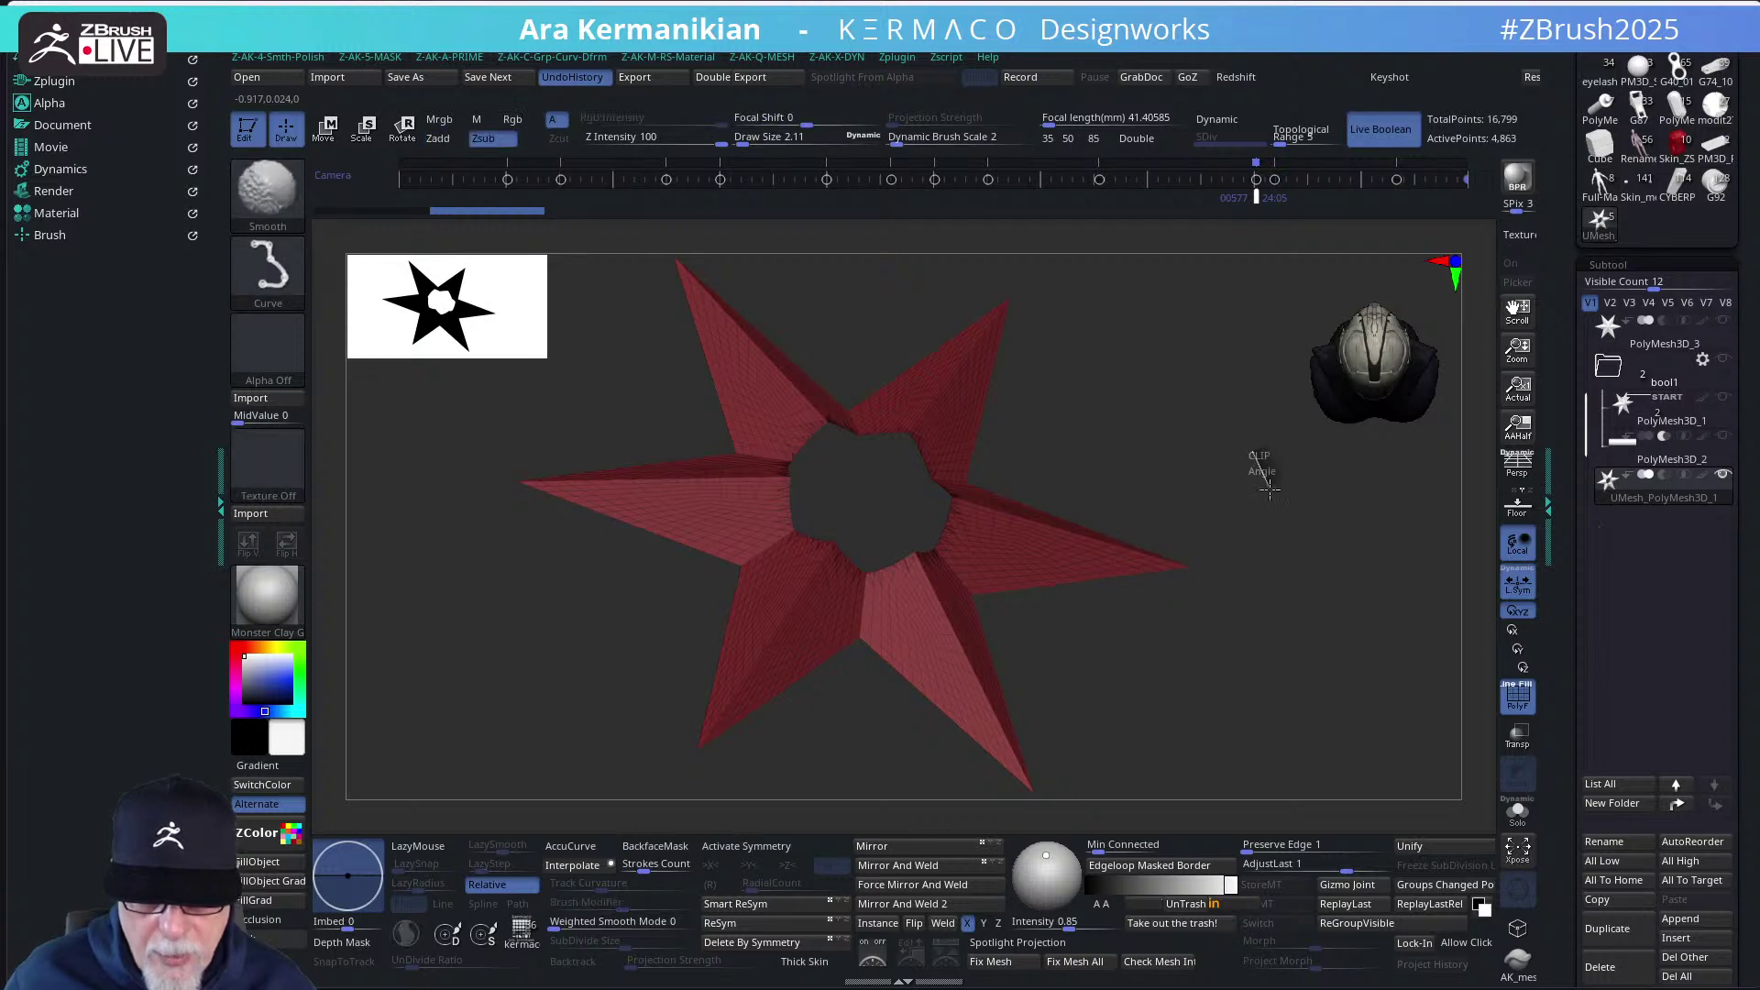
left_click(1342, 577, "ctrl+shift")
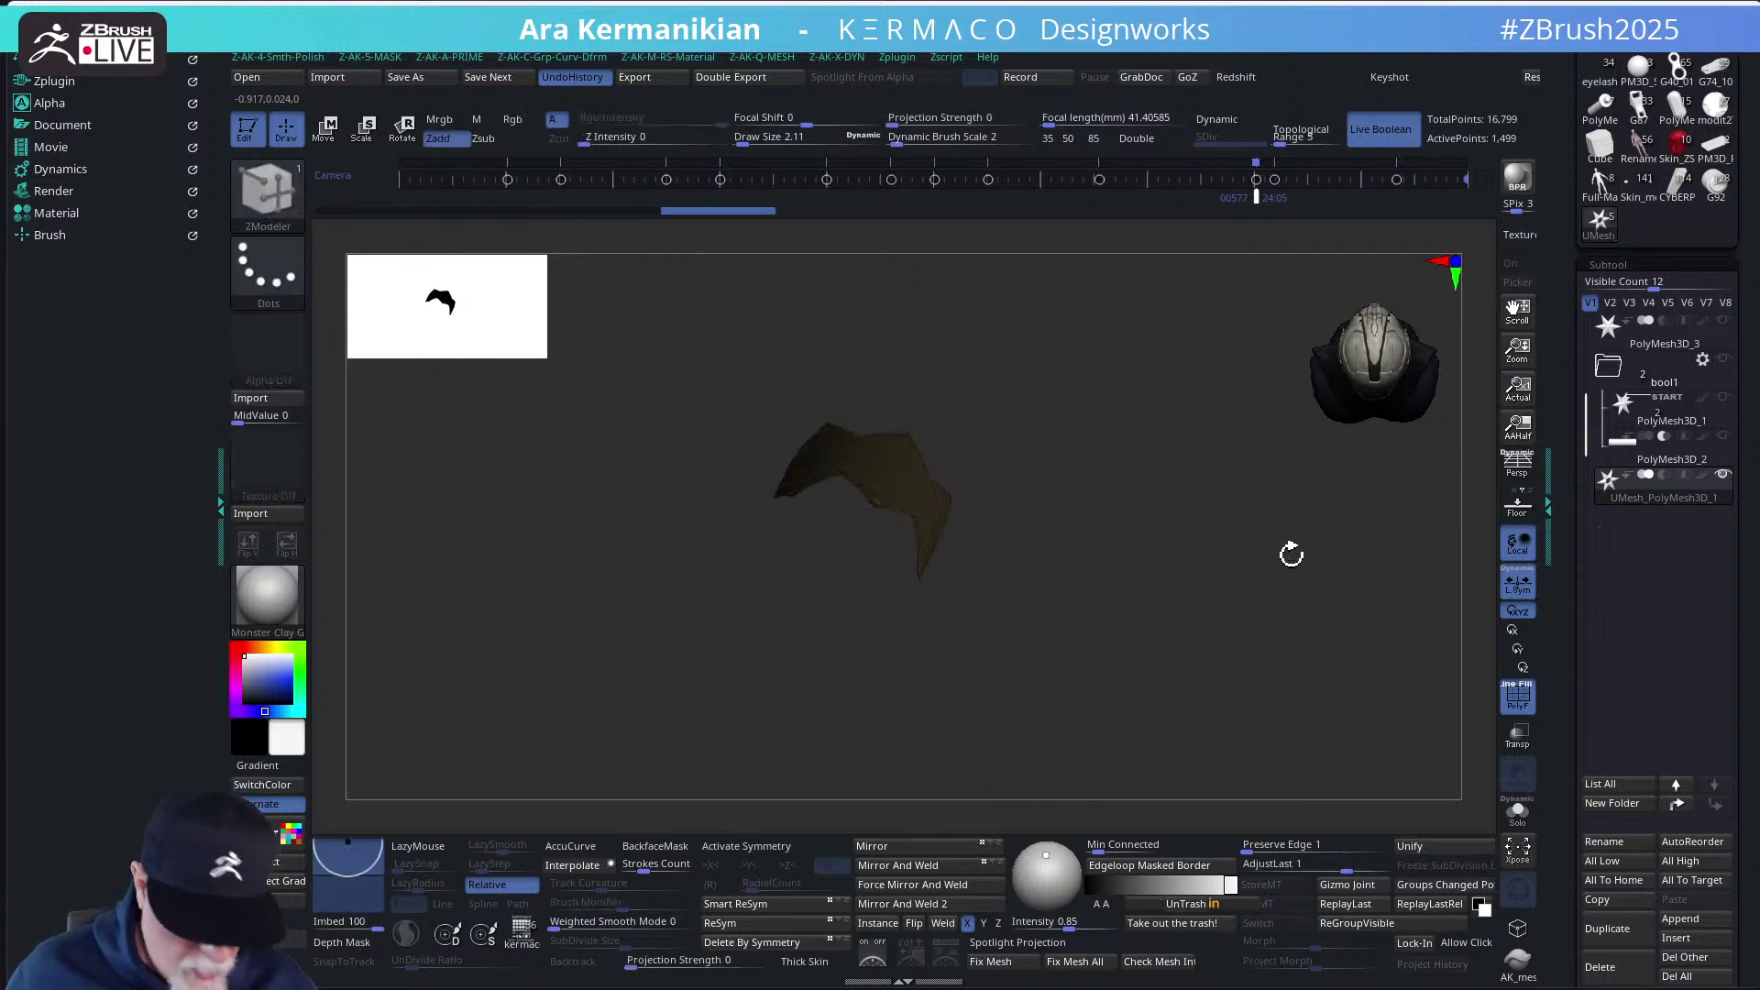
left_click(1277, 550, "ctrl+shift")
left_click_drag(1285, 461, 1190, 629)
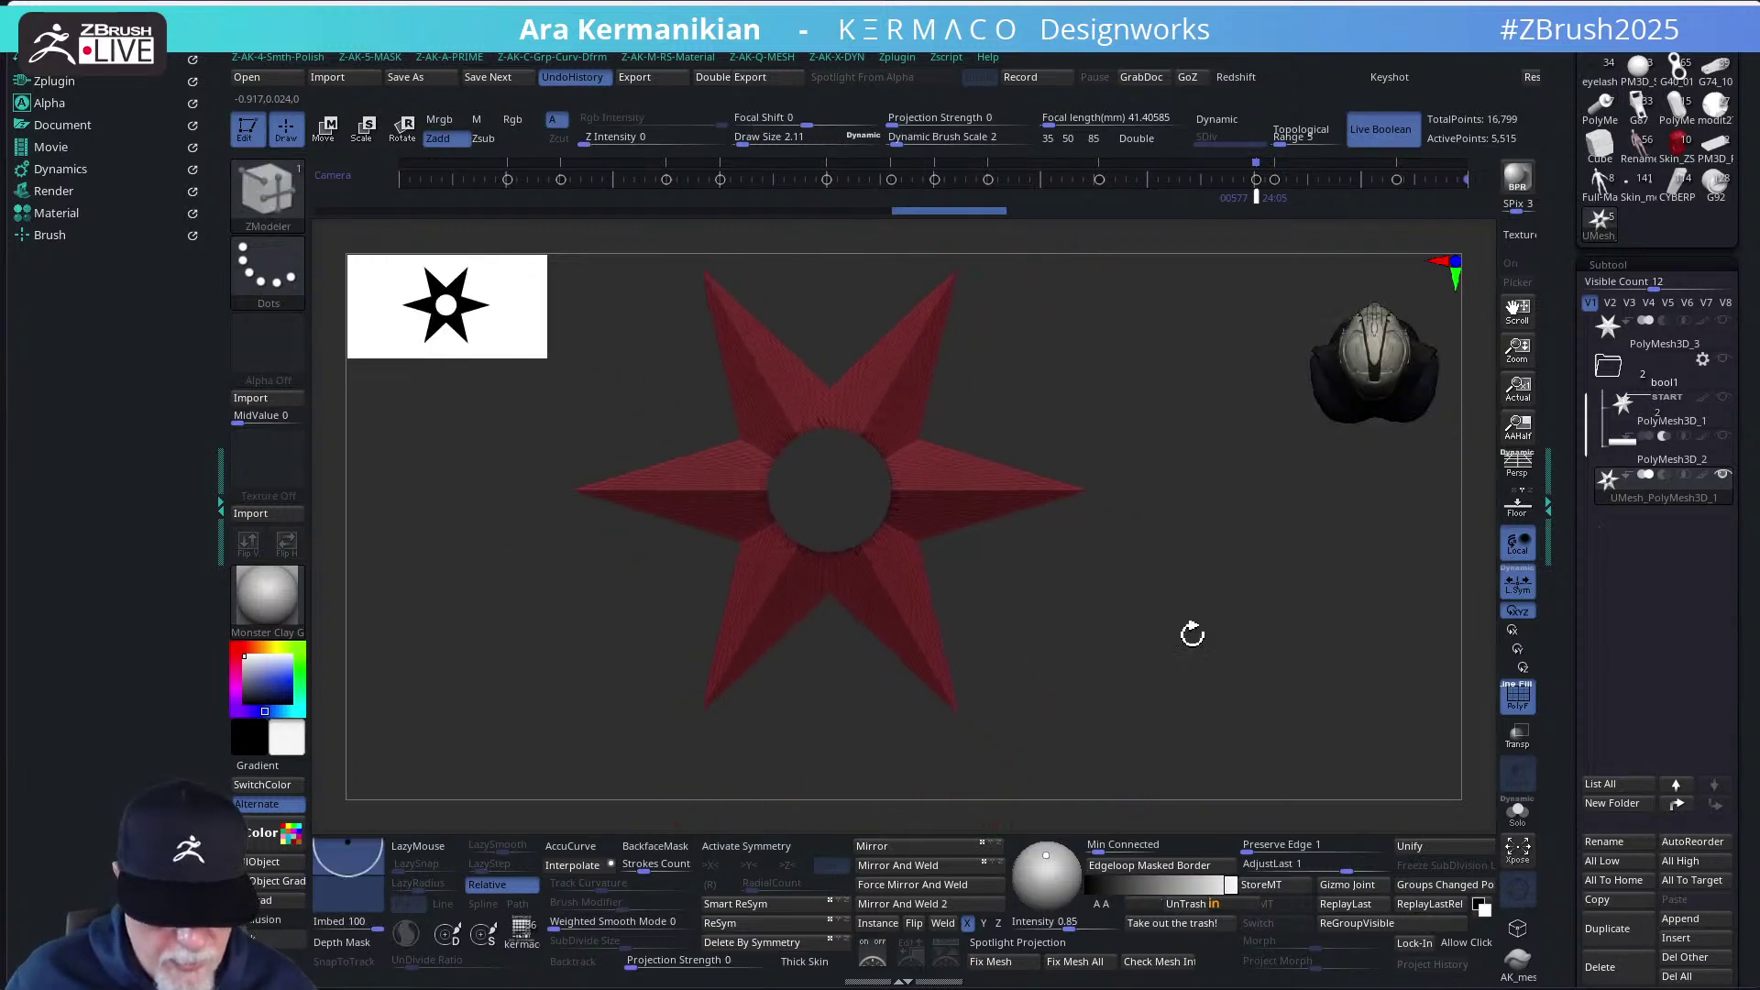
Activate symmetry for the boolean star on the X, Y and Z axes
left_click(746, 846)
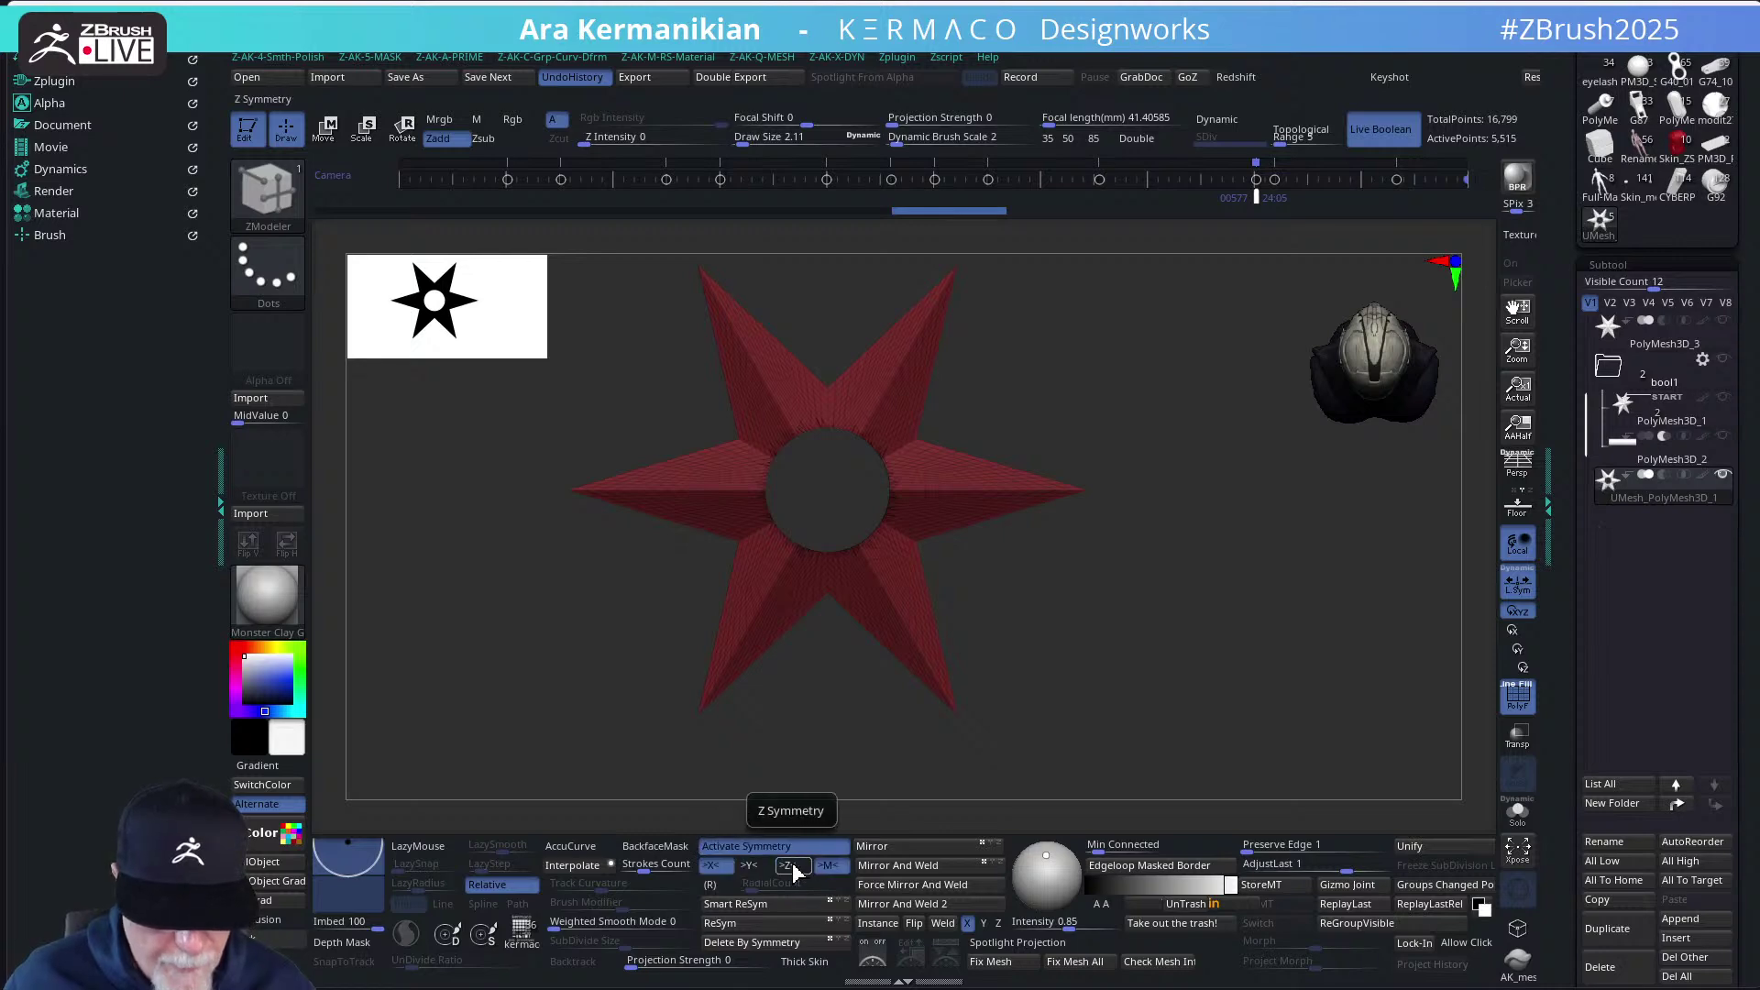
left_click(792, 868)
left_click_drag(1090, 684, 1147, 668)
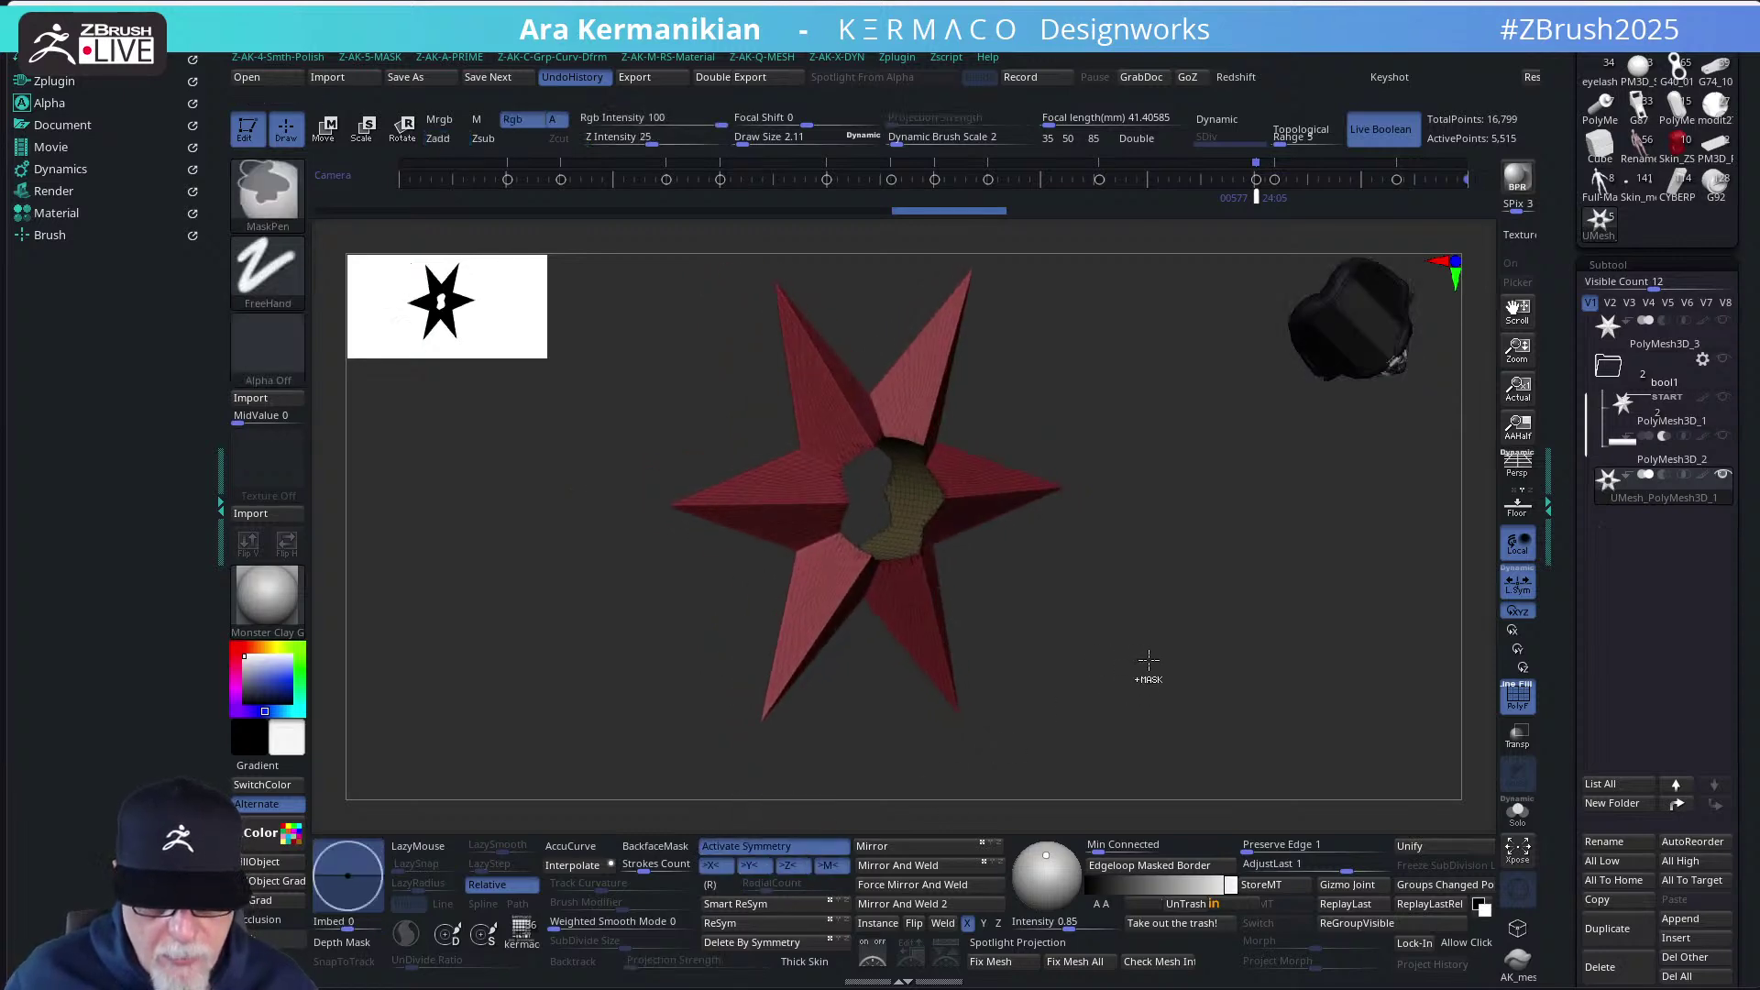
Configure ZRemesher with Same, DetectEdges, KeepGroups and KeepCreases on, and SmoothGroups lowered to 0.06
key("q")
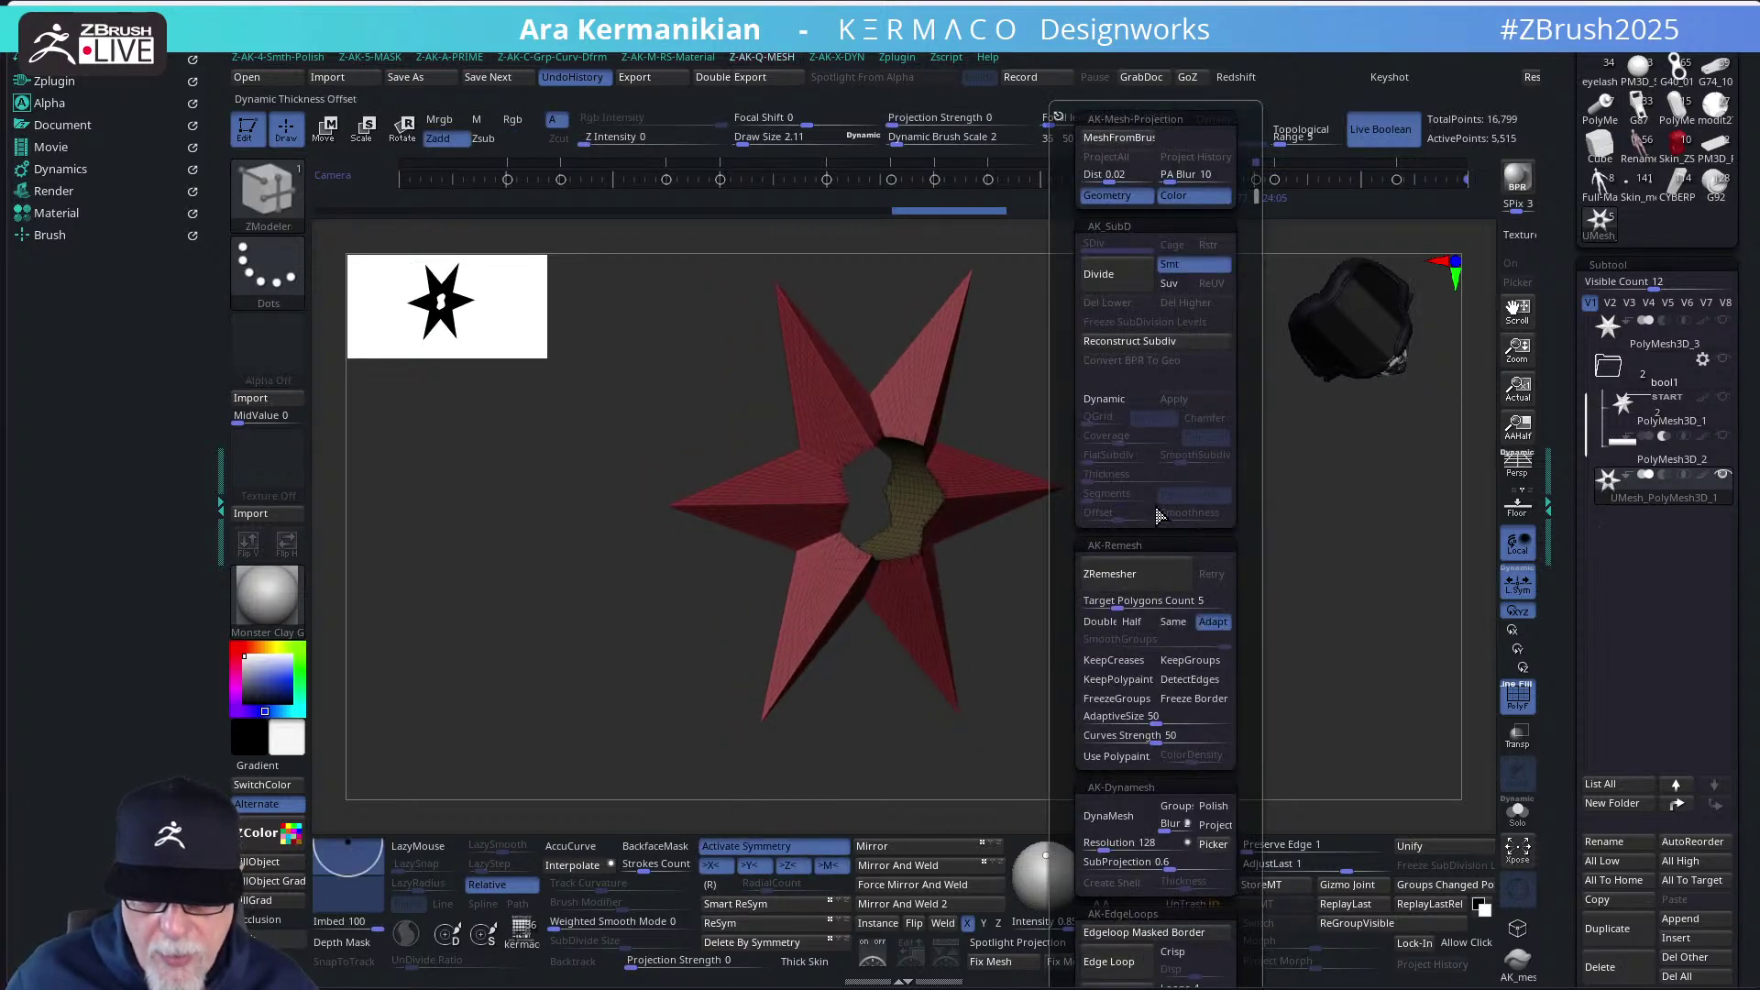
left_click(1174, 624)
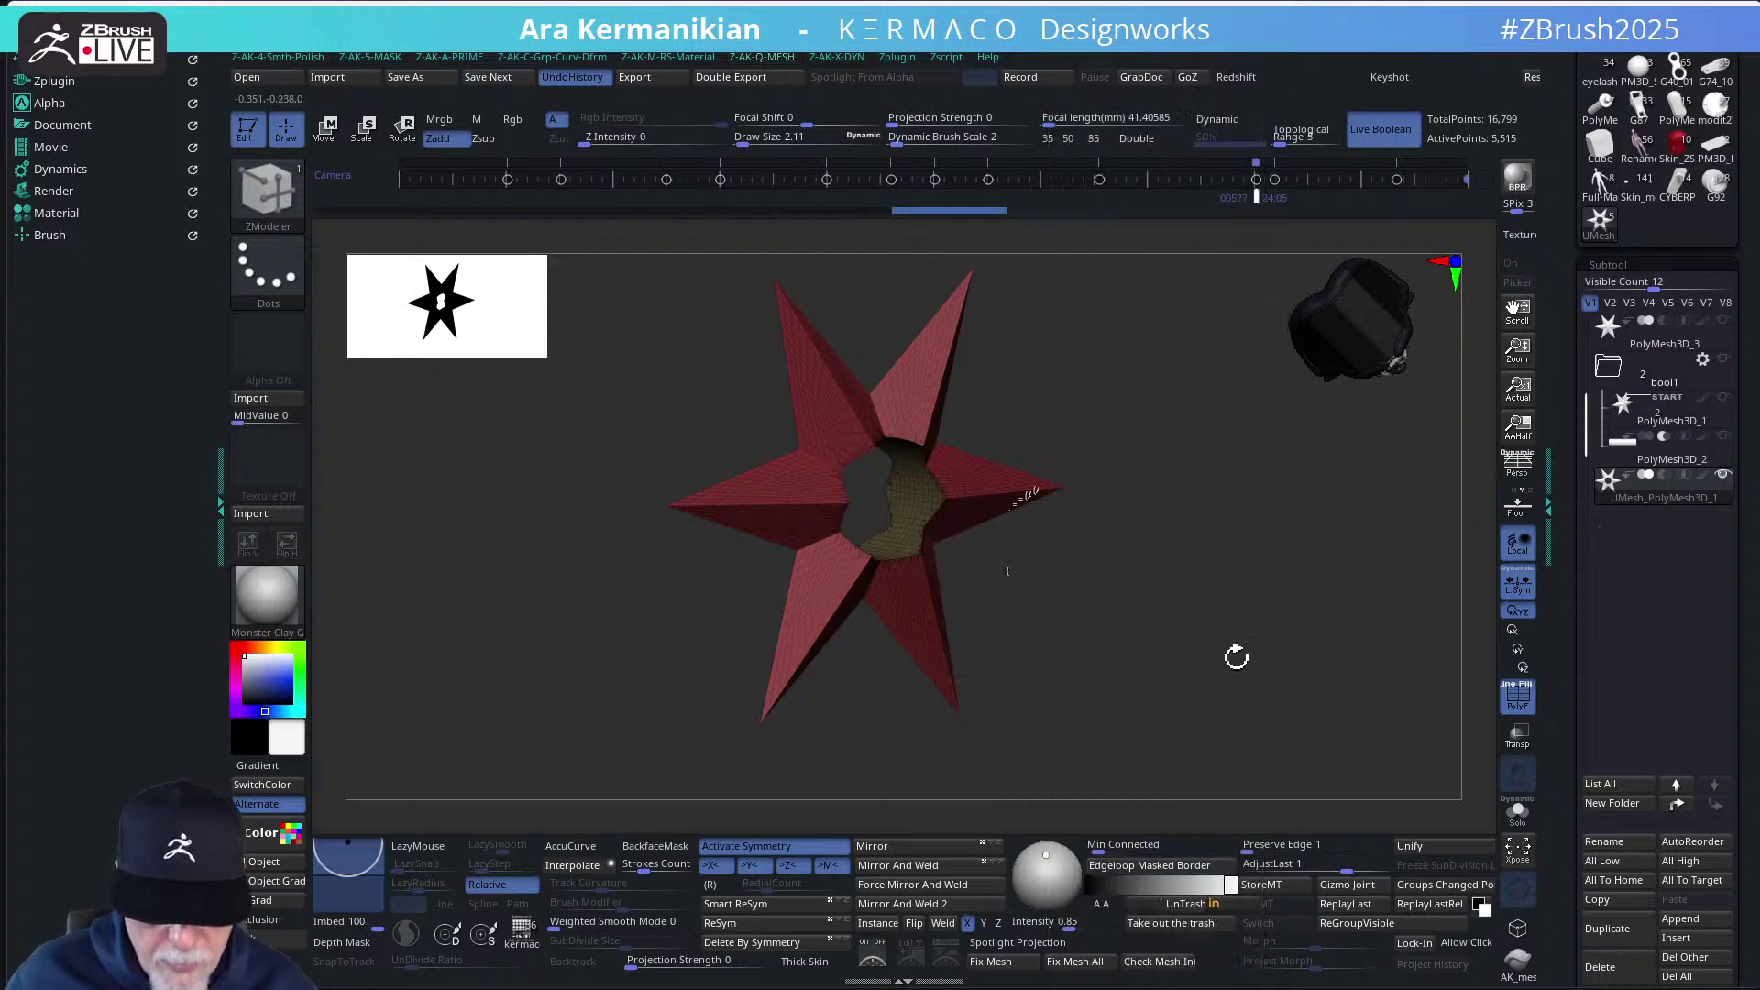
key("q")
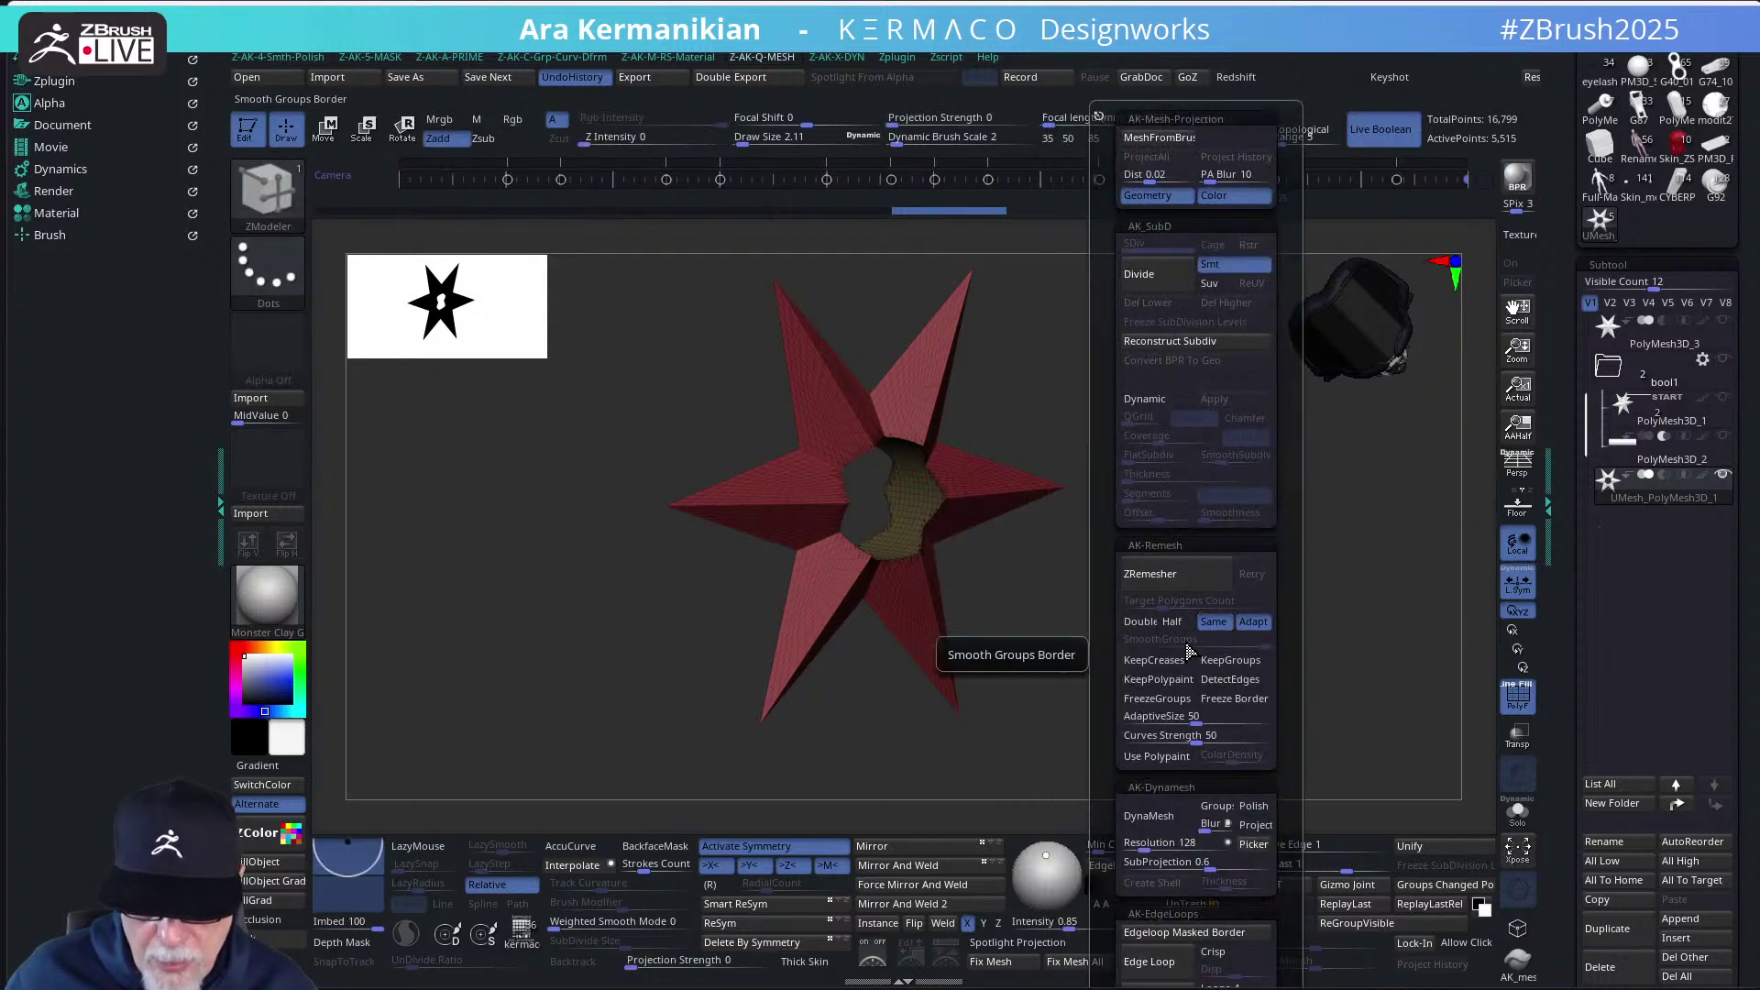
left_click(1228, 679)
left_click(1226, 664)
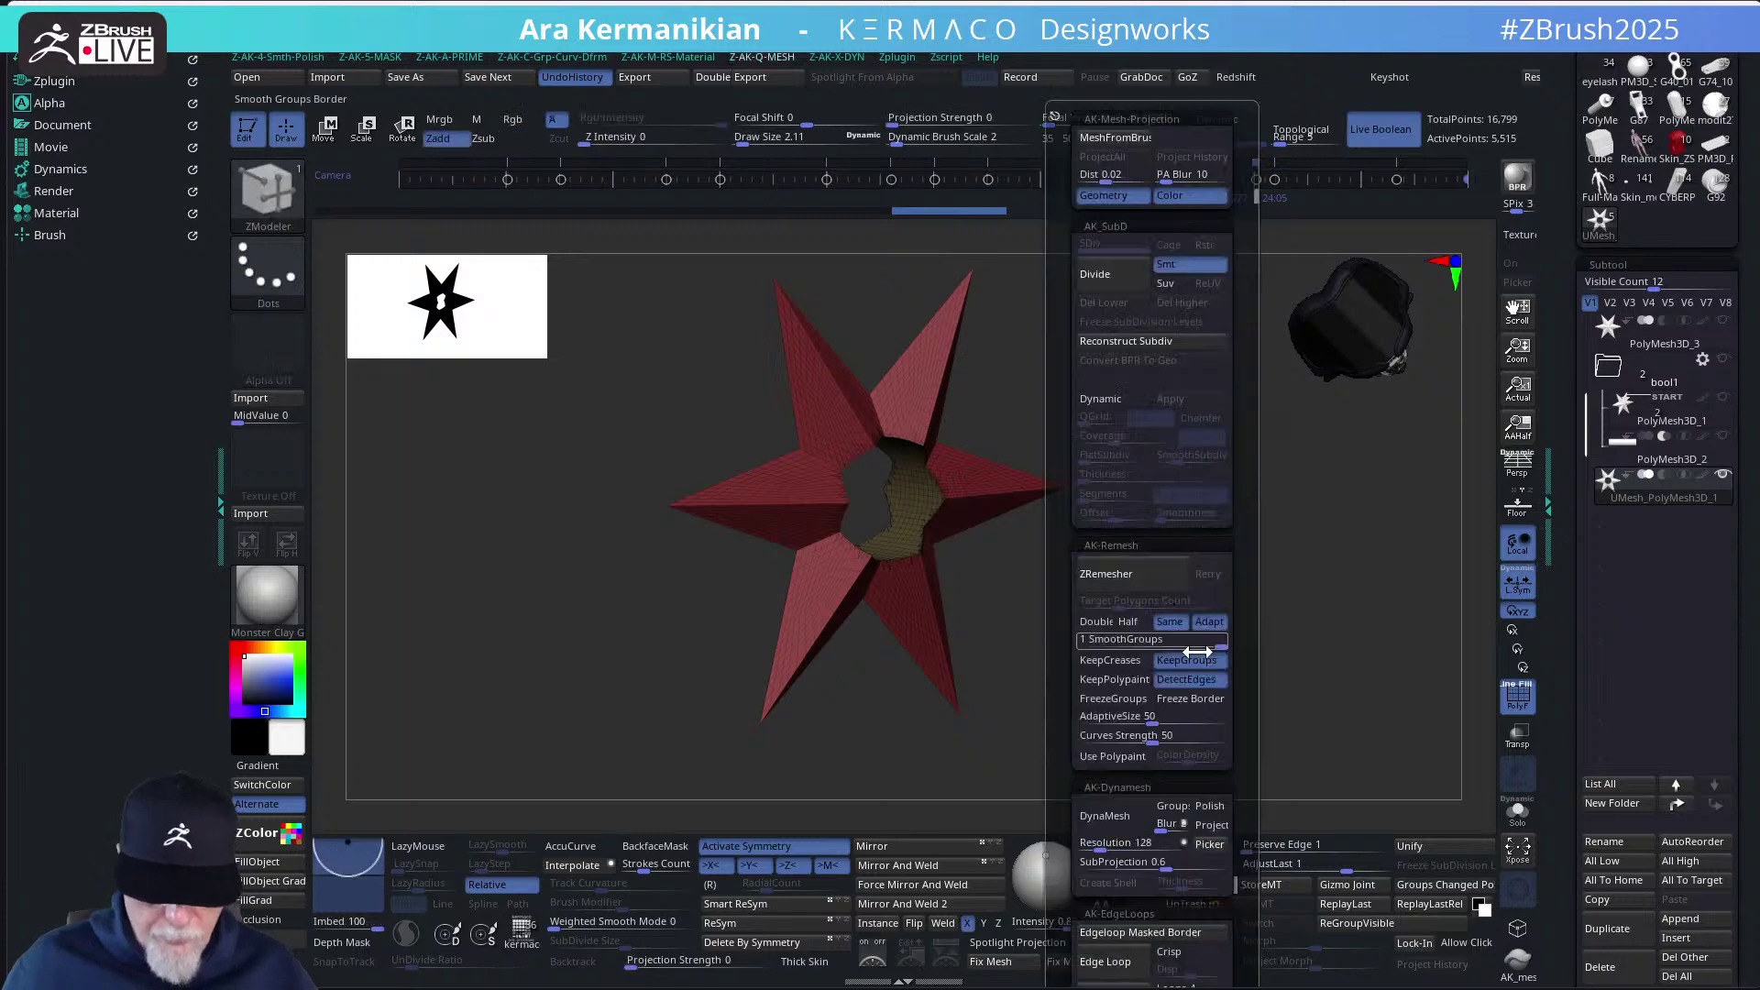
key("q")
left_click_drag(1252, 825, 1255, 645)
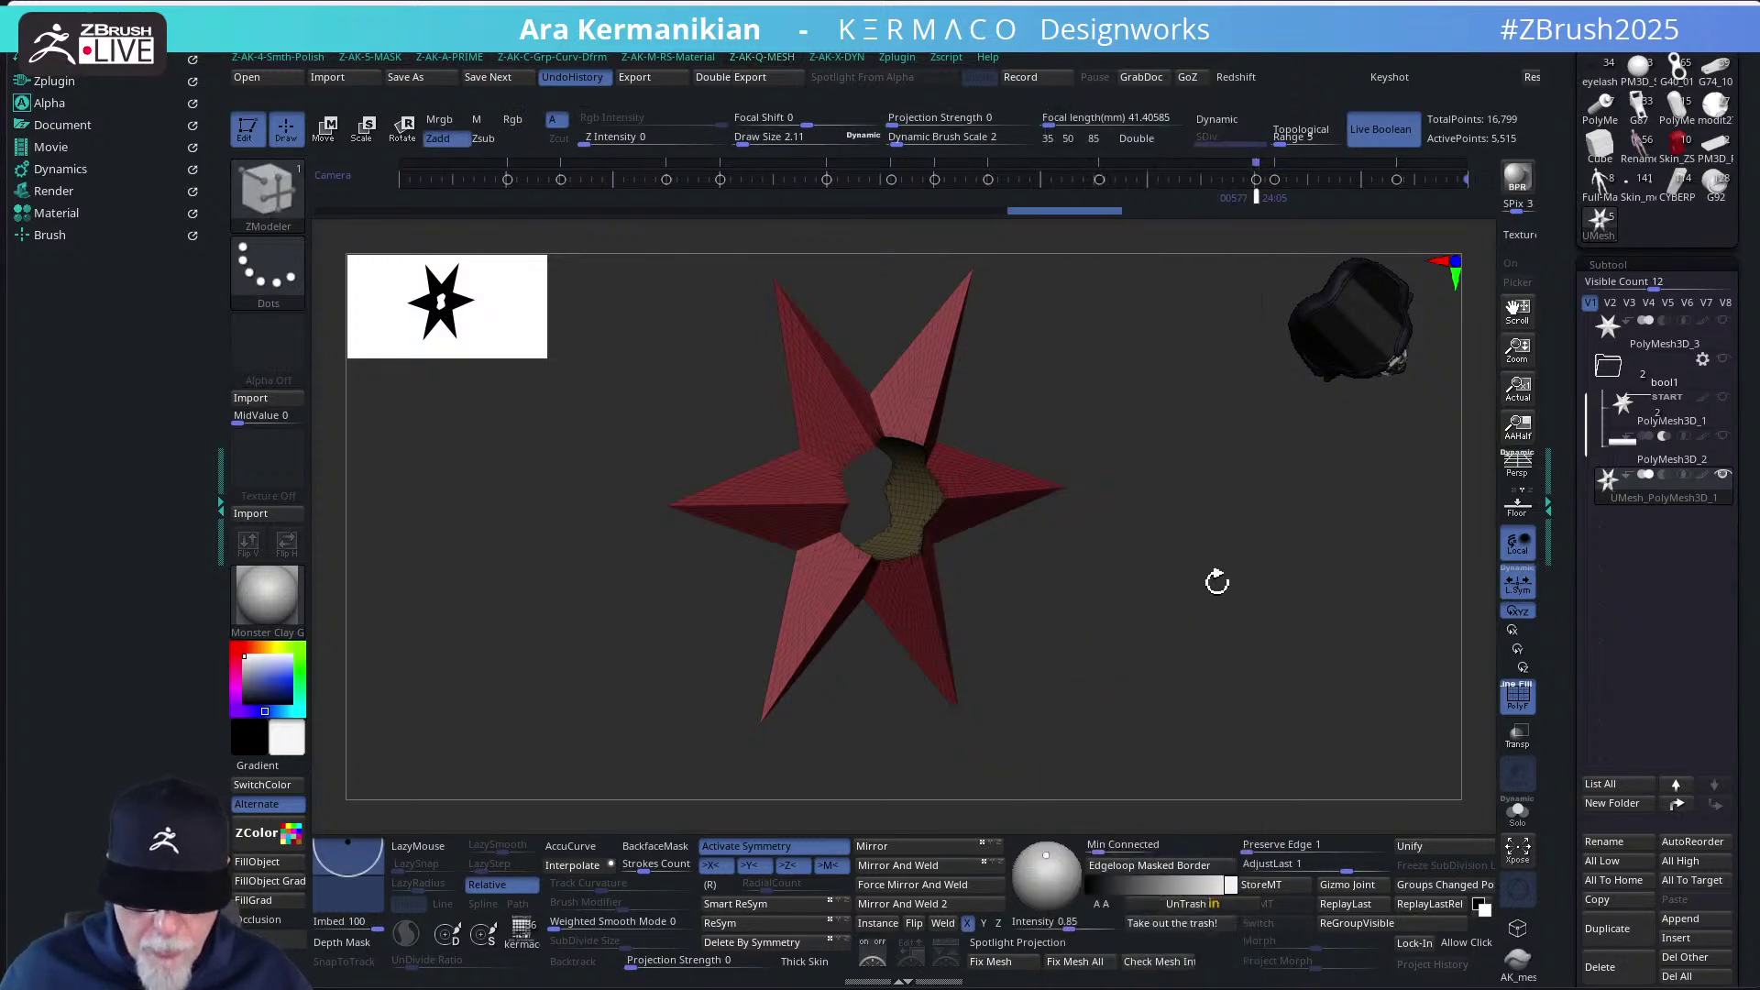
key("q")
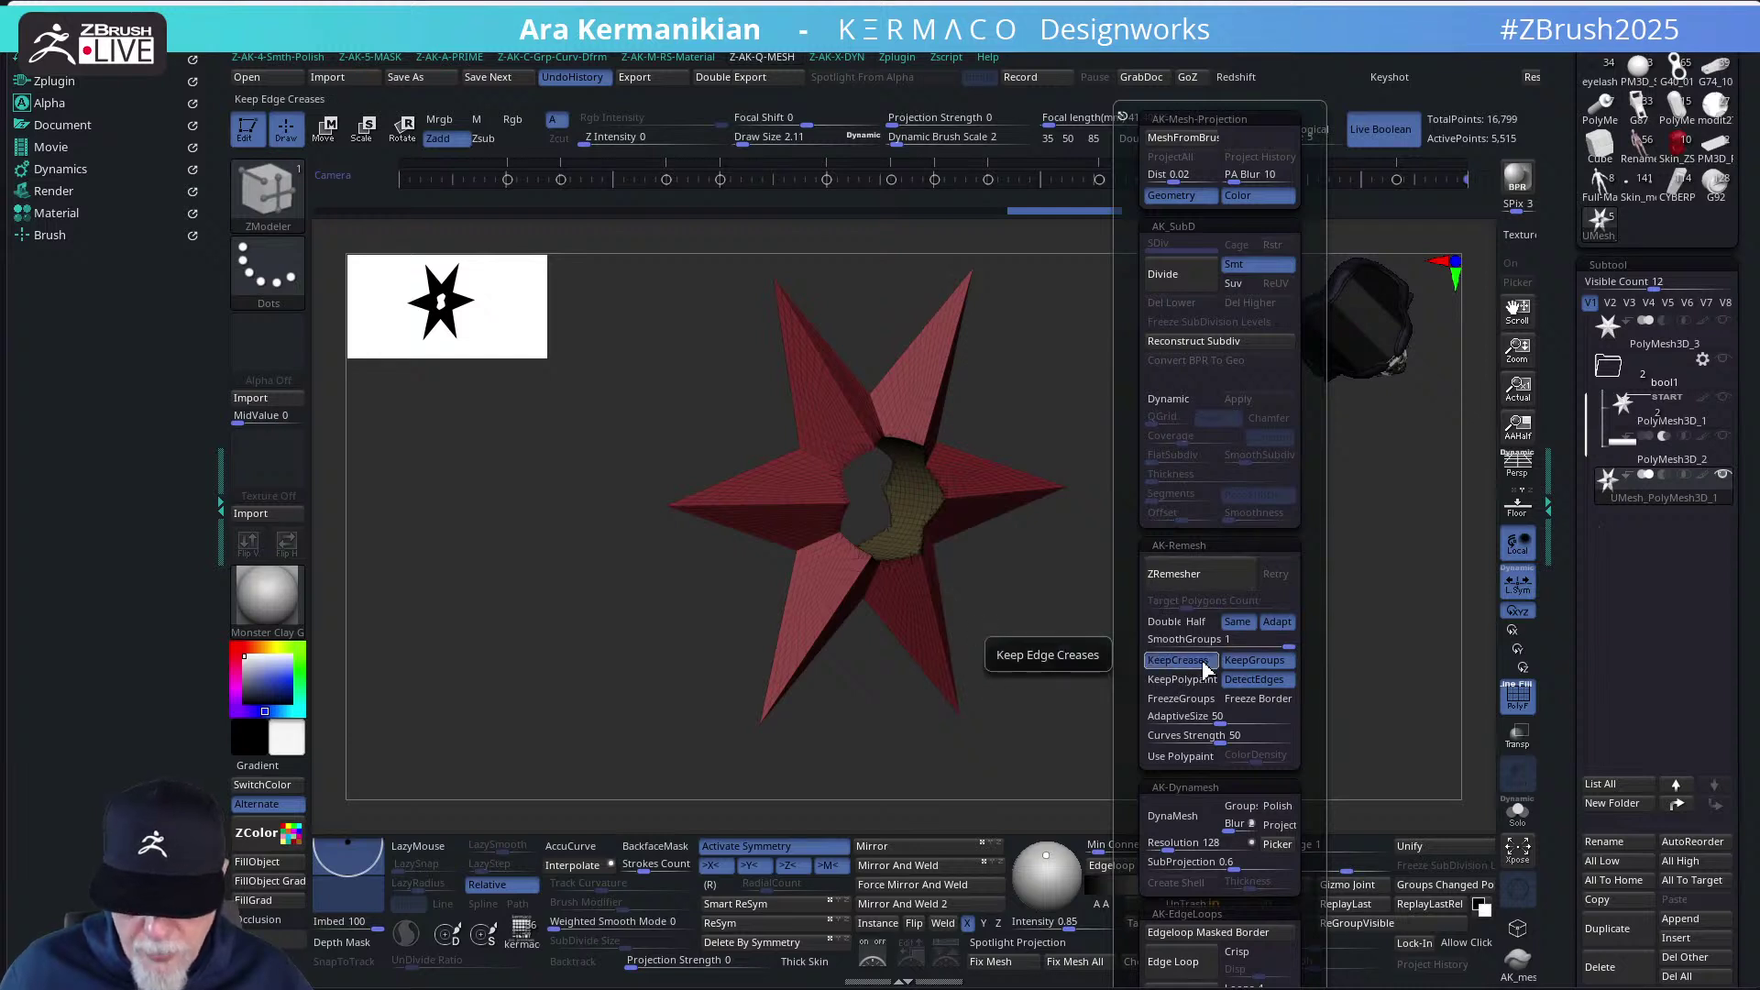
left_click(1174, 664)
left_click_drag(1182, 640, 1133, 650)
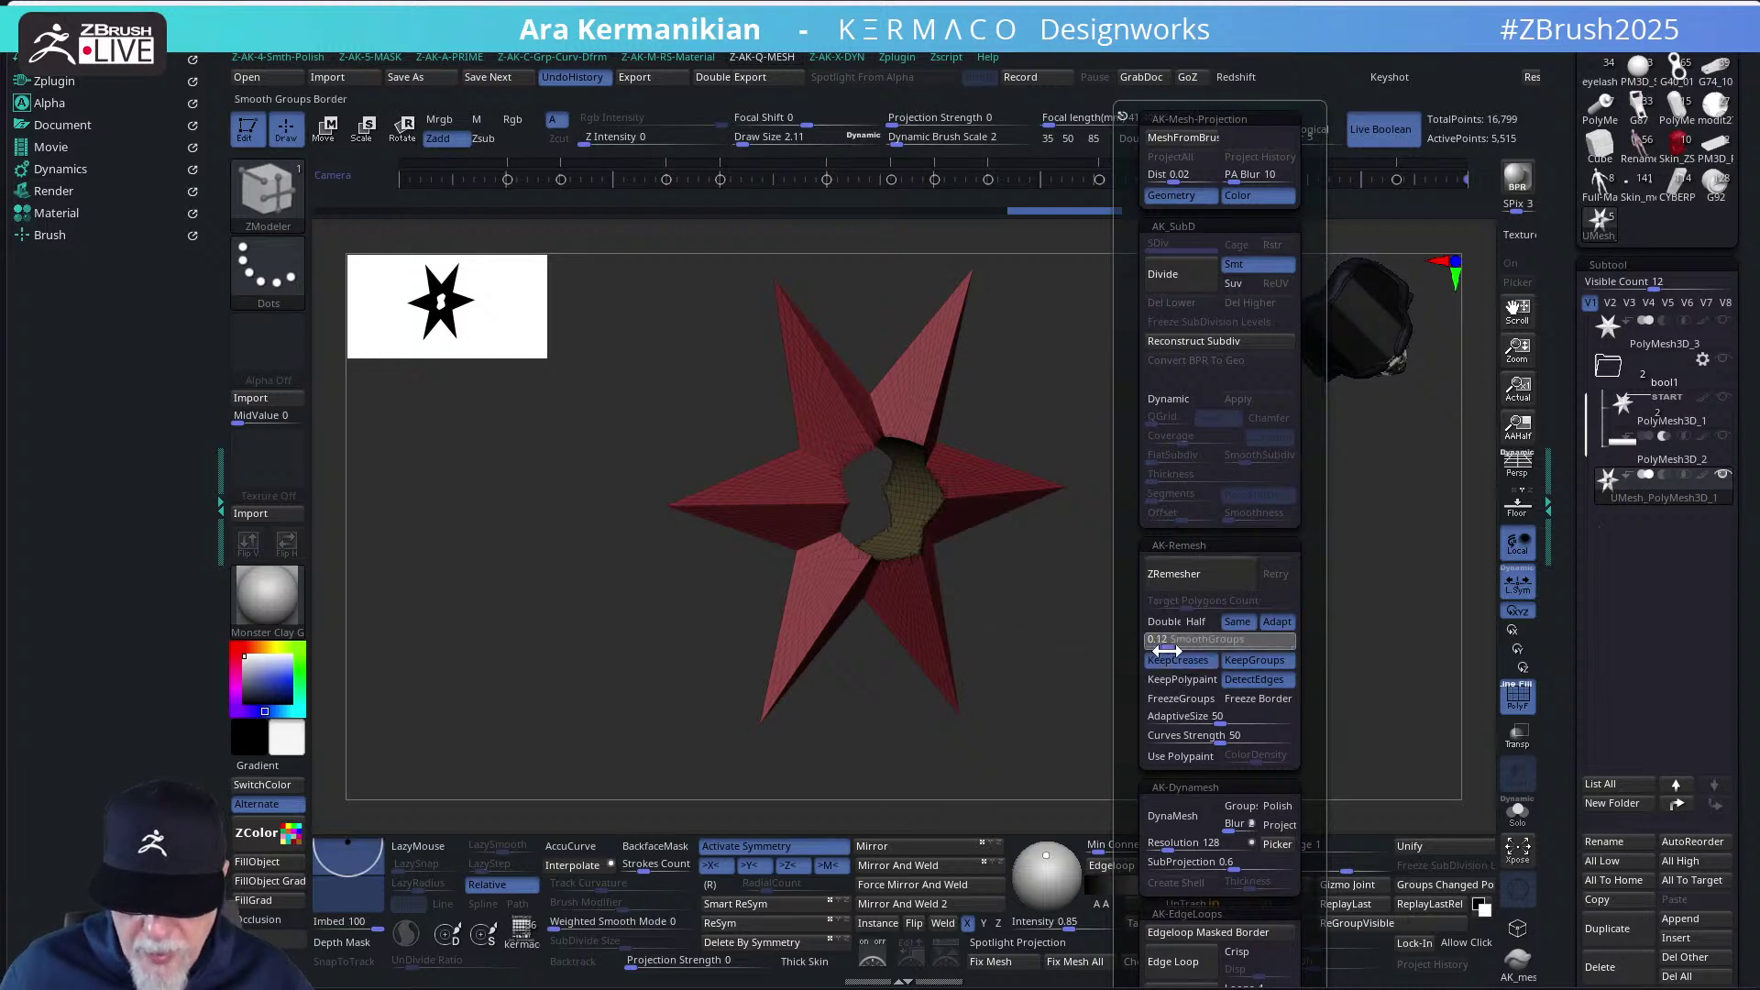
Try remeshing the boolean star with ZRemesher, and inspect its smoothed surface with the wireframe hidden
left_click(1182, 584)
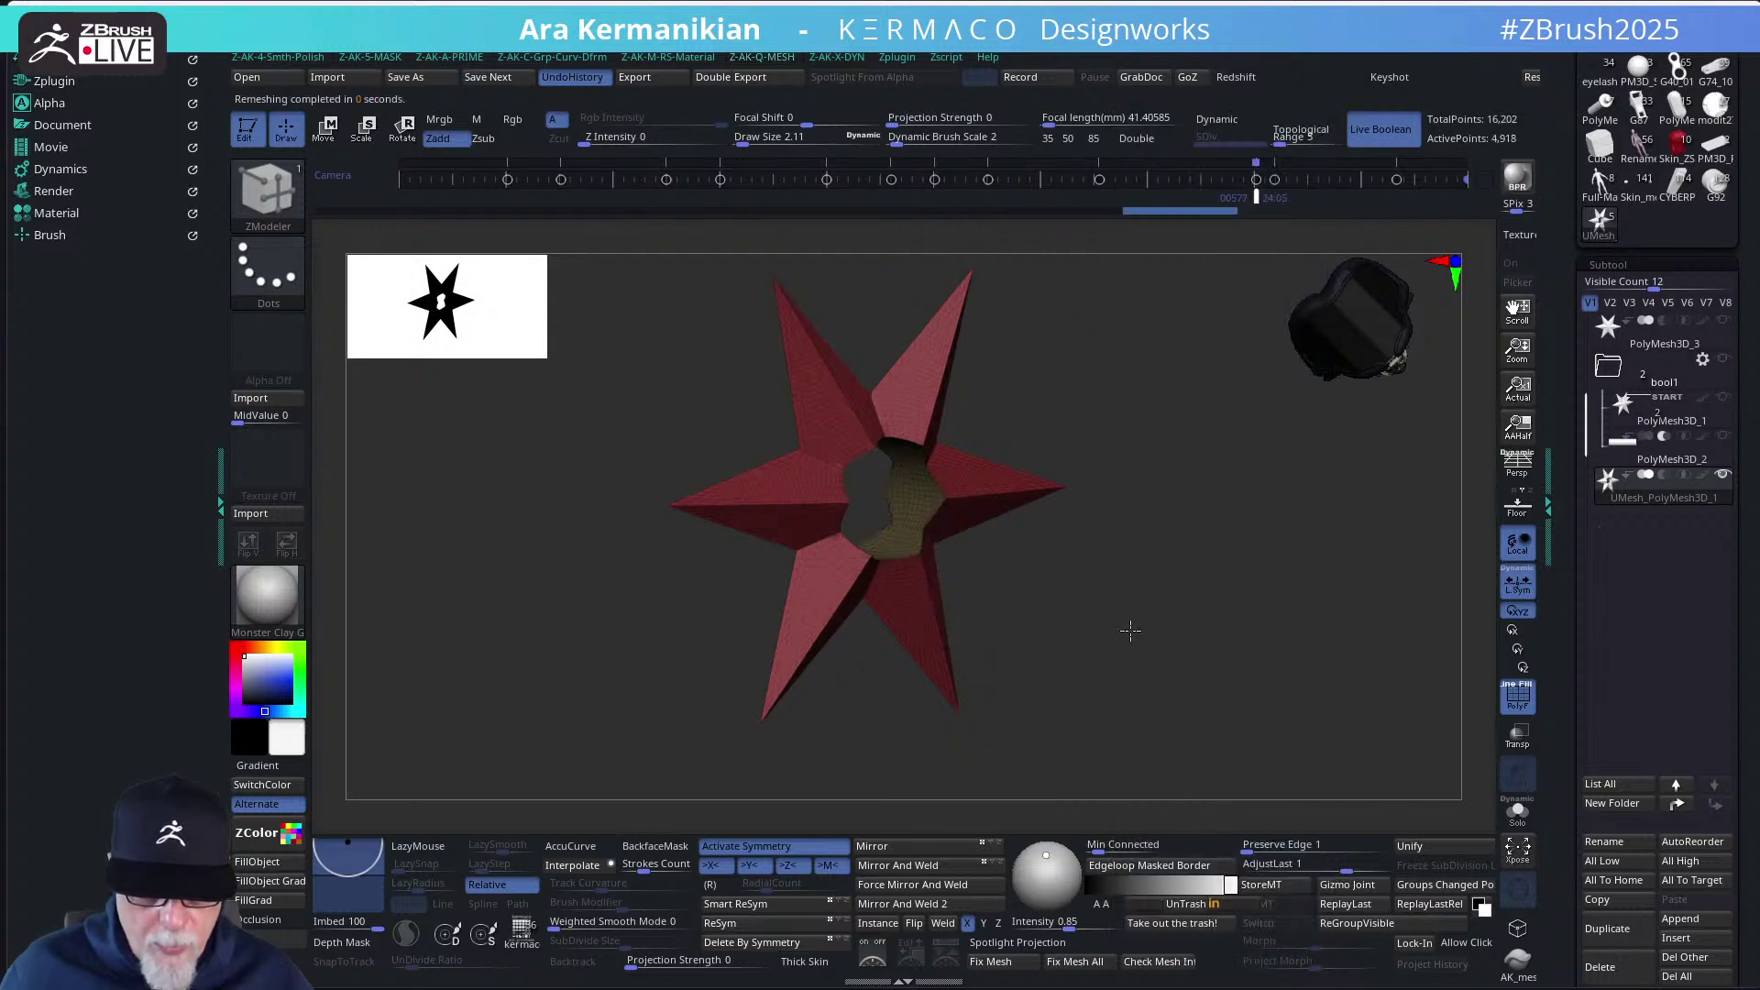
left_click_drag(1130, 630, 1265, 657)
left_click(1508, 697)
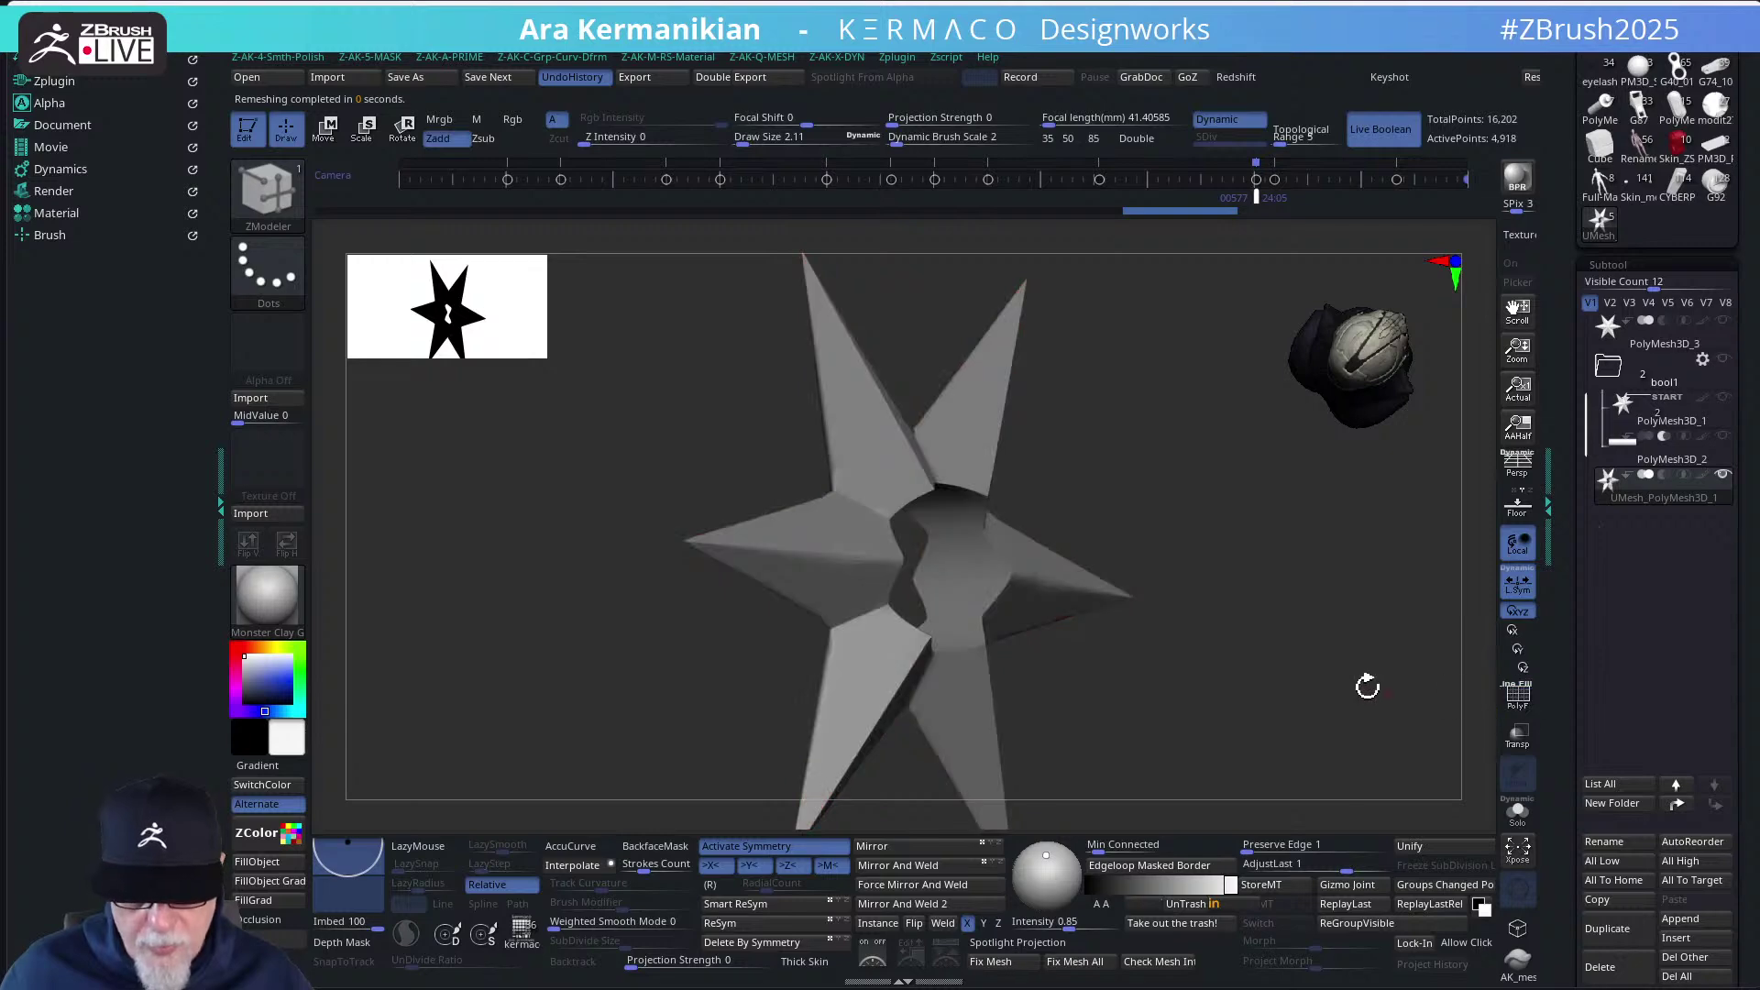
left_click_drag(1366, 683, 1243, 700)
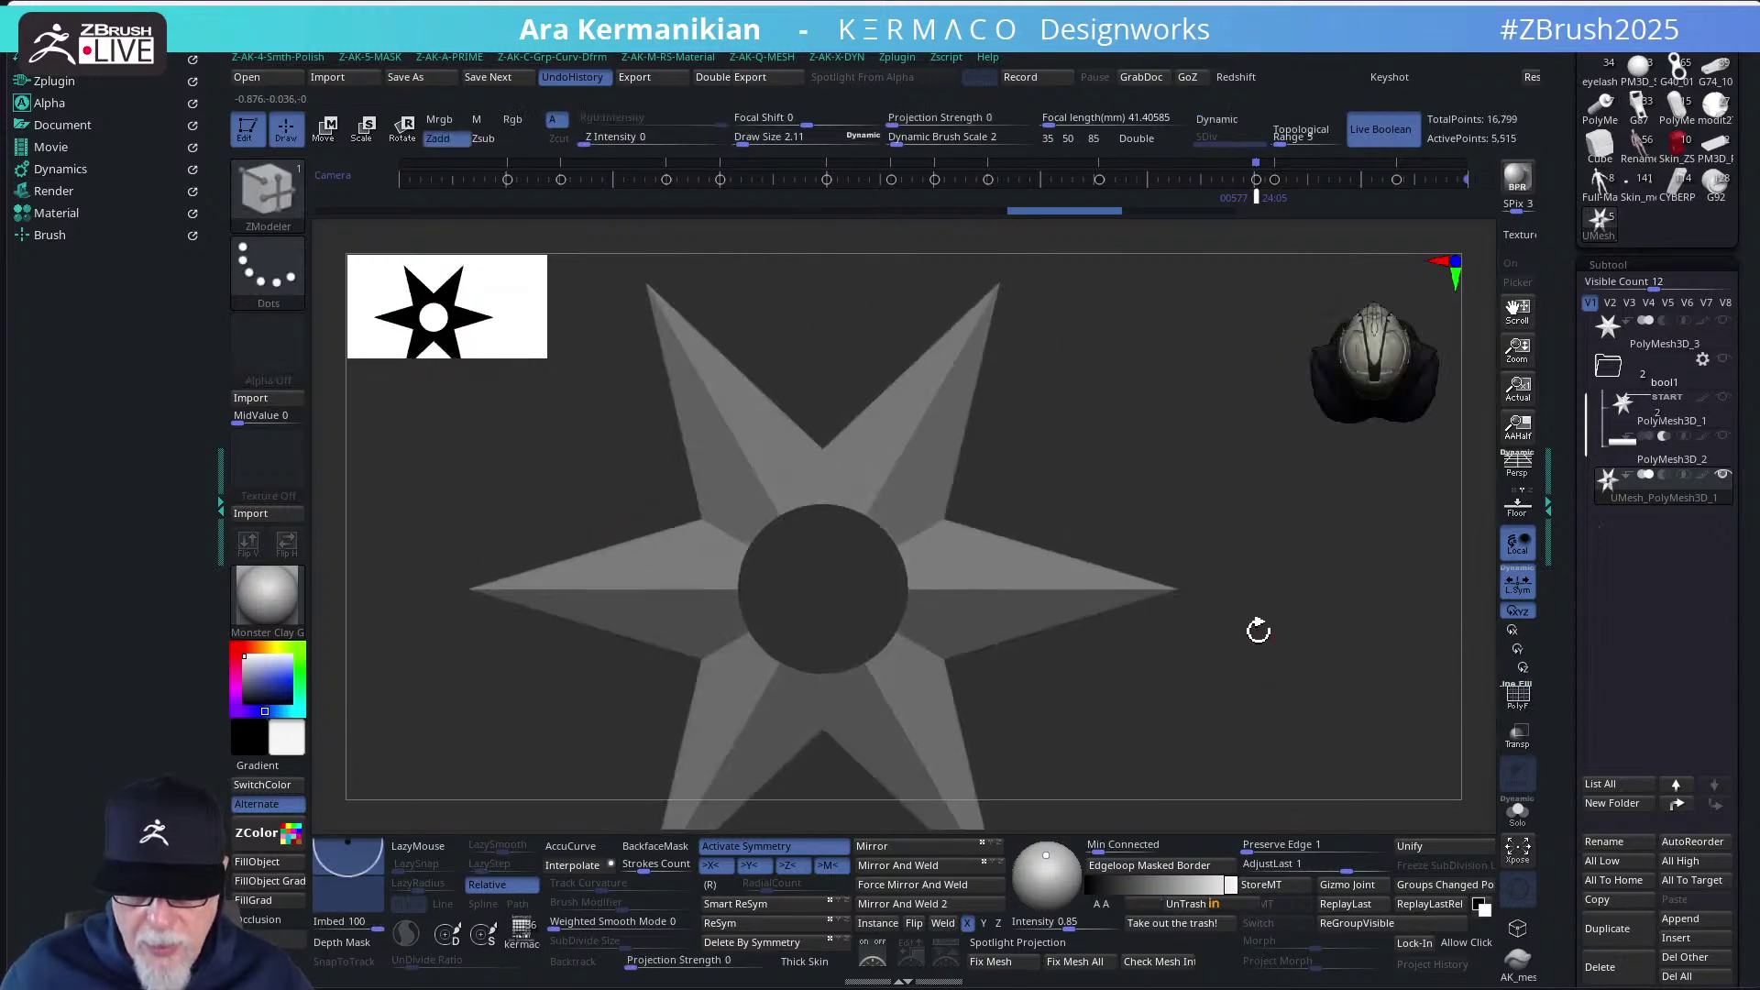
Turn on dynamic subdivision for the boolean star and inspect its smoothed shape from several angles
key("space")
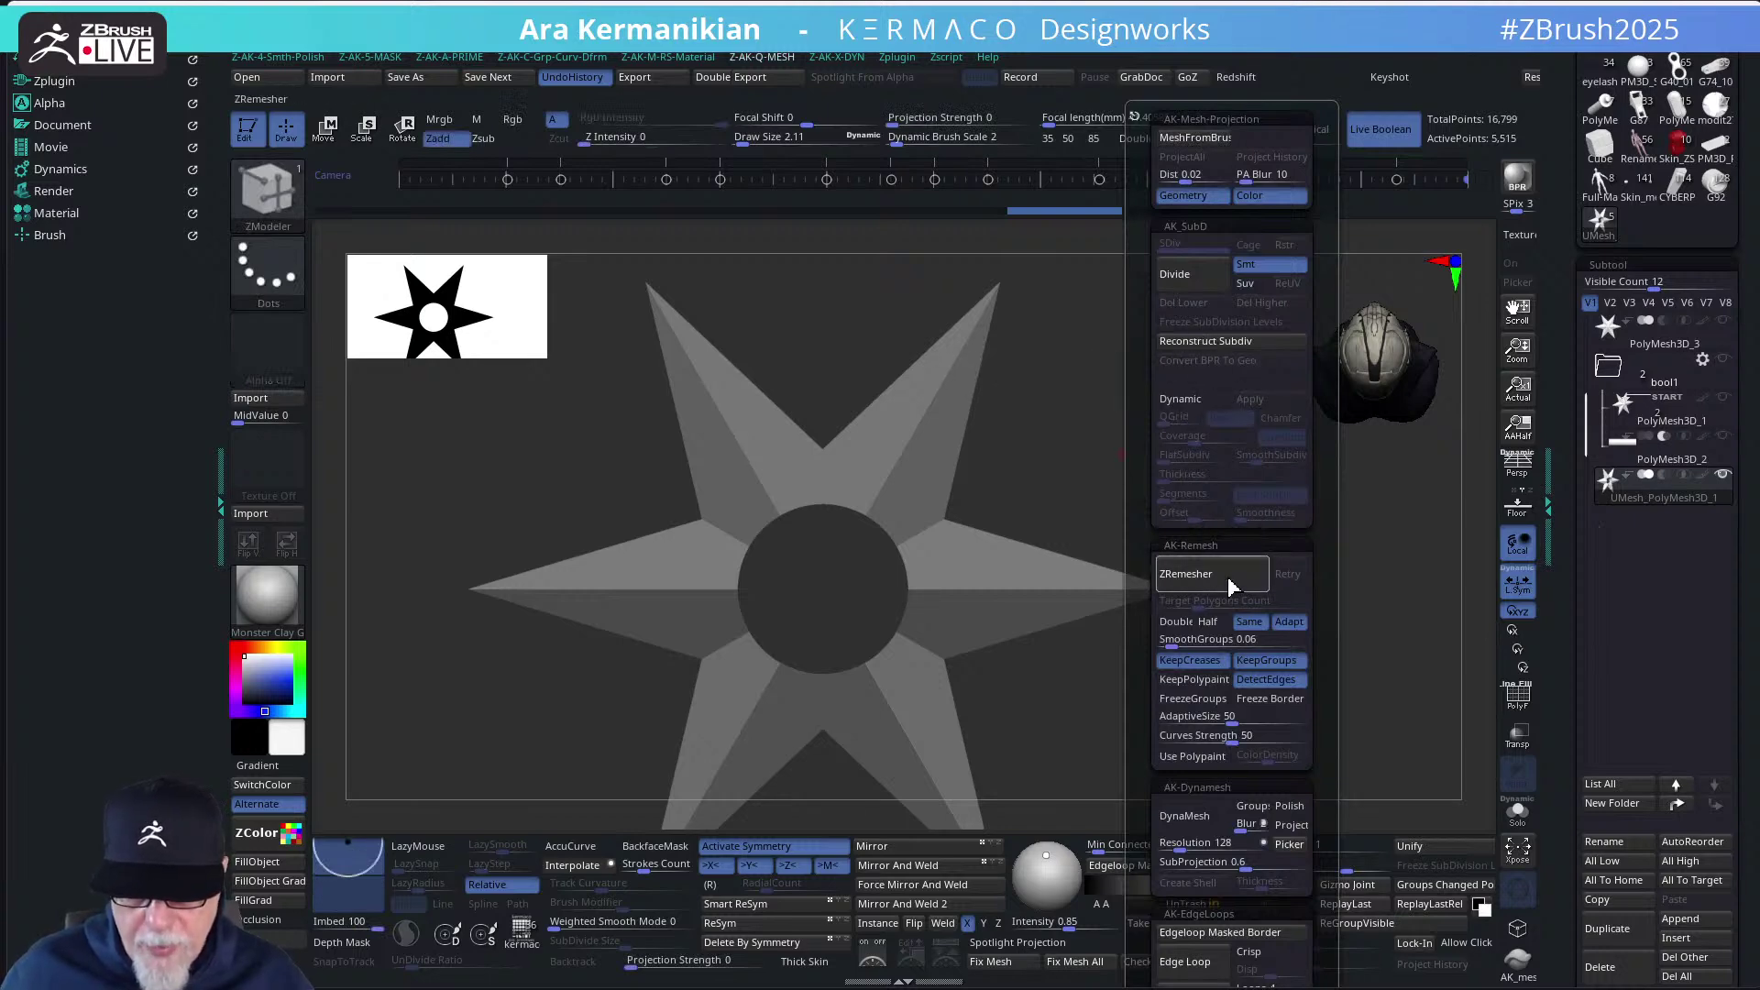
key("ctrl+q")
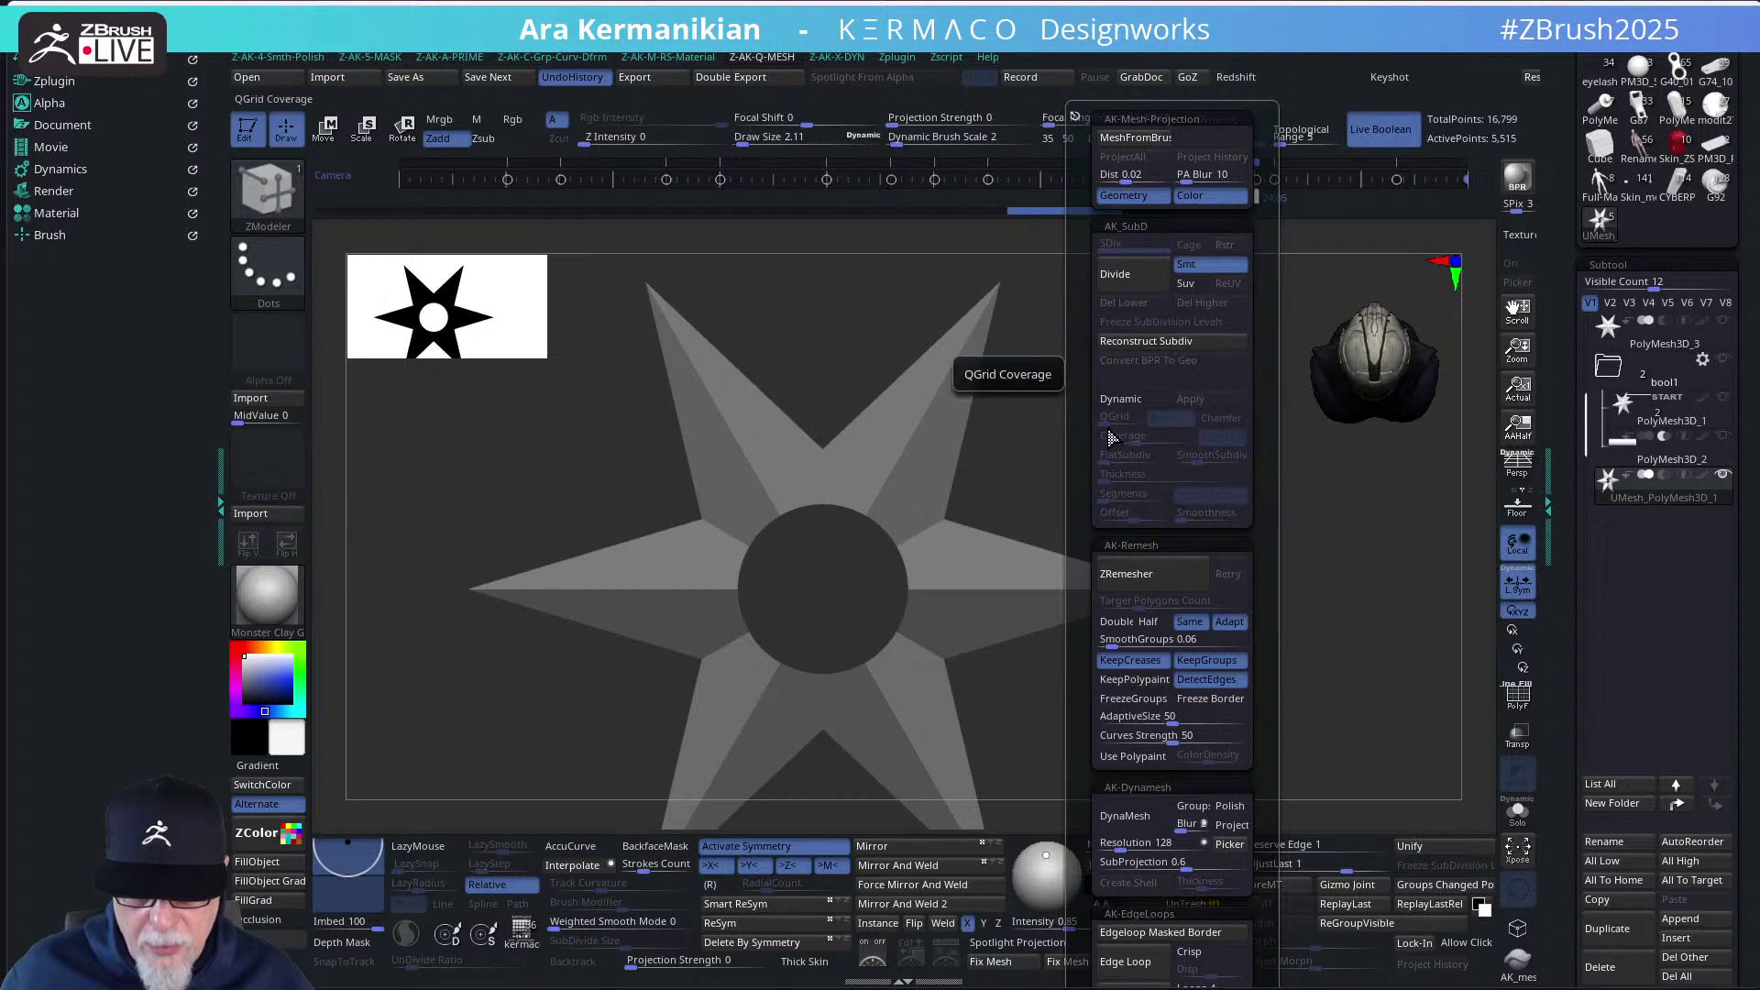
left_click(1120, 399)
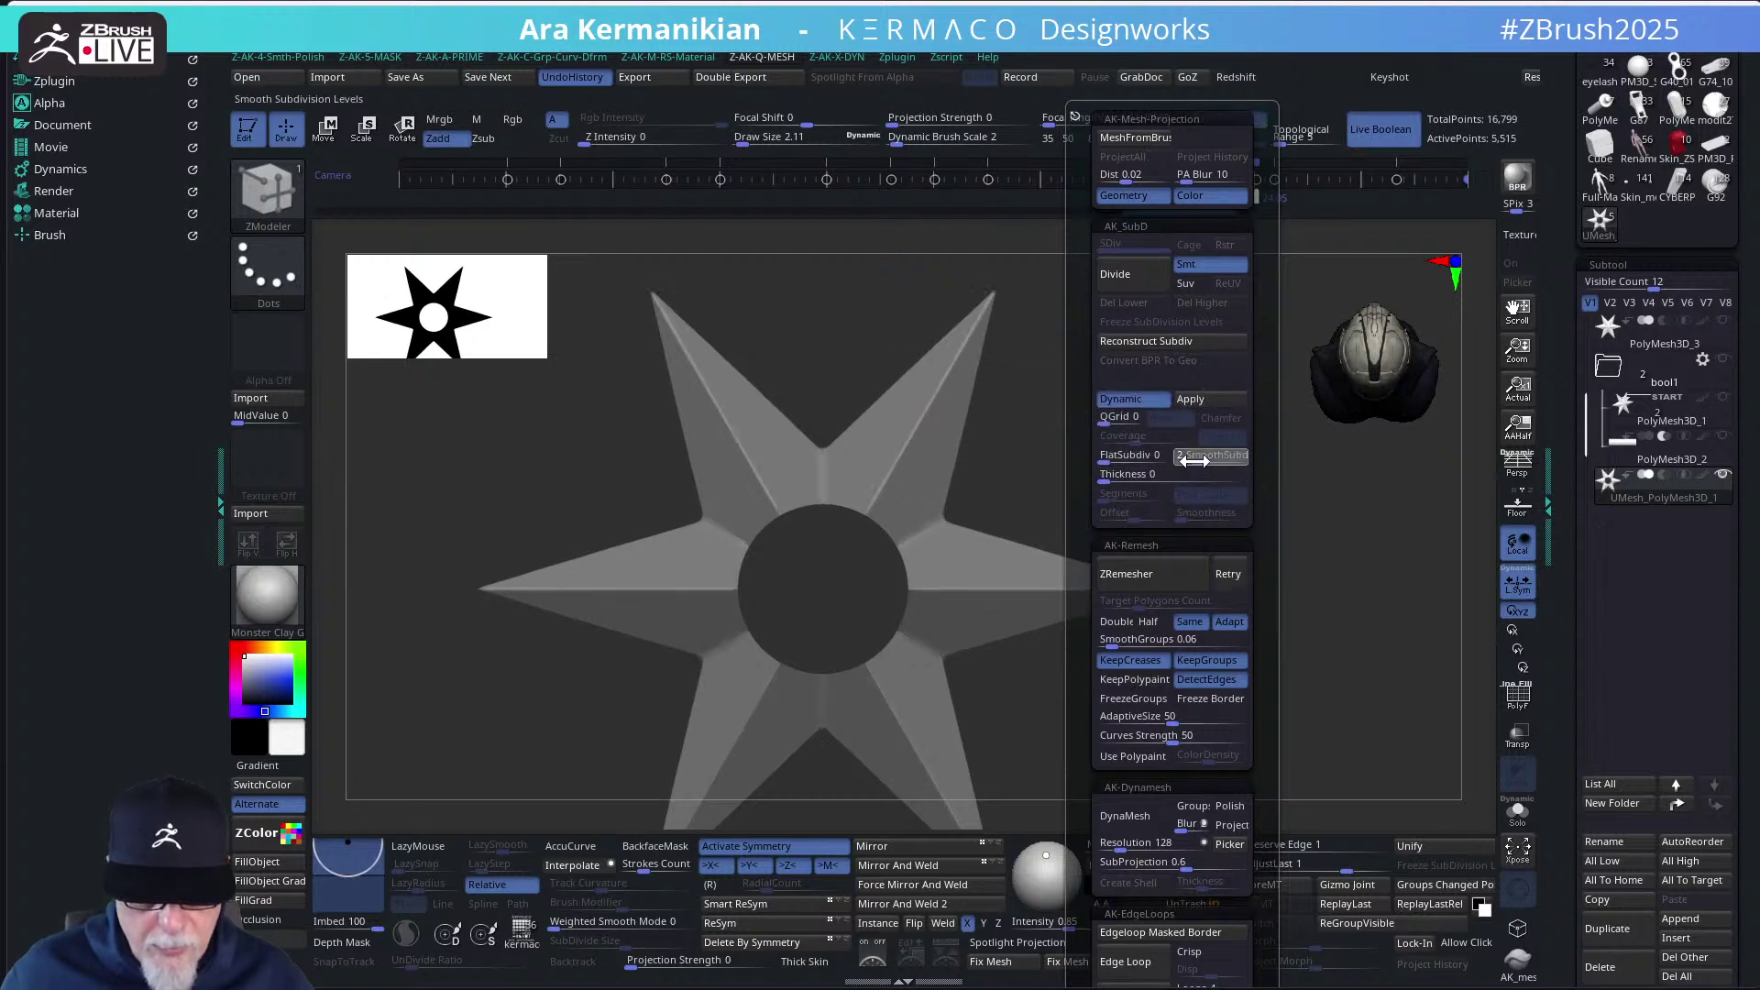
key("Return")
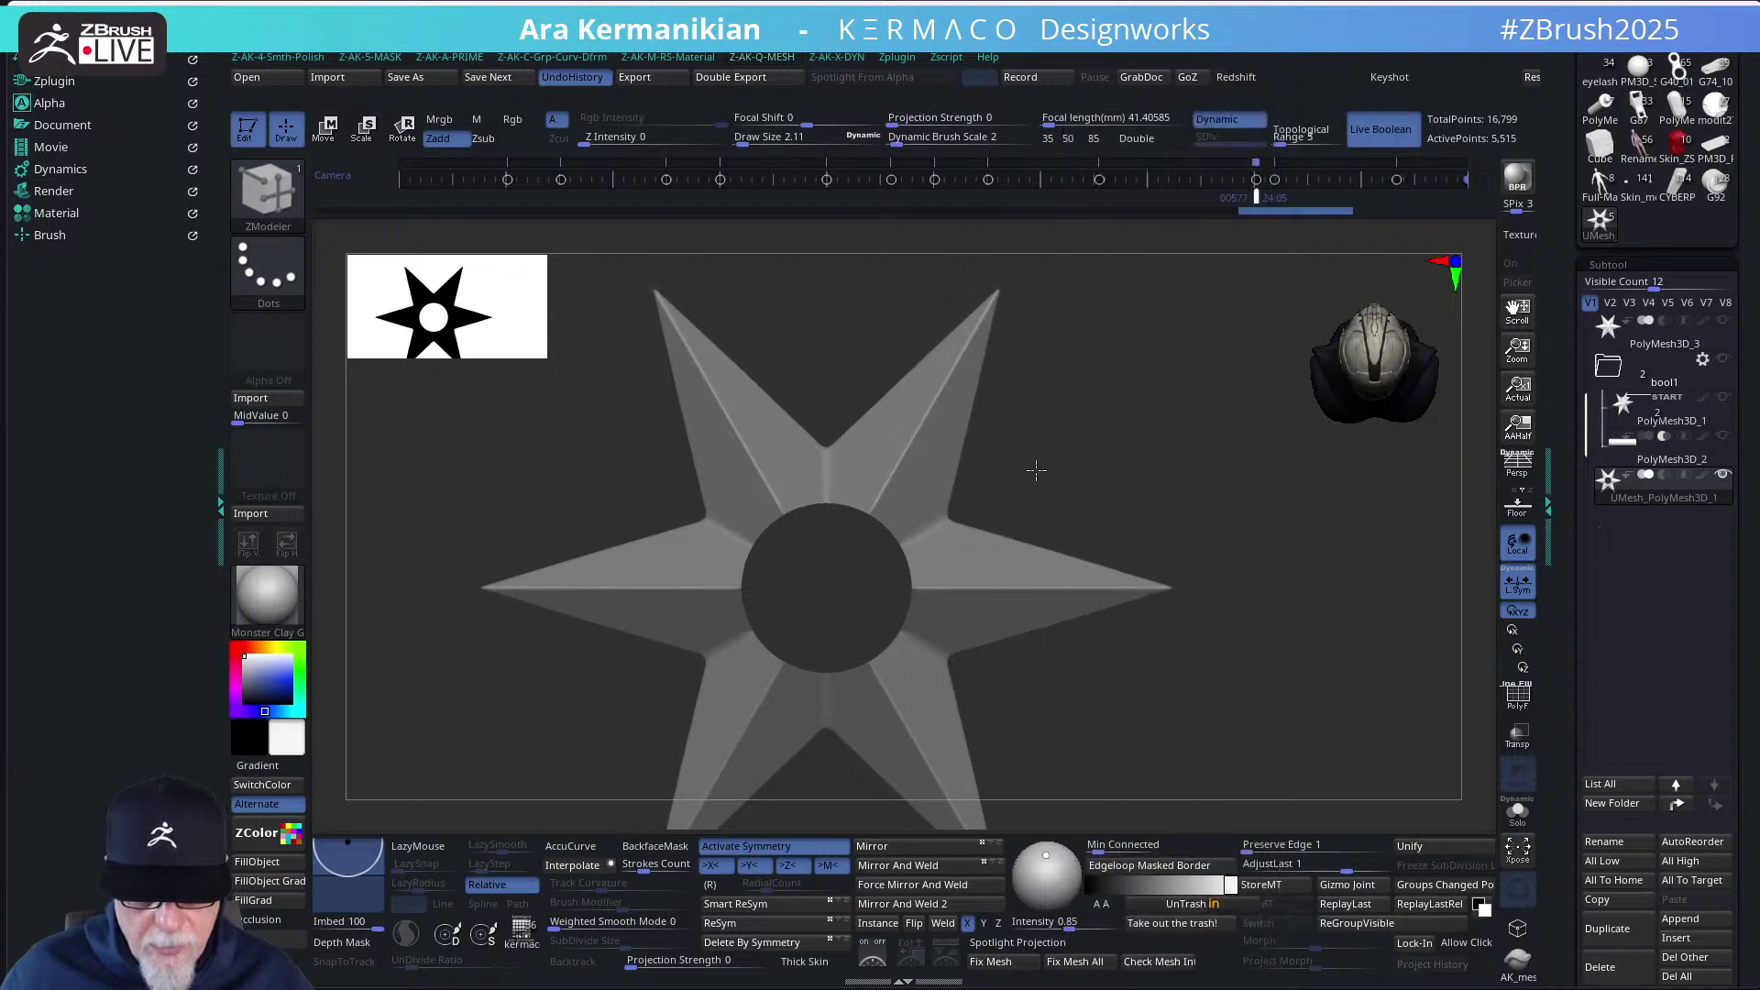
right_click_drag(1033, 468, 1129, 419, "ctrl")
mouse_move(1218, 455)
right_mouse_down("ctrl")
mouse_move(1207, 440)
mouse_move(1143, 455)
mouse_move(1198, 455)
right_mouse_up("ctrl")
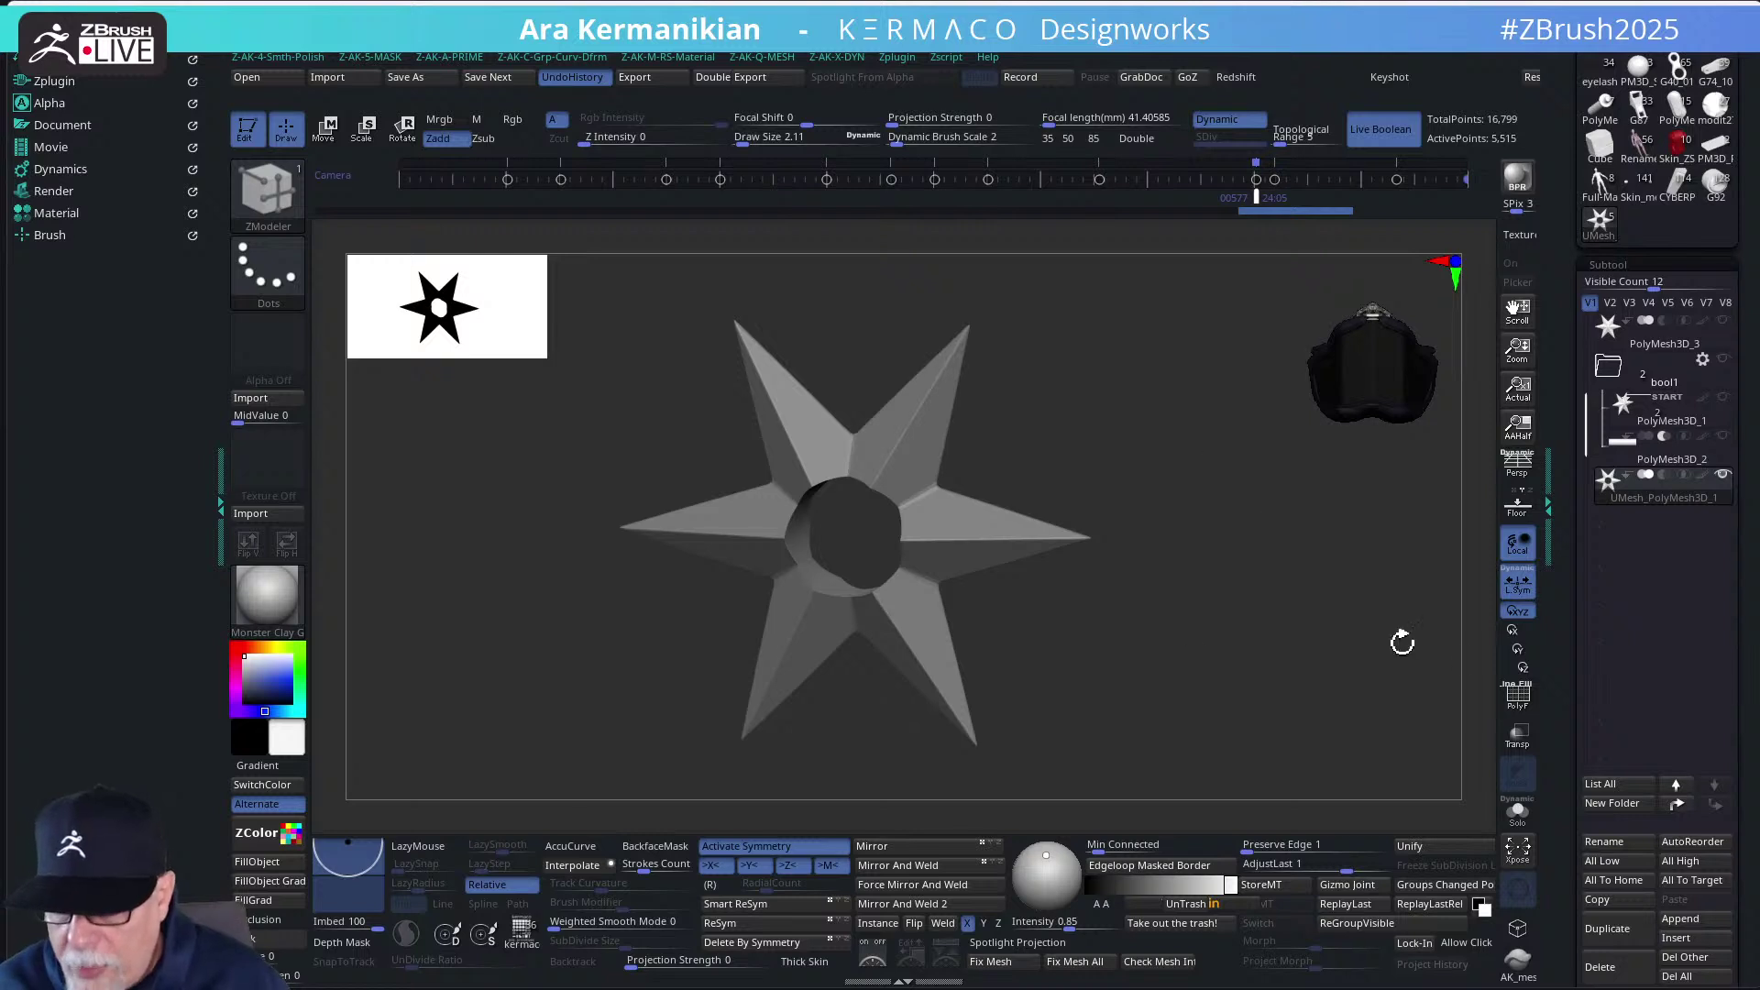
Expand the boolean star's subtool Boolean options and examine Make Boolean Mesh and its DSDiv setting
scroll(1576, 683, "down", 3)
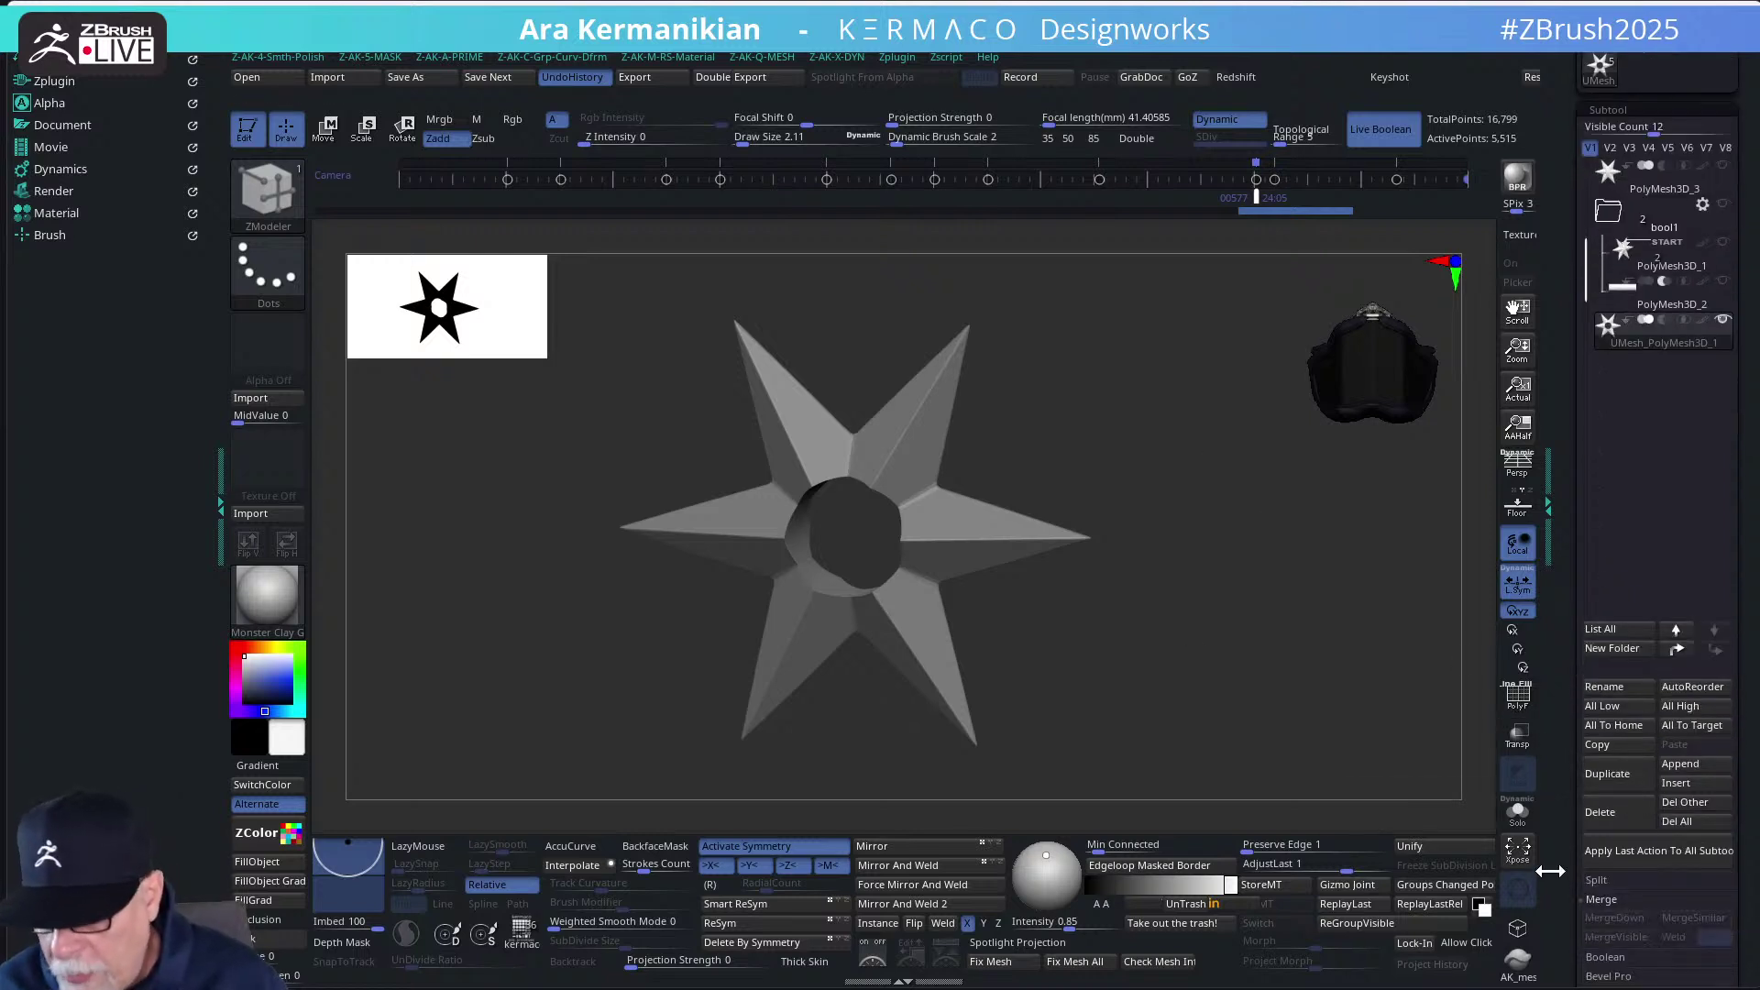
left_click(1550, 834)
scroll(1575, 806, "down", 2)
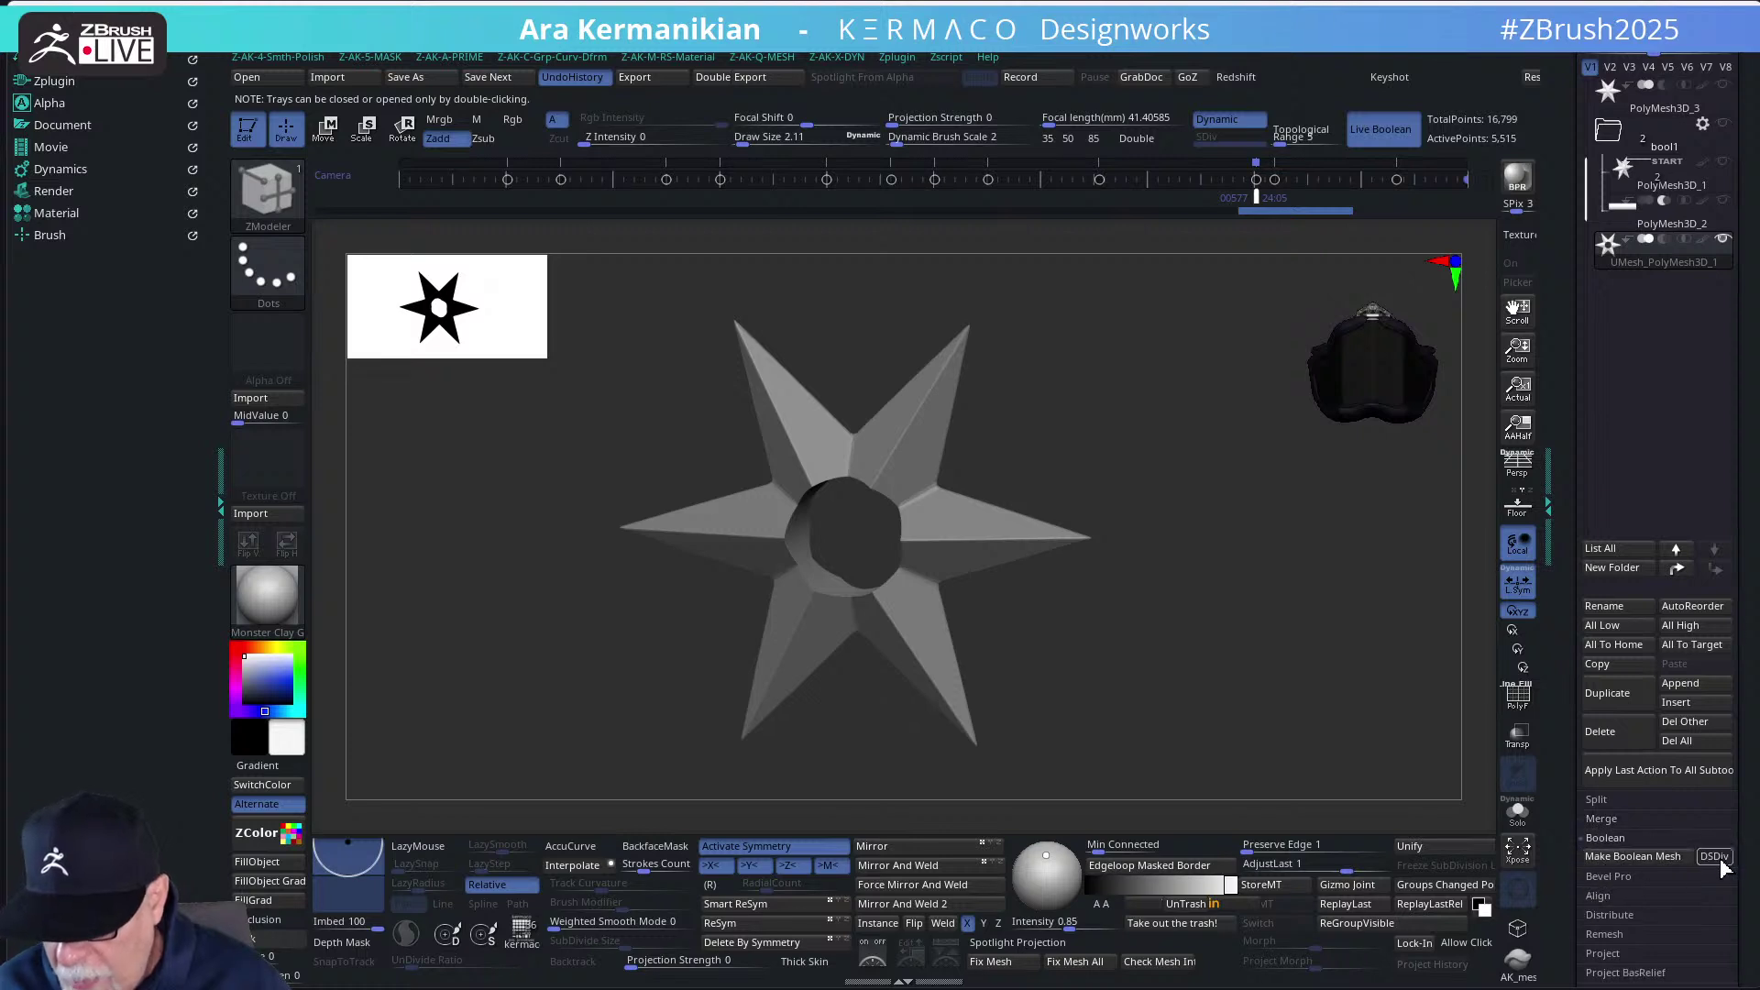
scroll(1613, 733, "down", 4)
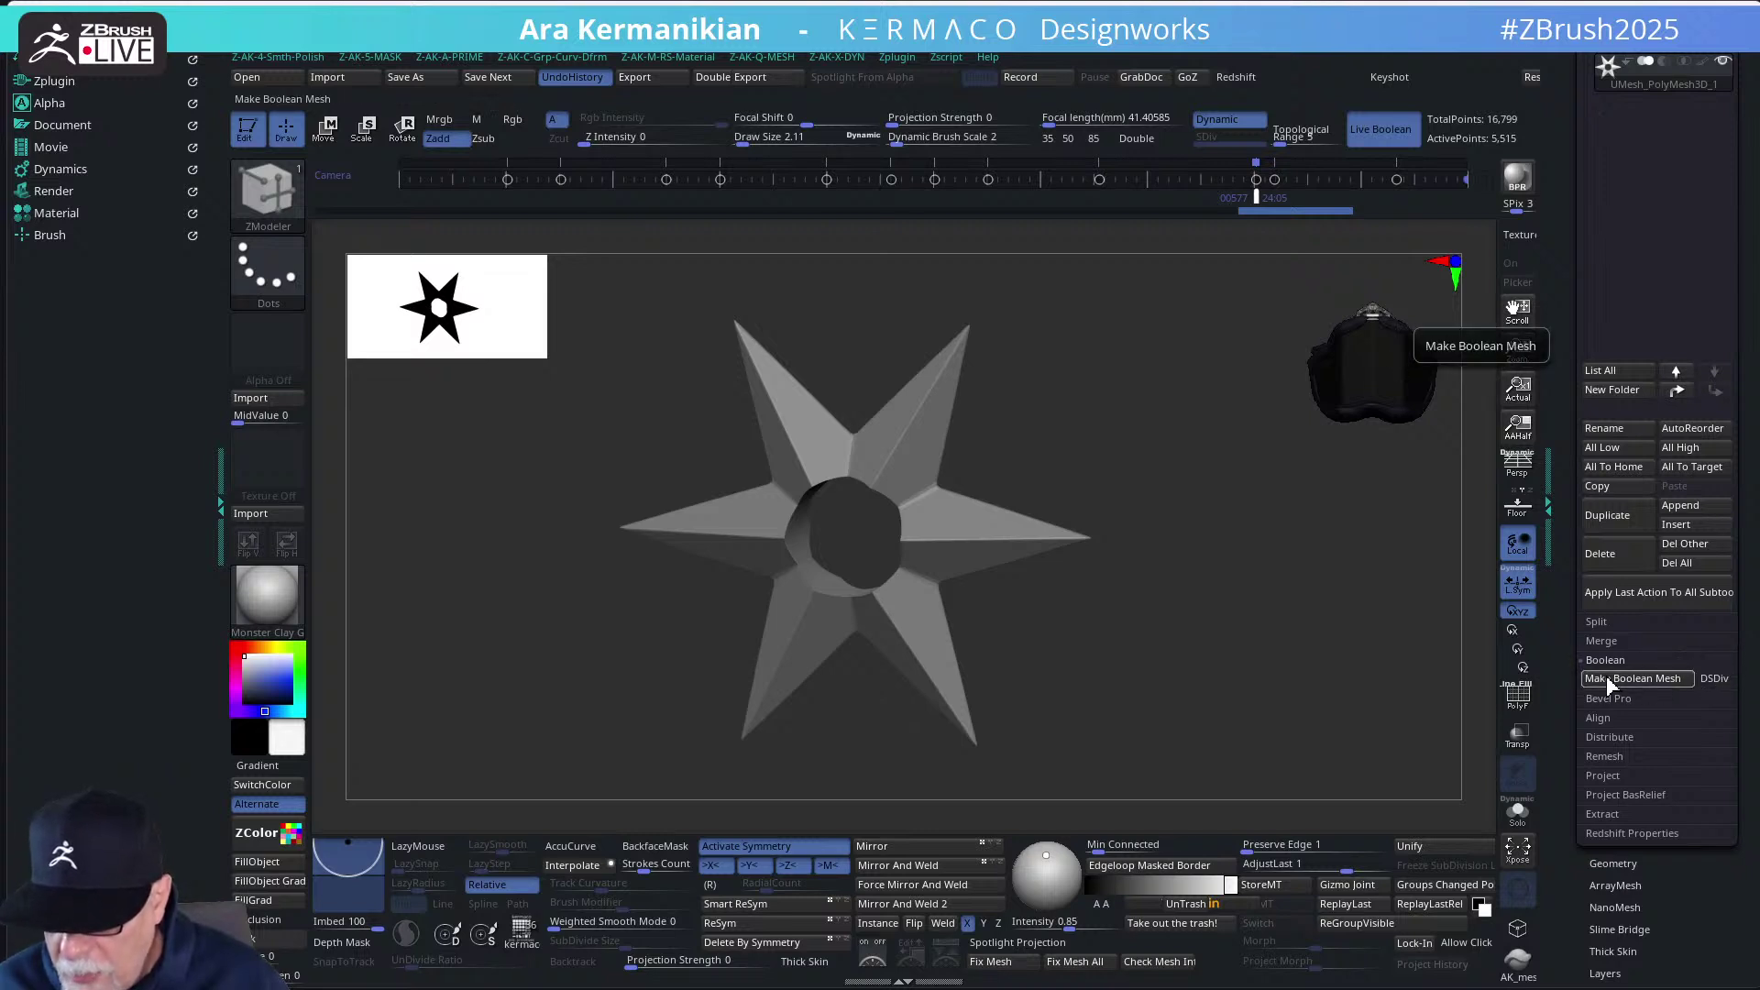
Select the PolyMesh3D_1 star in the bool1 folder and look over the Boolean options for it
left_click_drag(1564, 699, 1568, 850)
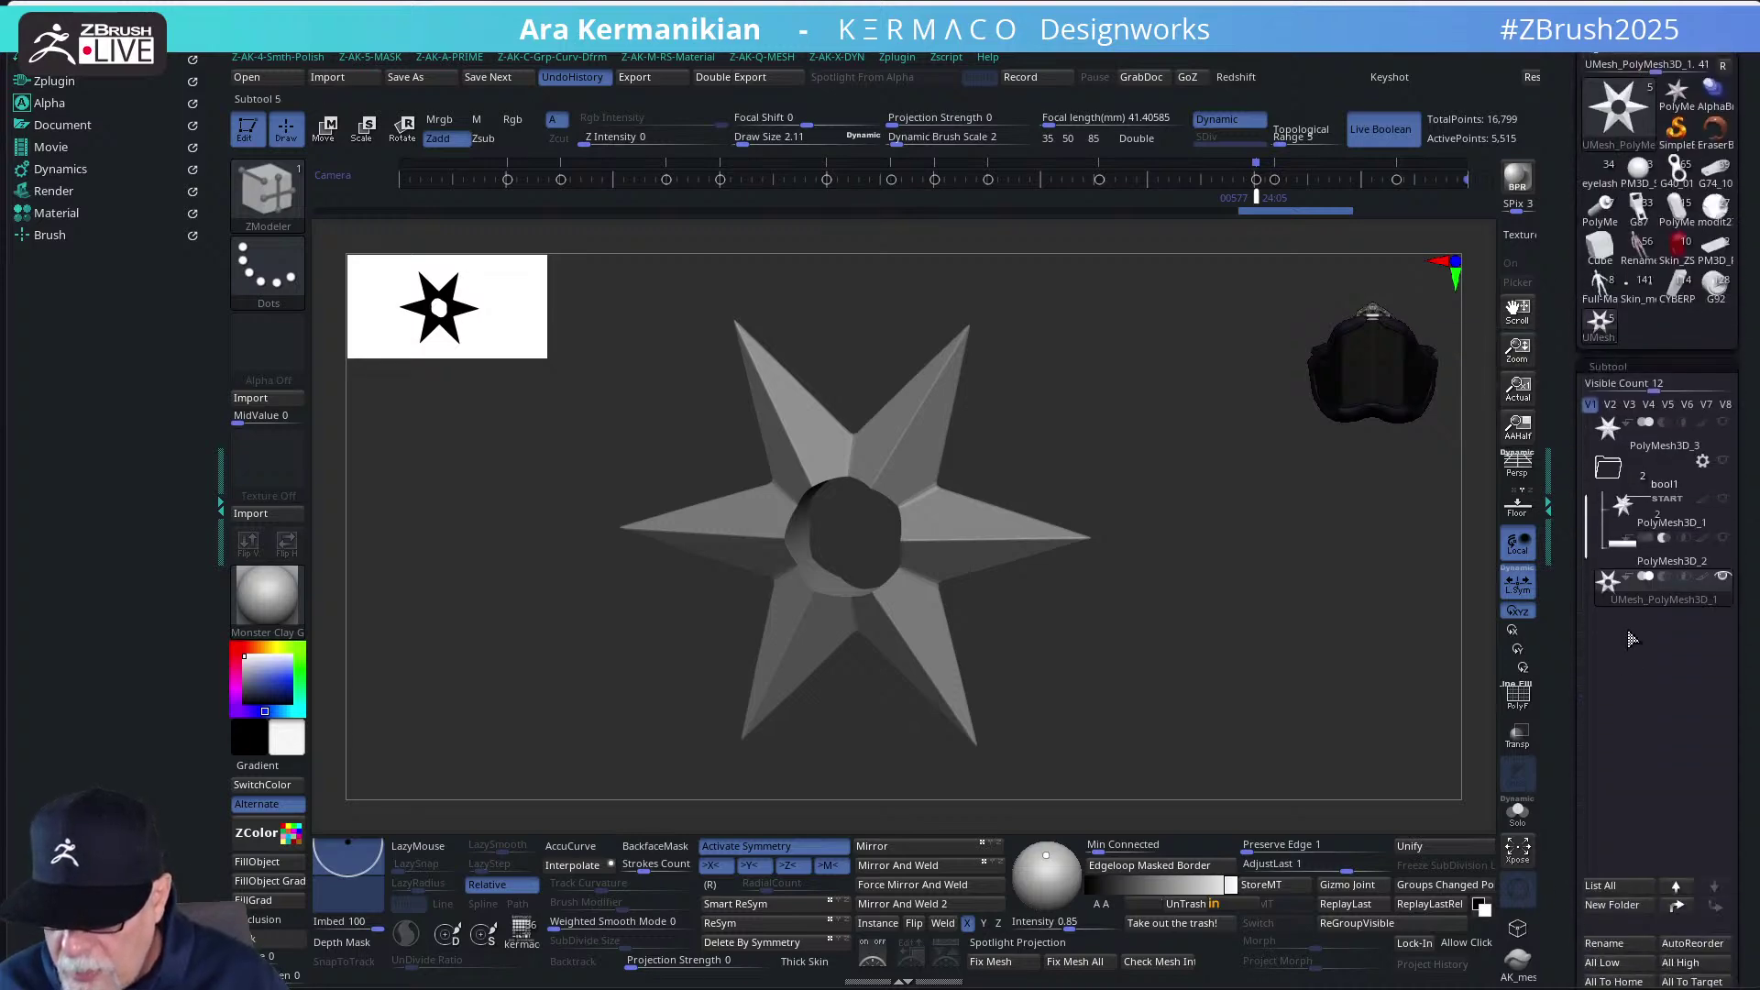
left_click(1643, 520)
left_click_drag(1563, 683, 1561, 667)
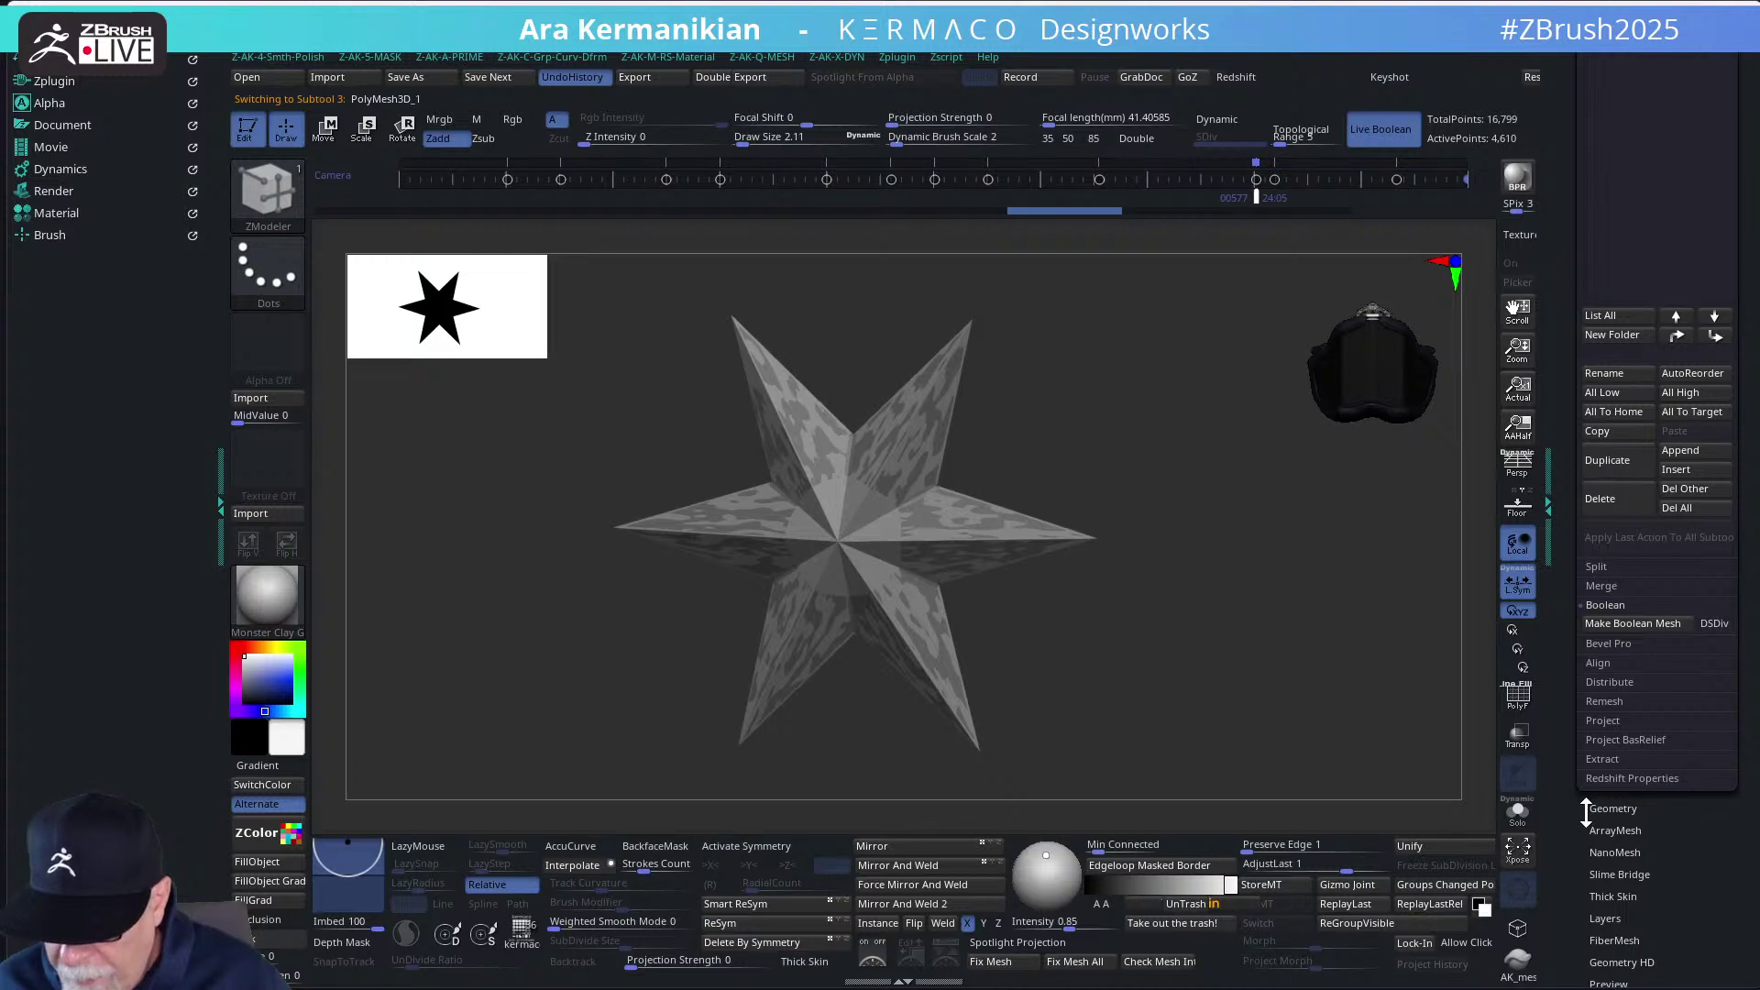
mouse_move(1699, 900)
left_mouse_down()
mouse_move(1696, 801)
mouse_move(1704, 902)
left_mouse_up()
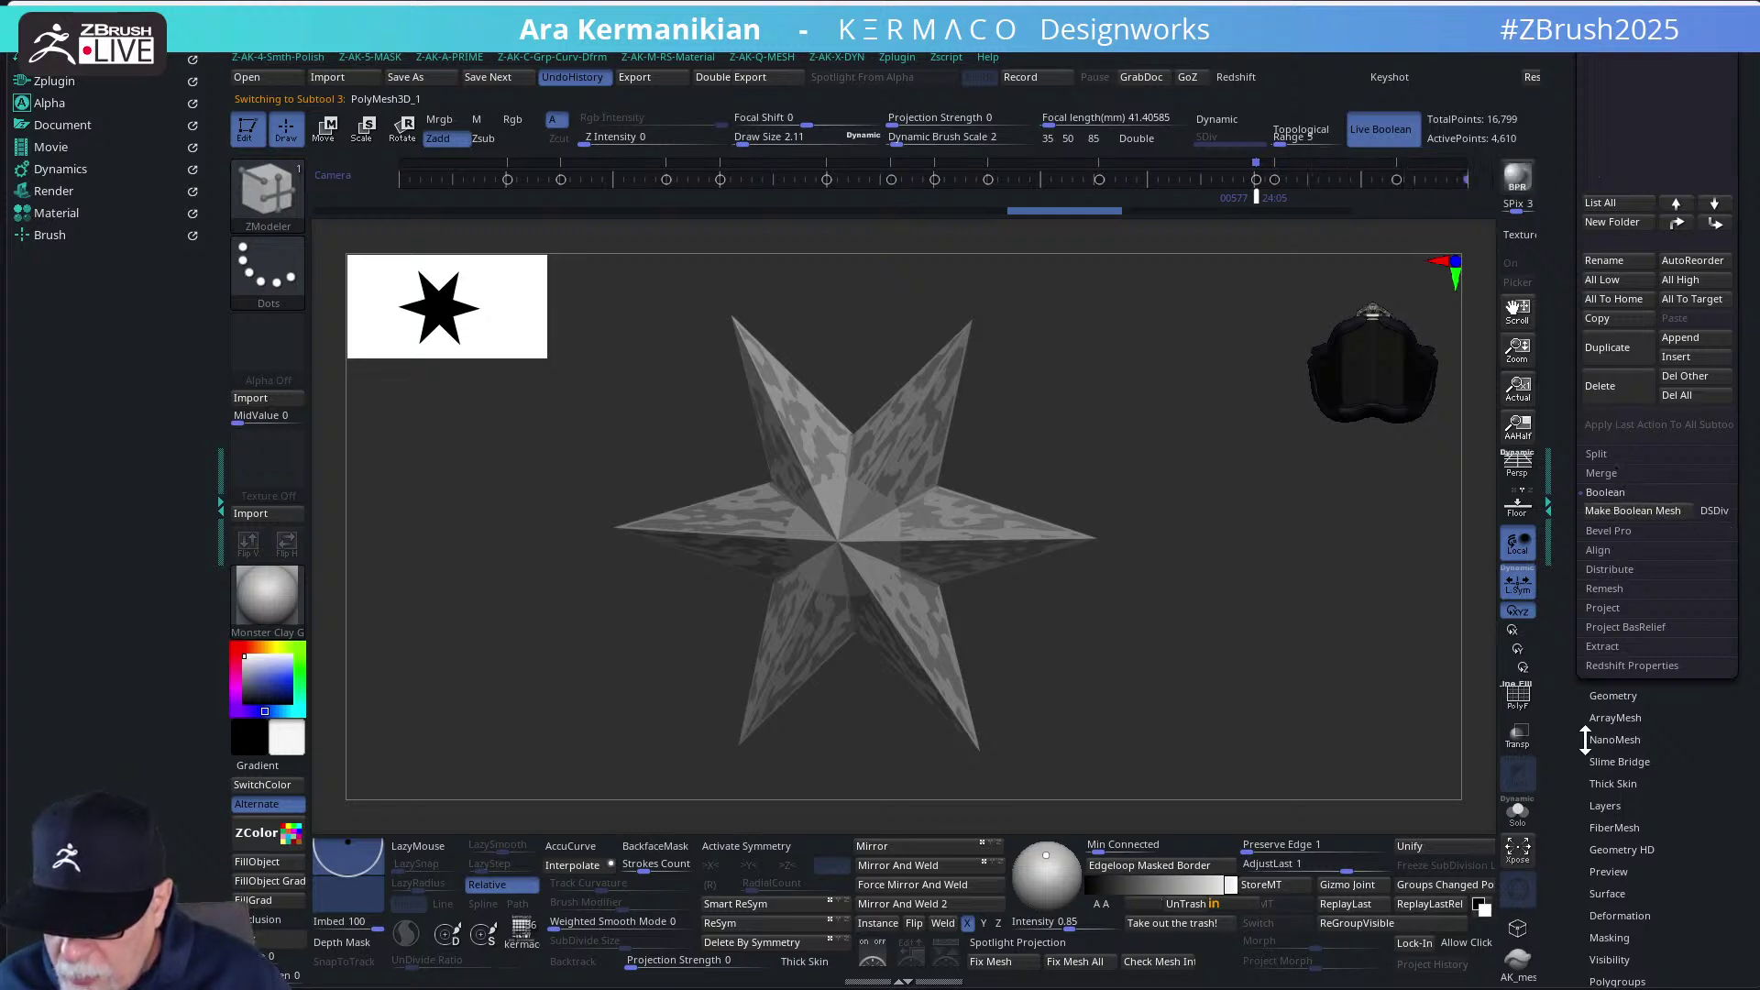
scroll(1595, 696, "up", 4)
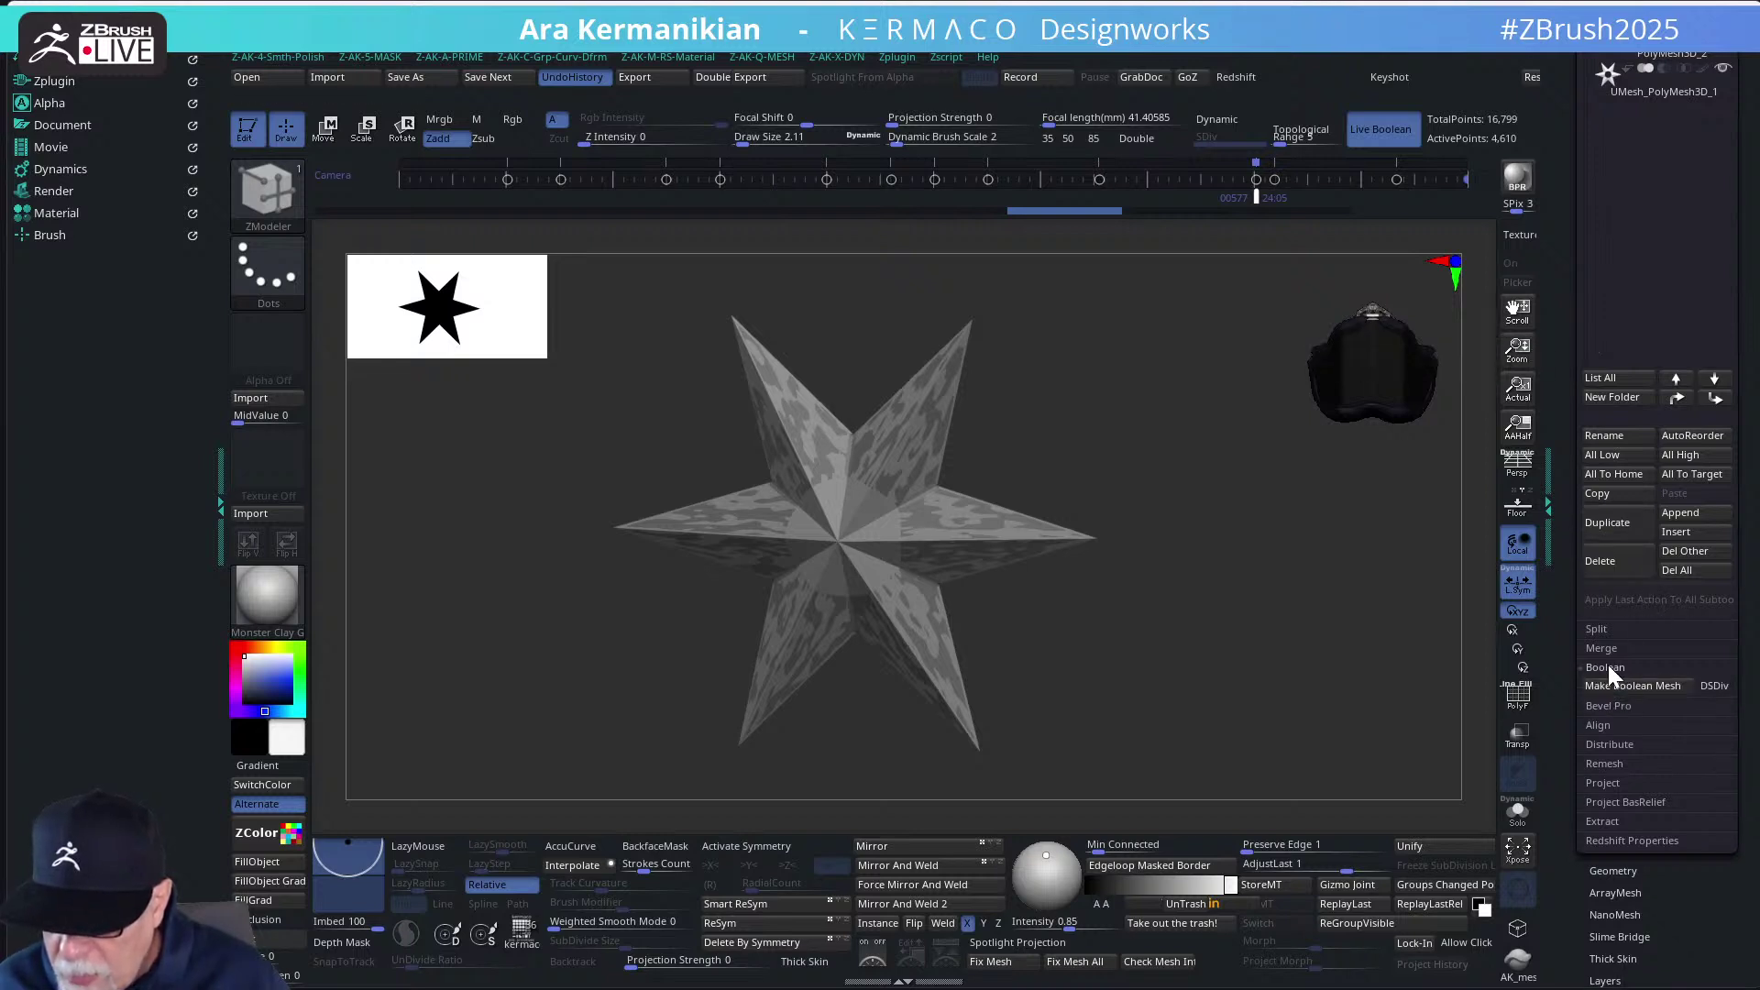
scroll(1586, 757, "down", 3)
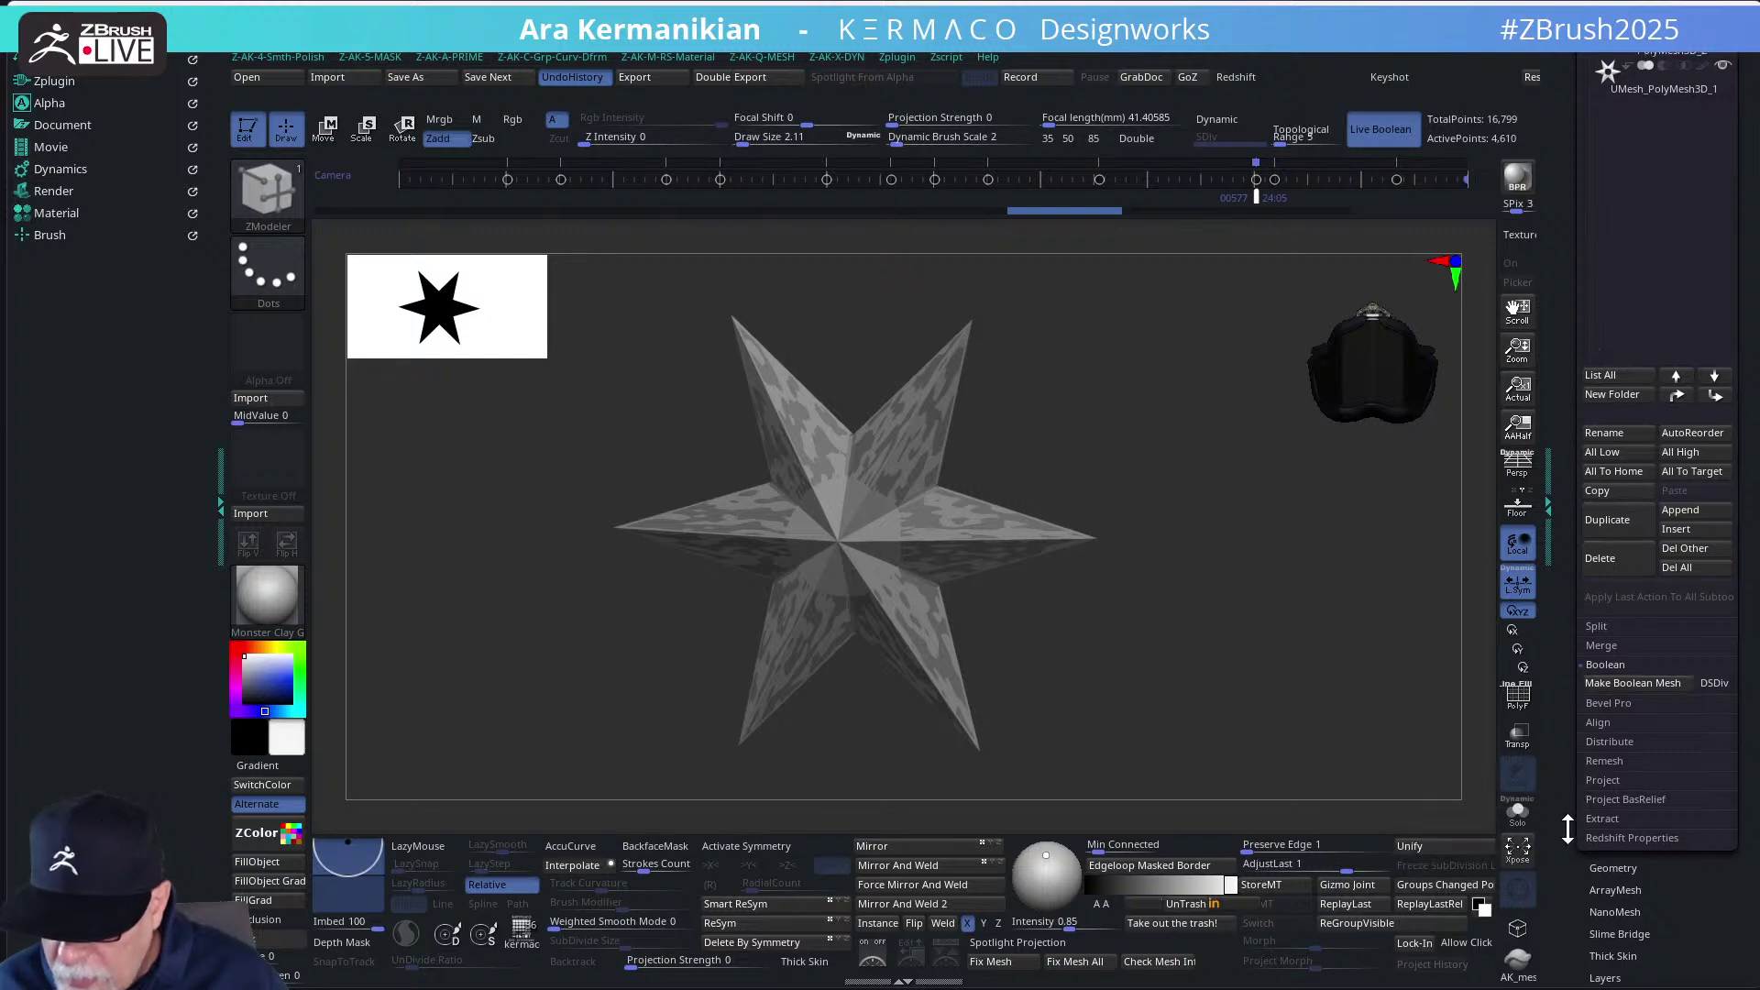
Look through the original star's Geometry and Crease settings, and reselect the UMesh_PolyMesh3D_1 boolean star
left_click_drag(1584, 758, 1611, 613)
left_click(1611, 603)
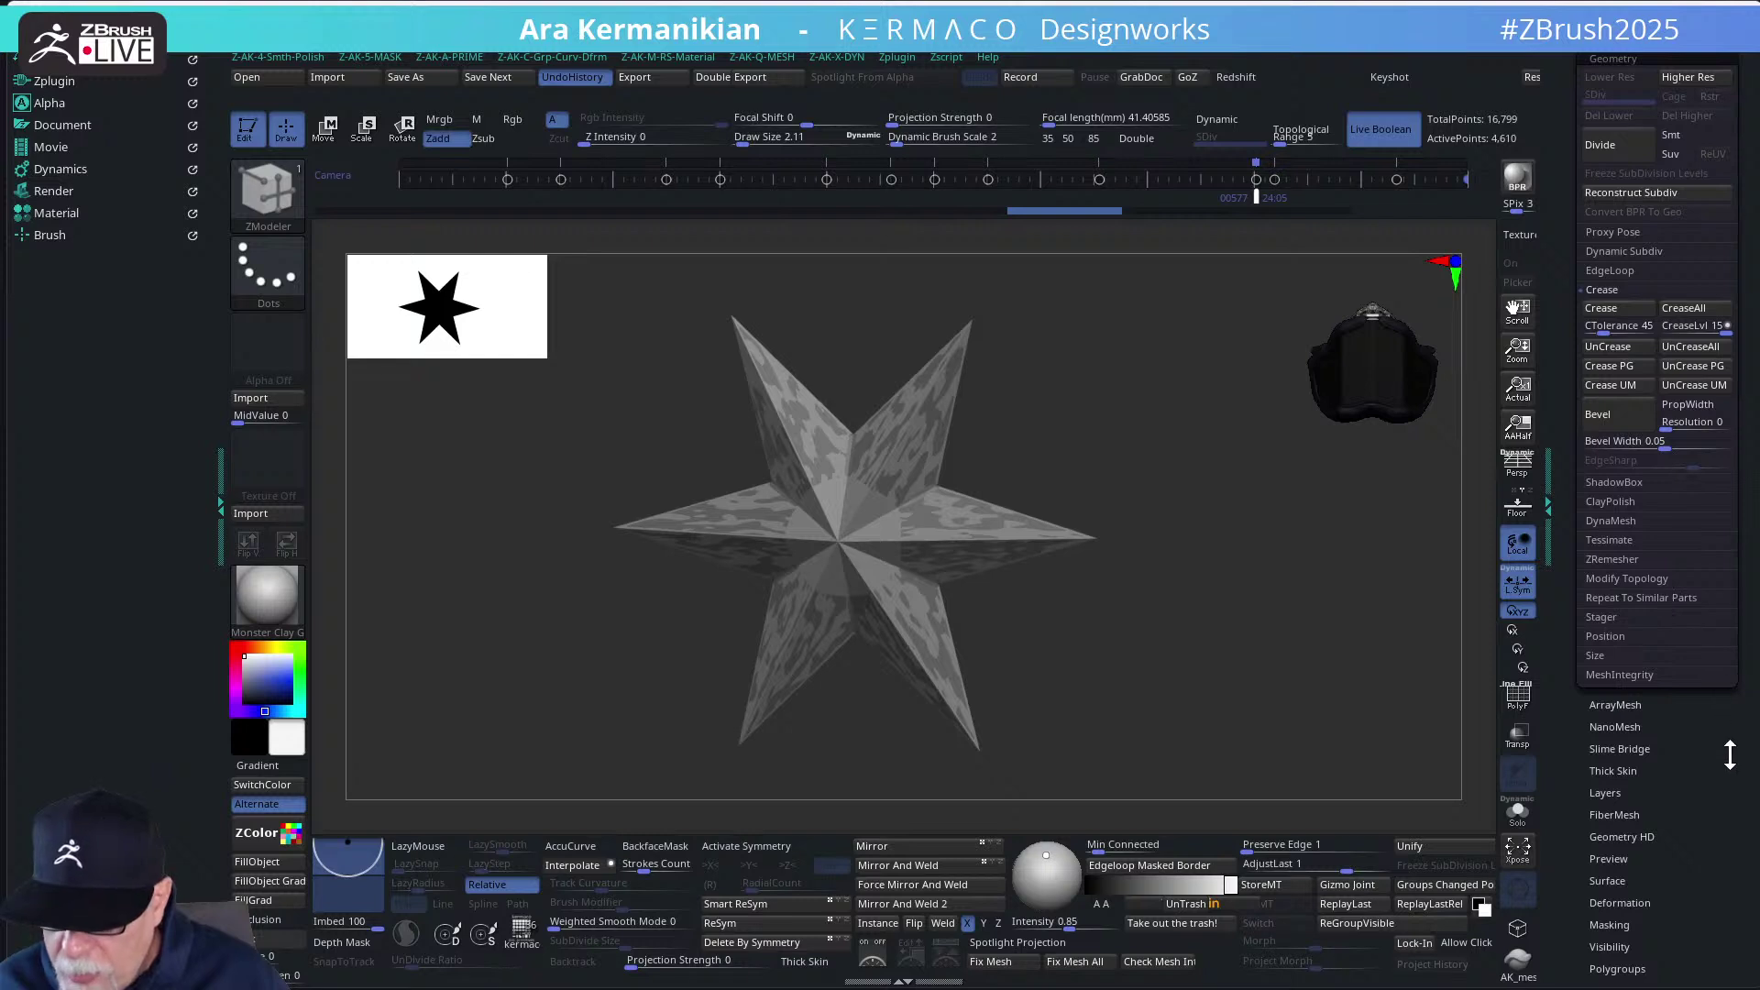
left_click(1602, 609)
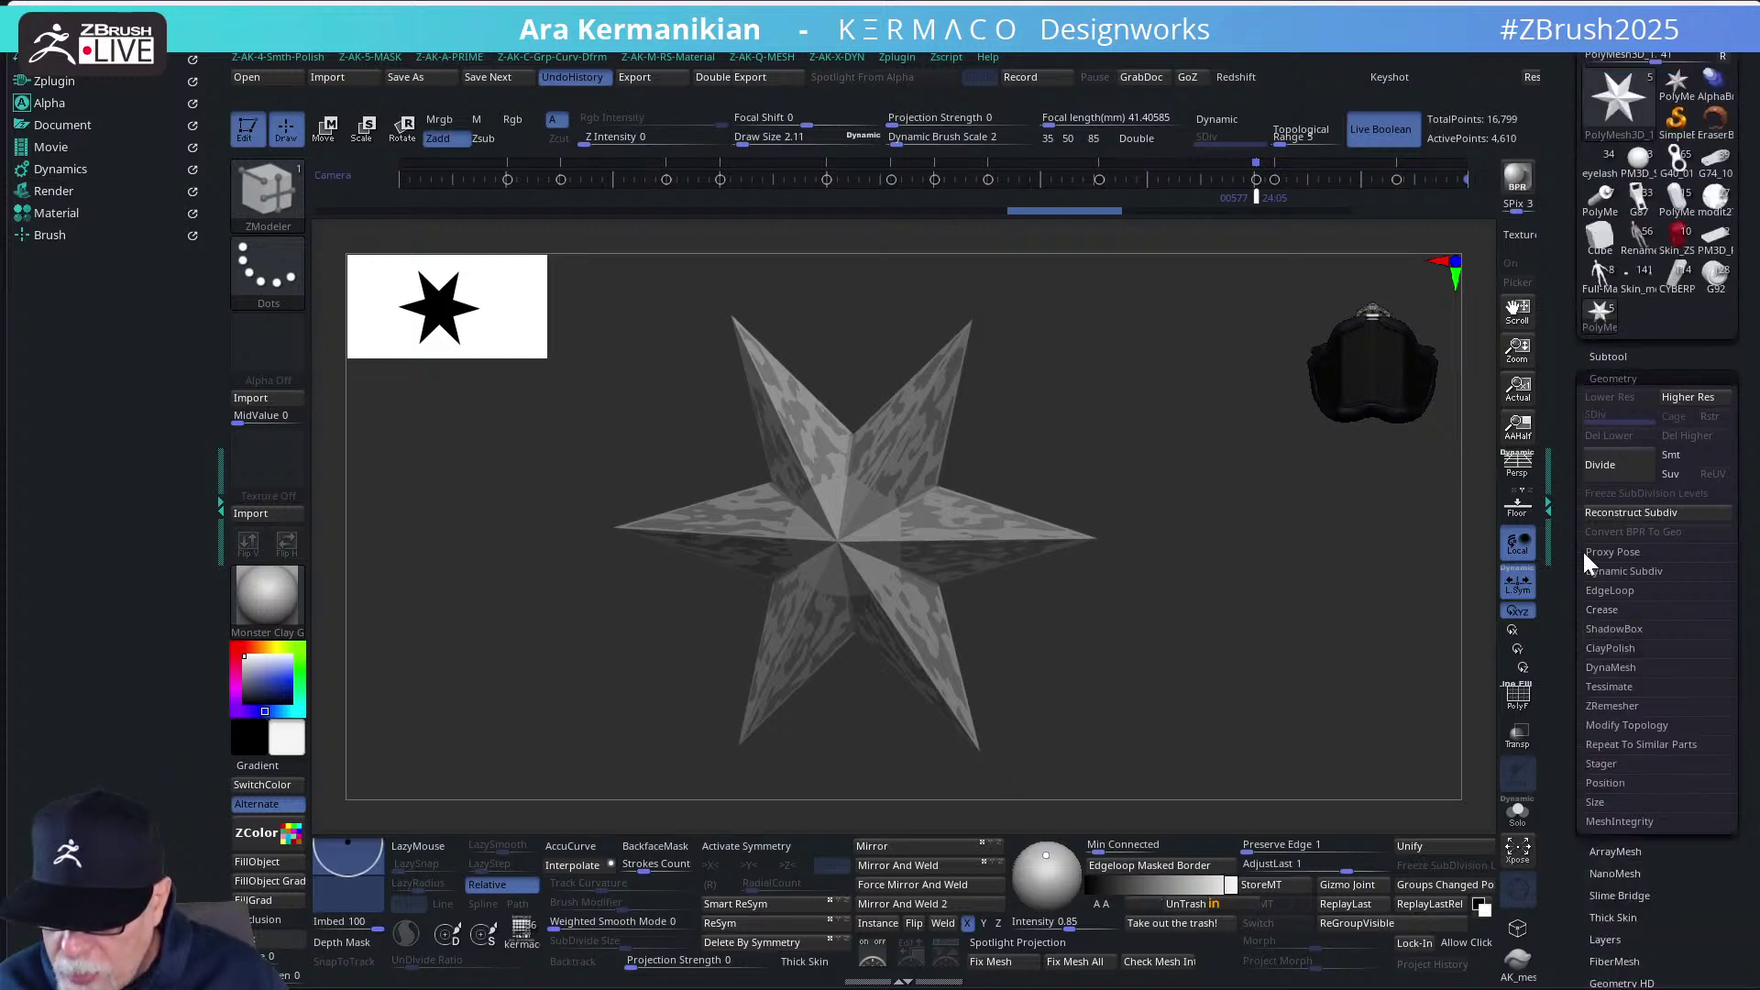
left_click_drag(1569, 536, 1575, 671)
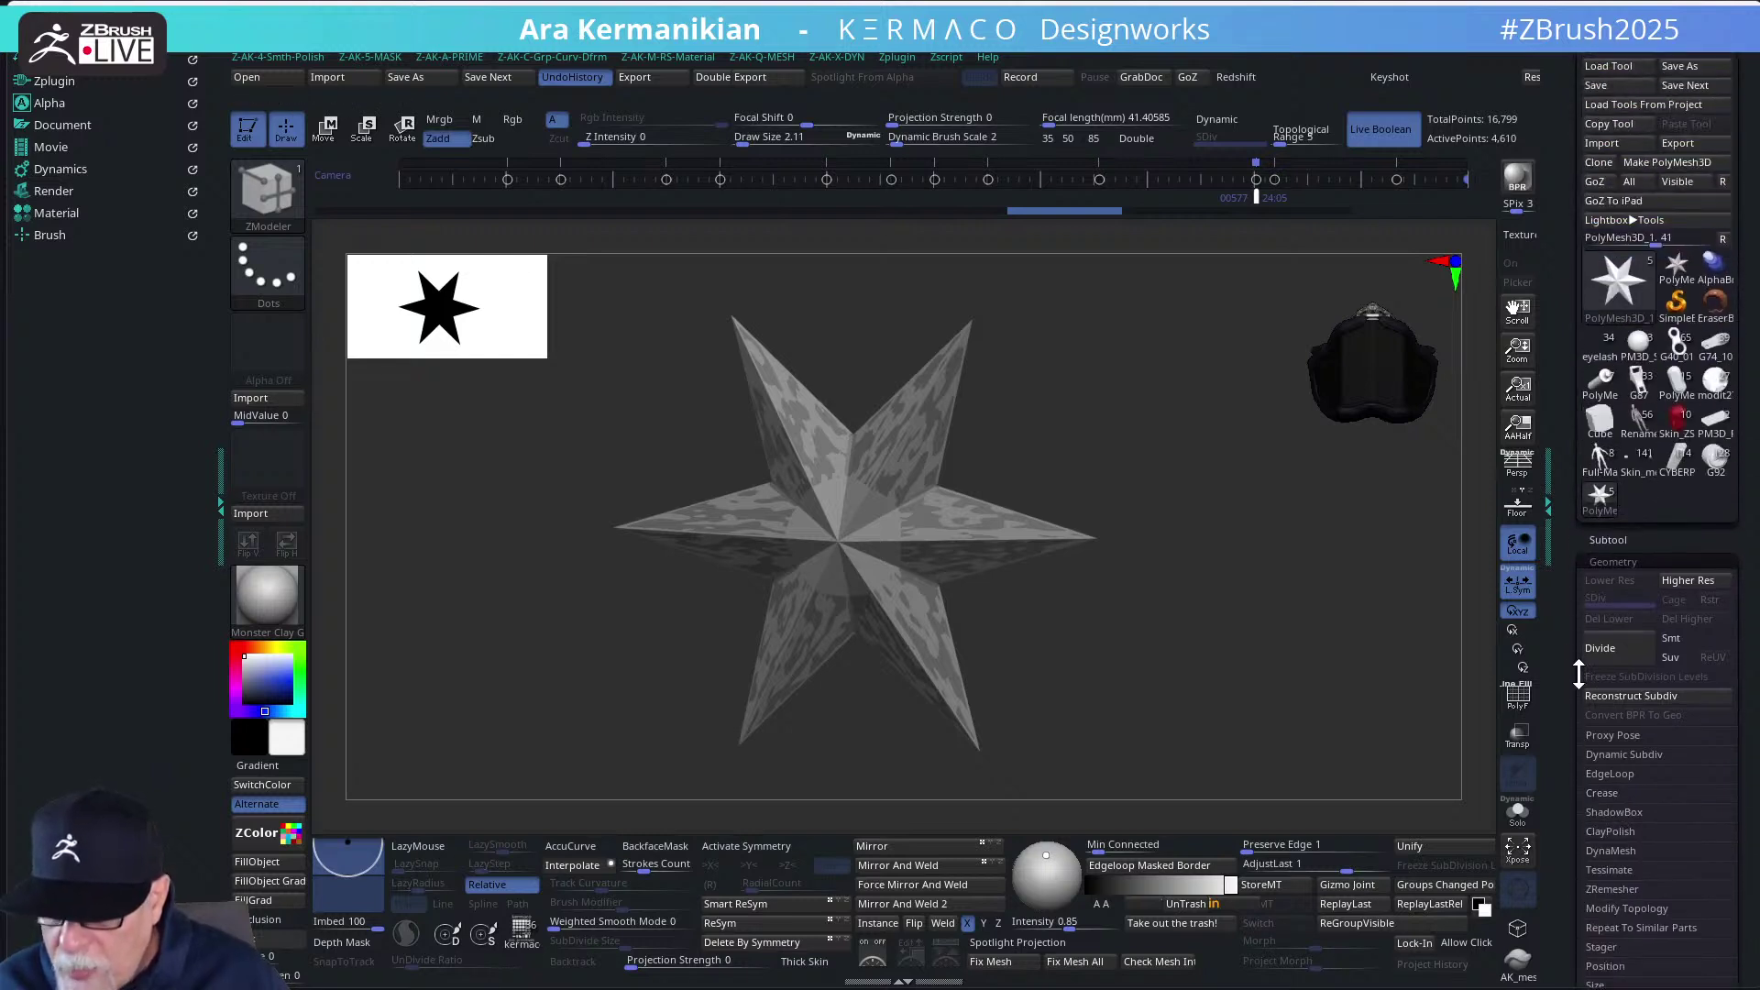
left_click(1608, 541)
left_click(1650, 264)
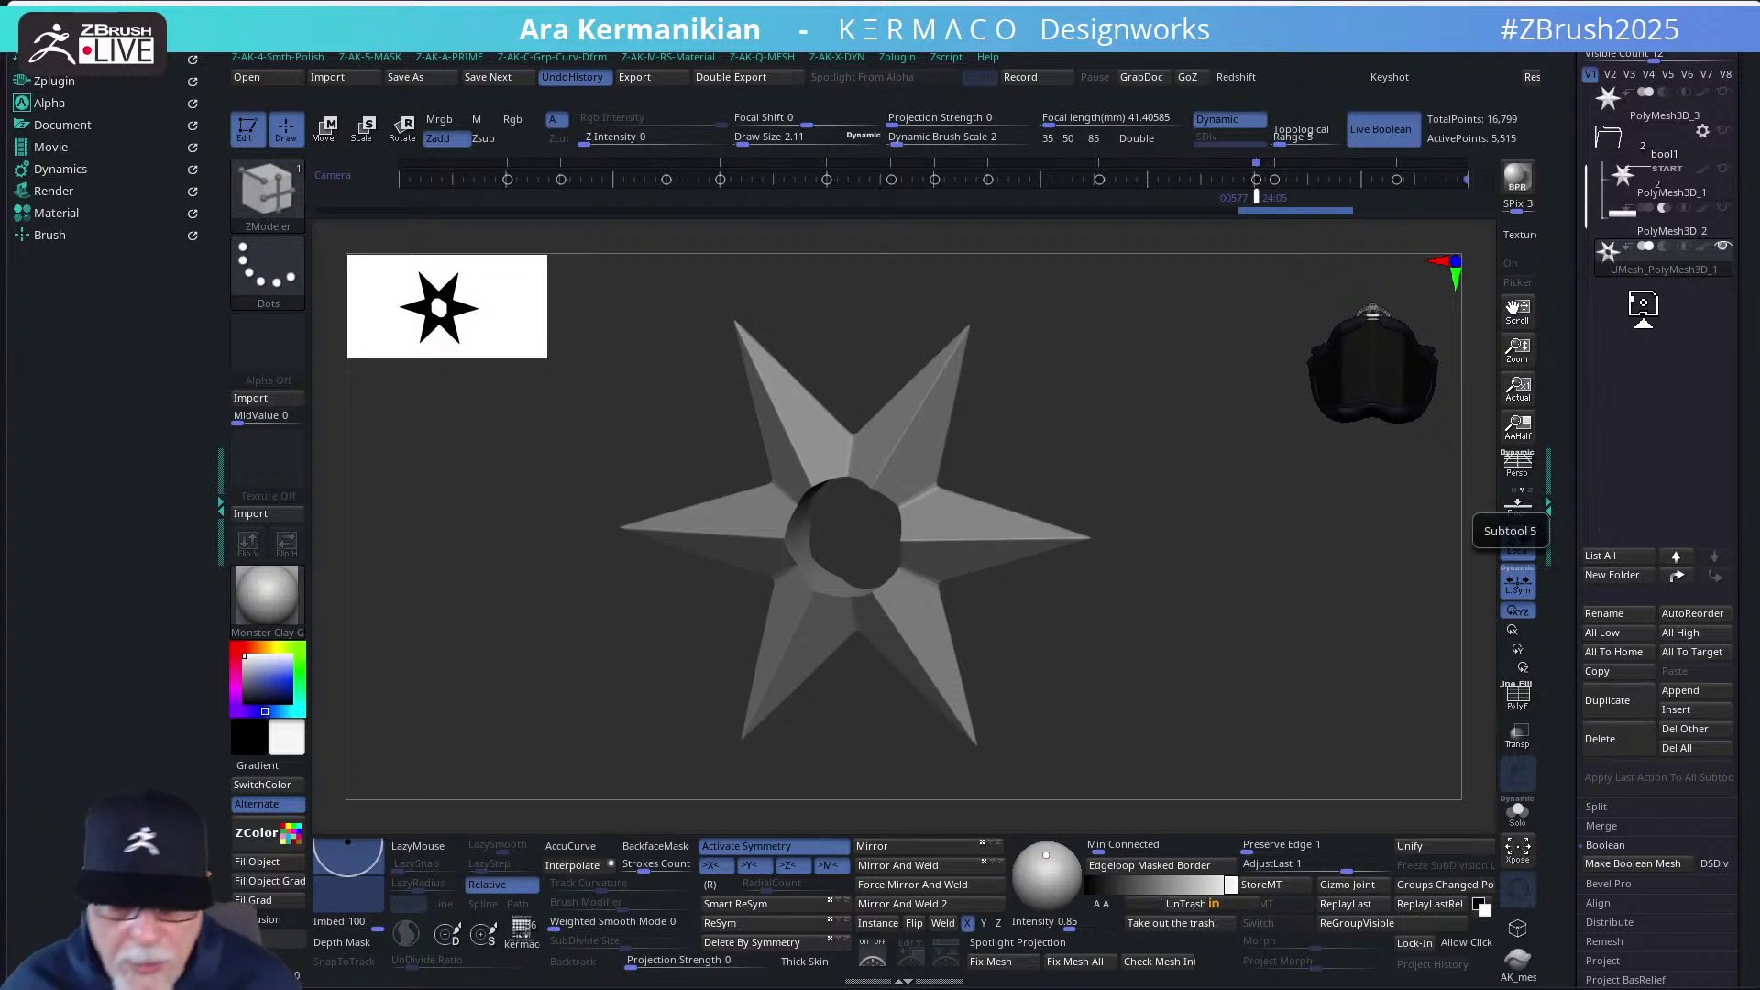
Look through the subtool Boolean and Bevel Pro options for the boolean star
left_click_drag(958, 367, 1254, 508)
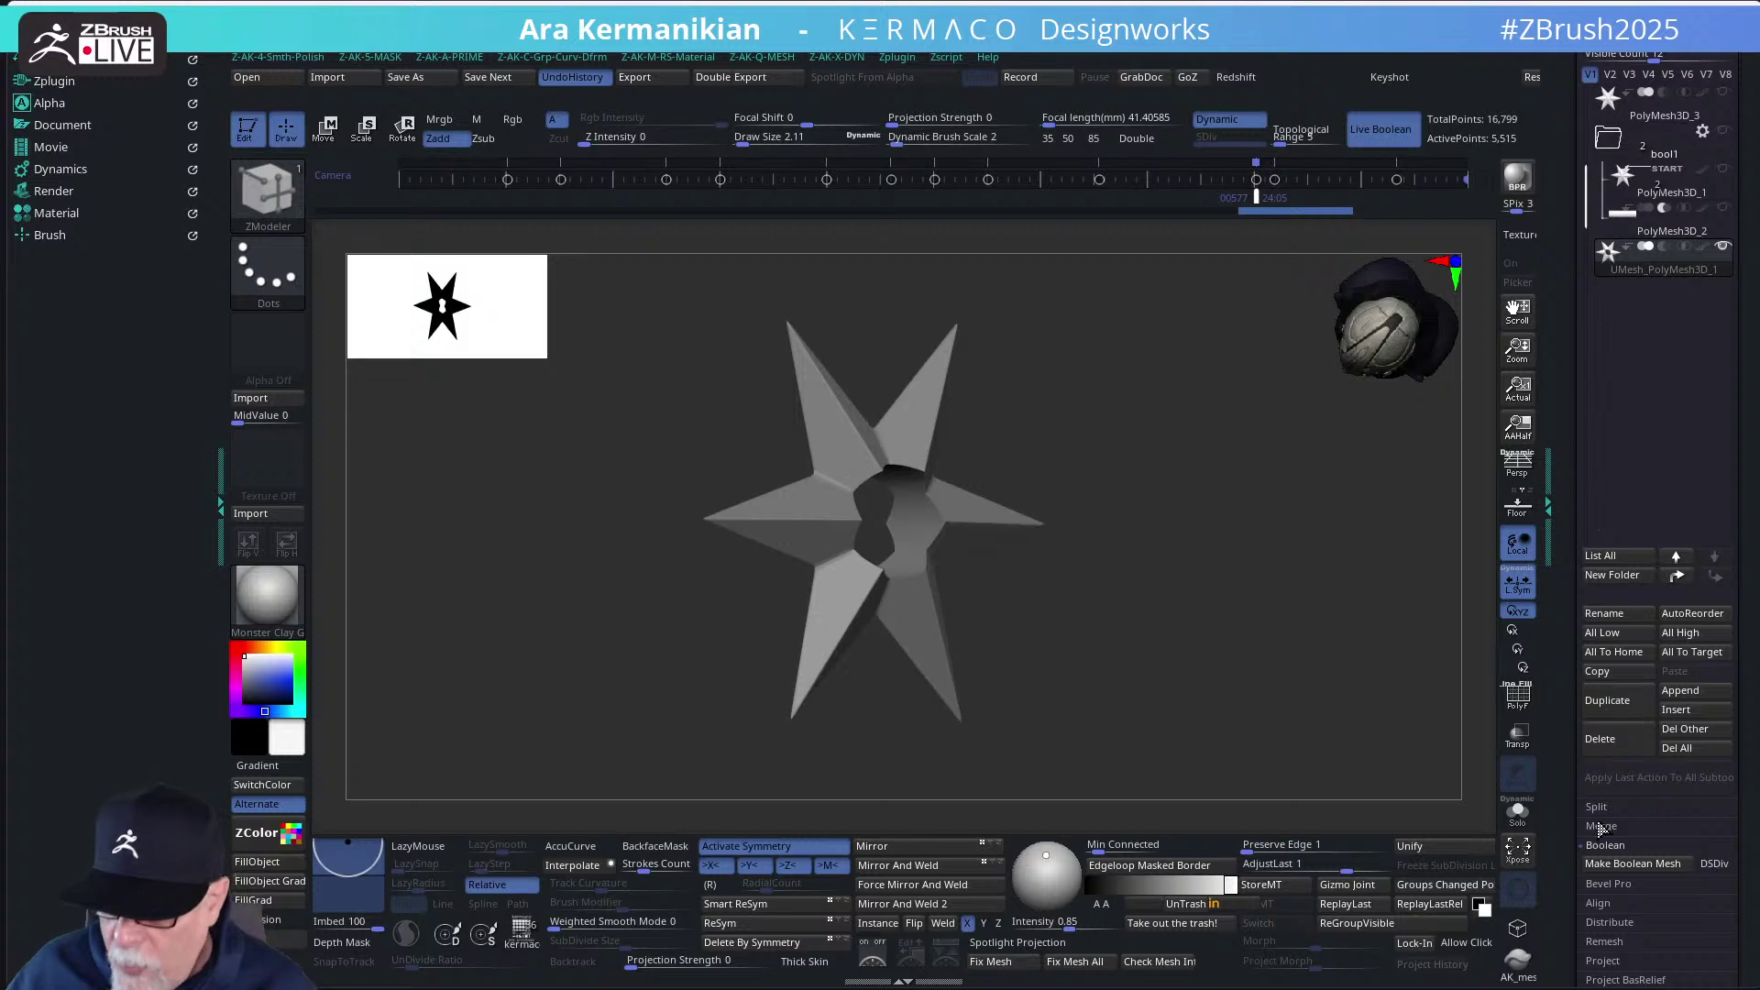
left_click_drag(1567, 836, 1566, 758)
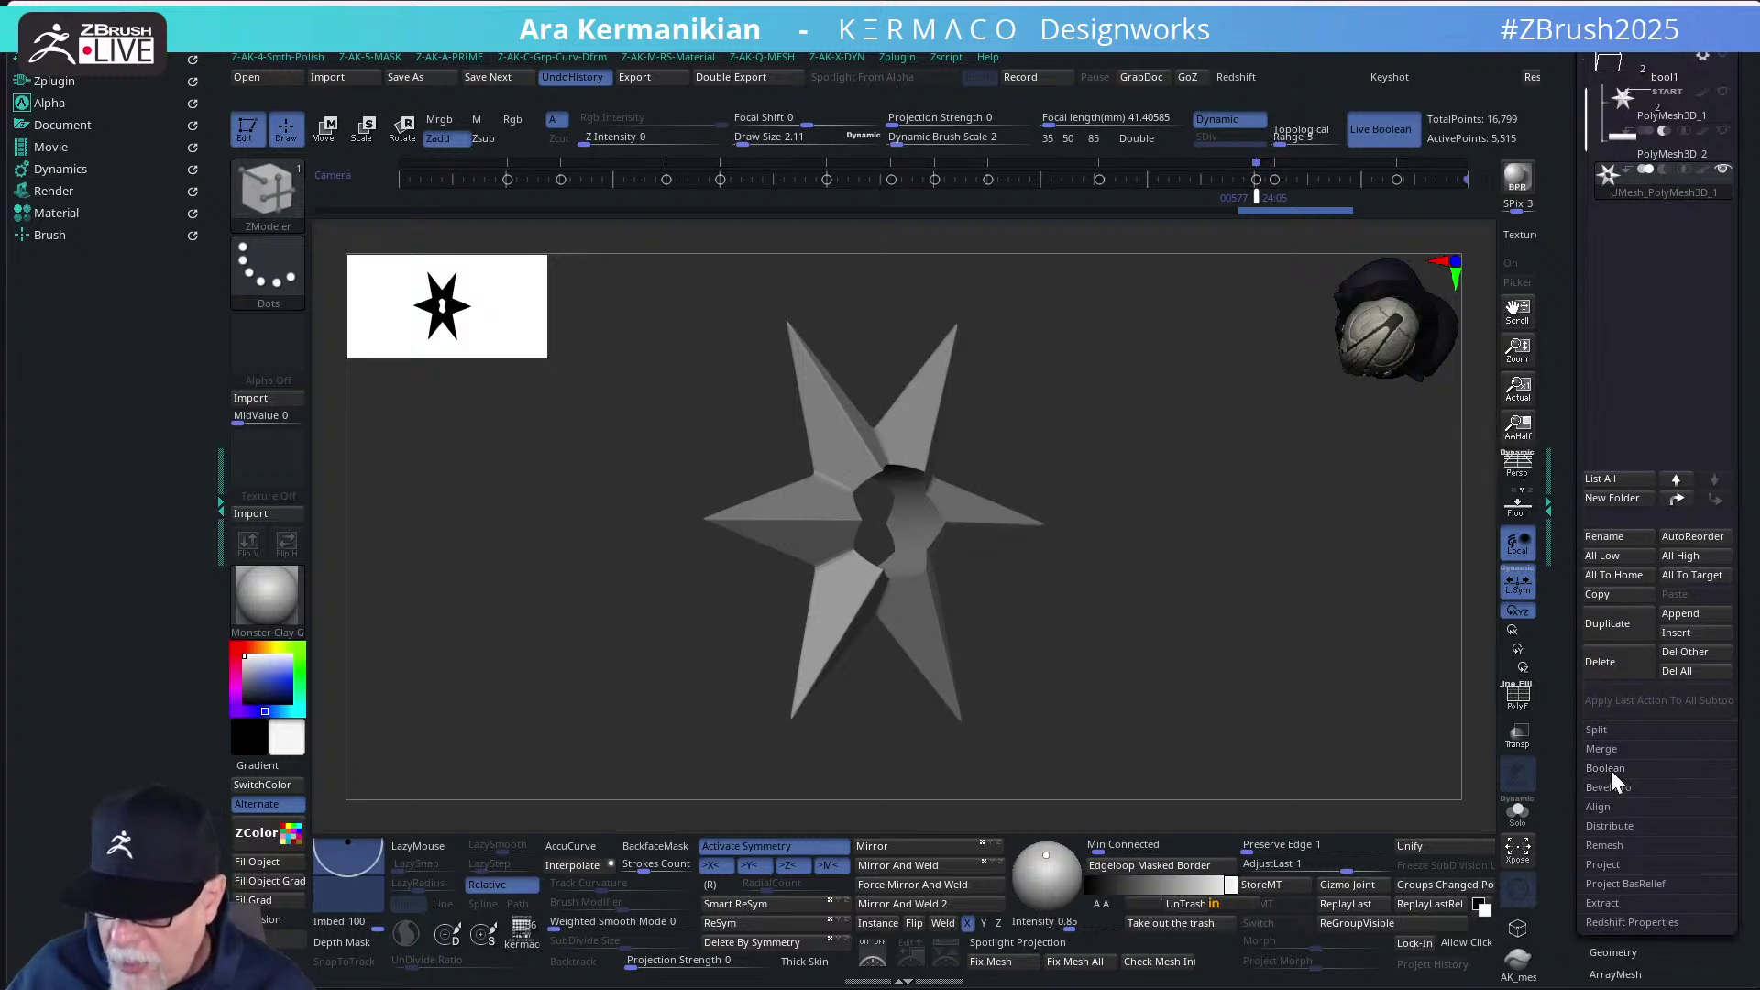
left_click(1613, 785)
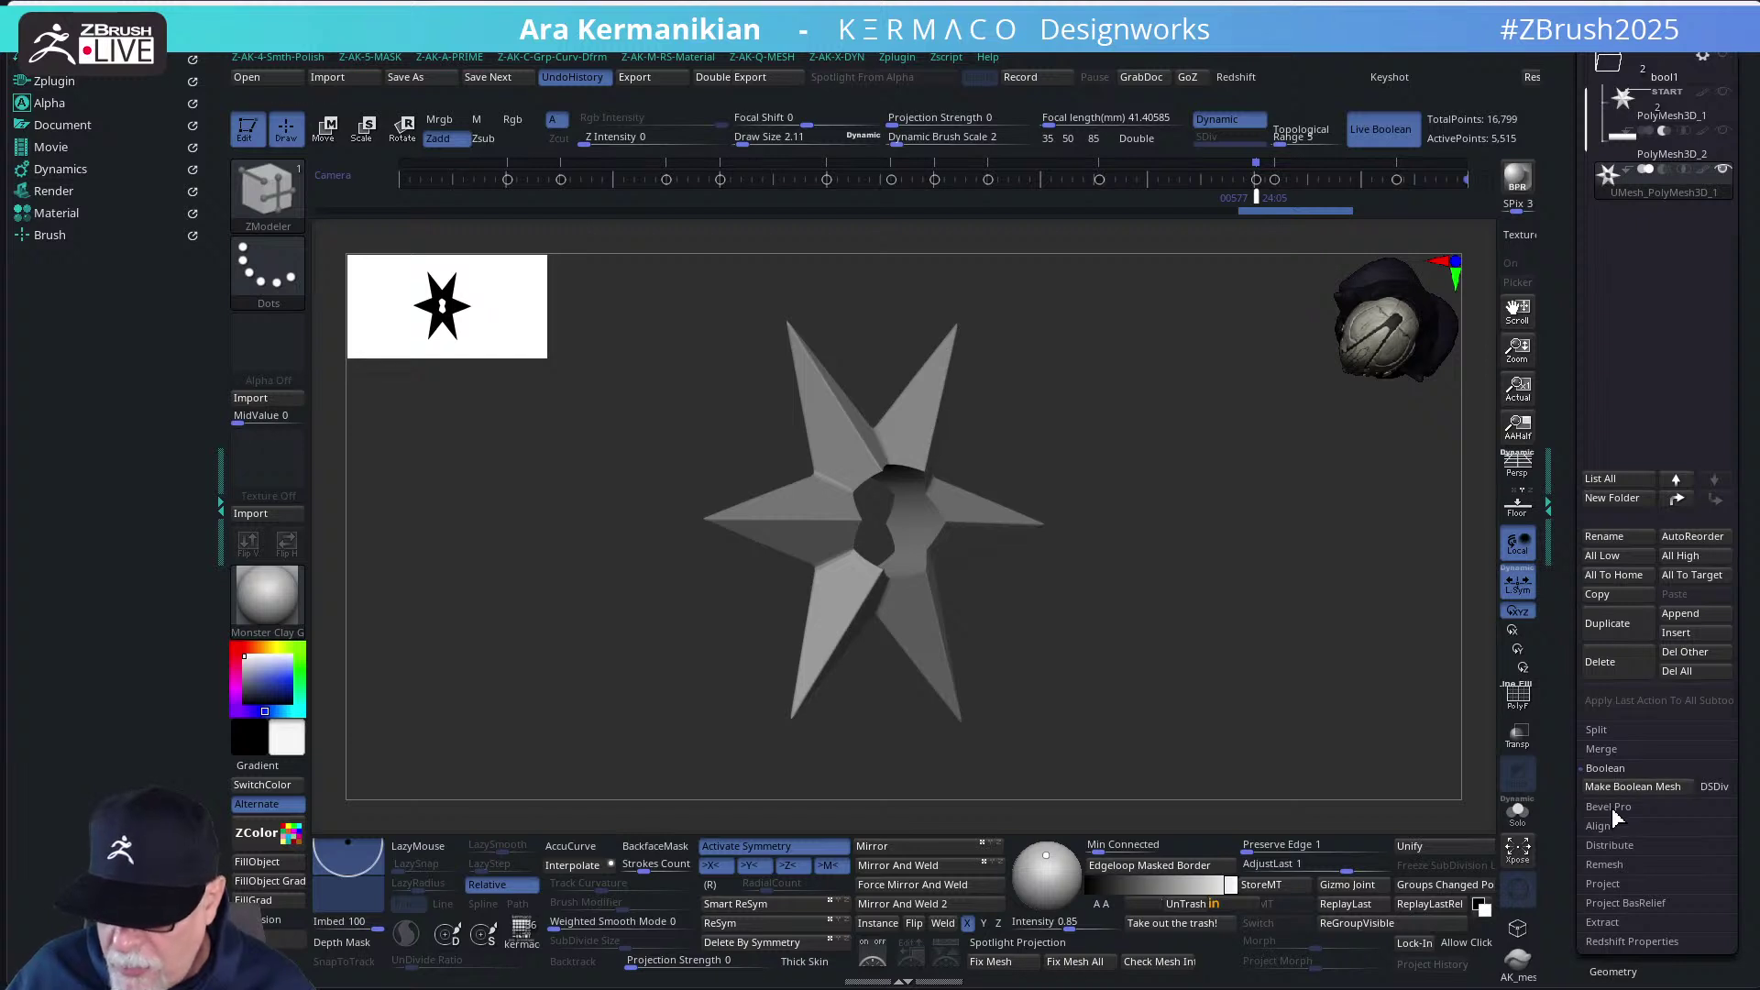
left_click(1609, 807)
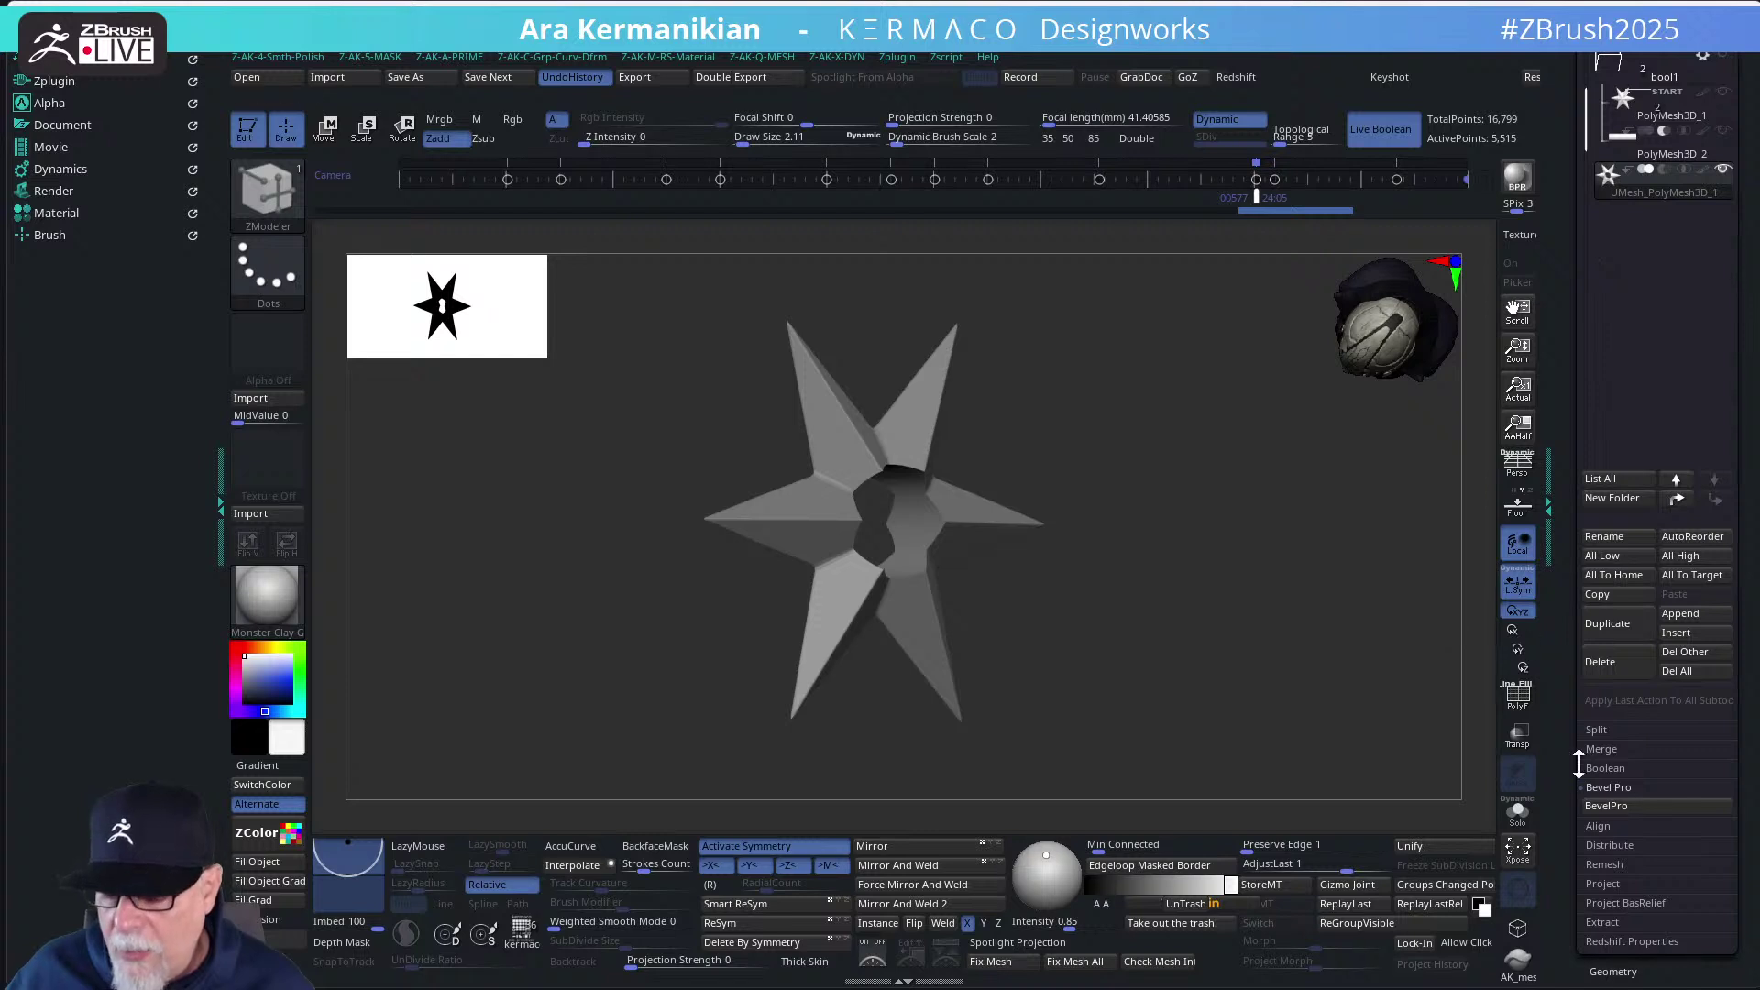
left_click(1609, 788)
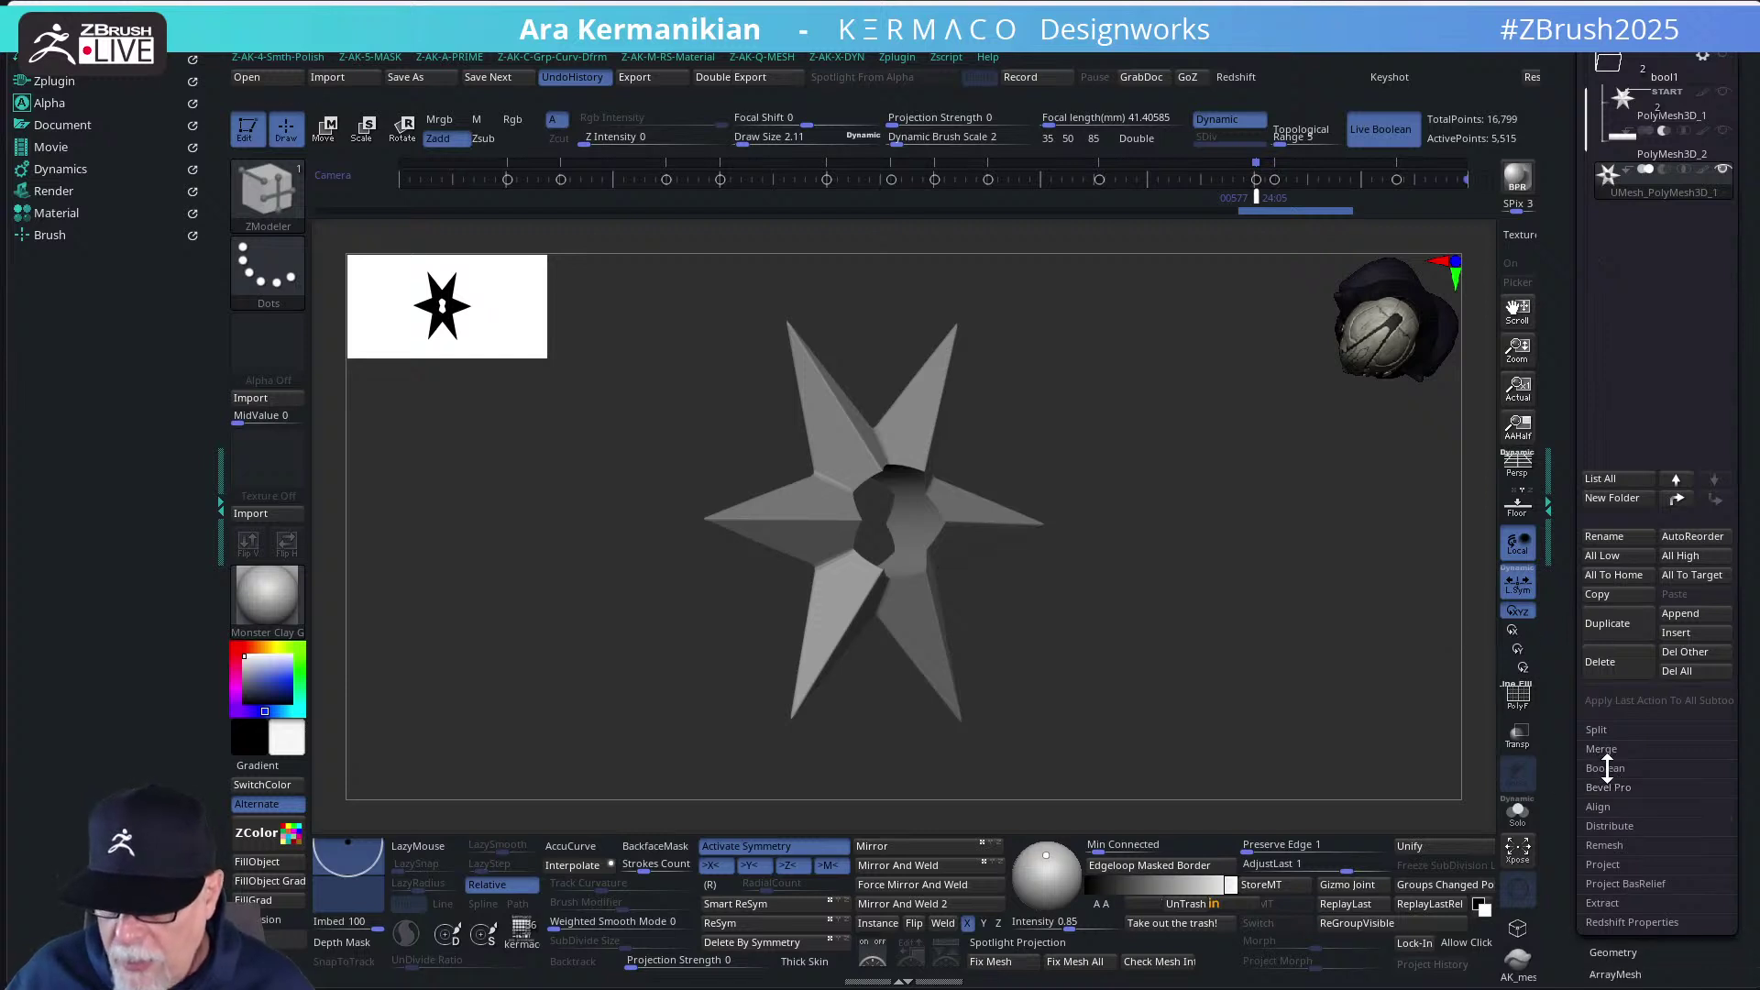
left_click(1605, 768)
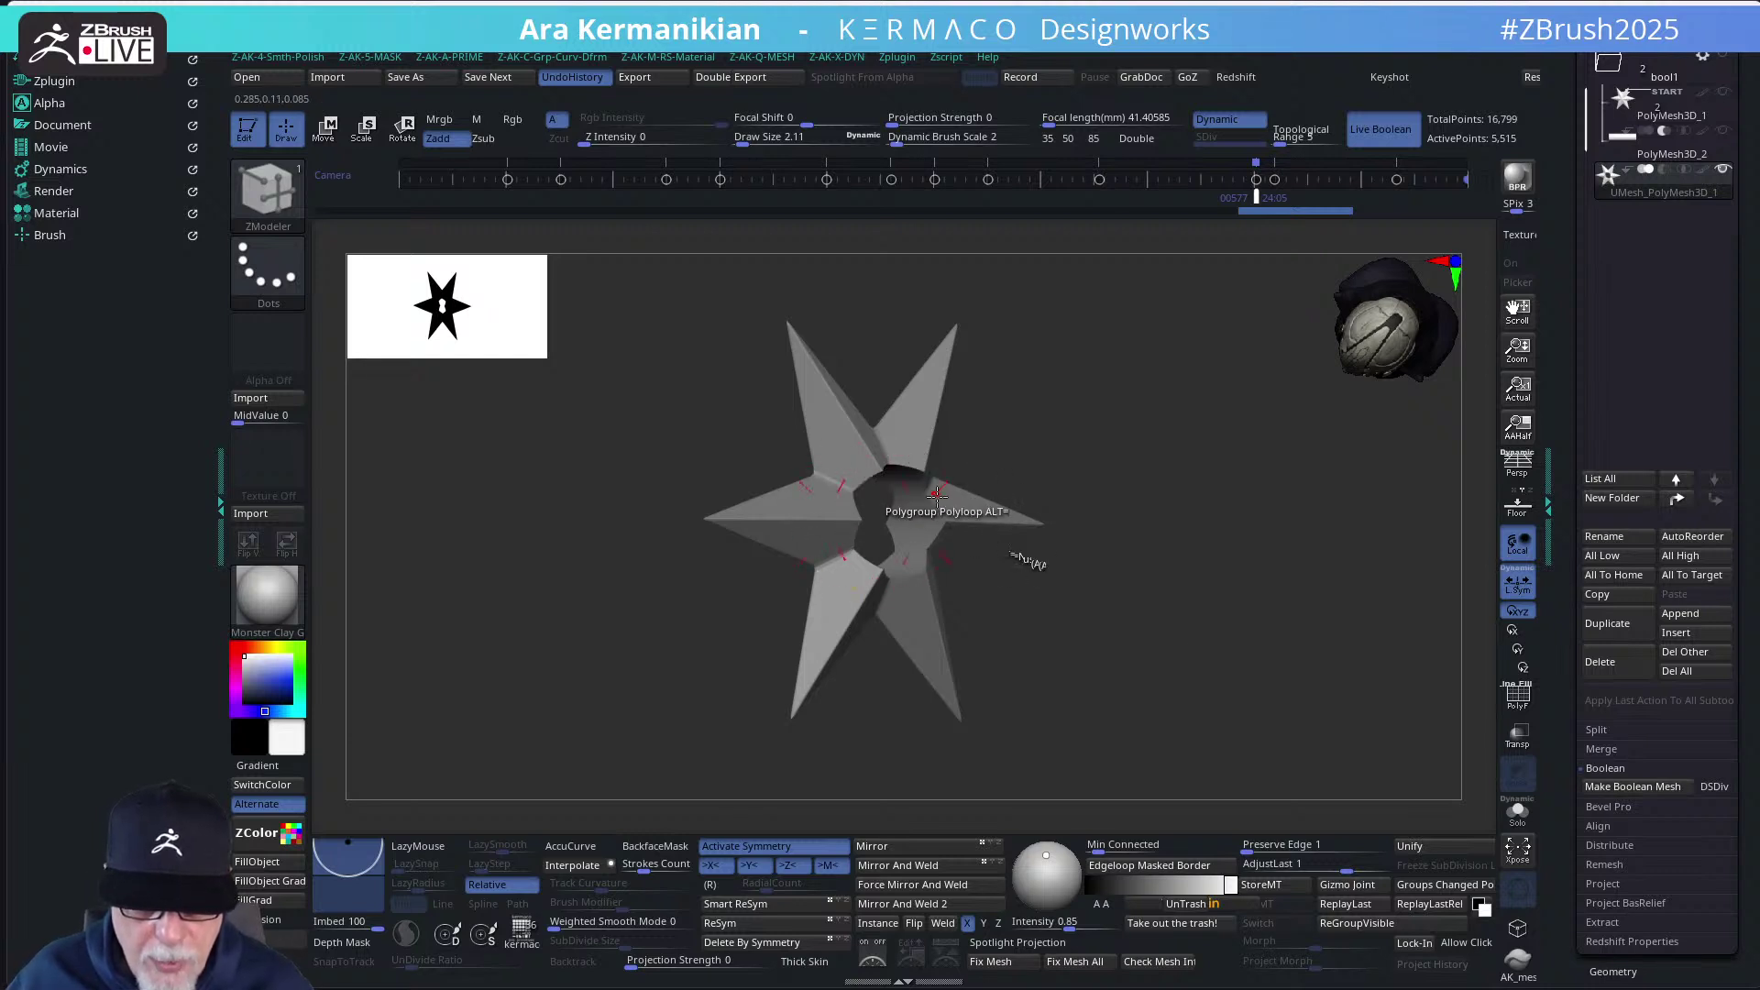
Turn off symmetry, show the polyframe to inspect the boolean star's topology, and turn symmetry back on
left_click(761, 846)
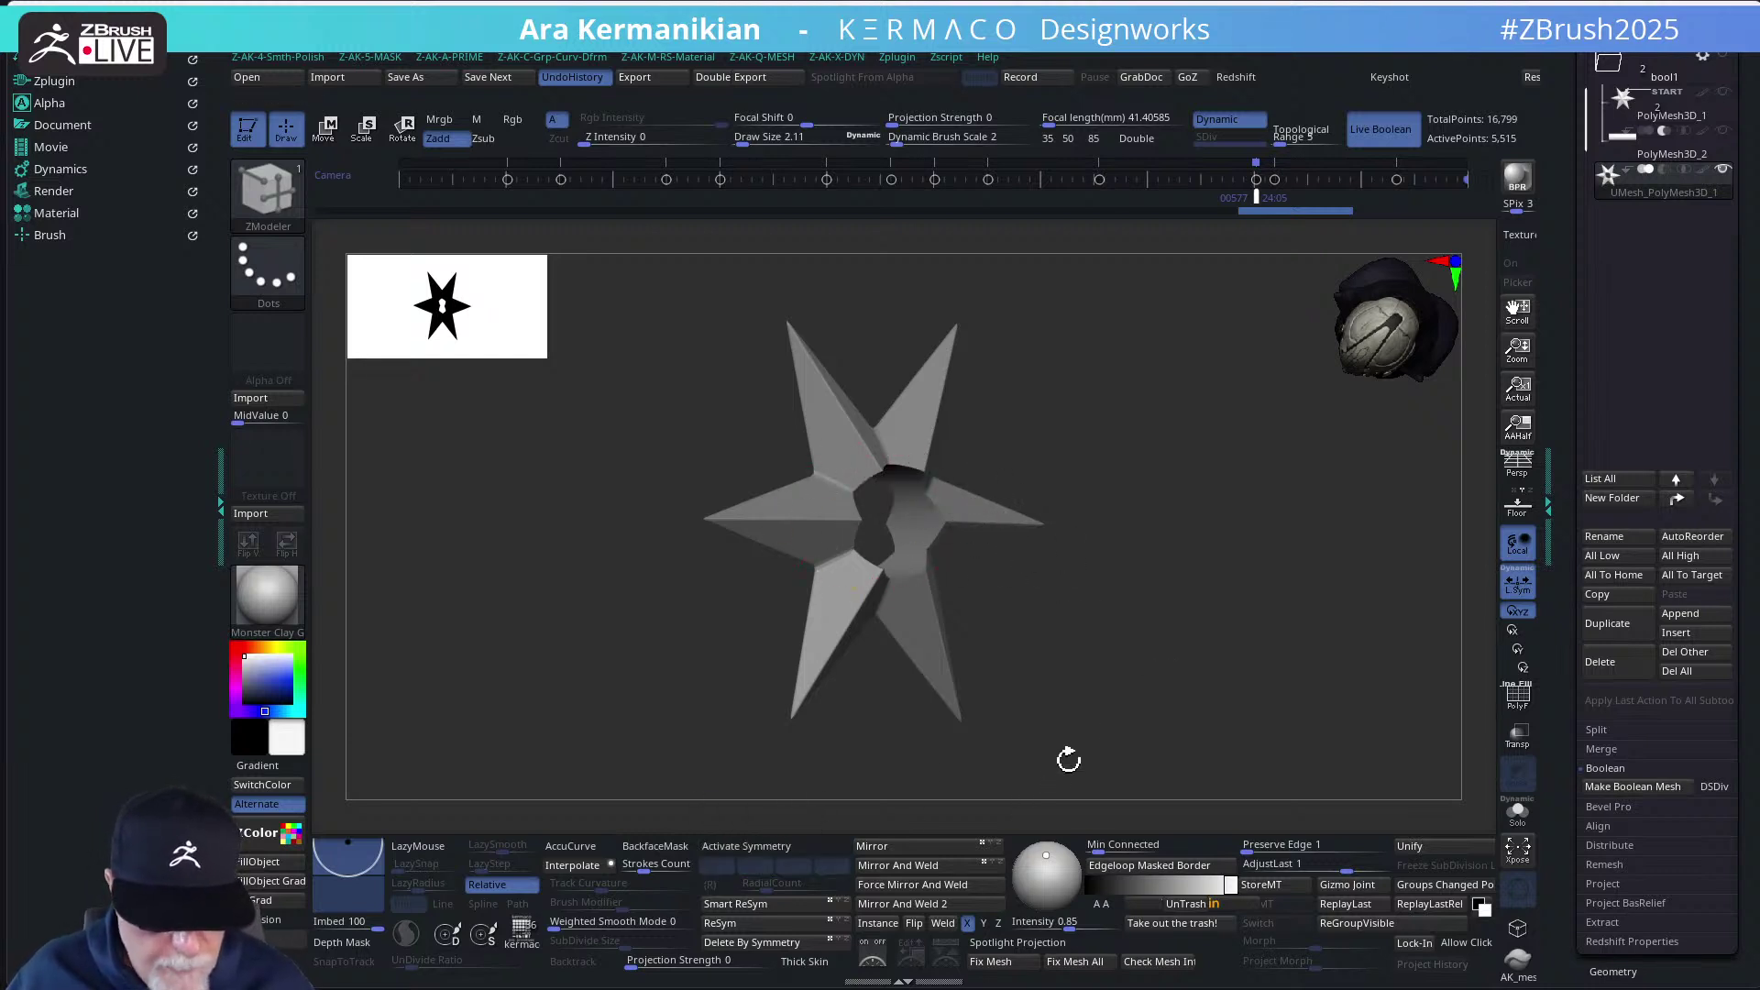
left_click_drag(1069, 754, 1064, 710)
left_click(1516, 698)
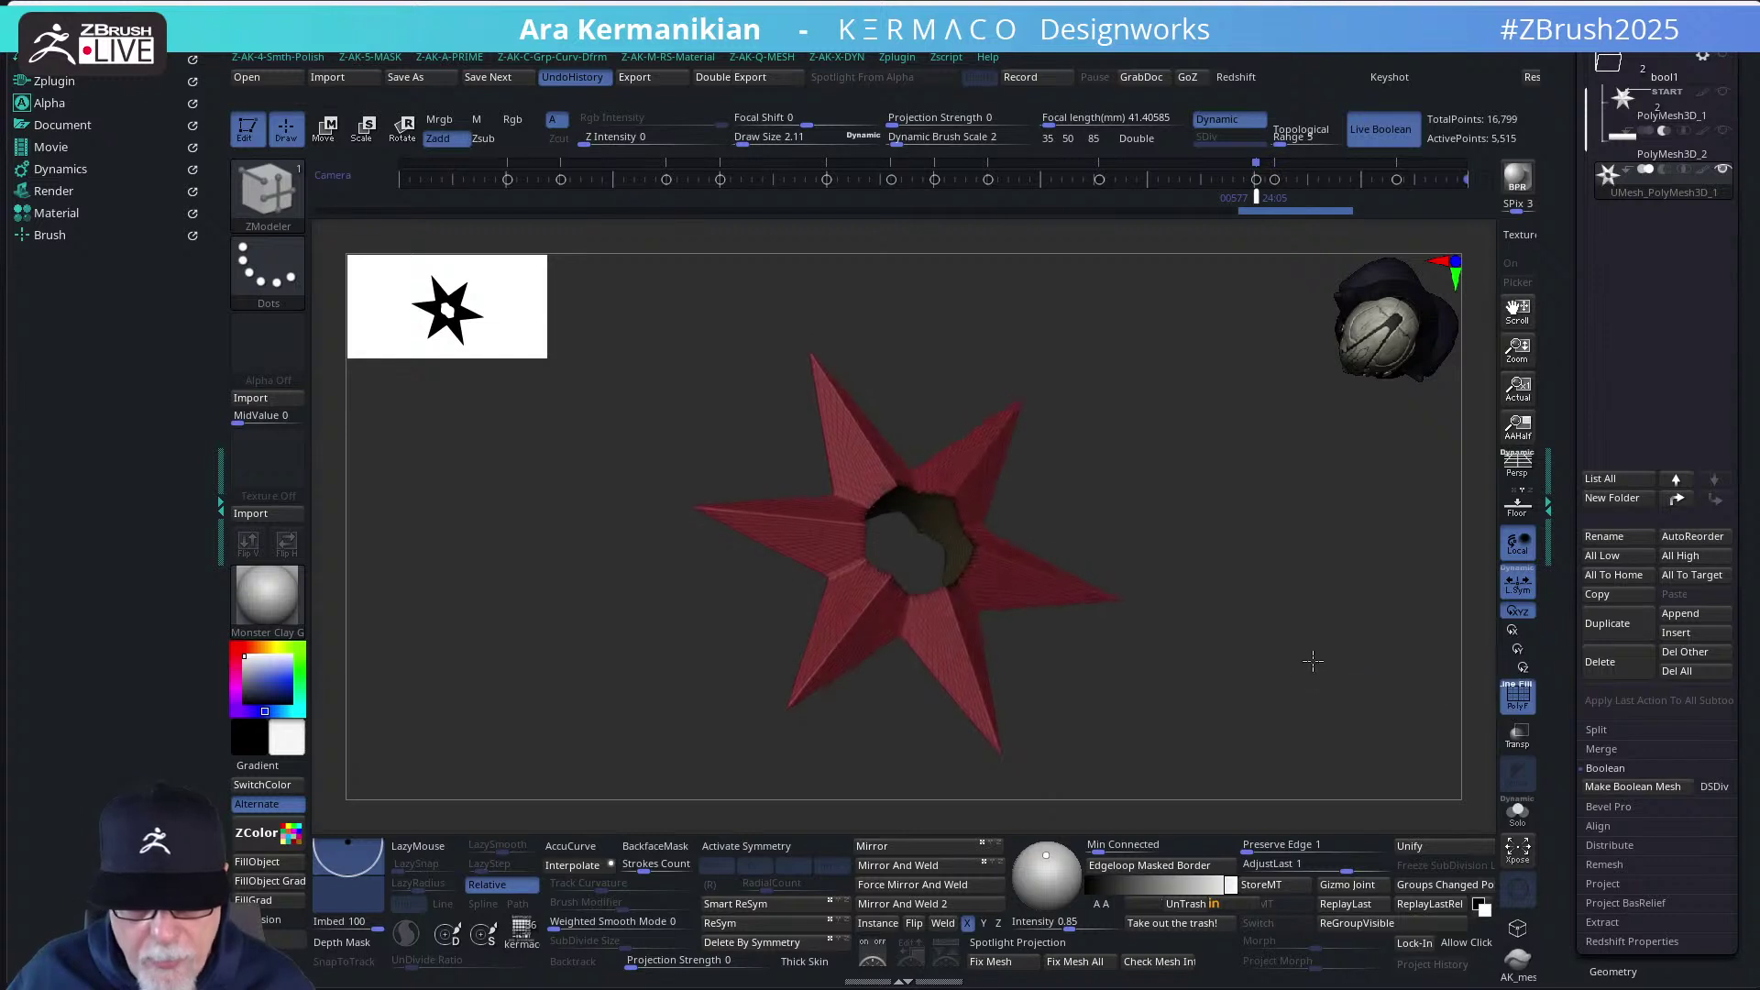
left_click_drag(1316, 660, 1274, 543)
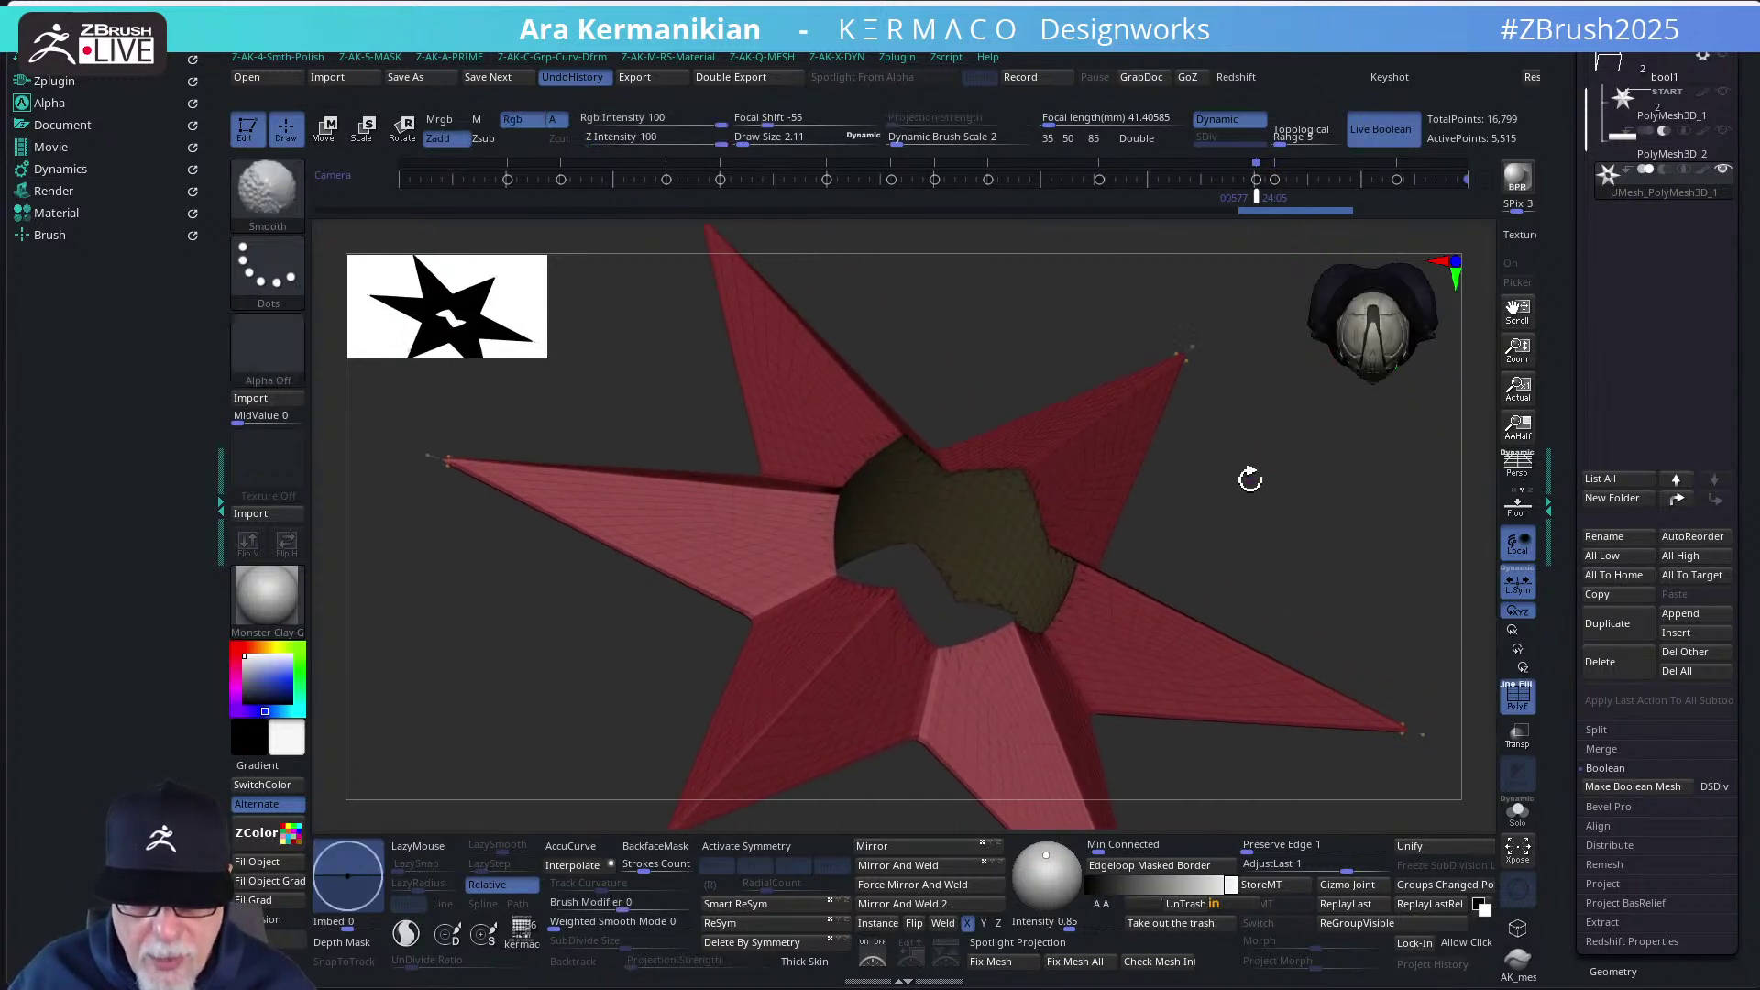
key("ctrl+shift")
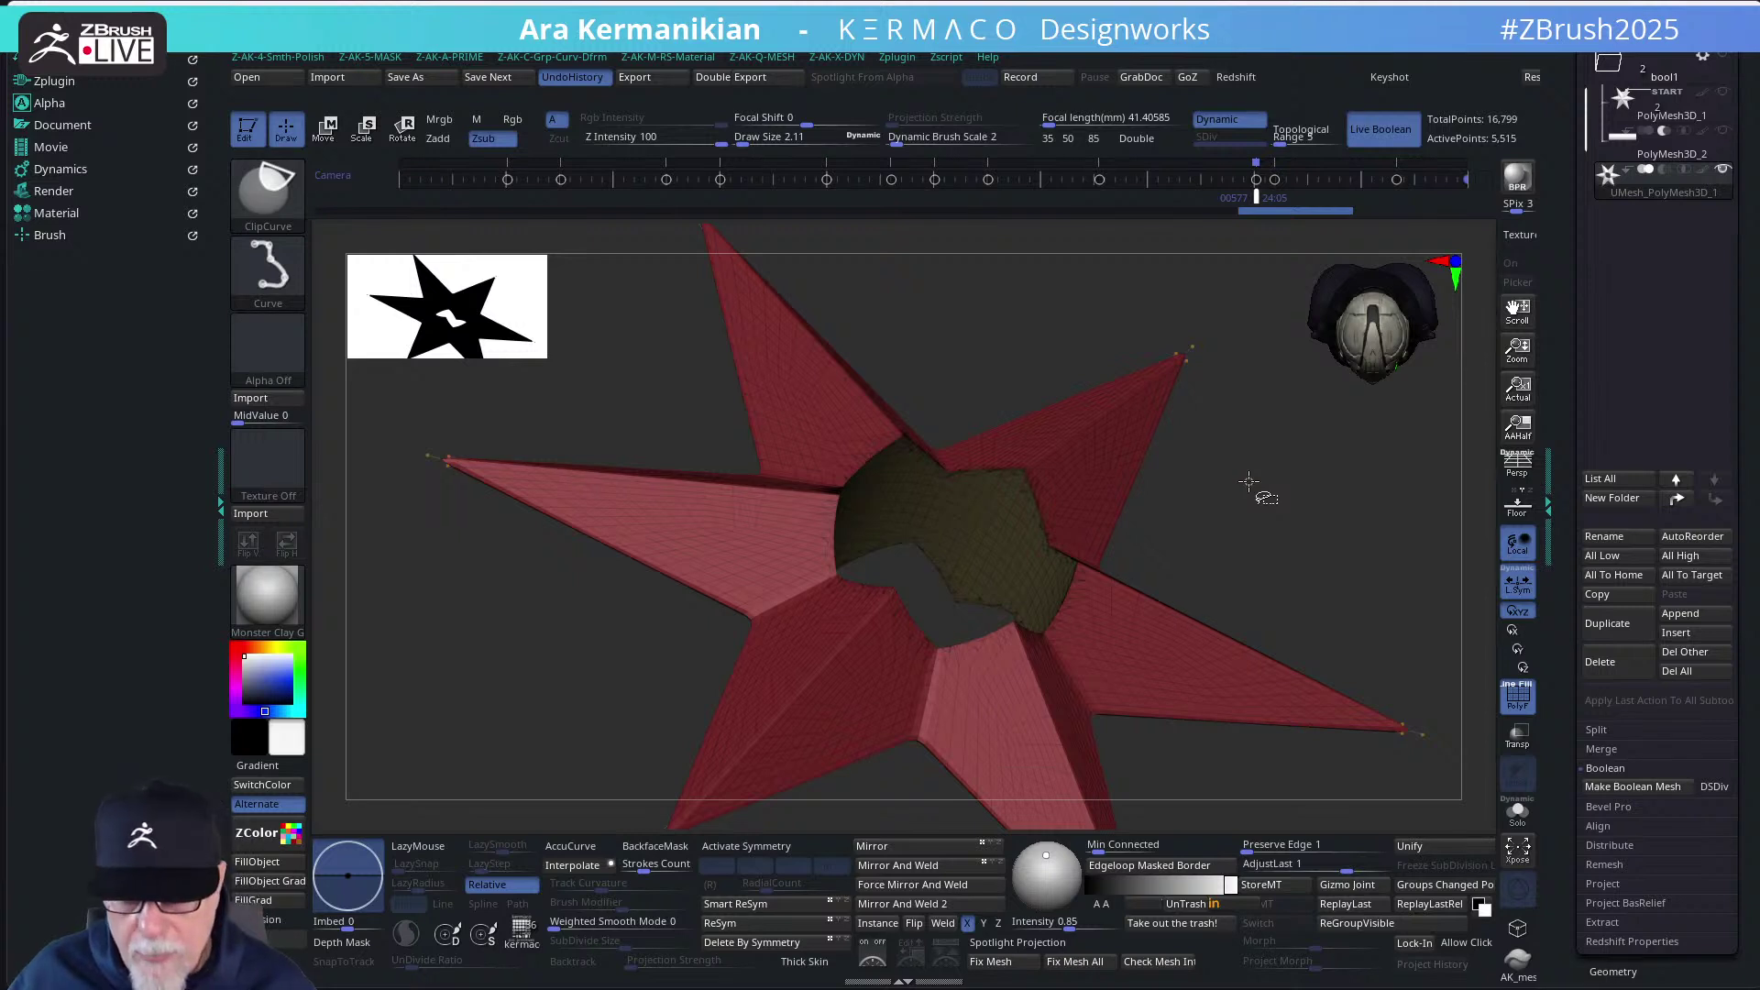
left_click_drag(1256, 534, 1311, 458, "alt")
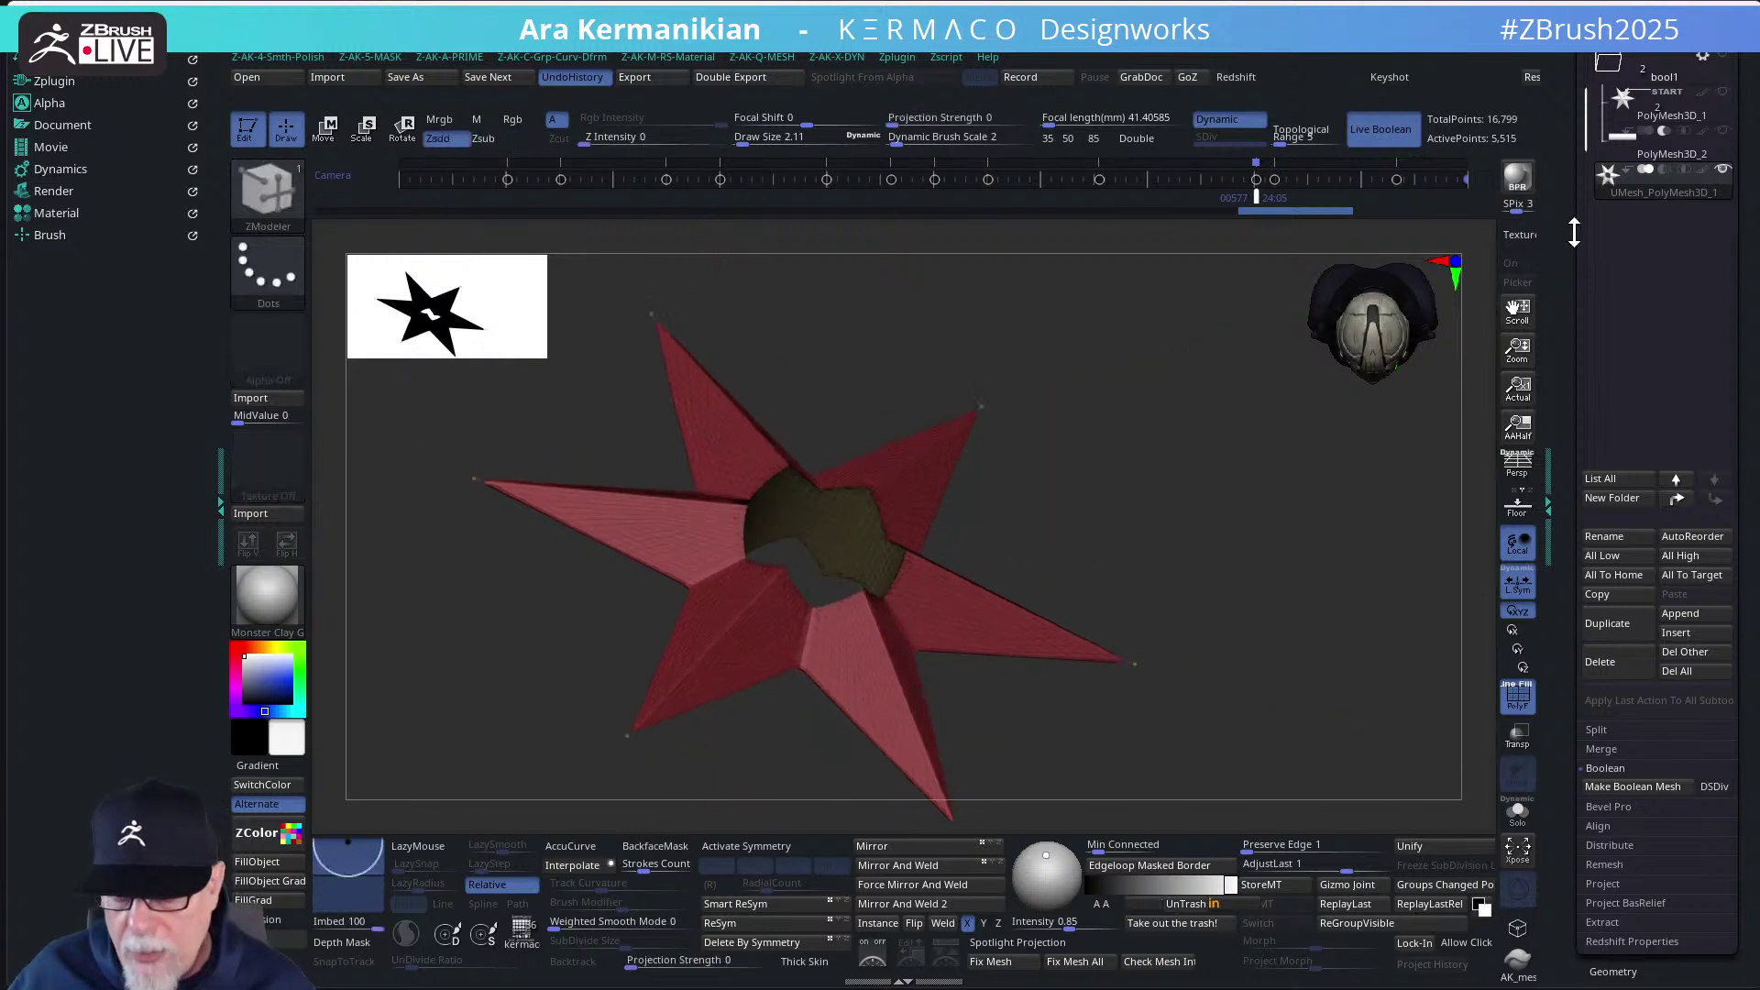
left_click_drag(1574, 232, 1573, 503)
left_click_drag(1368, 440, 1285, 498)
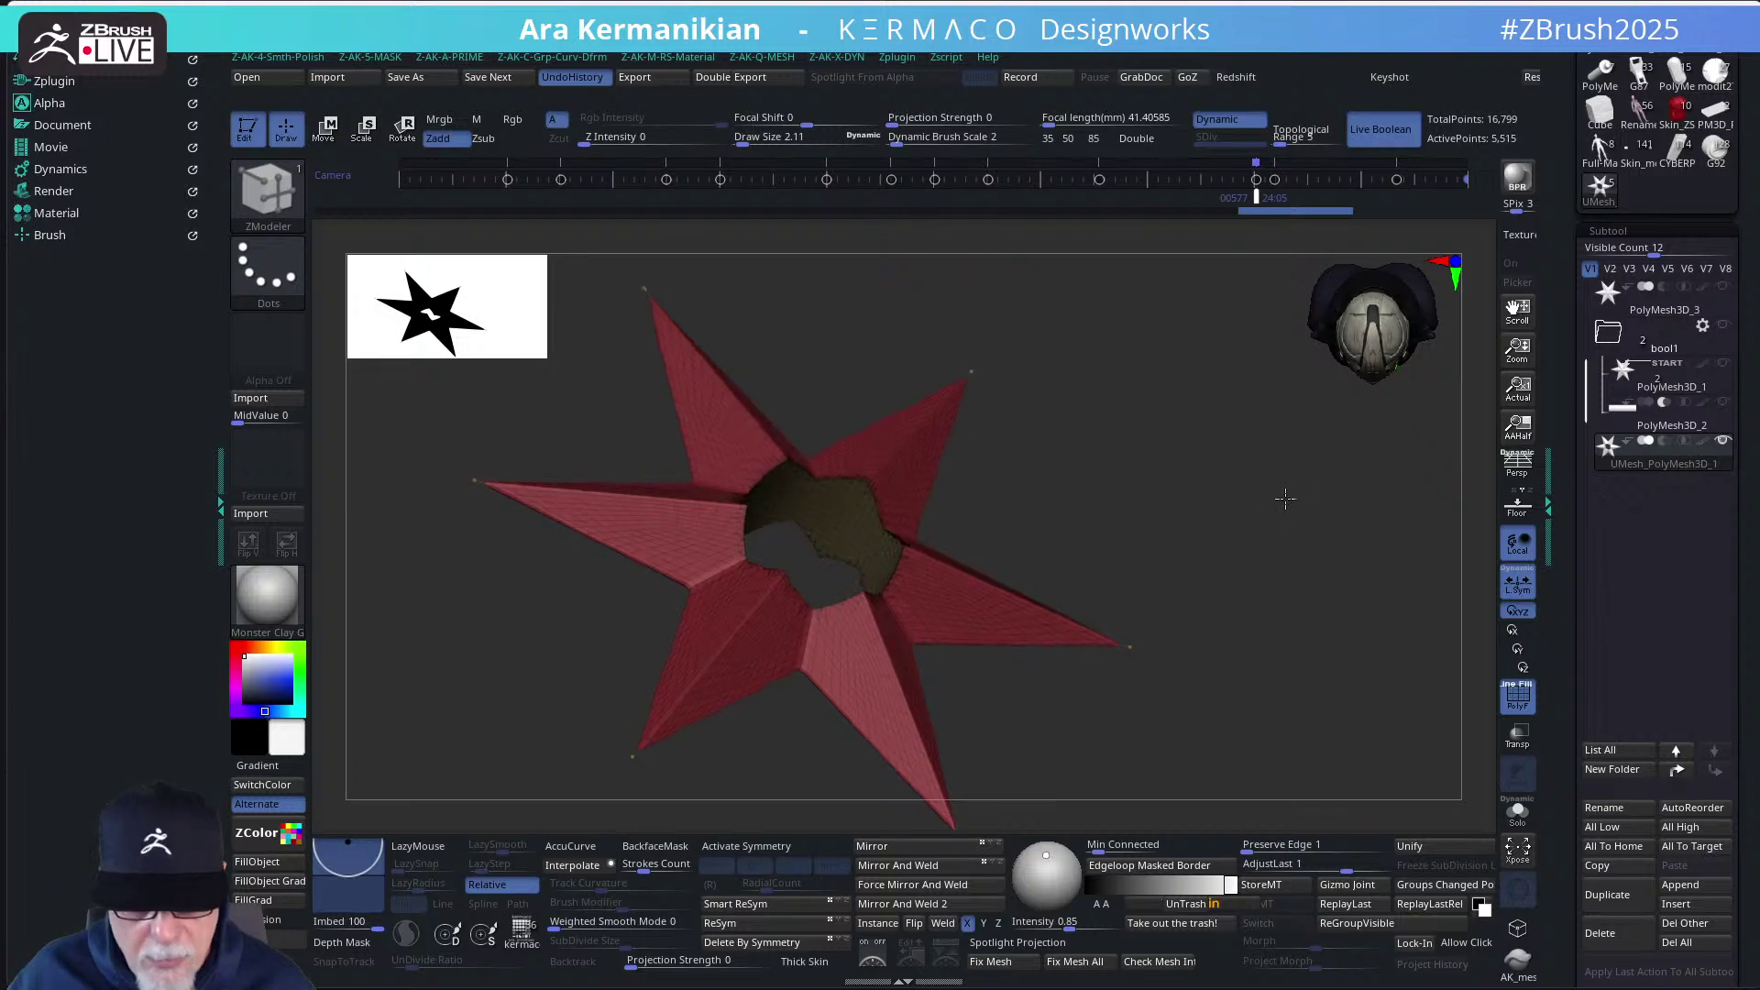
left_click(790, 848)
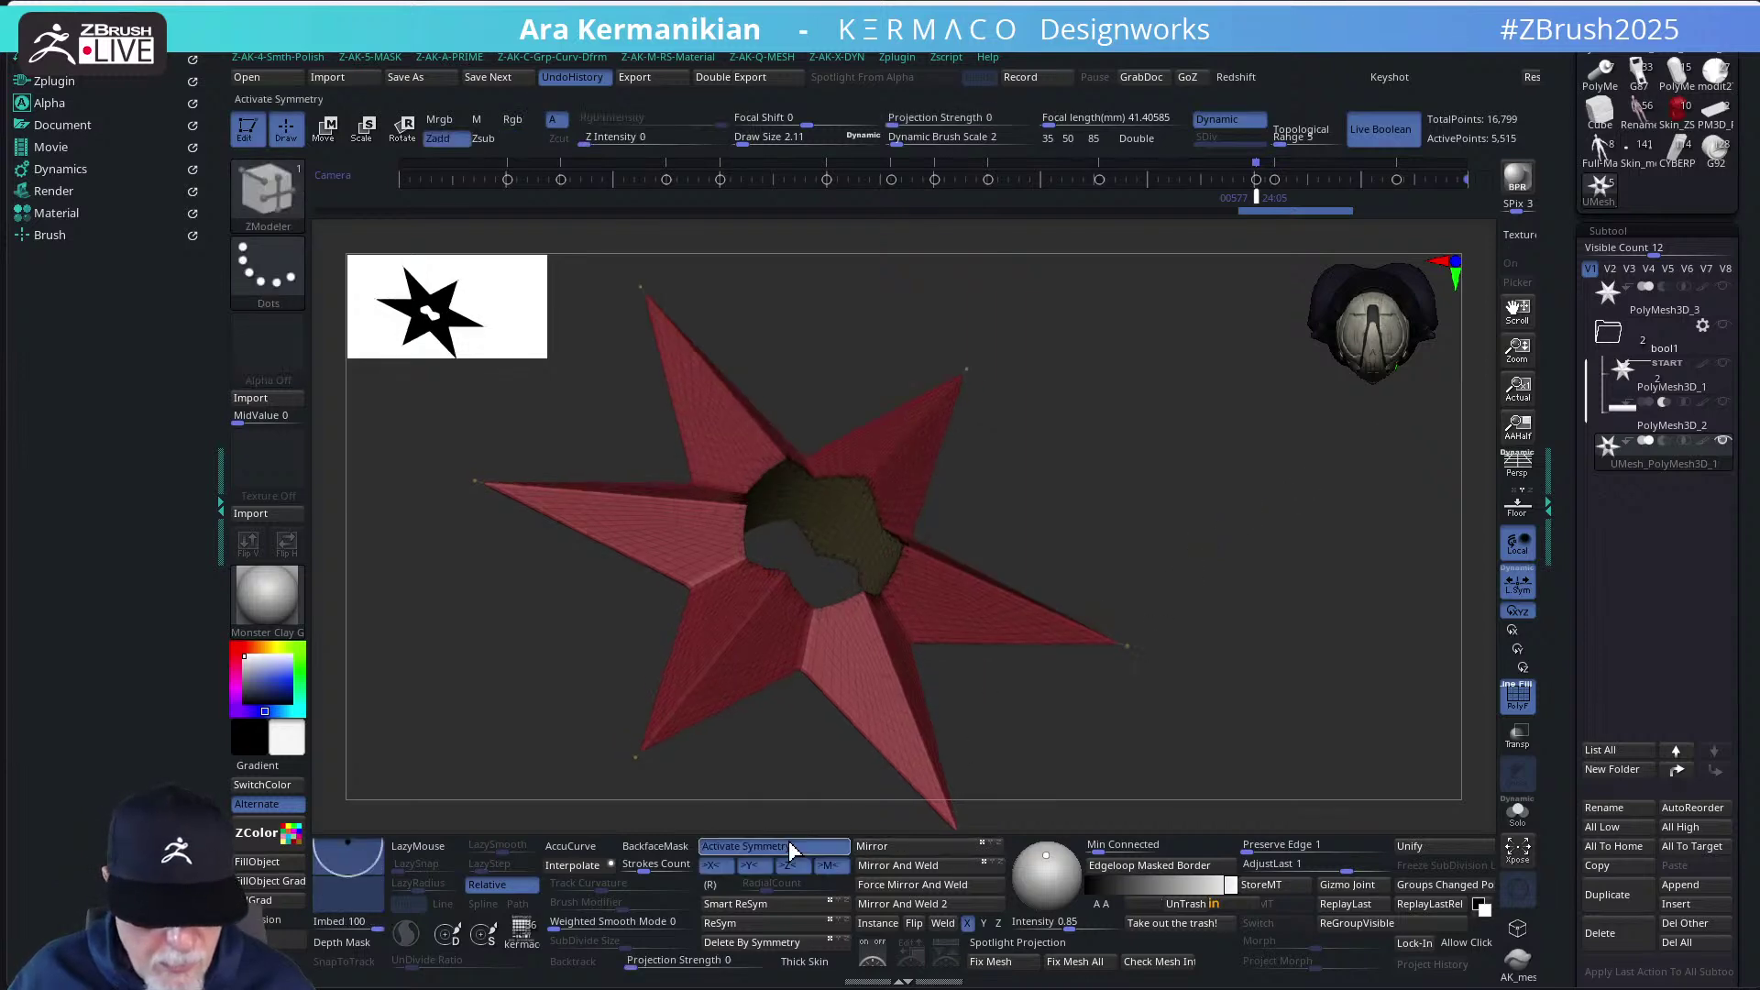
Try remeshing the boolean star with ZRemesher at the Same polygon count, and view it from the front
key("q")
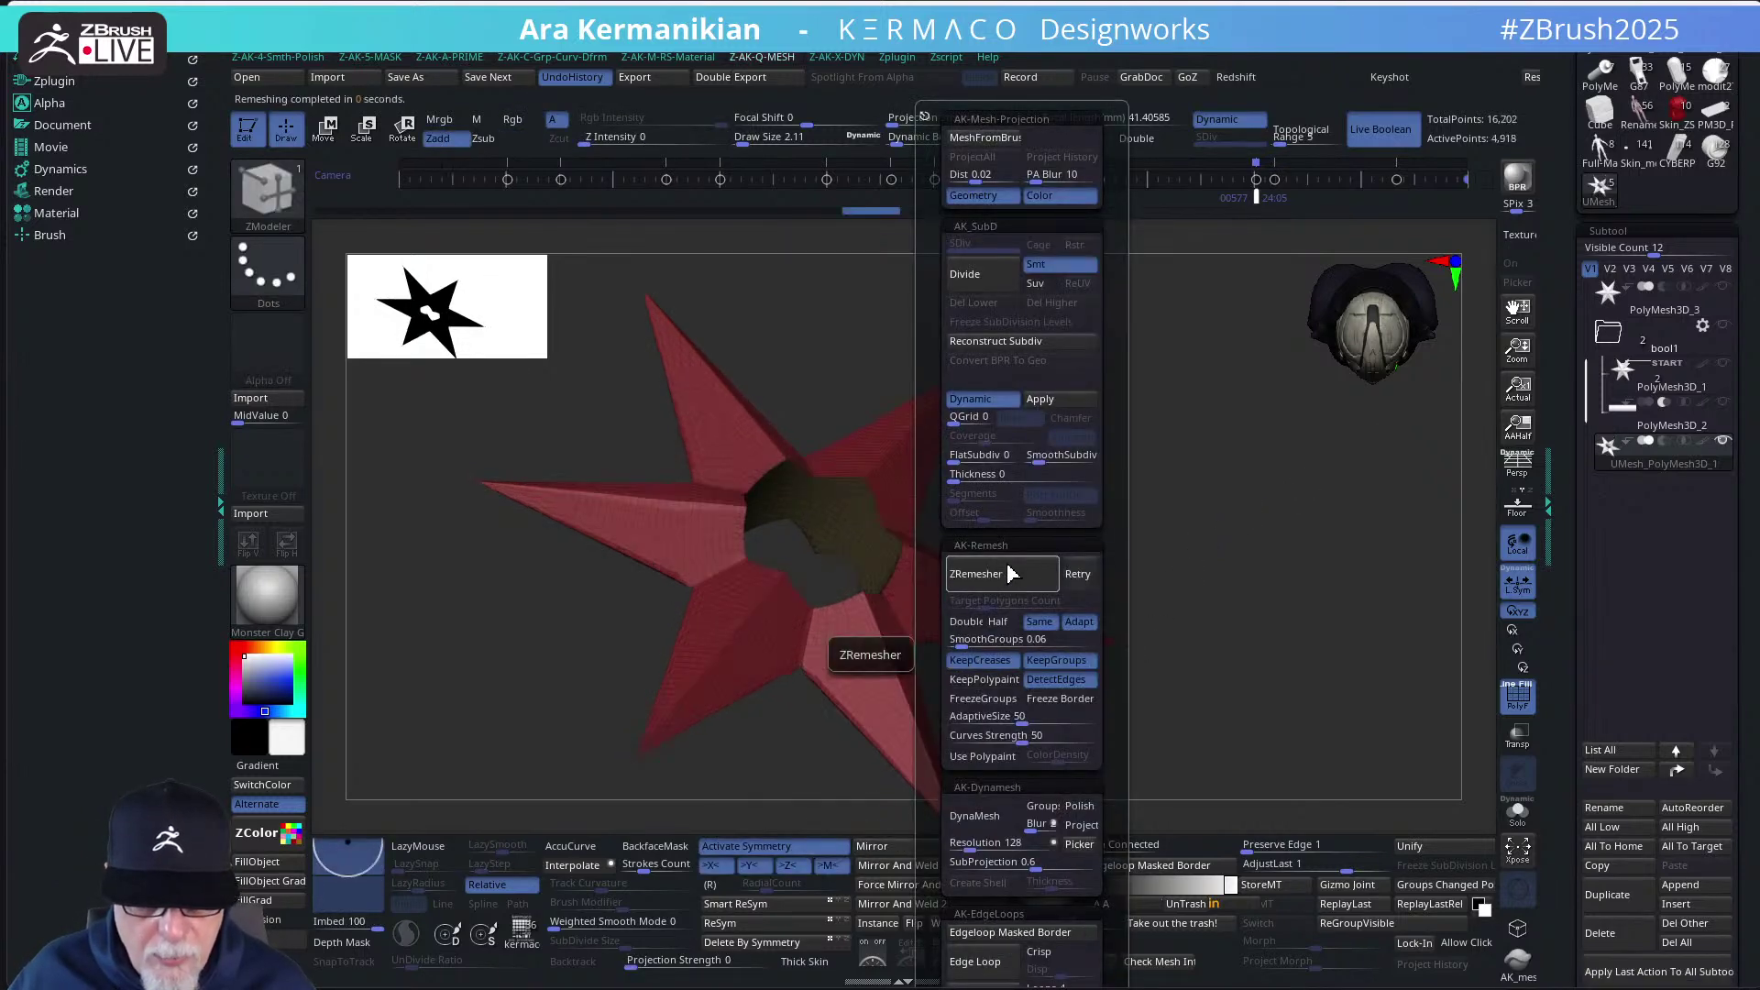
left_click(1007, 574)
left_click_drag(1096, 581, 1158, 656)
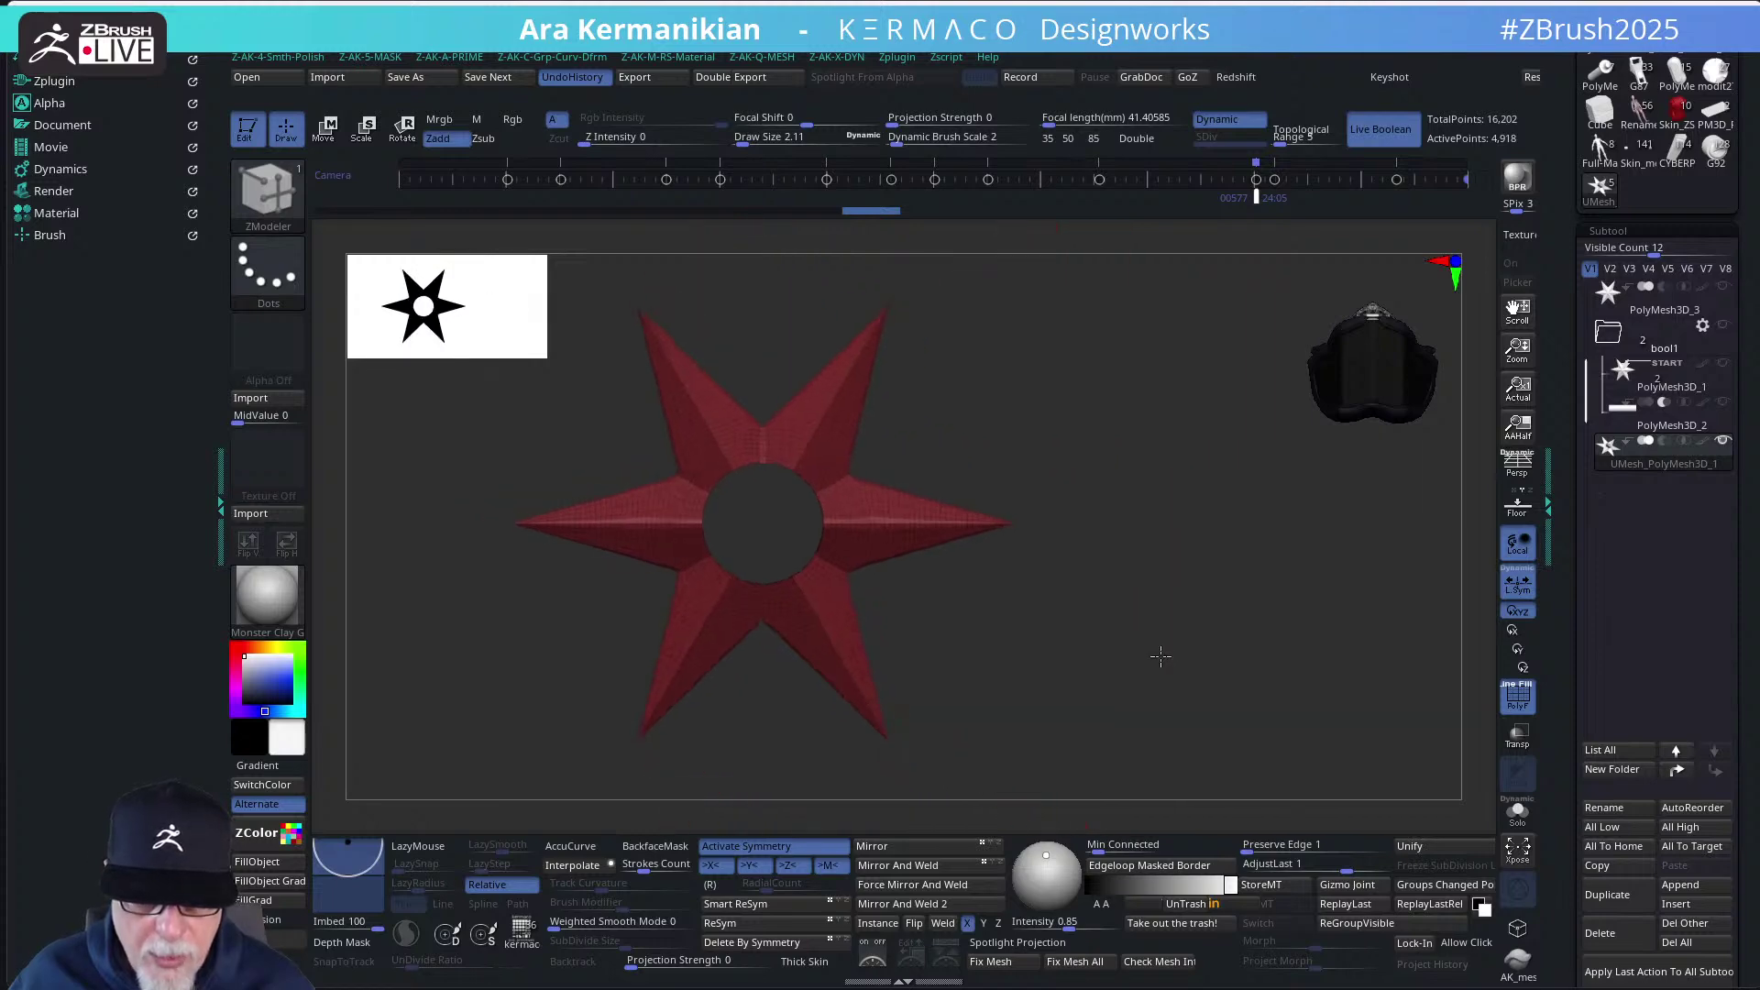
Set ZRemesher's polygon target to Double and undo the last remesh of the boolean star
key("ctrl+a")
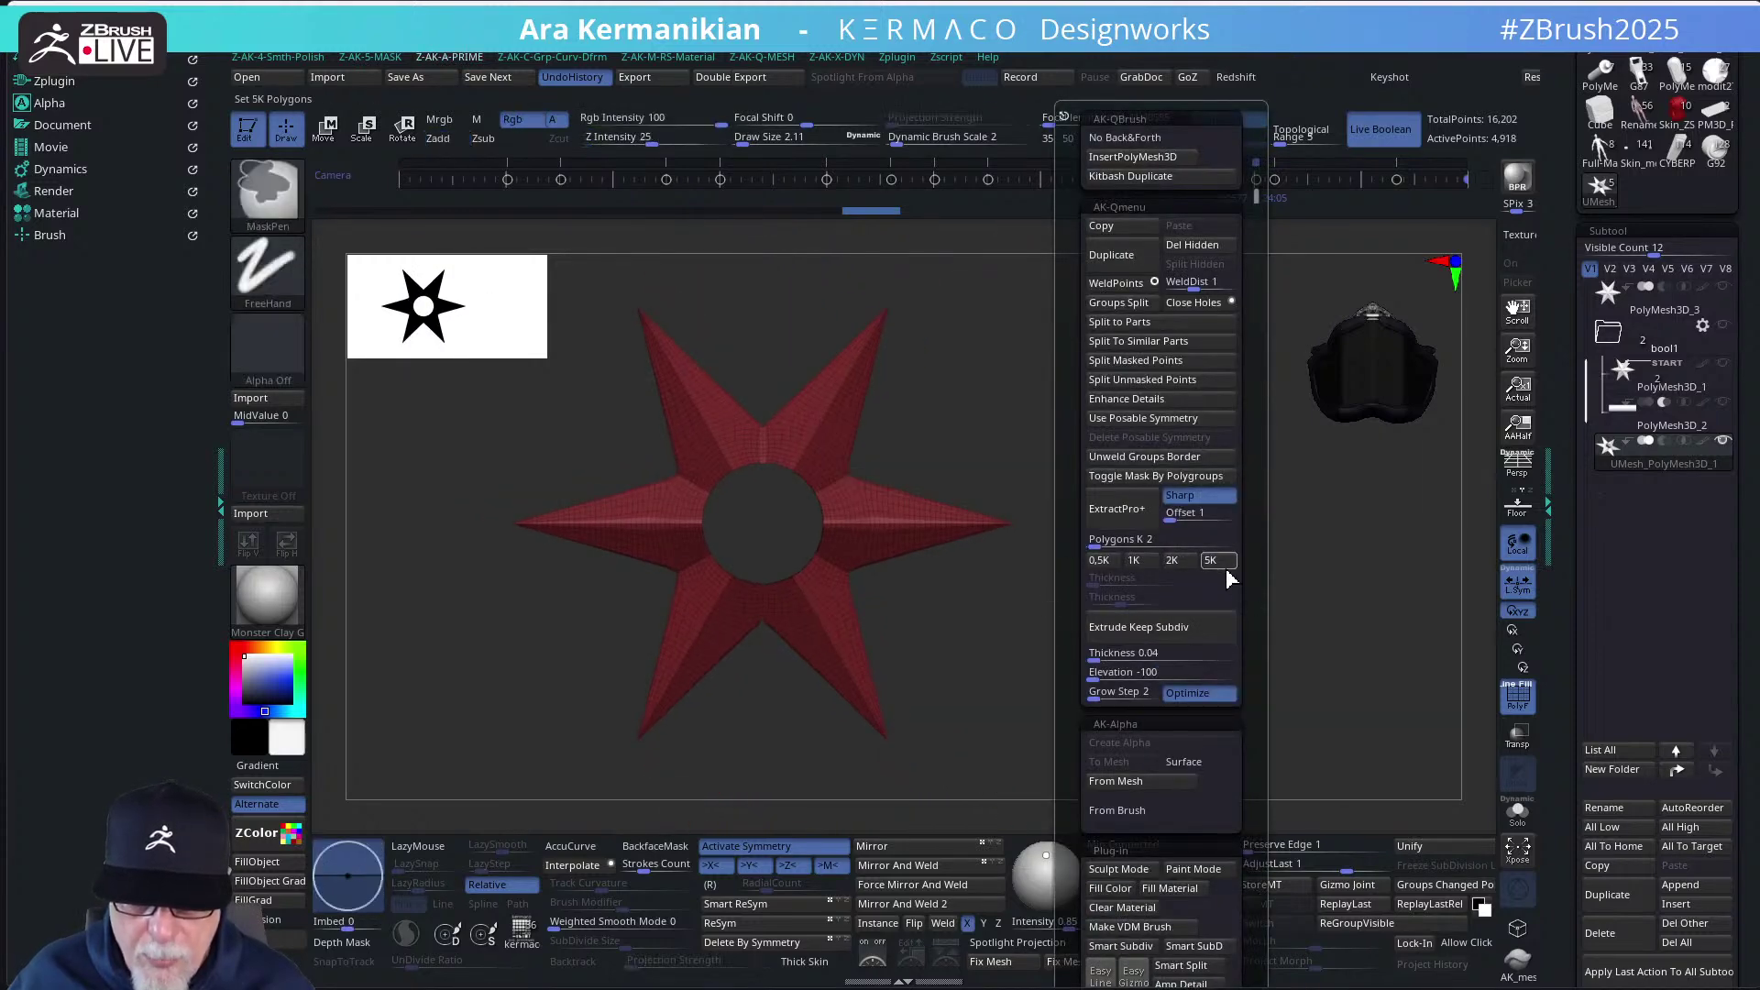
key("ctrl+q")
left_click(1206, 622)
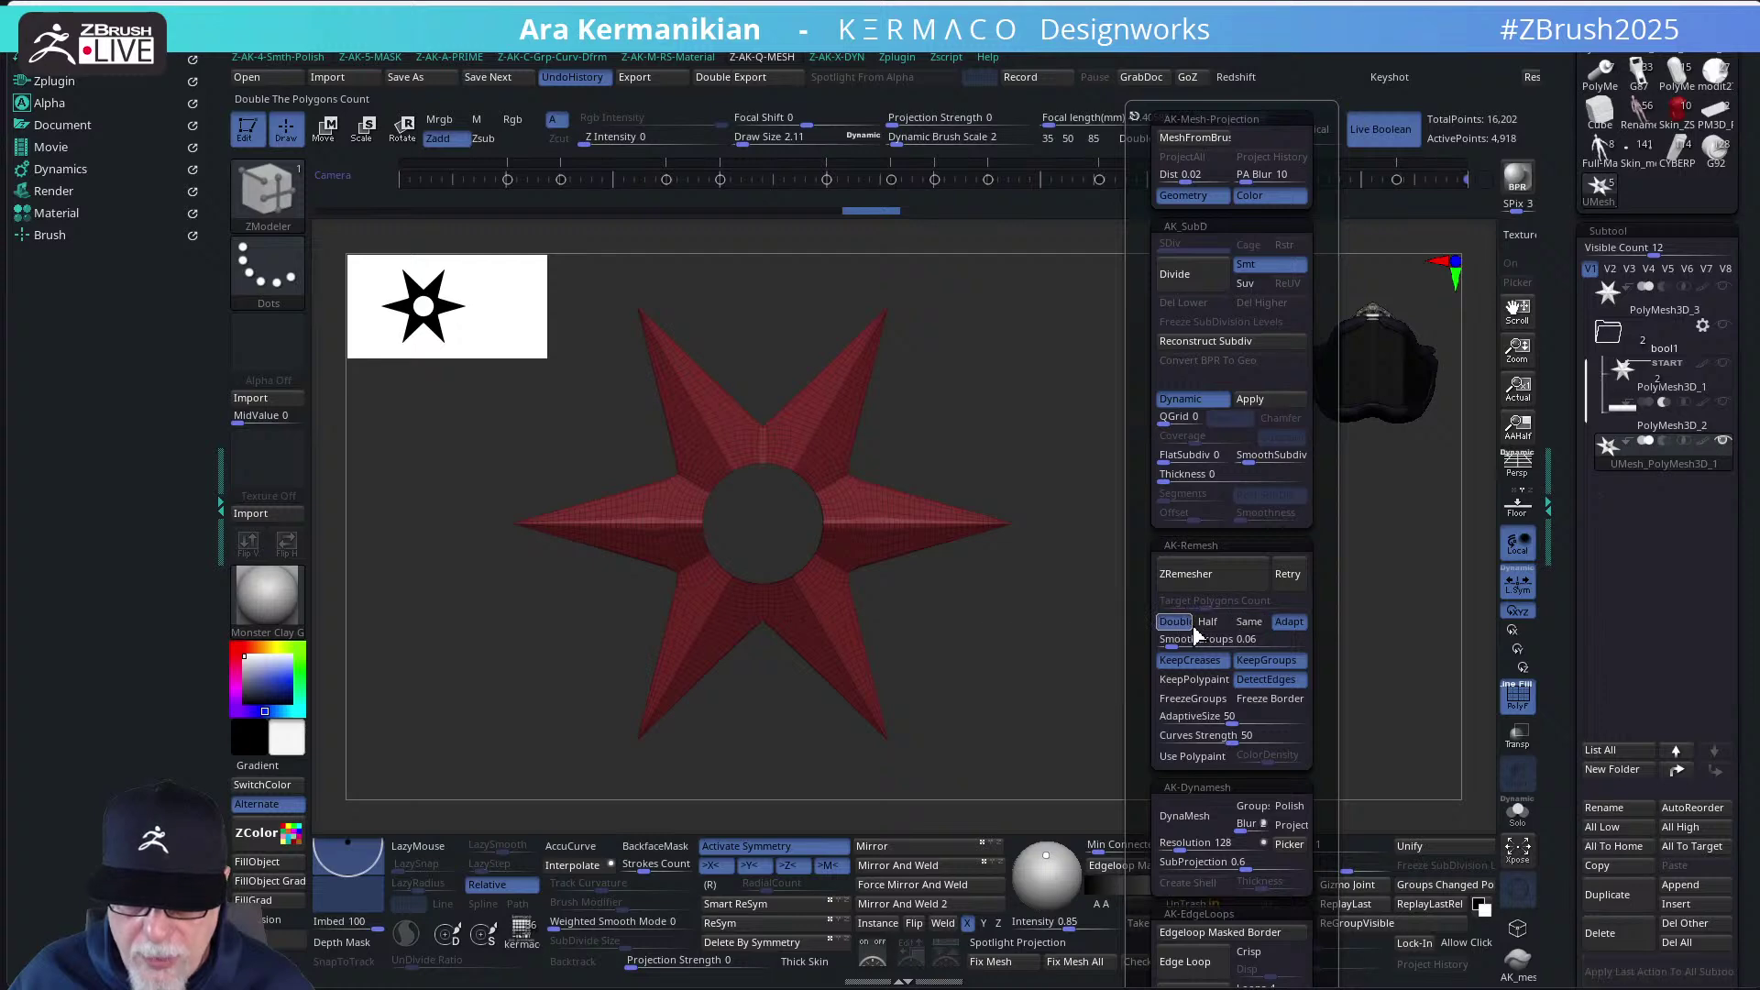
key("ctrl")
key("ctrl+z")
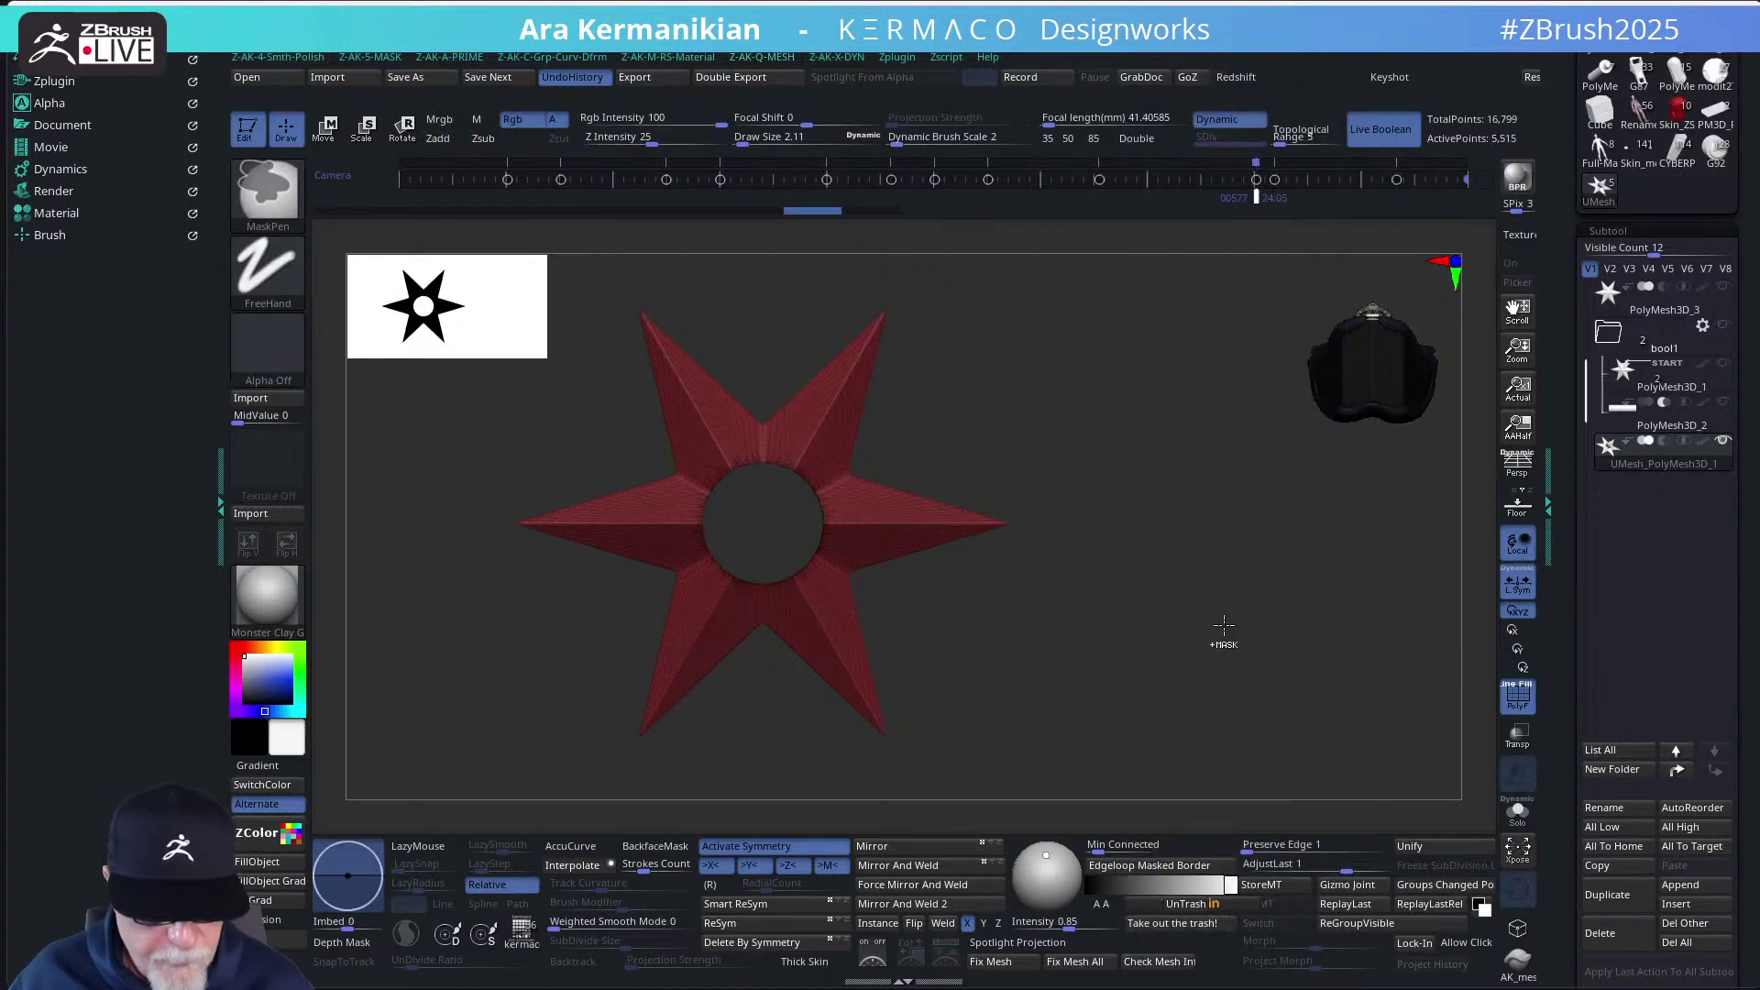
Remesh the boolean star with ZRemesher at the Double polygon count and hide the polyframe
key("ctrl+q")
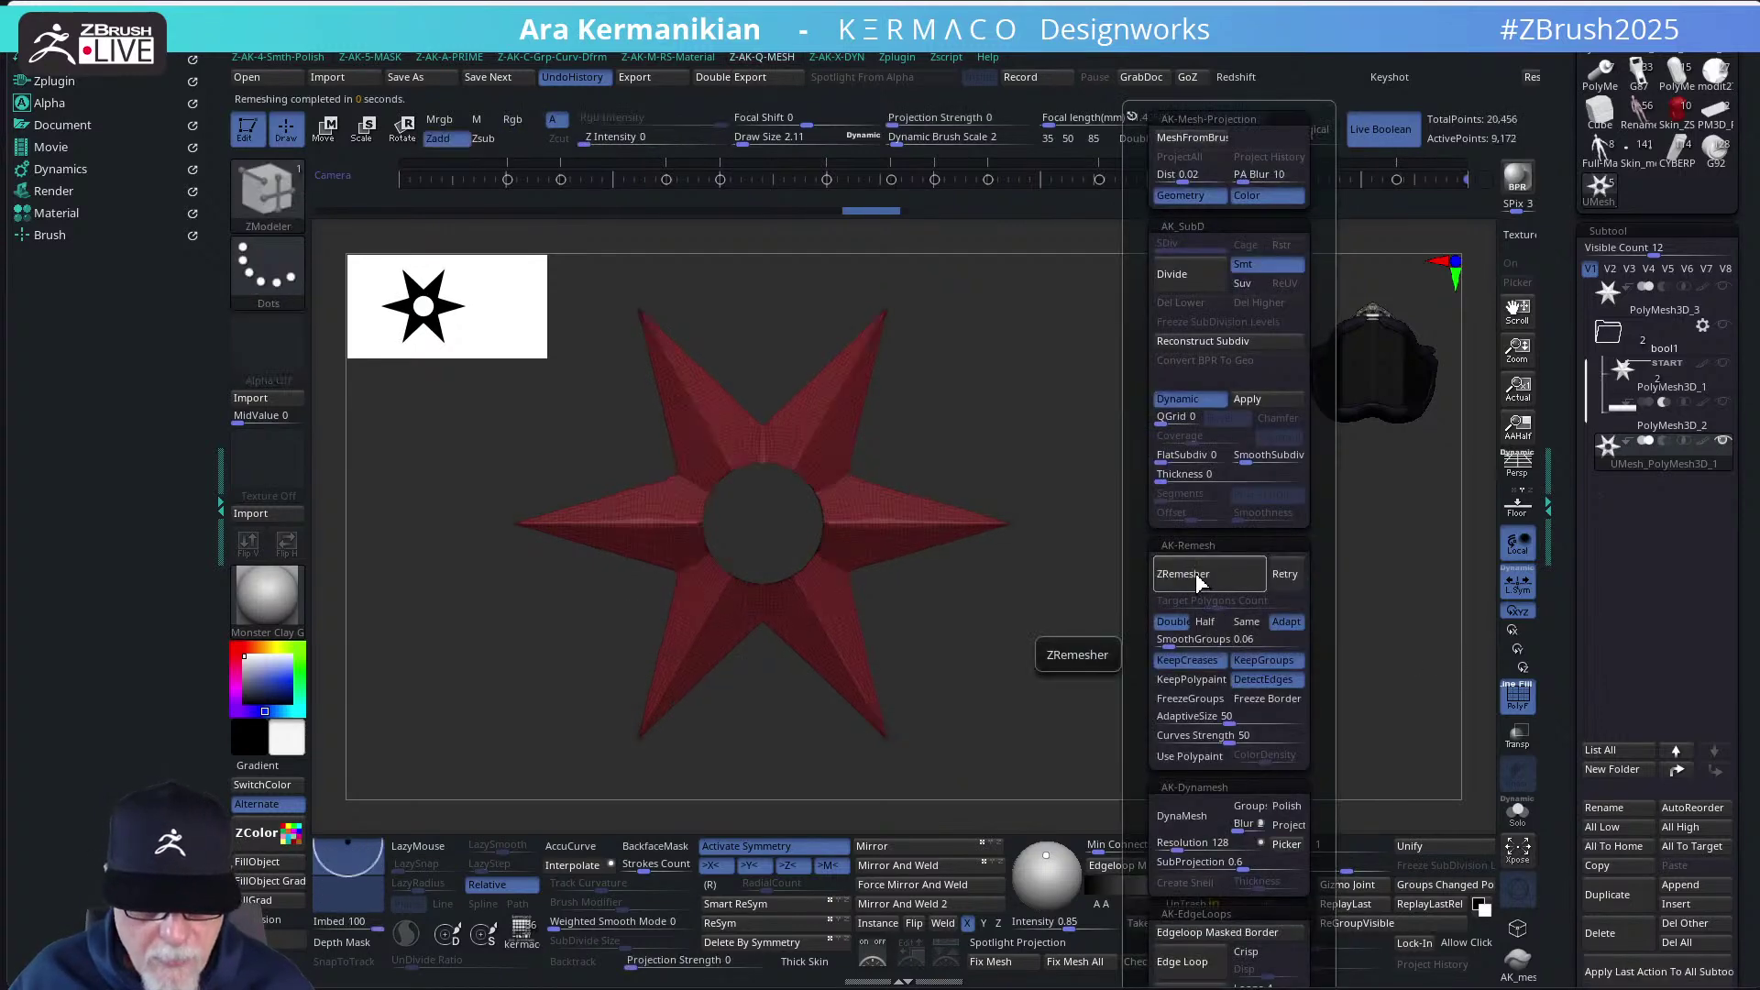
left_click(1198, 577)
left_click(1507, 701)
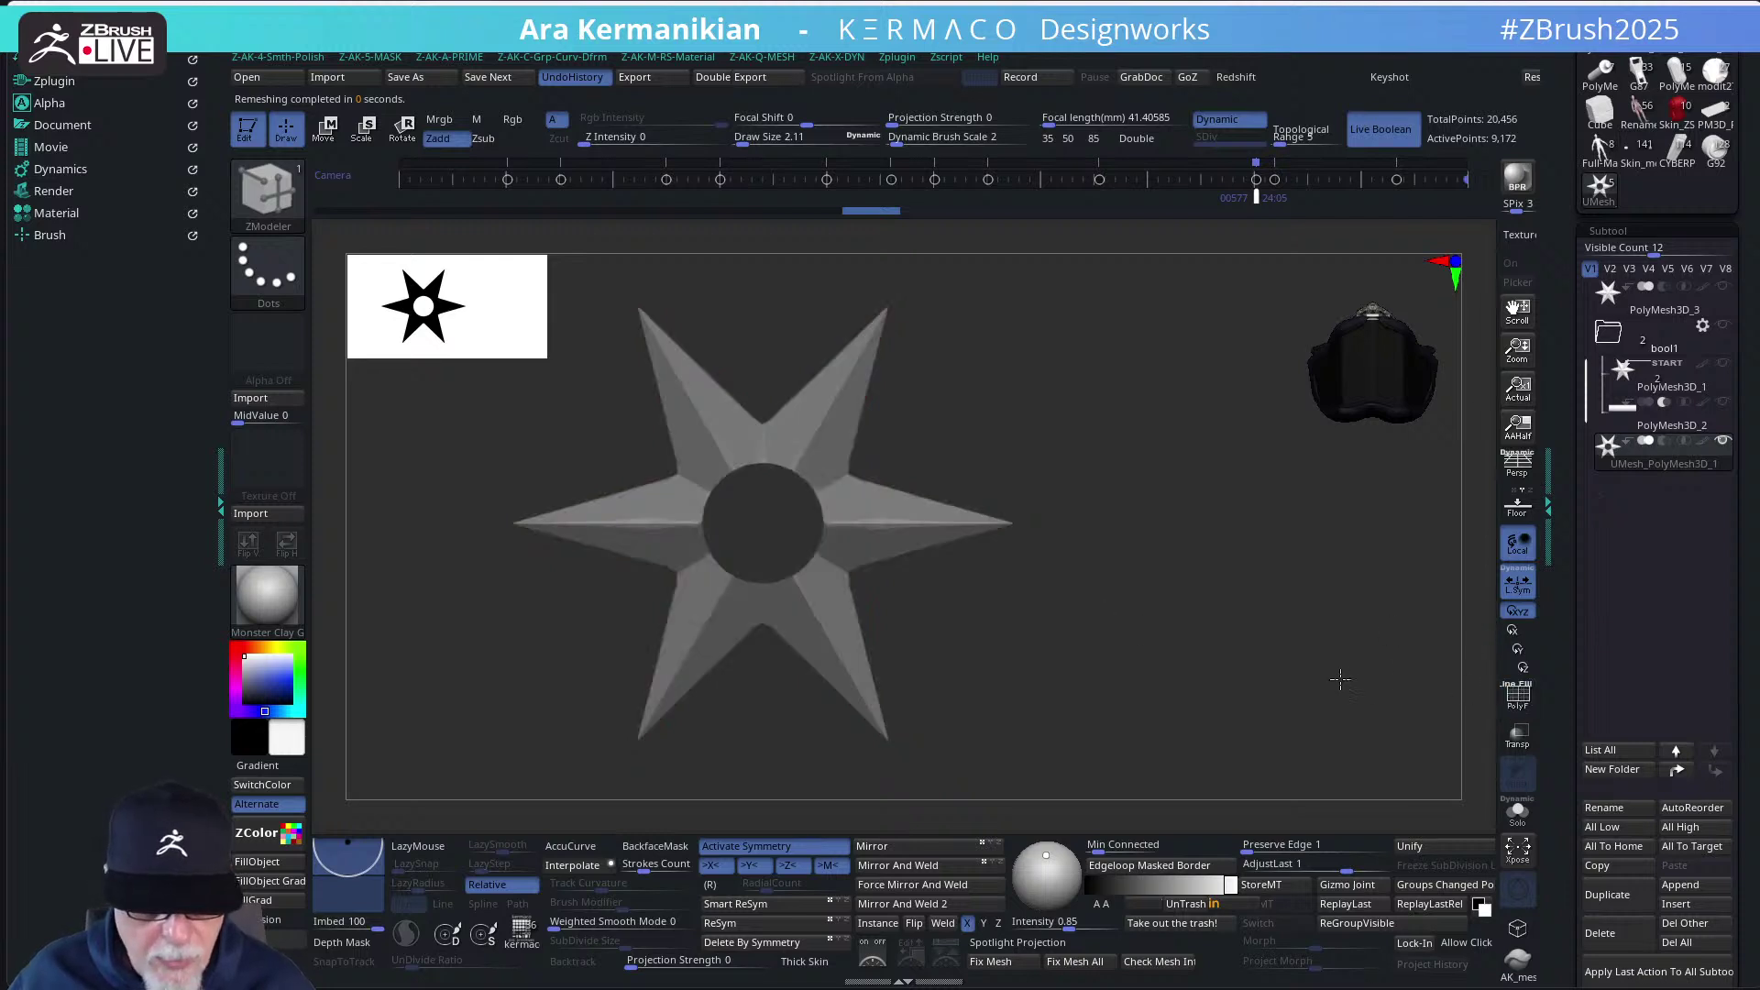
mouse_move(1335, 676)
left_mouse_down()
mouse_move(1343, 648)
mouse_move(1269, 676)
mouse_move(1317, 637)
mouse_move(1318, 653)
left_mouse_up()
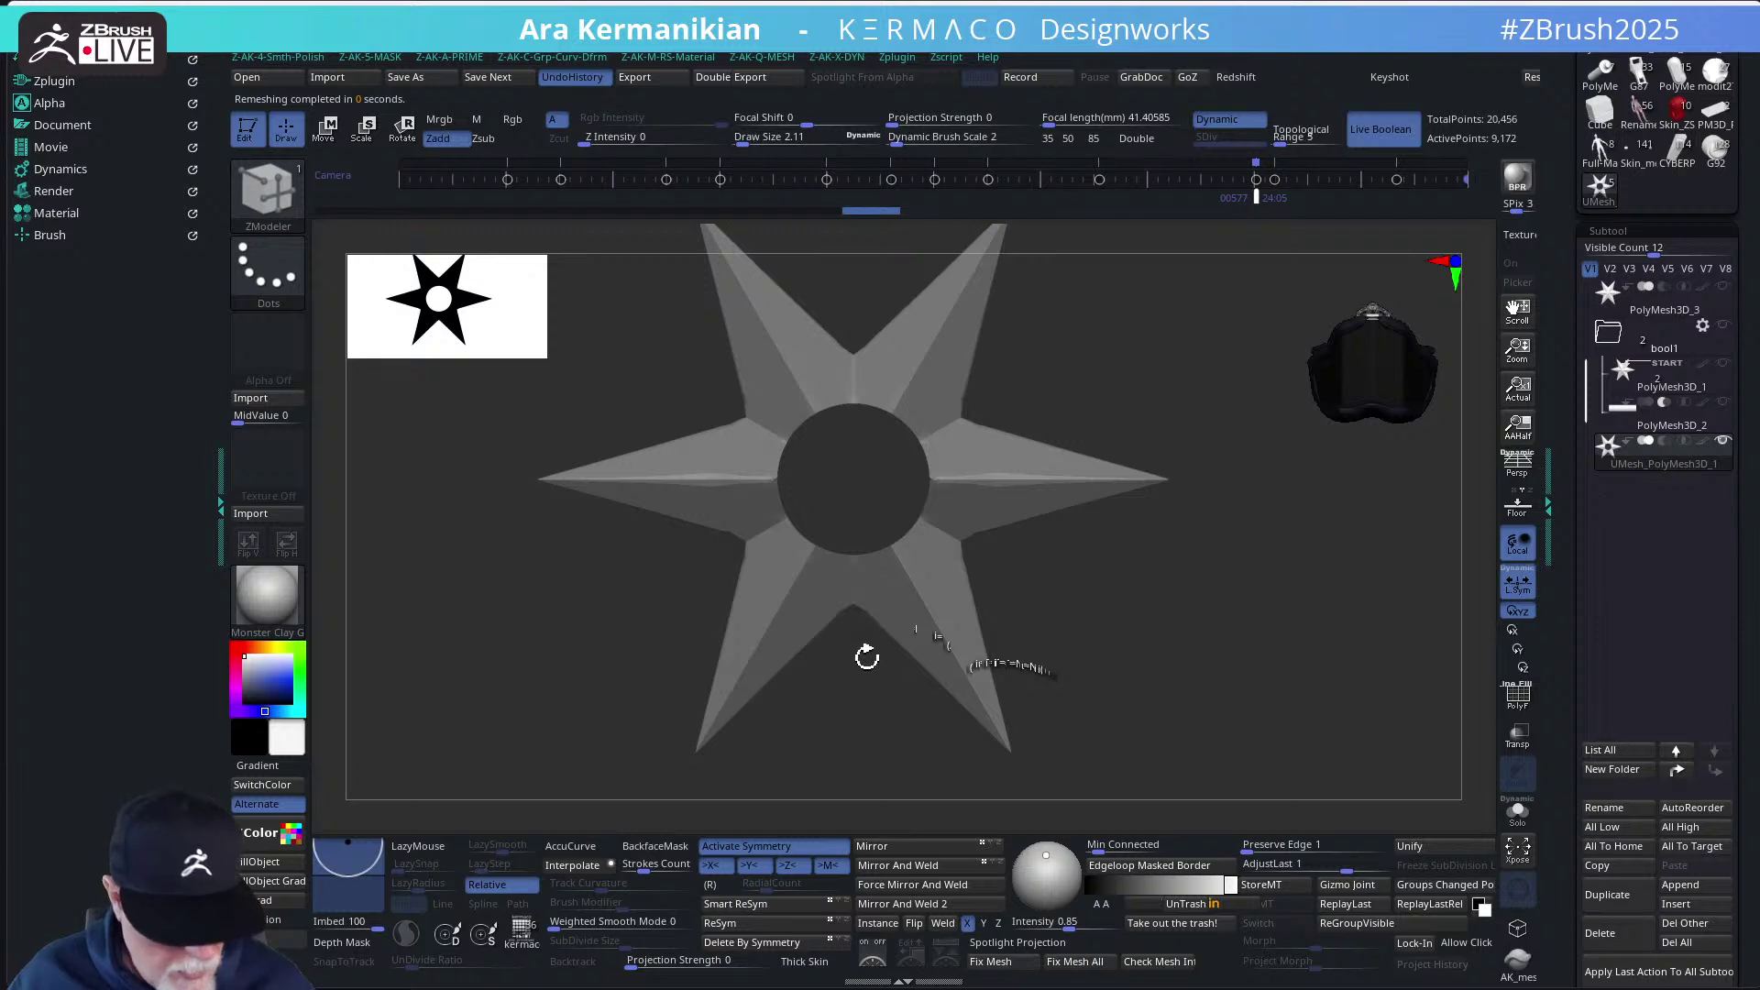
Switch to the Move brush and limit symmetry to the X axis, comparing the star before and after the Double remesh
key("b")
key("m")
key("v")
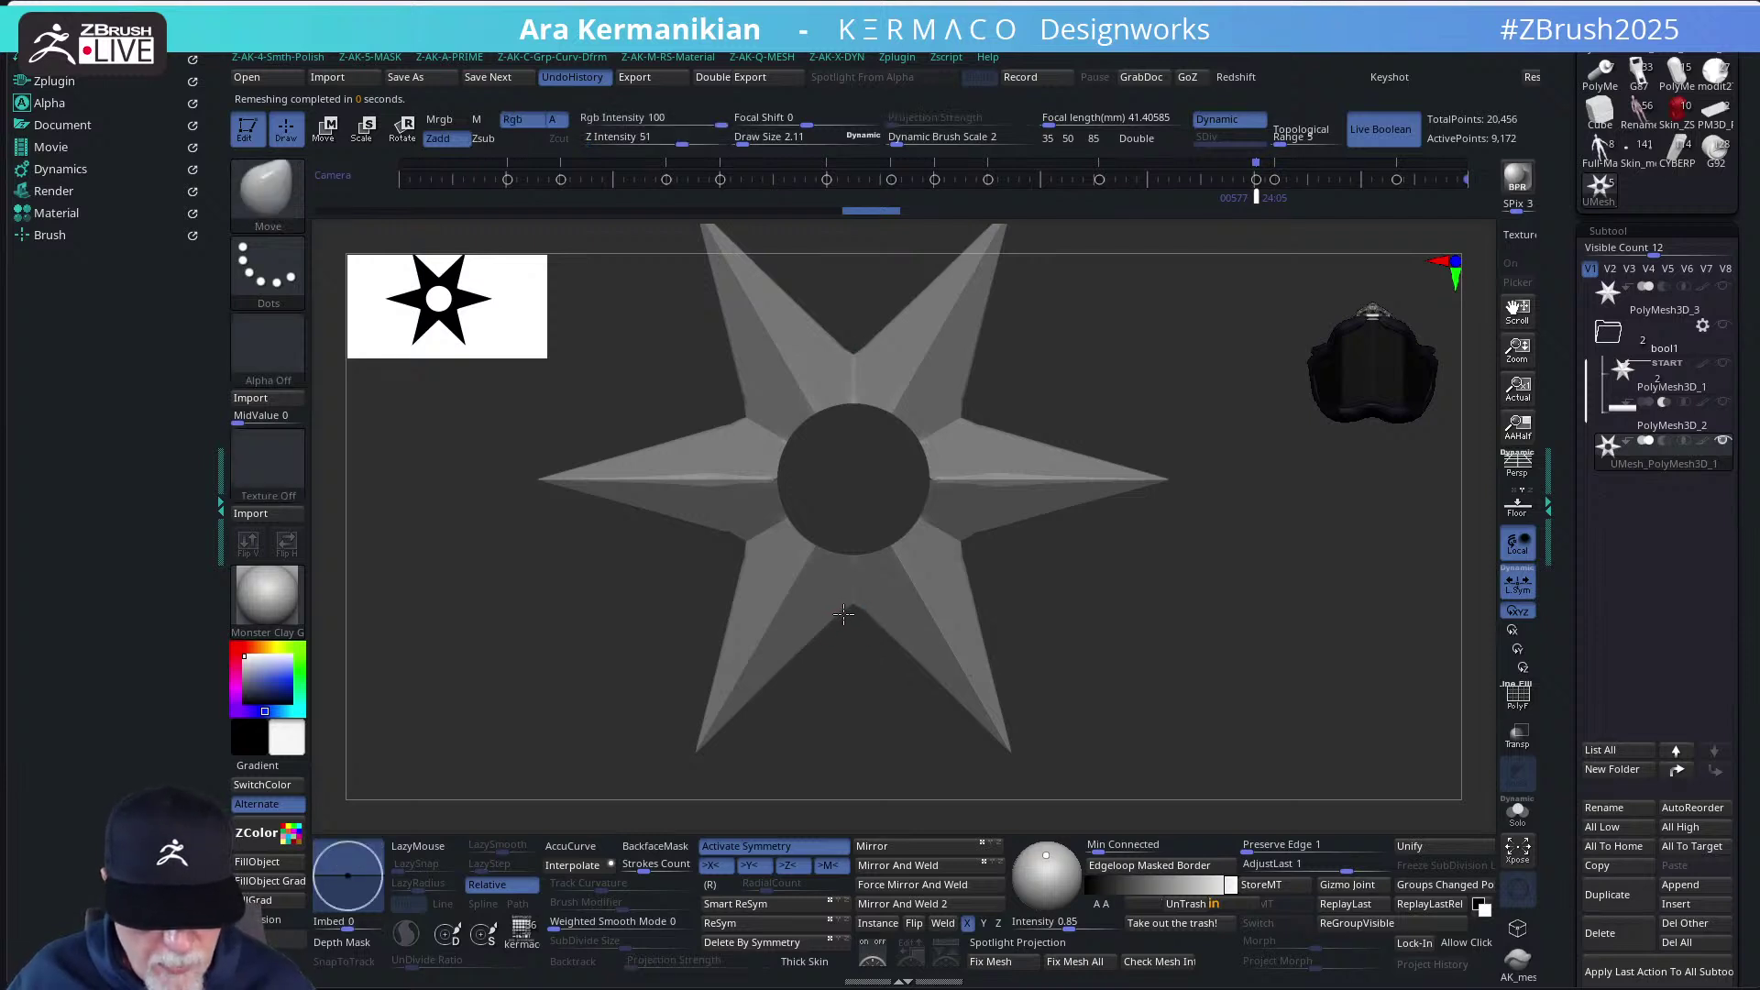
key("ctrl+z")
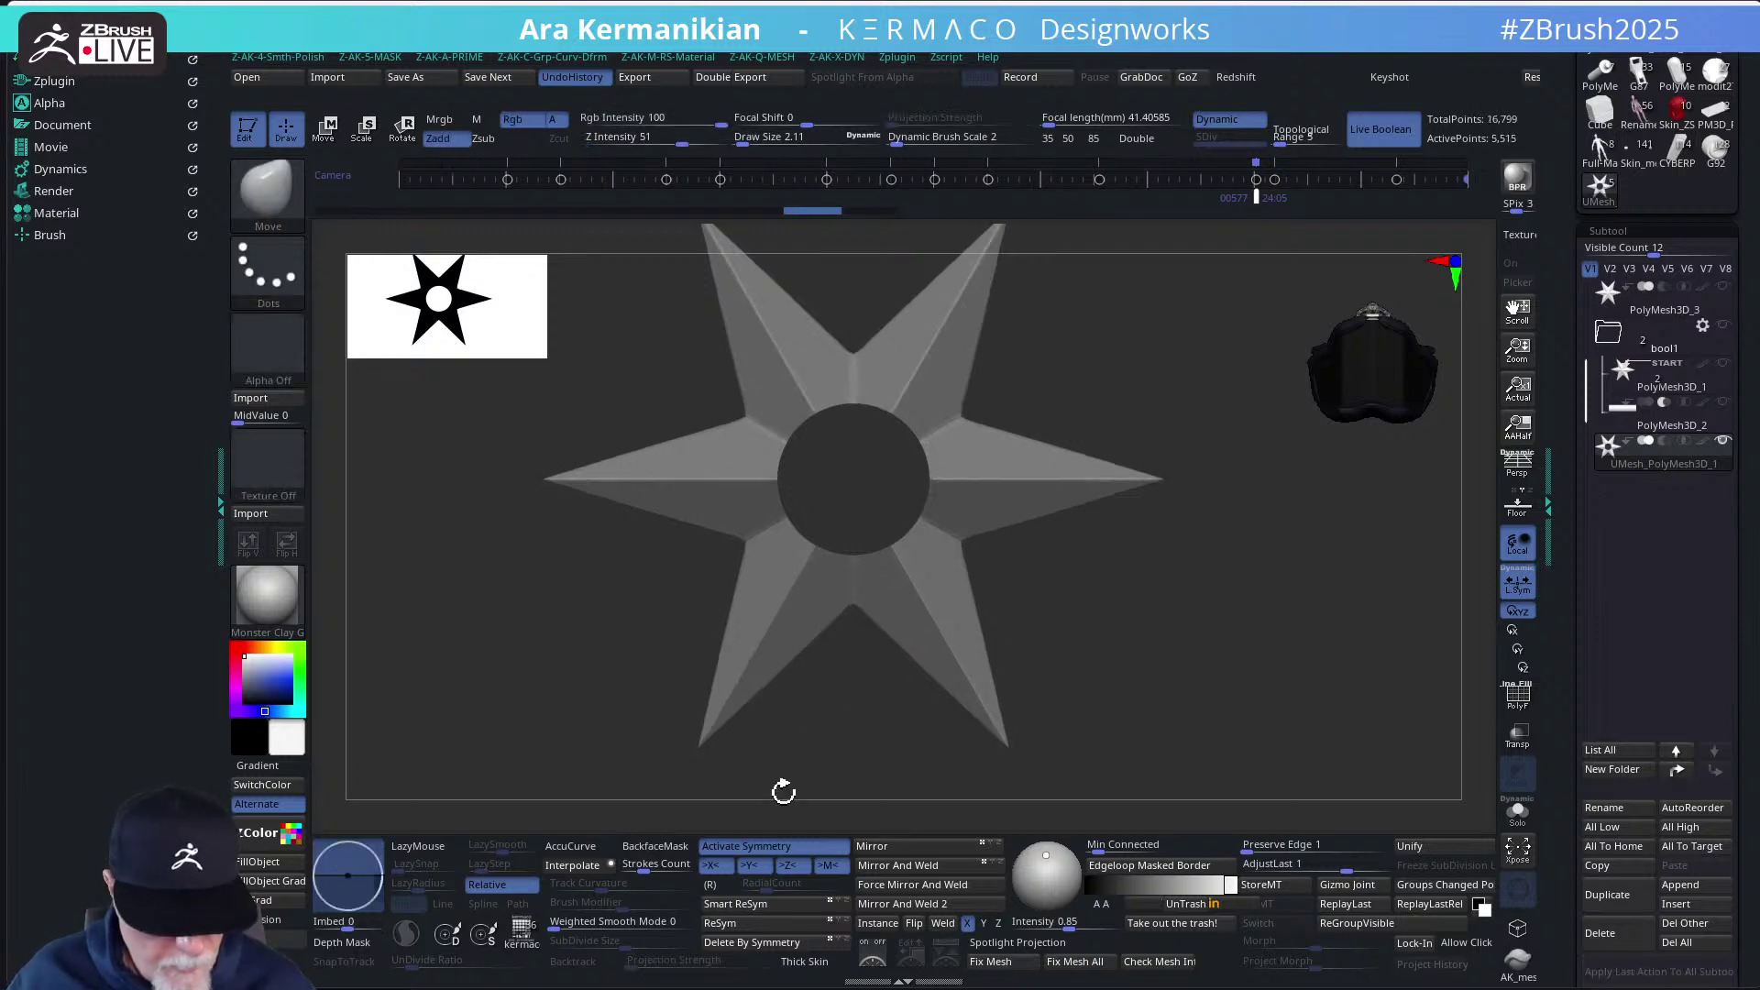
left_click(752, 866)
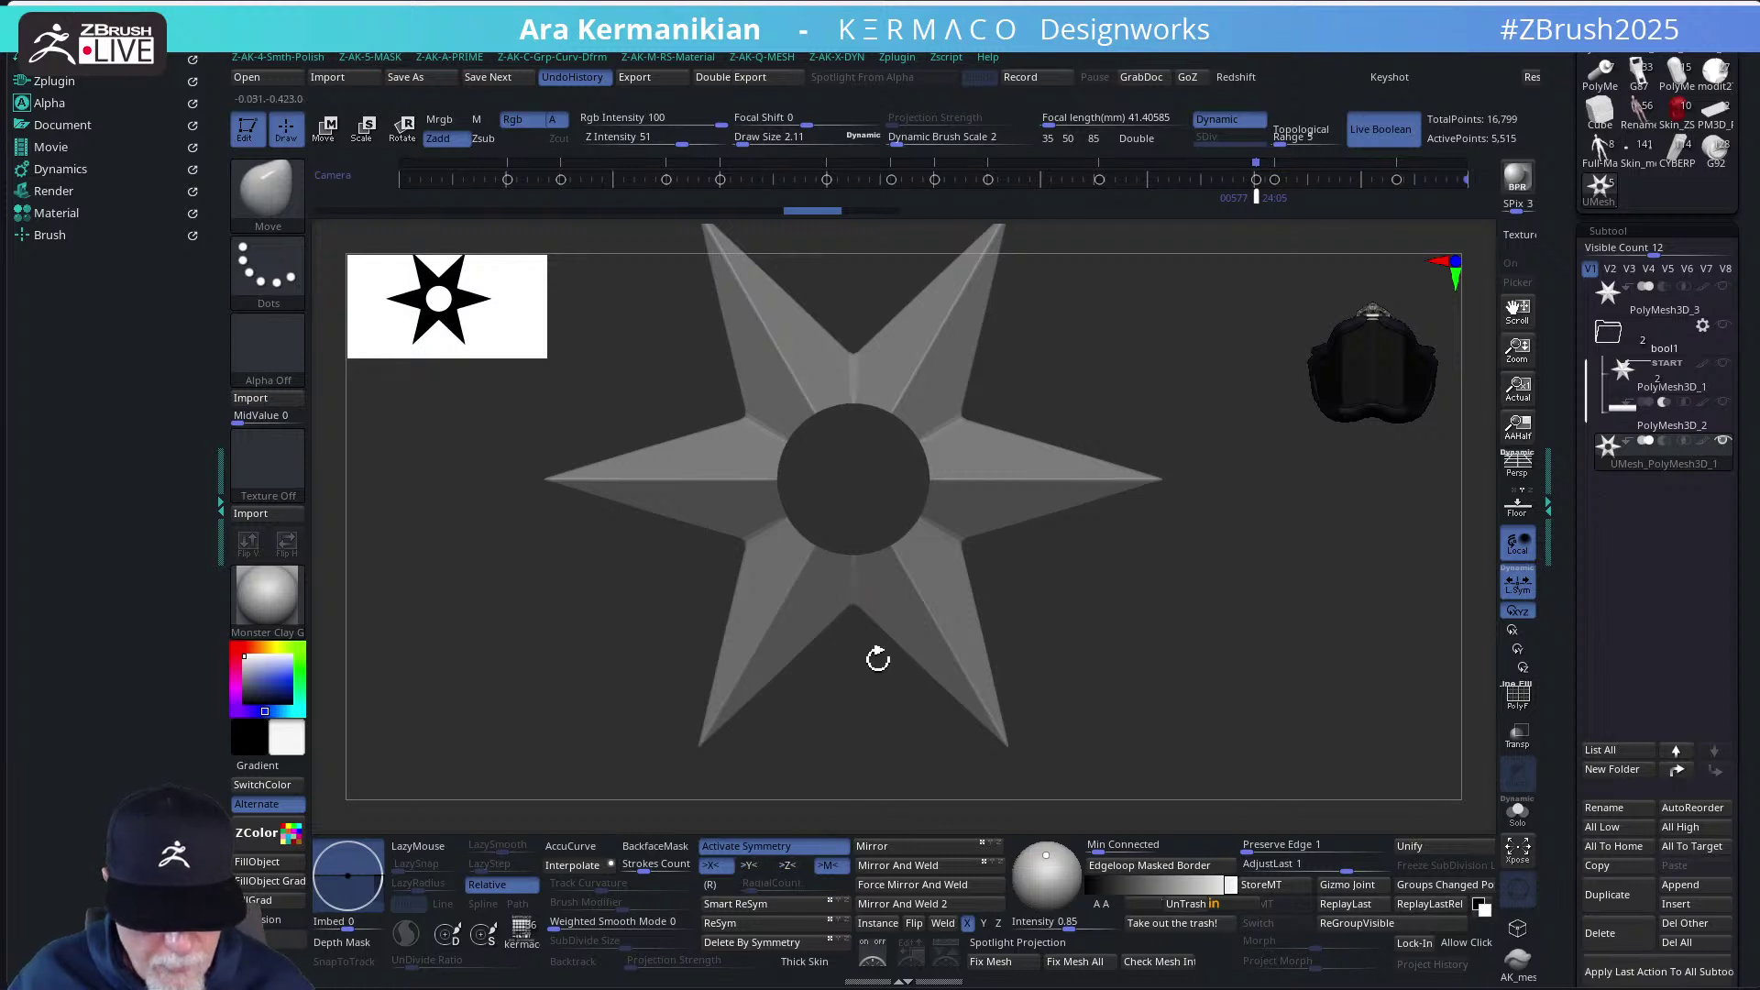
key("ctrl+shift+z")
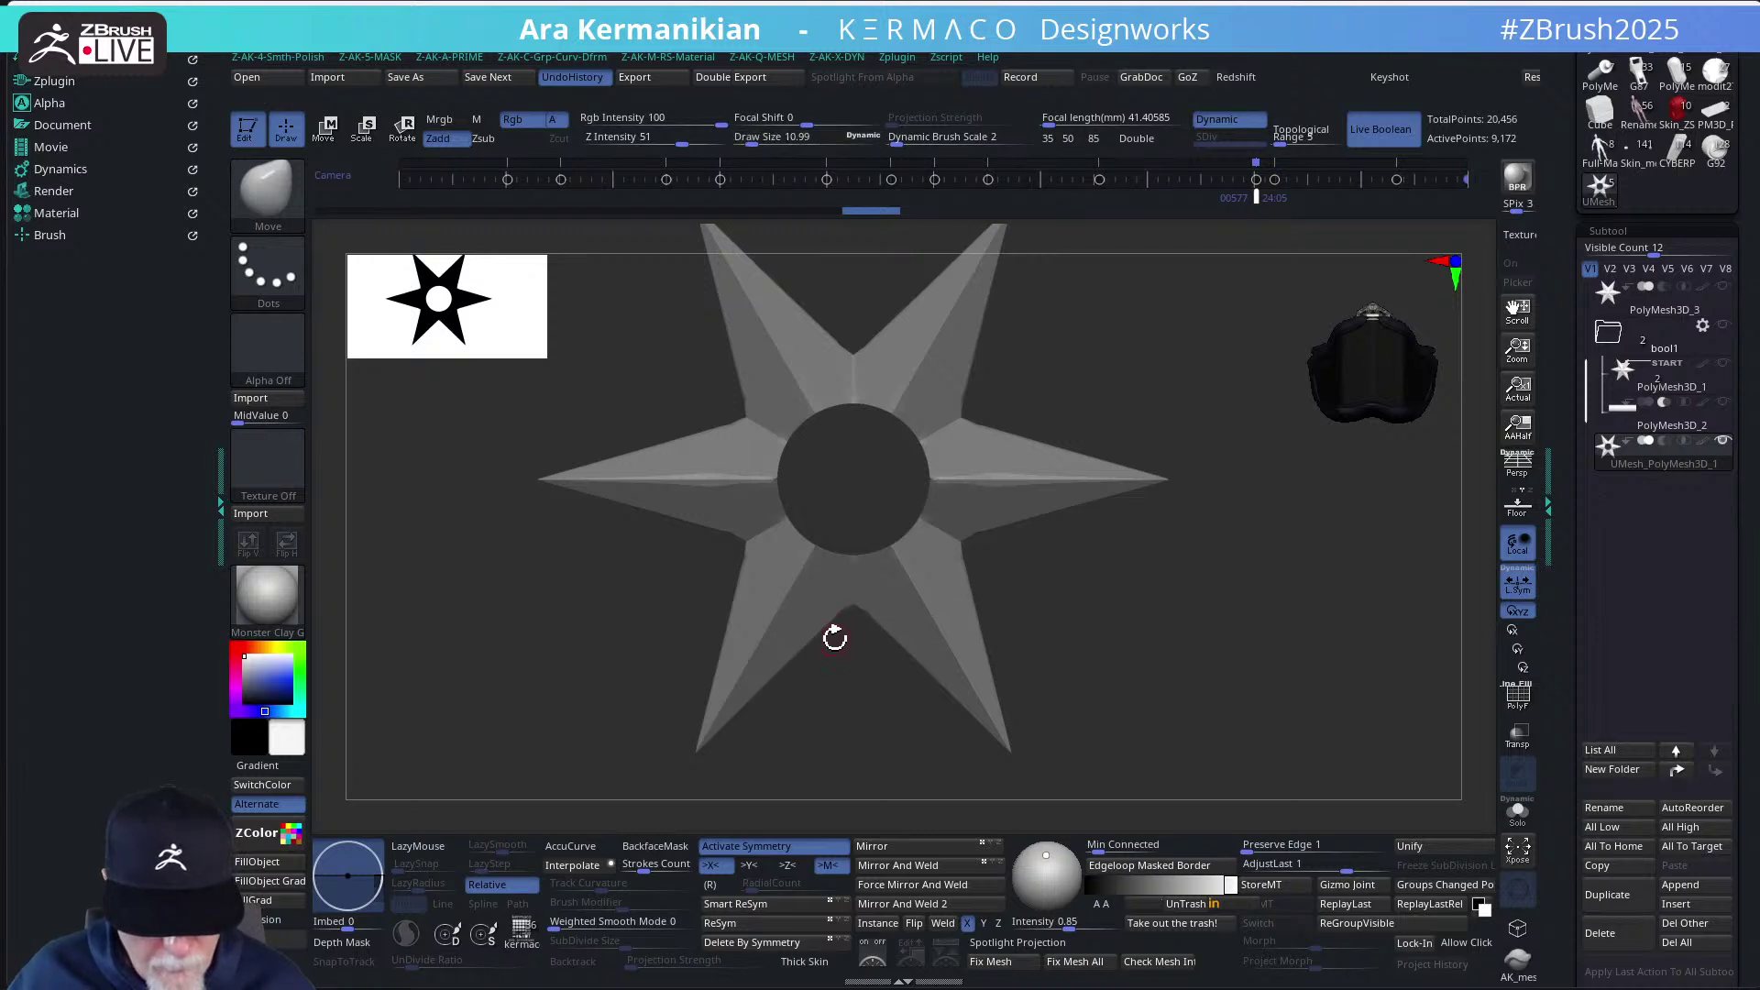
Try reshaping the notch between the star's two lower points with the Move brush, reducing the draw size to 3.1756
left_click_drag(837, 614, 872, 620)
key("ctrl+z")
key("ctrl+shift+z")
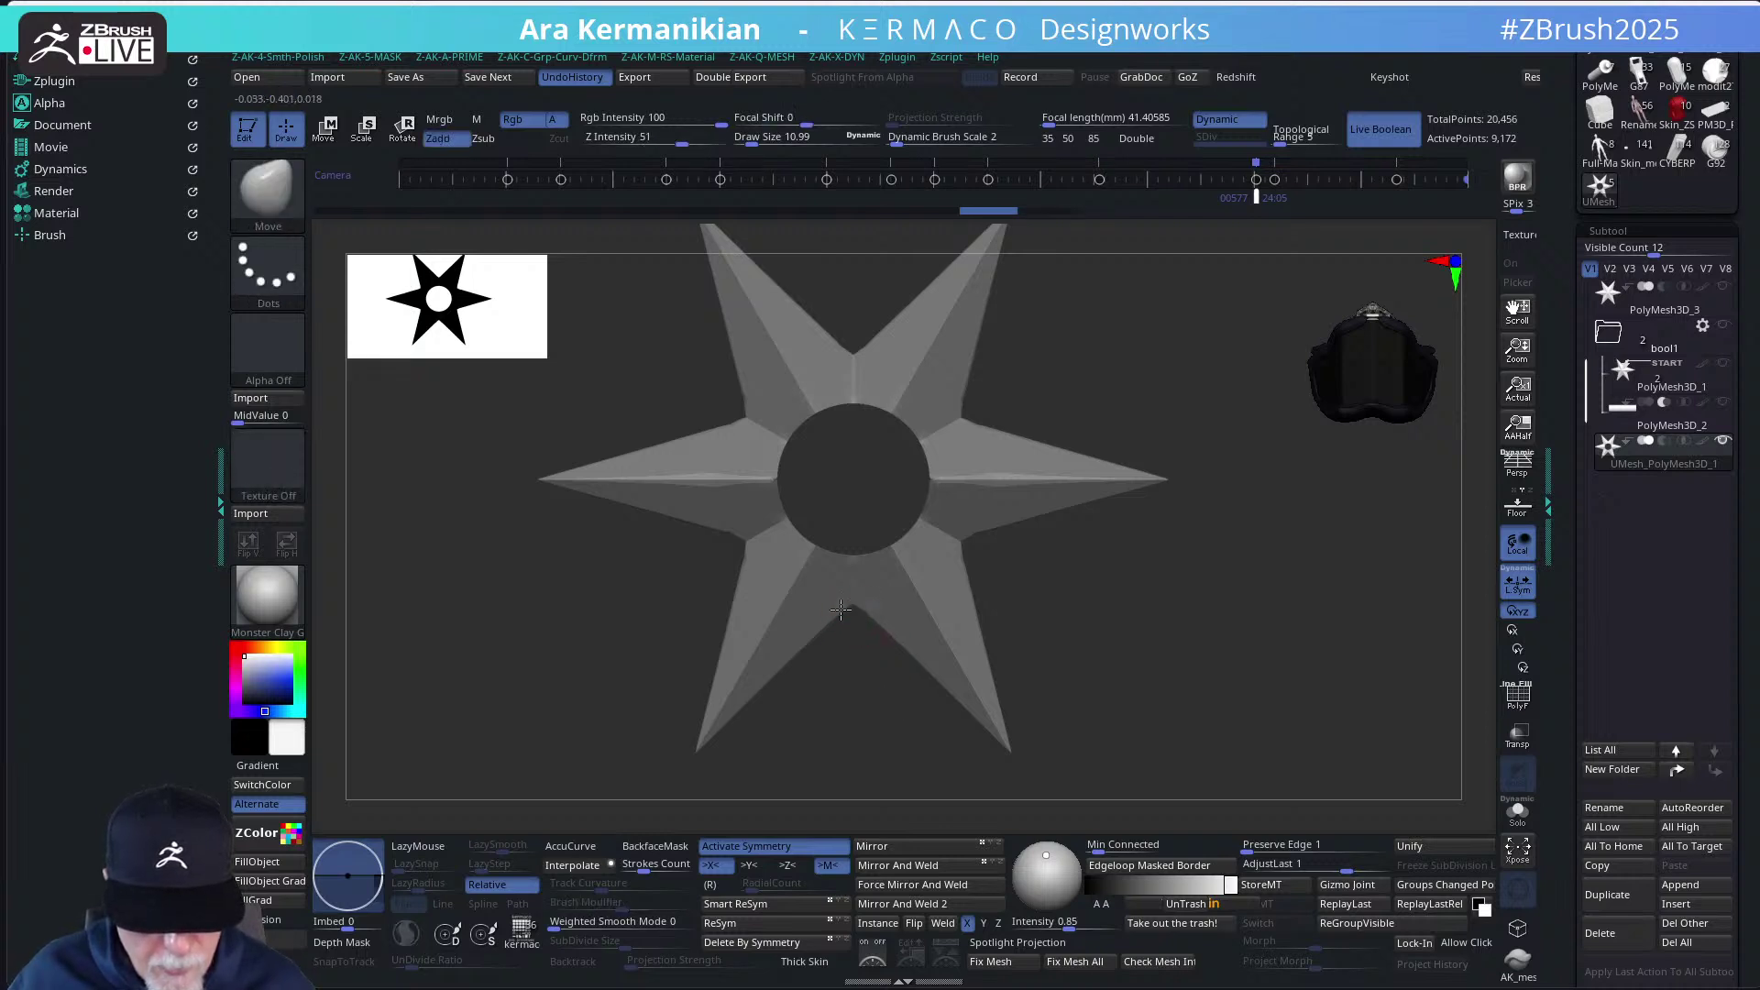
left_click_drag(865, 680, 988, 461)
left_click(1518, 698)
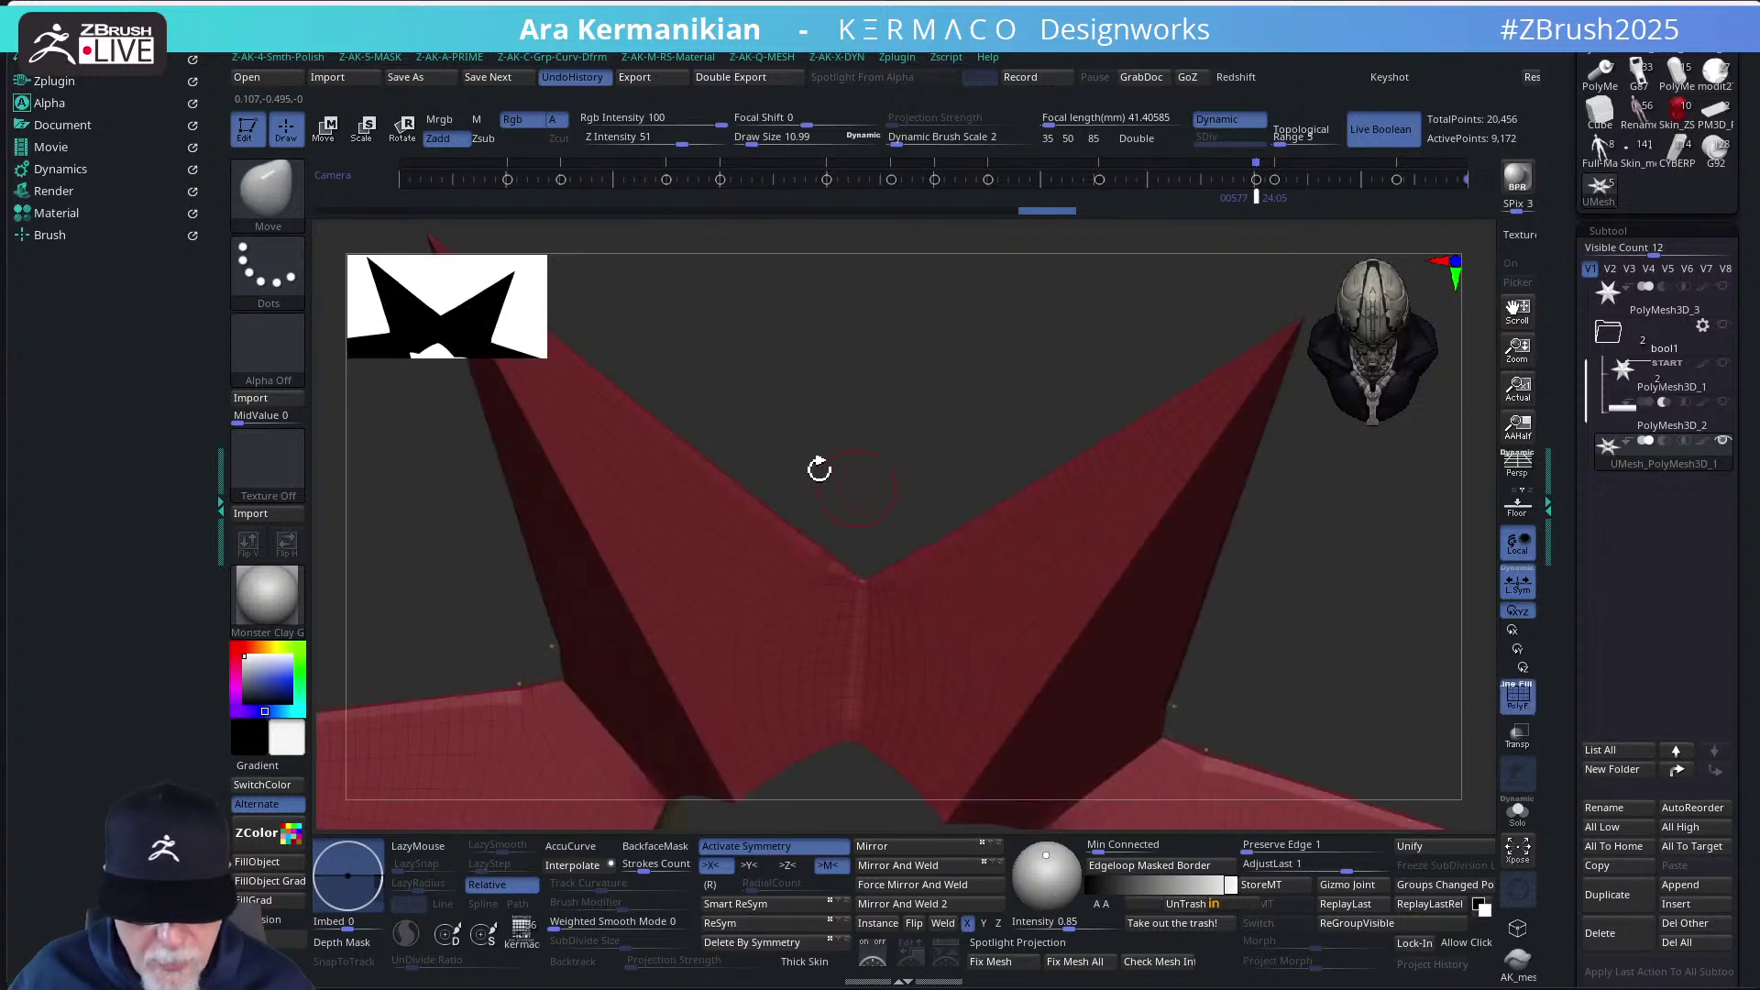
mouse_move(816, 467)
left_mouse_down()
mouse_move(867, 504)
mouse_move(888, 394)
mouse_move(860, 495)
mouse_move(947, 550)
mouse_move(883, 514)
left_mouse_up()
key("s")
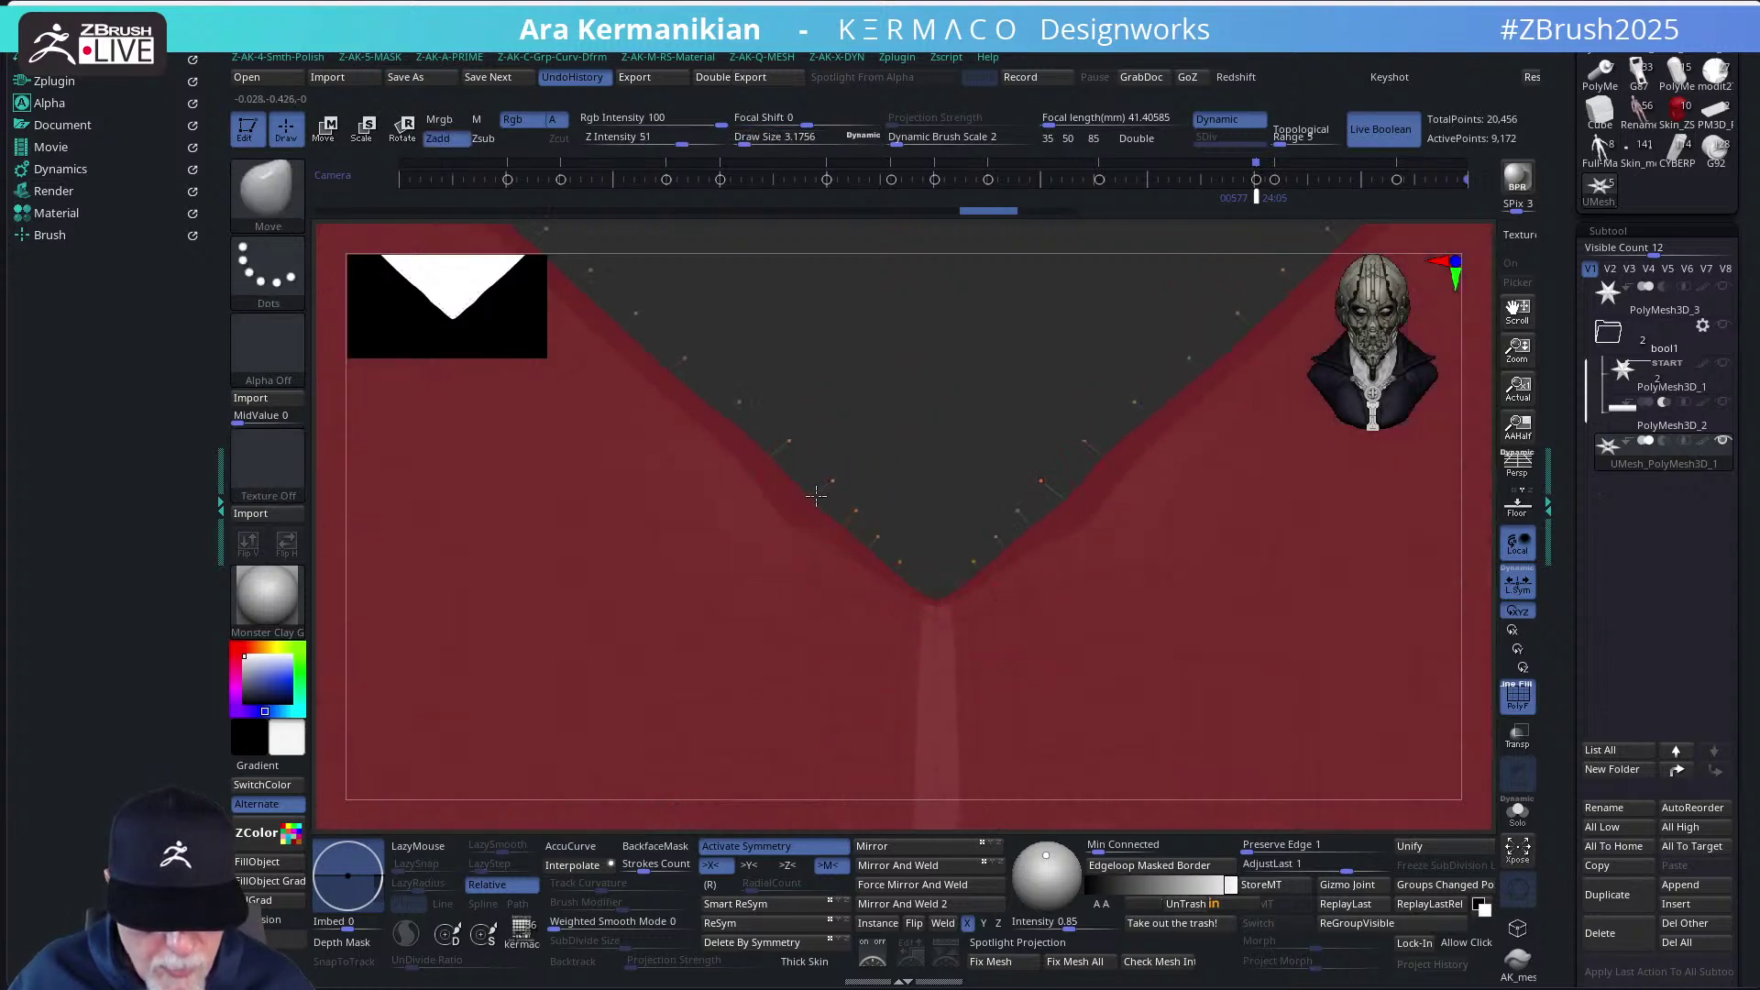
left_click_drag(928, 454, 1179, 485)
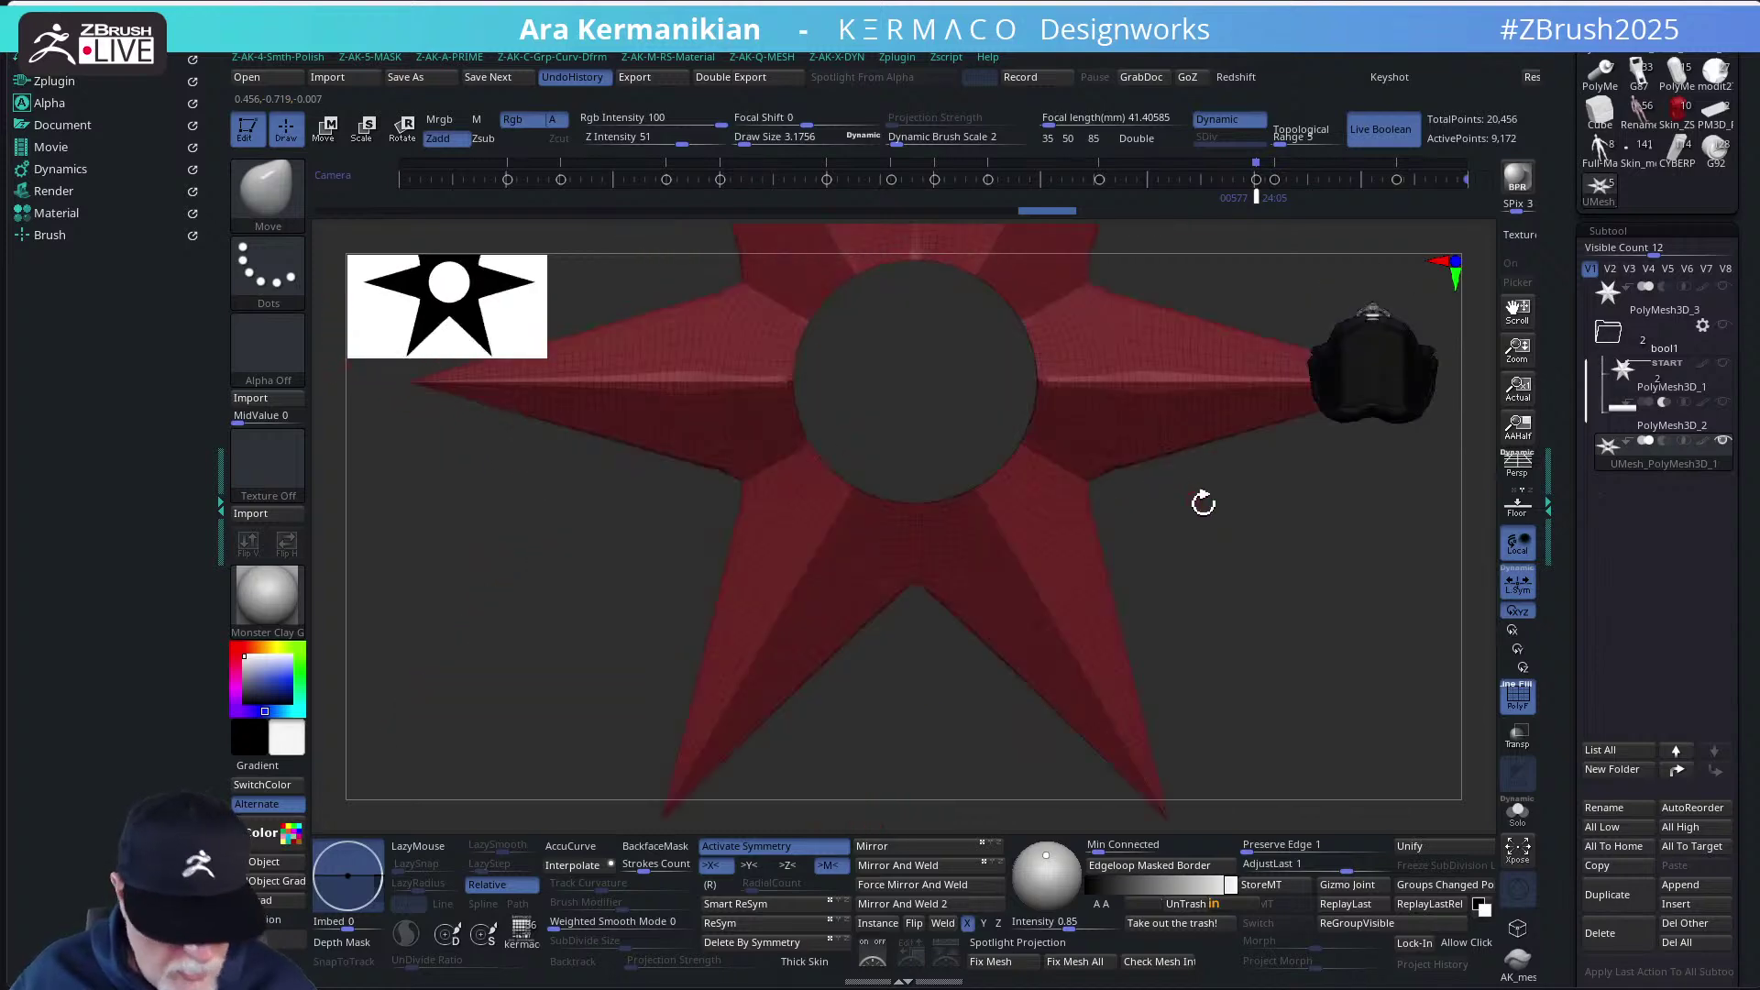
Examine the whole remeshed star from the front without the polyframe and check its subtool's polygon information
left_click_drag(1281, 629, 1256, 665, "alt")
key("ctrl+q")
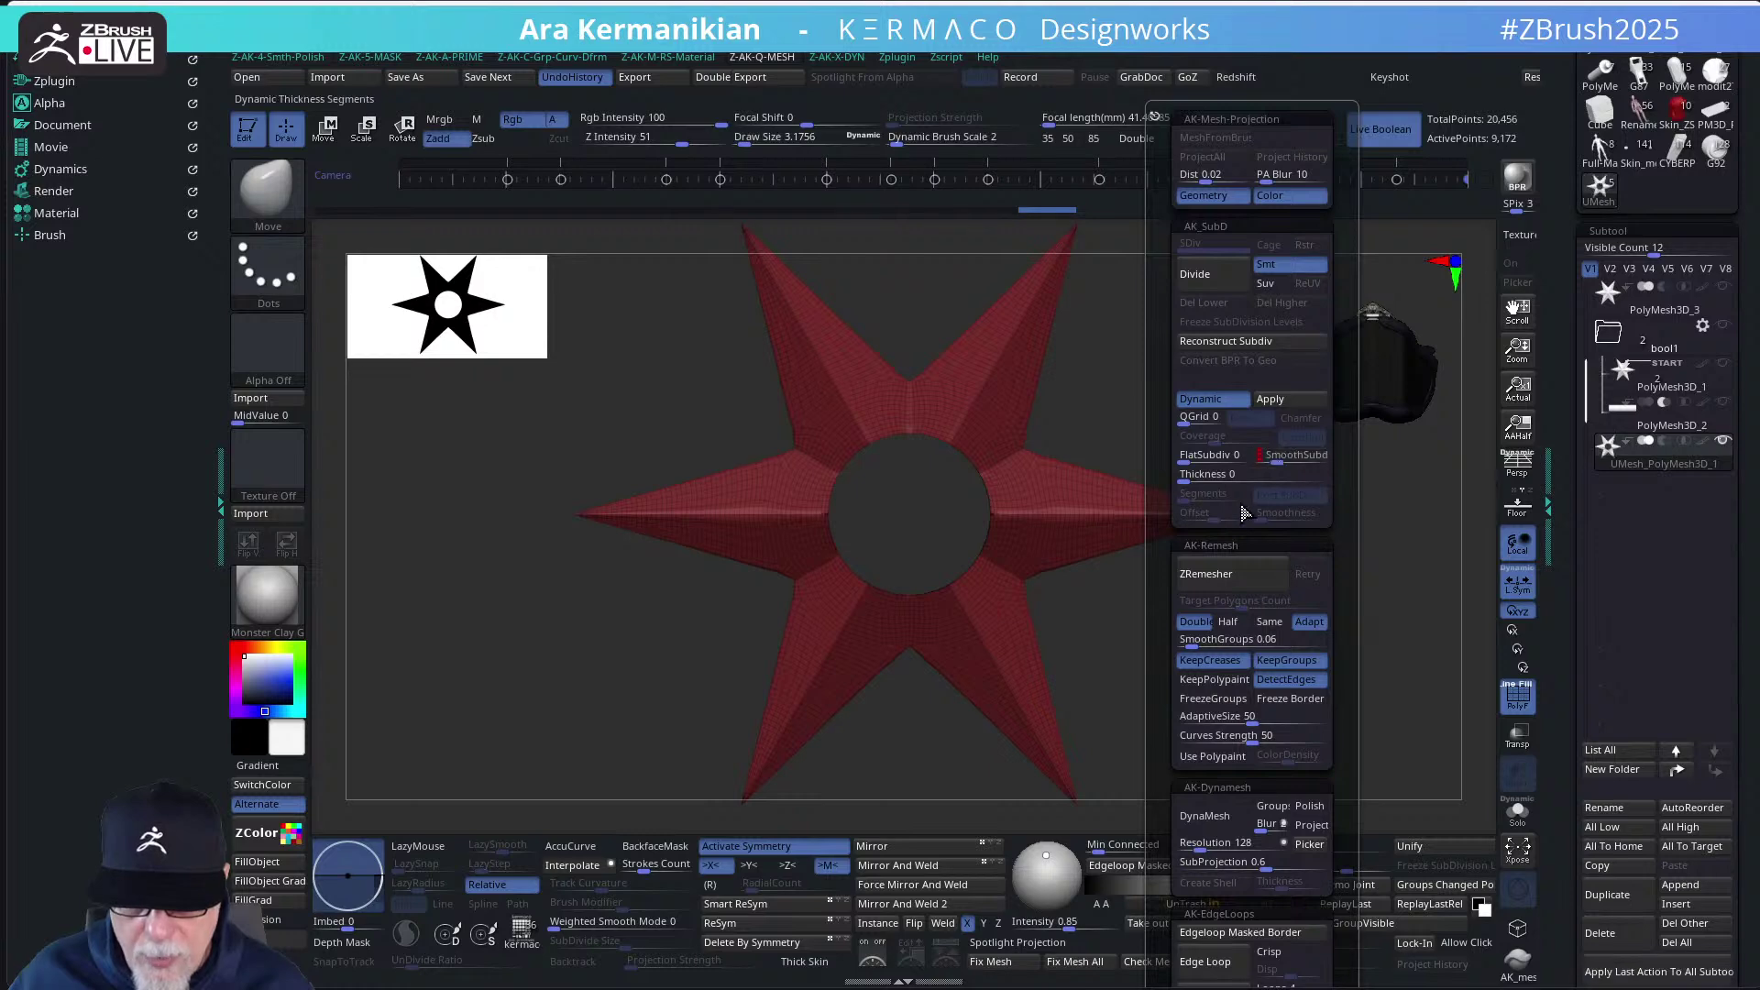
left_click(1517, 697)
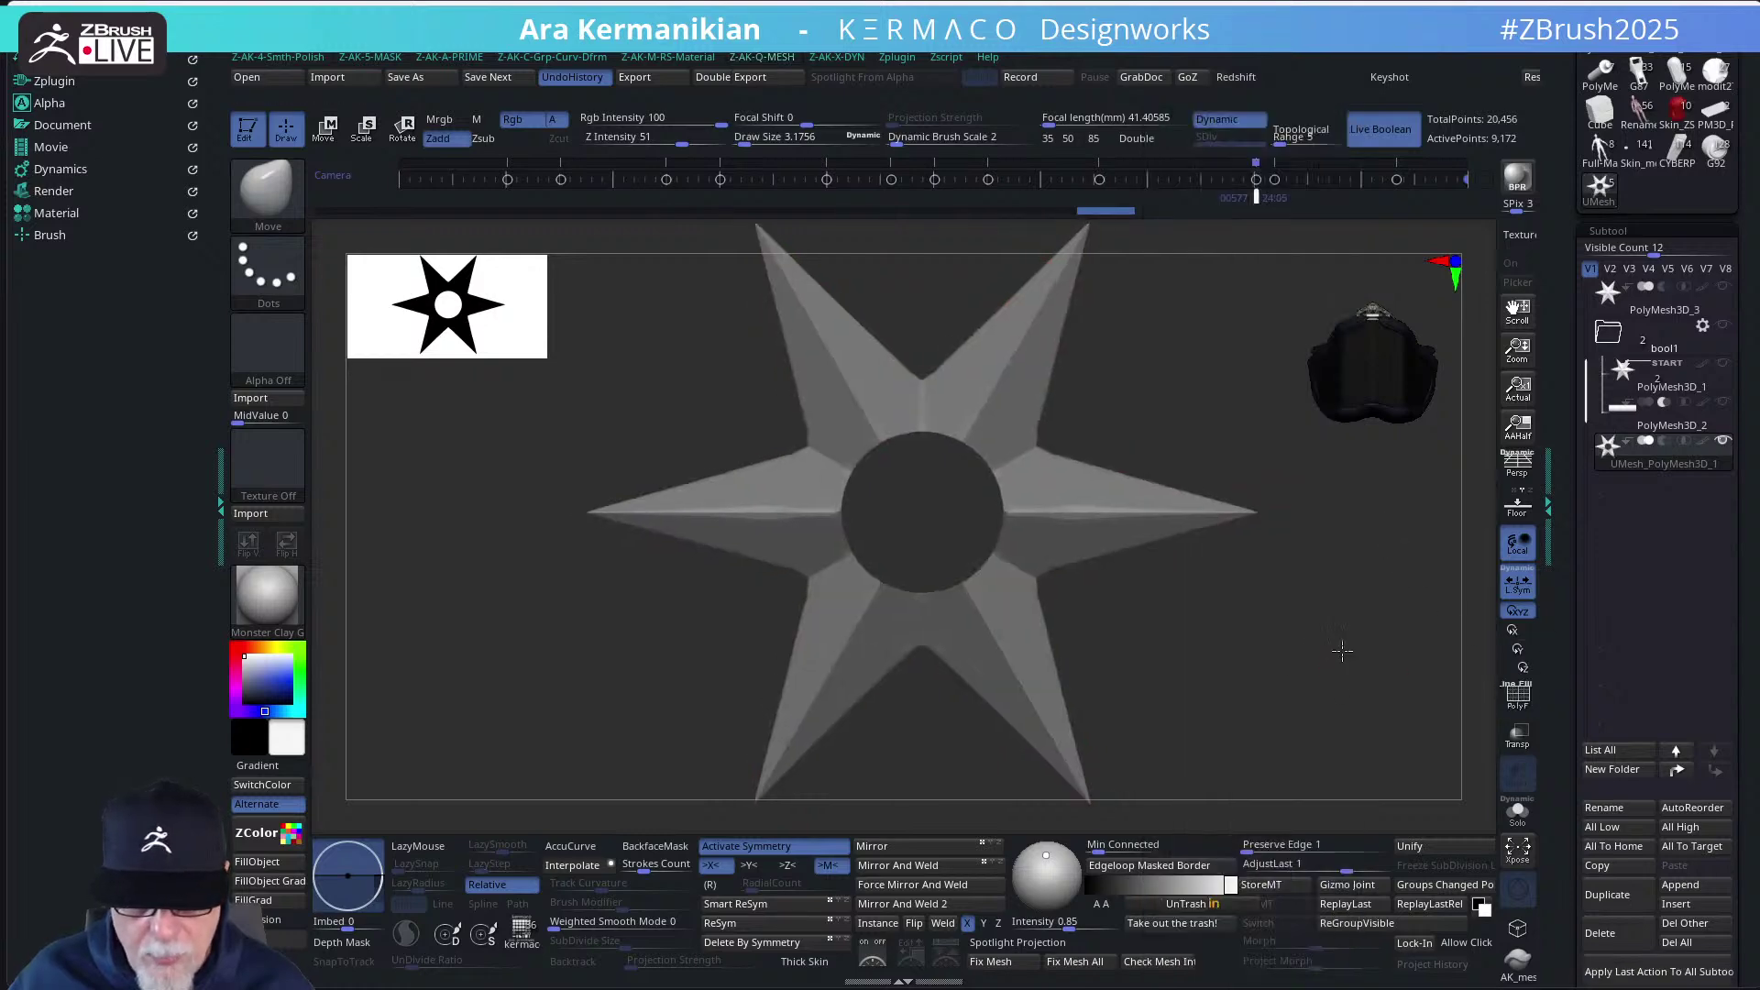
left_click_drag(1336, 637, 1257, 569, "alt")
mouse_move(1644, 447)
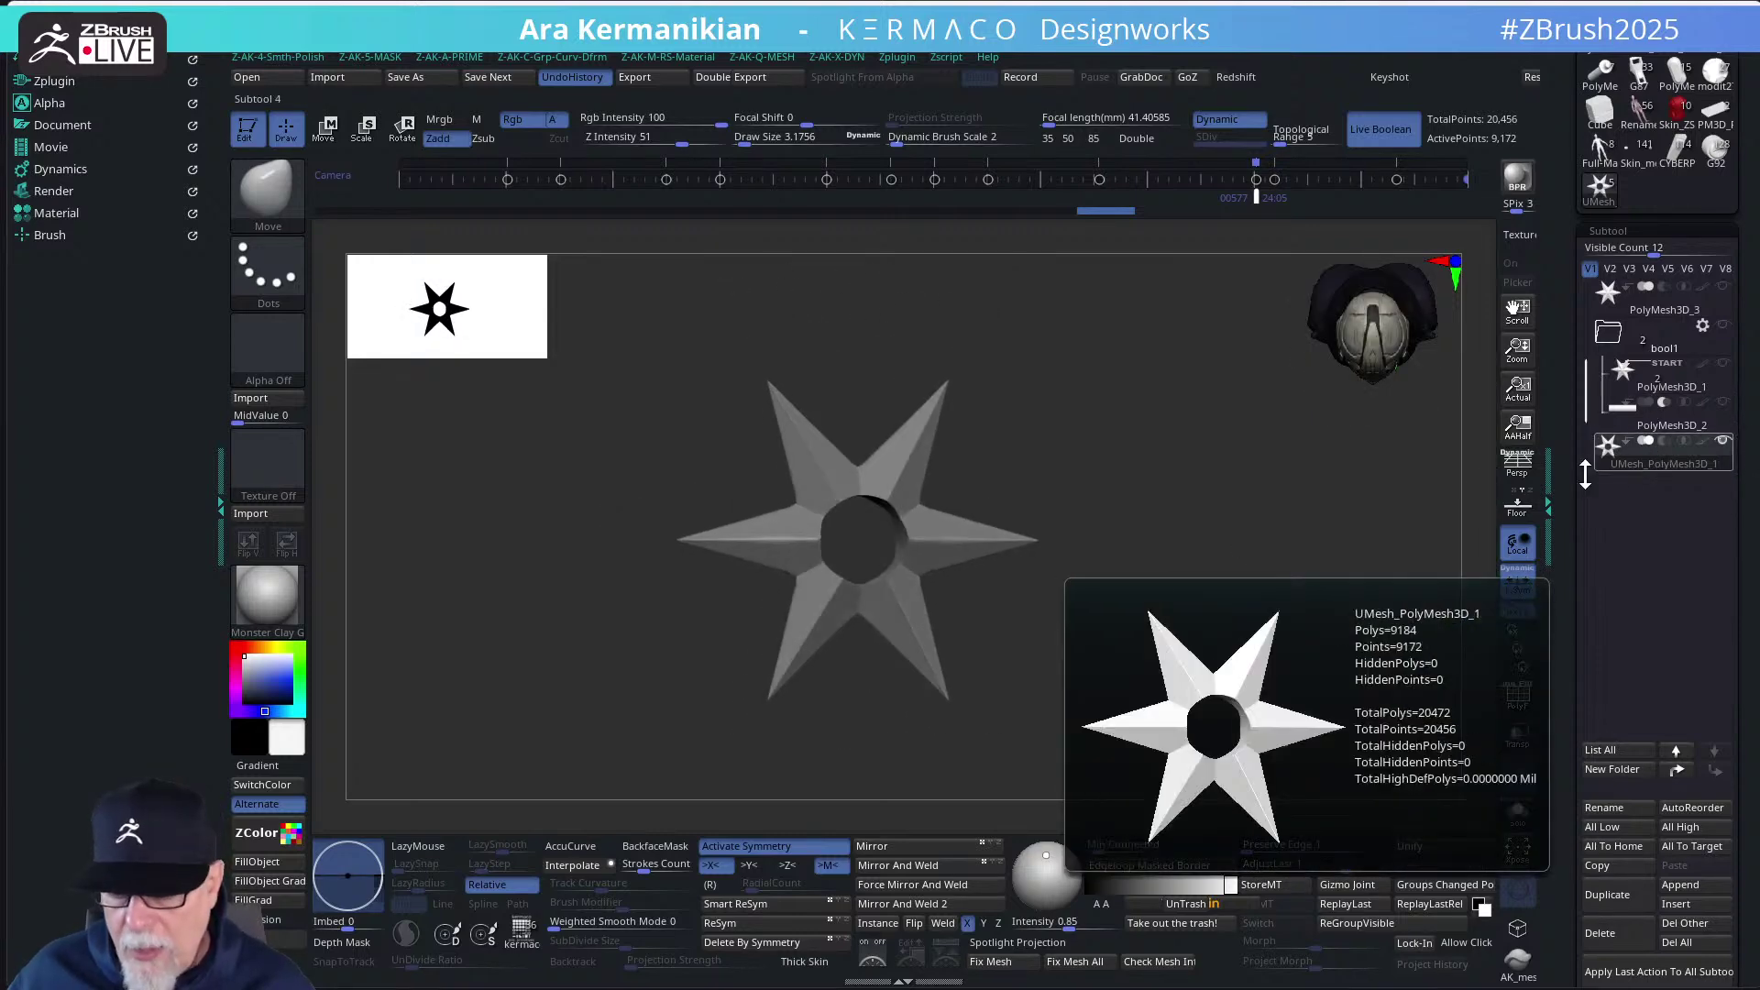
Undo the Move strokes and Double remesh, and show the polyframe to inspect the hole's inner wall
key("ctrl")
mouse_move(1116, 543)
left_mouse_down()
mouse_move(1162, 515)
mouse_move(1508, 596)
left_mouse_up()
left_click(1517, 702)
left_click_drag(1329, 615, 1407, 744)
left_click_drag(1253, 542, 1164, 761, "alt")
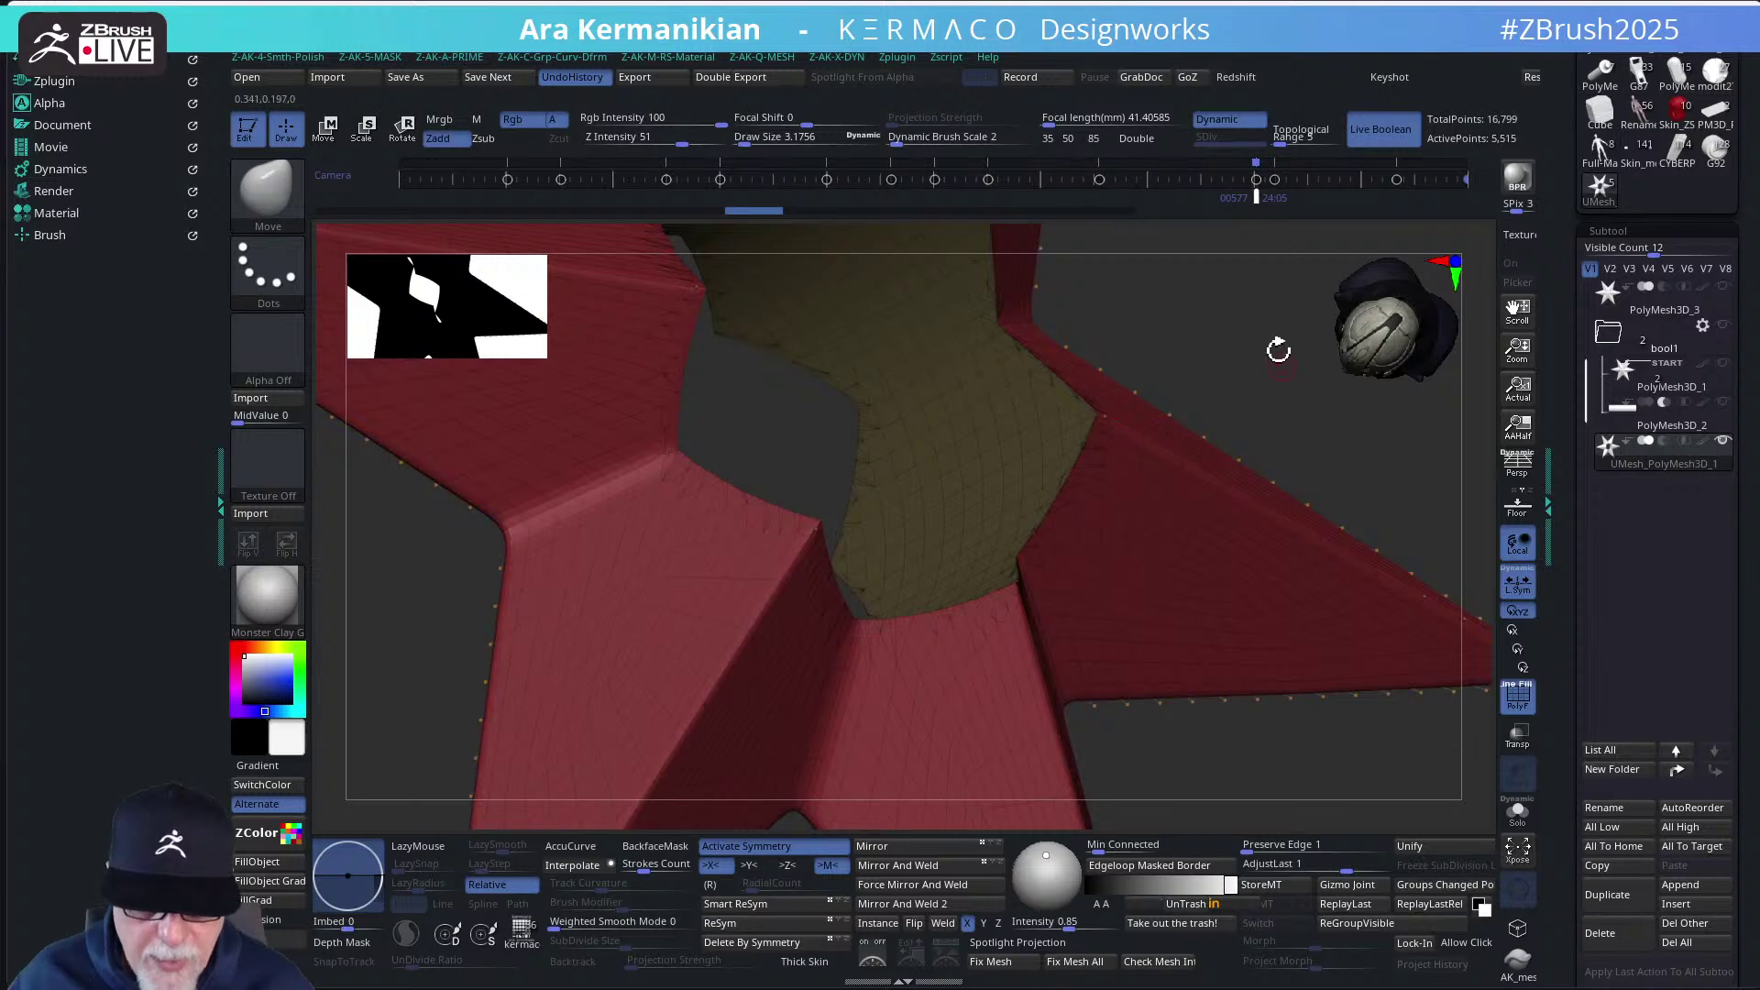
left_click_drag(1278, 349, 954, 449, "alt")
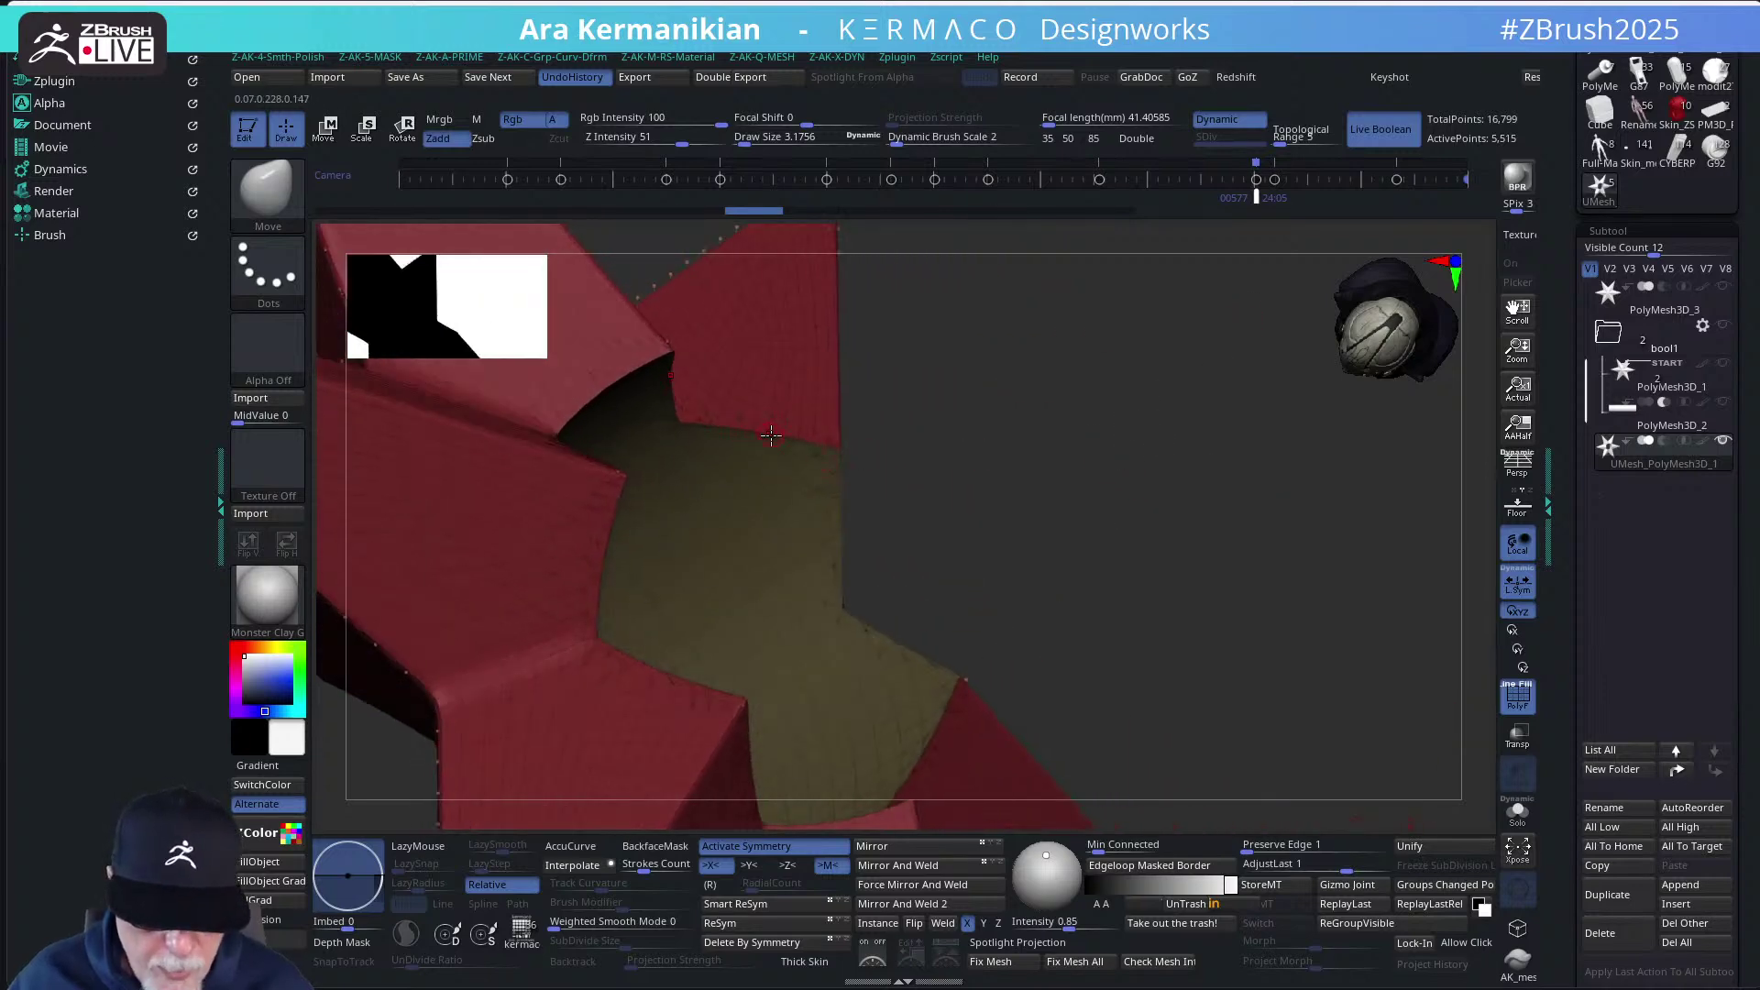
mouse_move(783, 434)
left_mouse_down()
mouse_move(870, 449)
mouse_move(935, 502)
mouse_move(947, 350)
mouse_move(805, 632)
left_mouse_up()
left_click_drag(928, 626, 1072, 367, "alt")
Isolate the polygroup of the hole's inner wall and turn on Double-sided display
left_click(880, 525, "ctrl+shift")
left_click_drag(880, 525, 958, 440)
left_click(1152, 139)
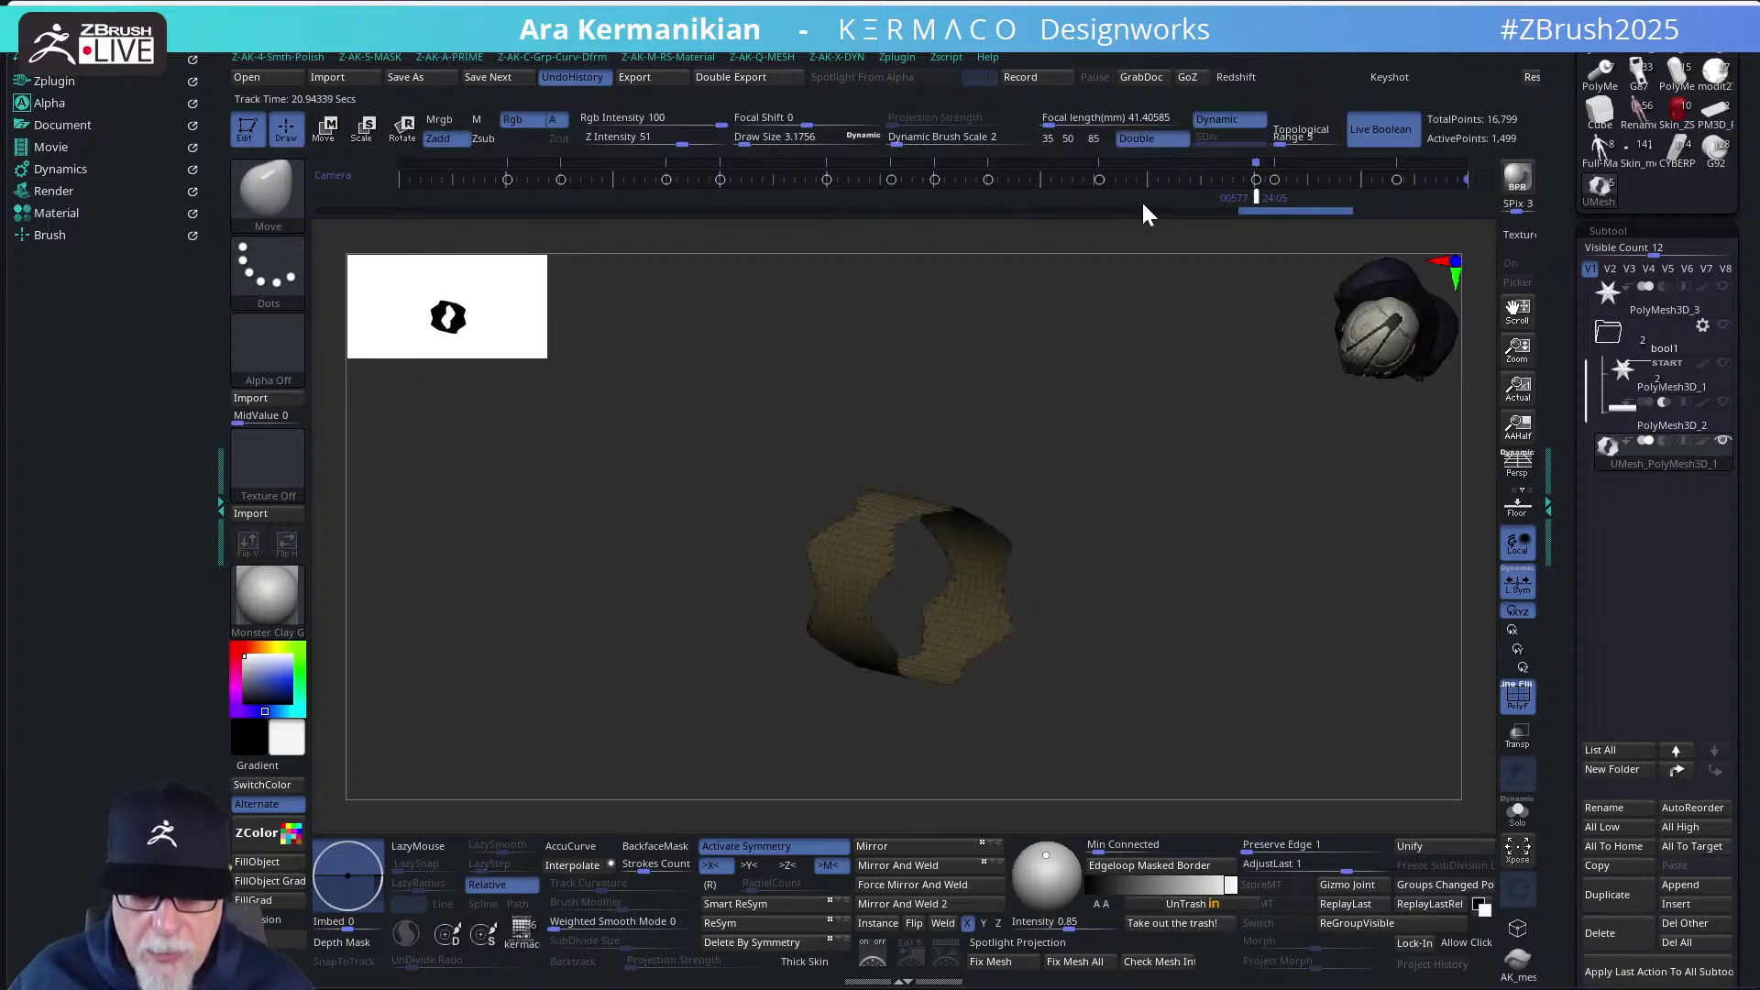
left_click_drag(1086, 380, 1124, 313)
Isolate the star's outer polygroup, restore full visibility, and inspect the whole star from the front and at an angle
left_click(1164, 475, "ctrl+shift")
left_click(979, 442, "ctrl+shift")
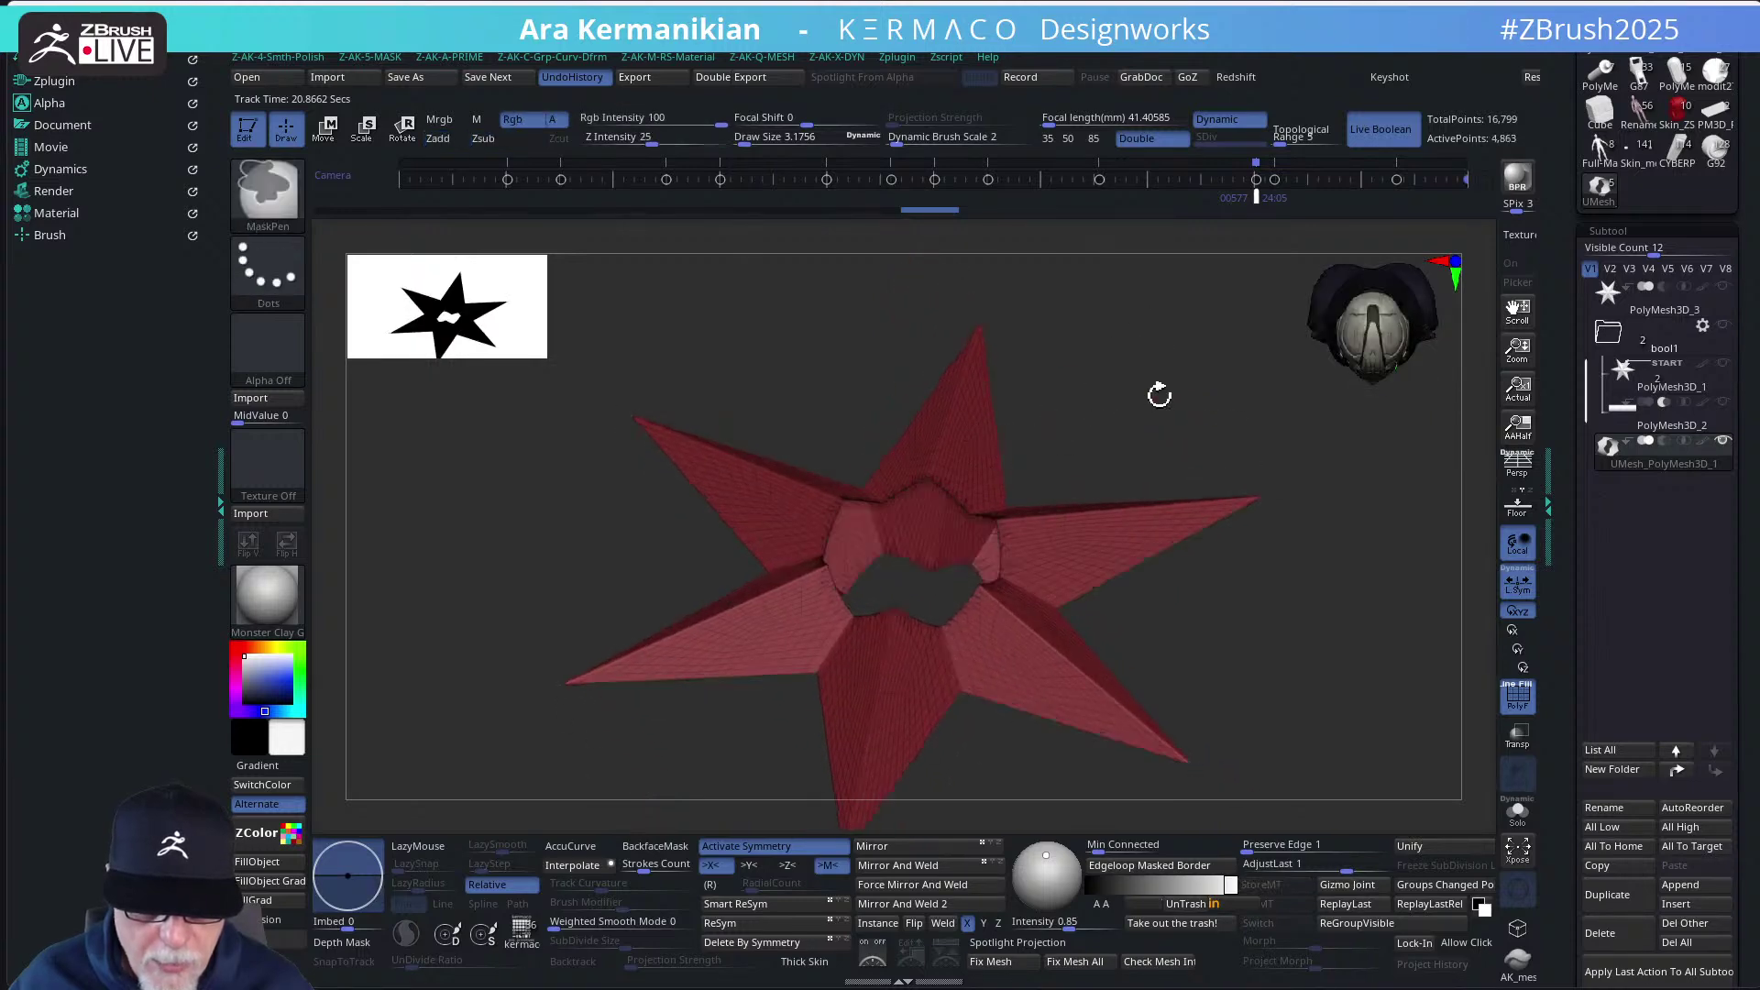
left_click_drag(1159, 394, 975, 489)
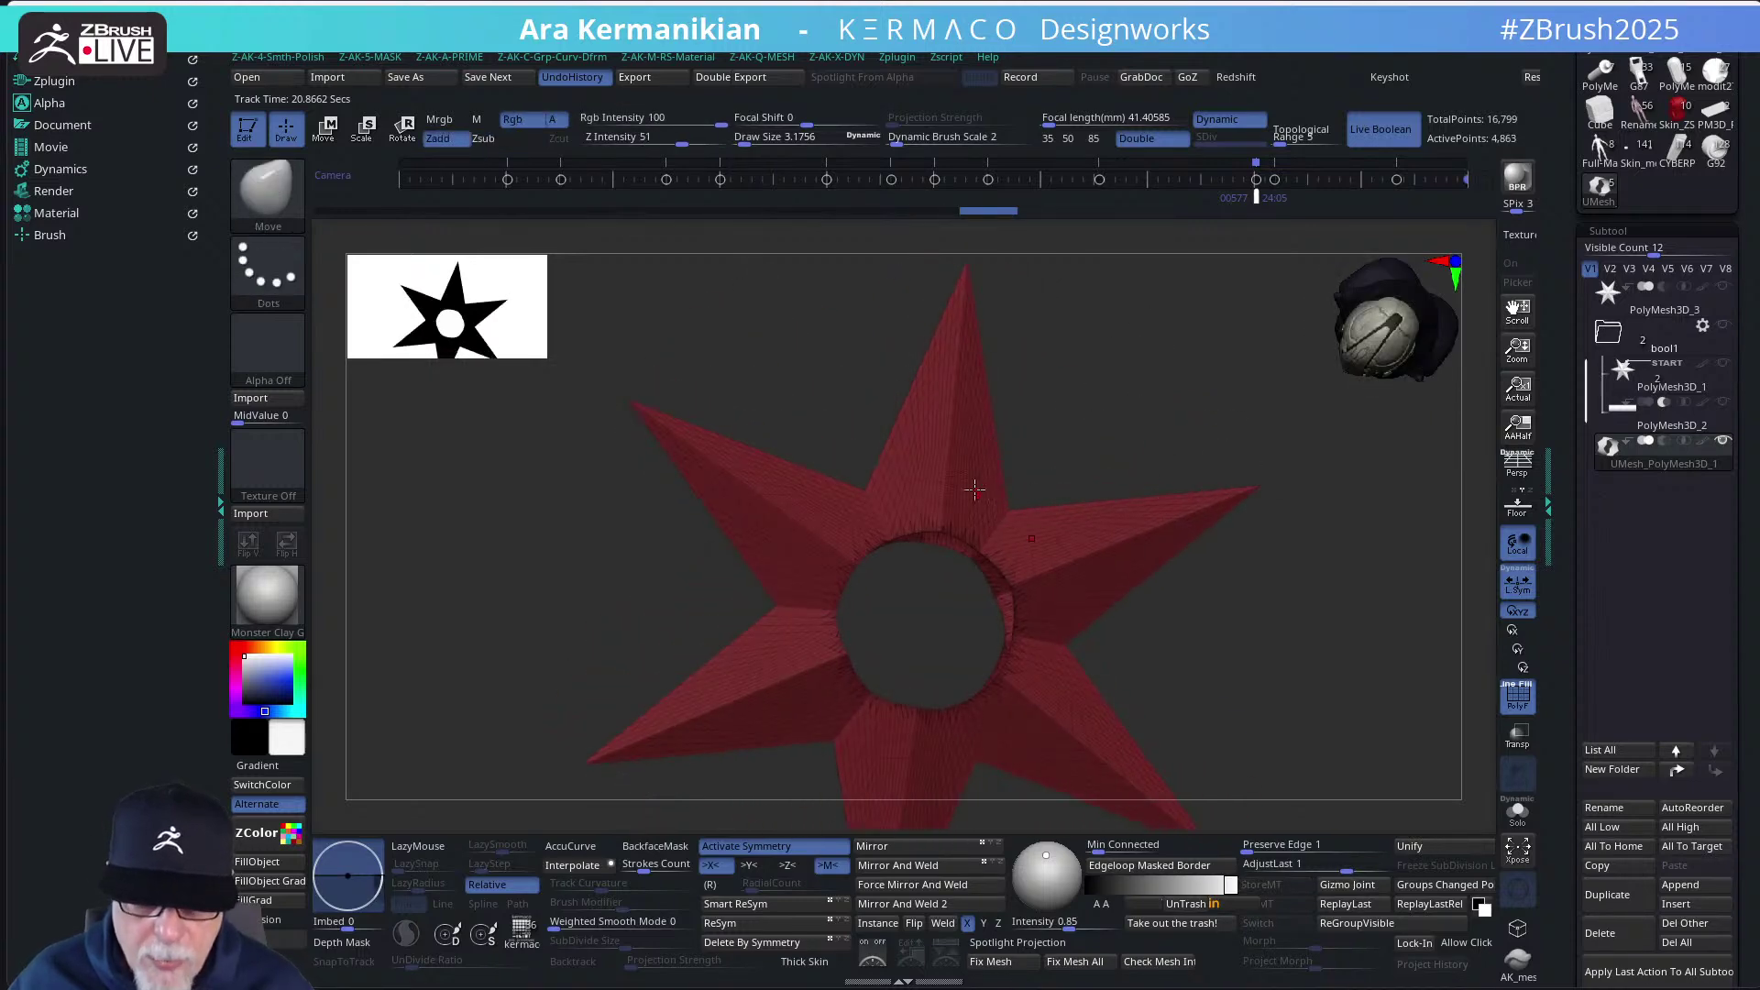
left_click(1084, 381, "ctrl+shift")
left_click_drag(1151, 385, 972, 591)
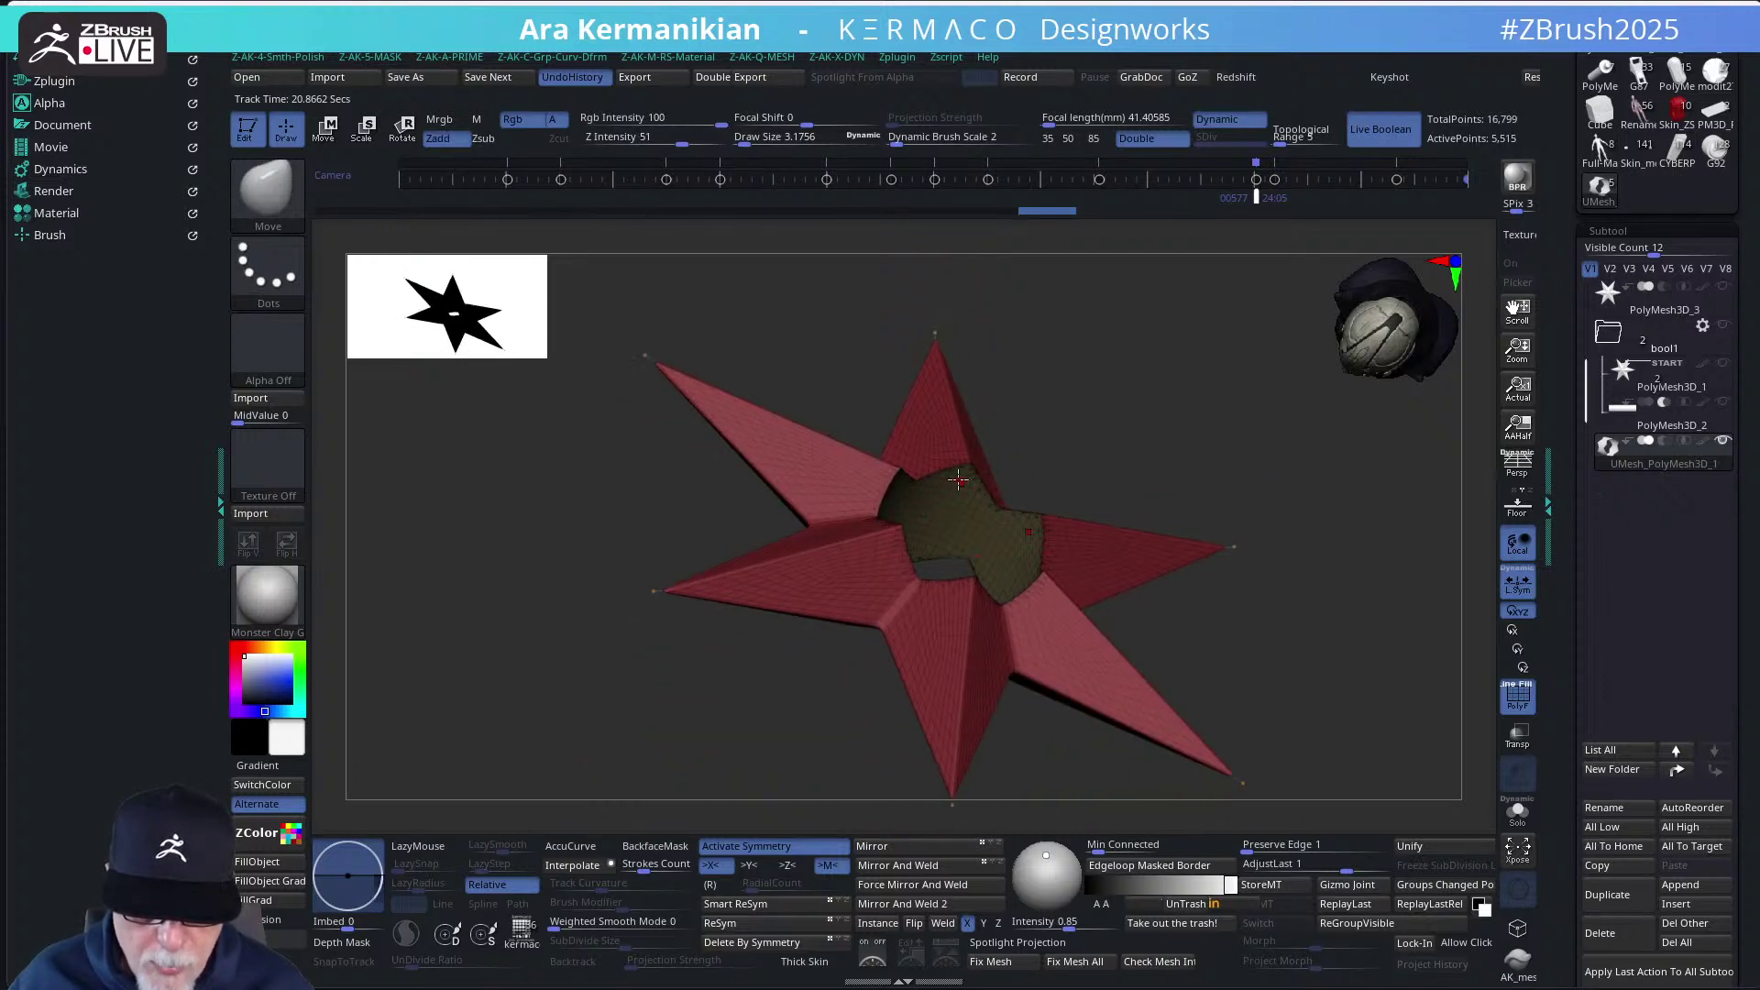
left_click_drag(1149, 452, 1163, 527)
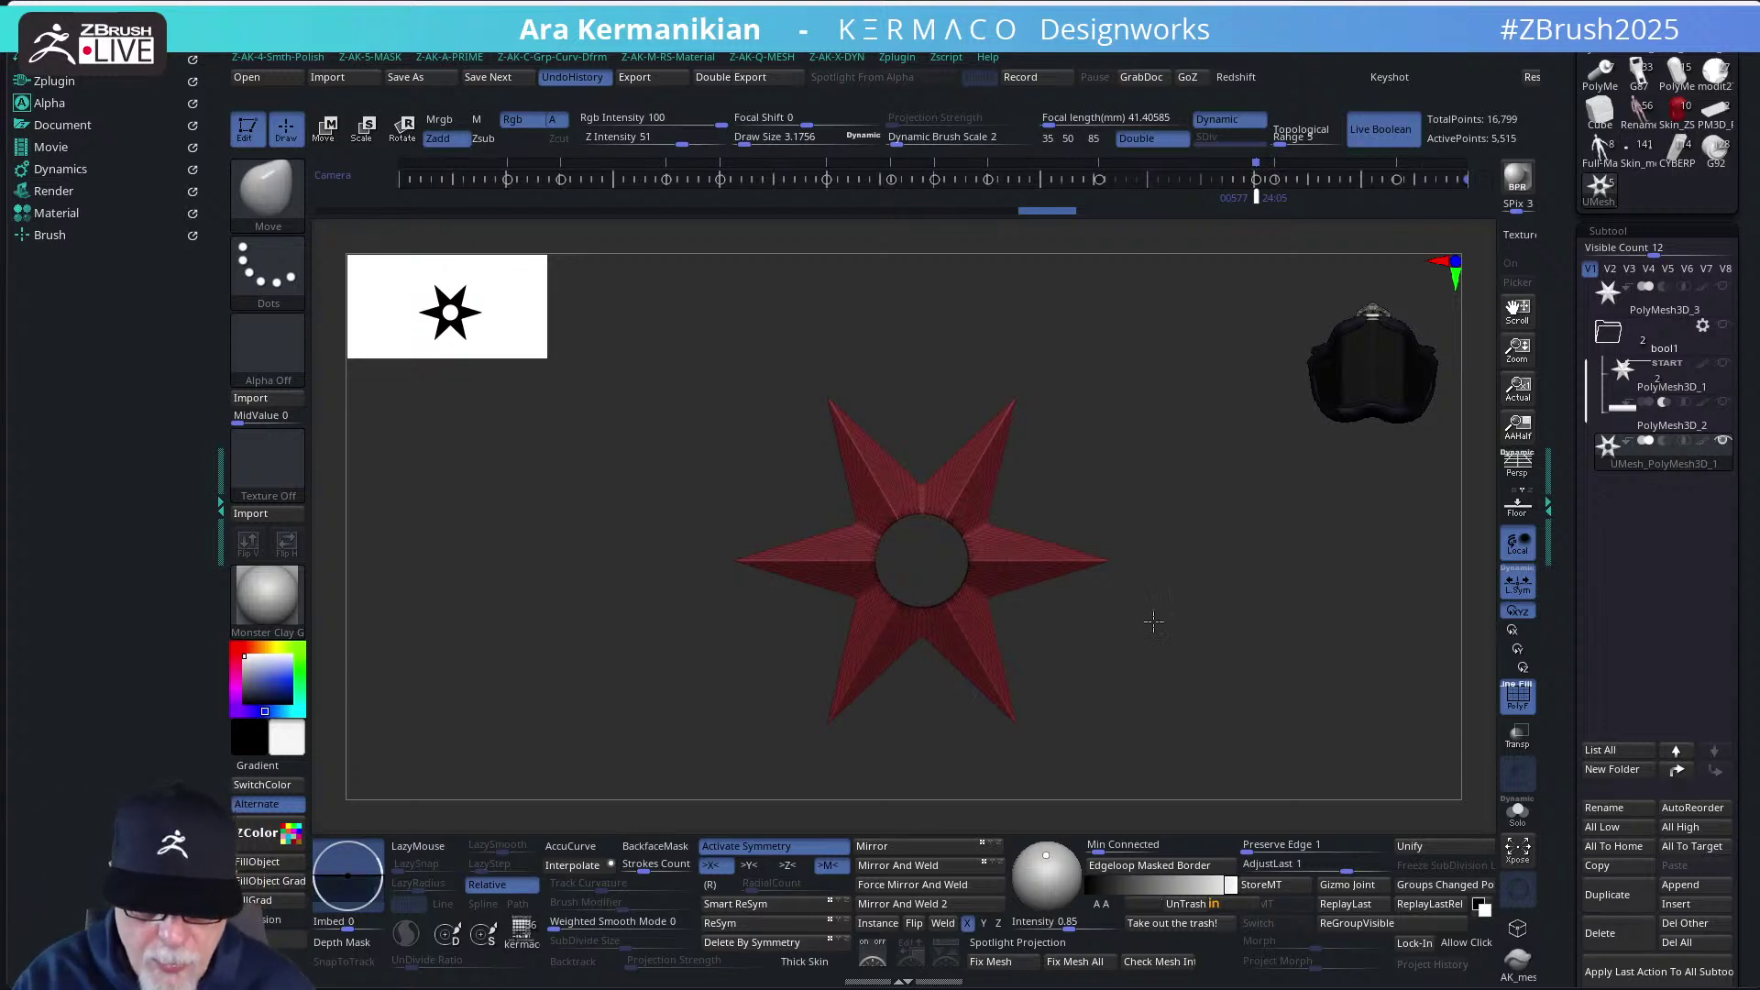
left_click_drag(1146, 617, 1185, 632)
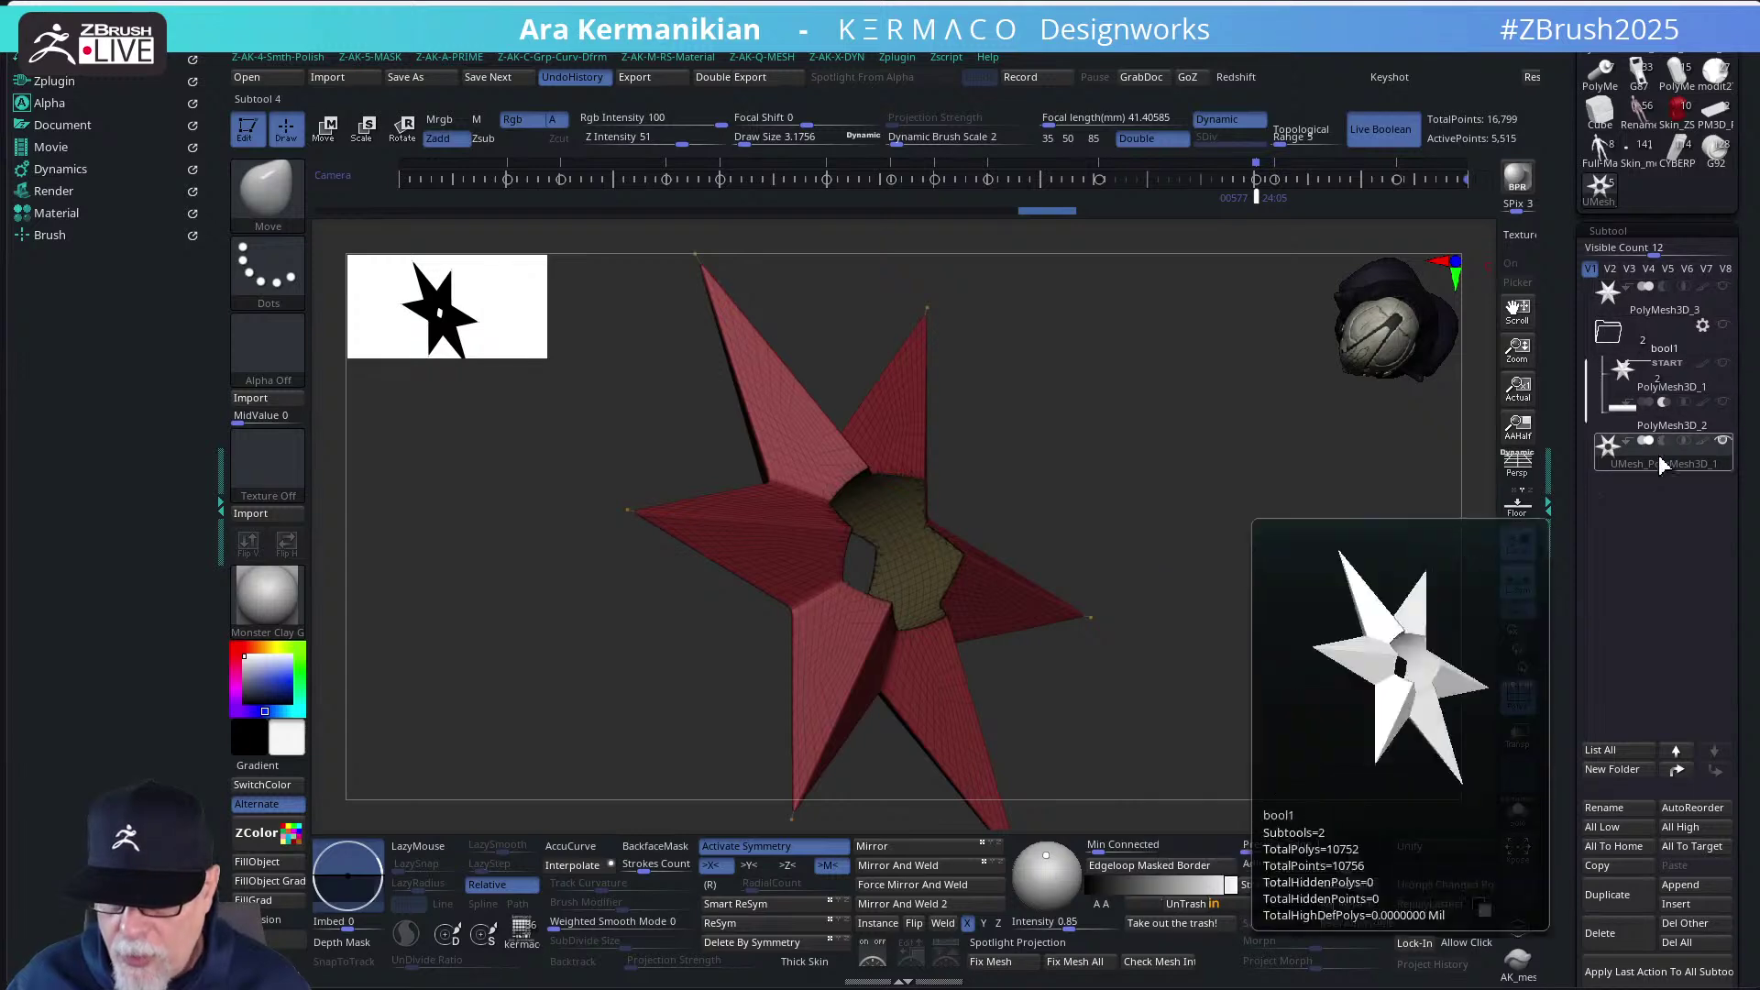
left_click_drag(1236, 491, 1258, 525)
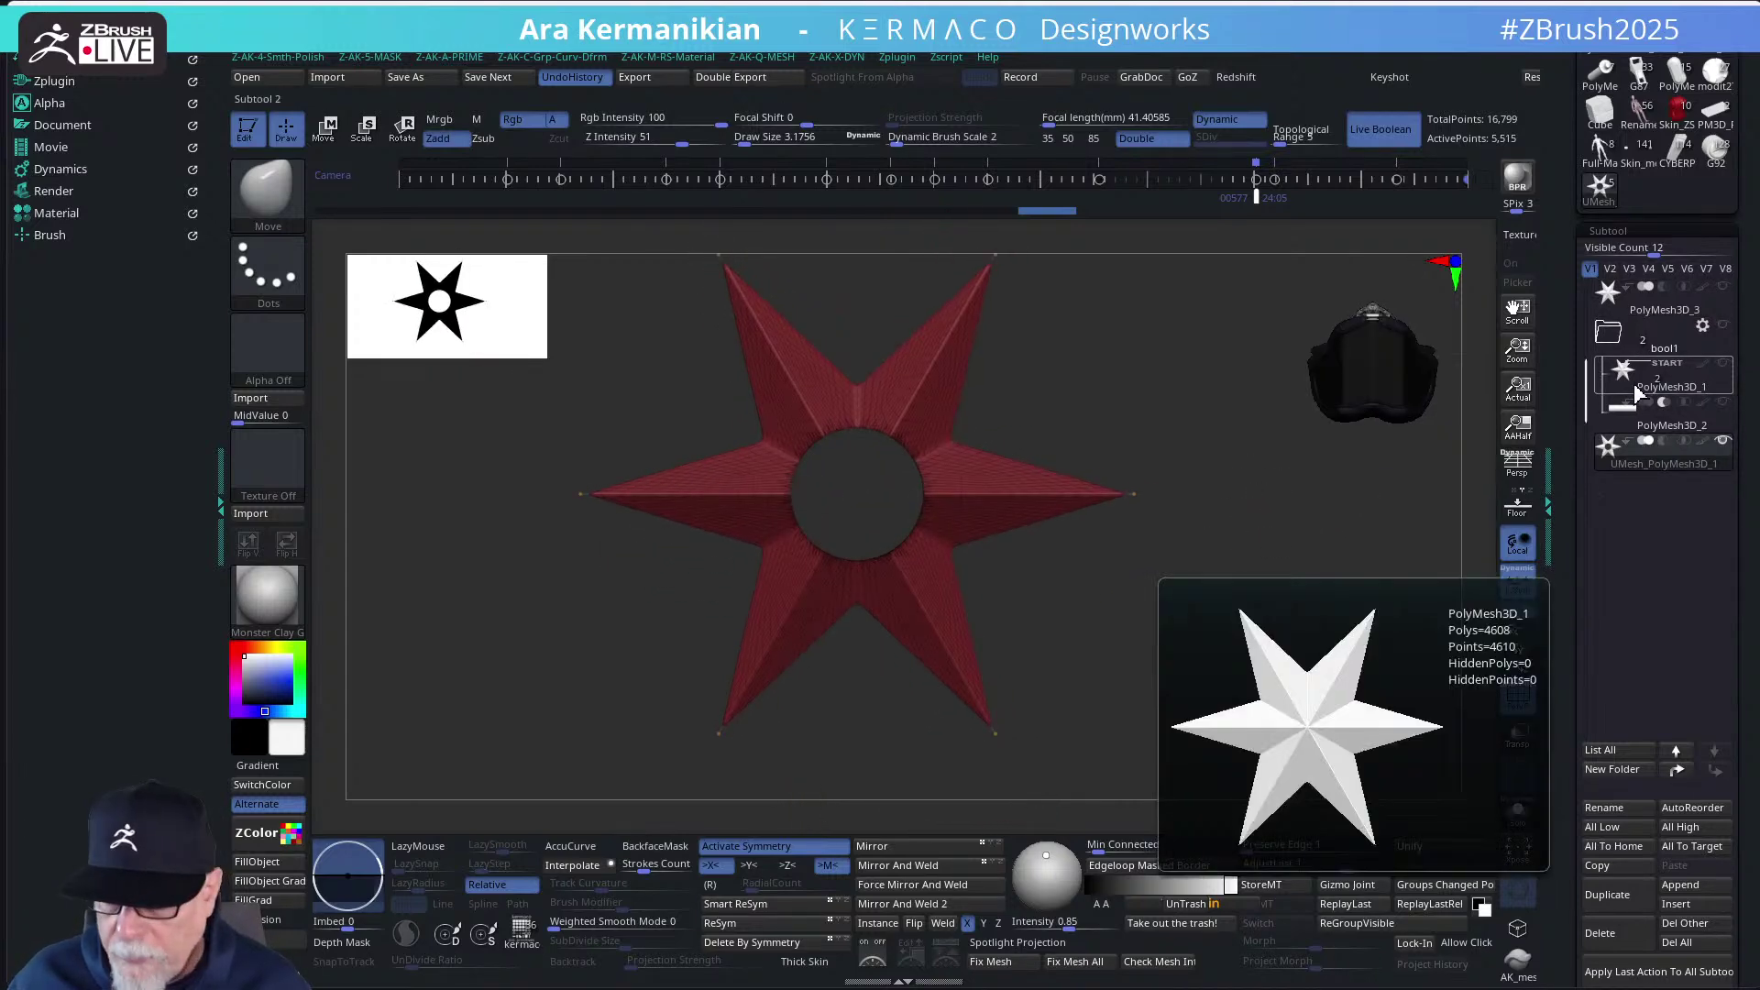
Delete all subtools of the star tool and always accept the non-undoable operation note
left_click(1665, 322)
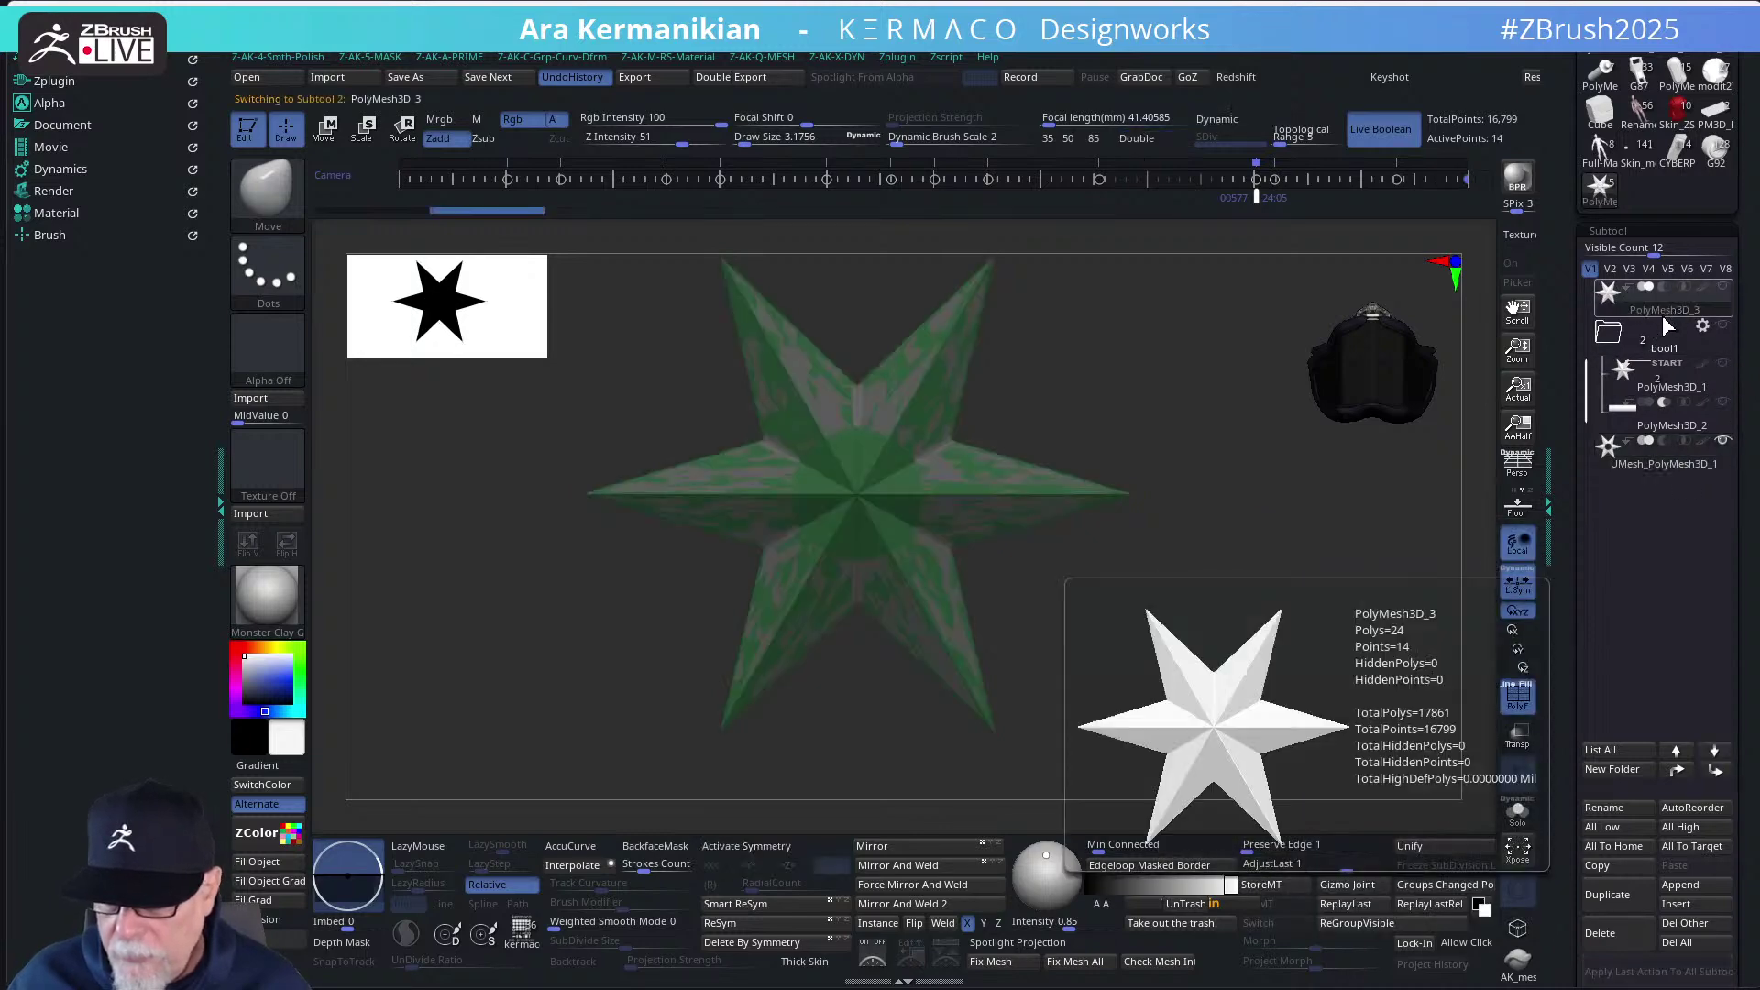
left_click(1685, 943)
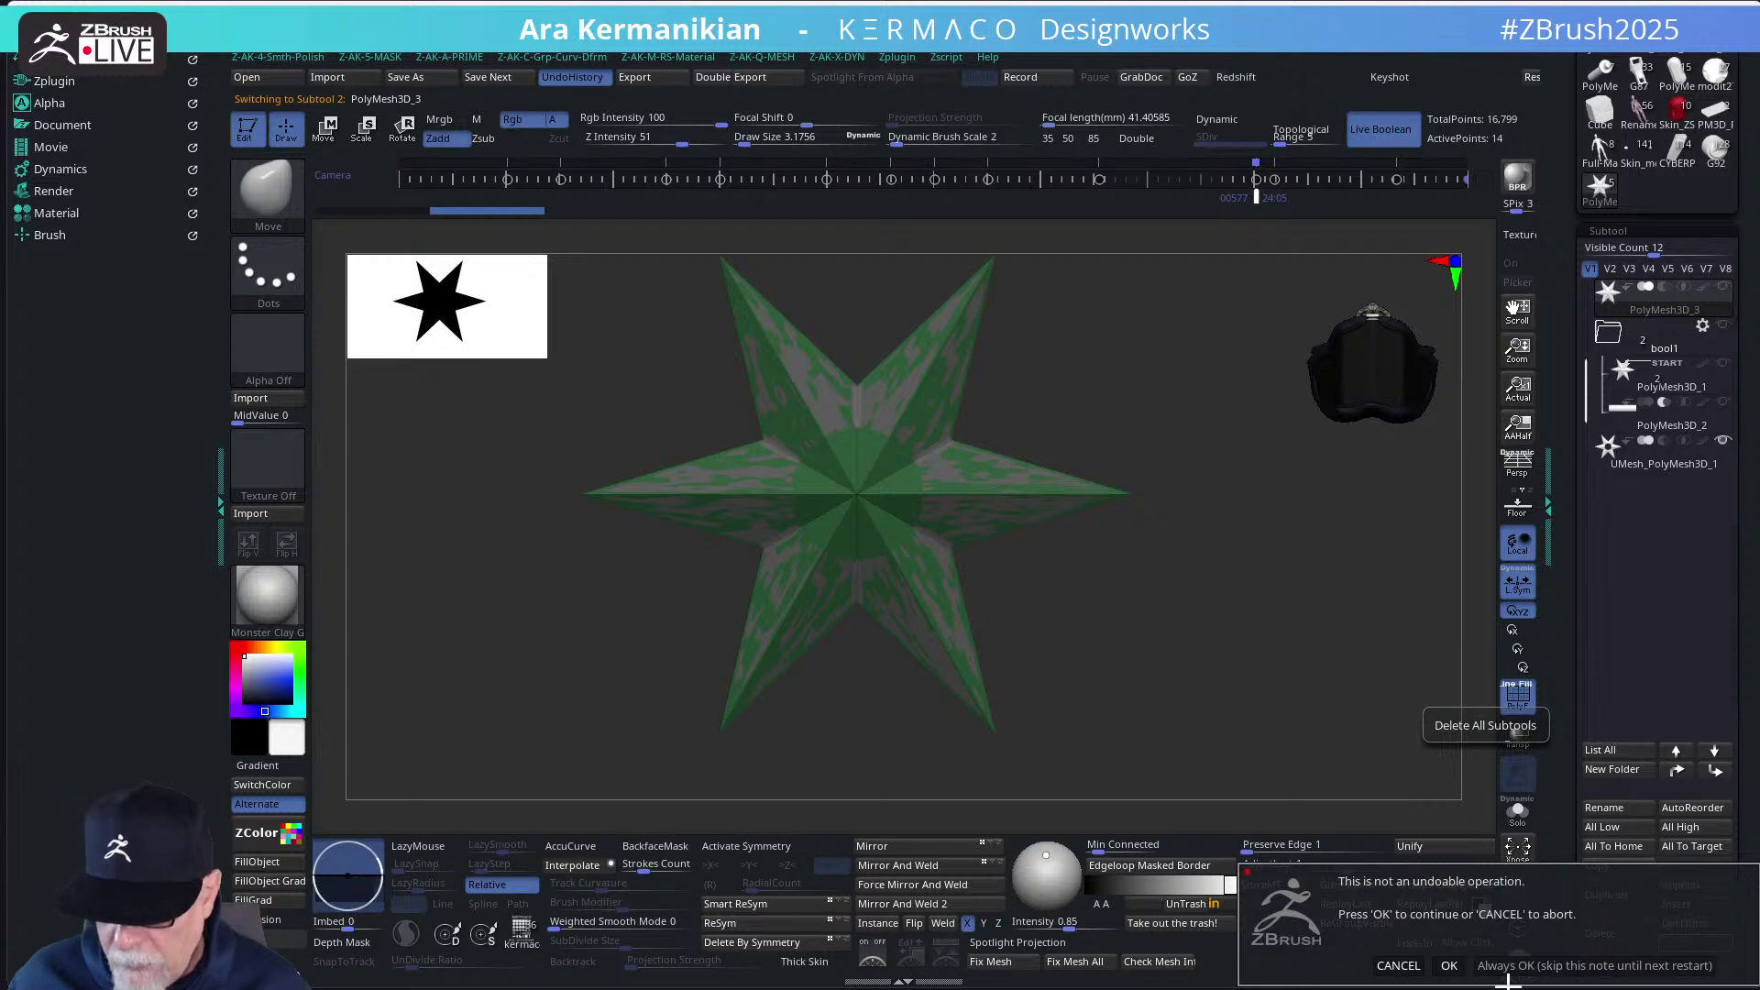
left_click(1545, 970)
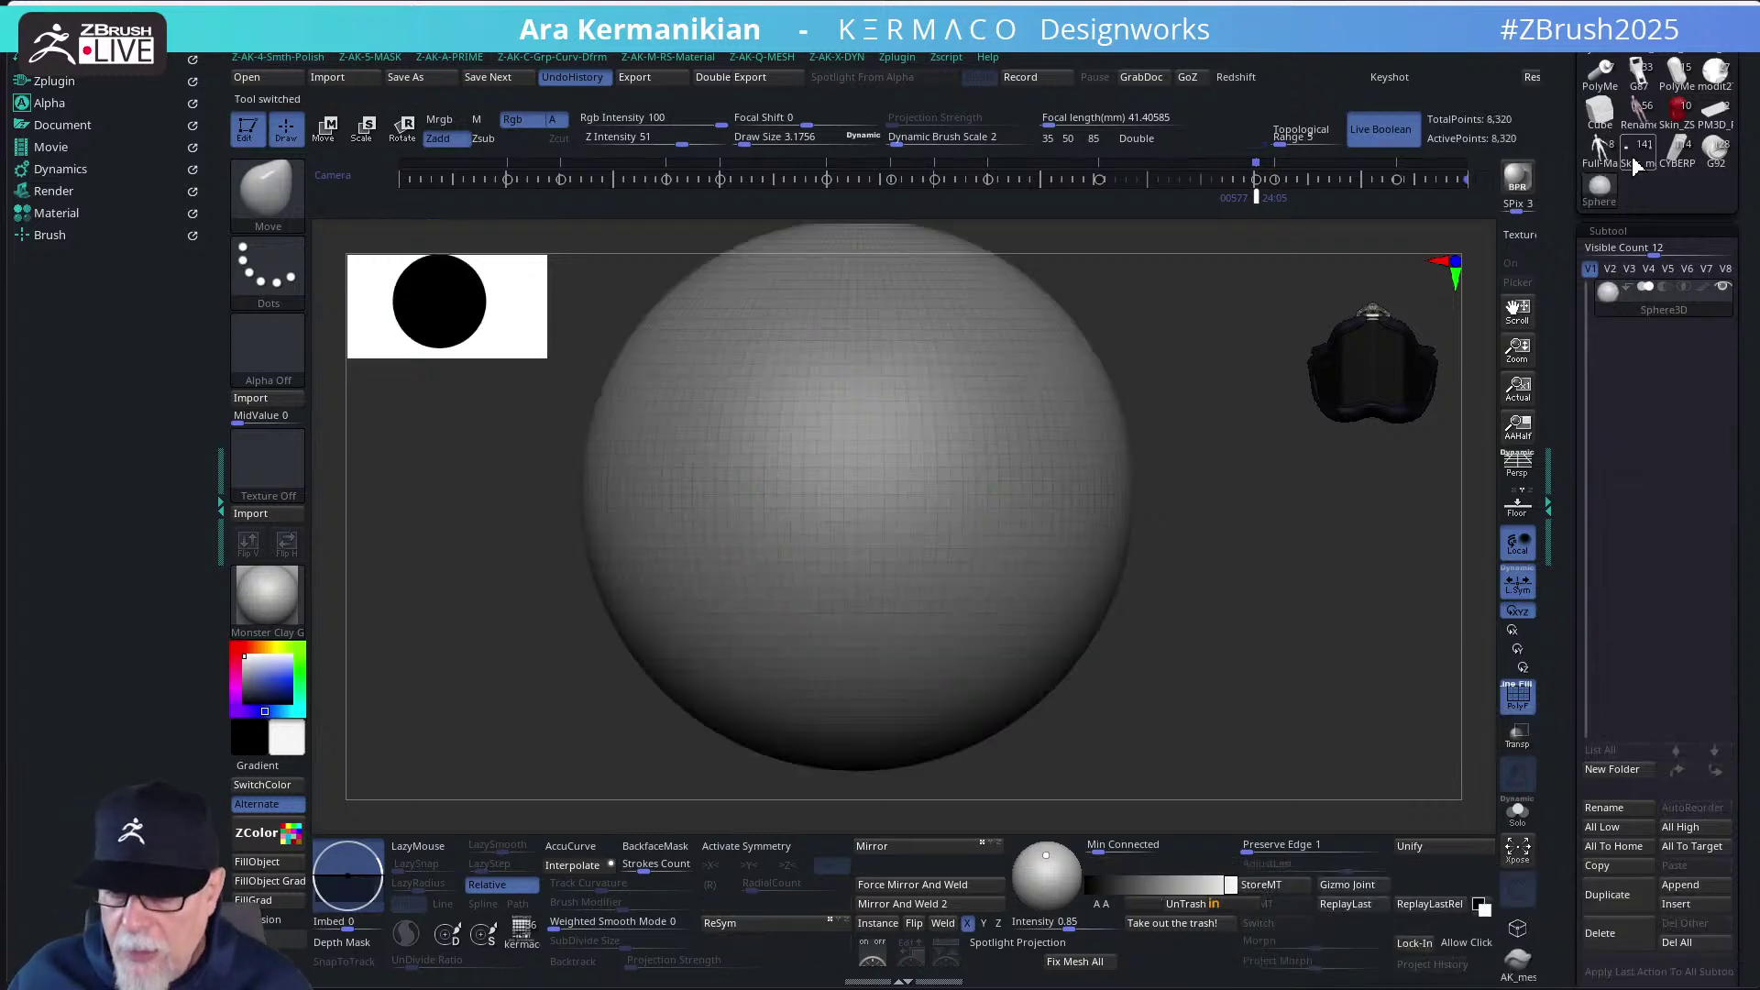
Switch to the CYBERPUNK_INSERT_MESH tool and replace it with the Skin_mecha_4 tool
mouse_move(1674, 165)
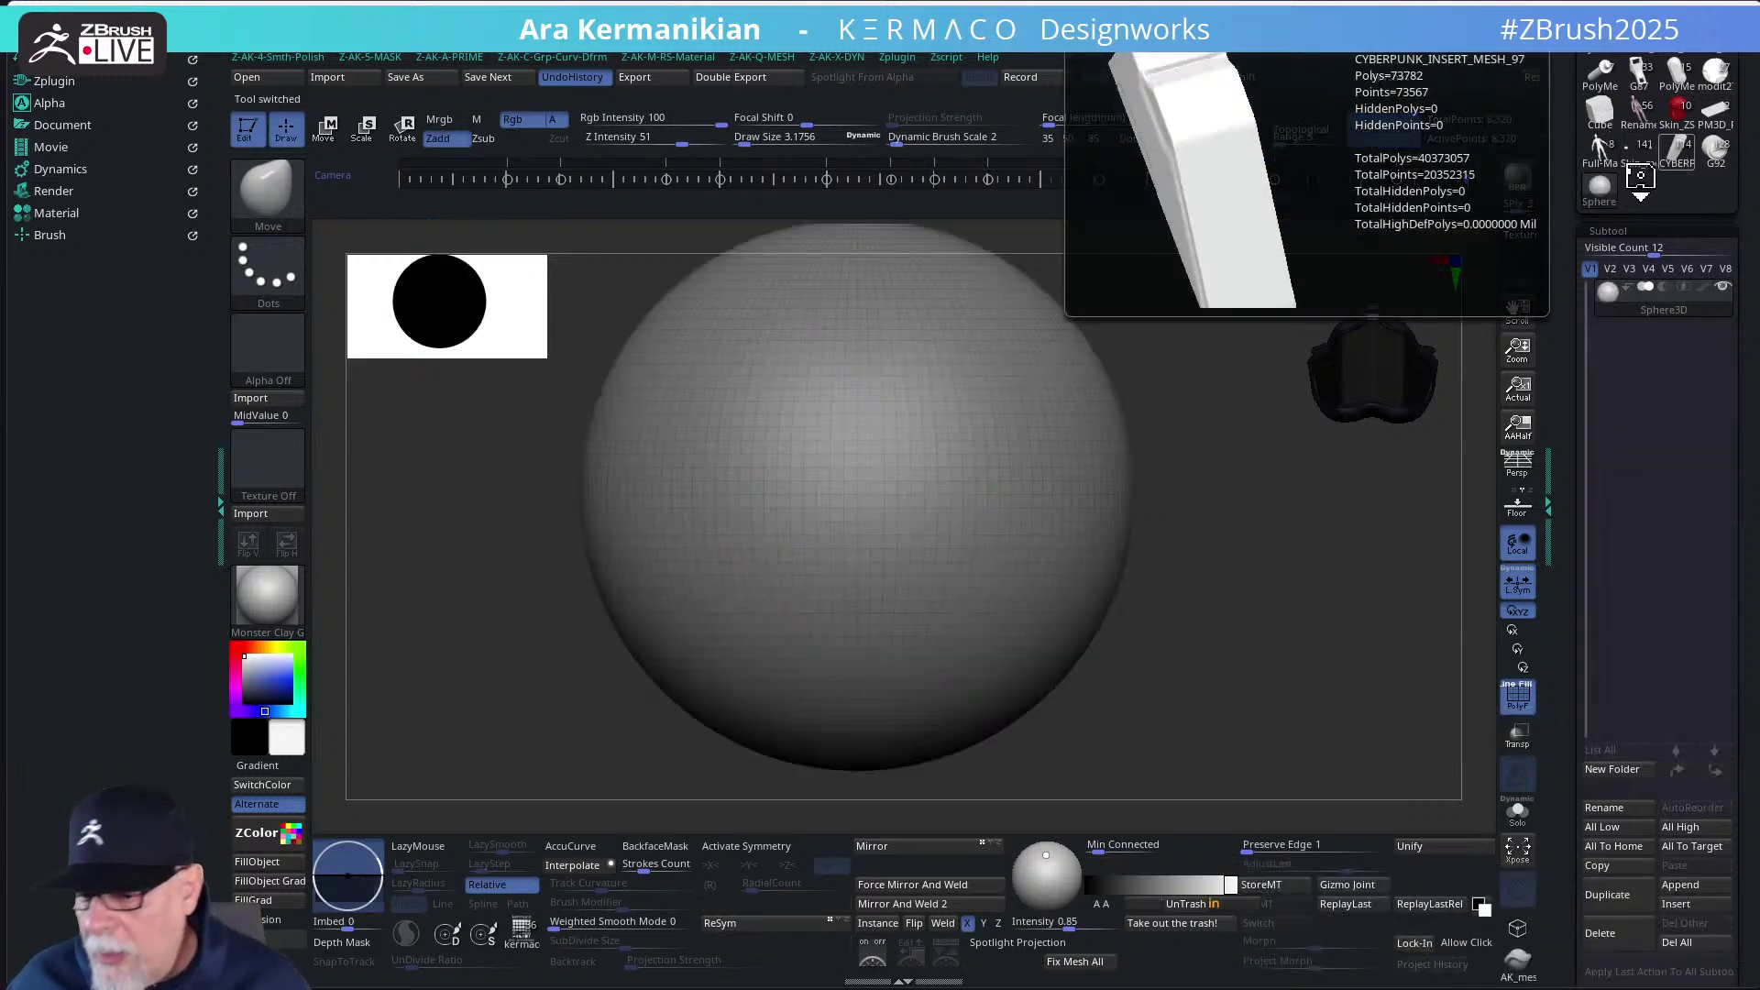
left_click(1641, 178)
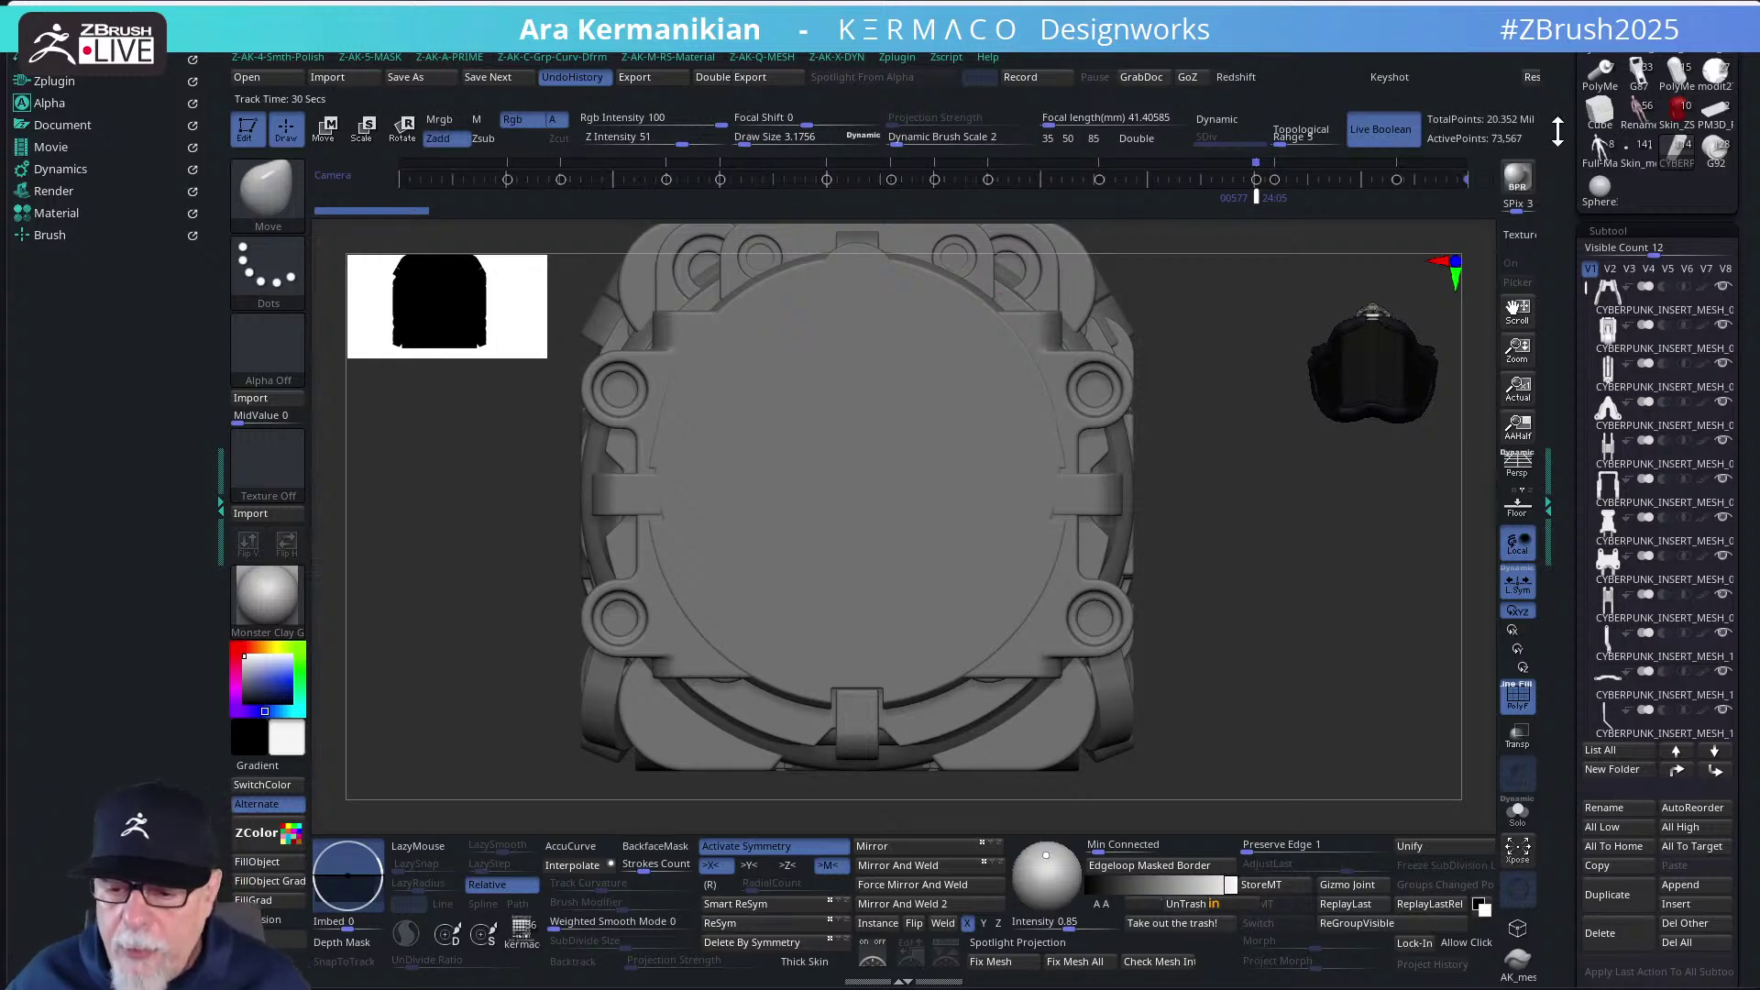
scroll(1567, 223, "up", 5)
left_click(1621, 279)
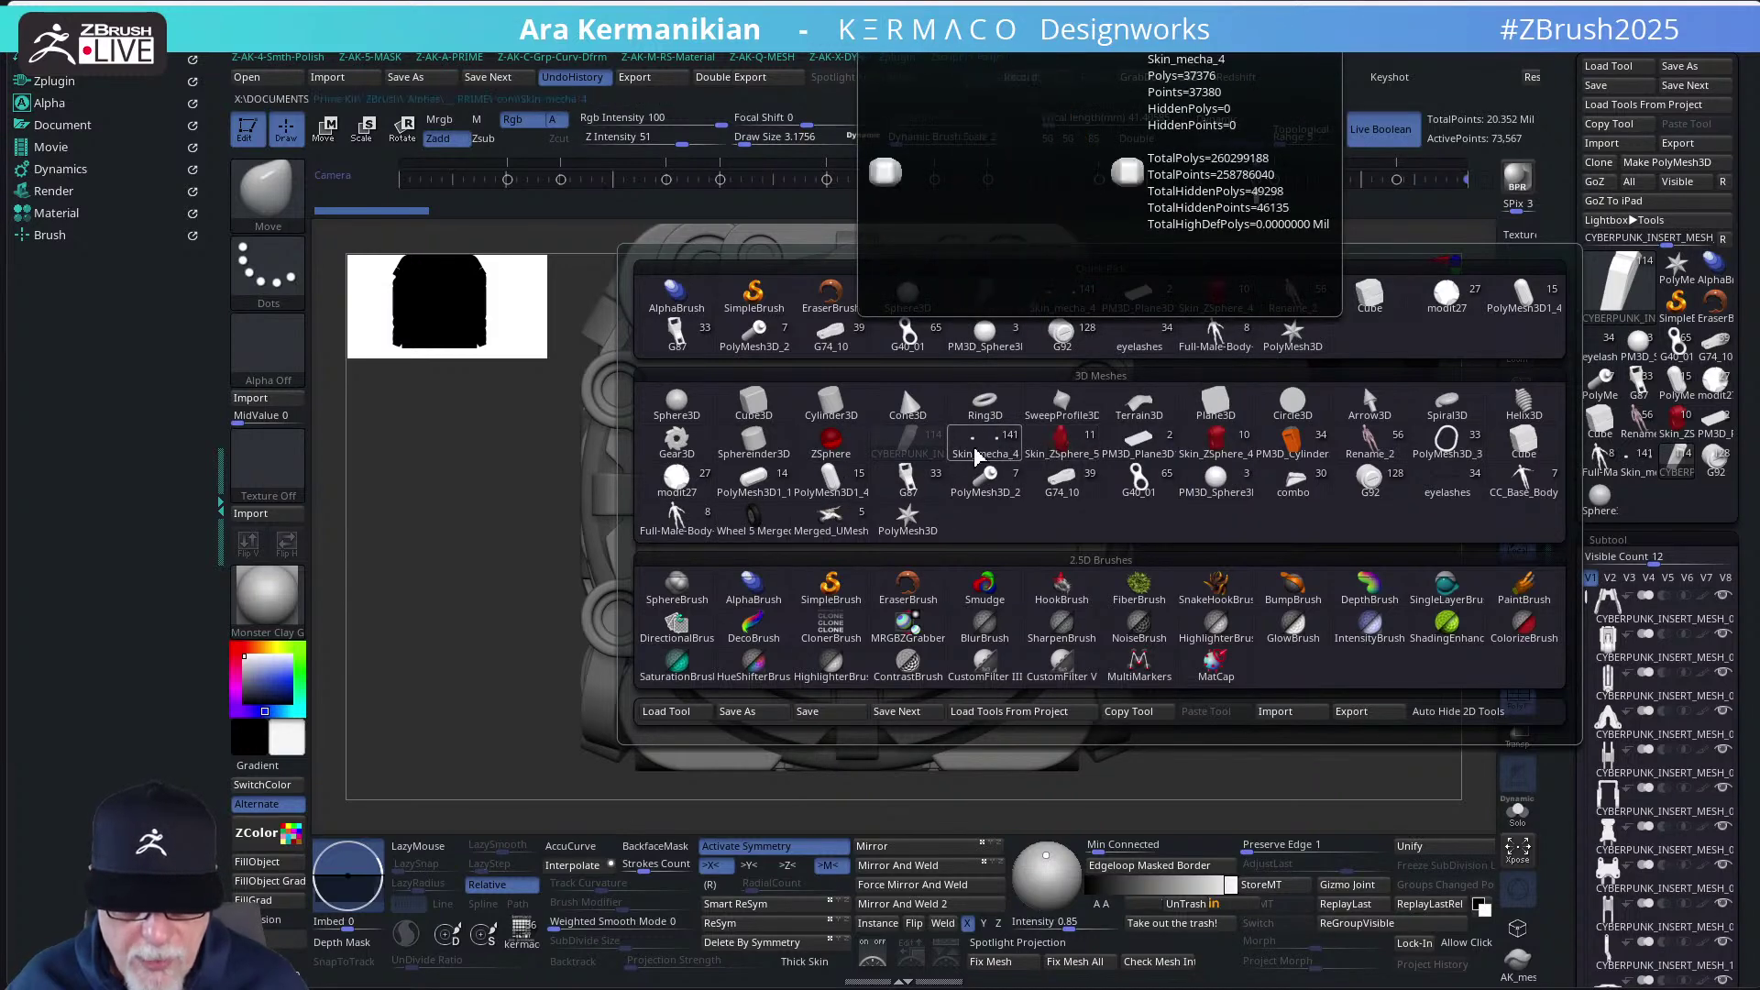
left_click(989, 464)
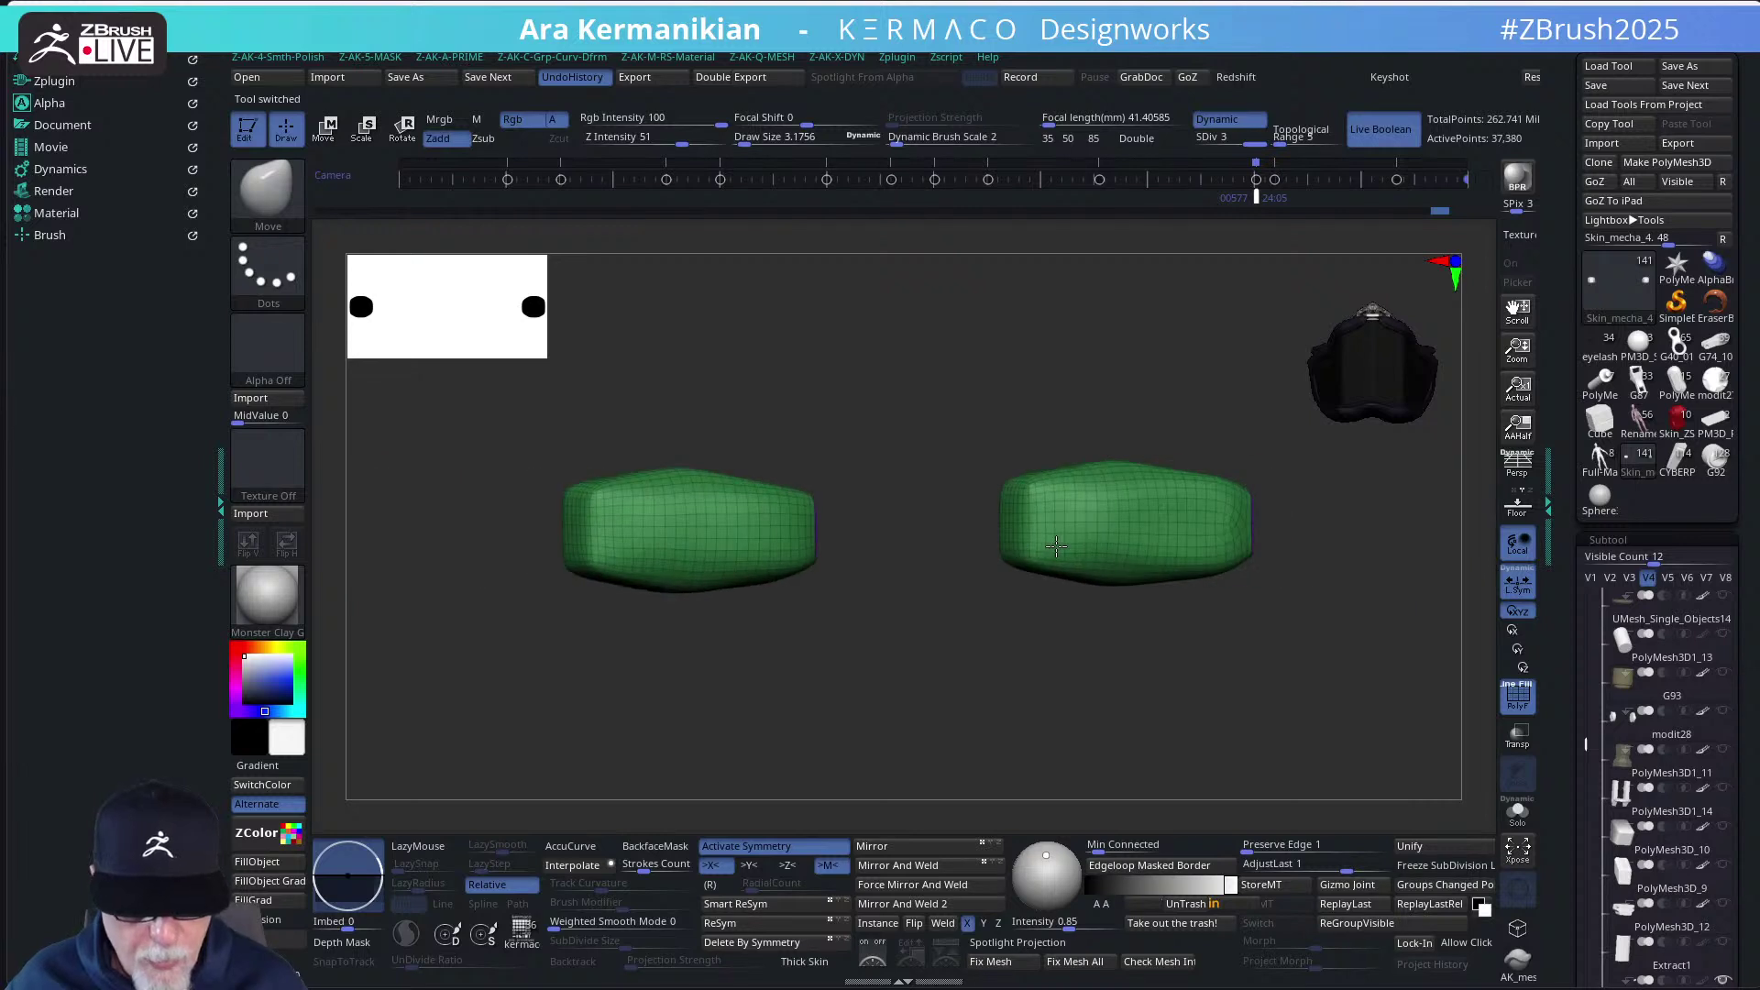
Hide the polyframe on the mirrored block pieces and divide them to subdivision level 4
key("shift")
mouse_move(1054, 556)
left_mouse_down()
mouse_move(1155, 578)
mouse_move(951, 510)
mouse_move(1065, 534)
left_mouse_up()
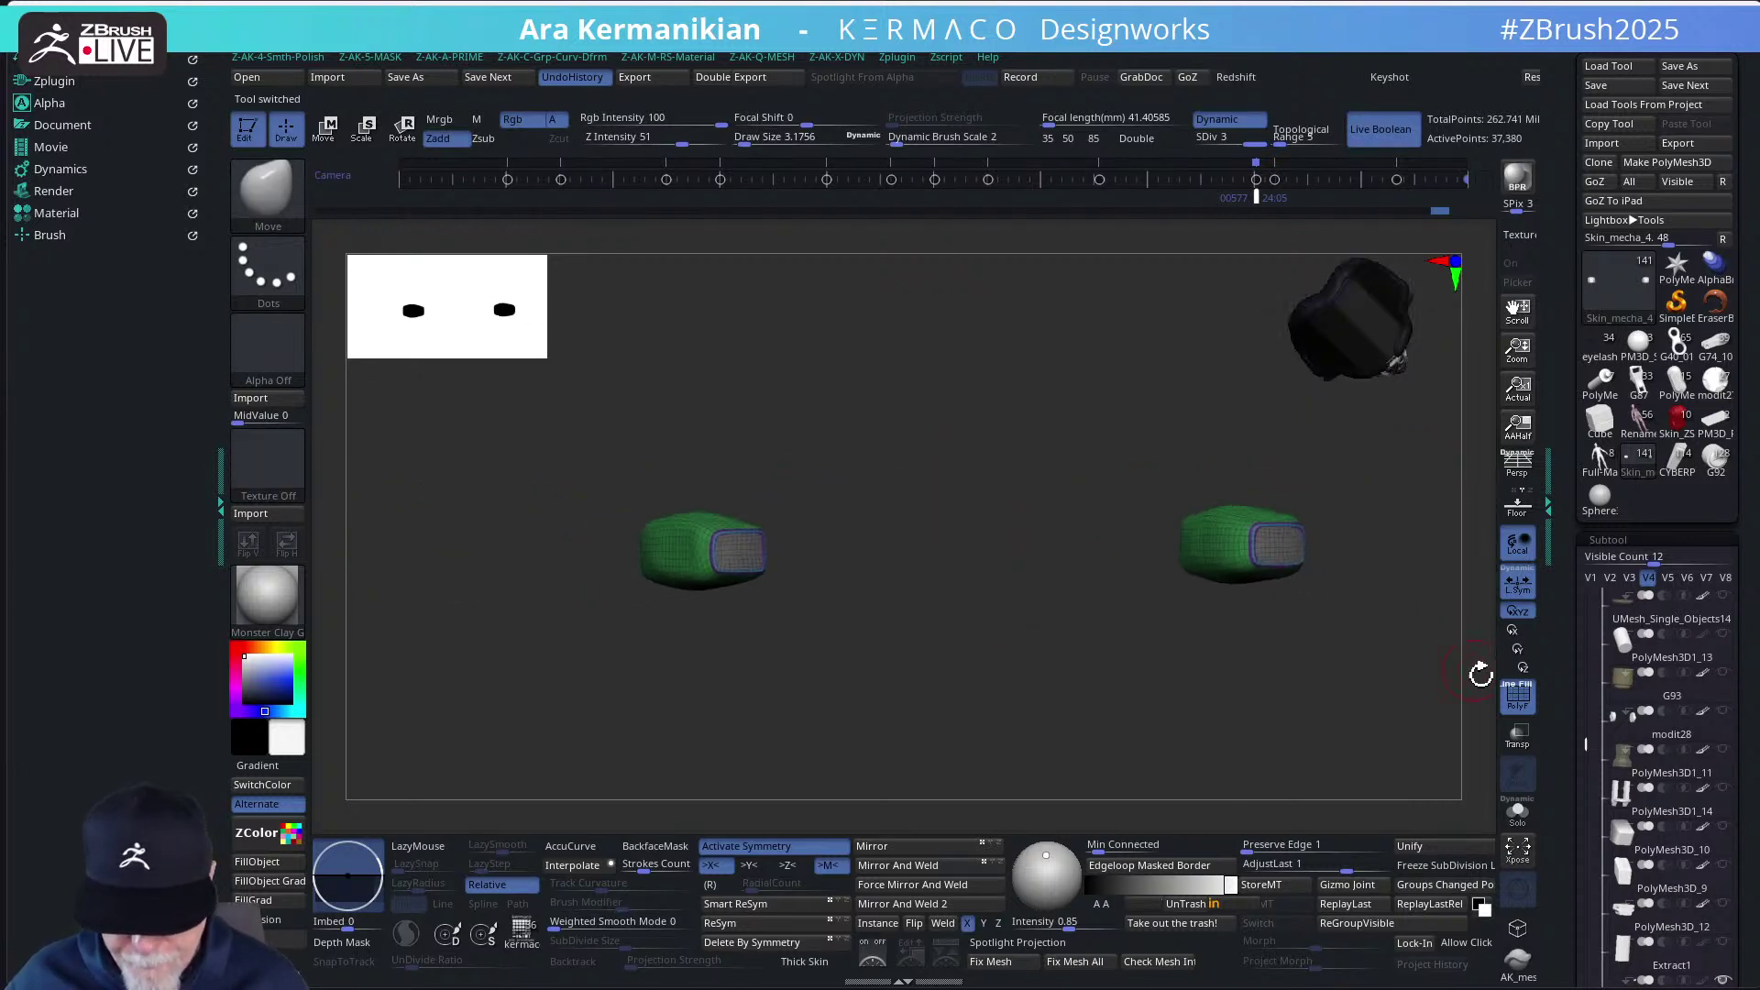
left_click(1517, 695)
left_click_drag(1308, 668, 1052, 648)
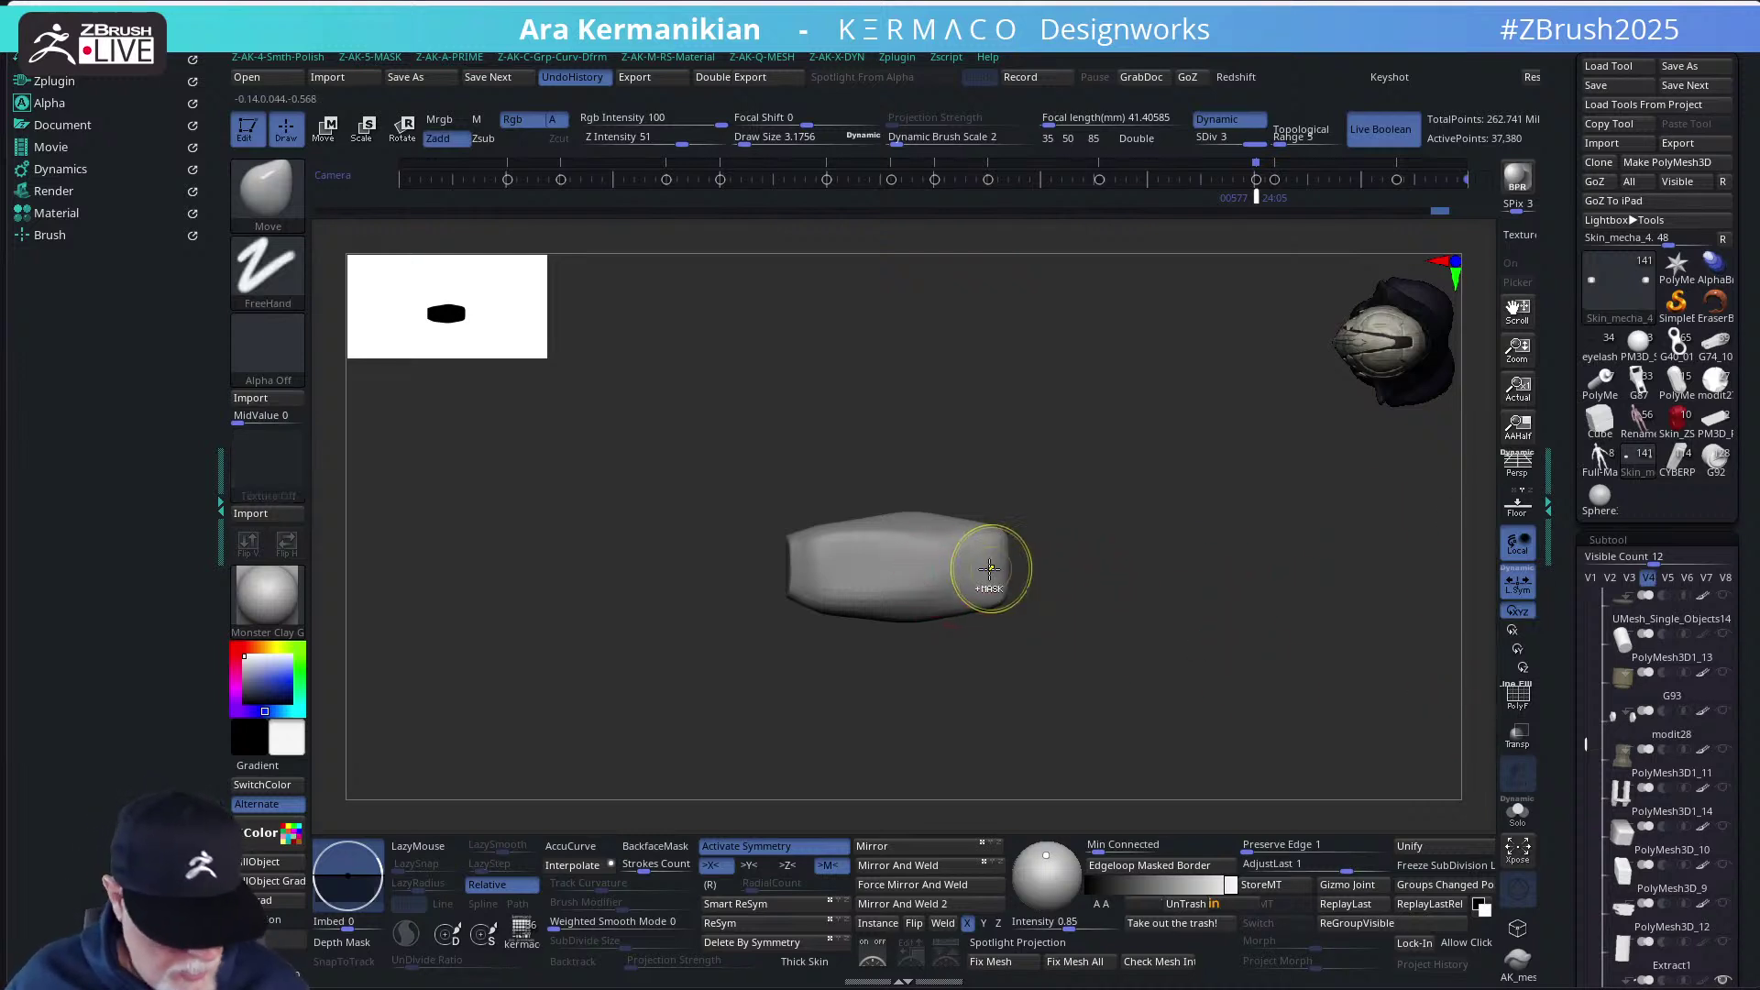
key("ctrl+d")
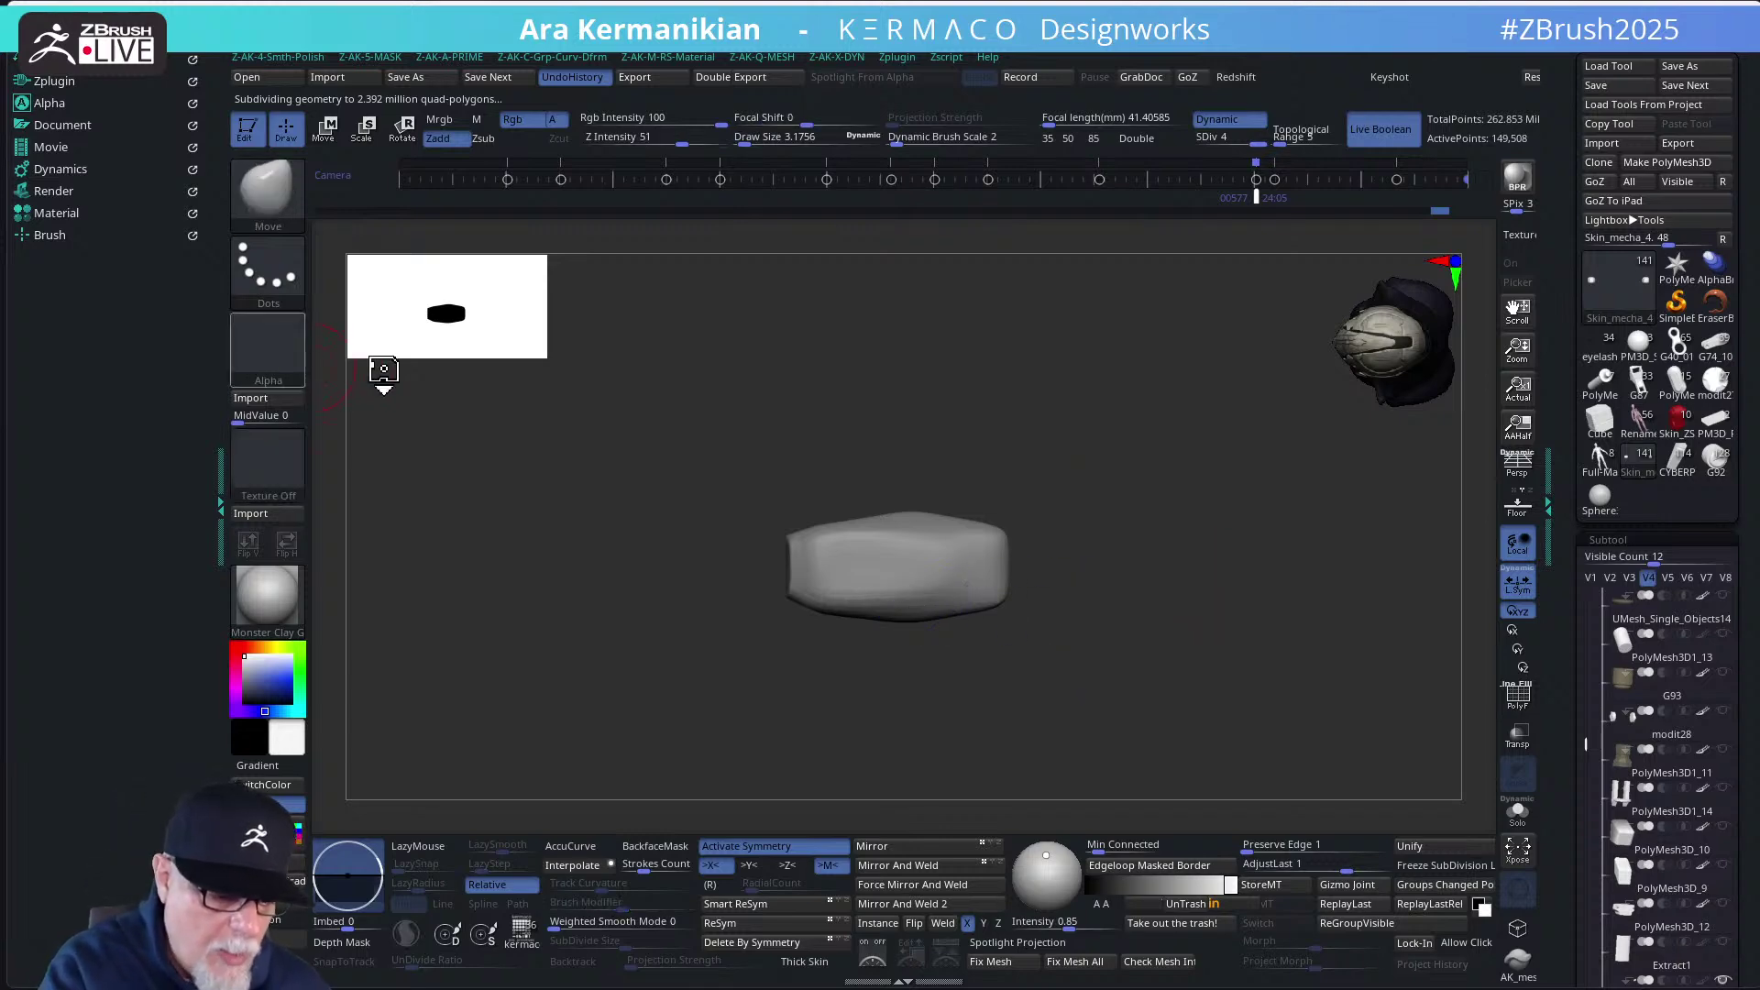
left_click(274, 358)
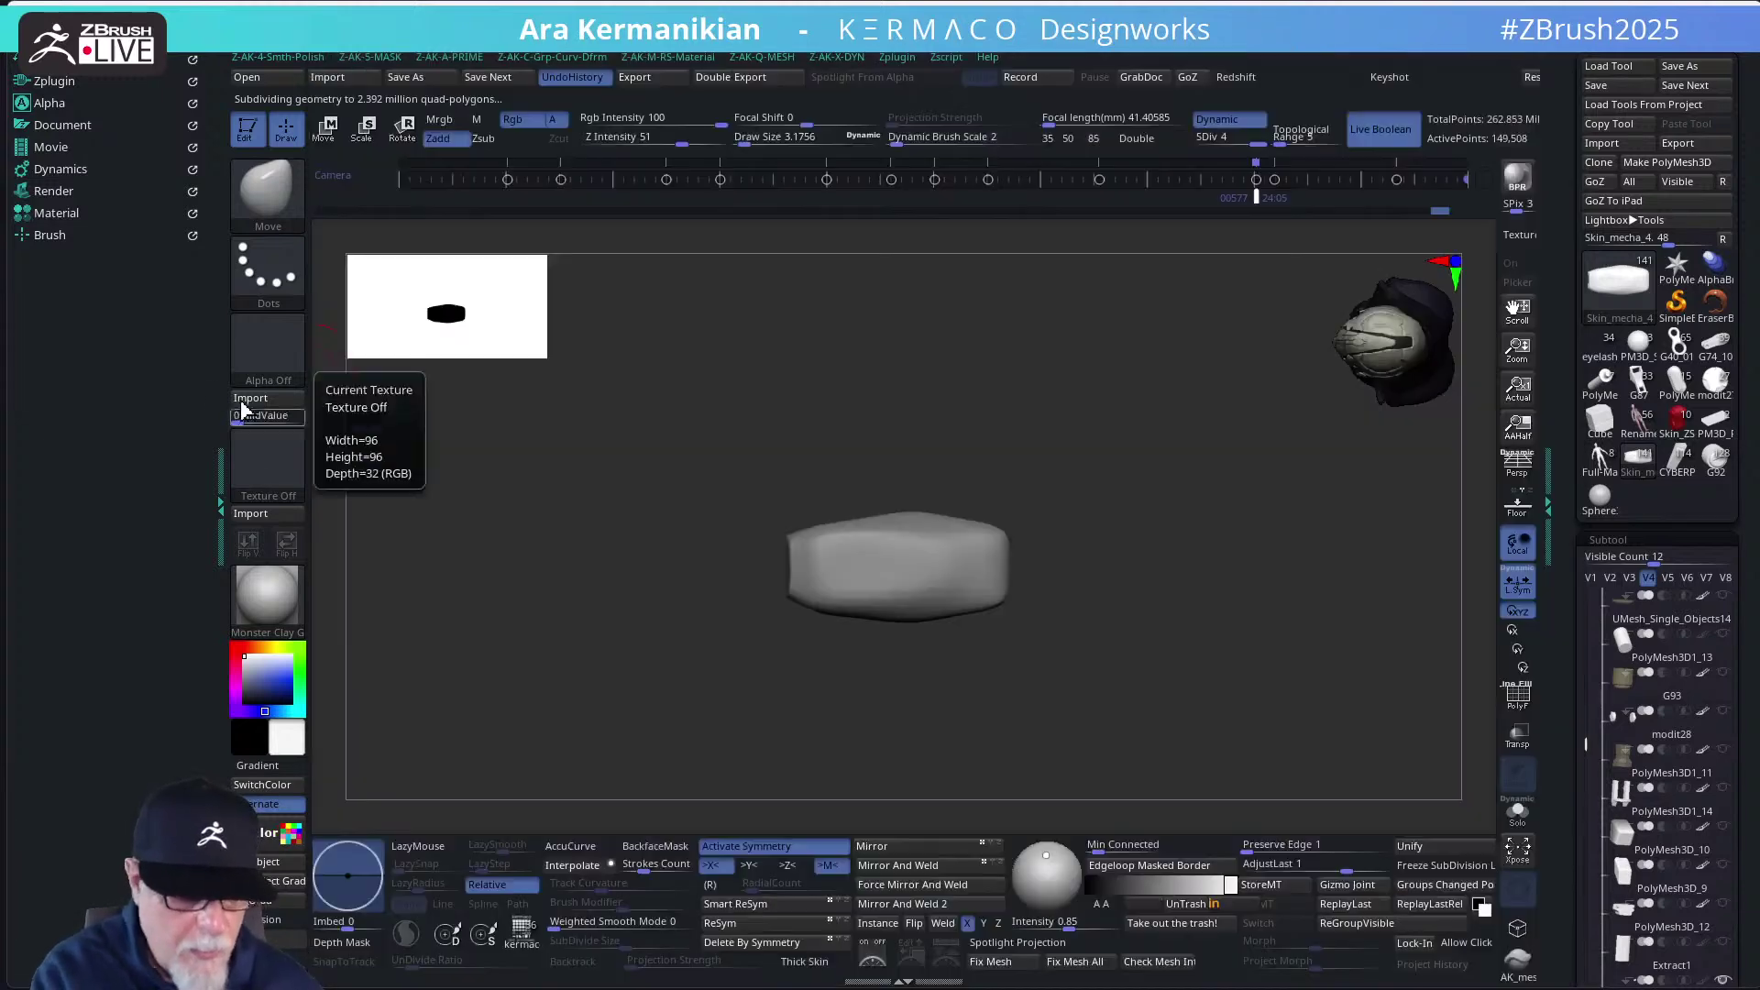
left_click(266, 347)
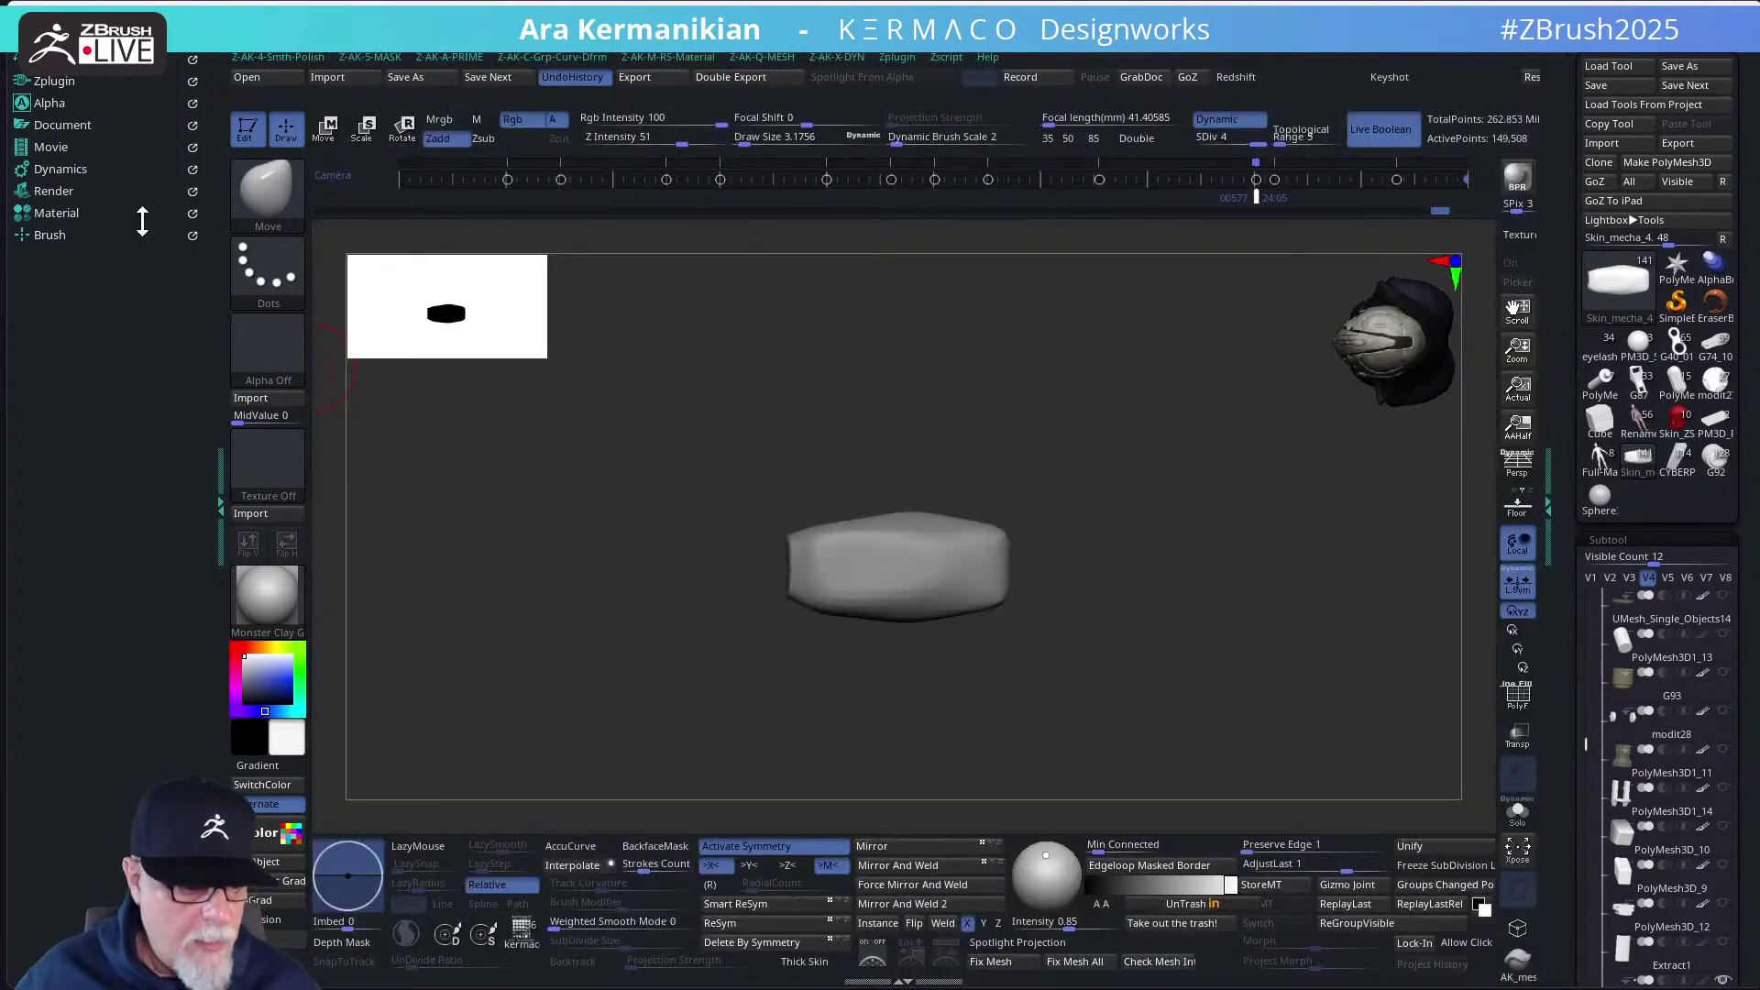
key("b")
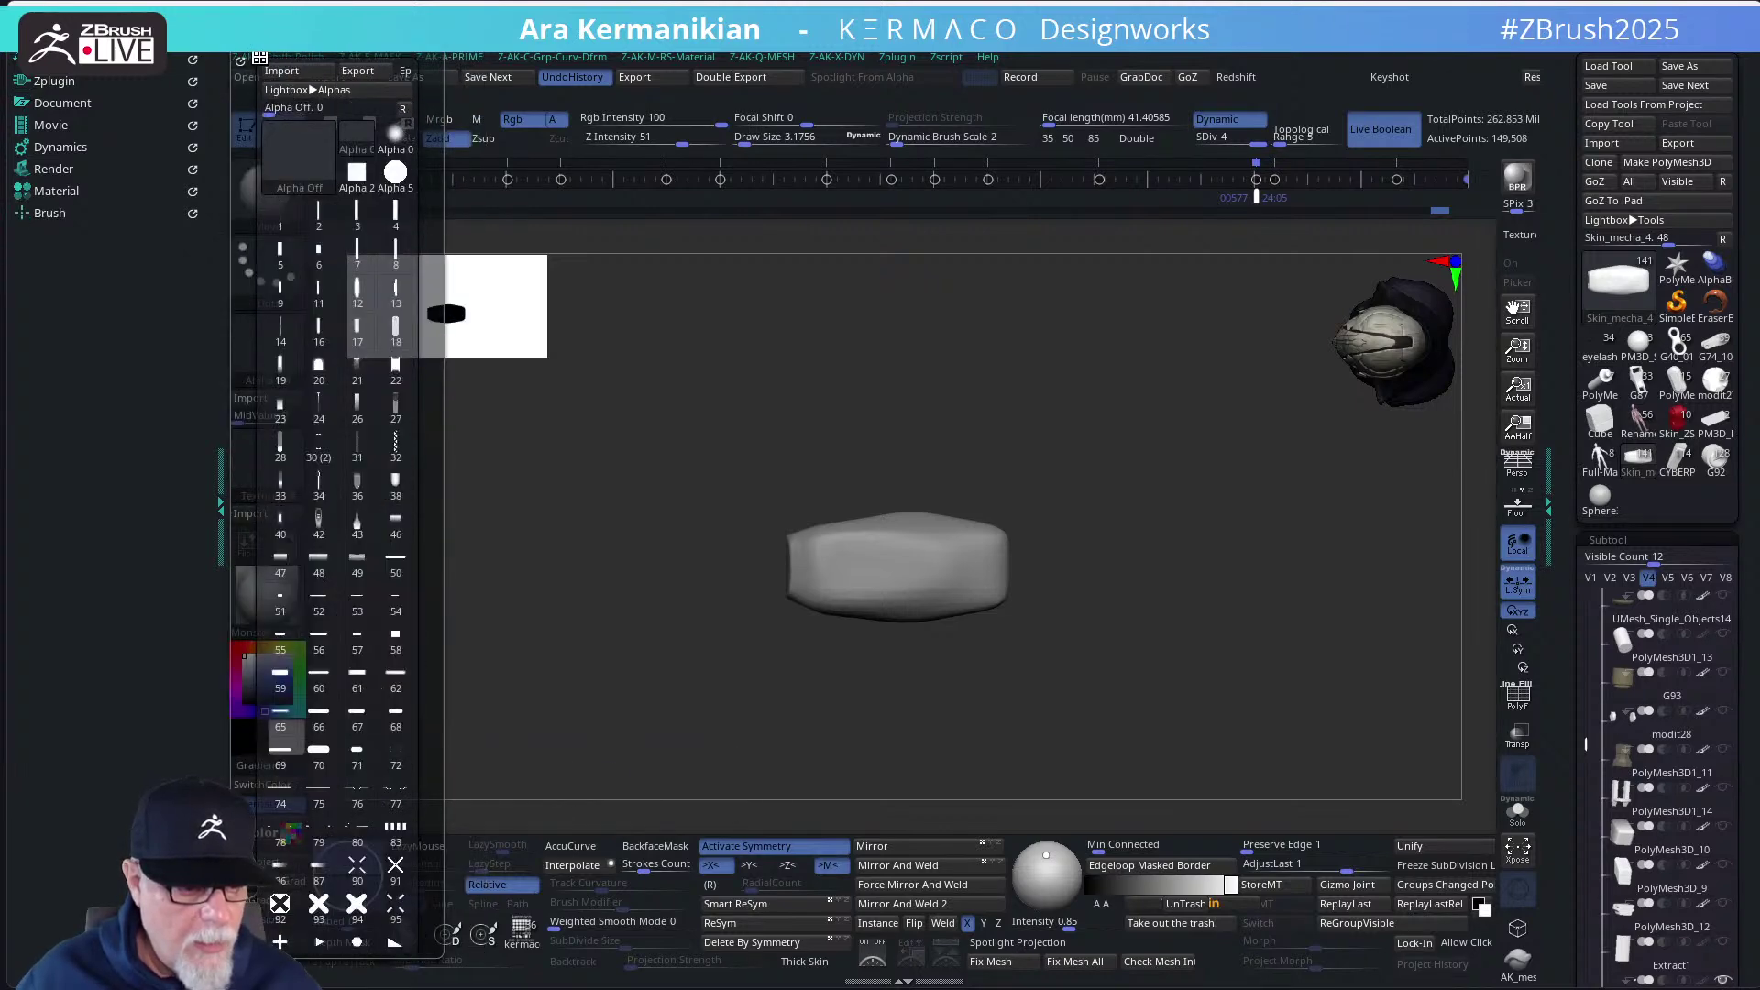
mouse_move(254, 55)
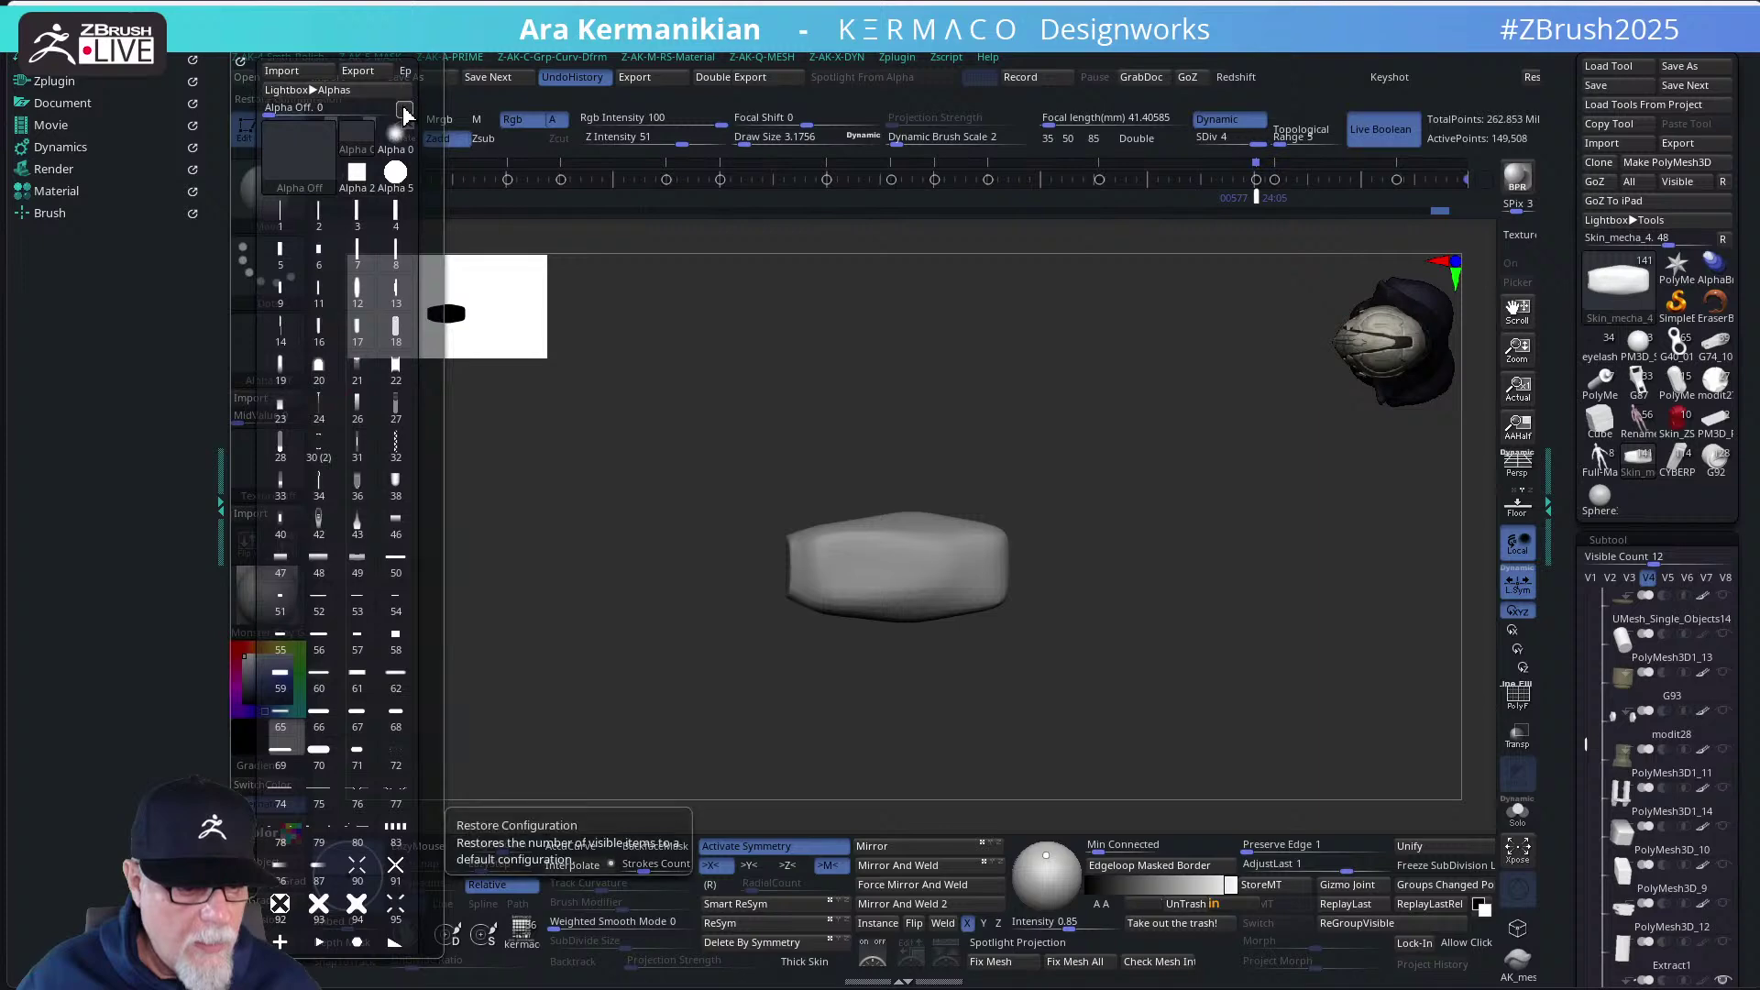
left_click(285, 367)
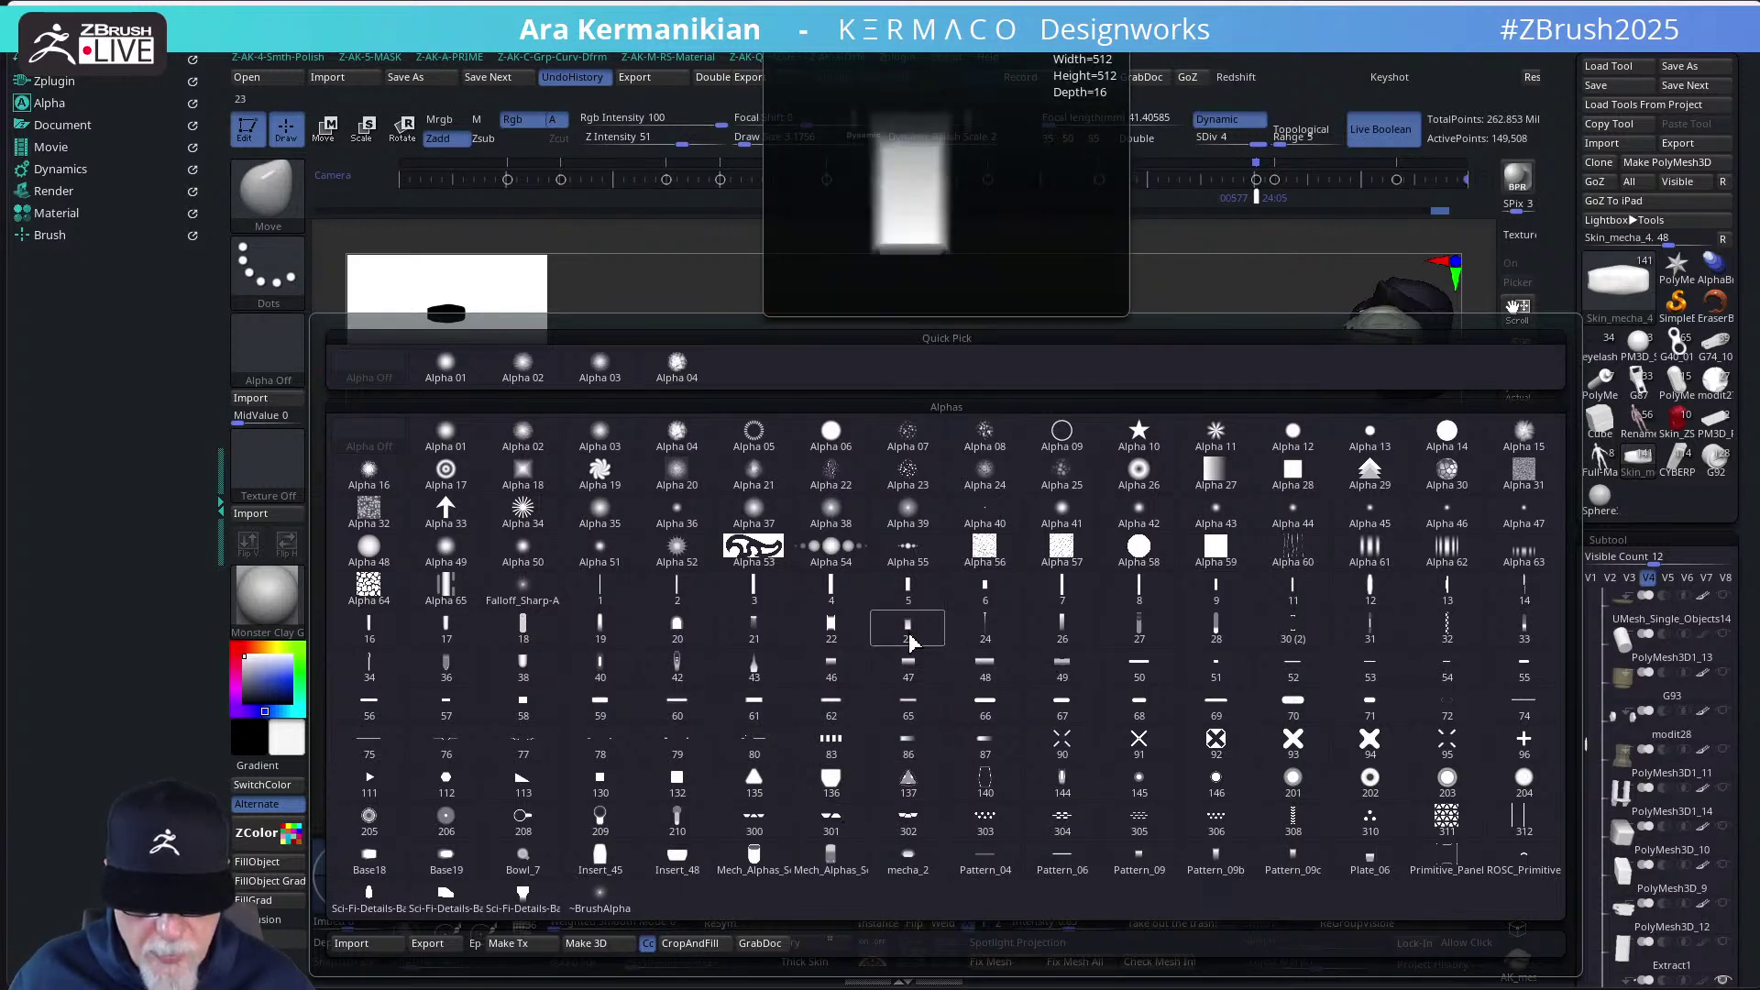
left_click(984, 587)
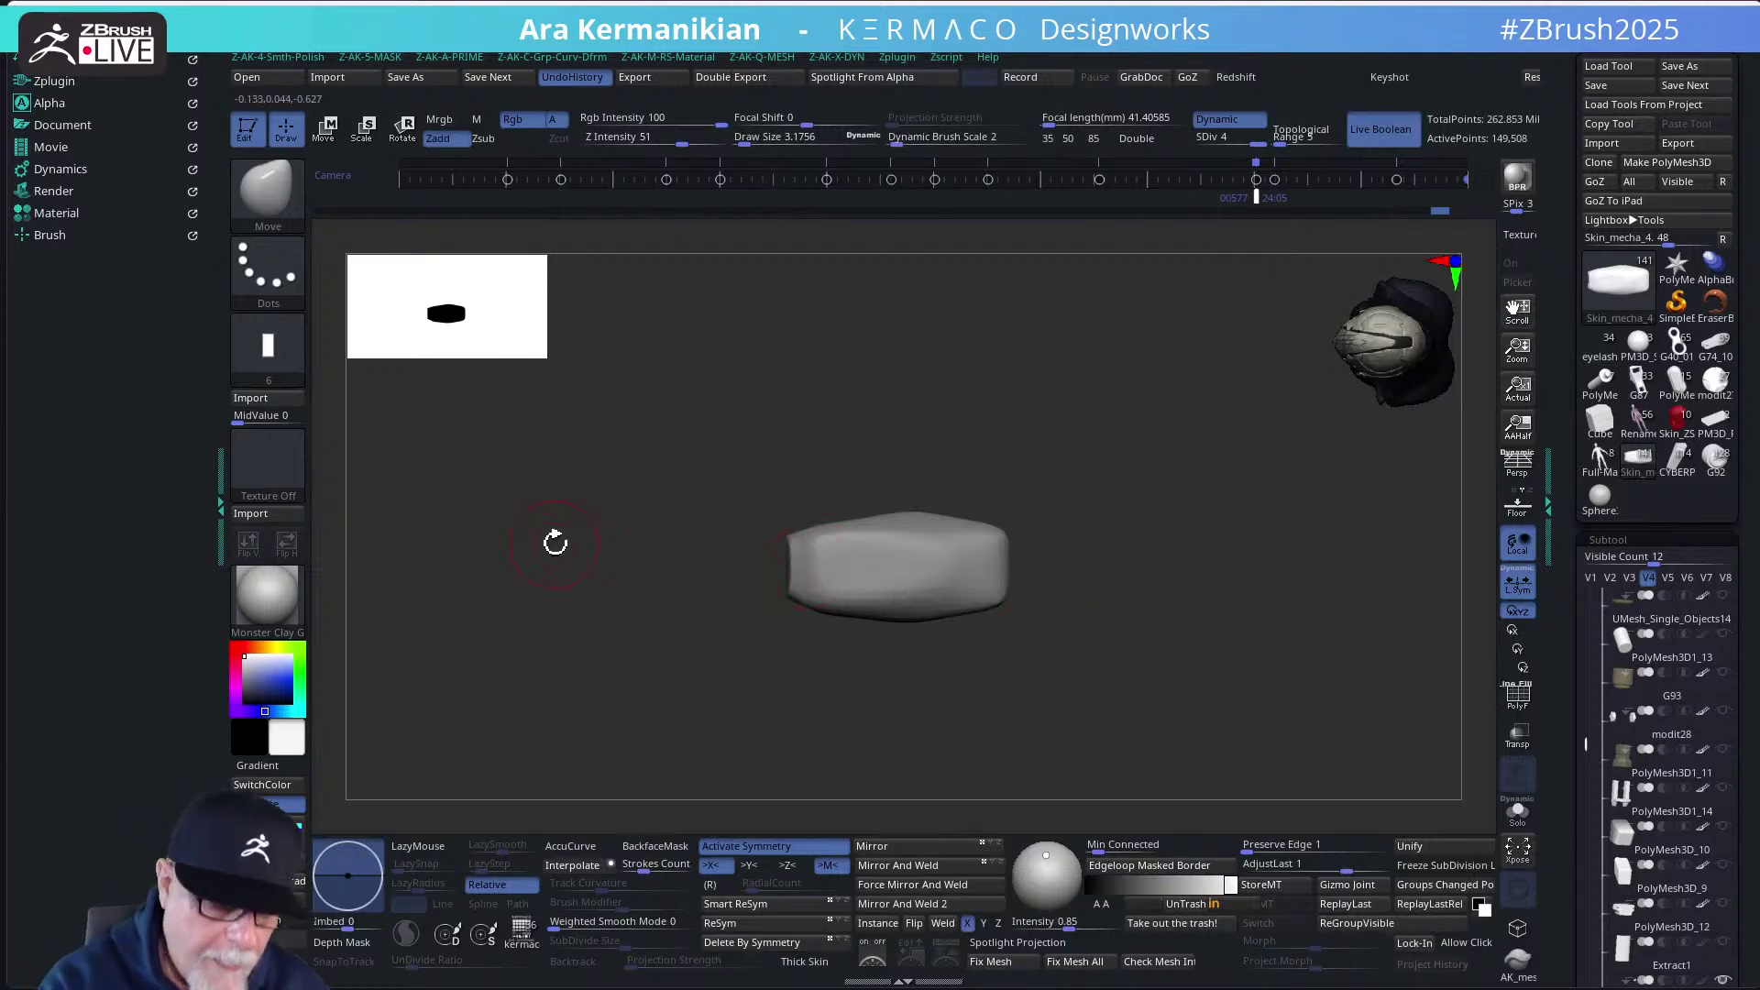
left_click(268, 347)
left_click(367, 371)
left_click(273, 203)
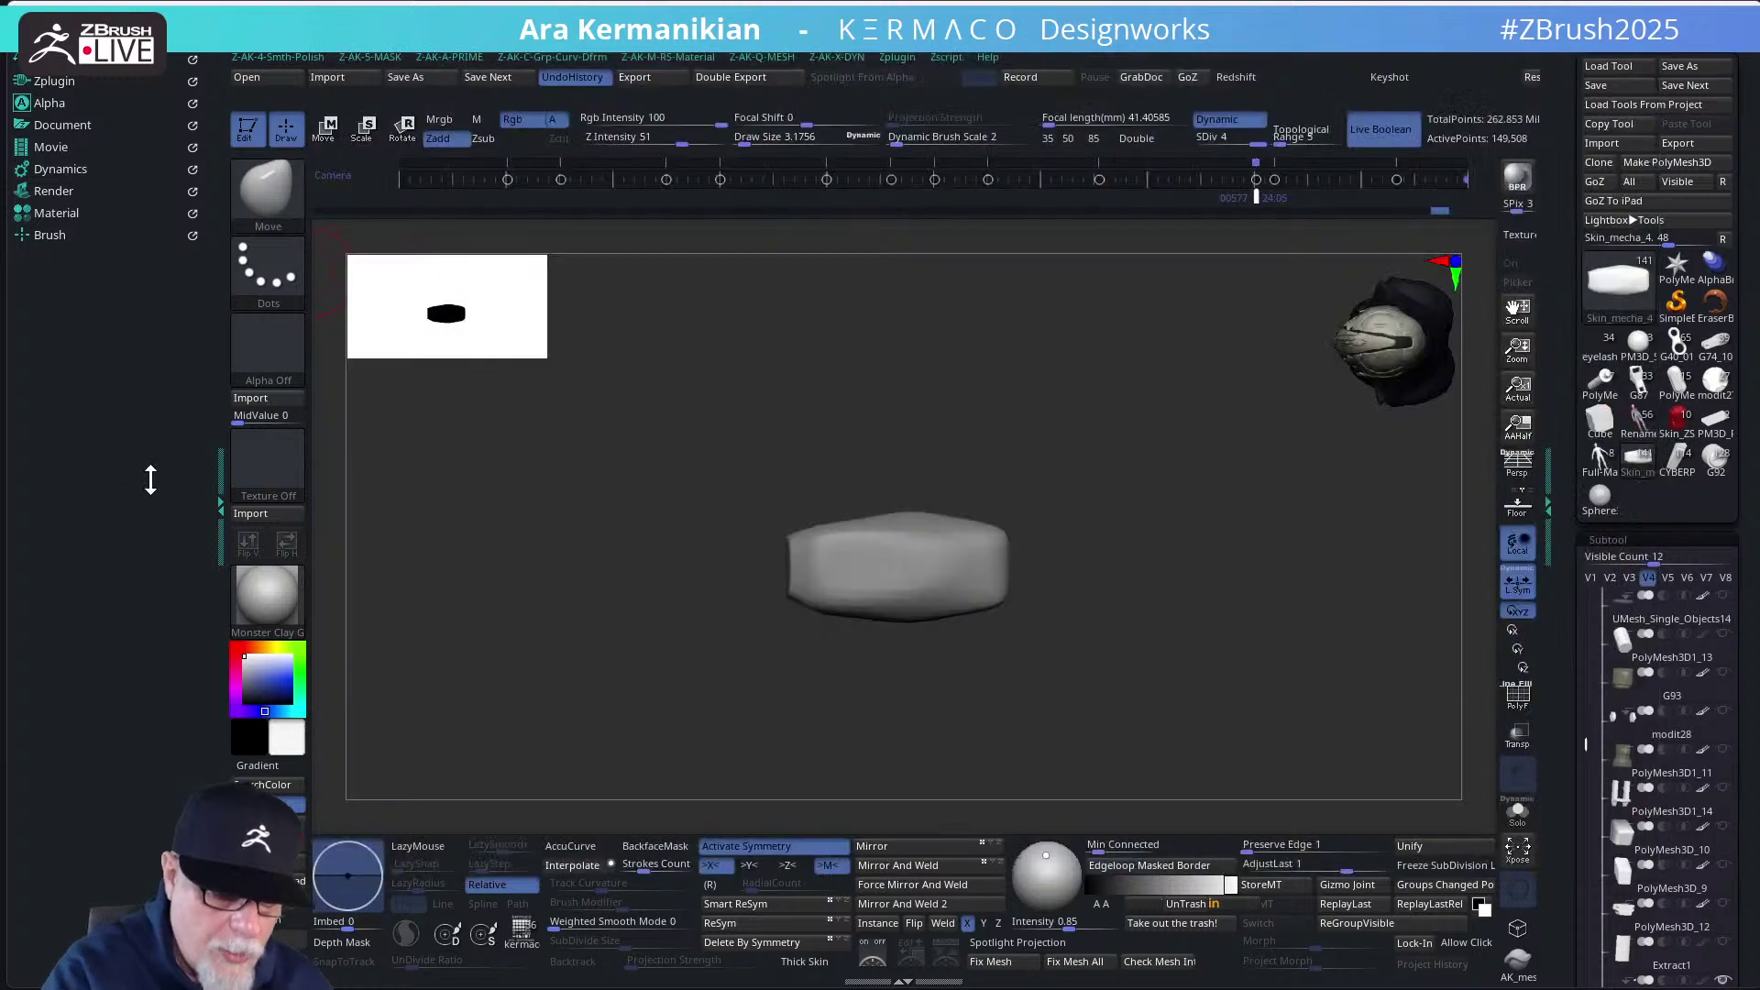
Choose the AK_meschstamp_001 brush and give it alpha 6 with the DragRect stroke
right_click(994, 451)
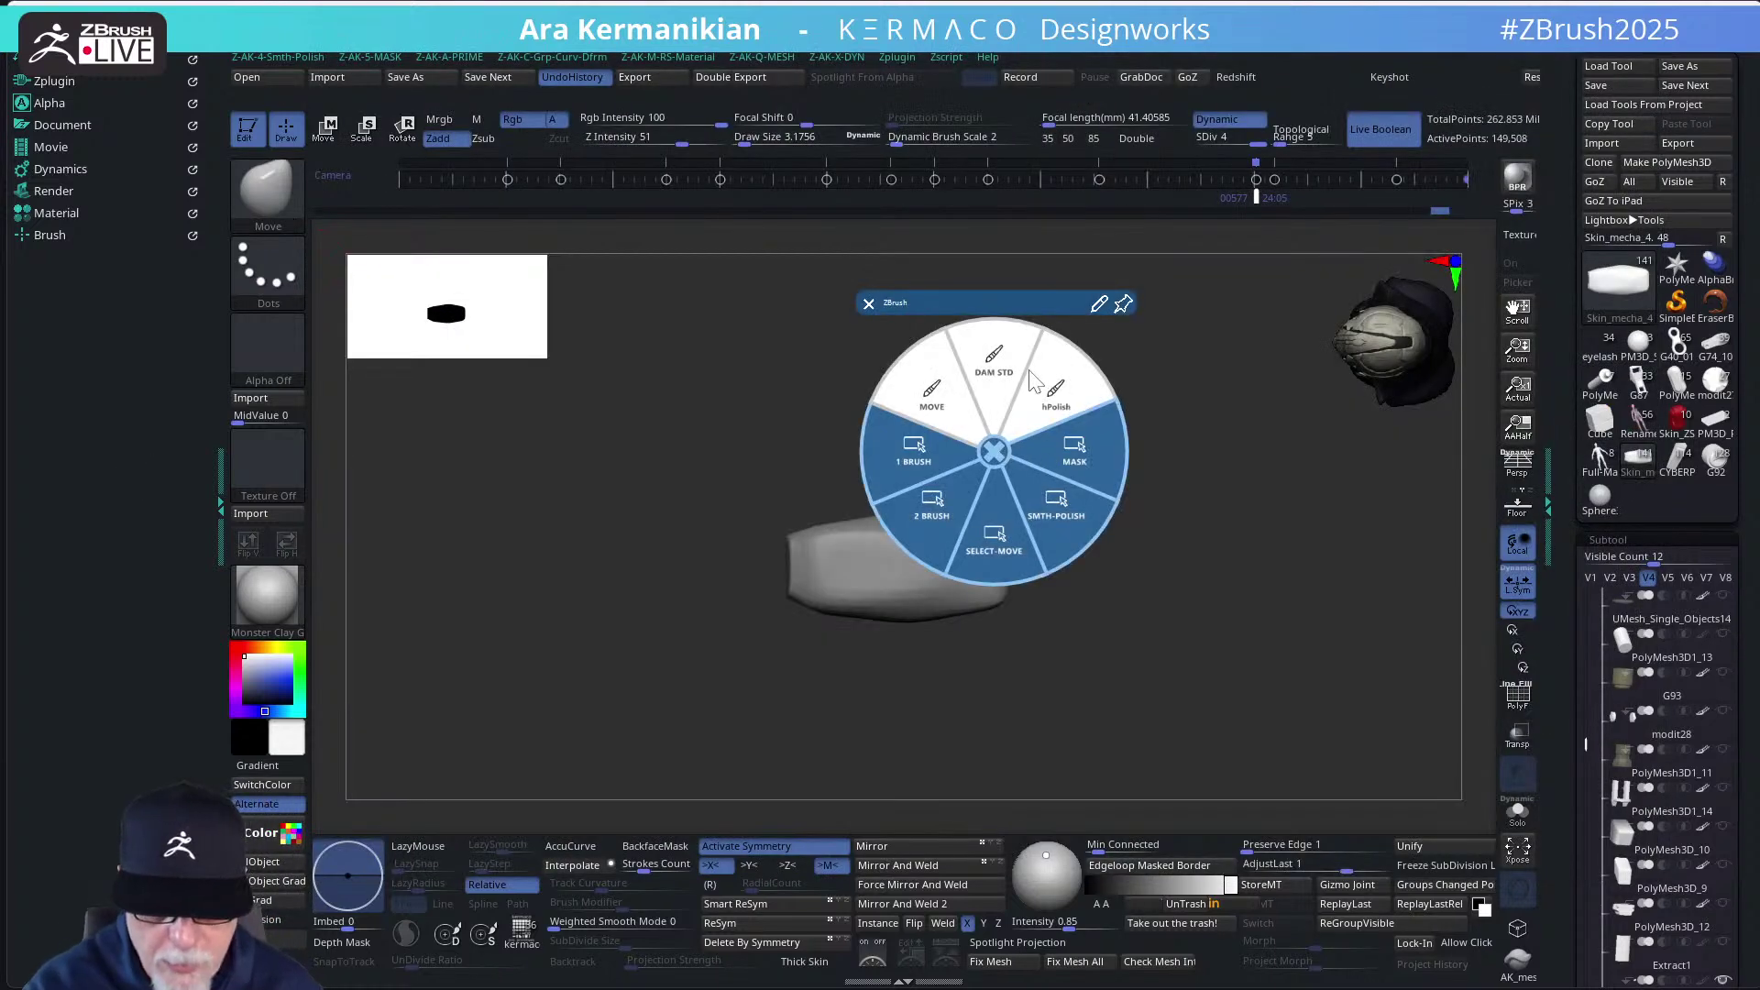
left_click(933, 461)
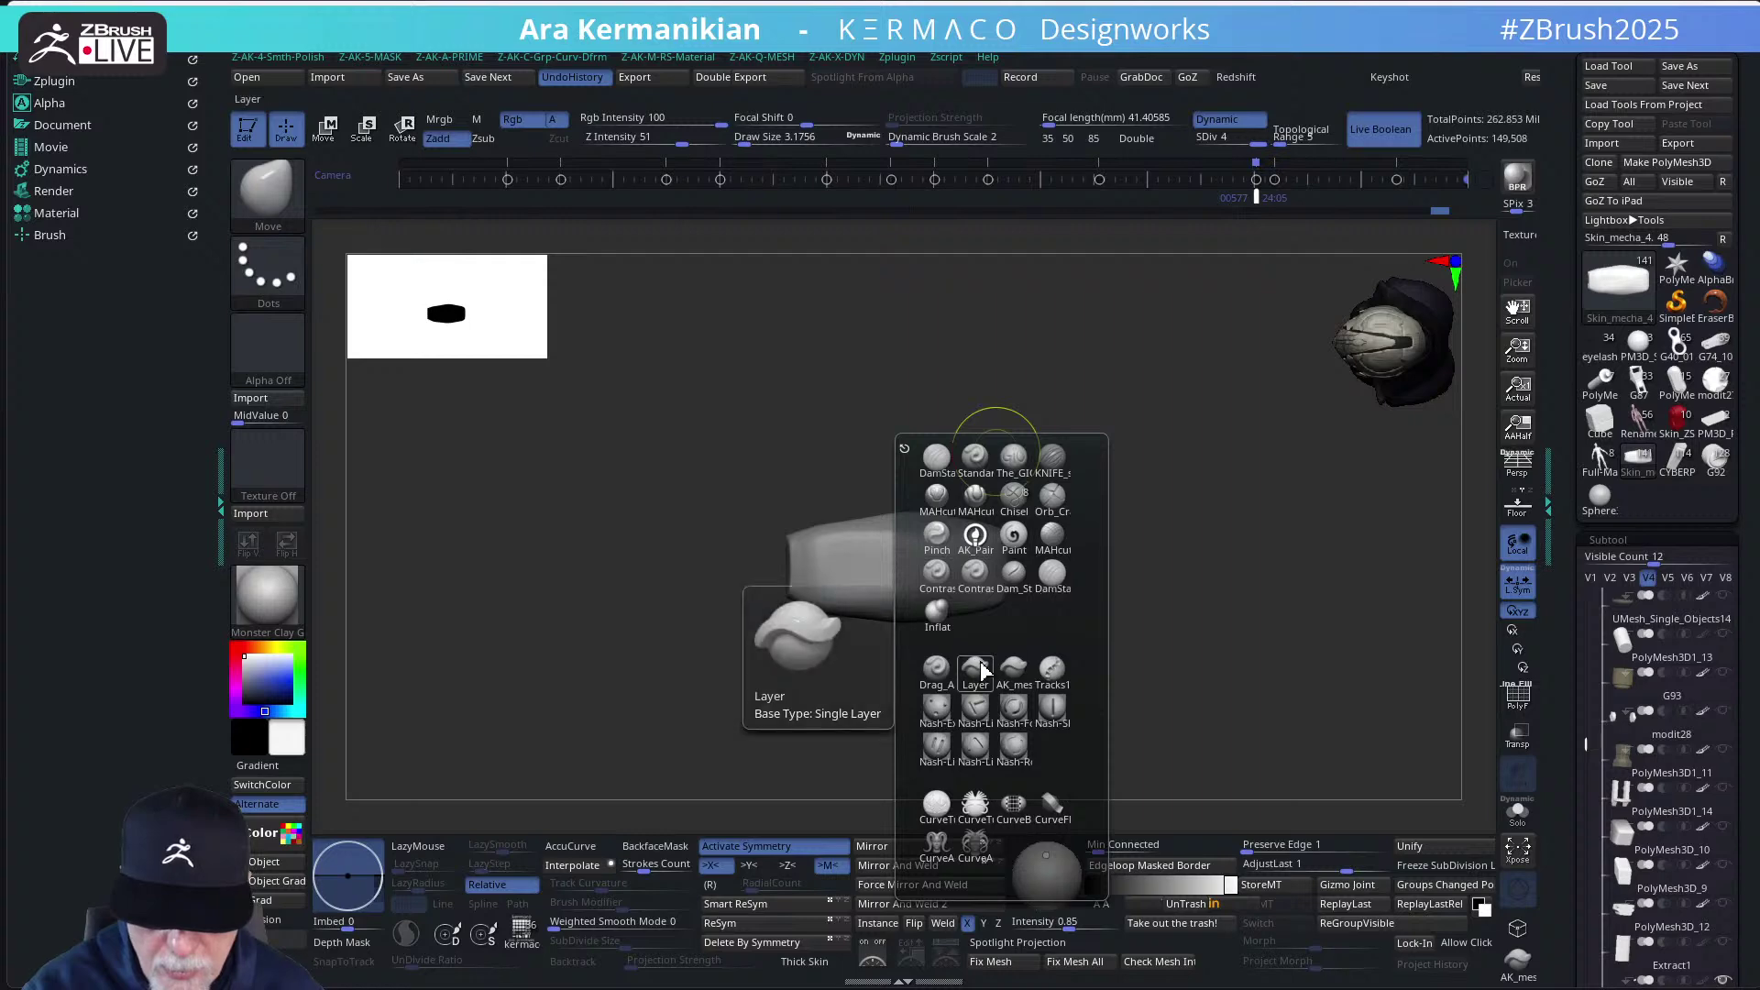
mouse_move(1014, 676)
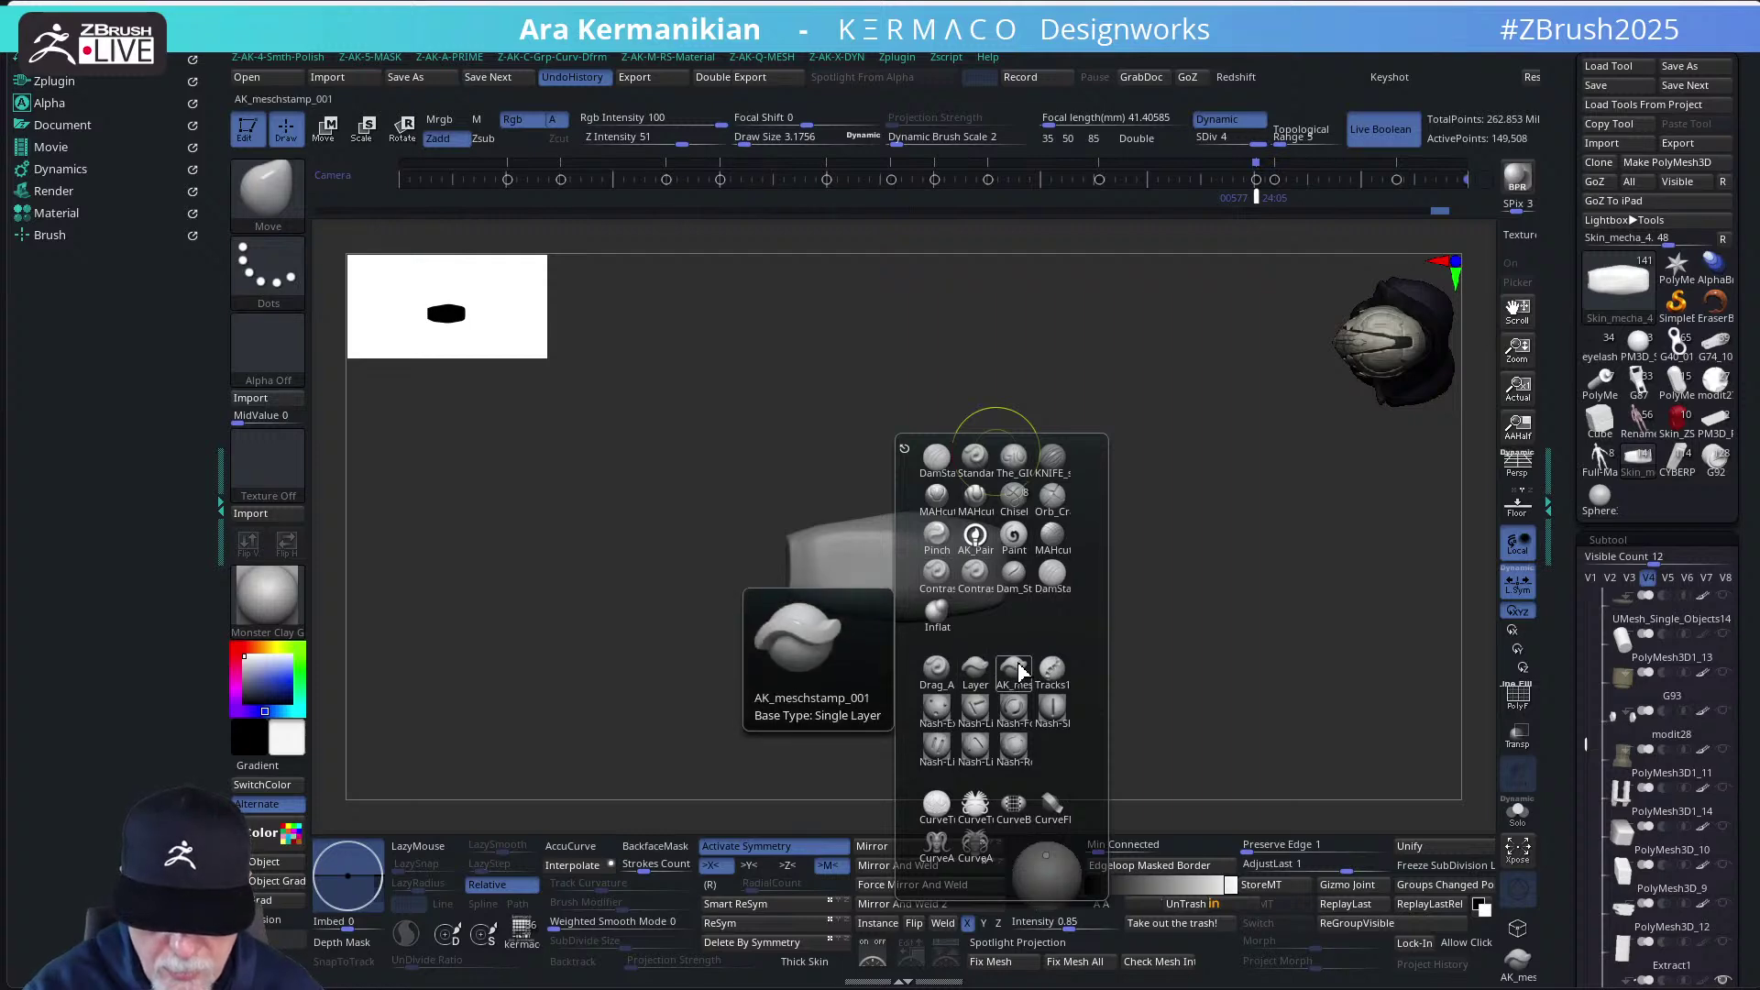
left_click(1014, 669)
left_click(268, 348)
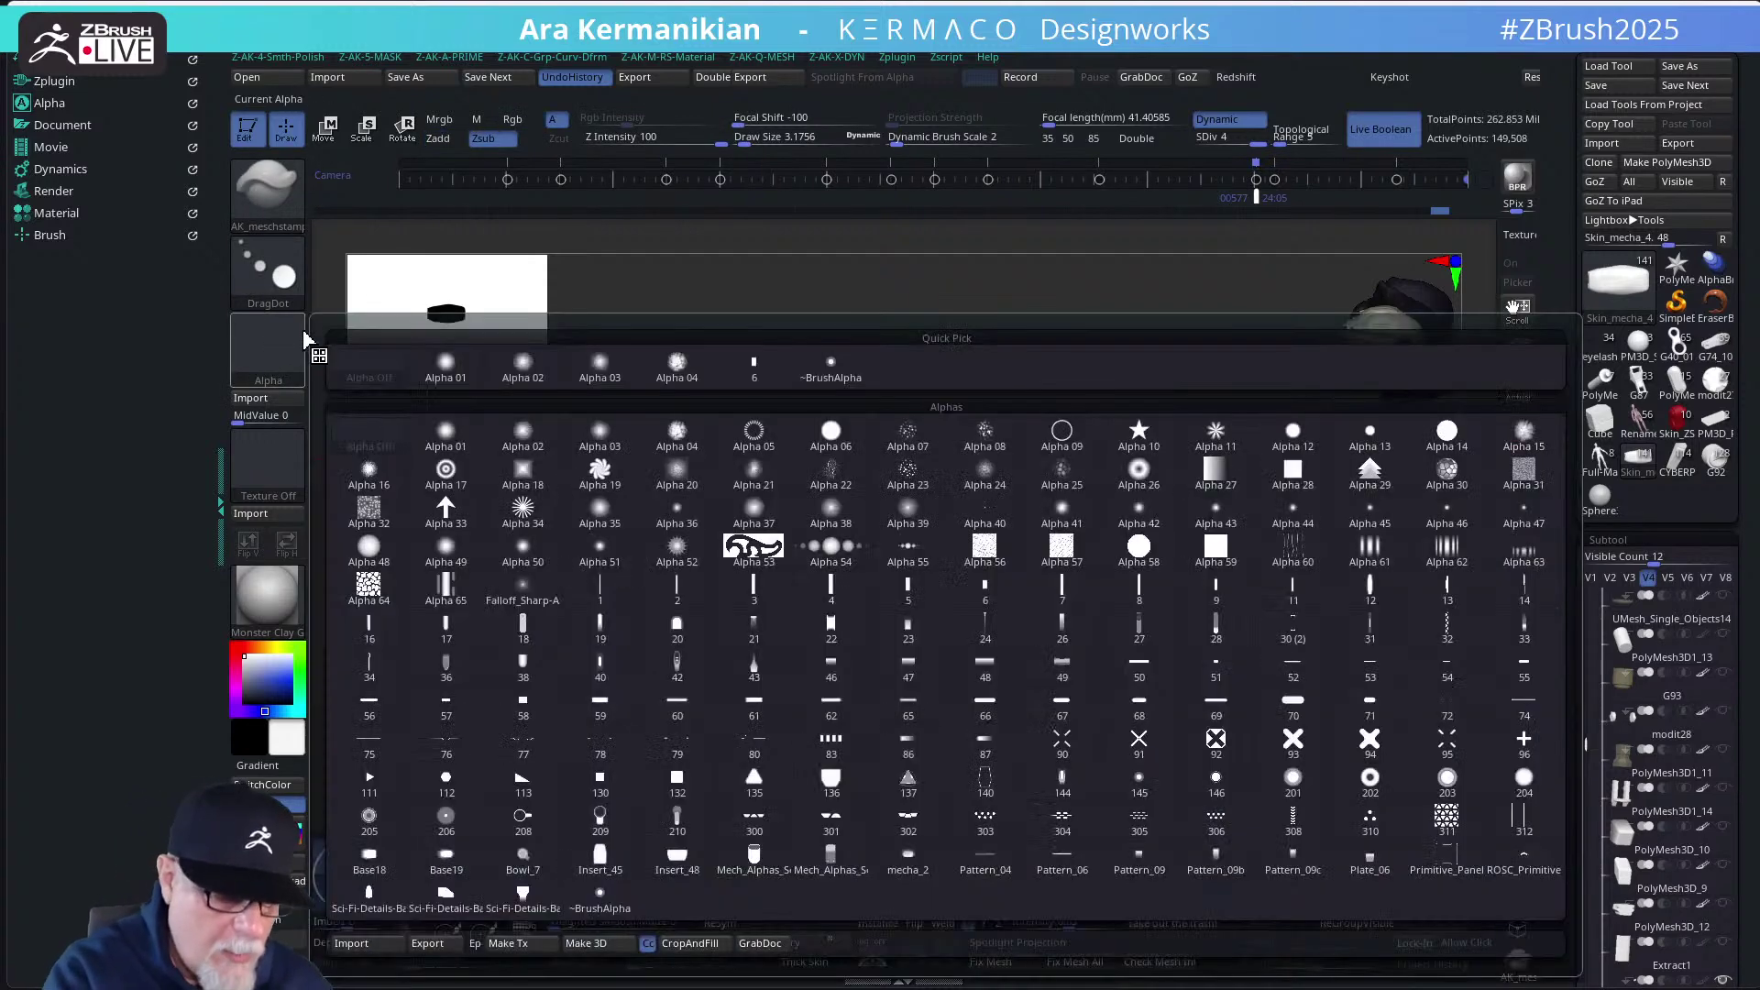
left_click(985, 591)
left_click(268, 275)
left_click(422, 297)
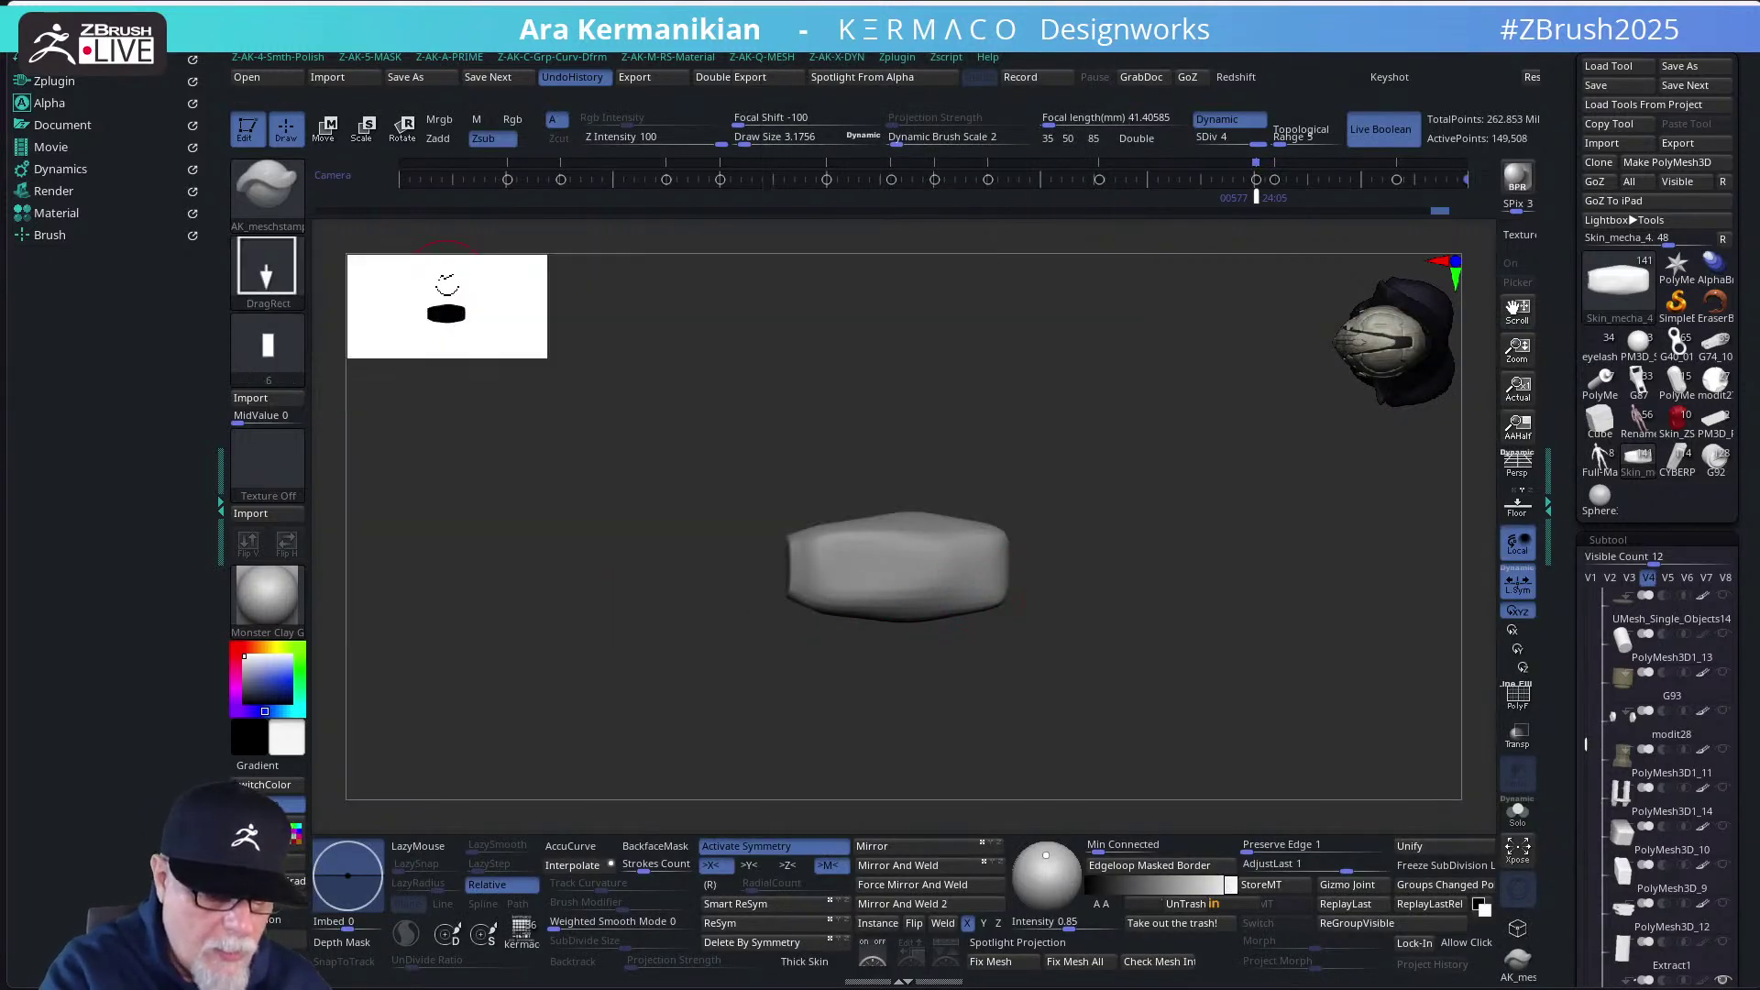
Test the stamp on the block's side, undo it and lower the brush's Z Intensity to 23
left_click_drag(790, 724, 852, 676)
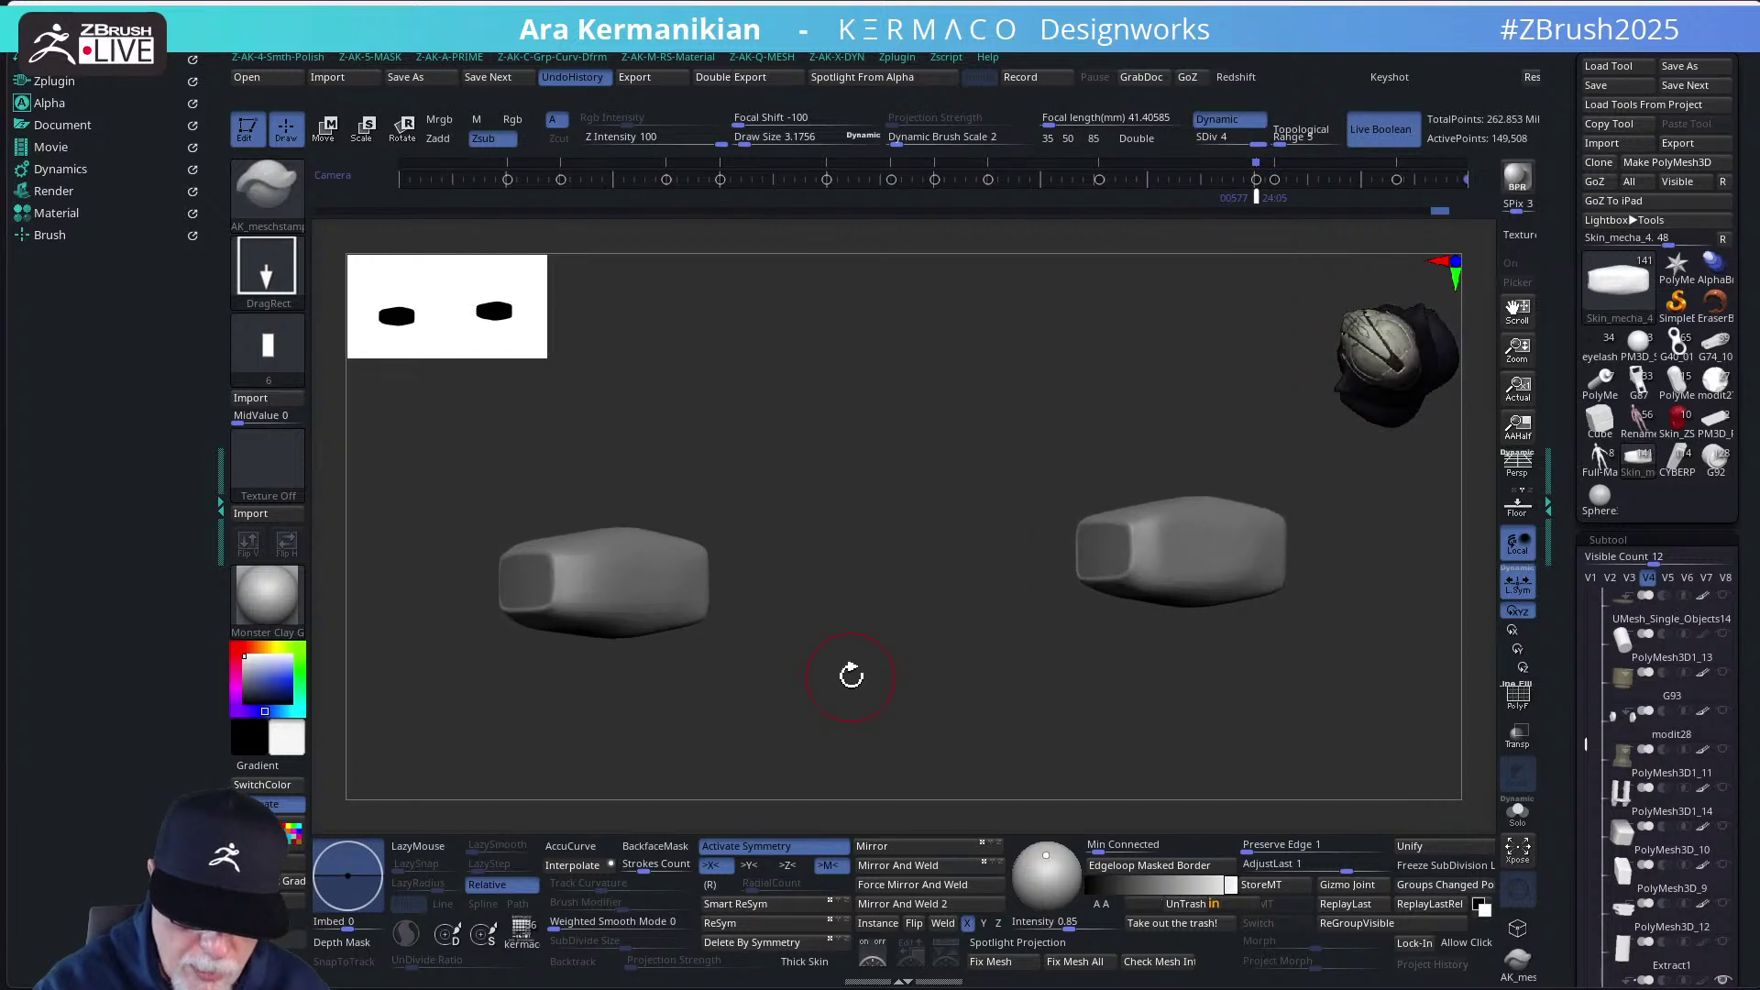
key("ctrl+d")
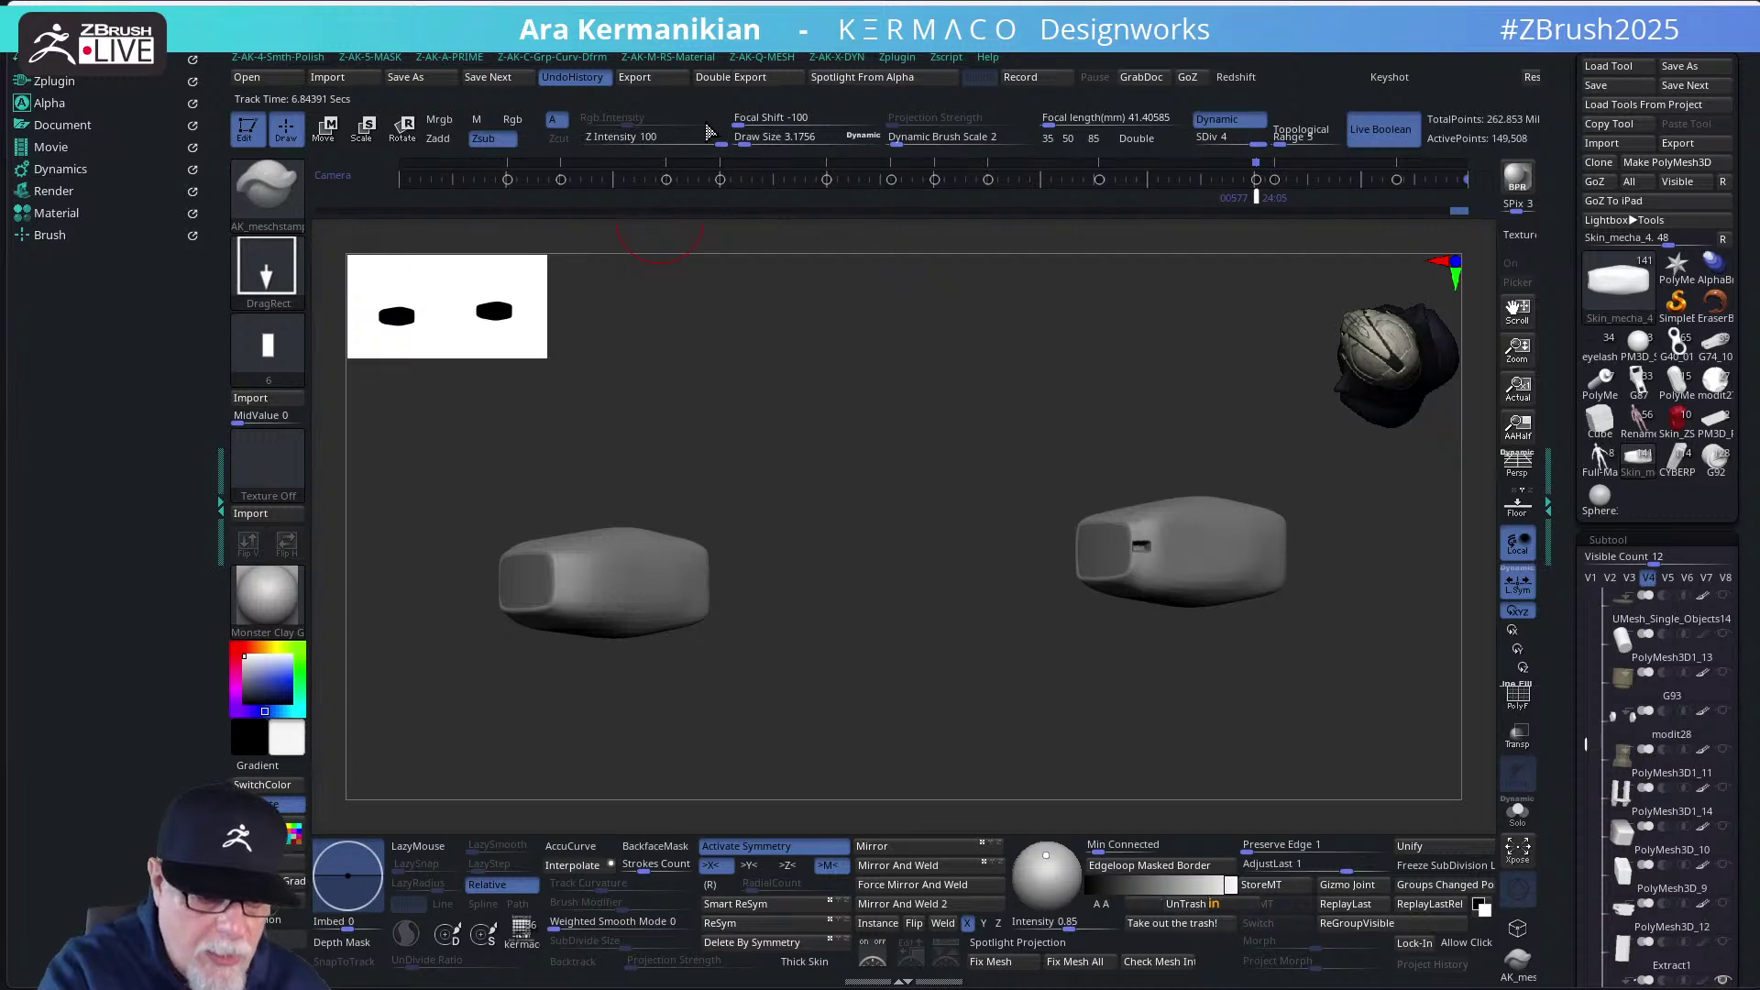
left_click_drag(720, 138, 647, 141)
key("ctrl+z")
Set the draw size to 1.1776 and try stamping a small rectangle beside the block's end edge
mouse_move(1155, 652)
left_mouse_down()
mouse_move(973, 737)
mouse_move(1084, 593)
mouse_move(1008, 568)
left_mouse_up()
key("s")
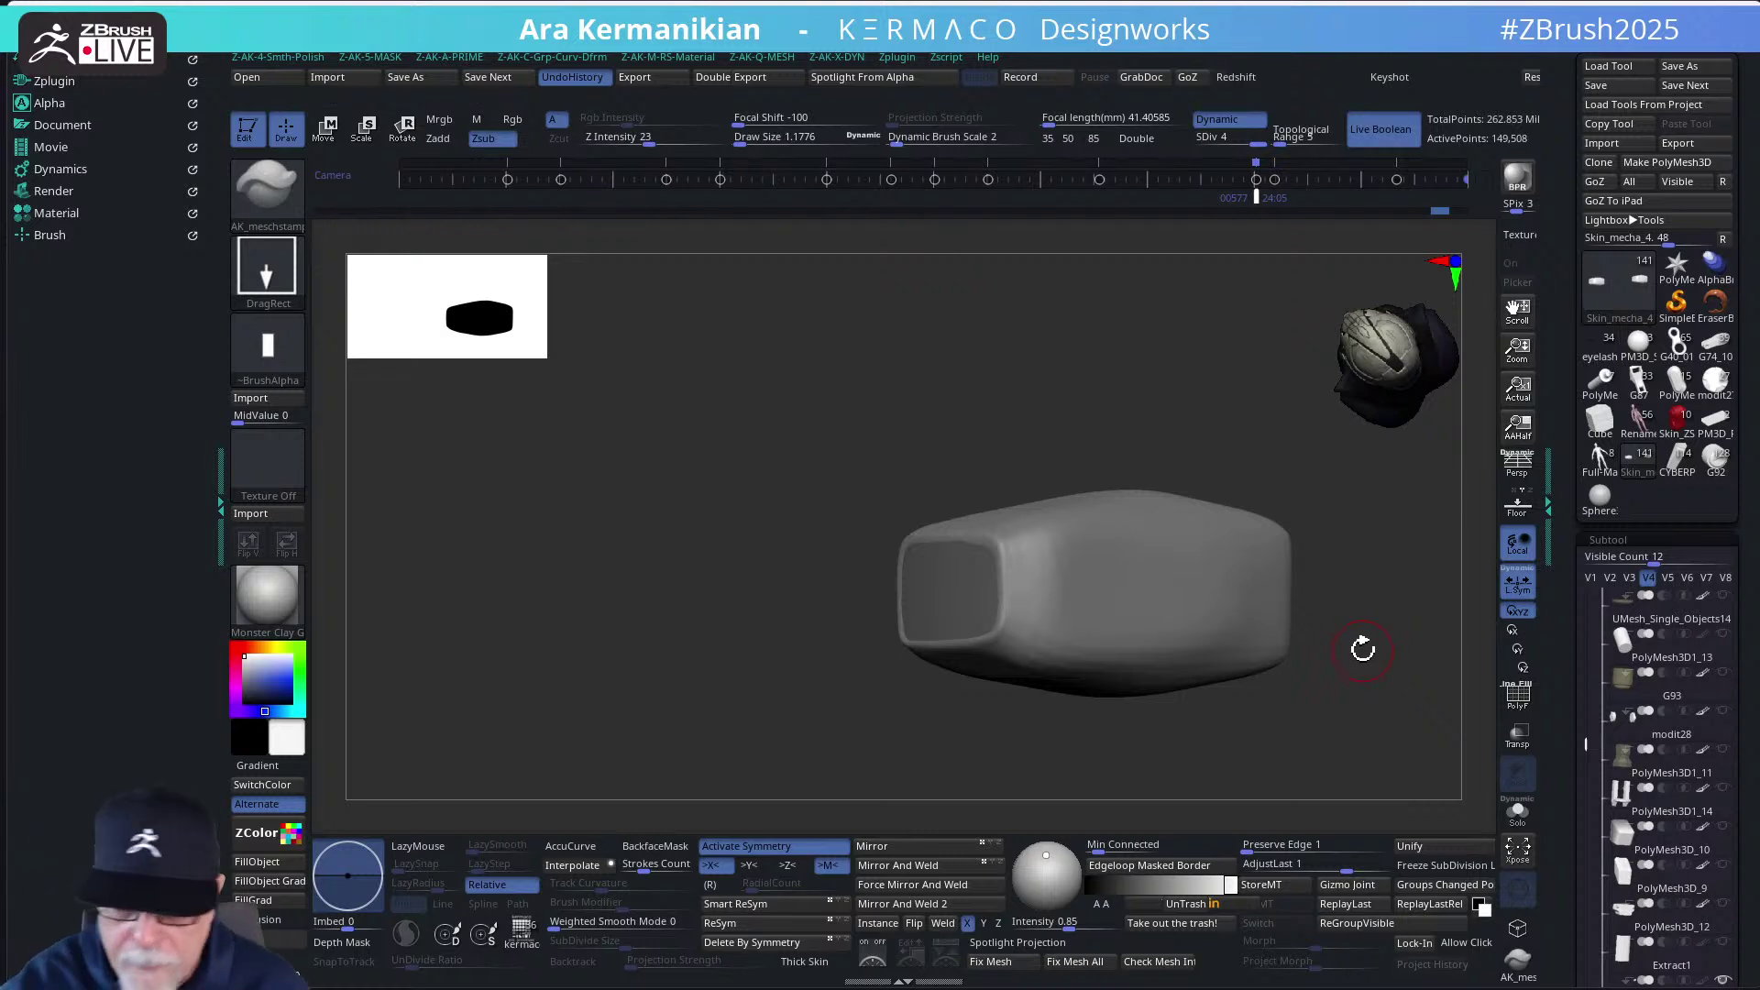
left_click_drag(1360, 644, 1049, 407)
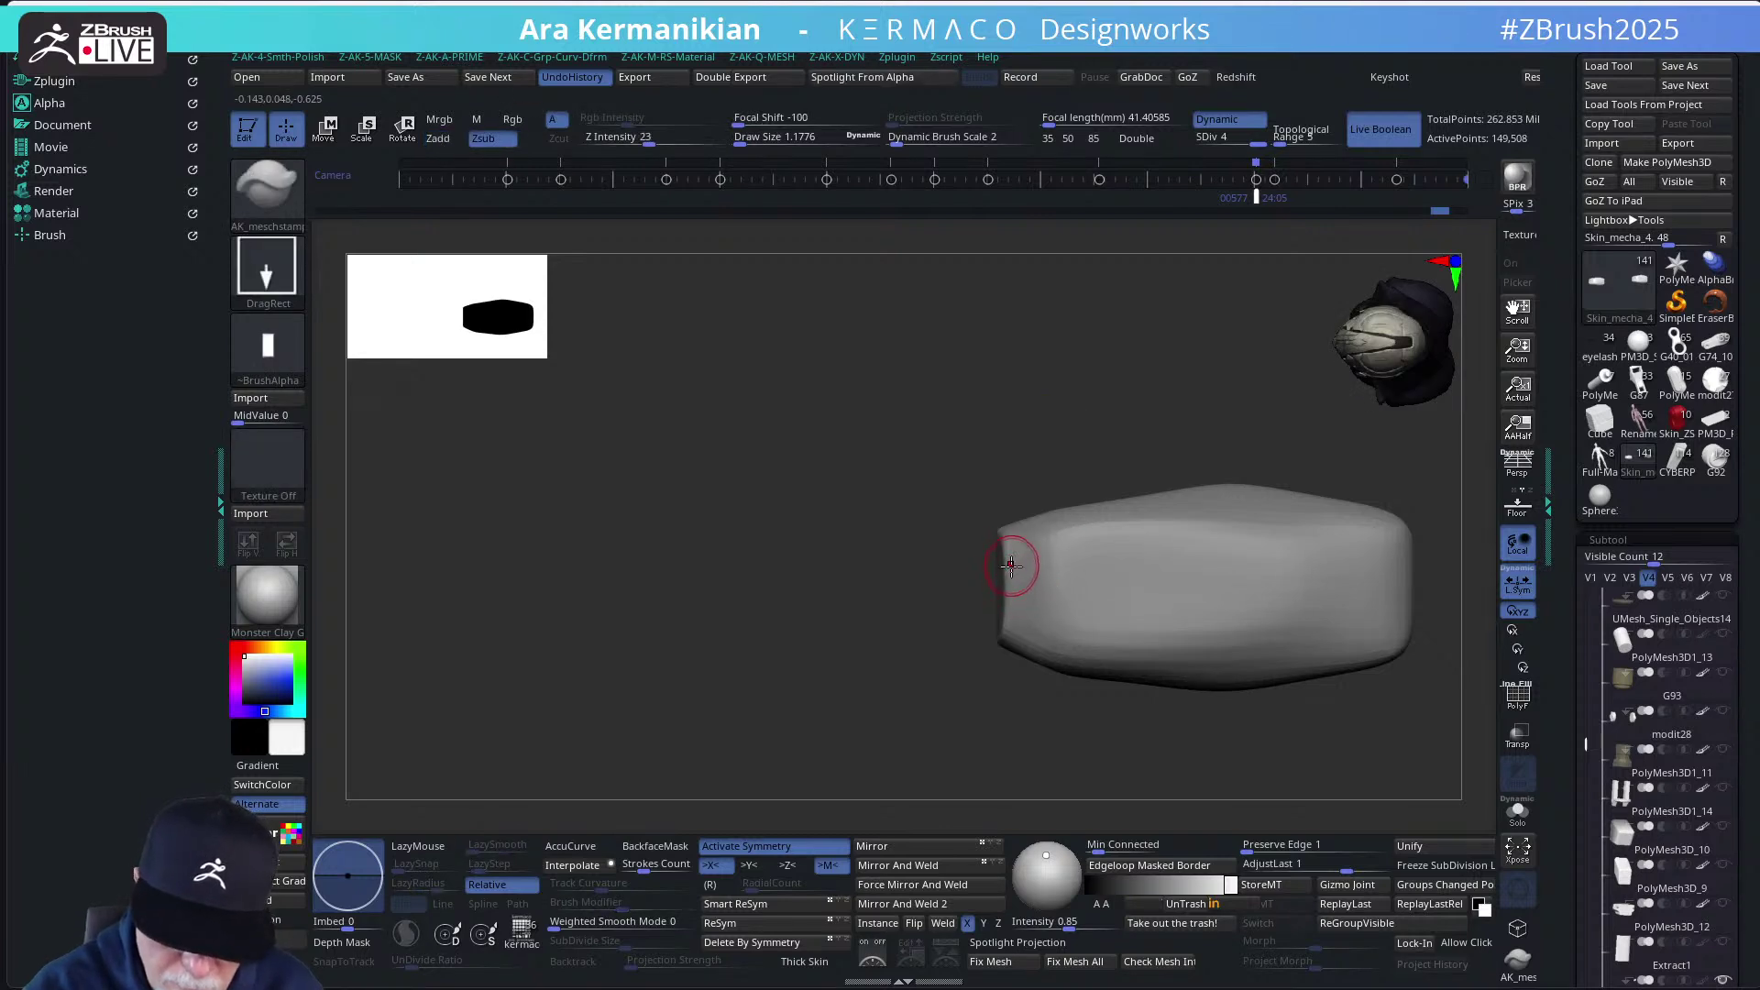
key("ctrl+d")
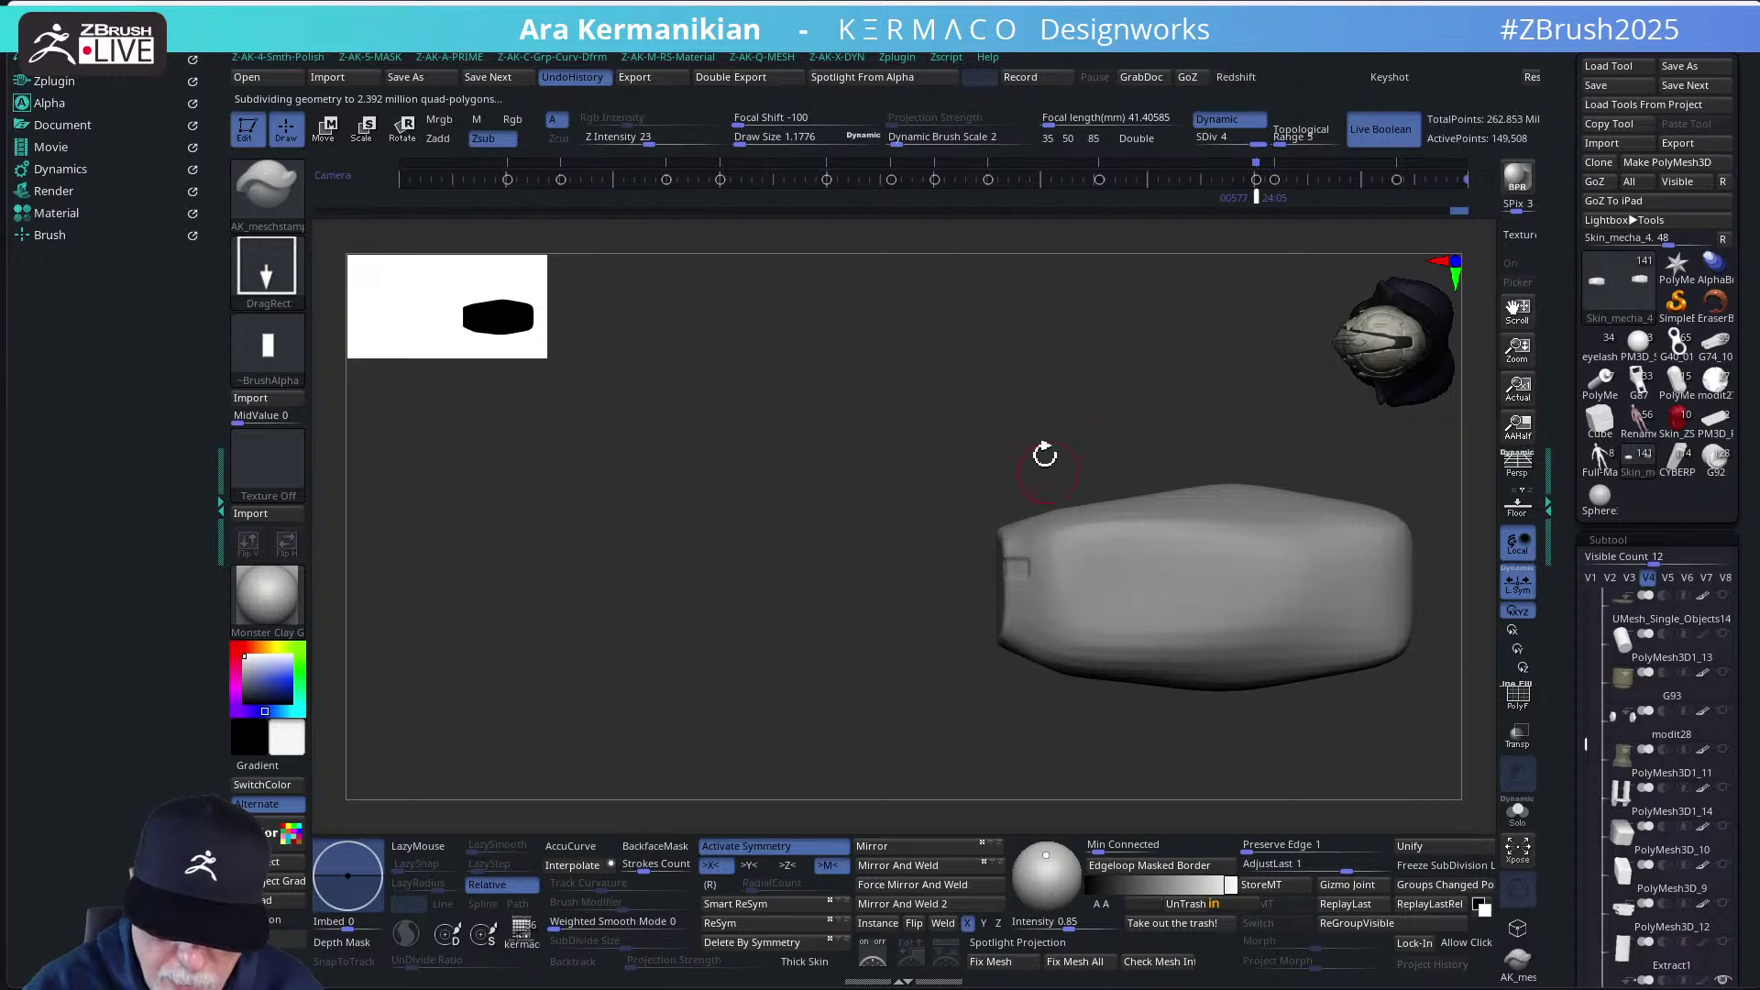
Undo the rectangle stamp at the block's end and set the brush's draw size to 1.0444
mouse_move(1045, 451)
left_mouse_down()
mouse_move(1109, 468)
mouse_move(1145, 517)
mouse_move(1036, 574)
mouse_move(1068, 550)
mouse_move(1091, 424)
left_mouse_up()
key("shift")
key("ctrl")
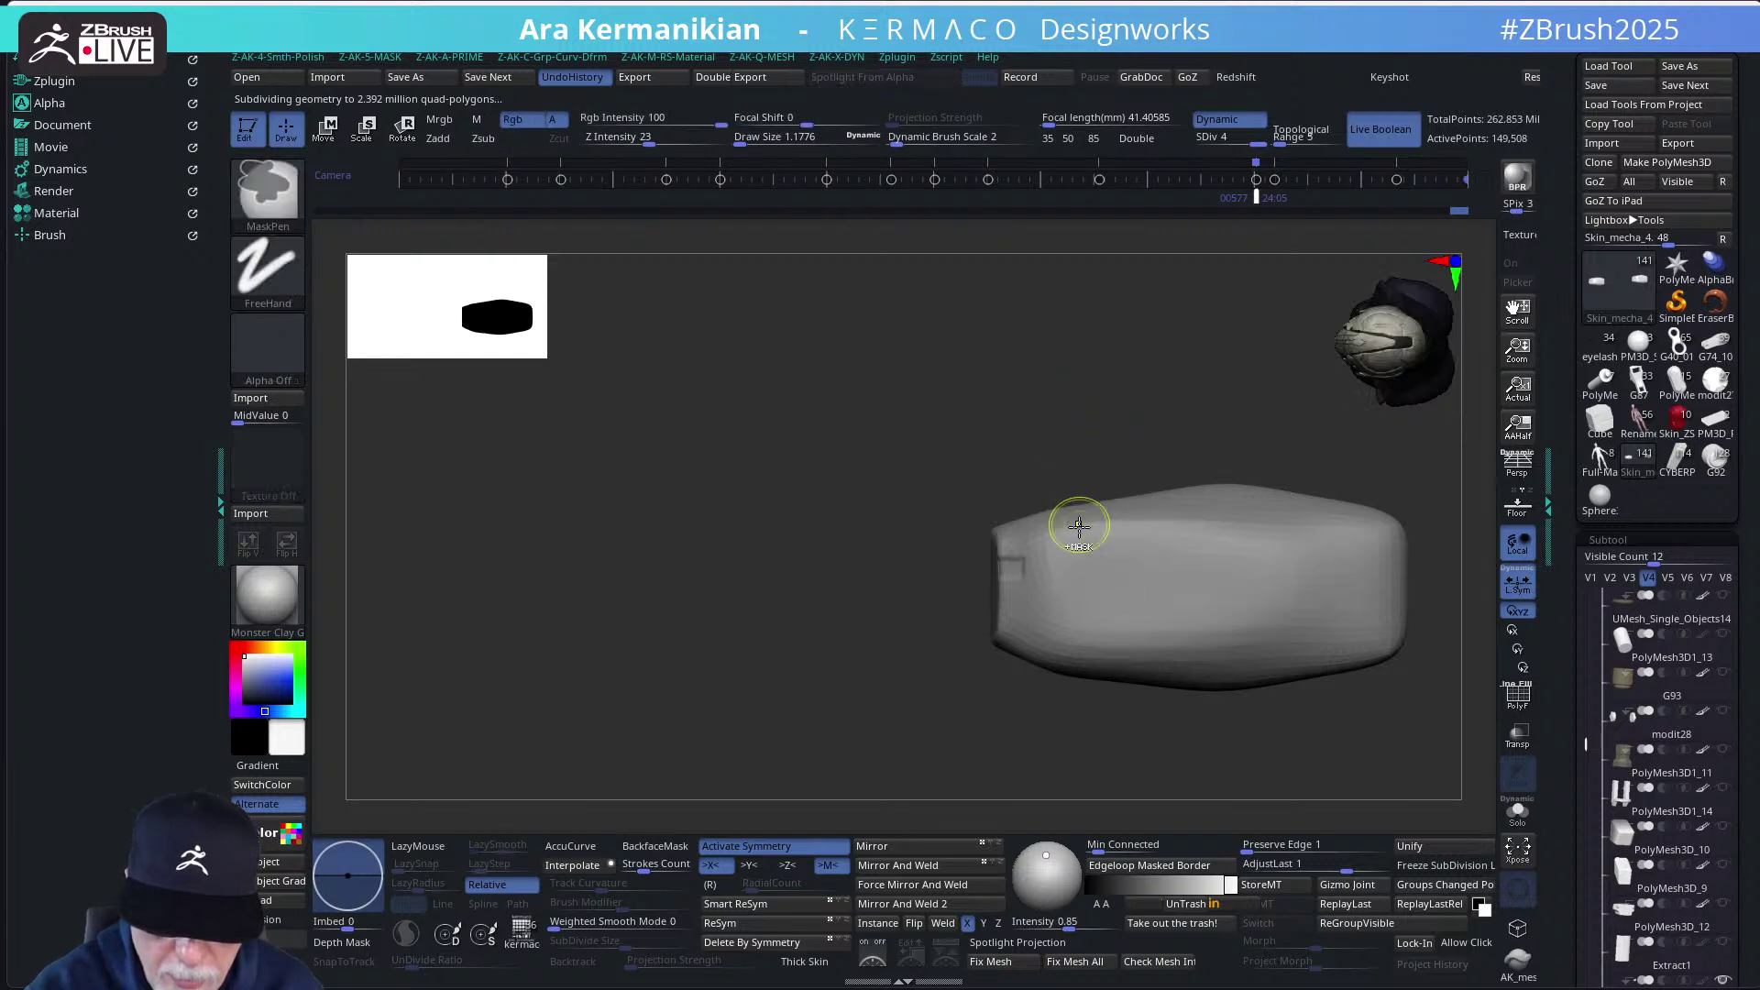
key("s")
left_click_drag(1017, 587, 1011, 591)
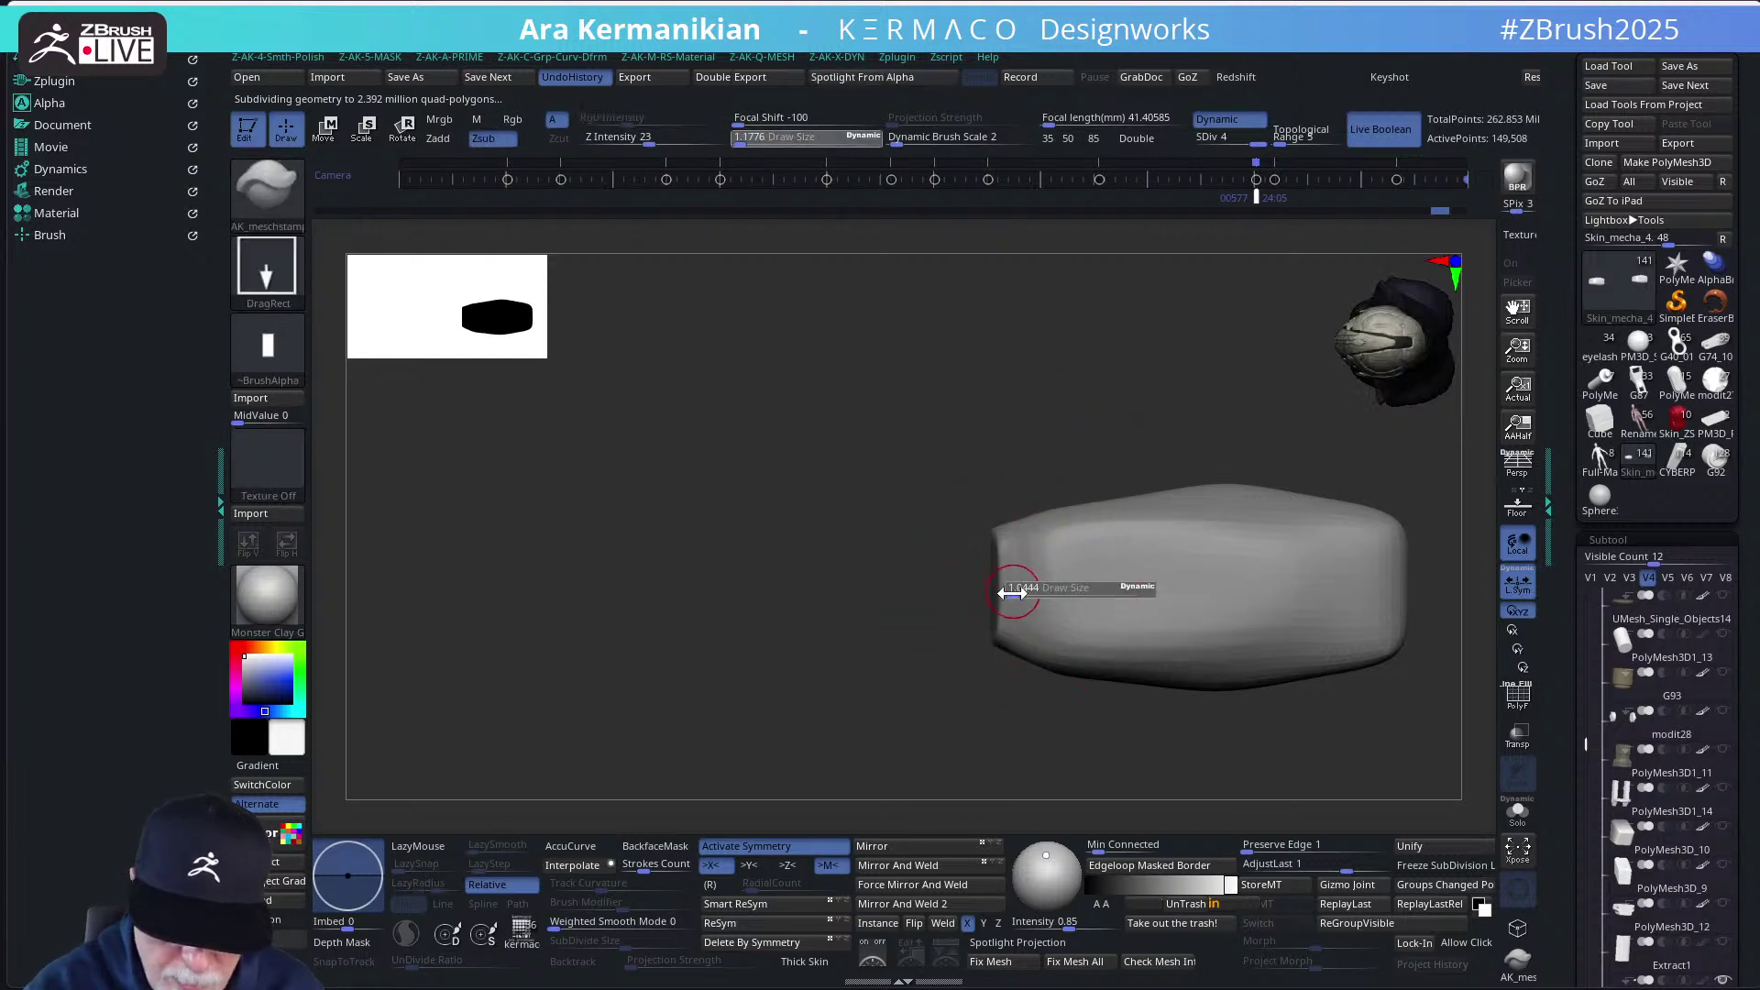
Try stamping a square panel outline on the block's top face at its end, smoothing where it meets the edge
mouse_move(923, 529)
left_mouse_down()
mouse_move(991, 480)
mouse_move(1006, 515)
mouse_move(1076, 486)
mouse_move(1064, 514)
mouse_move(1081, 492)
mouse_move(1072, 510)
mouse_move(998, 510)
left_mouse_up()
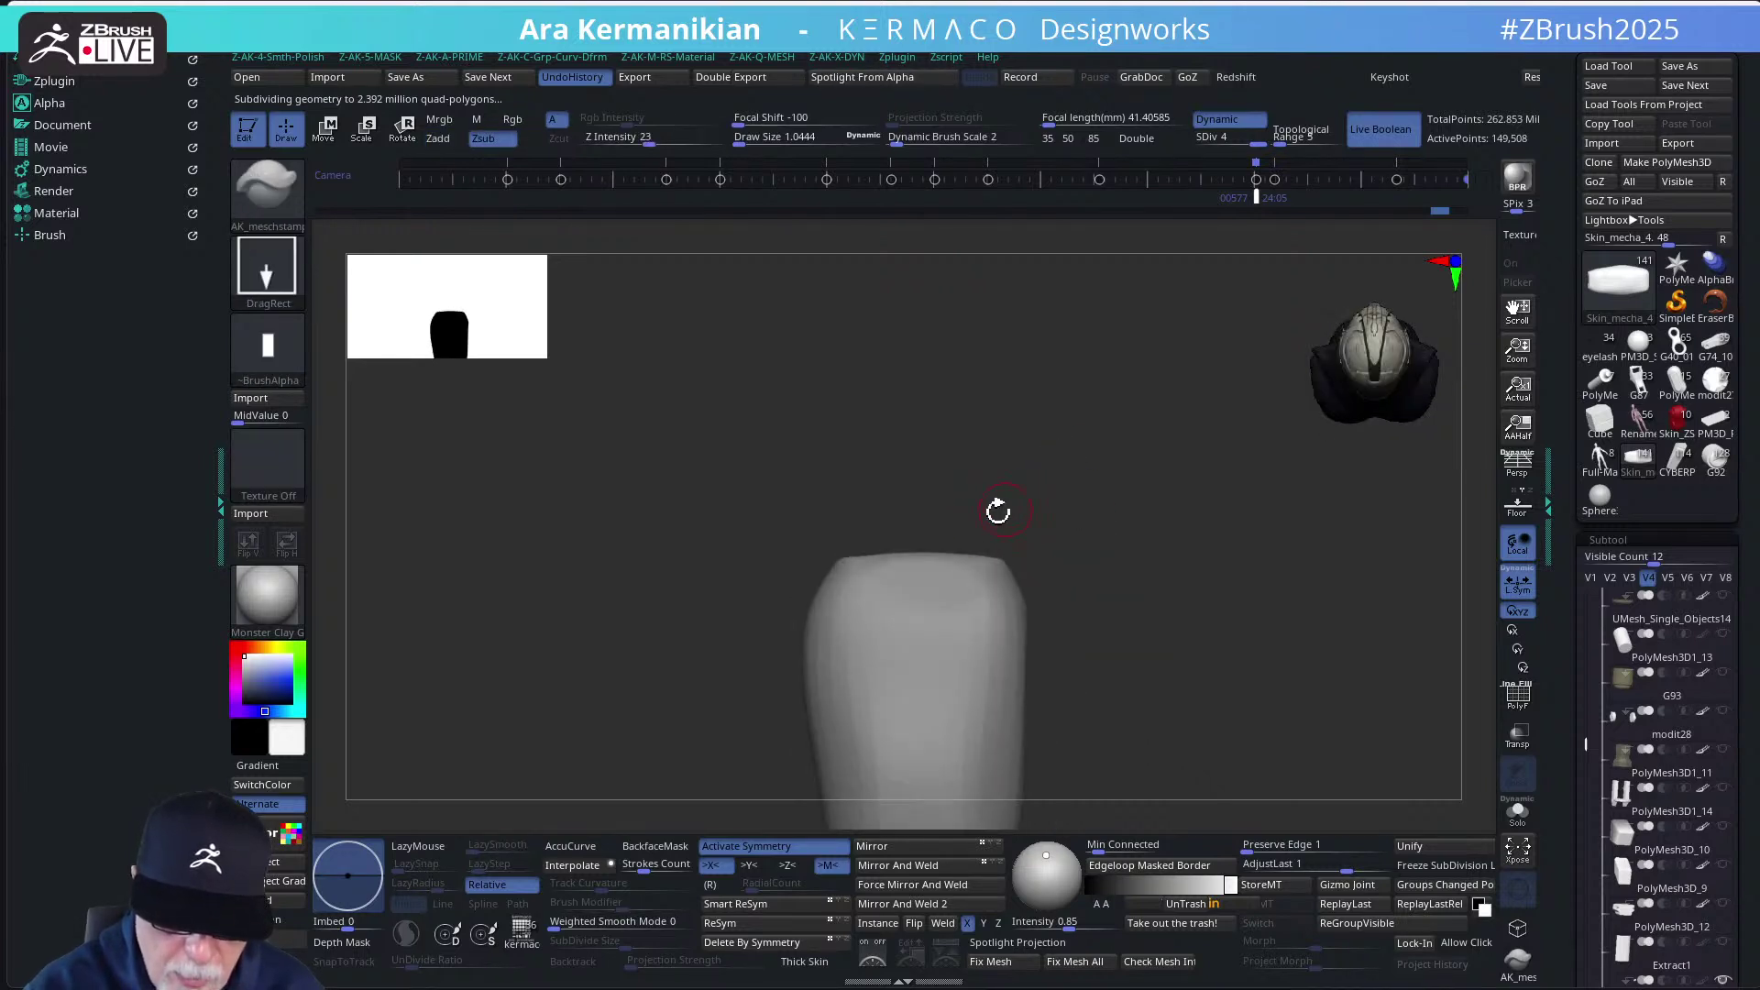
left_click_drag(931, 617, 924, 823)
key("shift")
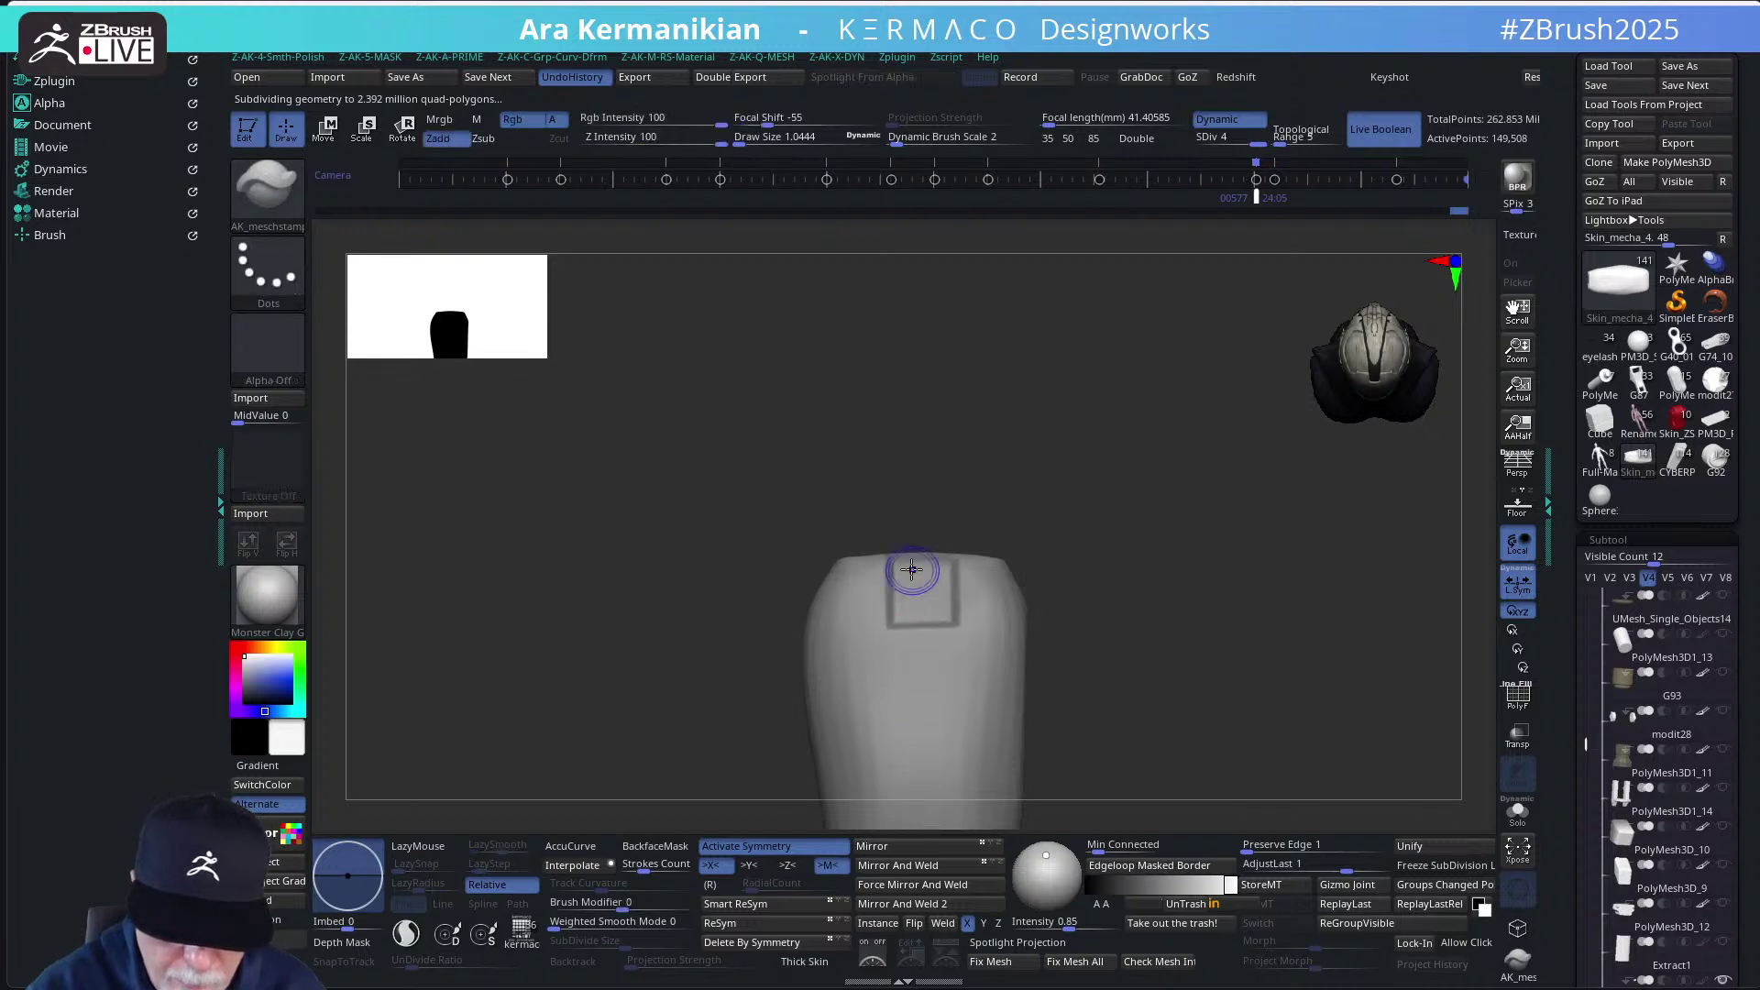
key("shift")
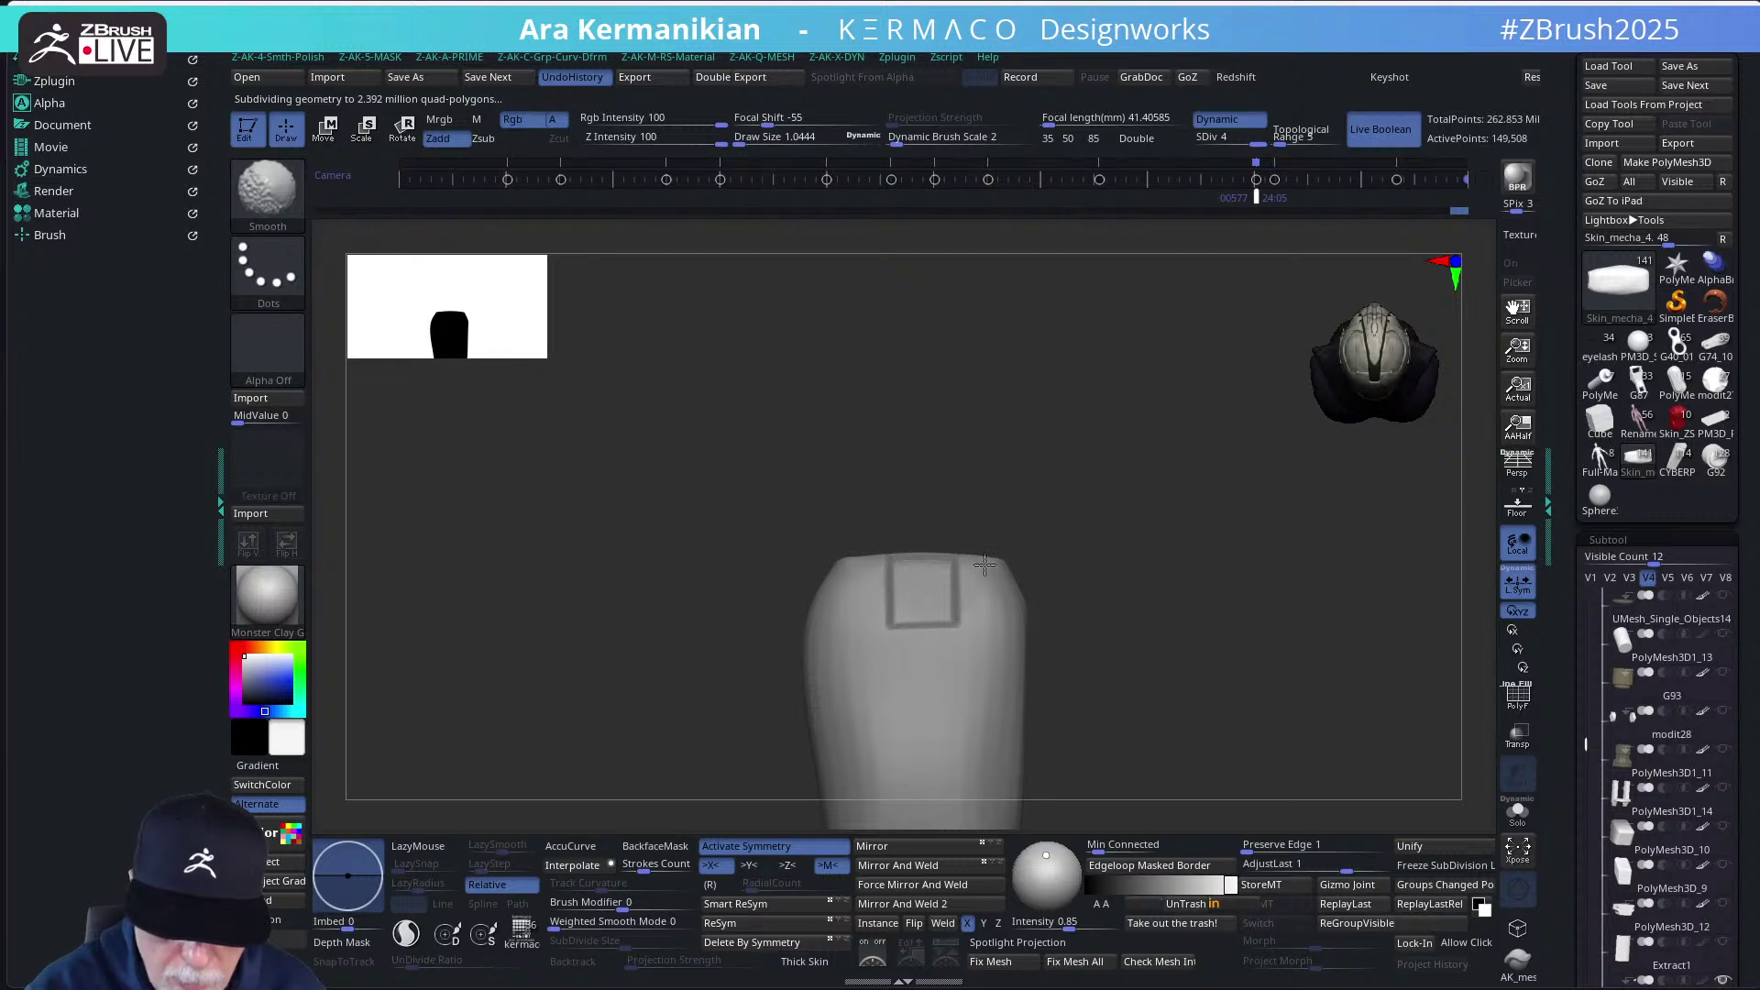
Try stamping a long strip on the block's underside running over the end edge, then undo the stamps on both faces
mouse_move(1063, 633)
left_mouse_down()
mouse_move(1076, 590)
mouse_move(1084, 641)
mouse_move(1072, 498)
mouse_move(1103, 561)
mouse_move(1124, 530)
mouse_move(1100, 510)
mouse_move(1111, 538)
mouse_move(1078, 637)
left_mouse_up()
left_click_drag(1076, 526, 970, 570)
key("shift")
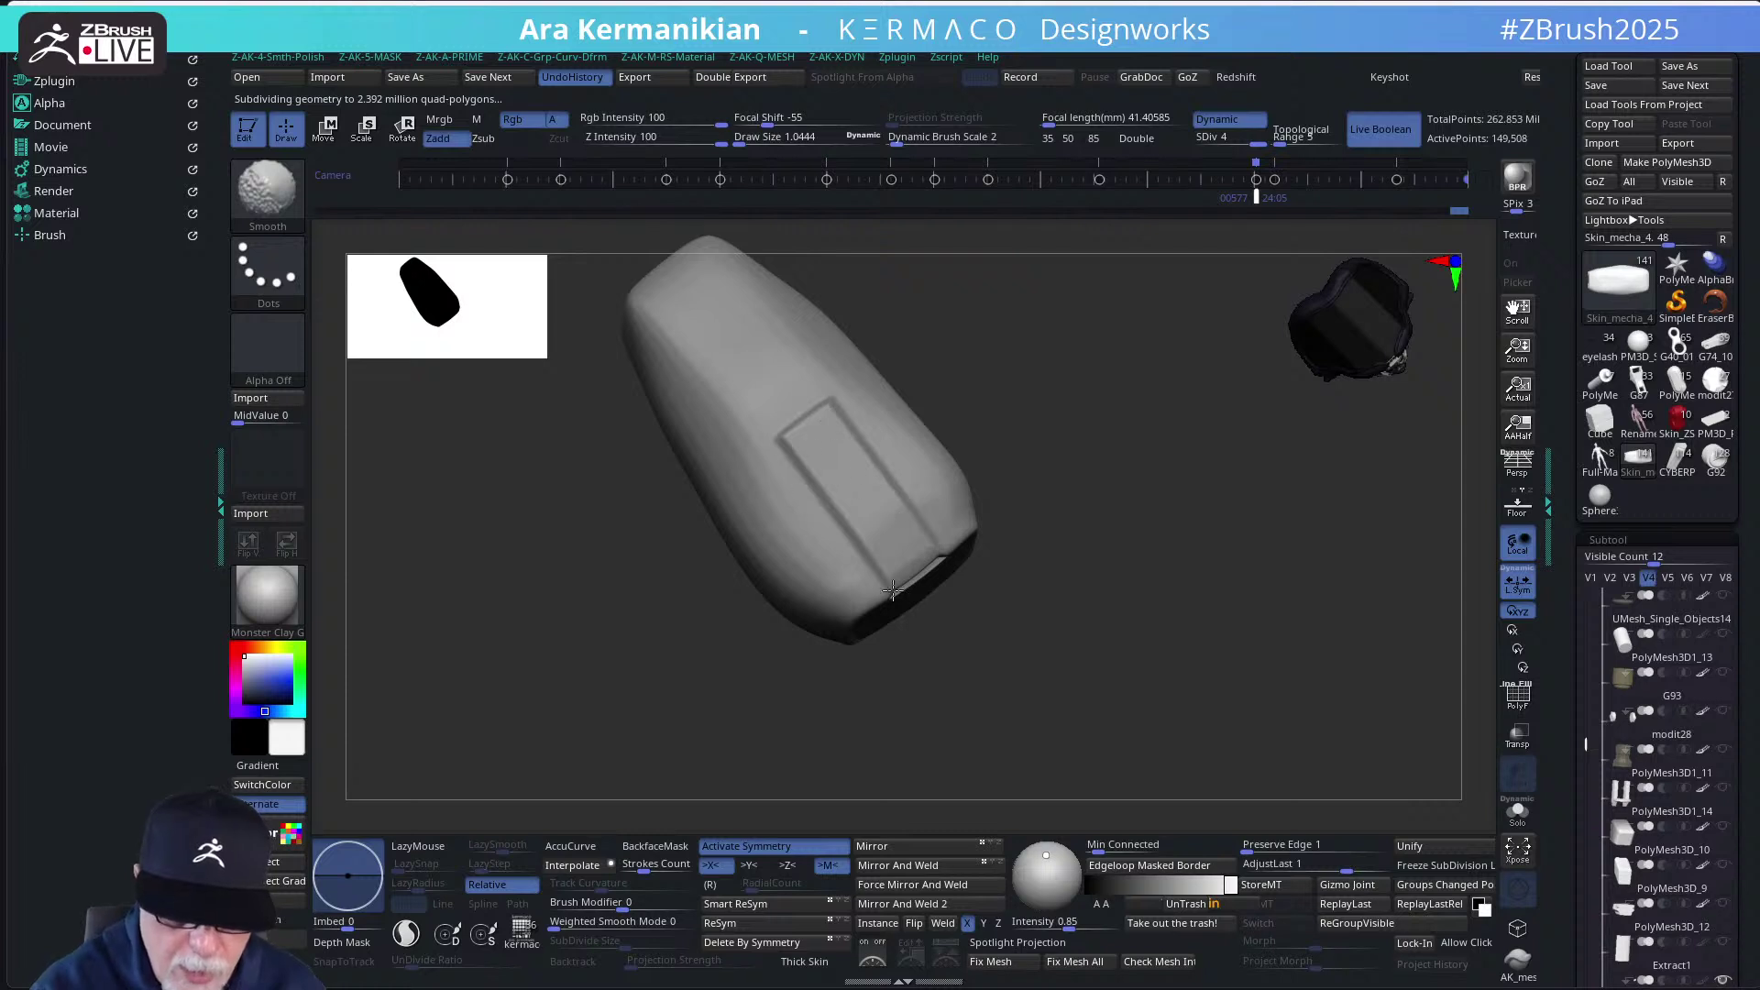
mouse_move(1097, 570)
left_mouse_down()
mouse_move(1064, 400)
mouse_move(1108, 485)
mouse_move(1084, 382)
mouse_move(1096, 492)
mouse_move(1064, 511)
mouse_move(1087, 554)
mouse_move(885, 460)
left_mouse_up()
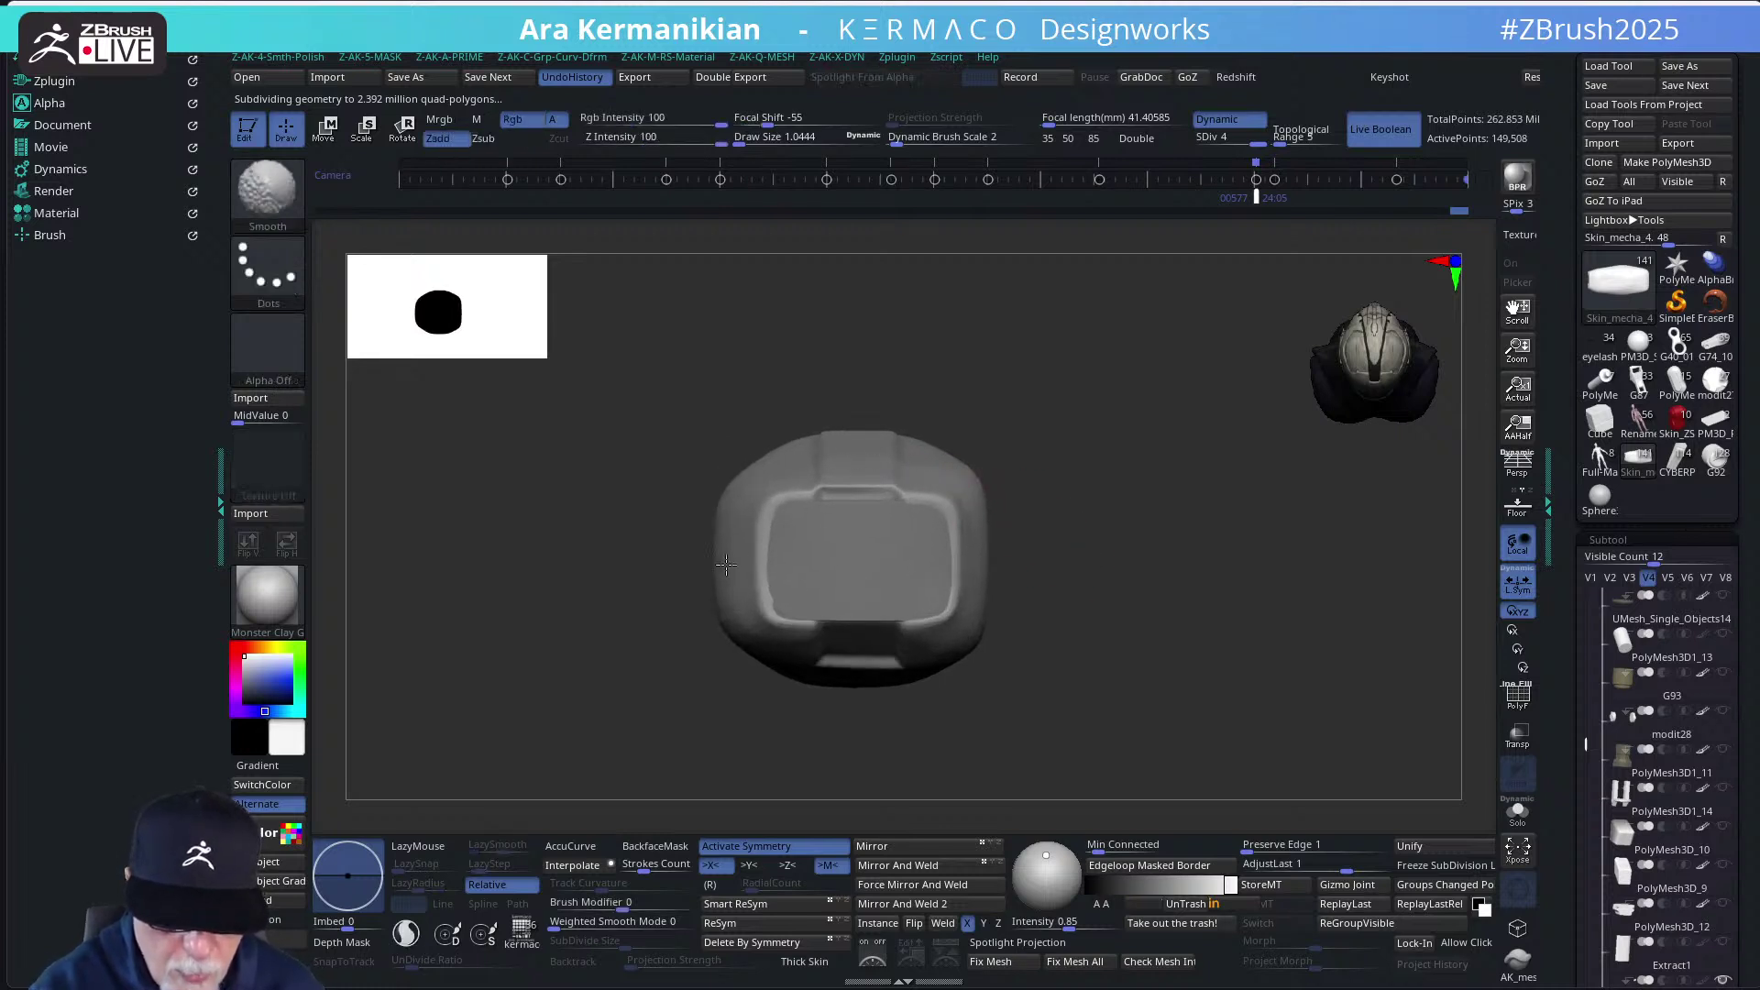
mouse_move(890, 676)
left_mouse_down()
mouse_move(1100, 629)
mouse_move(1107, 529)
mouse_move(1053, 617)
mouse_move(1088, 514)
mouse_move(1081, 562)
left_mouse_up()
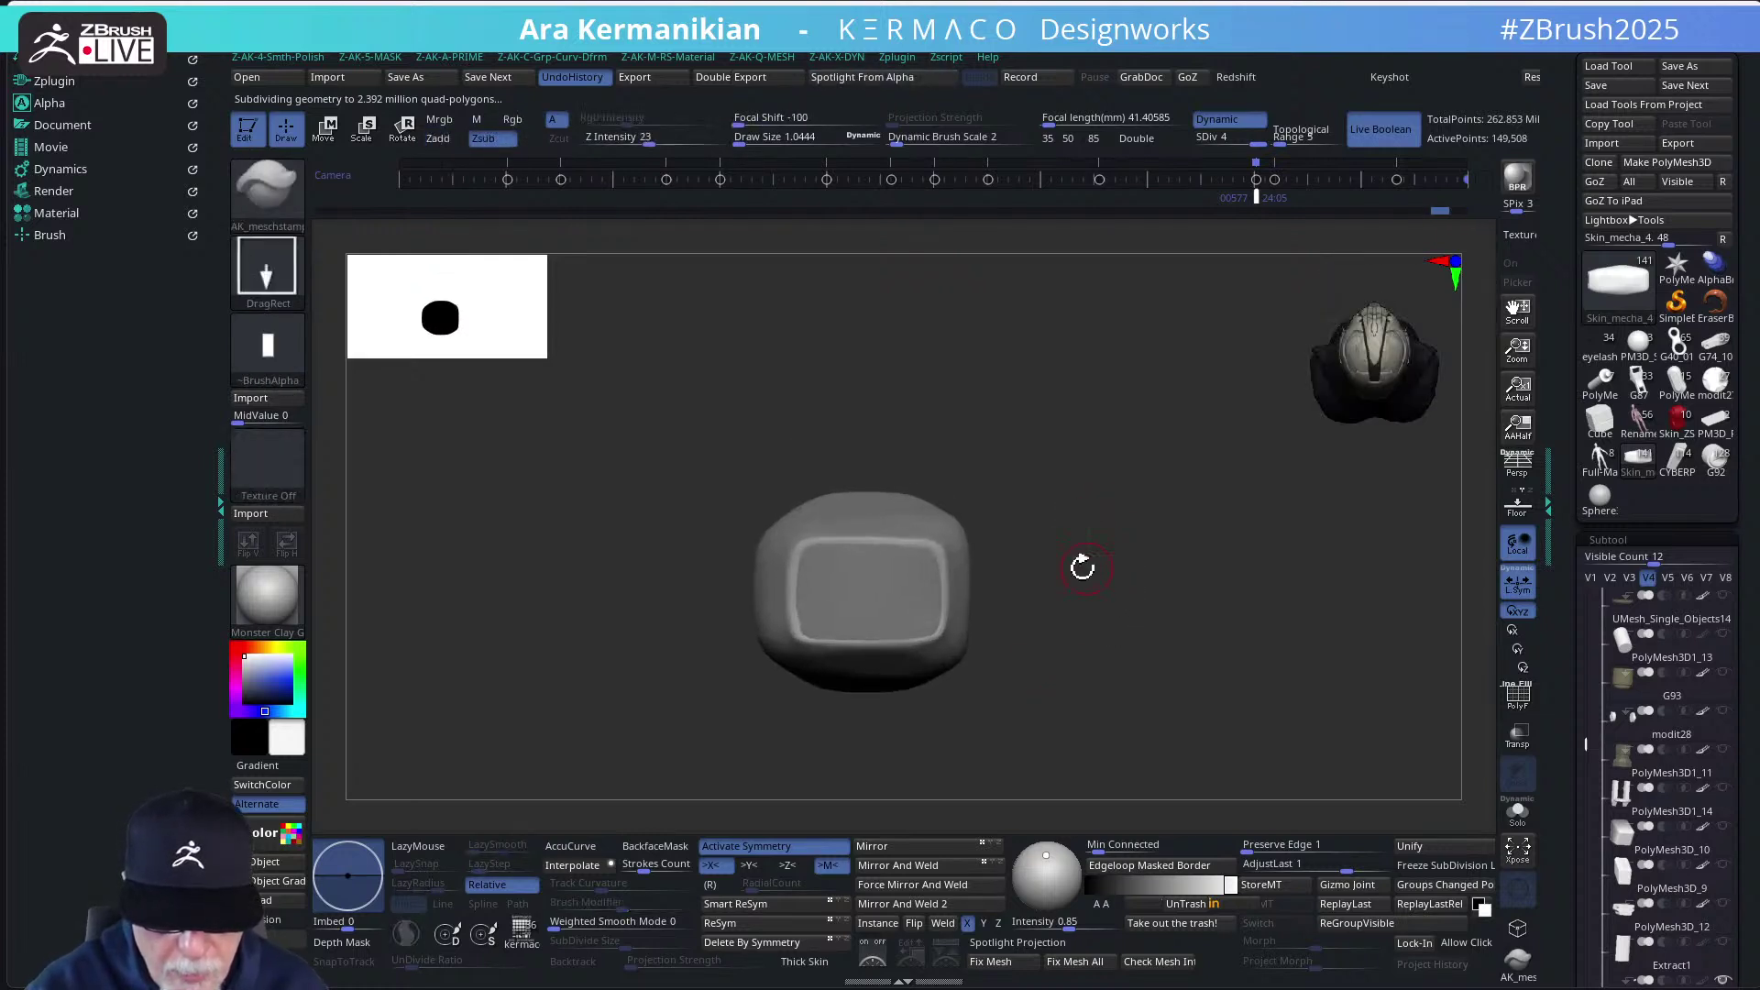
Stamp a small rectangle diagonally across the upper corner of the block's end-face rim
left_click_drag(882, 449, 1033, 443)
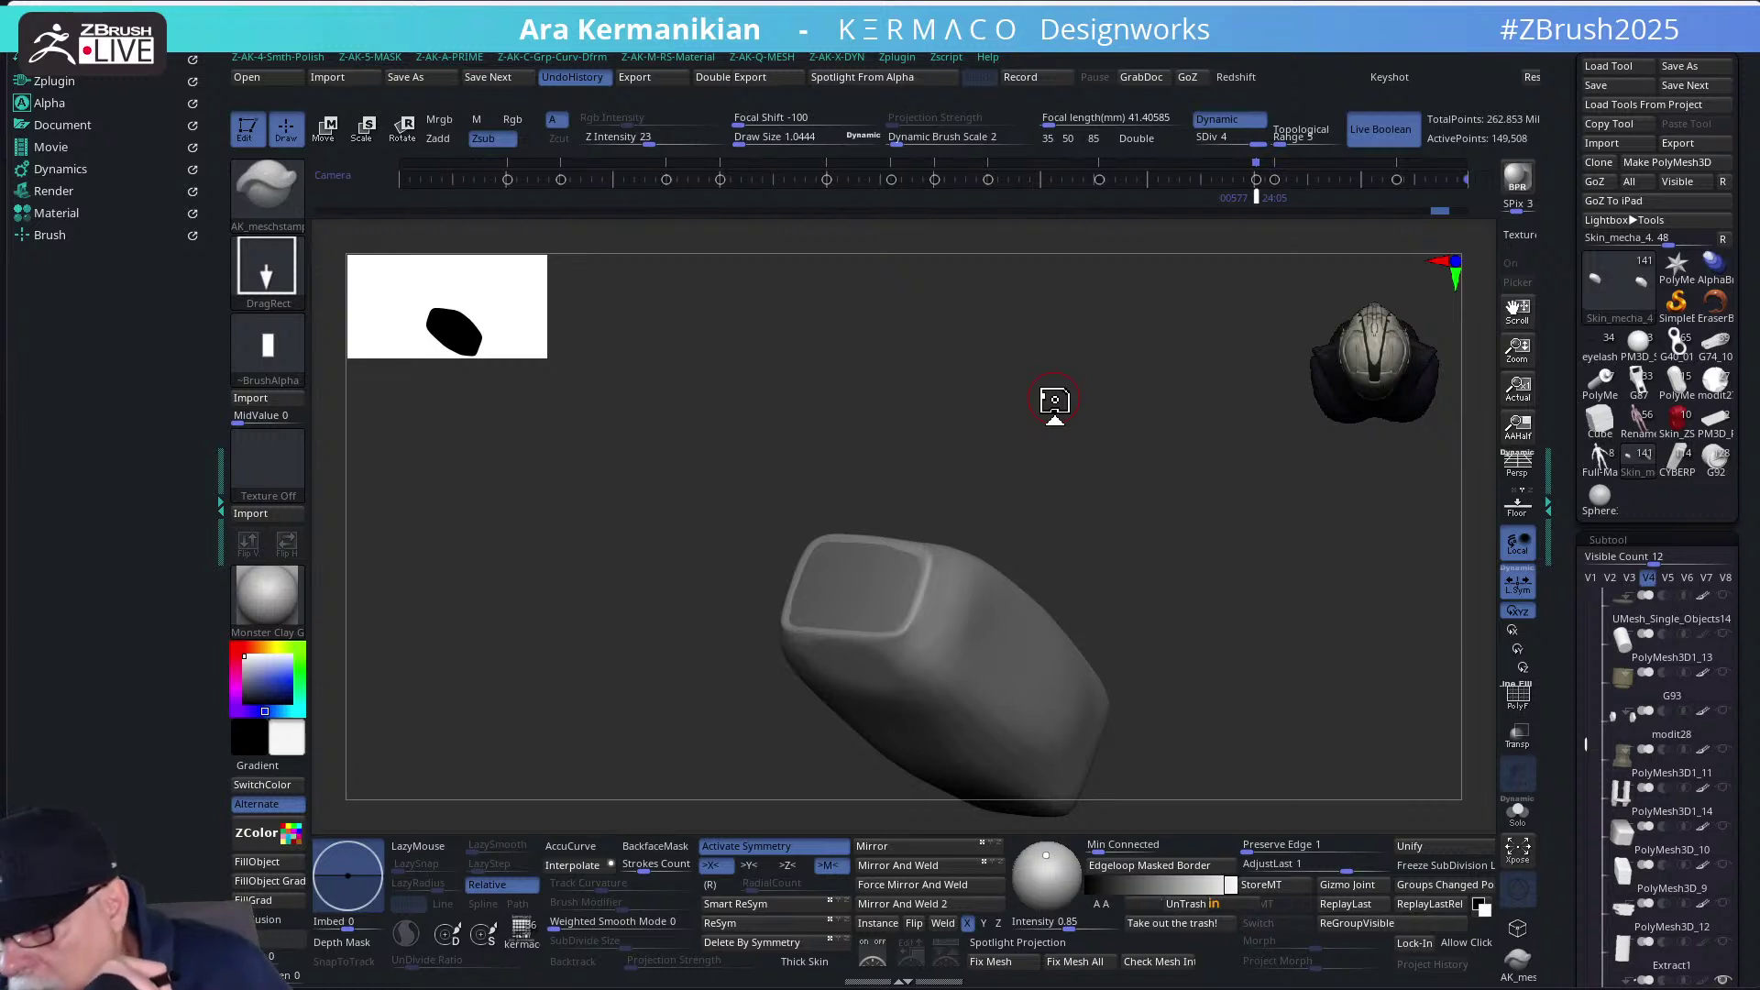
left_click_drag(1076, 499, 1030, 511)
mouse_move(1022, 592)
left_mouse_down()
mouse_move(1041, 589)
mouse_move(1015, 622)
left_mouse_up()
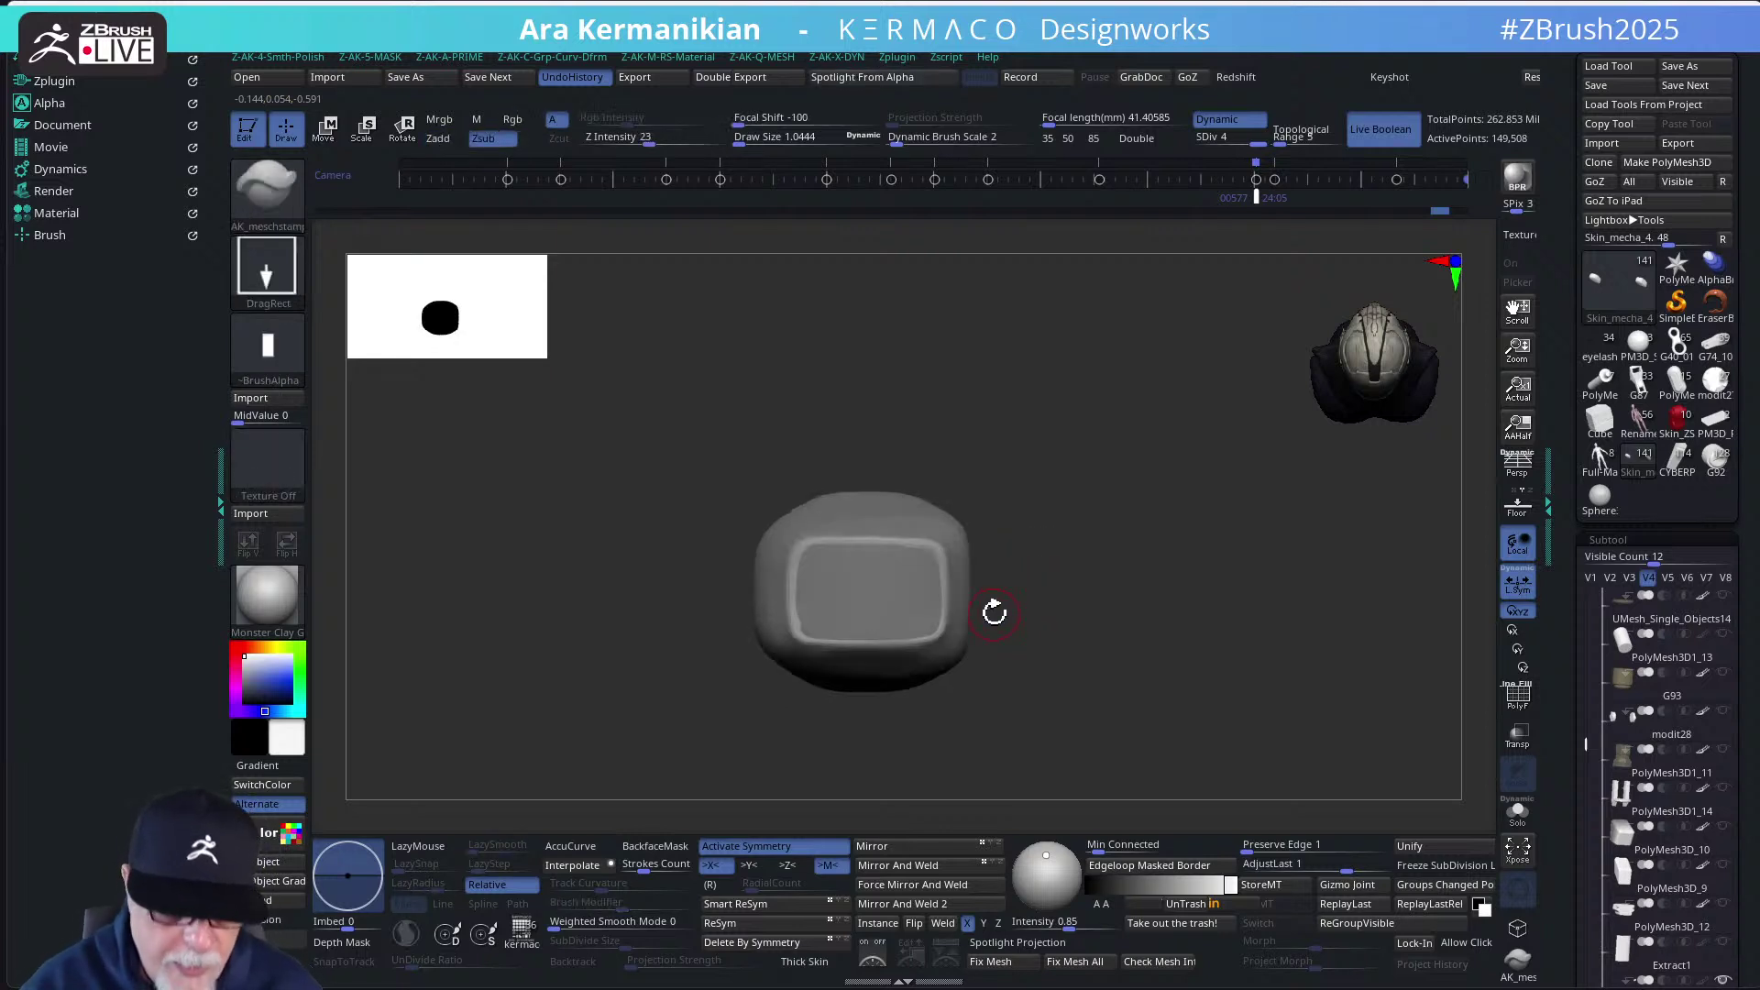
left_click_drag(933, 526, 946, 546)
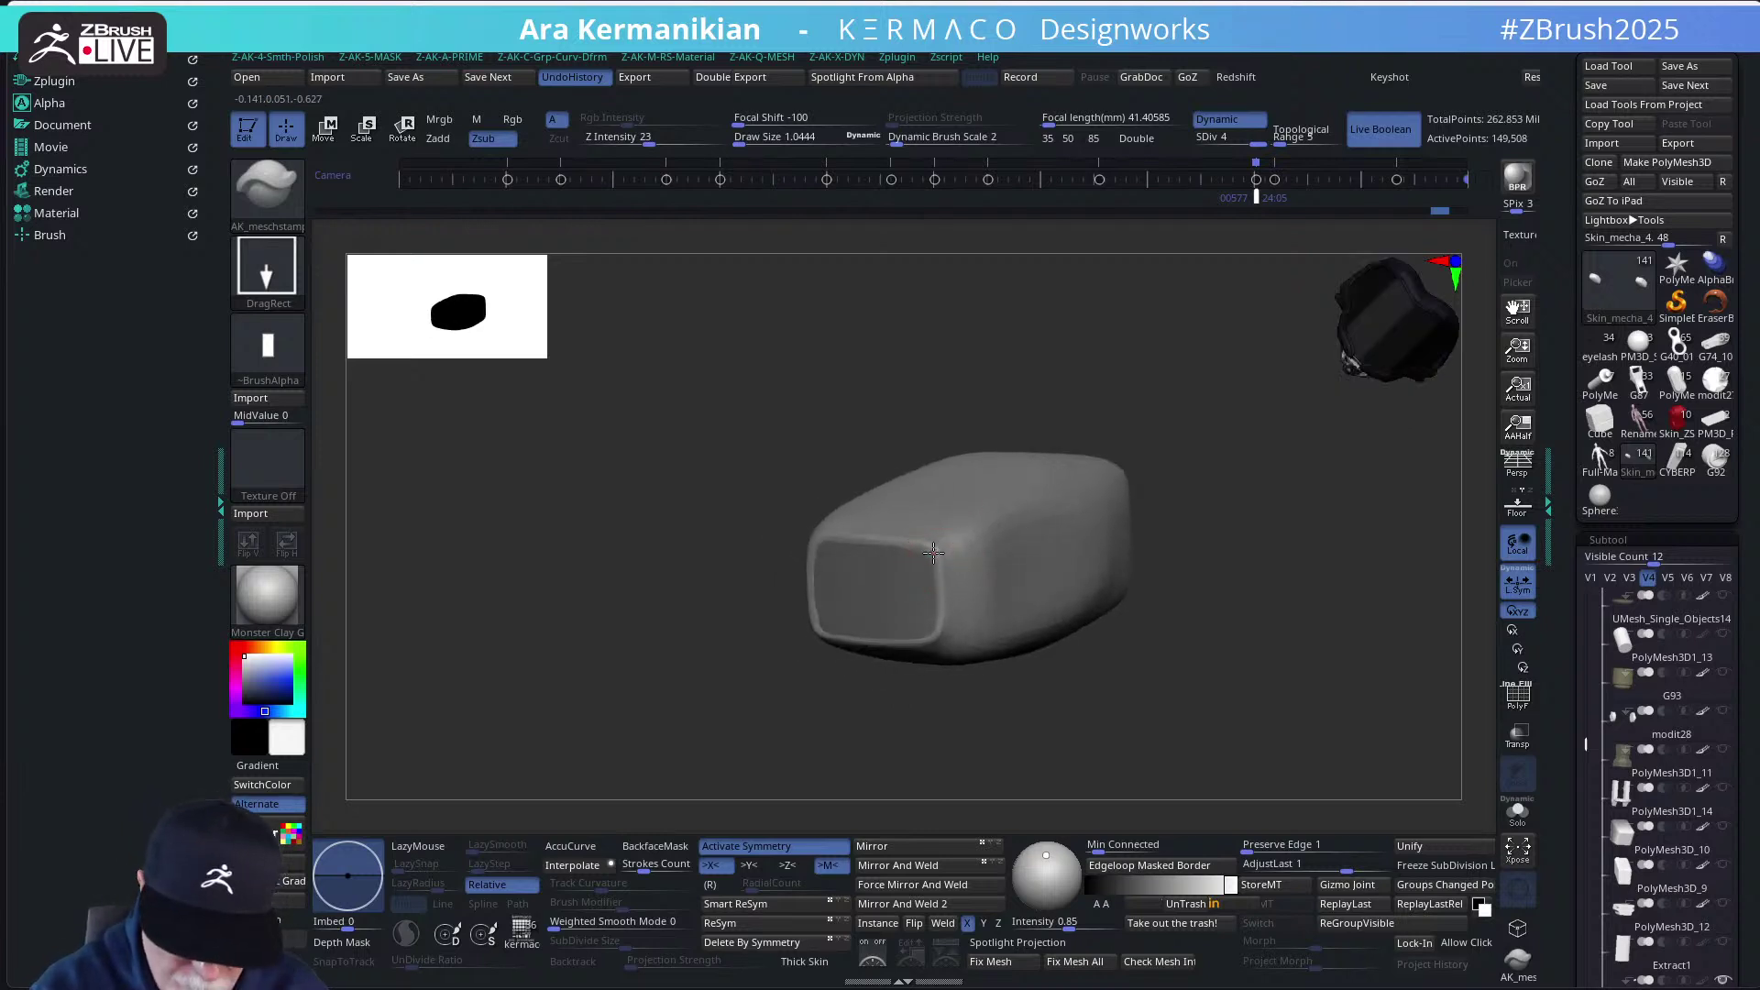
key("ctrl+d")
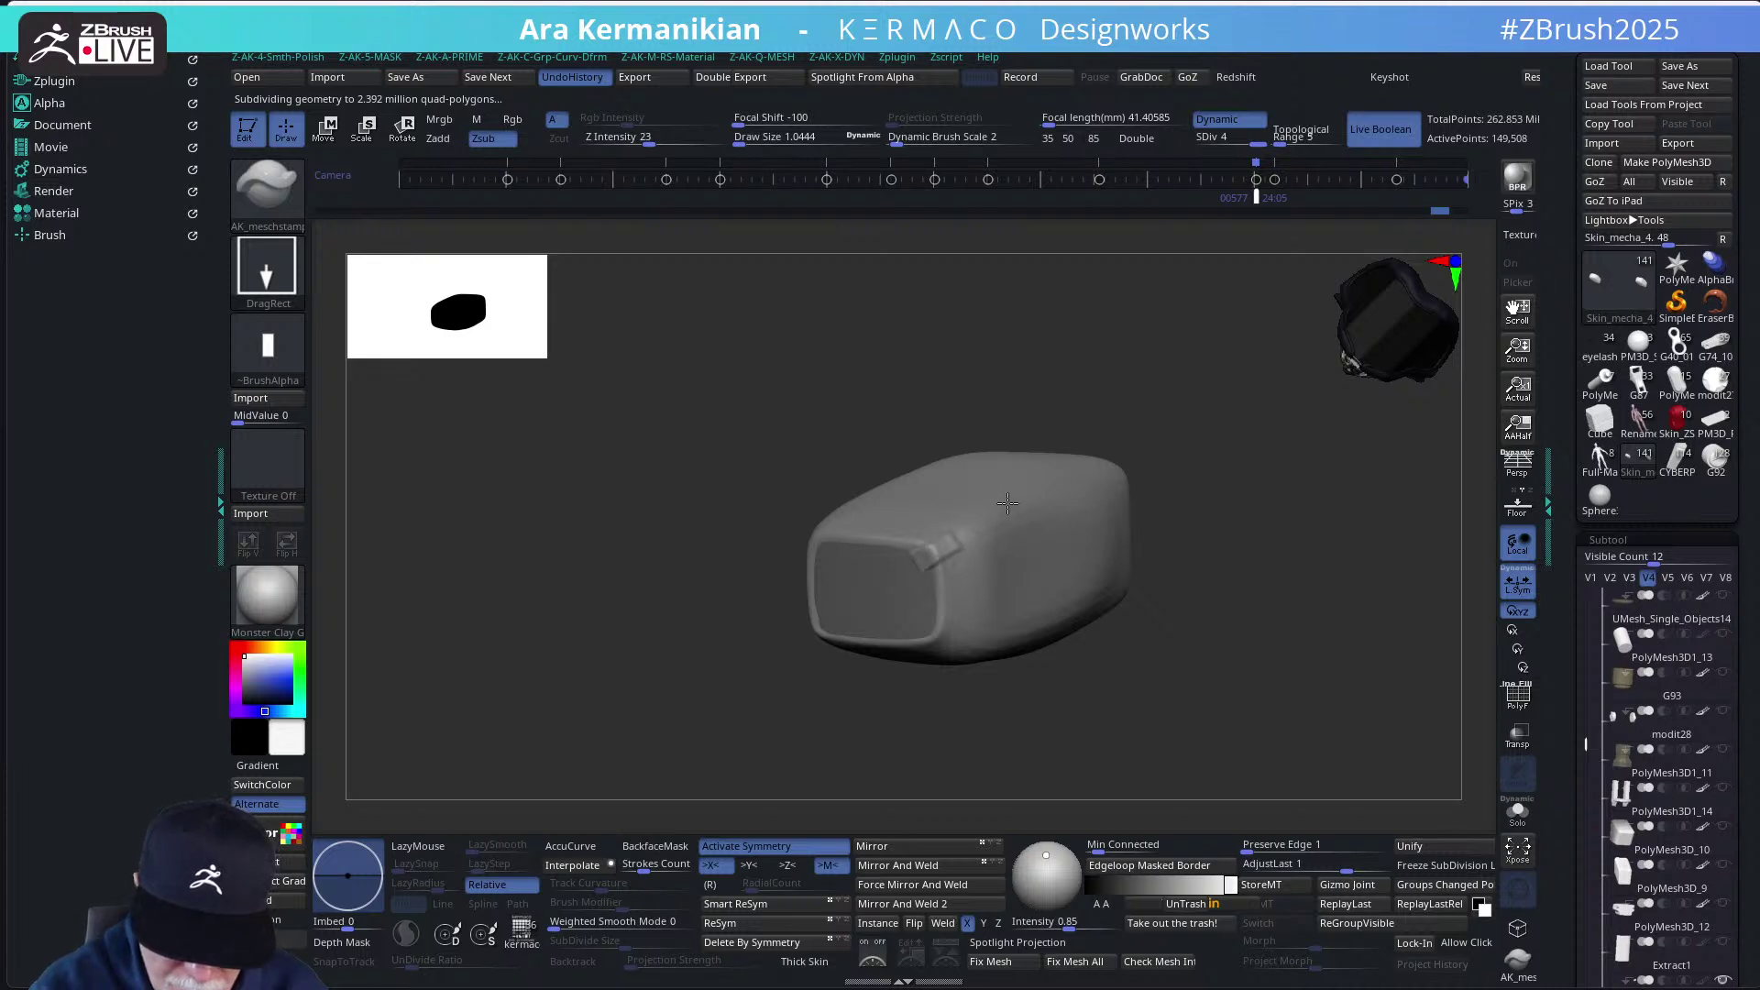
Switch to the DamStandard brush and refine the corner stamp where it meets the block's end face
mouse_move(974, 715)
left_mouse_down()
mouse_move(975, 734)
mouse_move(999, 604)
mouse_move(1043, 550)
mouse_move(1009, 552)
left_mouse_up()
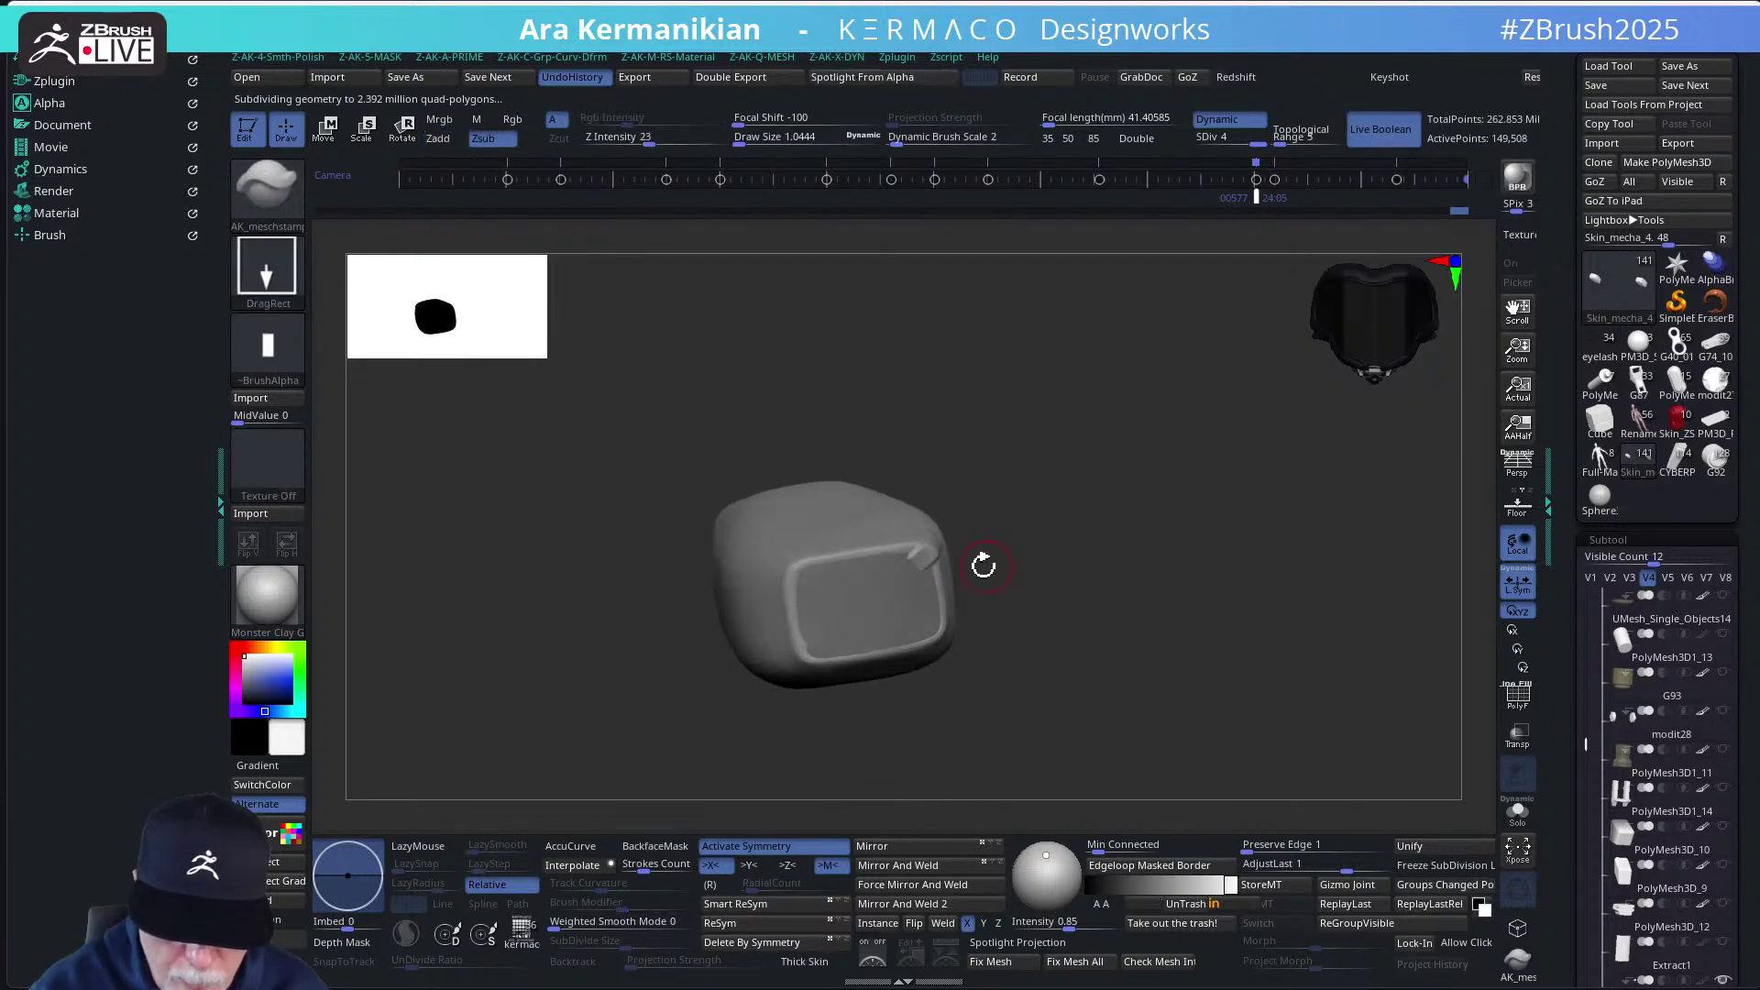
key("b")
key("m")
key("v")
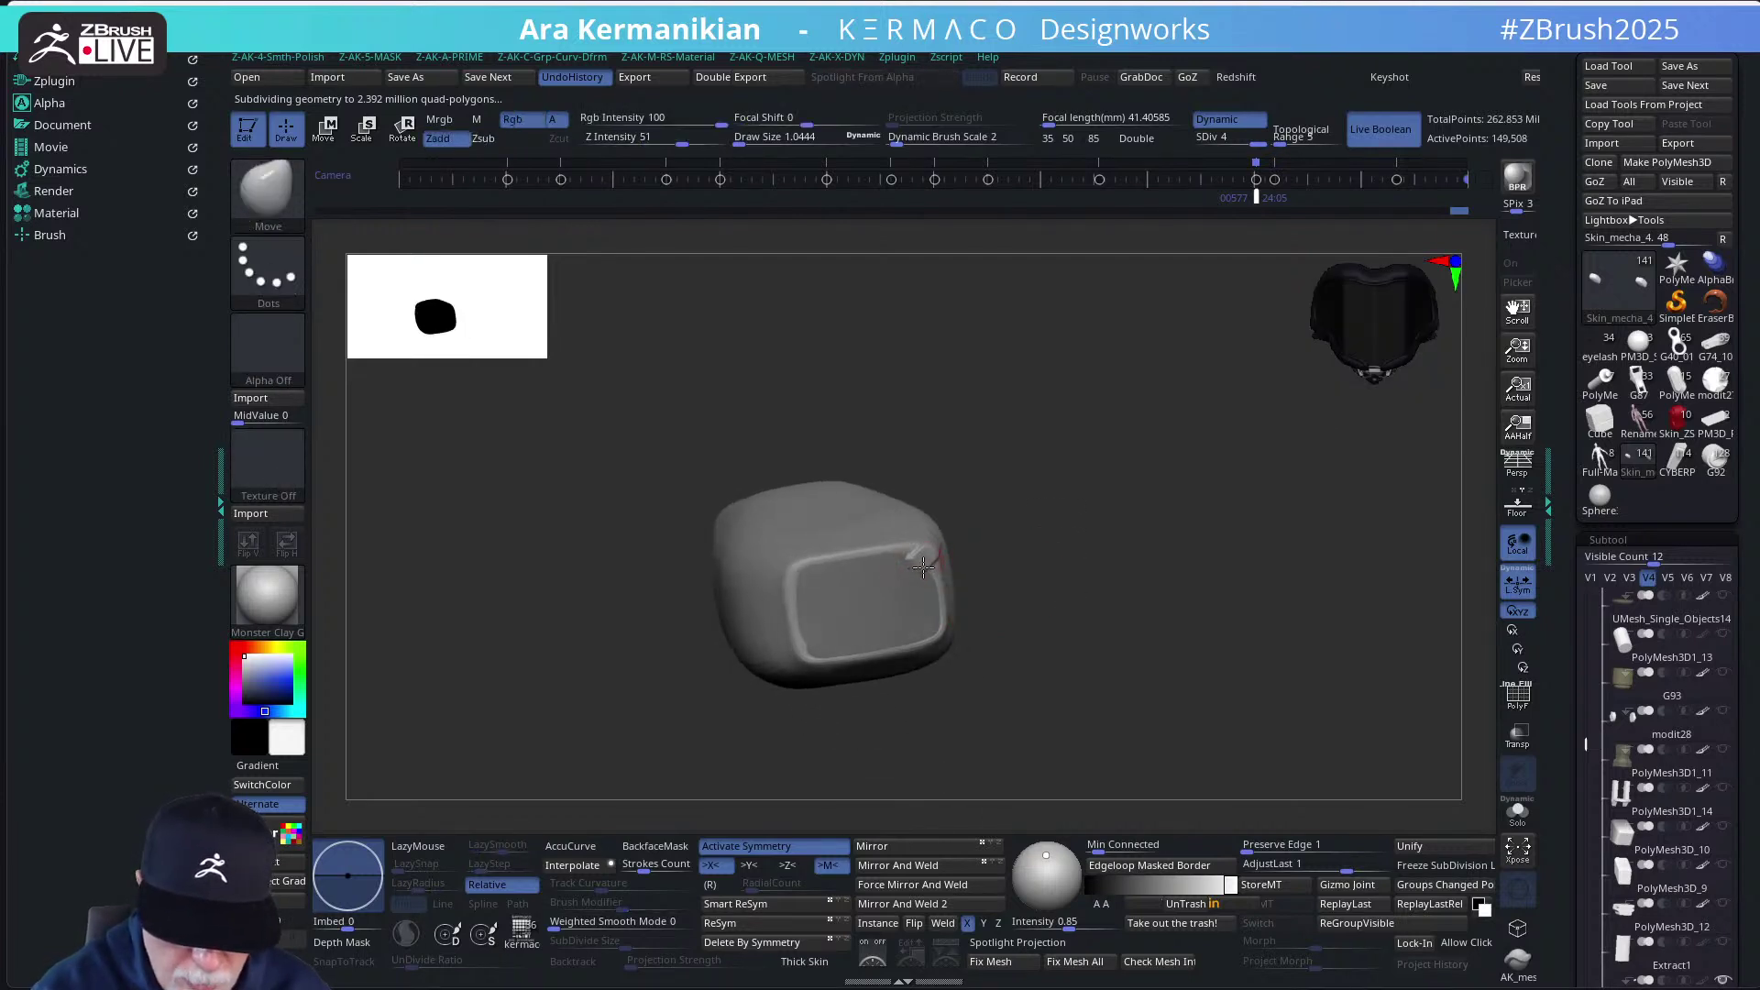
right_click(946, 560)
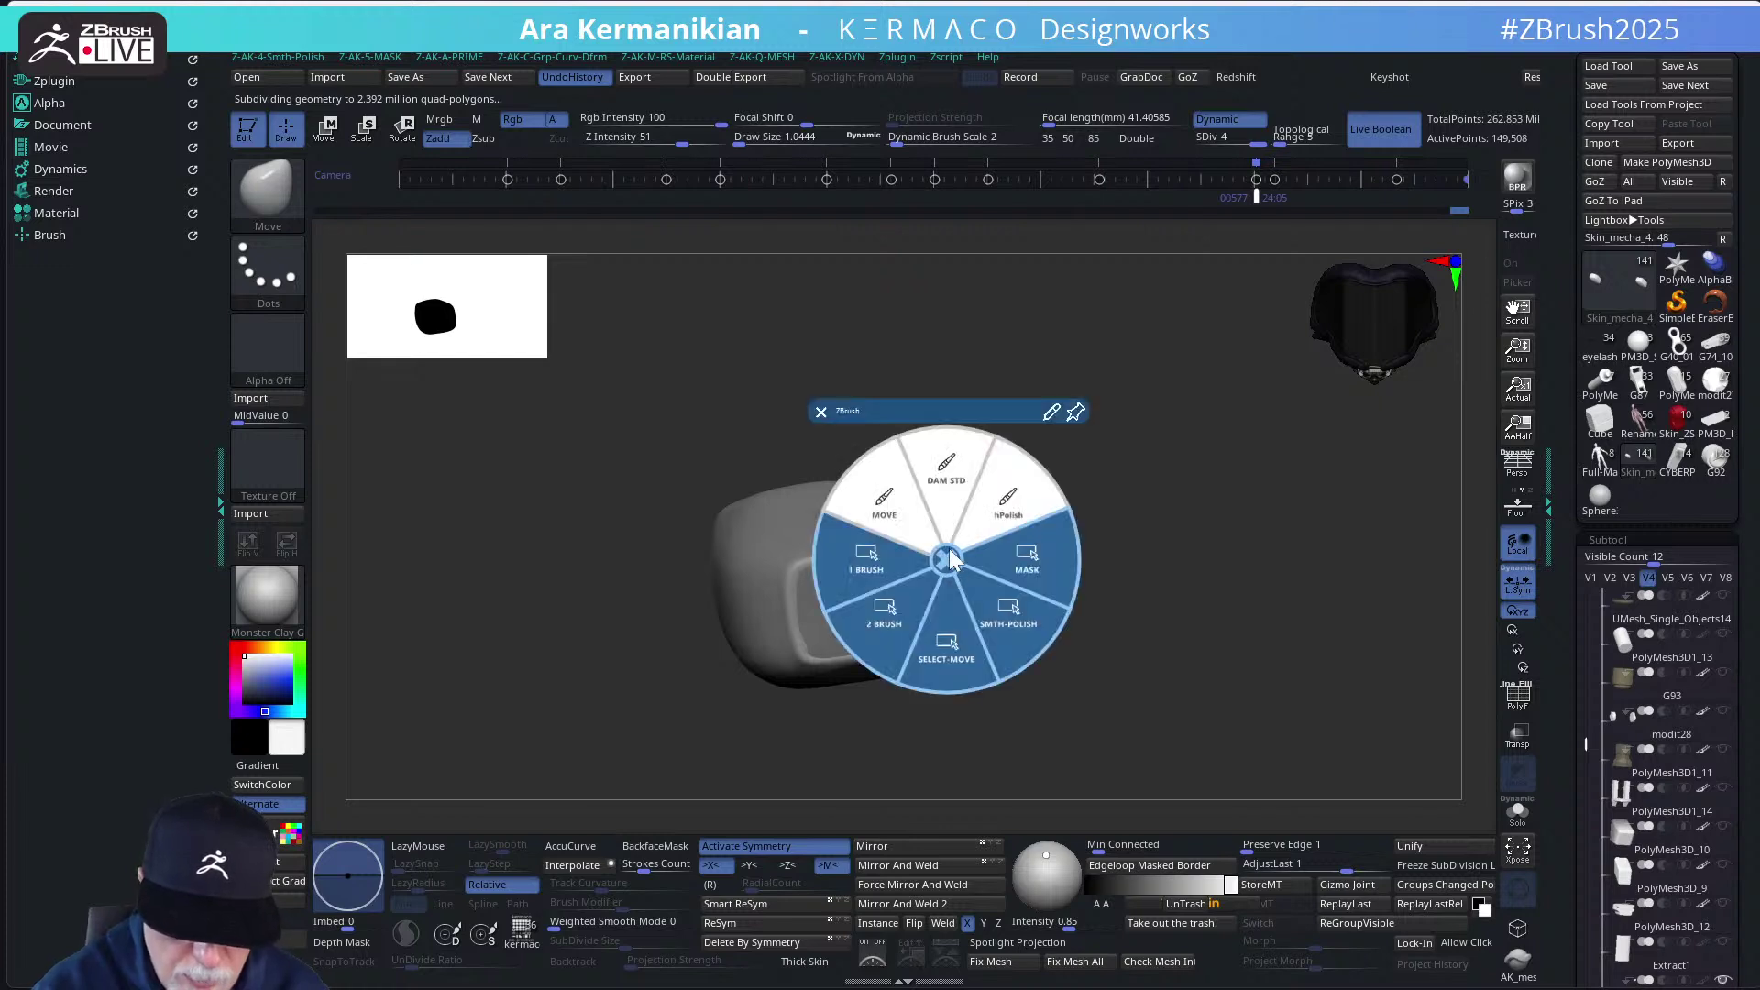
left_click(940, 486)
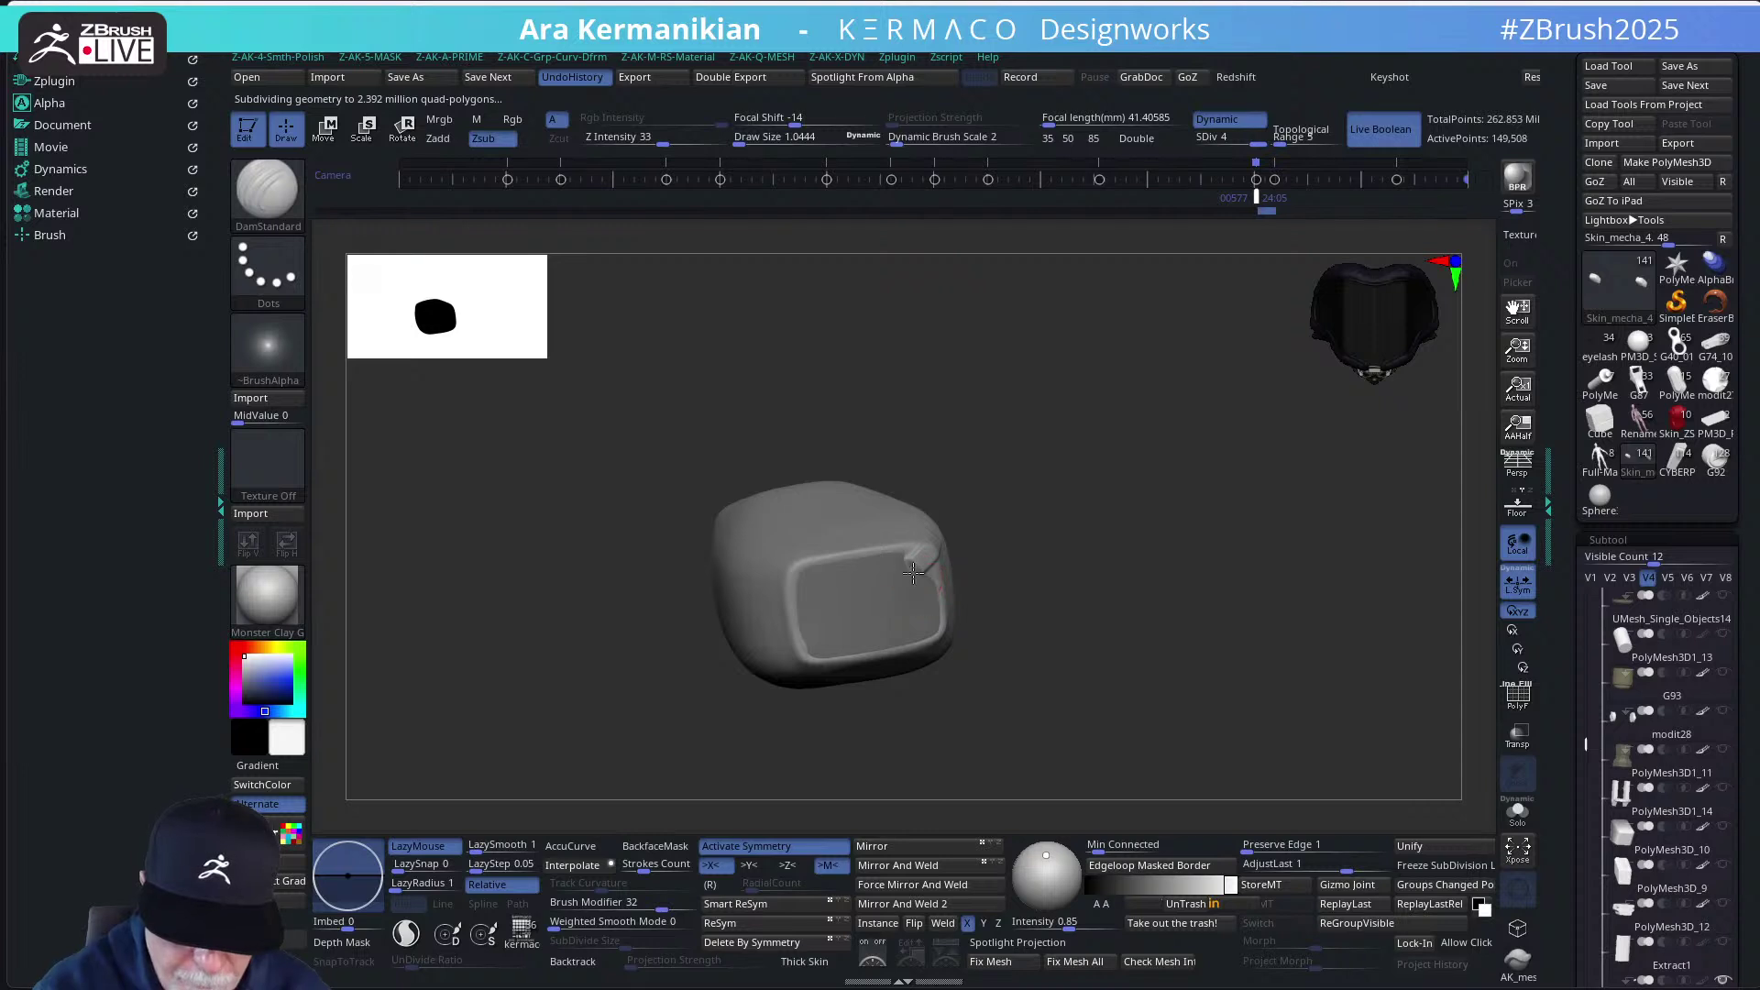
left_click_drag(928, 574, 942, 607)
key("shift")
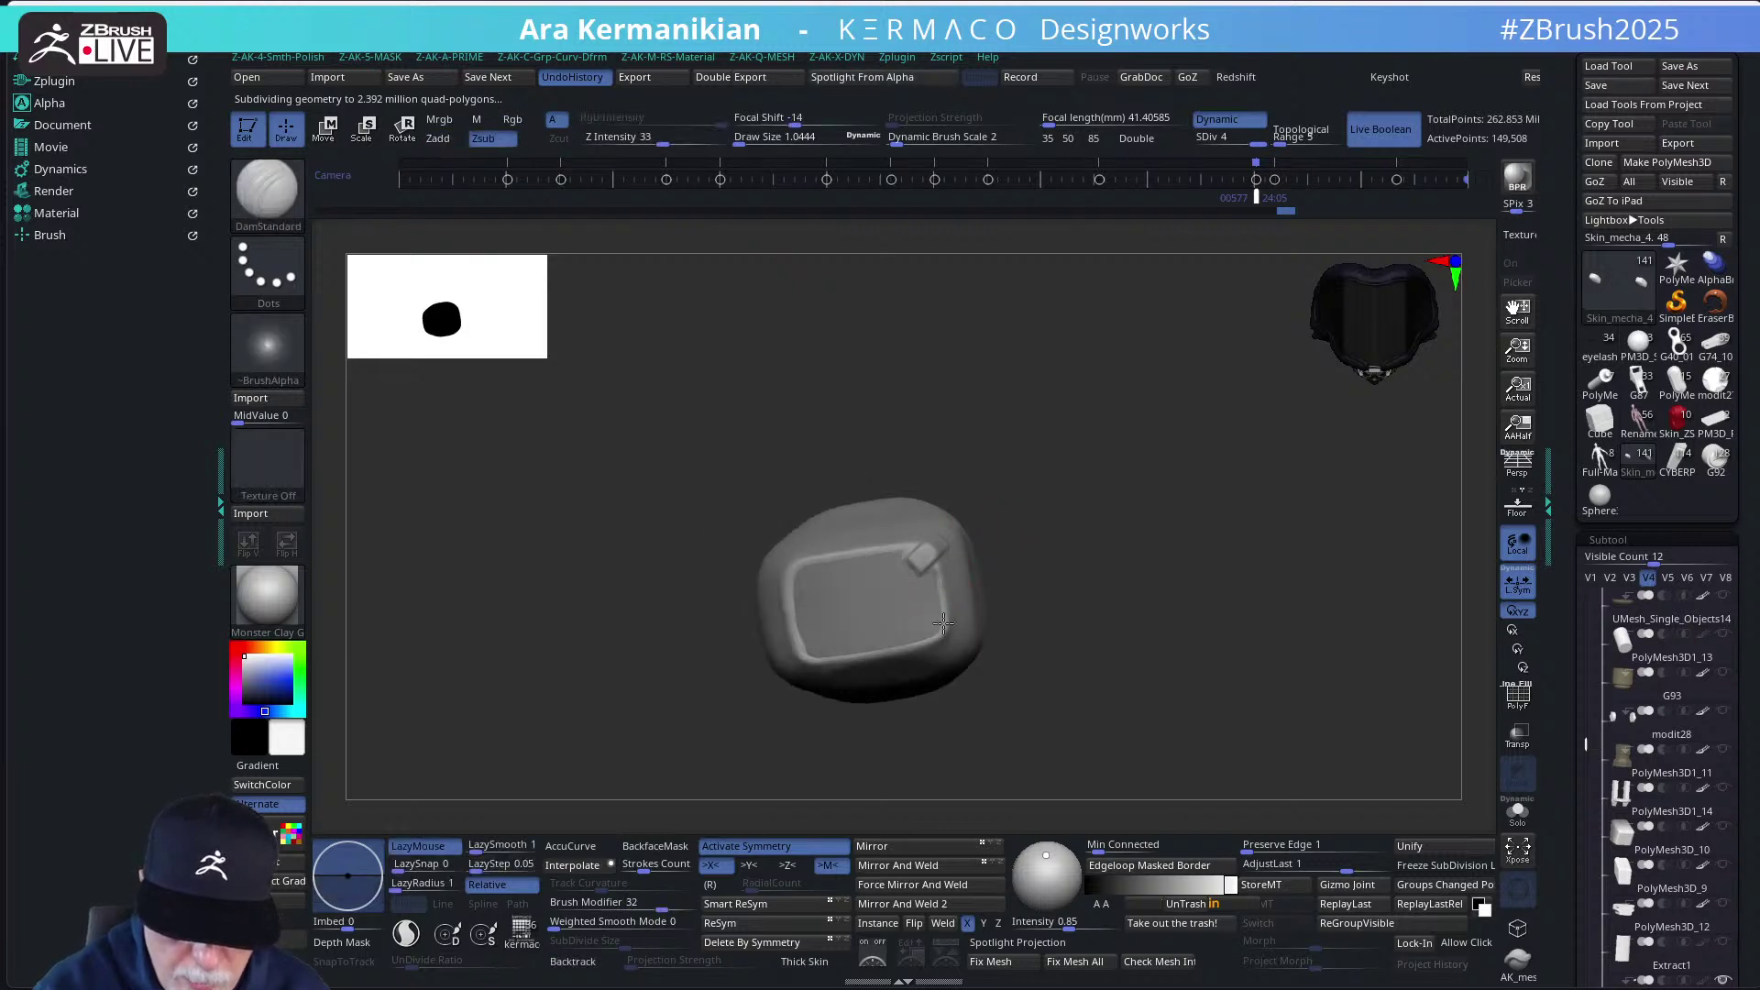
key("shift")
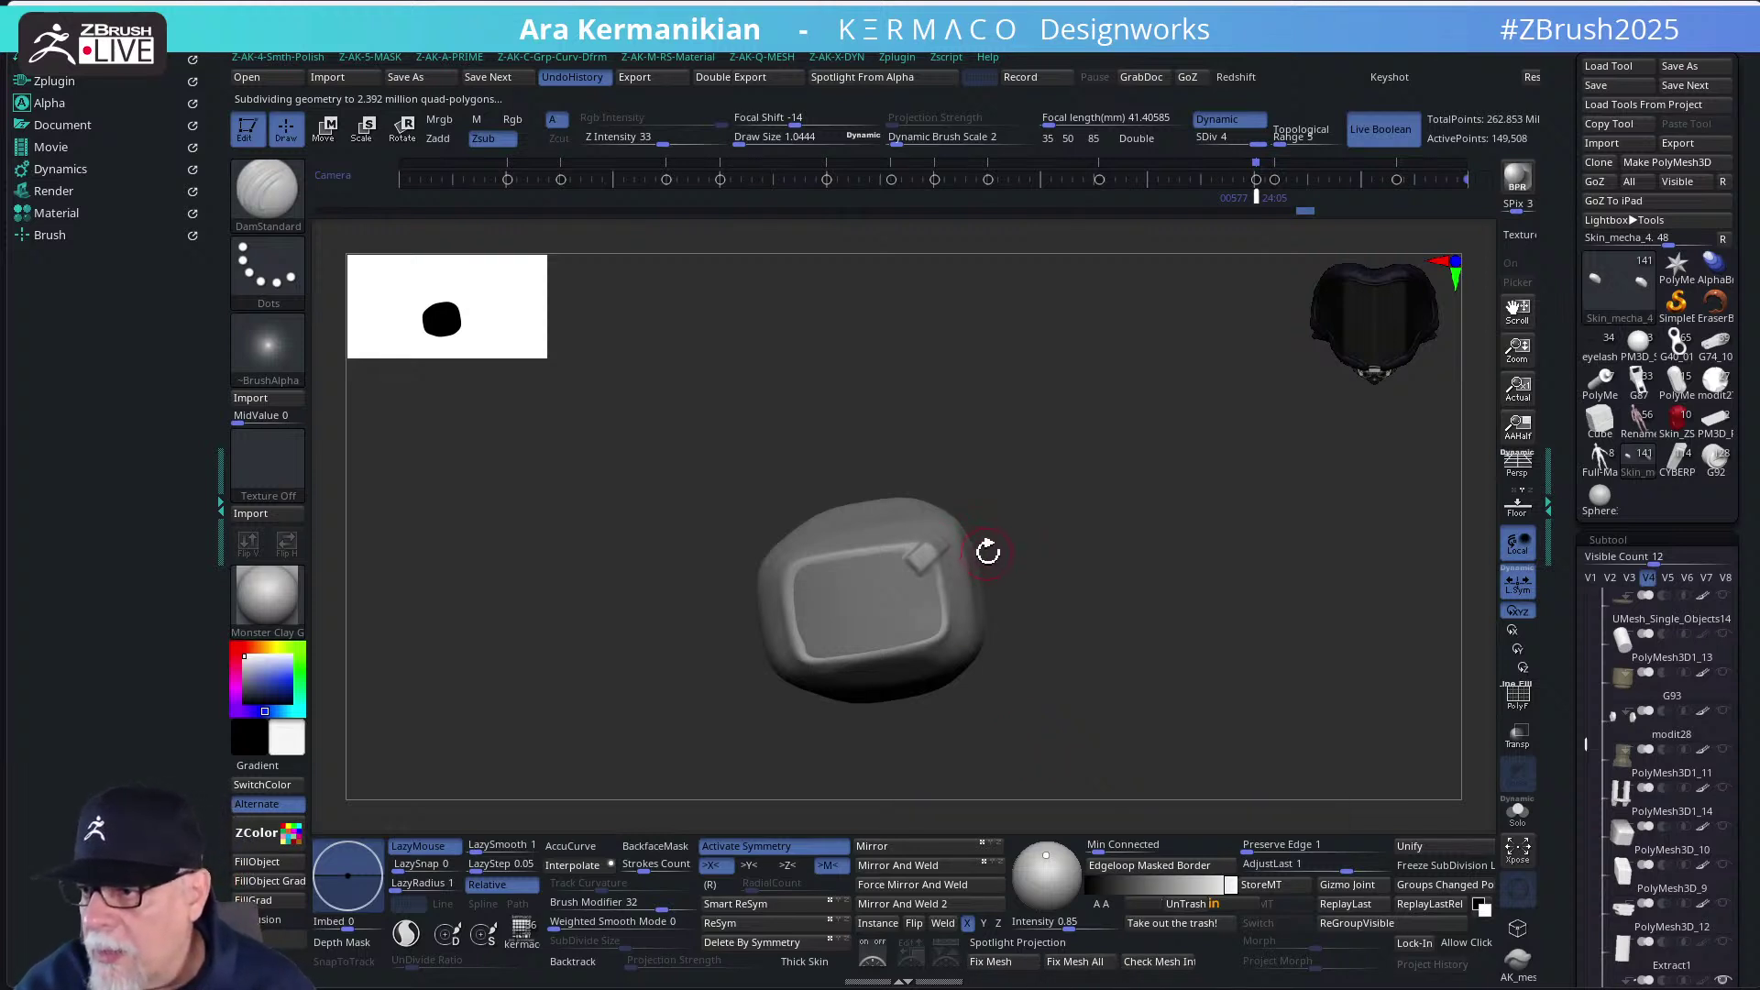
Switch to the AK_meschstamp brush and stamp a small rectangle diagonally across the other upper corner of the end-face rim
mouse_move(1009, 554)
left_mouse_down()
mouse_move(1021, 569)
mouse_move(944, 564)
left_mouse_up()
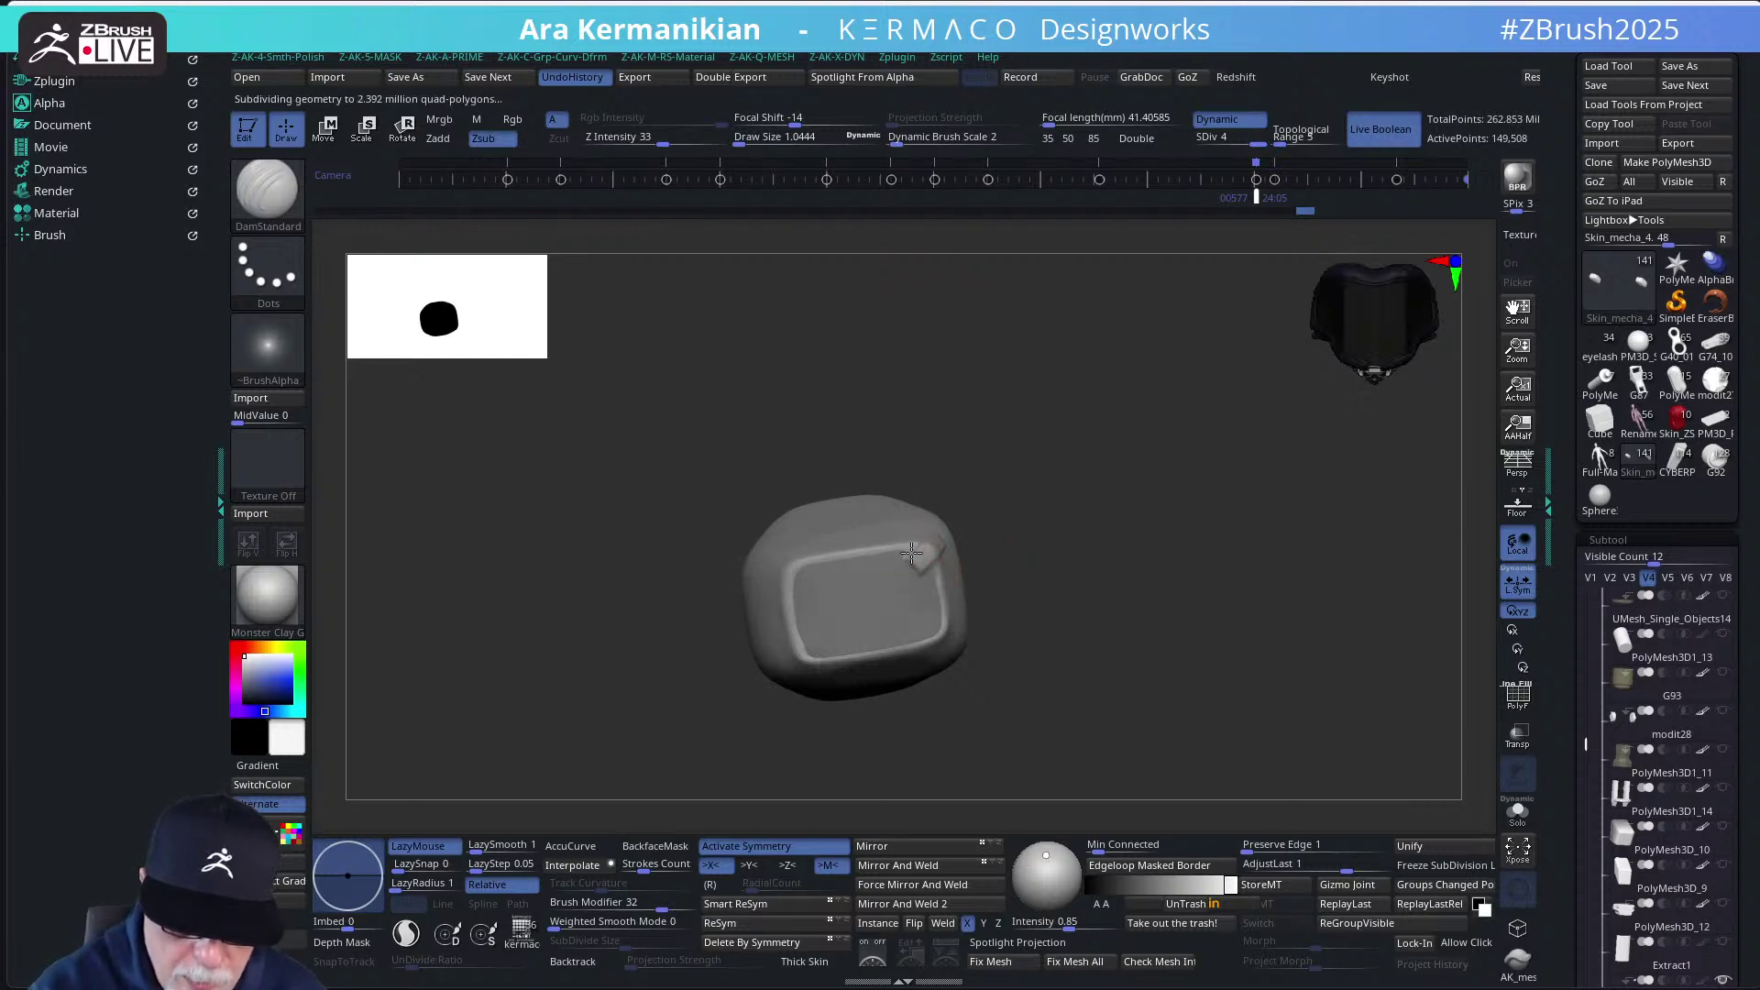
mouse_move(1137, 561)
left_mouse_down()
mouse_move(1077, 527)
mouse_move(1202, 475)
mouse_move(1127, 499)
mouse_move(1187, 505)
left_mouse_up()
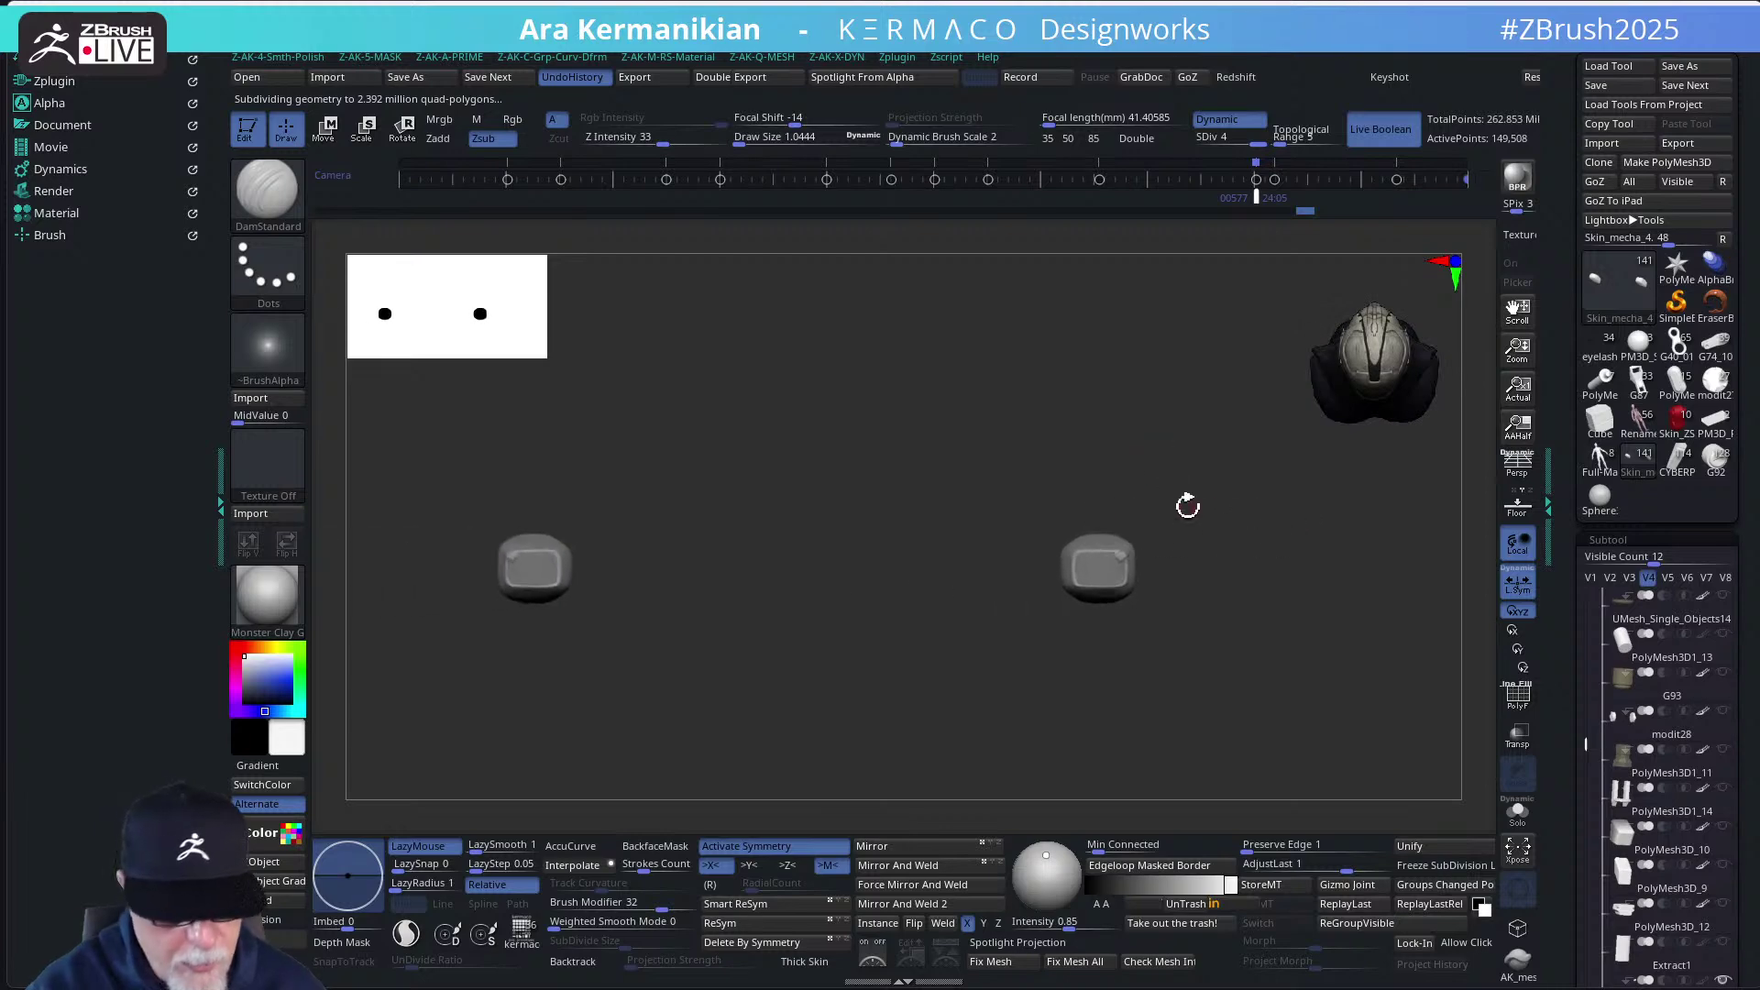
left_click(268, 191)
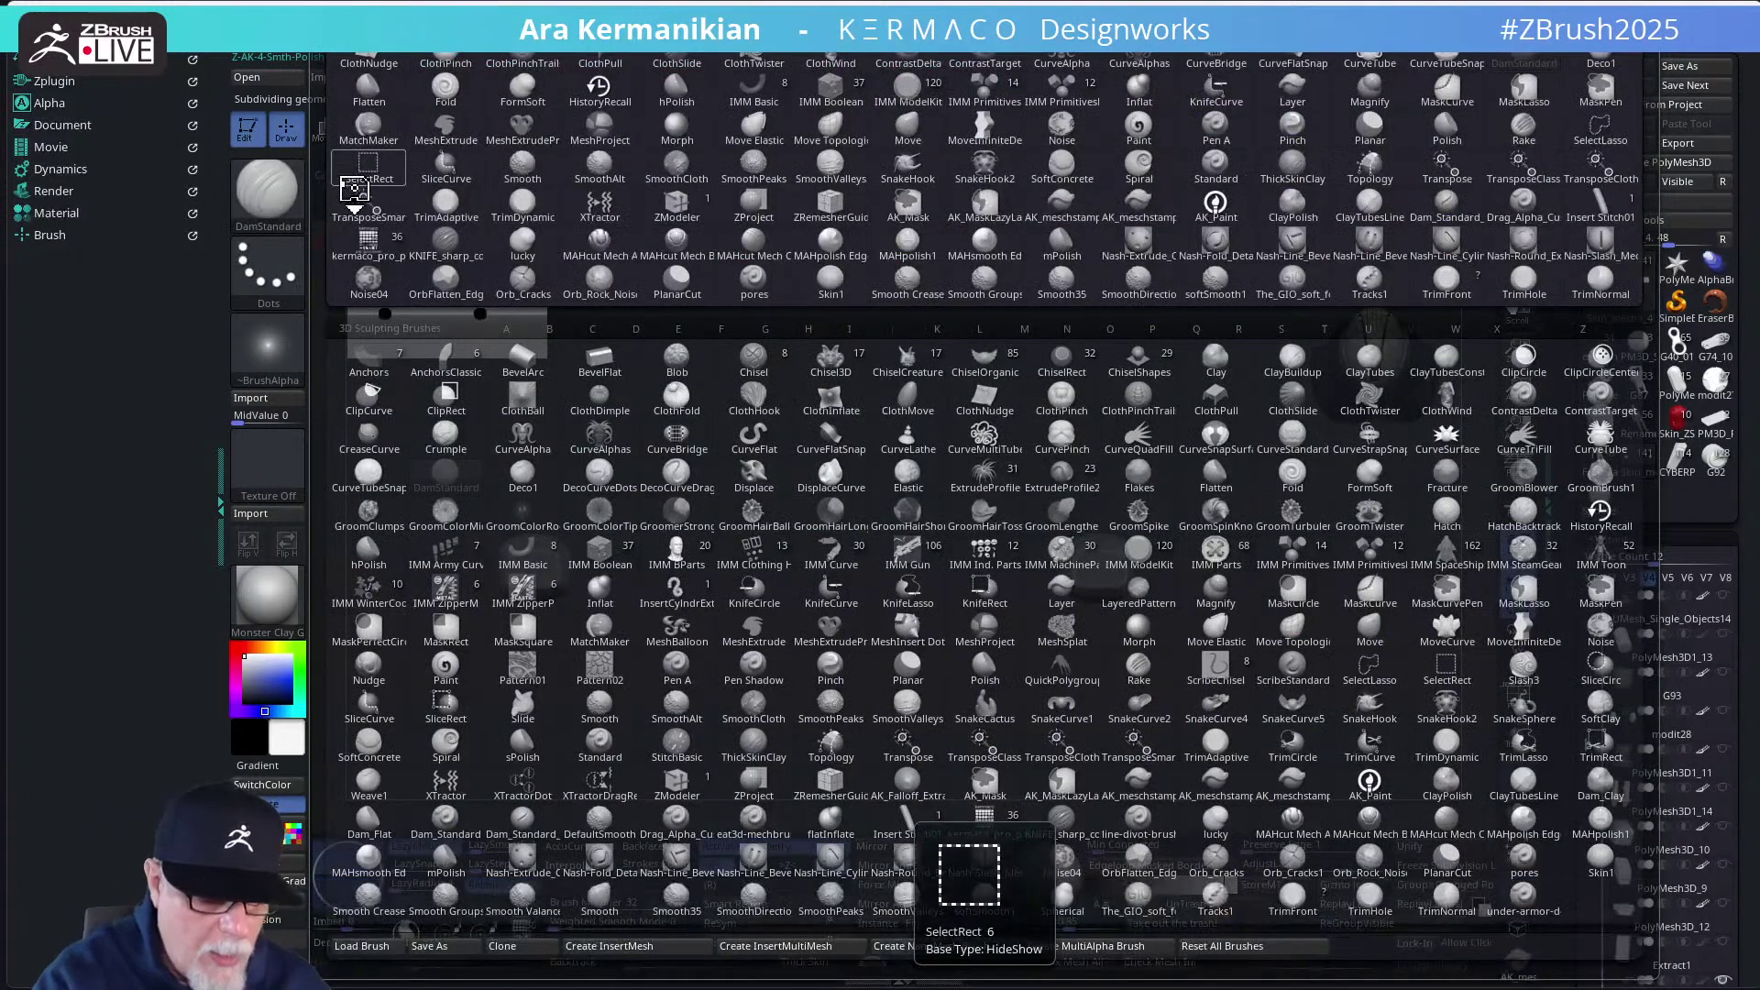
left_click(353, 189)
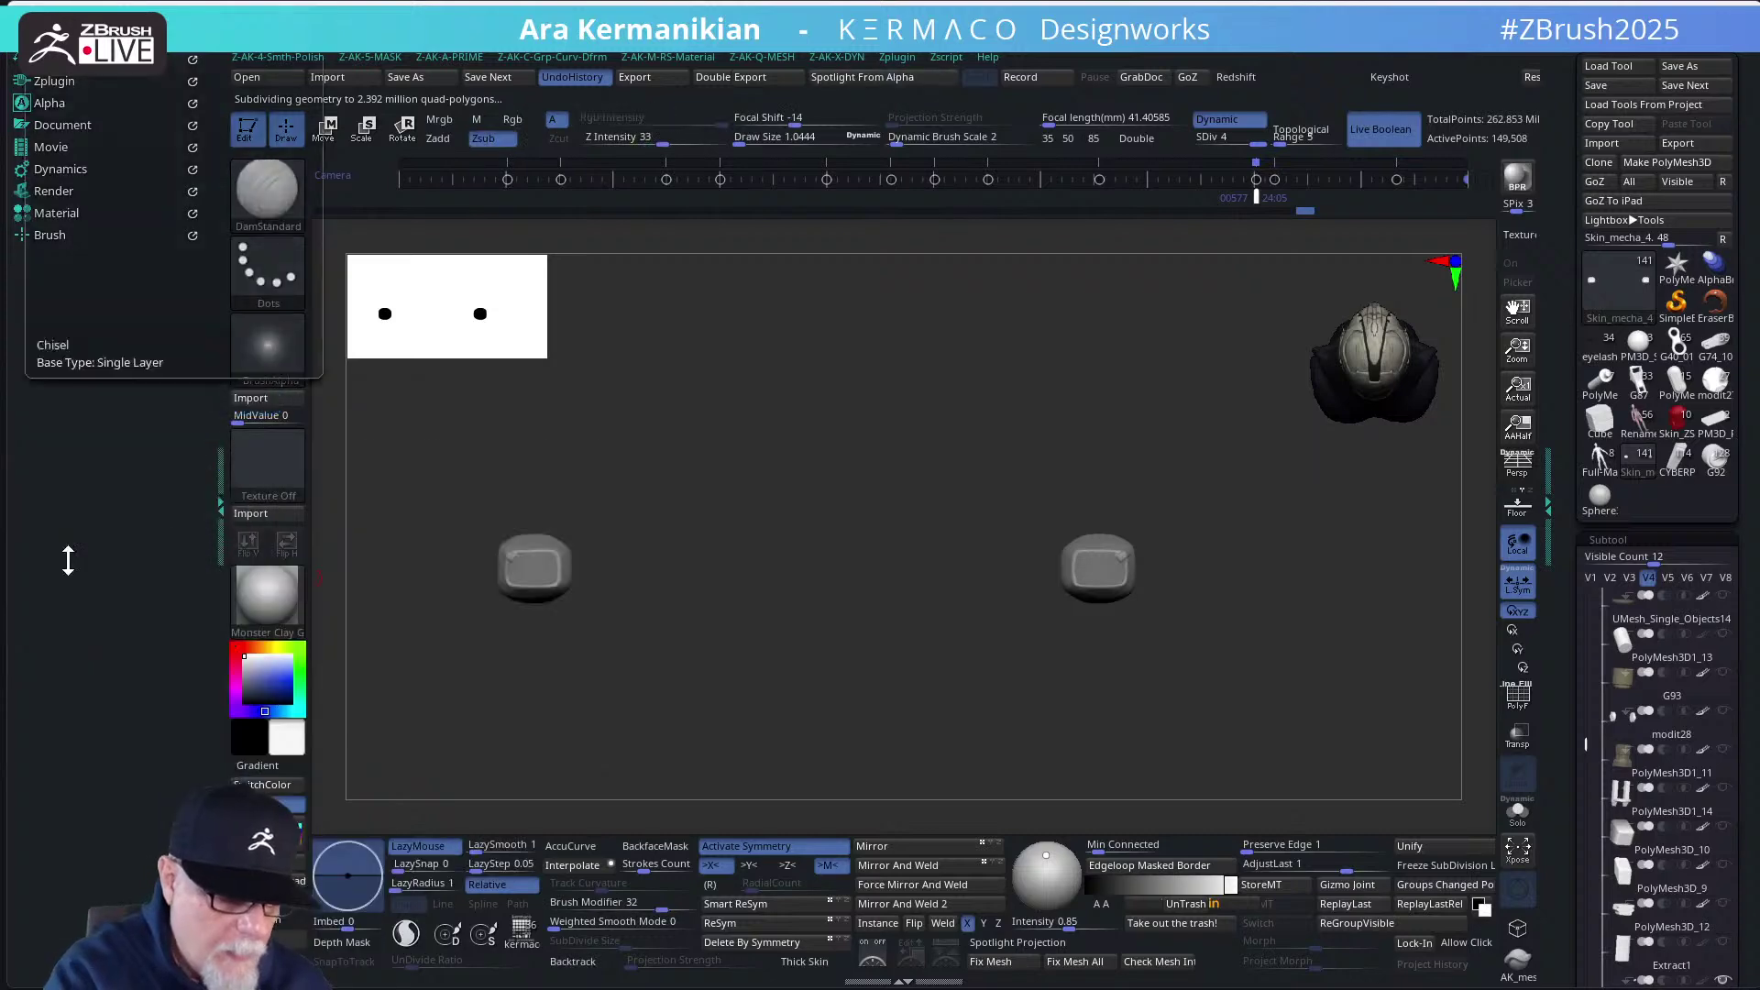
key("space")
left_click(680, 376)
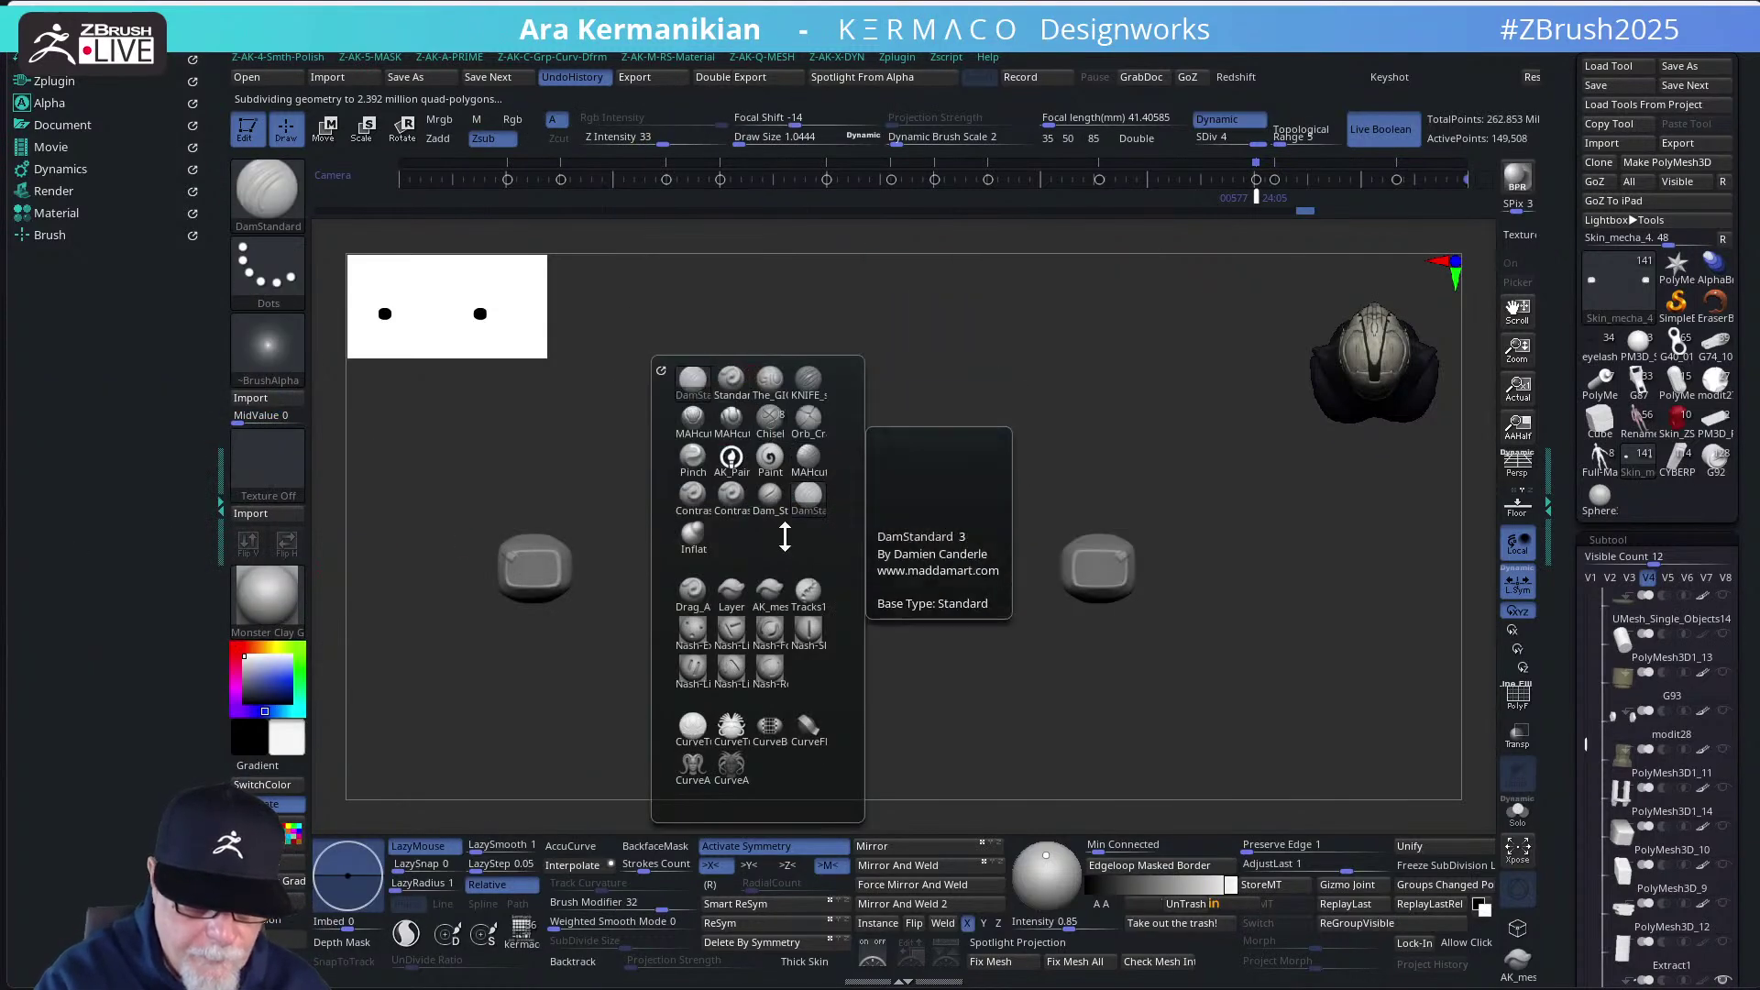
left_click(770, 591)
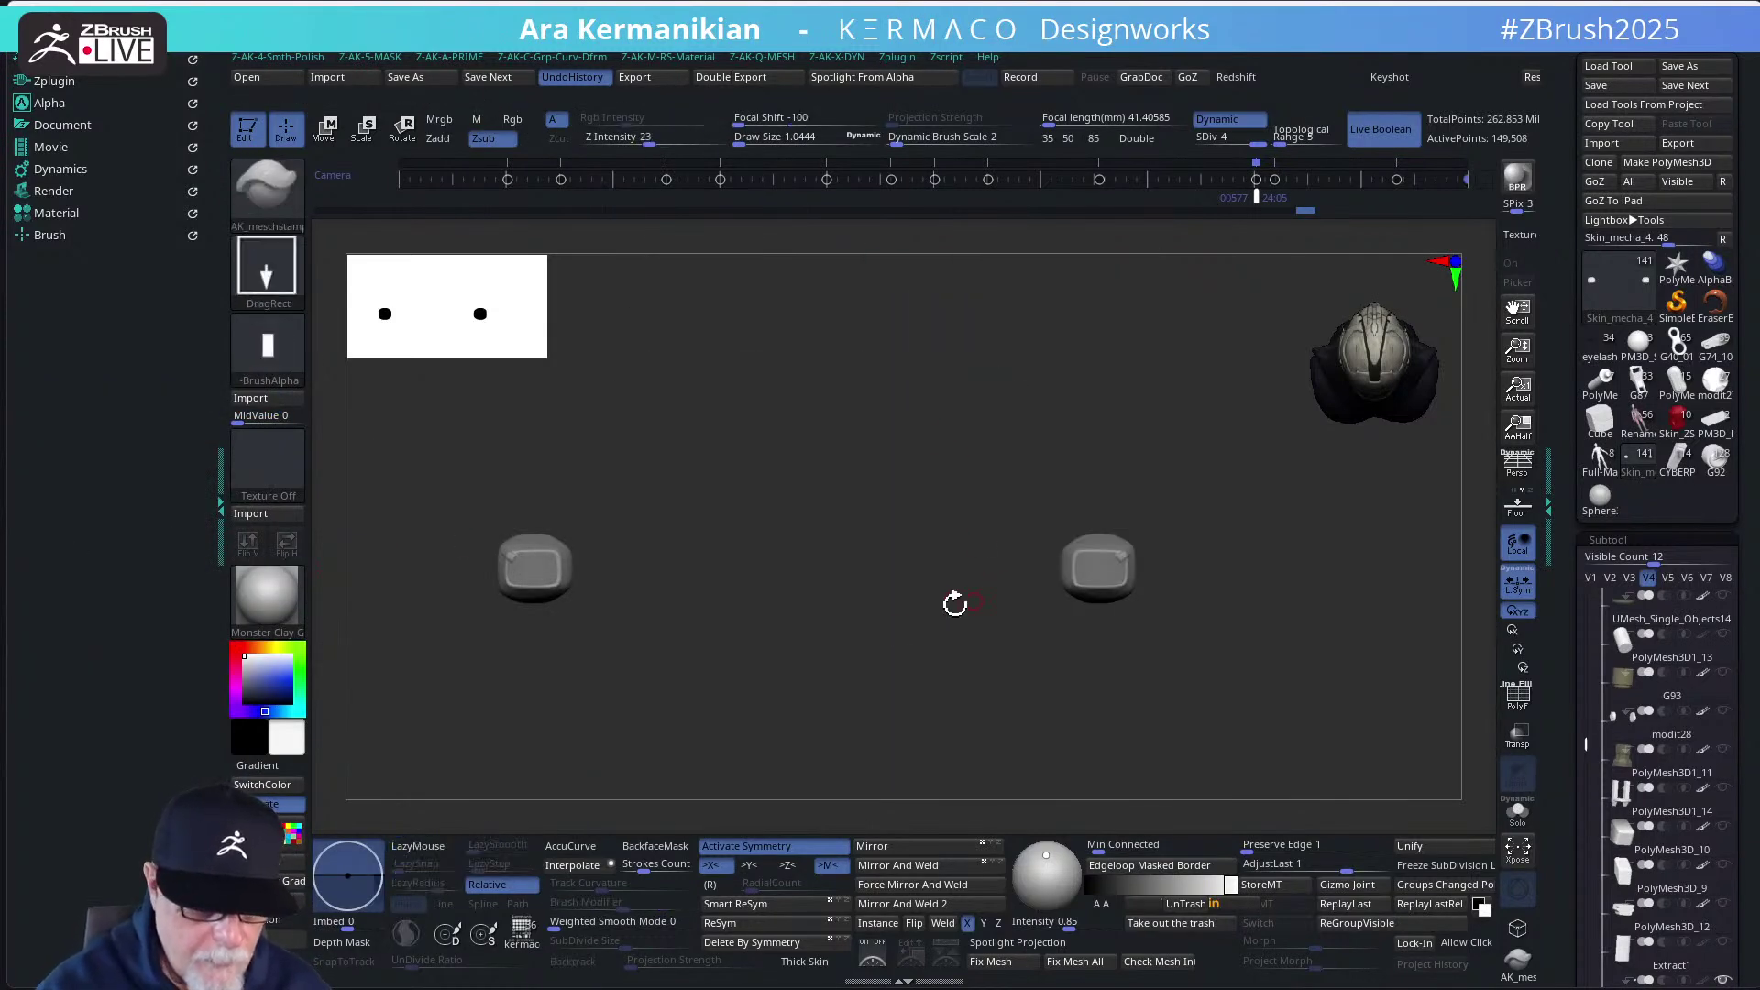
left_click_drag(758, 651, 798, 594, "alt")
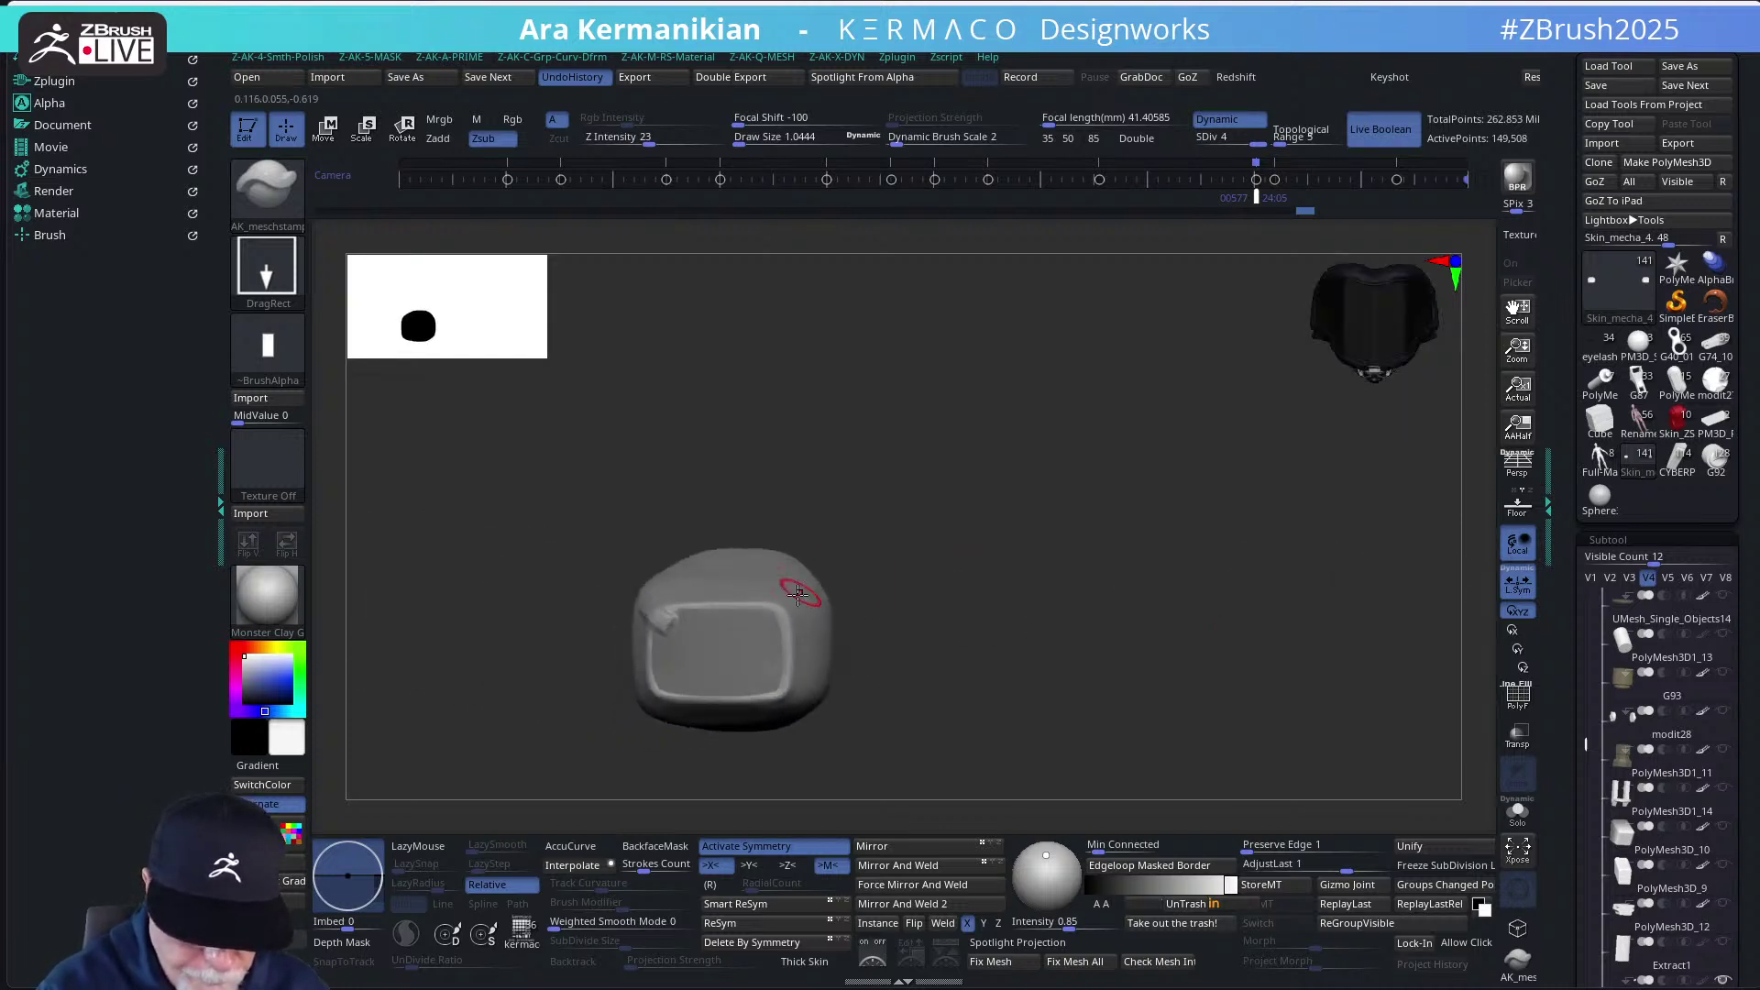
key("ctrl+d")
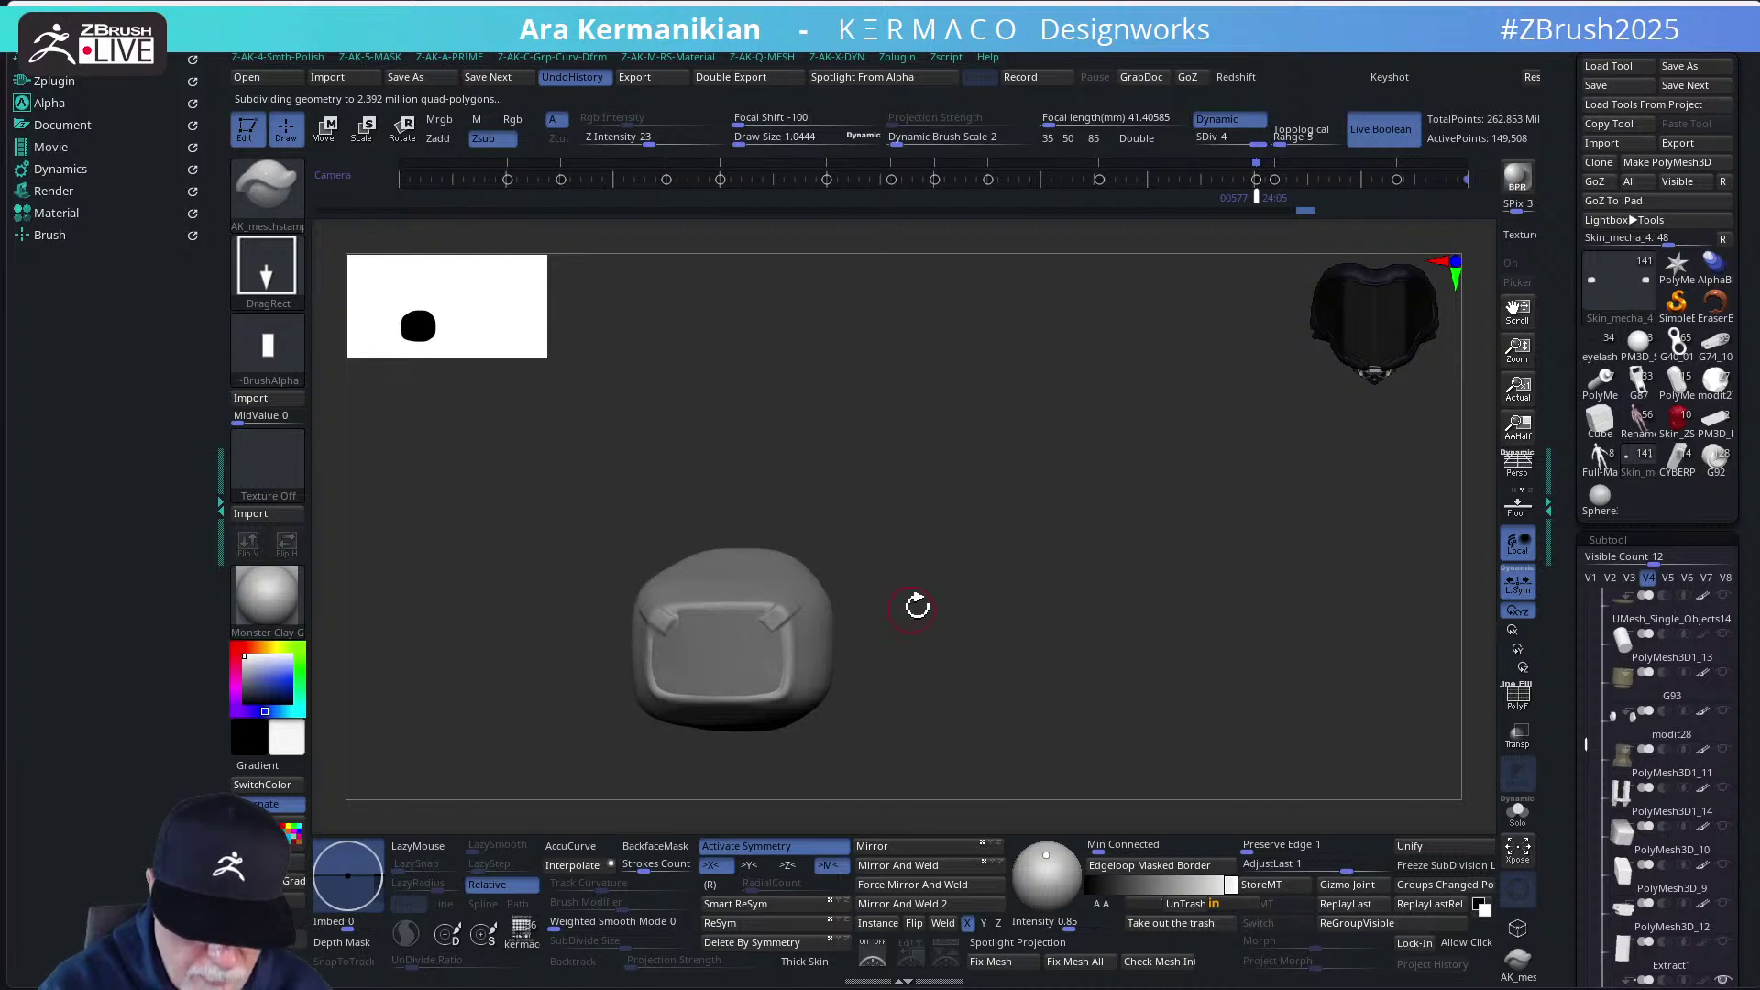
Stamp small rectangles diagonally across the two lower corners of the end-face rim, smoothing around the corner stamps
left_click_drag(915, 600, 785, 609)
key("shift")
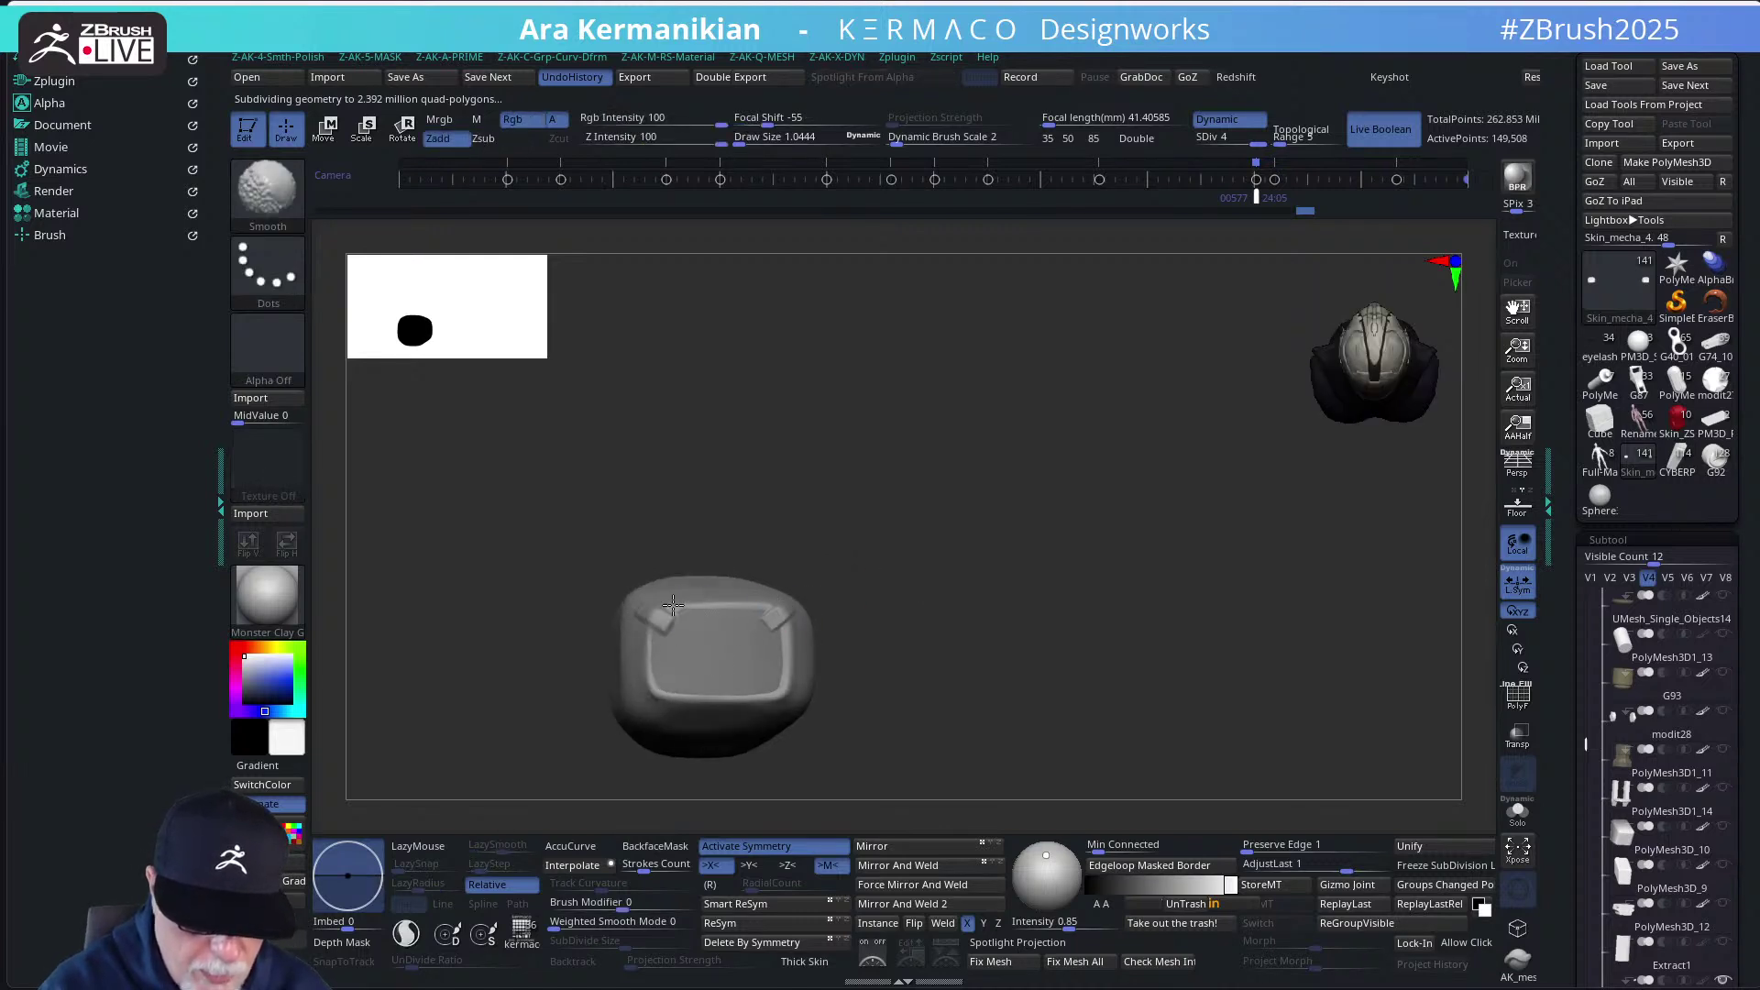
mouse_move(908, 696)
left_mouse_down()
mouse_move(971, 604)
mouse_move(884, 630)
left_mouse_up()
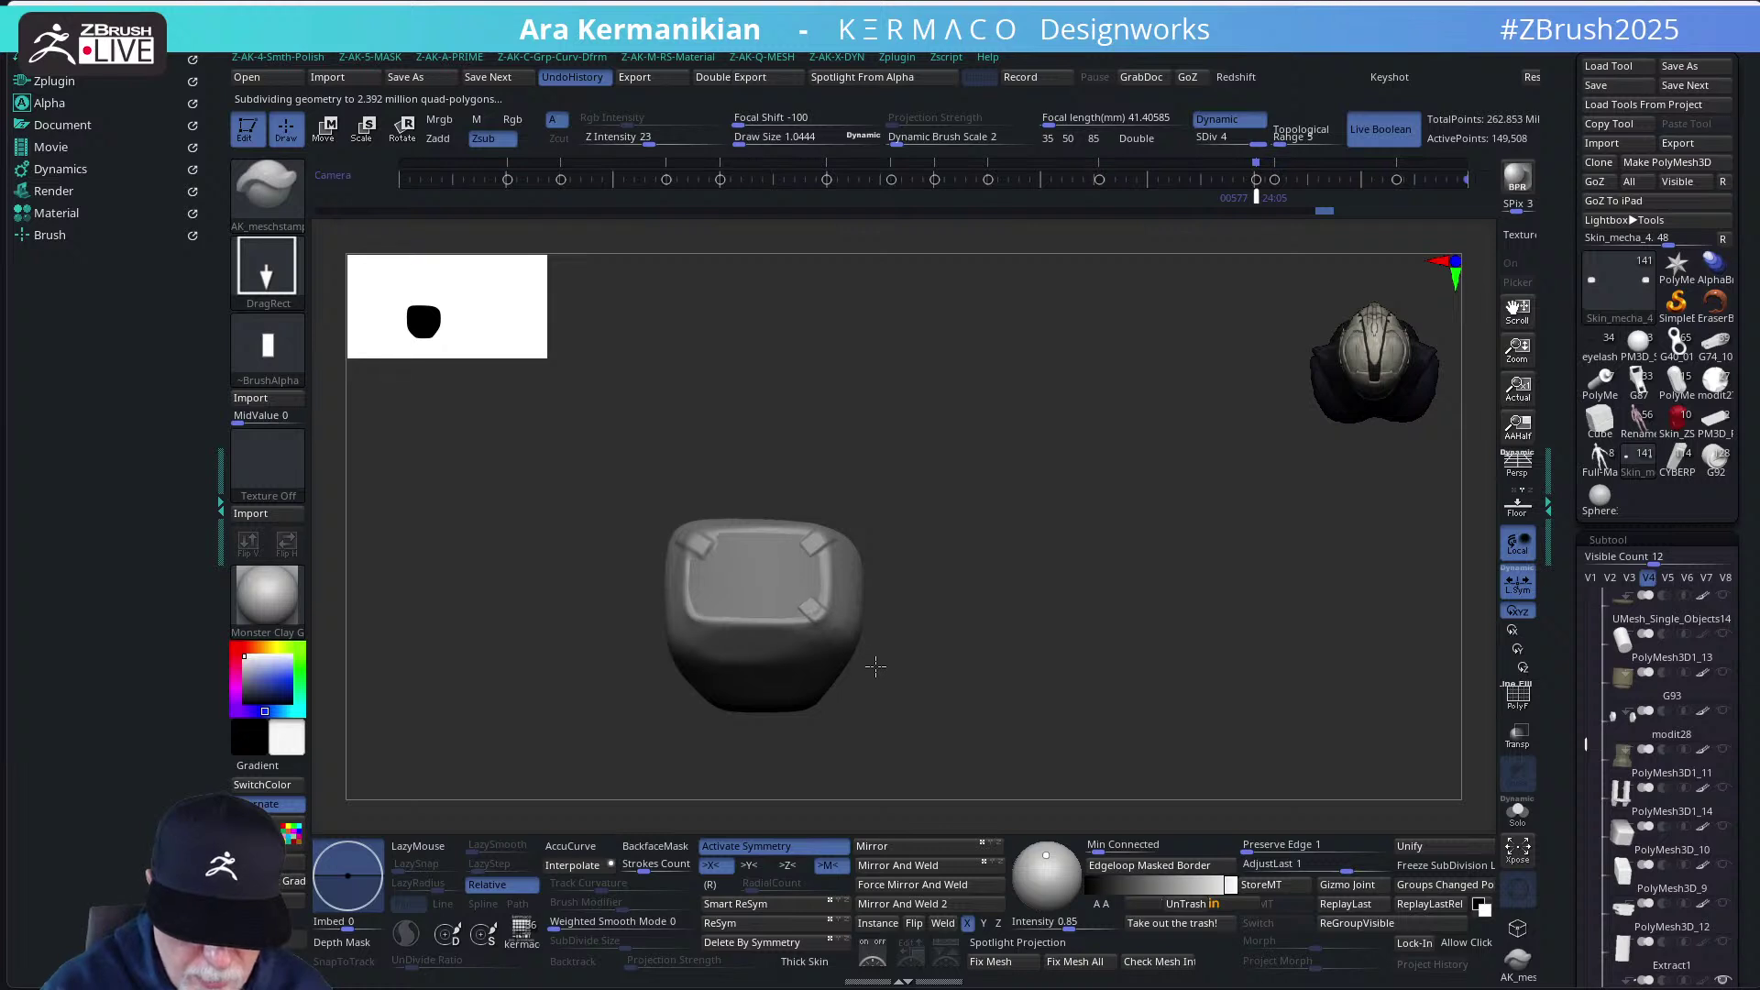
left_click_drag(671, 755, 825, 577)
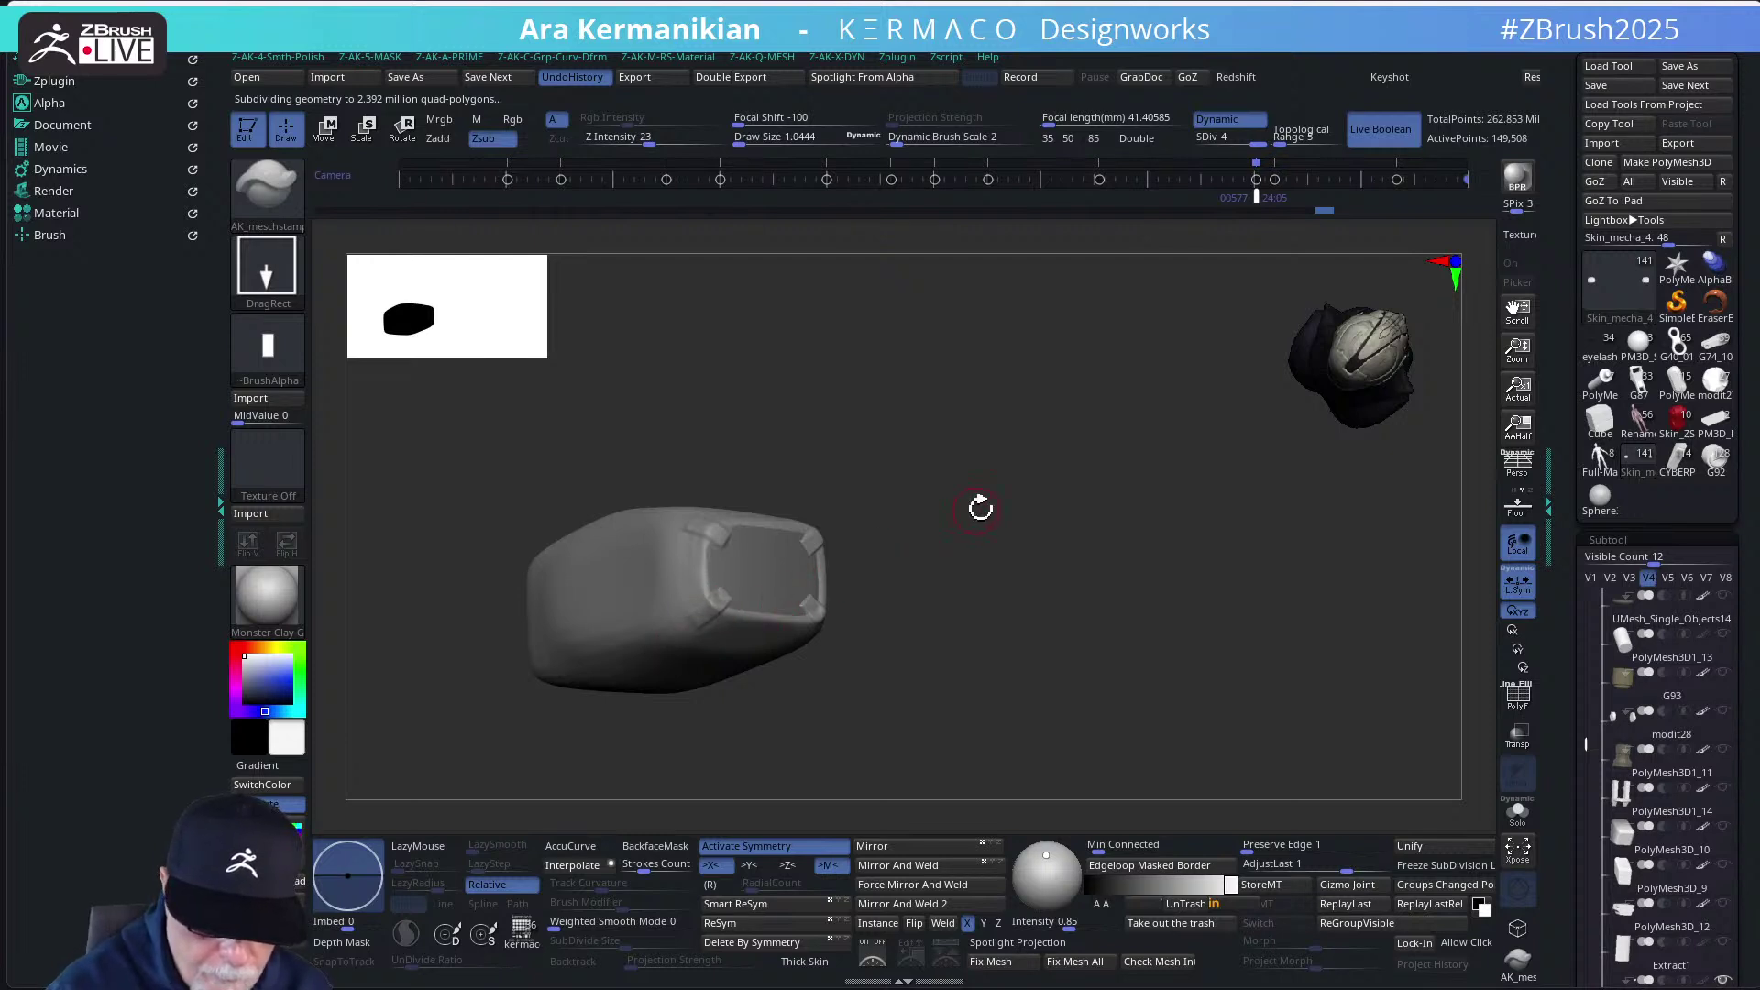
left_click_drag(979, 507, 955, 538)
key("shift")
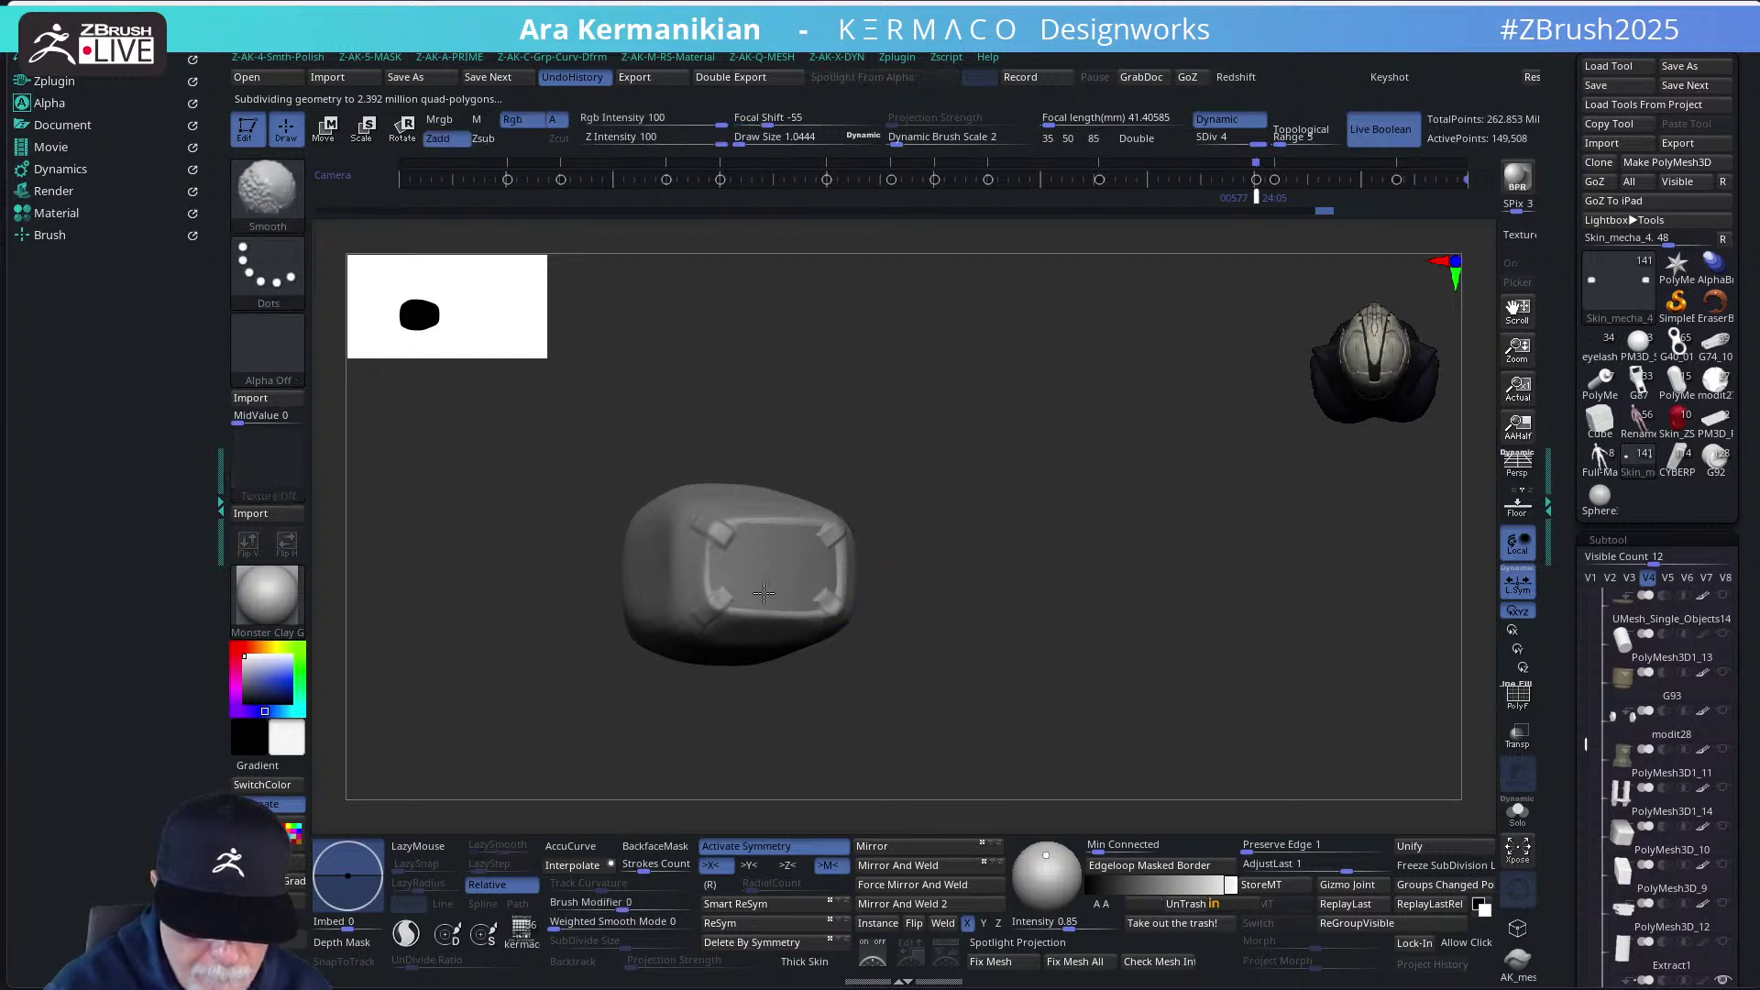
mouse_move(900, 626)
left_mouse_down("alt")
mouse_move(872, 550)
mouse_move(939, 546)
mouse_move(849, 535)
left_mouse_up("alt")
left_click_drag(1061, 679, 988, 541, "alt")
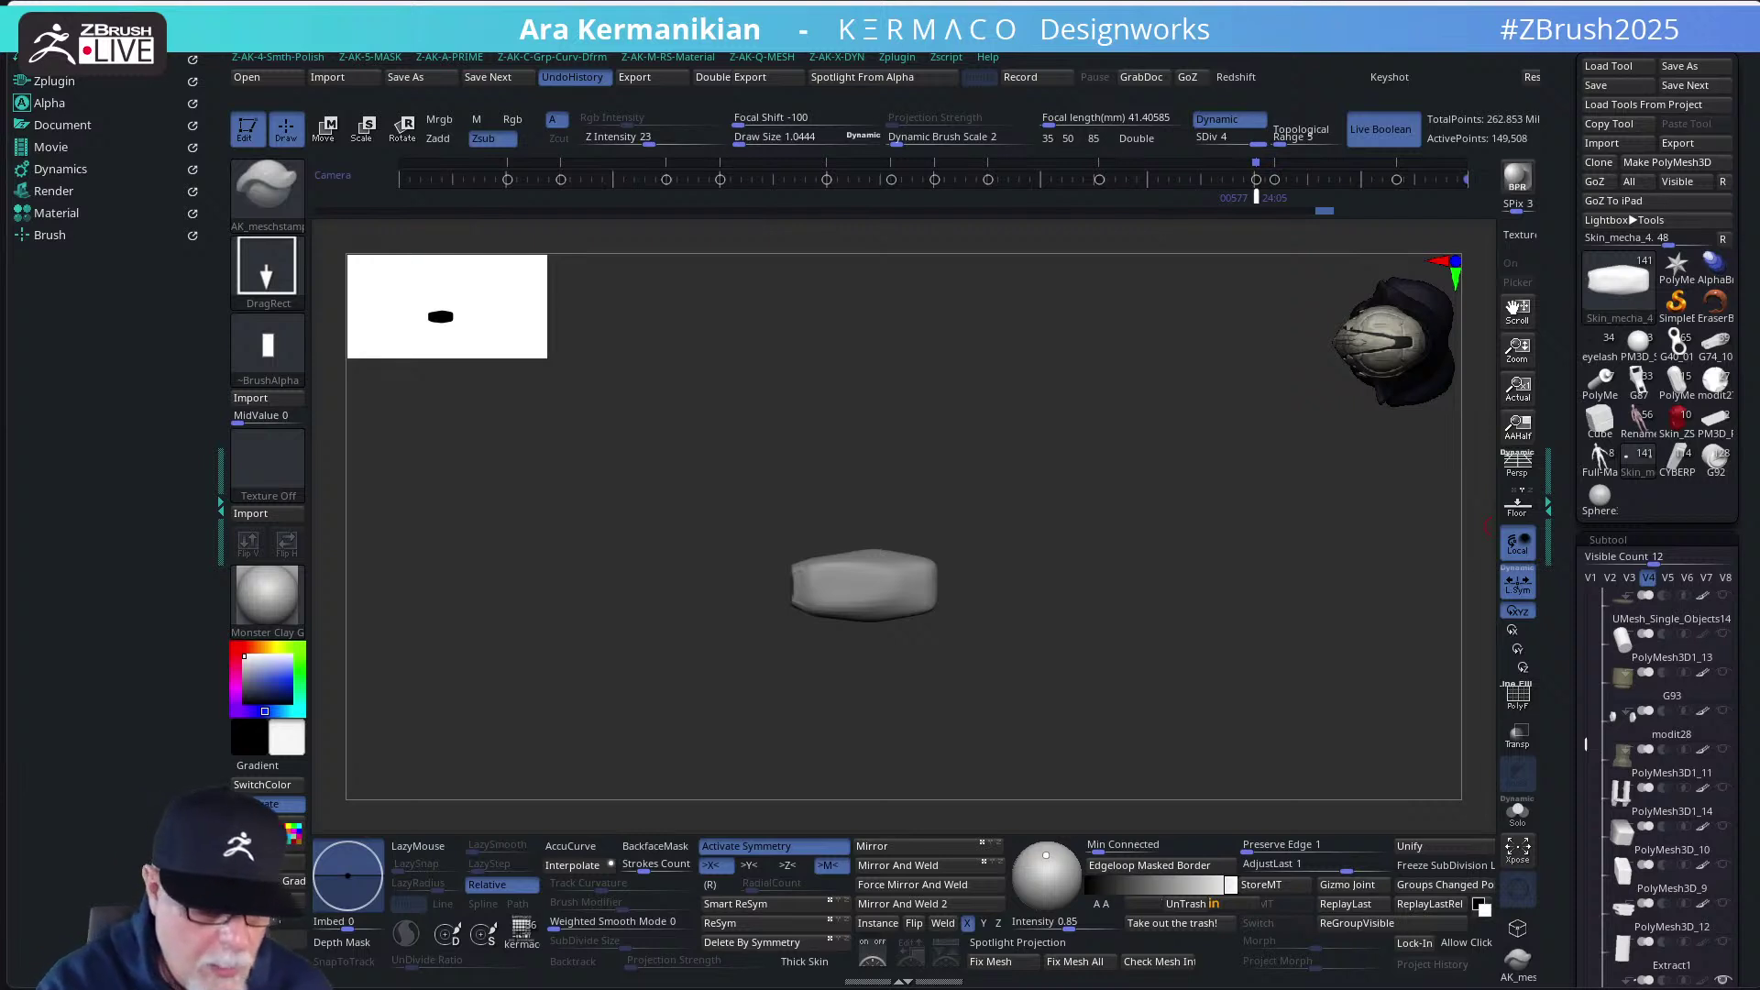
Switch to the Move brush with a draw size of 2.11 and adjust the silhouette of the block's stamped end
mouse_move(1006, 478)
left_mouse_down()
mouse_move(1019, 464)
mouse_move(992, 464)
mouse_move(1009, 476)
left_mouse_up()
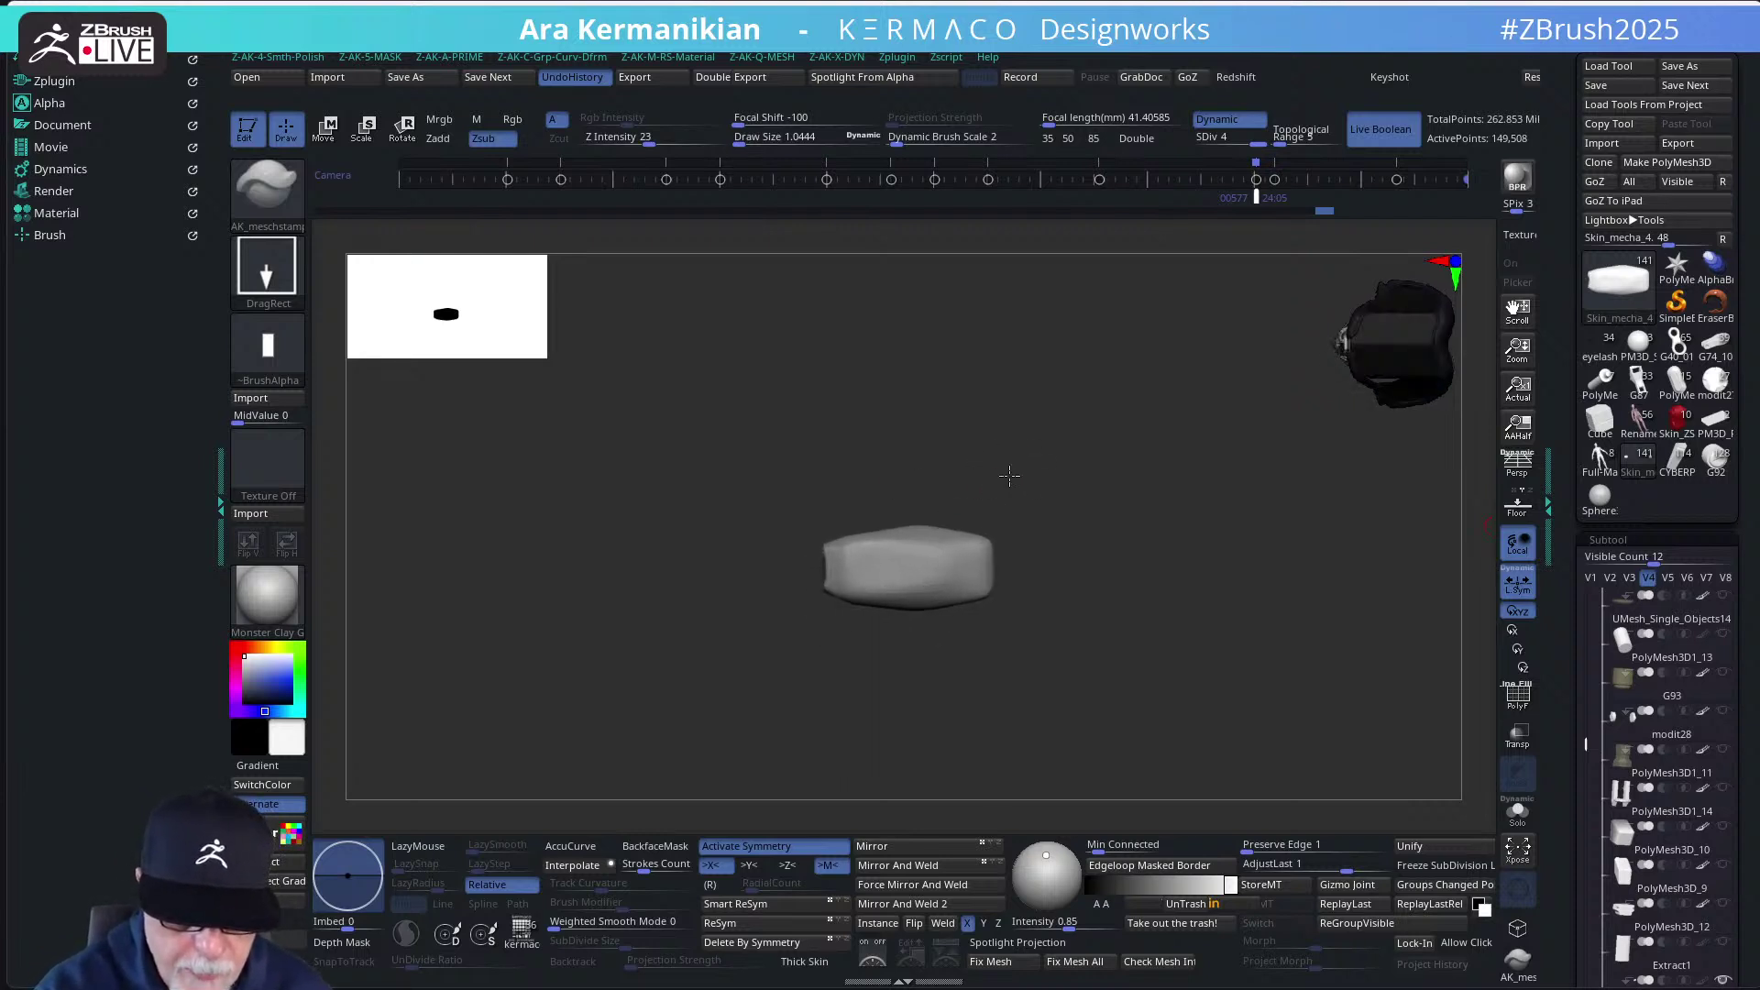
key("b")
key("m")
key("v")
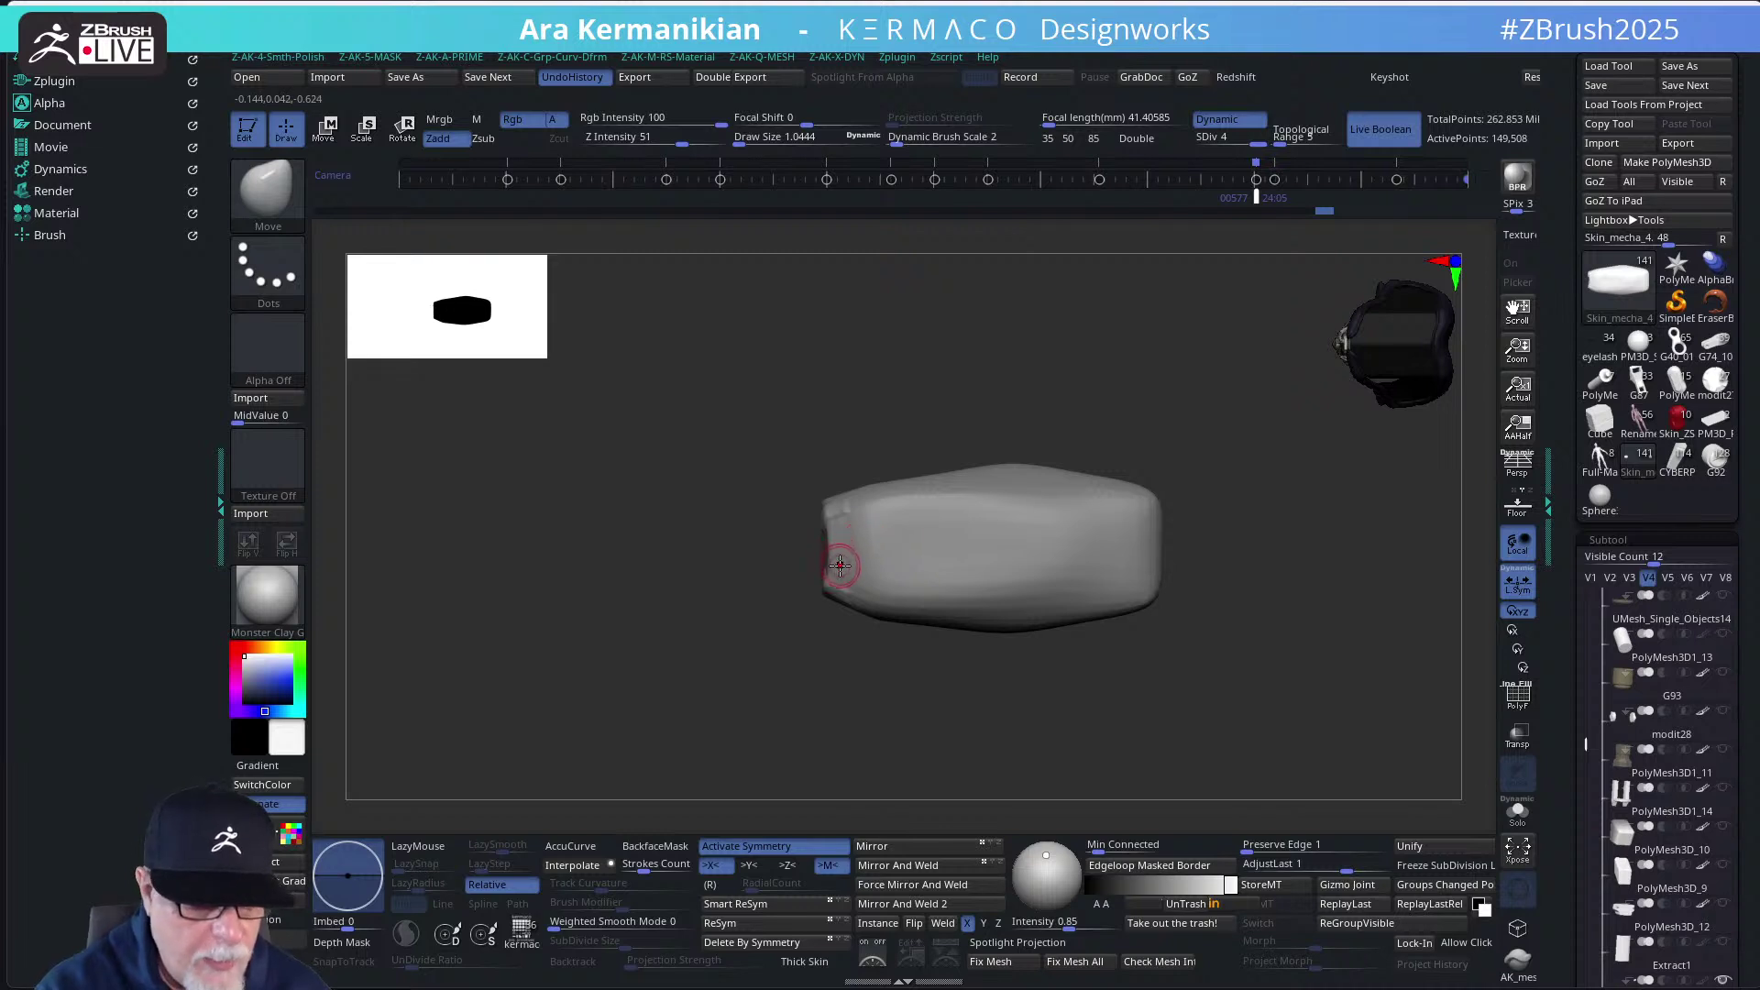
key("s")
left_click_drag(838, 564, 842, 563)
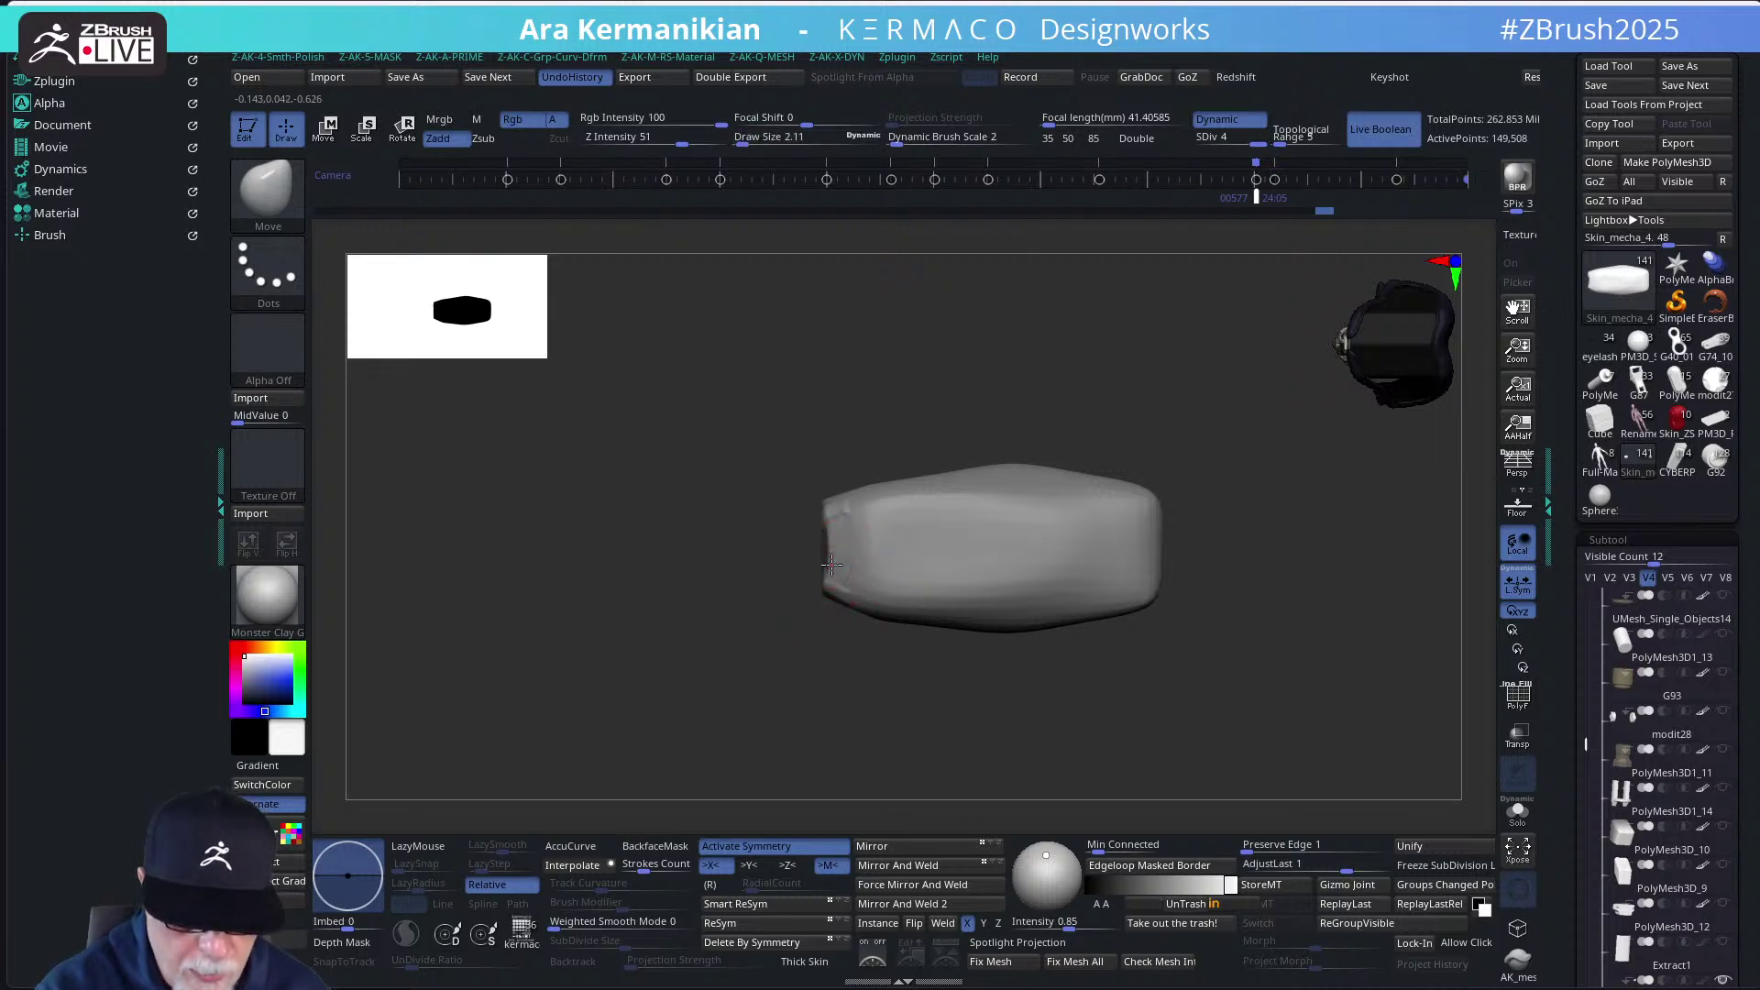
left_click_drag(768, 662, 849, 672)
left_click_drag(849, 550, 938, 546)
Switch to the DamStandard brush at draw size 1 and sharpen and smooth the rim around the outer corner stamps
middle_click(844, 464)
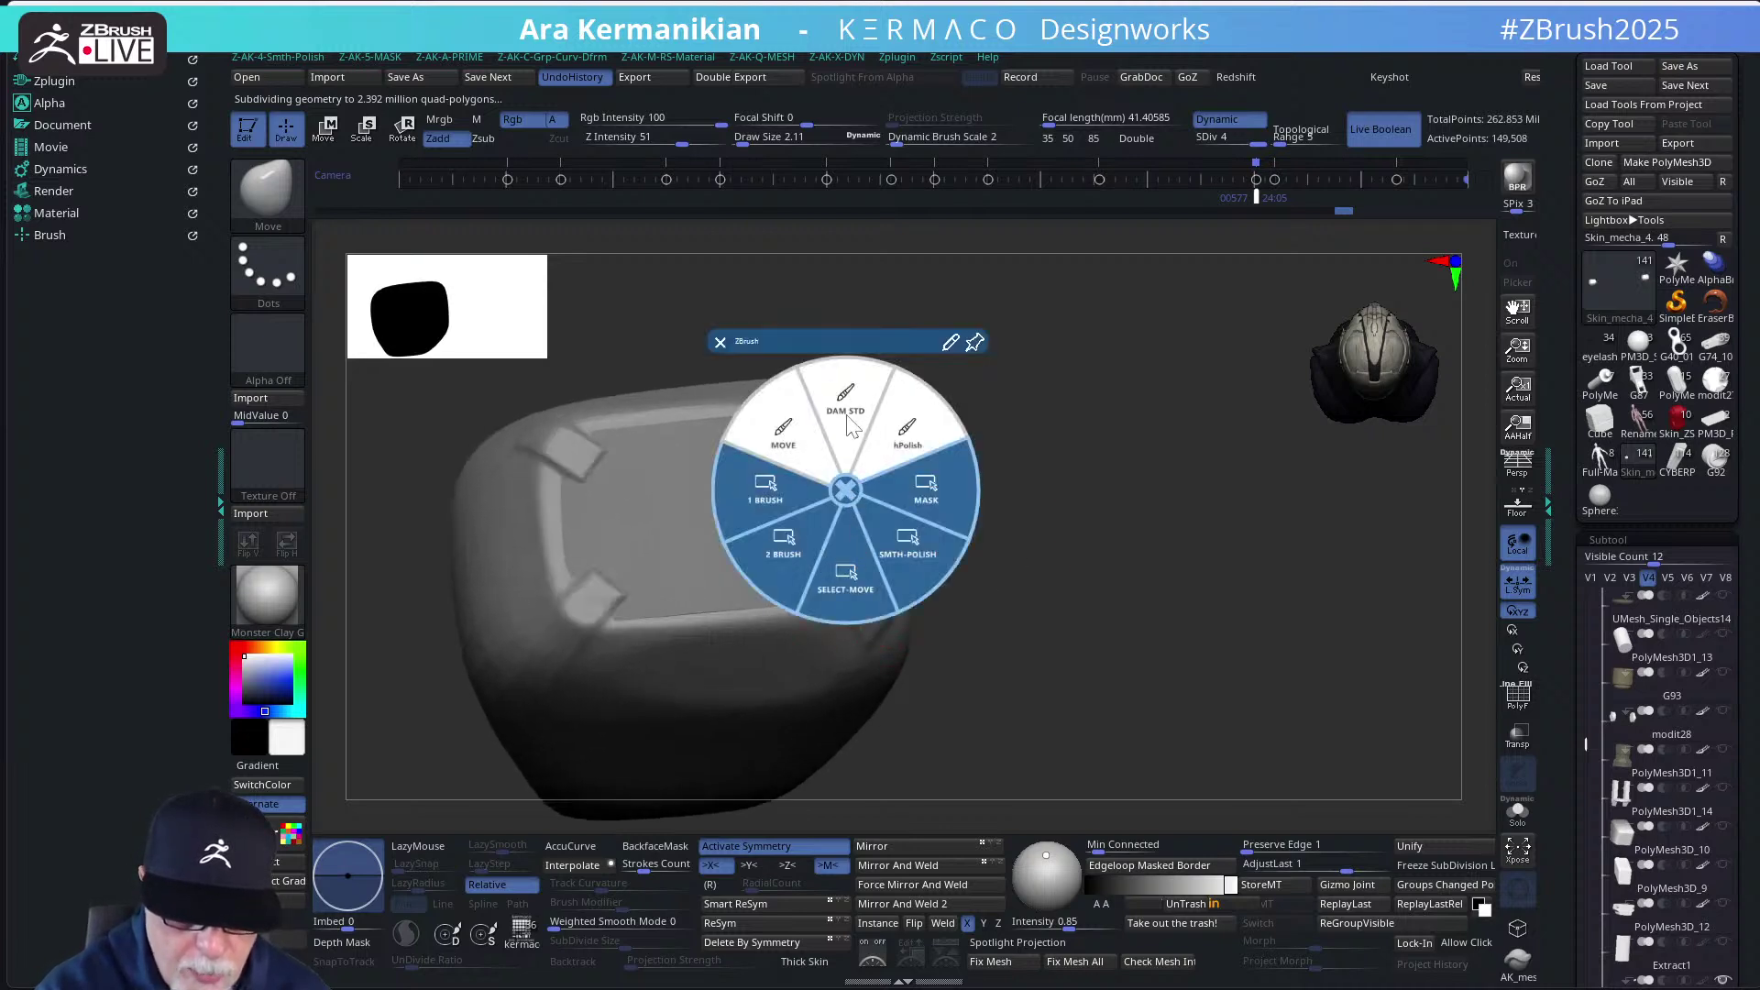
left_click(845, 408)
key("s")
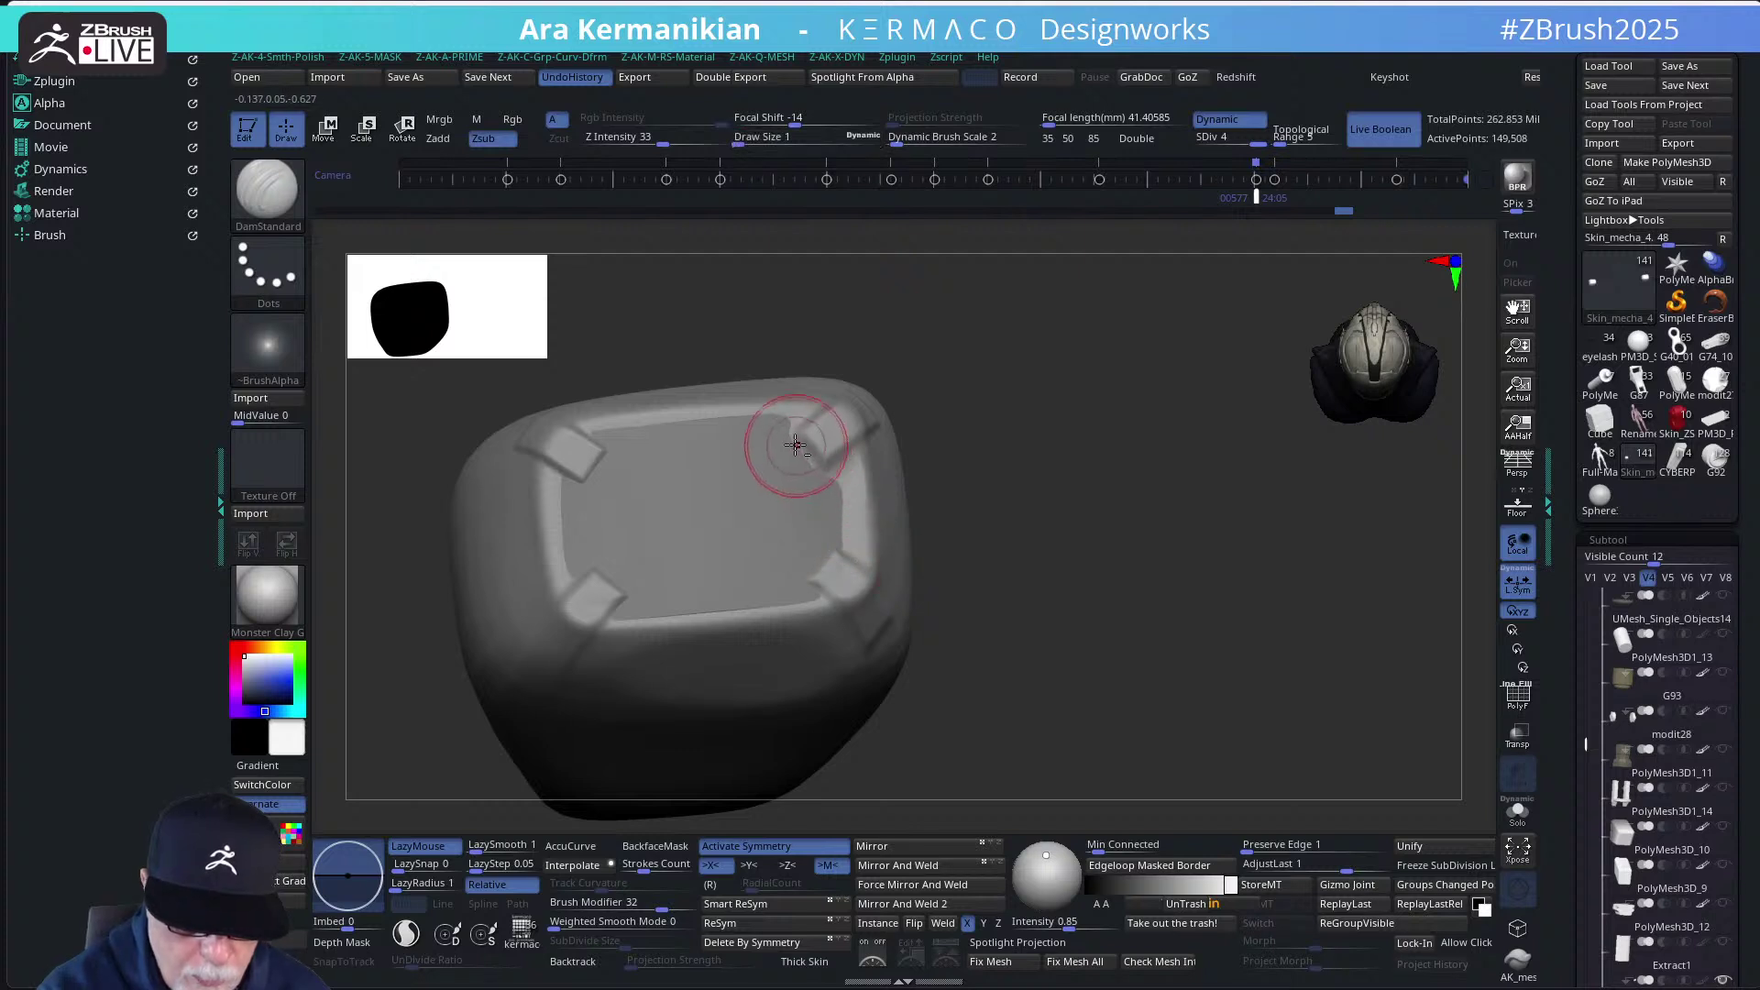
left_click_drag(797, 444, 819, 480)
key("shift")
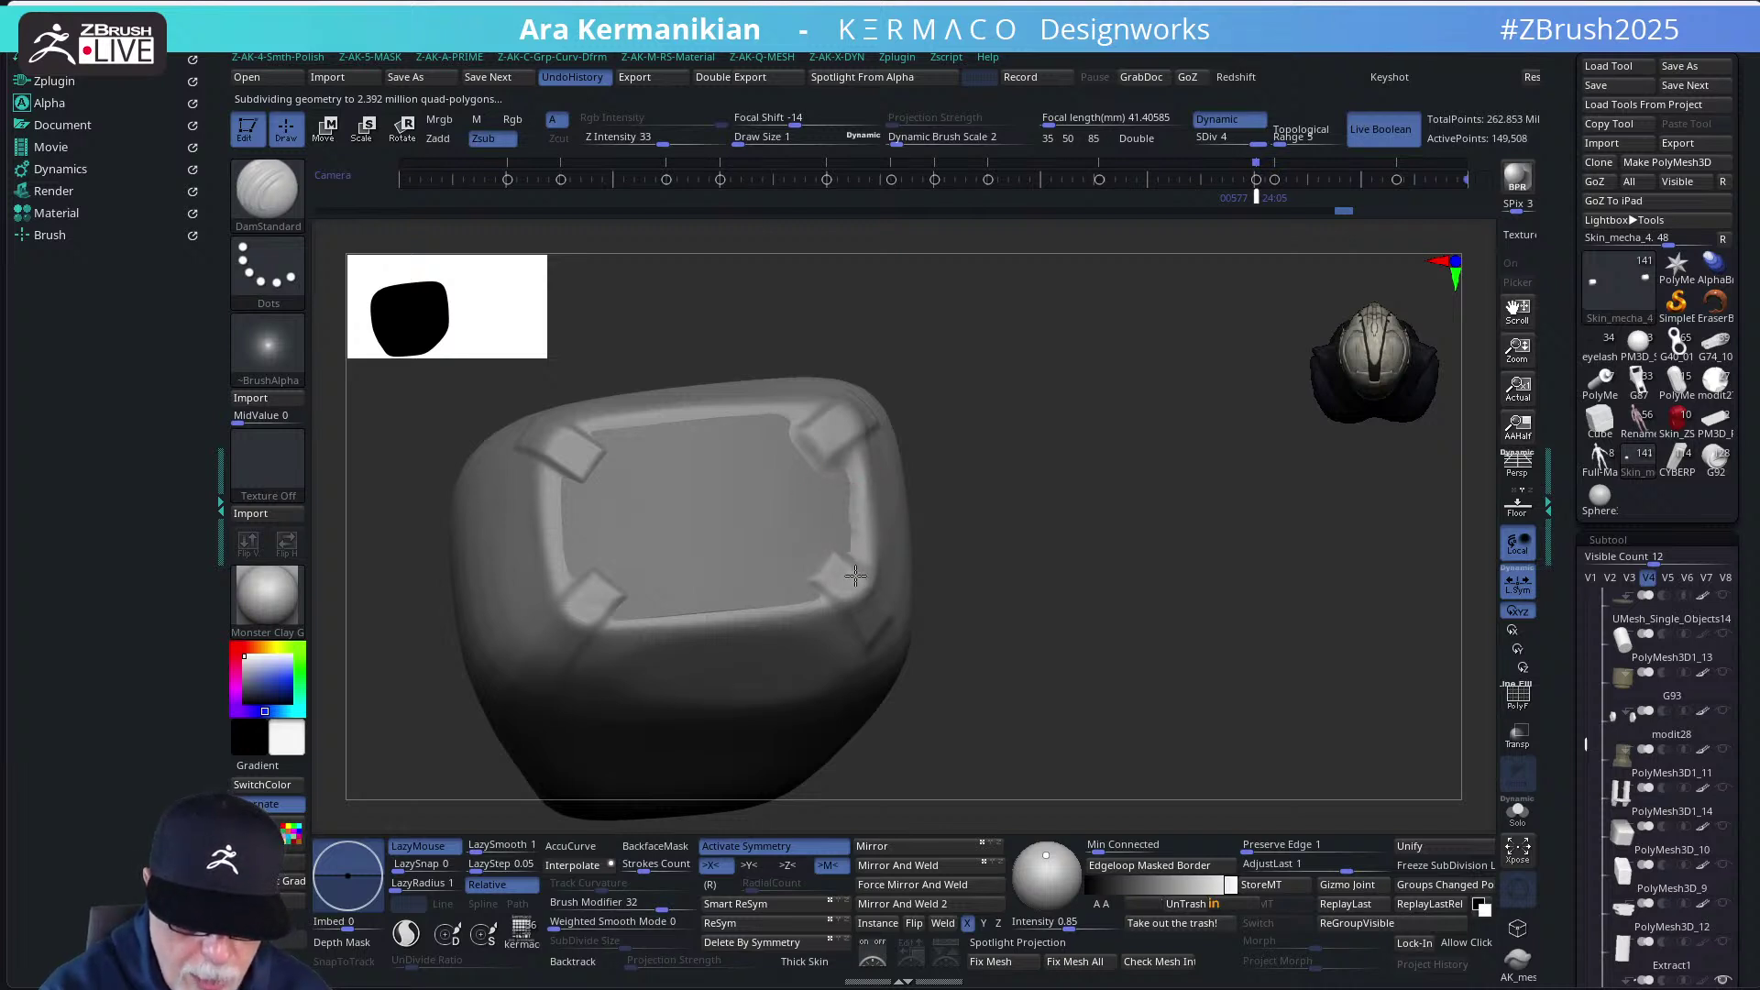
key("shift")
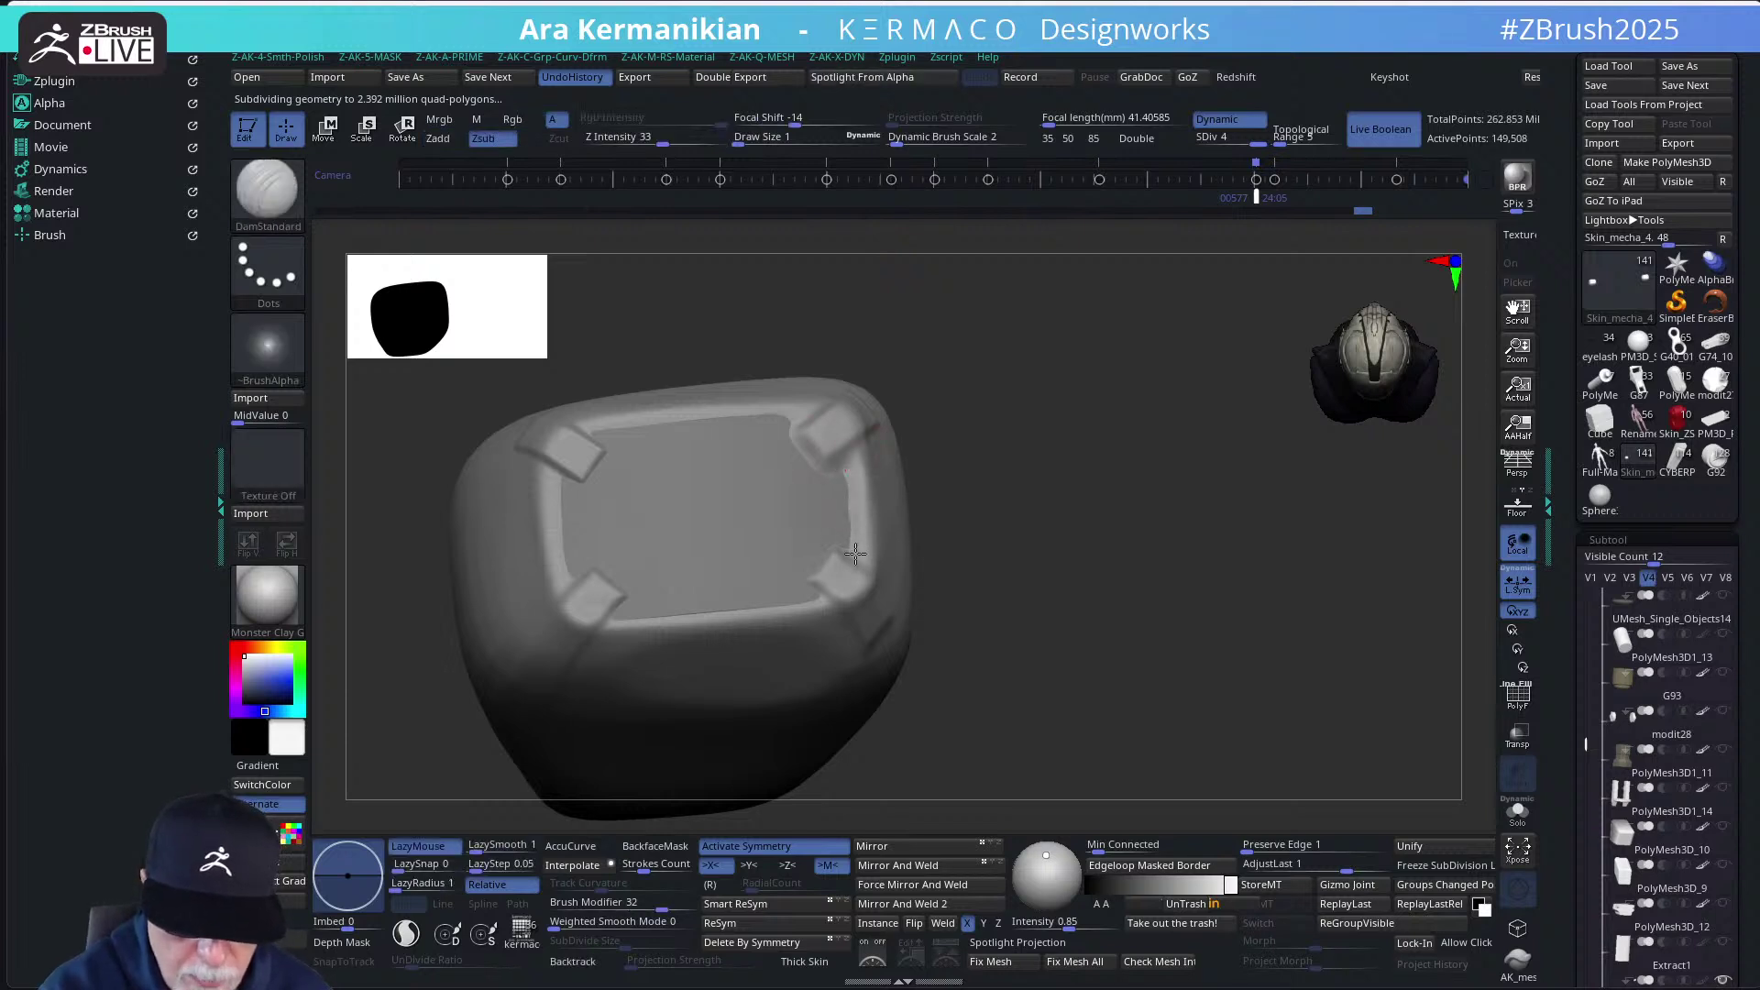
key("shift")
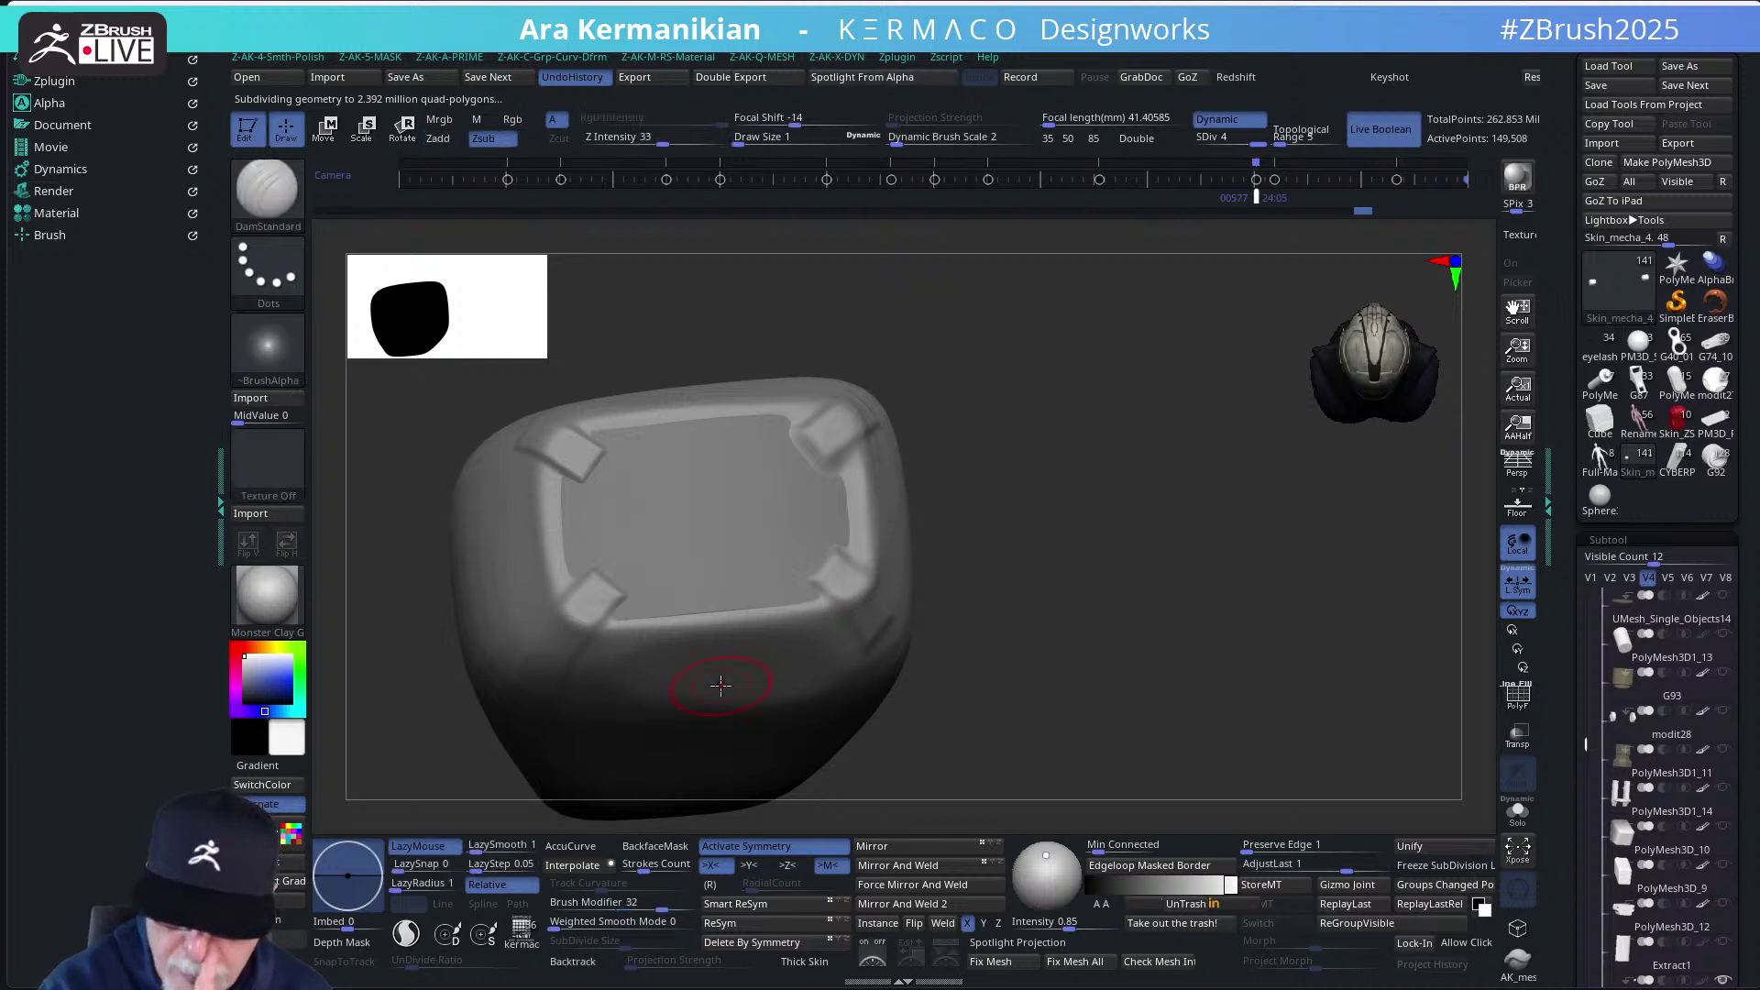
Solo the block, keep the draw size at 1, and carve creases around the outer upper corner stamp on the end face
mouse_move(875, 500)
right_mouse_down("ctrl")
mouse_move(938, 464)
mouse_move(997, 487)
mouse_move(997, 409)
mouse_move(933, 468)
right_mouse_up("ctrl")
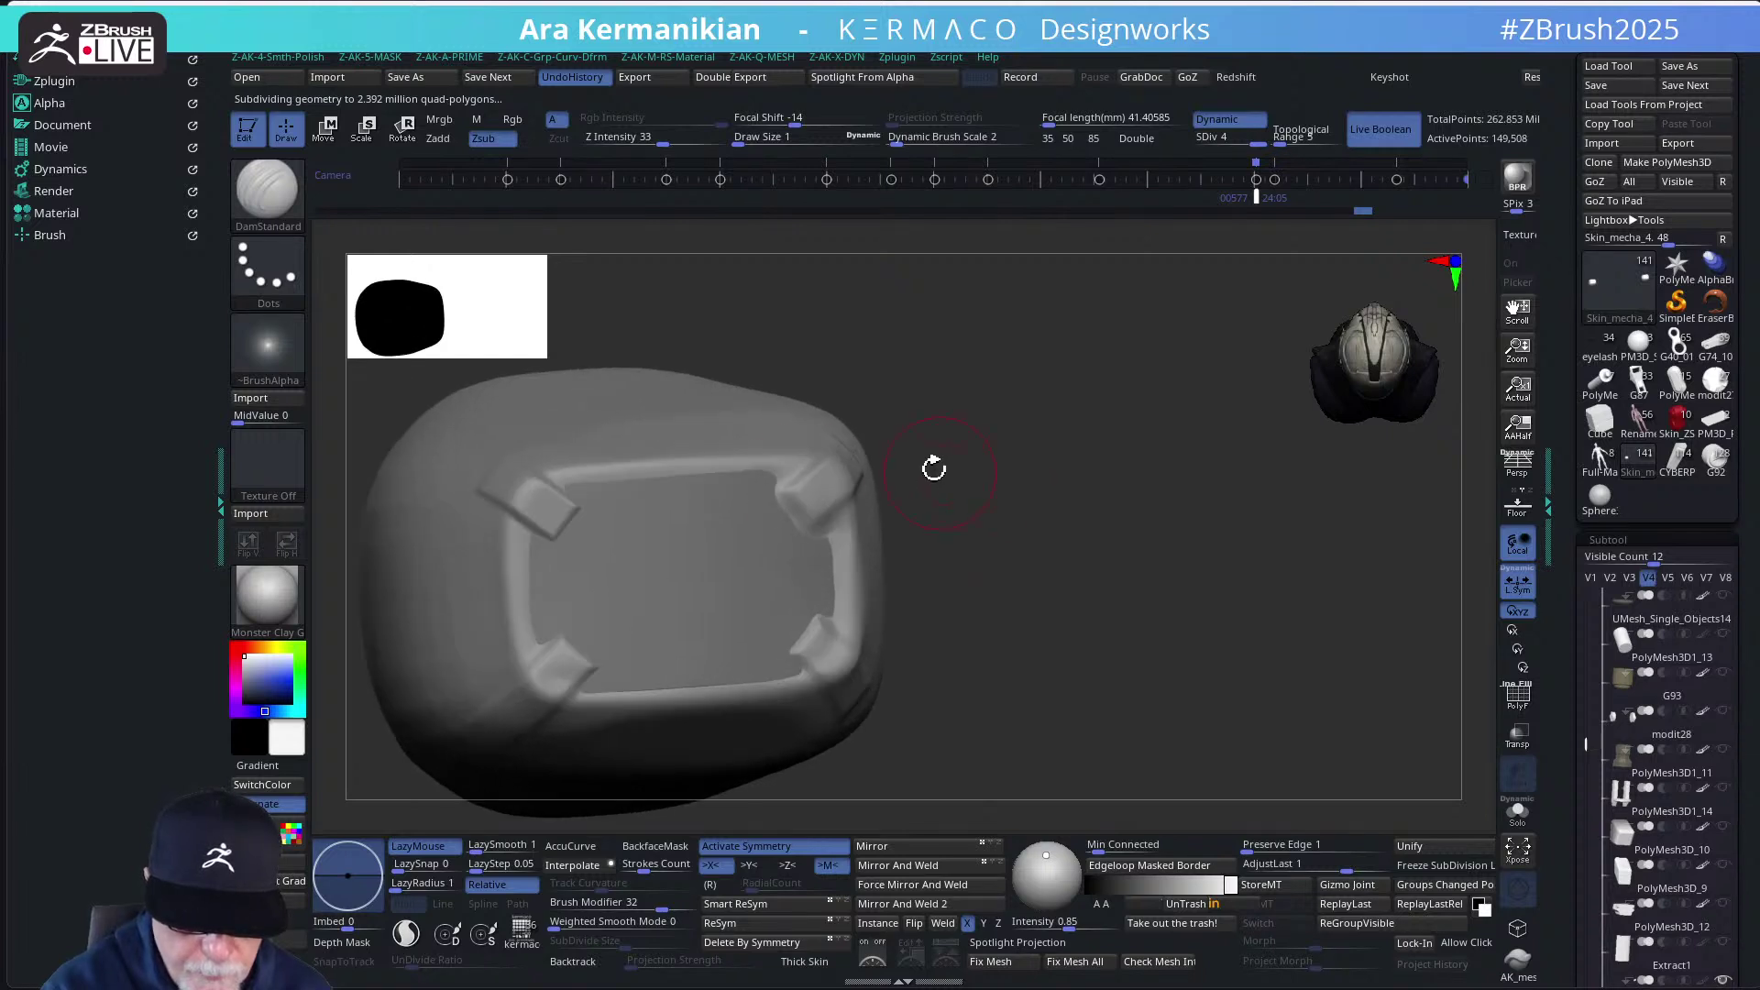
key("s")
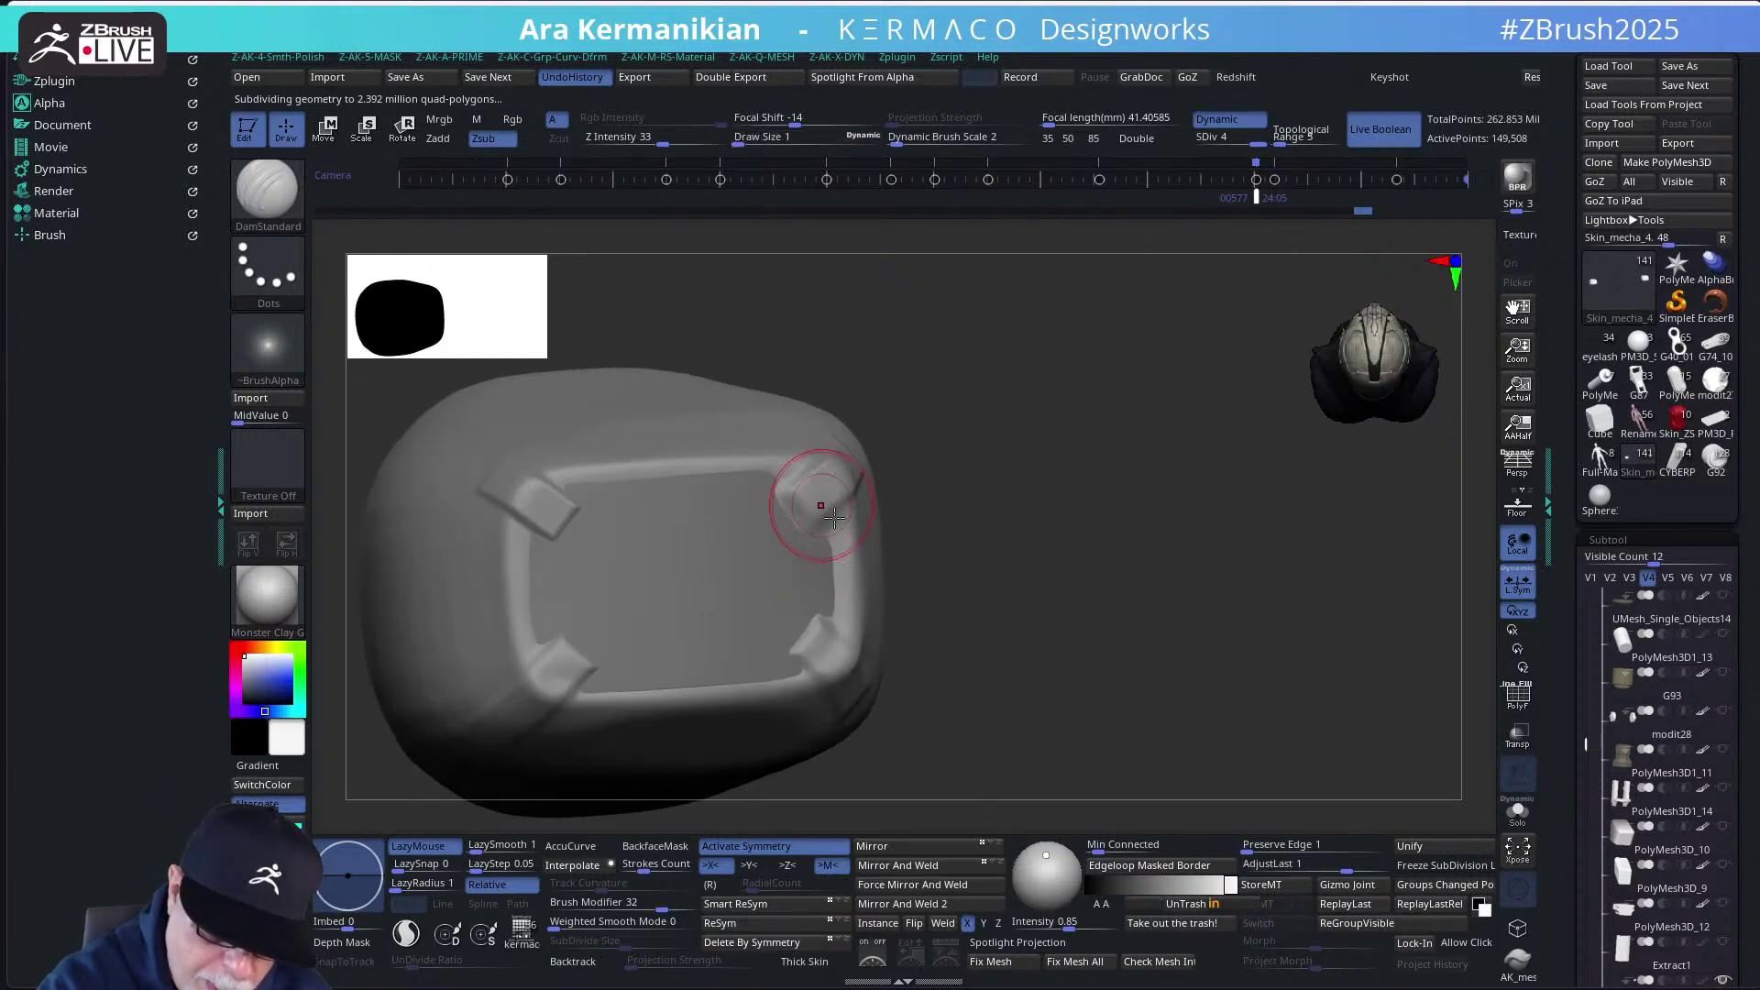
left_click(1518, 813)
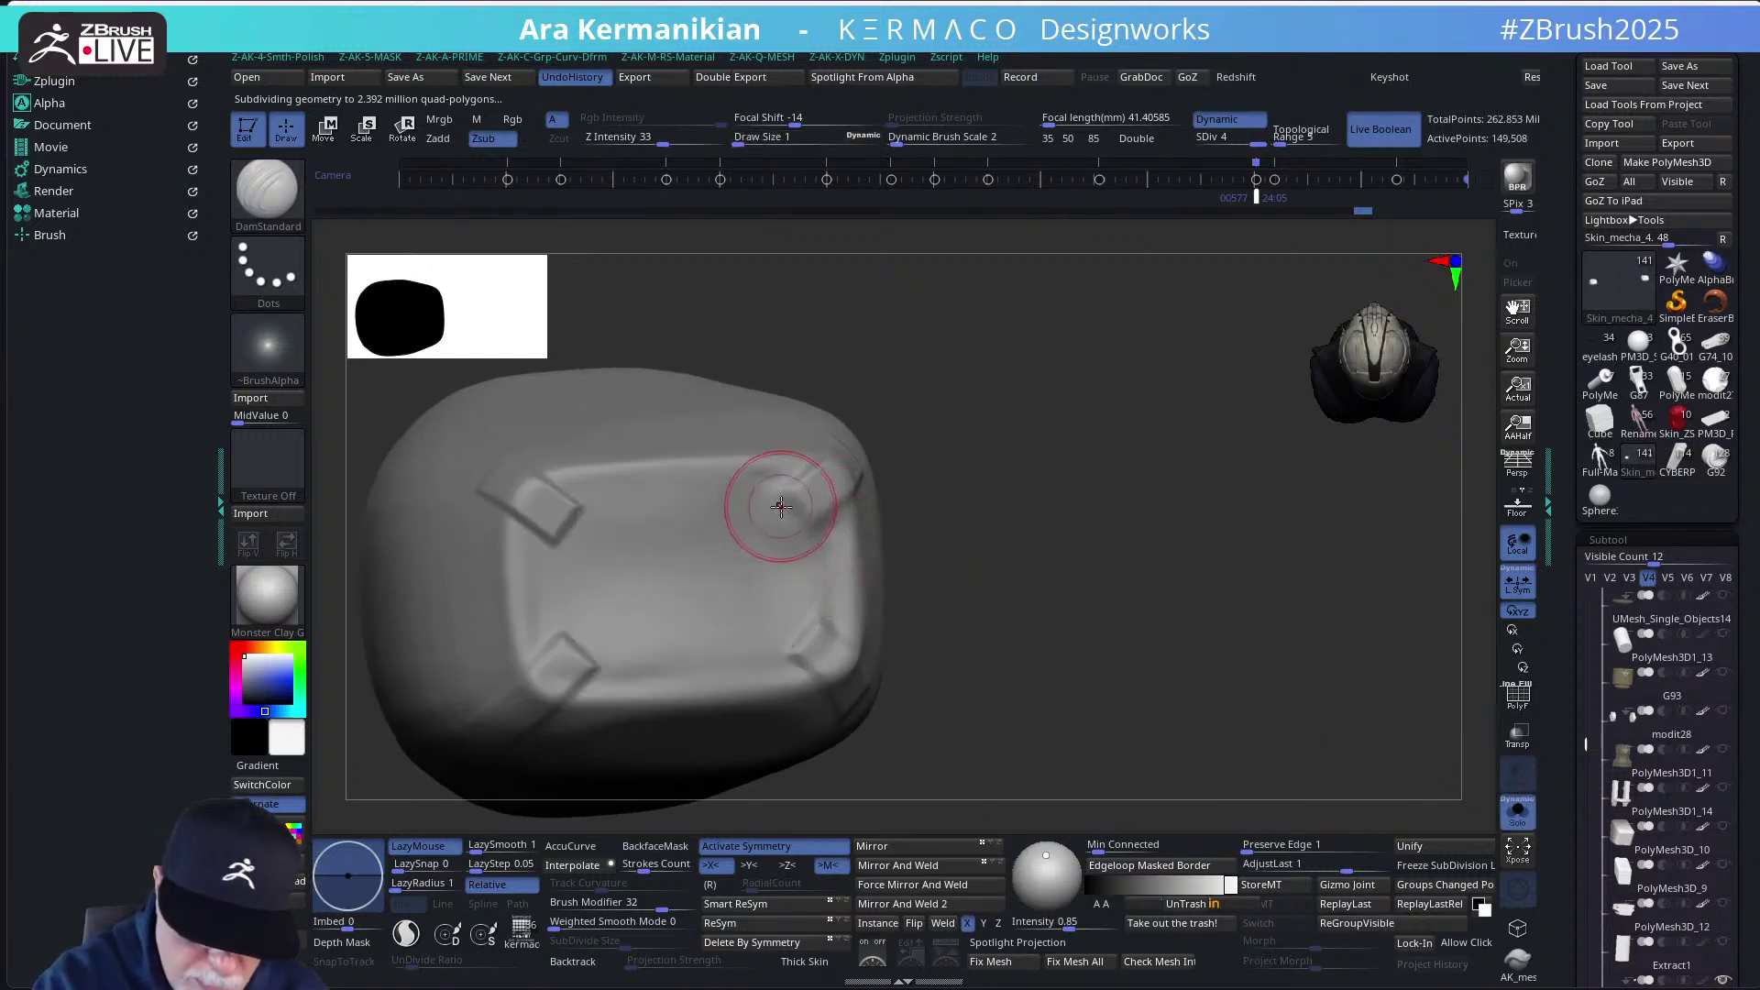
type("s")
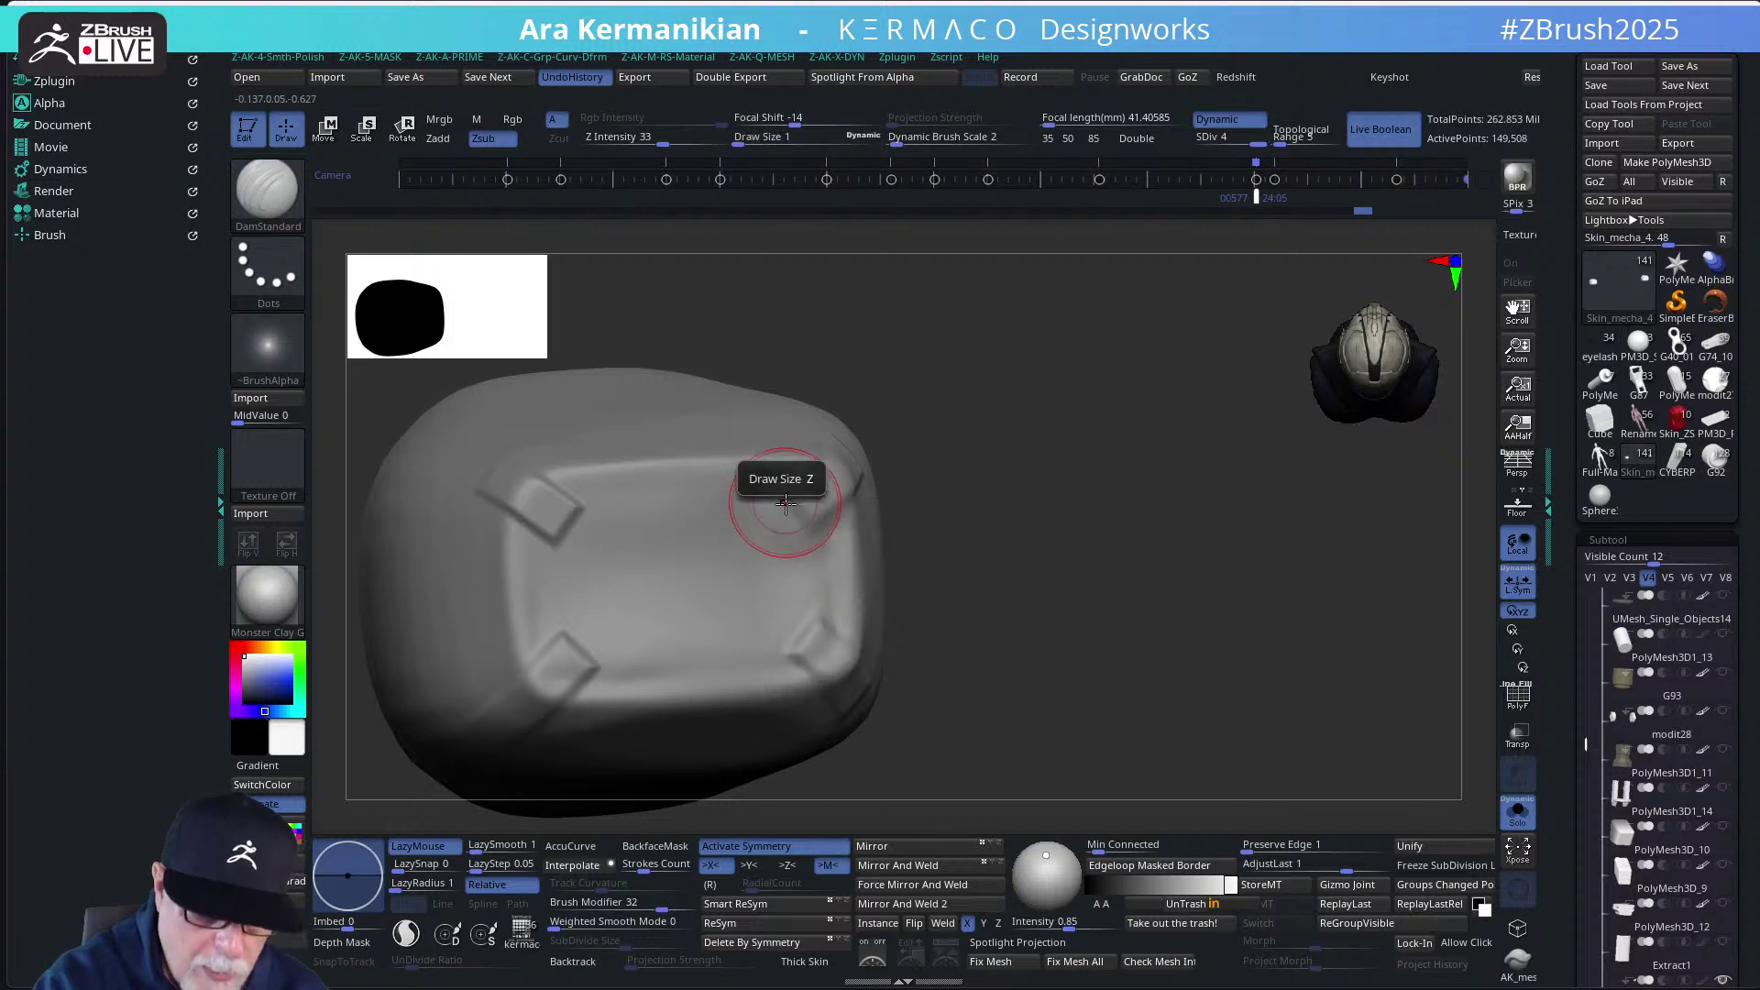
type("1")
key("Return")
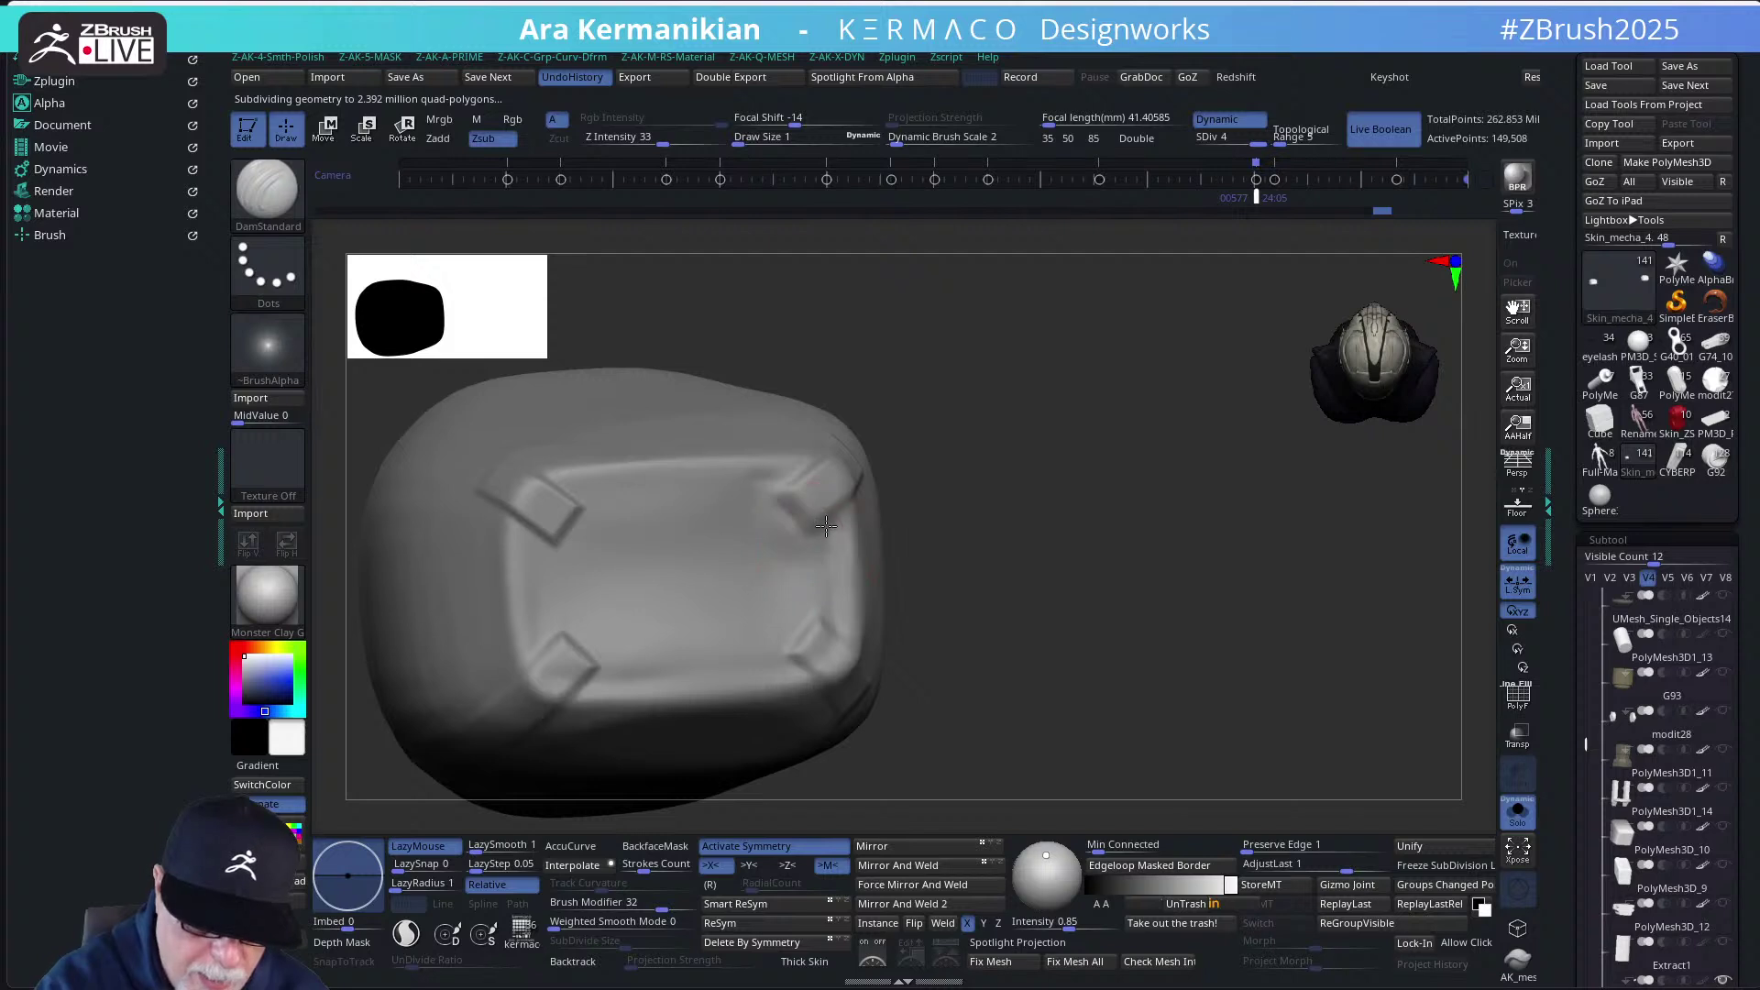
left_click_drag(825, 526, 786, 486)
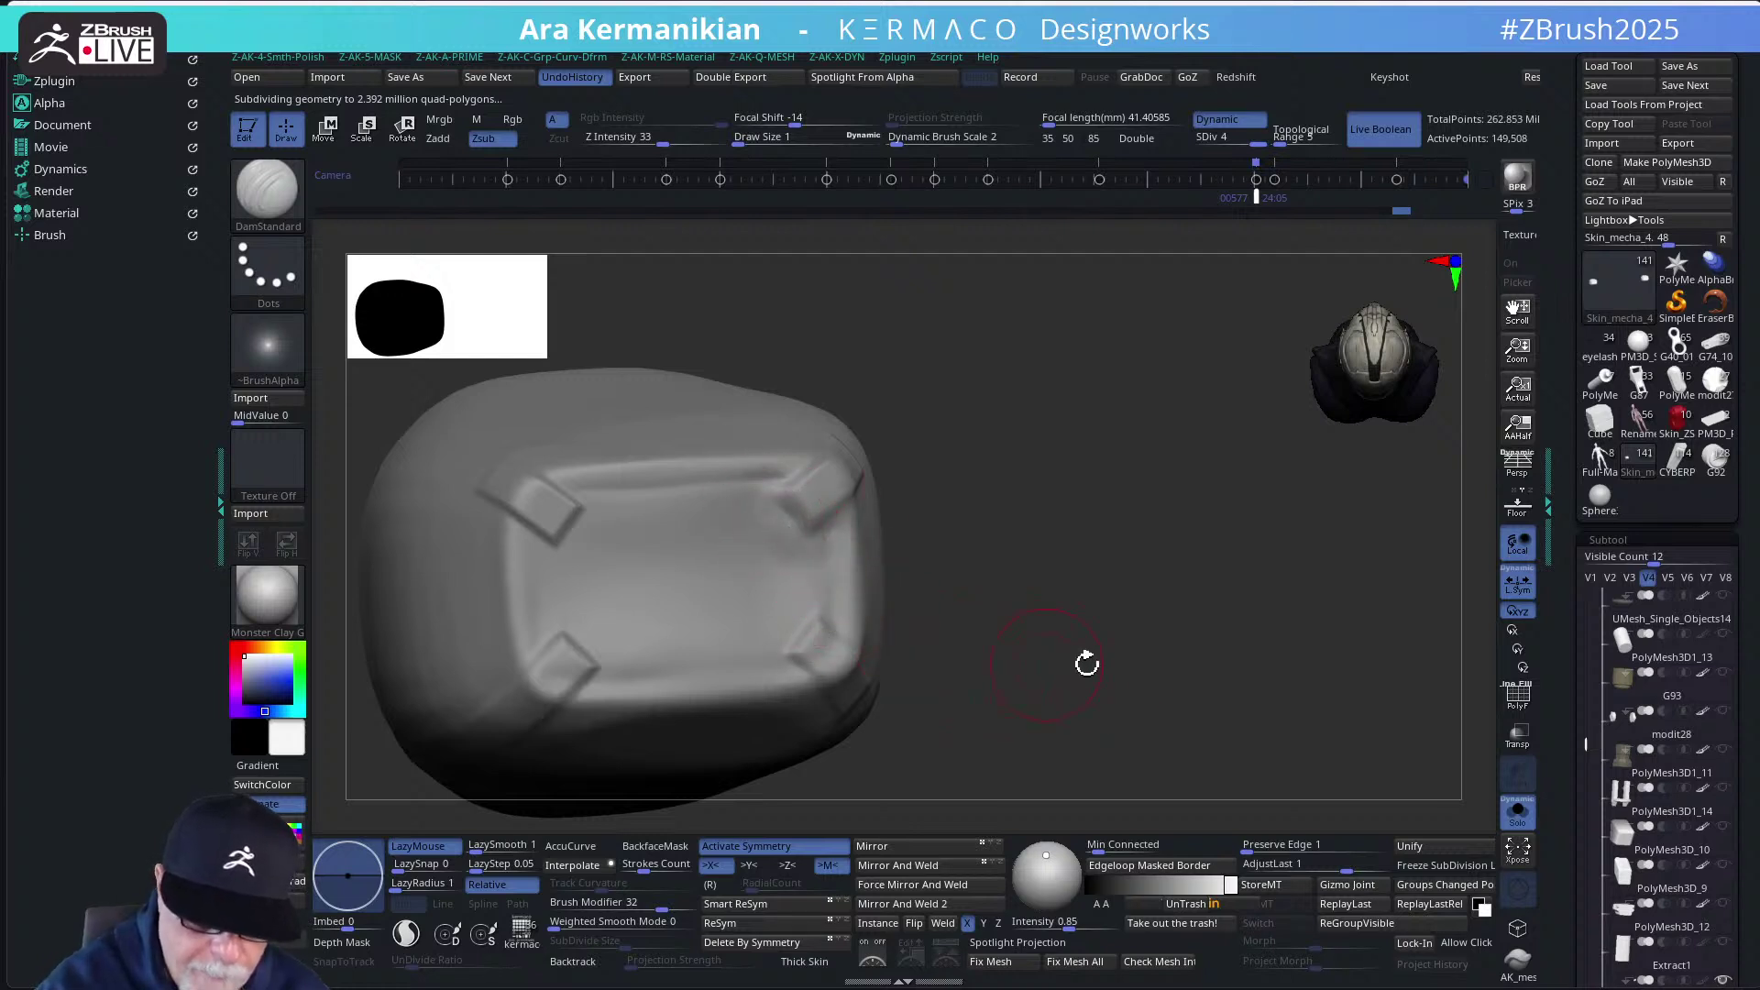
Turn the block to its long side and switch back to the AK_meschstamp brush
mouse_move(1085, 660)
right_mouse_down("ctrl")
mouse_move(1249, 675)
mouse_move(1018, 527)
mouse_move(1021, 578)
mouse_move(1119, 467)
mouse_move(1174, 589)
mouse_move(1209, 608)
mouse_move(1061, 648)
mouse_move(861, 663)
right_mouse_up("ctrl")
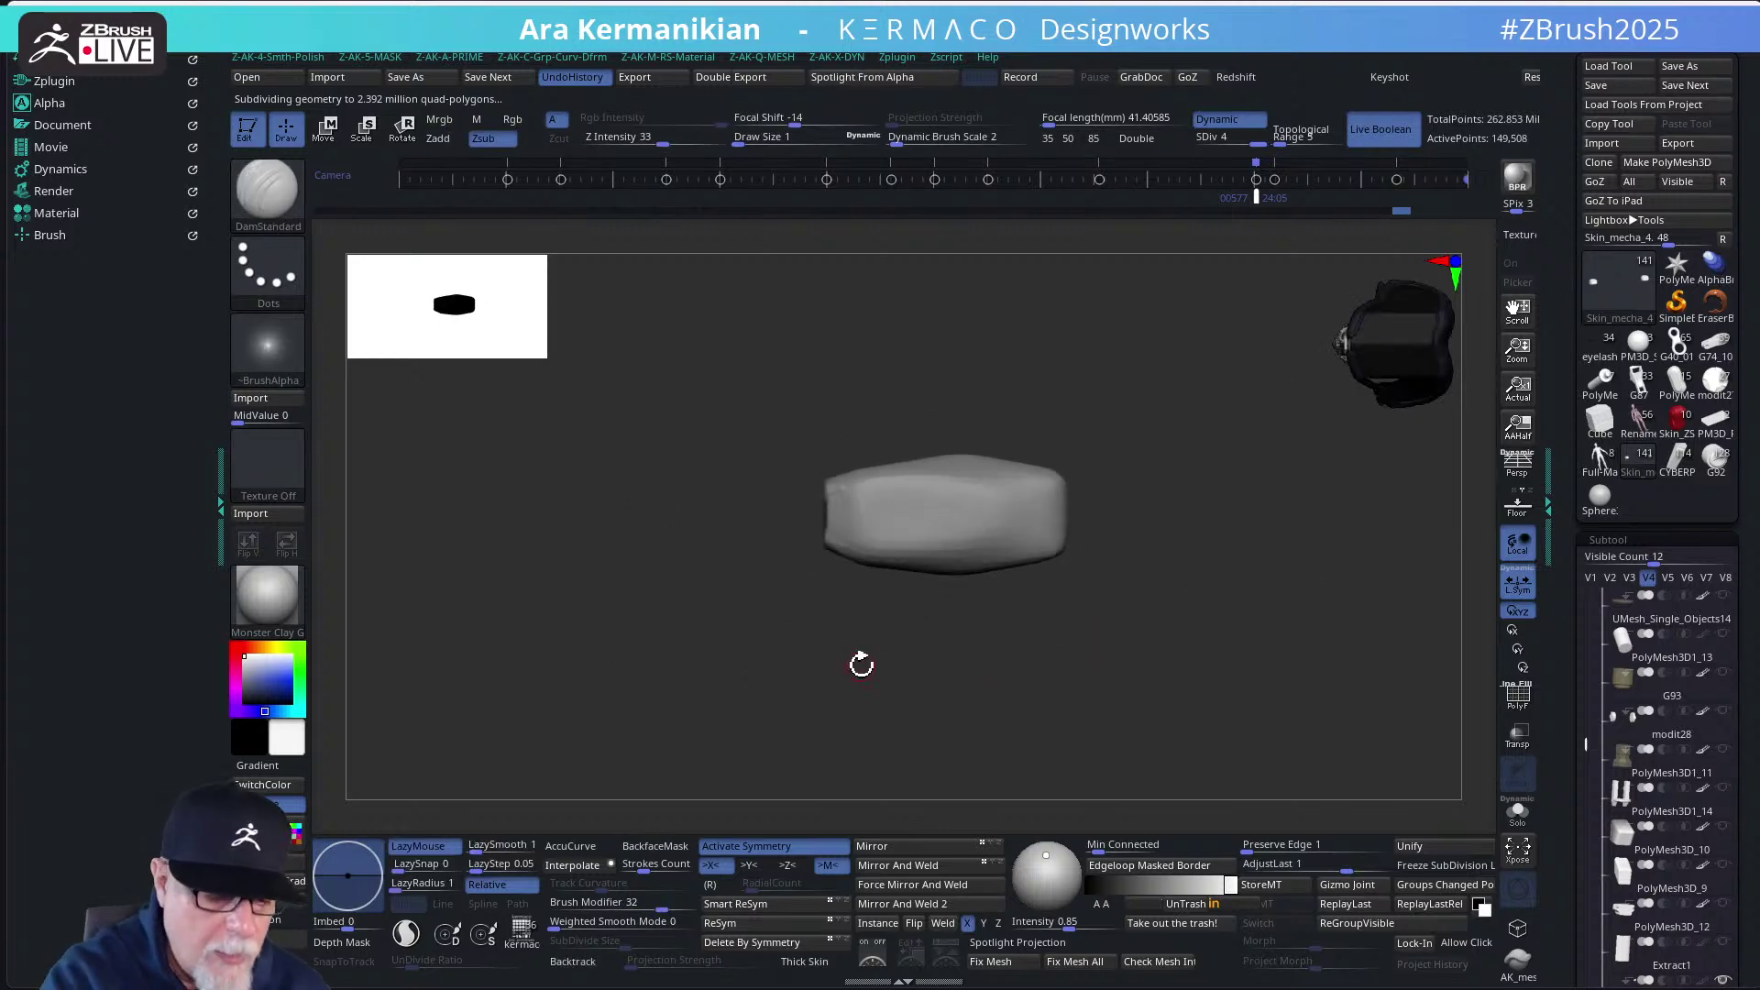
key("space")
left_click(480, 427)
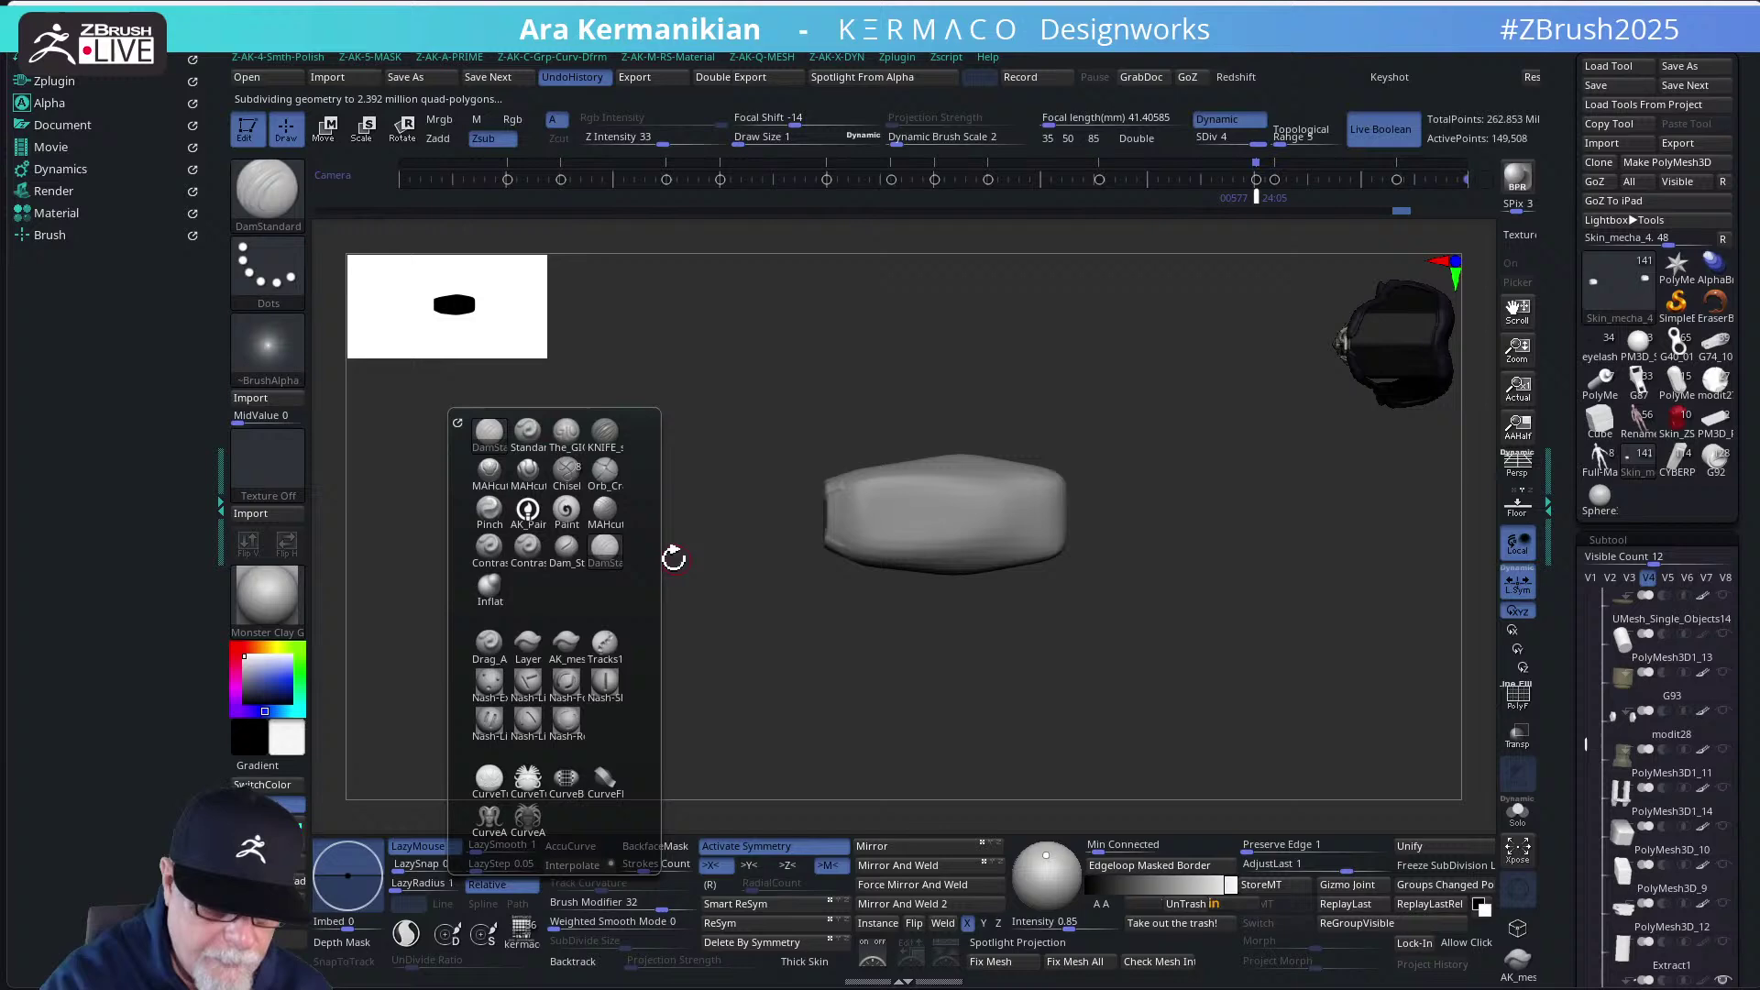
left_click(566, 642)
Try stamping alpha 210 lengthwise on the block's long side, then undo the stamp
left_click(275, 350)
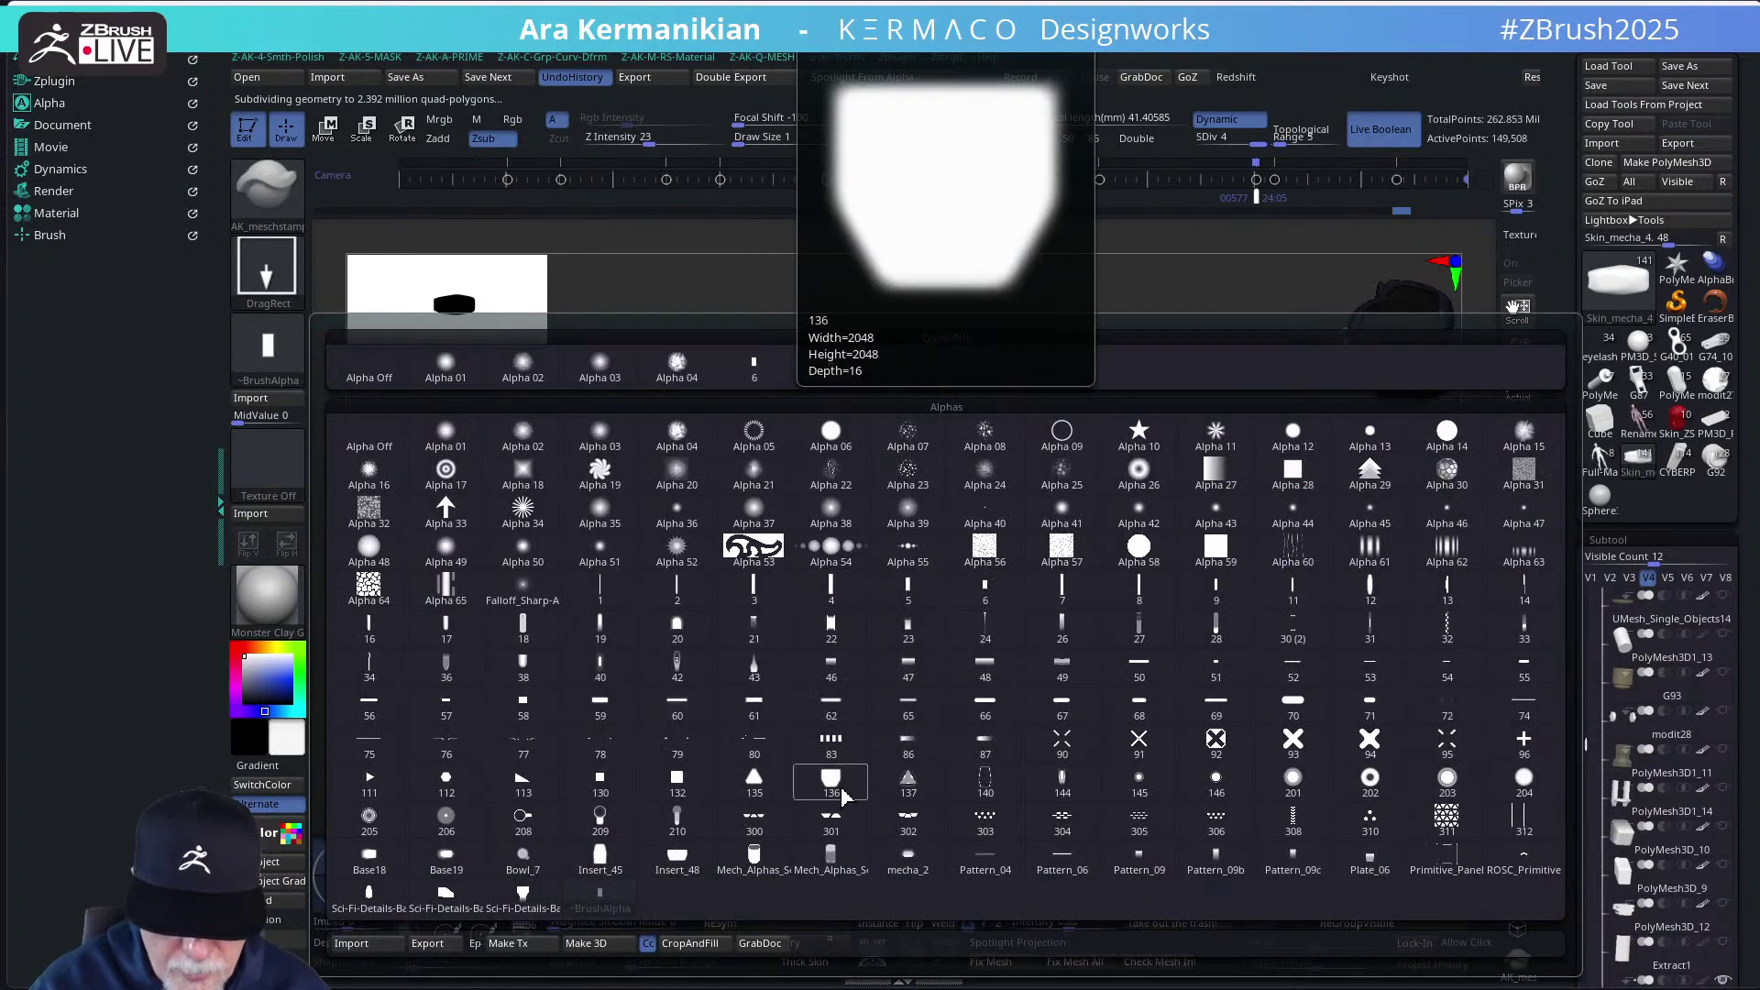
left_click(678, 820)
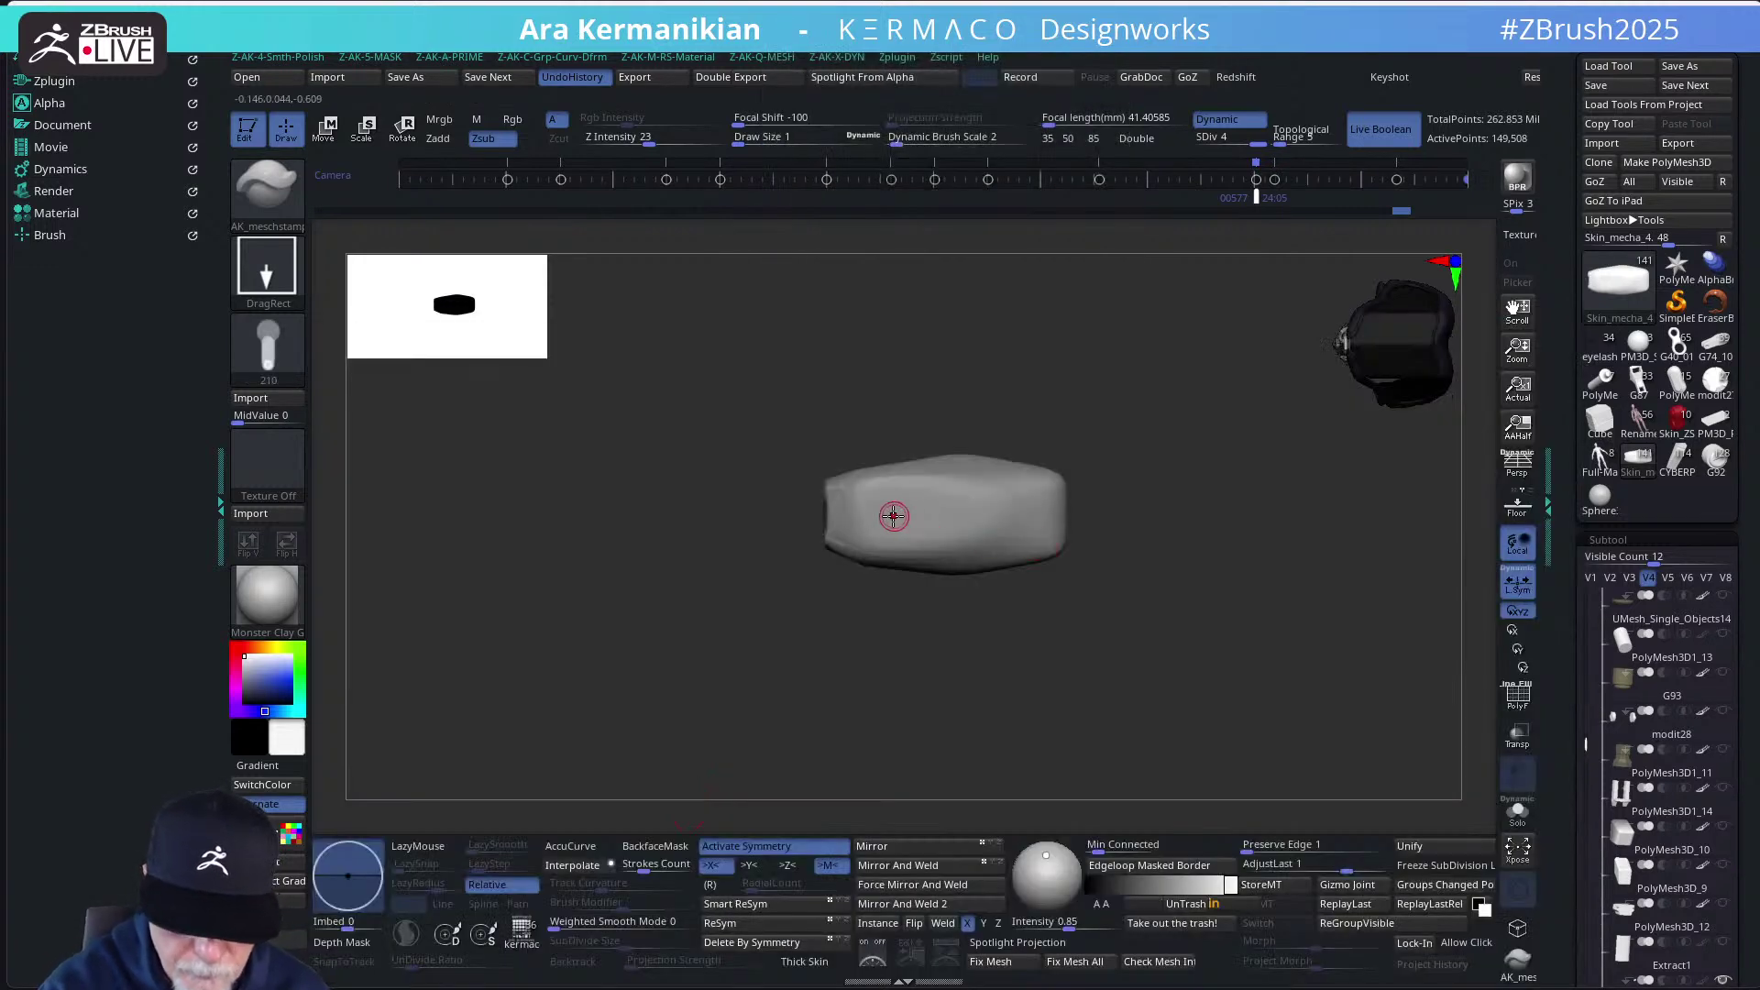
left_click_drag(958, 511, 872, 503)
key("ctrl+z")
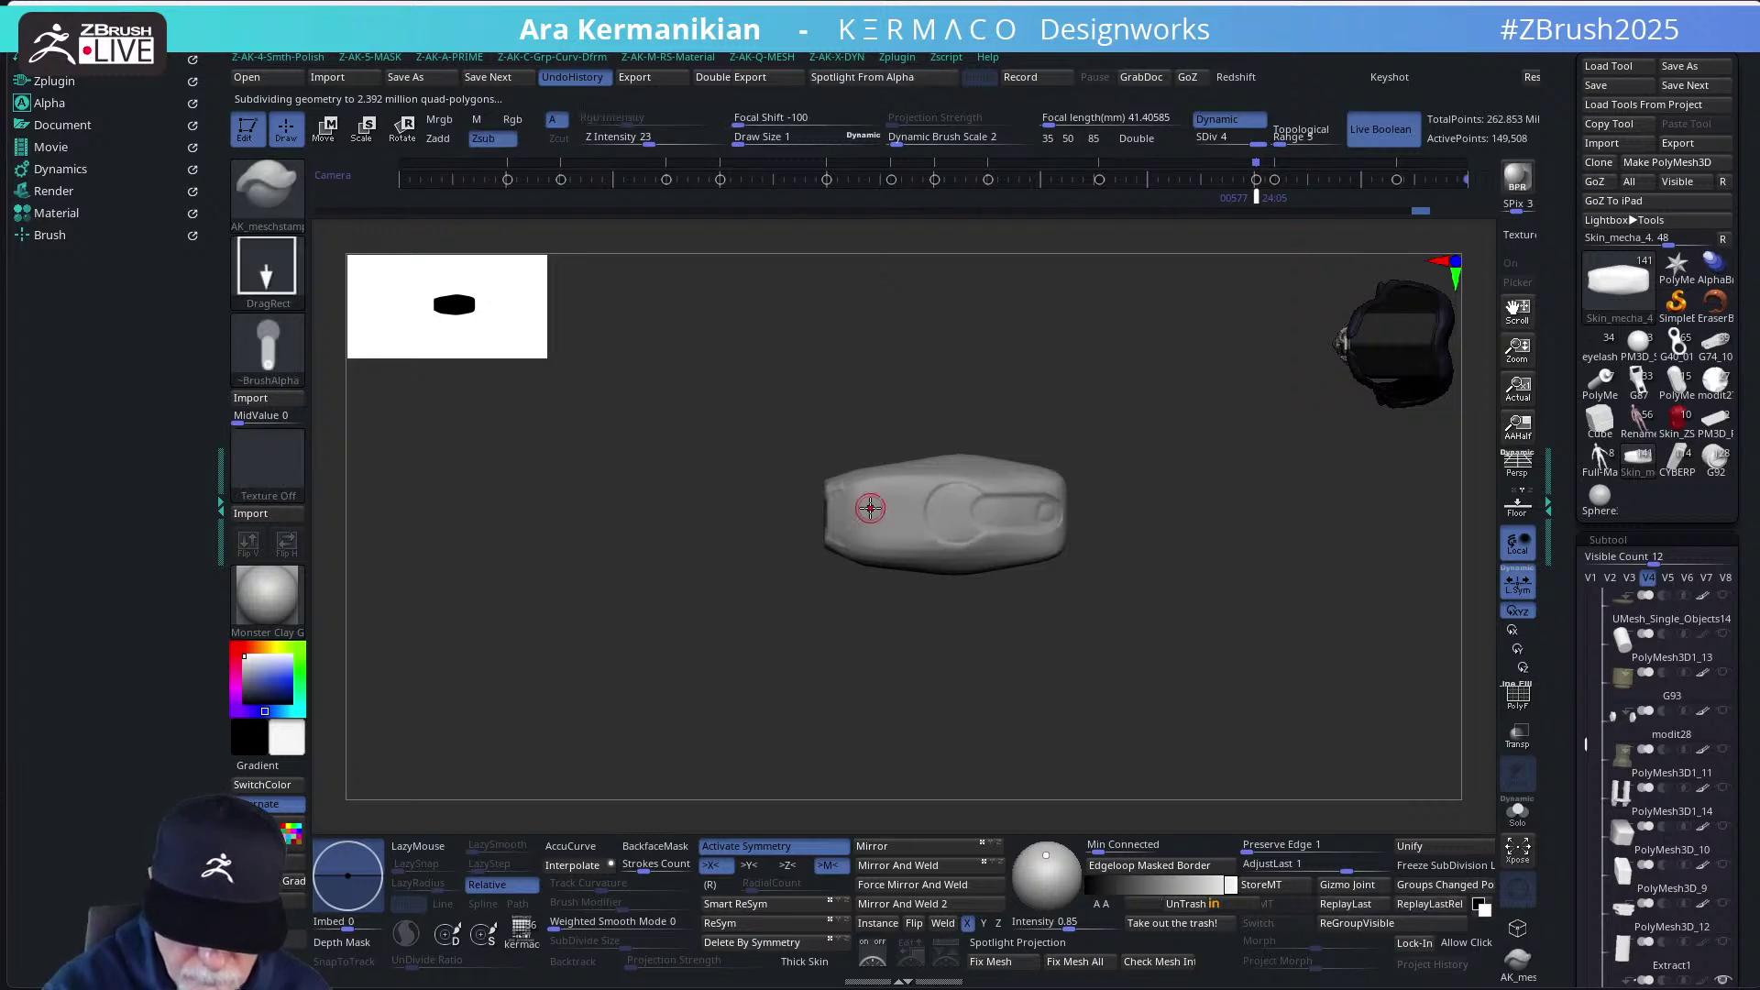
Load the flared Sci-Fi-Details alpha and try stamping it at two spots on the block's long side
mouse_move(1146, 407)
left_mouse_down()
mouse_move(1139, 507)
mouse_move(1191, 464)
mouse_move(1167, 498)
mouse_move(511, 569)
left_mouse_up()
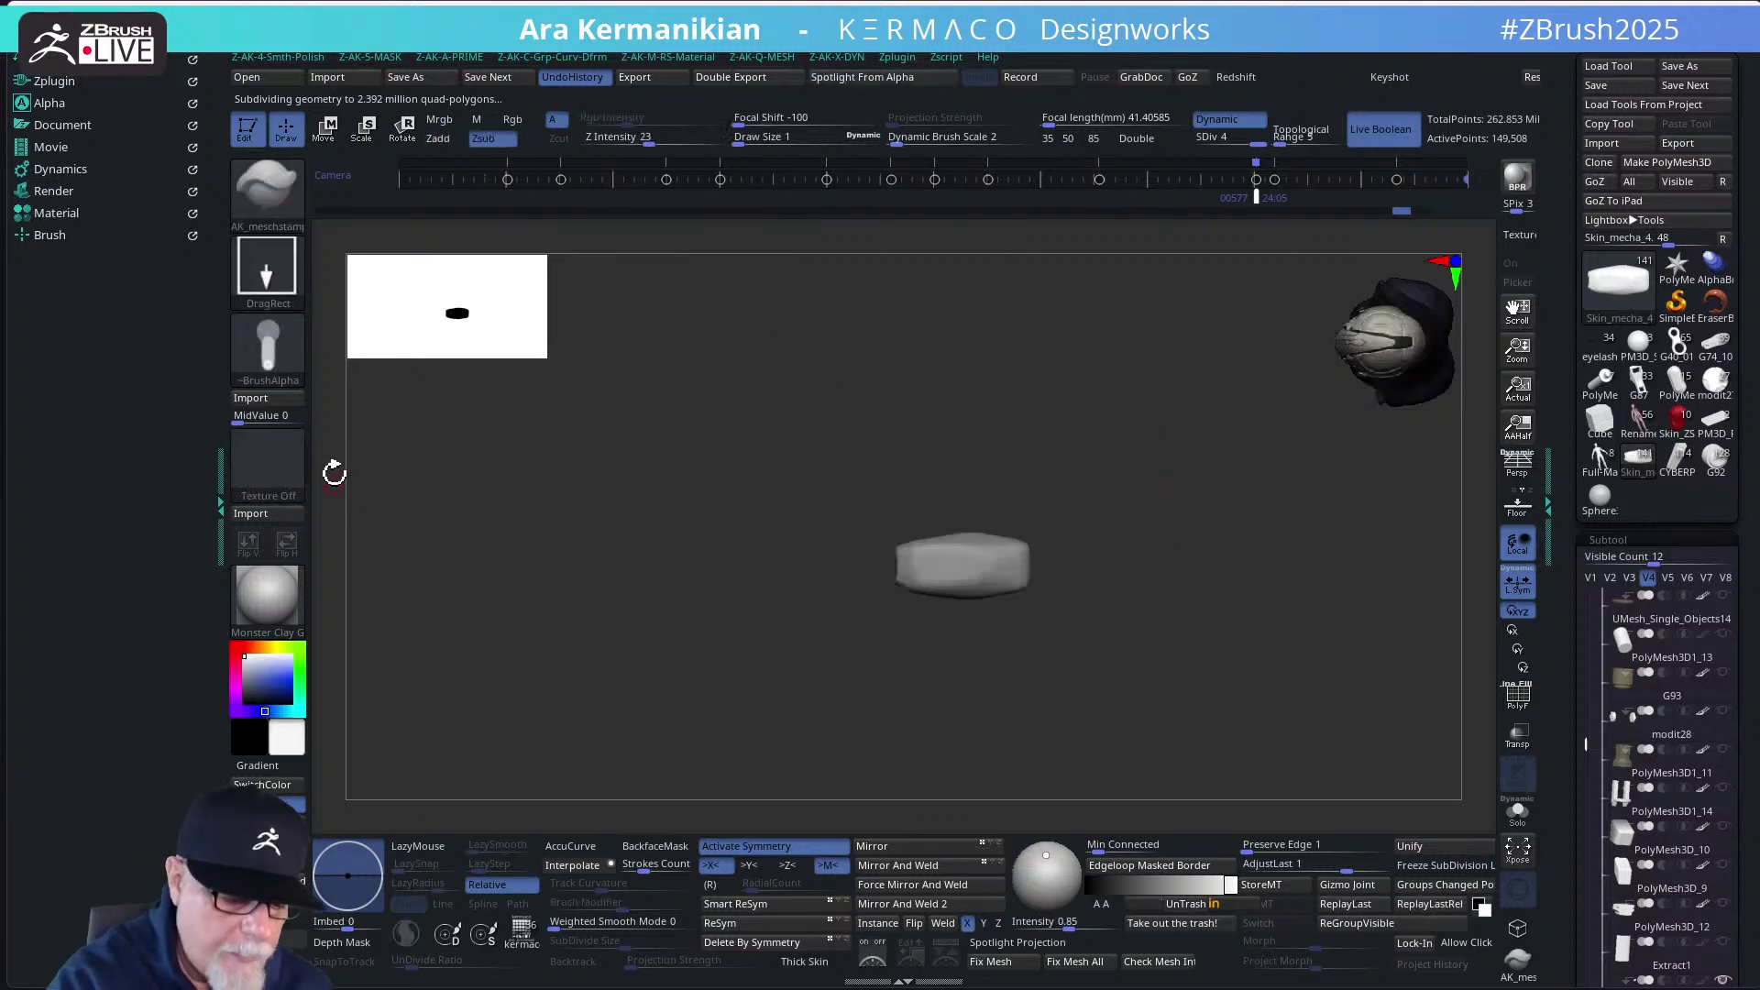
left_click(287, 347)
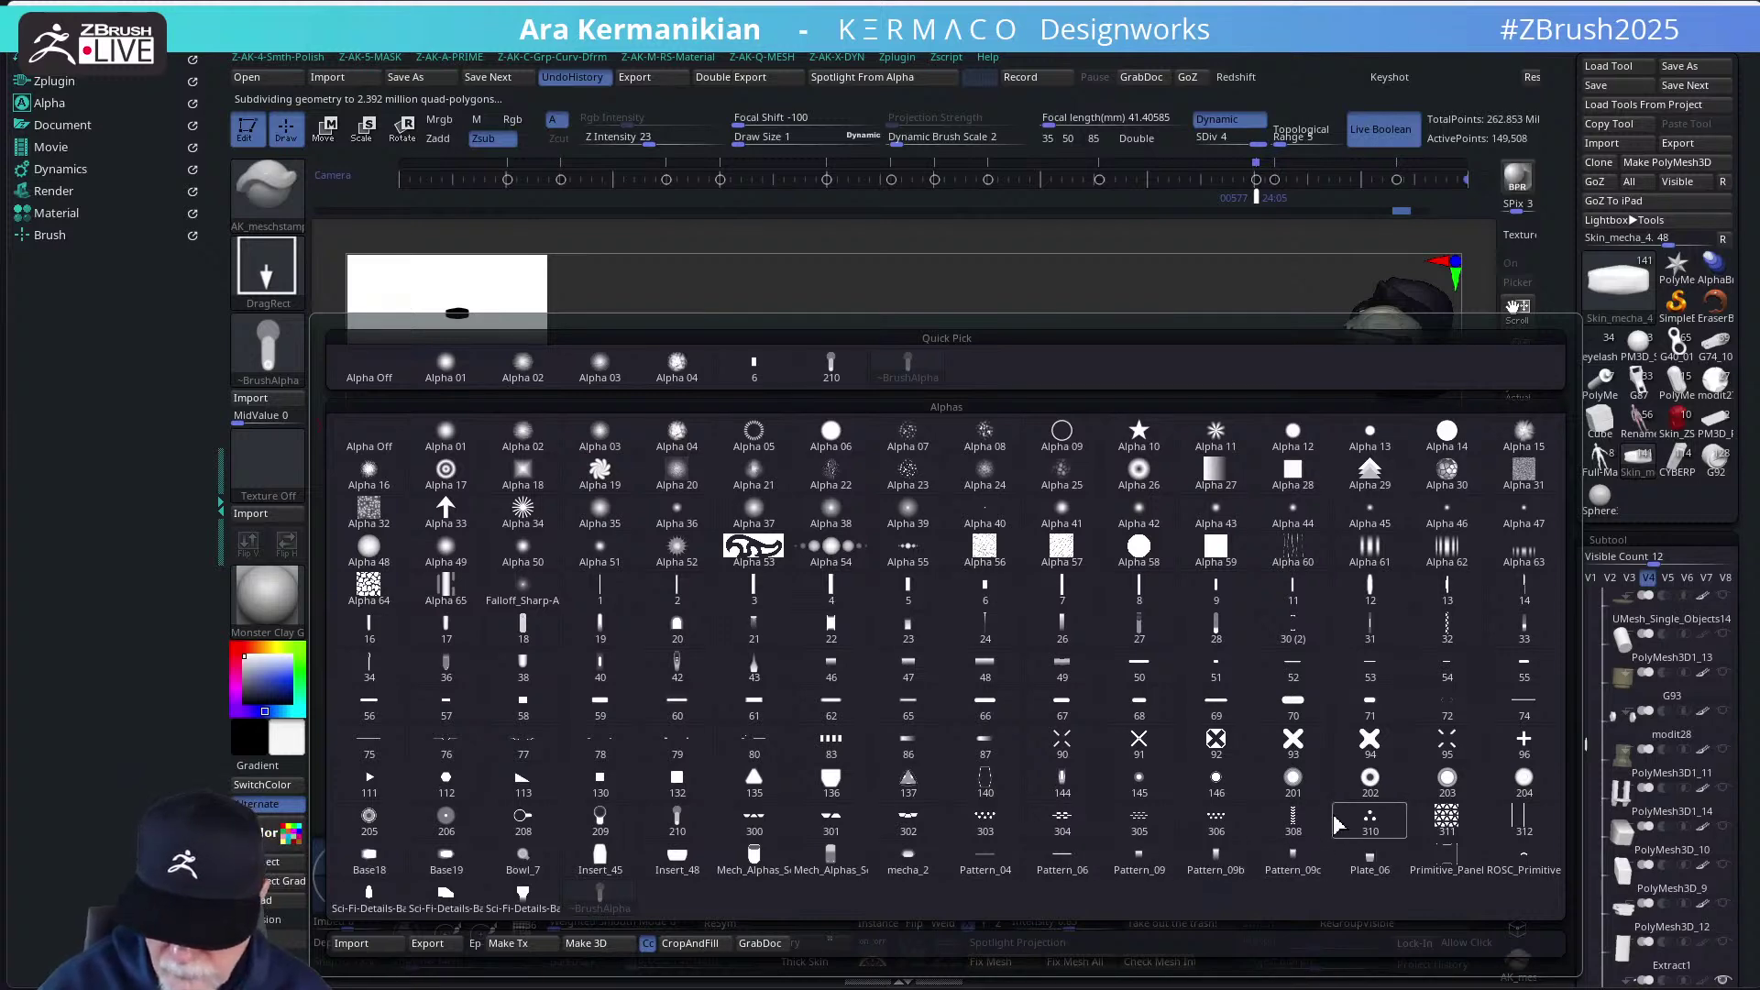
mouse_move(1455, 831)
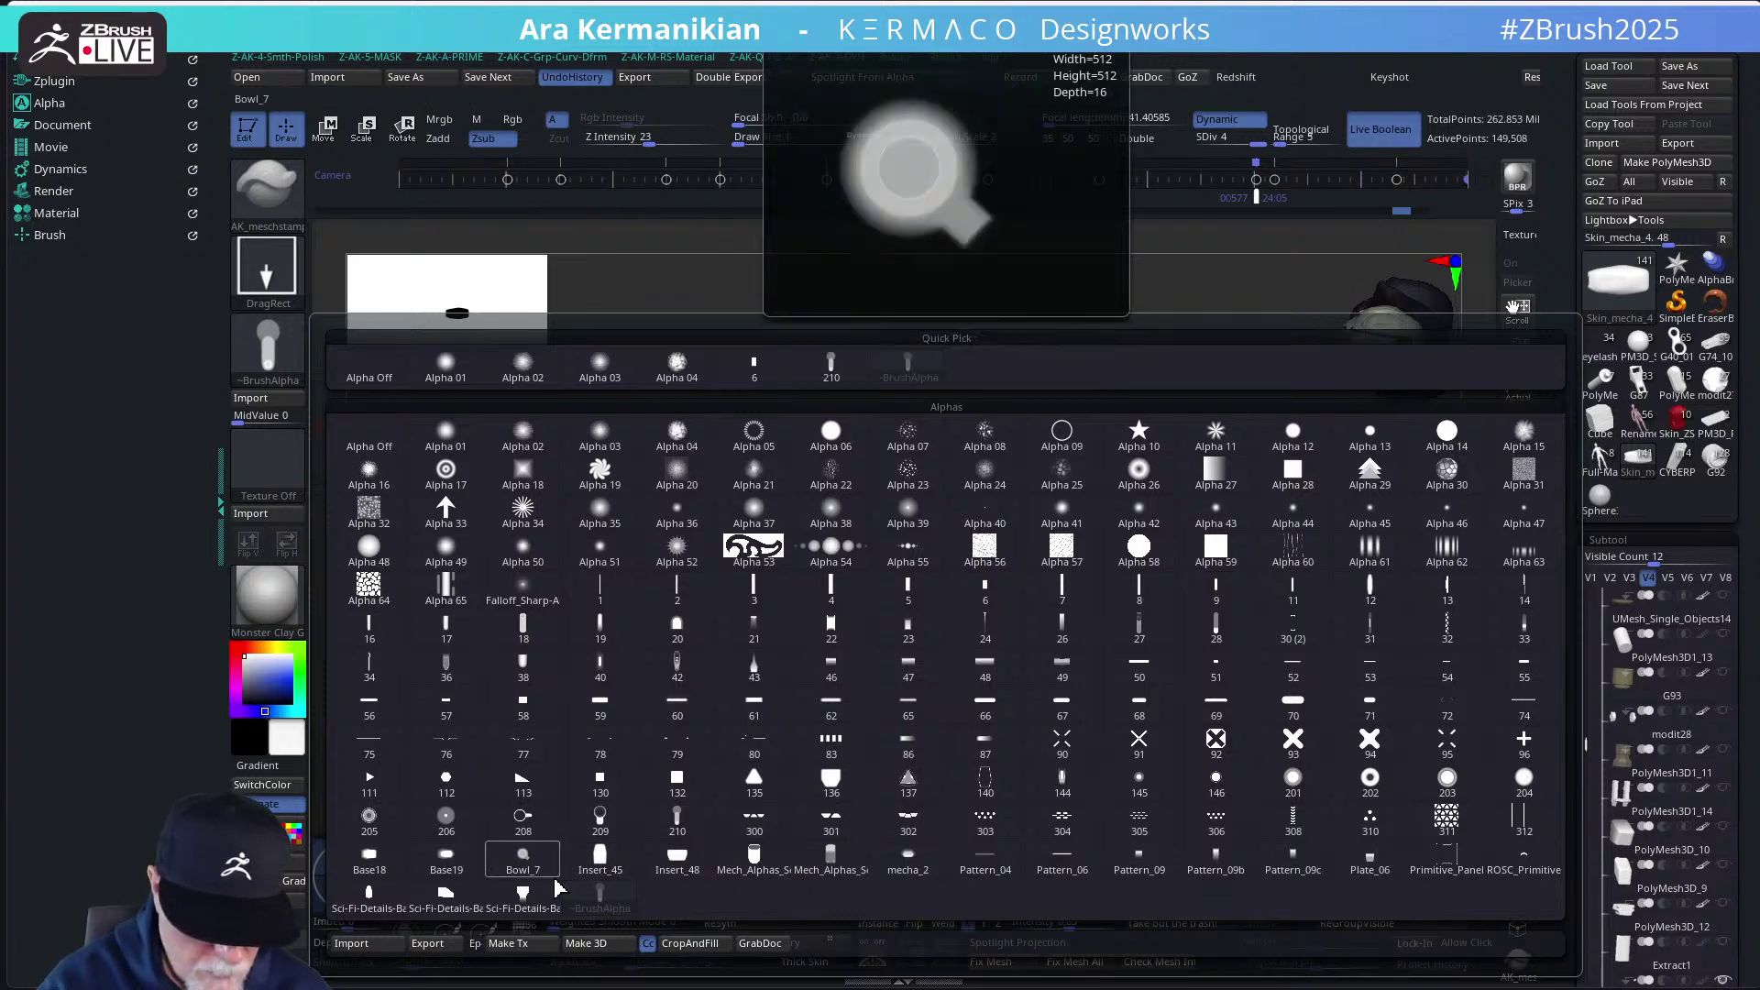
left_click(524, 897)
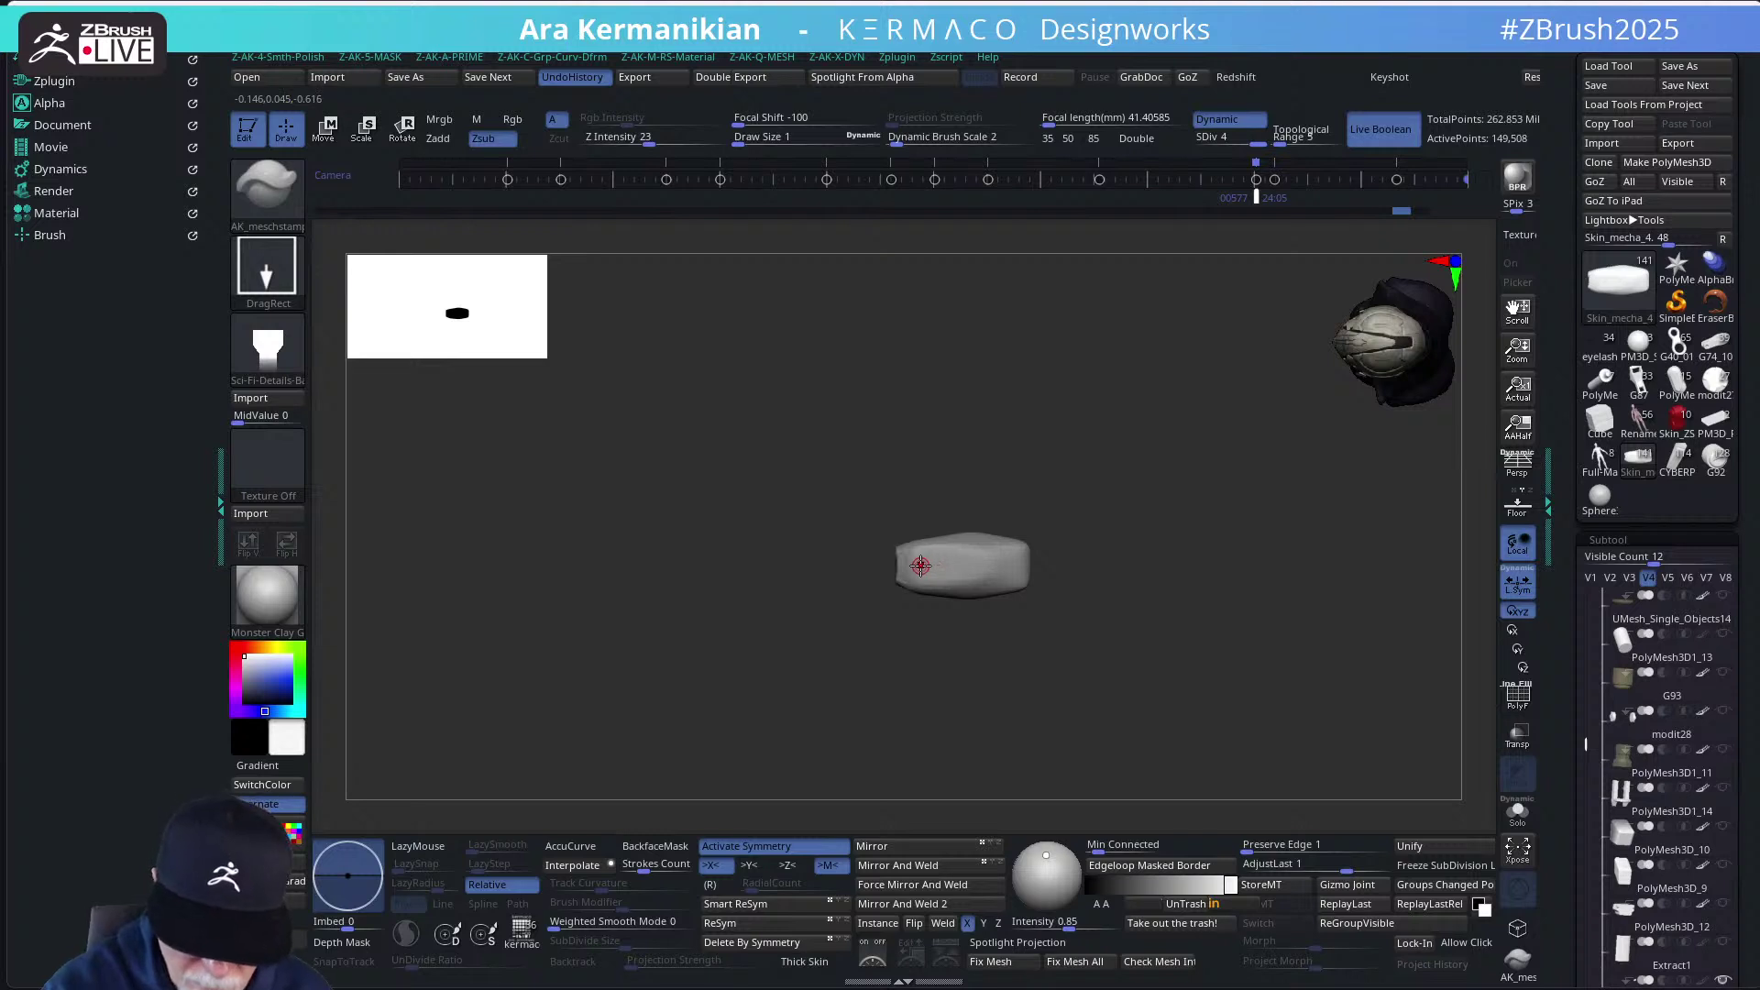
left_click_drag(922, 567, 929, 567)
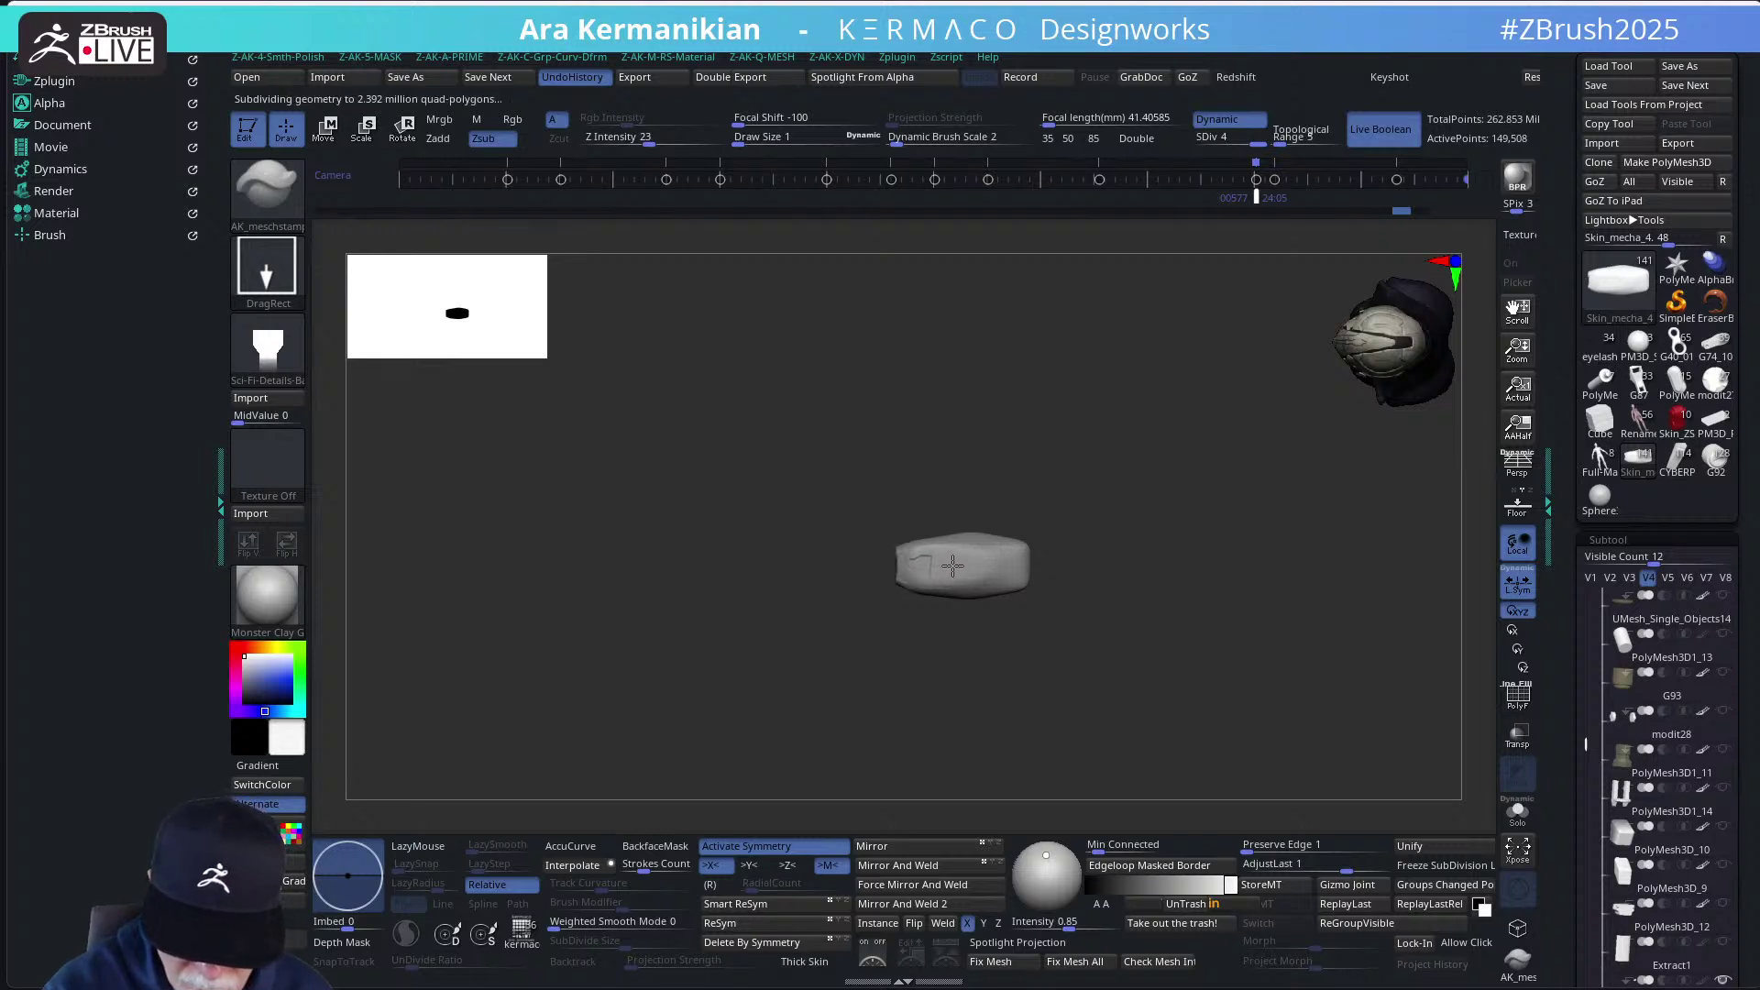
left_click(953, 565)
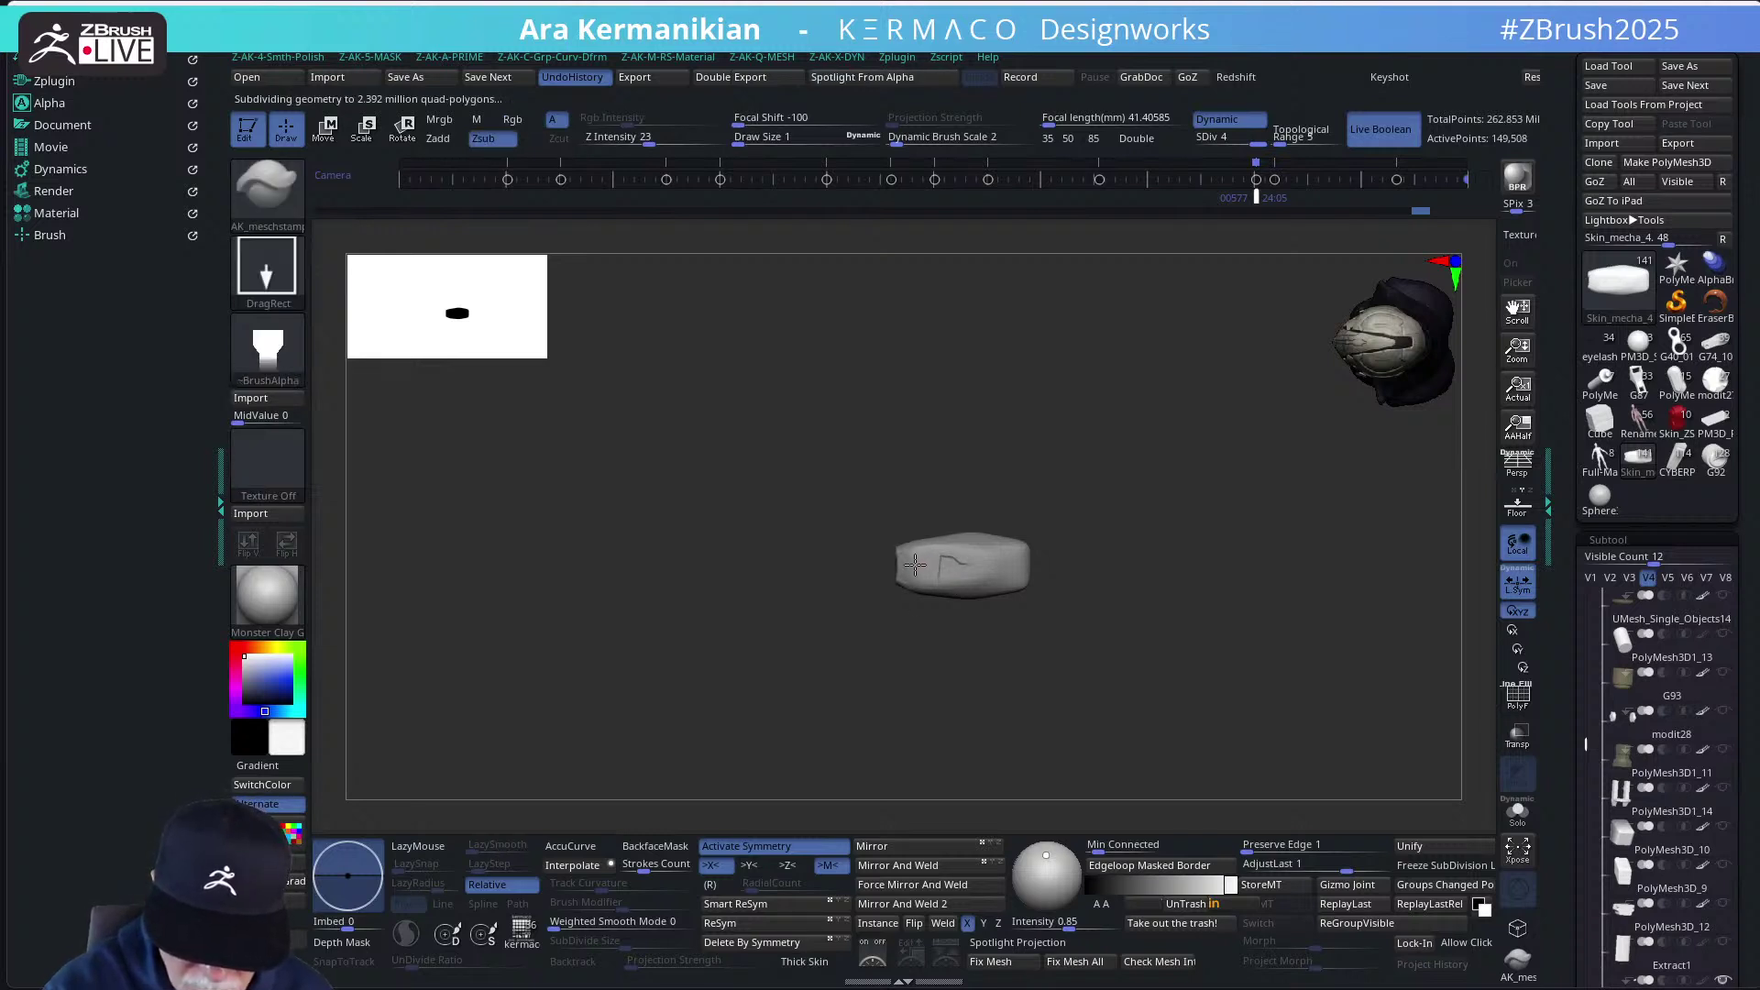
Try the Sci-Fi-Details stamp at the notched end of the opposite long side, smooth its edge, and undo it
mouse_move(1103, 581)
left_mouse_down()
mouse_move(1174, 573)
mouse_move(1108, 633)
mouse_move(1098, 594)
mouse_move(1061, 636)
mouse_move(930, 623)
left_mouse_up()
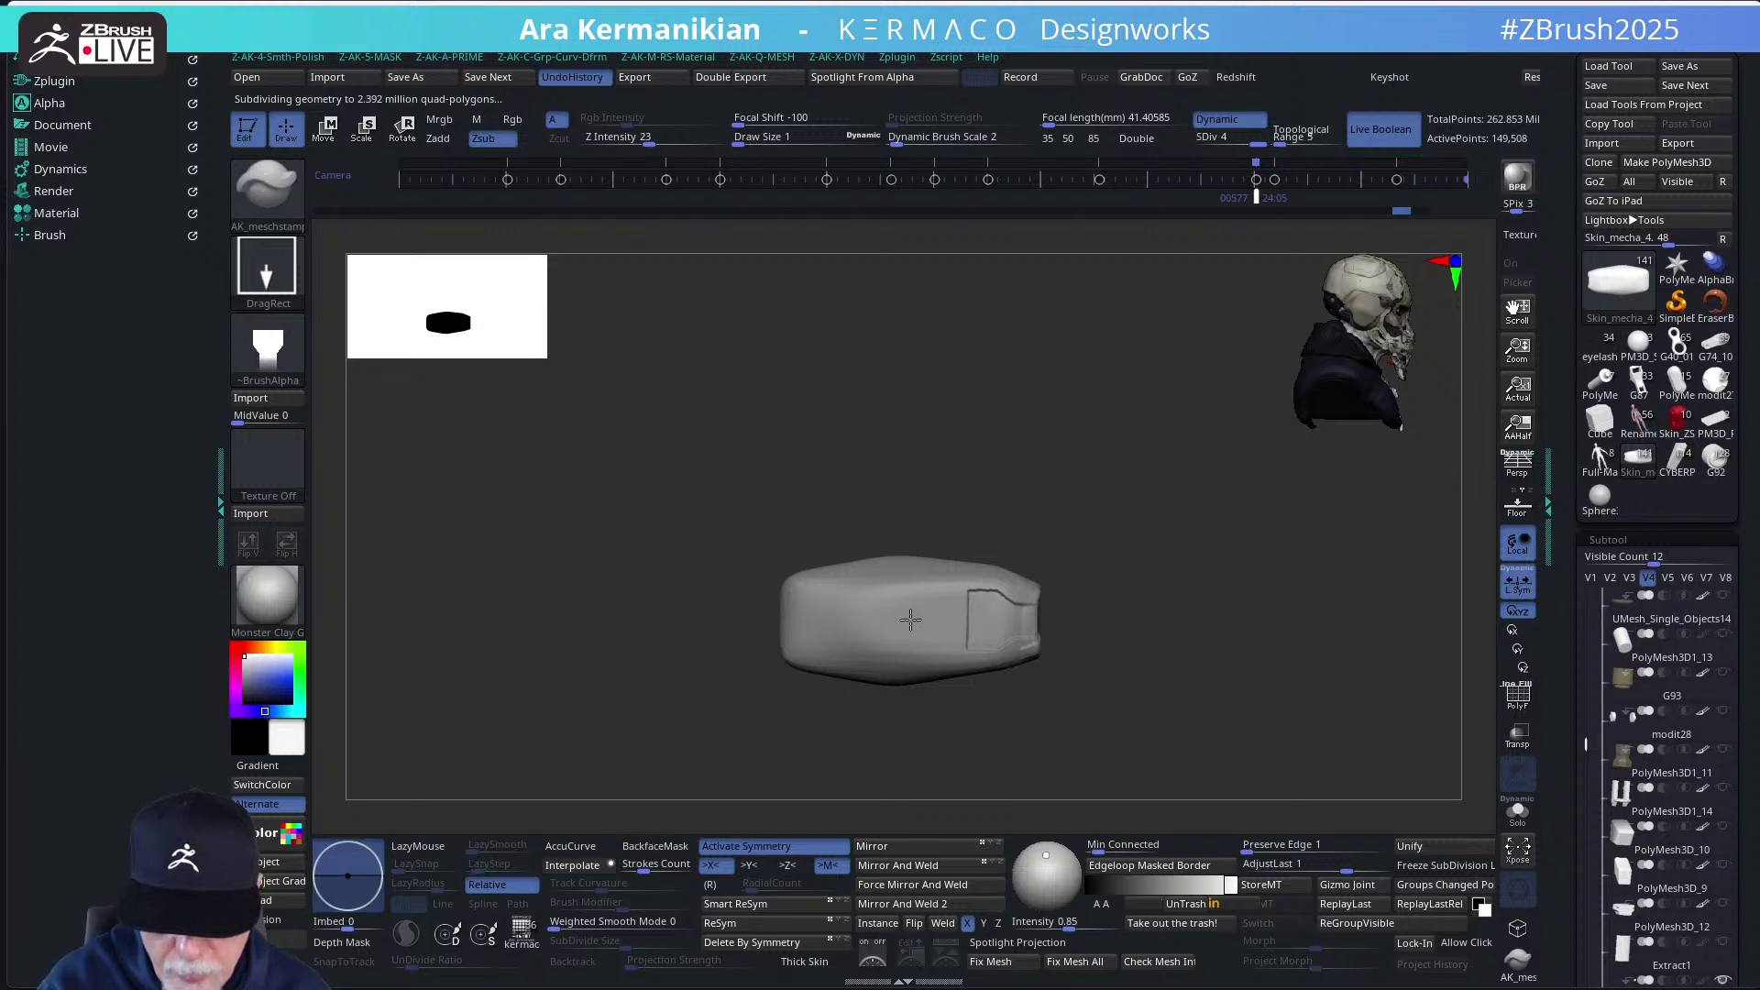
key("shift")
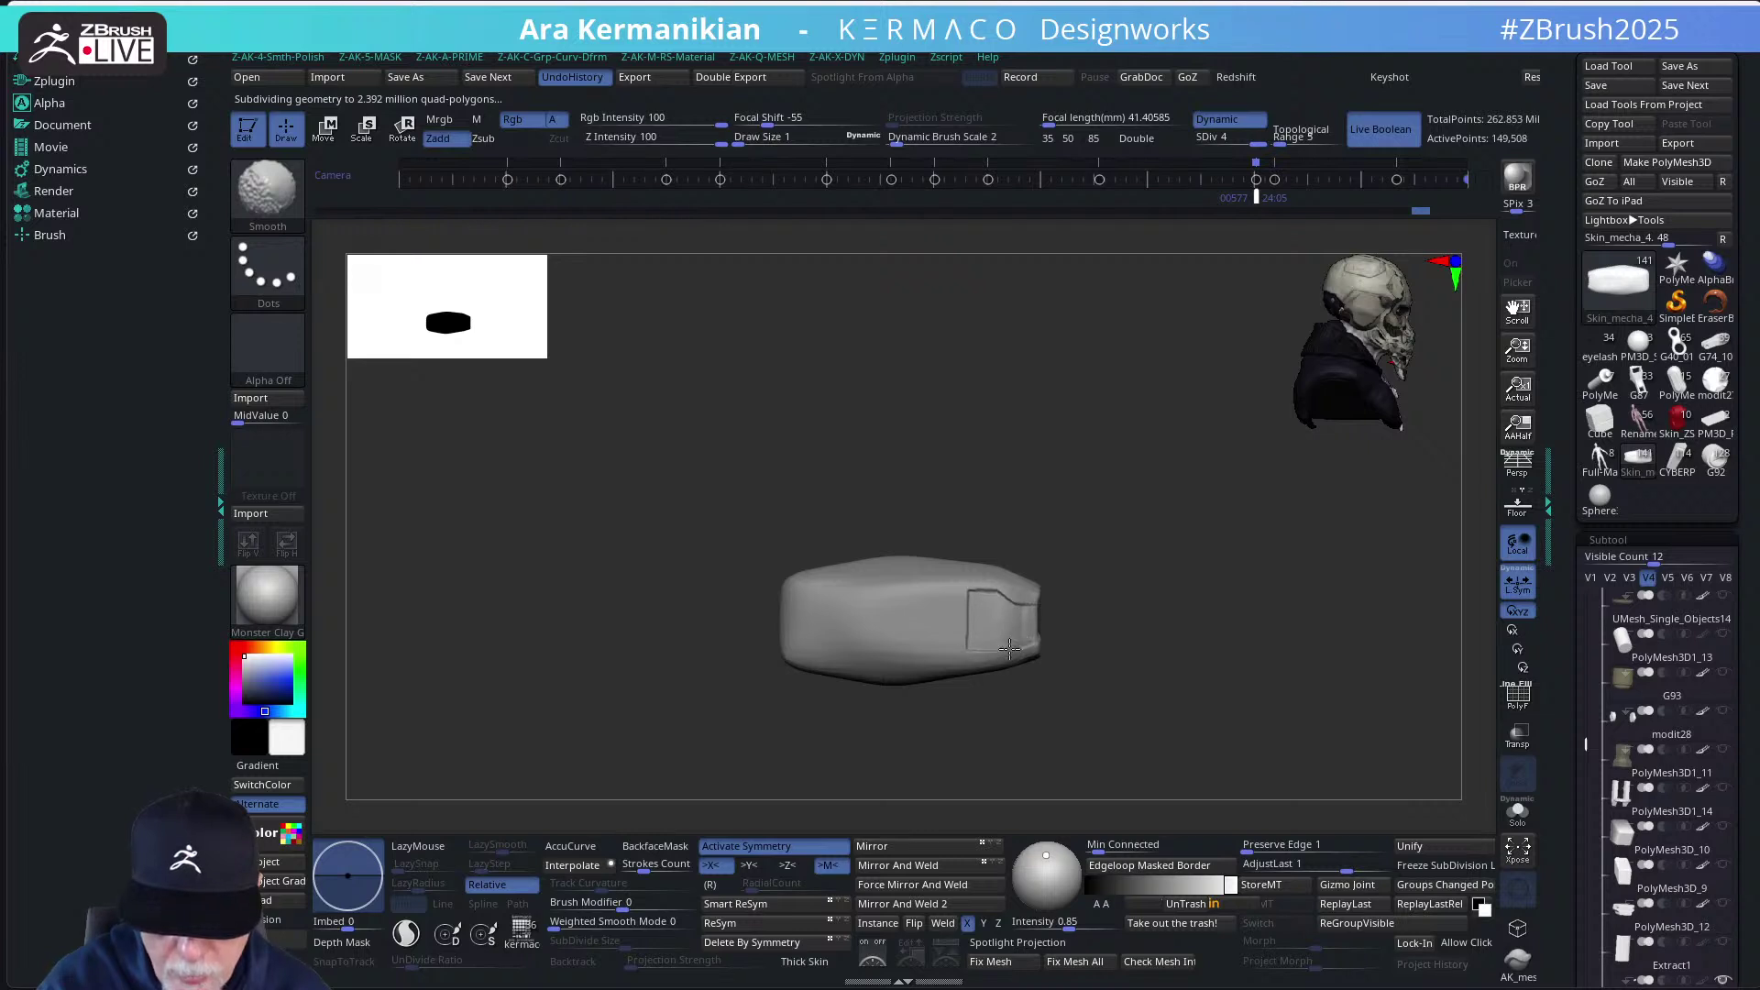
mouse_move(969, 621)
right_mouse_down()
mouse_move(1155, 605)
mouse_move(1108, 656)
mouse_move(1109, 641)
mouse_move(1041, 660)
mouse_move(1161, 716)
mouse_move(1159, 674)
right_mouse_up()
key("ctrl")
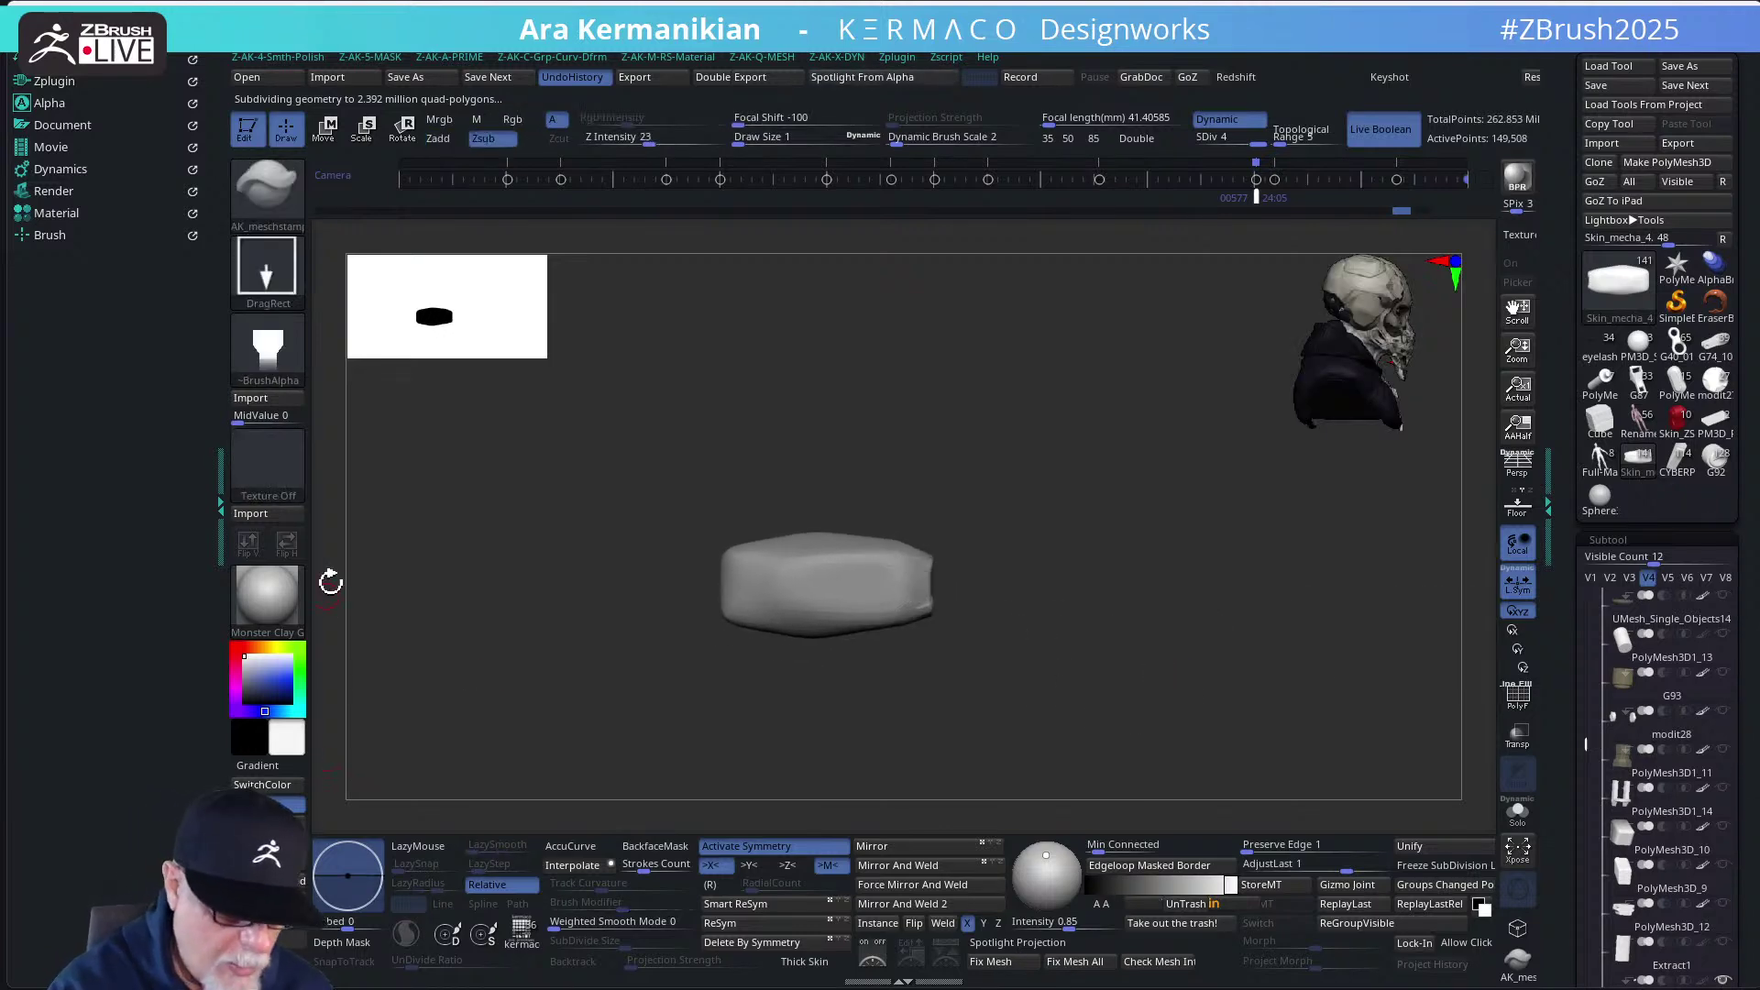
Stamp the Base18 alpha near the notched end of the block's long side, undoing and repeating the placement, and smooth it
left_click(280, 353)
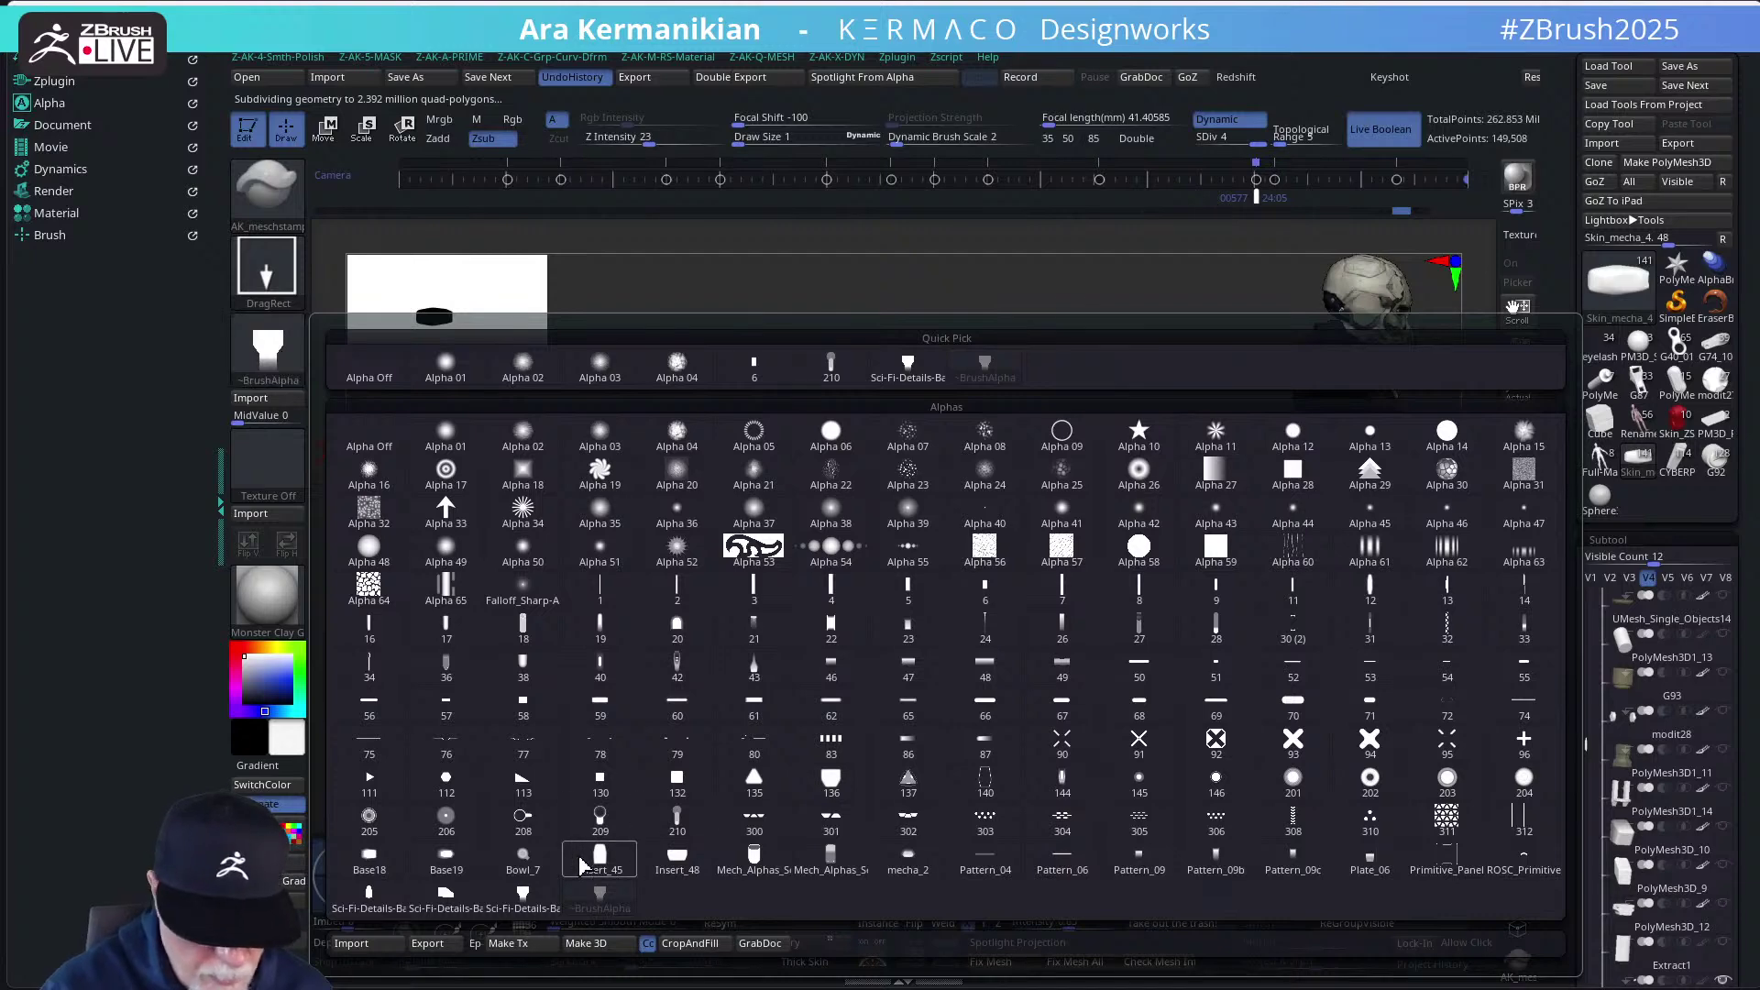
mouse_move(463, 867)
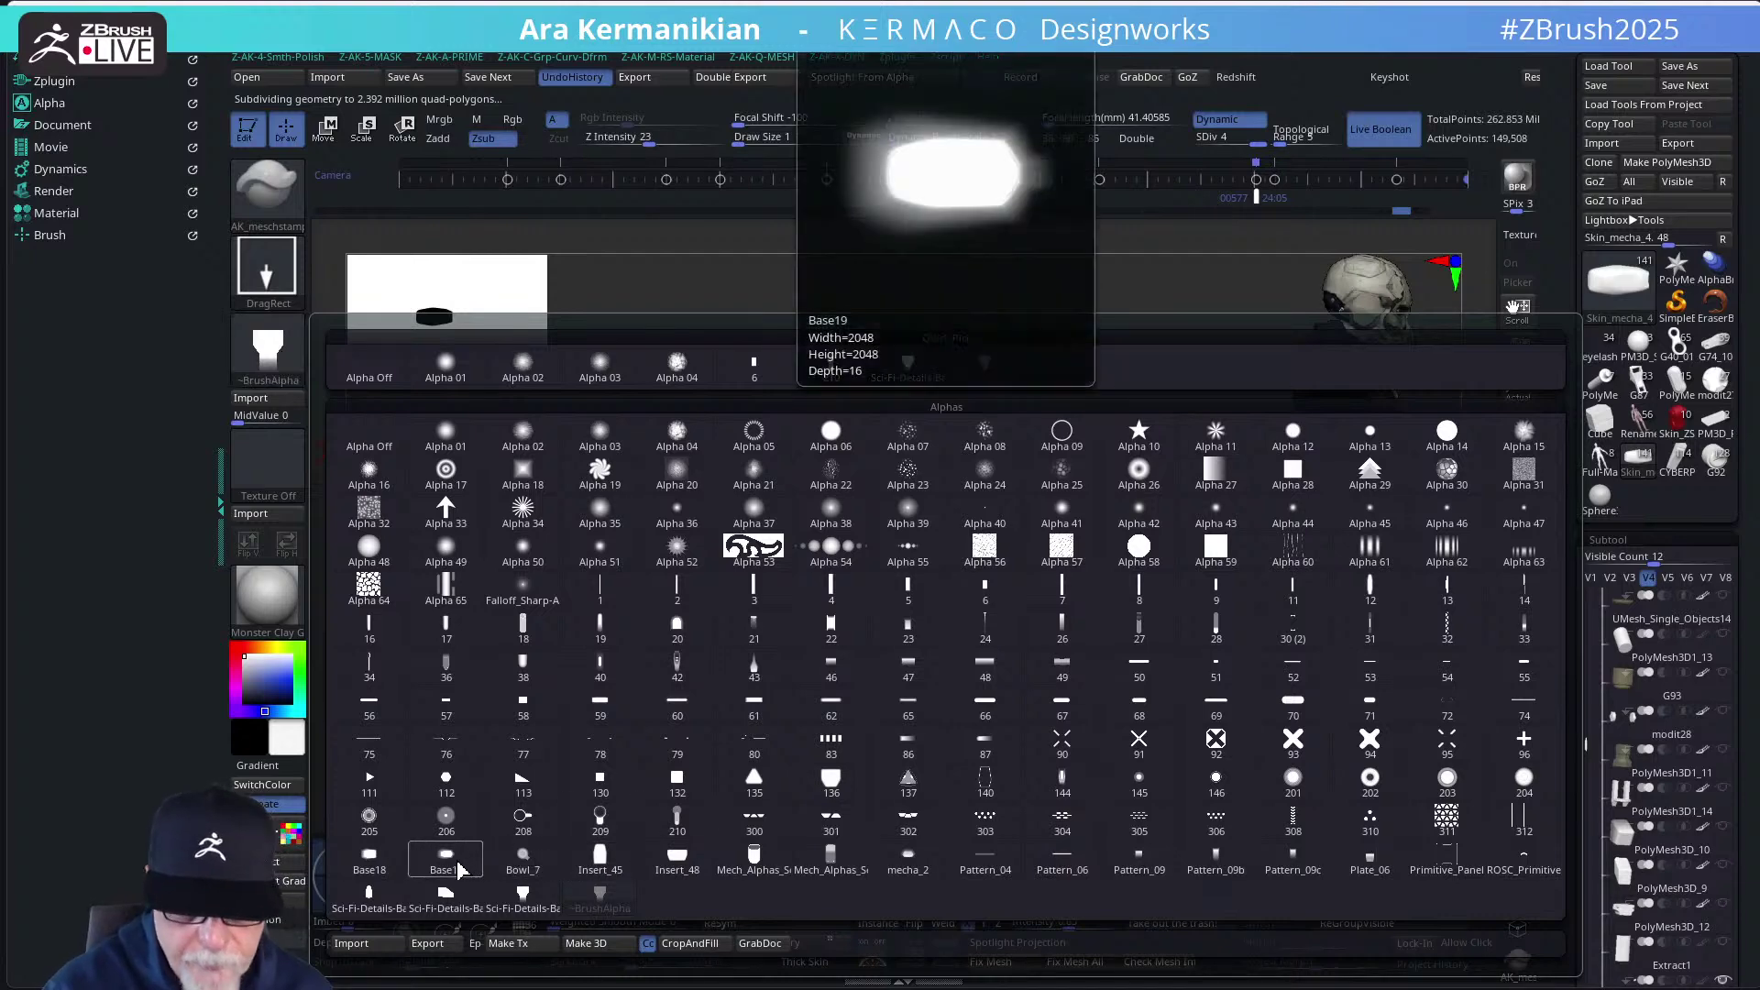
left_click(394, 862)
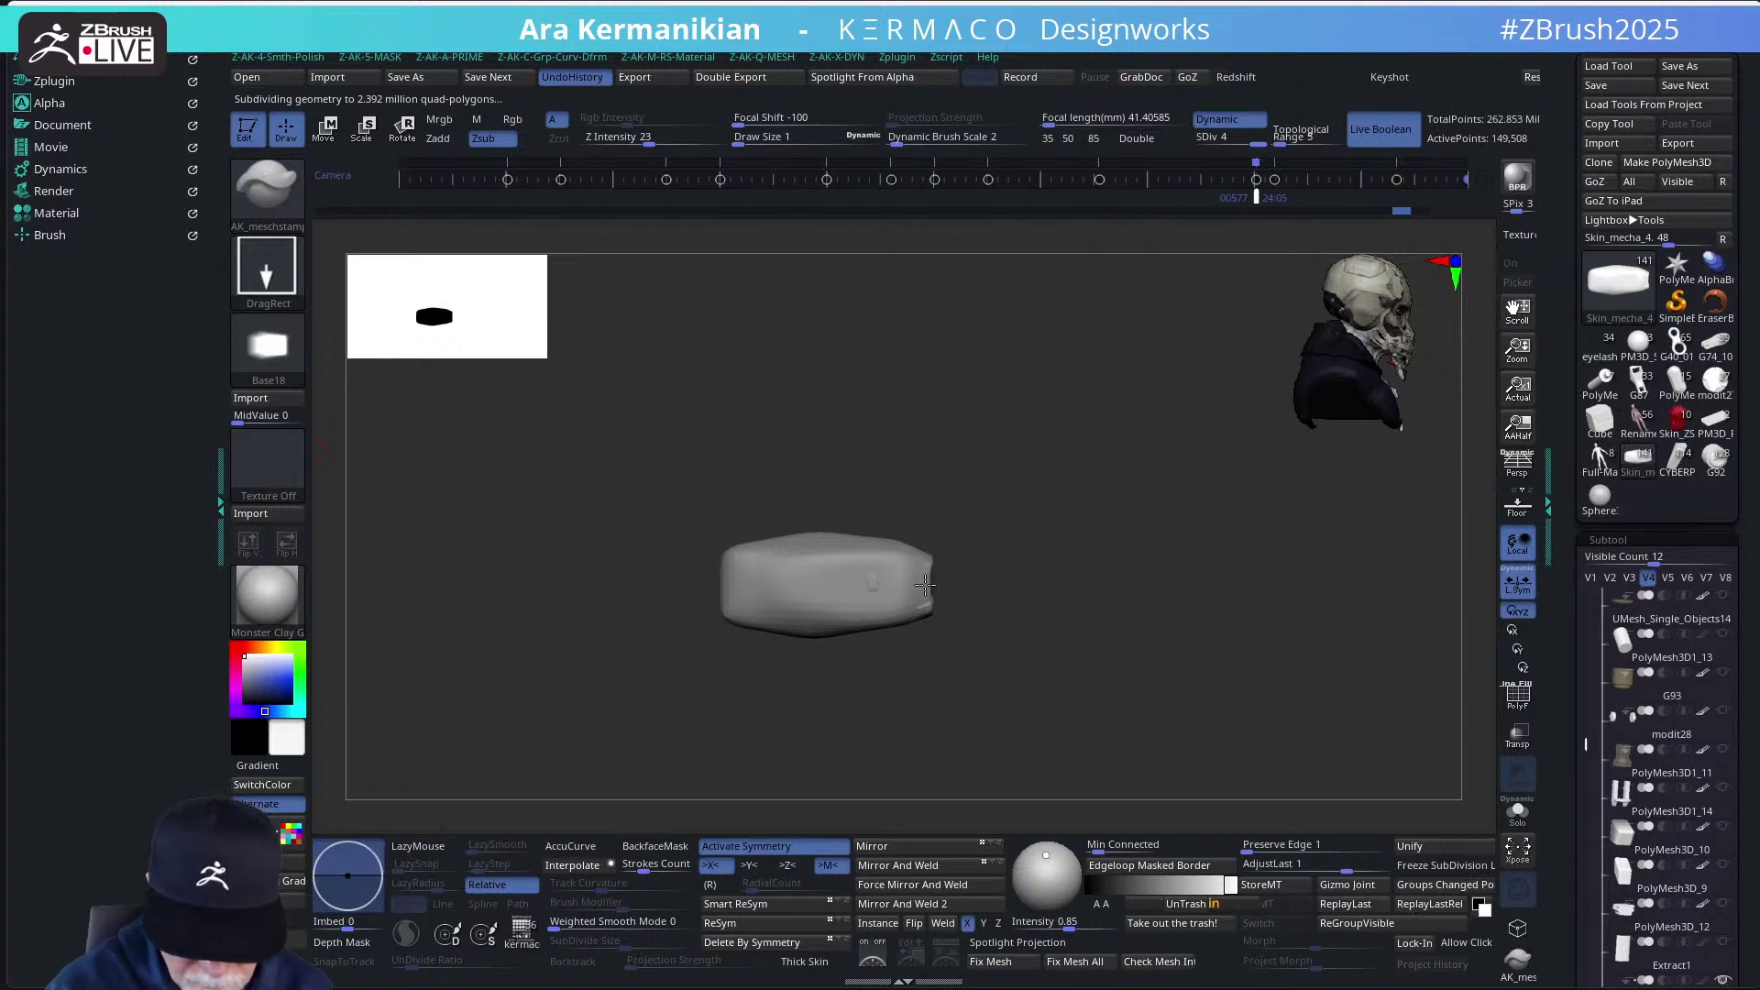
left_click_drag(925, 585, 864, 489)
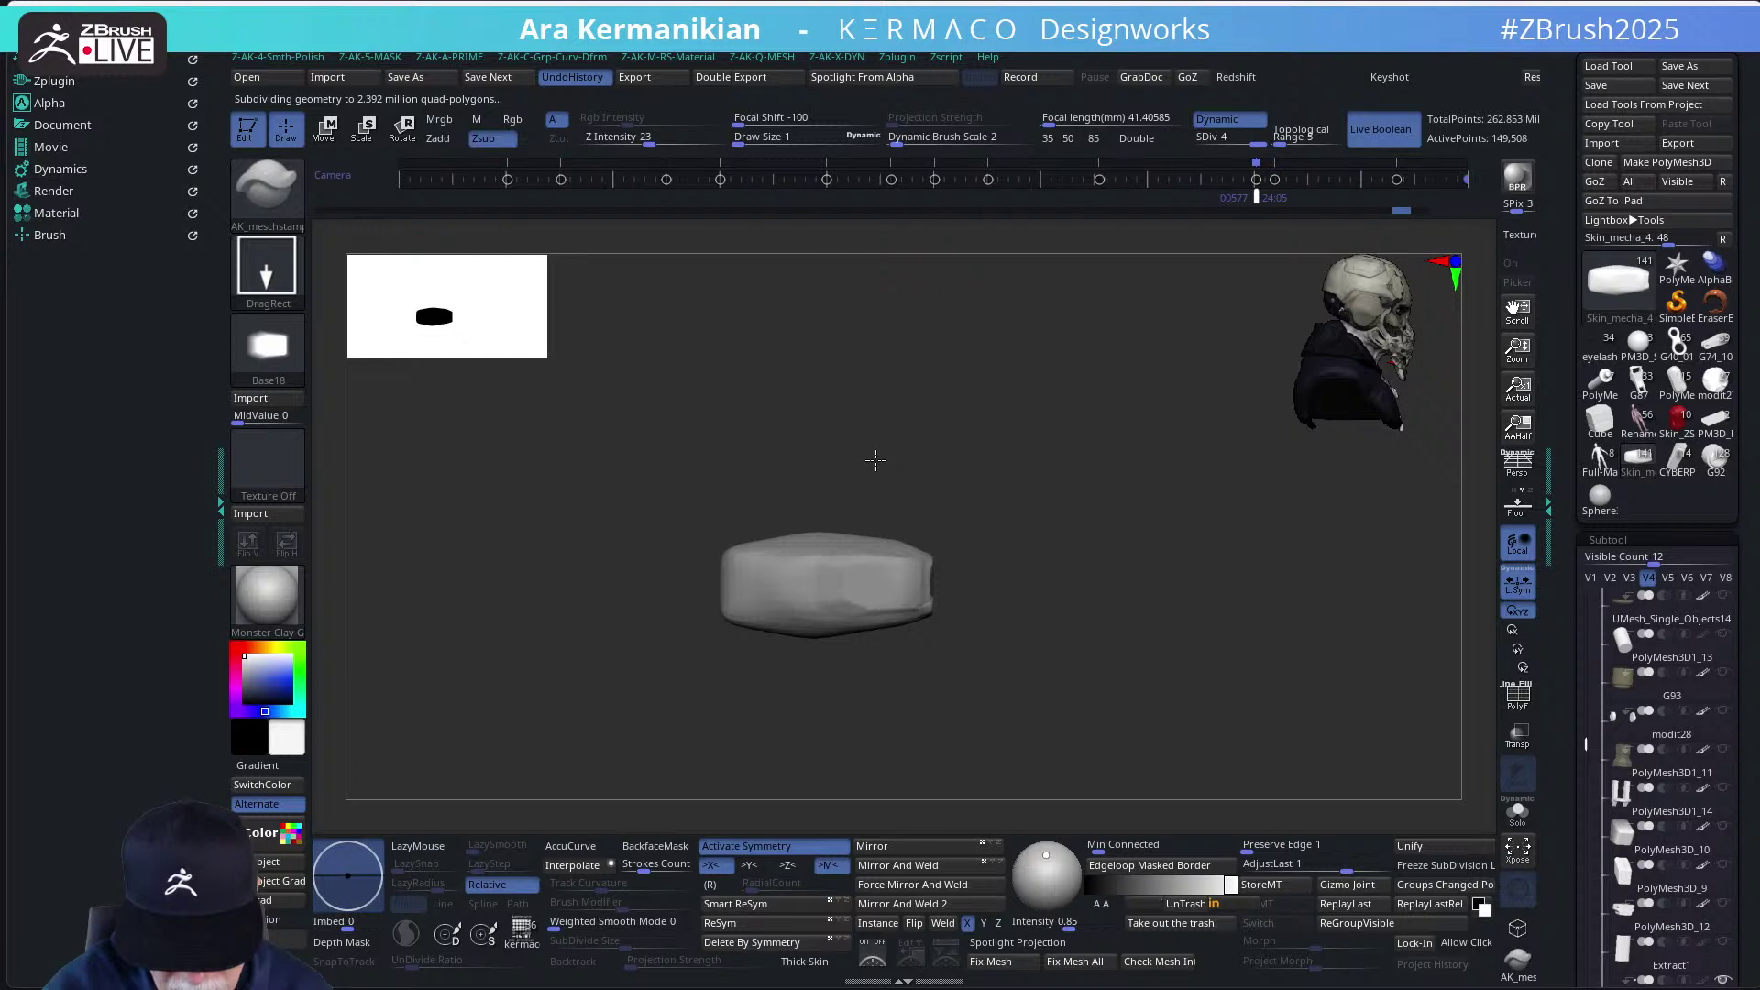
key("ctrl+z")
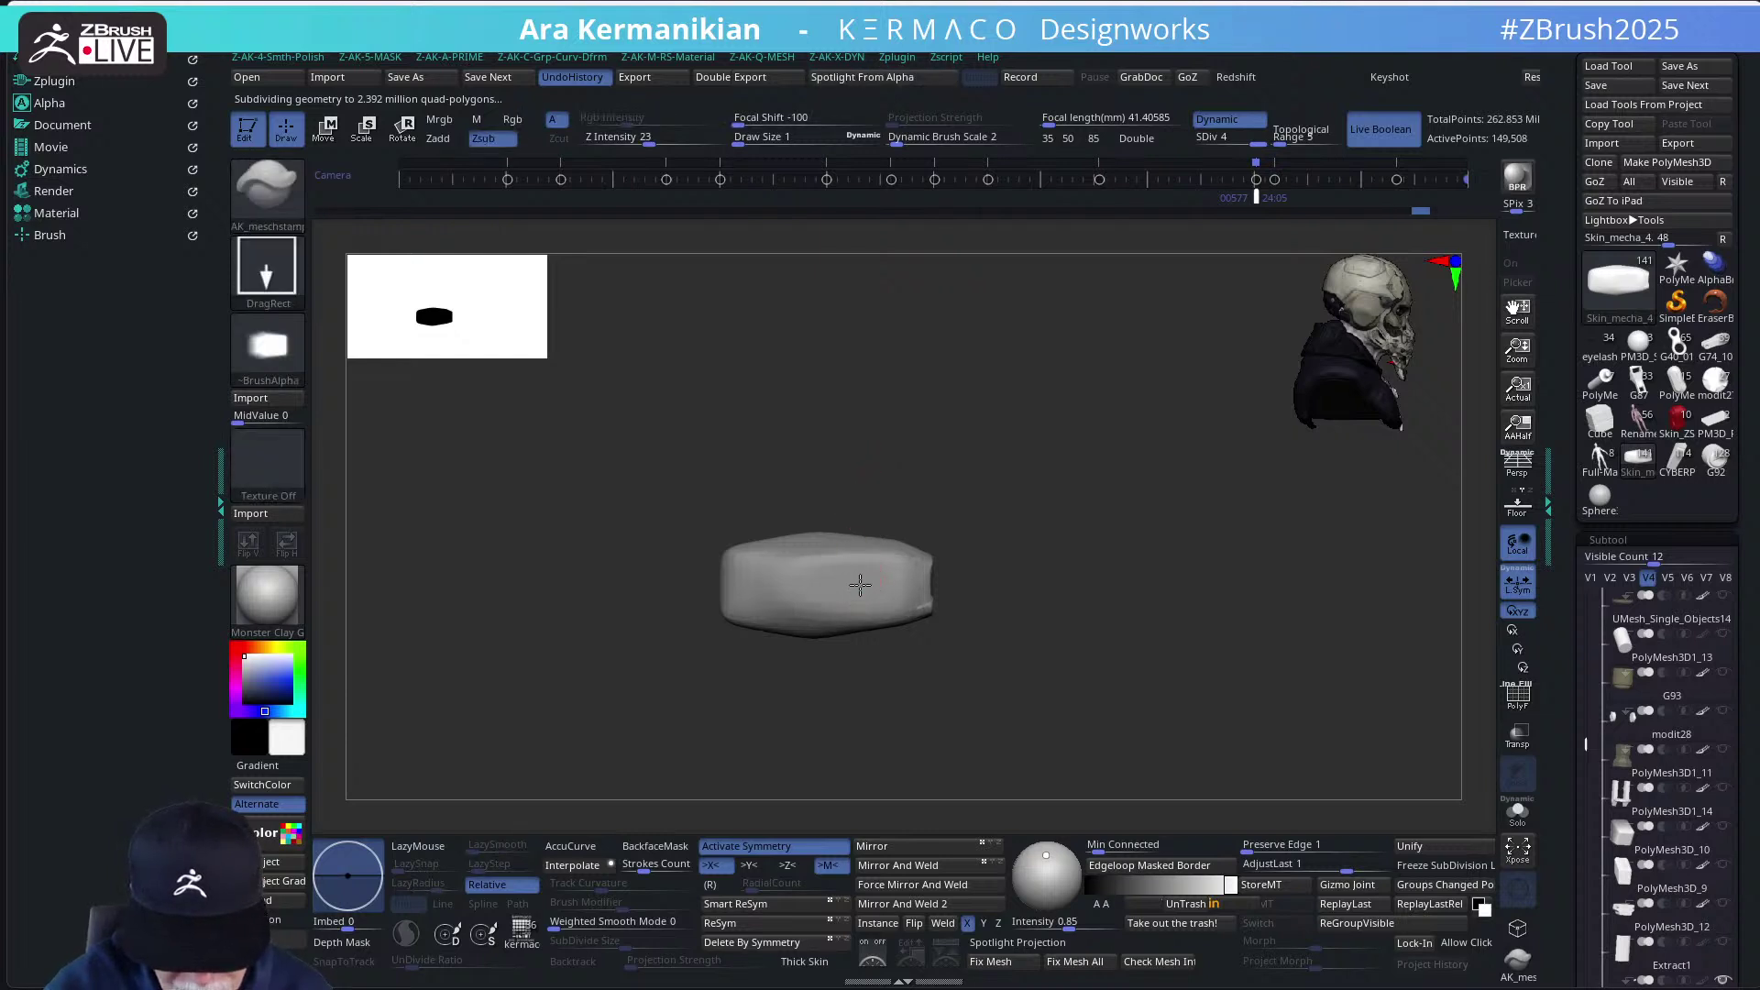
key("ctrl+z")
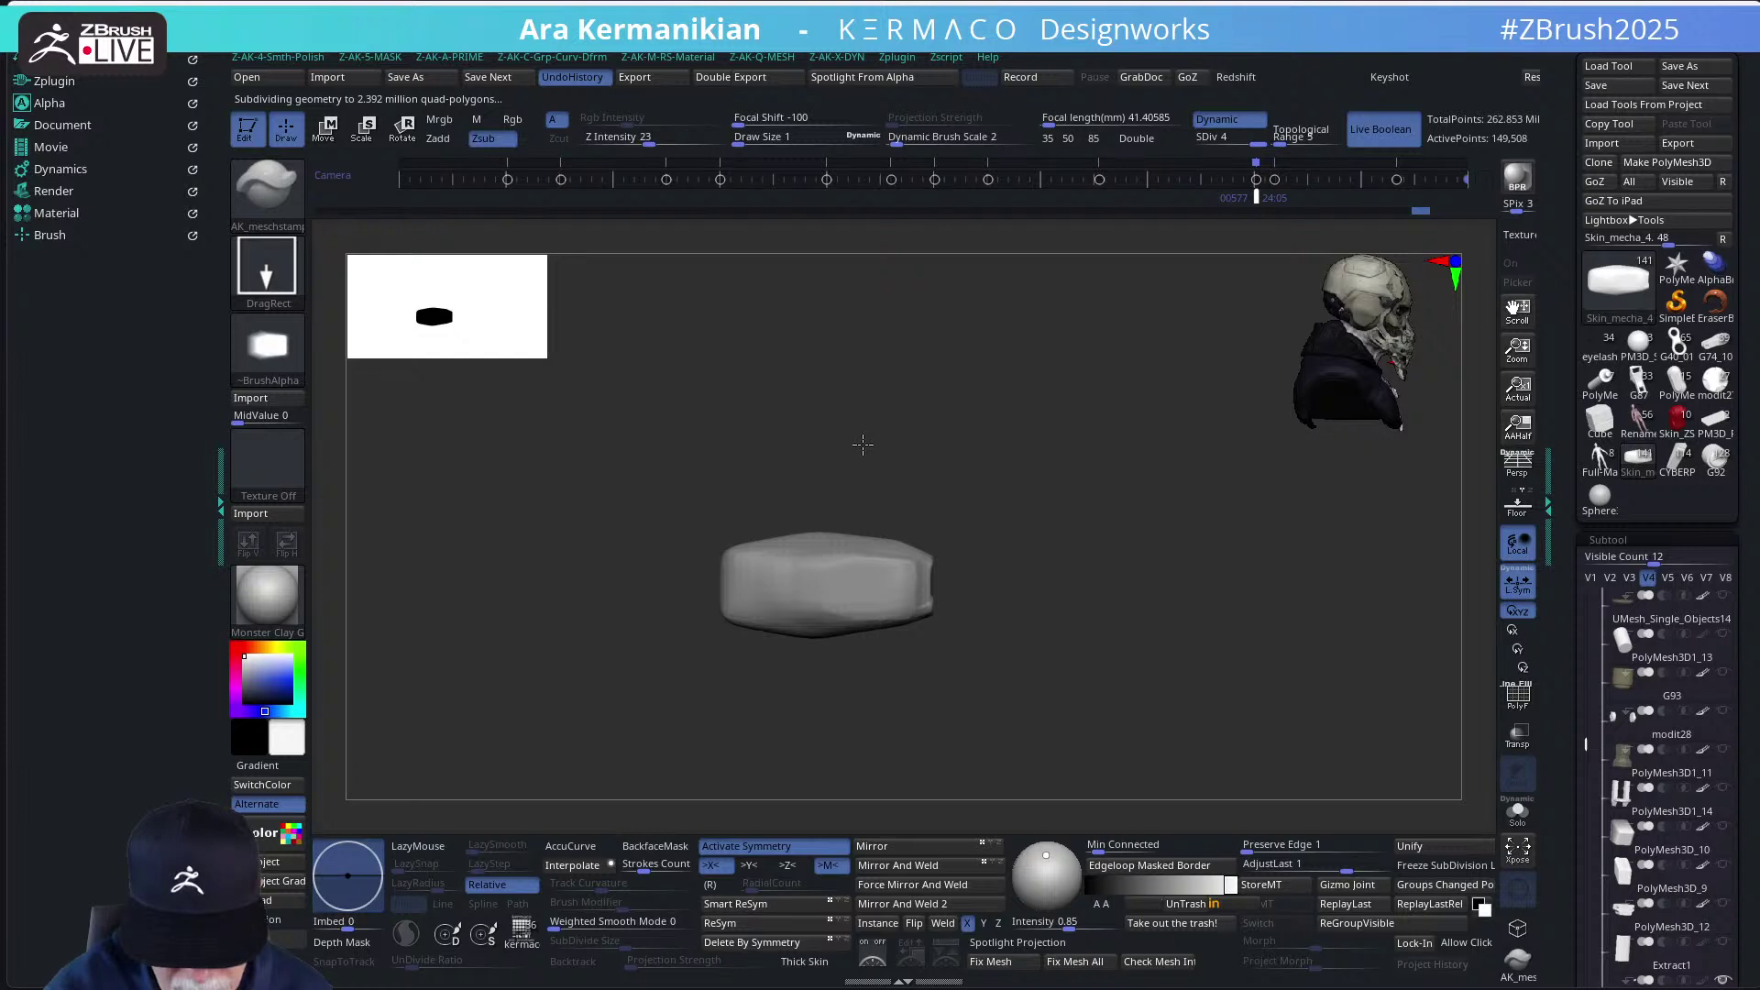
key("shift")
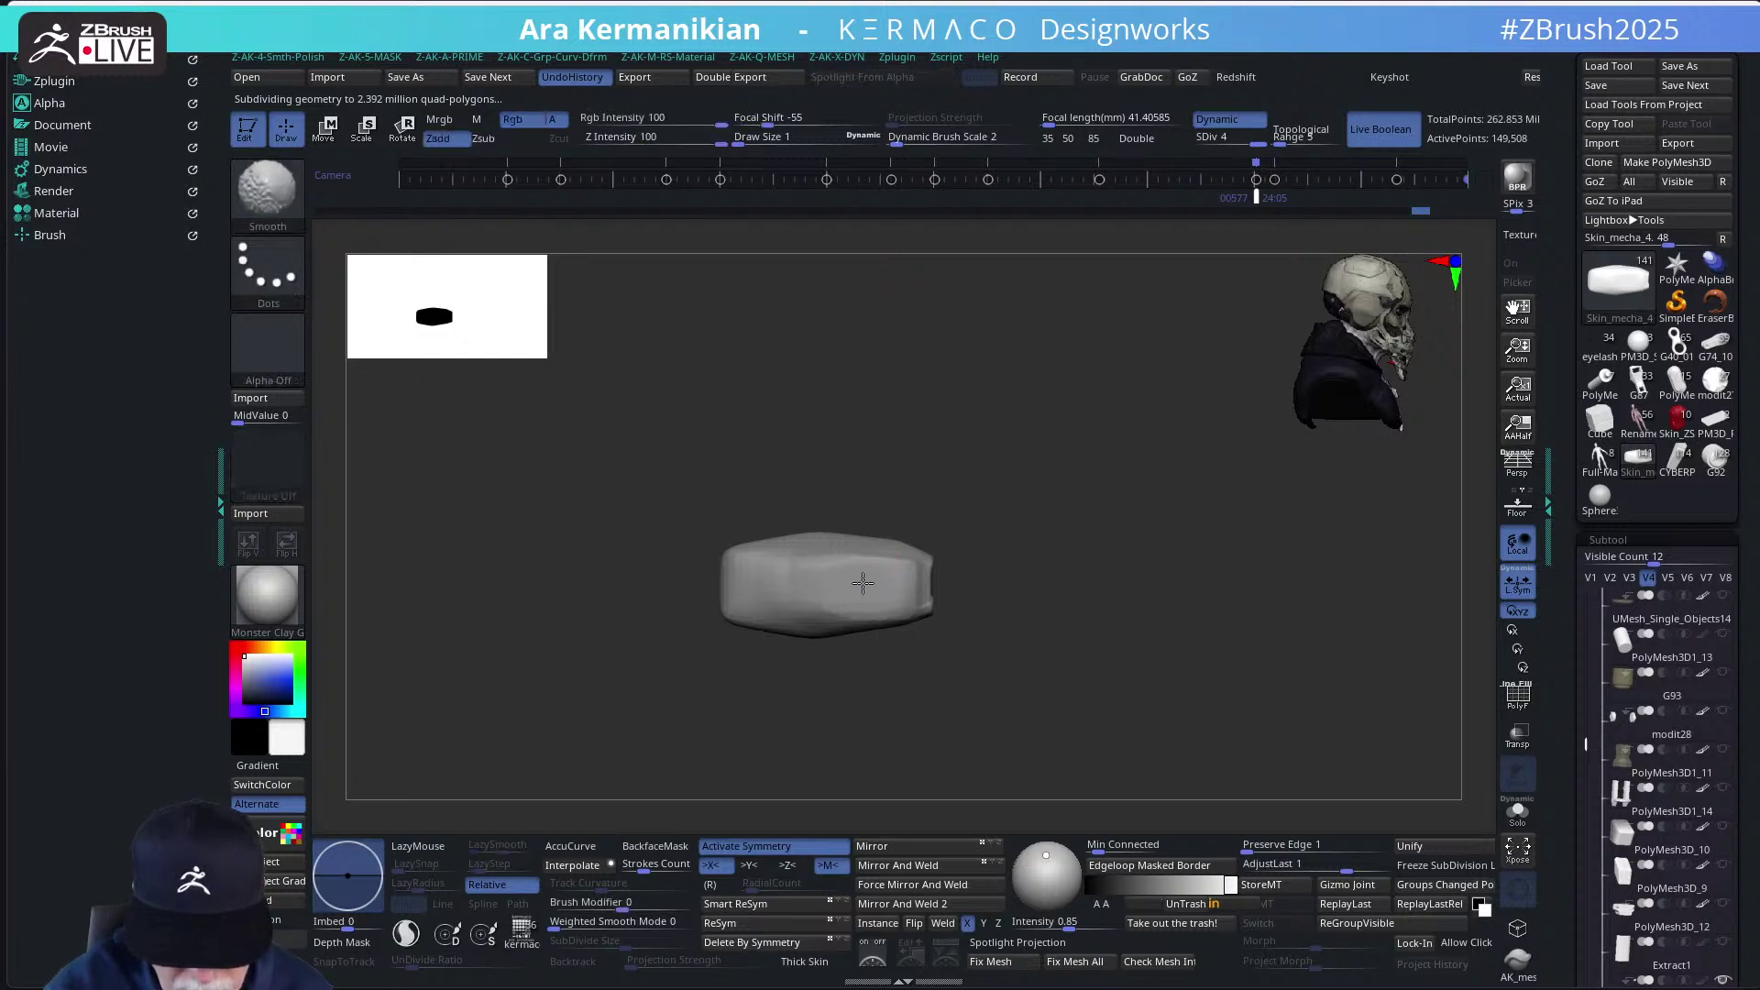
Switch to the hPolish brush at draw size 3.1756 and polish the stamped side's planes and edges with dynamic subdivision off
mouse_move(1017, 531)
left_mouse_down("alt")
mouse_move(1025, 452)
mouse_move(998, 409)
mouse_move(1009, 553)
mouse_move(1011, 431)
mouse_move(993, 491)
mouse_move(962, 413)
mouse_move(1045, 499)
mouse_move(981, 550)
mouse_move(1119, 581)
left_mouse_up("alt")
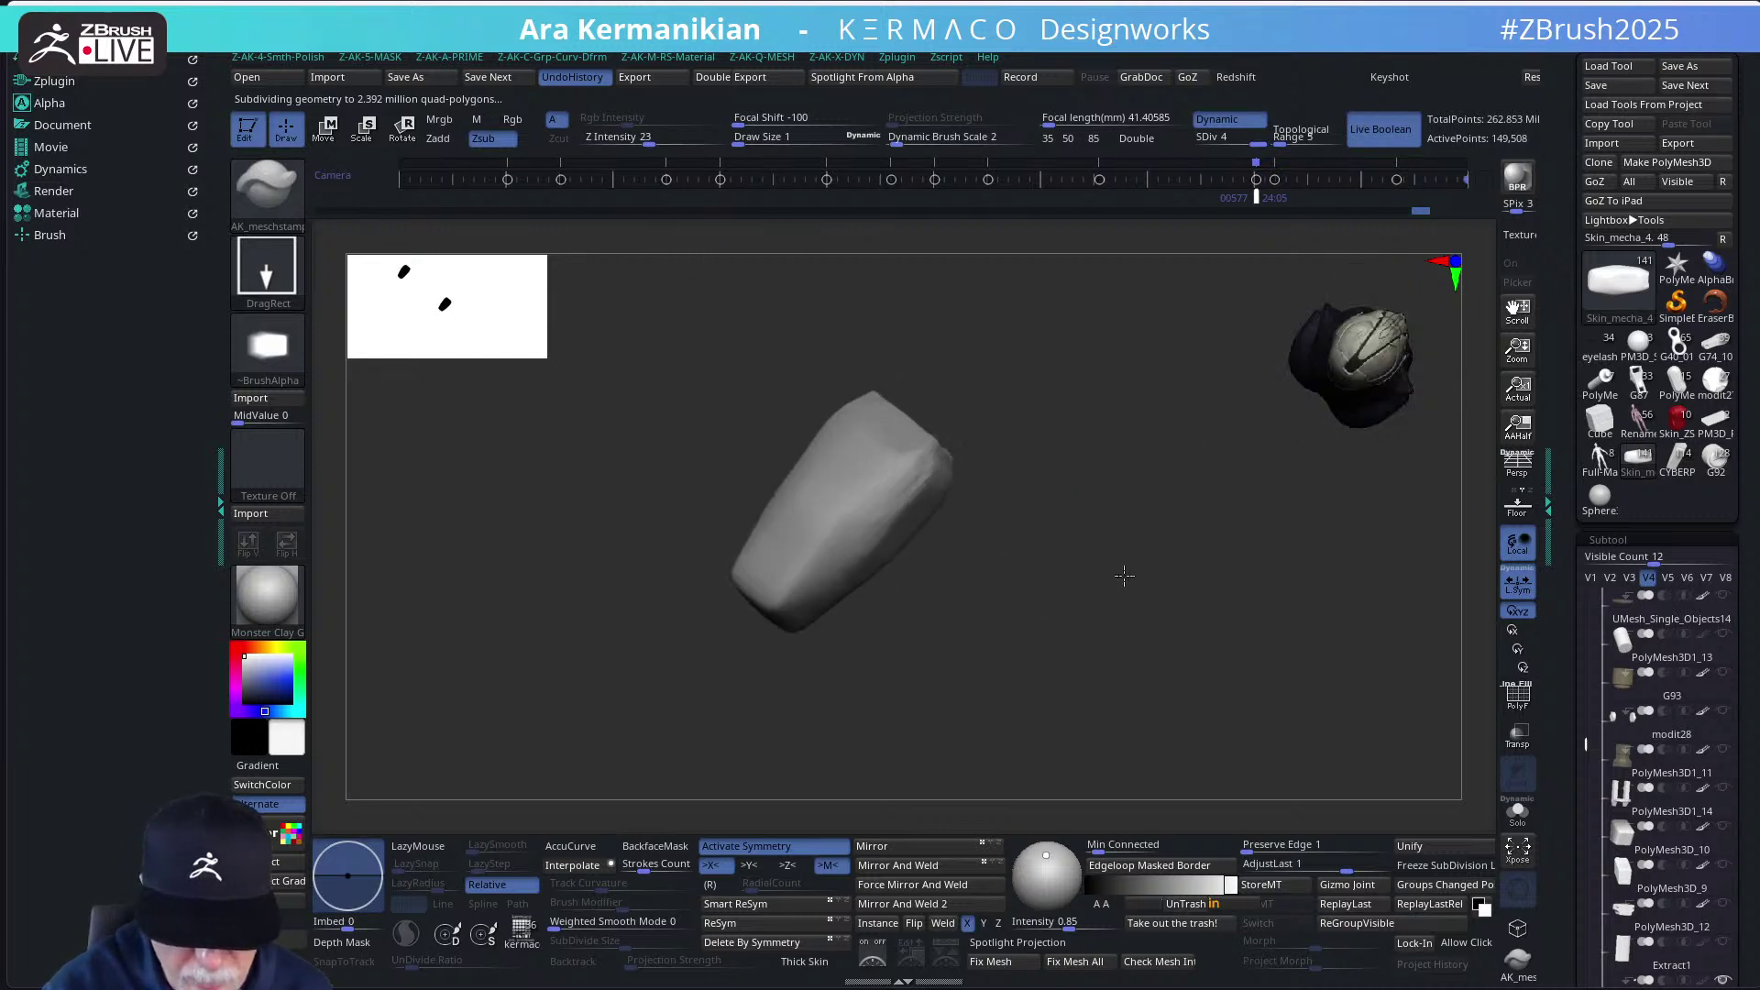
left_click(935, 446)
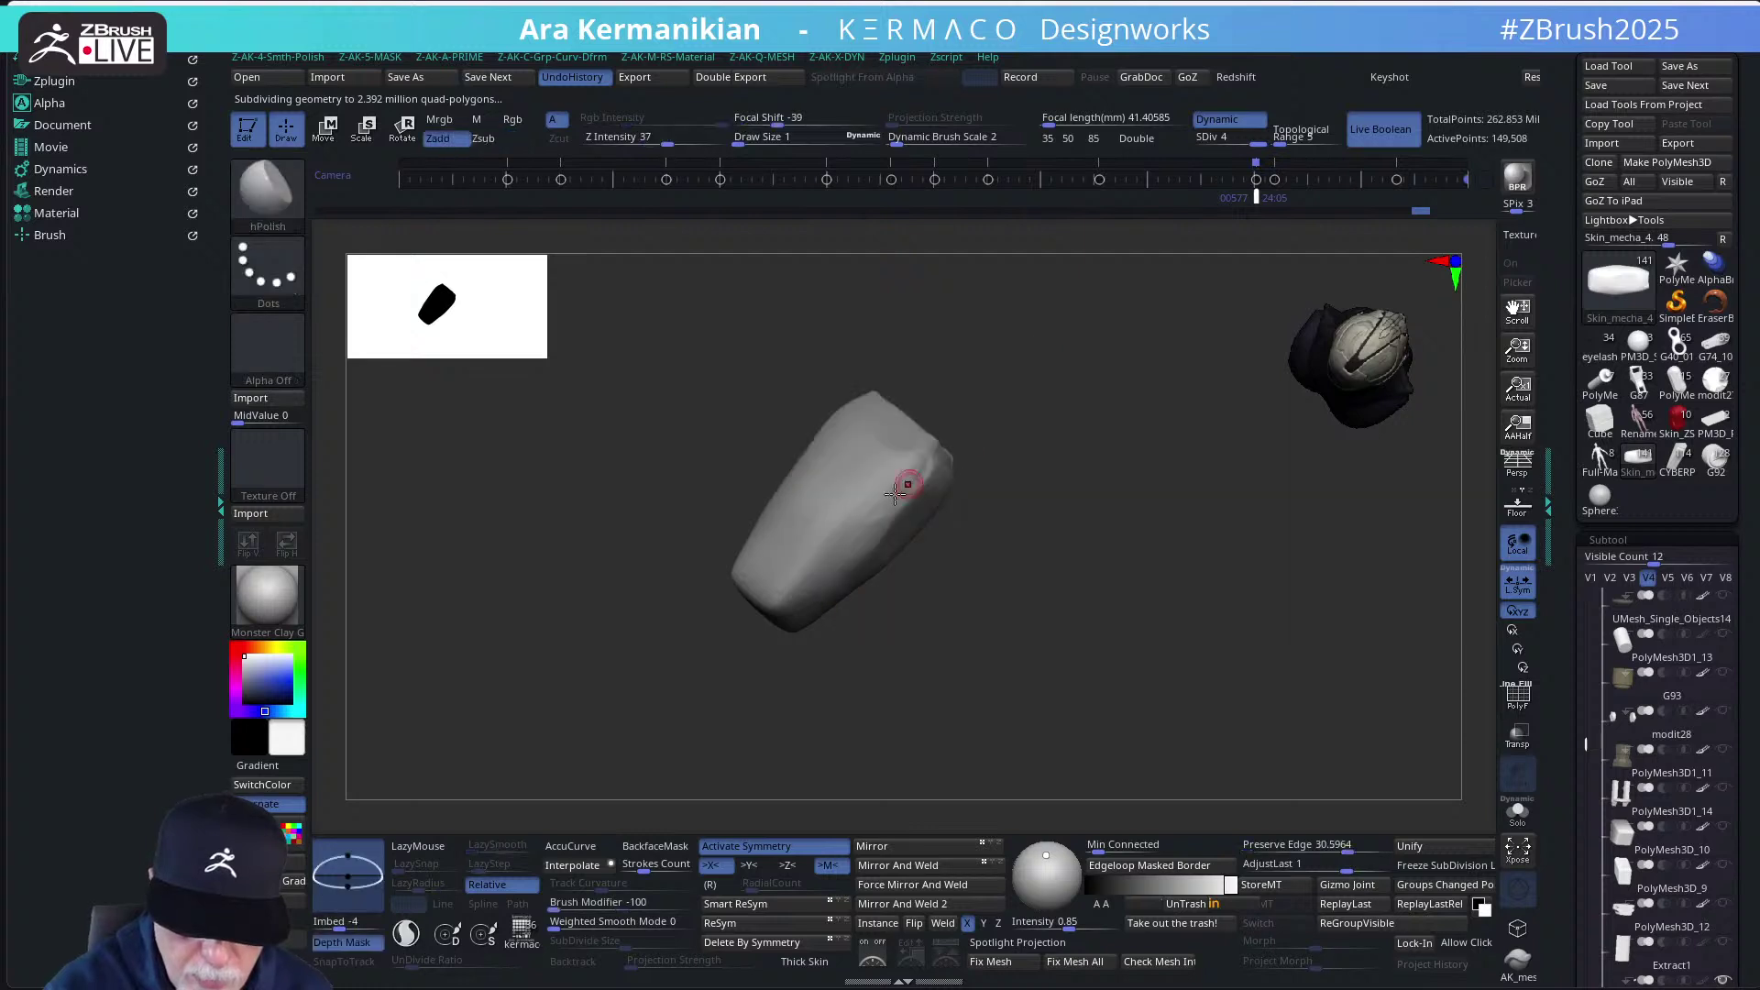
key("s")
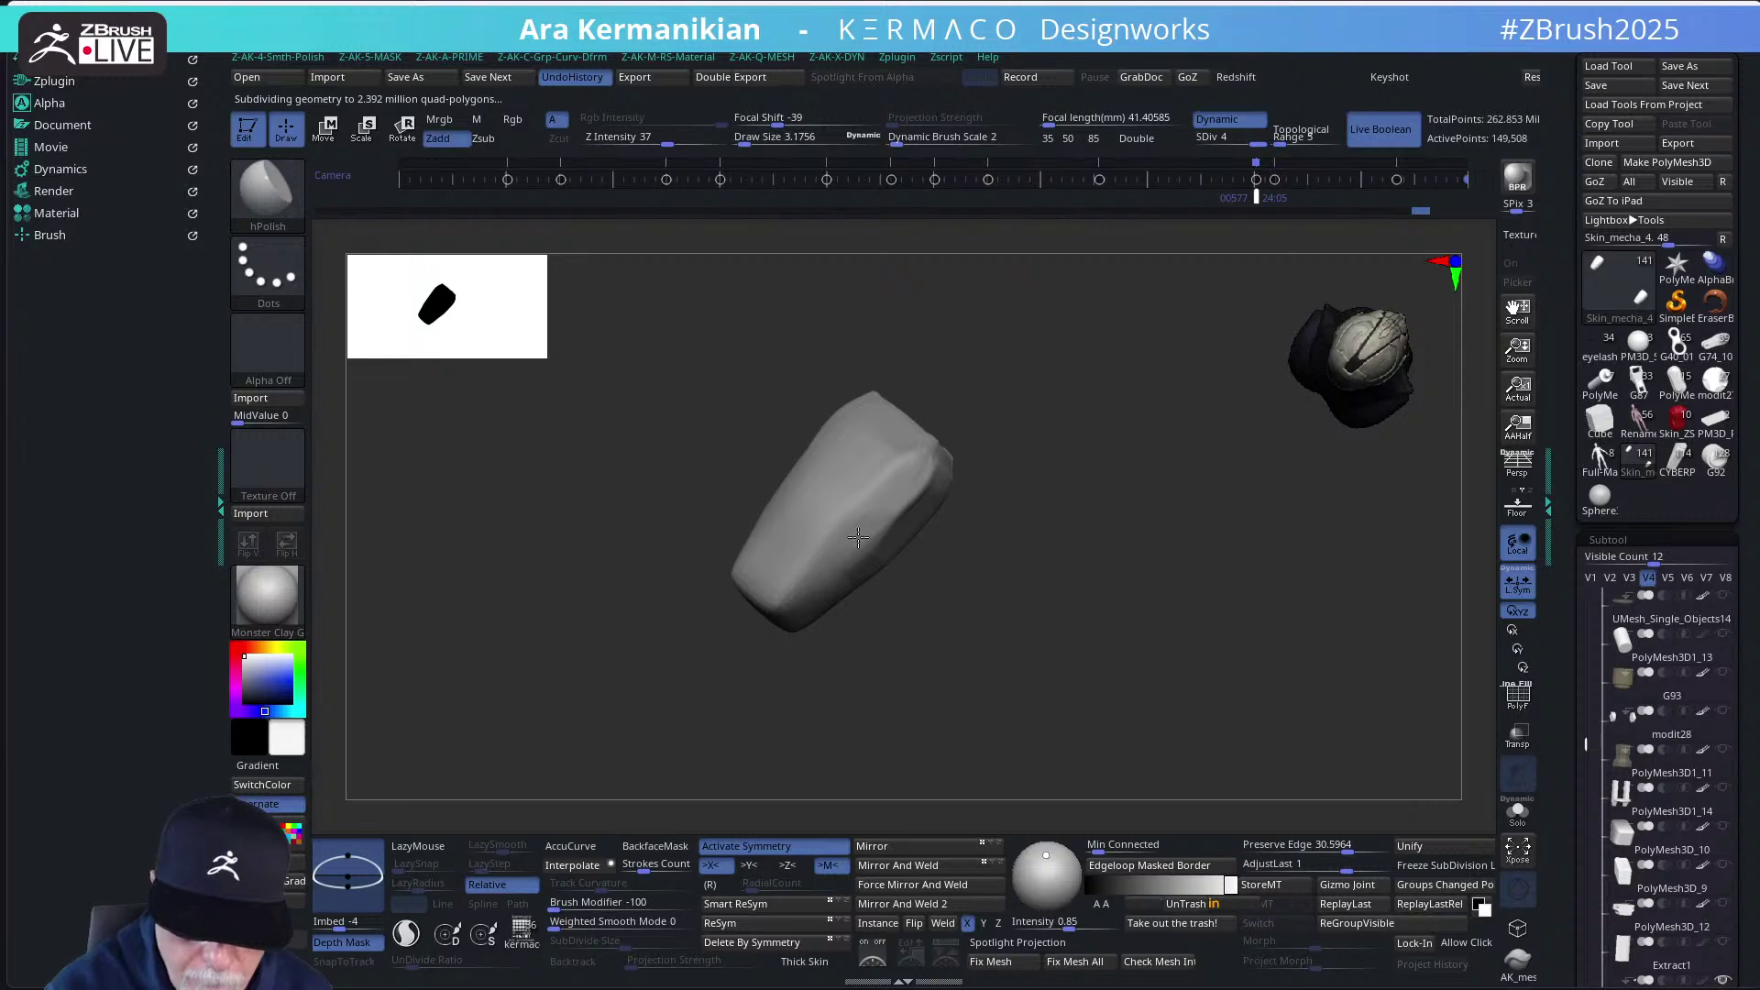
key("shift+q")
left_click(973, 398)
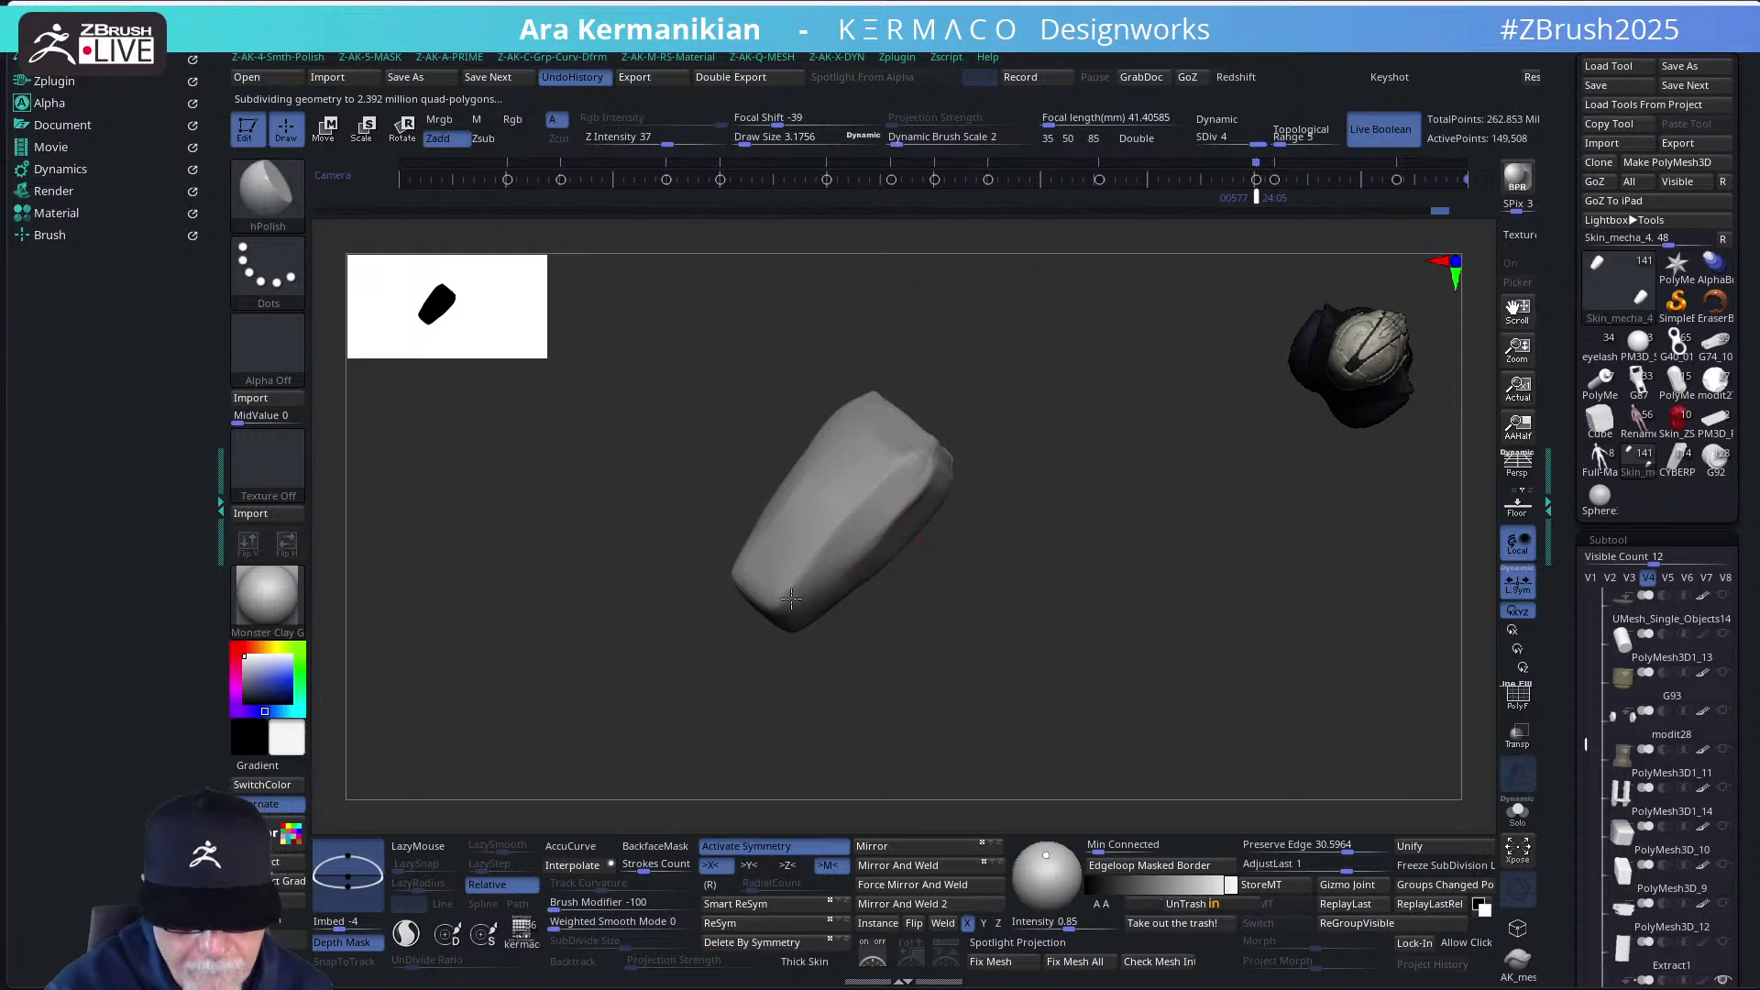
left_click_drag(958, 445, 894, 536)
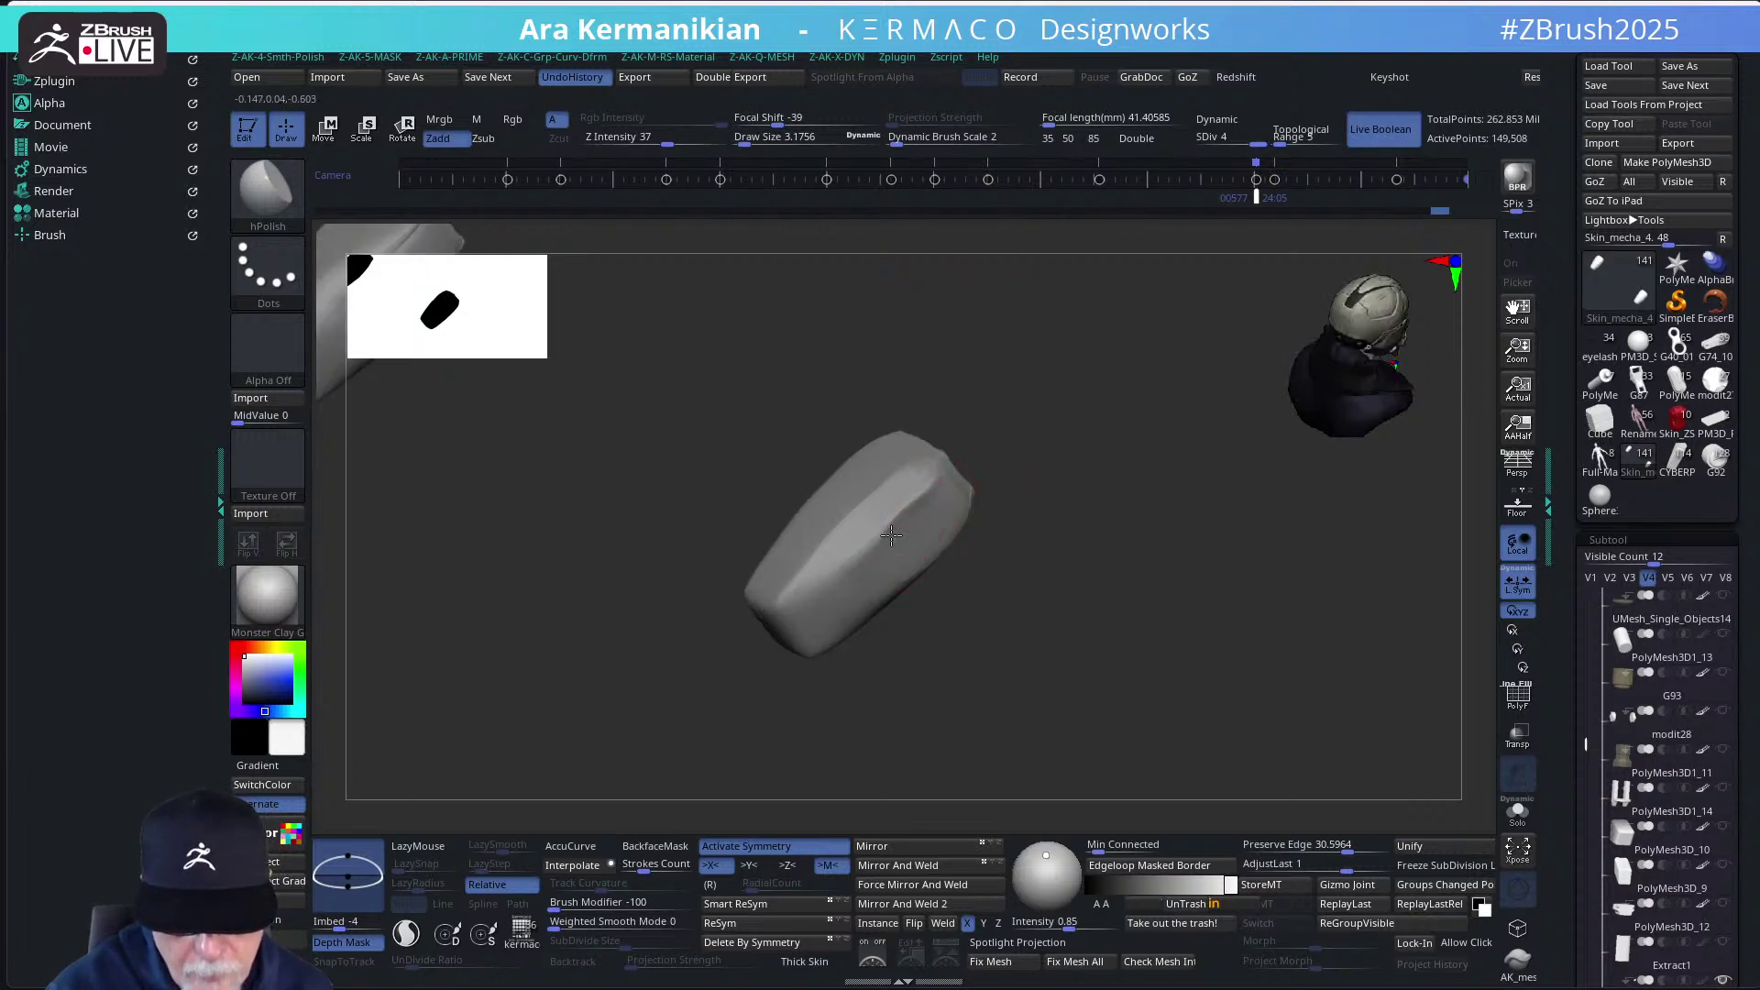
Set Preserve Edge to 100, polish near the stamped corner, and switch the block's dynamic subdivision back off
key("ctrl")
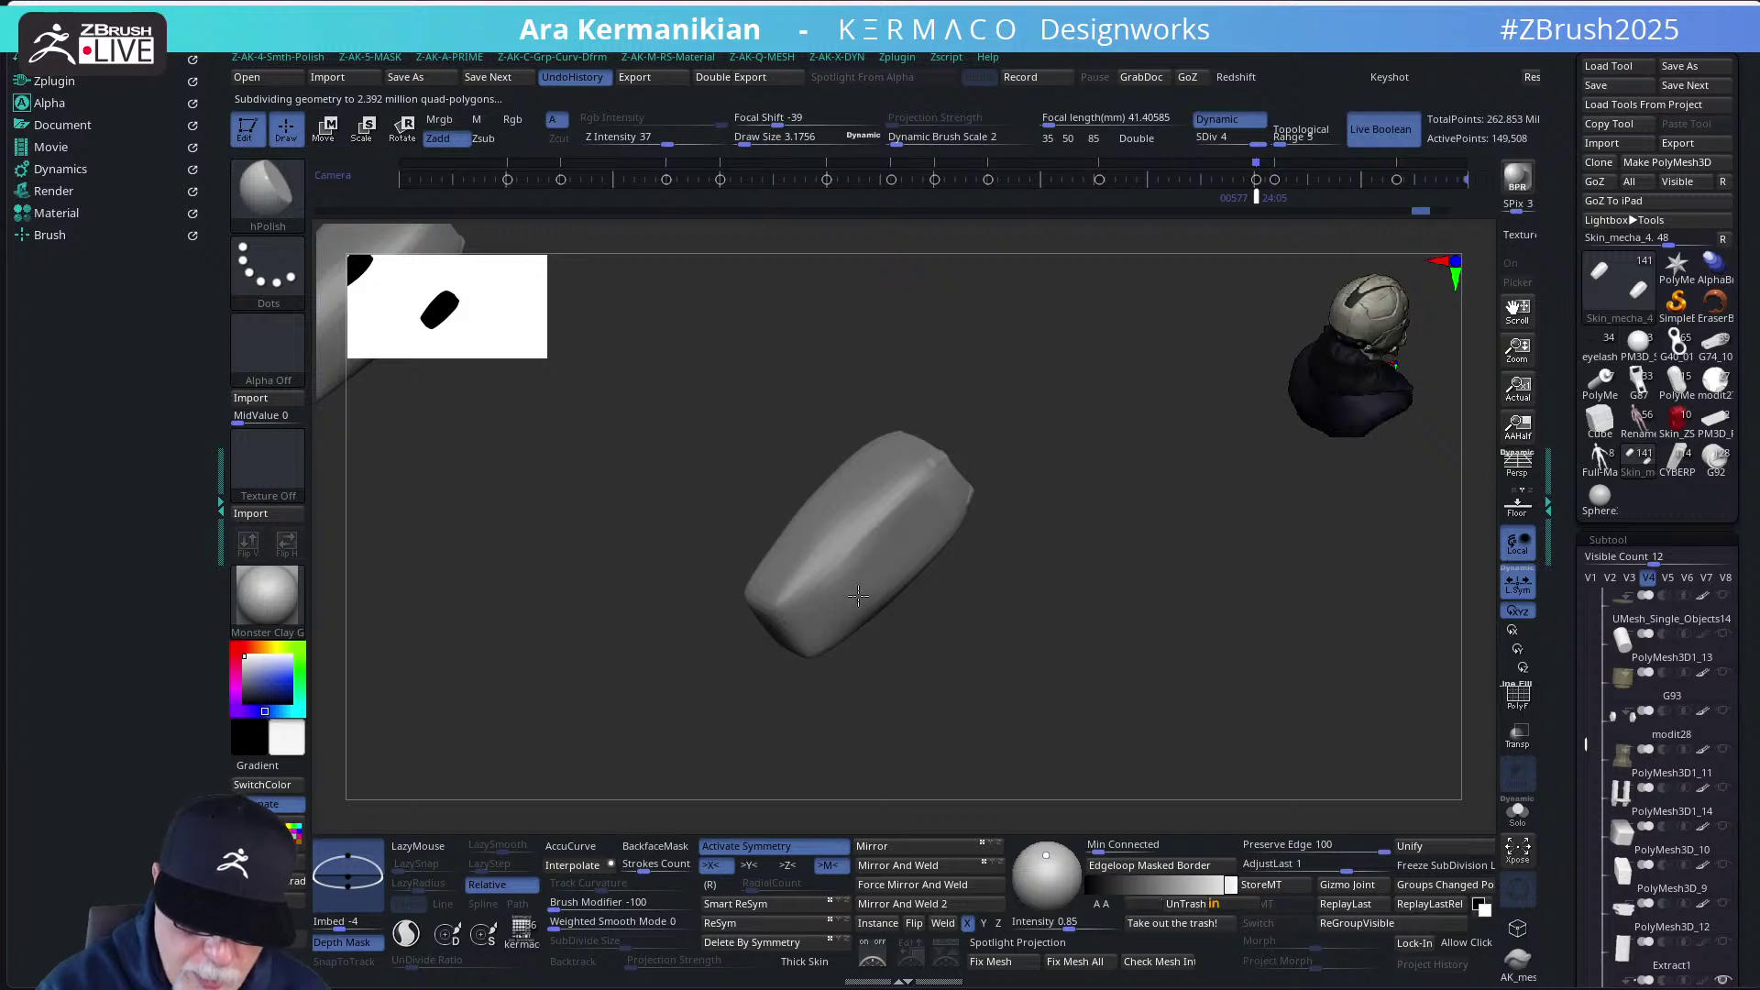
left_click_drag(1053, 533, 1091, 539)
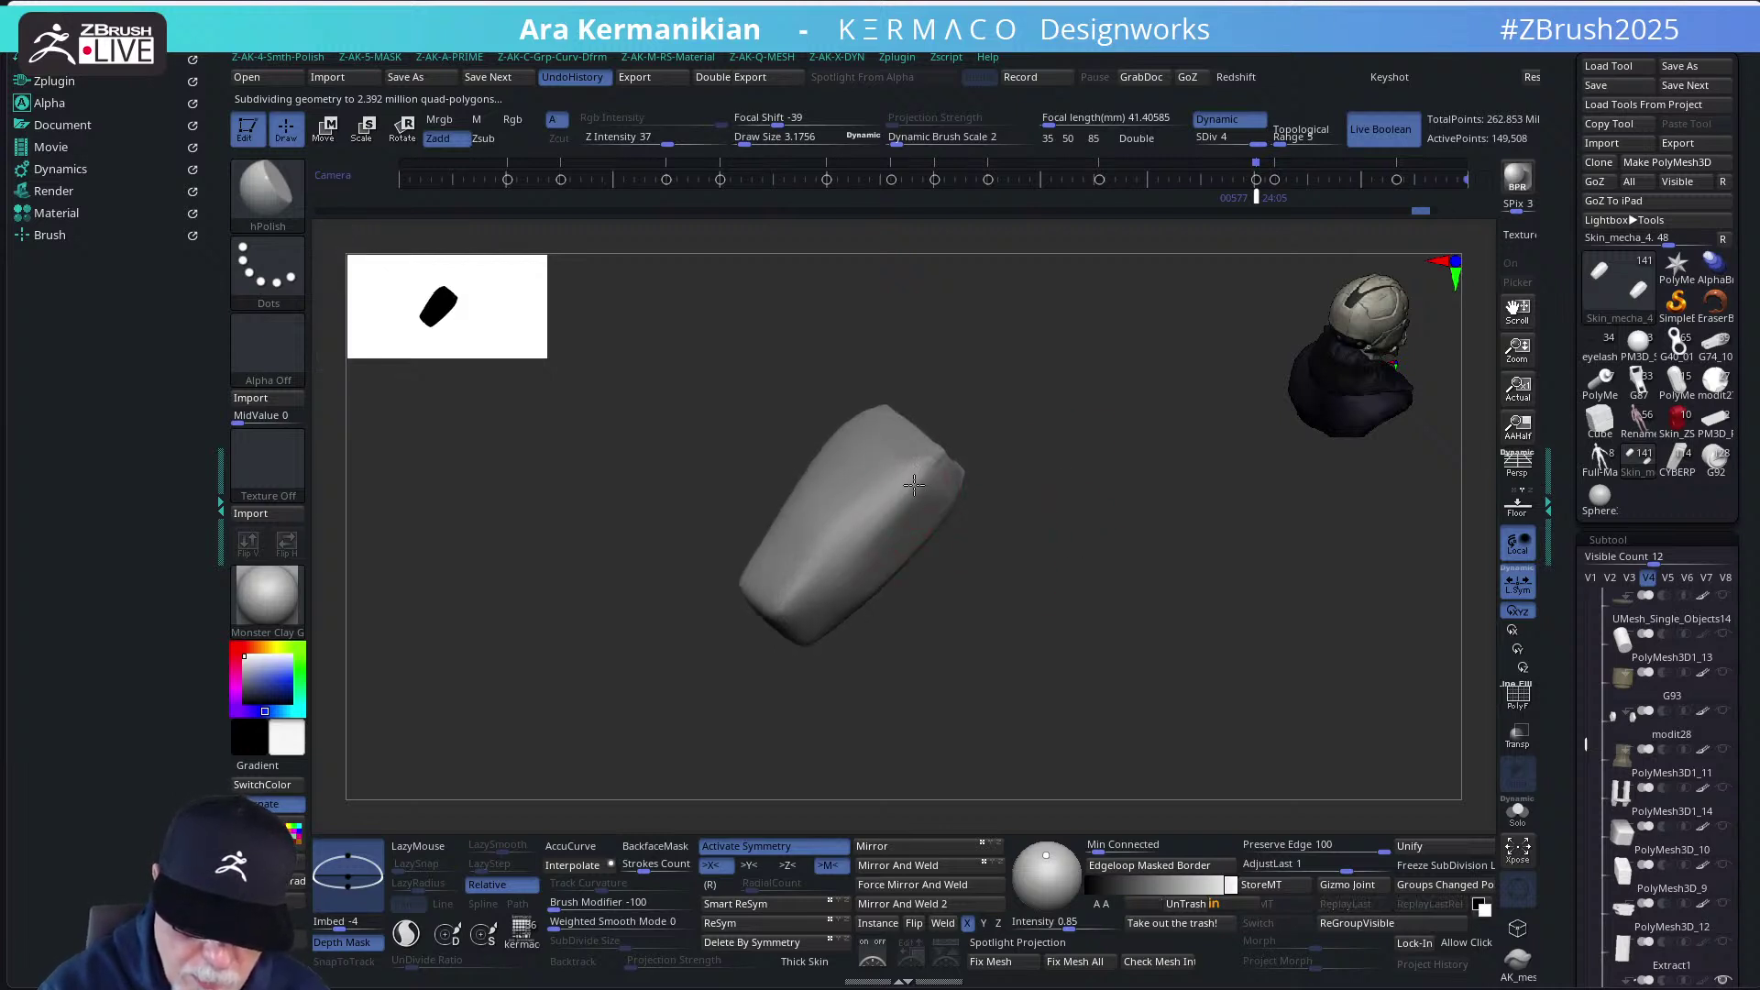
left_click_drag(902, 502, 922, 515)
key("ctrl+g")
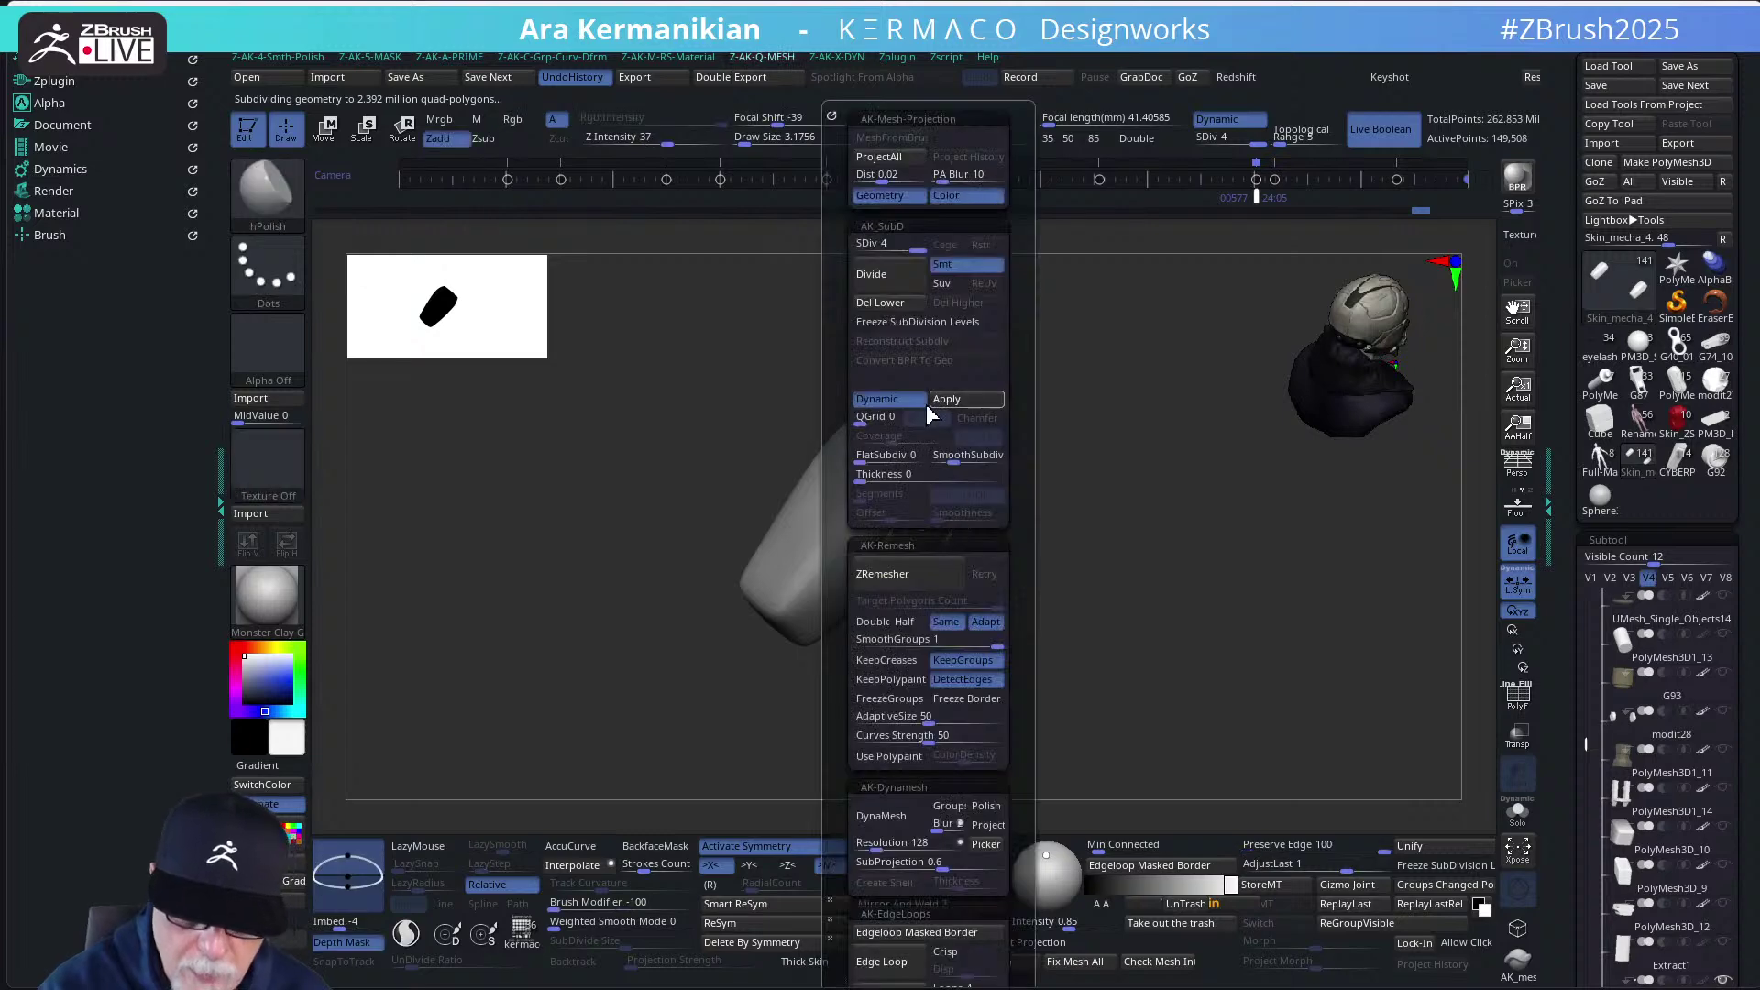
left_click(922, 402)
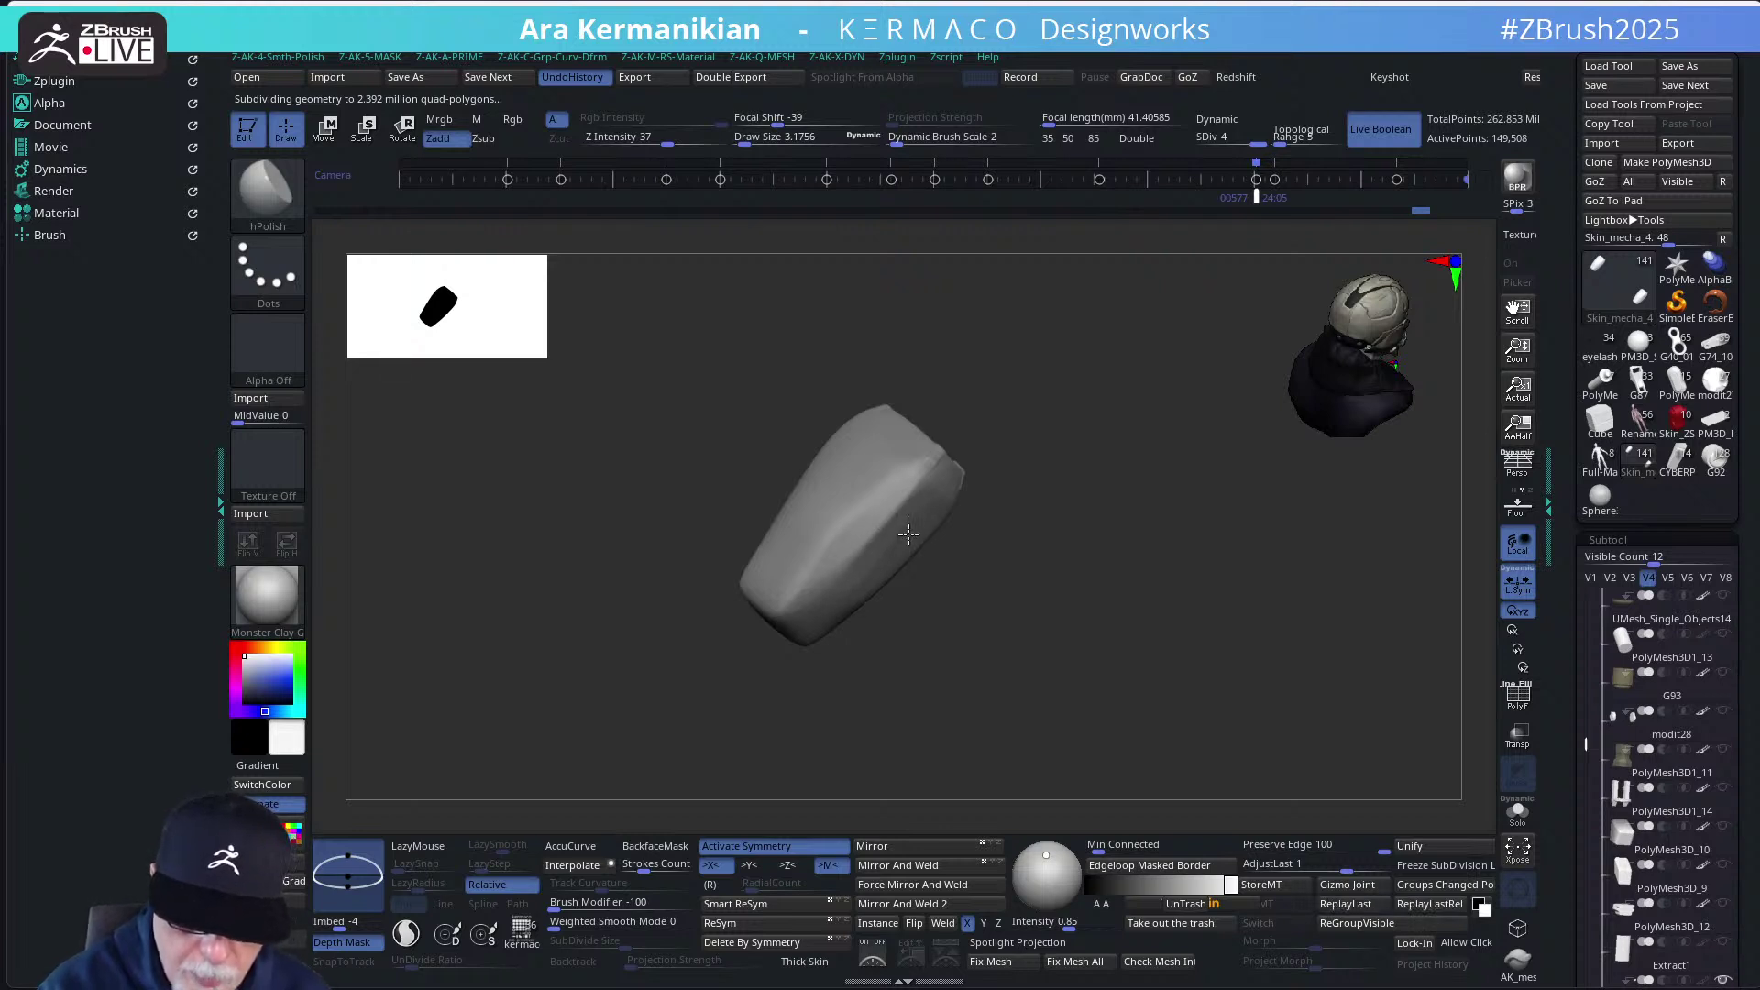
Increase the hPolish draw size to 4.5964 and flatten the planes and long edges around the block
key("s")
left_click_drag(900, 581, 828, 614)
mouse_move(997, 613)
left_mouse_down("shift")
mouse_move(962, 558)
mouse_move(896, 518)
mouse_move(790, 550)
left_mouse_up("shift")
key("s")
left_click_drag(1014, 491, 844, 484)
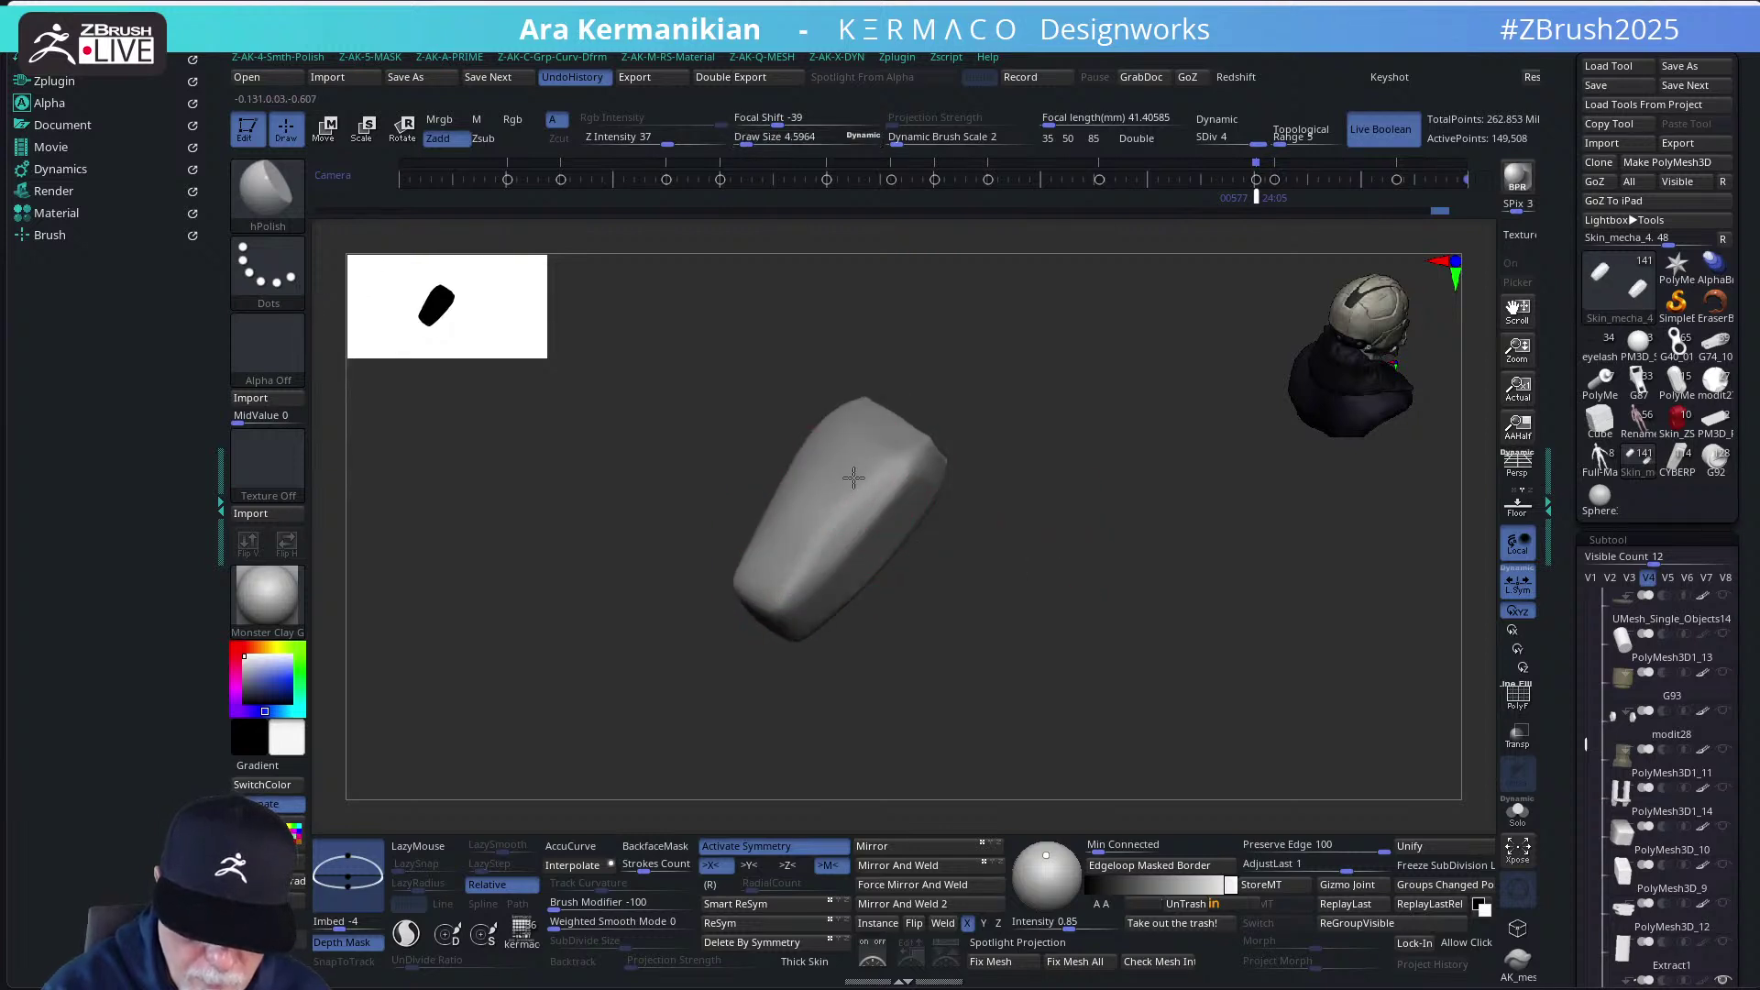
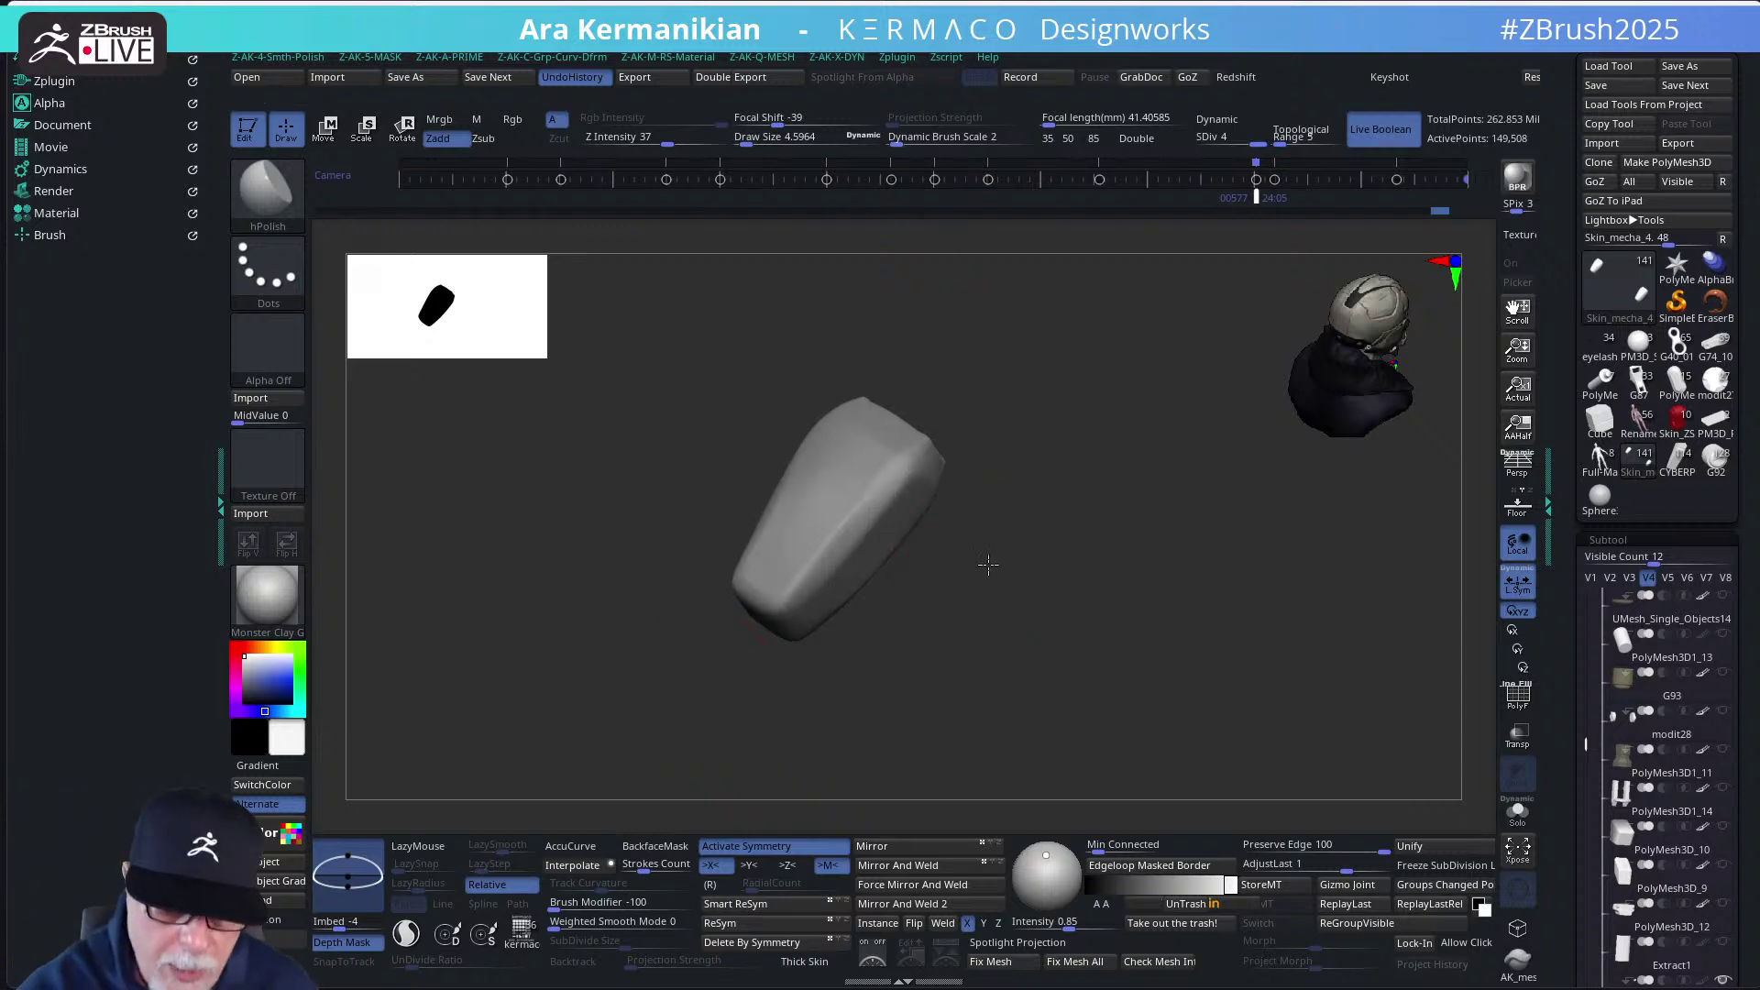
left_click_drag(982, 562, 951, 574)
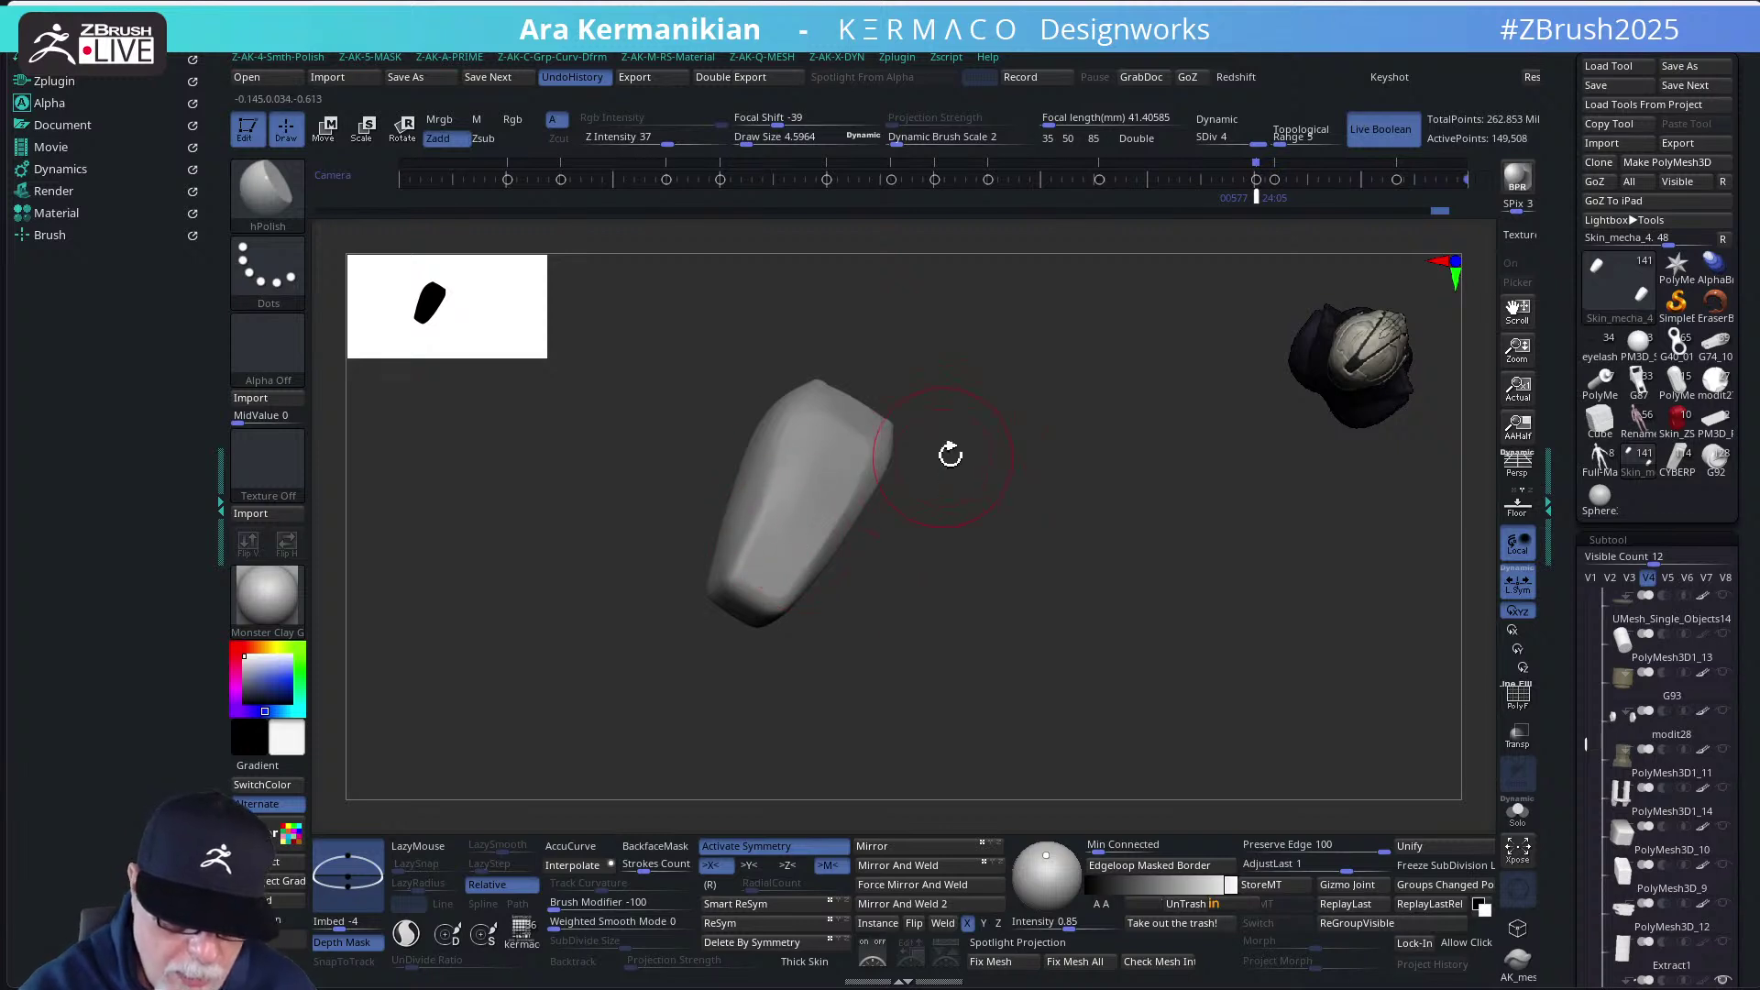
left_click_drag(951, 455, 806, 542)
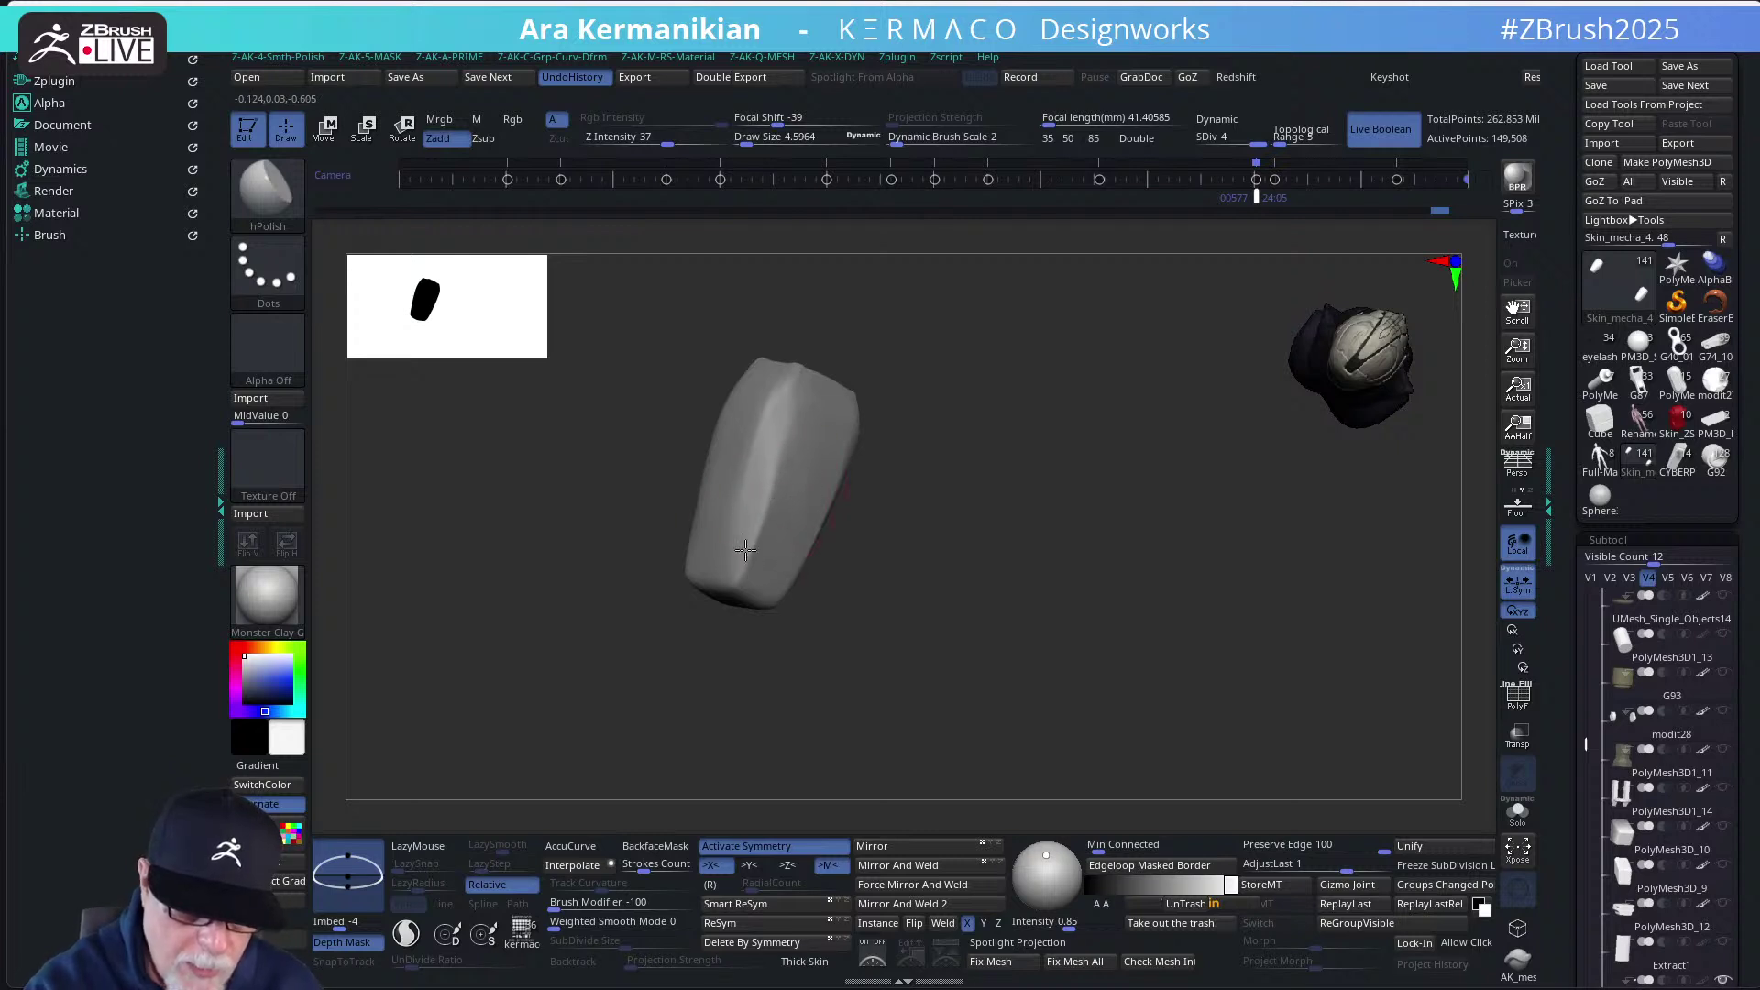
Polish the faces and edges of the isolated capsule-shaped Skin_mecha_4 piece with the hPolish brush
left_click_drag(865, 625, 856, 574)
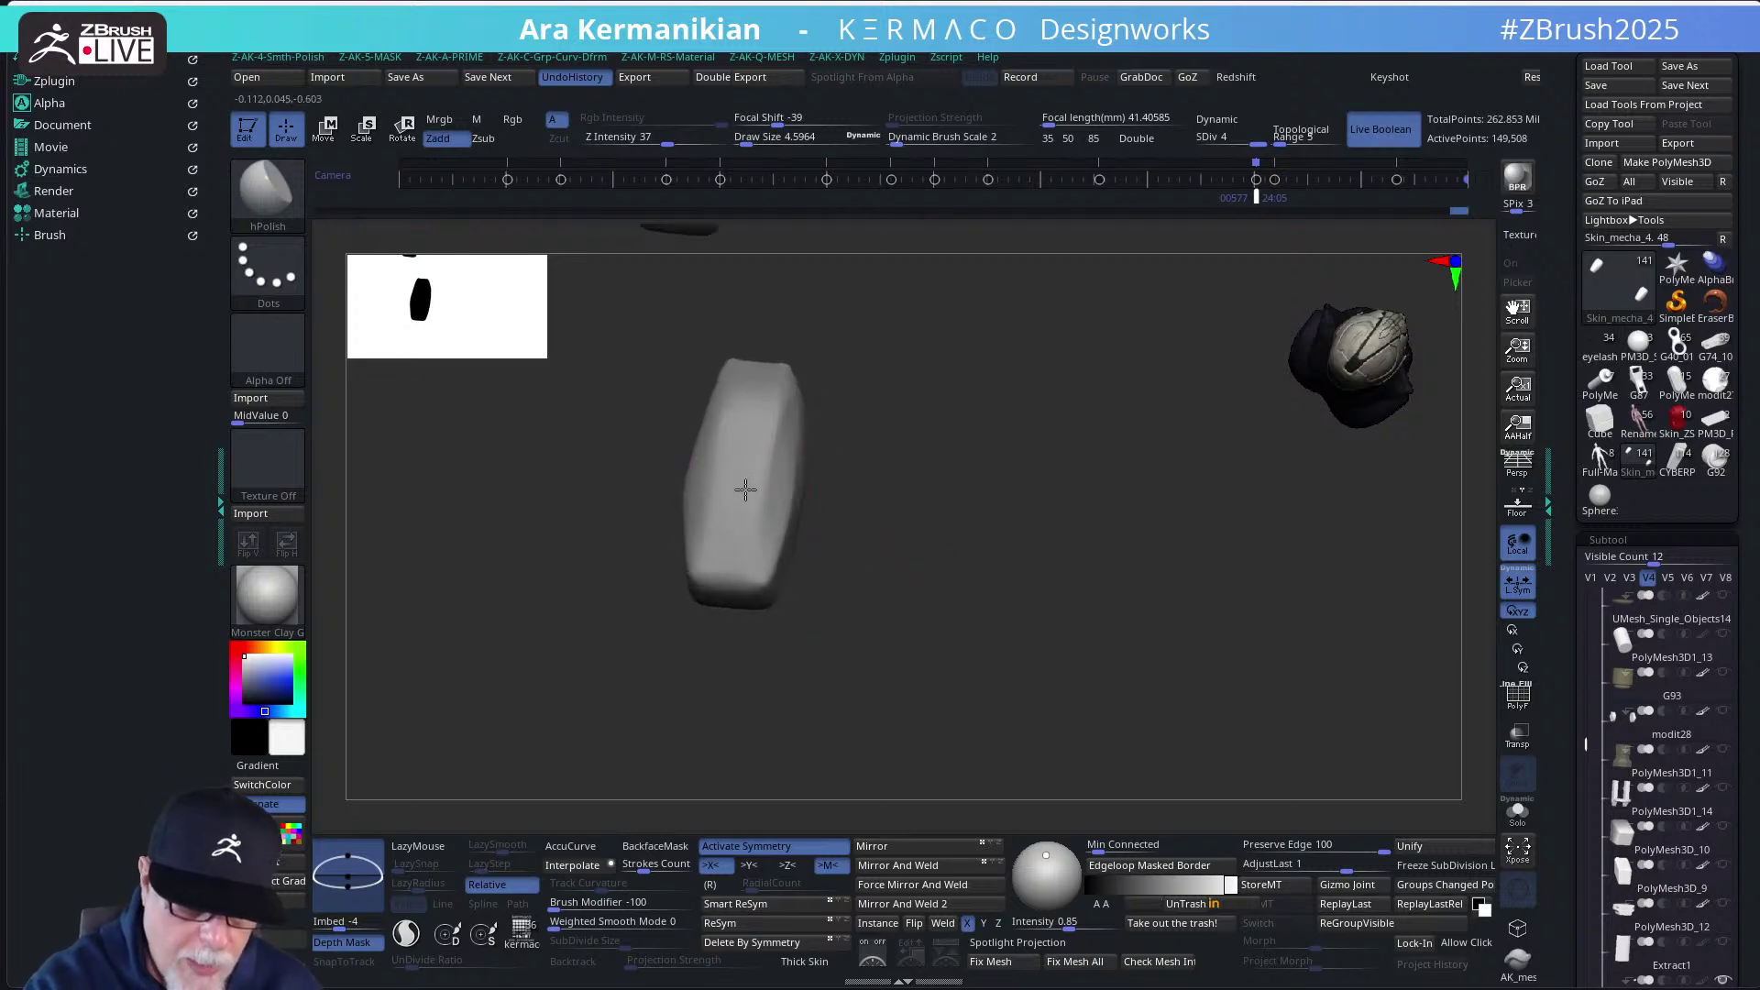
left_click_drag(939, 346, 778, 503)
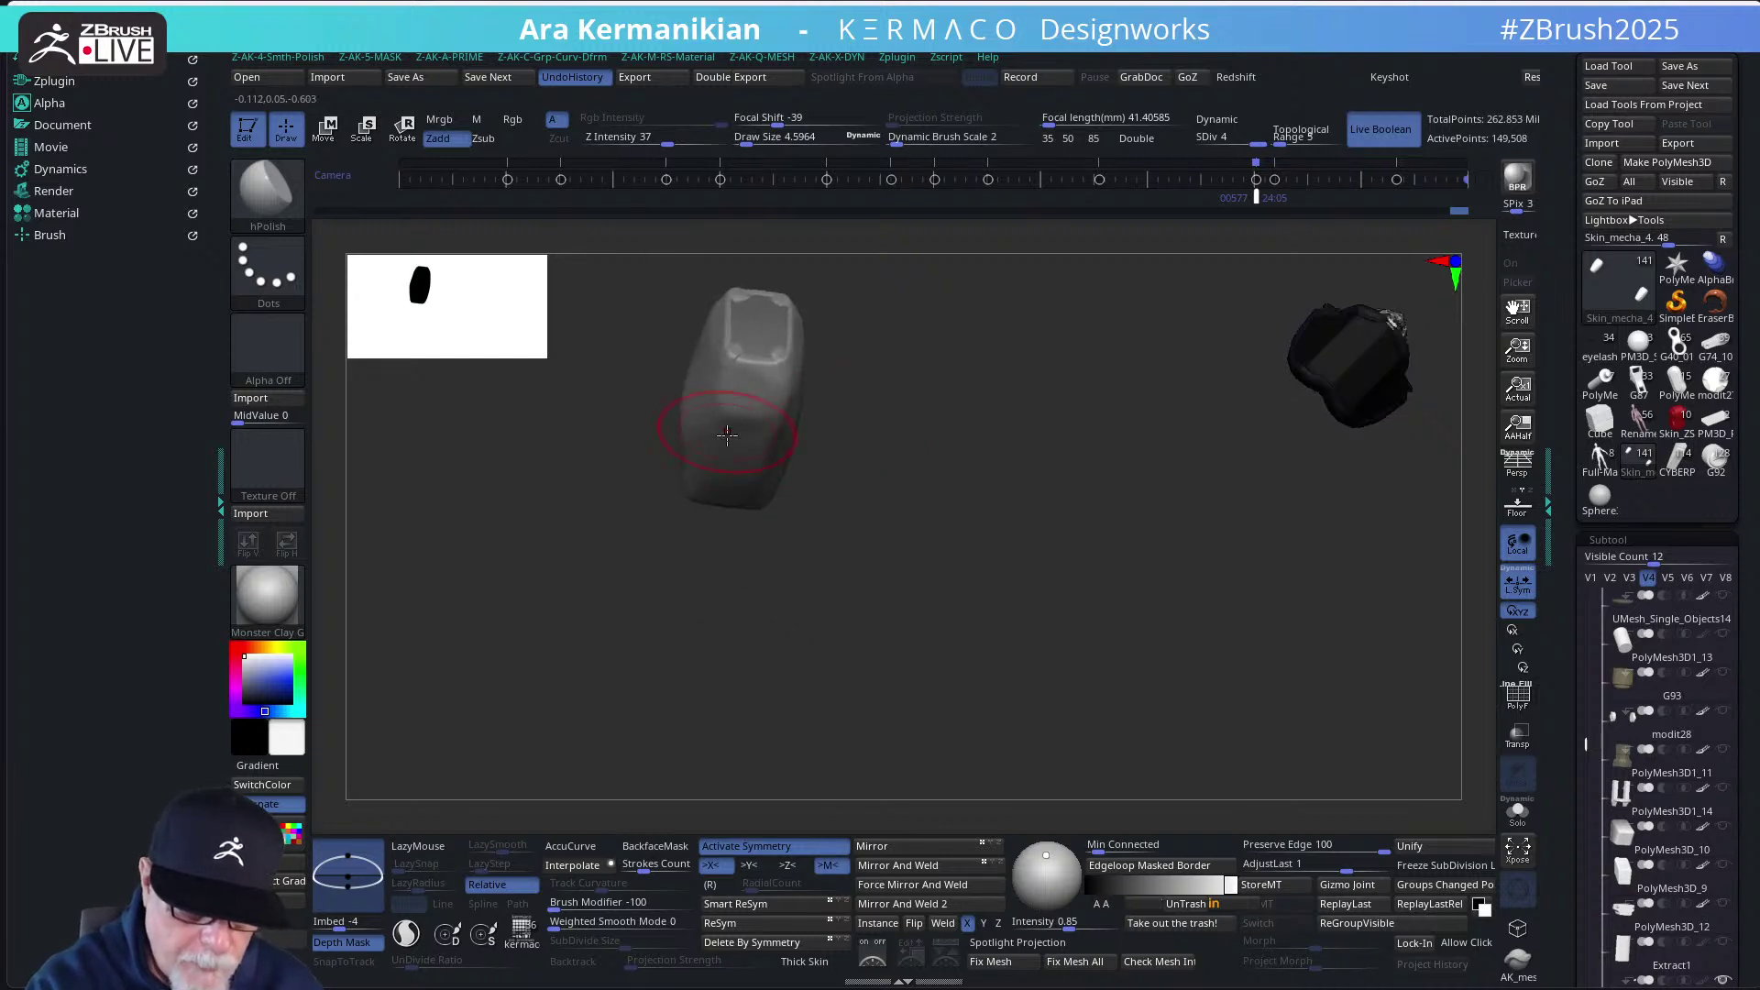
left_click_drag(872, 496, 696, 371)
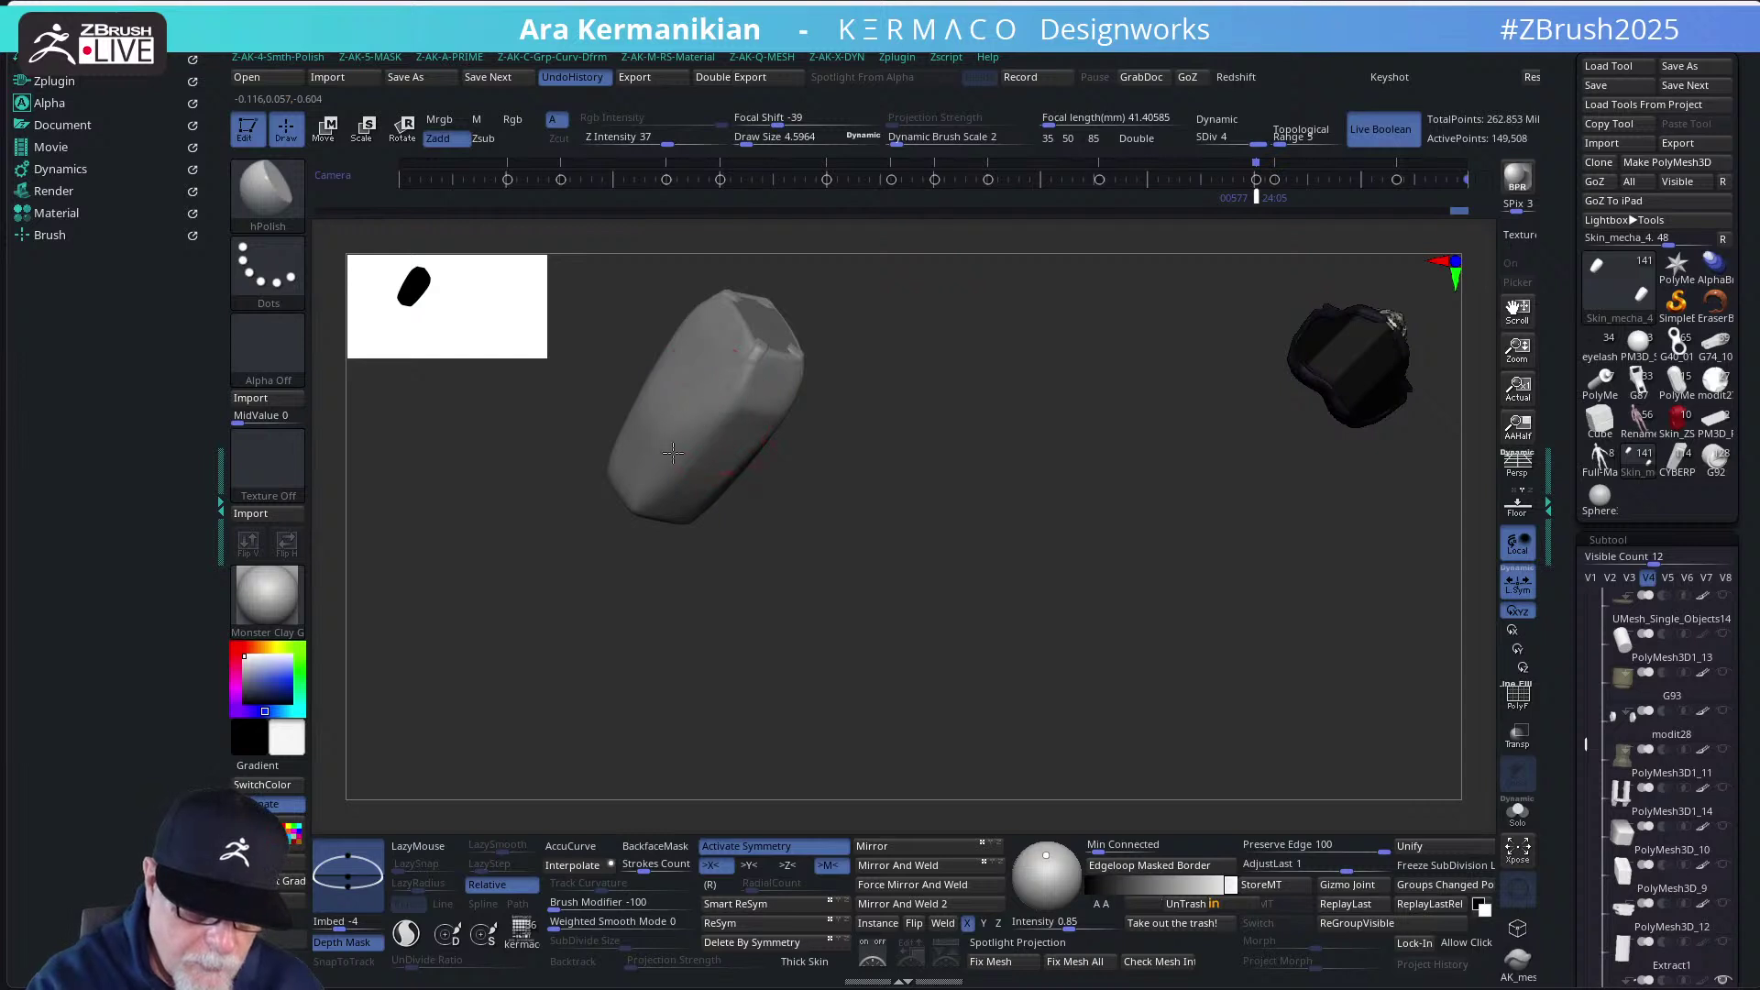
left_click_drag(770, 550, 889, 545)
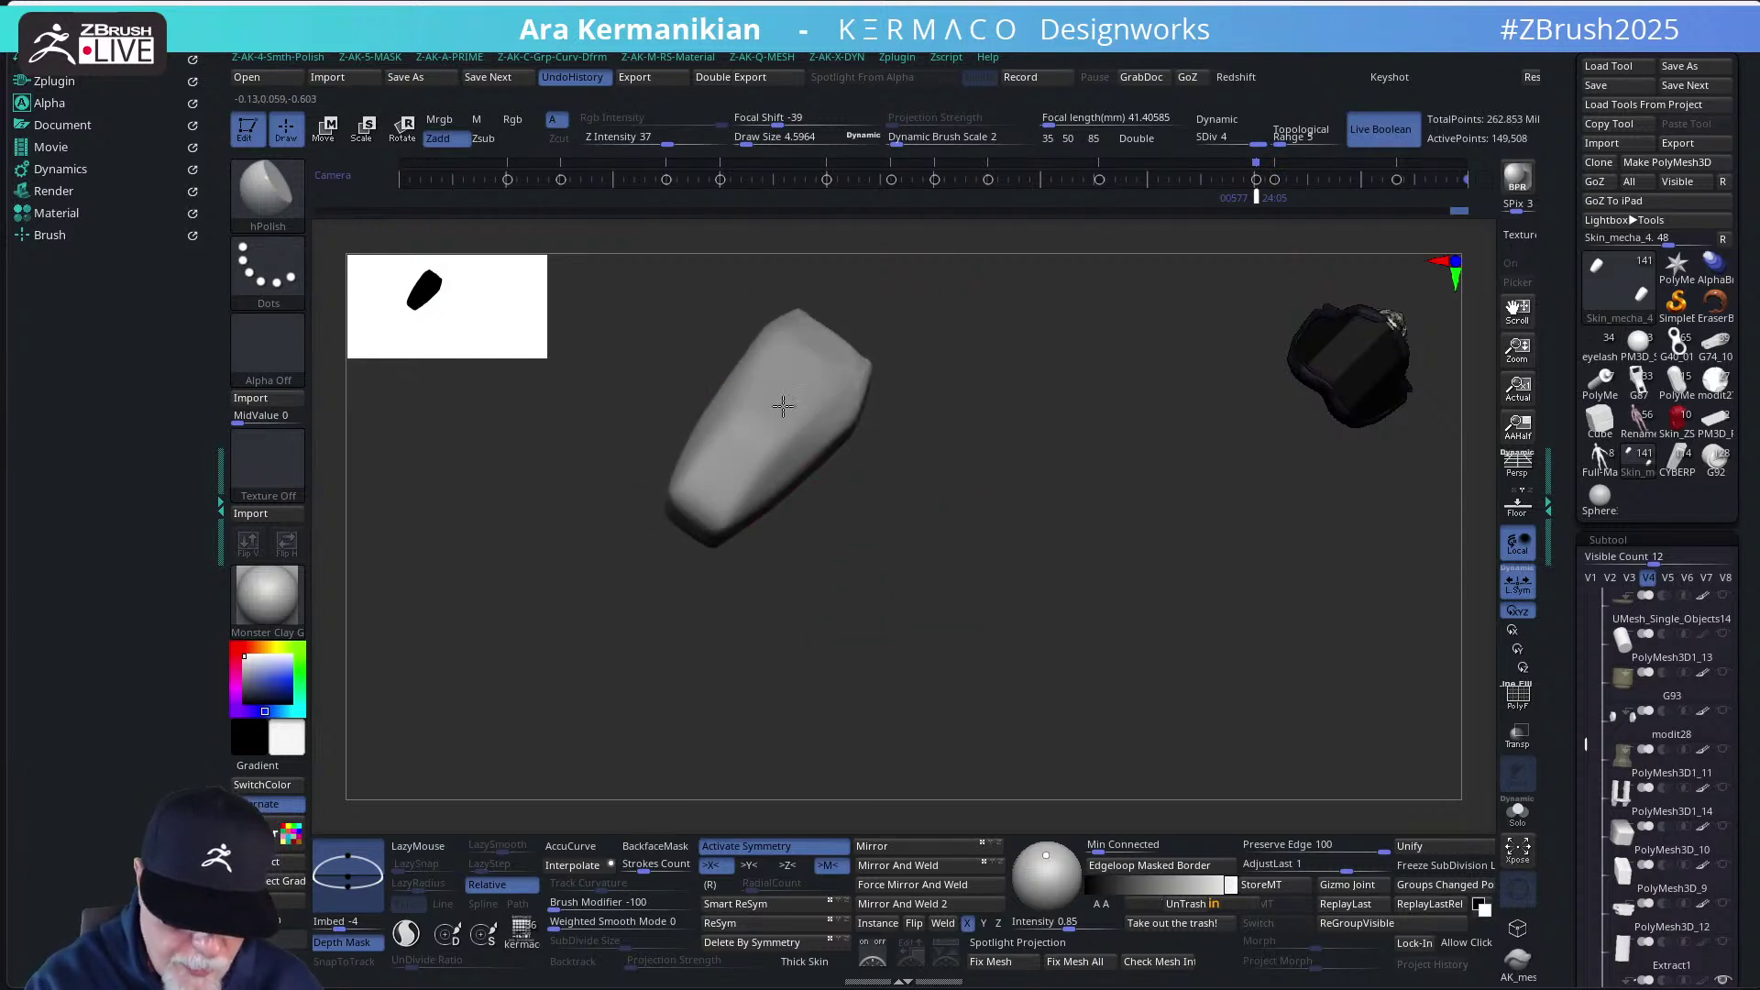
right_click(779, 404)
left_click(749, 429)
left_click_drag(765, 413, 740, 439)
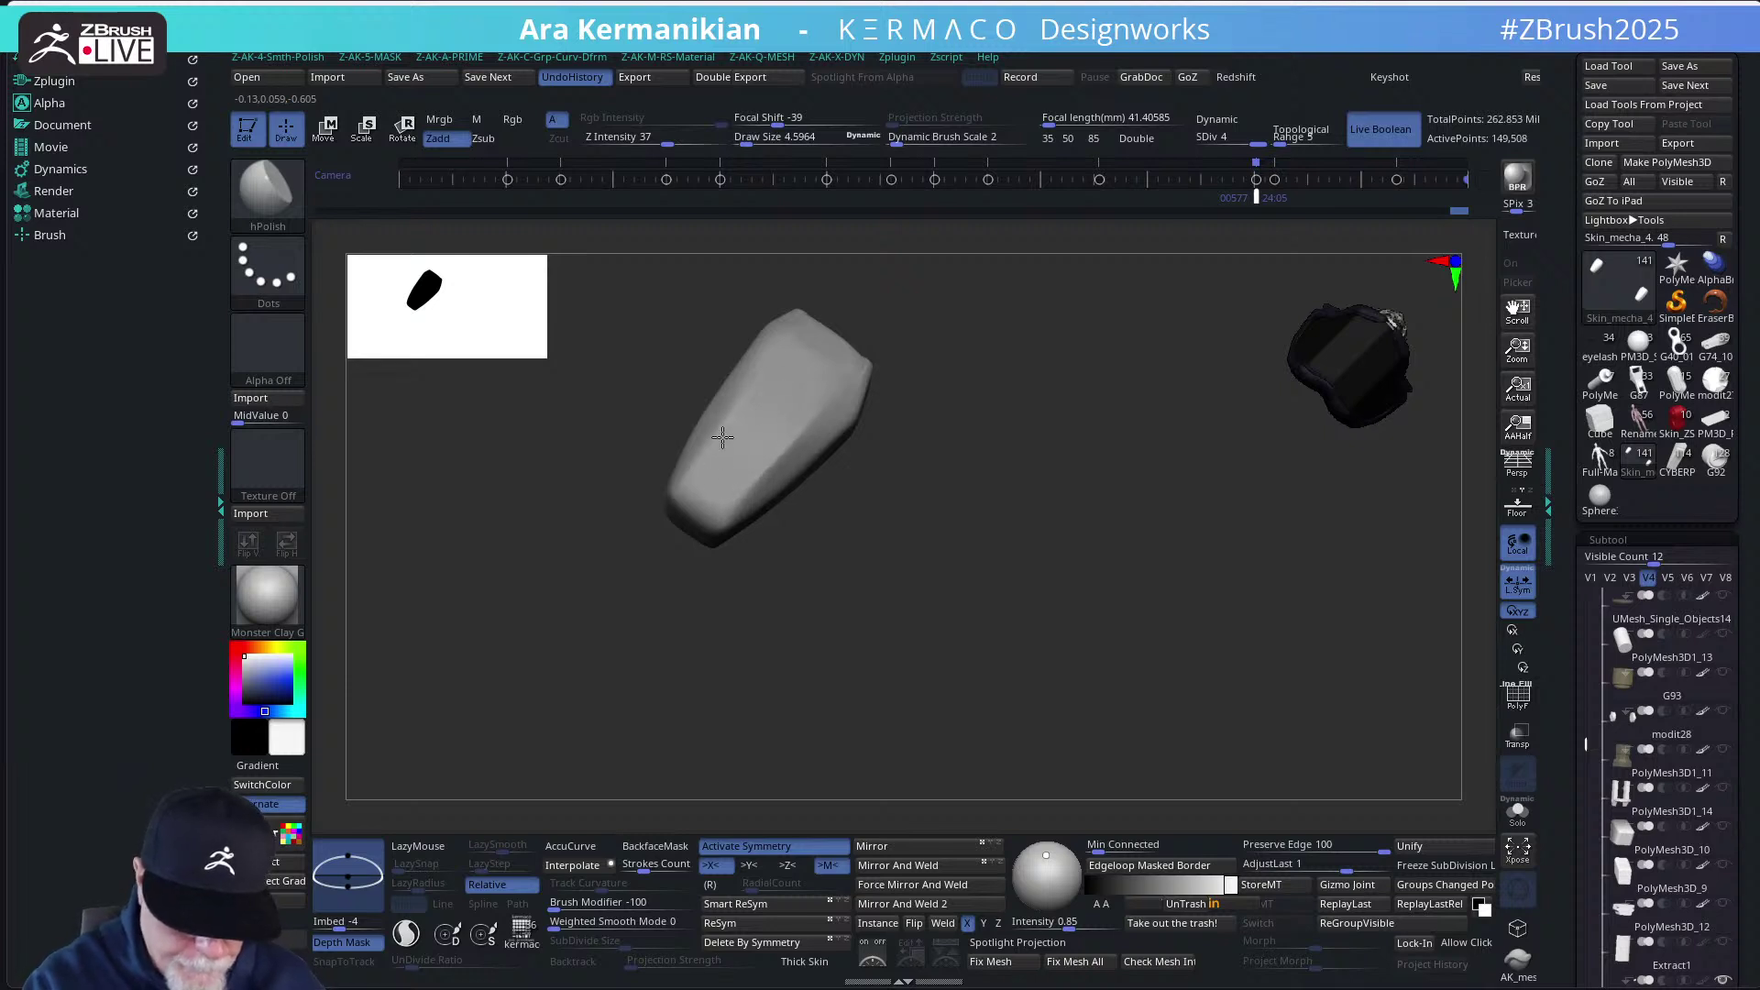
left_click_drag(767, 636, 780, 525)
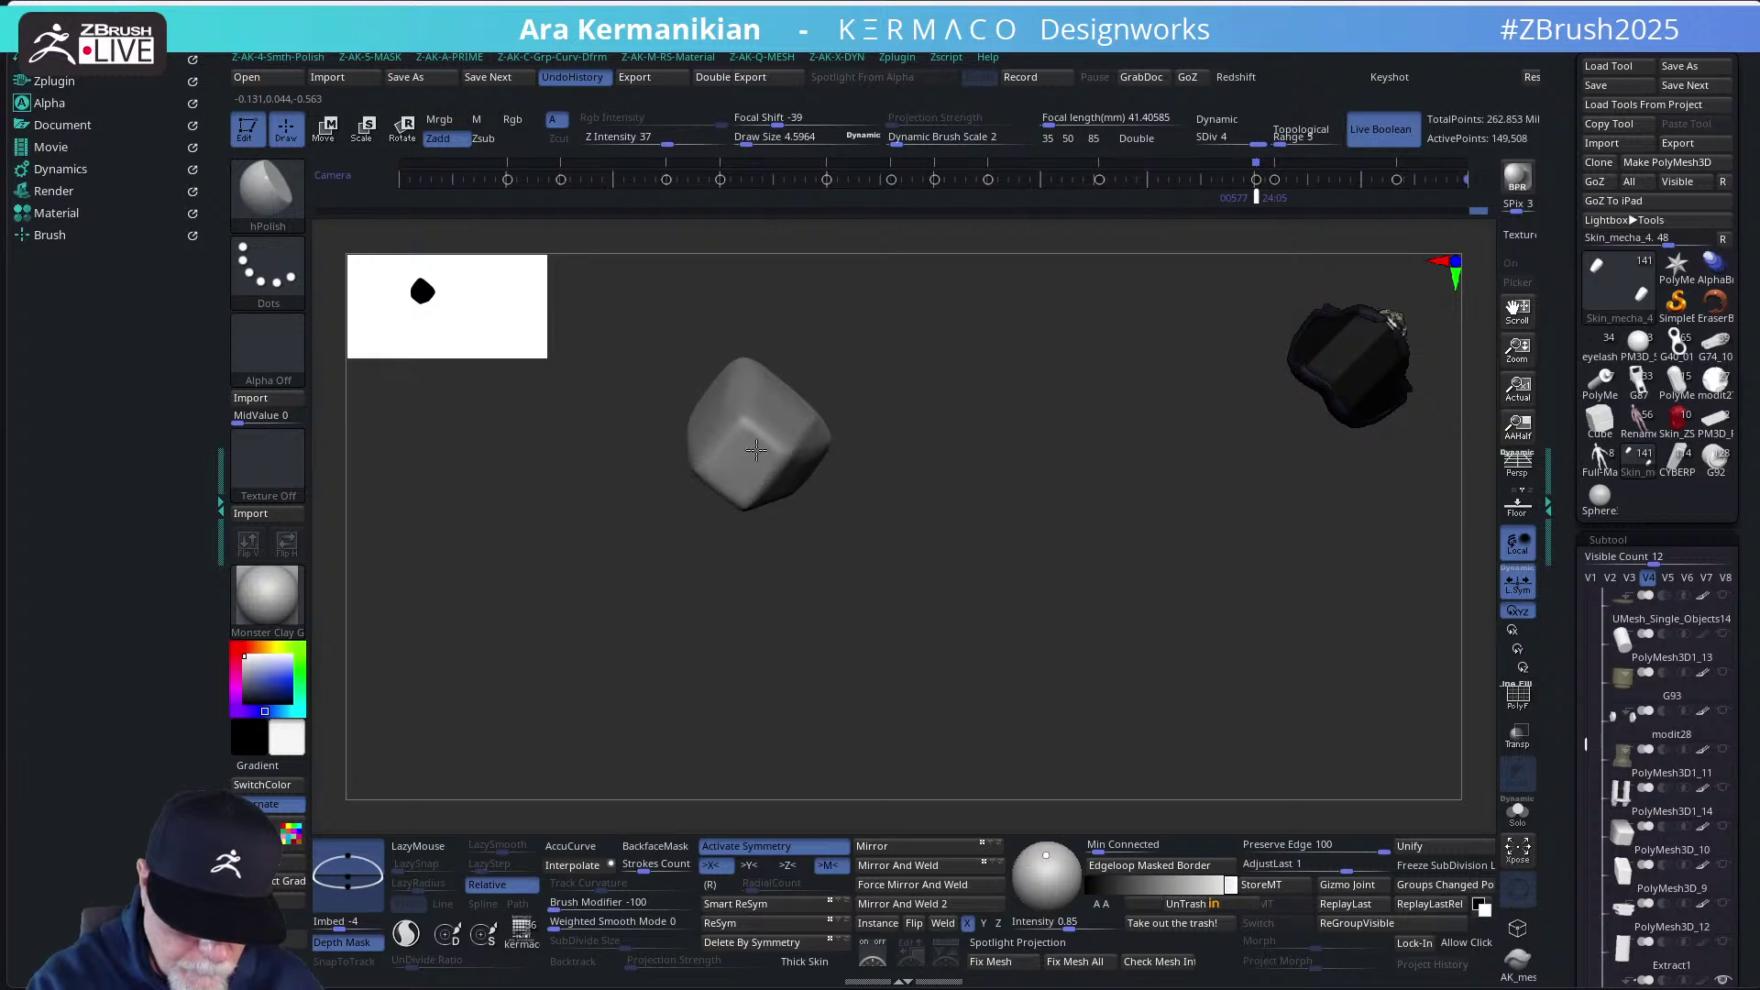
left_click_drag(892, 562, 820, 487)
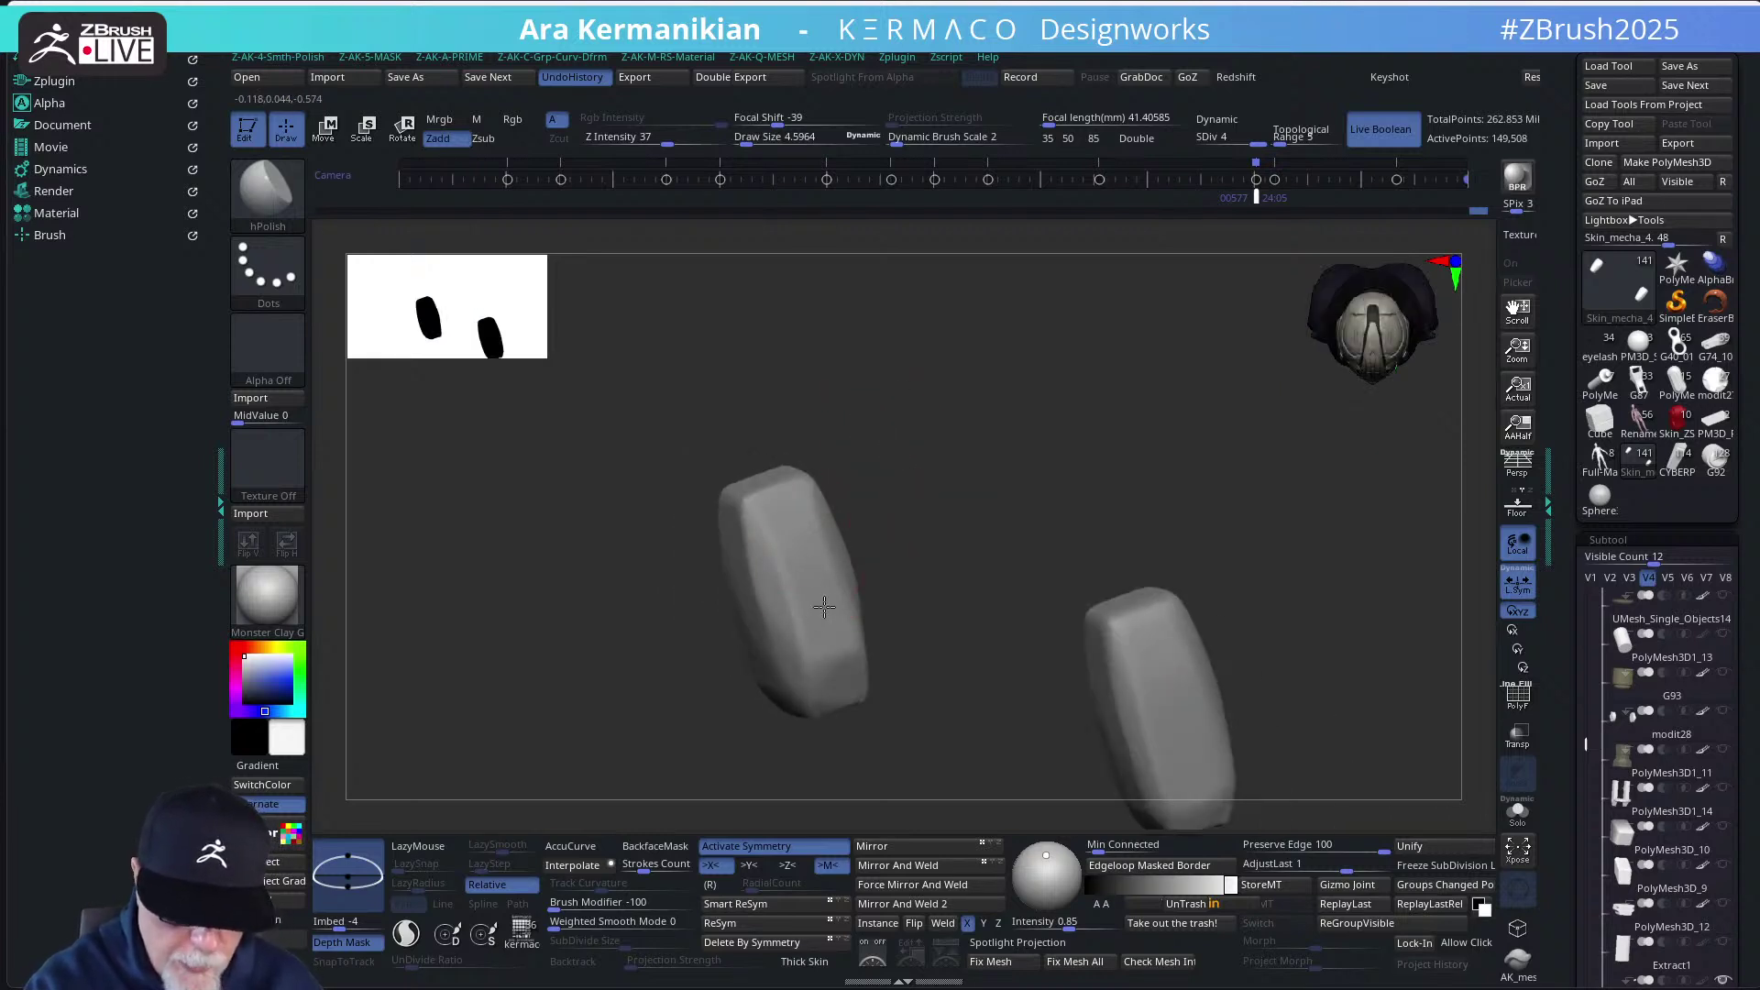
mouse_move(1005, 586)
left_mouse_down()
mouse_move(1027, 477)
mouse_move(1060, 437)
mouse_move(1131, 487)
left_mouse_up()
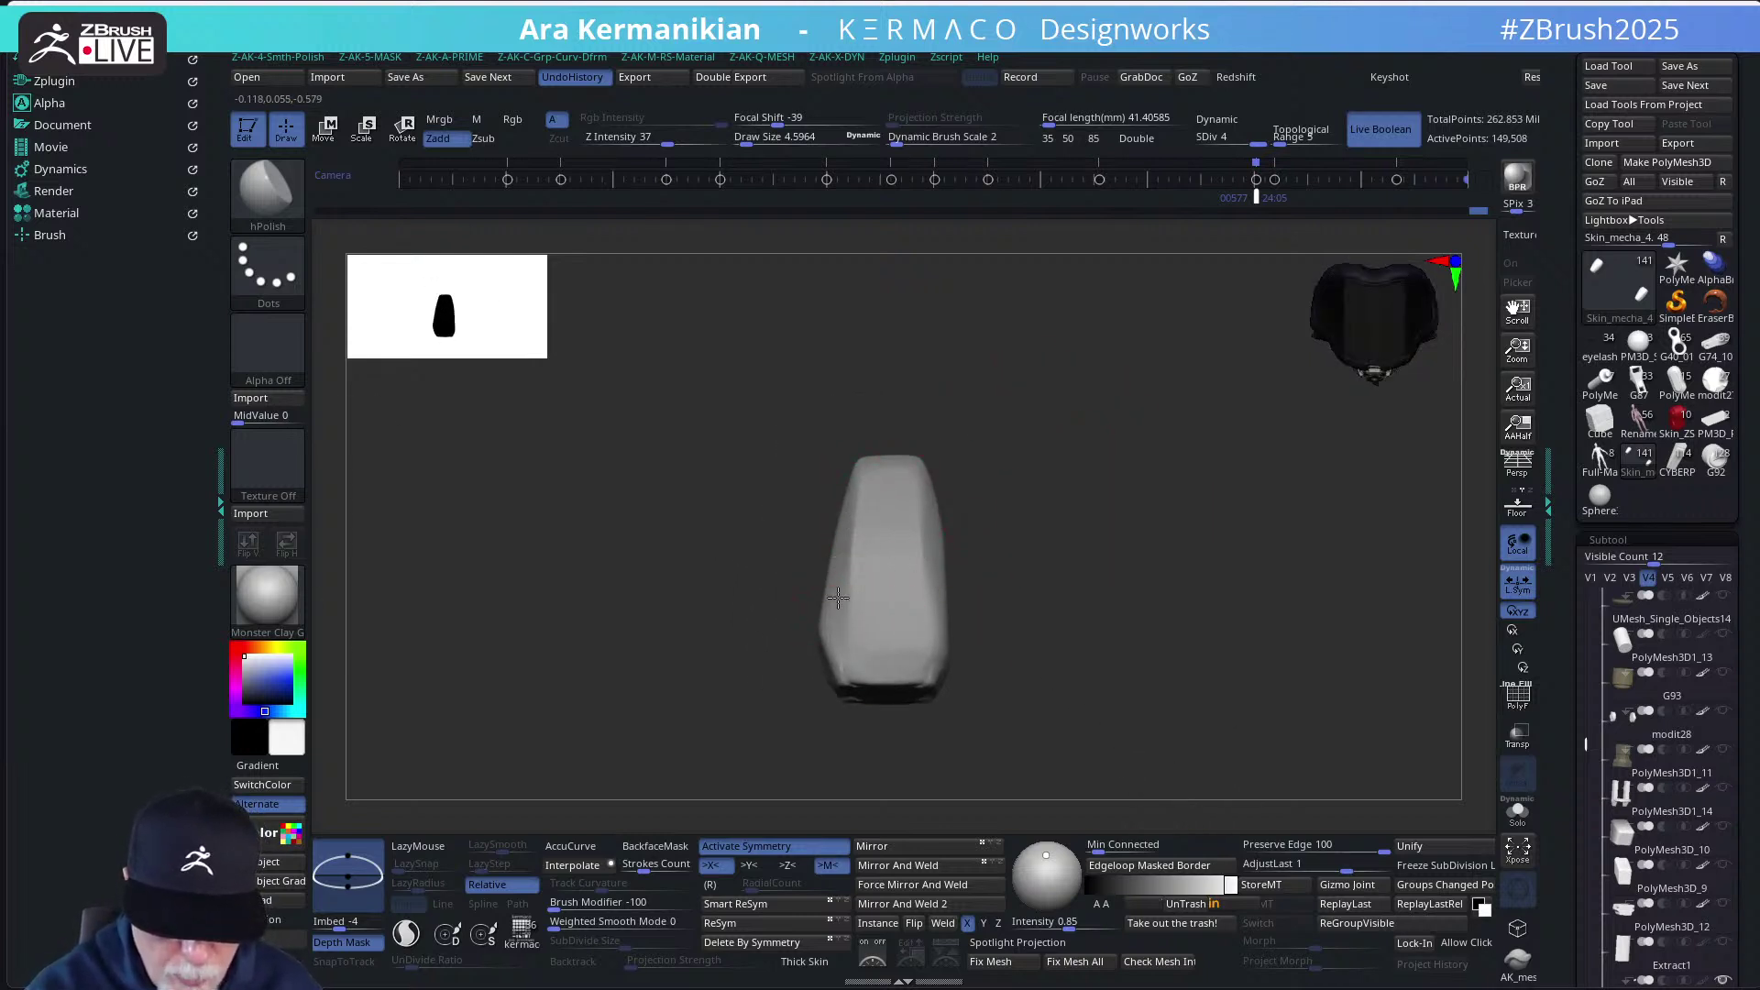
left_click_drag(1109, 584, 1127, 554)
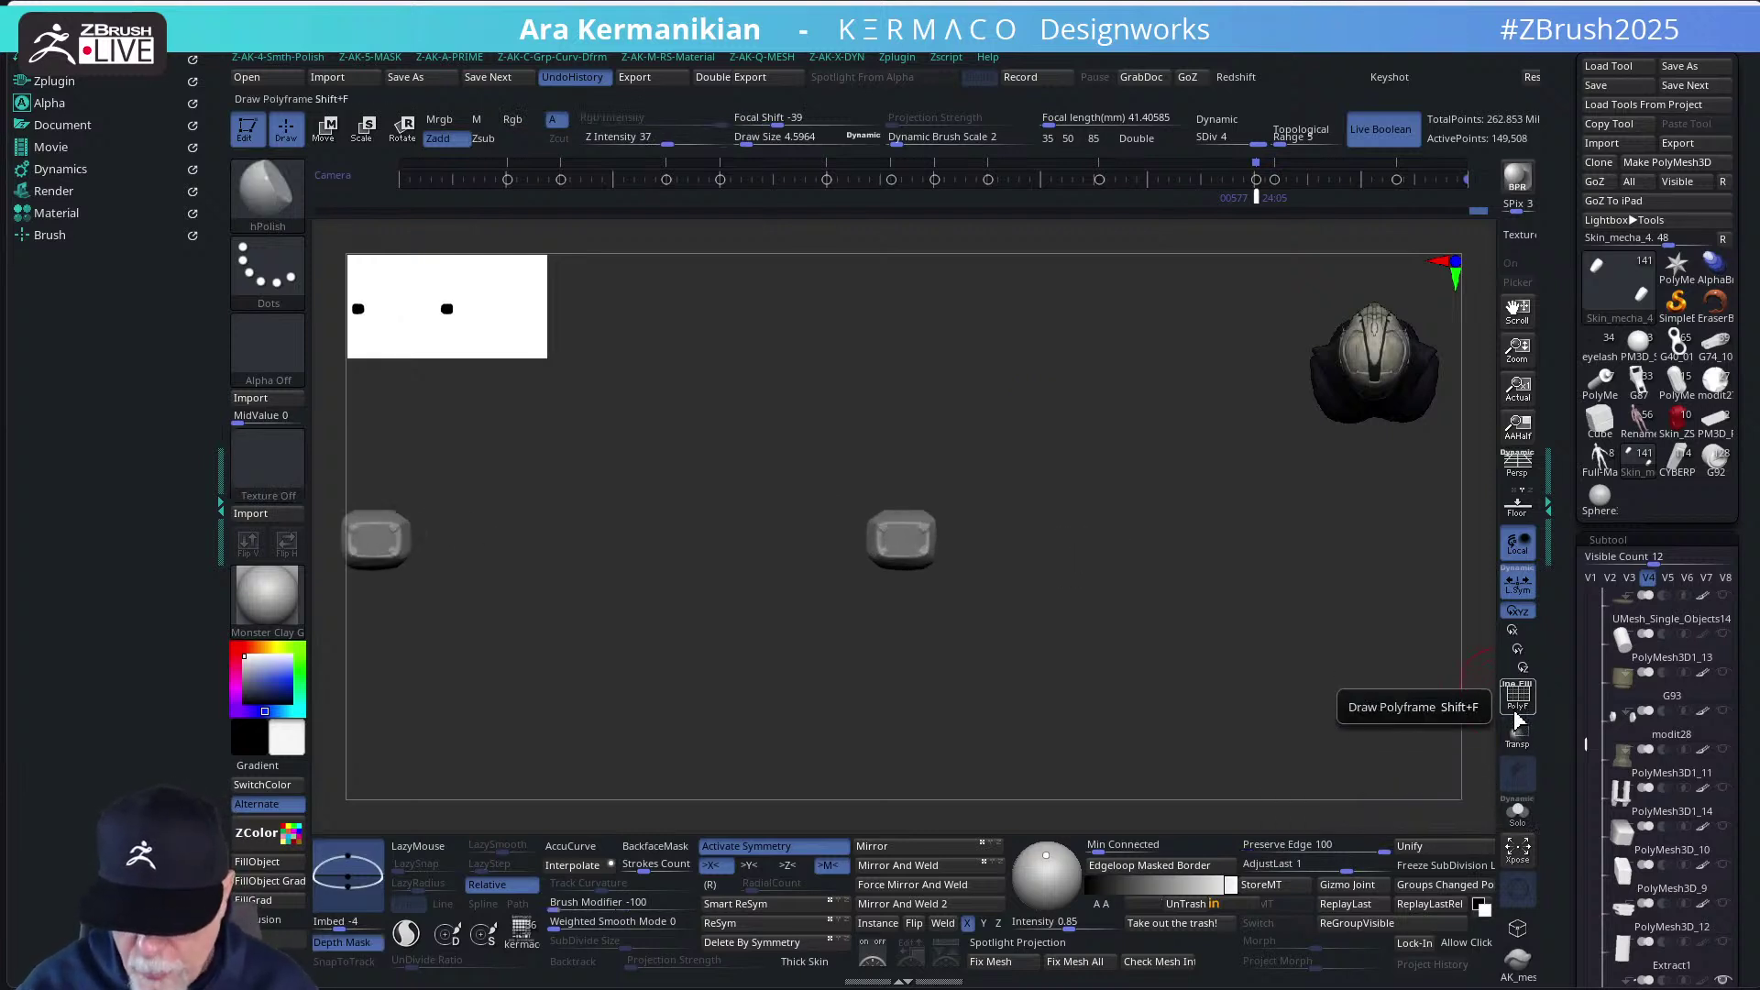
Recall the V1 visibility set to show the whole bike and switch to the Move gizmo on the Skin_mecha_4 piece
left_click(1590, 577)
left_click_drag(1271, 628, 948, 484)
key("w")
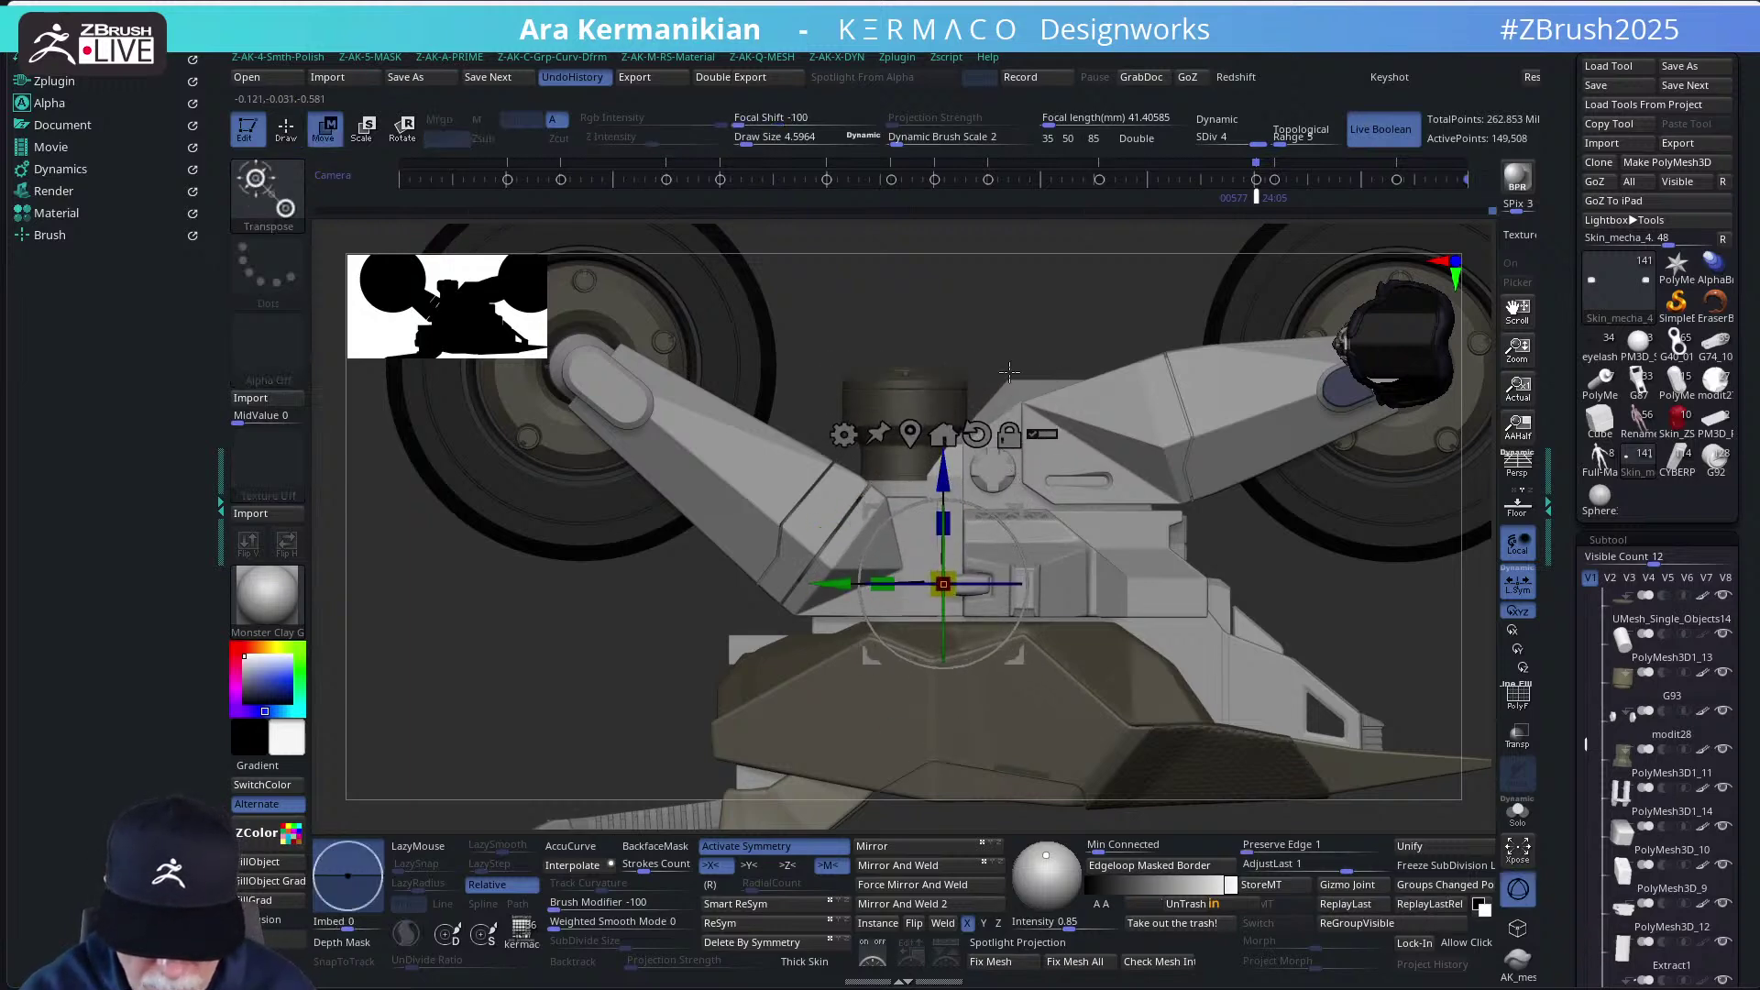
left_click_drag(1023, 335, 1027, 440)
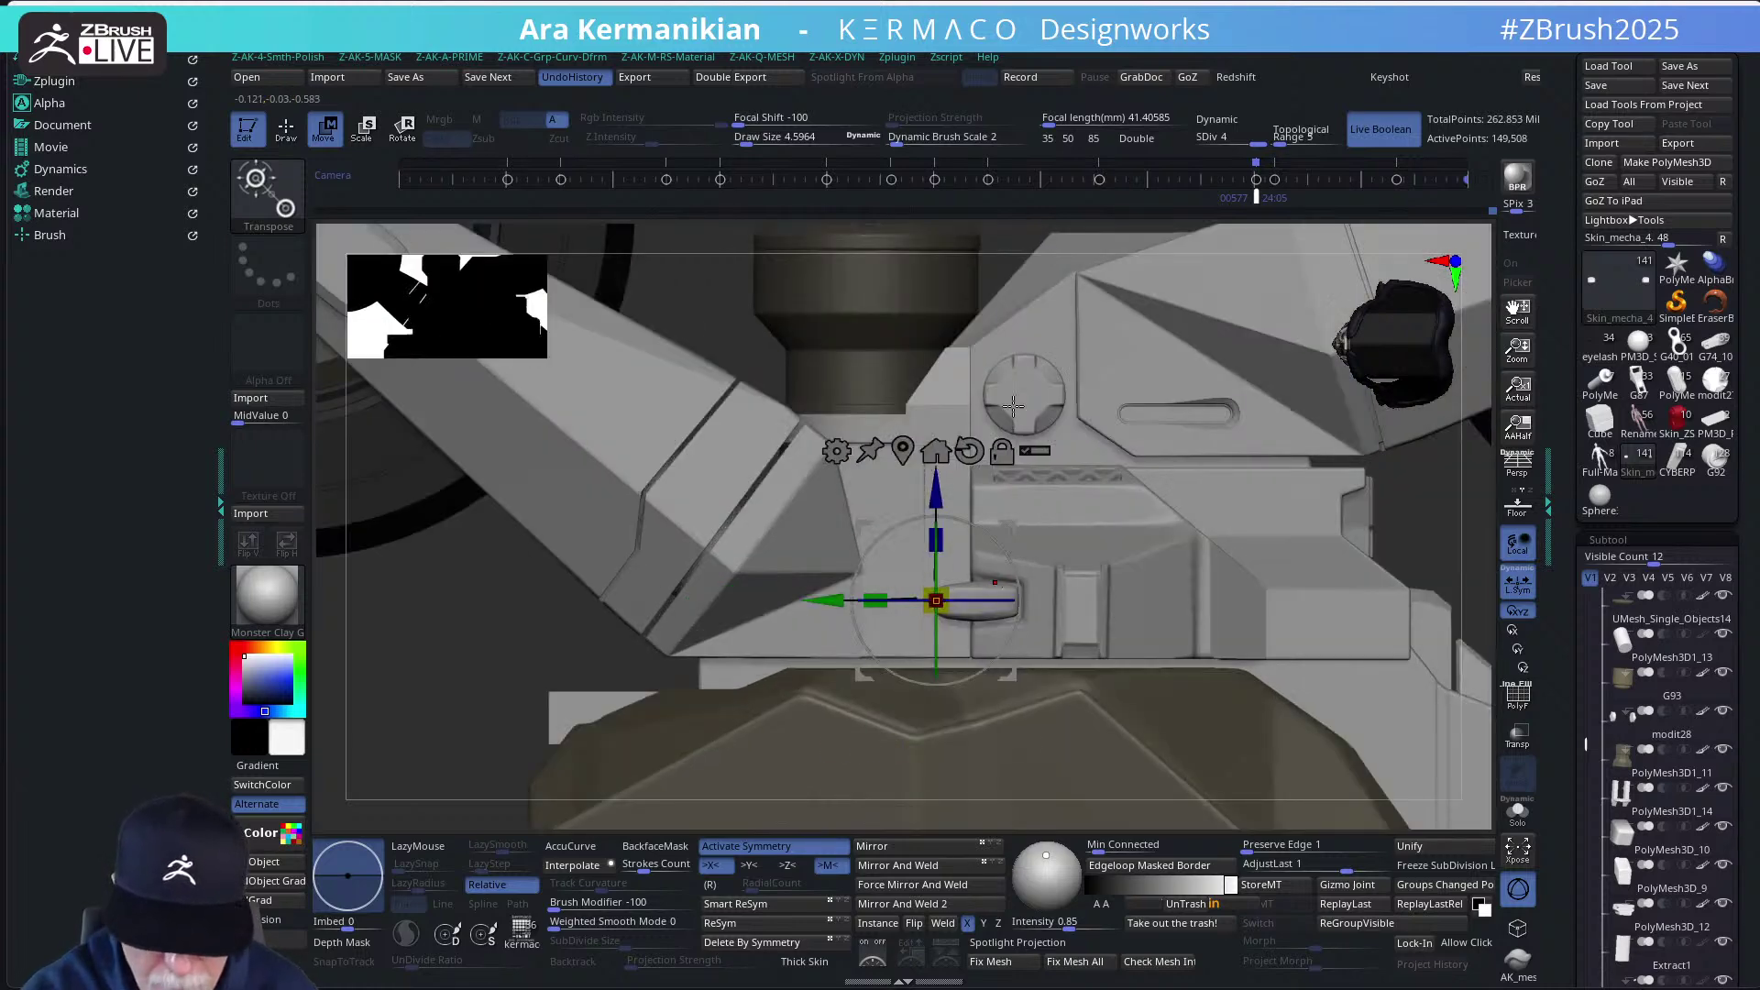
left_click_drag(605, 676, 540, 718)
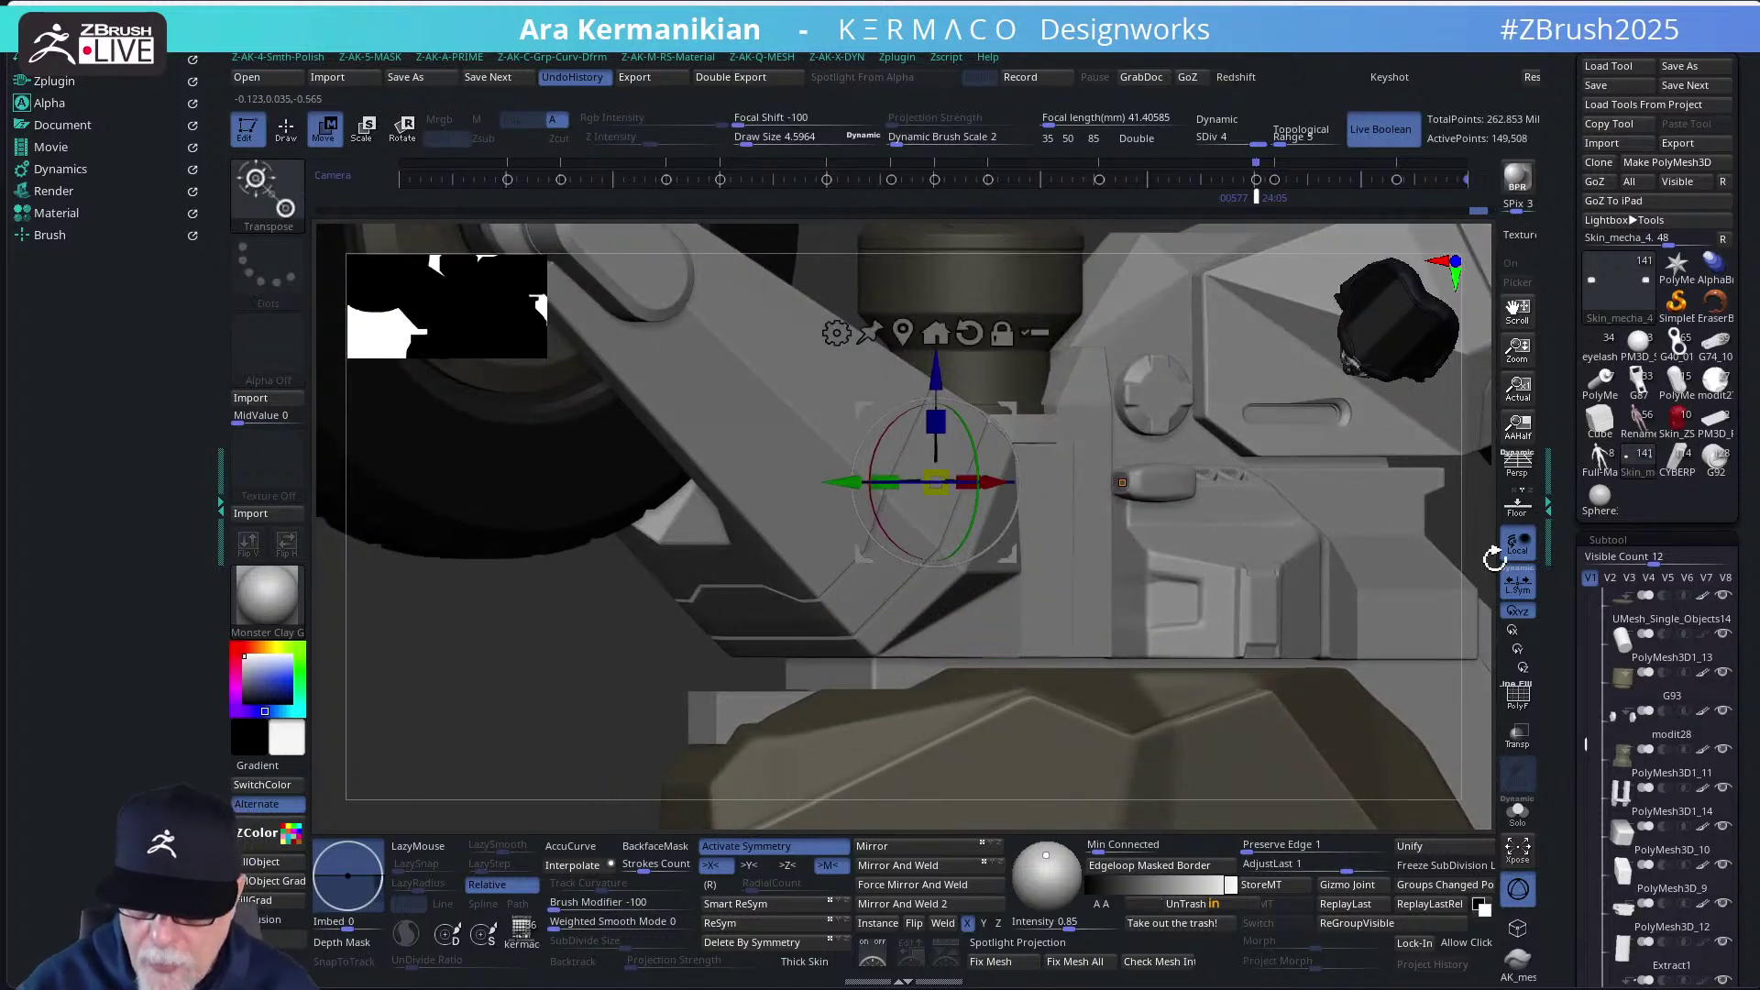
left_click_drag(1476, 550, 1305, 594, "alt")
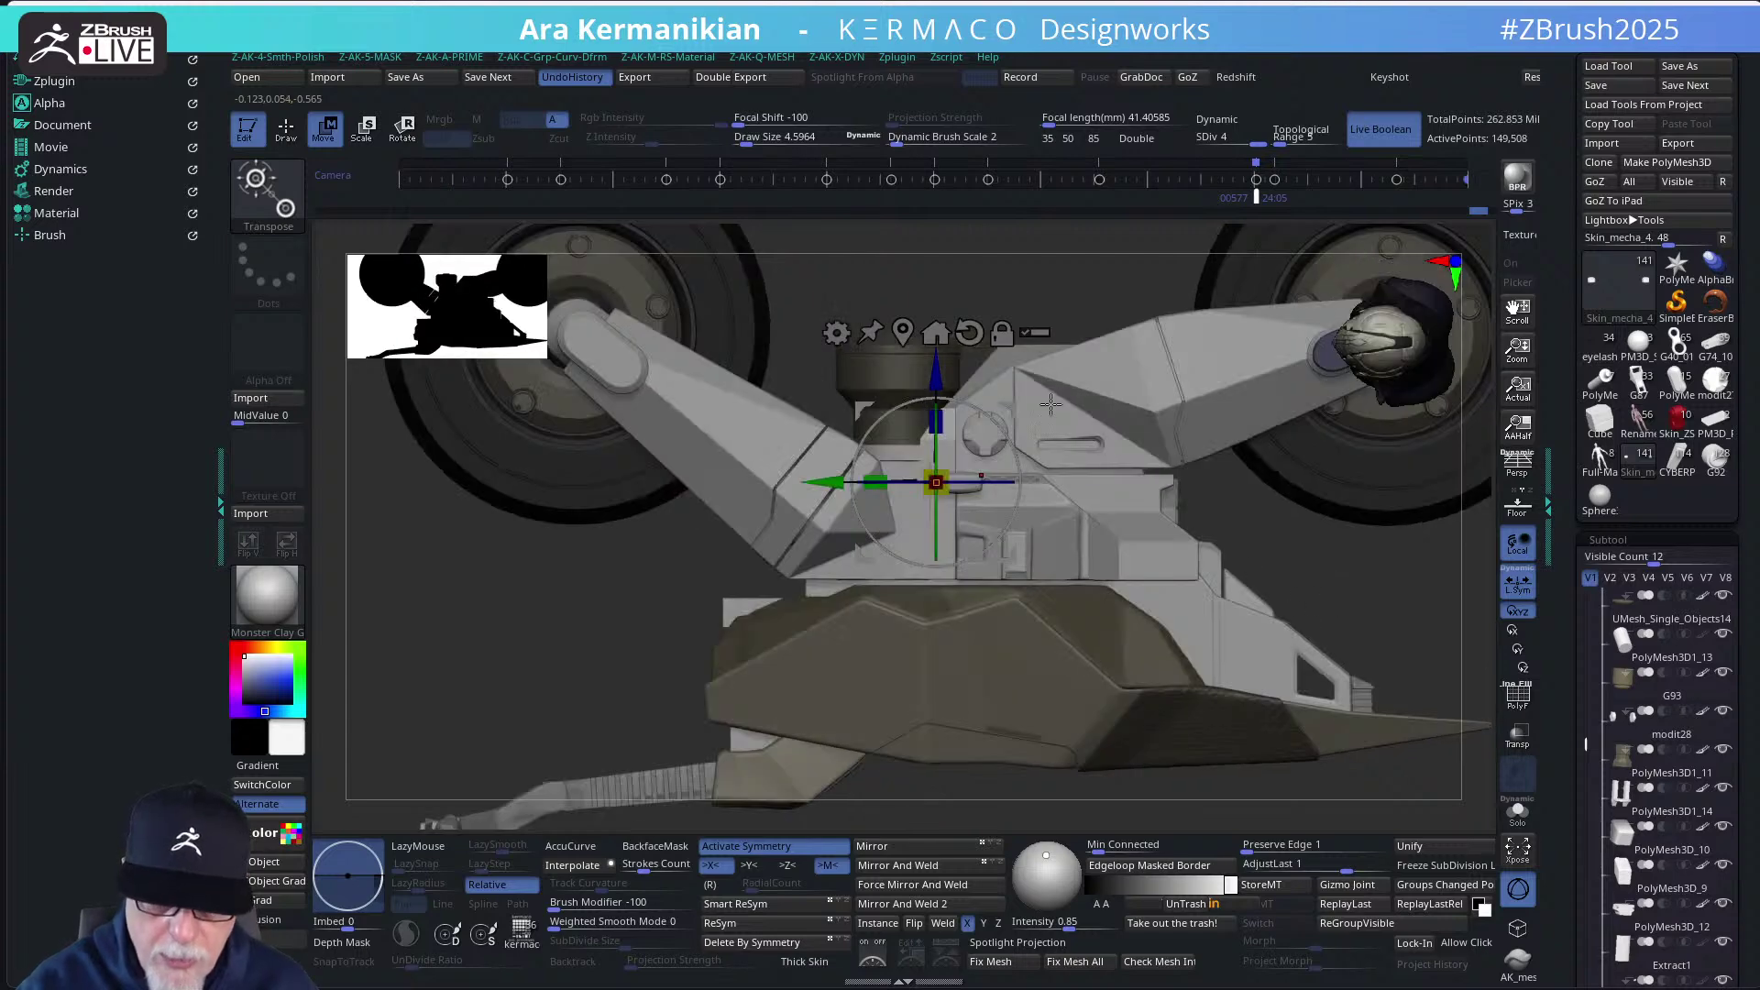
Switch the selection brush to SelectRect and target the small capsule piece on the side frame for transforming
key("ctrl+a")
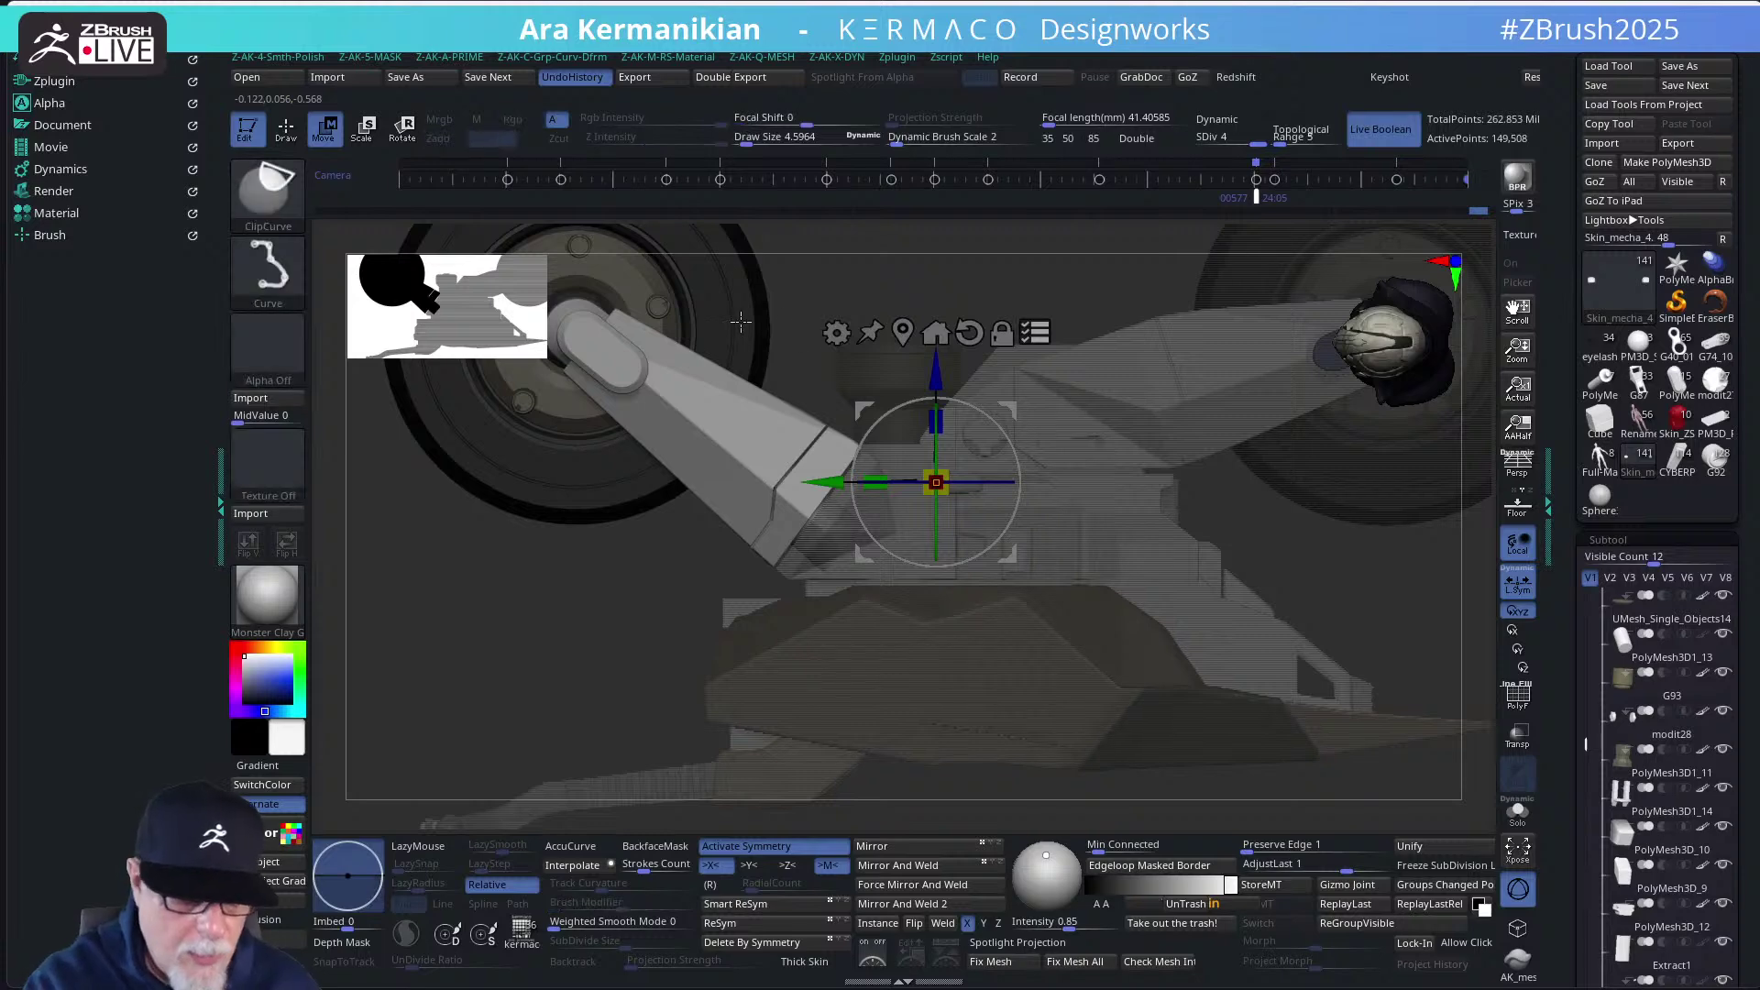
left_click(268, 193, "ctrl+shift")
left_click(656, 208)
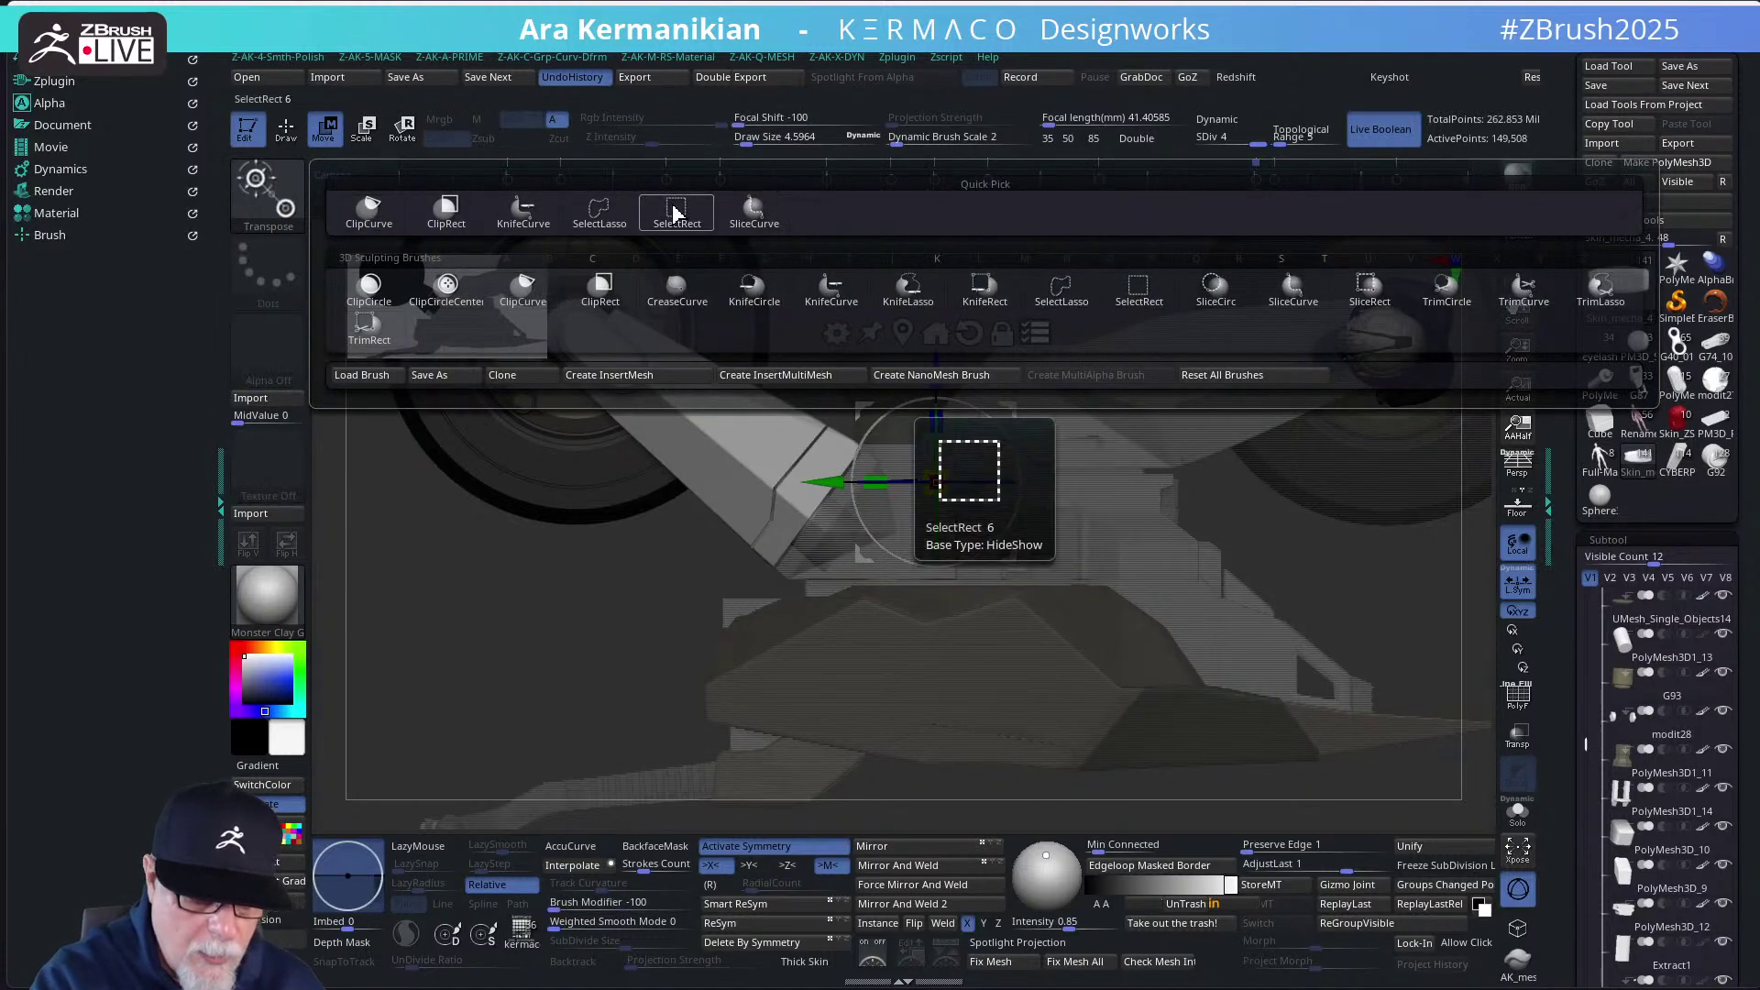
left_click_drag(519, 598, 590, 503, "ctrl+shift")
left_click(936, 265)
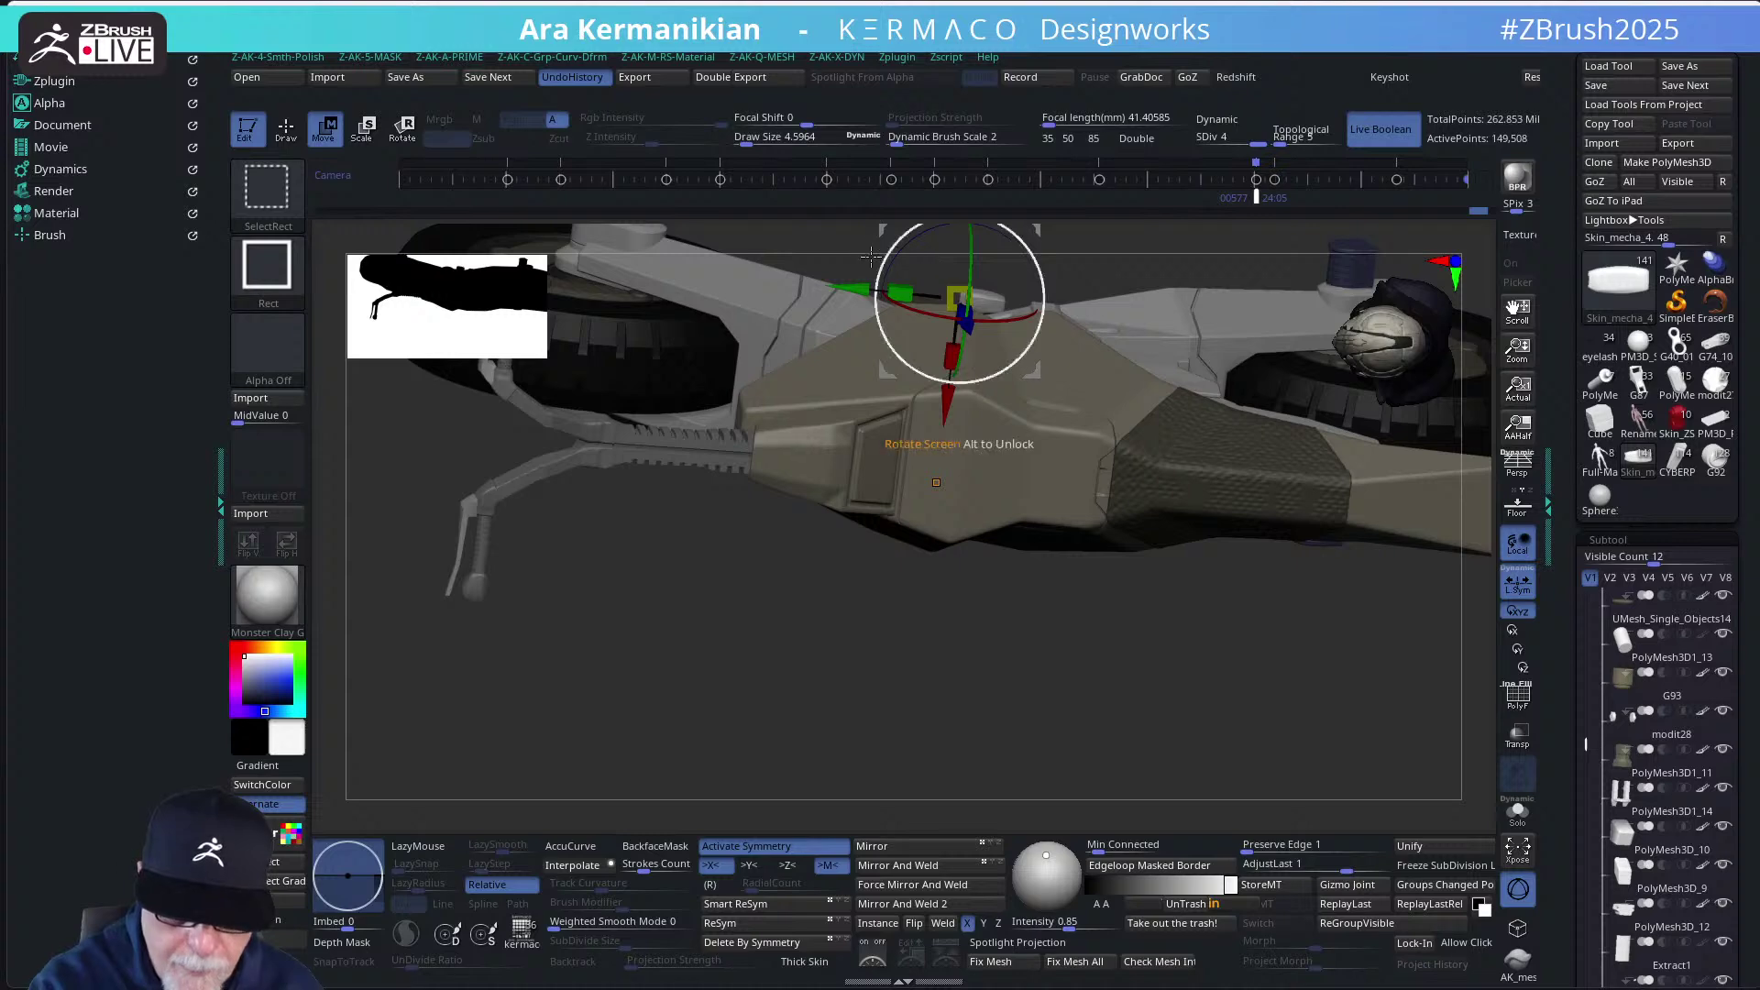
left_click_drag(861, 263, 1058, 295, "ctrl+shift")
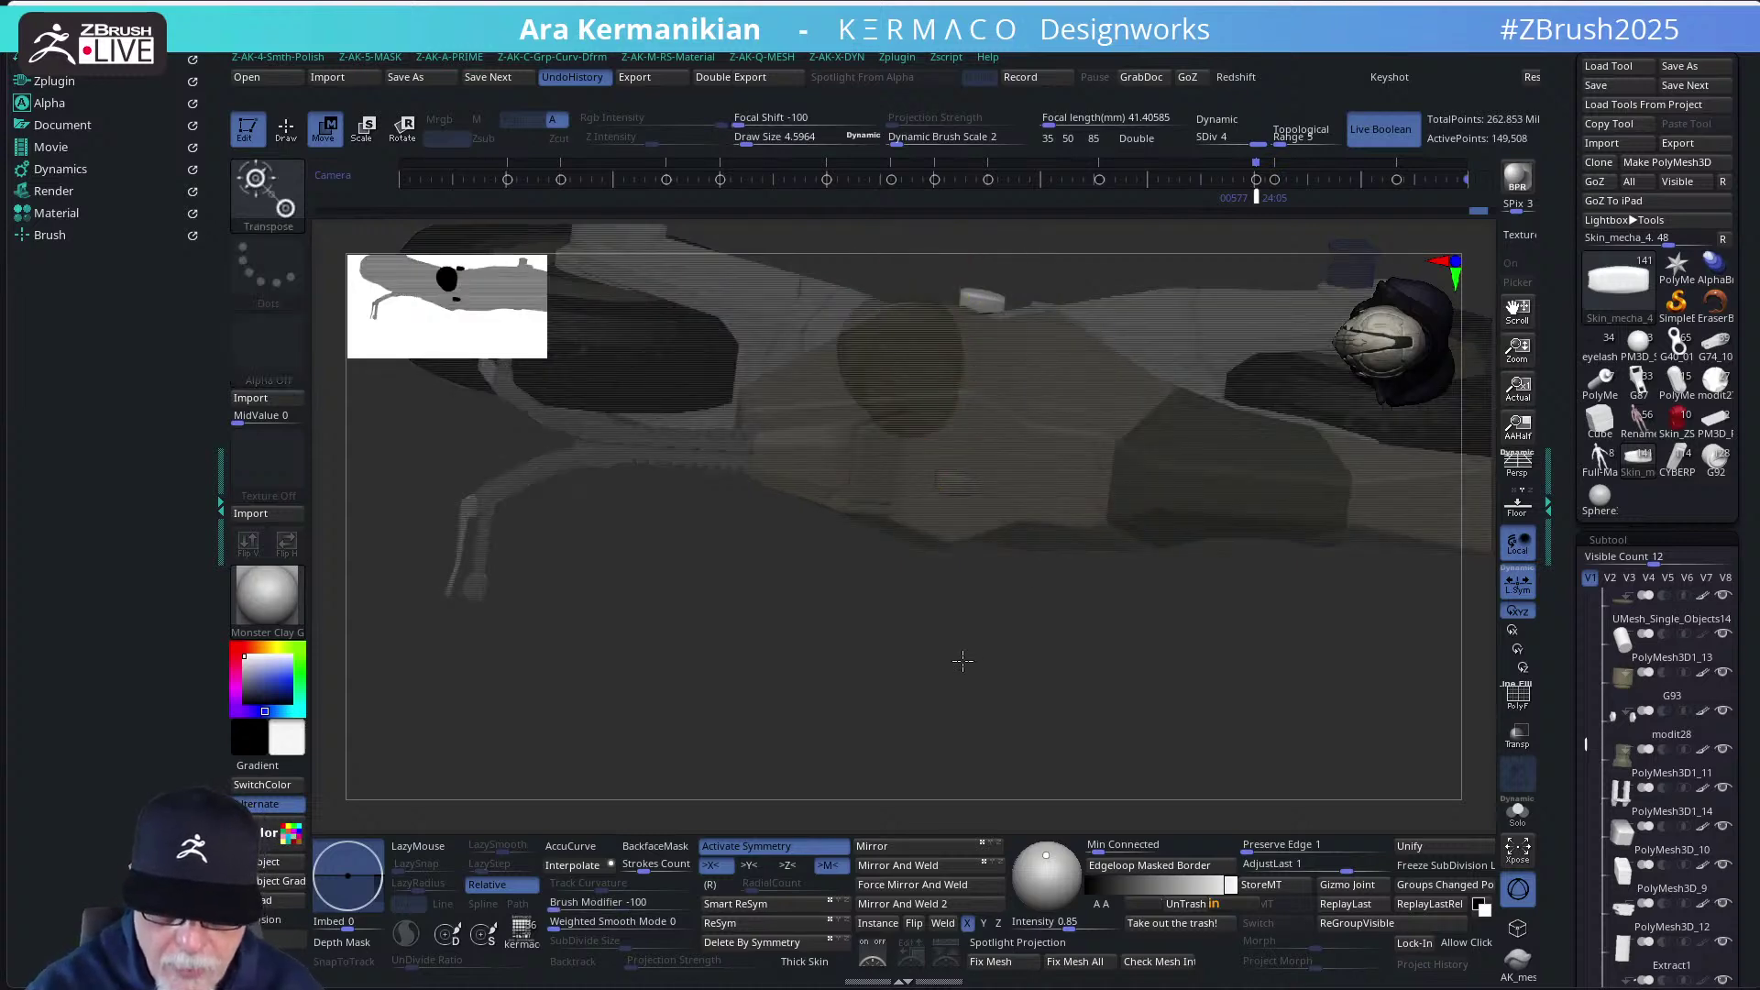
Enlarge the small capsule piece slightly in all axes and adjust its position along Z on the side frame
left_click_drag(967, 653, 1053, 452)
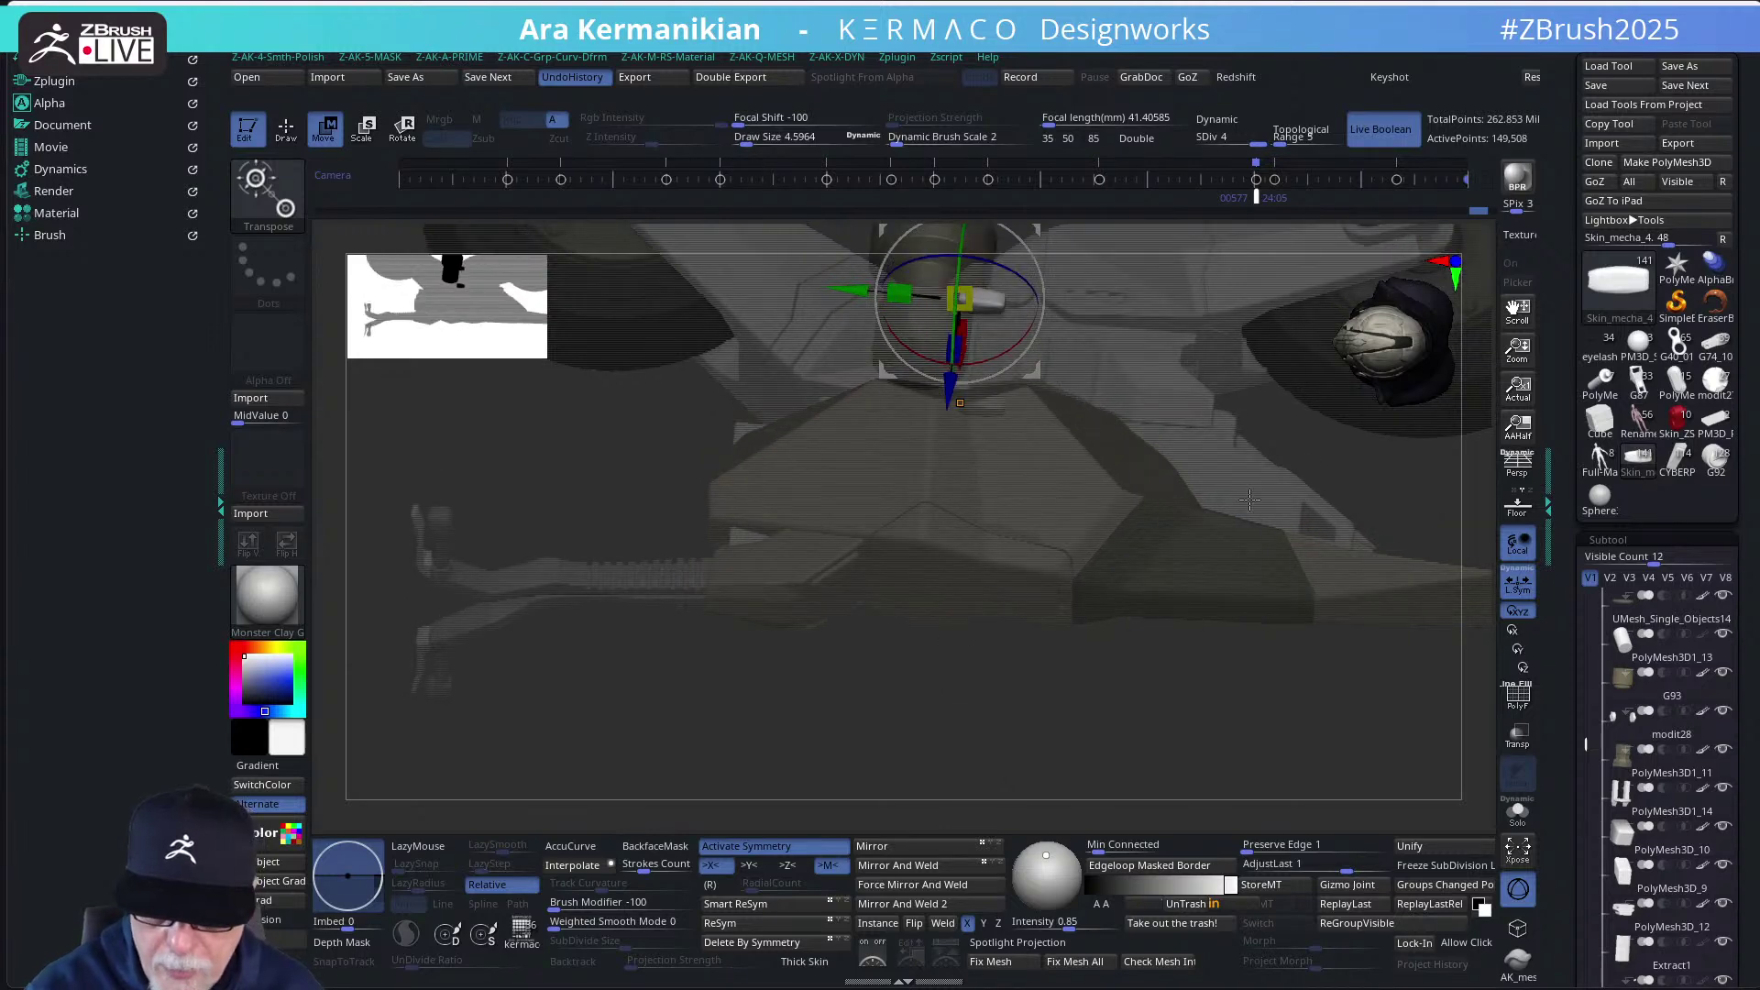
left_click_drag(974, 657, 916, 596)
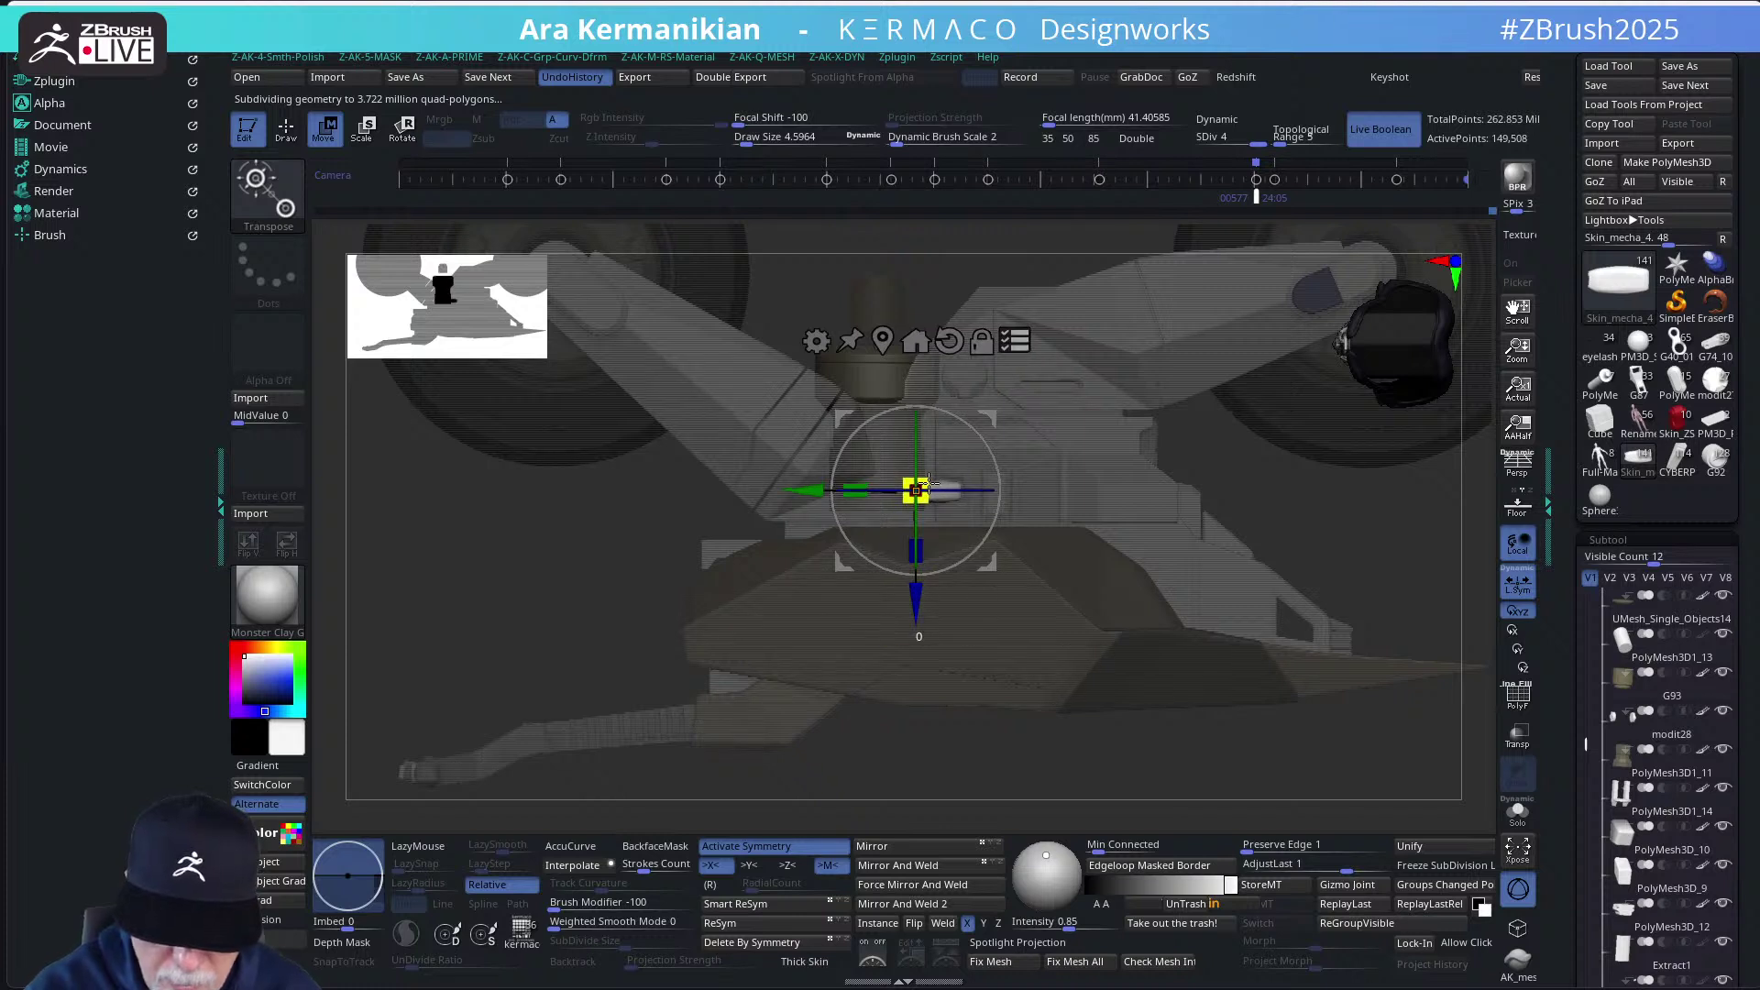
left_click_drag(930, 479, 931, 479)
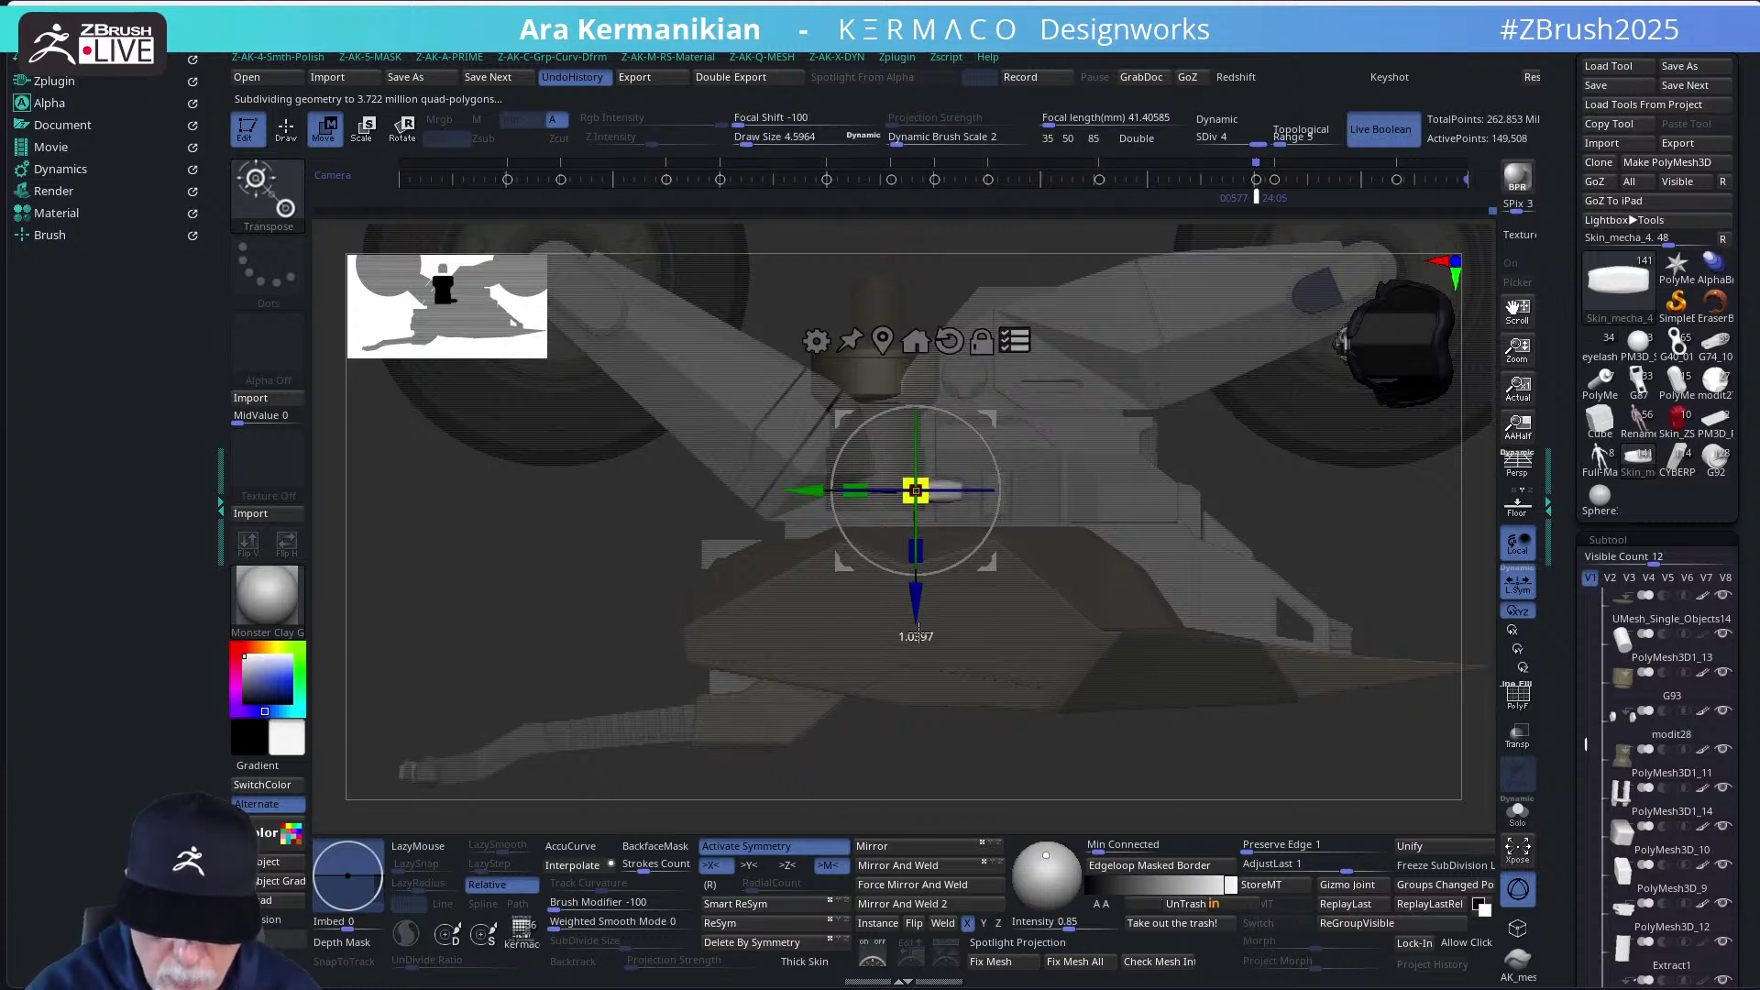
left_click_drag(916, 632, 916, 632)
left_click(915, 341)
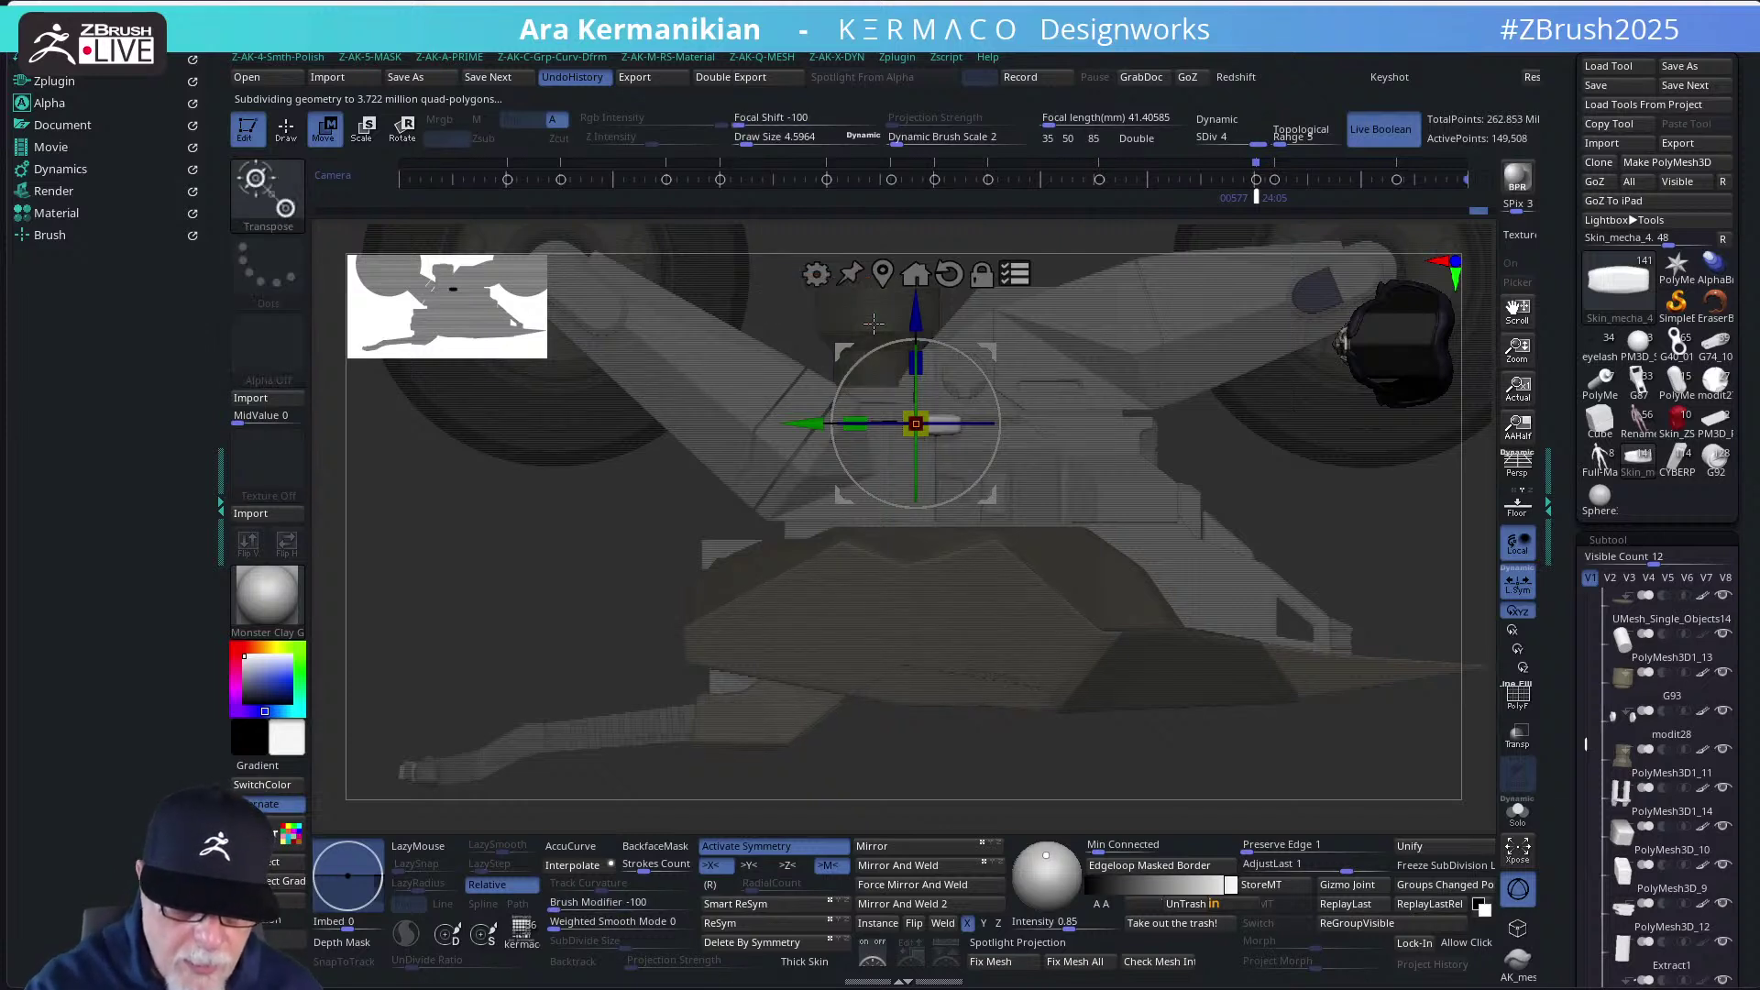
left_click_drag(915, 327, 917, 394)
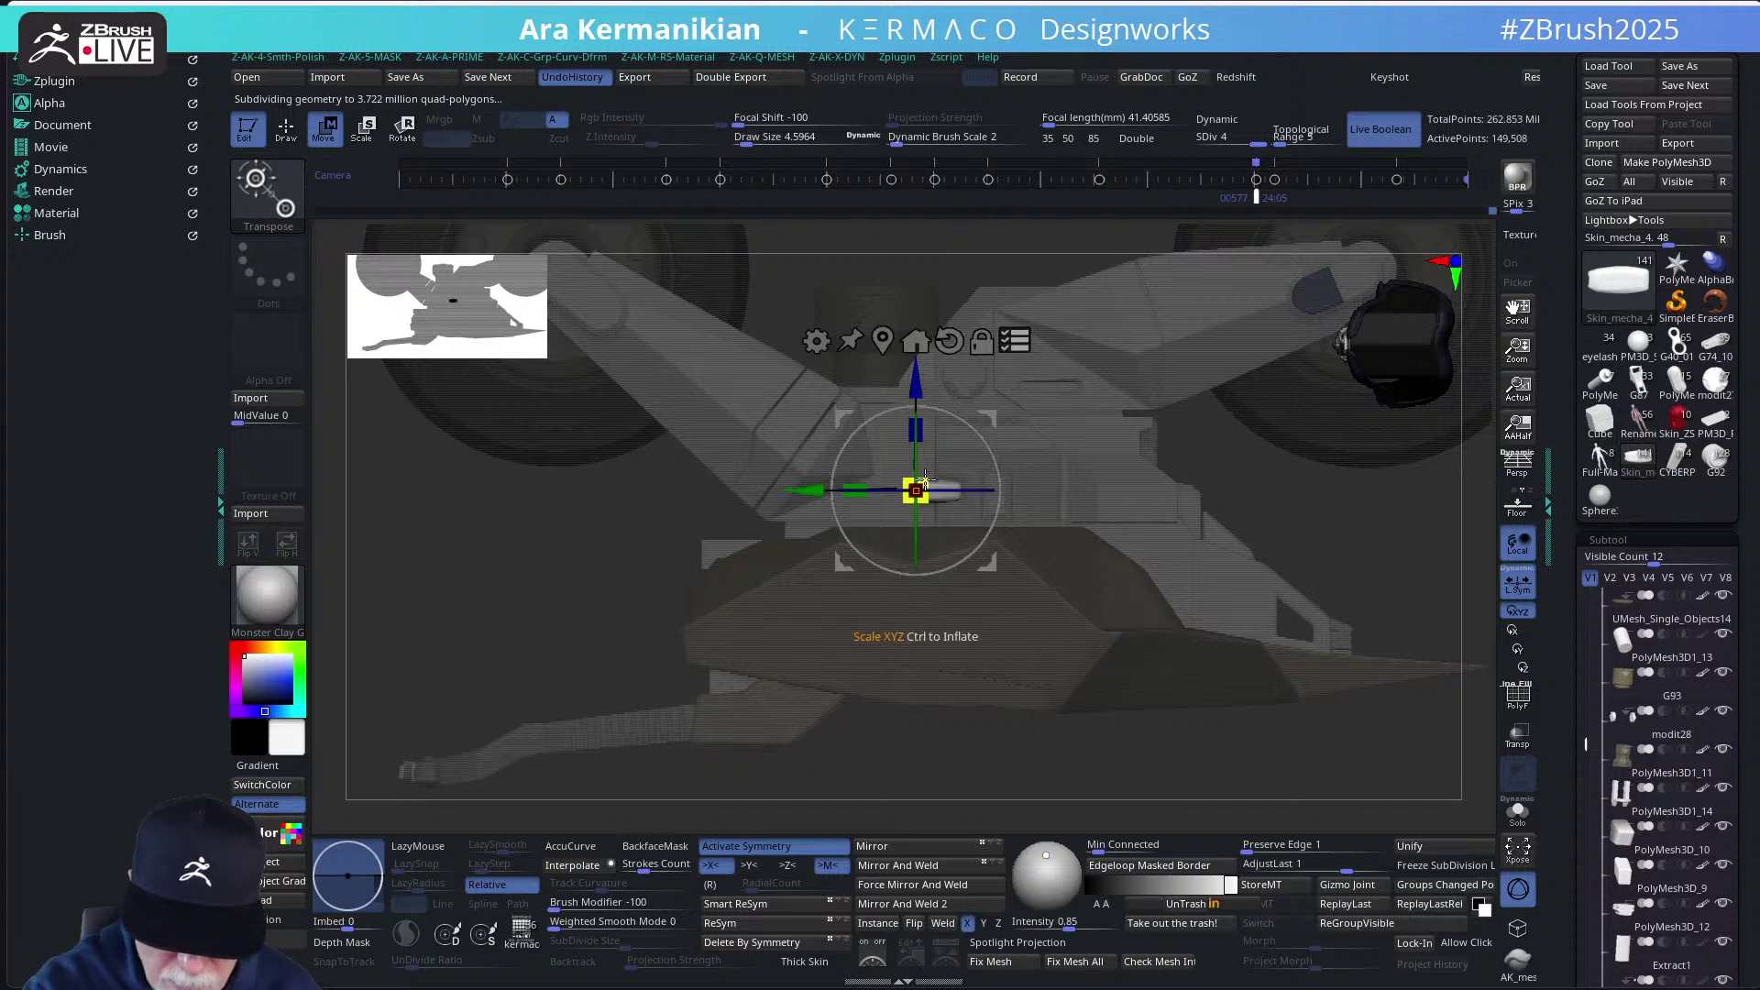
left_click_drag(924, 478, 929, 468)
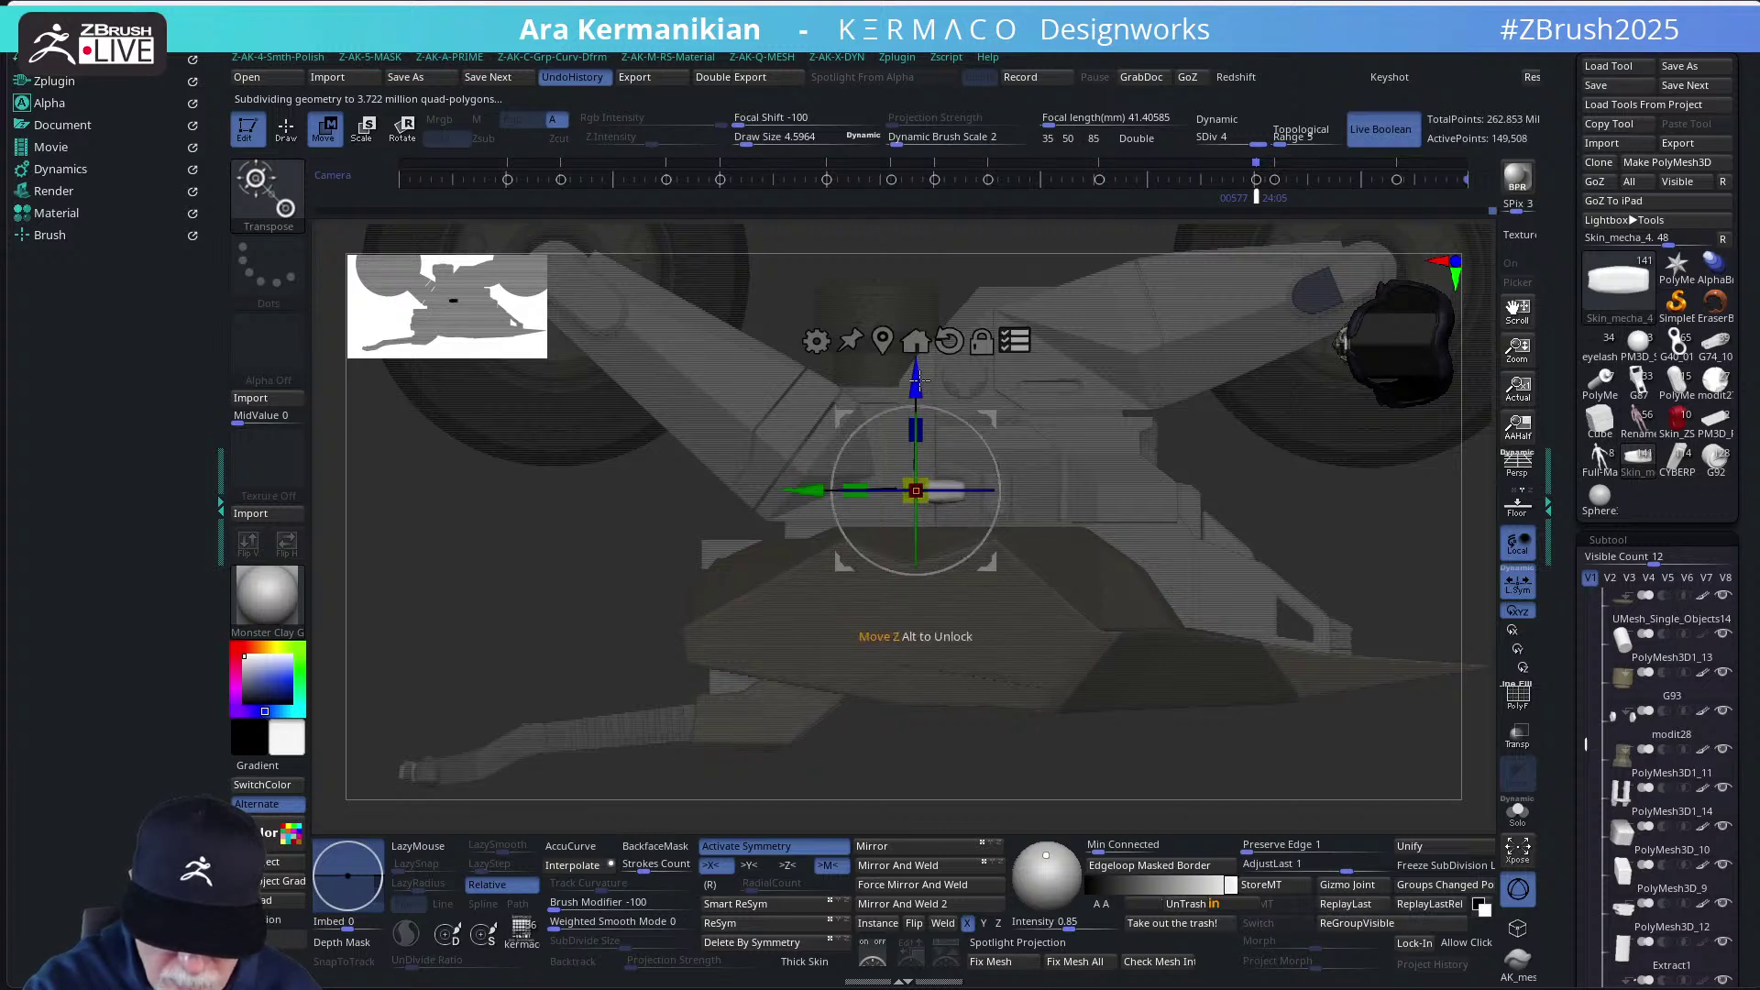
key("q")
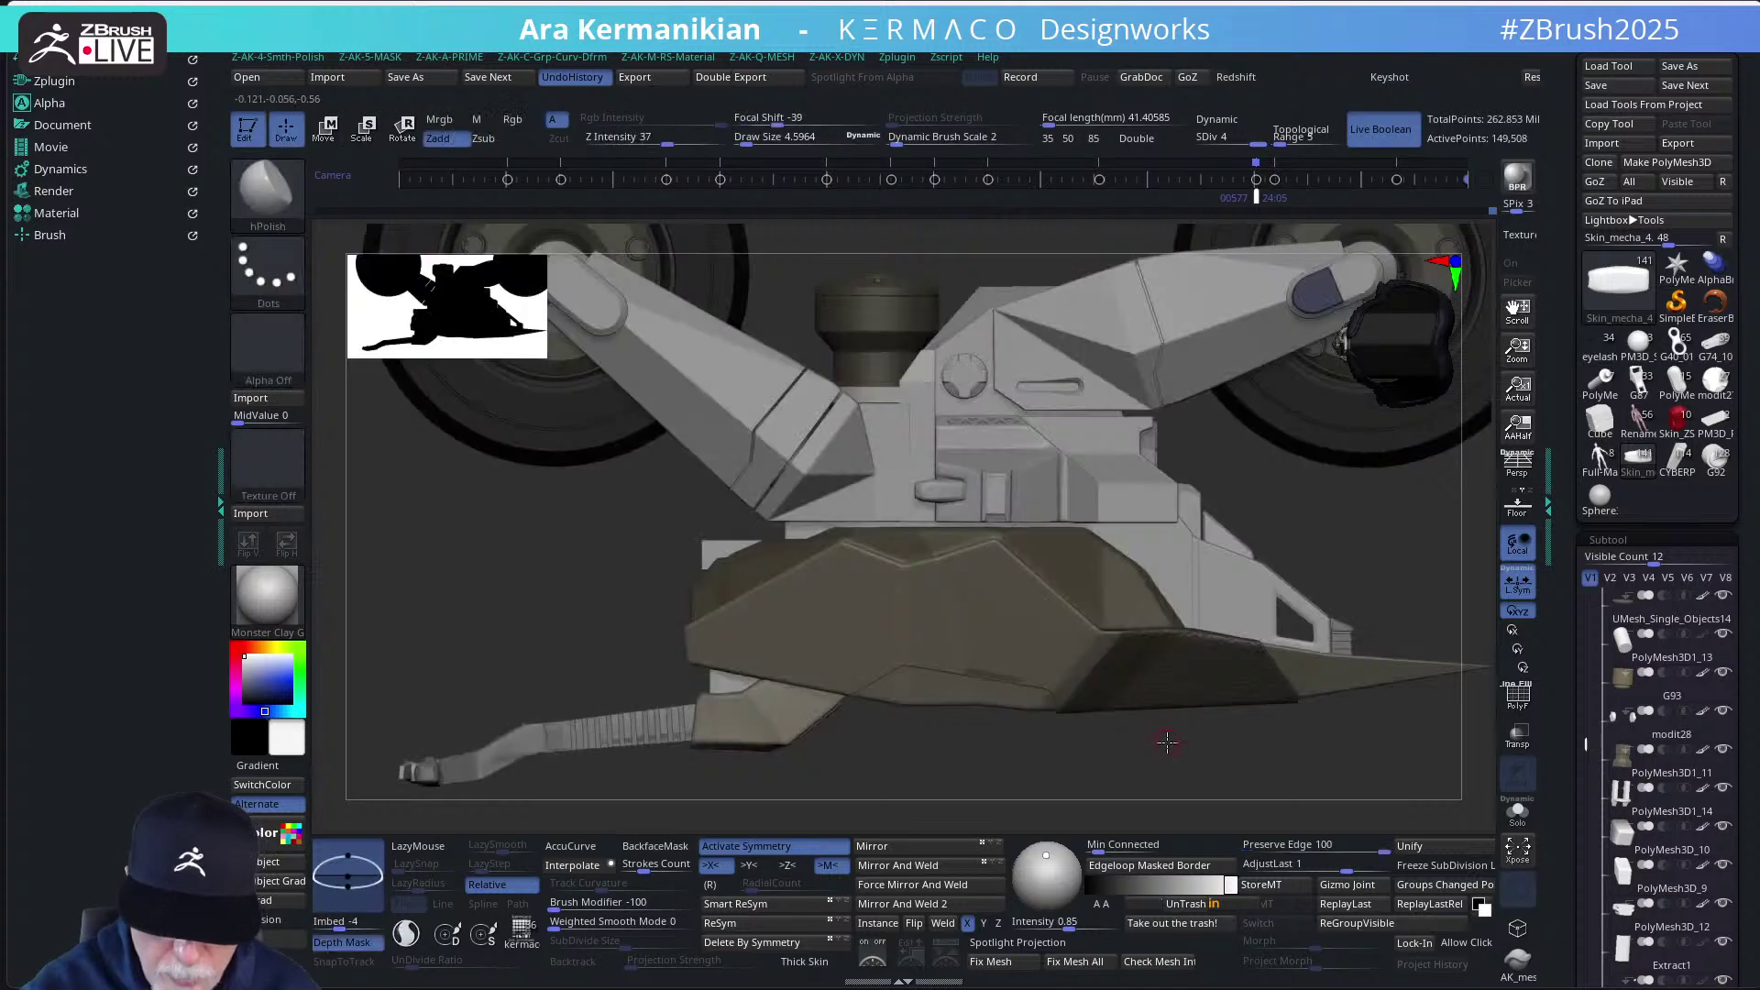
Stretch the capsule piece along Z by a factor of about 1.22 in the front view
left_click_drag(1109, 768, 1066, 483)
key("w")
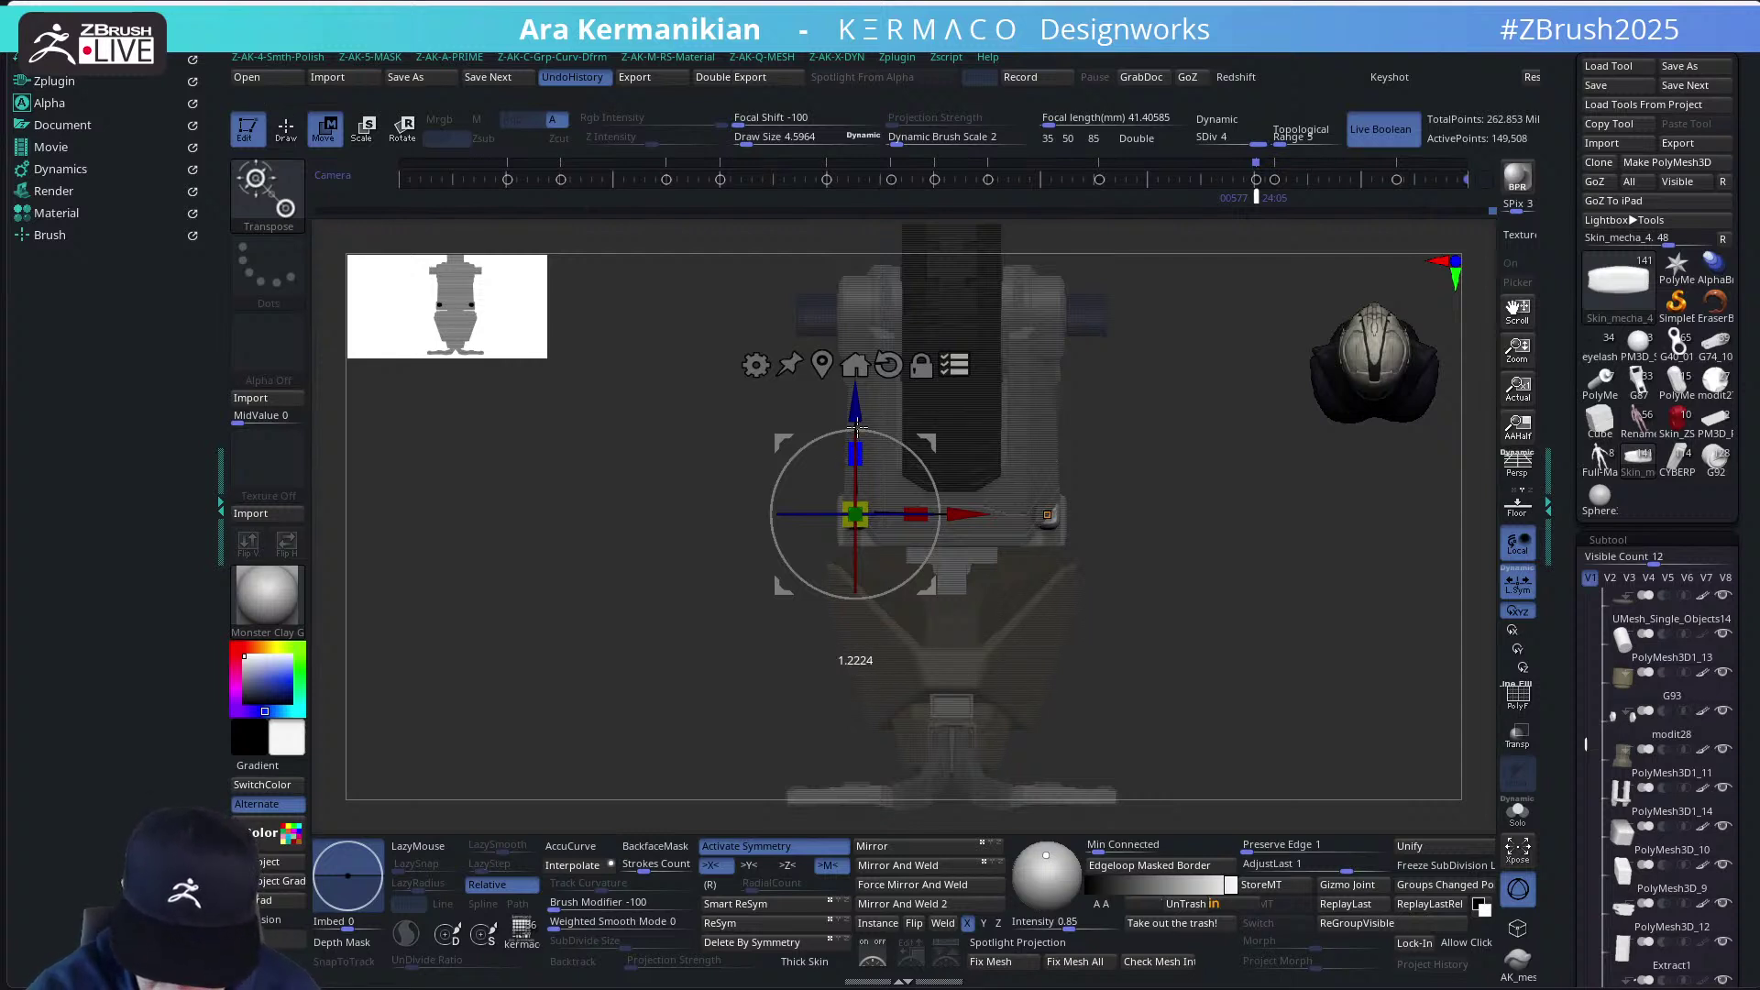
left_click_drag(1146, 472, 1219, 541)
key("q")
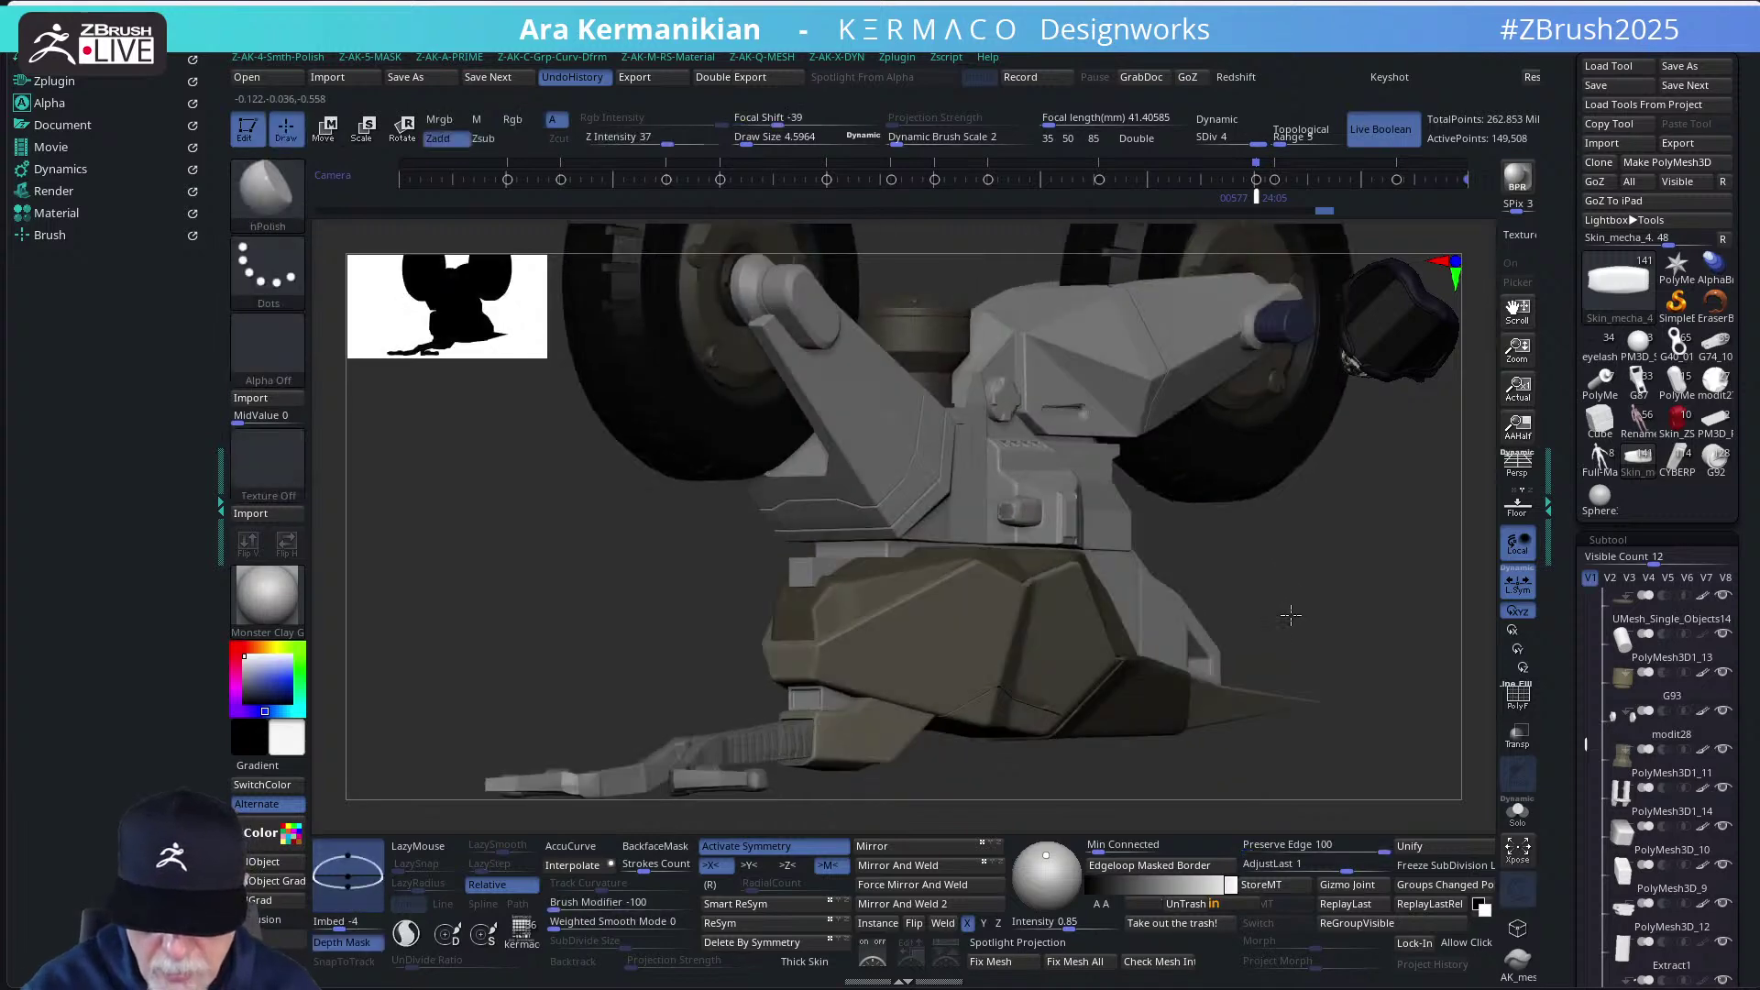
Move the capsule piece along Y by about -0.0033 in the side view of the bike
left_click_drag(1290, 615, 1250, 616)
key("f")
key("w")
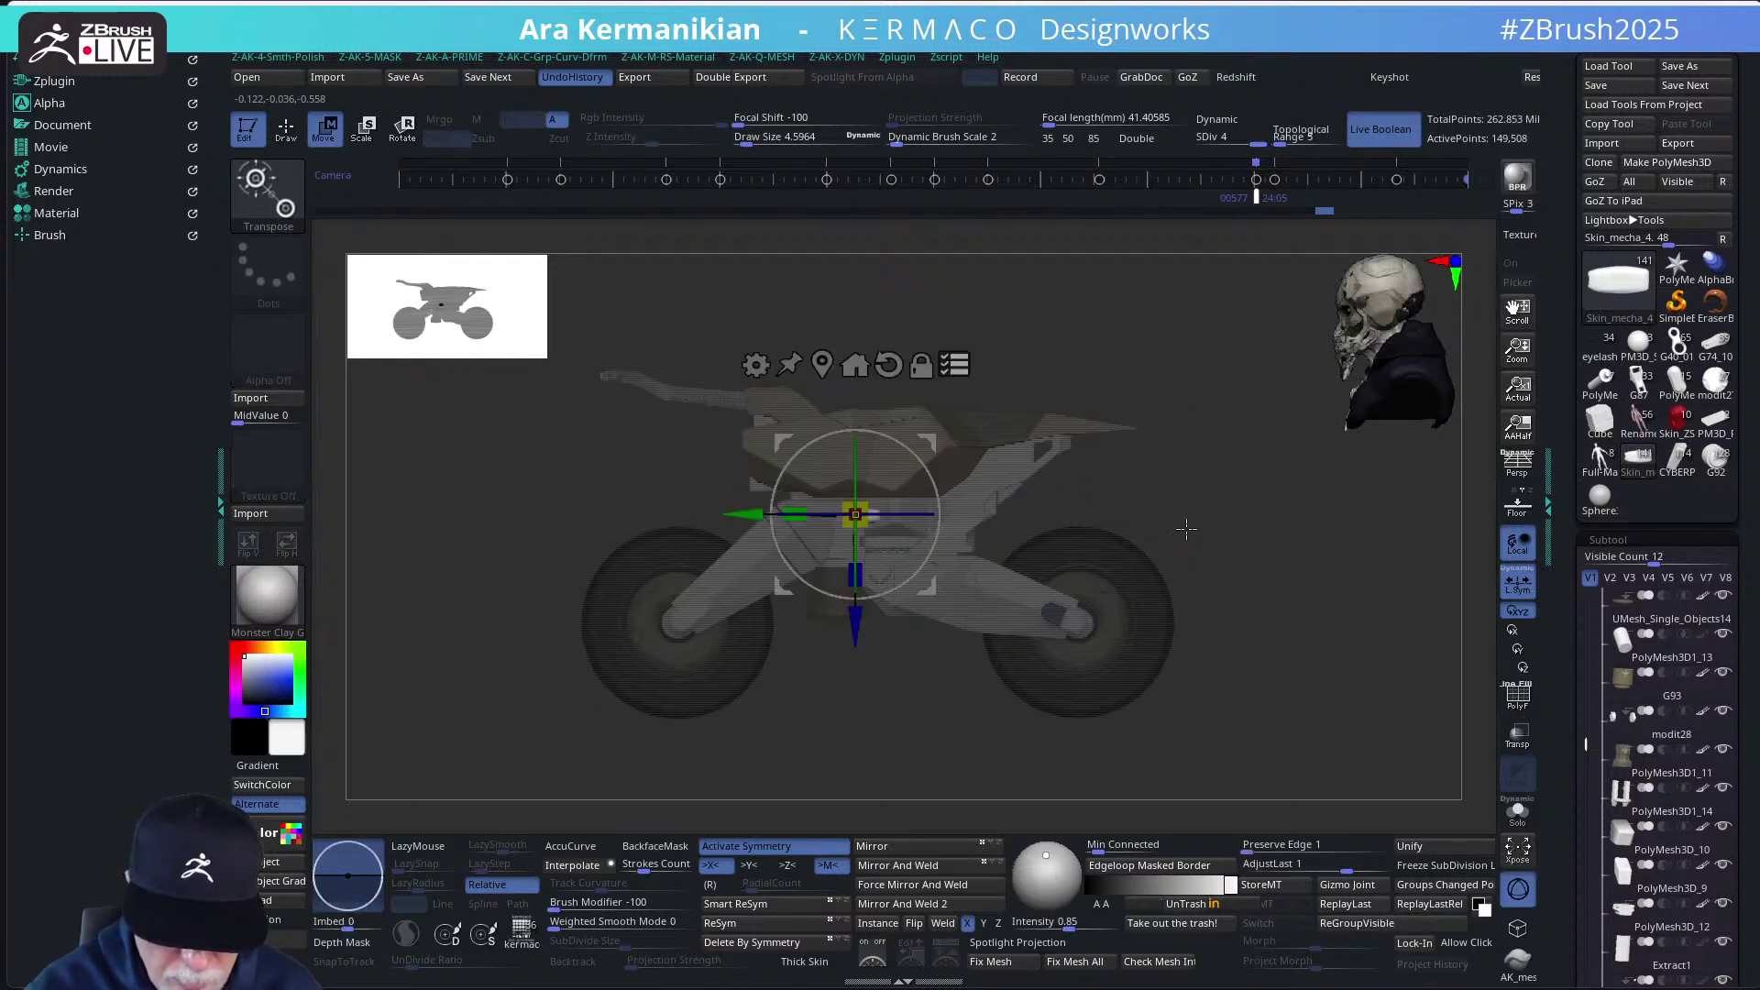
scroll(1256, 548, "up", 5)
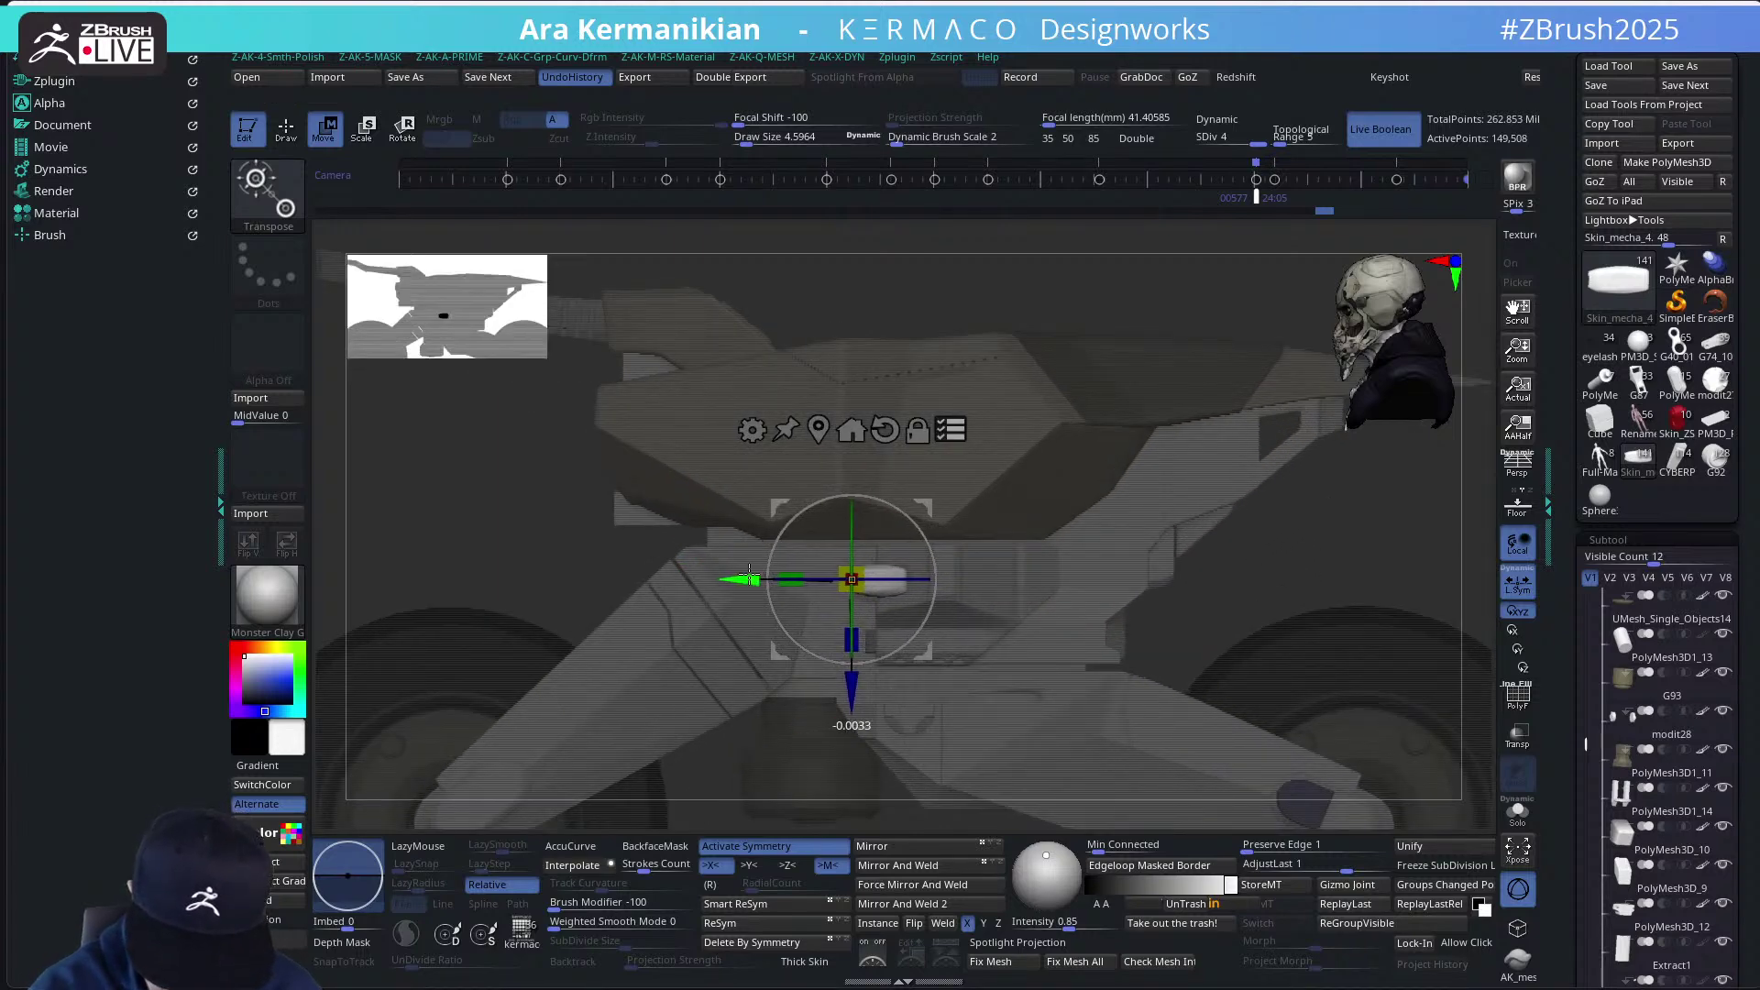
key("q")
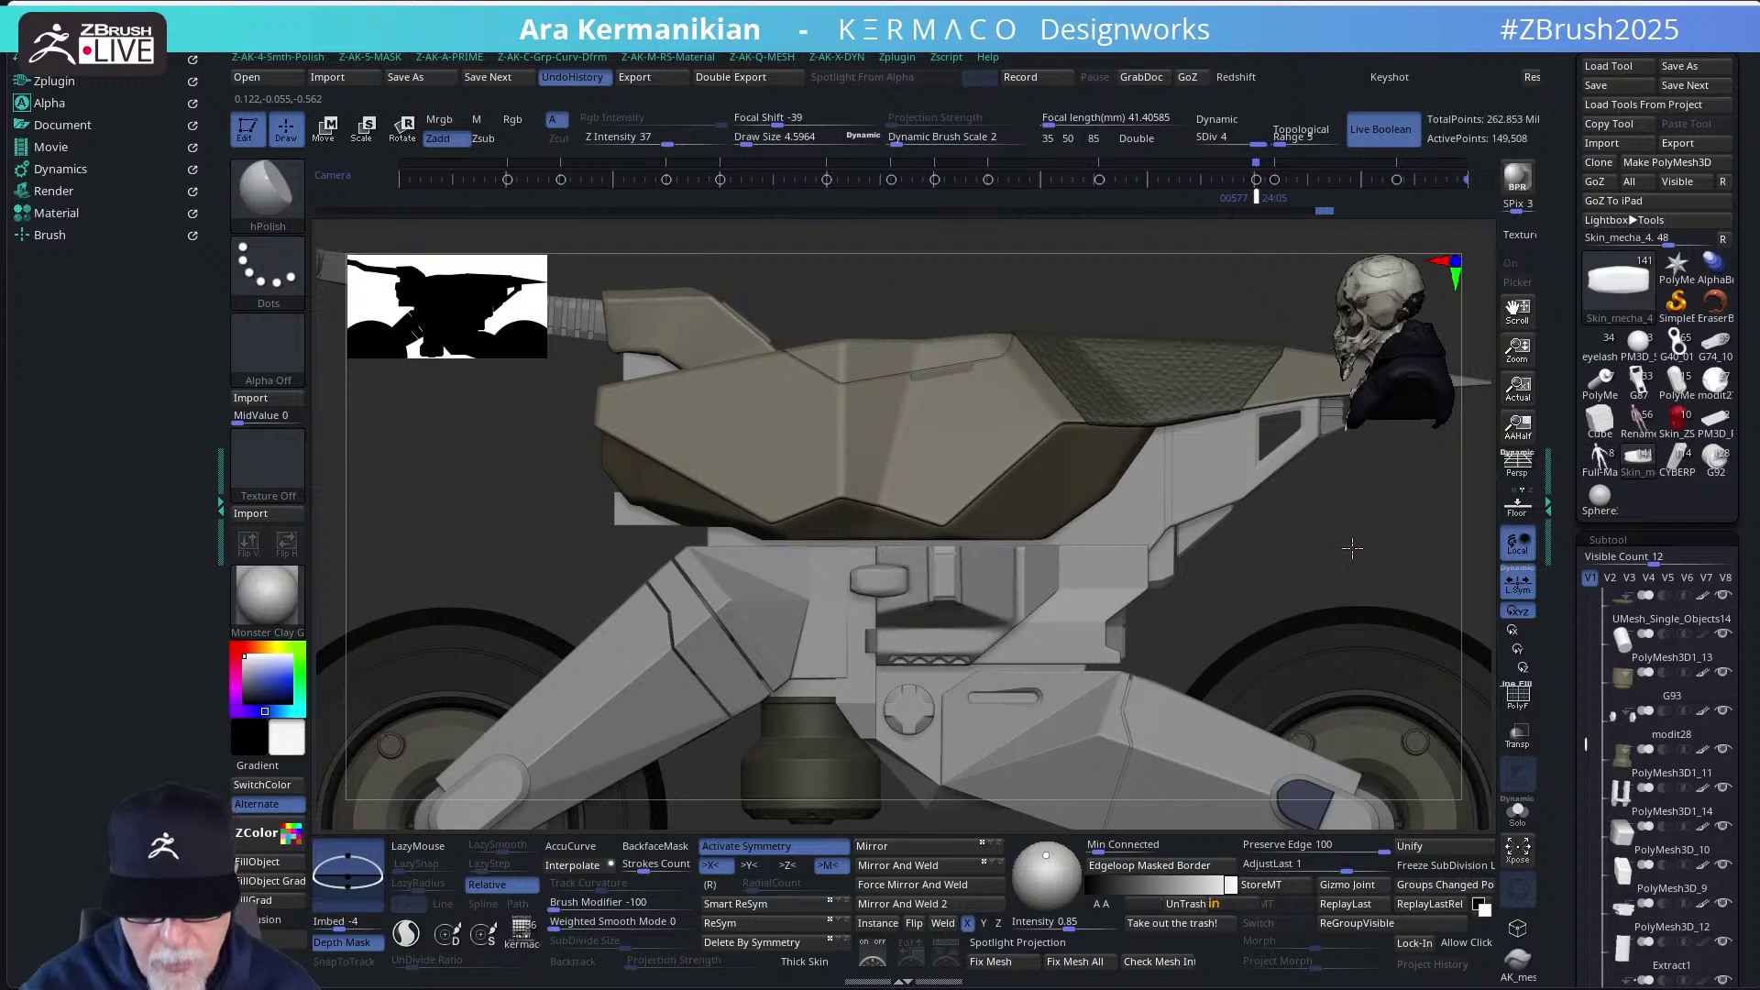
Select the UMesh_legs5 subtool above the front wheel and show it in Solo mode
left_click_drag(1351, 548, 1163, 509)
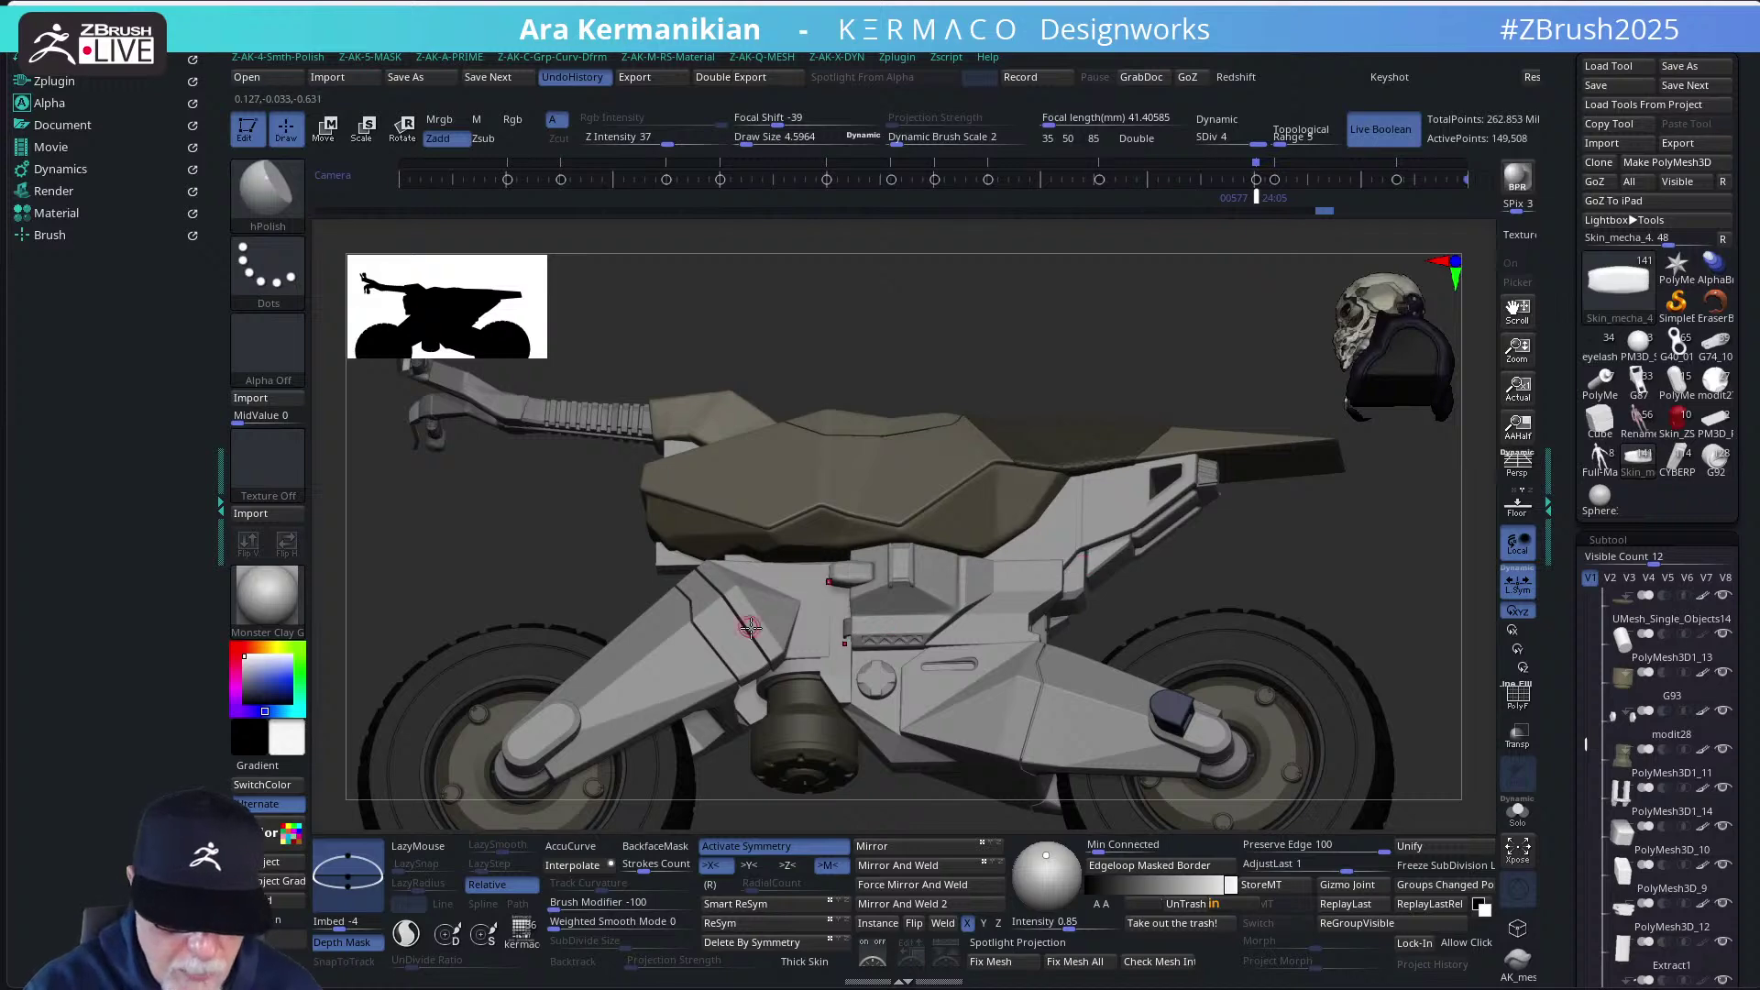
right_click_drag(530, 591, 705, 672)
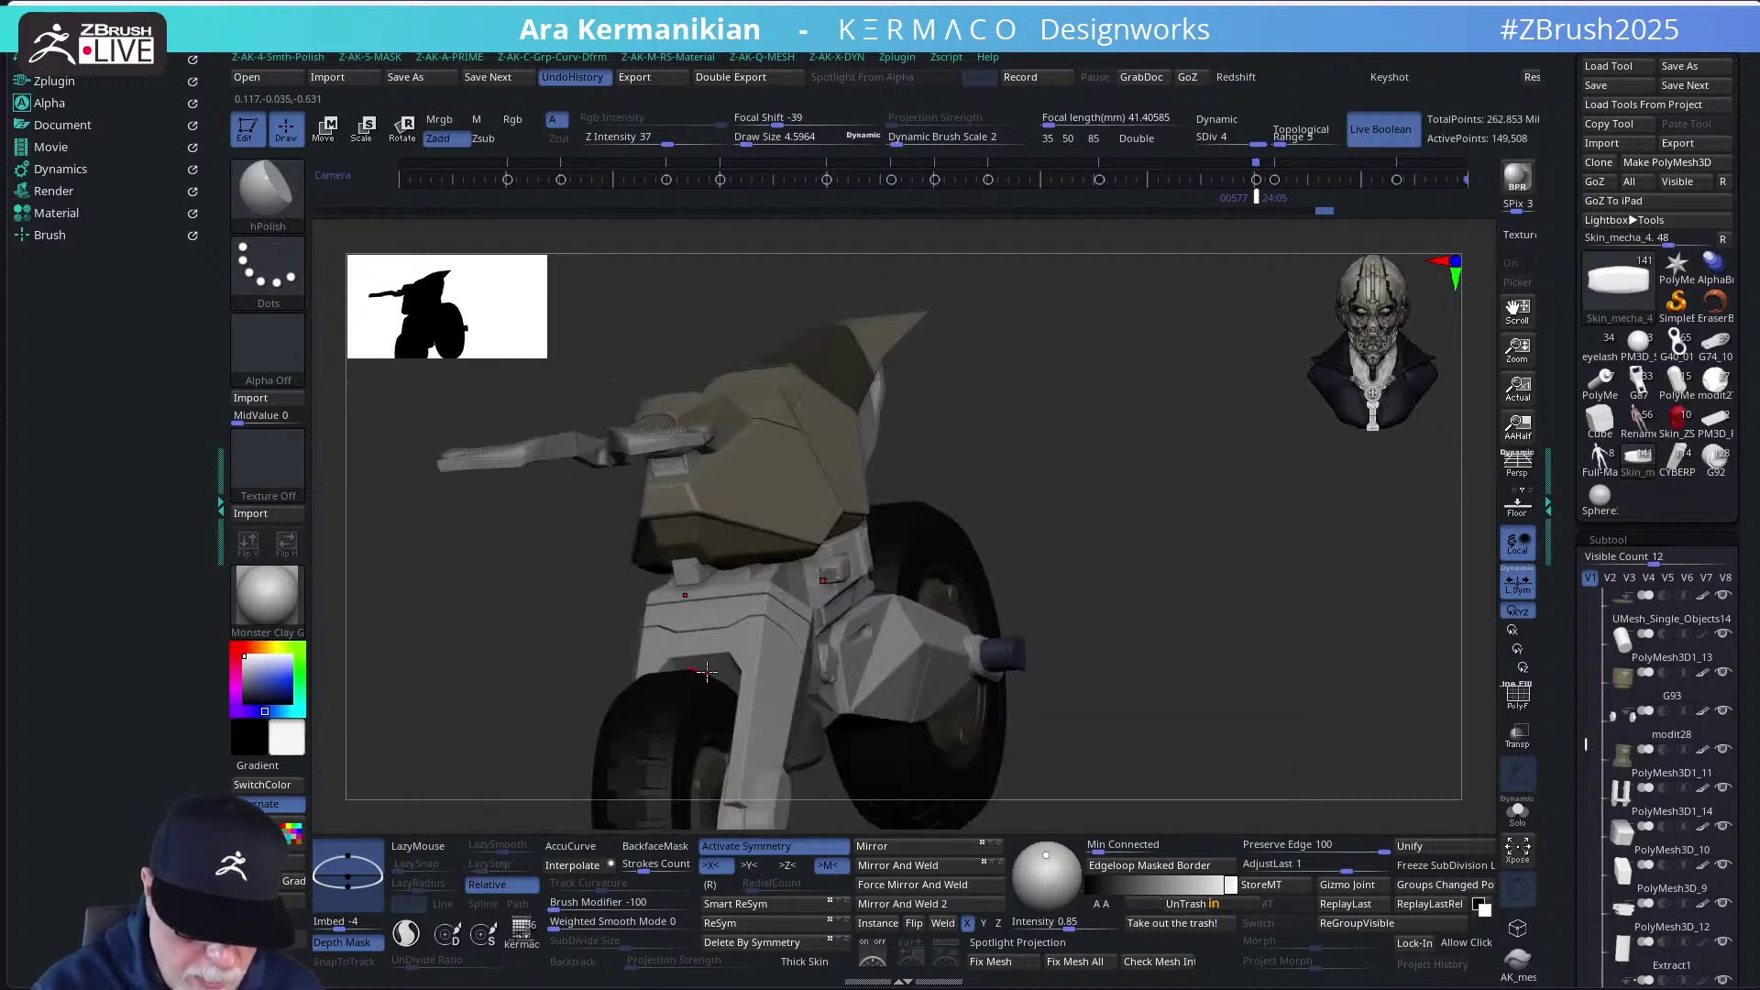
right_click_drag(1116, 496, 1182, 537, "ctrl")
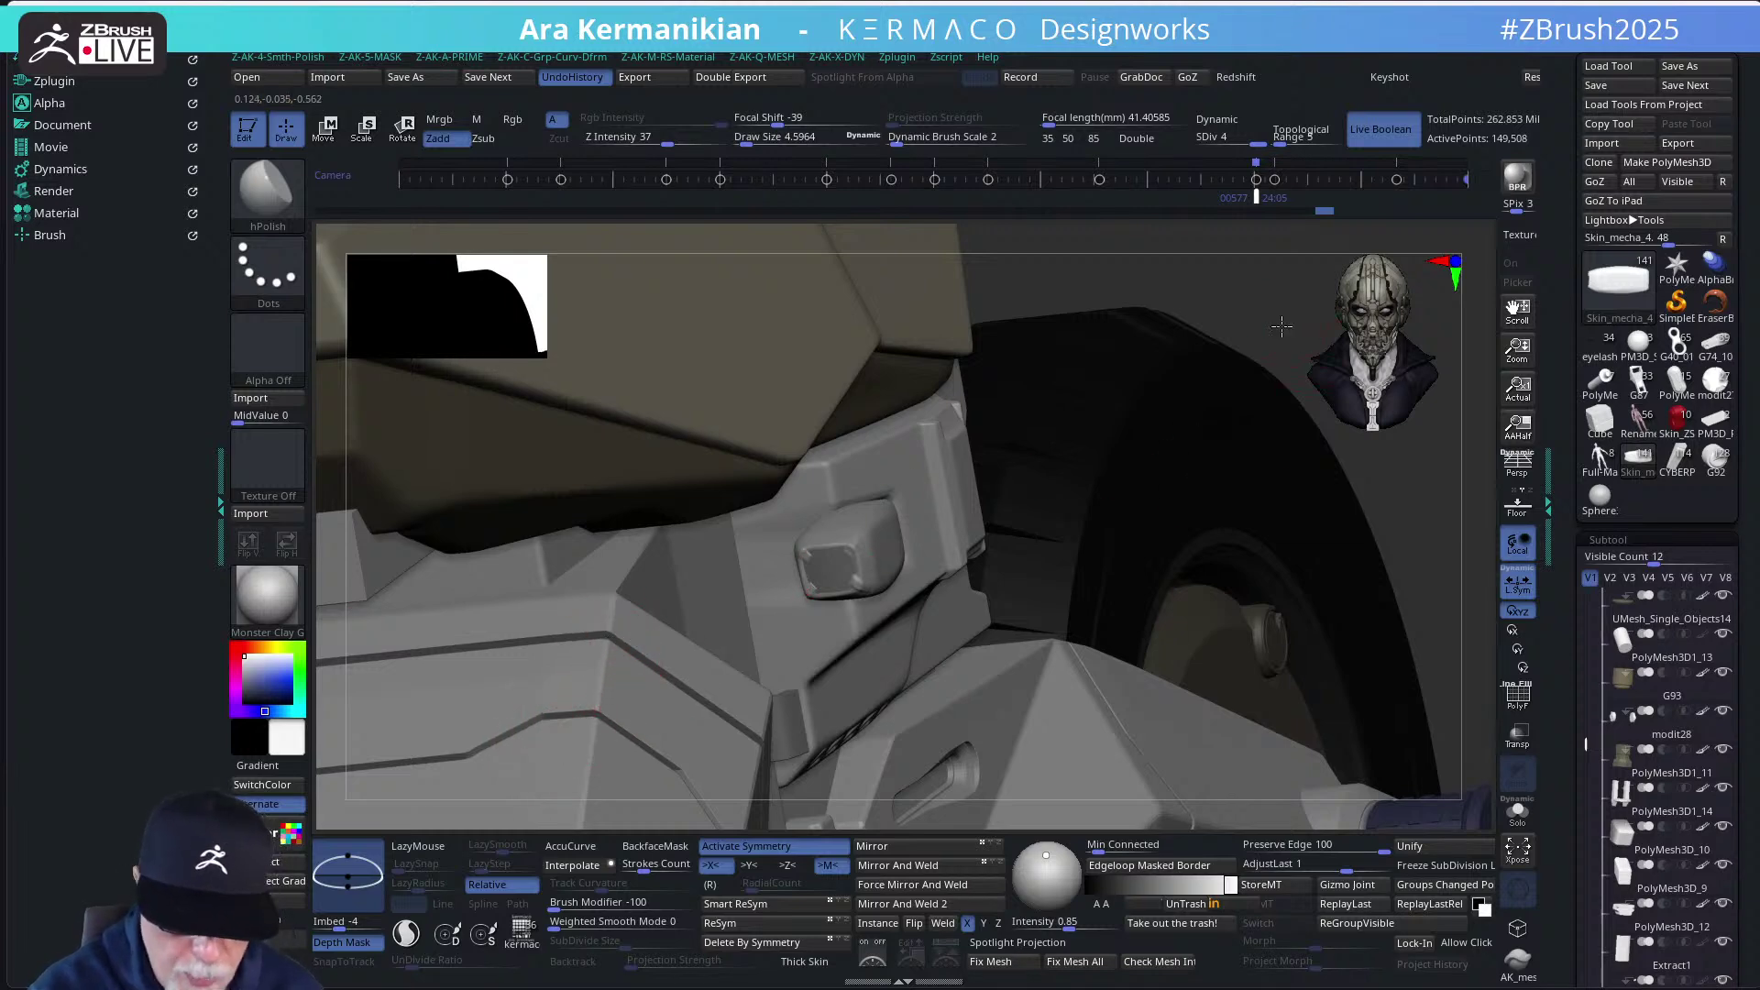
right_click_drag(1281, 325, 1136, 360)
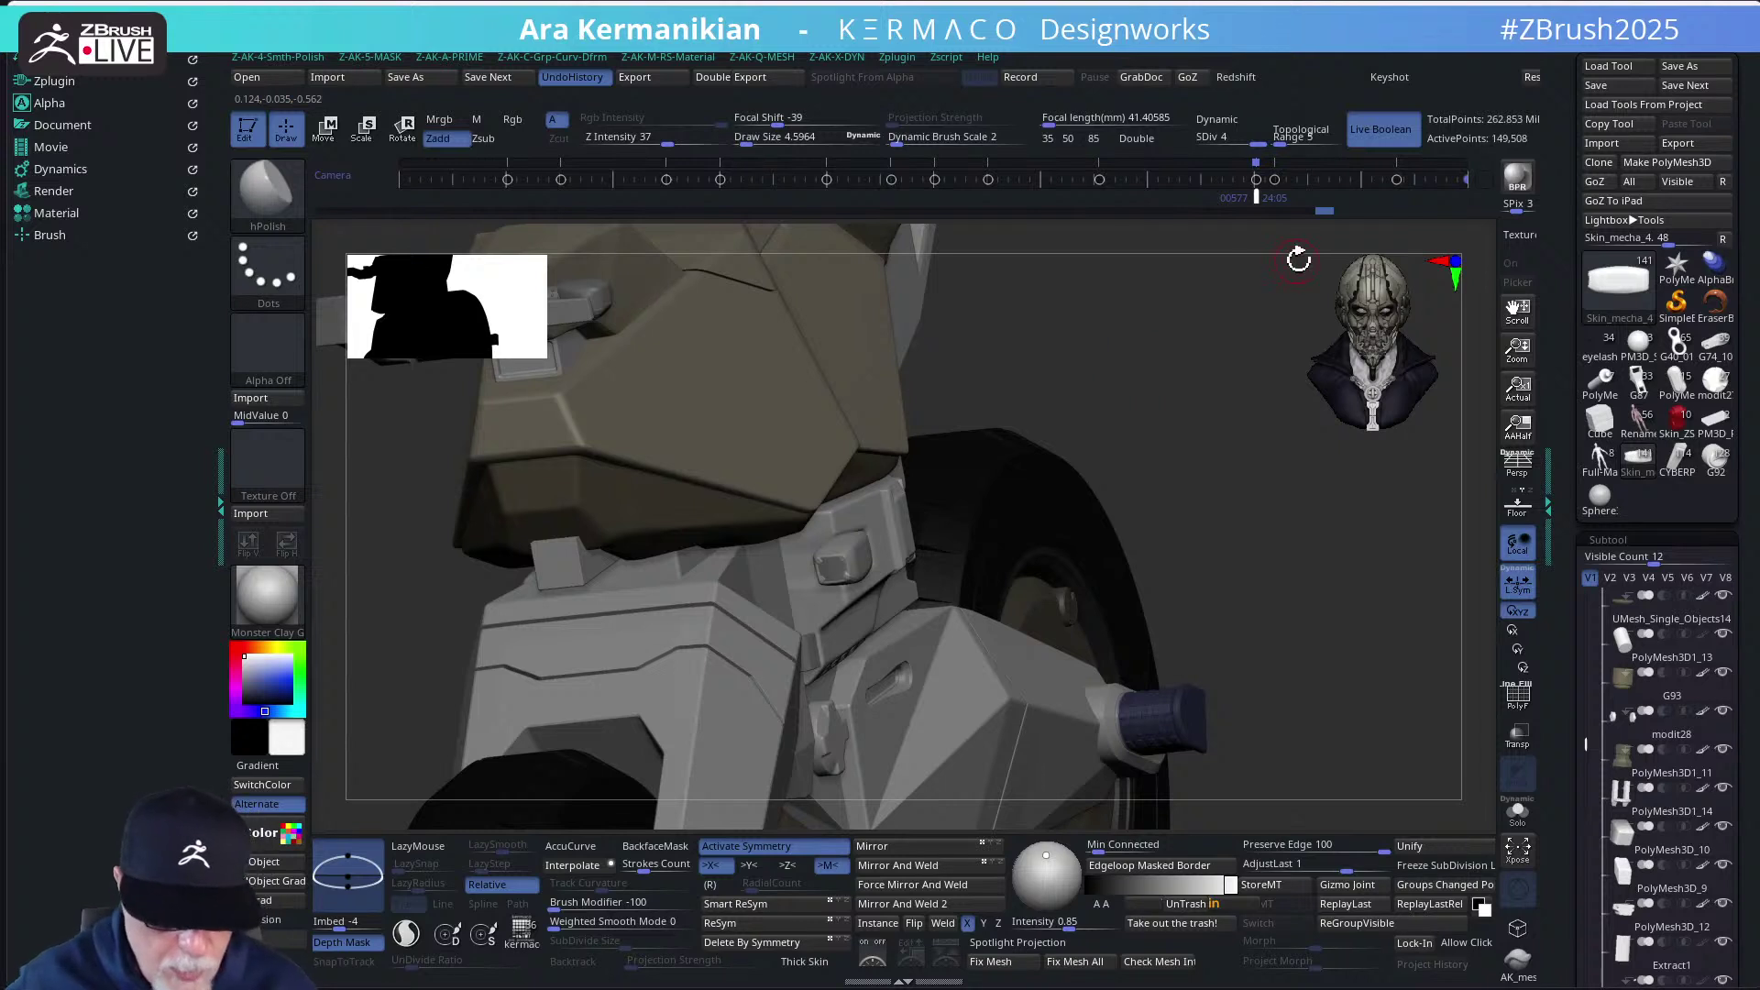
left_click(700, 602, "alt")
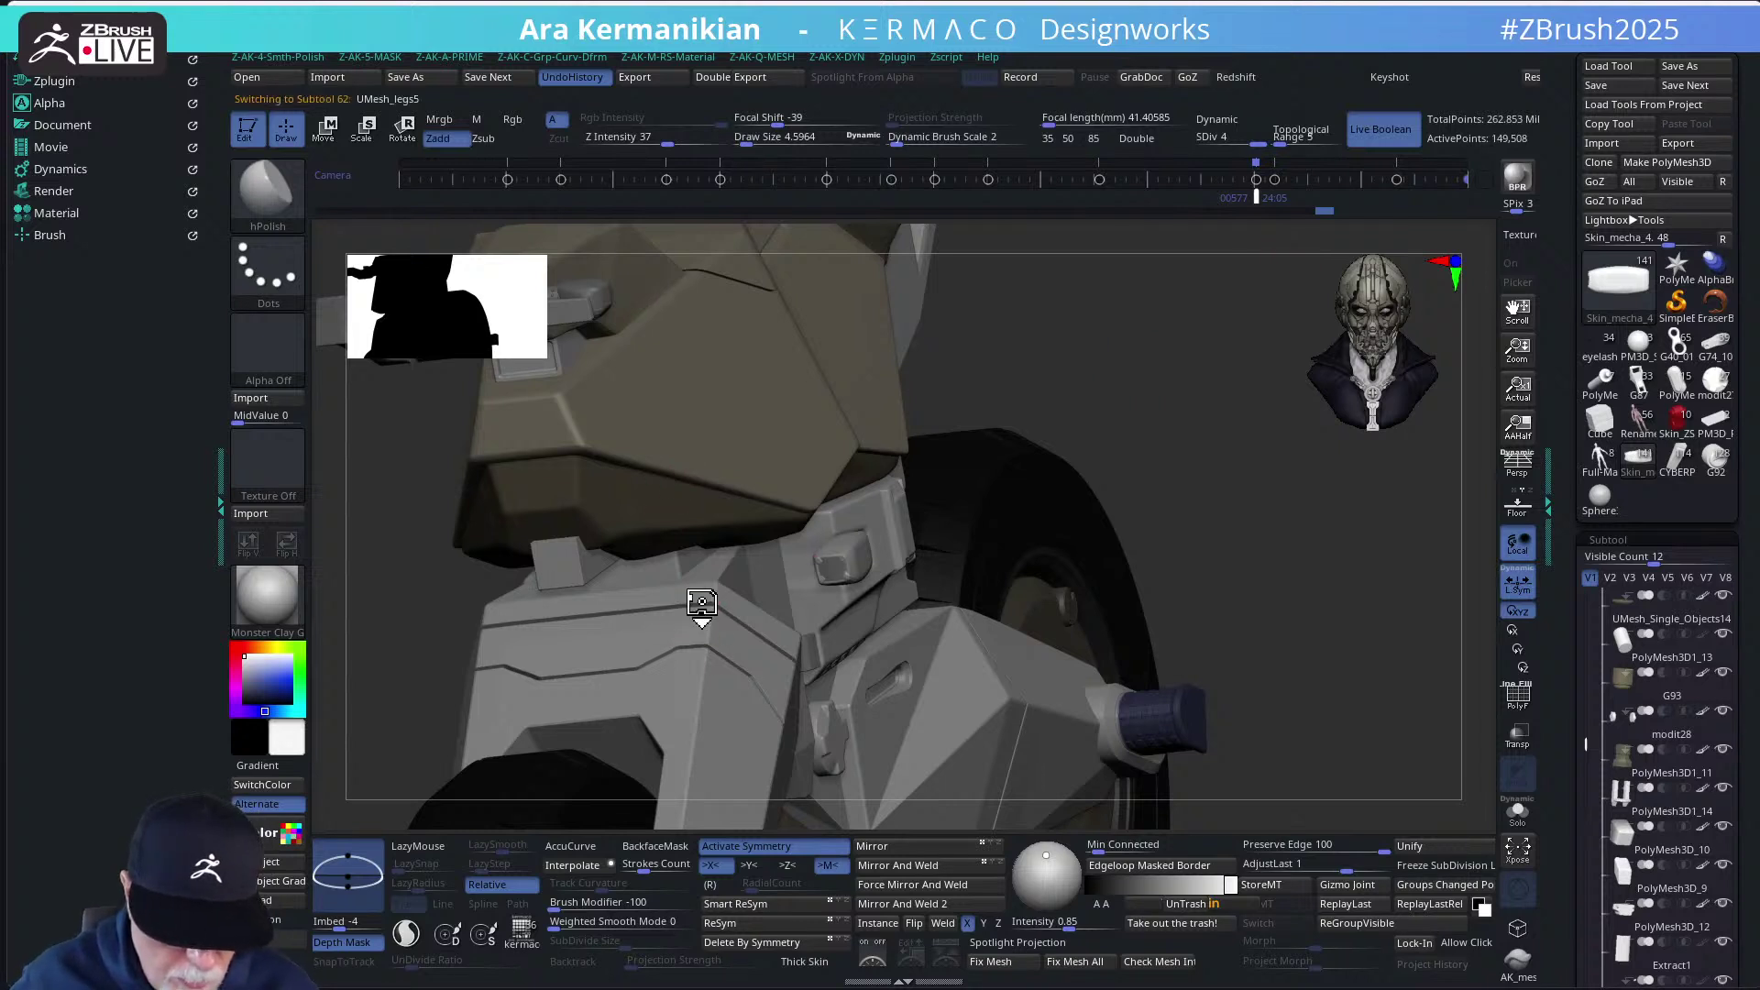
left_click(1516, 818)
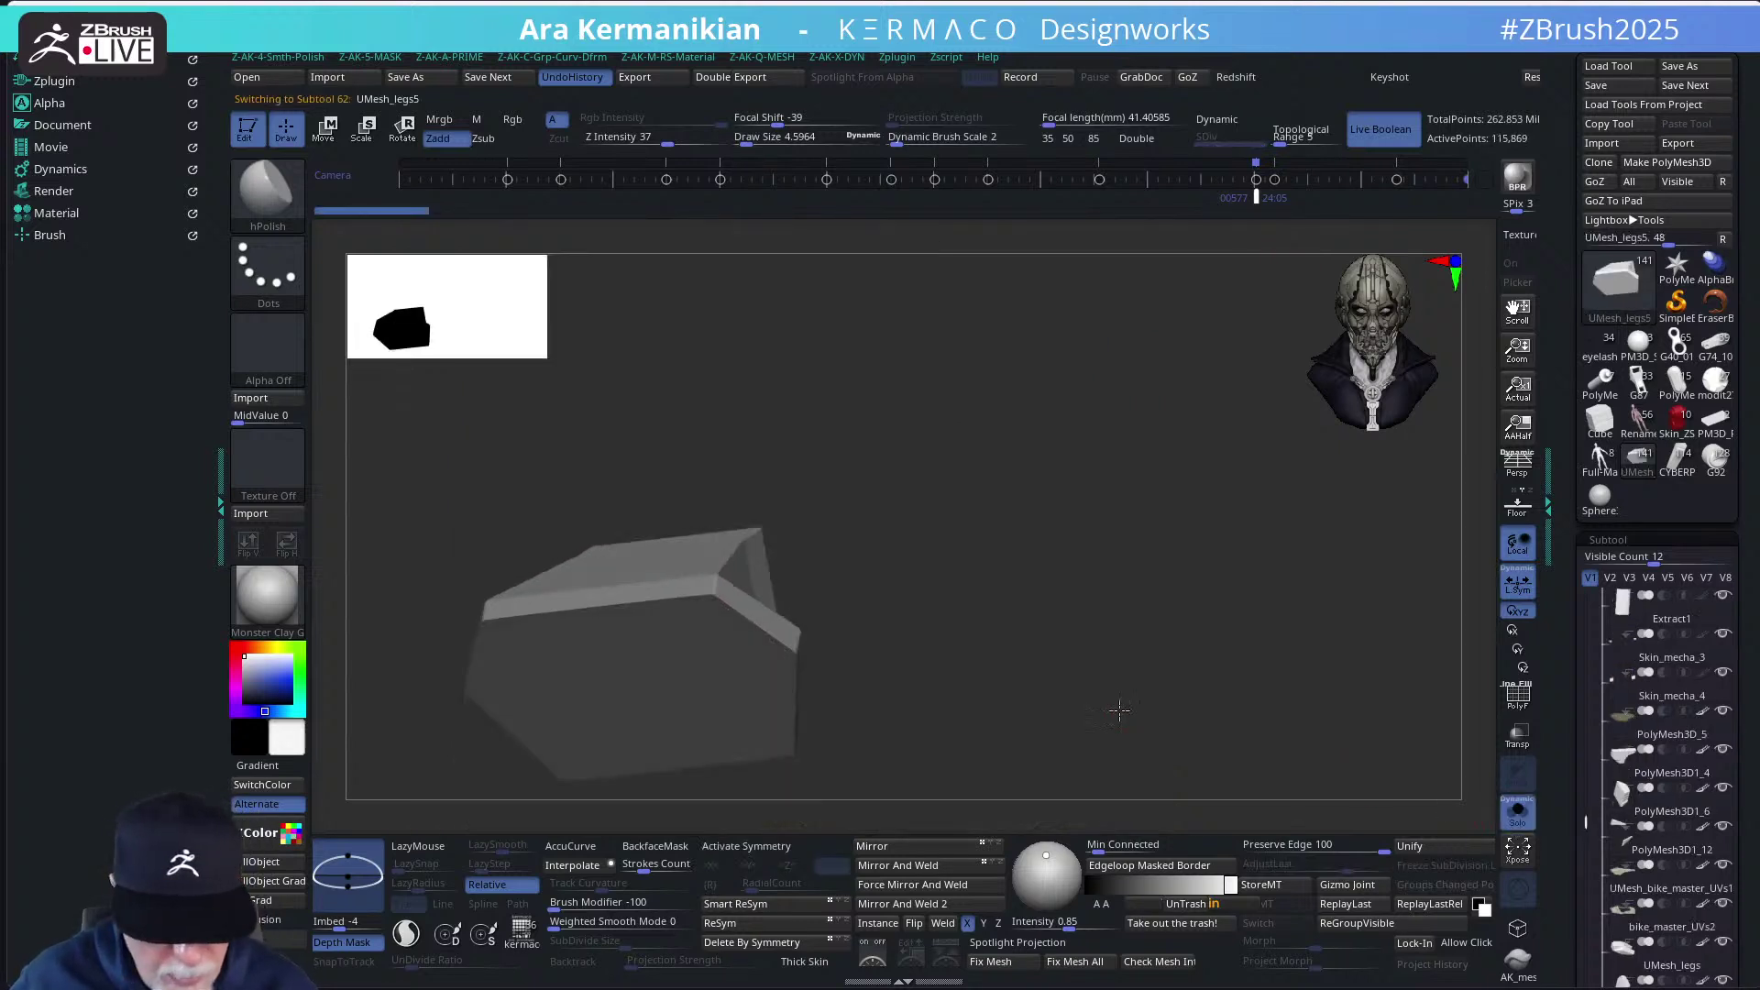
Display the wireframe and polygroups of the isolated UMesh_legs5 piece, framing its beveled faces
mouse_move(1119, 711)
right_mouse_down()
mouse_move(1191, 636)
mouse_move(1328, 660)
mouse_move(1112, 664)
mouse_move(1256, 727)
right_mouse_up()
key("shift+f")
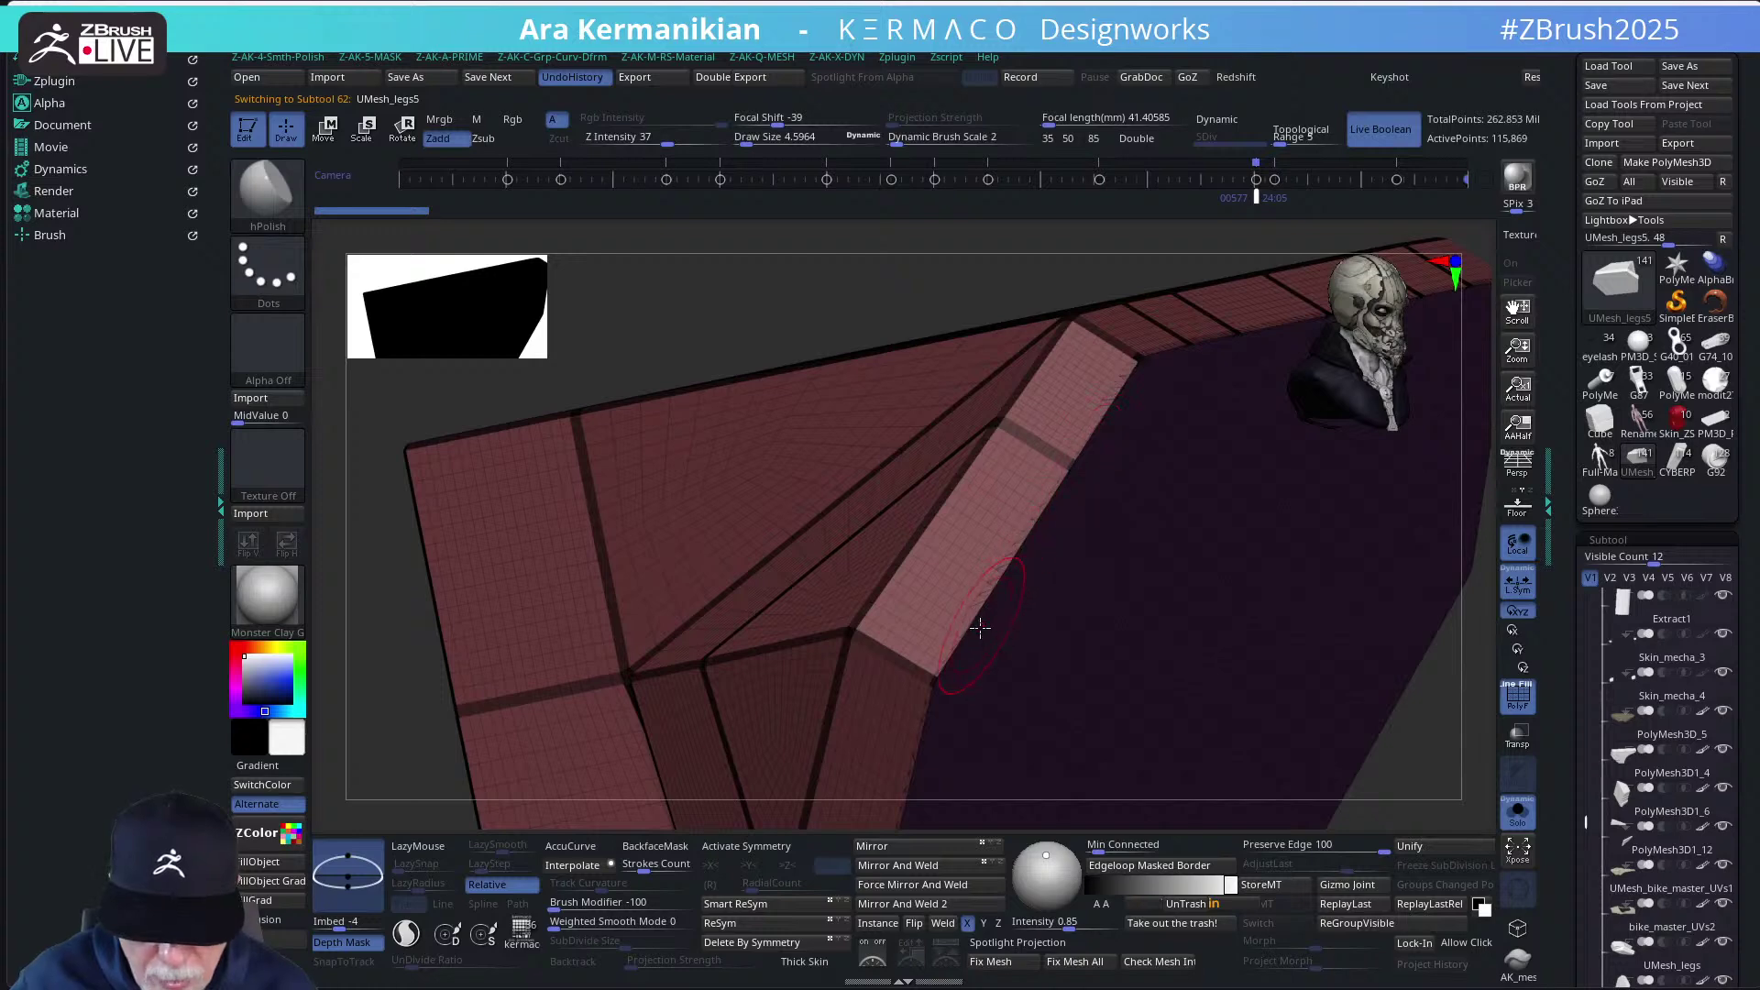
mouse_move(1431, 753)
right_mouse_down()
mouse_move(1328, 715)
mouse_move(1241, 636)
mouse_move(1208, 514)
mouse_move(1230, 686)
mouse_move(1160, 583)
mouse_move(1201, 601)
mouse_move(1211, 624)
mouse_move(1023, 516)
right_mouse_up()
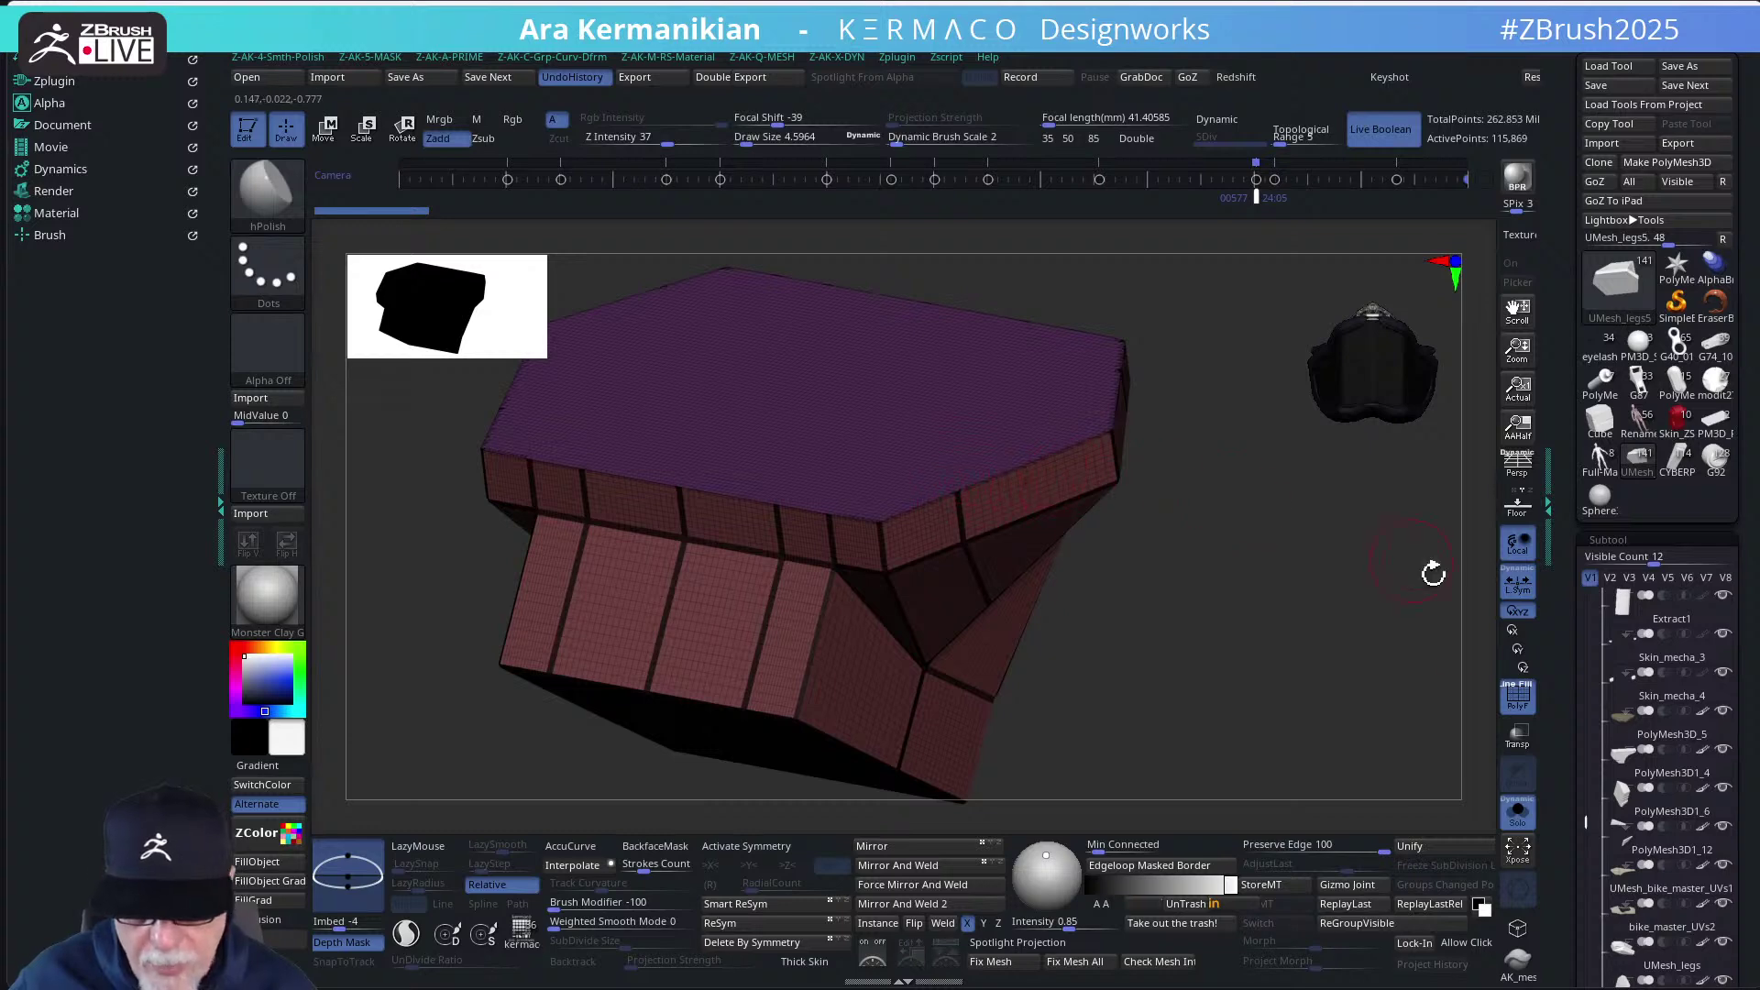
Use Frame Mesh on UMesh_legs5 with only Polygroups enabled and Border turned off, placing a curve around the large hexagonal face
scroll(1548, 596, "down", 3)
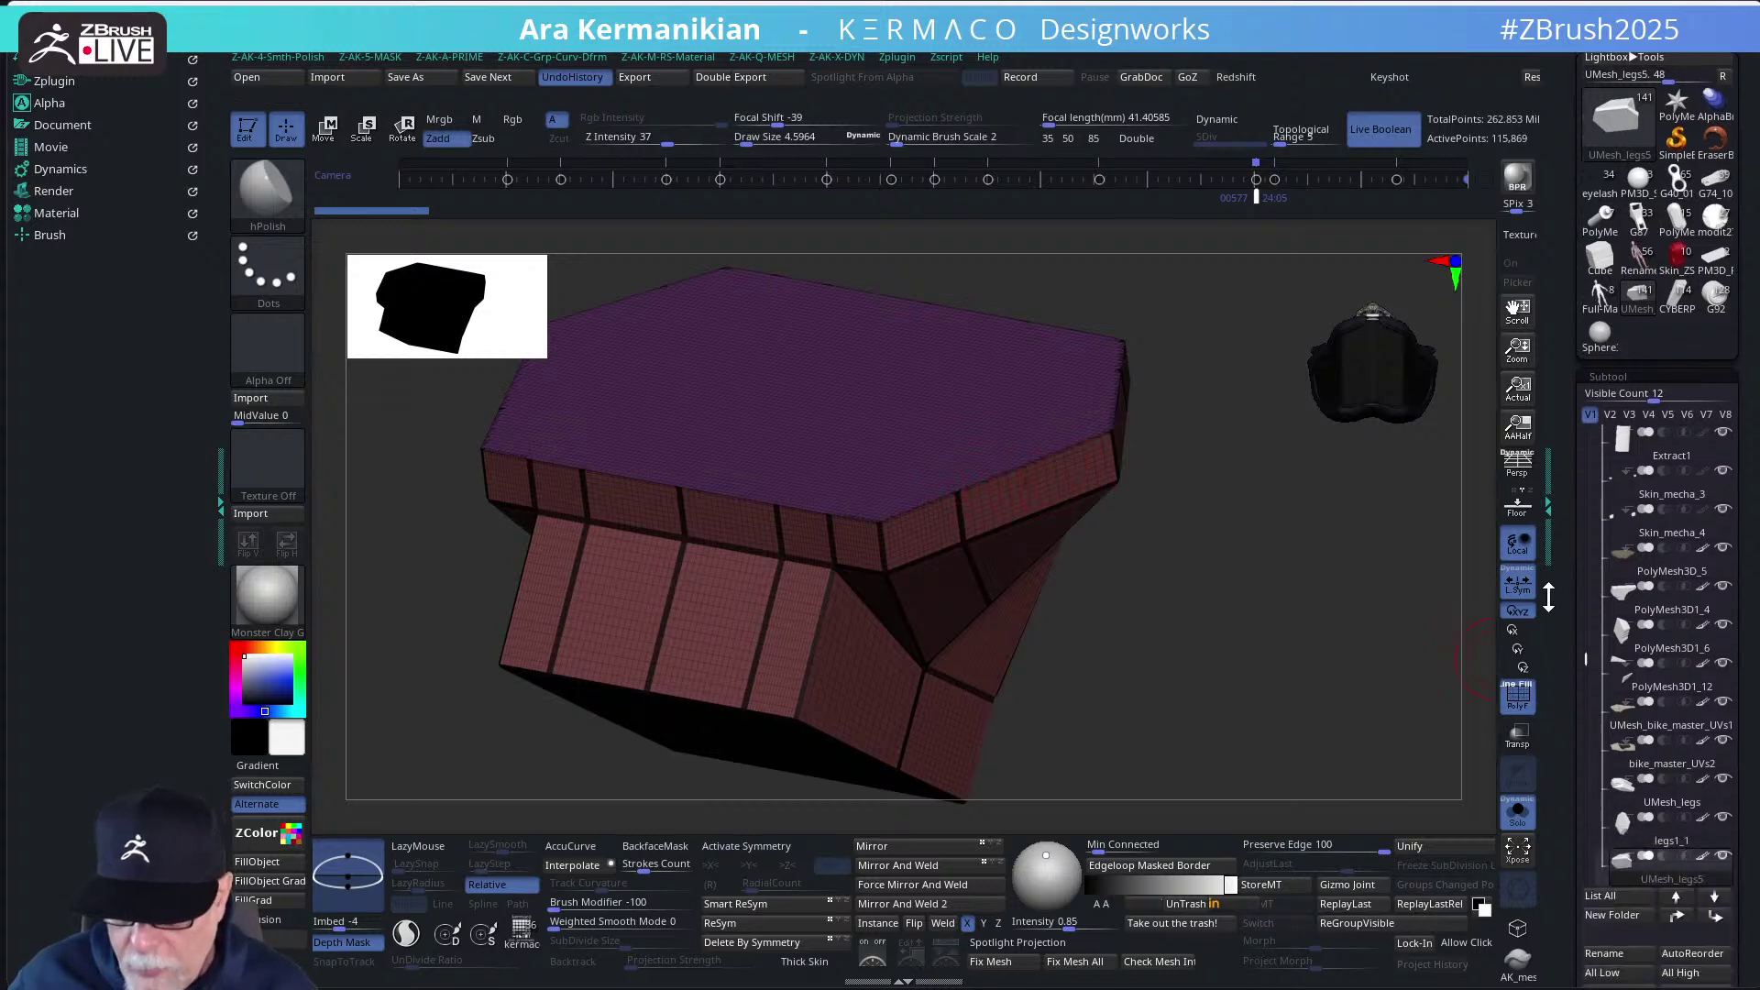
scroll(1548, 597, "down", 3)
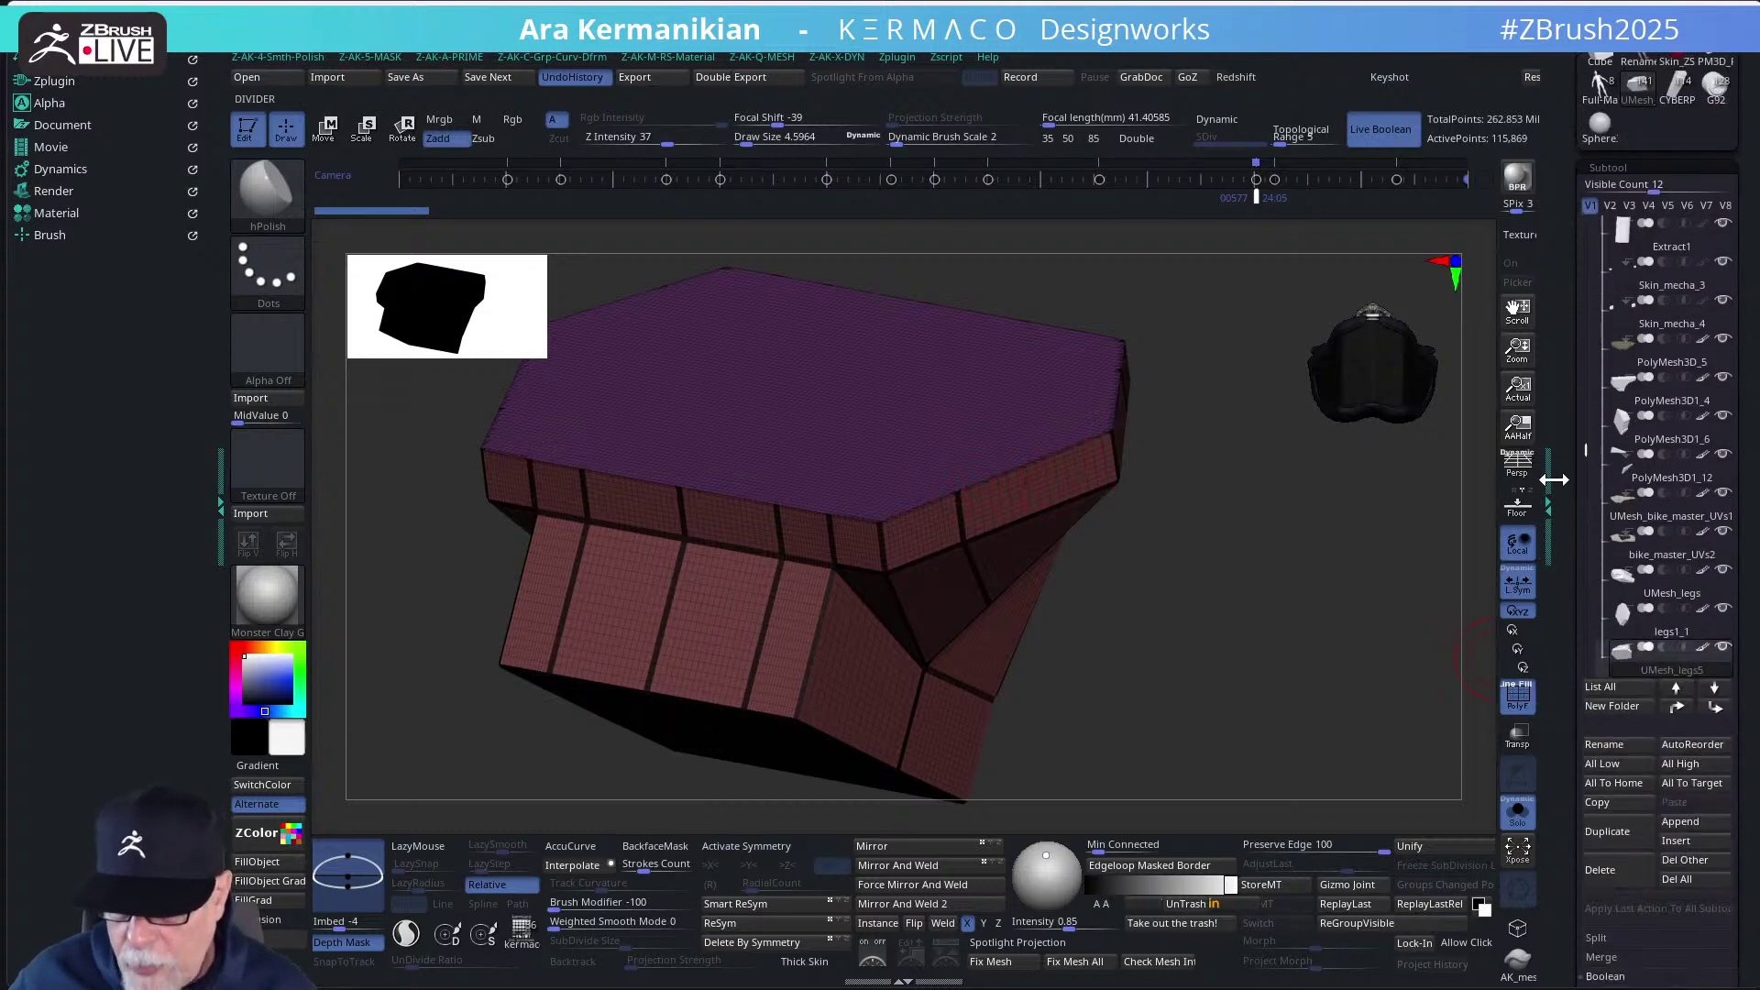
scroll(1554, 480, "down", 10)
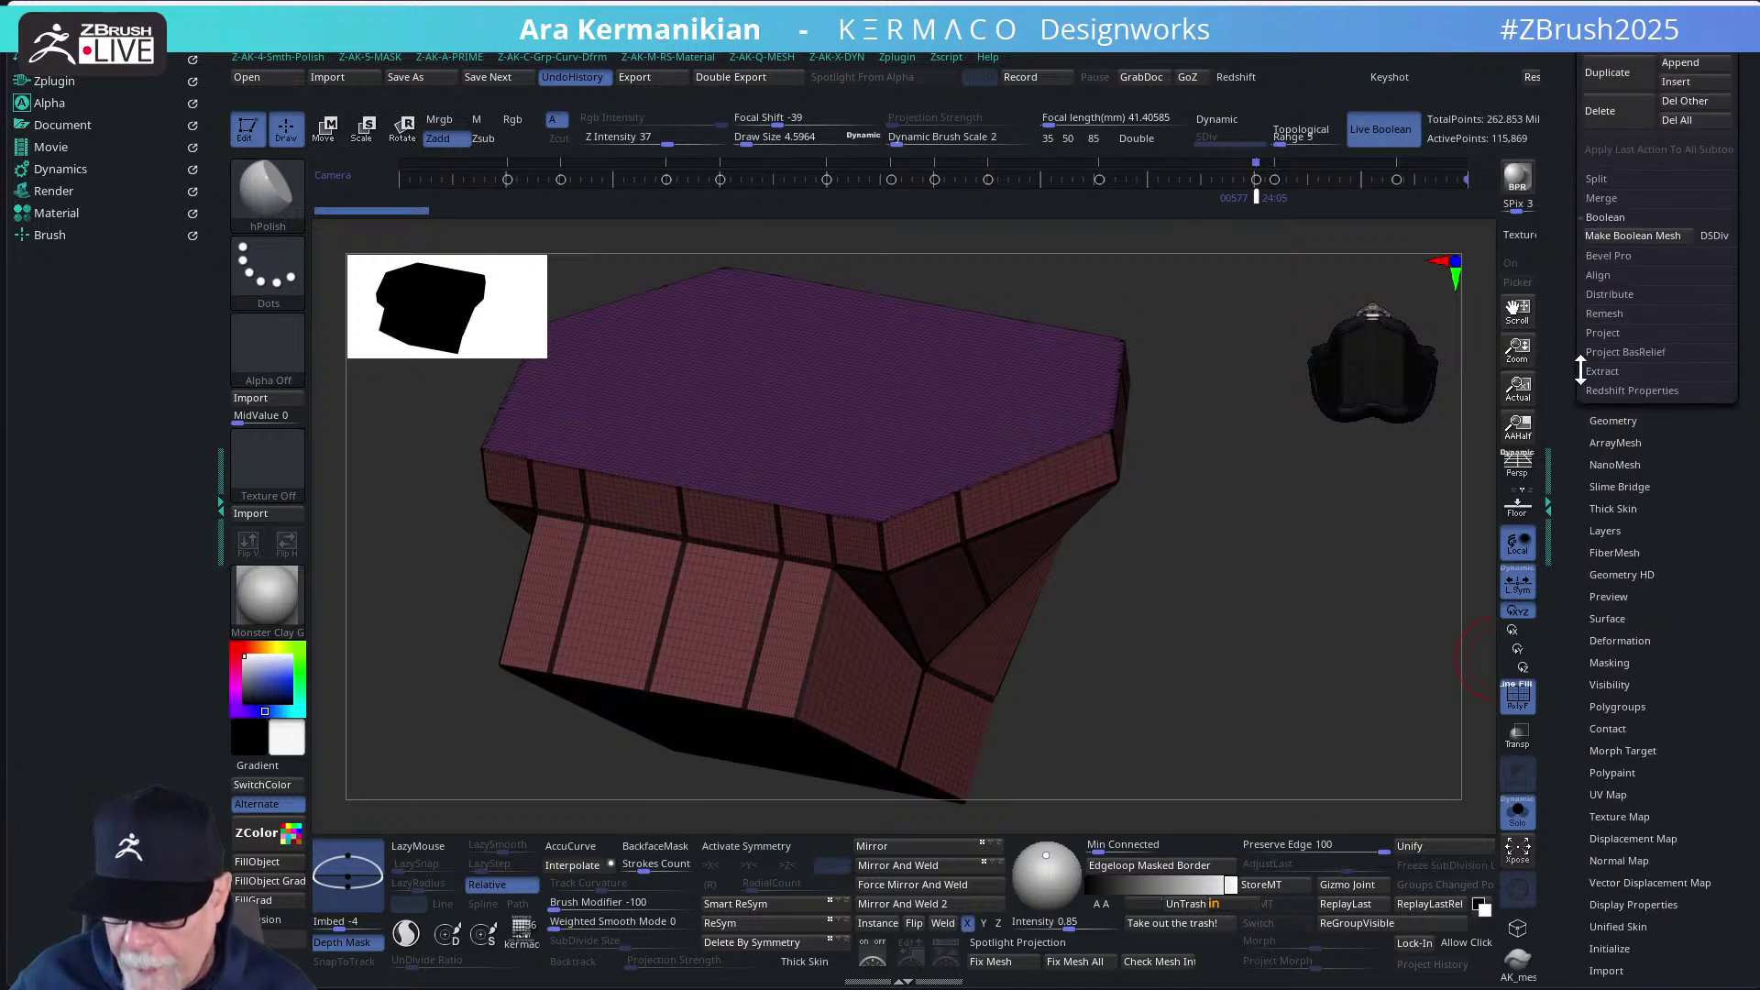
left_click_drag(1580, 370, 1579, 672)
left_click(1588, 41)
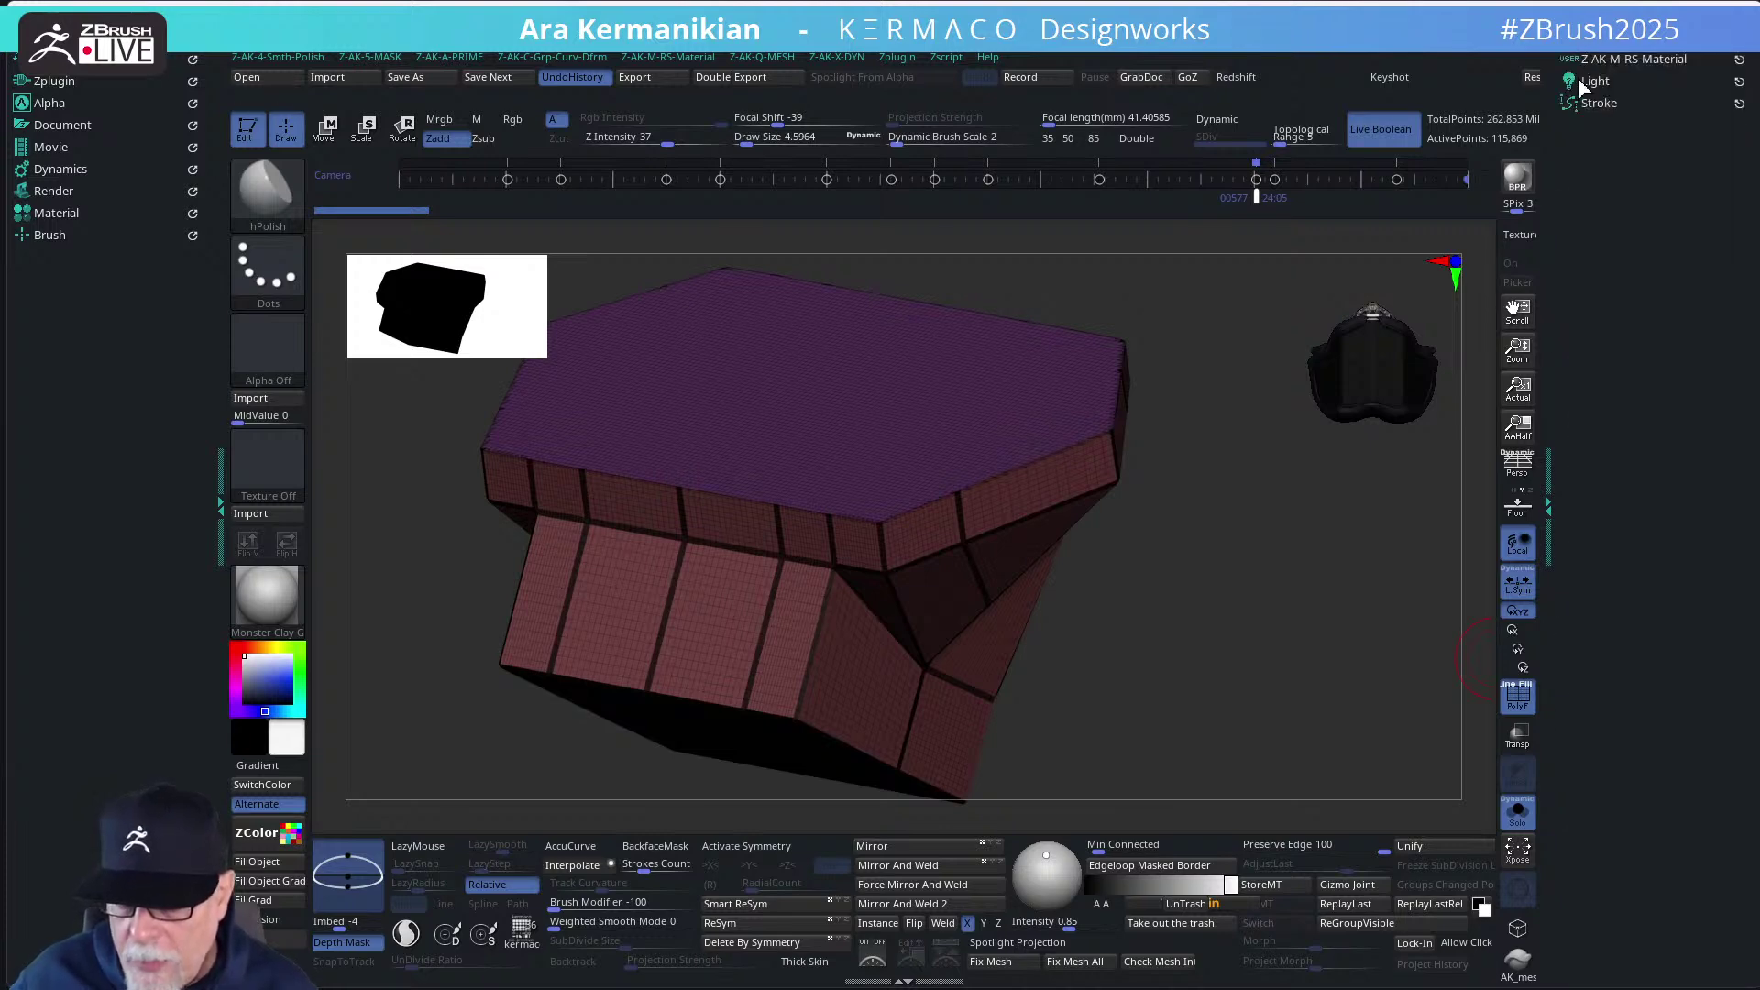
left_click(1598, 102)
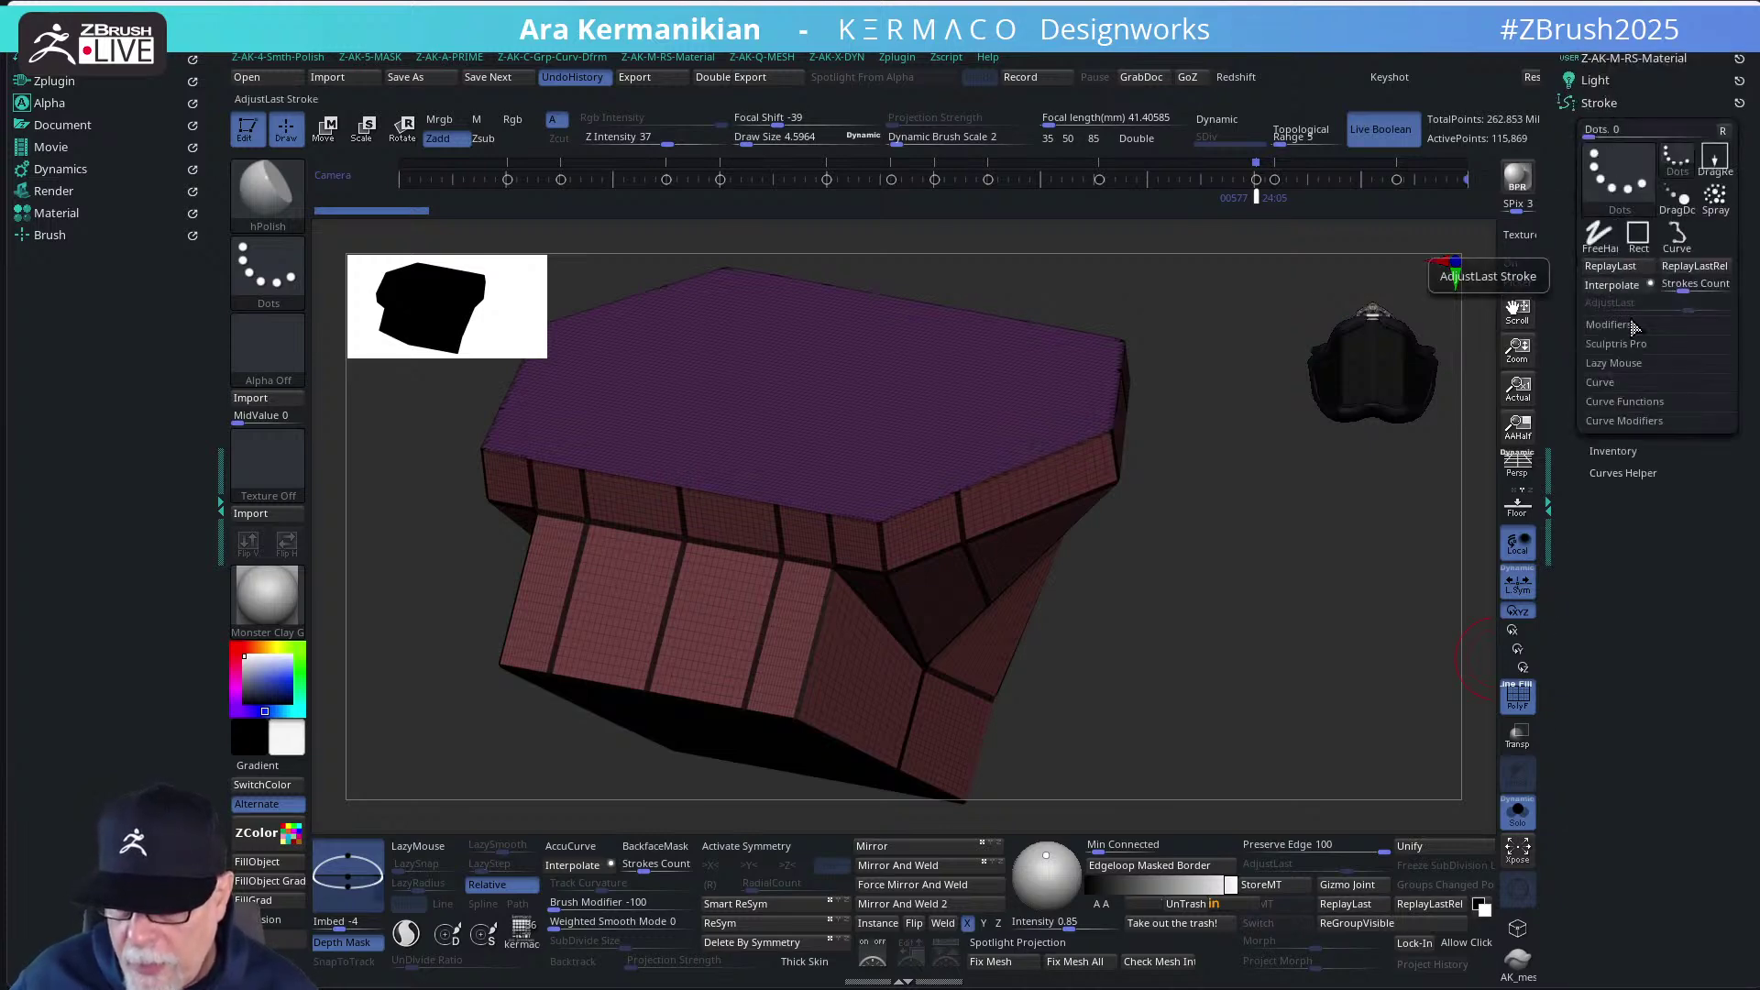
left_click(1600, 383)
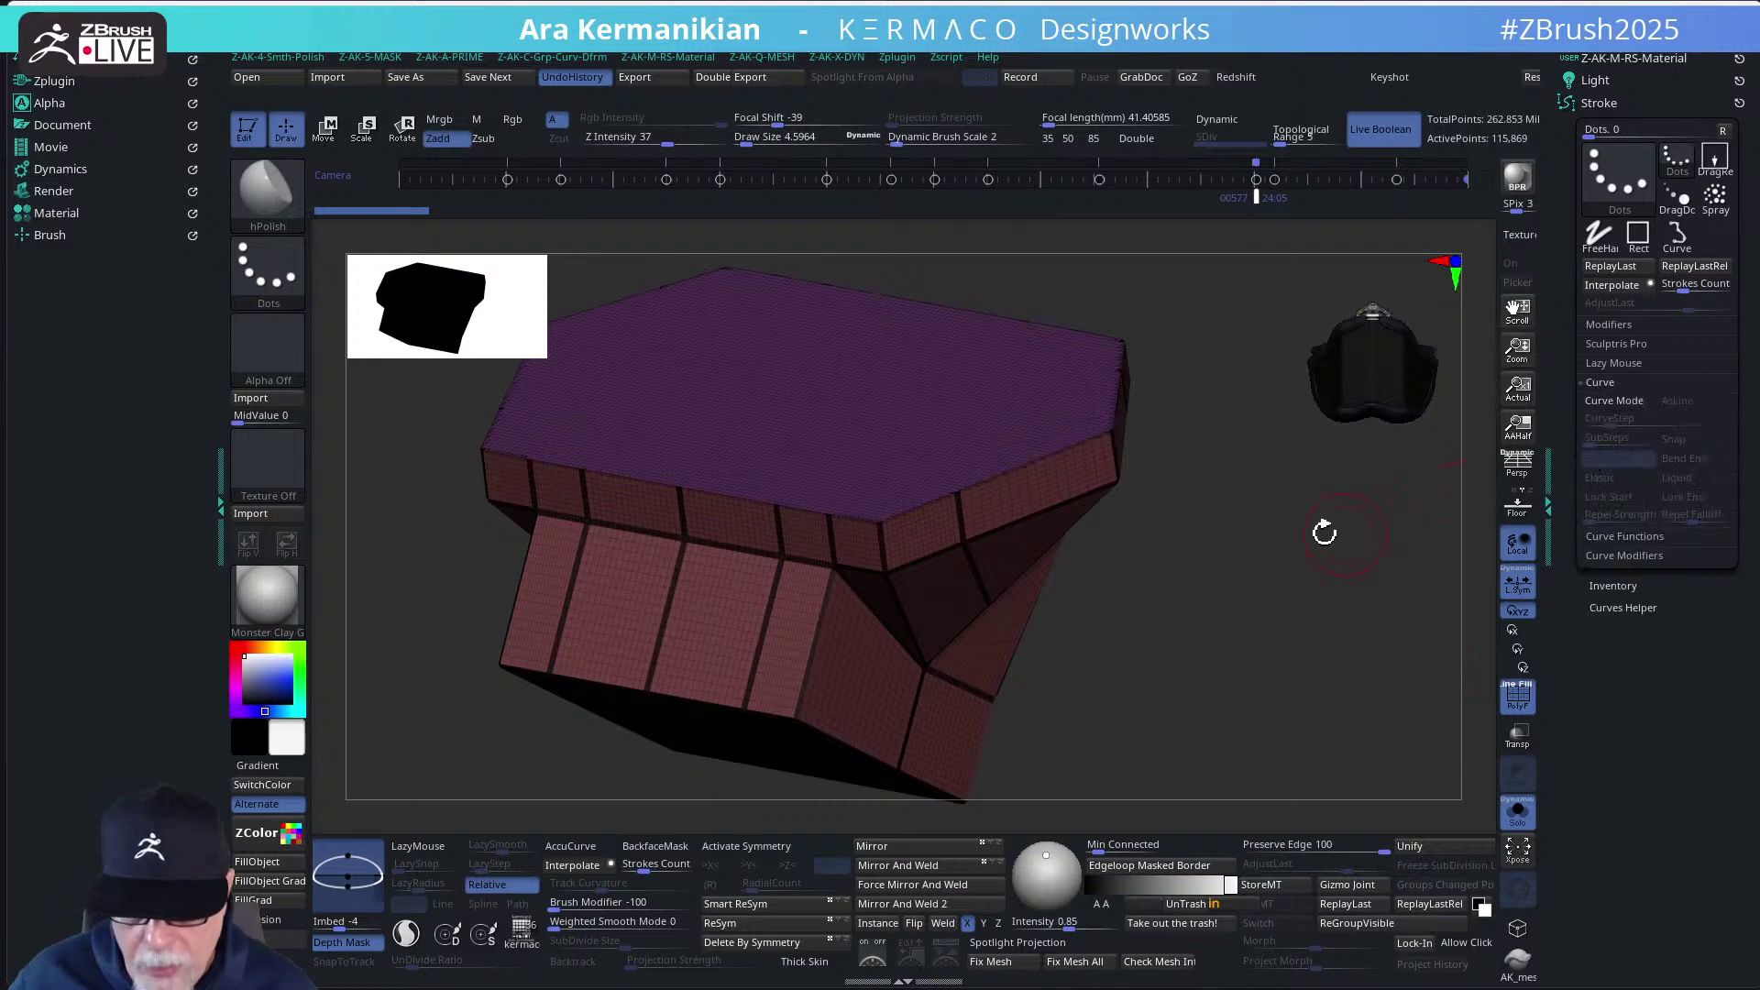
mouse_move(1264, 587)
left_mouse_down()
mouse_move(1284, 459)
mouse_move(1274, 587)
left_mouse_up()
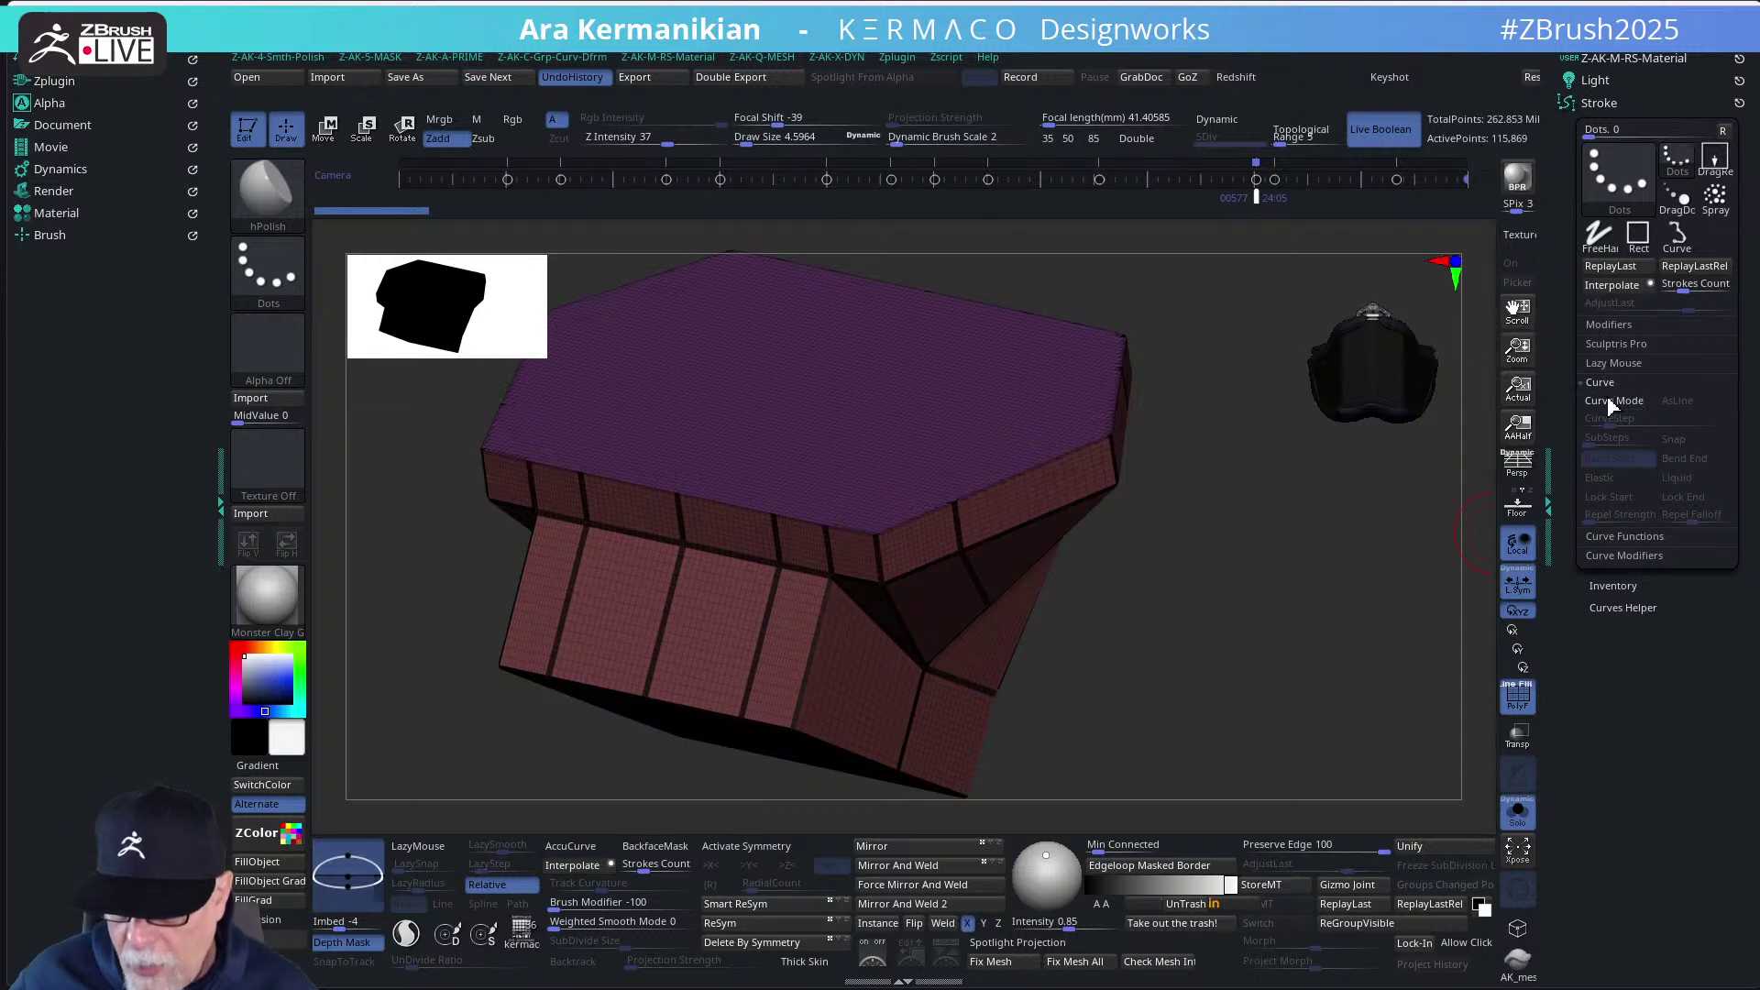
left_click(1620, 538)
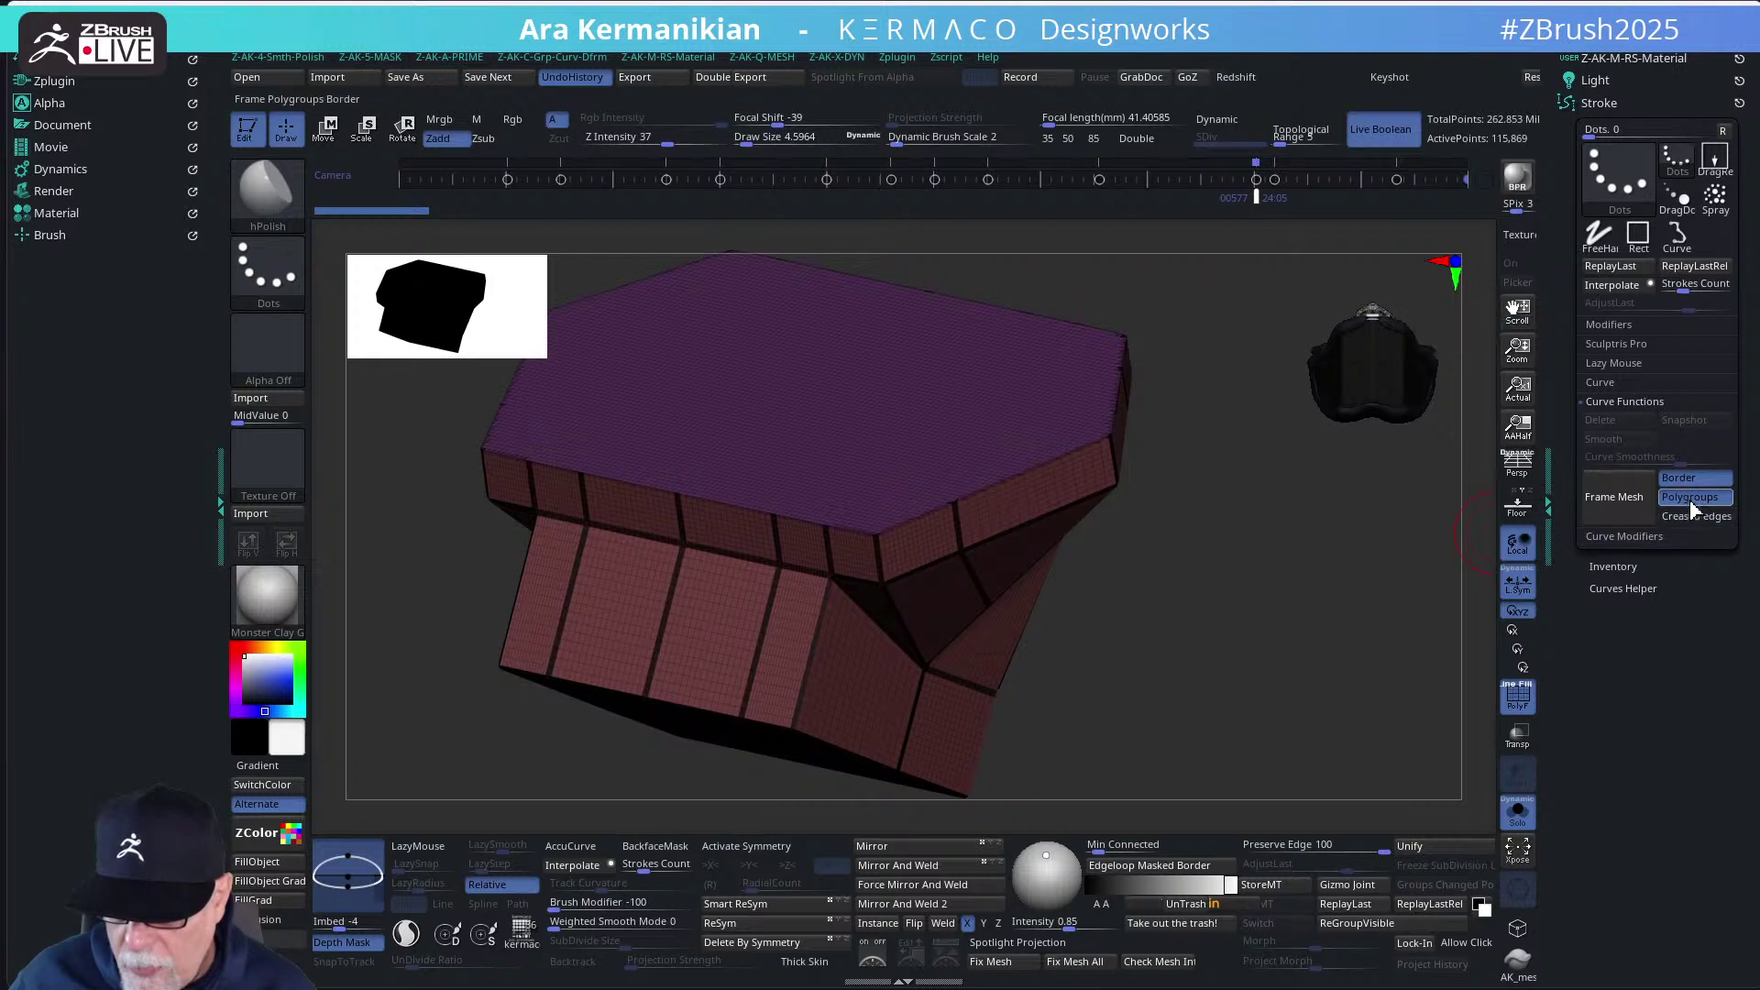
left_click(1615, 510)
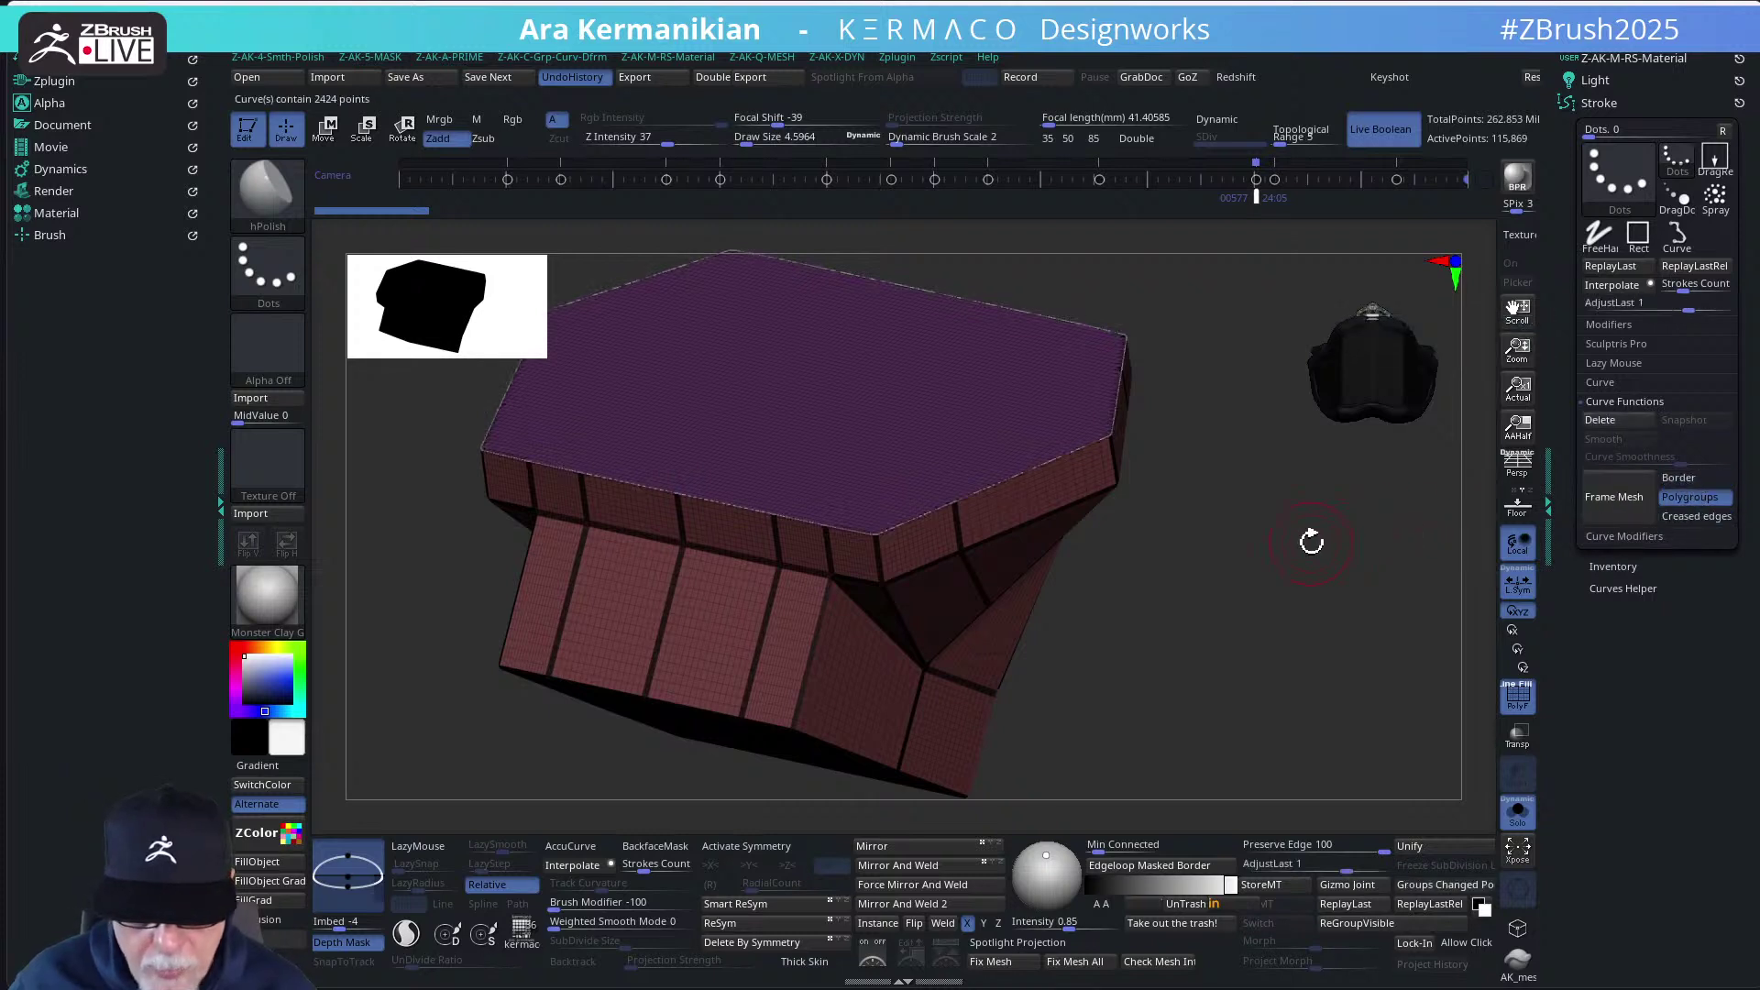
Apply the CurveTube brush at Draw Size 1 to the framed curve, building a thin tube around the hexagonal face
left_click_drag(1316, 538, 1279, 556)
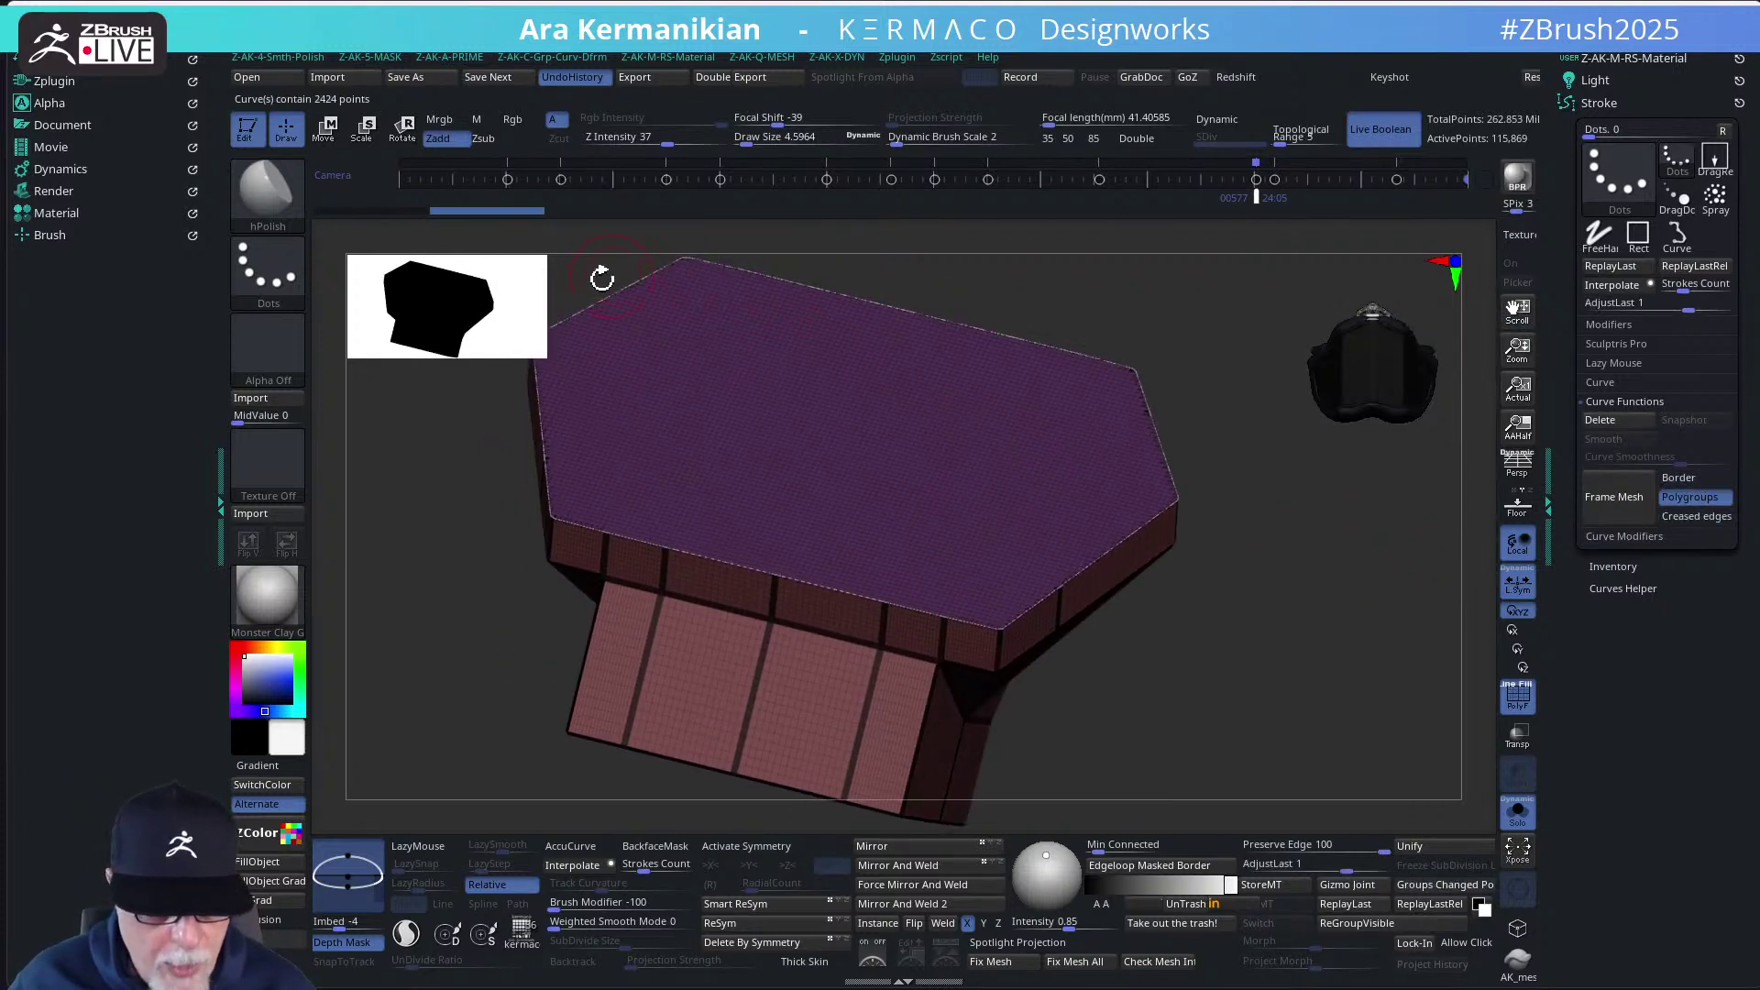
left_click_drag(1045, 669, 1204, 662)
left_click_drag(1230, 405, 1070, 434)
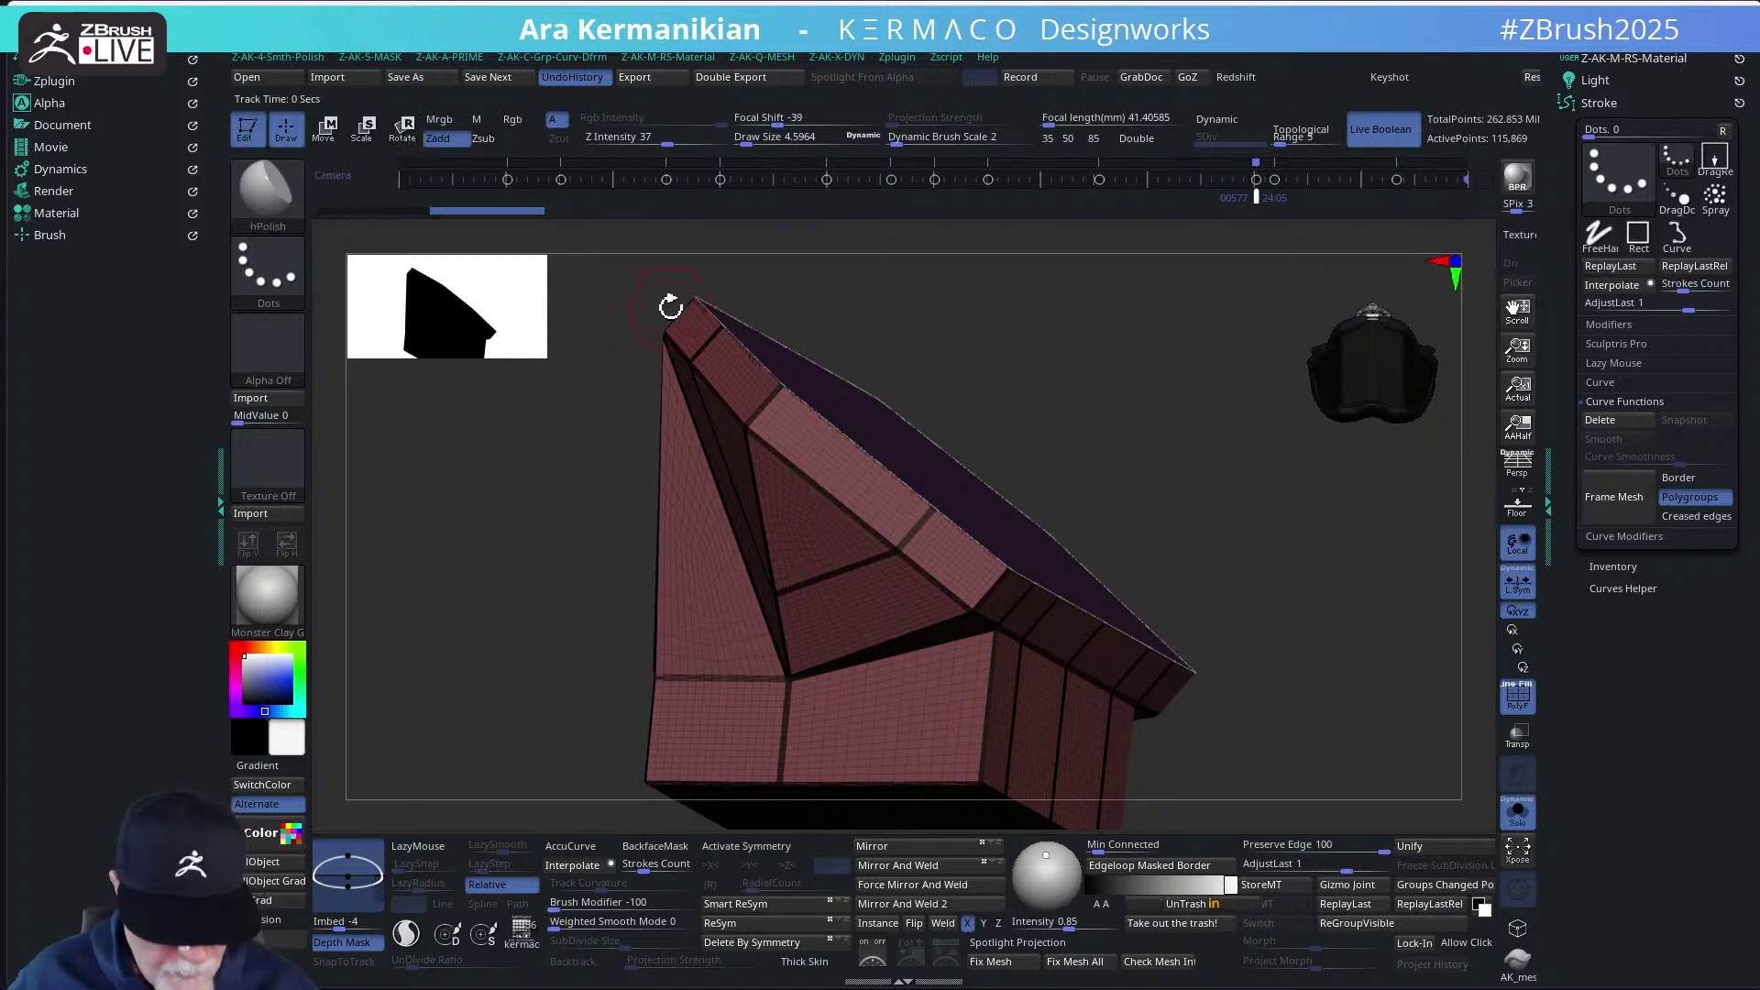
right_click(1124, 406)
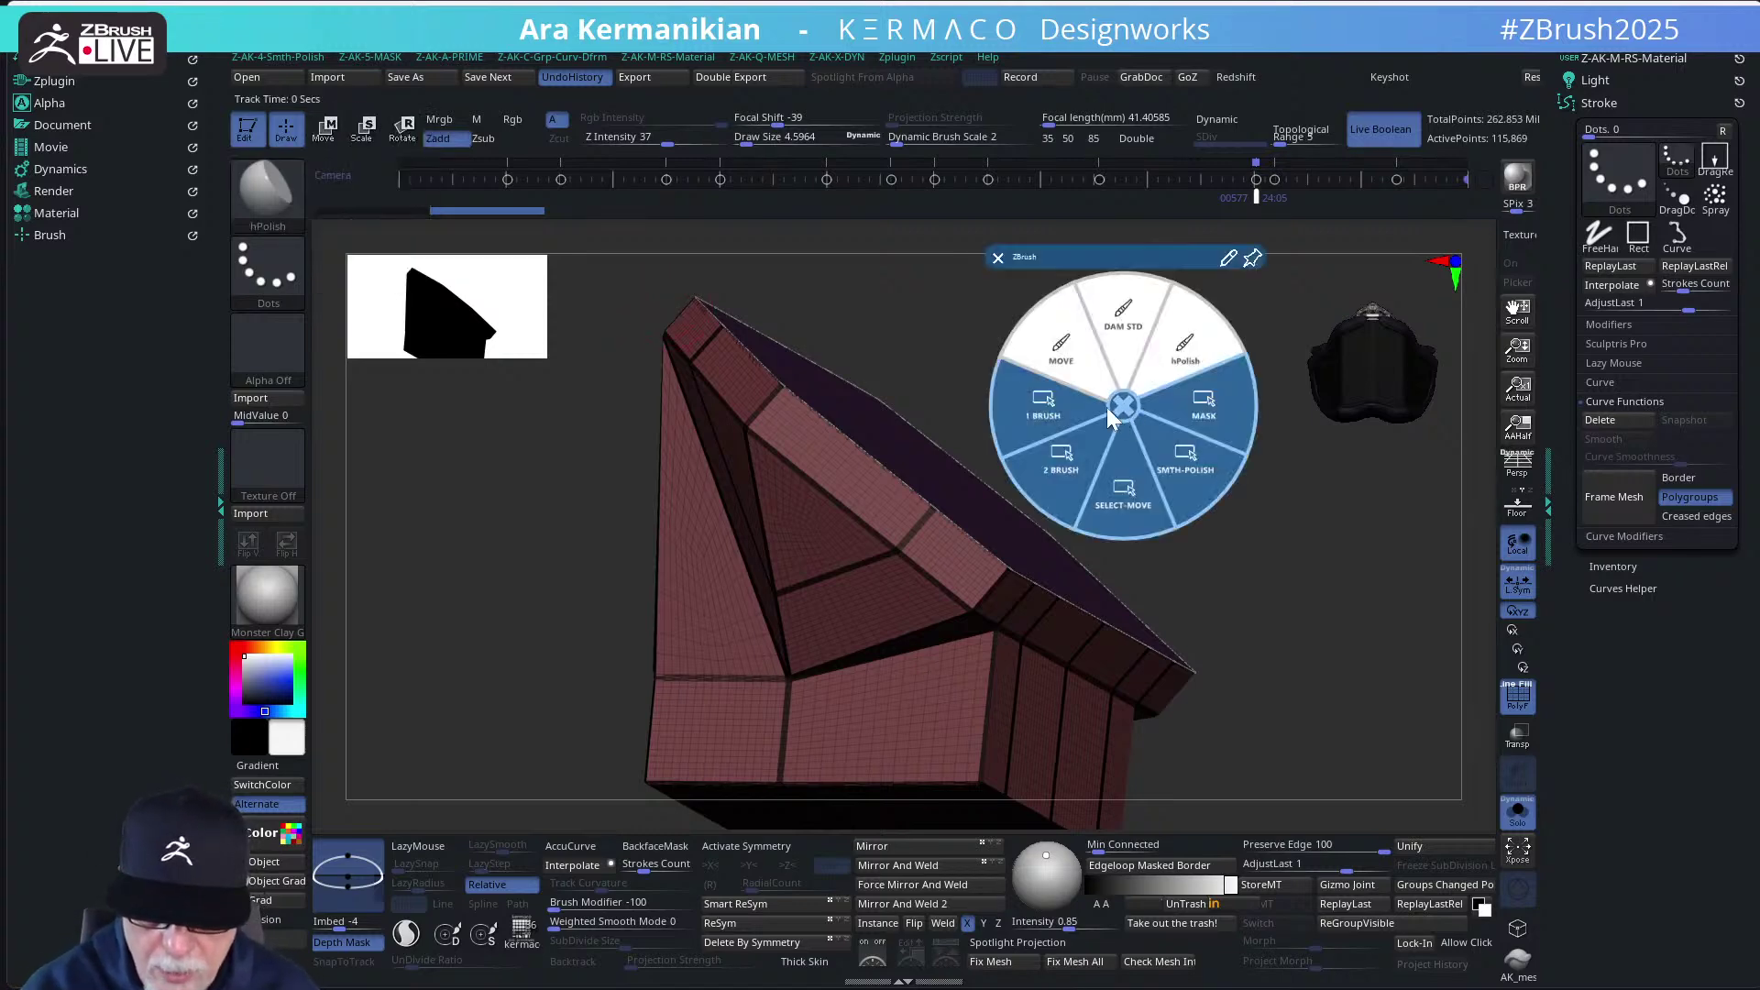
left_click(1109, 413)
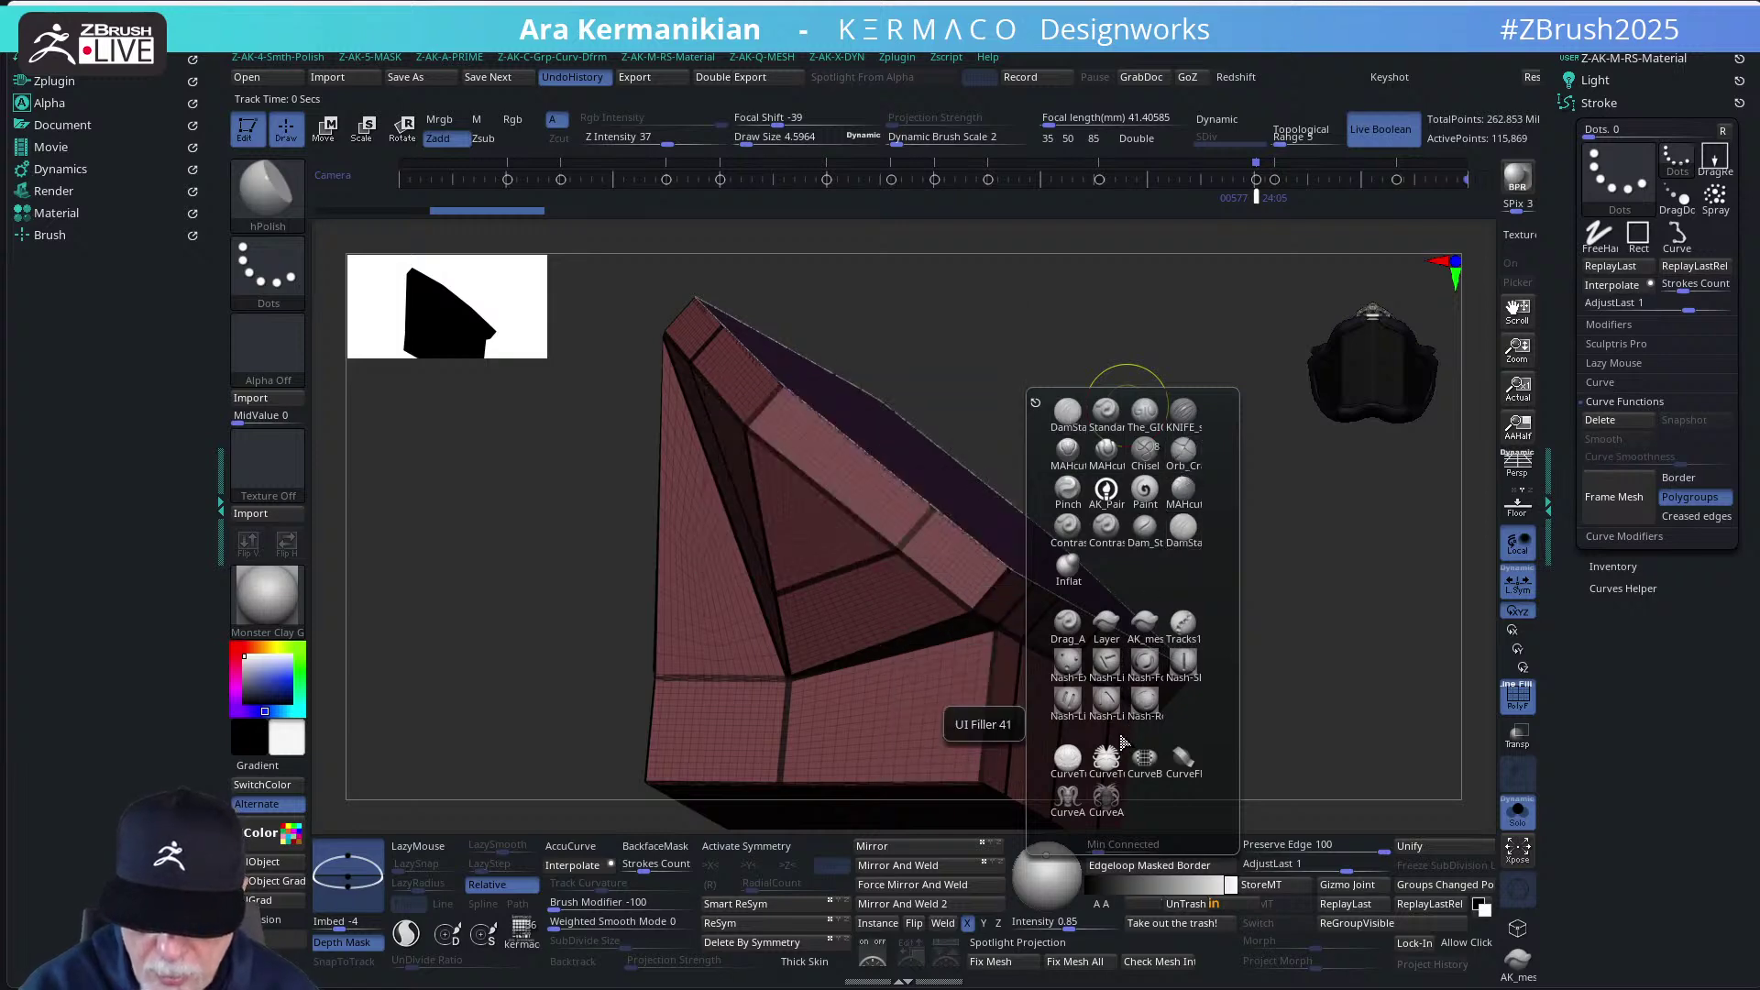
left_click(1105, 757)
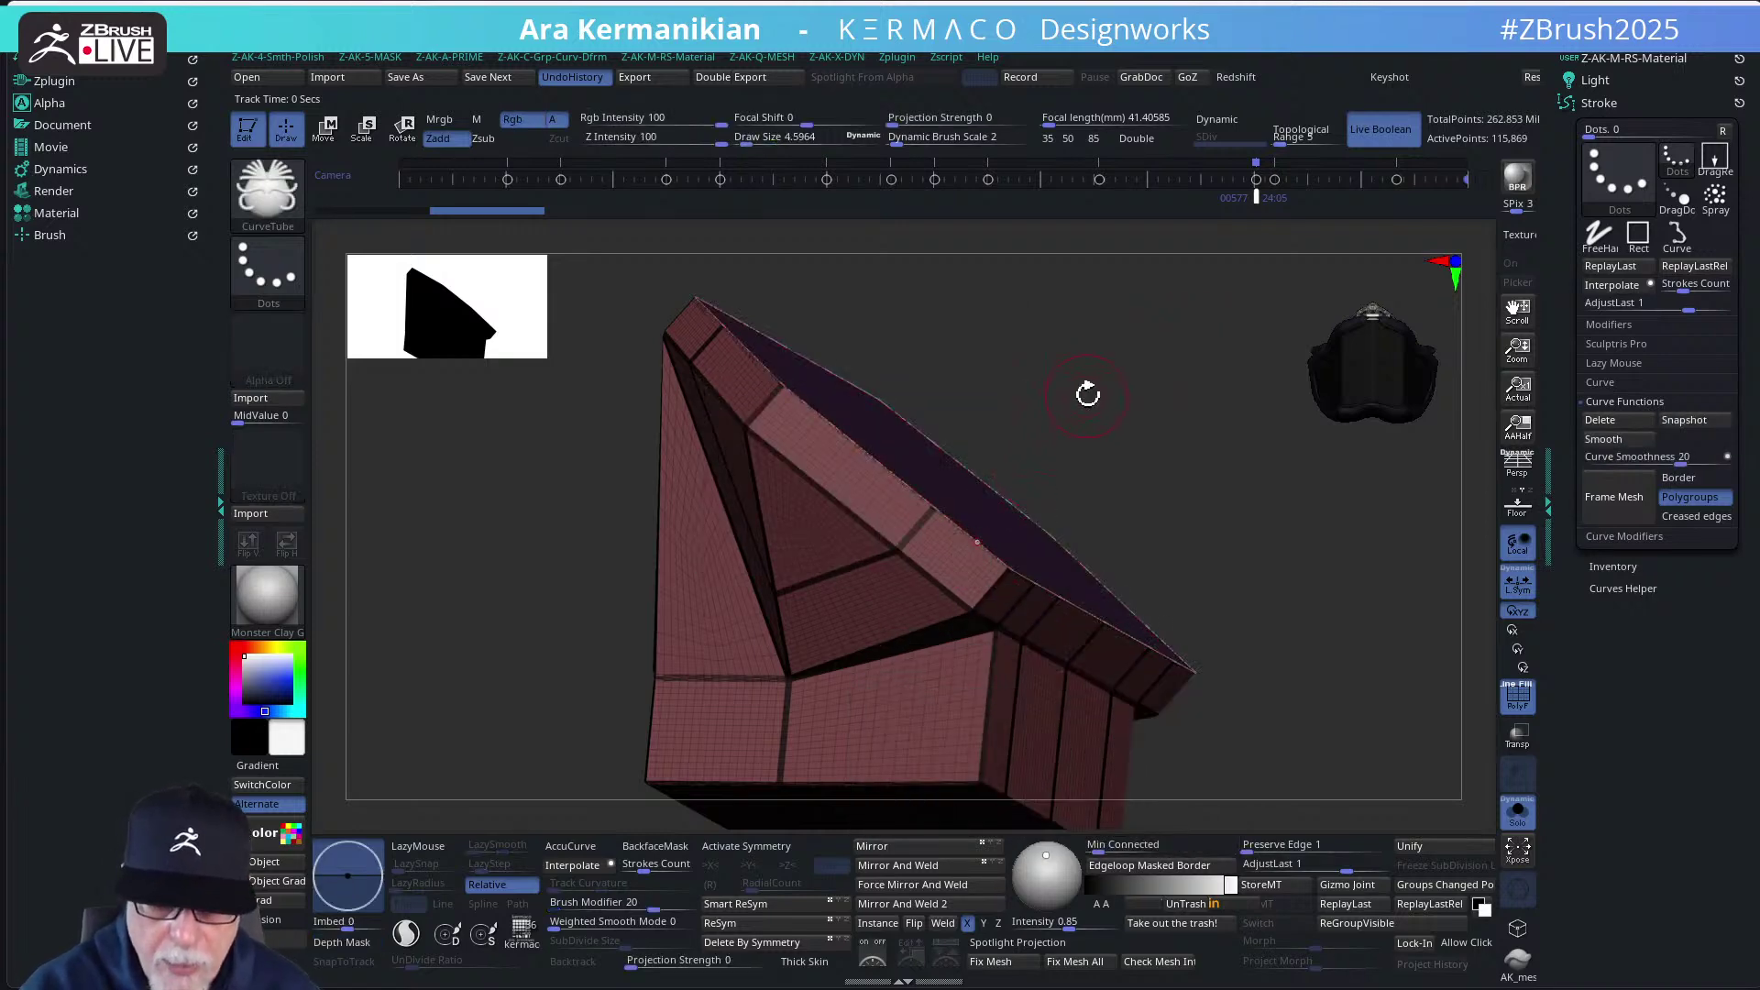
key("s")
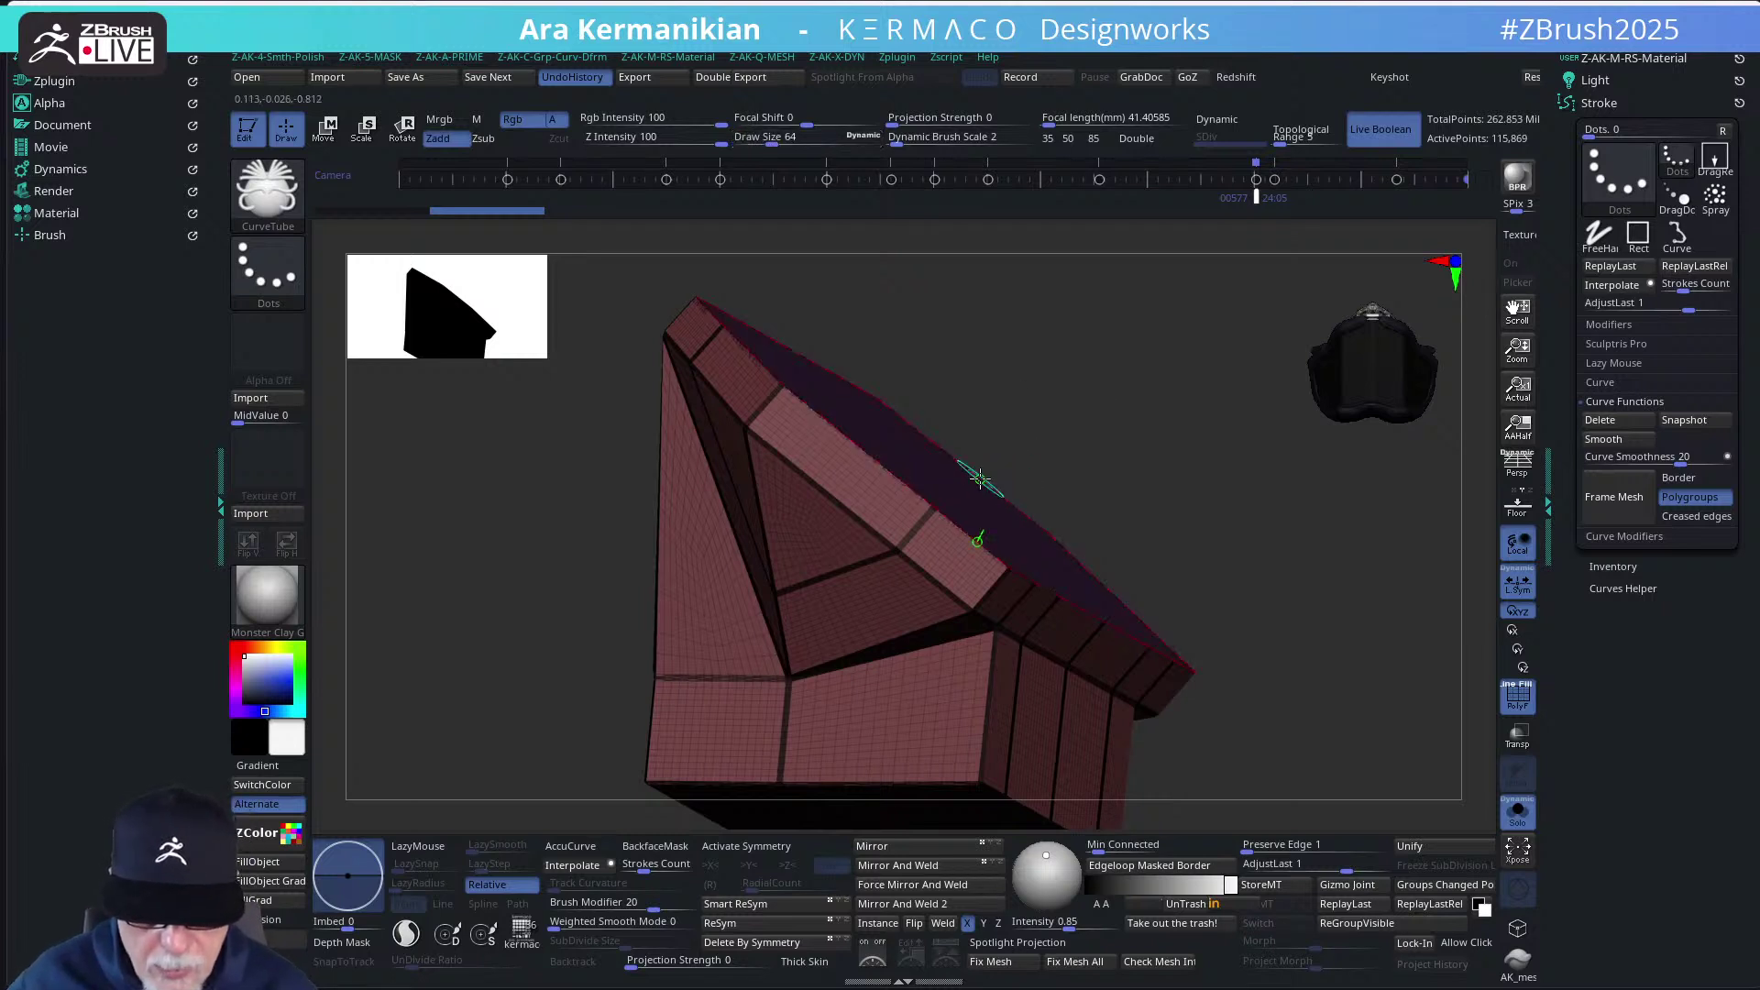
left_click(979, 476)
mouse_move(1183, 511)
left_mouse_down()
mouse_move(1212, 560)
mouse_move(1230, 557)
mouse_move(1147, 546)
mouse_move(1198, 534)
left_mouse_up()
left_click_drag(1434, 643, 1323, 640)
Hide the wireframe and split the unmasked points so the tube becomes its own subtool
left_click(1518, 693)
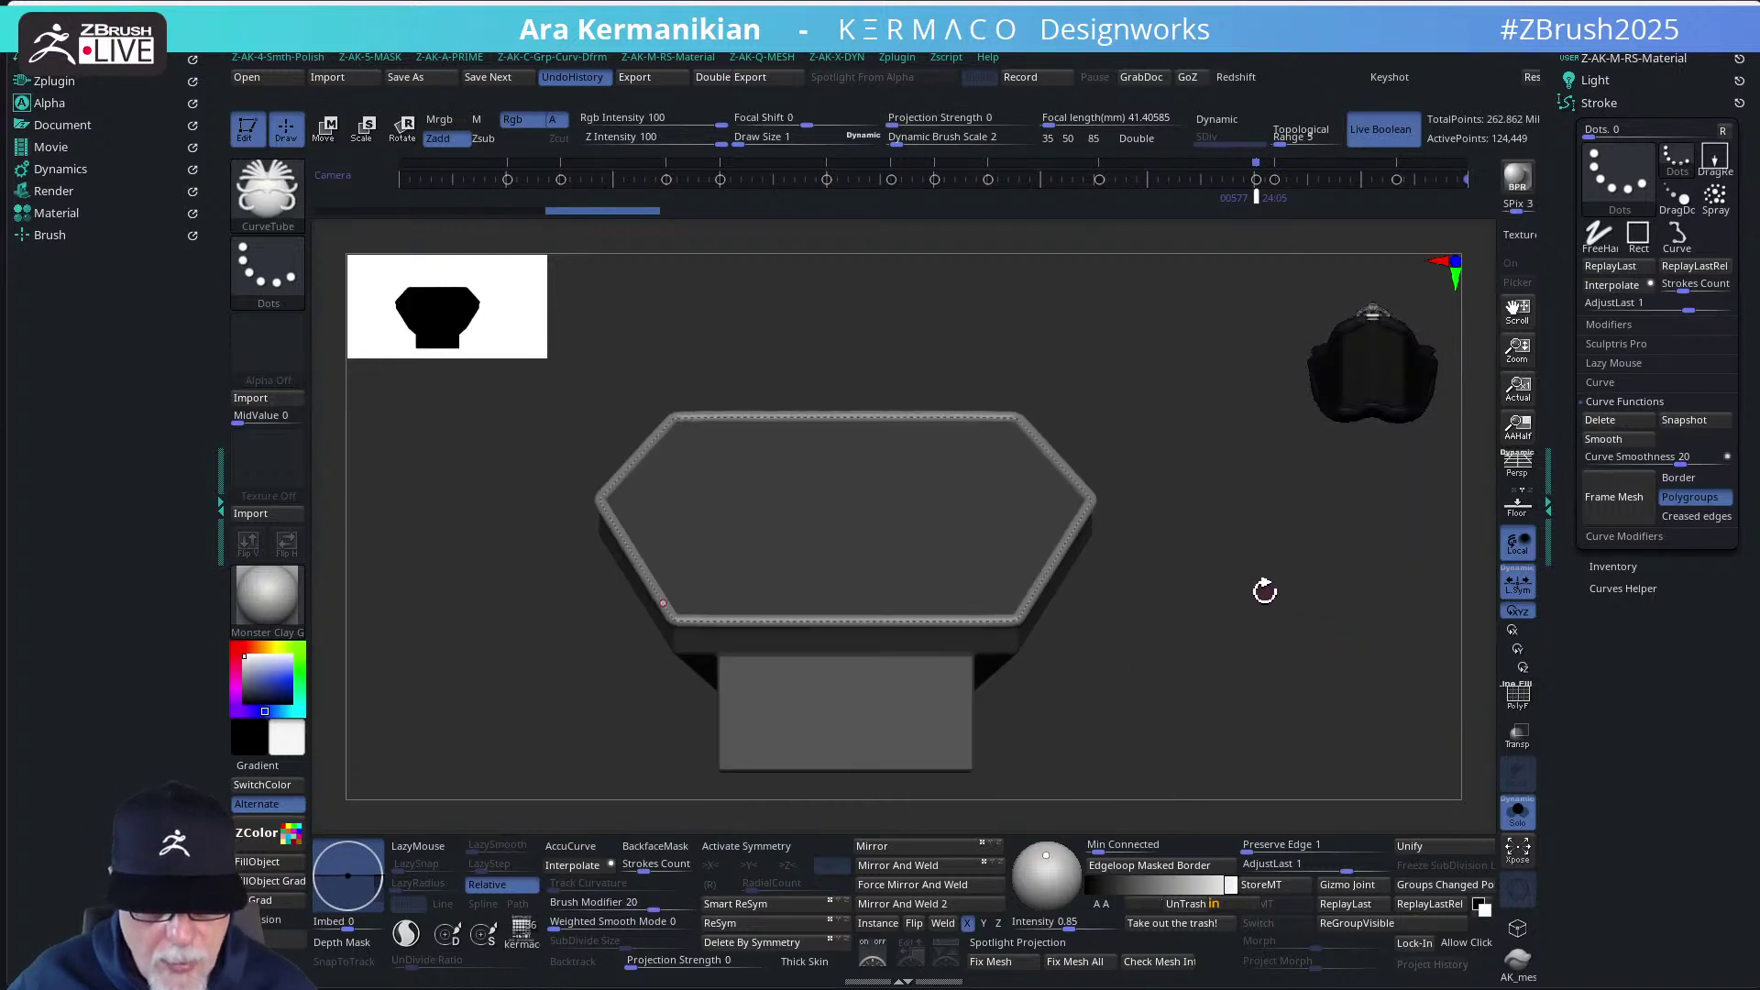
key("space")
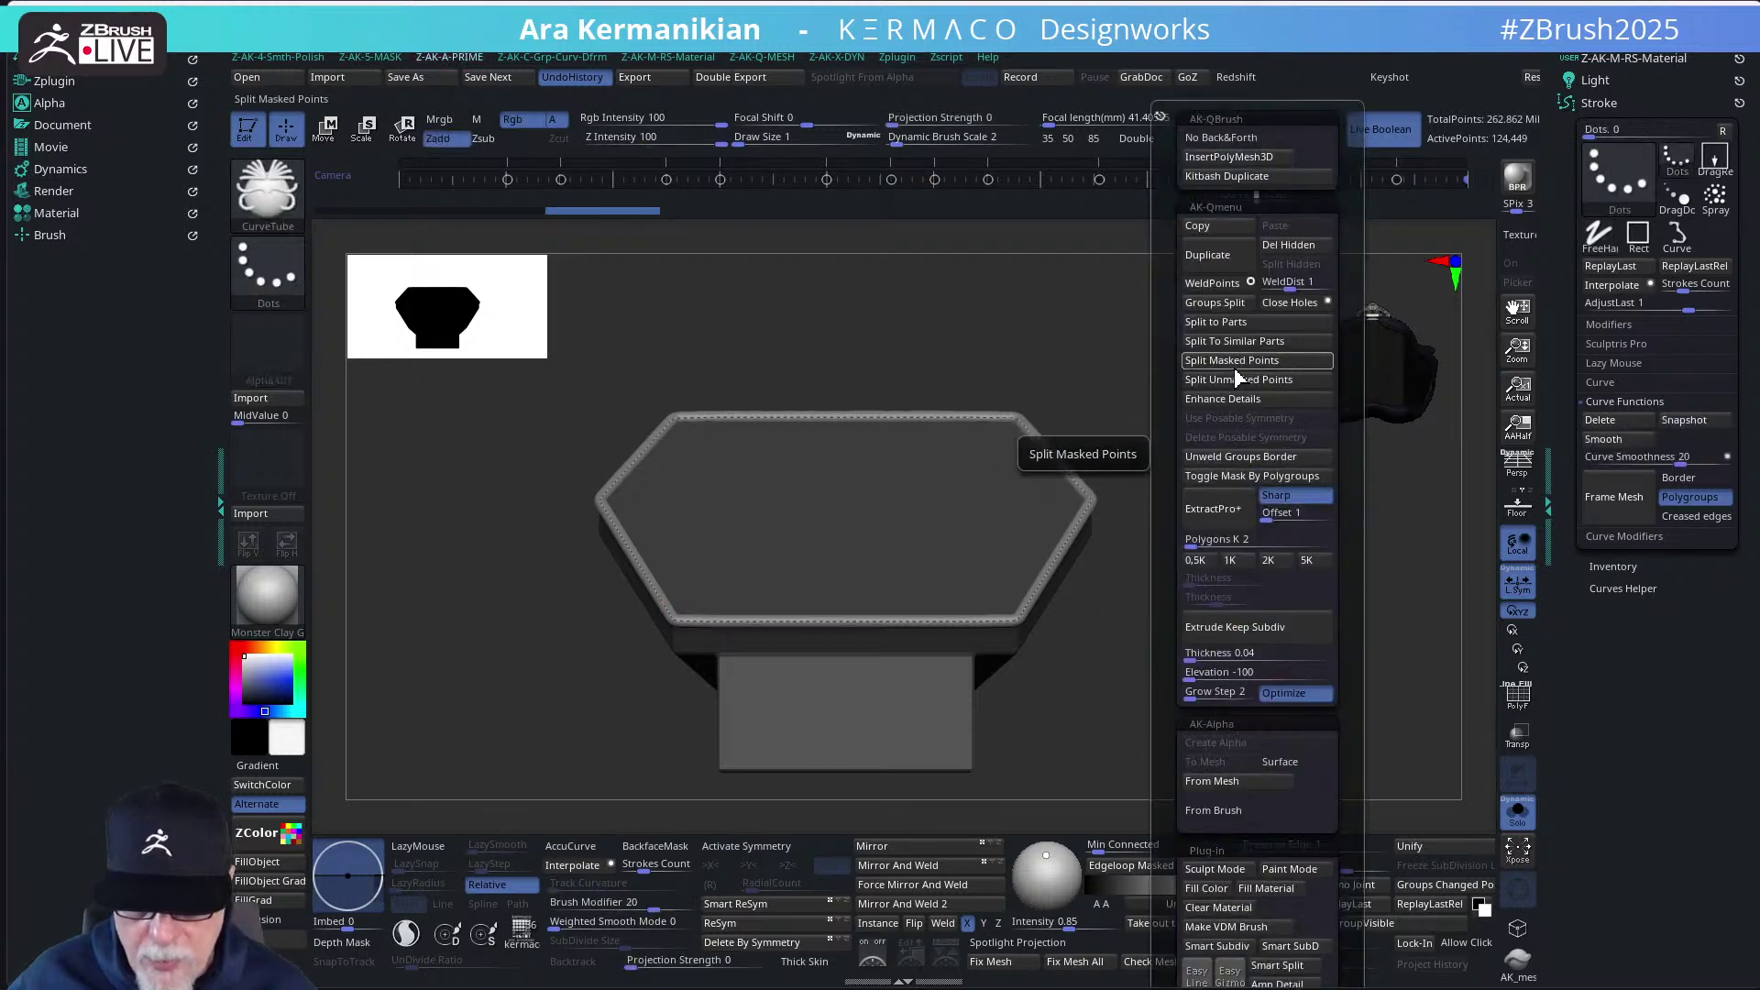
left_click(1237, 379)
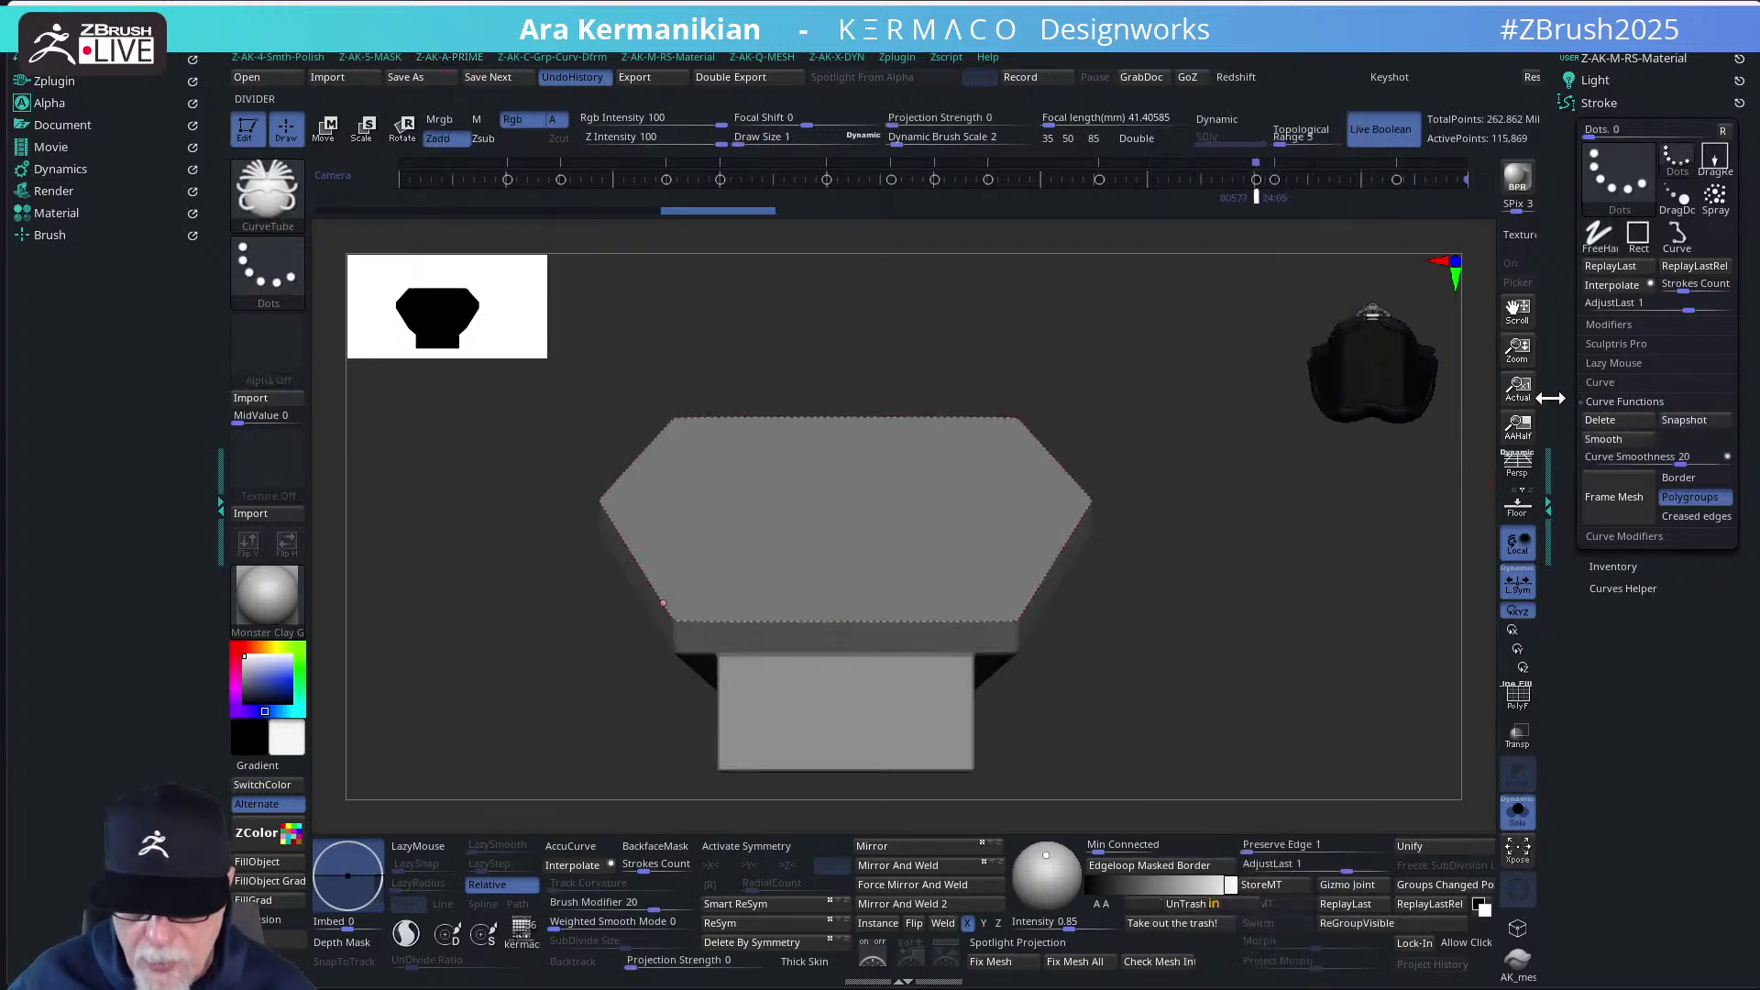
Leave Solo mode and examine how the new tube trim sits on the front leg section of the whole bike
left_click(1517, 810)
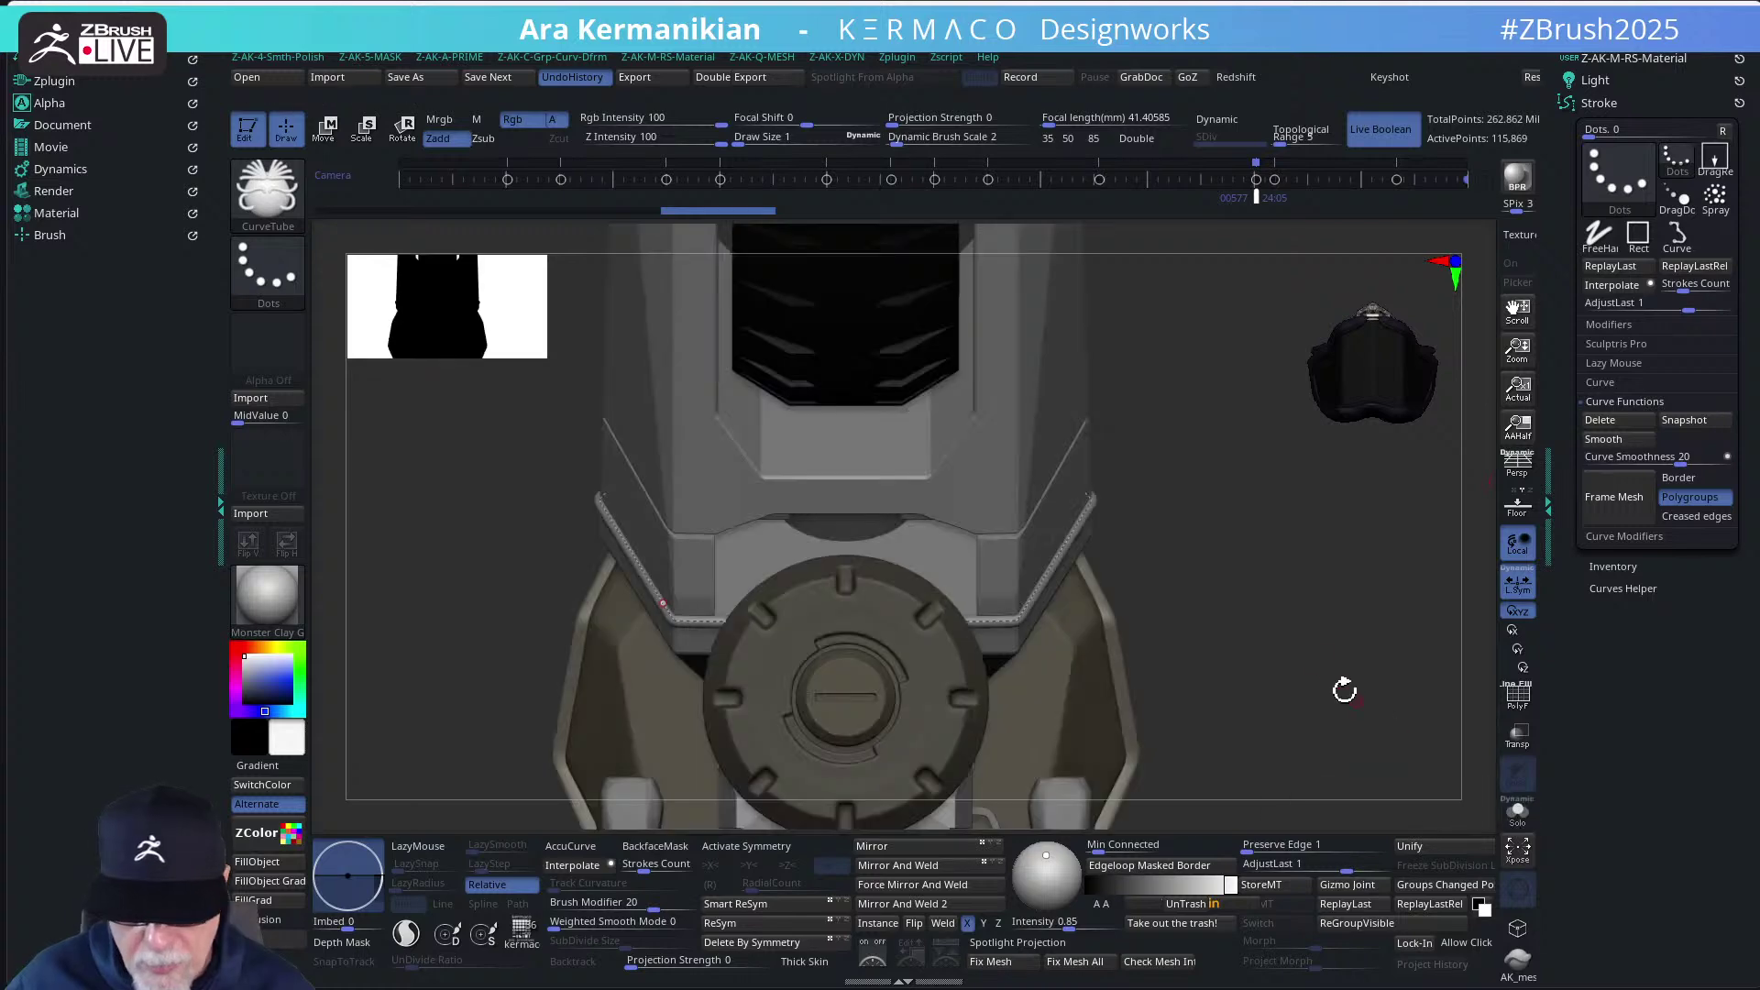
key("f")
key("w")
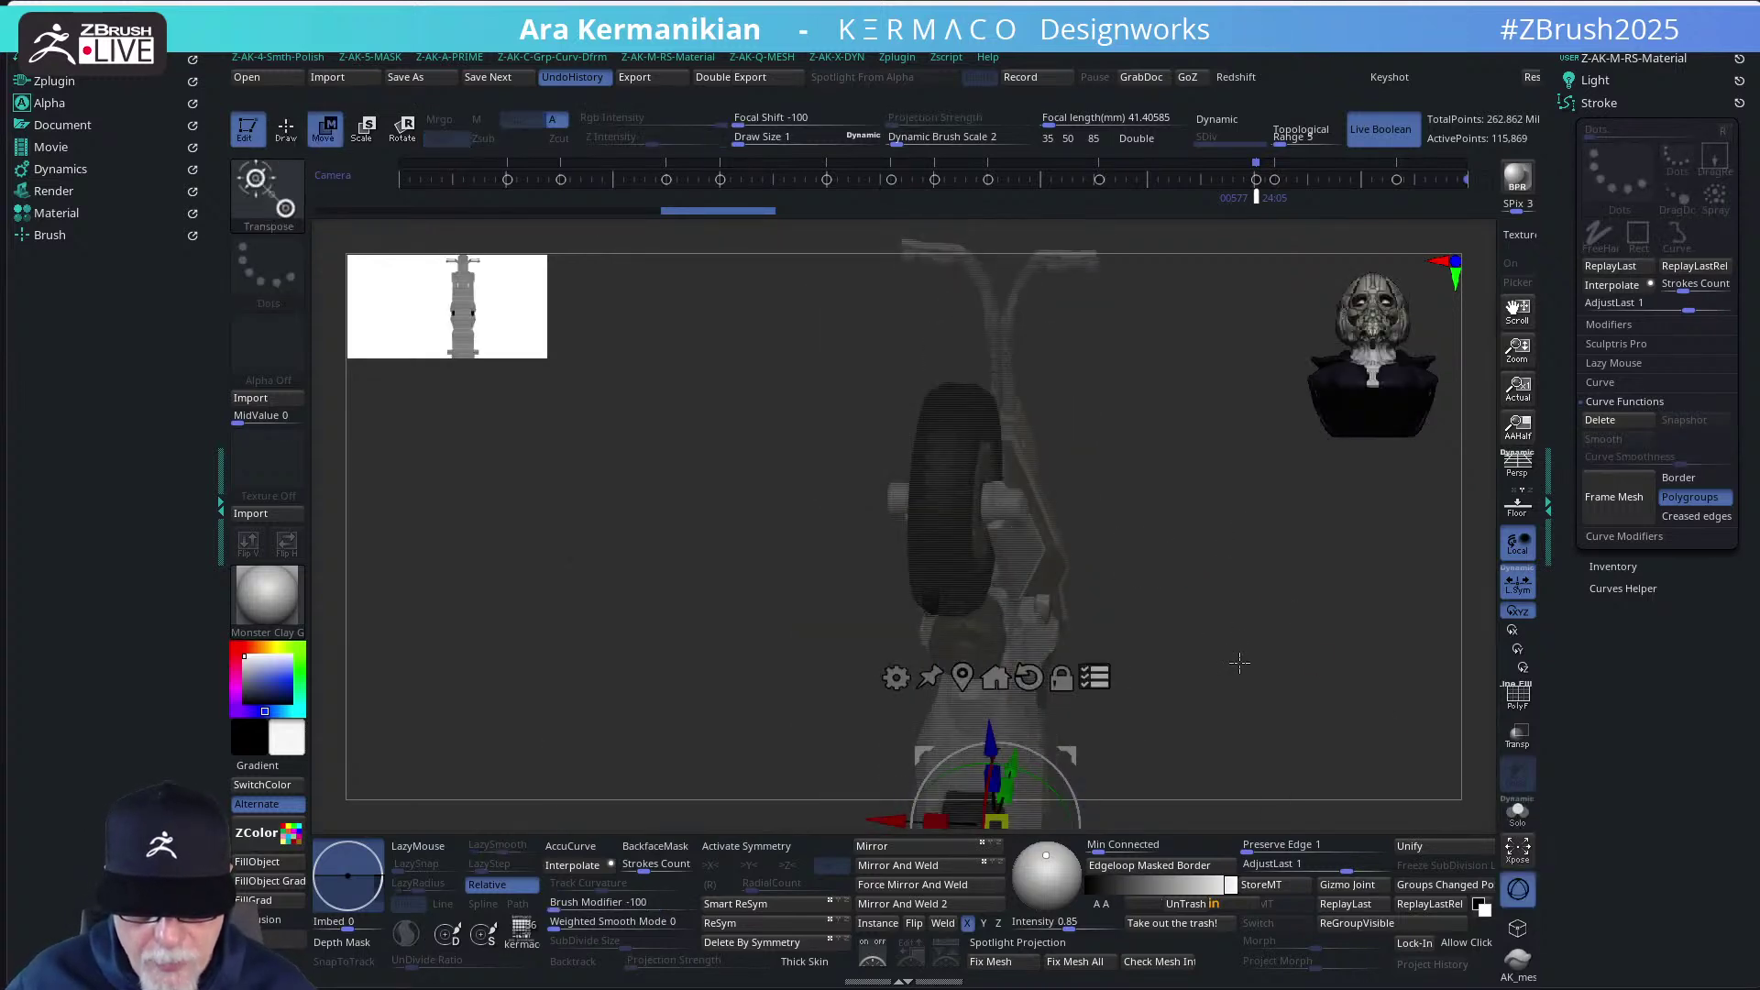
left_click_drag(1127, 676, 1197, 591)
key("q")
key("f")
scroll(1318, 575, "up", 5)
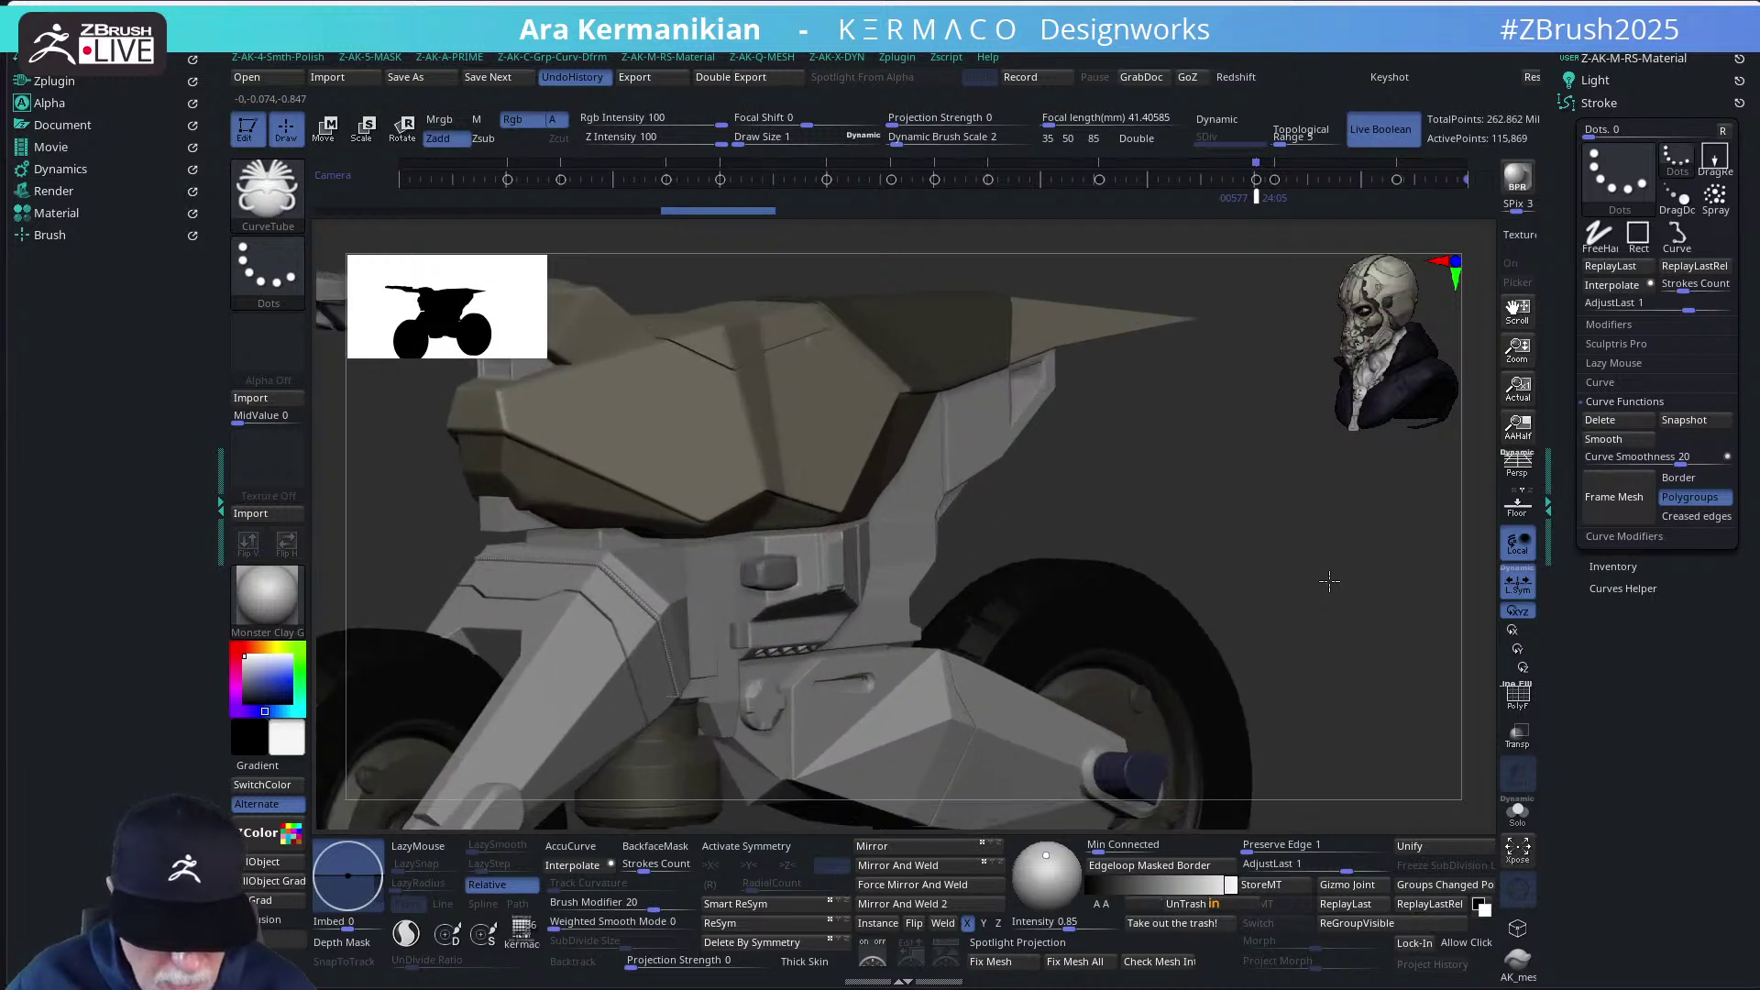
left_click(648, 566)
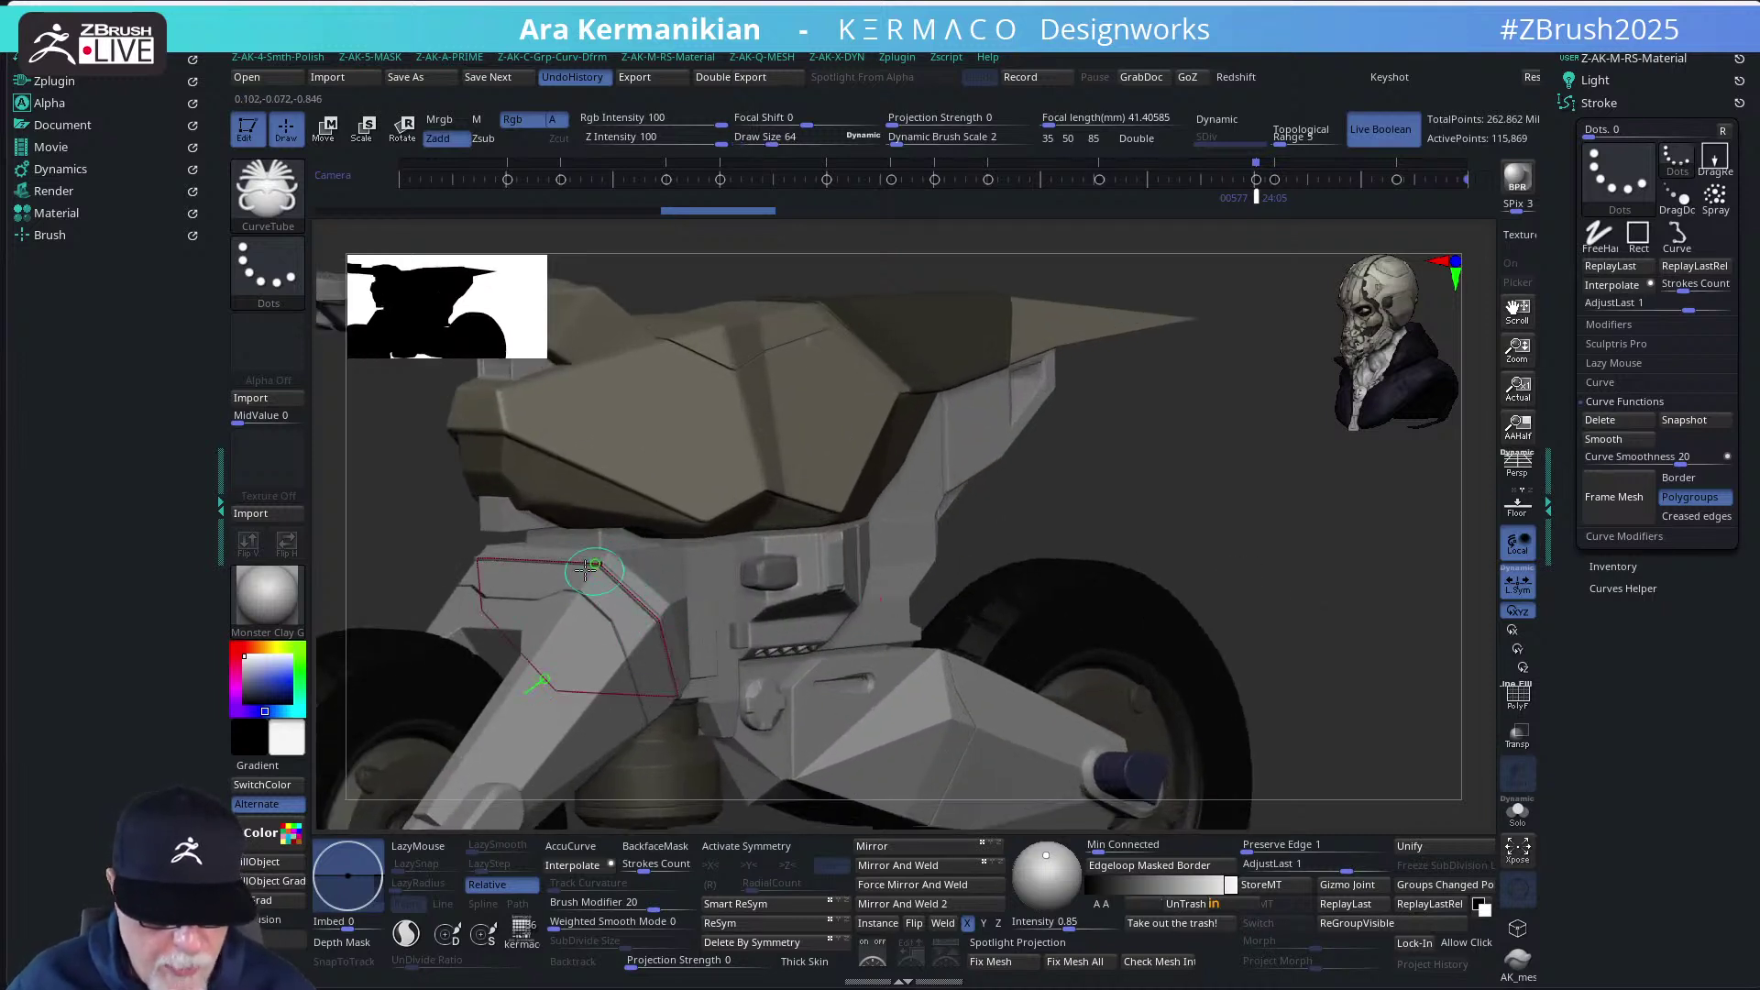
left_click(585, 570)
left_click_drag(1027, 504, 1106, 494)
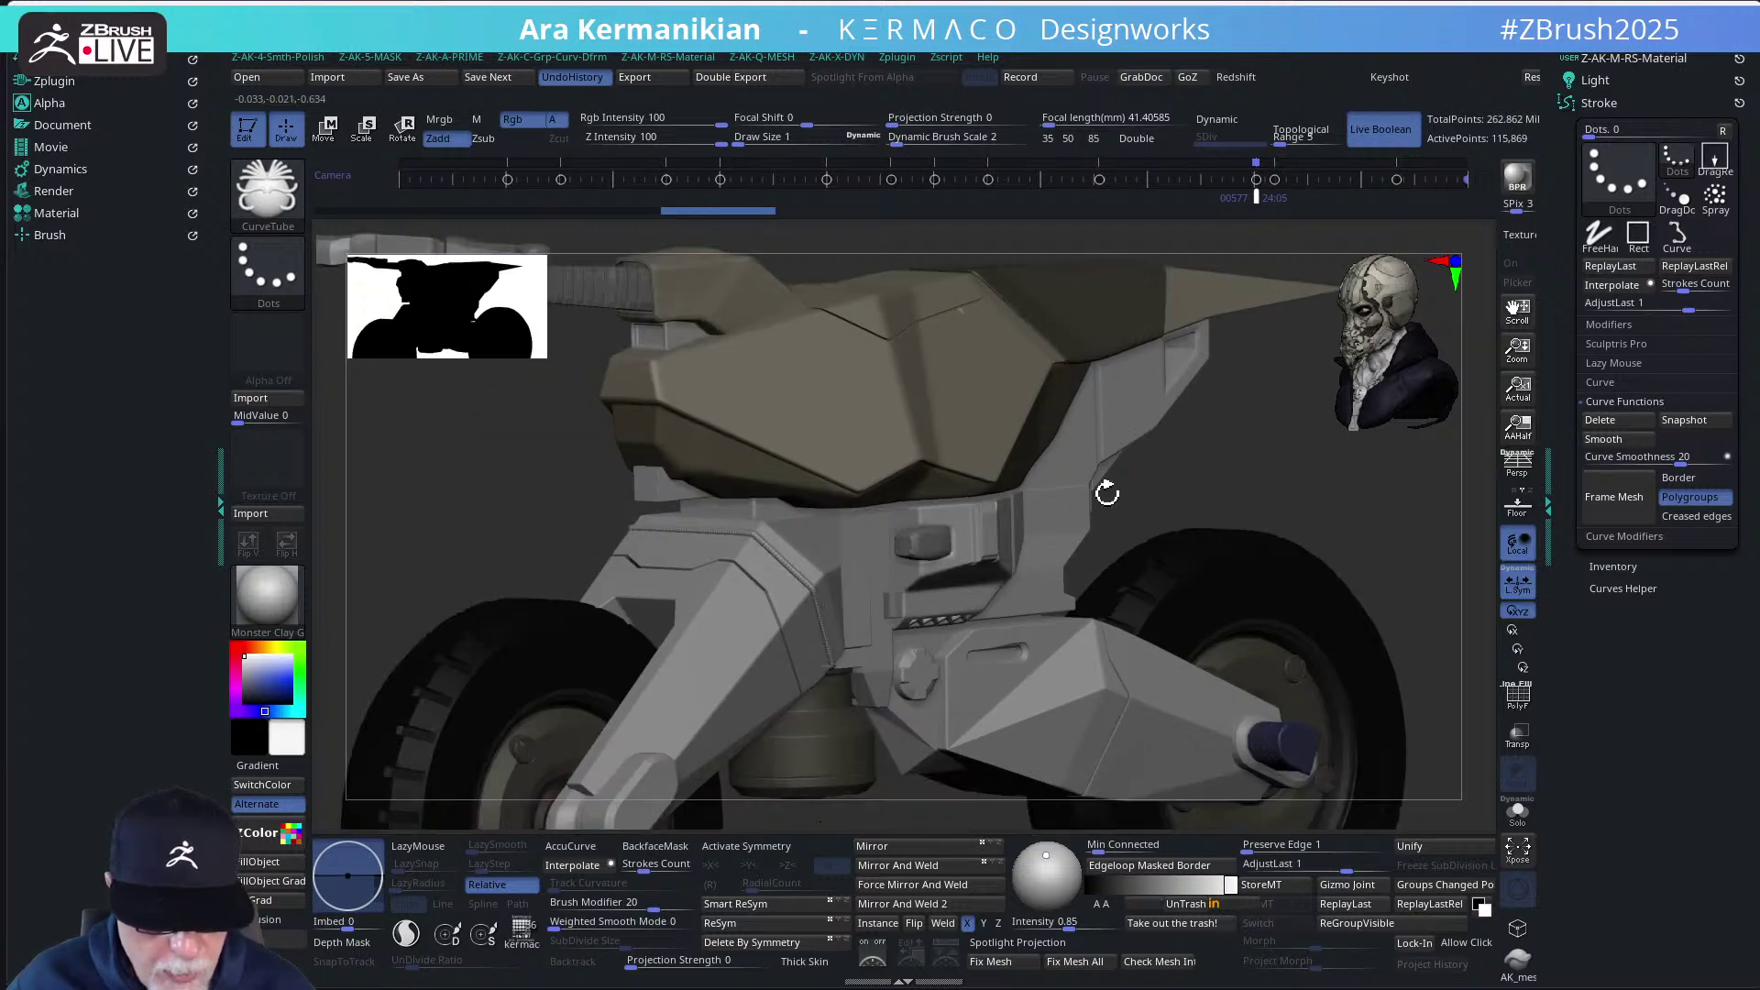
Isolate the leg piece with its wireframe shown and make the split-off tube UMesh_legs6_1 the active subtool
key("w")
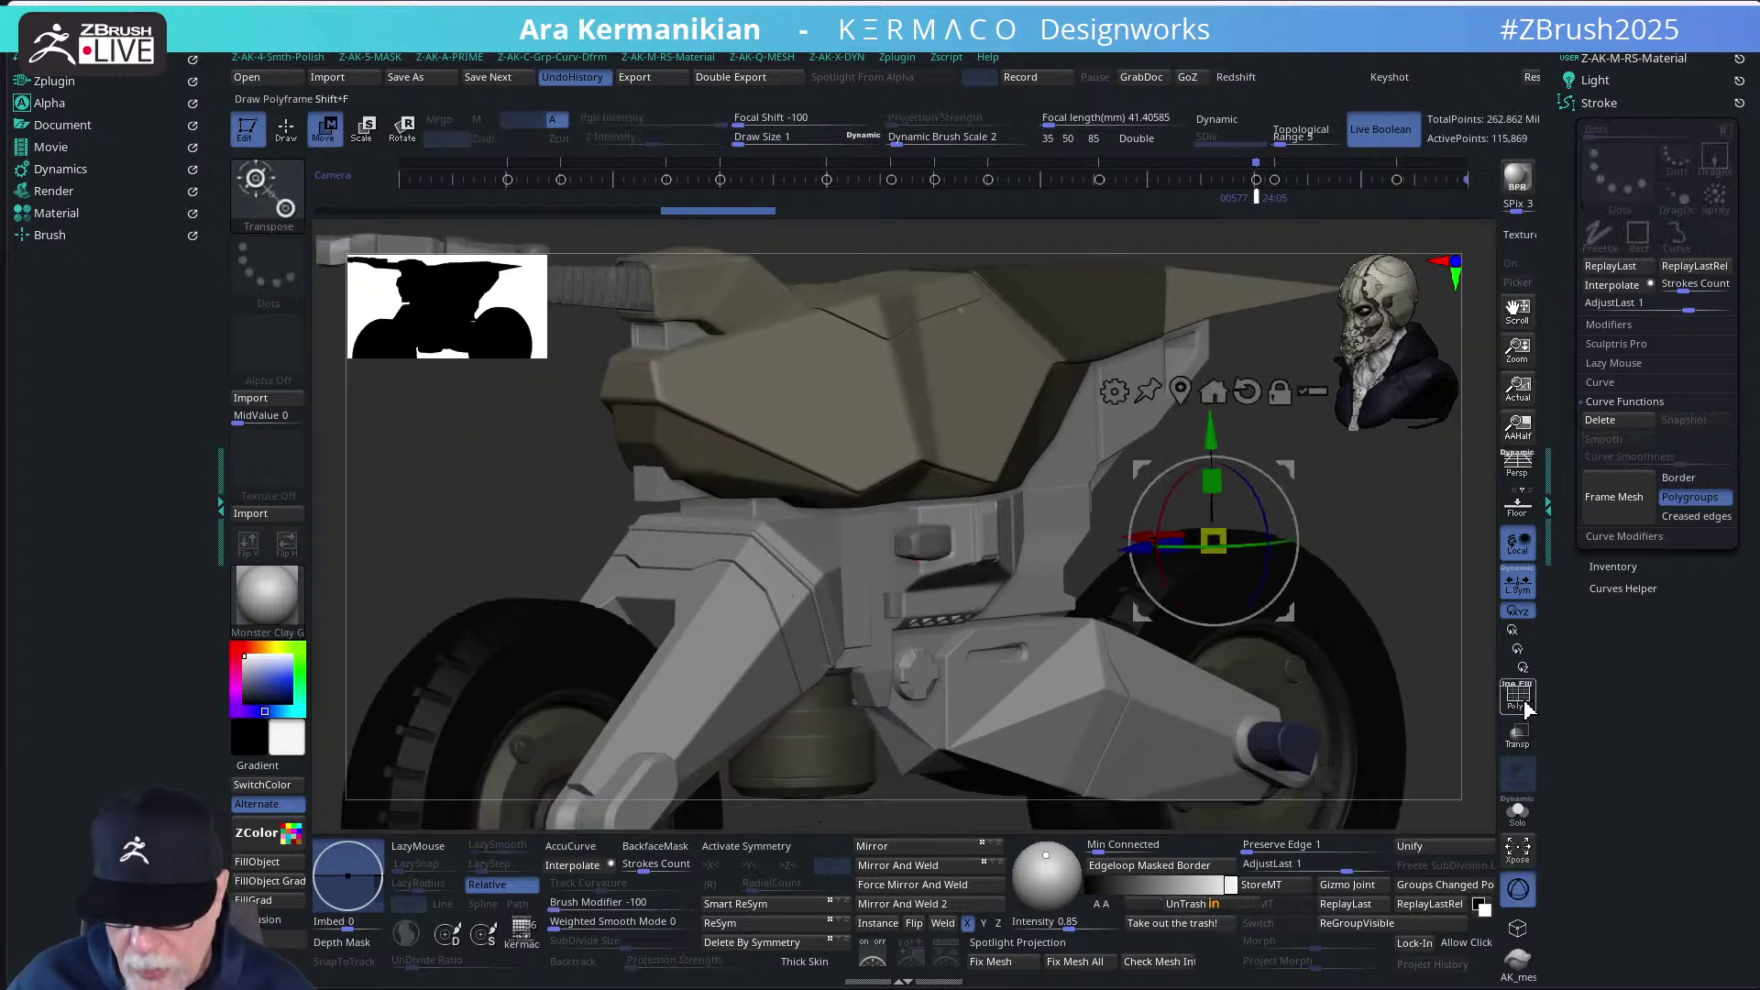
left_click(1517, 811)
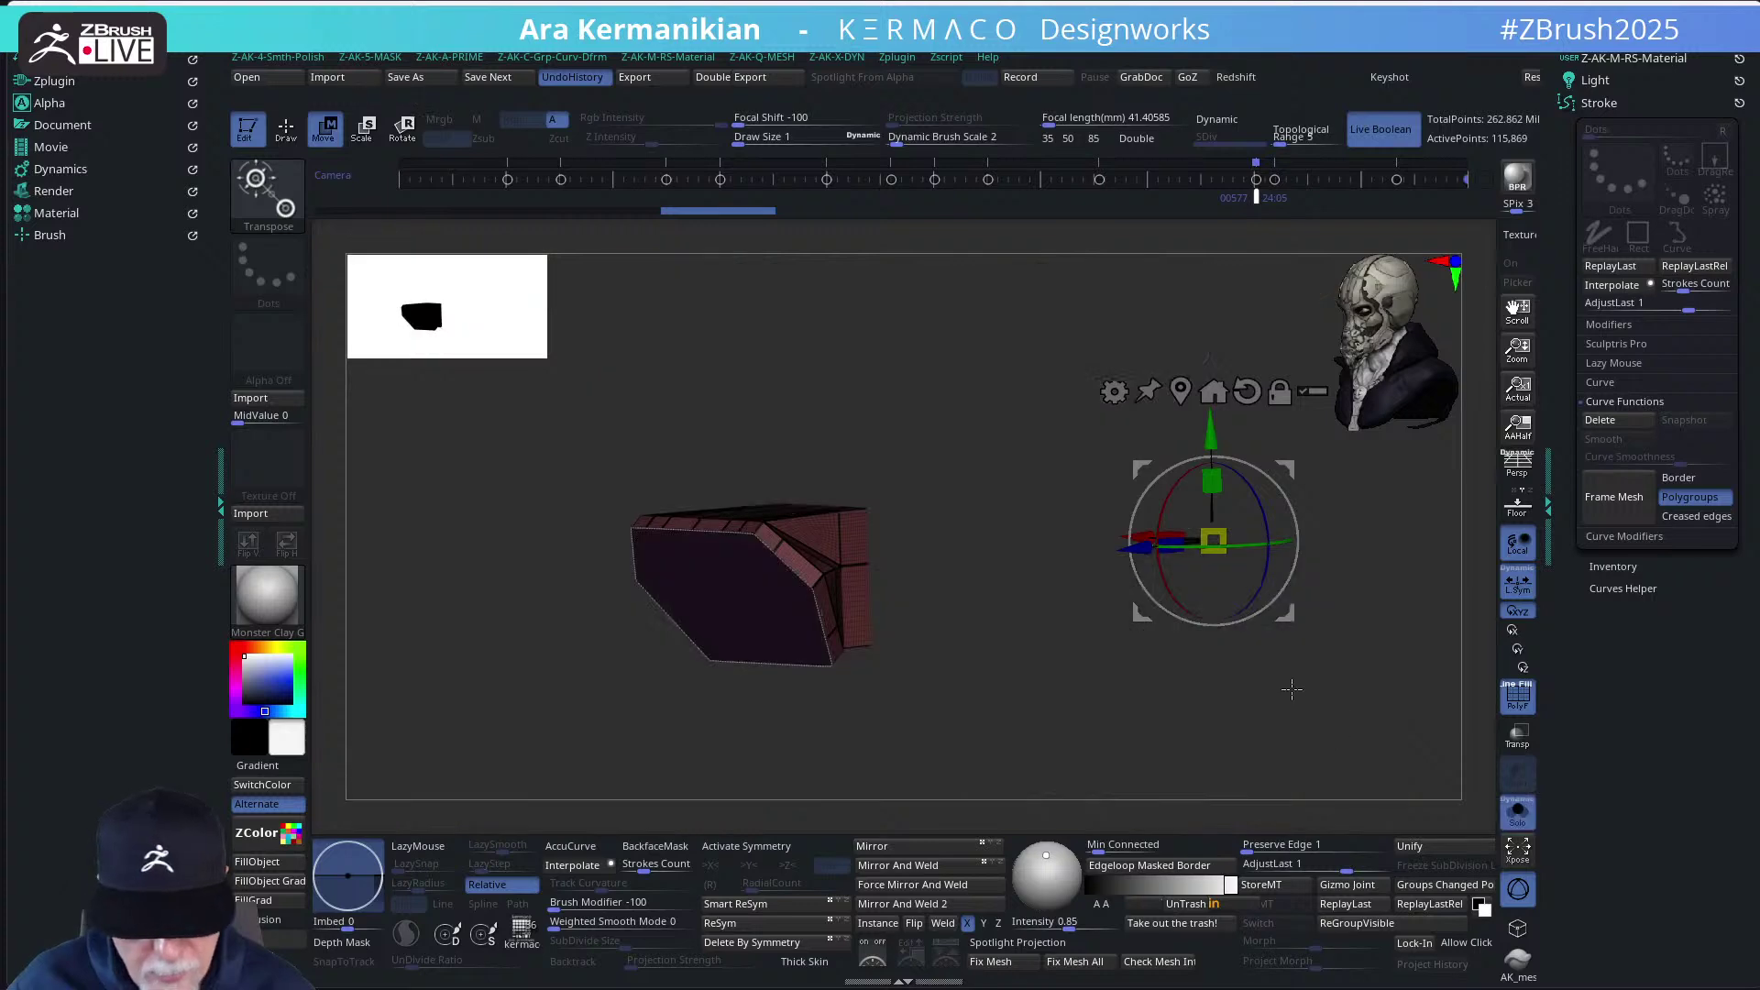
left_click_drag(1284, 694, 1310, 635)
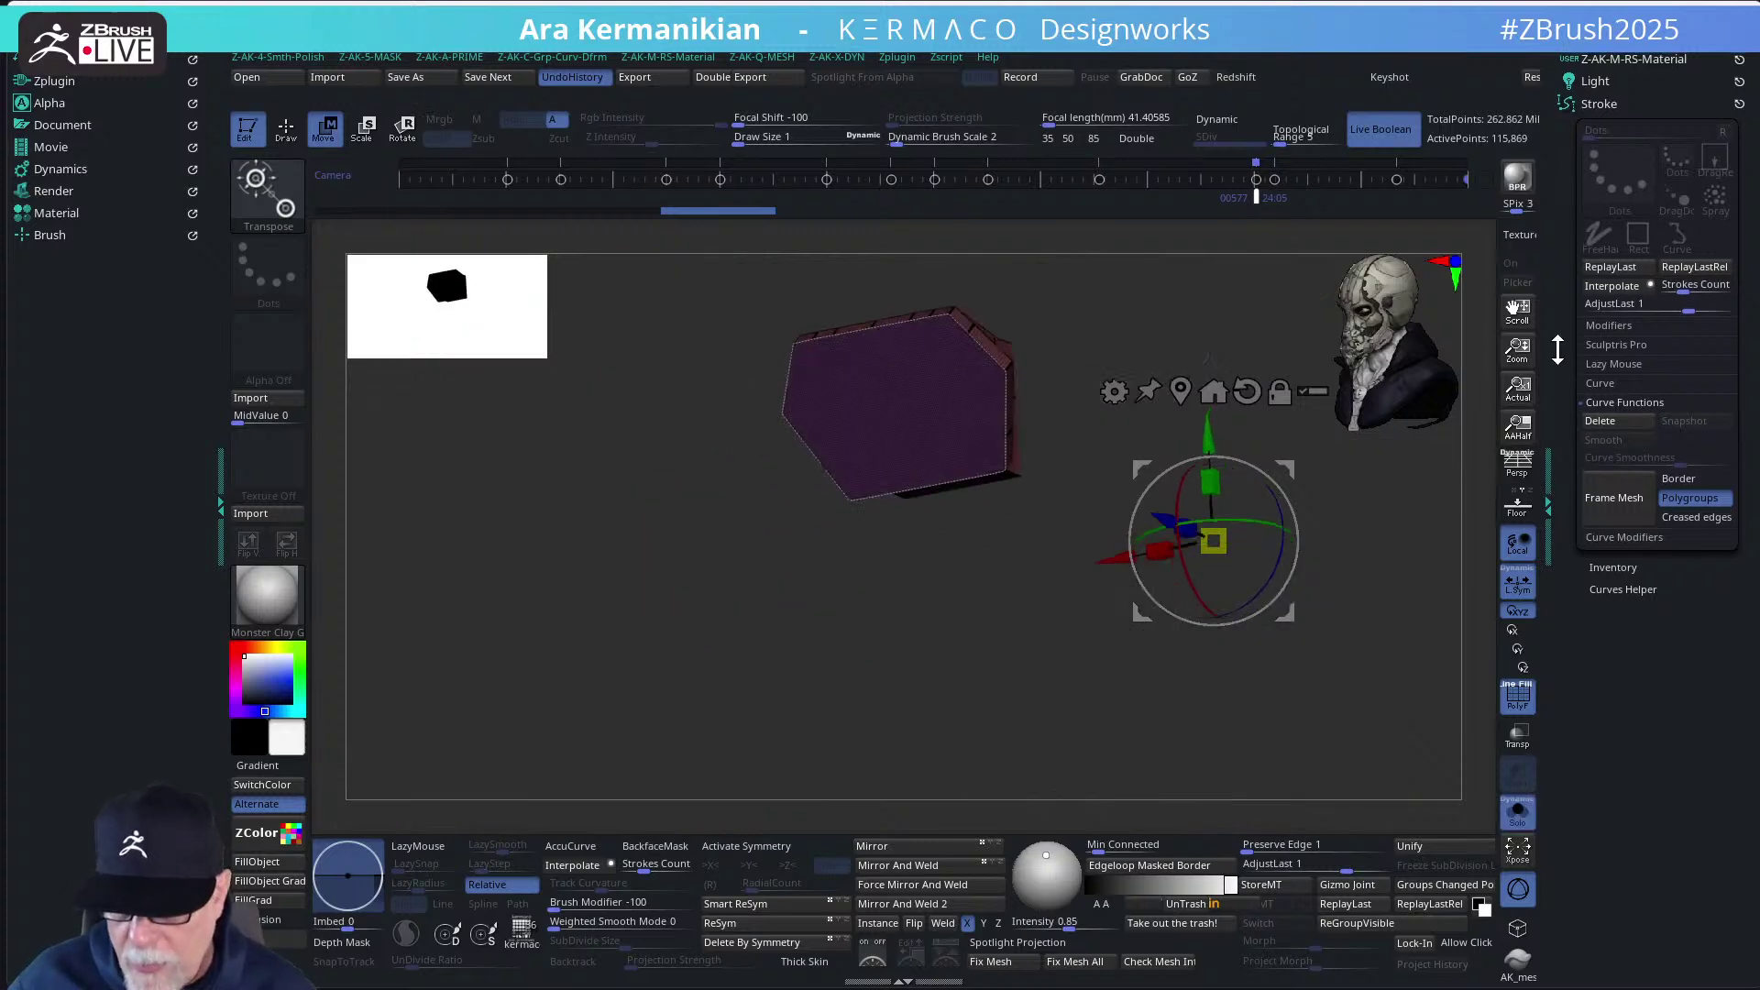
left_click(1600, 57)
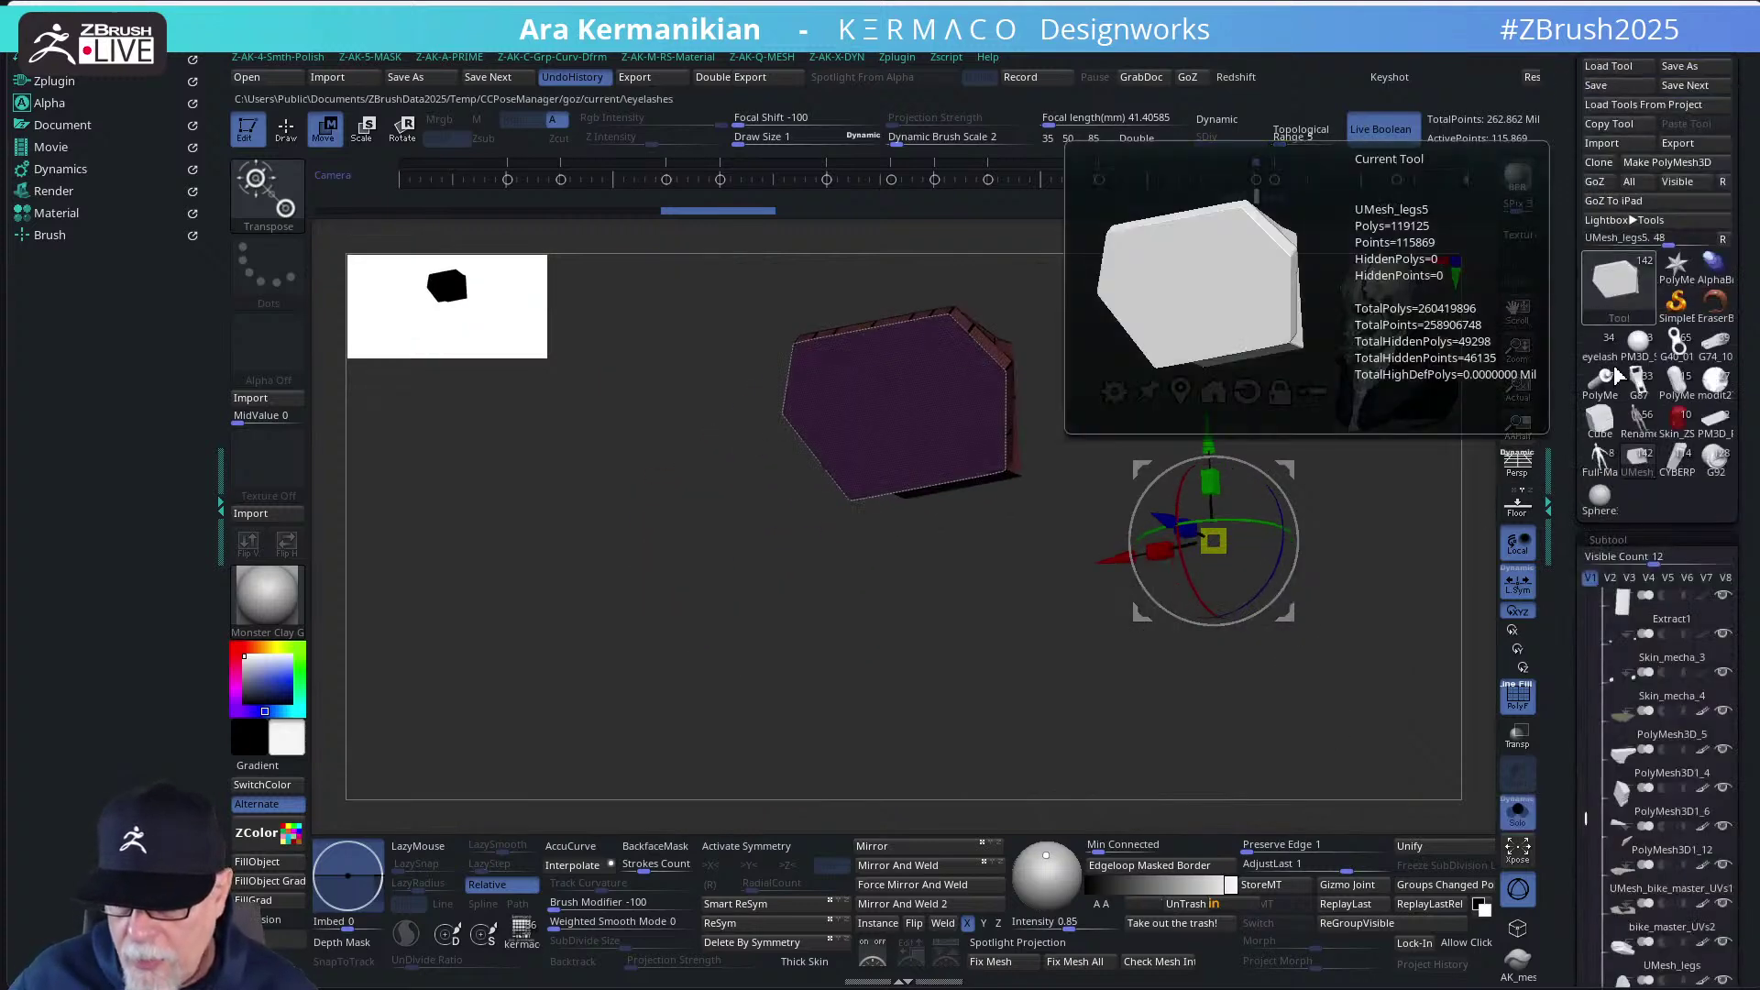
left_click_drag(1584, 753, 1585, 531)
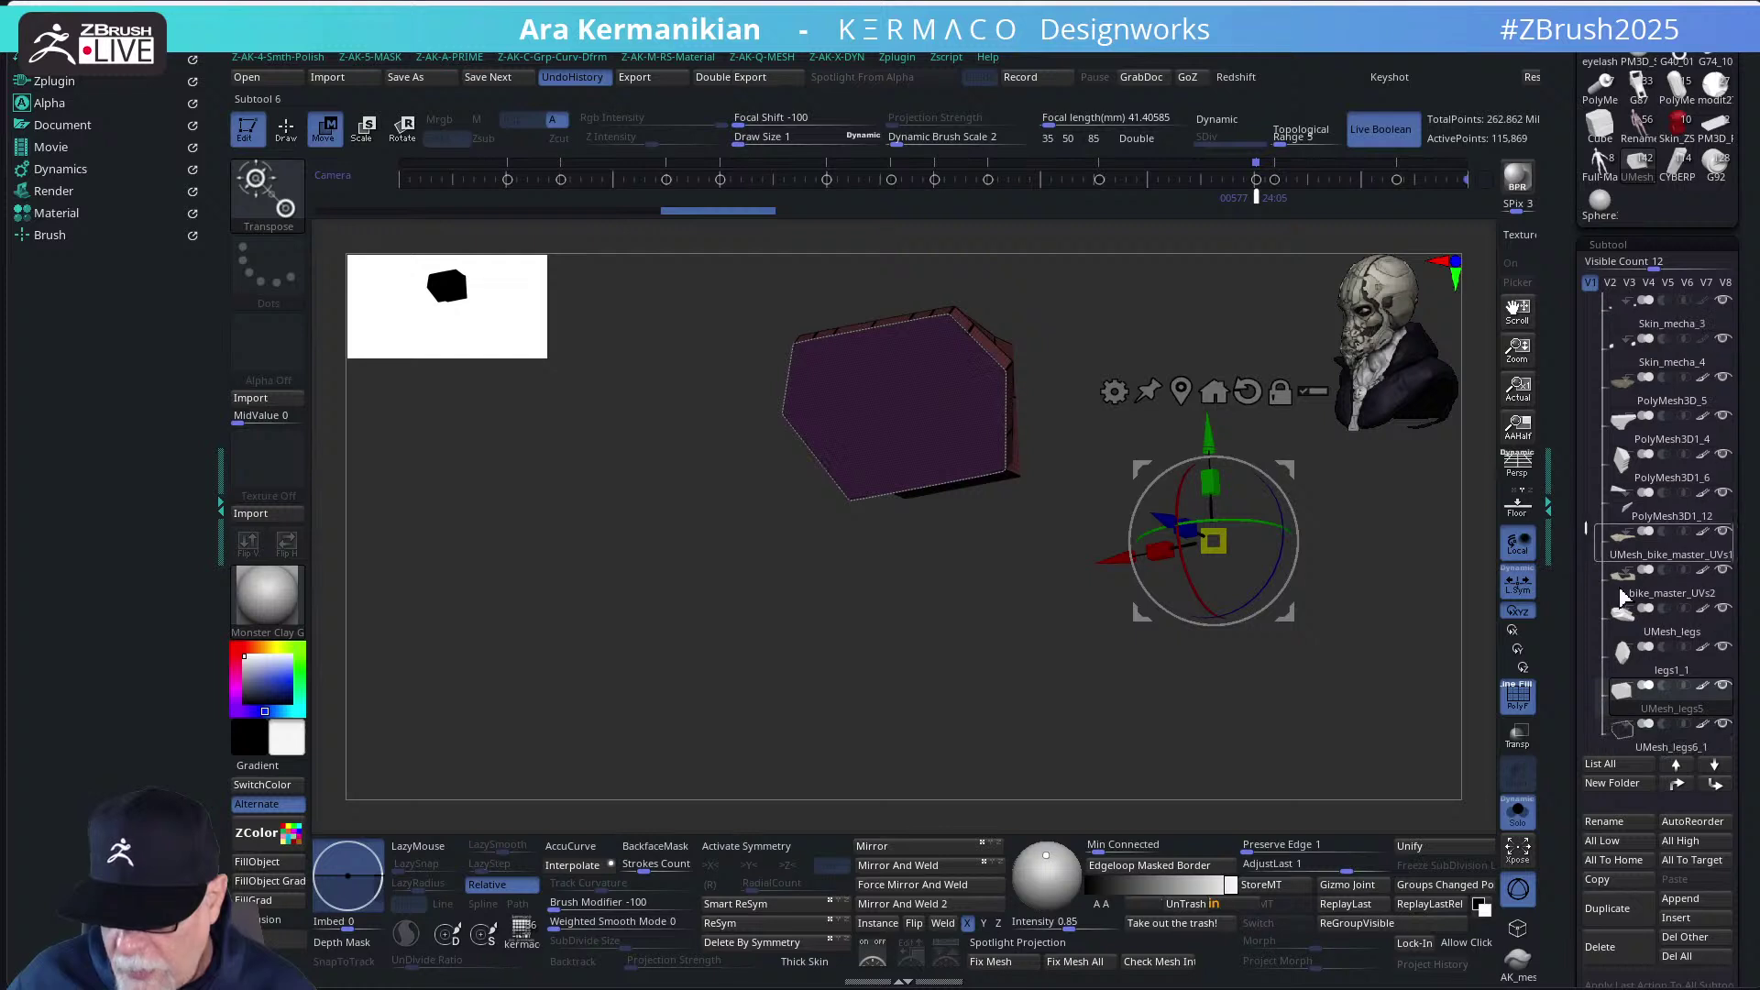
left_click(1650, 742)
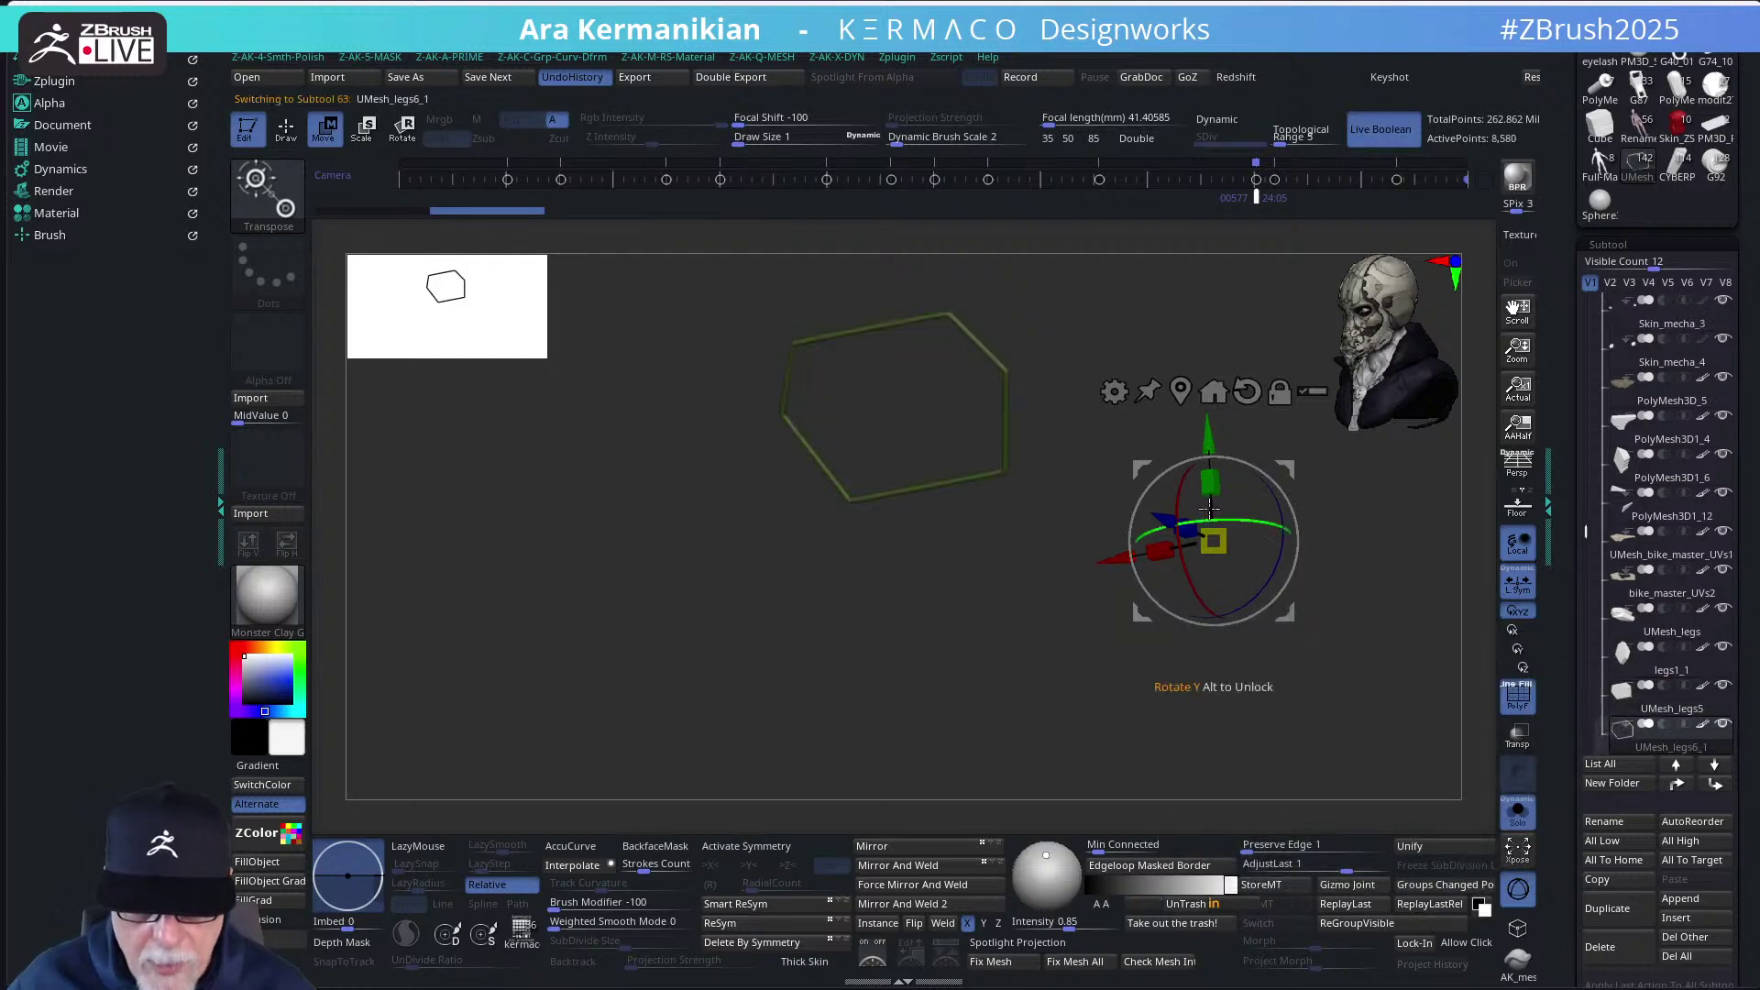
Center the gizmo on the UMesh_legs6_1 tube and rotate the gizmo about 36.25° in side view to match the tube's slant
left_click(1212, 391)
left_click_drag(1077, 418, 935, 343)
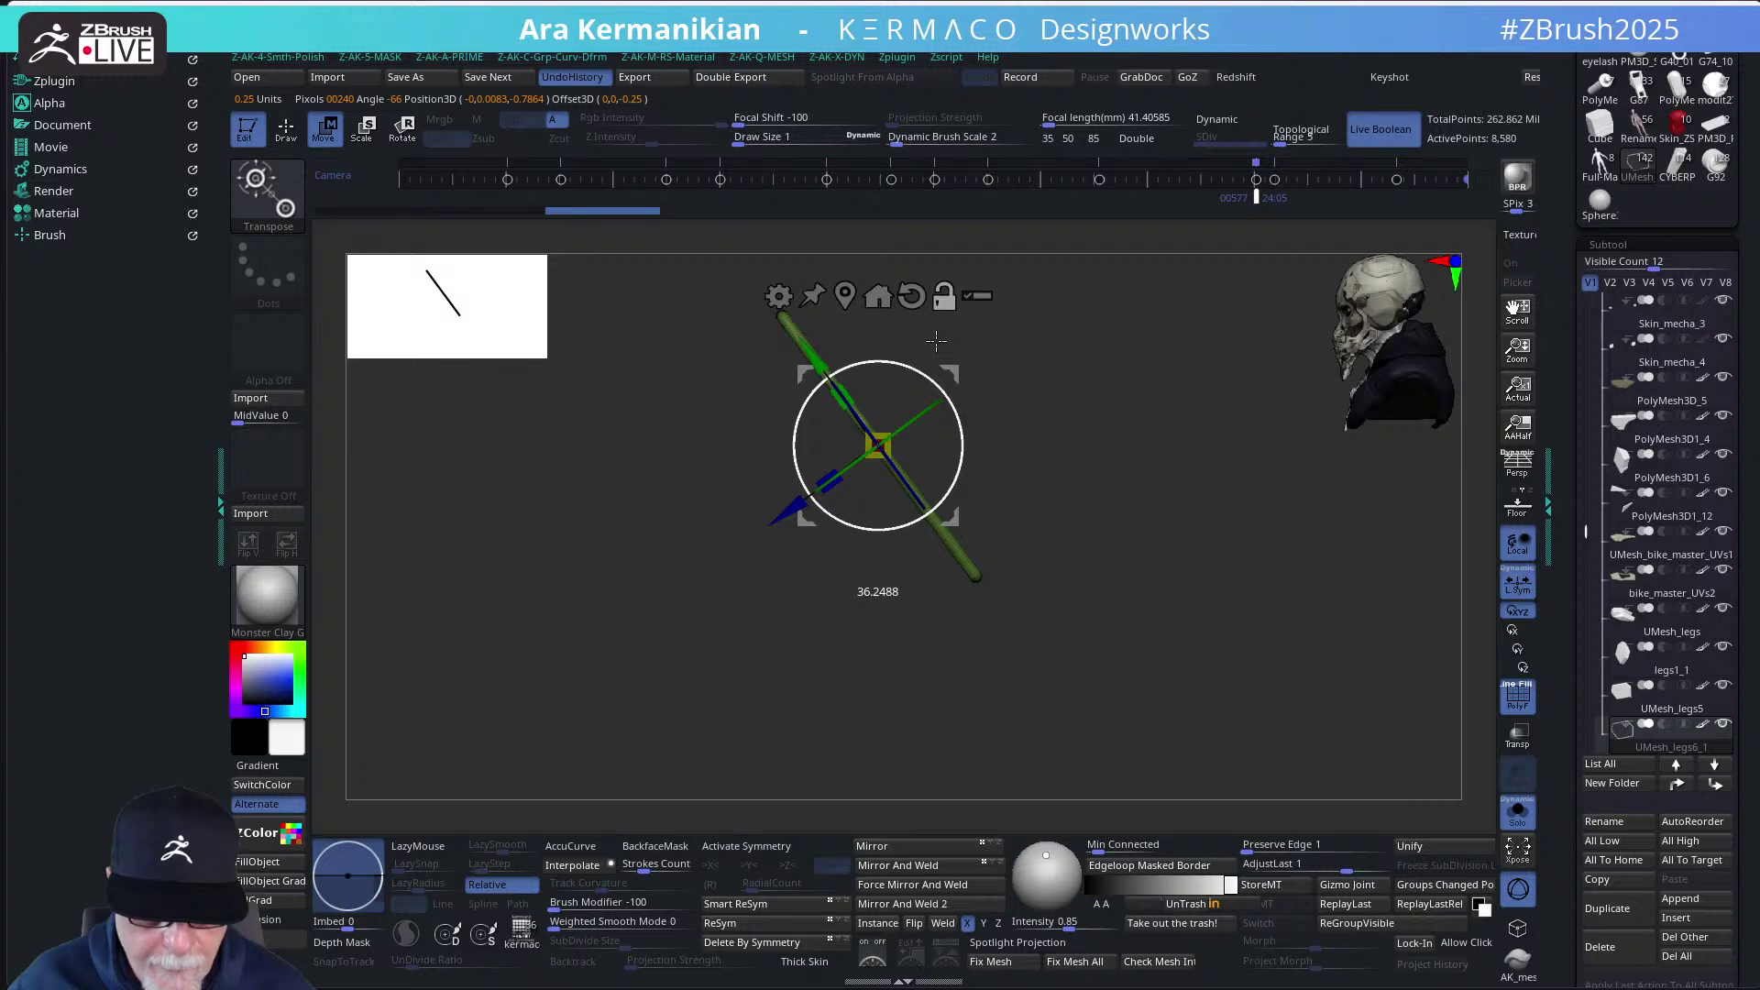
left_click_drag(935, 340, 936, 342)
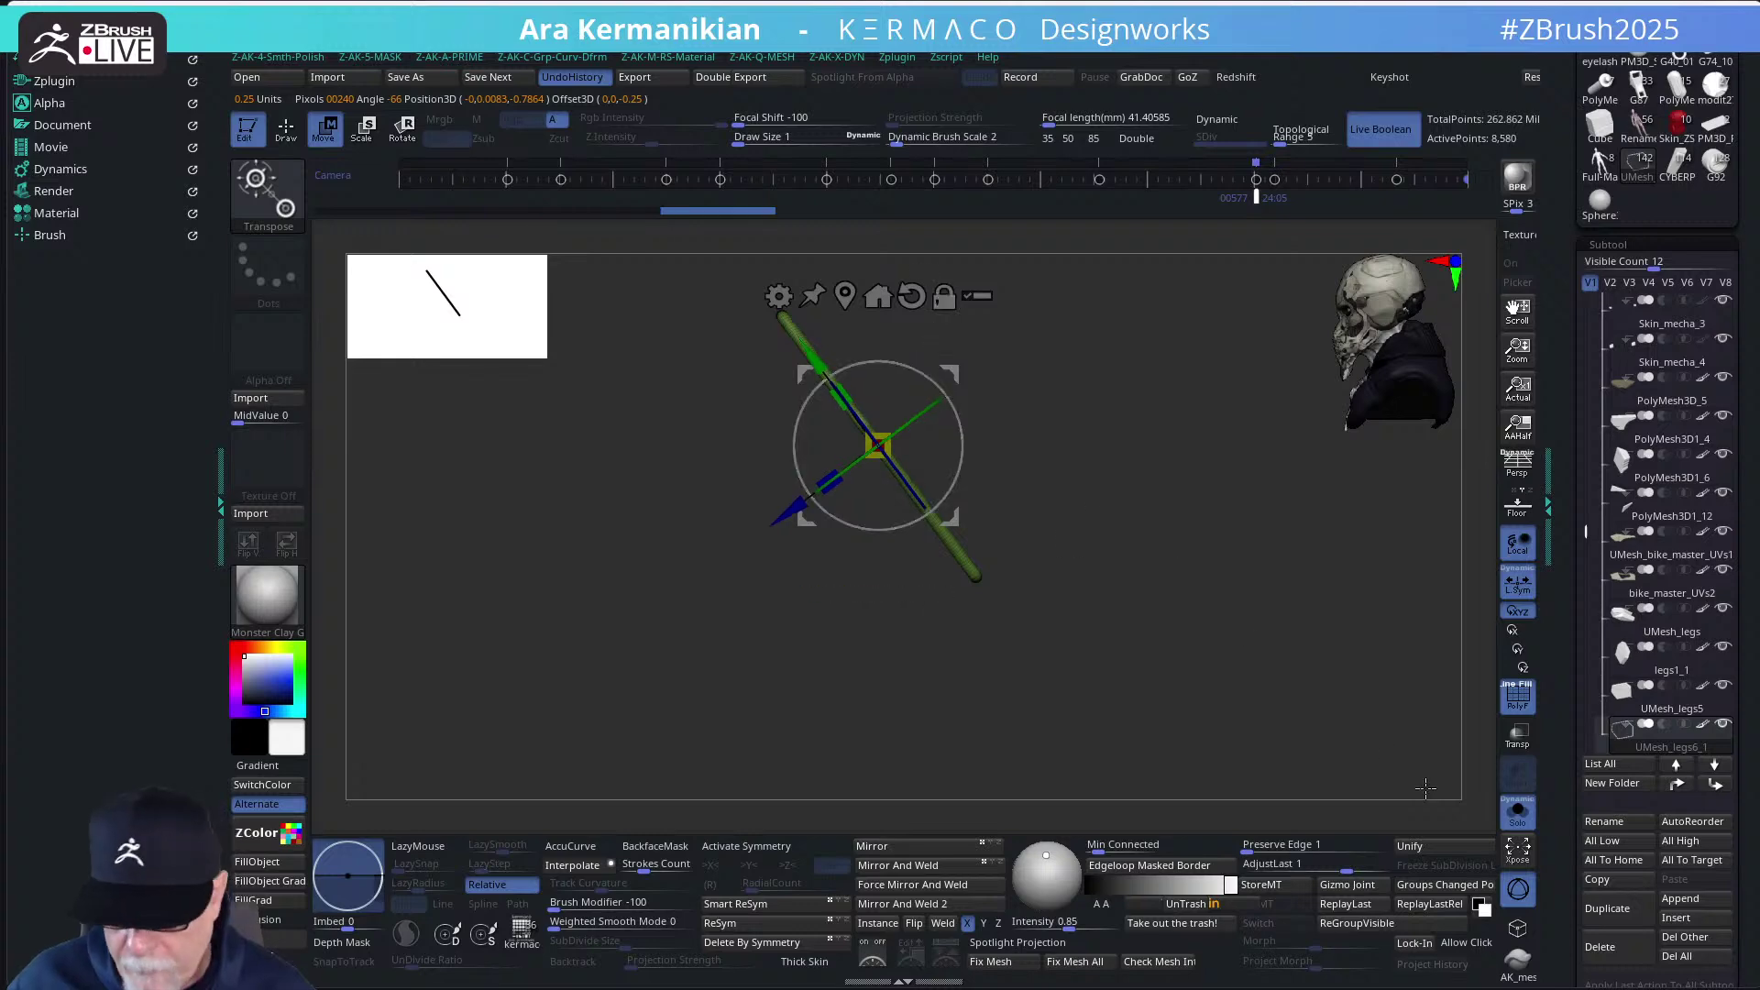
Leave Solo mode, scale the tube trim uniformly by about 0.96 and fine-tune it by about 1.02 against the leg, with the wireframe hidden
left_click(1520, 819)
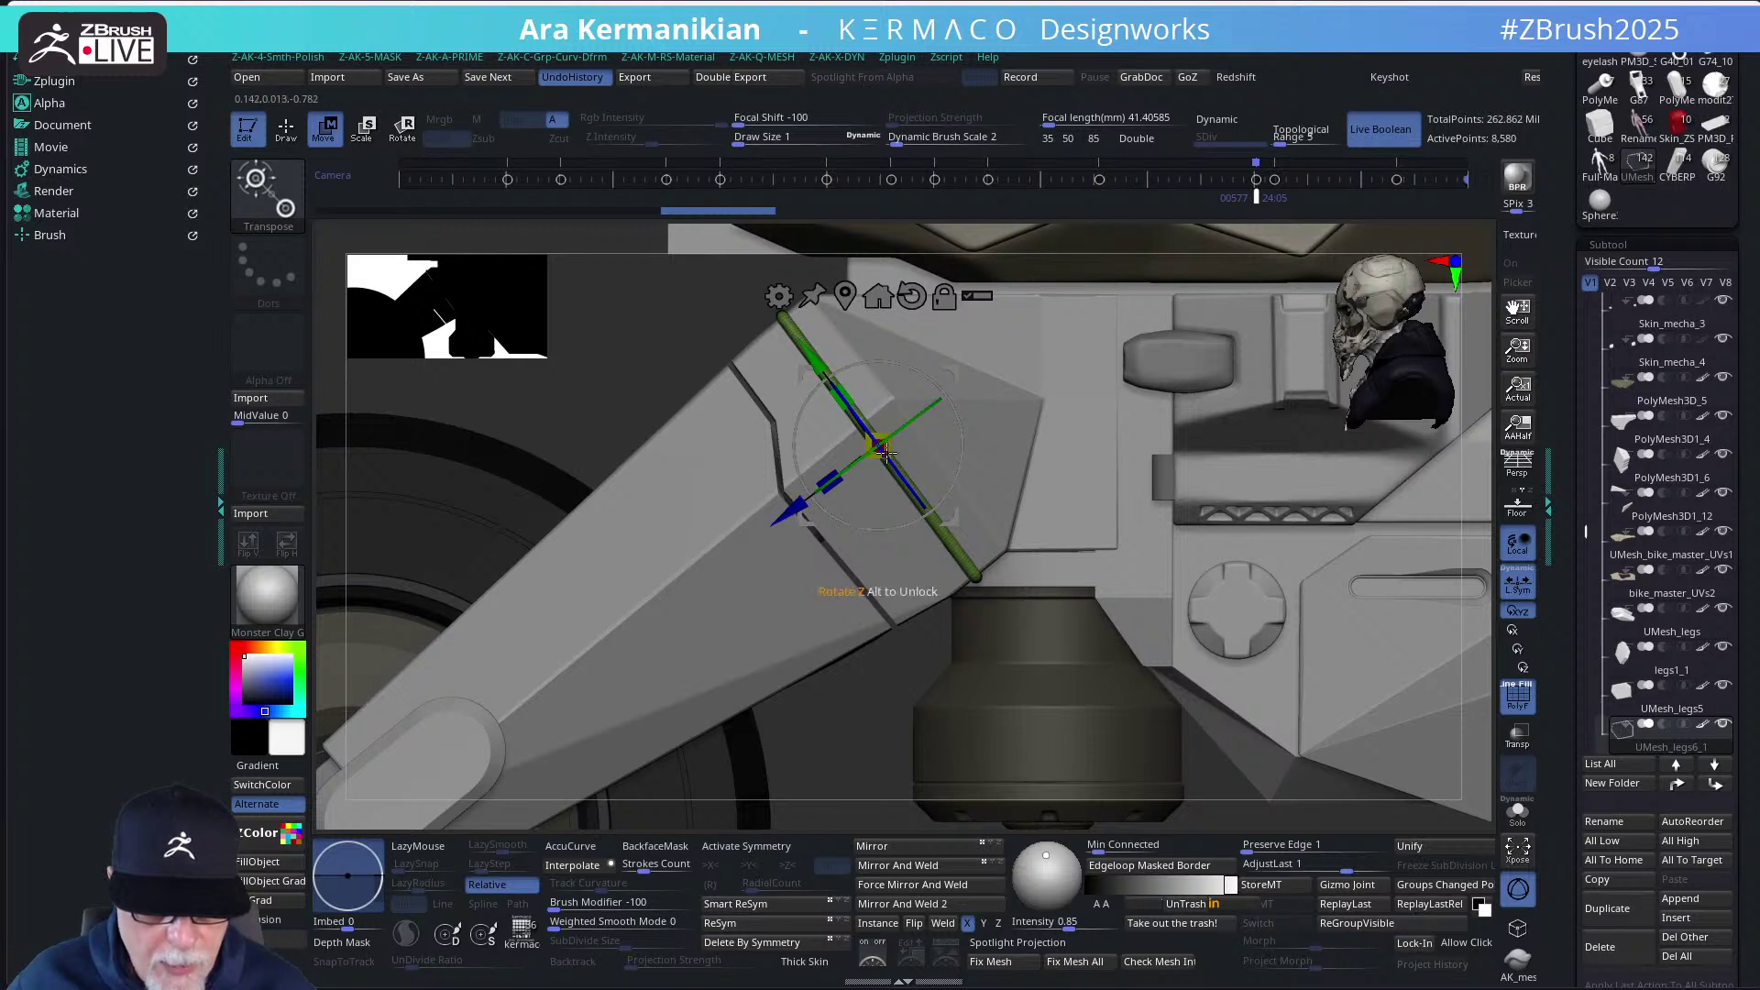
left_click_drag(880, 445, 884, 447)
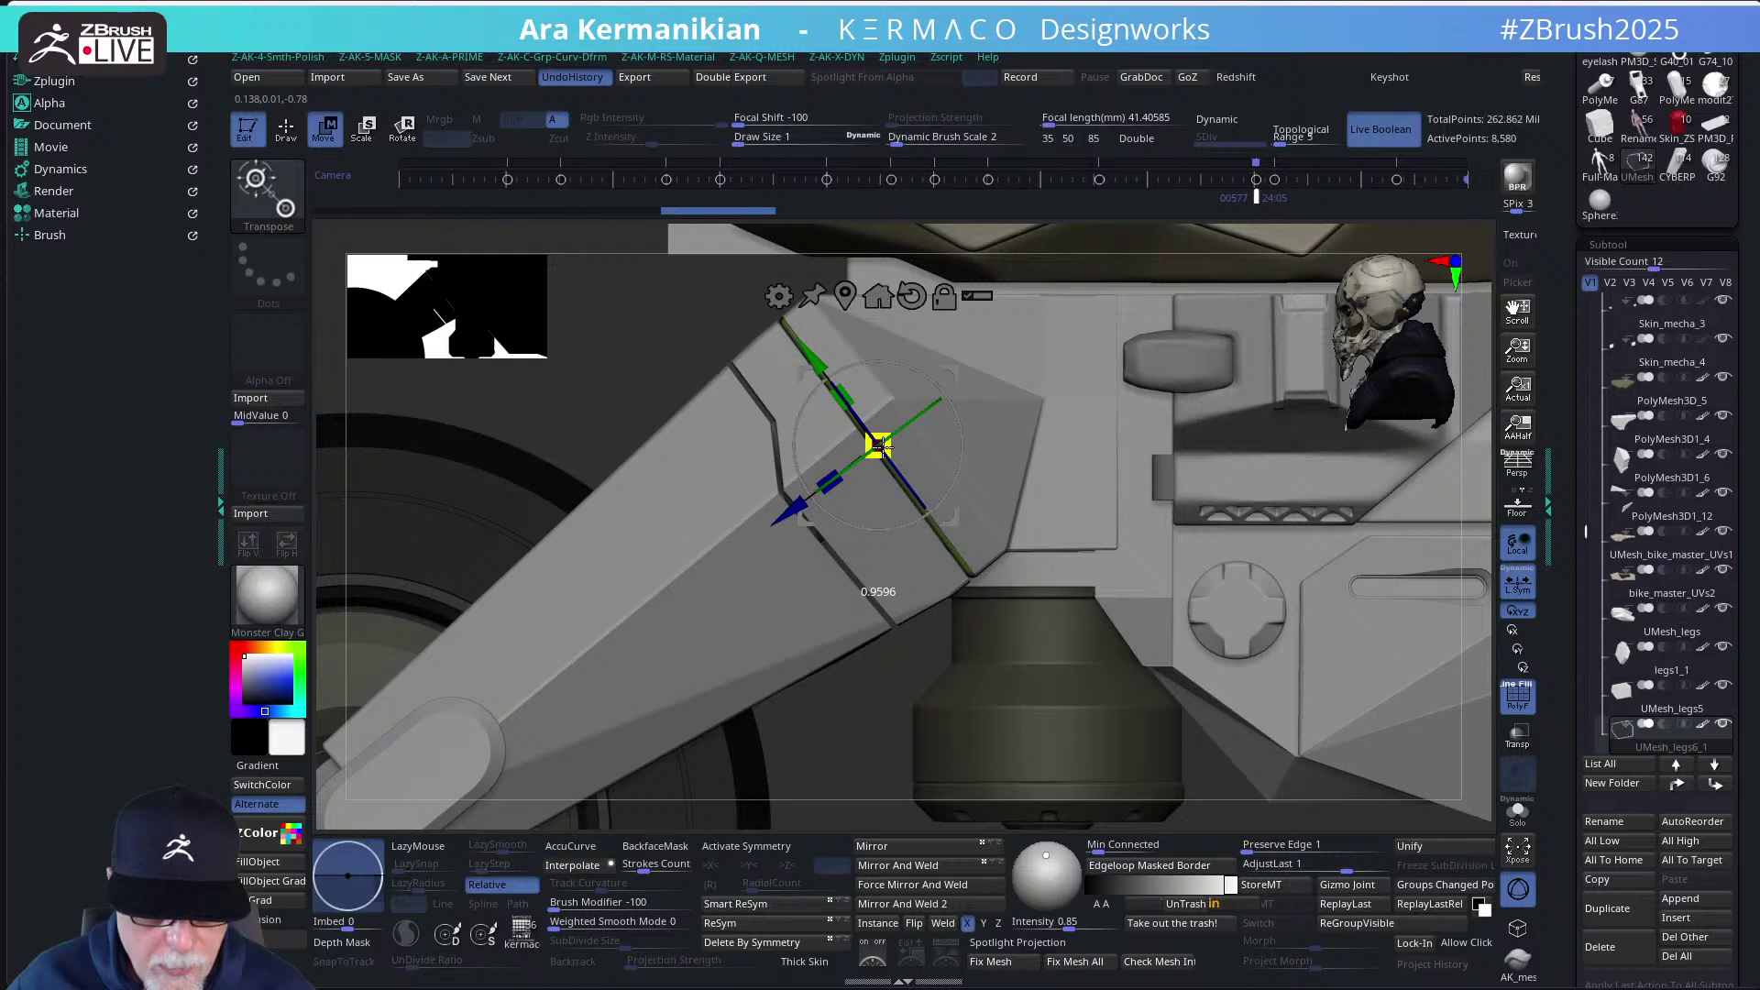
right_click_drag(641, 365, 825, 427)
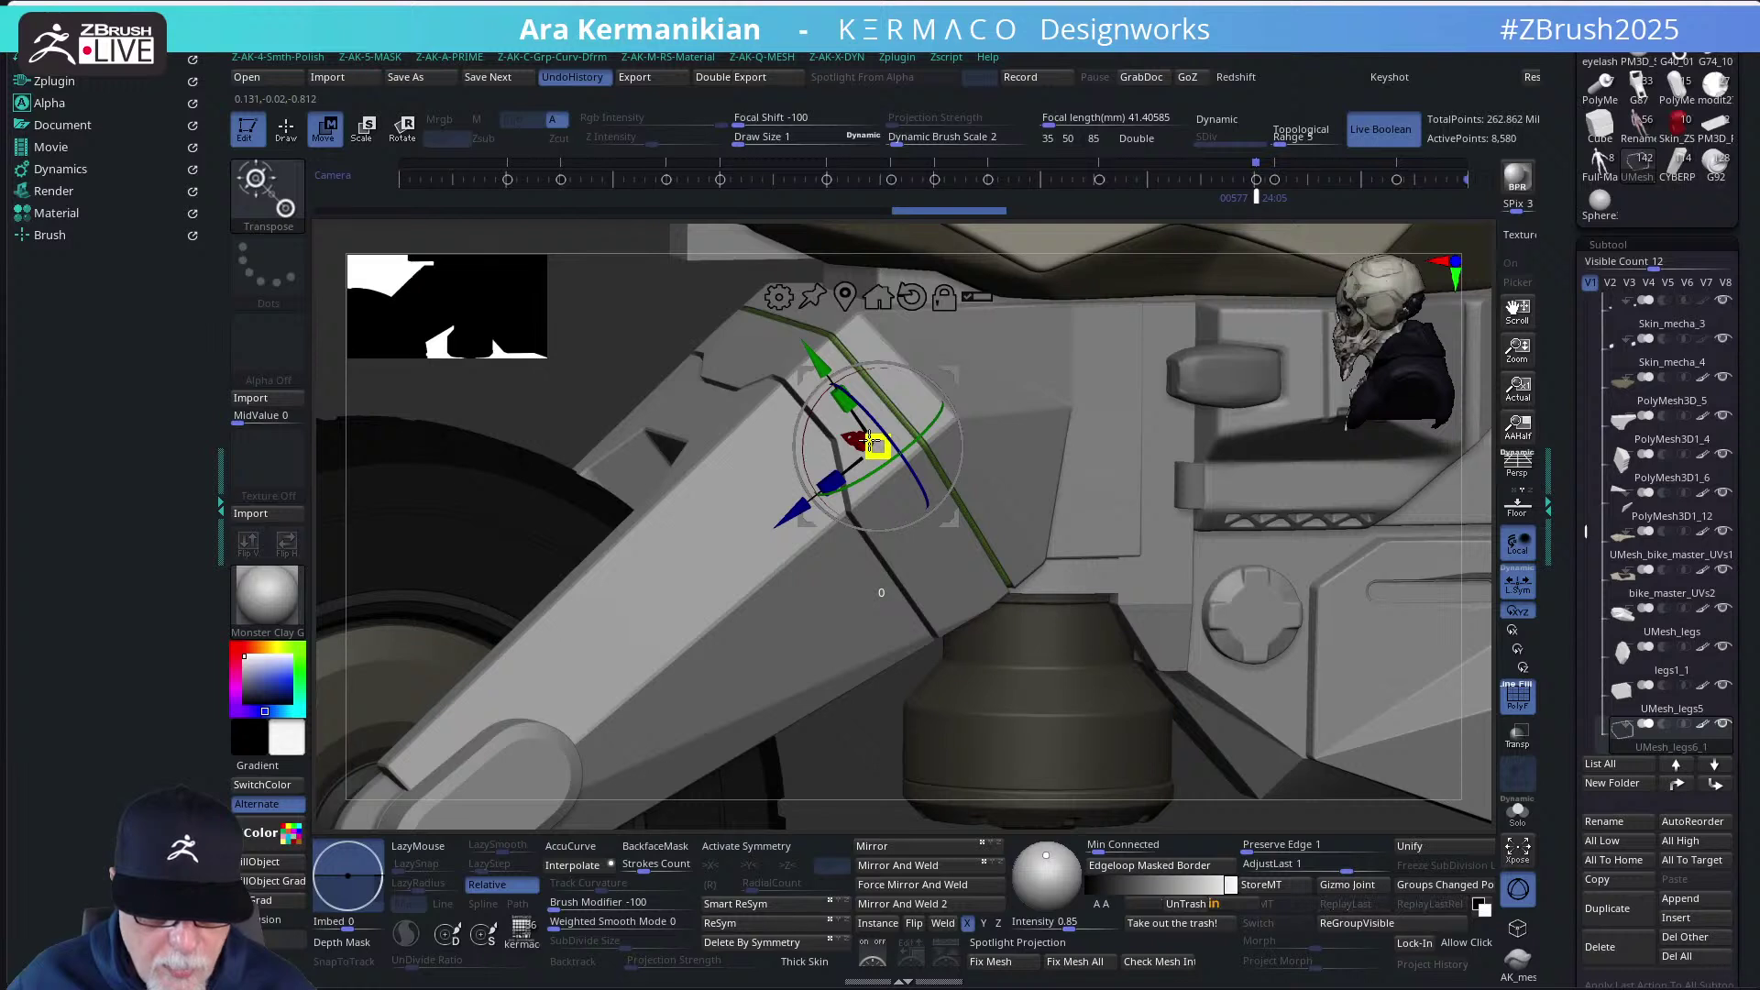
left_click_drag(869, 439, 870, 441)
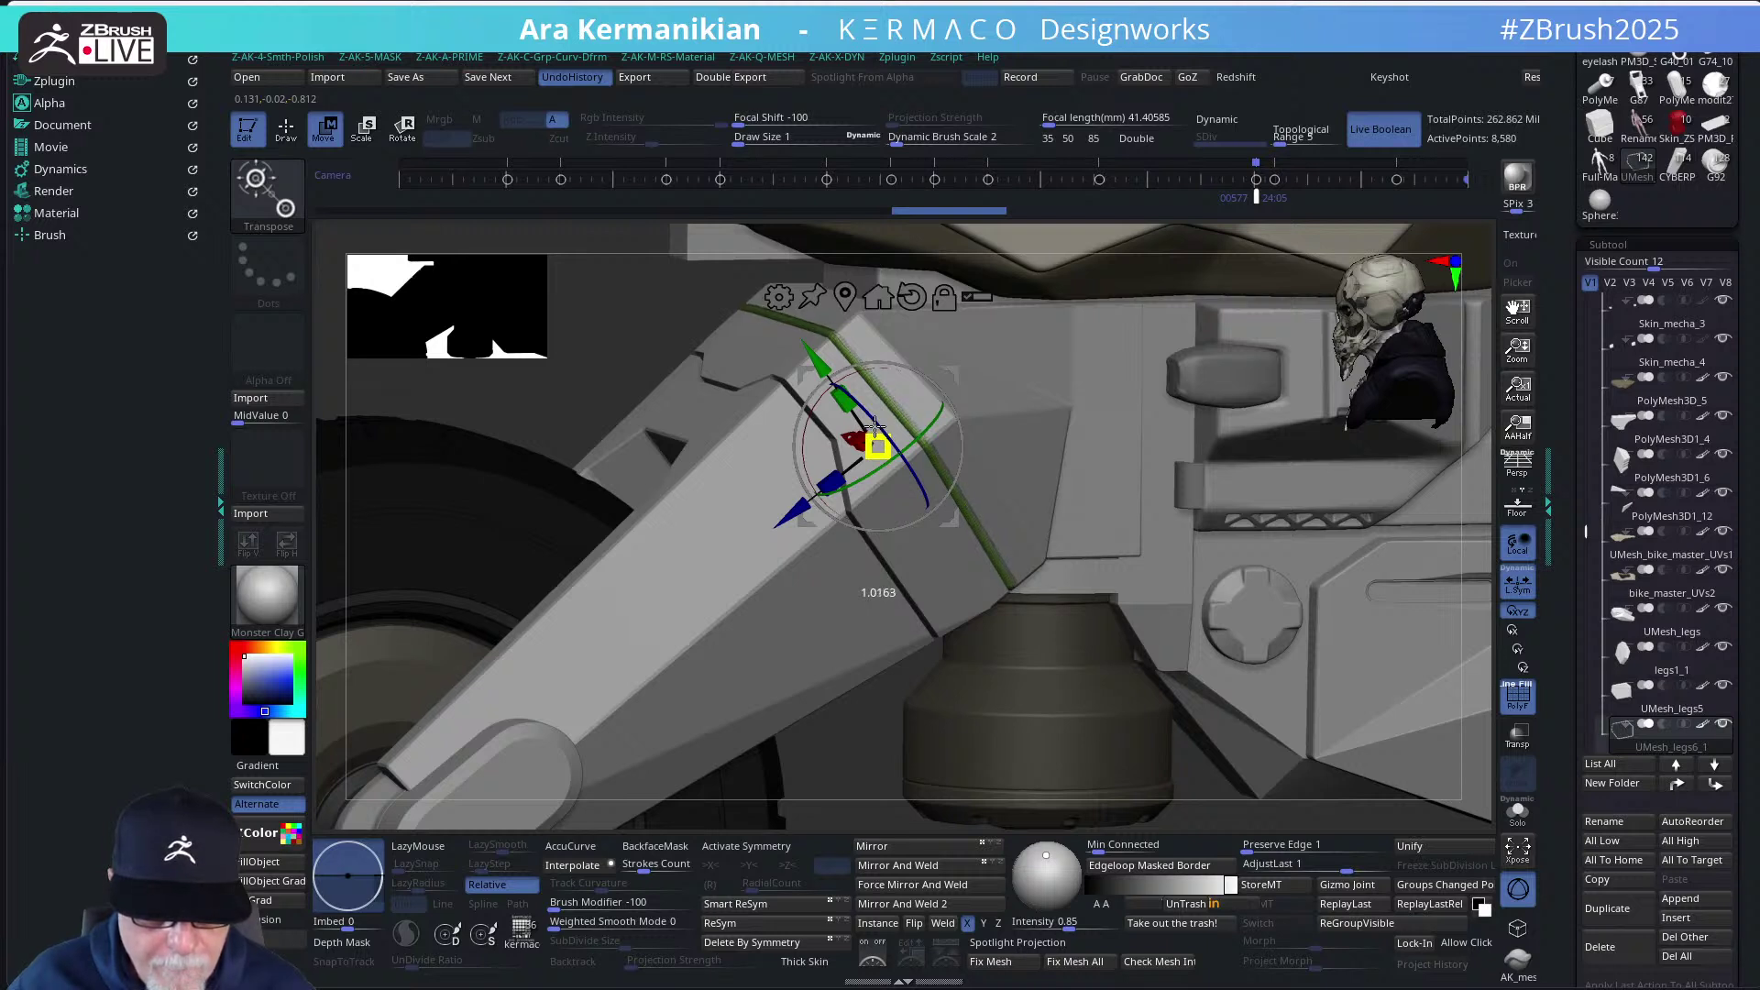
left_click_drag(876, 424, 877, 429)
left_click(1516, 694)
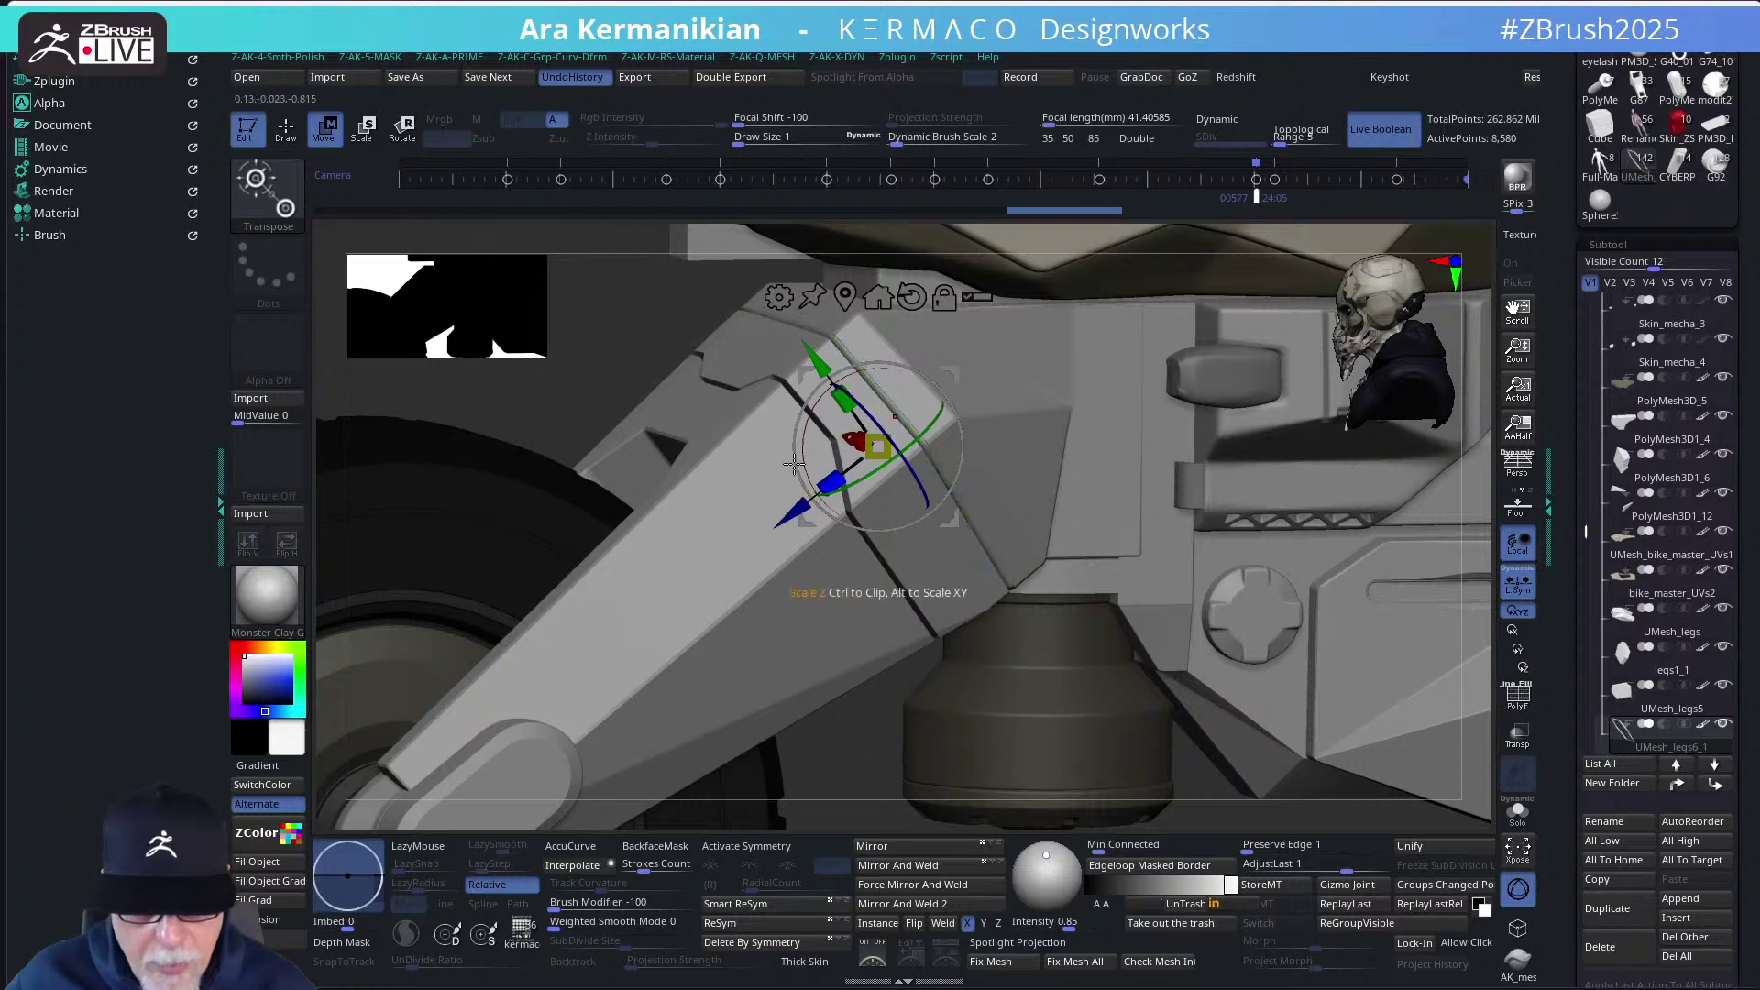
From the front of the bike, nudge the tube trim slightly along its Z axis and scale it along Y to fit the leg
key("y")
mouse_move(543, 373)
left_mouse_down("alt")
mouse_move(680, 428)
mouse_move(1100, 513)
left_mouse_up("alt")
key("q")
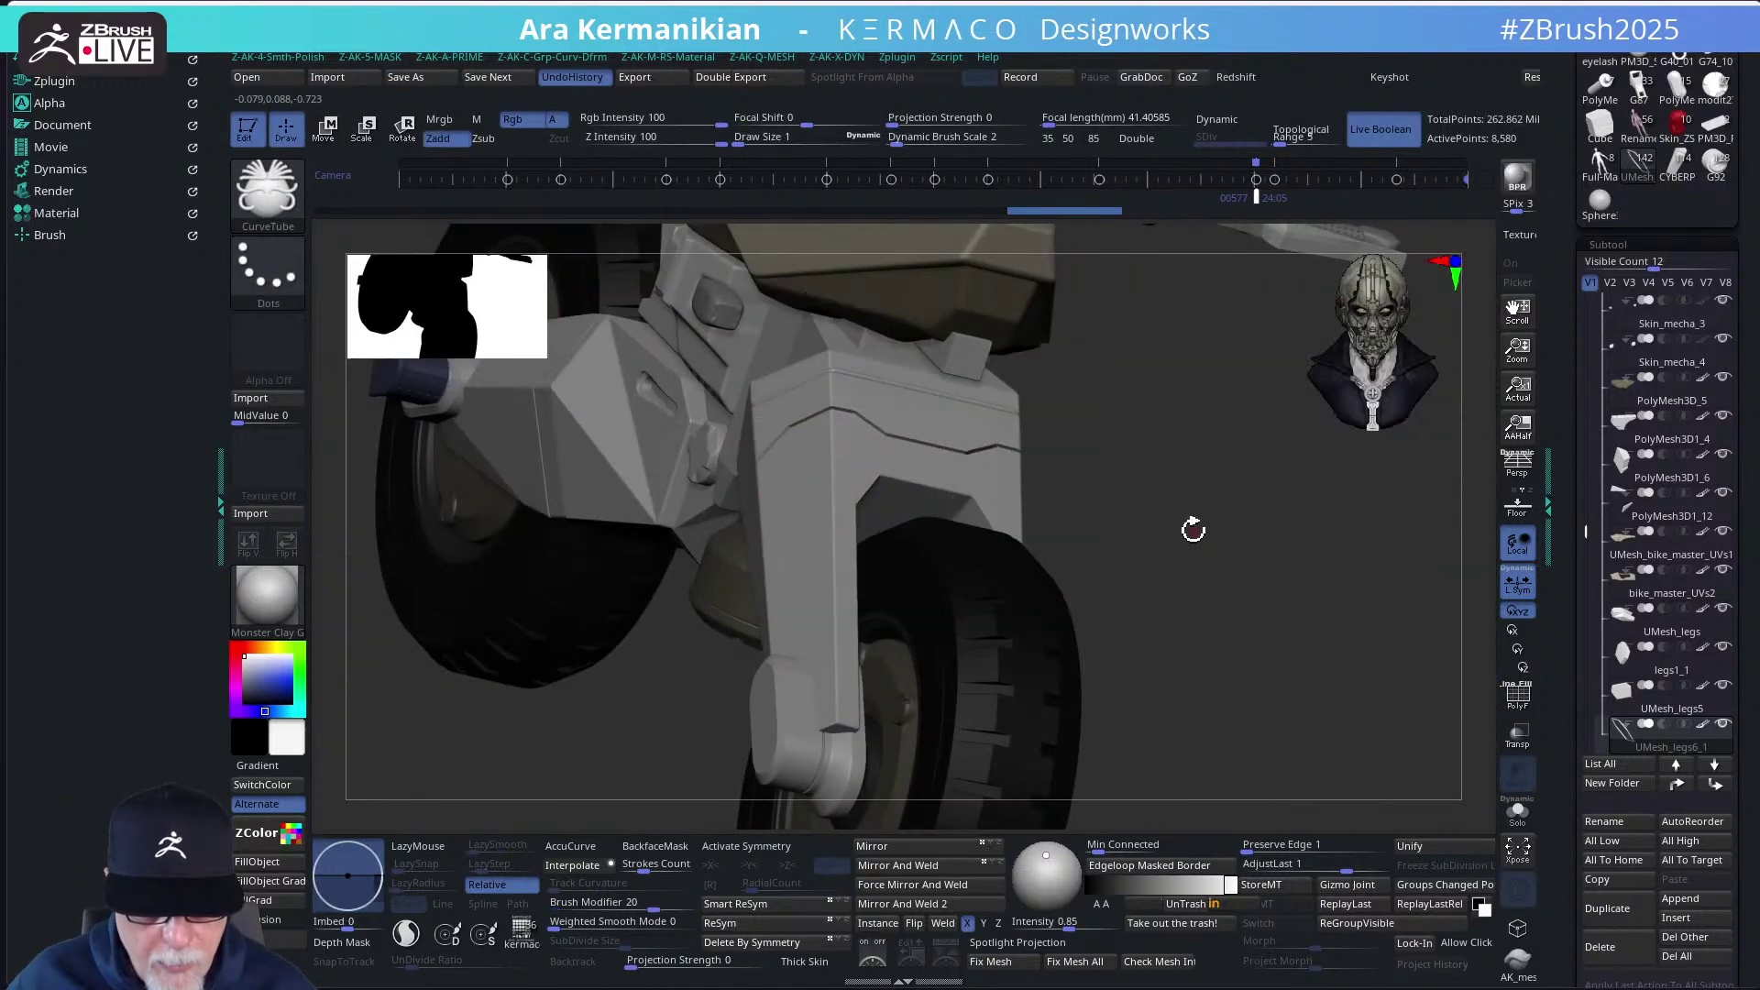
left_click_drag(1204, 543, 1191, 577)
key("w")
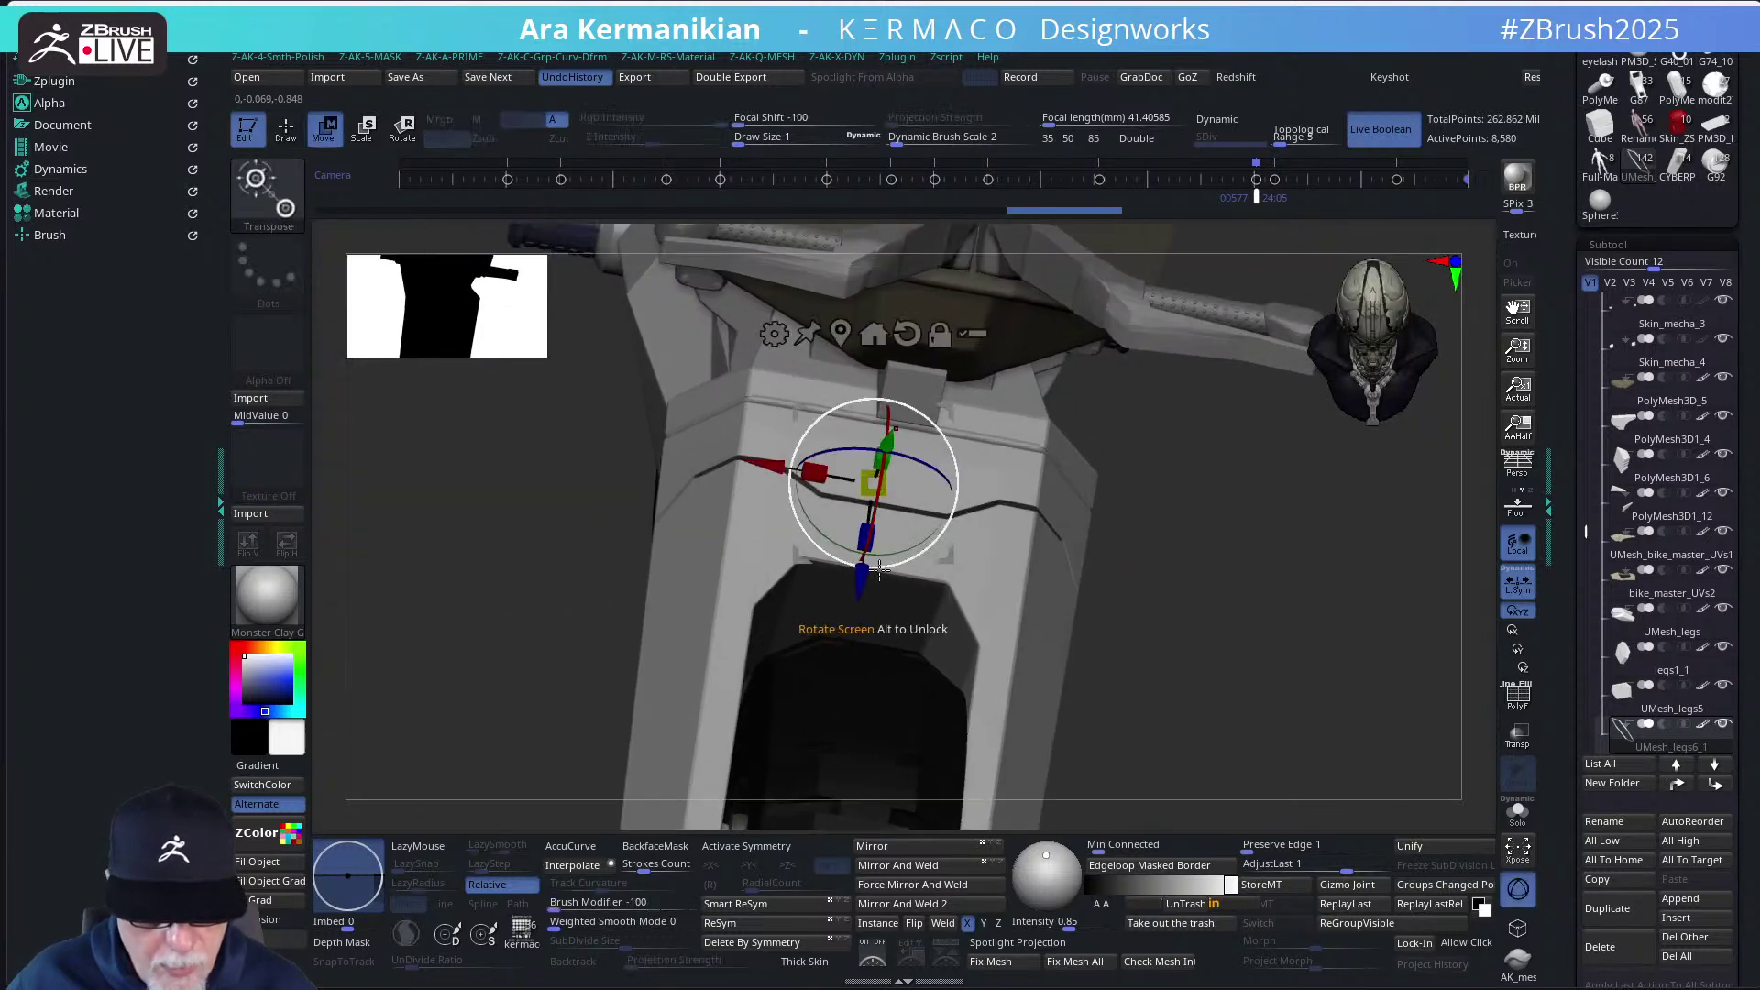
left_click_drag(865, 584, 861, 578)
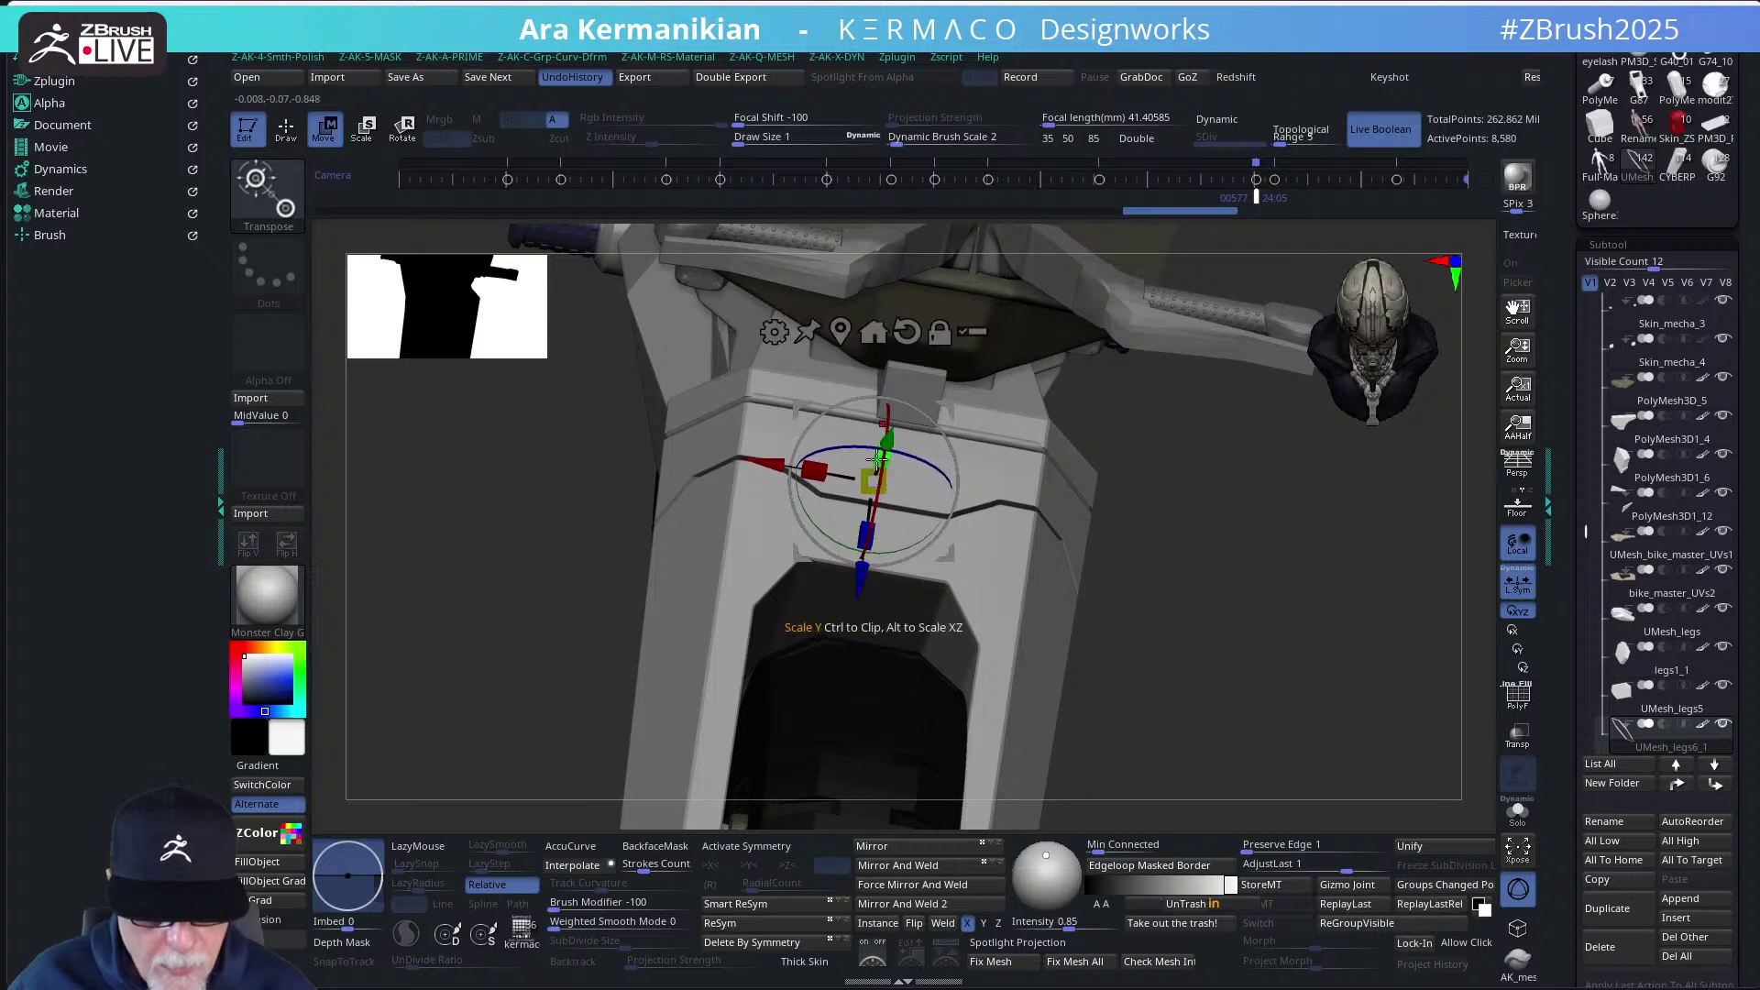
left_click_drag(877, 458, 877, 462)
key("q")
Subdivide the tube trim on the front leg once to smooth it
mouse_move(1235, 606)
left_mouse_down()
mouse_move(1207, 603)
mouse_move(1215, 695)
mouse_move(1136, 676)
mouse_move(871, 513)
left_mouse_up()
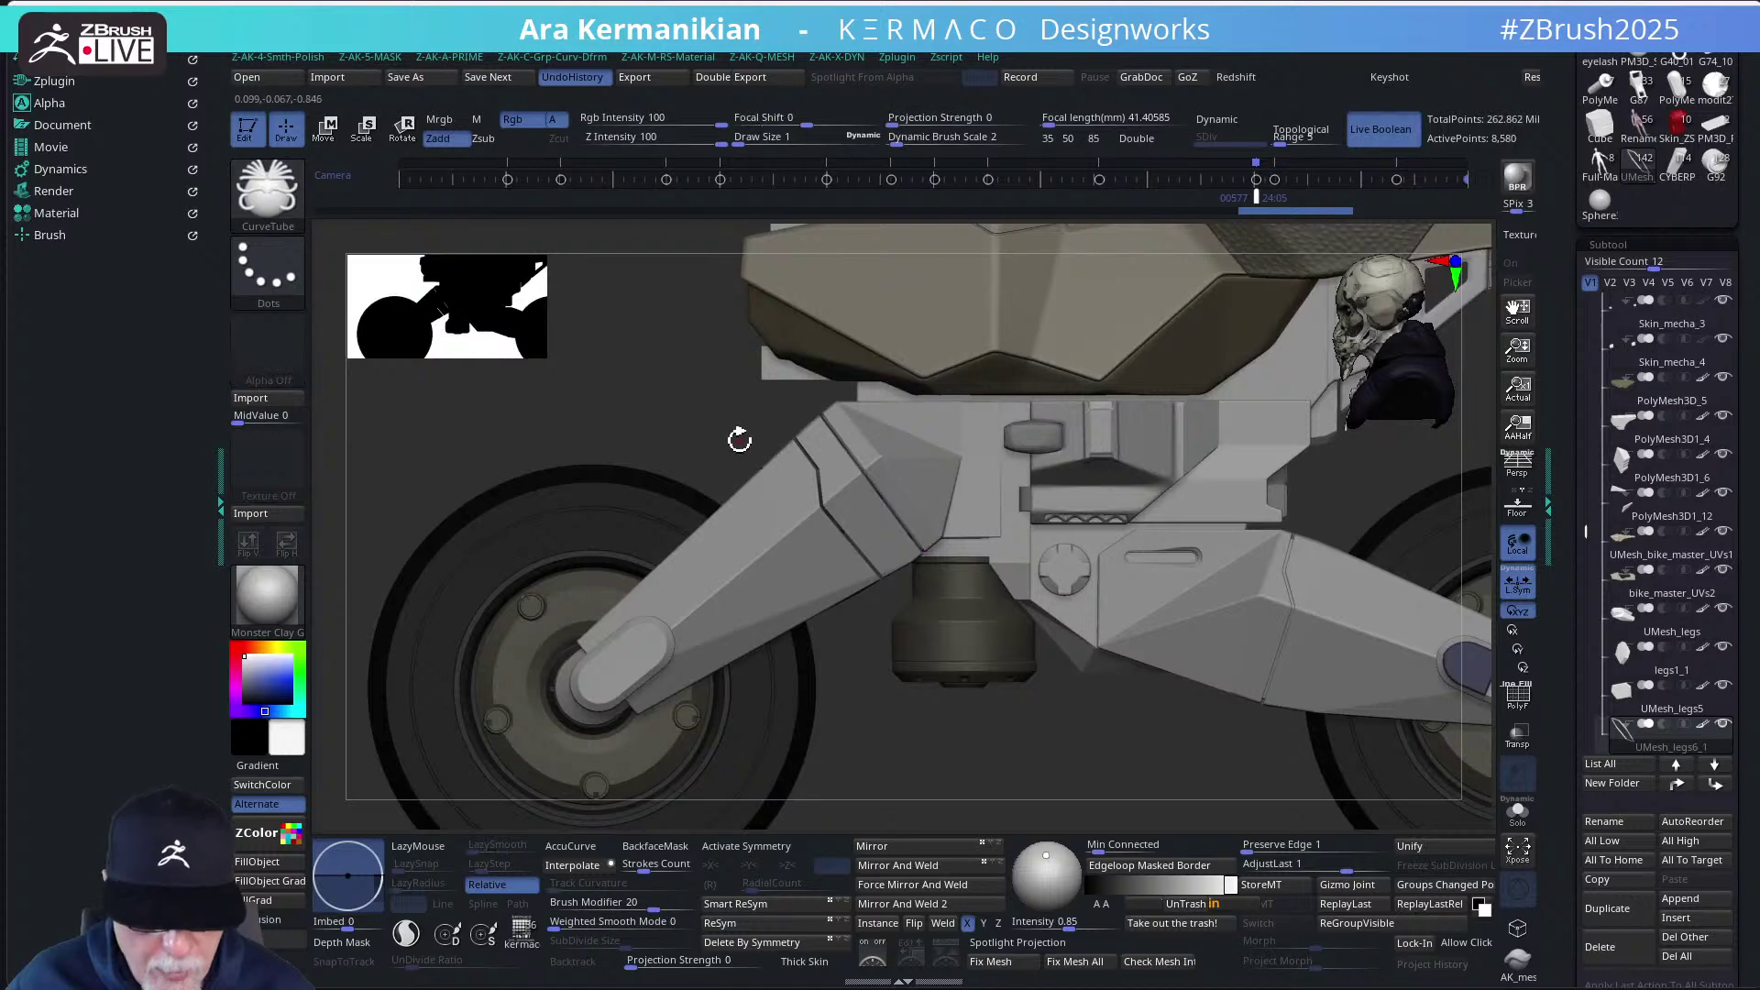
left_click_drag(738, 443, 1019, 418)
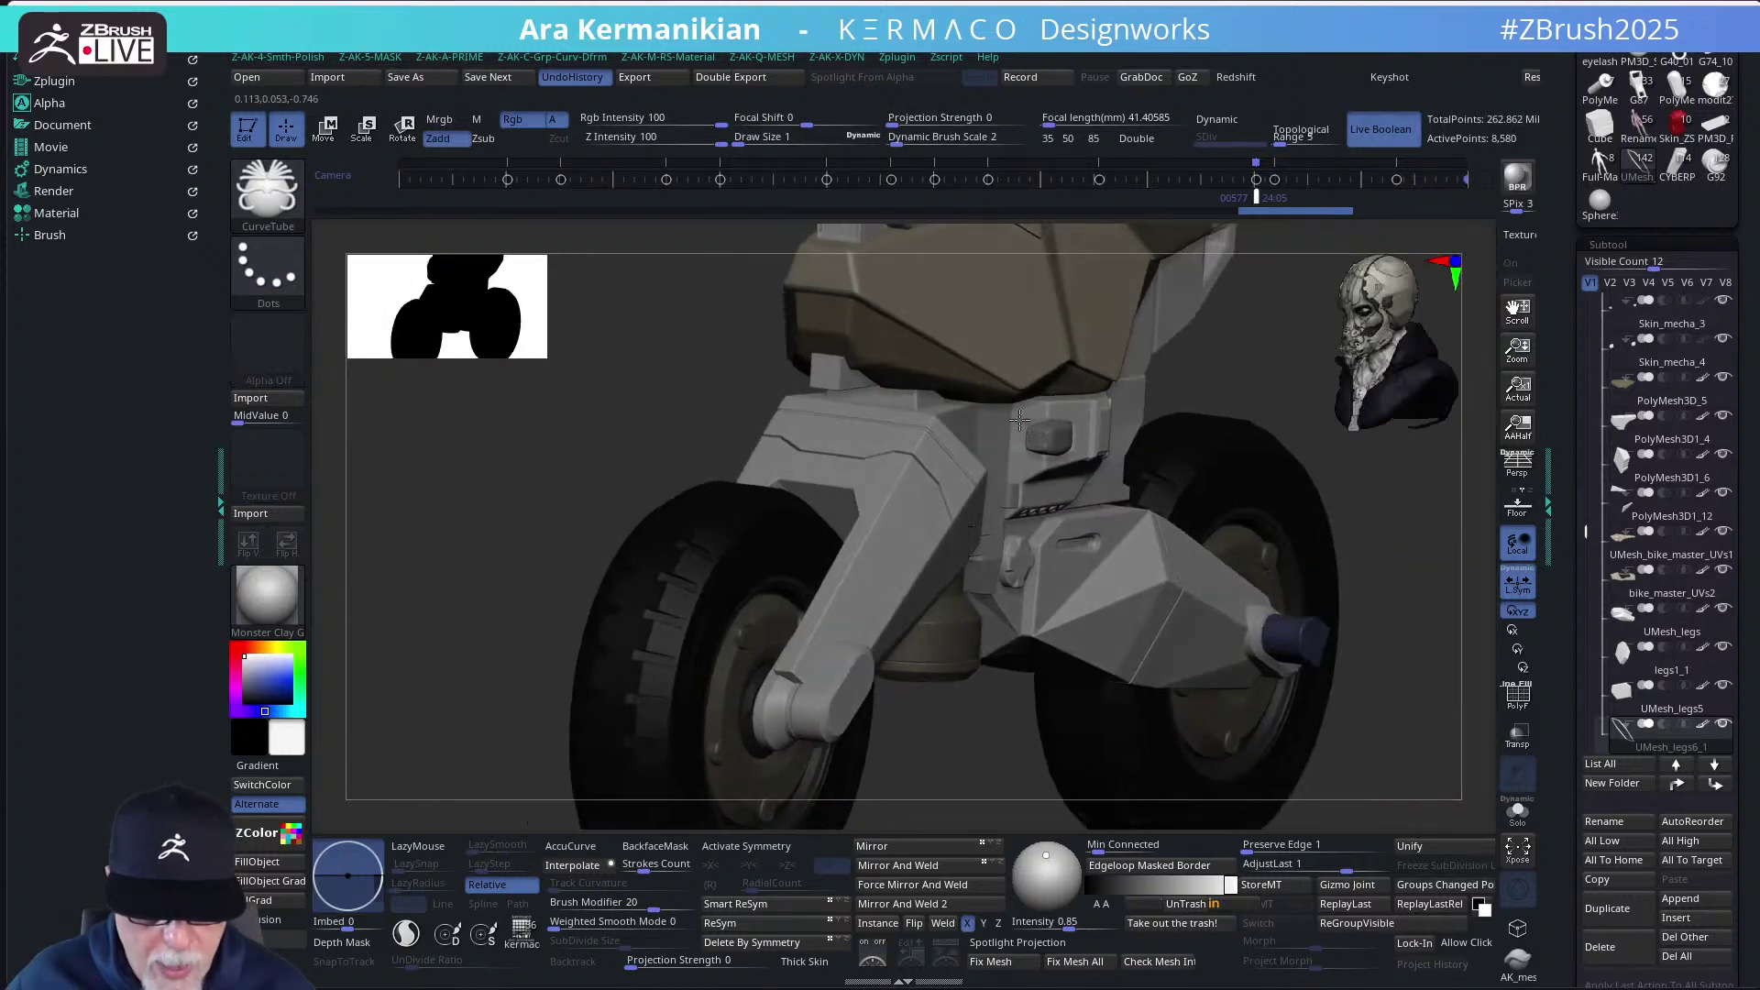
left_click_drag(1273, 391, 1160, 403, "alt")
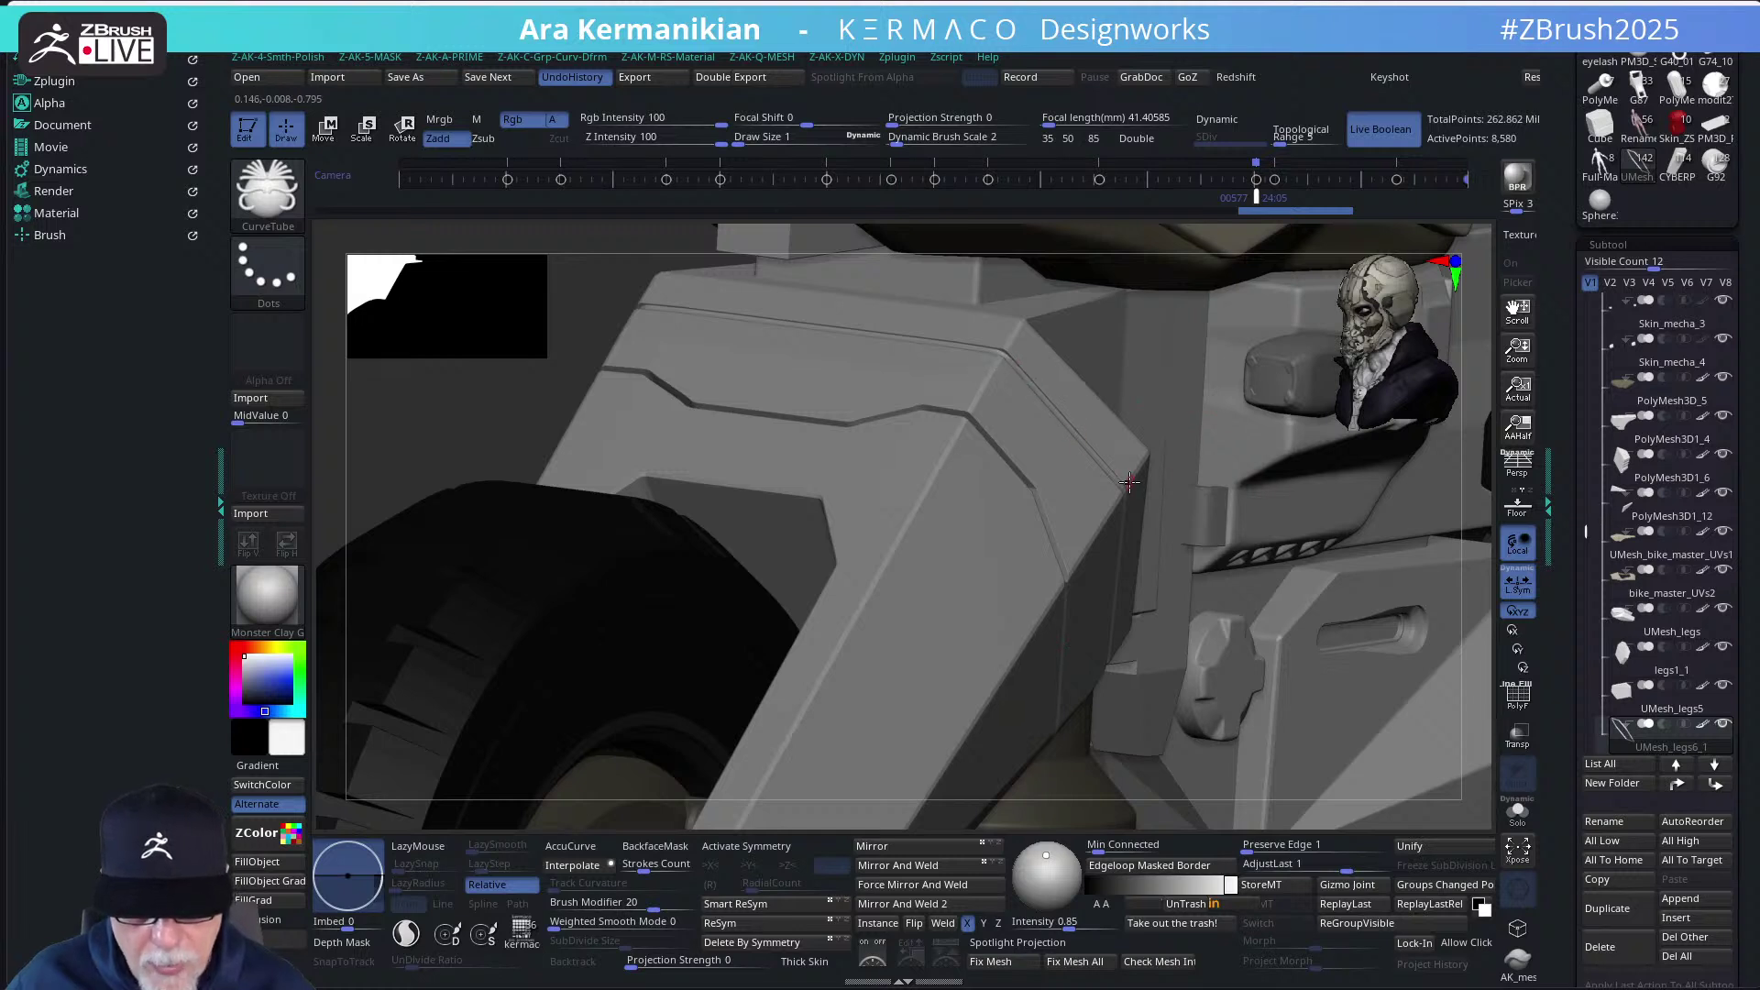
key("ctrl")
key("ctrl+d")
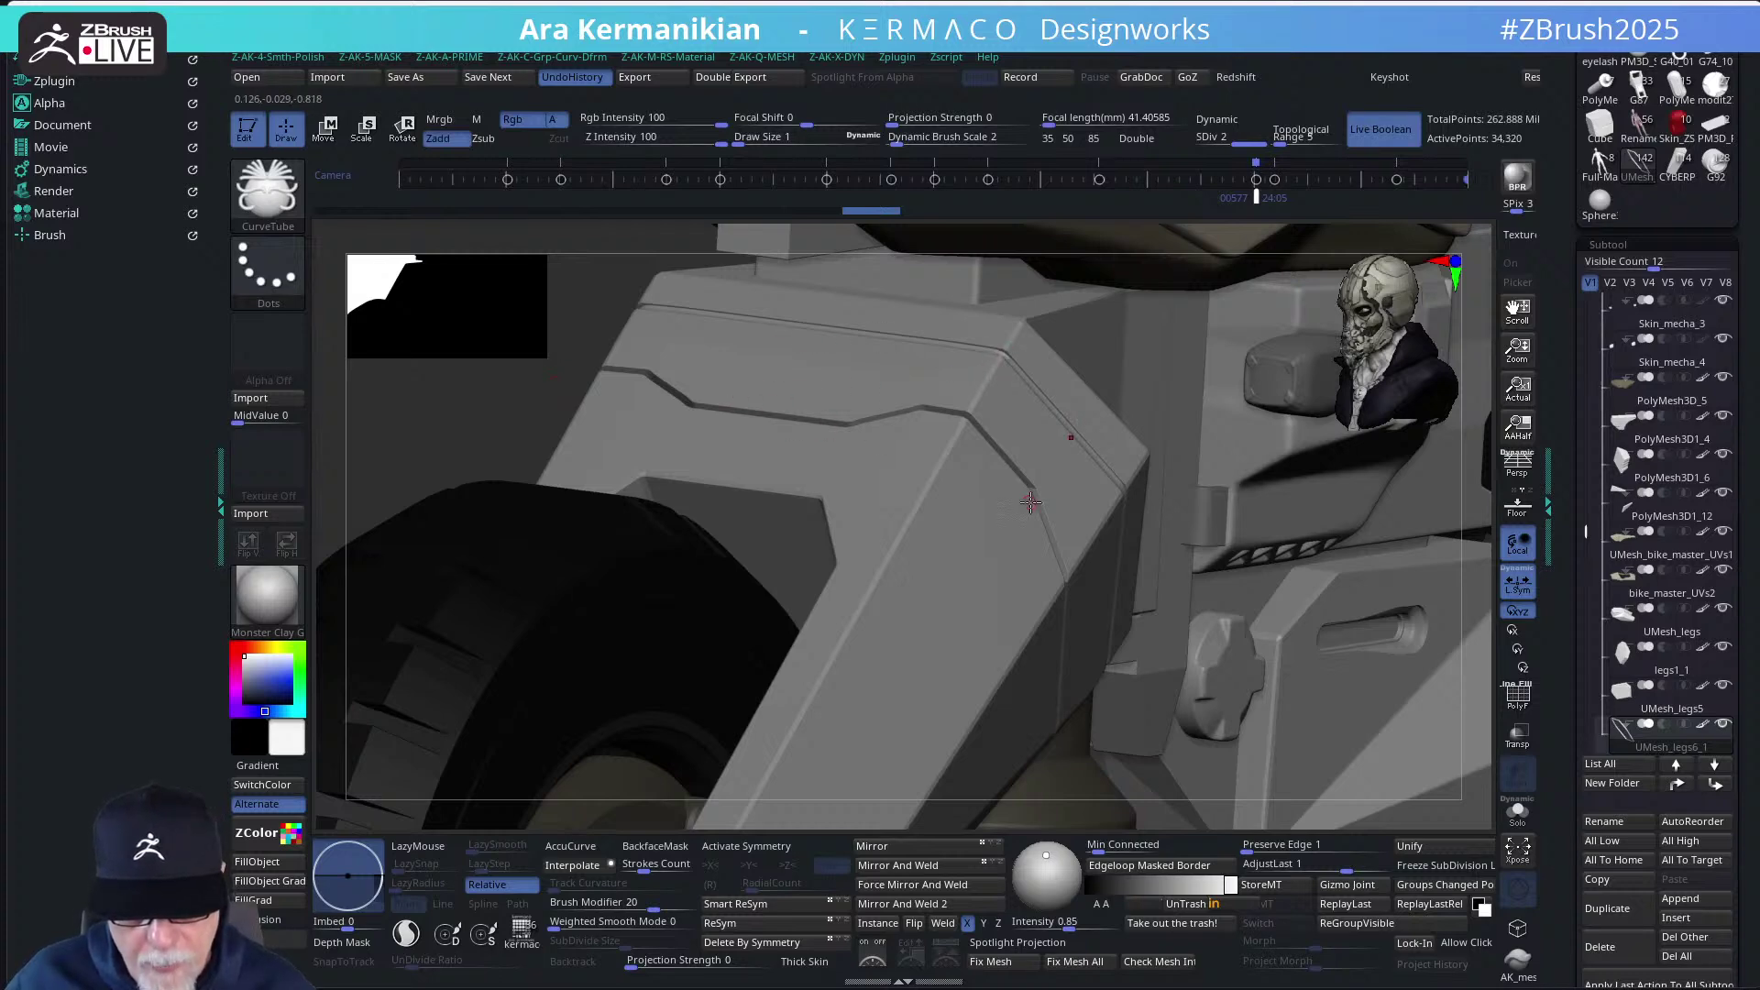
Make the leg piece UMesh_legs3 below the tube trim active, isolate it and show its wireframe in side view
left_click_drag(594, 321, 626, 348)
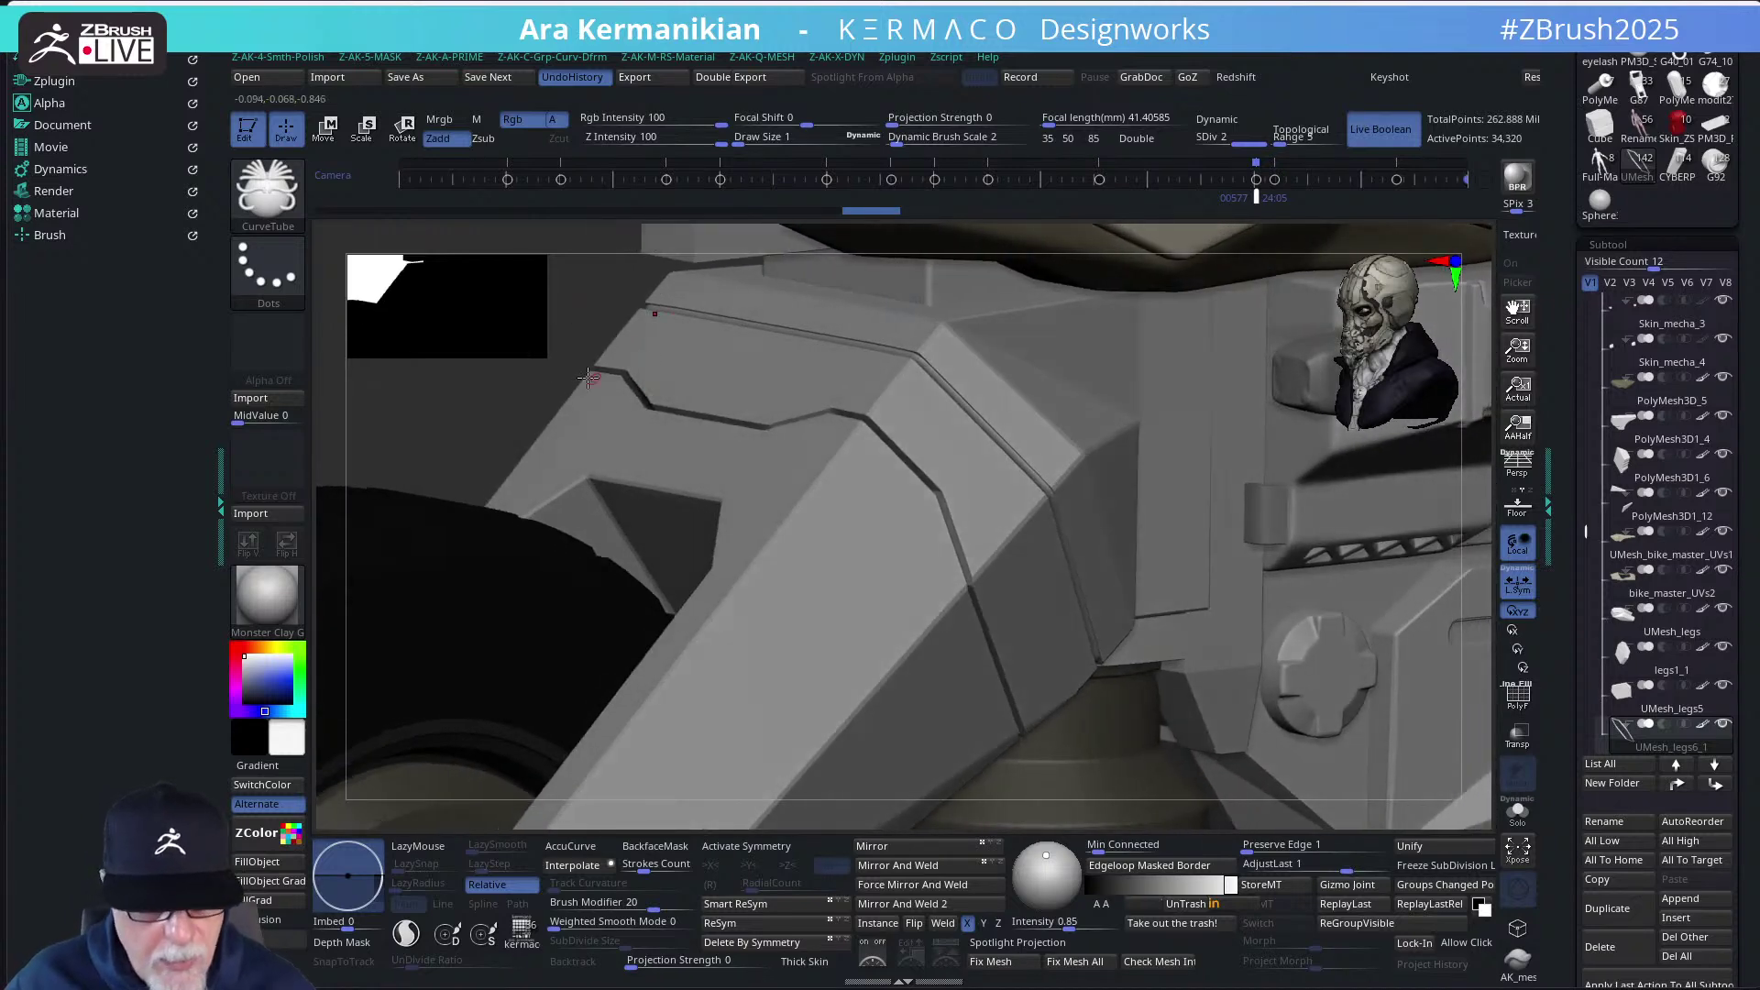
left_click_drag(549, 392, 722, 393)
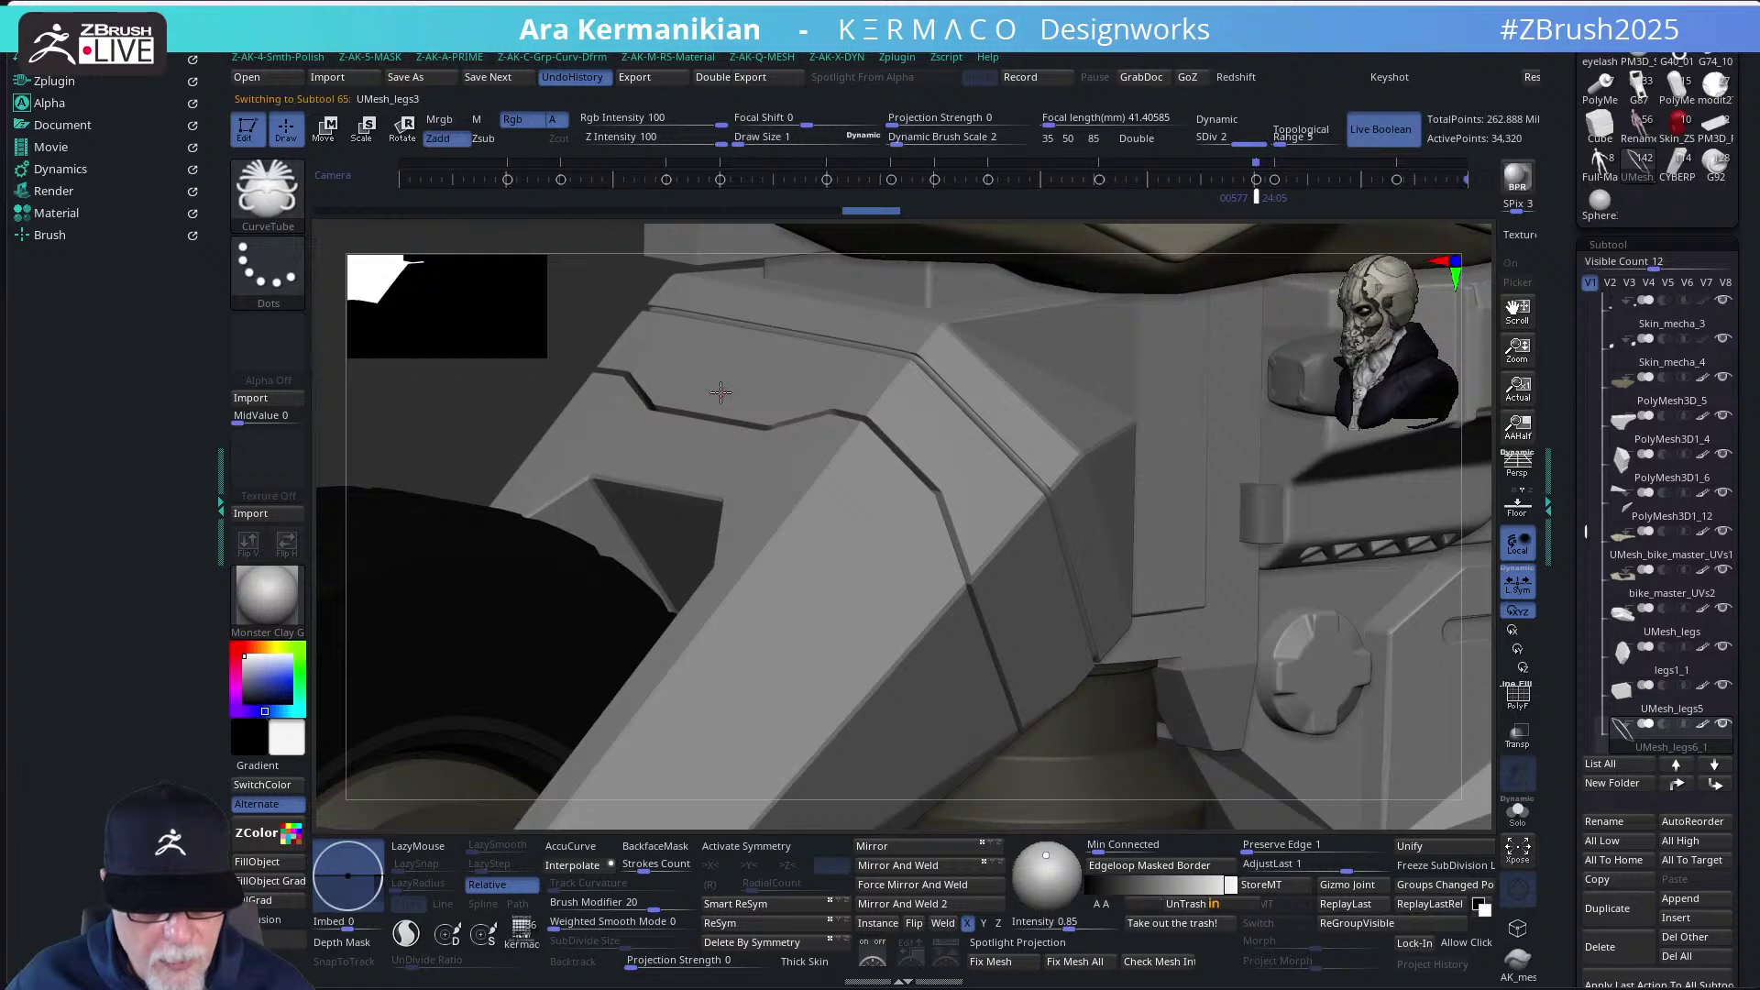
left_click(1518, 816)
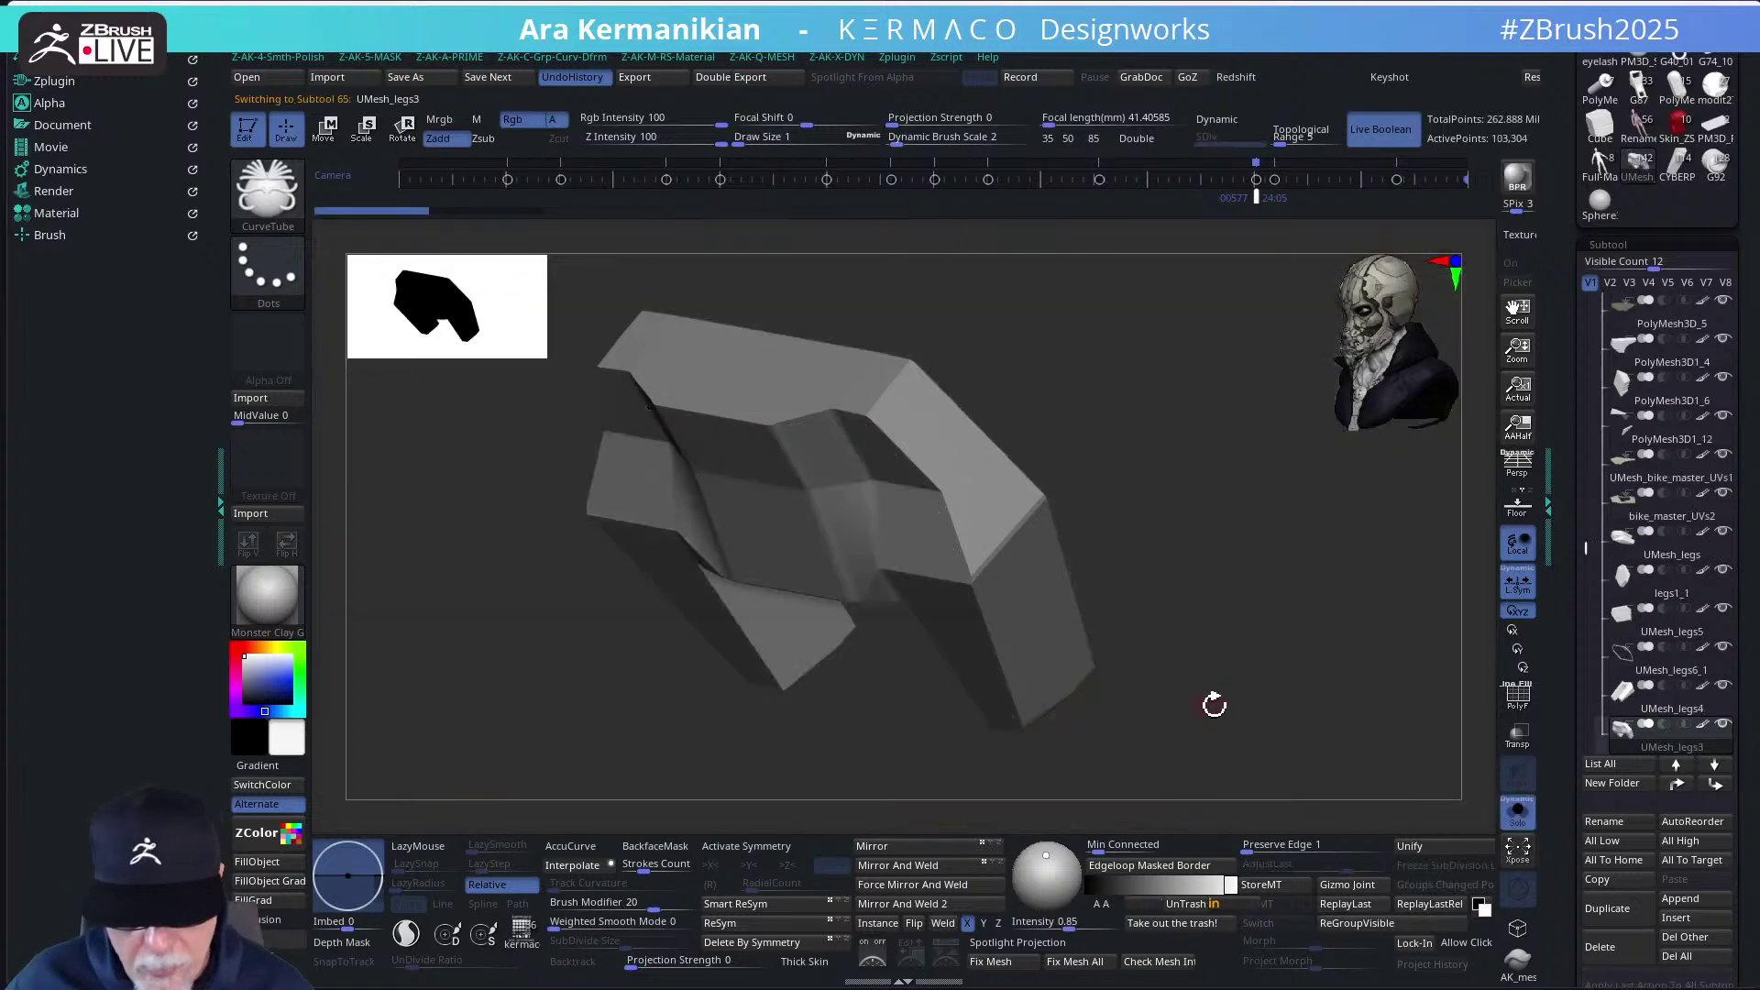
left_click_drag(1214, 703, 1160, 617)
left_click(1517, 697)
left_click_drag(1088, 527, 1133, 525)
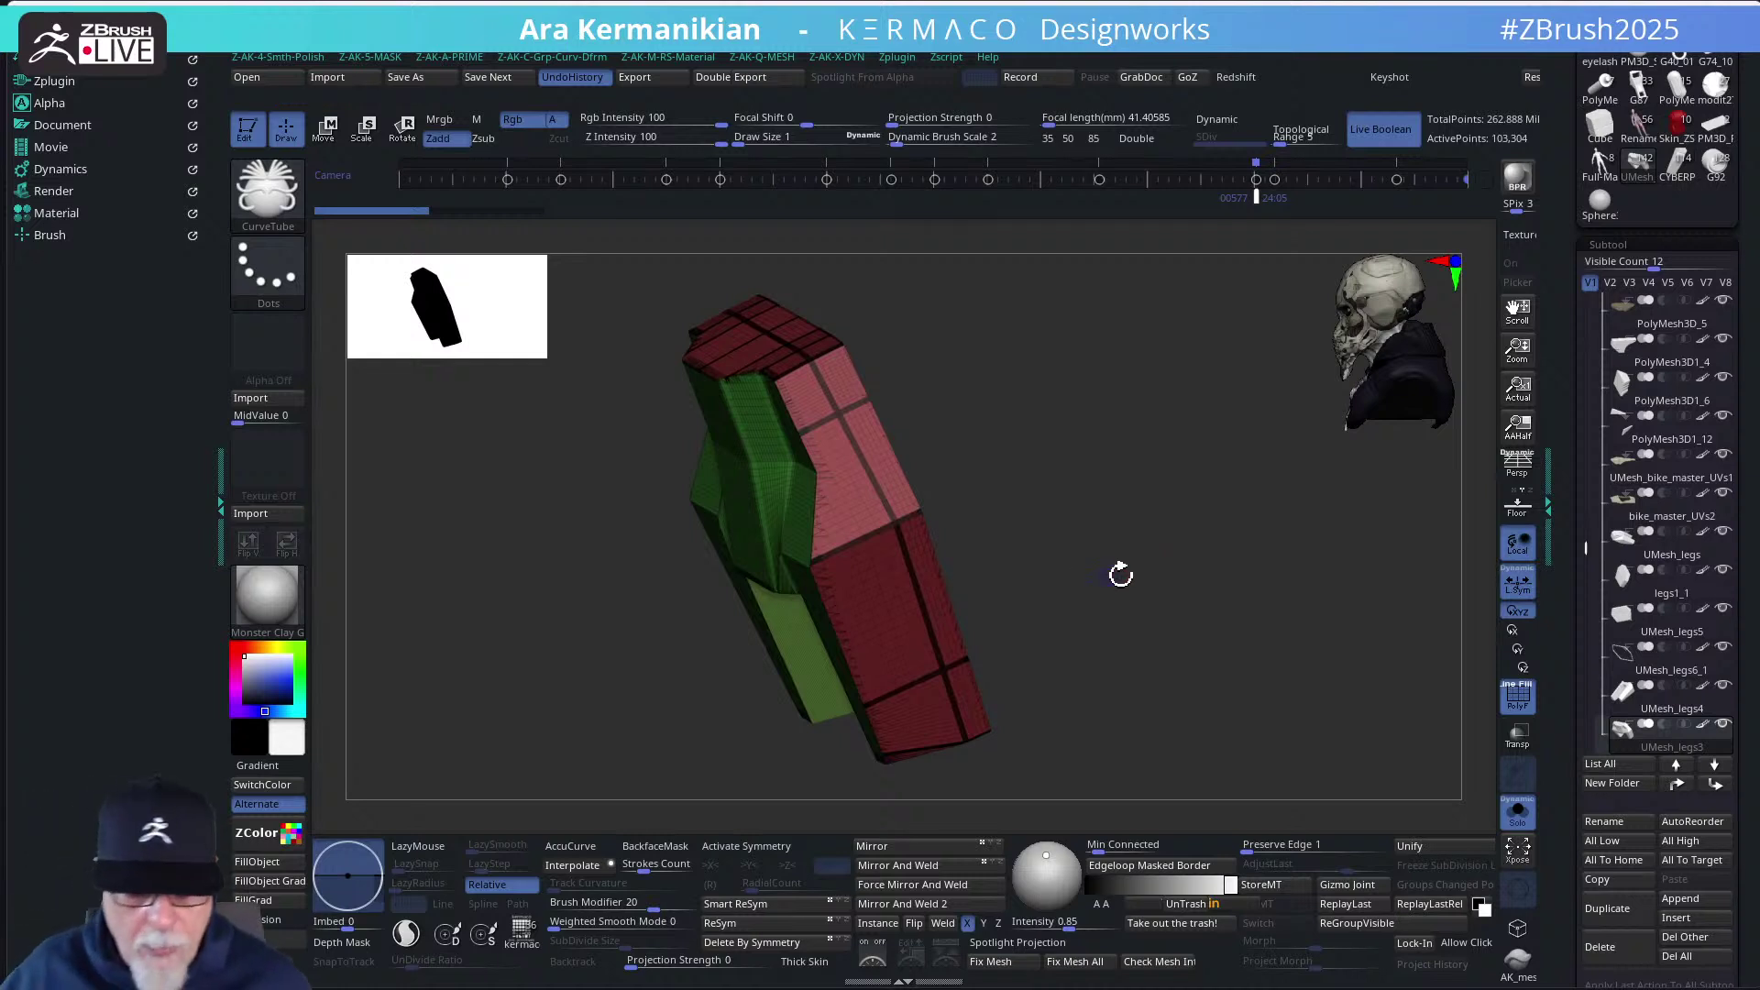
left_click_drag(1120, 574, 927, 396)
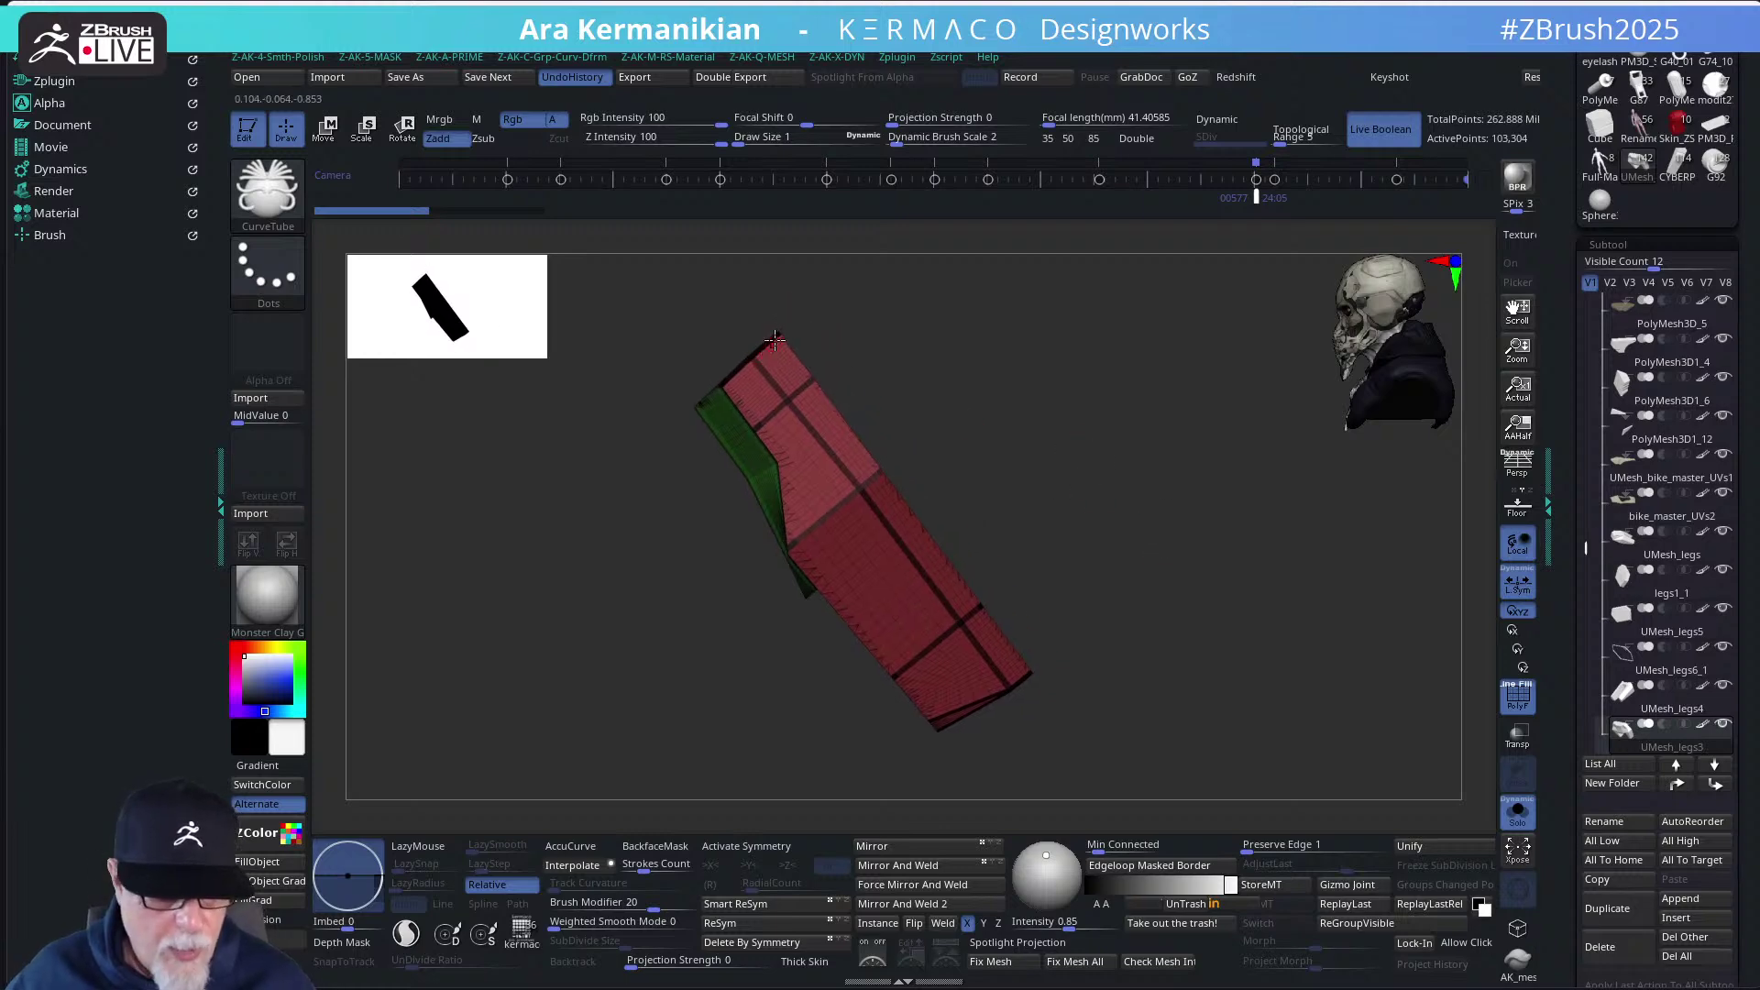
Choose the MaskLasso brush and mask the strip along the rear edge of the isolated leg piece
key("ctrl")
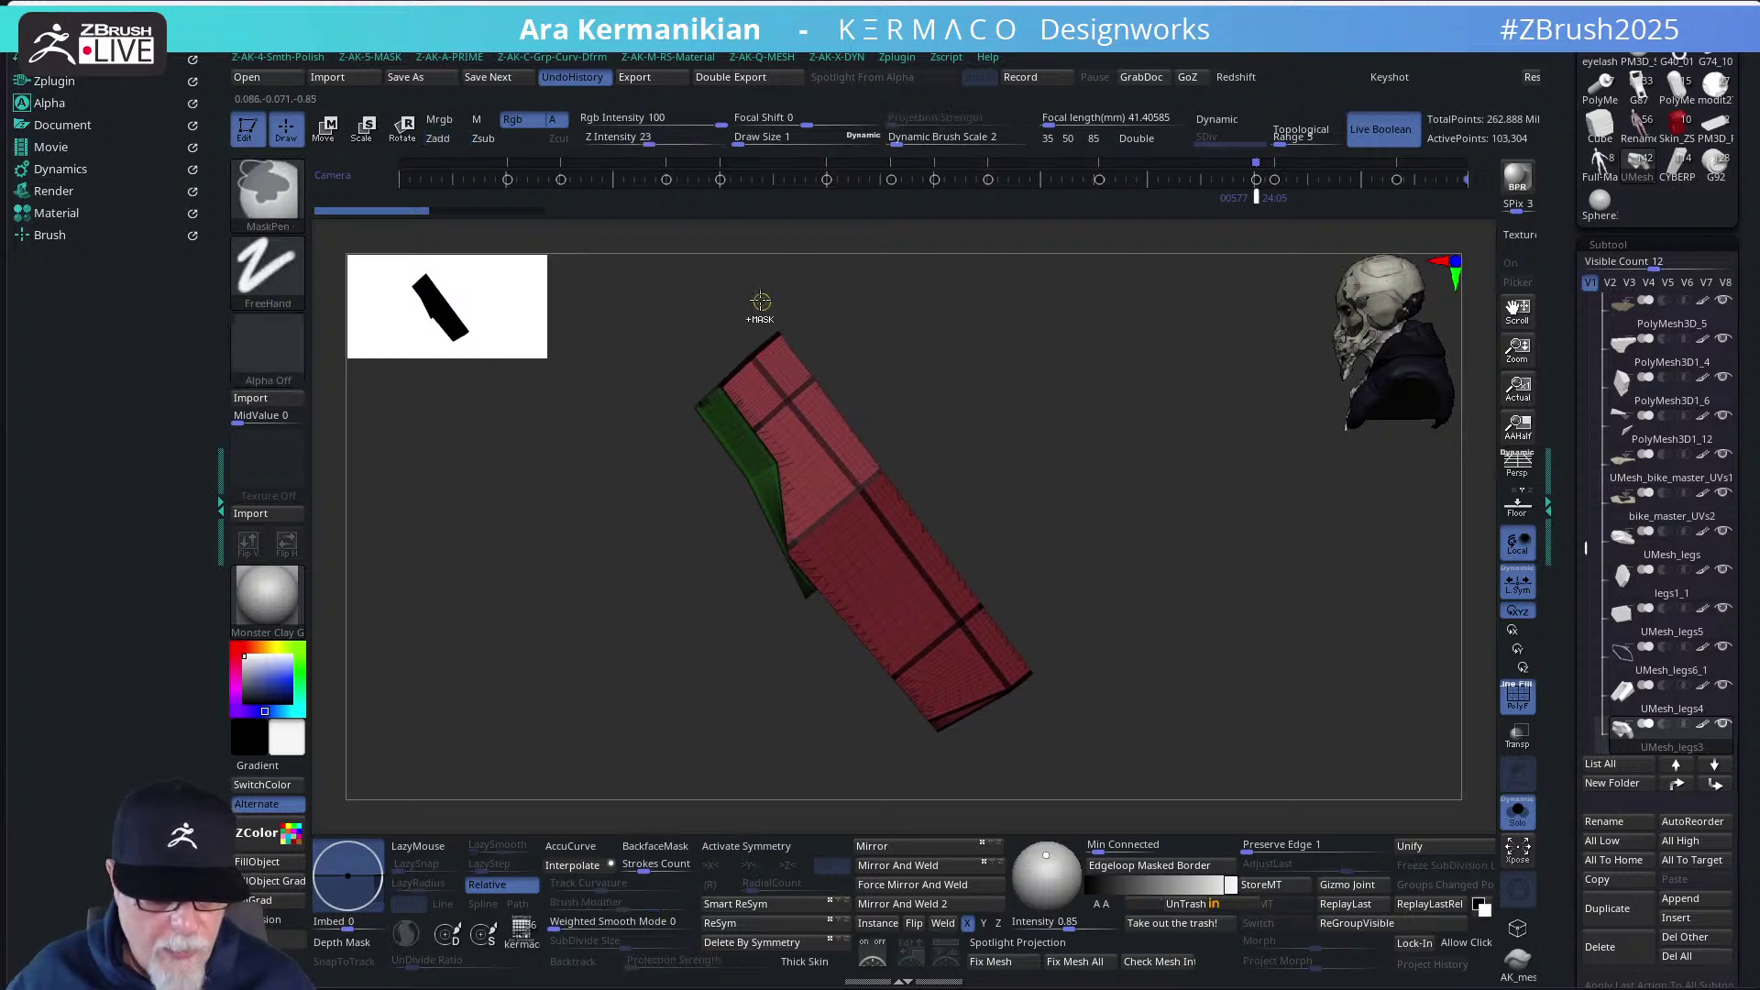
left_click(267, 193, "ctrl")
left_click(442, 216, "ctrl")
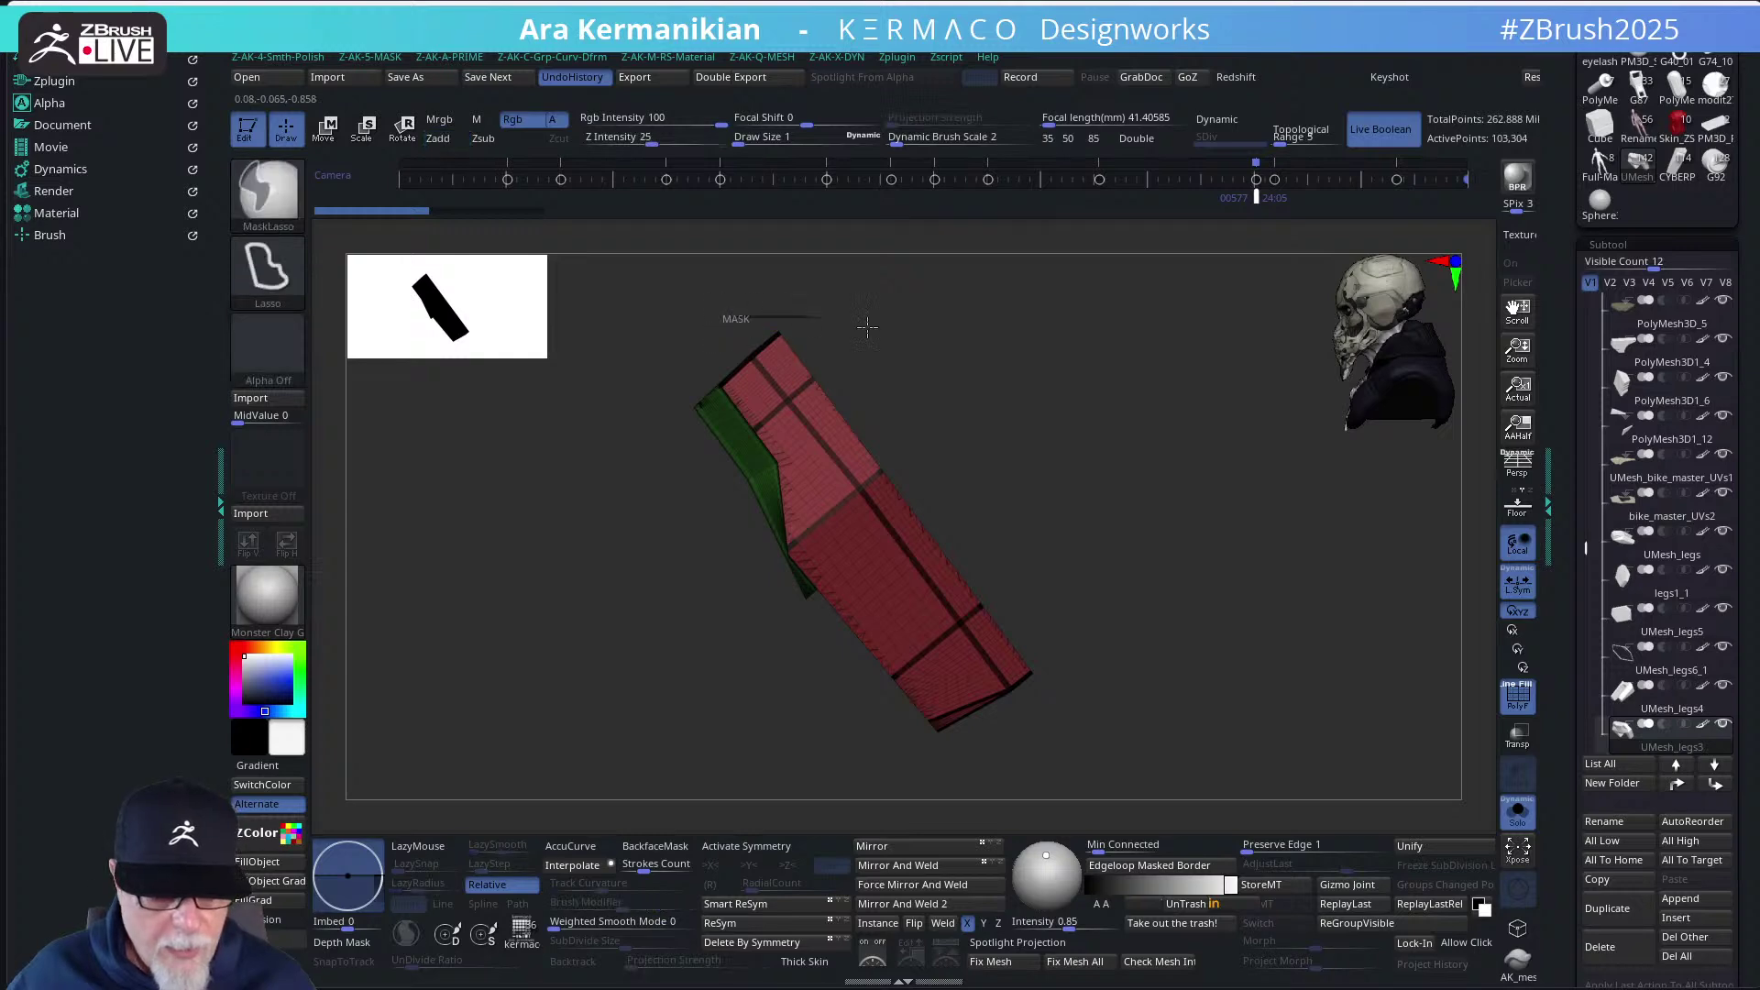
mouse_move(867, 326)
left_mouse_down("ctrl")
mouse_move(1100, 724)
mouse_move(1045, 766)
left_mouse_up("ctrl")
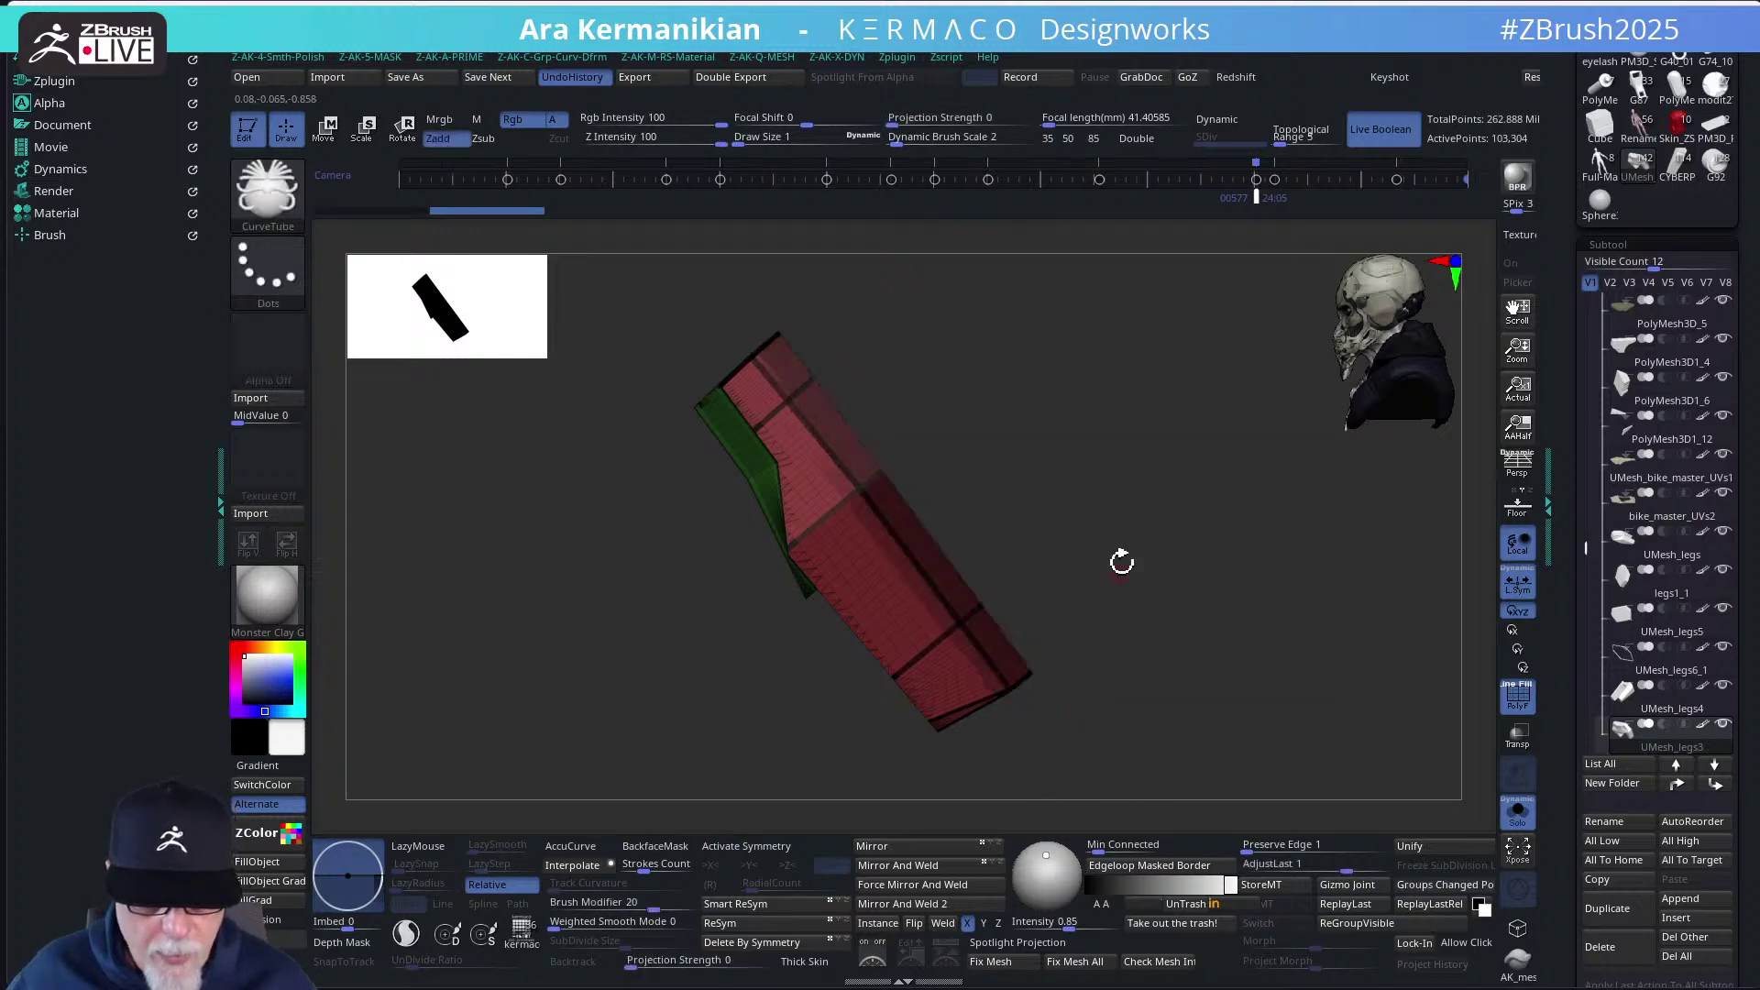
Frame the leg piece's mesh with curves along its polygroup borders
left_click_drag(813, 323, 1547, 729)
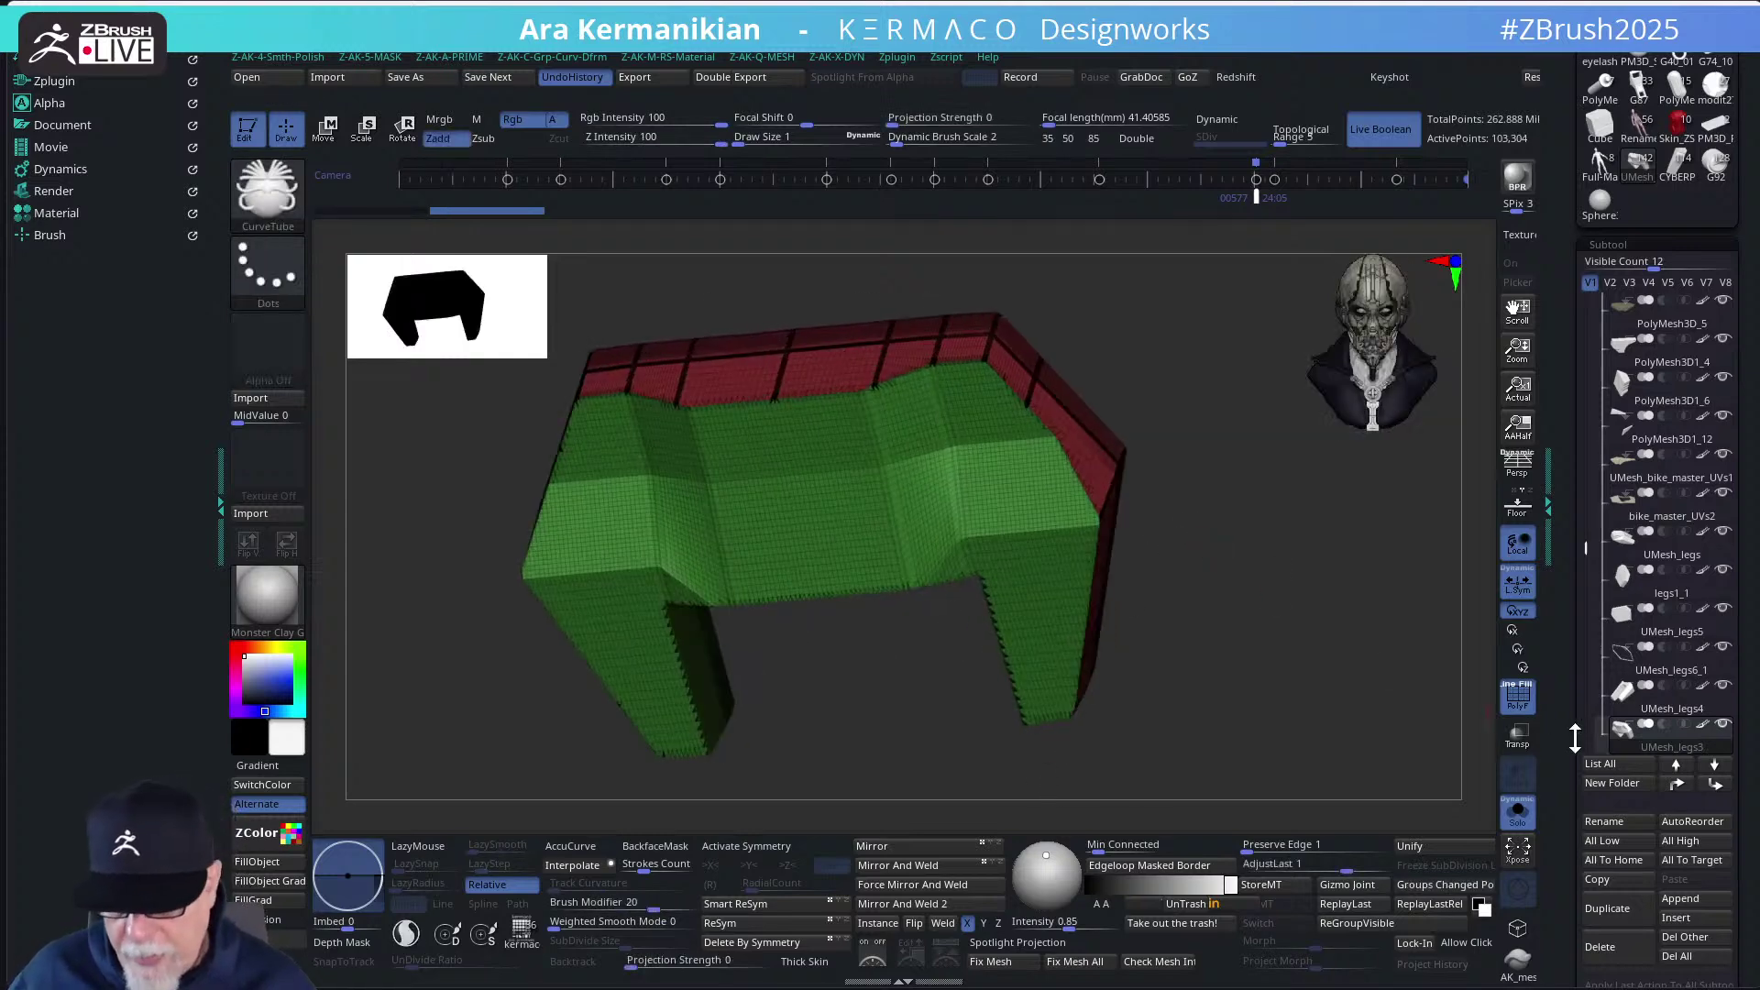
scroll(1577, 612, "down", 15)
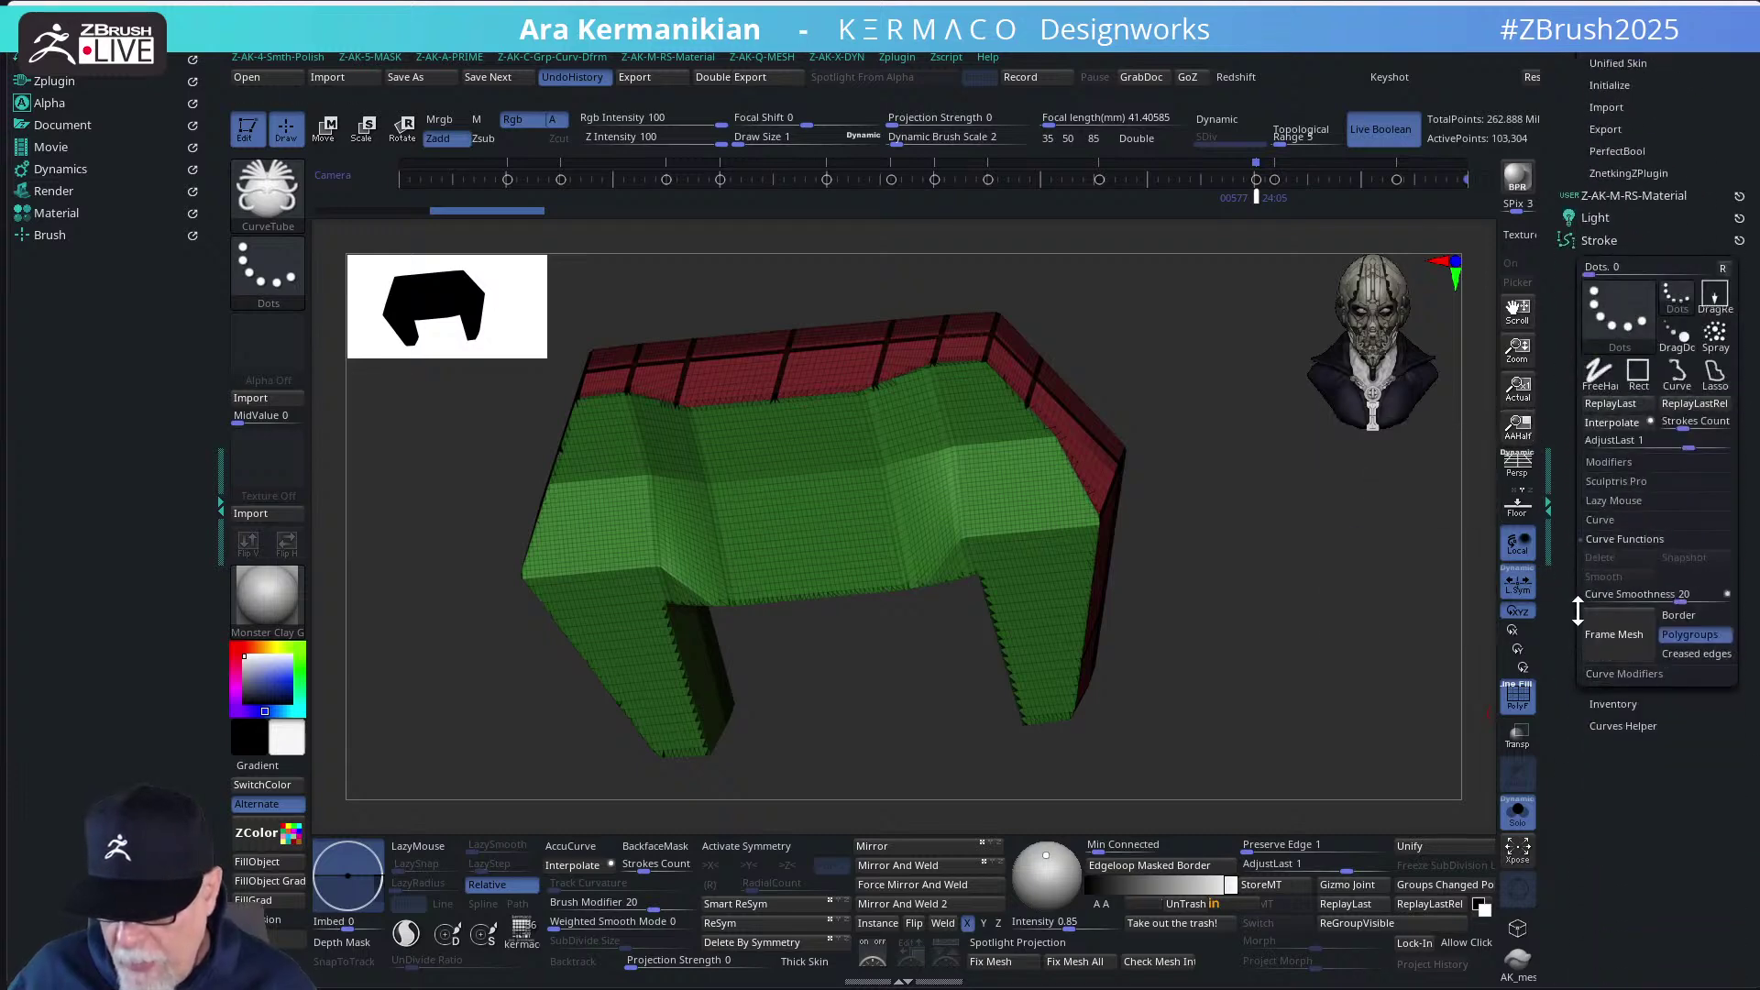
left_click(1626, 639)
Generate CurveTube geometry along the framed curves of the leg piece
left_click_drag(1354, 636, 1205, 653)
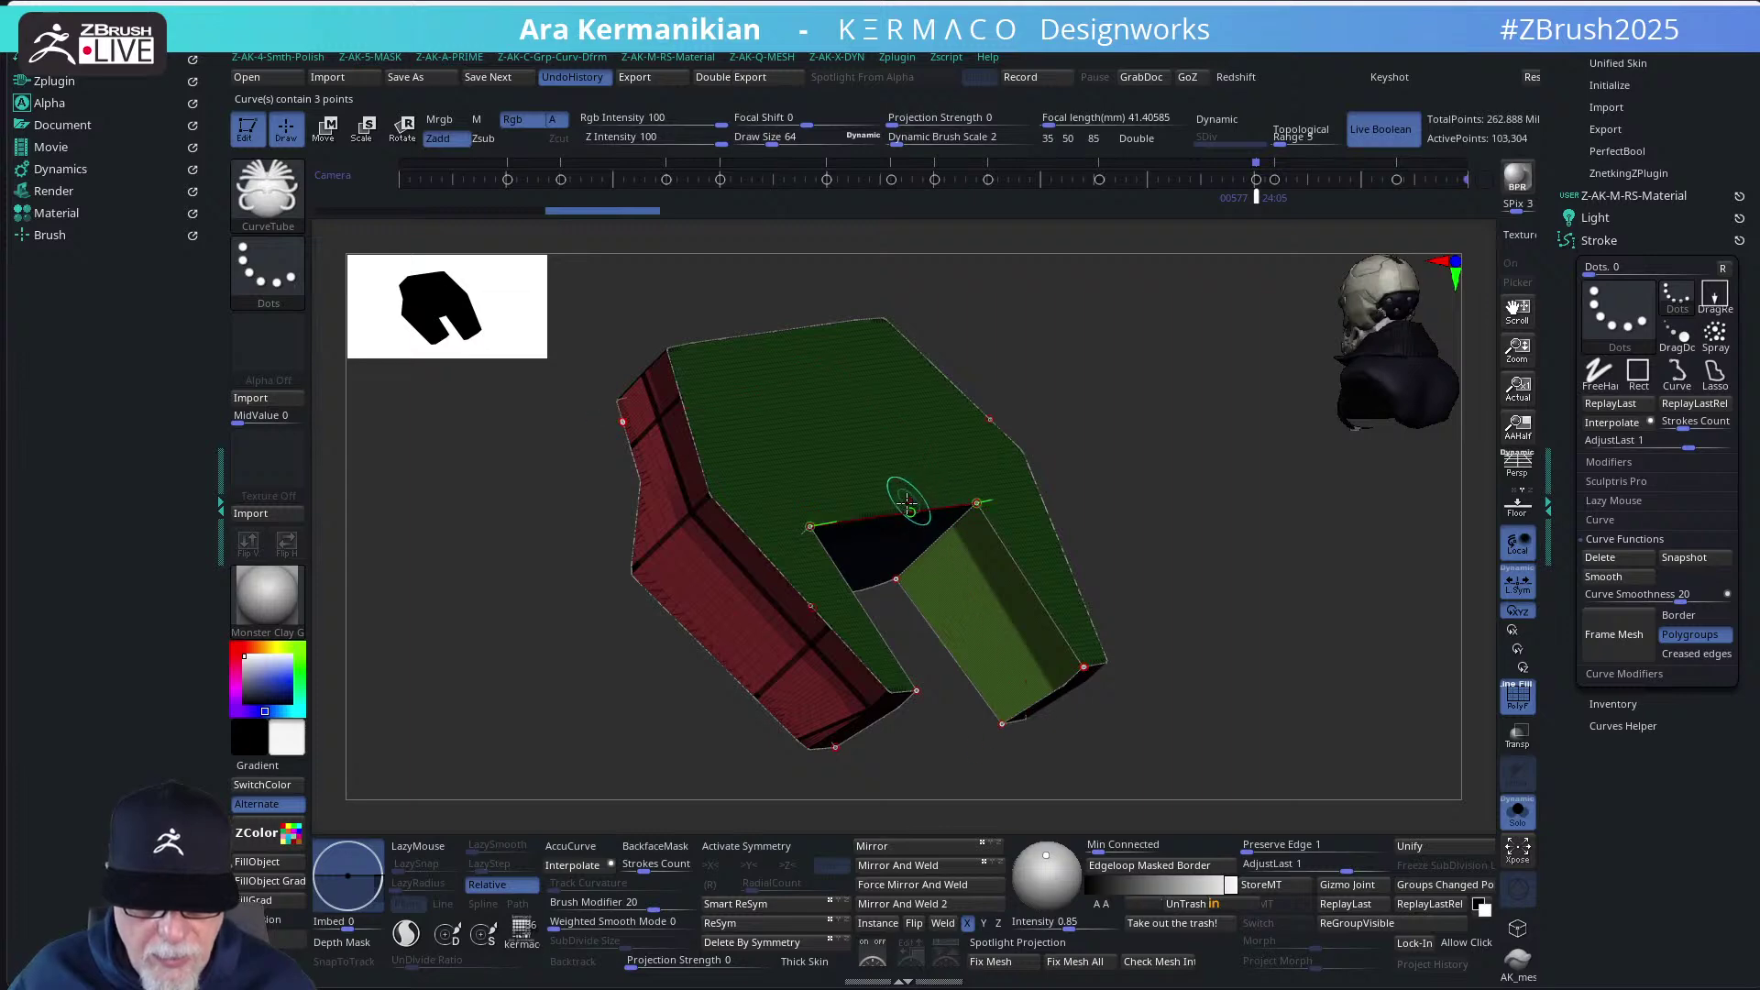
left_click_drag(1193, 612, 1228, 560)
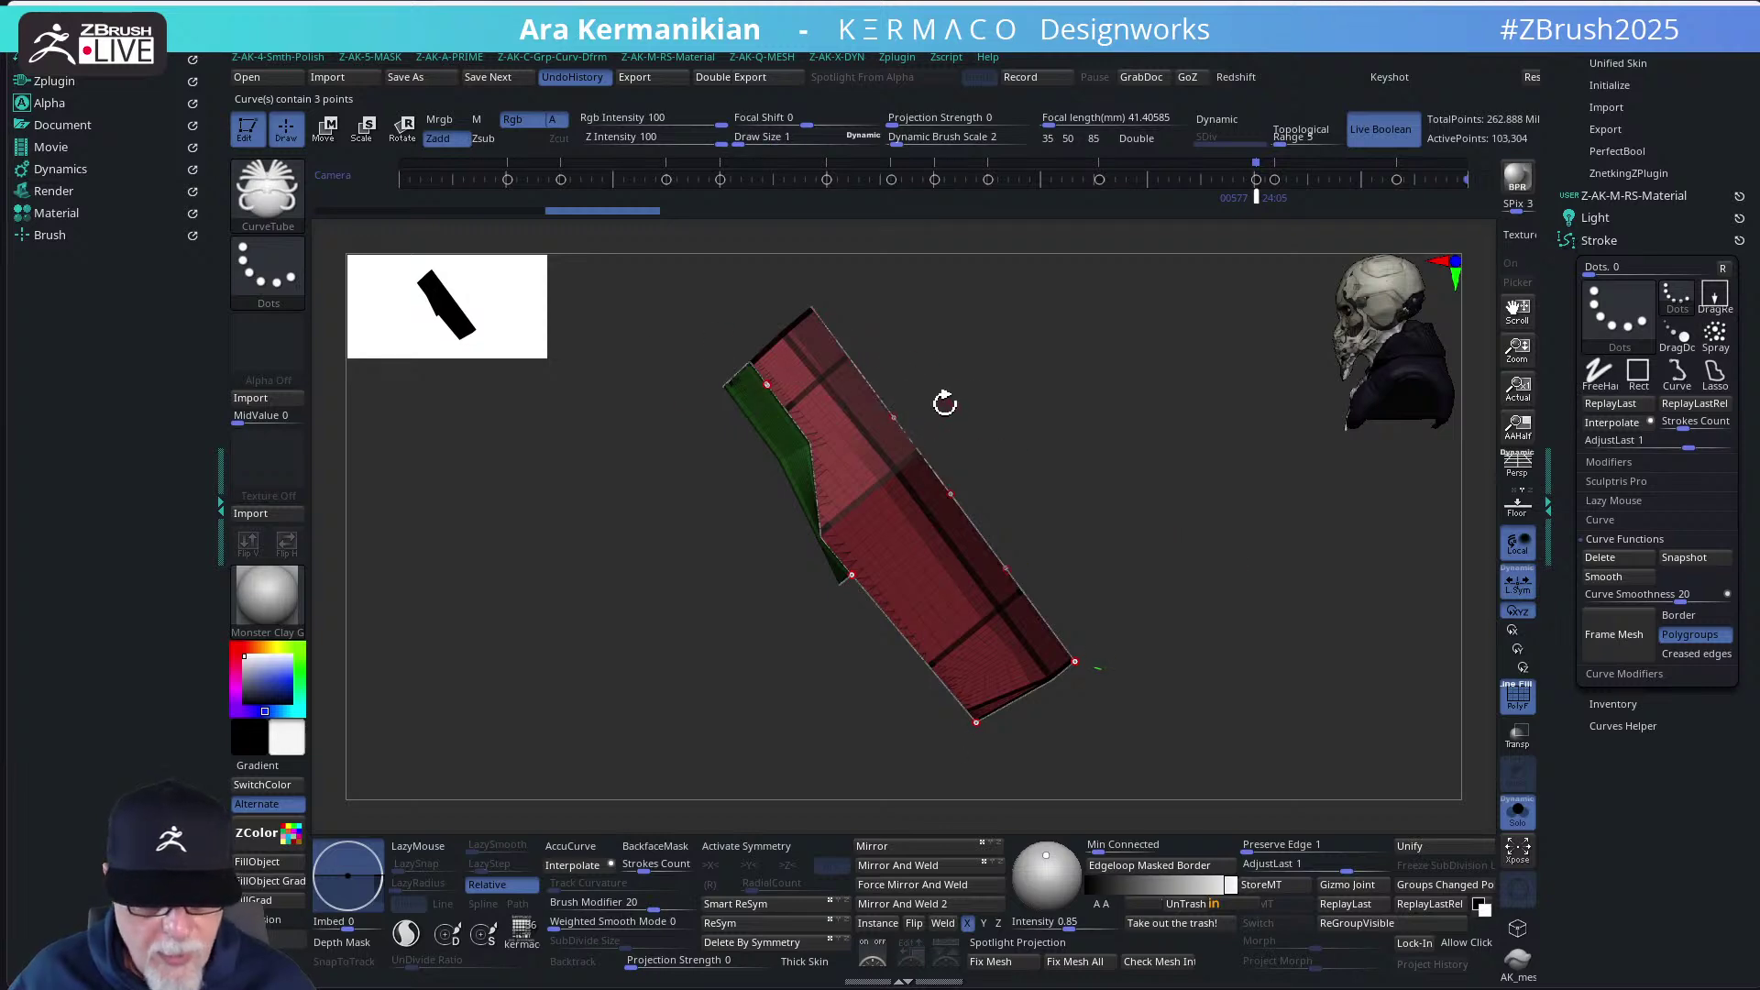
left_click(879, 392)
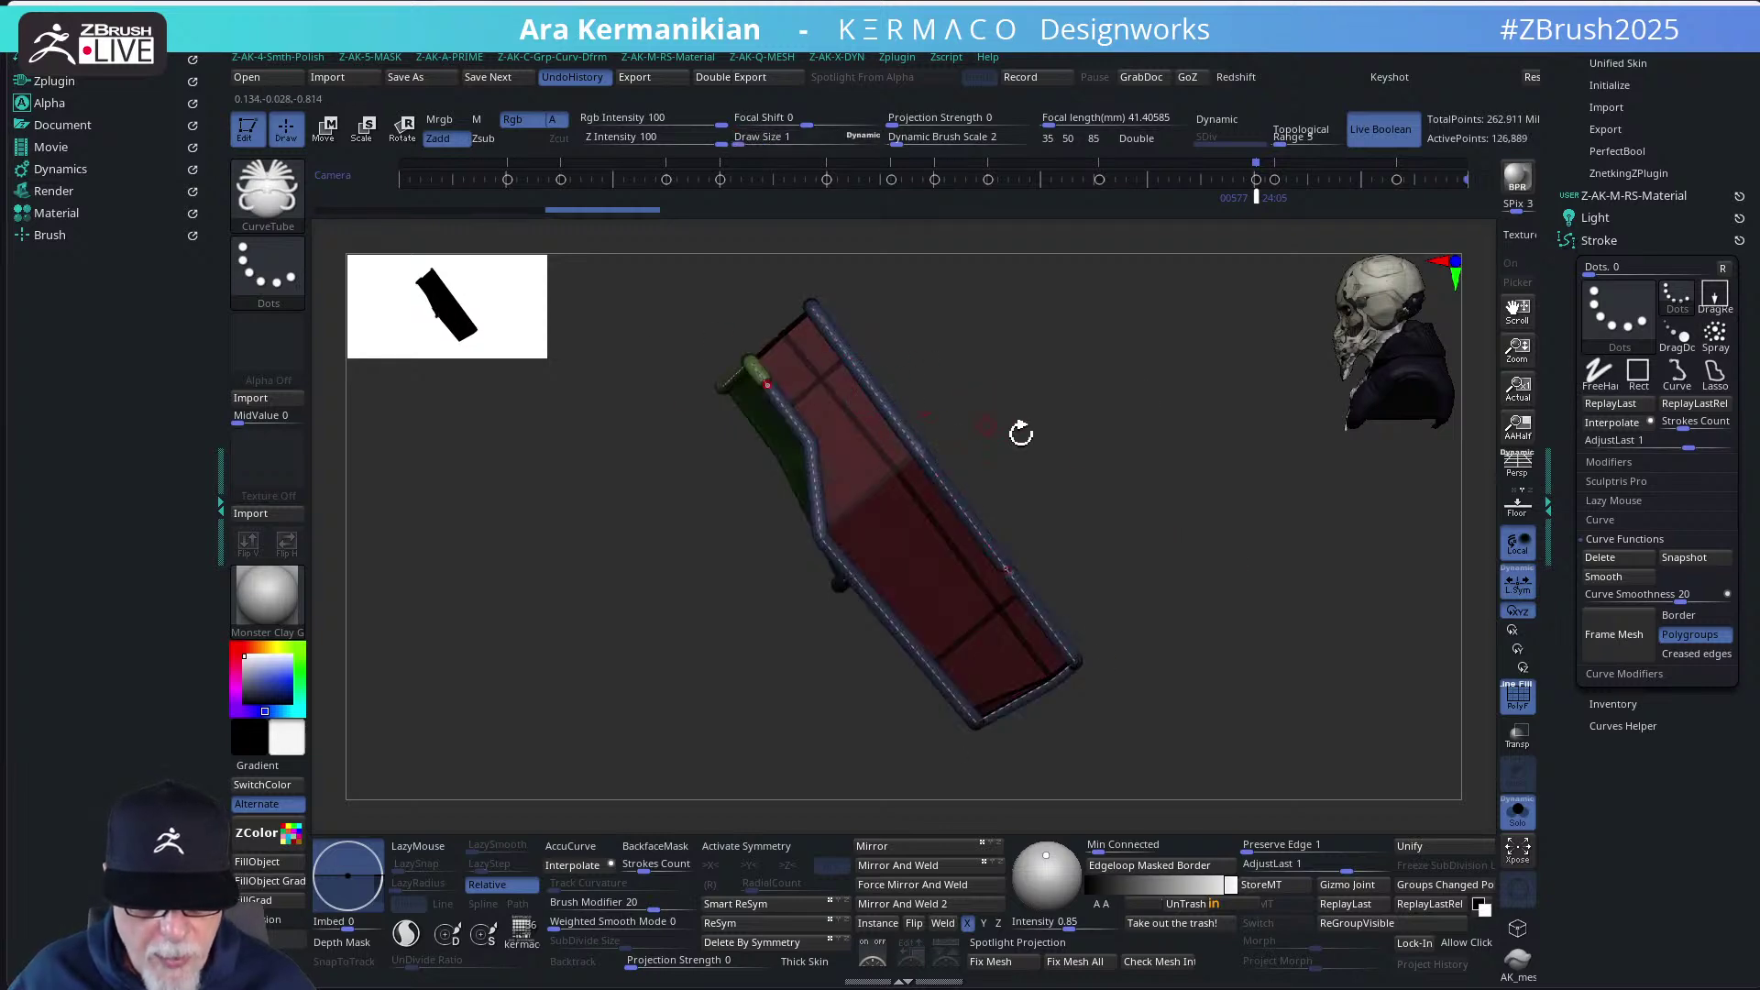
Hide the wireframe and examine the tube along the leg piece's edges and at the curve joints
left_click_drag(1097, 452, 1154, 409)
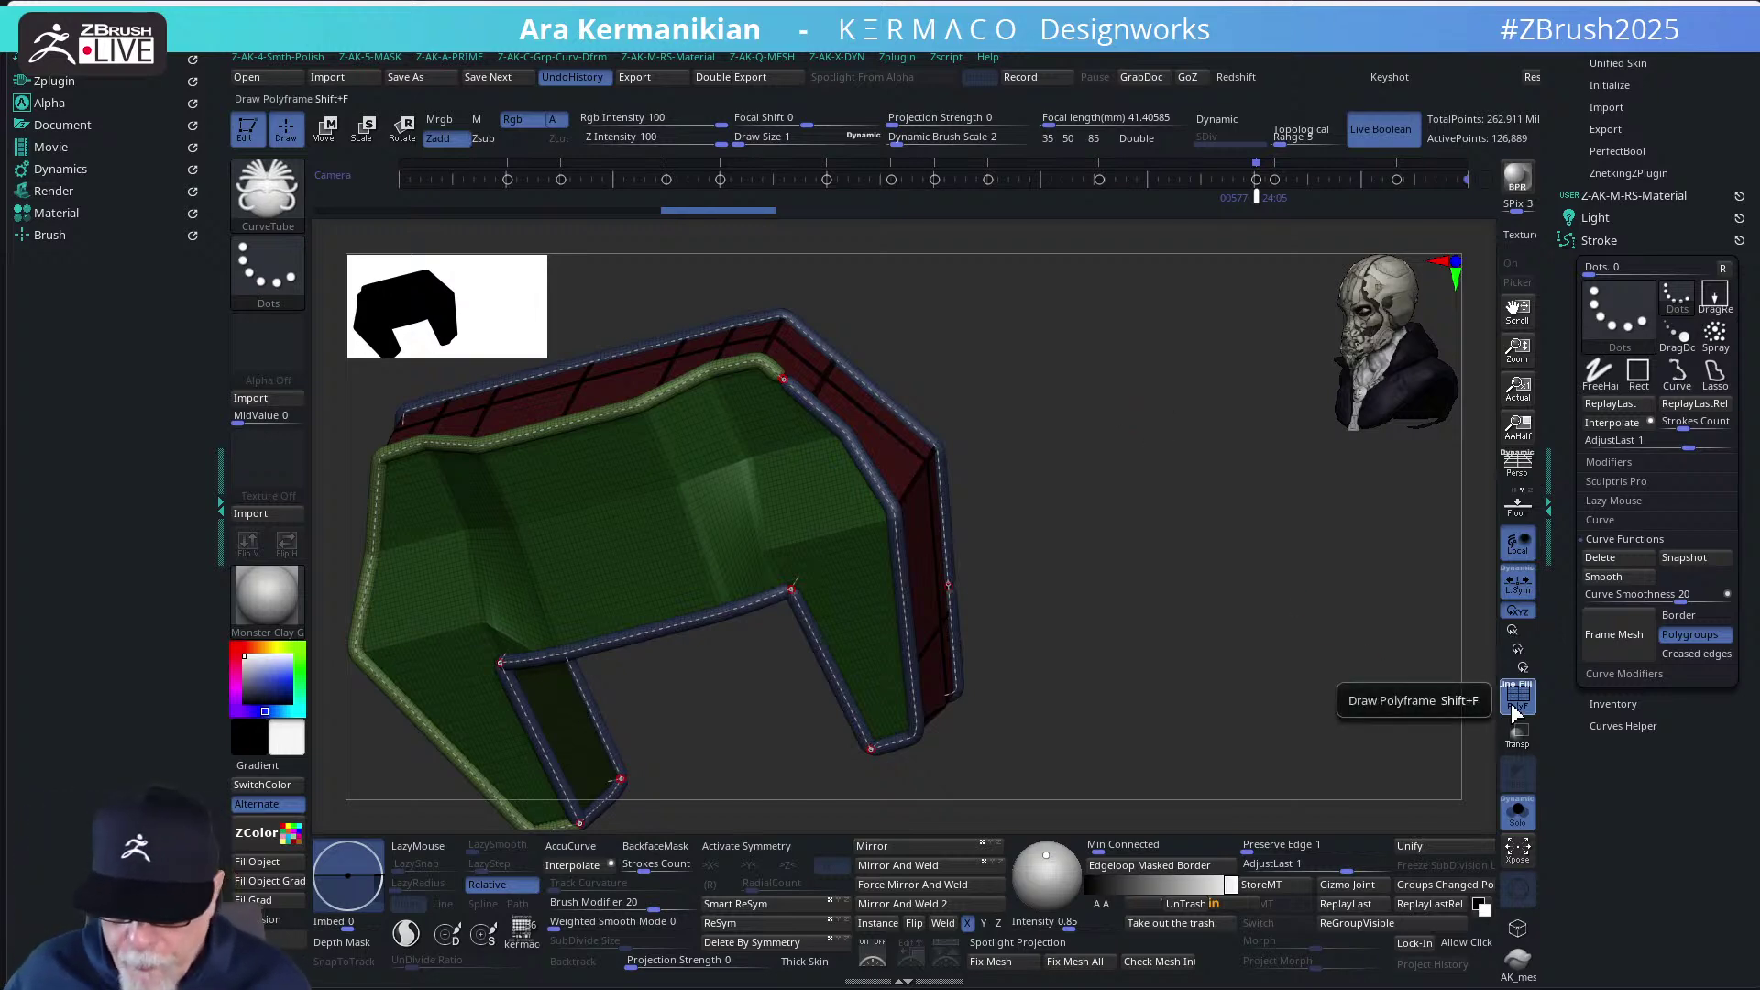
key("shift+f")
left_click_drag(1324, 669, 1203, 556)
left_click_drag(1119, 463, 1361, 446)
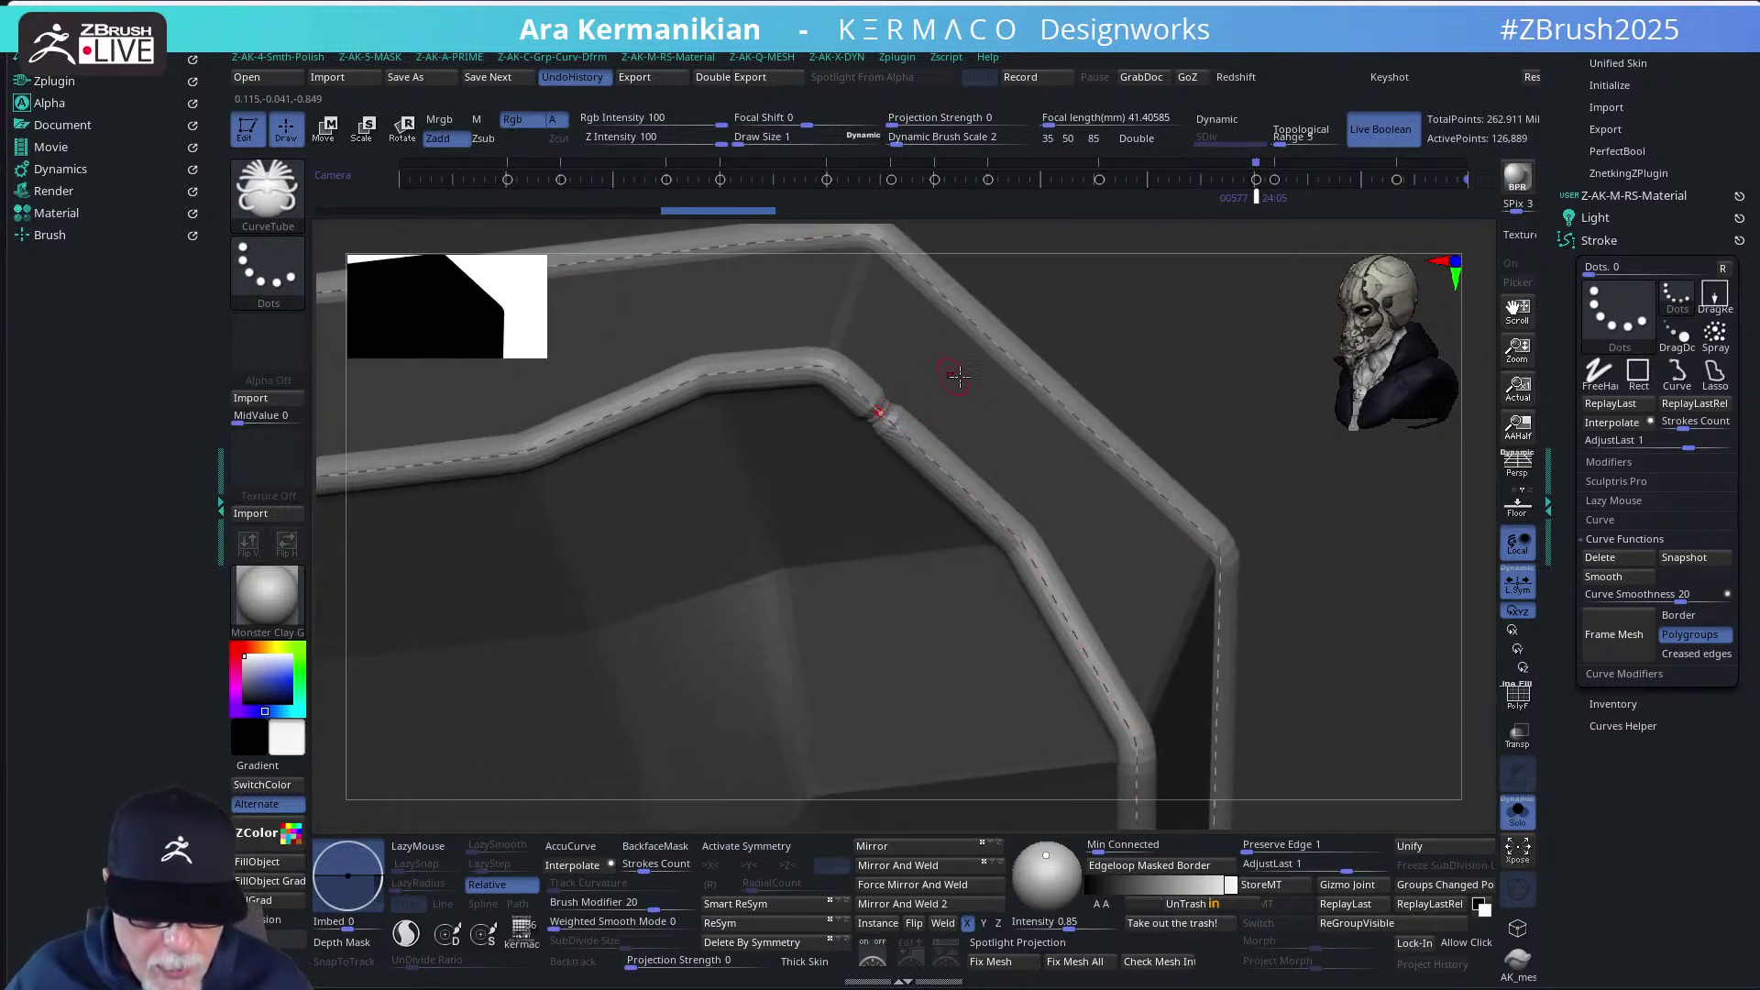
key("f")
mouse_move(1180, 383)
left_mouse_down()
mouse_move(1069, 353)
mouse_move(1102, 318)
mouse_move(1147, 363)
left_mouse_up()
mouse_move(1228, 433)
left_mouse_down()
mouse_move(1191, 406)
mouse_move(1209, 362)
left_mouse_up()
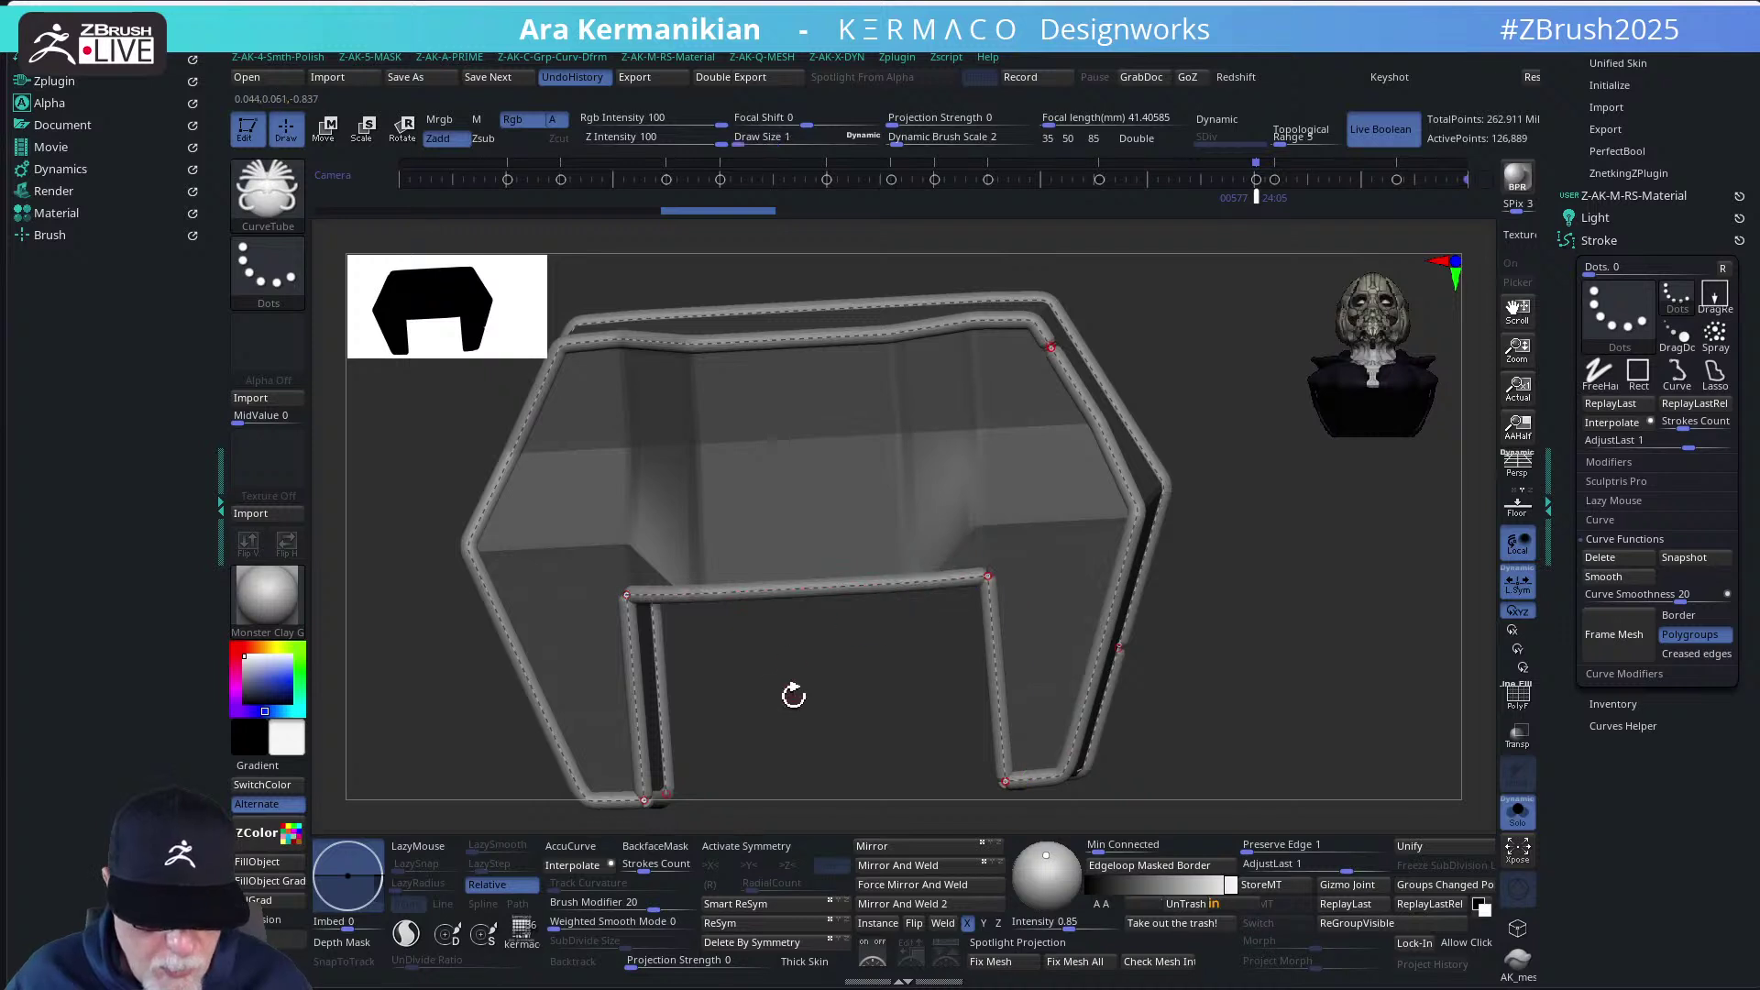
left_click_drag(794, 696, 1204, 582)
Recreate the tube along the framed curves and split the unmasked points off as a separate subtool
key("ctrl+z")
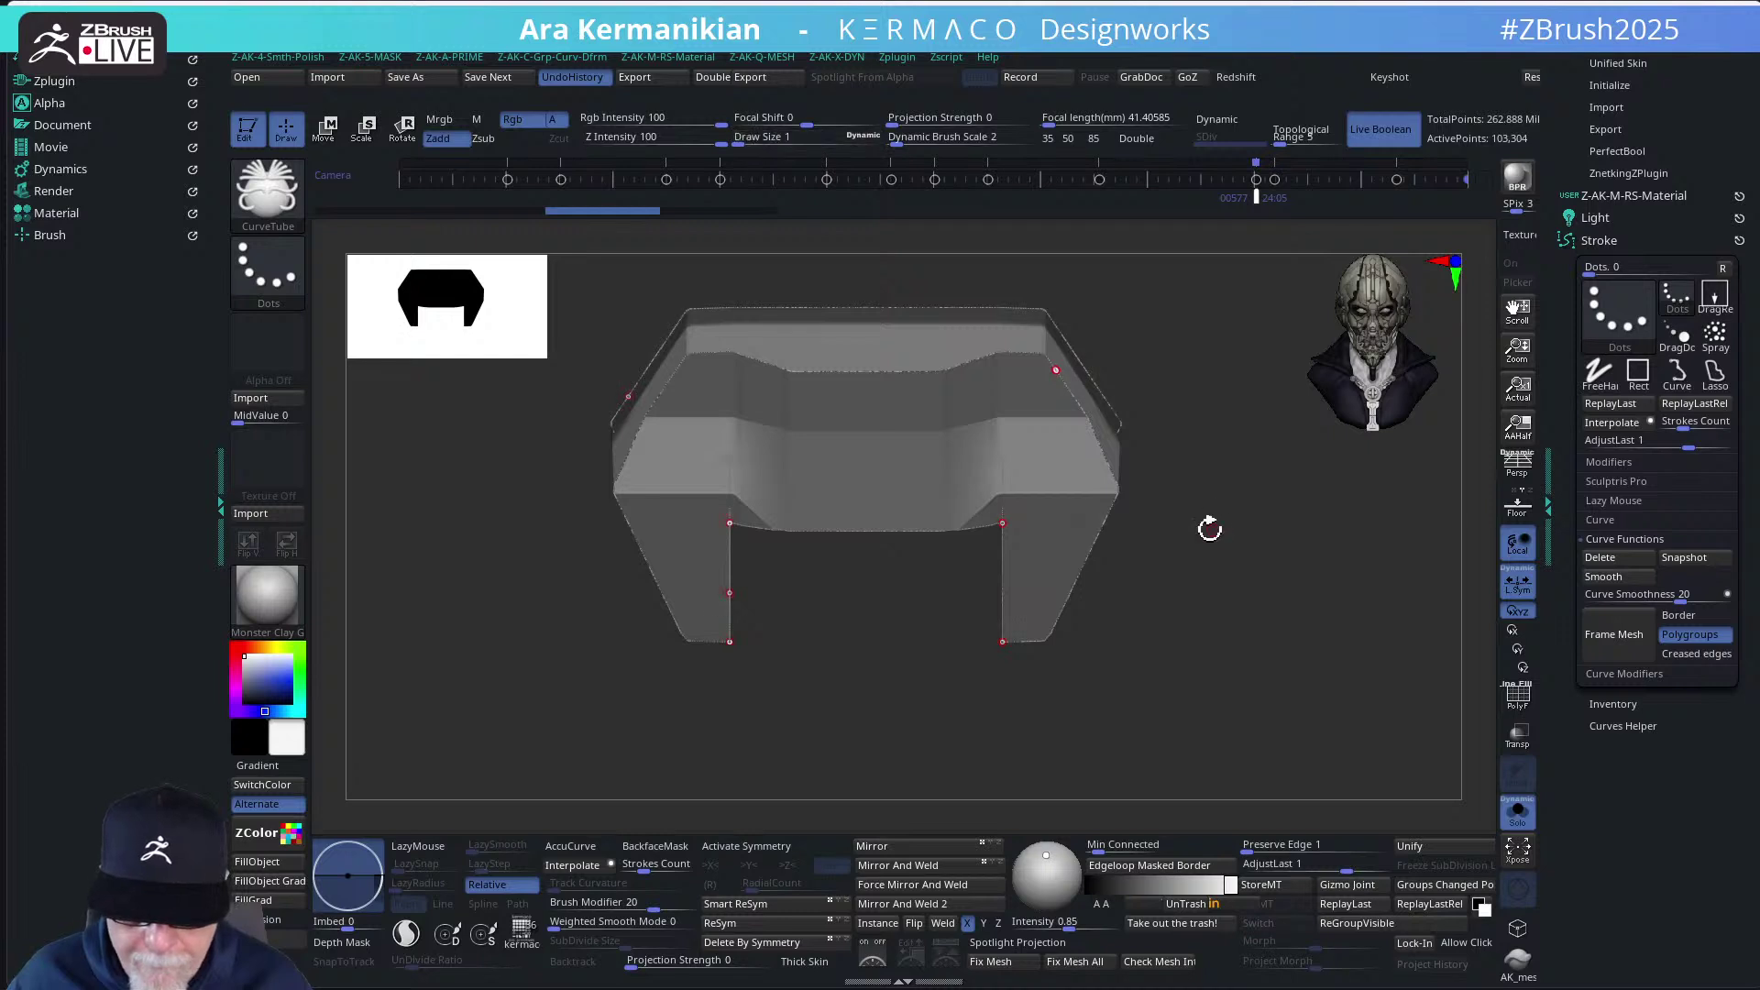
left_click(1095, 544)
mouse_move(1277, 601)
left_mouse_down()
mouse_move(1271, 503)
mouse_move(1255, 610)
mouse_move(1281, 612)
left_mouse_up()
key("ctrl+a")
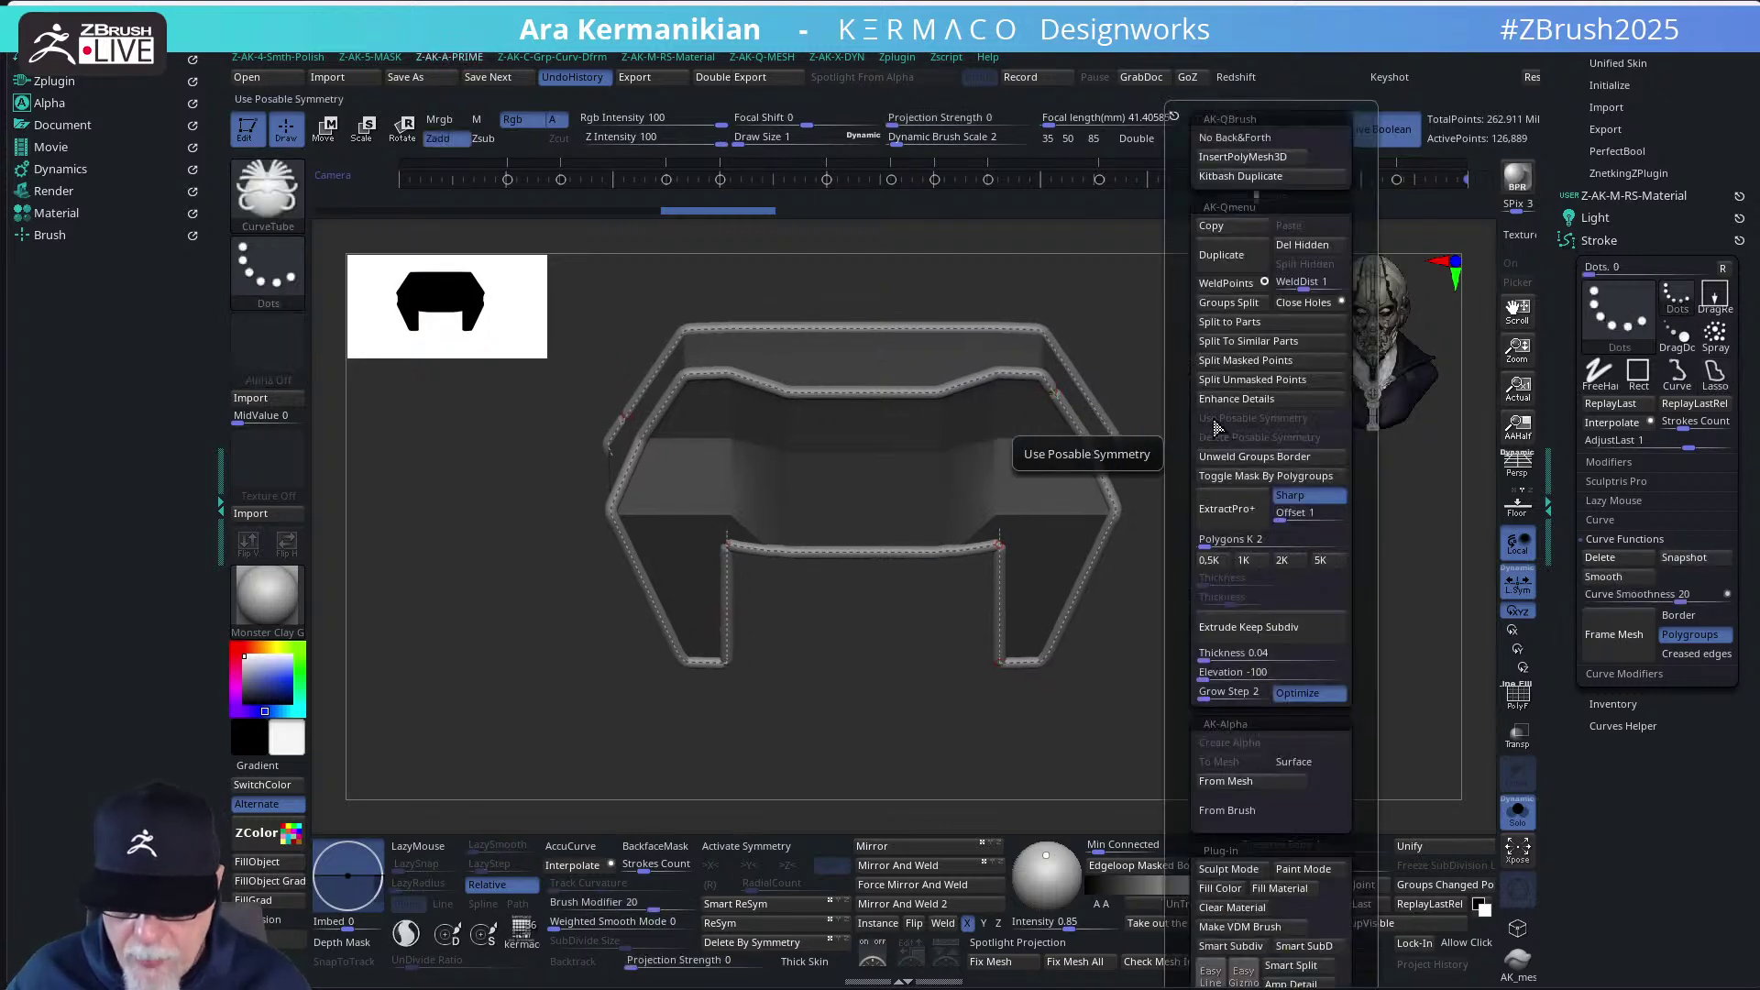
left_click(1244, 367)
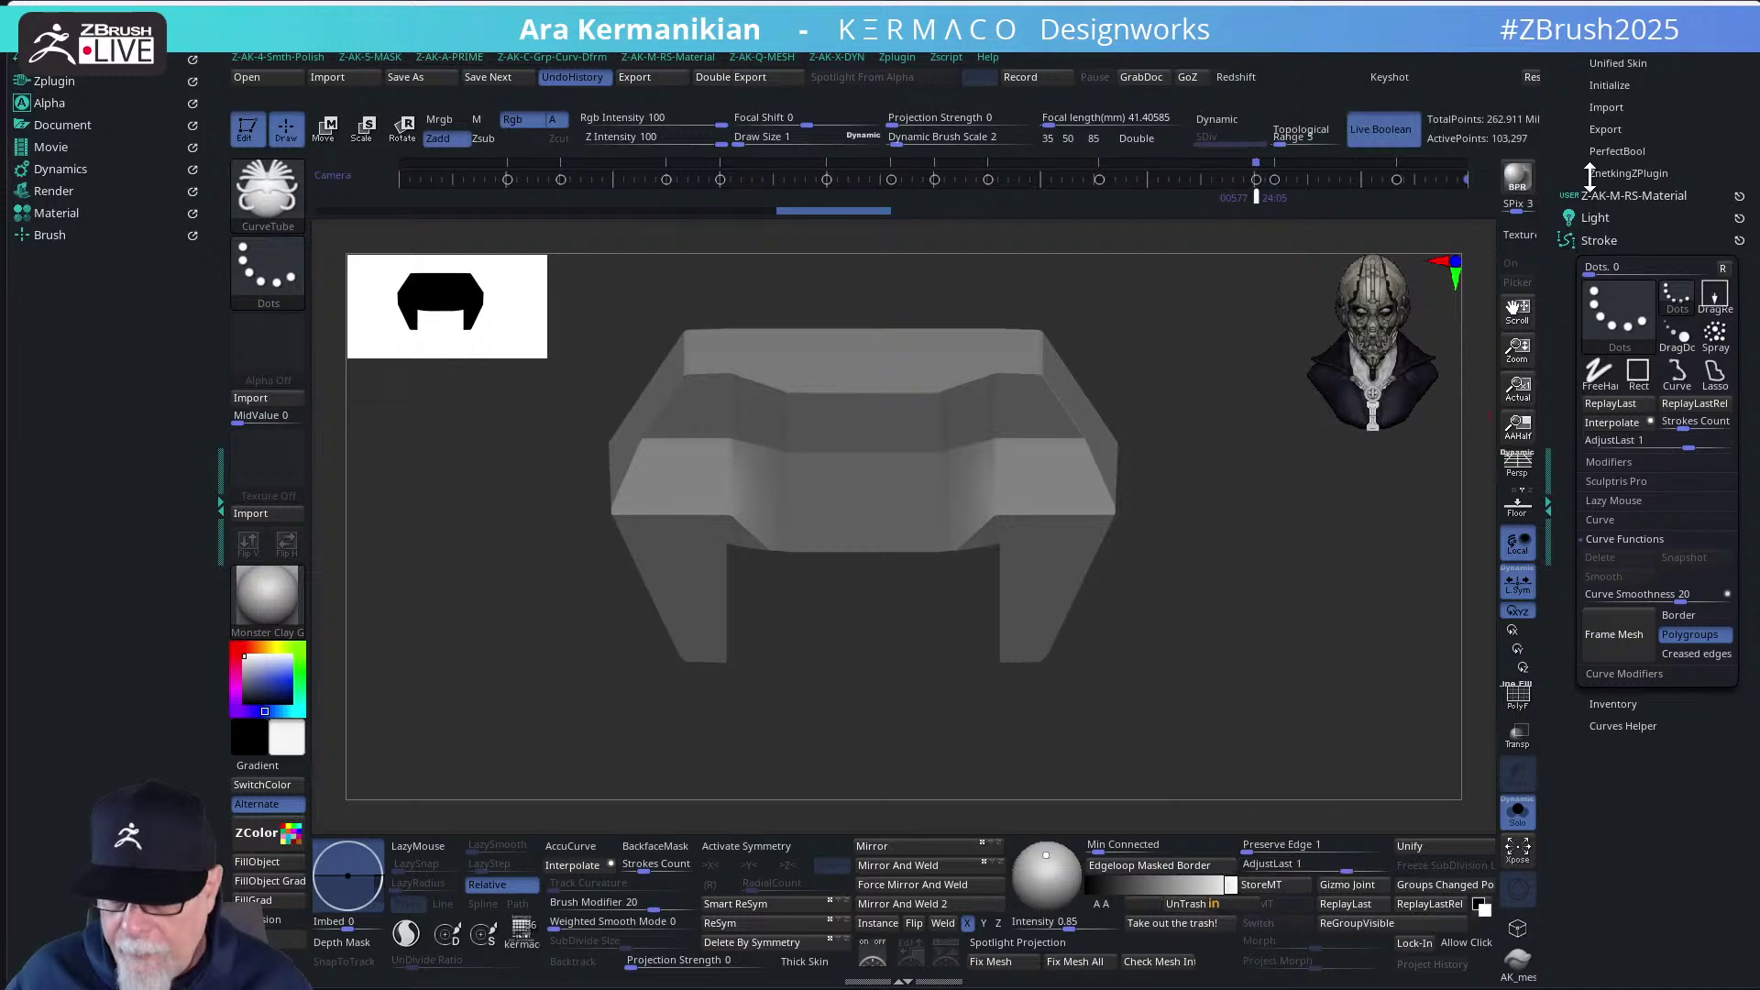
Select the split-off tube subtool UMesh_legs4_1 in the subtool list
left_click_drag(1571, 184, 1567, 341)
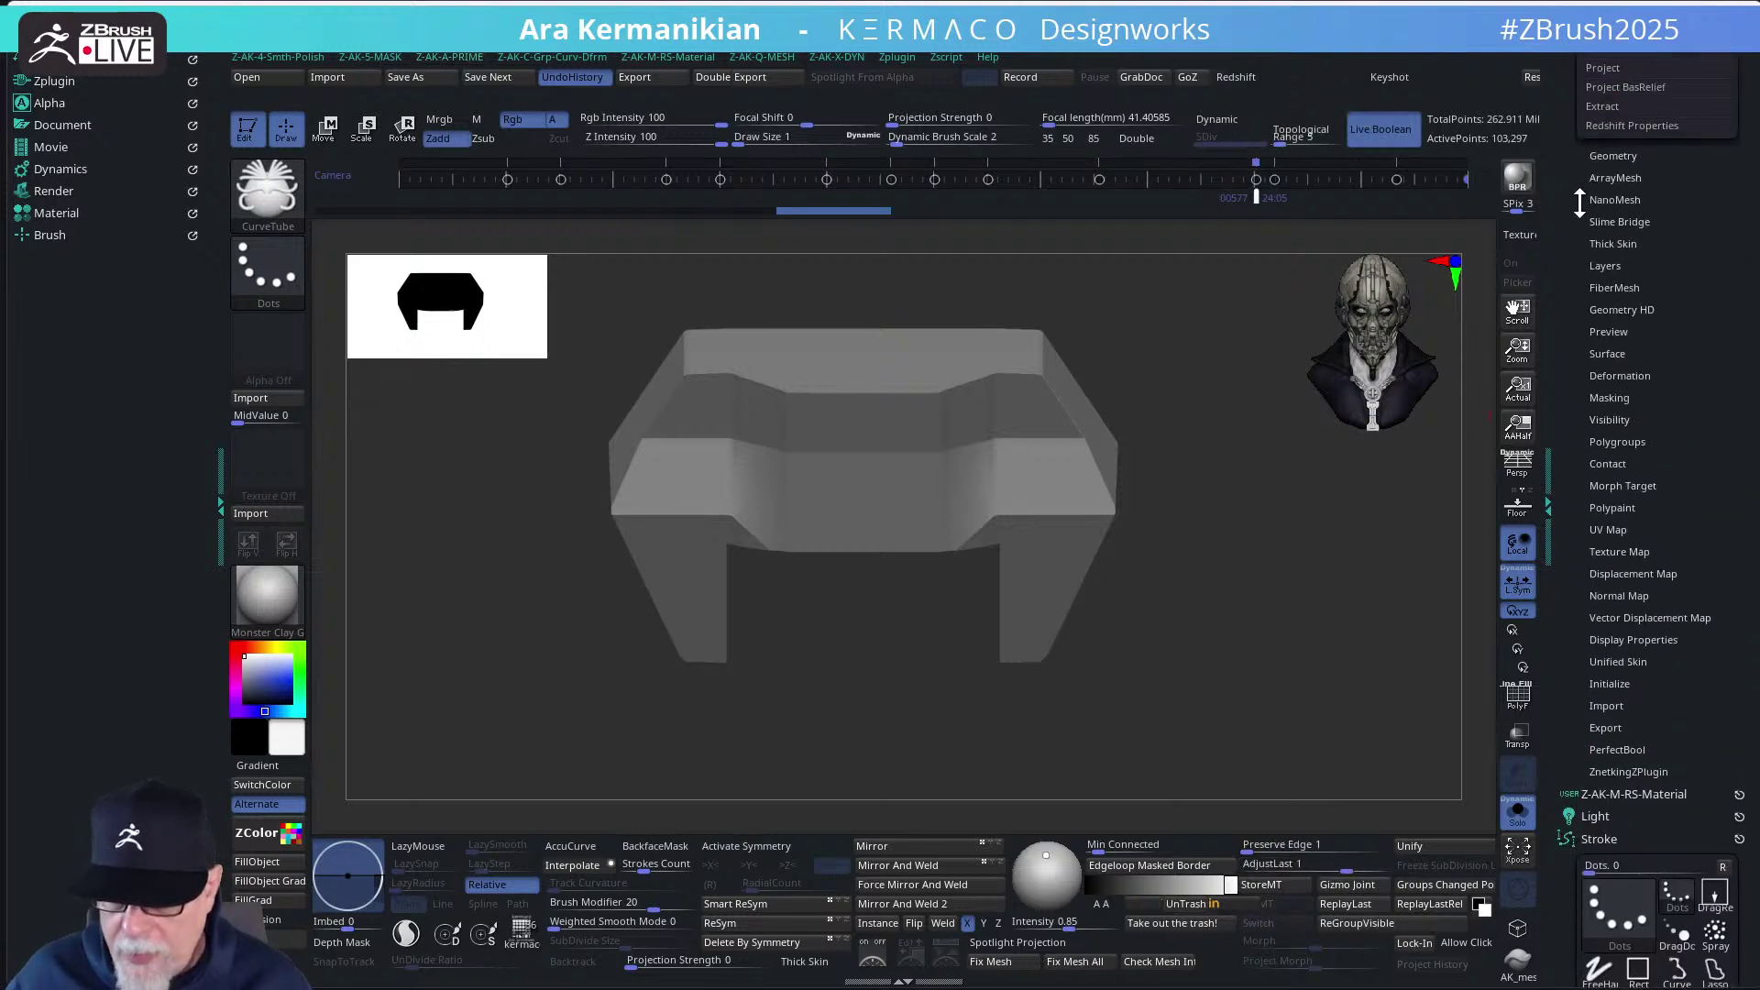
left_click_drag(1579, 202, 1577, 360)
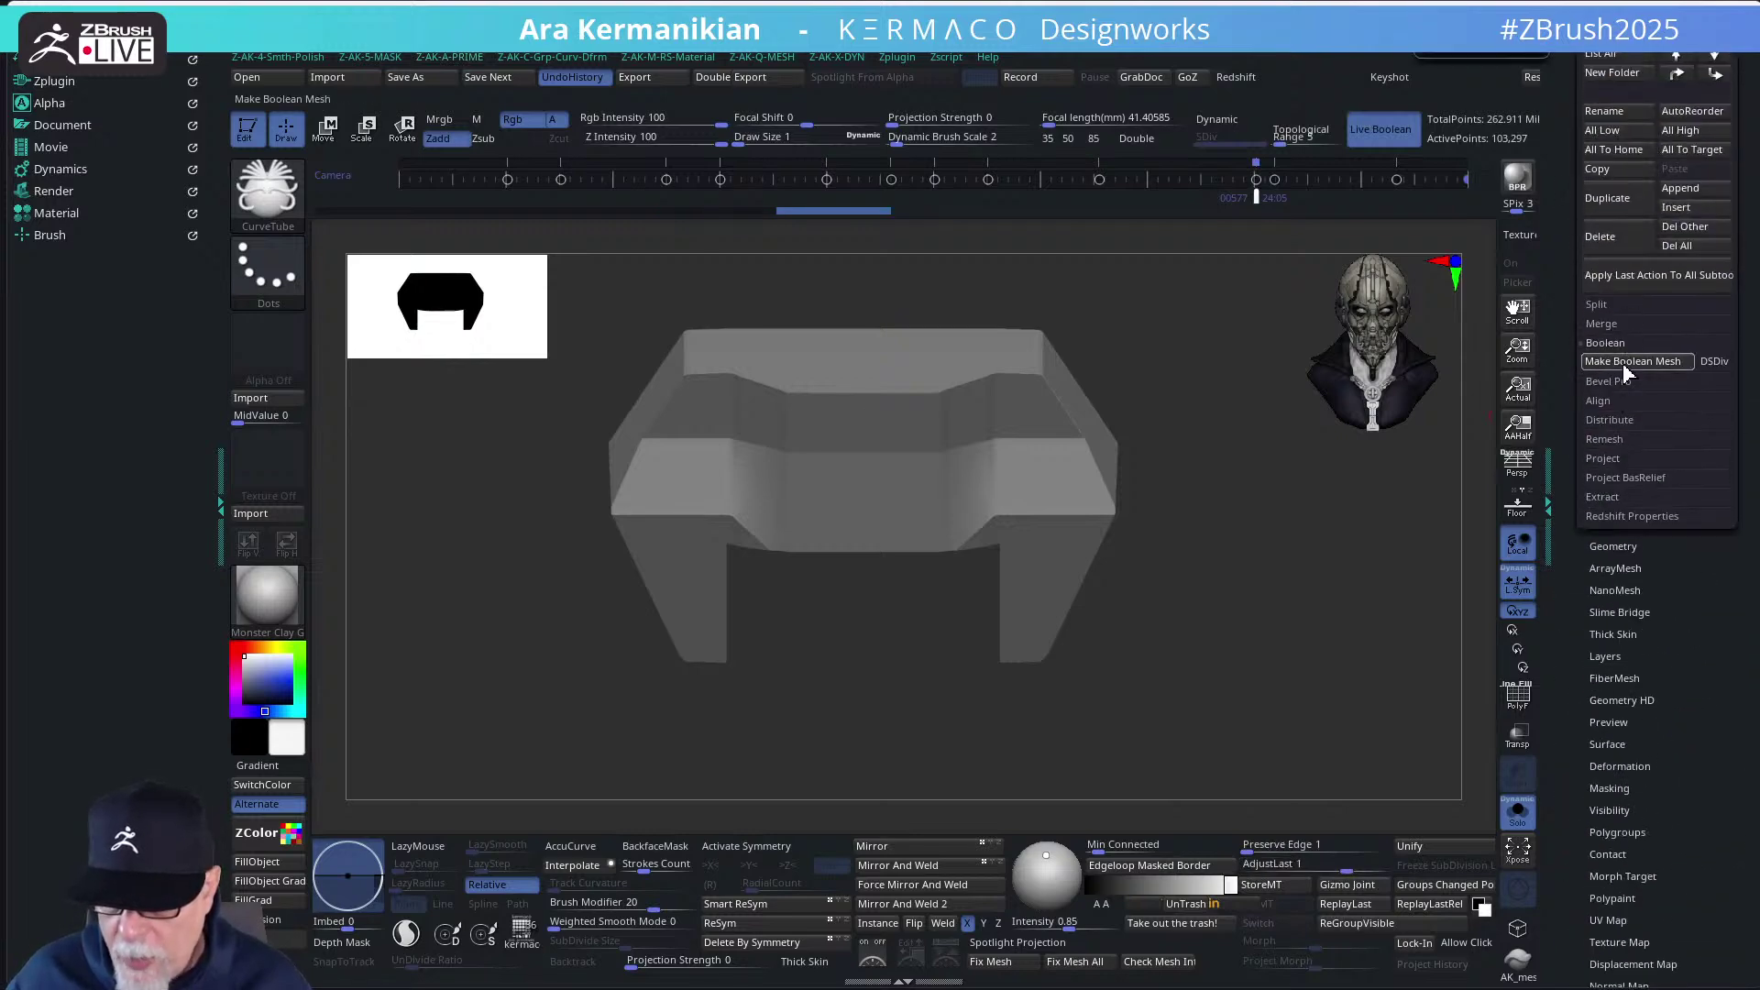
left_click_drag(1566, 187, 1569, 392)
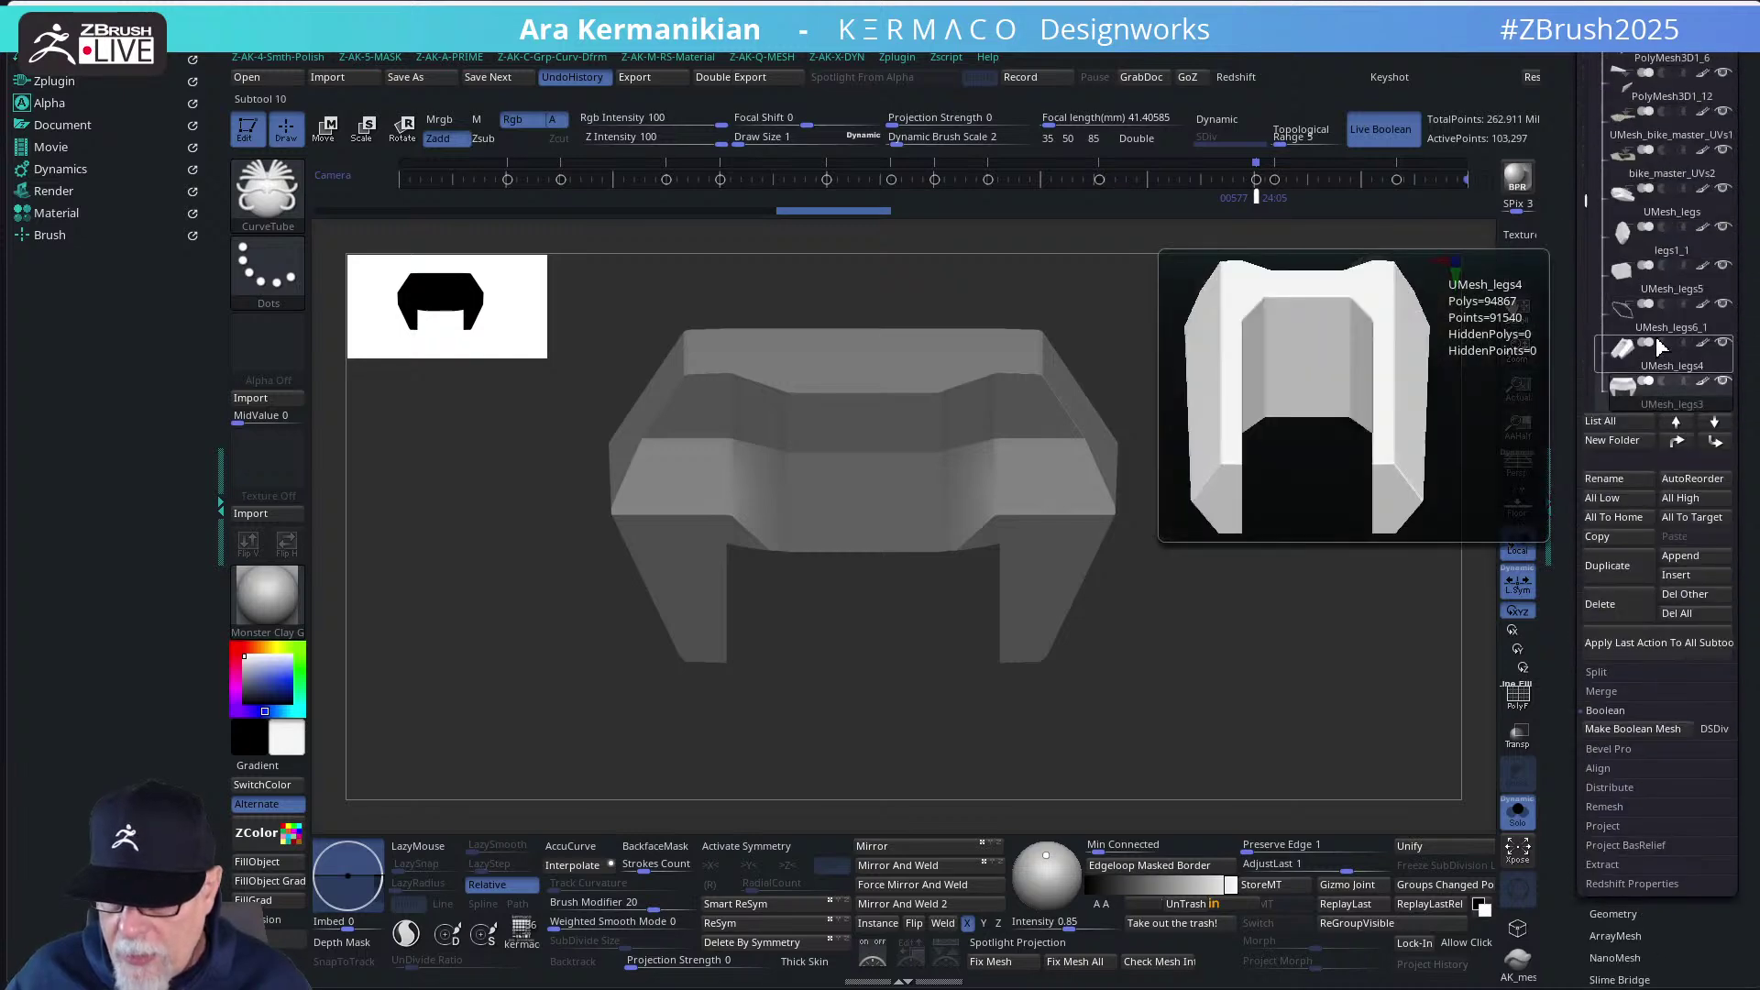
left_click_drag(1588, 209, 1587, 233)
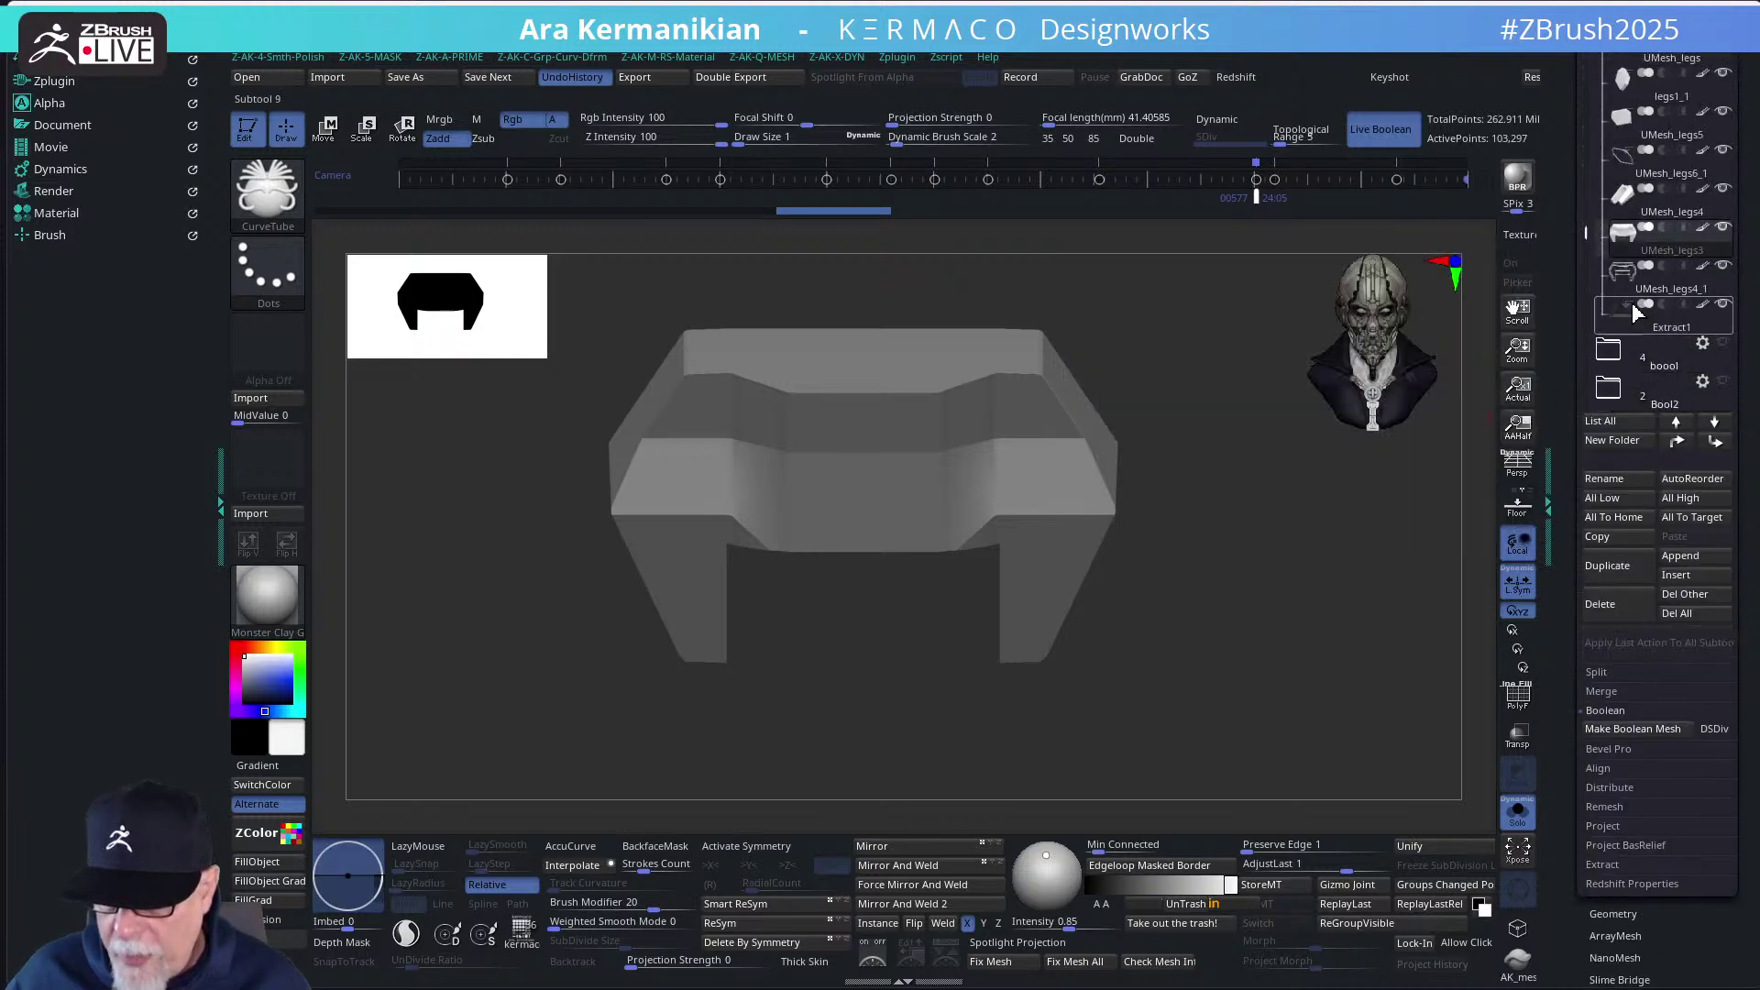
left_click(1637, 287)
left_click_drag(1363, 443, 1289, 498)
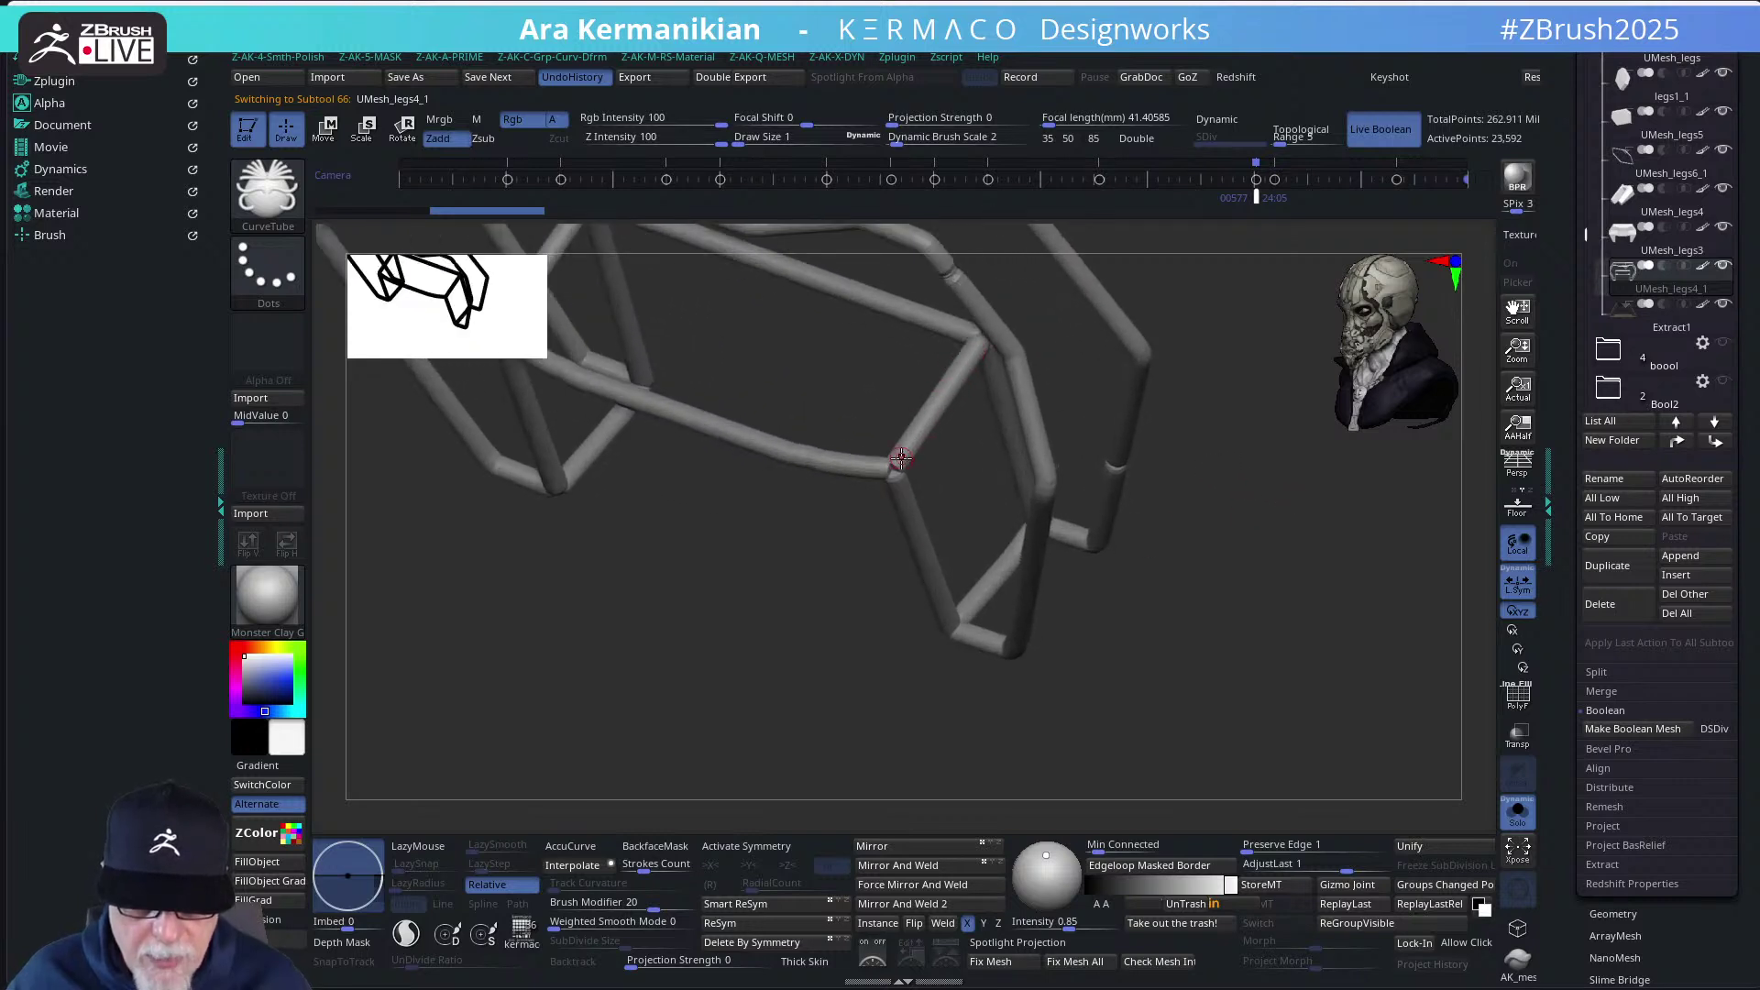
Show the tube's wireframe and isolate its pieces to examine how the segments meet at the corners
mouse_move(944, 401)
right_mouse_down()
mouse_move(943, 486)
mouse_move(935, 464)
right_mouse_up()
key("ctrl+shift")
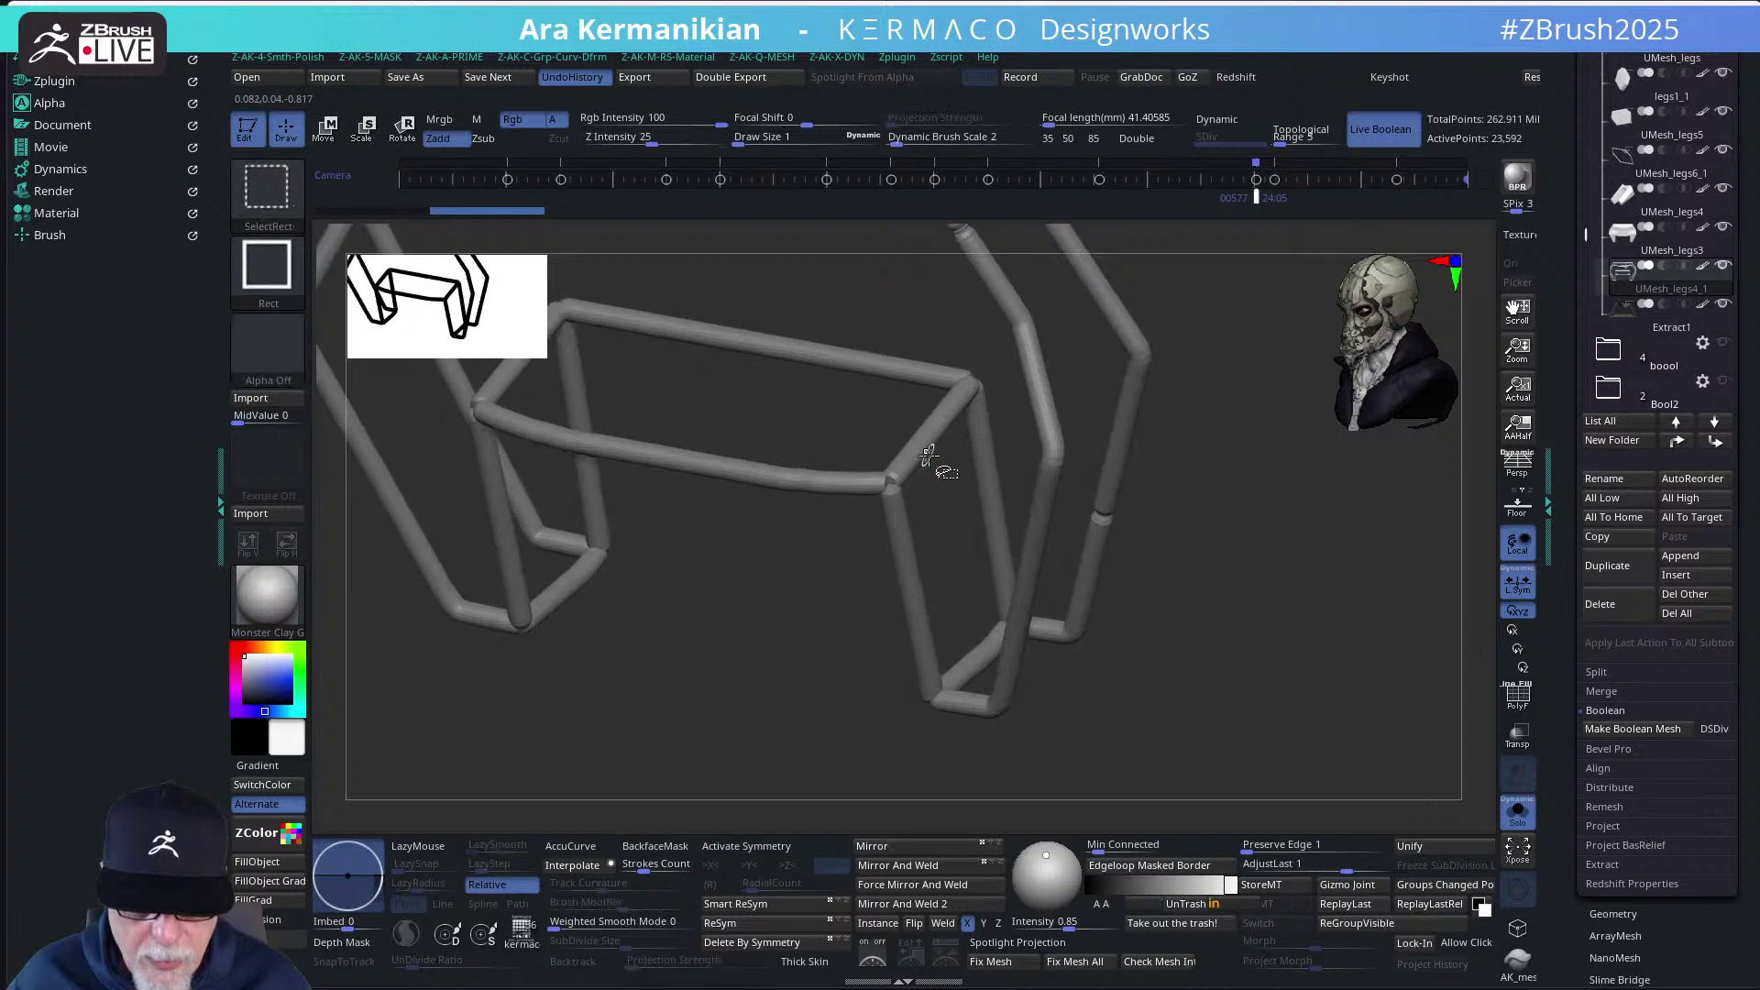
key("shift+f")
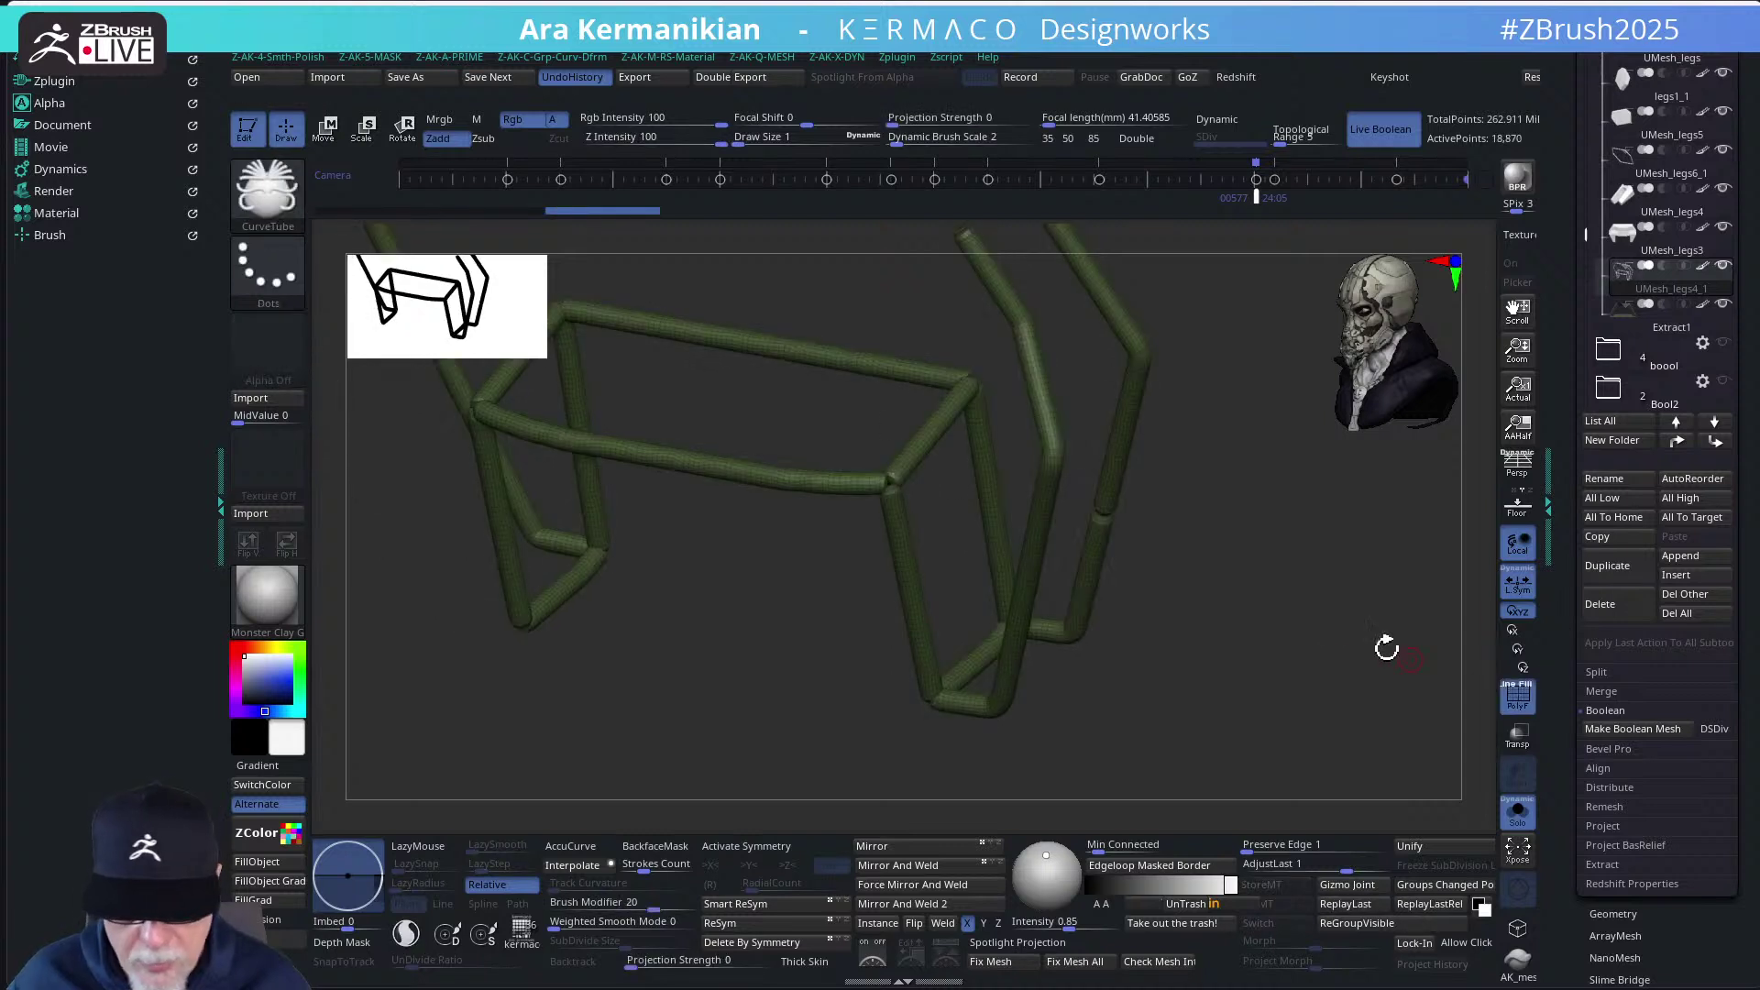
mouse_move(1301, 584)
right_mouse_down()
mouse_move(1317, 501)
mouse_move(1337, 573)
mouse_move(1311, 585)
right_mouse_up()
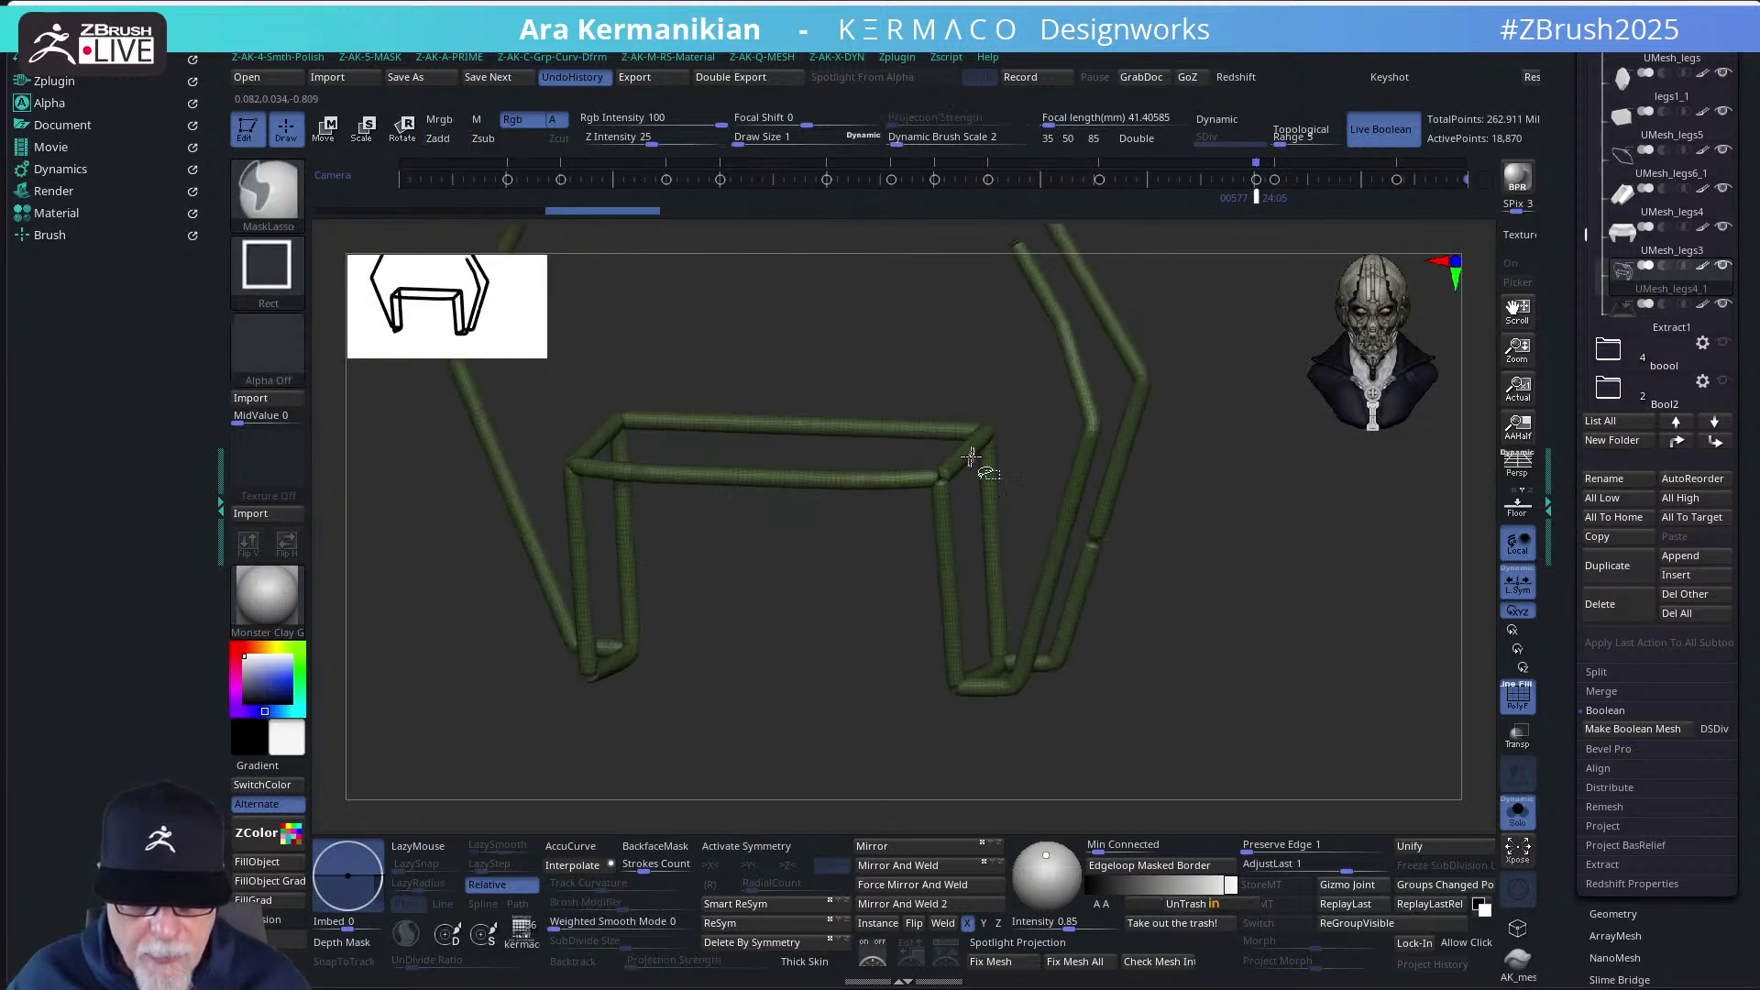
right_click_drag(1191, 540, 1284, 553)
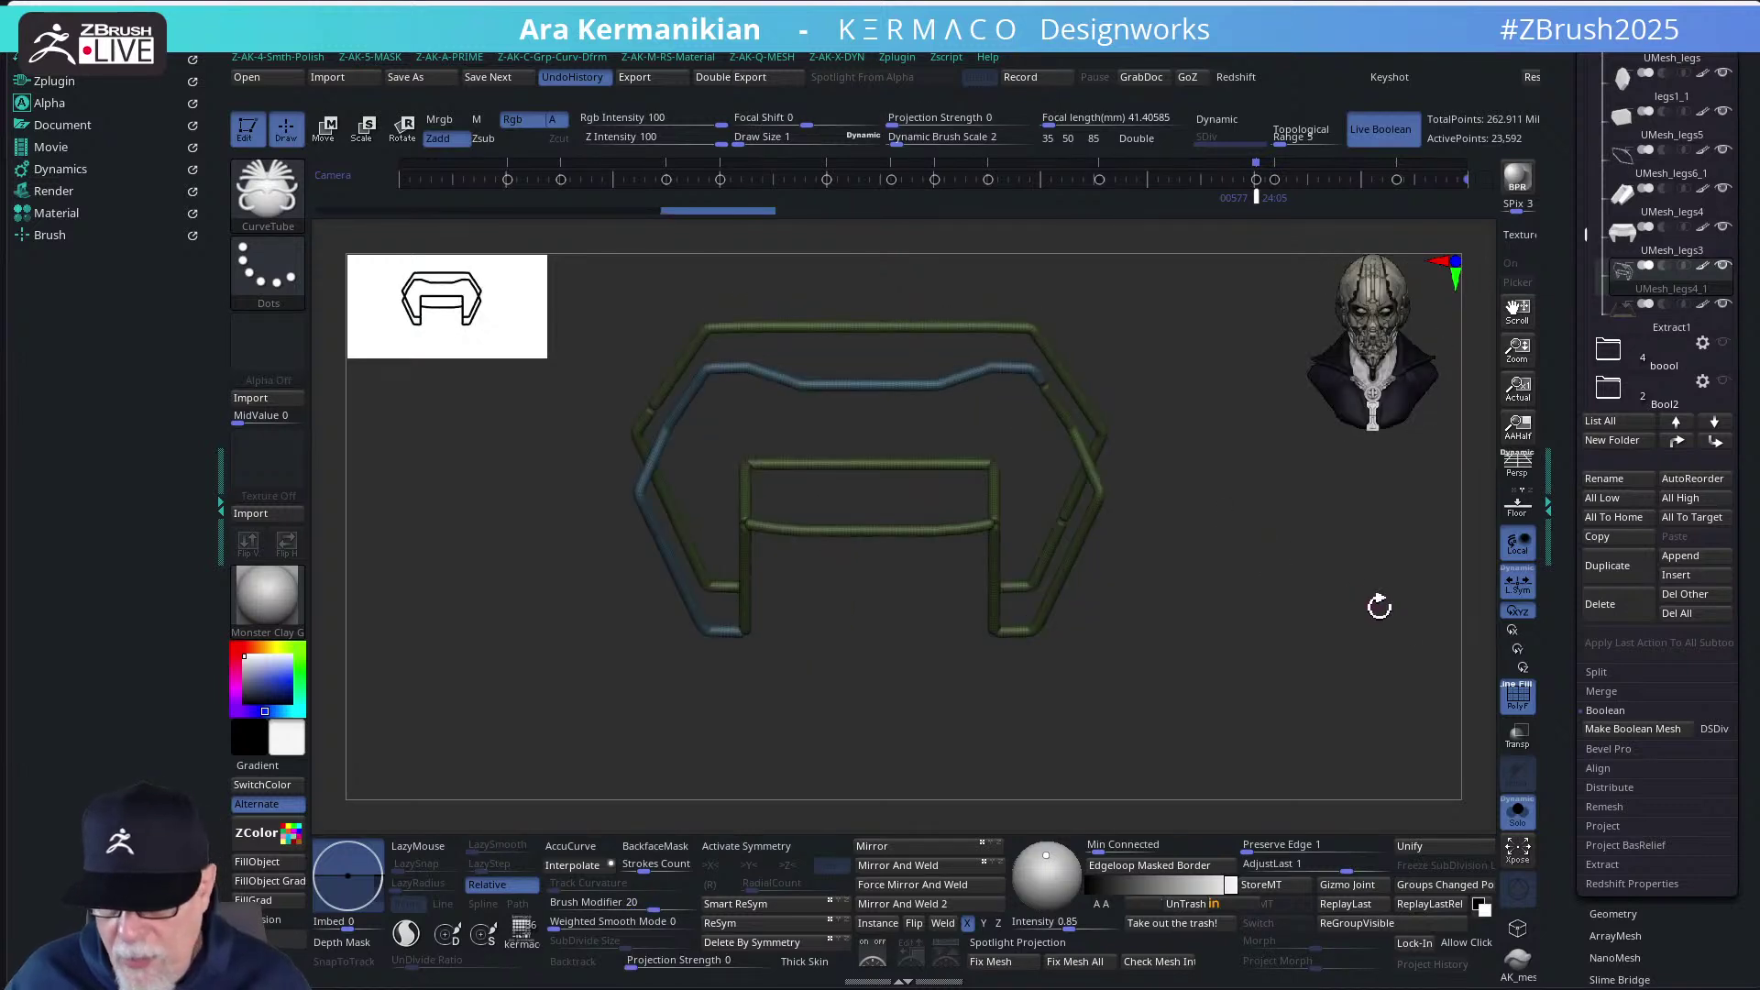
right_click_drag(1321, 660, 1251, 656)
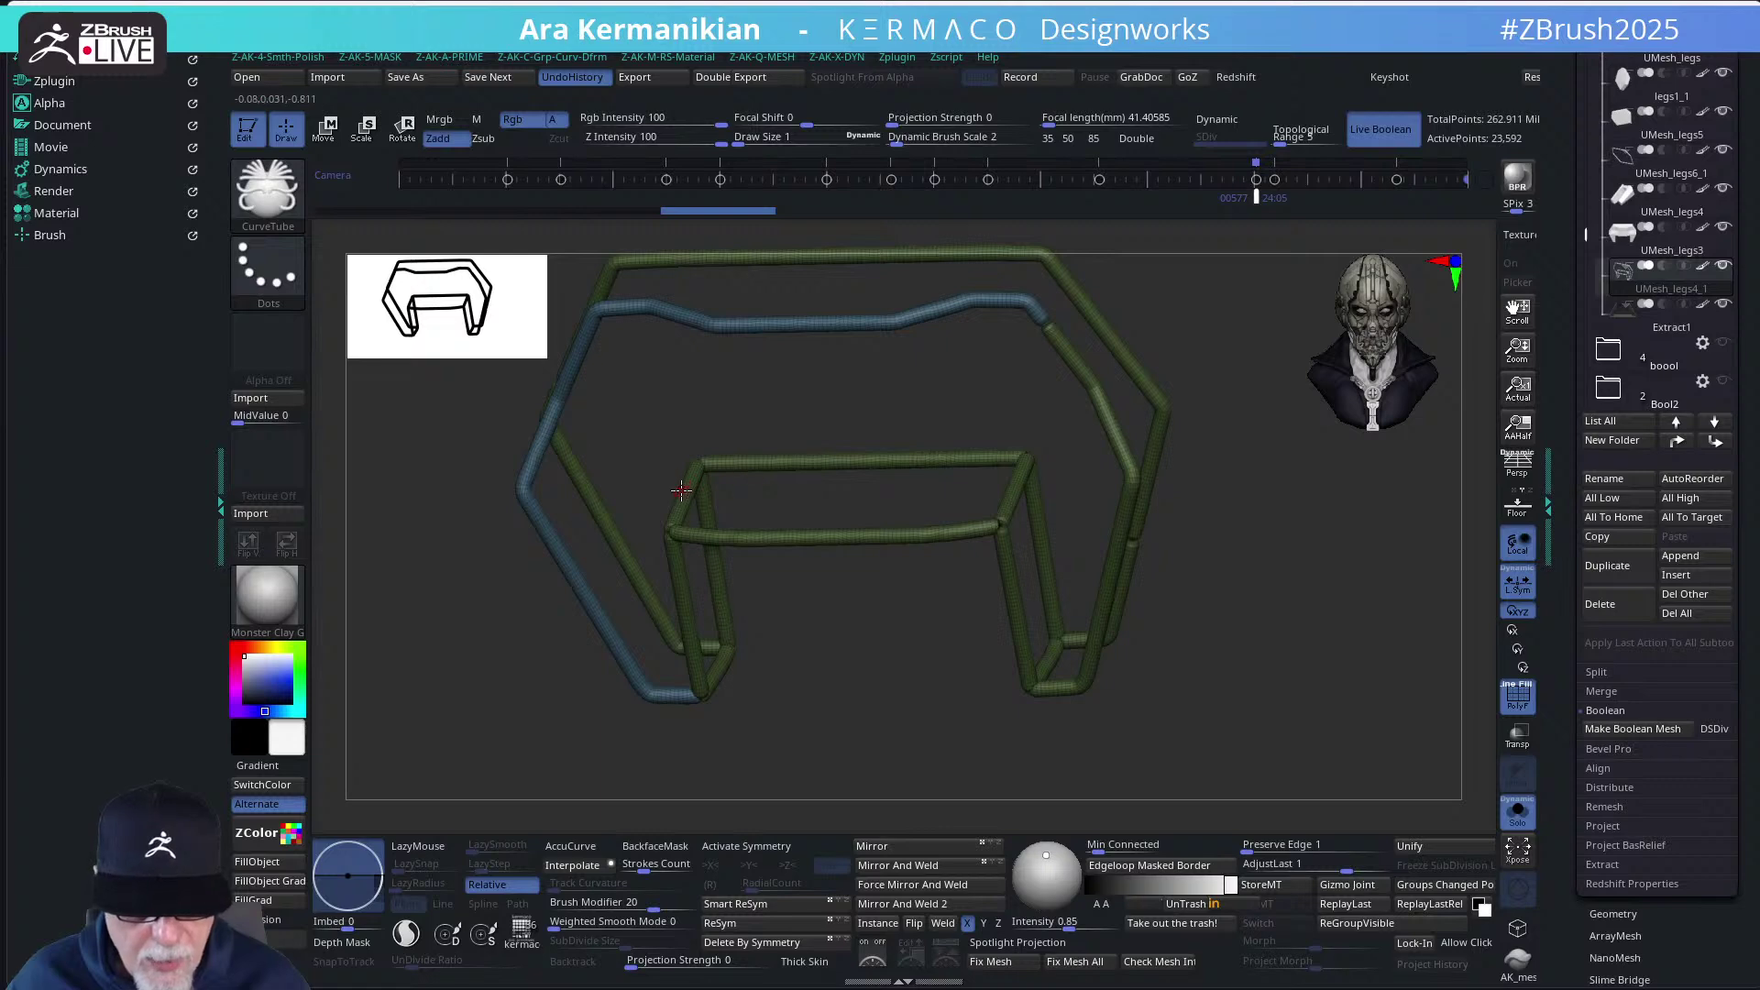
right_click_drag(681, 491, 856, 686)
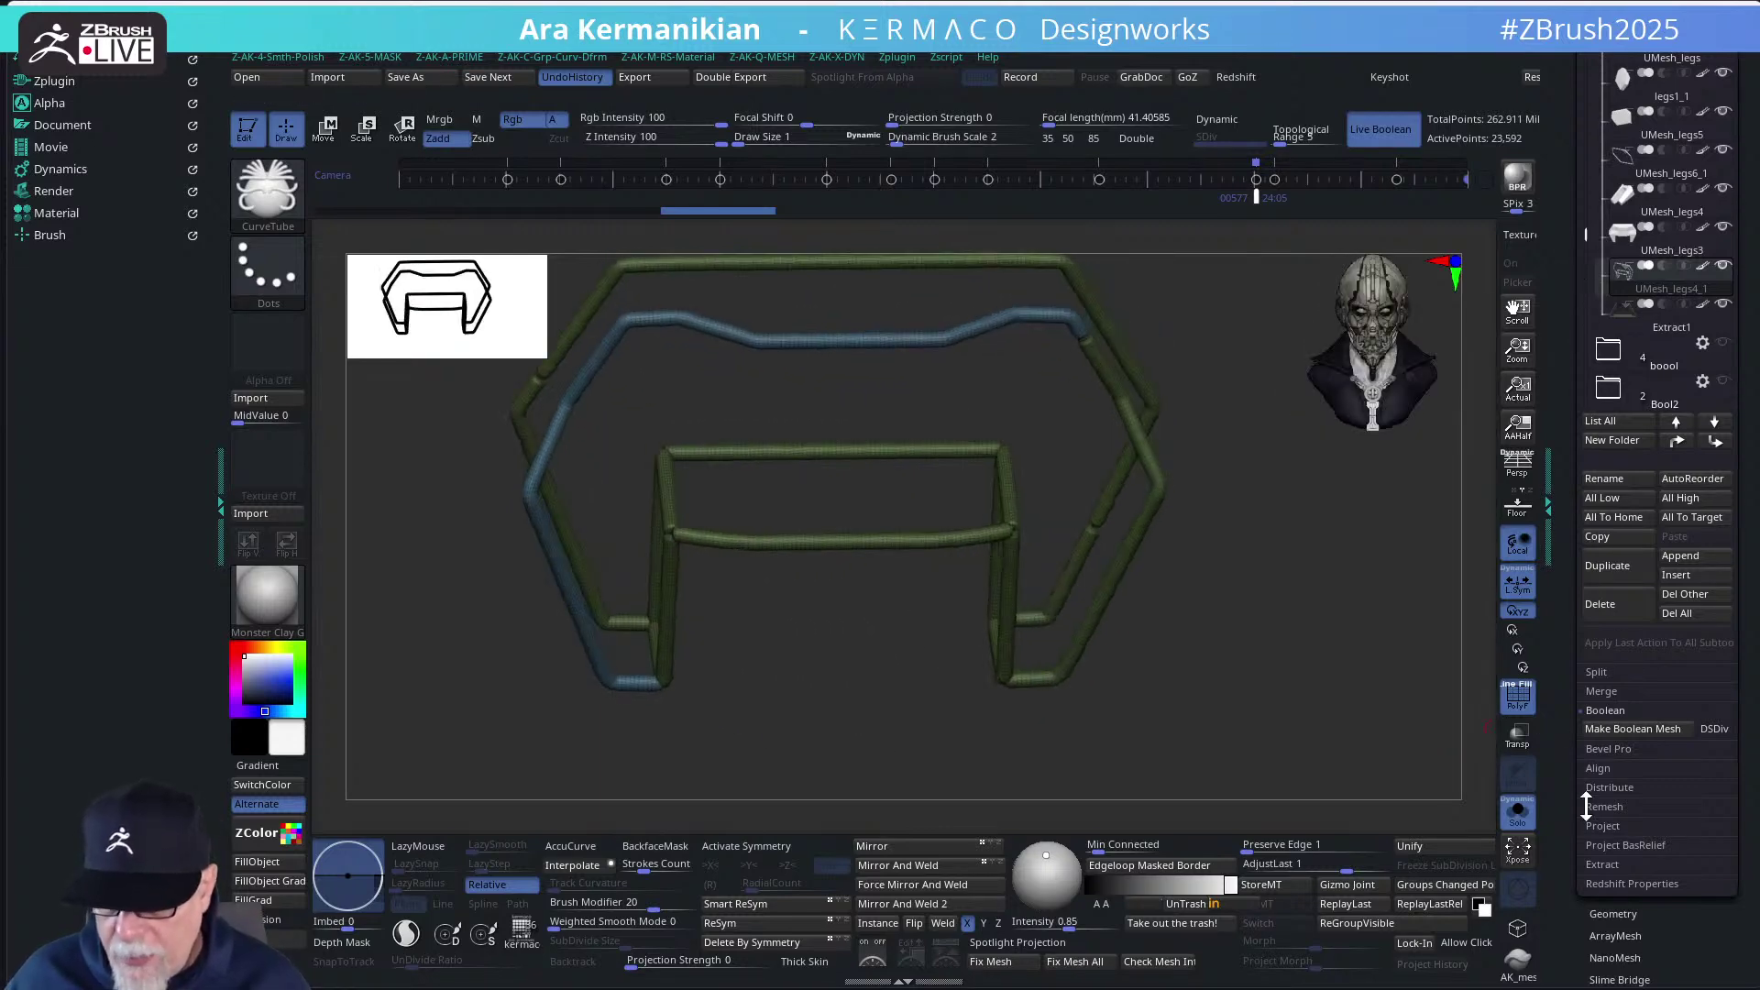
Delete the split-off tube subtool and duplicate the UMesh_legs3 leg piece
left_click(1606, 607)
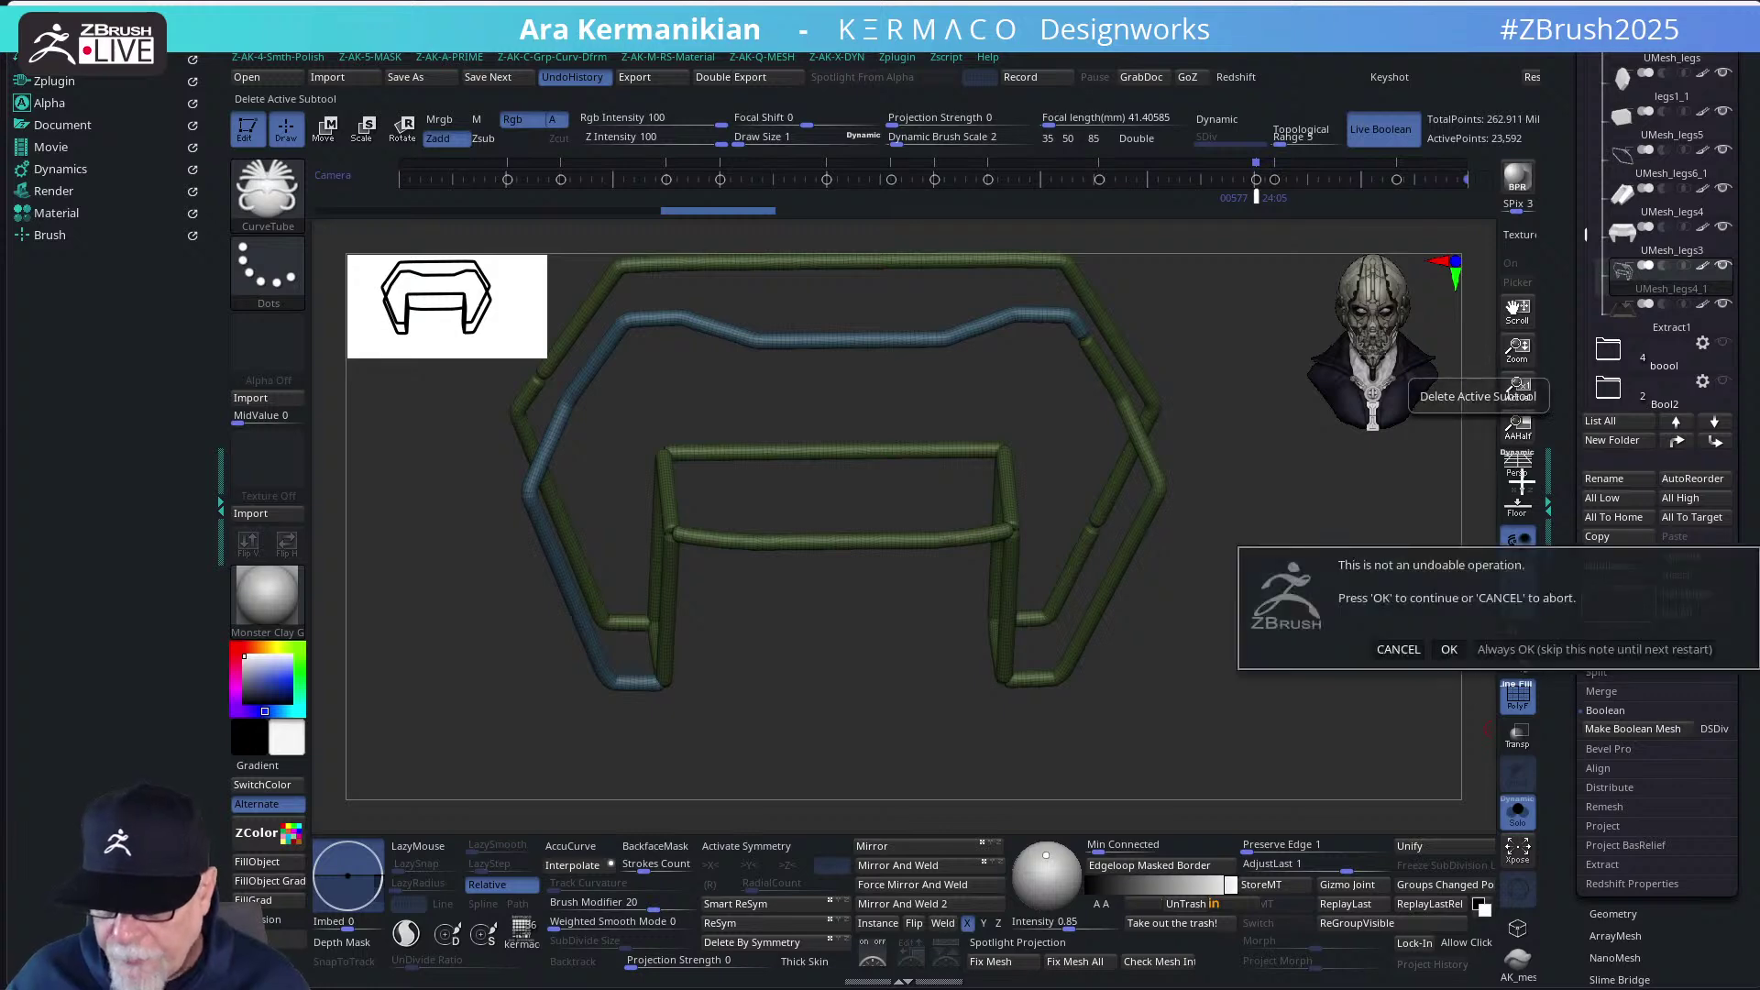
left_click(1449, 650)
left_click(1635, 269)
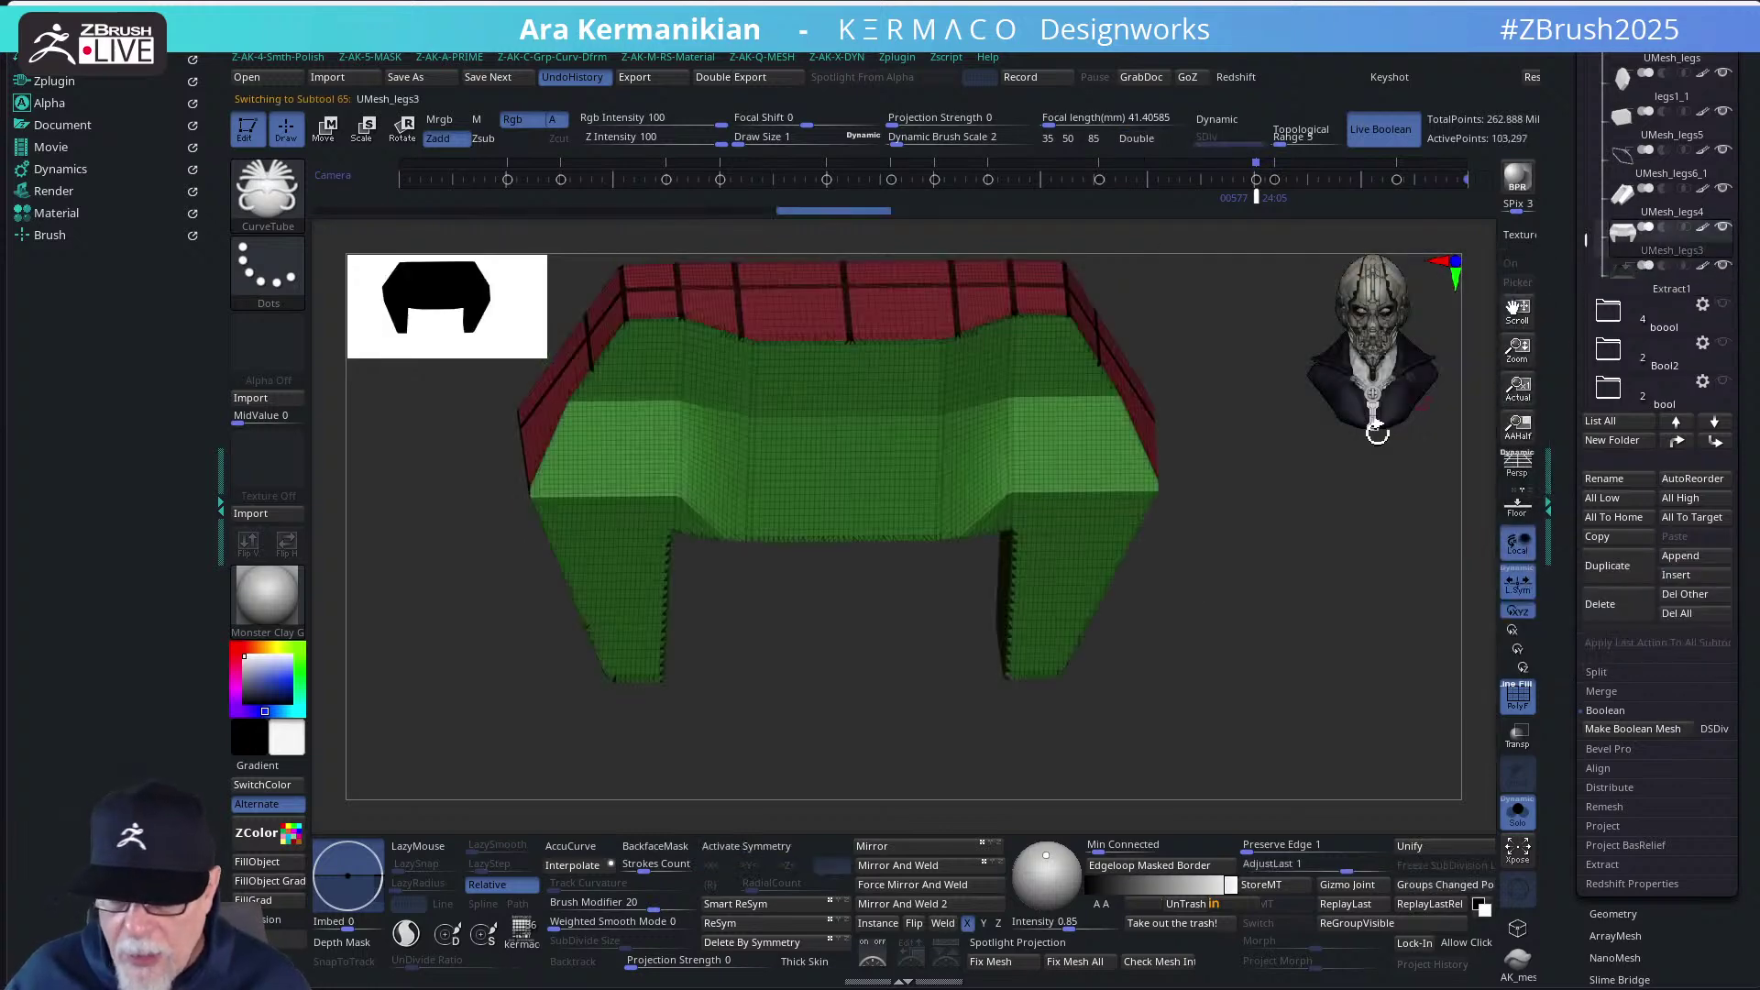
left_click_drag(1210, 641, 1300, 560)
left_click_drag(980, 522, 1228, 633)
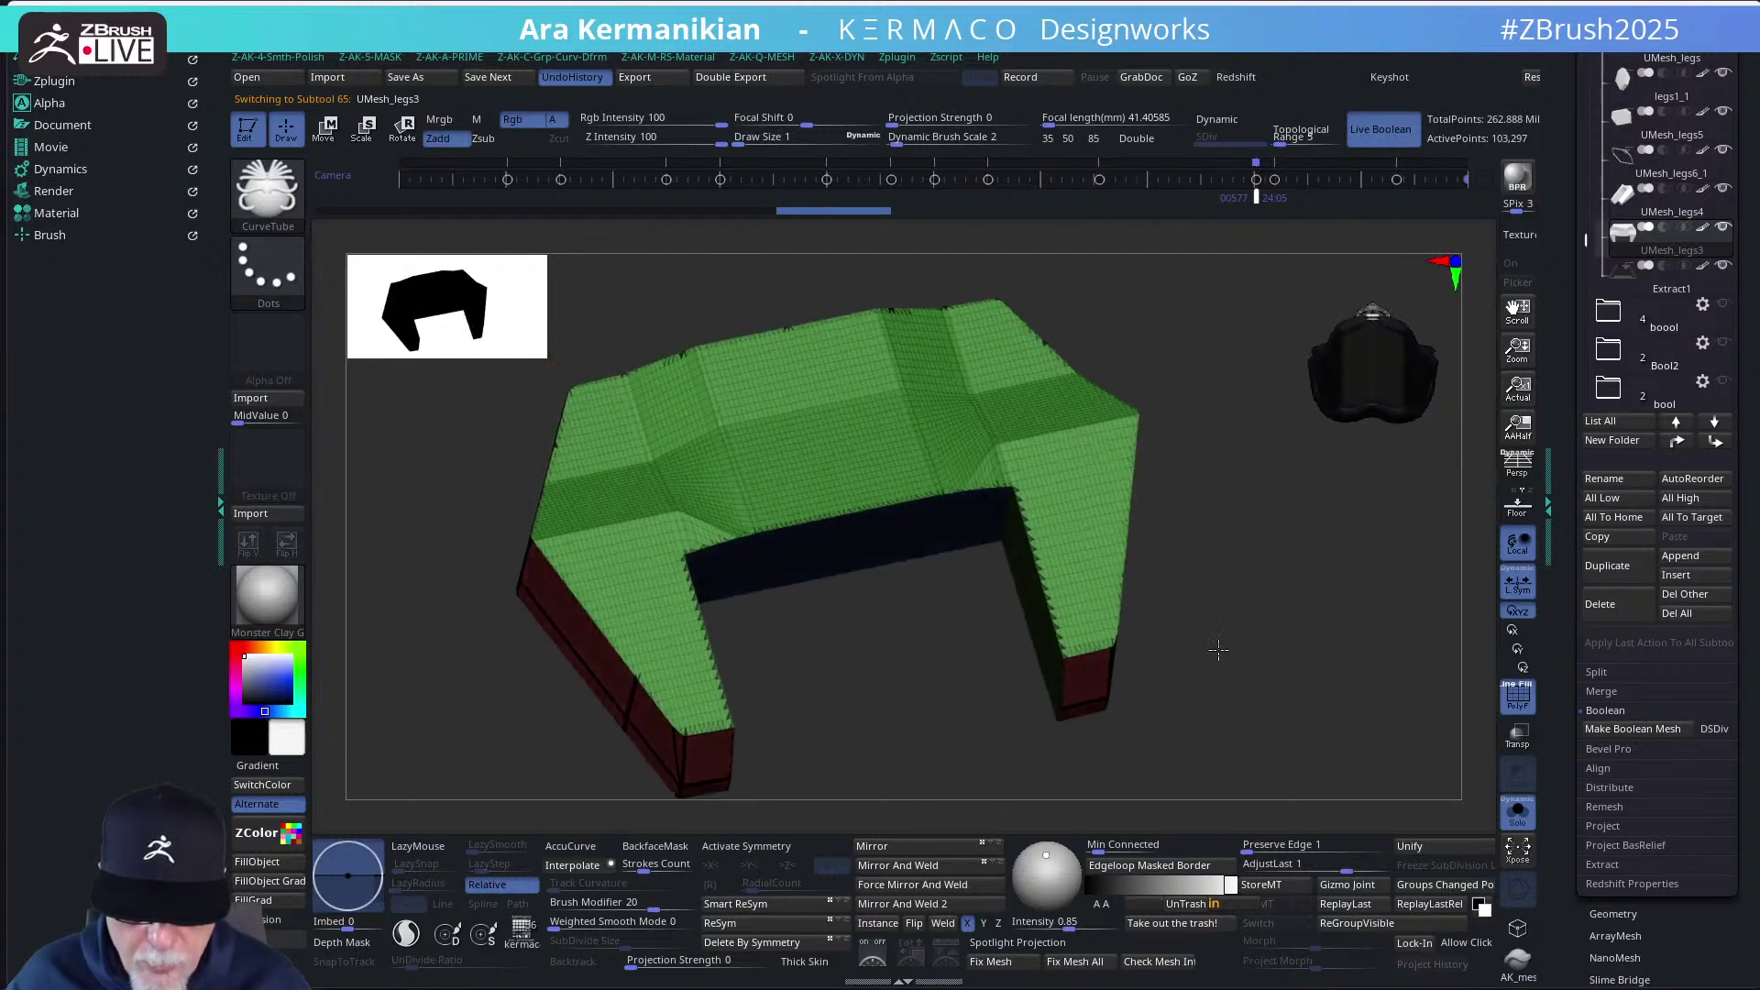
left_click(1611, 580)
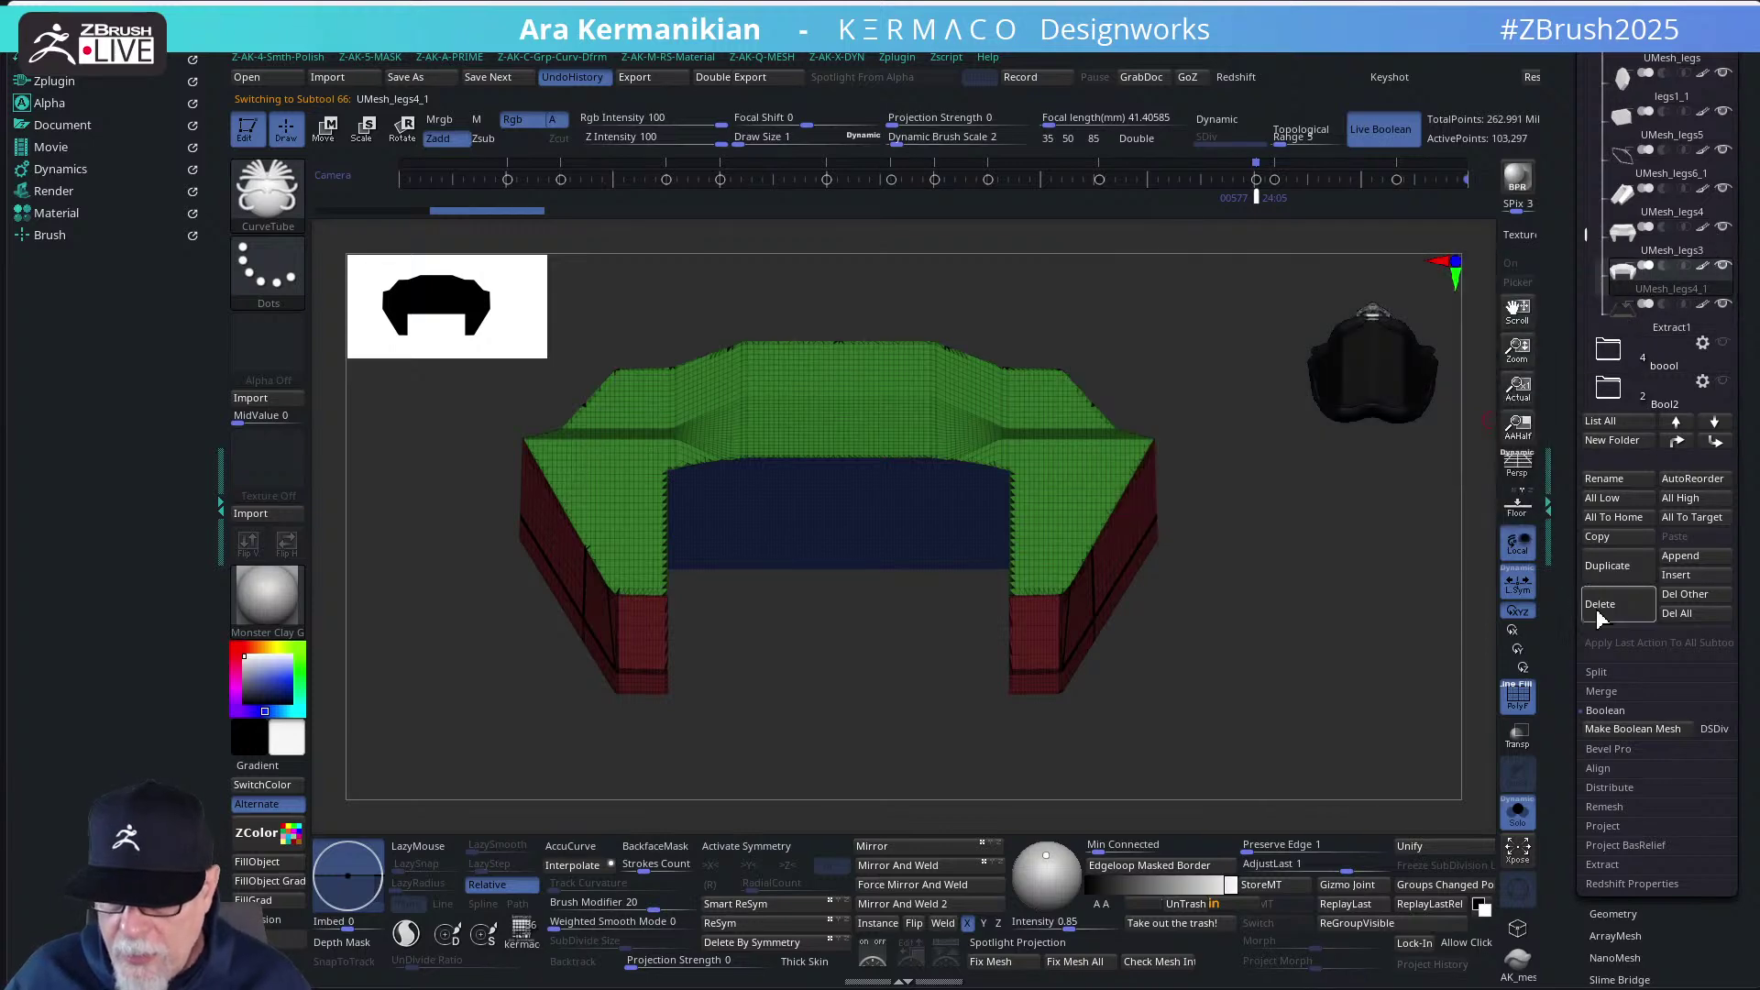
Switch to visibility set V5 and isolate the green polygroup of the duplicated leg piece
left_click_drag(1582, 229, 1558, 373)
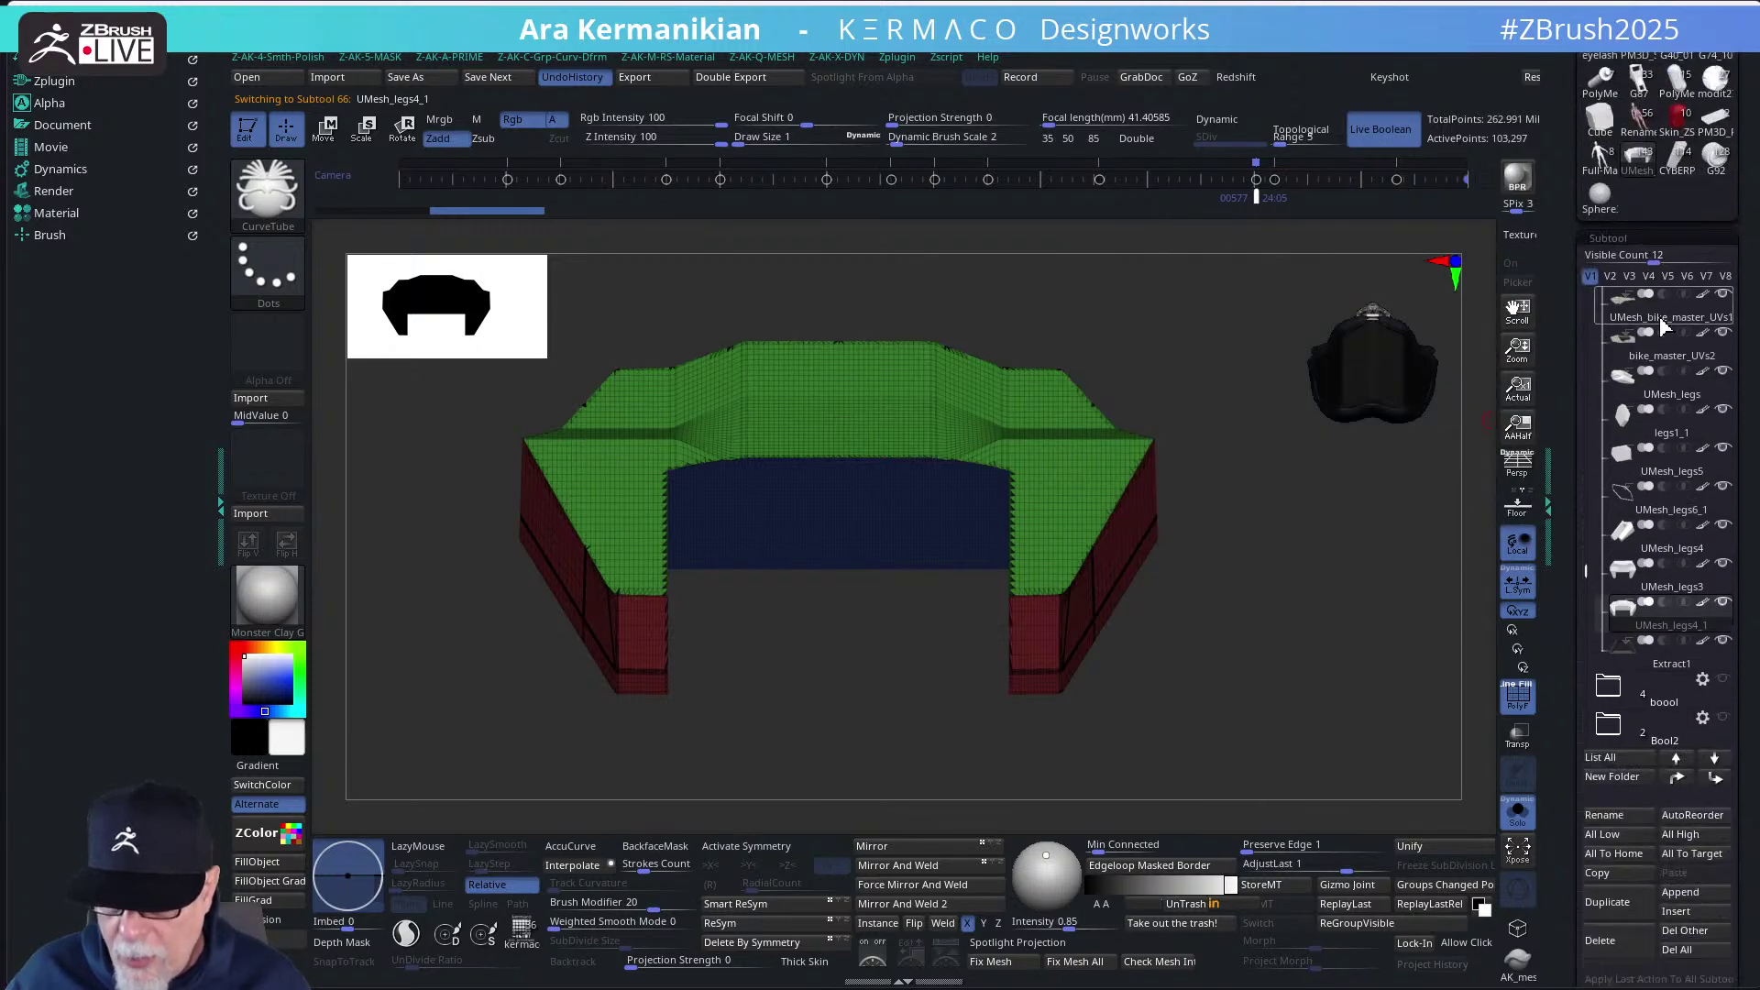
left_click(1668, 276)
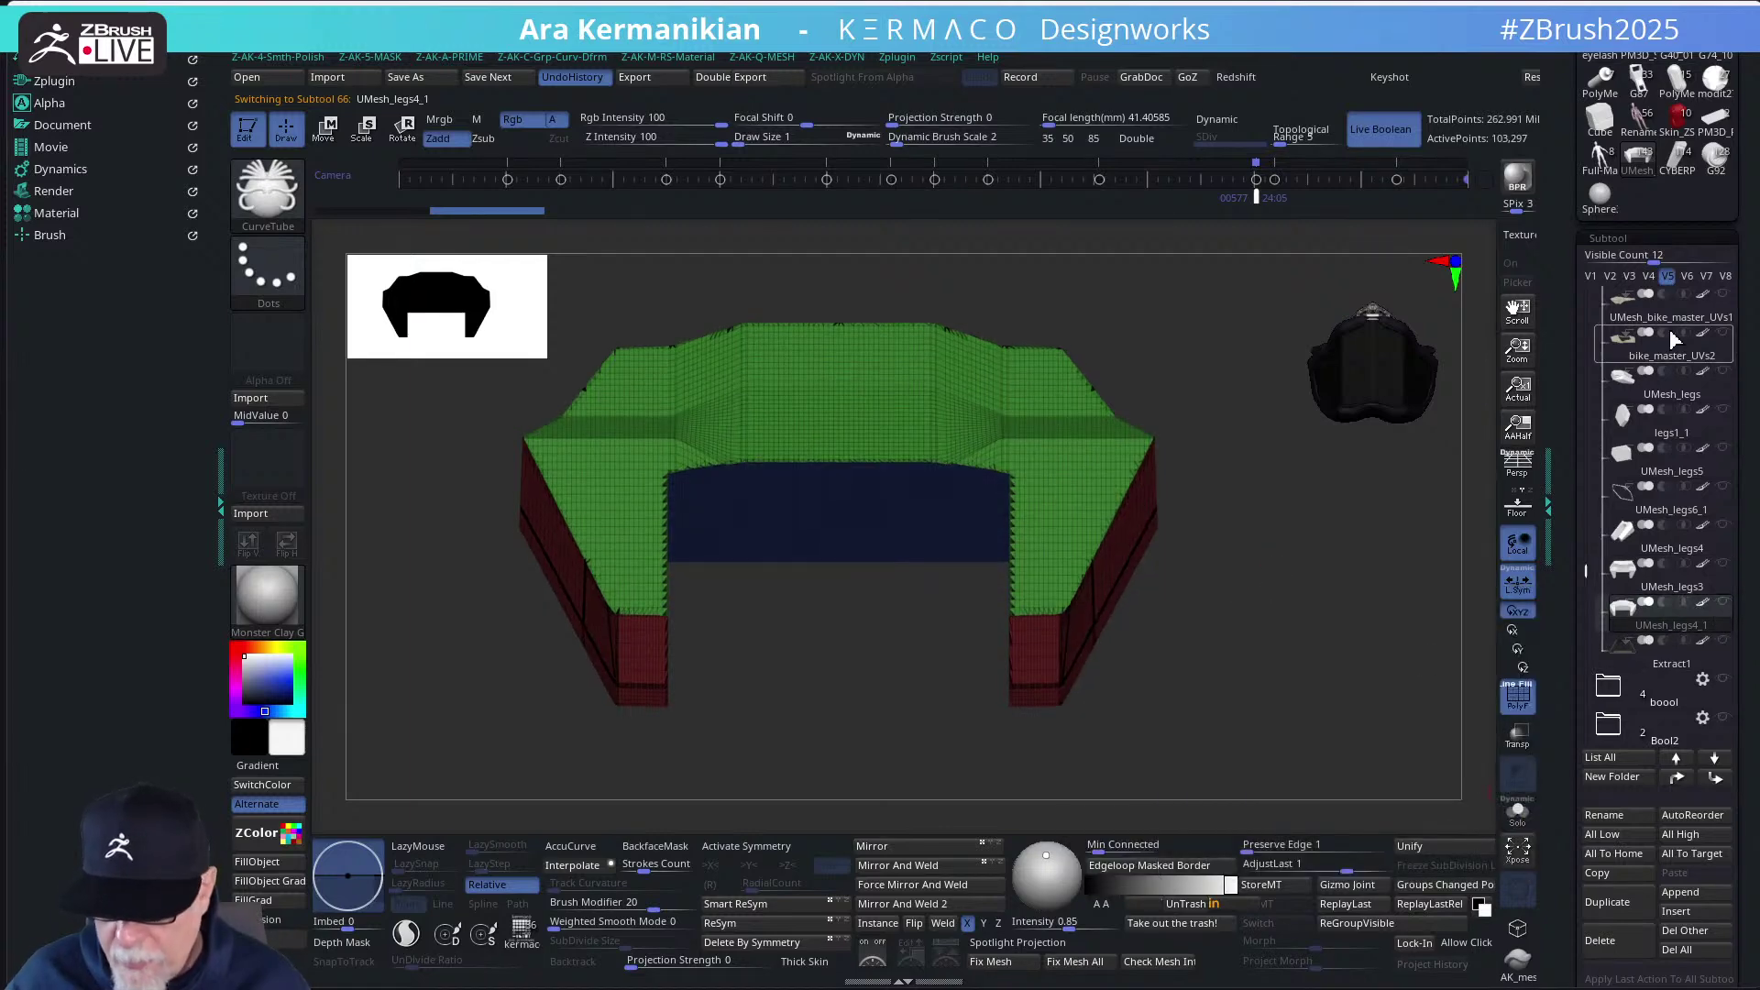
left_click_drag(1356, 714, 1347, 489)
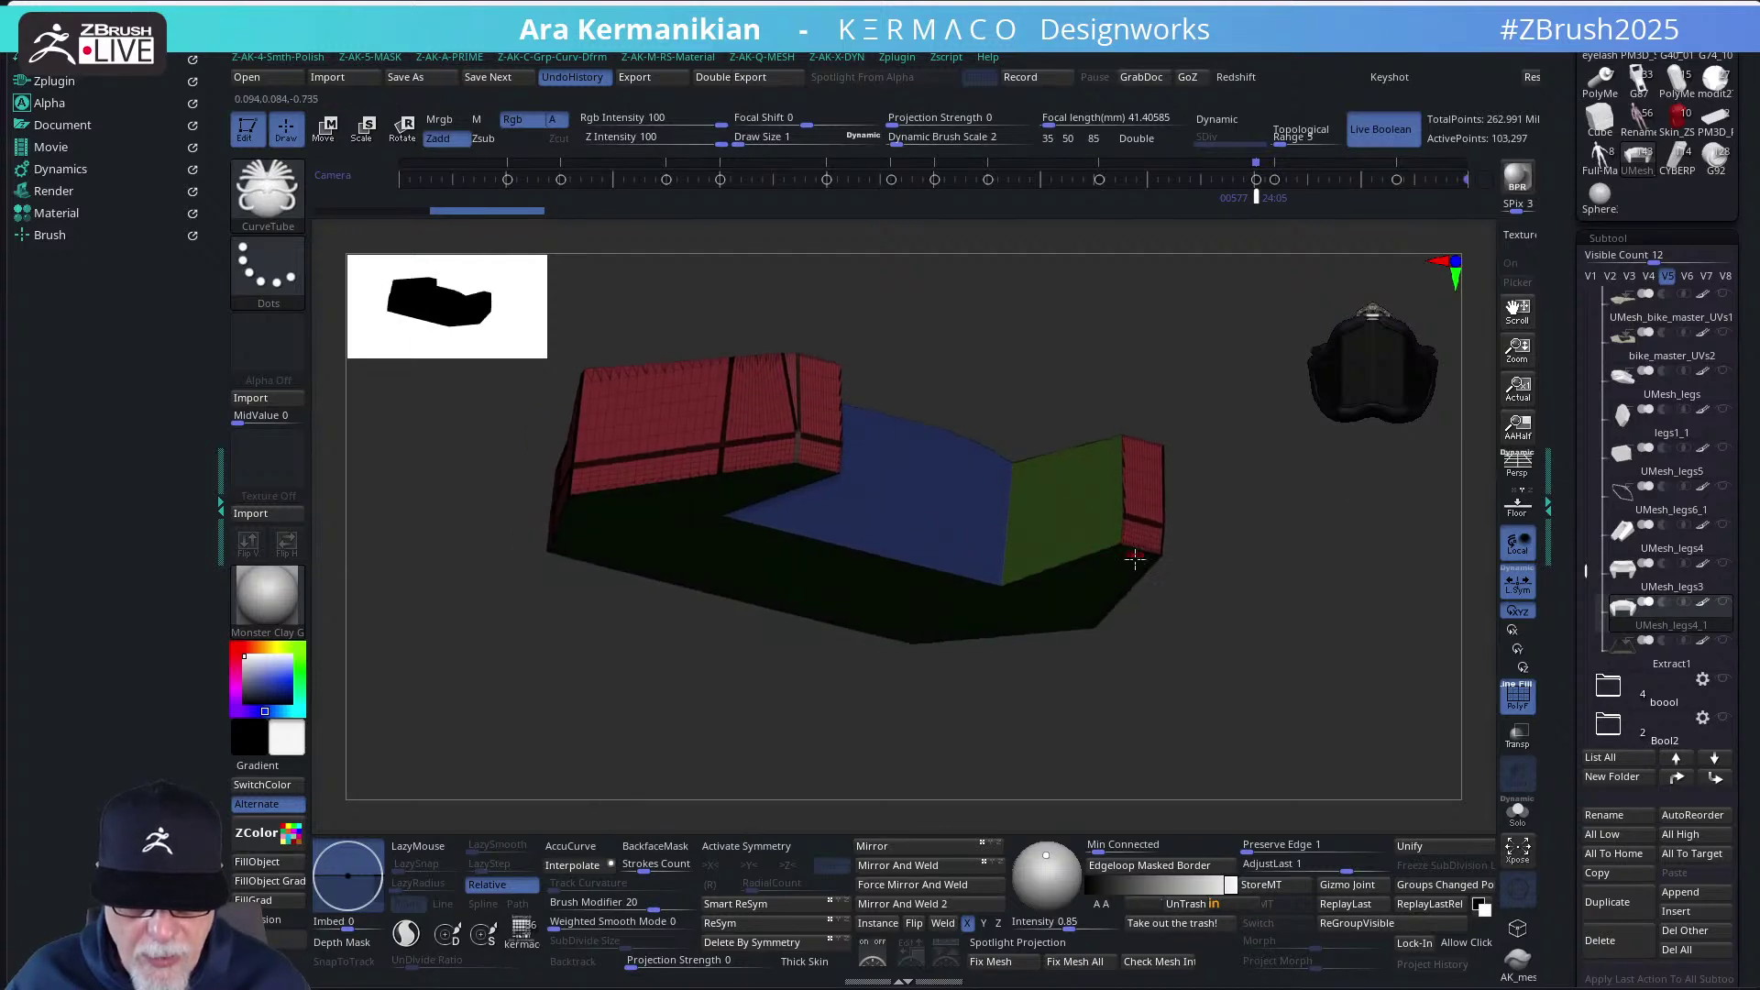
mouse_move(1173, 566)
left_mouse_down()
mouse_move(1210, 577)
mouse_move(1183, 676)
mouse_move(1241, 687)
mouse_move(1269, 522)
mouse_move(1171, 589)
left_mouse_up()
key("ctrl+shift")
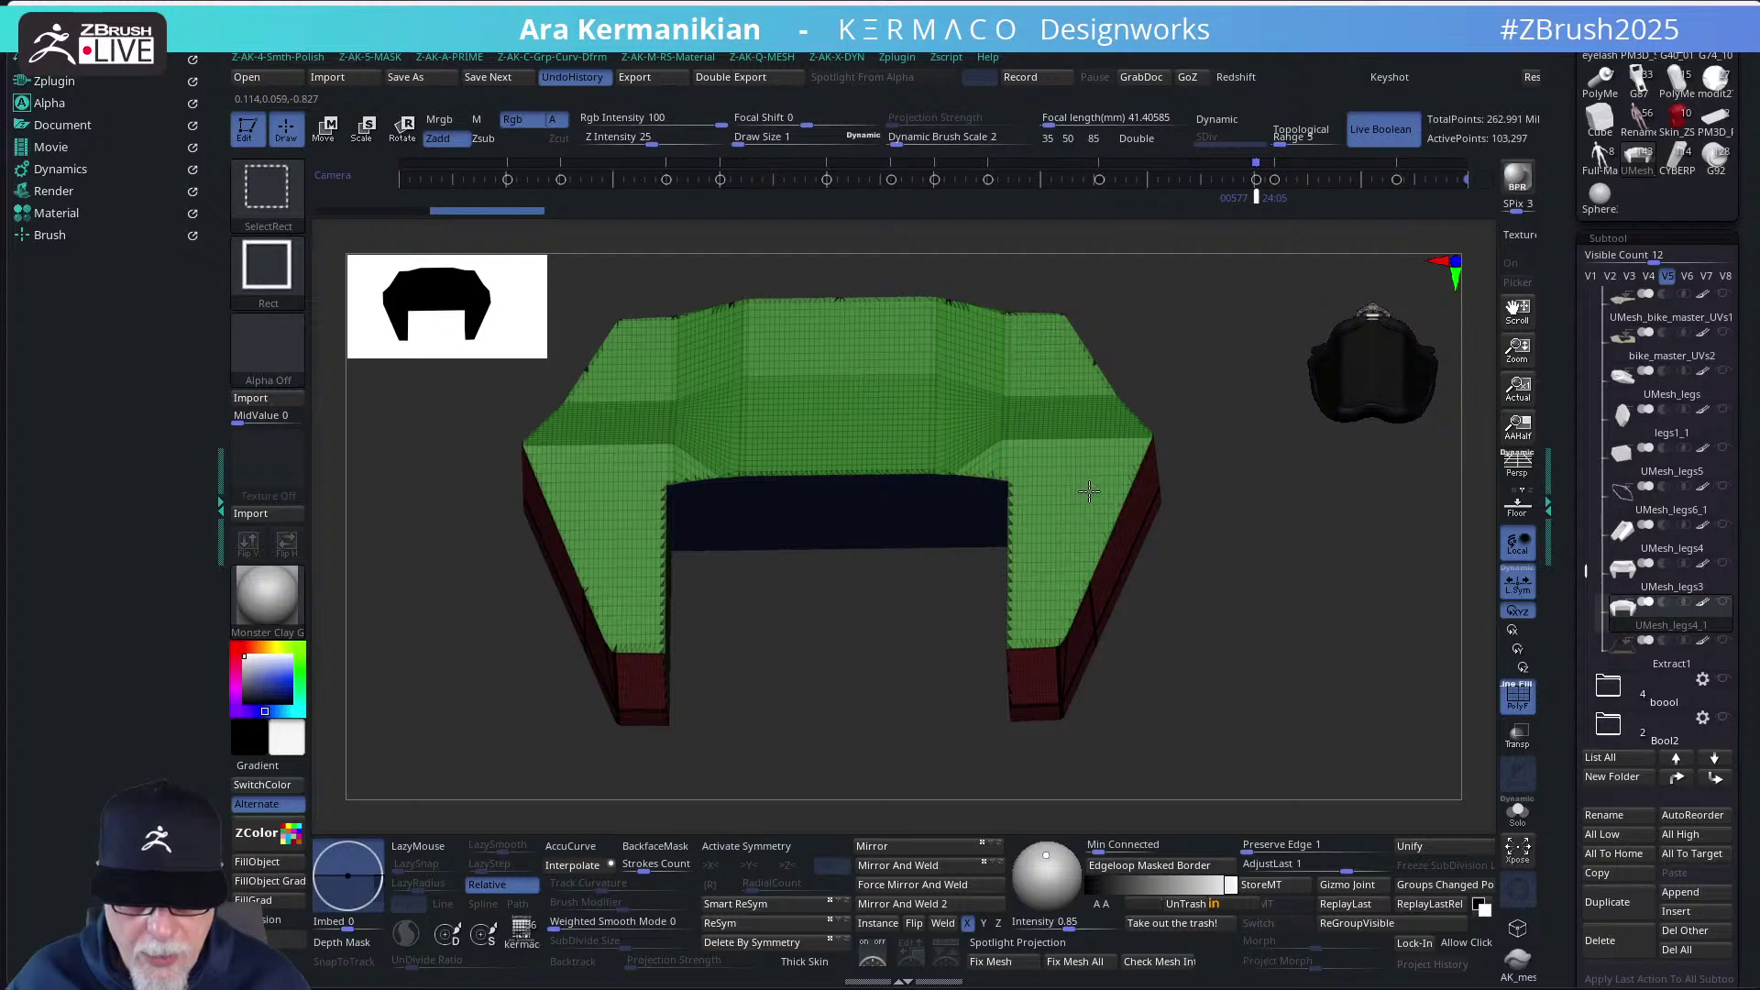
left_click(1089, 492, "ctrl+shift")
mouse_move(1296, 547)
left_mouse_down()
mouse_move(1112, 463)
mouse_move(906, 420)
mouse_move(797, 428)
mouse_move(801, 444)
mouse_move(771, 422)
mouse_move(782, 452)
mouse_move(748, 398)
mouse_move(779, 376)
left_mouse_up()
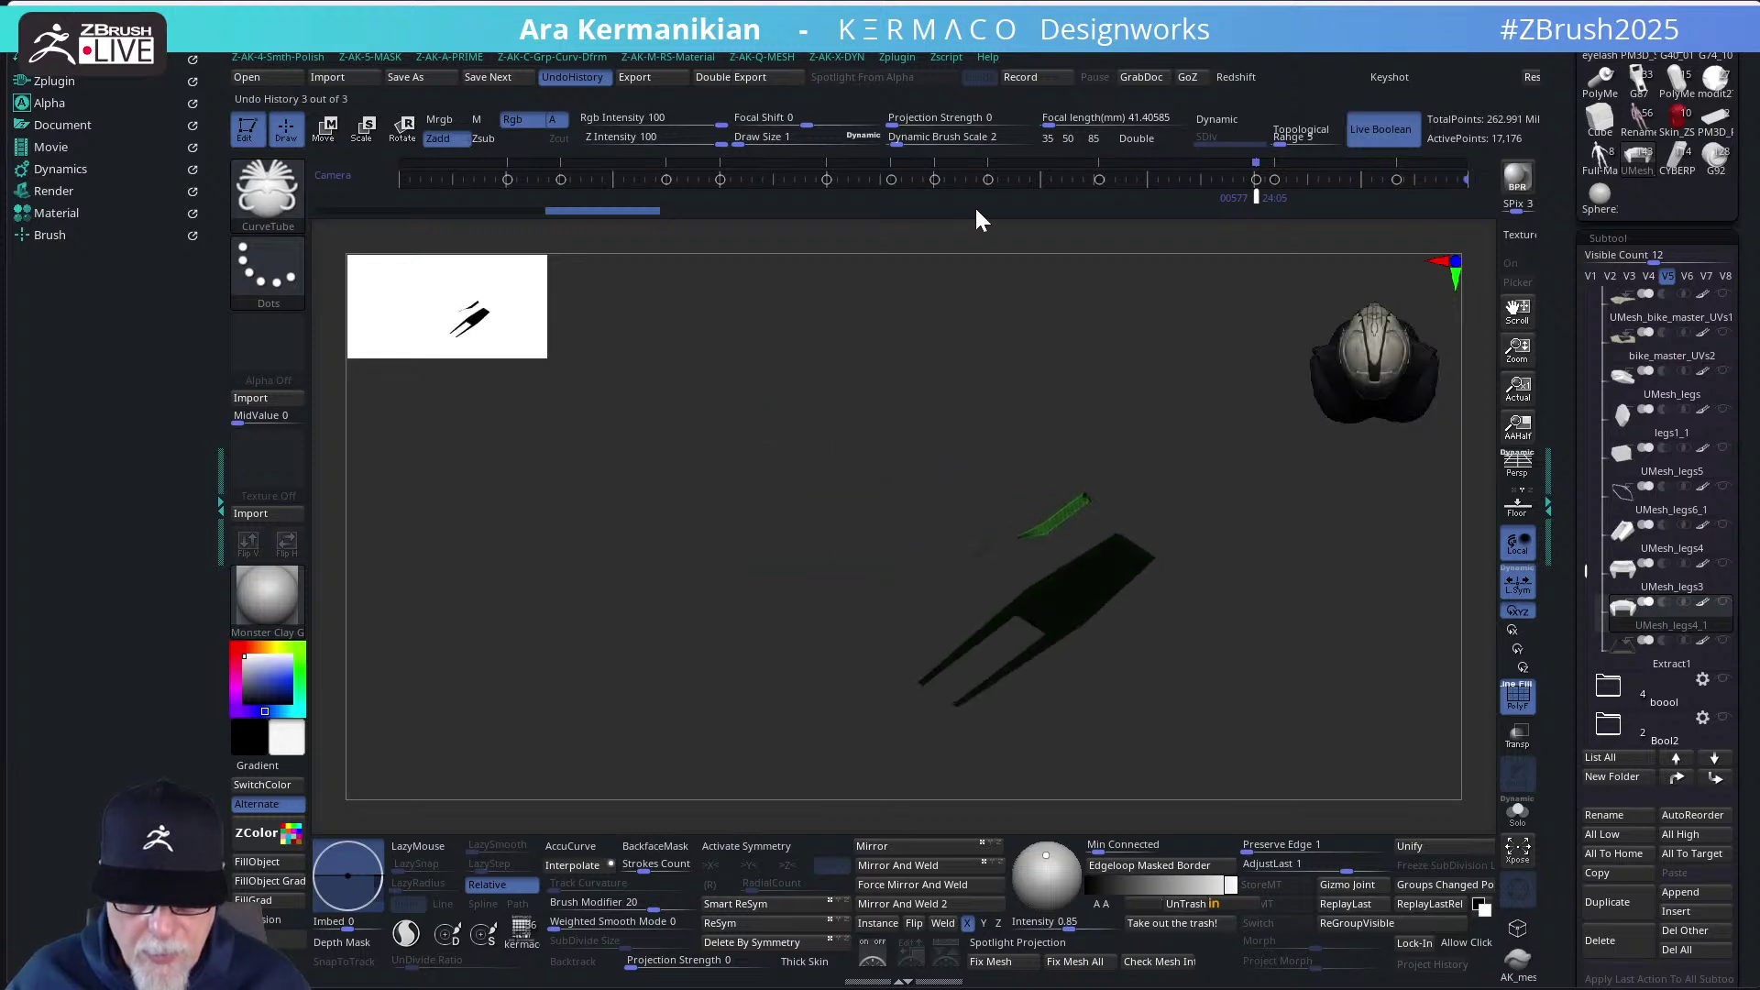
Enable double-sided display and use a lasso selection to leave only the front surface of the leg piece visible
left_click(1134, 139)
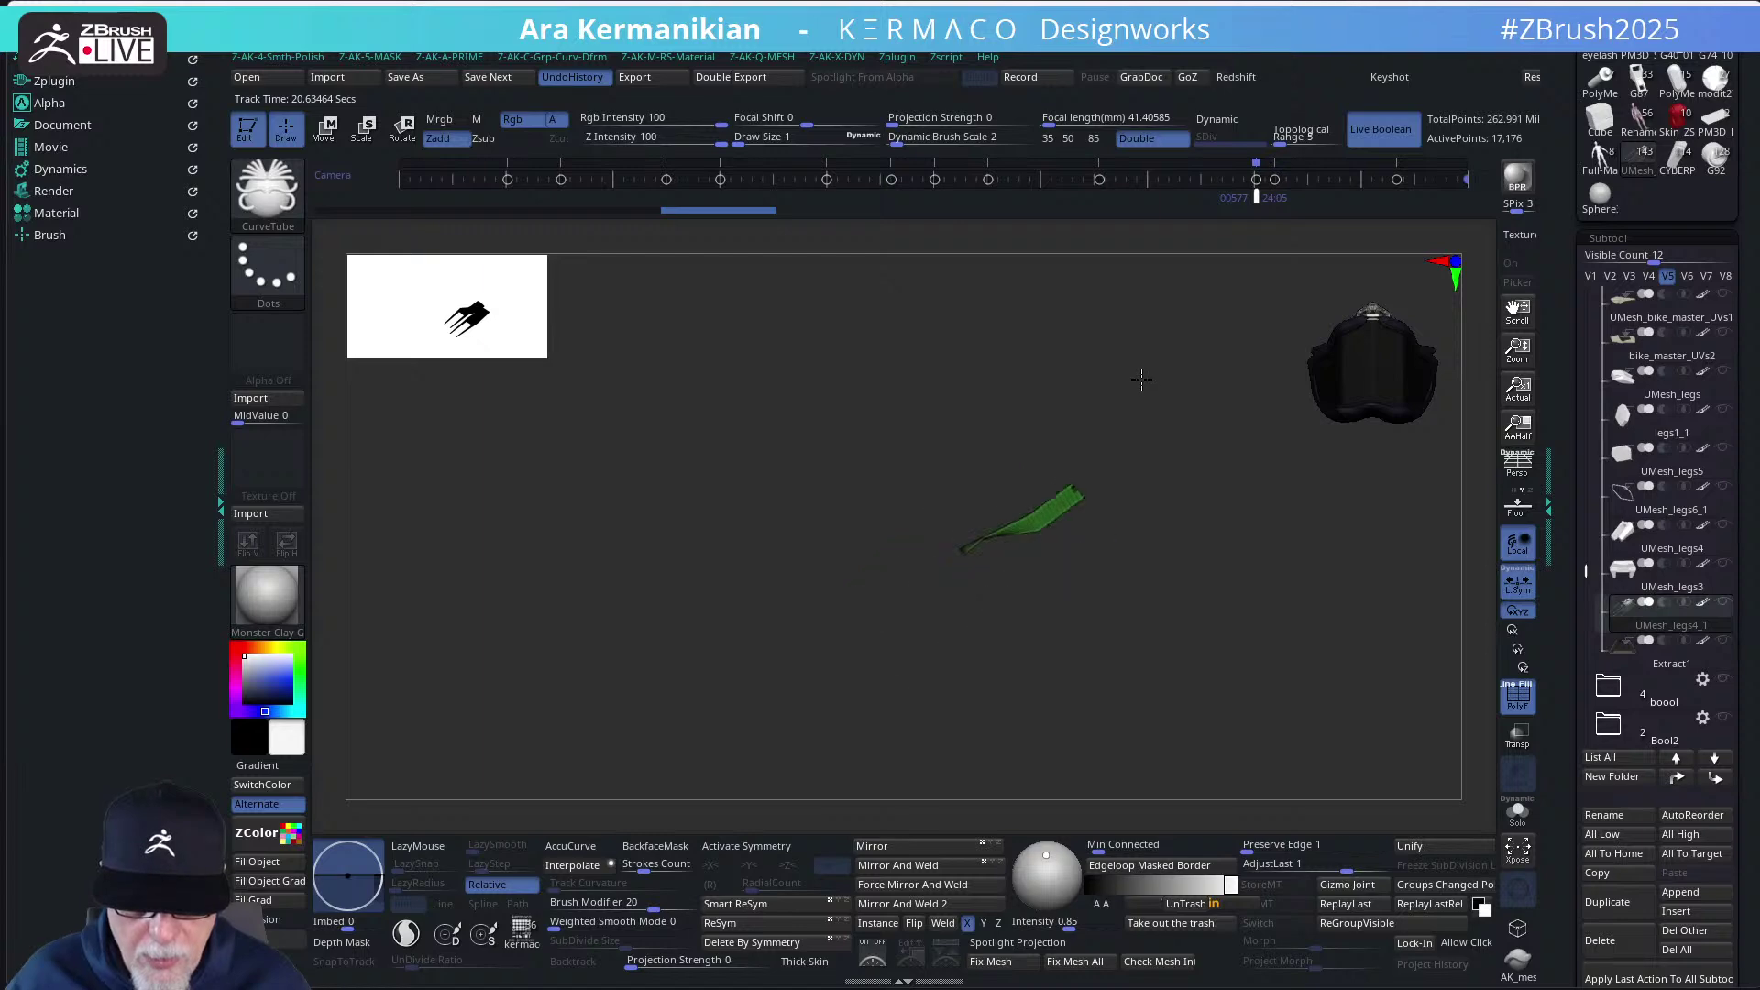
left_click(280, 188, "ctrl+shift")
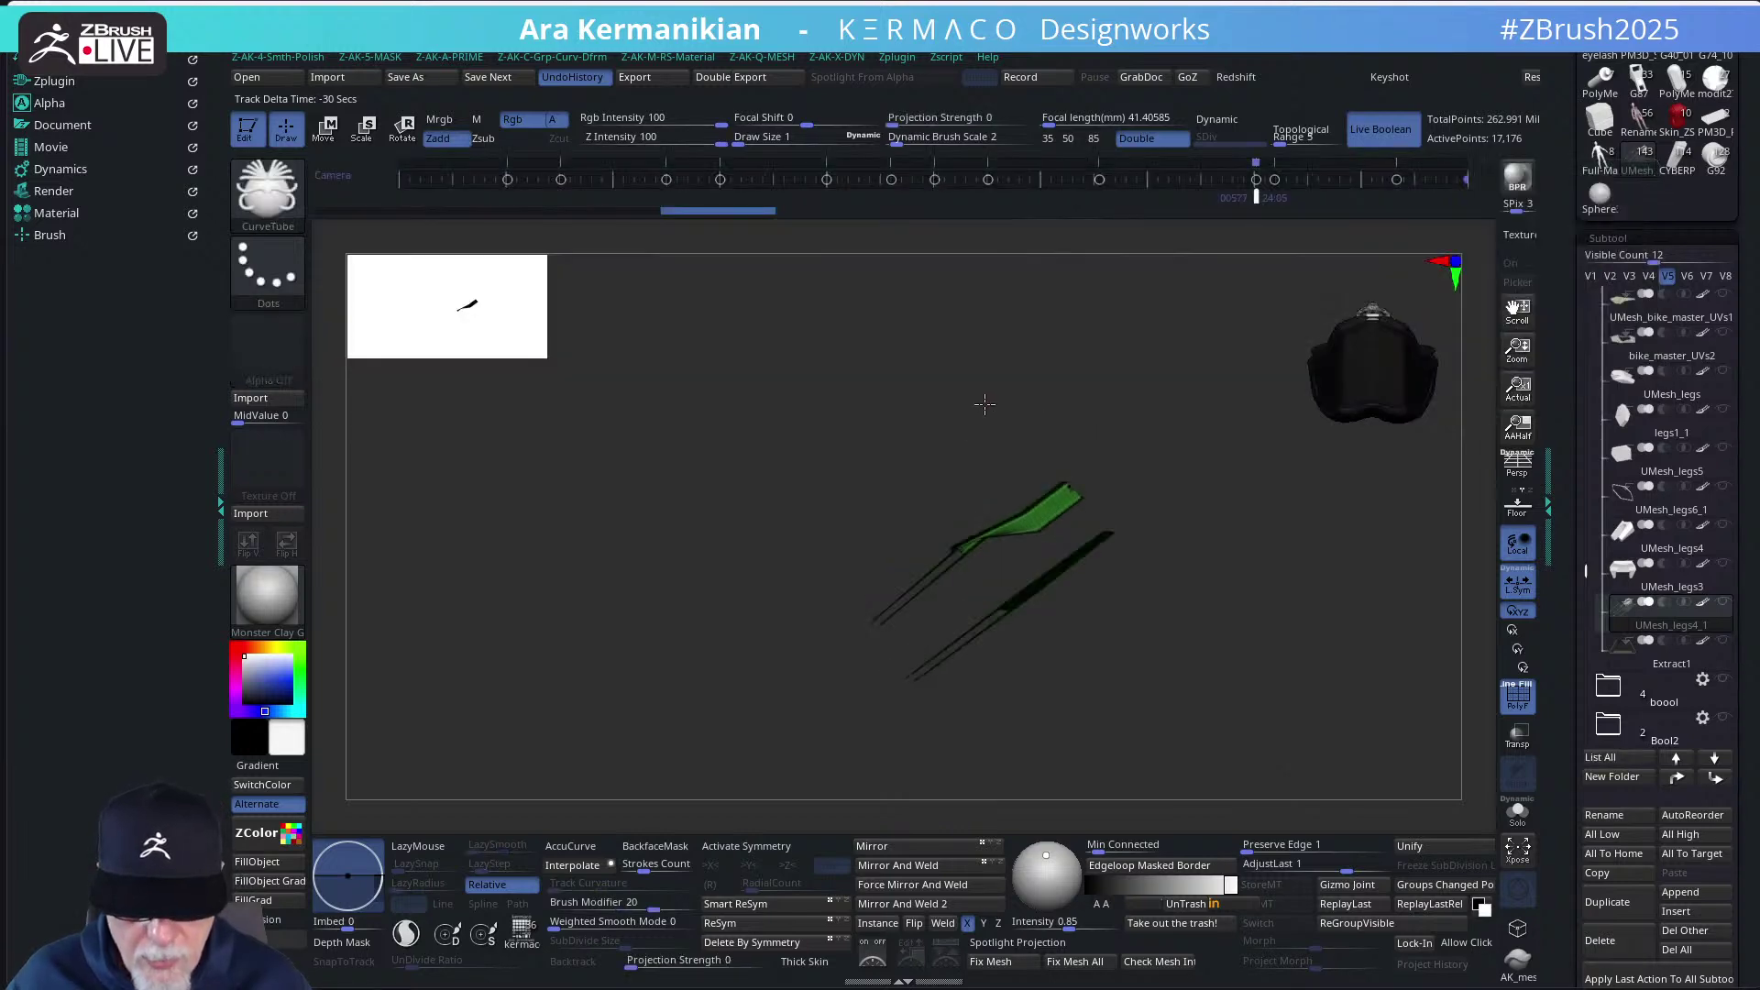
left_click_drag(997, 400, 1061, 396, "ctrl")
mouse_move(1133, 455)
left_mouse_down("ctrl")
mouse_move(964, 404)
mouse_move(1119, 464)
mouse_move(1037, 448)
mouse_move(971, 382)
mouse_move(952, 402)
left_mouse_up("ctrl")
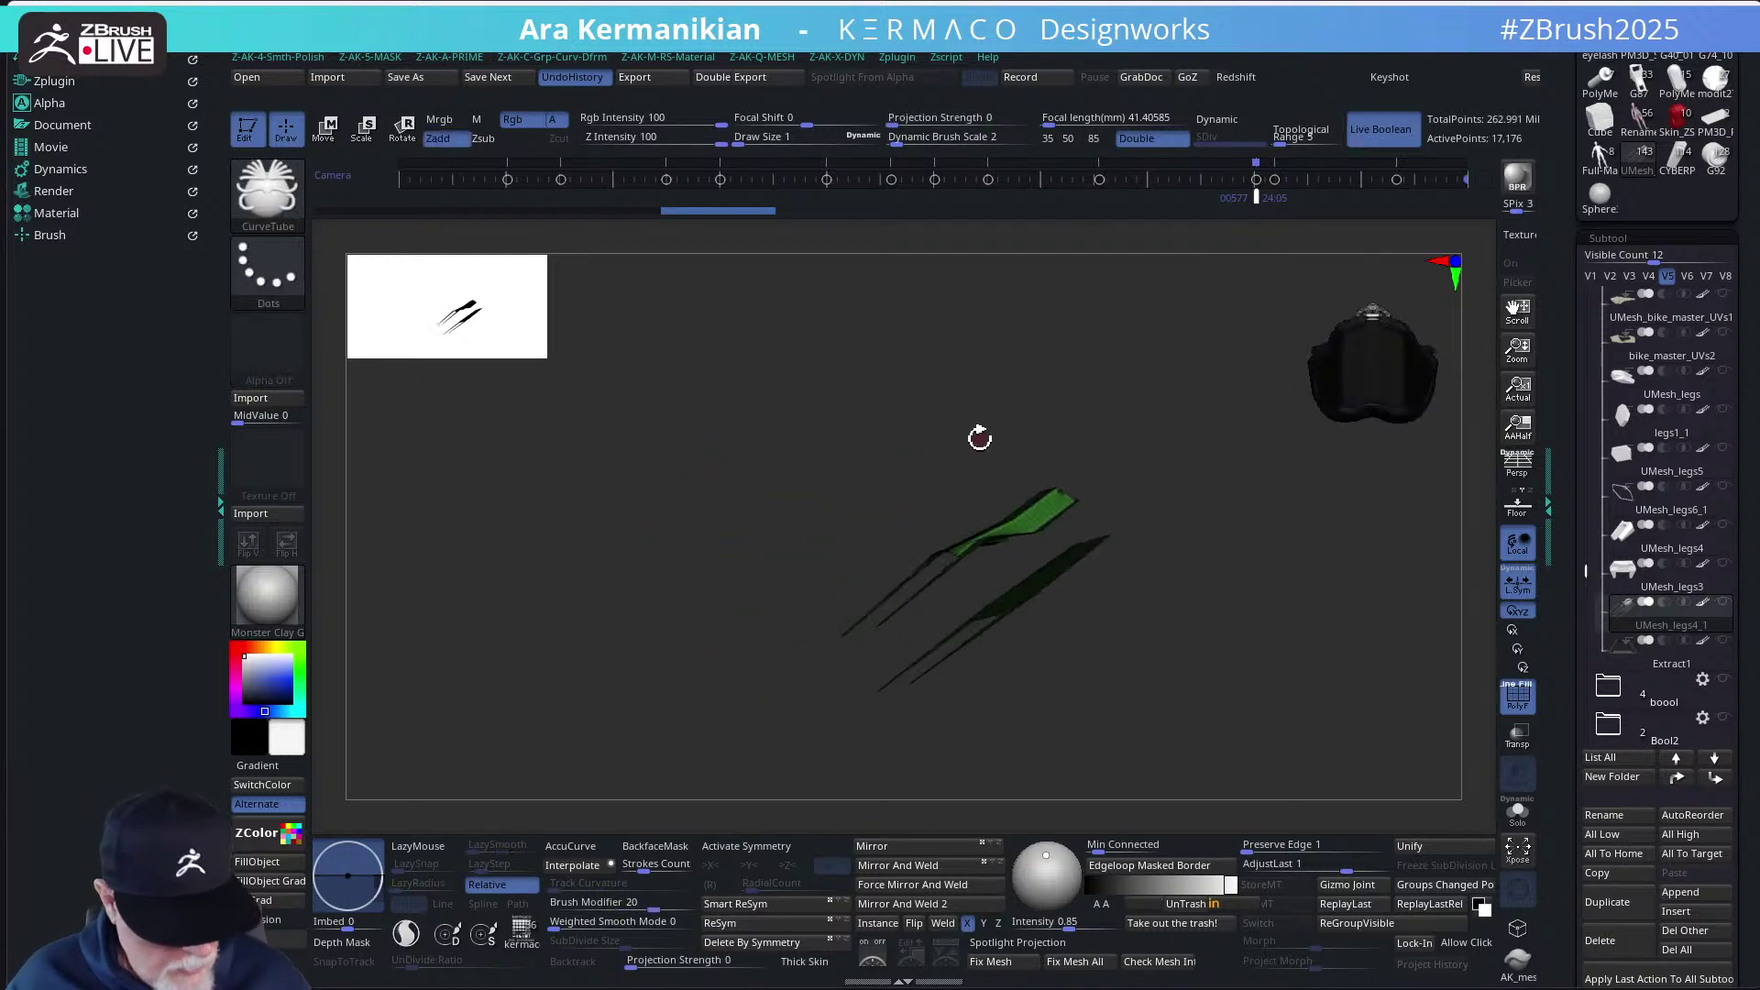
key("ctrl+shift")
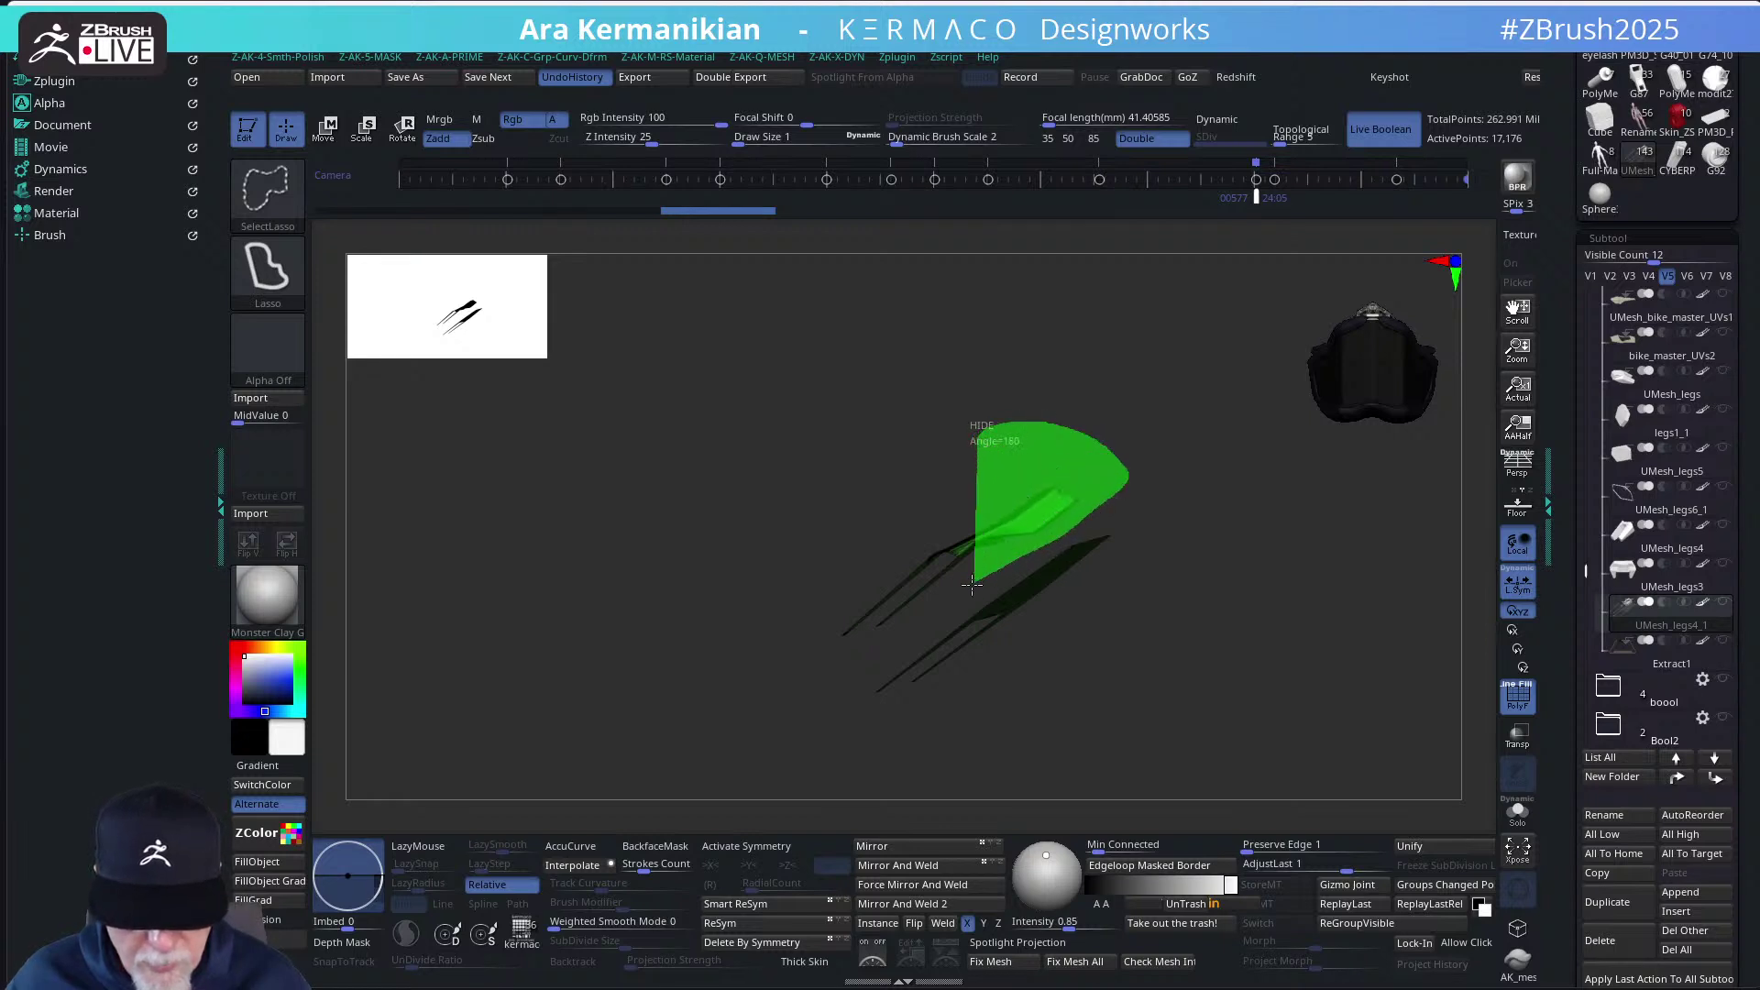
mouse_move(971, 584)
left_mouse_down("ctrl+shift")
mouse_move(844, 628)
mouse_move(806, 388)
mouse_move(972, 440)
left_mouse_up("ctrl+shift")
Regroup the faces behind the front surface as a single polygroup and show the whole leg piece again
left_click_drag(1226, 516, 1260, 551)
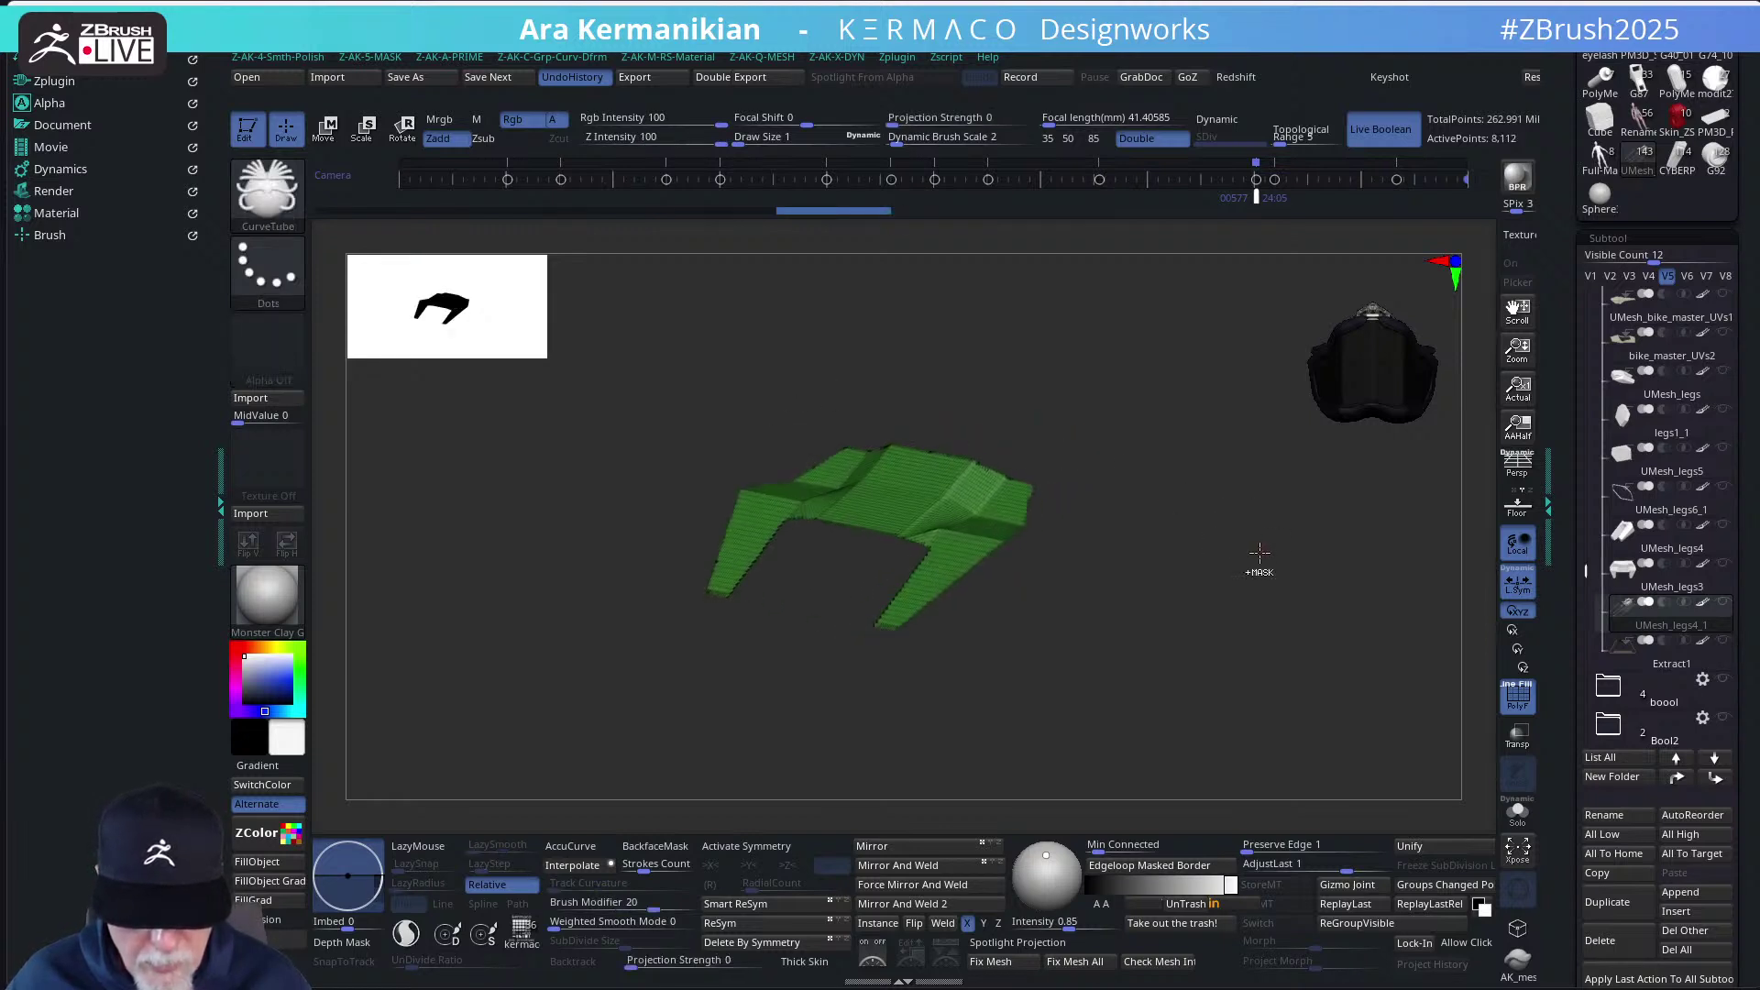
key("ctrl")
left_click_drag(1328, 614, 1326, 613, "ctrl+shift")
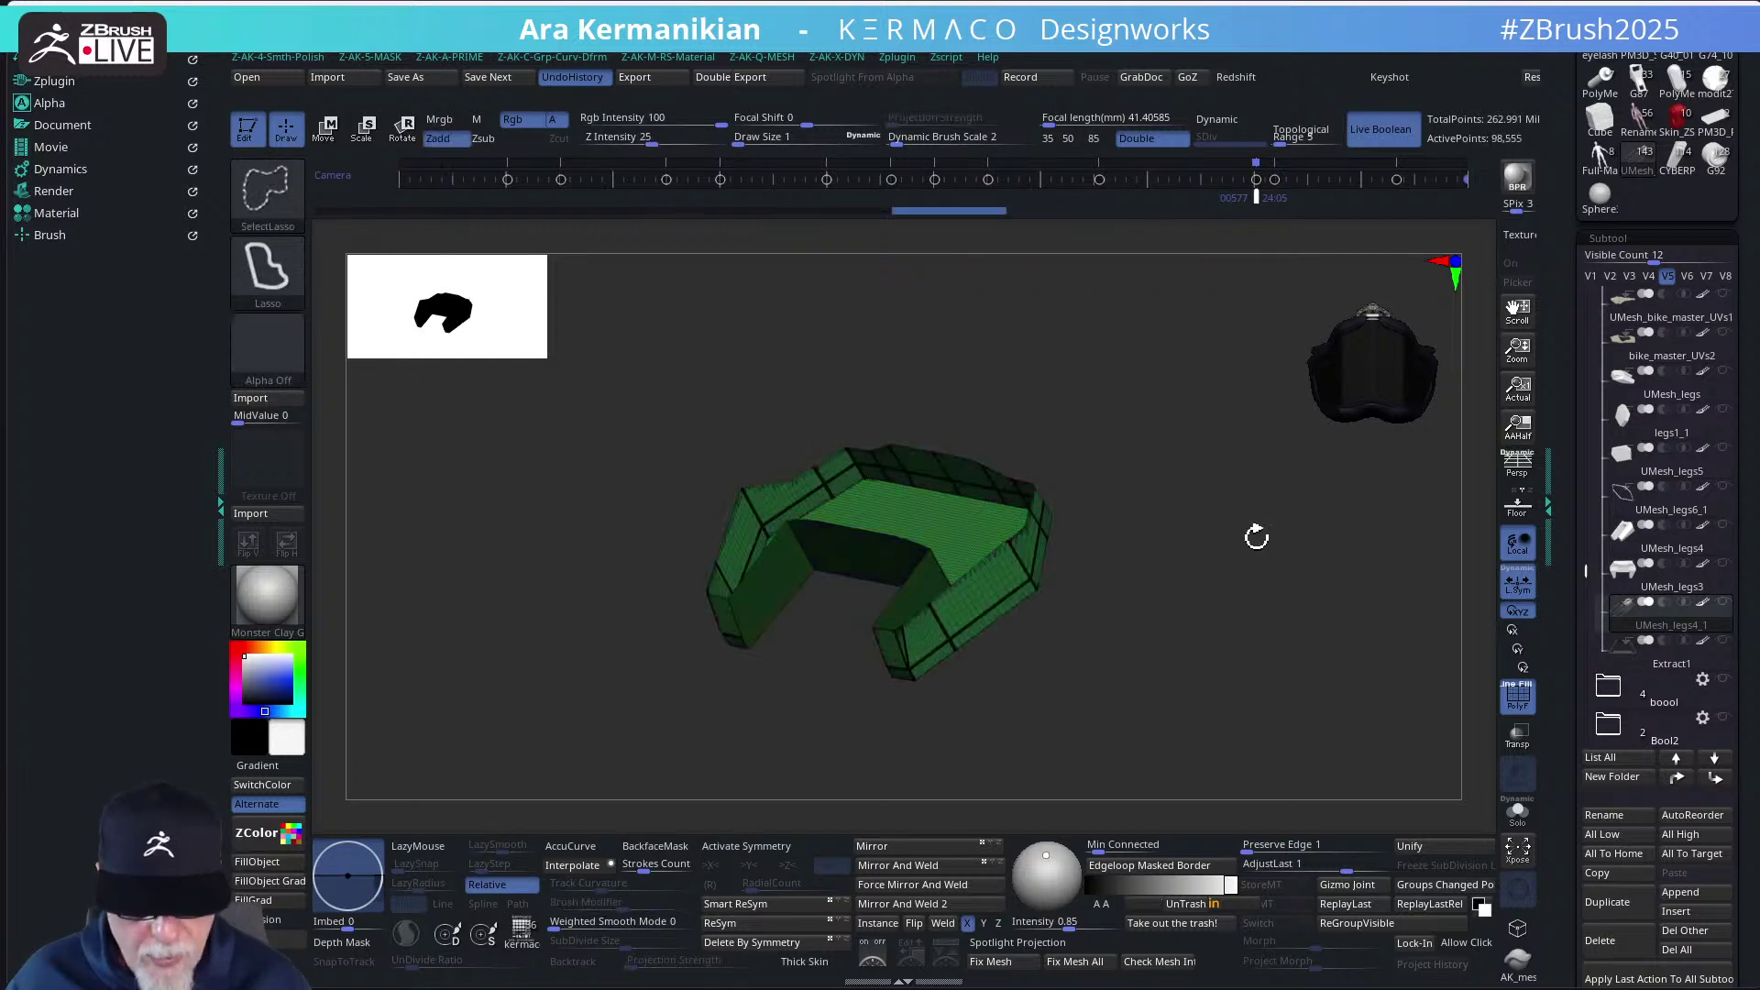
mouse_move(1280, 531)
left_mouse_down()
mouse_move(1201, 444)
mouse_move(1269, 578)
left_mouse_up()
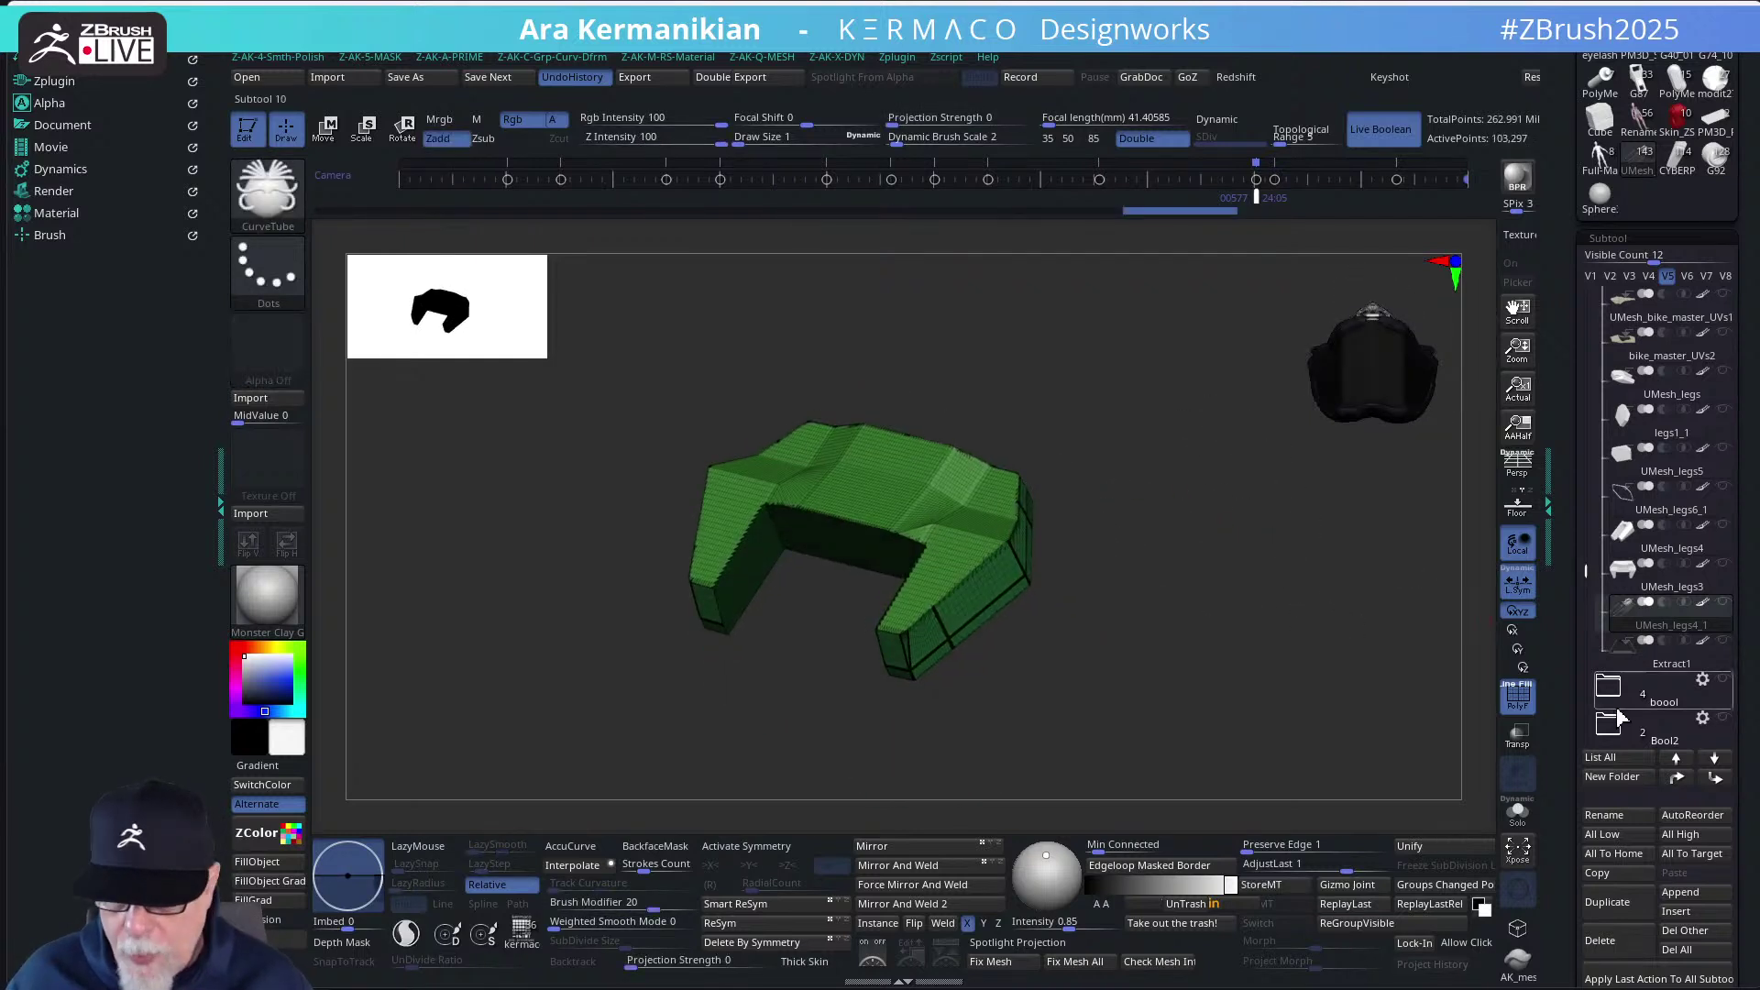
Frame the duplicated leg piece with curves along the polygroup border of its front surface
scroll(1511, 486, "down", 5)
scroll(1511, 486, "down", 10)
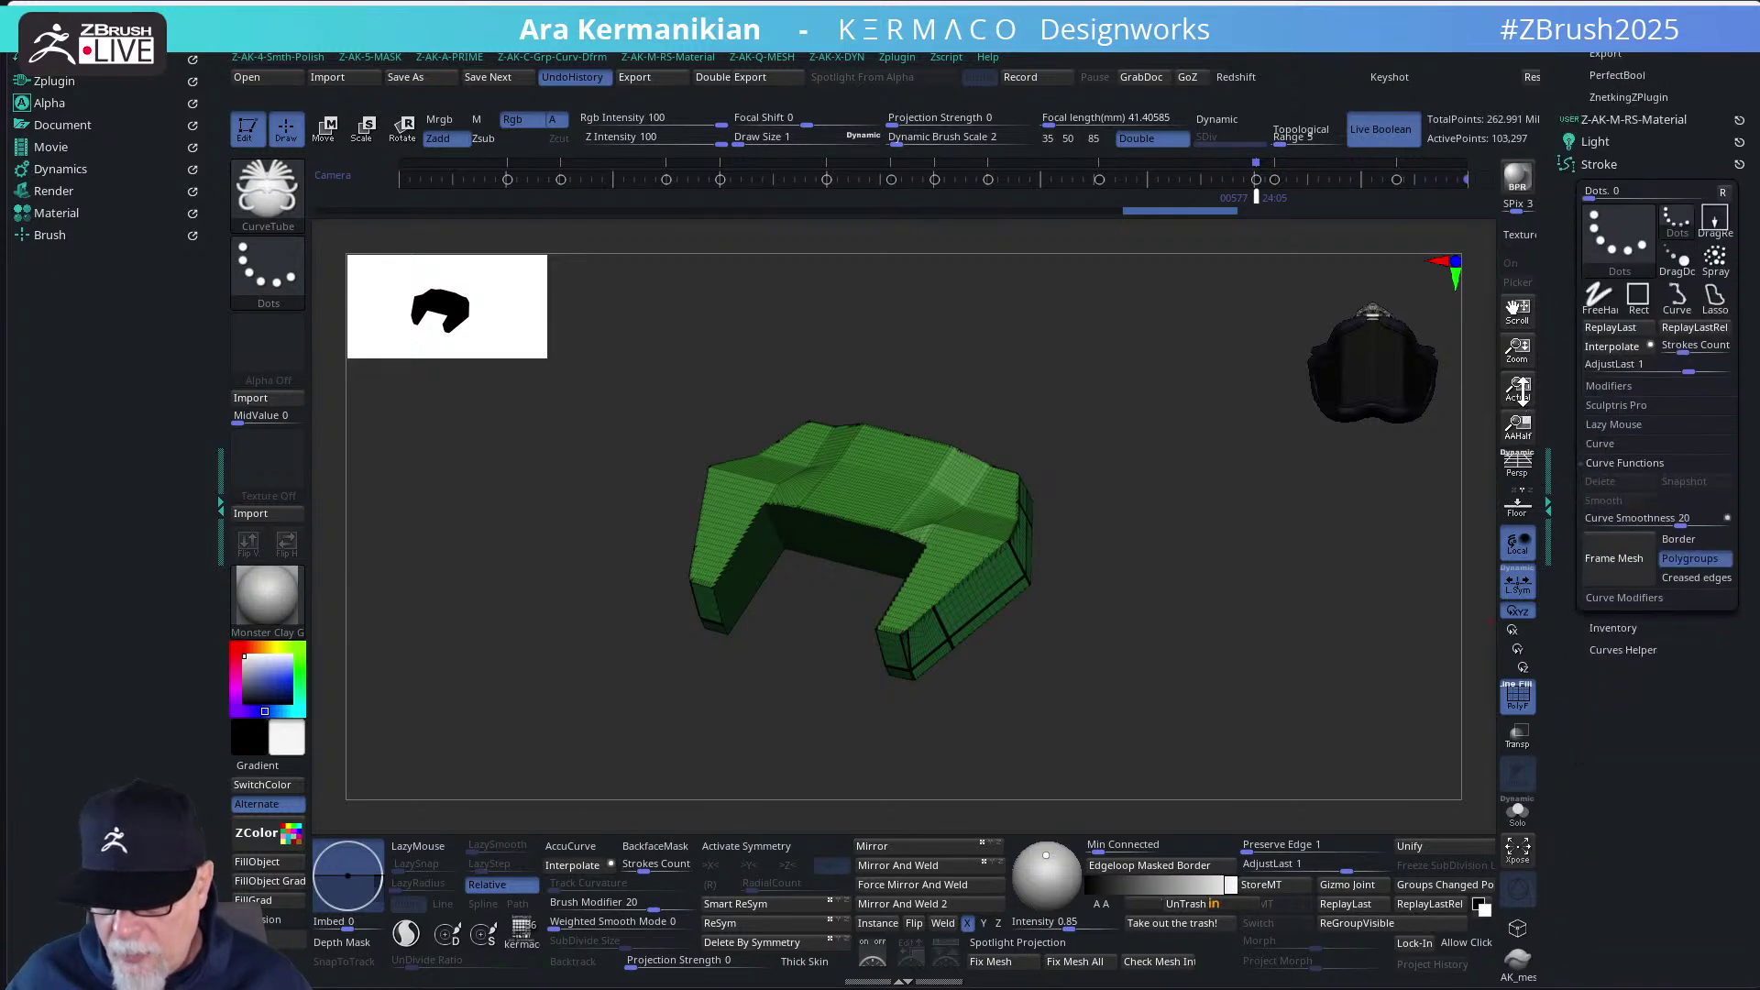
left_click(1614, 558)
mouse_move(1336, 626)
left_mouse_down()
mouse_move(1375, 600)
mouse_move(1351, 669)
mouse_move(1292, 608)
mouse_move(1238, 593)
mouse_move(1259, 597)
left_mouse_up()
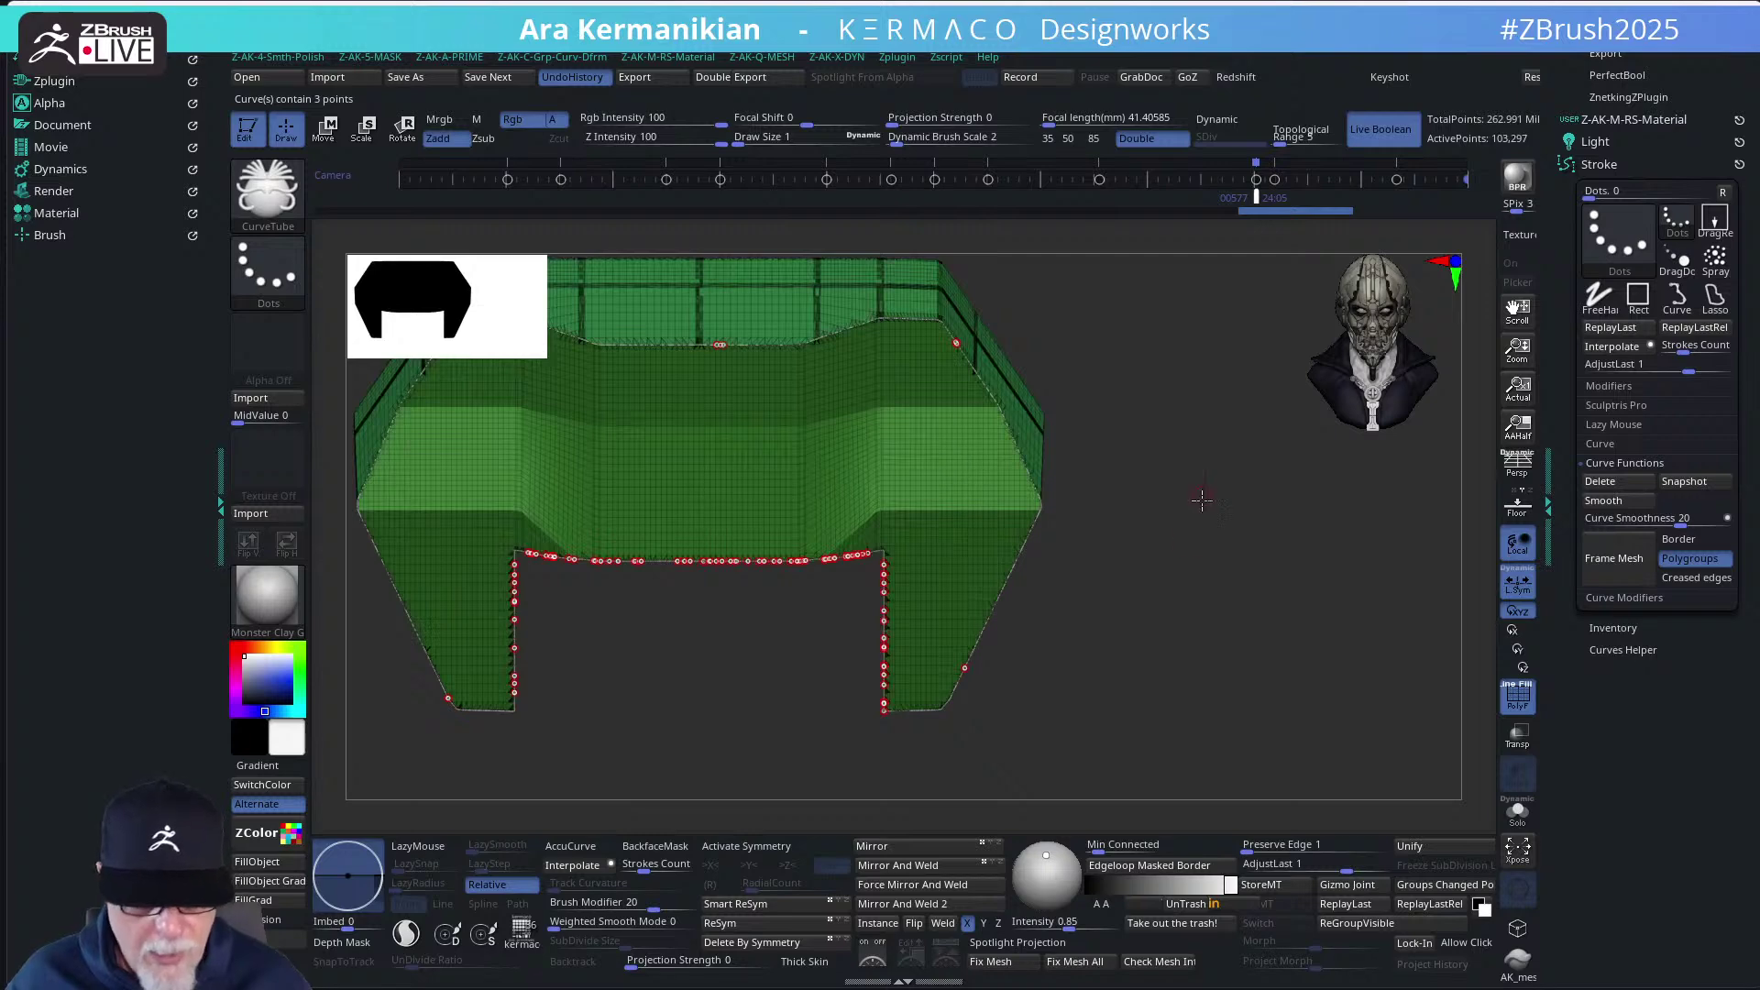
left_click_drag(1202, 498, 1199, 541, "alt")
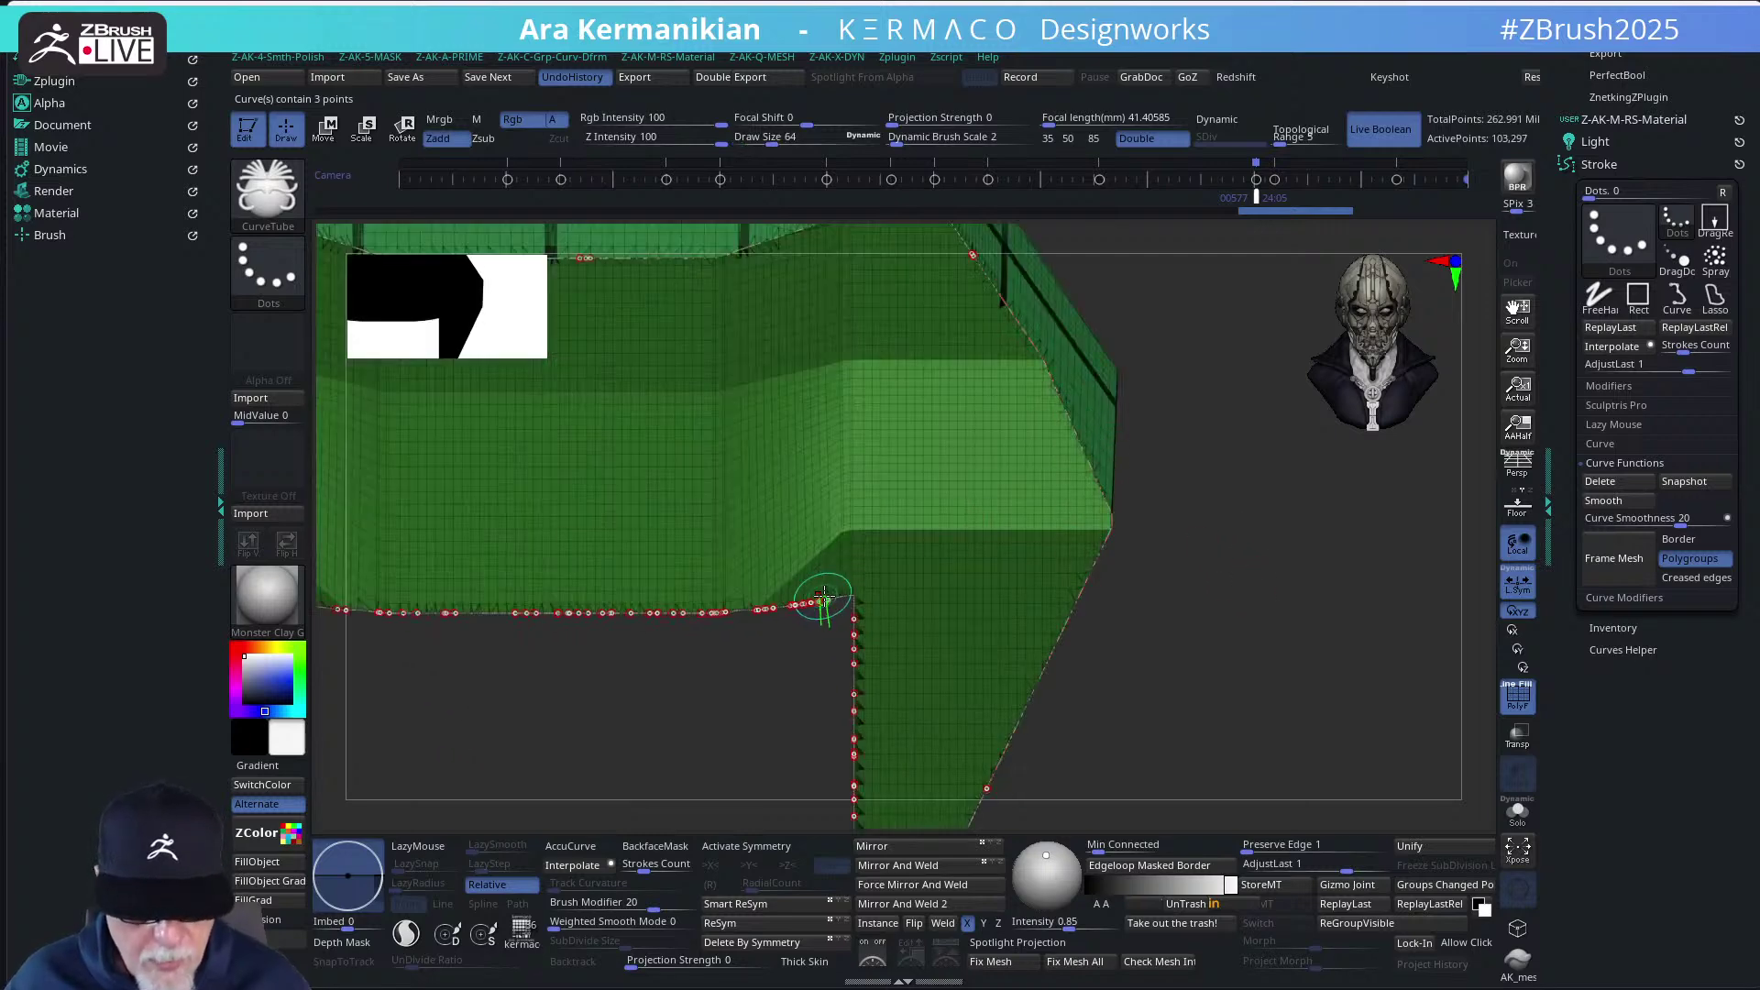
left_click_drag(1169, 676, 1137, 656, "alt")
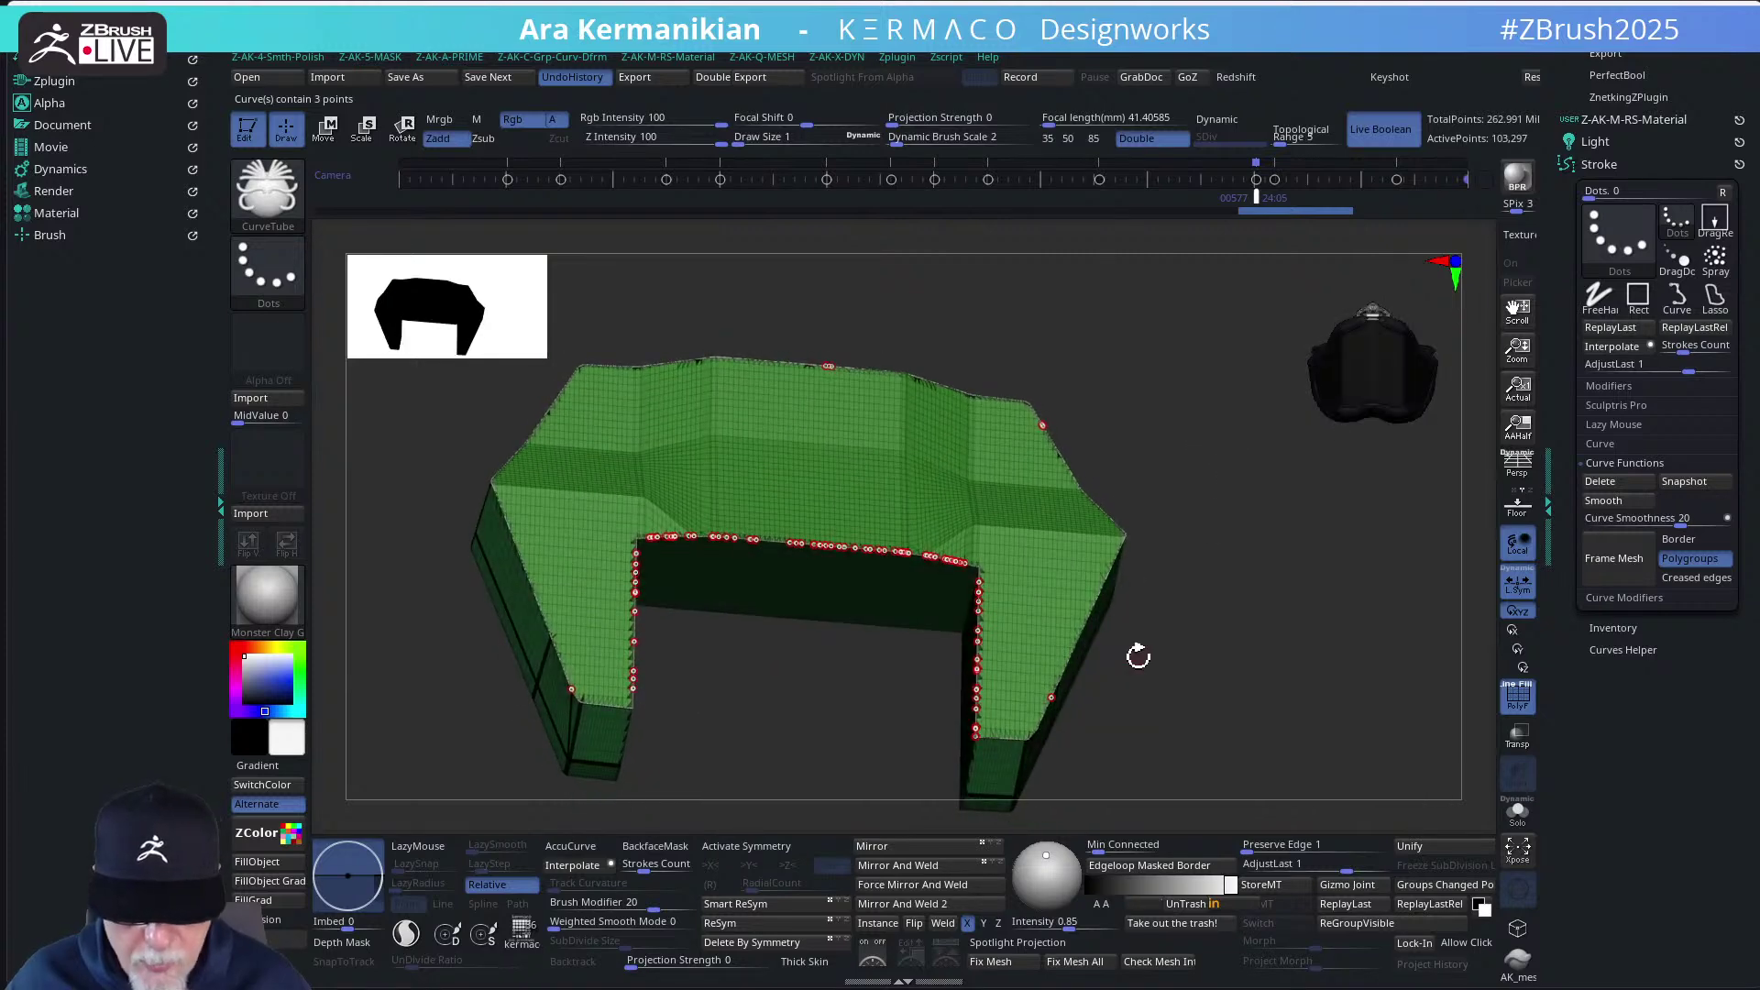
Try generating CurveTube geometry along the framed border curves, inspect the tube, and undo it
left_click(1082, 628)
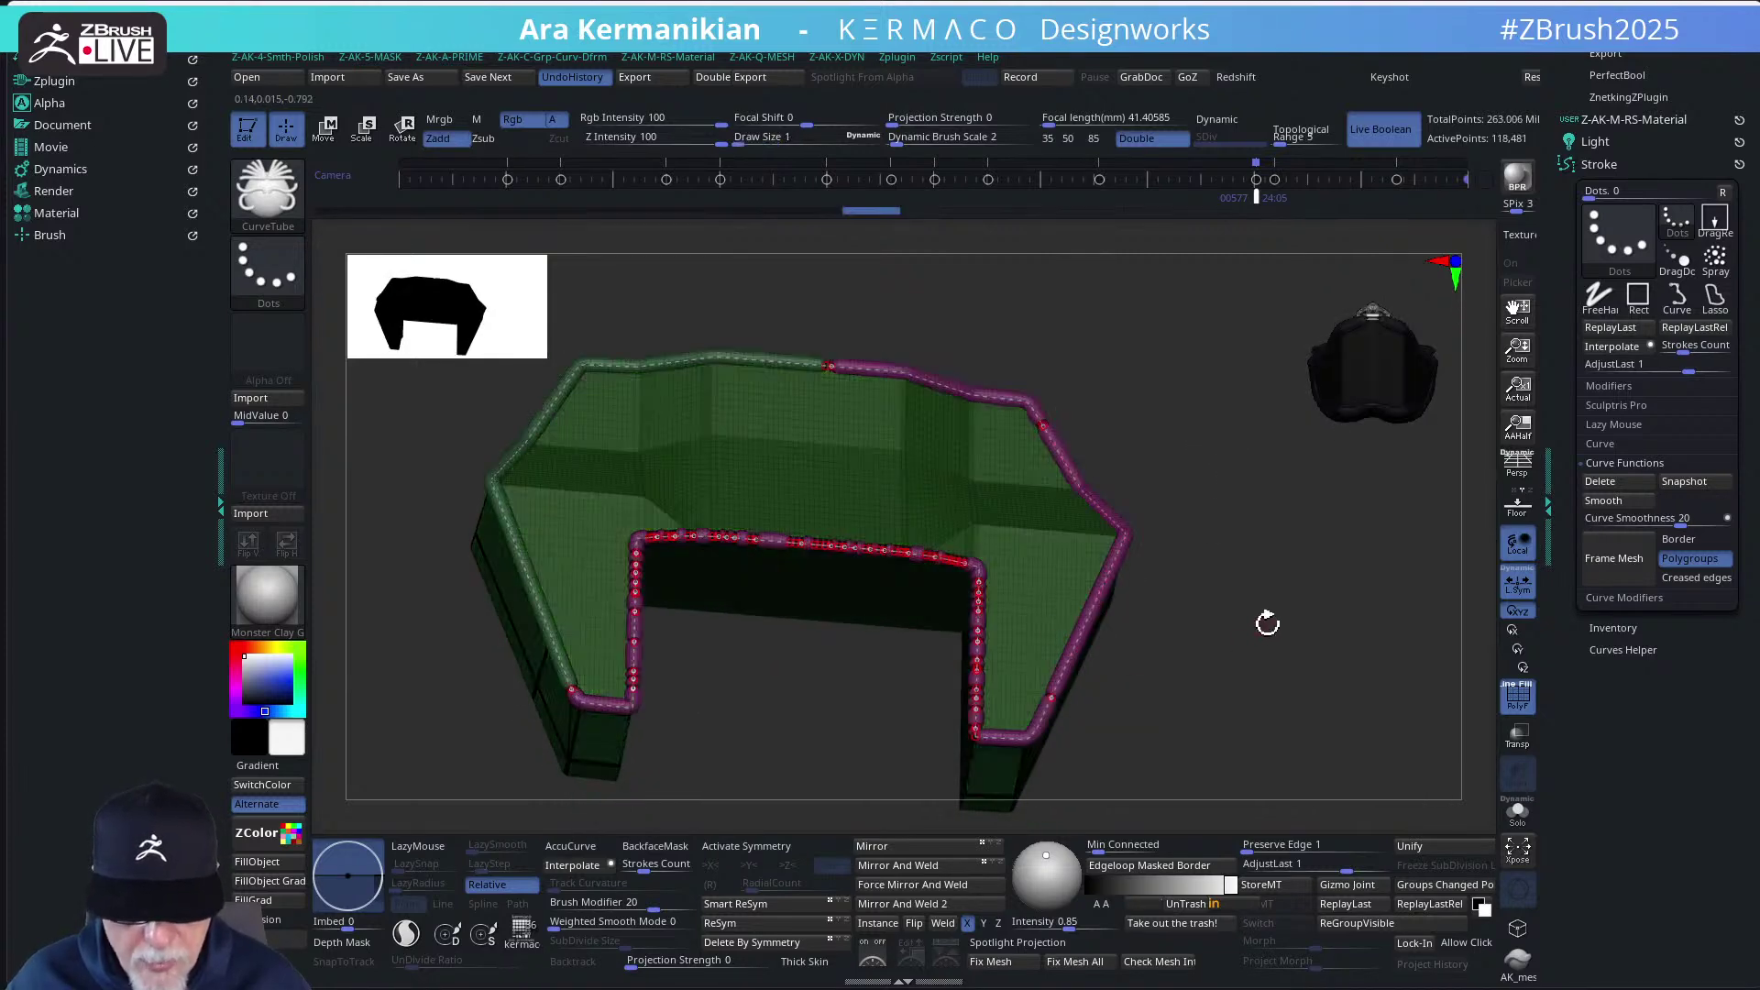
left_click_drag(1267, 623, 1024, 496)
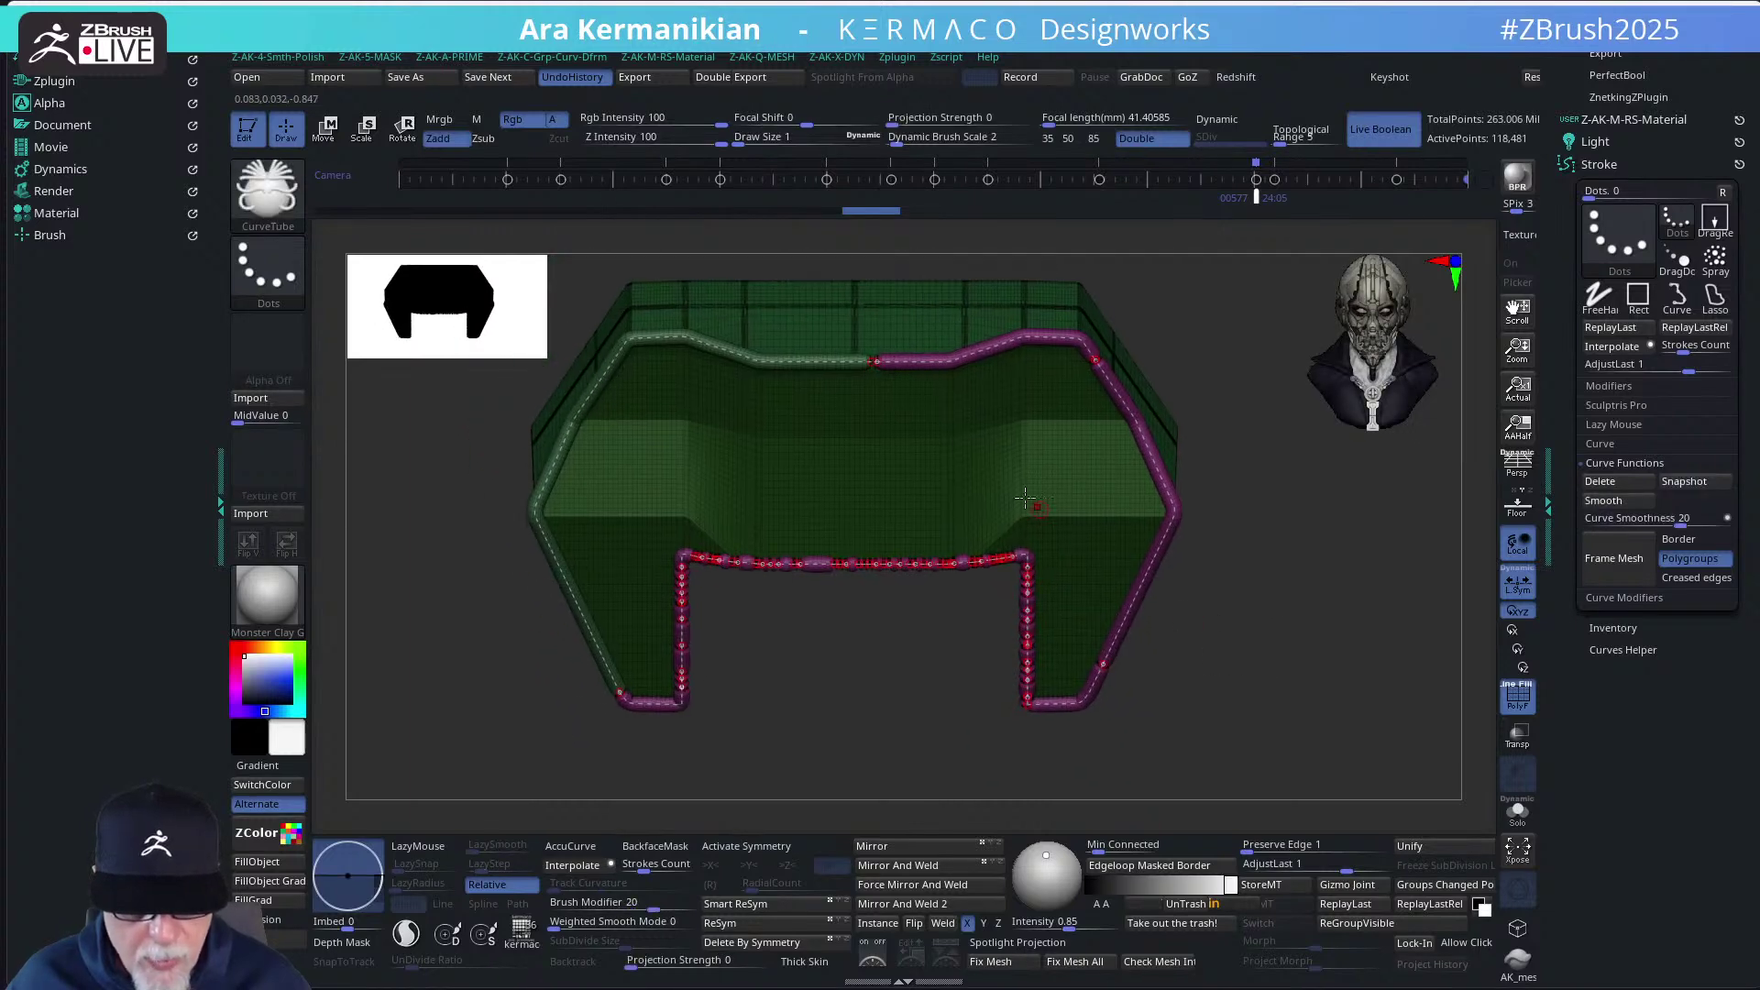
key("ctrl+z")
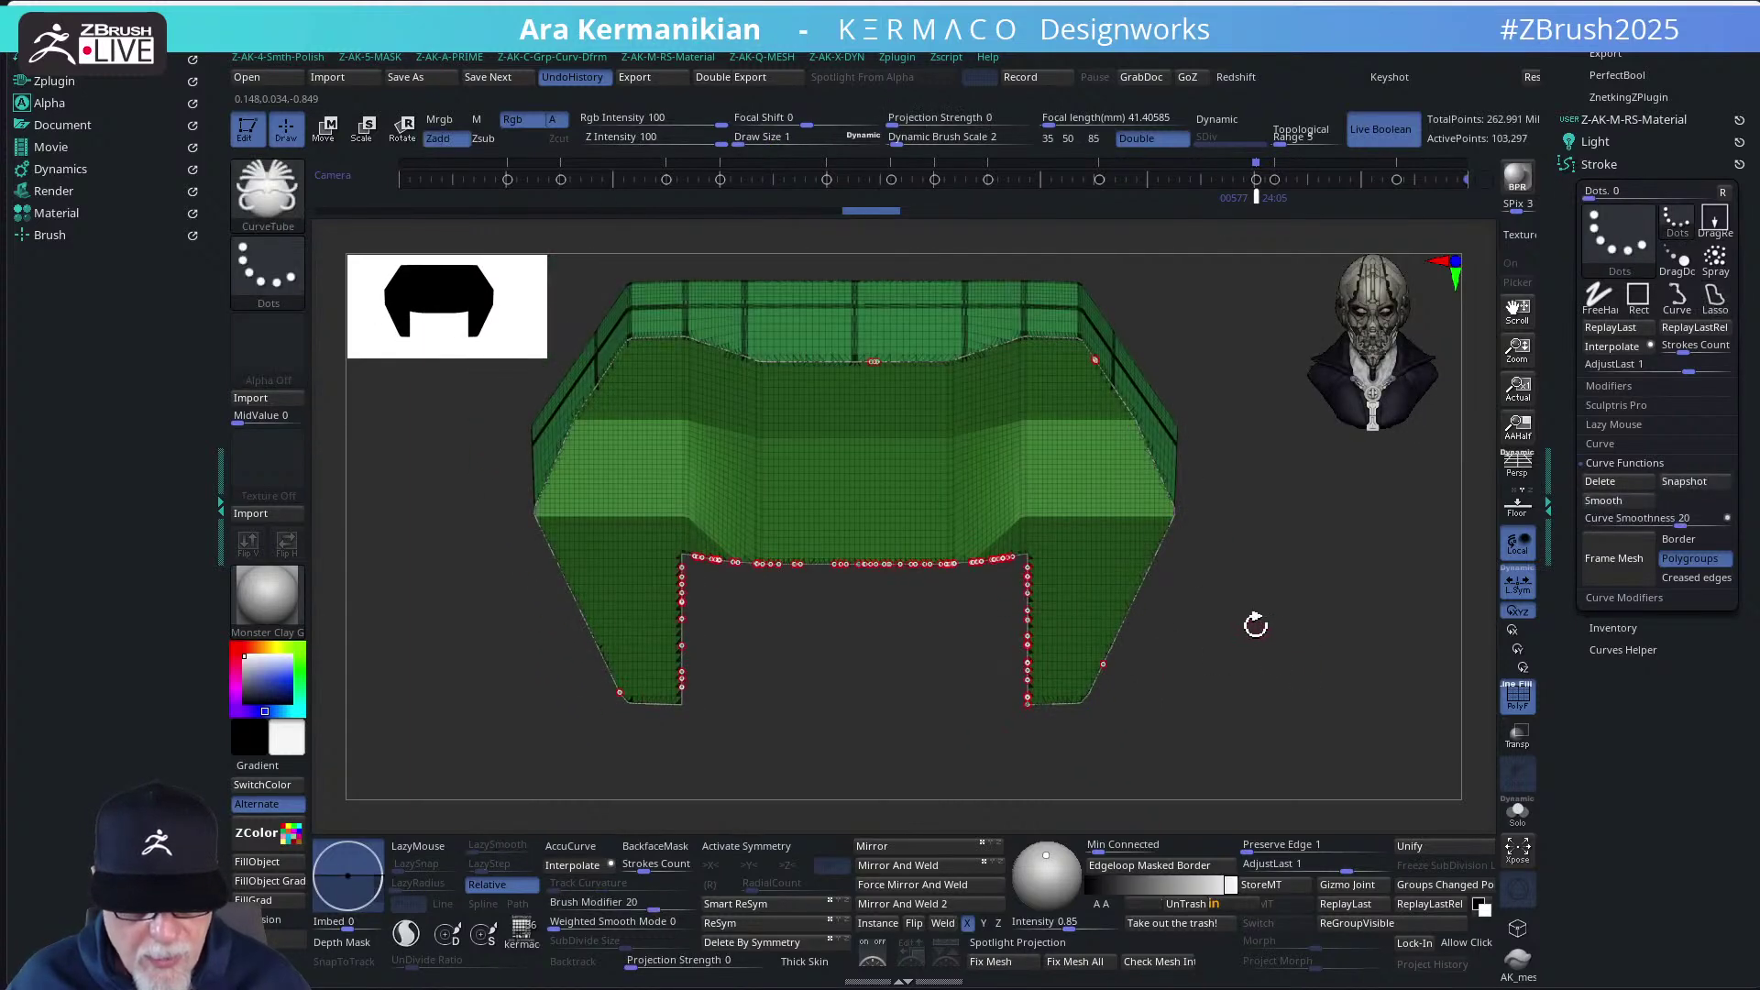
left_click_drag(1256, 620, 1129, 382)
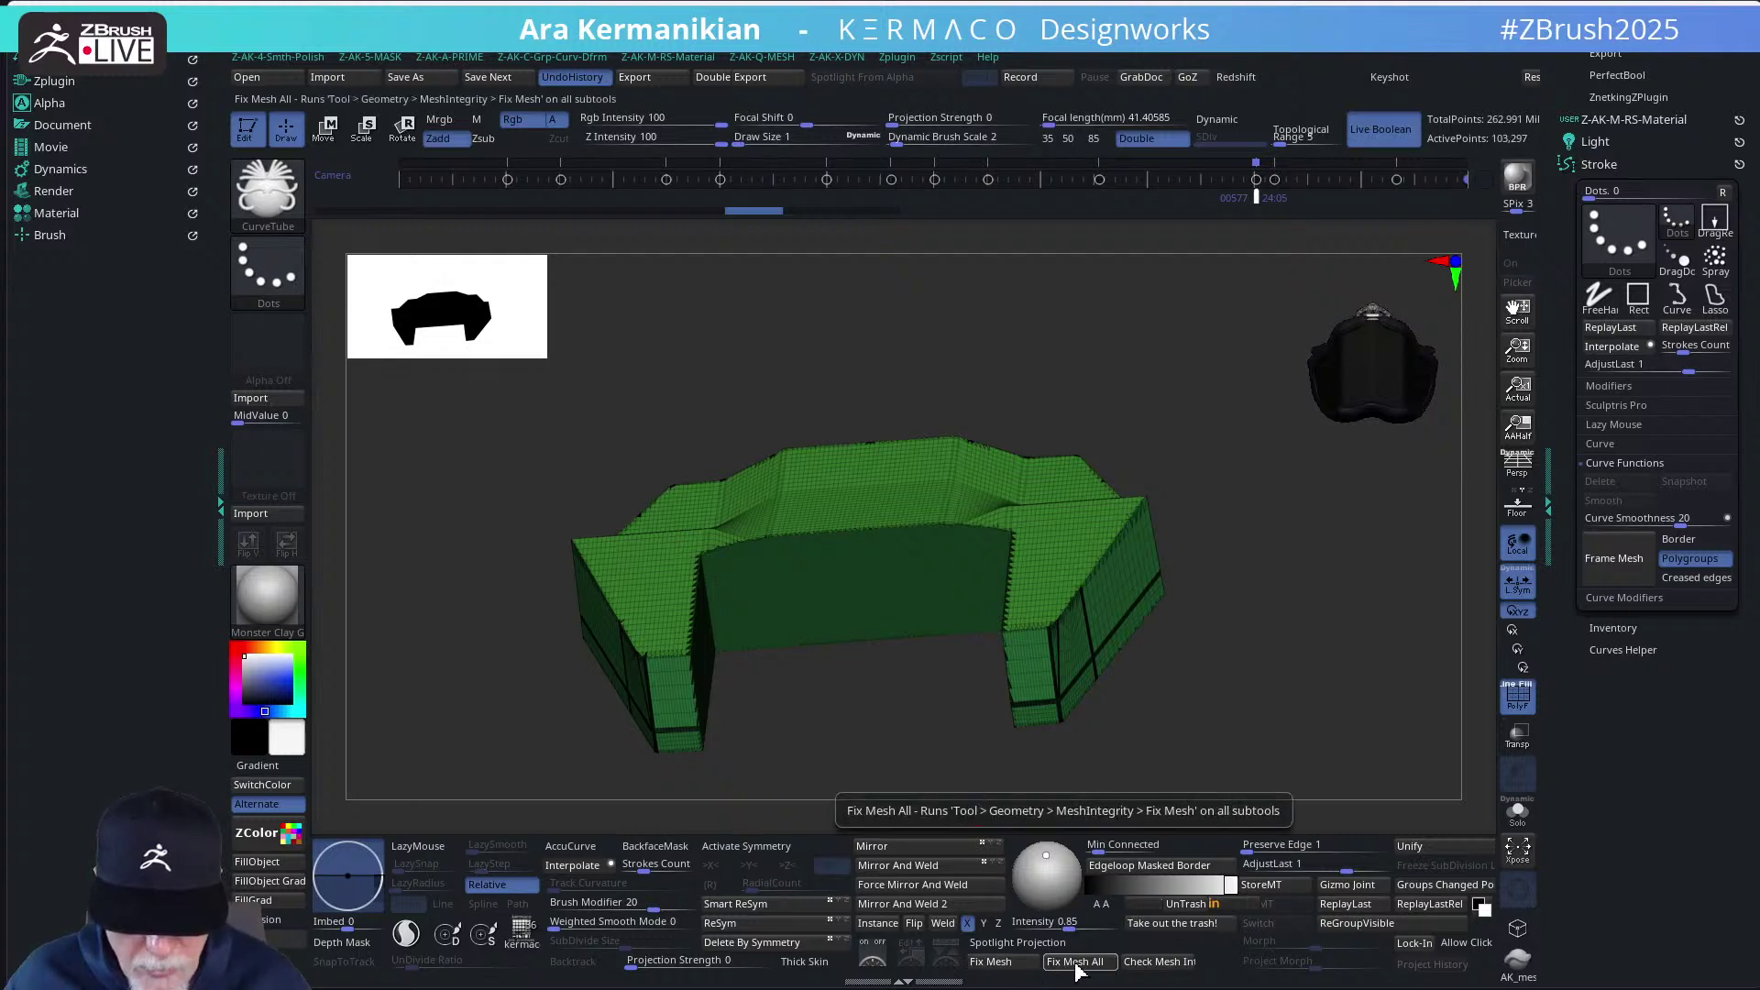
Check the leg piece's mesh integrity, try framing its polygroup border with curves, and undo the framing
left_click(1152, 961)
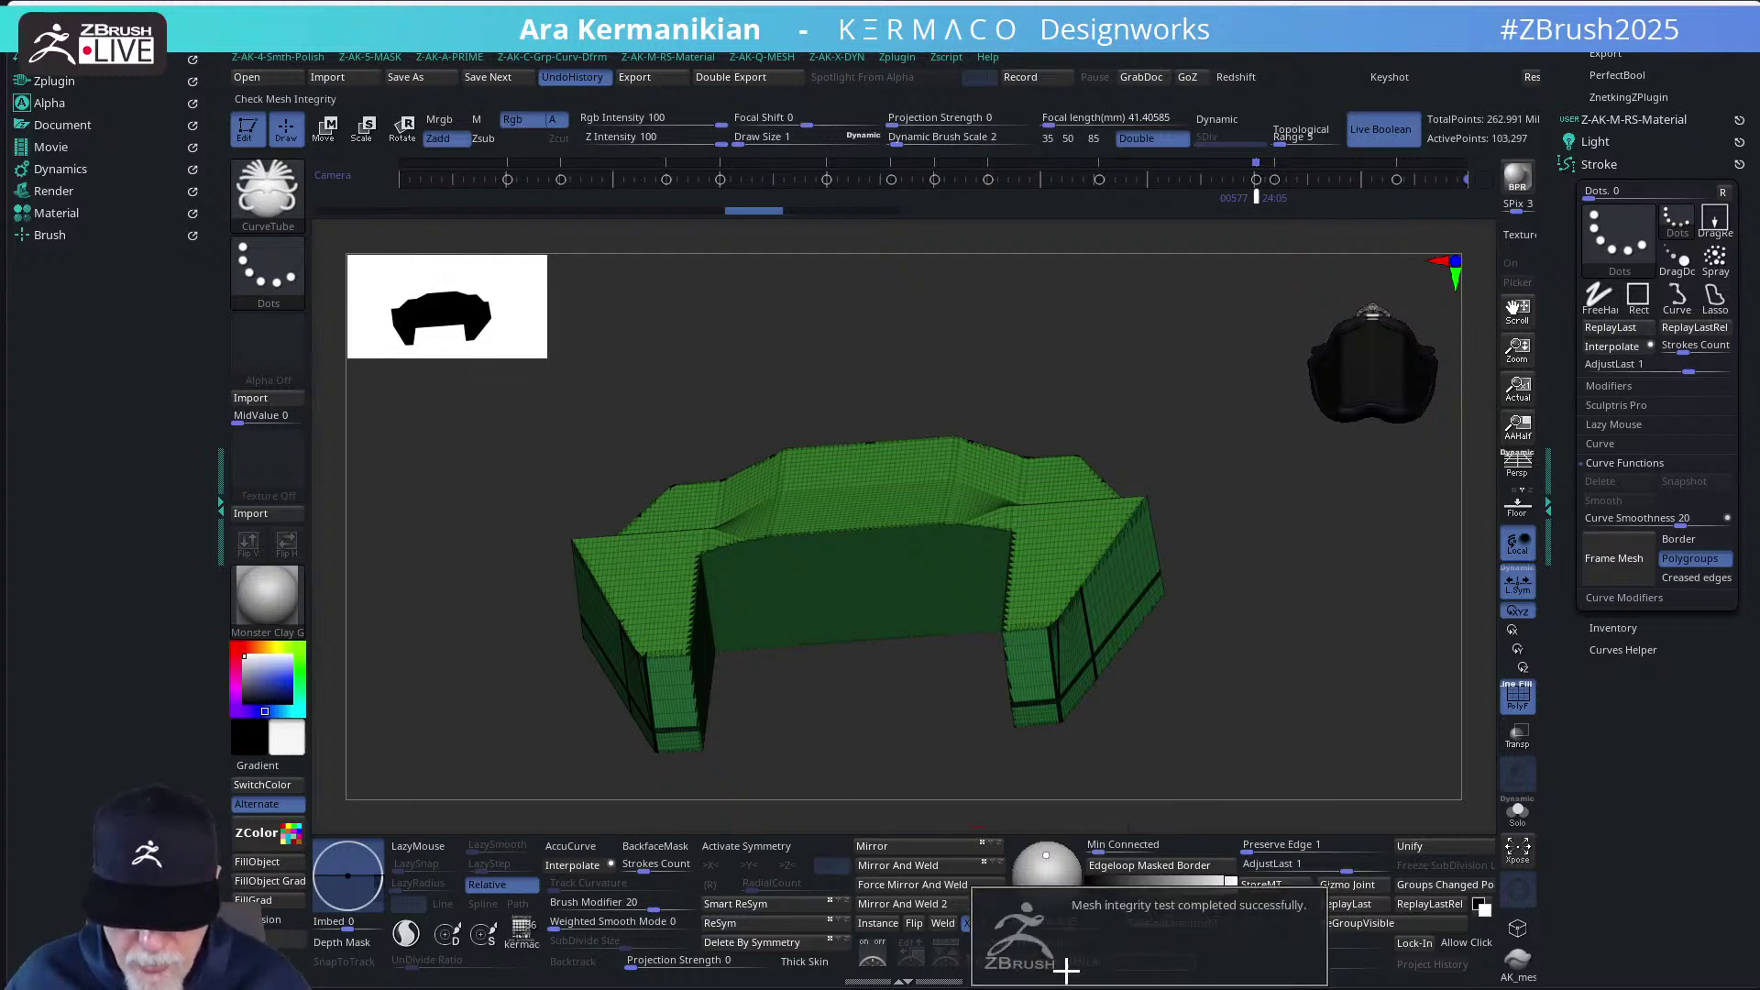
left_click_drag(1192, 655, 1261, 720)
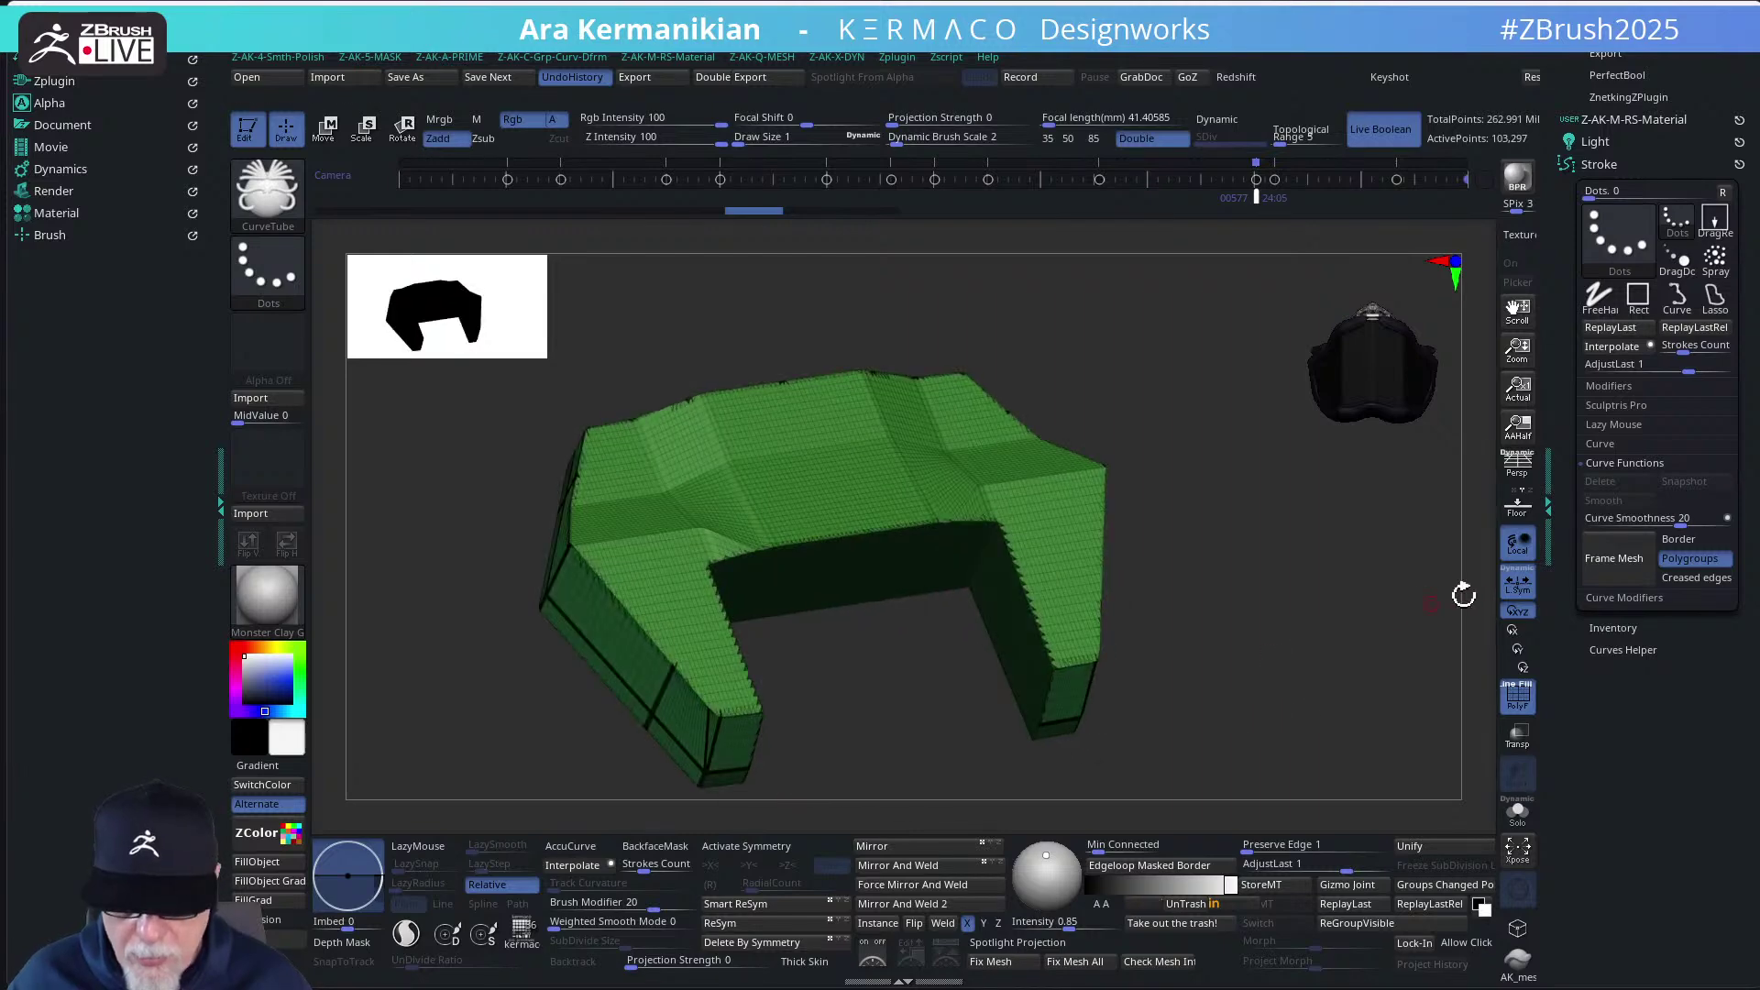
left_click(1620, 565)
left_click_drag(1293, 639, 1264, 527)
key("ctrl+z")
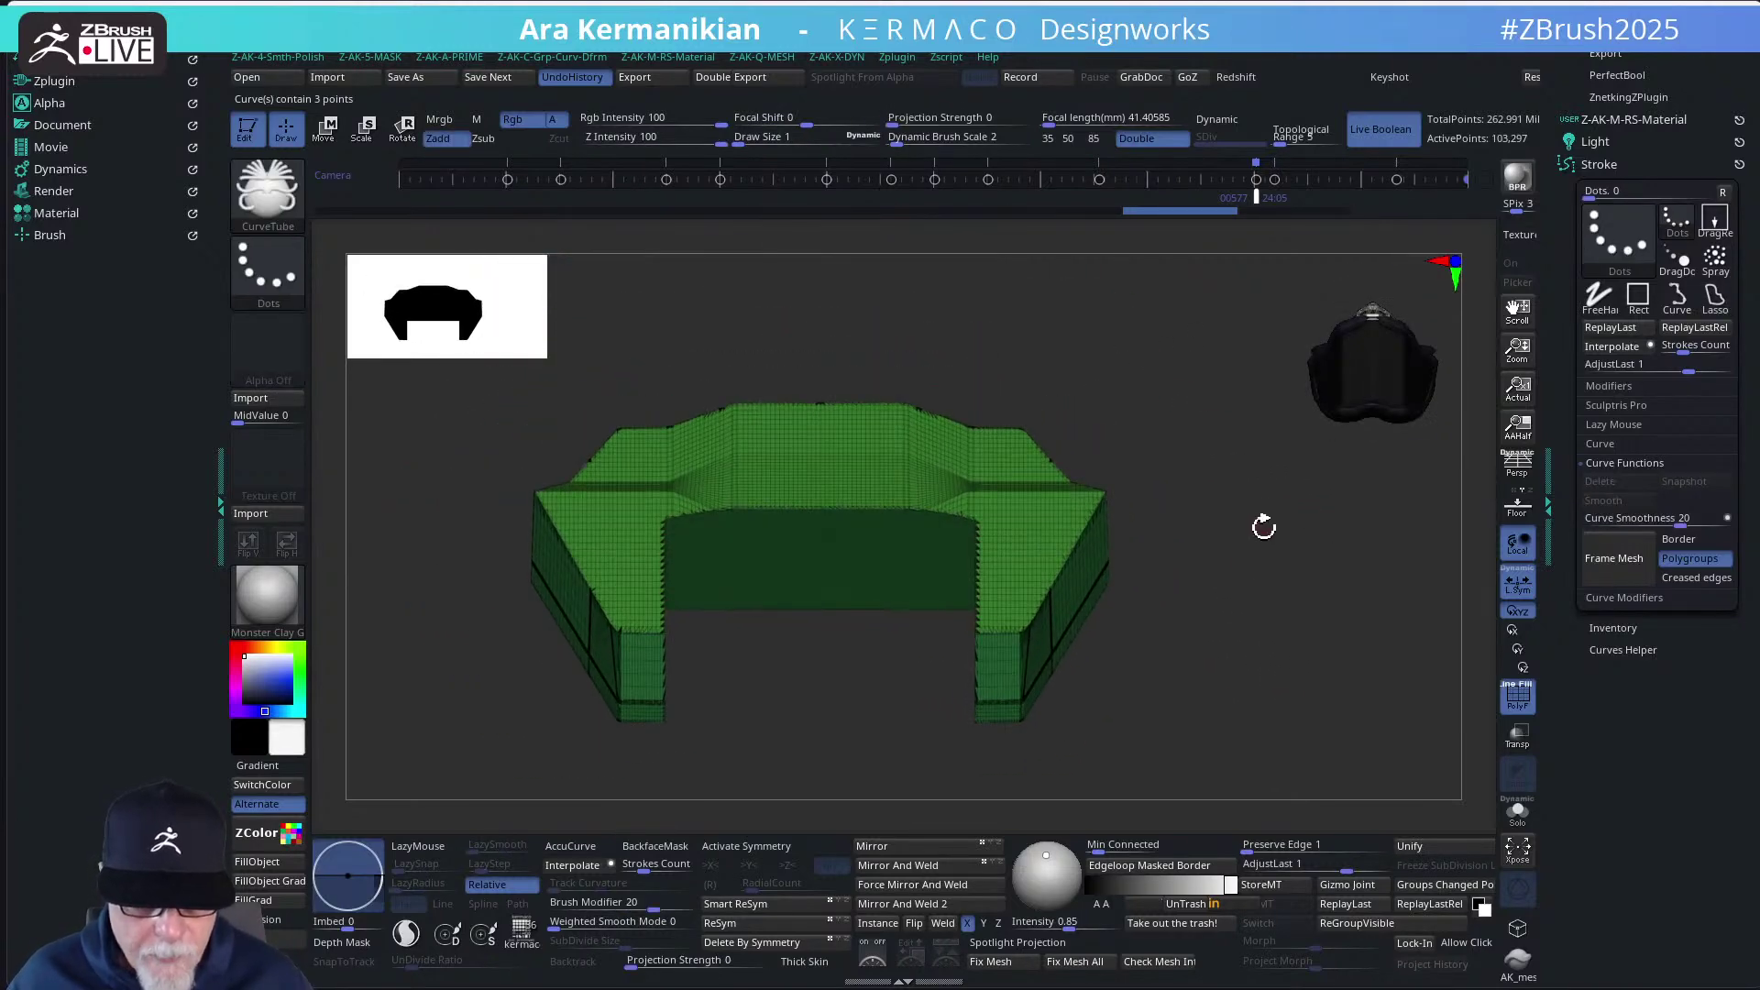
Mirror and weld the leg piece to make both halves symmetrical
key("ctrl+q")
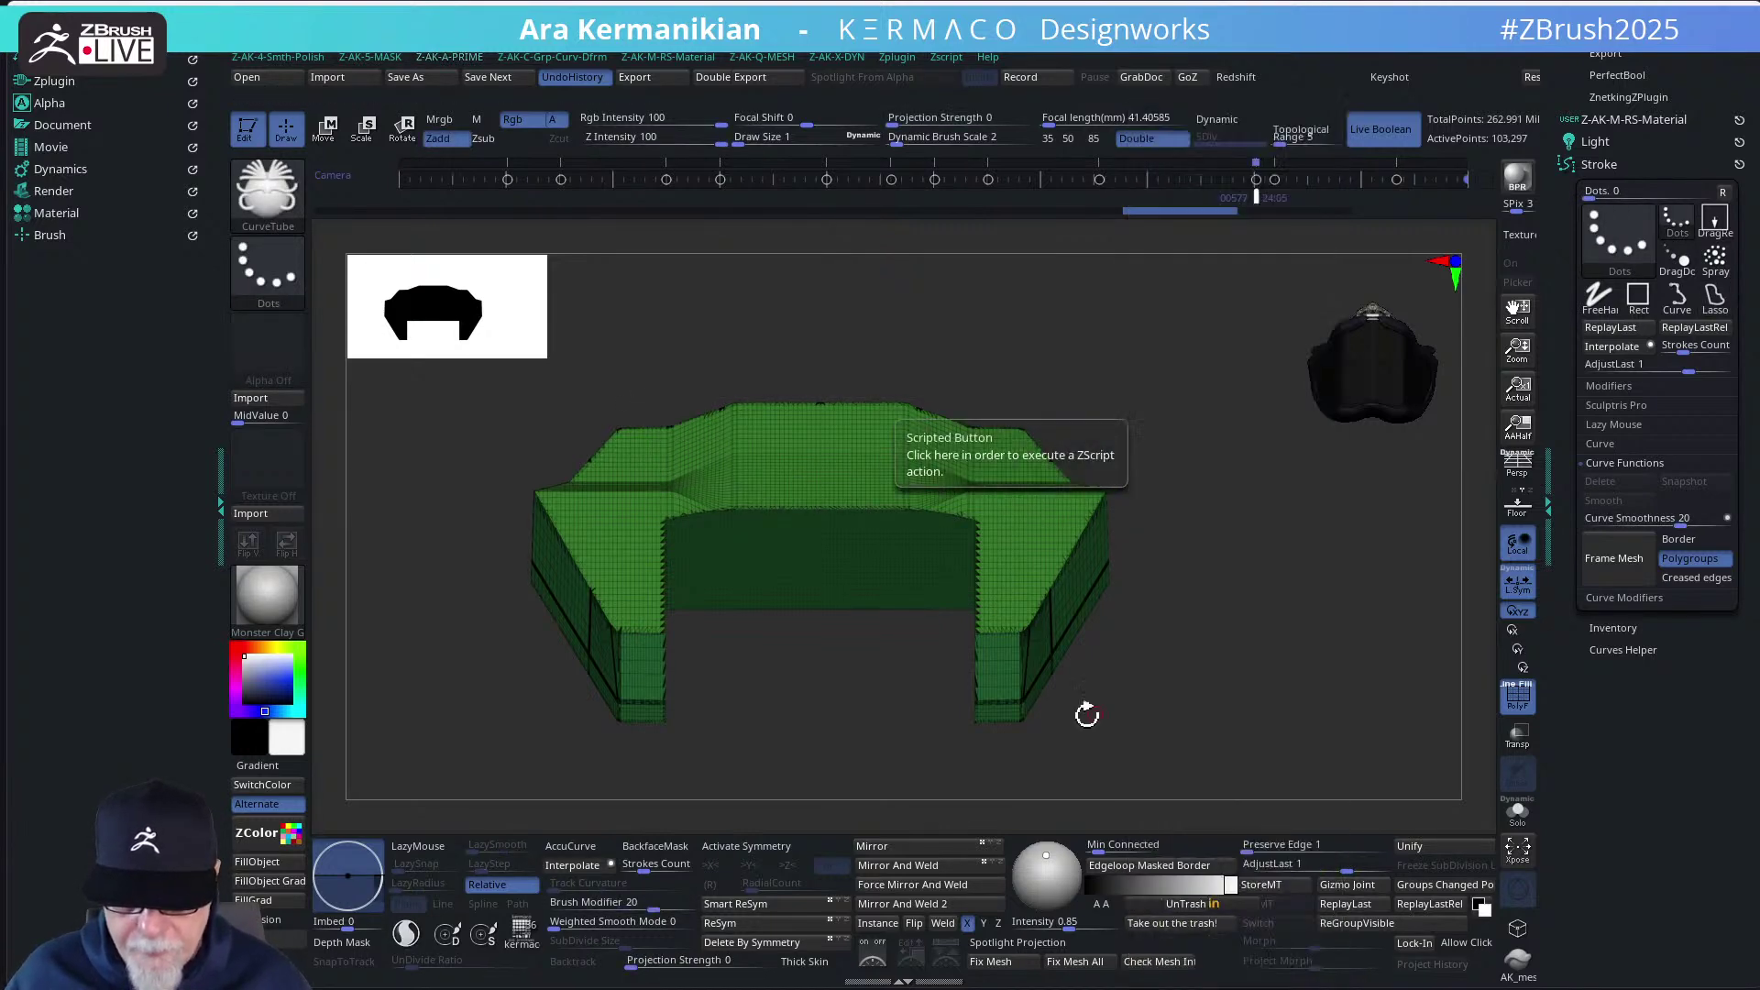
left_click(907, 866)
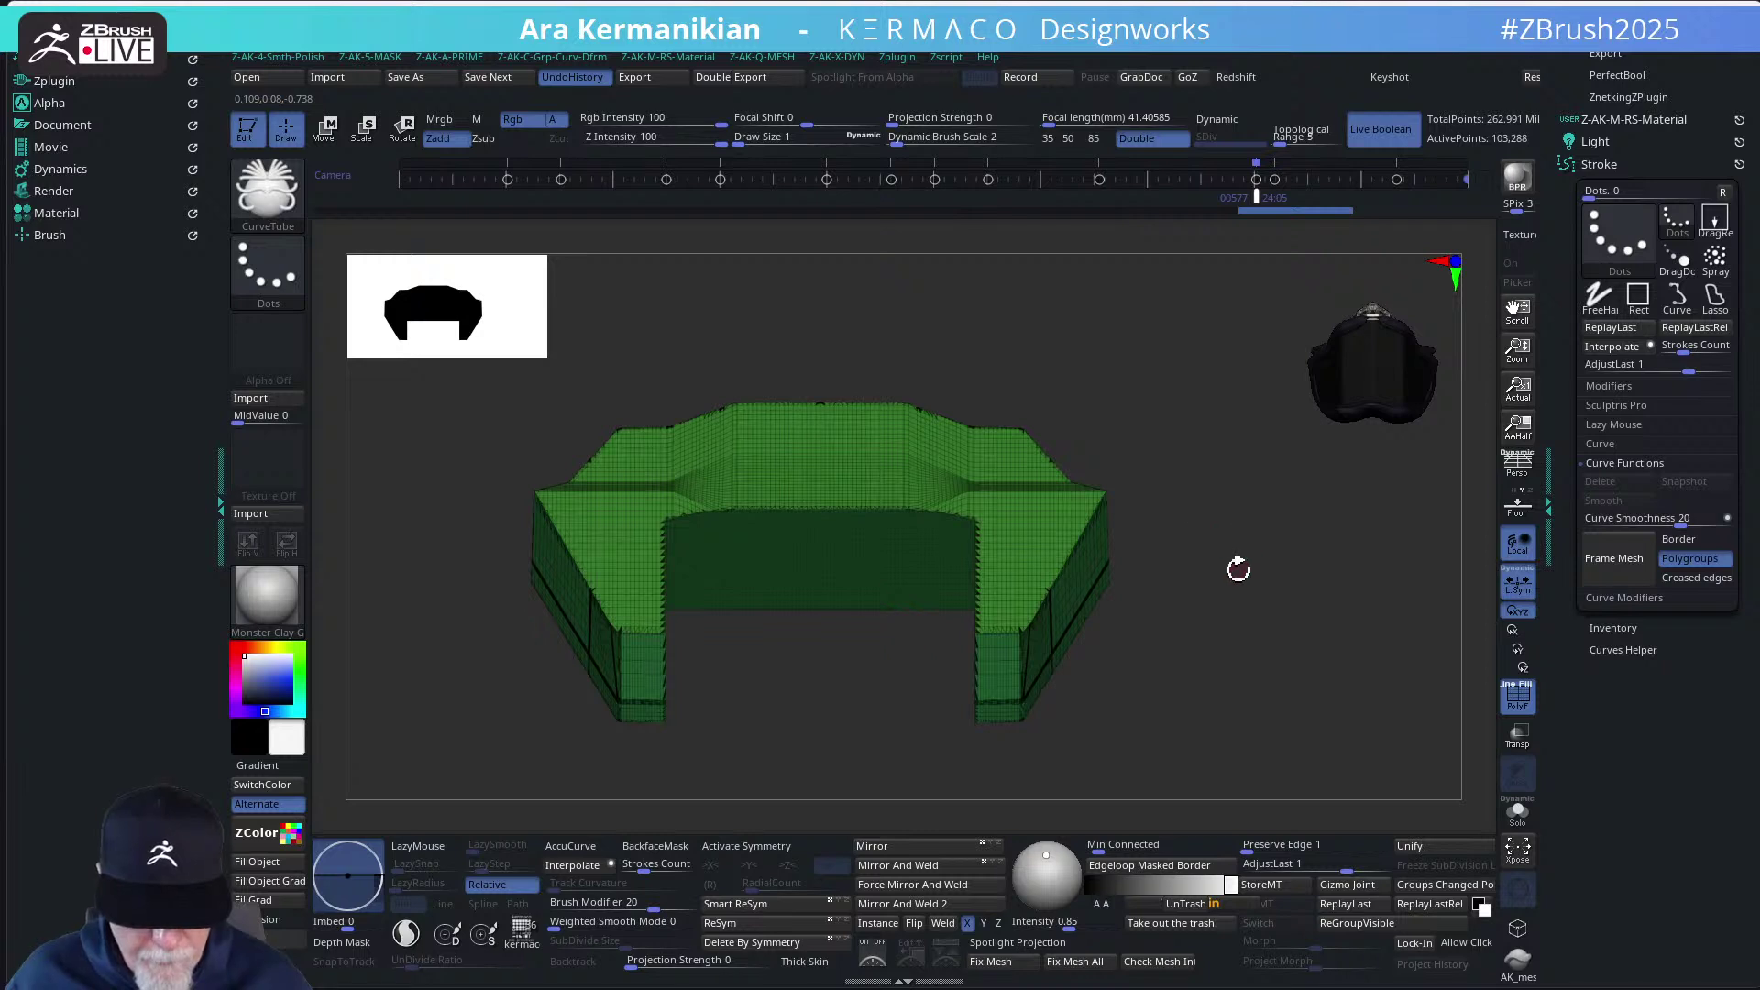
Try framing the mirrored leg piece's polygroup border with curves, and delete those curves
left_click(1610, 560)
key("ctrl")
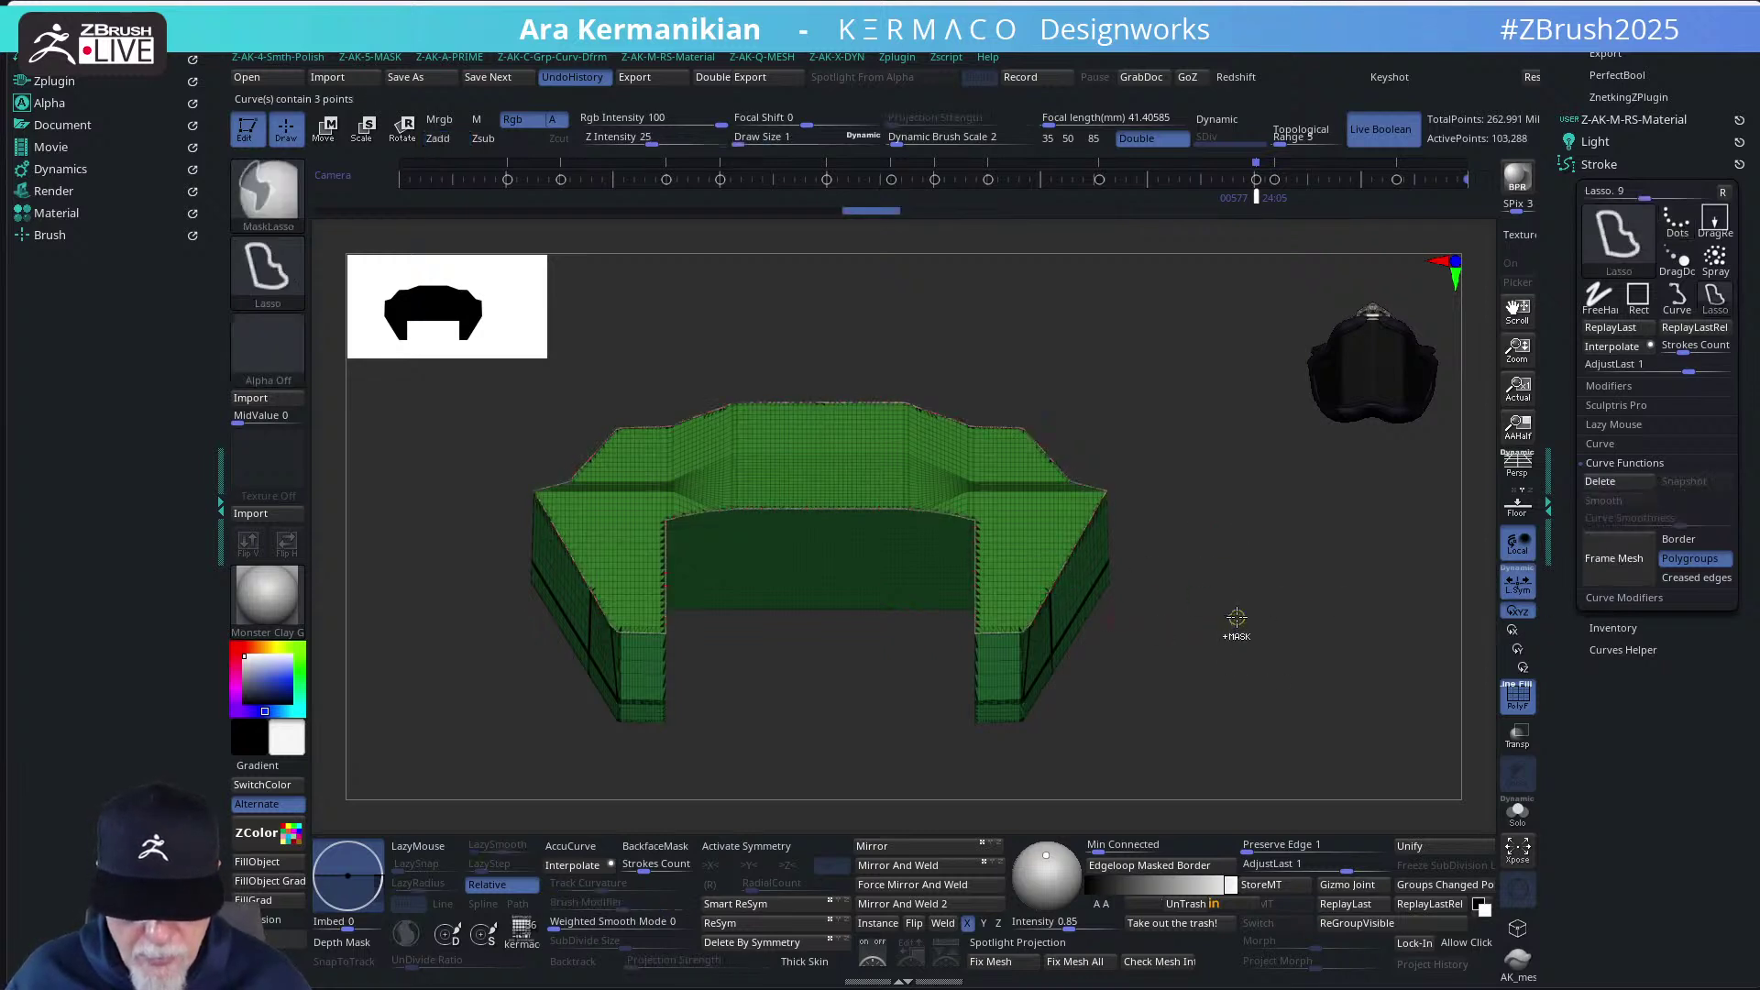
left_click(1617, 500)
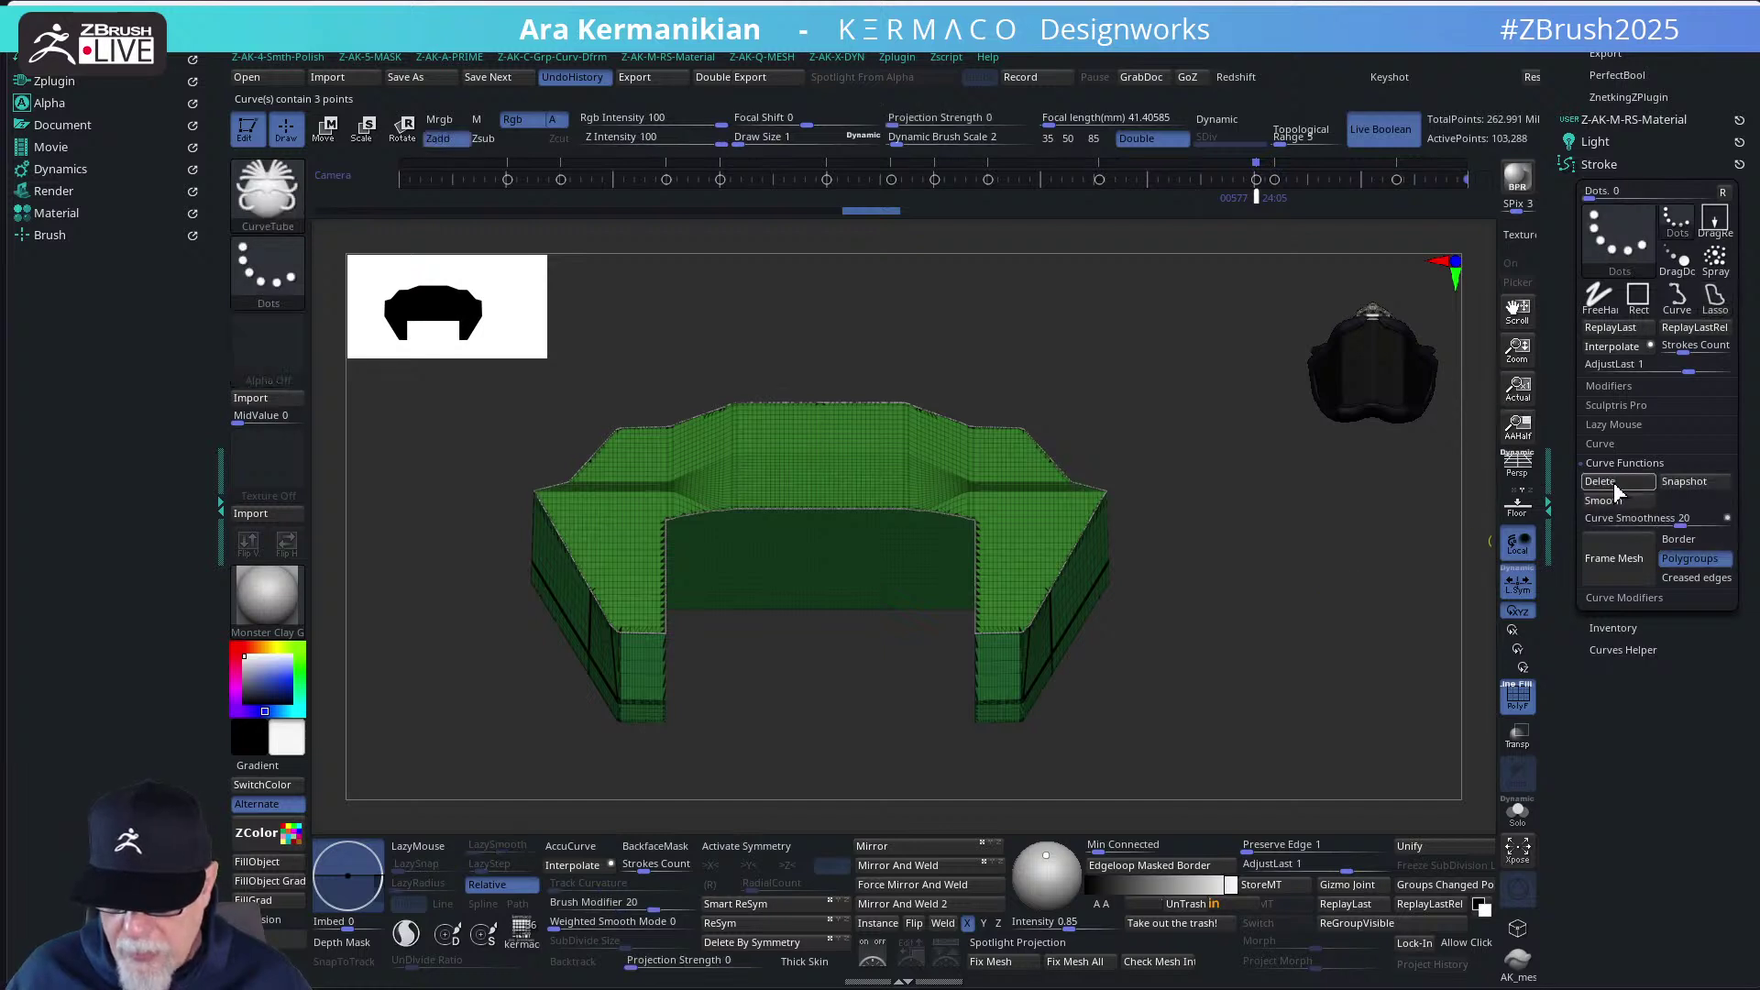
Switch to the ZModeler brush and frame the leg piece's front-surface polygroup border with curves
key("b")
key("z")
key("m")
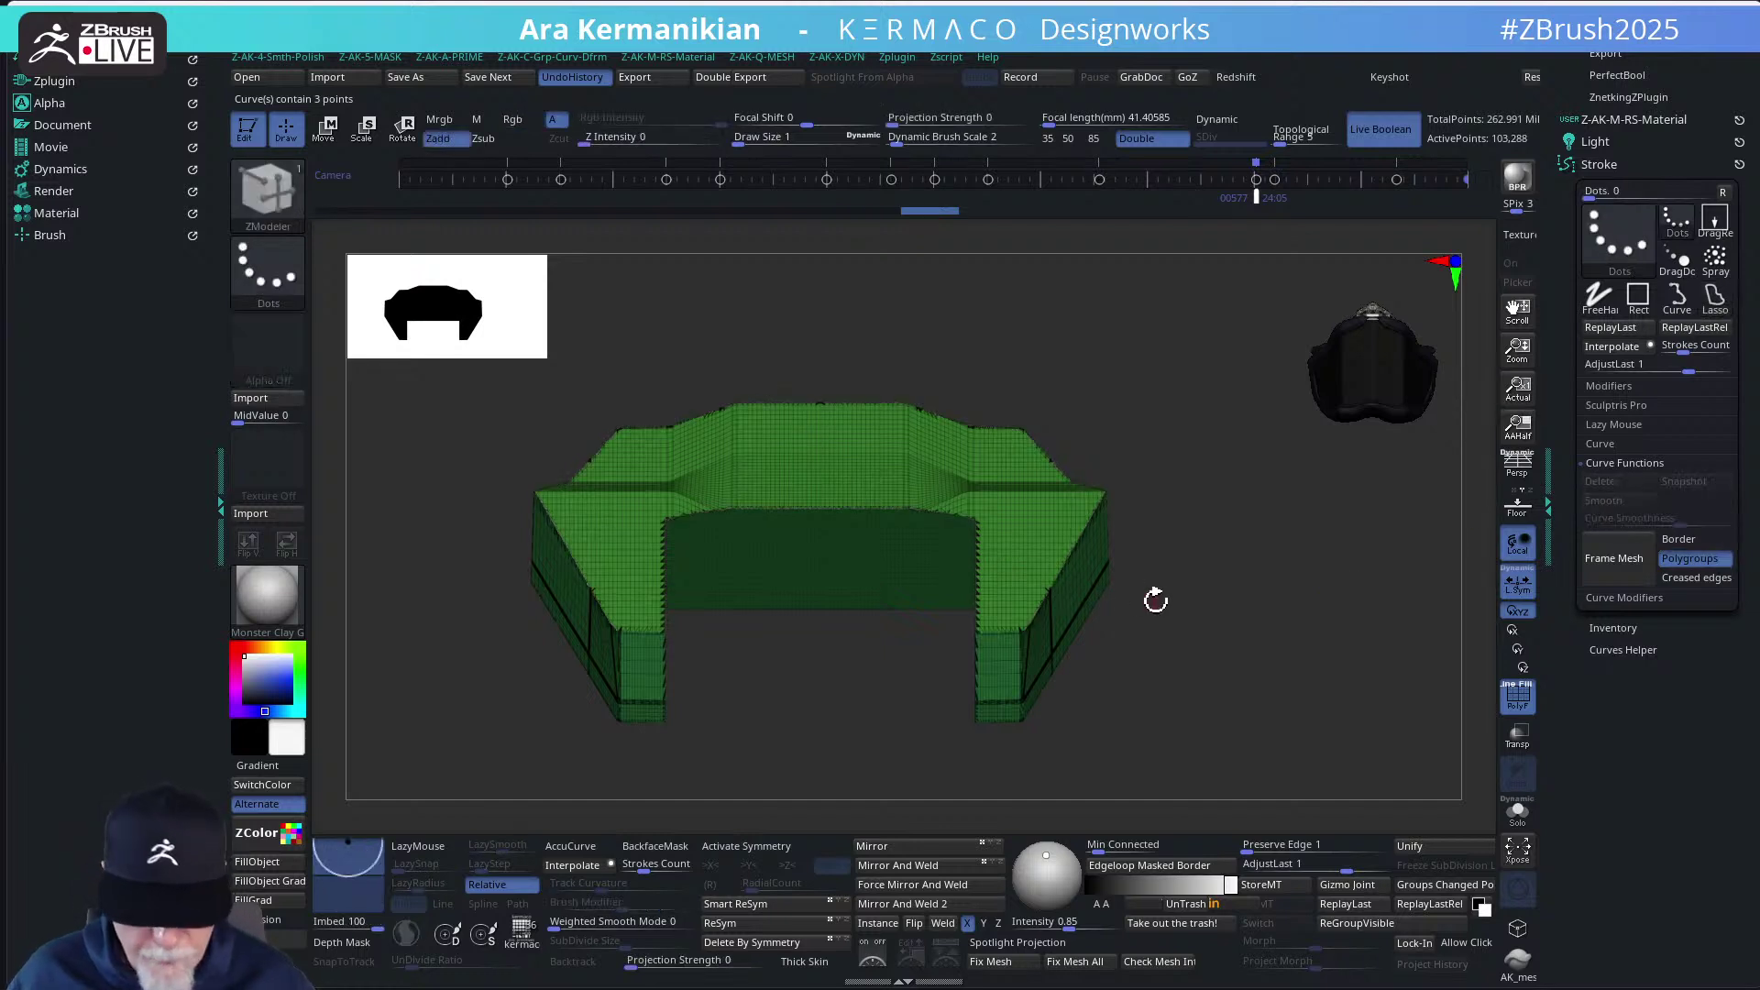
left_click(1613, 558)
mouse_move(1194, 633)
left_mouse_down()
mouse_move(1195, 755)
mouse_move(1222, 620)
mouse_move(1200, 634)
left_mouse_up()
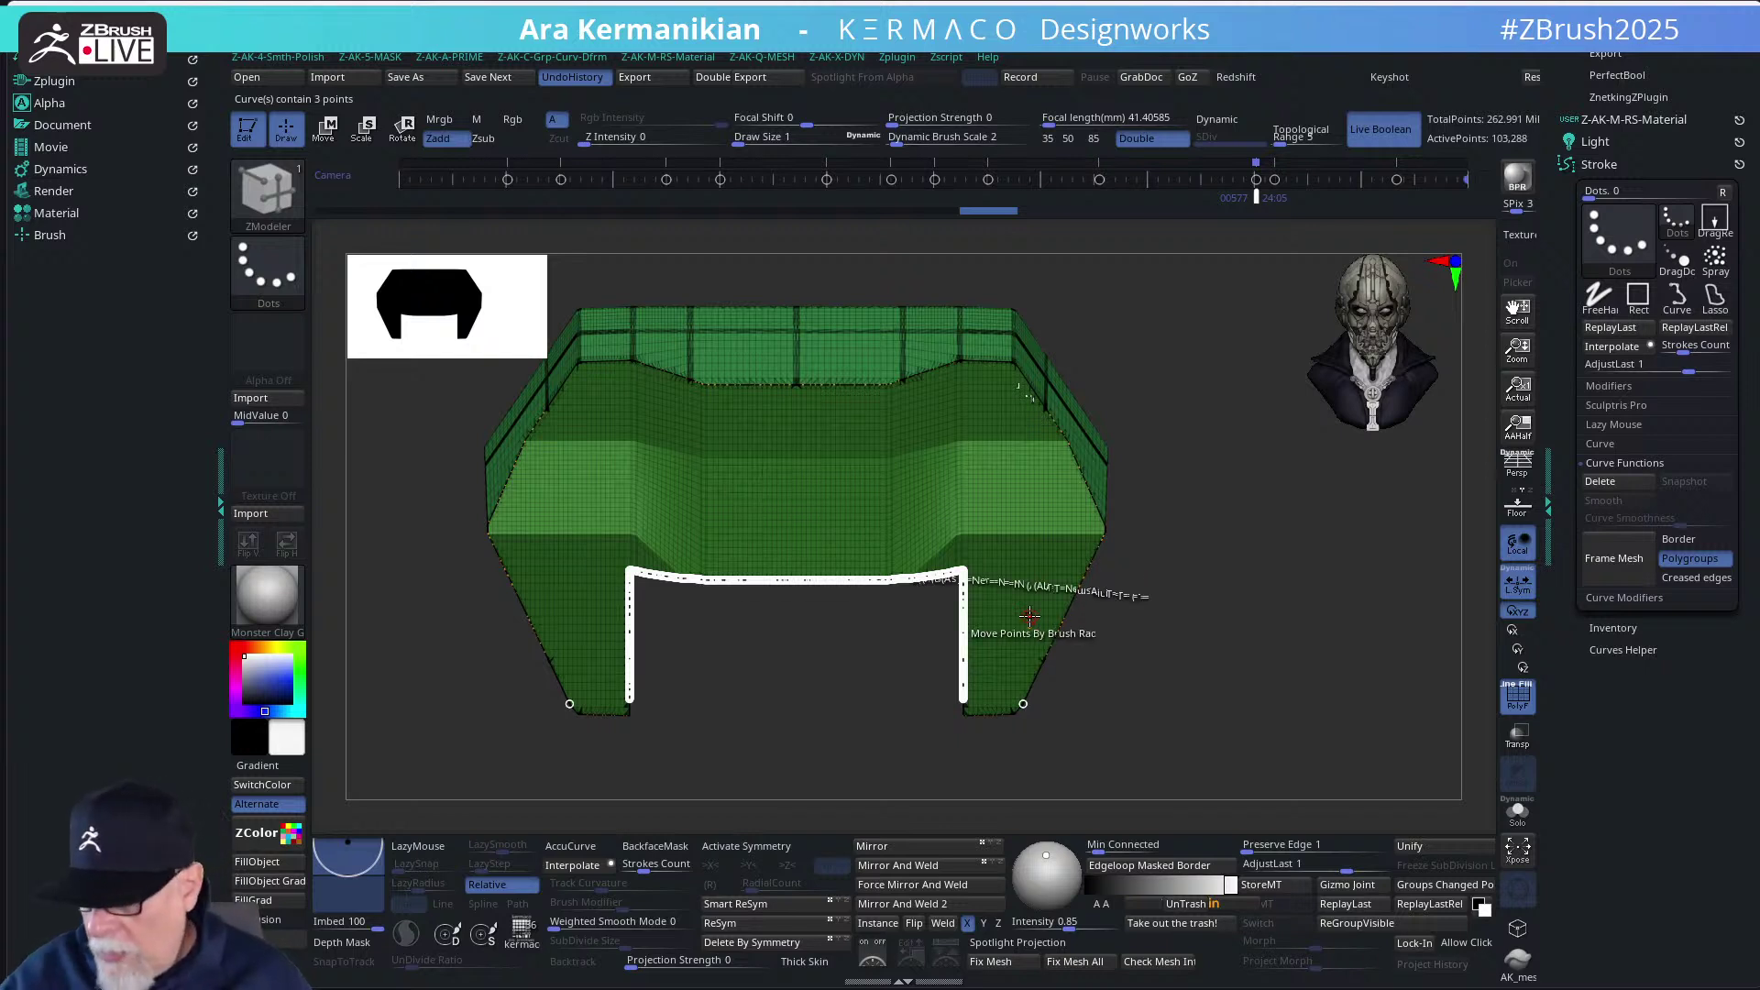
Select the CurveTube brush and generate tube geometry along the framed border curves of the leg piece
right_click(1160, 465)
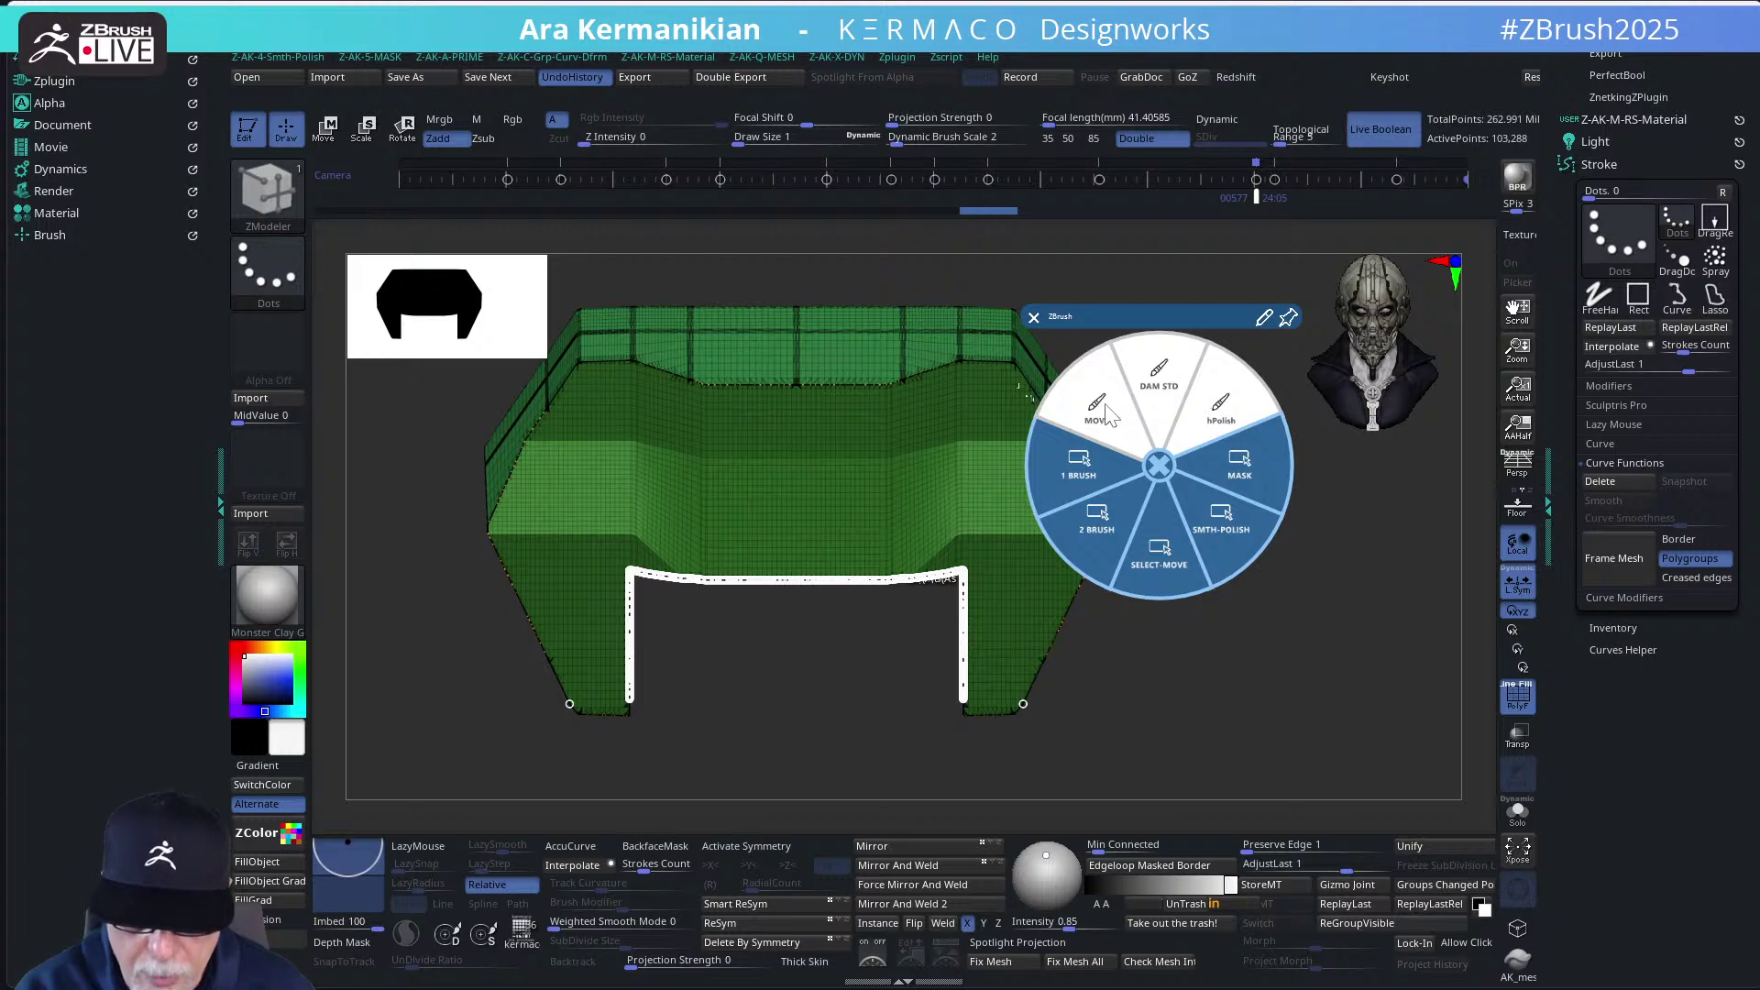
key("b")
left_click(1129, 793)
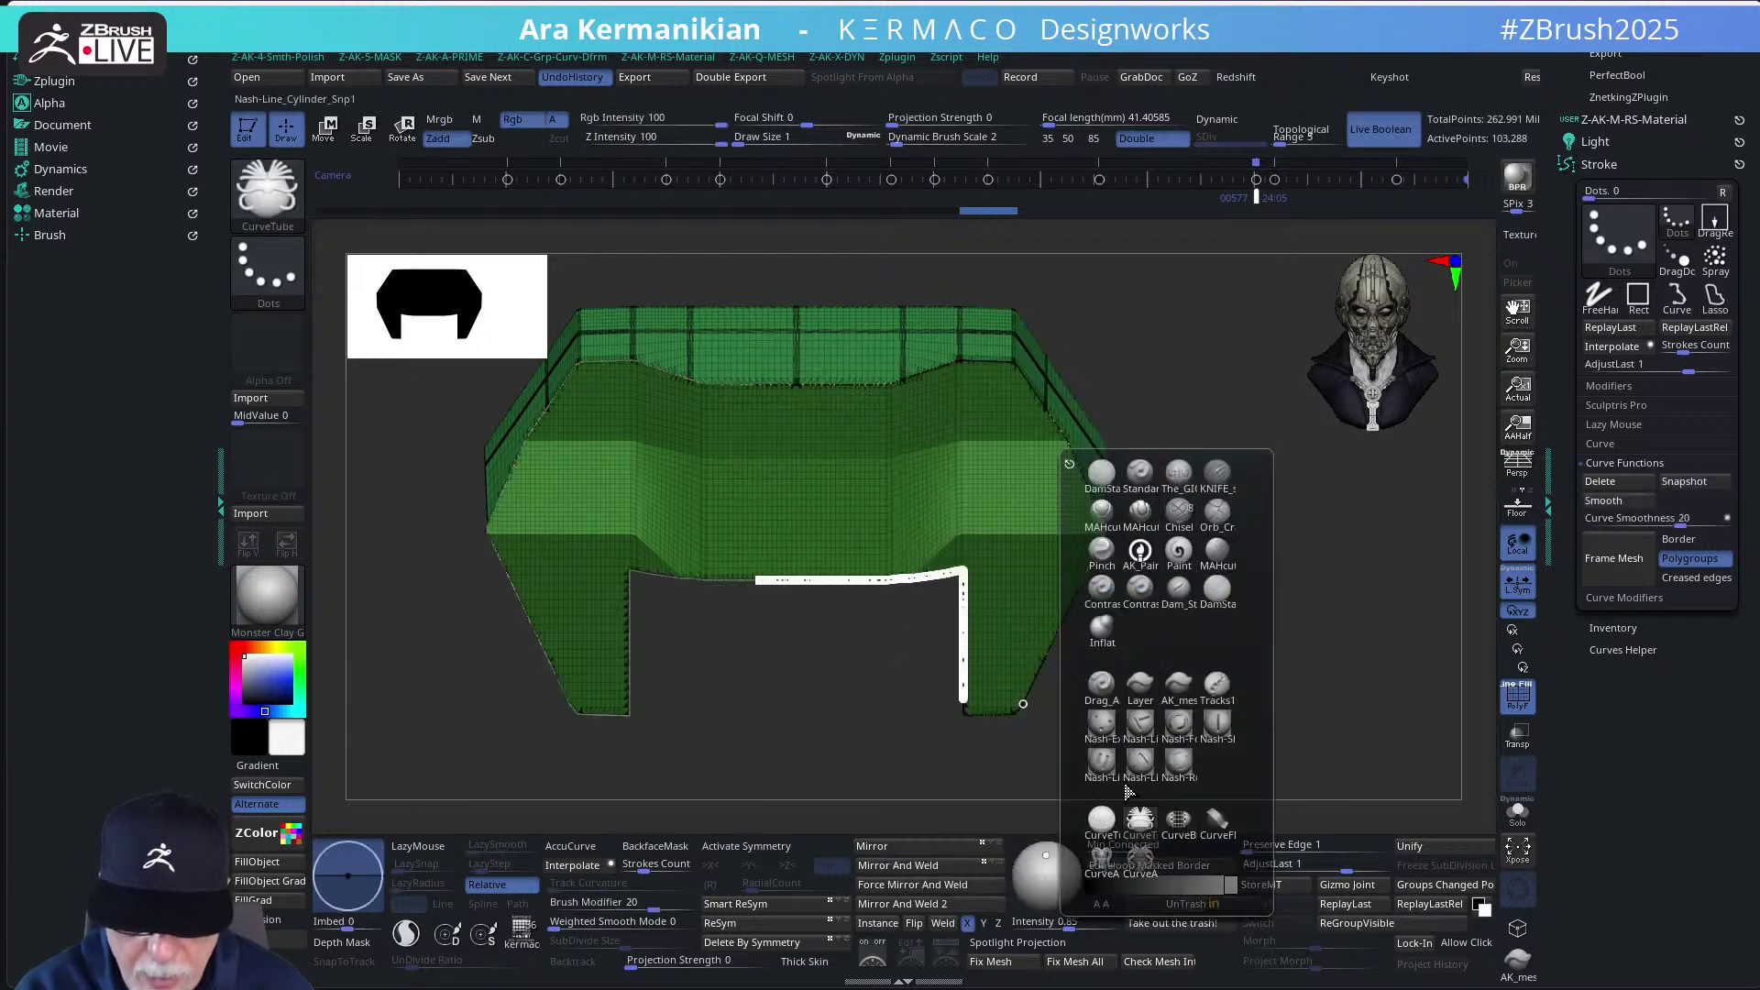
mouse_move(1274, 431)
left_mouse_down()
mouse_move(1228, 381)
mouse_move(1136, 548)
left_mouse_up()
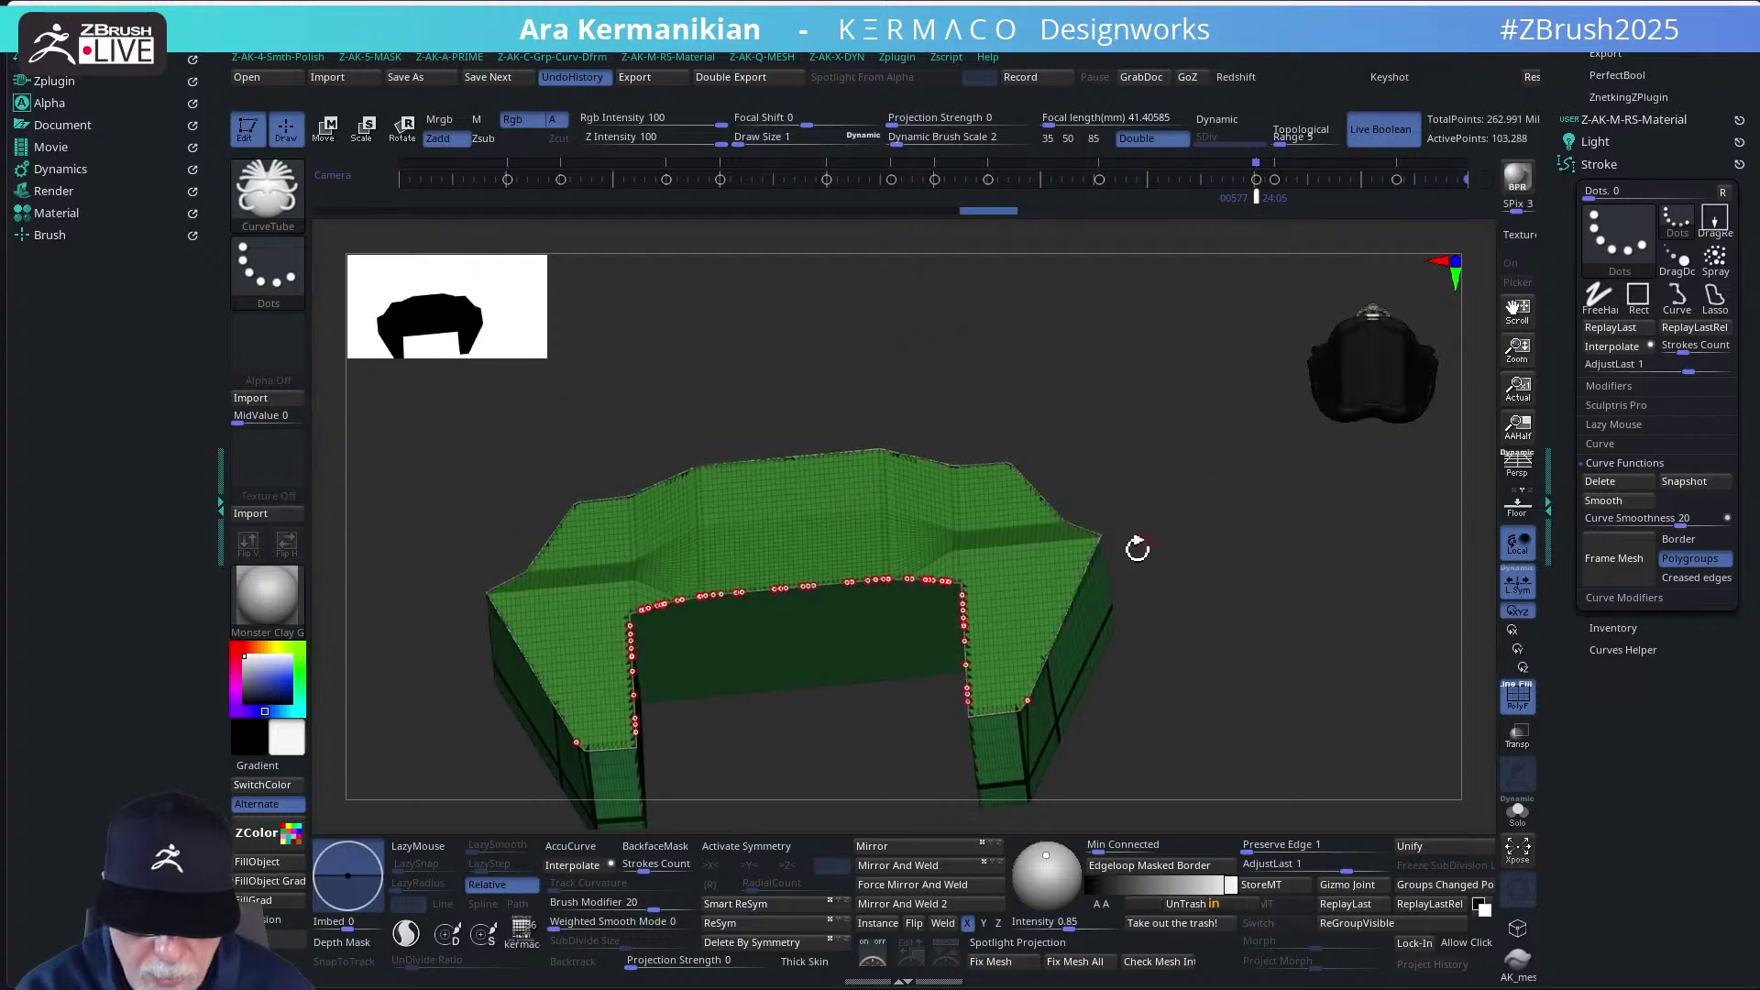
left_click(1075, 594)
left_click_drag(1213, 491, 1180, 587)
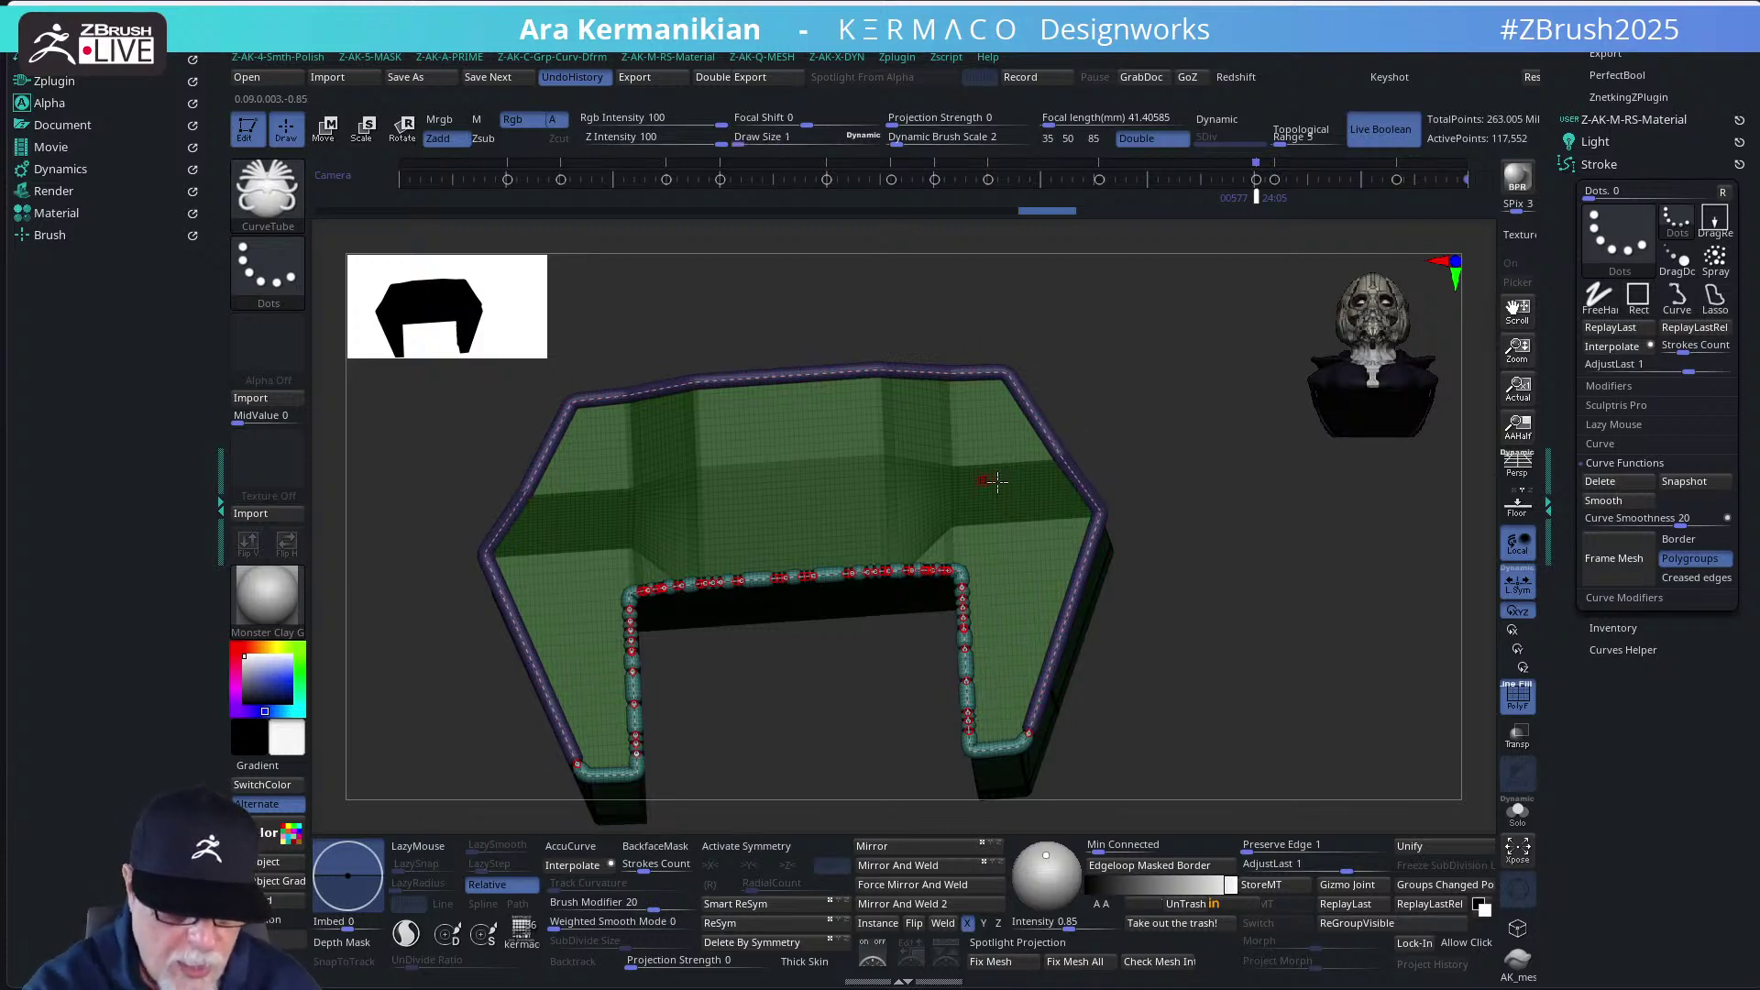
Inspect the generated tubes and split them off from the leg piece as separate geometry
left_click_drag(1213, 614, 679, 576)
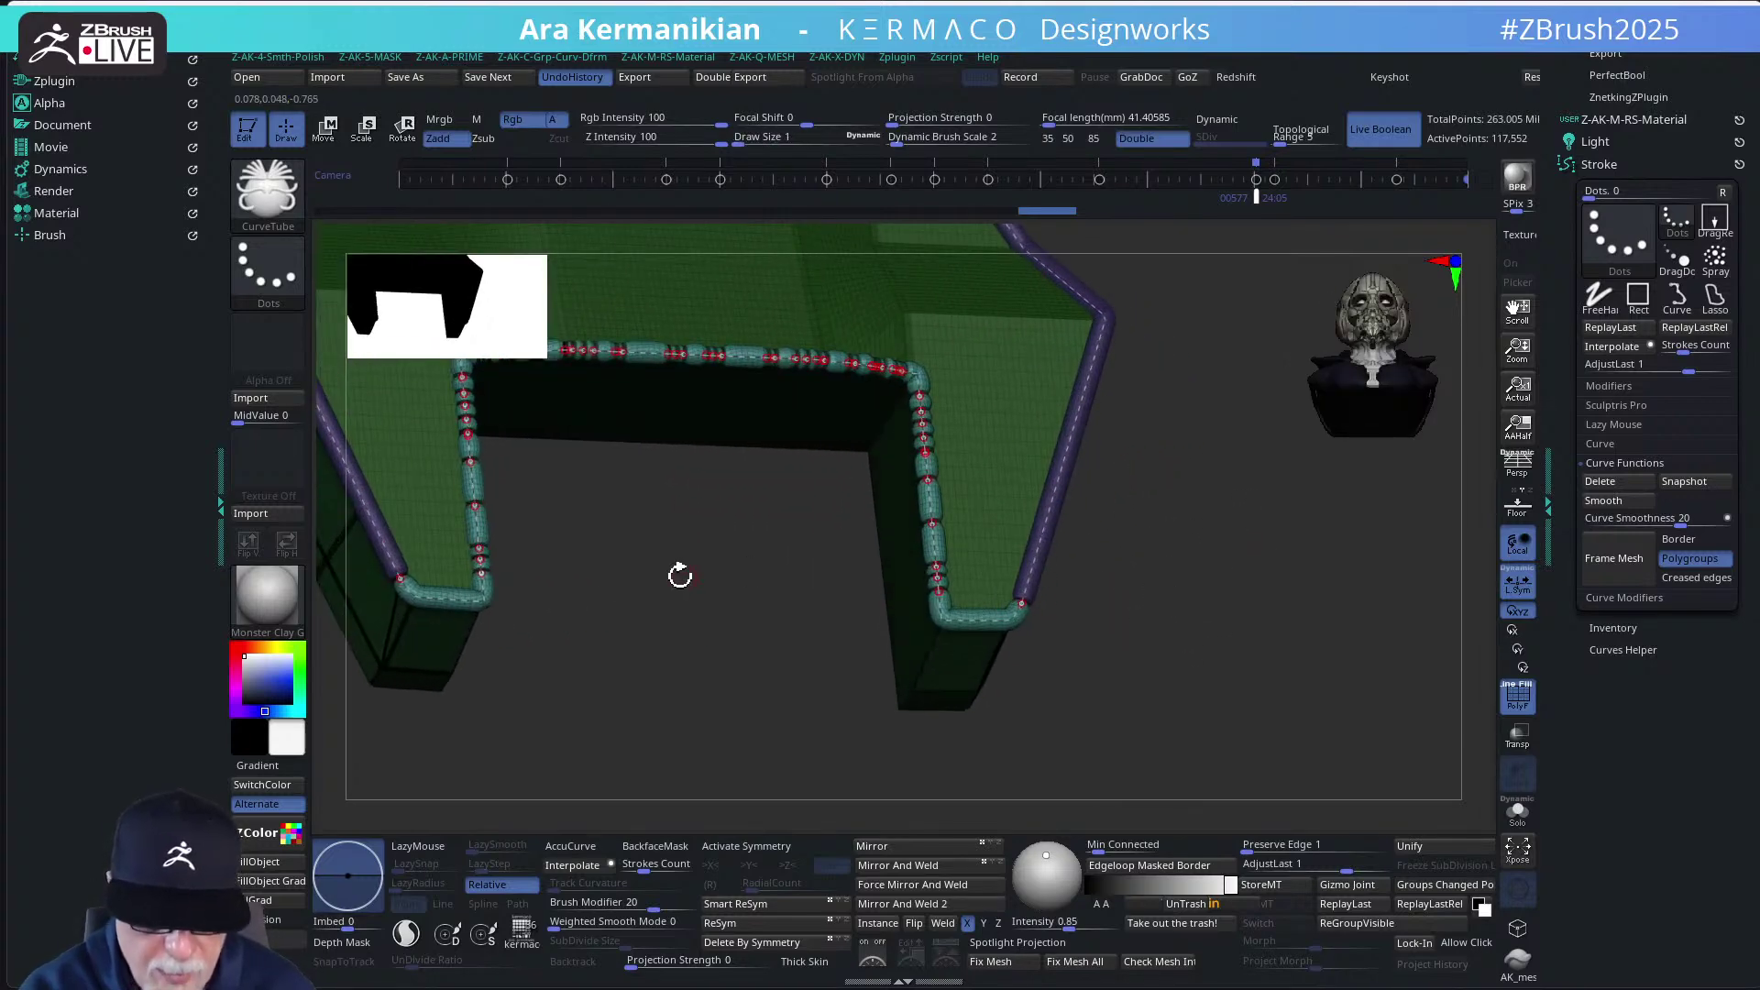
left_click_drag(1072, 594, 1157, 634)
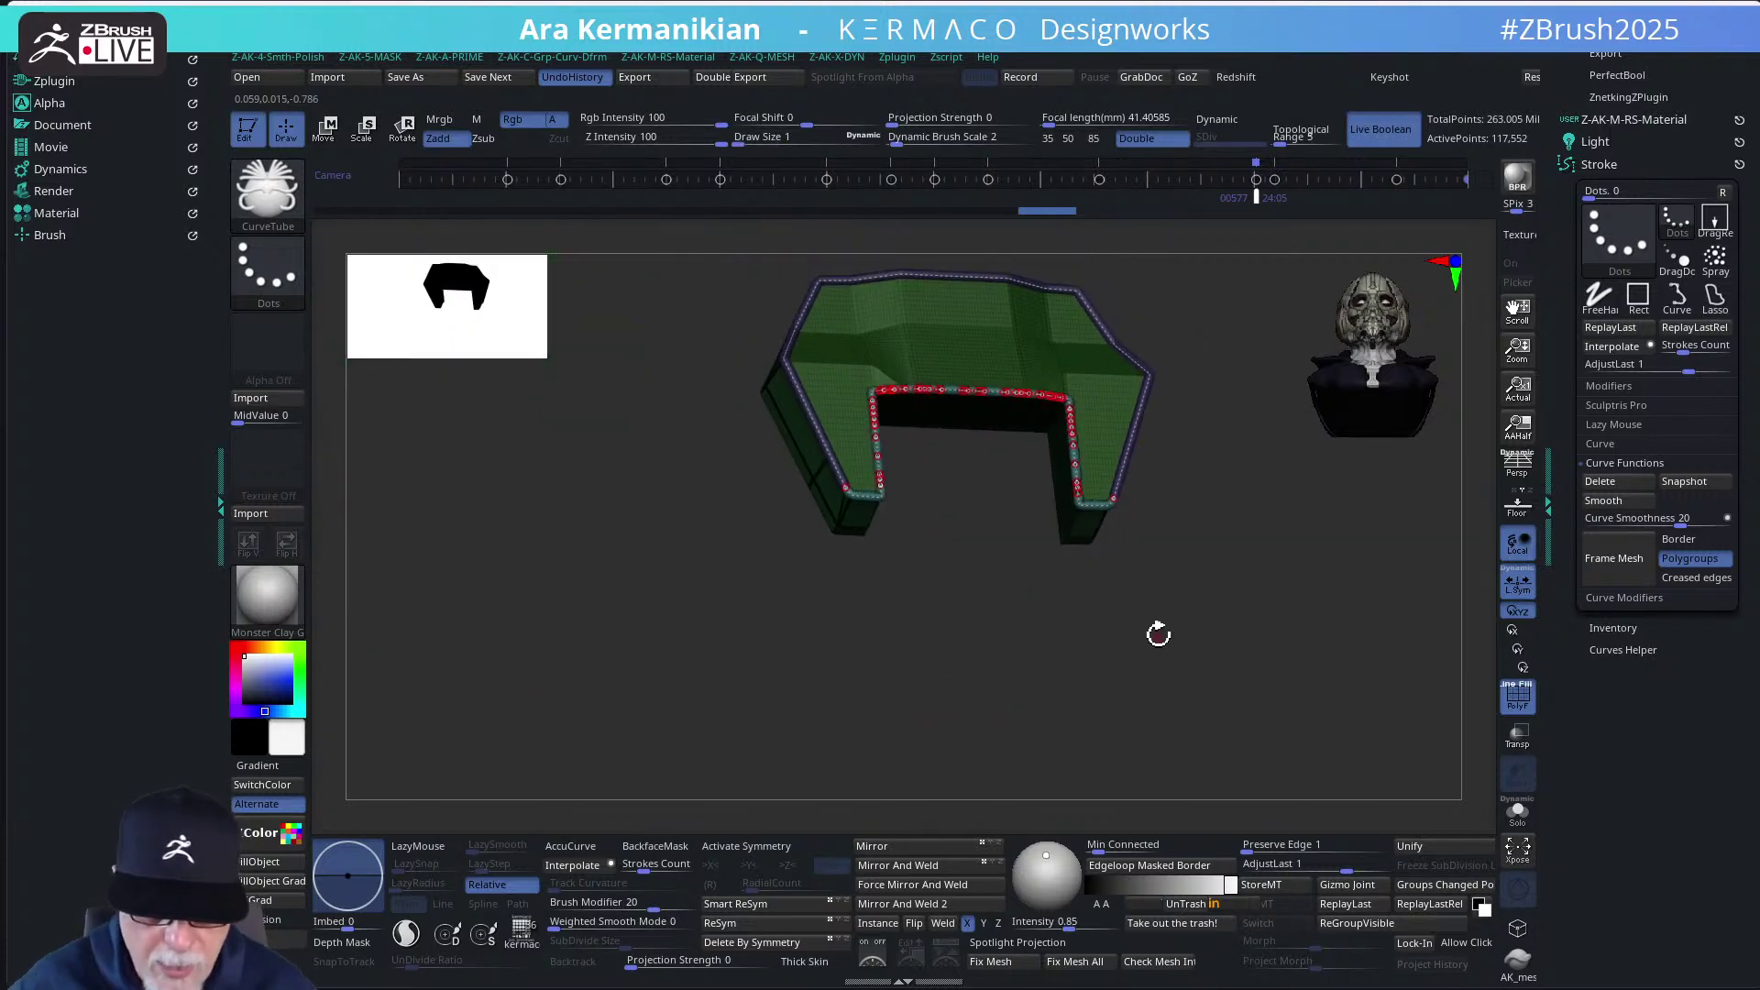
left_click_drag(1159, 511, 1232, 600)
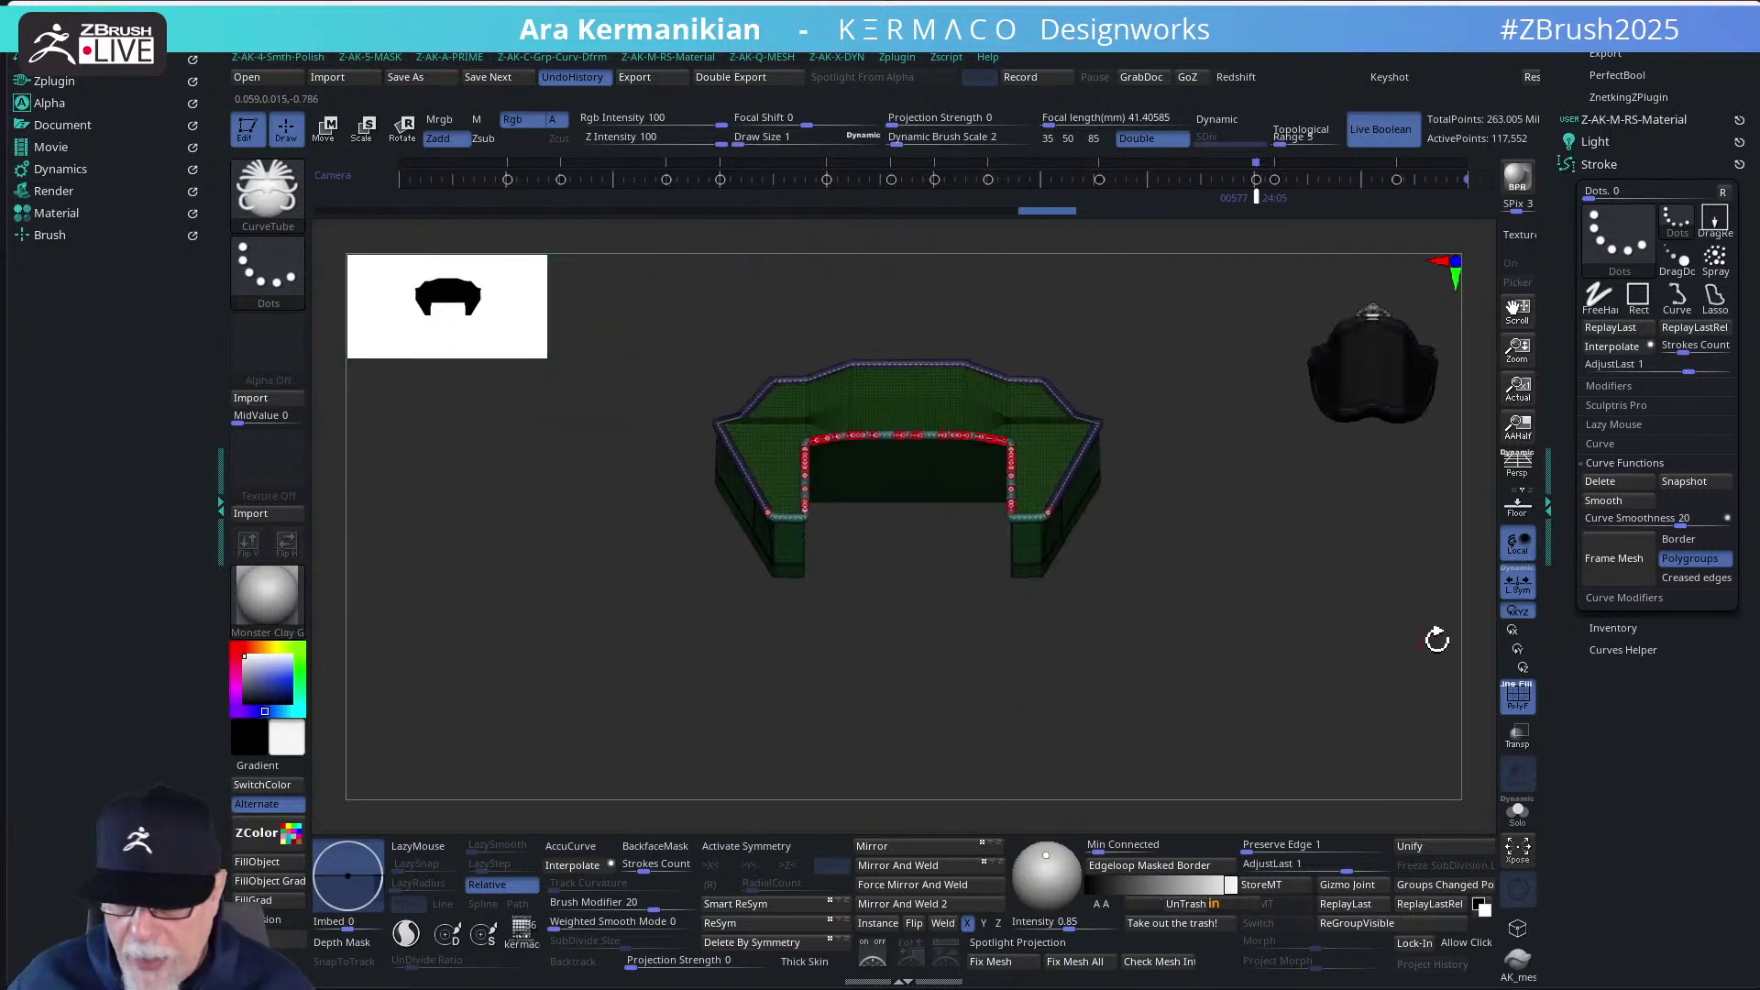
key("q")
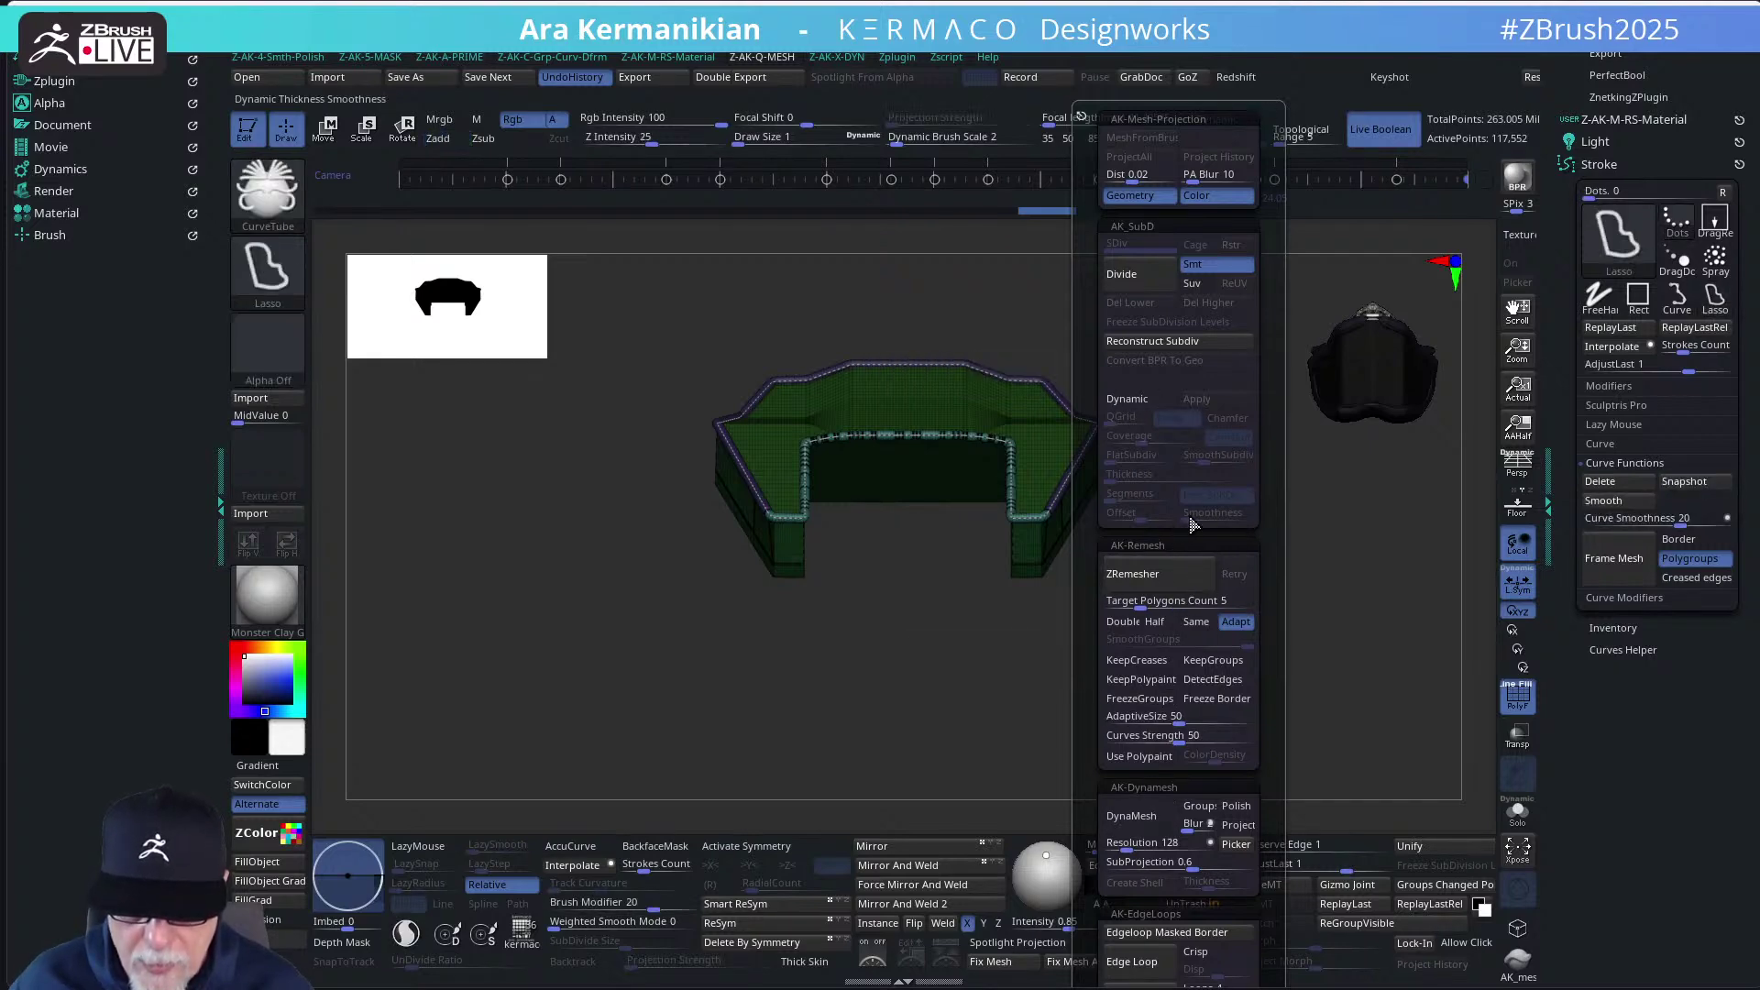
key("a")
left_click(1165, 360)
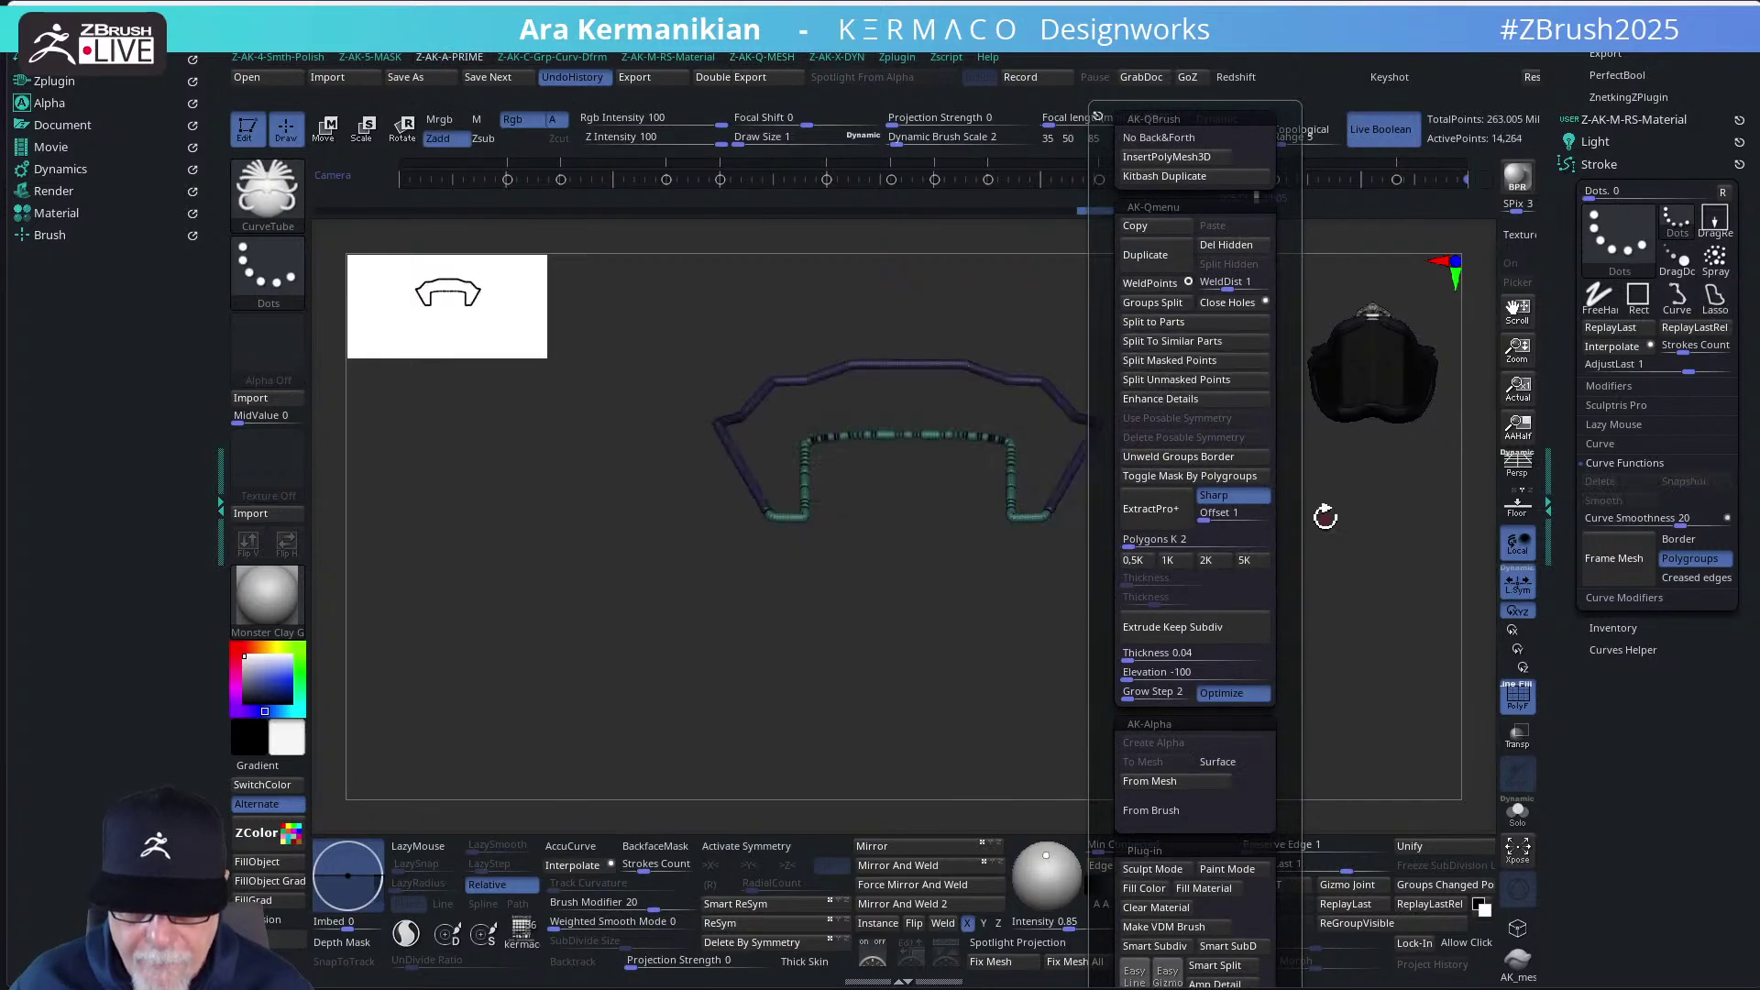
left_click_drag(1324, 510, 1328, 641)
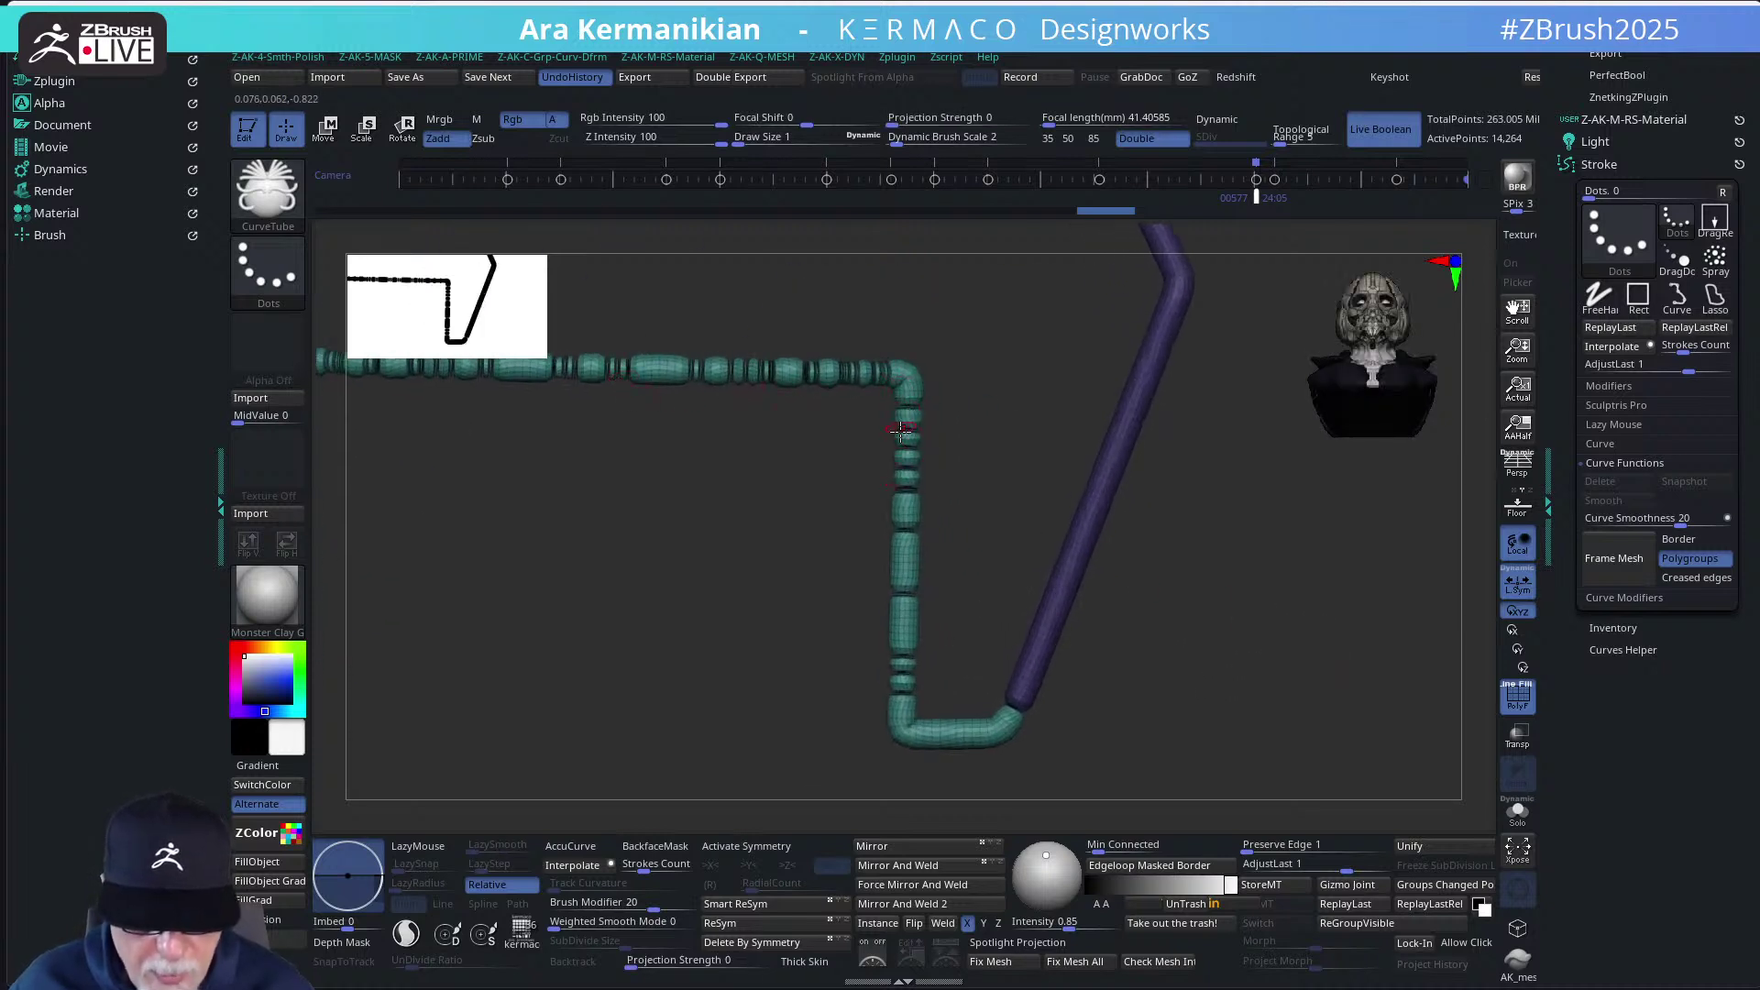
Hide the uneven, beaded tube segments along the inner opening and delete them, keeping the outer tube and its short bottom ends
mouse_move(901, 429)
left_mouse_down()
mouse_move(1100, 491)
mouse_move(1053, 464)
mouse_move(923, 471)
mouse_move(740, 386)
mouse_move(982, 569)
mouse_move(1113, 583)
mouse_move(1145, 621)
left_mouse_up()
key("ctrl+shift")
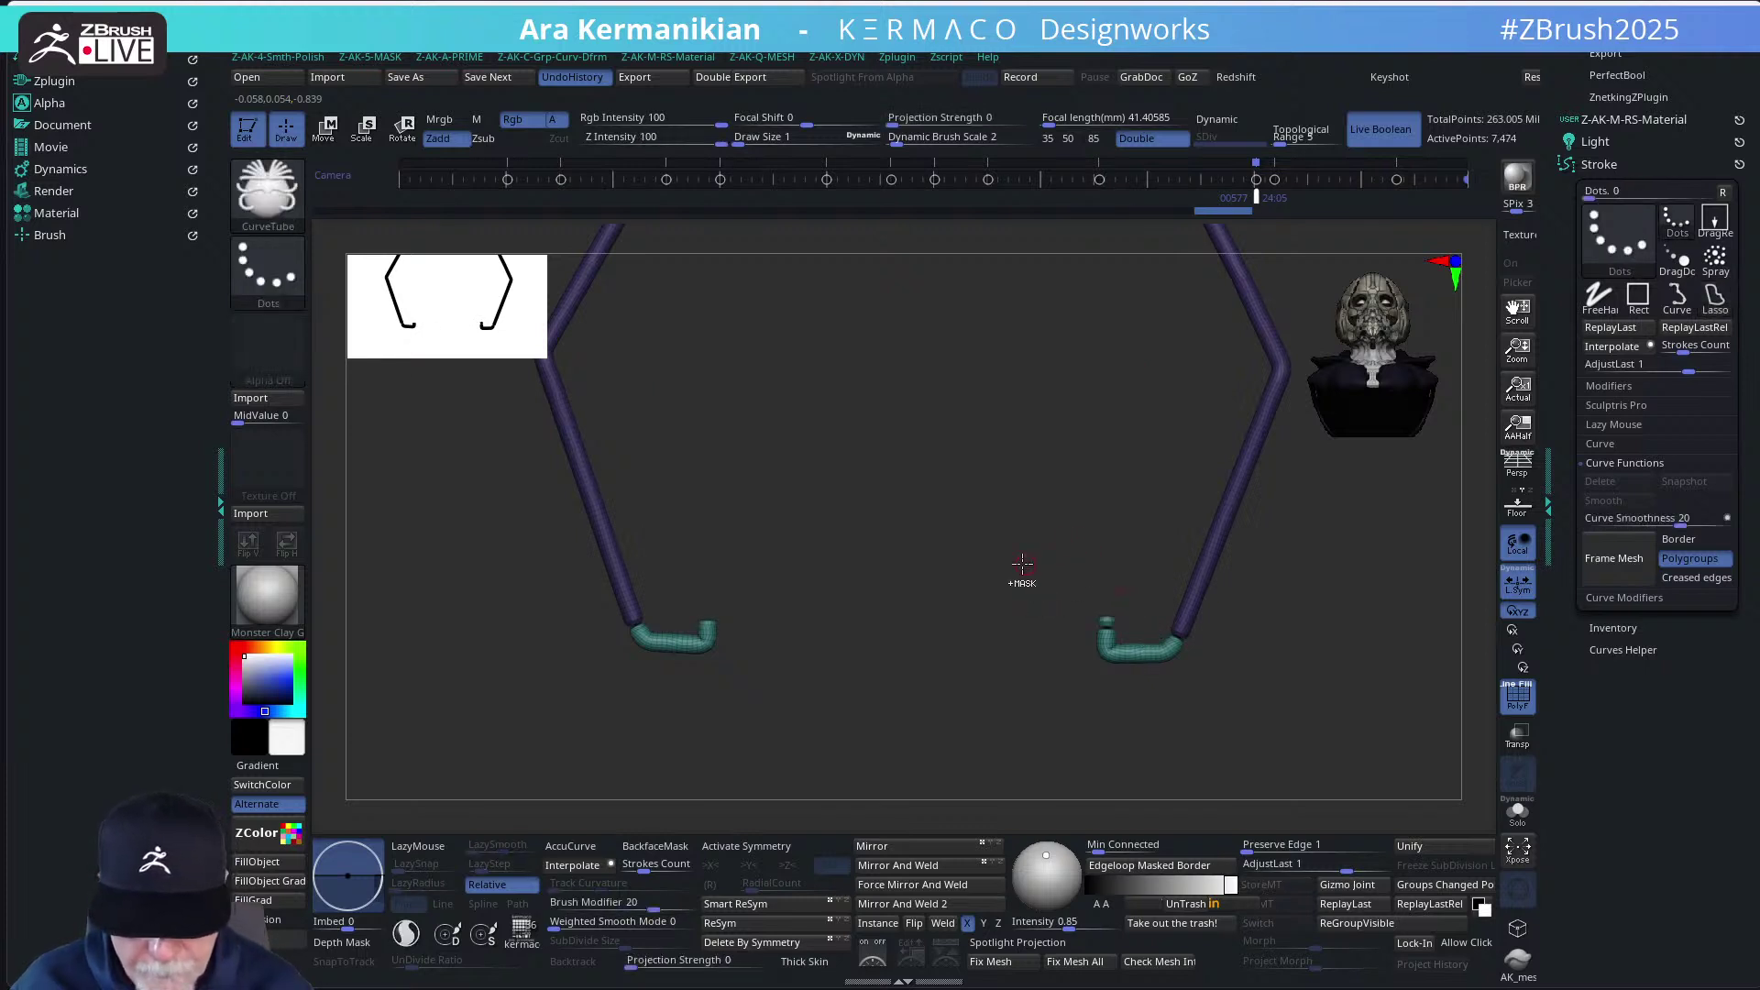
mouse_move(1003, 582)
left_mouse_down()
mouse_move(884, 550)
mouse_move(914, 561)
mouse_move(921, 612)
left_mouse_up()
key("ctrl+shift")
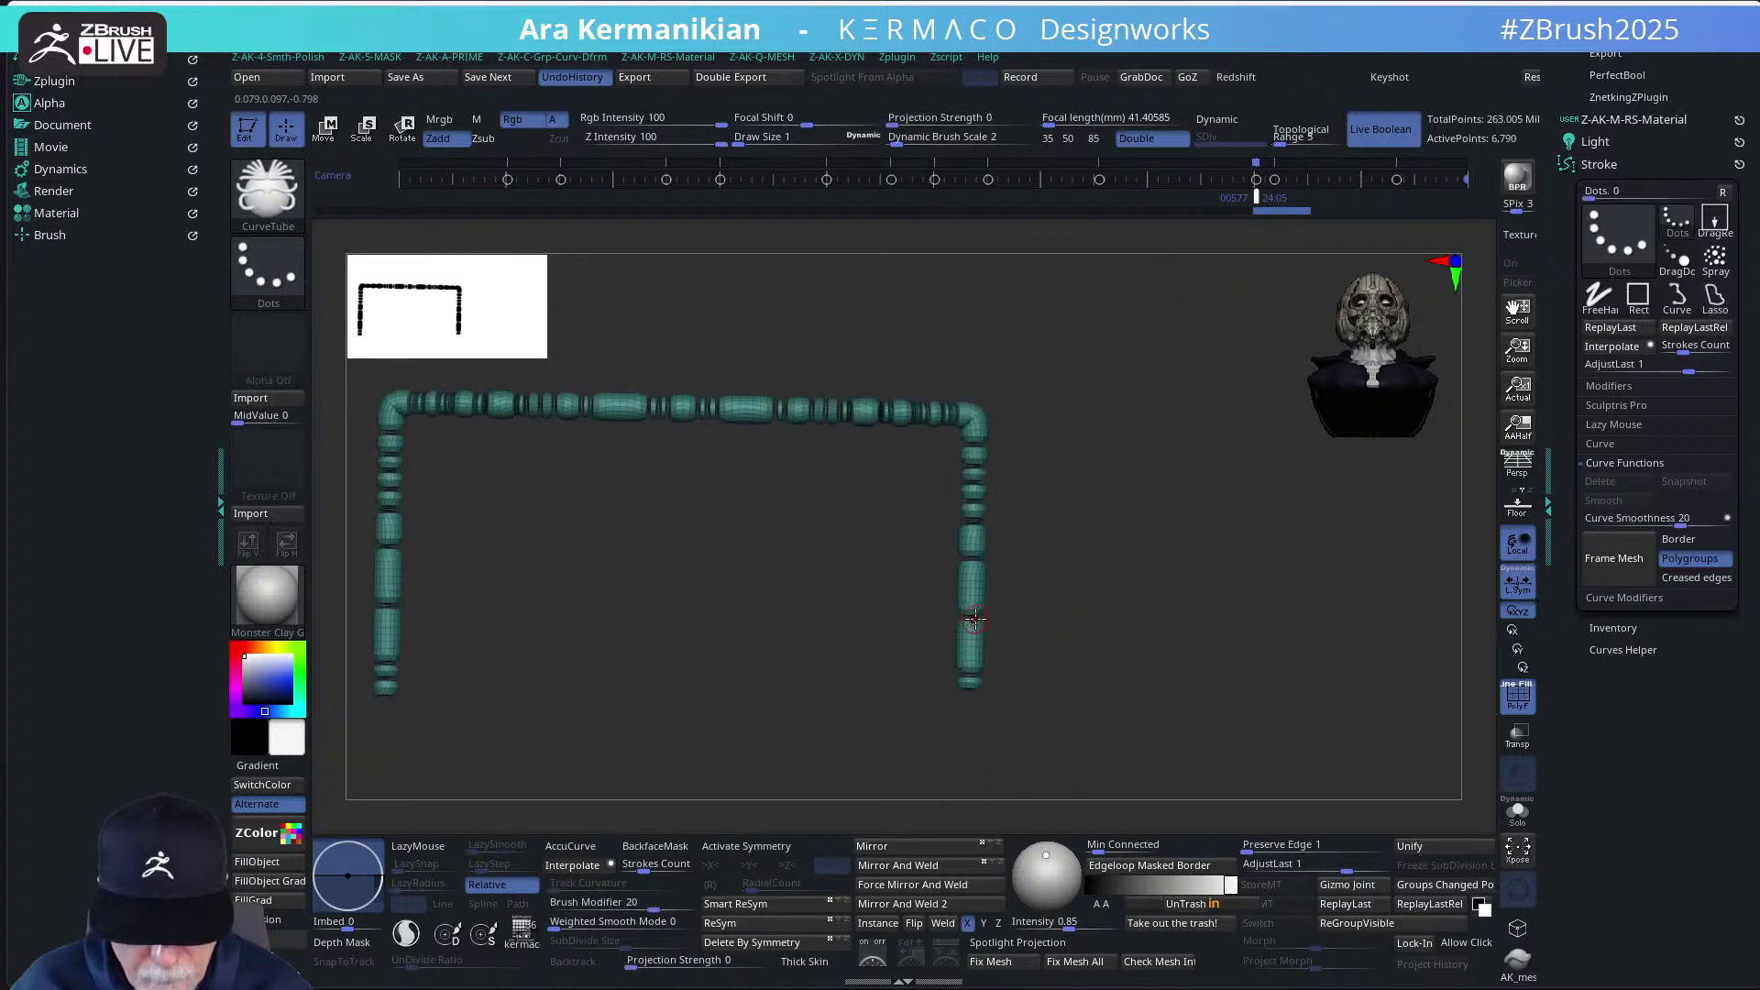
key("ctrl+z")
key("space")
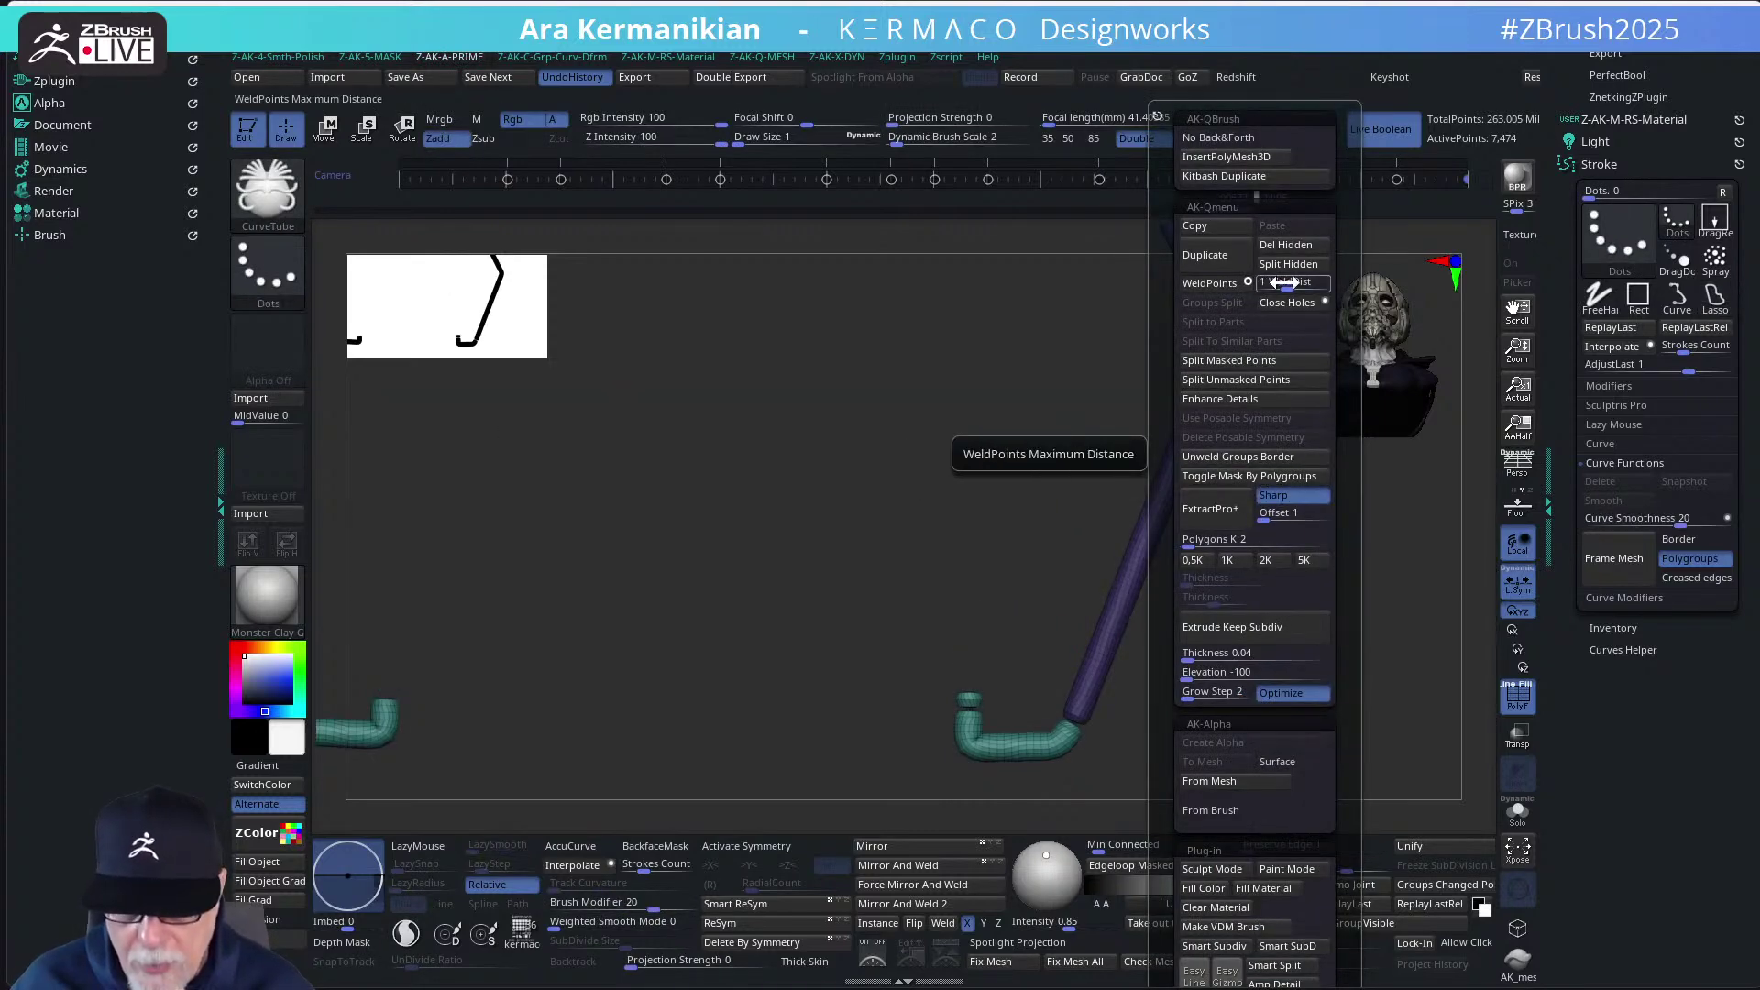
left_click_drag(1249, 283, 975, 594)
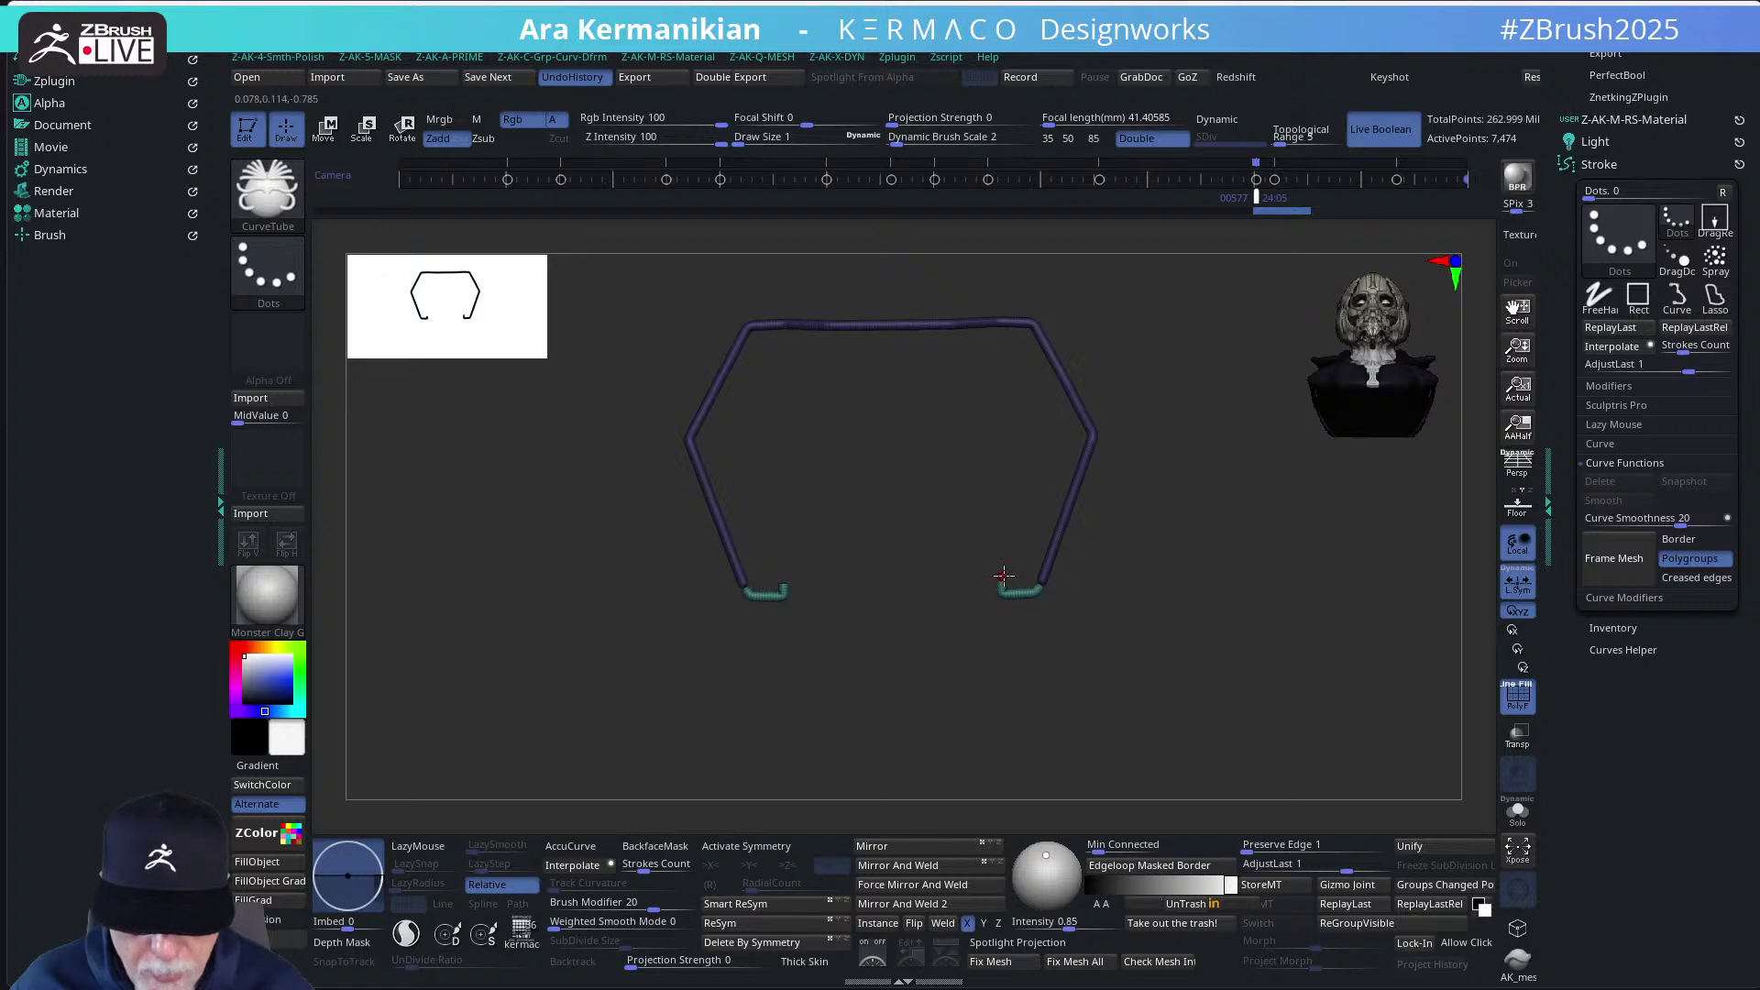
Mirror and weld the remaining outer tube and its bottom ends
key("ctrl+q")
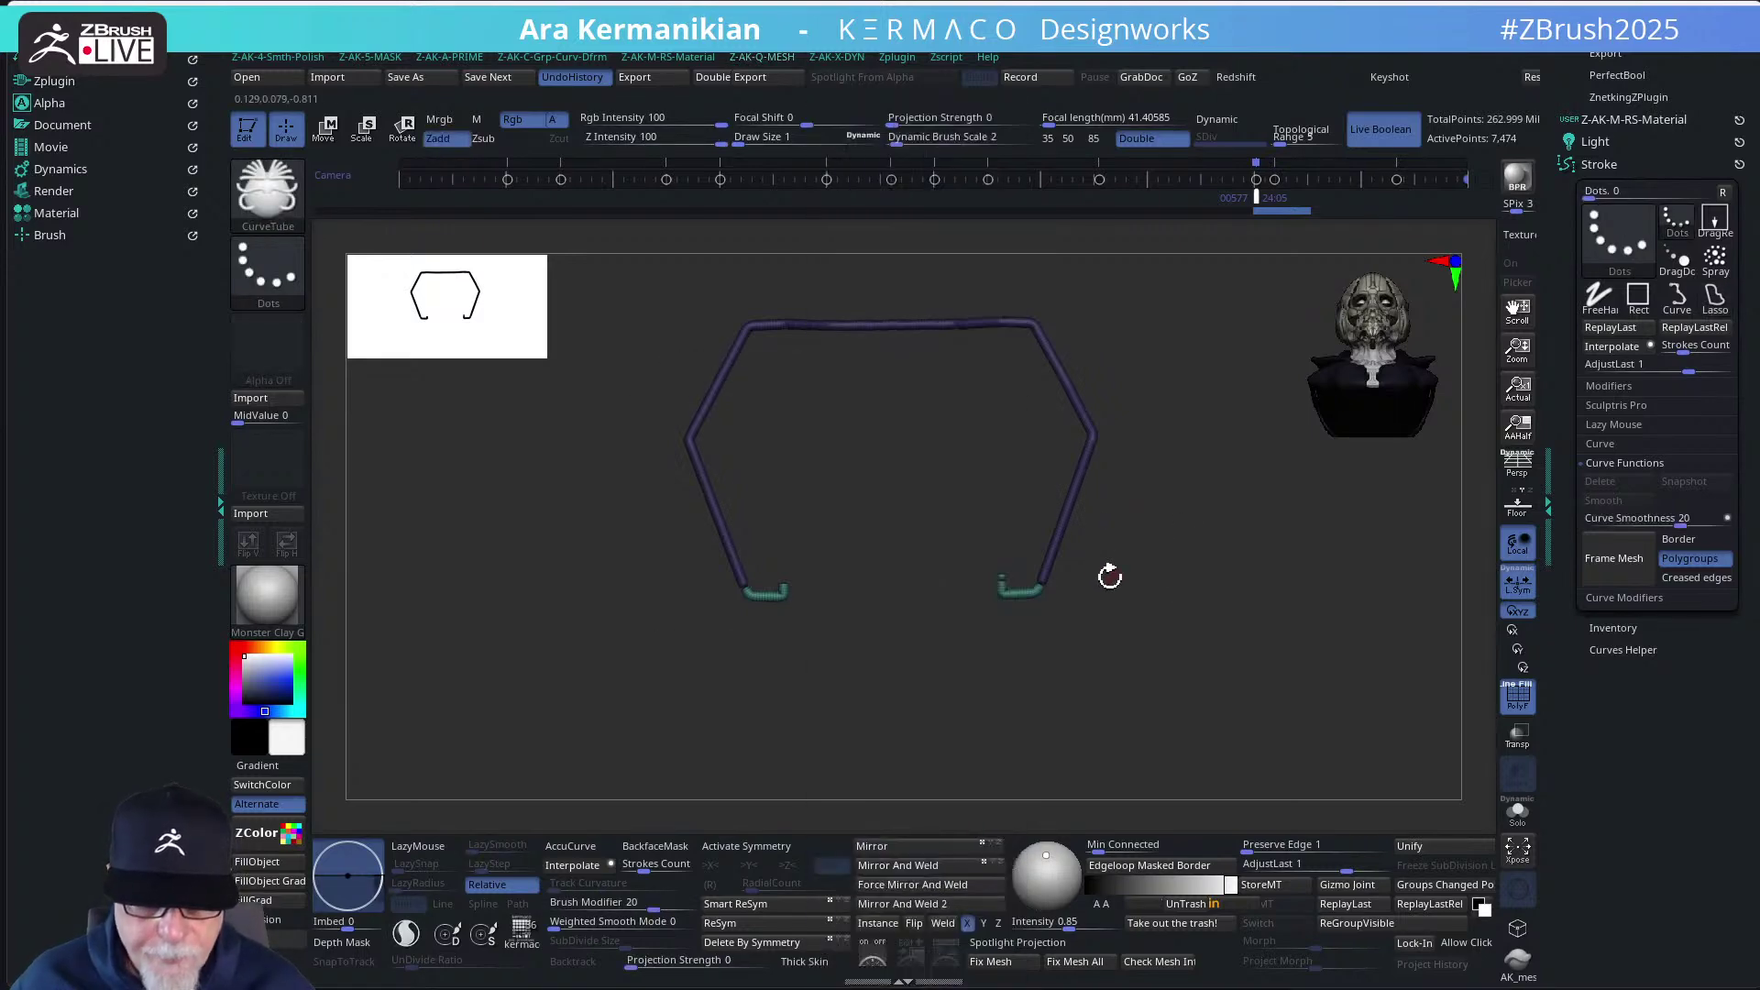
key("ctrl+q")
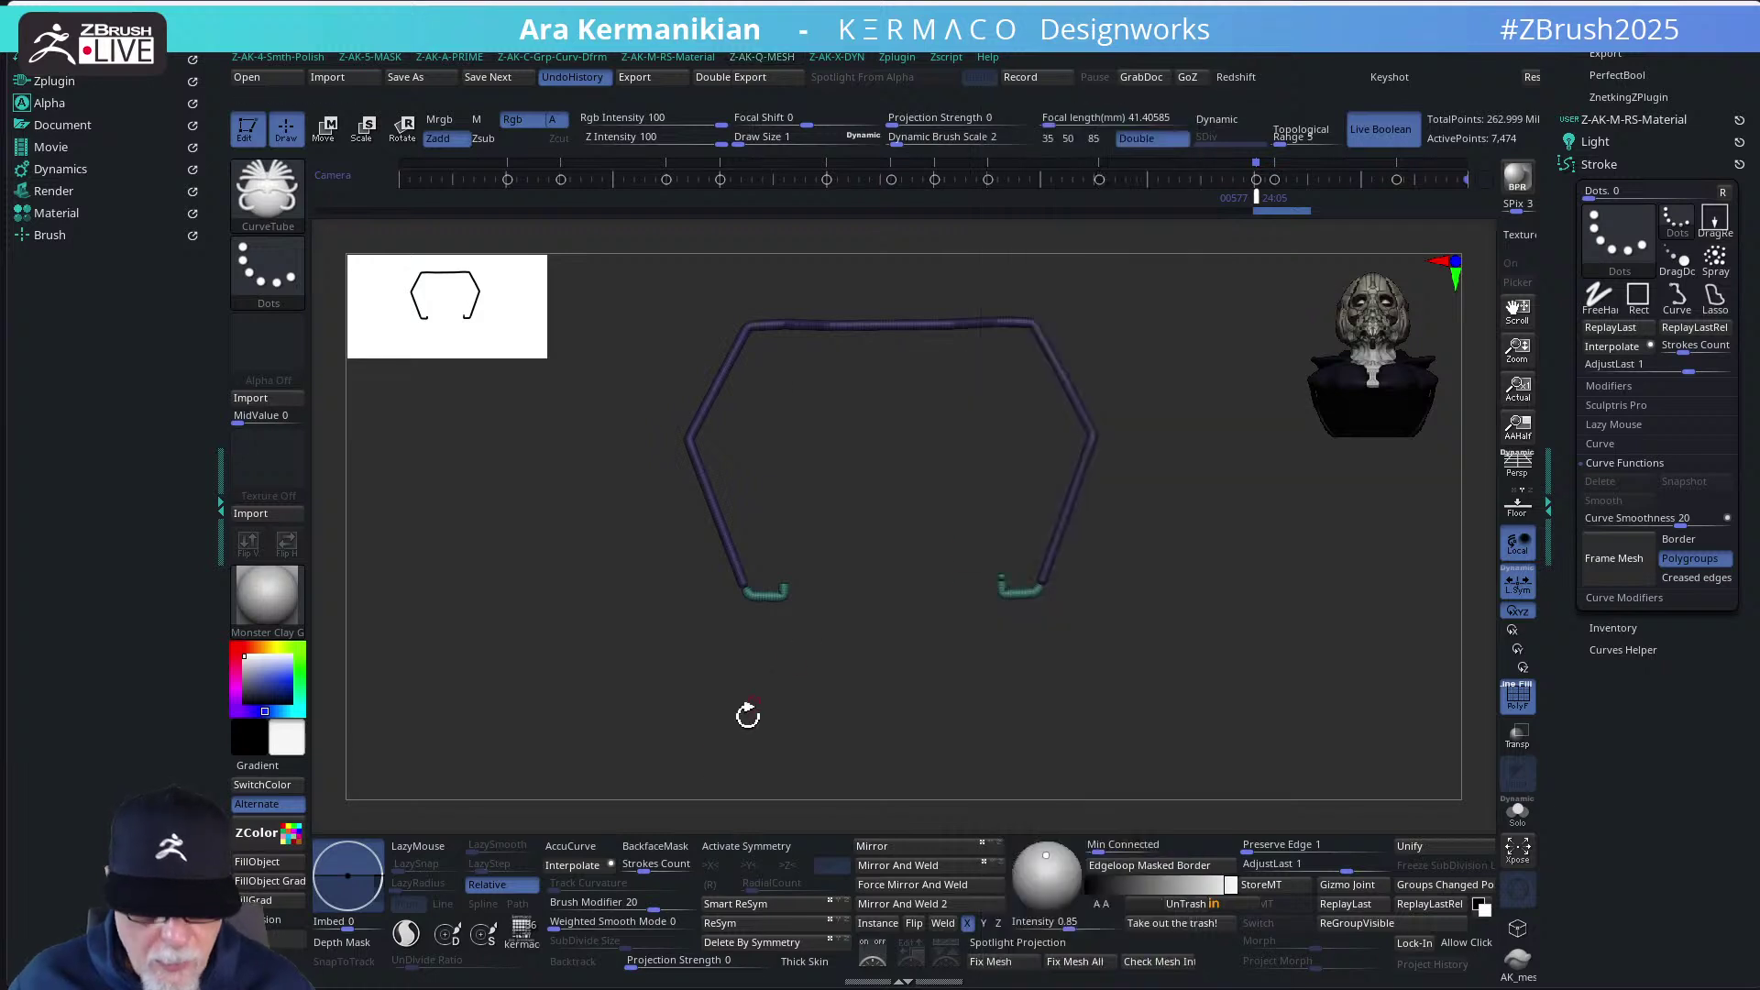
left_click(903, 866)
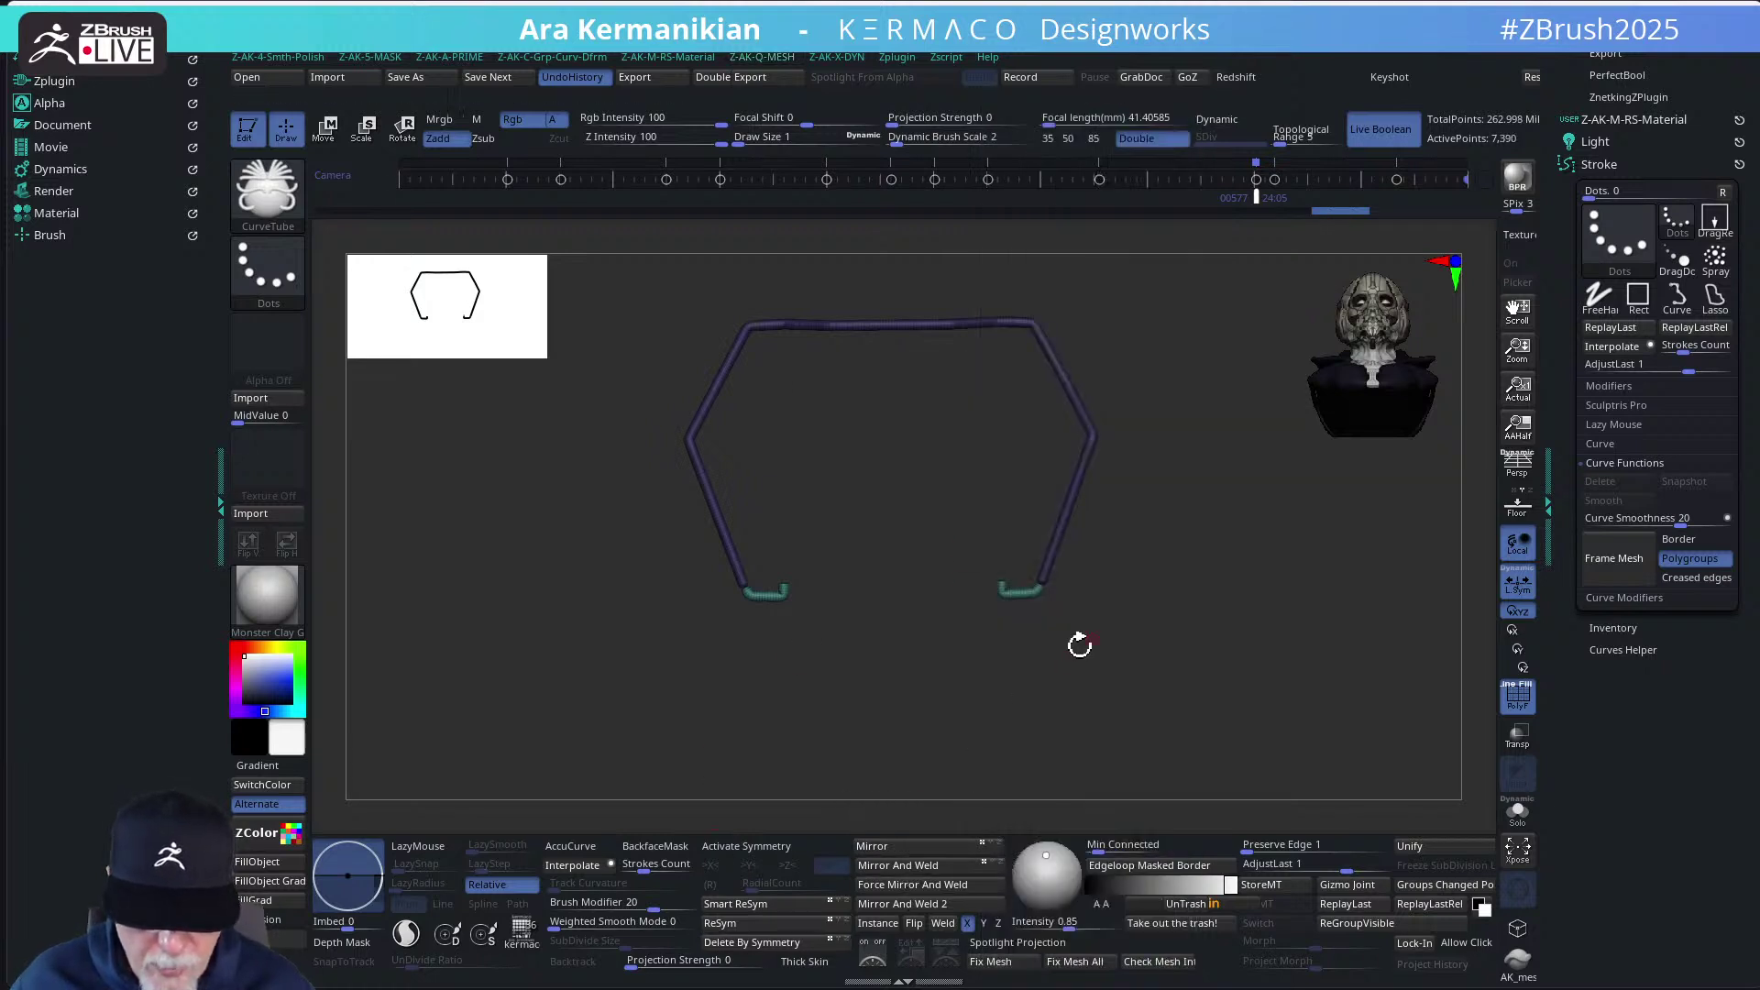
Activate X symmetry and use ZModeler's Delete Island polygon action to remove the small loose piece between the outer tube and bottom end
left_click_drag(1019, 668, 1084, 674)
key("b")
key("z")
key("m")
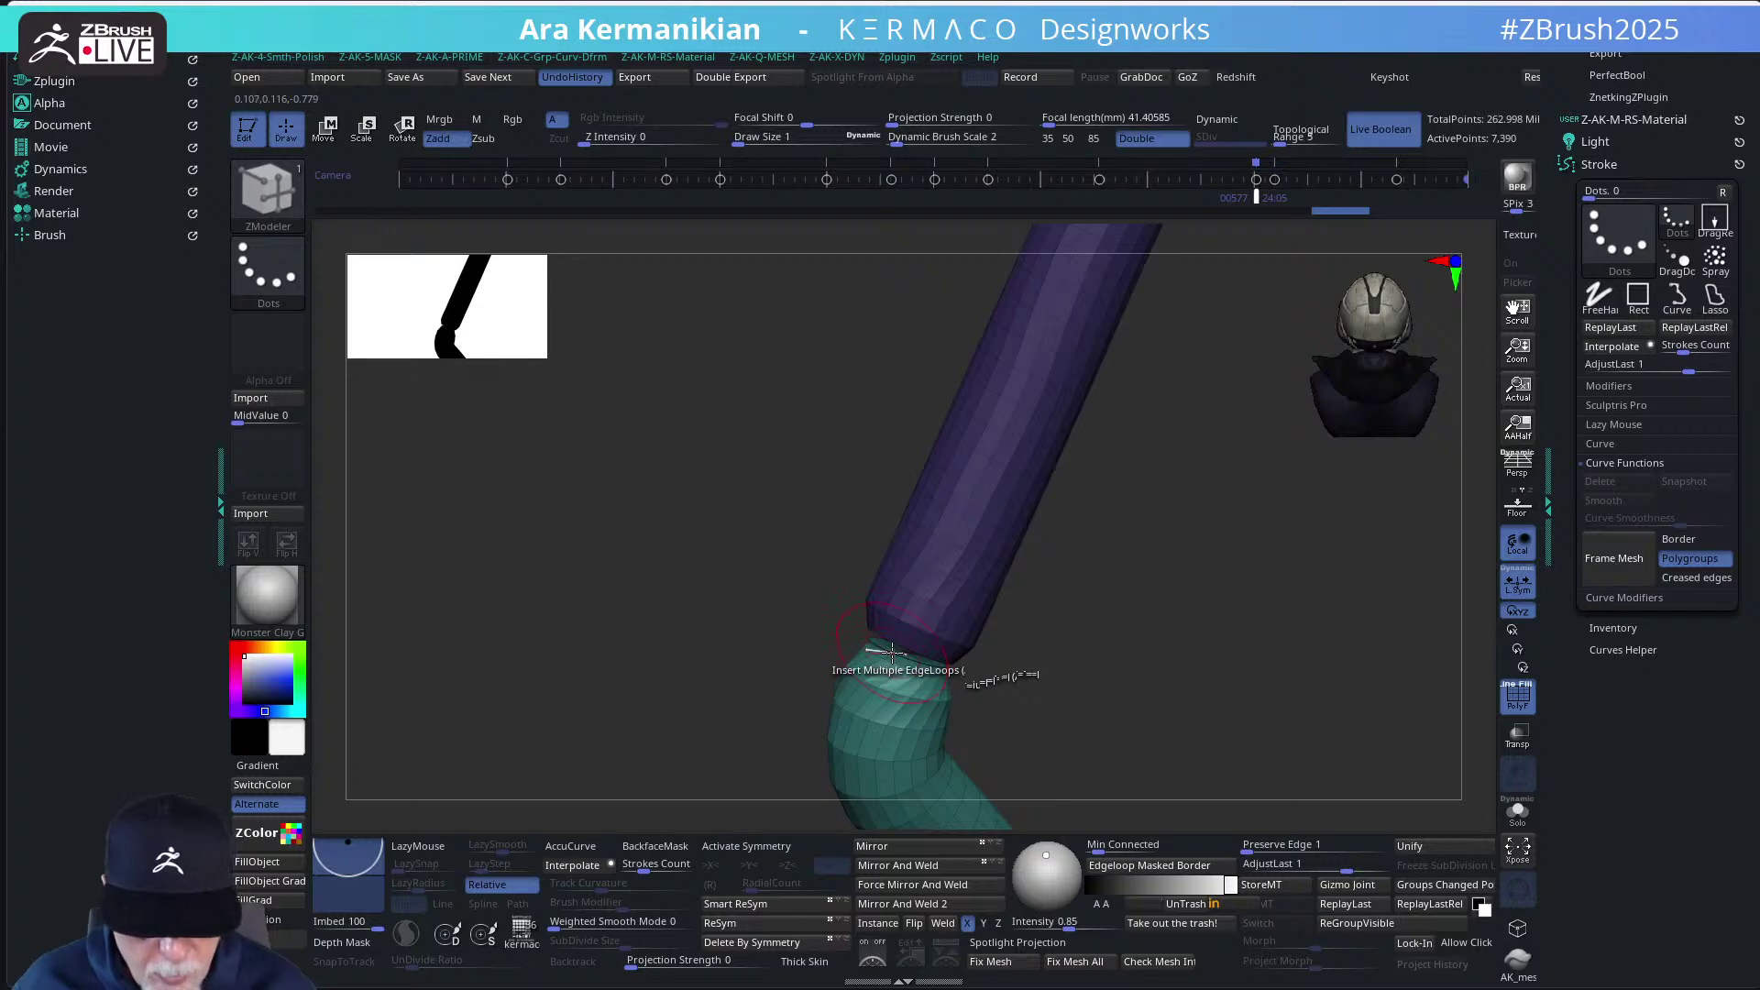
key("space")
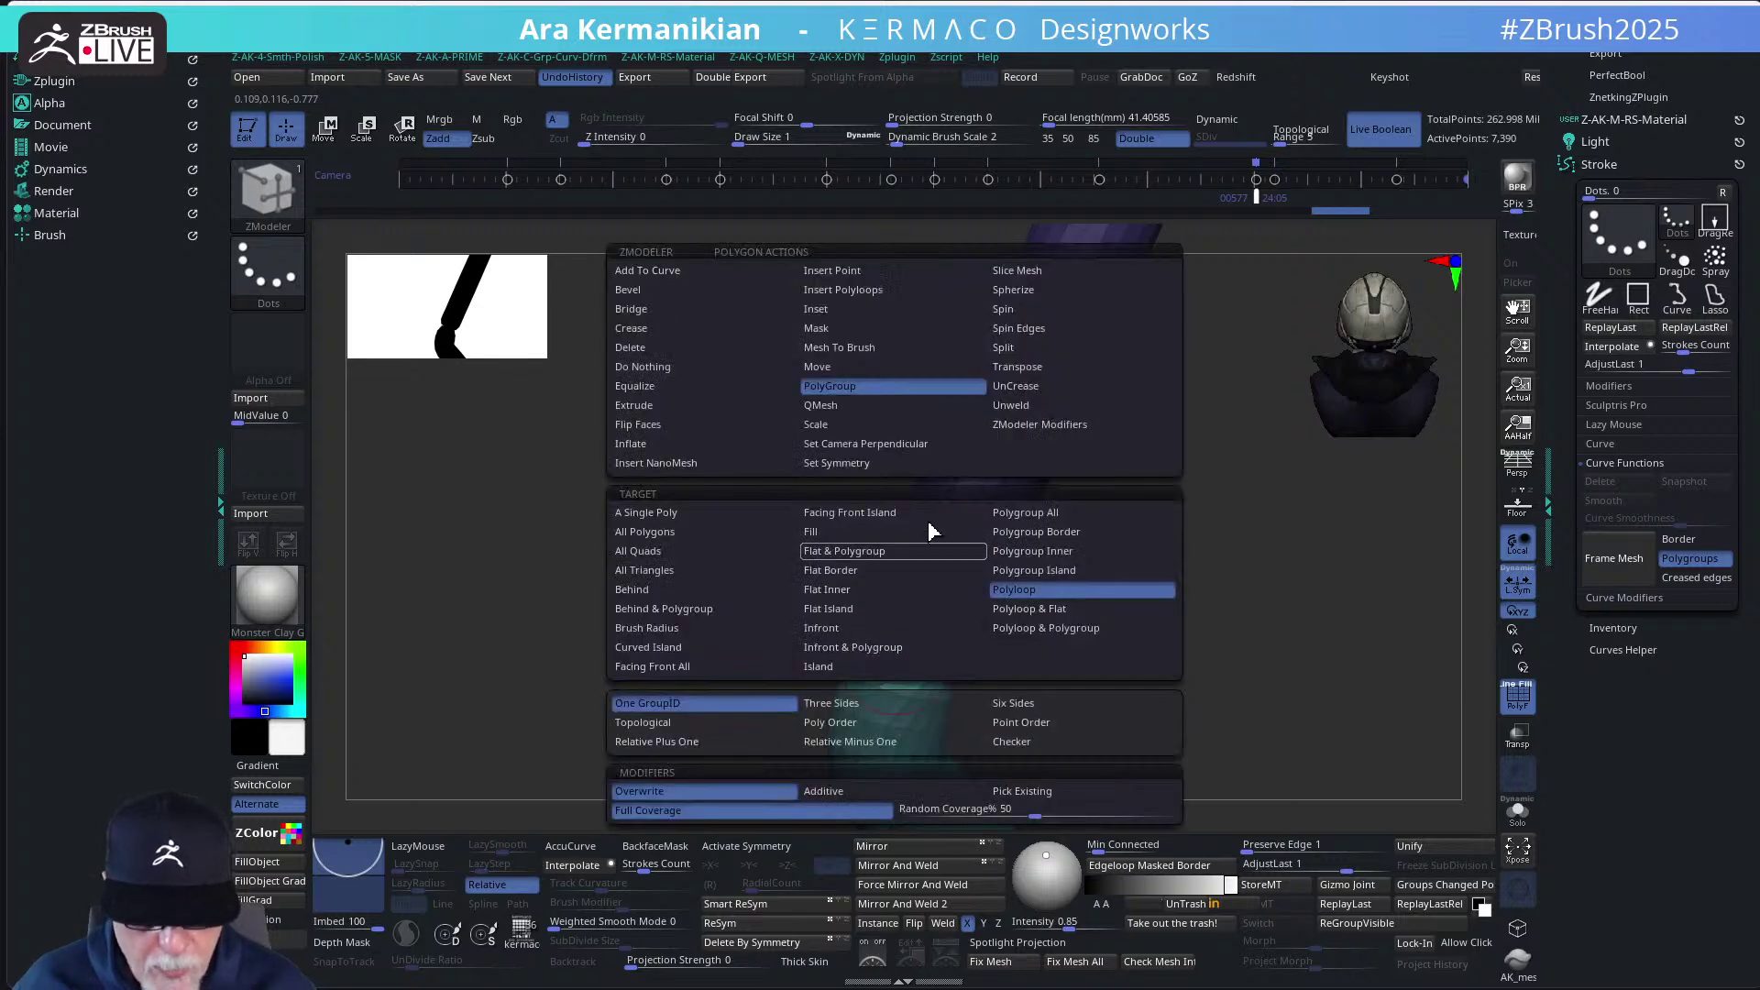
left_click(667, 367)
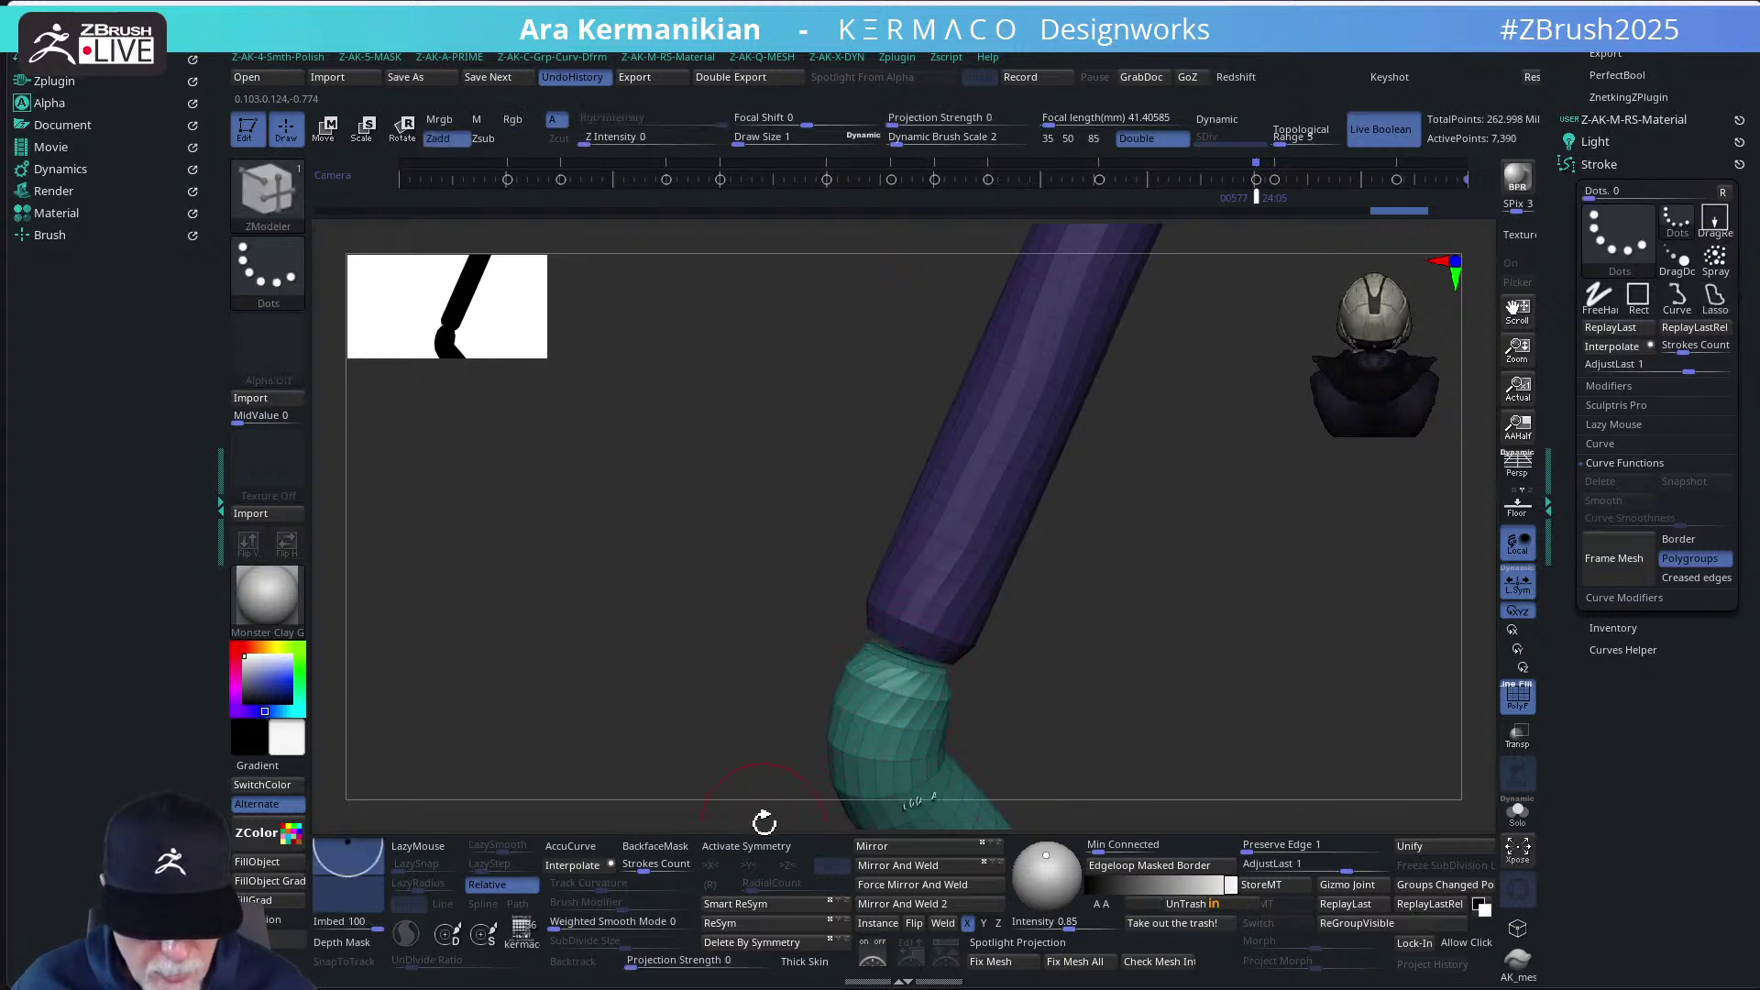
left_click(746, 846)
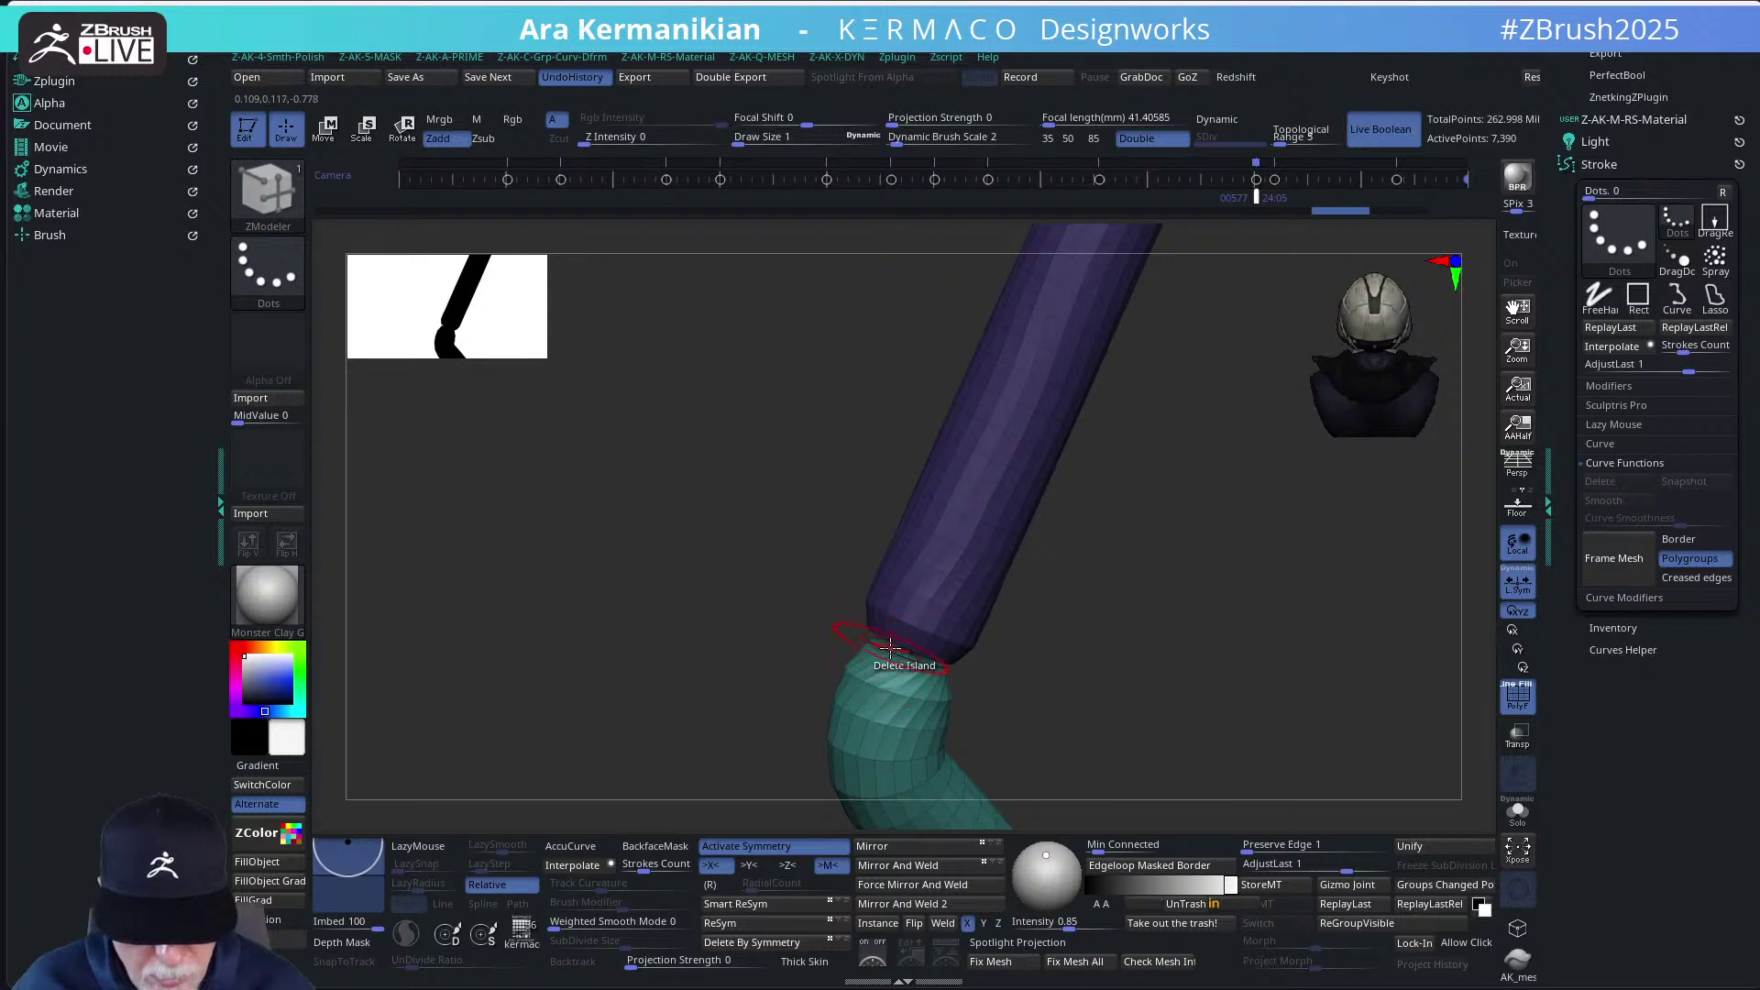
mouse_move(1086, 713)
left_mouse_down()
mouse_move(1076, 703)
mouse_move(1103, 746)
mouse_move(1136, 668)
mouse_move(1211, 730)
mouse_move(1081, 688)
left_mouse_up()
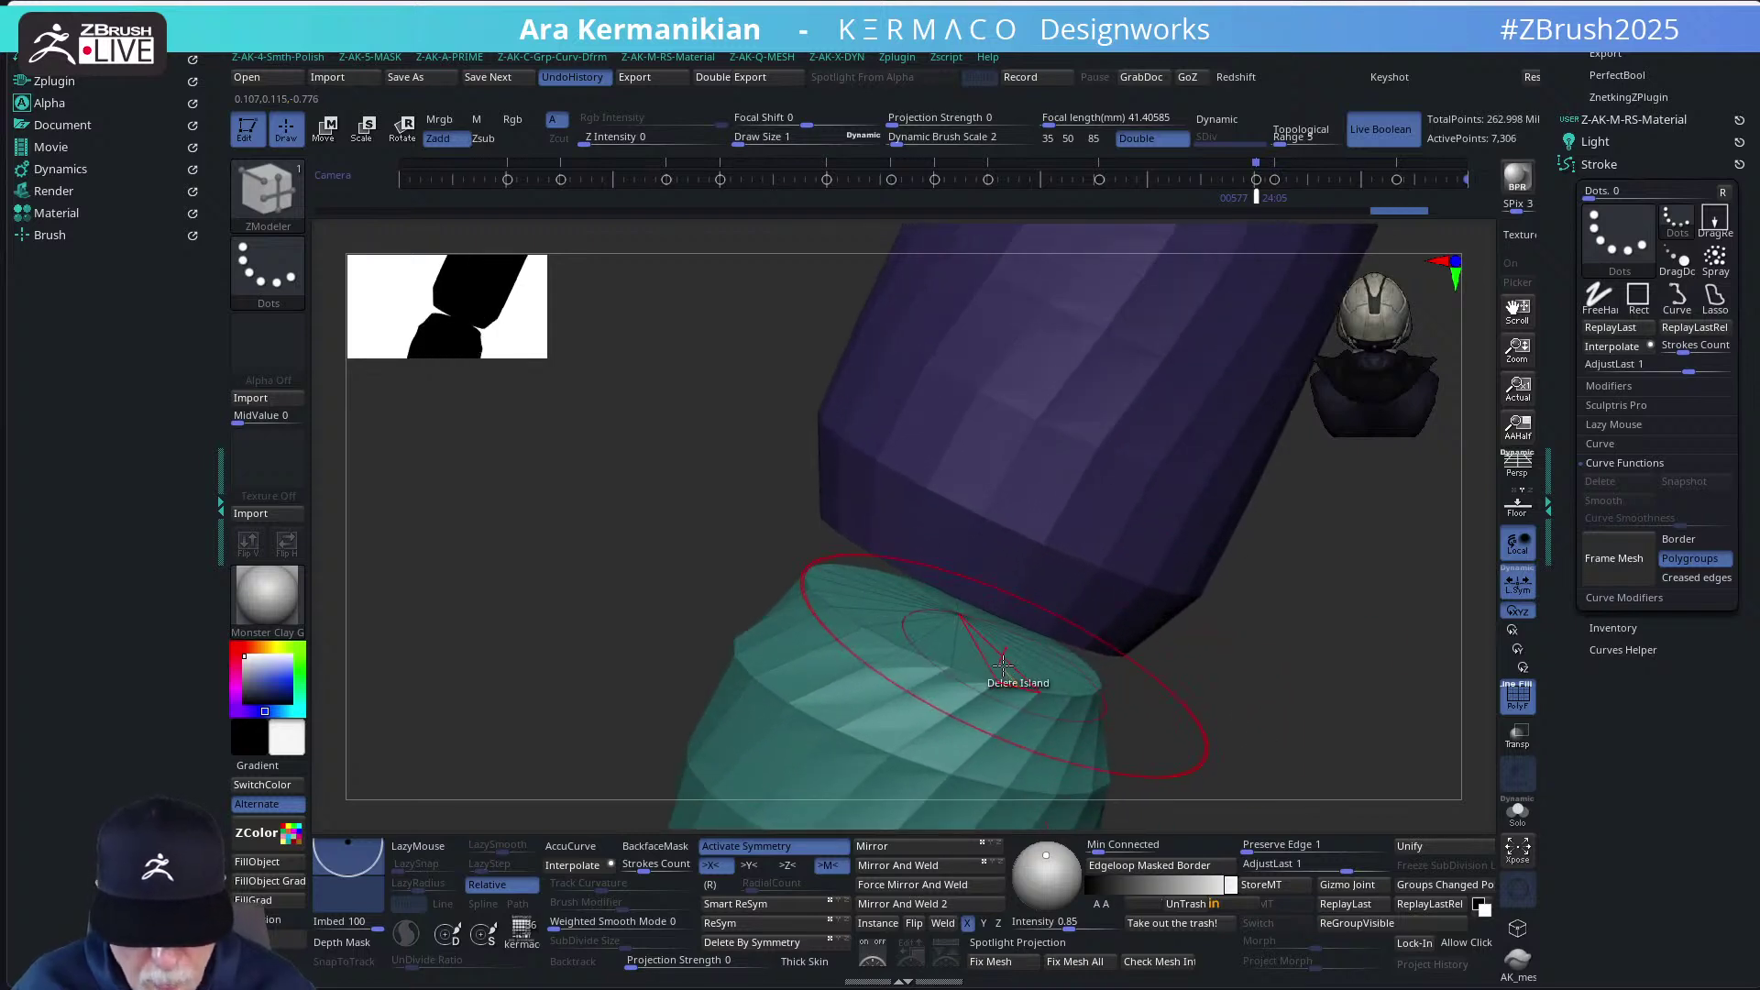
Set ZModeler's Delete target to Flat Island and remove the facing end caps where the outer tube meets the bottom tube piece
key("space")
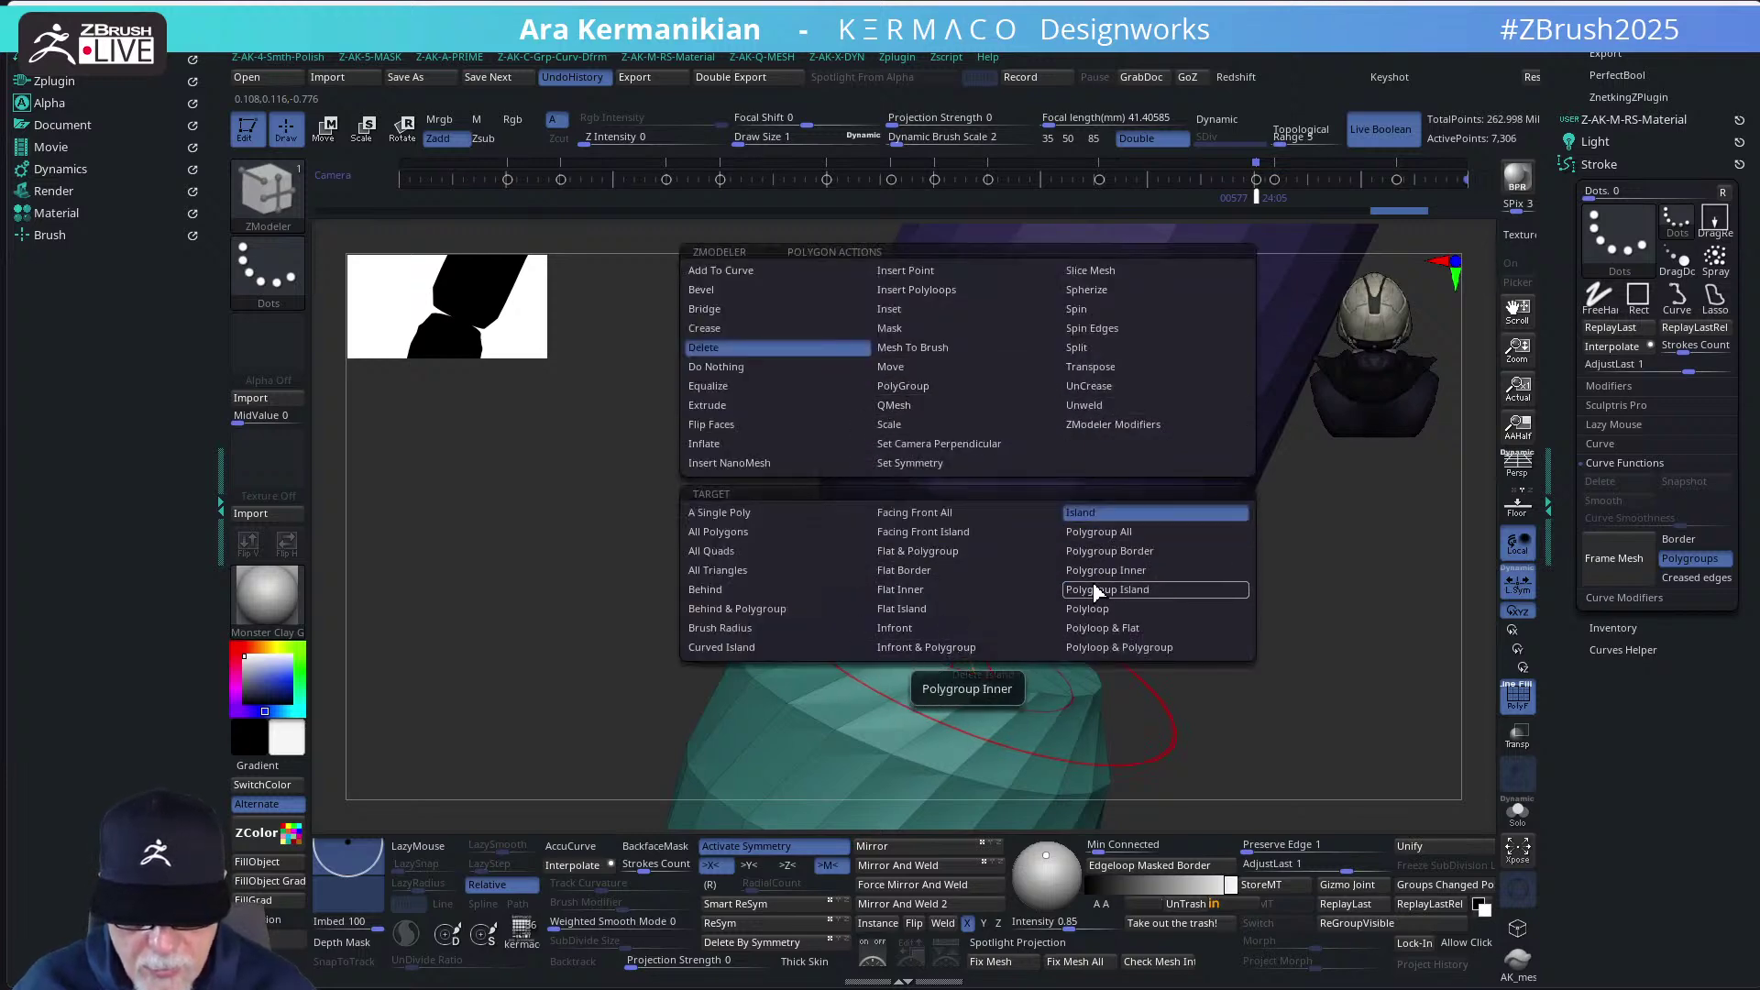
left_click(925, 612)
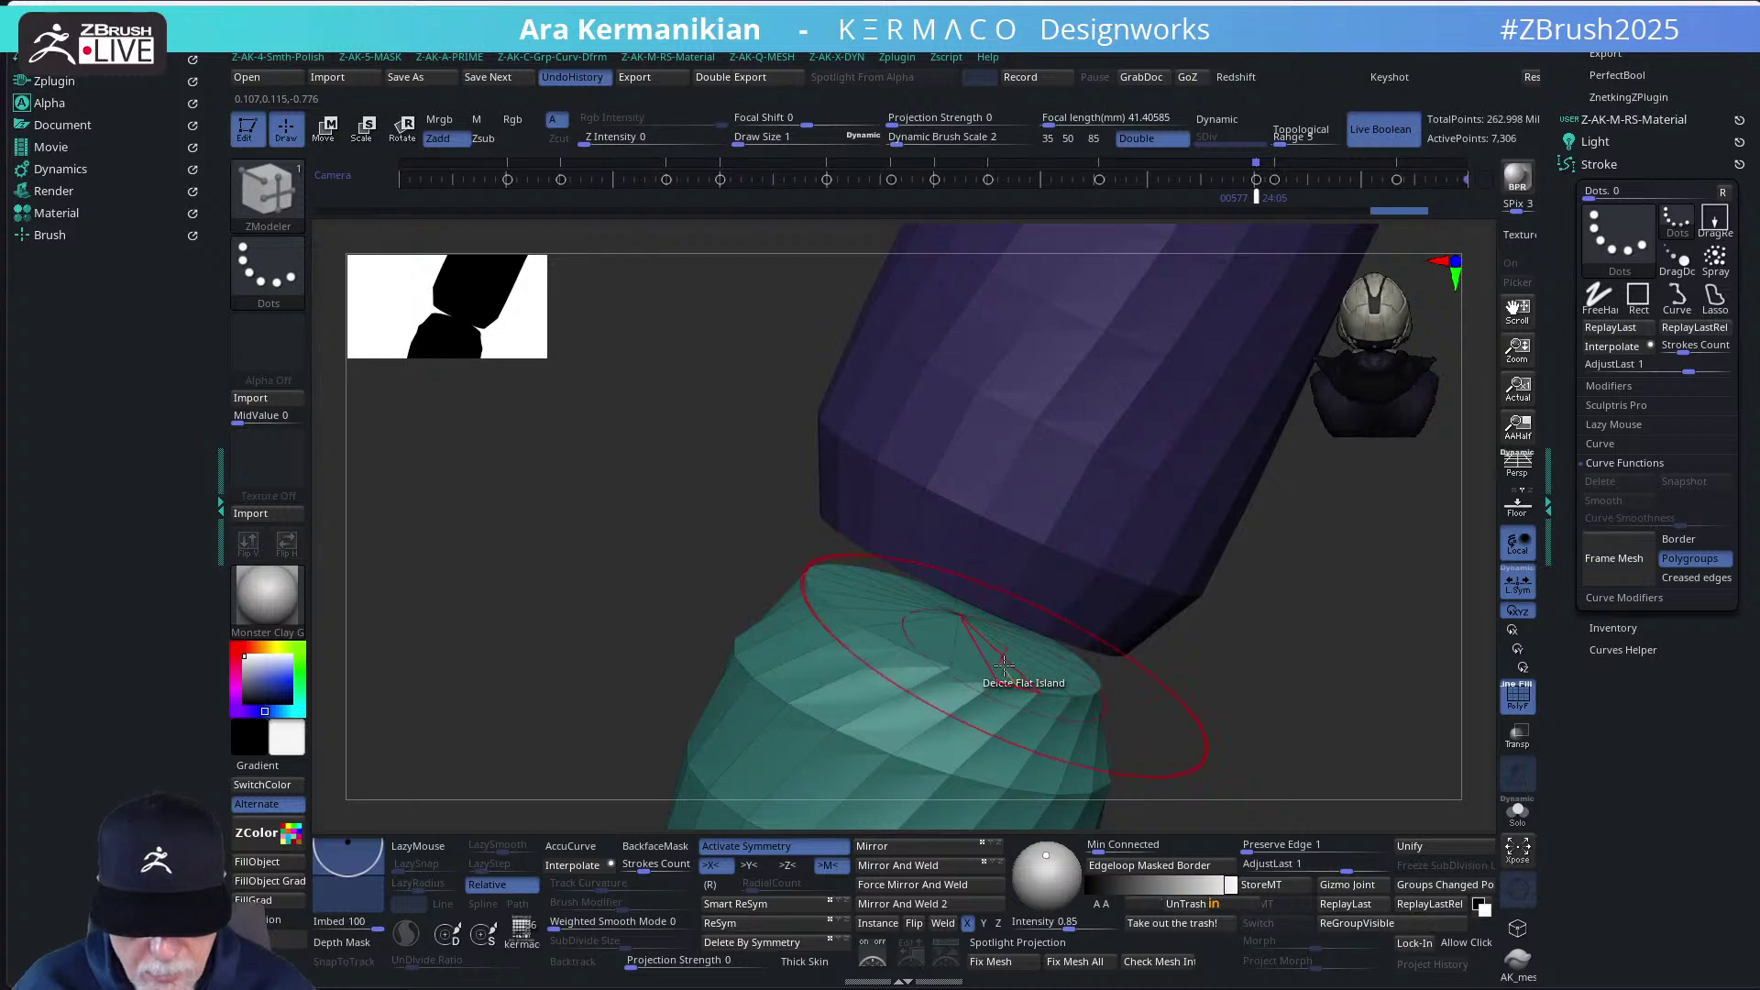
left_click(997, 664)
left_click_drag(1237, 706, 1100, 678)
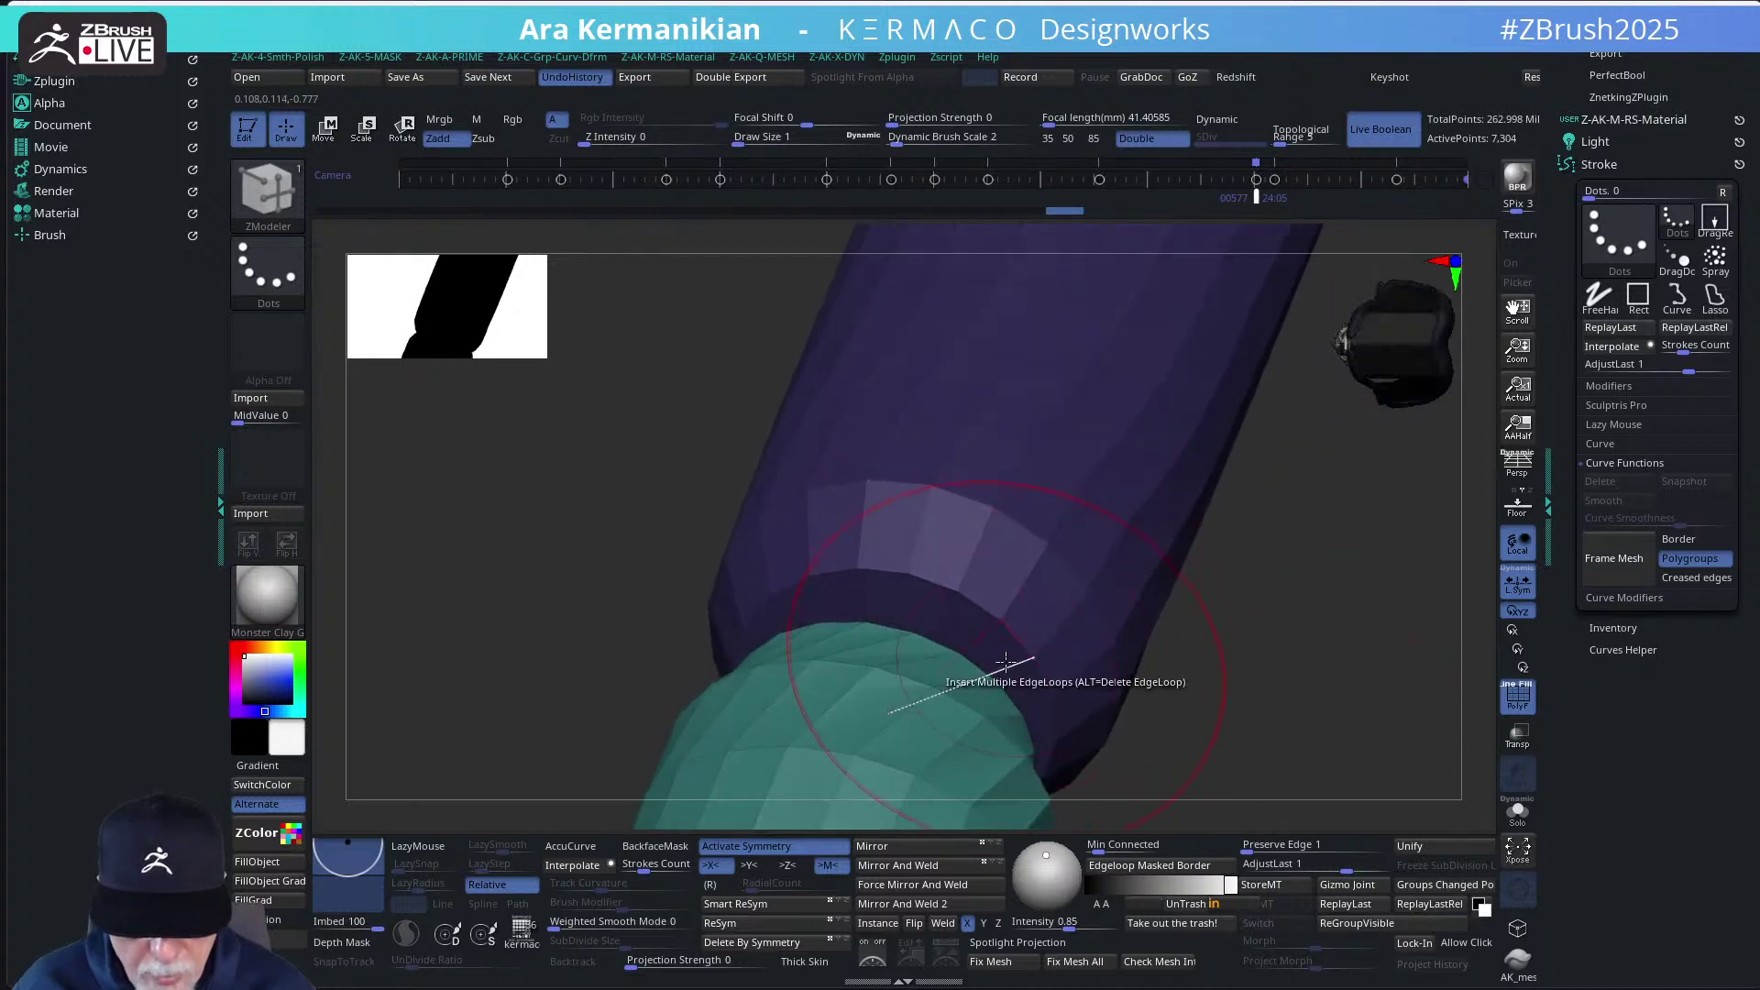
left_click_drag(1293, 740, 762, 430)
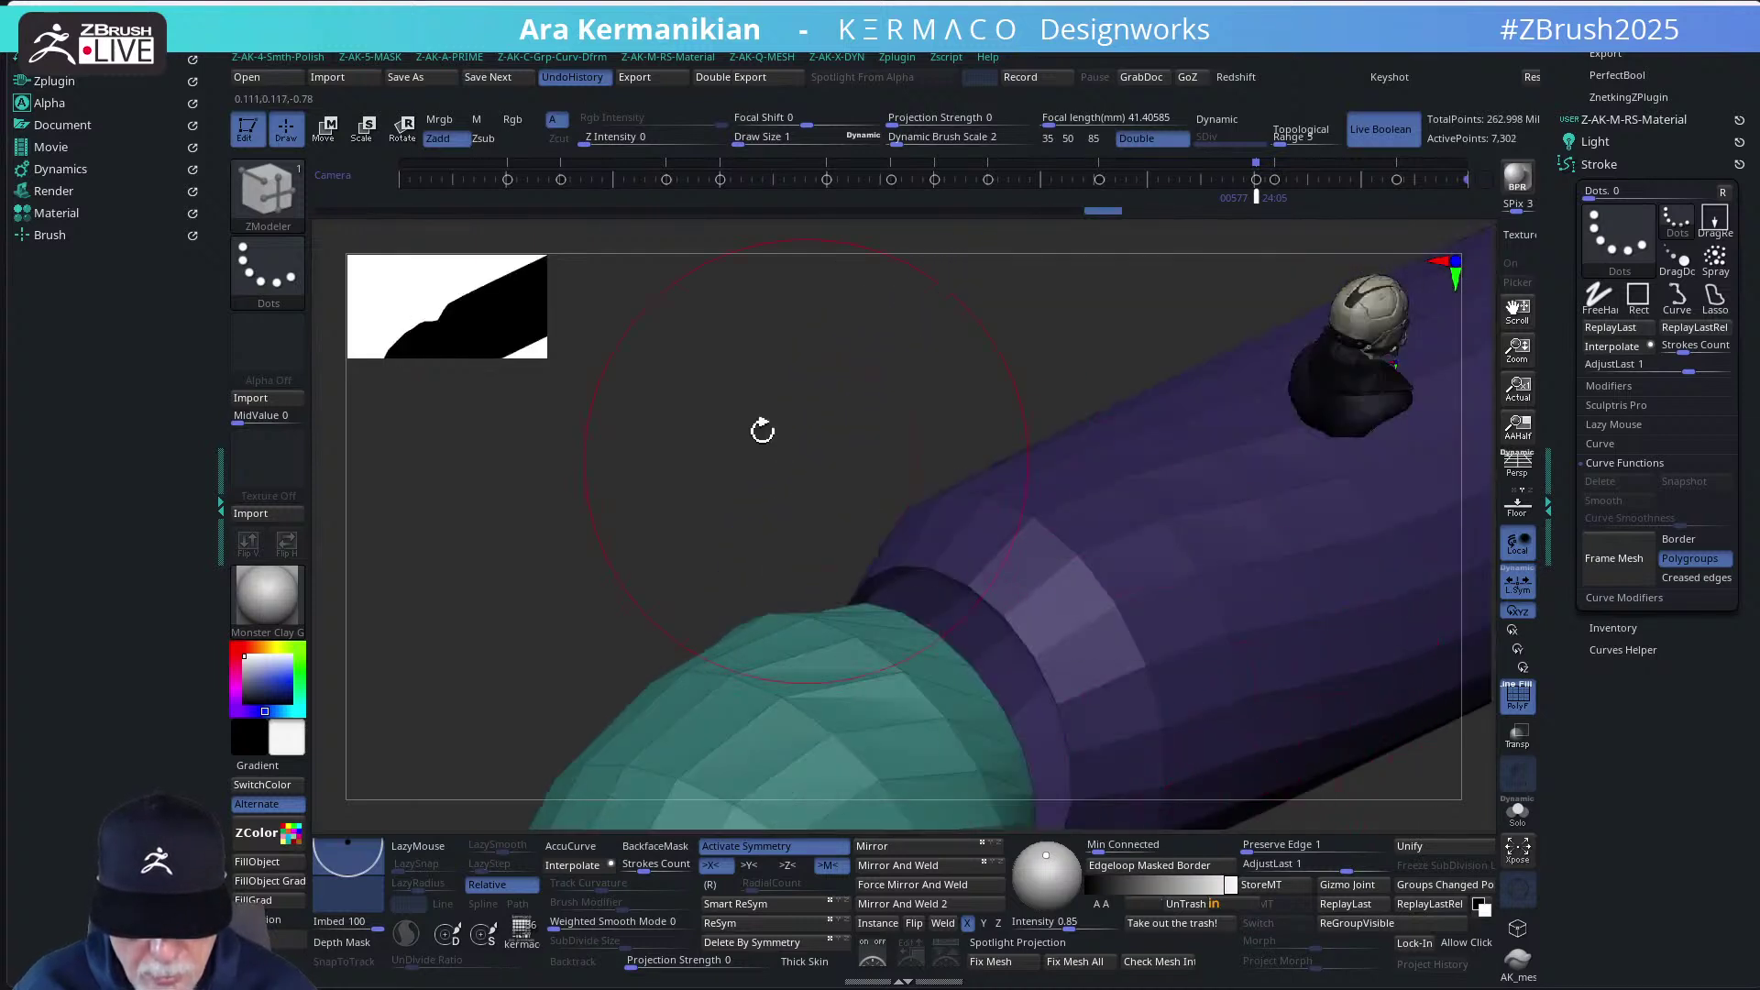
Set ZModeler's polygon Delete target to Polyloop and remove the facing end loops from the outer tube and the bottom tube piece
key("space")
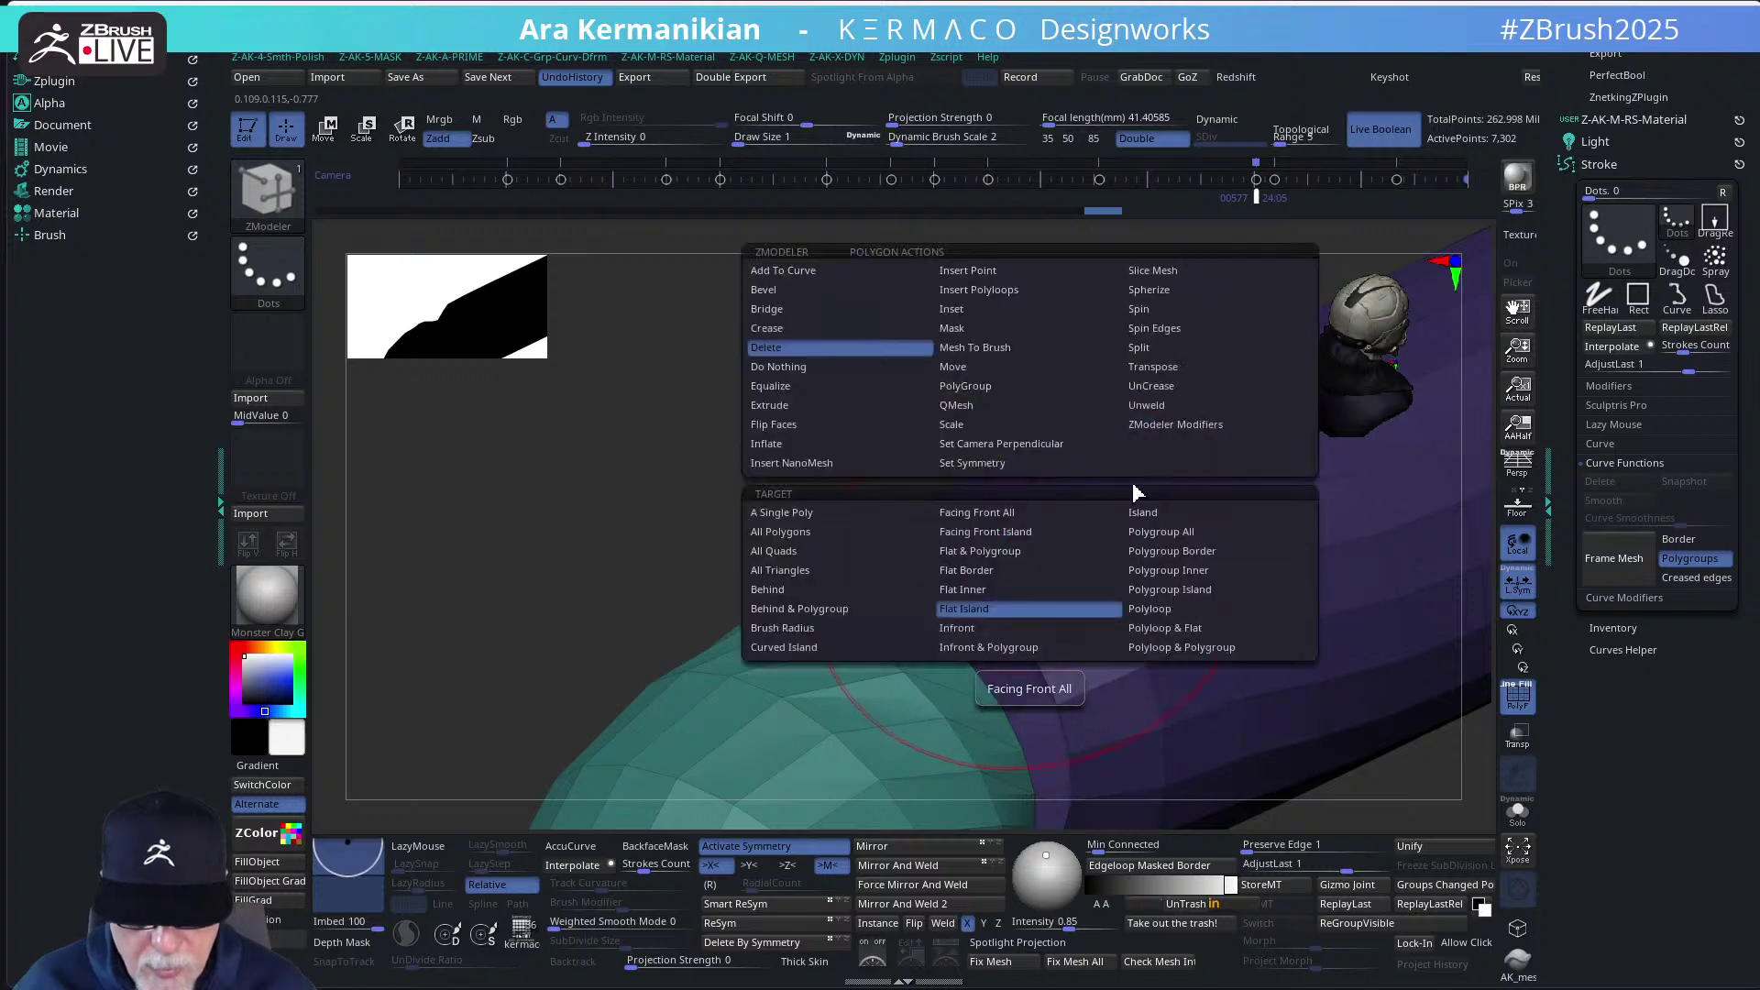
left_click(1159, 610)
left_click(1060, 619)
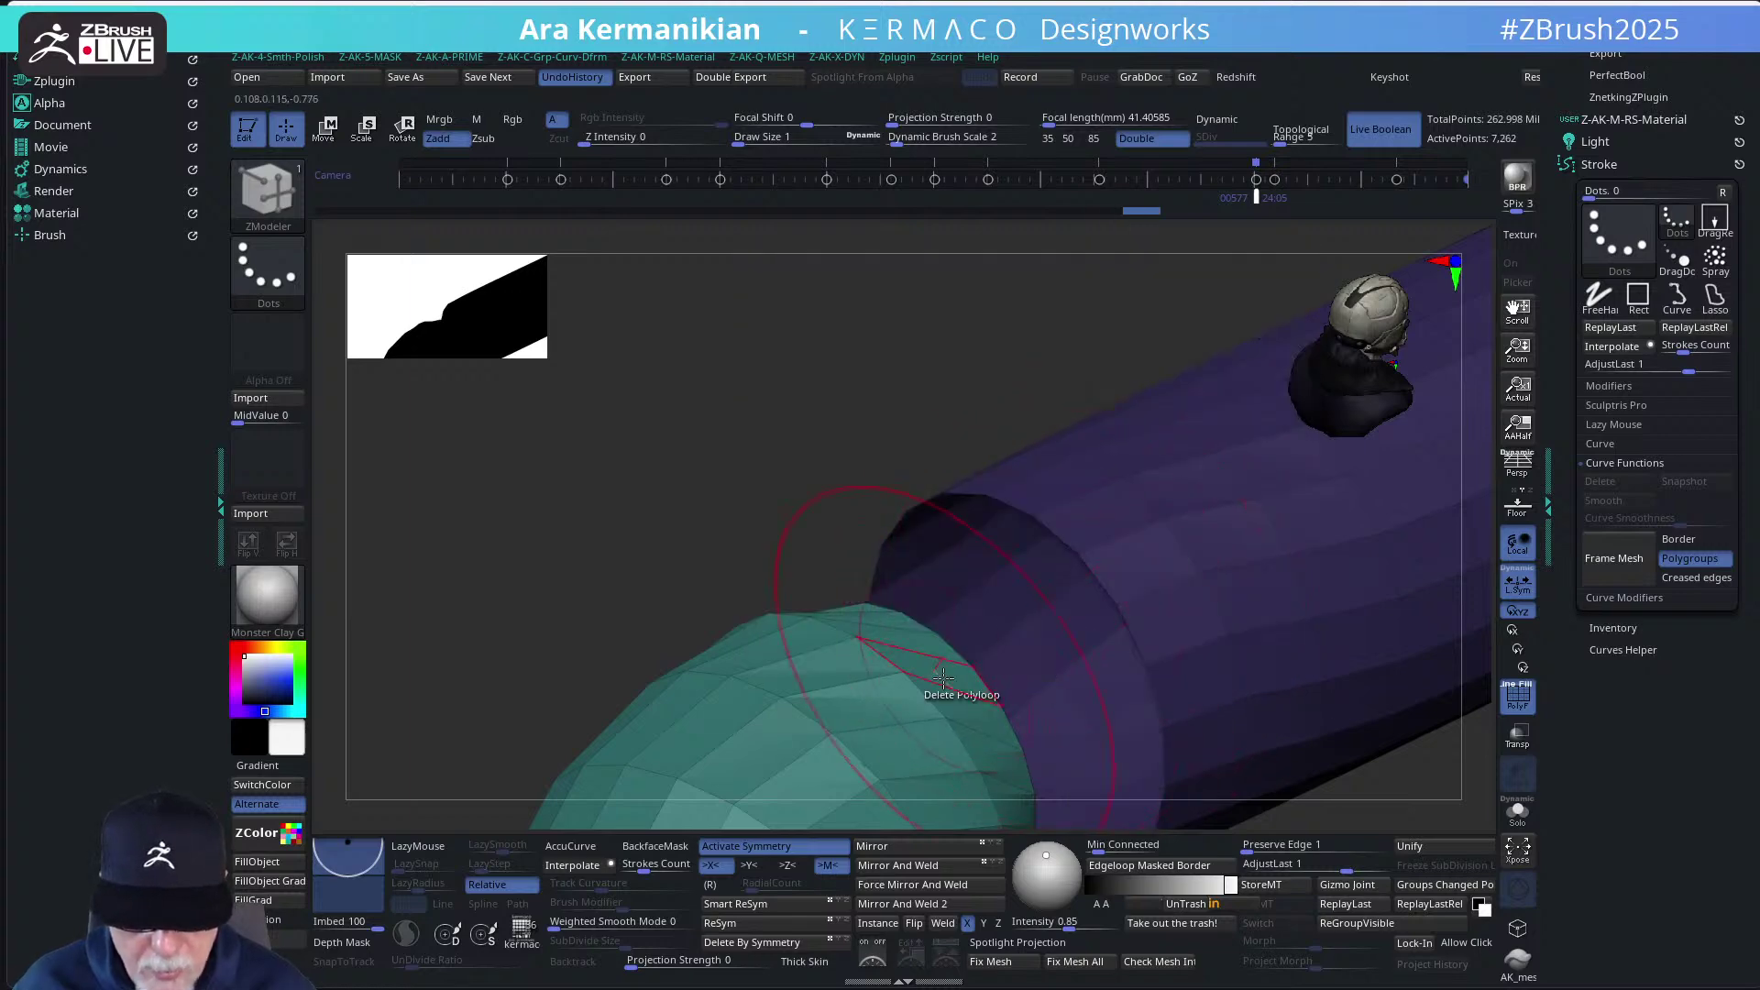
left_click(941, 677)
mouse_move(664, 464)
left_mouse_down()
mouse_move(651, 330)
mouse_move(719, 440)
mouse_move(672, 453)
mouse_move(734, 404)
mouse_move(632, 404)
mouse_move(694, 447)
mouse_move(751, 534)
left_mouse_up()
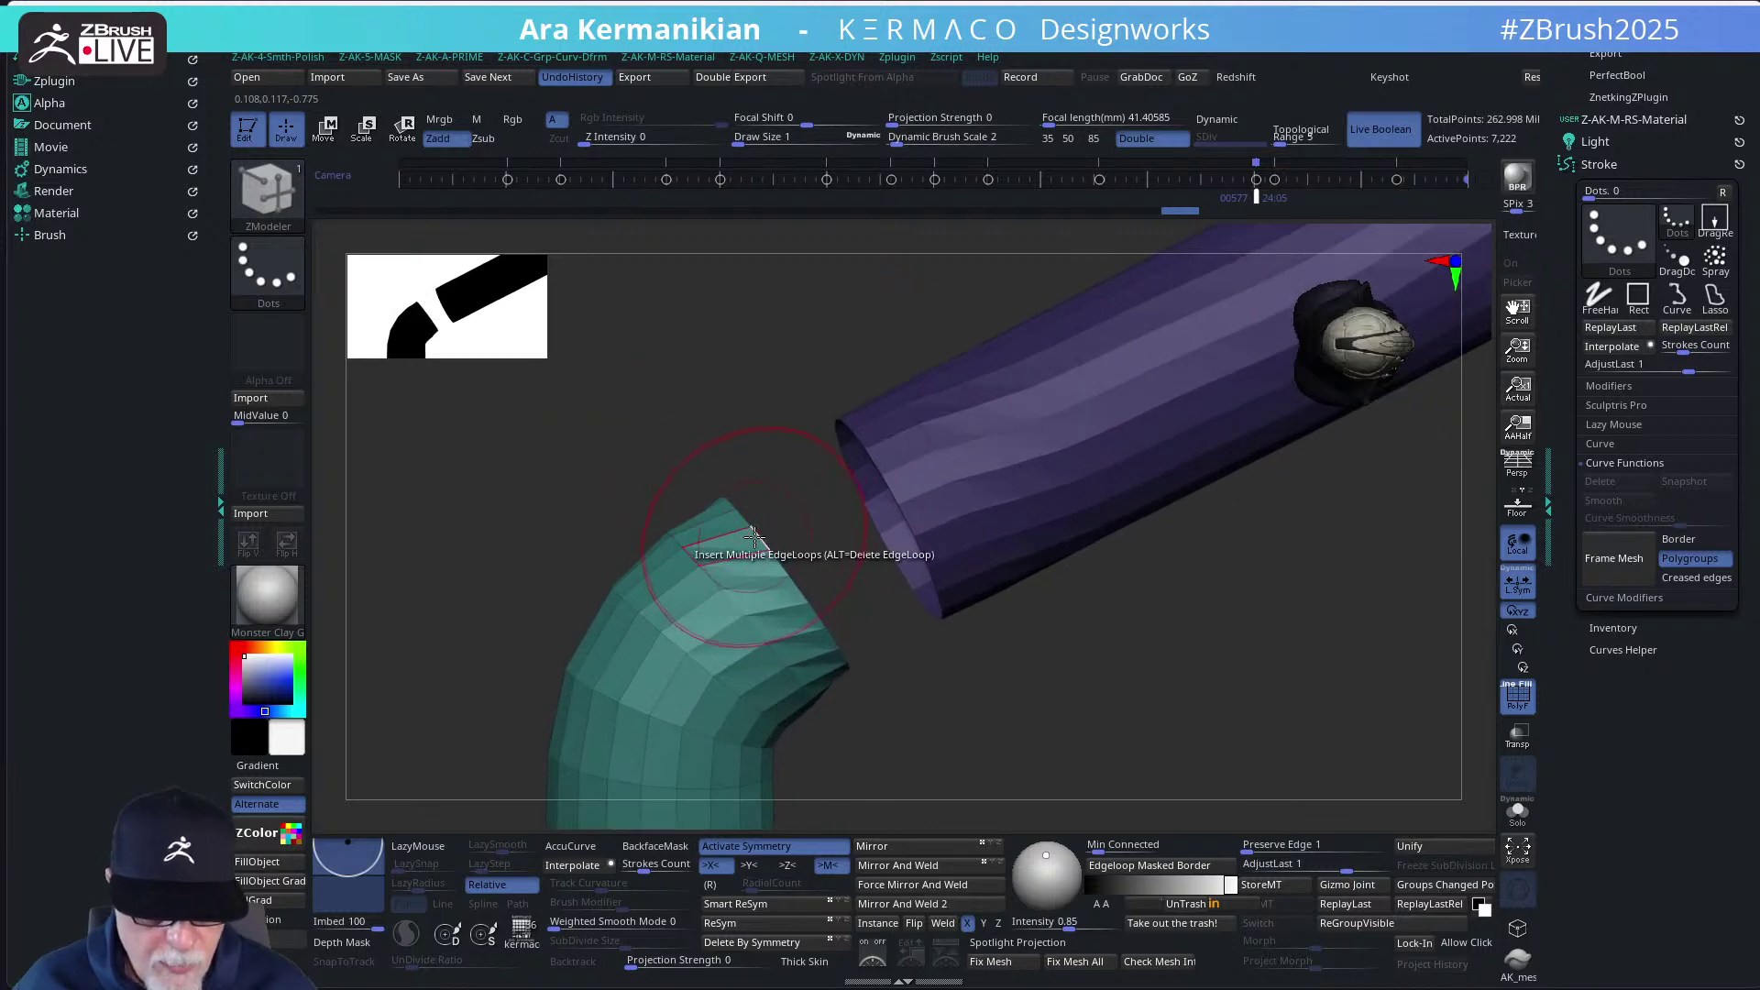
Bridge the open ends of the outer tube and bottom tube piece using ZModeler's Bridge edge action with the Two Holes target
key("space")
left_click(569, 463)
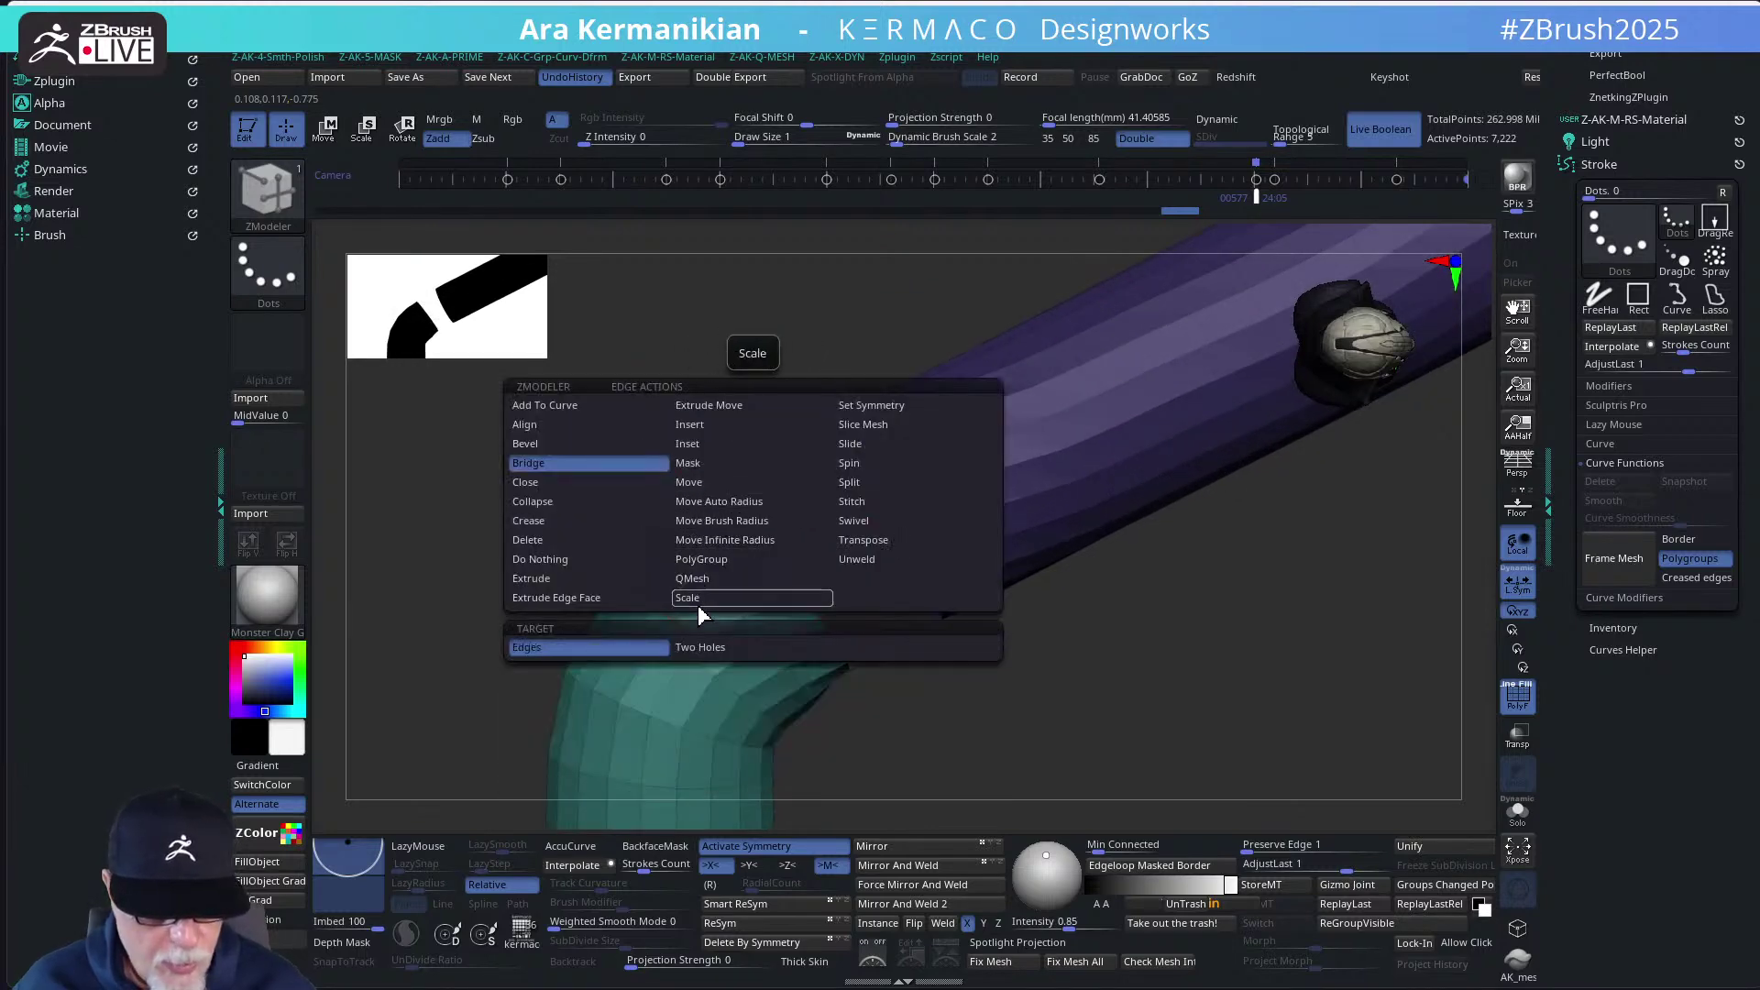
left_click(700, 646)
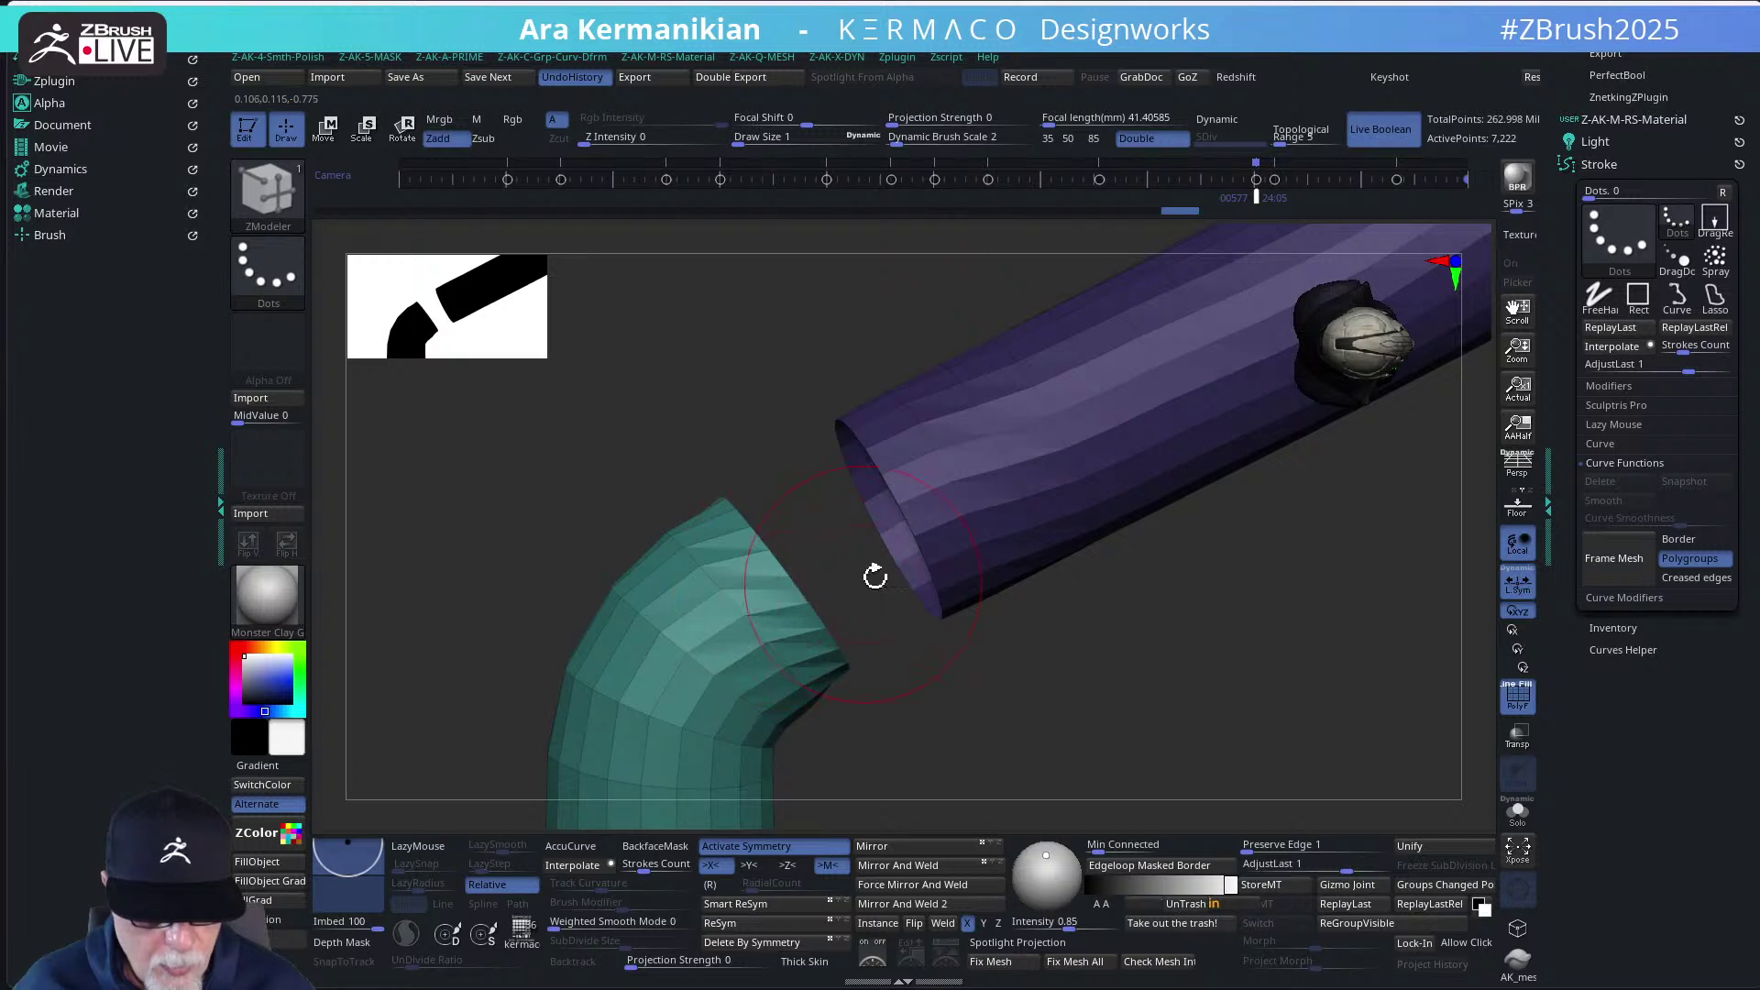
left_click(911, 520)
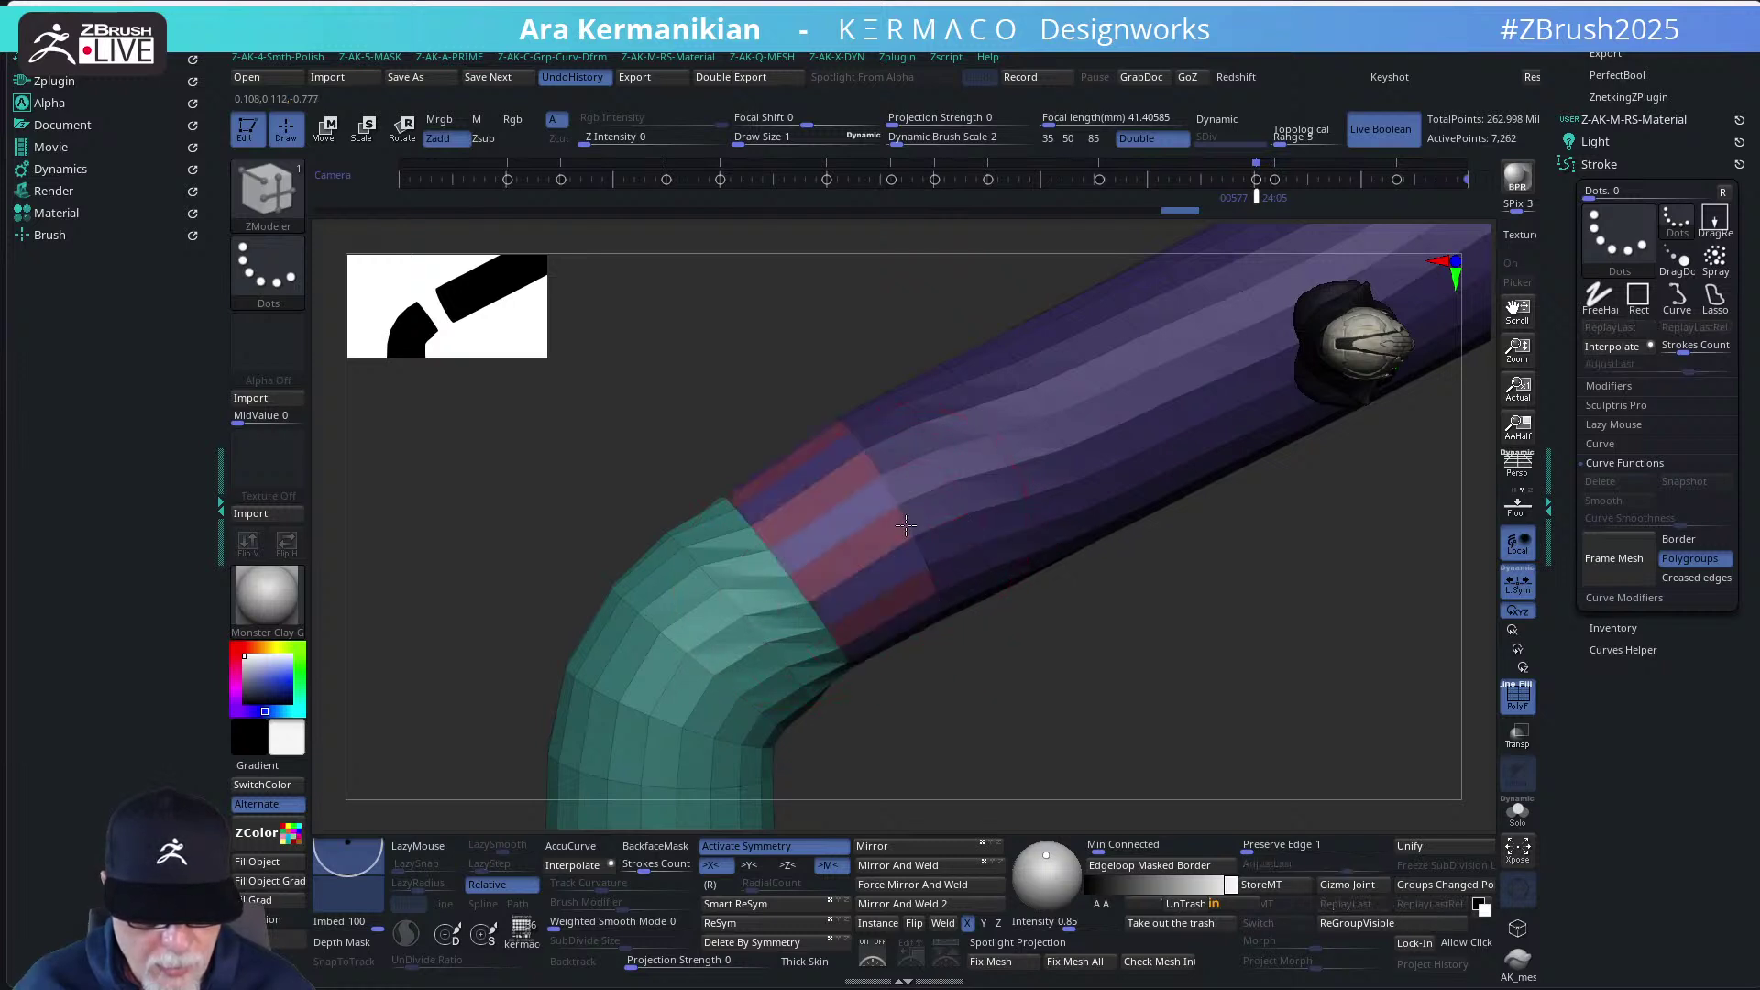
left_click_drag(1182, 725, 777, 474, "alt")
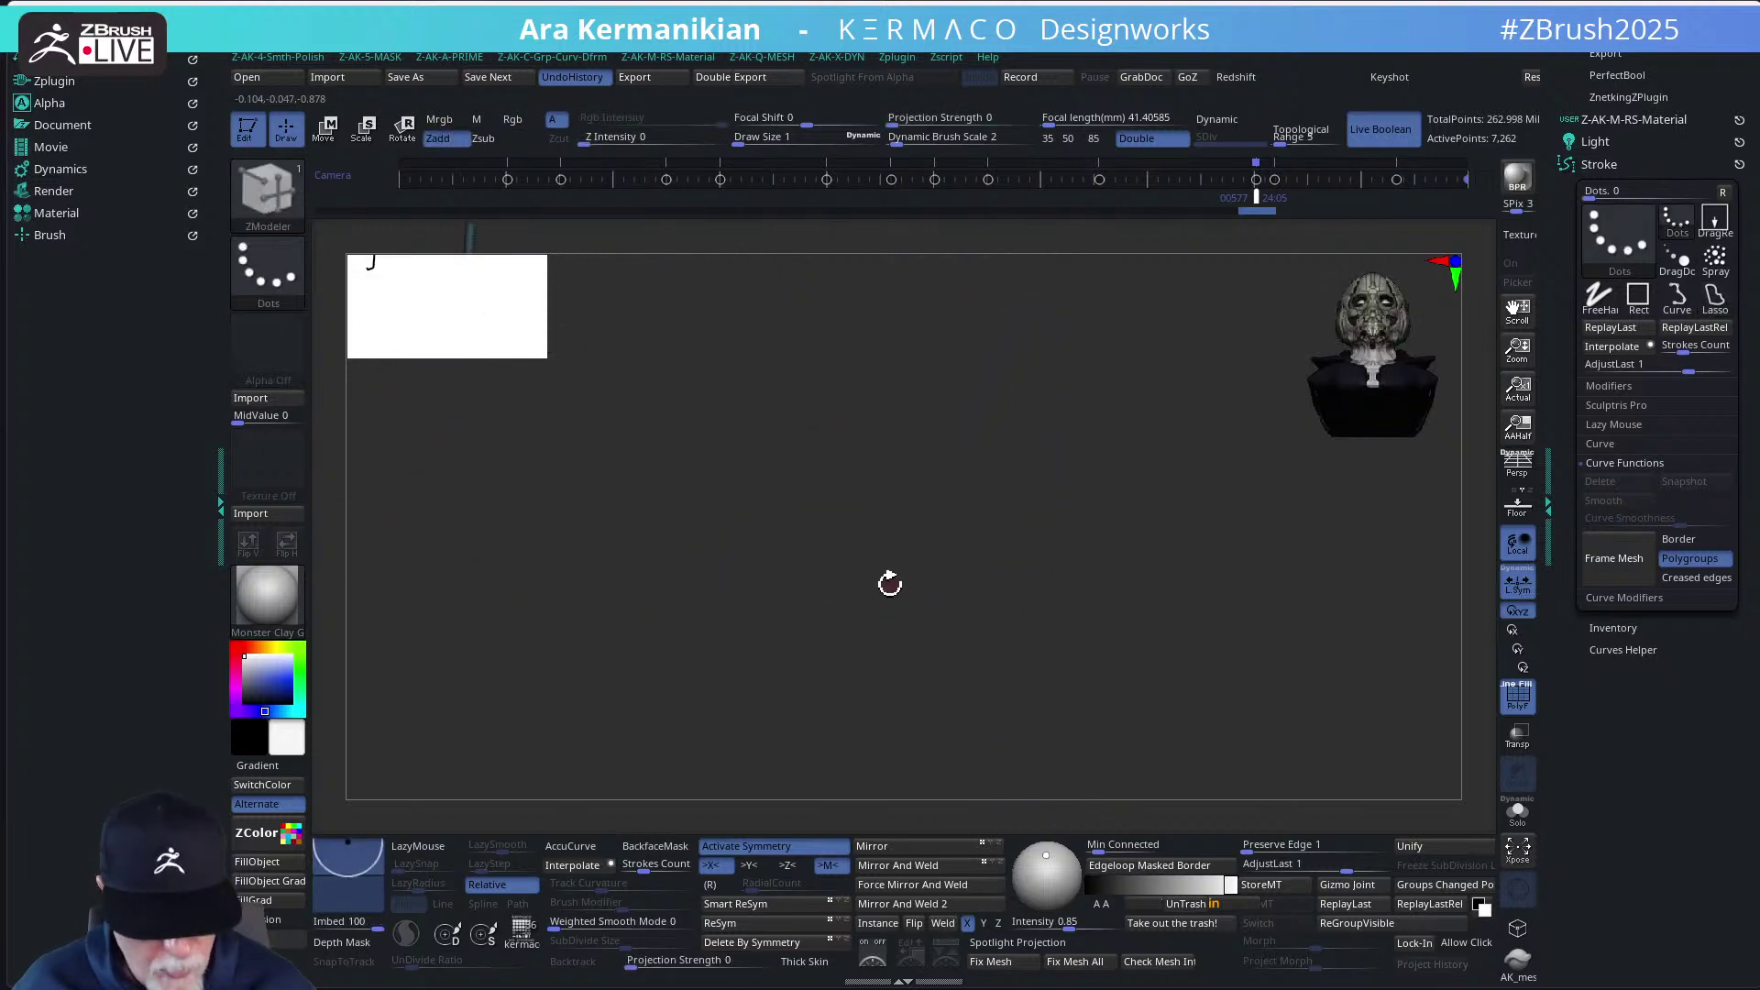
key("f")
mouse_move(879, 585)
left_mouse_down()
mouse_move(828, 608)
mouse_move(923, 621)
mouse_move(860, 574)
left_mouse_up()
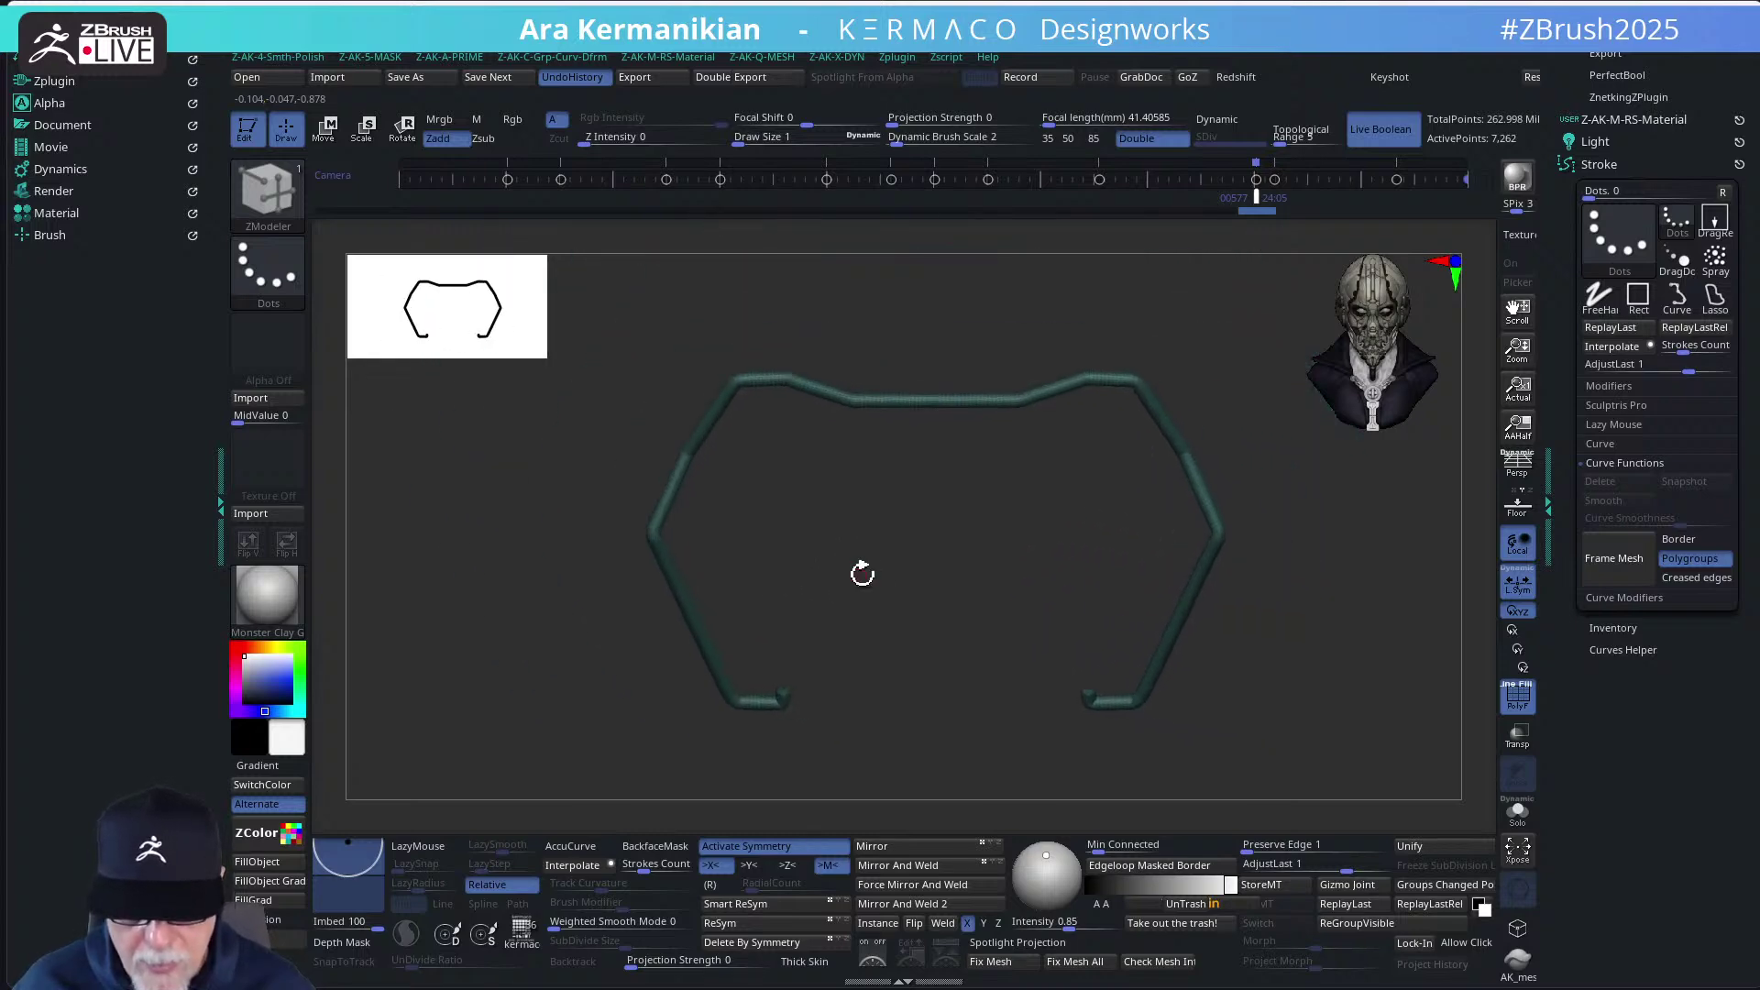
Select the UMesh_legs4_2 leg subtool and delete it permanently
scroll(1570, 517, "up", 7)
scroll(1570, 518, "up", 10)
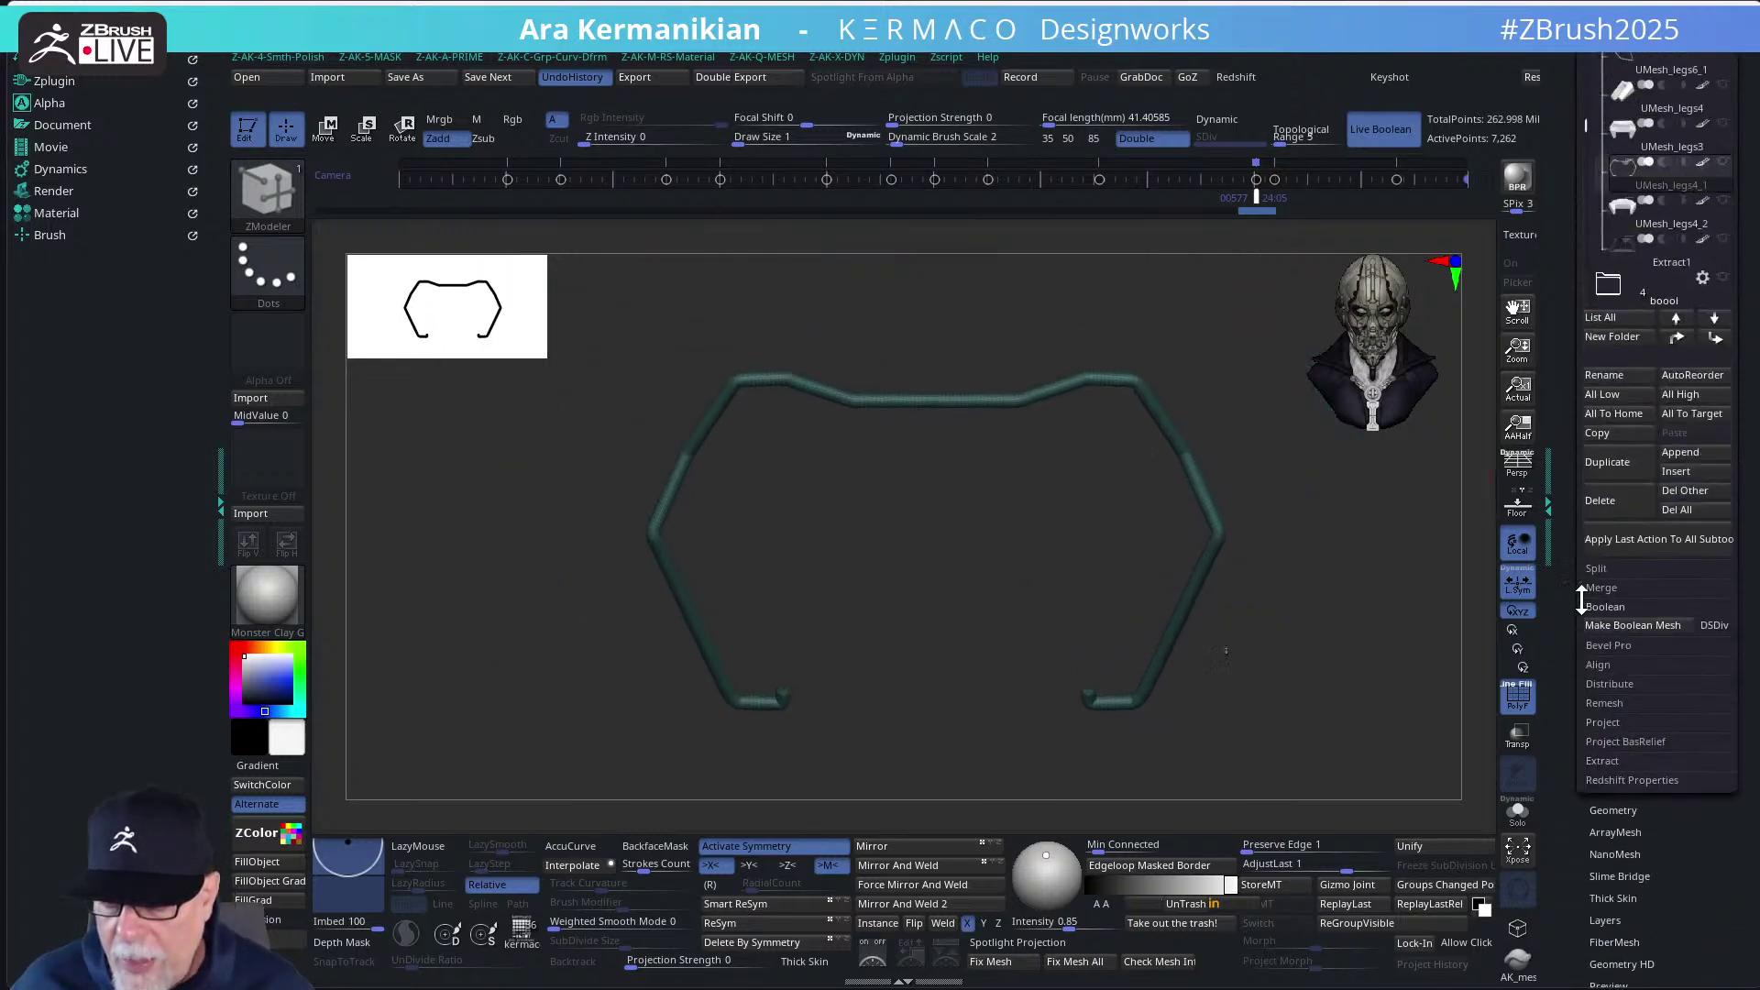
mouse_move(1646, 414)
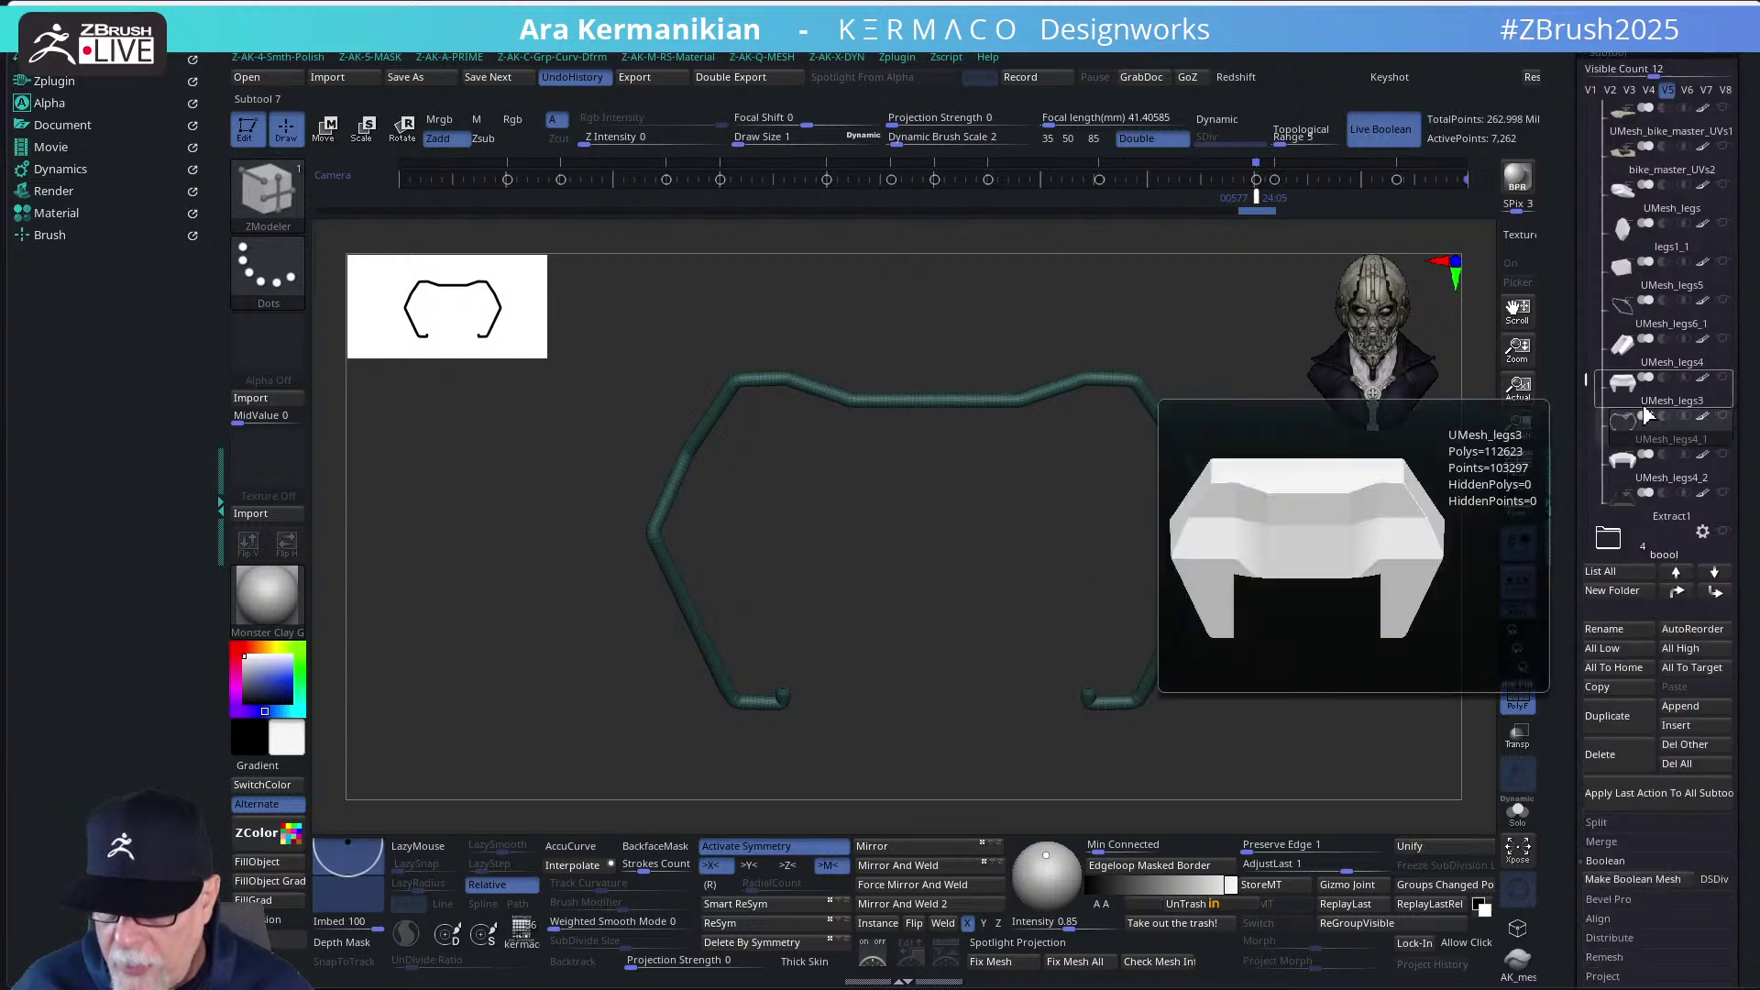
left_click(1646, 483)
mouse_move(1375, 570)
left_mouse_down()
mouse_move(1319, 574)
mouse_move(1357, 596)
left_mouse_up()
left_click(1591, 723)
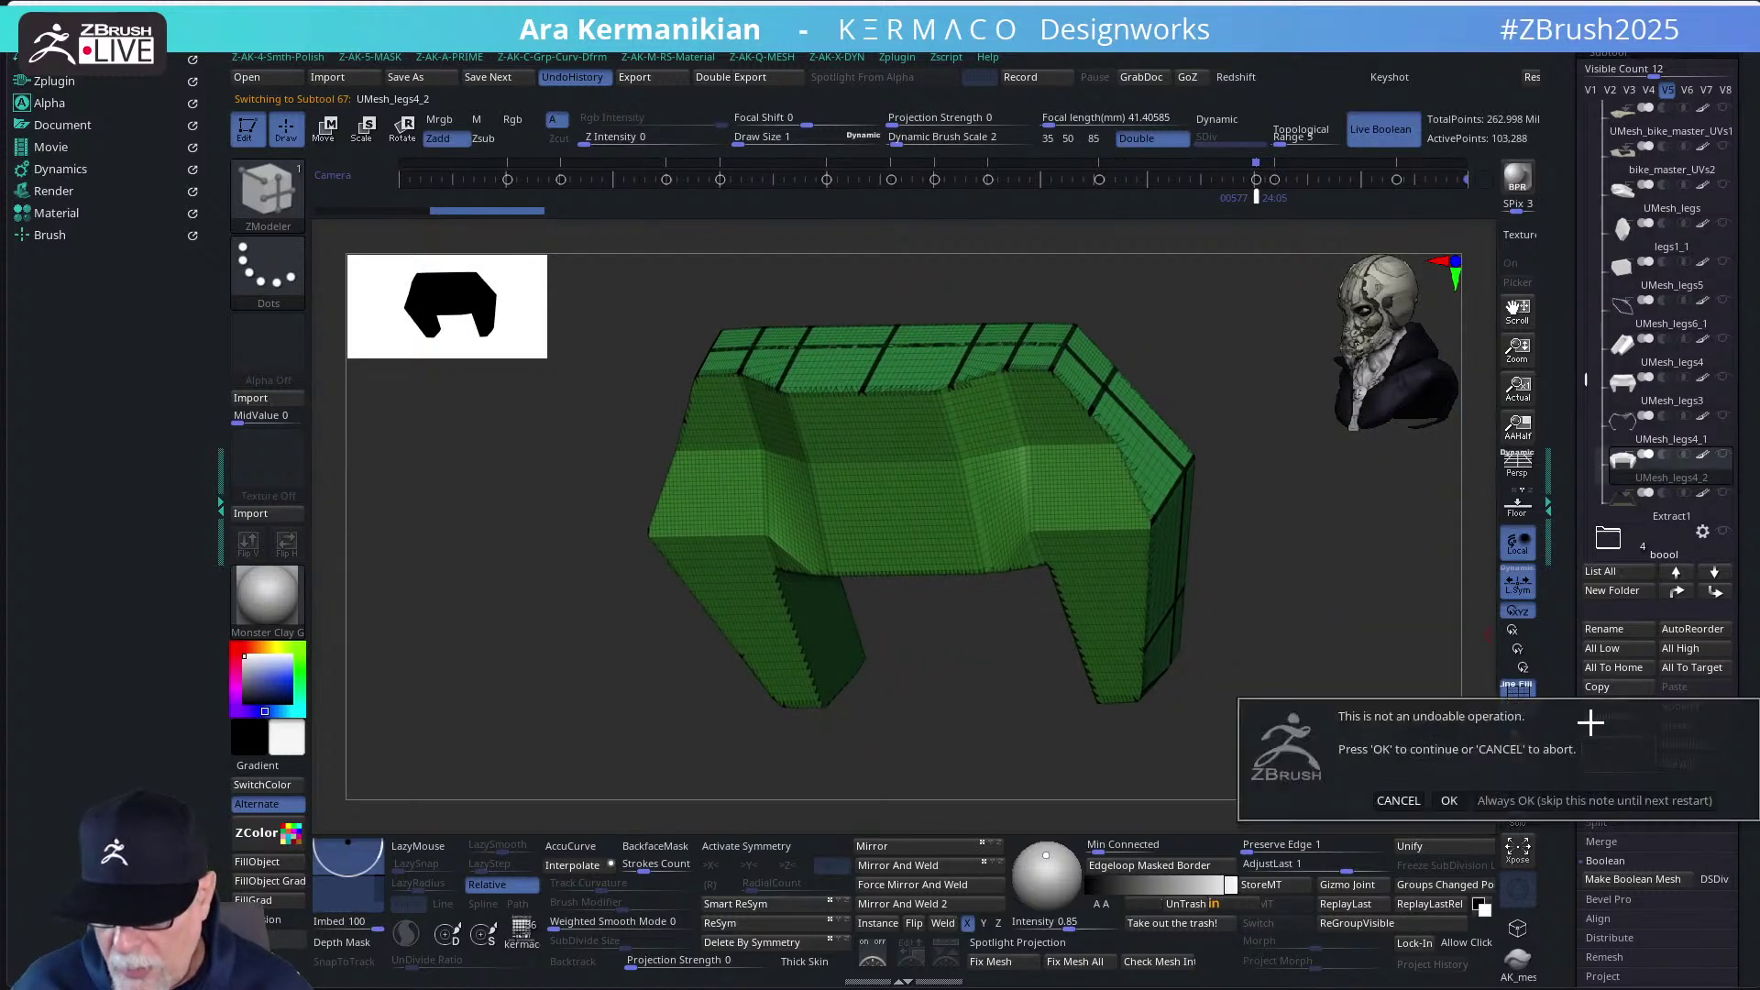
left_click(1446, 796)
Show the full motorcycle with visibility set V1 and select the tube trim on the front leg for moving
left_click_drag(1580, 179, 1574, 256)
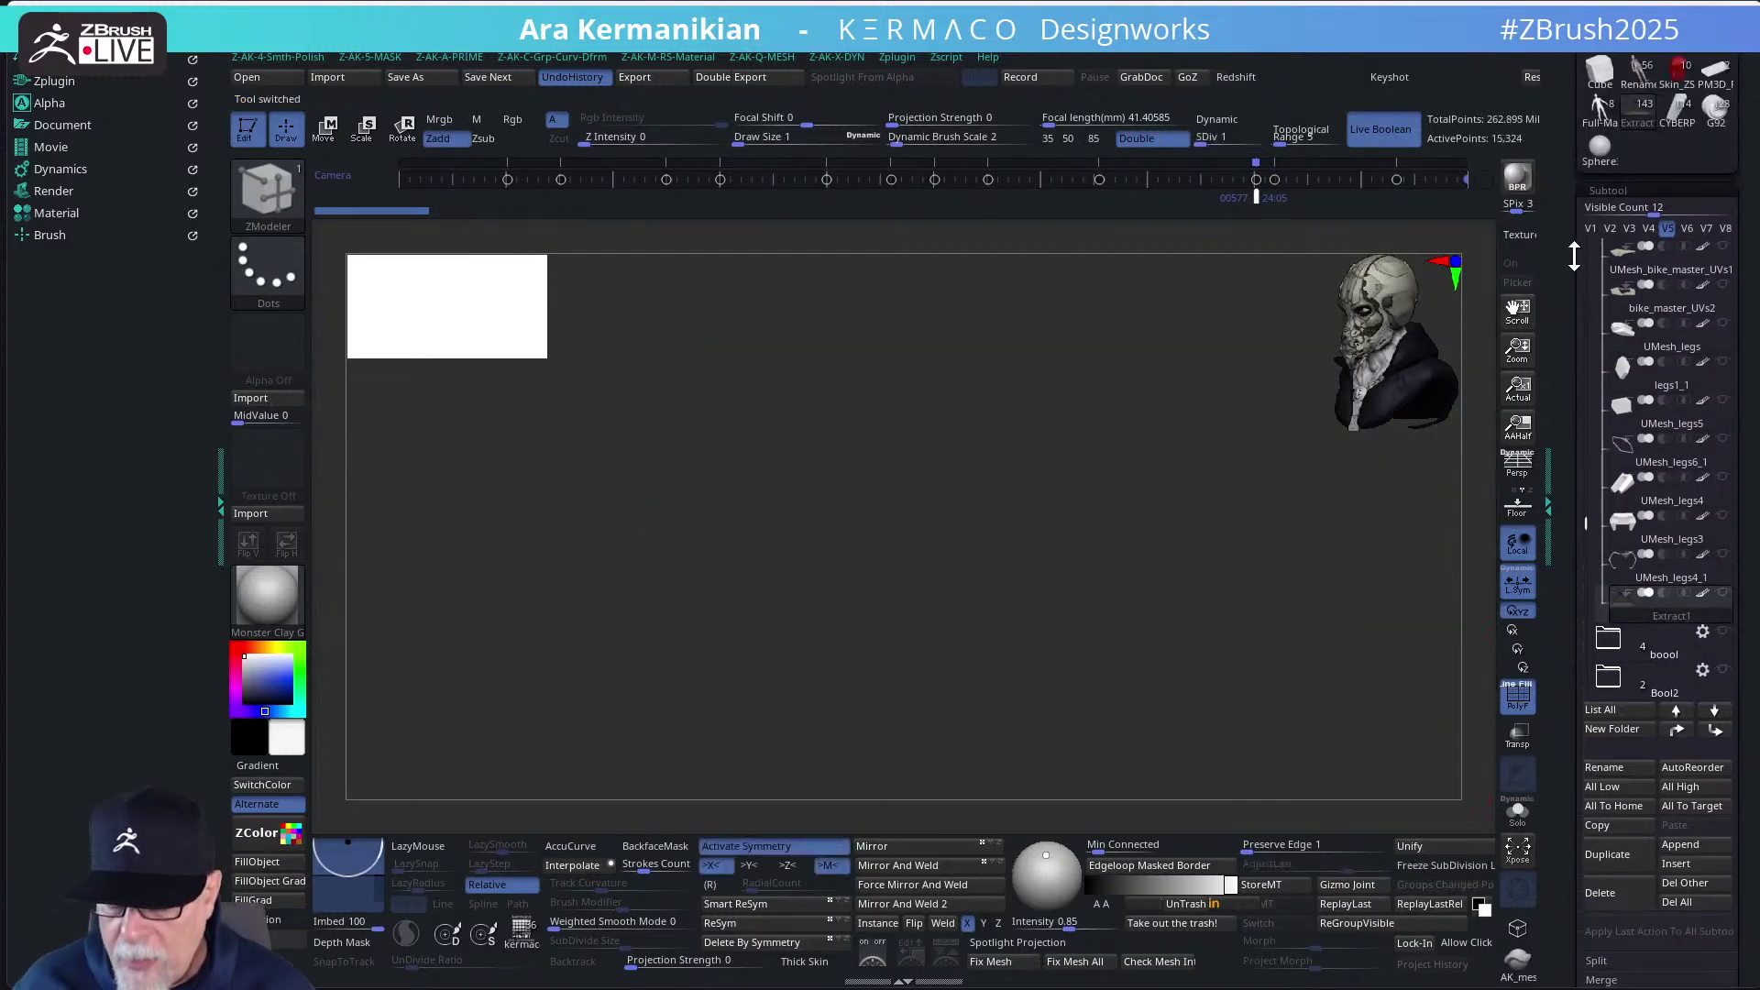
left_click(1590, 229)
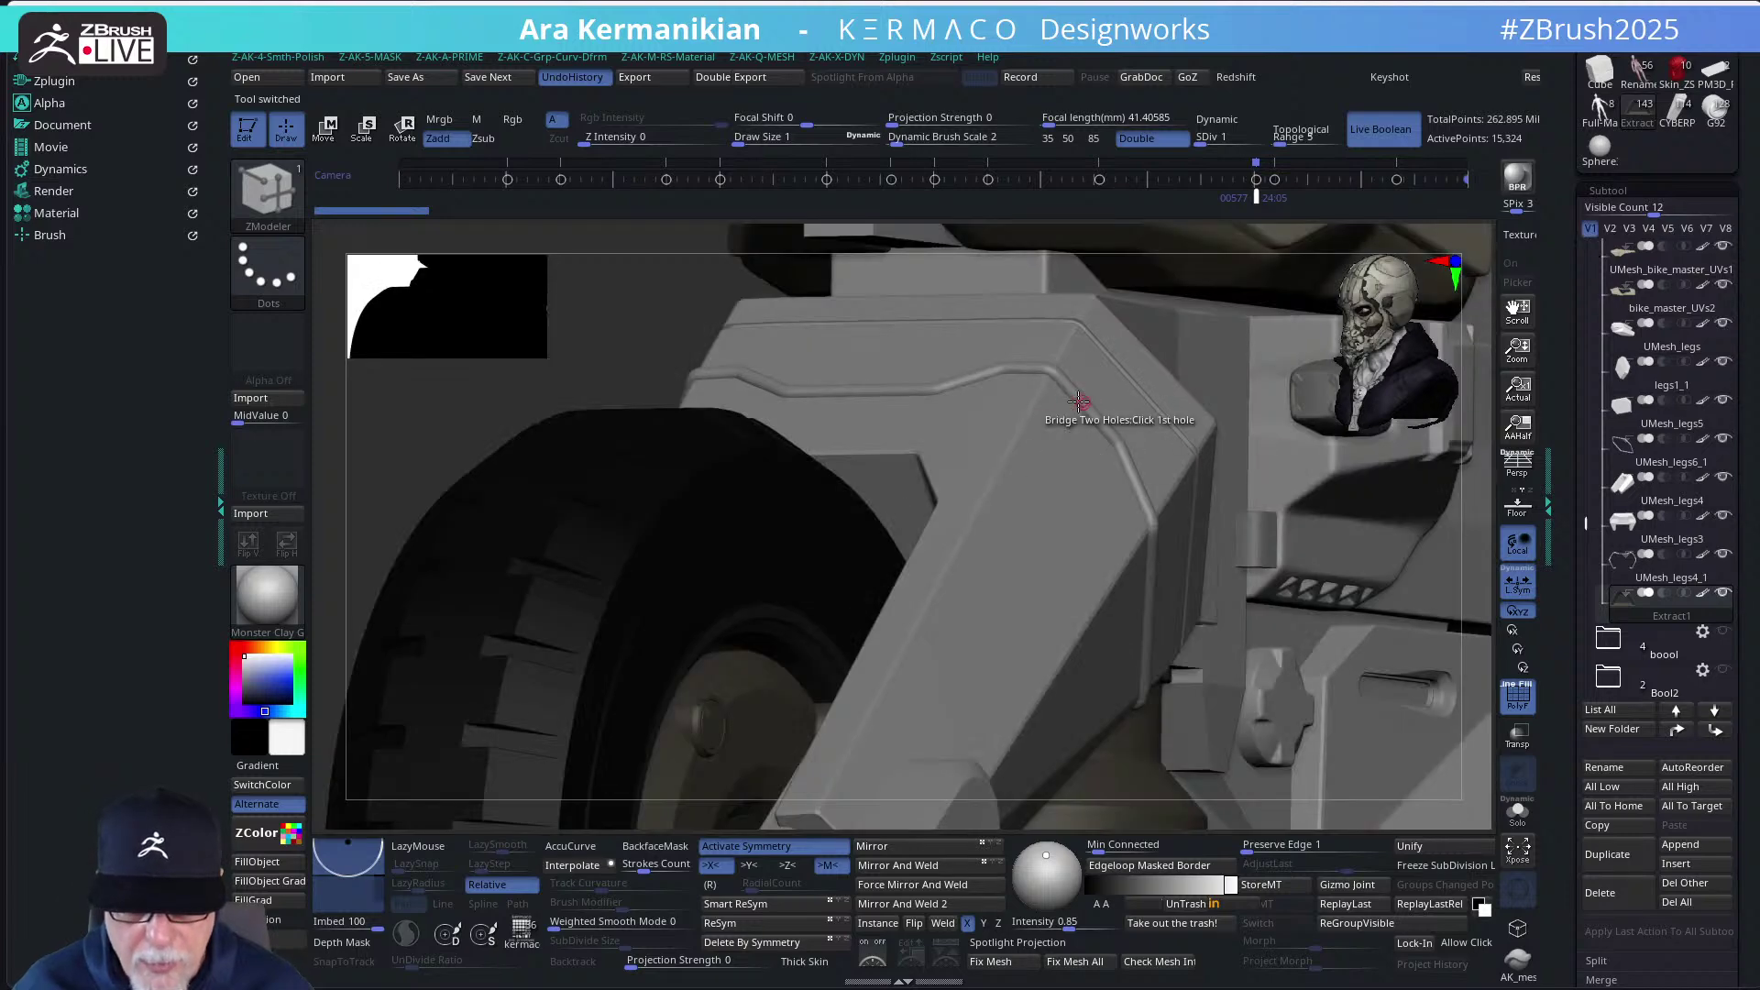
key("w")
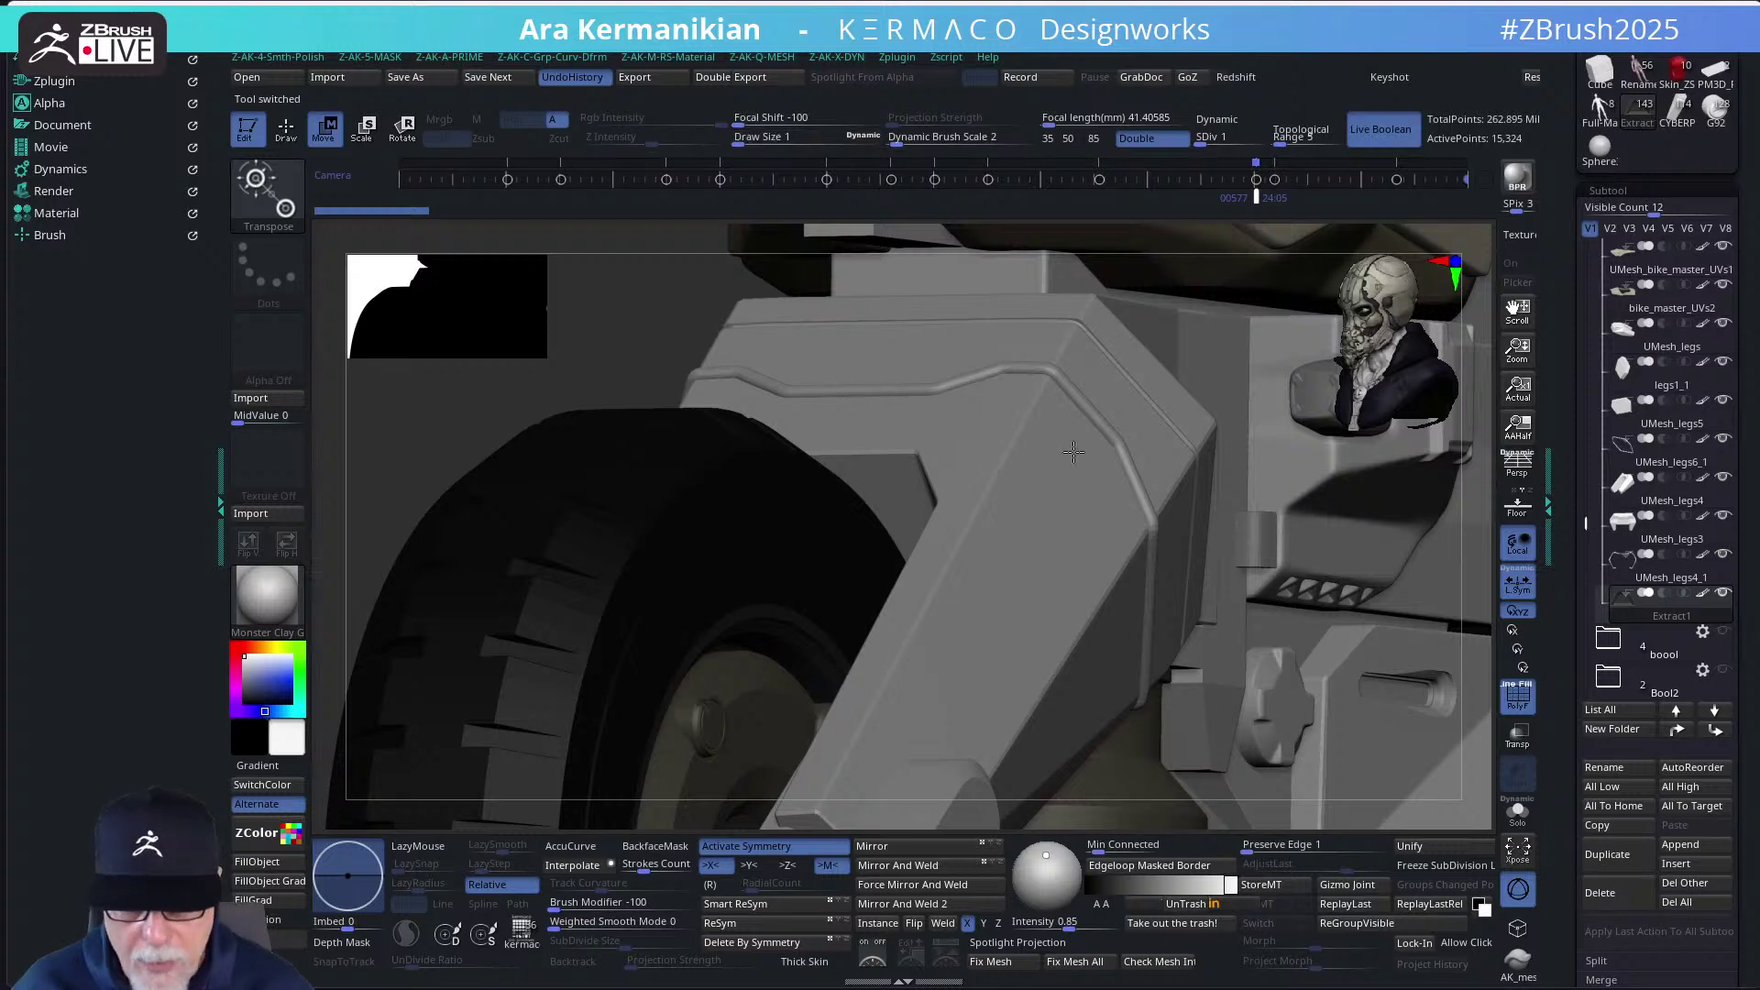
left_click(925, 390, "alt")
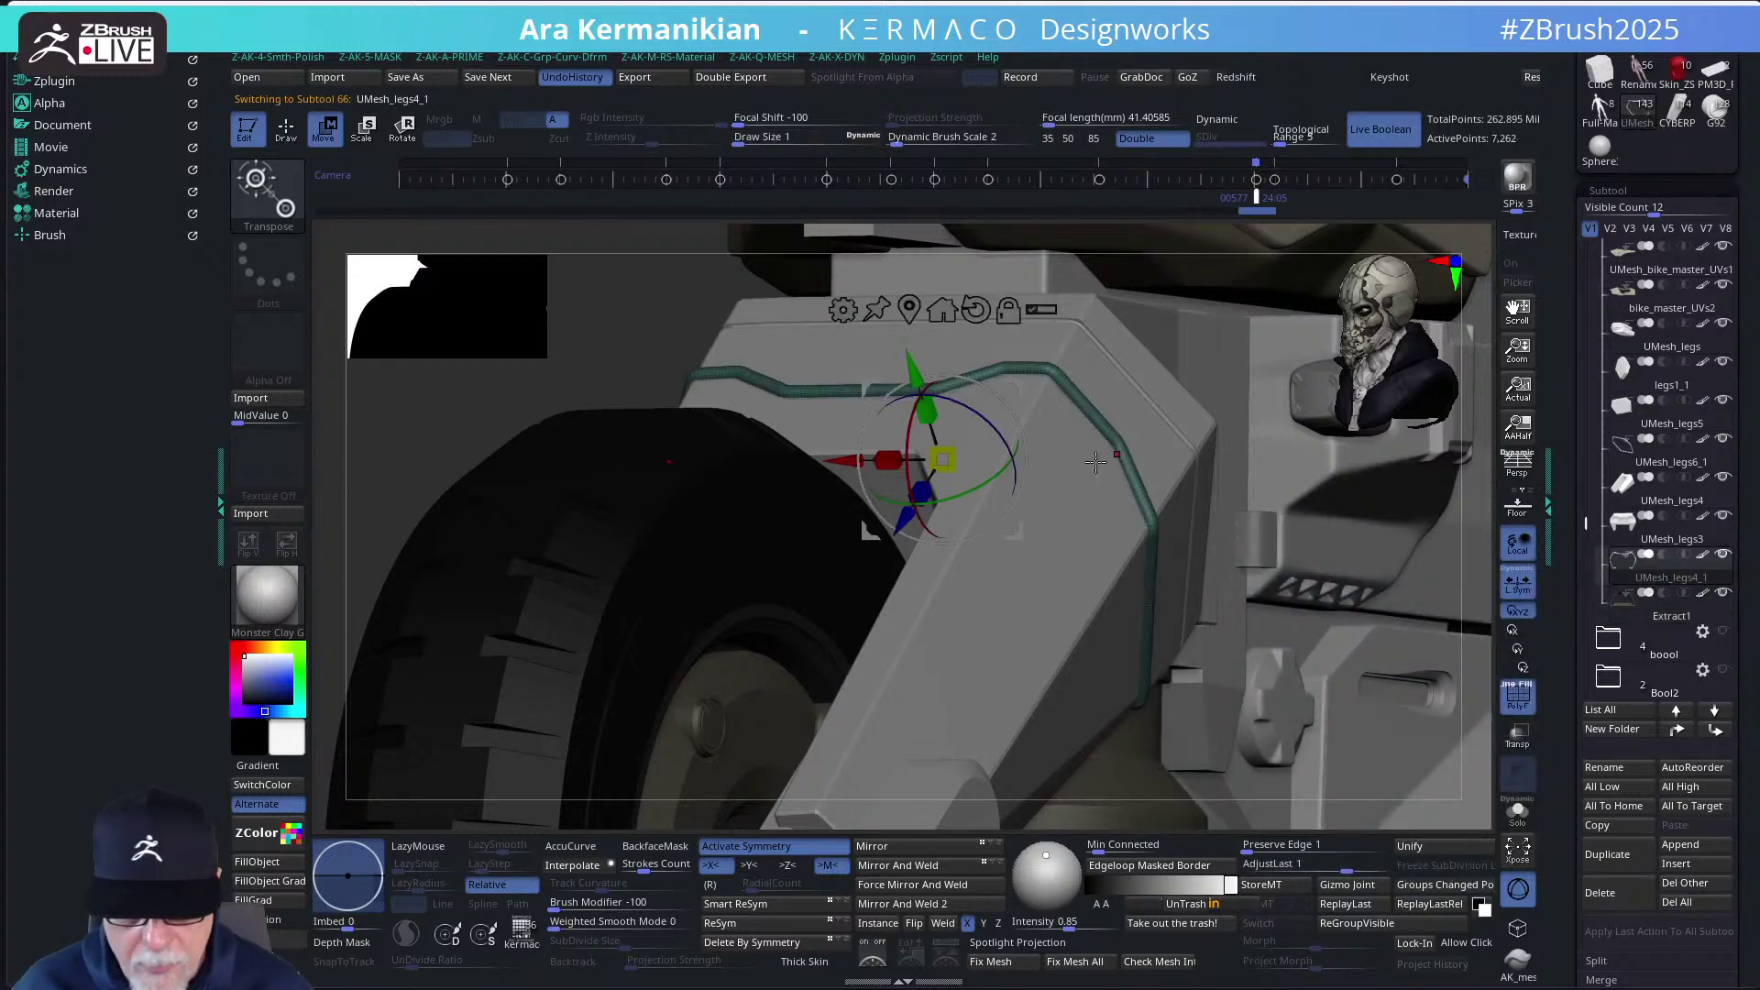
Try to sink the tube trim into the front leg by scaling it down, shifting it along the leg and readjusting its size
mouse_move(942, 463)
left_mouse_down()
mouse_move(902, 520)
mouse_move(944, 461)
left_mouse_up()
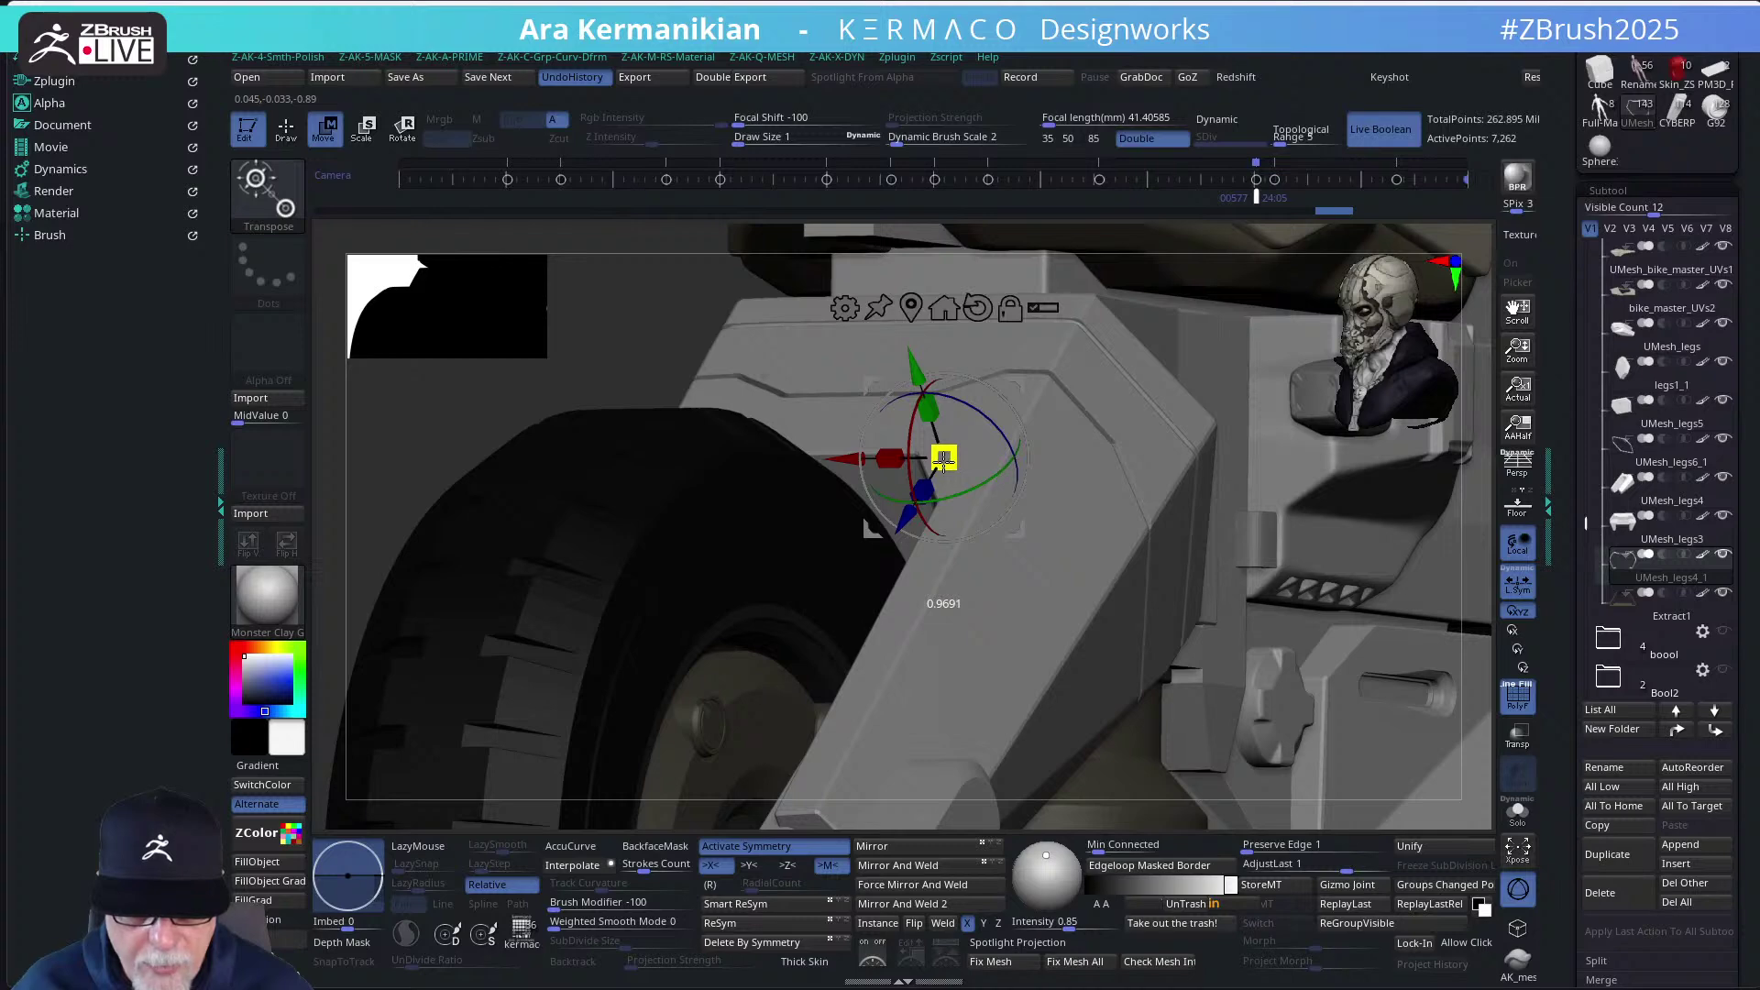
left_click_drag(944, 461, 944, 461)
left_click_drag(904, 518, 902, 530)
left_click_drag(641, 403, 590, 390)
left_click_drag(952, 465, 954, 464)
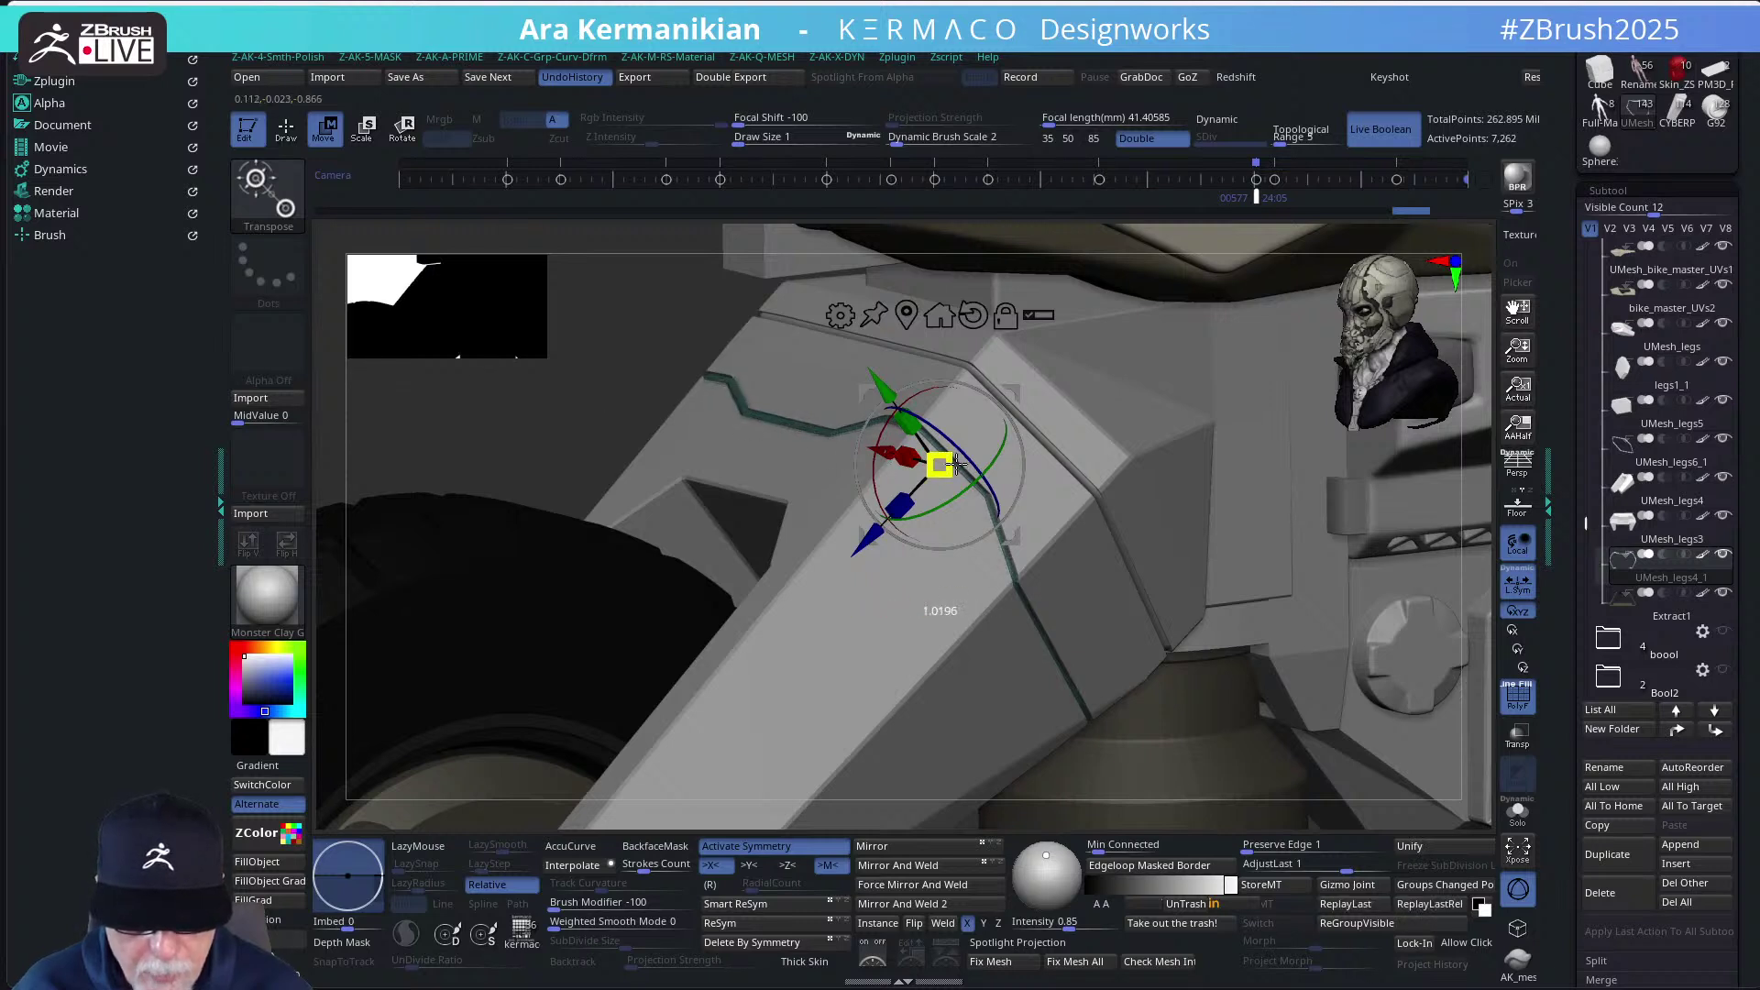
left_click_drag(627, 361, 694, 427, "alt")
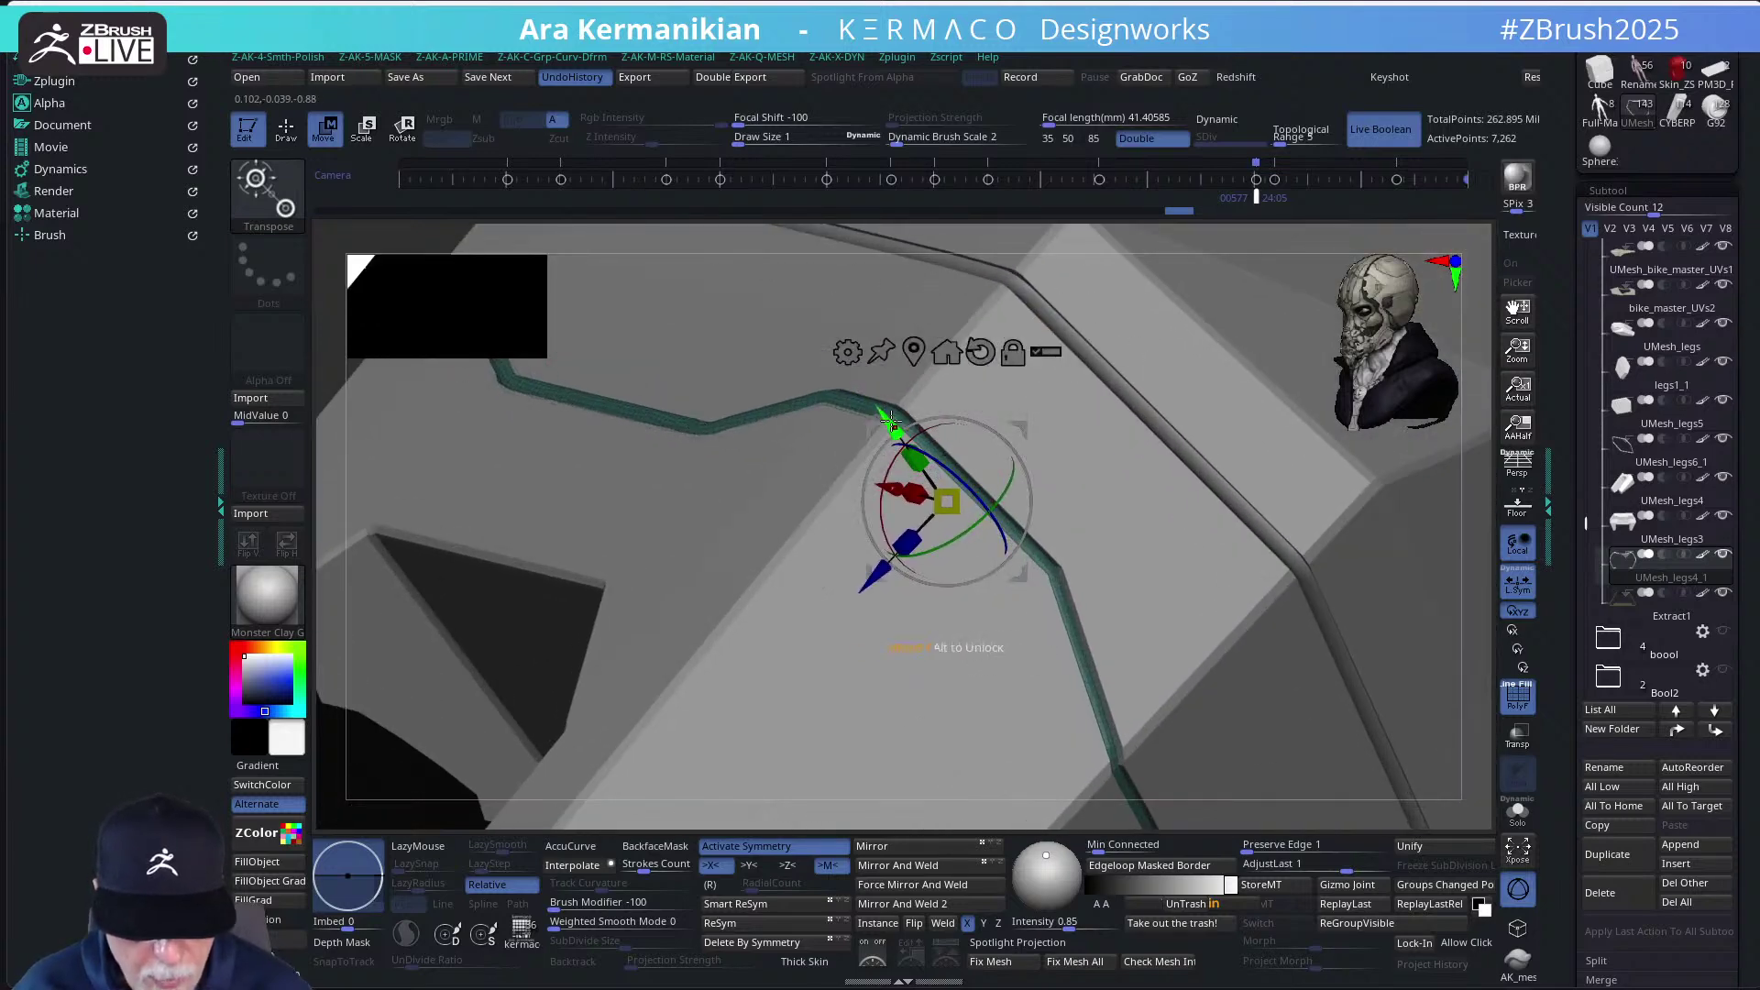
left_click_drag(1466, 595, 958, 591, "alt")
left_click(924, 547)
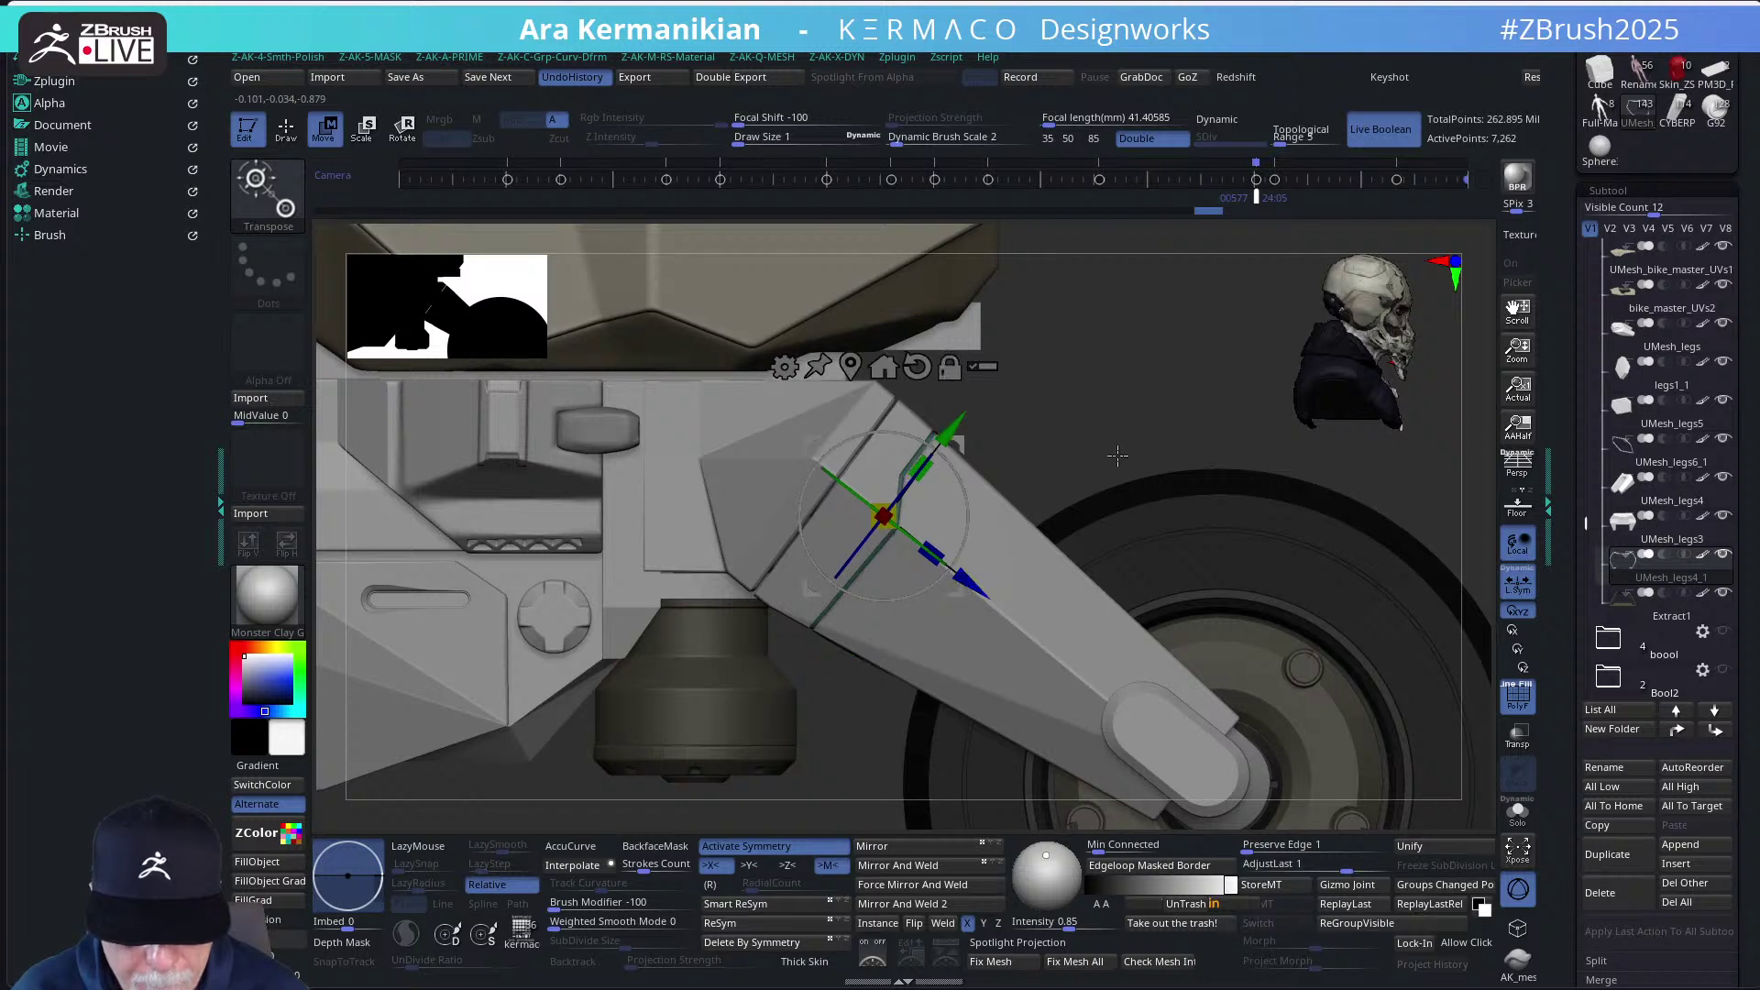
Undo the trim's scaling and shifting, stepping through the history to return to the bridged tube
key("ctrl+z")
key("ctrl+z")
key("ctrl+z")
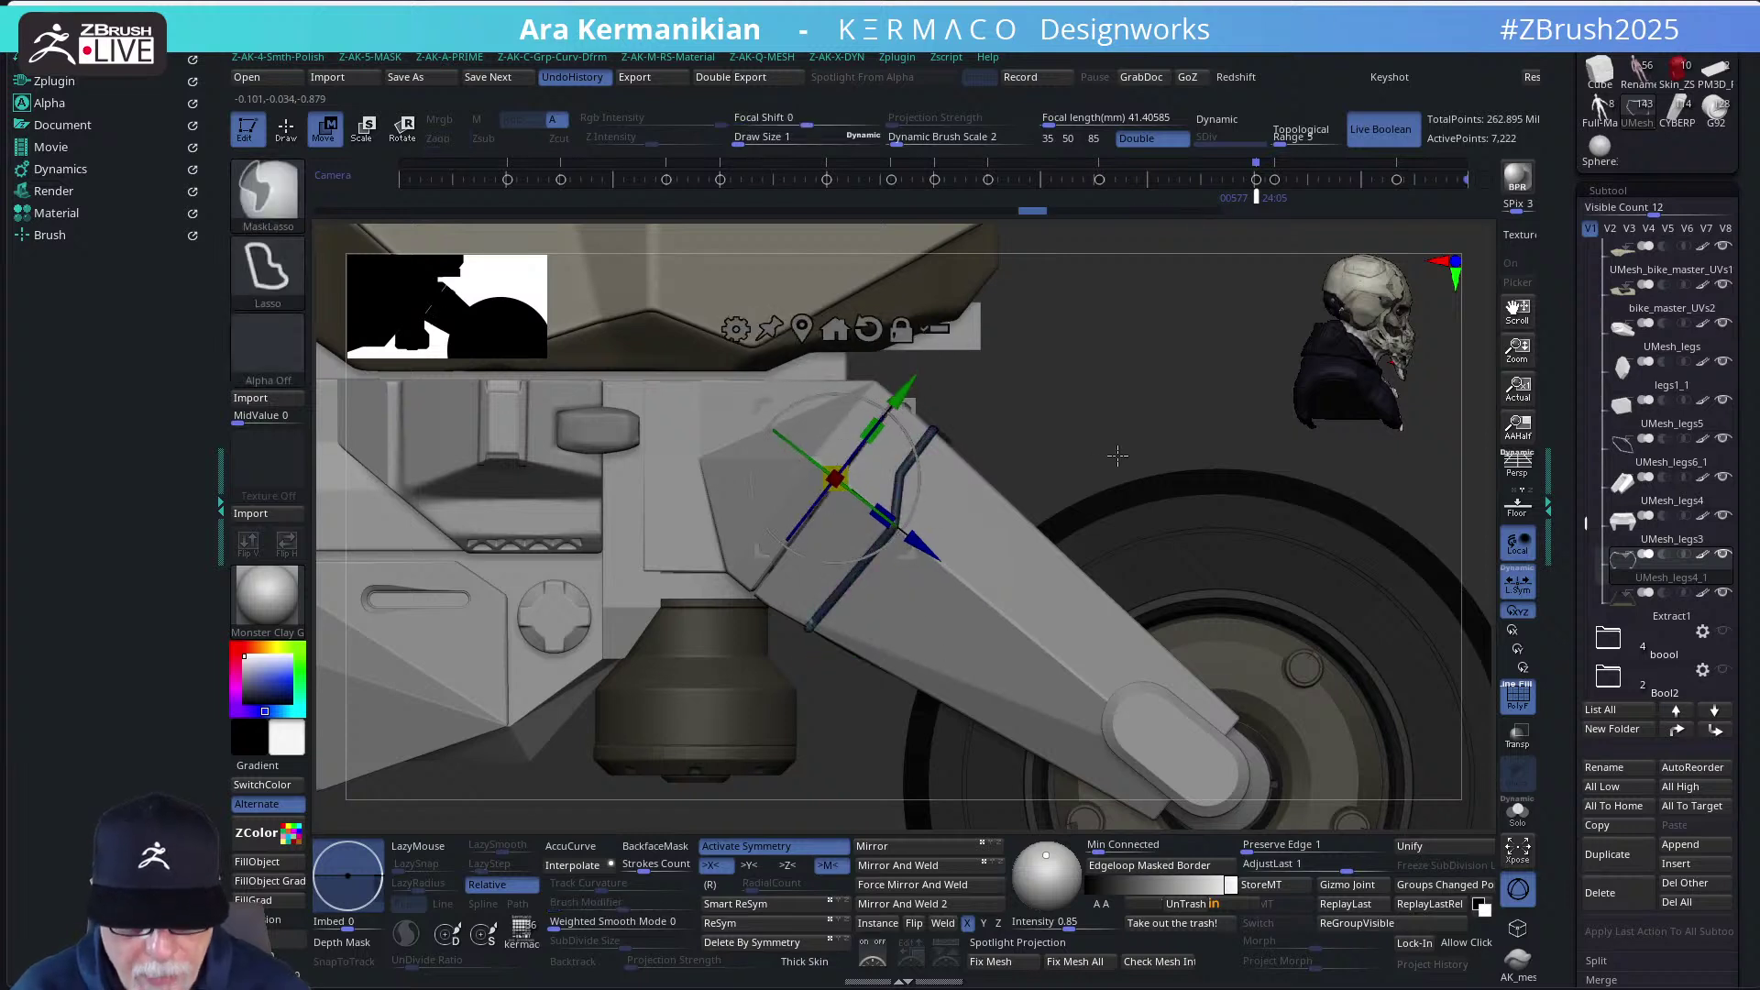
key("ctrl+shift+z")
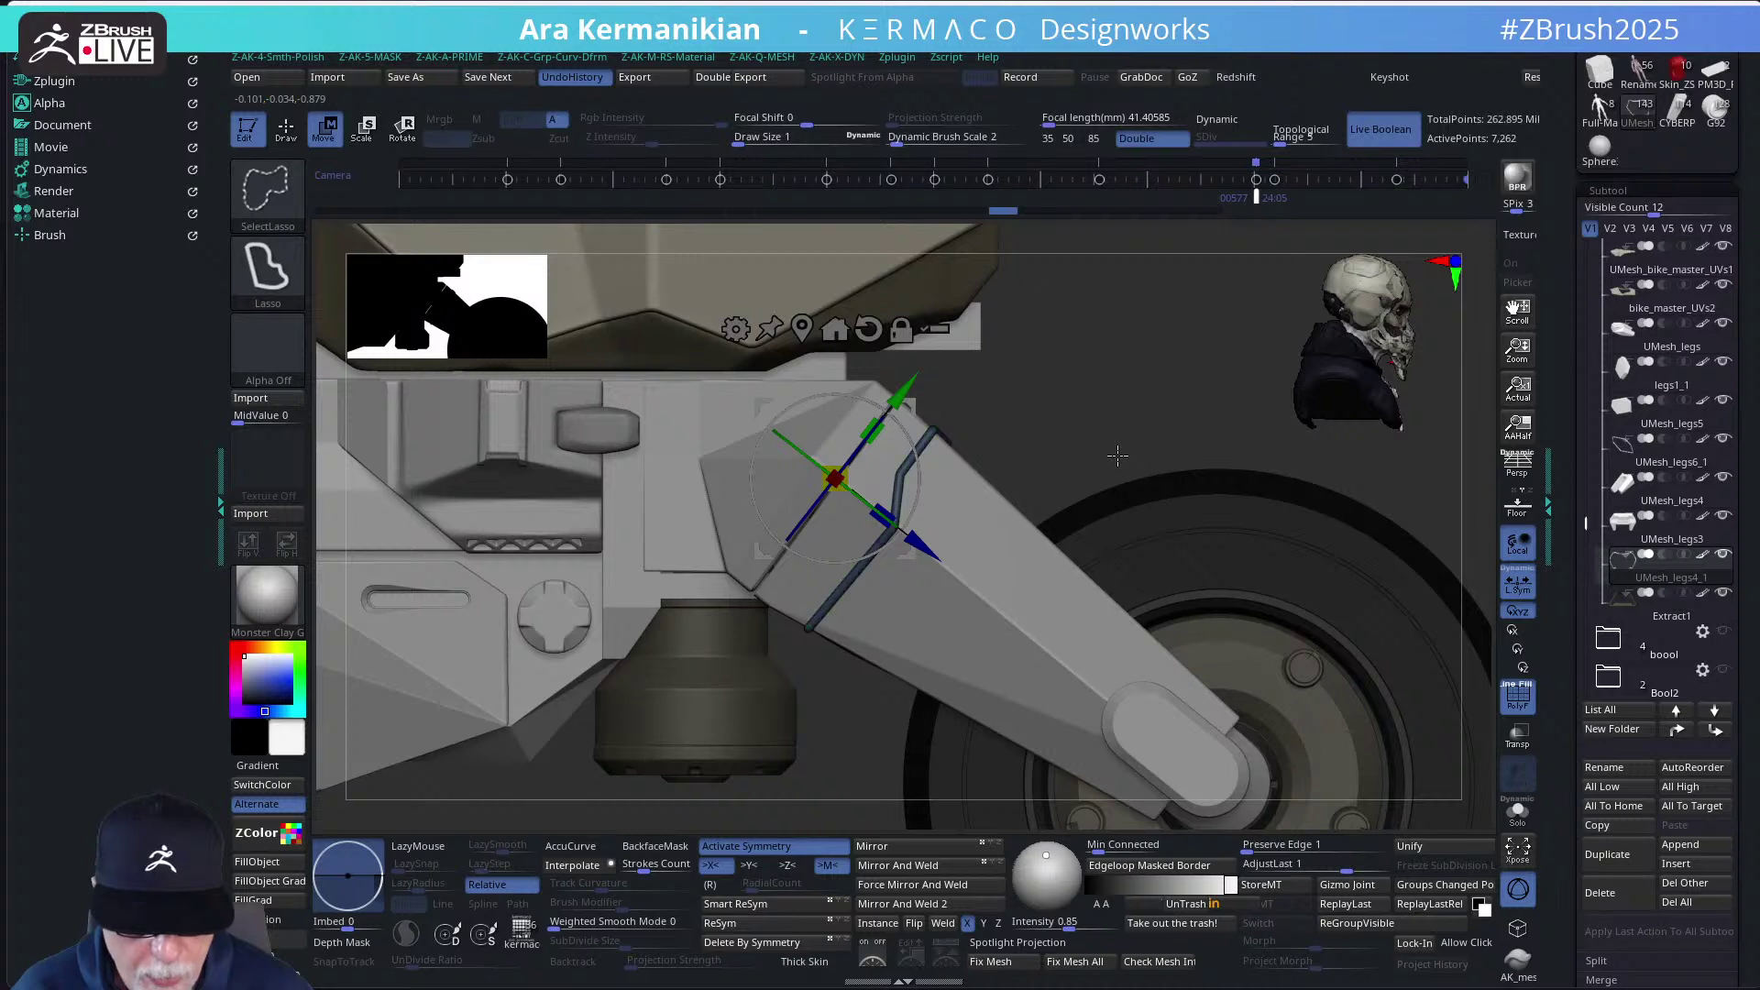
key("ctrl+shift+z")
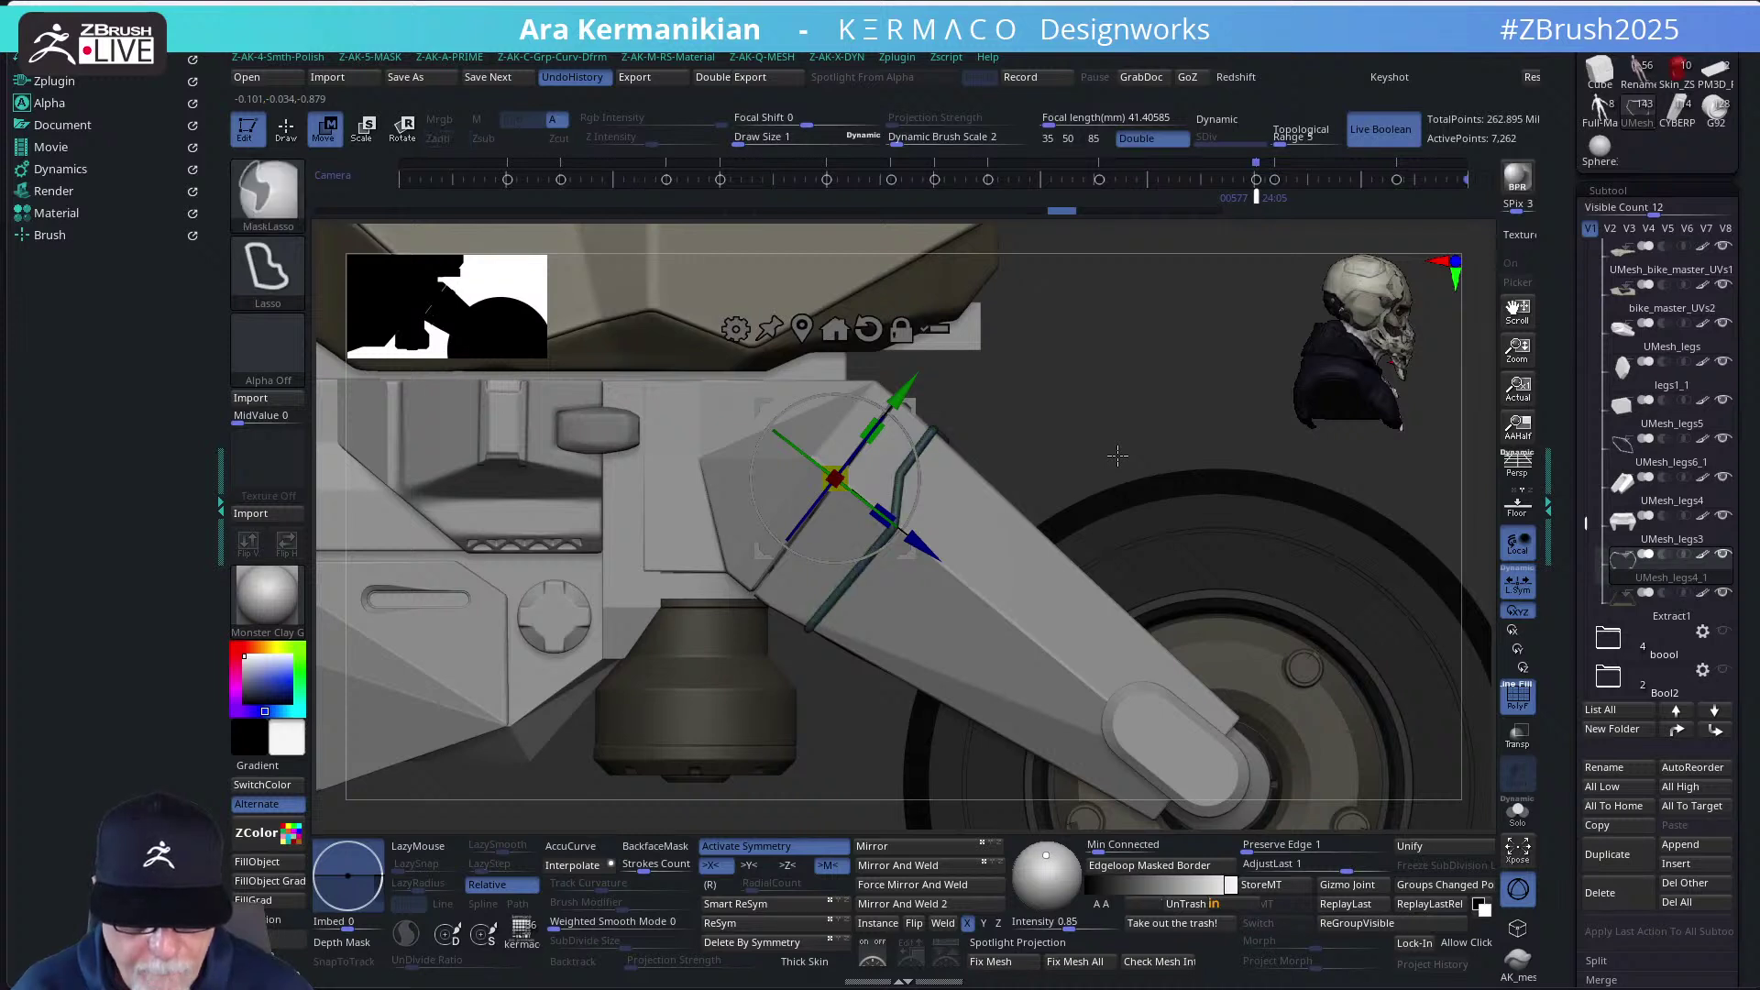
key("ctrl+z")
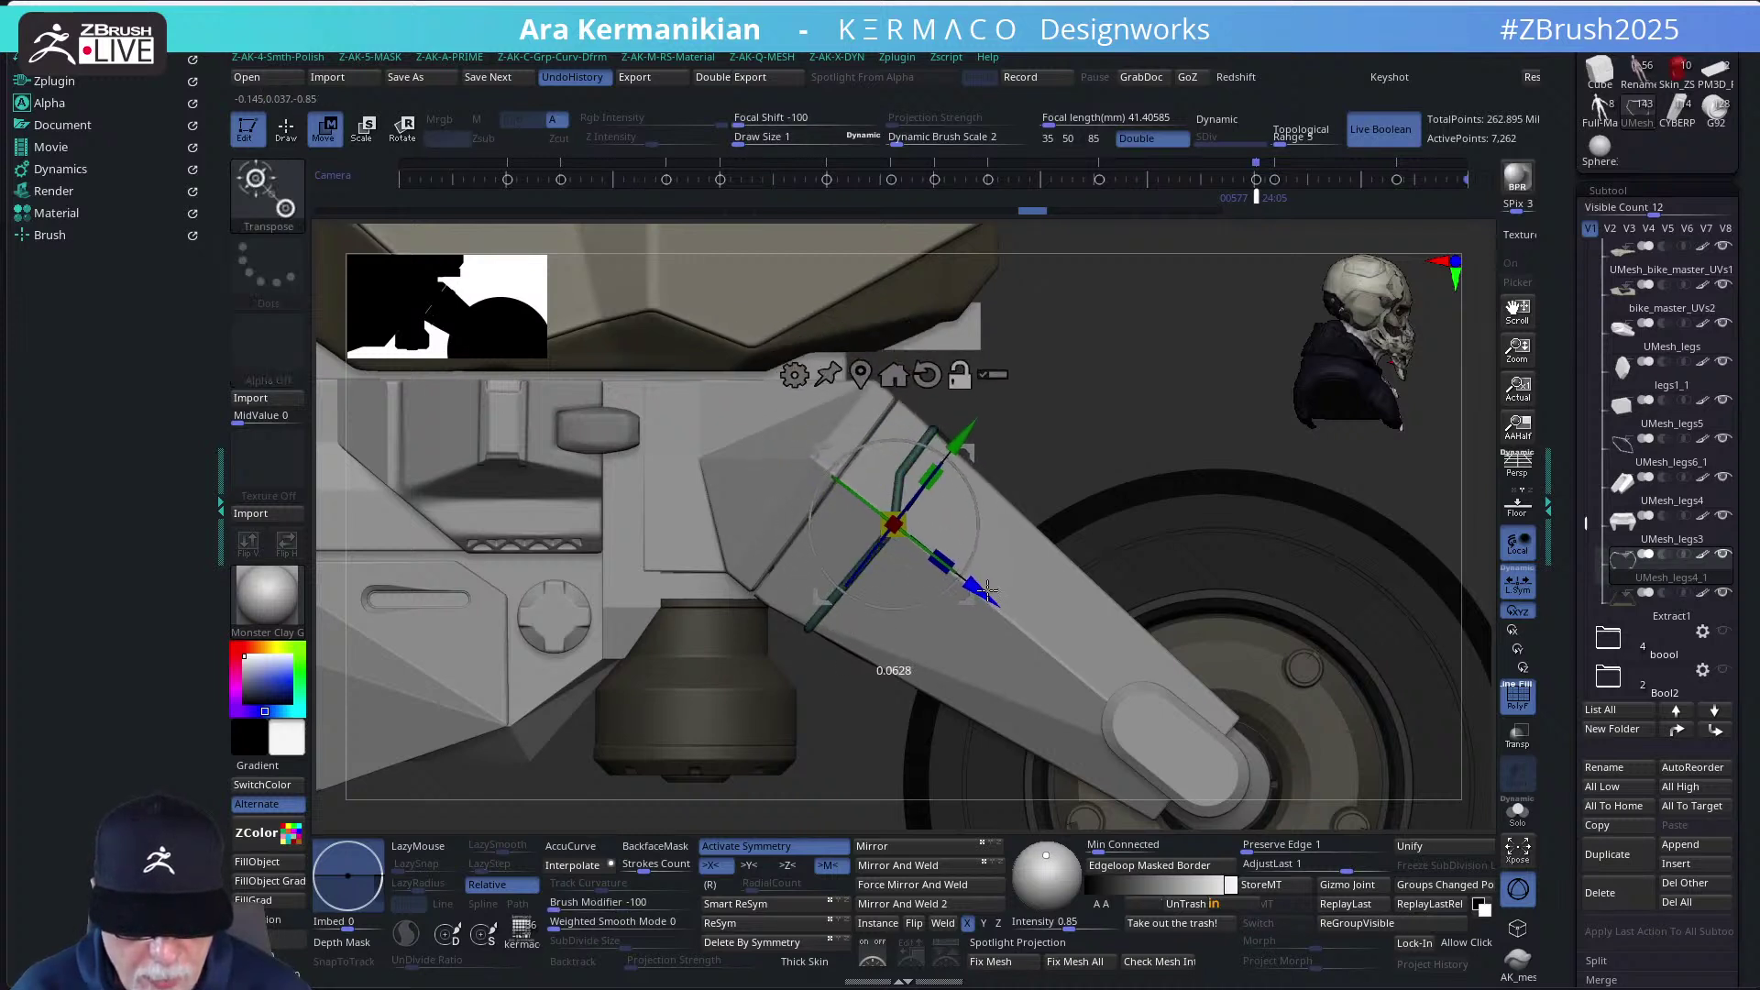
Scale the tube trim down slightly around a pivot centred on it so it sinks into the front leg's surface
left_click(891, 515)
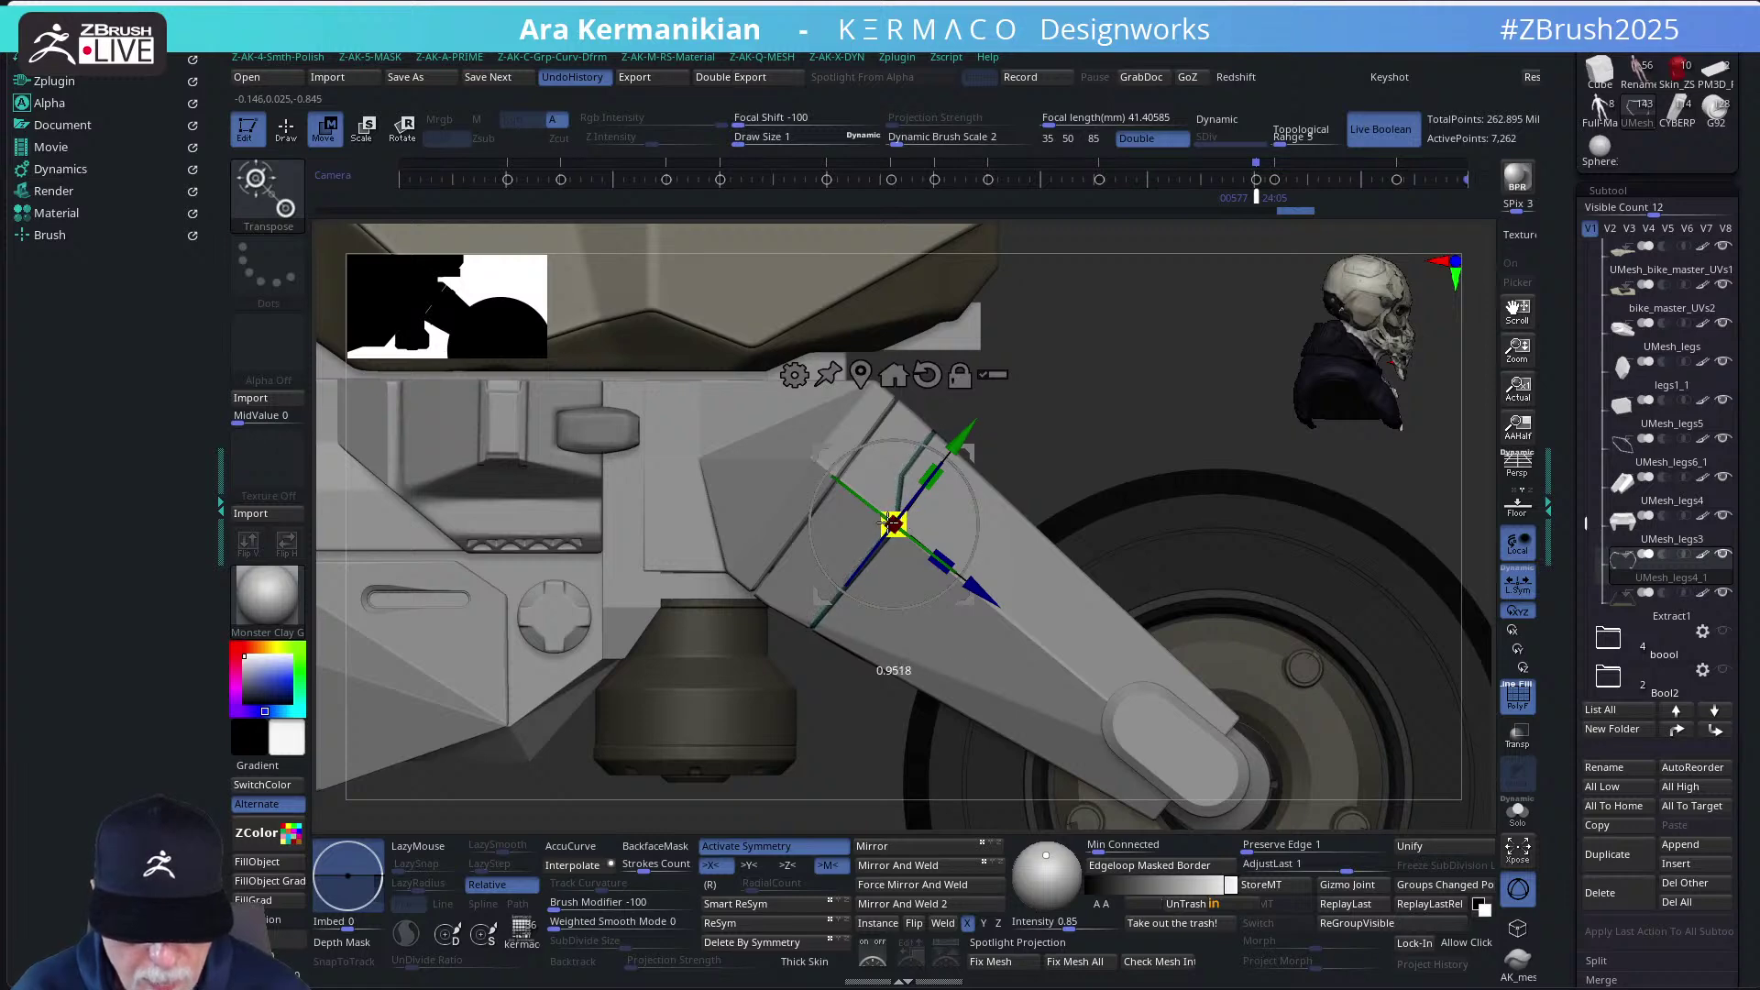
left_click_drag(887, 523, 886, 524)
left_click_drag(1088, 420, 1040, 530)
key("q")
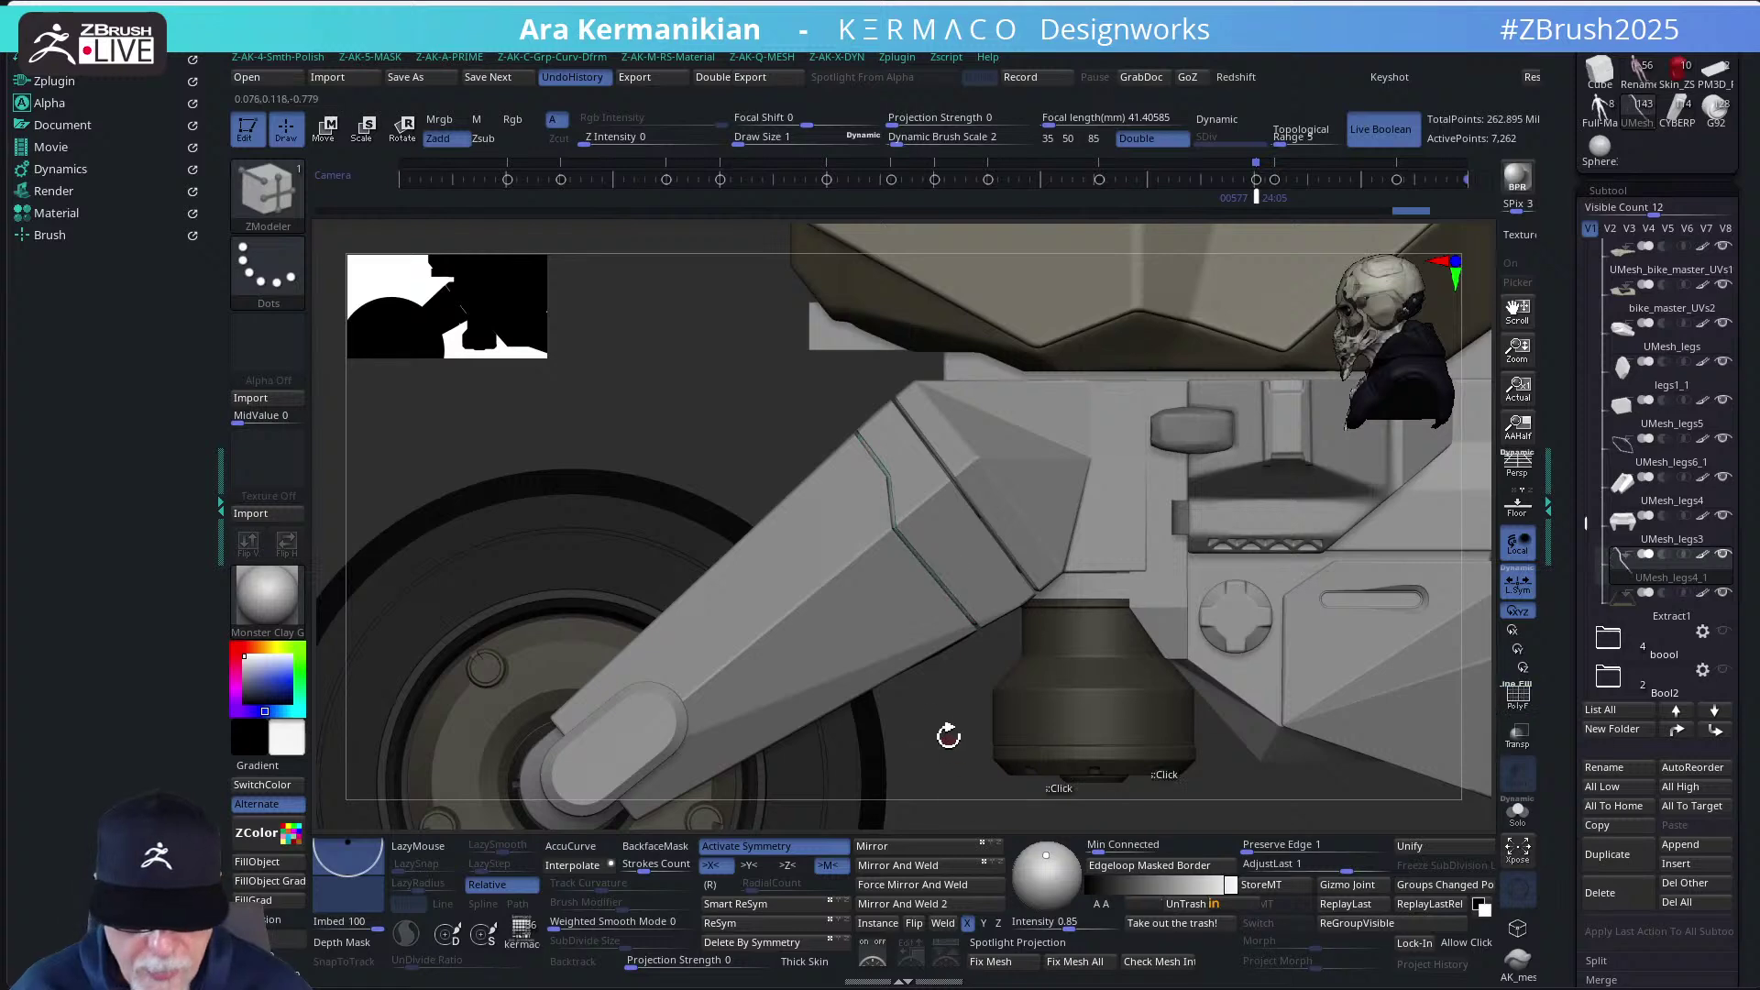
Examine the recessed leg trims and the whole motorcycle from both sides
mouse_move(949, 726)
right_mouse_down()
mouse_move(958, 623)
mouse_move(1014, 652)
mouse_move(1233, 633)
mouse_move(1268, 649)
mouse_move(1325, 617)
mouse_move(944, 475)
mouse_move(1100, 491)
mouse_move(1167, 522)
mouse_move(896, 499)
right_mouse_up()
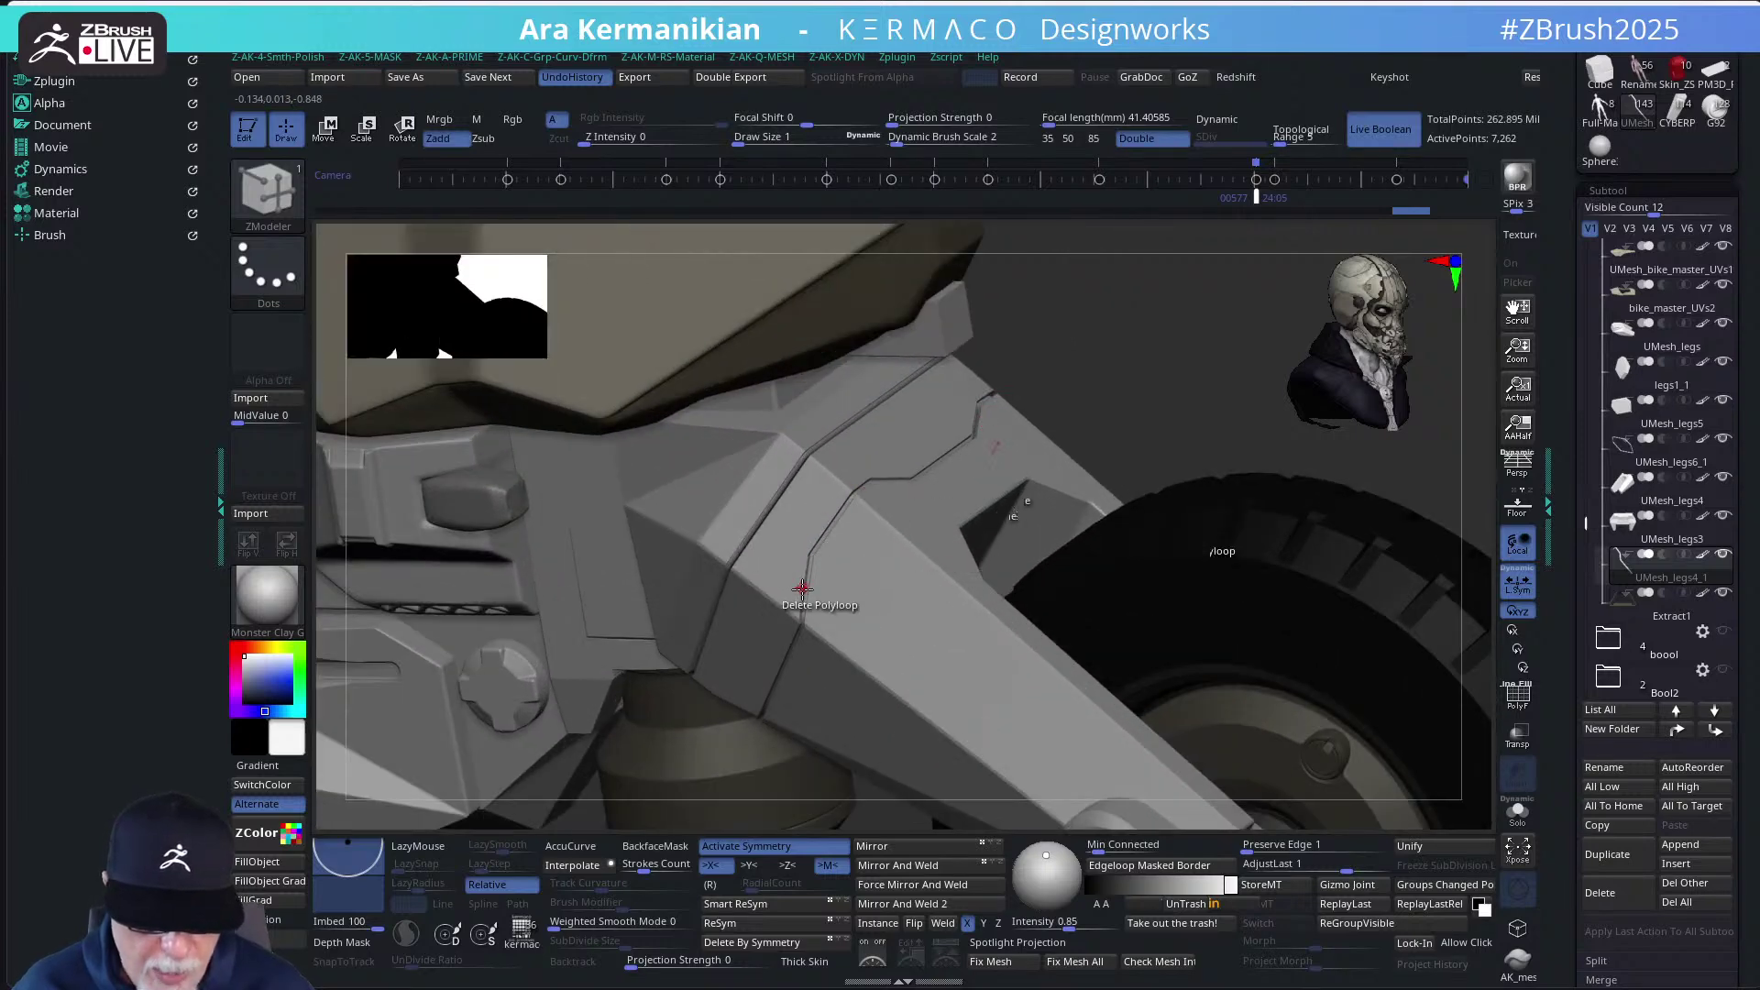
right_click_drag(1171, 425, 699, 560)
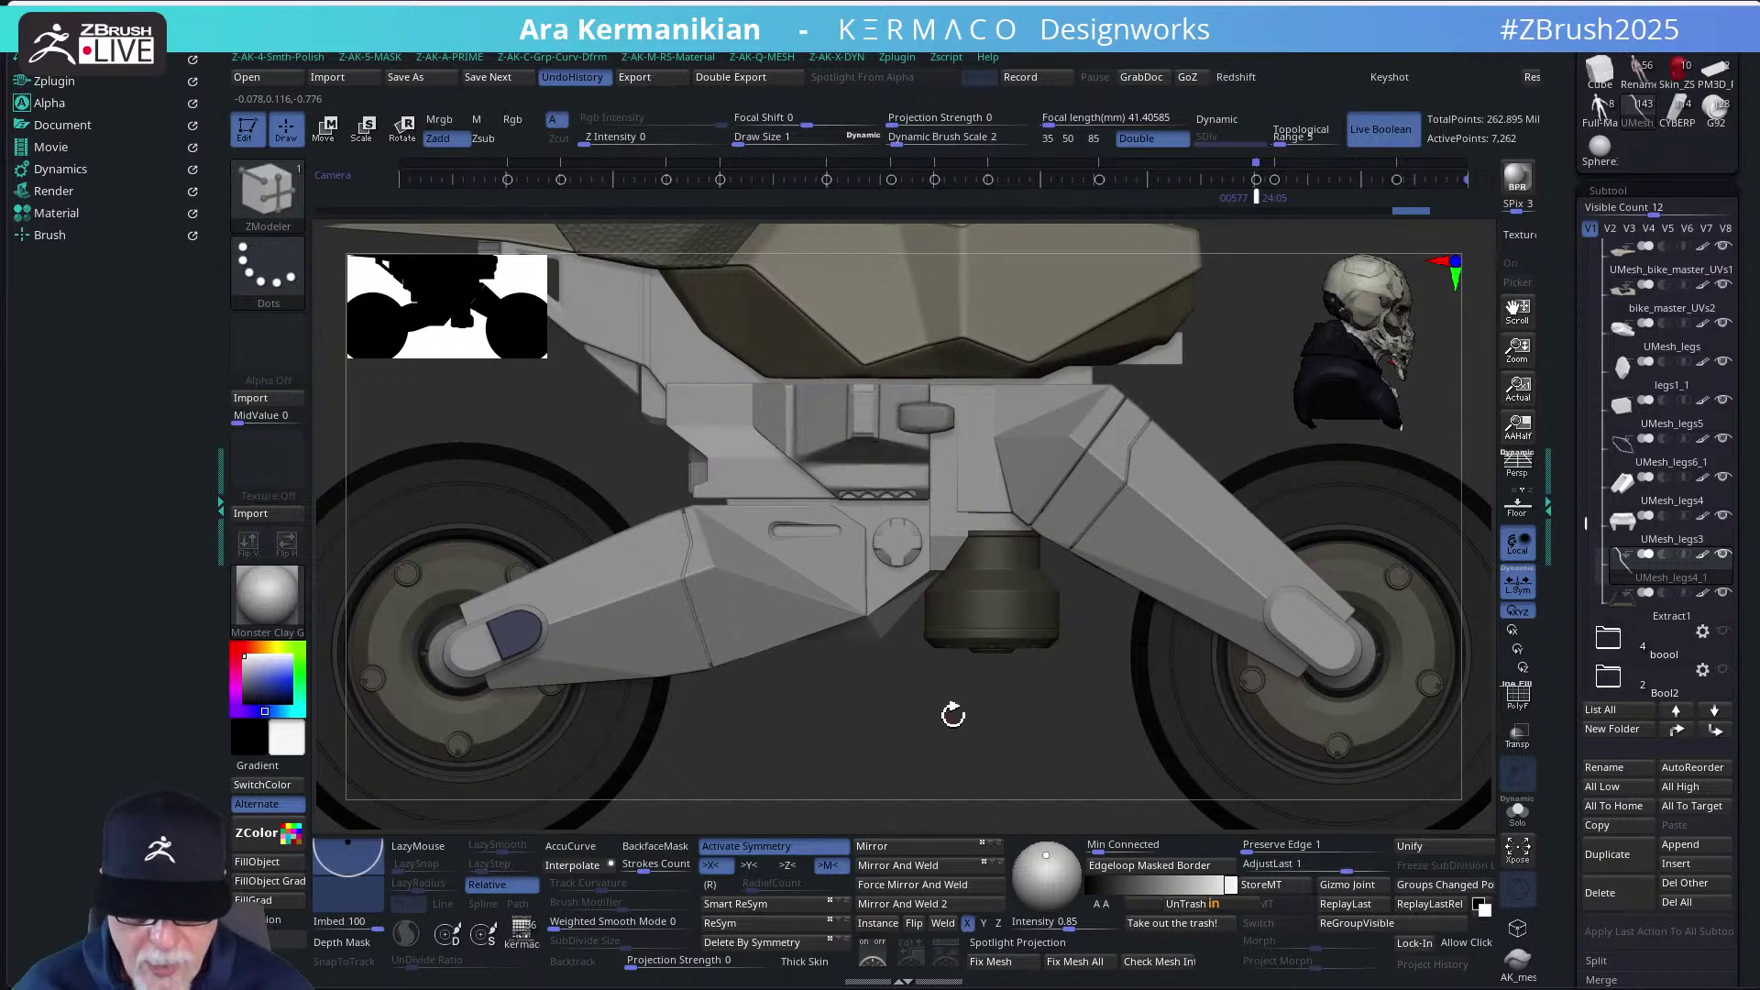
right_click_drag(953, 713, 496, 716)
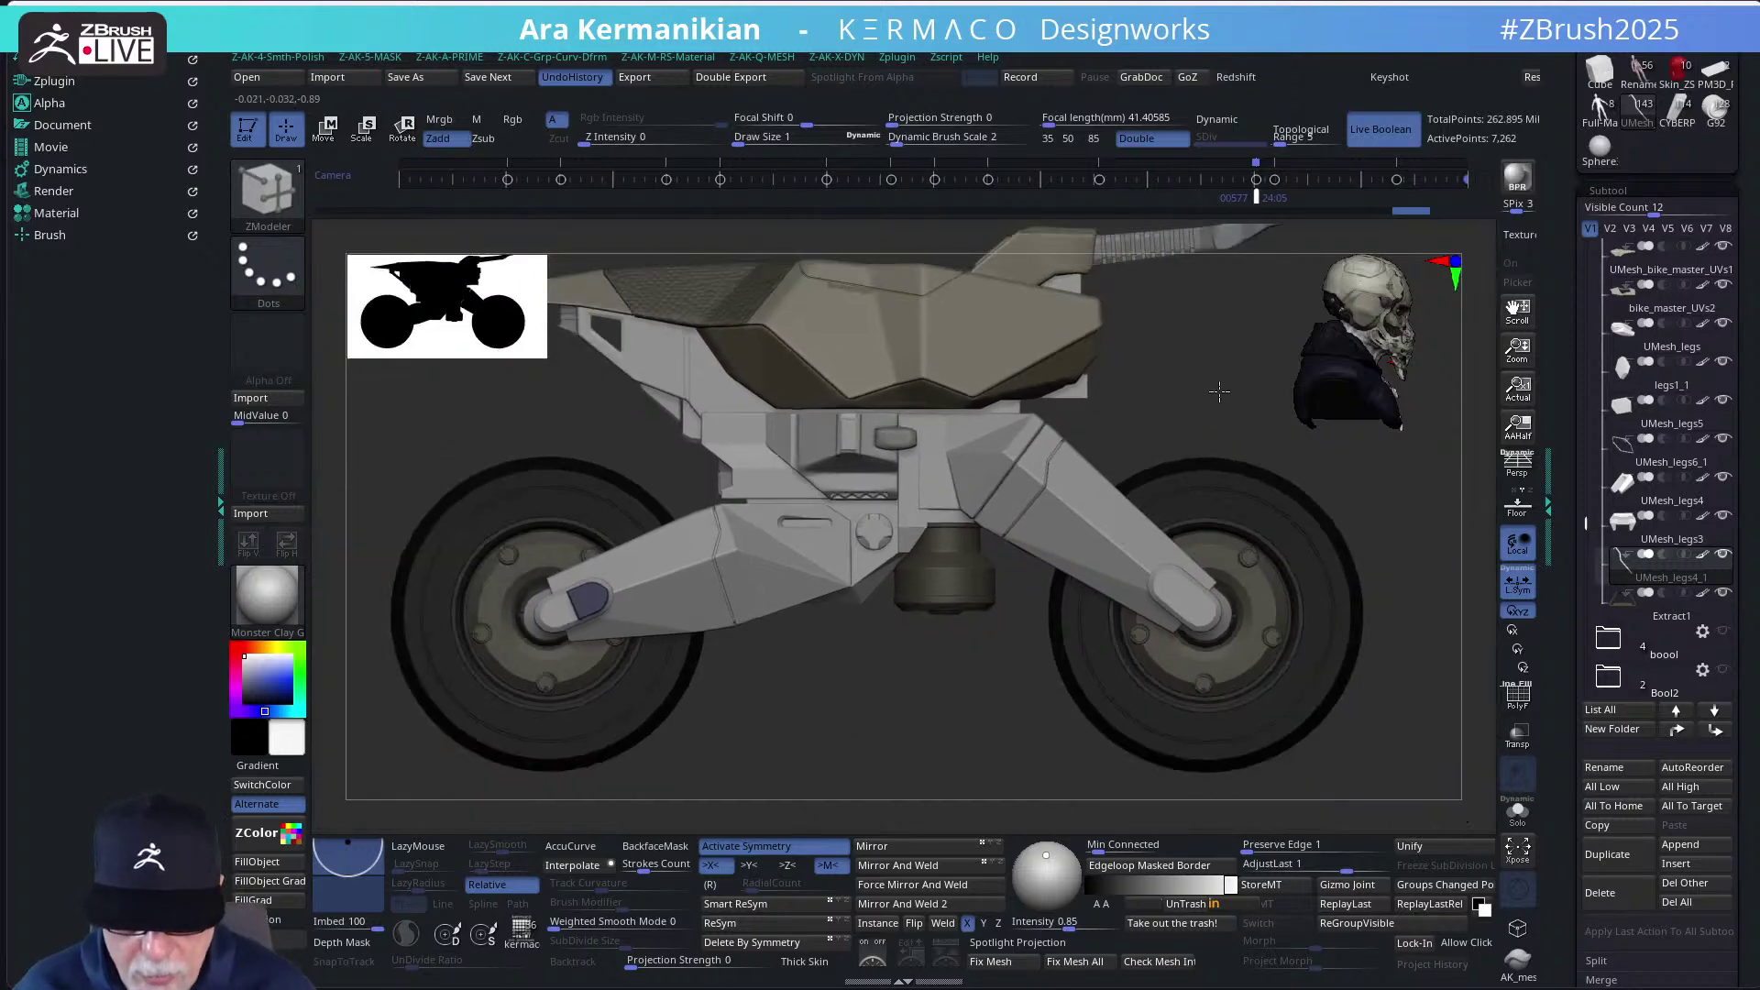
right_click_drag(1219, 392, 1061, 443)
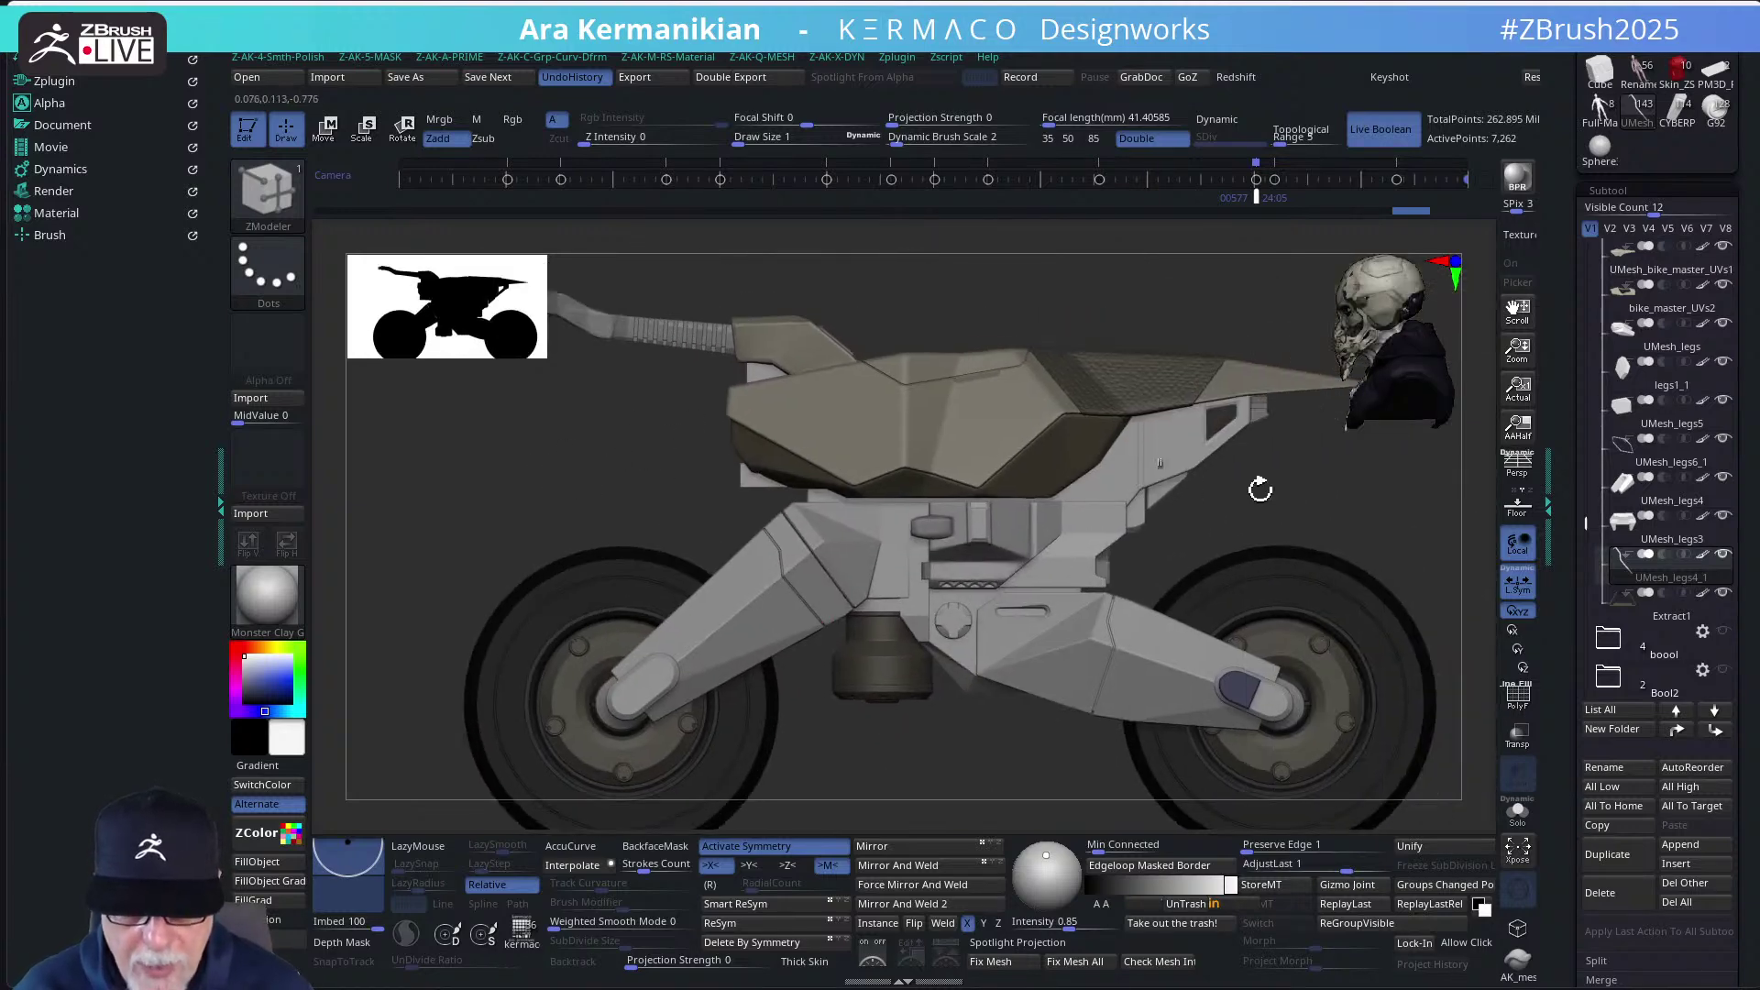
right_click_drag(1291, 525, 1055, 496)
Isolate the lower body shell PolyMesh3D_5 and inspect its polygroups and shape from the front and side
left_click(1006, 492, "alt")
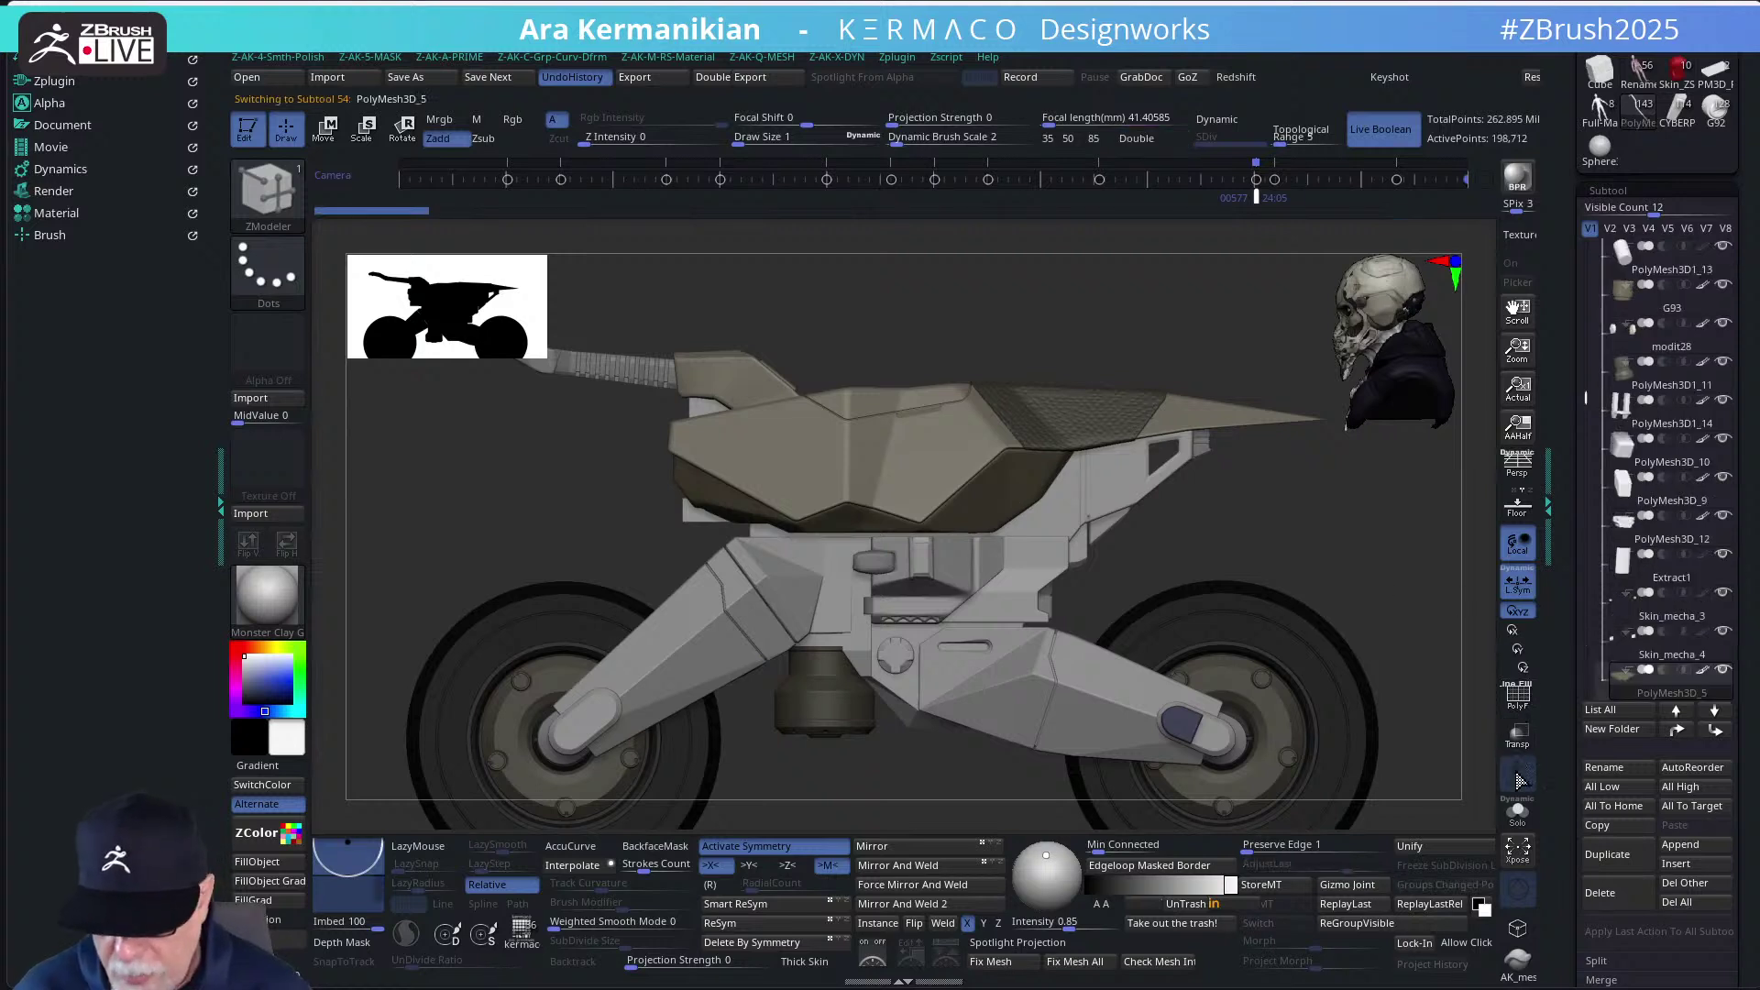
left_click(1517, 811)
mouse_move(1331, 700)
right_mouse_down()
mouse_move(1246, 601)
mouse_move(1229, 624)
mouse_move(1338, 687)
right_mouse_up()
left_click(1517, 694)
right_click_drag(1297, 628, 1340, 724)
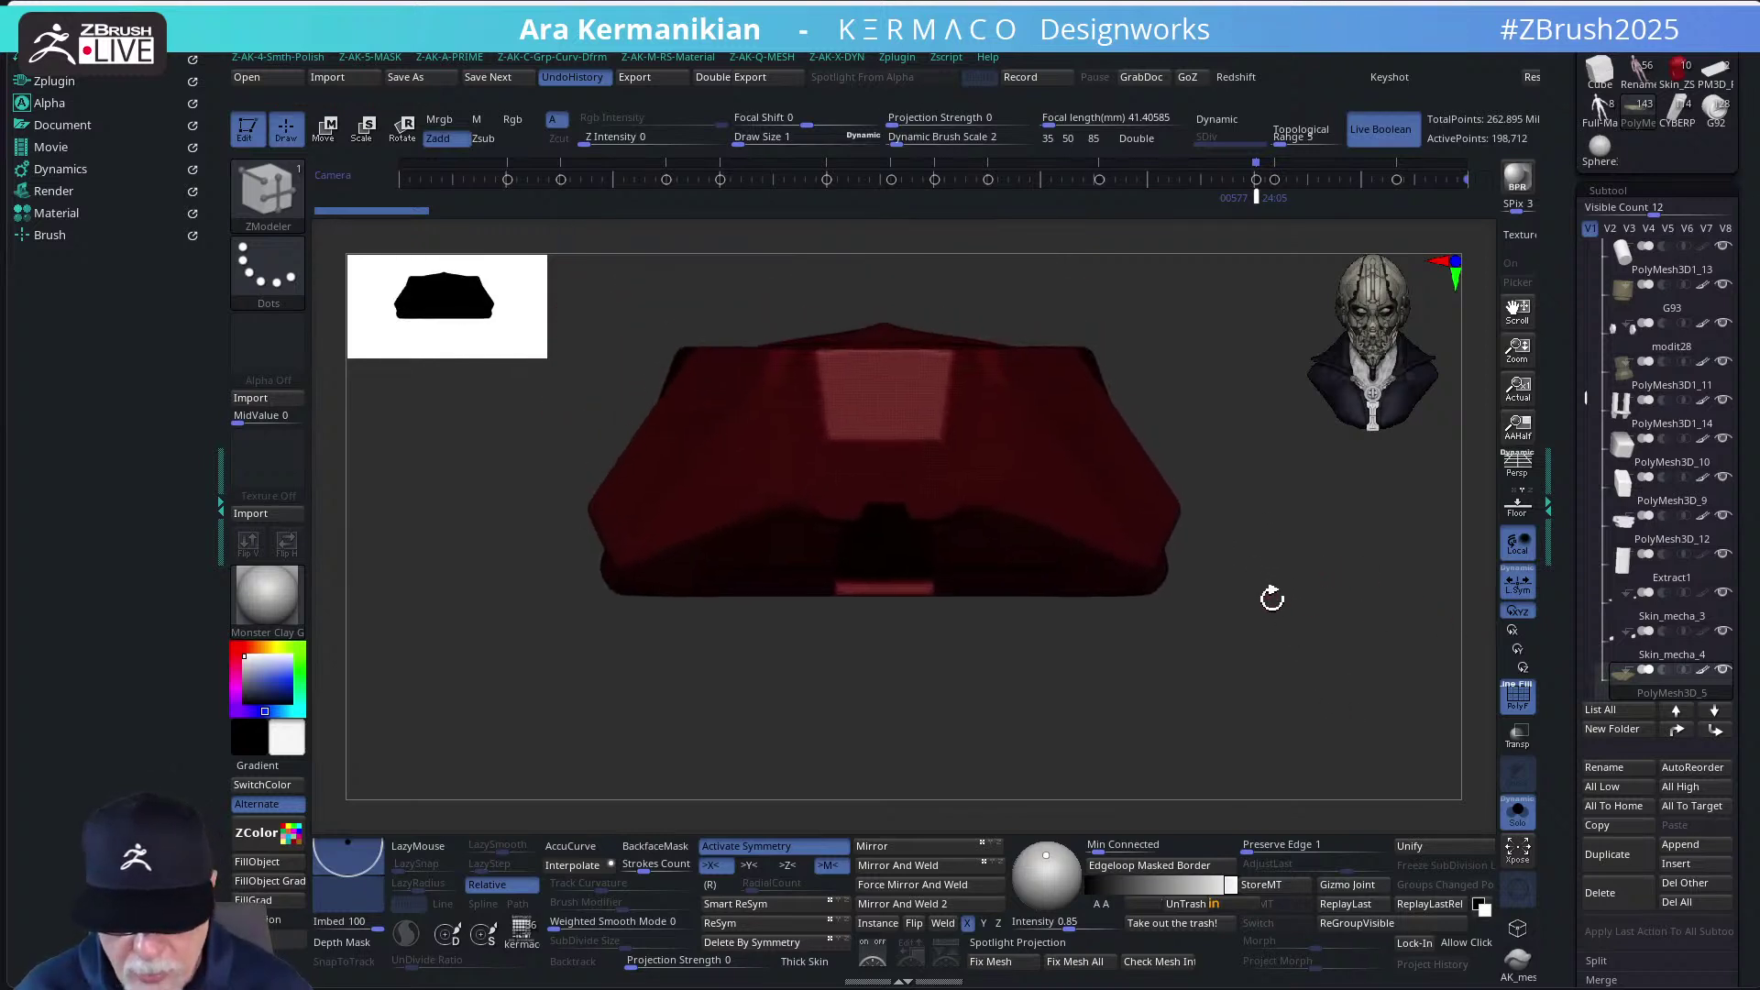
mouse_move(1272, 599)
right_mouse_down()
mouse_move(1241, 616)
mouse_move(1283, 627)
right_mouse_up()
left_click(1518, 696)
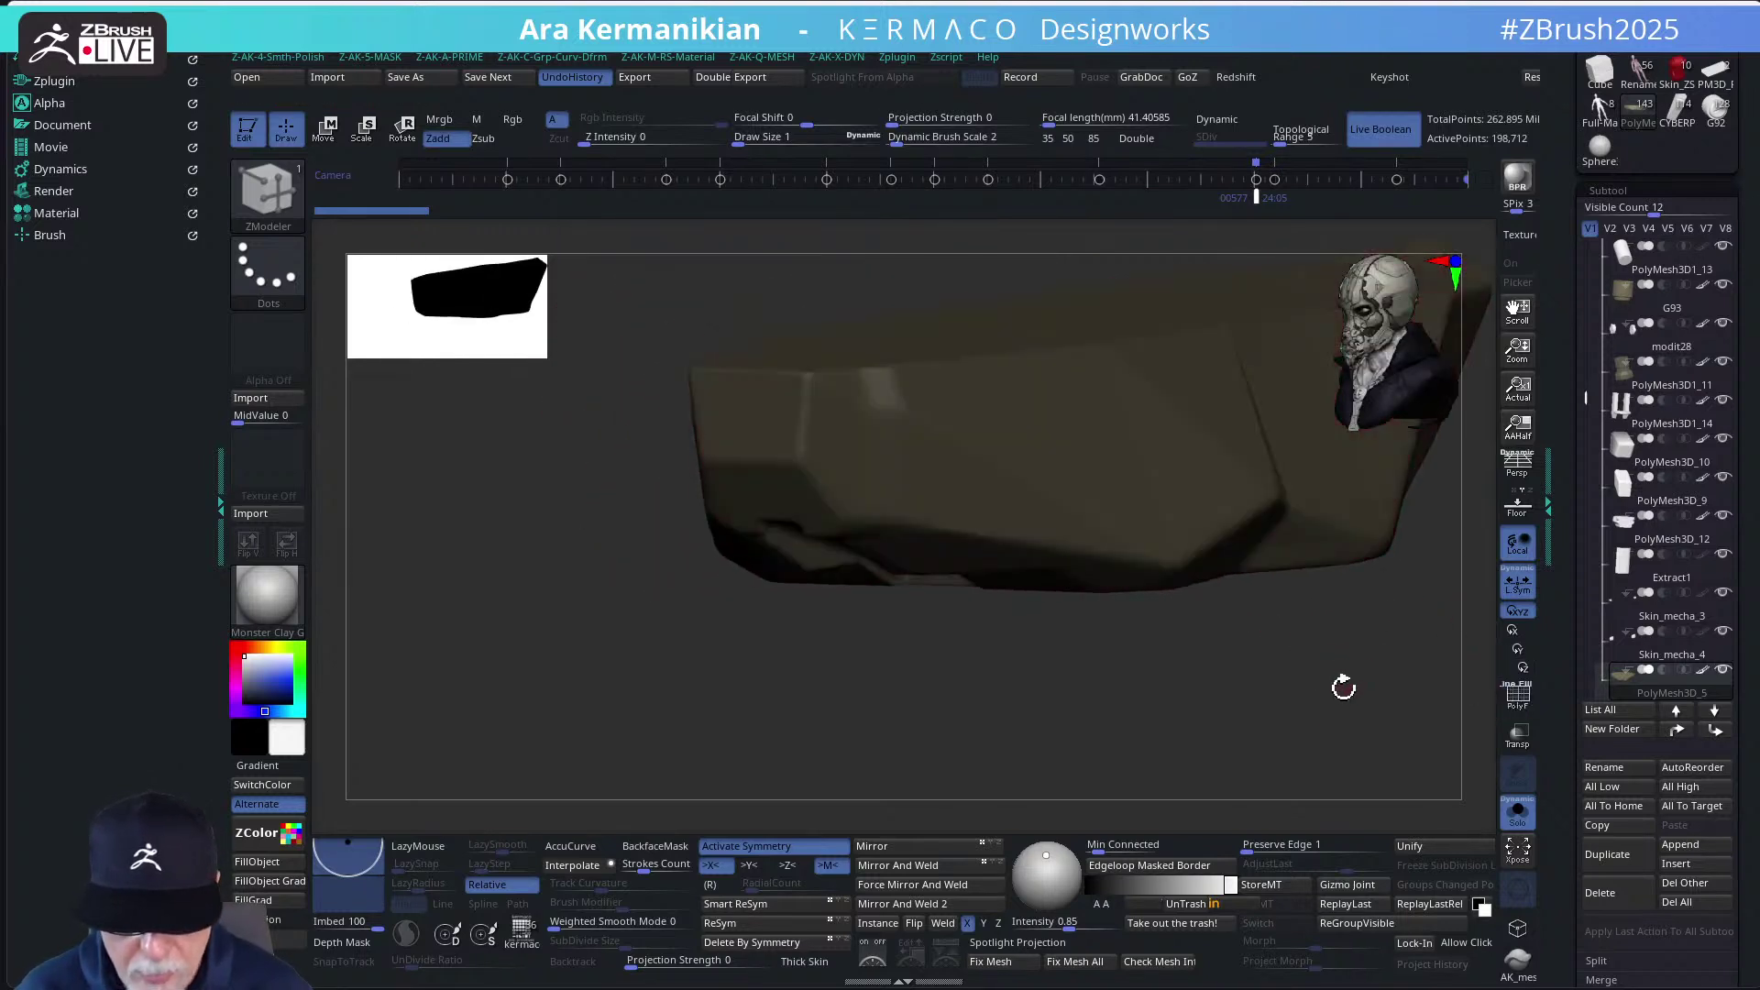
right_click_drag(1344, 688, 1128, 587)
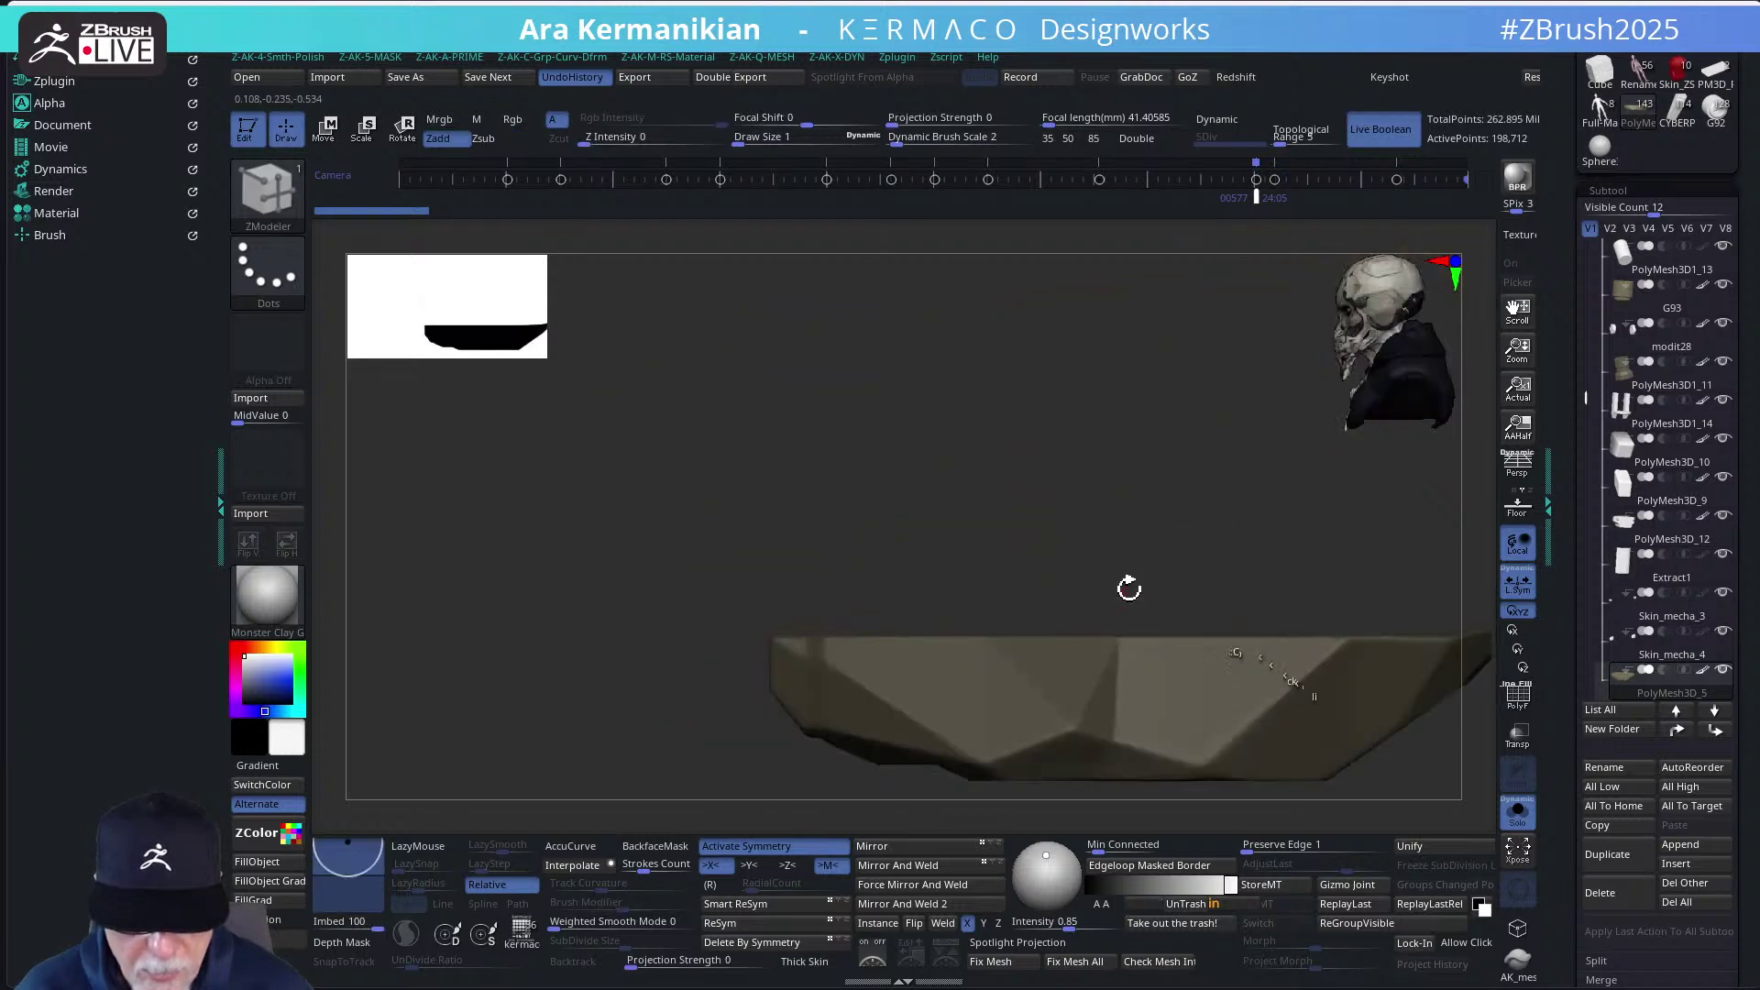
Subdivide the isolated lower body shell once and switch to the AK_meschstamp_001 brush
key("ctrl+d")
right_click_drag(1104, 507, 957, 415, "alt")
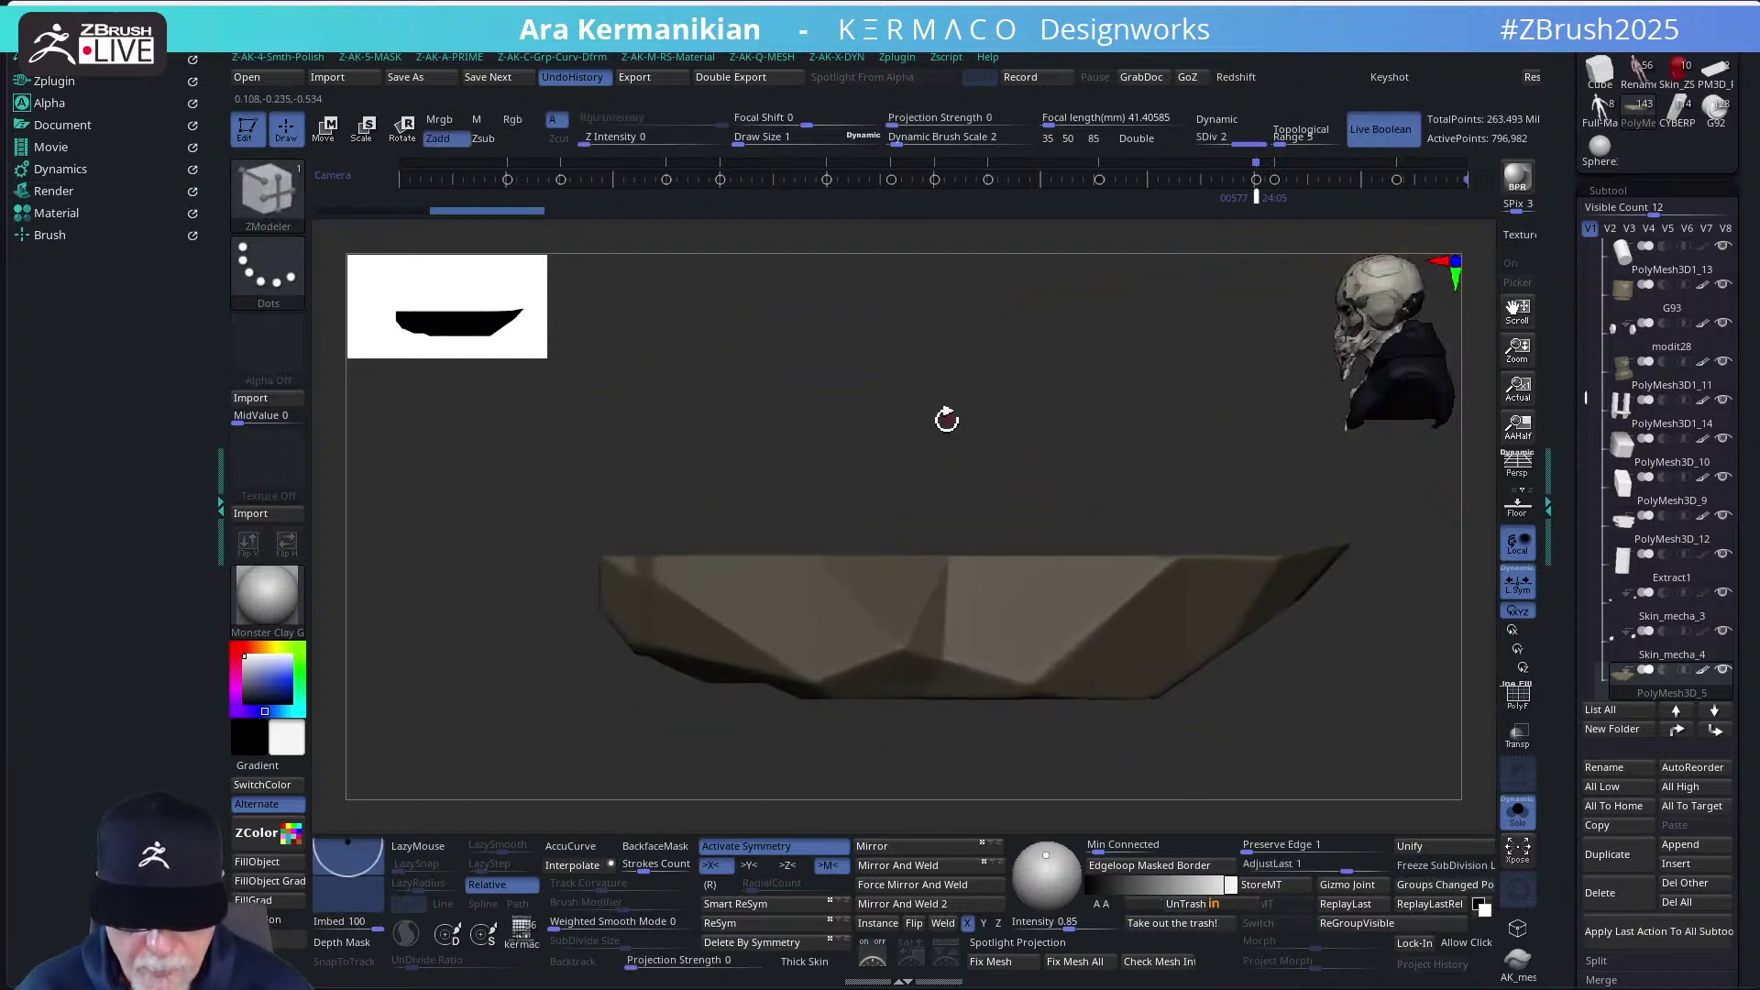
right_click(795, 371)
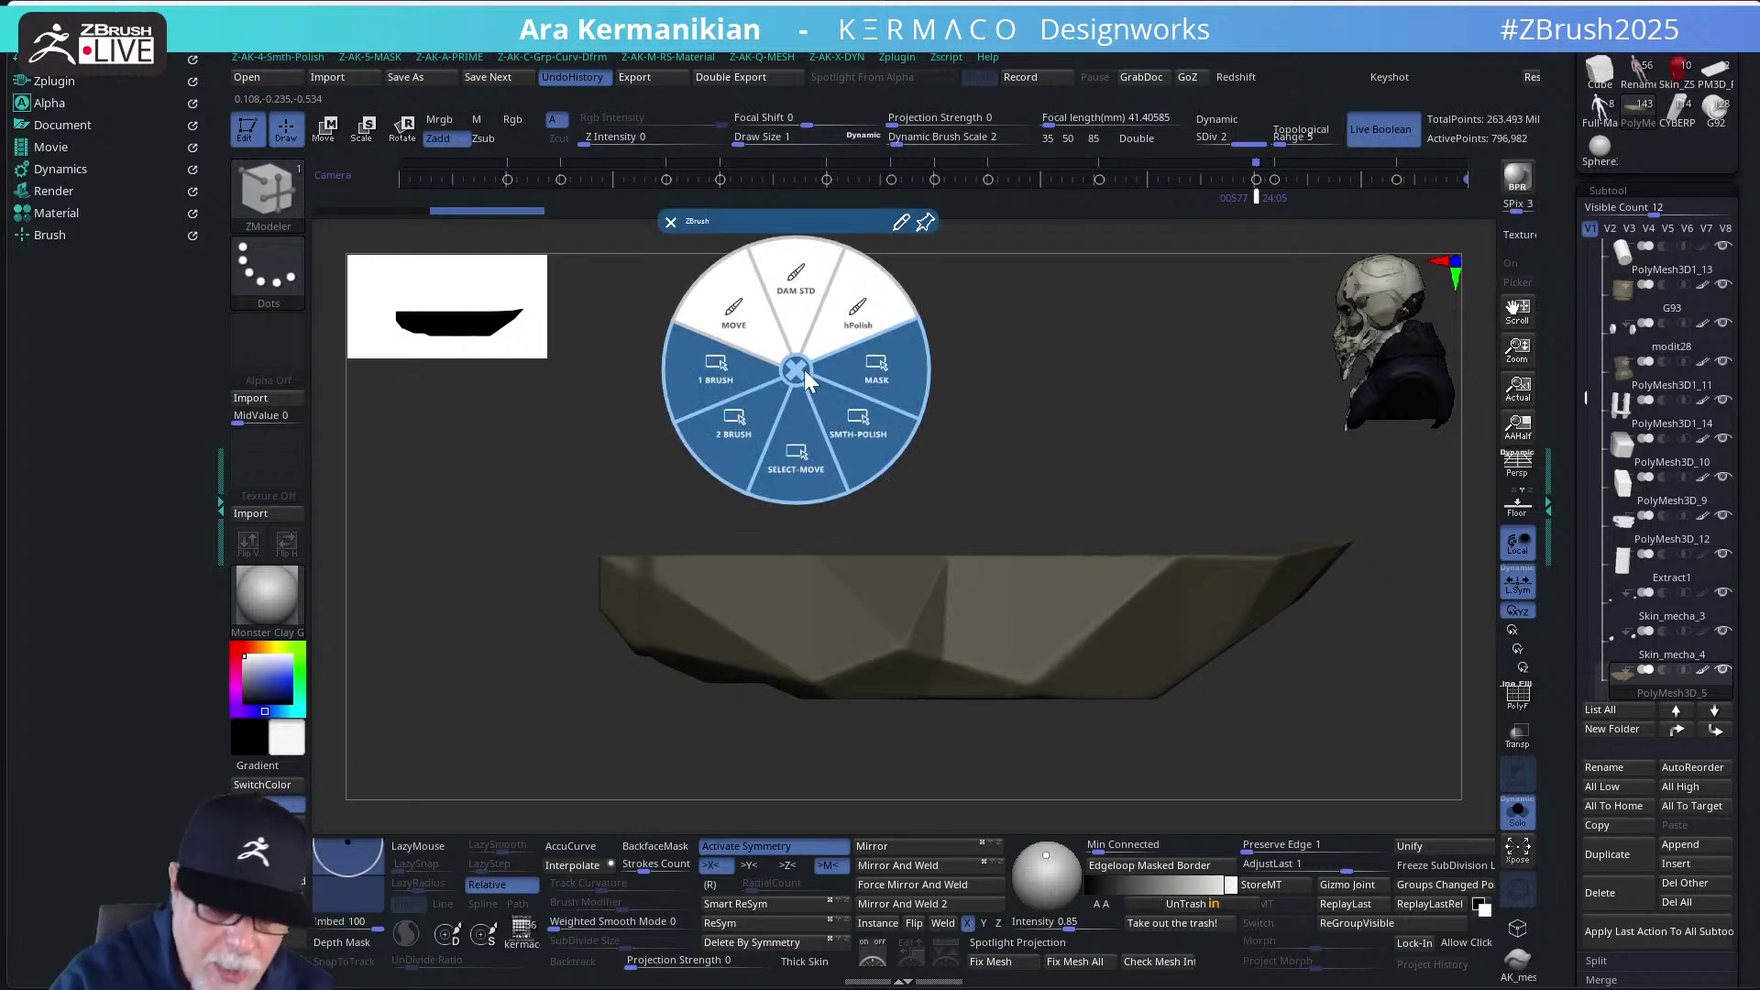
left_click(716, 376)
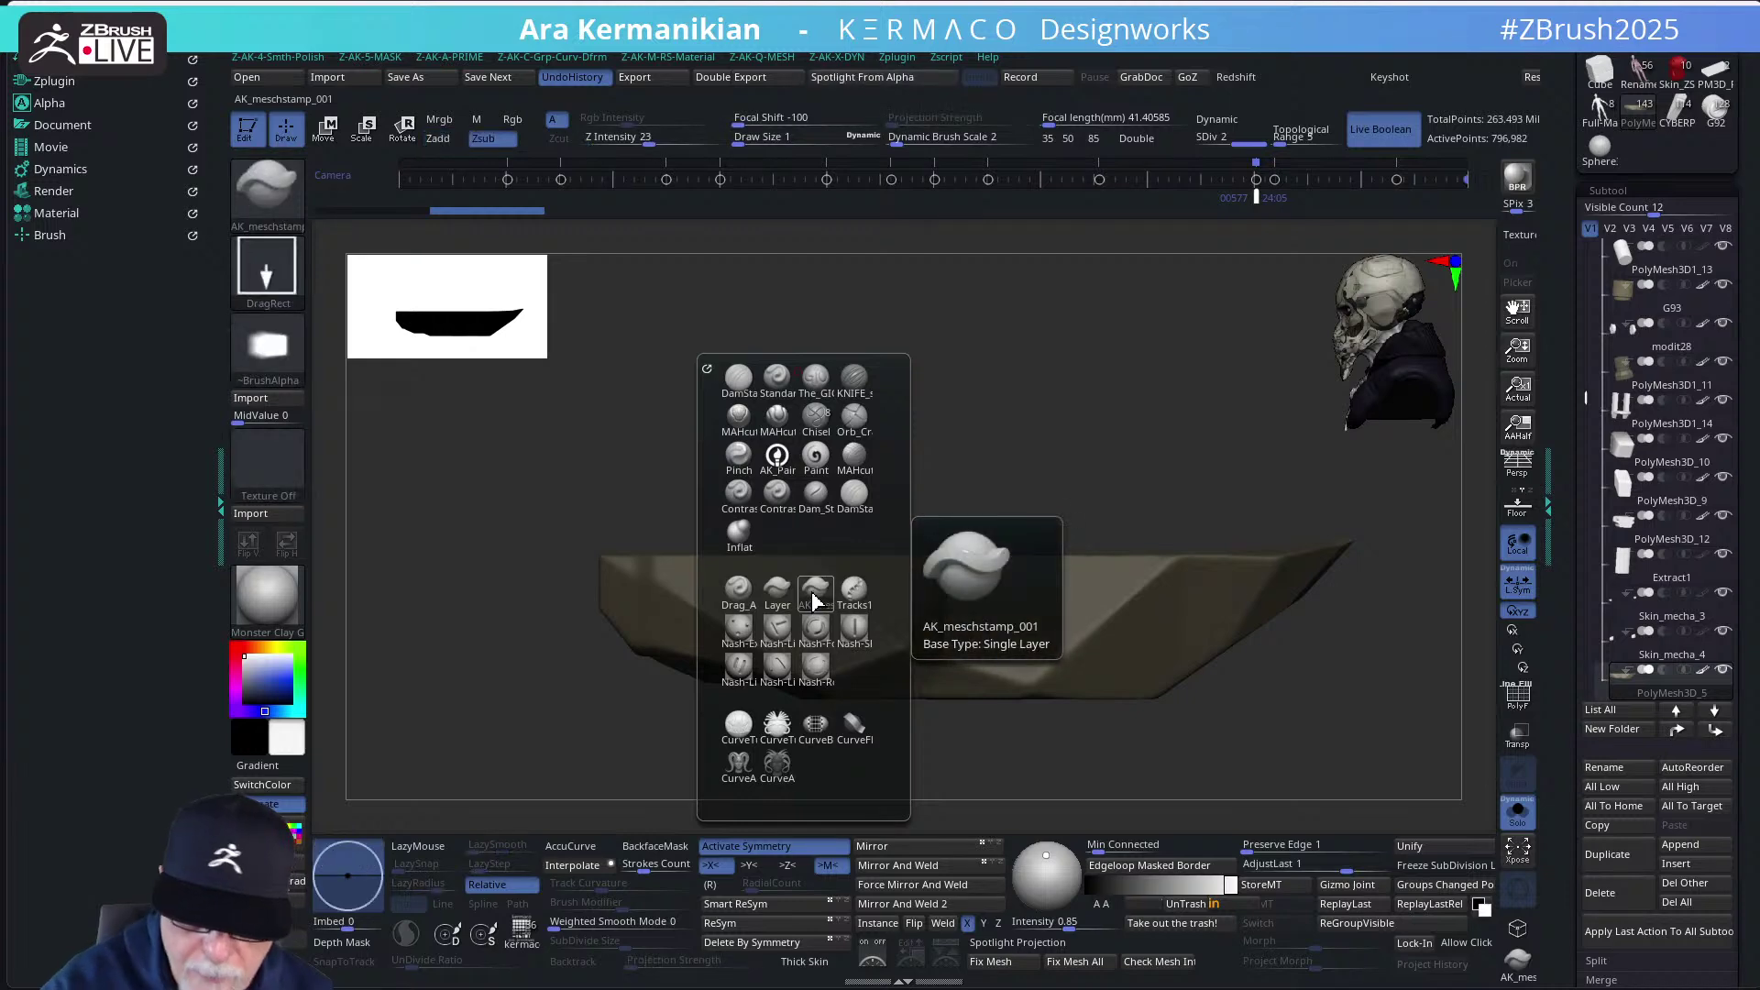
left_click(818, 601)
Show the rest of the motorcycle again and give the stamp brush alpha 13 with a Z Intensity of 46
left_click(1517, 815)
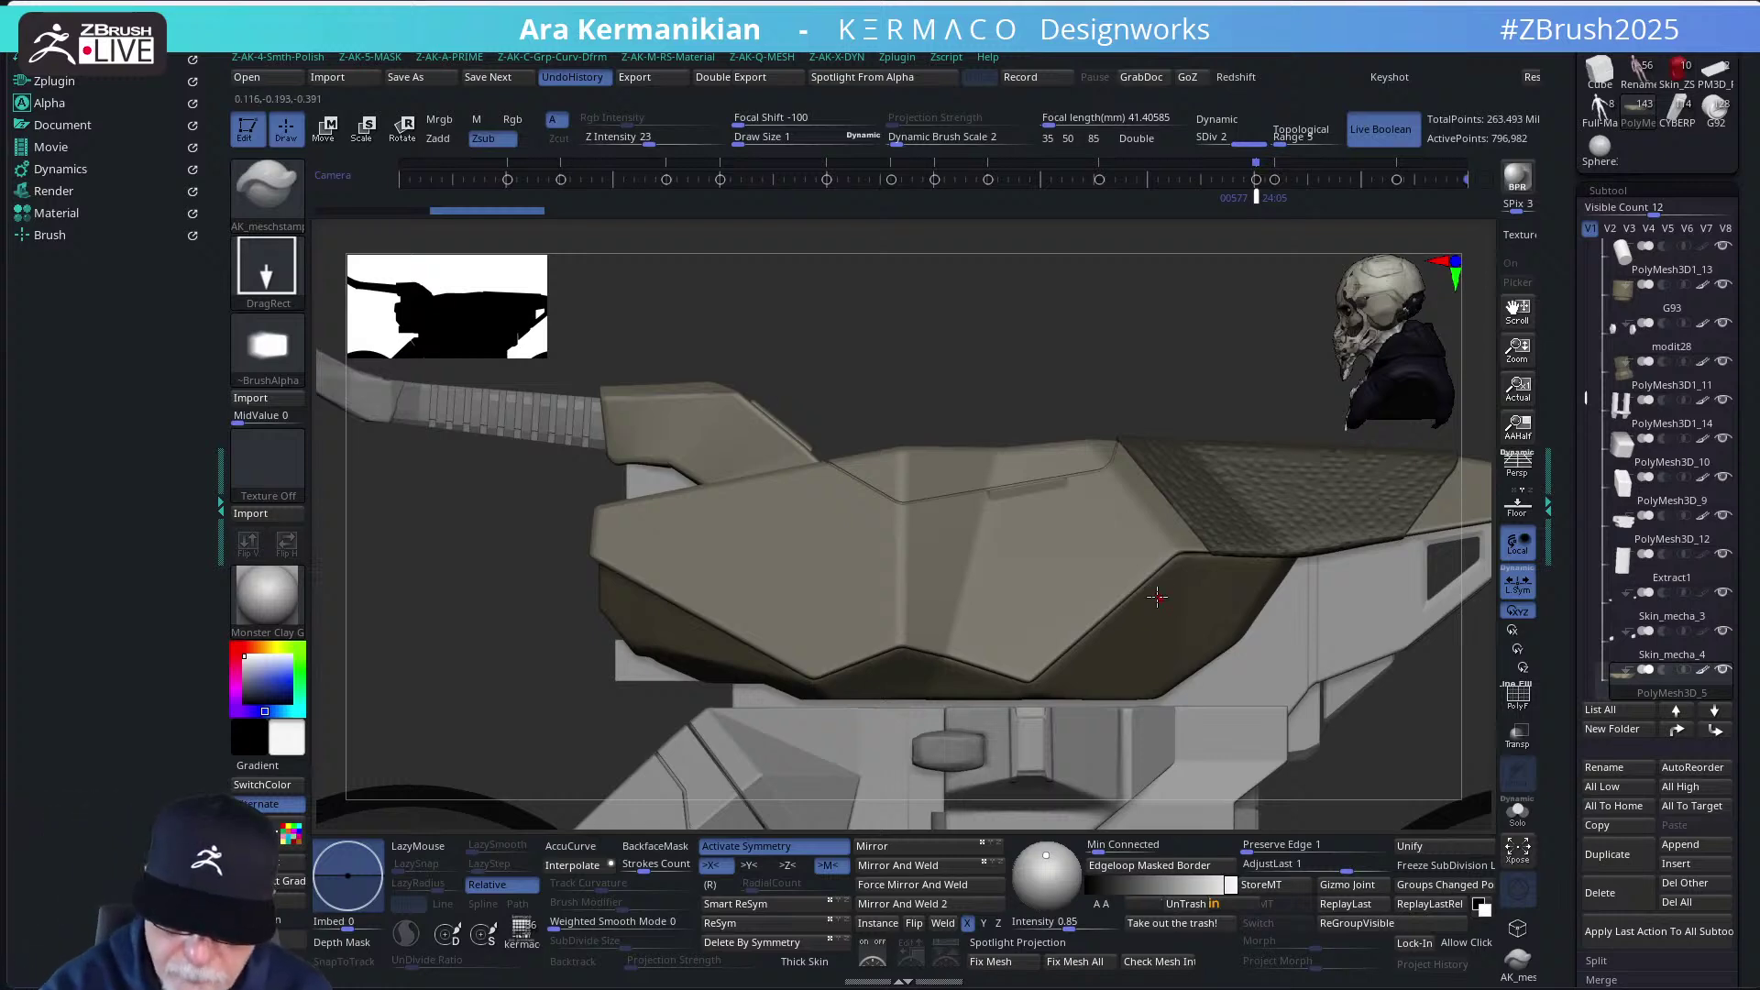
left_click(275, 353)
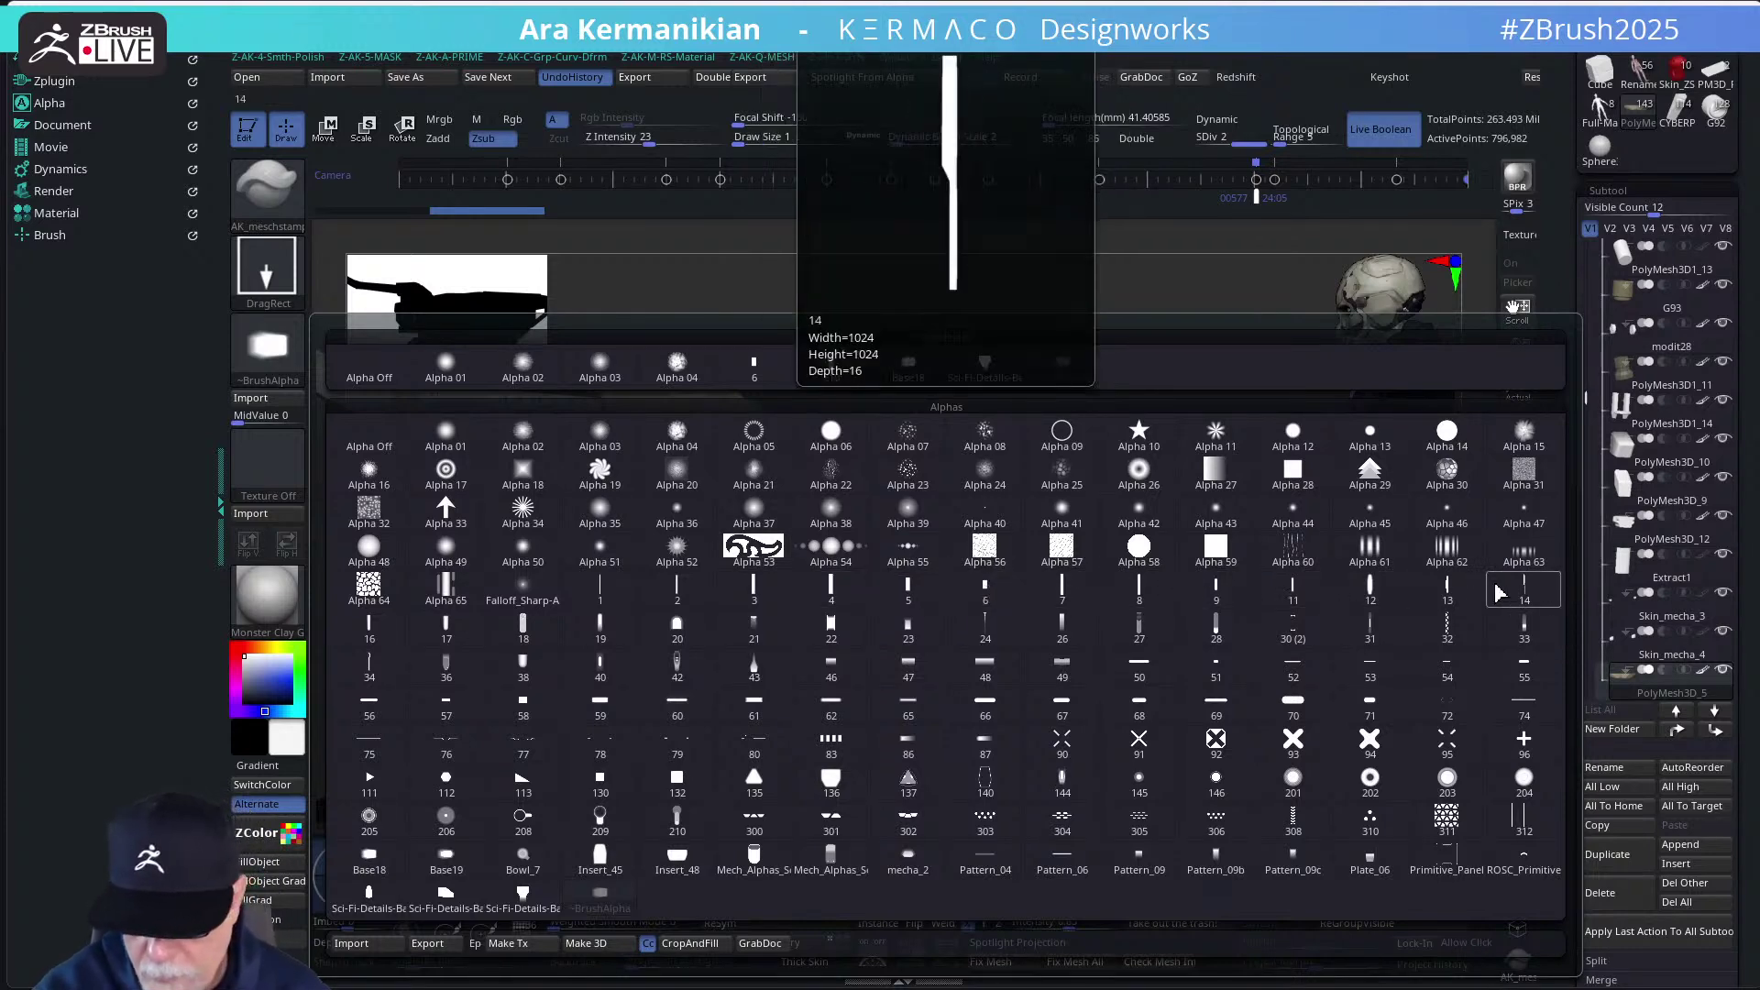
left_click(1446, 591)
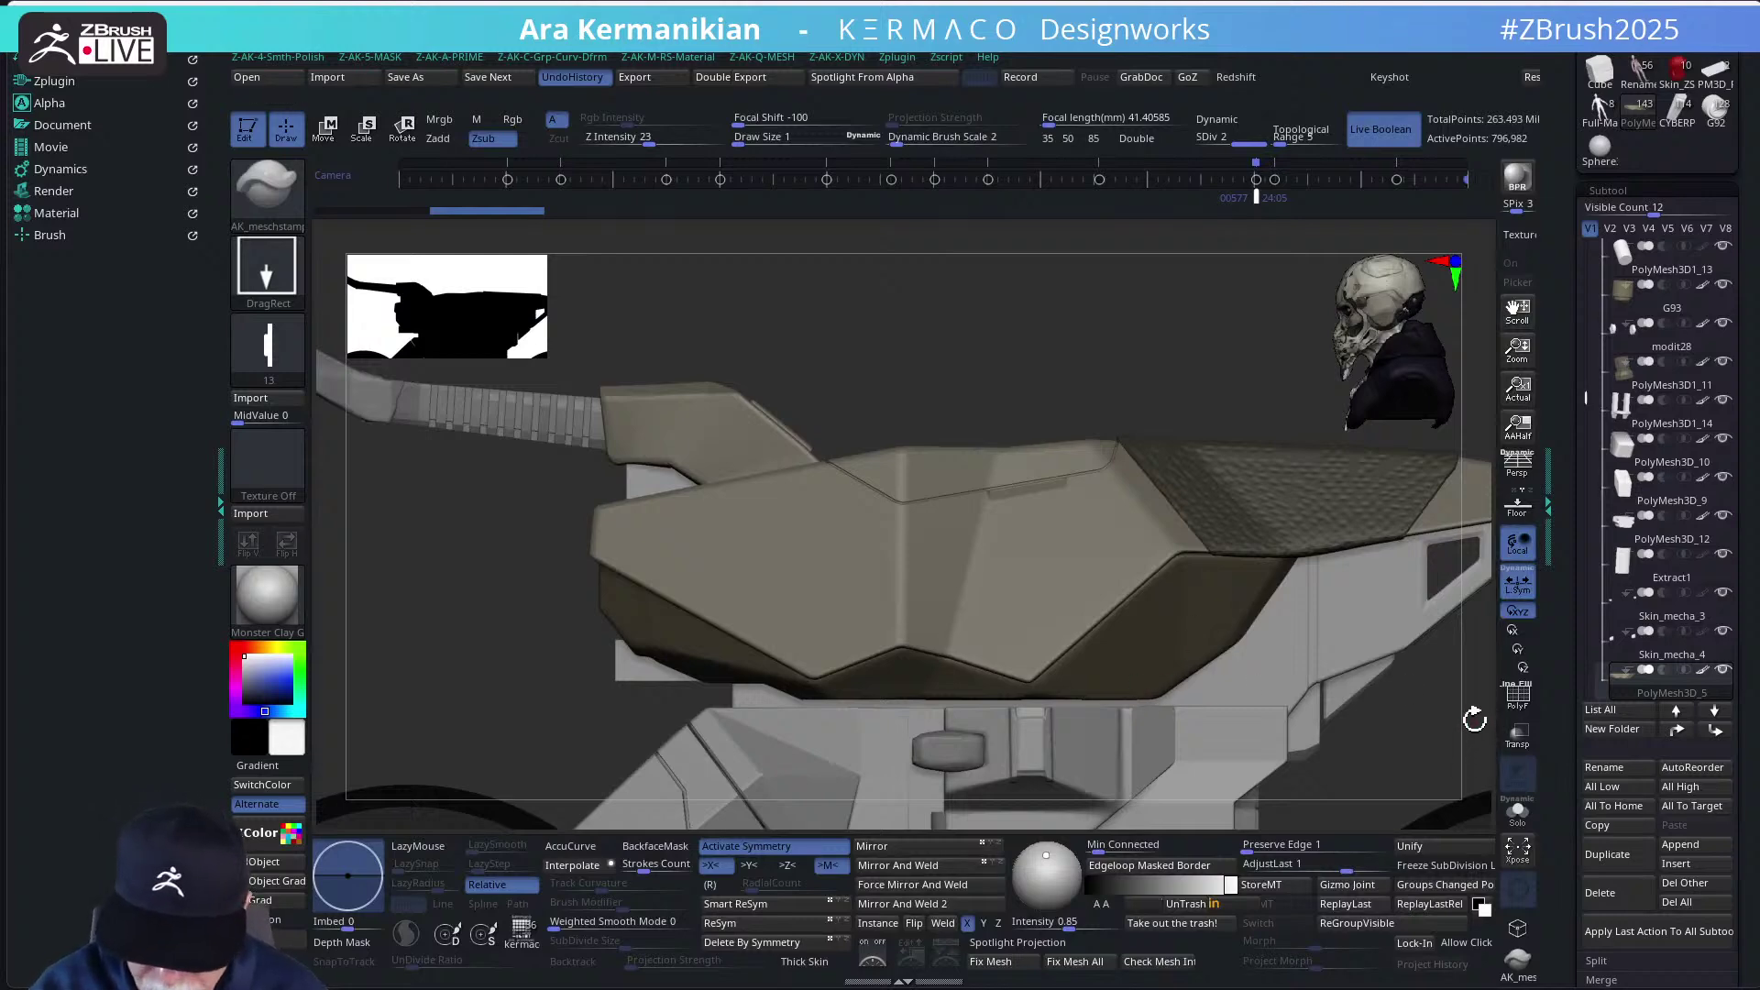
left_click_drag(1473, 719, 1466, 737)
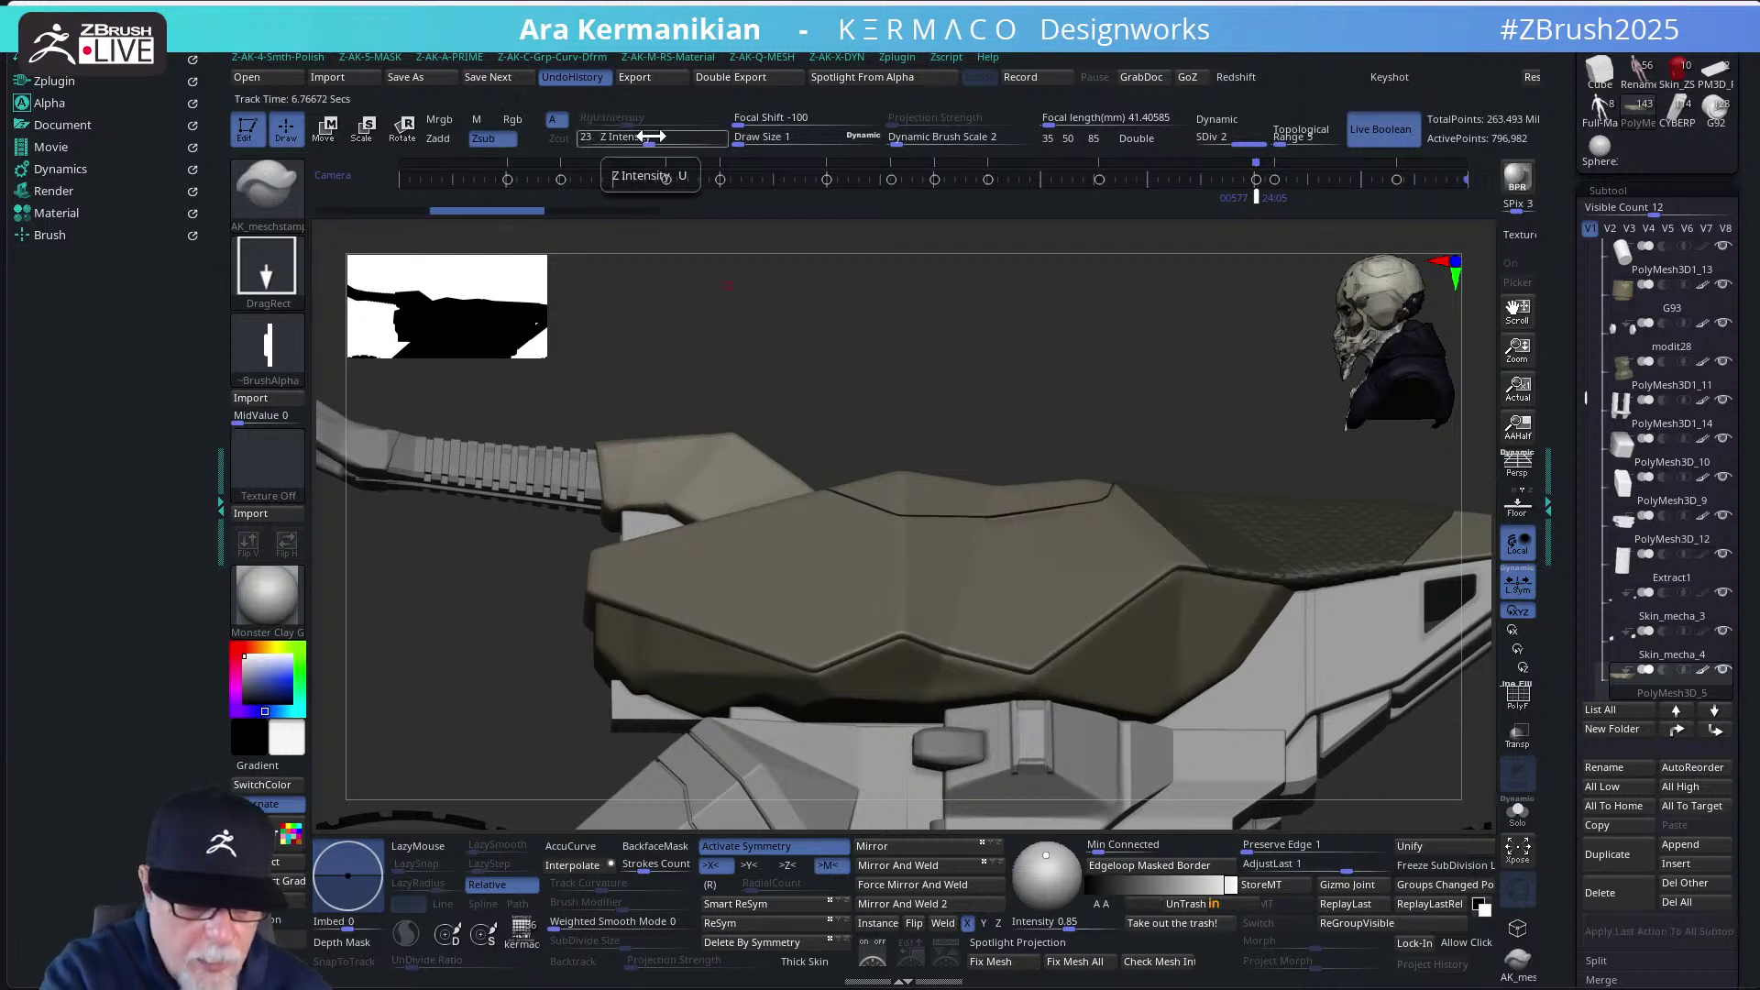
left_click_drag(651, 136, 678, 137)
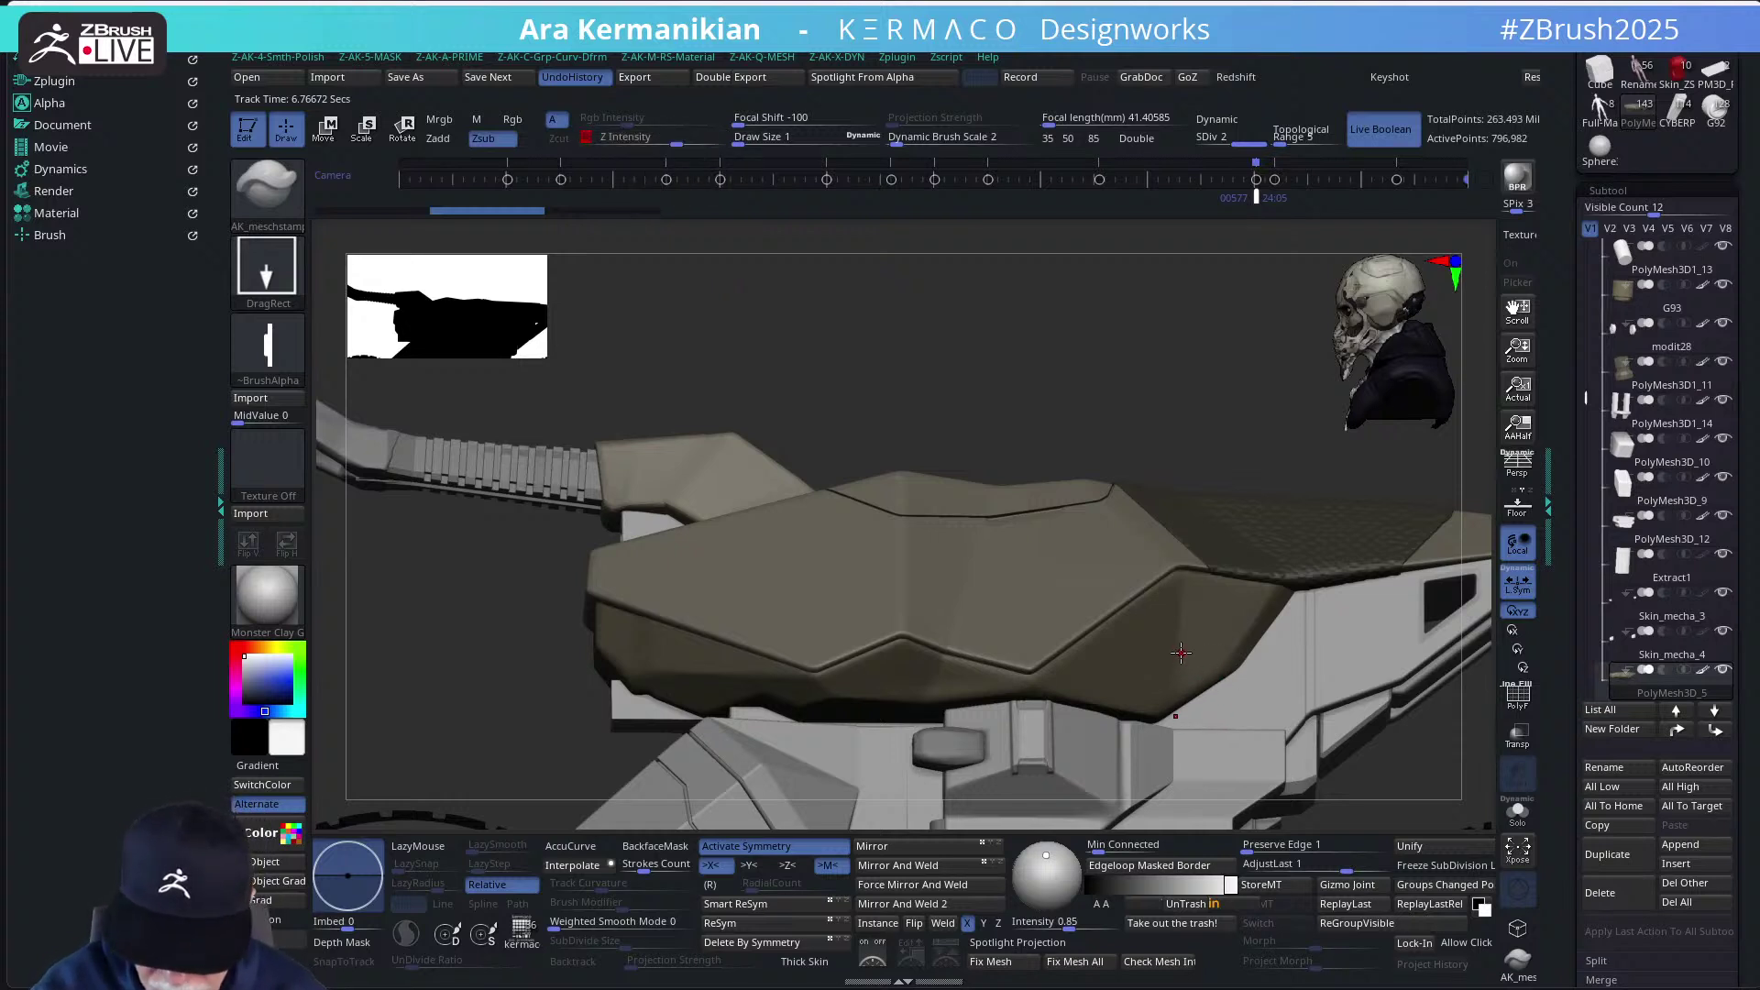
Try stamping the alpha 13 groove at several spots along the lower shell's bottom edge, undoing the attempts
left_click_drag(1183, 711, 1183, 722)
key("ctrl+z")
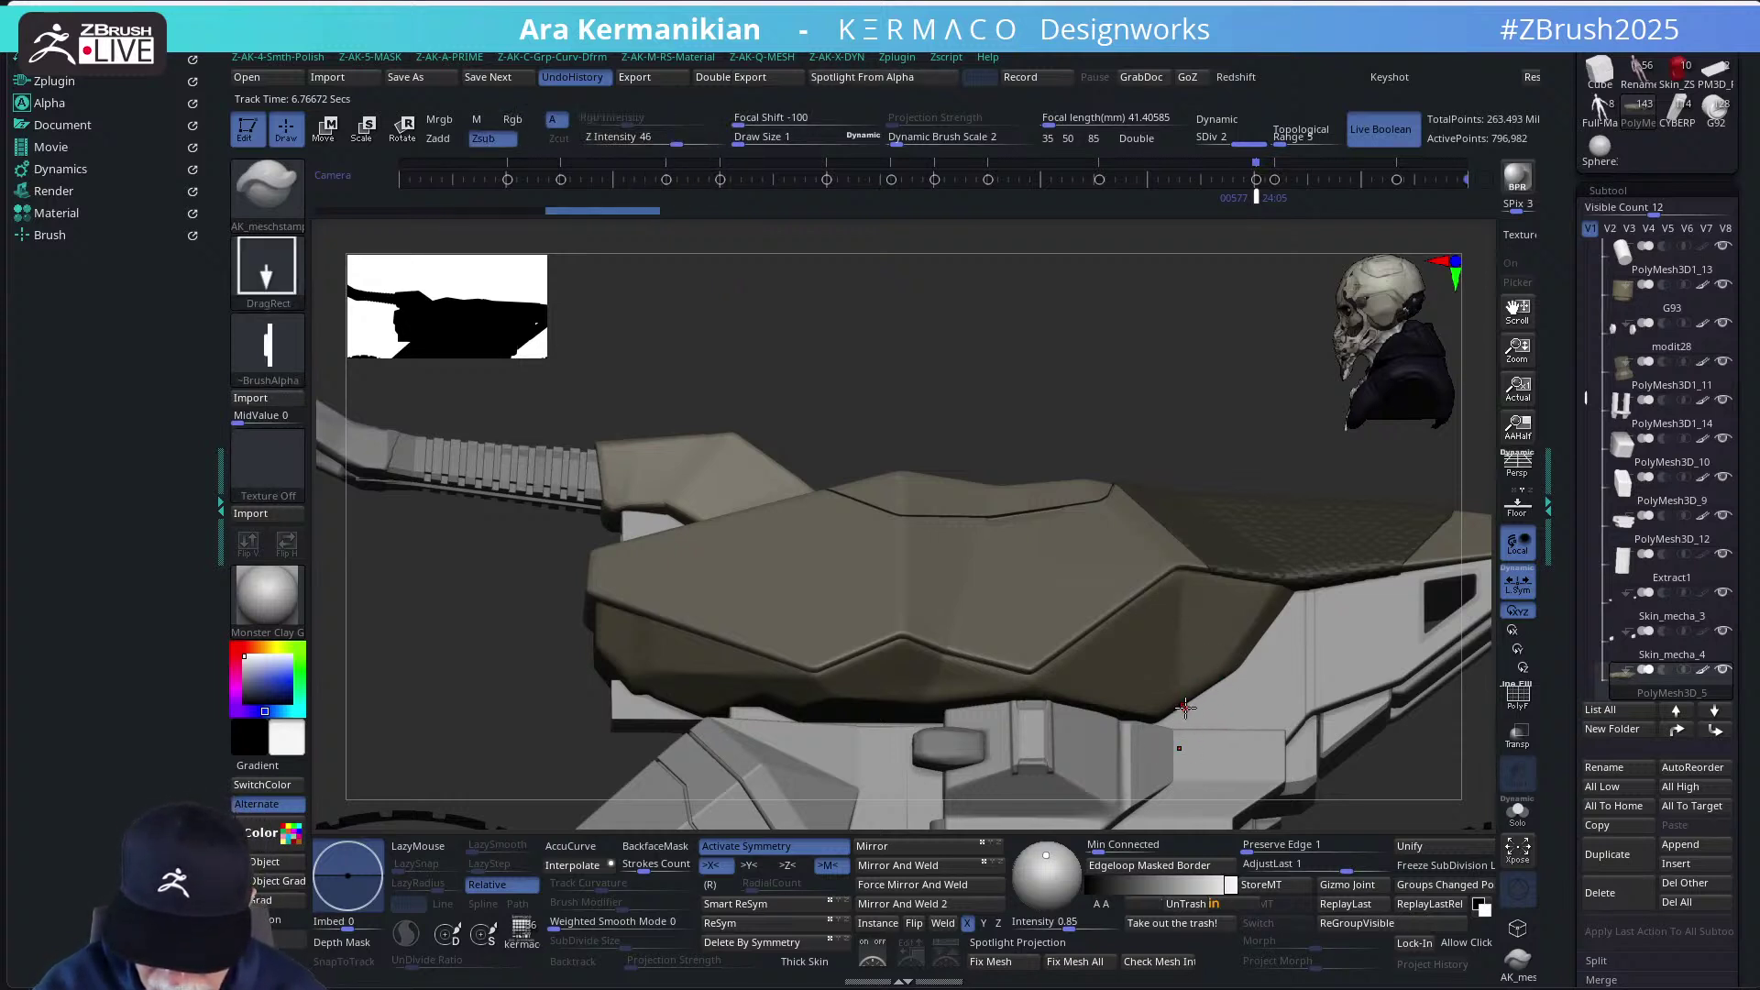
key("ctrl+shift+z")
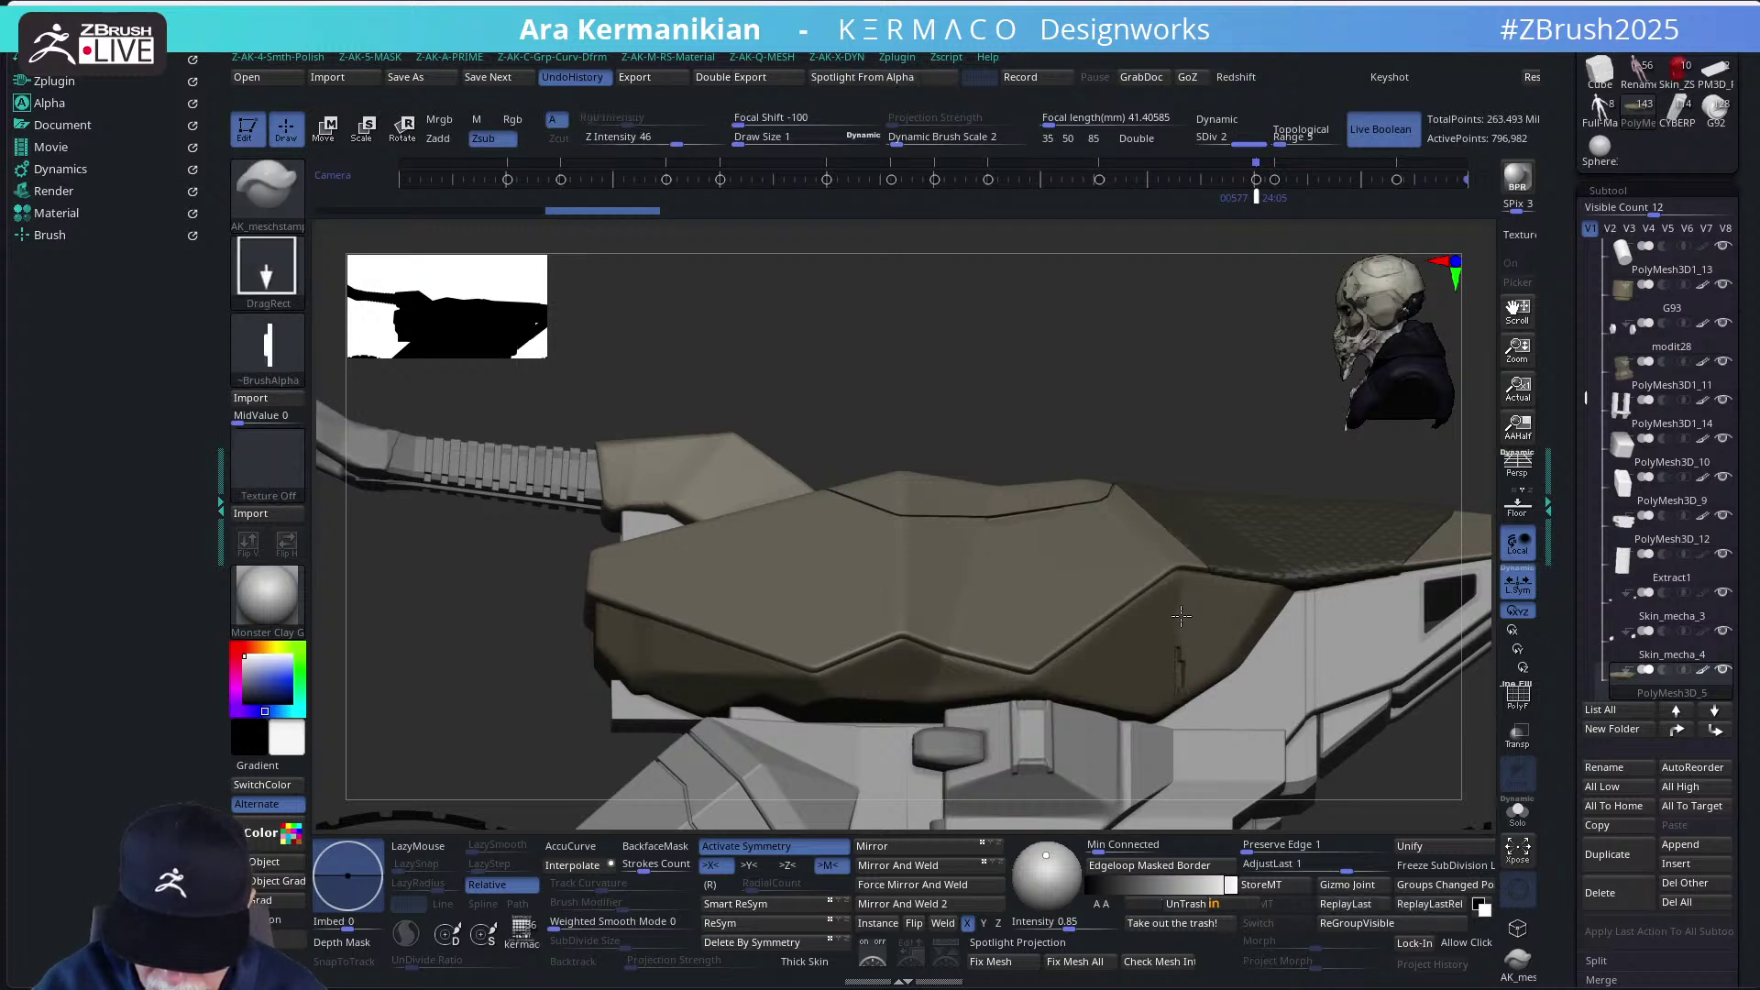
key("ctrl+z")
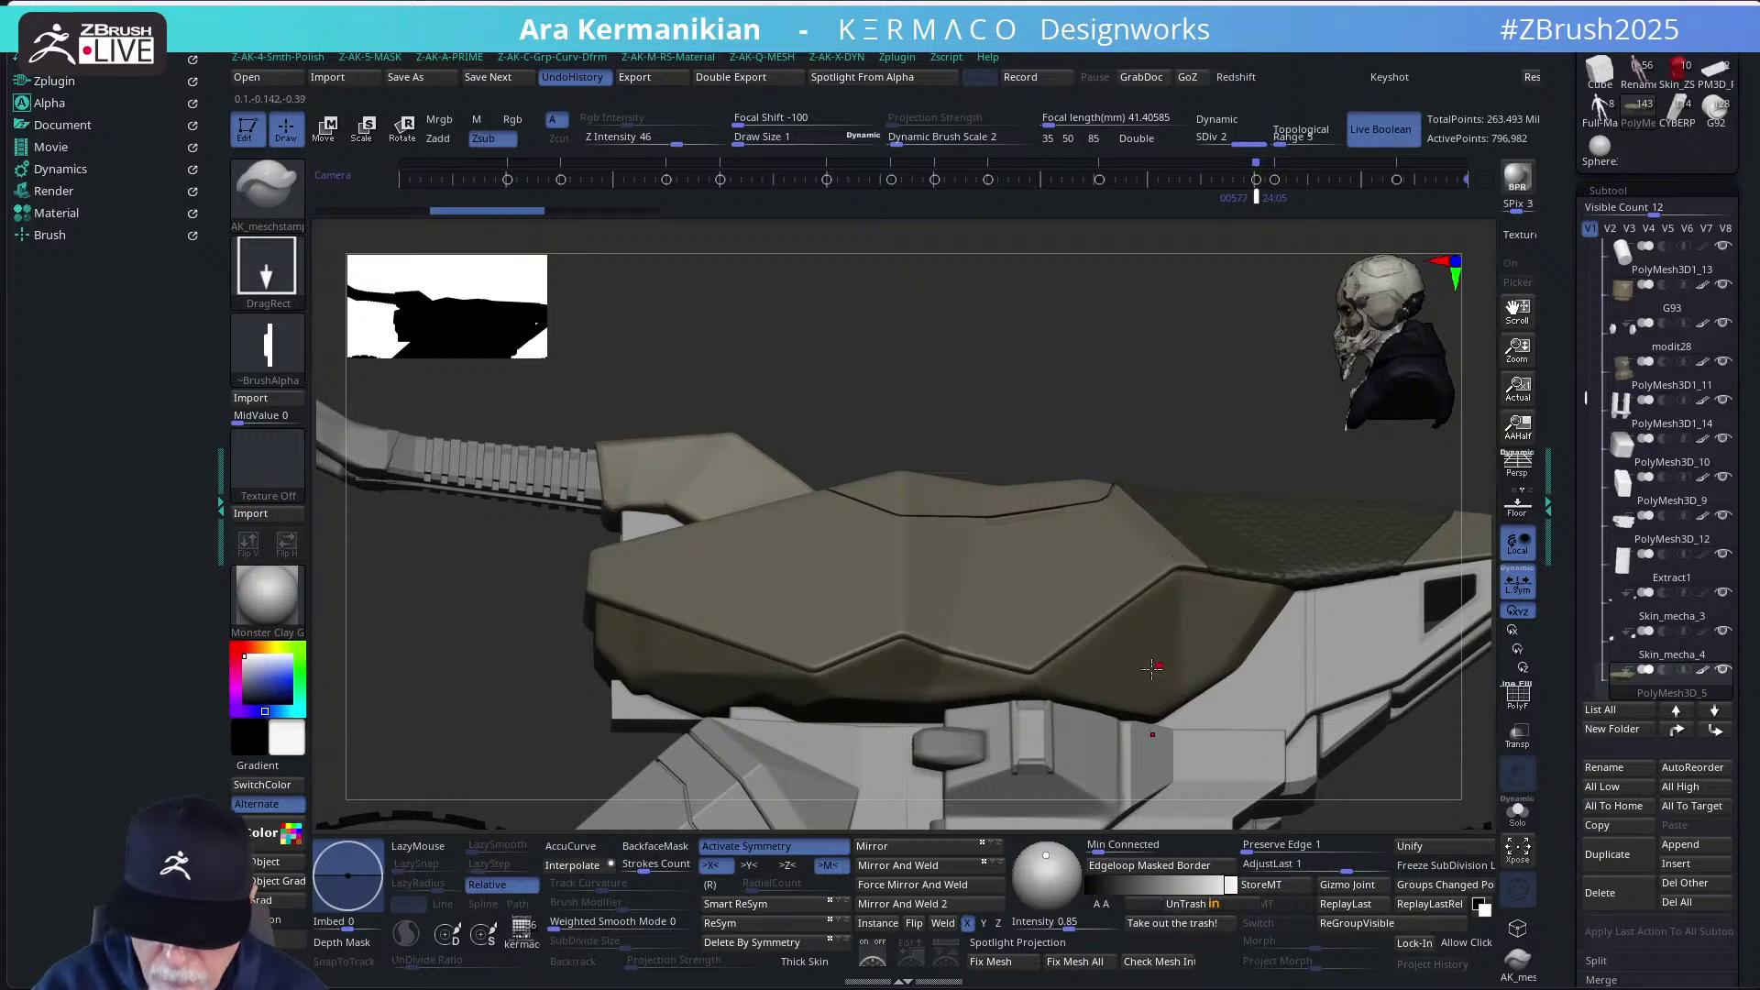
left_click_drag(511, 730, 452, 775)
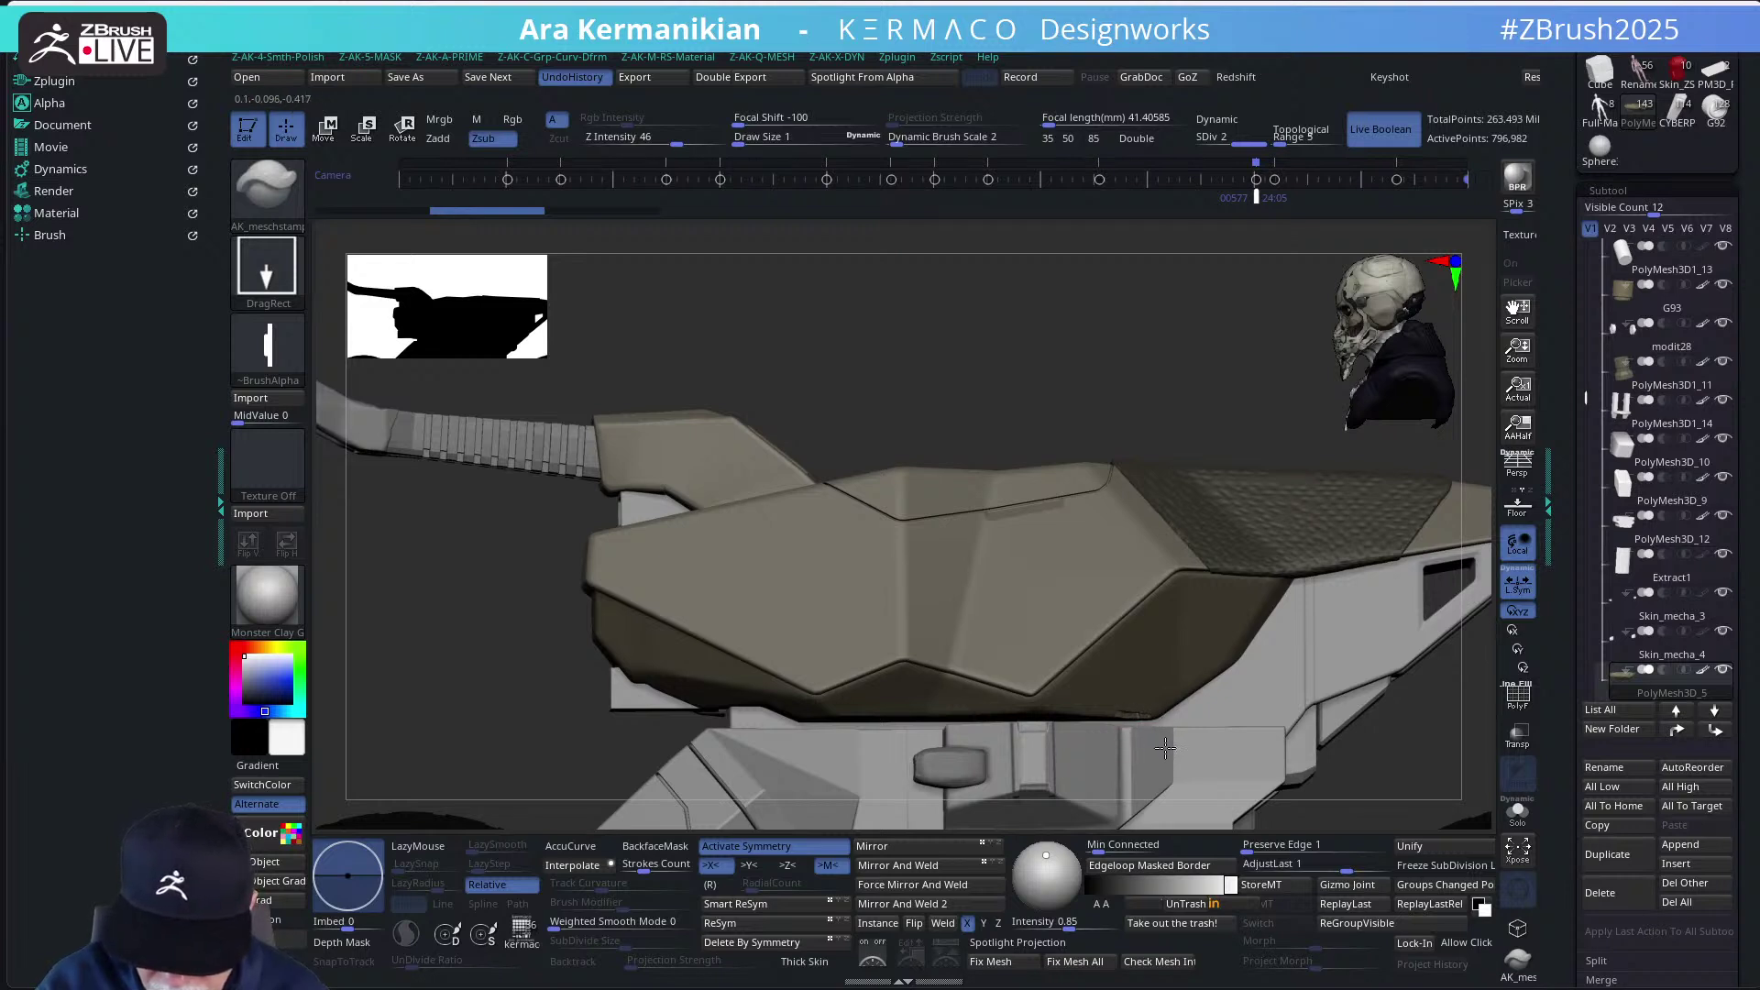
key("ctrl+shift+z")
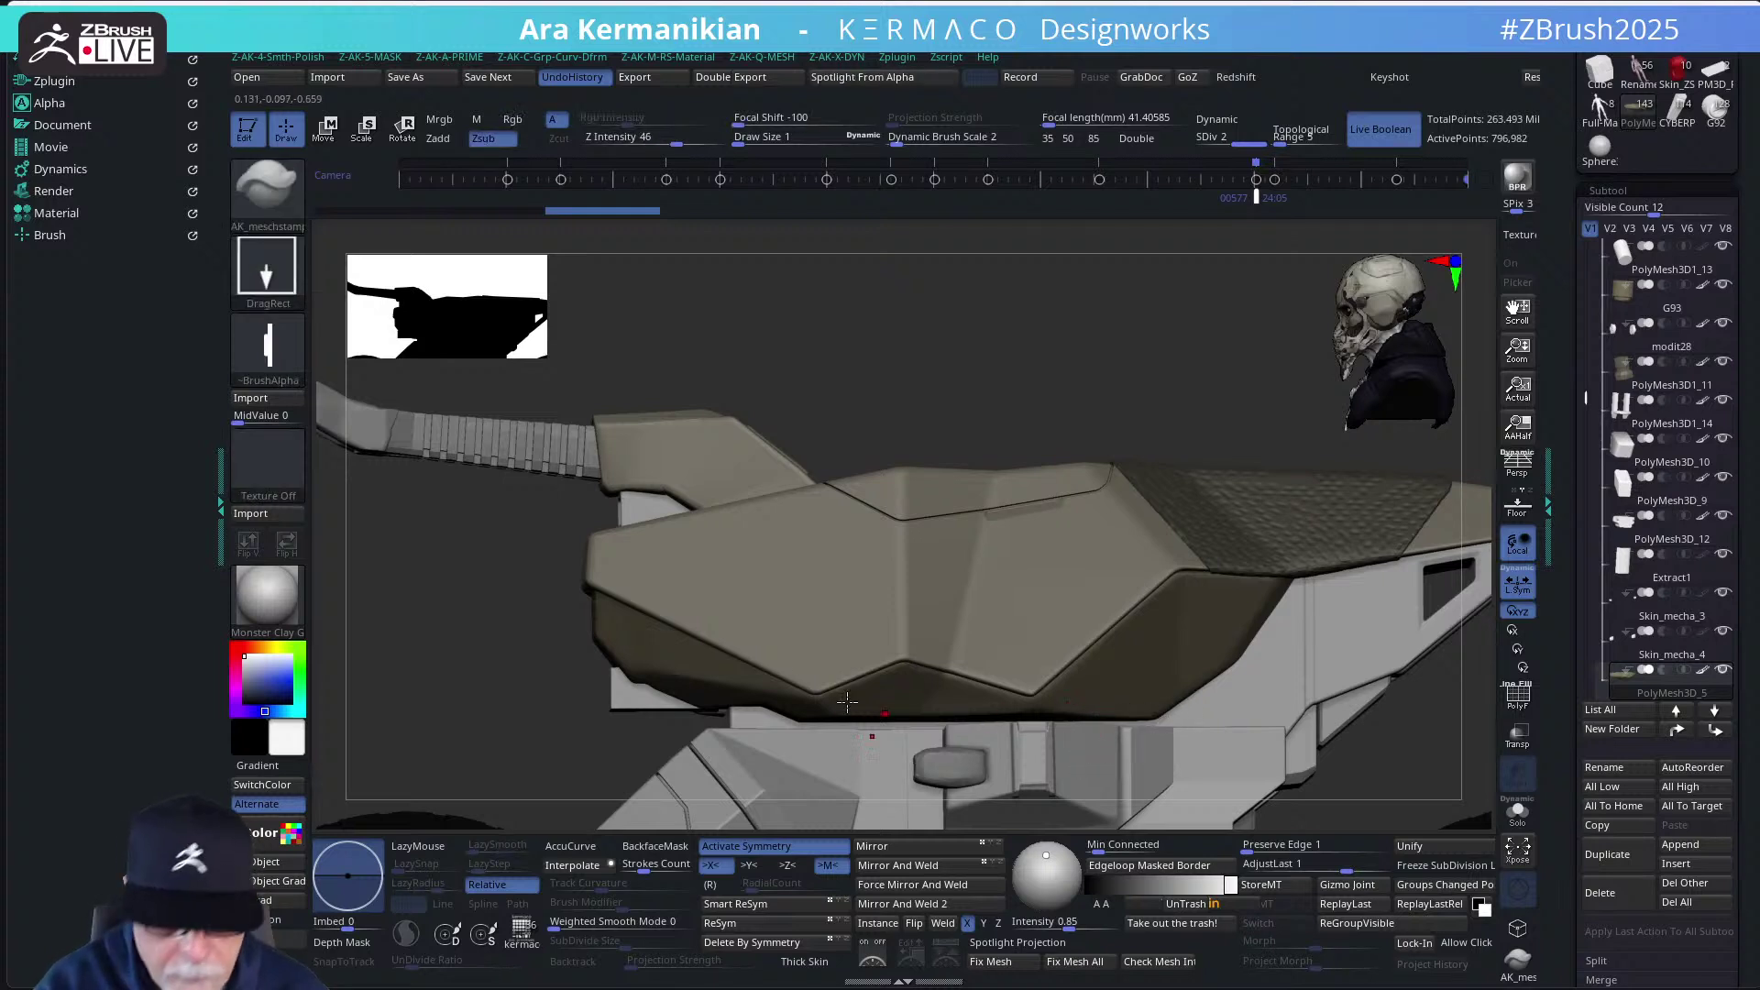
key("ctrl+z")
Set the stamp's Z Intensity to 36 and undo the trial stamps and paint display change on the lower shell
left_click_drag(653, 138, 665, 139)
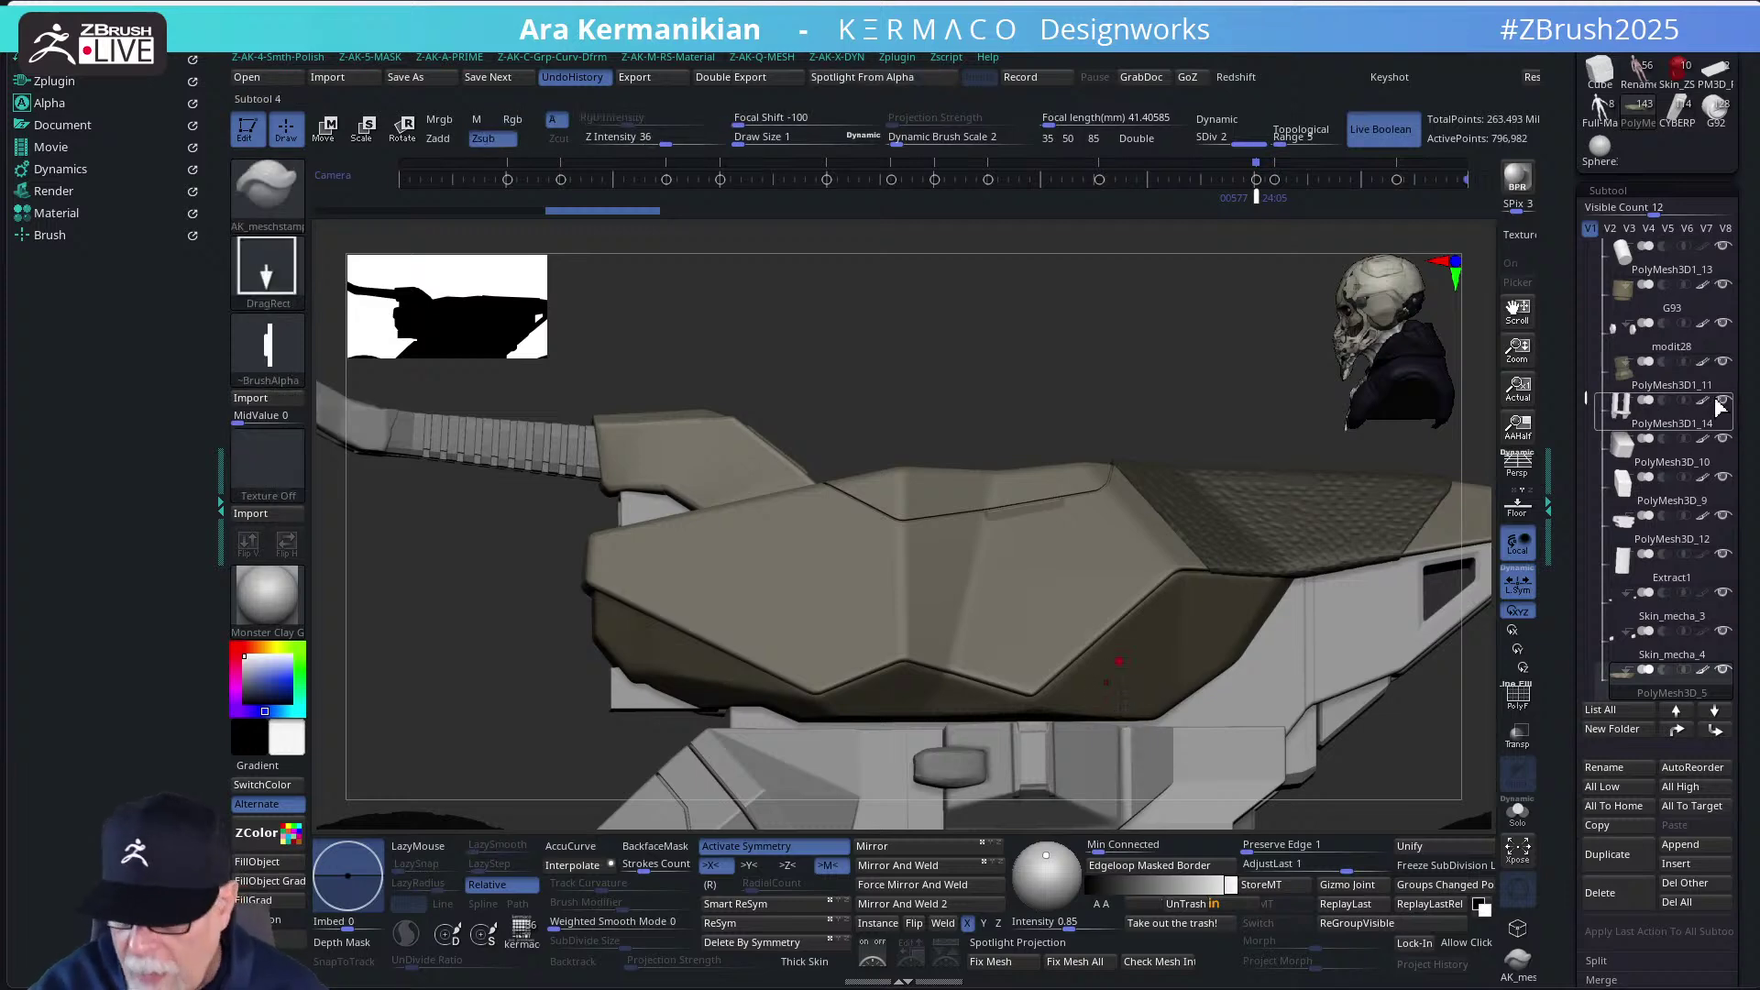
mouse_move(1707, 683)
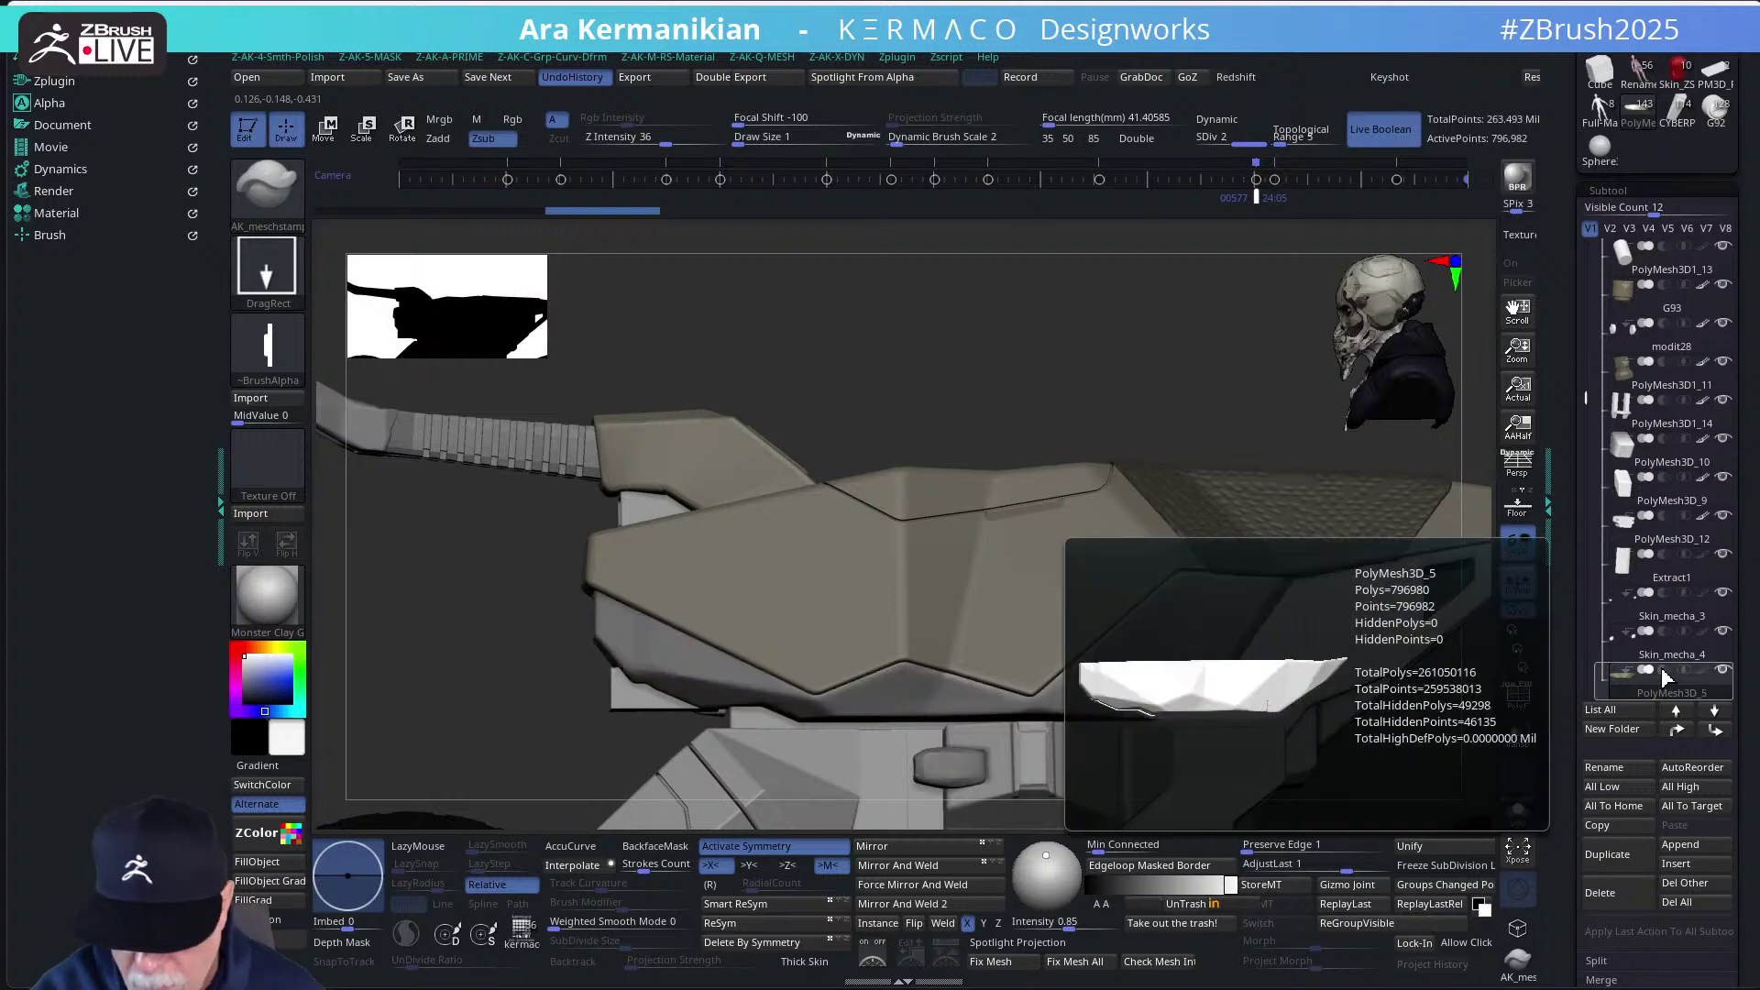
key("ctrl+z")
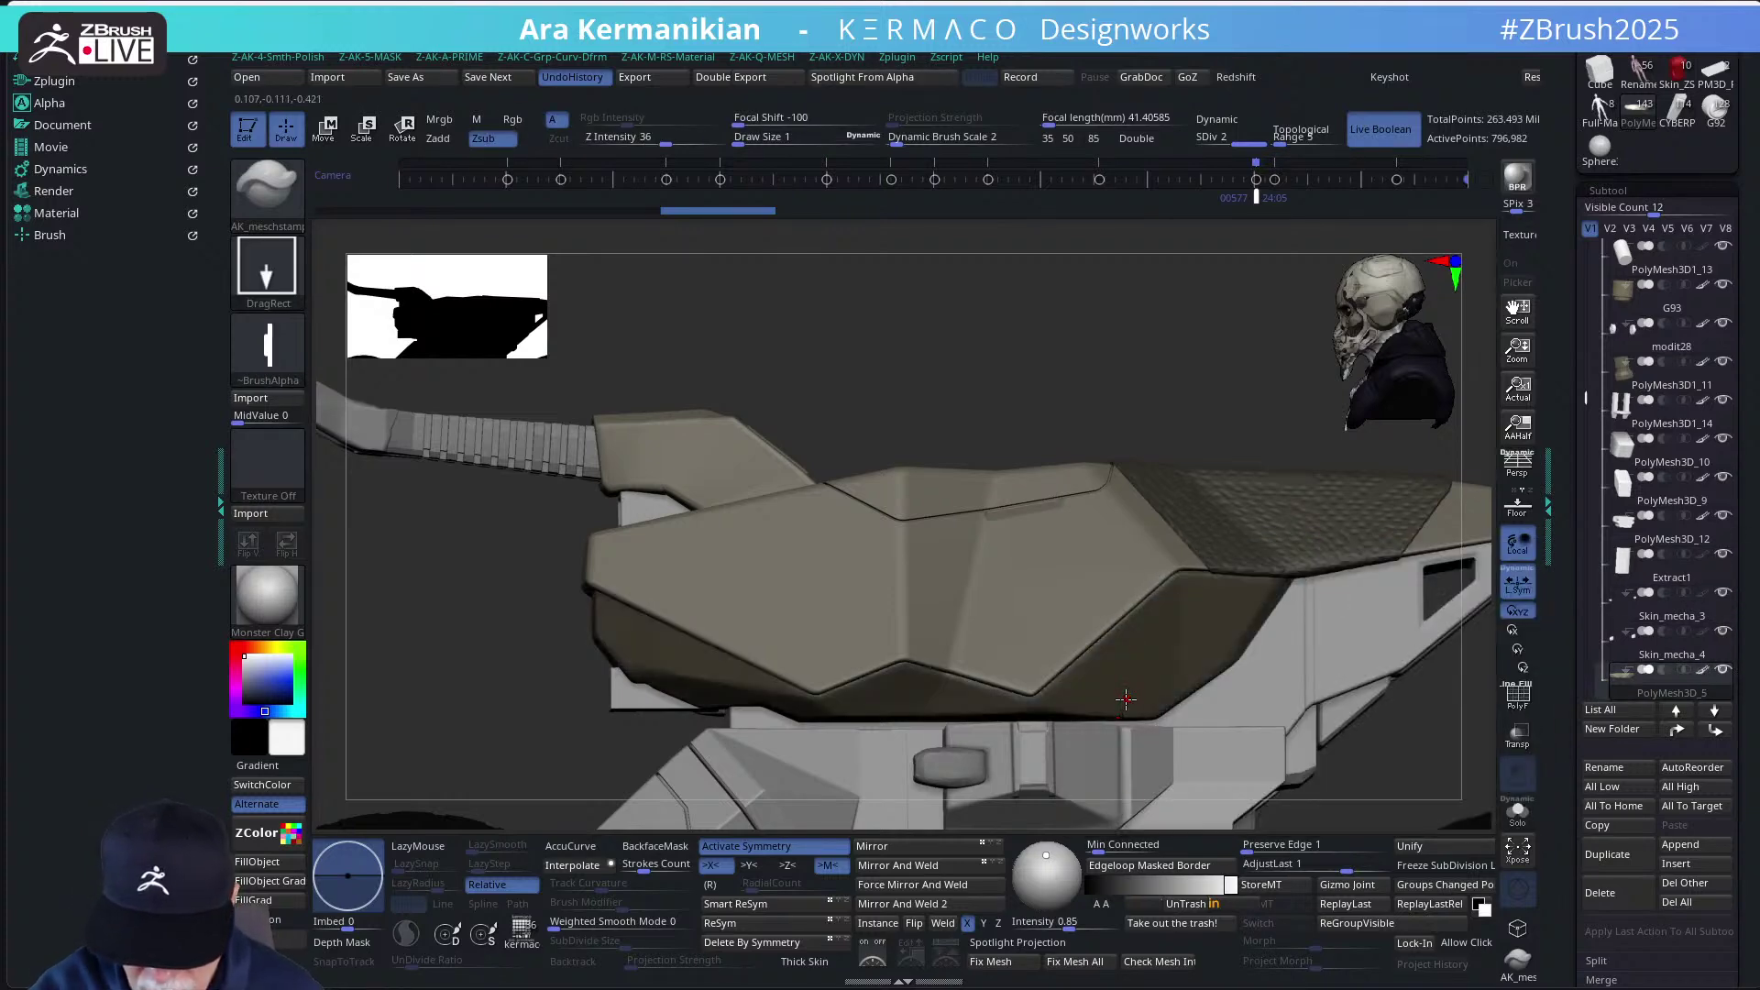
key("ctrl+z")
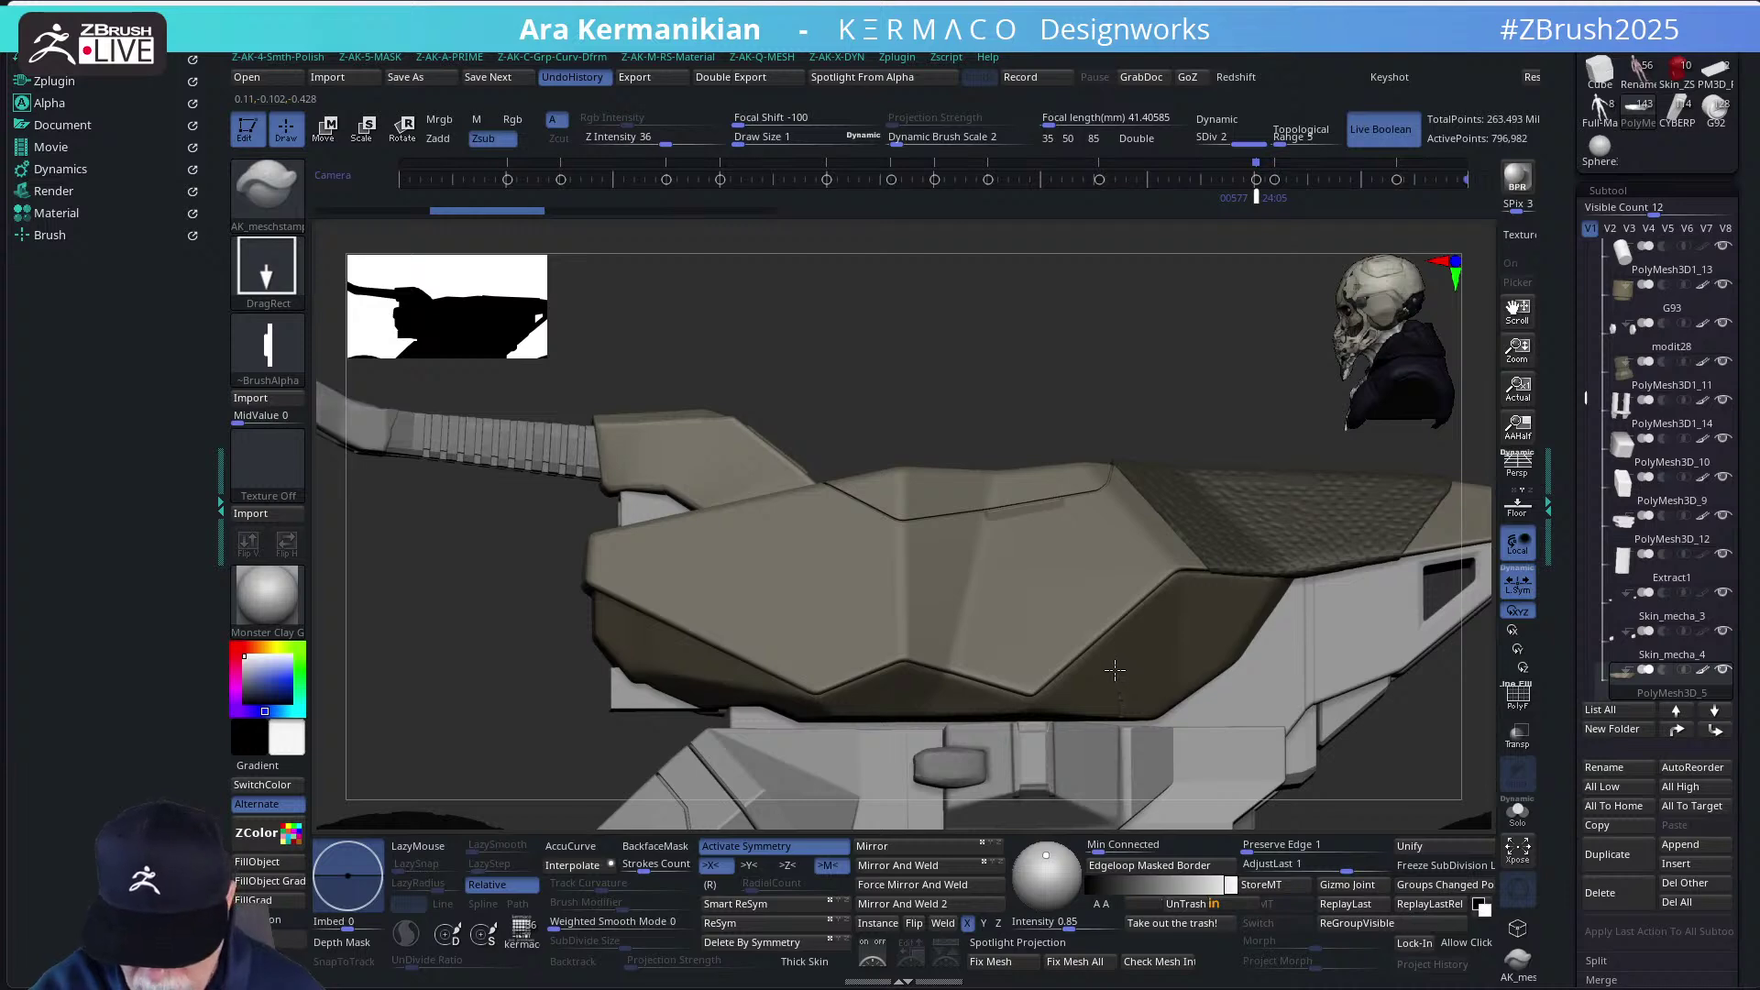
Try stamping the alpha 13 groove on the lower shell's rear facet and check it from several angles
left_click_drag(1114, 670, 1115, 674)
mouse_move(1402, 759)
left_mouse_down("ctrl")
mouse_move(1423, 775)
mouse_move(1281, 737)
mouse_move(1369, 741)
mouse_move(1380, 730)
mouse_move(1347, 685)
mouse_move(1392, 709)
mouse_move(1138, 697)
left_mouse_up("ctrl")
key("ctrl")
key("ctrl")
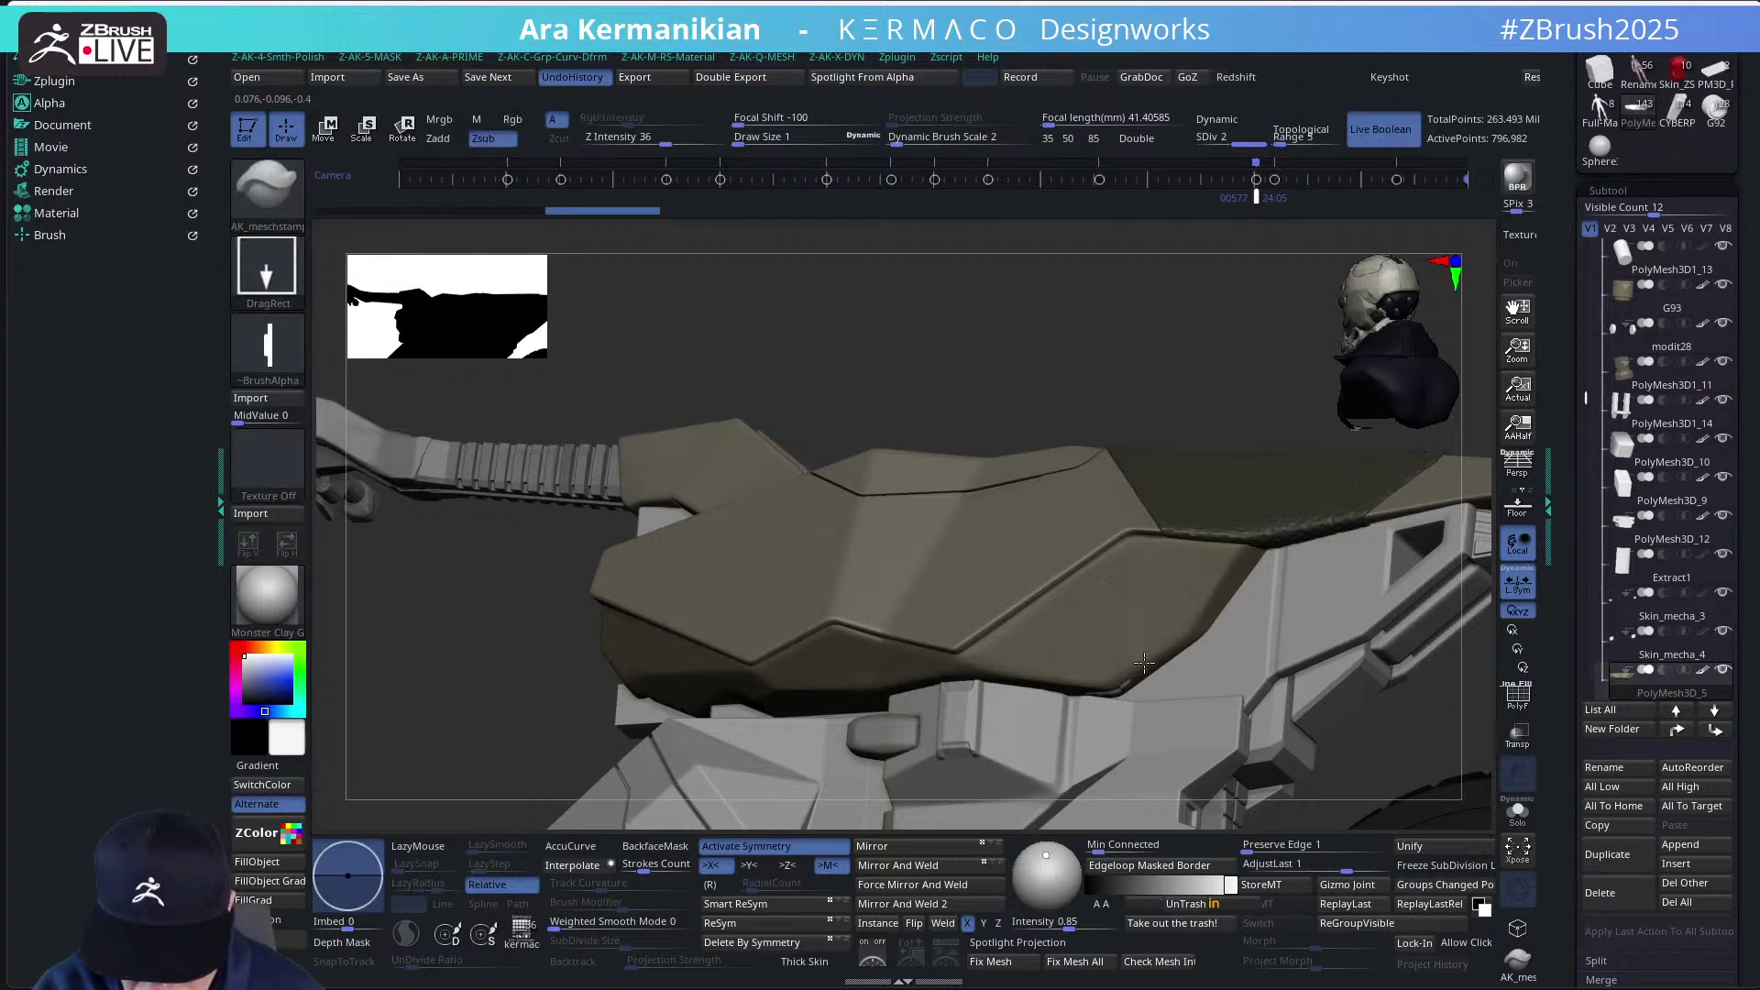
left_click_drag(1274, 414, 1230, 405)
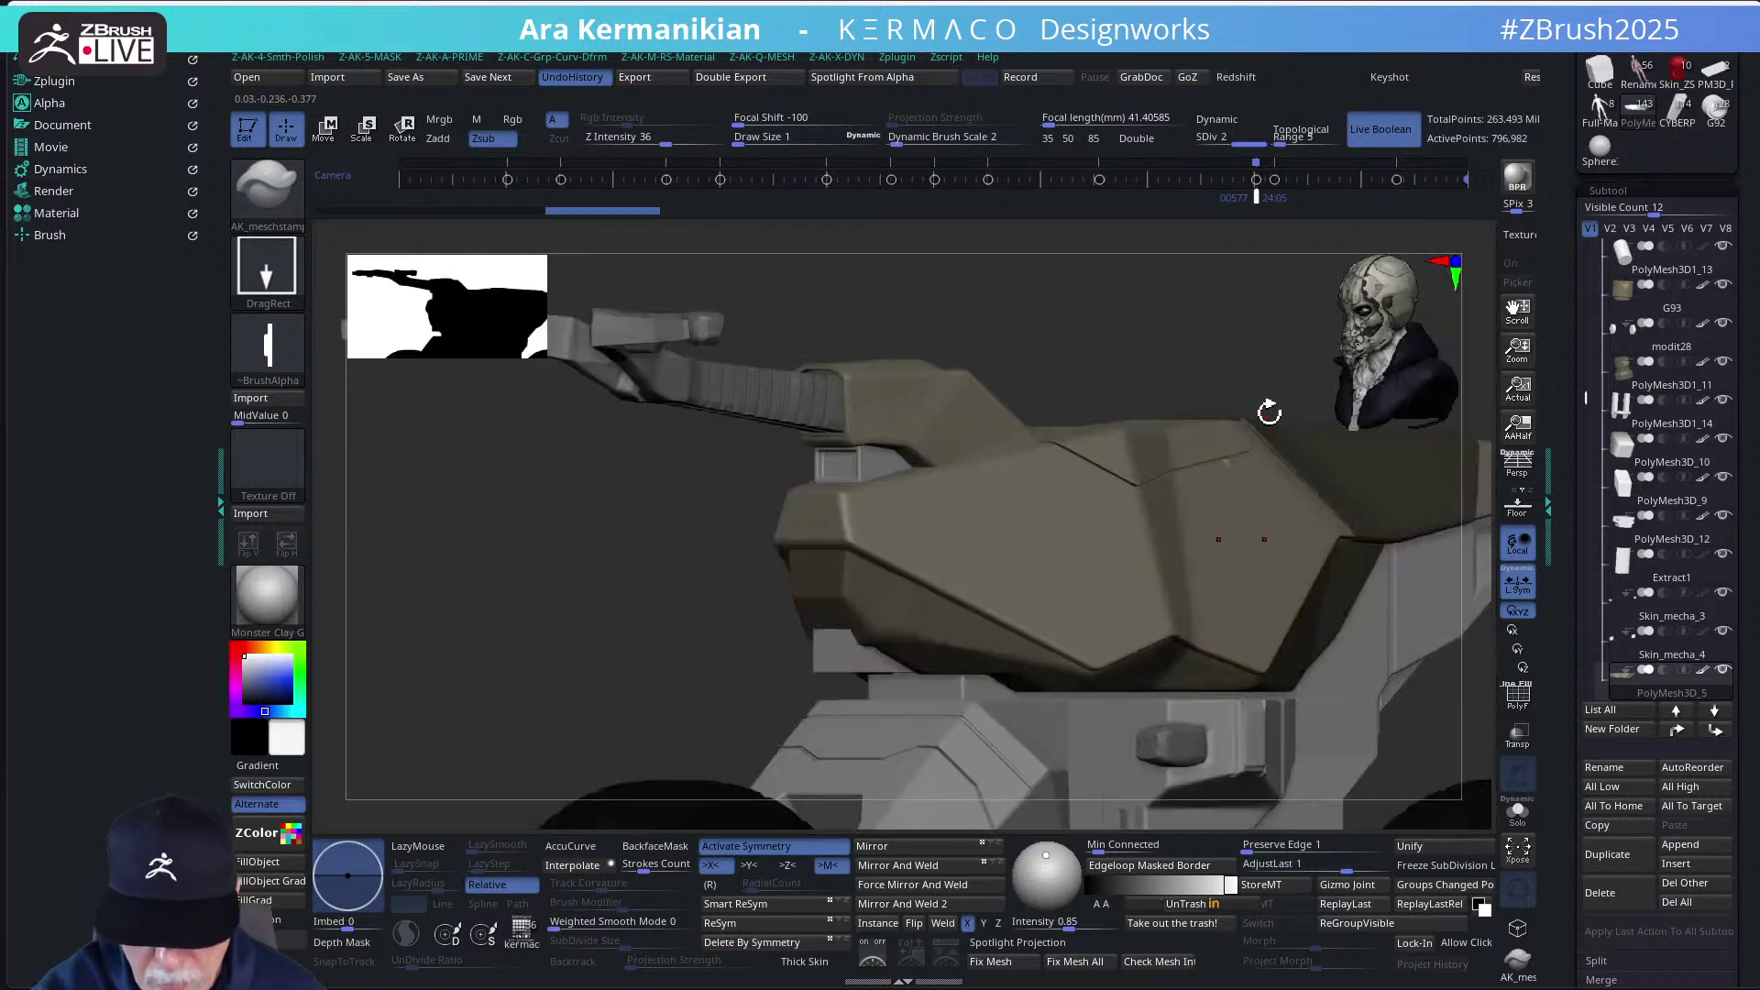
left_click_drag(1272, 326, 1196, 488, "alt")
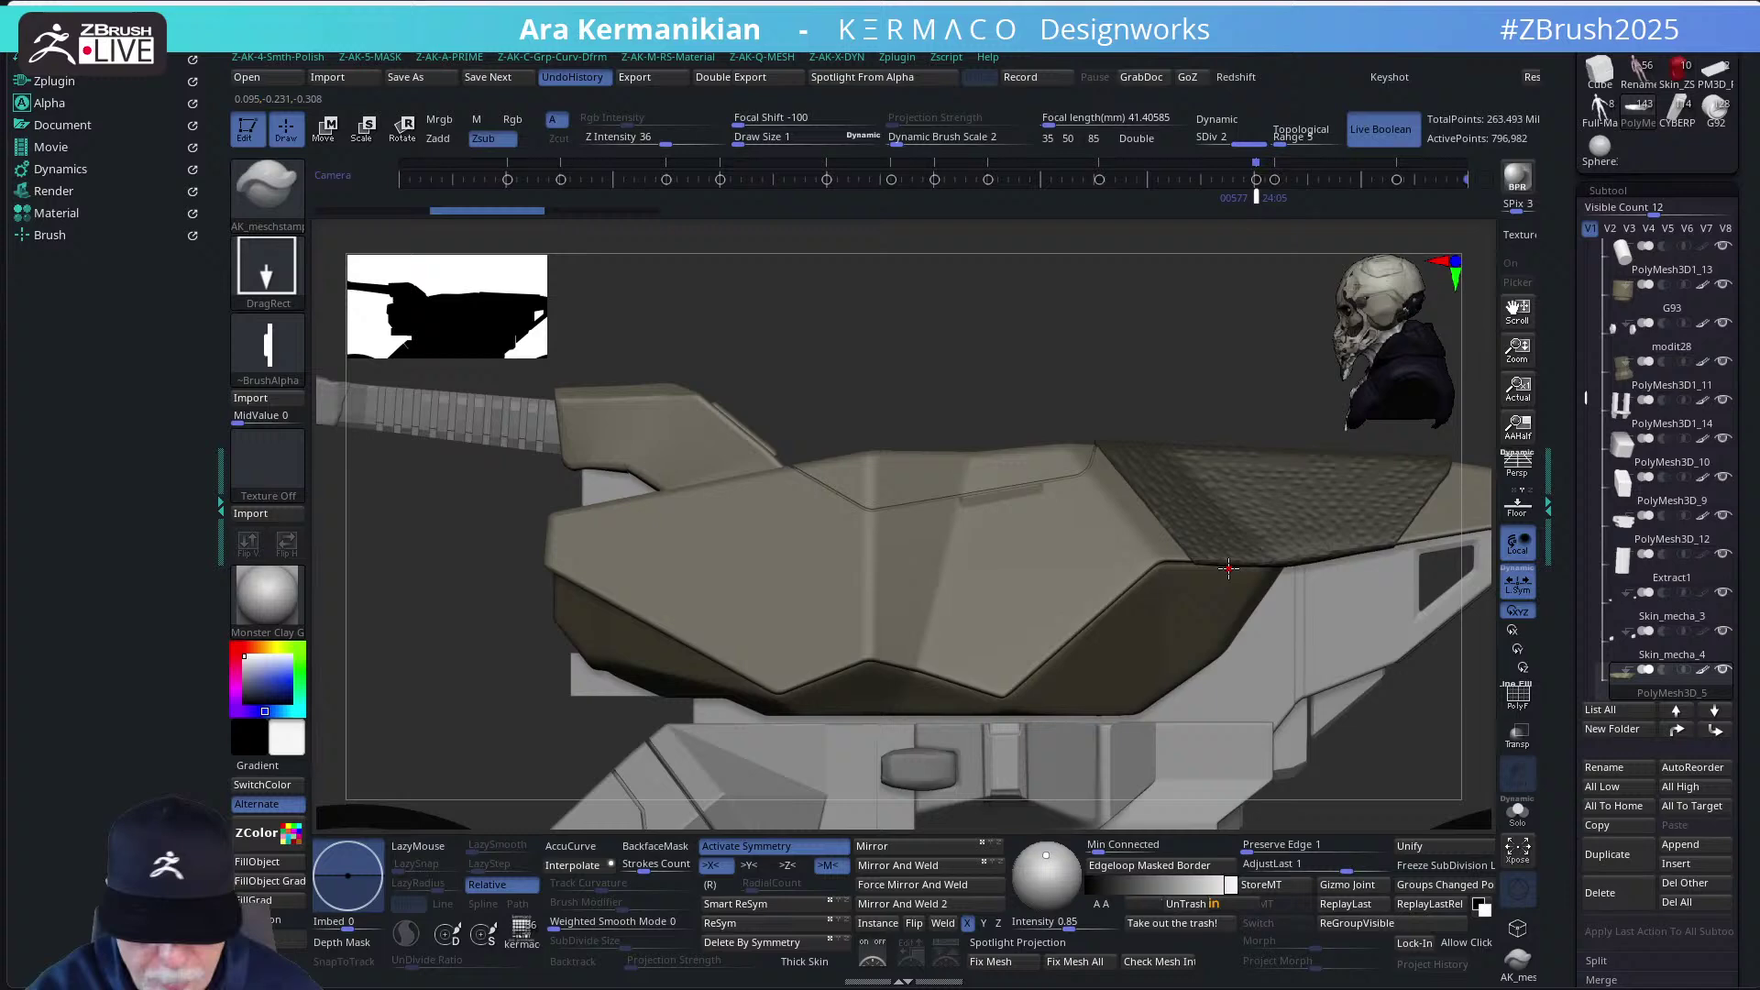
Change the stamp brush to the thin line alpha 75 with a Draw Size of 6.3724
left_click(268, 347)
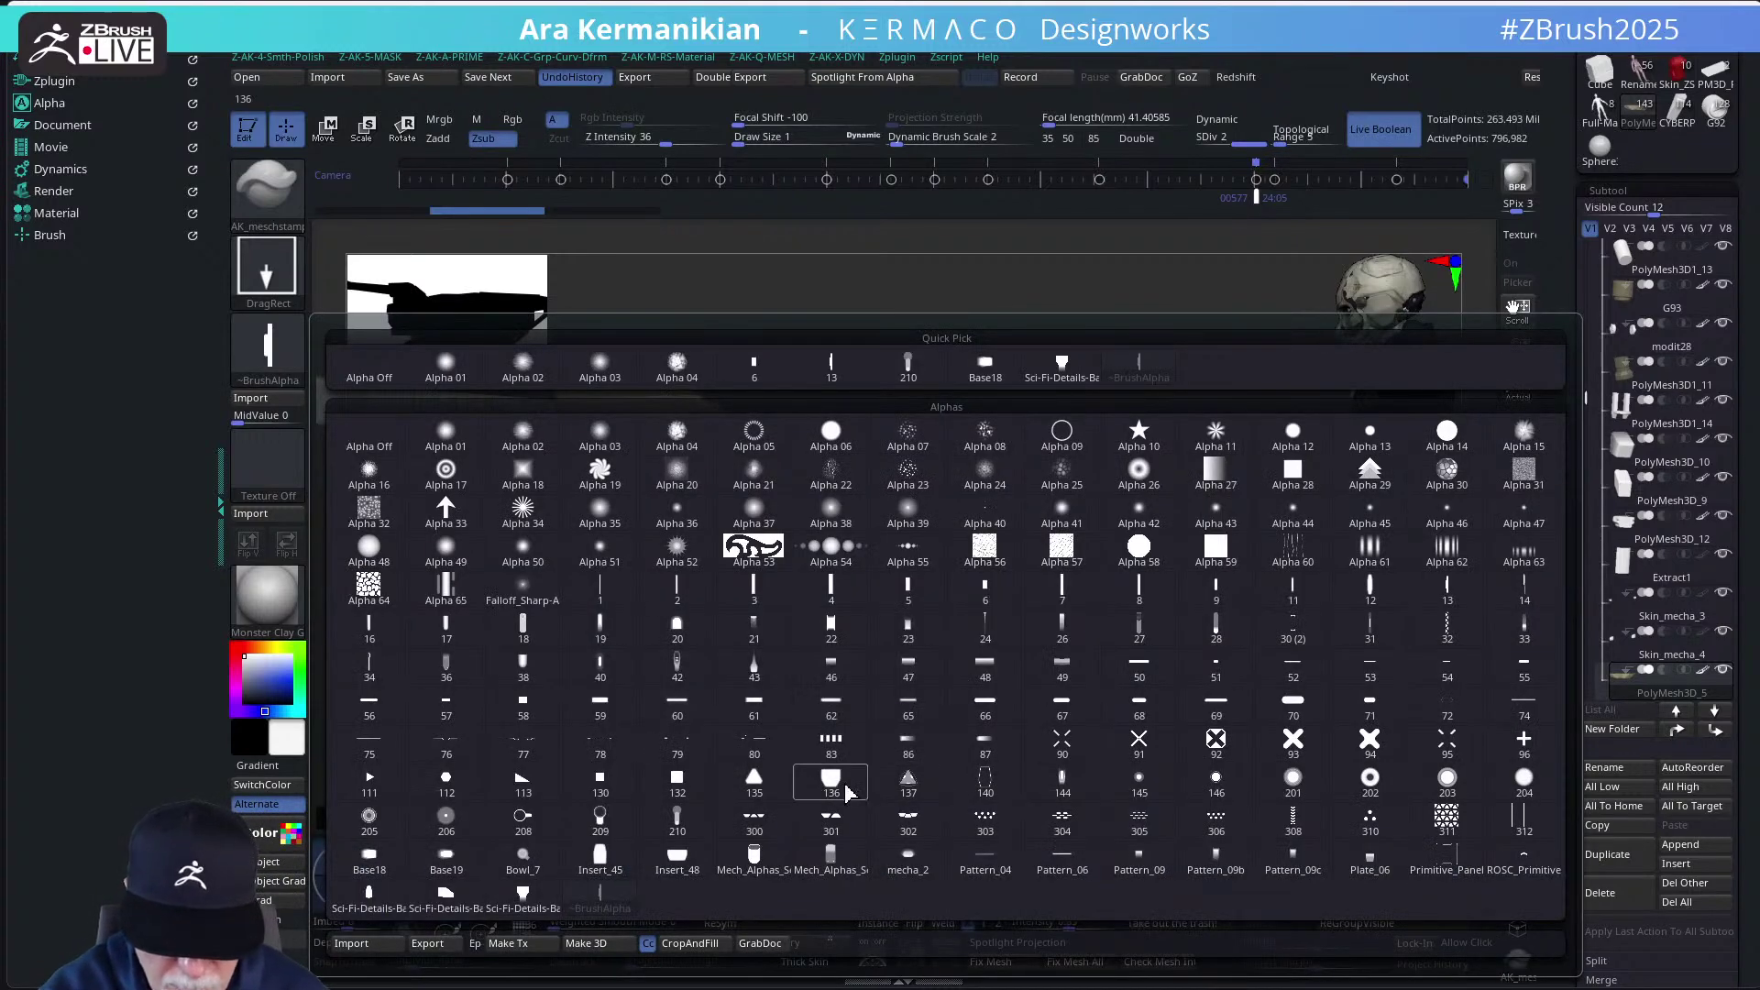
mouse_move(762, 750)
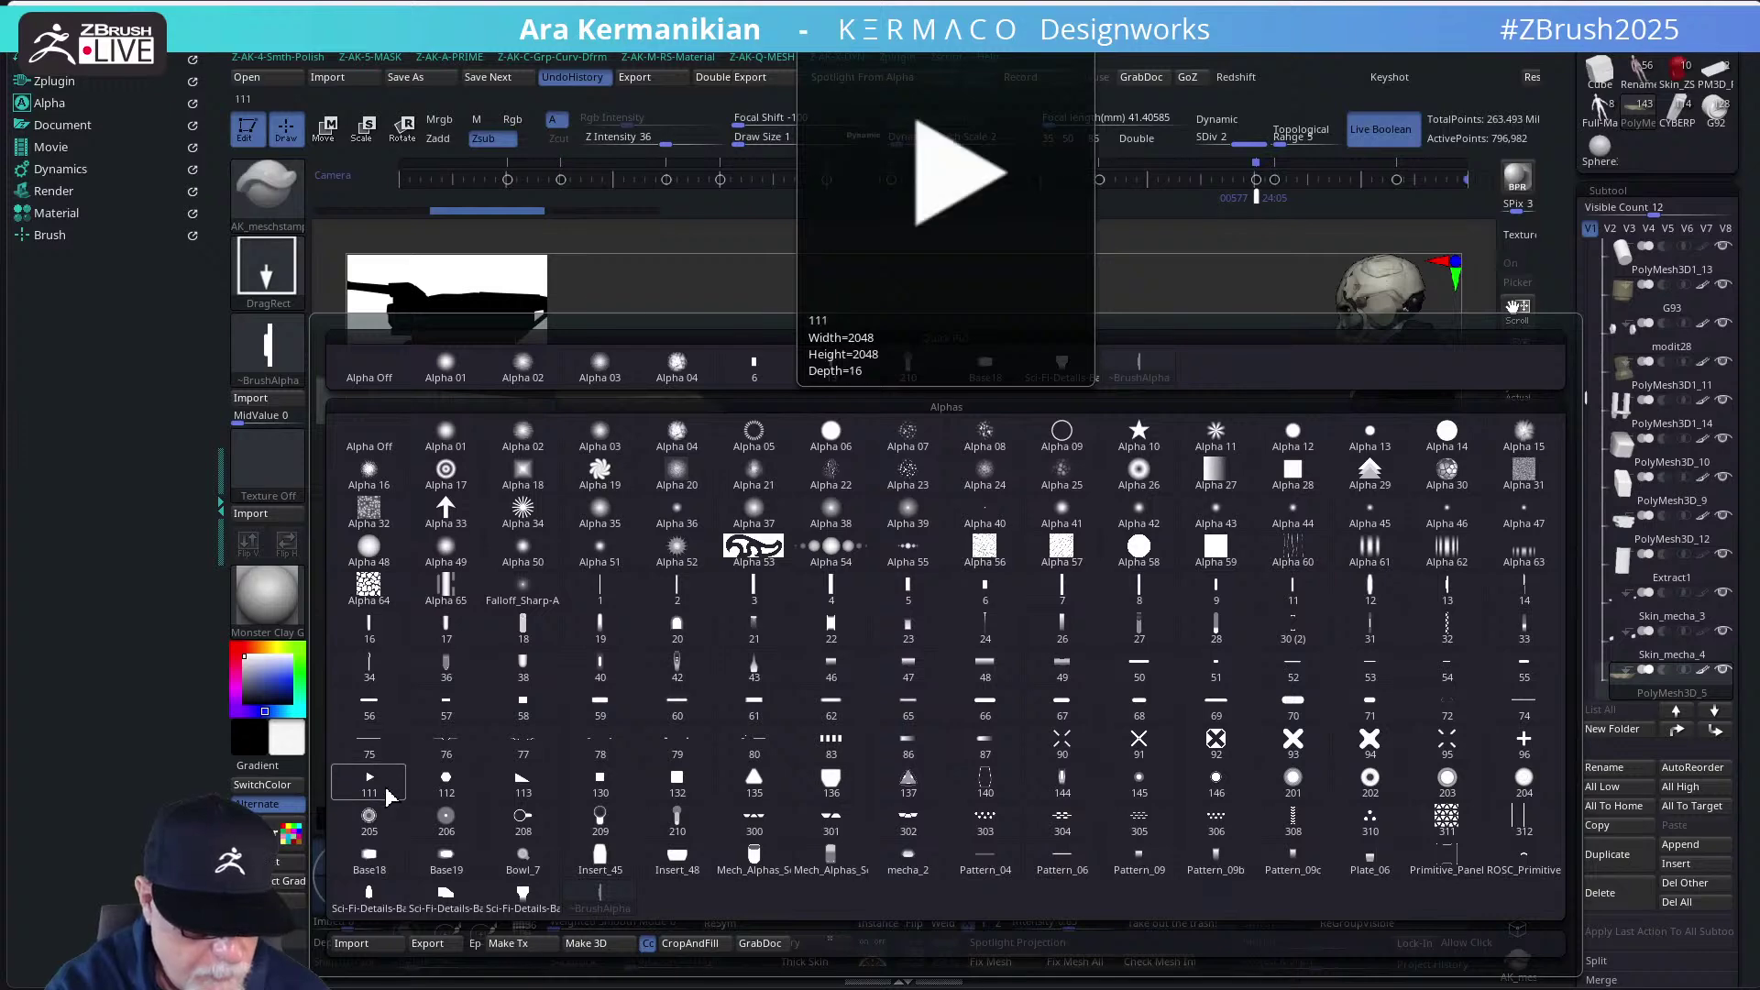
left_click(371, 742)
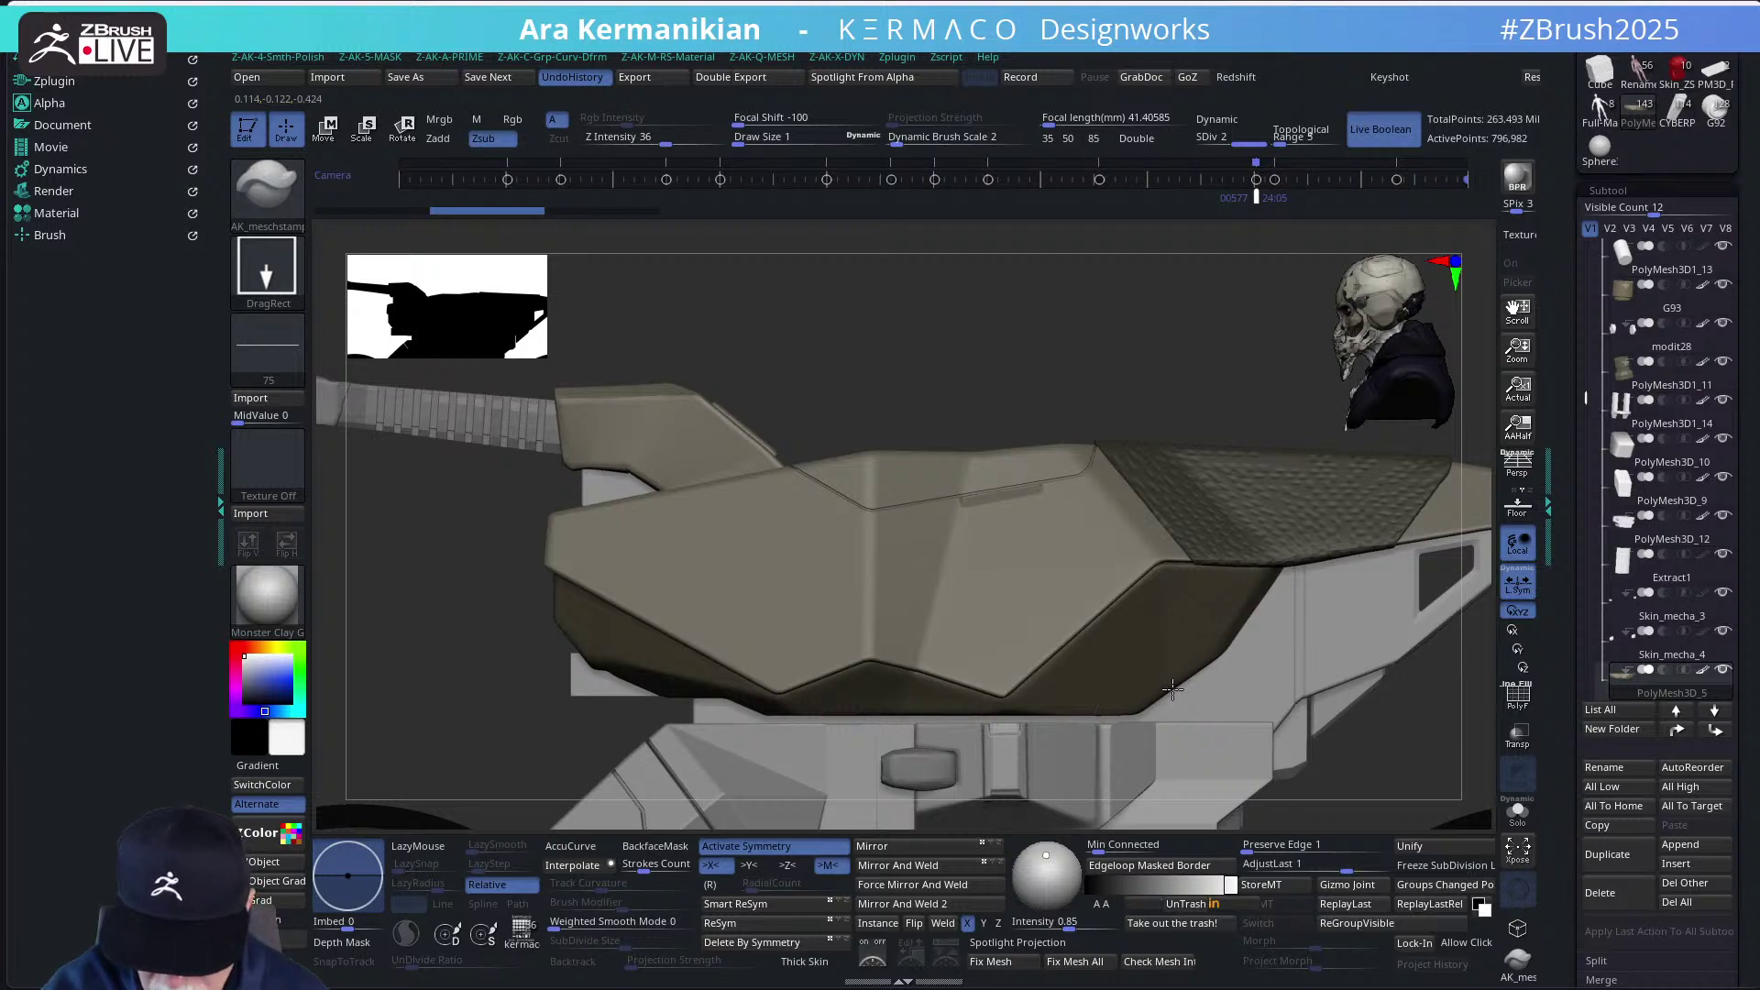
key("s")
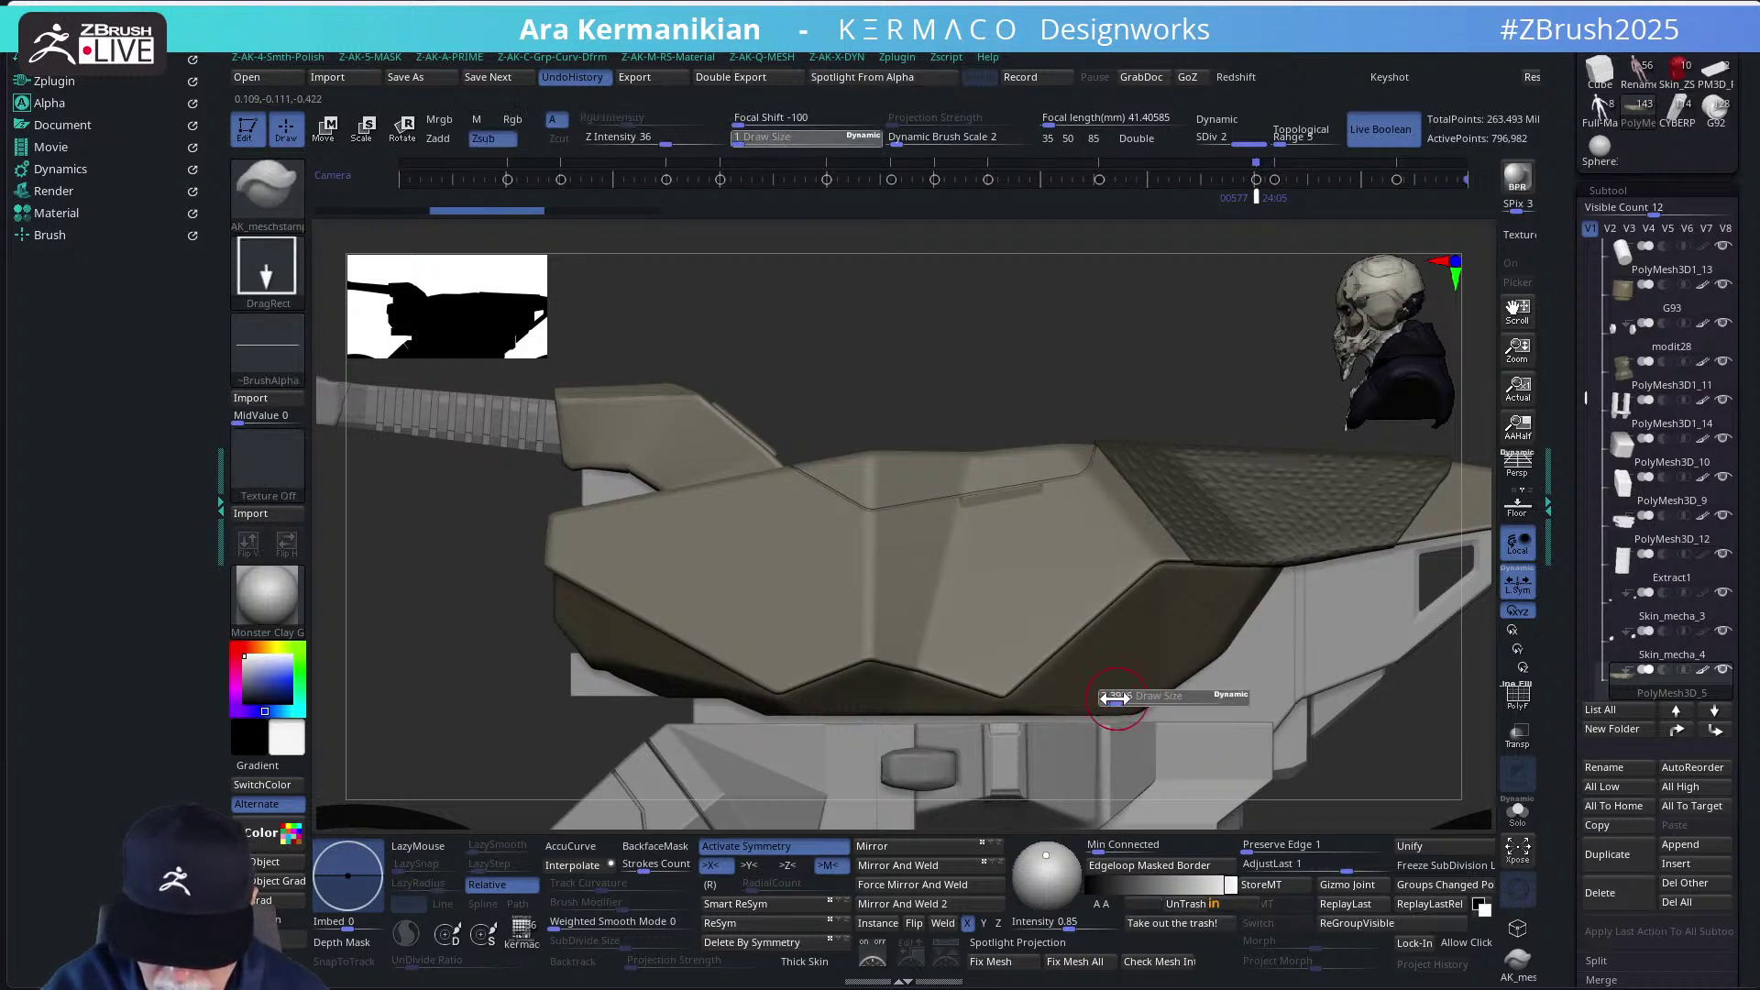
left_click(1115, 699)
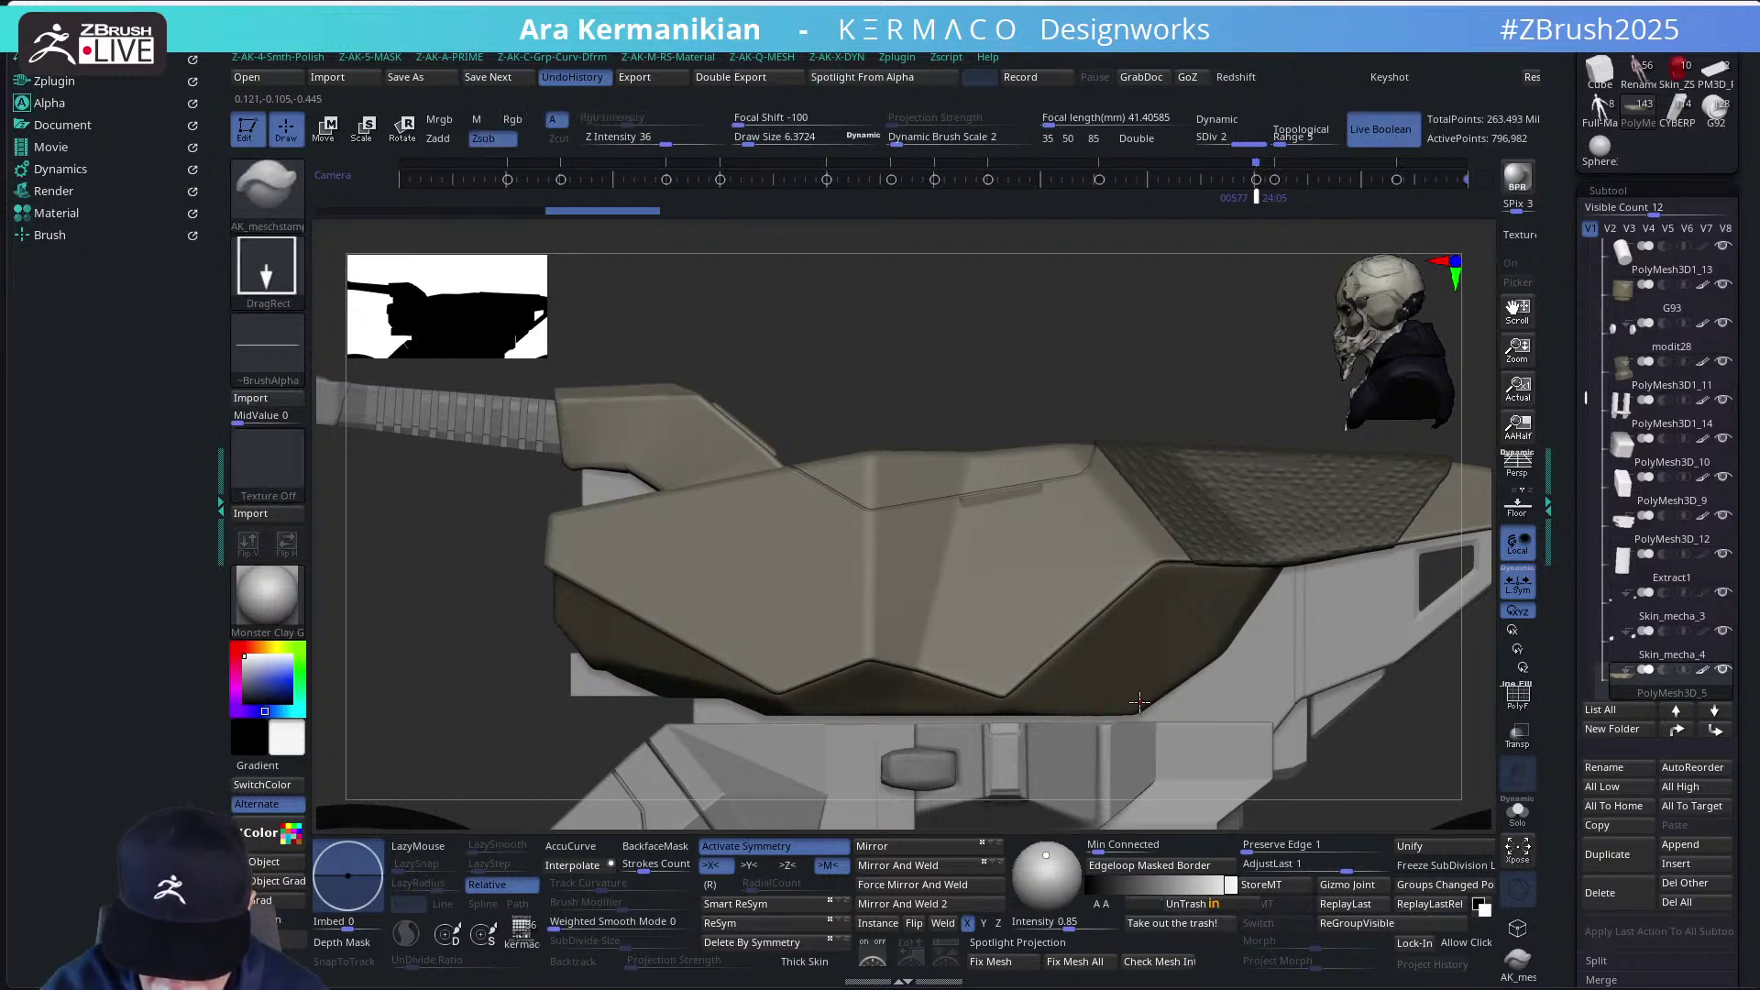
Stamp a thin panel line along the lower shell's rear bottom edge and turn off the shell's polypaint display
left_click(1077, 783)
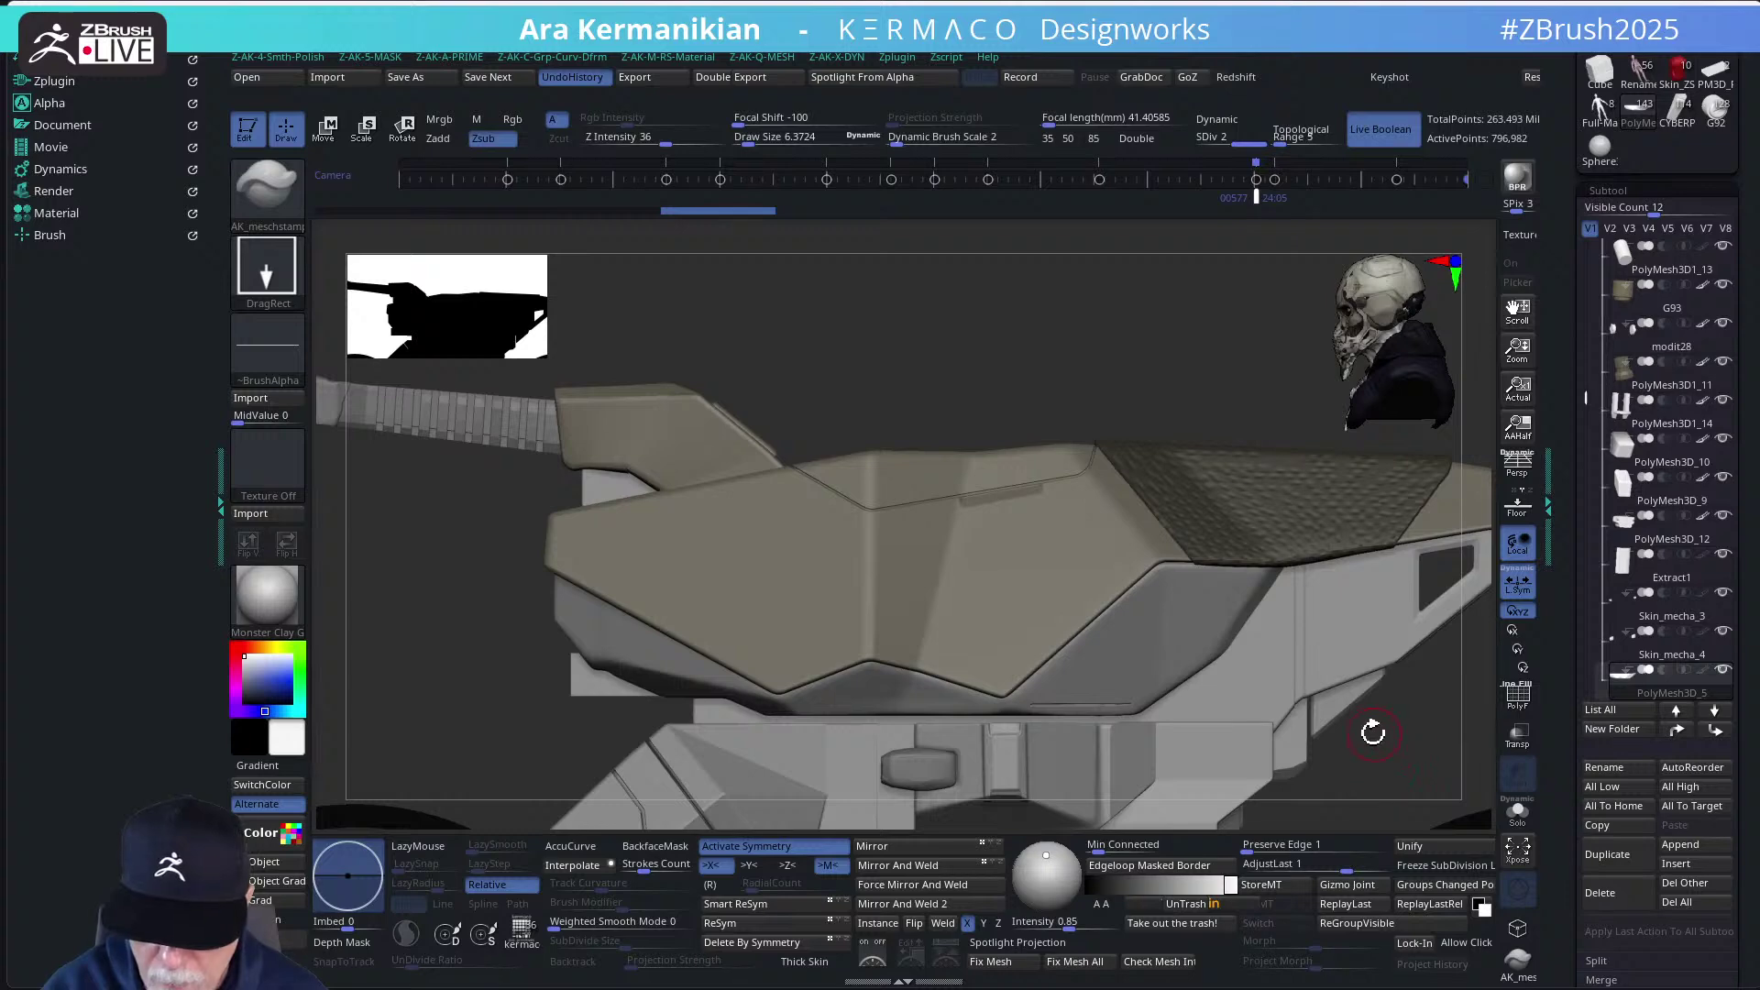
left_click(1386, 757)
left_click_drag(1385, 757, 1139, 746)
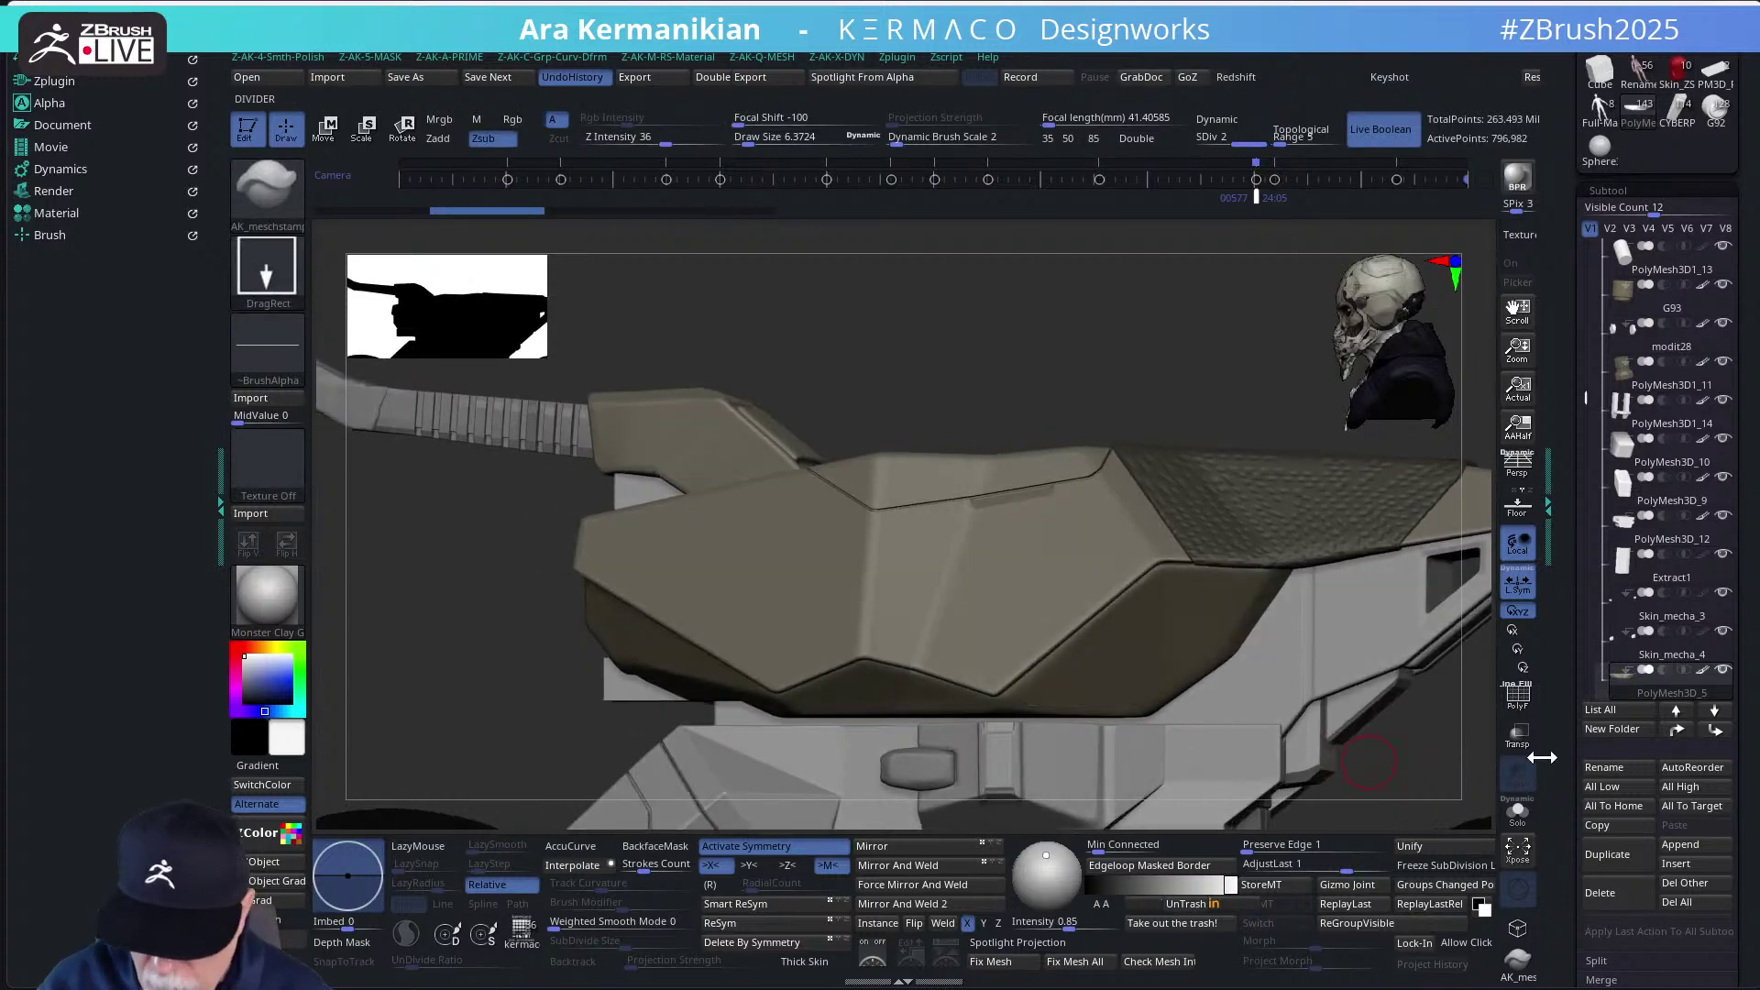
mouse_move(1712, 593)
mouse_move(1721, 685)
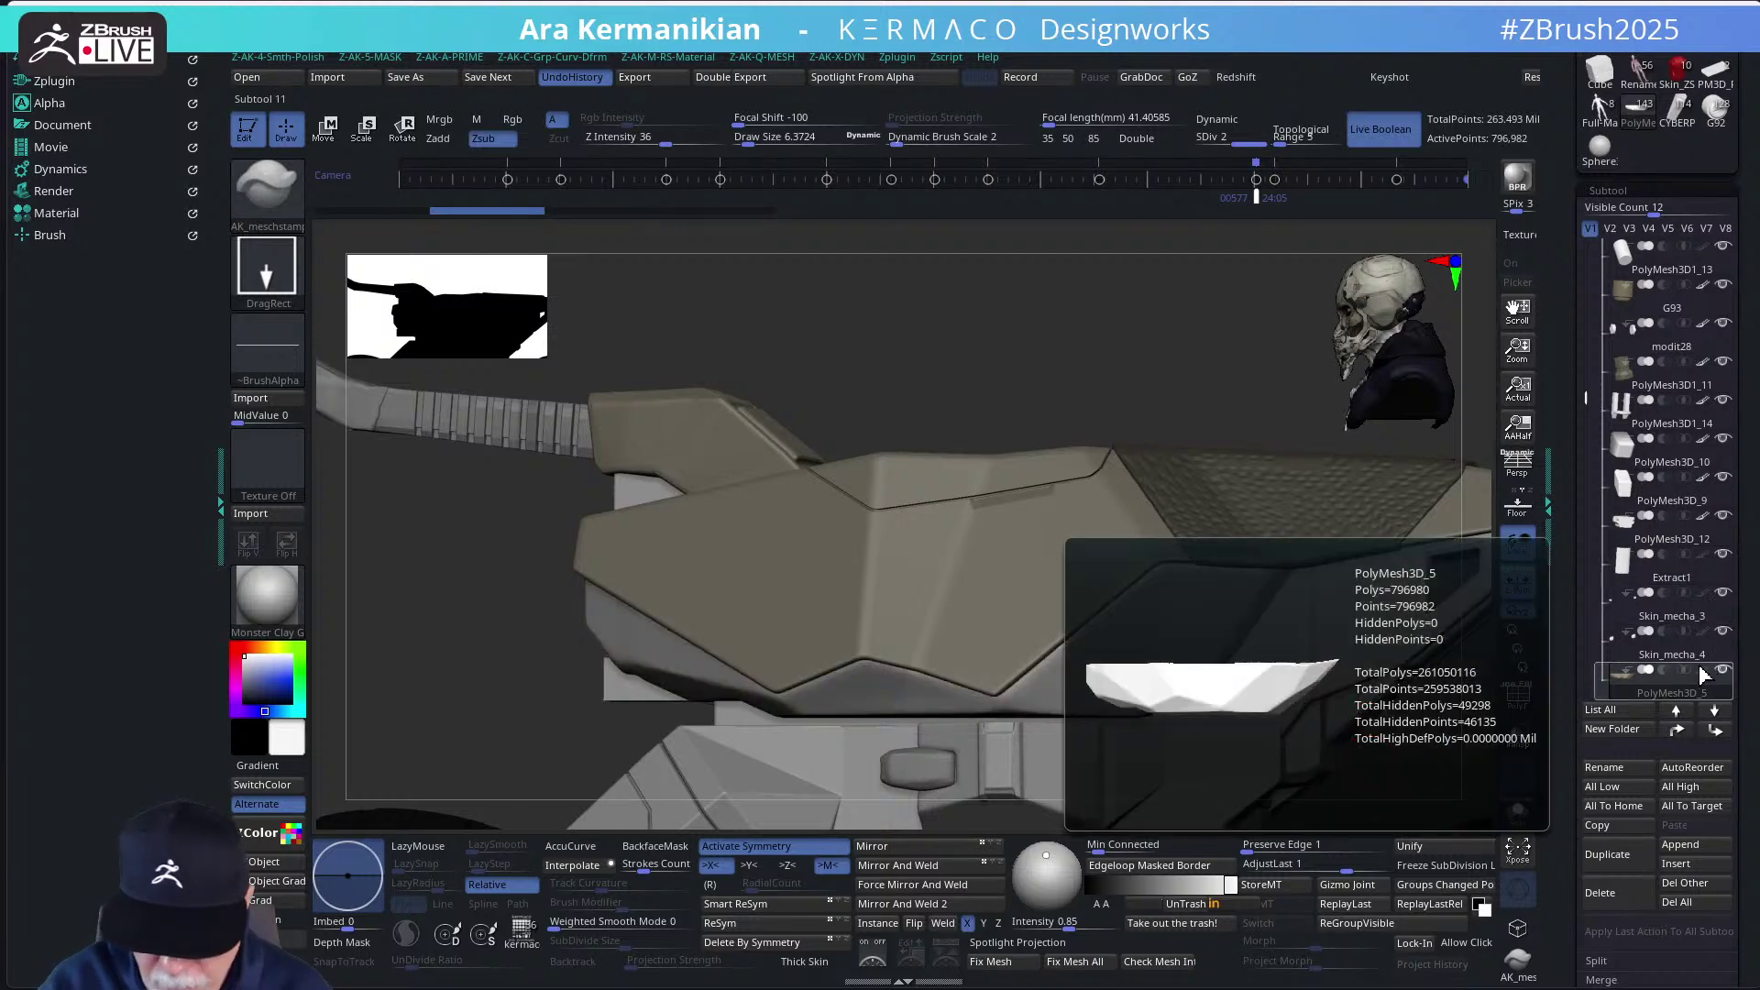
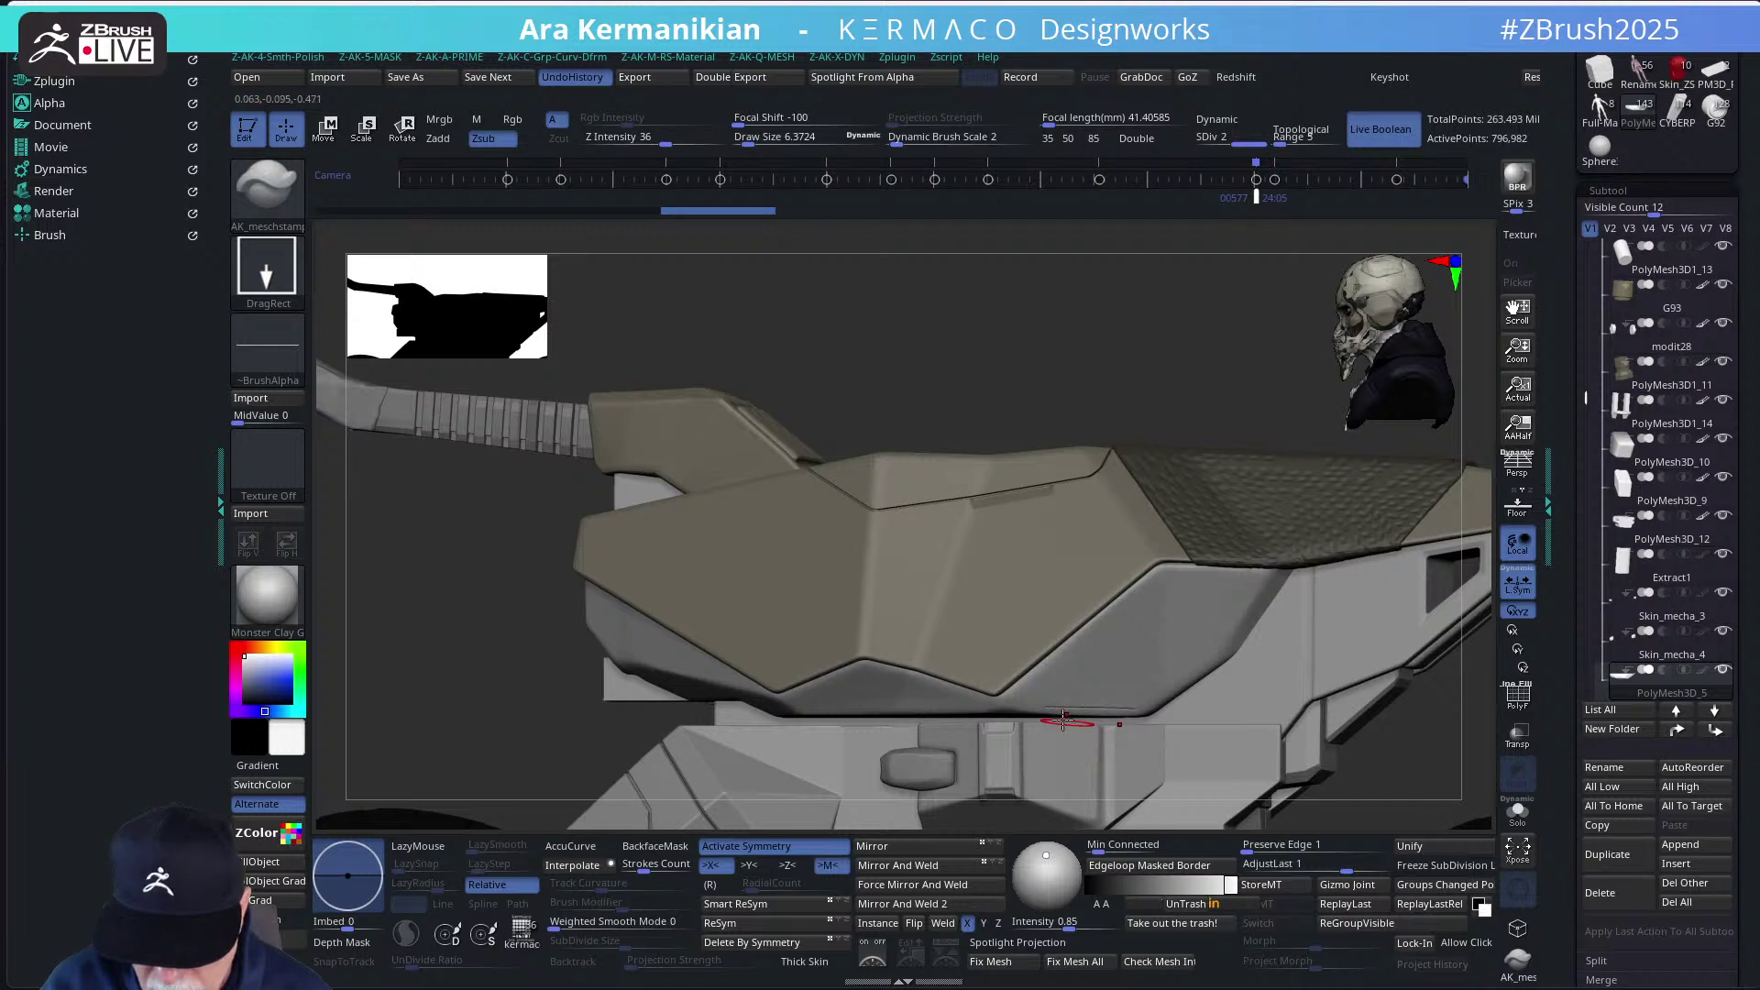
Isolate the lower body shell and stamp a short rounded groove on each side of its front slot with alpha 69
scroll(1343, 744, "down", 3)
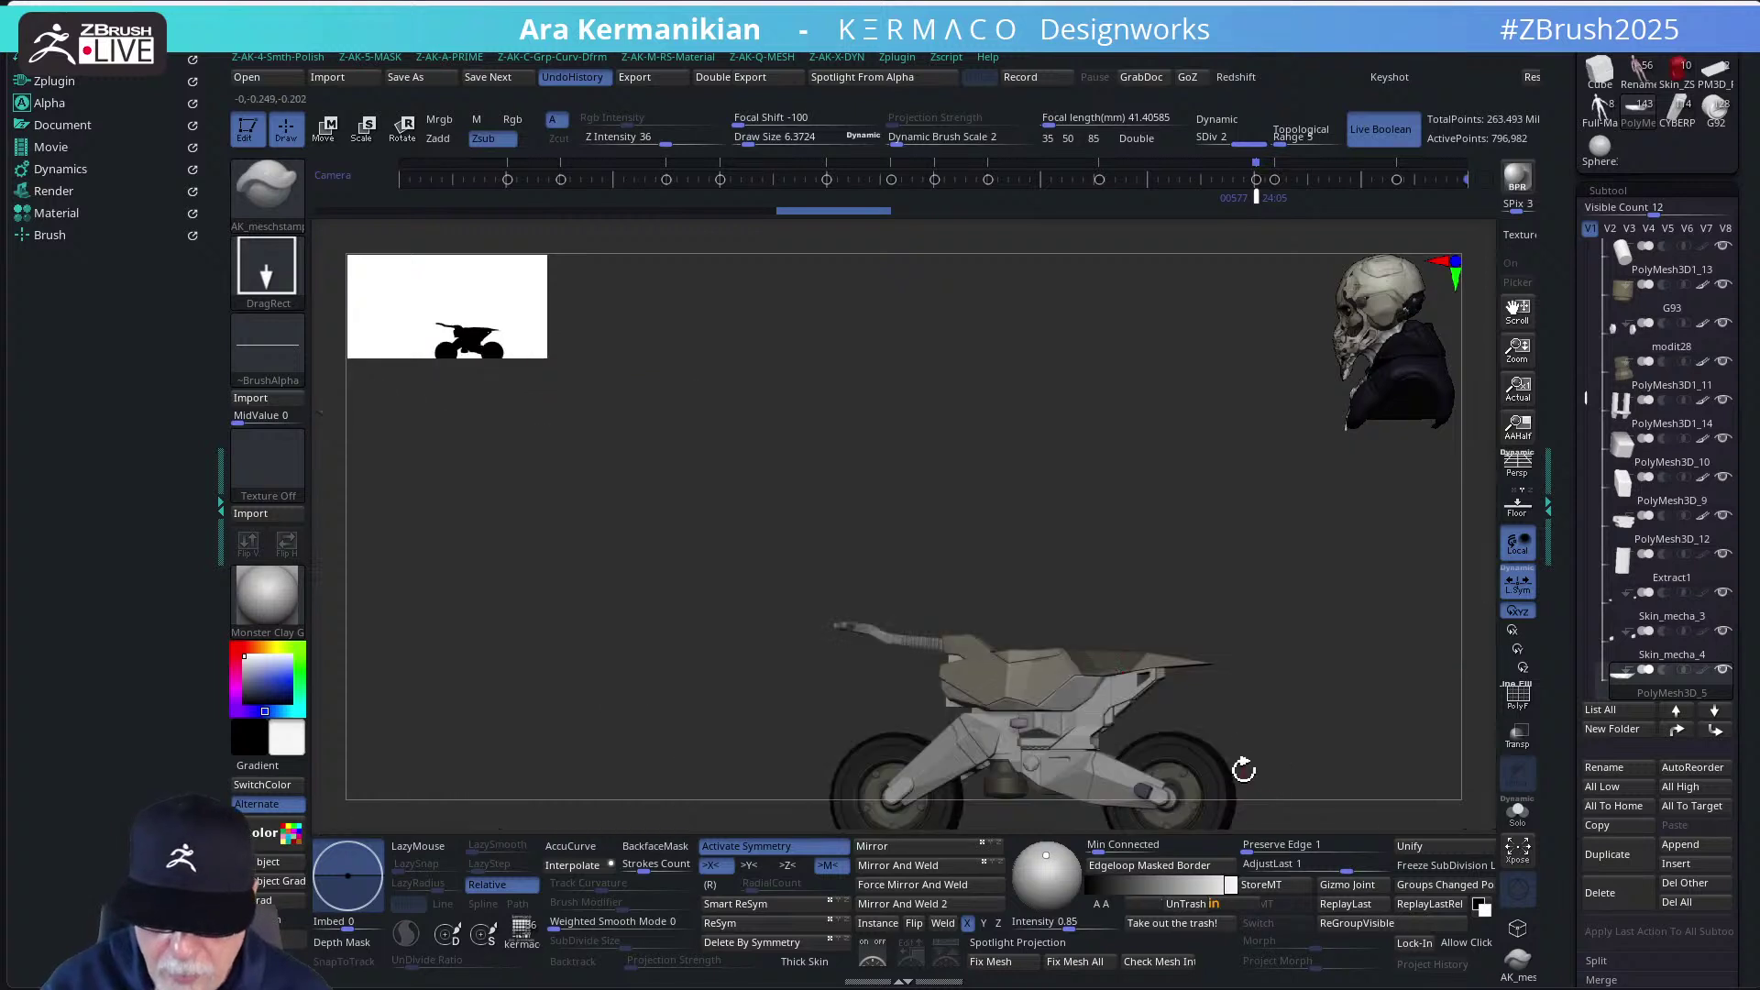
left_click_drag(1296, 734, 1268, 639)
scroll(1268, 640, "up", 5)
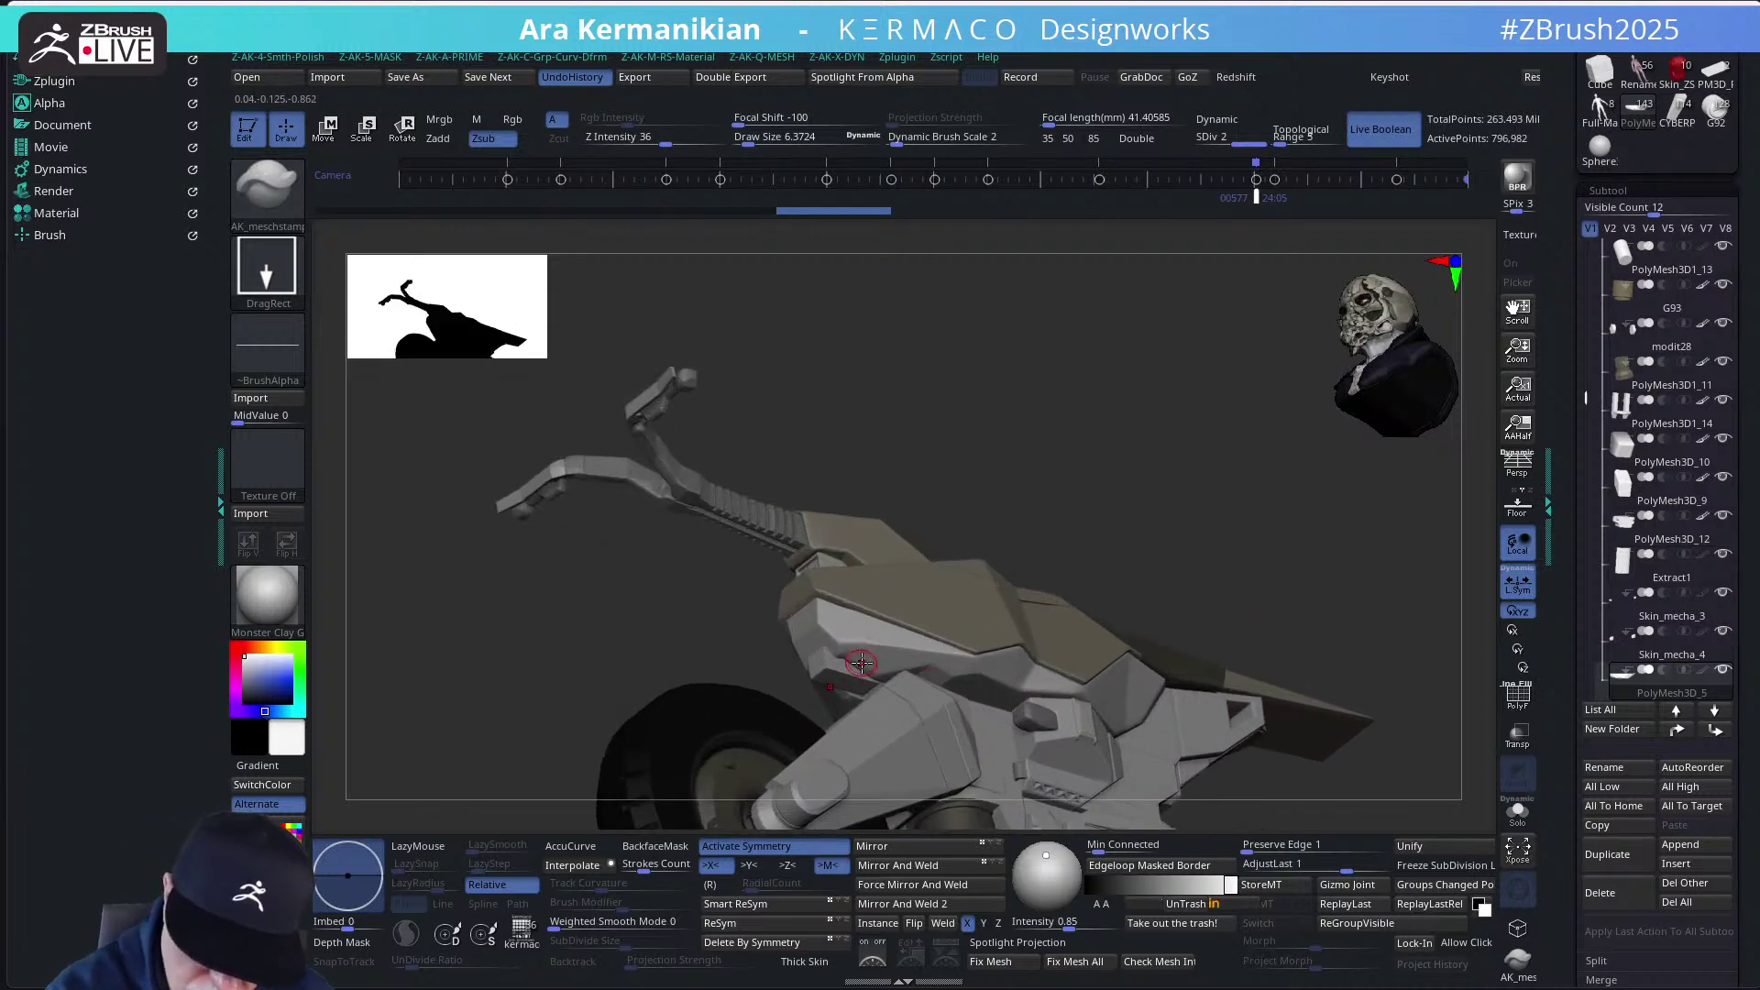
left_click_drag(1092, 470, 836, 604)
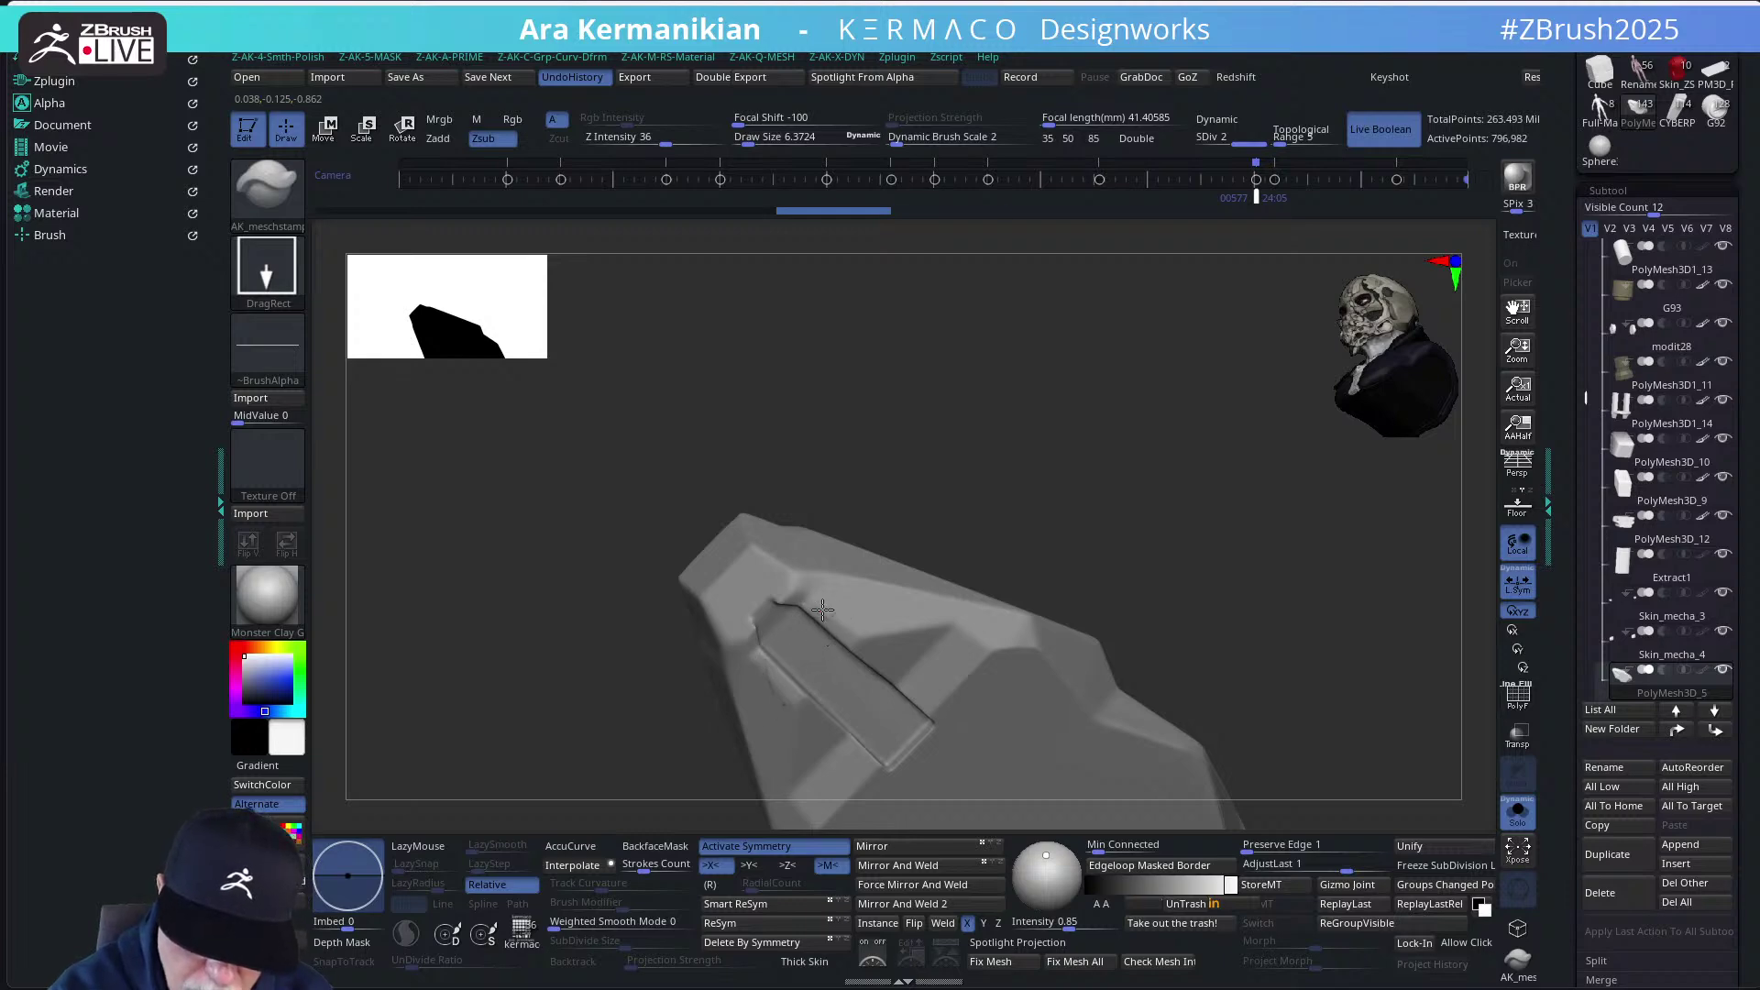
left_click(267, 353)
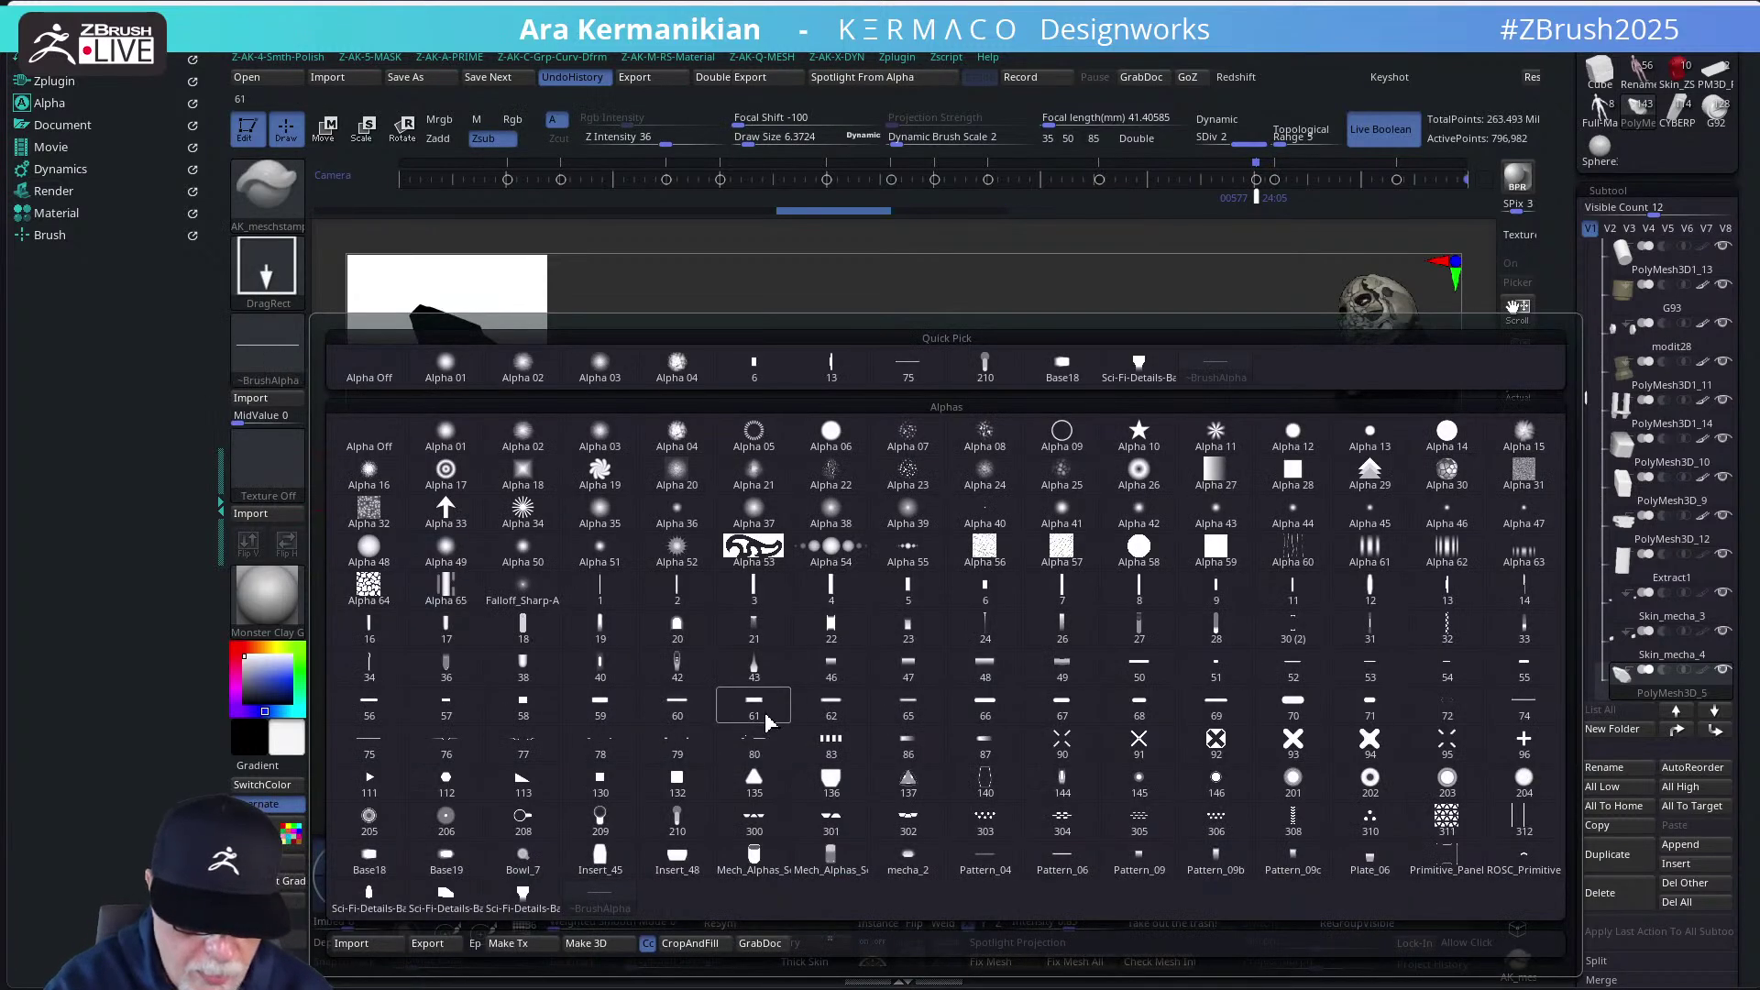
left_click(1217, 705)
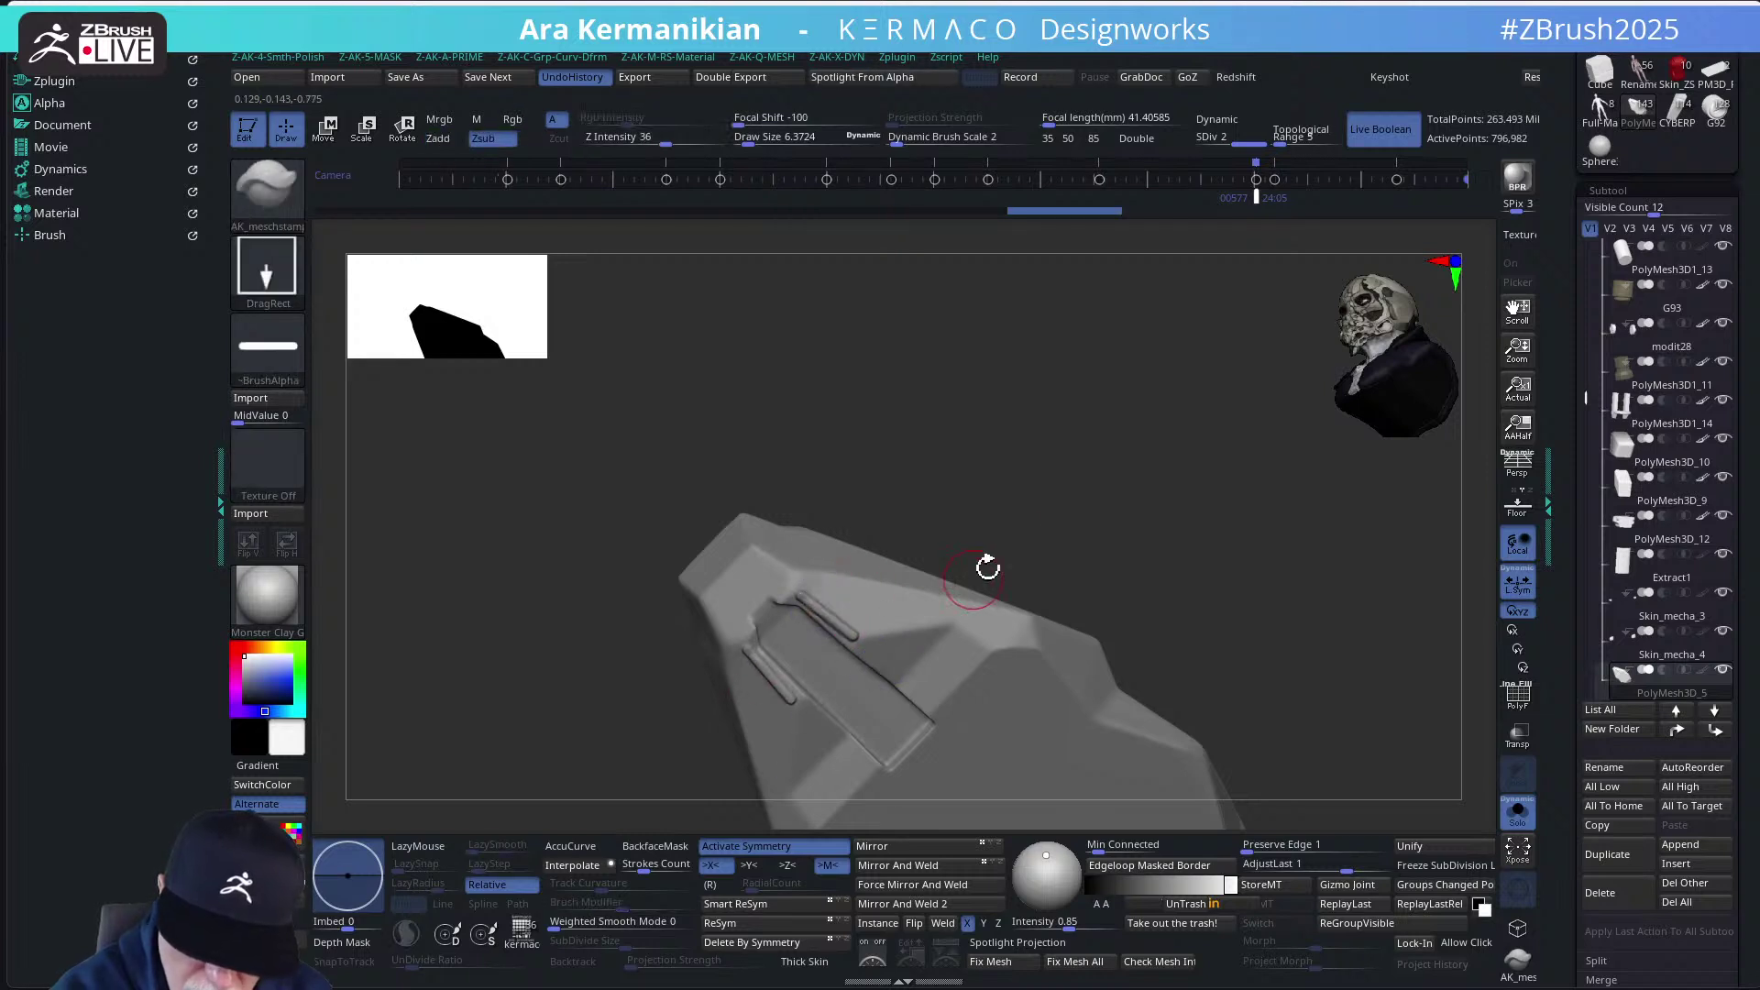
Try stamping a small round dot at the front end of the grooves with Alpha 13 and a Draw Size of 1, undoing the trial stamp
mouse_move(987, 565)
left_mouse_down()
mouse_move(1044, 470)
mouse_move(1061, 515)
mouse_move(1037, 404)
mouse_move(1000, 409)
mouse_move(1064, 503)
mouse_move(976, 450)
mouse_move(895, 601)
left_mouse_up()
key("s")
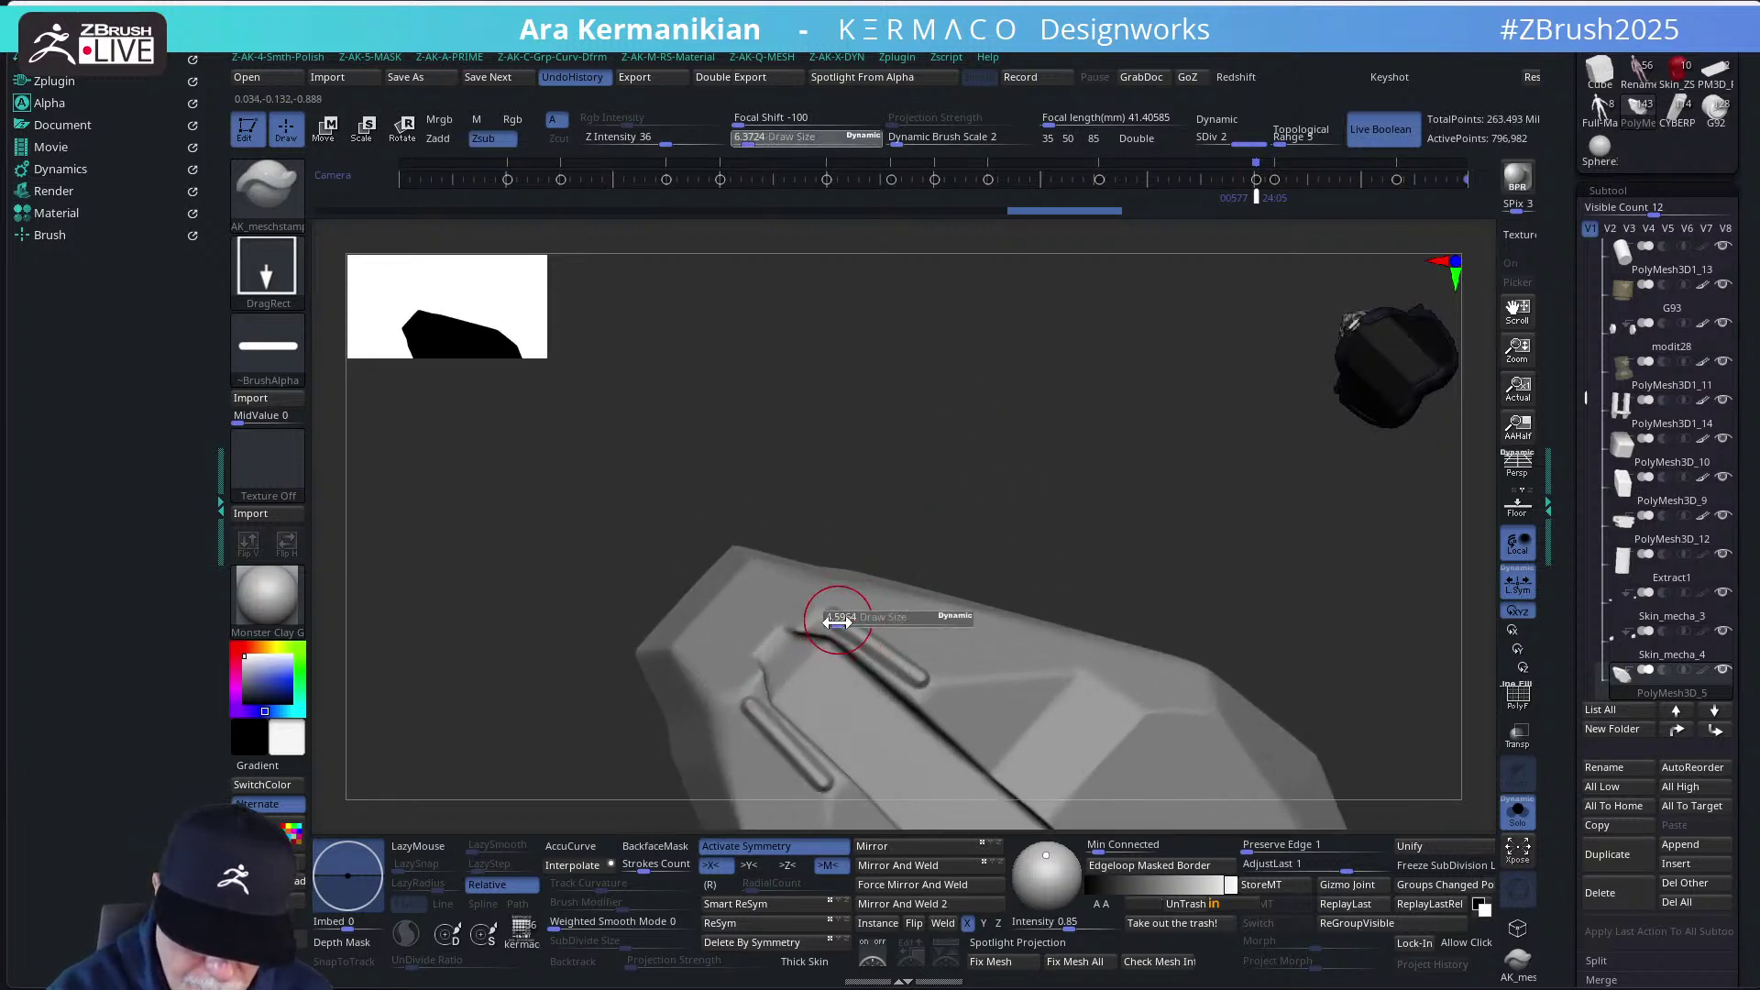
left_click(832, 629)
left_click_drag(947, 519, 1013, 521, "alt")
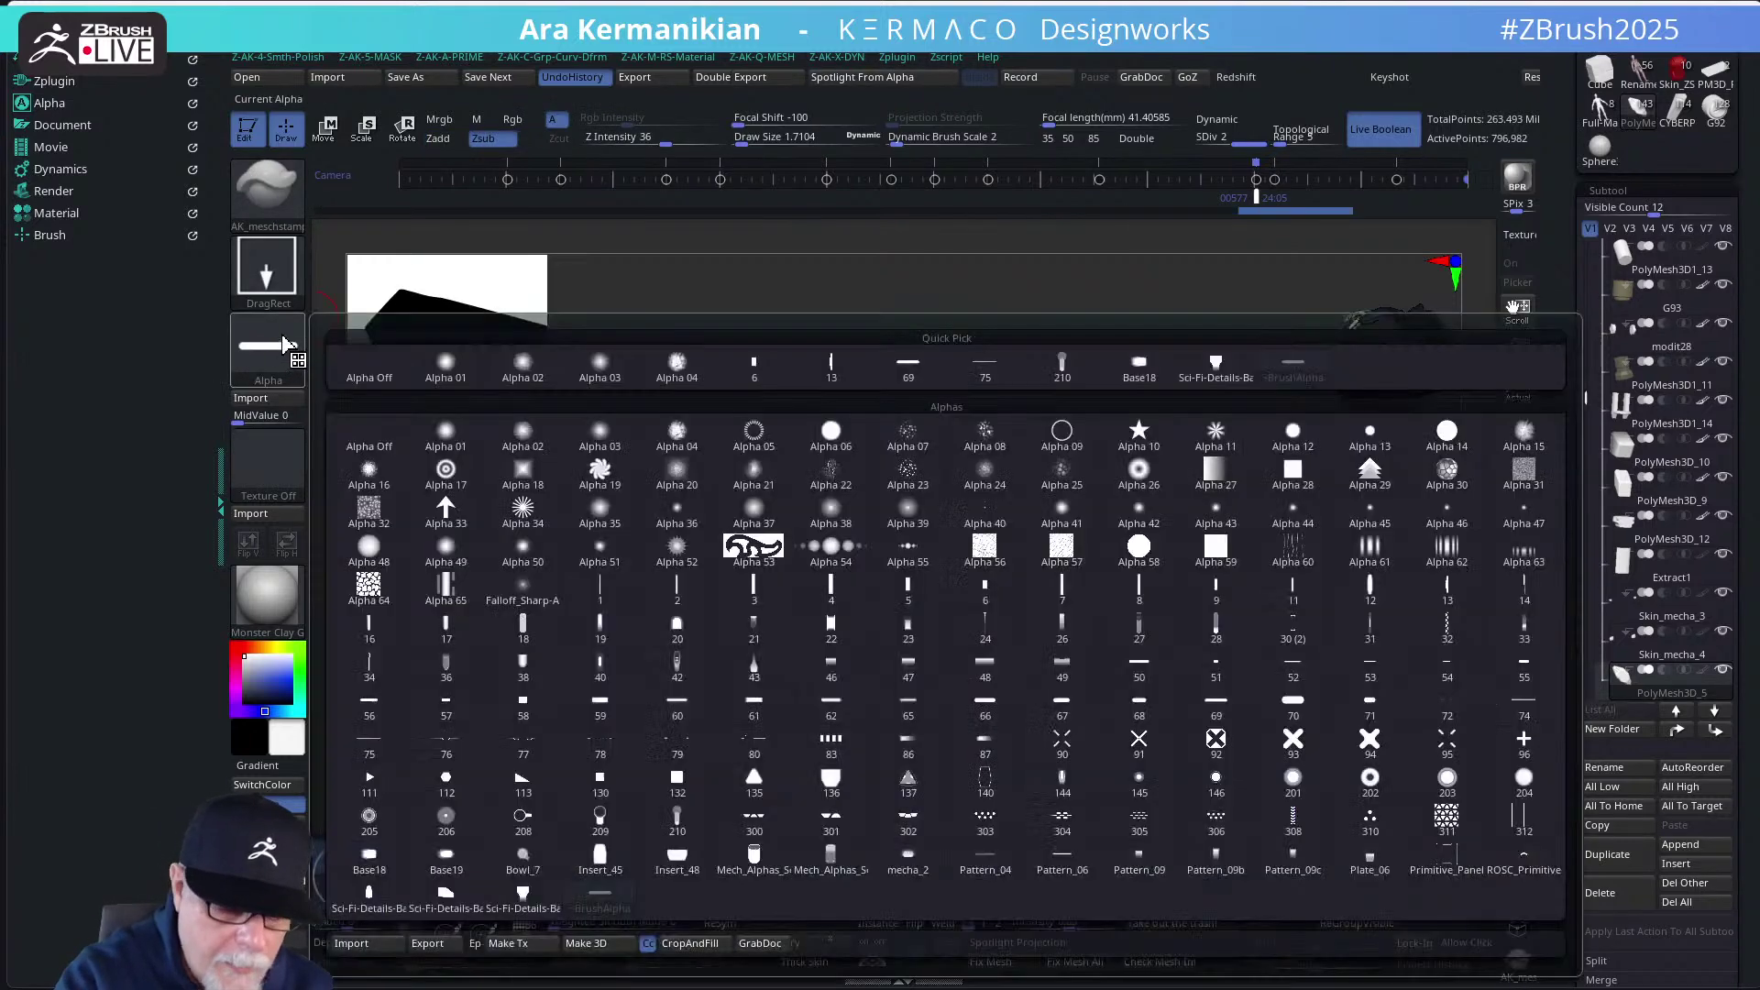
left_click(268, 345)
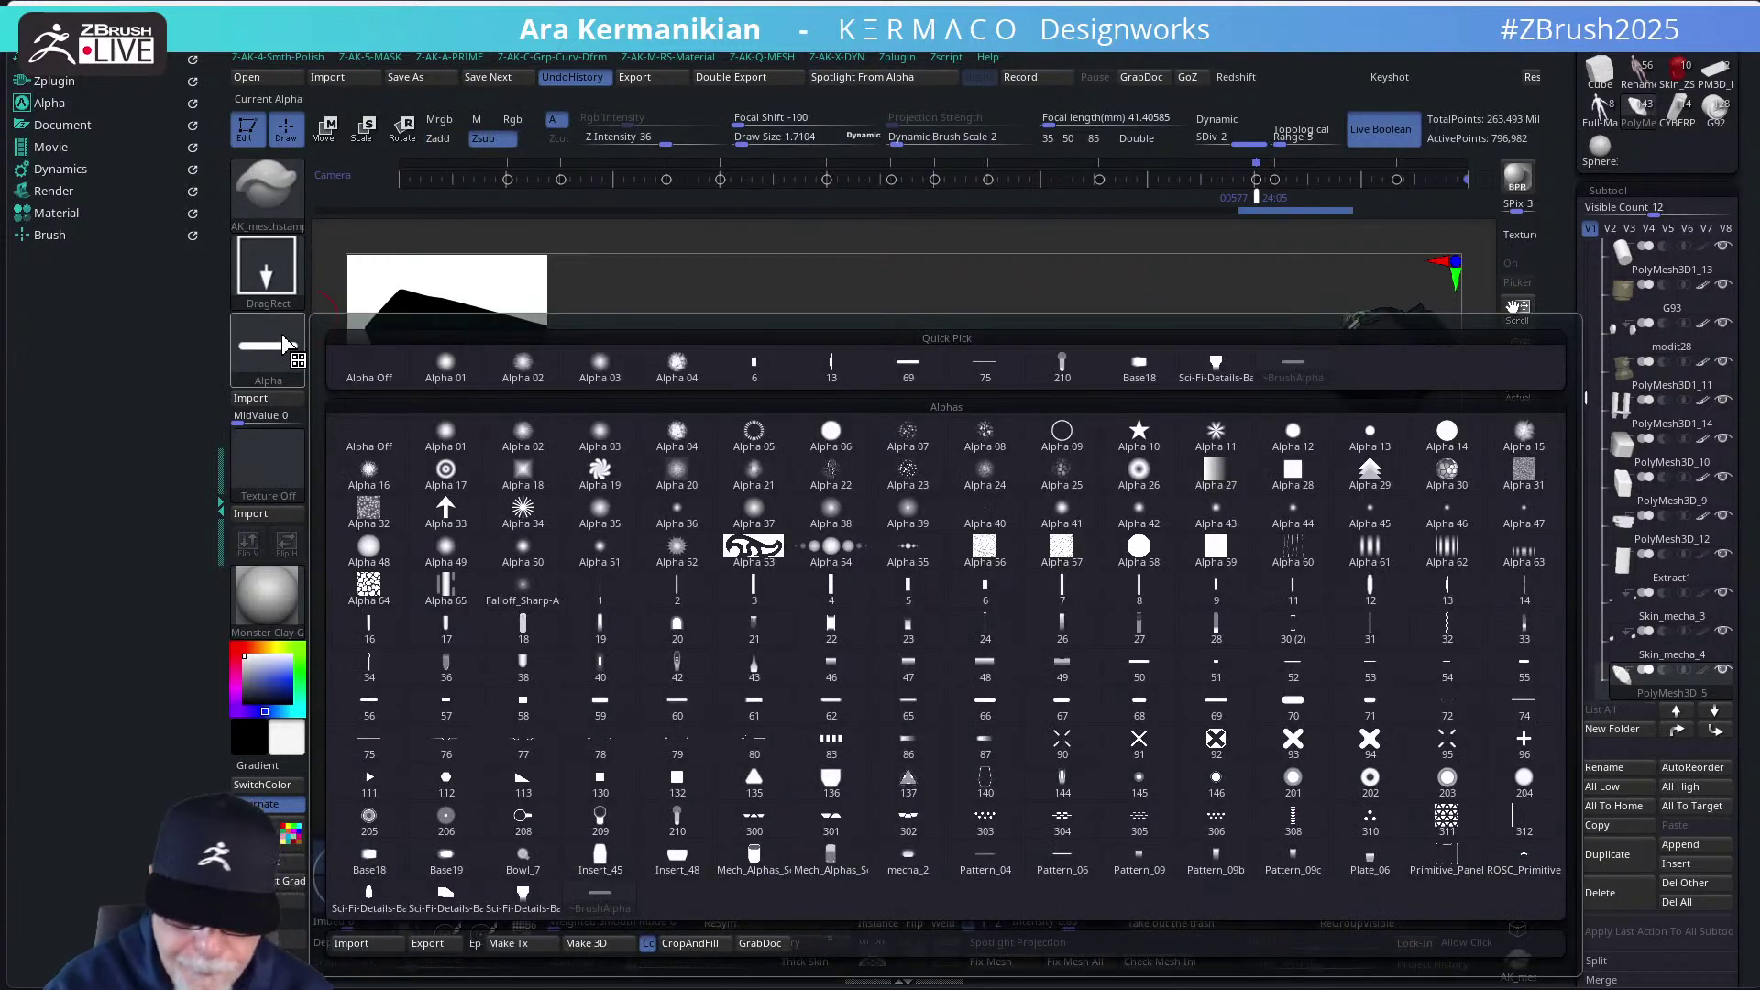
left_click(1369, 438)
key("s")
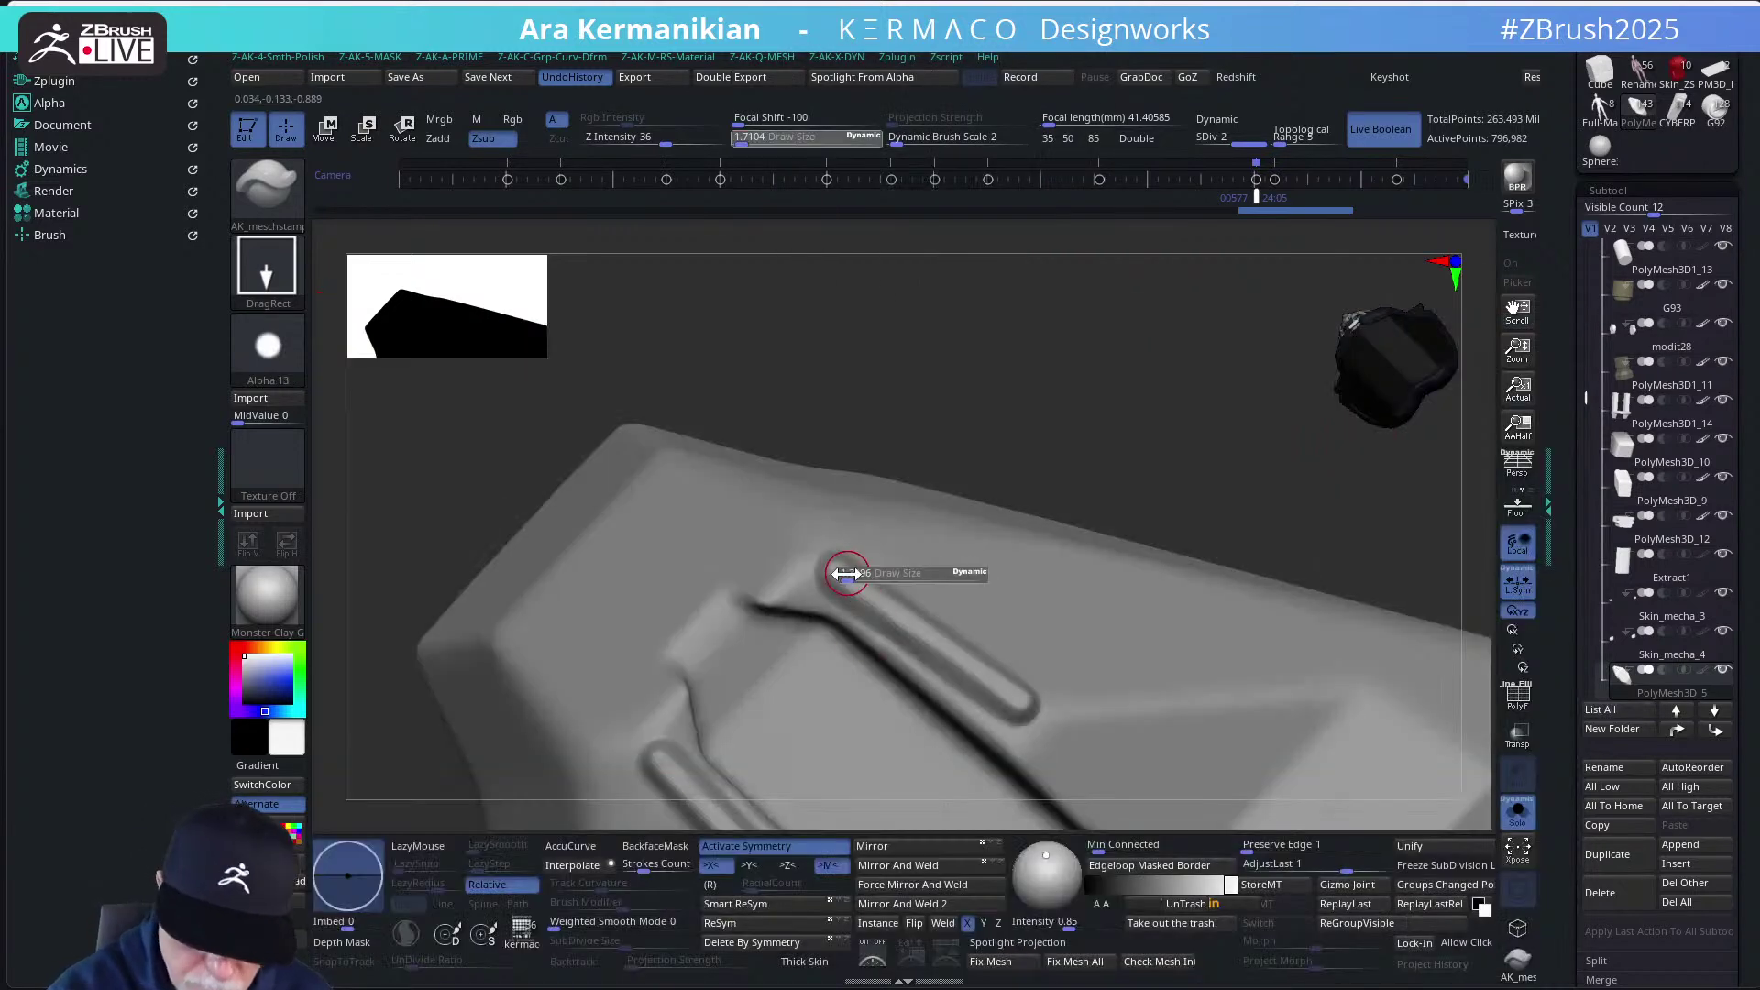
left_click_drag(841, 576, 834, 576)
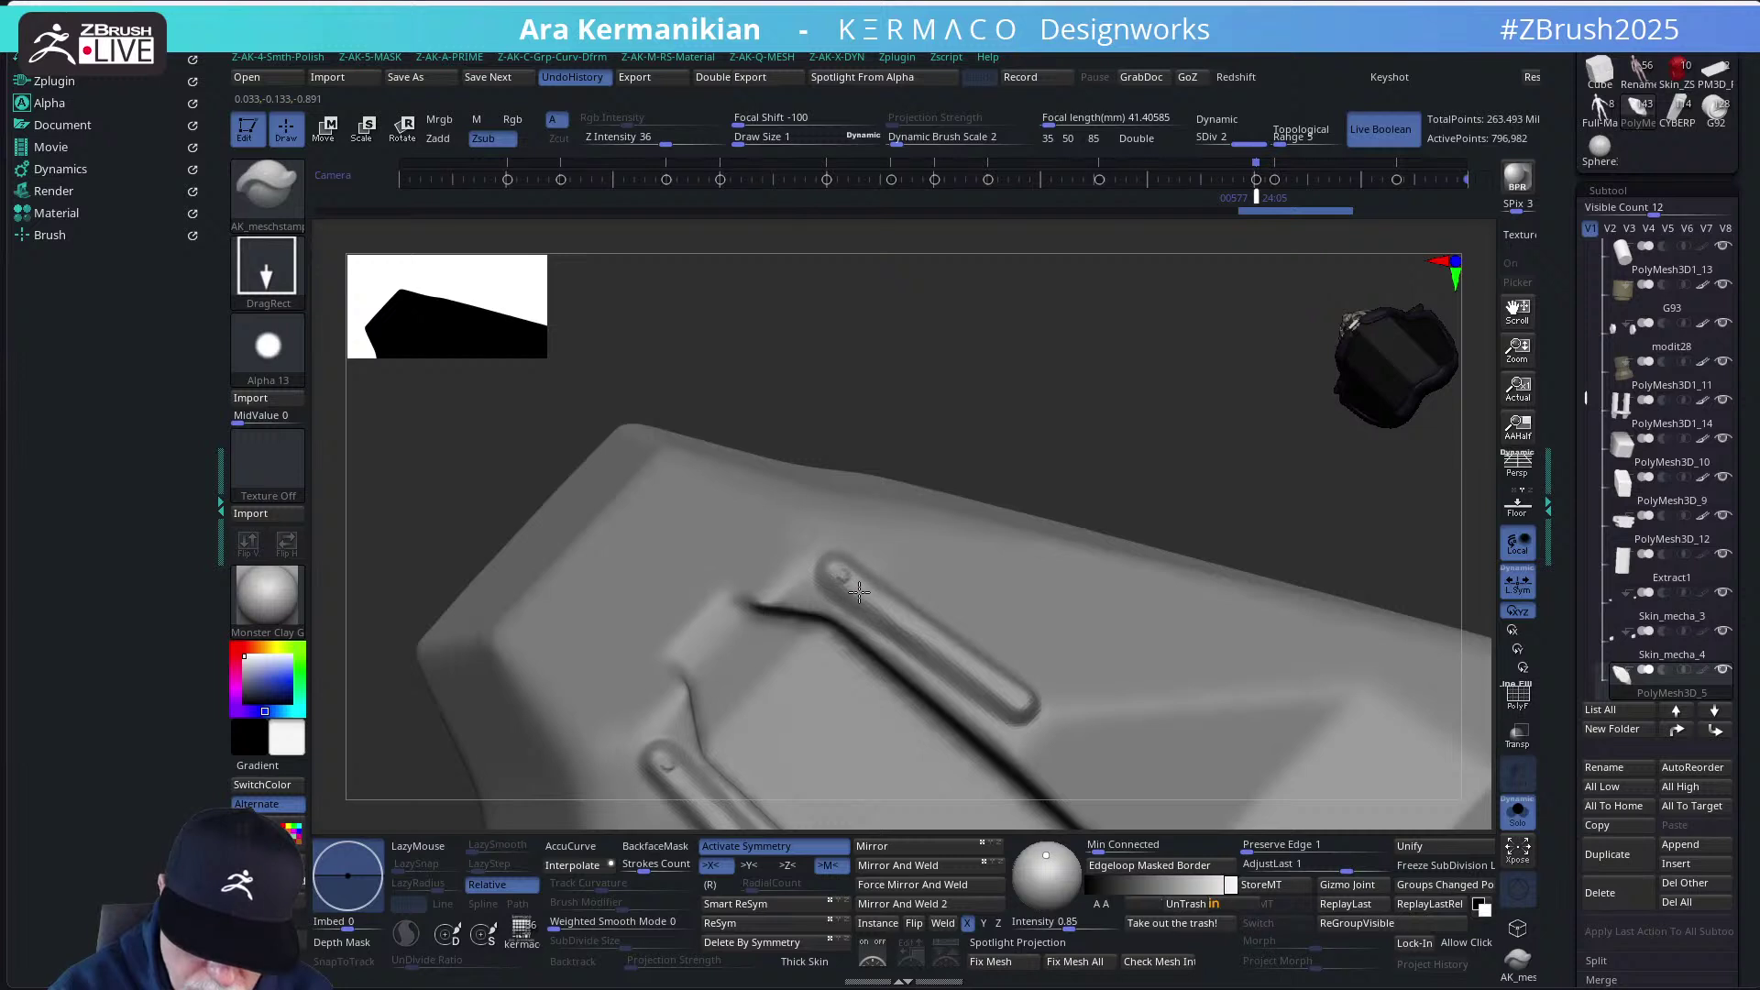
key("ctrl+z")
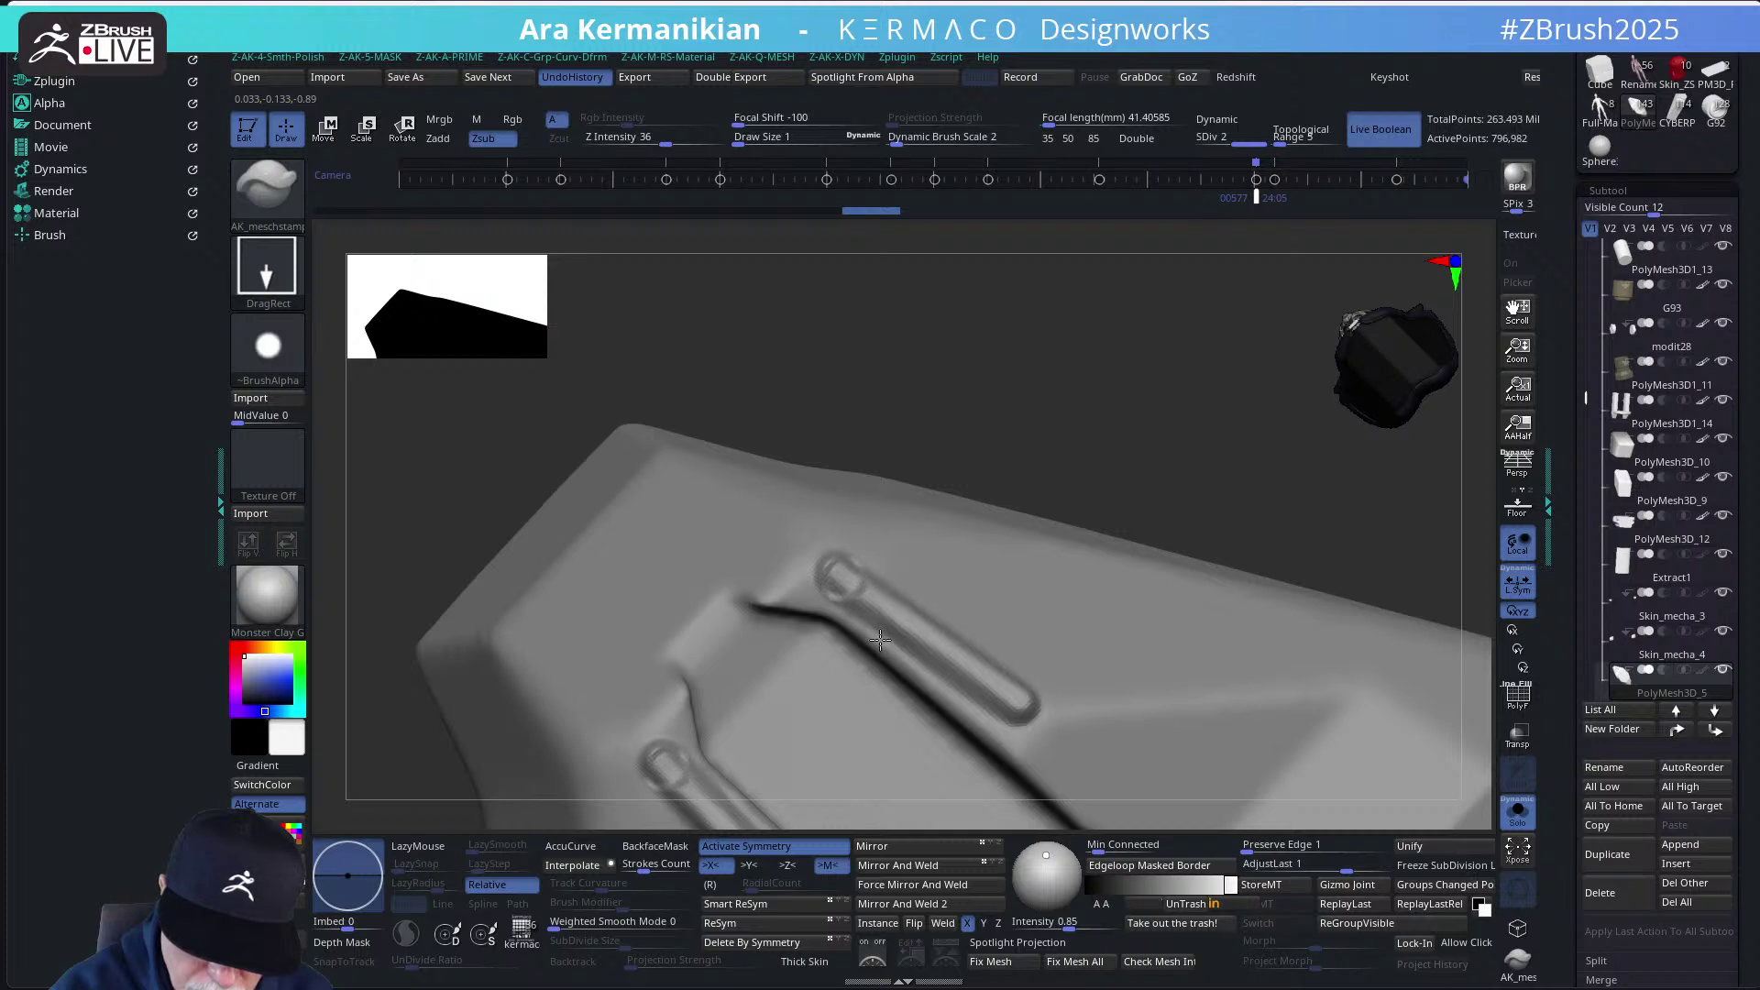
Subdivide the lower shell to level 3 and restamp the small round dots at the front ends of the grooves
left_click_drag(1056, 452, 950, 498)
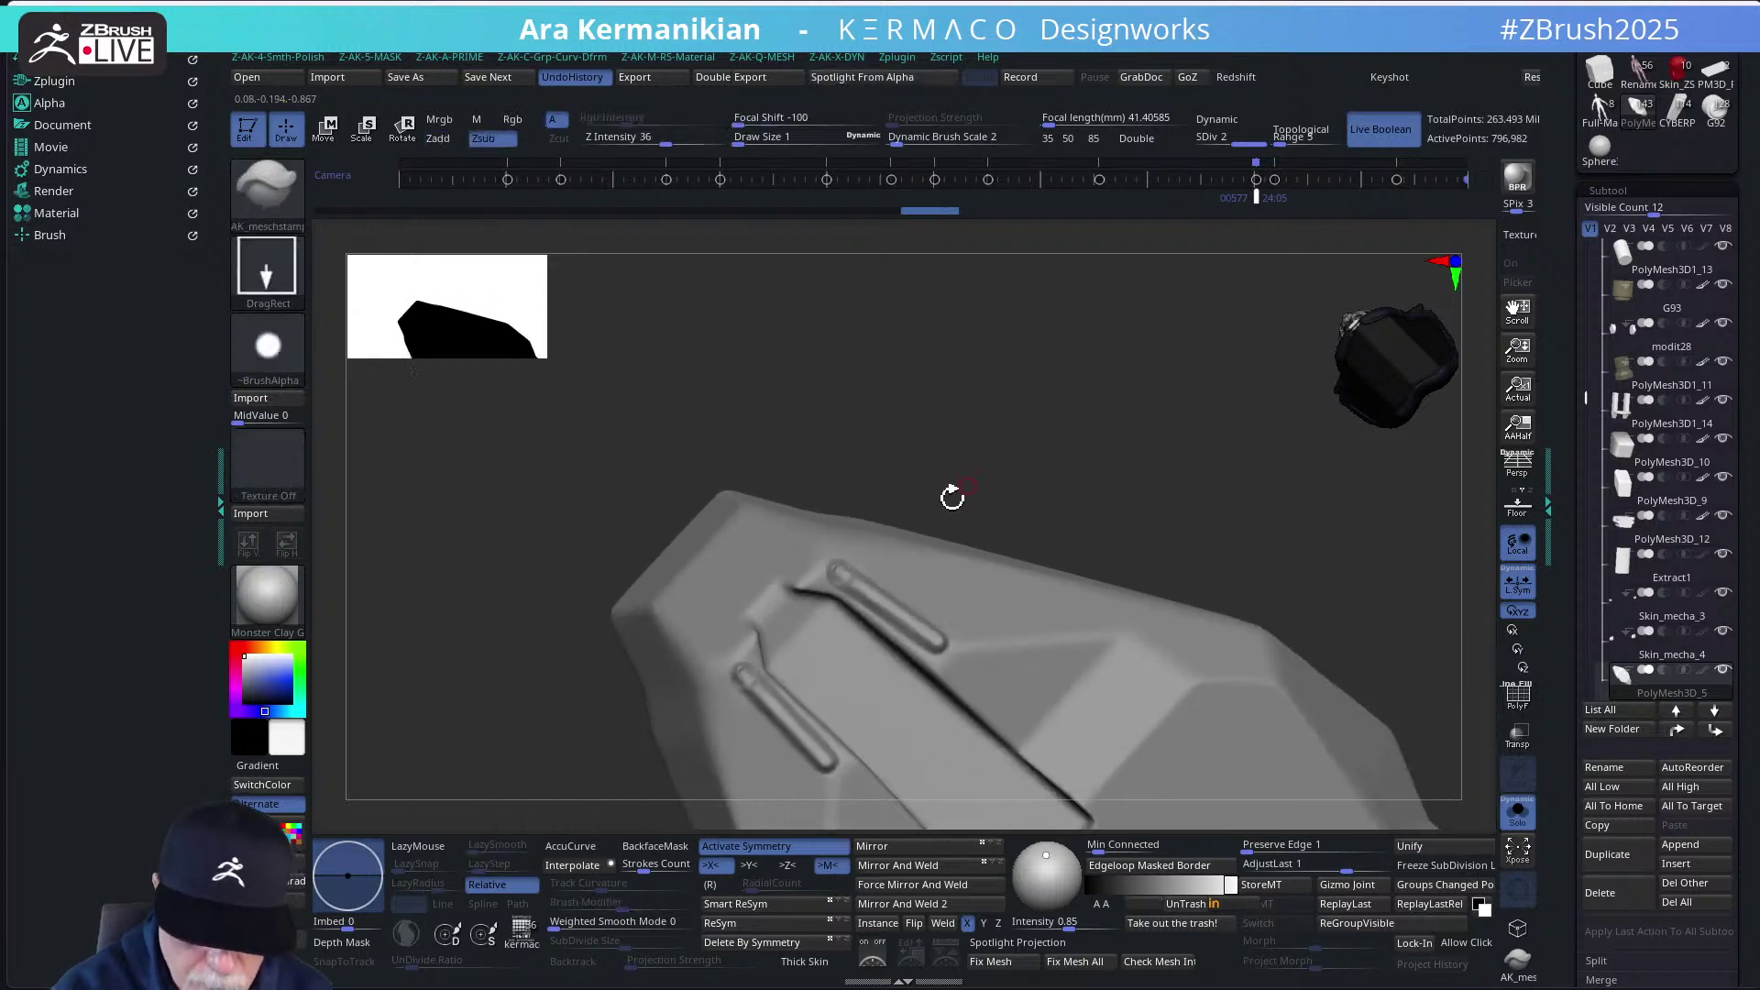
mouse_move(1060, 503)
left_mouse_down()
mouse_move(1001, 451)
mouse_move(1029, 530)
mouse_move(1015, 540)
mouse_move(1048, 452)
mouse_move(998, 421)
mouse_move(1080, 538)
mouse_move(941, 502)
left_mouse_up()
left_click_drag(1026, 428, 986, 538)
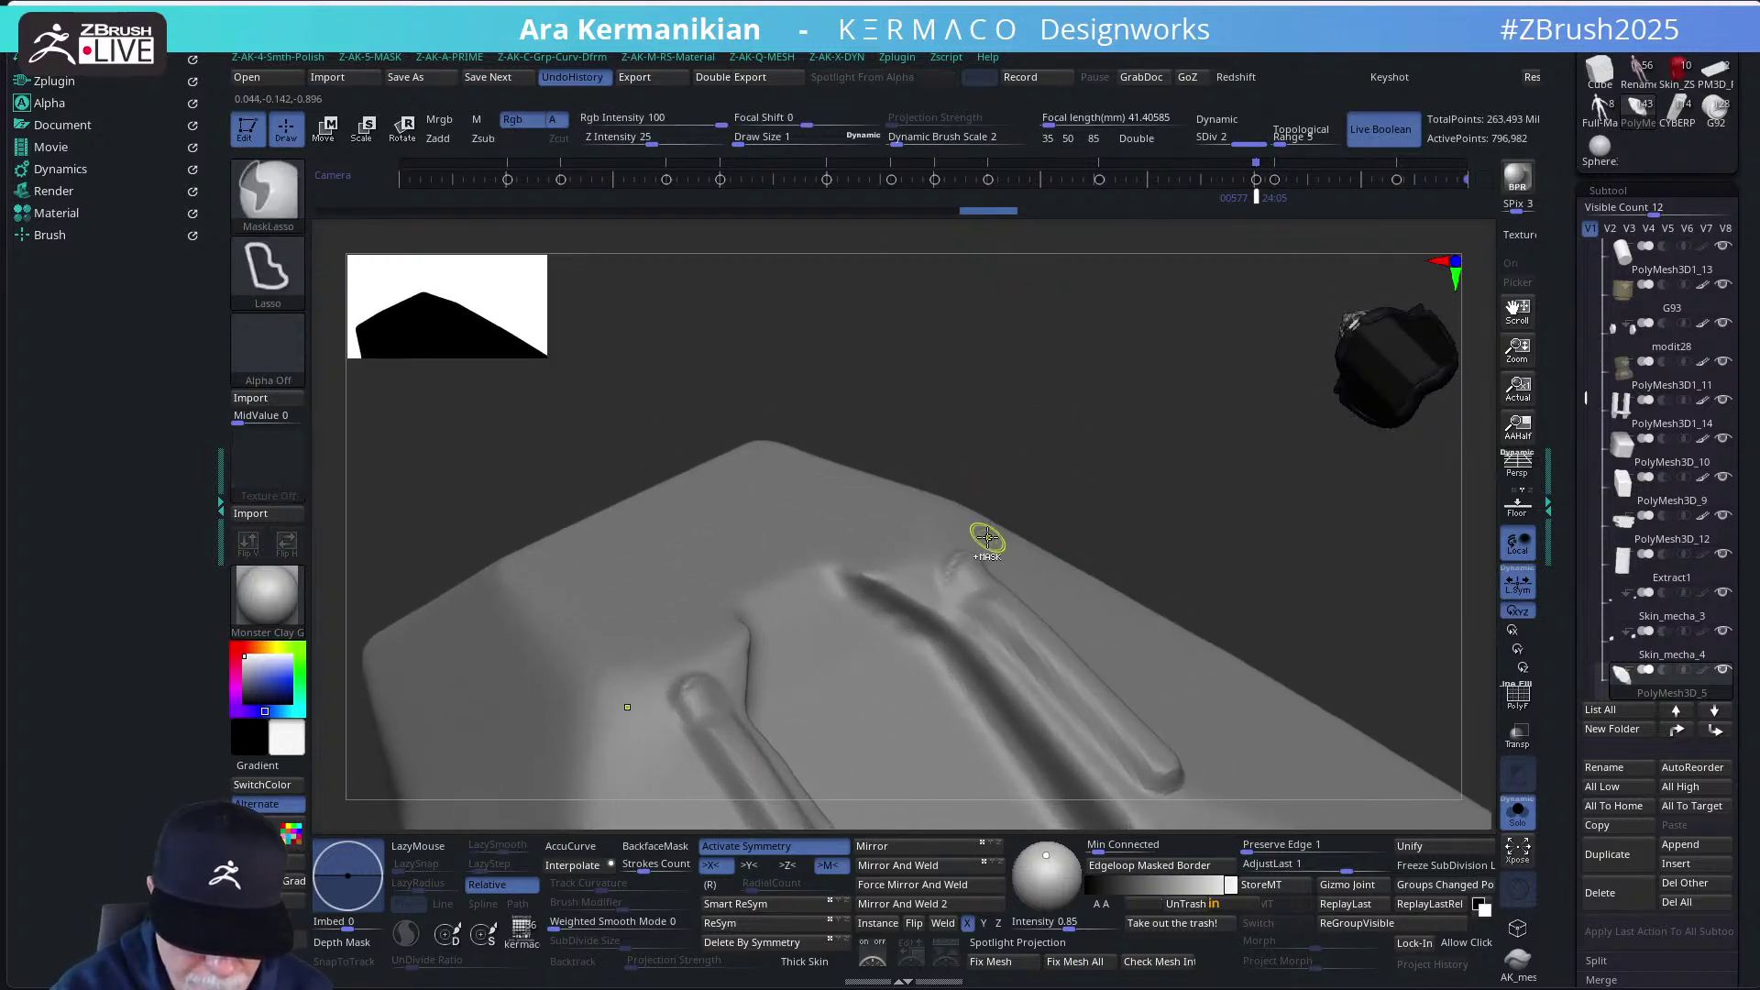
mouse_move(1064, 459)
left_mouse_down()
mouse_move(1020, 577)
mouse_move(1115, 495)
mouse_move(1009, 574)
left_mouse_up()
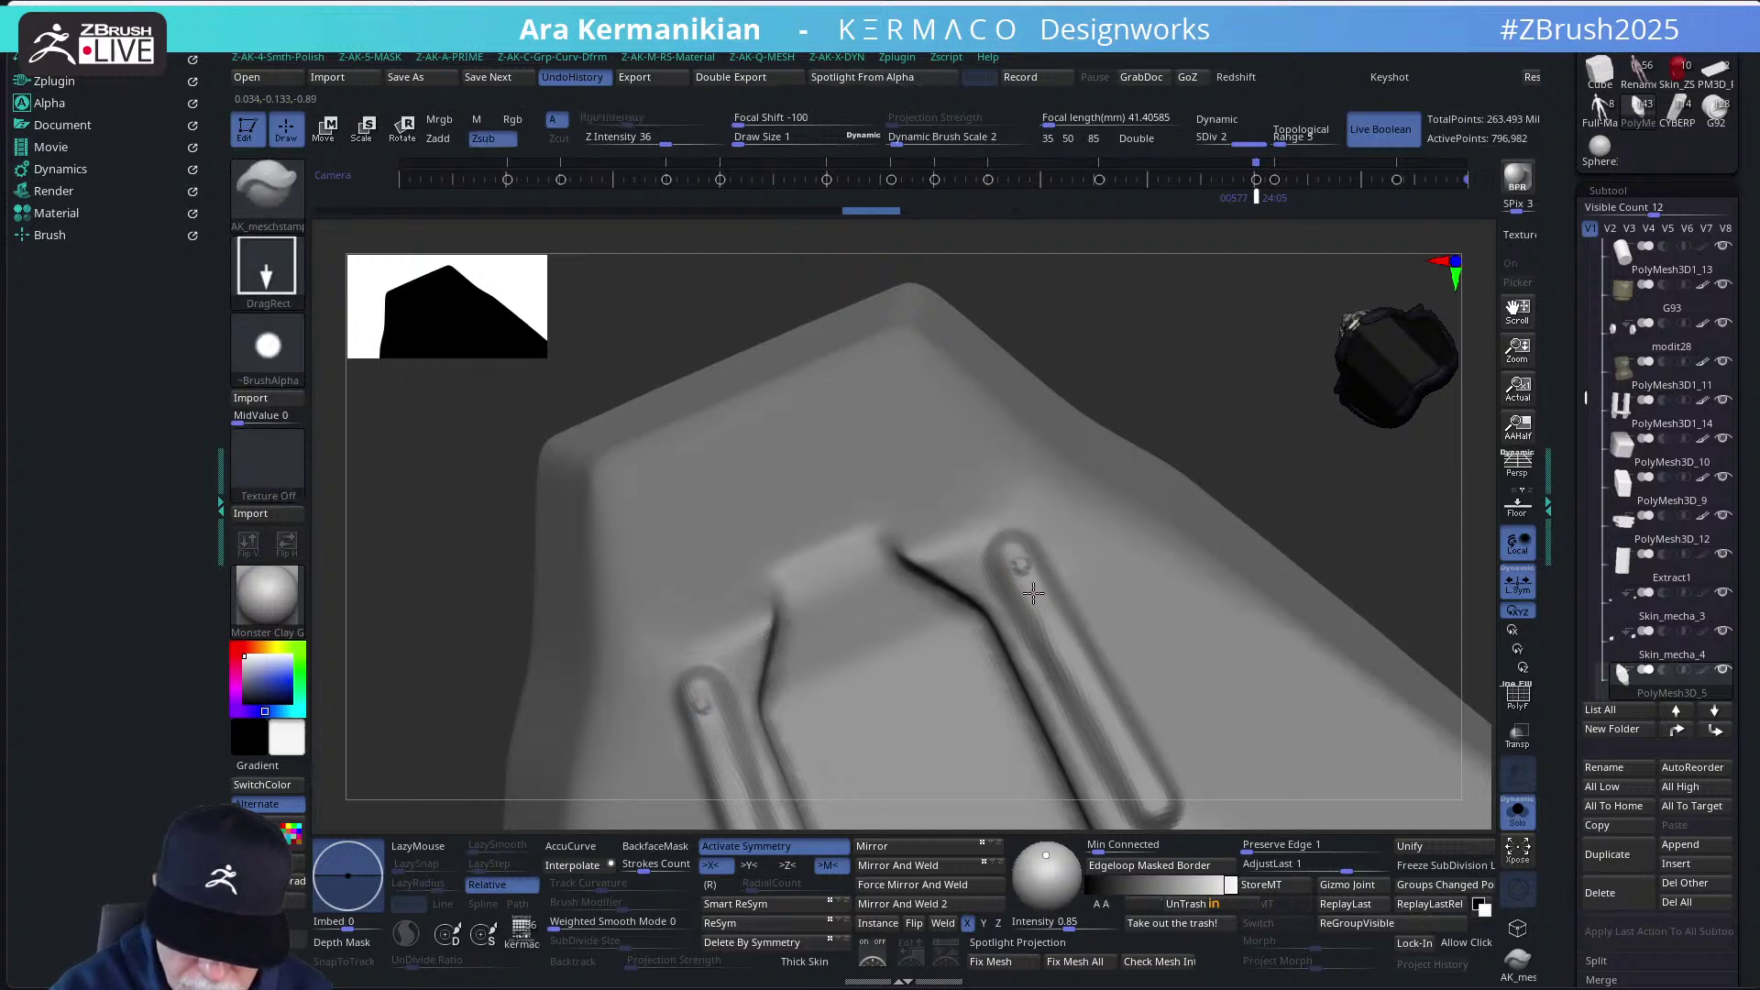
key("ctrl+d")
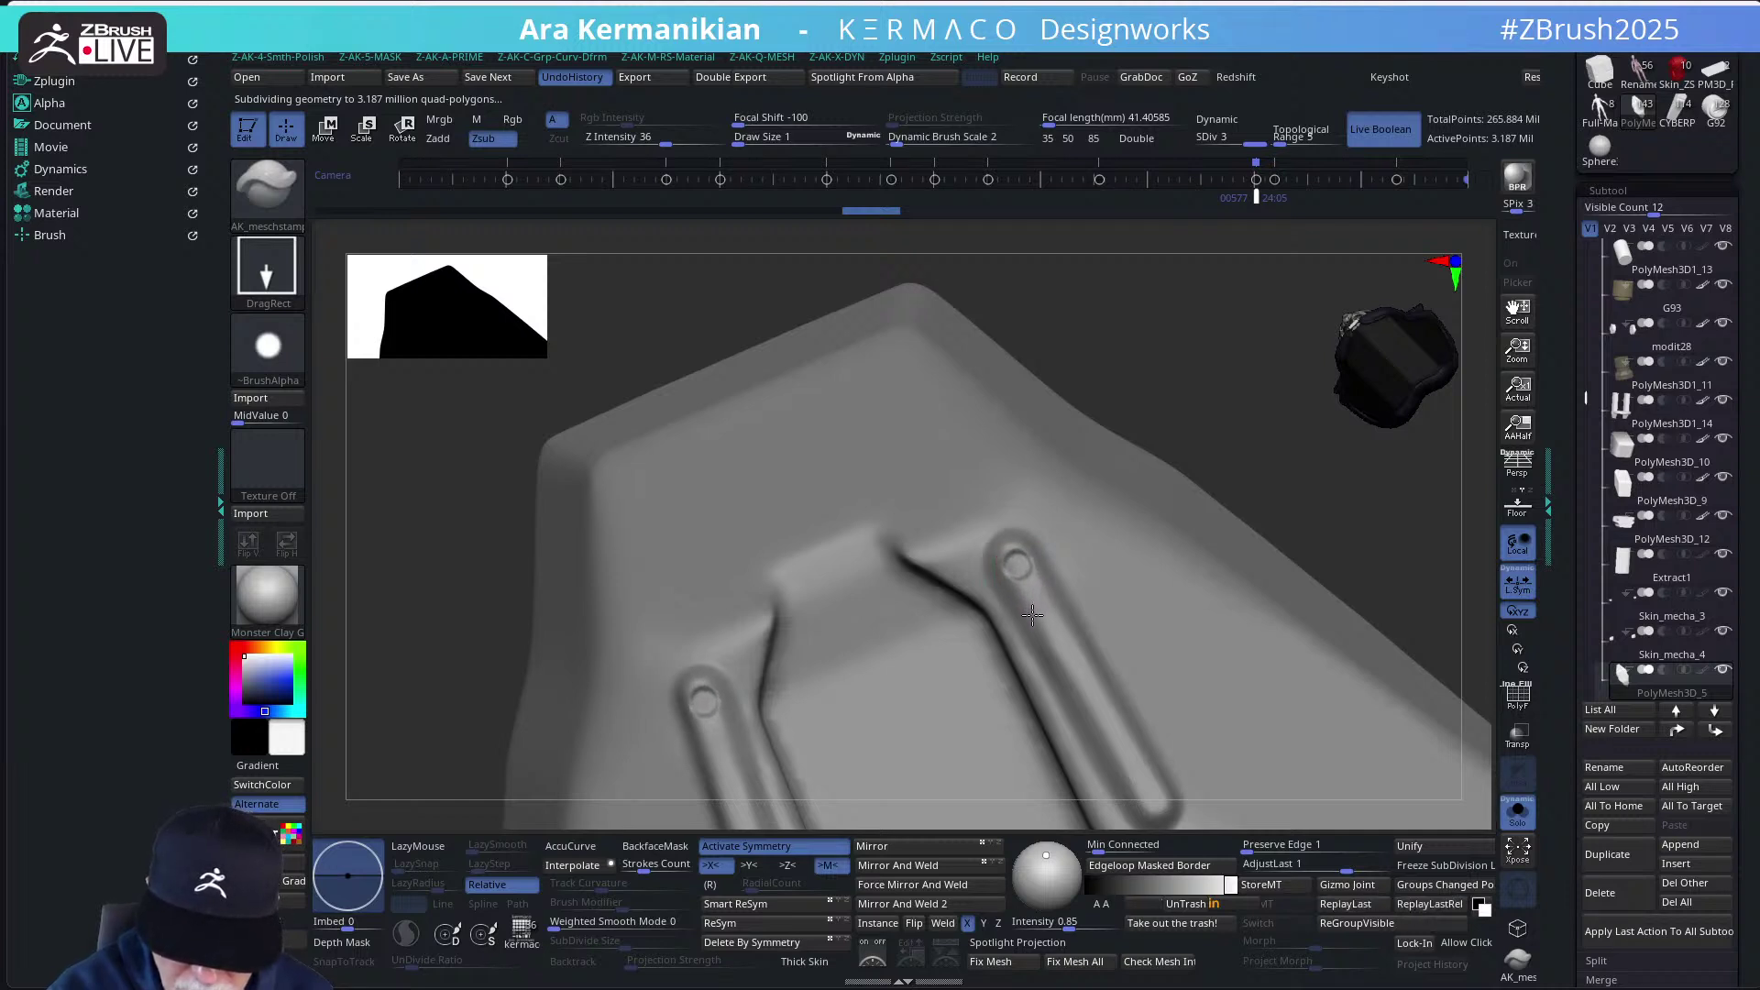
key("shift")
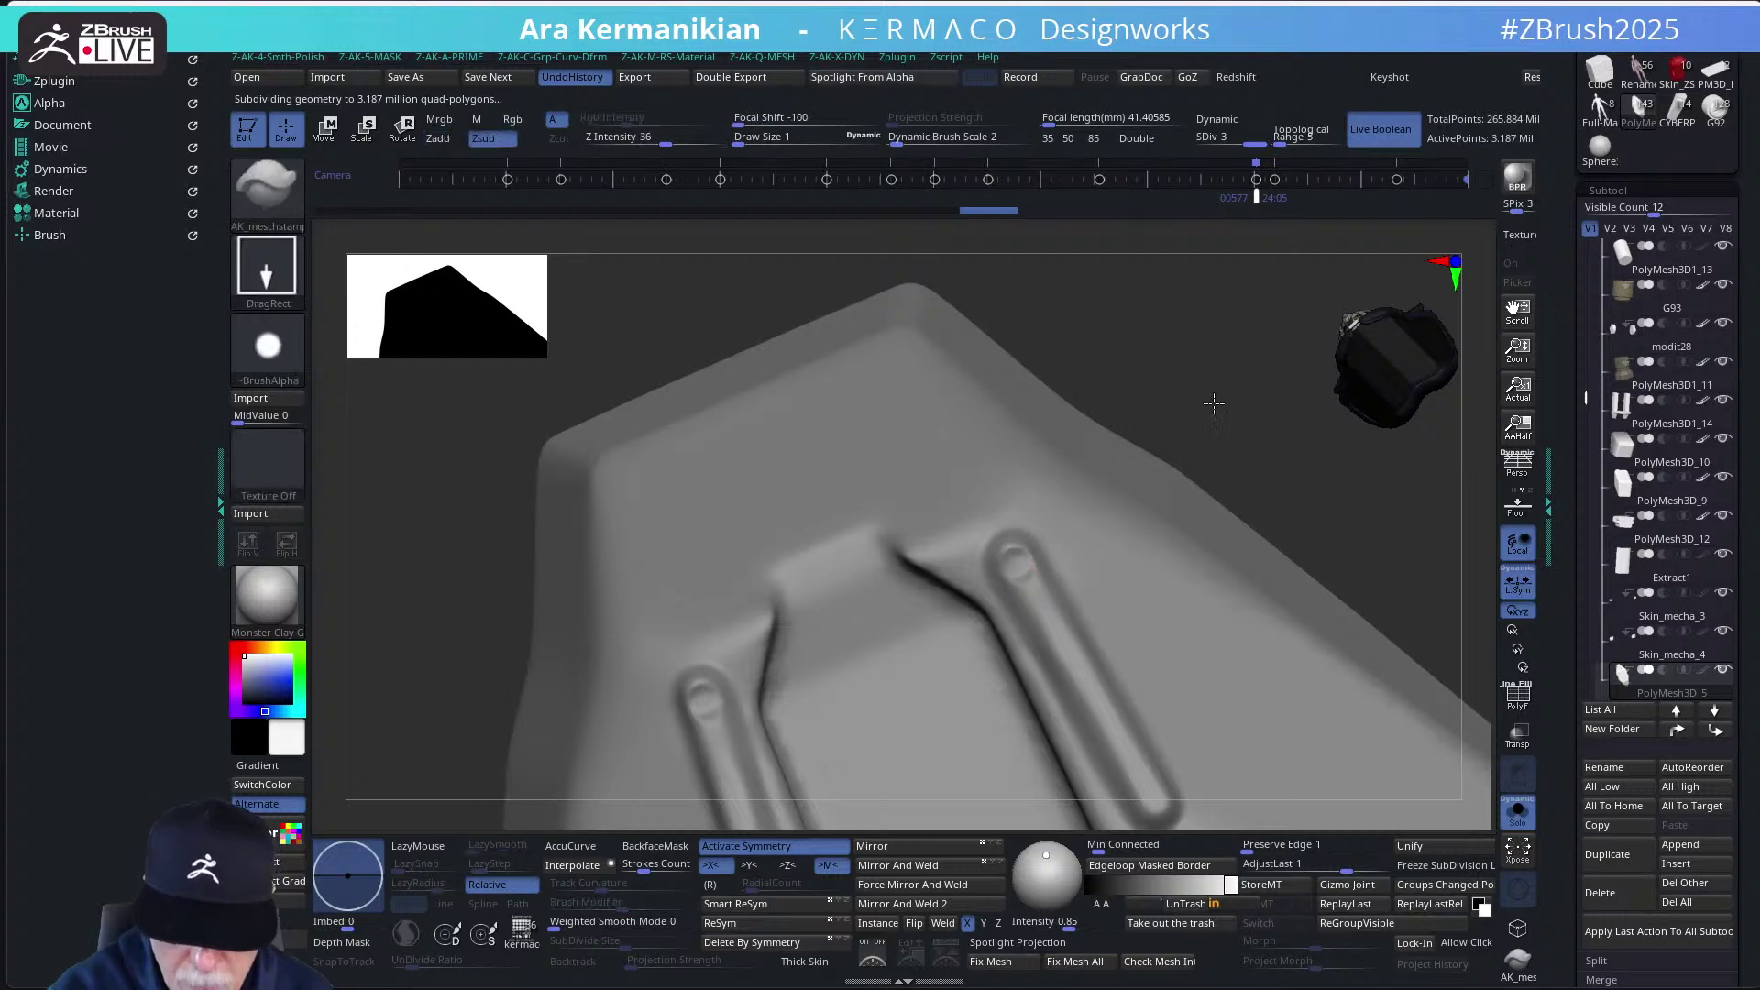
mouse_move(1214, 401)
left_mouse_down()
mouse_move(1136, 385)
mouse_move(1163, 464)
mouse_move(1147, 393)
mouse_move(1140, 417)
mouse_move(1171, 416)
mouse_move(1126, 461)
mouse_move(1154, 471)
mouse_move(1085, 570)
left_mouse_up()
mouse_move(1081, 634)
left_mouse_down()
mouse_move(1171, 428)
mouse_move(1131, 522)
mouse_move(1143, 476)
mouse_move(1136, 495)
left_mouse_up()
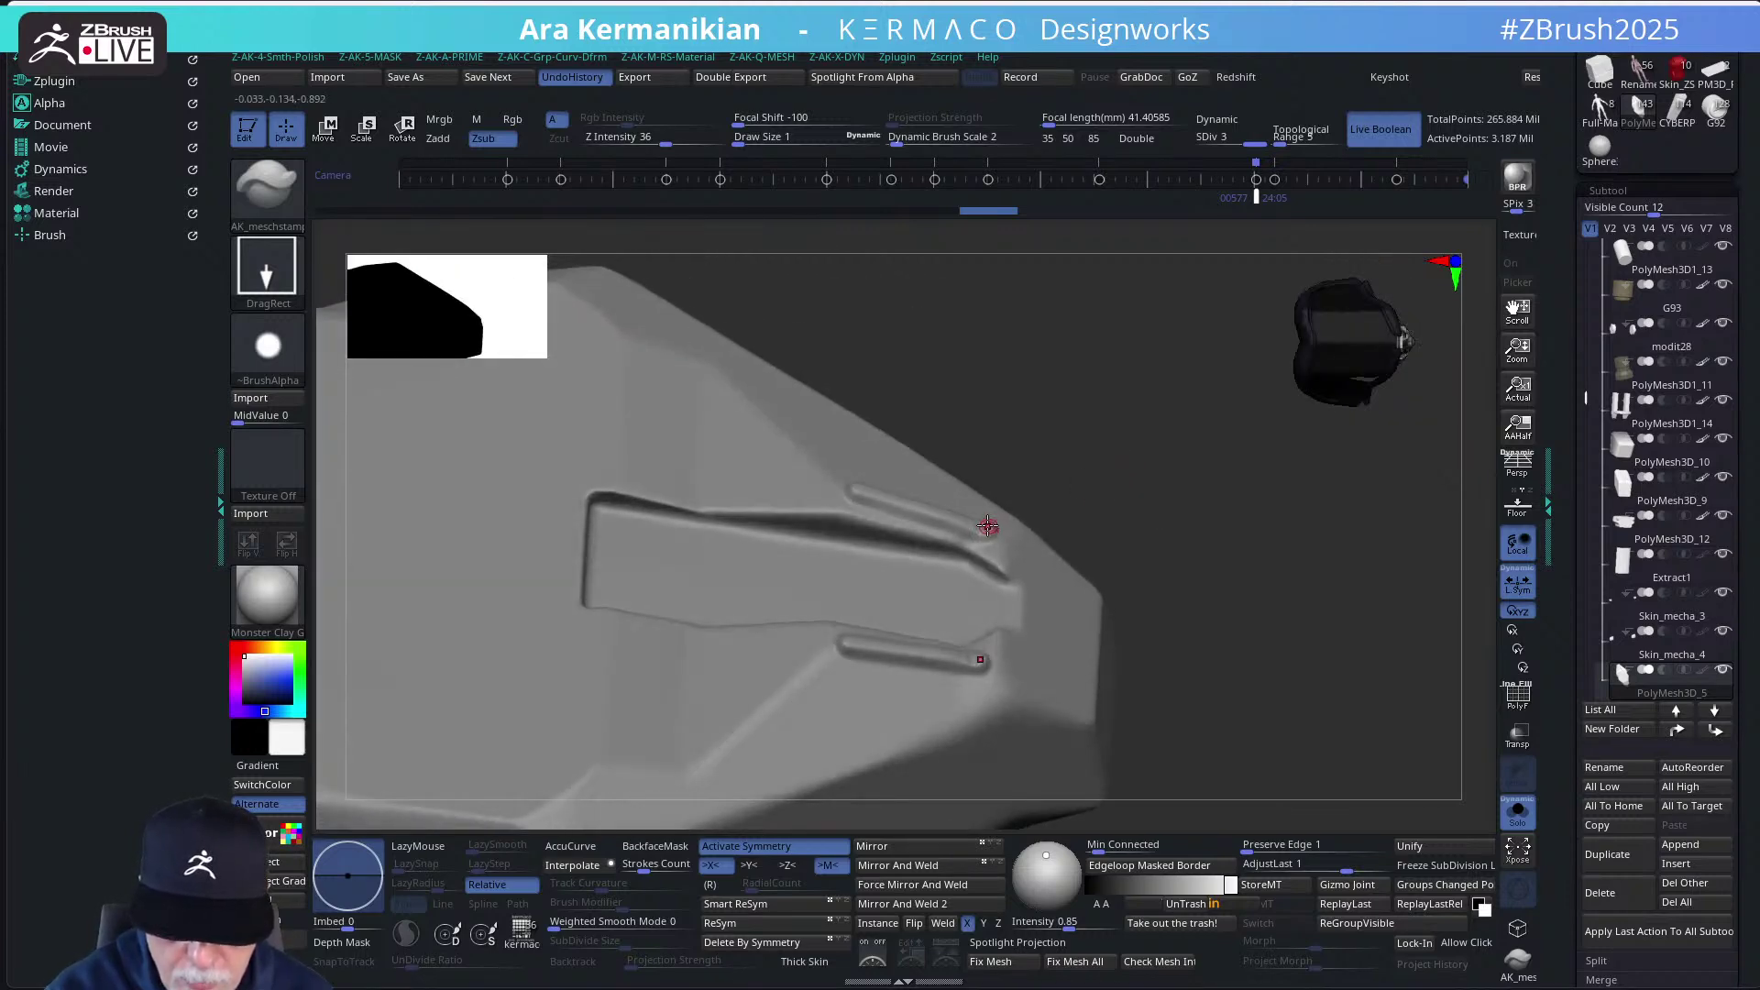
mouse_move(974, 531)
left_mouse_down("shift")
mouse_move(1019, 511)
mouse_move(854, 506)
left_mouse_up("shift")
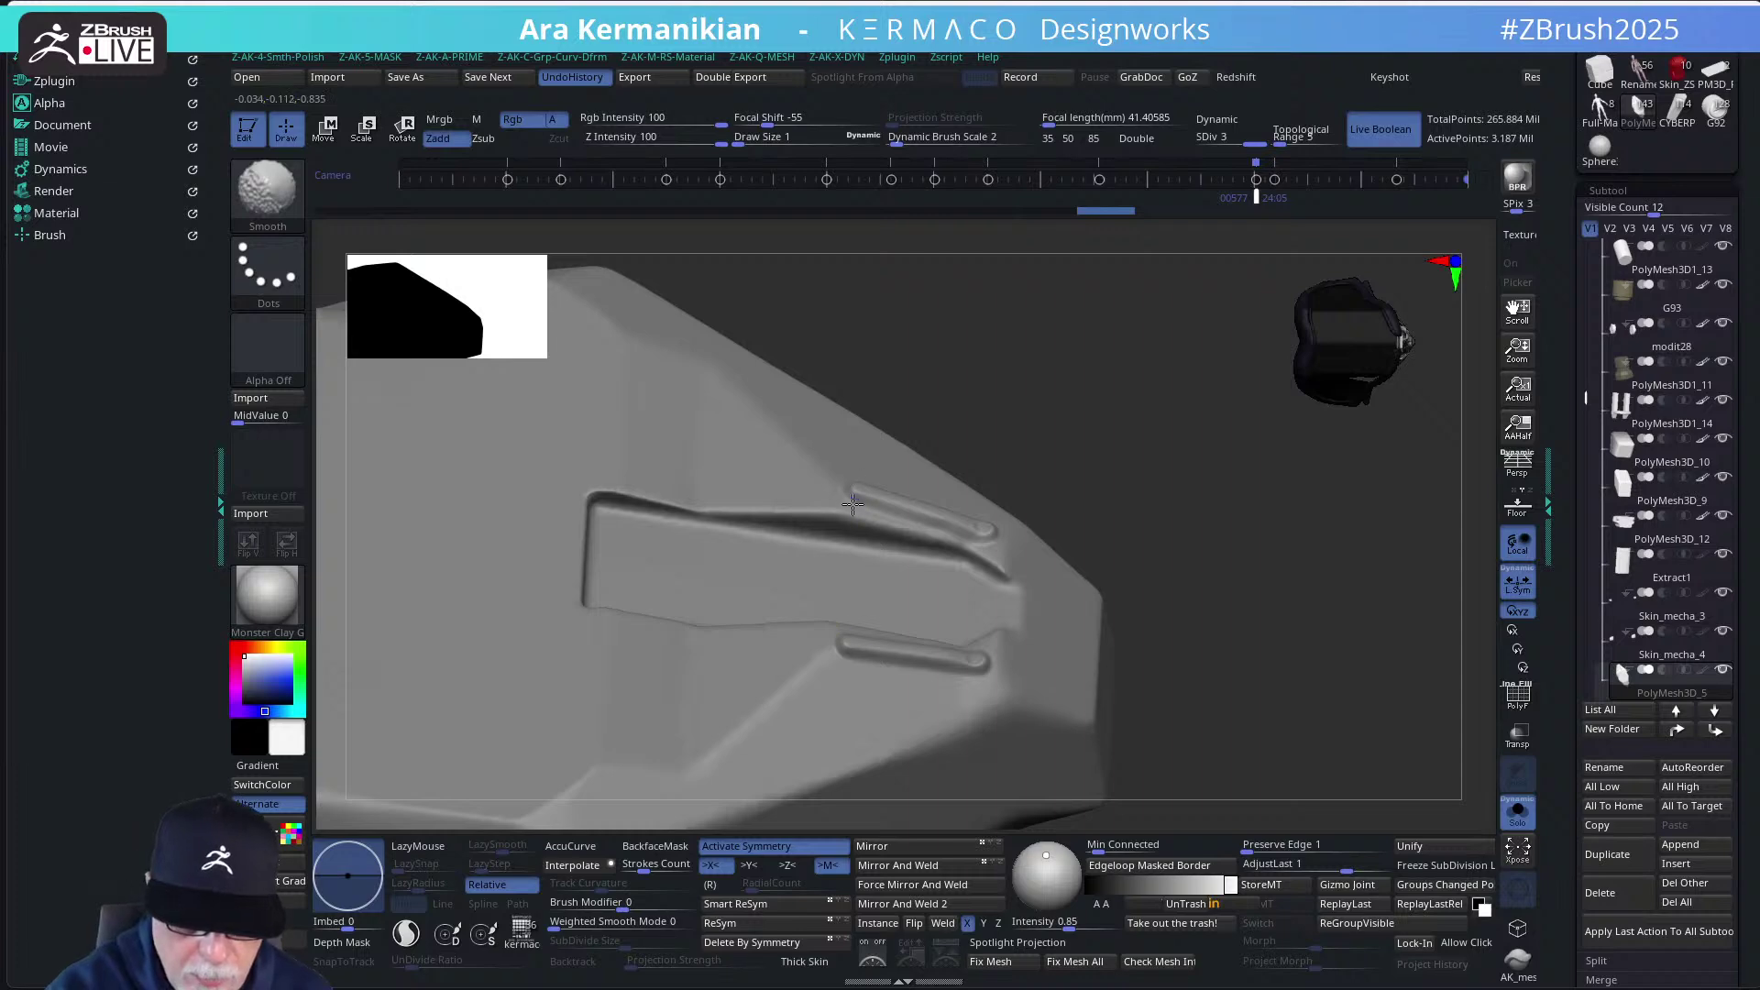
Switch to the G92 hardware kit tool, show all its bolts and rings together, and look for a suitable fastener
scroll(1567, 293, "up", 5)
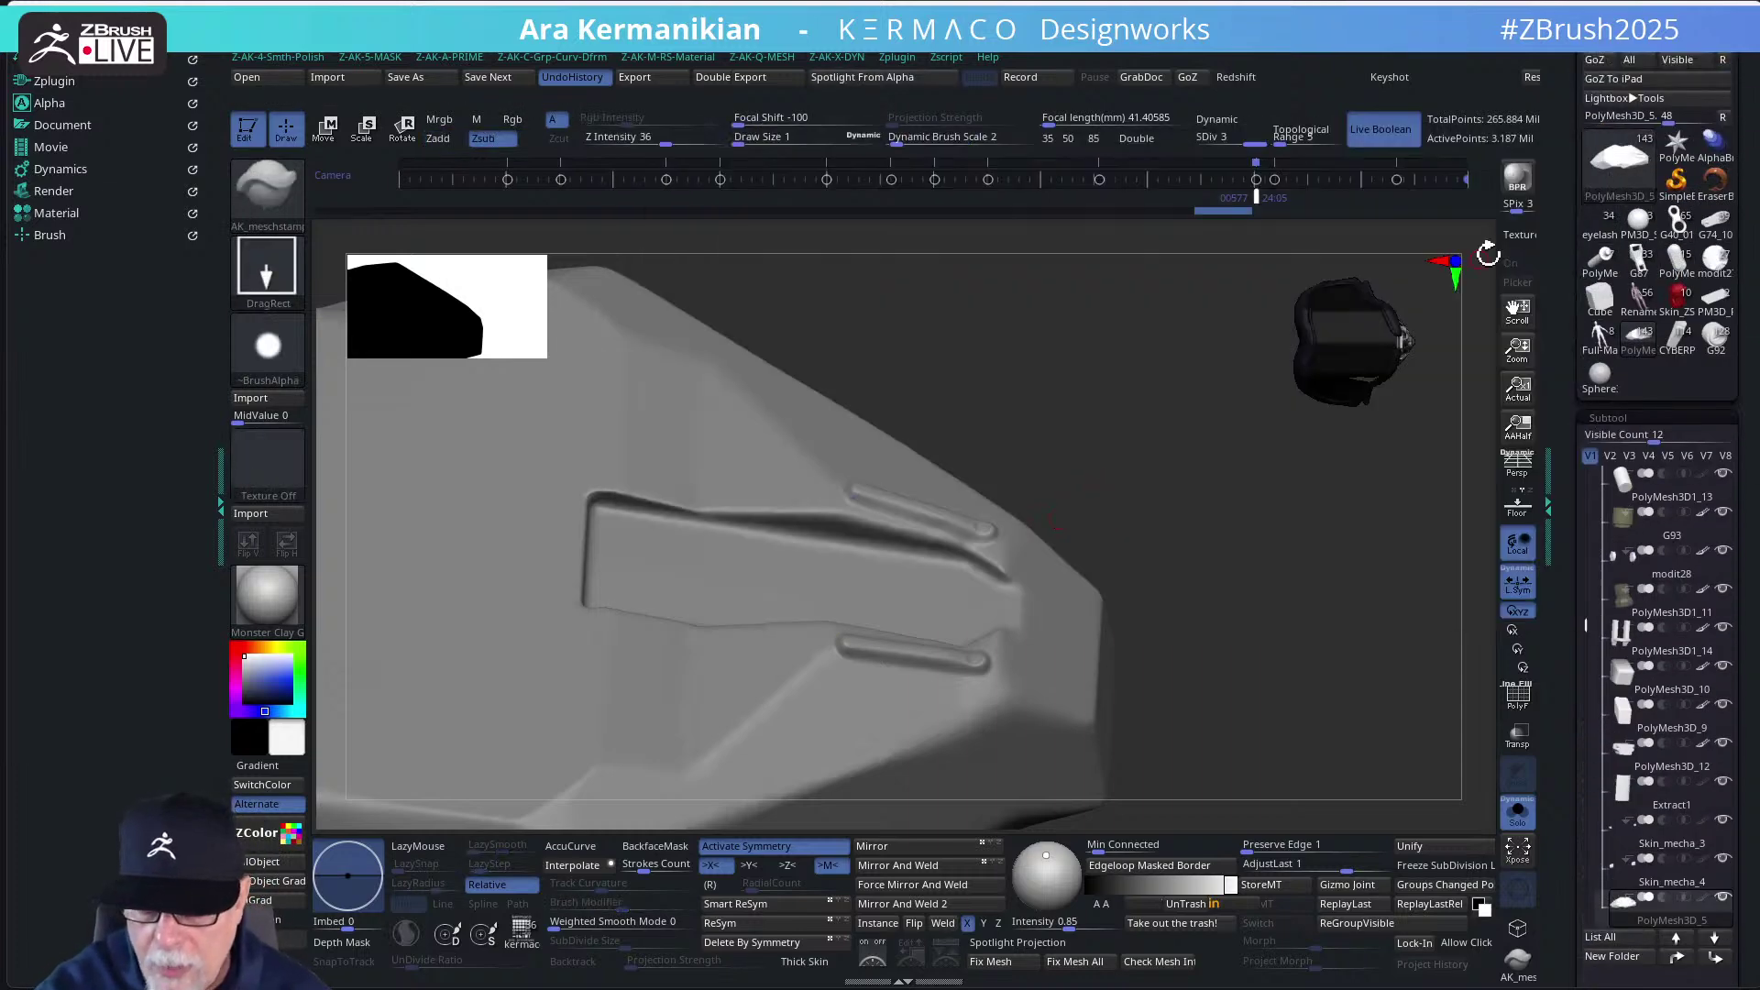
left_click(1626, 169)
left_click(1120, 237)
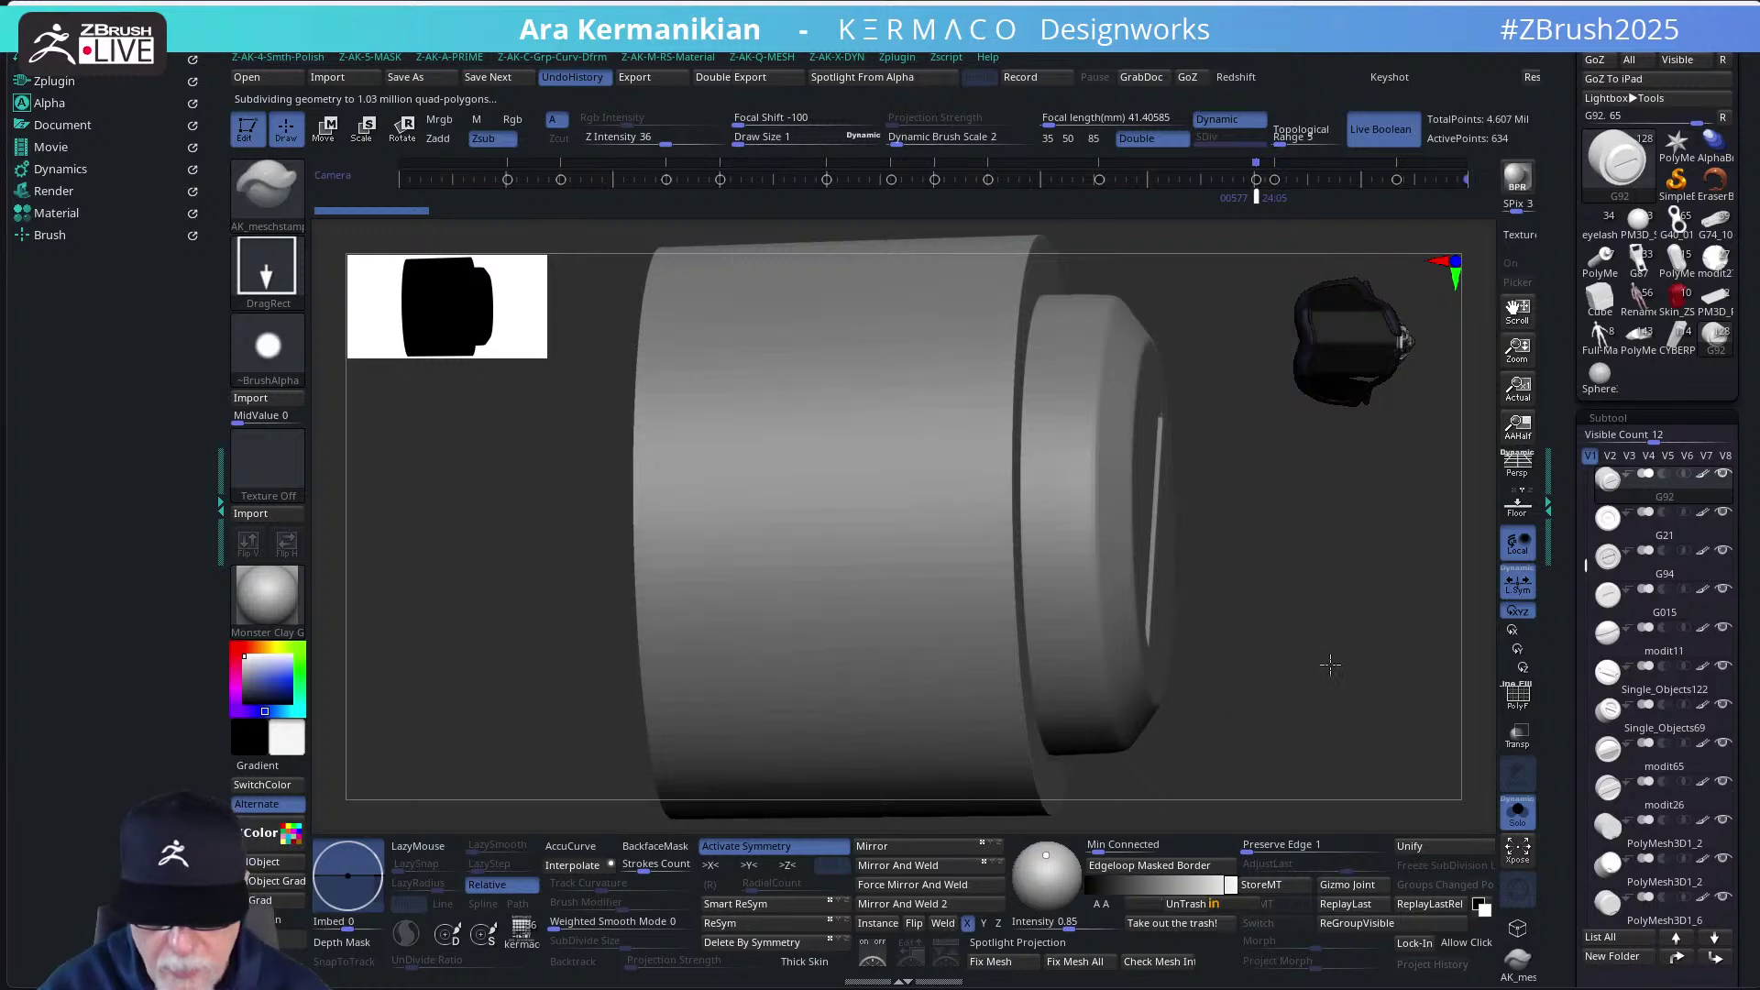
left_click_drag(1330, 666, 1100, 540, "shift")
left_click(1516, 818)
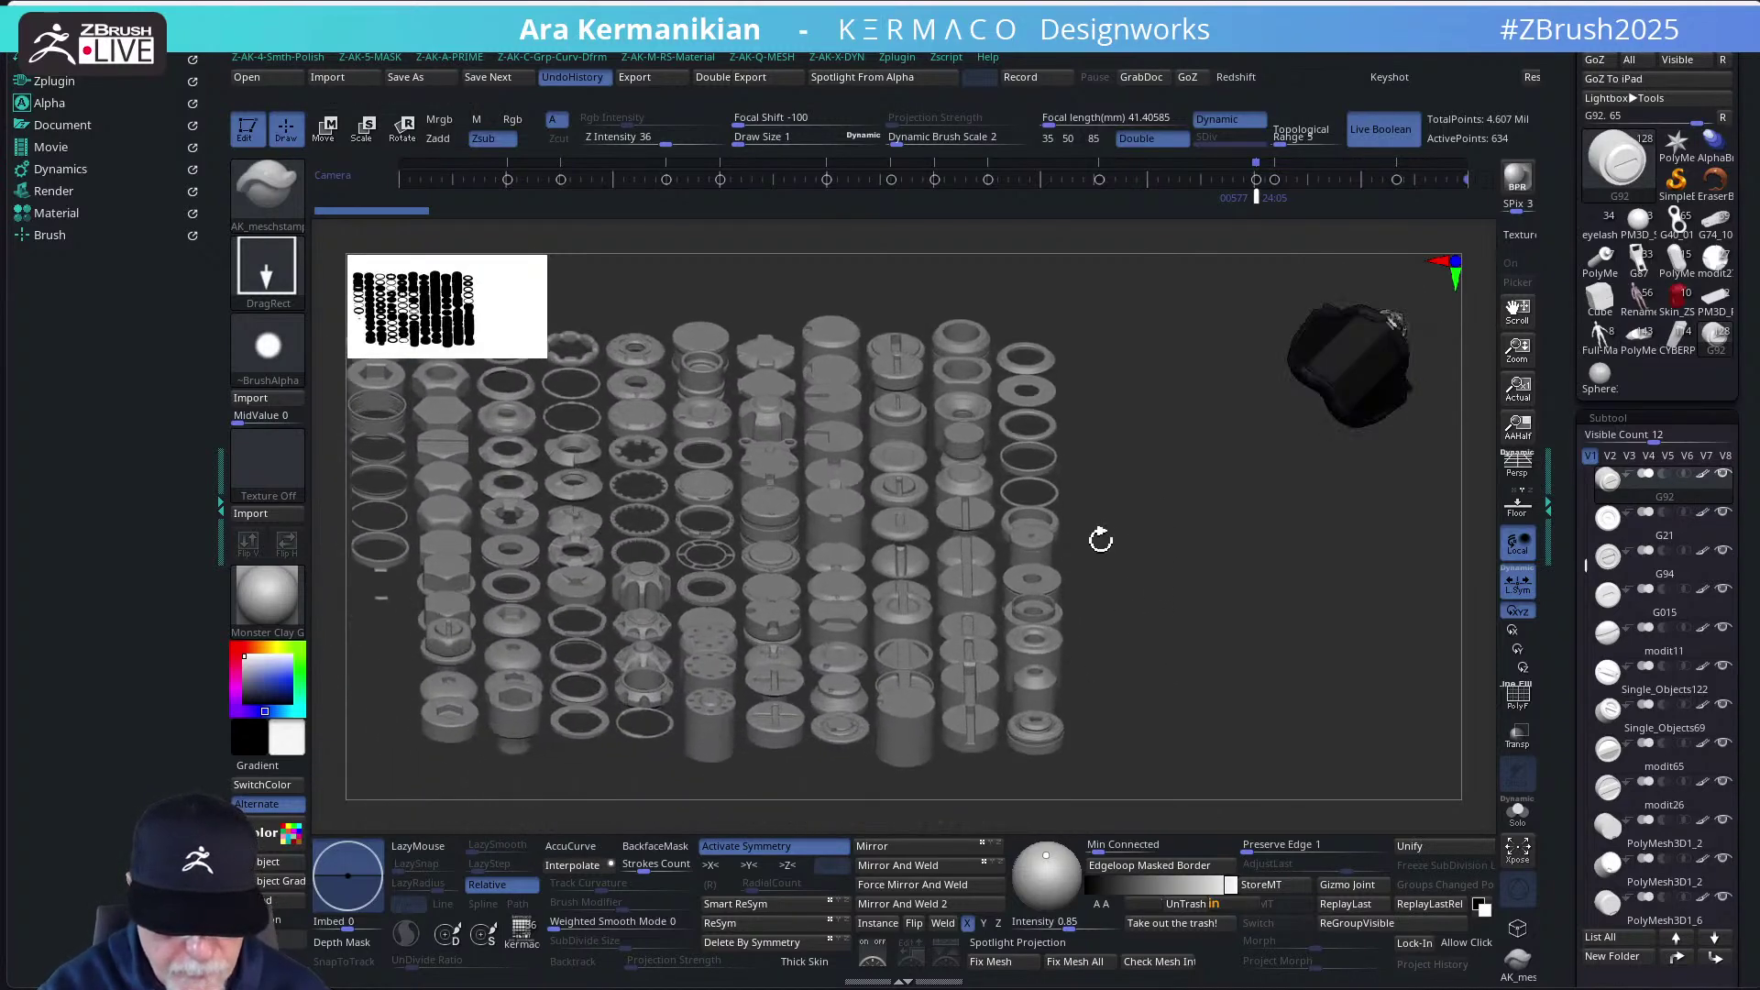
left_click_drag(563, 764, 635, 741)
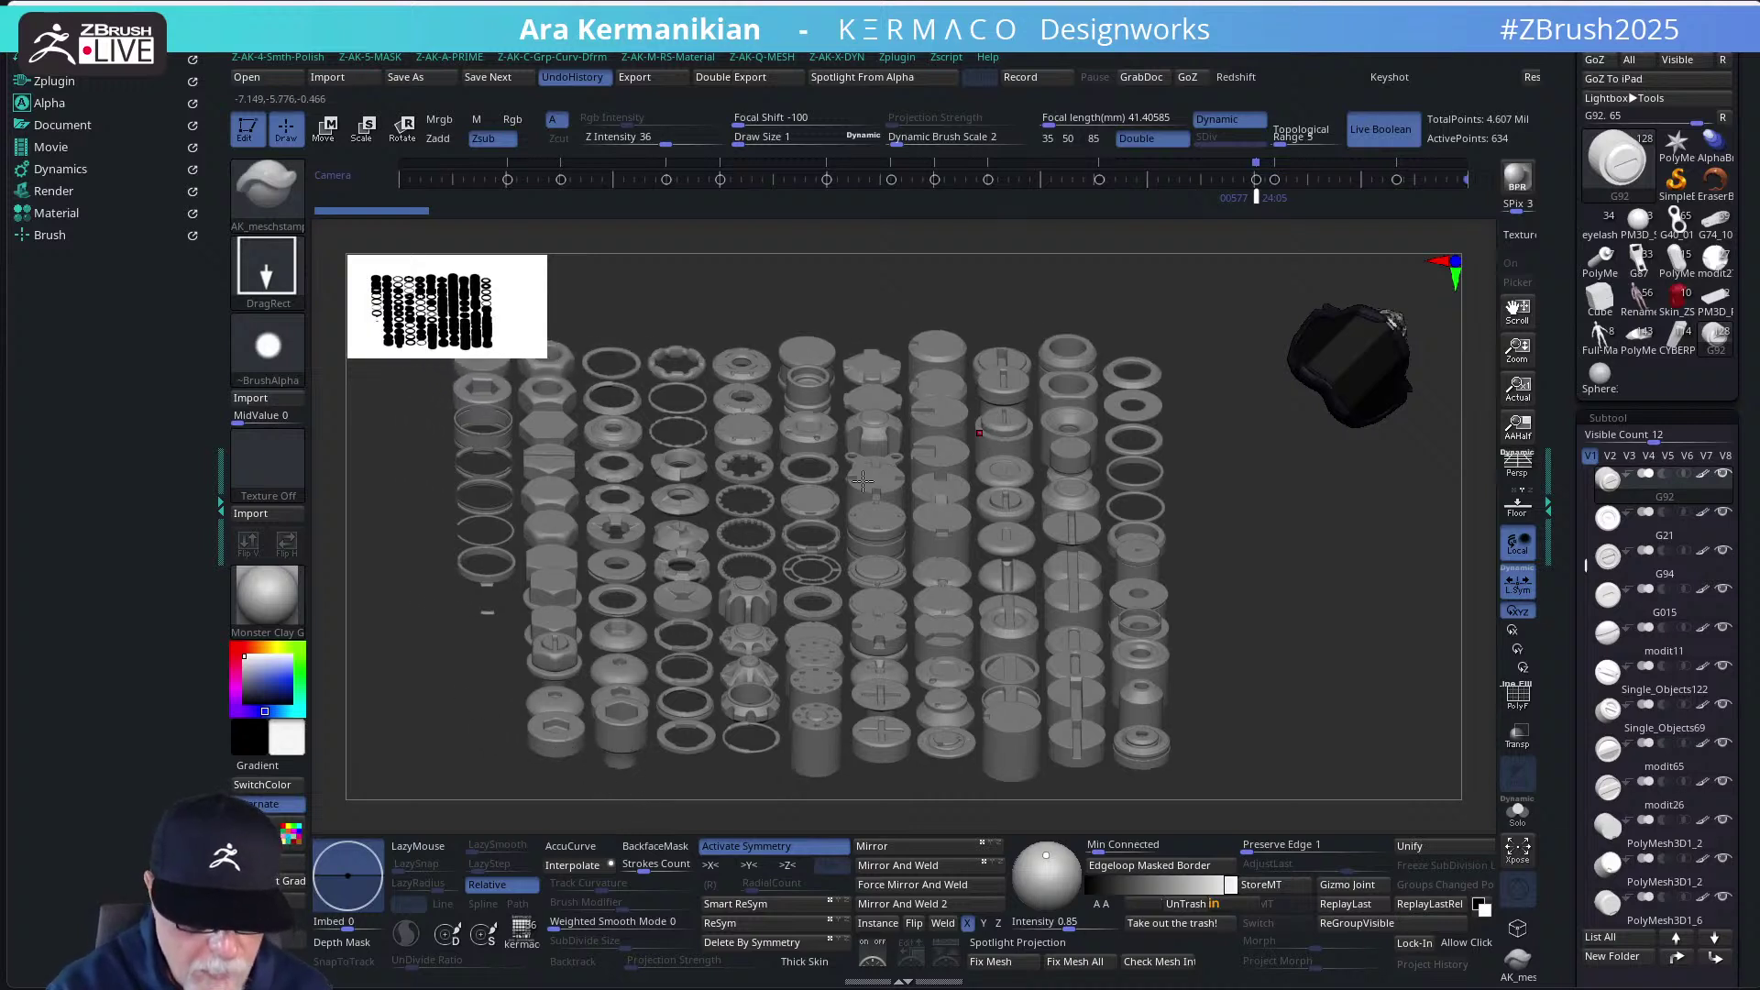
mouse_move(1230, 434)
left_mouse_down()
mouse_move(1212, 500)
mouse_move(1230, 420)
left_mouse_up()
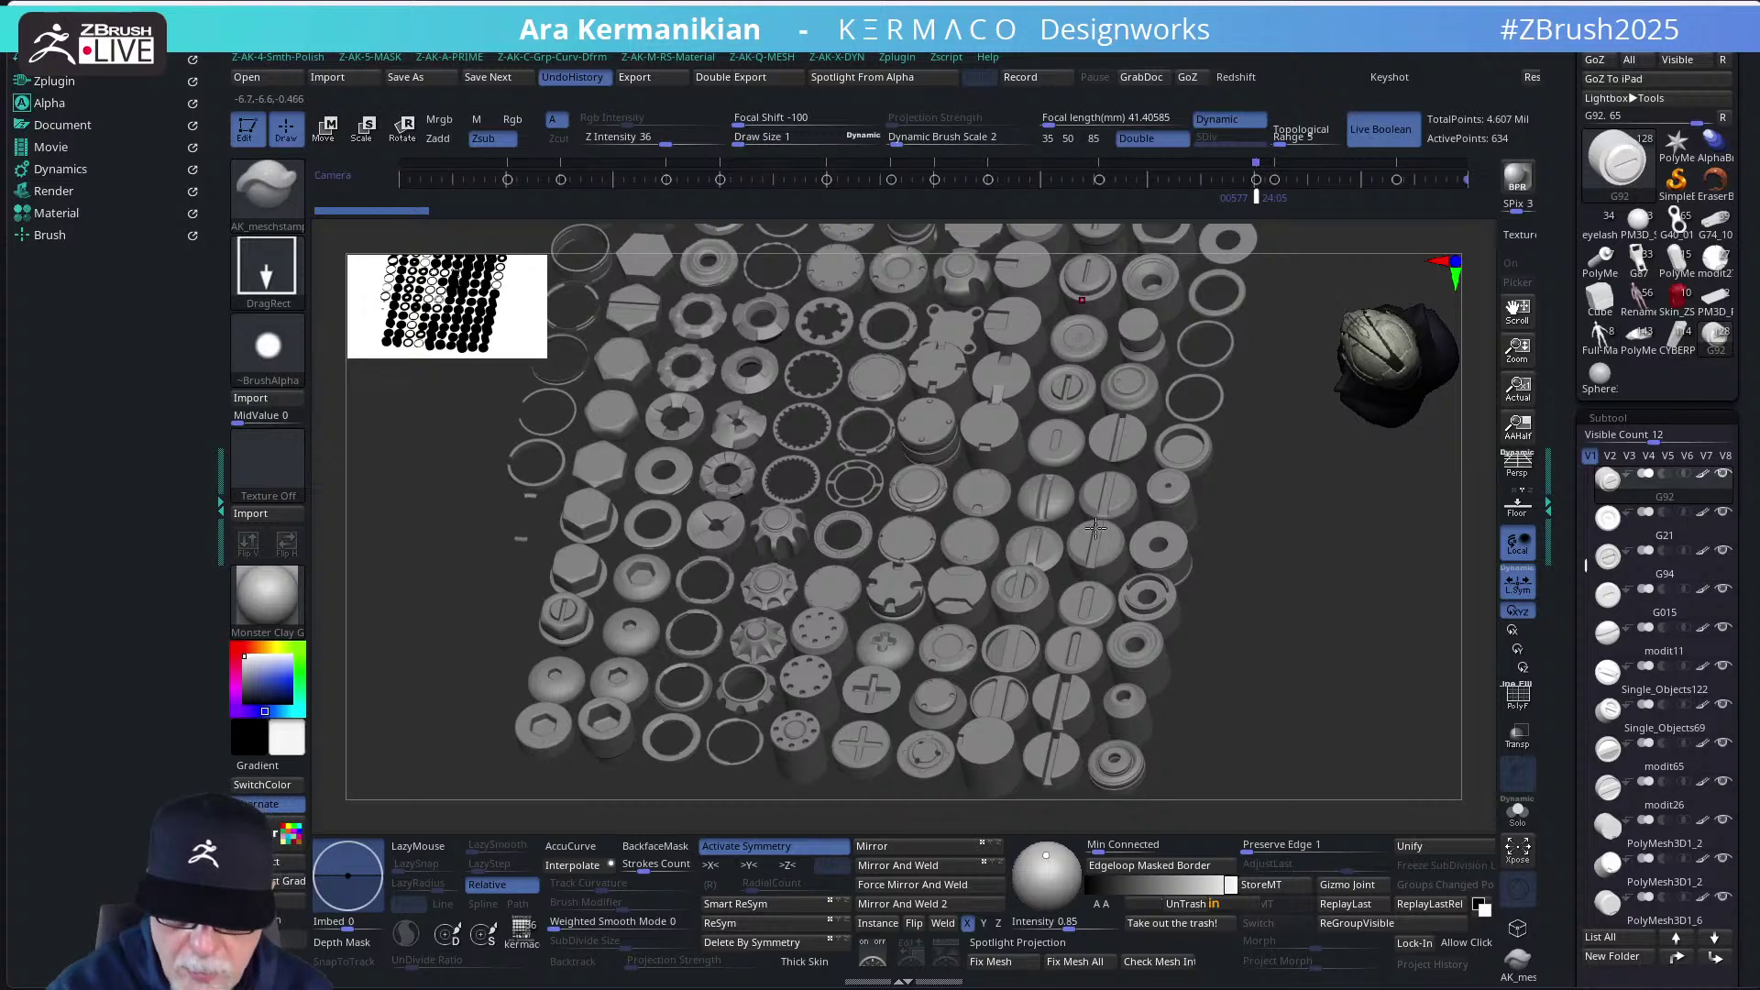
left_click_drag(1277, 539, 1149, 475)
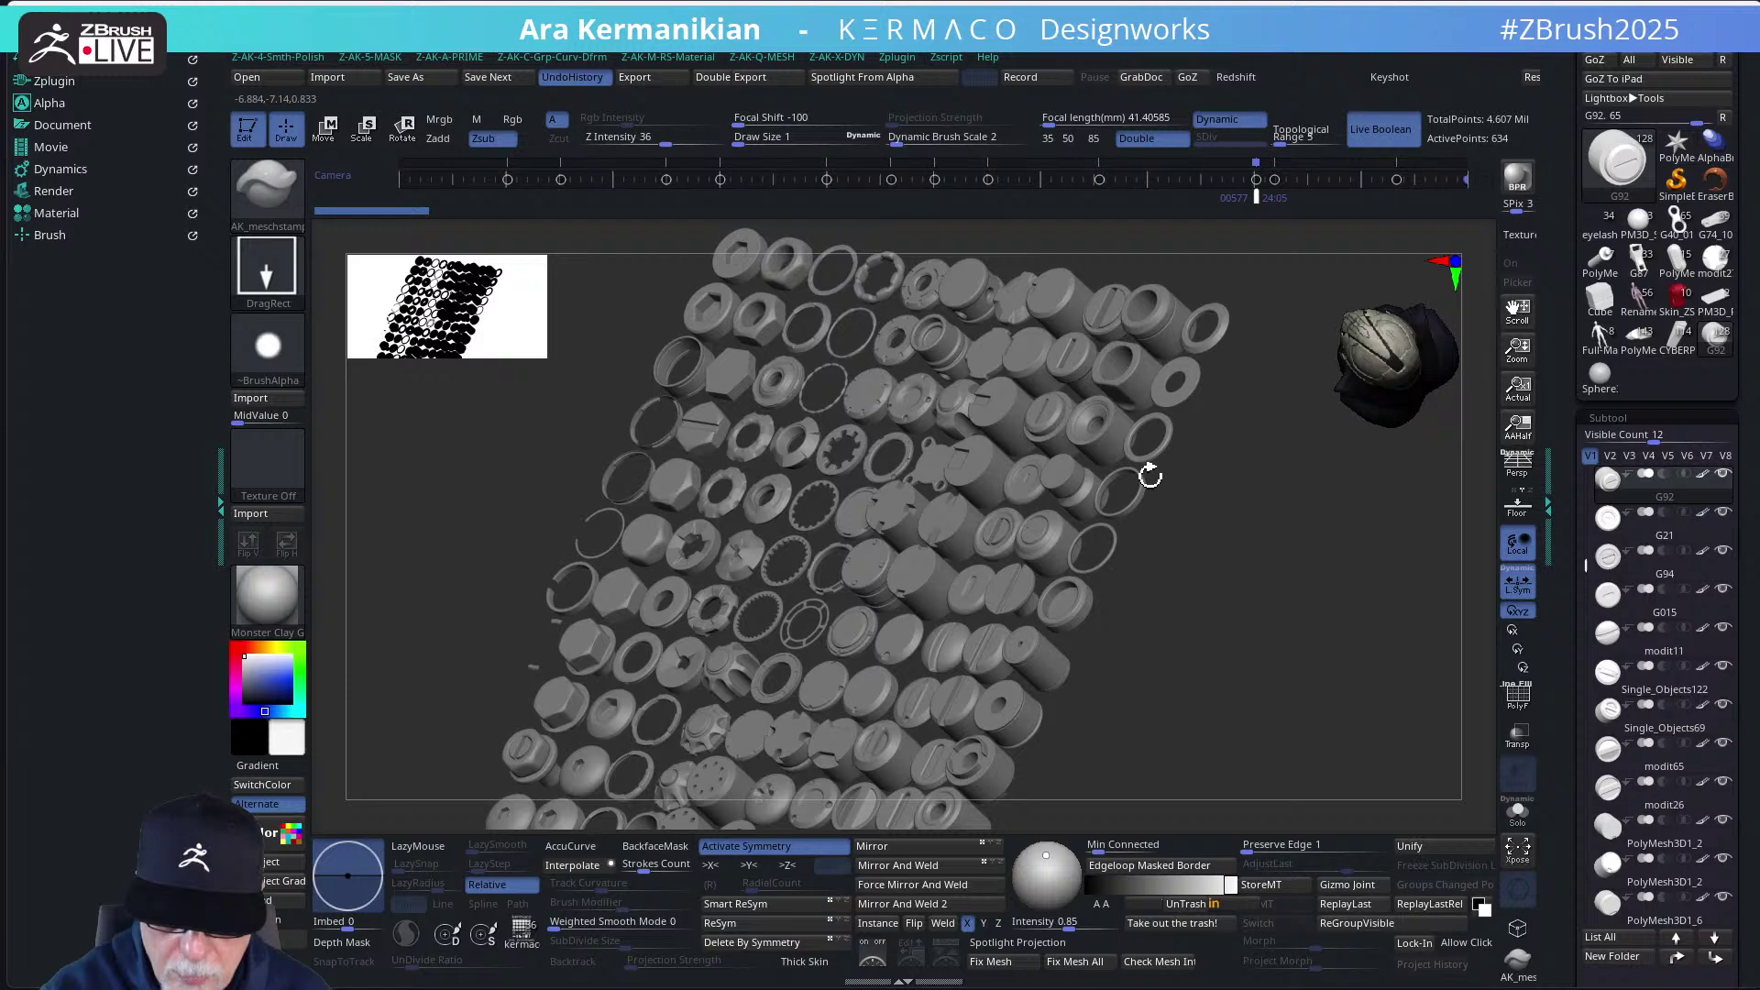
Select the slotted round bolt Single_Objects40 in the kit, isolate it, and copy it as a subtool
left_click(1074, 364, "alt")
left_click(1519, 823)
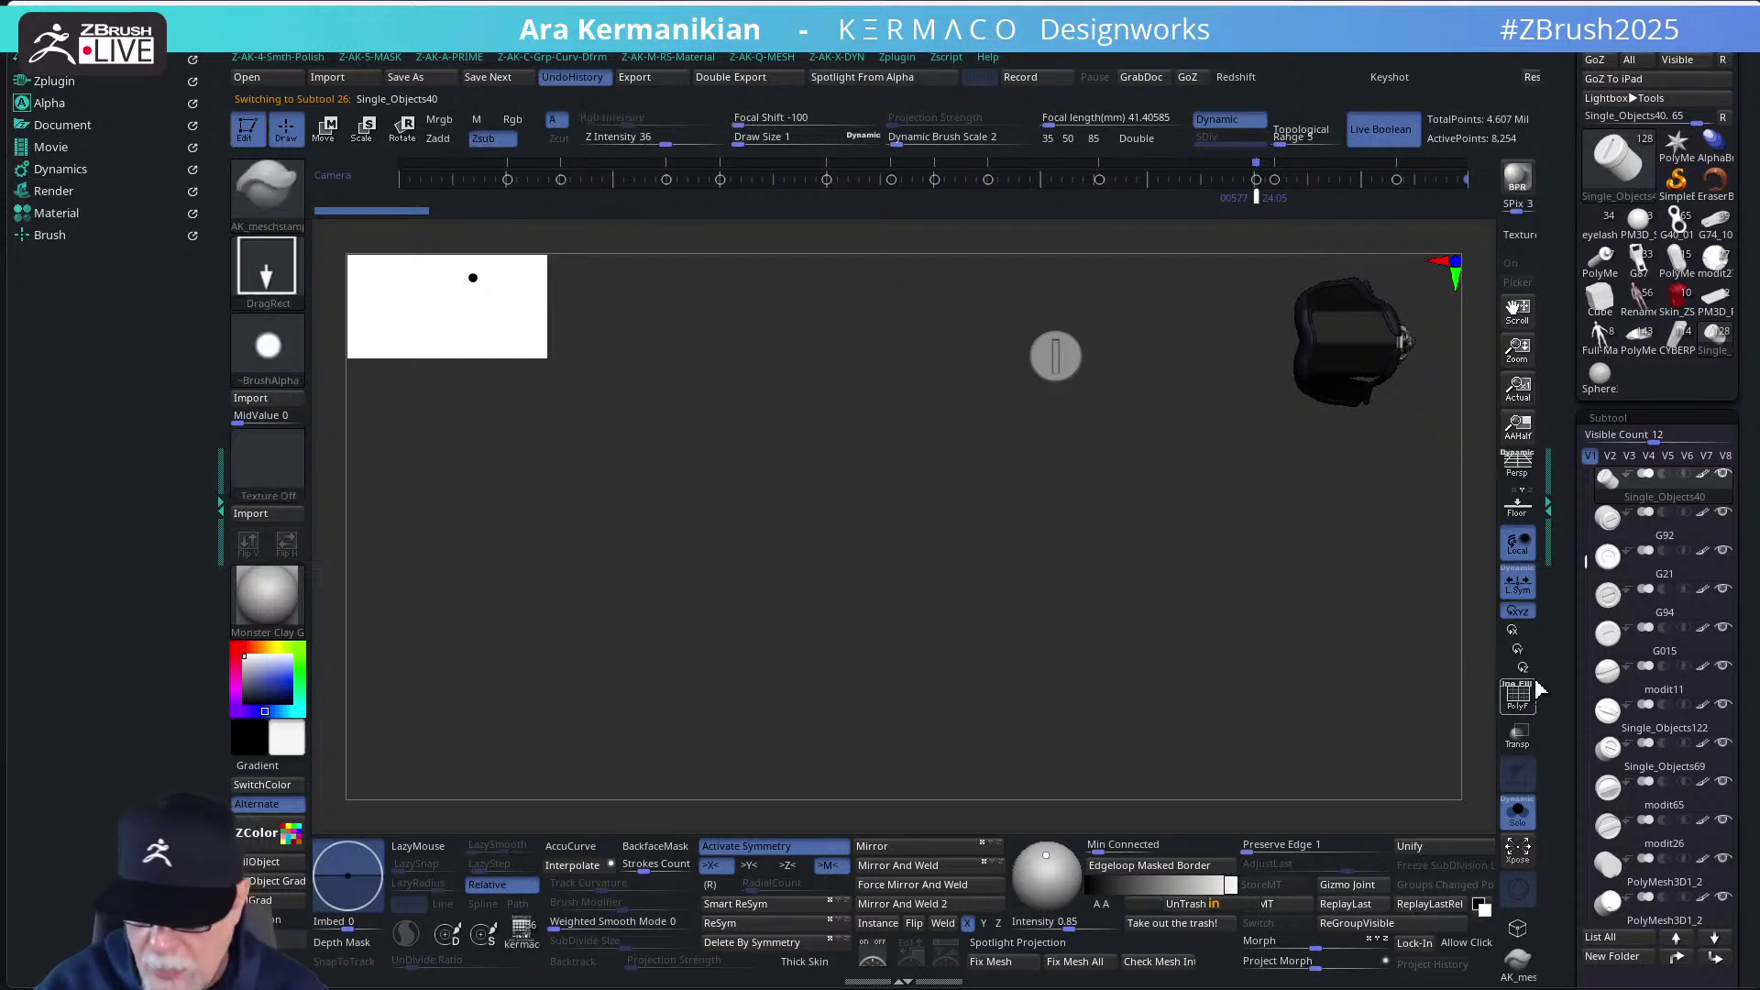
key("a")
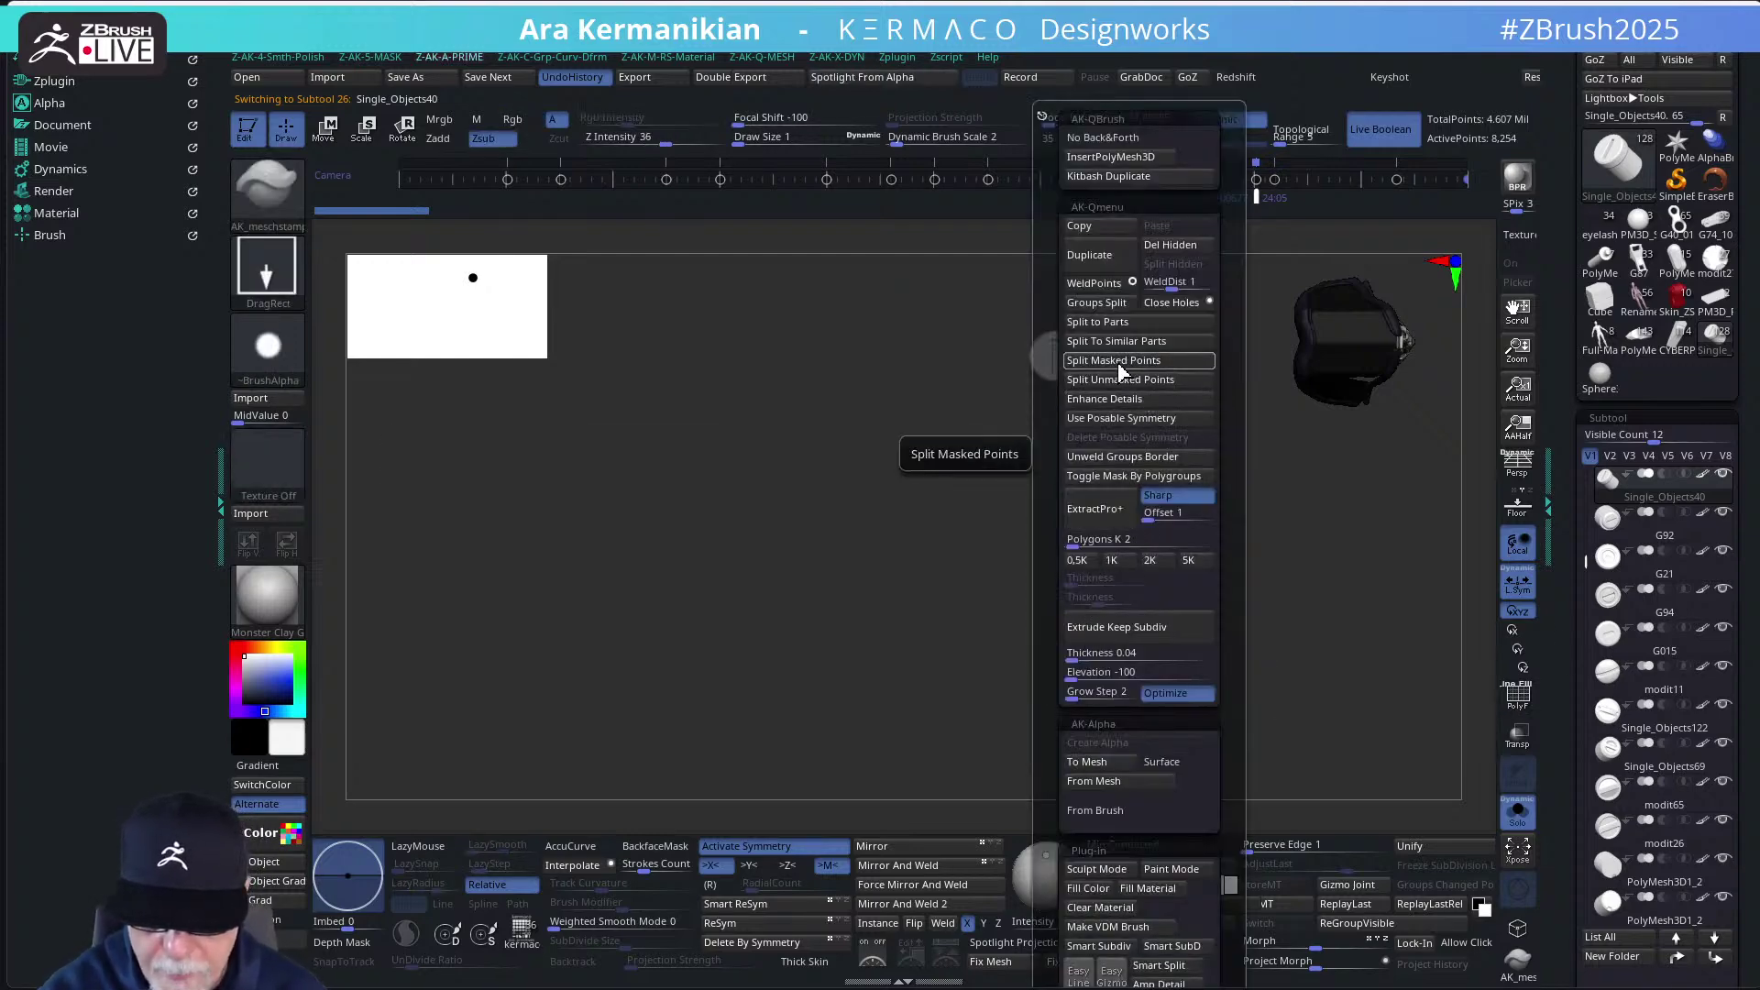
left_click(1133, 230)
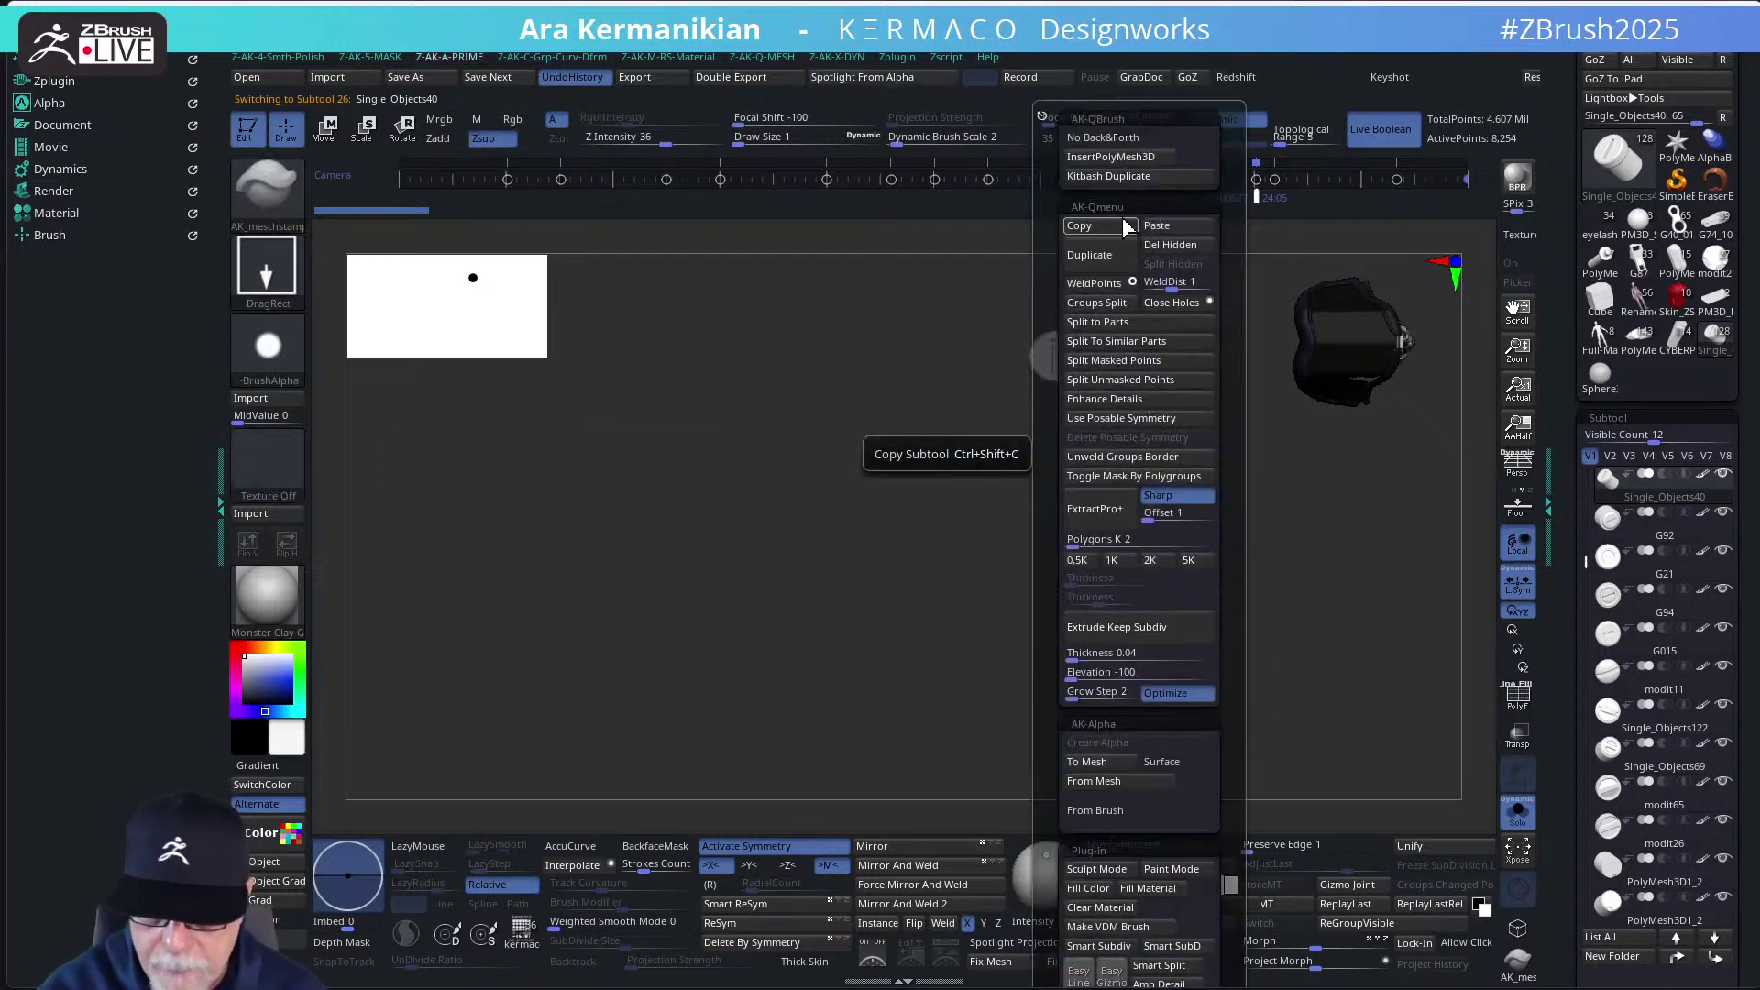
key("a")
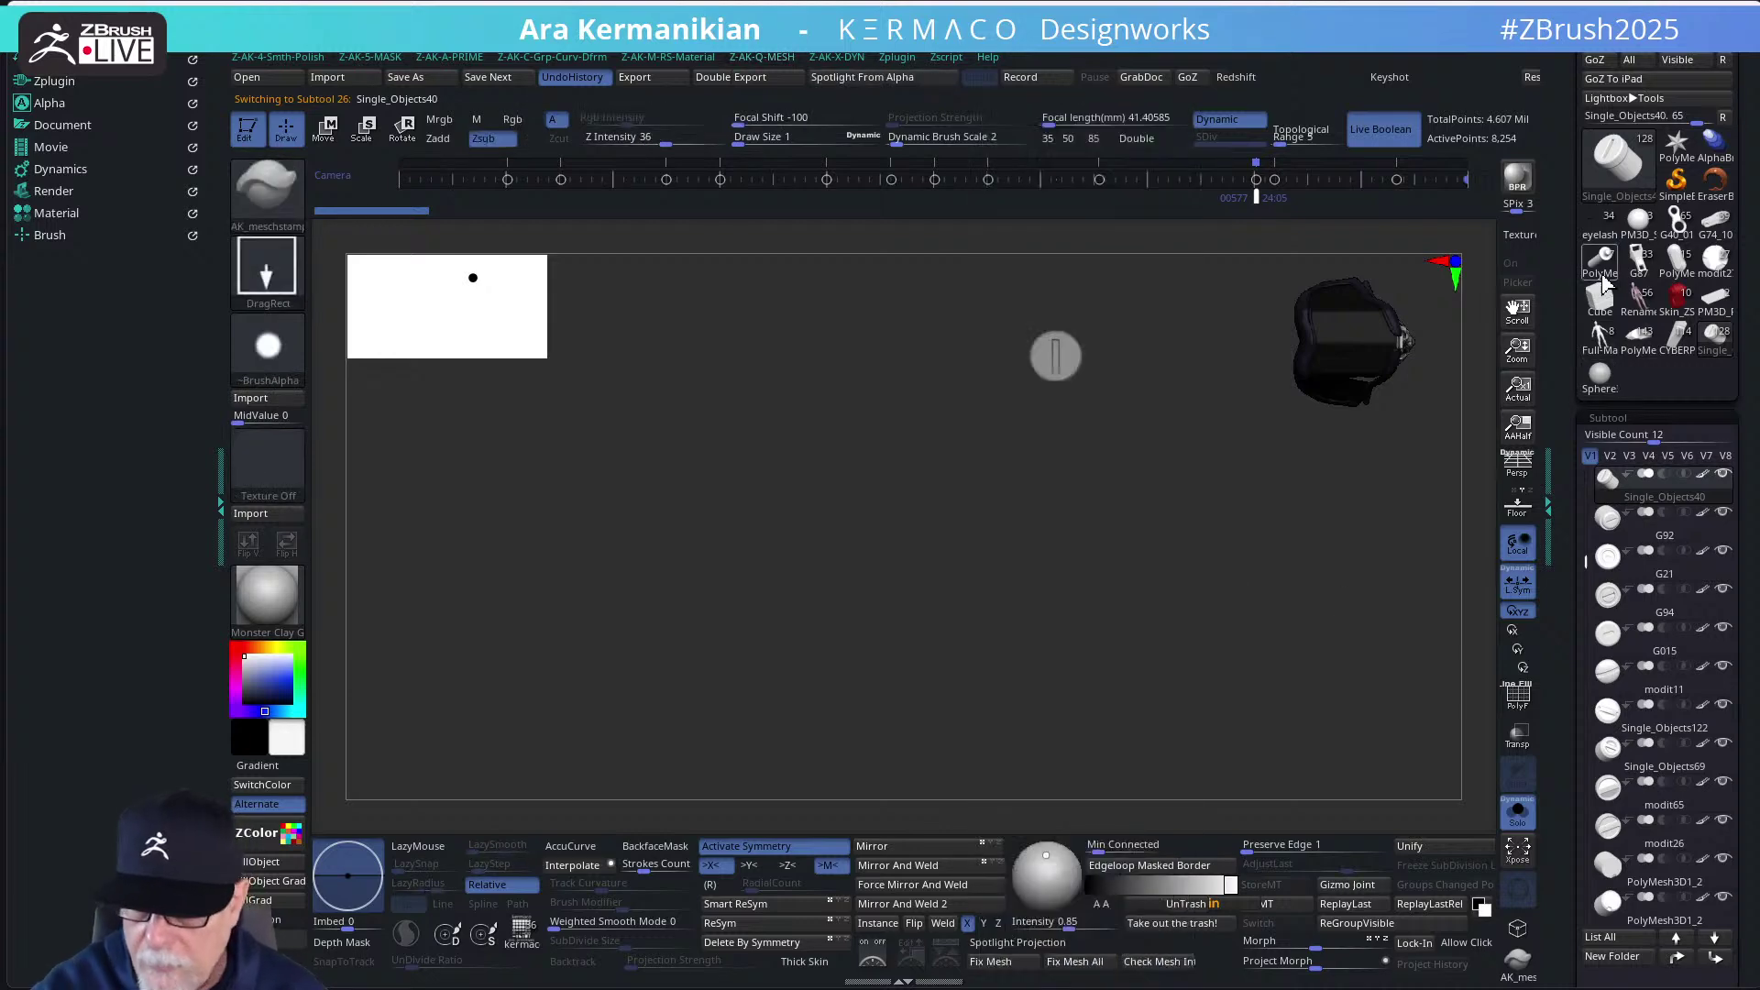
Switch back to the motorcycle's PolyMesh3D_5 tool and paste the copied slotted bolt into it as a new subtool
left_click(1618, 158)
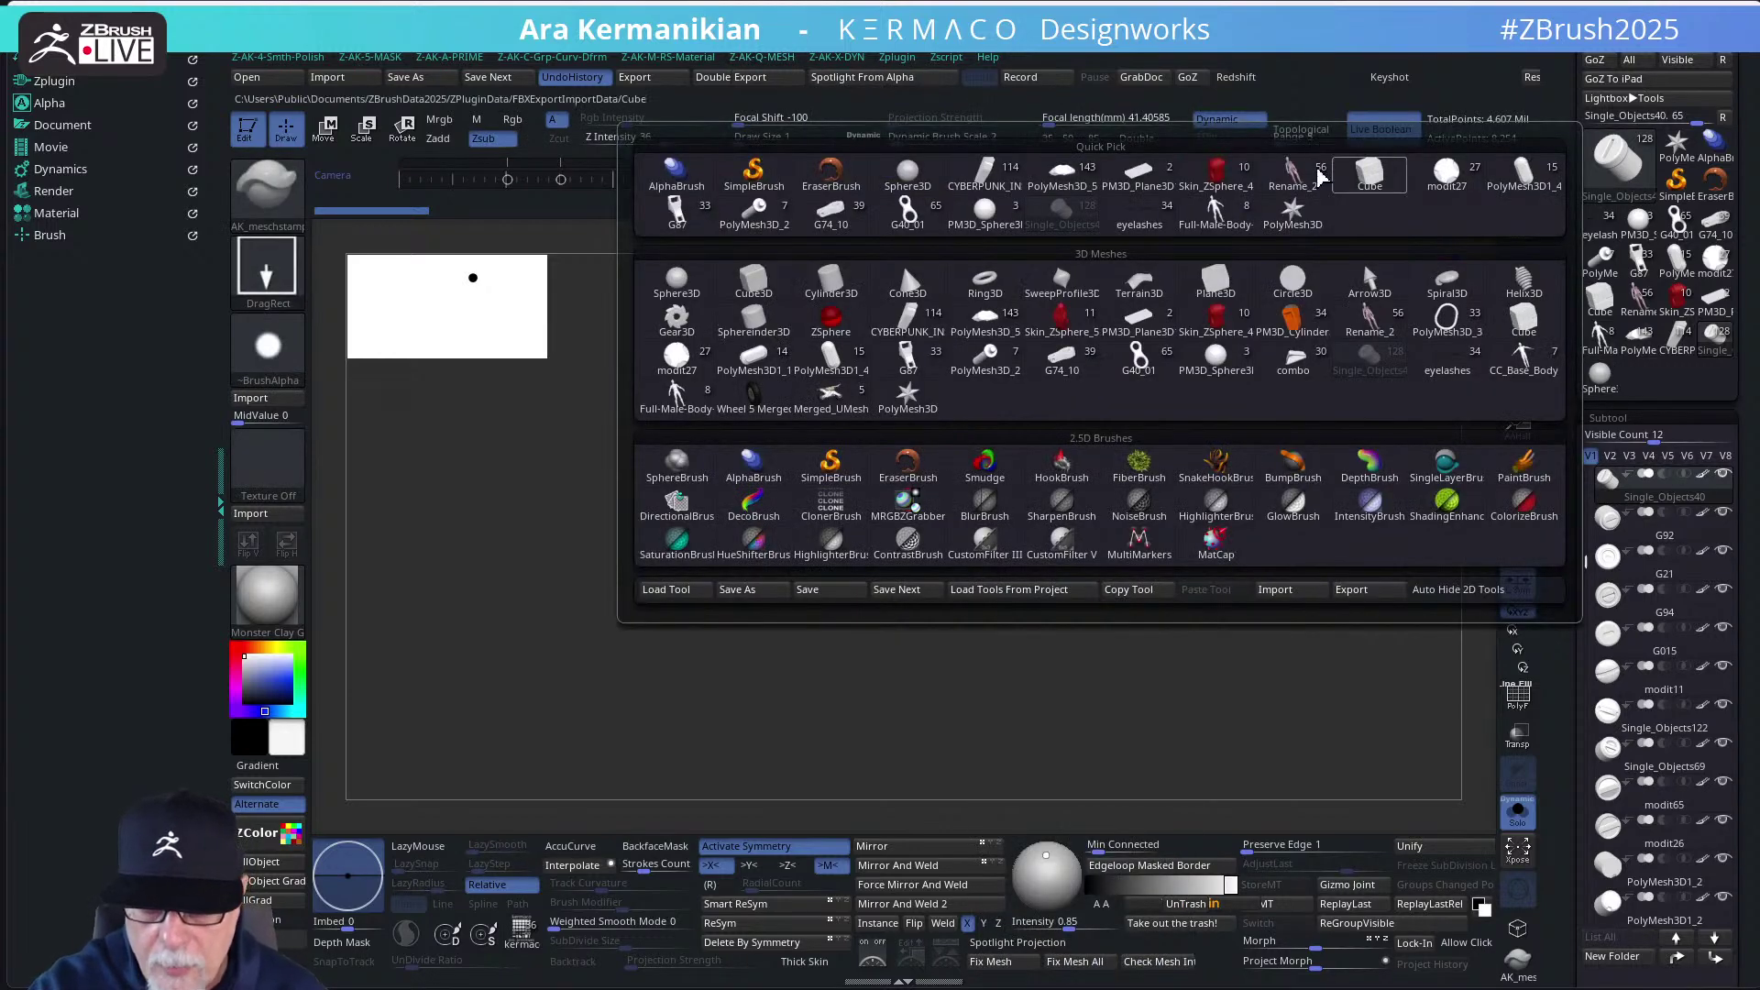
left_click(1065, 174)
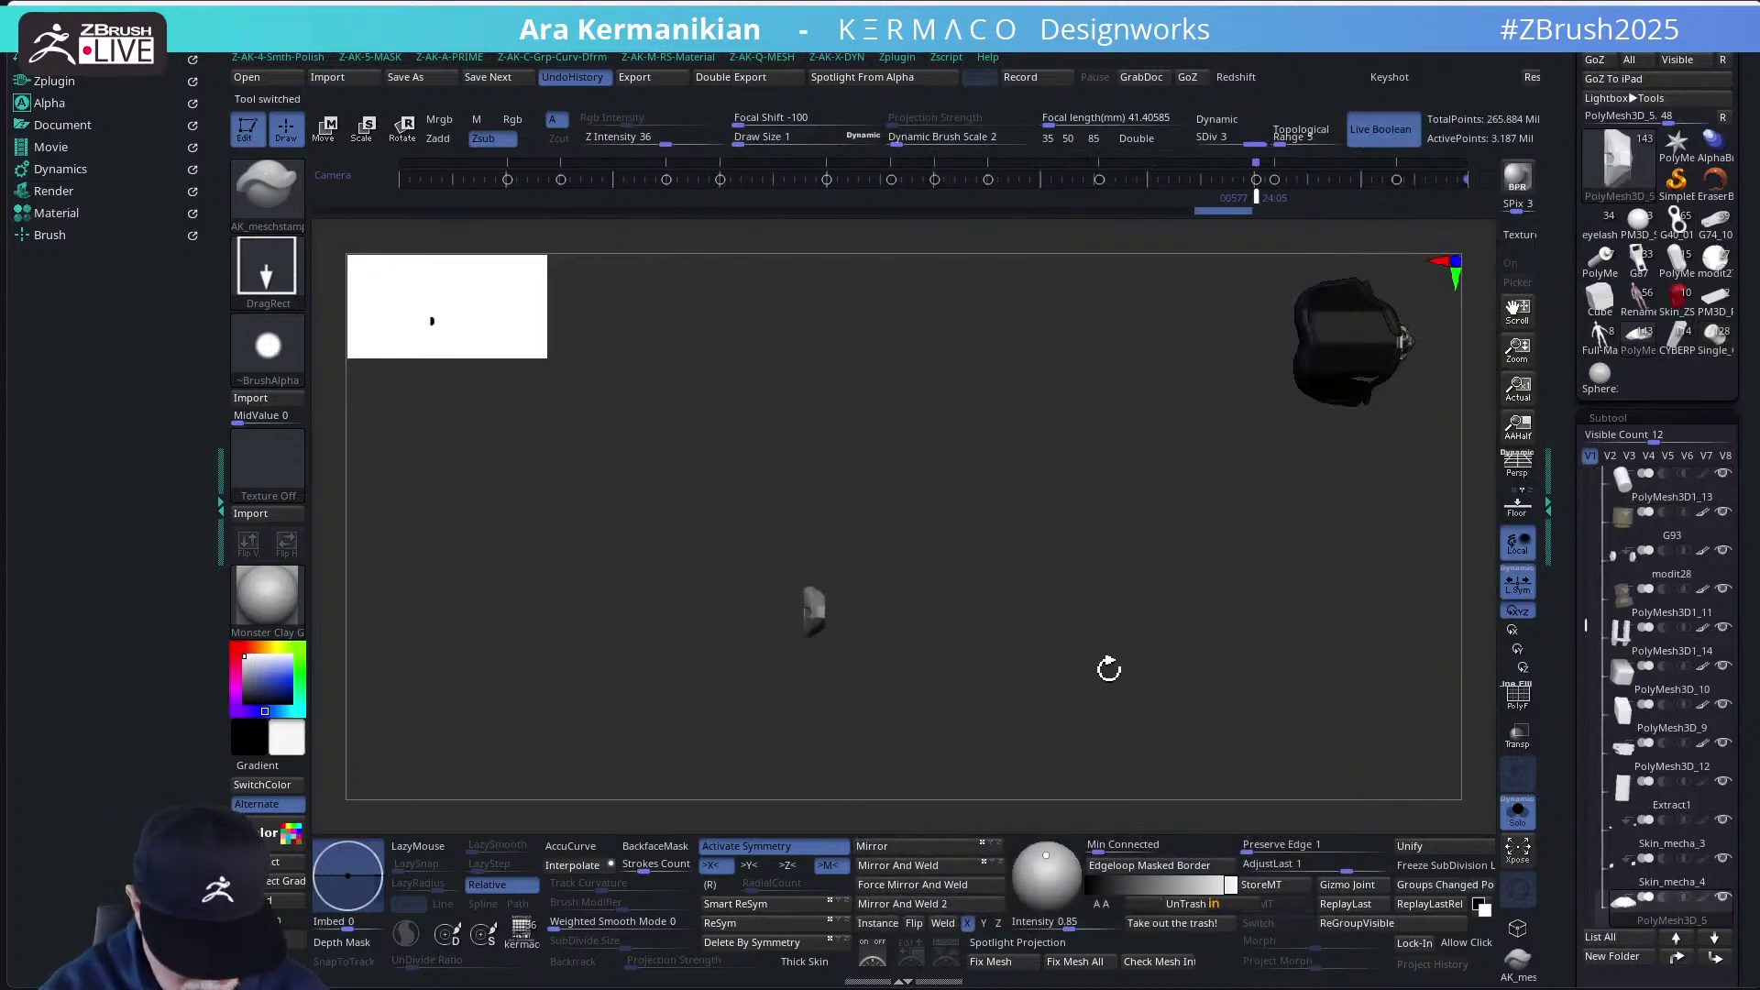
key("ctrl+shift+a")
key("ctrl+shift+a")
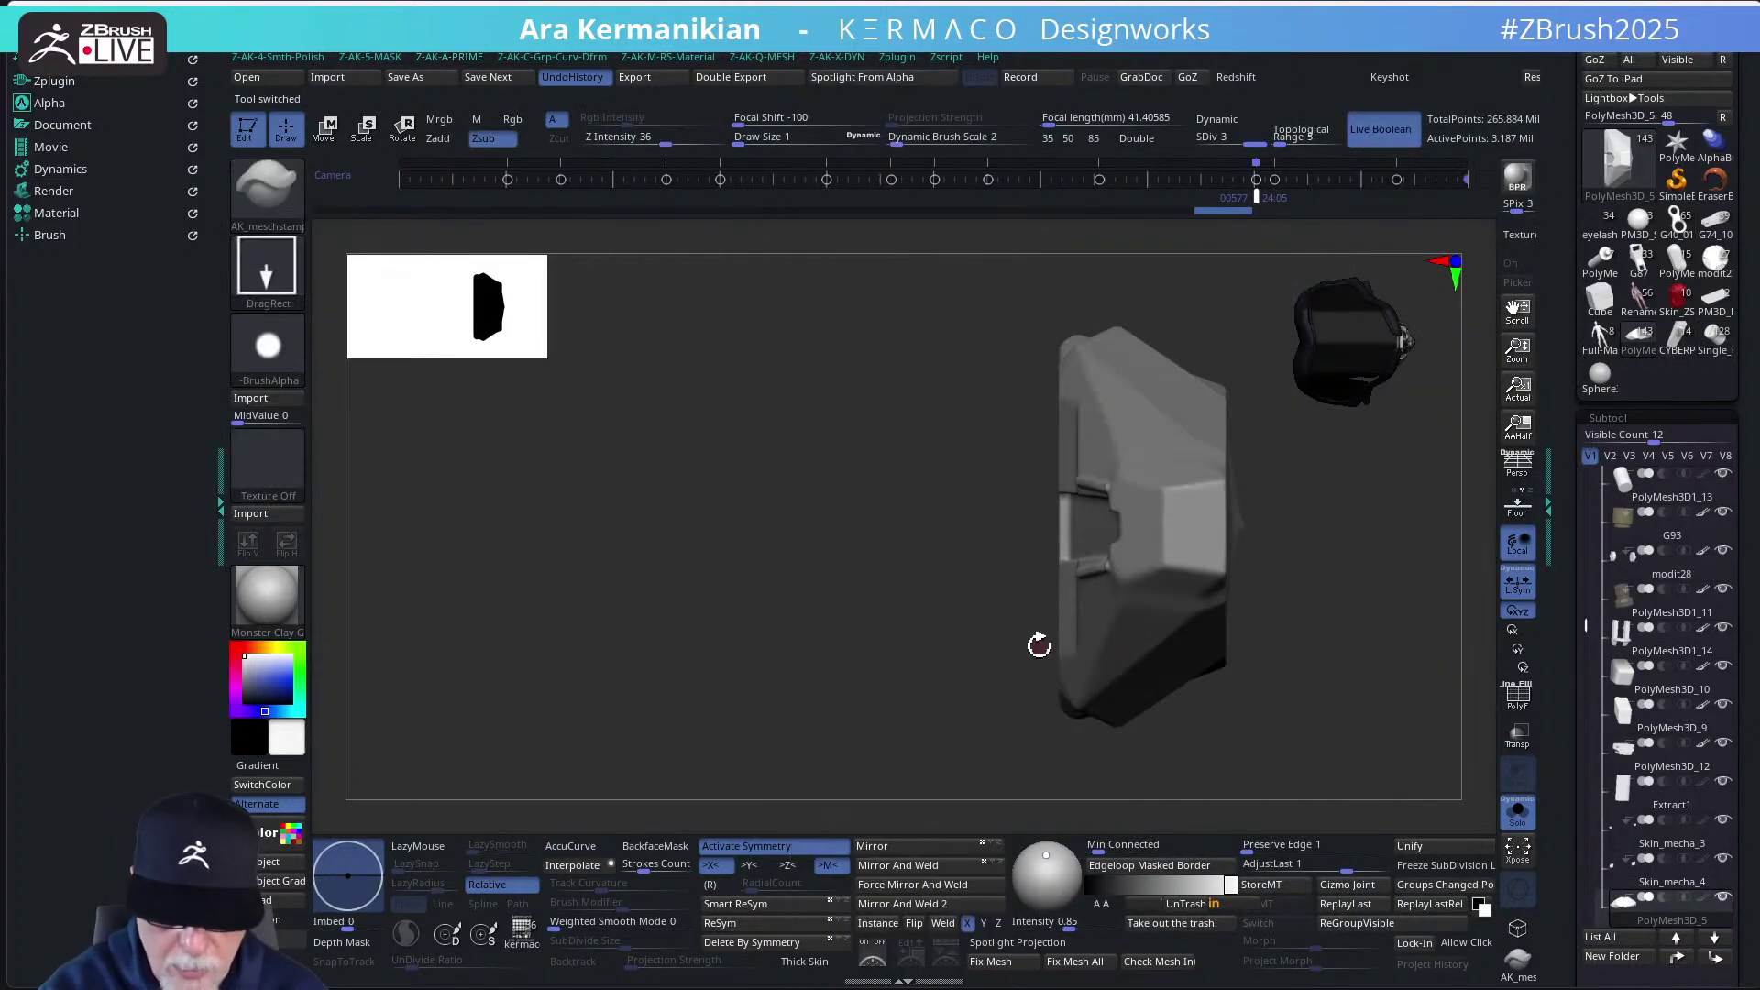
left_click(1006, 244)
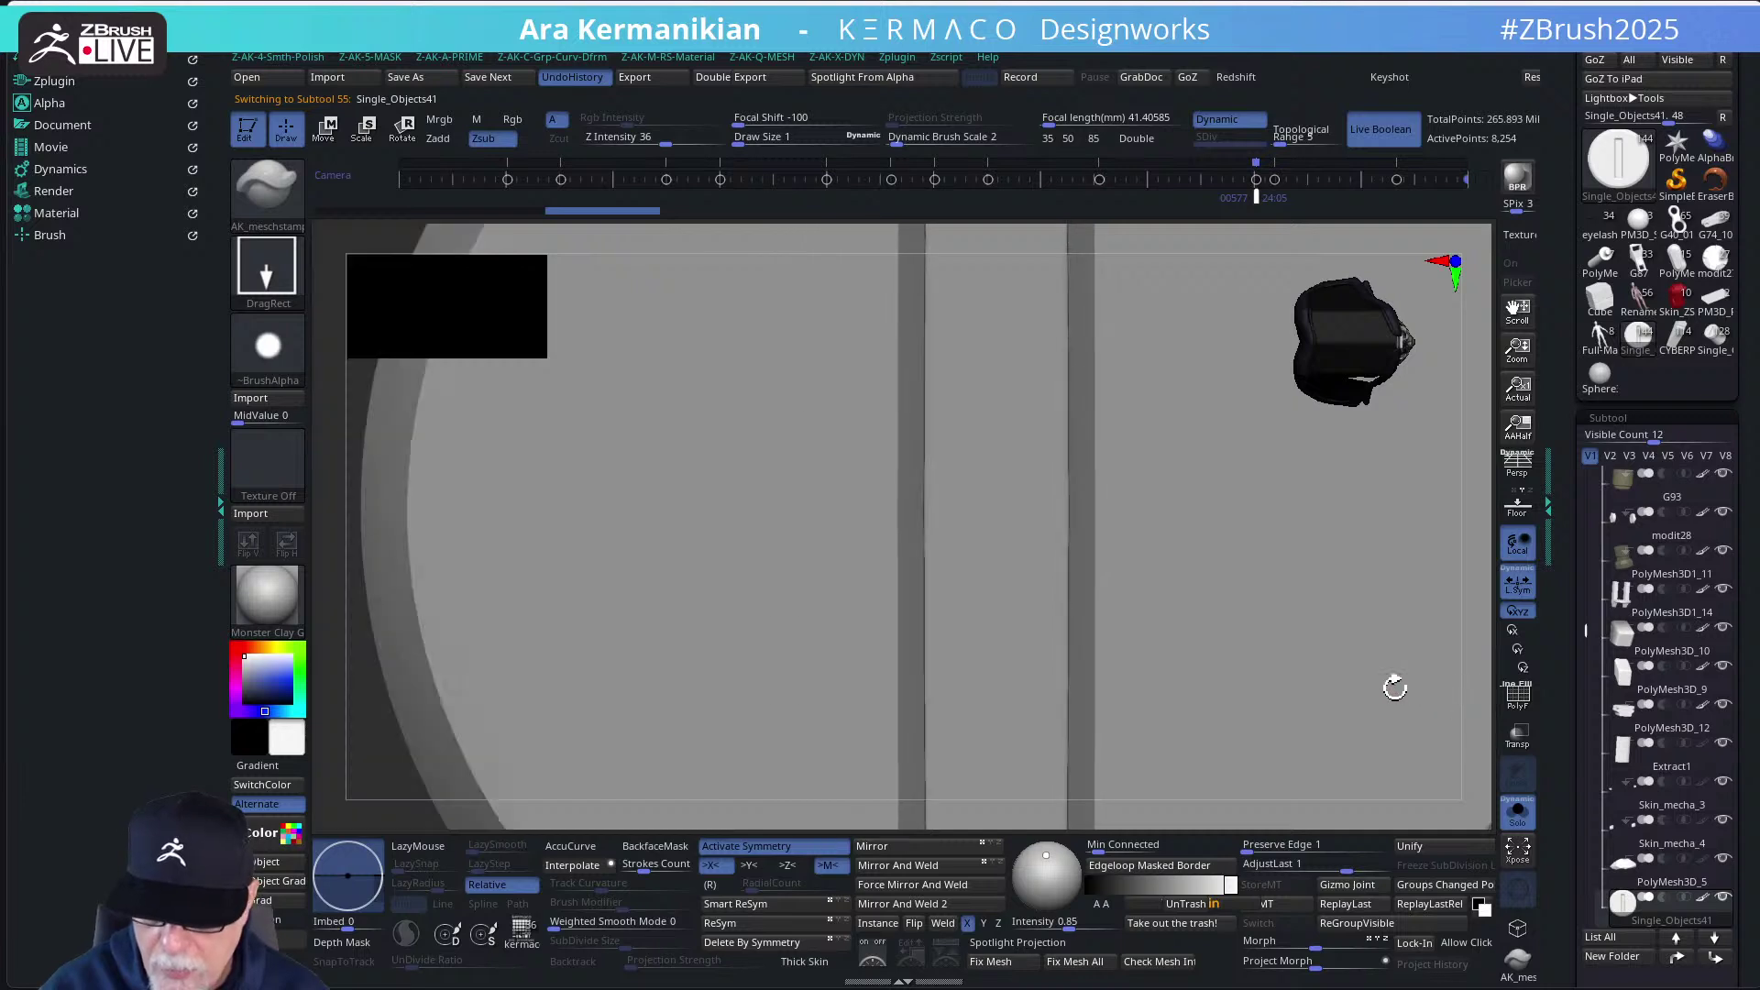
Turn off symmetry, centre the gizmo on the slotted bolt, and scale it down to about 0.1 before showing the full motorcycle
key("w")
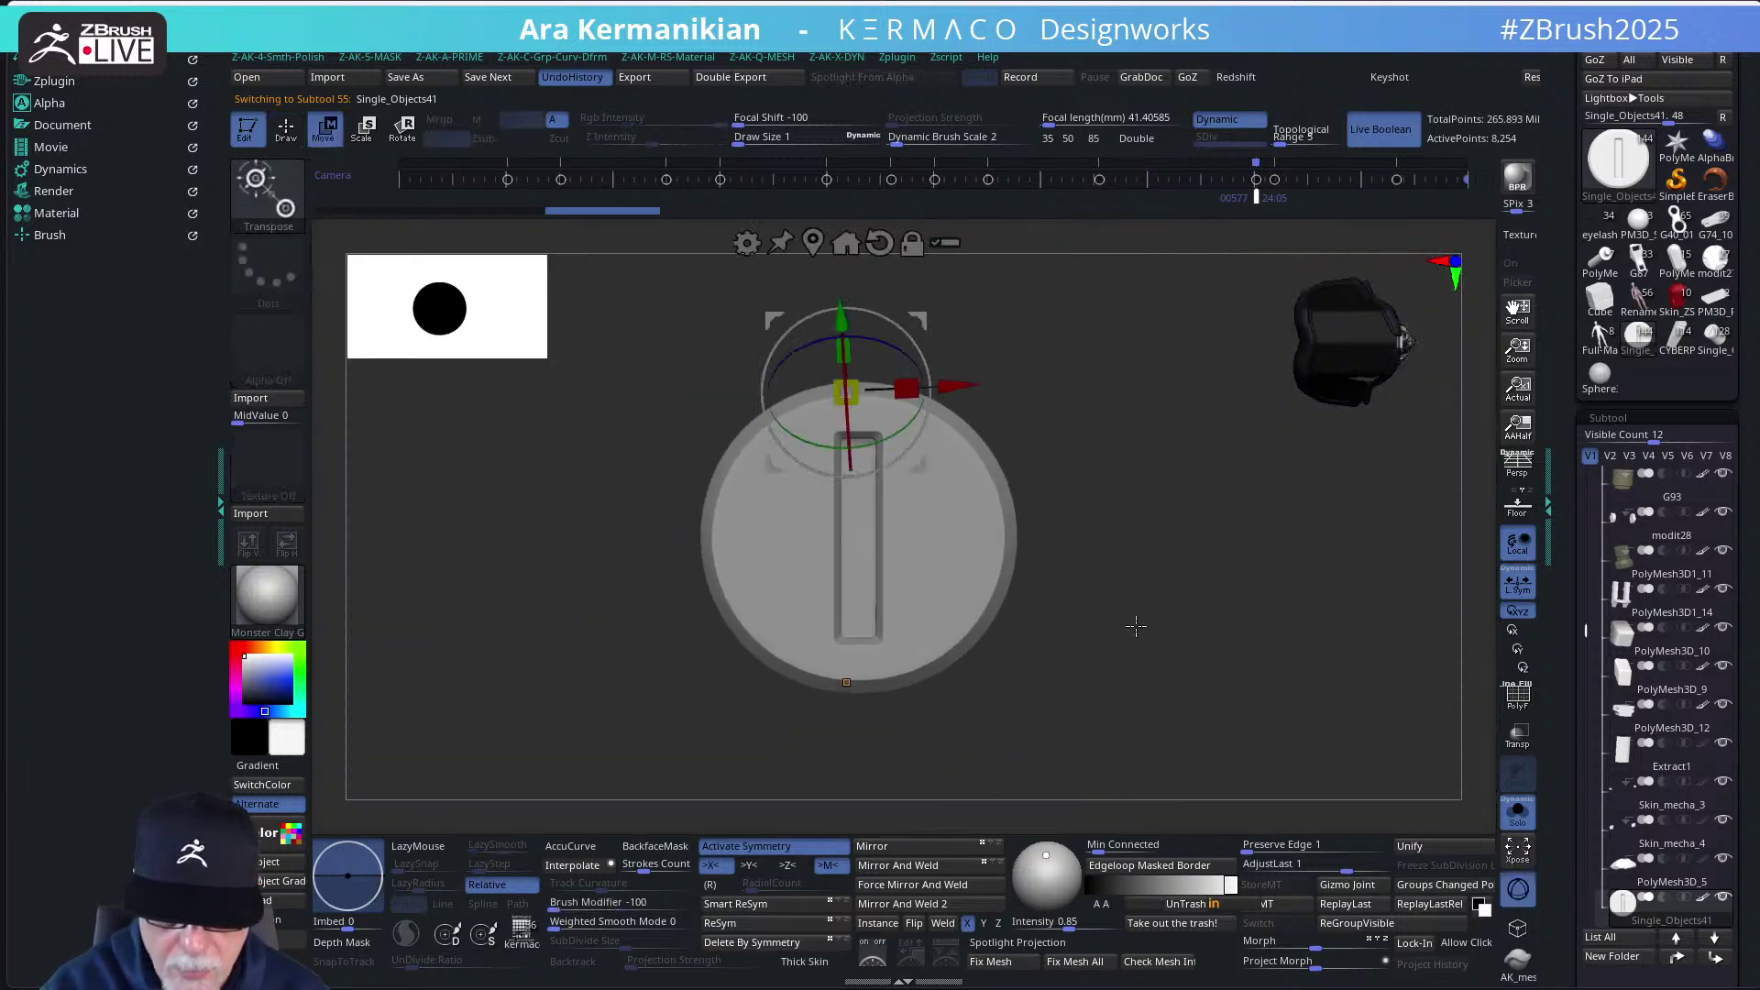
left_click_drag(1136, 627, 977, 486, "shift")
left_click(815, 240, "alt")
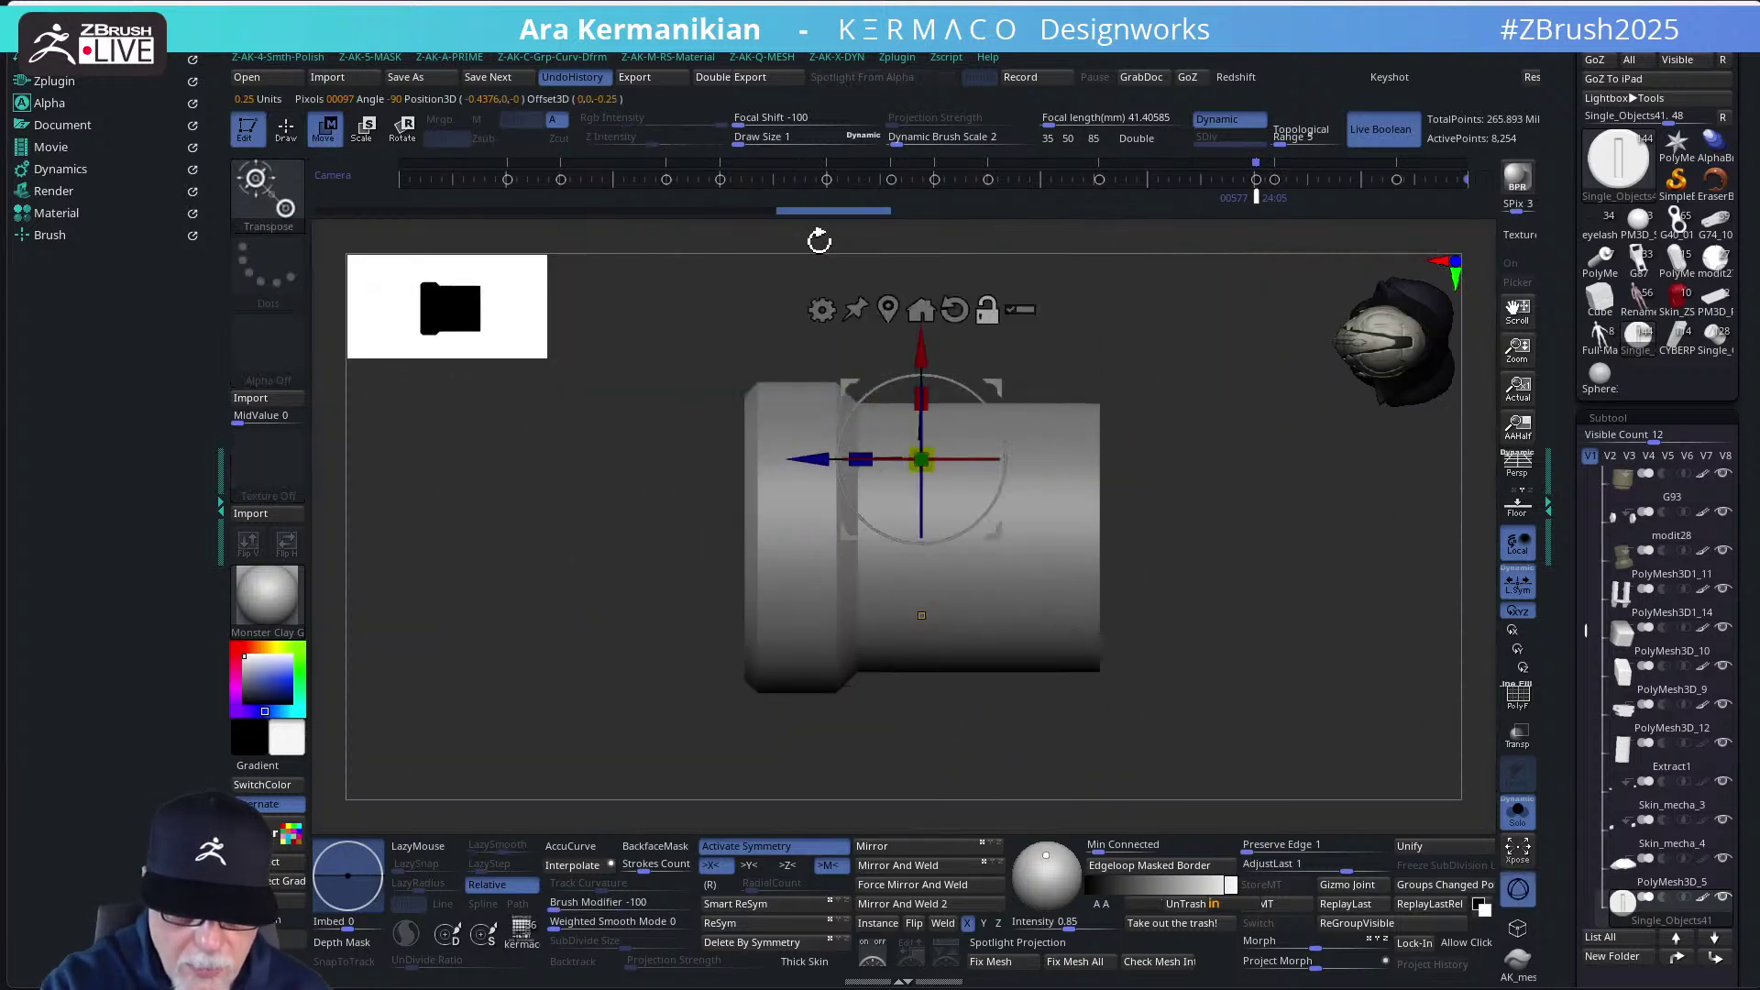
left_click(784, 850)
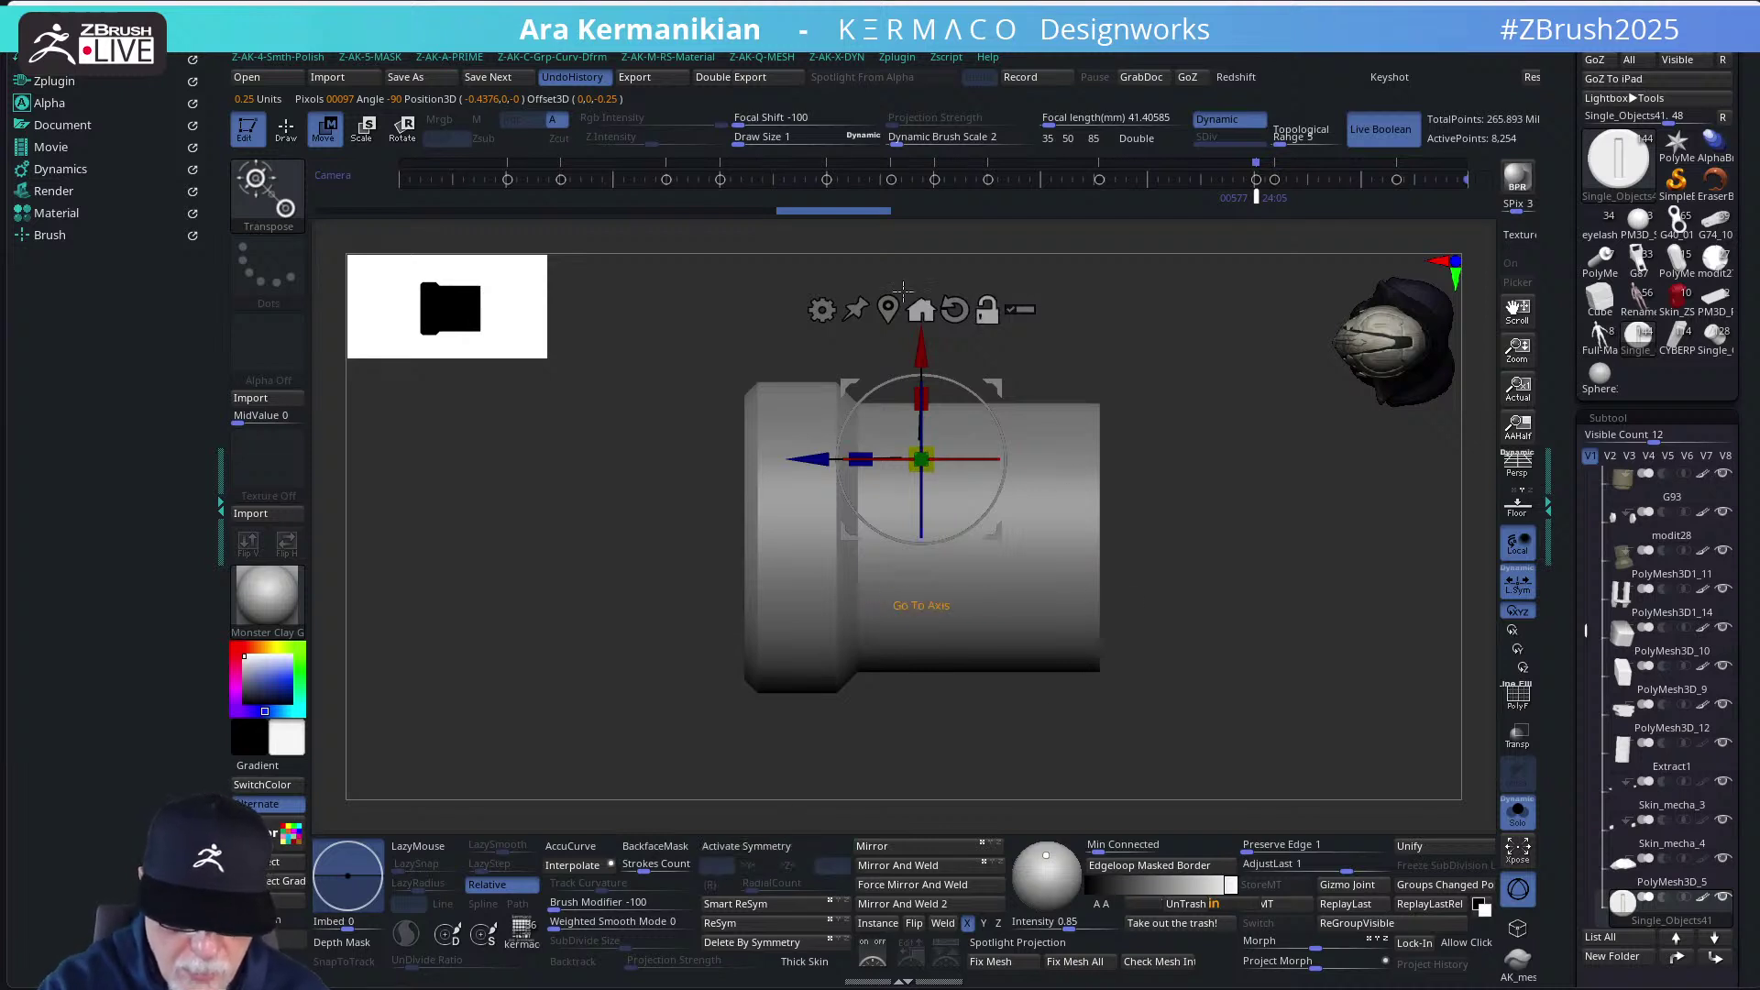
left_click(889, 309, "alt")
left_click_drag(930, 545, 718, 633)
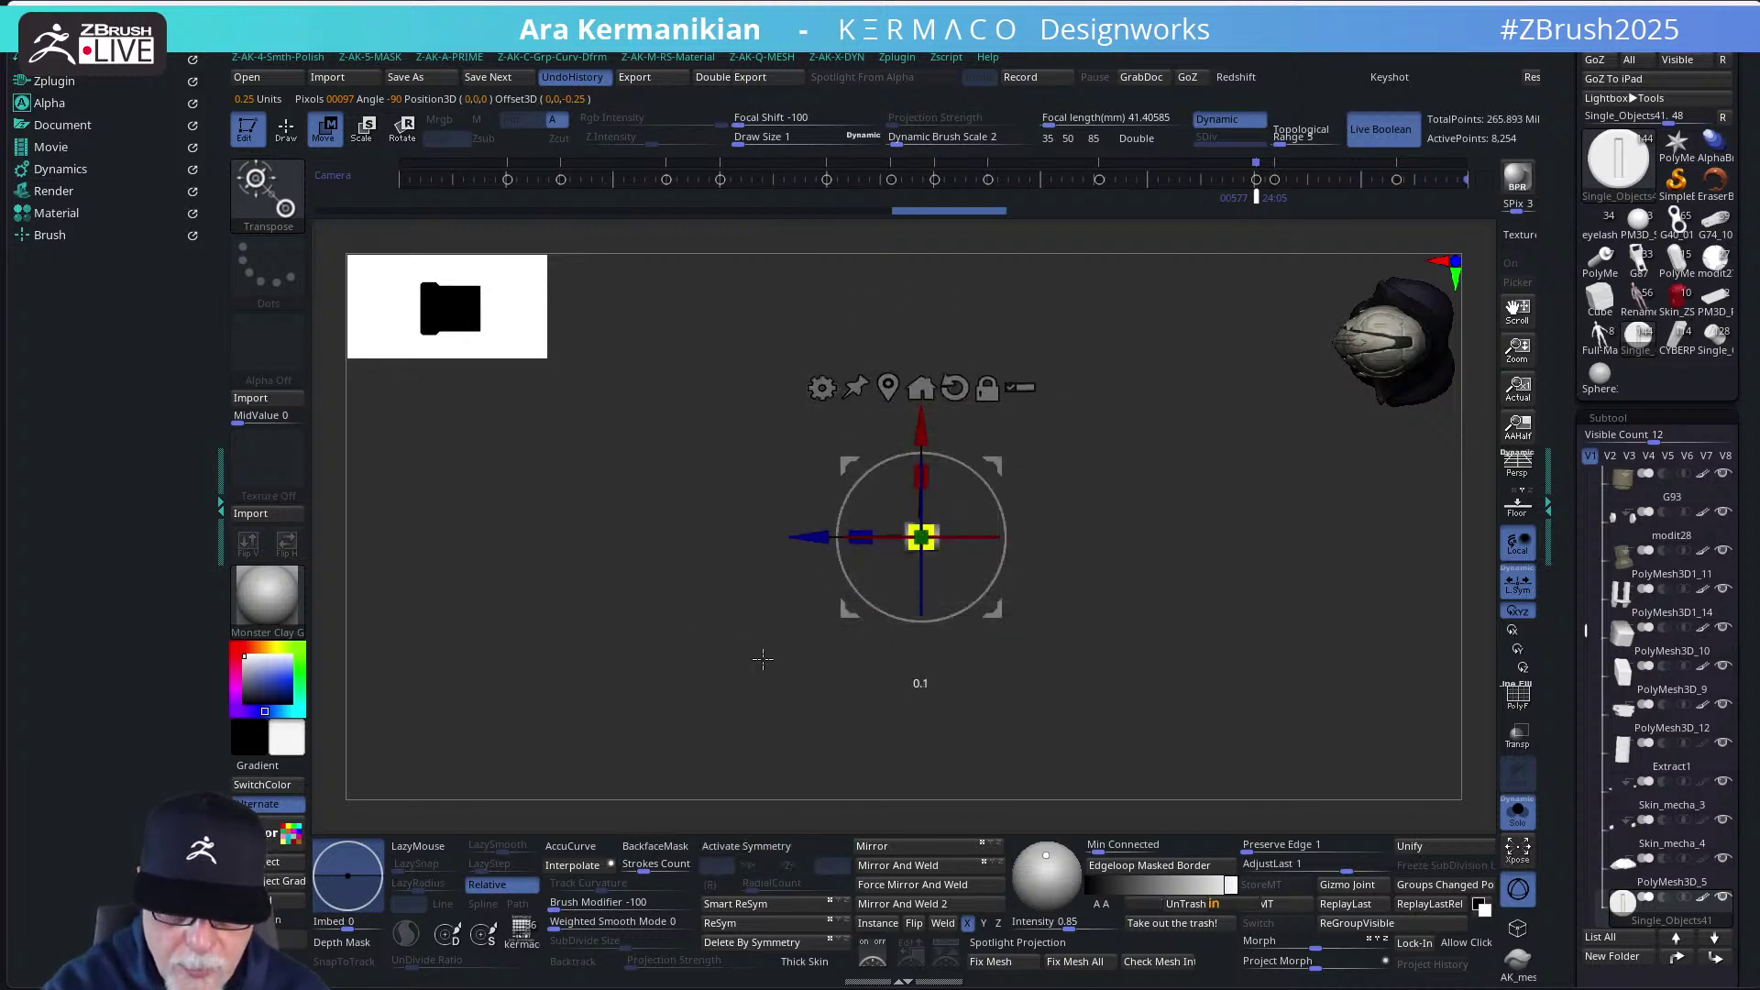
left_click(1517, 811)
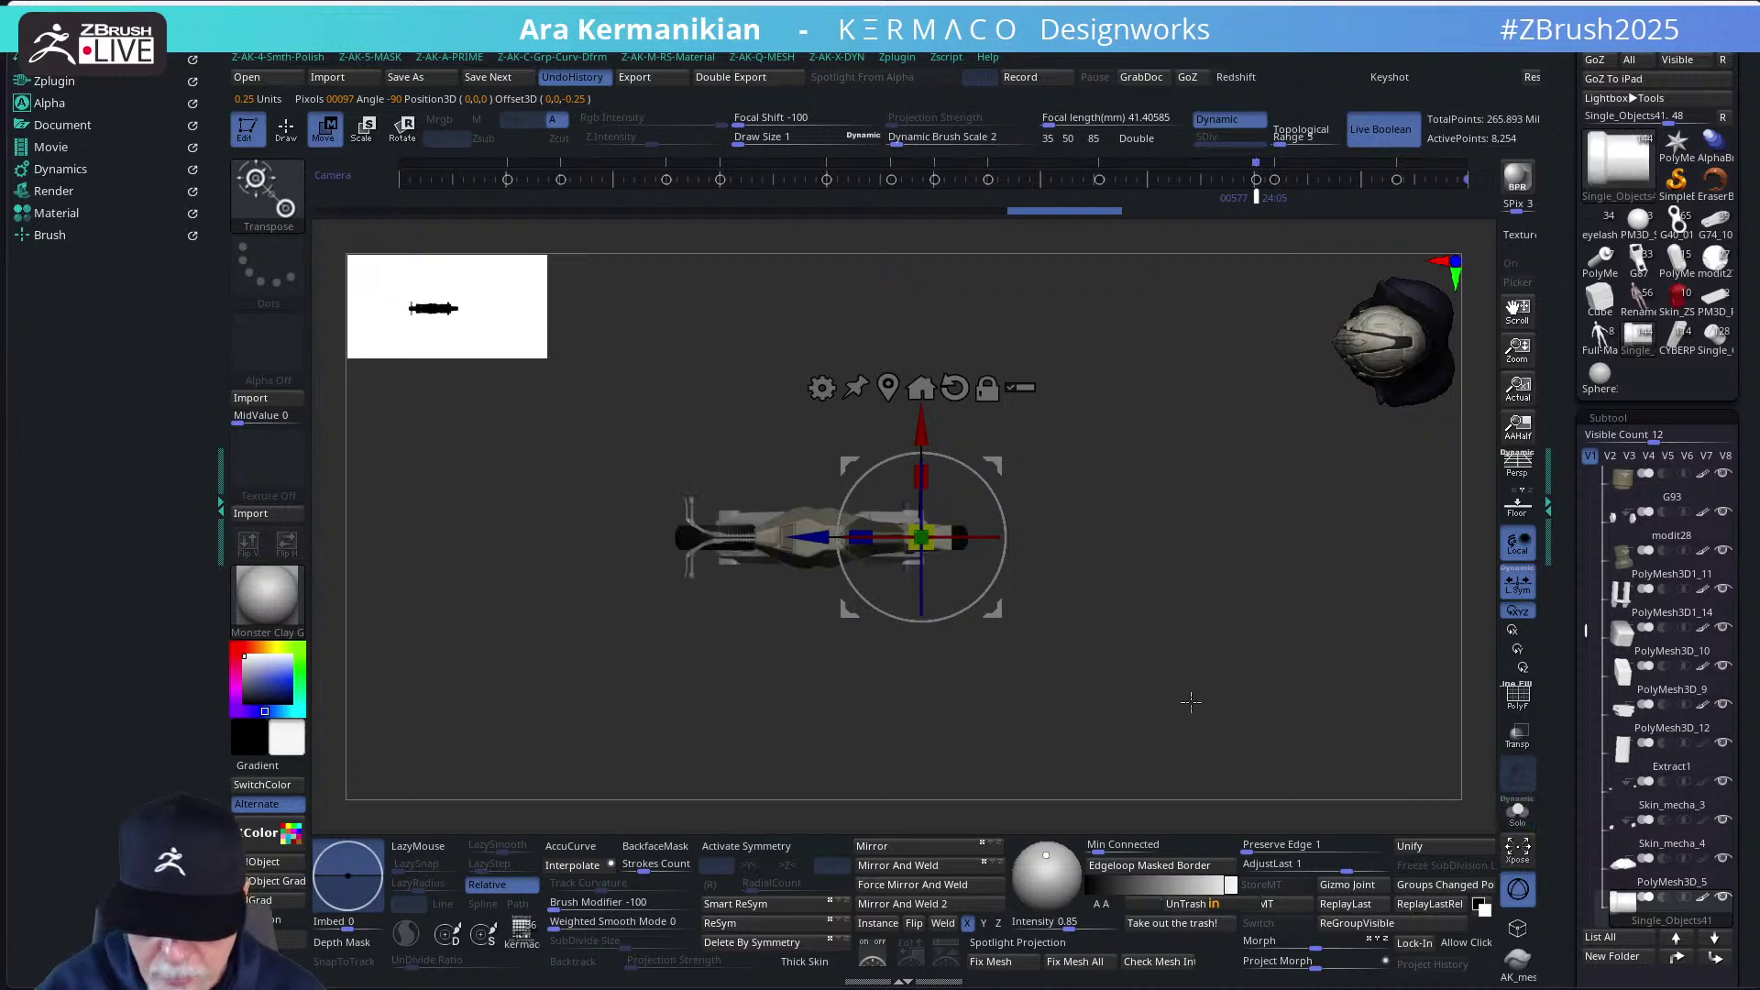
Move the bolt to the front of the lower shell and rotate it 90 degrees so it stands upright
mouse_move(1139, 530)
left_mouse_down()
mouse_move(1151, 456)
mouse_move(1129, 517)
left_mouse_up()
left_click_drag(815, 537, 684, 537)
left_click_drag(1057, 499, 1016, 321)
left_click_drag(998, 420, 1018, 289, "alt")
left_click_drag(892, 374, 907, 366, "shift")
left_click_drag(724, 594, 624, 594)
left_click_drag(710, 706, 710, 766)
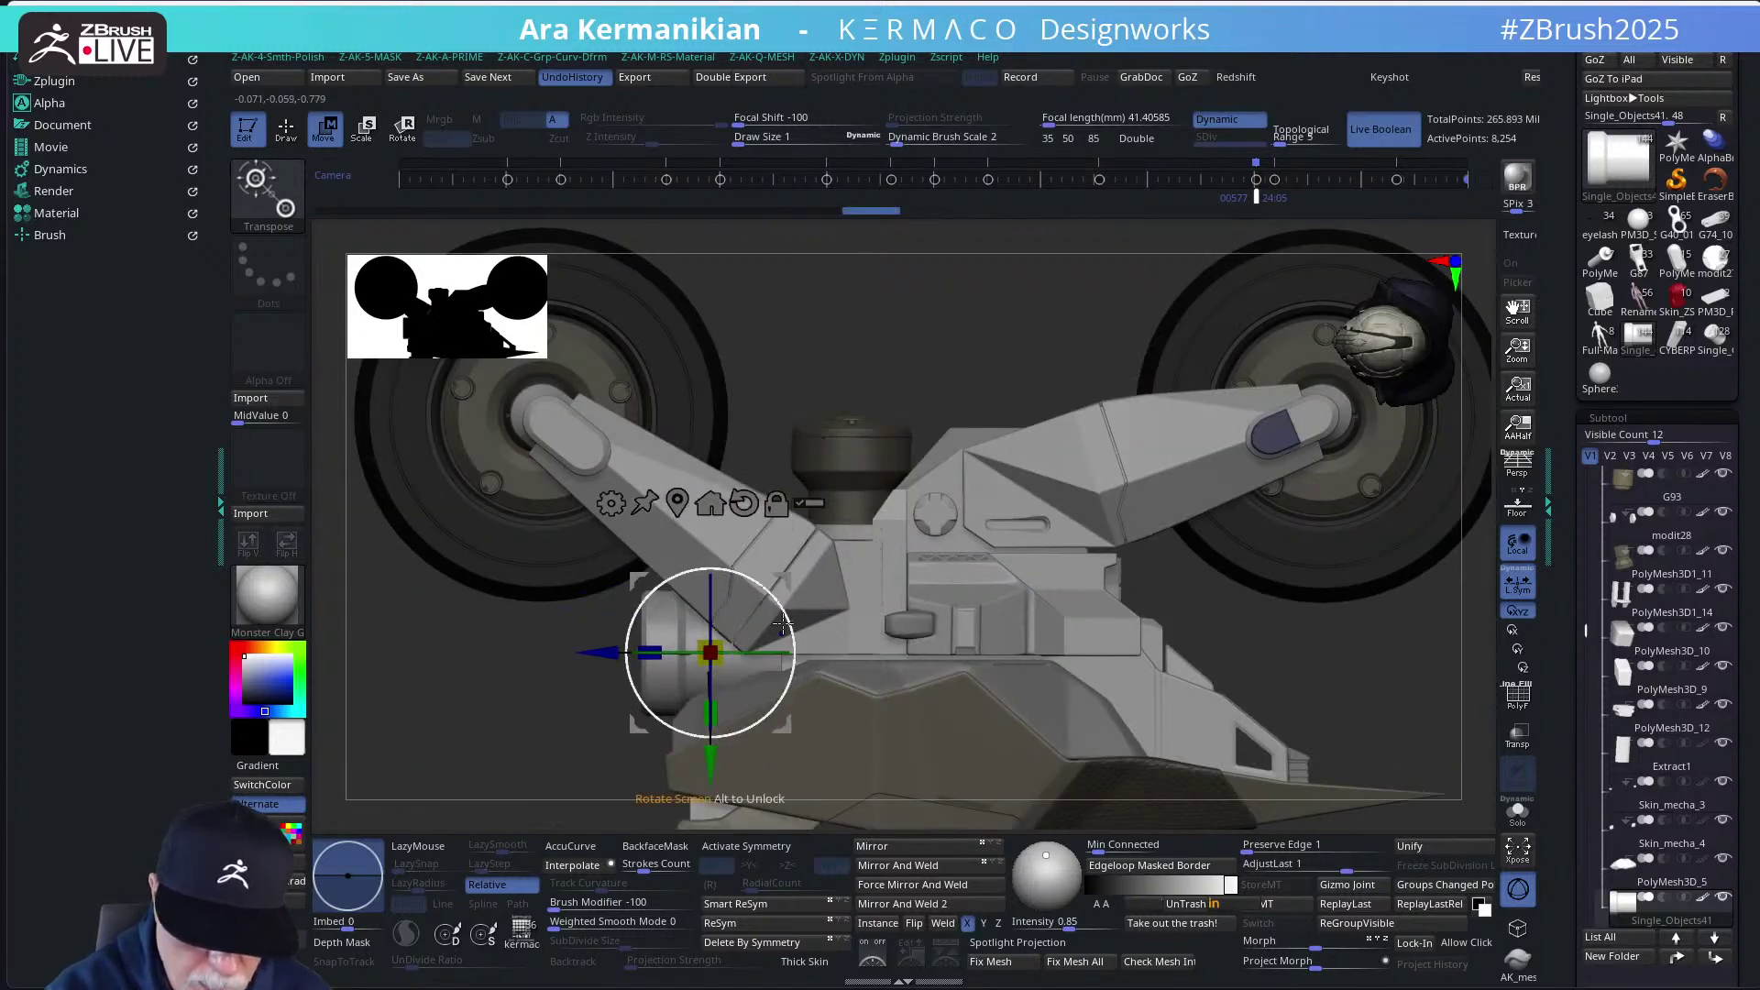
left_click_drag(646, 713, 753, 747)
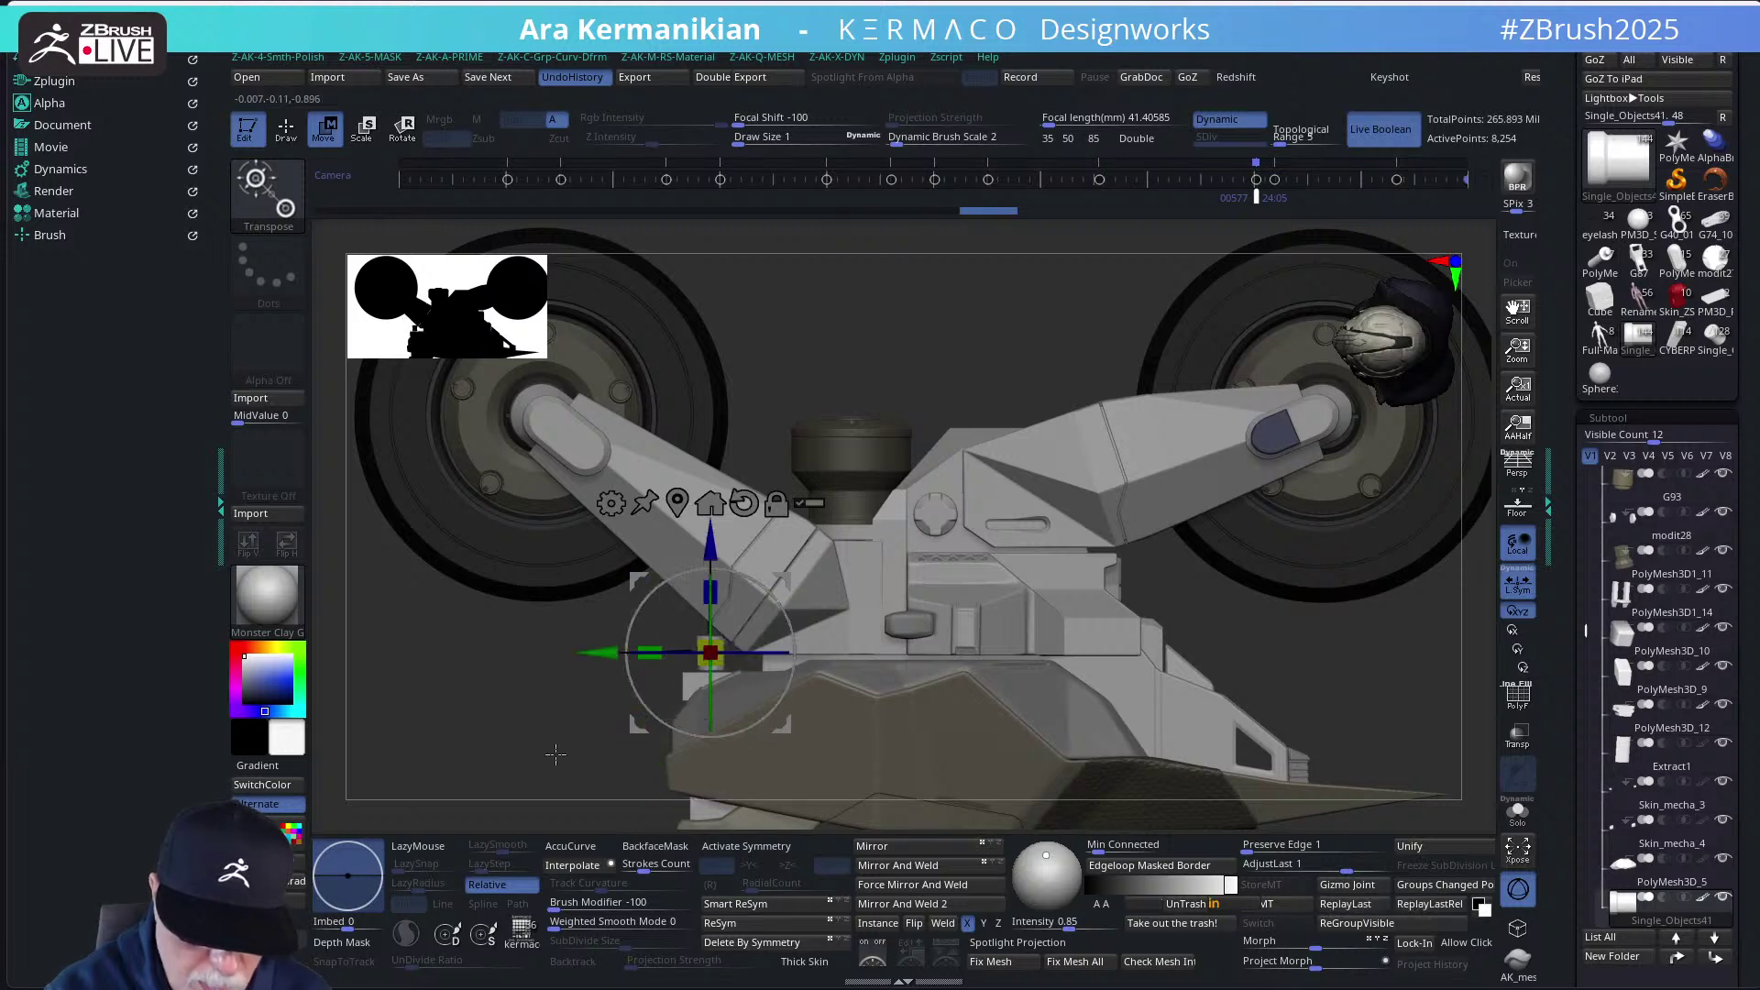
Shrink the bolt further and move it down onto the front end of the groove beside the front block
left_click_drag(556, 754, 852, 655)
left_click_drag(979, 592, 1119, 636, "alt")
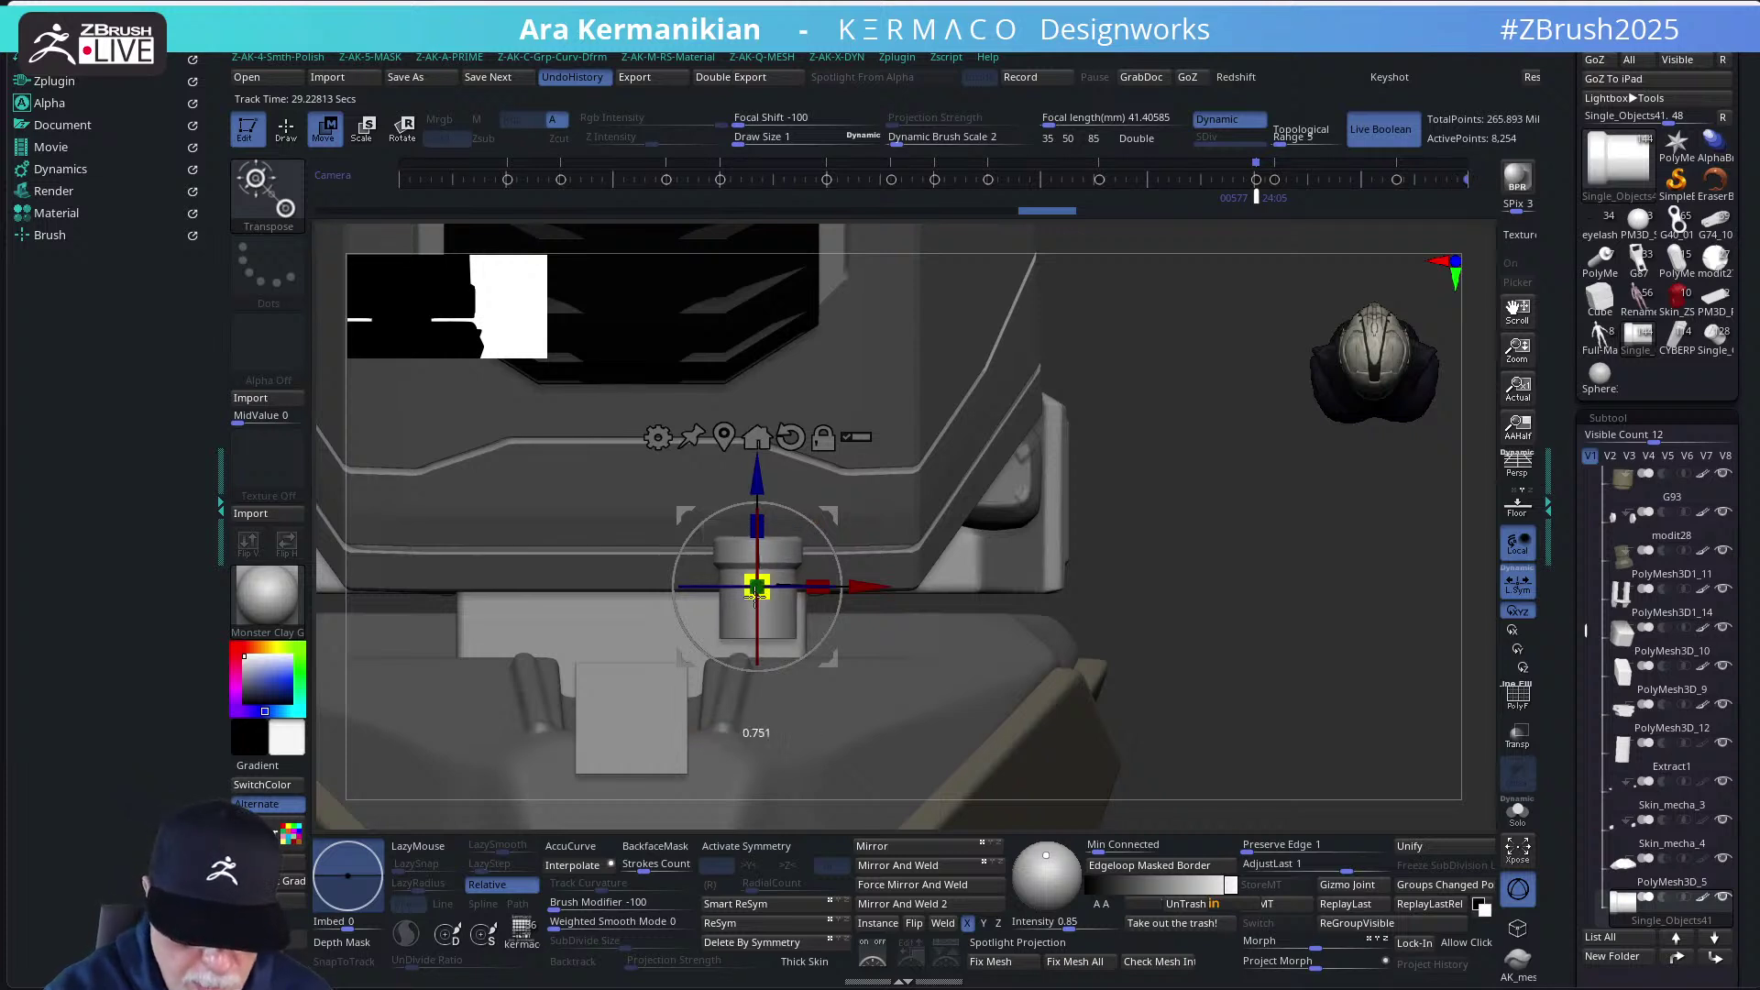
left_click_drag(869, 586, 823, 588, "alt")
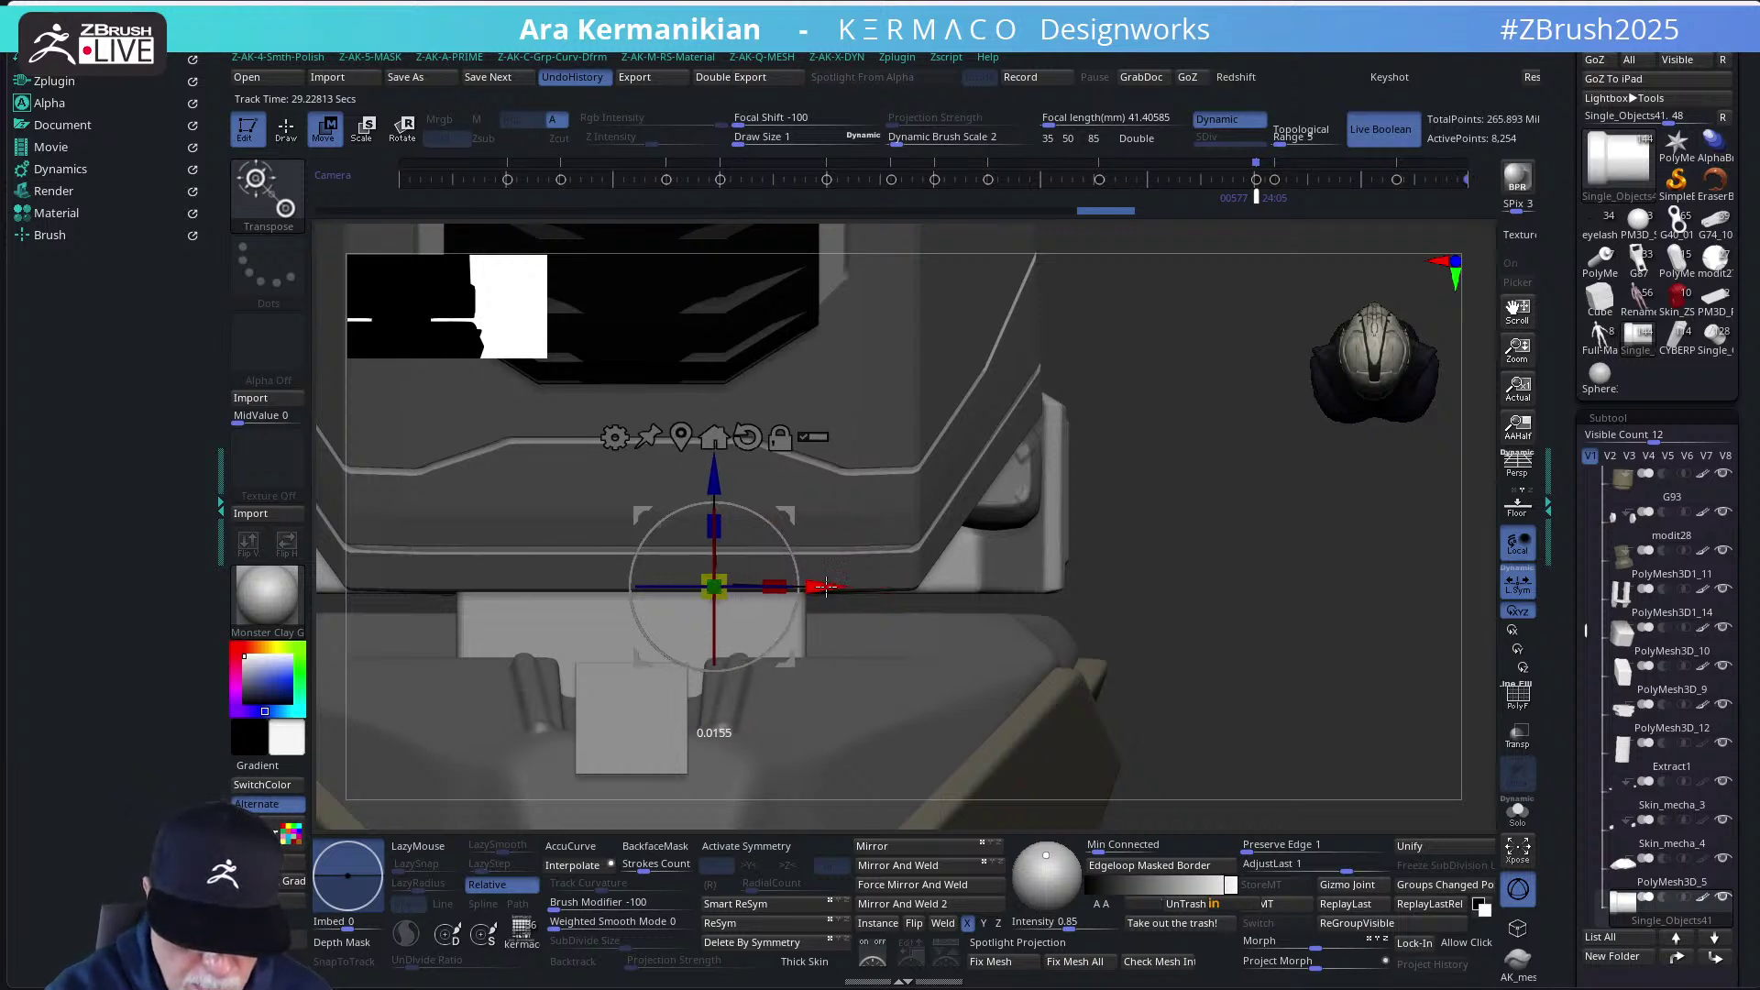
left_click_drag(713, 461, 719, 626, "alt")
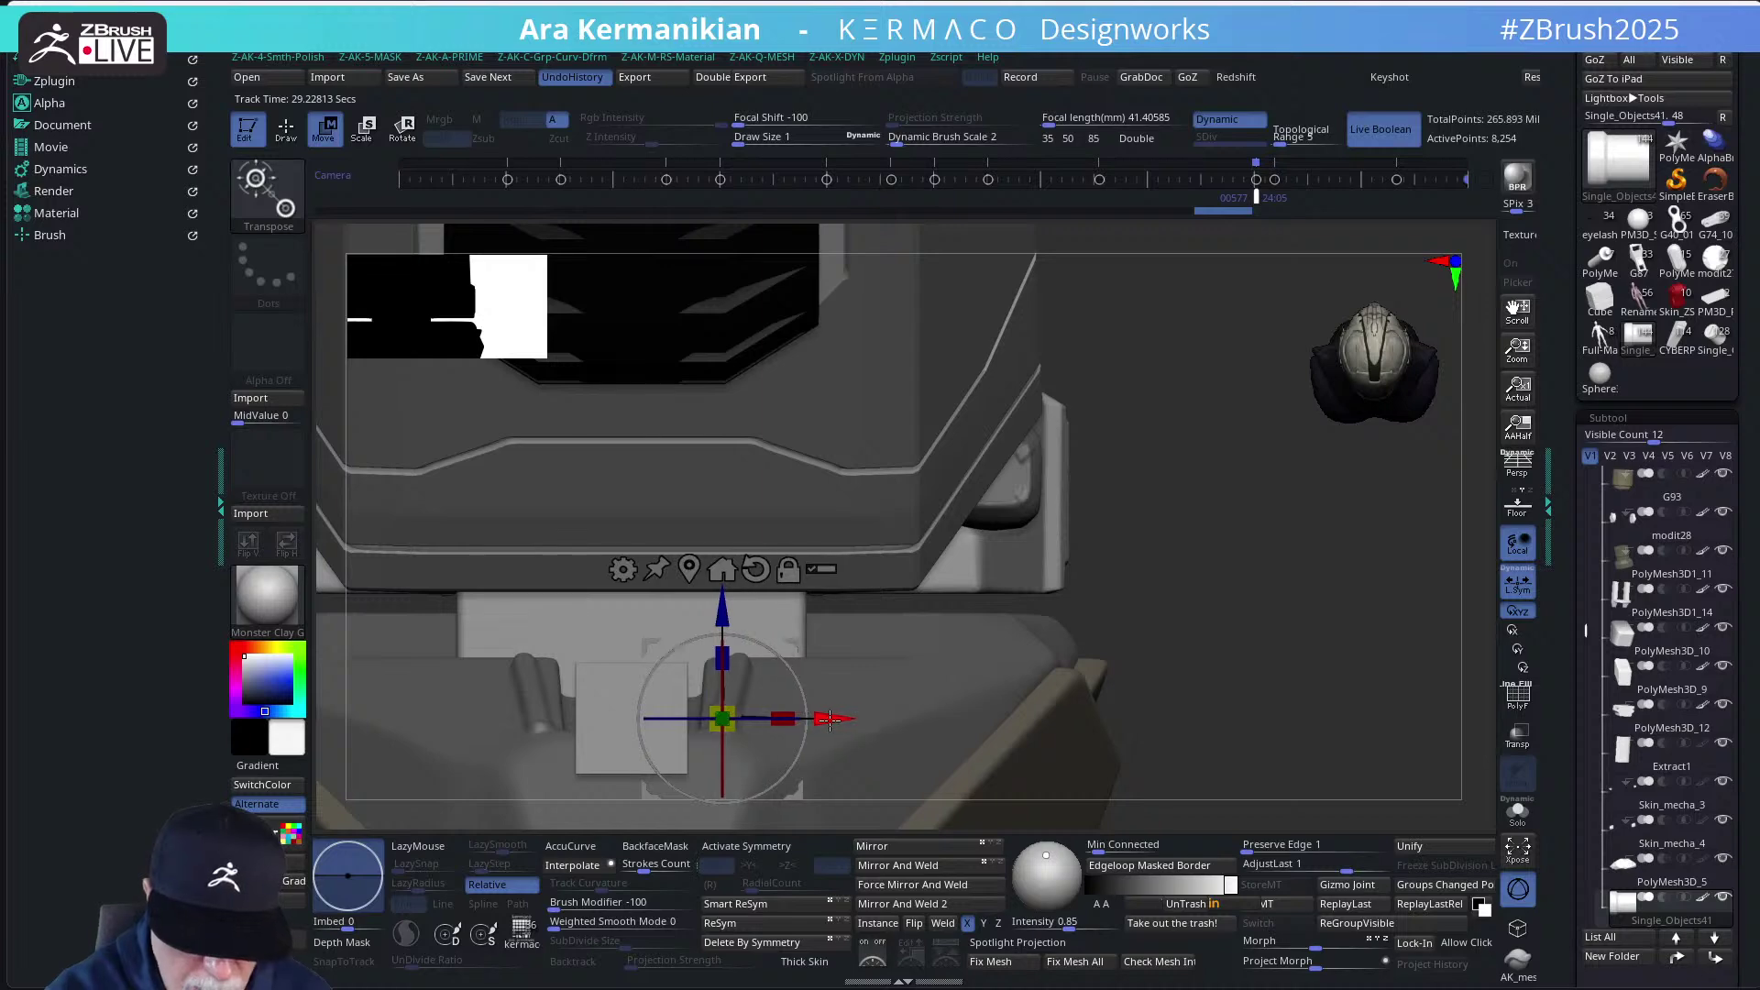
right_click_drag(1053, 551, 670, 750)
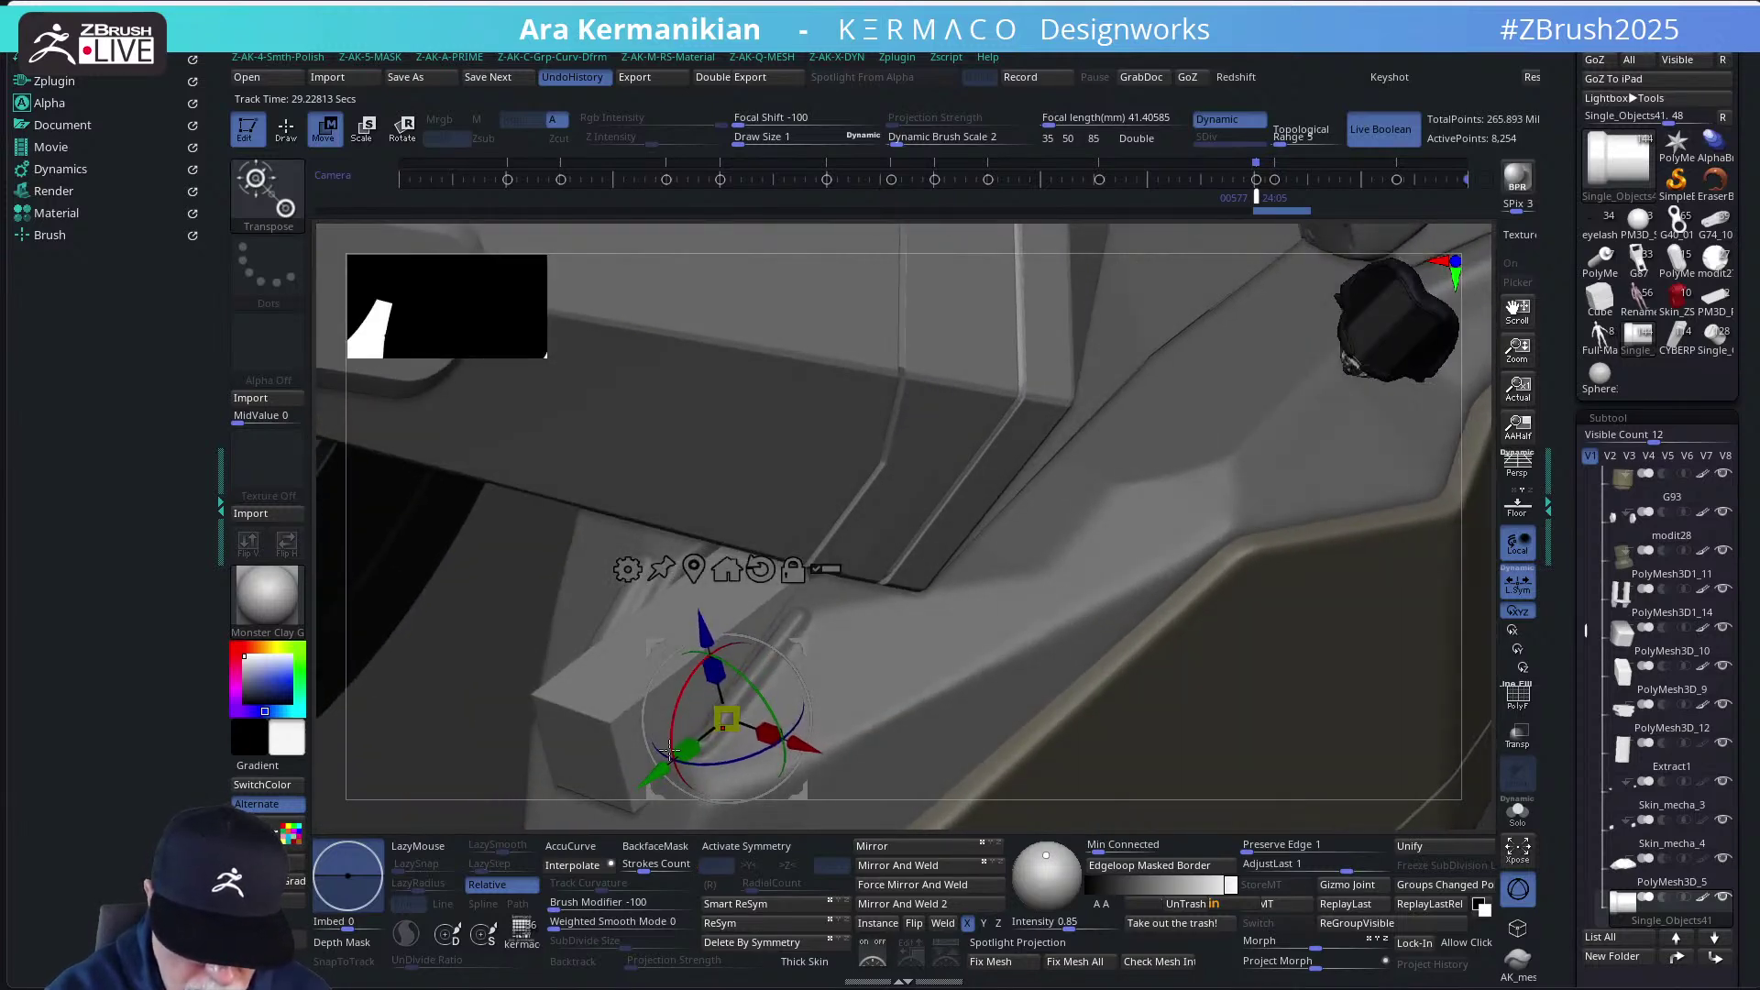
left_click_drag(649, 779, 630, 794)
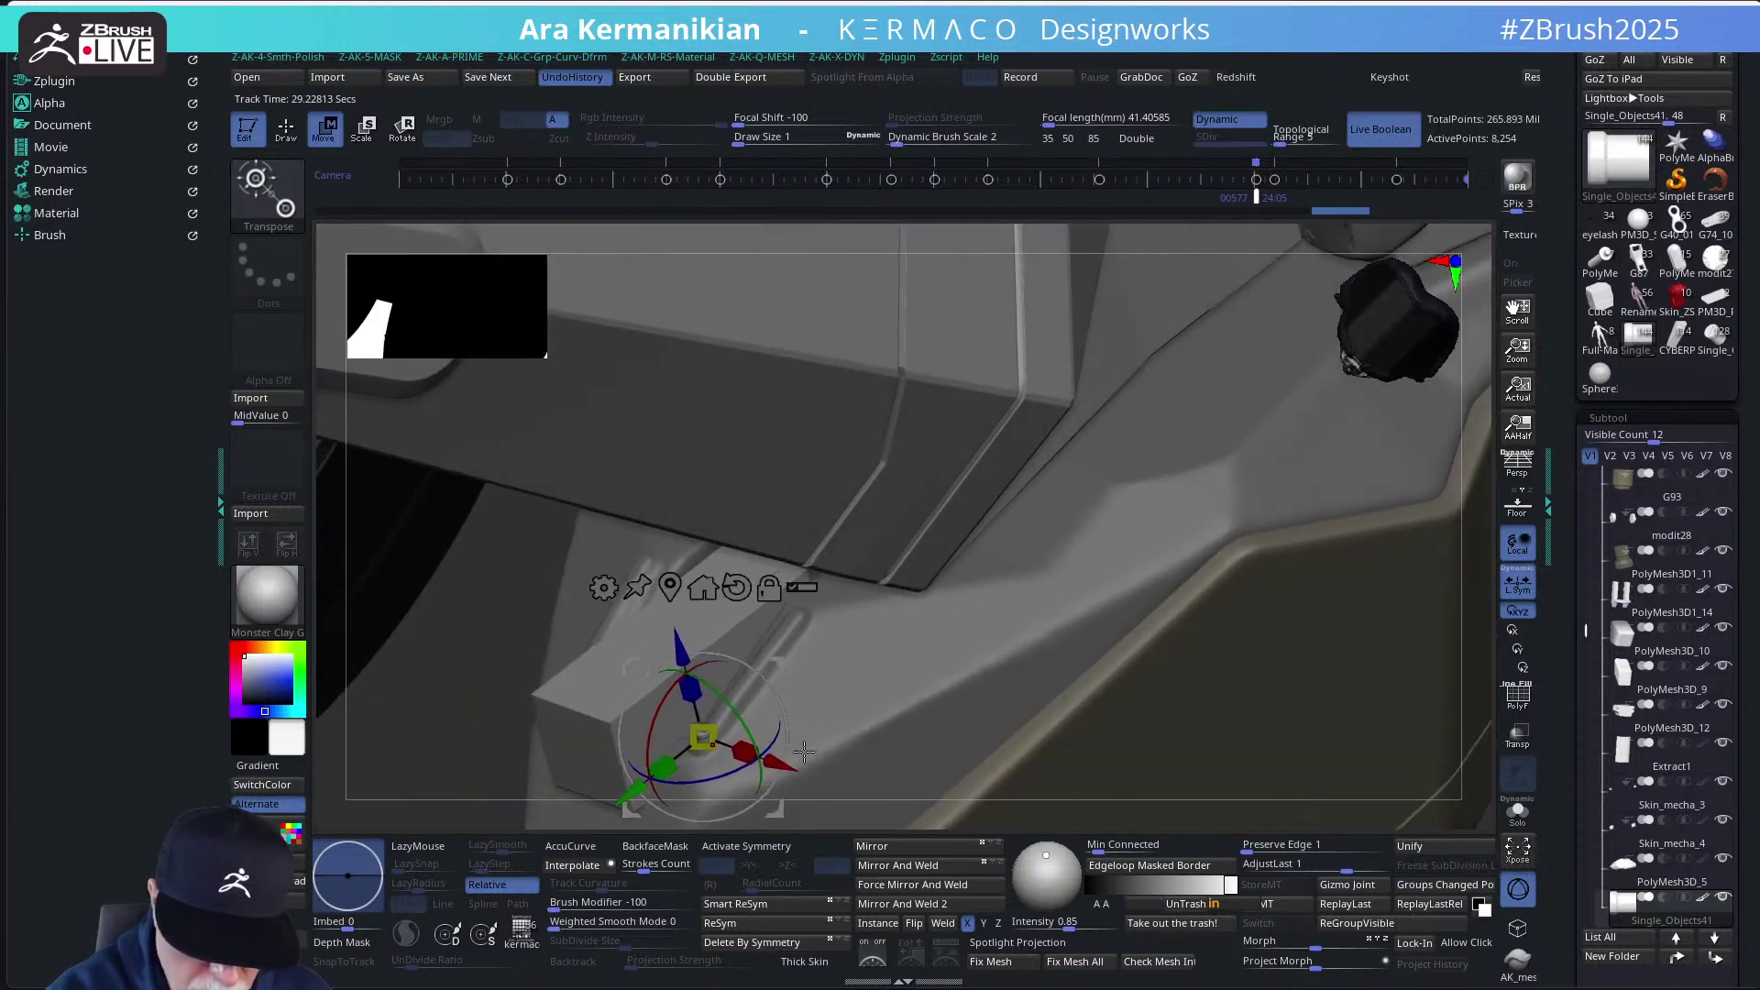
Adjust the bolt's tilt, size and depth so it fits the round dot at the groove's front end
key("q")
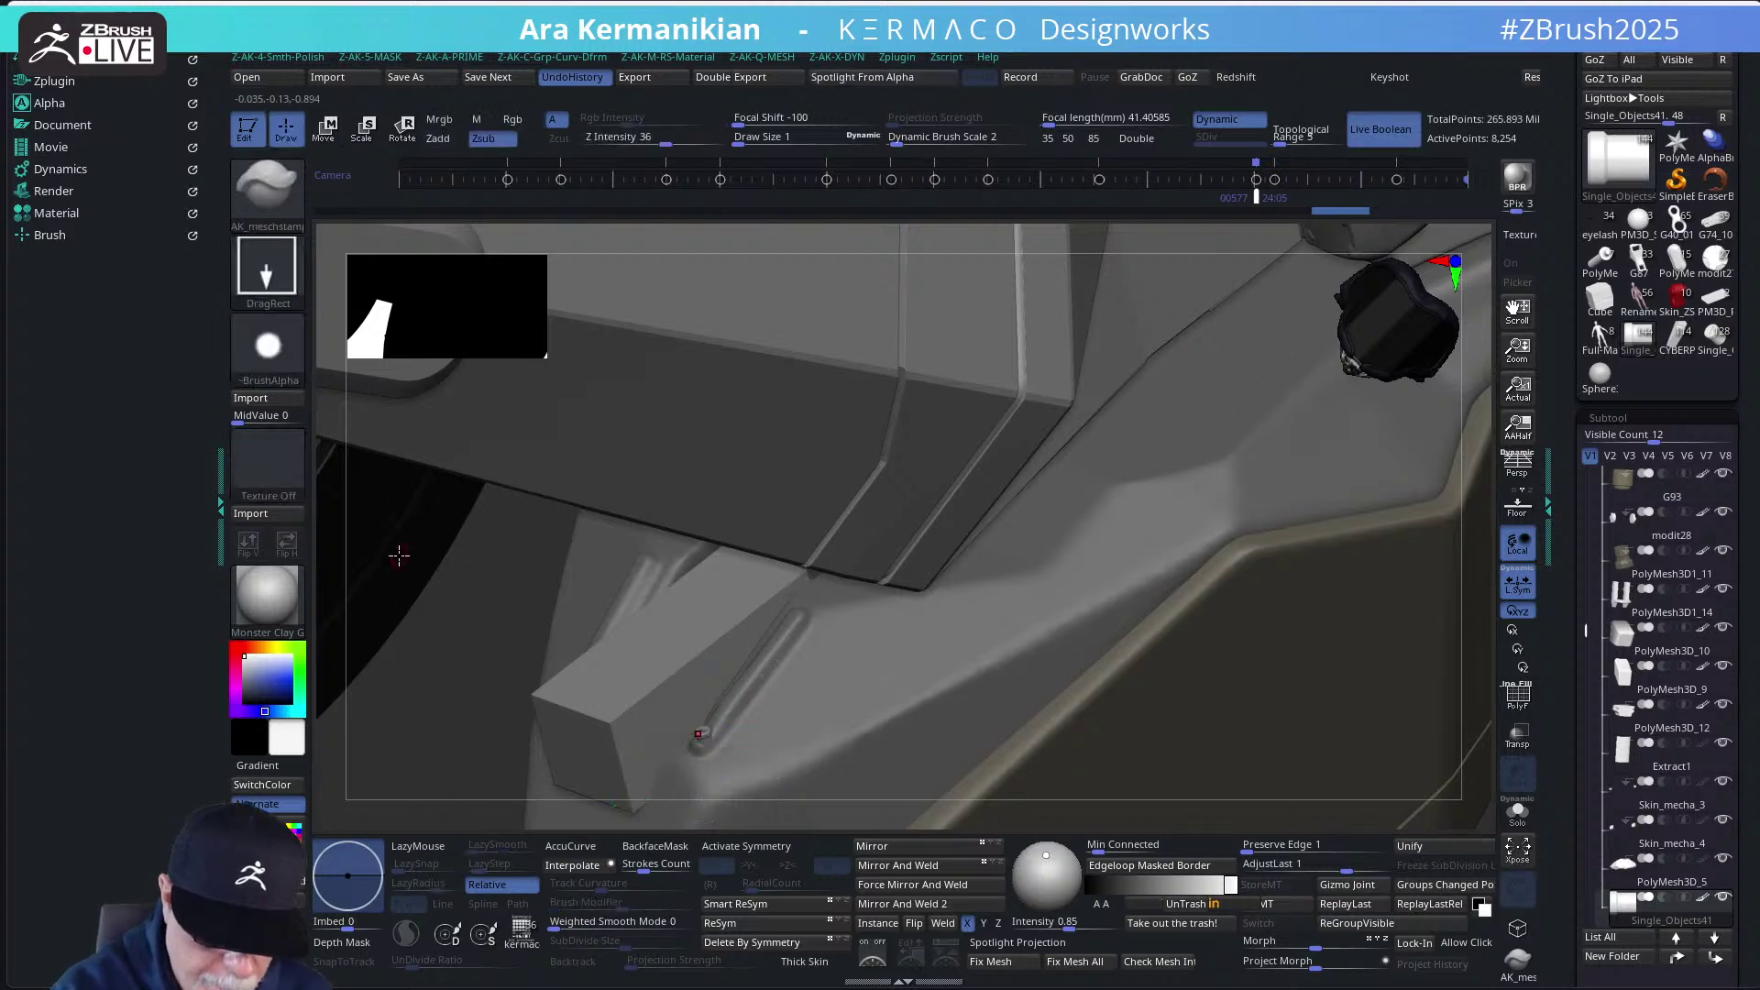
right_click_drag(756, 819, 696, 739)
key("w")
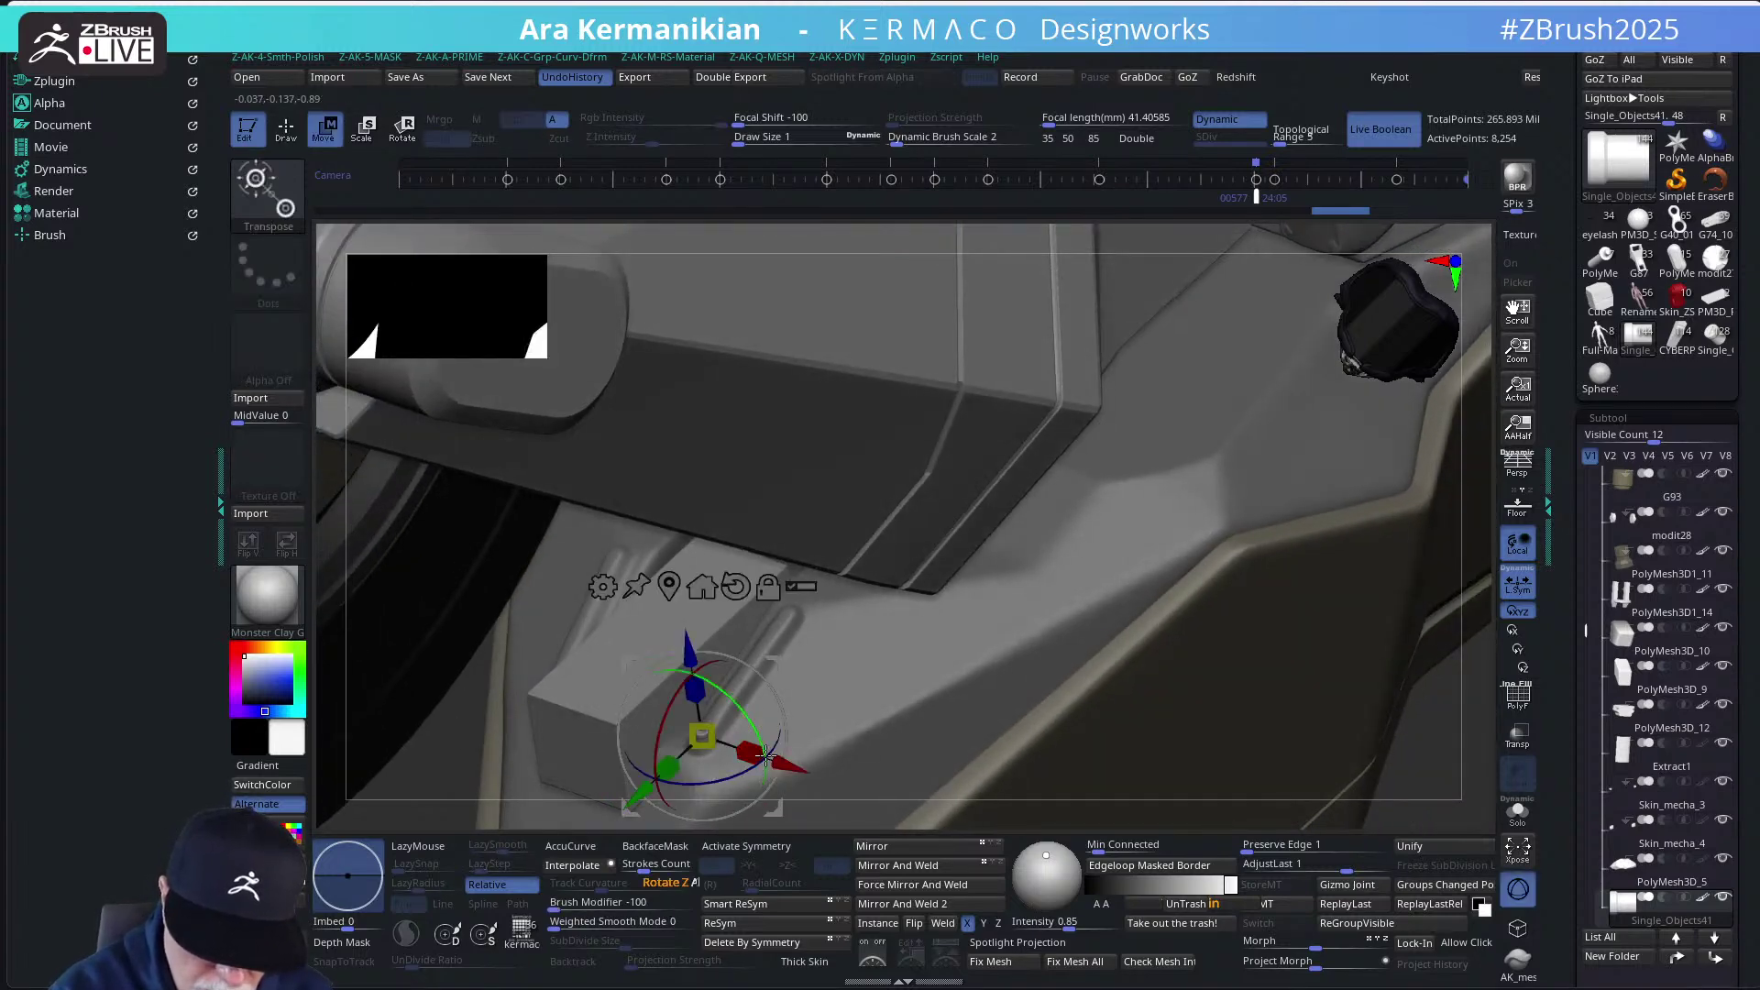
key("q")
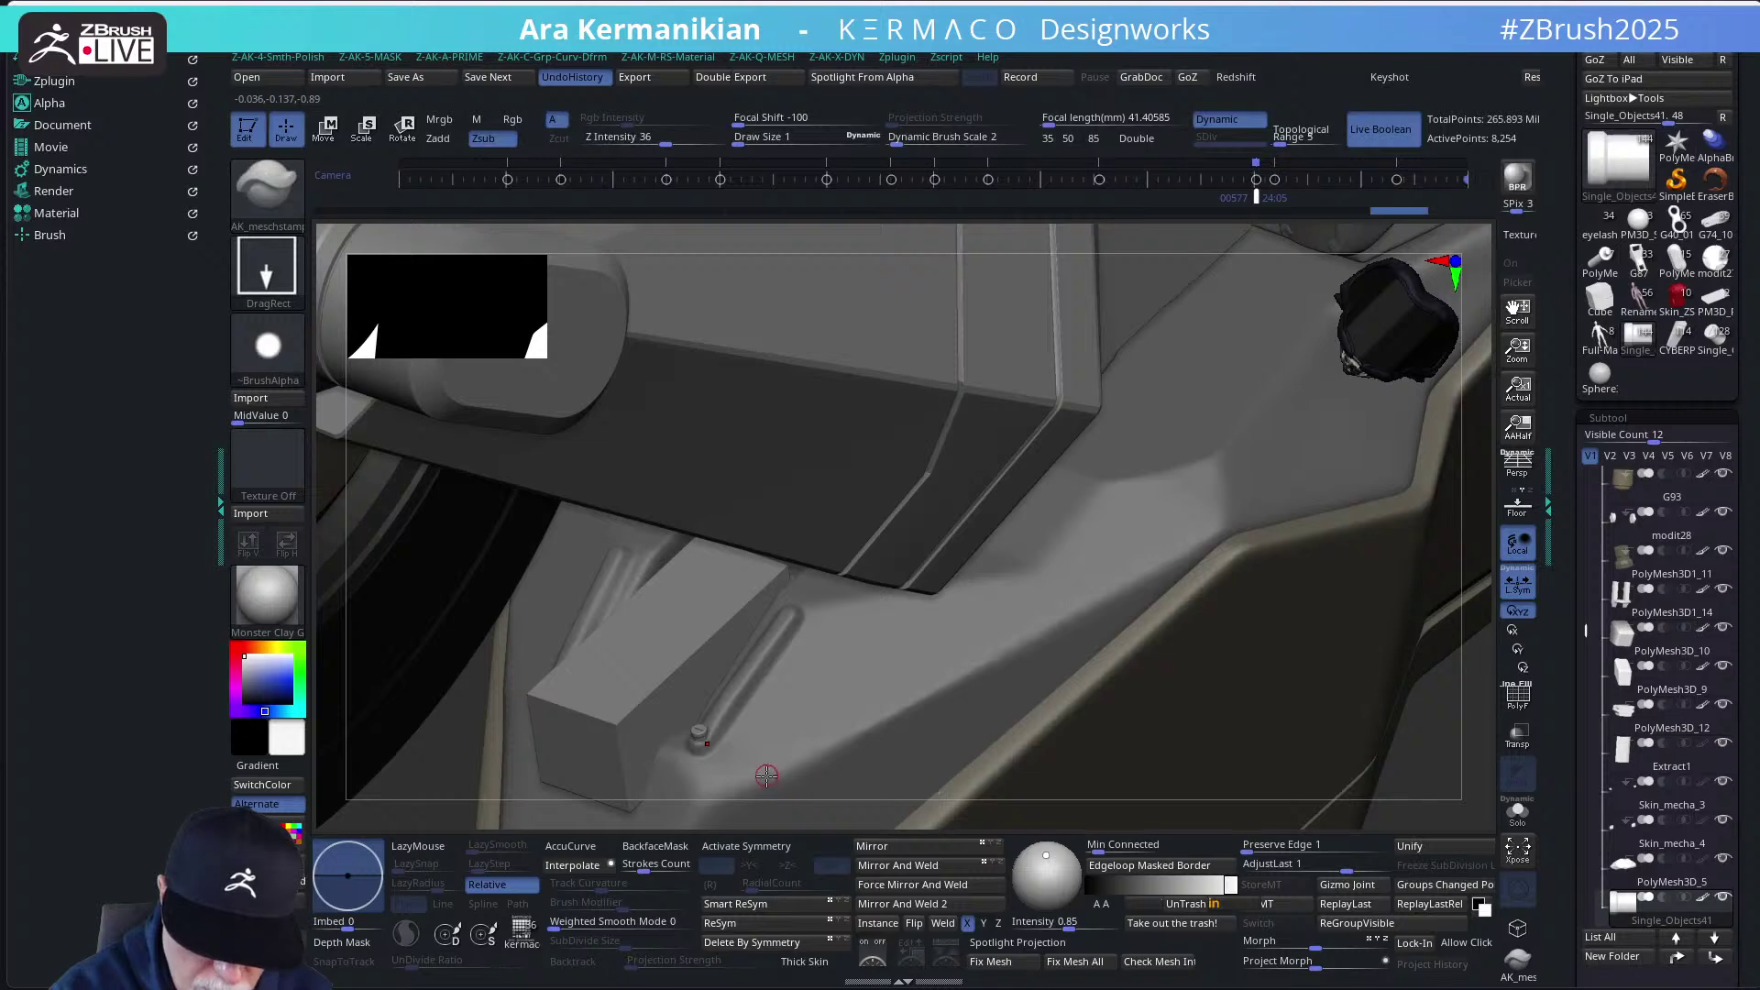
right_click_drag(1451, 710, 748, 639)
key("w")
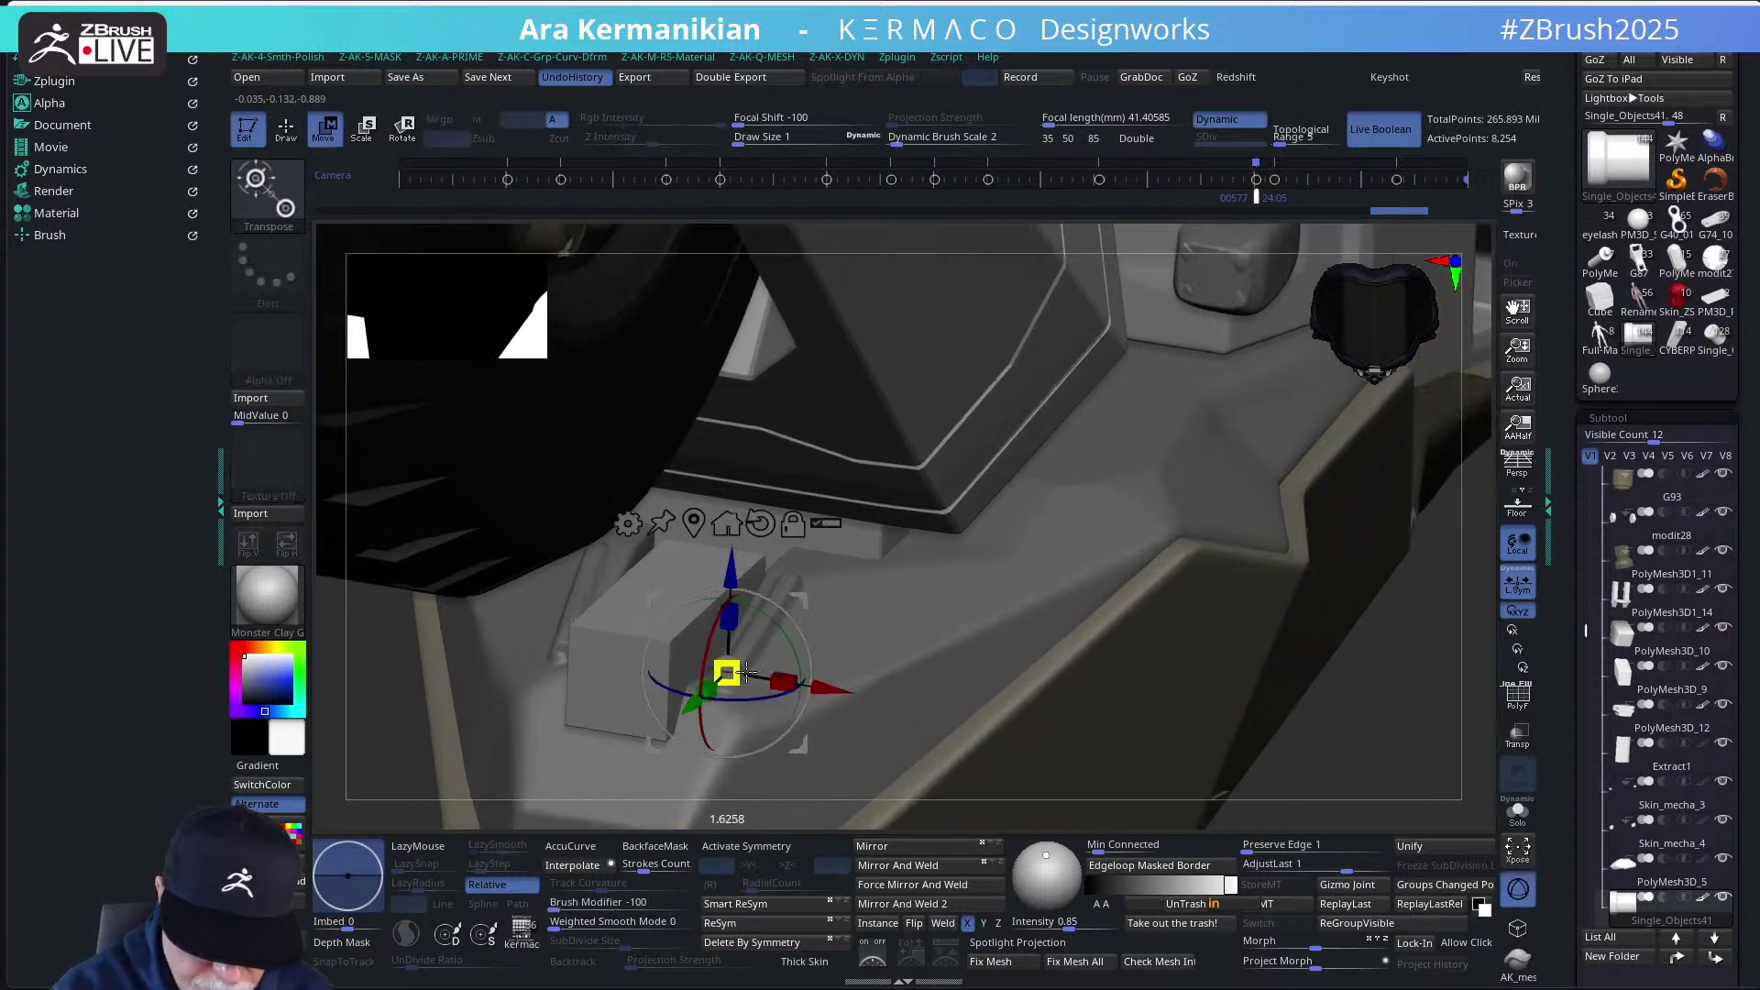
key("q")
key("w")
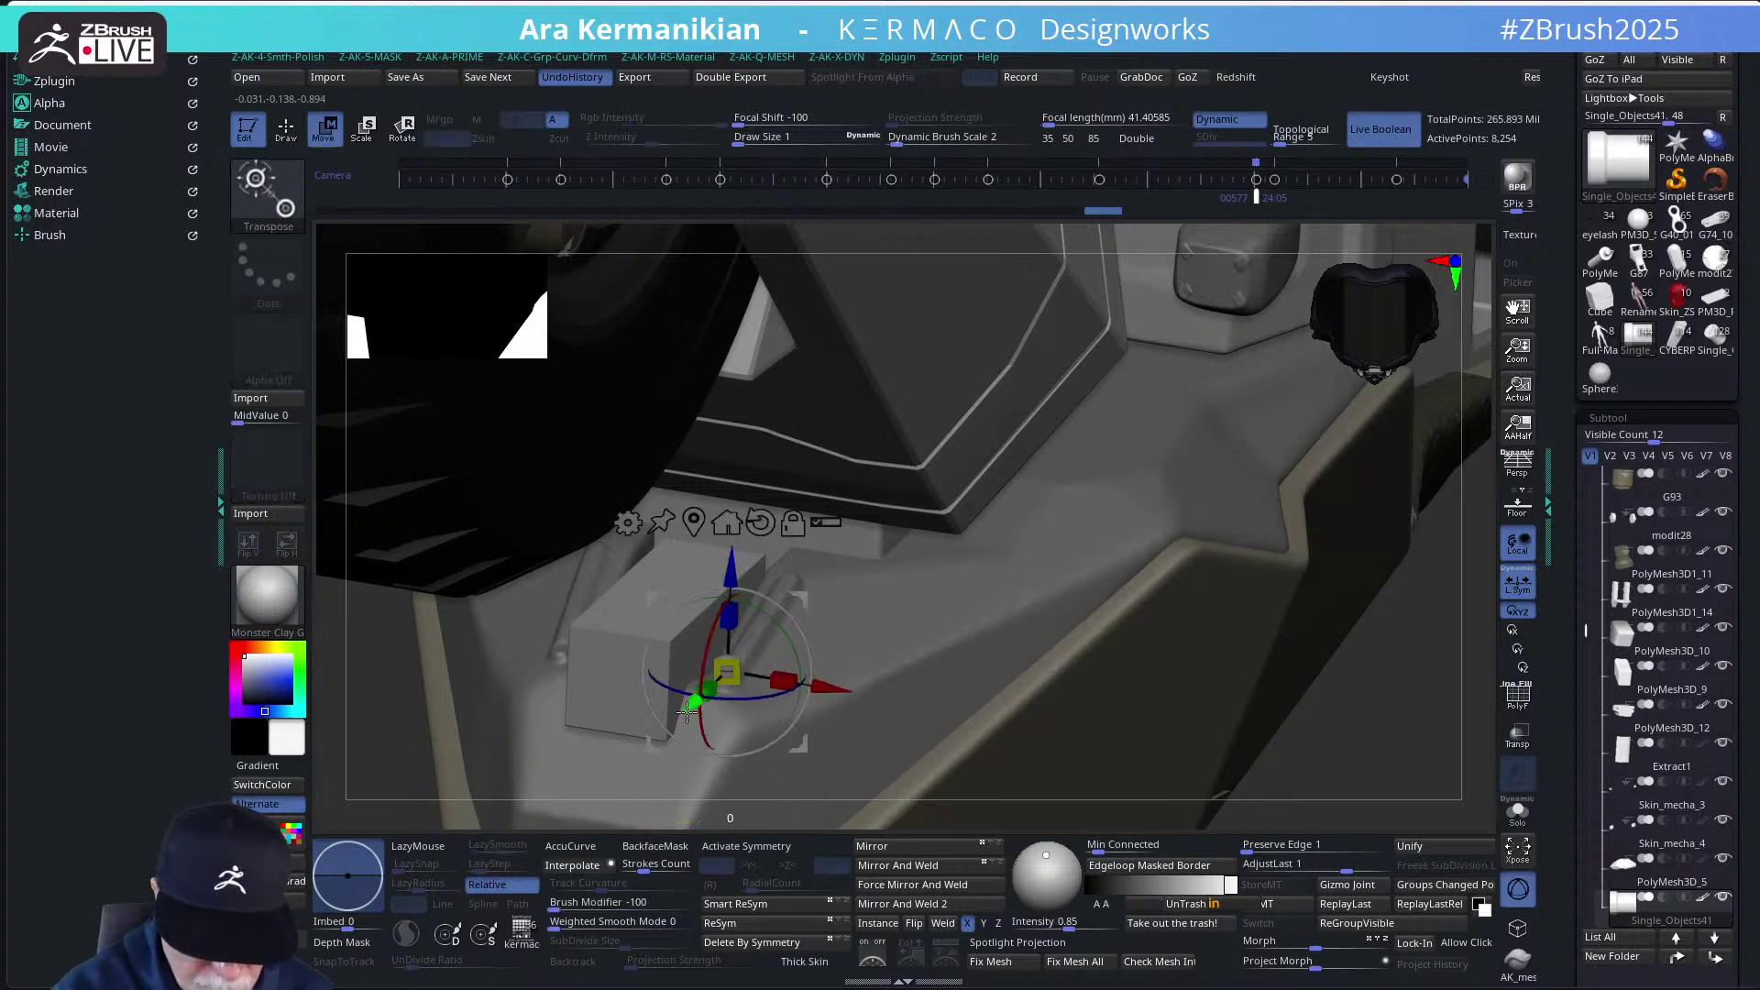
key("q")
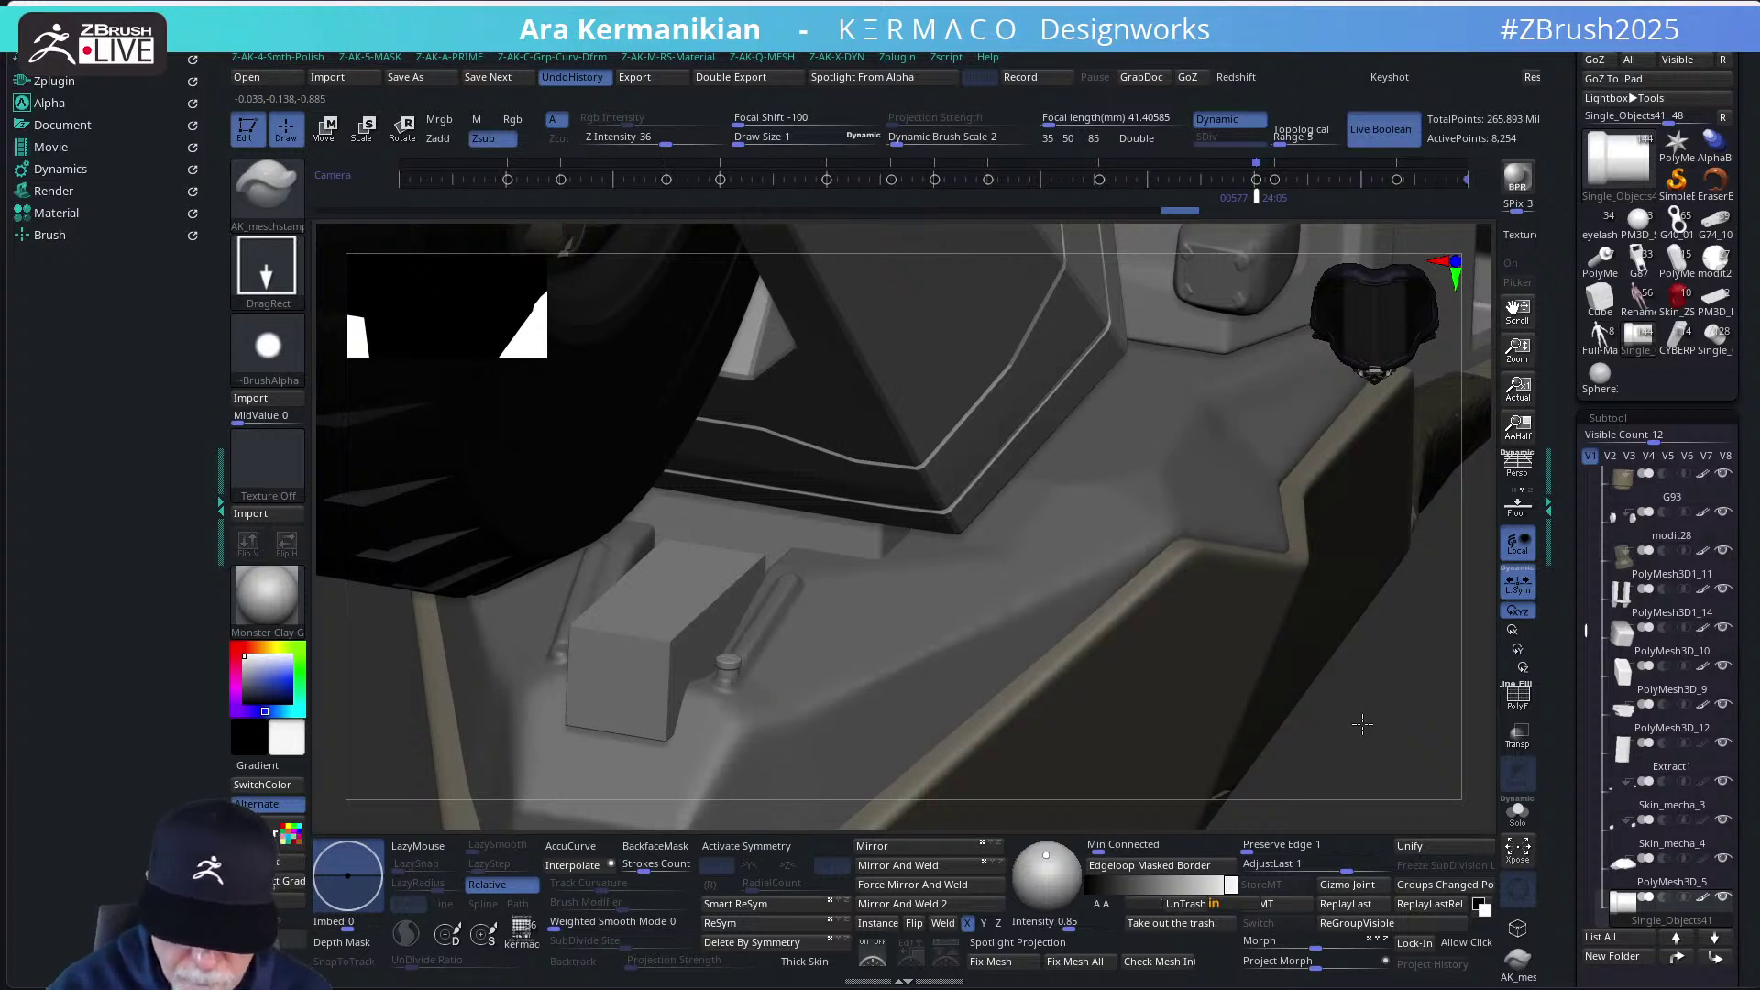
Fine-tune the bolt's placement so it sits centred on the groove end and seated in the shell surface
right_click_drag(1361, 724, 1249, 738)
key("w")
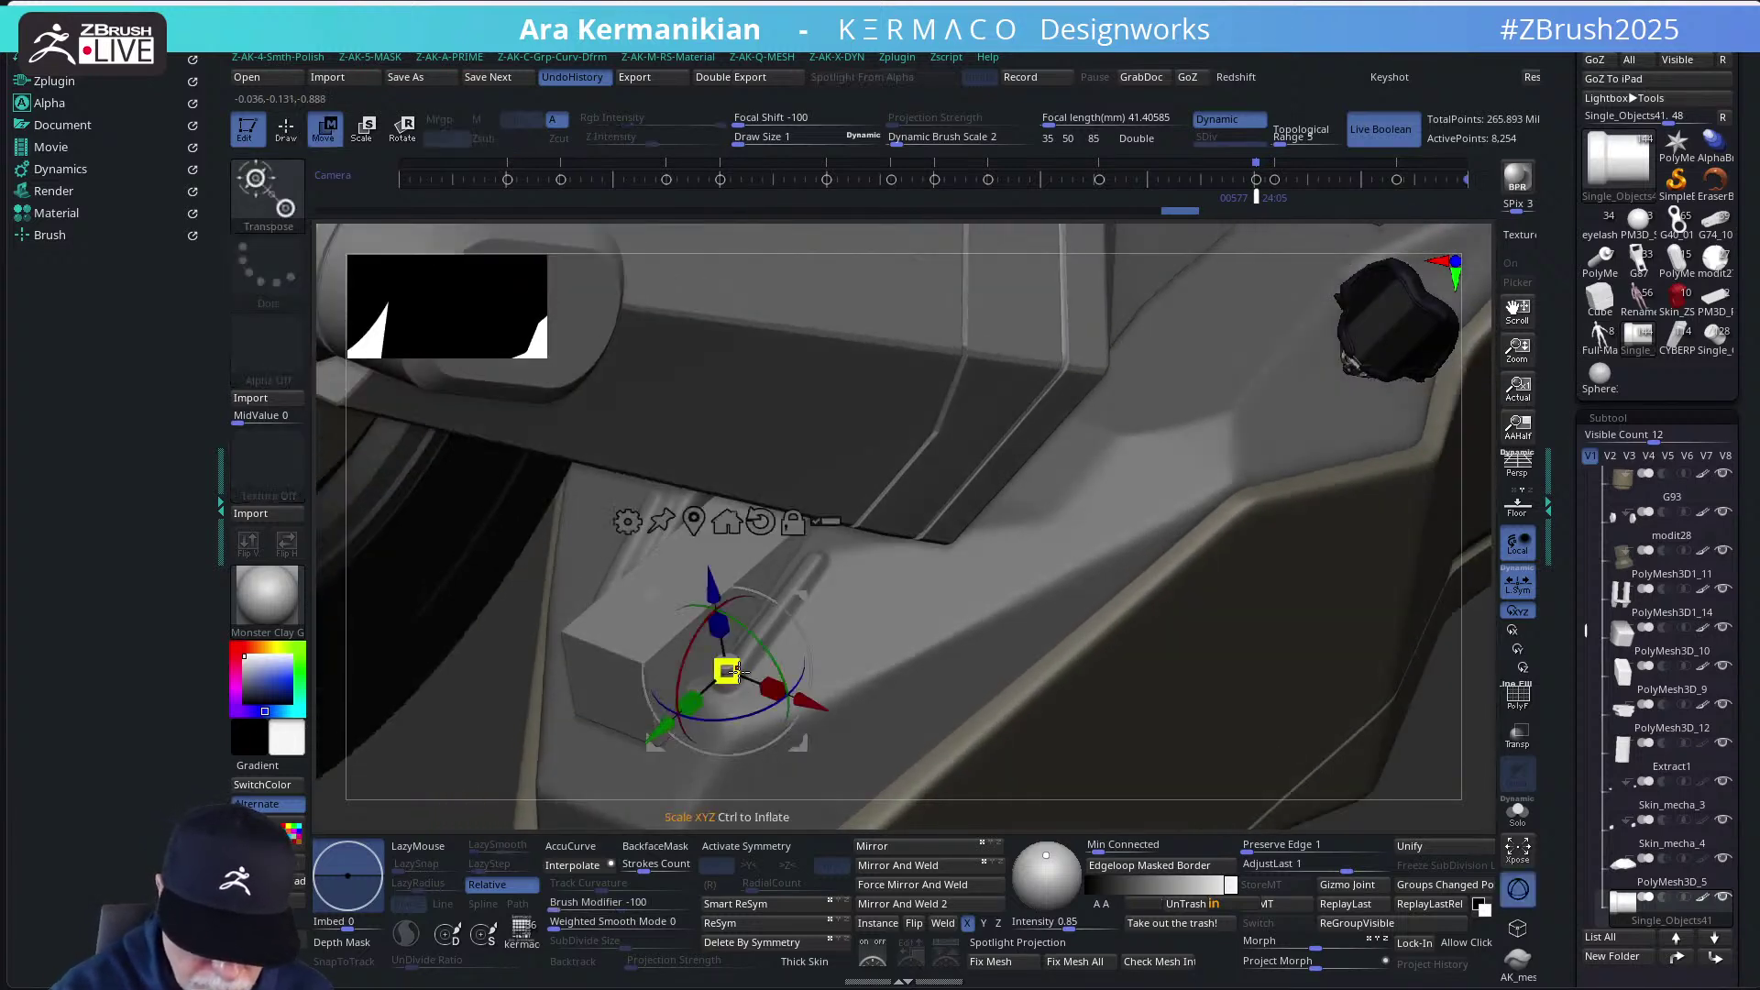
key("q")
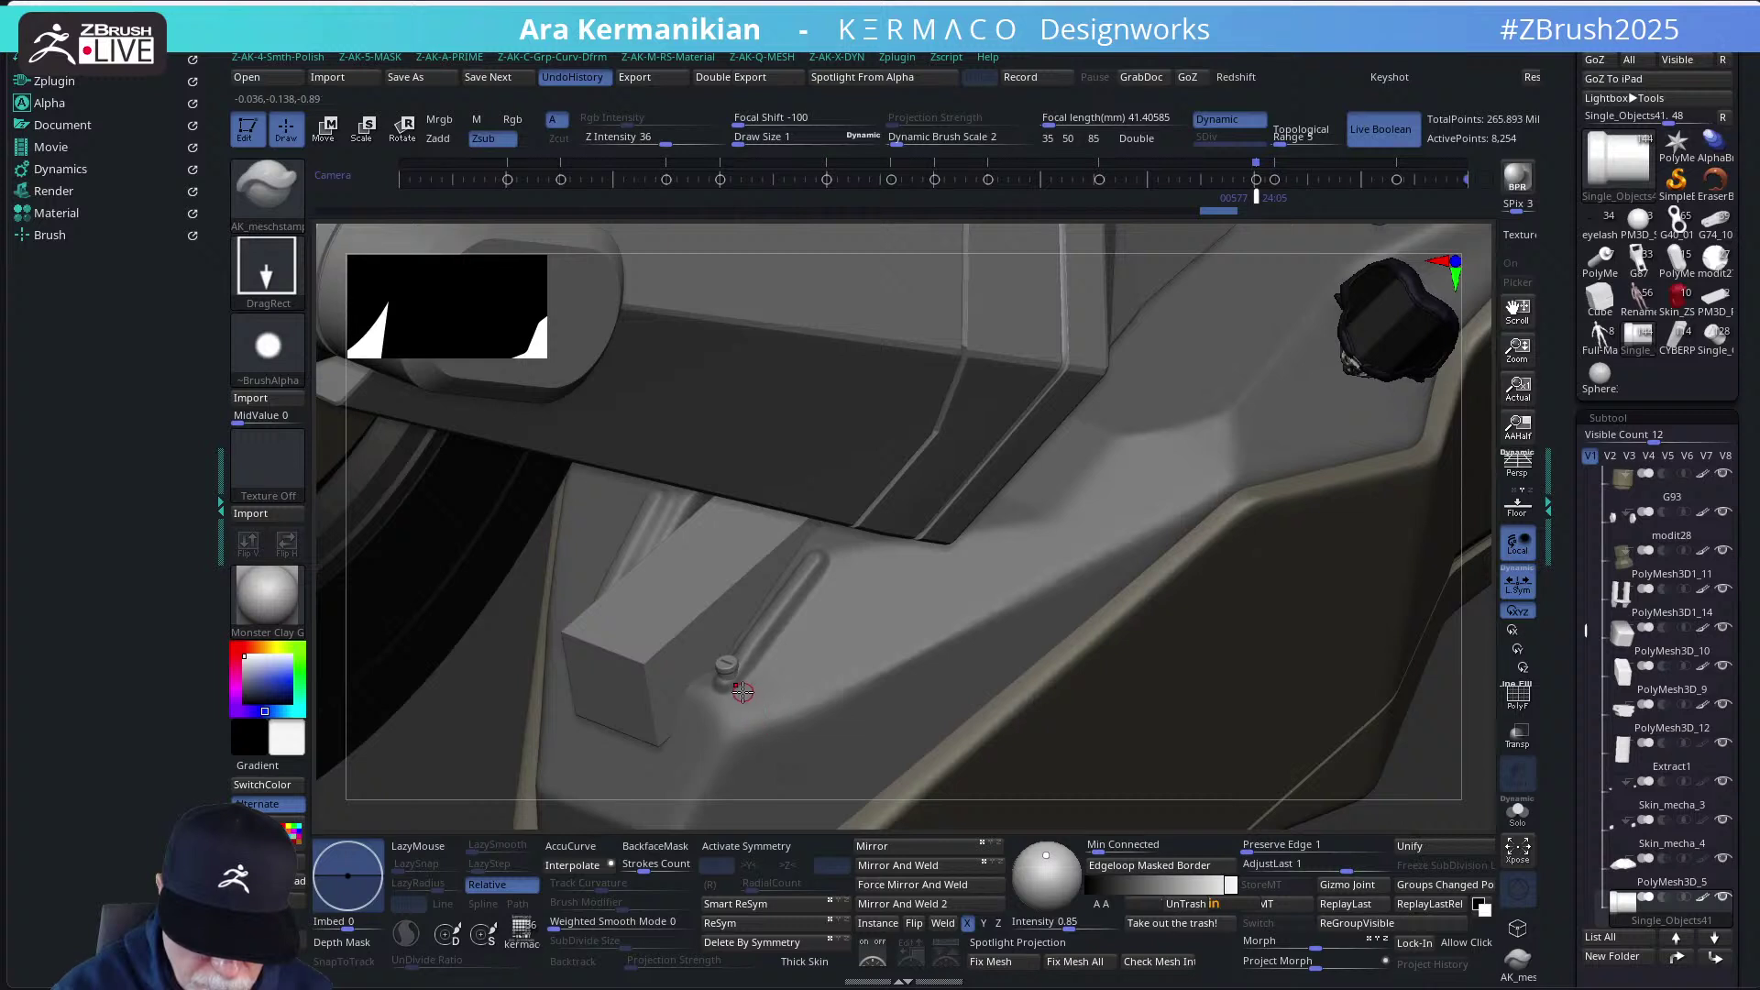
key("w")
key("q")
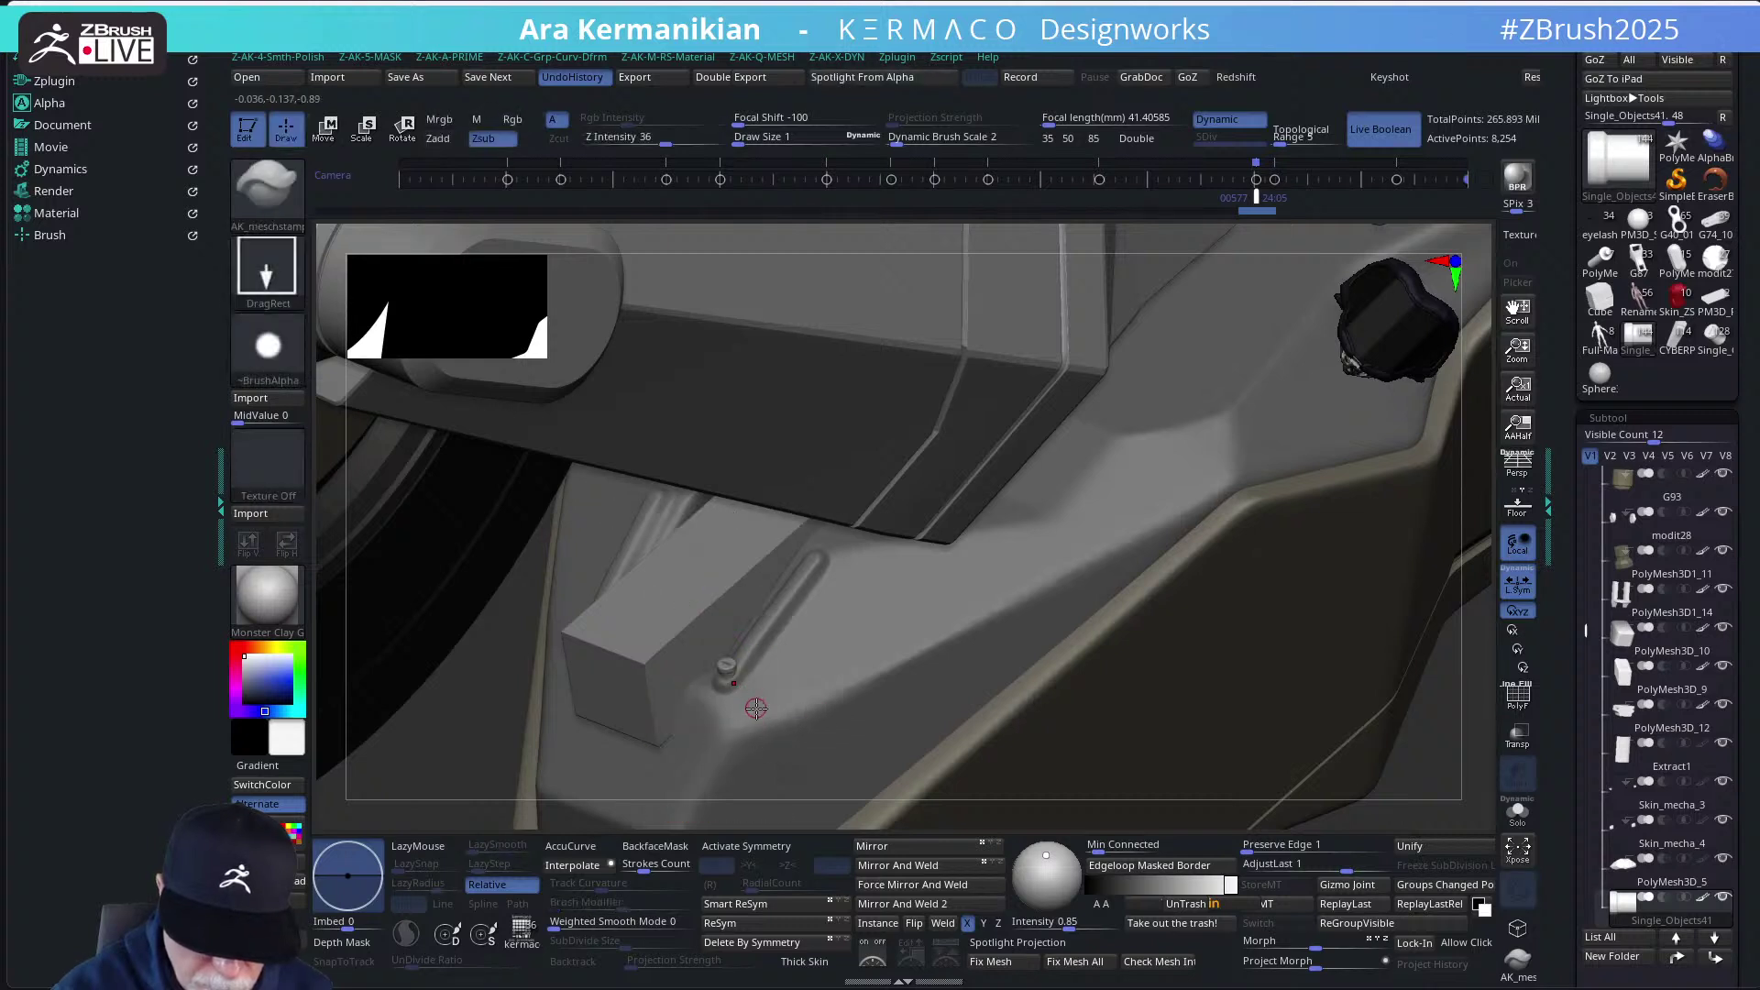
key("w")
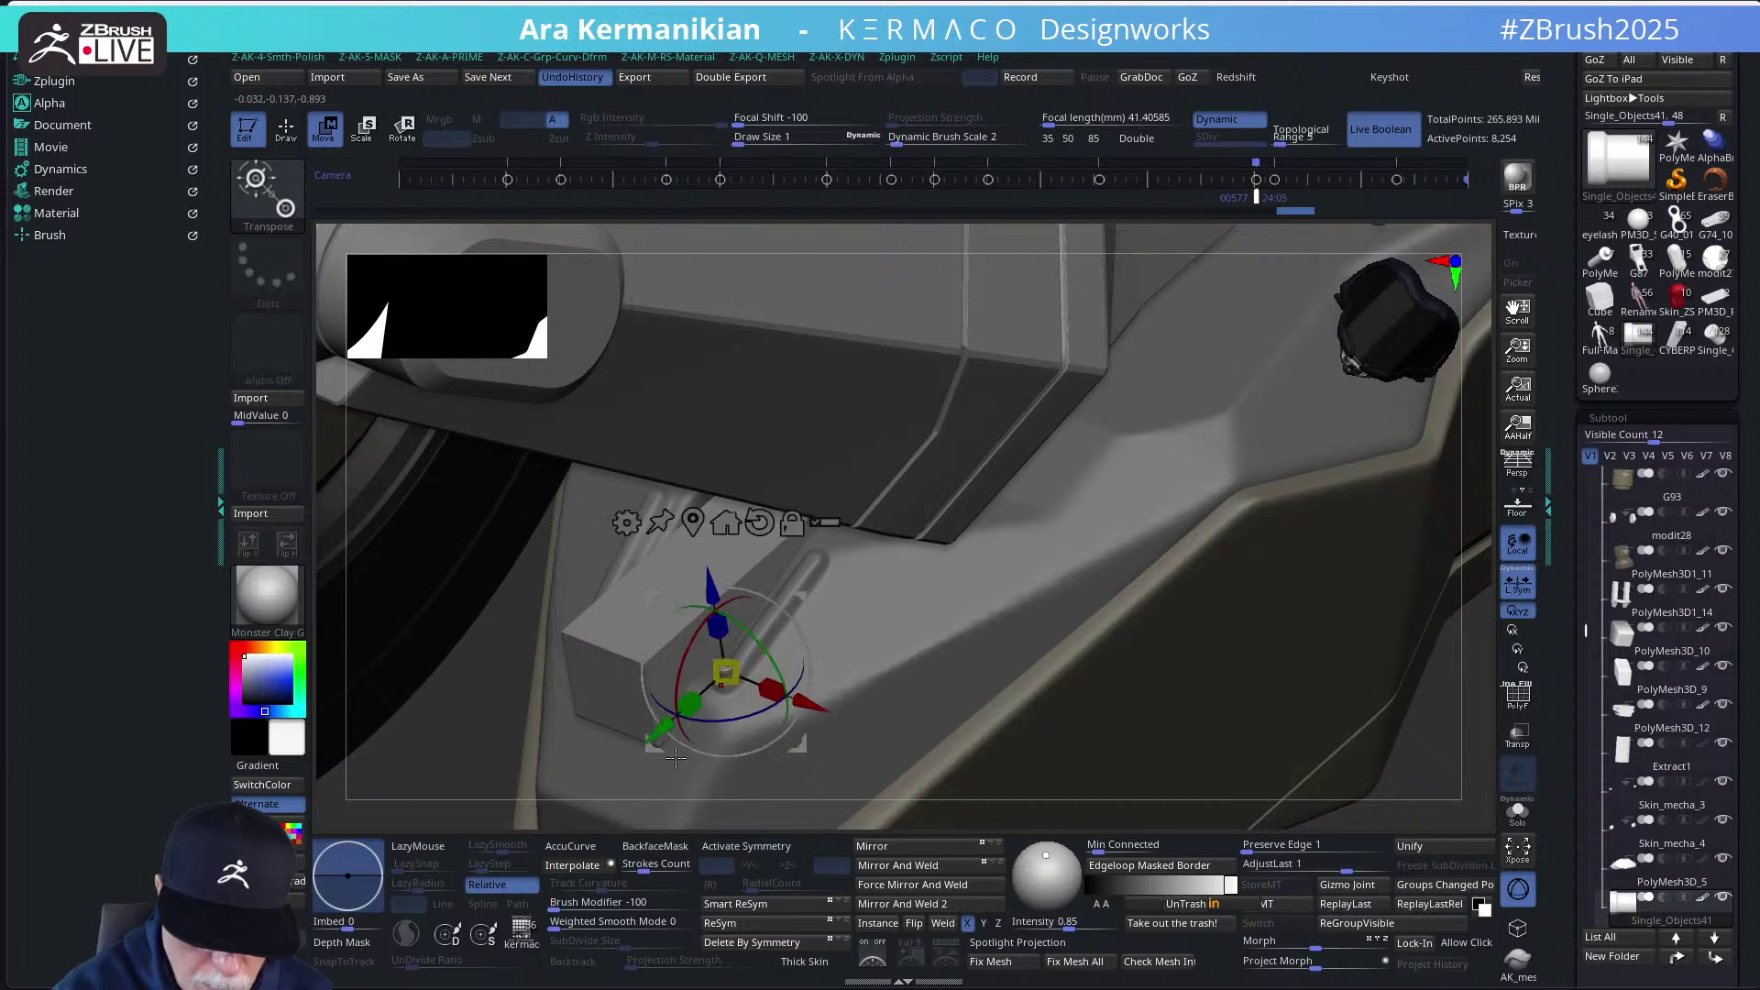
key("q")
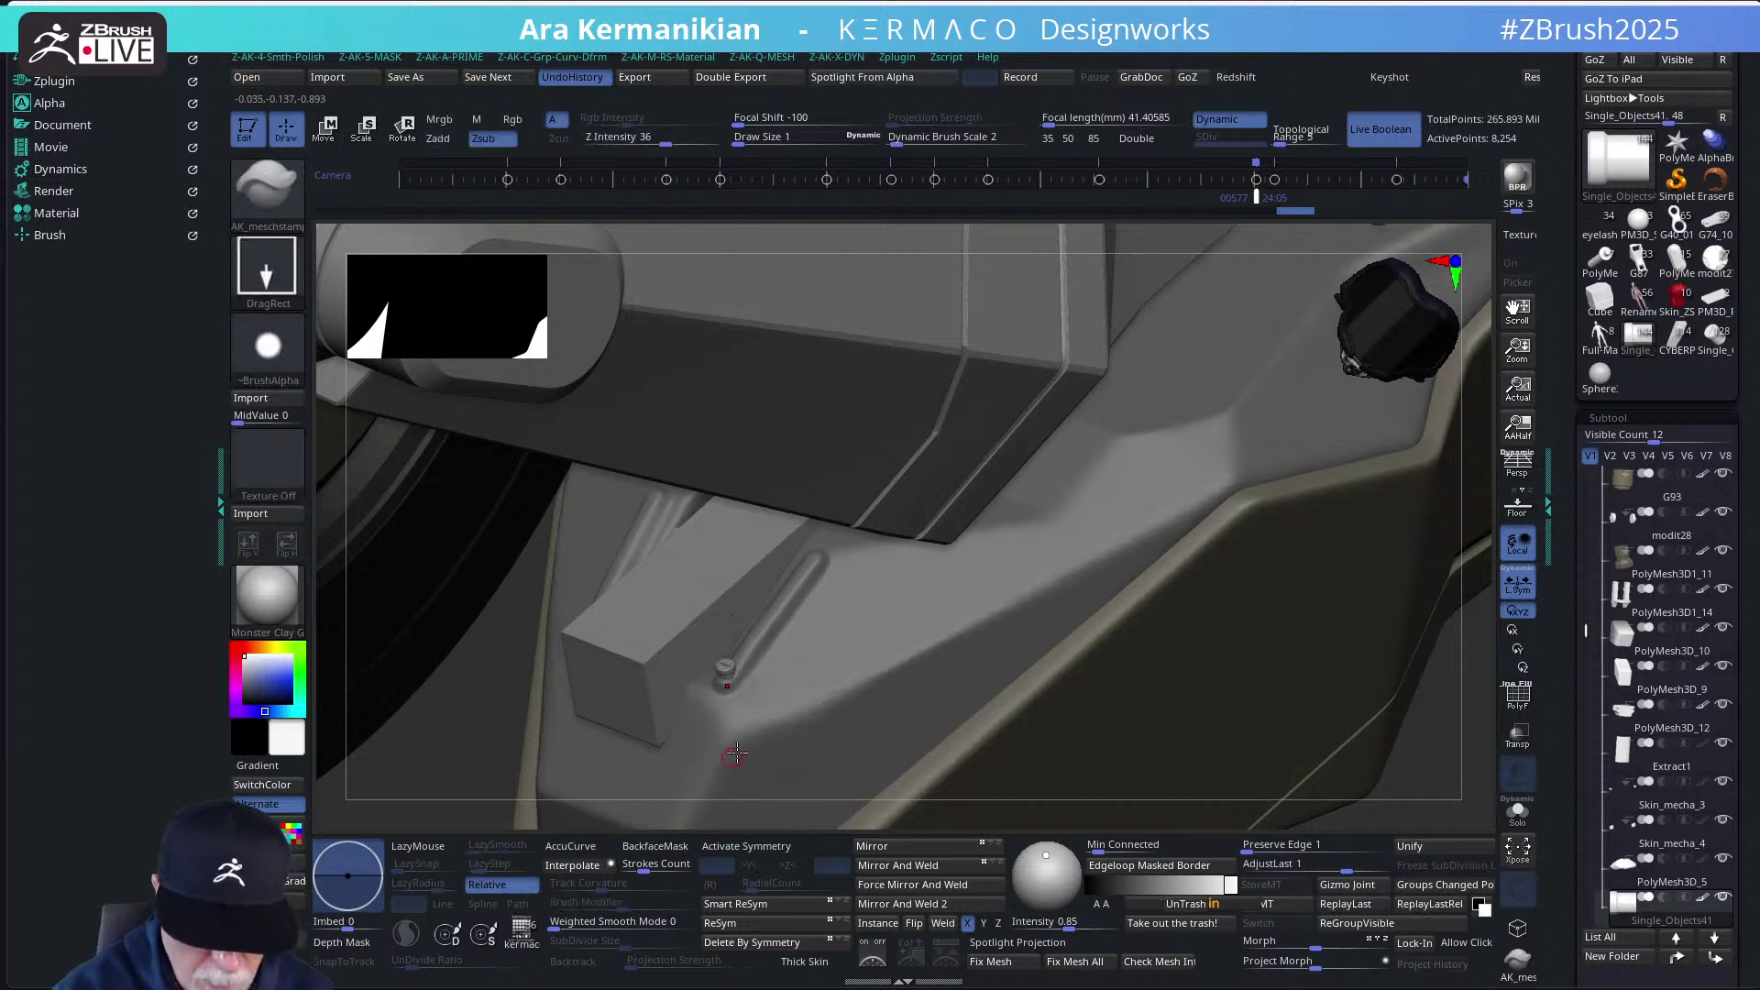
Flip the bolt to the opposite side and apply Mirror And Weld across X to give both grooves a bolt
left_click_drag(1425, 708, 1273, 629)
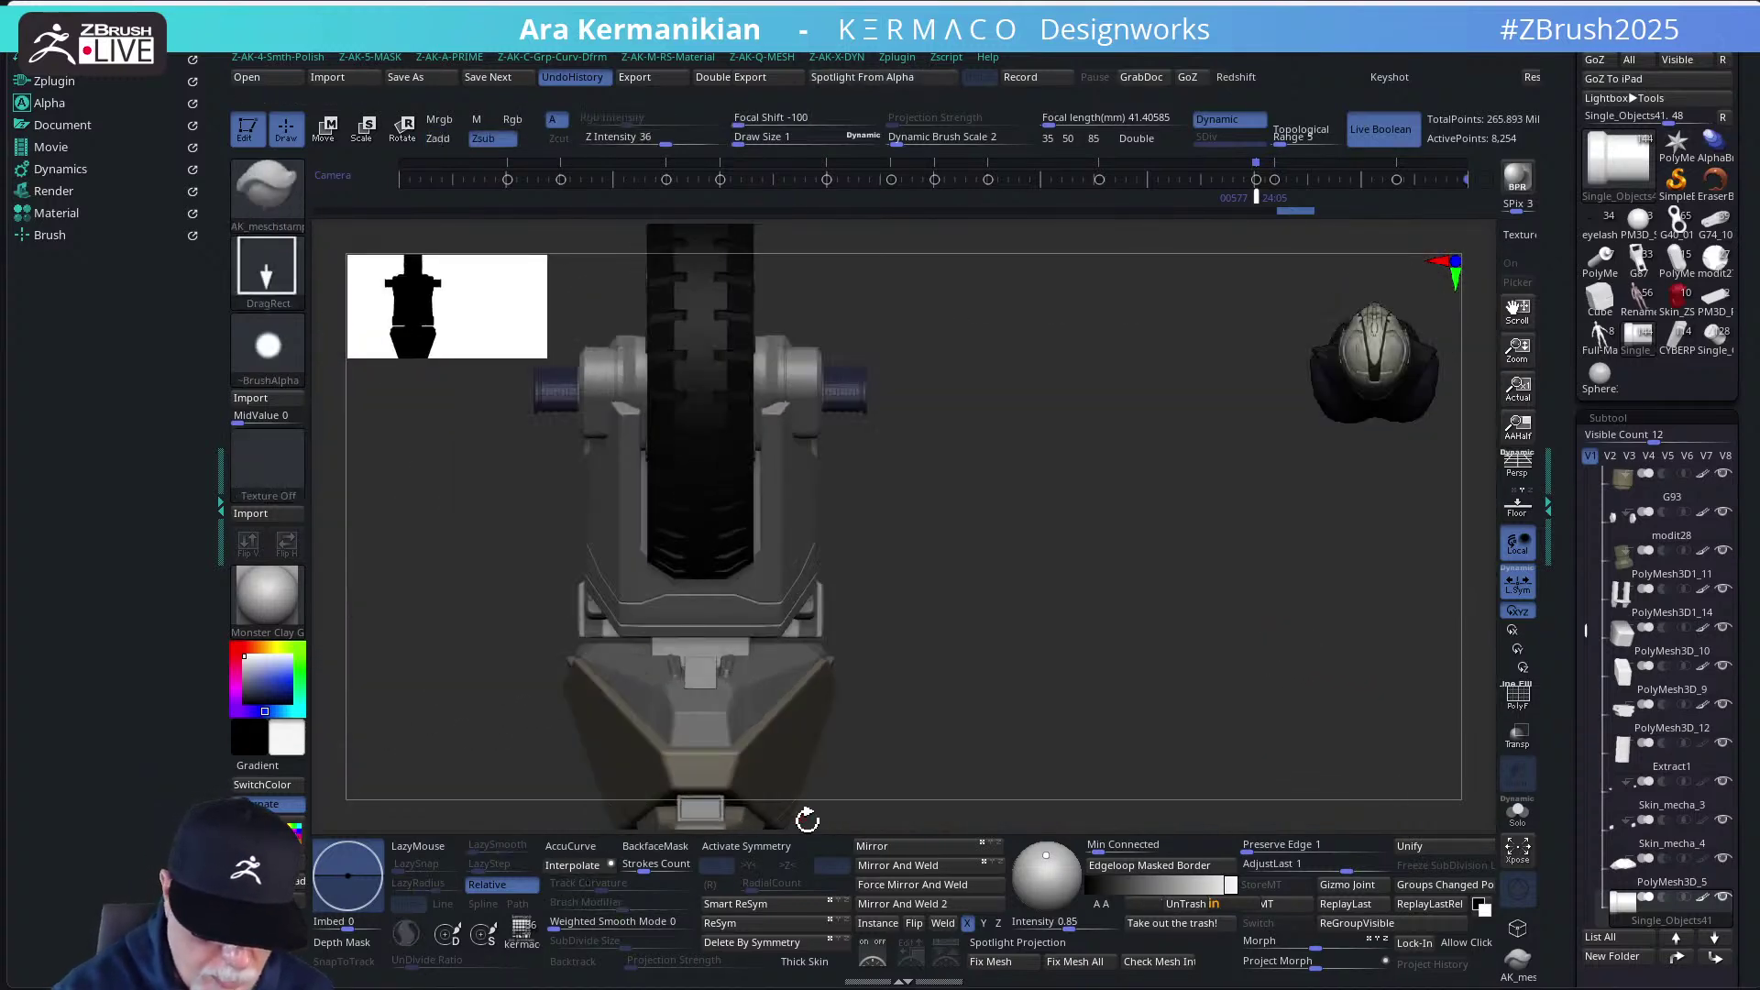
left_click(955, 871)
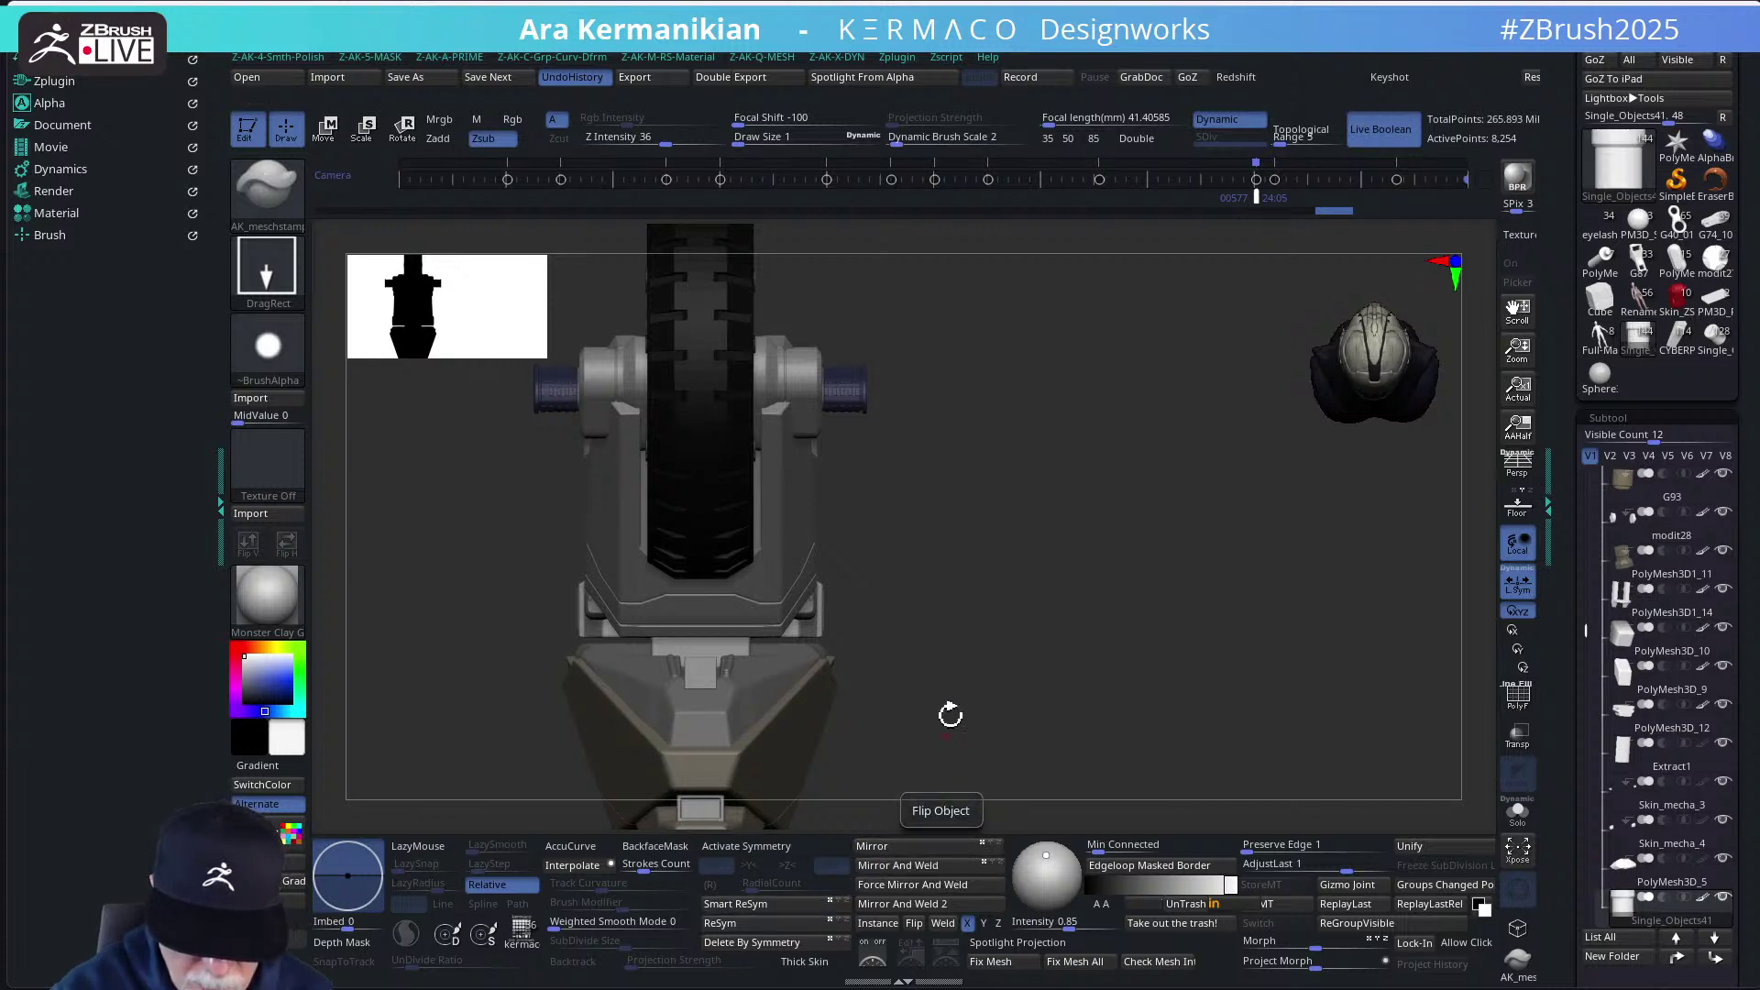
left_click_drag(1020, 598, 1090, 651, "alt")
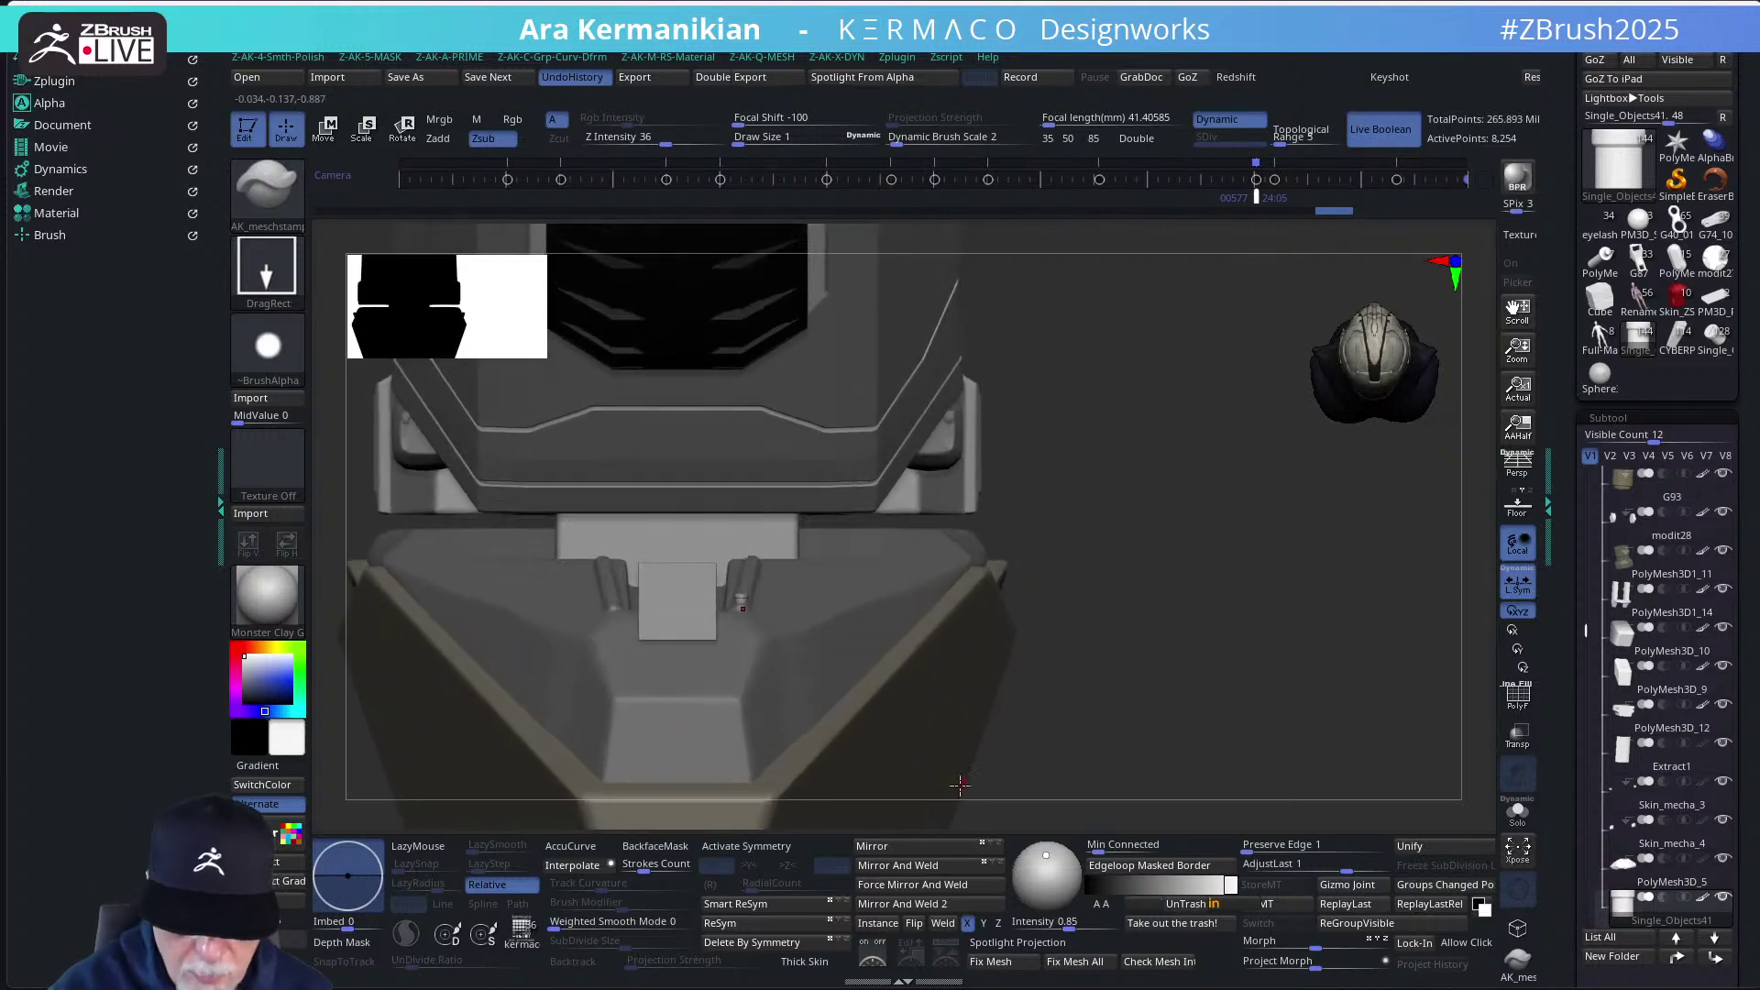
left_click(938, 869)
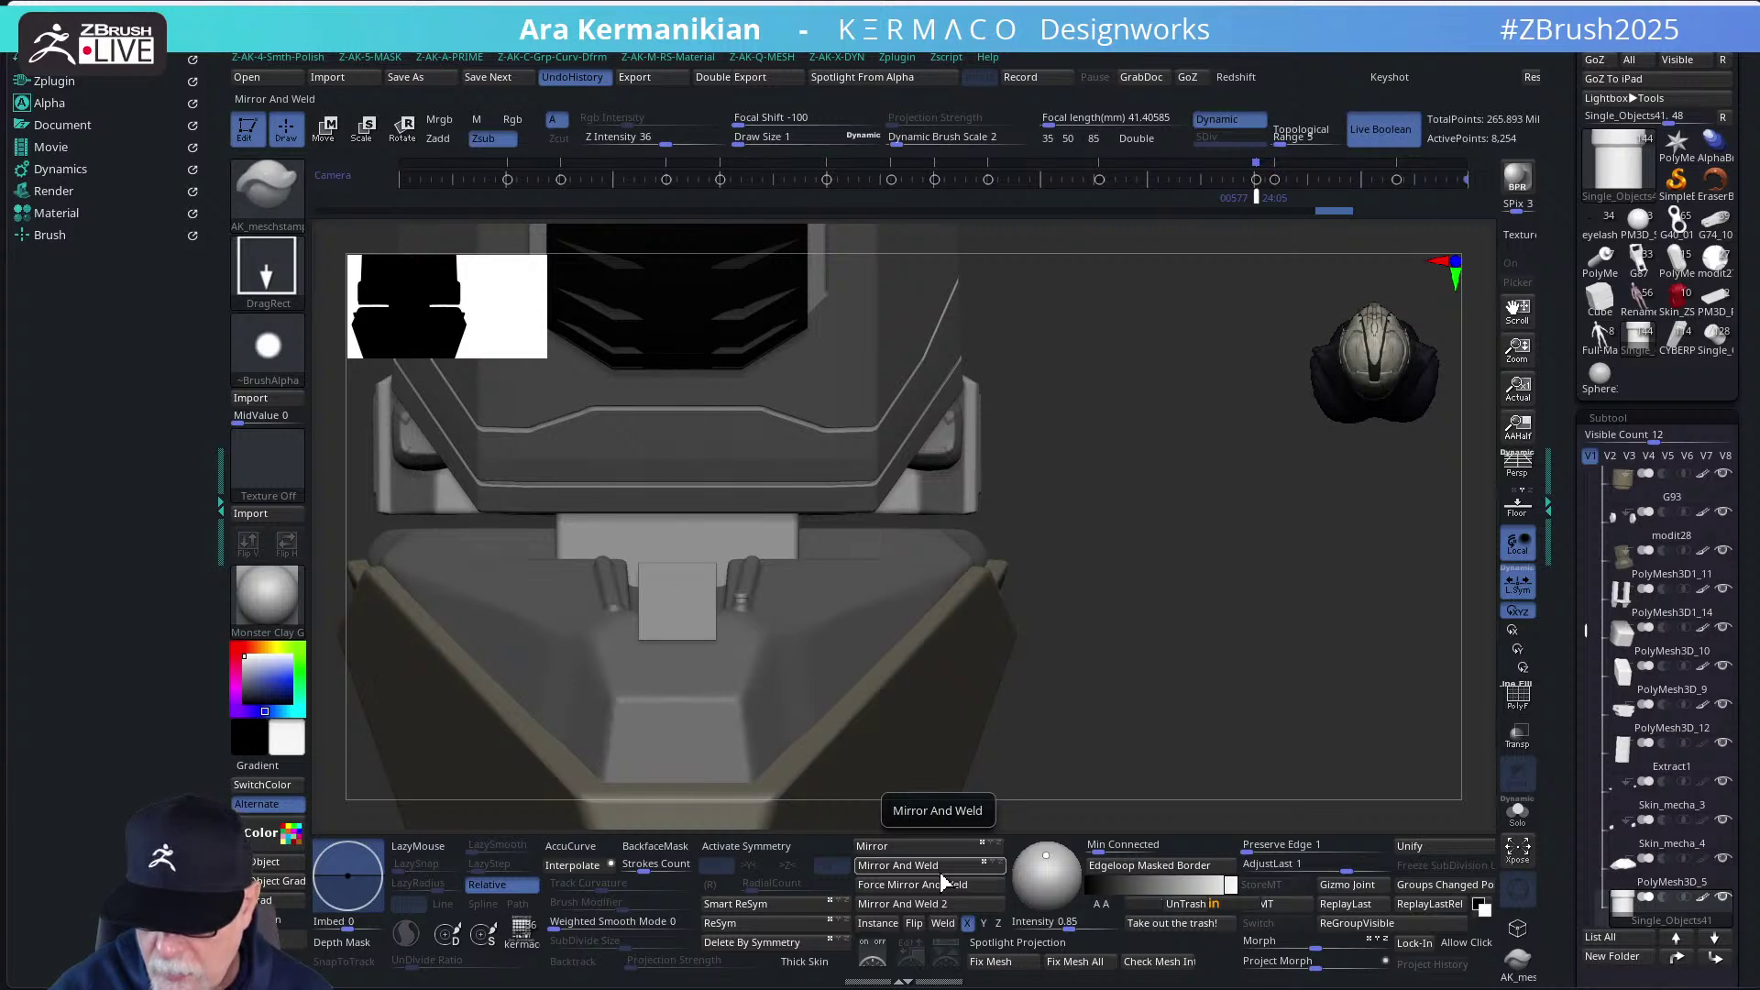
key("ctrl")
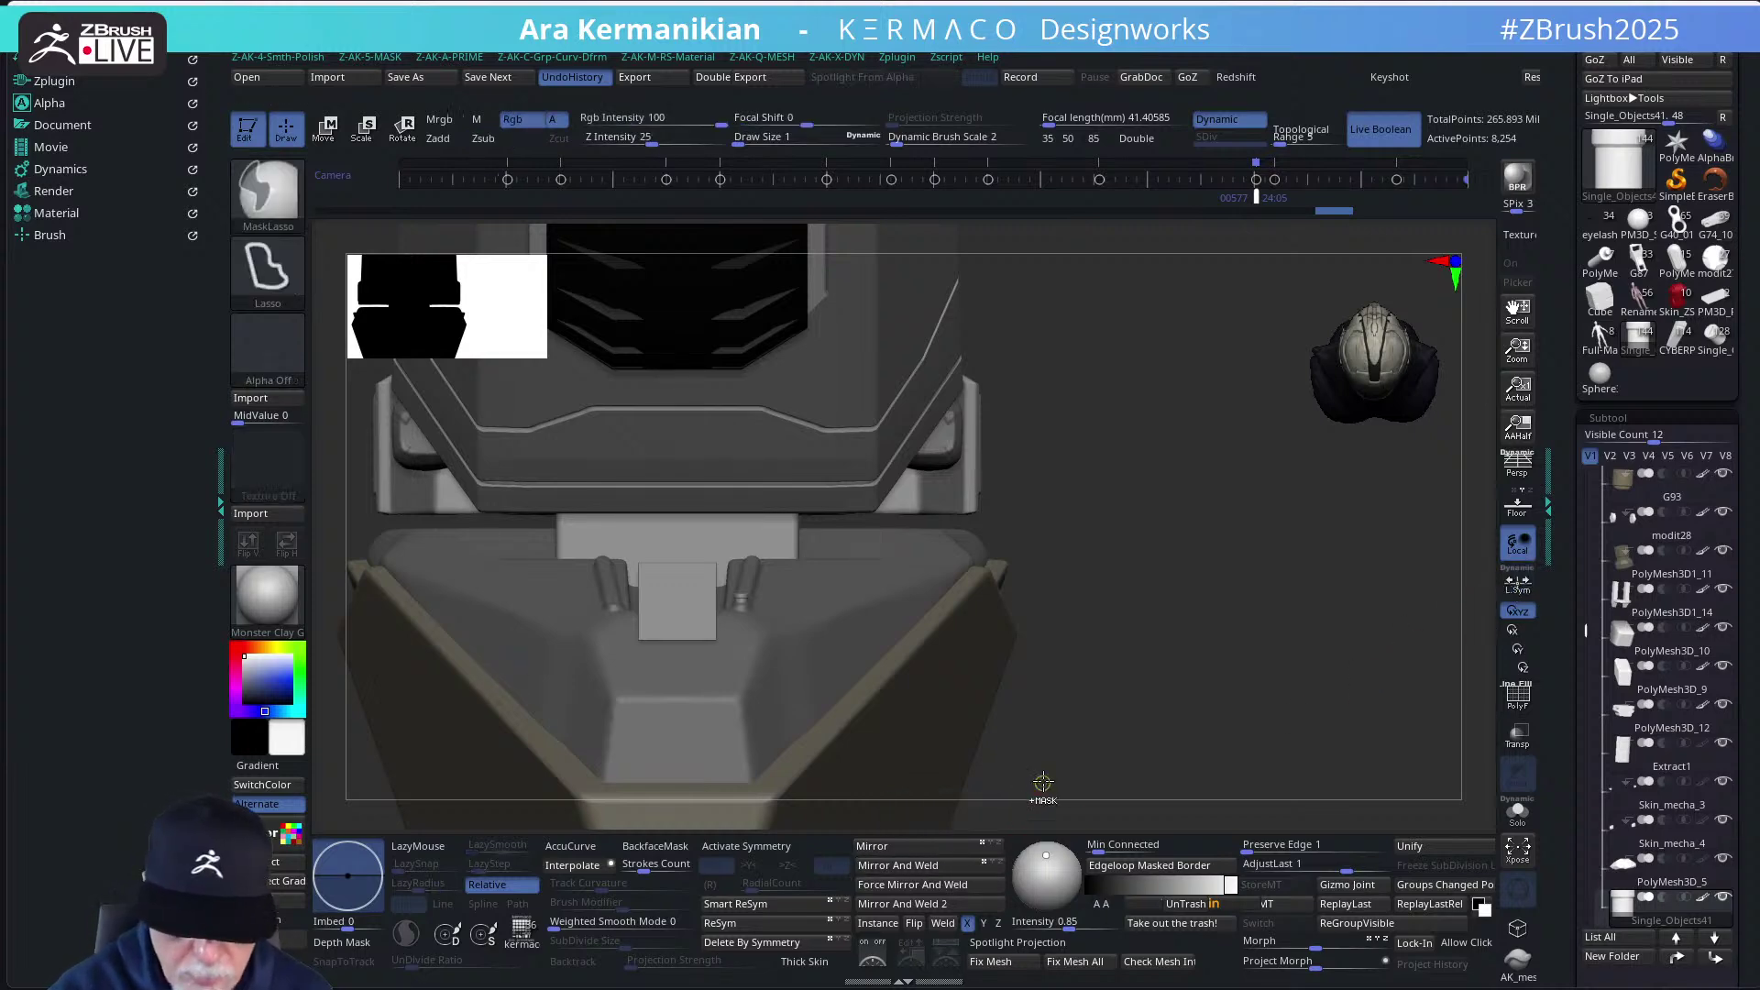
key("ctrl")
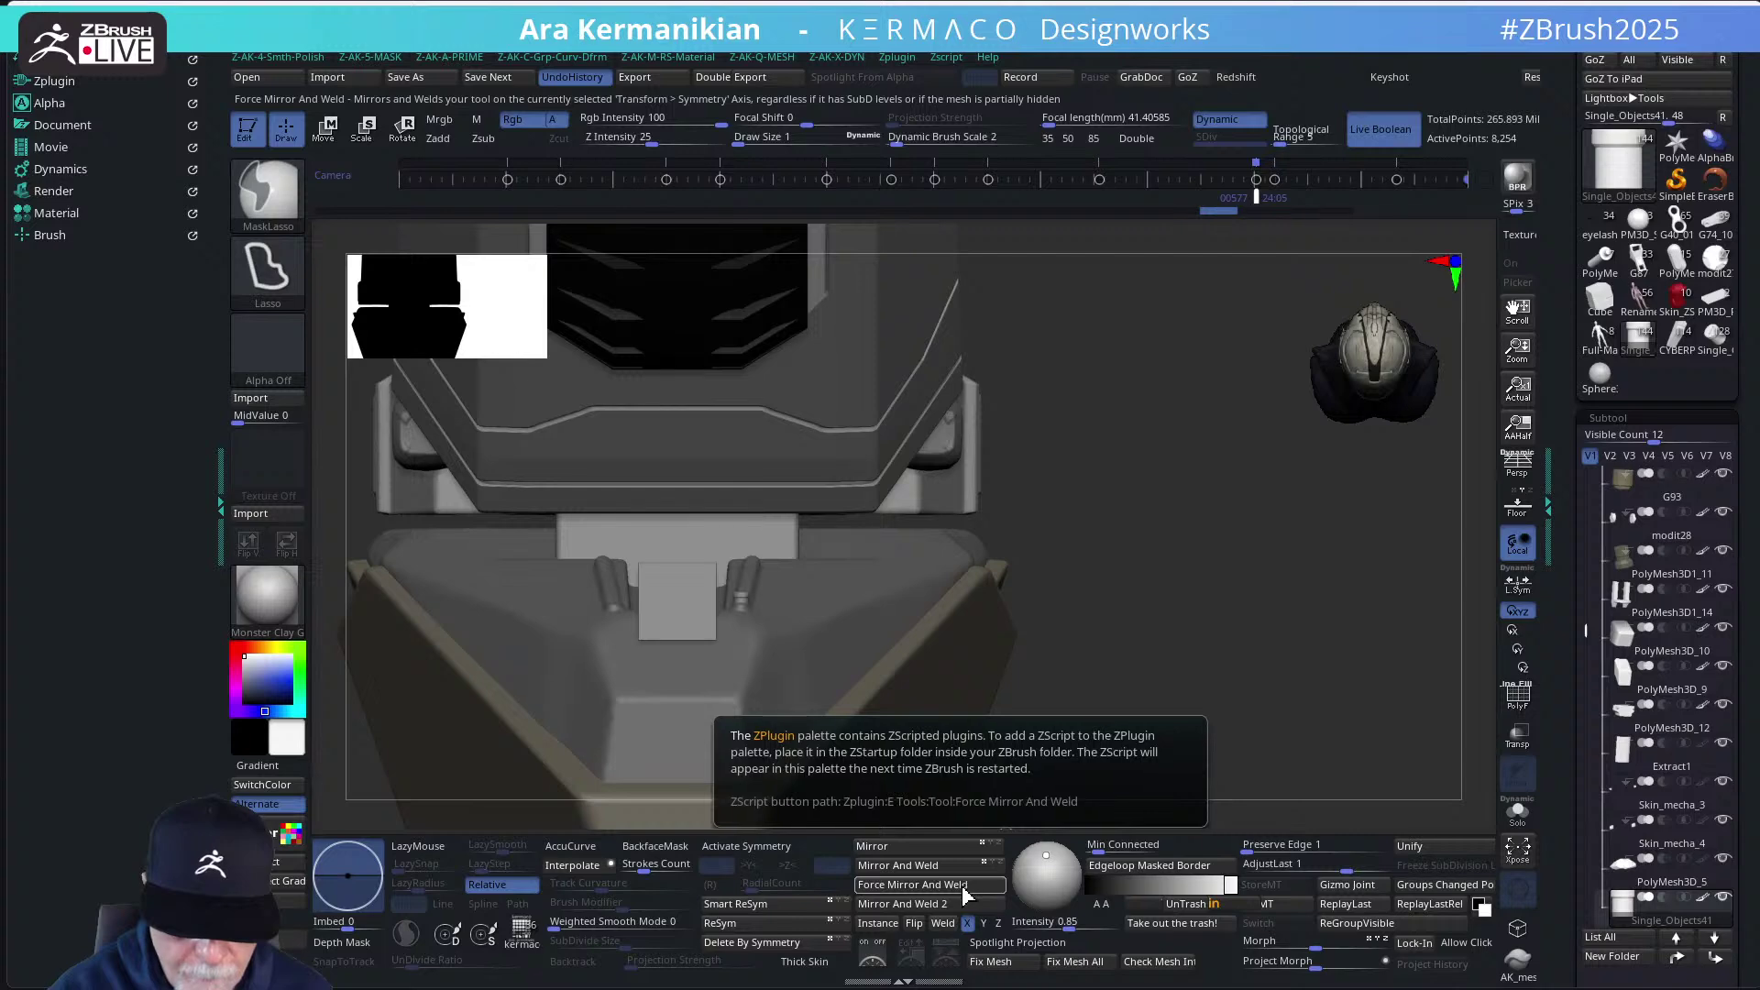
left_click(924, 867)
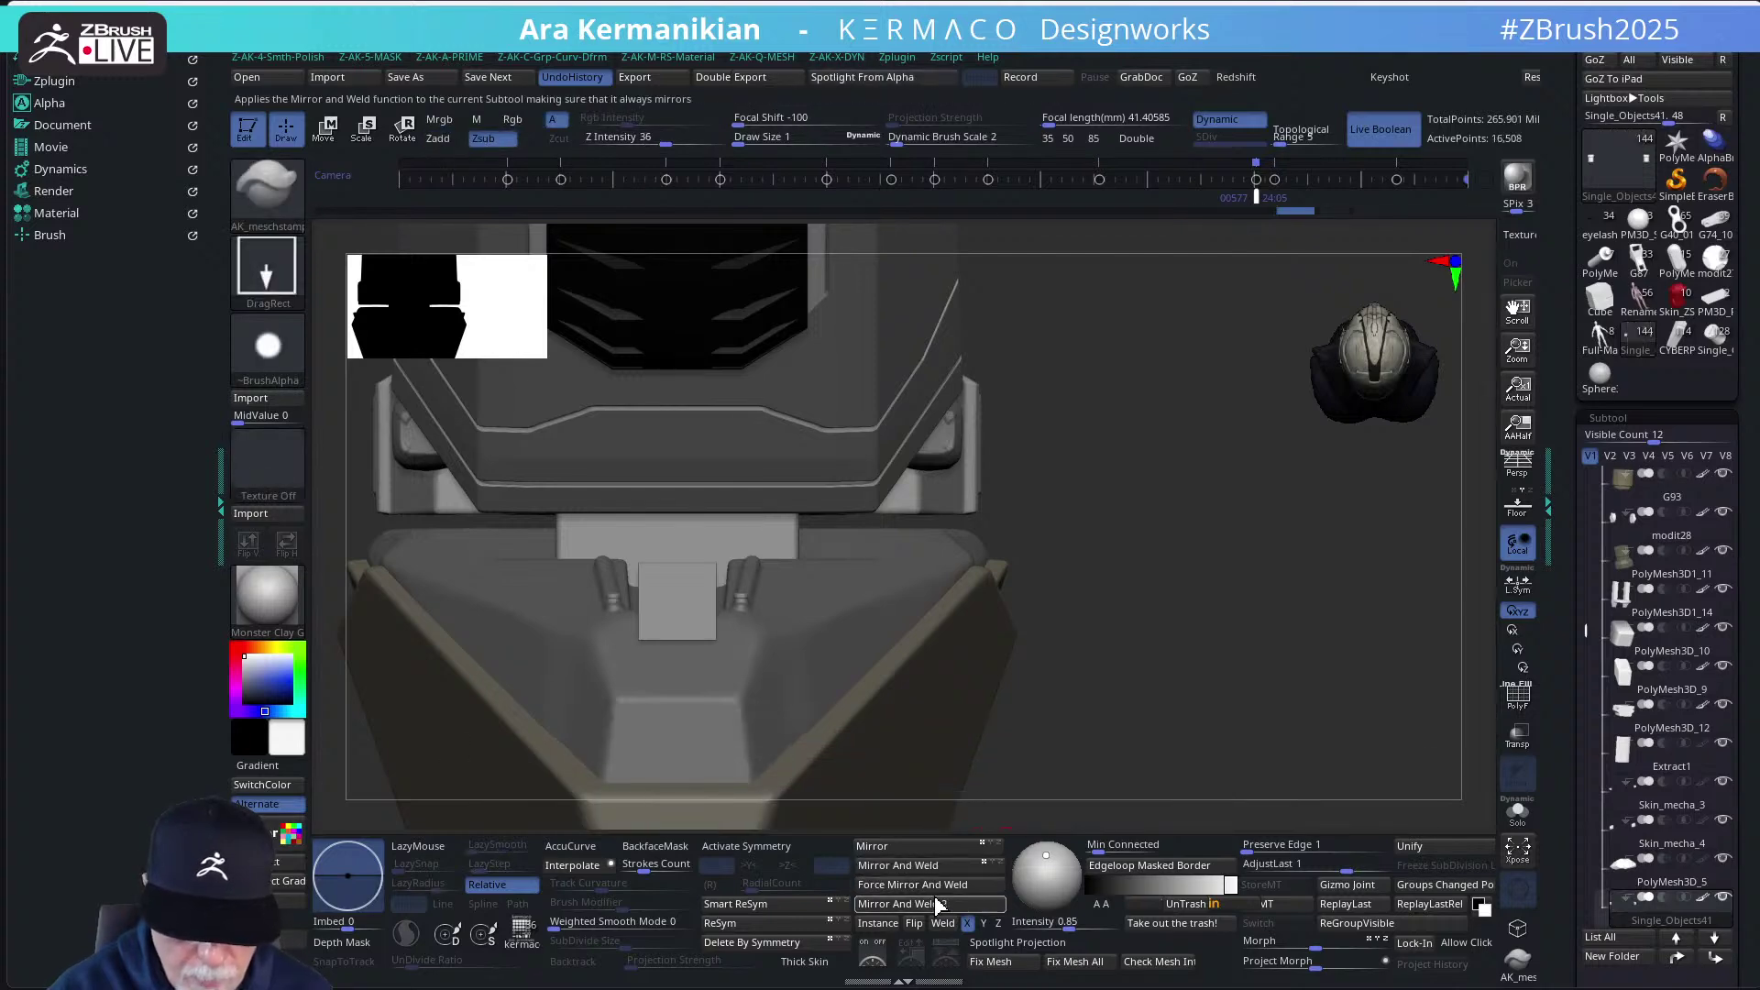
Check the mirrored bolts, select the front block PolyMesh3D_10 between them, and turn on its polyframe display
left_click_drag(1014, 633, 1183, 739)
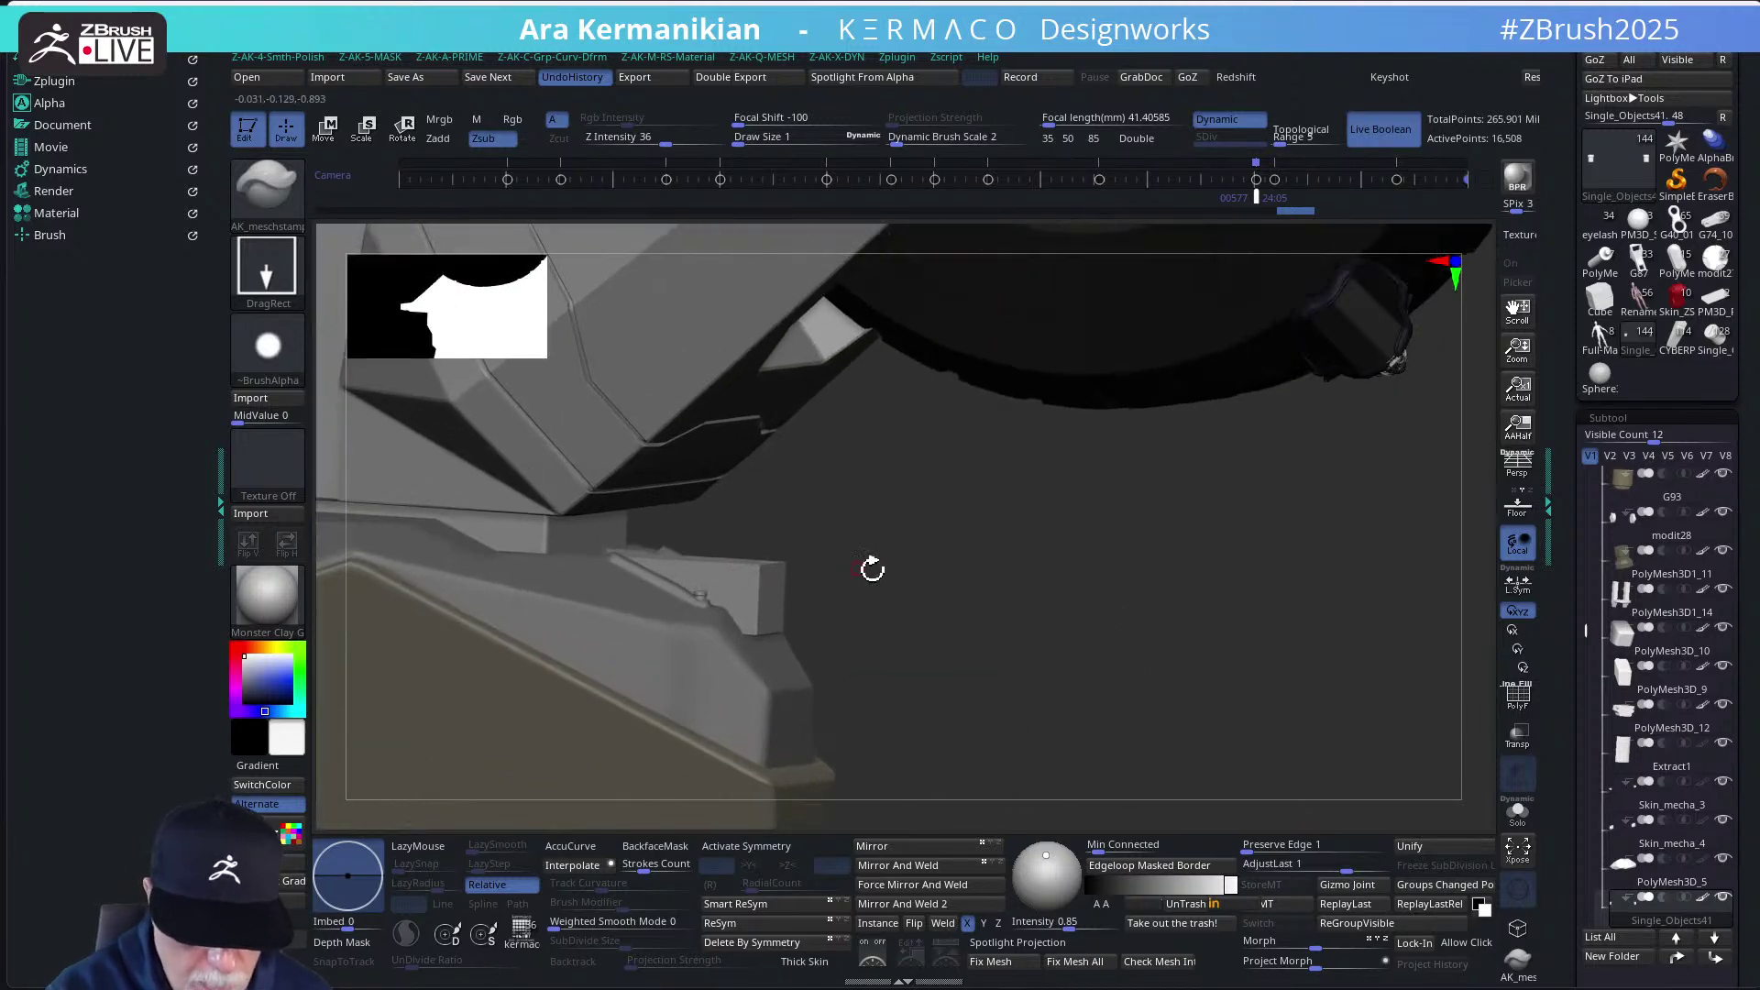
left_click_drag(872, 569, 694, 594)
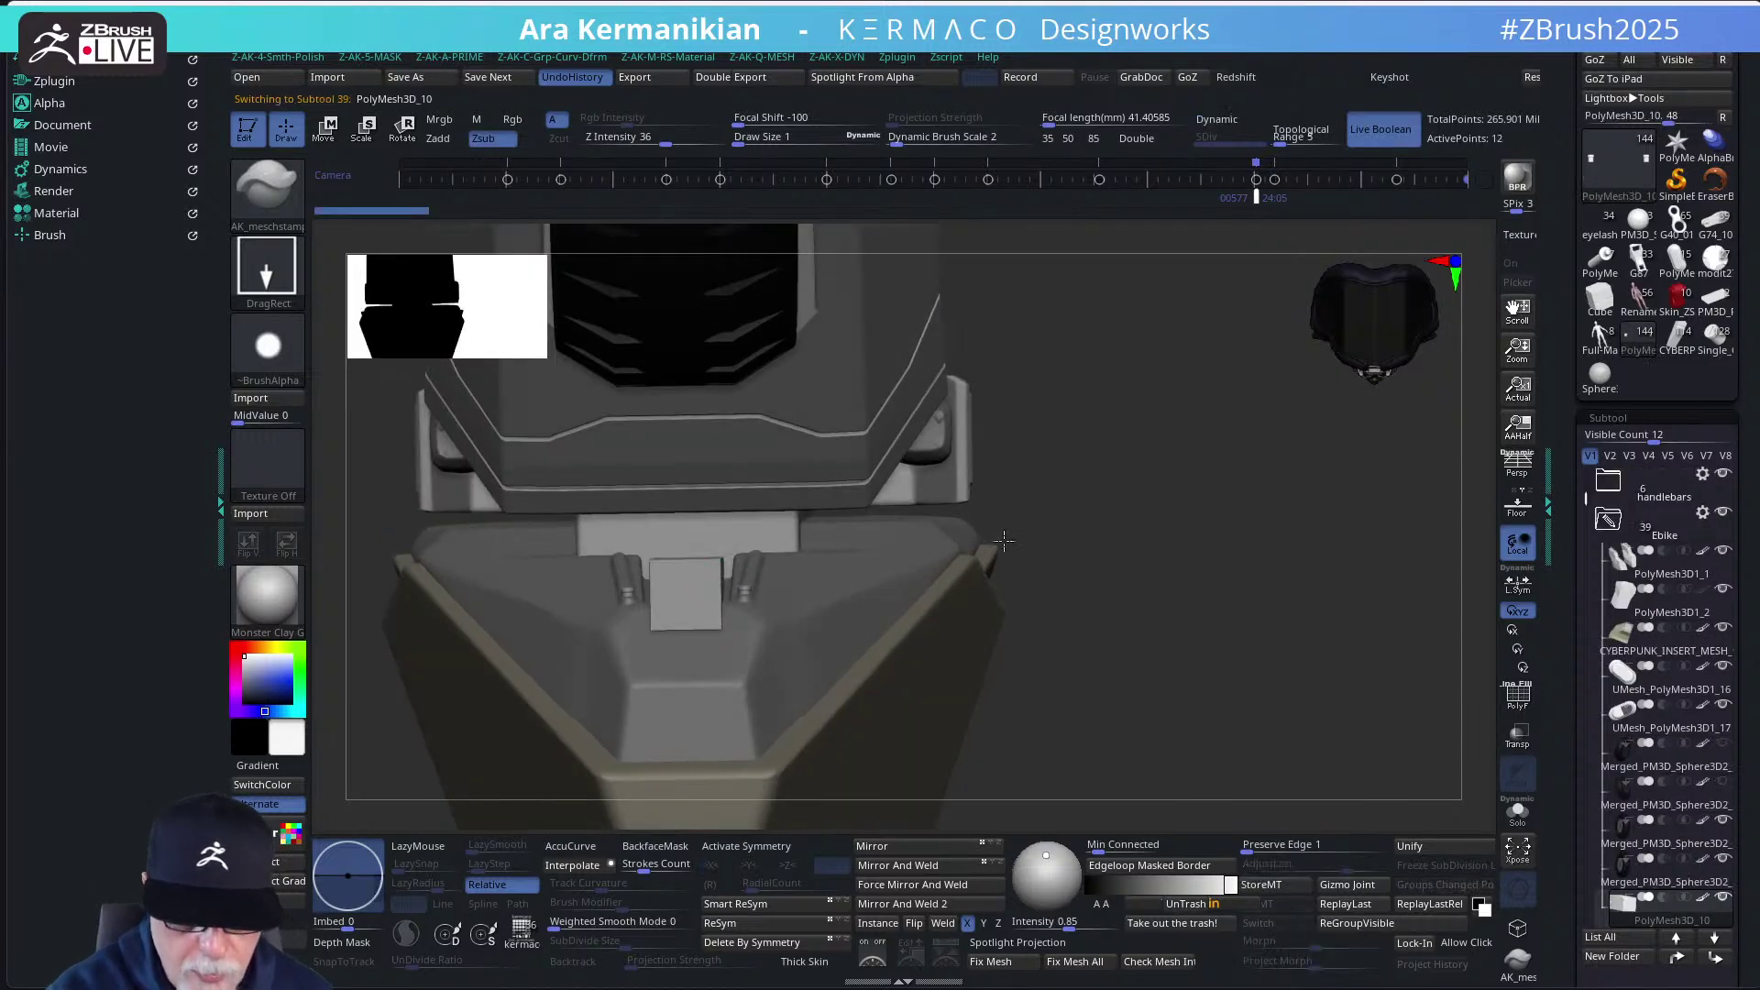
left_click_drag(1004, 542, 1072, 541)
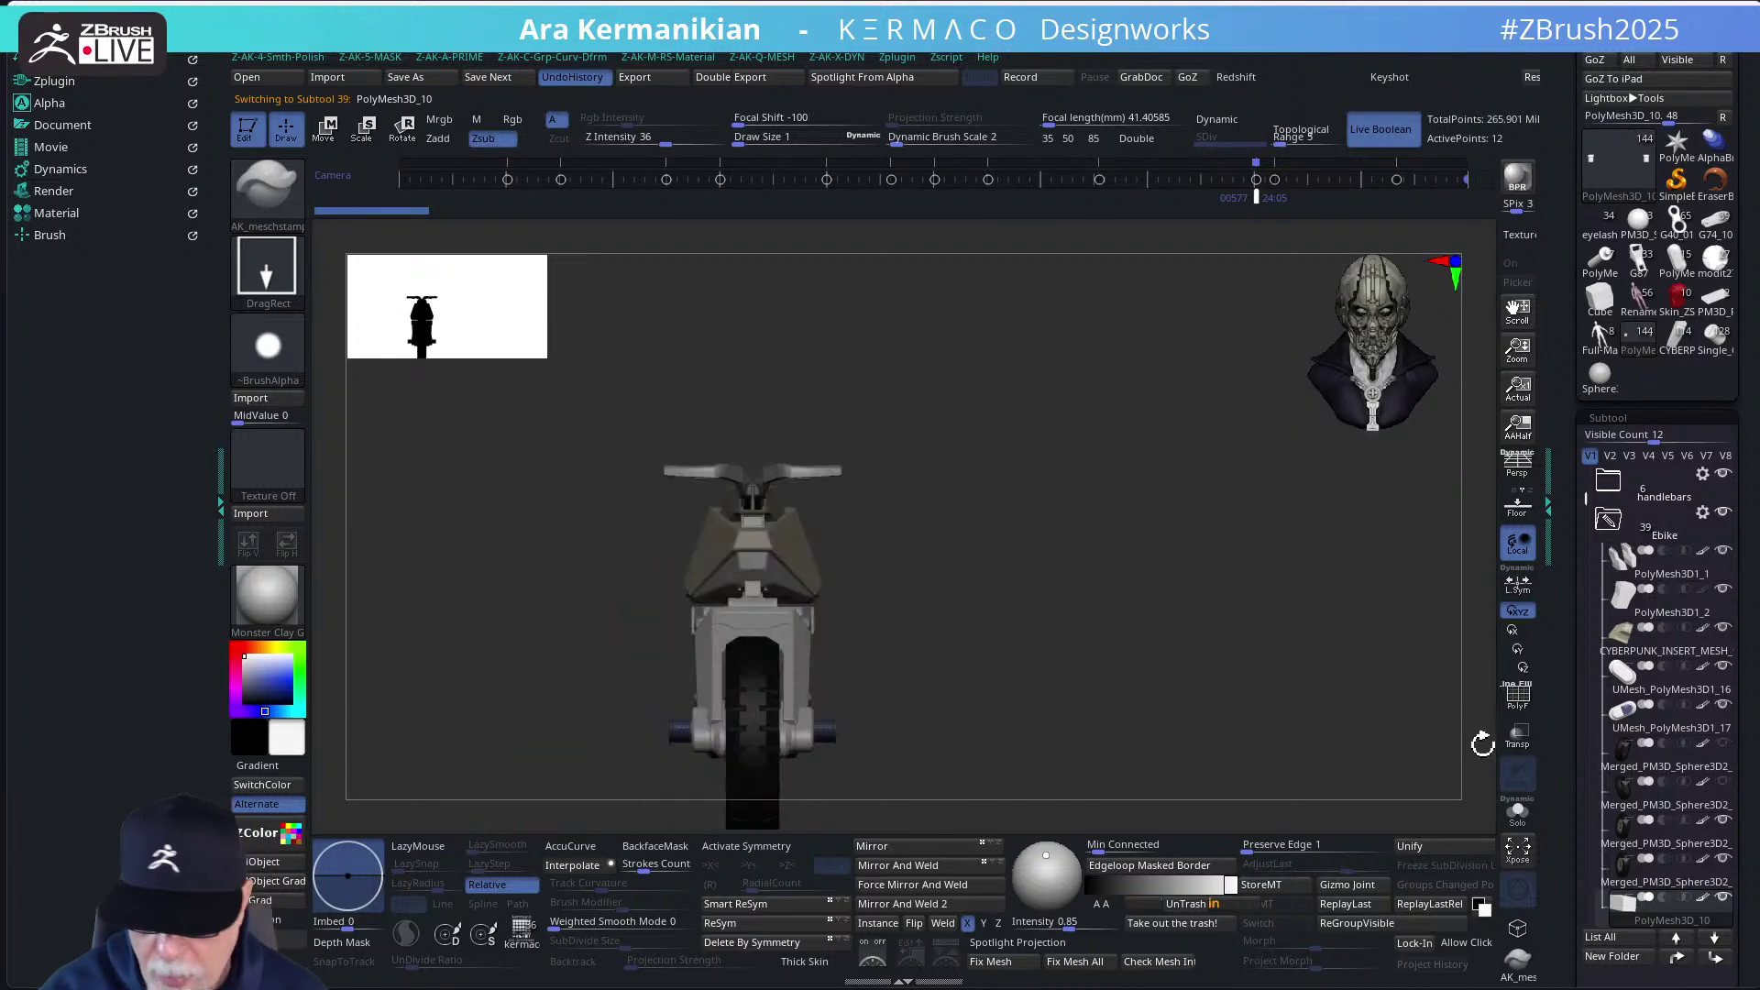
left_click(1518, 697)
Slide the front block PolyMesh3D_10 forward along its length so it projects past the lower shell's nose
left_click_drag(1217, 691, 1145, 559)
scroll(1170, 691, "up", 5)
mouse_move(1088, 498)
left_mouse_down()
mouse_move(1053, 431)
mouse_move(1049, 461)
mouse_move(963, 527)
mouse_move(926, 531)
left_mouse_up()
key("w")
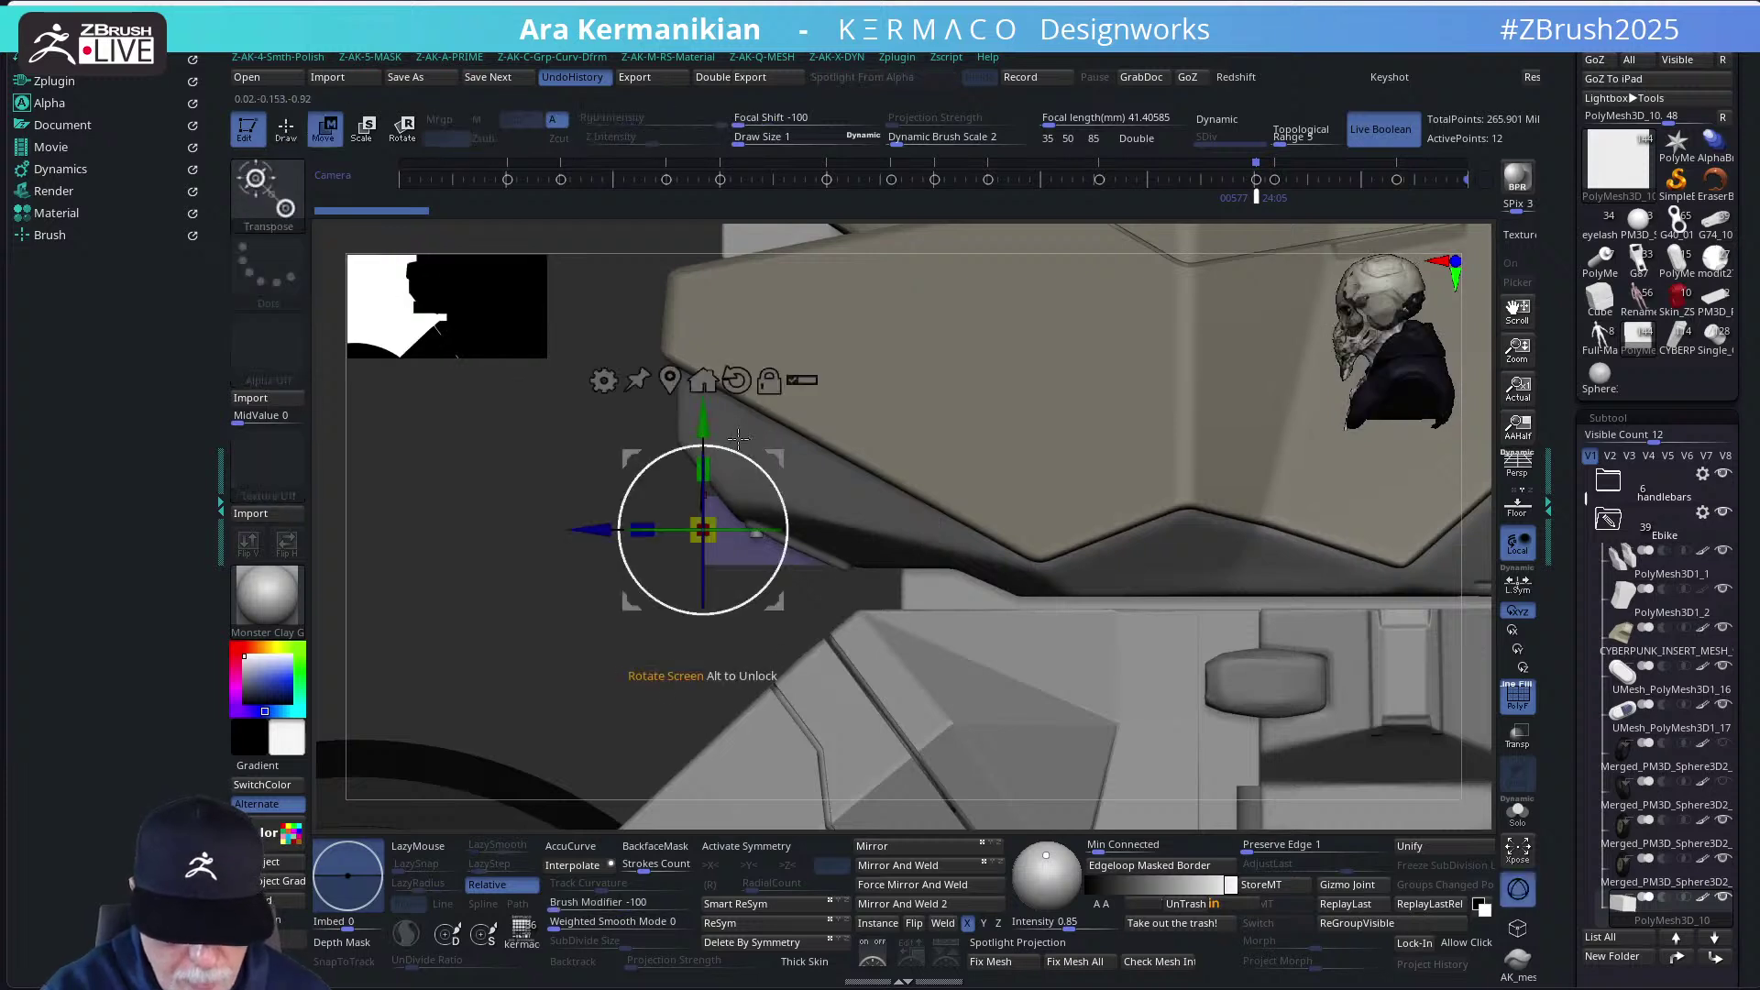
left_click_drag(711, 421, 710, 422)
key("q")
mouse_move(678, 661)
left_mouse_down()
mouse_move(757, 665)
mouse_move(682, 666)
left_mouse_up()
key("w")
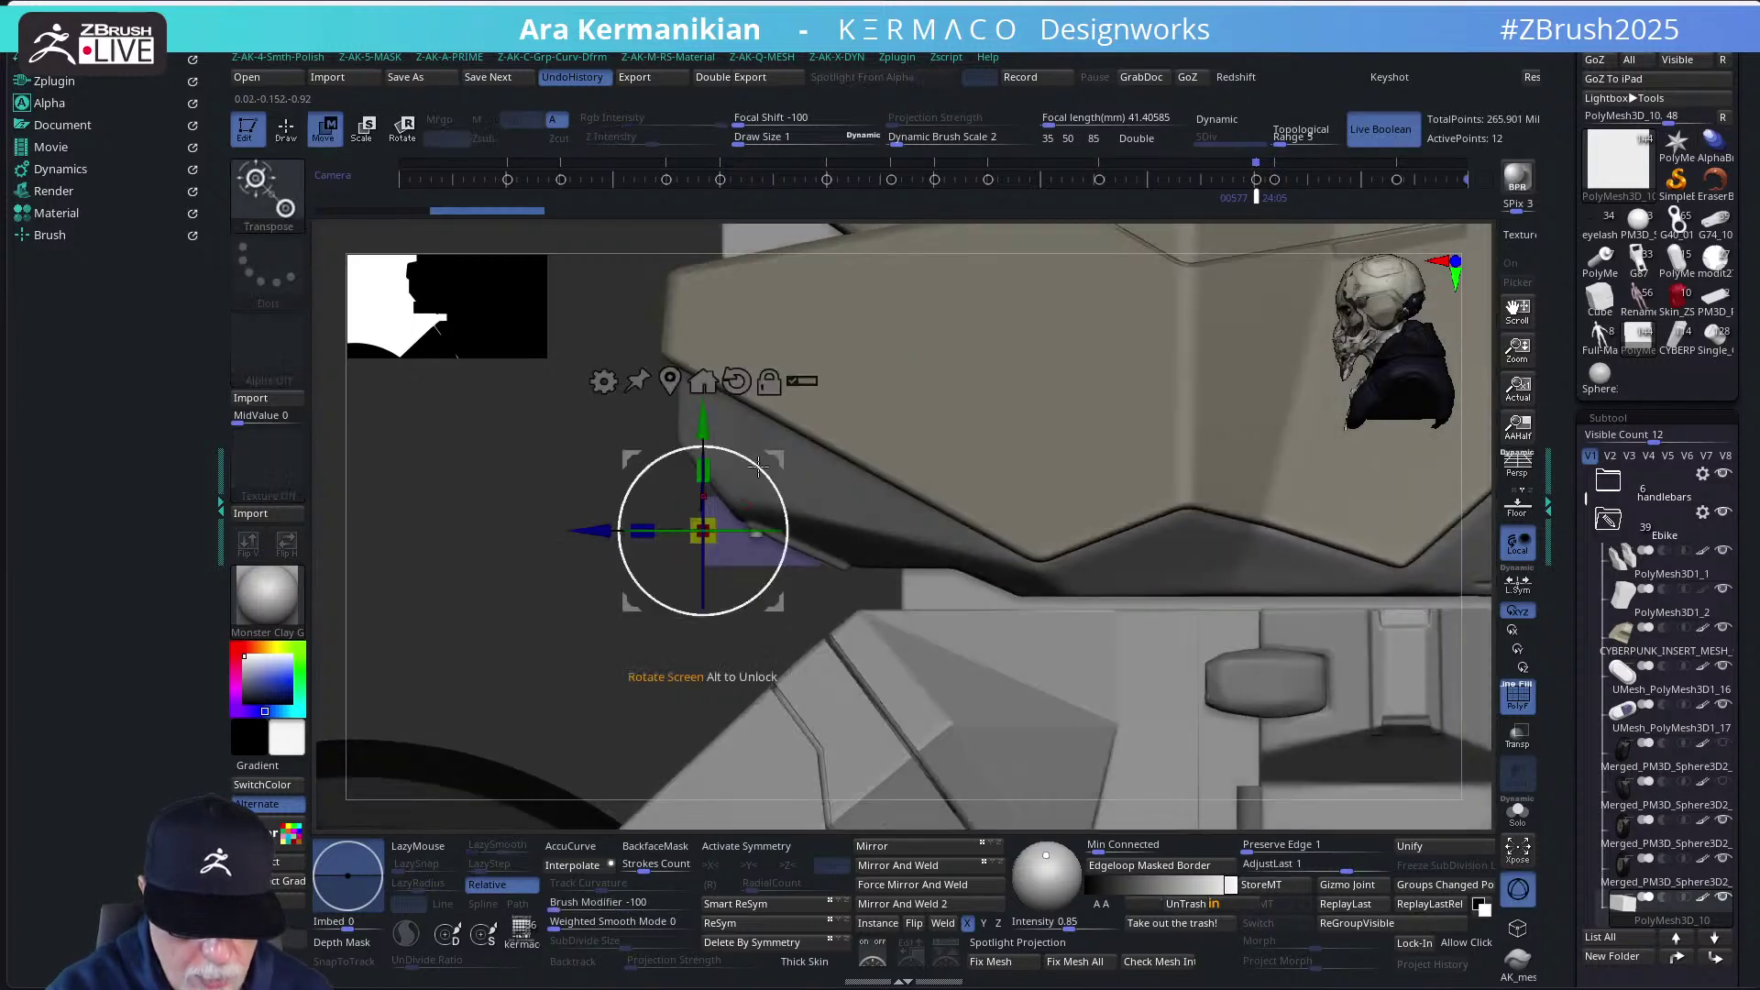
left_click_drag(583, 532, 539, 533)
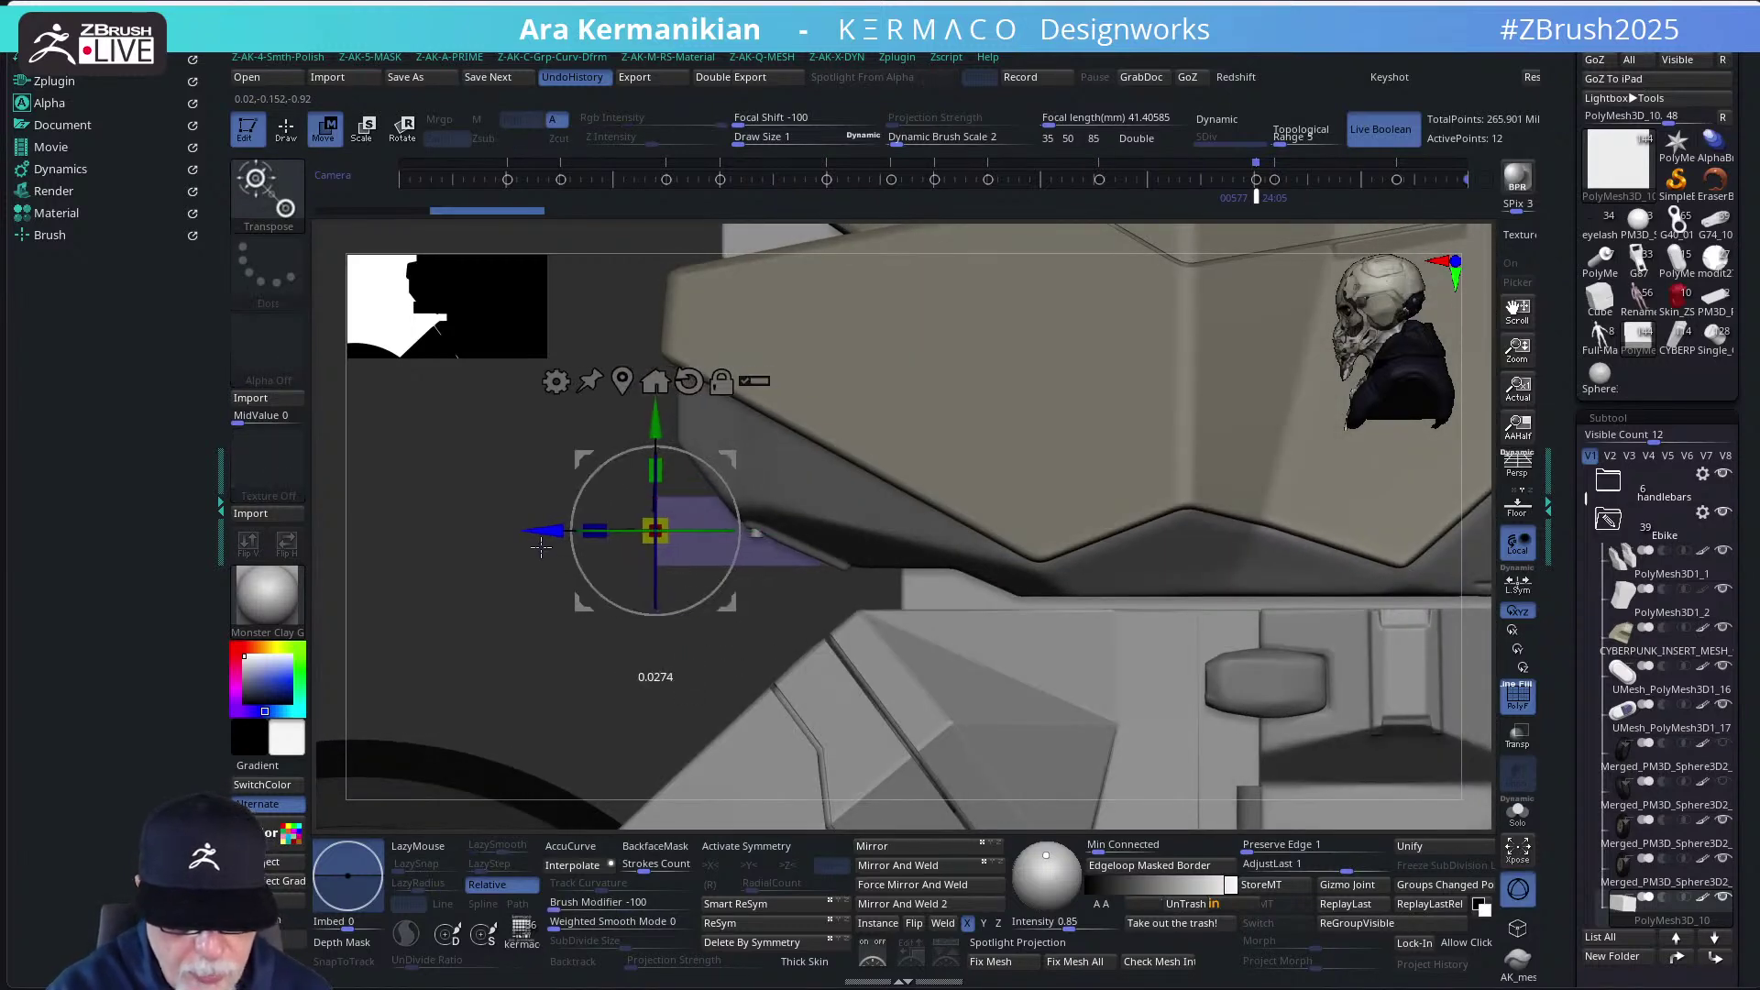
key("q")
key("f")
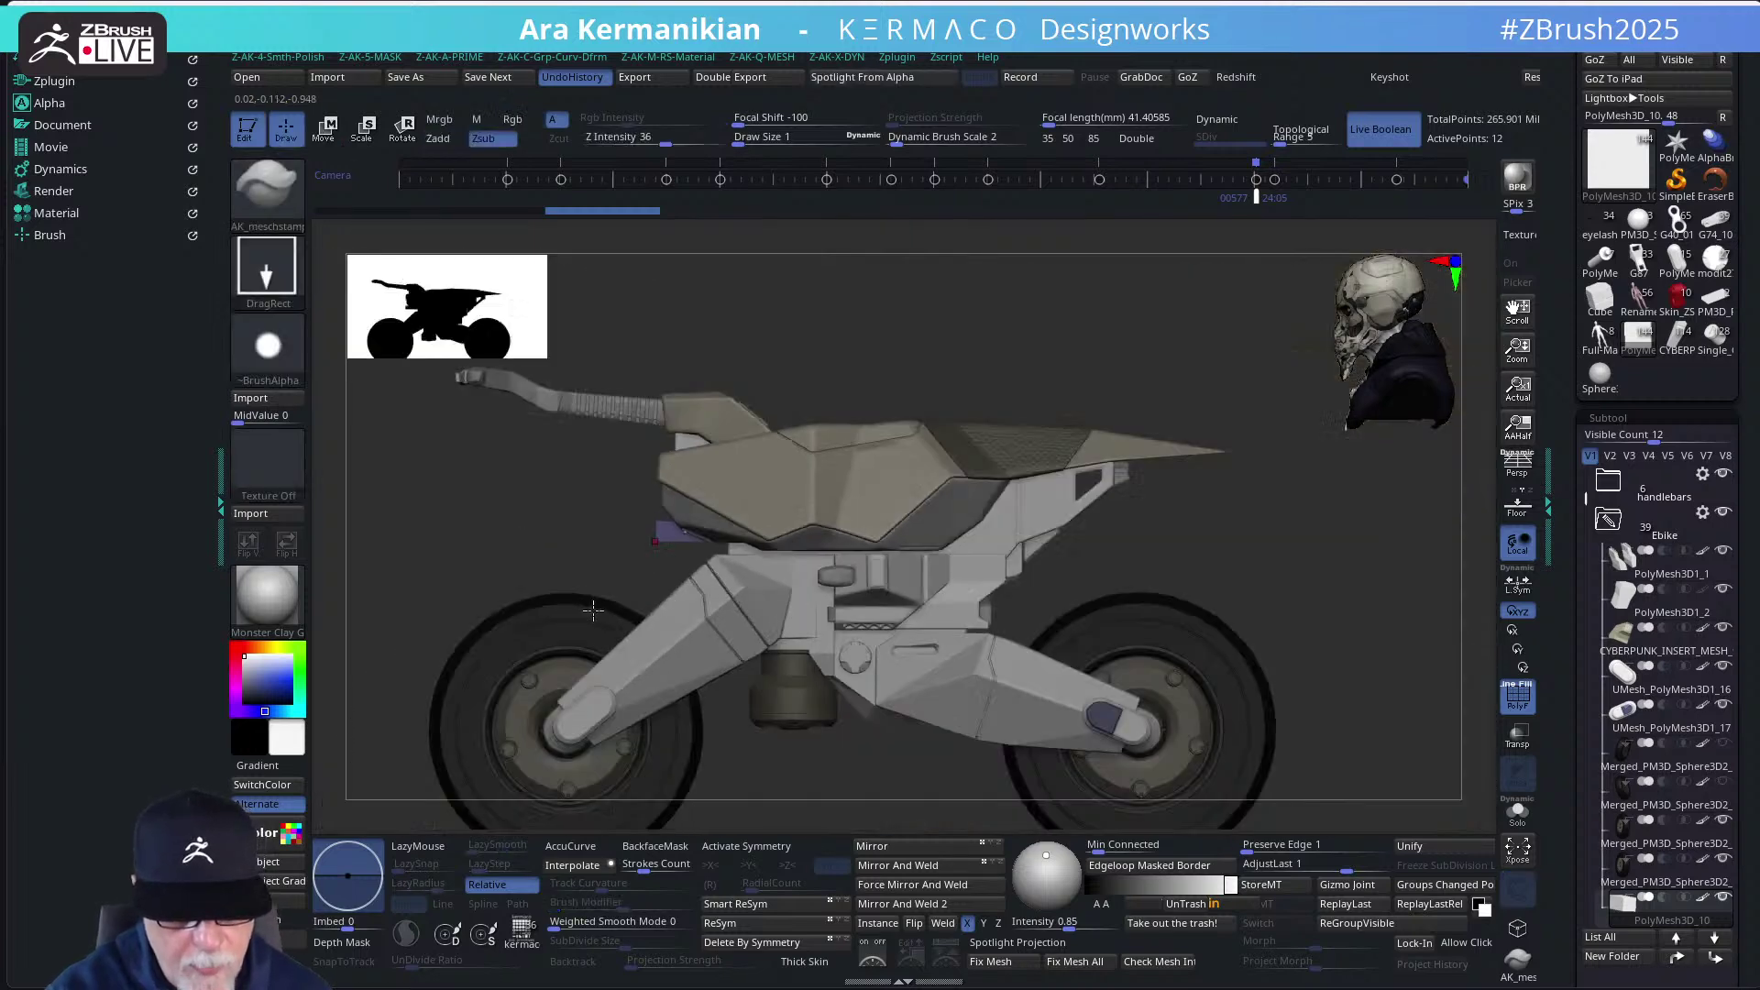
Fine-tune the front block's lengthwise position from the opposite side so its tip lines up with the upper body panel's front edge
mouse_move(1002, 359)
left_mouse_down()
mouse_move(1198, 338)
mouse_move(995, 421)
mouse_move(1081, 499)
mouse_move(1141, 510)
mouse_move(1100, 513)
left_mouse_up()
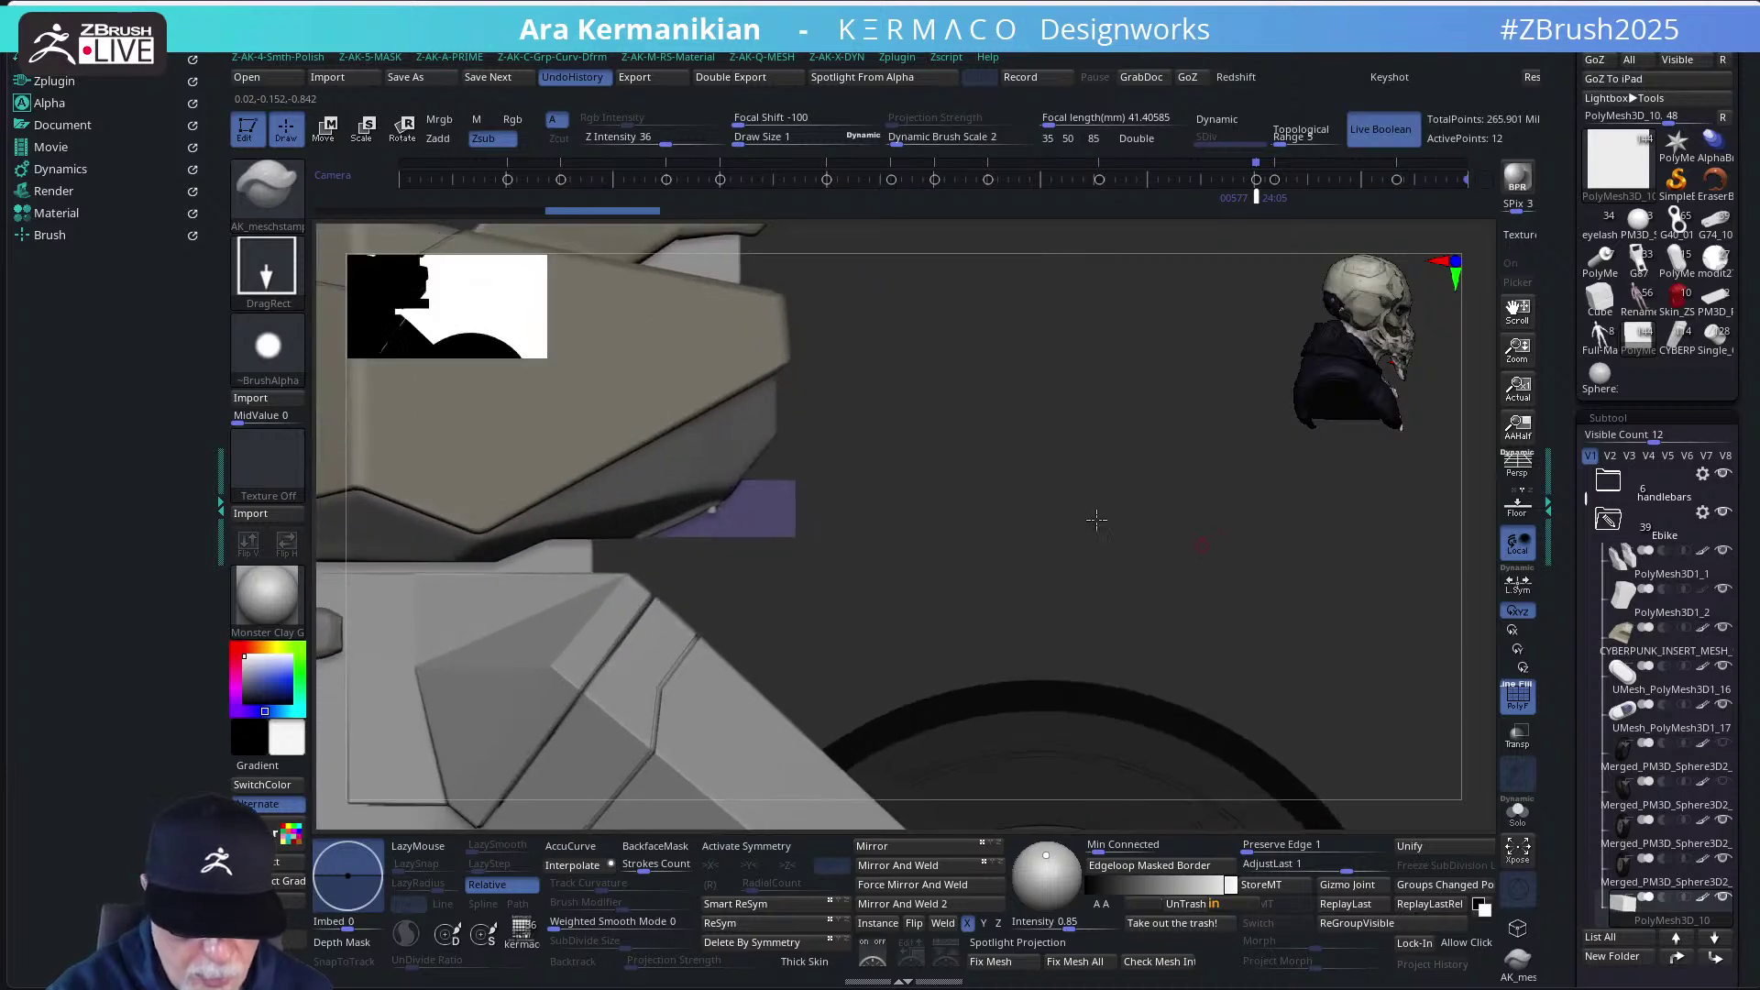
key("w")
left_click_drag(1066, 579, 1211, 626, "alt")
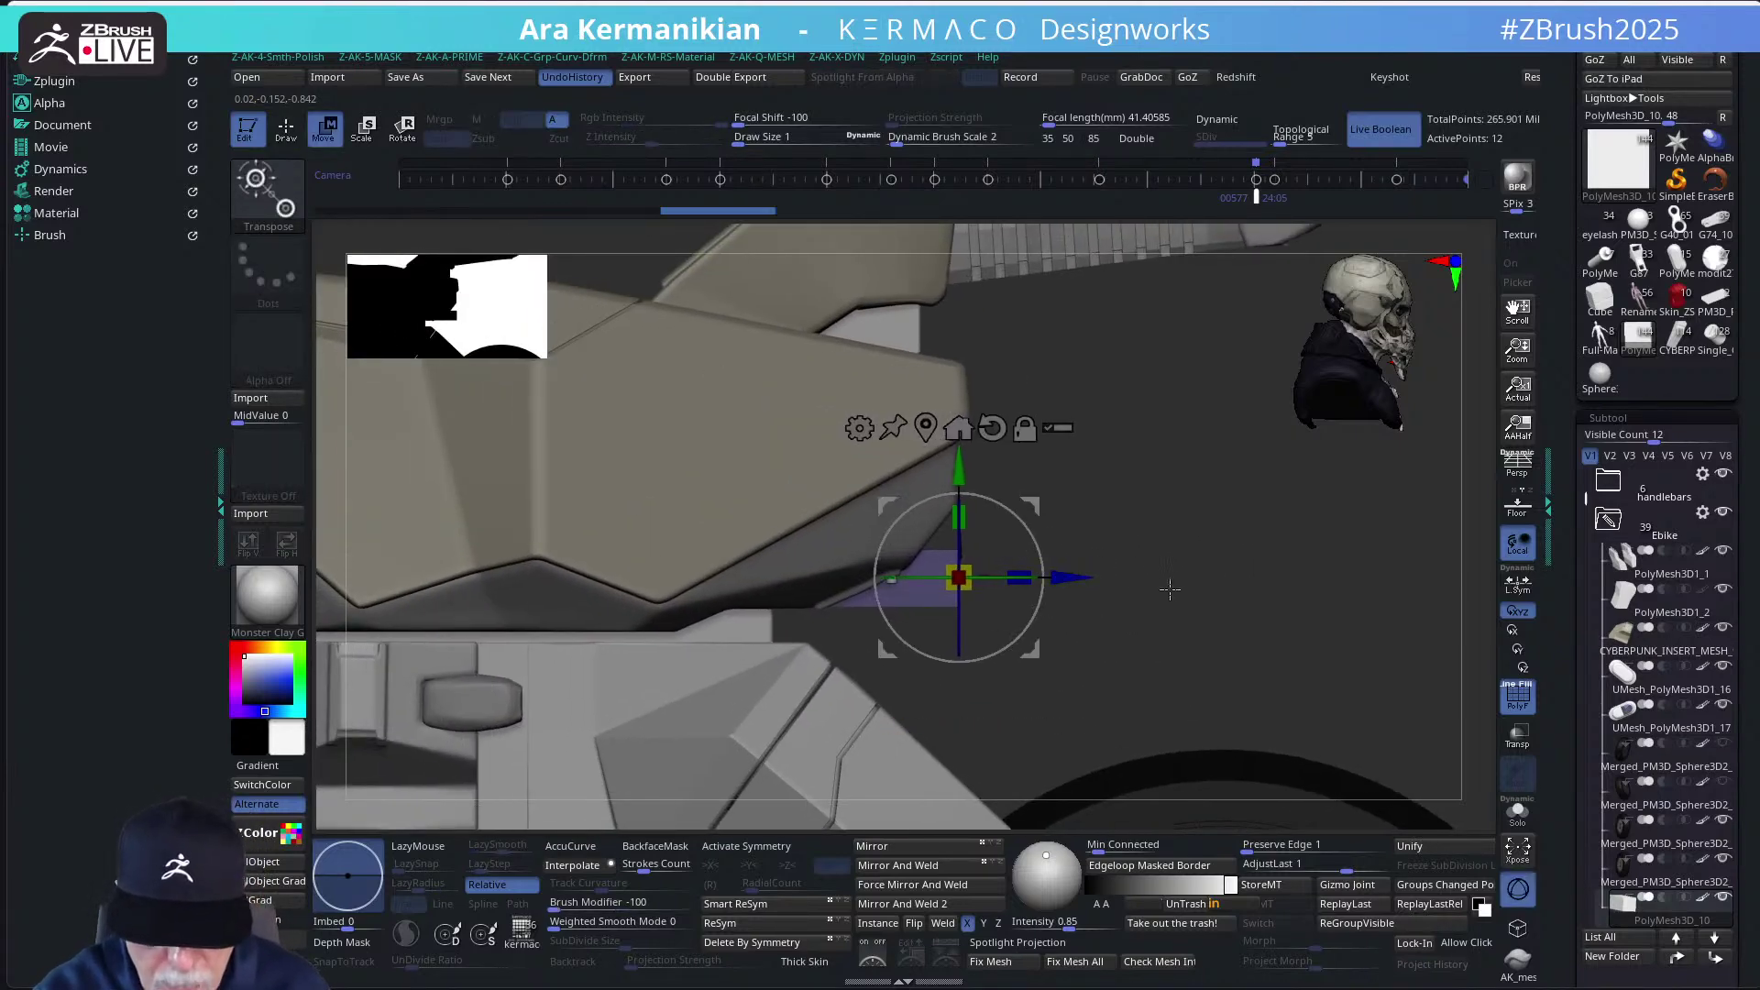
left_click_drag(1277, 589, 1058, 567)
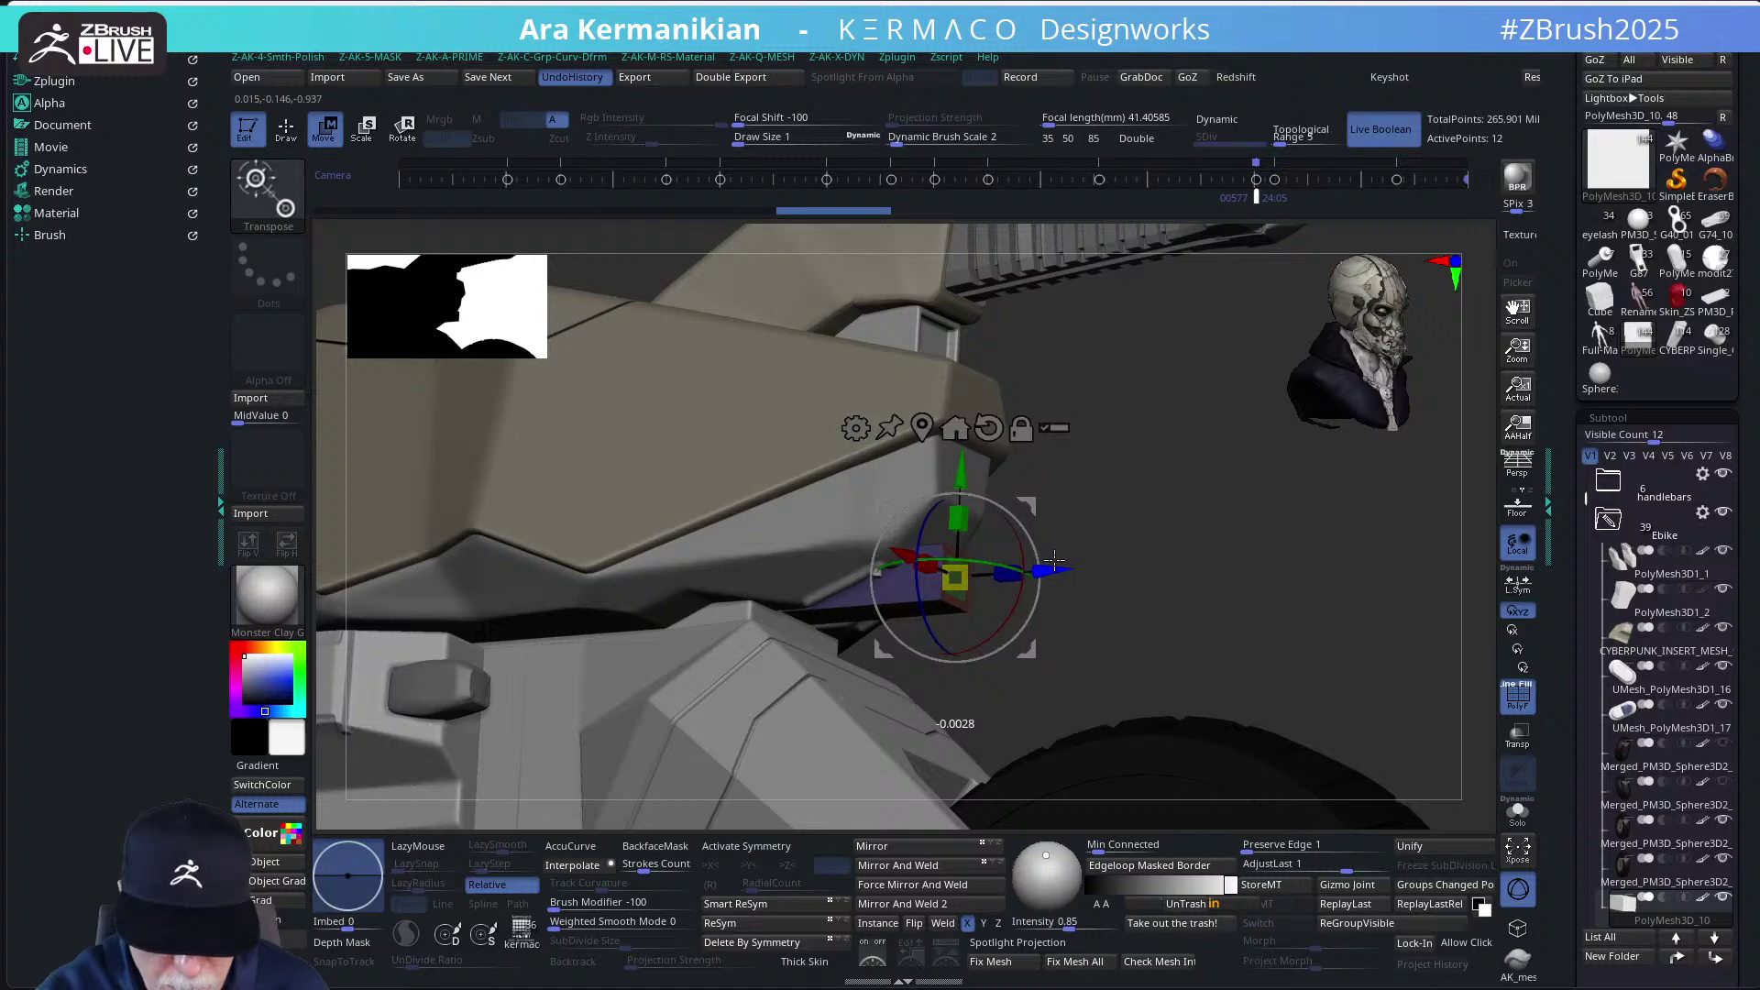
key("q")
key("f")
left_click_drag(1152, 547, 1166, 609)
key("w")
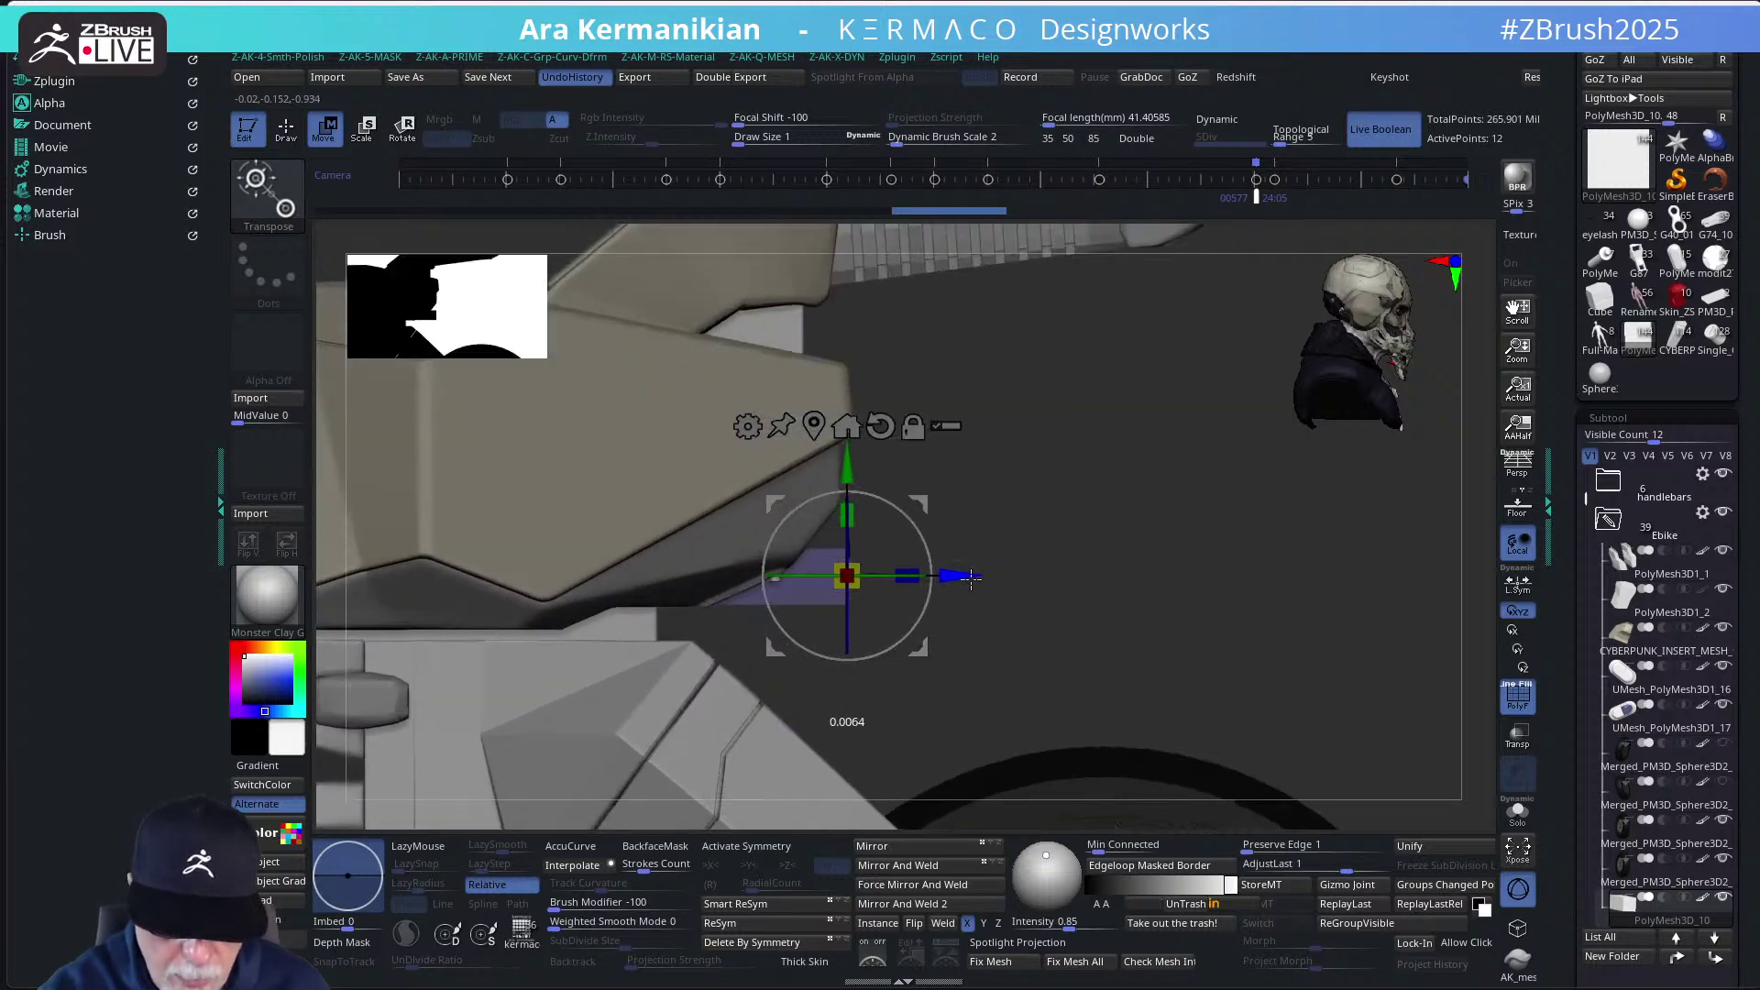
key("q")
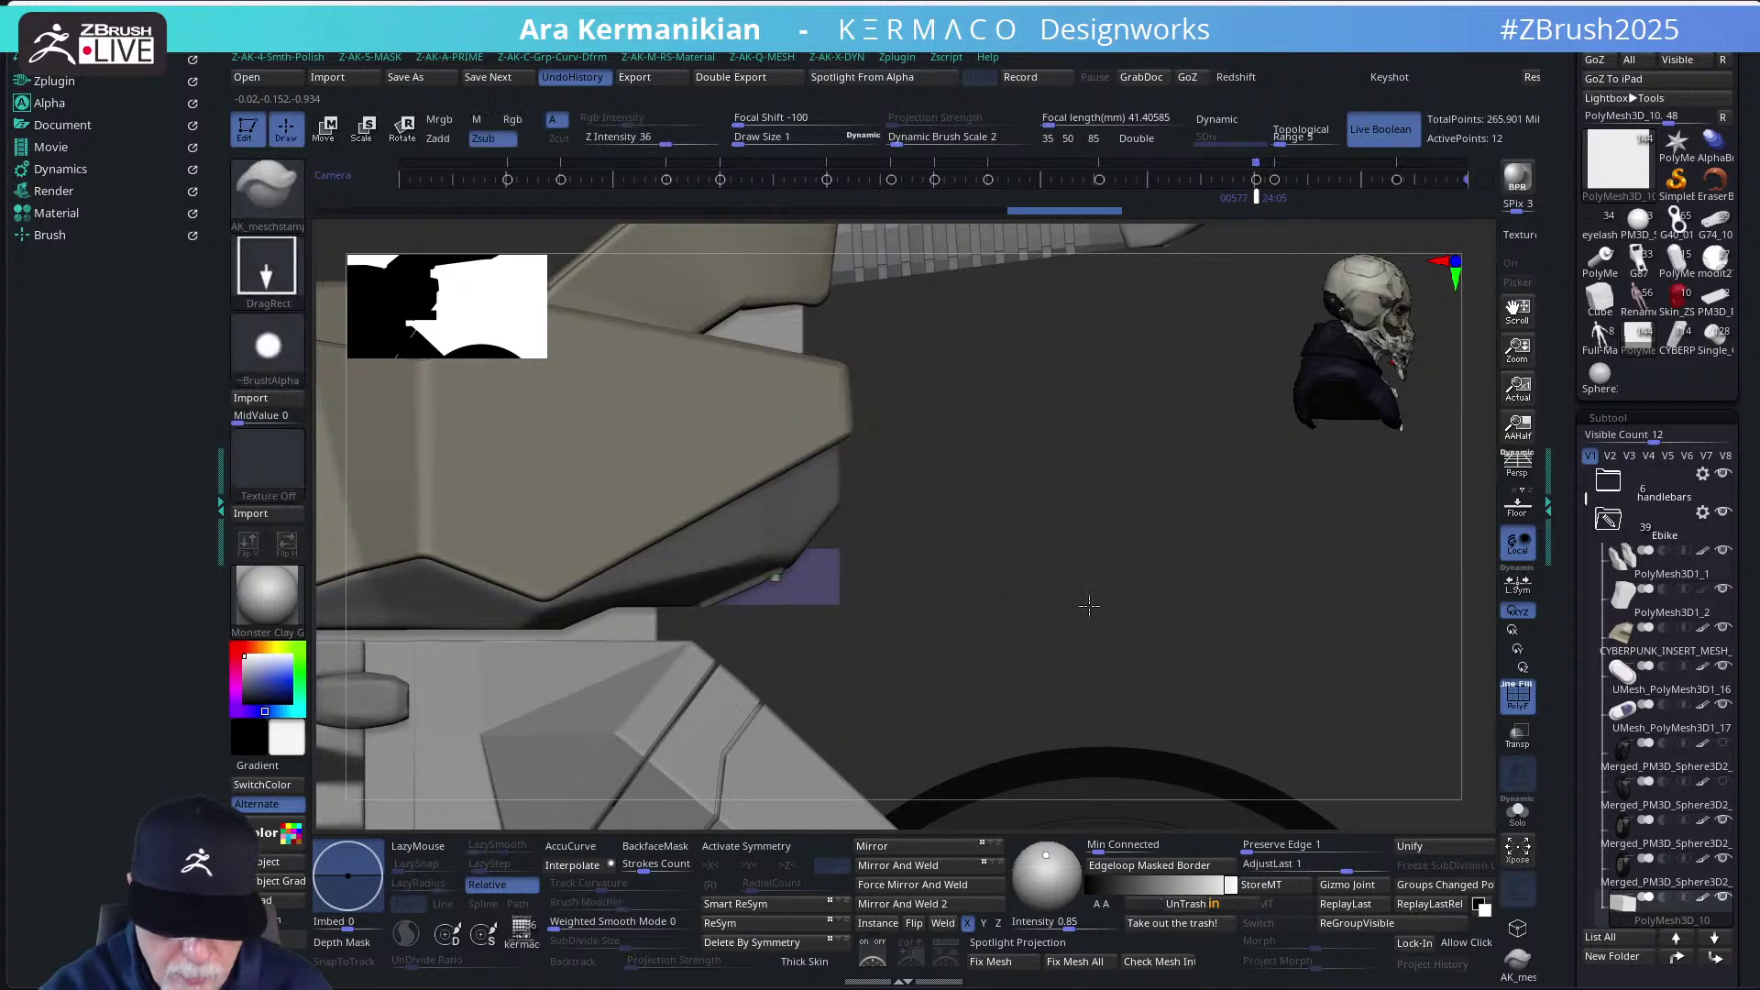
Isolate the front block and use ZModeler's QMesh on A Single Poly to pull out the small inset square on its end
mouse_move(1088, 605)
left_mouse_down("alt")
mouse_move(1174, 562)
mouse_move(1049, 540)
mouse_move(1136, 545)
left_mouse_up("alt")
left_click(1519, 816)
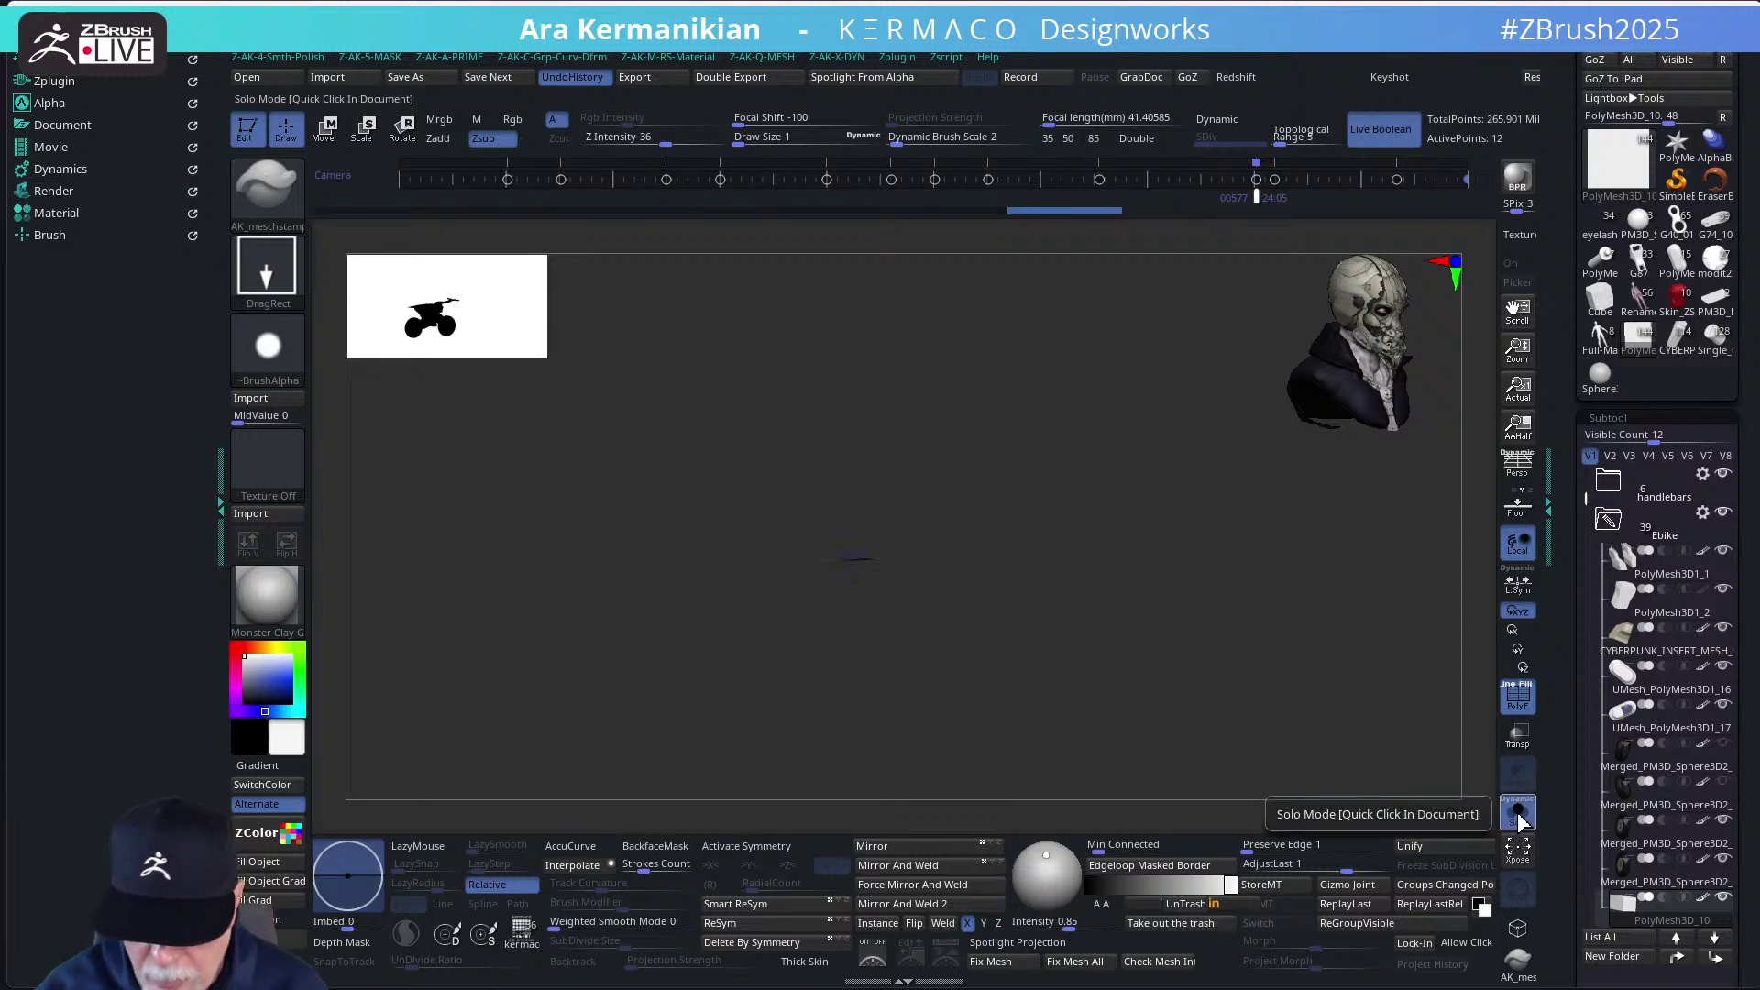
left_click_drag(1025, 589, 1064, 510)
key("b")
key("z")
key("m")
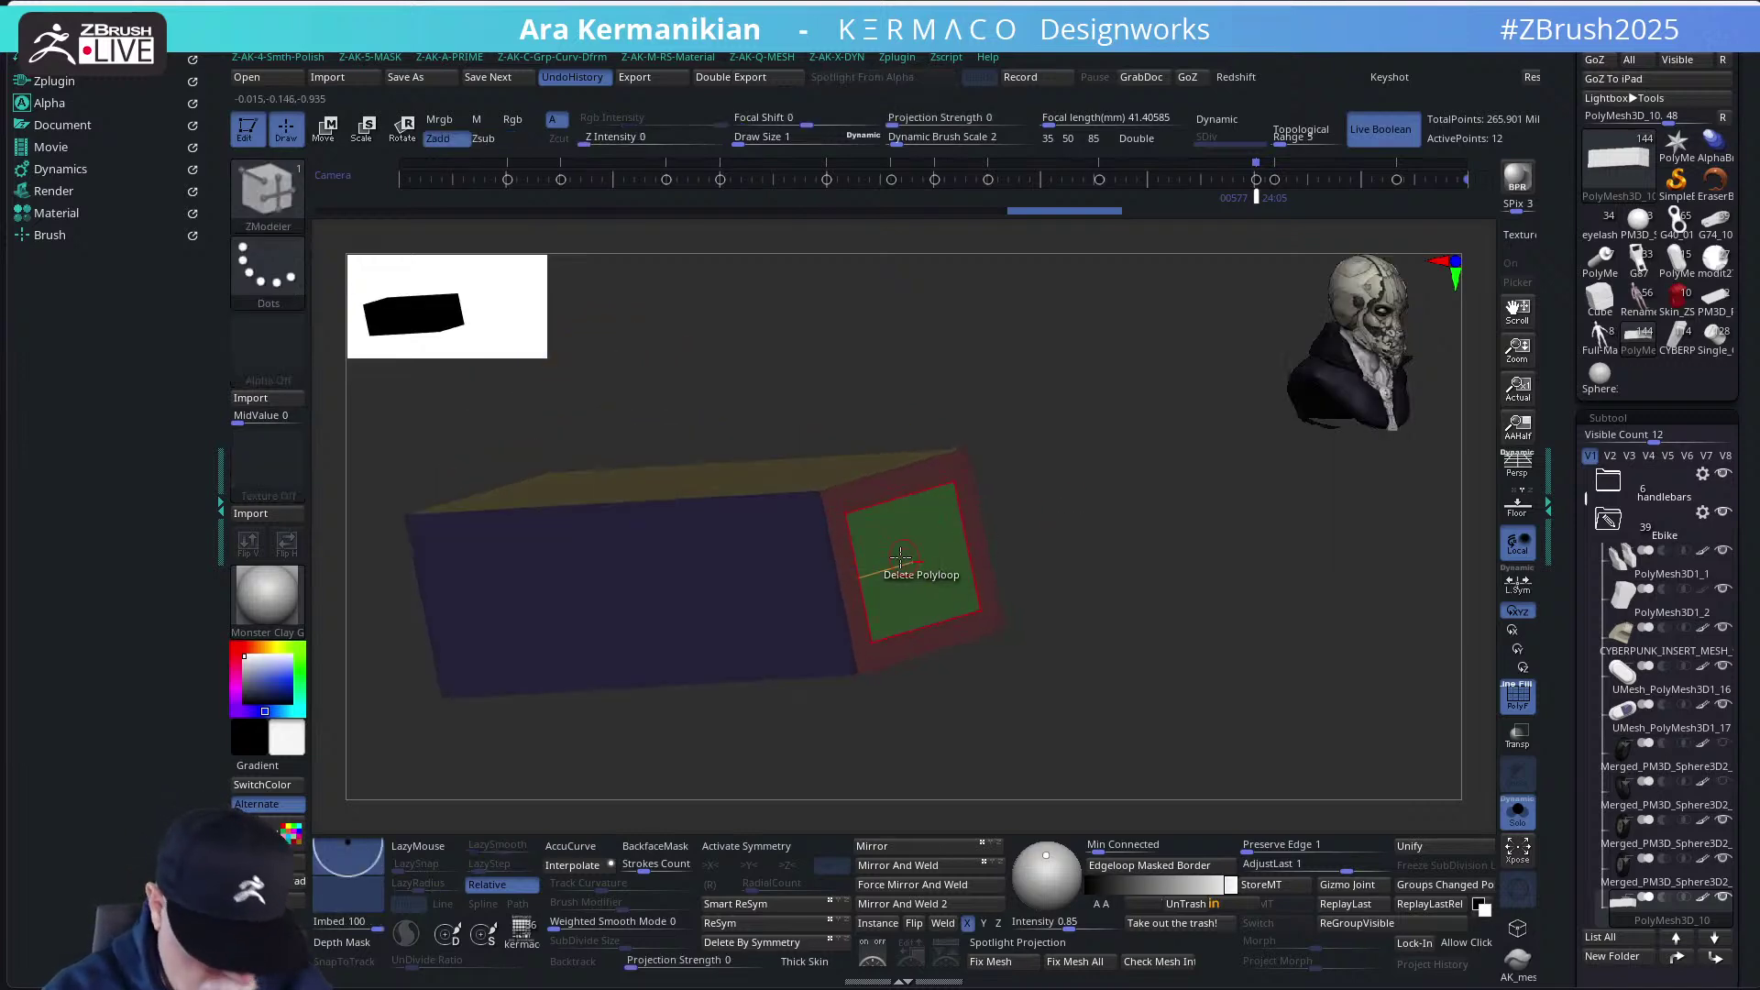
key("space")
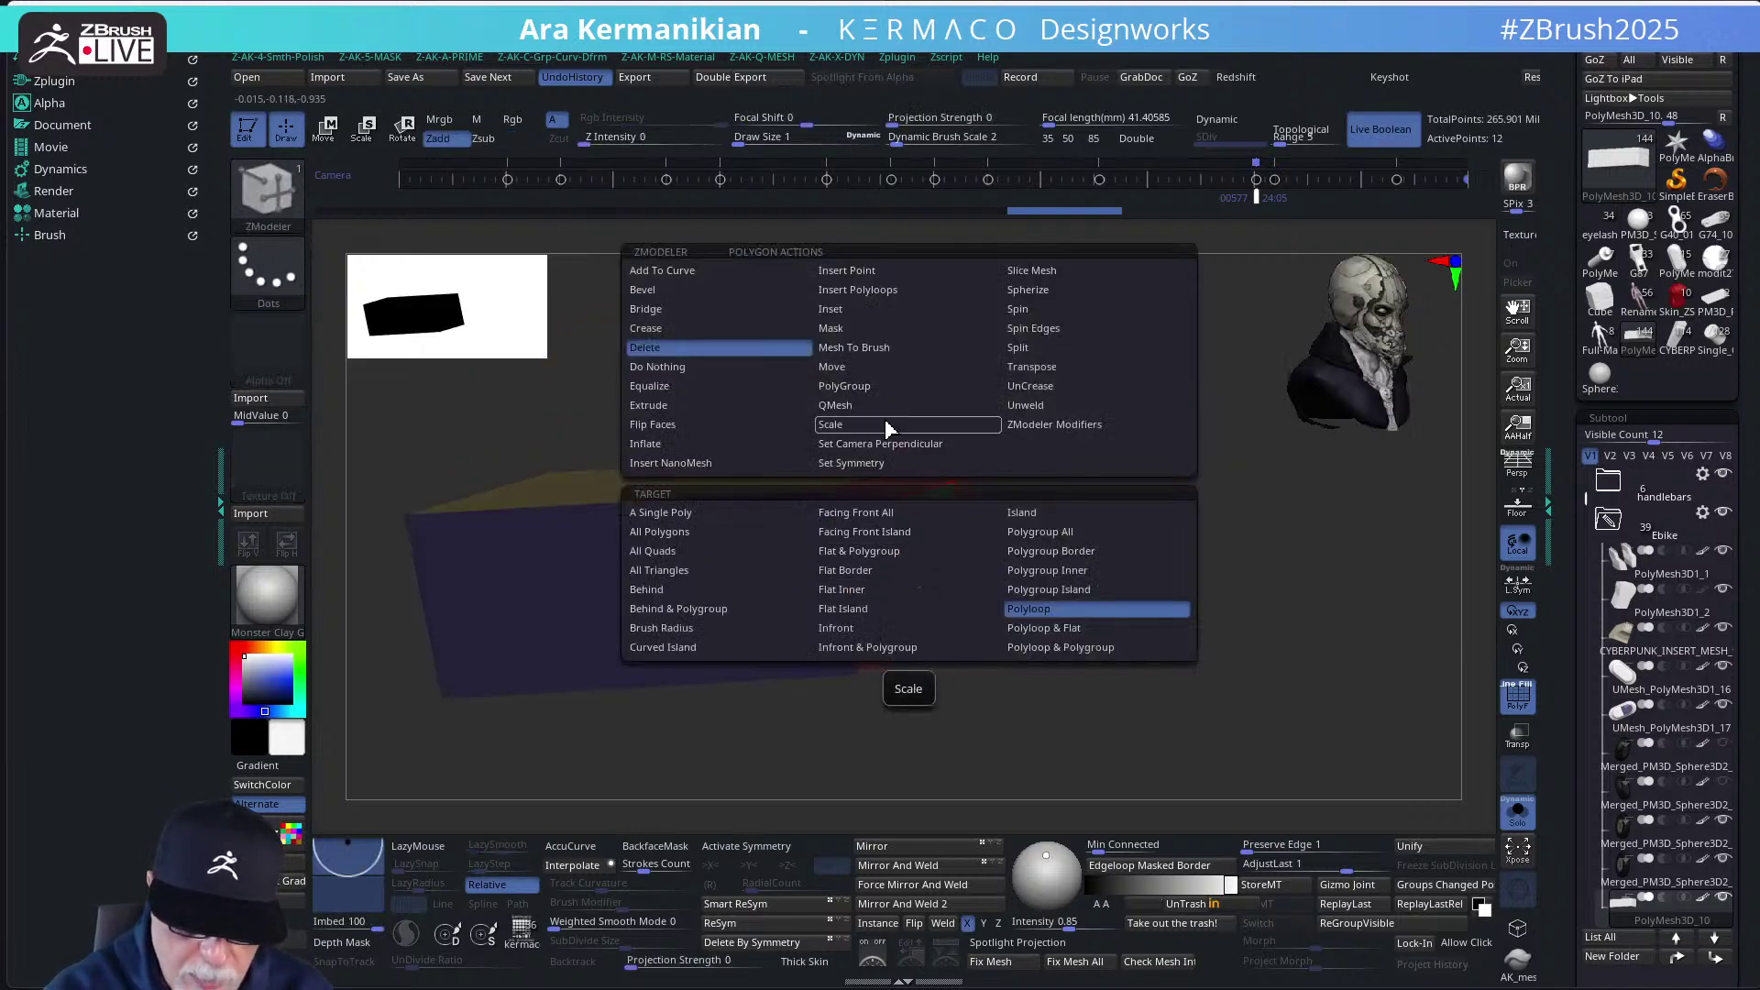
left_click(861, 405)
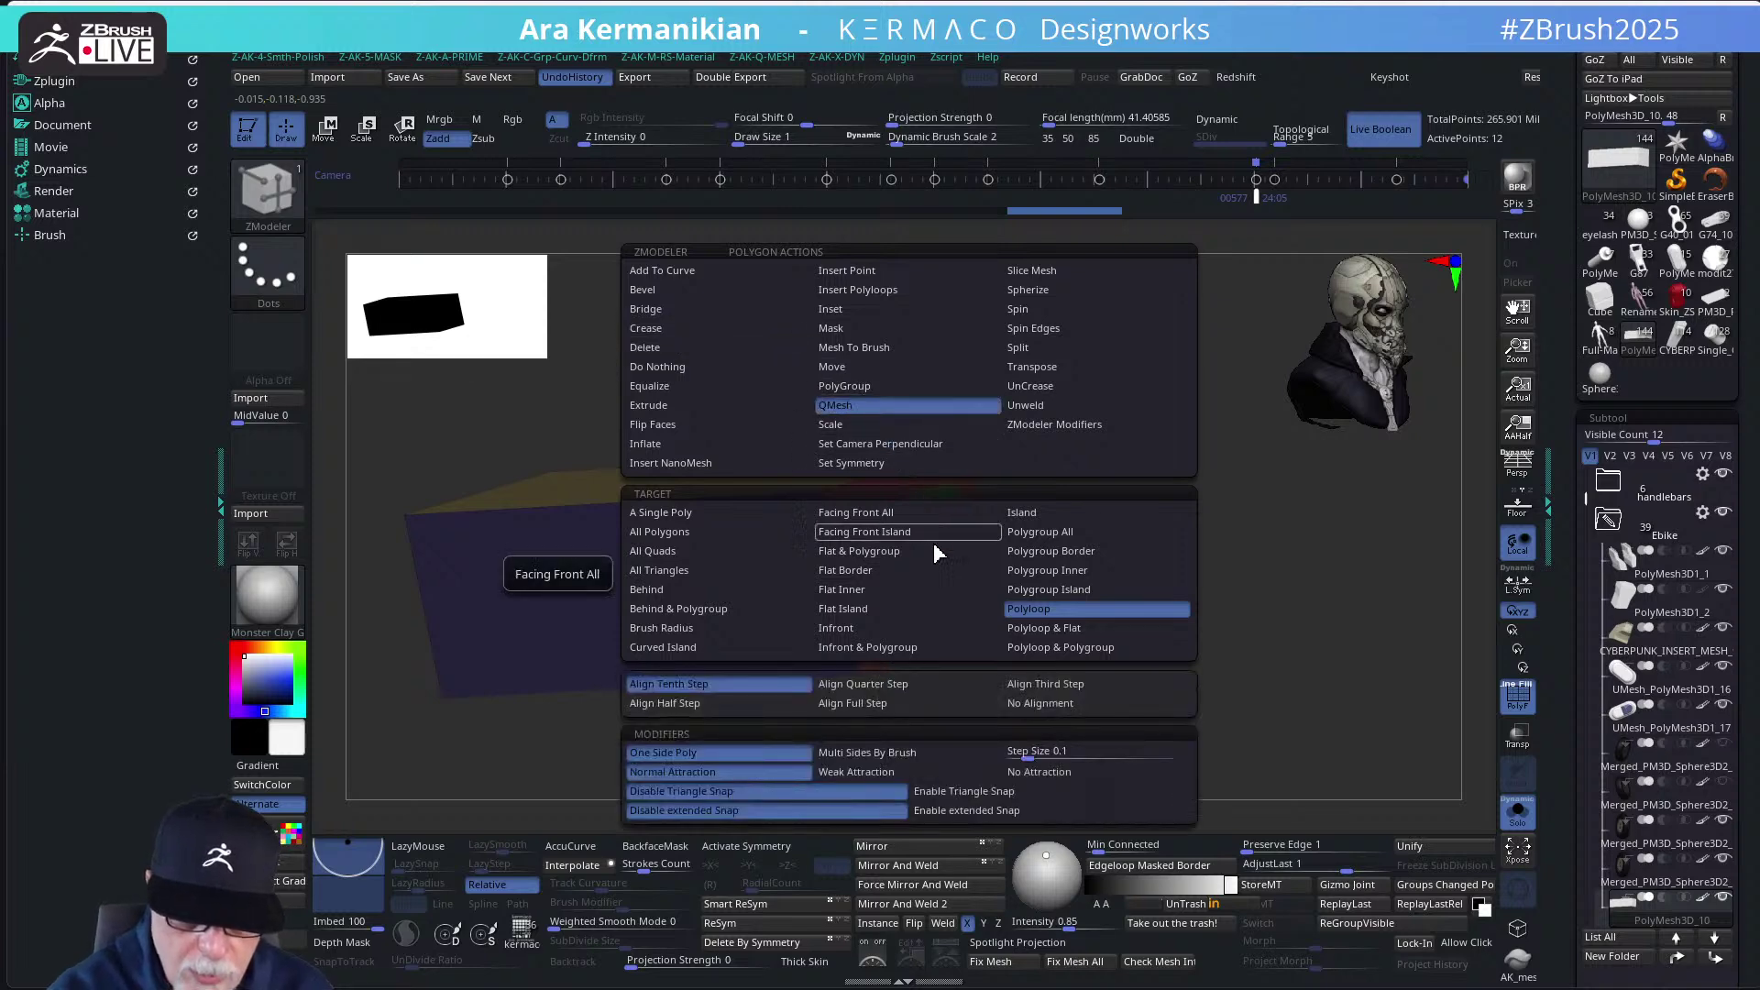
left_click(739, 522)
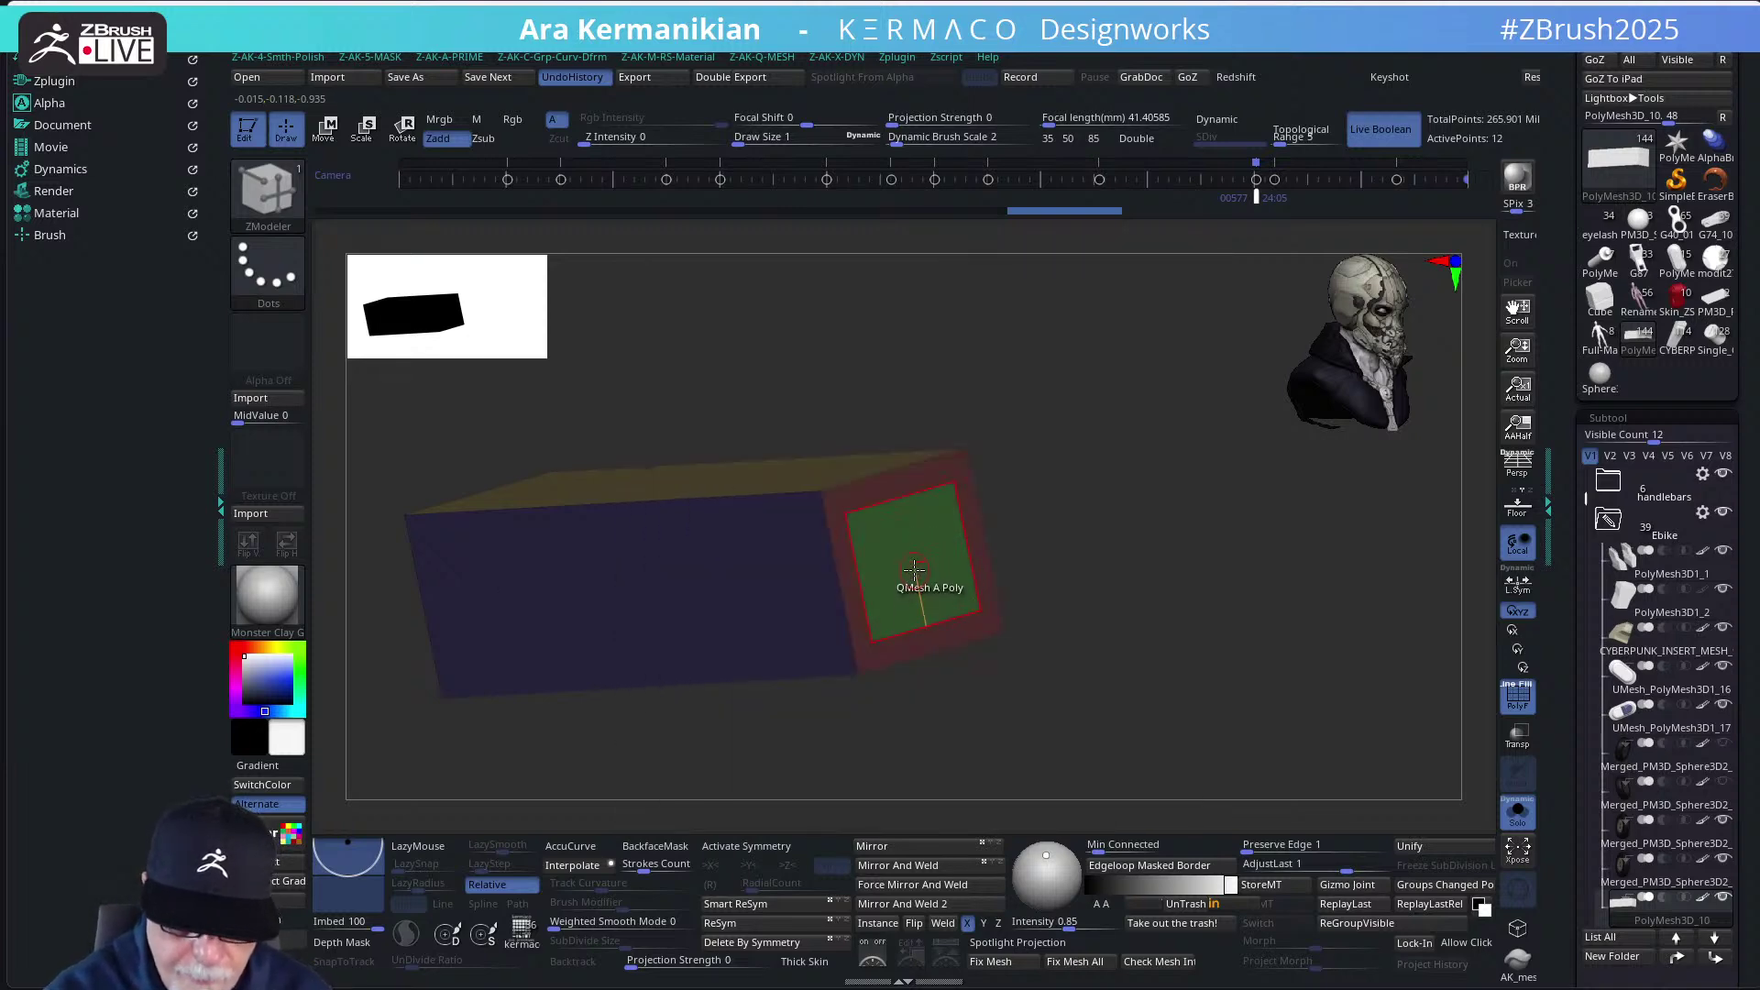
left_click_drag(903, 558, 919, 554)
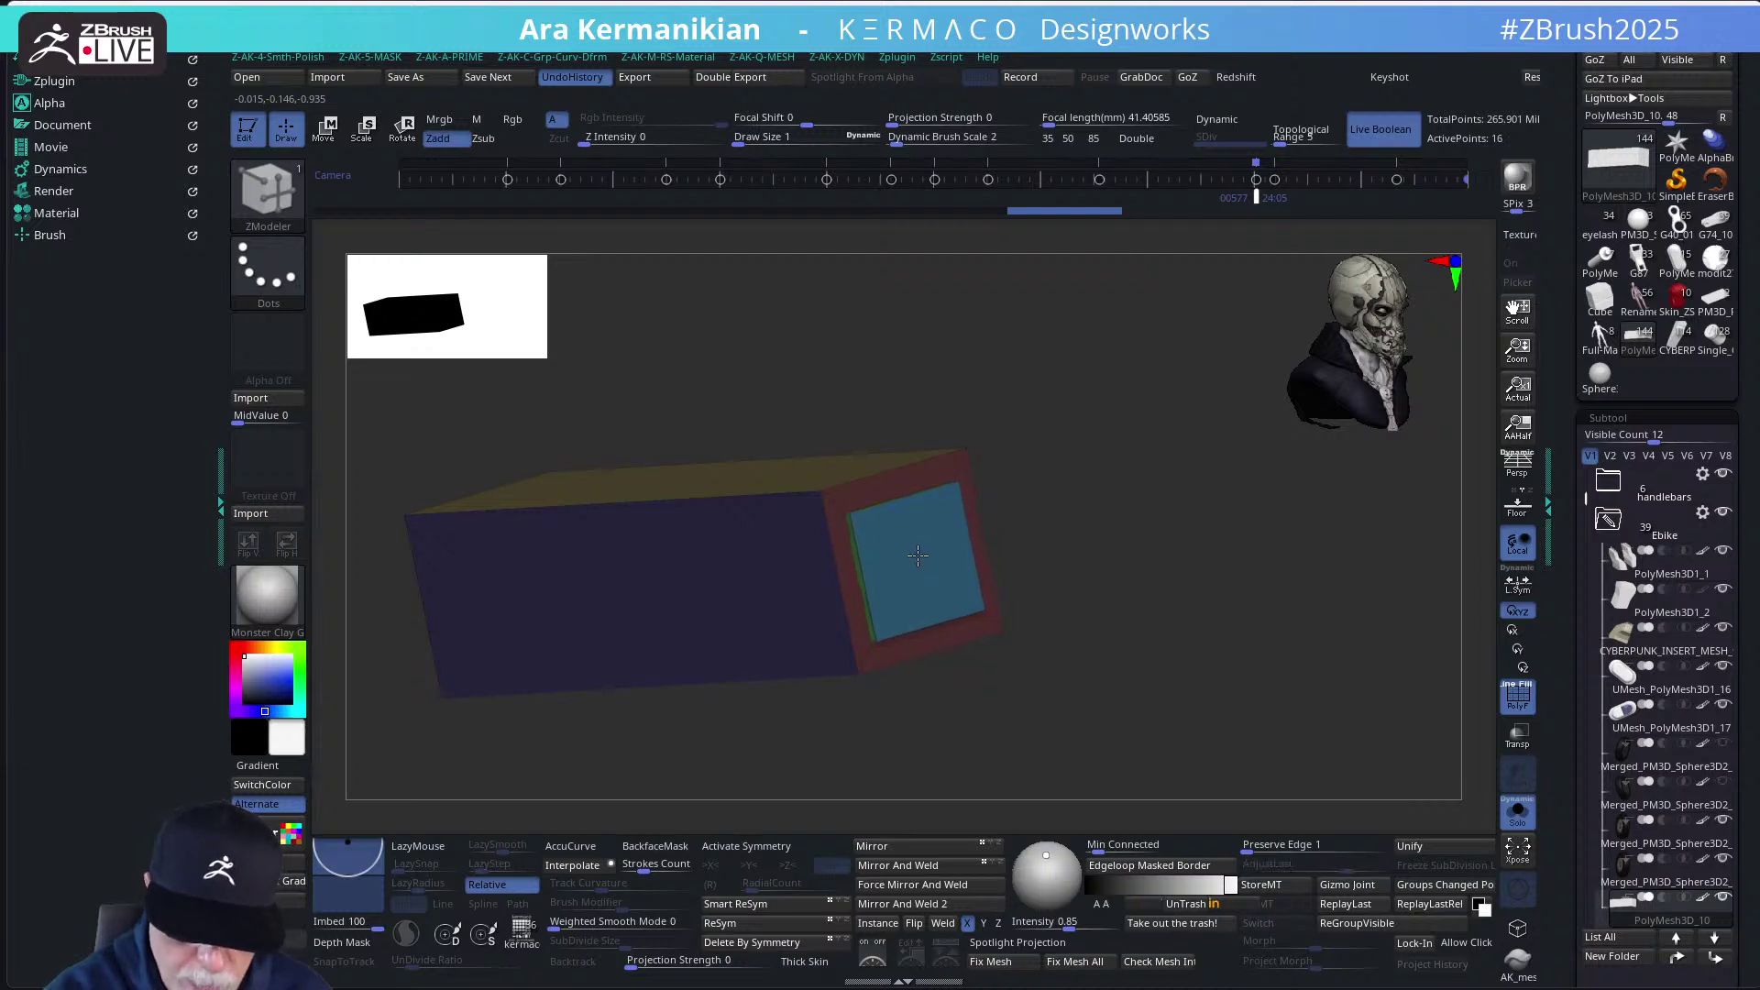
left_click_drag(917, 555, 972, 575)
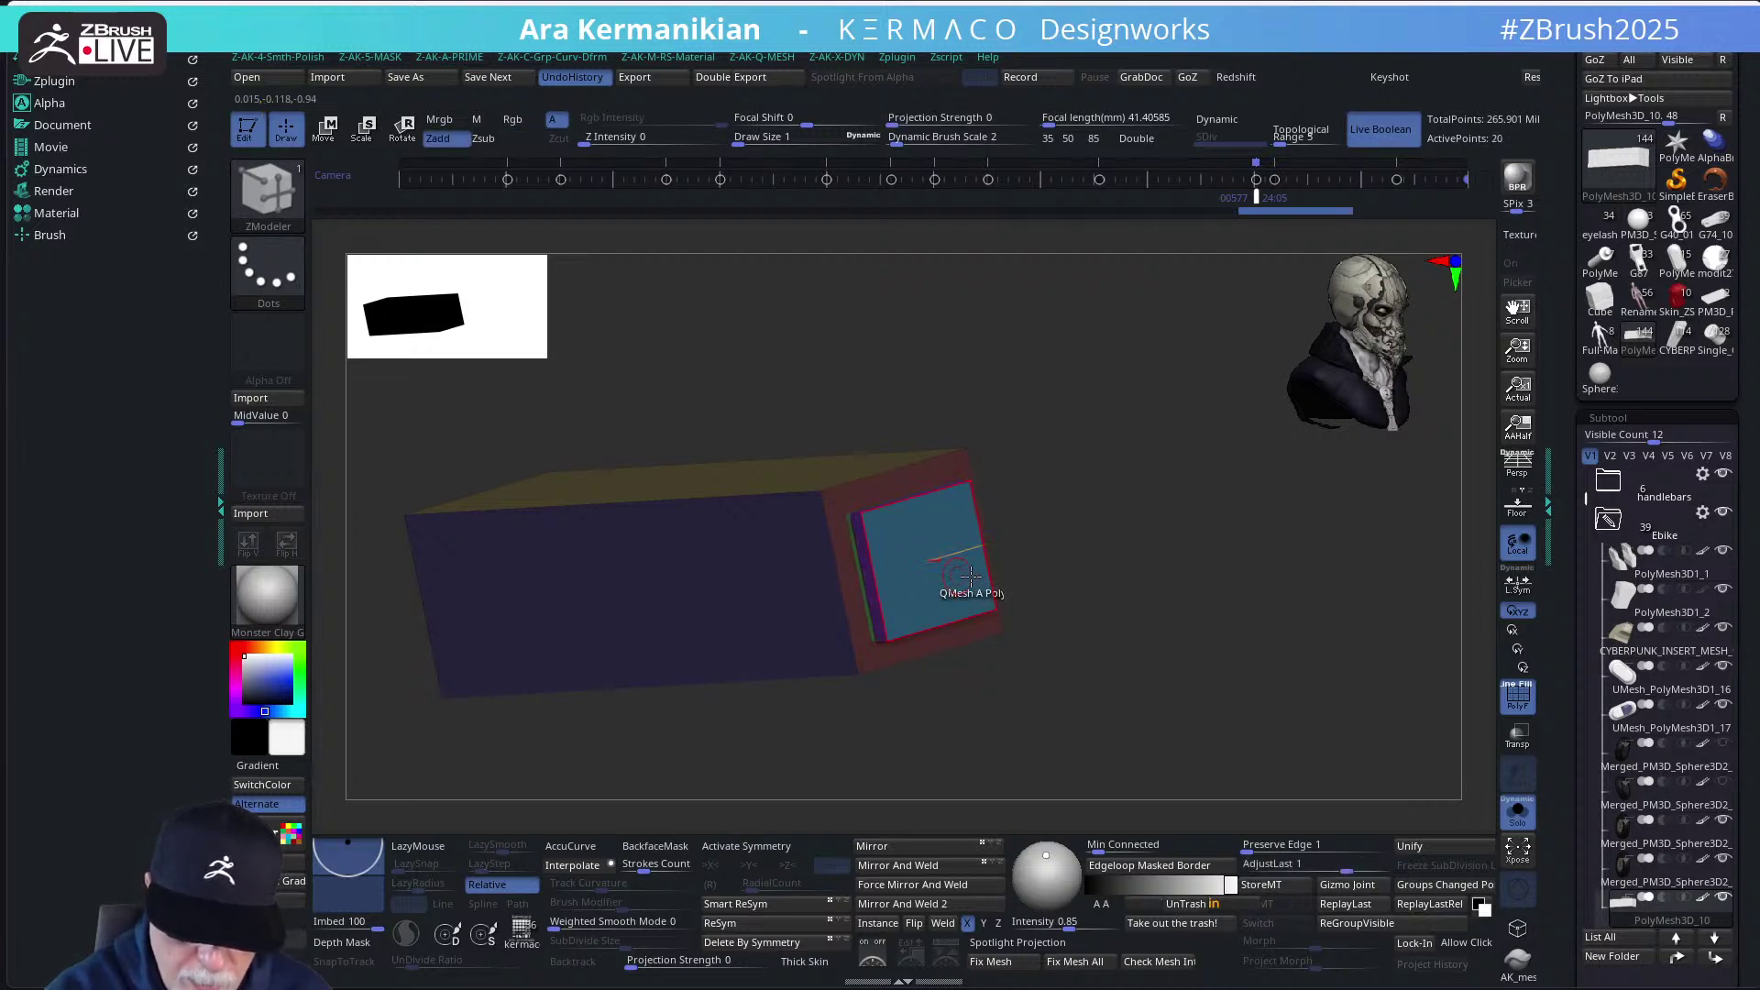
Separate the block and its pulled-out inset piece into their own subtools with Split To Parts
key("space")
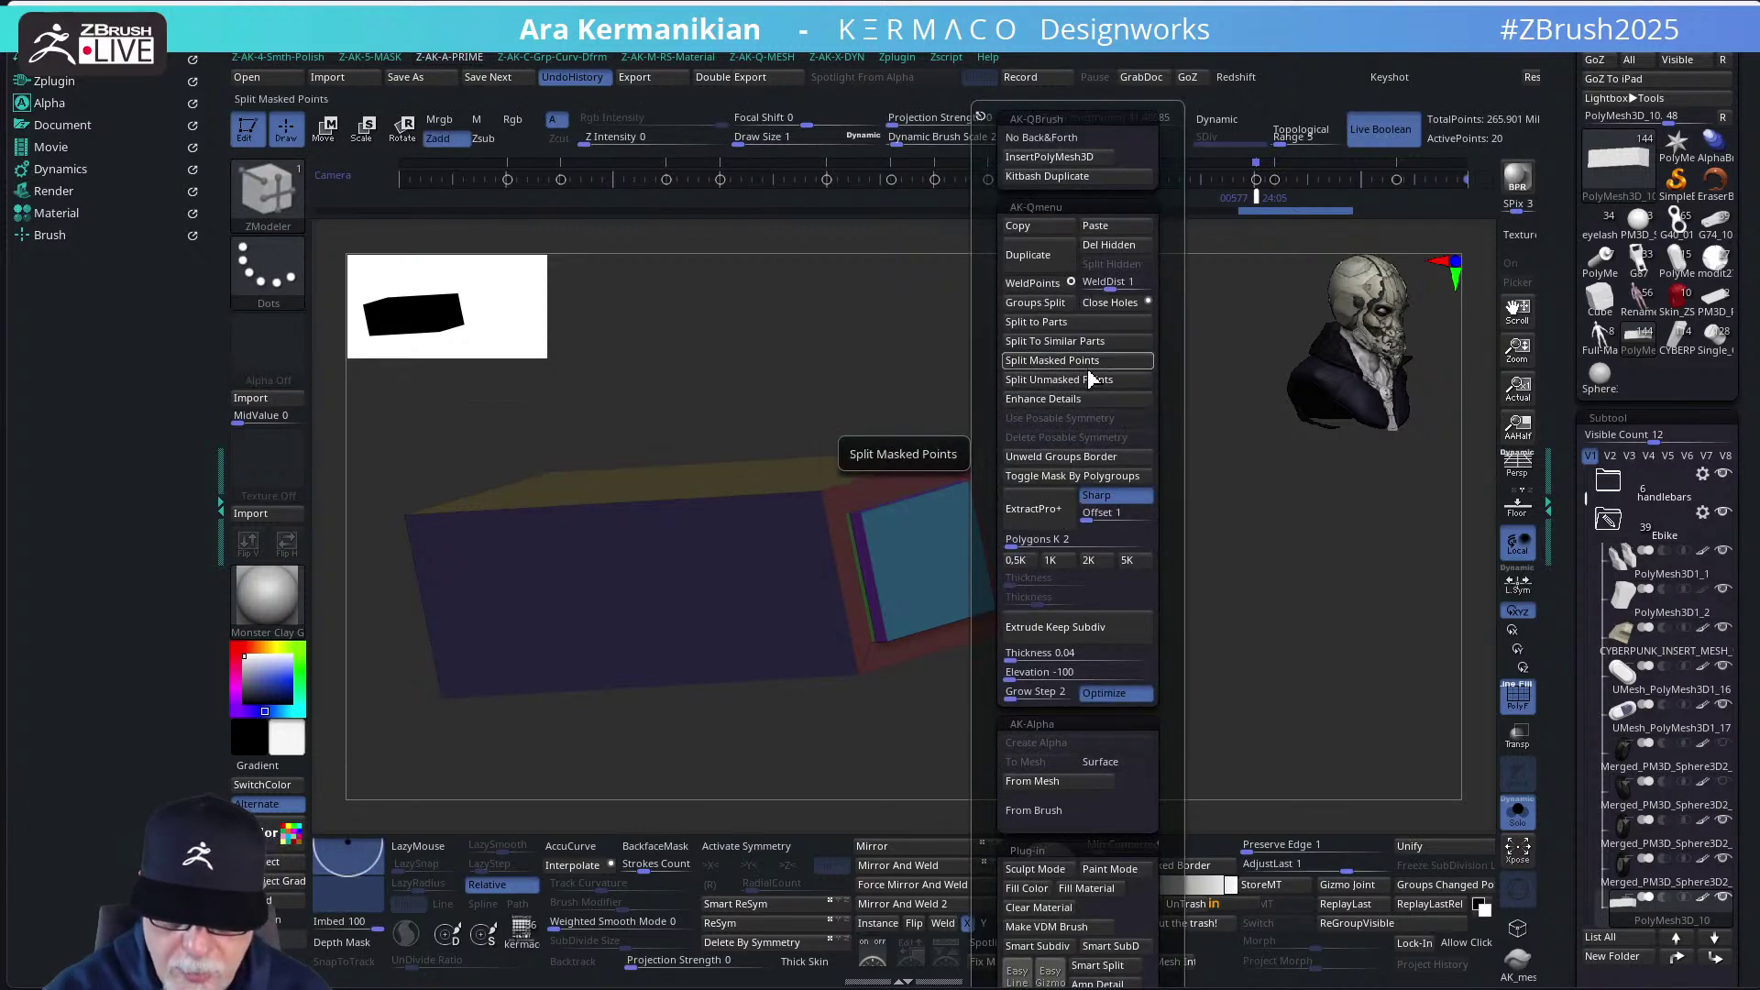
left_click(1071, 323)
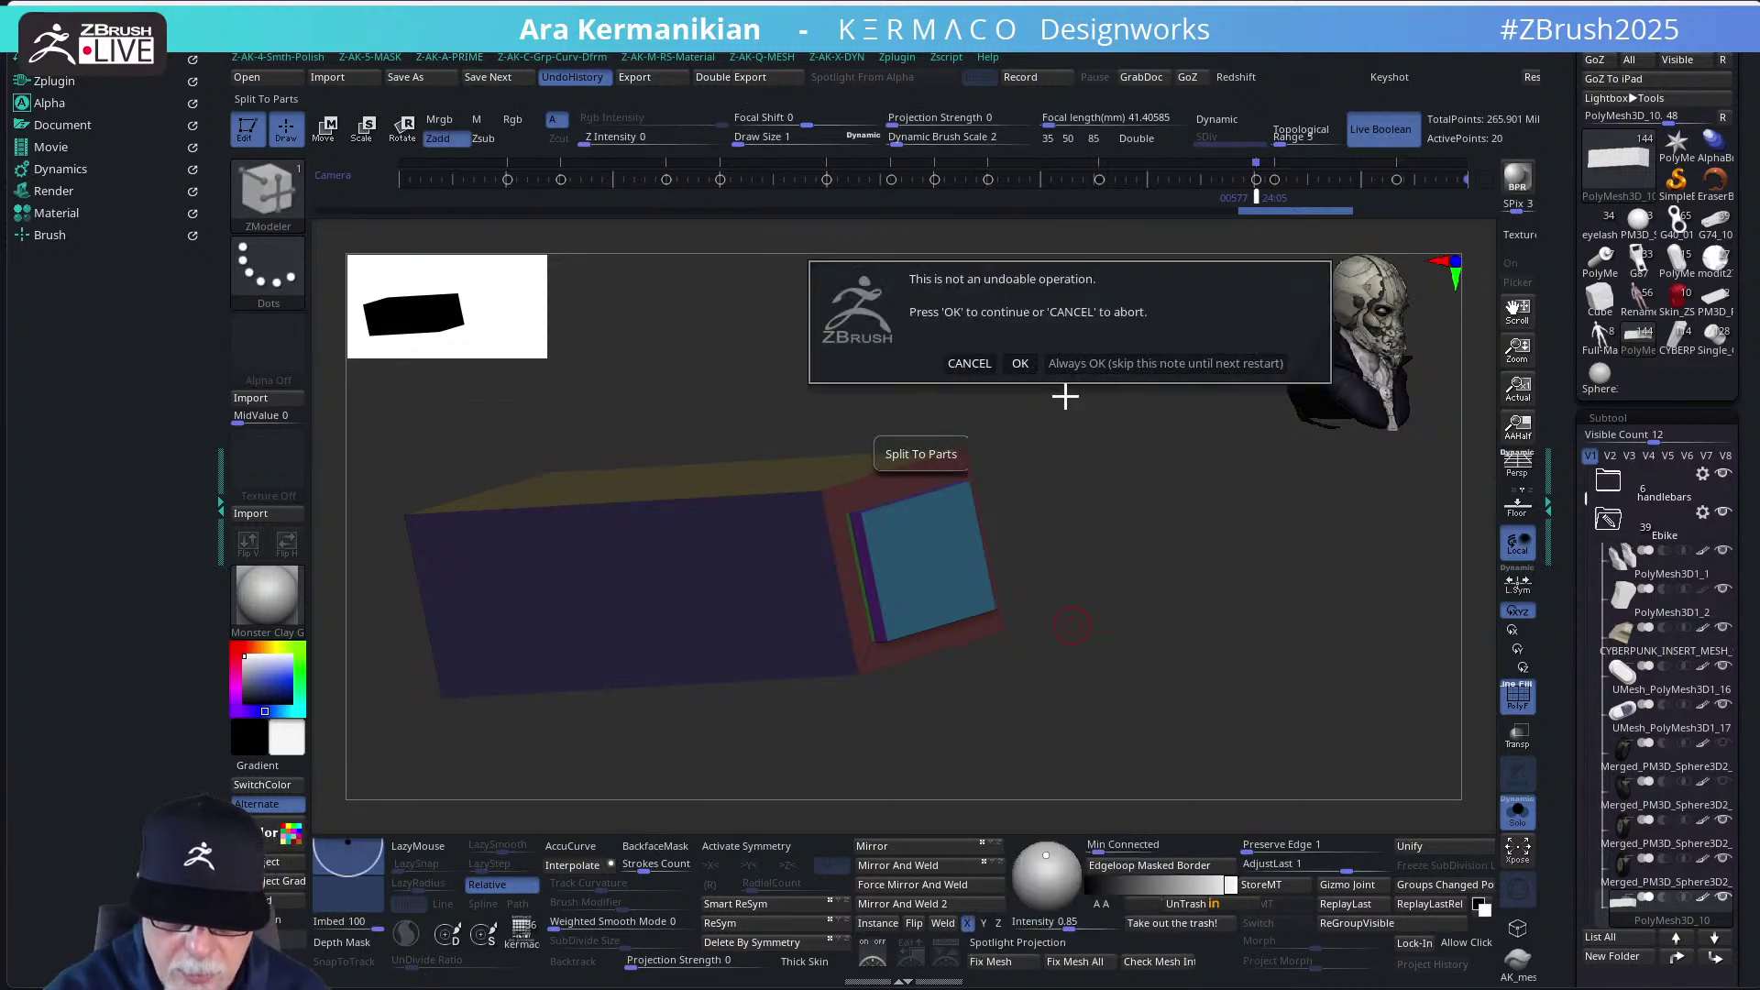
left_click(1019, 362)
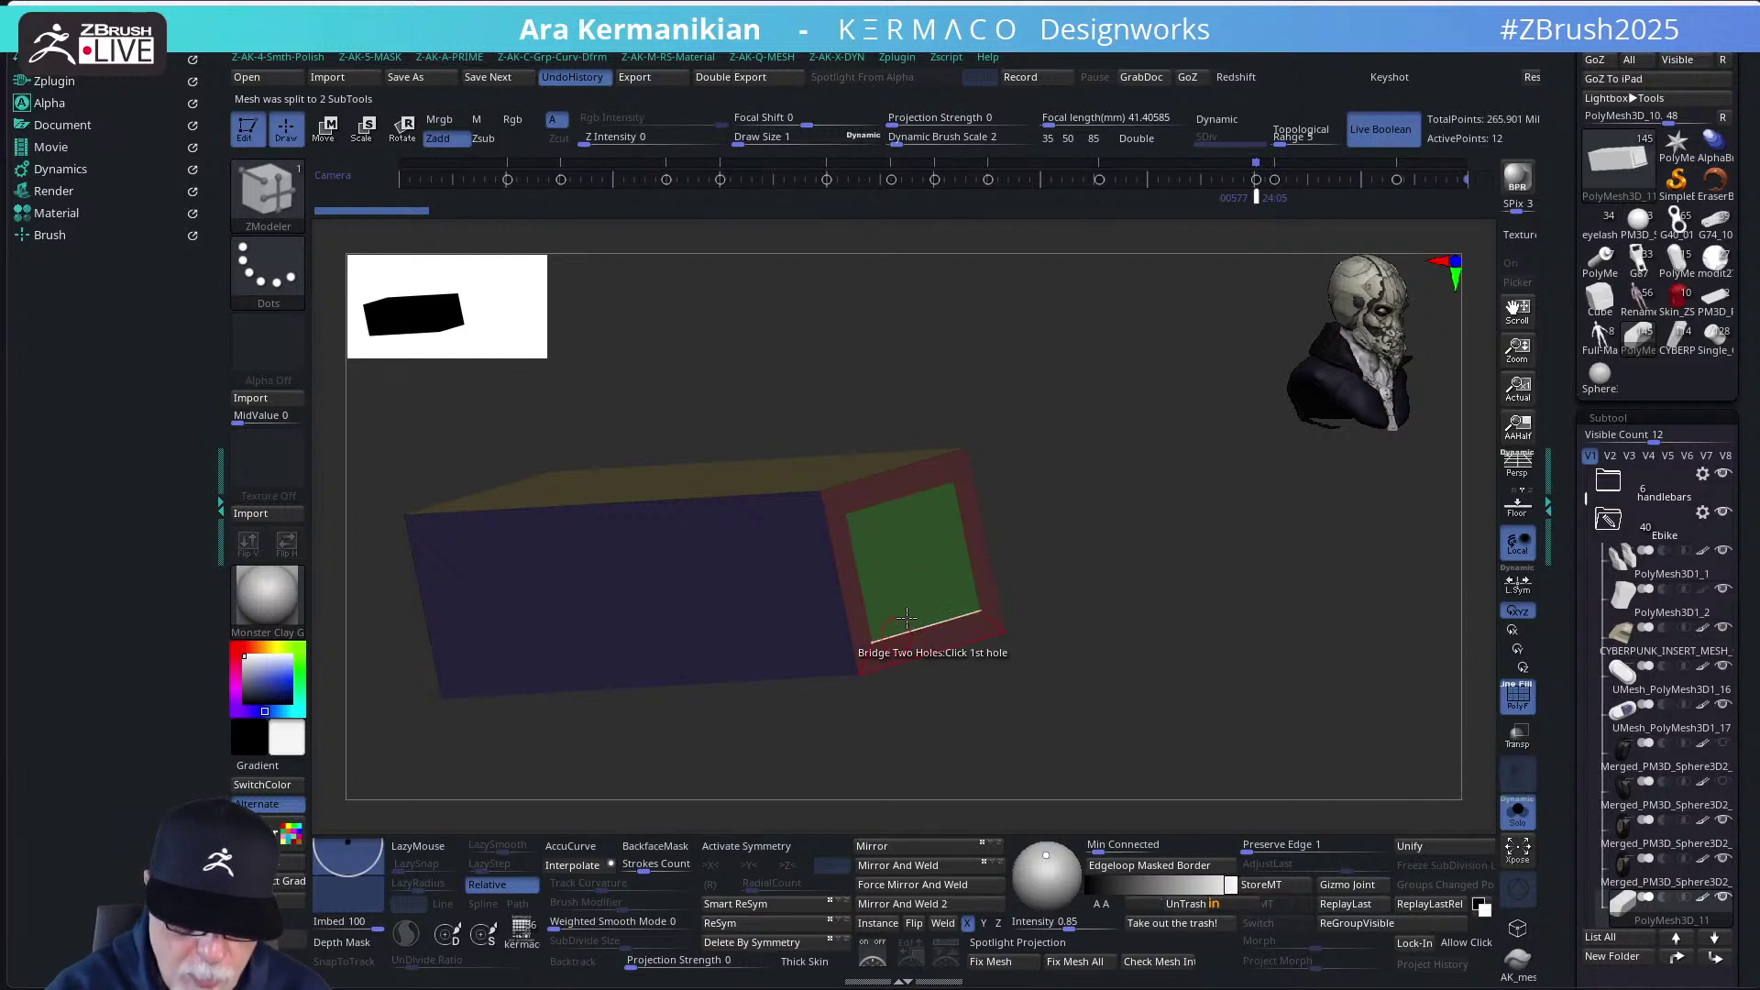
Turn on Dynamic Subdivision for the block, using QGrid 7 with Bevel and a Coverage of 0.0124
mouse_move(1011, 561)
left_mouse_down()
mouse_move(1073, 510)
mouse_move(1080, 550)
left_mouse_up()
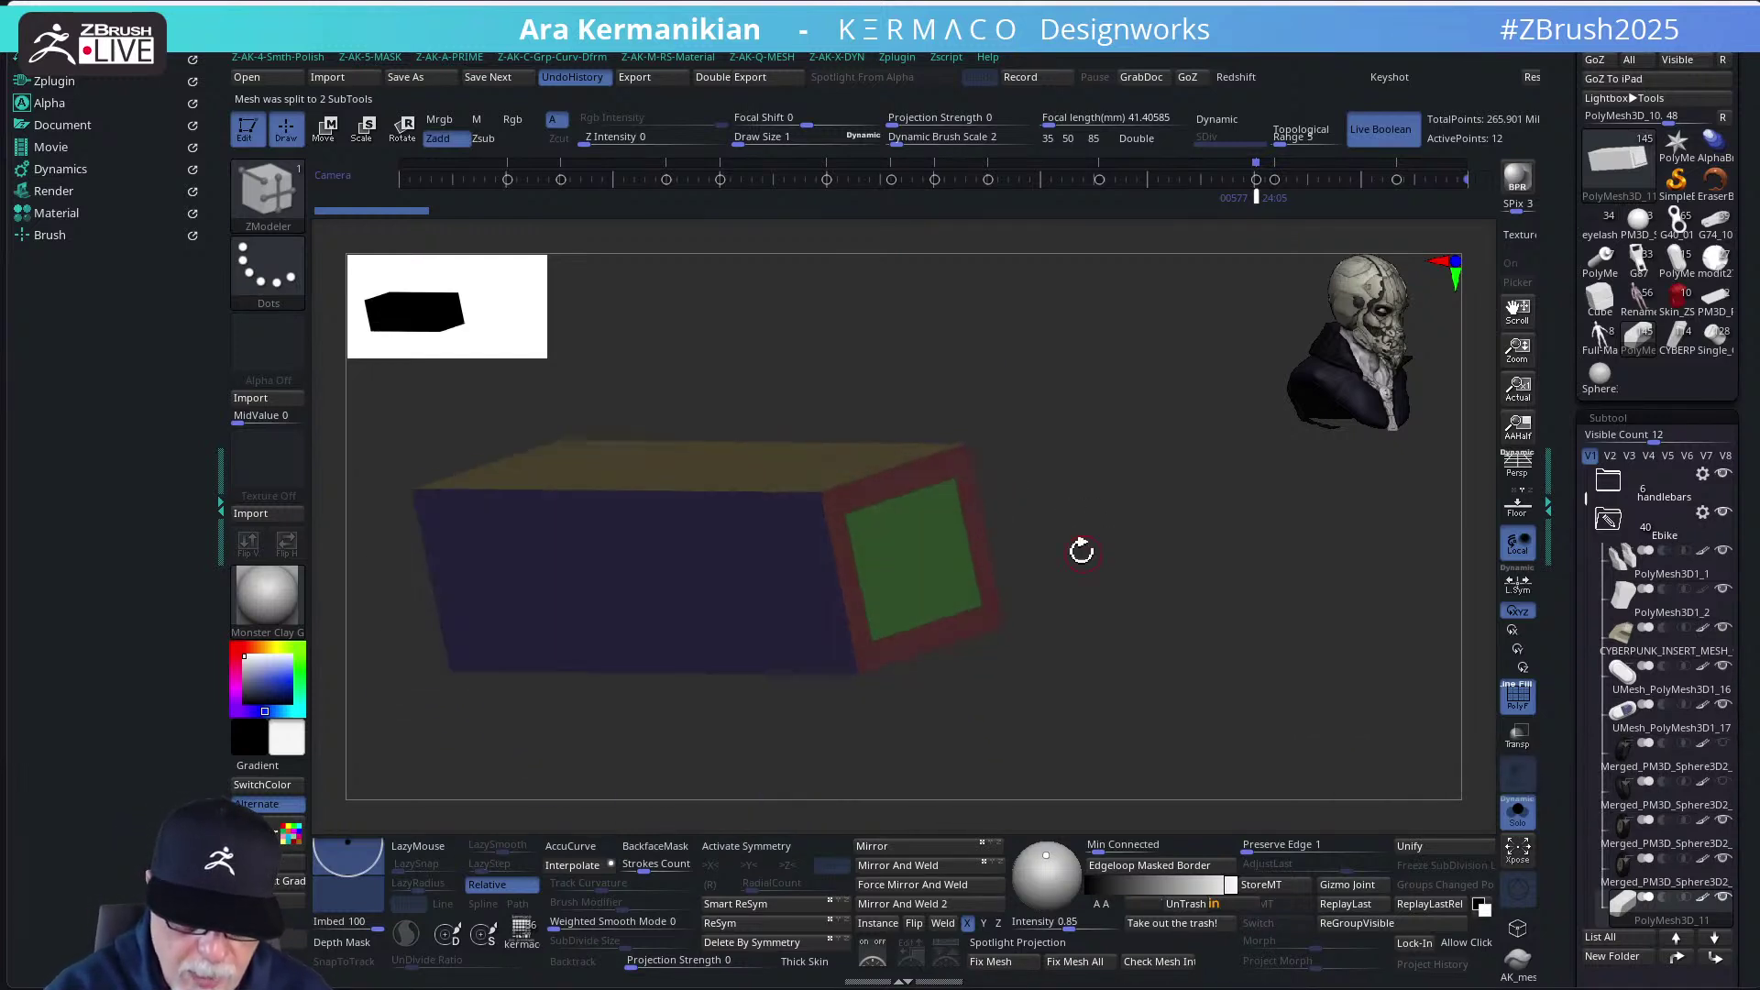
key("ctrl")
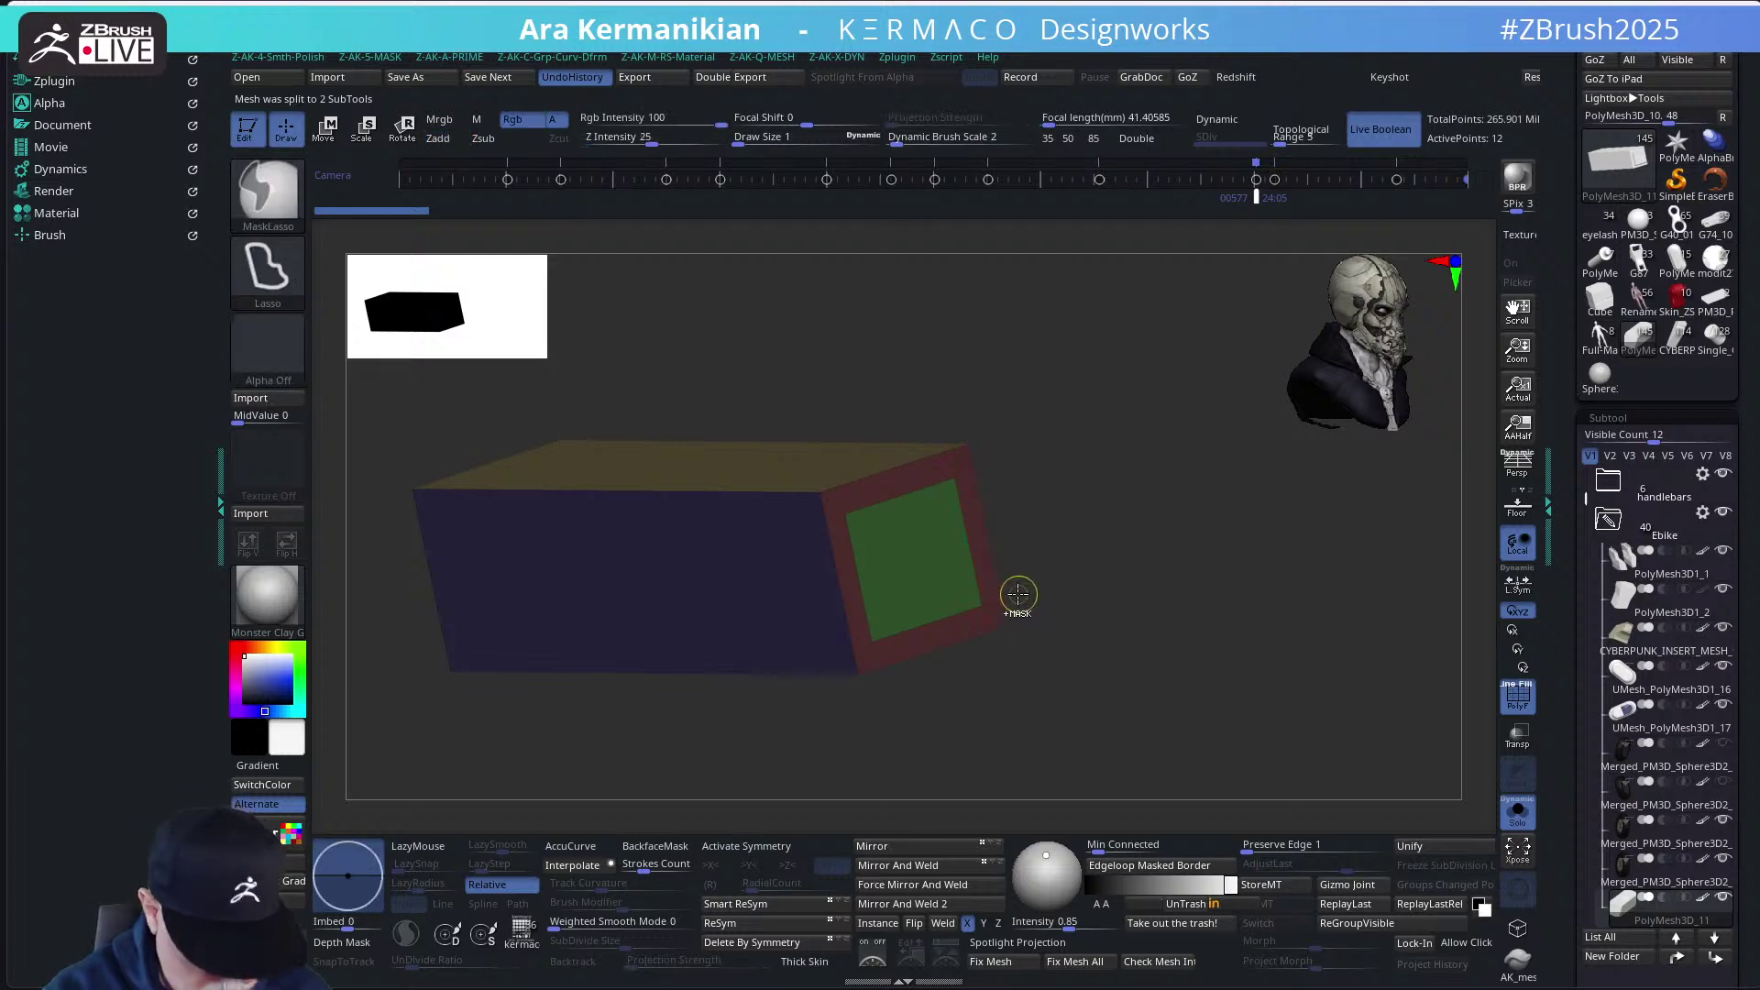
key("m")
left_click(979, 401)
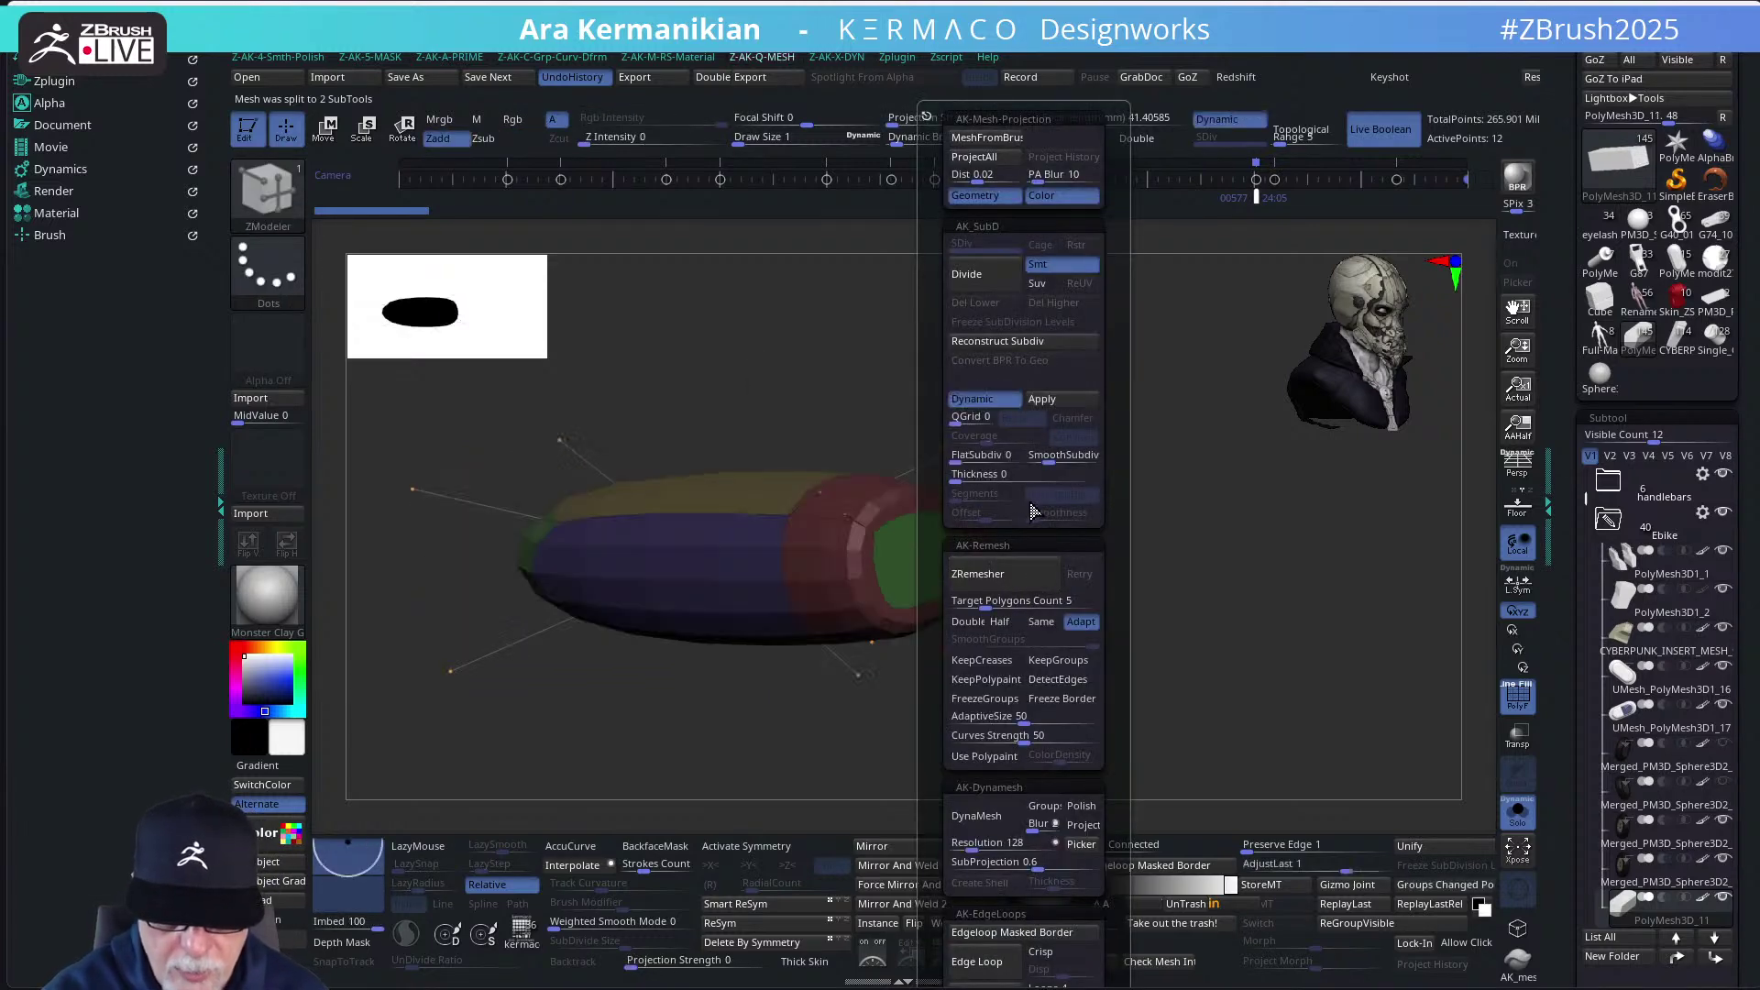
left_click(962, 419)
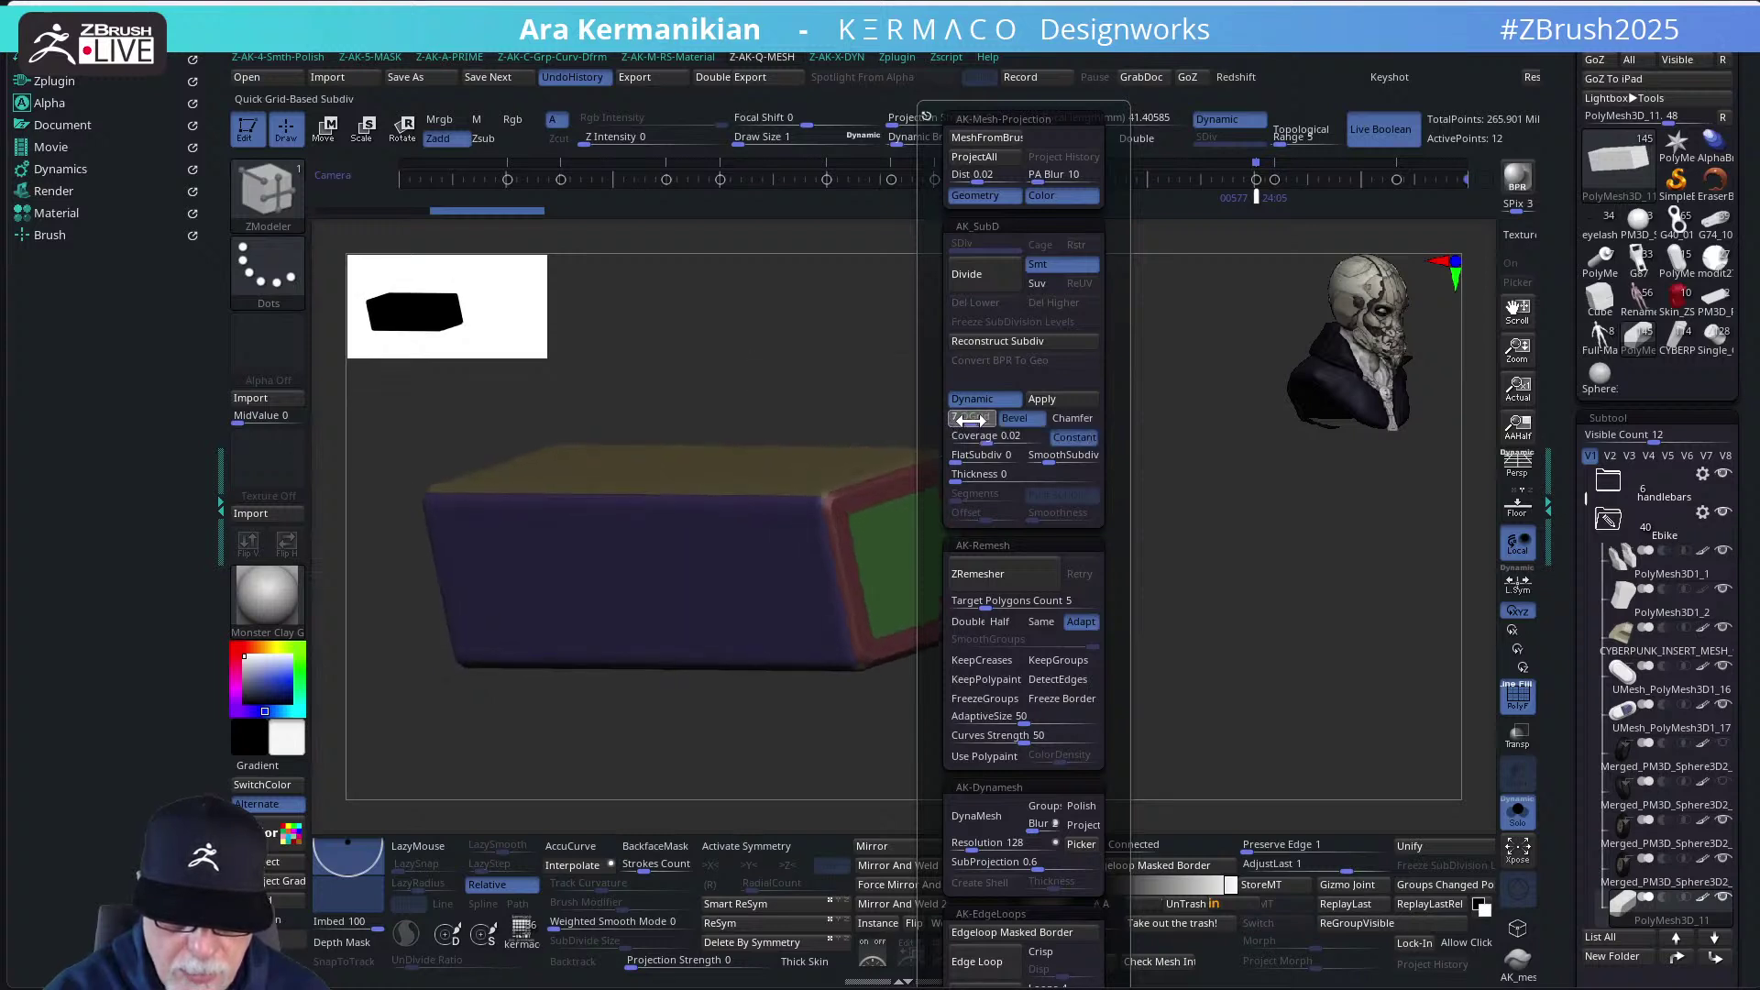
left_click_drag(992, 443, 983, 444)
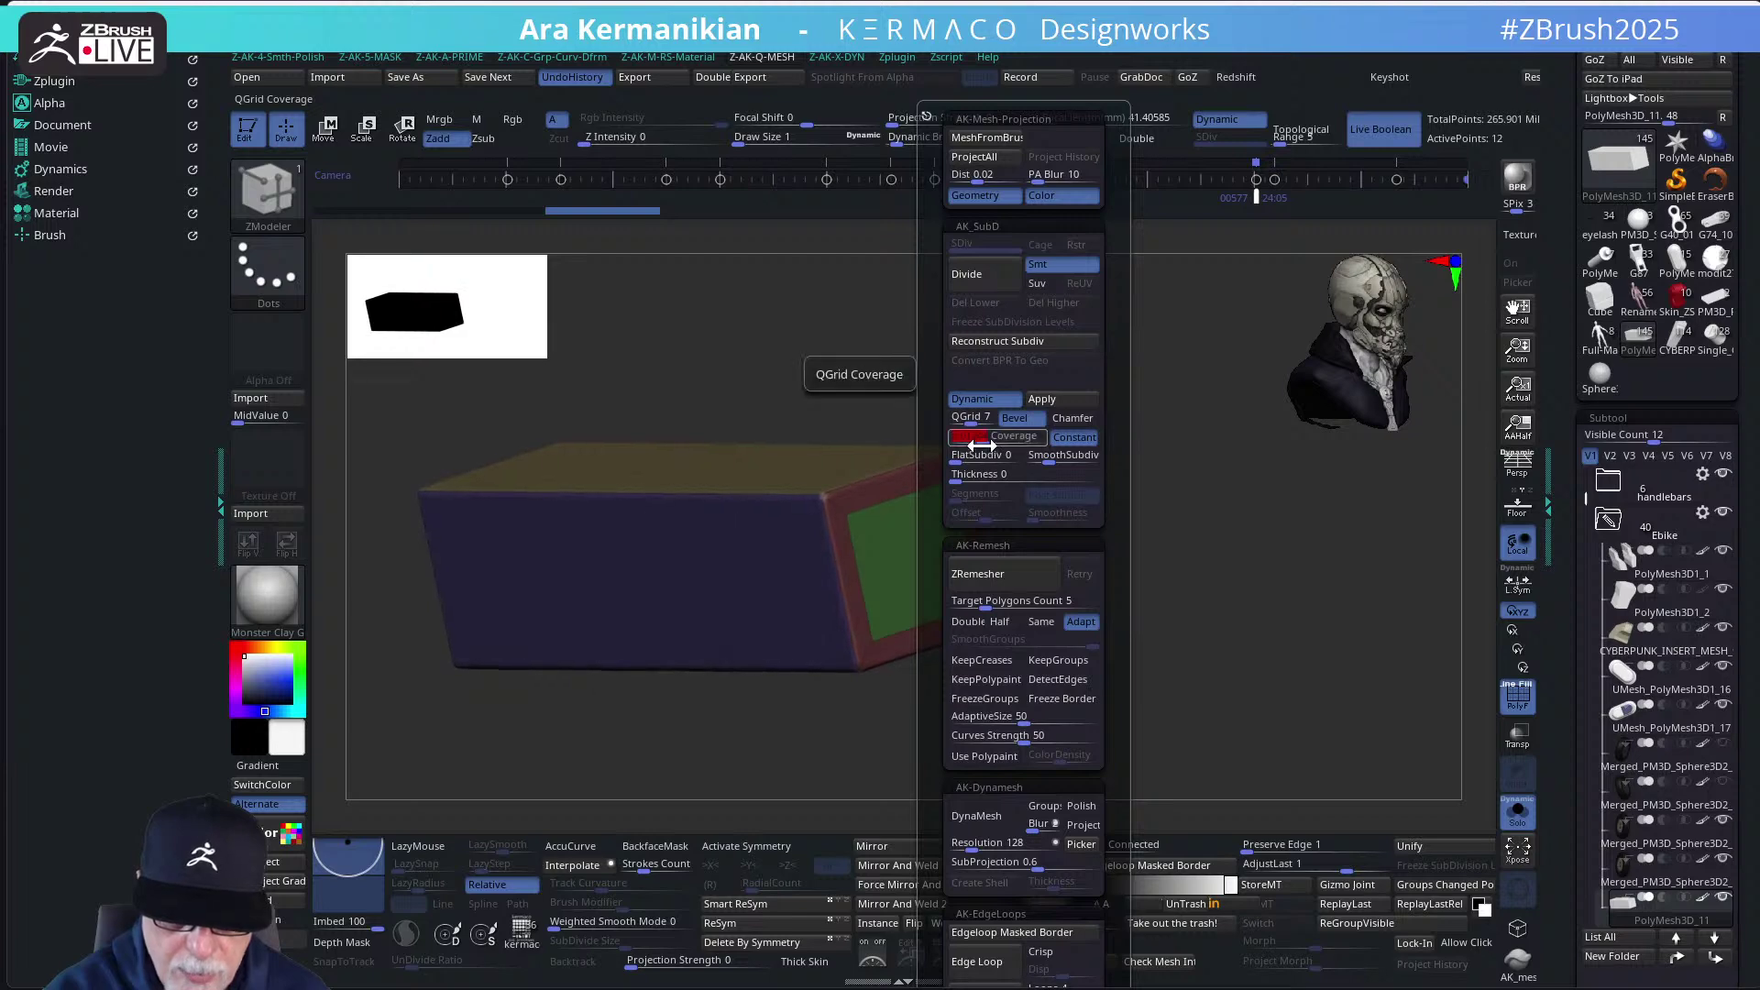
Reduce the block's QGrid to 2 and lower its Coverage for tighter edge bevels
key("ctrl+q")
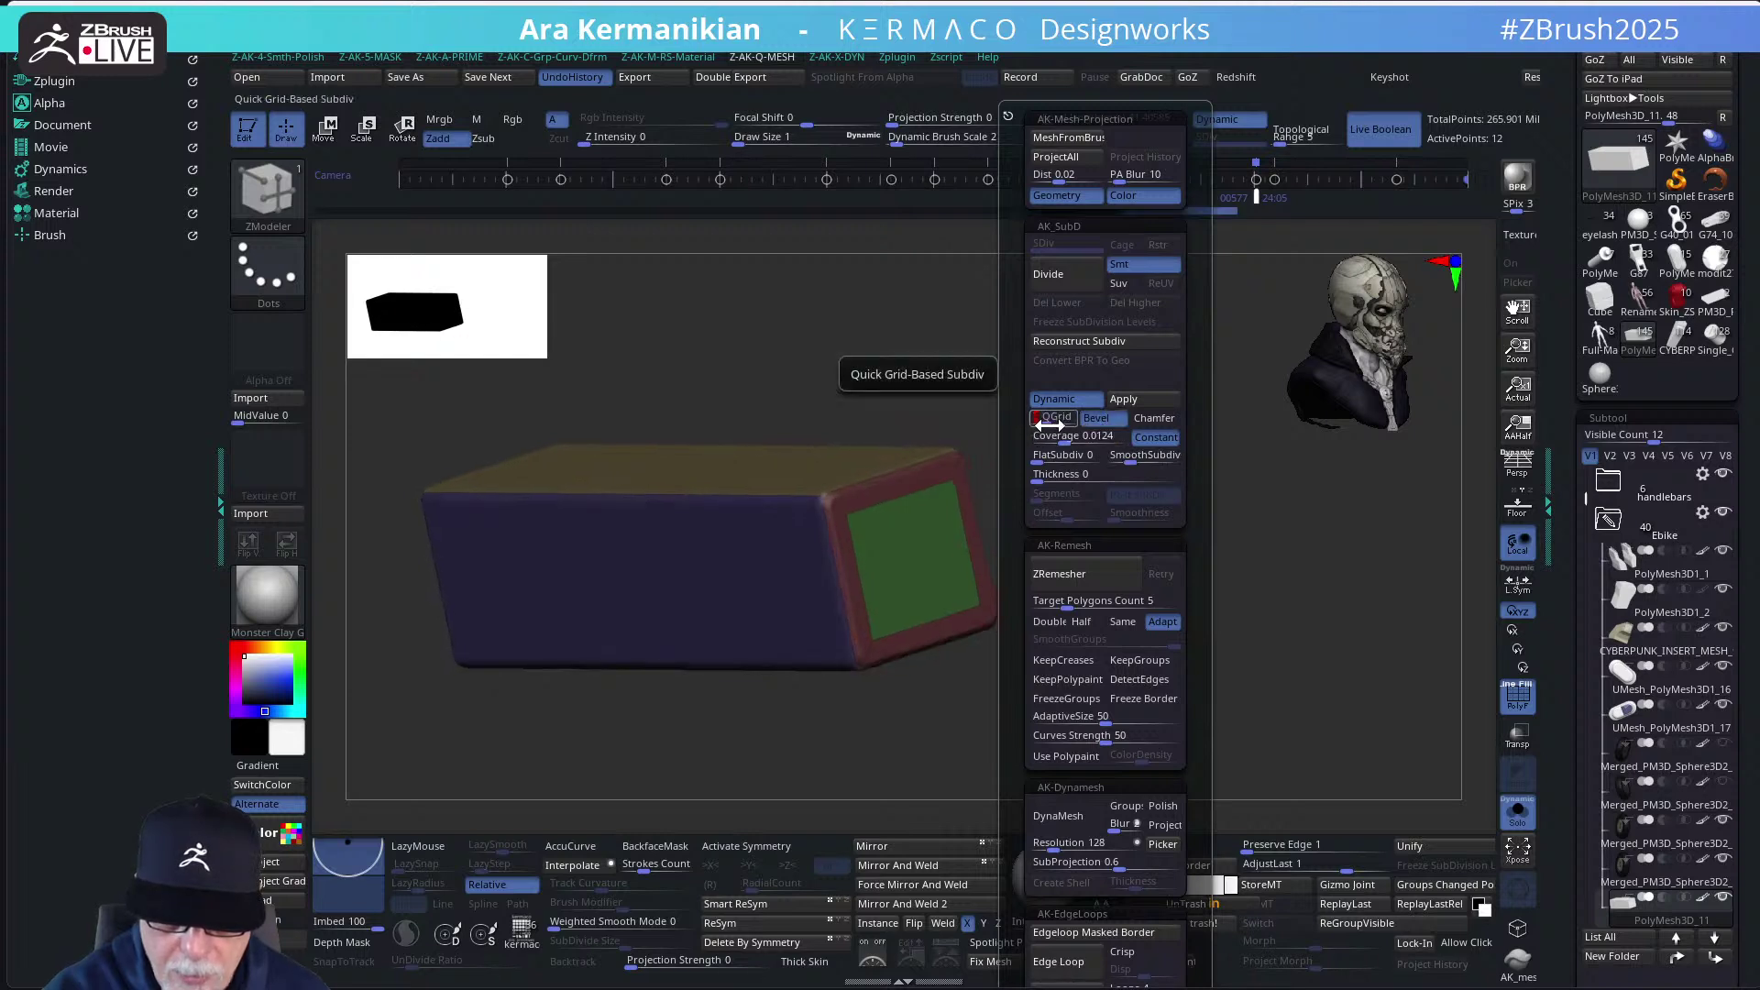
mouse_move(1050, 425)
left_mouse_down()
mouse_move(1037, 439)
mouse_move(1061, 442)
left_mouse_up()
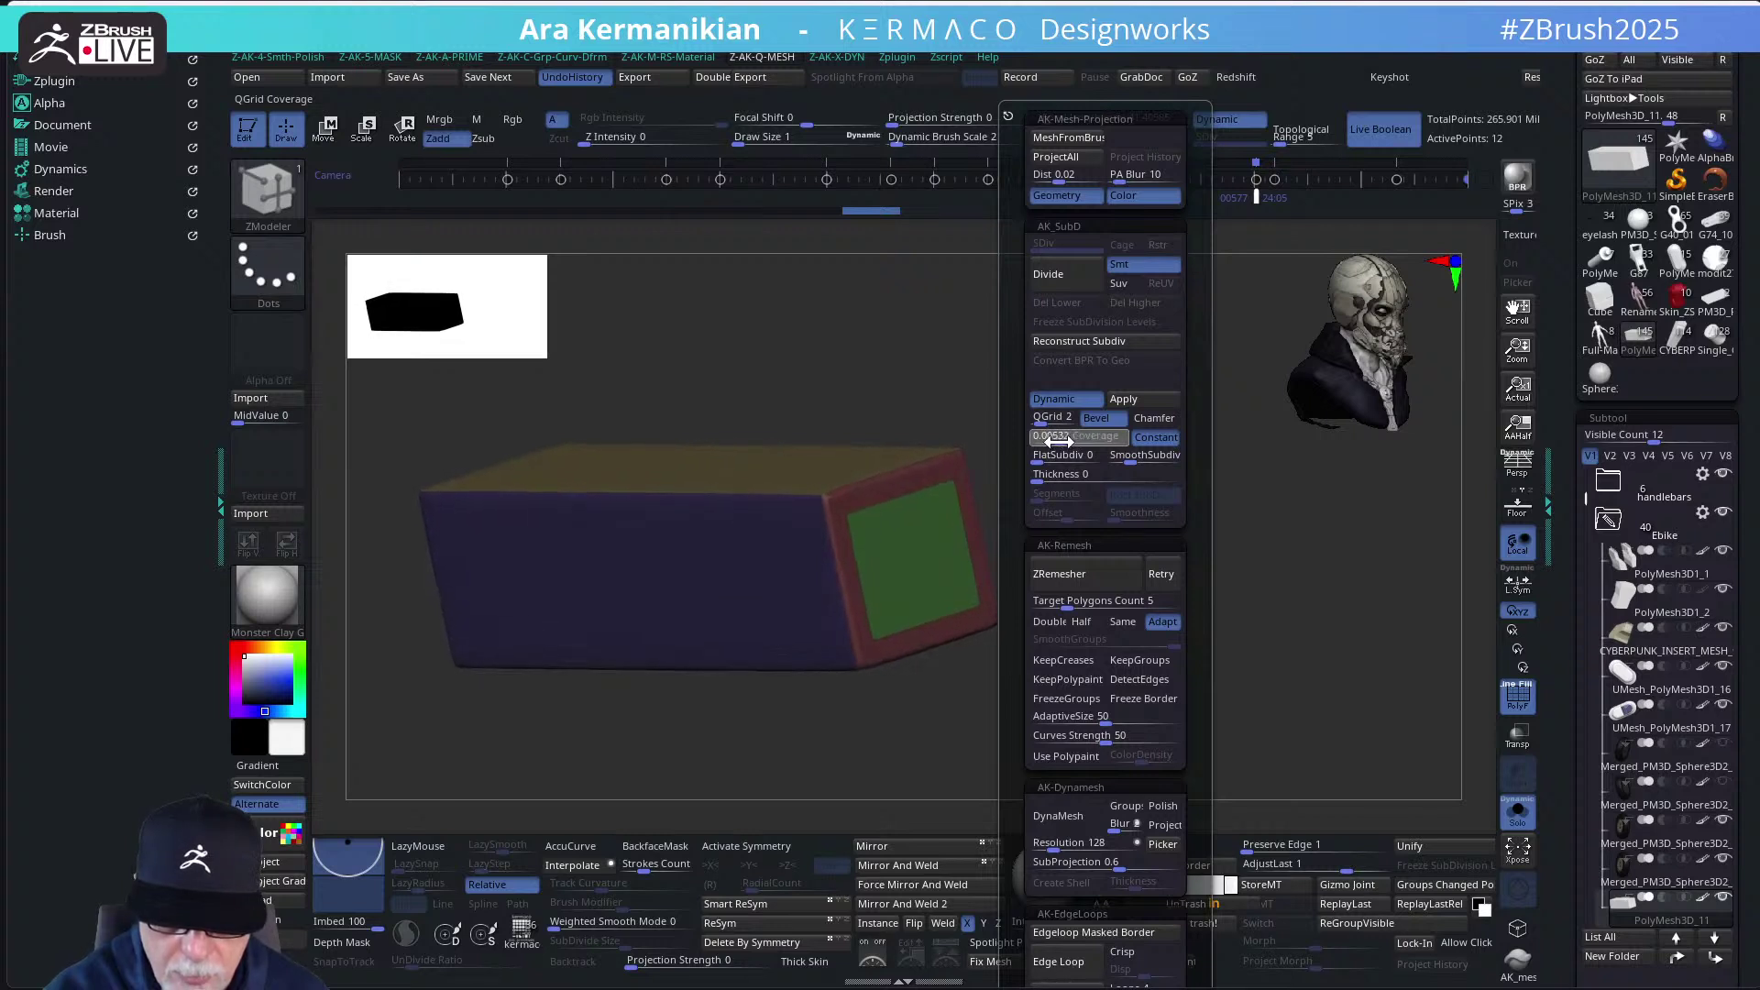
left_click_drag(1061, 441, 1054, 441)
left_click(1042, 422)
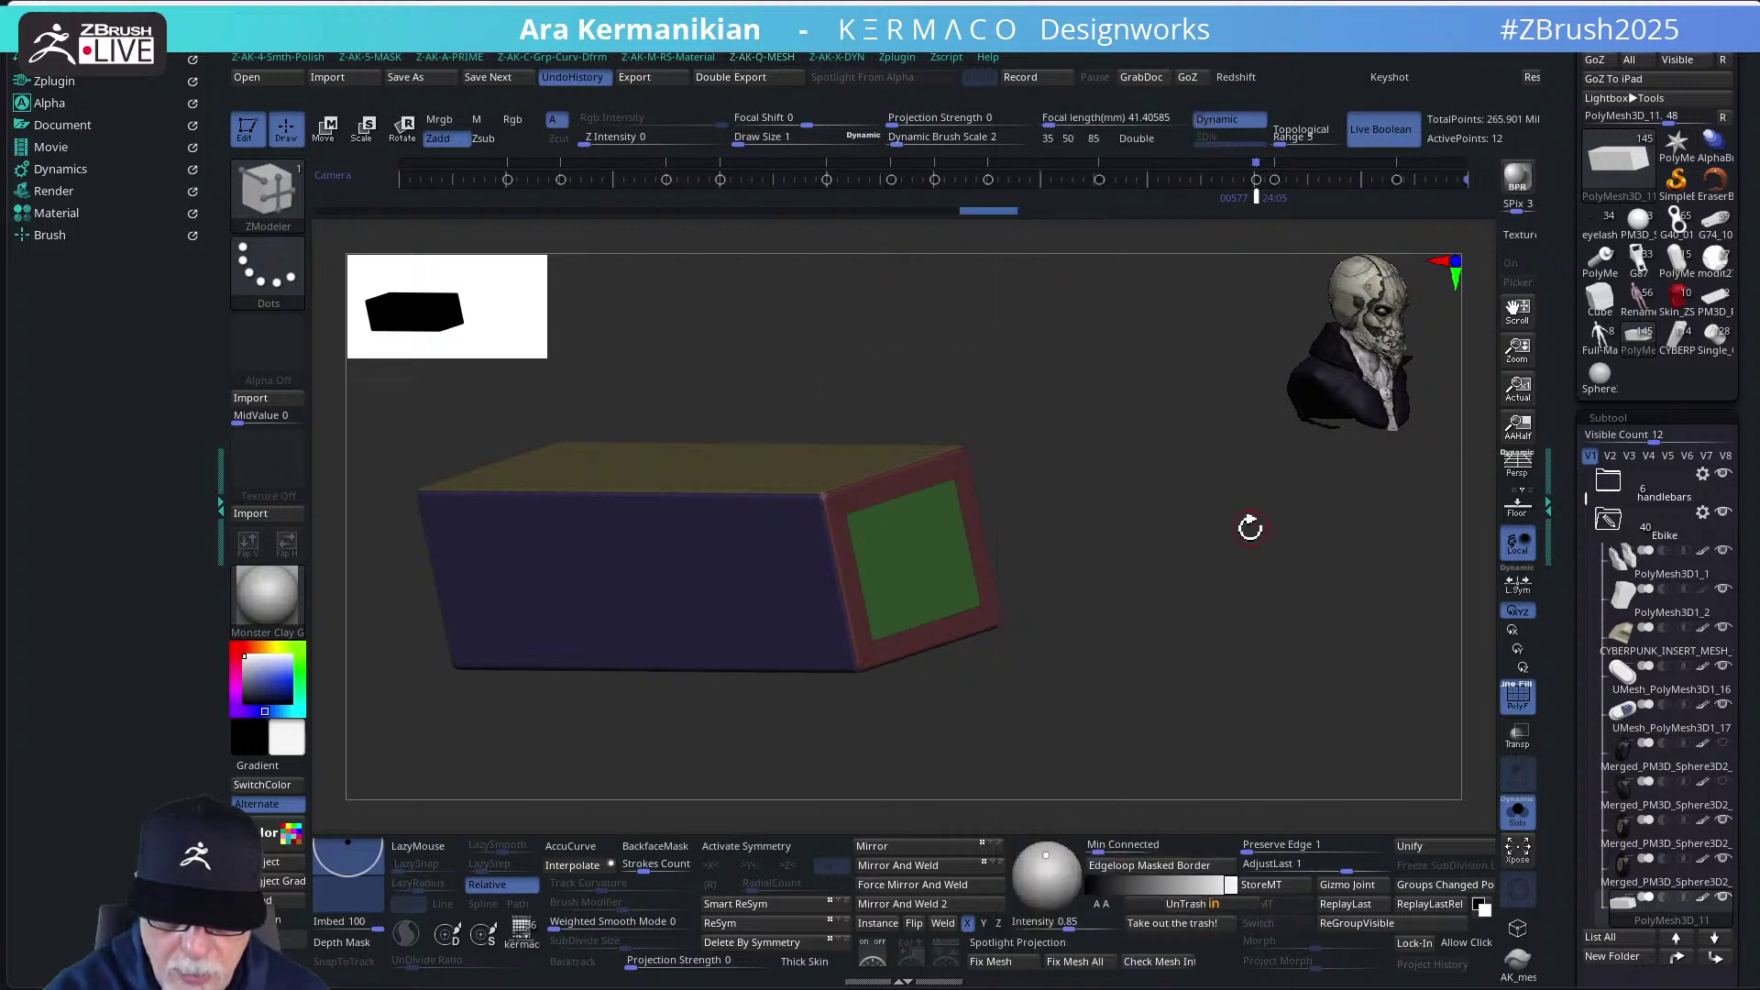
Apply the block's dynamic subdivision as real geometry and delete its lower subdivision levels
left_click_drag(1206, 537, 1261, 493)
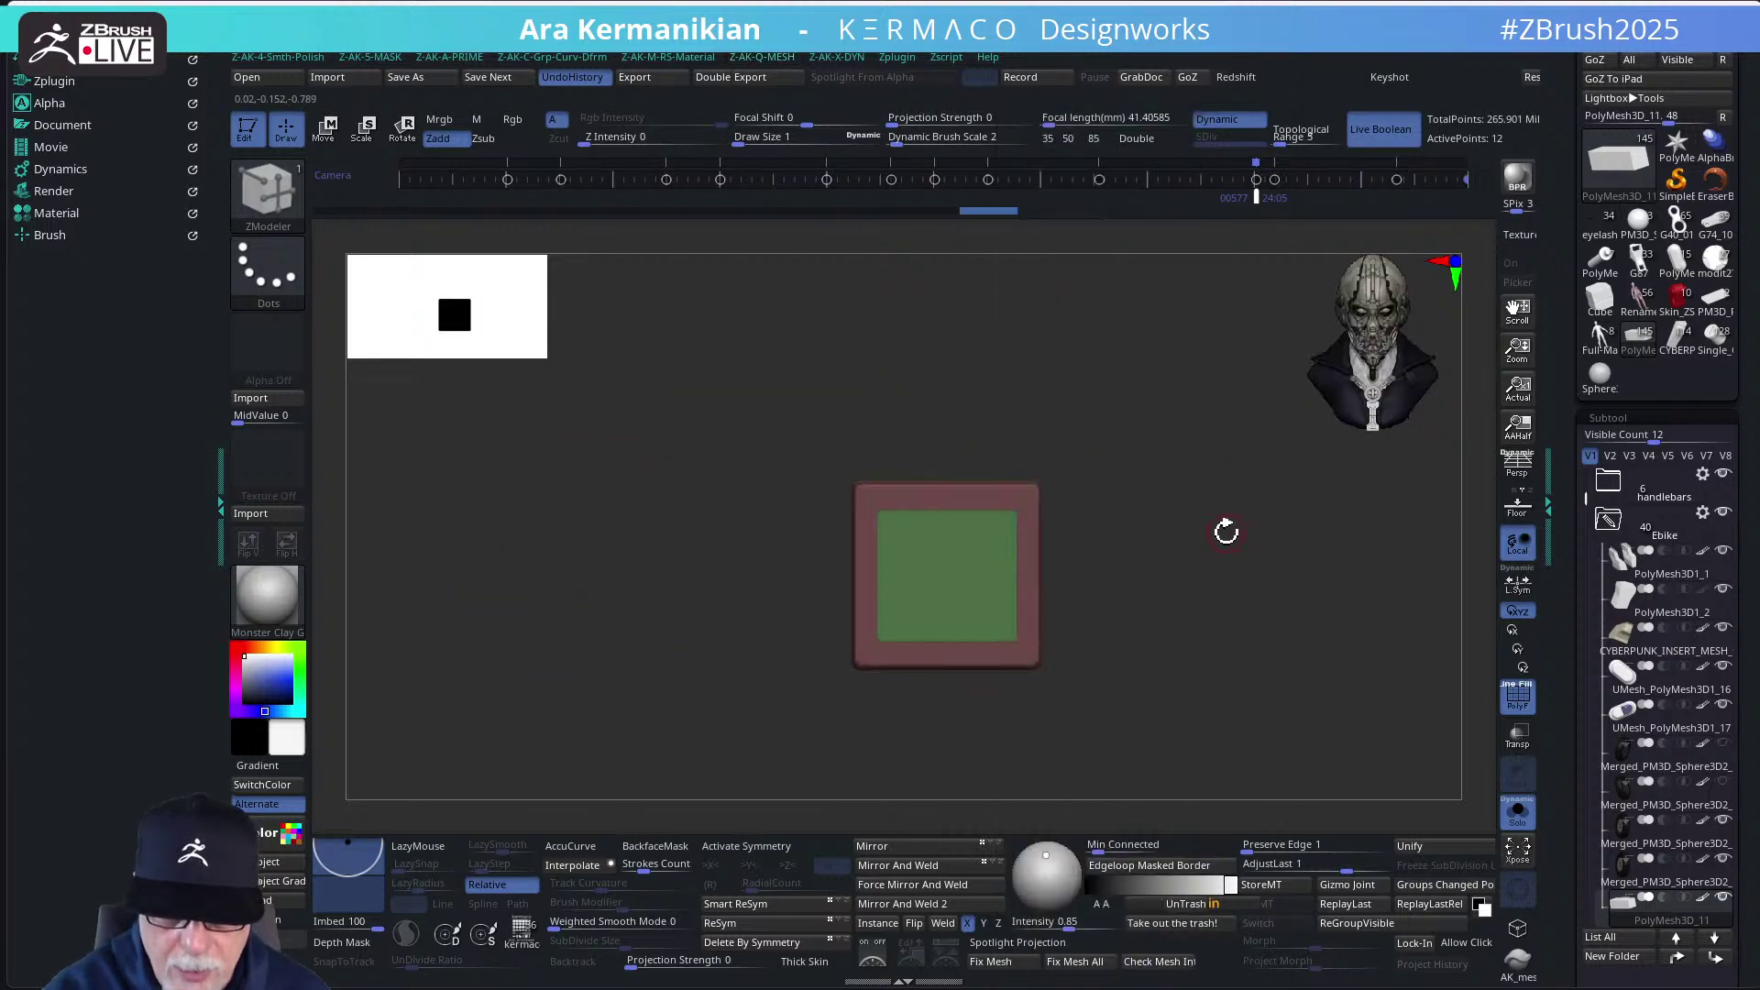
key("q")
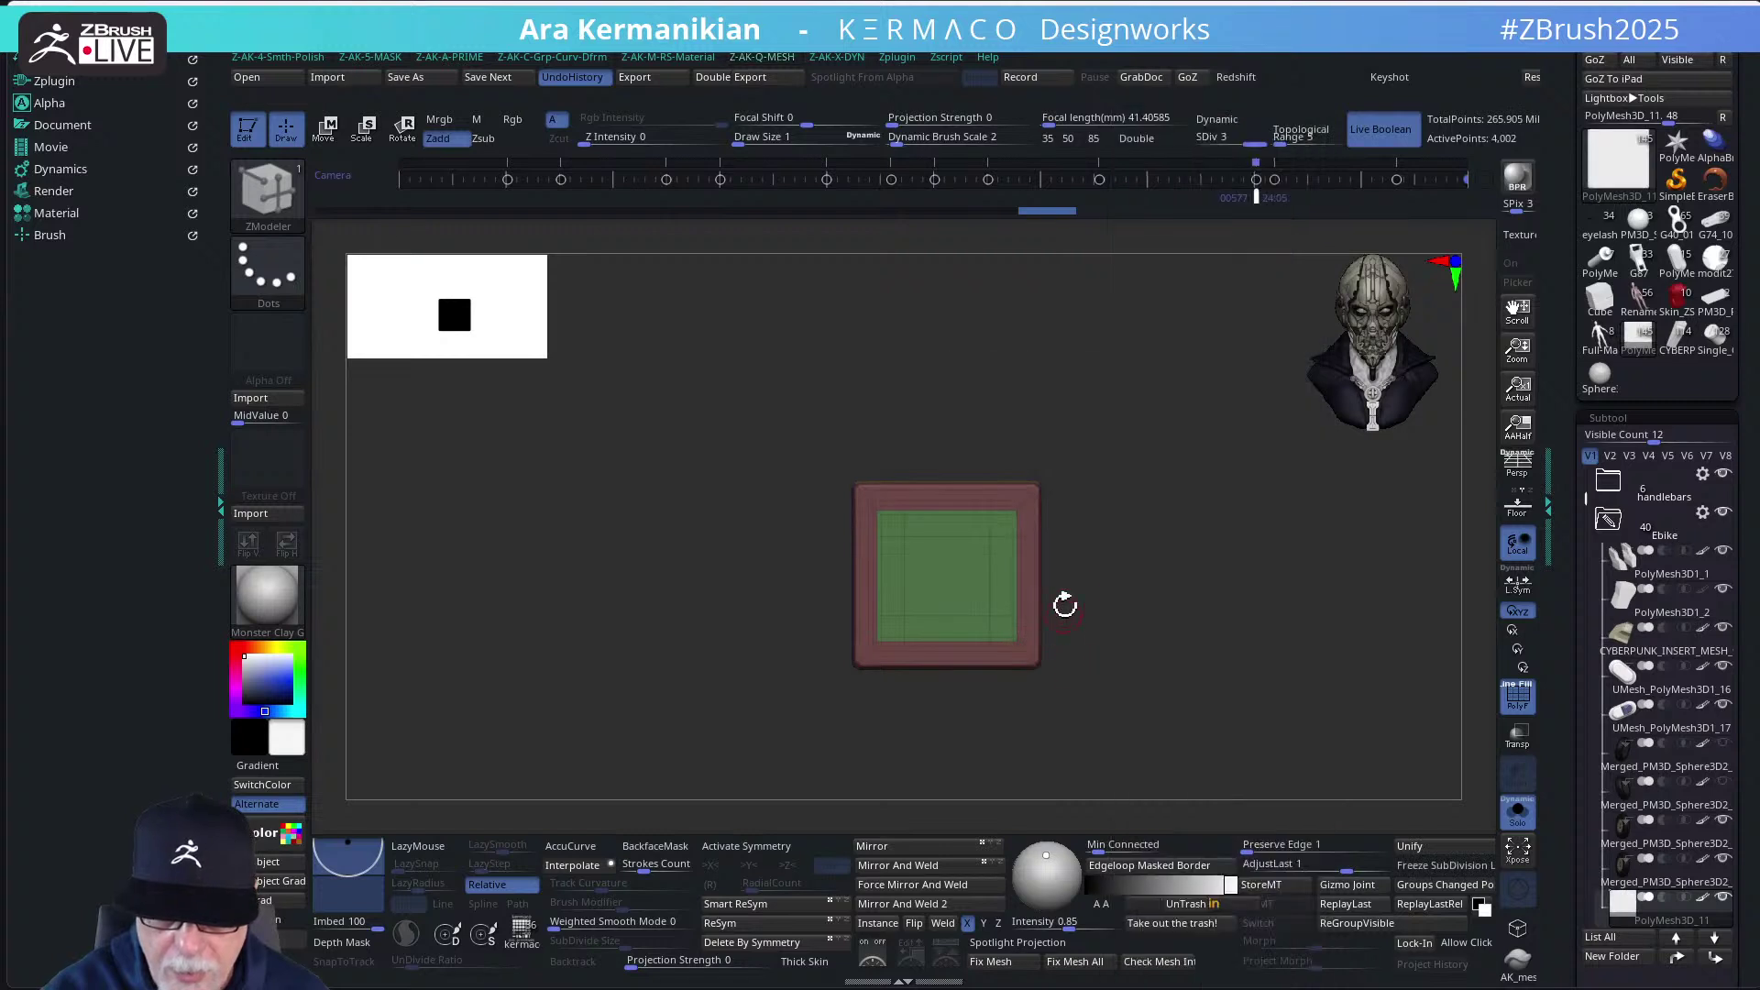
left_click_drag(1060, 601, 1186, 514)
left_click_drag(1195, 573, 1023, 646, "shift")
left_click_drag(824, 626, 995, 647, "alt")
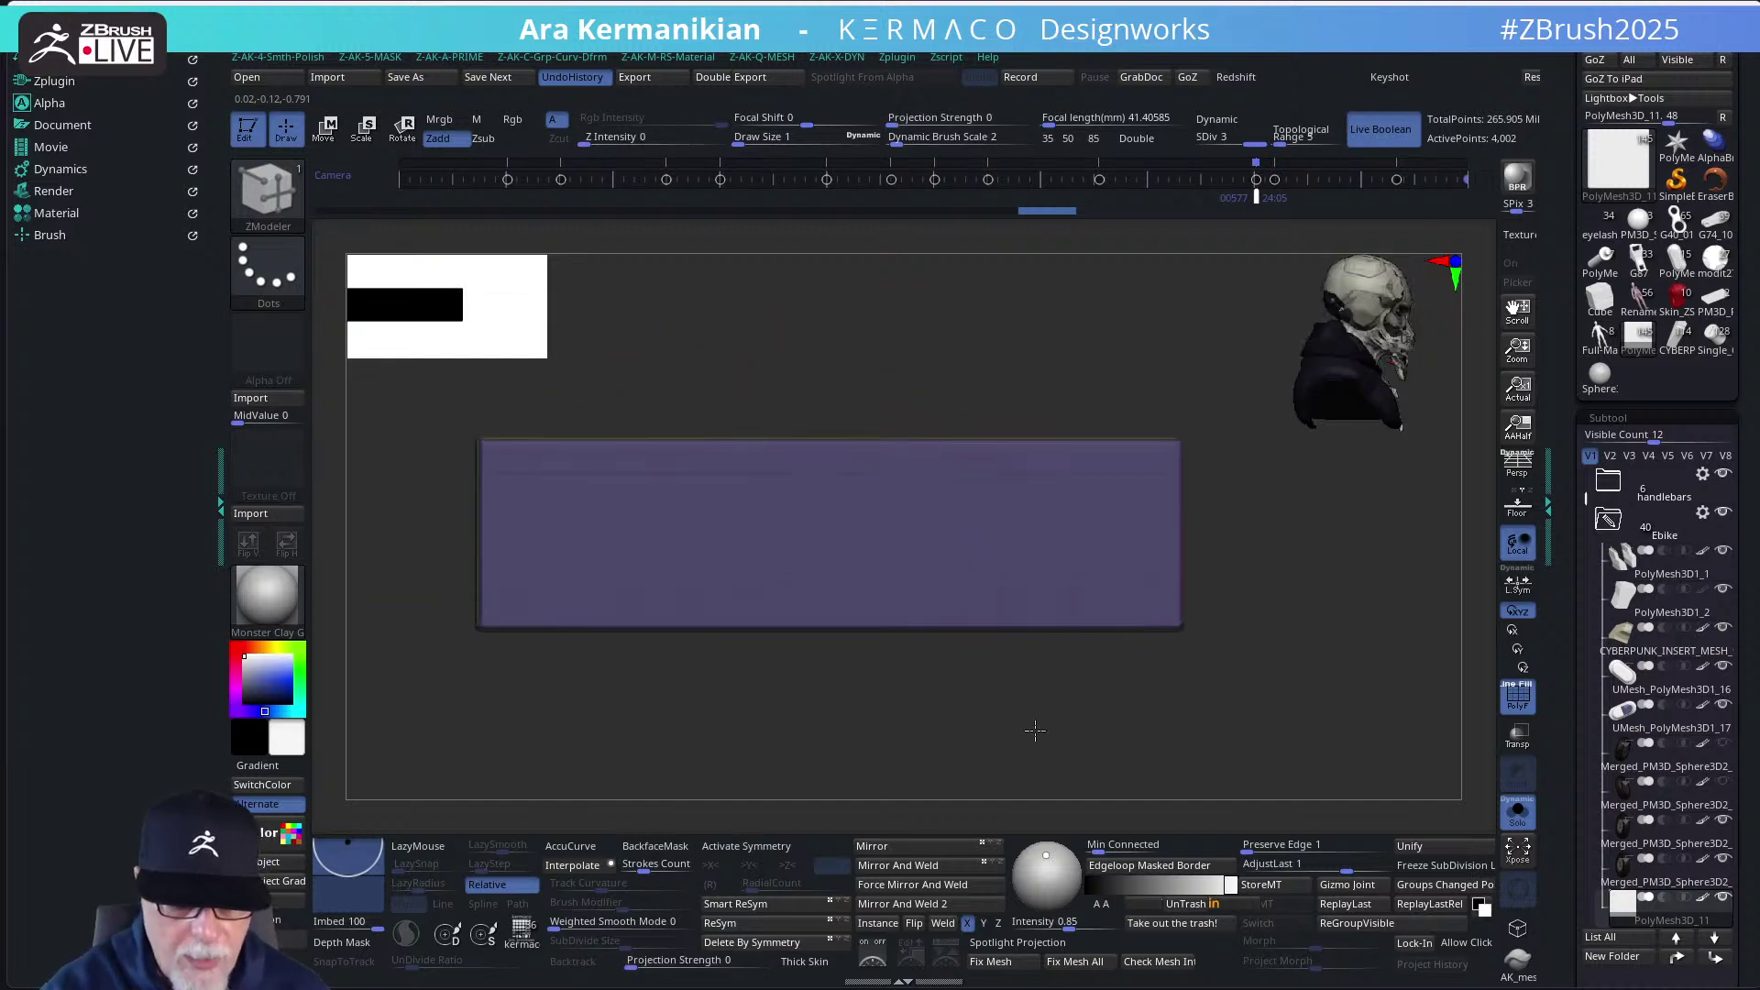
left_click(1531, 701)
left_click(1530, 701)
key("ctrl+q")
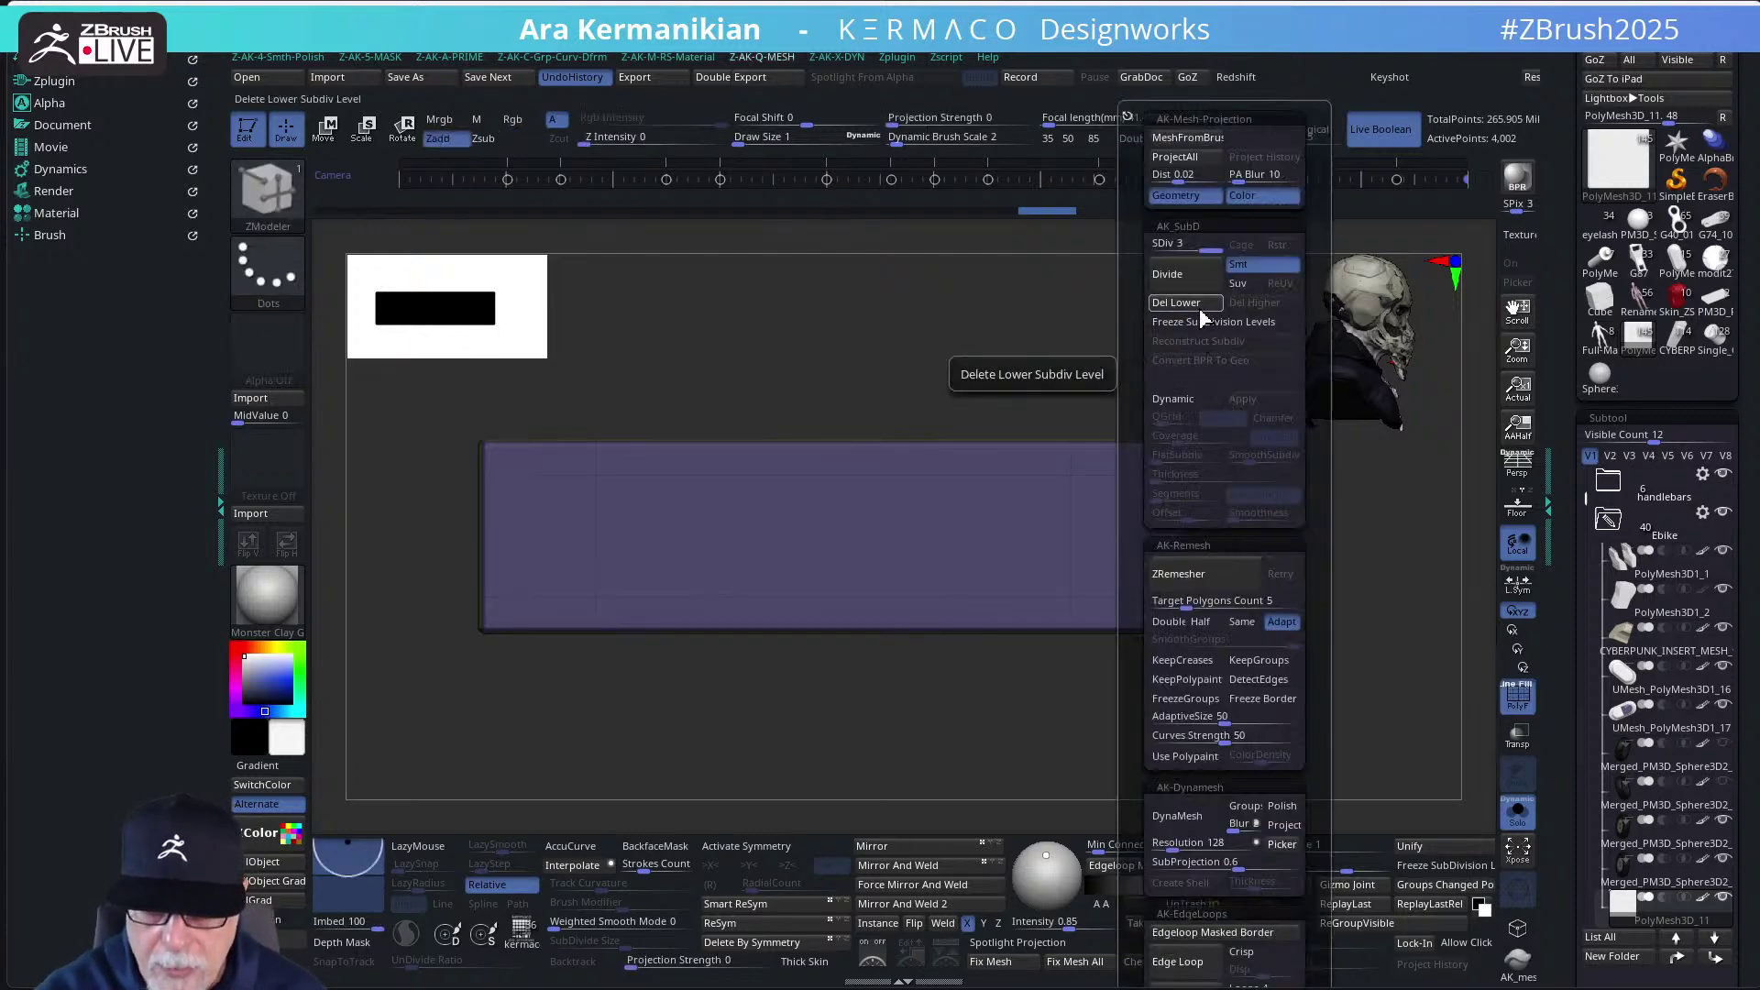
left_click(1195, 306)
Set ZModeler's edge action to Insert Multiple EdgeLoops and add vertical loops around the block's side near its front end
left_click_drag(1100, 375, 1103, 457, "alt")
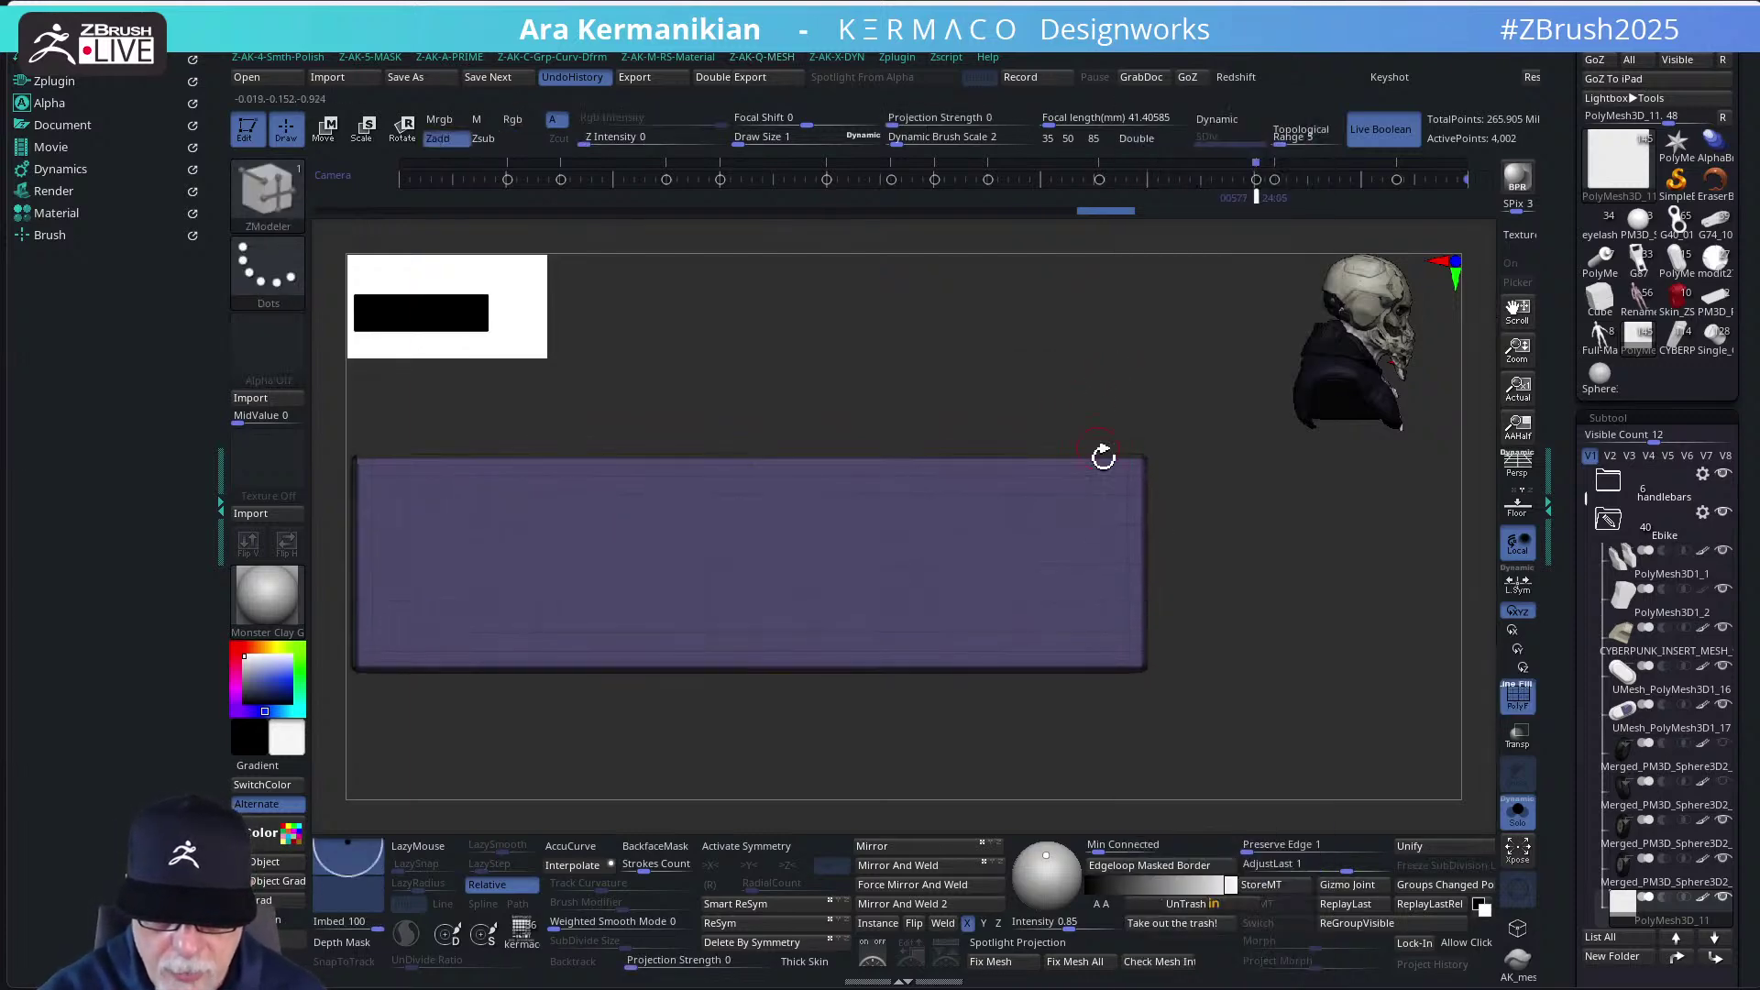
key("space")
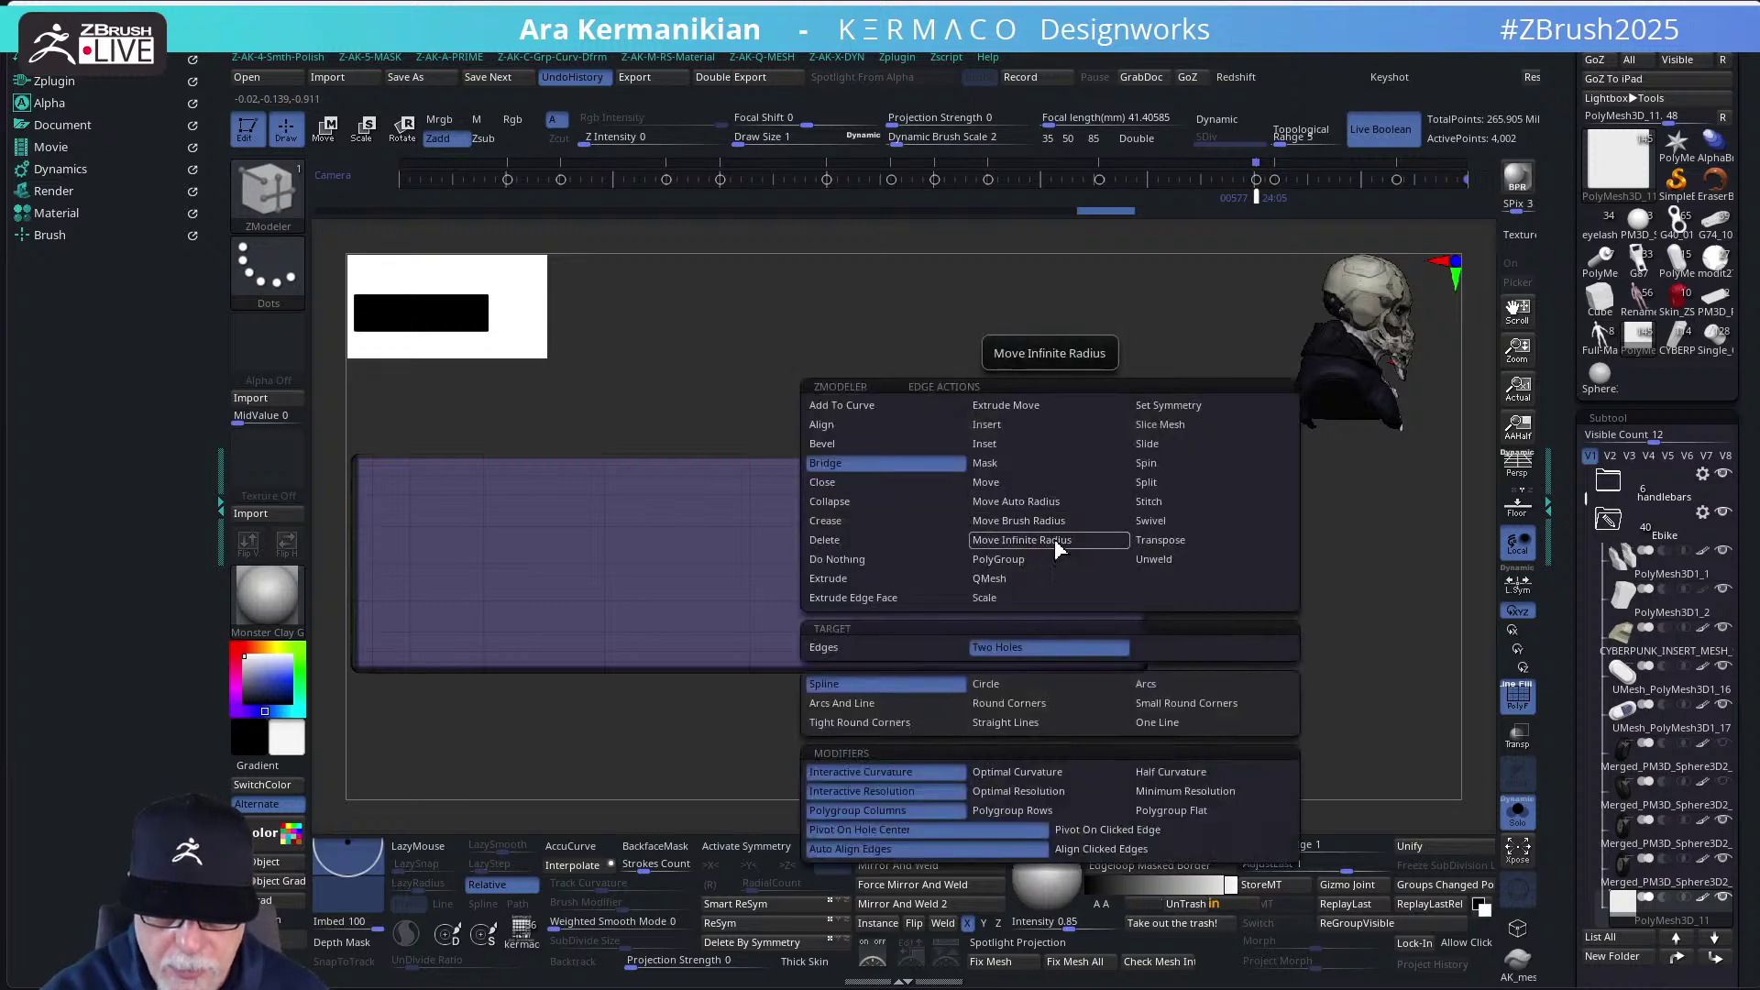
left_click(986, 424)
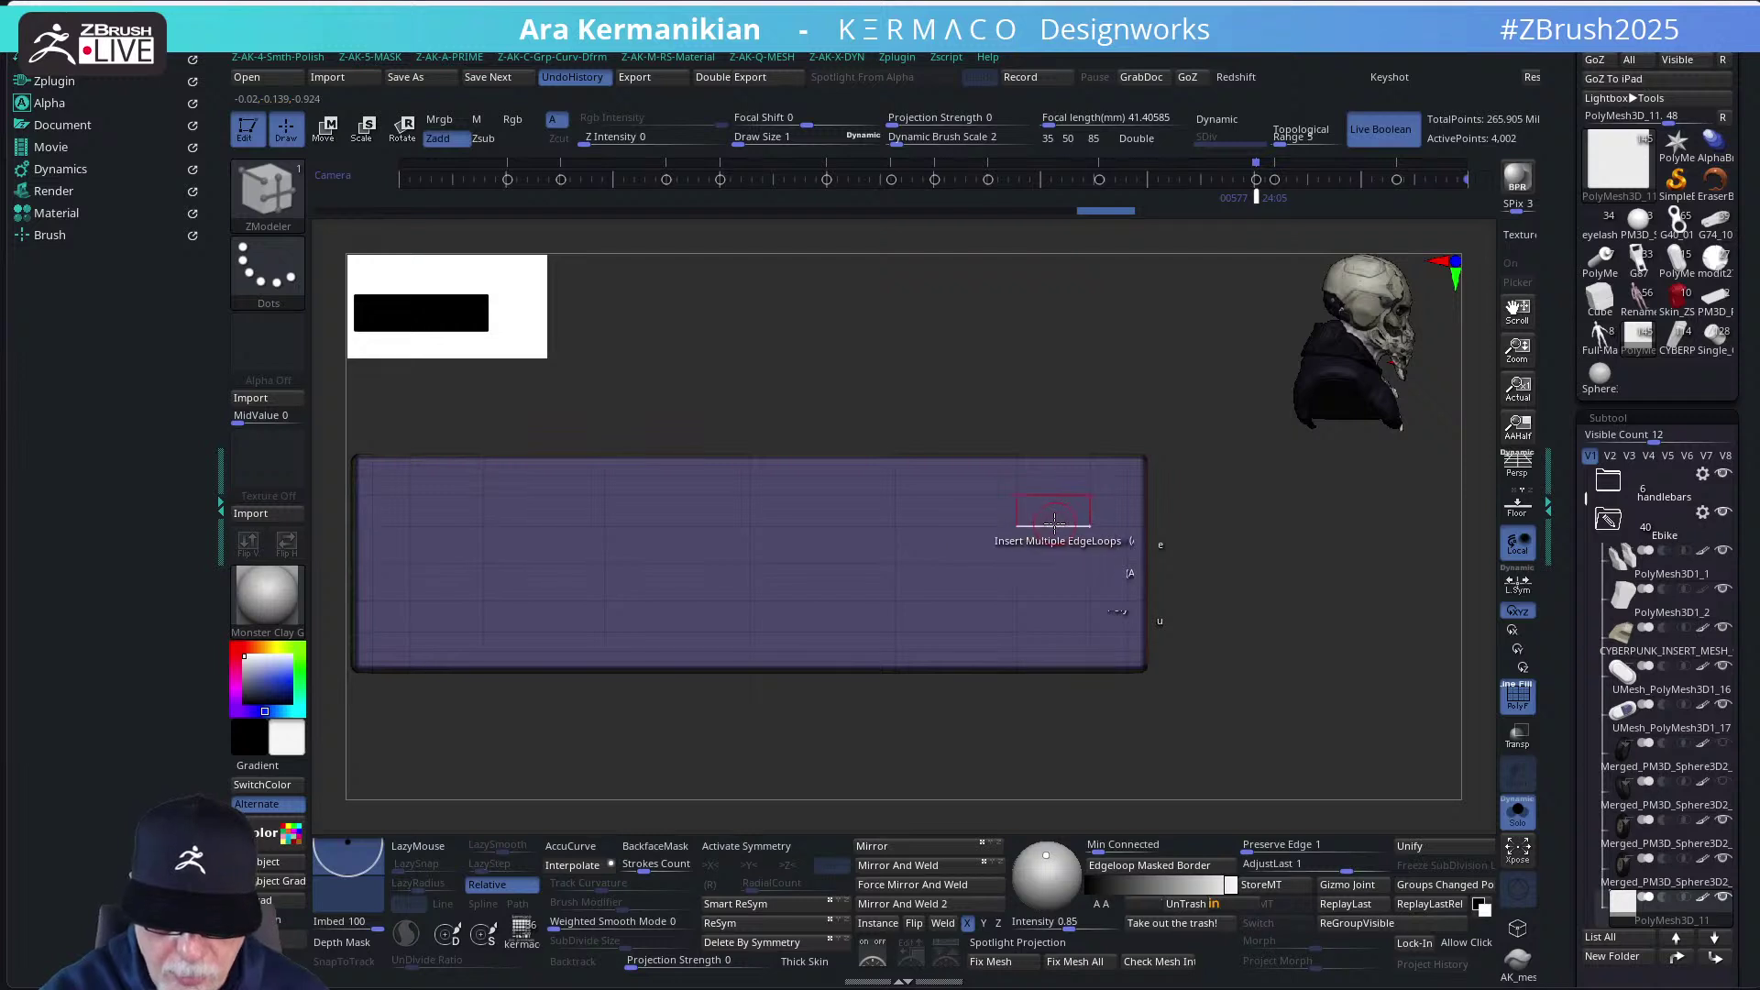
left_click_drag(1054, 520, 979, 546)
left_click(978, 545)
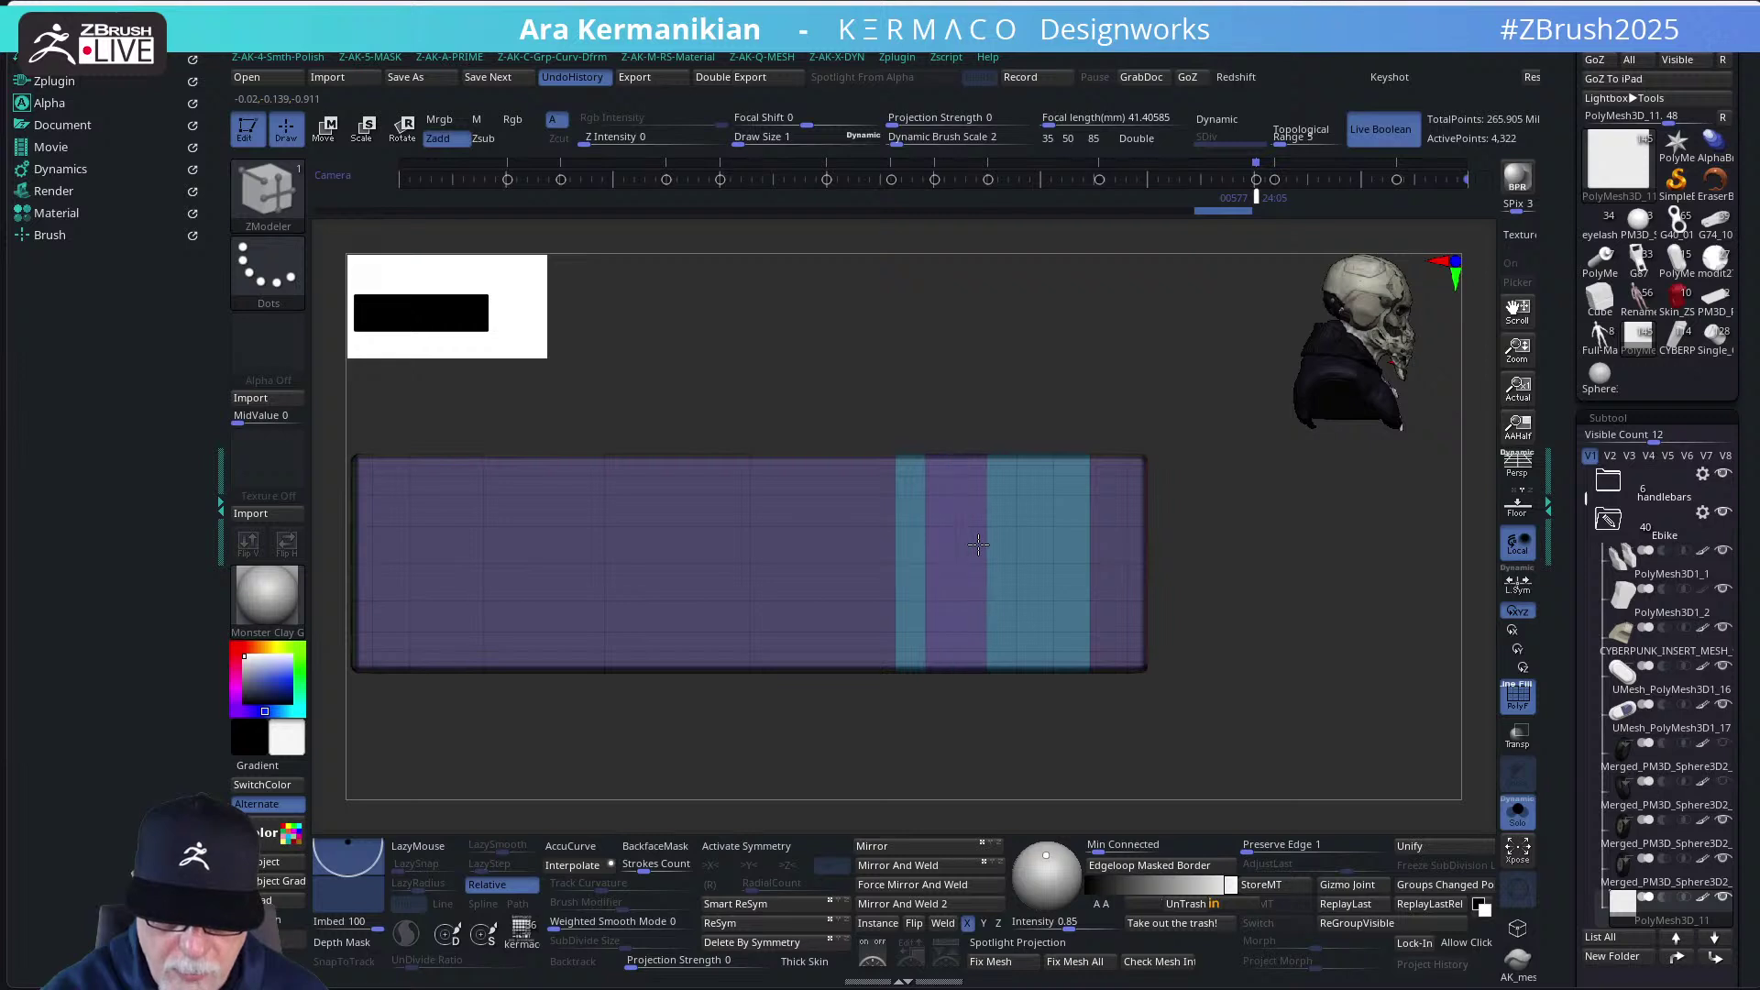
Continue adding evenly spaced vertical edge loops along the block's side toward its rear end with Insert Multiple EdgeLoops
left_click(980, 544)
left_click(979, 545)
left_click_drag(852, 550, 848, 547)
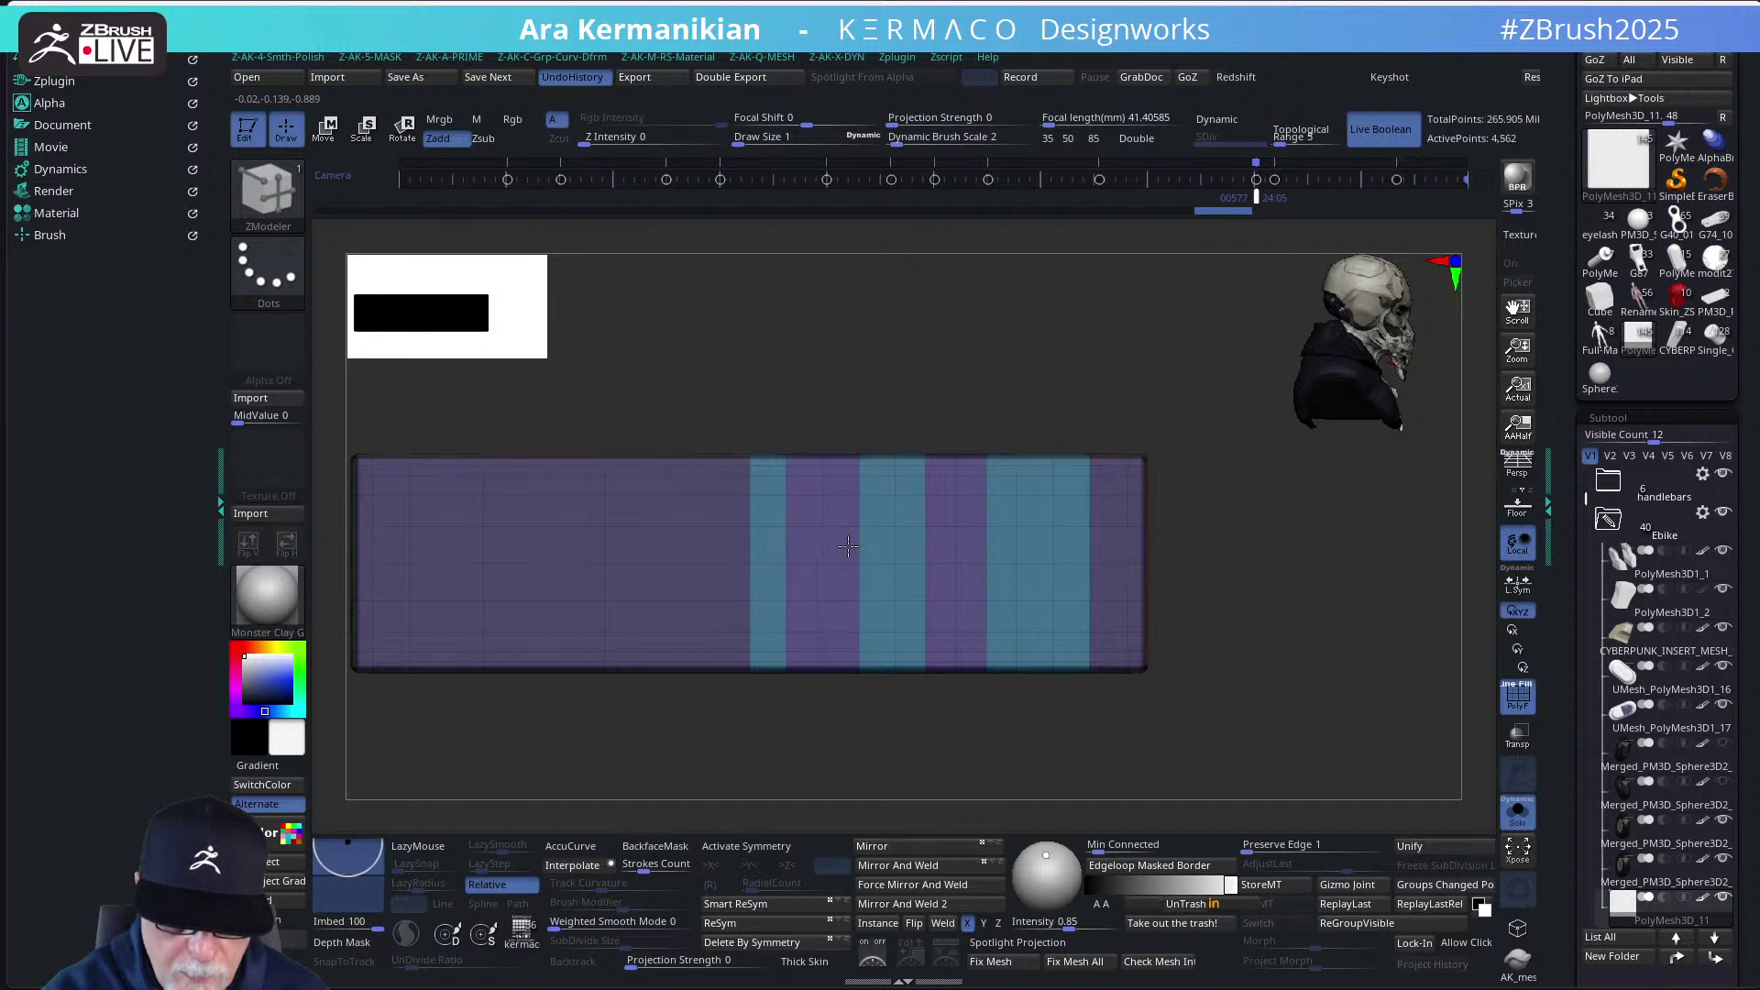
left_click_drag(678, 536, 704, 550)
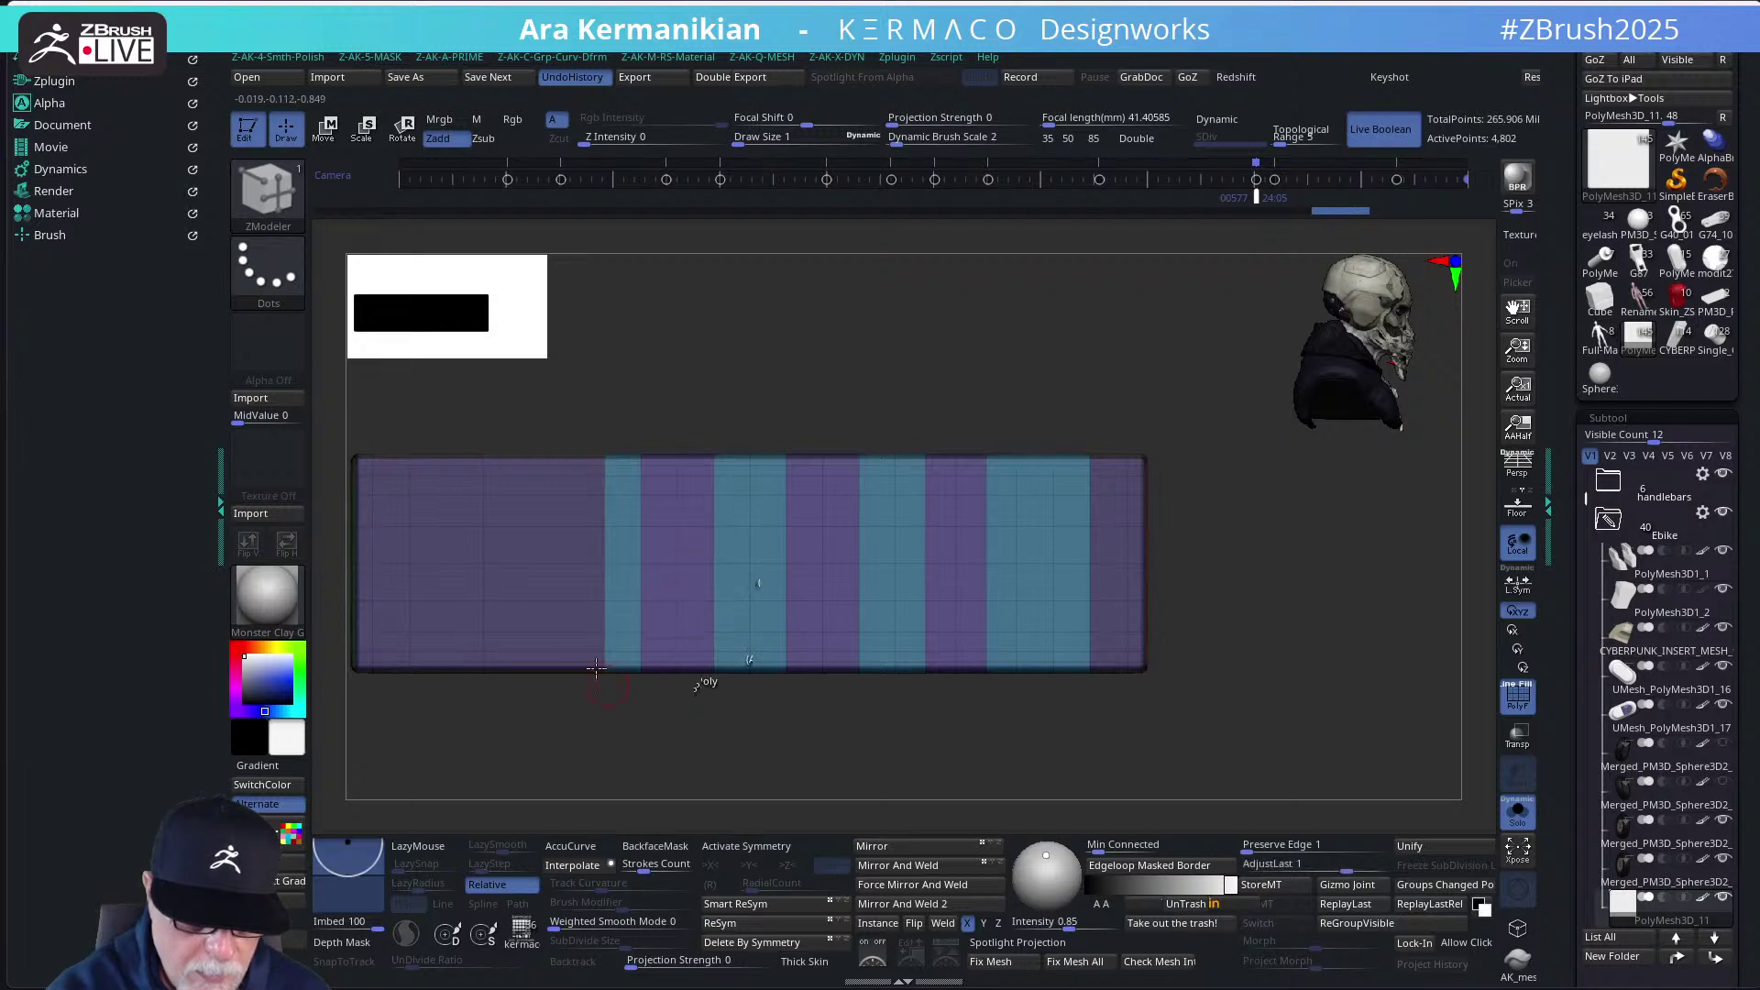
left_click(554, 532)
left_click_drag(555, 539, 444, 527)
left_click(450, 536)
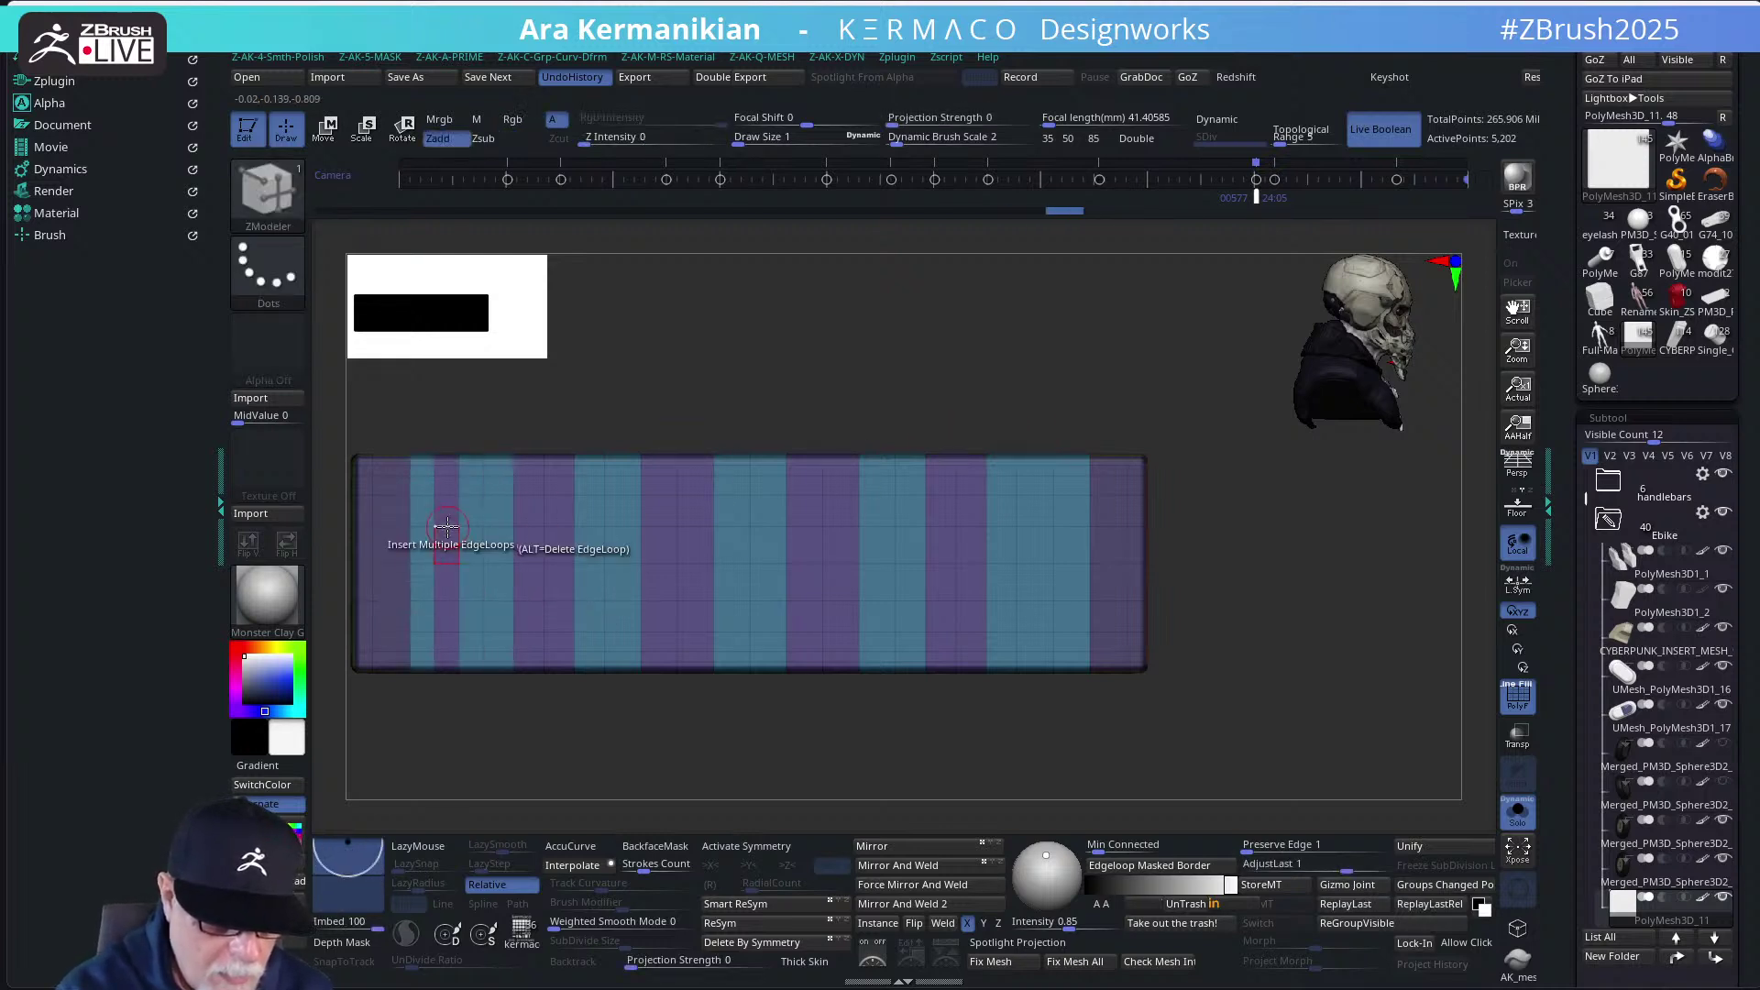
Rework the loops near the block's rear end, undoing uneven insertions and replacing the surplus loop to match the front end's spacing
key("ctrl+z")
key("ctrl+z")
left_click(448, 523)
left_click(447, 525)
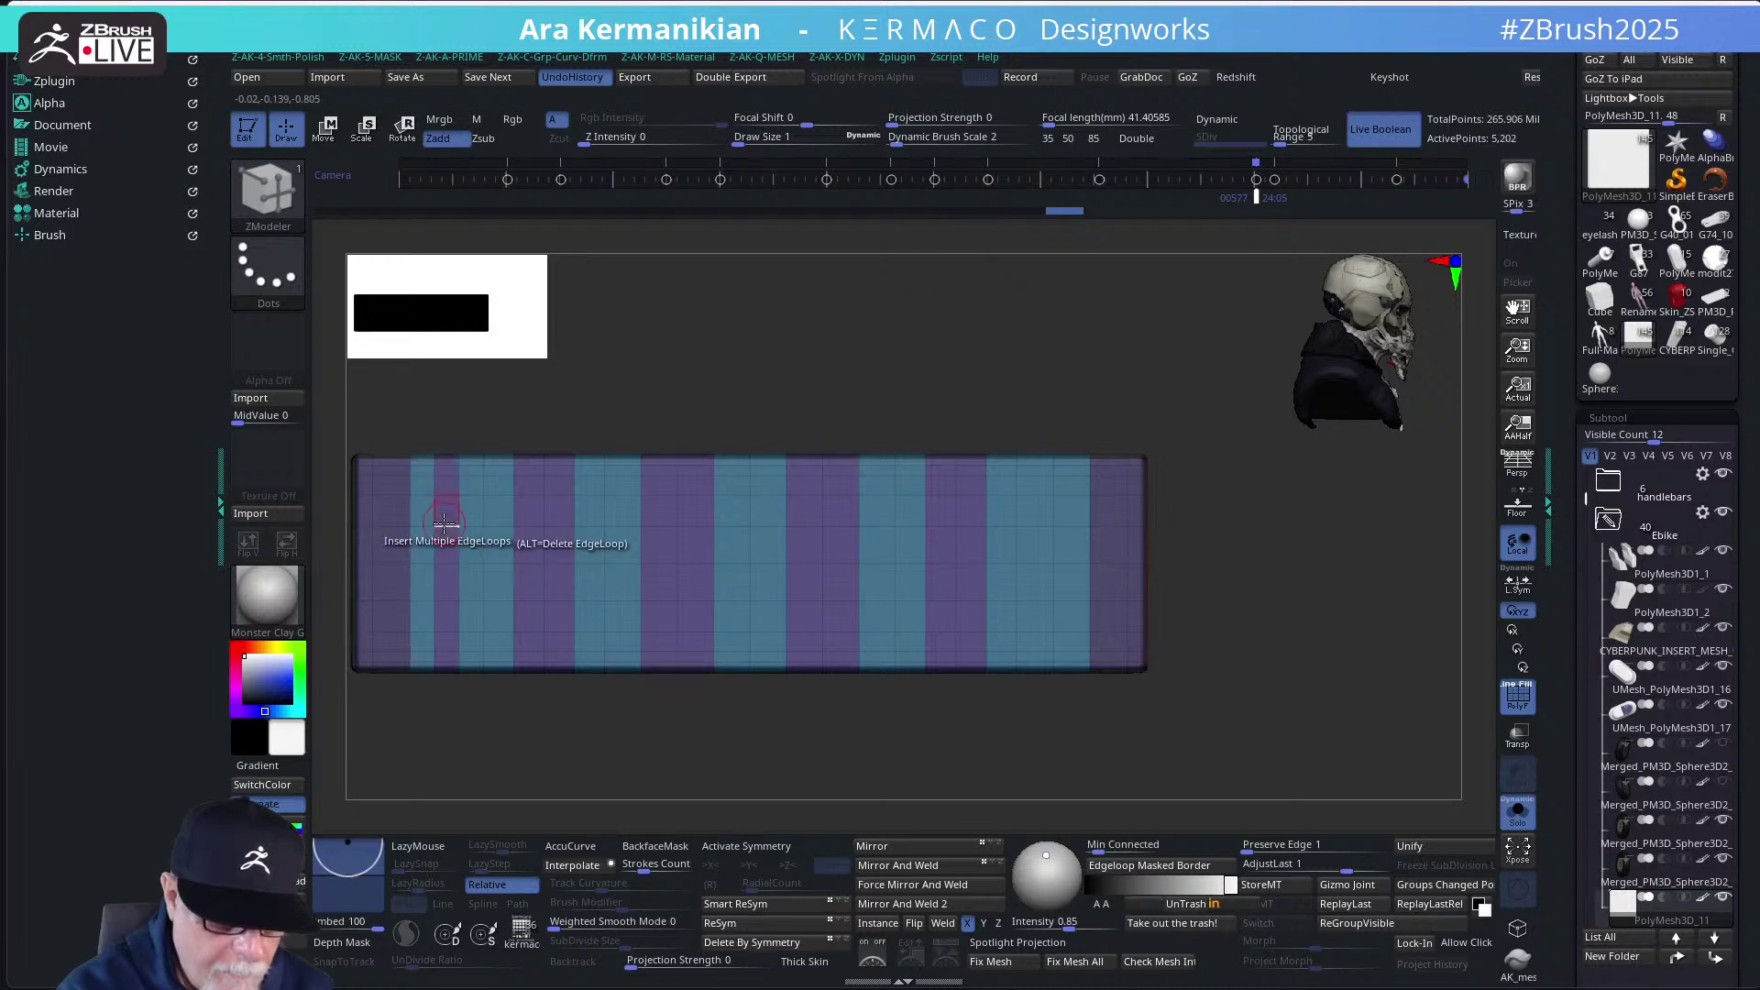
key("ctrl+z")
key("ctrl+z")
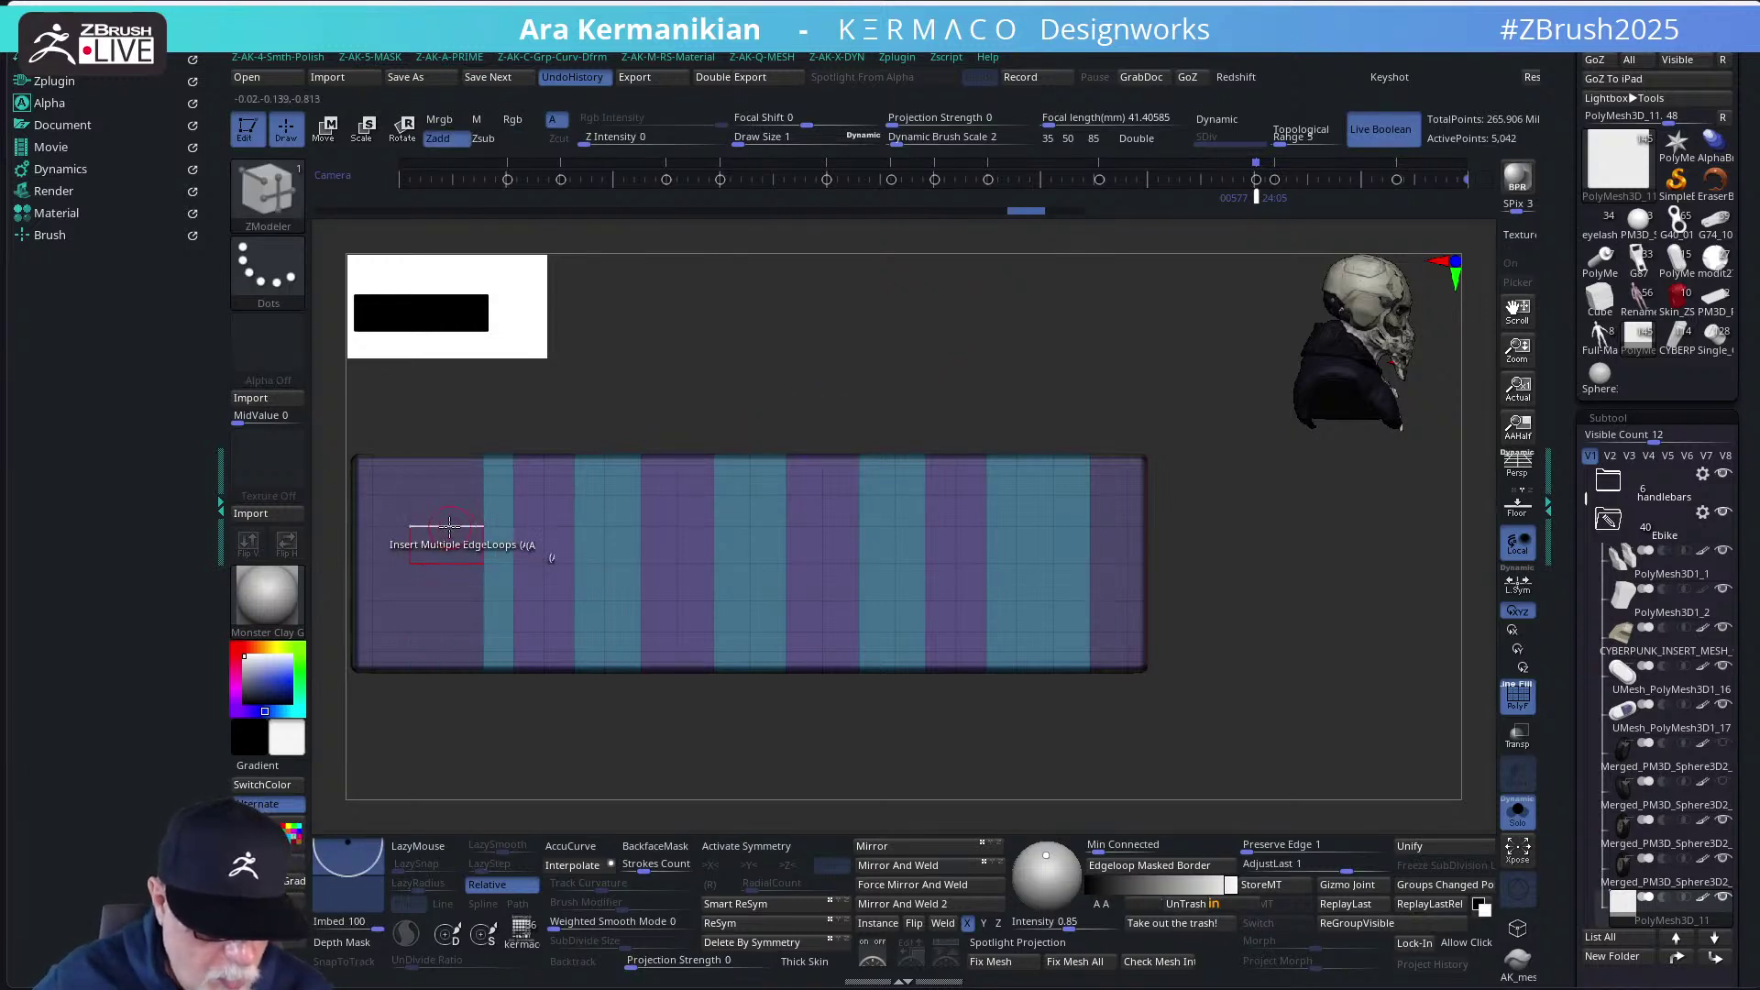
left_click(415, 530)
left_click_drag(685, 391, 813, 432, "alt")
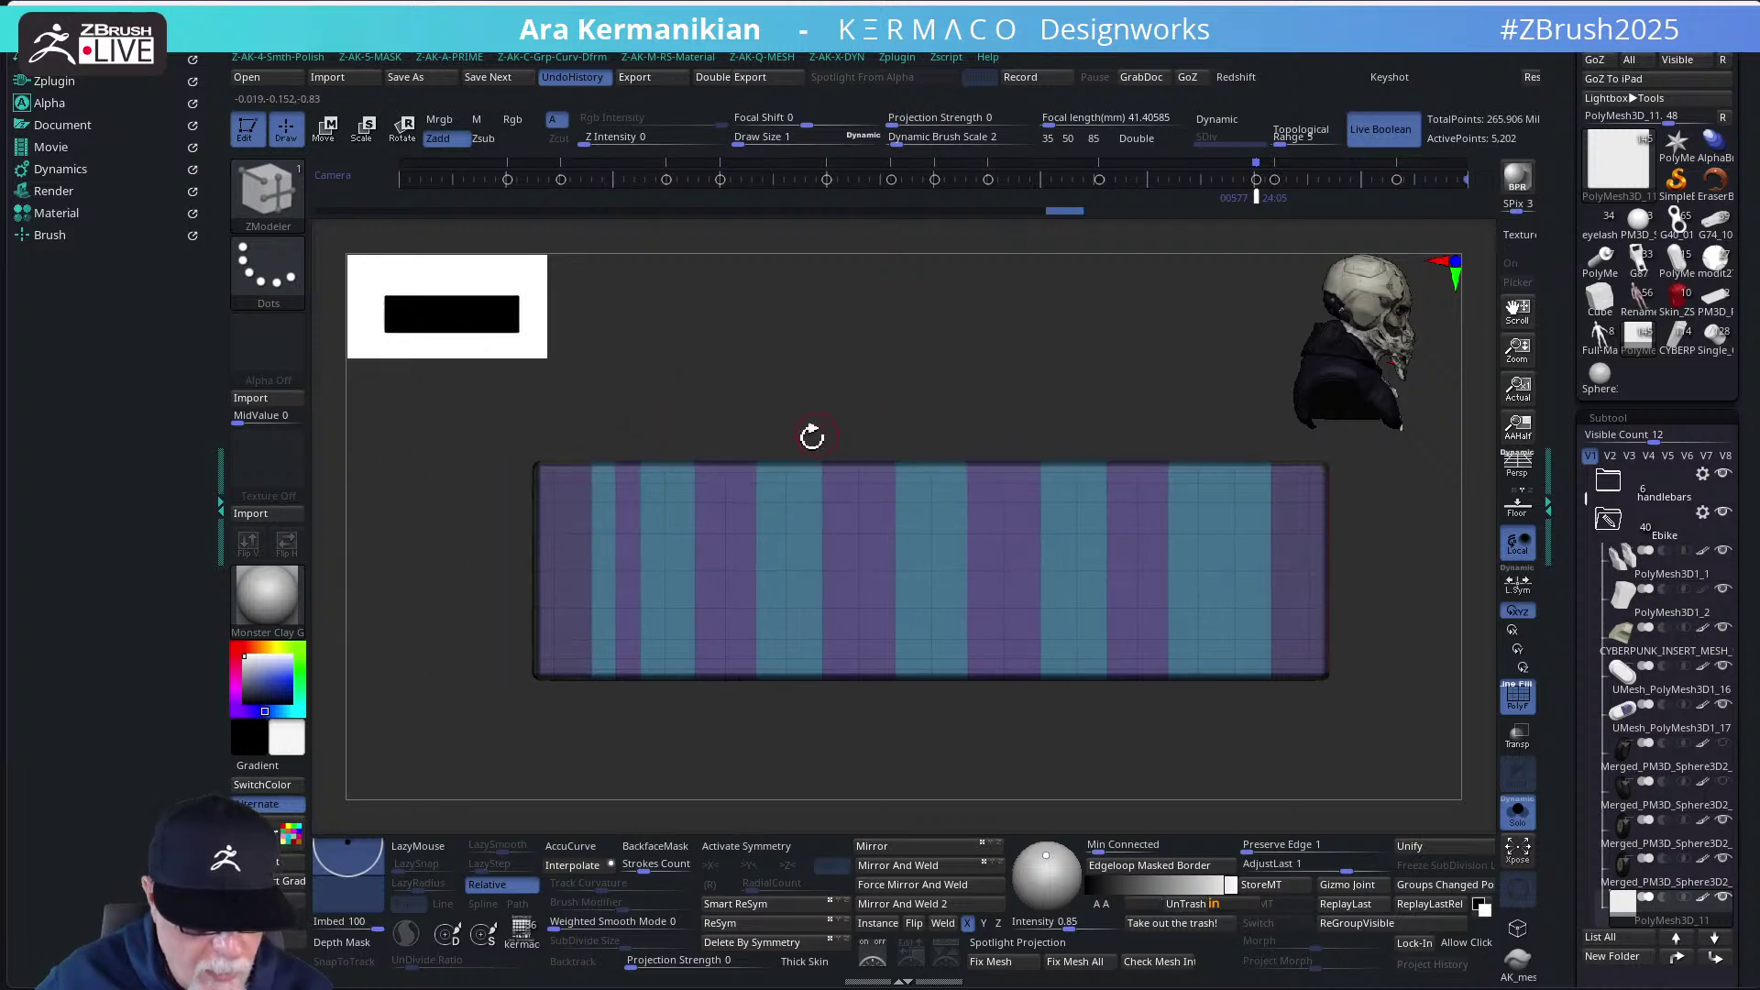
left_click(628, 530, "alt")
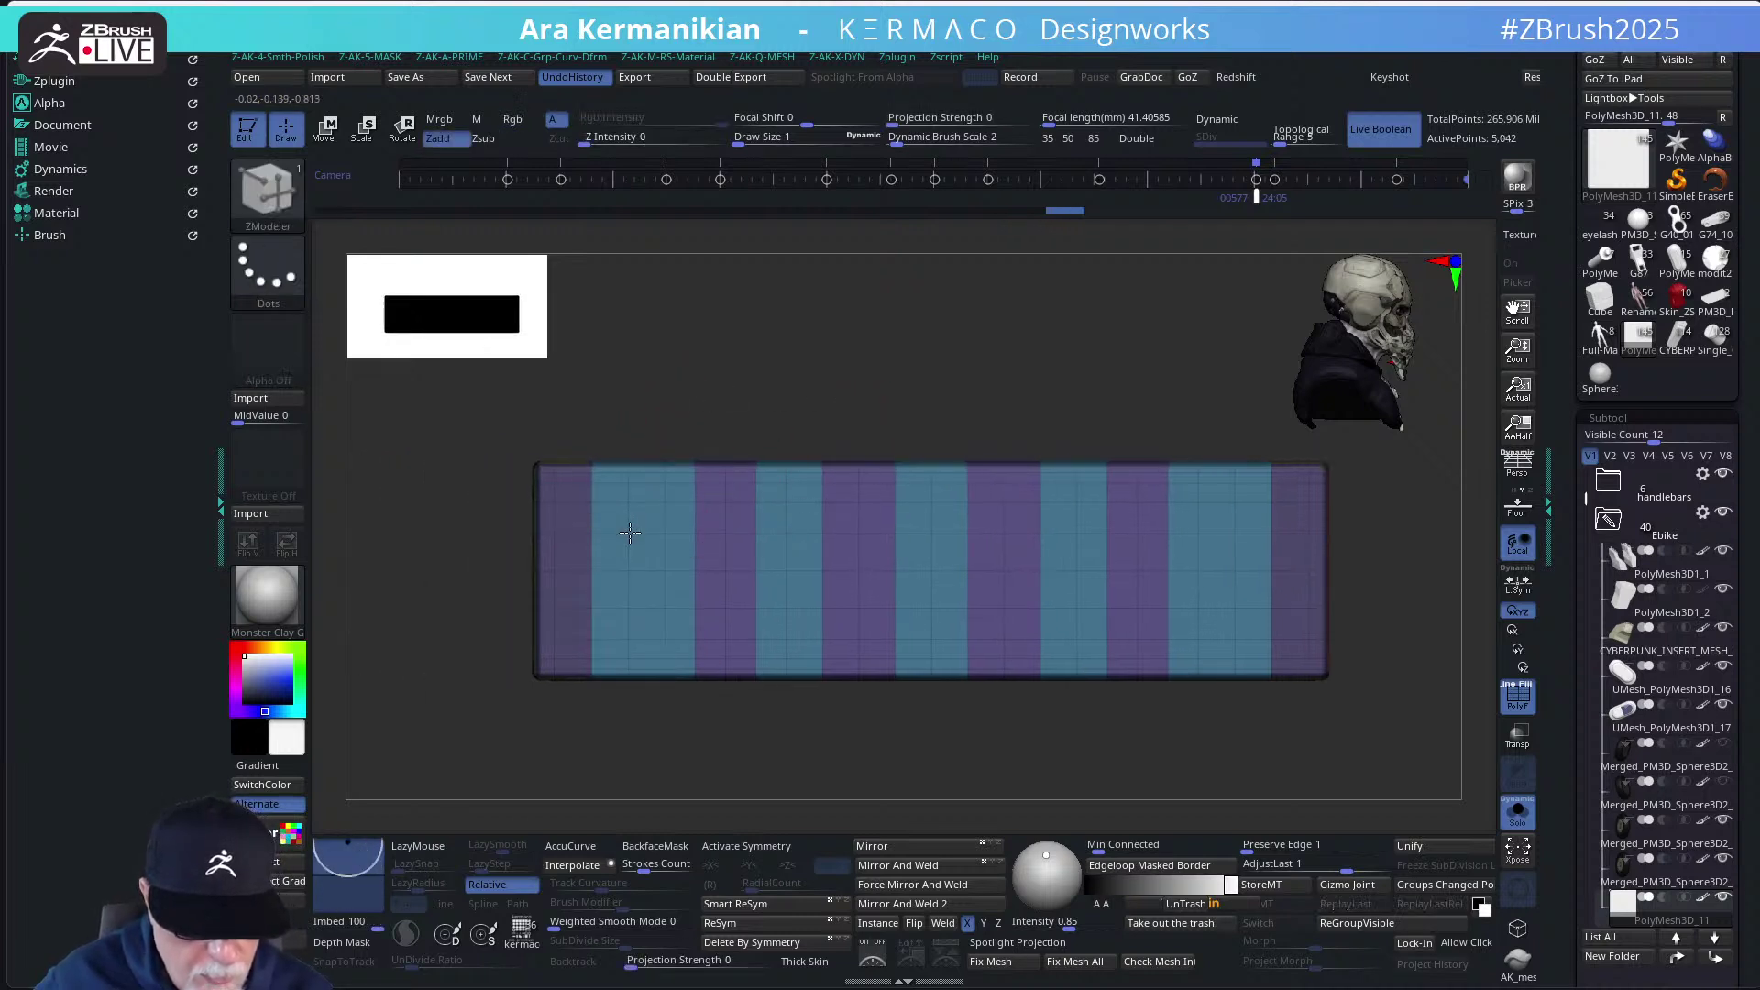
left_click(637, 536)
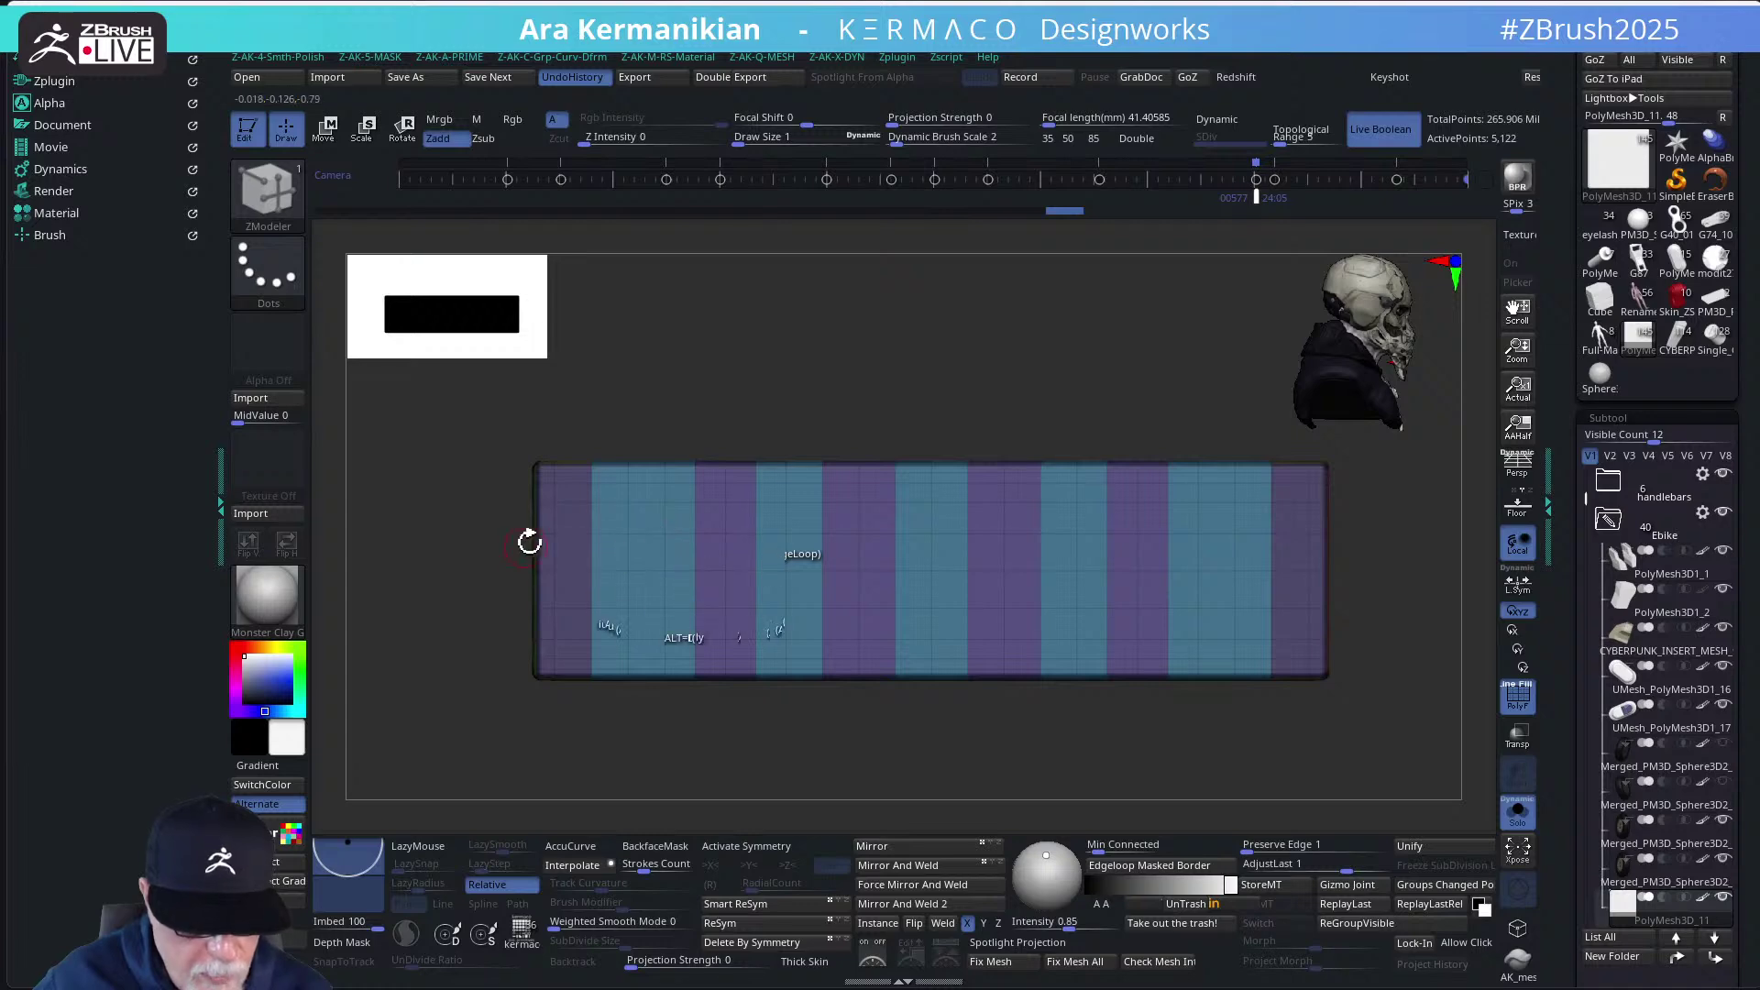
Subdivide the block to level 3 and show the rest of the motorcycle again
mouse_move(718, 393)
left_mouse_down()
mouse_move(686, 442)
mouse_move(718, 409)
mouse_move(707, 388)
mouse_move(739, 416)
left_mouse_up()
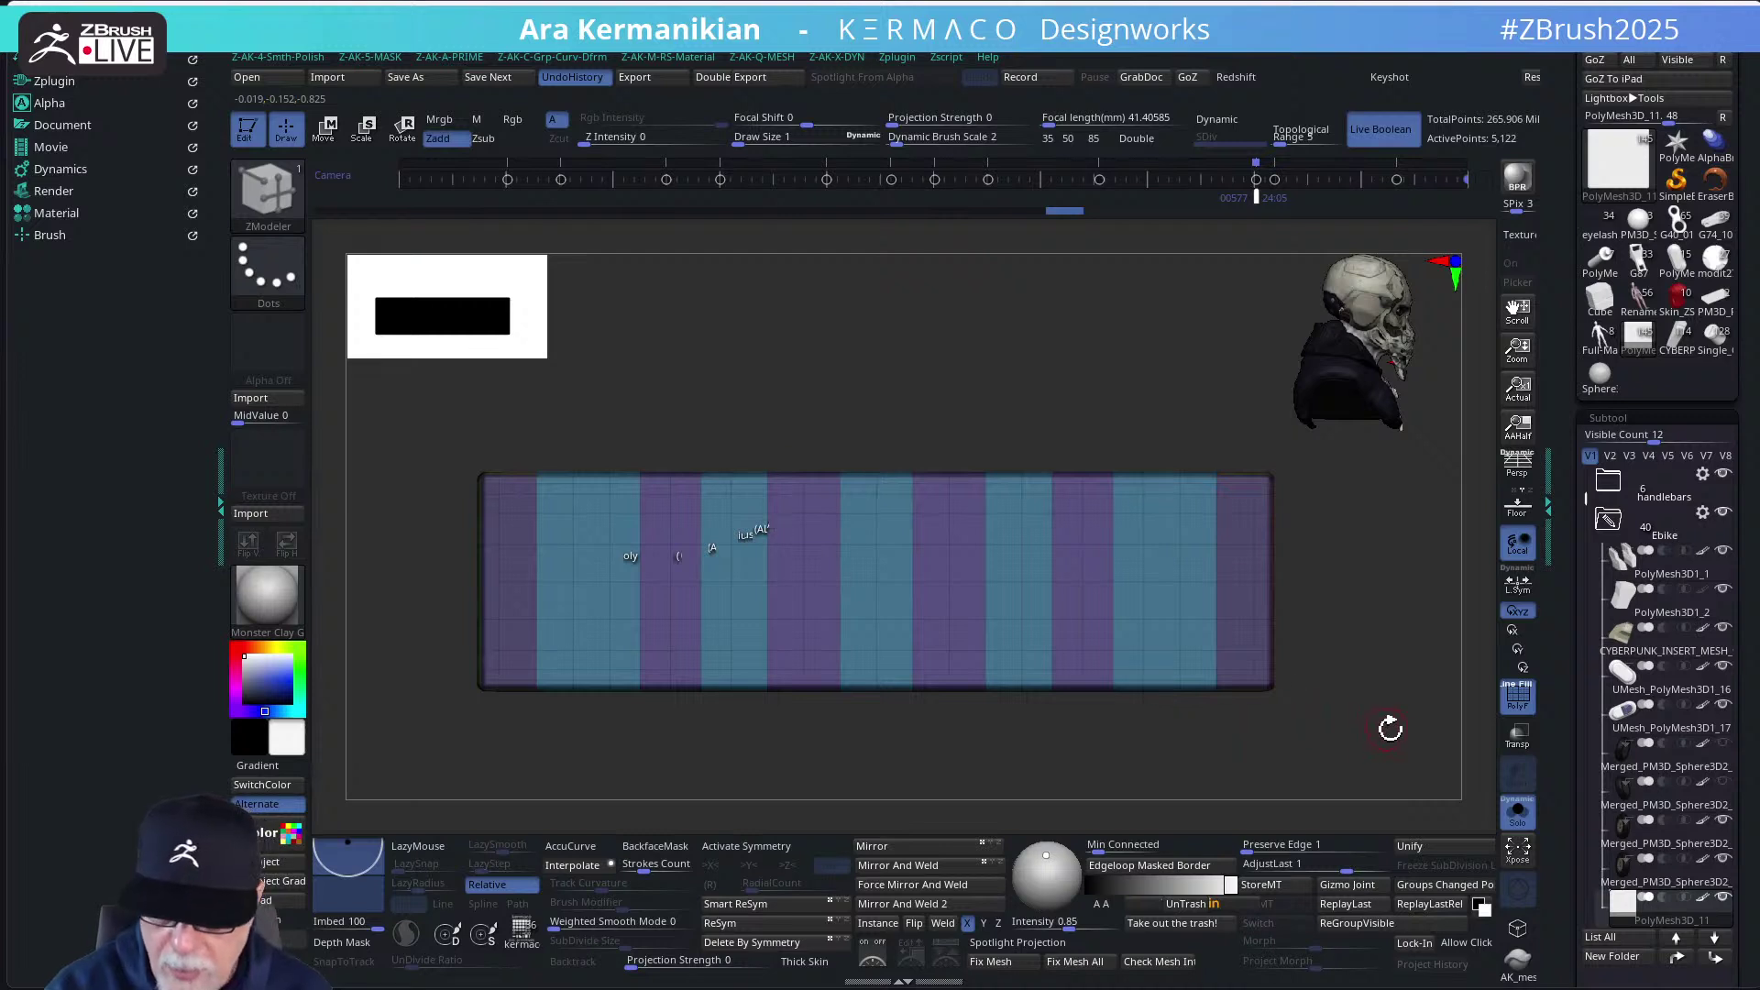
key("ctrl")
key("ctrl+shift+z")
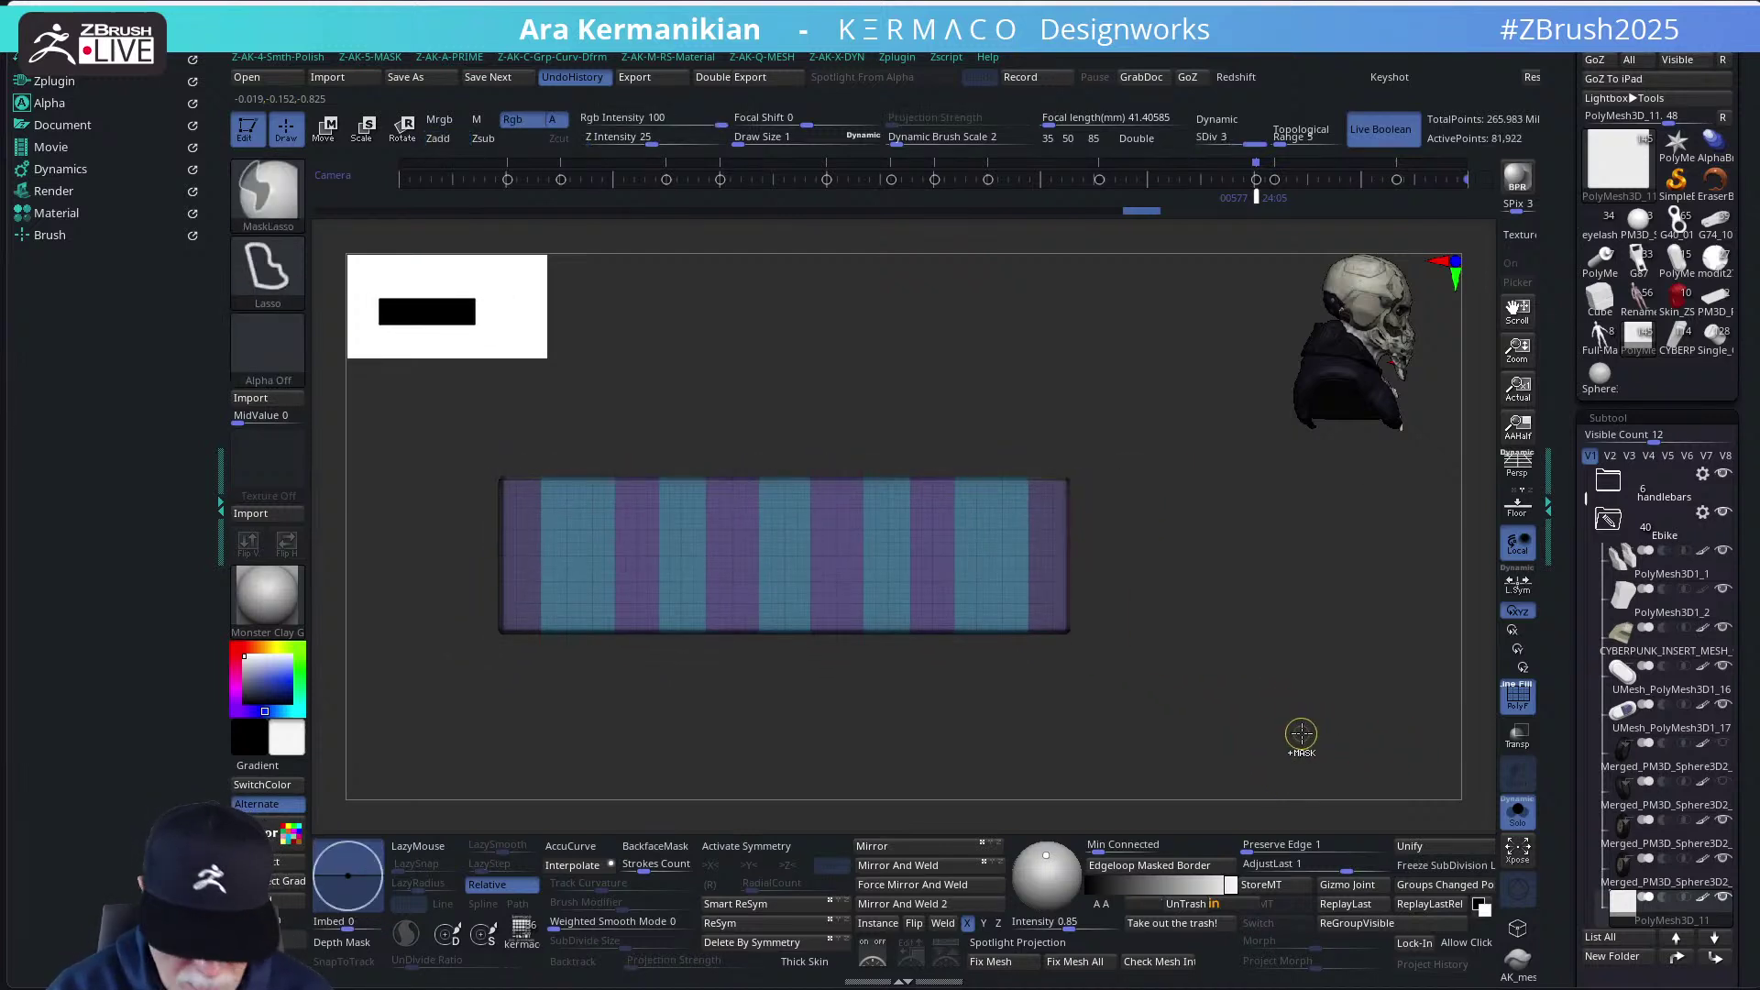
left_click(1518, 820)
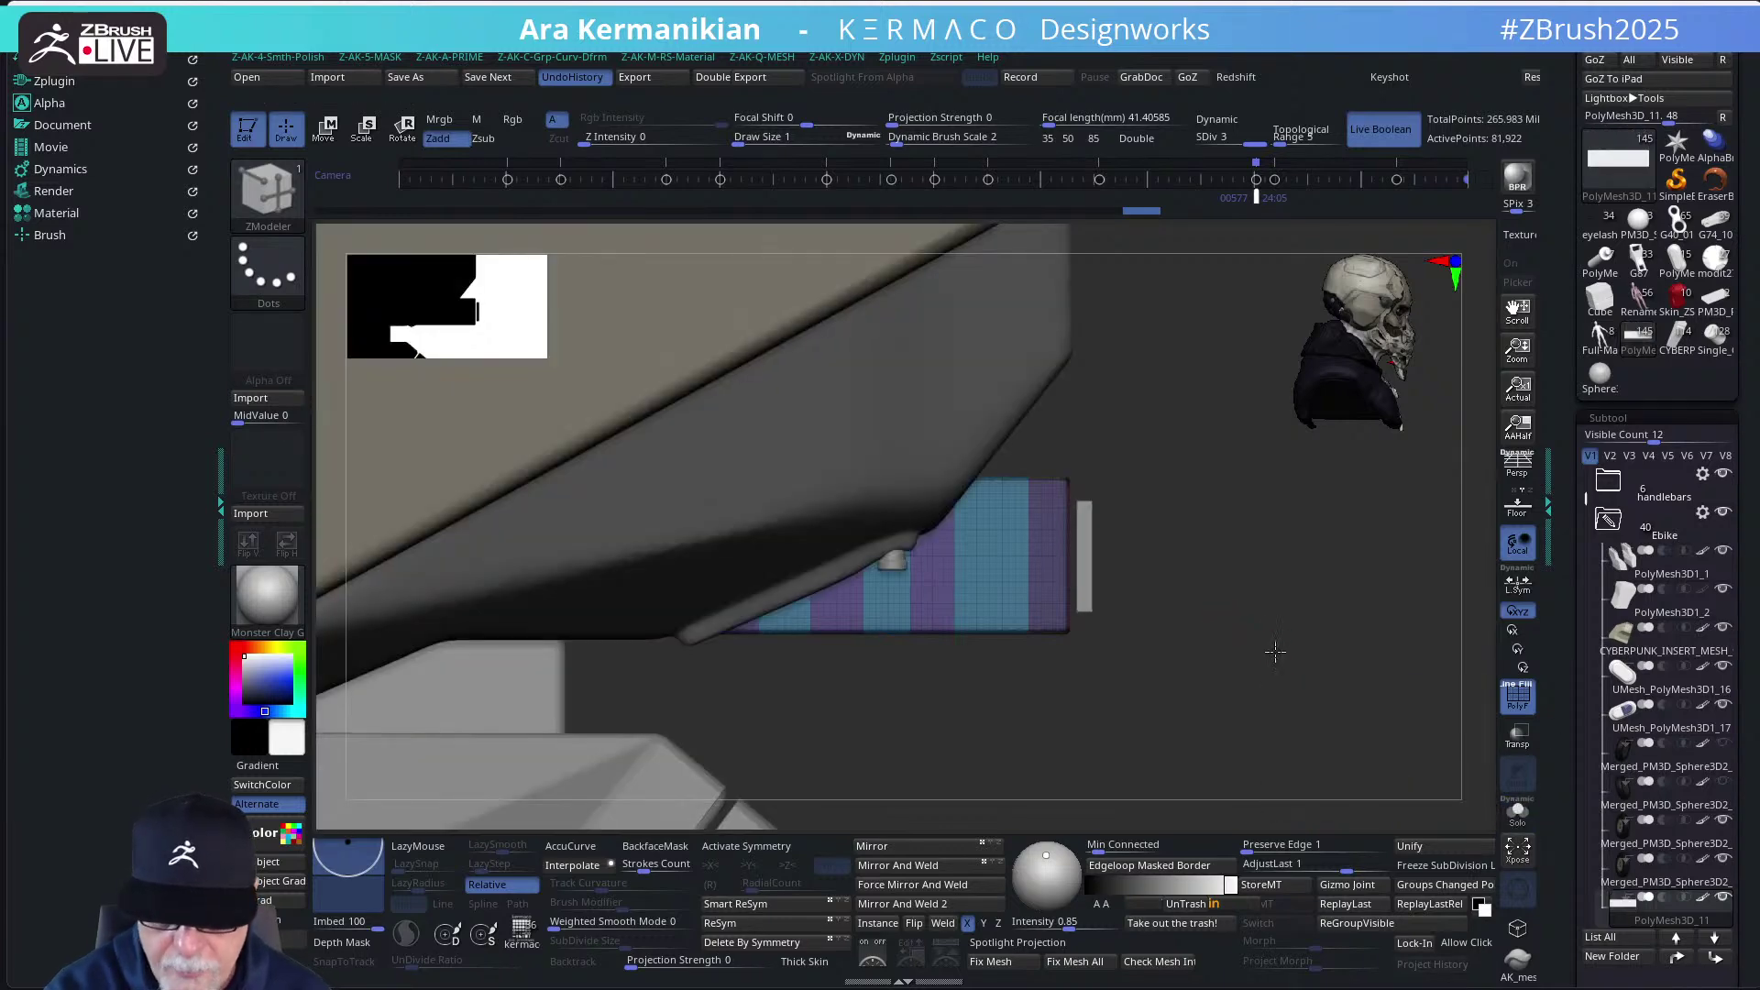
Select the thin plate at the block's front, centre the gizmo on it and move it about 0.0029 back toward the block
left_click_drag(1268, 648, 1133, 619)
left_click(1094, 573, "alt")
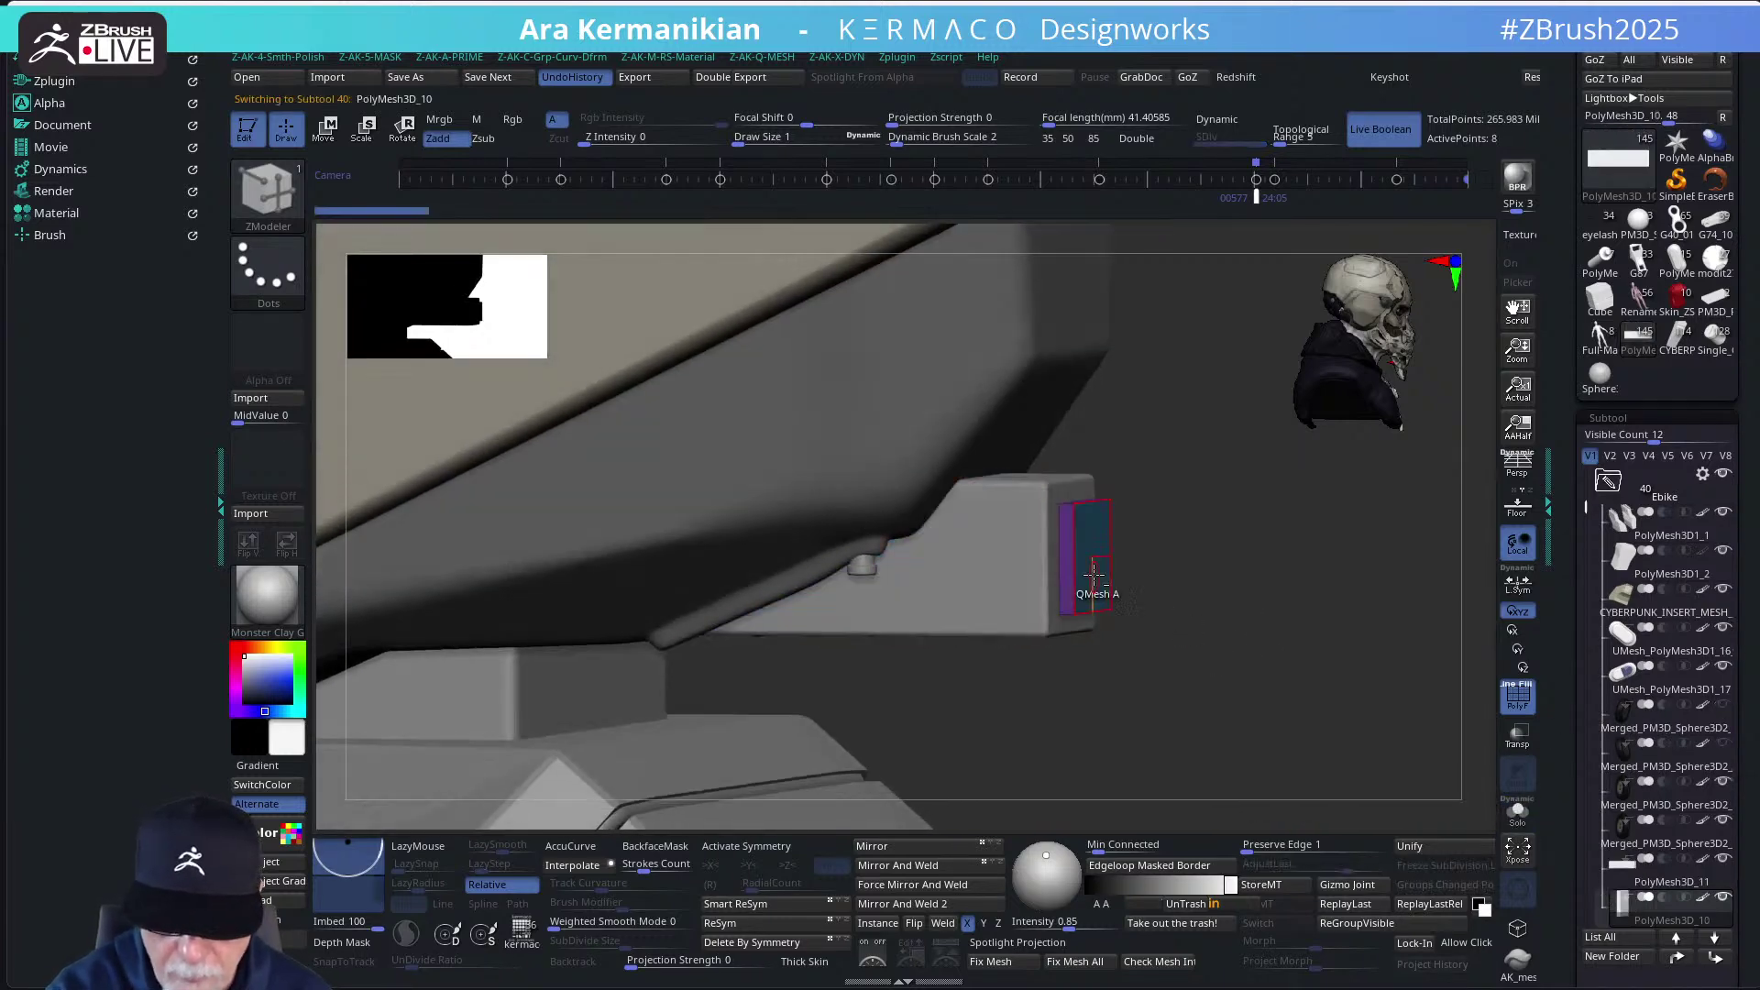
key("w")
left_click_drag(1268, 622, 1064, 569, "alt")
left_click_drag(1125, 627, 1127, 632)
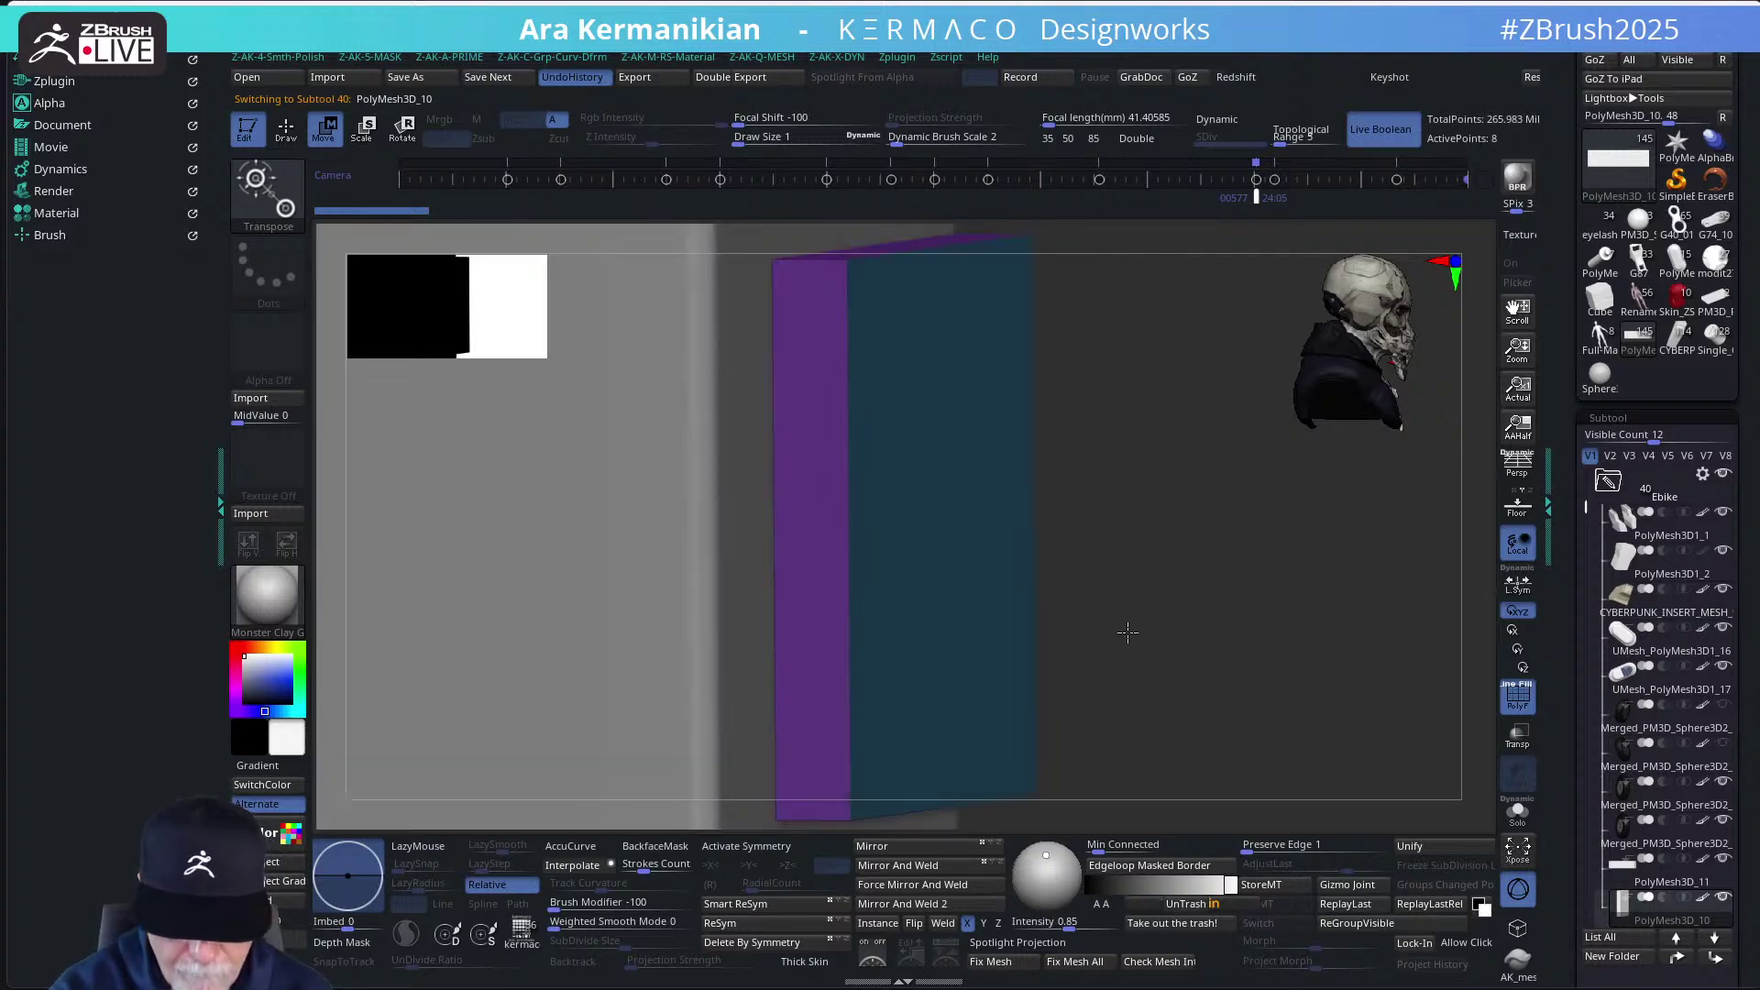
key("f")
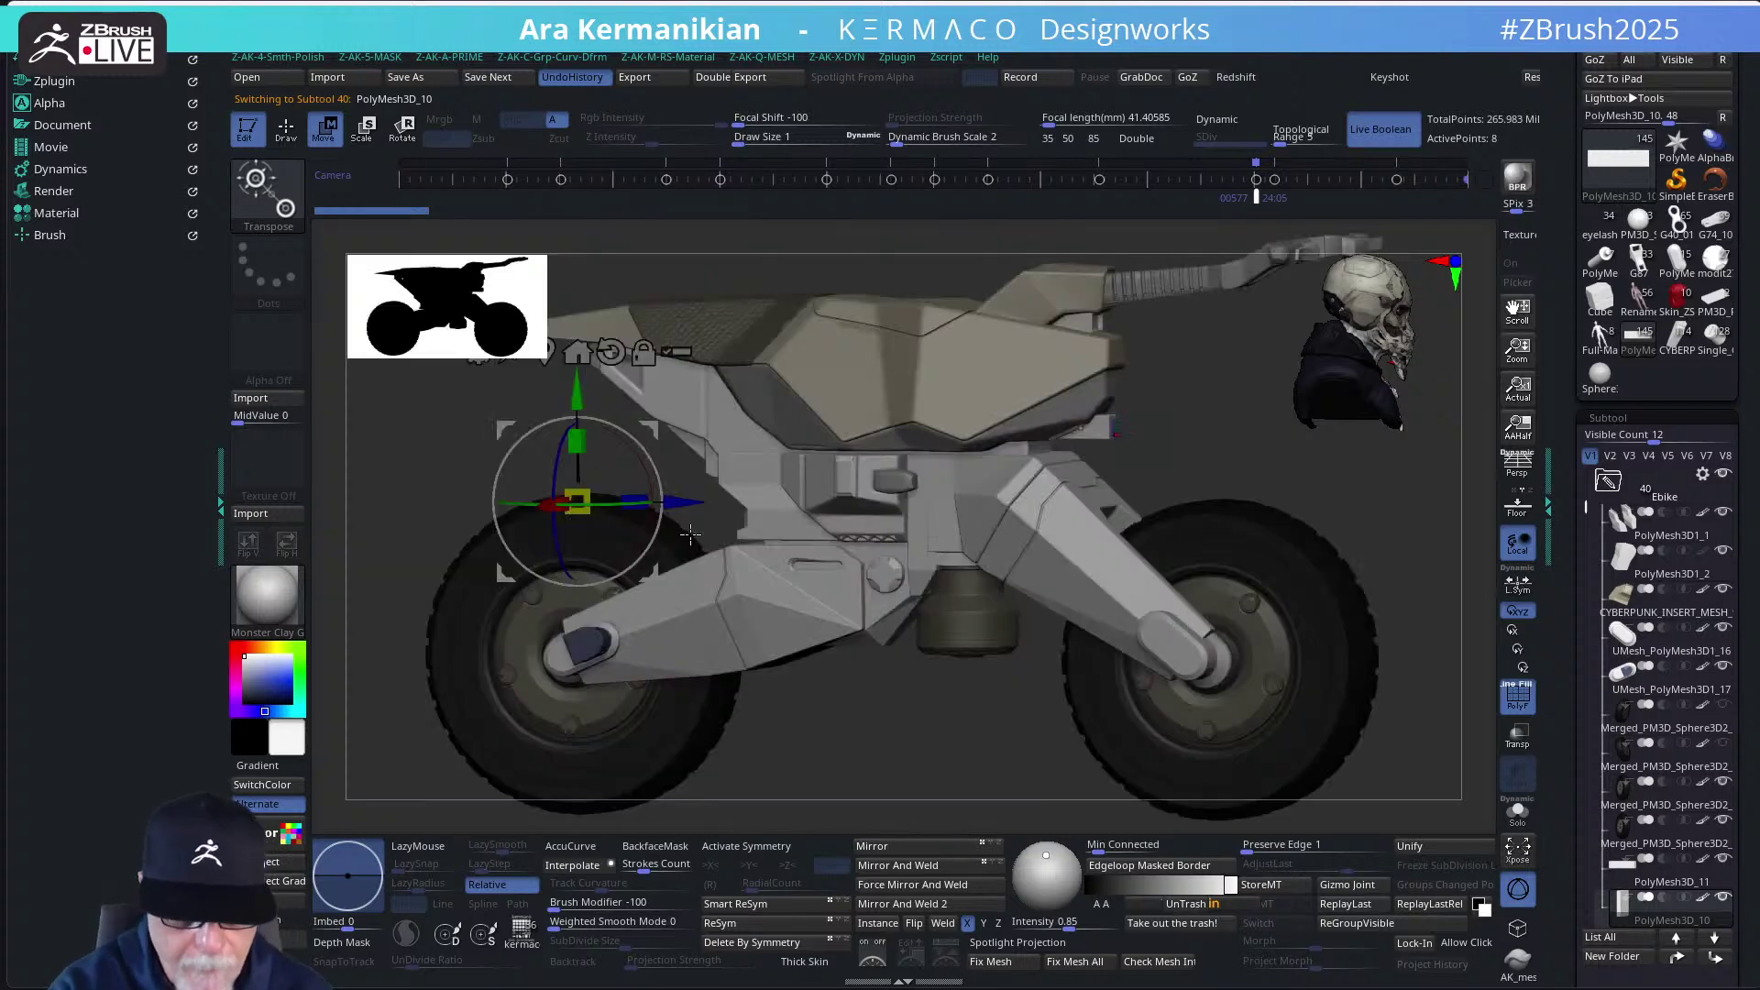
left_click(551, 354)
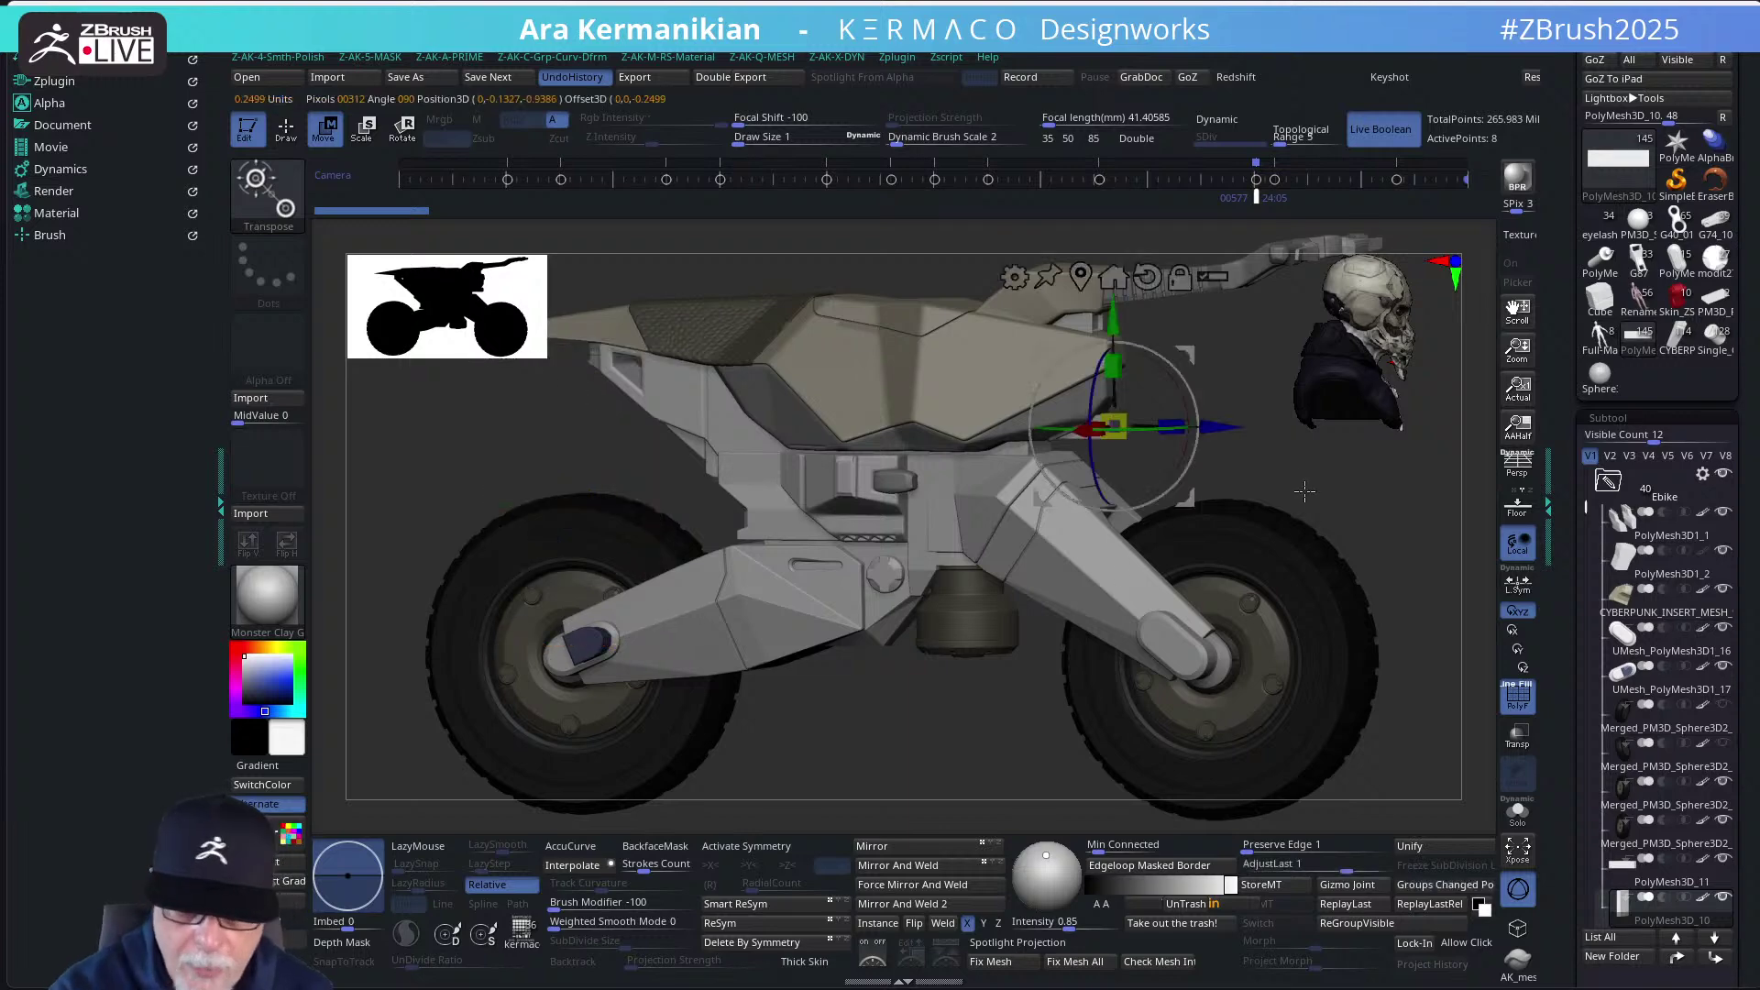
scroll(1304, 492, "up", 6)
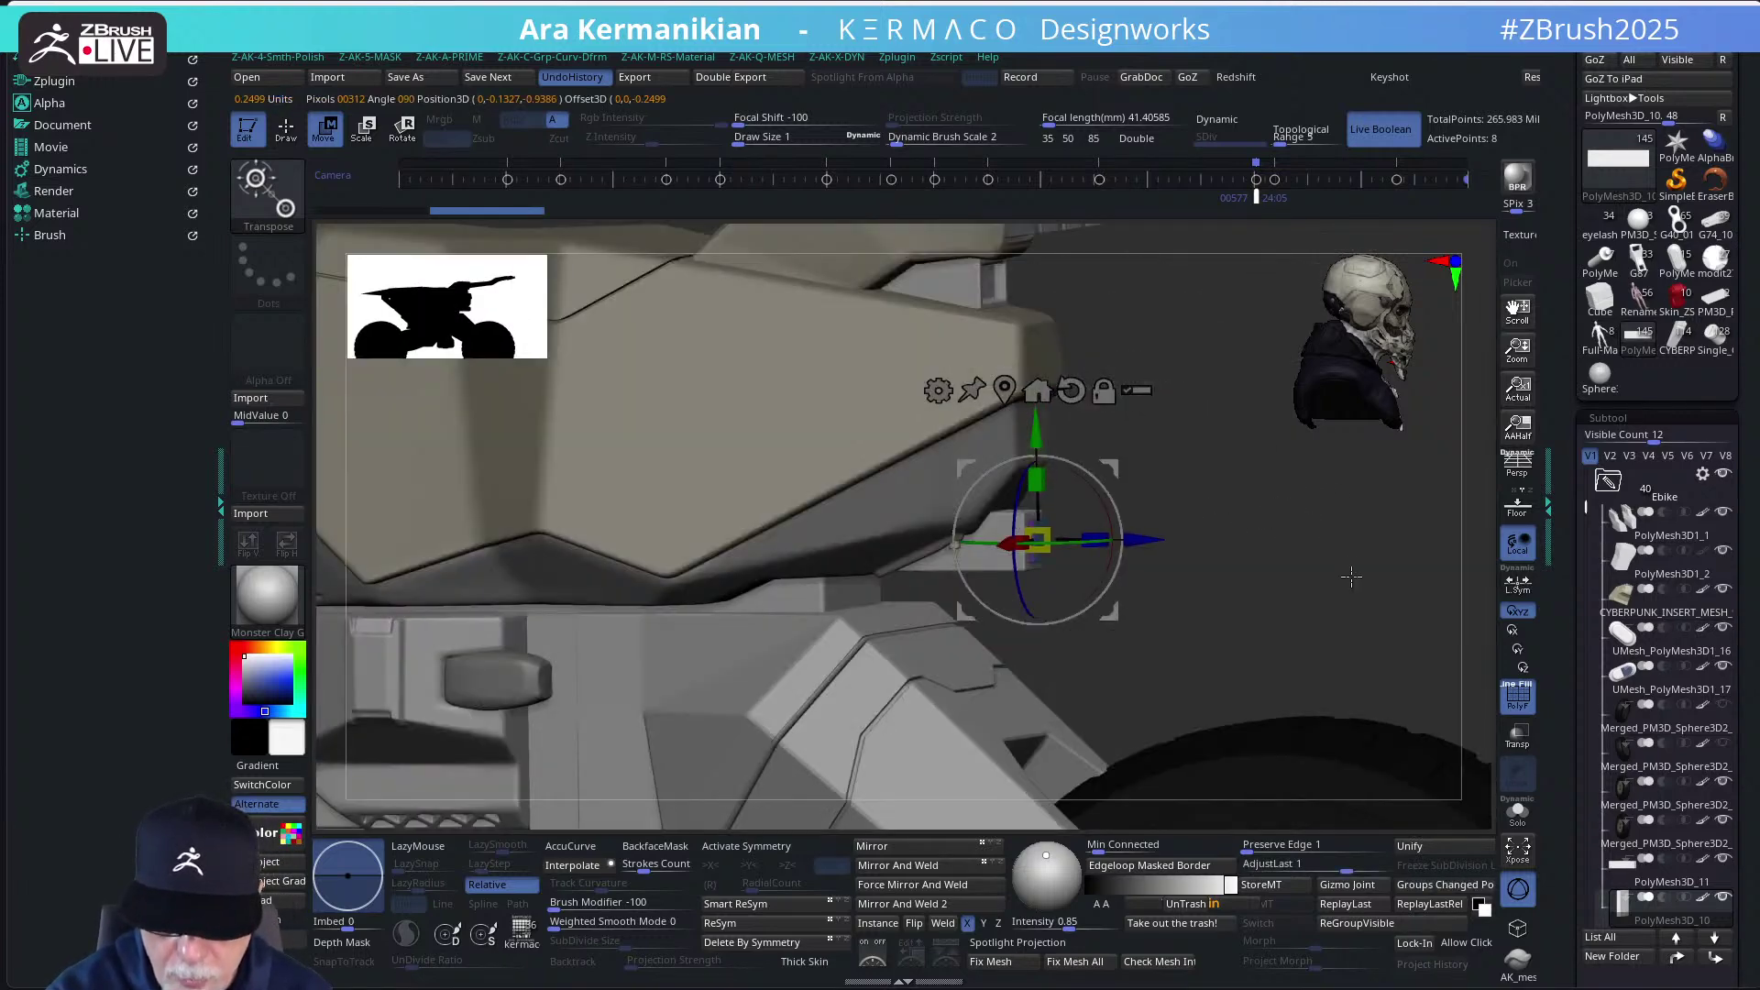
scroll(1350, 576, "up", 3)
left_click_drag(1144, 541, 1133, 541)
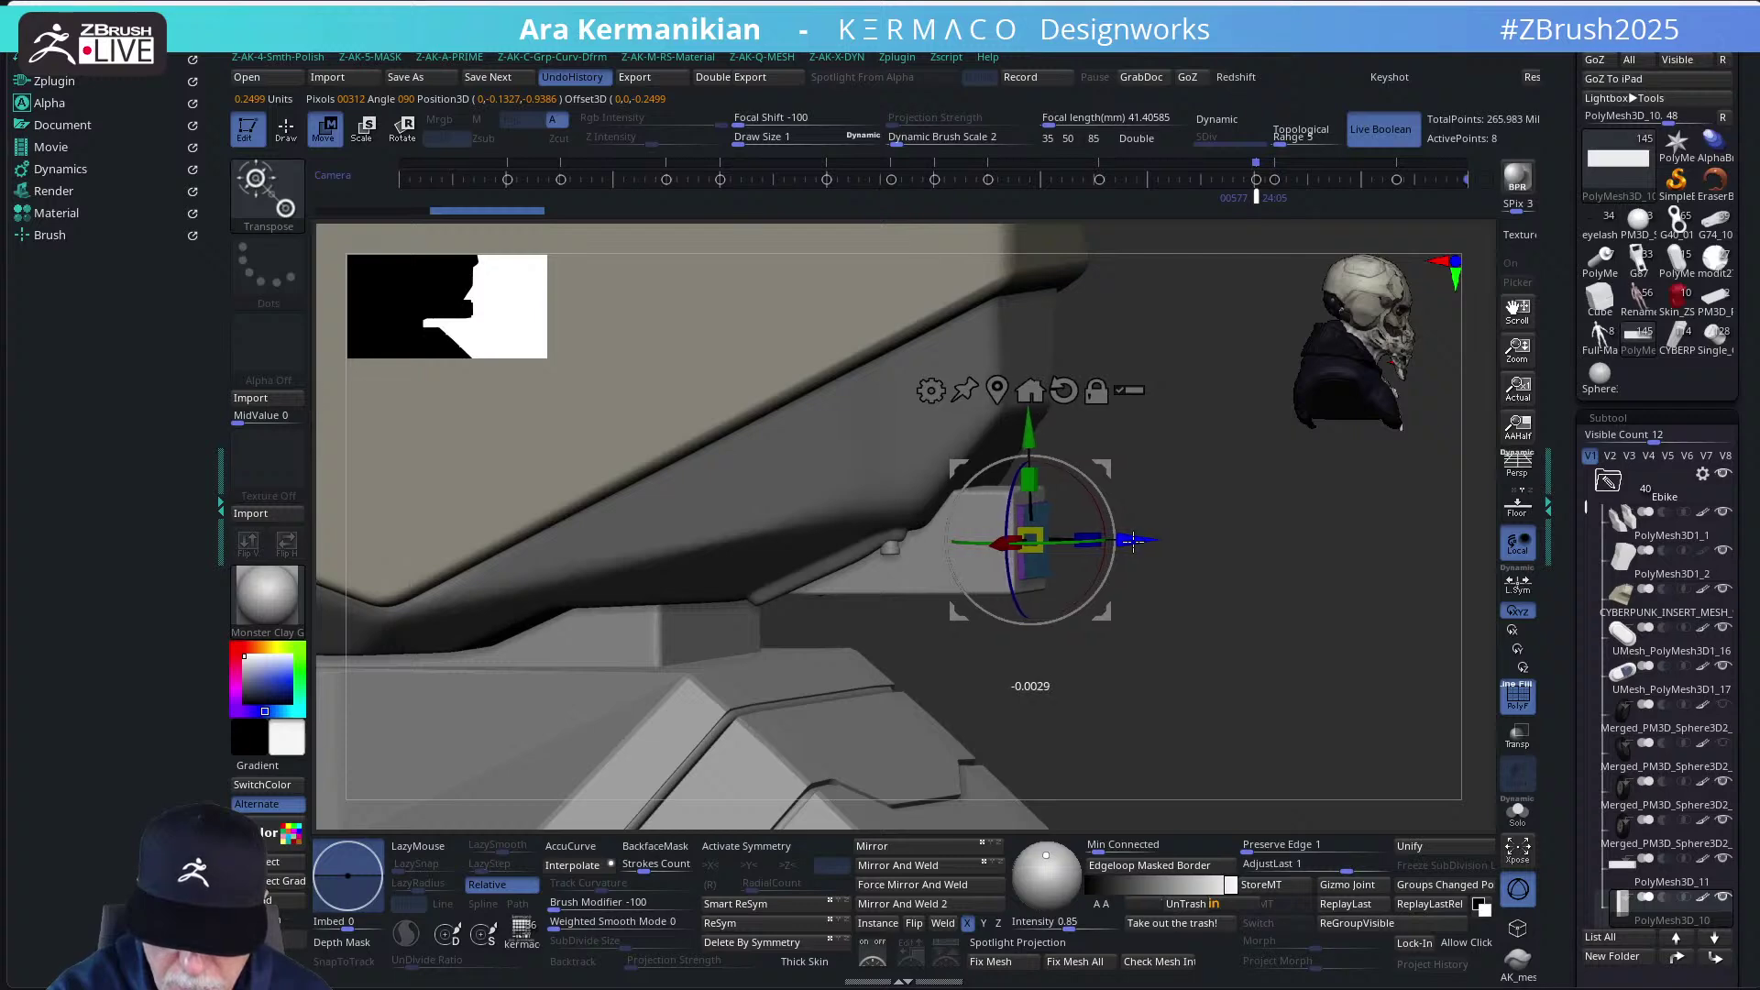
From the front view, enlarge the thin plate so it nearly fills the block's front face
key("q")
mouse_move(1210, 629)
left_mouse_down()
mouse_move(1178, 629)
mouse_move(1106, 545)
left_mouse_up()
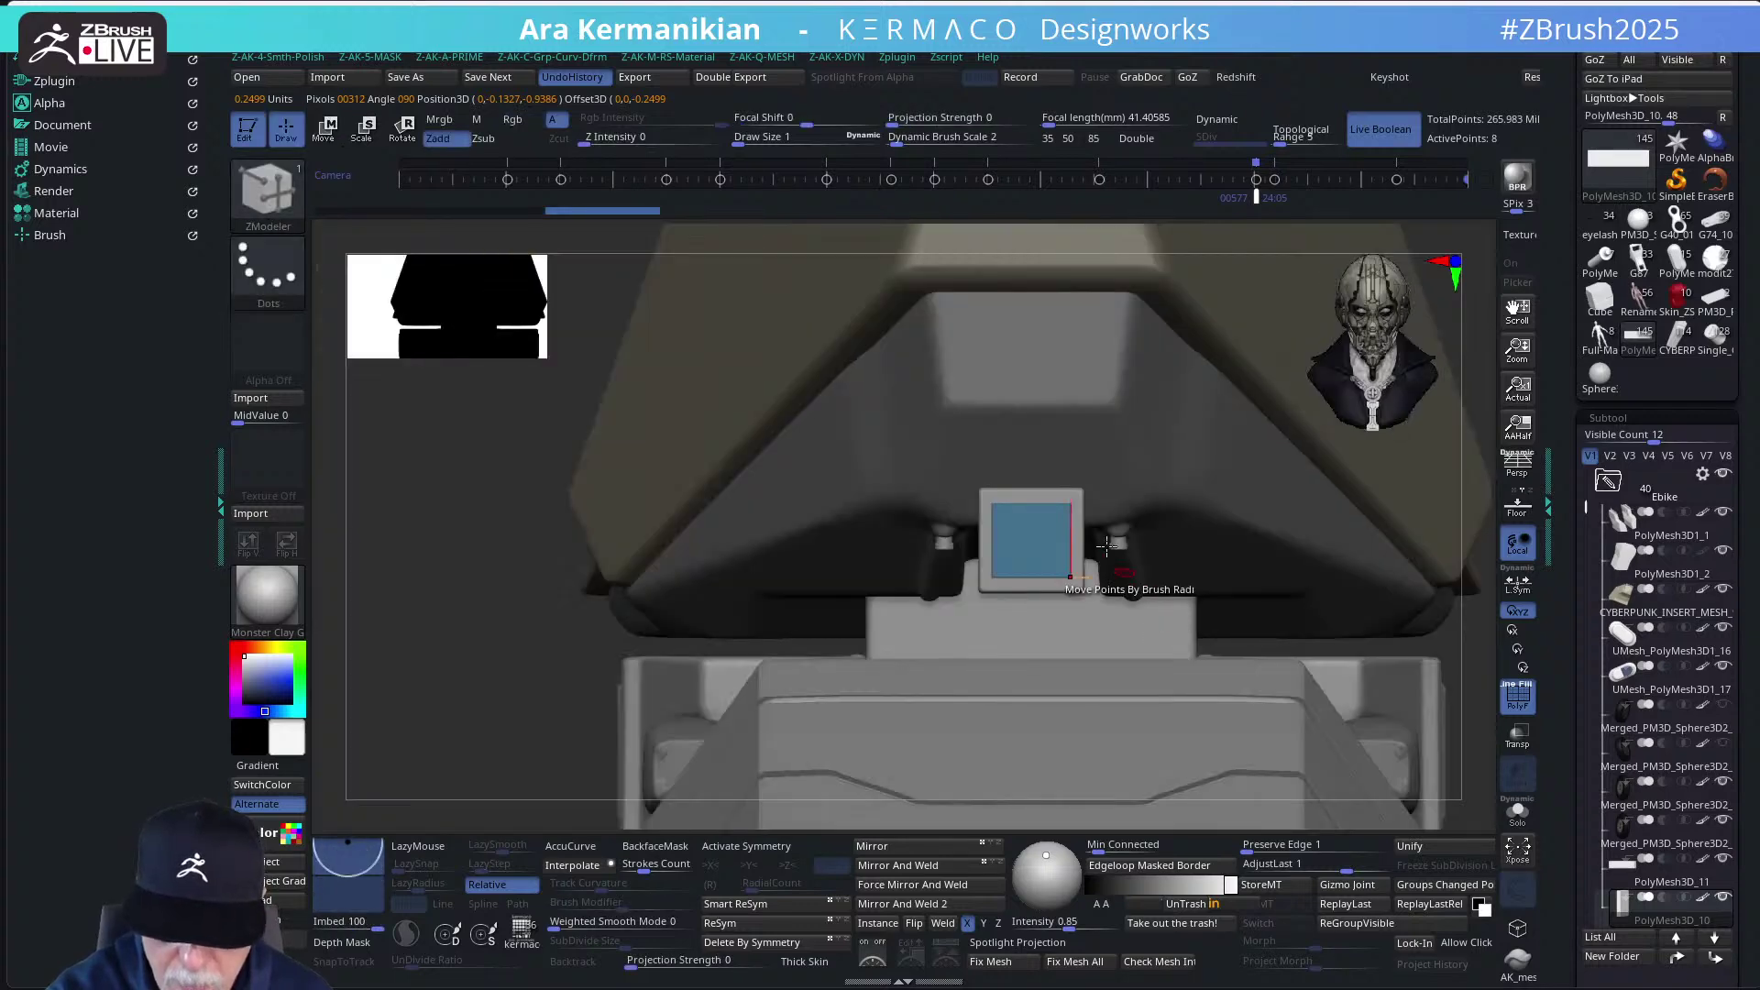
key("w")
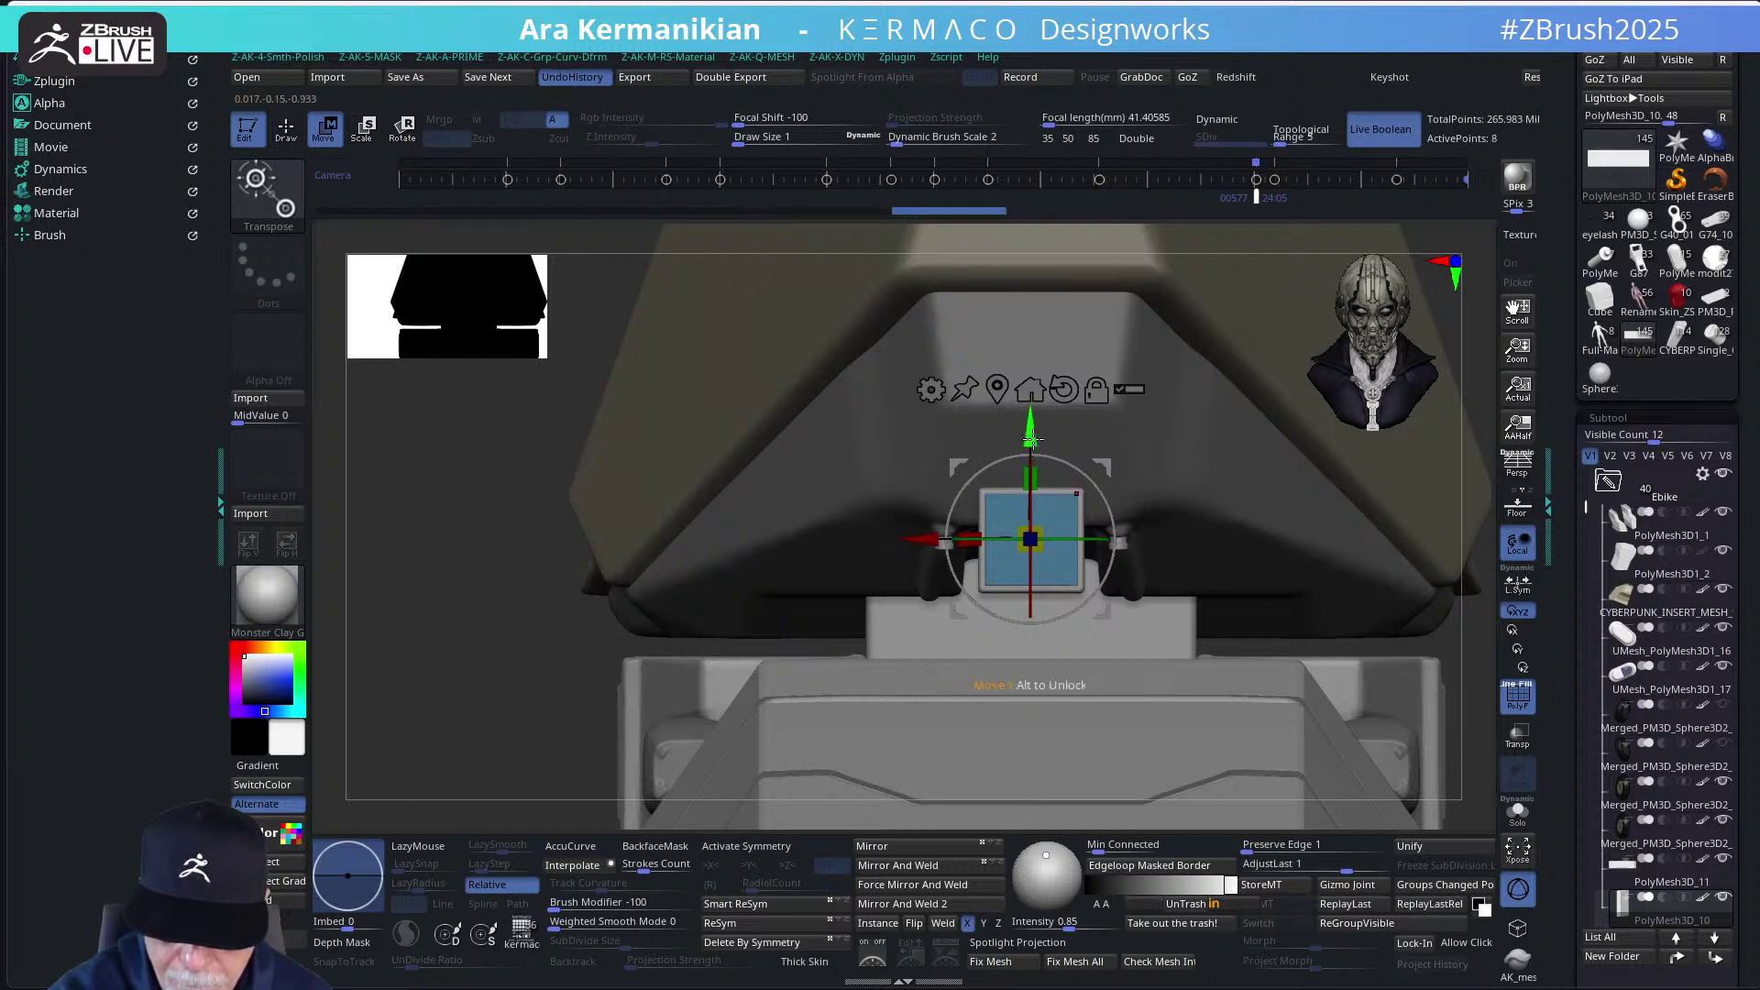
key("q")
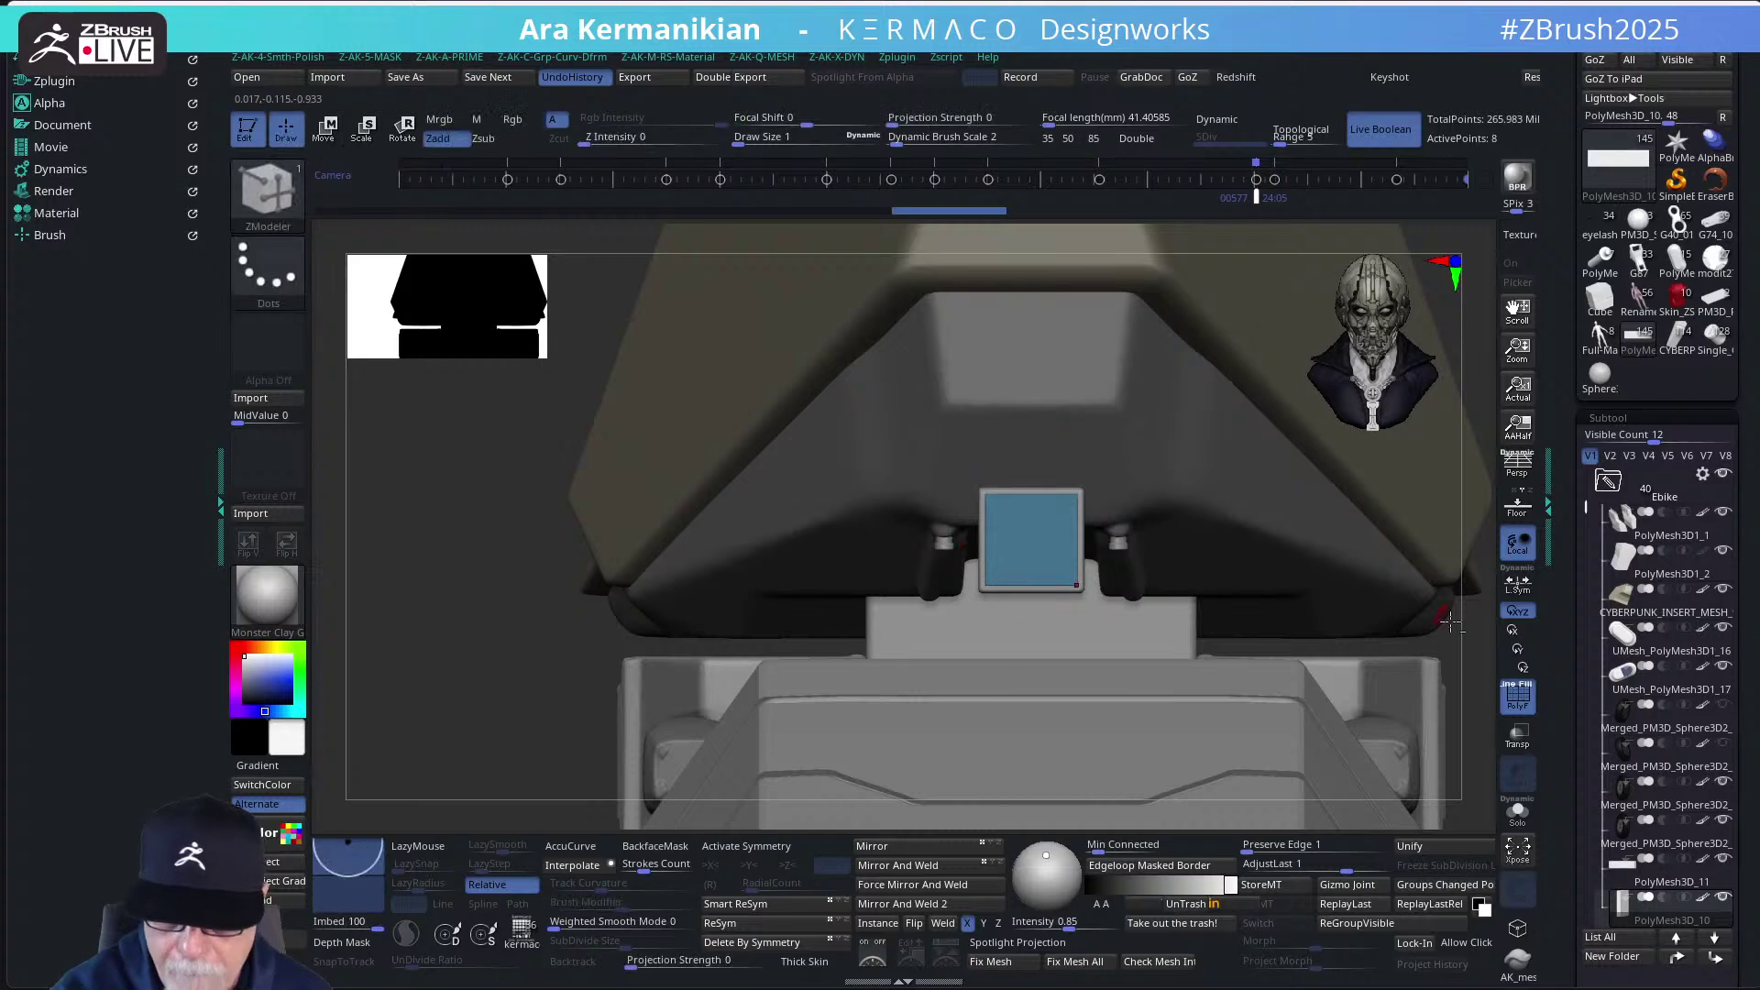
Make the block under the nose the active subtool in side view and turn off its PolyFrame display
left_click_drag(1480, 656, 1362, 623)
left_click_drag(1256, 546, 1351, 662, "alt")
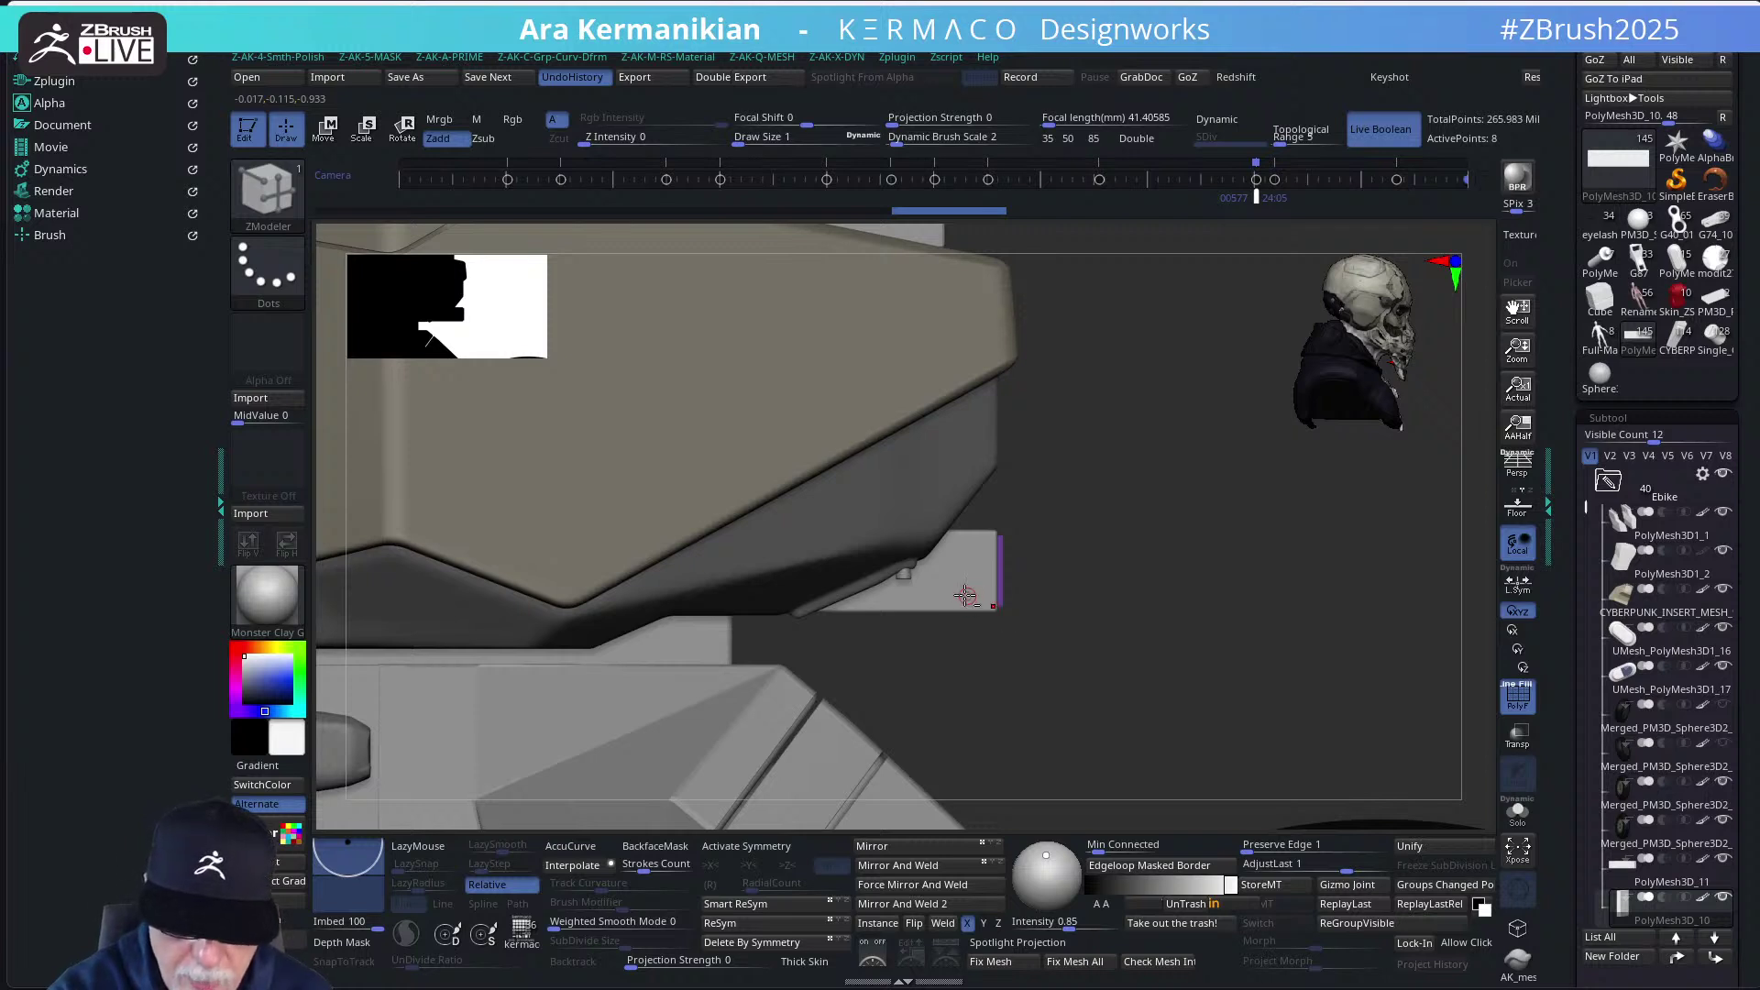
left_click(966, 596, "alt")
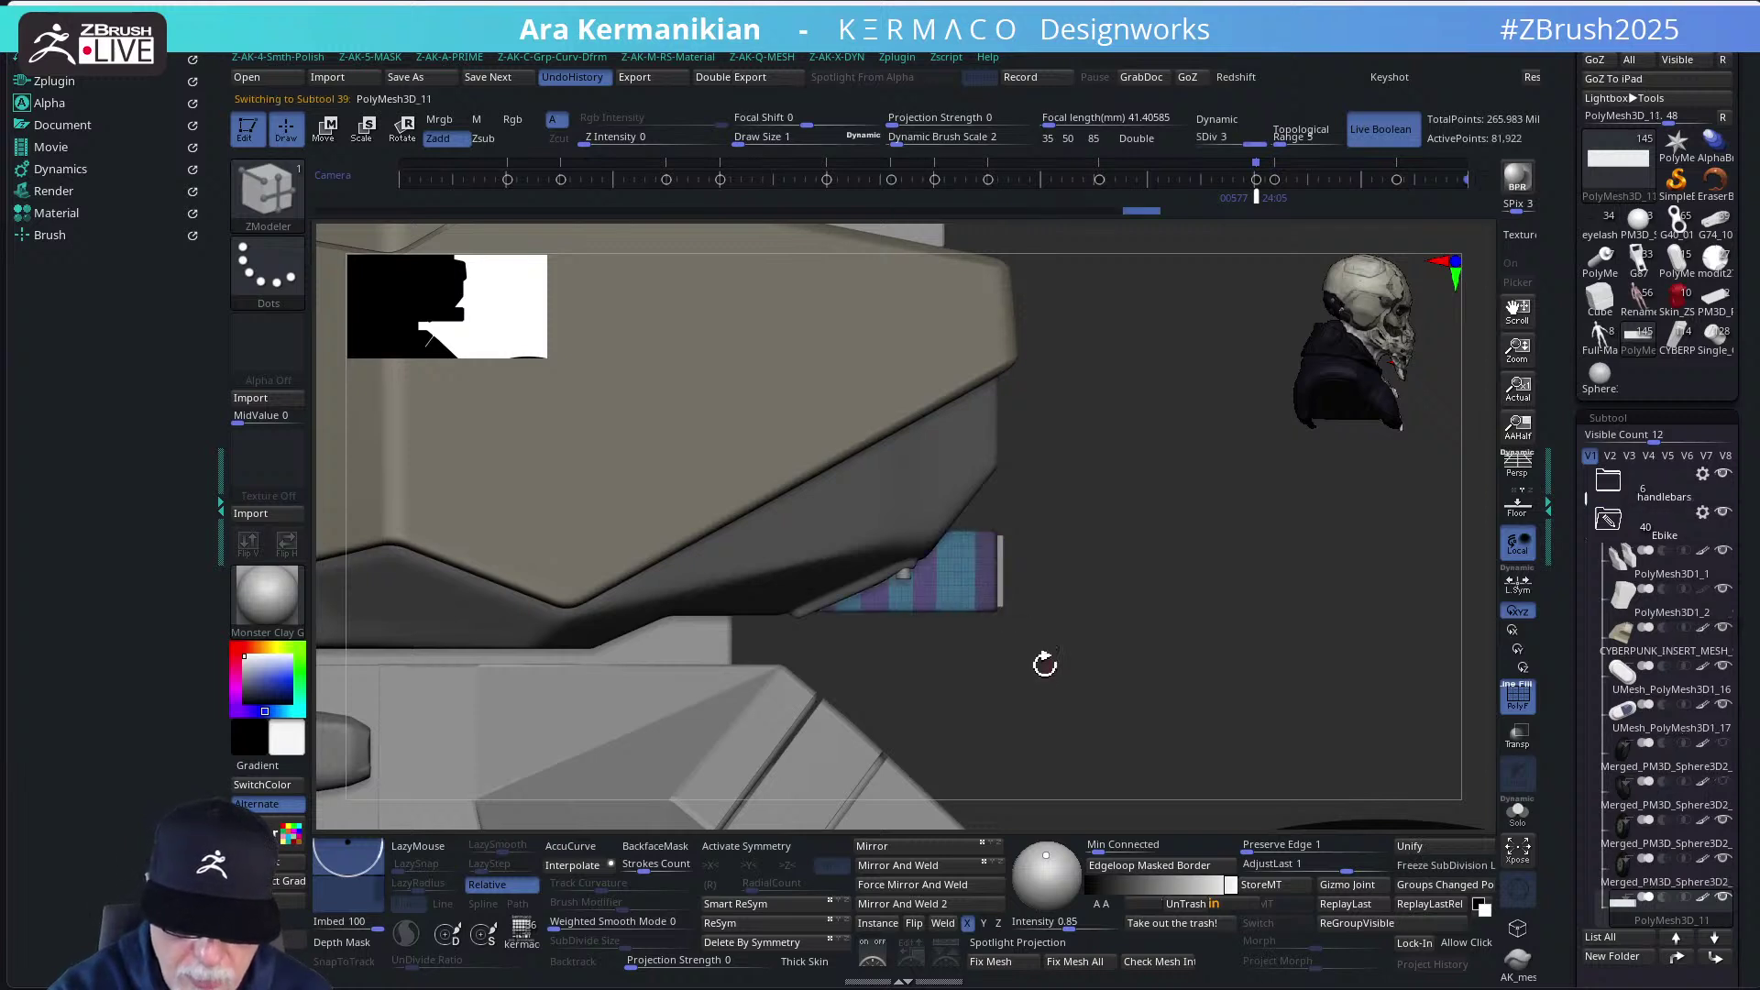
left_click(1518, 701)
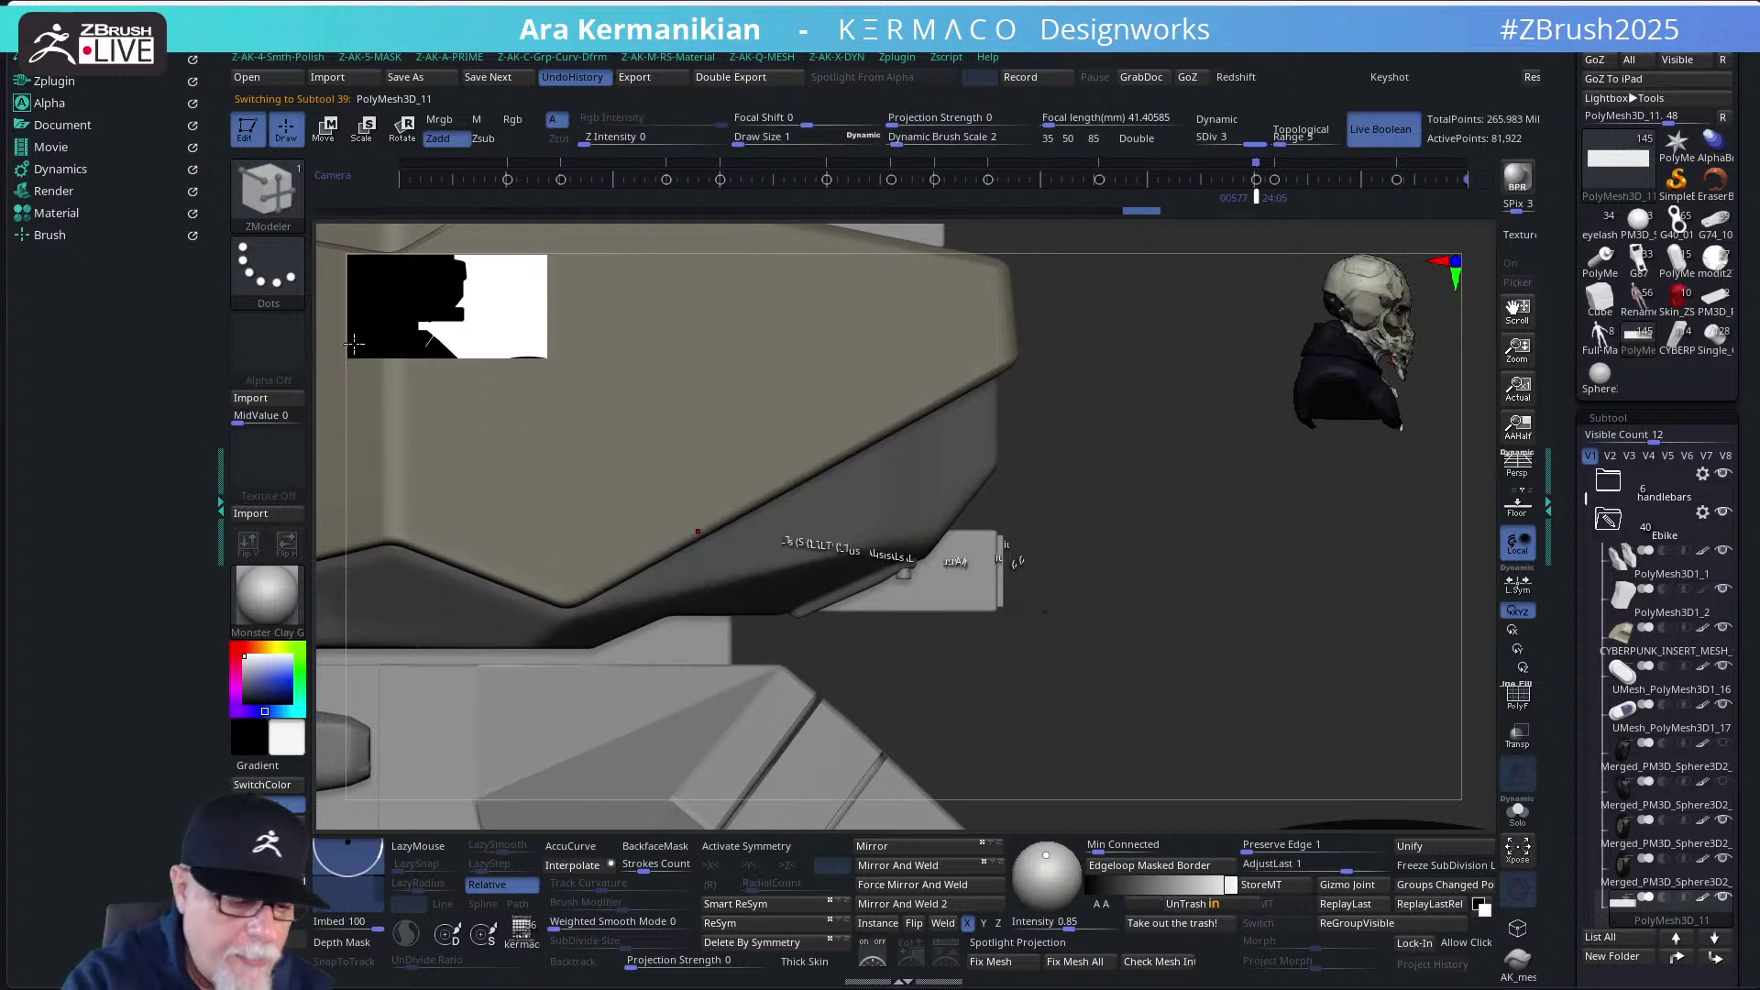
Choose the AK_meschstamp brush for stamping recessed details into the block
right_click(705, 438)
left_click(641, 439)
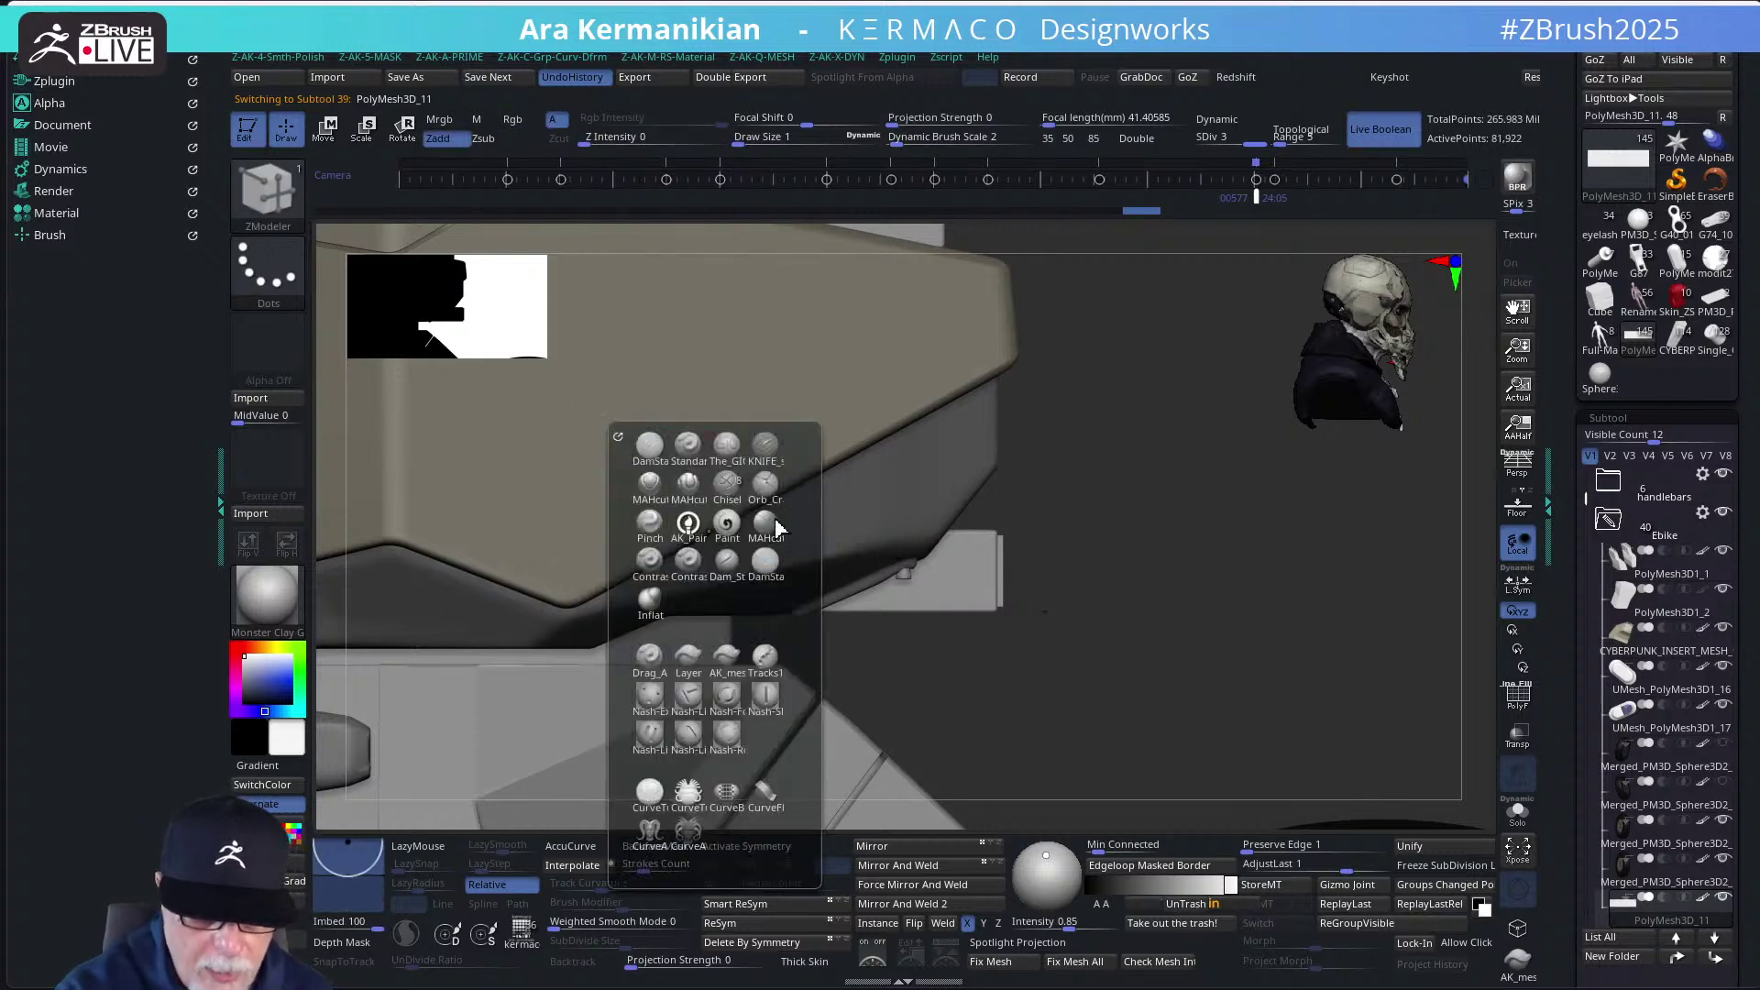
left_click(723, 660)
Load alpha 95, subdivide the block to level 4 and stamp the four-slot pattern on its side near the front
left_click(271, 353)
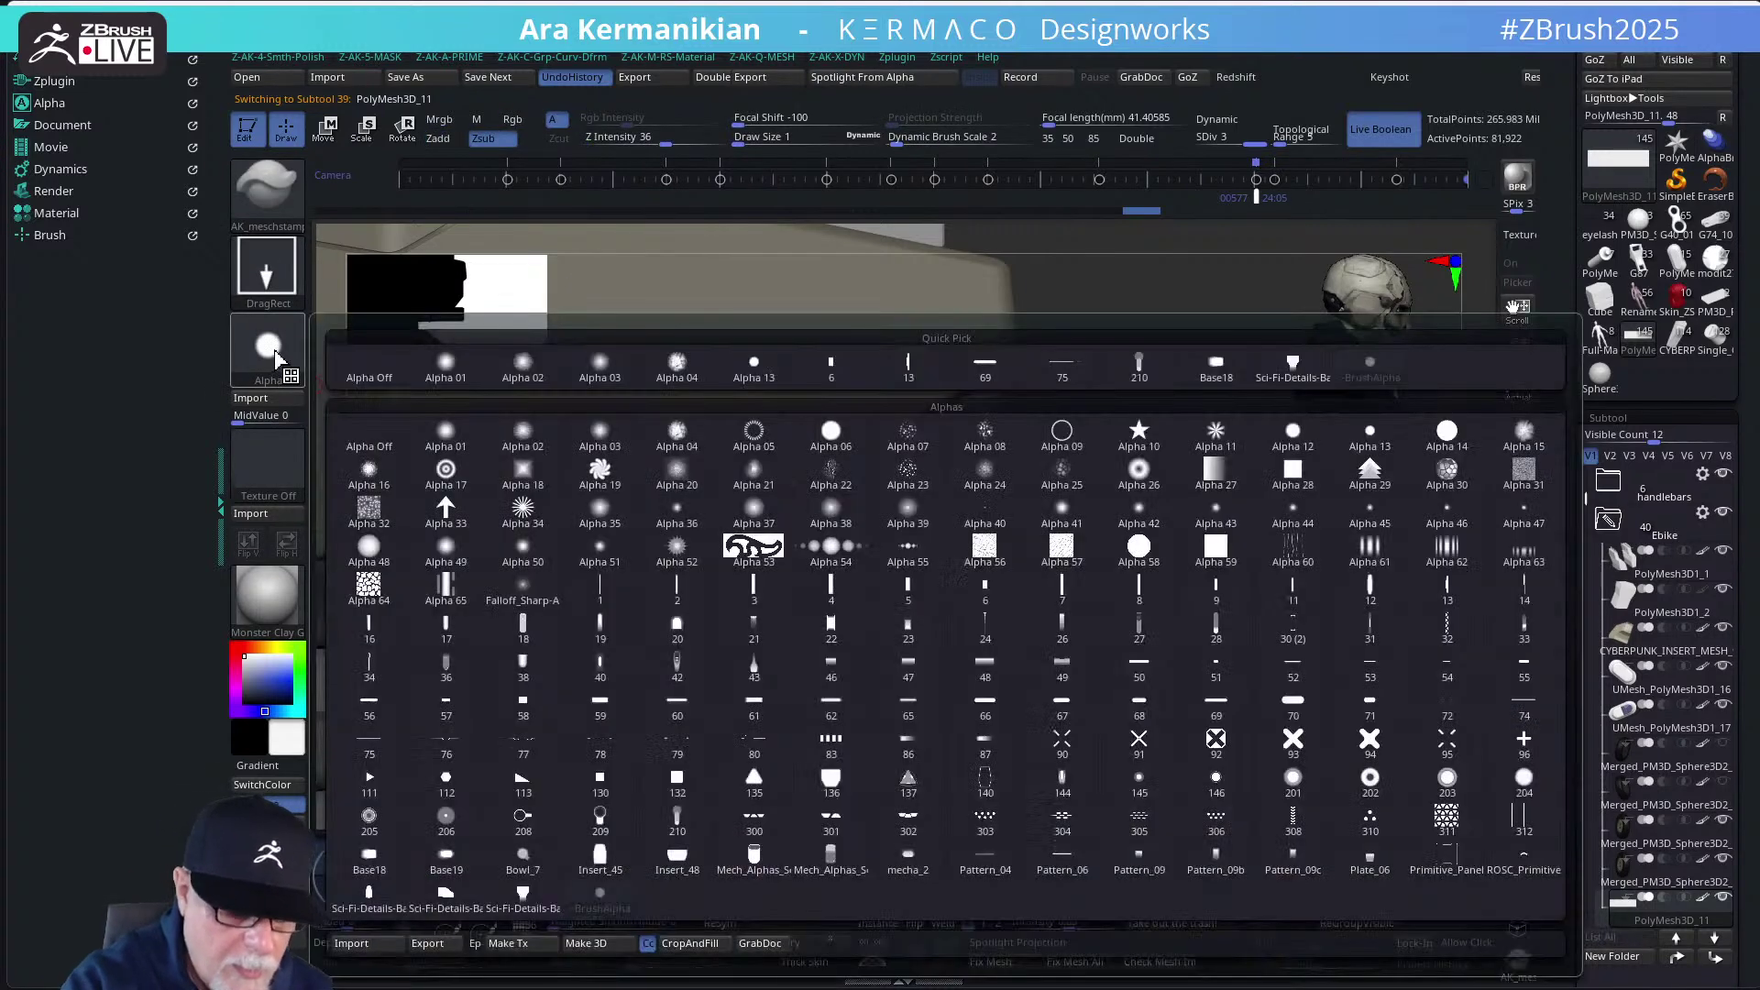
mouse_move(690, 683)
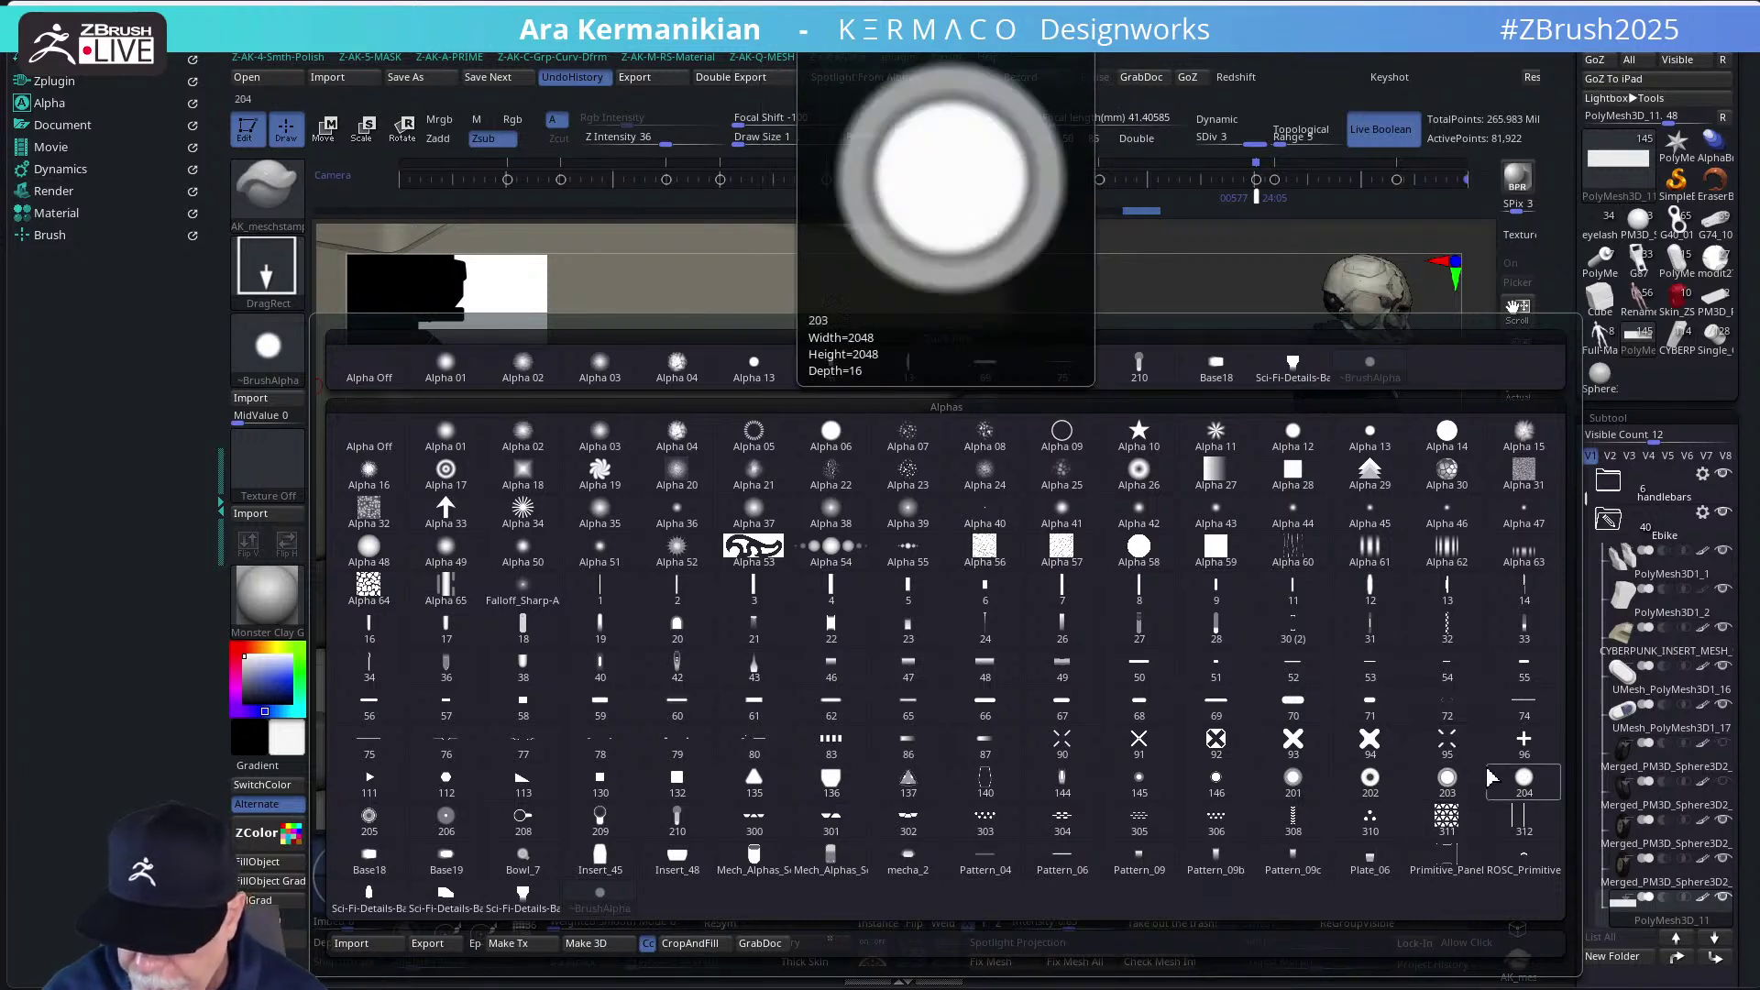
left_click(1447, 741)
left_click_drag(955, 571, 1000, 574)
left_click_drag(1141, 520, 1200, 548)
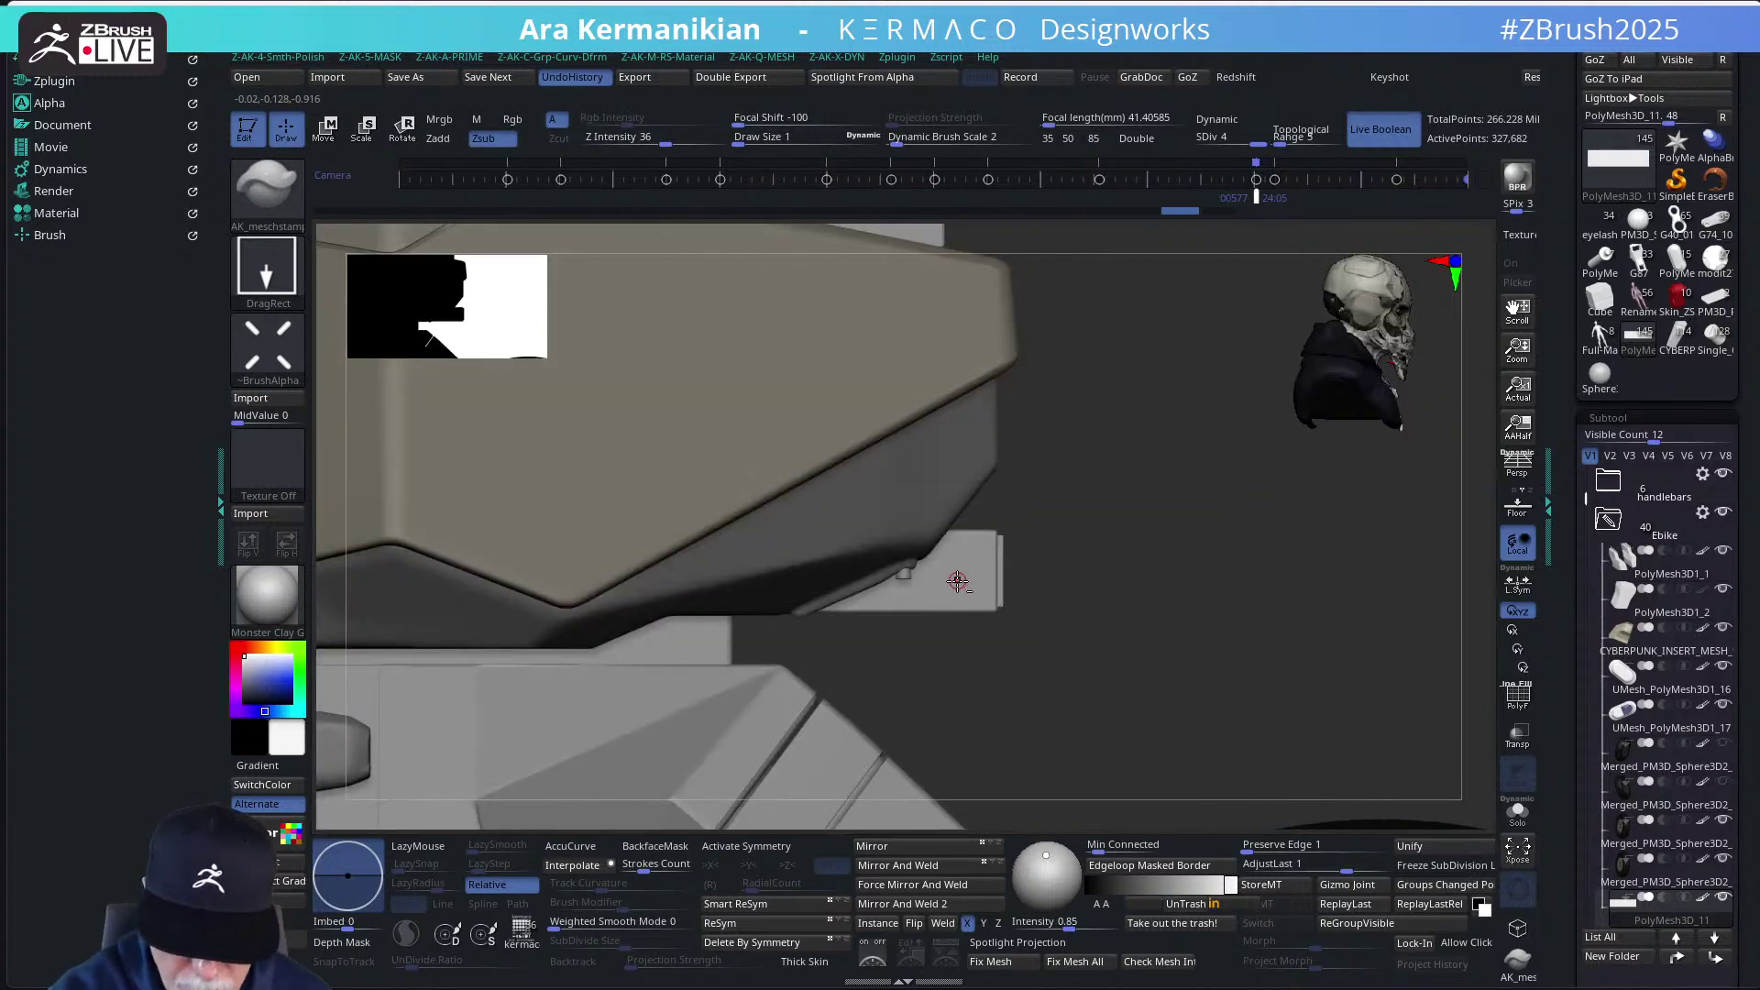
left_click_drag(980, 600, 980, 606)
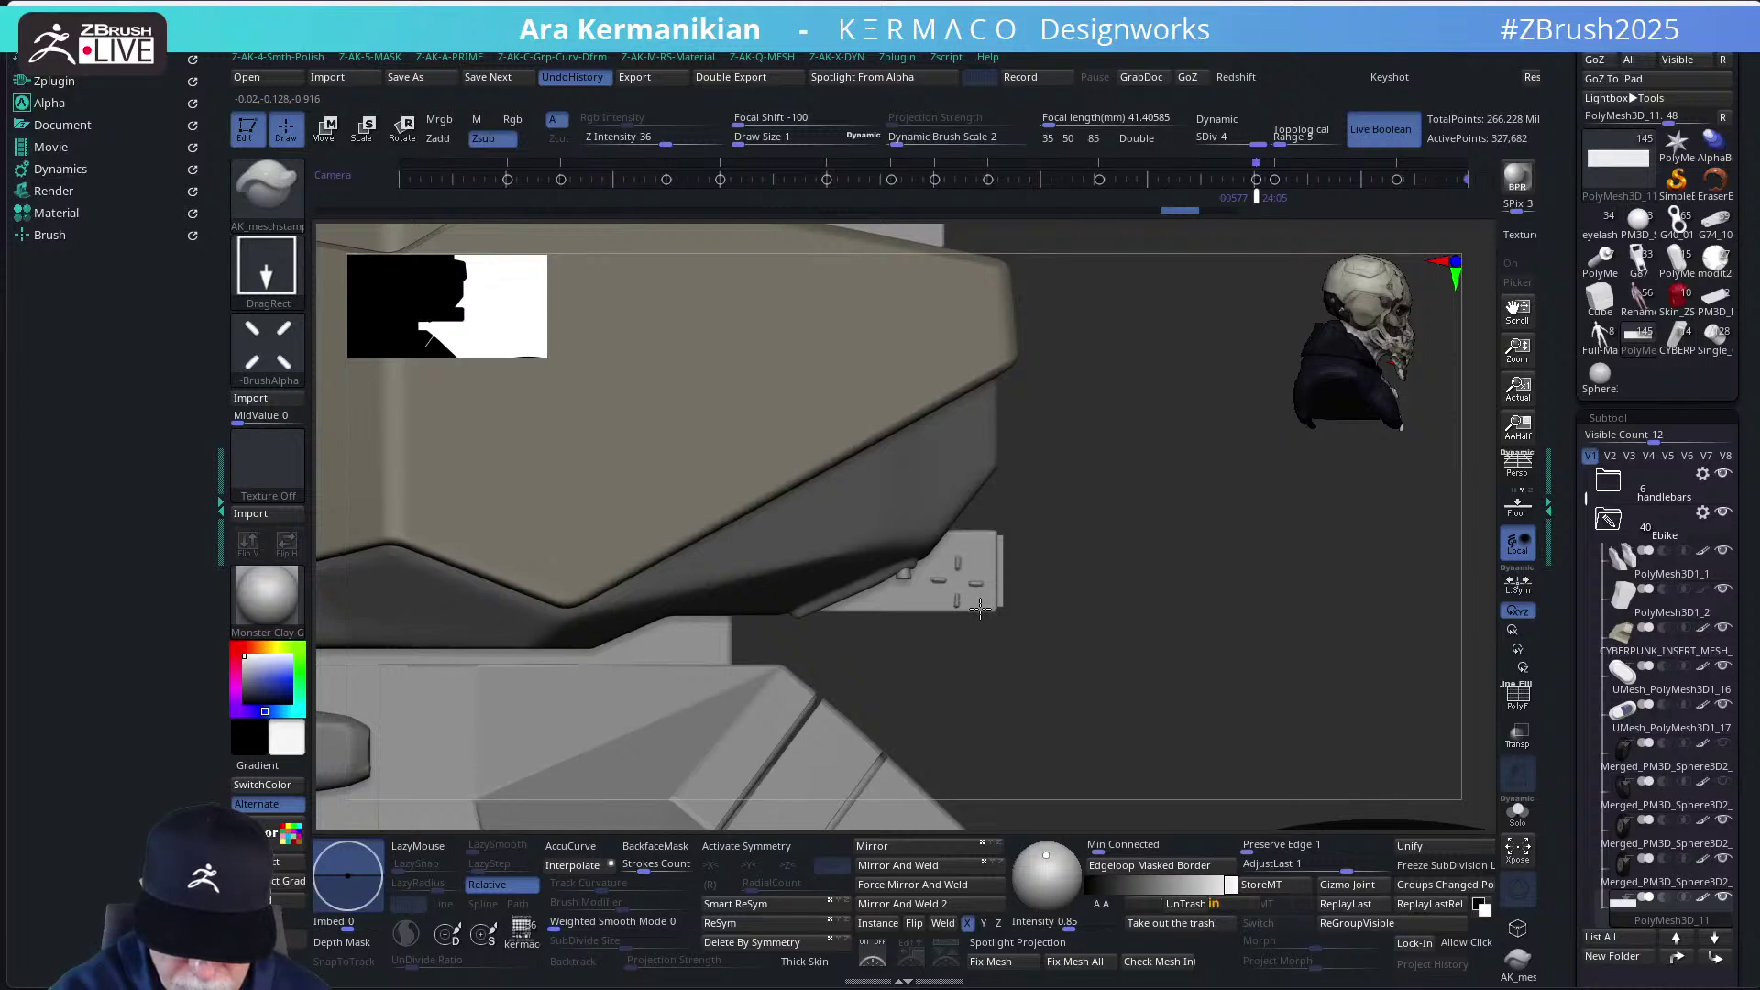
Replace the four-slot stamp with alpha 94, stamping a large recessed cross and a small one in the corner of the block's side
left_click(286, 367)
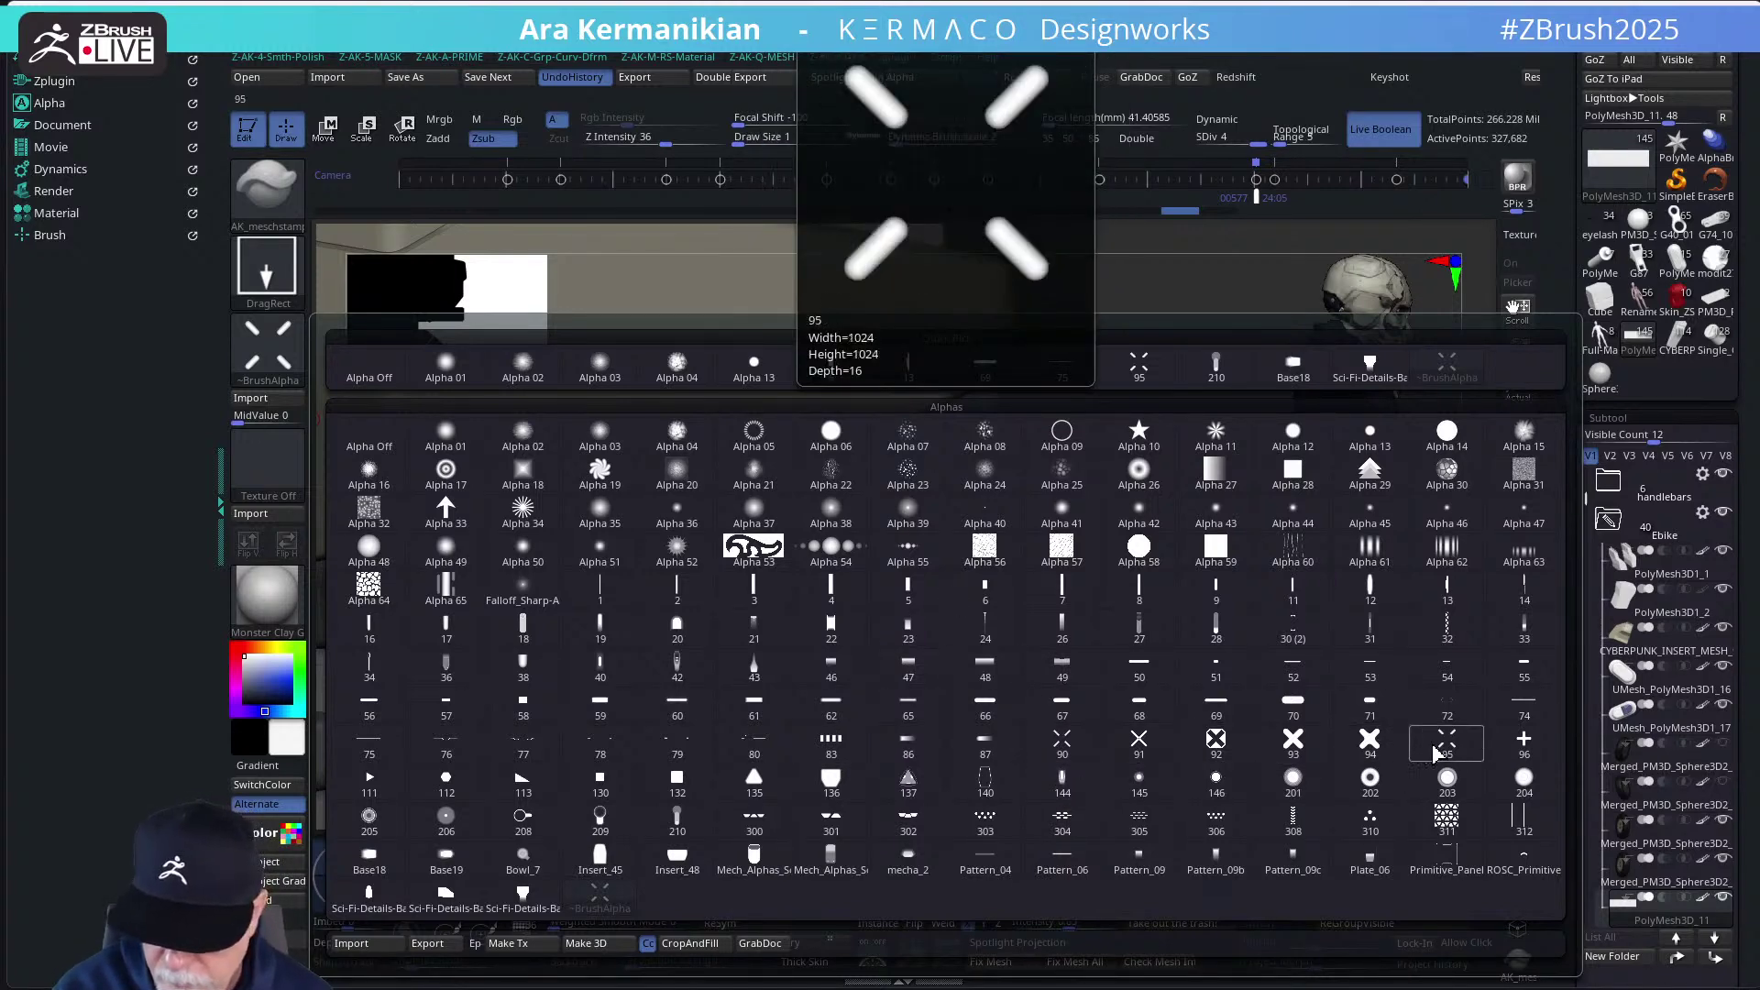
left_click(1370, 741)
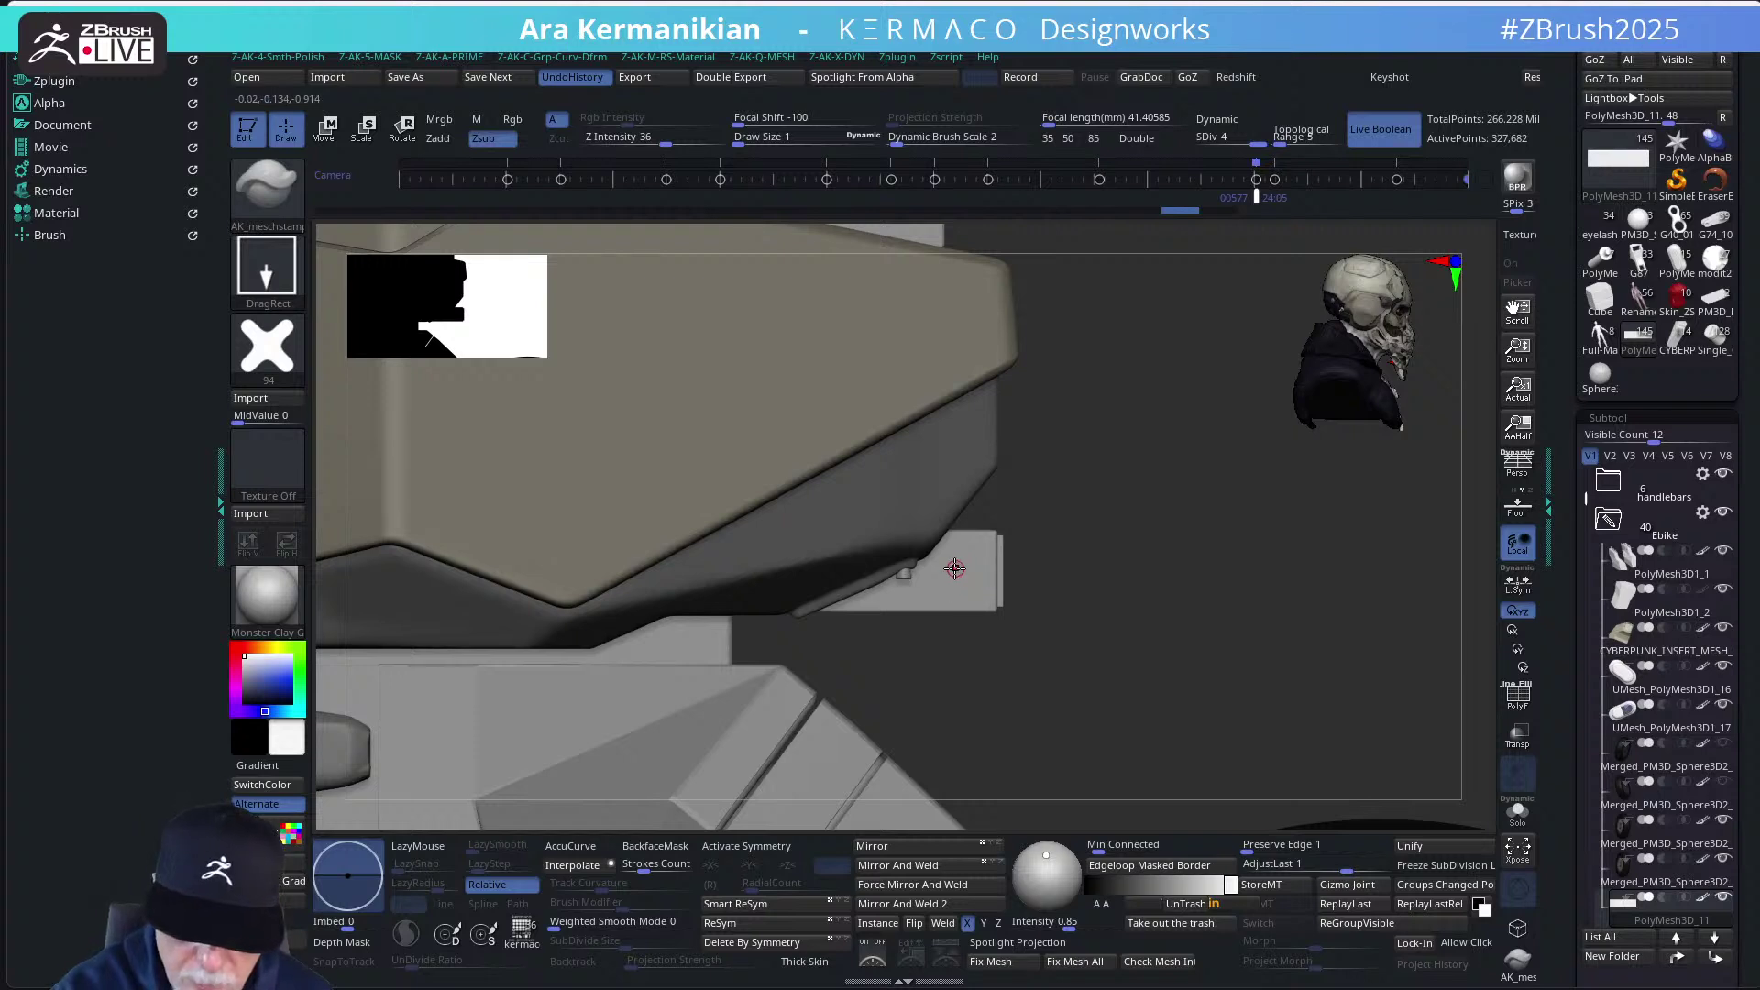
mouse_move(968, 597)
left_mouse_down()
mouse_move(981, 585)
mouse_move(955, 583)
mouse_move(984, 585)
mouse_move(971, 558)
left_mouse_up()
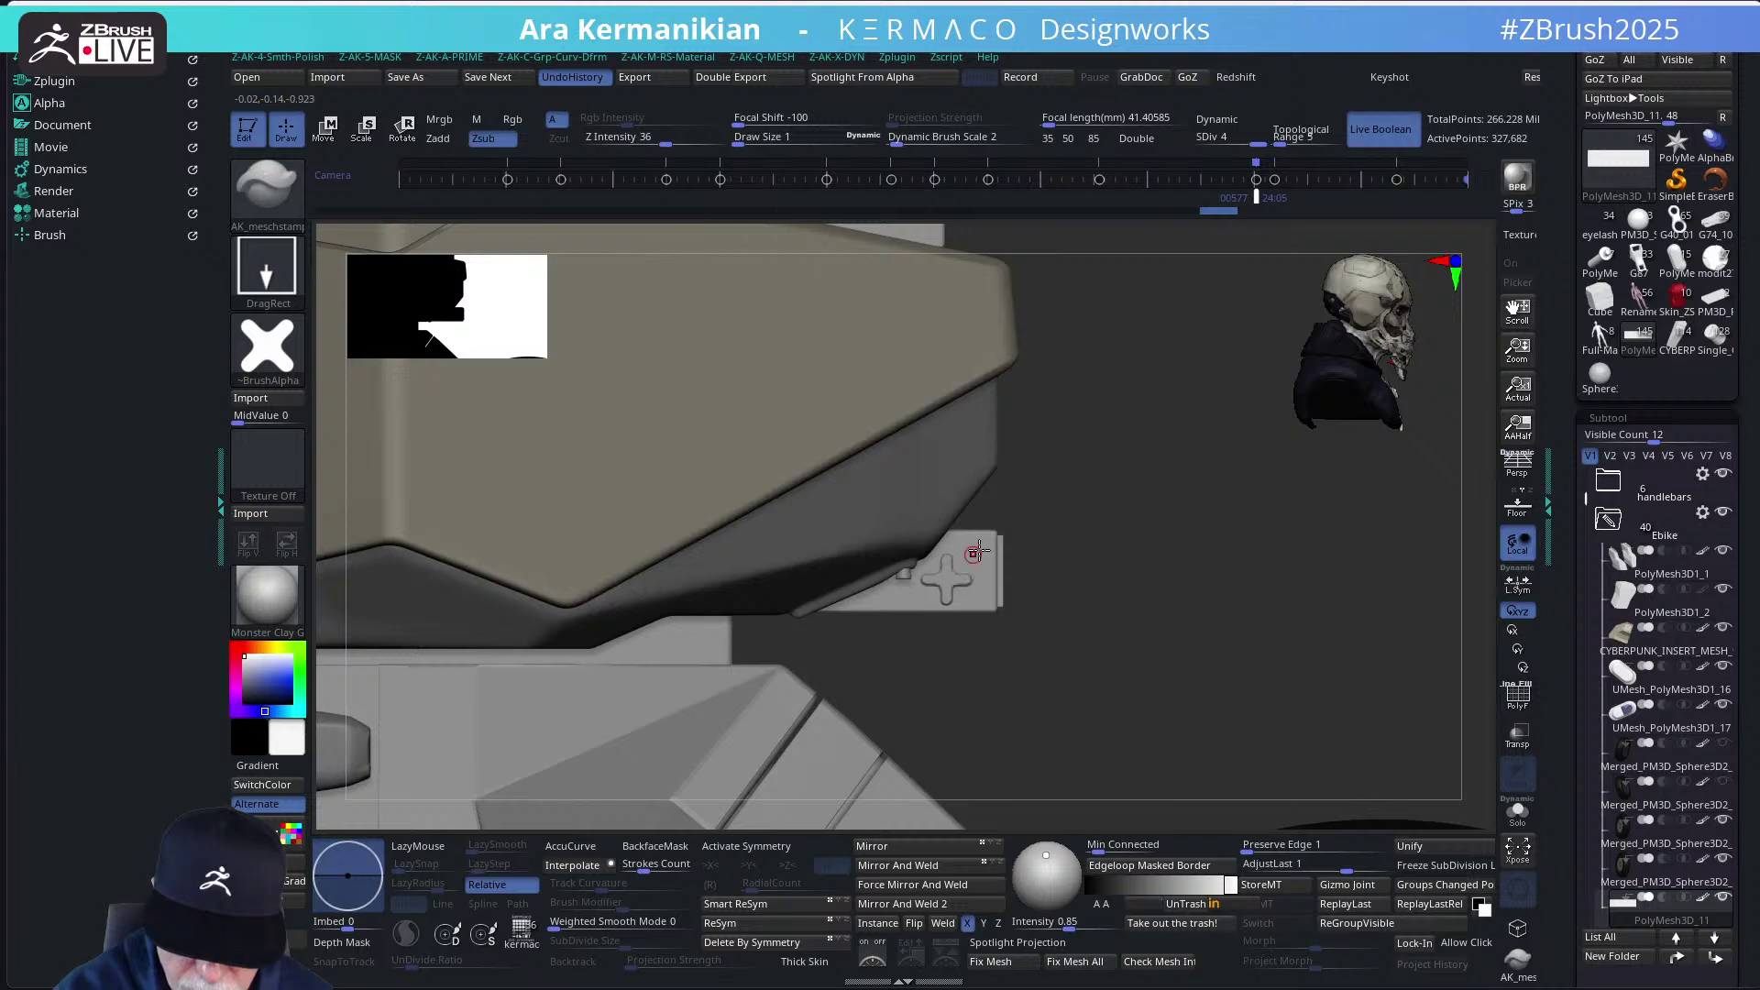
Check the block's opposite side, try Mirror And Weld on the stamped crosses, and undo the stamps
left_click_drag(1084, 503, 1014, 483)
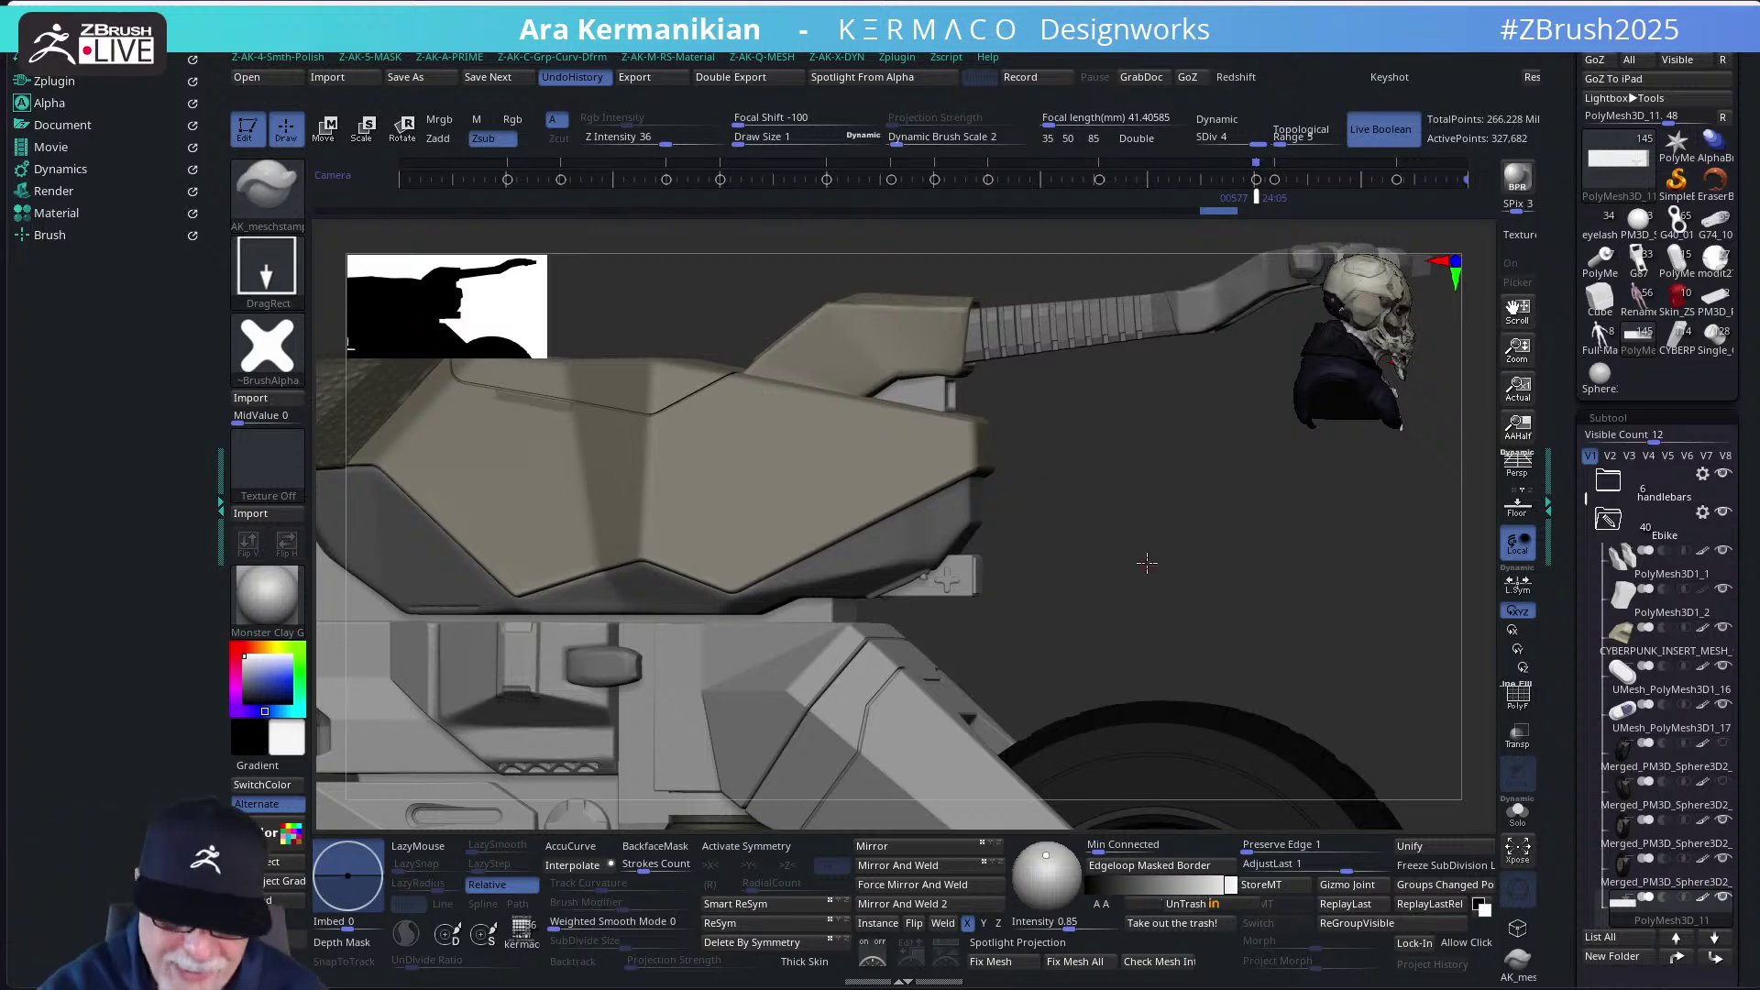
left_click_drag(1147, 564, 1229, 486)
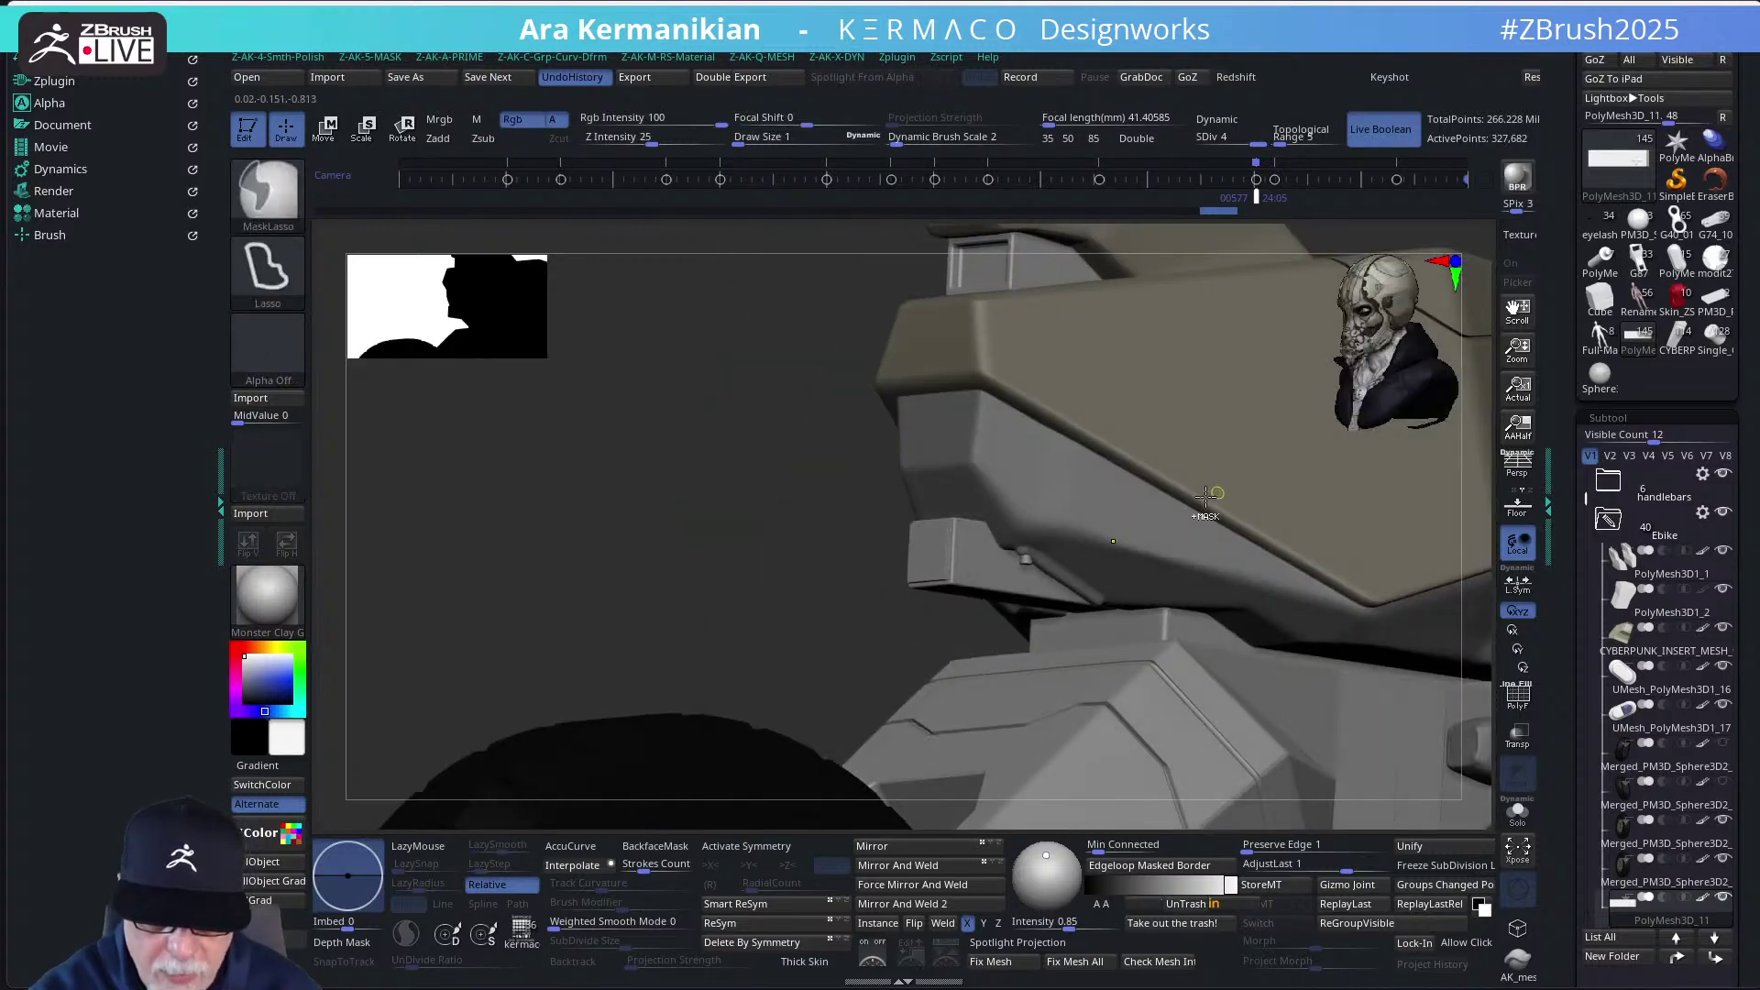
left_click_drag(746, 639, 907, 875)
left_click(907, 871)
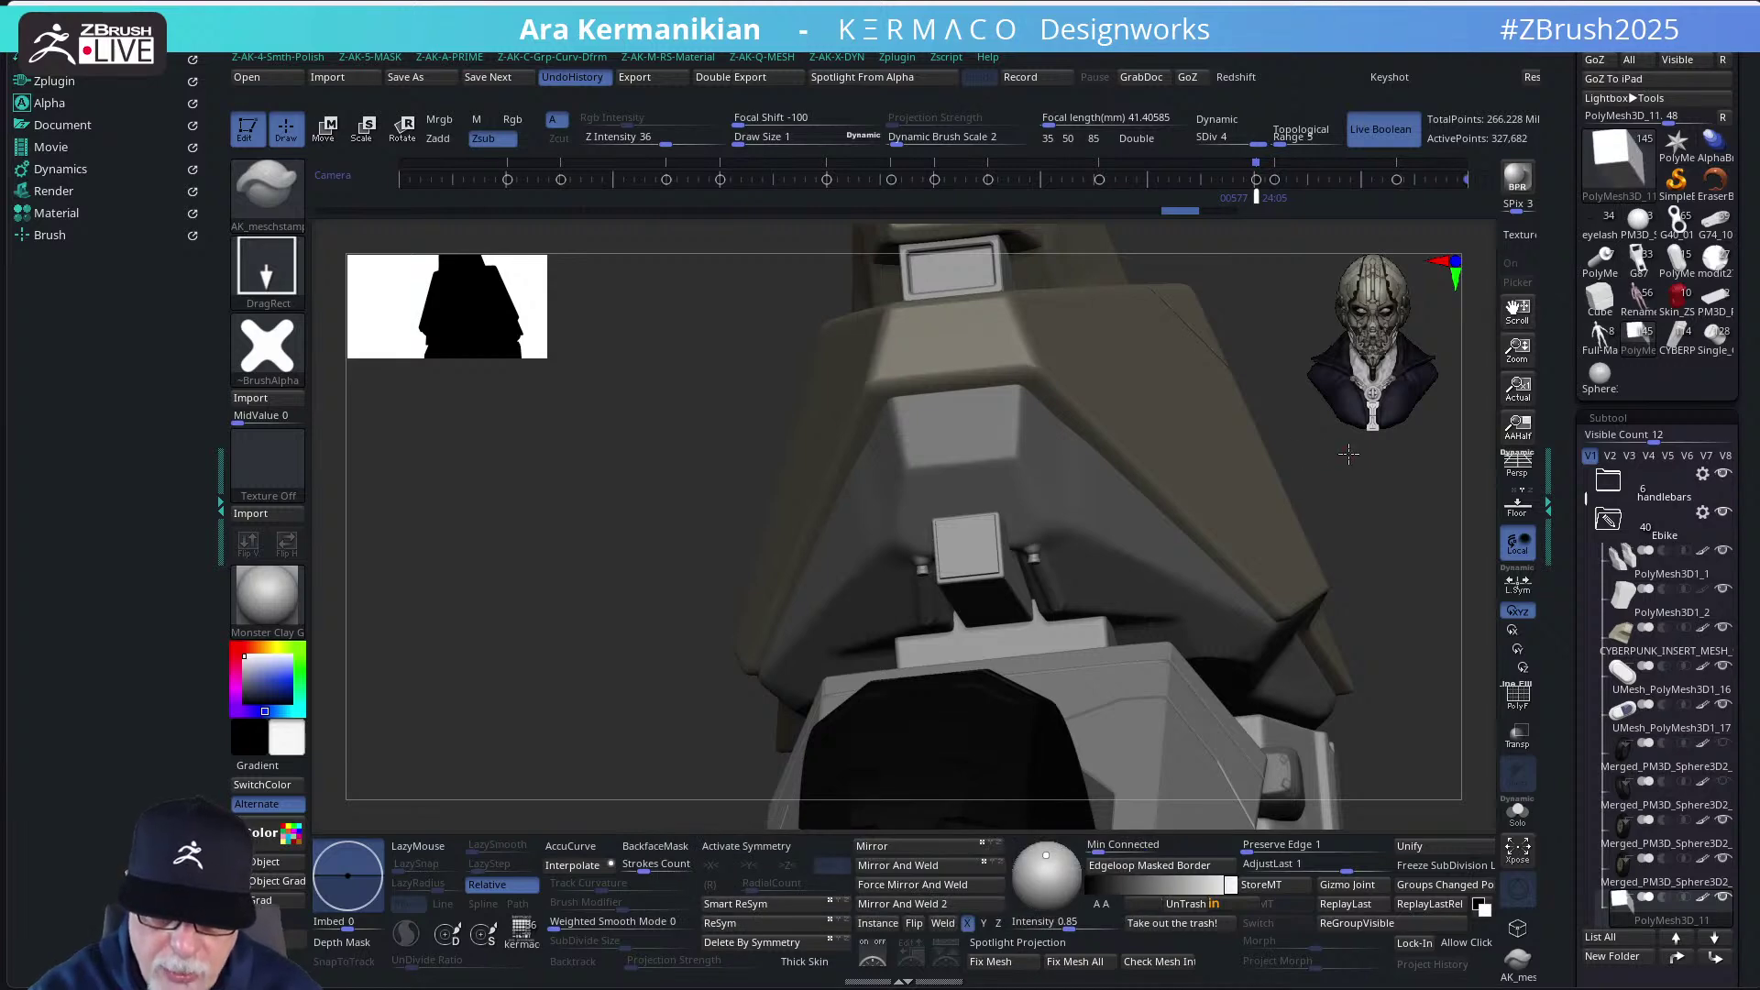
mouse_move(1350, 454)
left_mouse_down()
mouse_move(1292, 470)
mouse_move(1333, 465)
left_mouse_up()
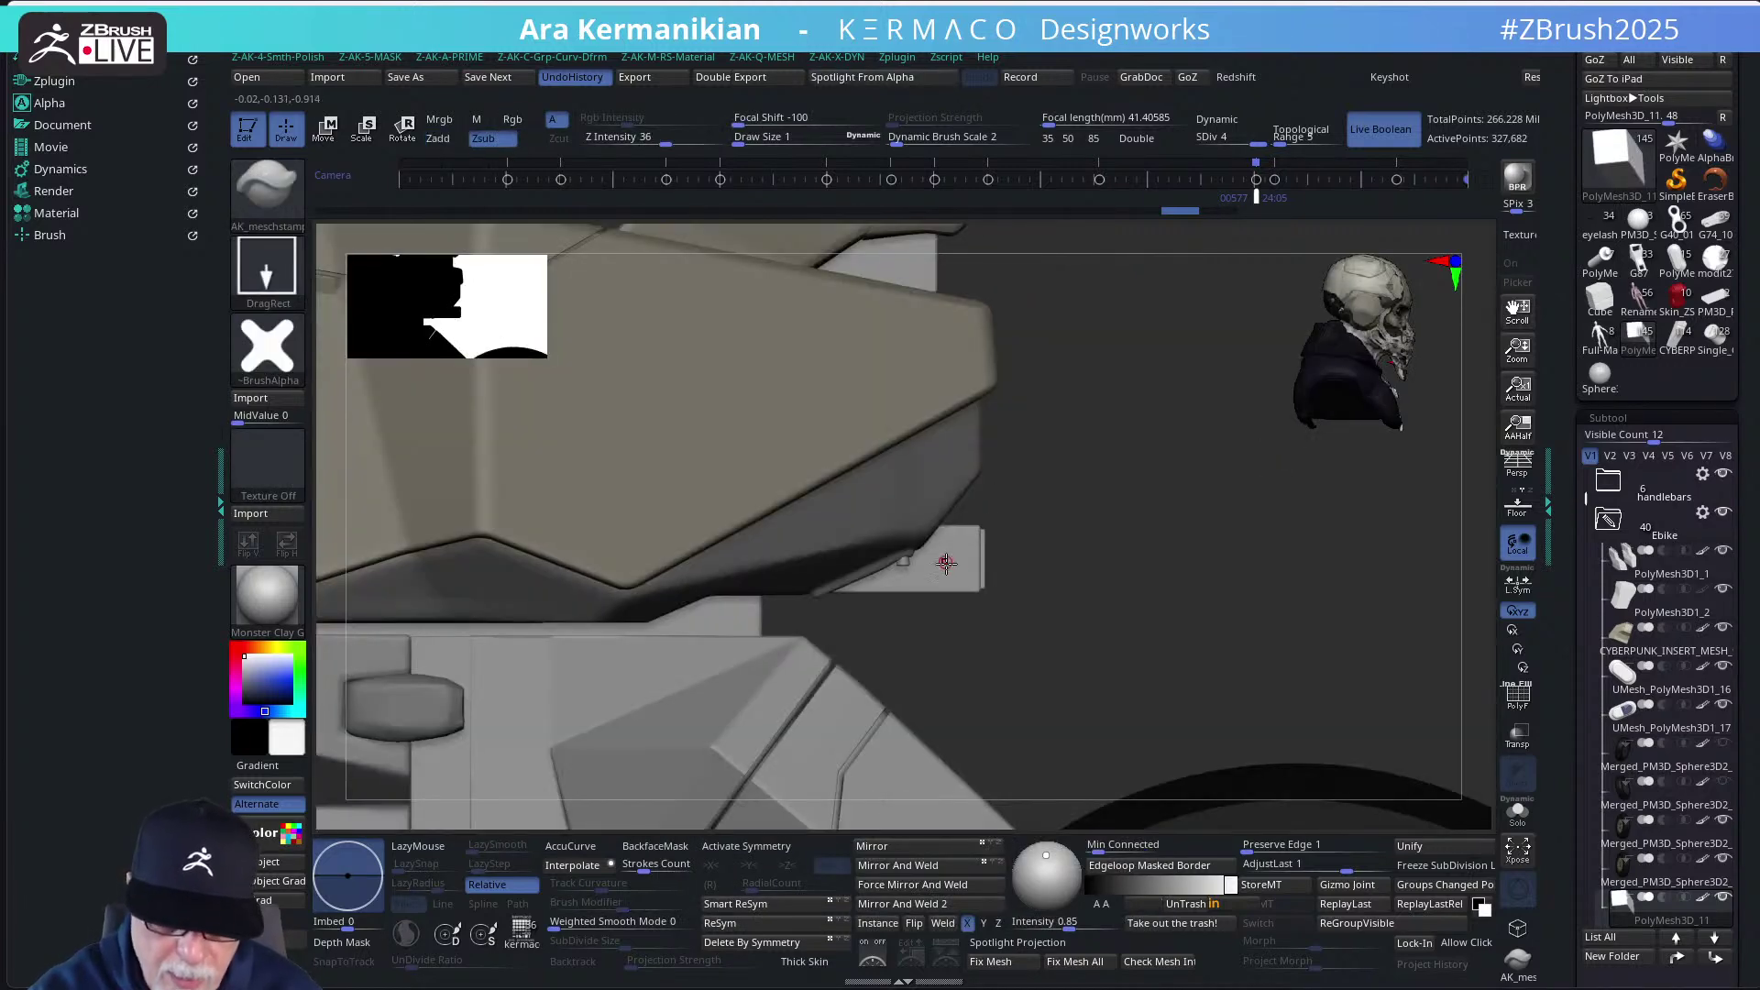
Raise the draw size to about 2.6 and stamp a large recessed cross and a small corner one on the block's side
key("s")
left_click_drag(953, 559, 971, 577)
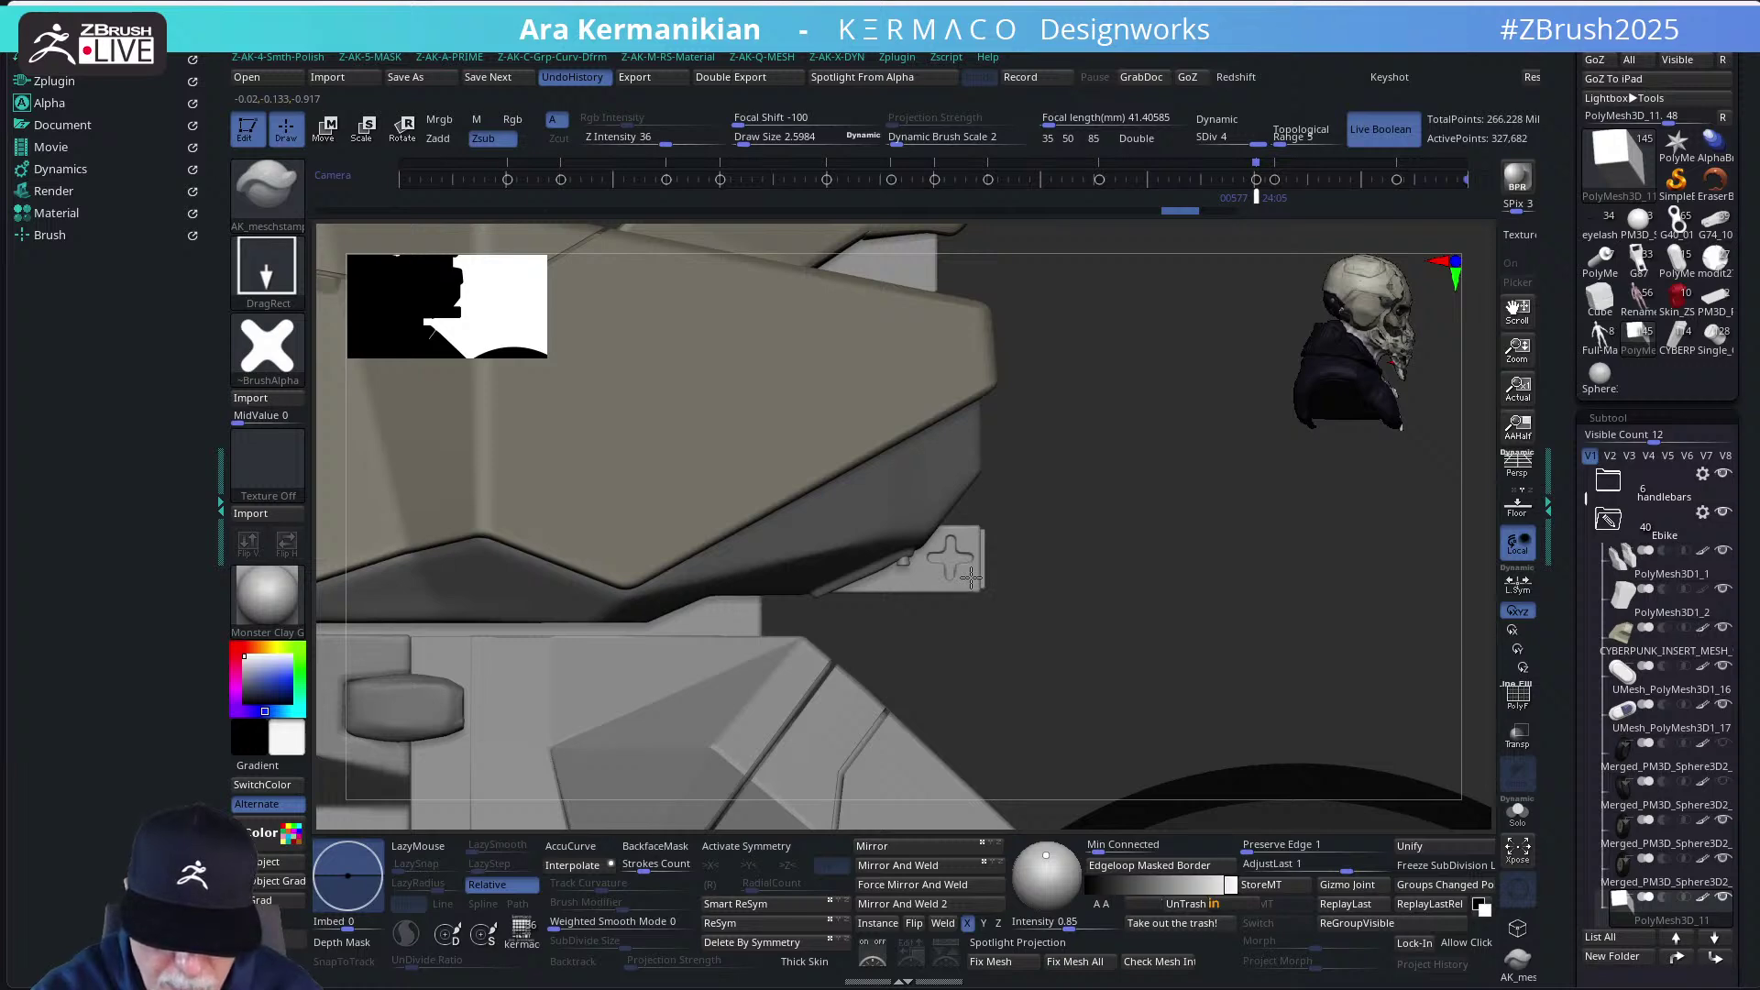
left_click_drag(972, 577, 972, 577)
Check the stamped block and the motorcycle's overall proportions from the front quarter and in full side profile
left_click_drag(1127, 538, 1203, 507)
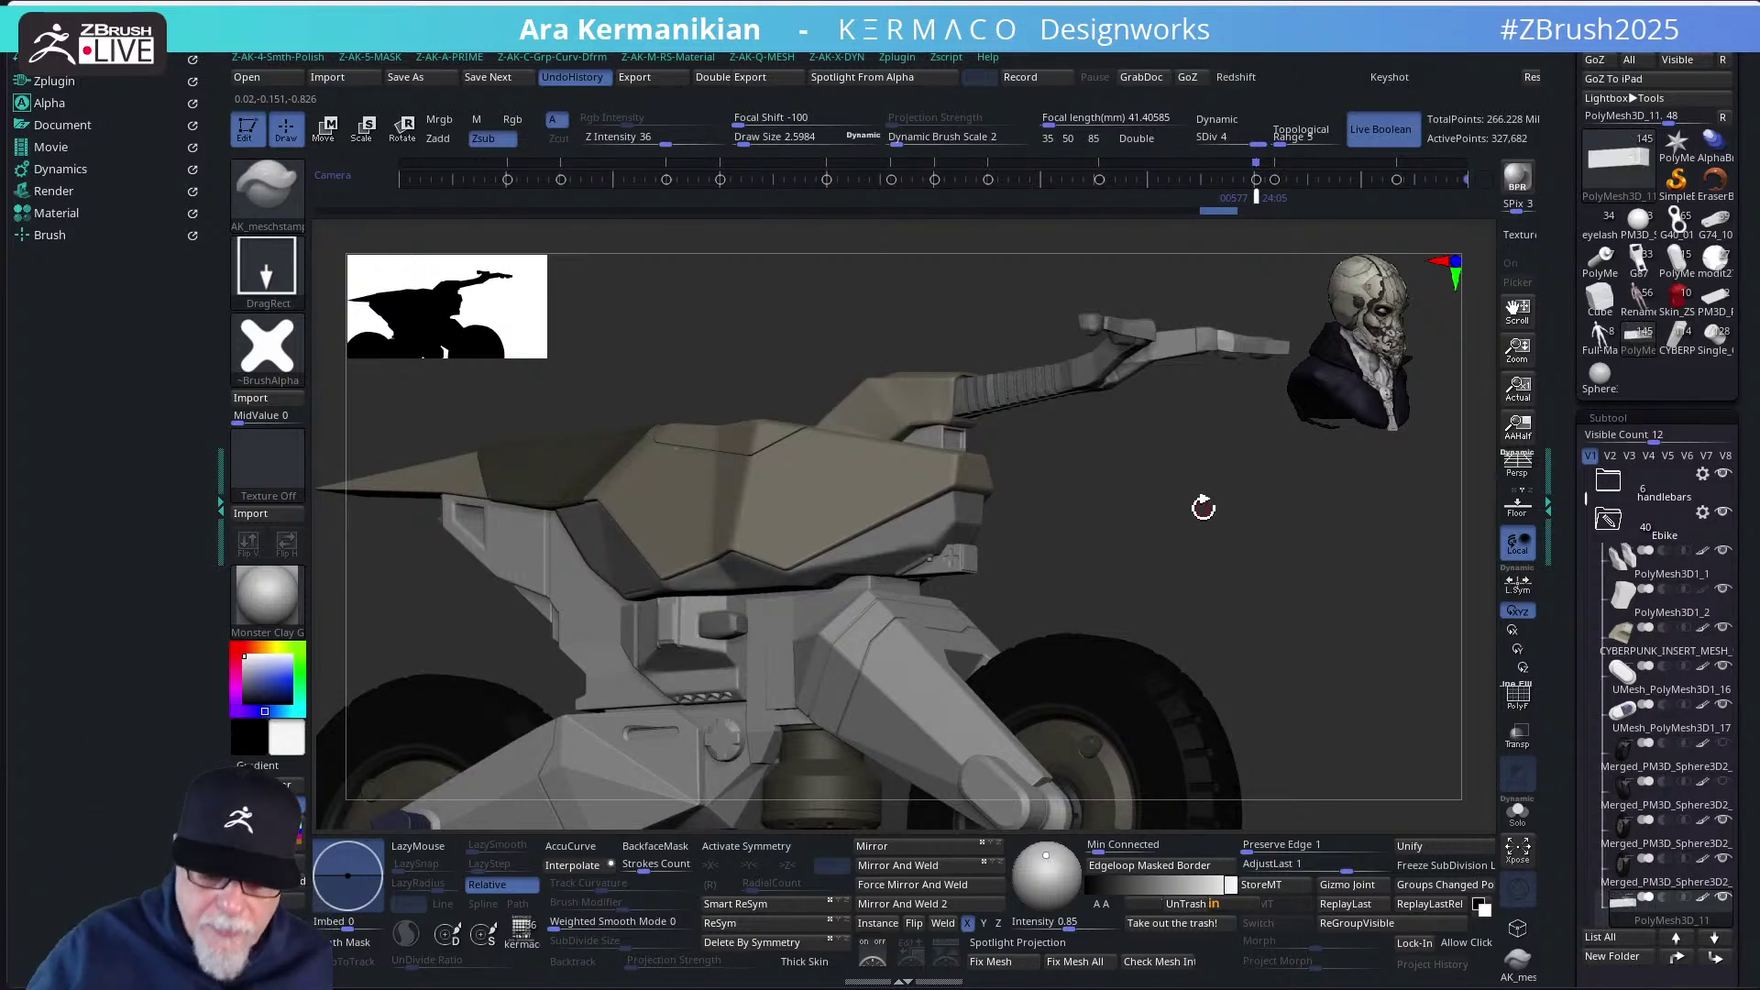
left_click_drag(1106, 495, 1157, 492)
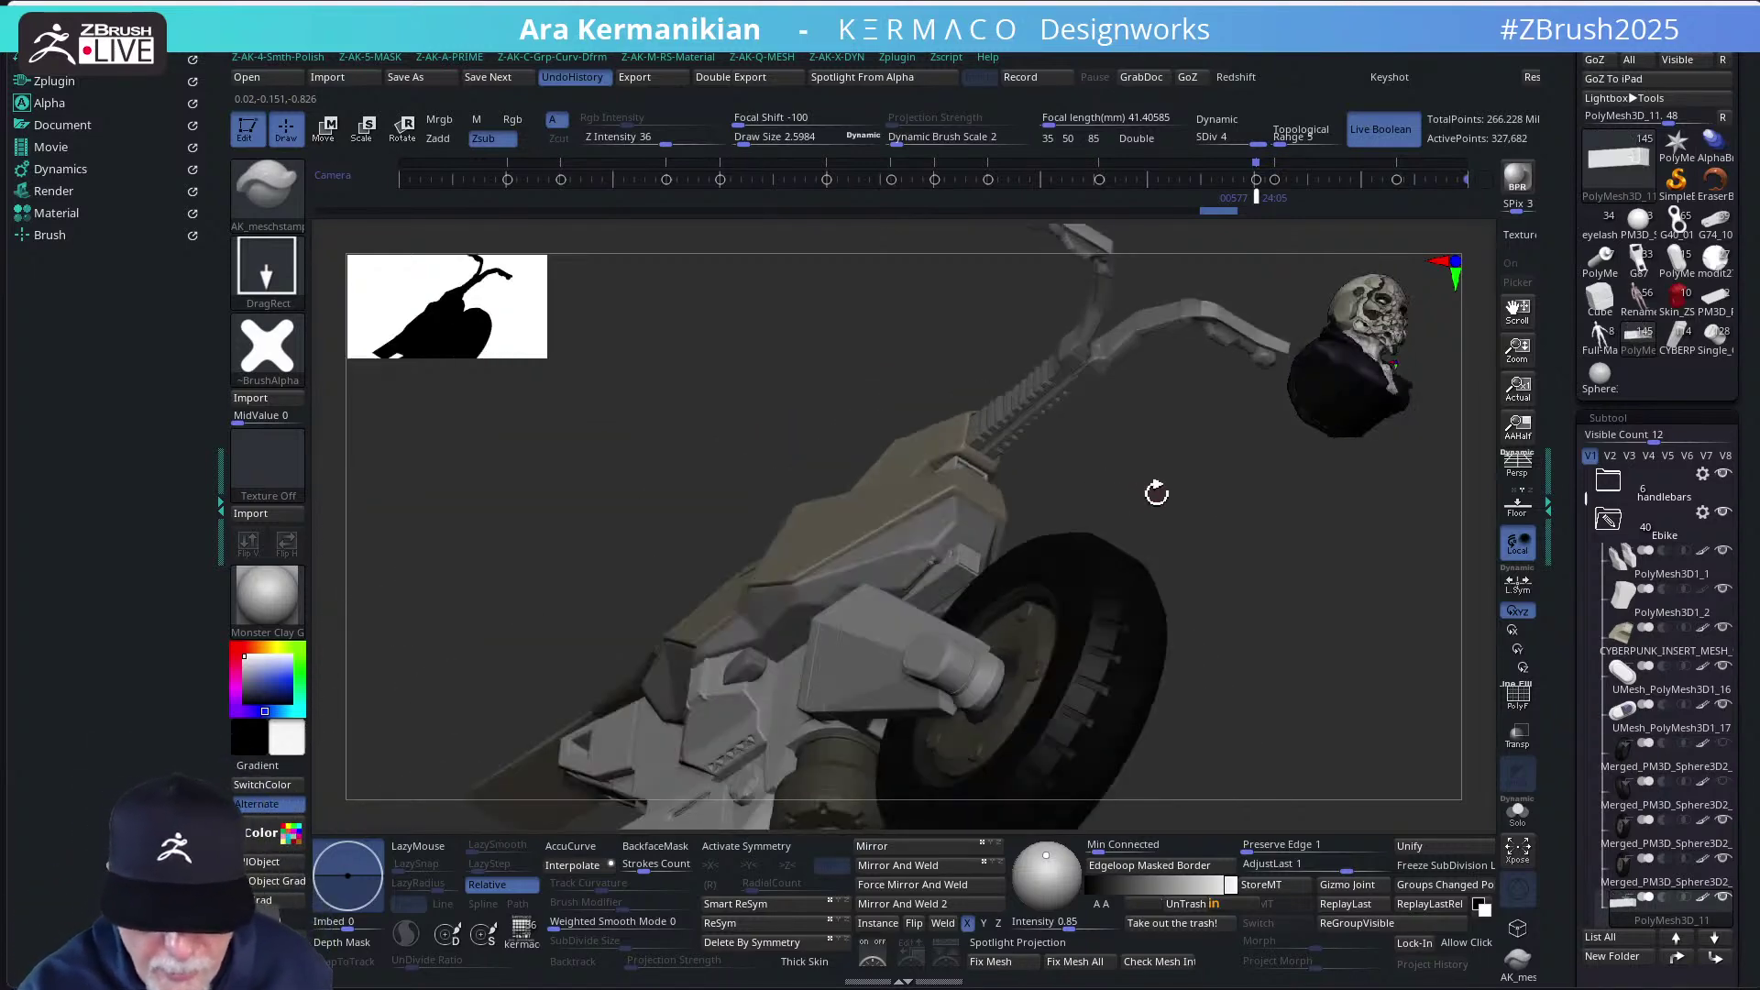
mouse_move(1283, 591)
left_mouse_down()
mouse_move(1092, 542)
mouse_move(1167, 578)
mouse_move(1005, 694)
left_mouse_up()
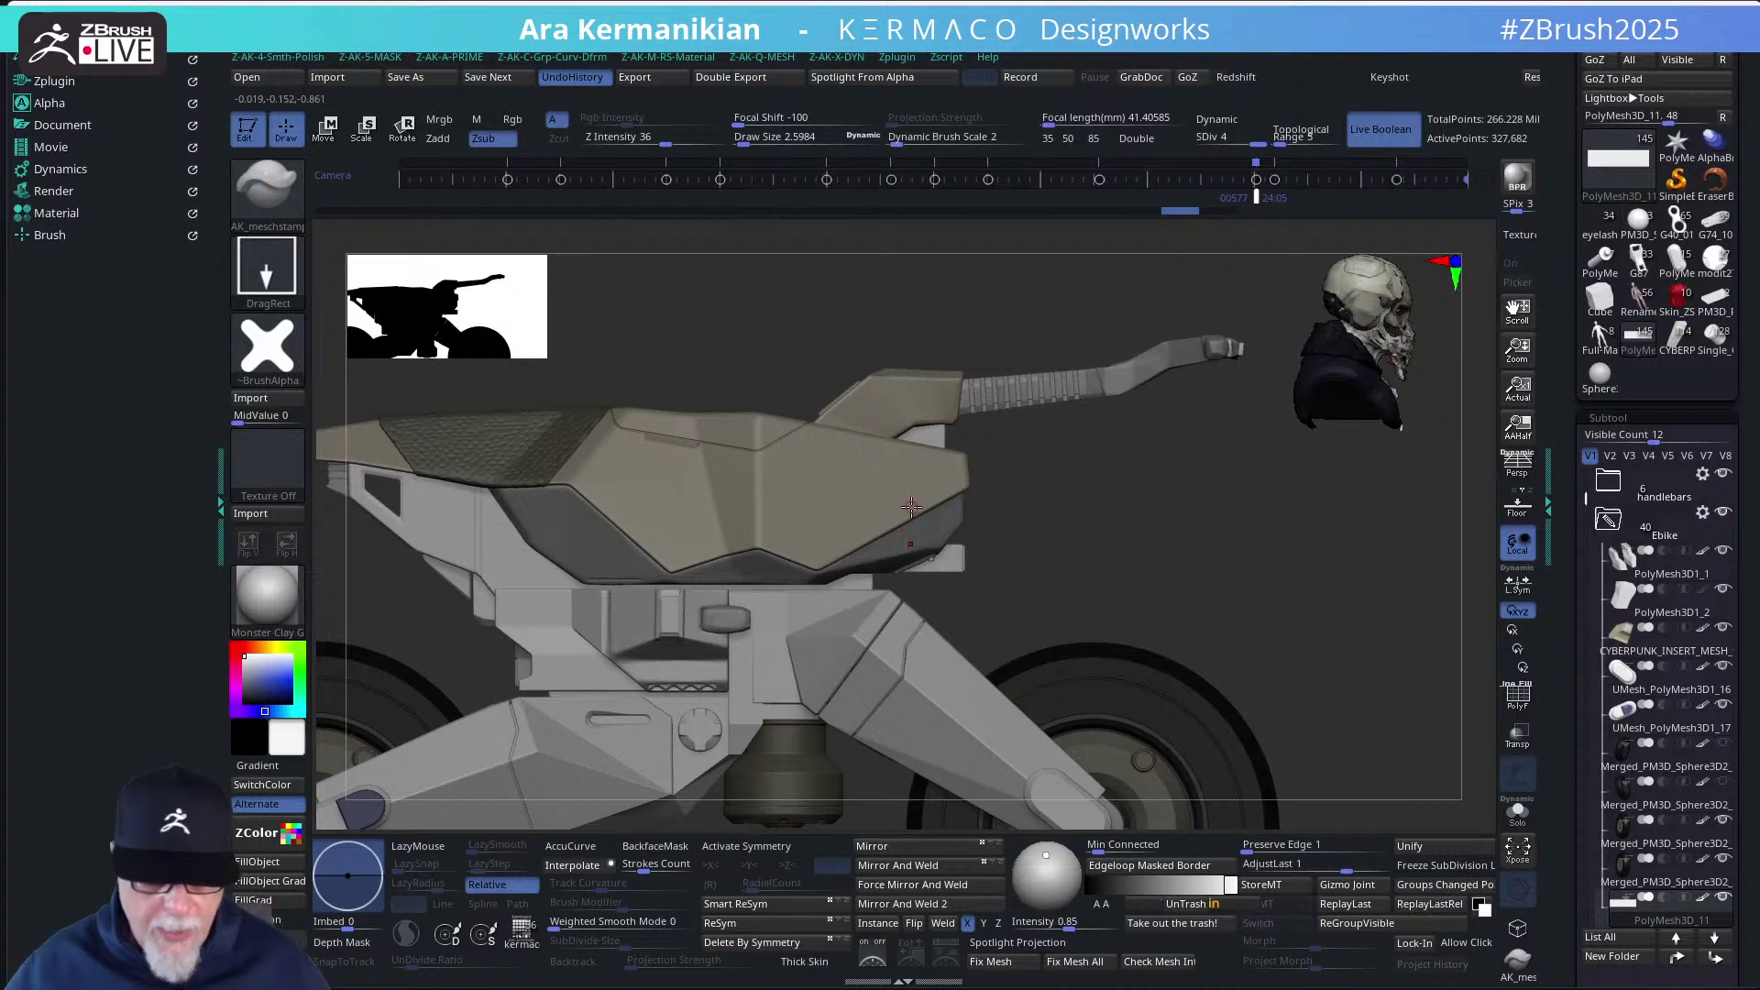
scroll(1141, 561, "down", 1)
left_click_drag(1156, 598, 1229, 509)
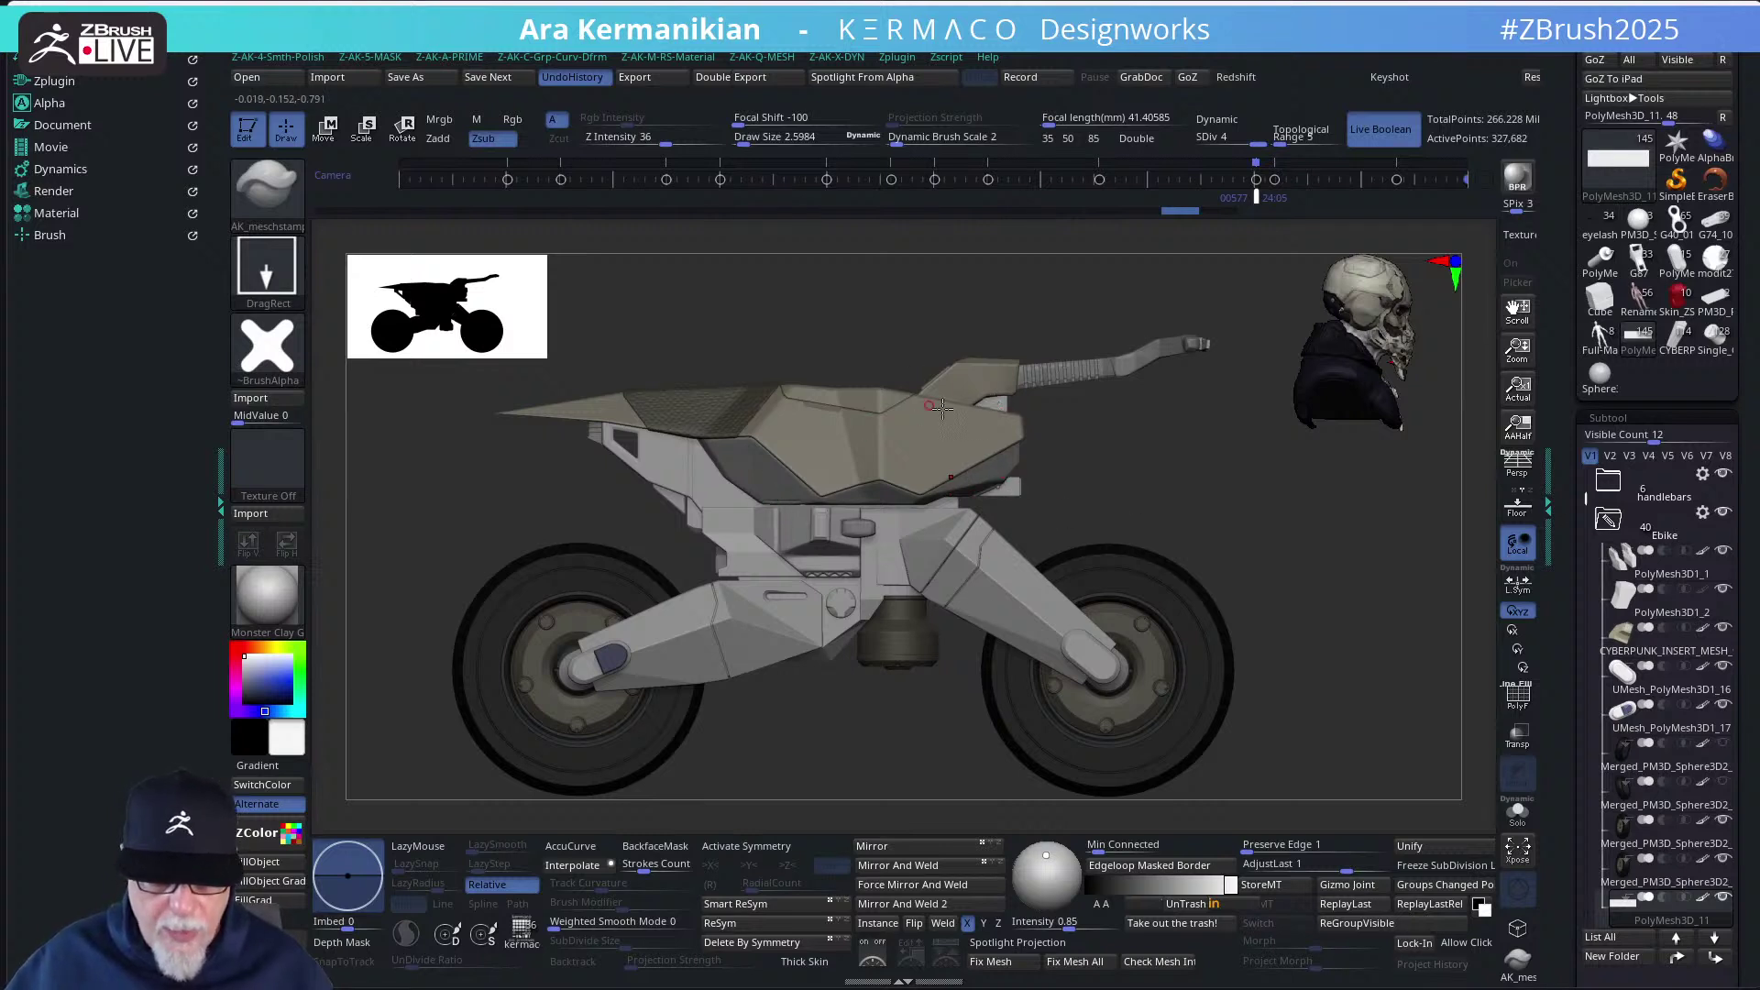
mouse_move(891, 347)
left_mouse_down()
mouse_move(1208, 499)
mouse_move(1160, 501)
mouse_move(1170, 491)
mouse_move(1197, 554)
mouse_move(1231, 492)
left_mouse_up()
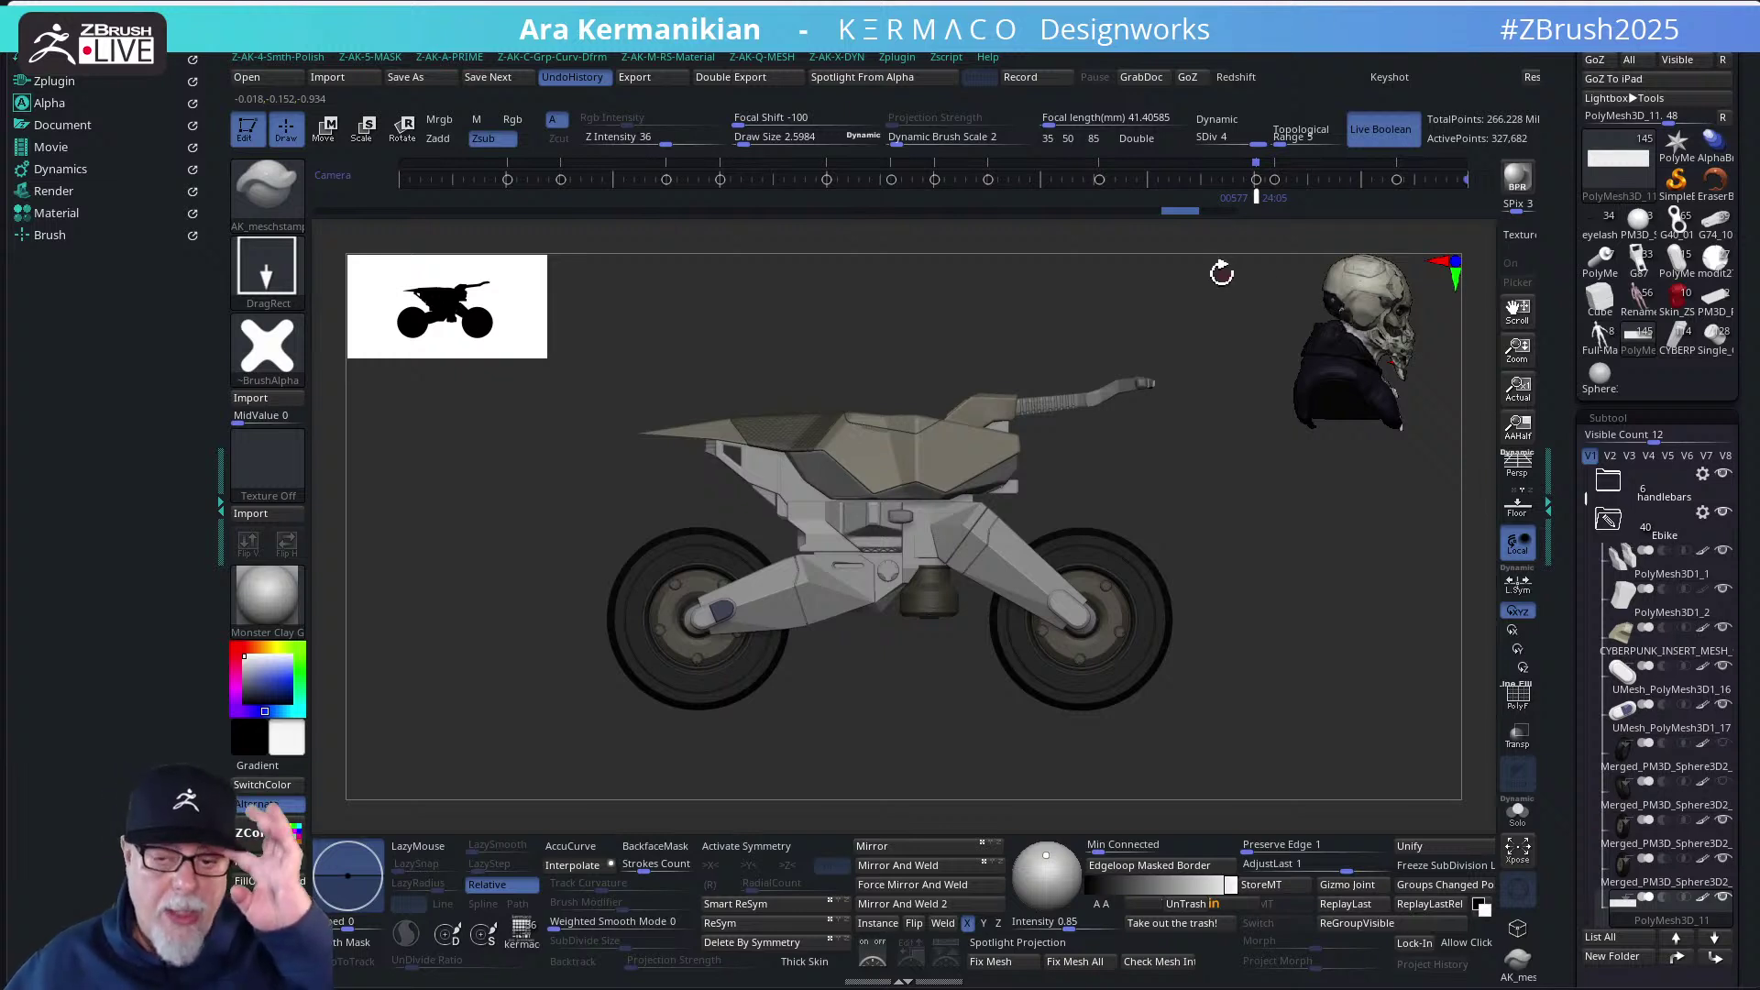
mouse_move(1714, 337)
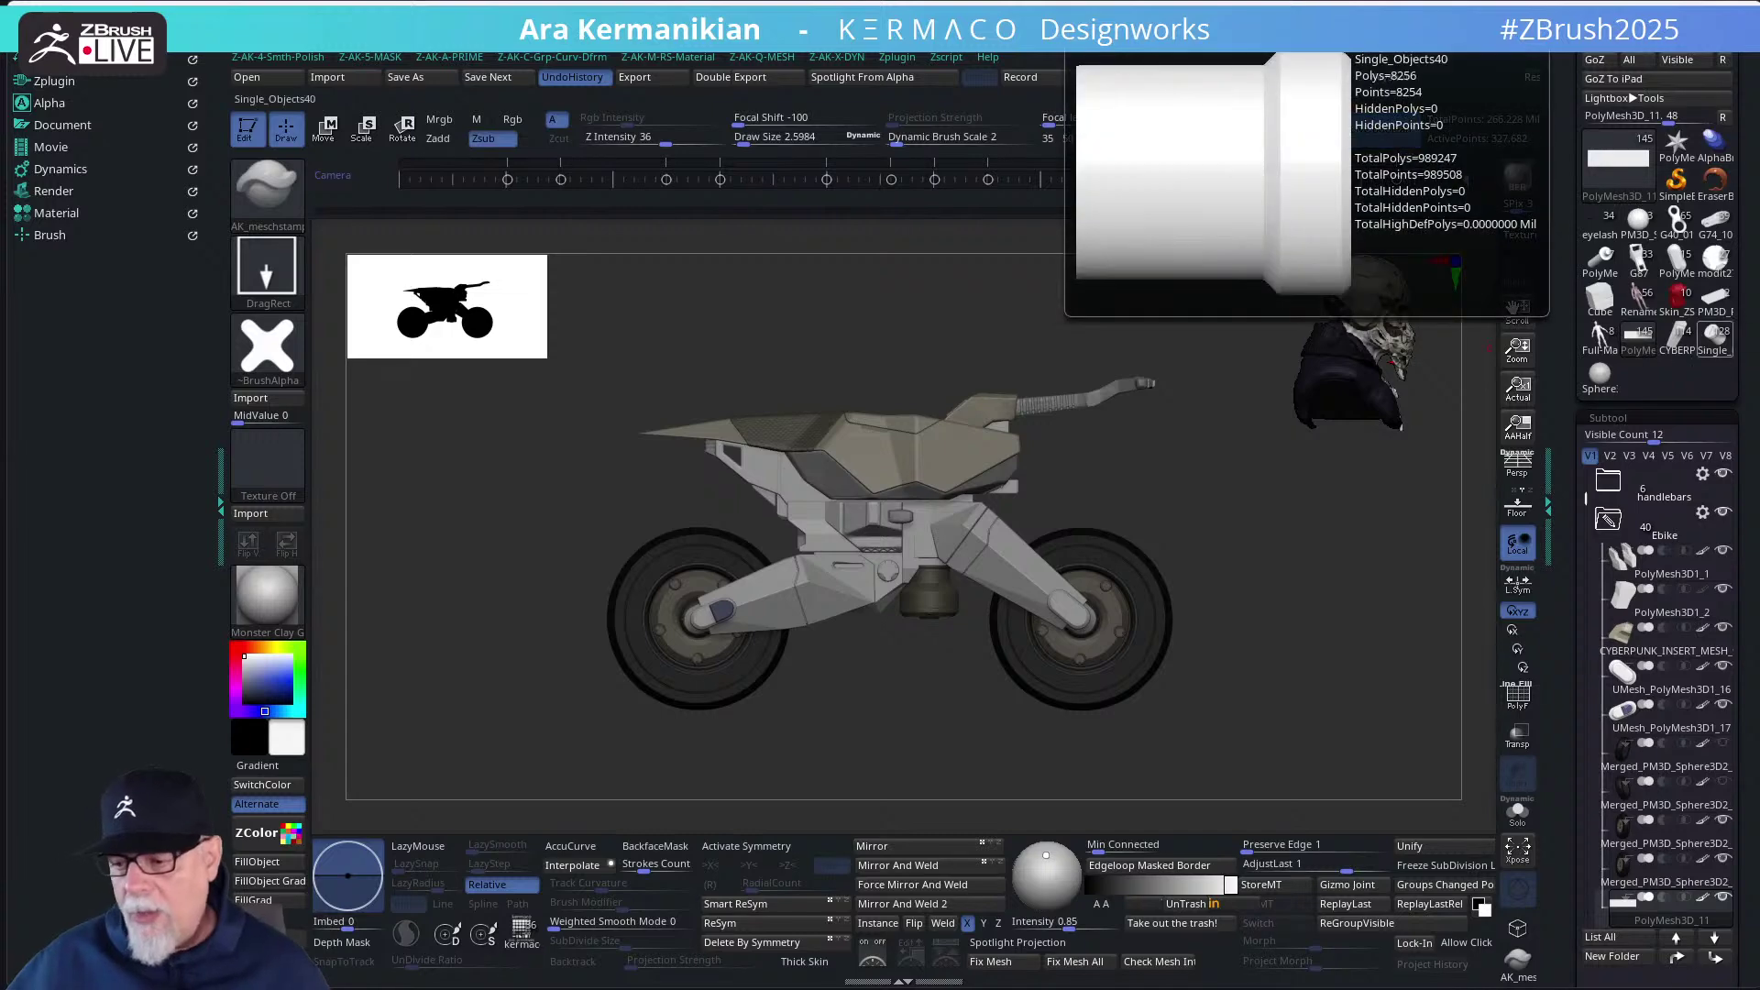